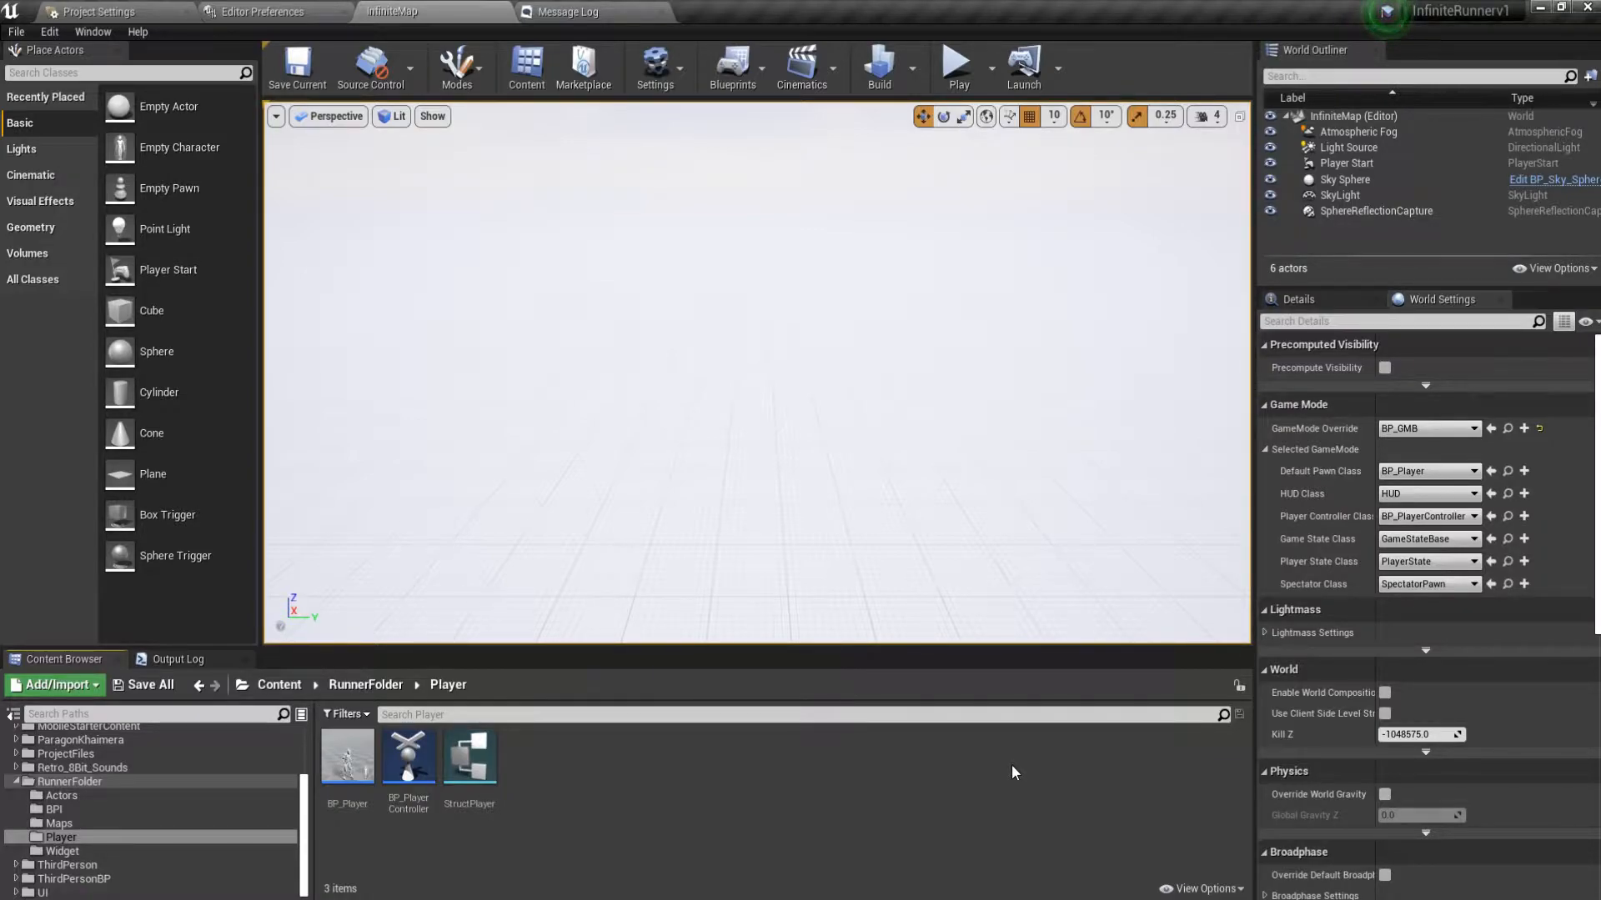
Play-test the InfiniteMap level, moving the runner between lanes and jumping, and stop the session after the enemy collision.
click(958, 83)
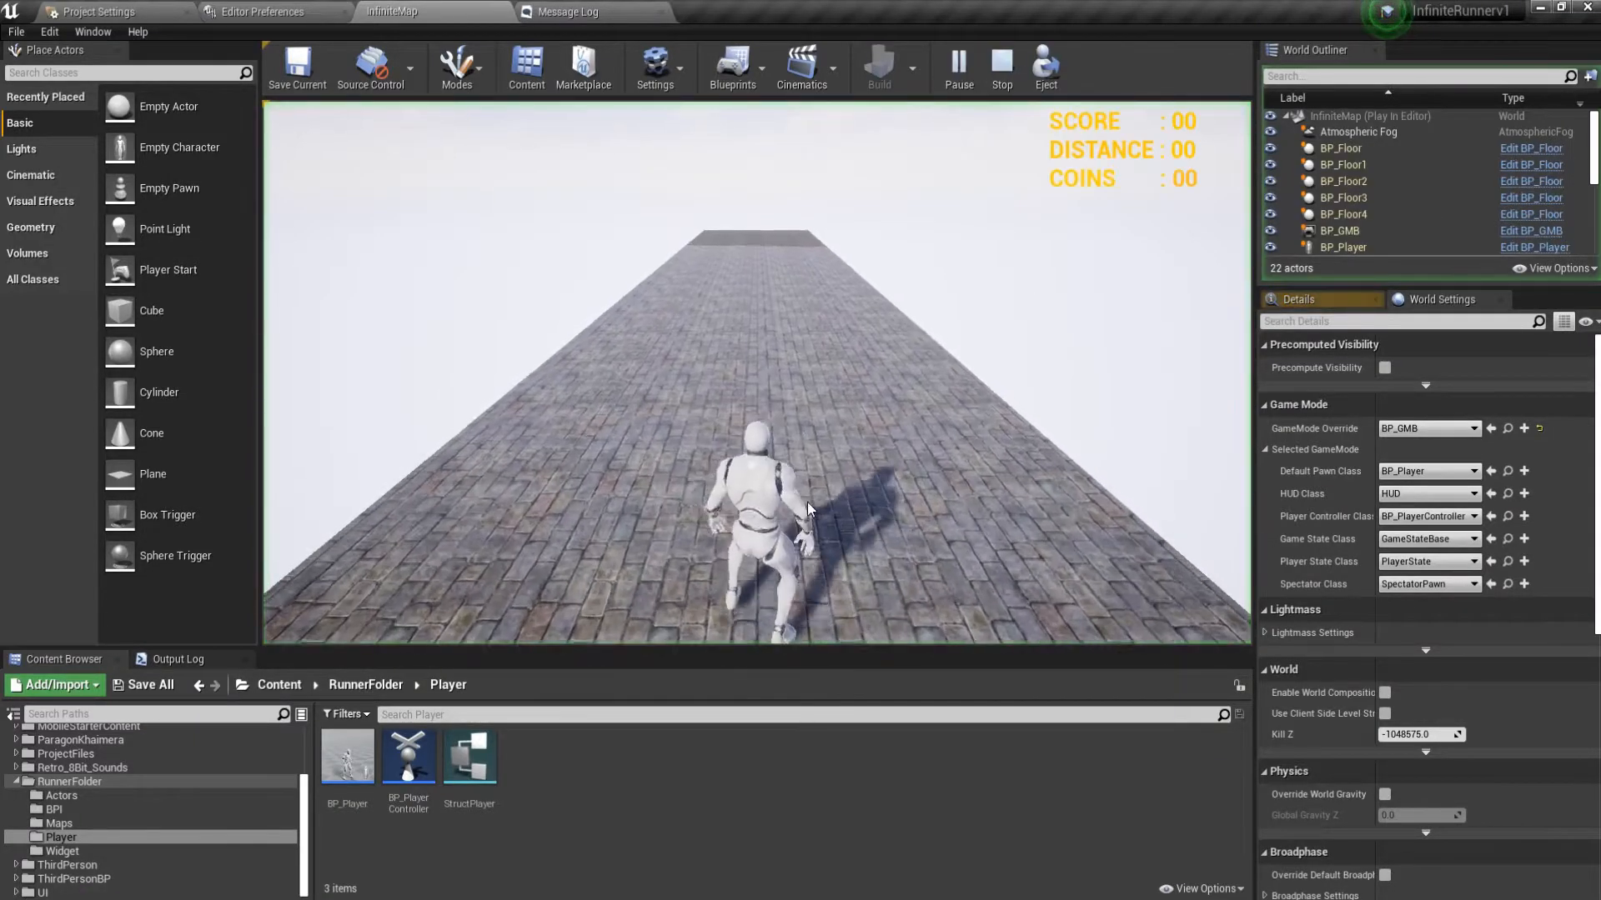
mouse_move(822, 488)
mouse_down()
mouse_move(768, 488)
mouse_move(742, 277)
mouse_up()
mouse_move(788, 447)
mouse_down()
mouse_move(651, 451)
mouse_move(927, 473)
mouse_up()
mouse_move(873, 526)
mouse_down()
mouse_move(933, 413)
mouse_move(753, 428)
mouse_move(988, 505)
mouse_move(967, 324)
mouse_up()
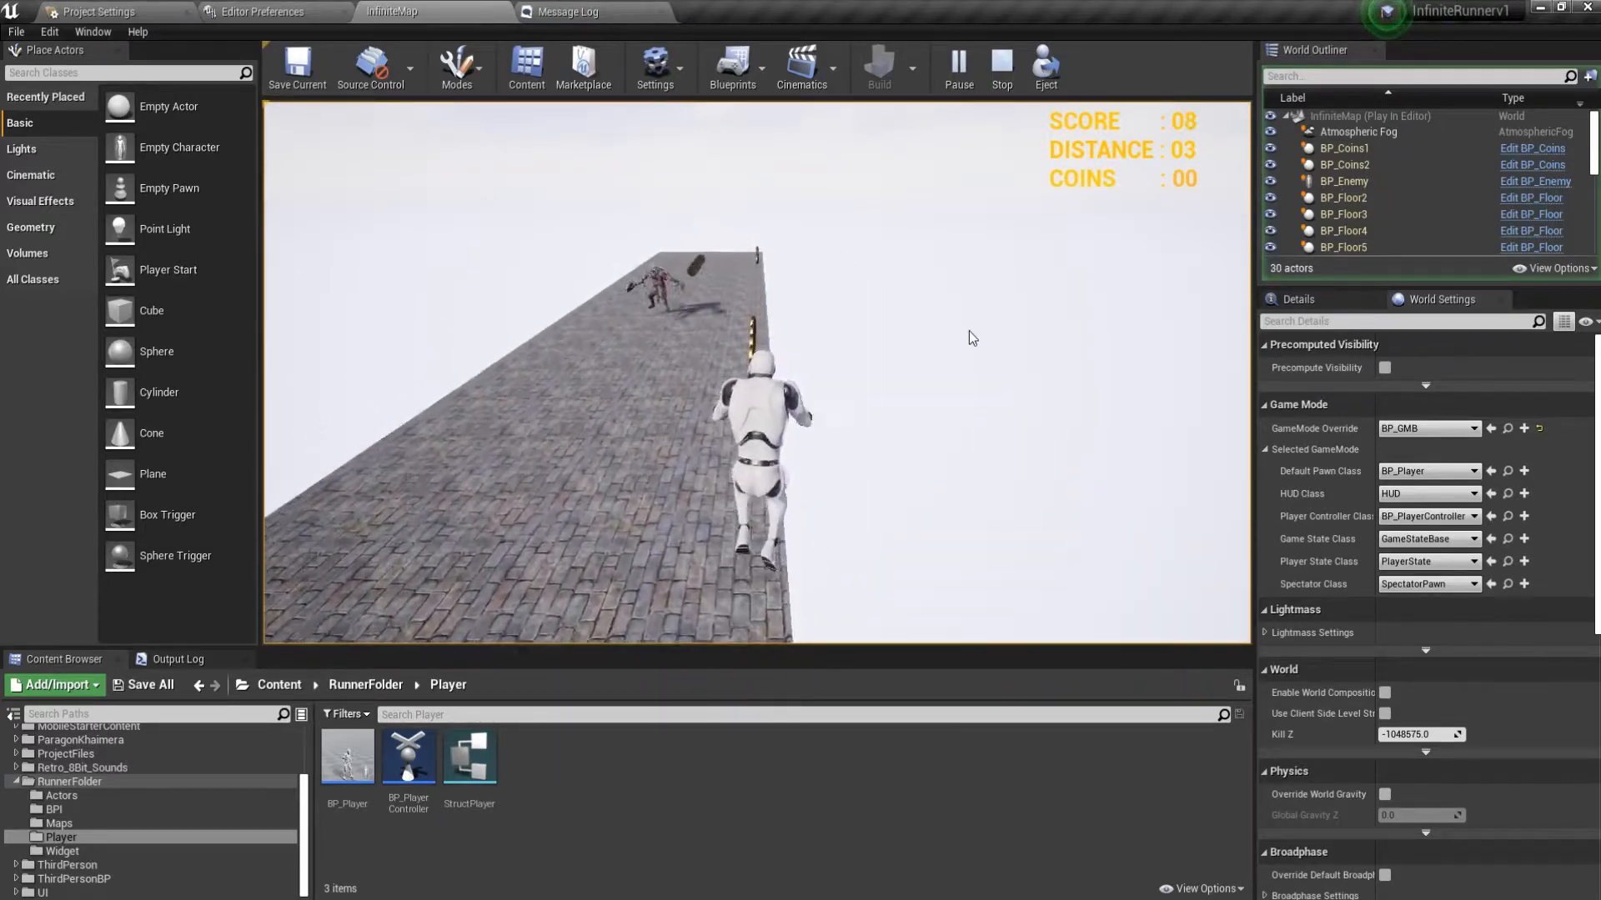
drag(1037, 451, 638, 462)
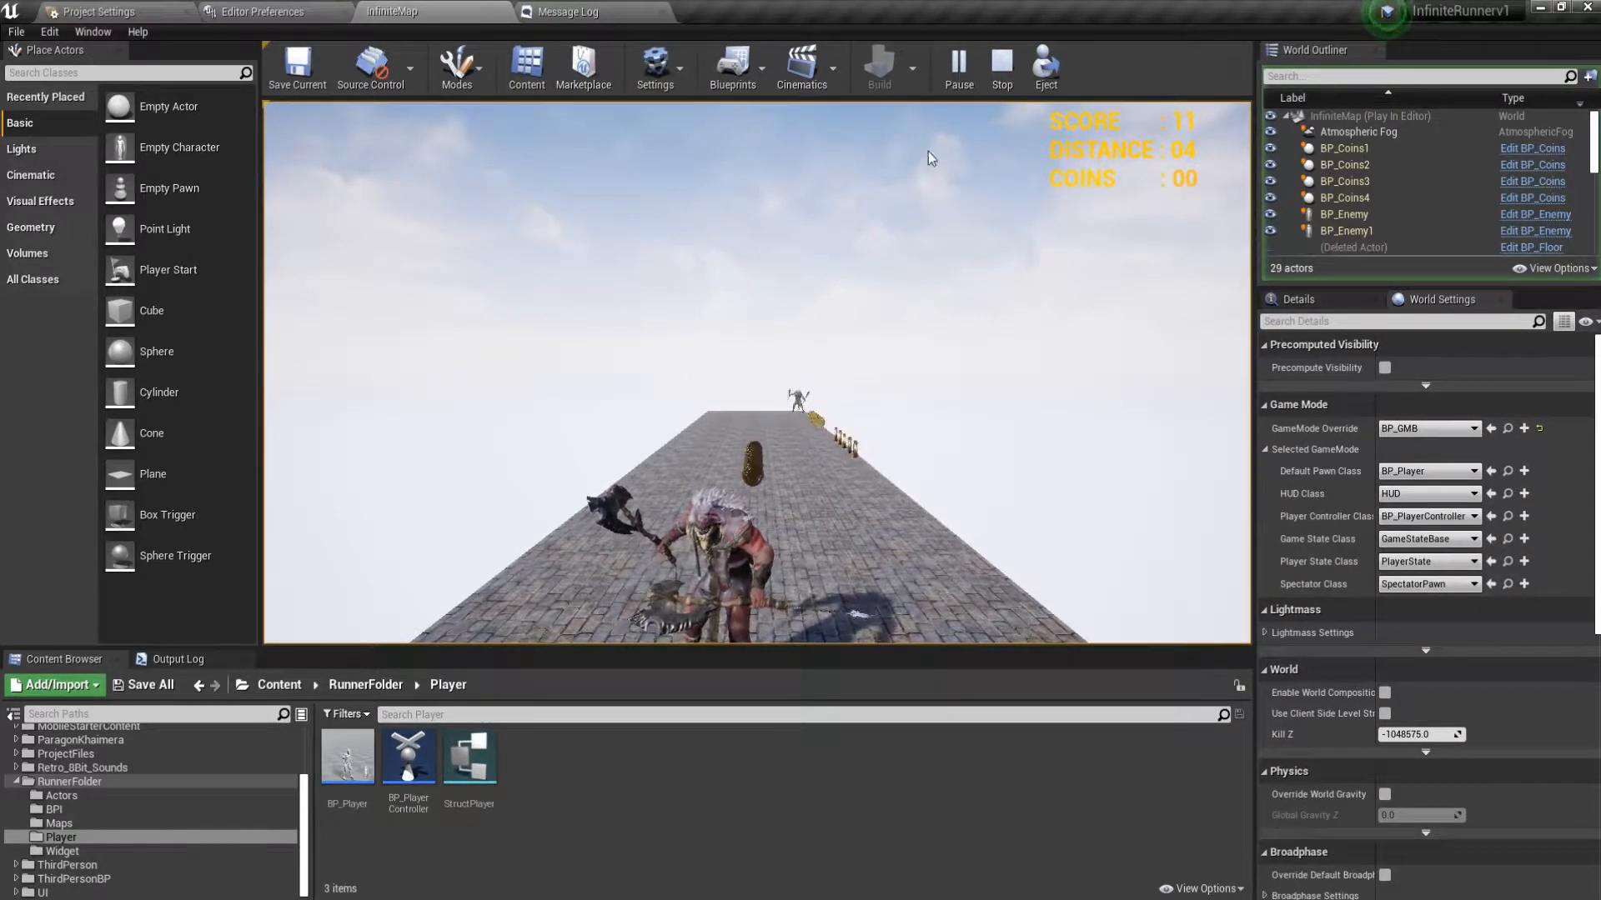
click(1001, 67)
right_drag(770, 296, 534, 279)
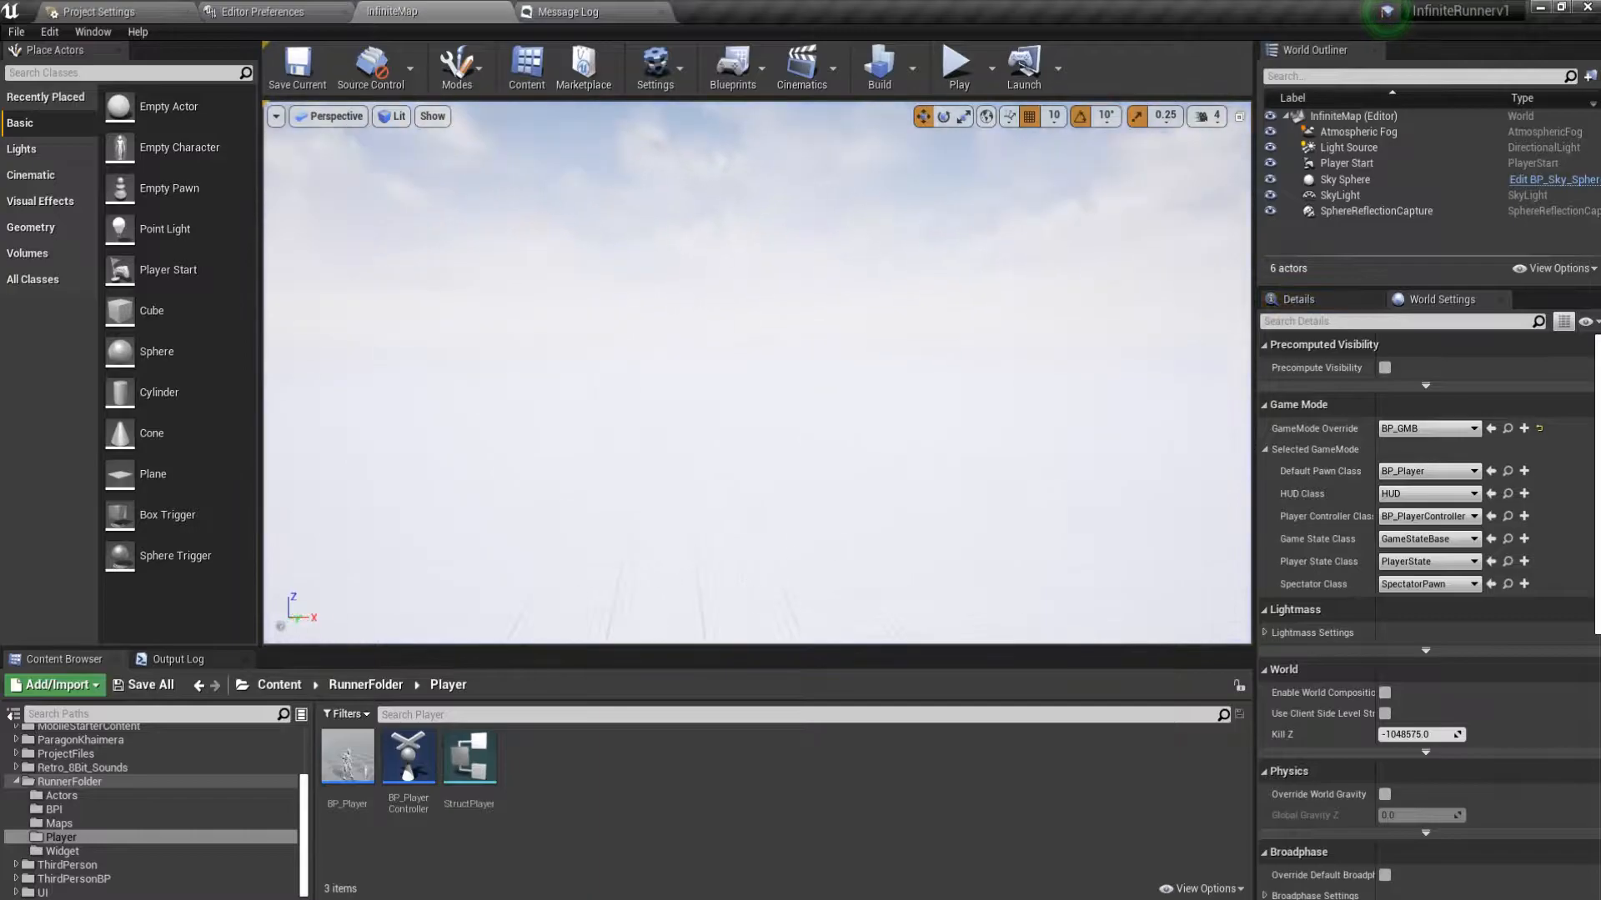
Play-test the level again, switching lanes and jumping to collect coins until the runner hits an enemy.
click(958, 71)
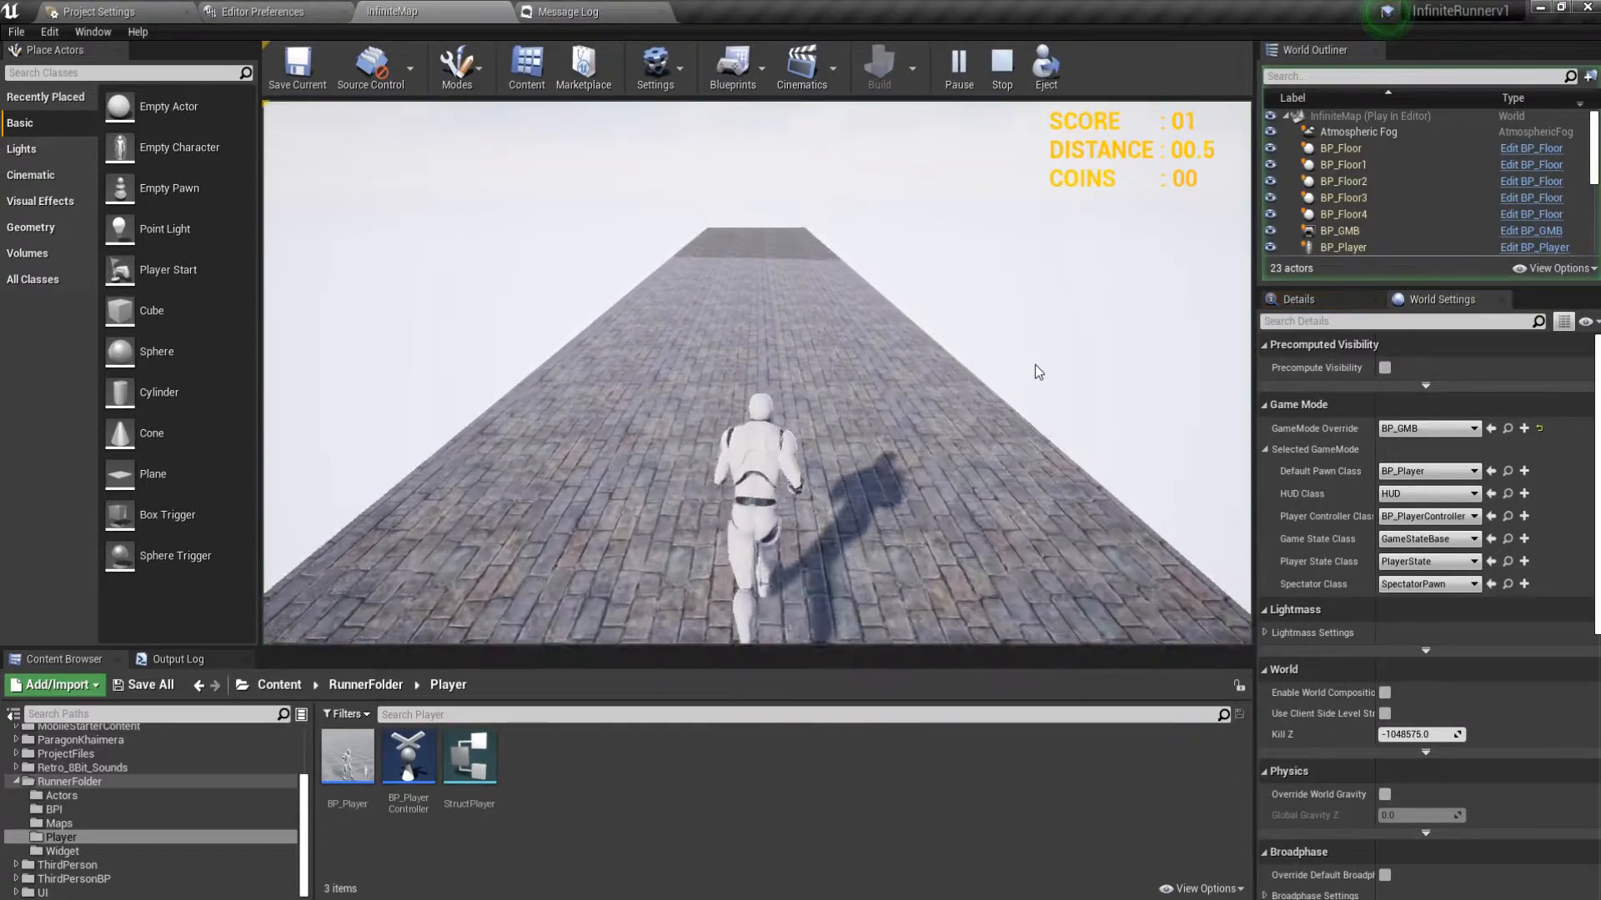
mouse_move(1033, 363)
mouse_down()
mouse_move(822, 357)
mouse_move(938, 373)
mouse_up()
mouse_move(828, 362)
mouse_down()
mouse_move(880, 357)
mouse_move(973, 406)
mouse_up()
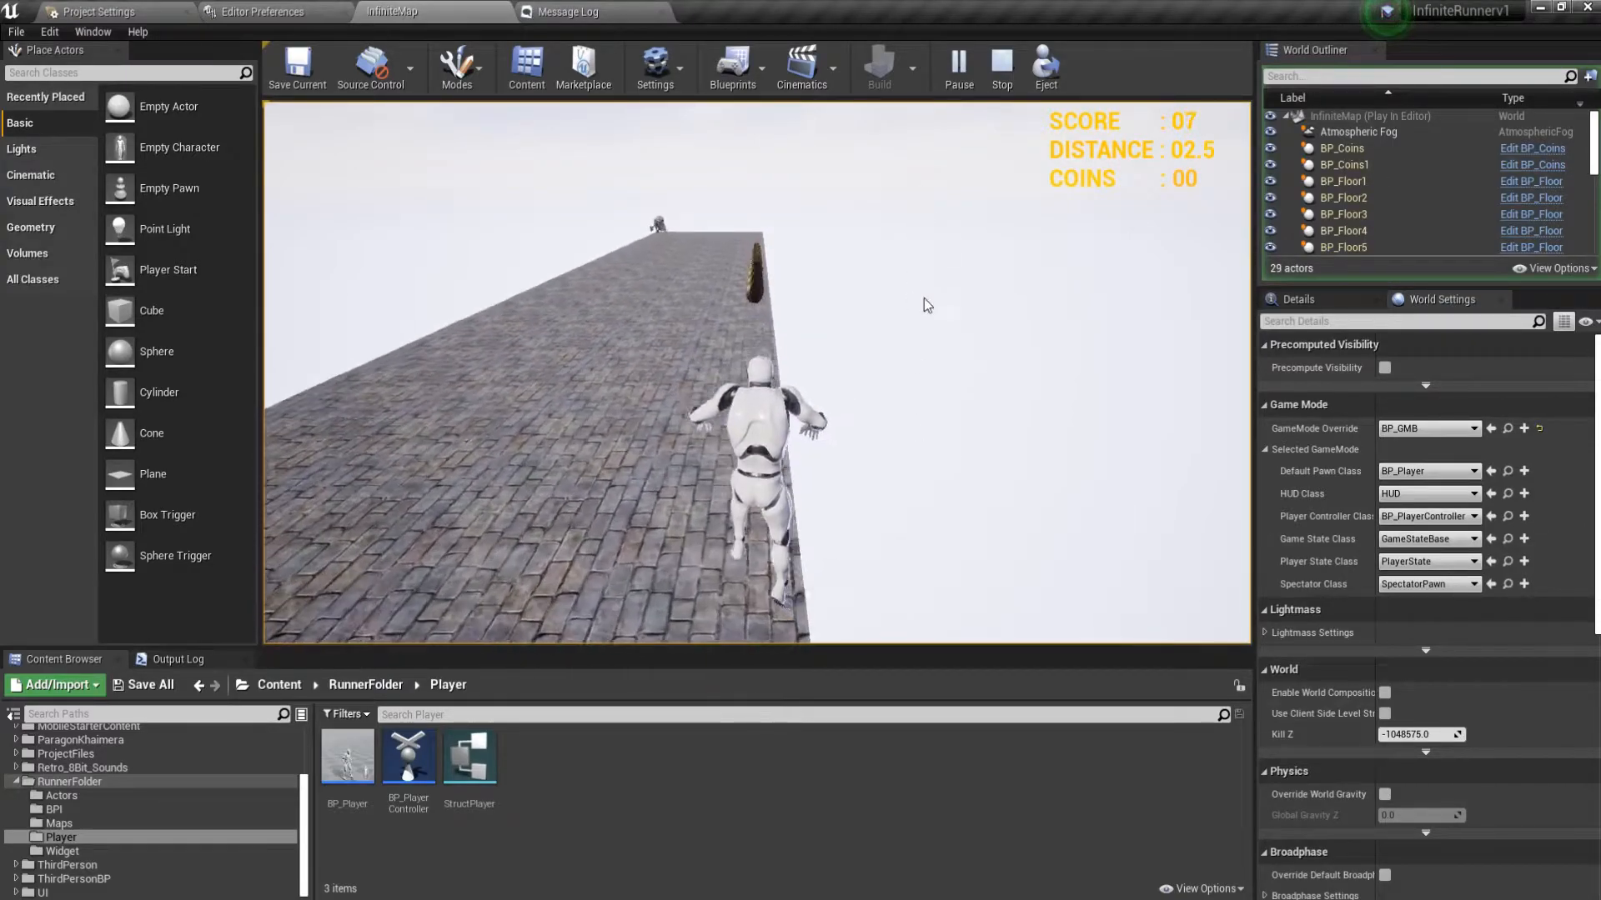
drag(959, 434, 624, 363)
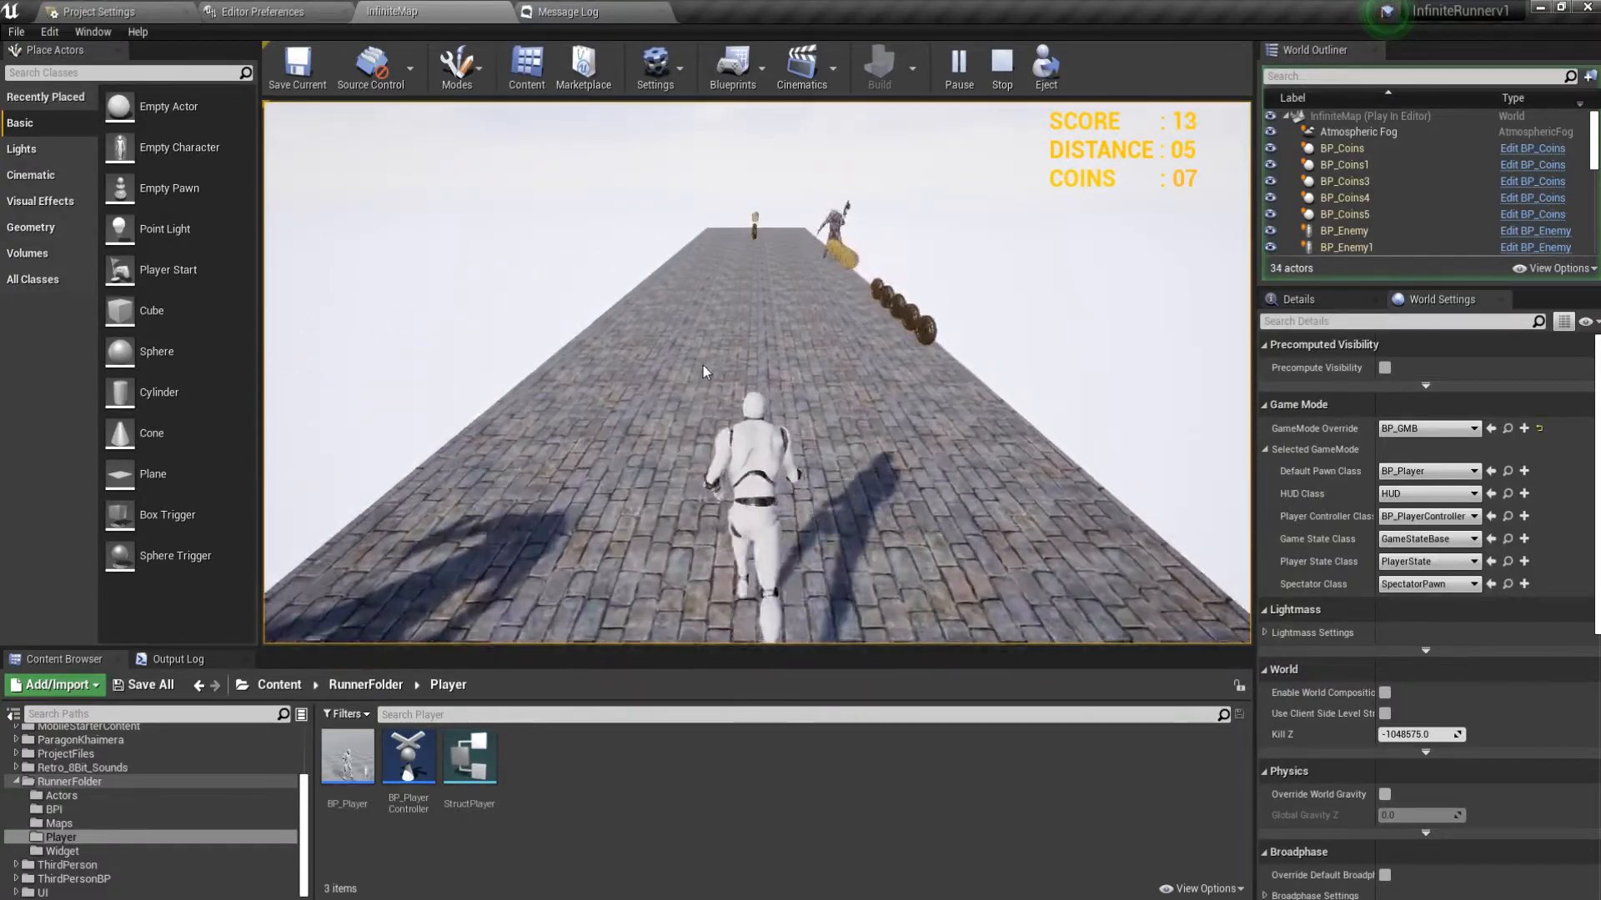
mouse_move(702, 366)
mouse_down()
mouse_move(1096, 382)
mouse_move(514, 367)
mouse_up()
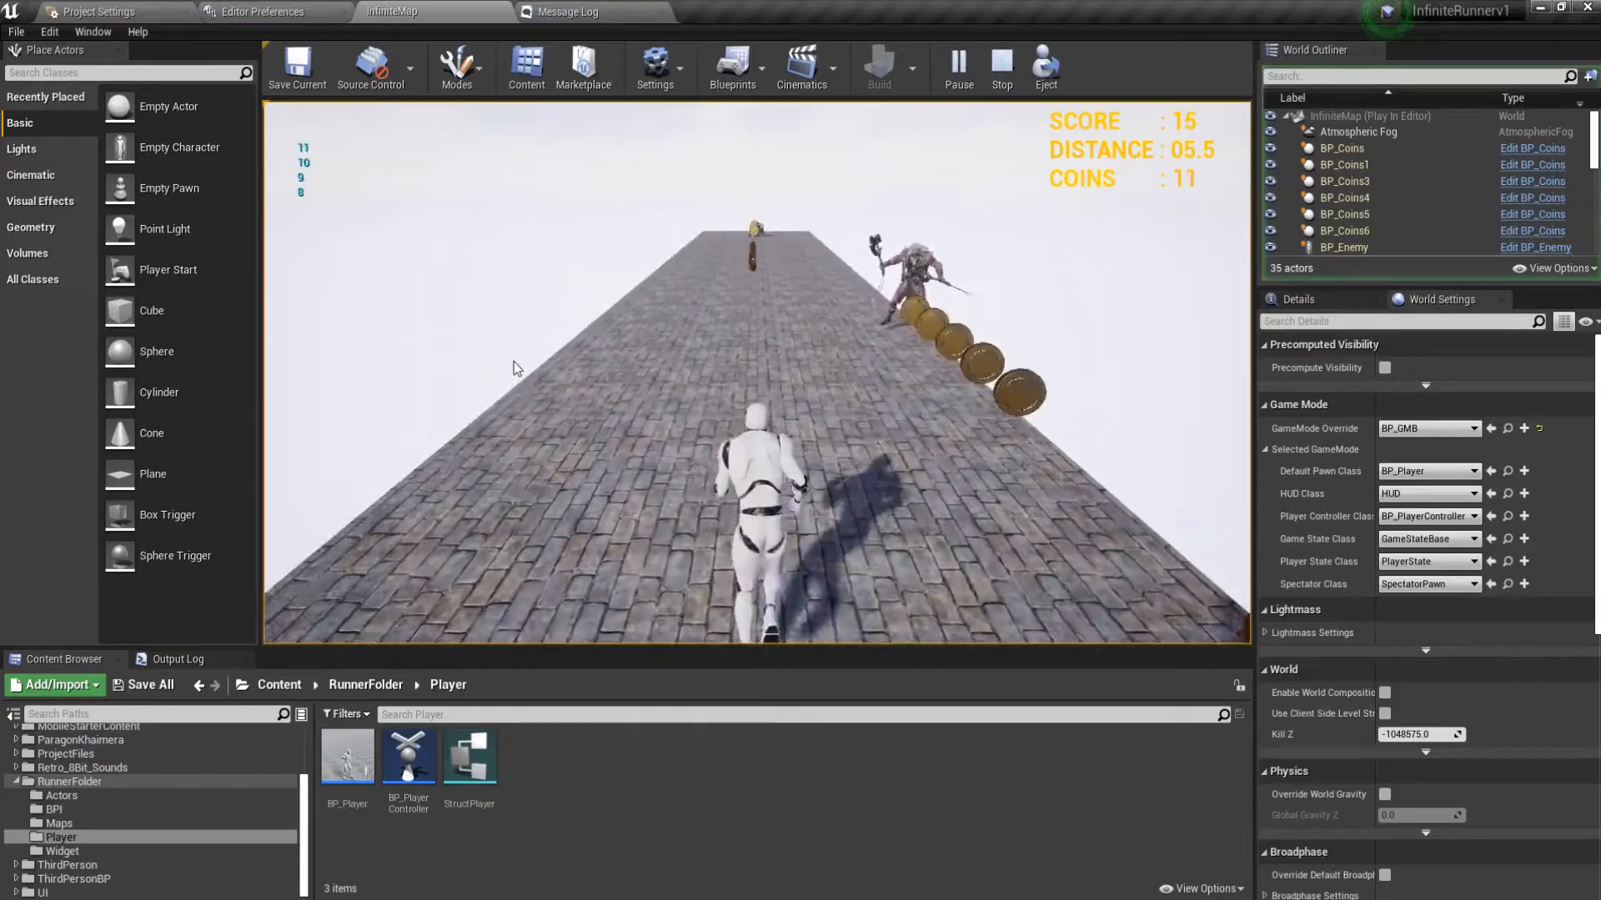
drag(637, 365, 1000, 375)
drag(1000, 375, 283, 379)
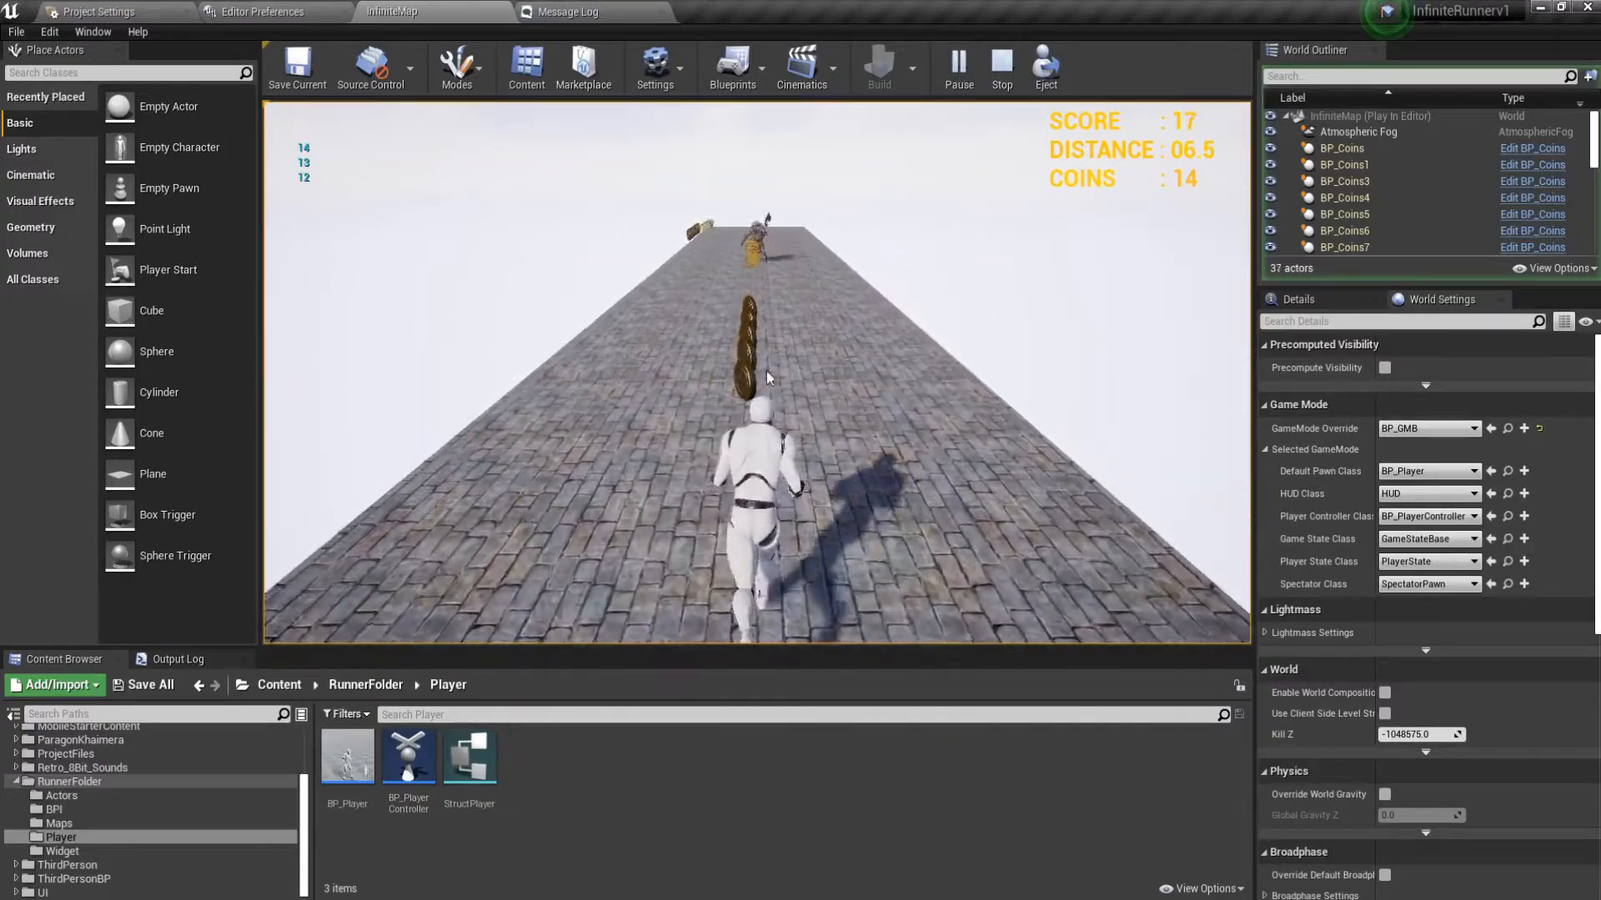
drag(707, 372, 789, 382)
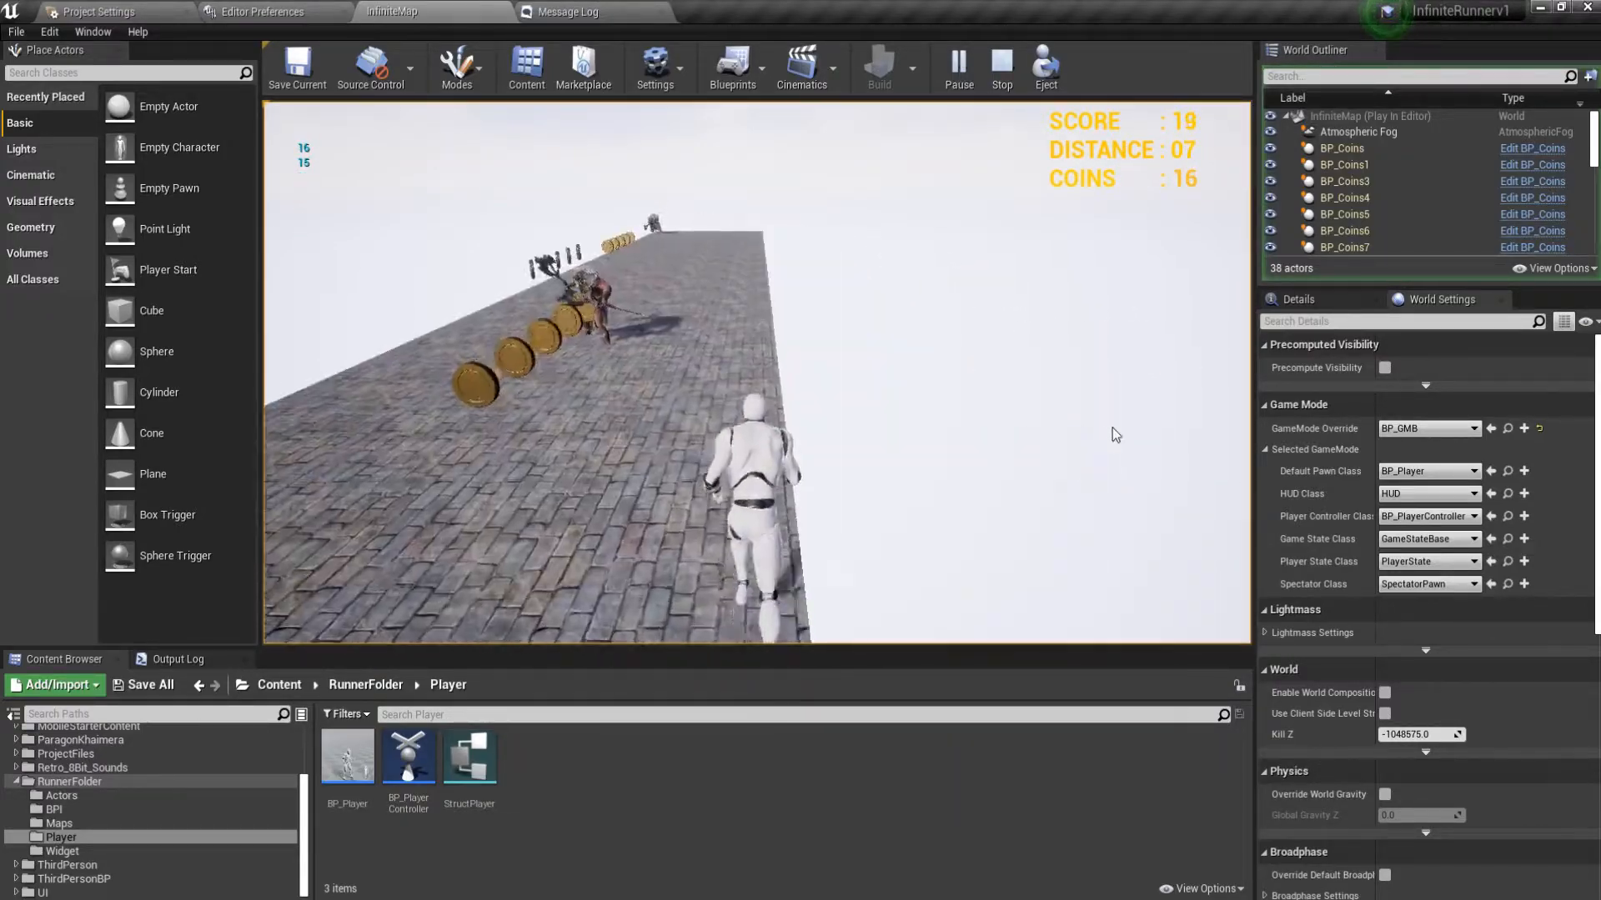
drag(950, 444, 667, 454)
mouse_move(667, 454)
mouse_down()
mouse_move(1239, 478)
mouse_move(796, 470)
mouse_up()
mouse_move(1118, 475)
mouse_down()
mouse_move(702, 479)
mouse_move(1162, 486)
mouse_move(717, 487)
mouse_move(1087, 498)
mouse_up()
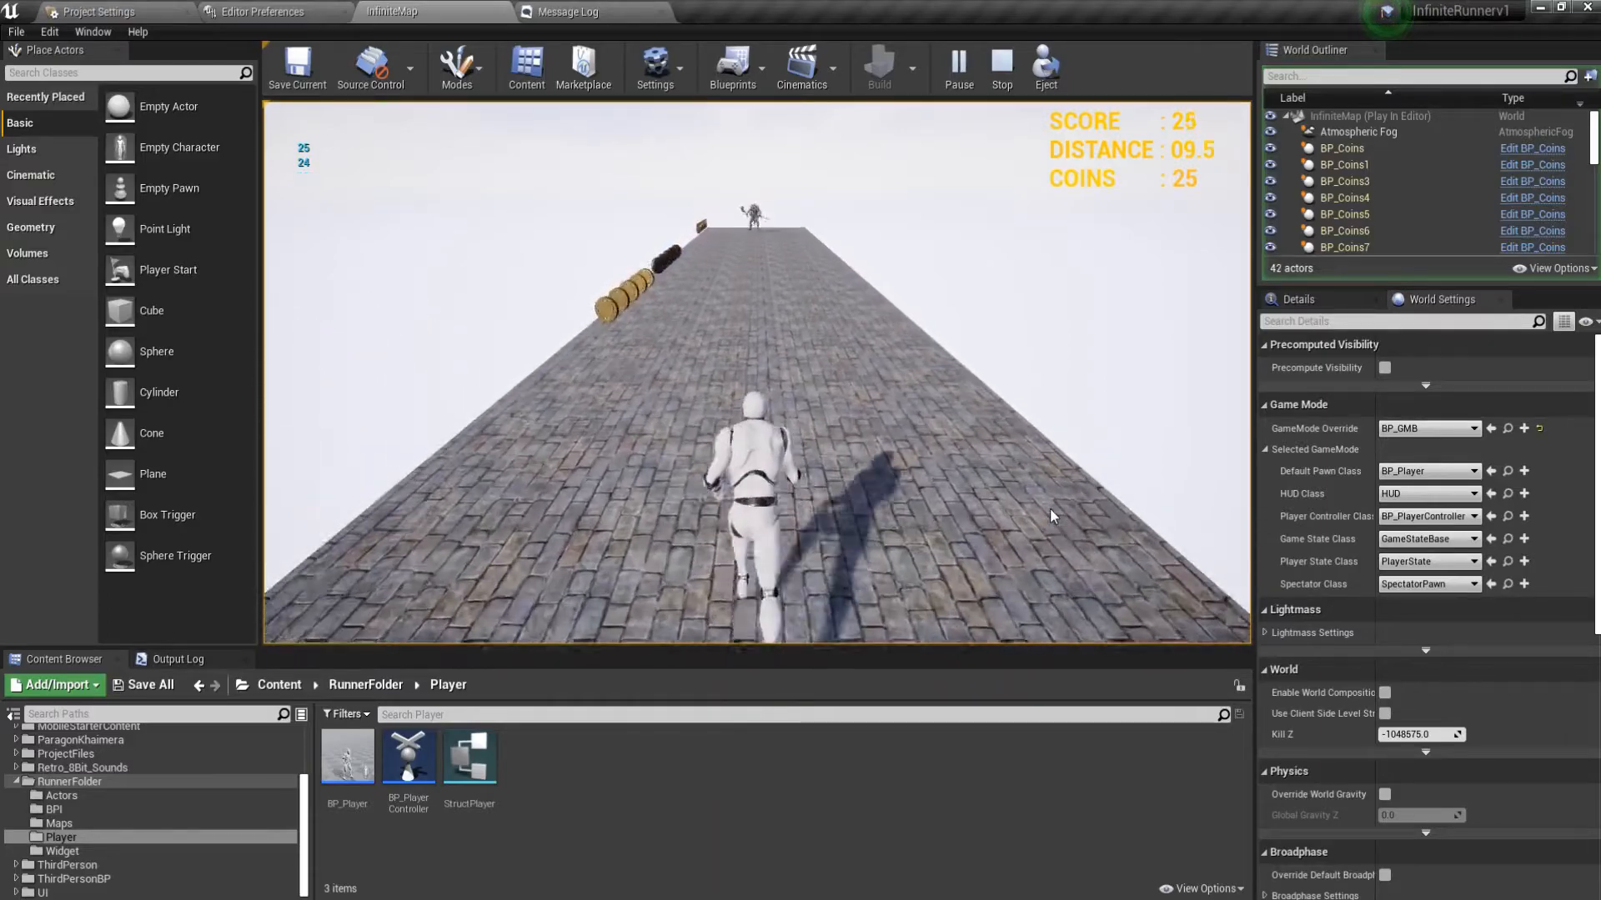
drag(918, 533, 922, 353)
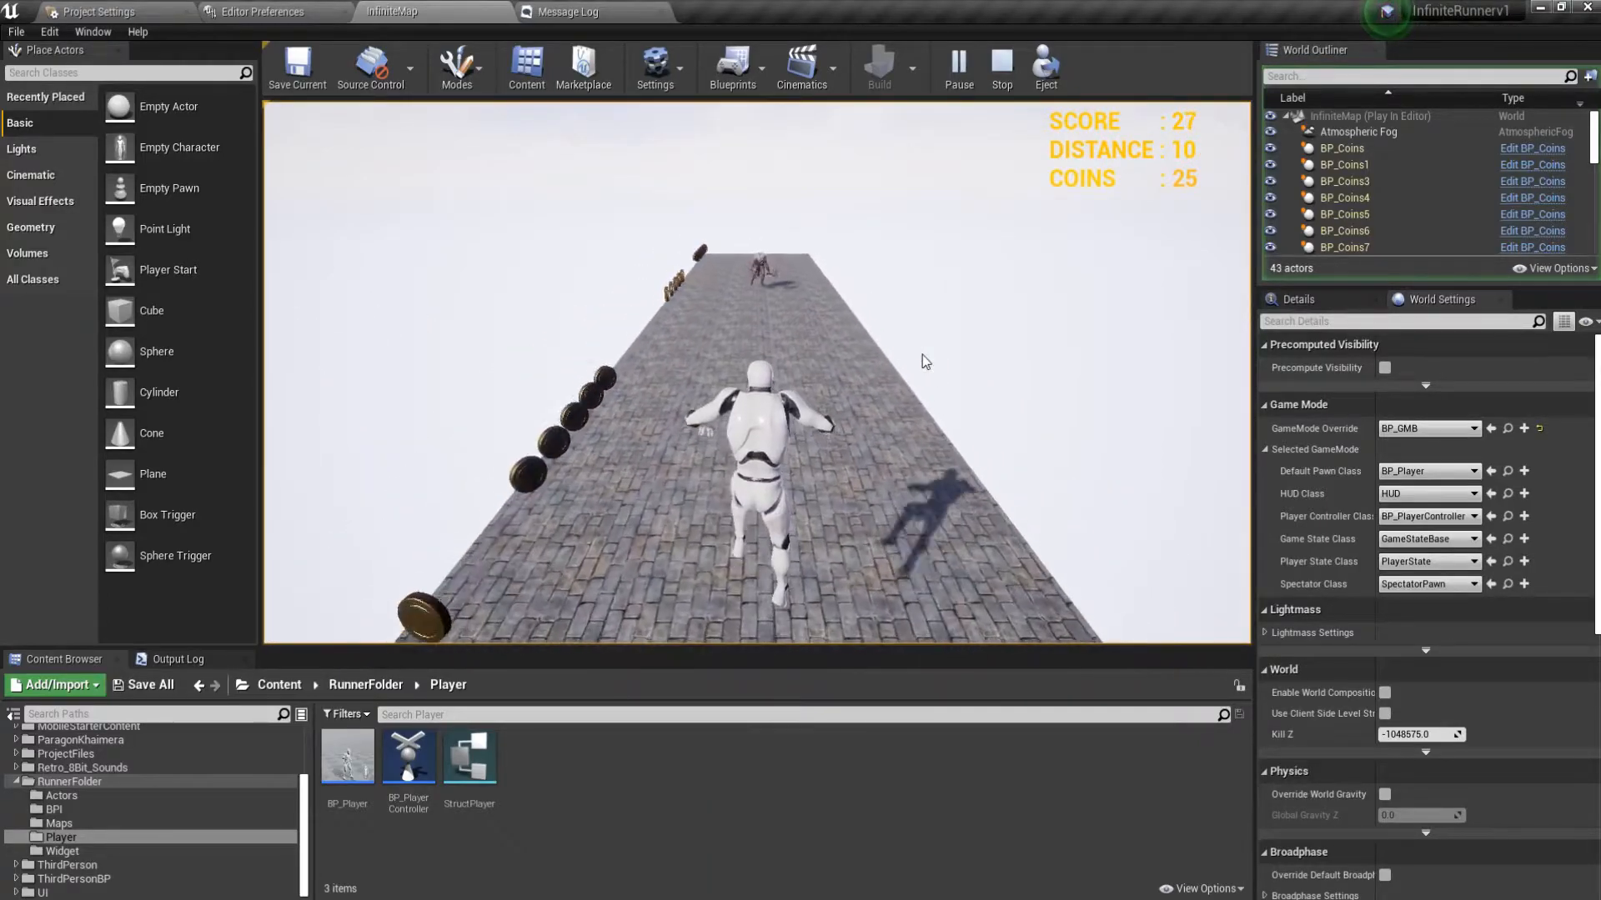
drag(853, 482, 819, 343)
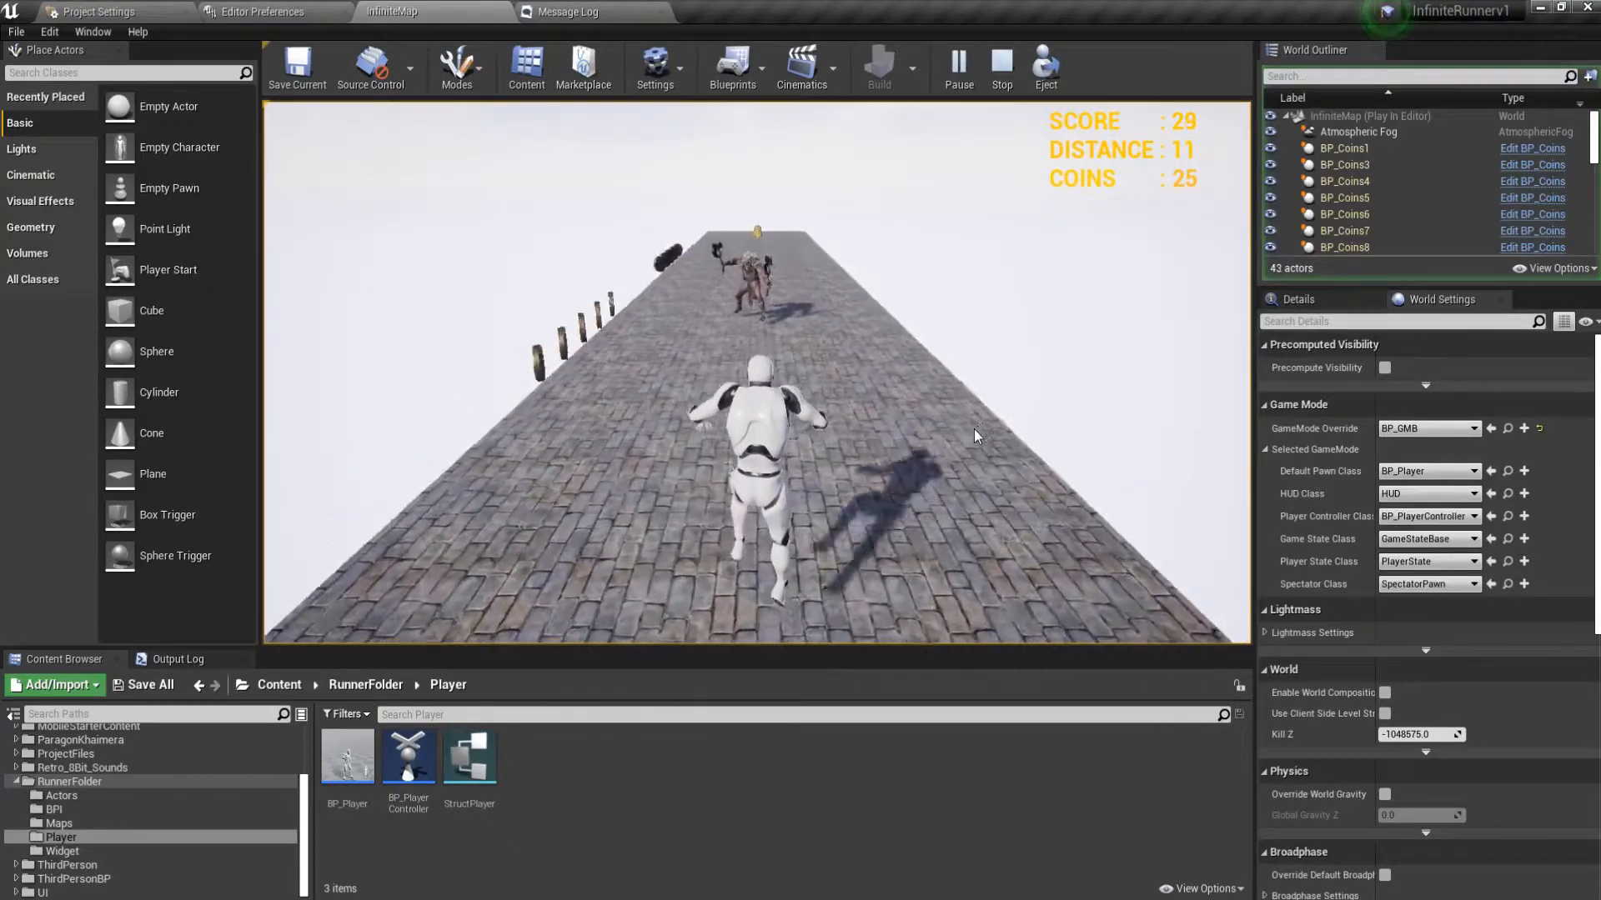
mouse_move(974, 429)
mouse_down()
mouse_move(518, 447)
mouse_move(1242, 509)
mouse_up()
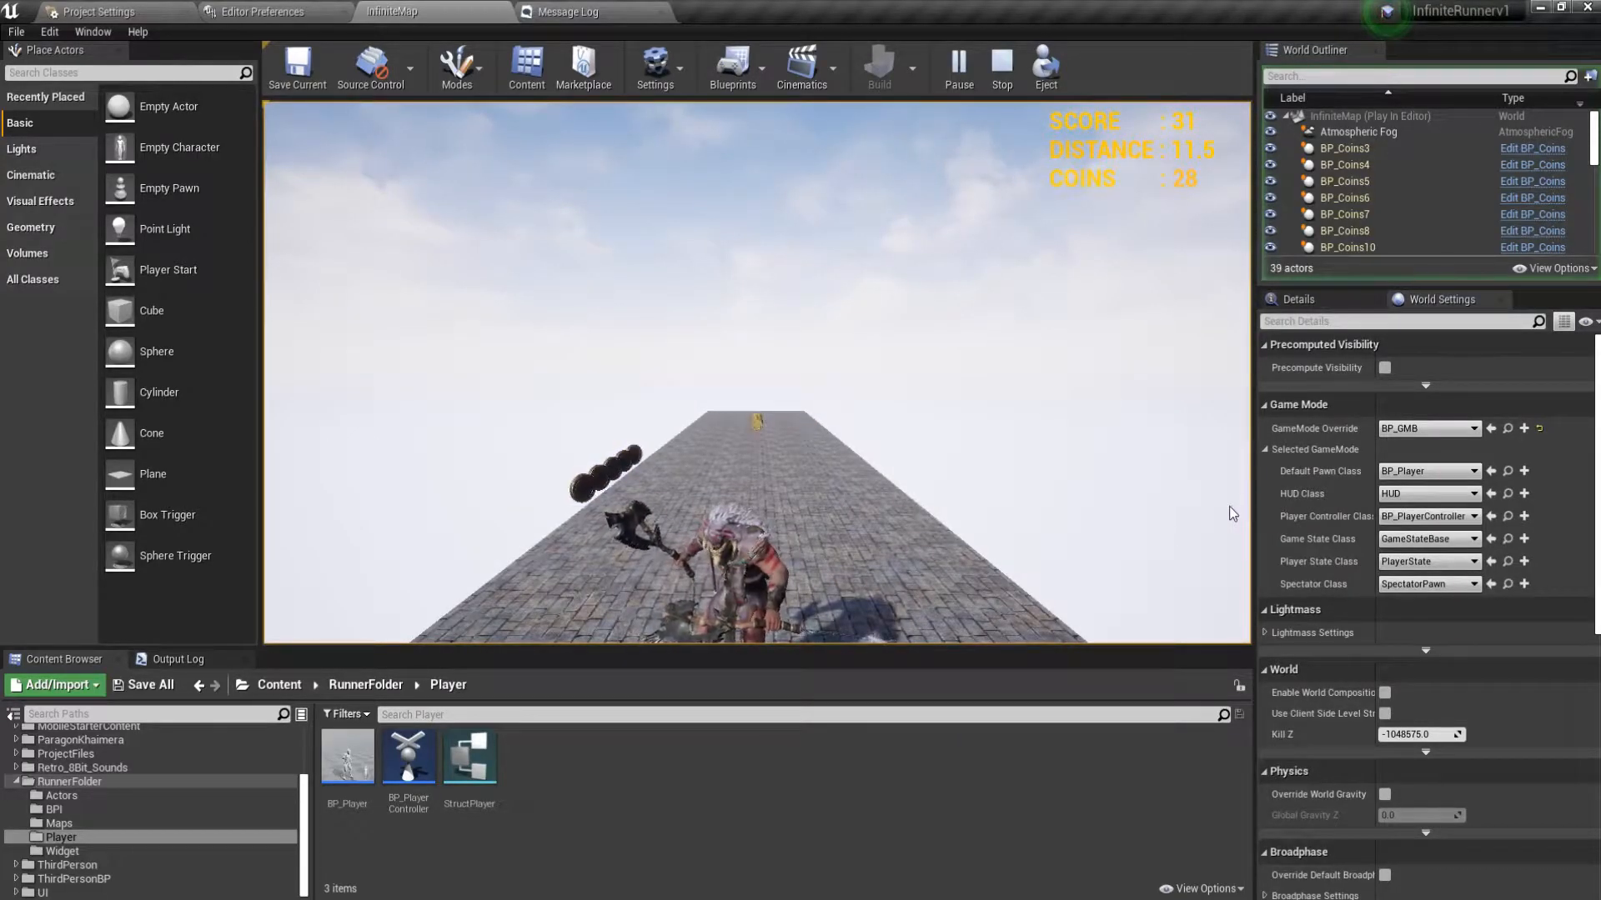
Eject from the player to examine the spawned floor tiles from outside, possess the player again and end the play session.
key(F8)
right_drag(1194, 497, 825, 467)
right_drag(1080, 502, 1129, 506)
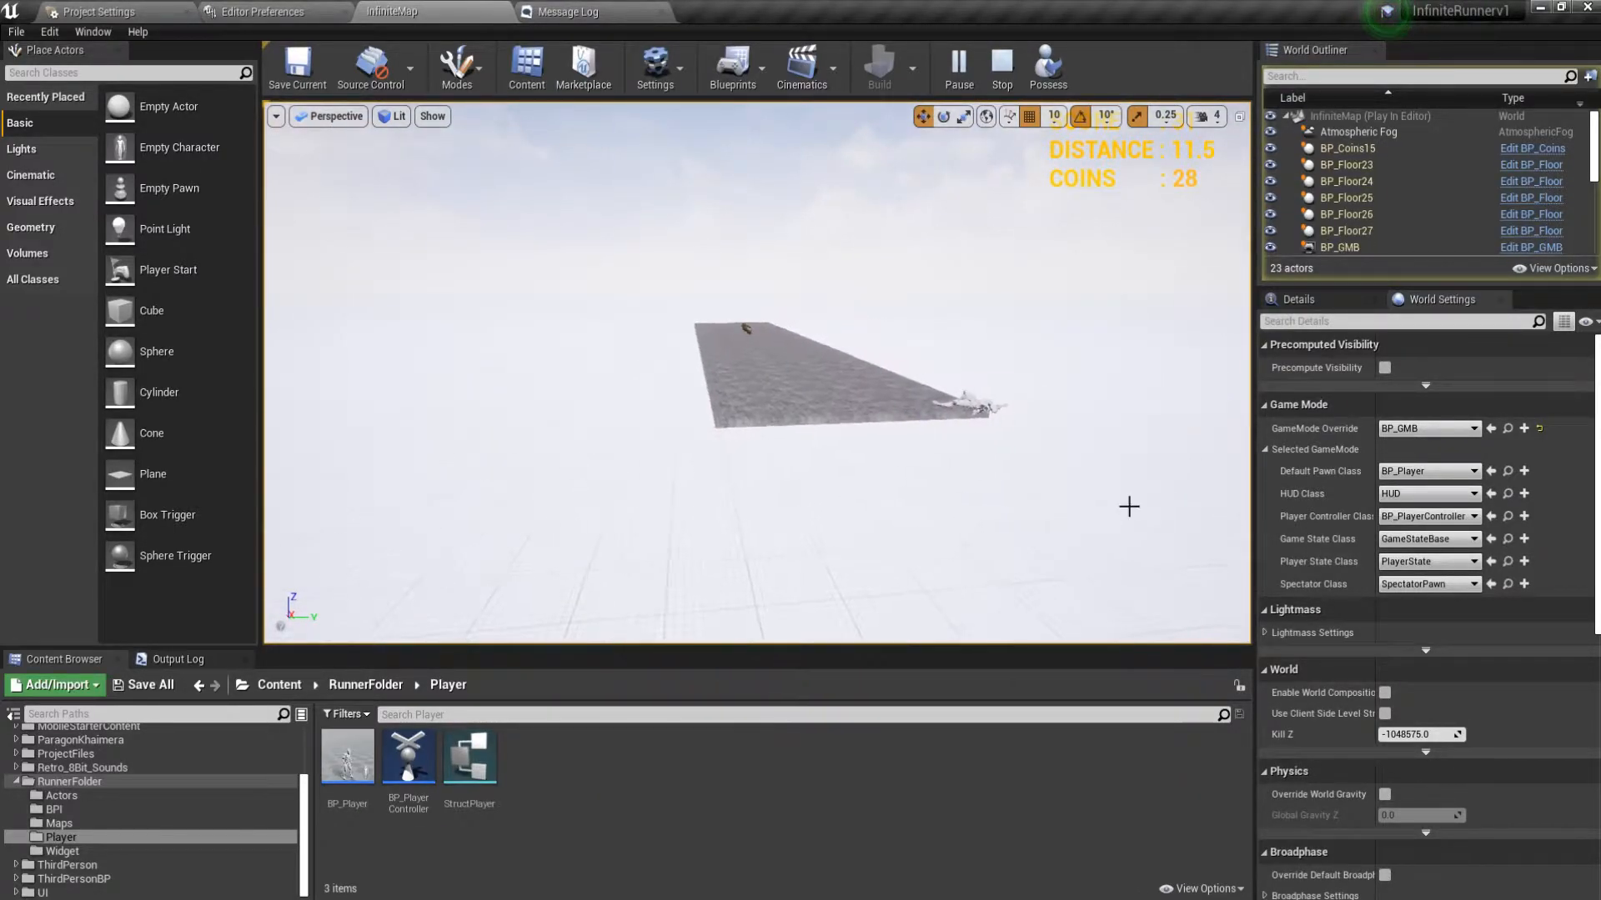
key(F8)
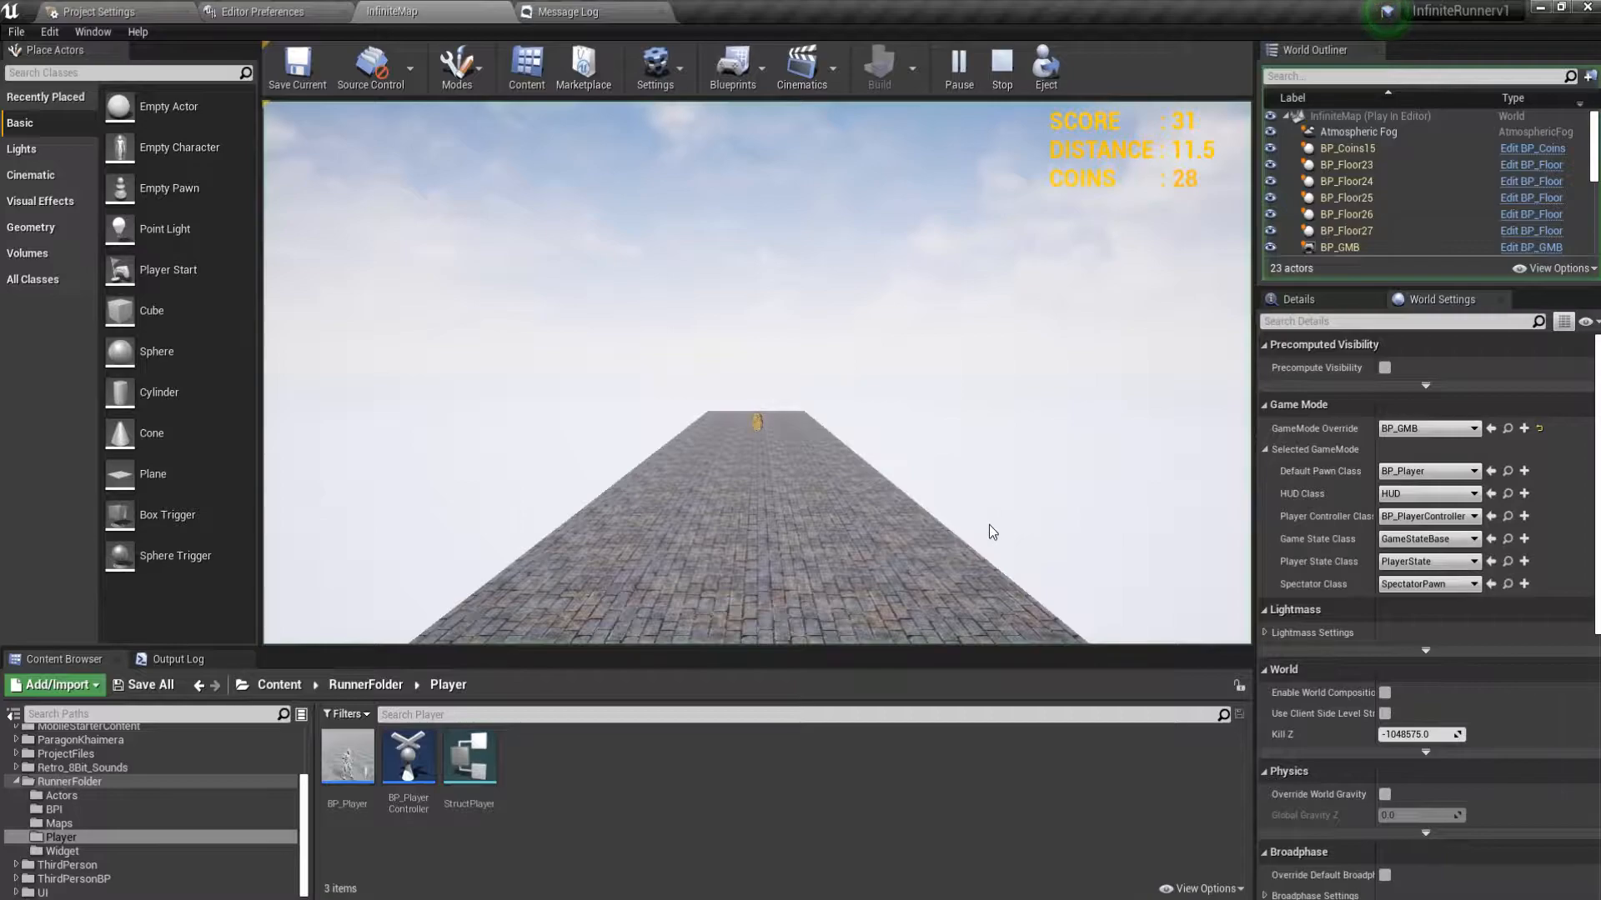
key(Escape)
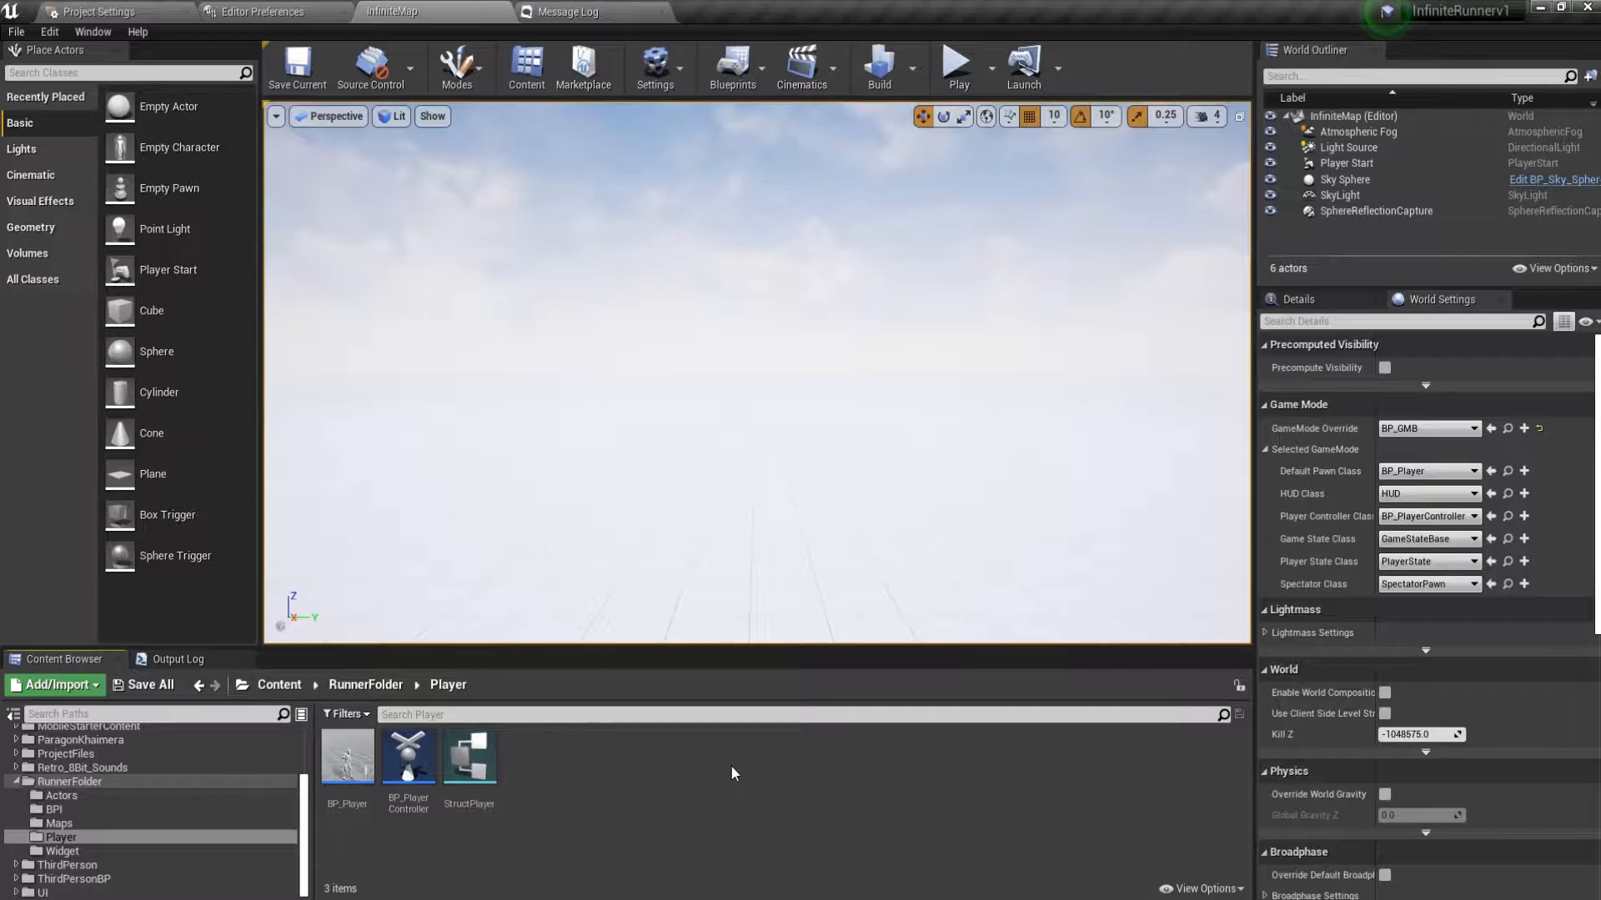
click(367, 685)
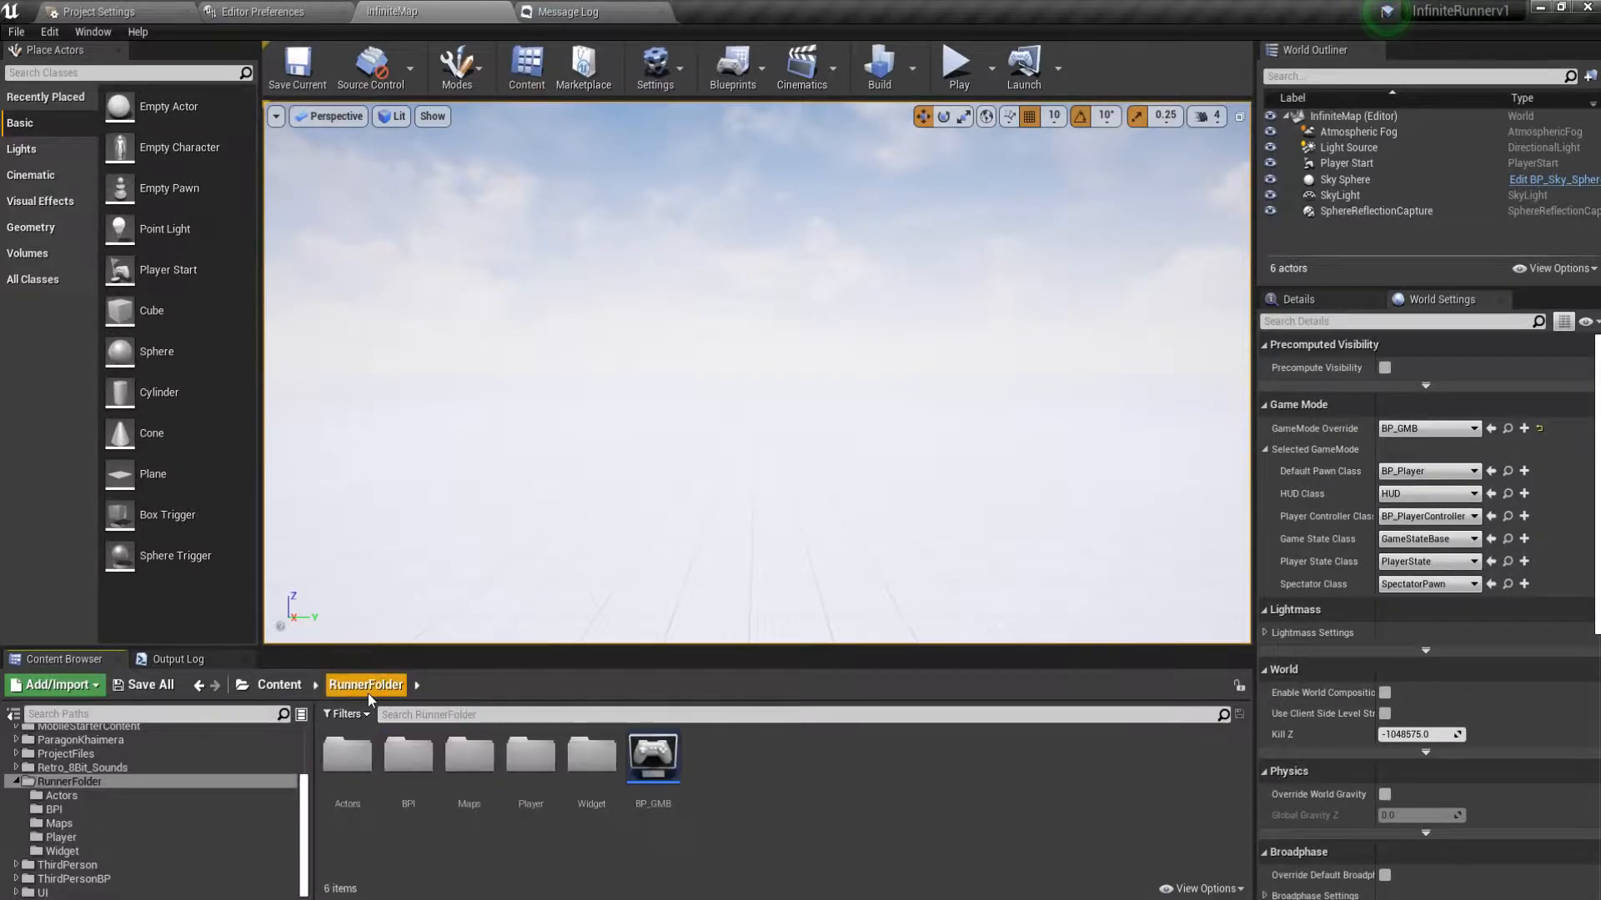
double_click(536, 784)
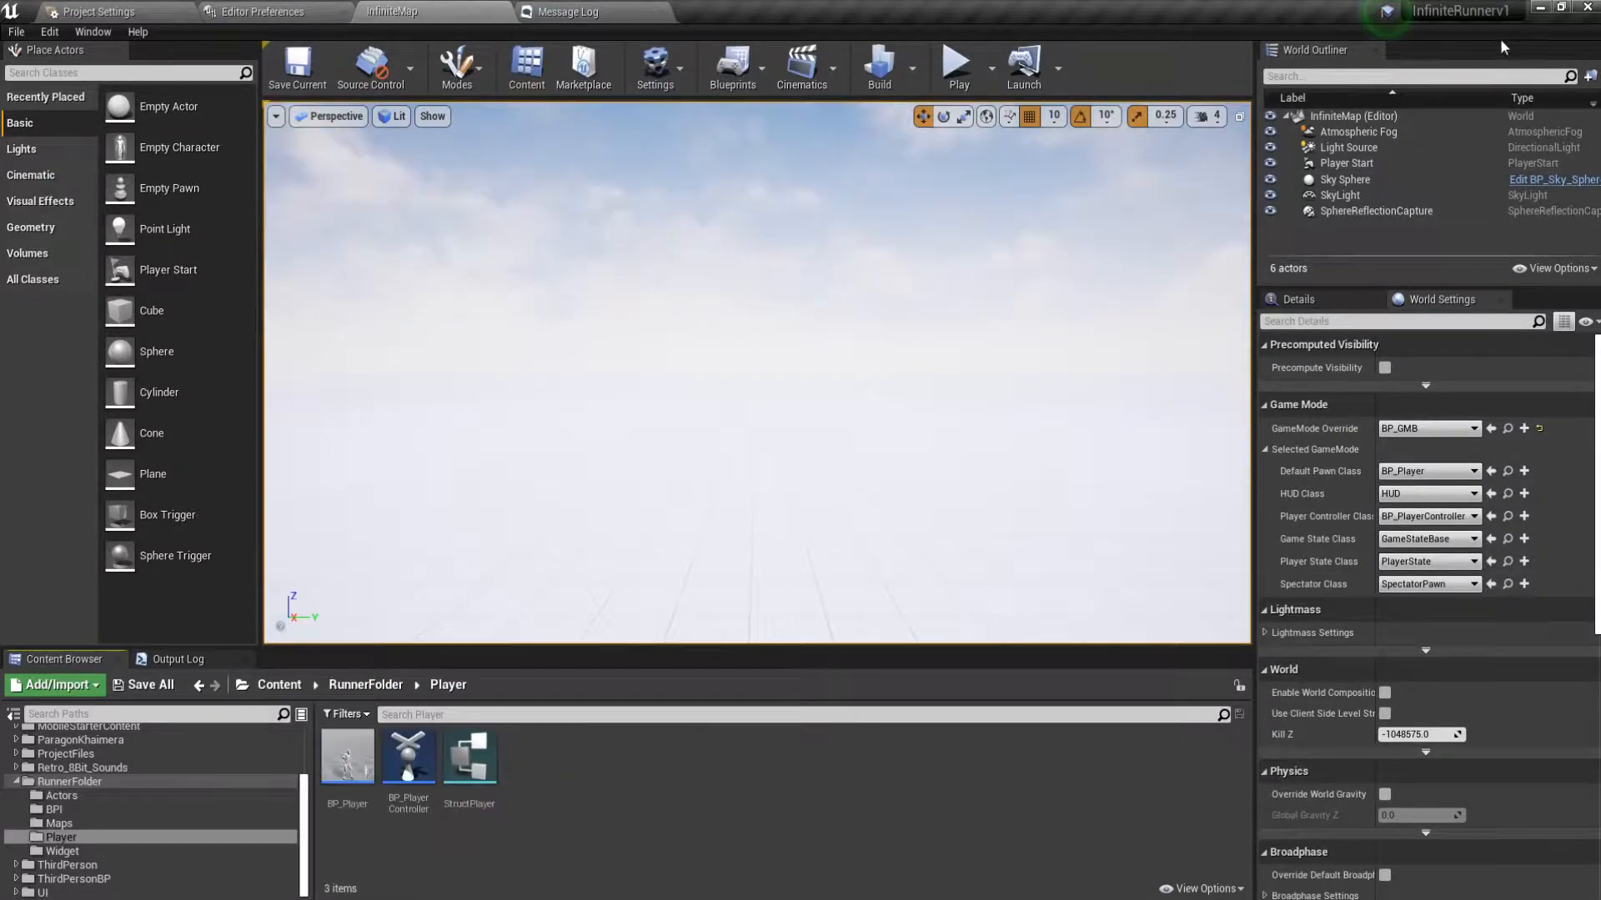
Switch to the Epic Games Launcher and look through the projects and Vault in the Unreal Engine library.
click(1541, 7)
click(1406, 898)
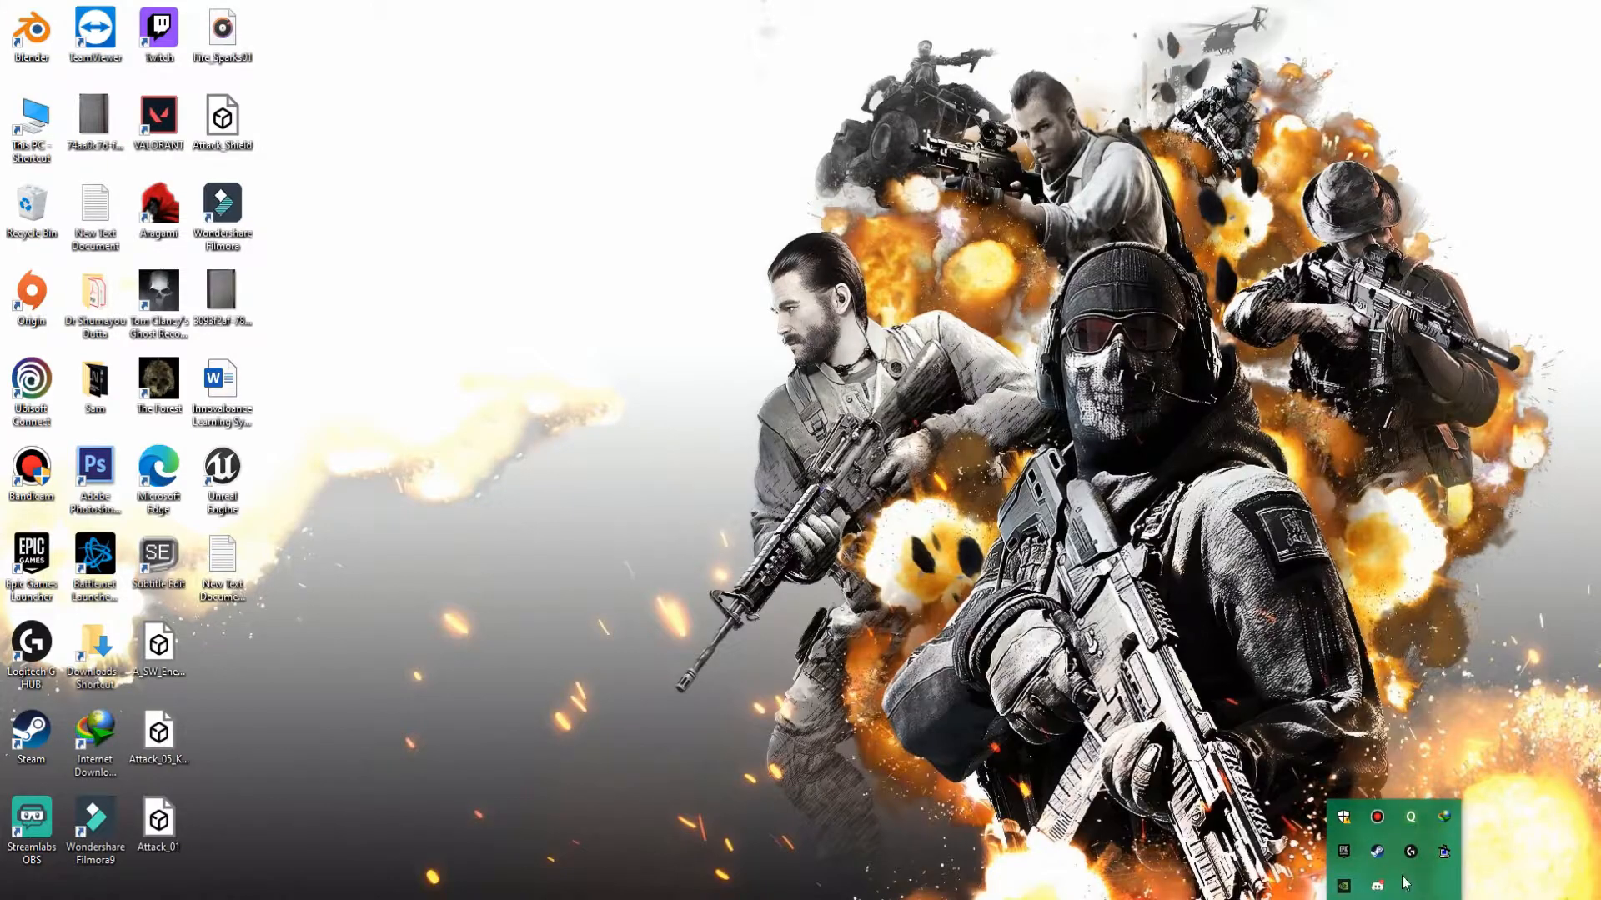
click(1344, 852)
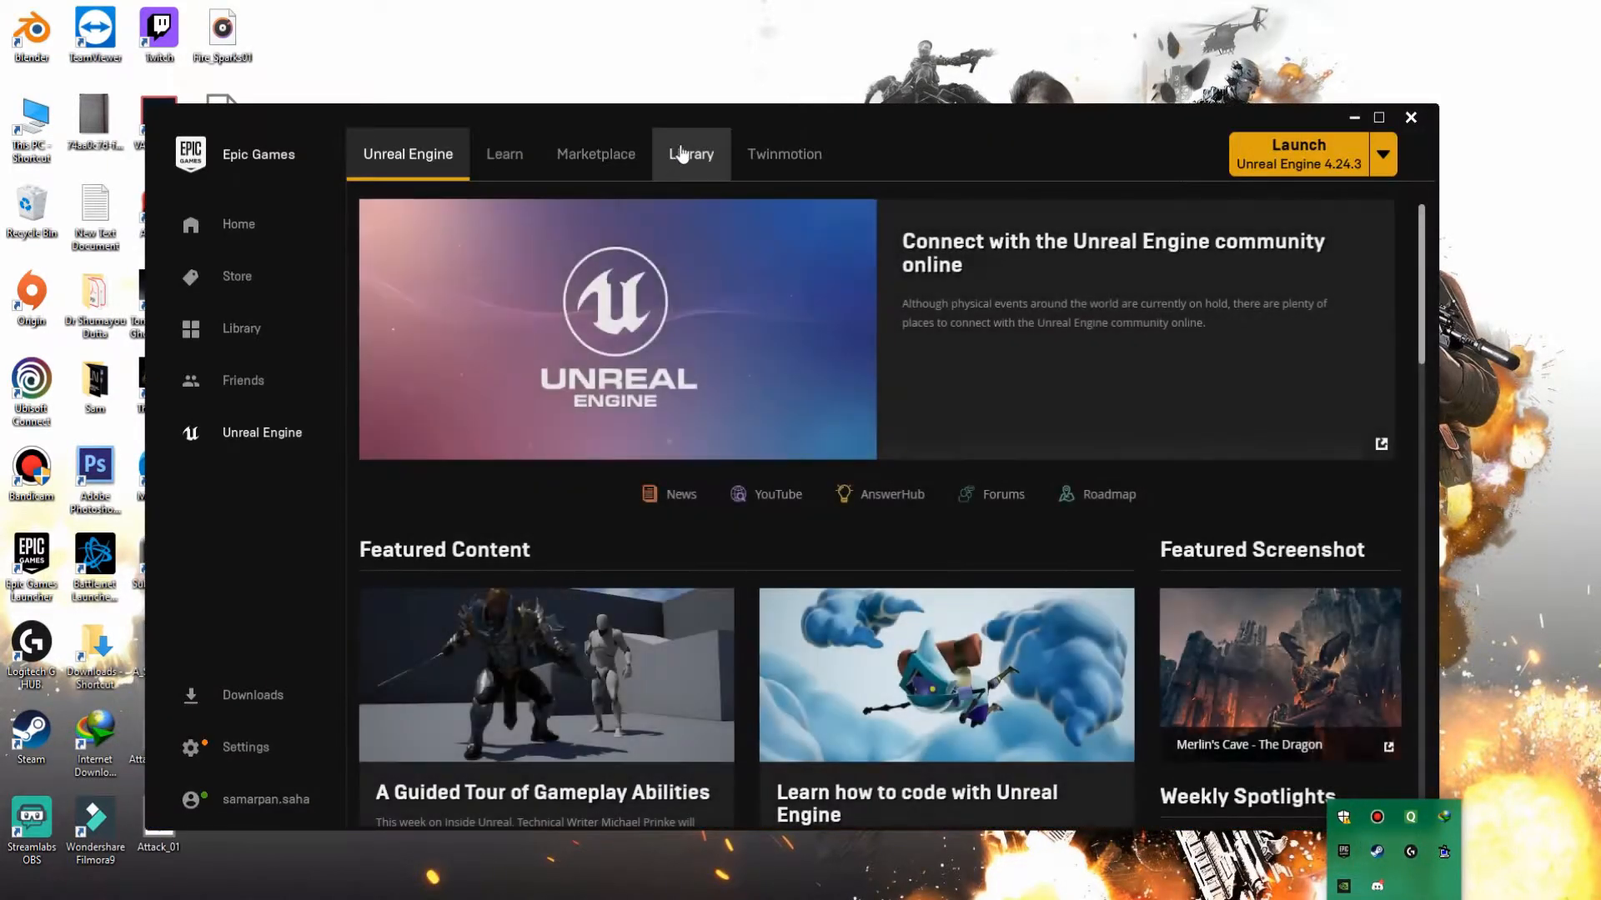
click(682, 154)
scroll(622, 632, down, 5)
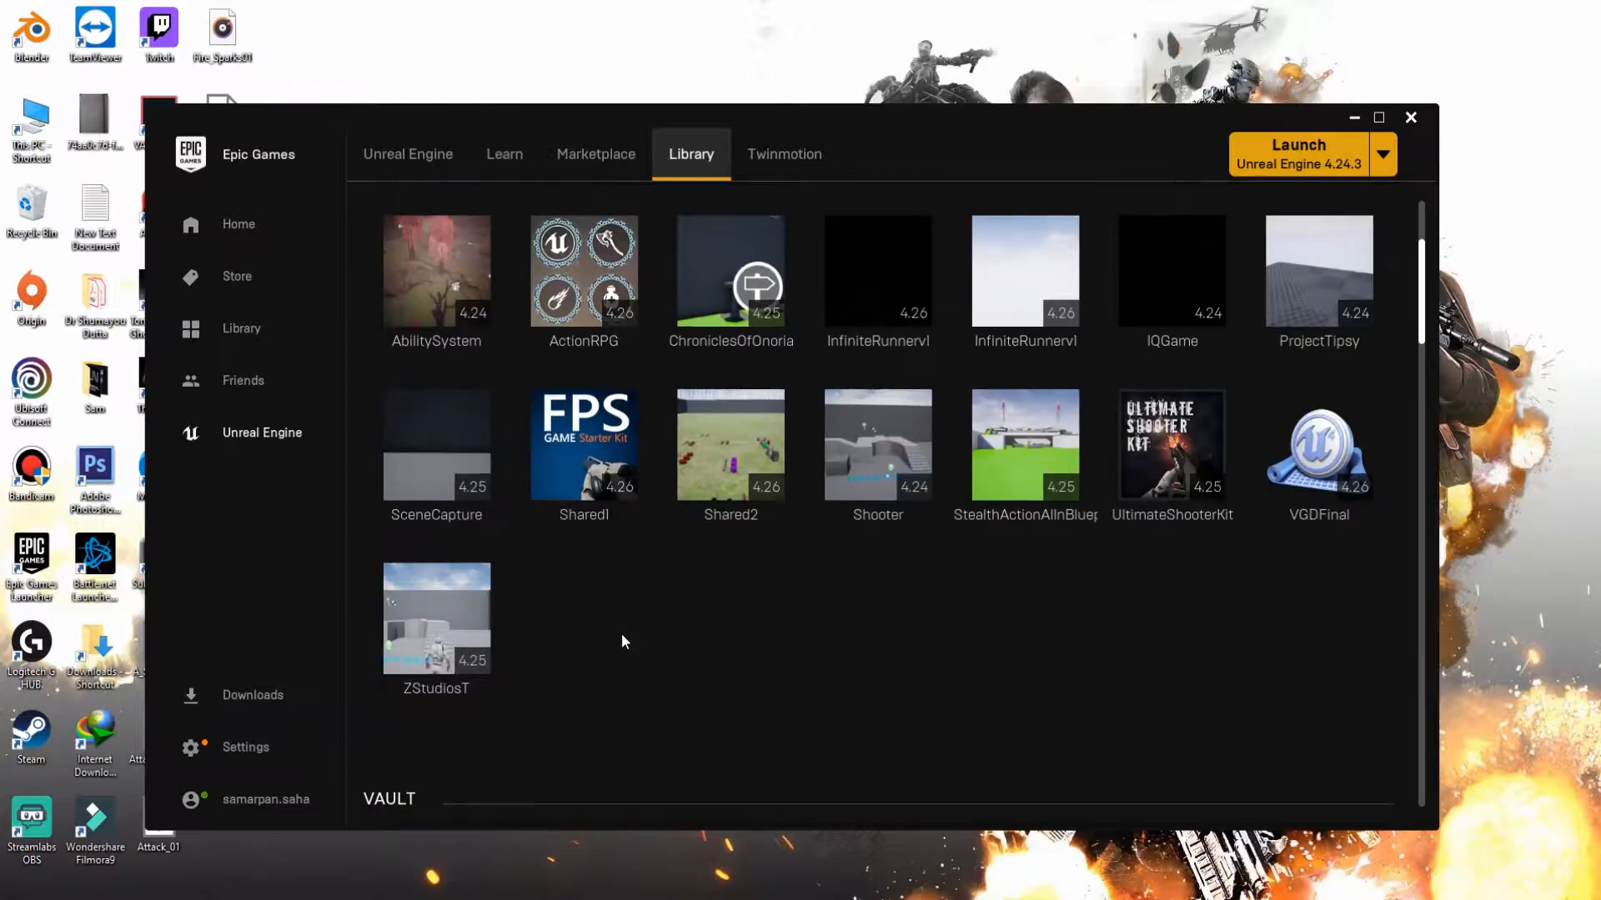
scroll(620, 635, down, 4)
scroll(618, 621, up, 5)
Search the Unreal Engine Marketplace for "action rpg" and limit the results to free items.
click(611, 138)
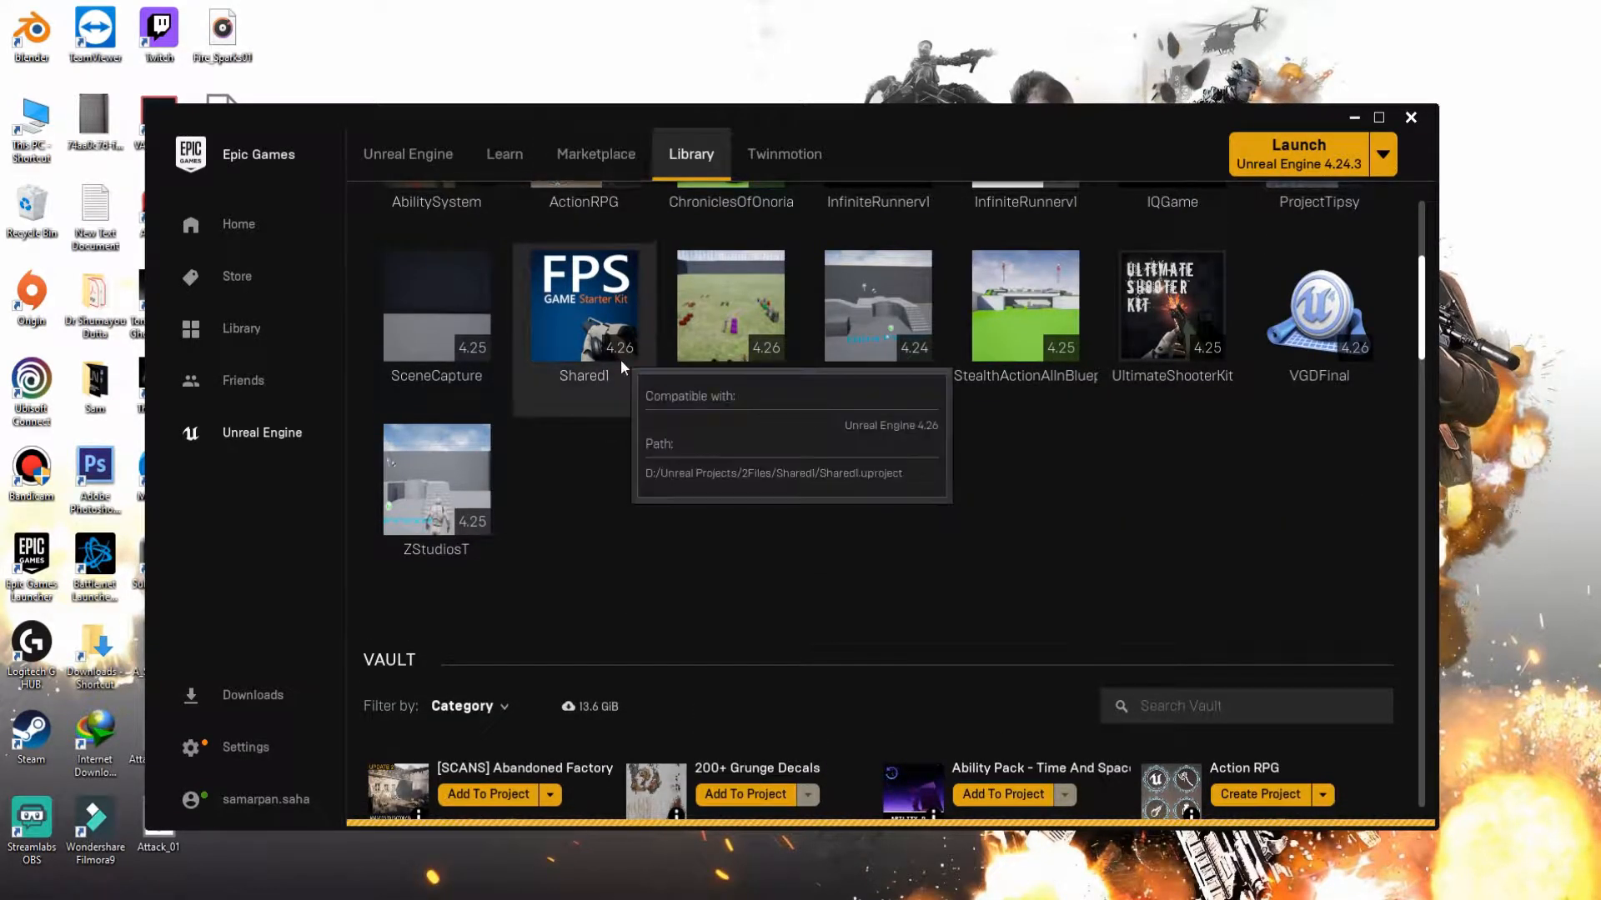
click(1222, 400)
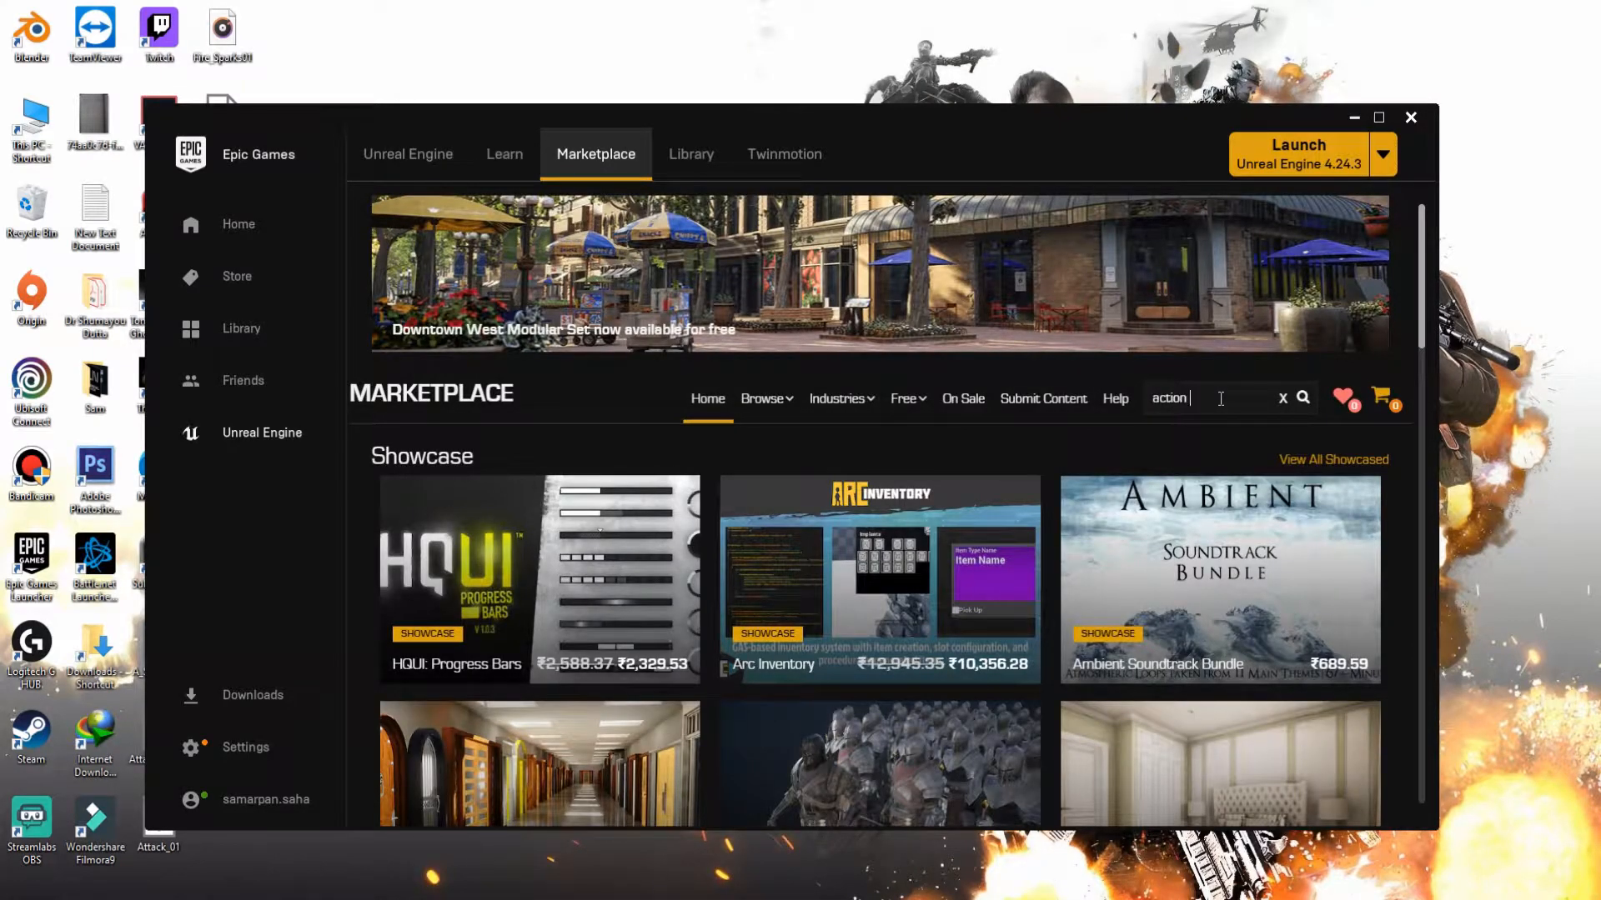
text(action r)
key(Return)
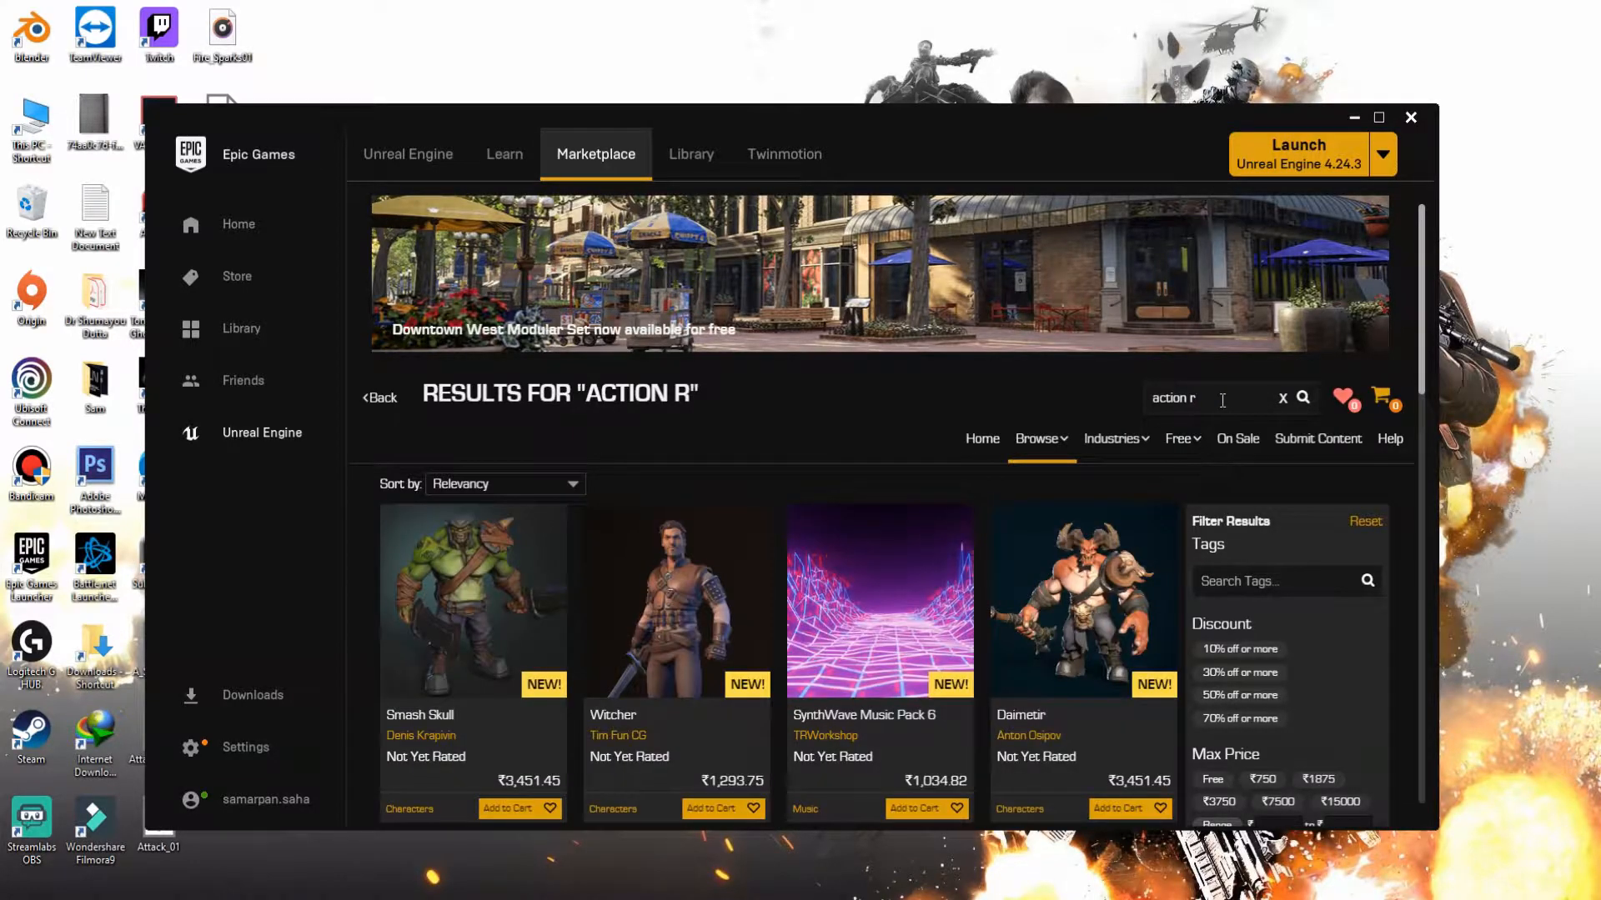
text(pg)
key(Return)
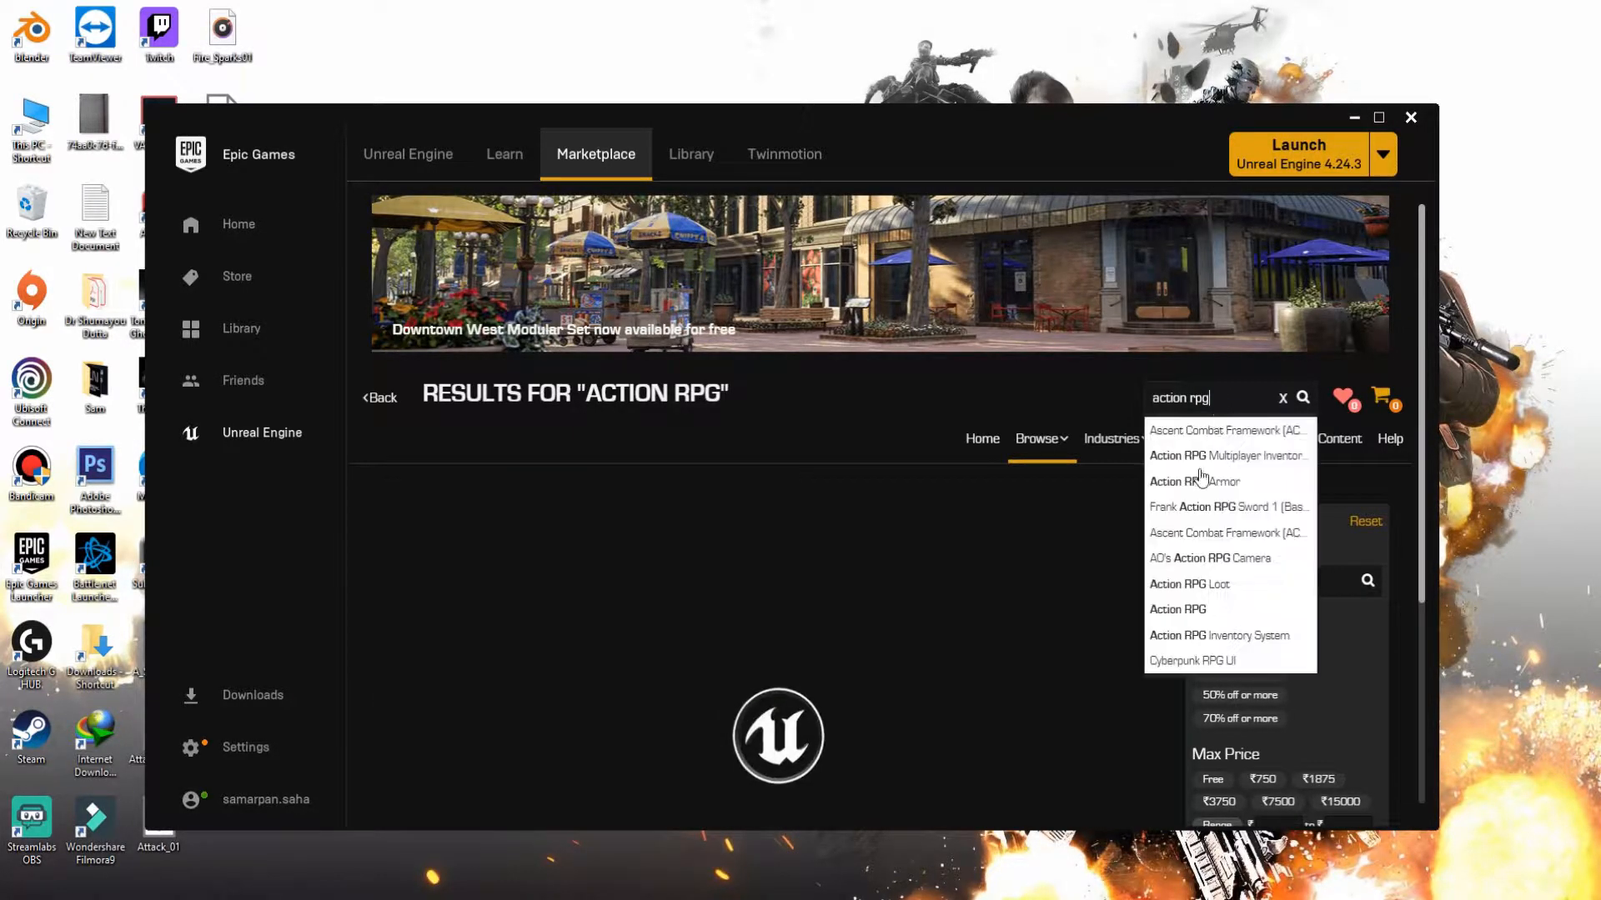
click(1212, 779)
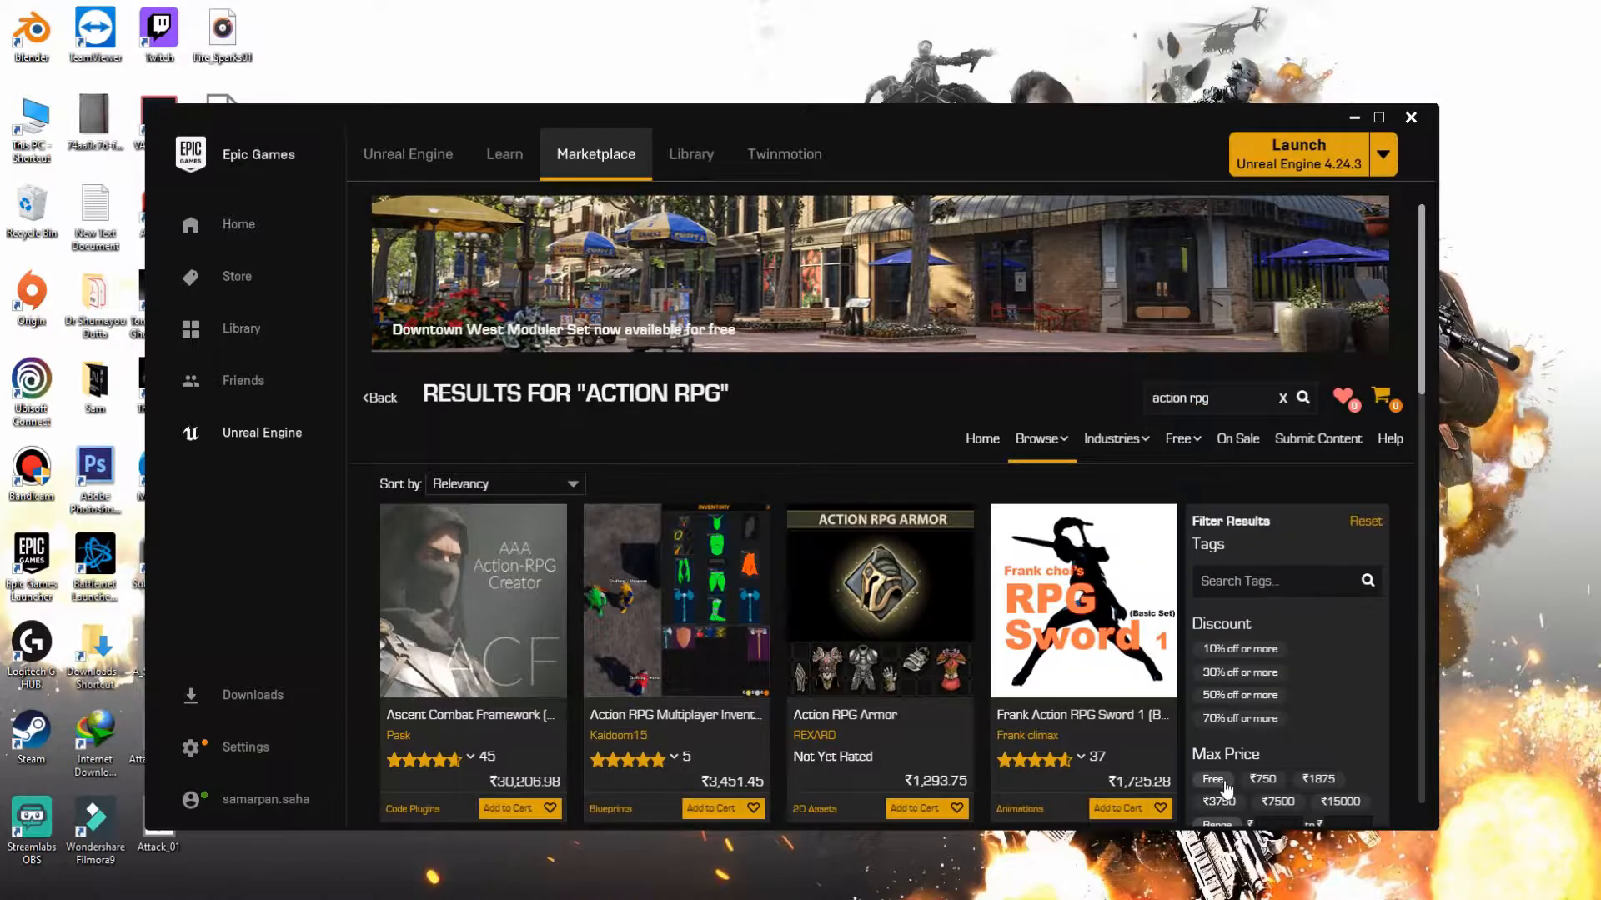
scroll(722, 697, down, 3)
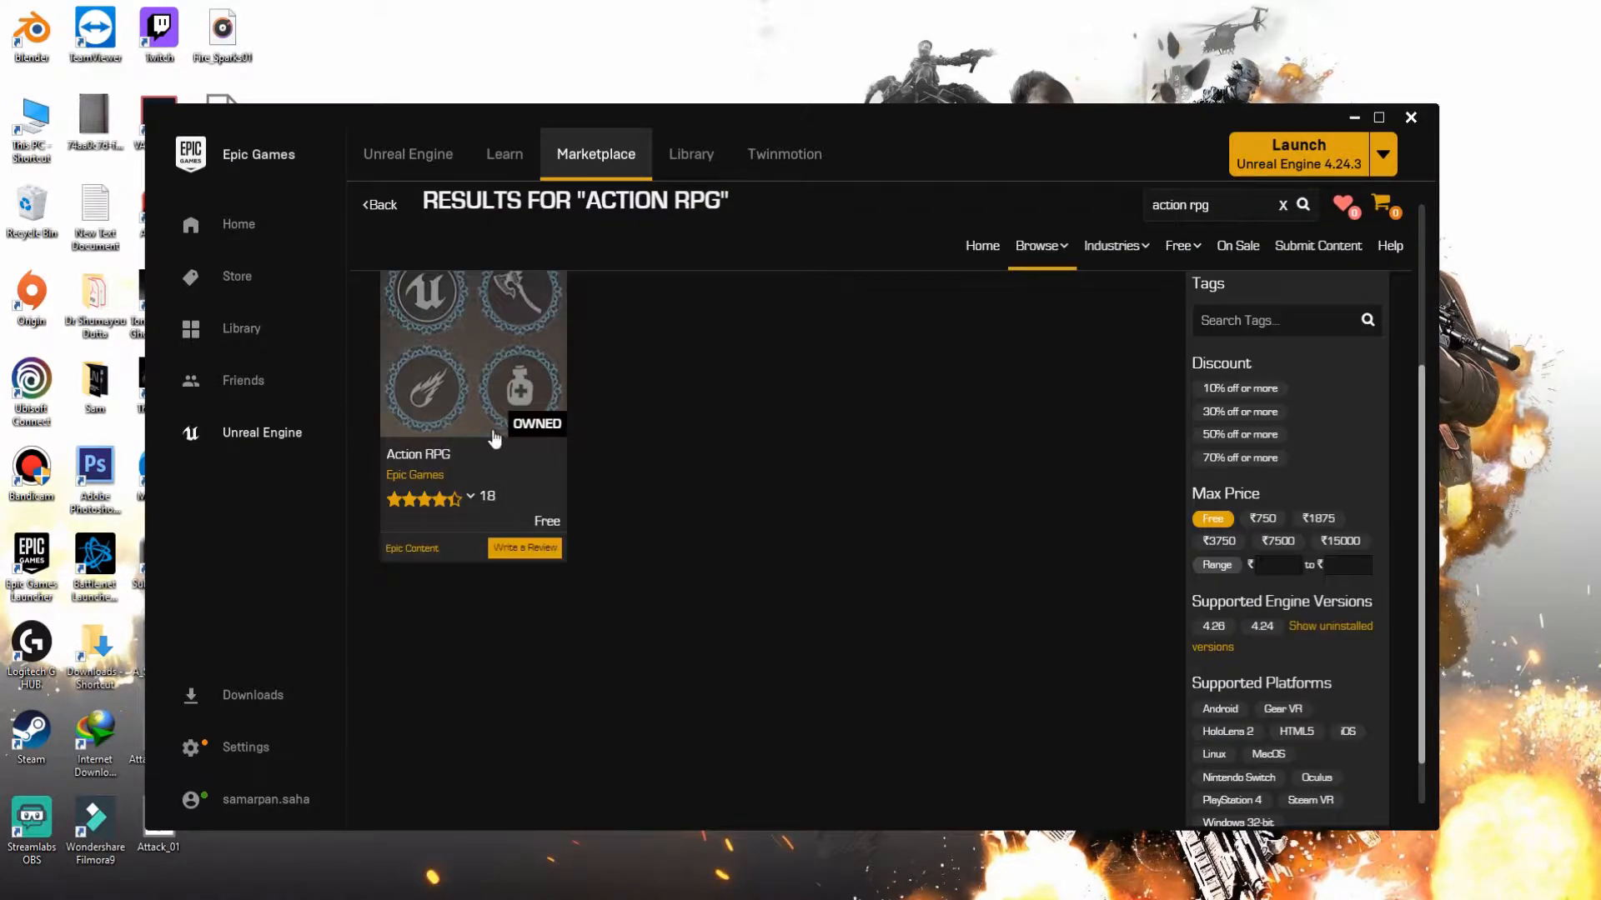
scroll(663, 501, up, 3)
scroll(619, 698, down, 2)
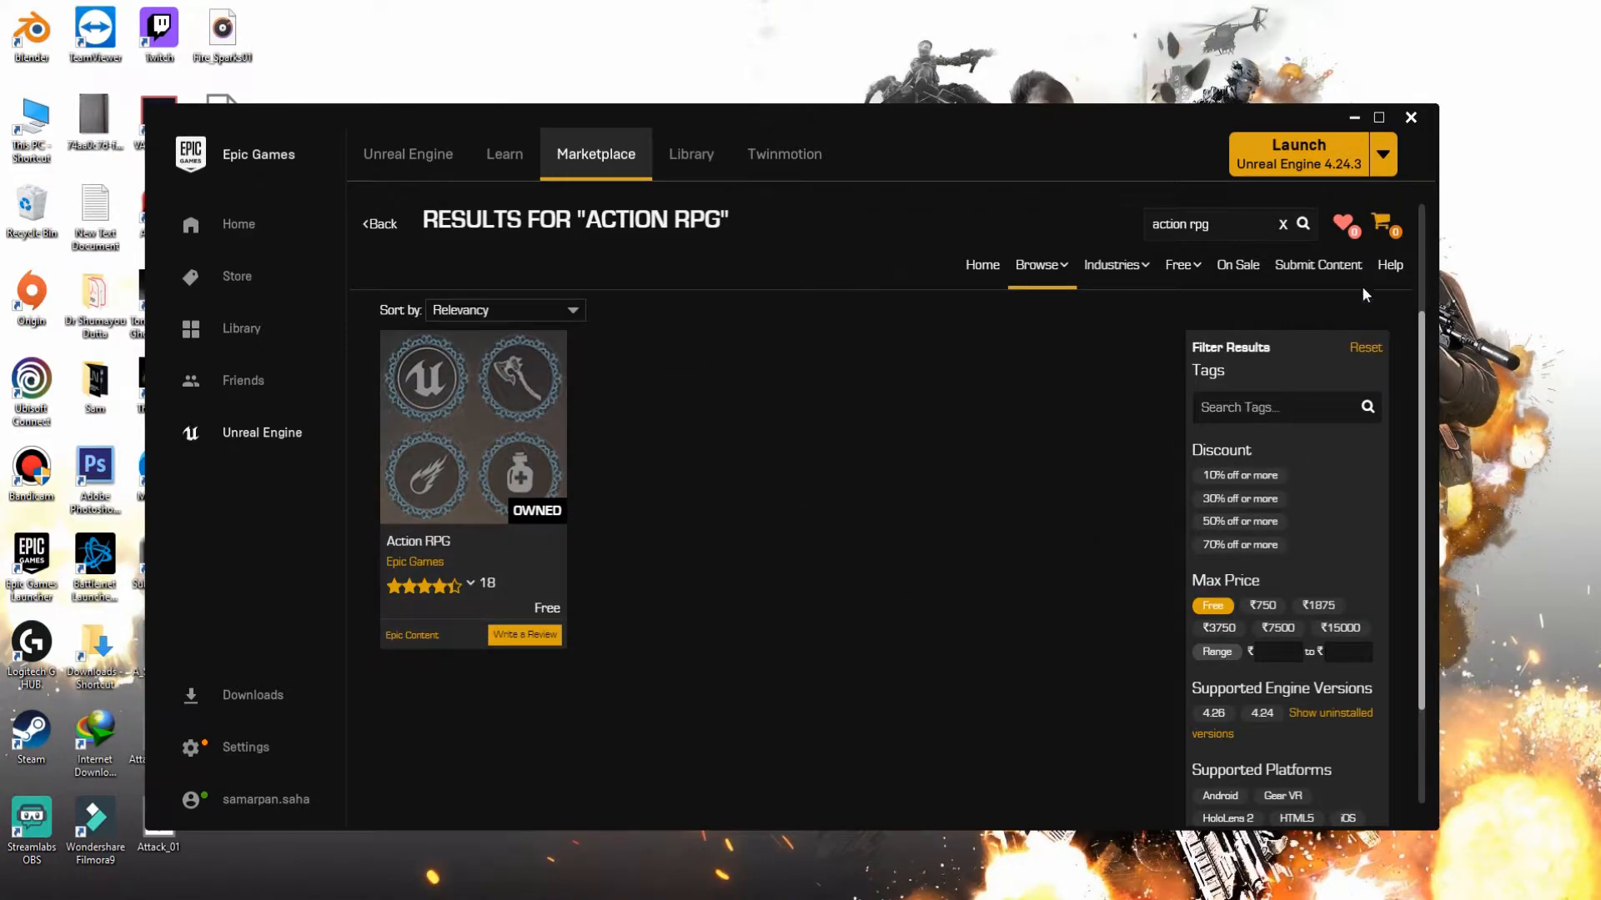
Start creating a project from the Action RPG content in the library's Vault.
click(676, 162)
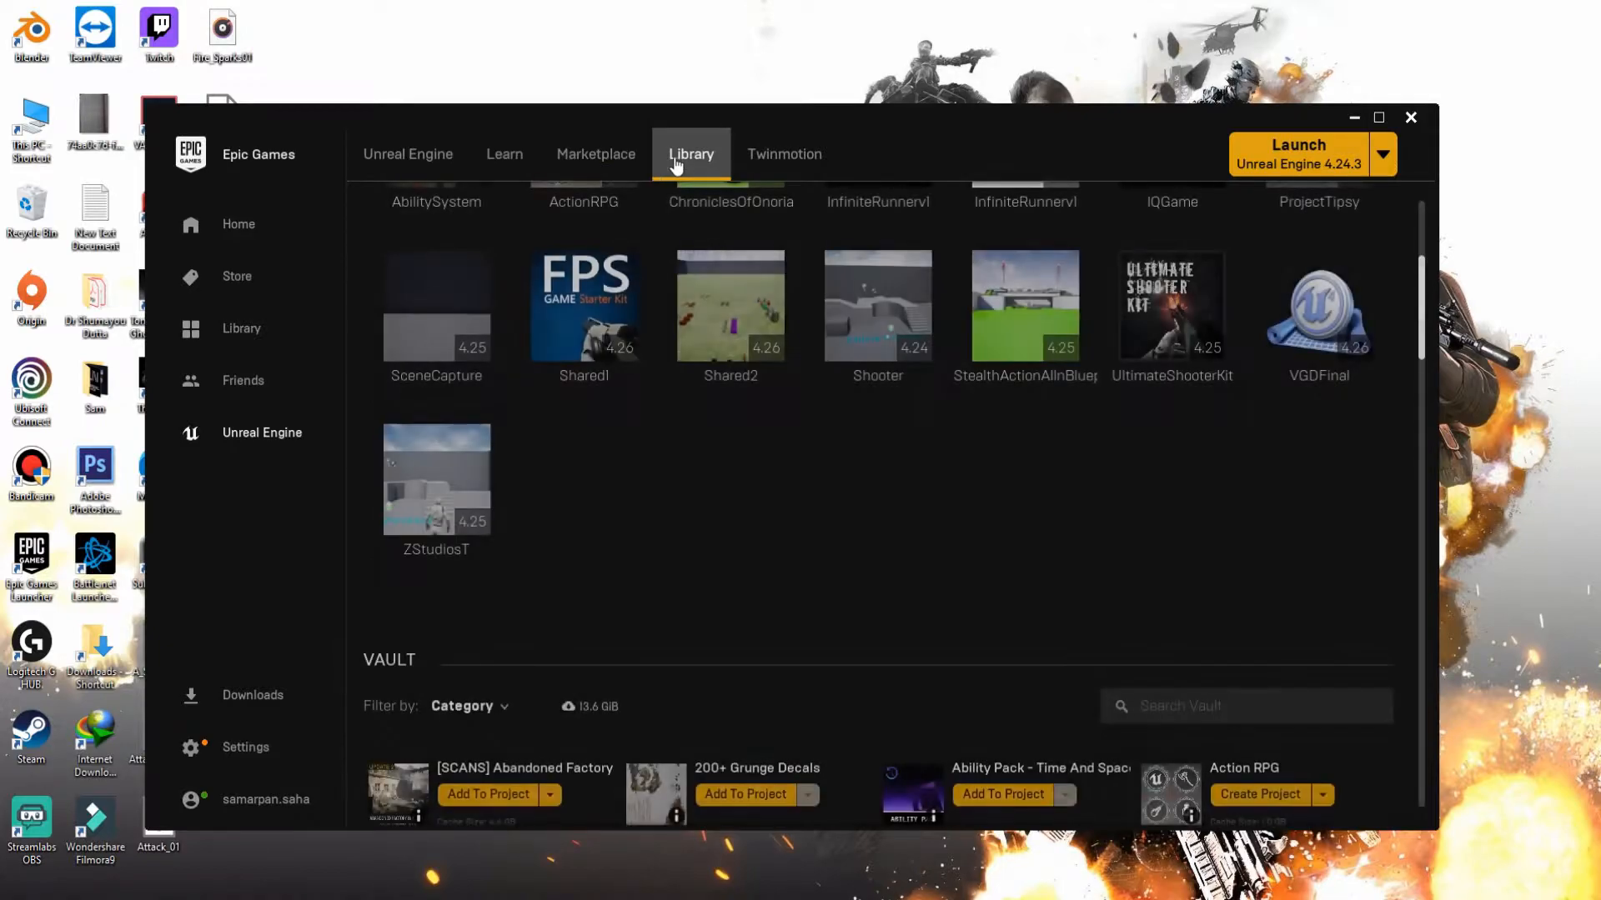
scroll(812, 644, down, 2)
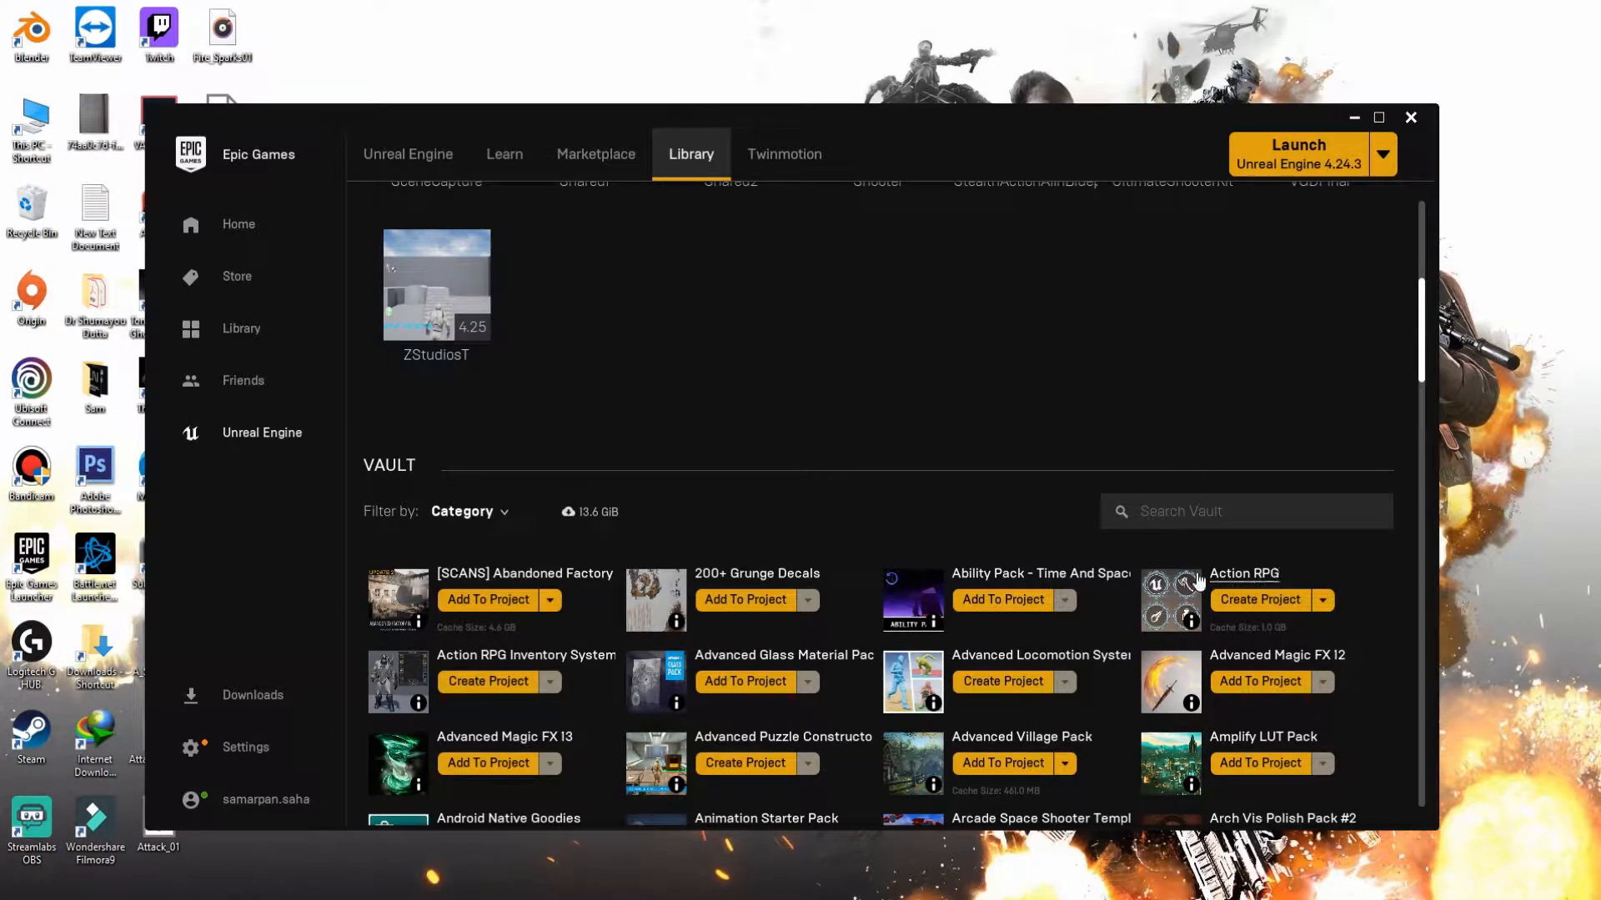
click(1267, 601)
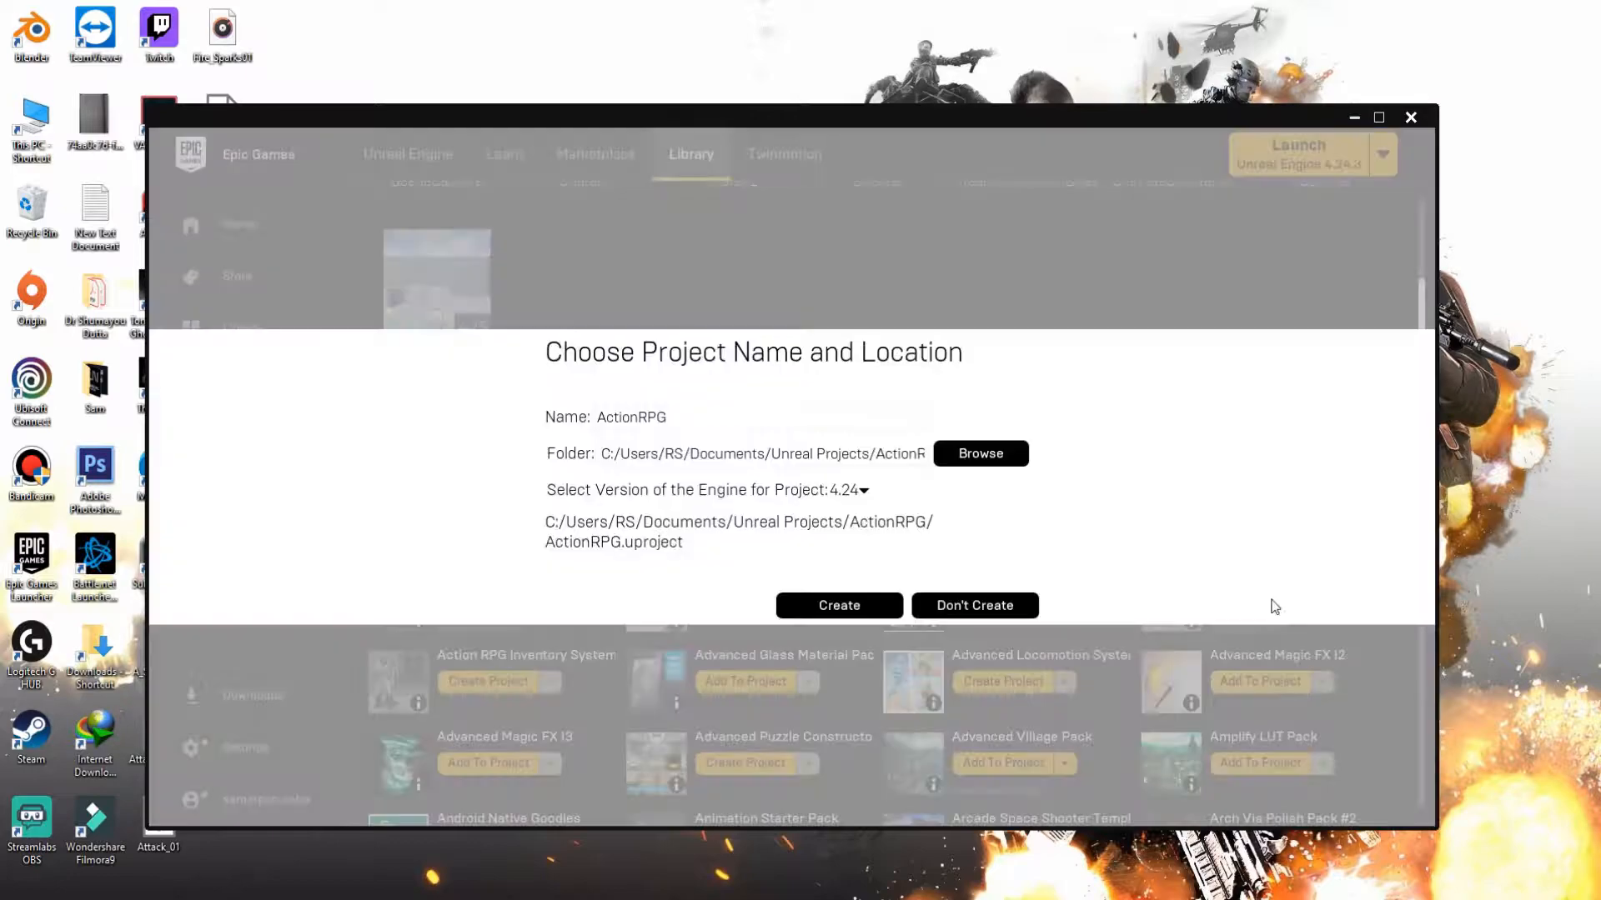
Set the ActionRPG project's location to D:/Unreal Projects/ActionRPG and its engine version to 4.26.
click(962, 452)
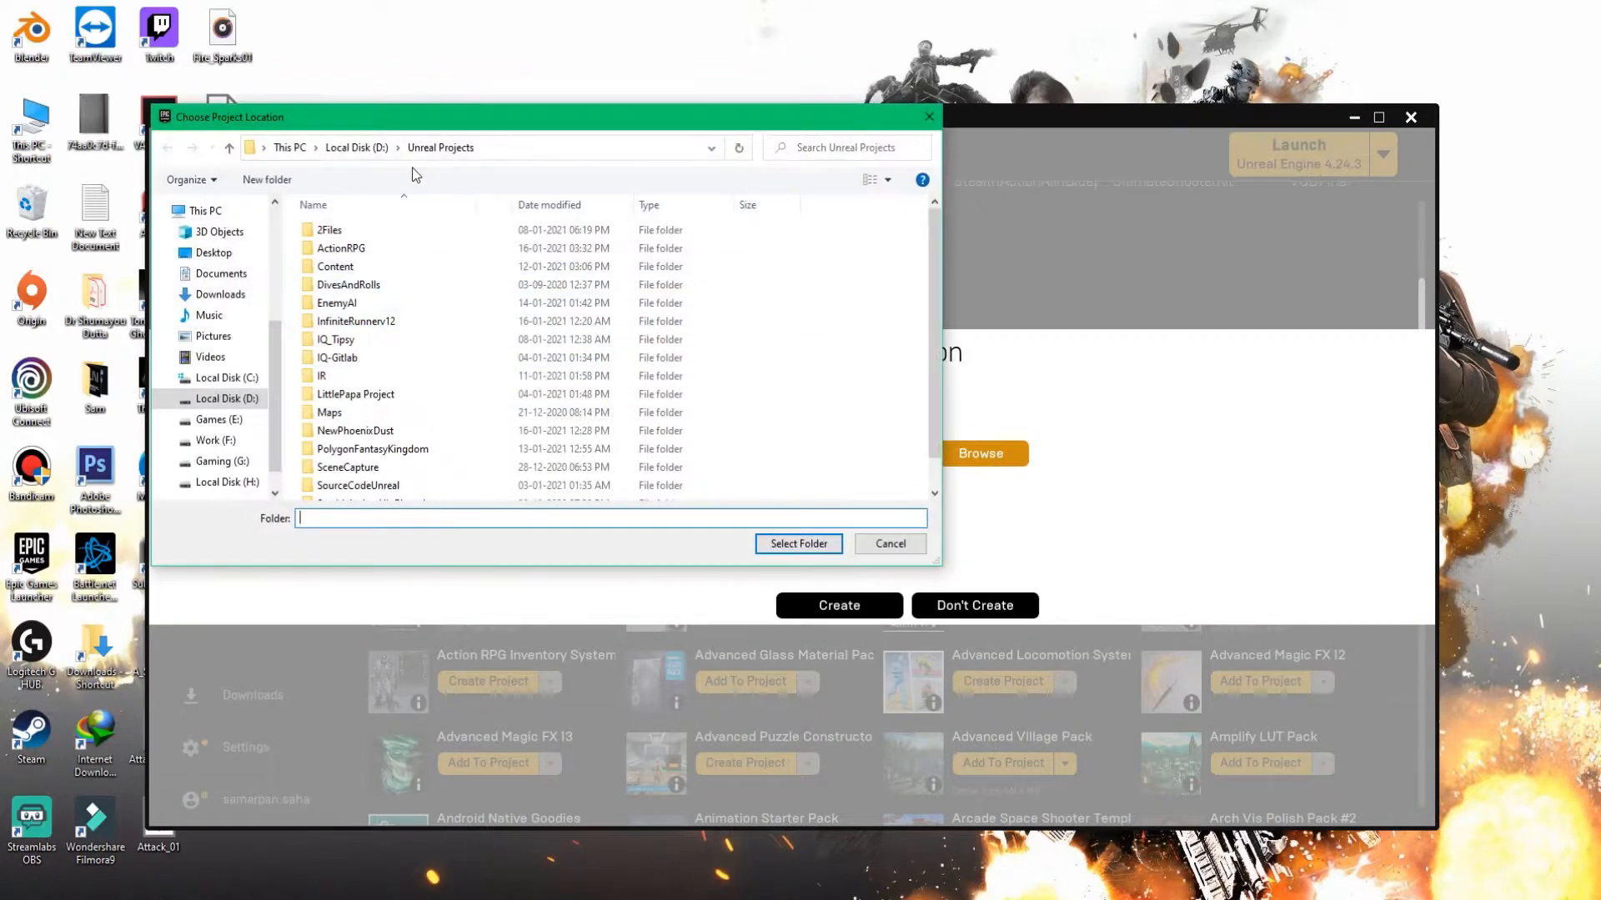
click(357, 148)
double_click(400, 321)
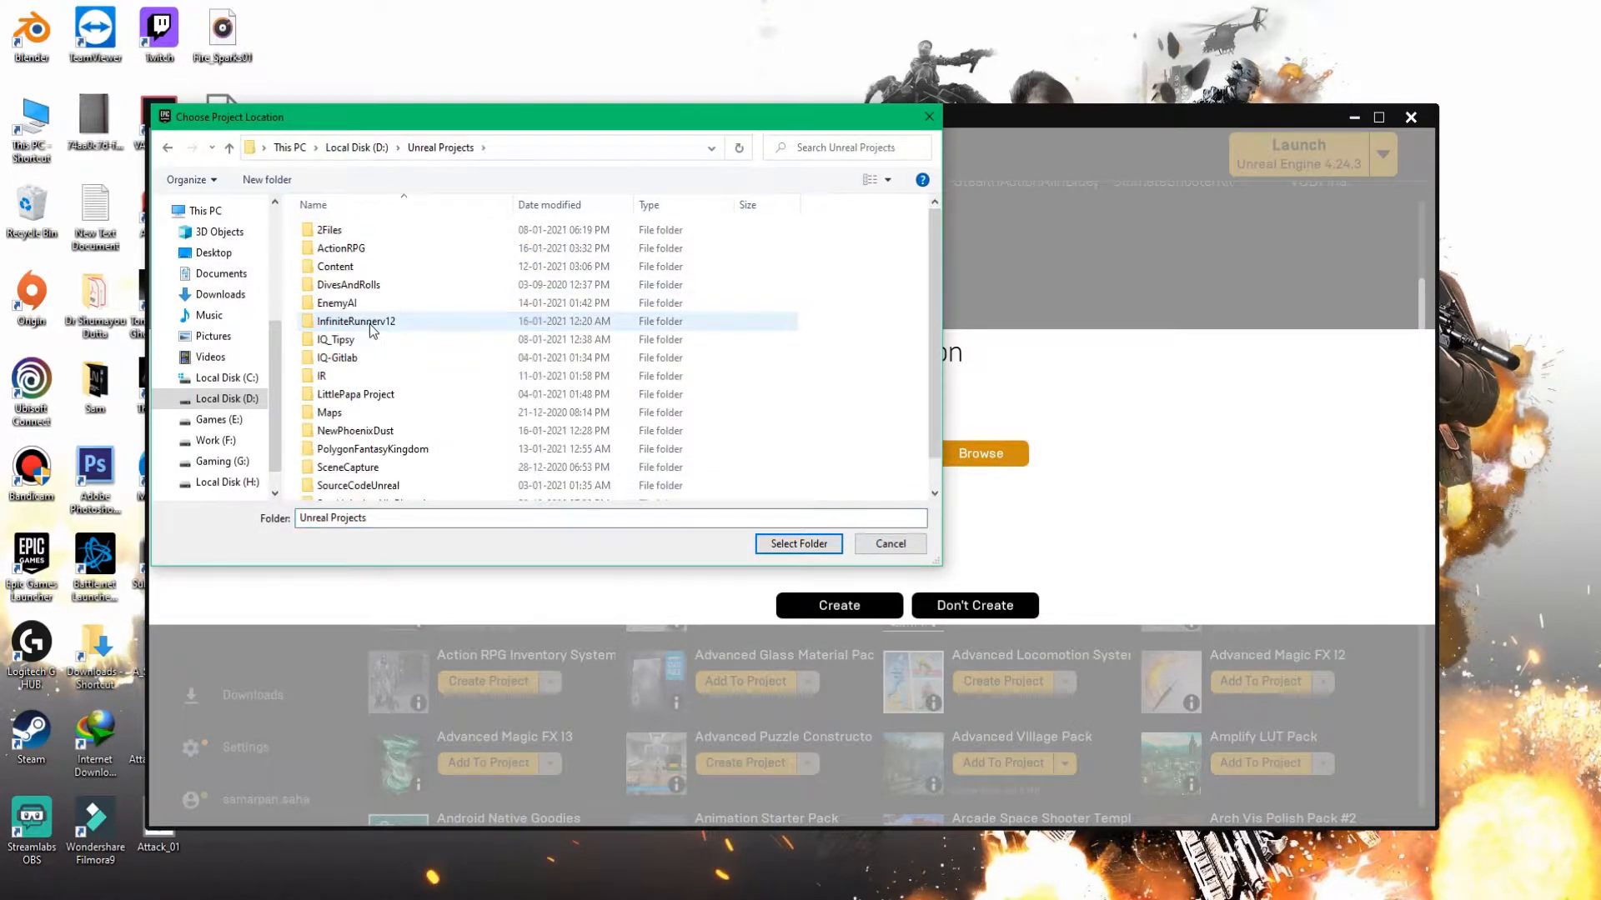
click(889, 543)
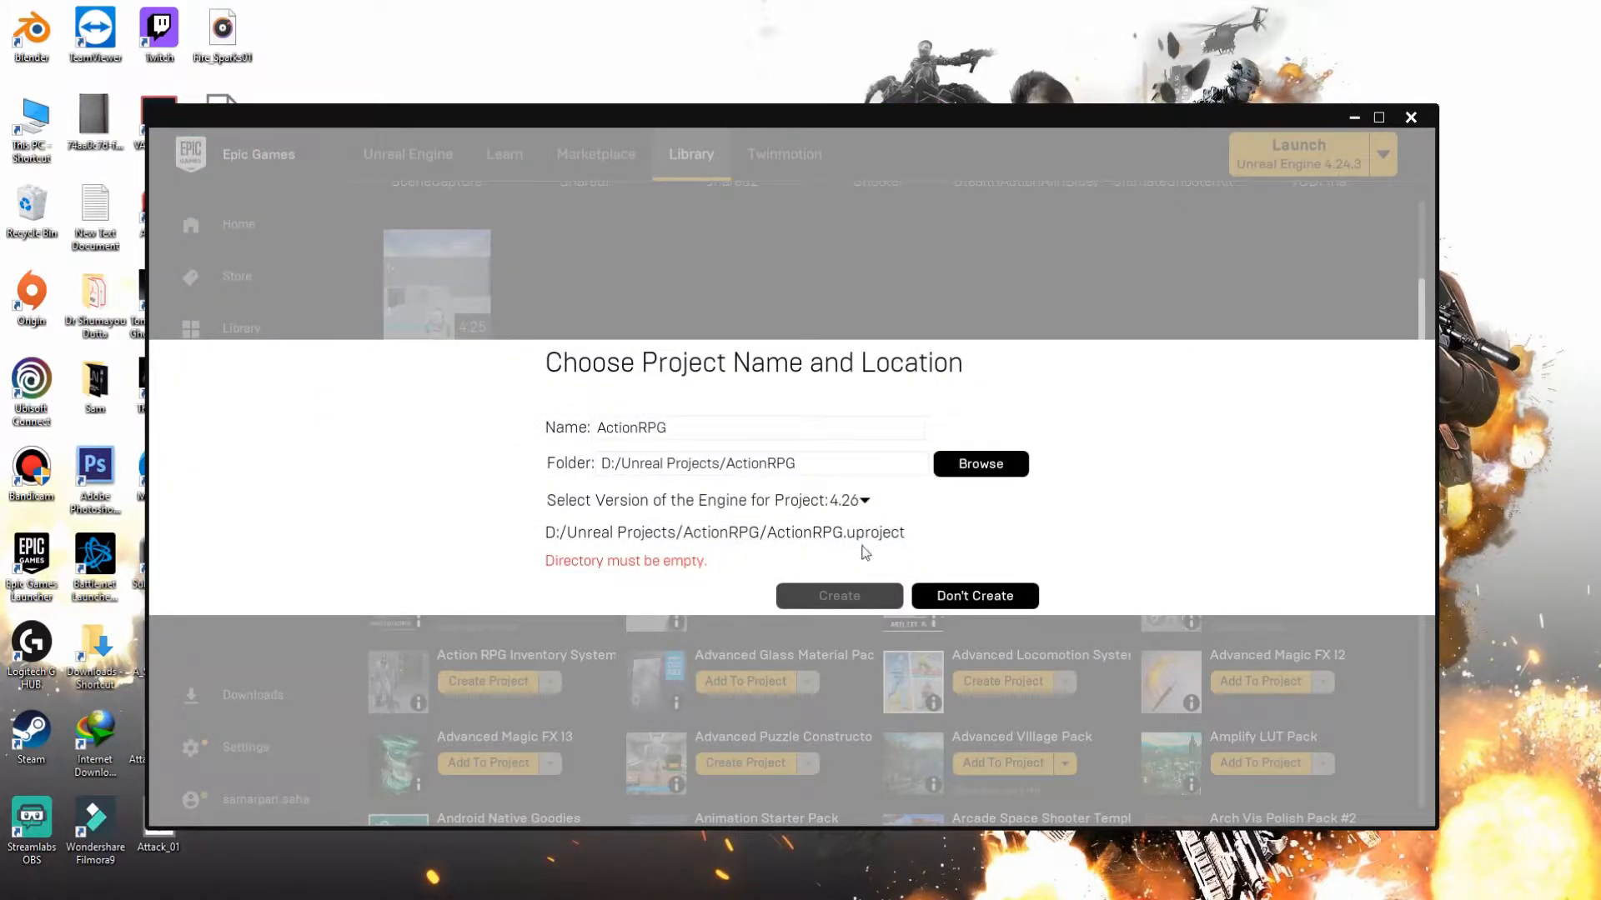
Cancel the project creation and open the existing ActionRPG project from the library.
click(922, 595)
scroll(665, 523, up, 8)
double_click(627, 462)
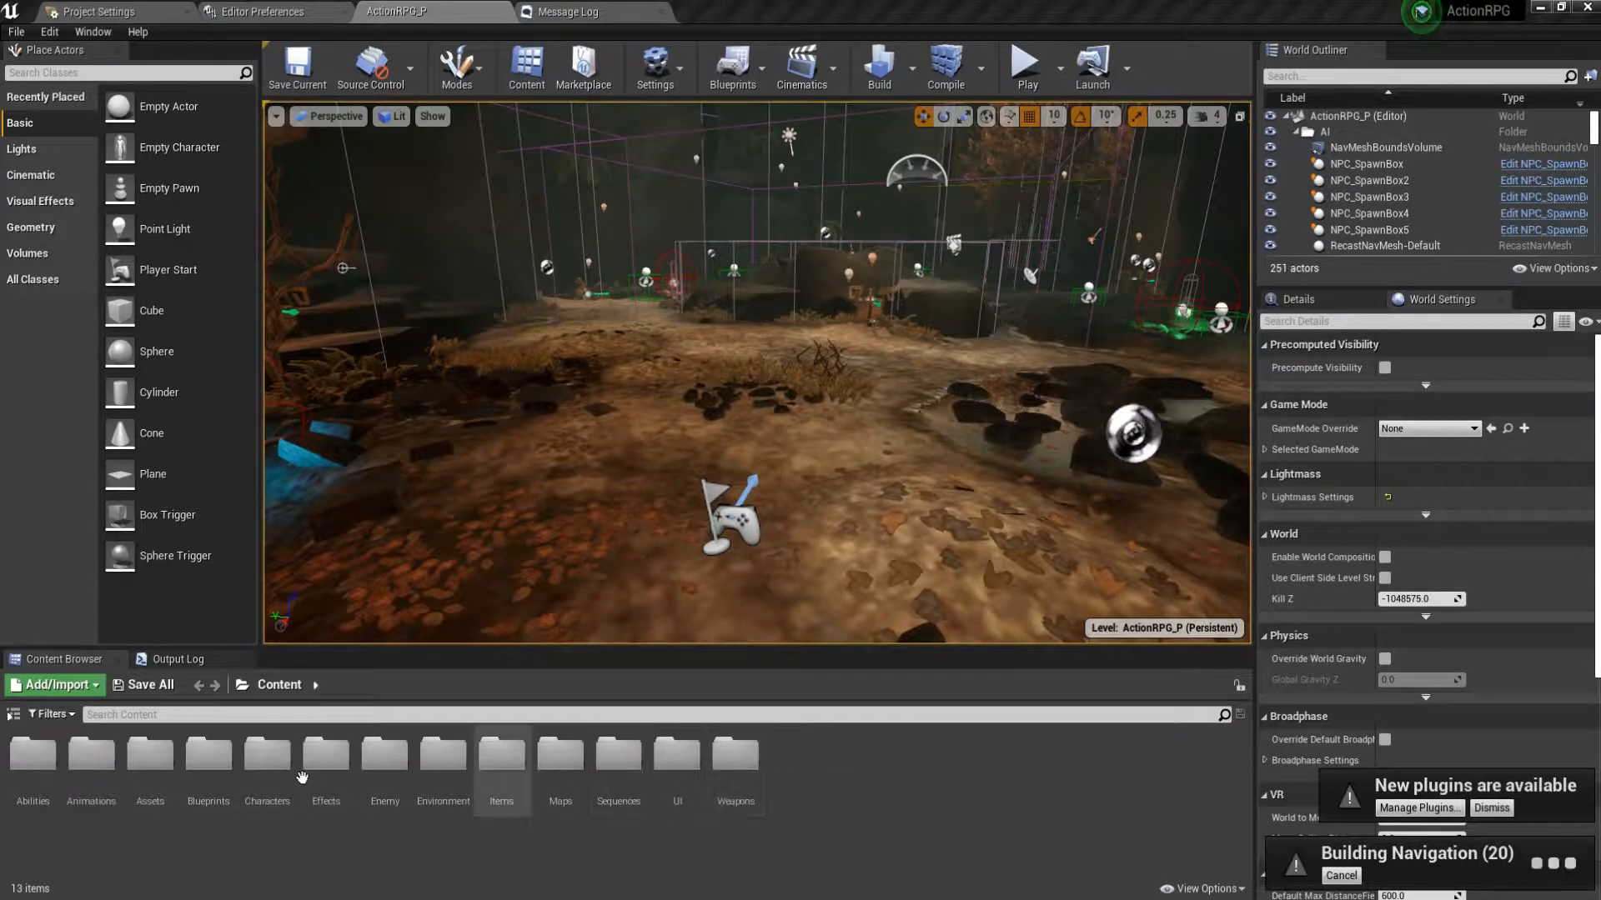
Look through the ActionRPG project's UI/Texture and Items/Pickups folders for usable content.
right_drag(801, 500, 767, 450)
key(w)
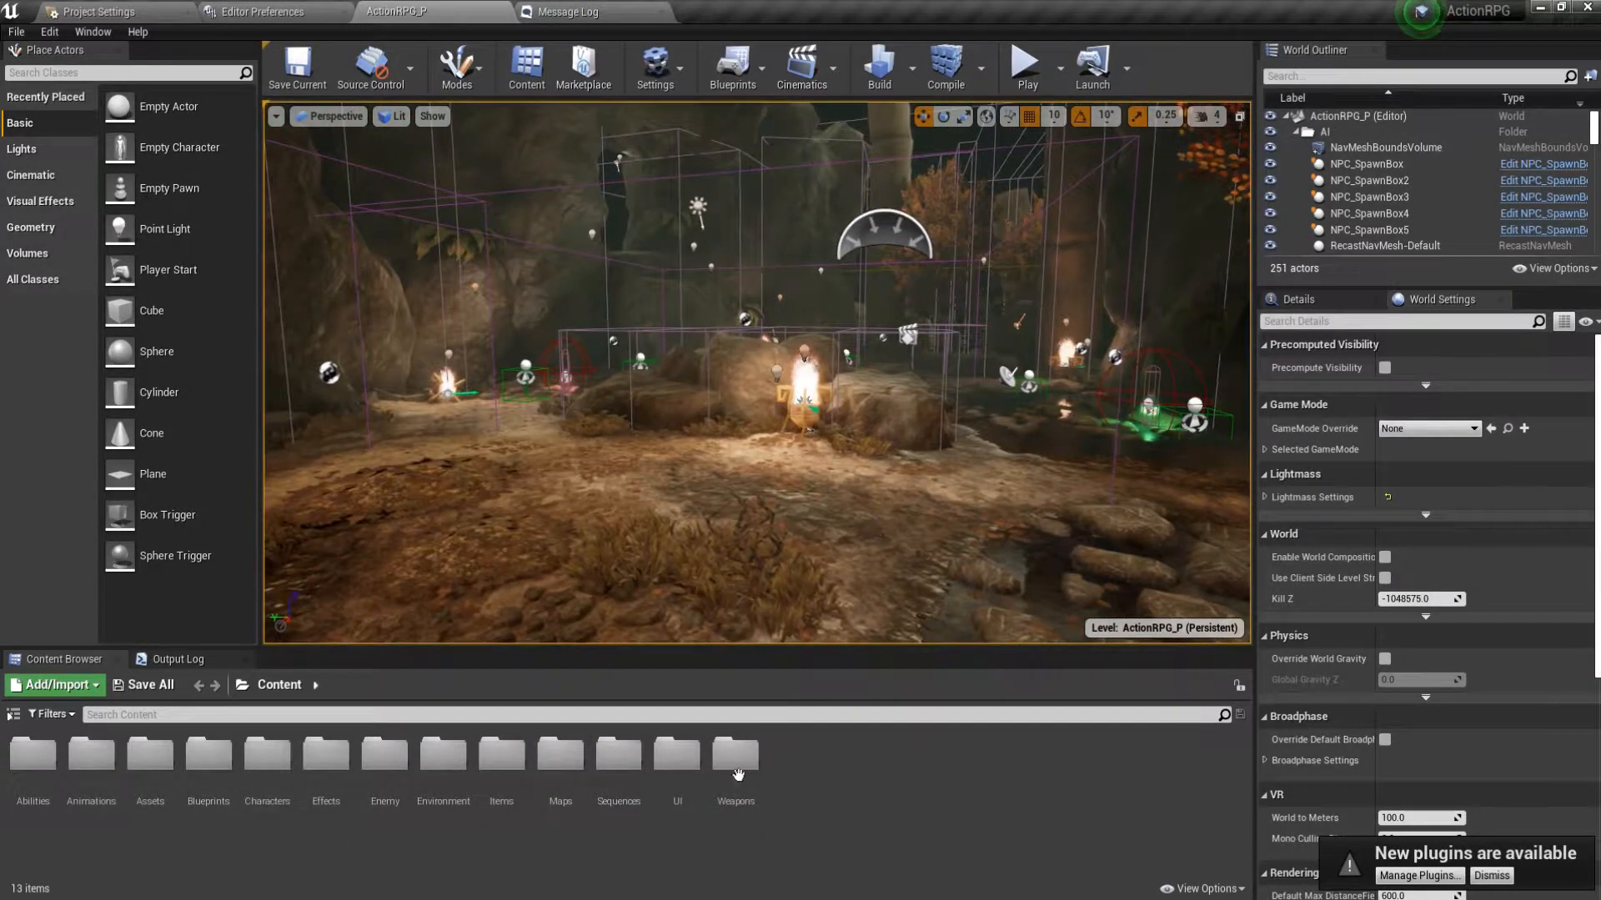
double_click(679, 778)
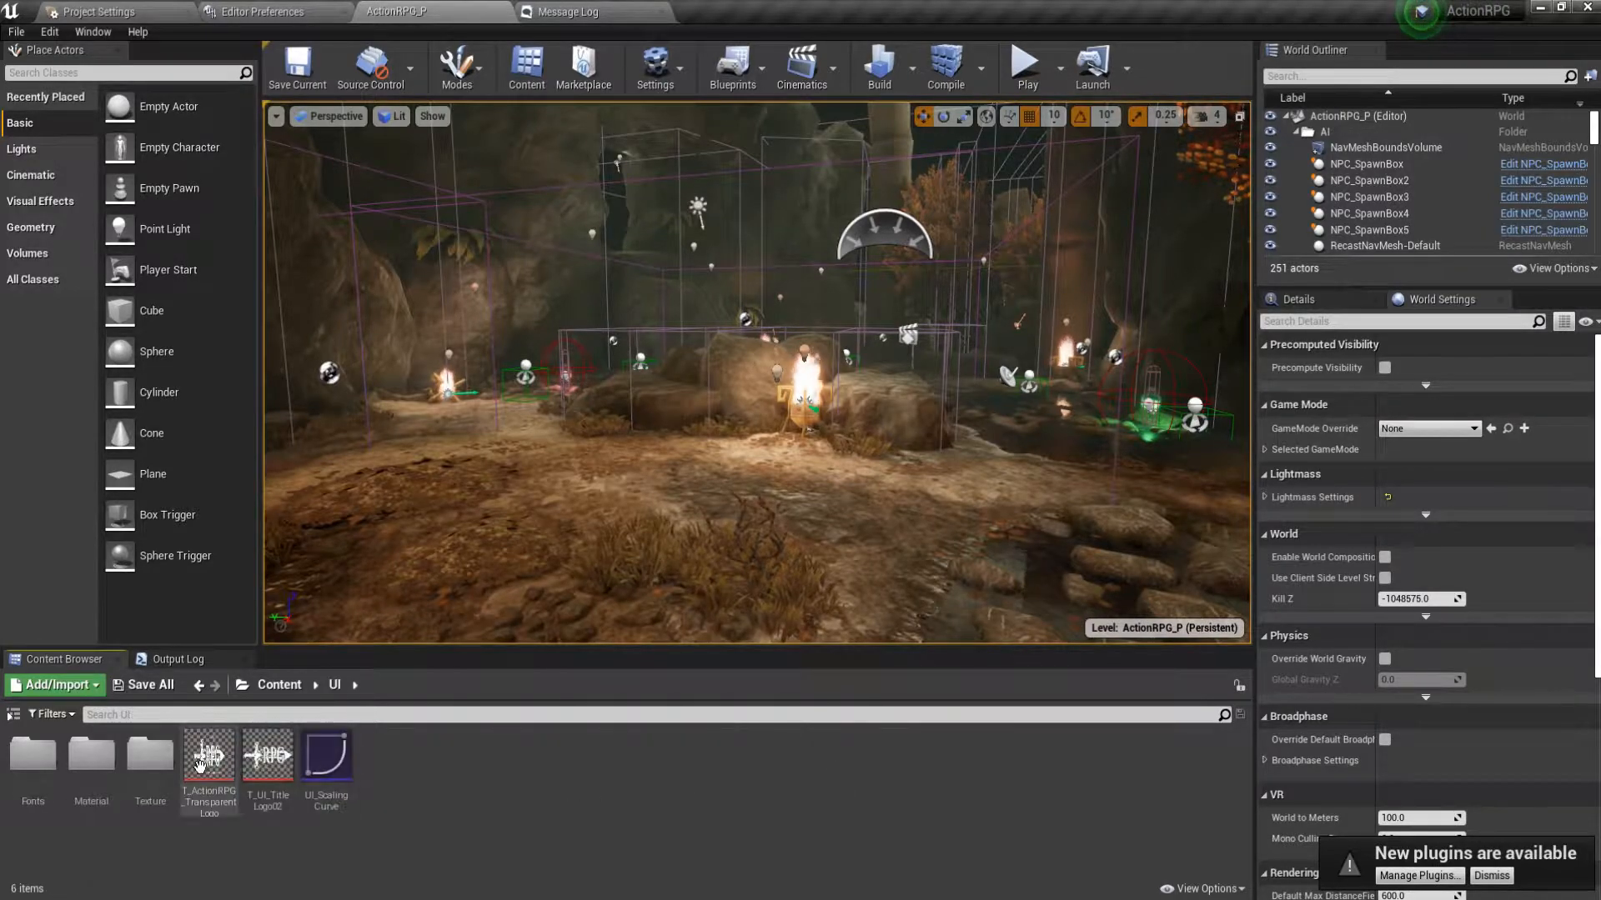
double_click(150, 759)
scroll(387, 796, down, 3)
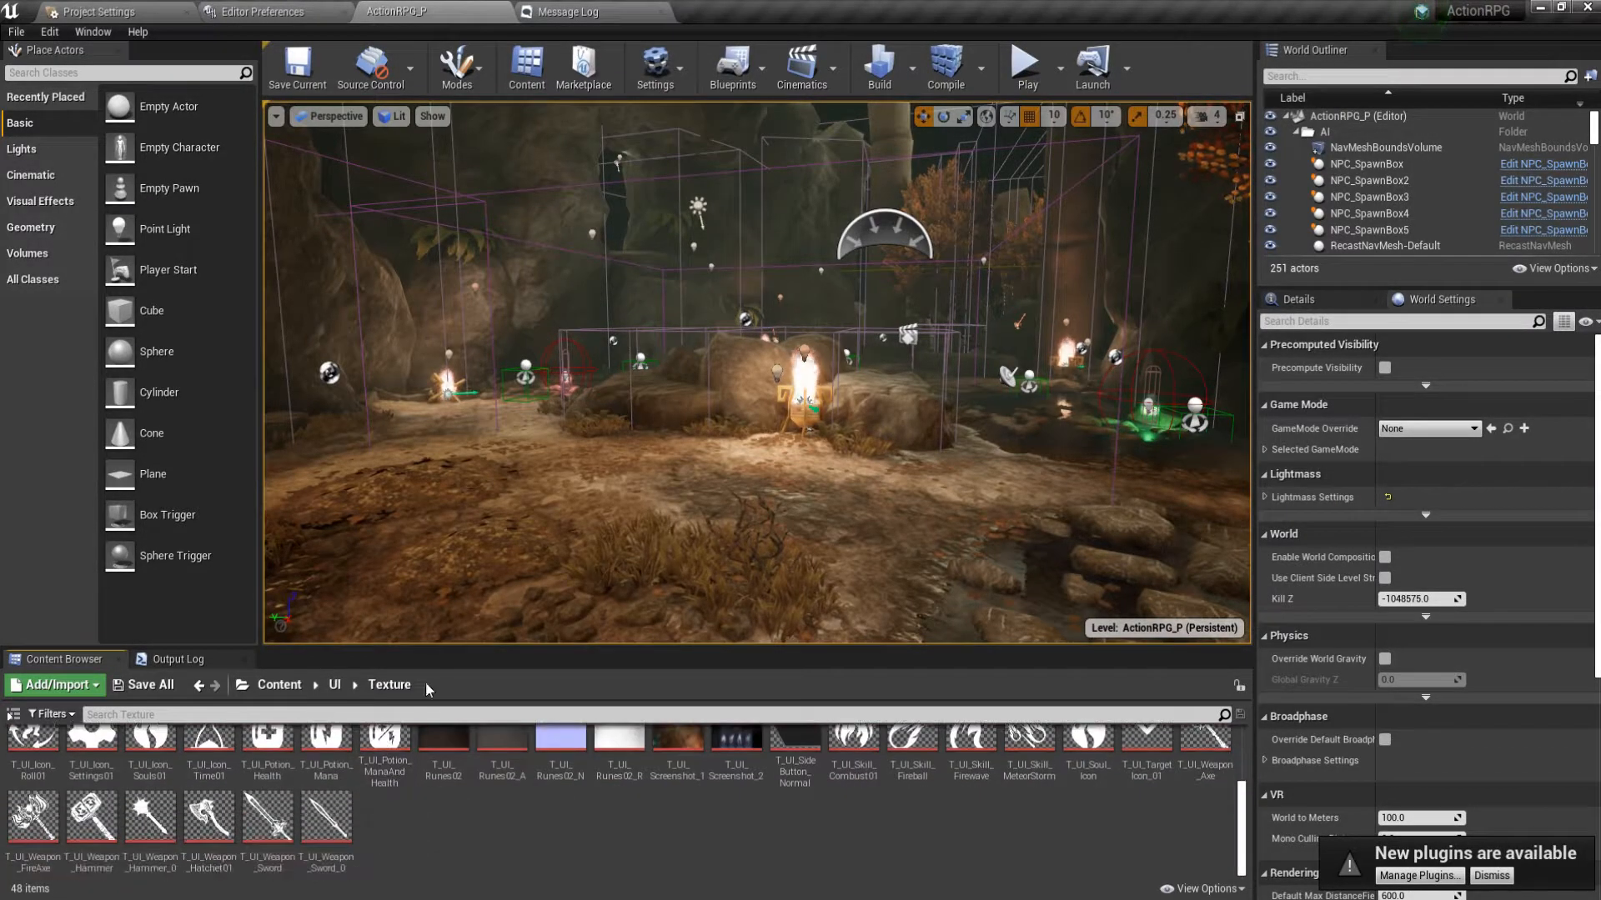
click(280, 686)
double_click(502, 759)
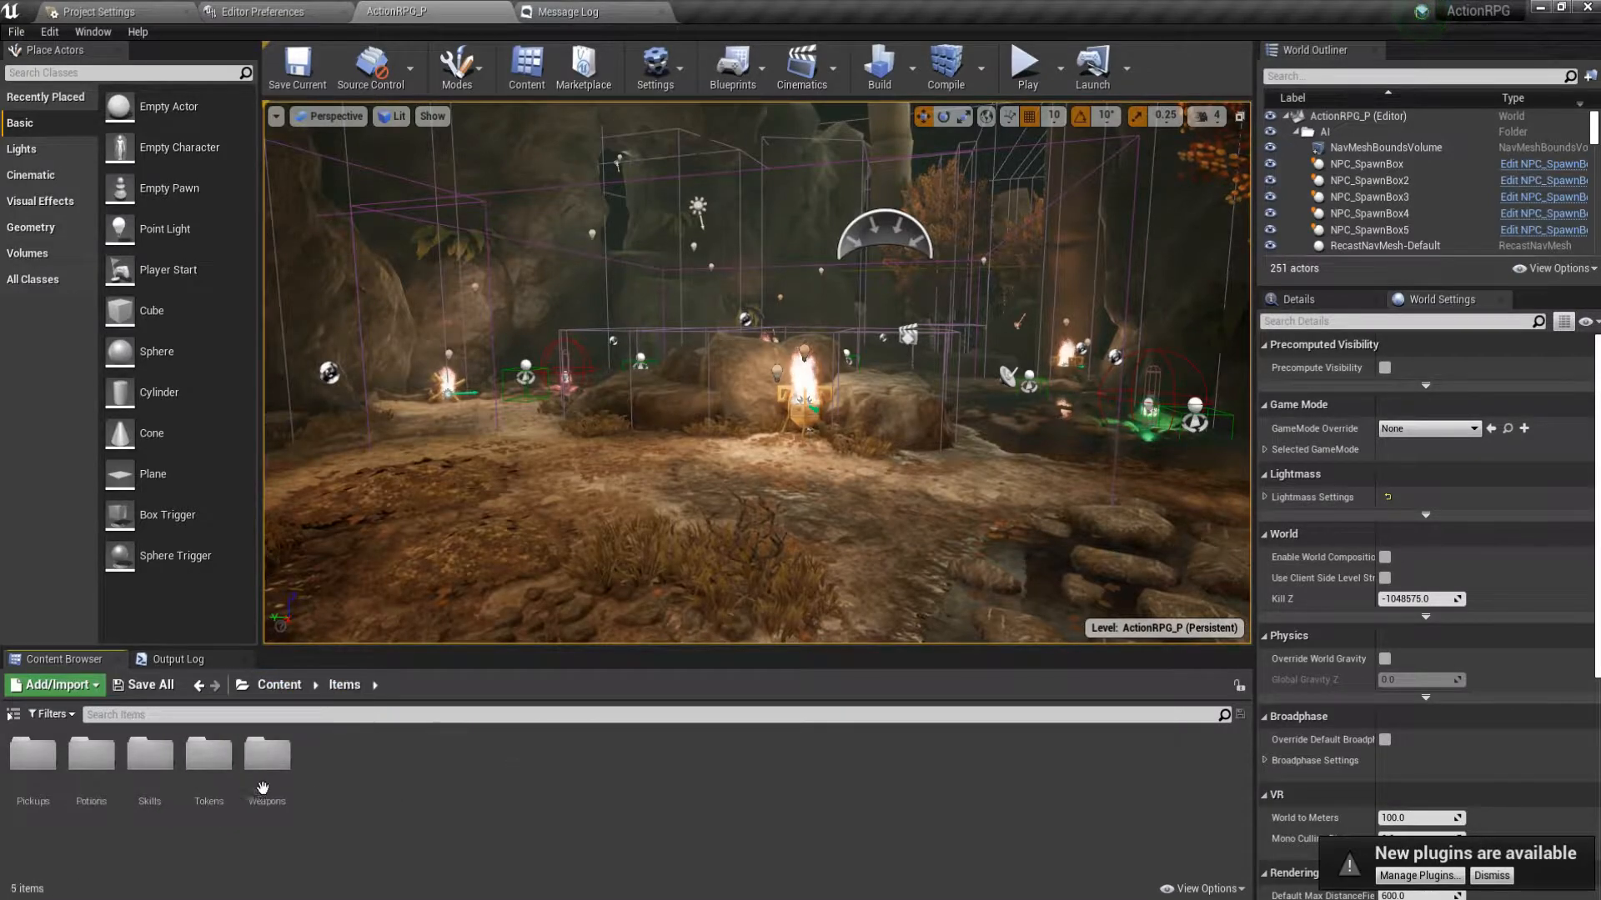
double_click(33, 796)
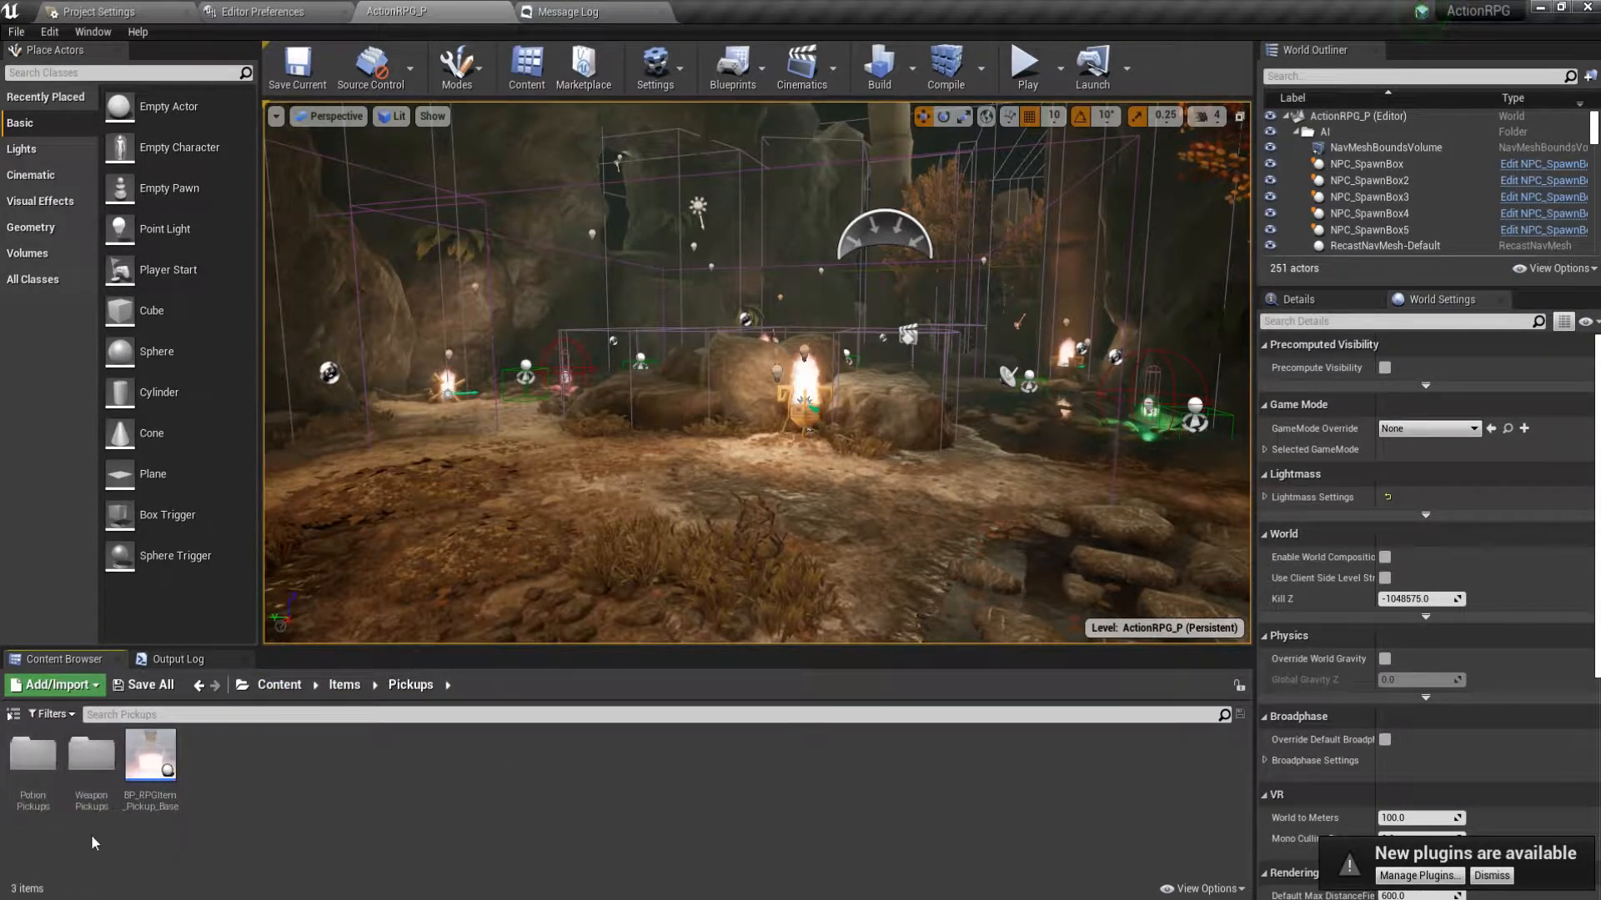
click(344, 684)
click(280, 685)
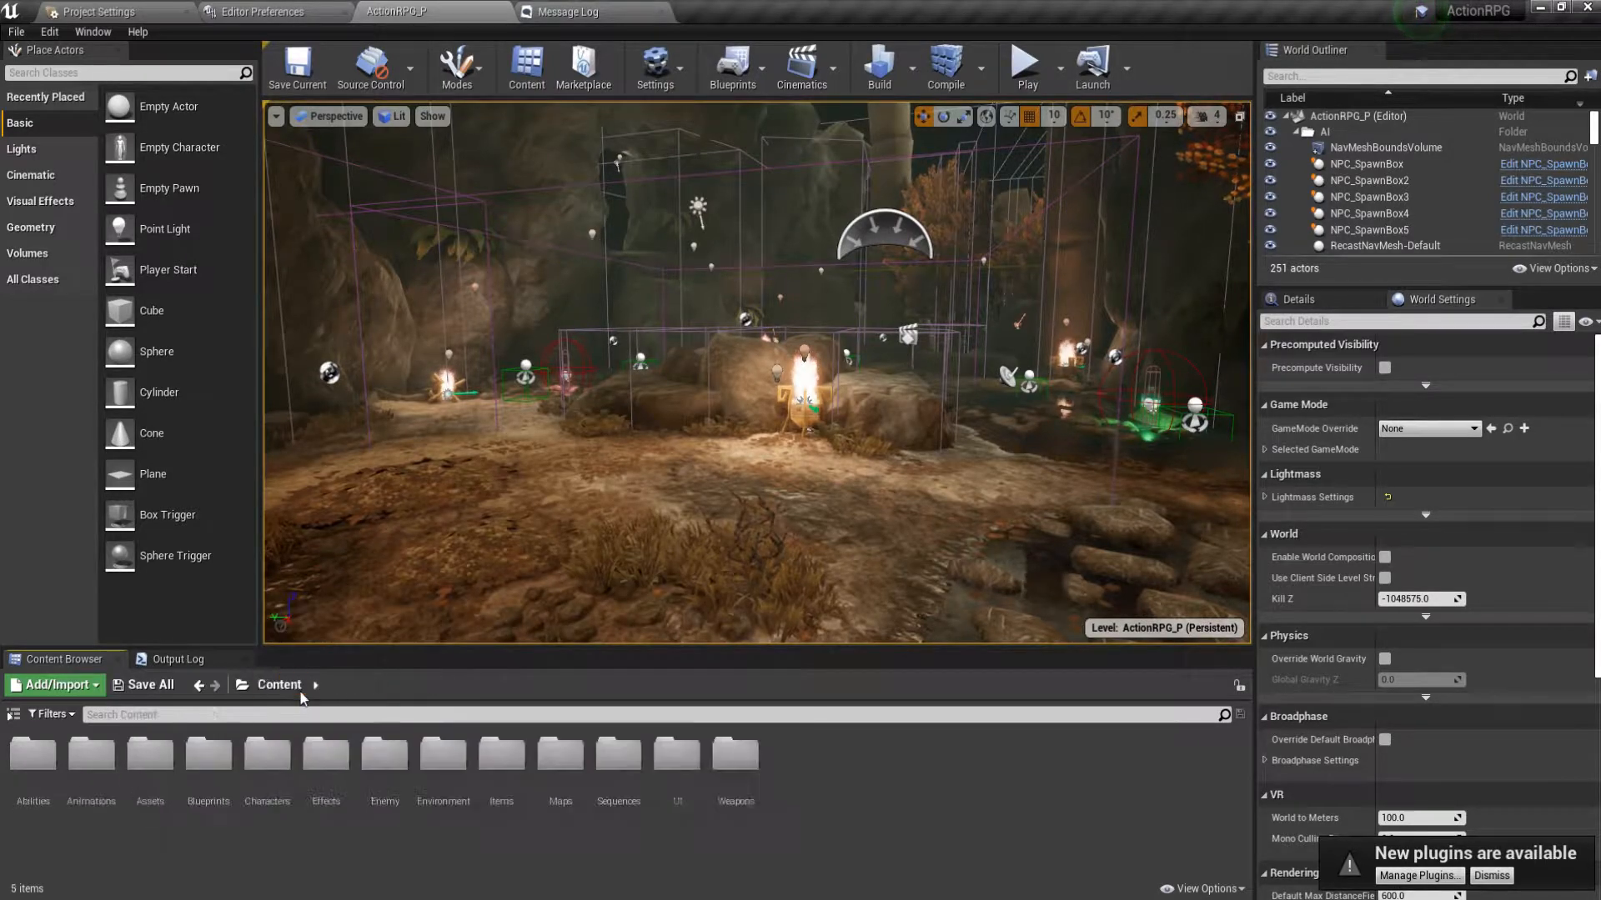
click(518, 784)
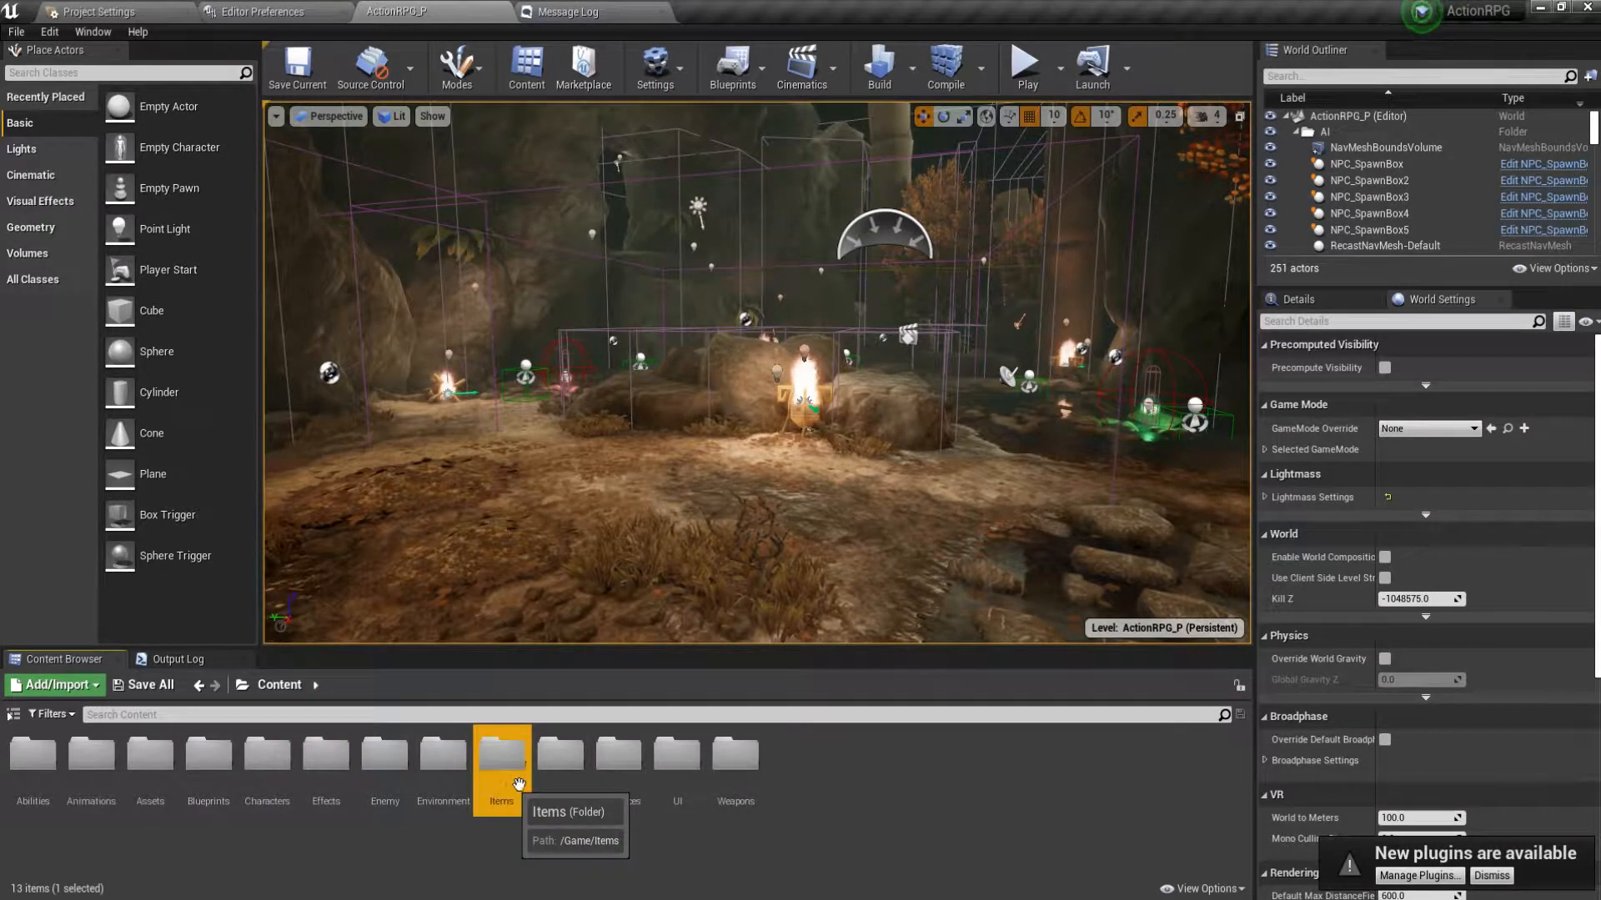
Migrate the UI folder with all its listed assets to D:/Unreal Projects/InfiniteRunnerv12/Content.
right_click(679, 775)
click(688, 828)
right_click(670, 772)
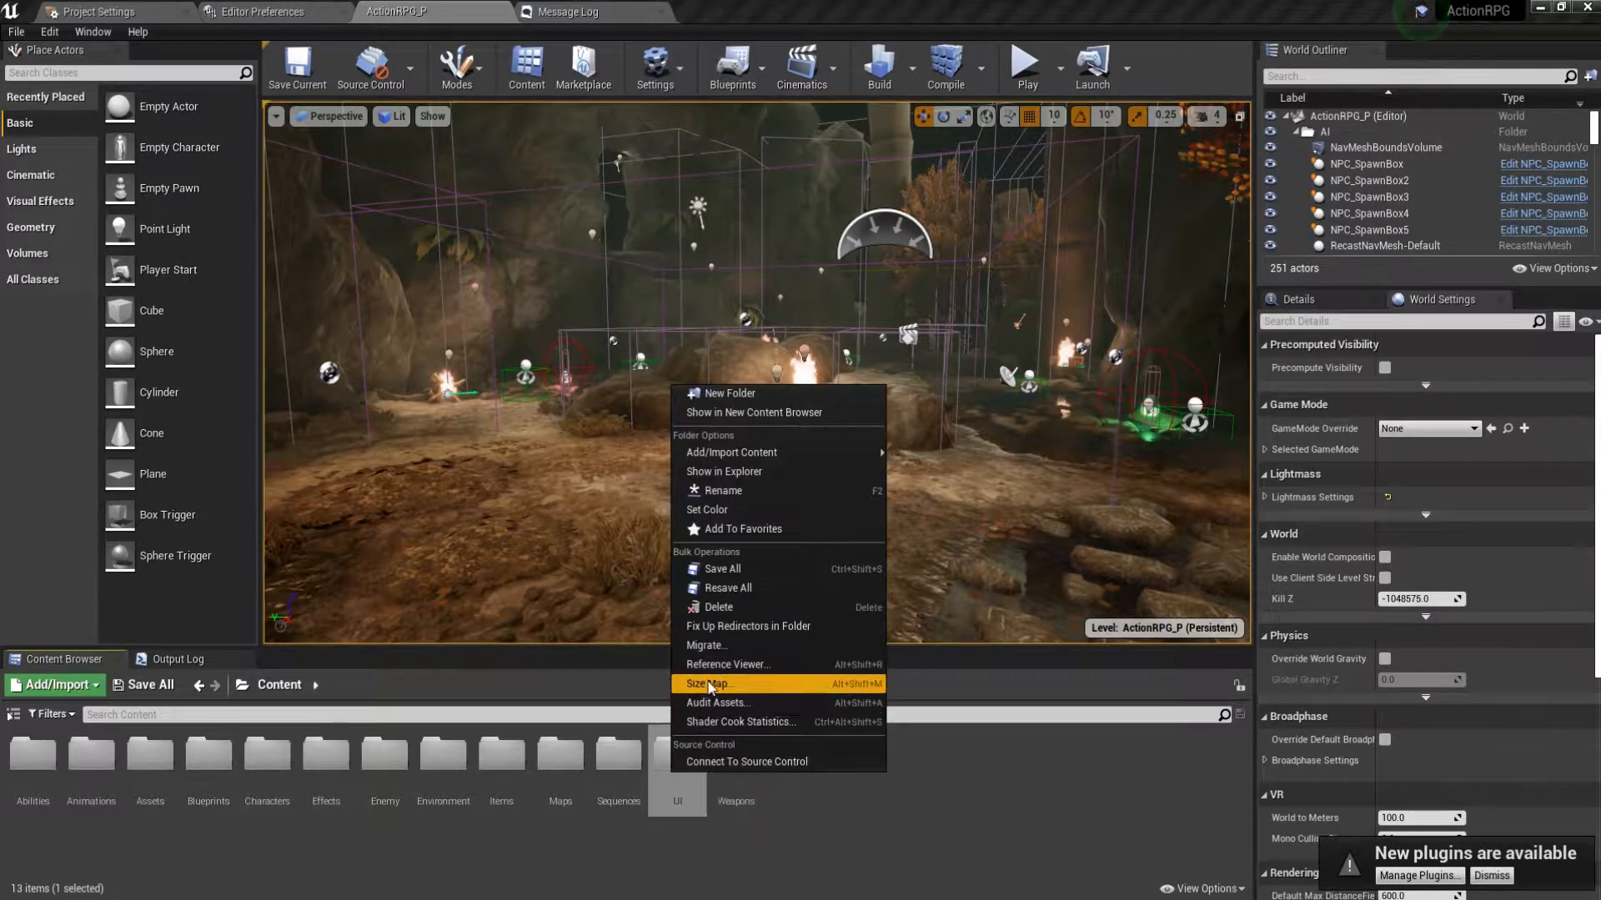
click(716, 646)
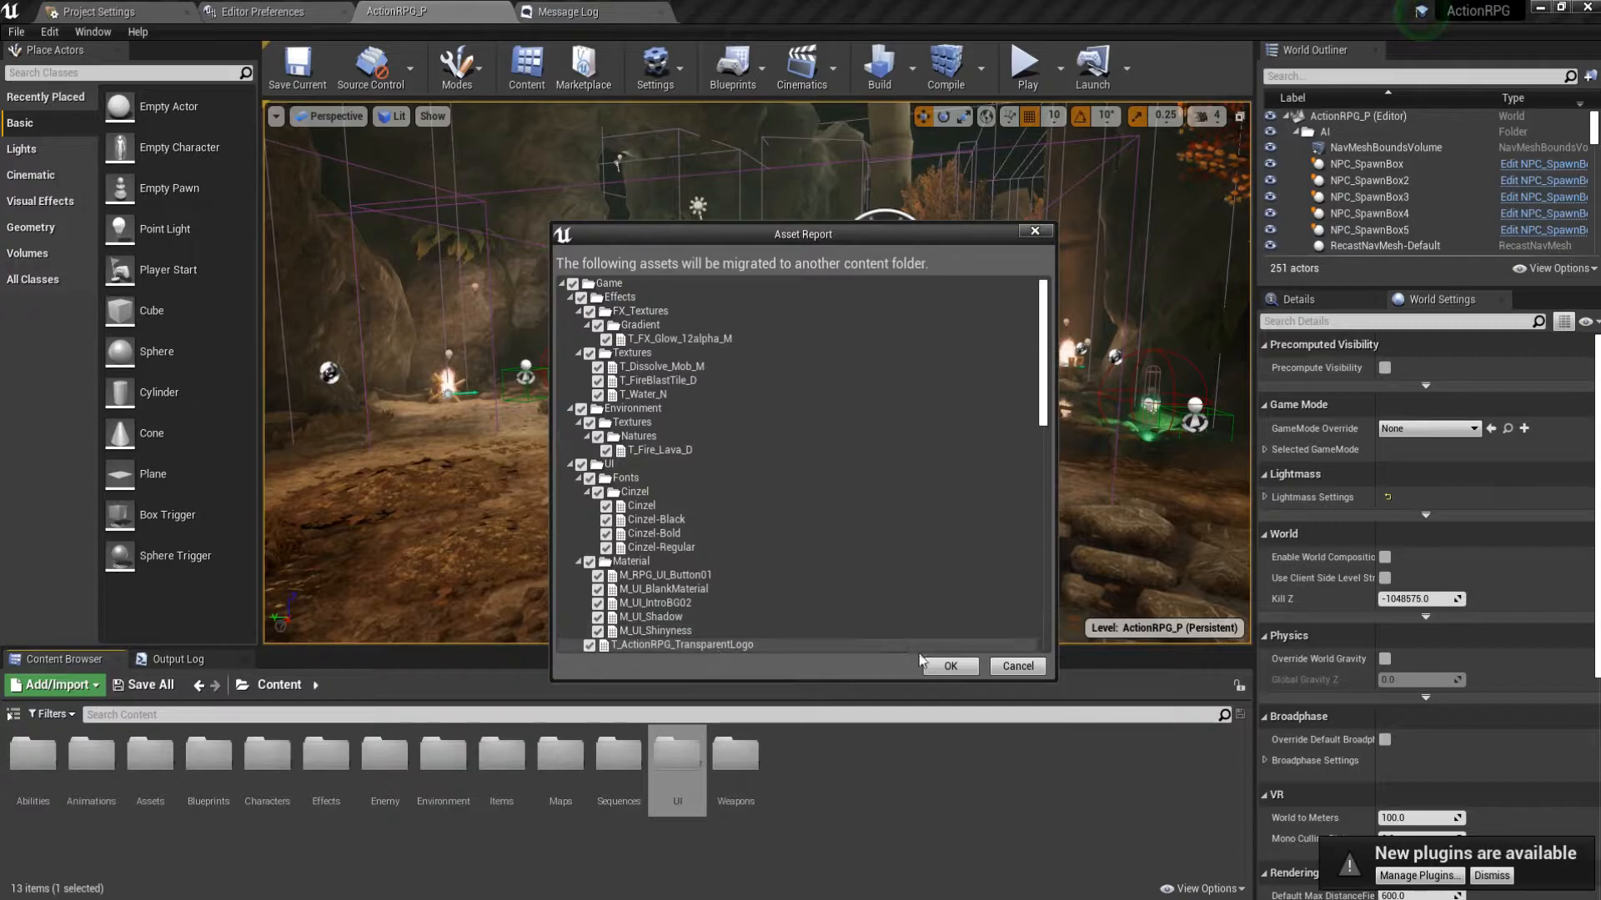
click(964, 667)
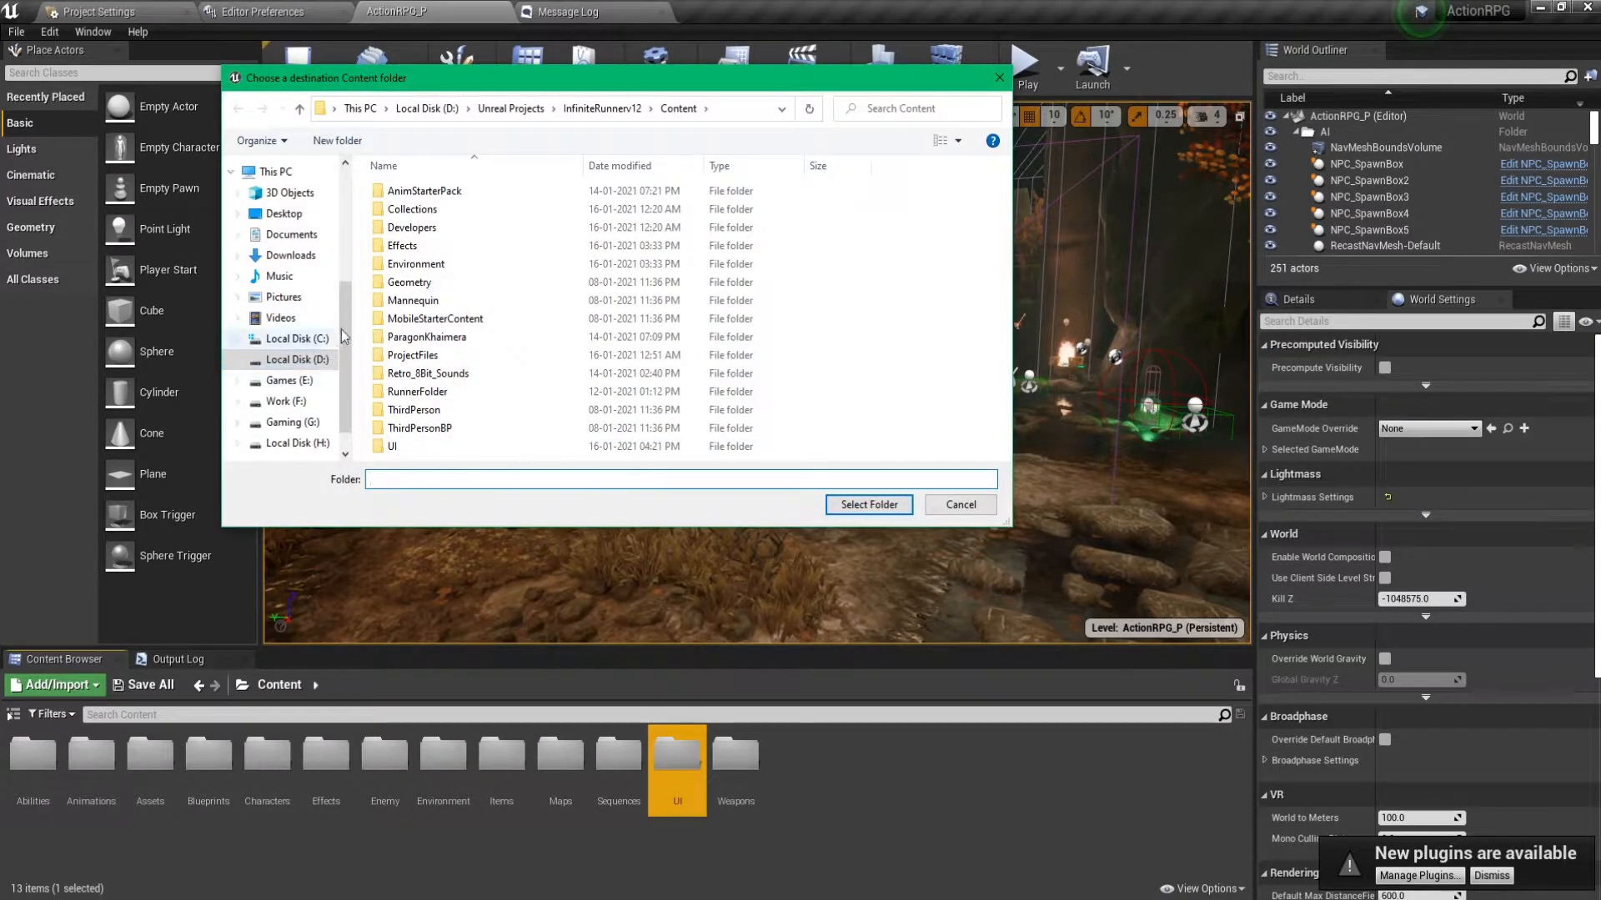
click(582, 110)
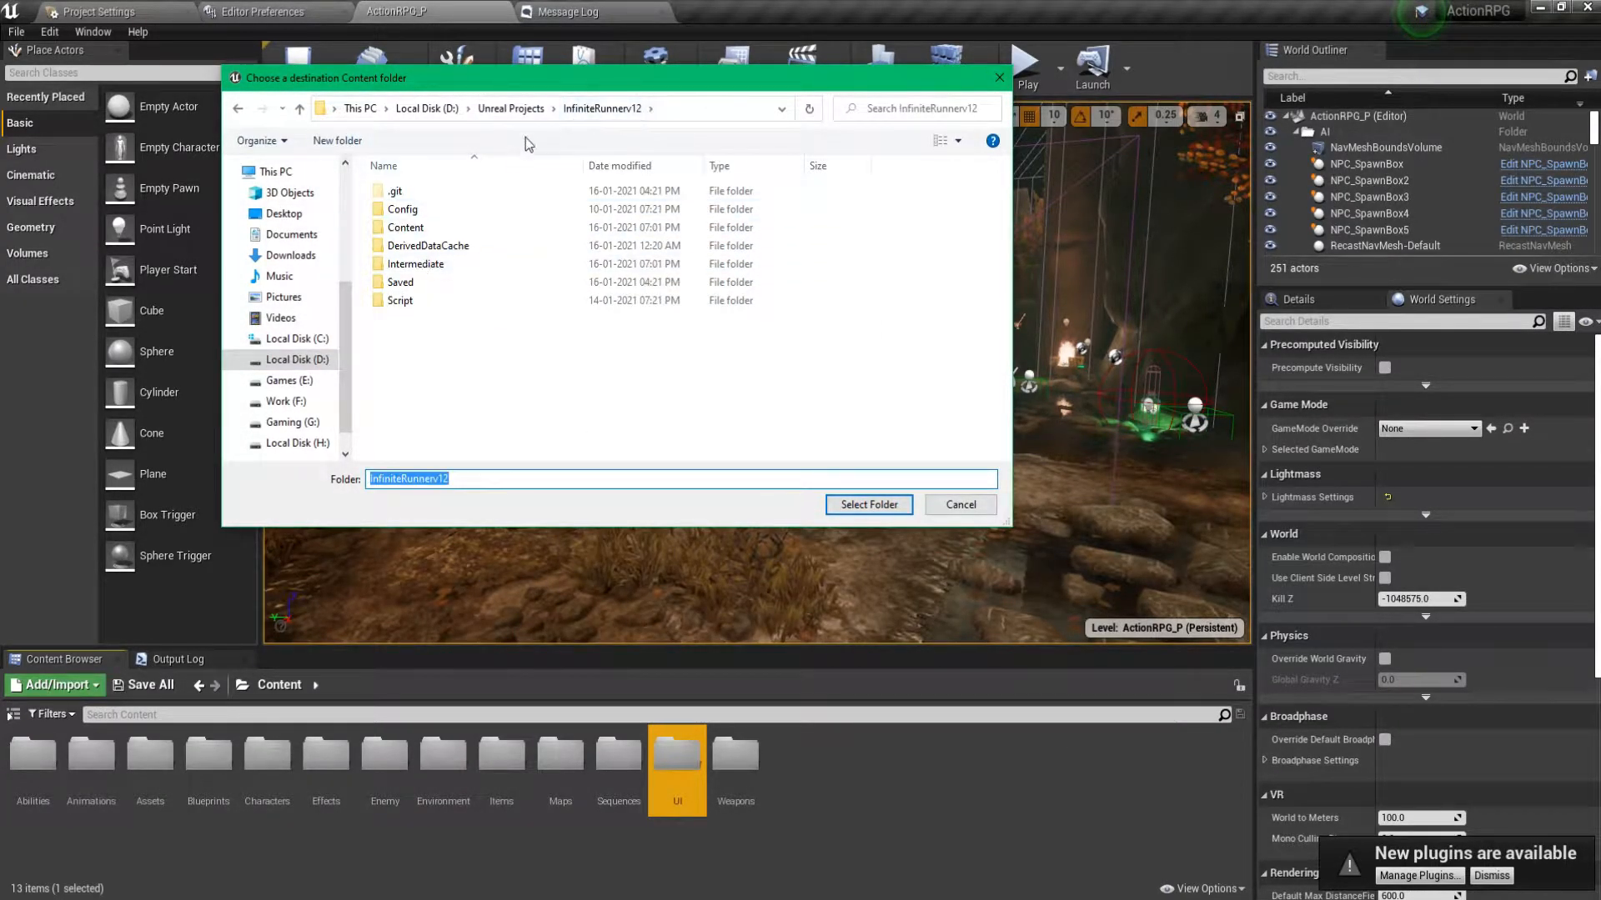
click(510, 108)
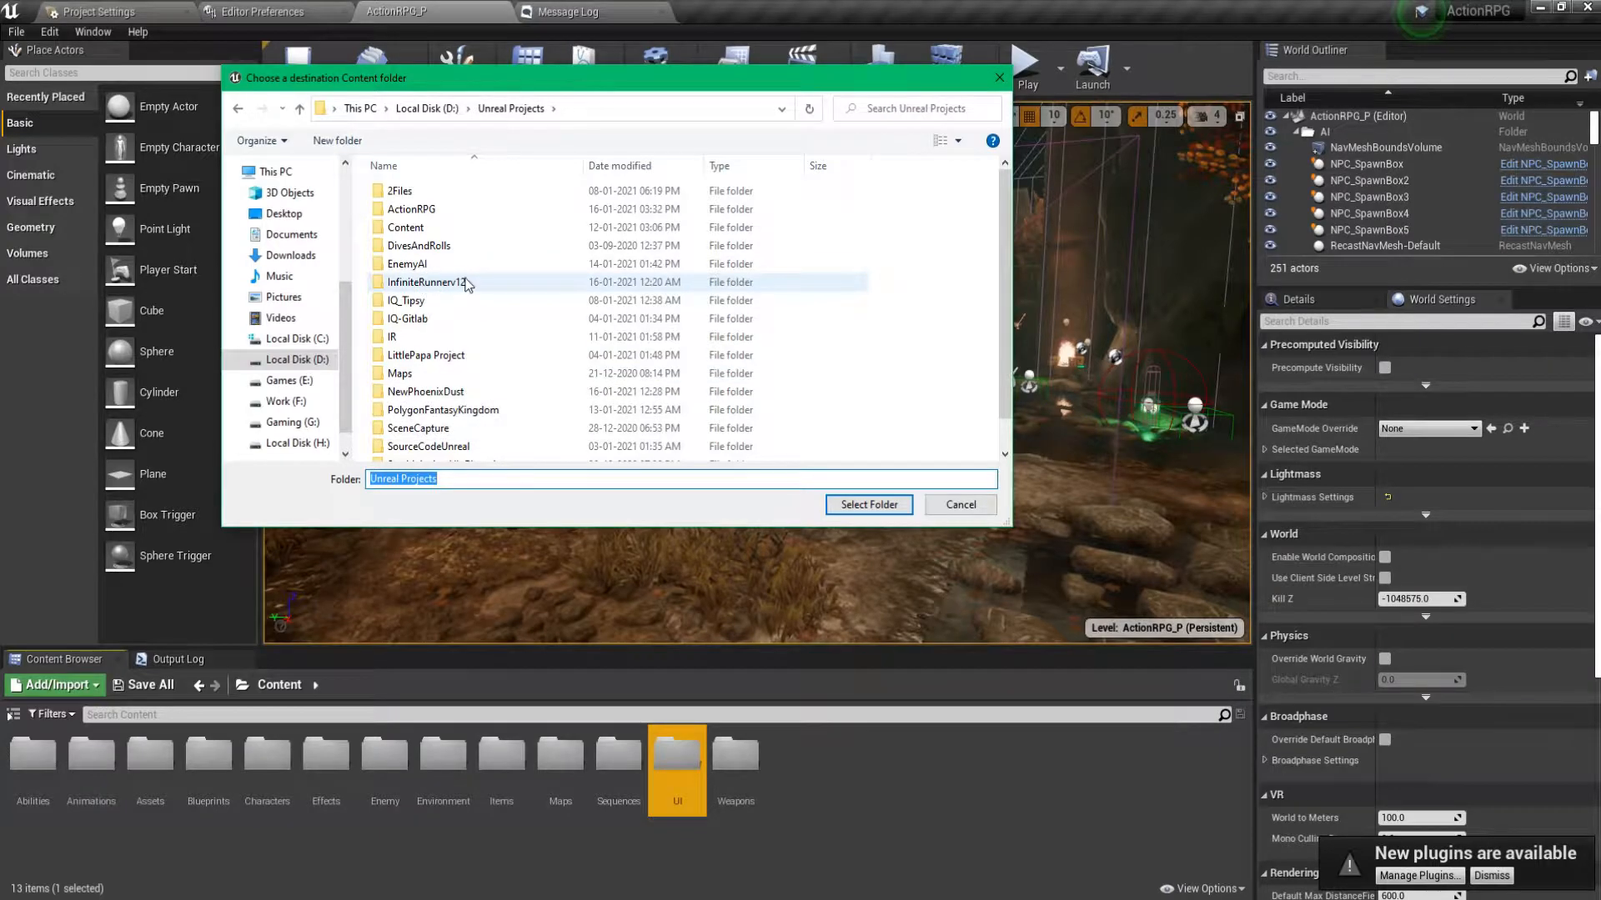
double_click(425, 282)
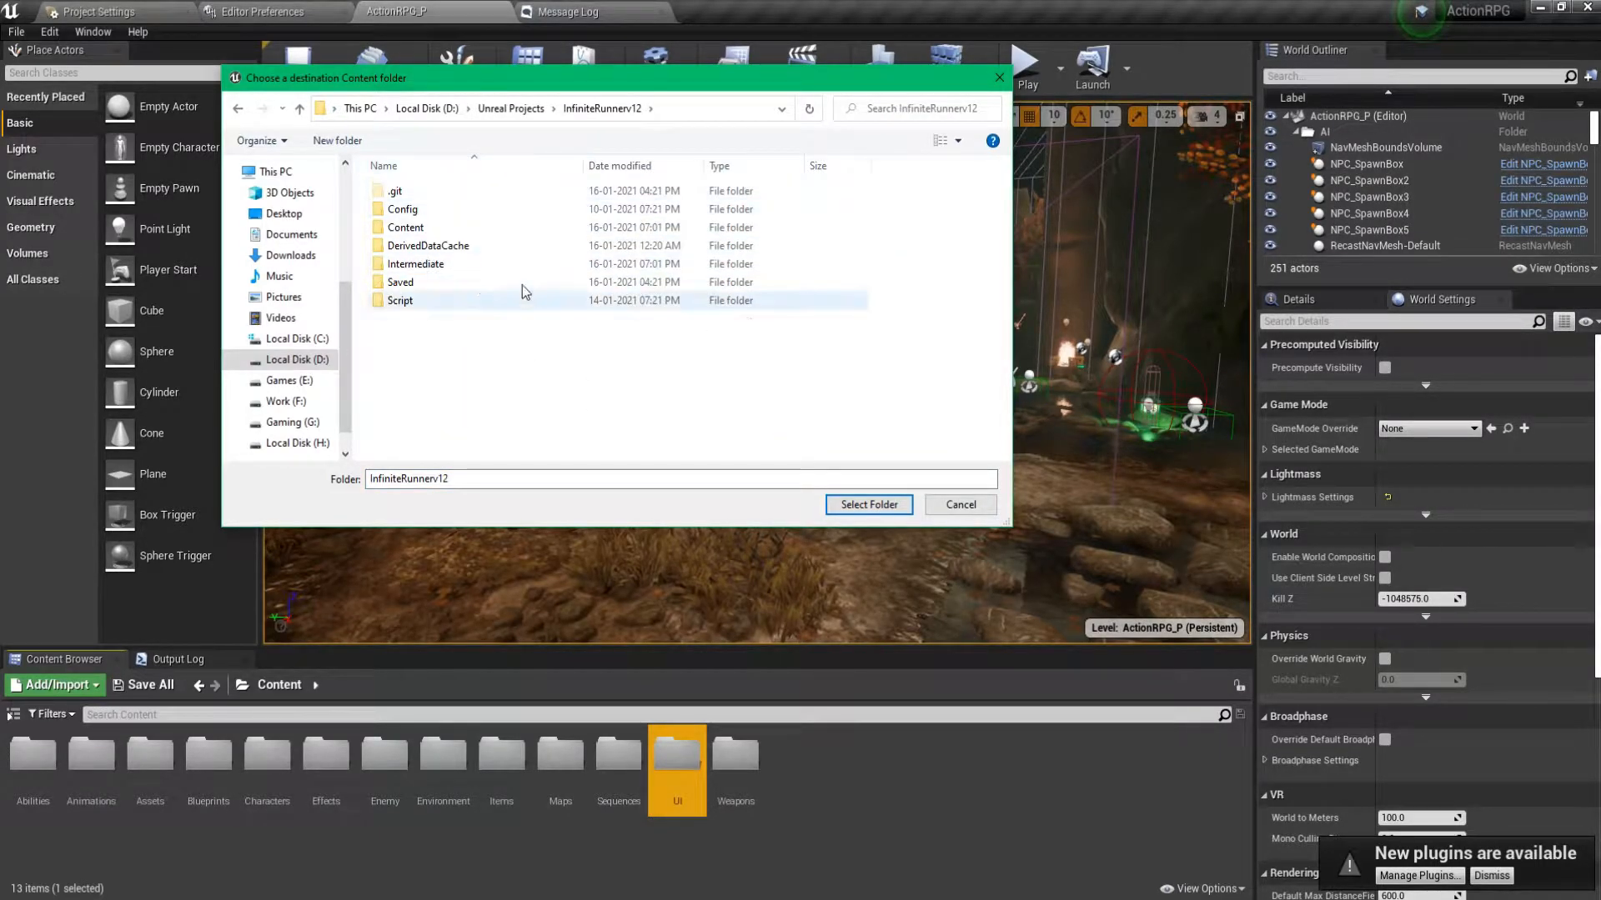
double_click(455, 228)
click(867, 504)
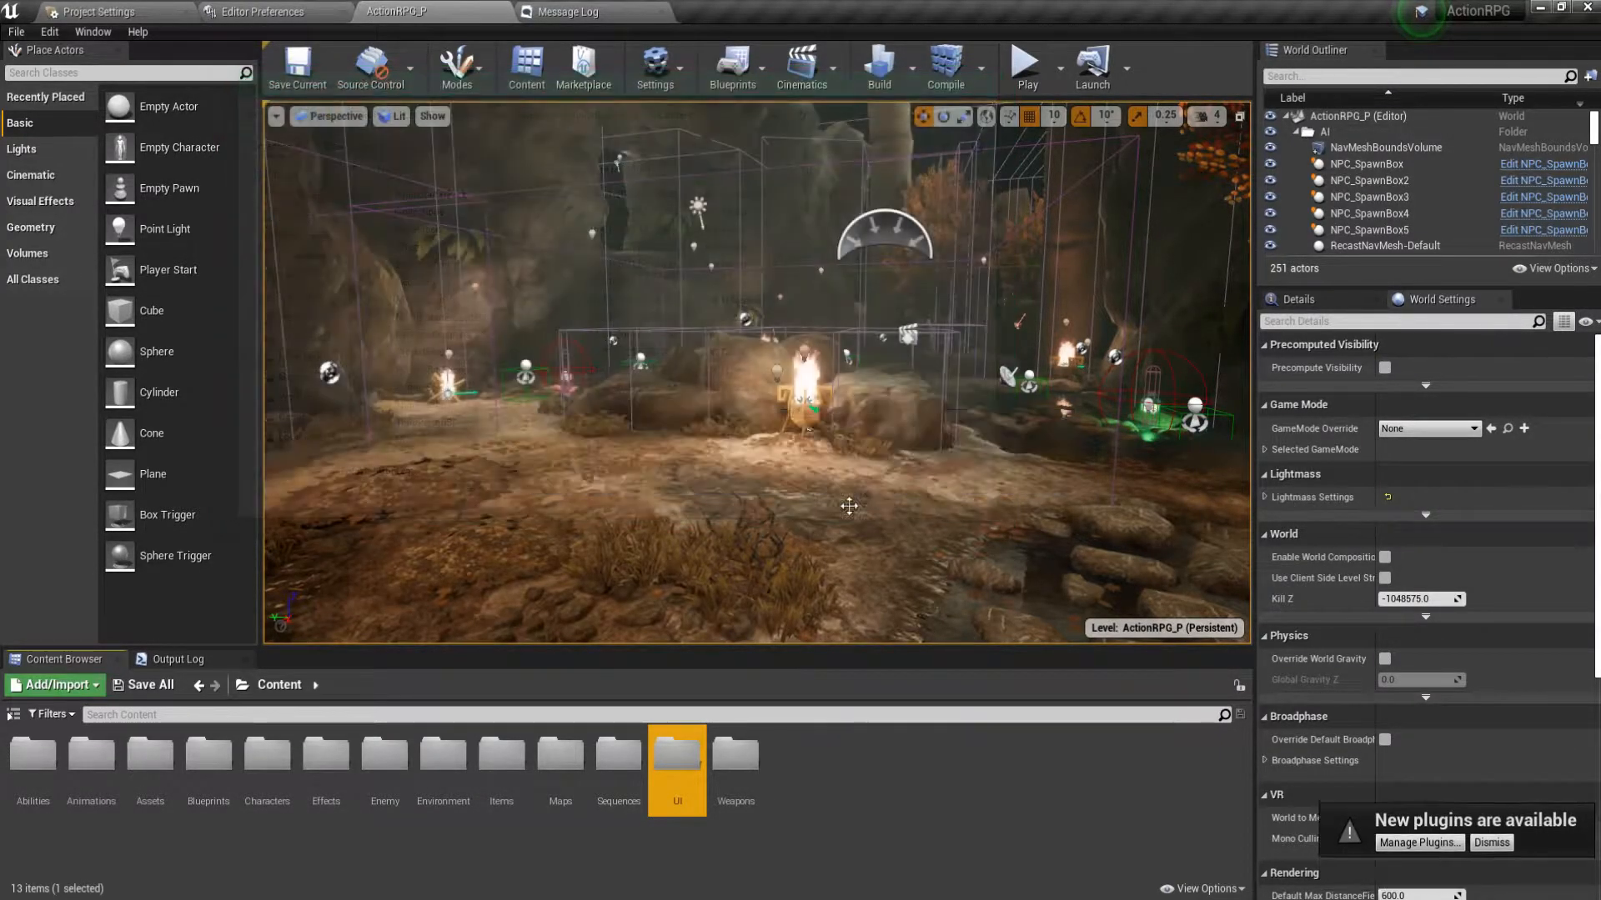
Open the potion Assets folder inside Items/Pickups/PotionPickups.
click(504, 768)
right_click(505, 774)
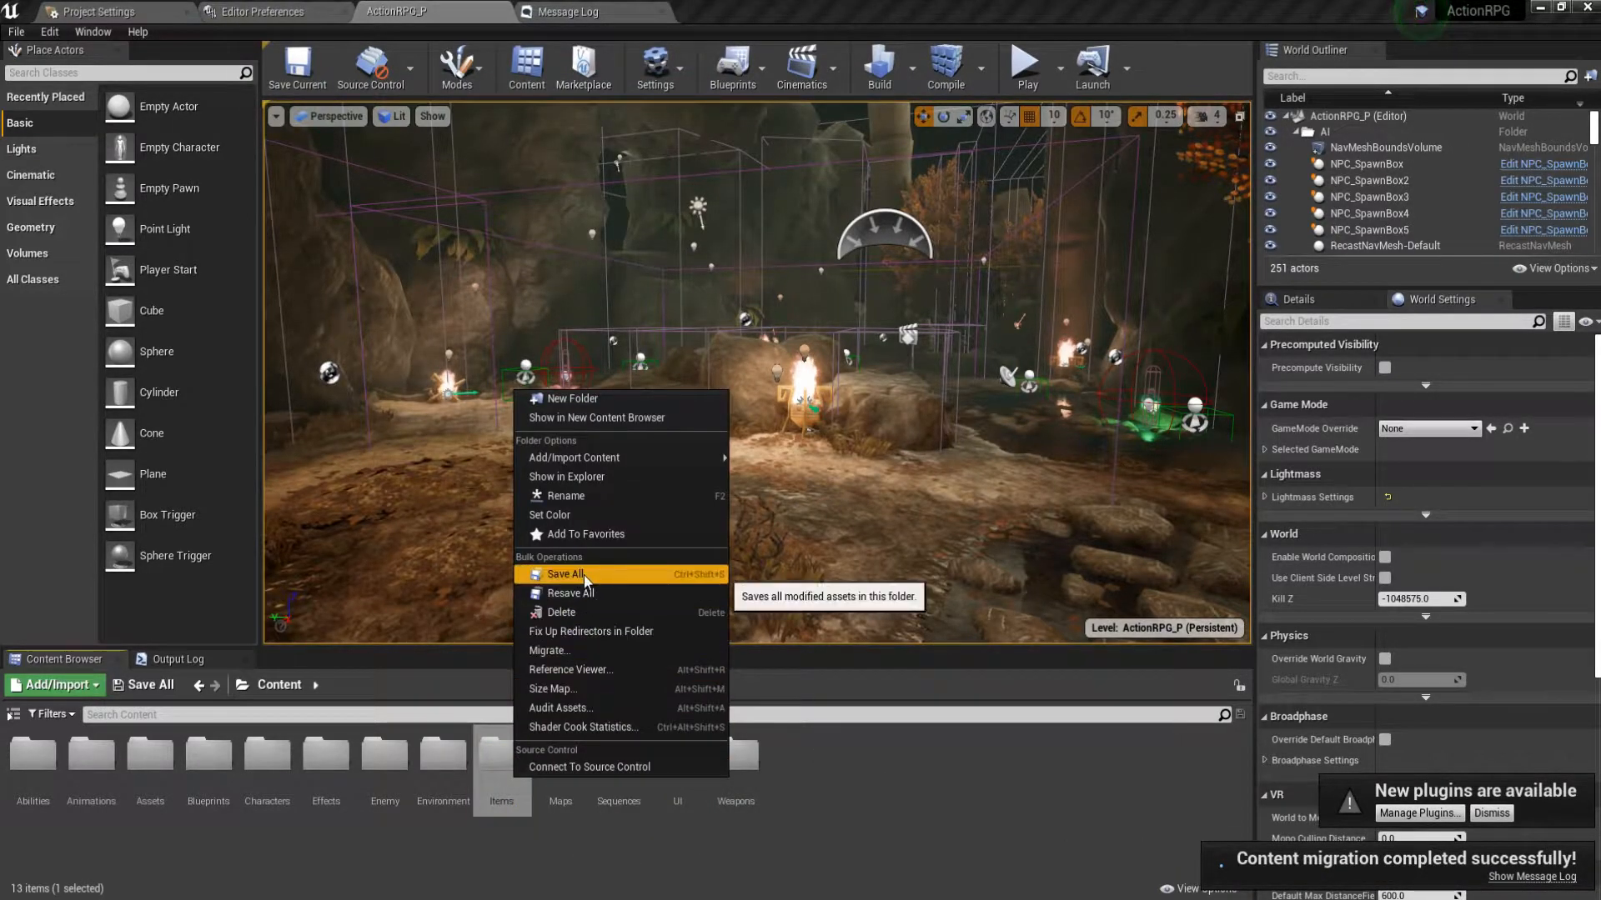
double_click(505, 774)
double_click(37, 763)
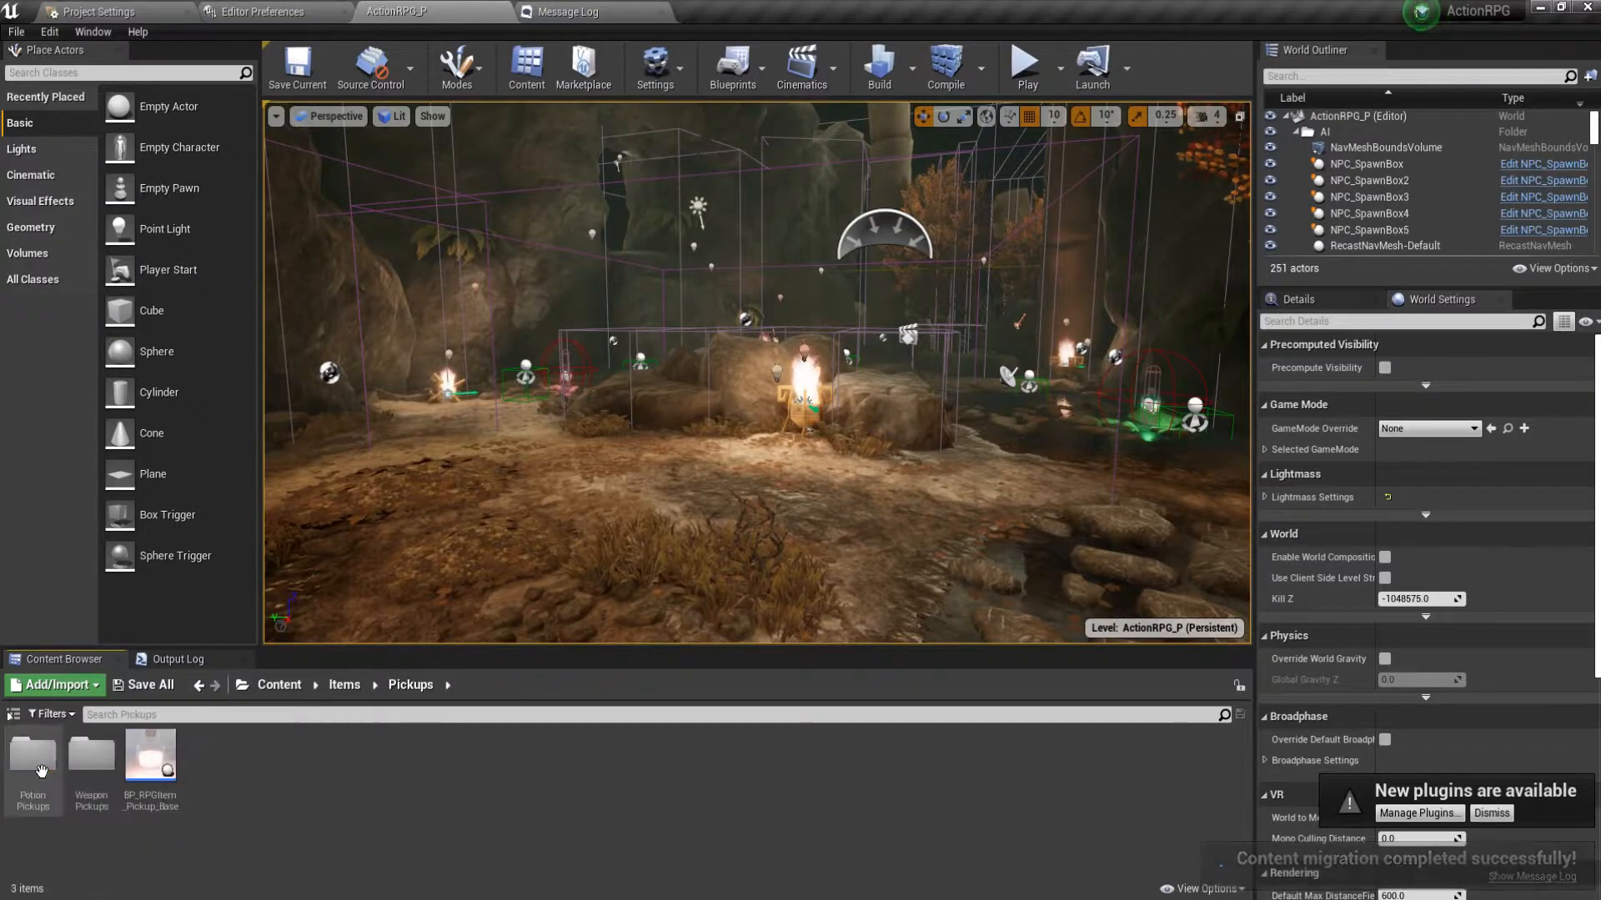
double_click(41, 767)
double_click(33, 755)
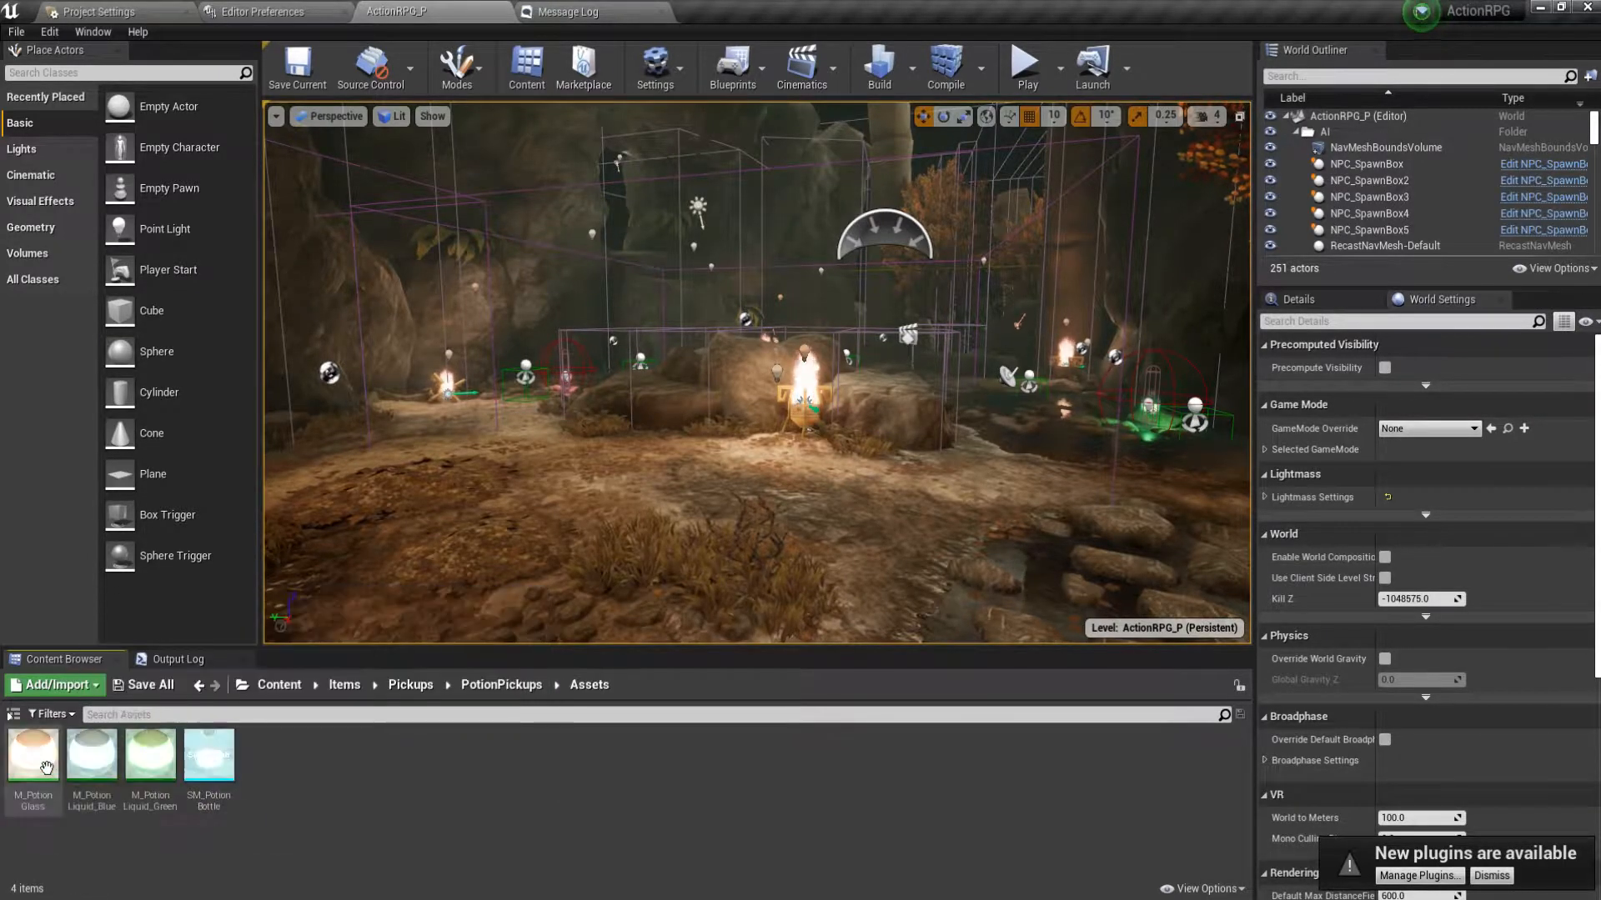
click(208, 755)
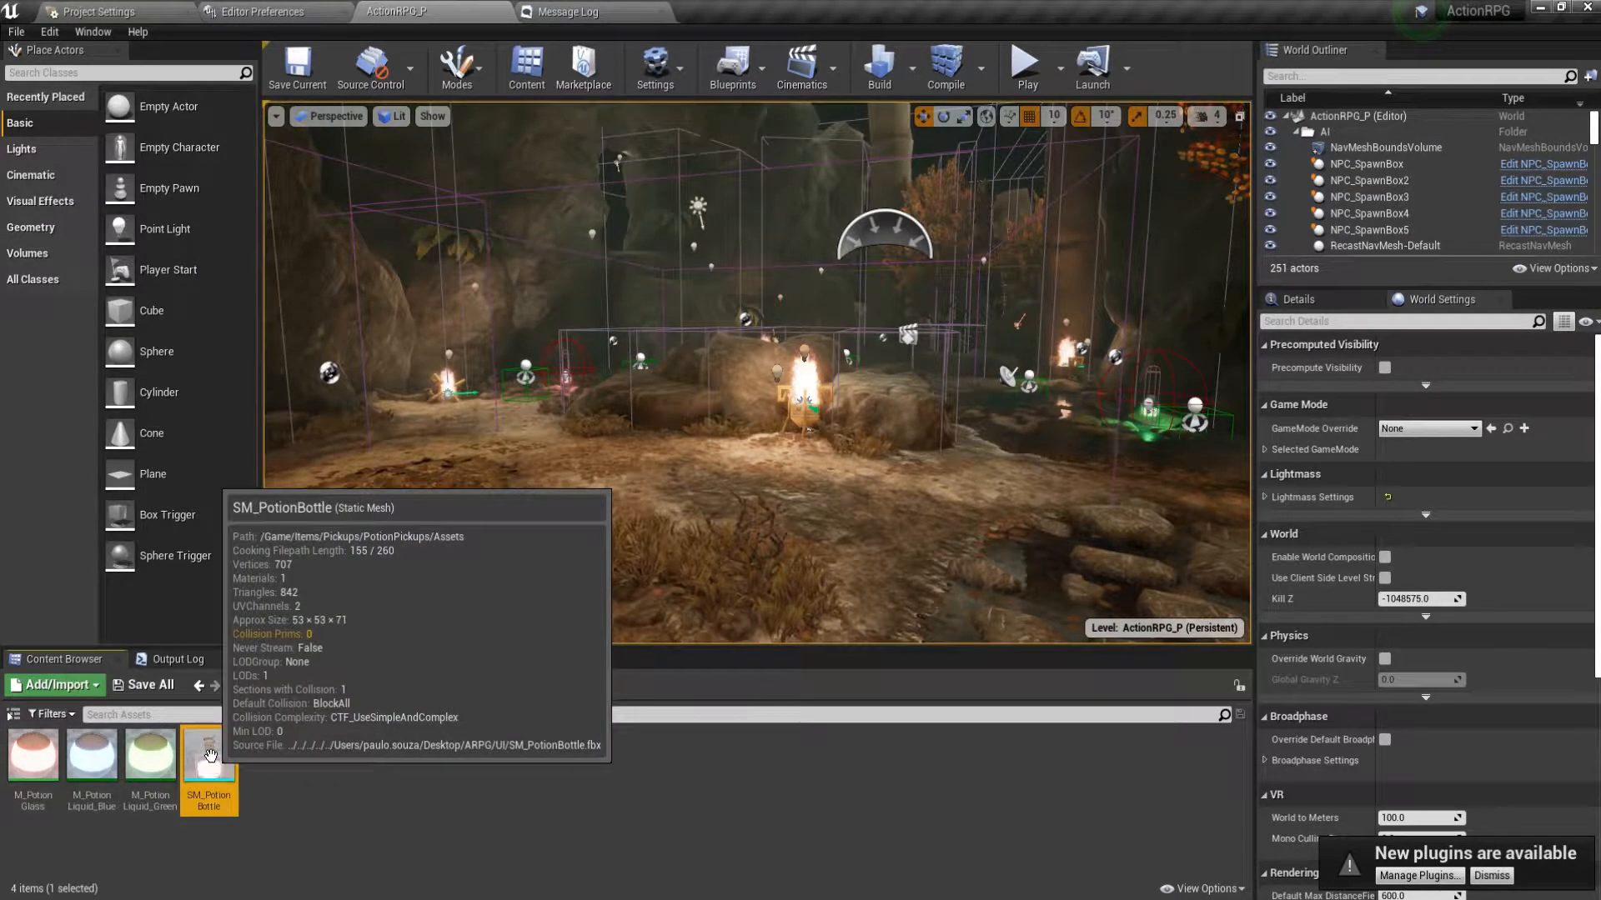
shift+click(33, 755)
right_click(167, 767)
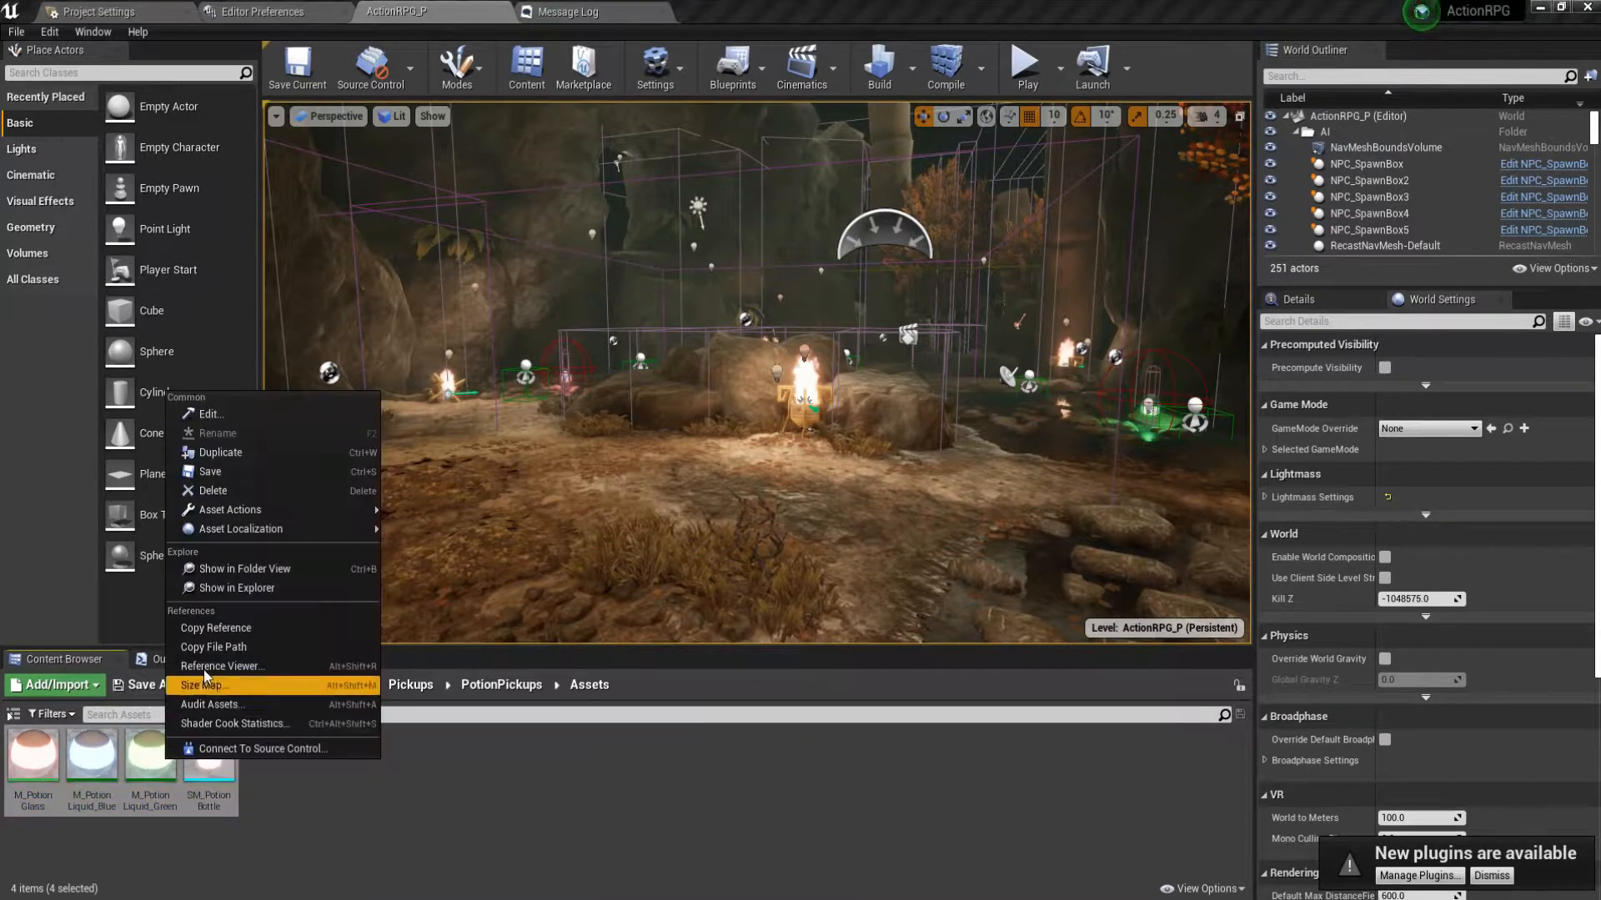
click(417, 780)
Migrate the Assets folder in PotionPickups to the InfiniteRunnerv12 project's Content folder.
click(500, 686)
click(52, 768)
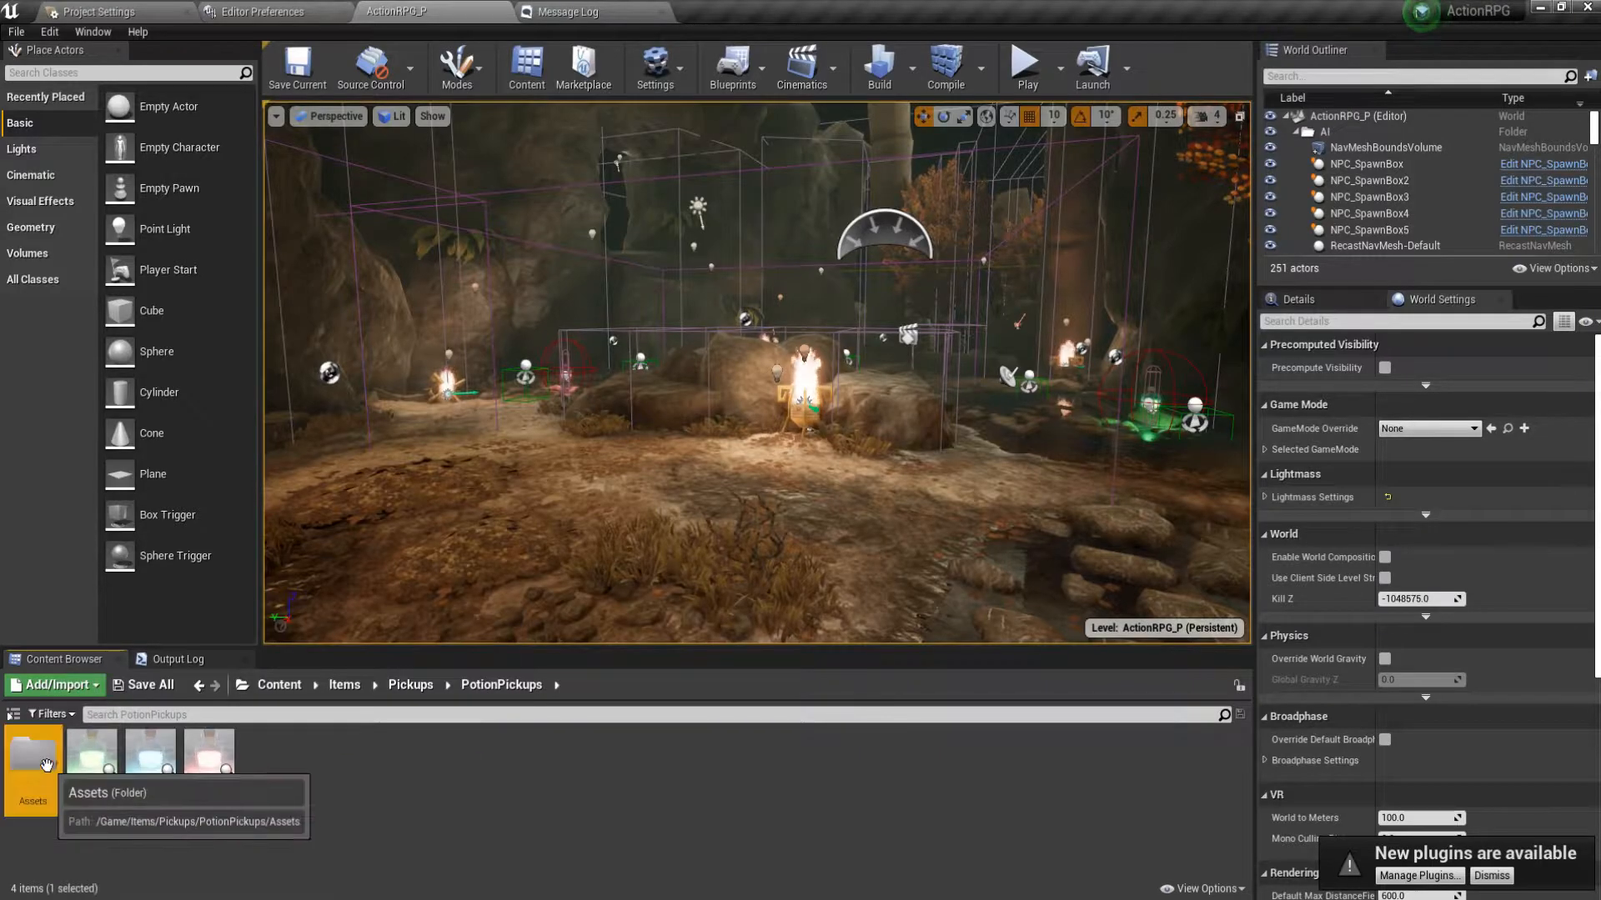
right_click(52, 768)
click(83, 639)
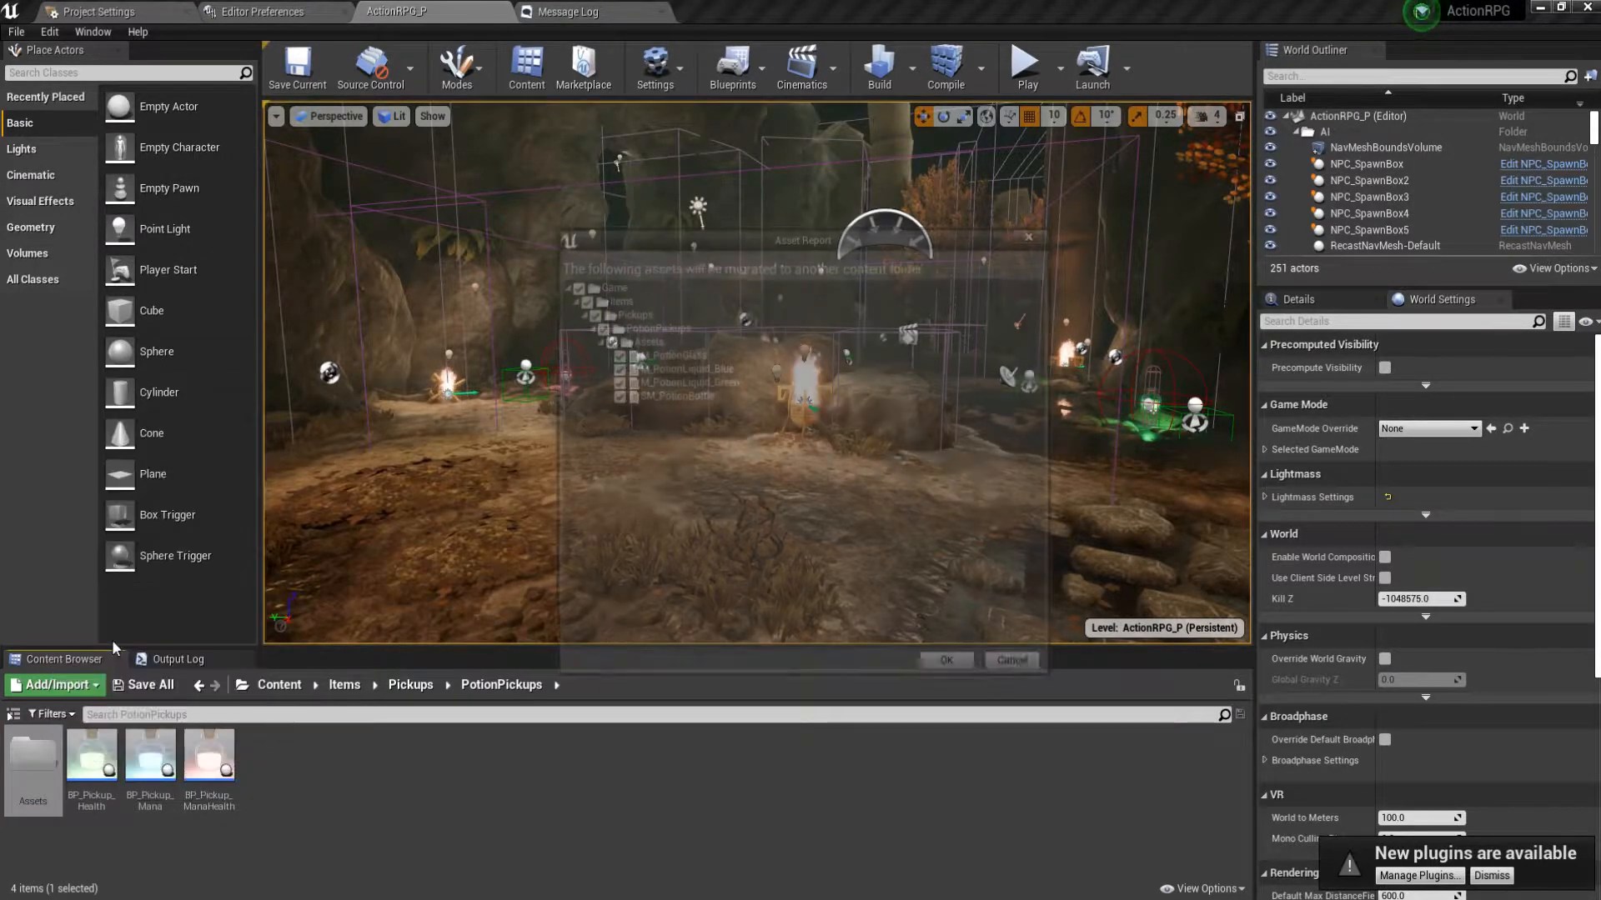
click(955, 667)
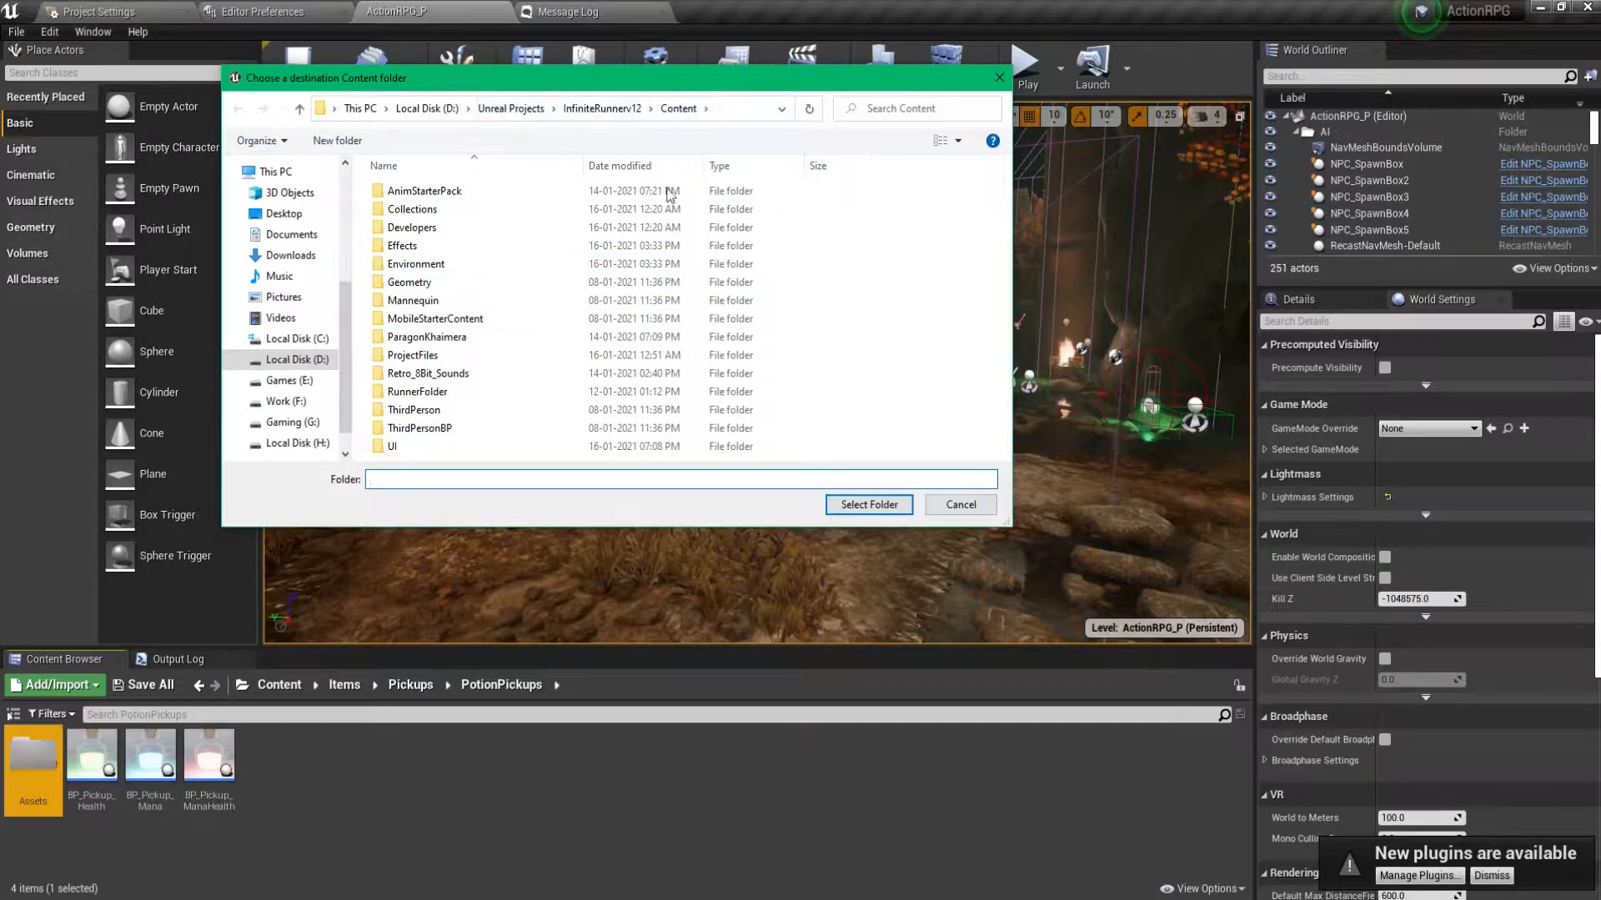
click(865, 502)
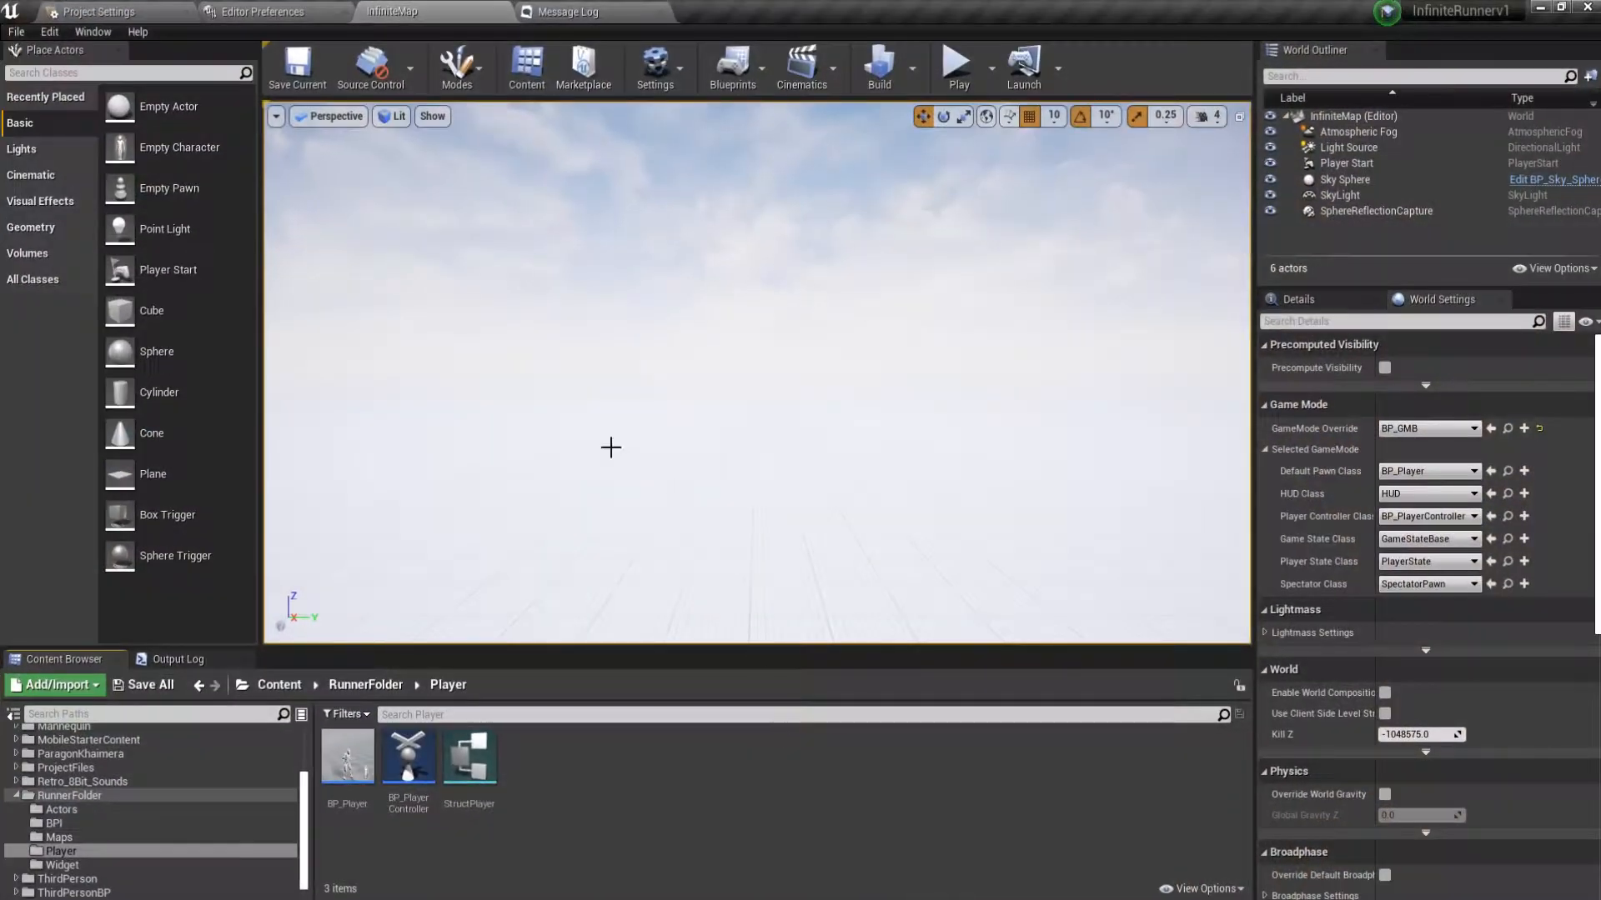
Switch to the infinite runner project and examine the migrated textures in the UI/Texture folder.
click(279, 686)
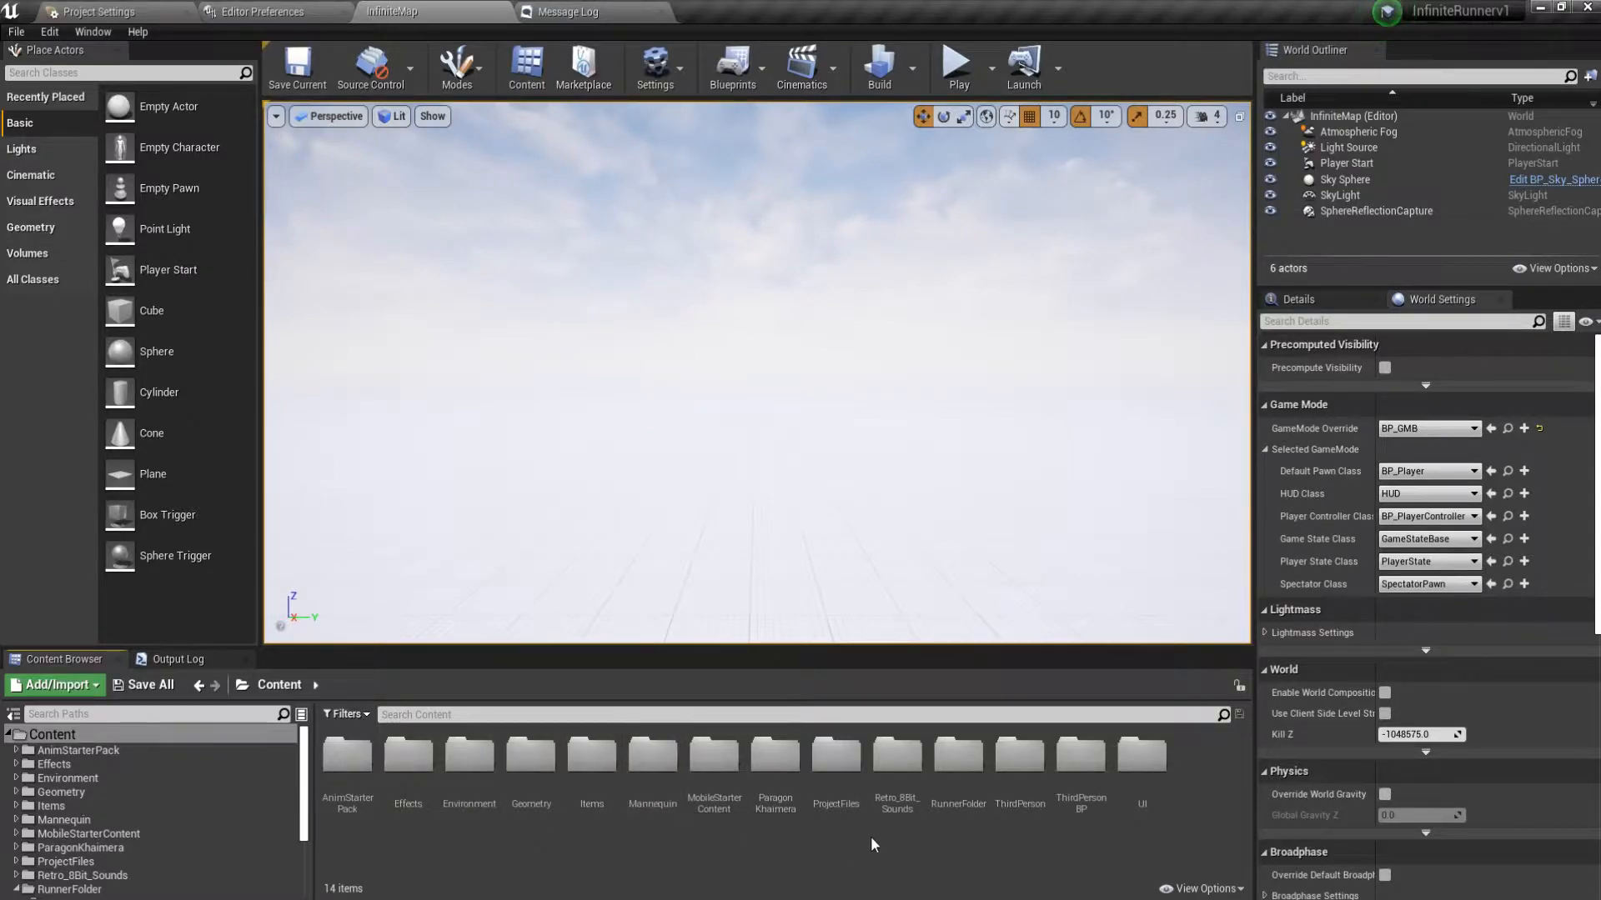
double_click(1141, 755)
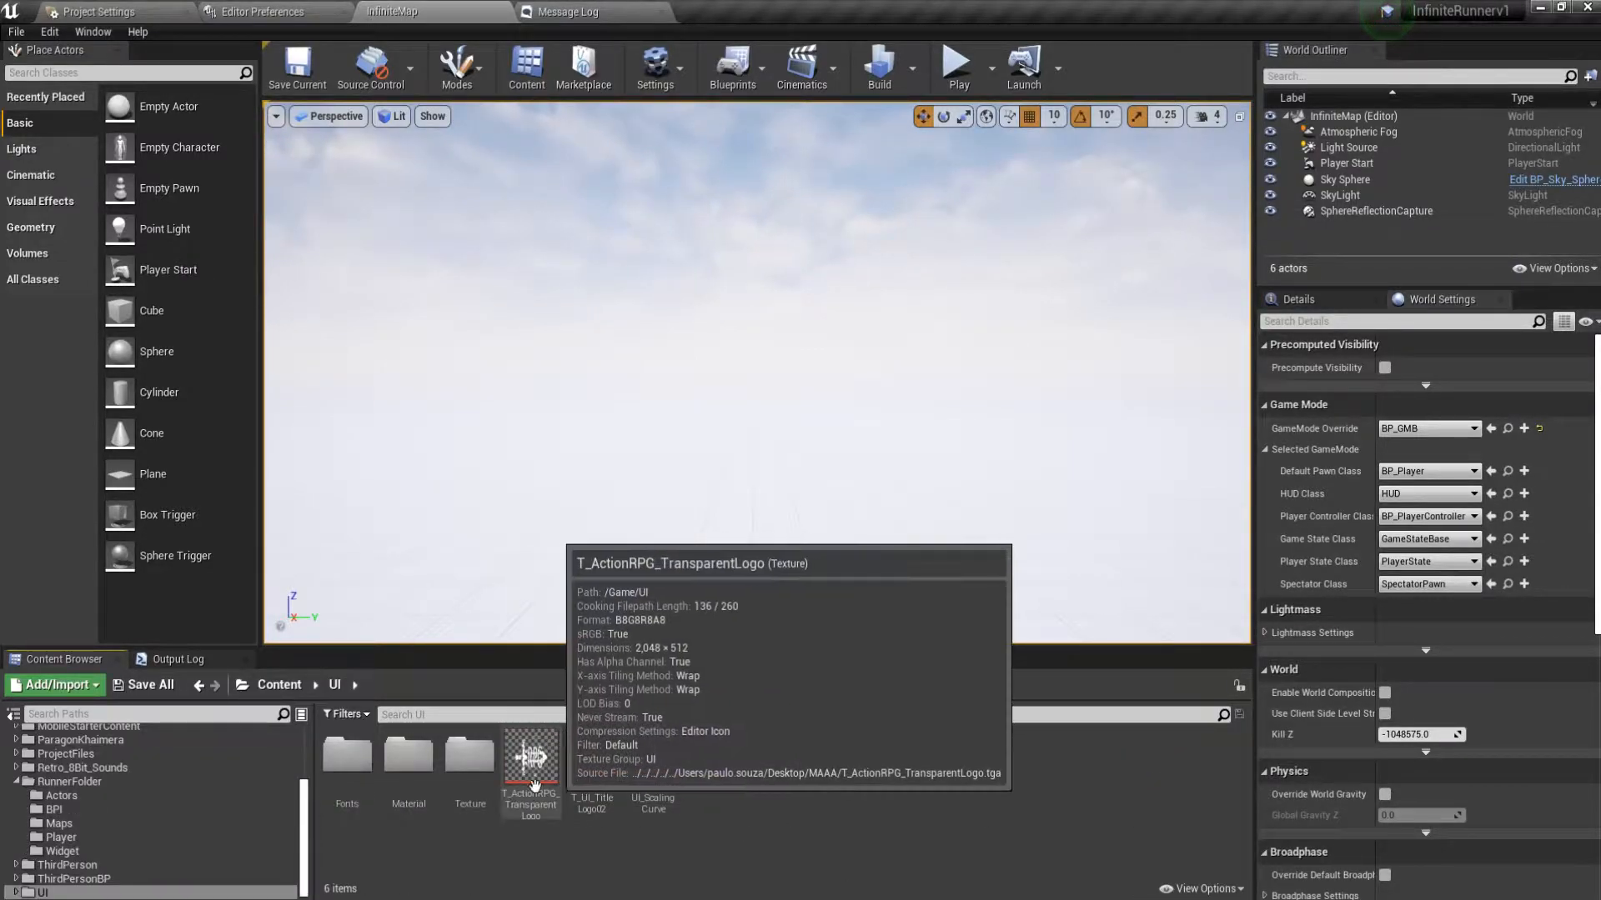
double_click(470, 754)
scroll(557, 785, down, 1)
scroll(557, 785, down, 2)
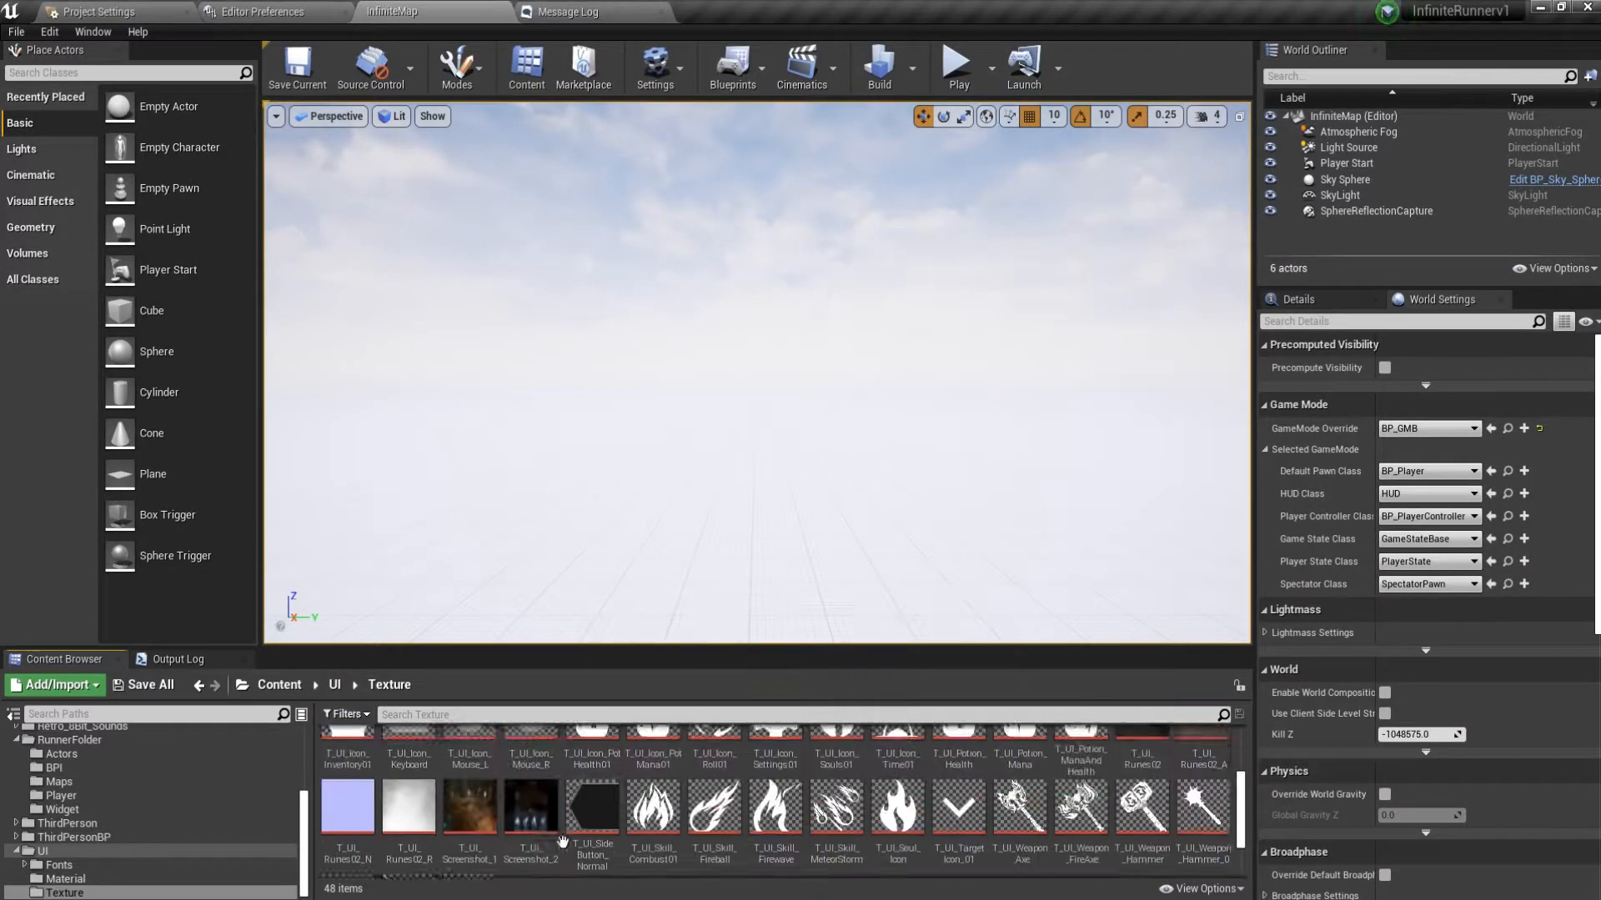
scroll(562, 842, up, 3)
click(339, 686)
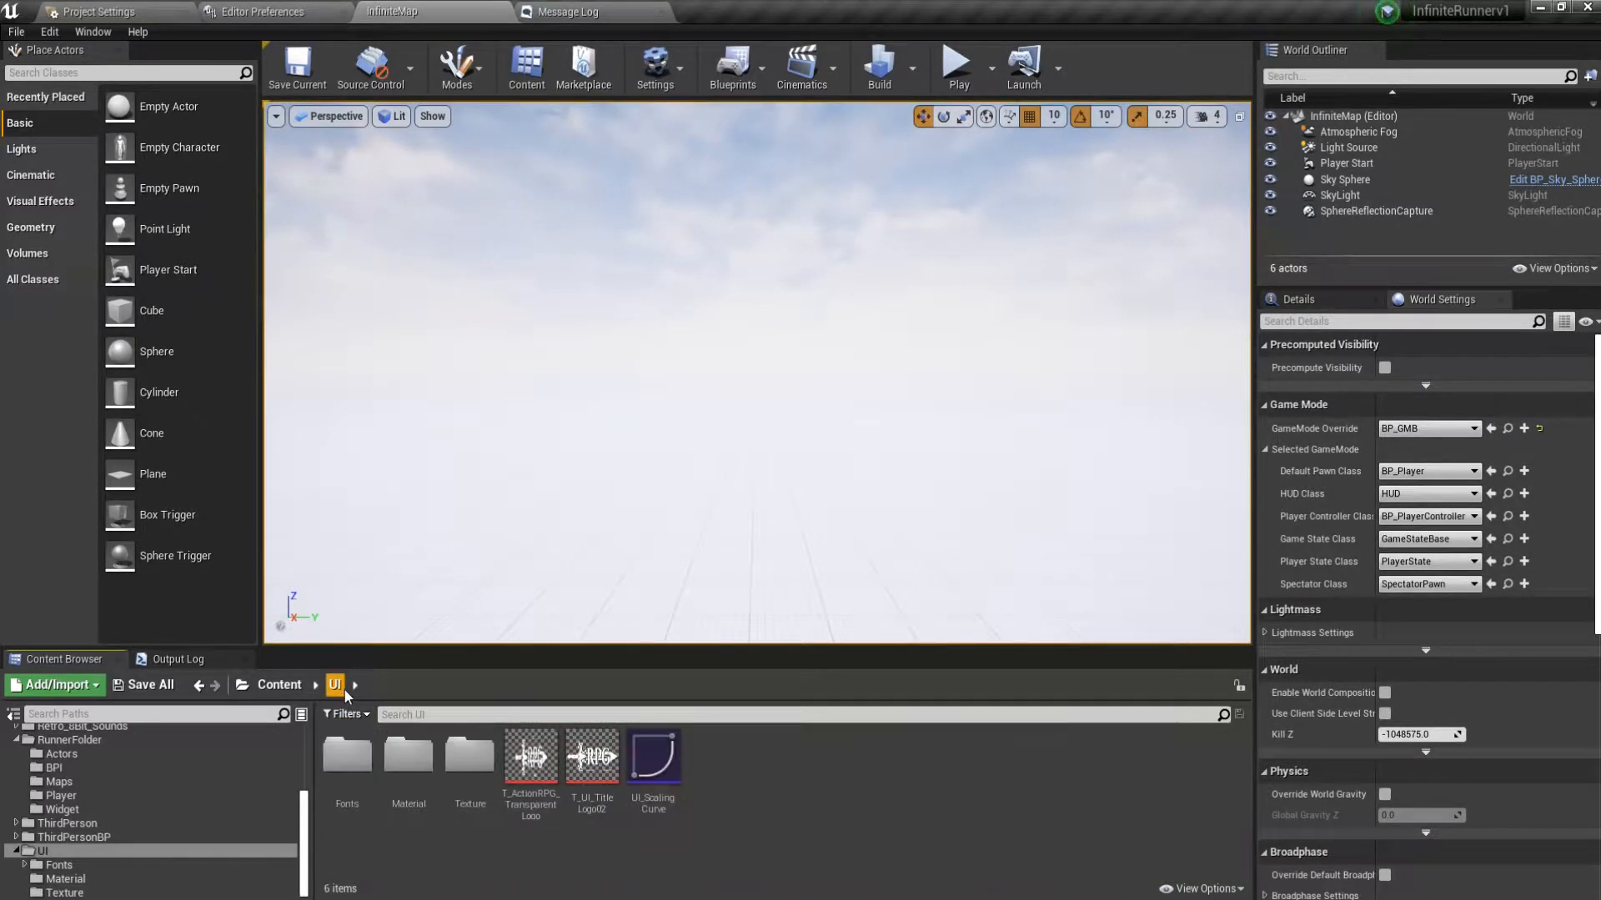
click(280, 684)
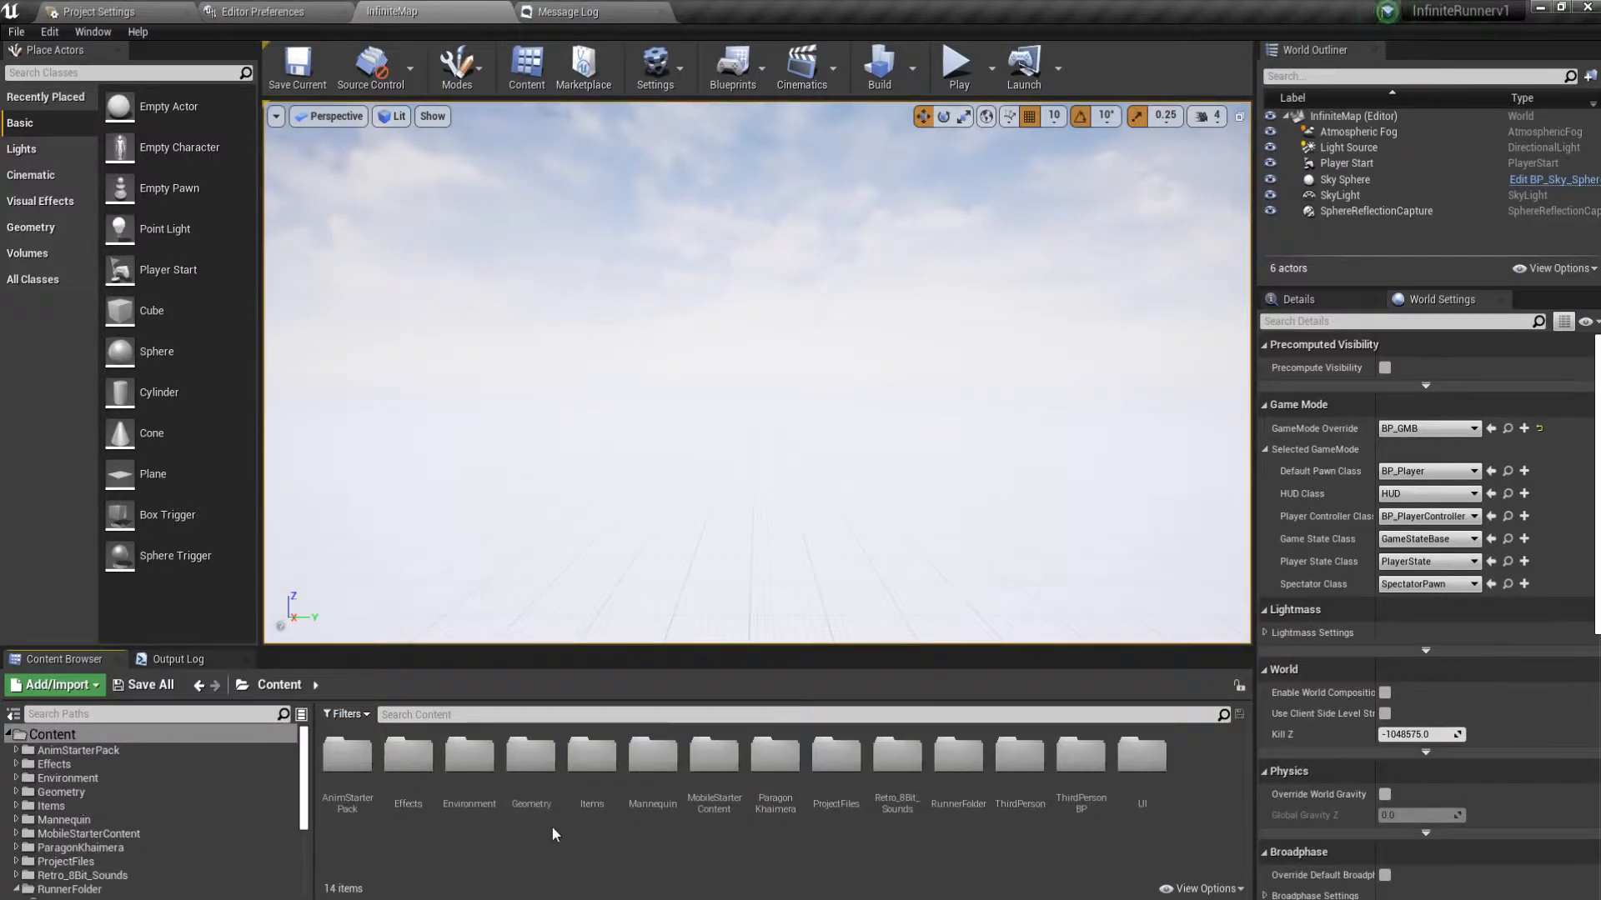
Inspect the migrated SM_PotionBottle mesh from Items/Pickups/PotionPickups/Assets in the mesh editor and close it.
double_click(591, 780)
double_click(347, 756)
double_click(346, 757)
double_click(346, 757)
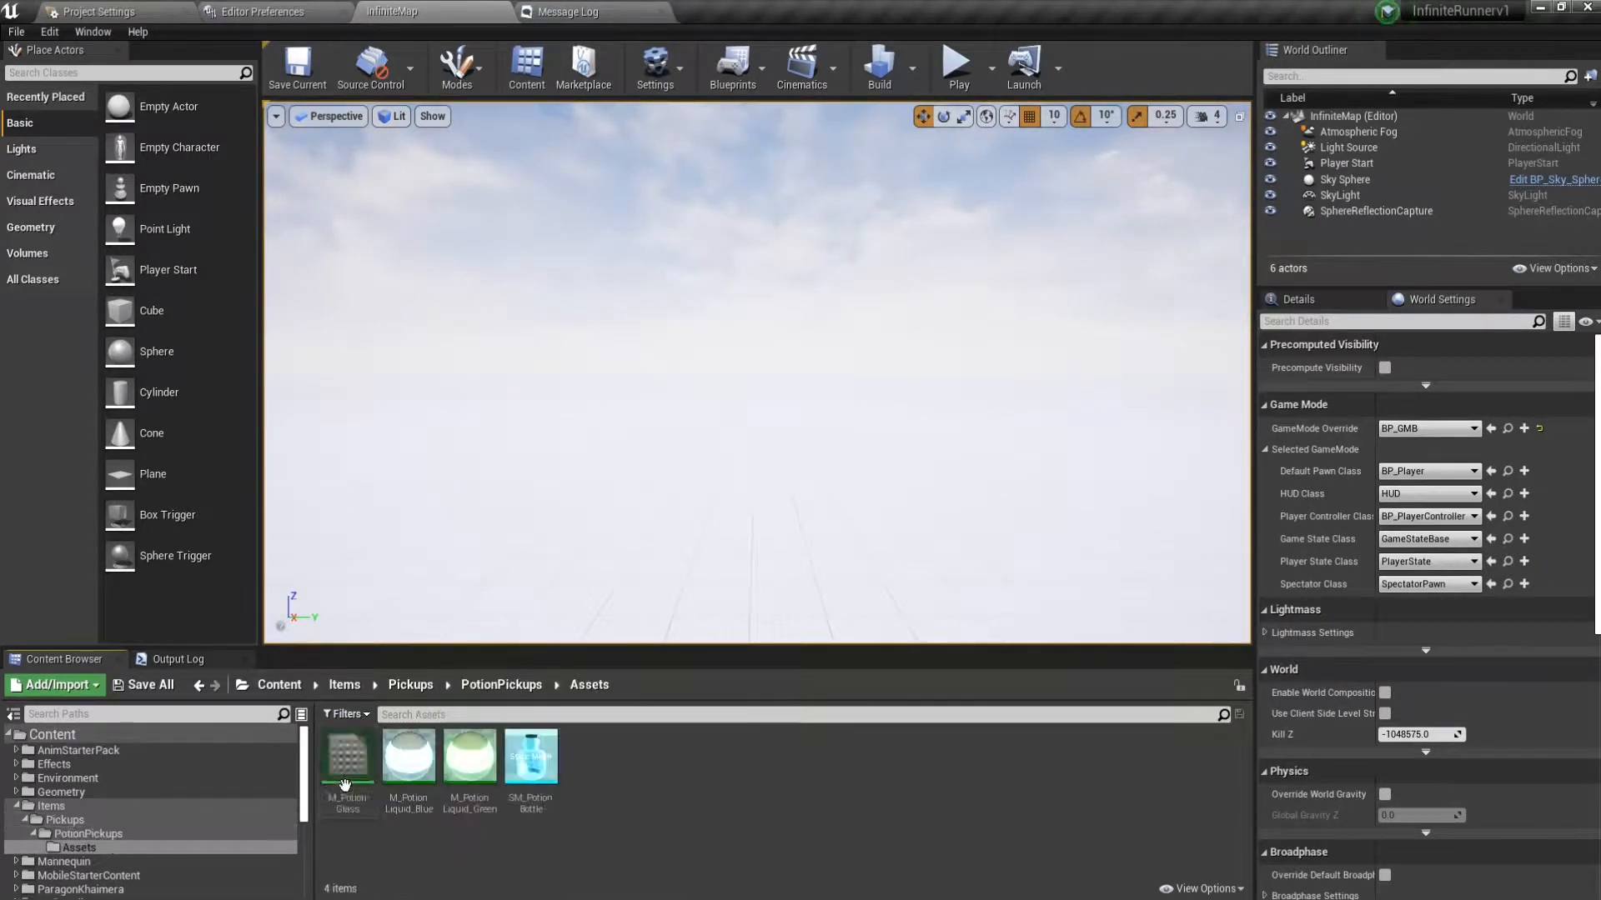
double_click(531, 758)
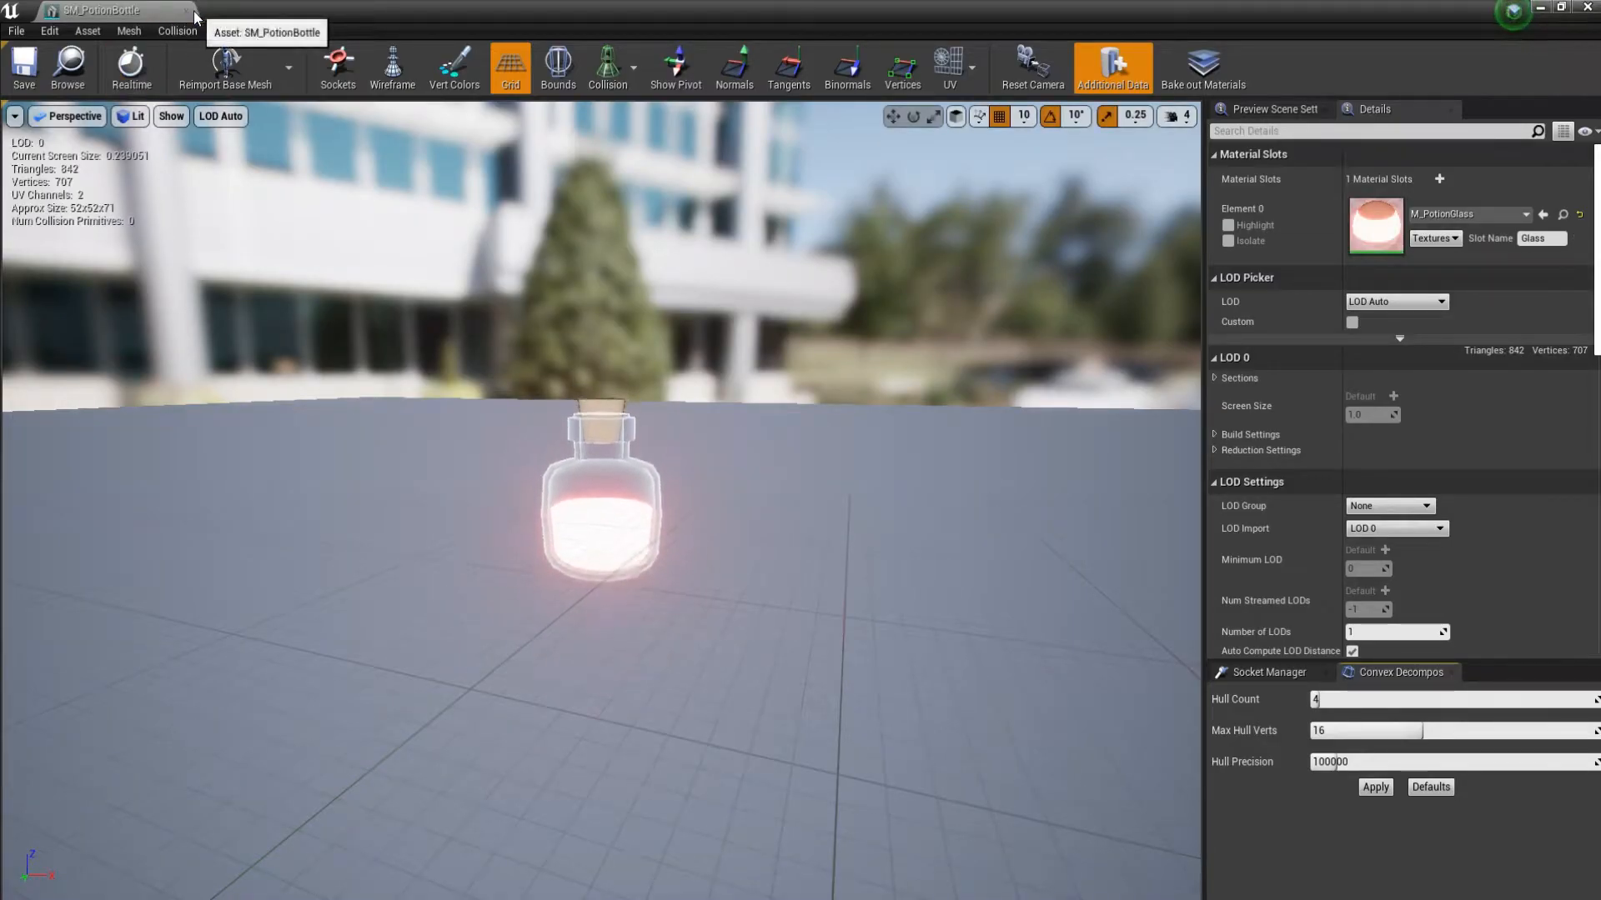
click(187, 10)
Open the UI_PlayerHUD widget from the RunnerFolder/Widget folder for editing.
click(501, 684)
click(410, 685)
click(344, 685)
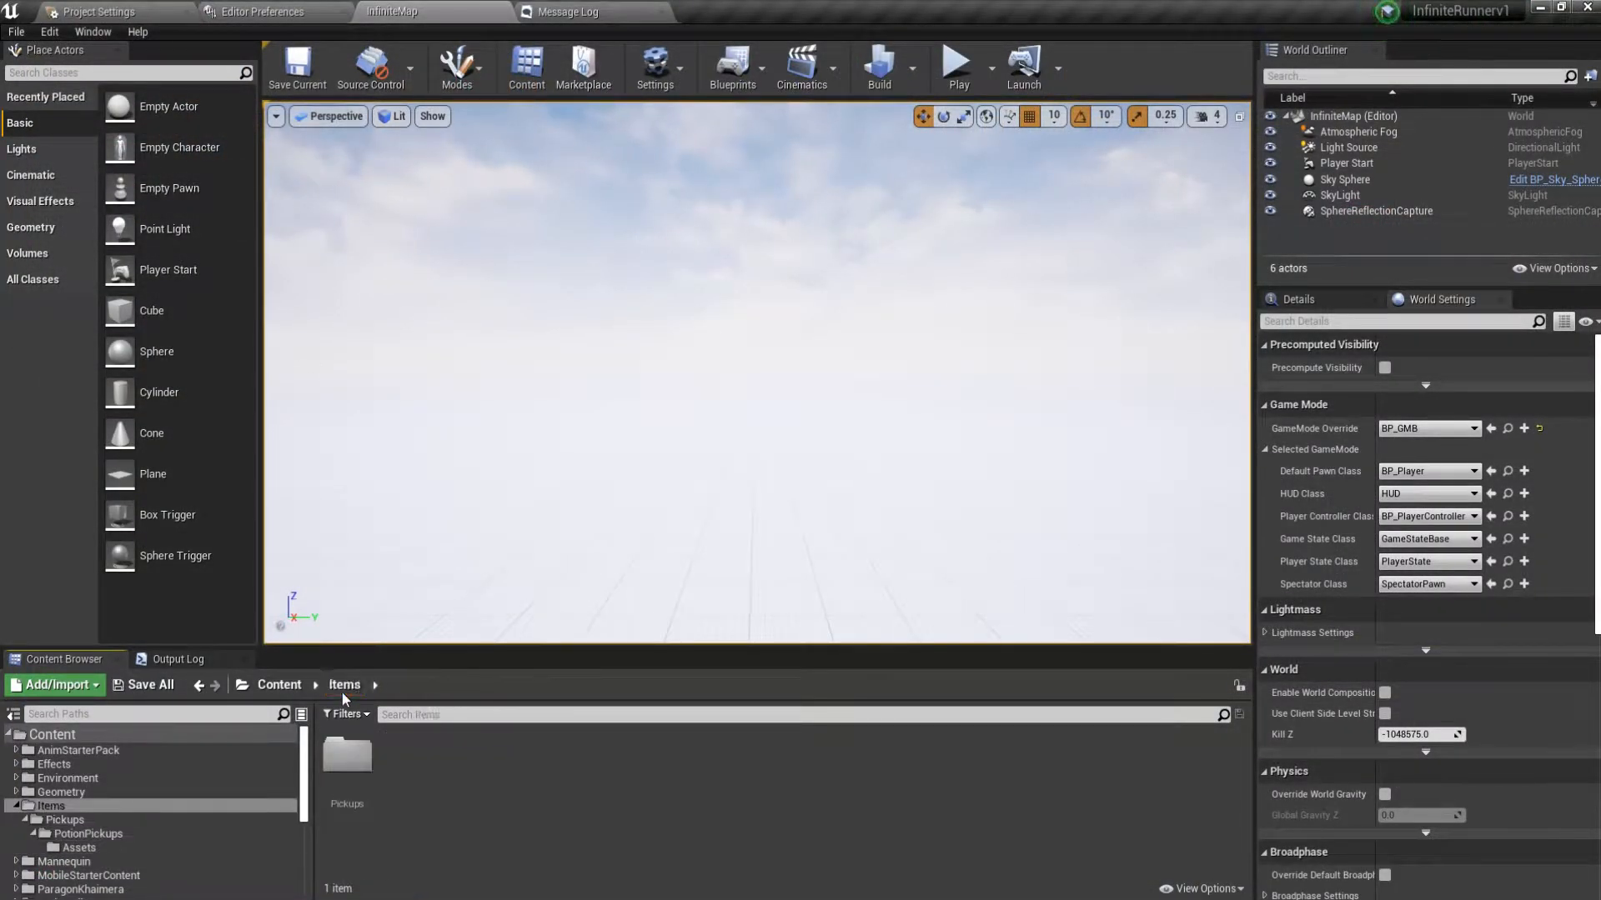
click(315, 685)
click(279, 684)
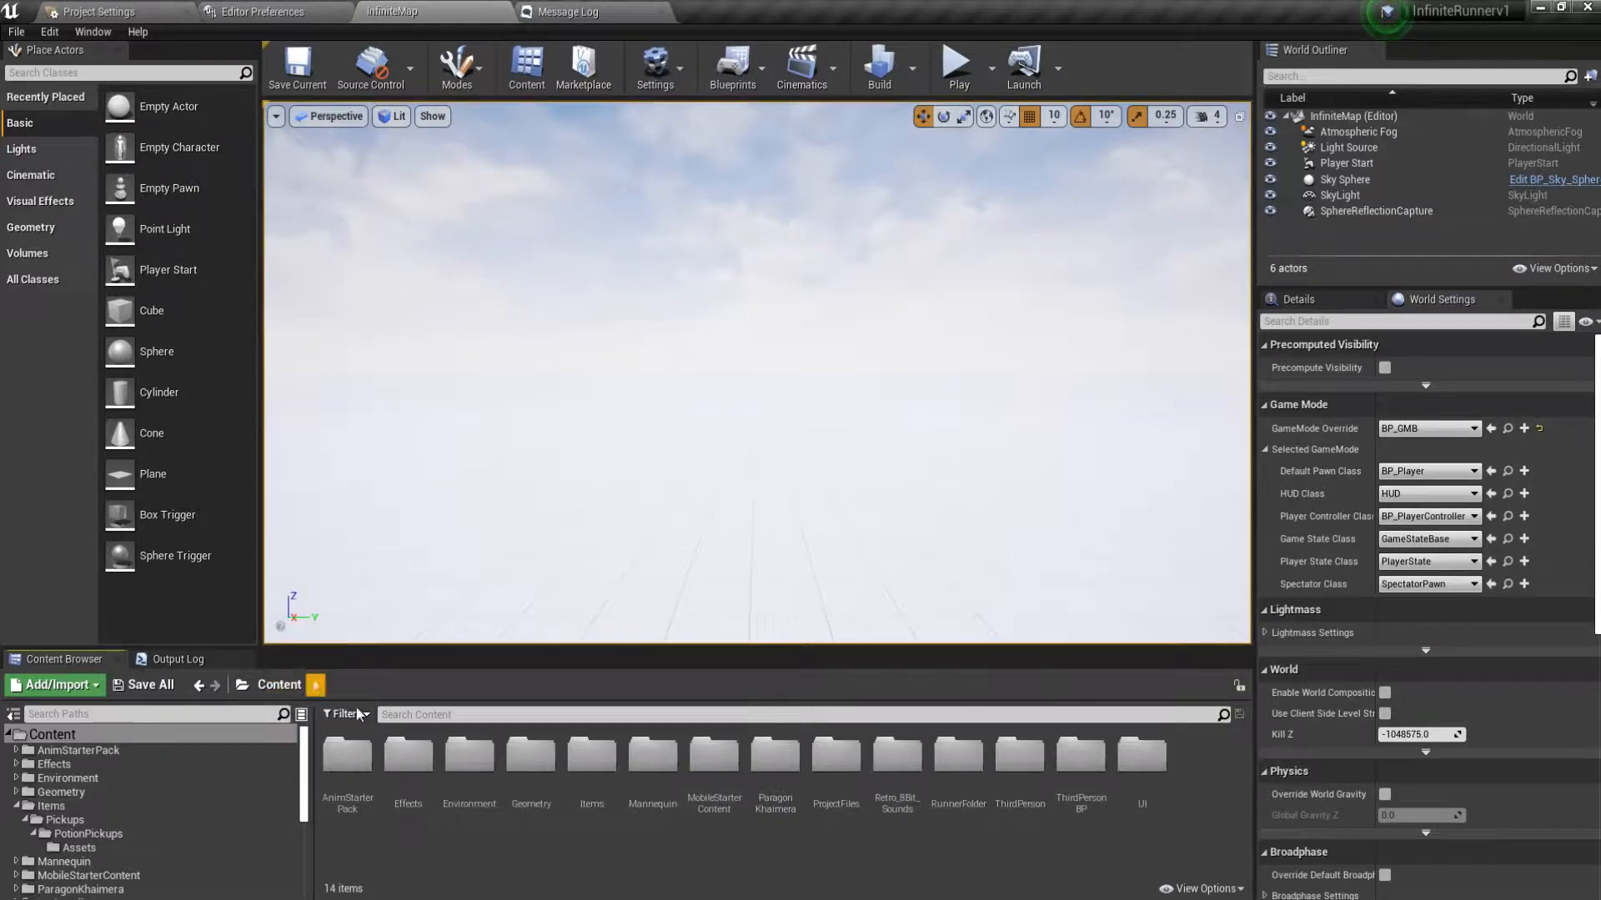
double_click(944, 771)
double_click(591, 755)
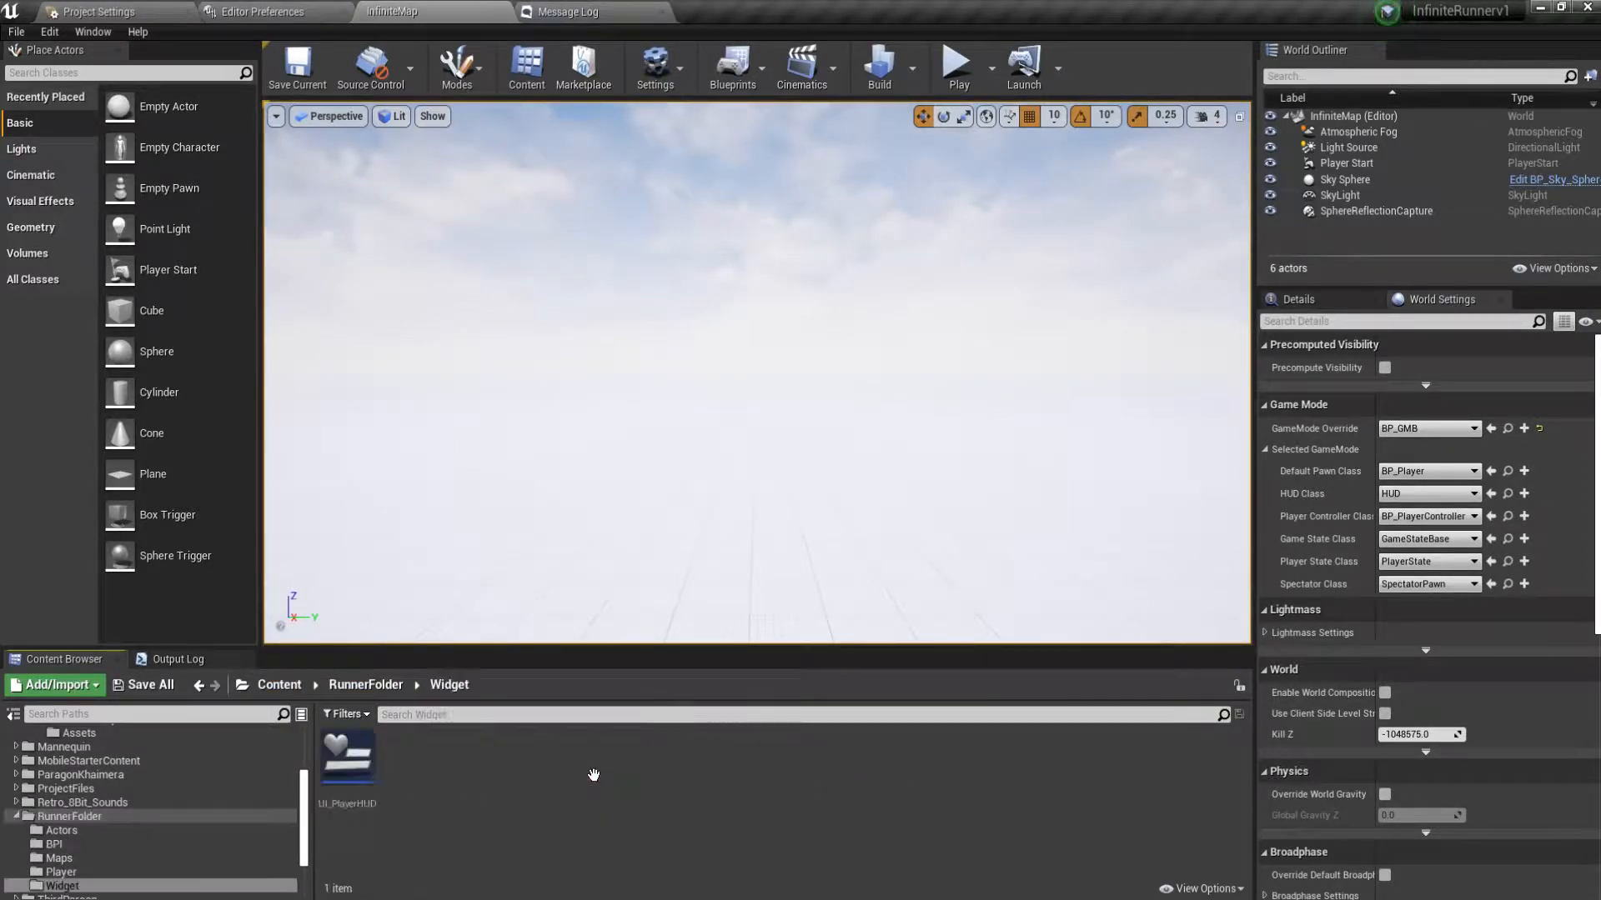
double_click(354, 765)
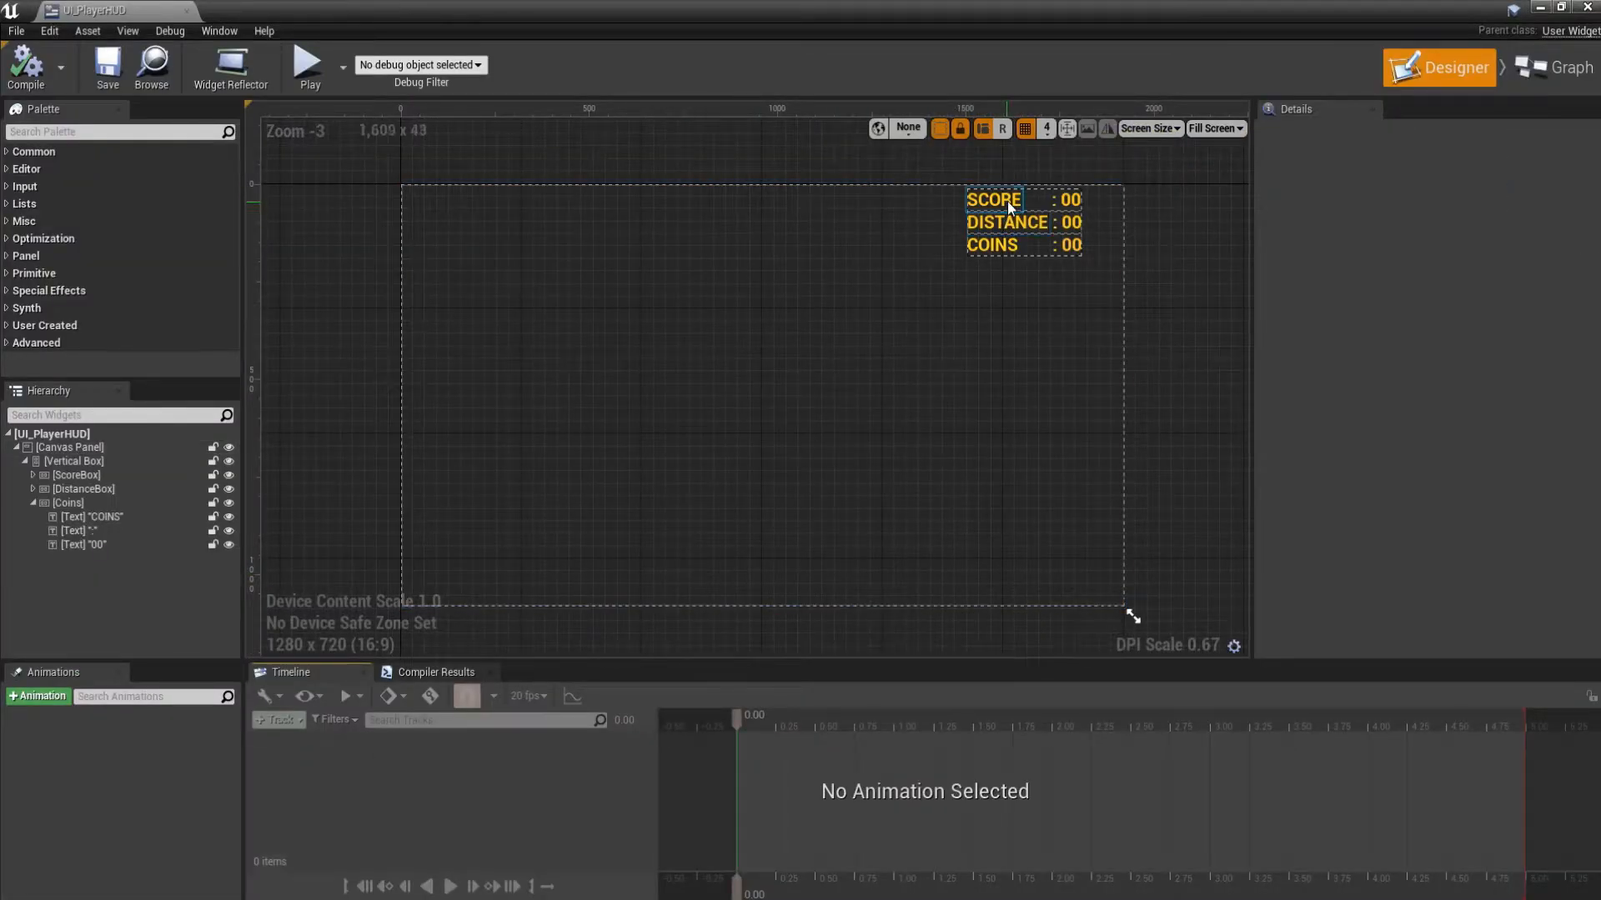
Add a Button widget to the Canvas Panel of UI_PlayerHUD.
click(1007, 202)
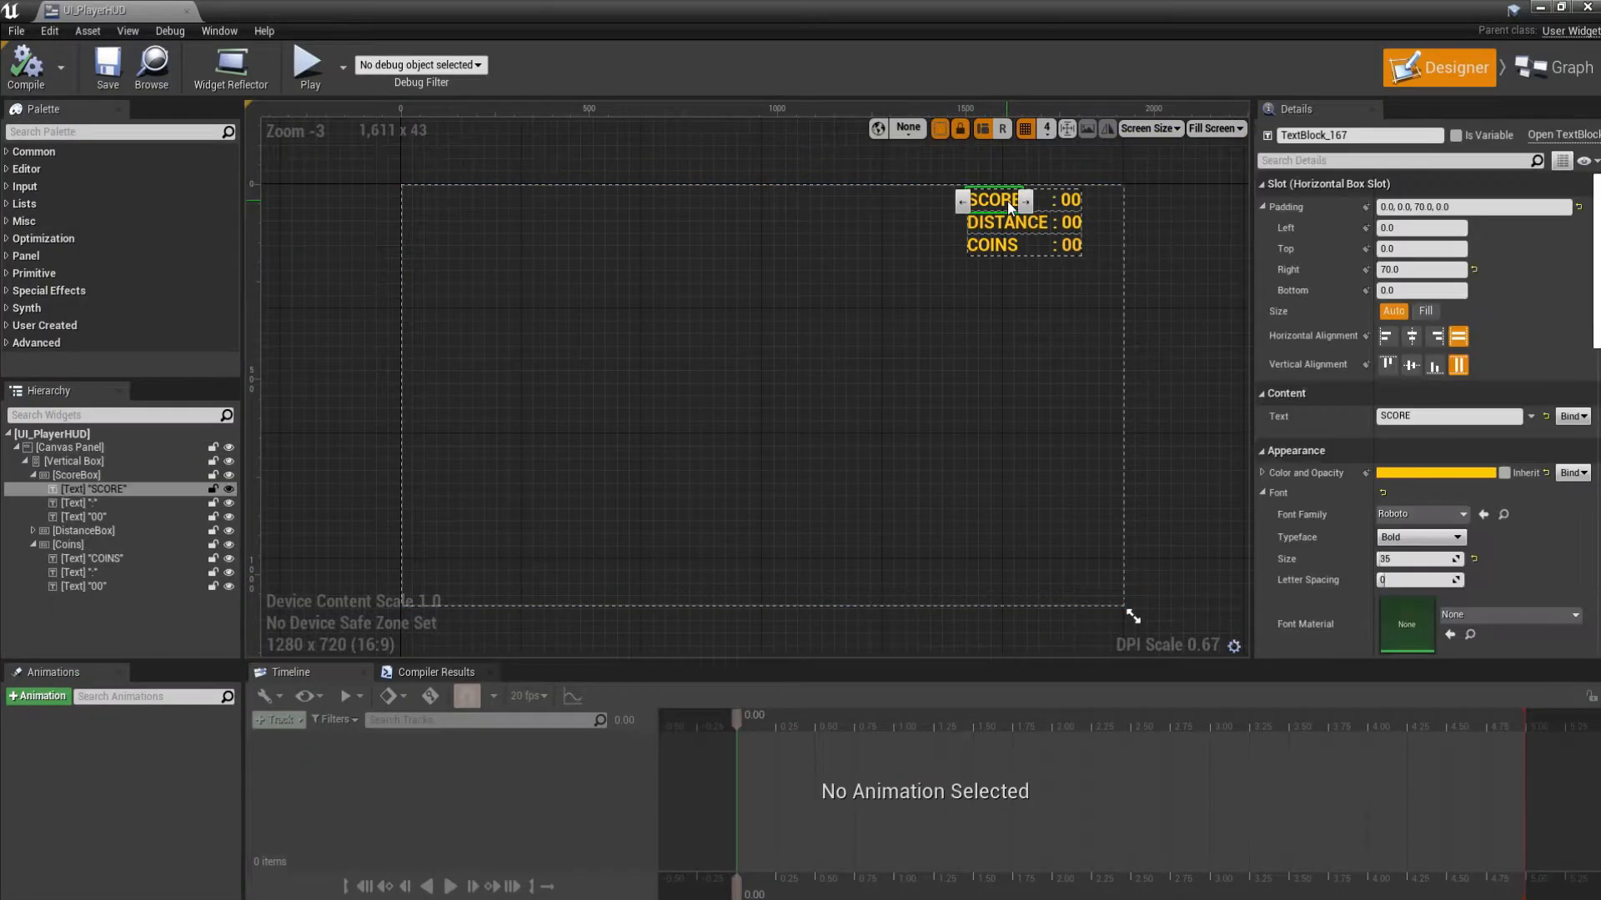
click(17, 447)
click(65, 132)
text(button)
drag(57, 169, 63, 449)
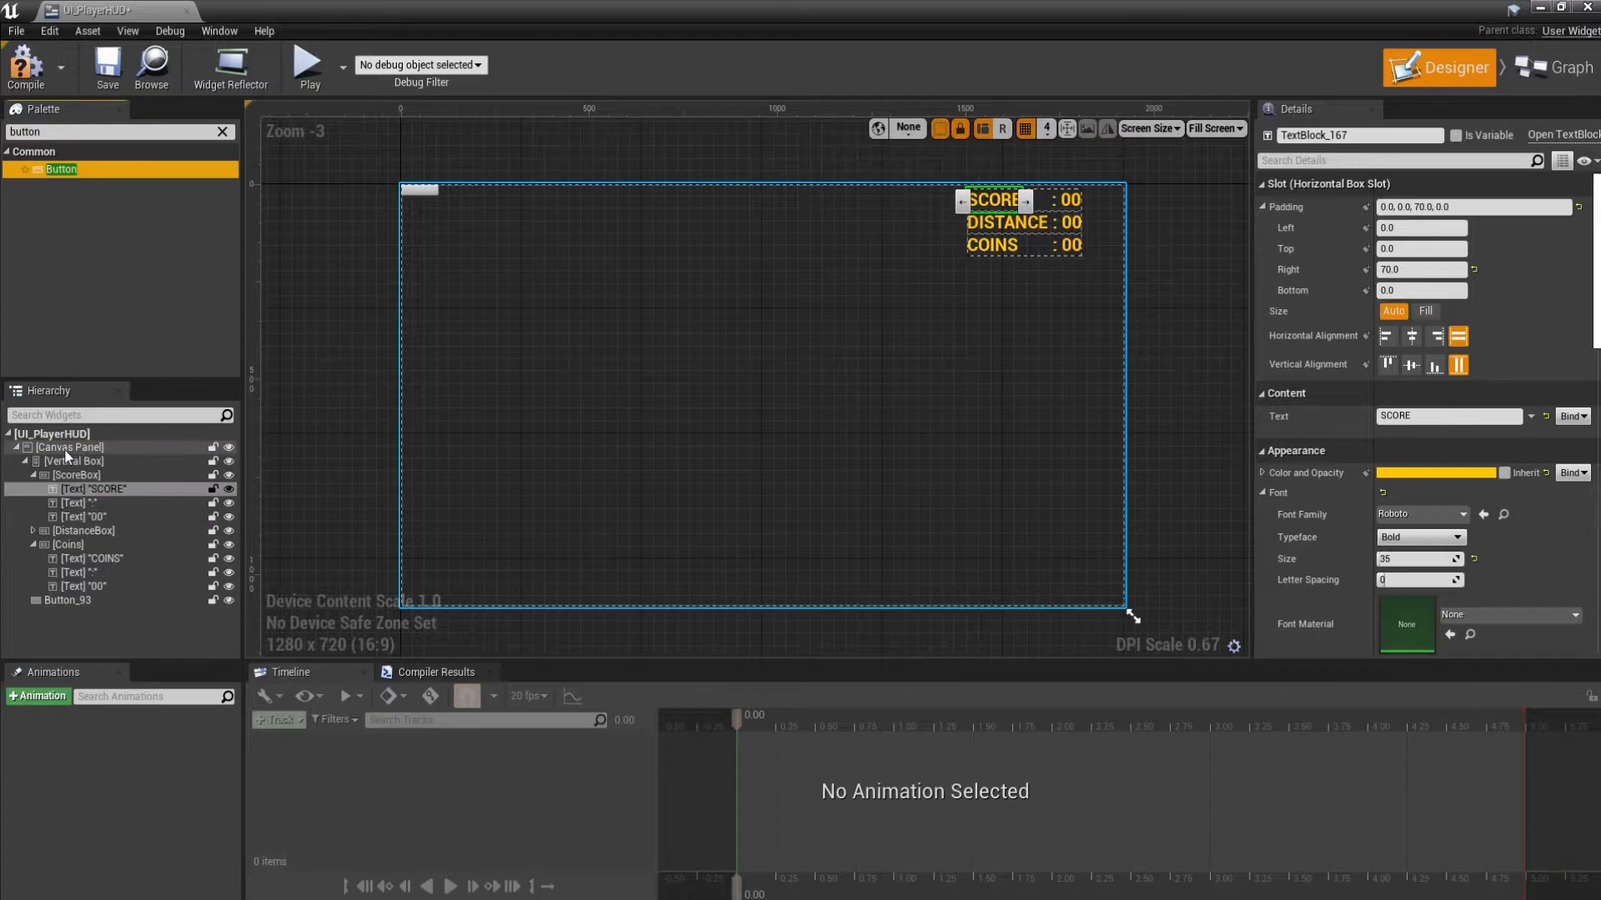
Rename the new button in the widget hierarchy as Settings.
click(25, 459)
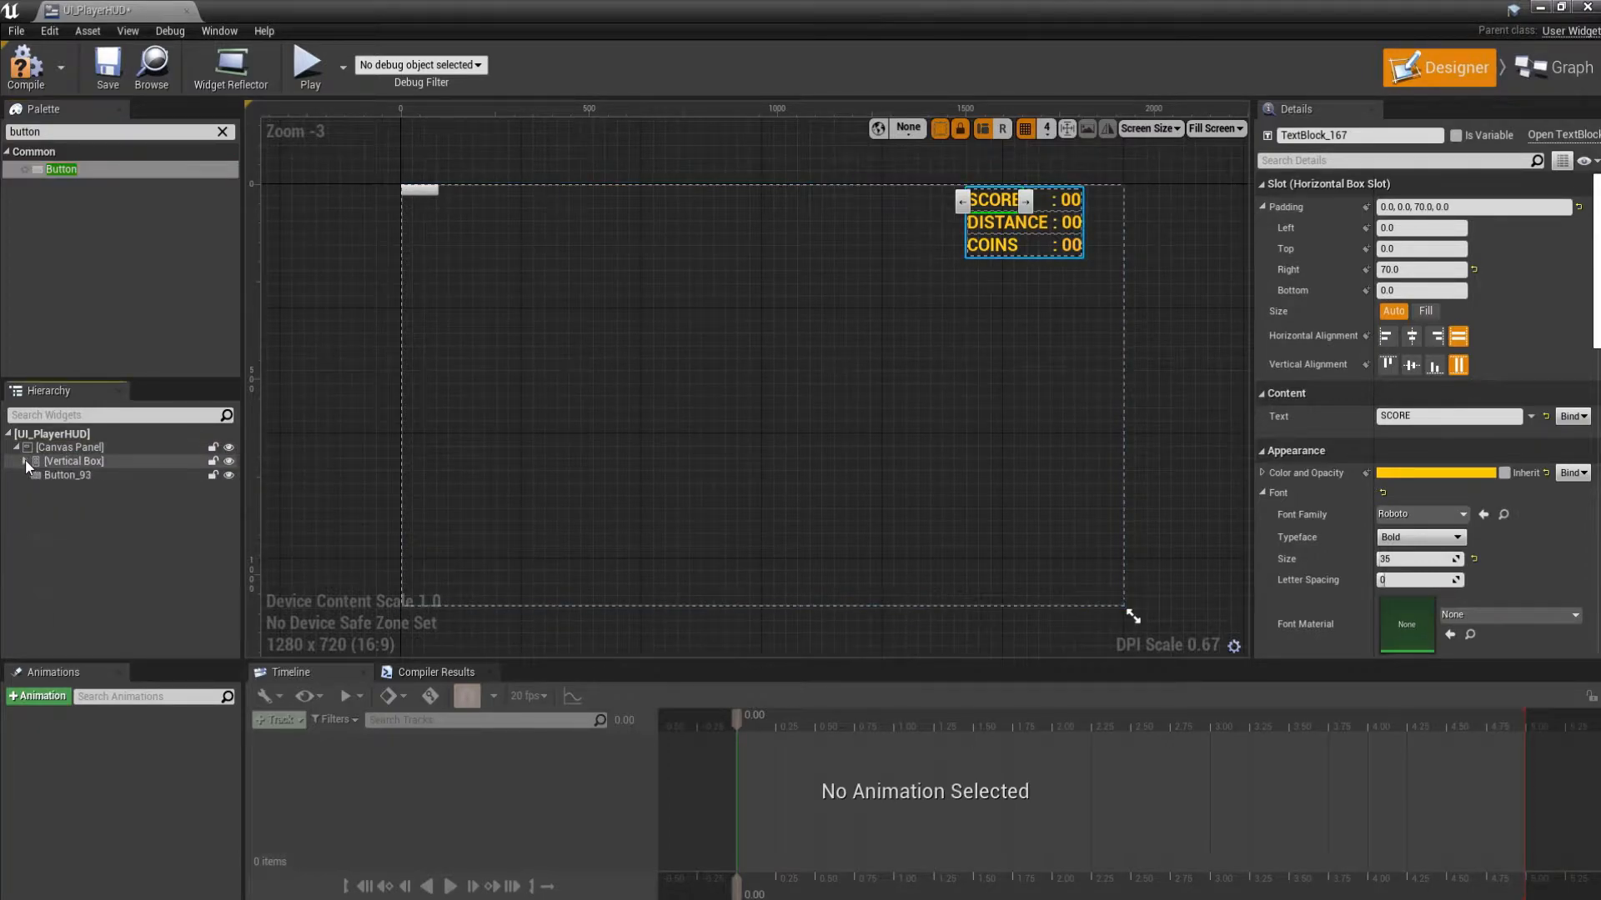
click(45, 475)
click(74, 478)
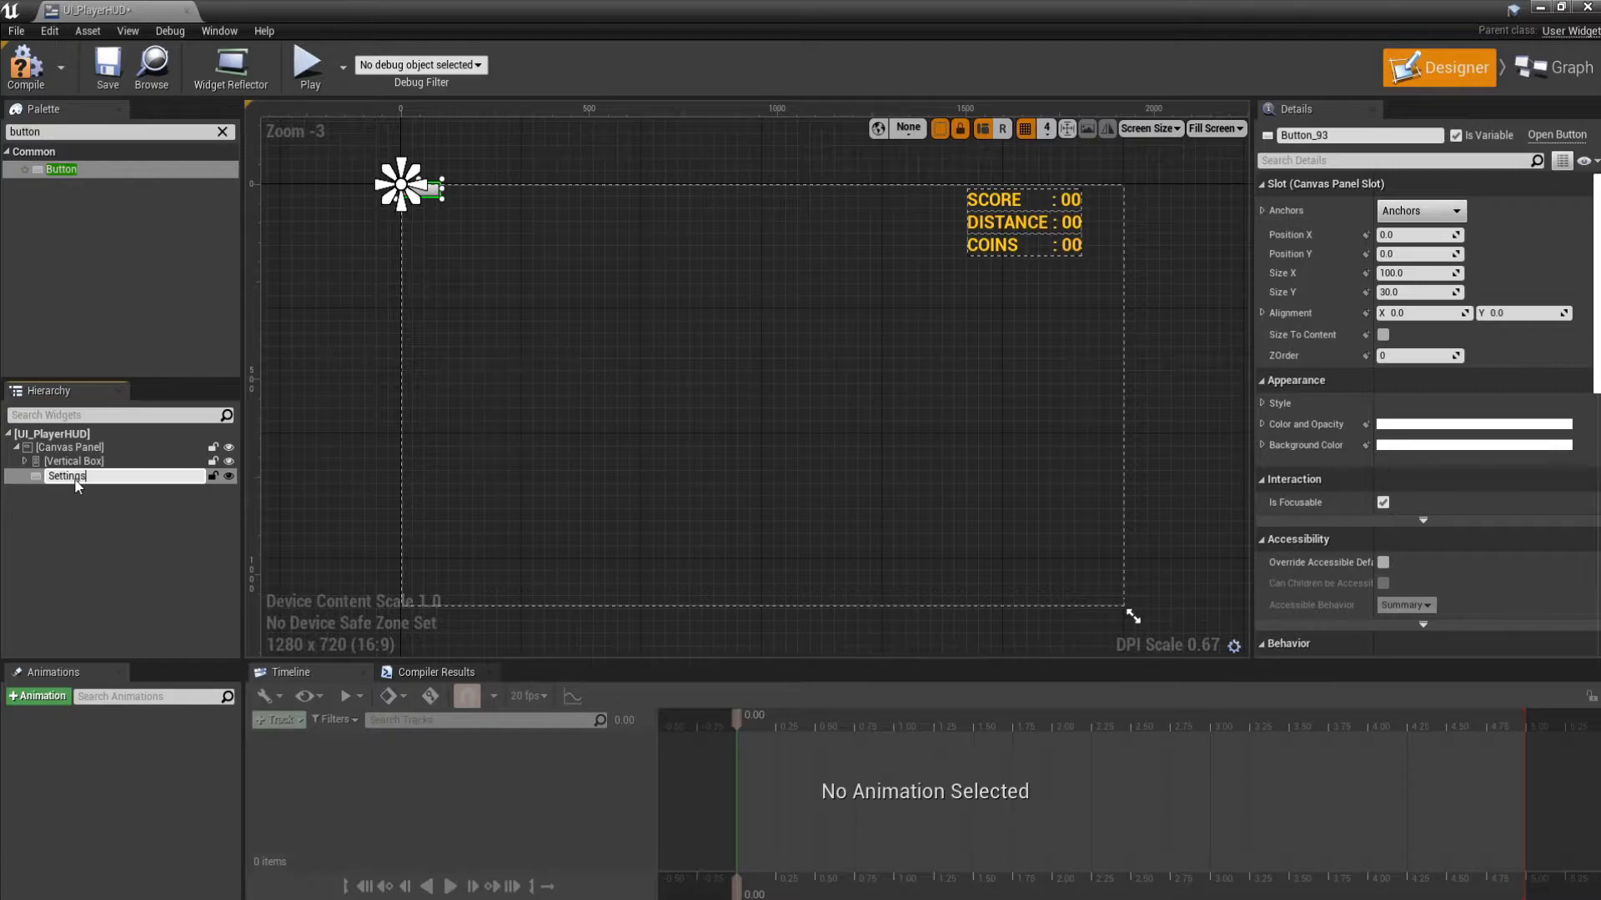
key(Return)
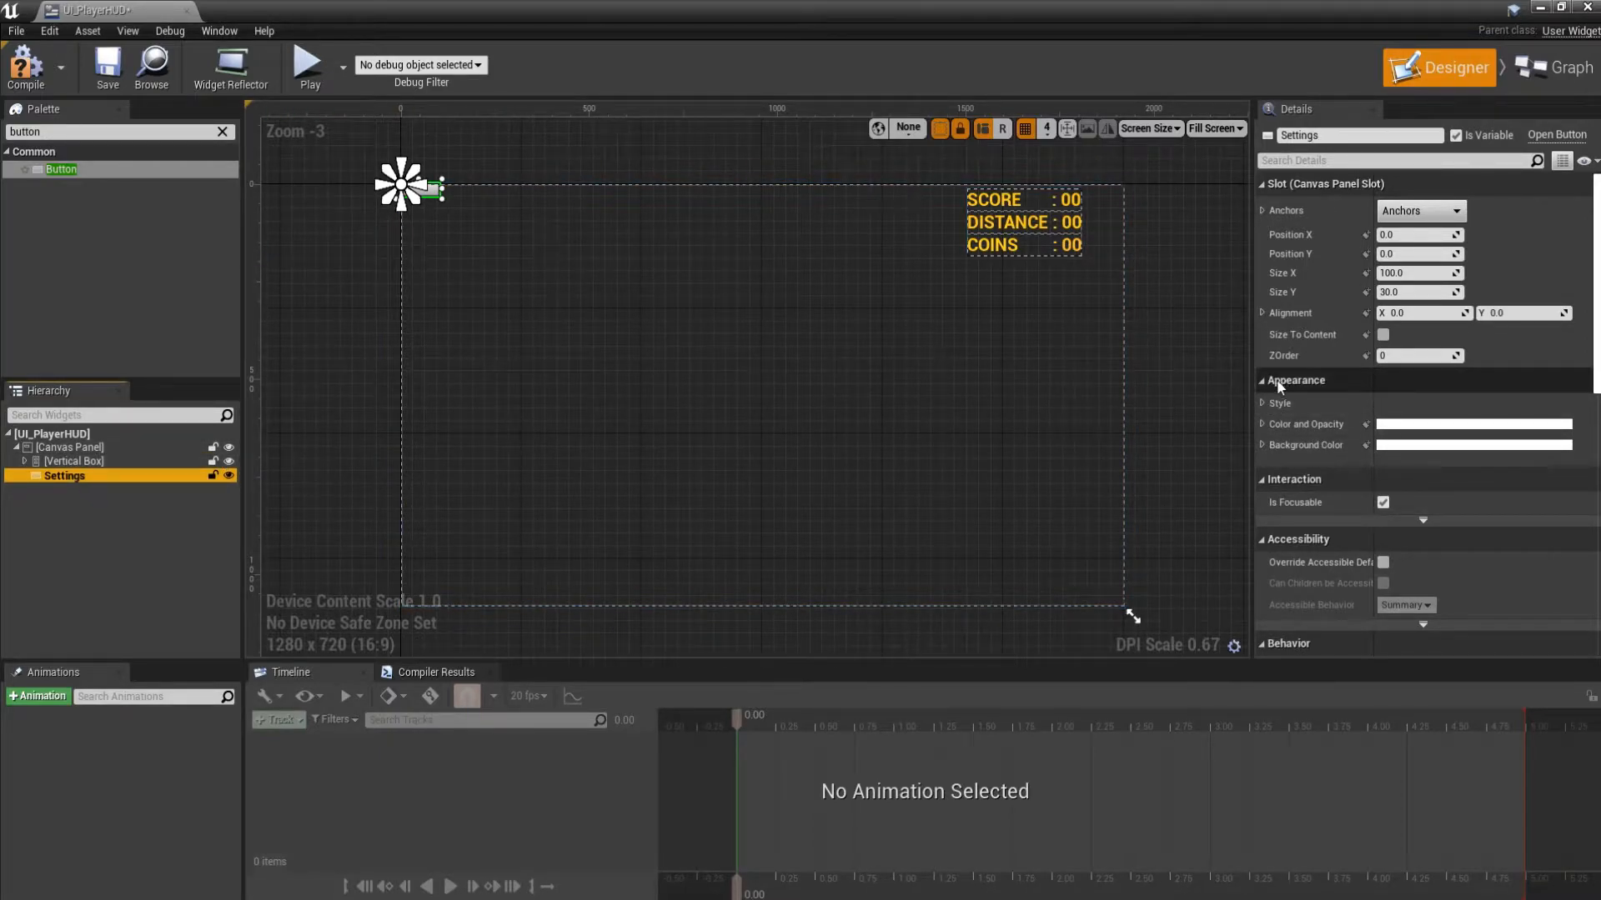
click(86, 516)
click(78, 480)
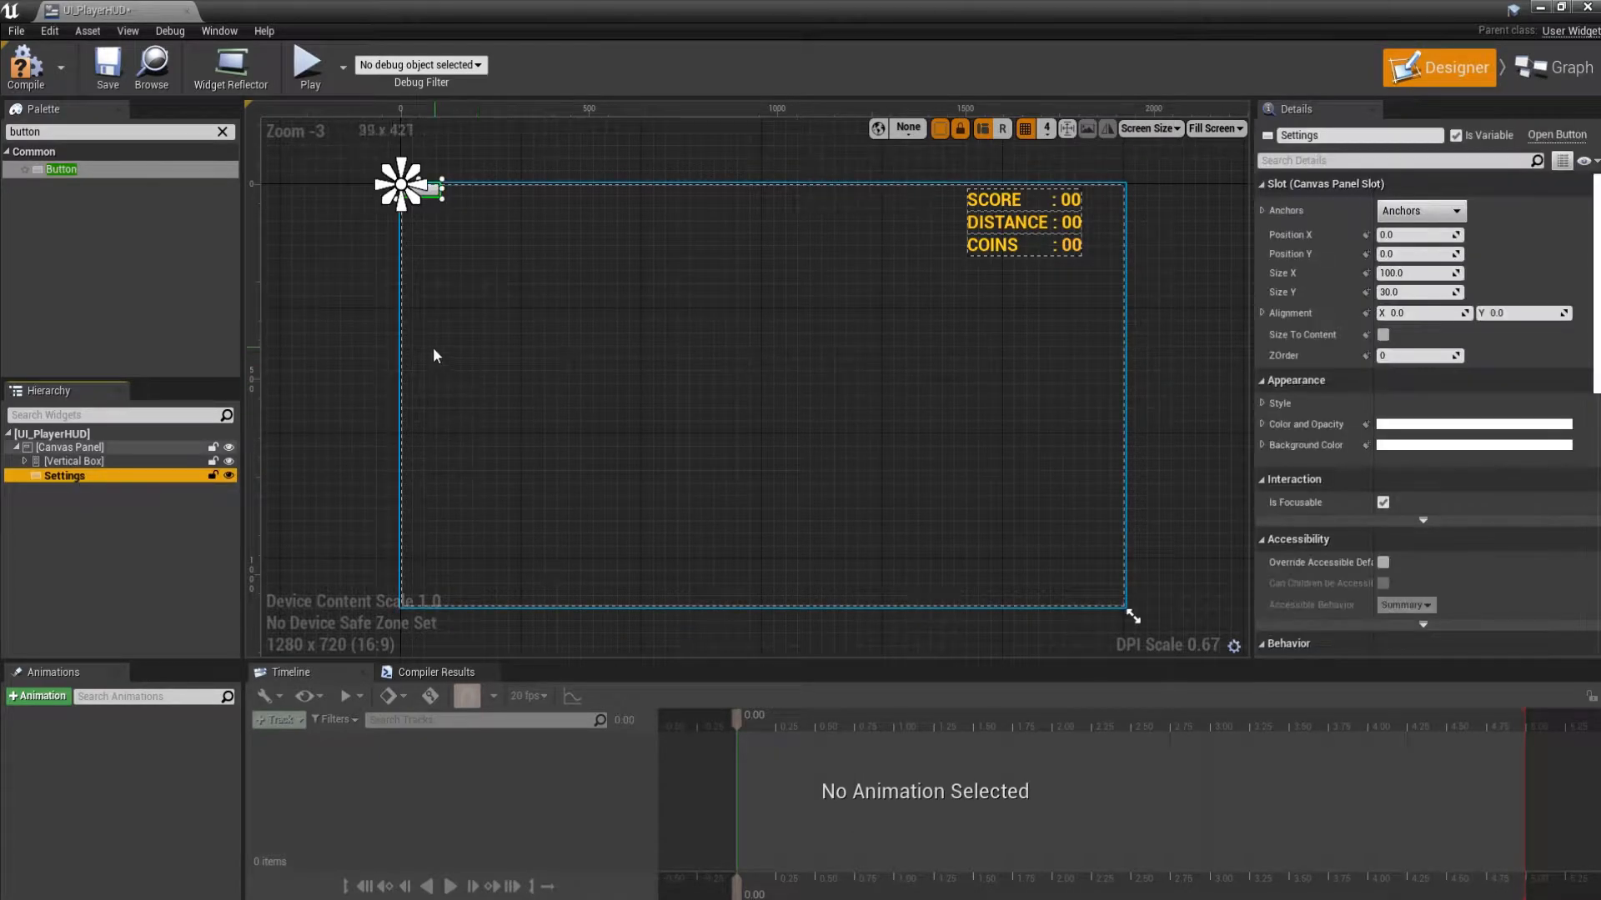
Assign the T_UI_Icon_Settings01 texture as the image of the Settings button's Normal style.
click(1262, 402)
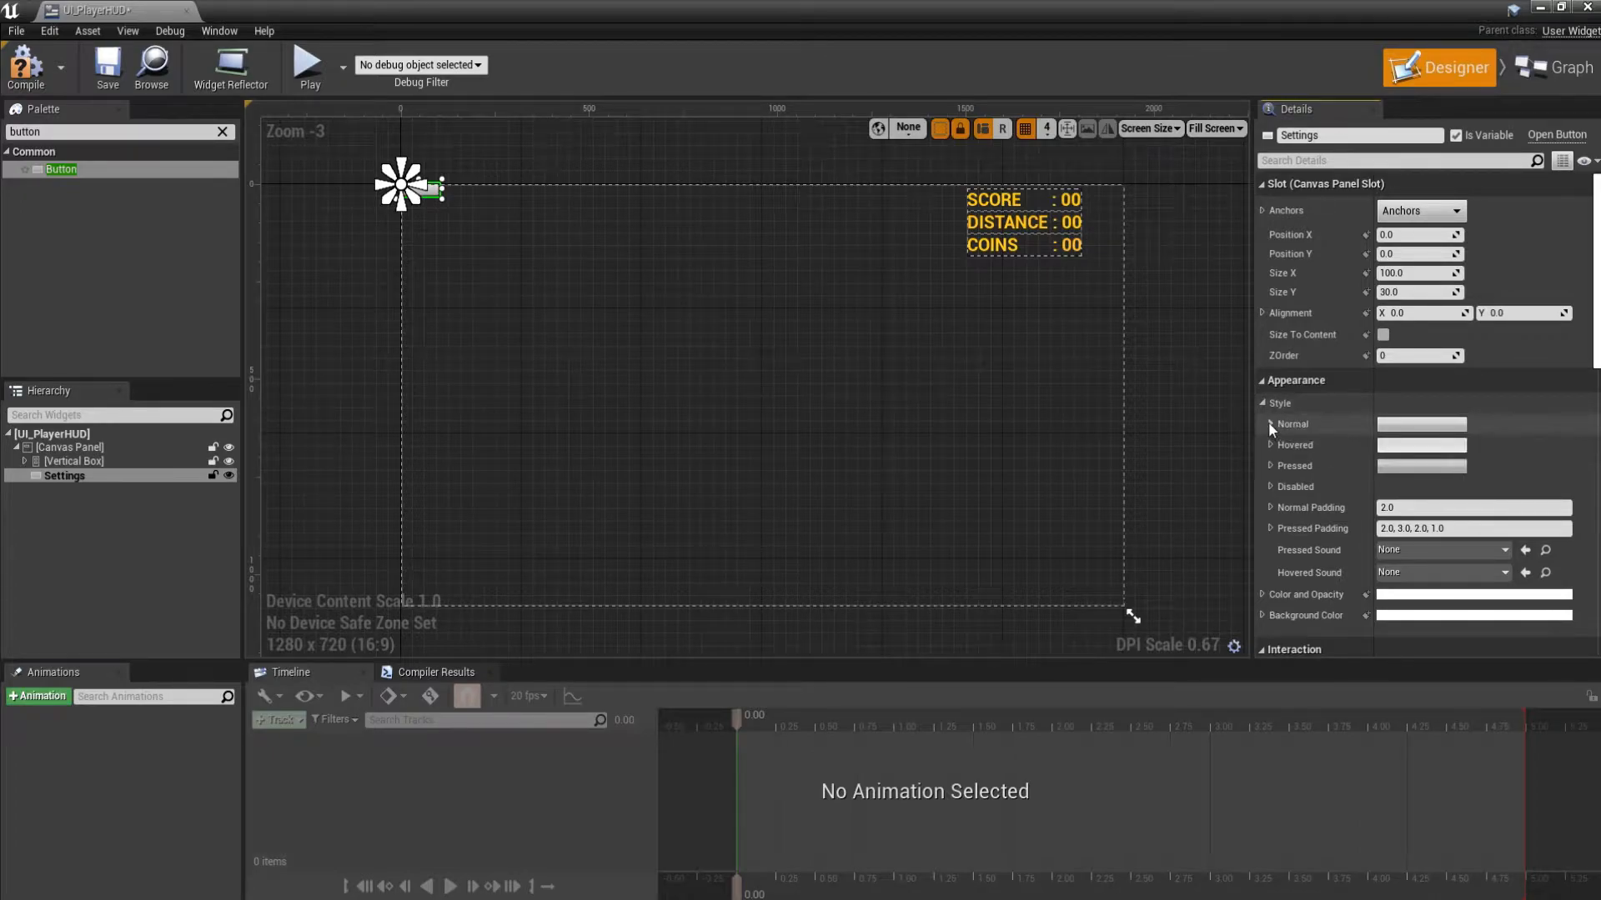
click(1269, 423)
click(1450, 458)
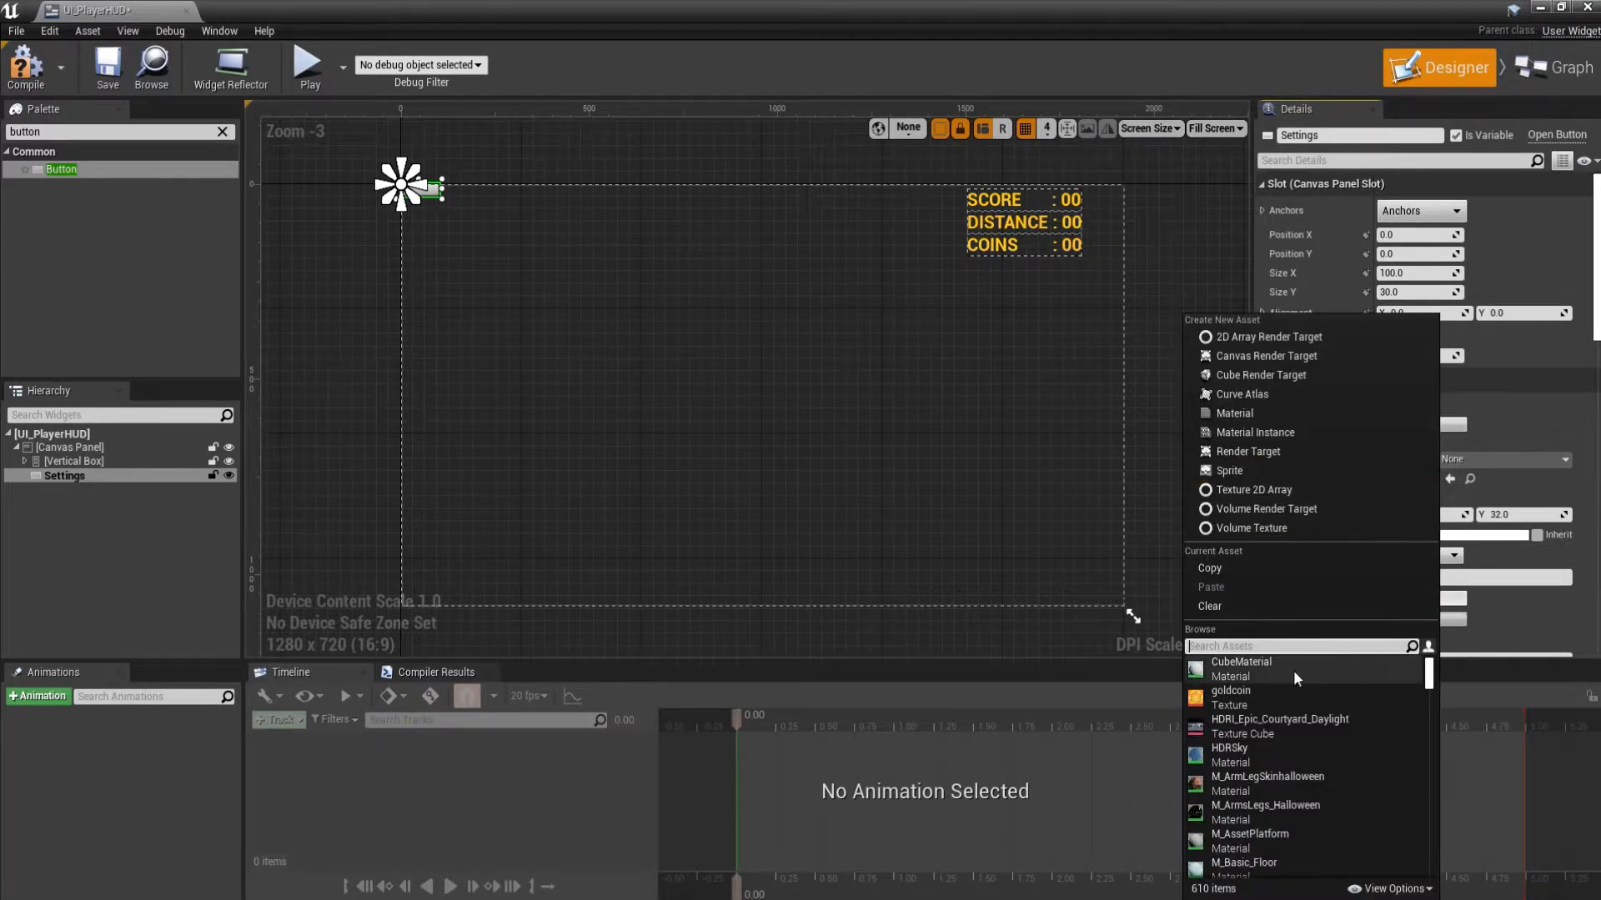
text(setting)
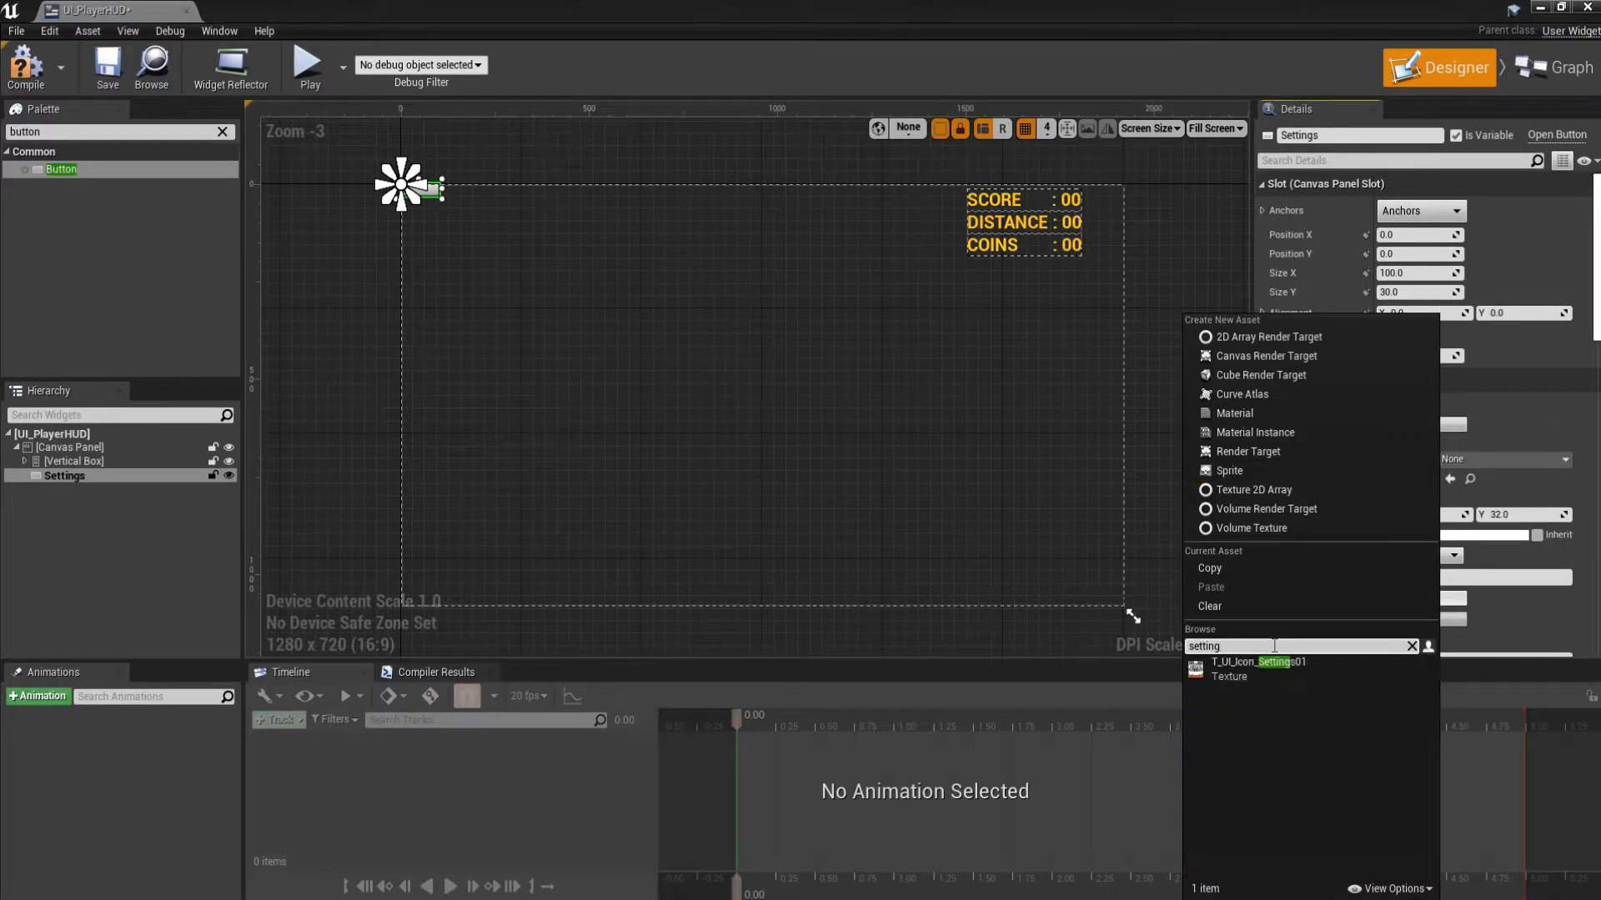
click(1277, 668)
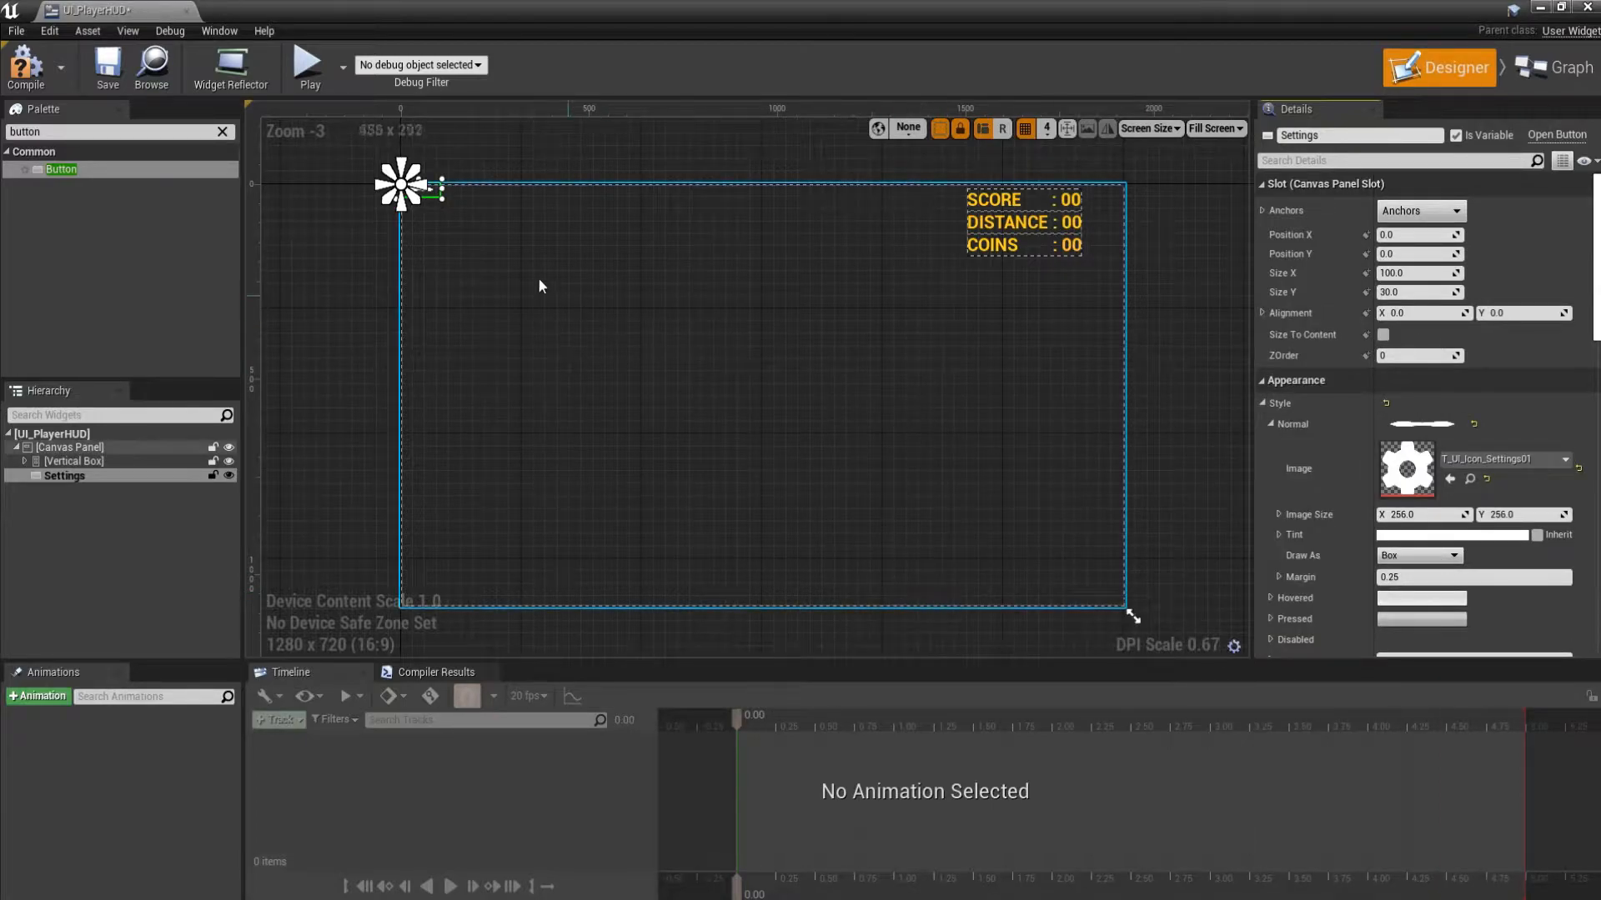
Enlarge the Settings button to about 171 by 157 and draw its Normal style as Image.
drag(442, 197, 470, 248)
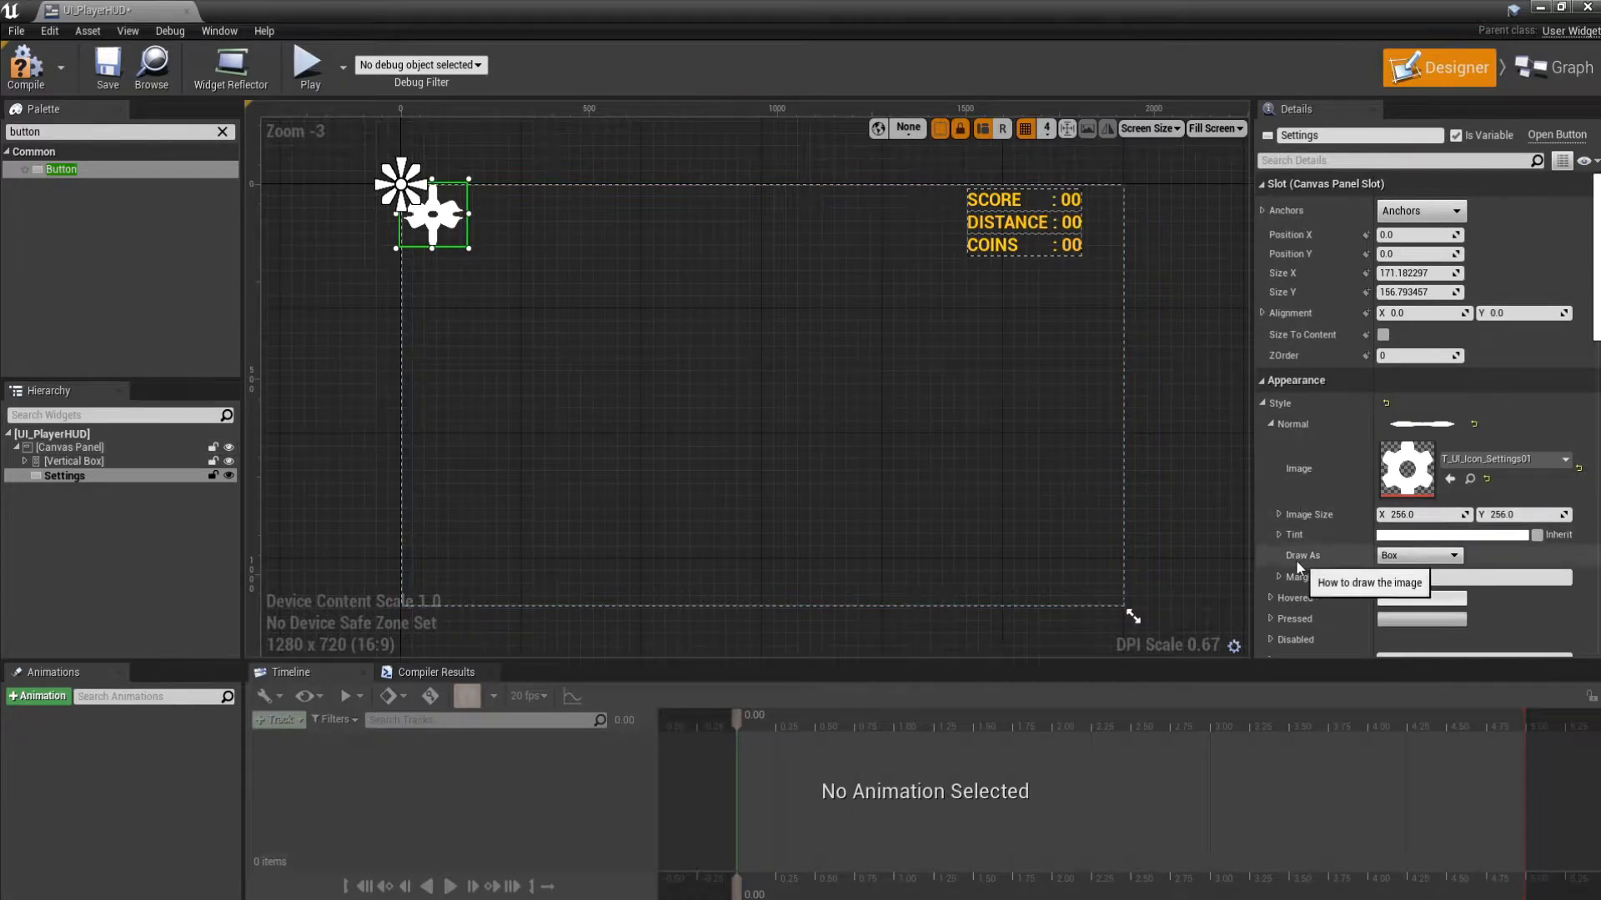
click(1418, 556)
click(1404, 615)
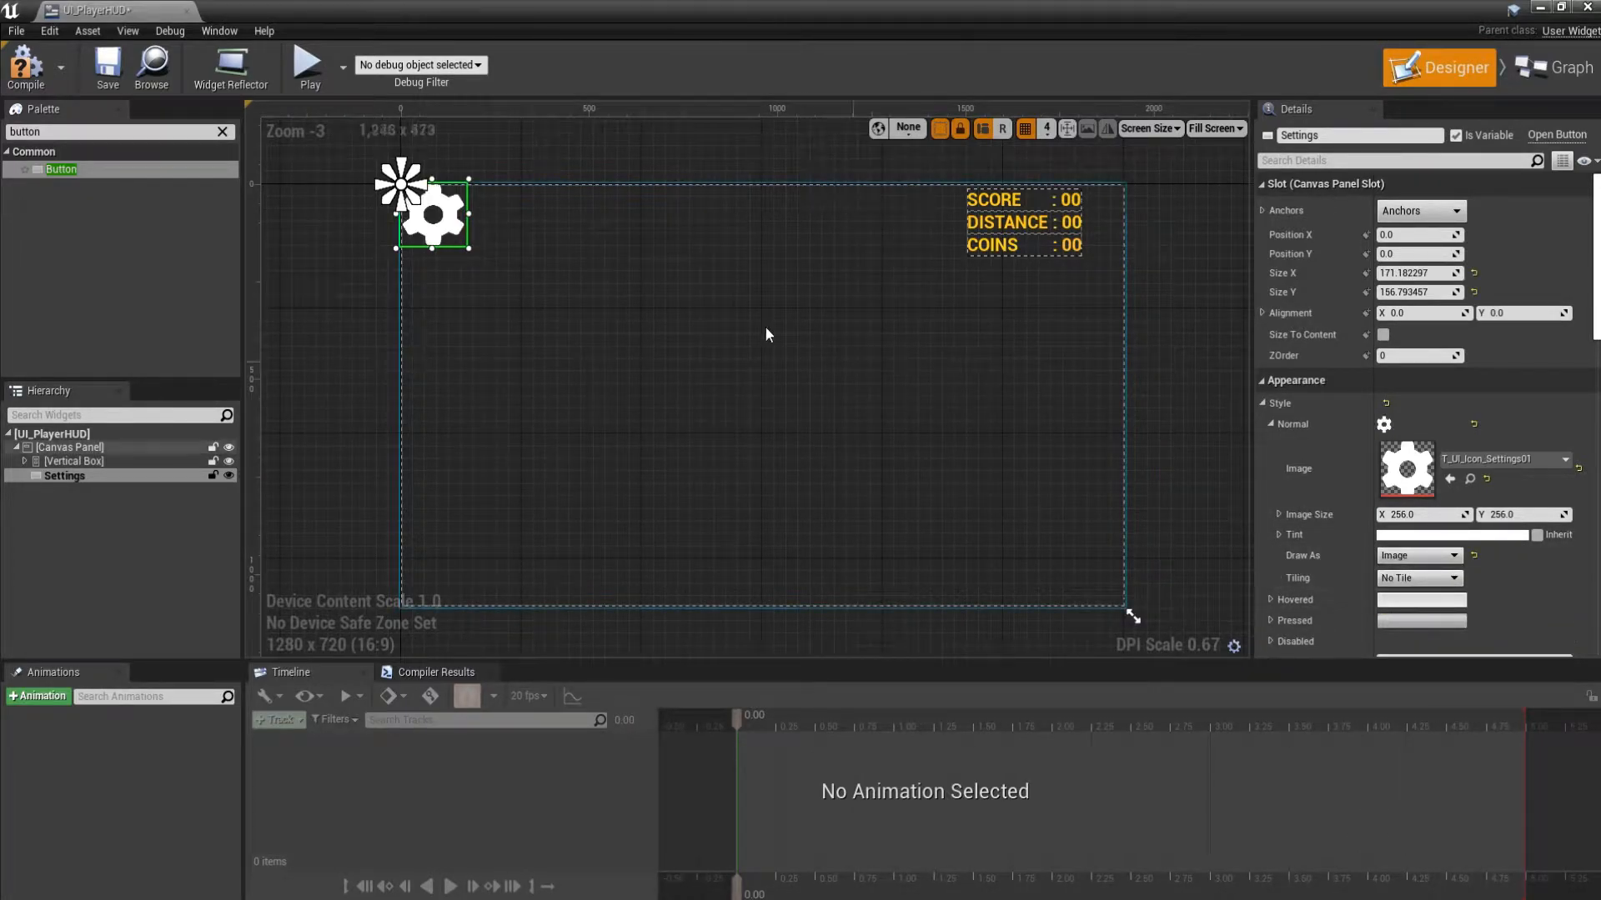
Place the Settings button at about X 36, Y 24 on the canvas and shrink it to about 111 by 106.
drag(448, 227, 458, 236)
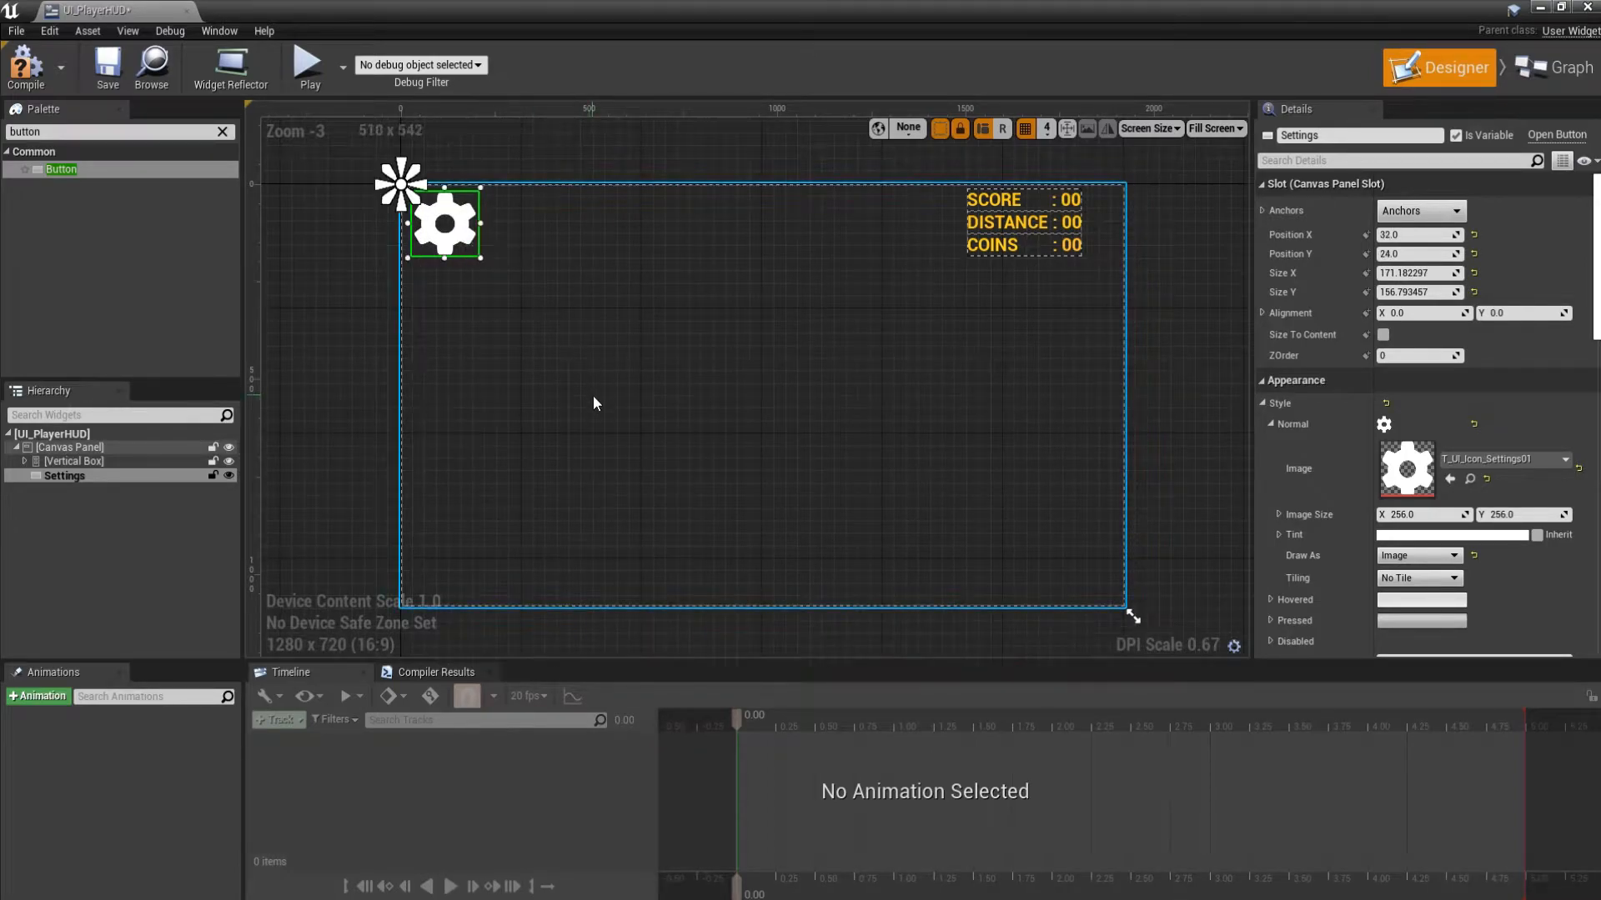
scroll(593, 403, down, 4)
scroll(592, 404, up, 3)
mouse_move(511, 294)
mouse_down()
mouse_move(490, 269)
mouse_move(500, 284)
mouse_up()
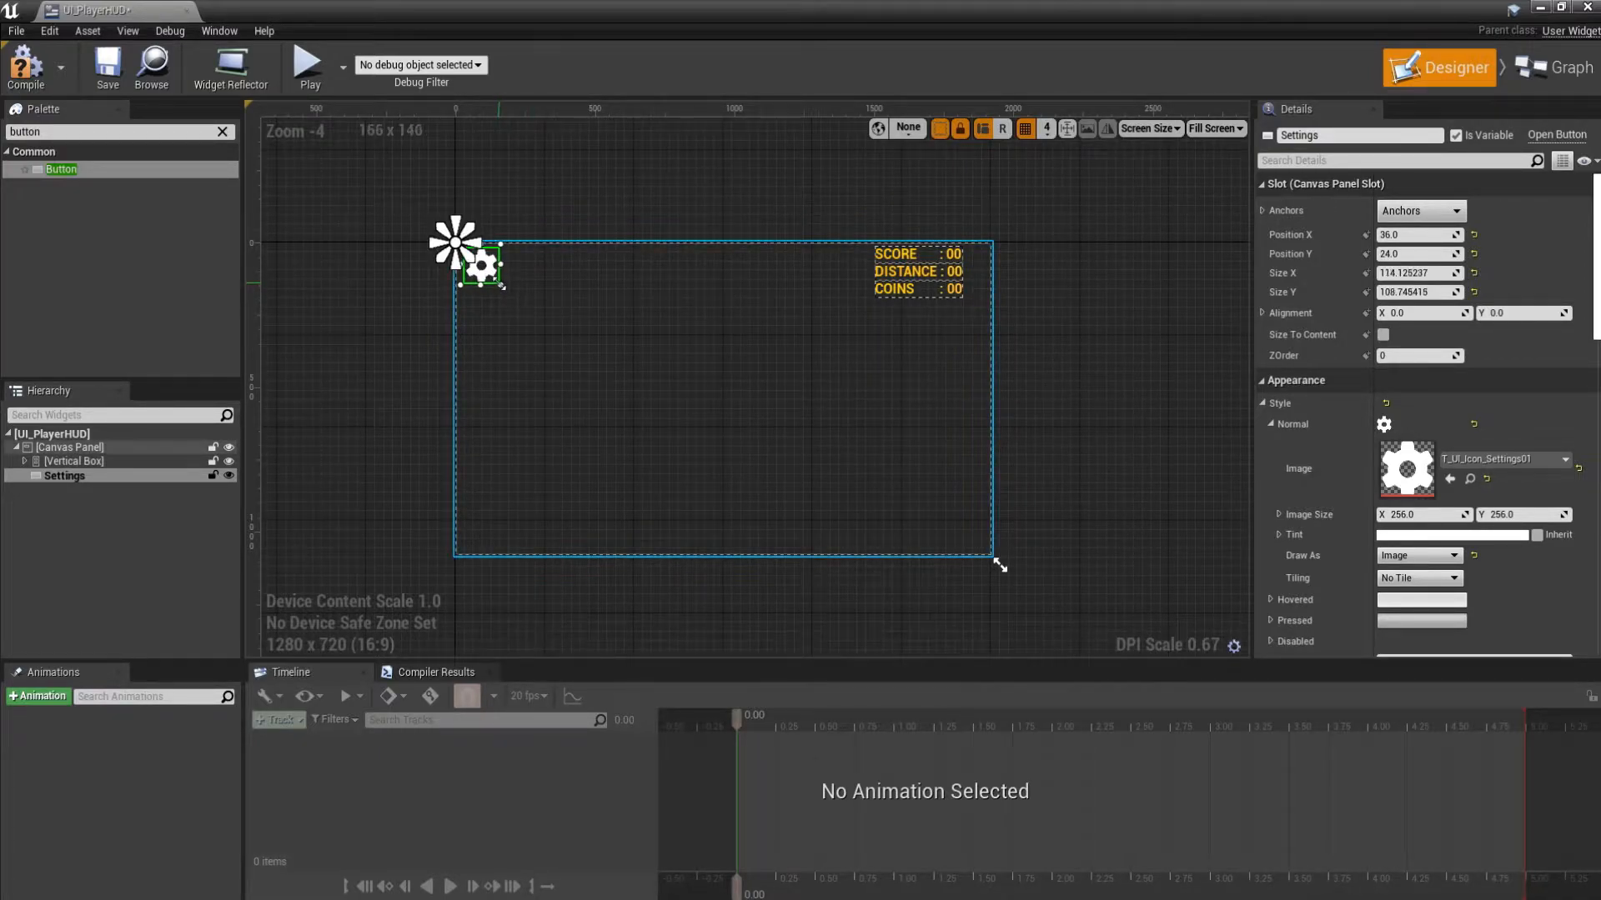
click(585, 310)
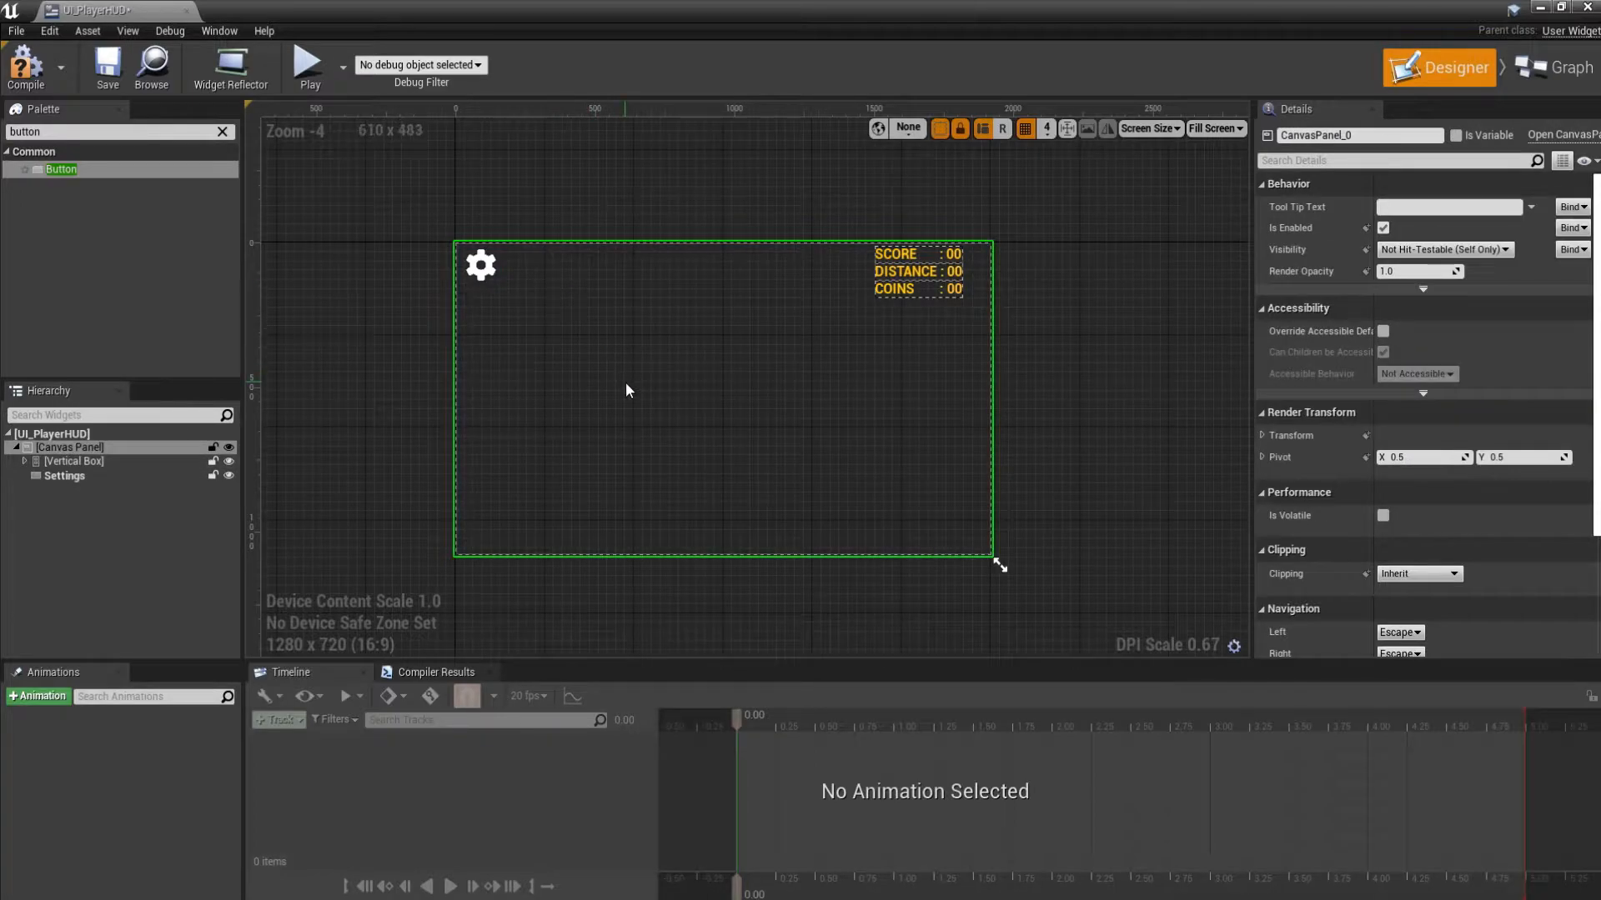
click(488, 276)
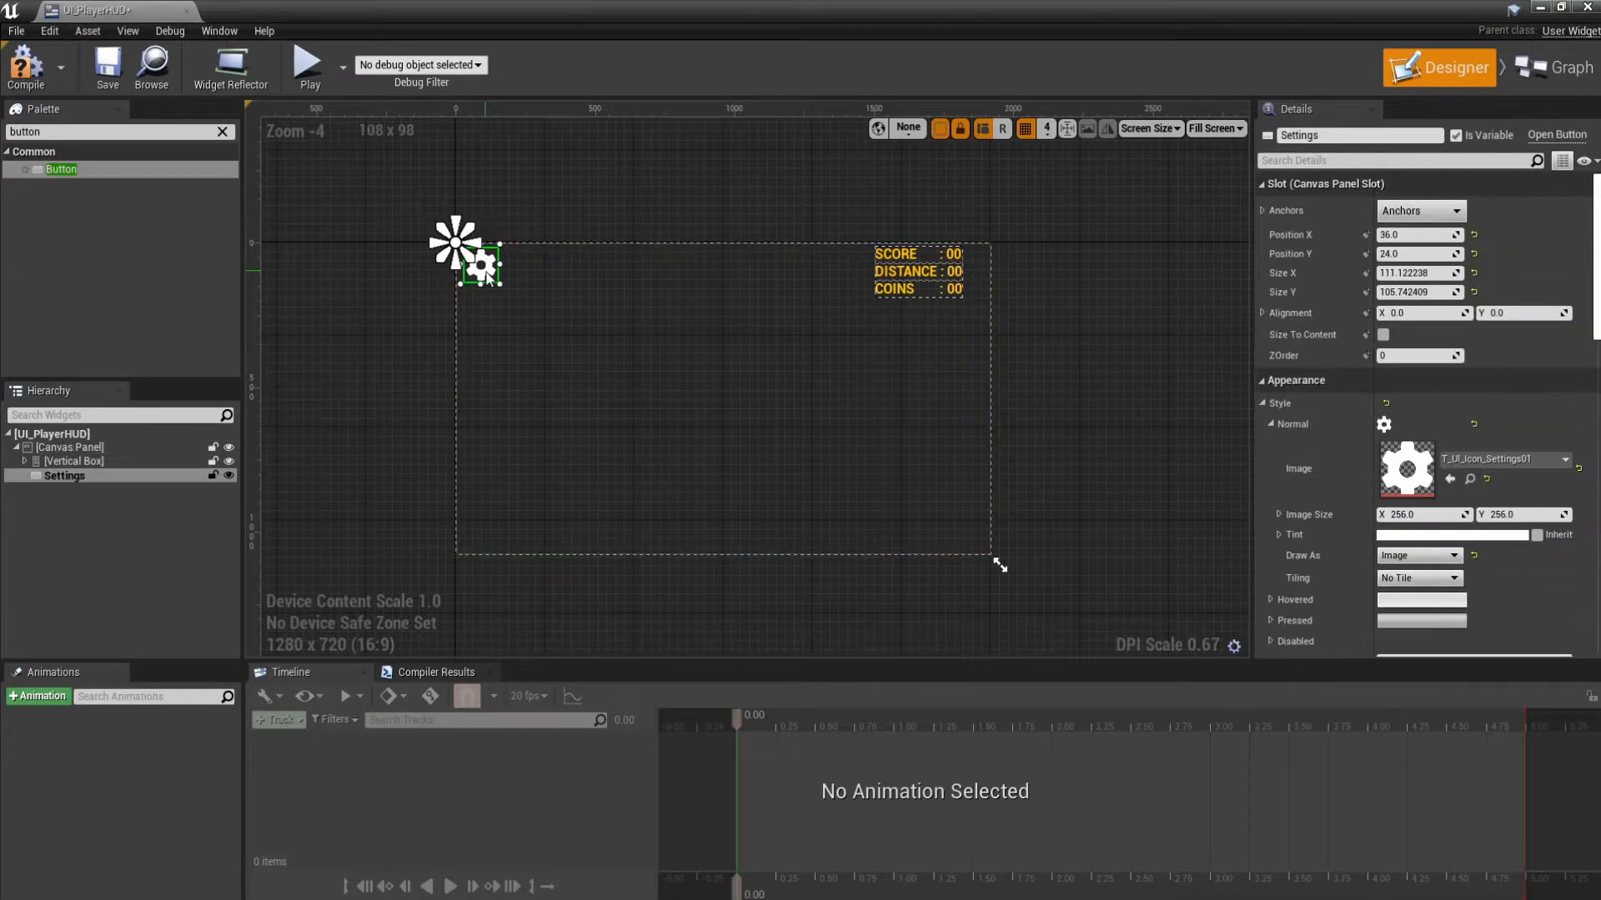
Add an On Clicked event for the Settings button to the event graph.
click(138, 476)
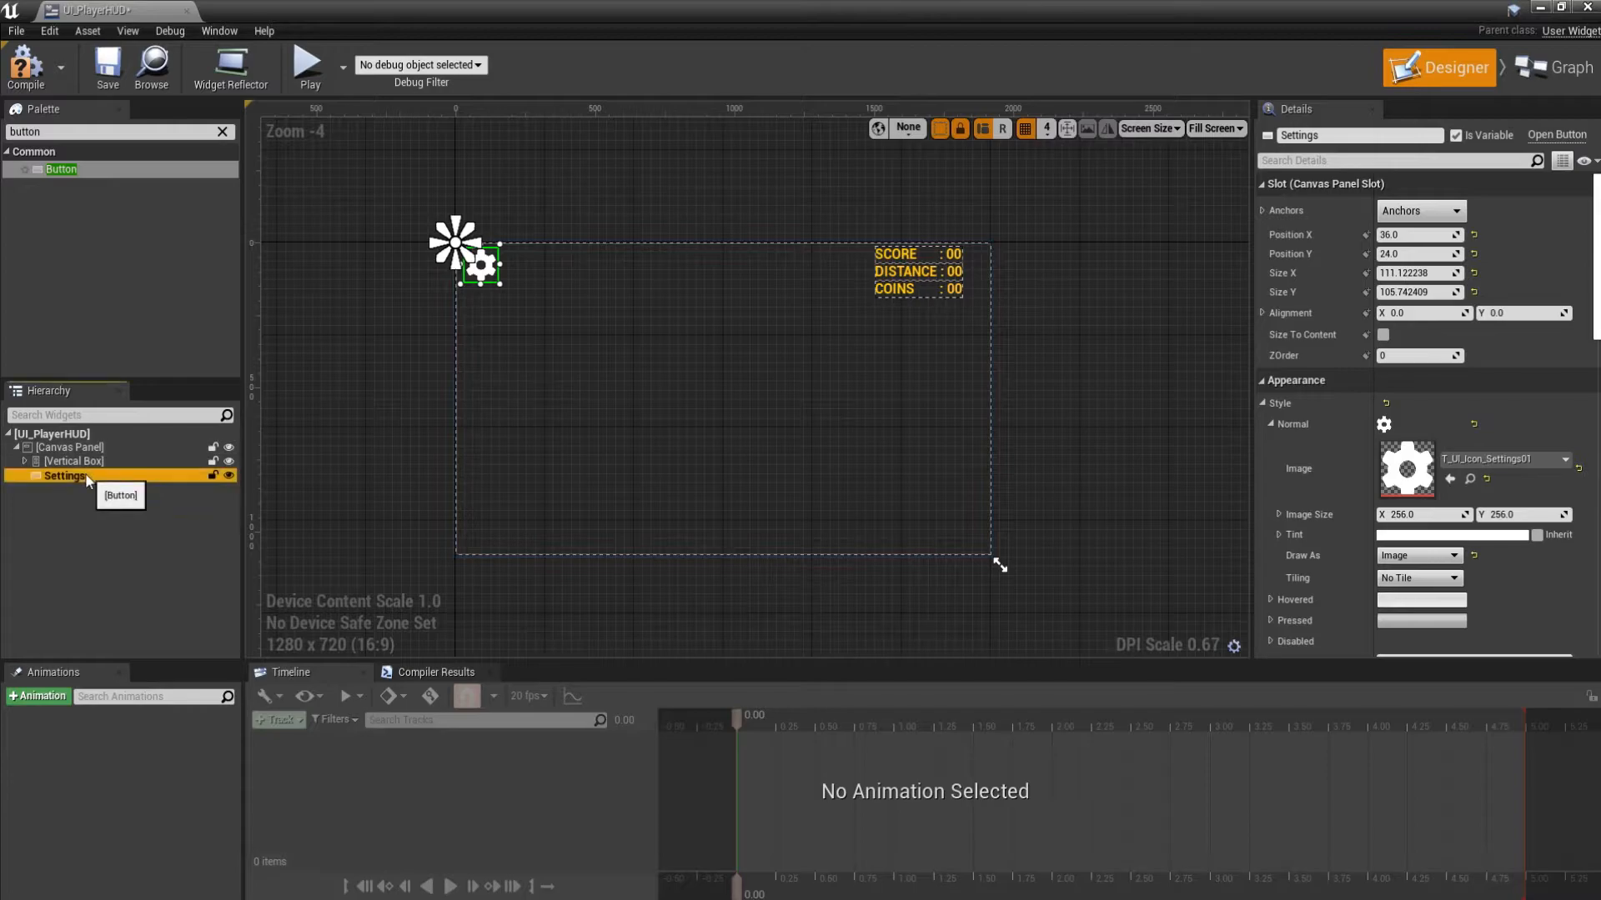
click(1262, 404)
click(132, 476)
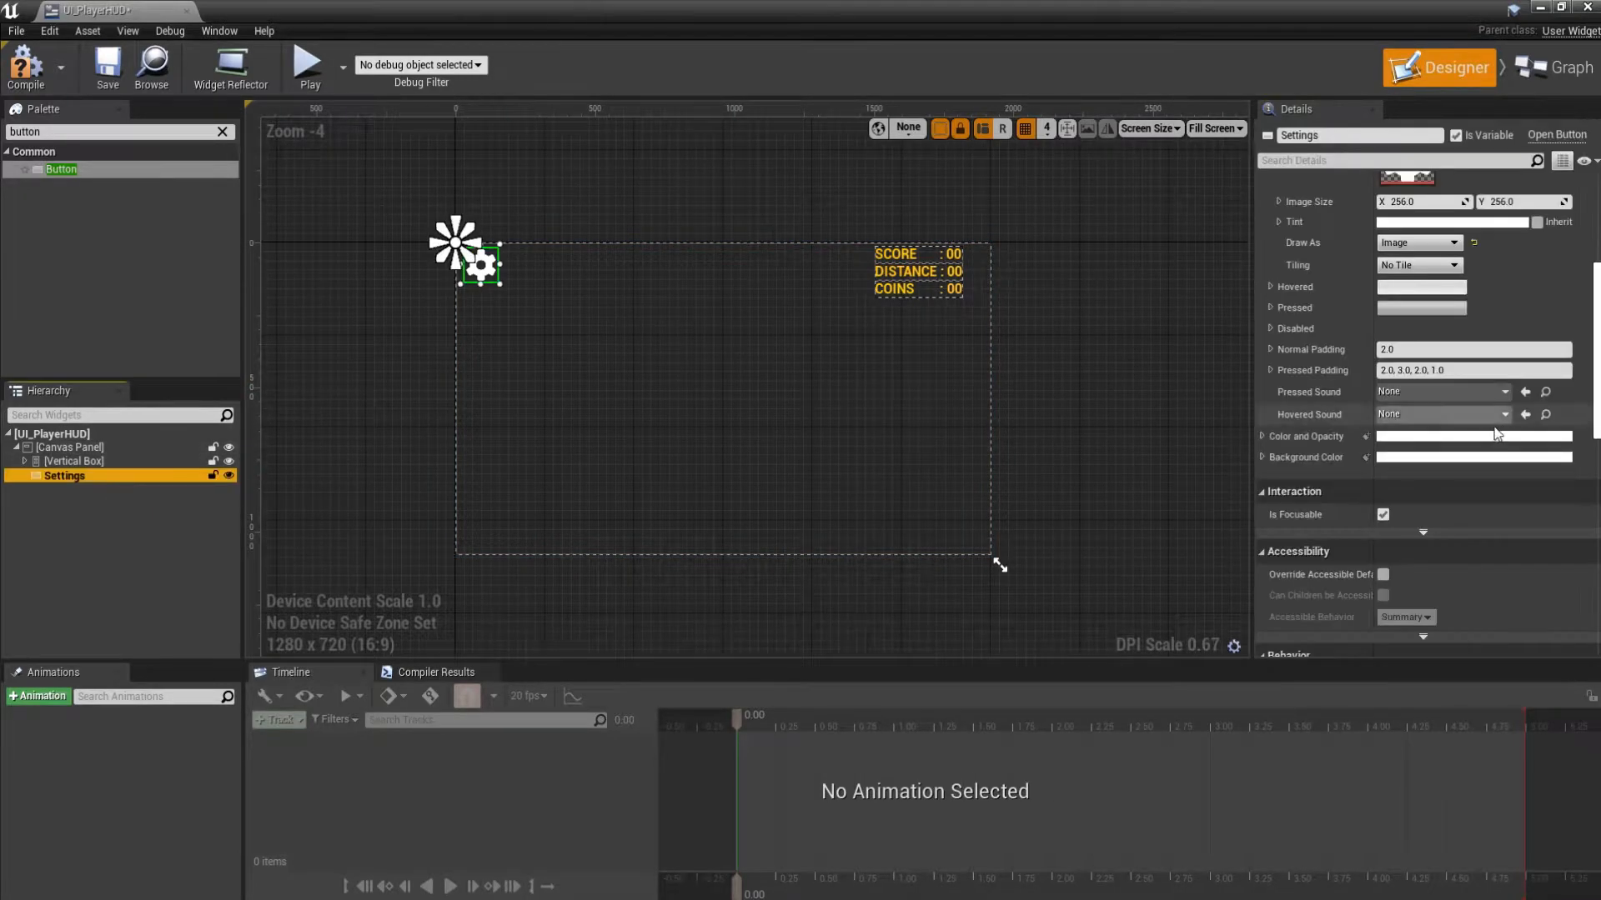
scroll(1461, 543, down, 10)
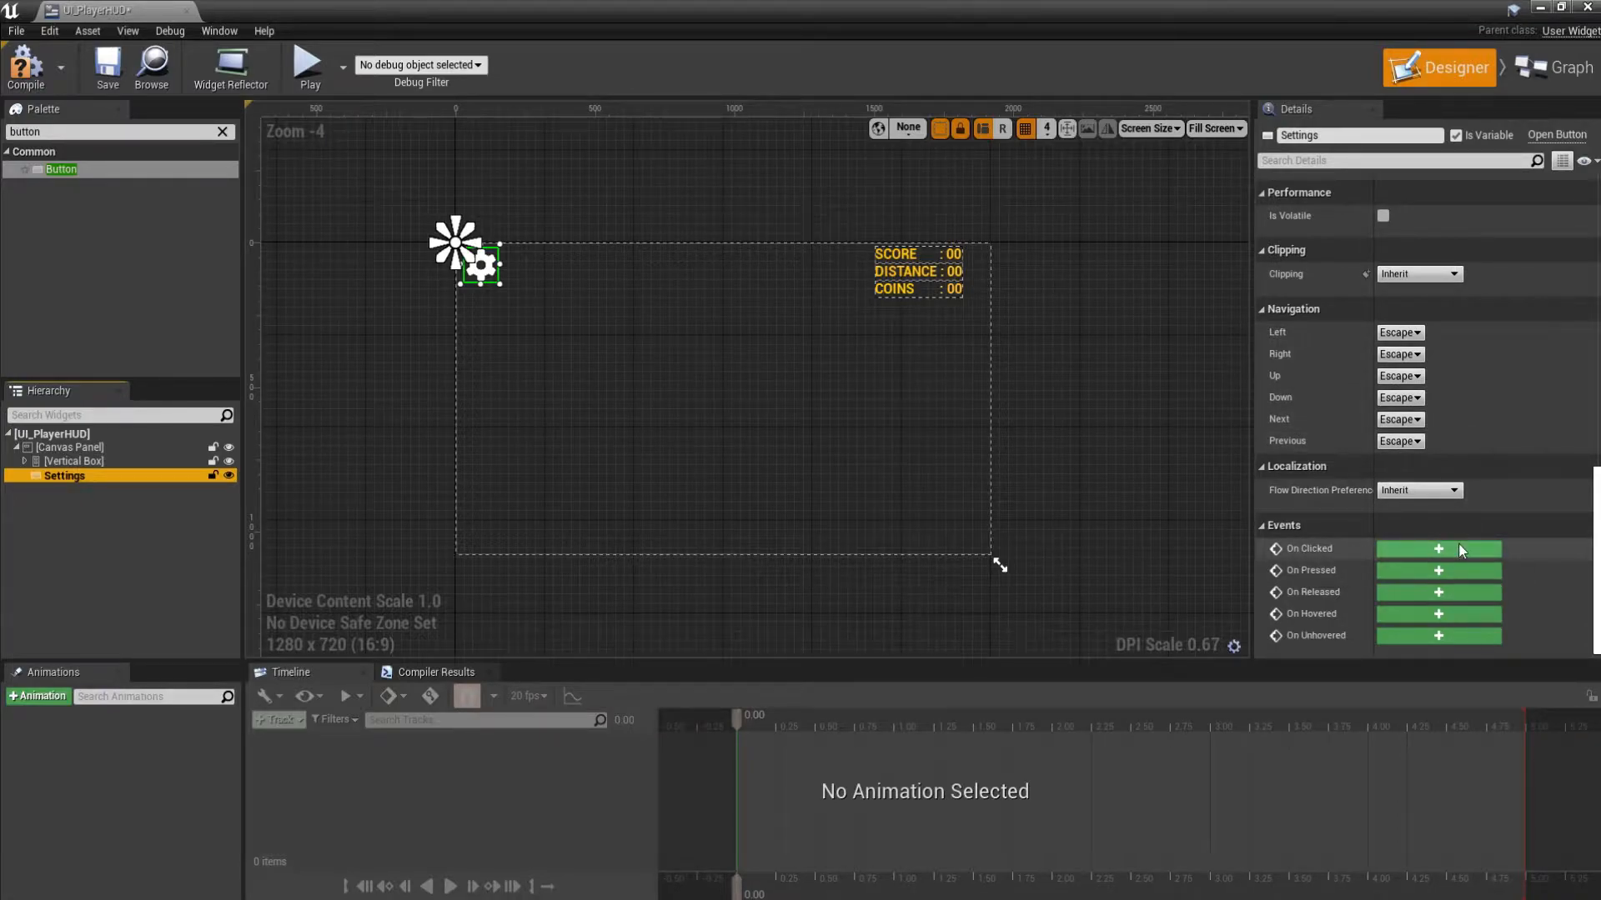
click(1459, 552)
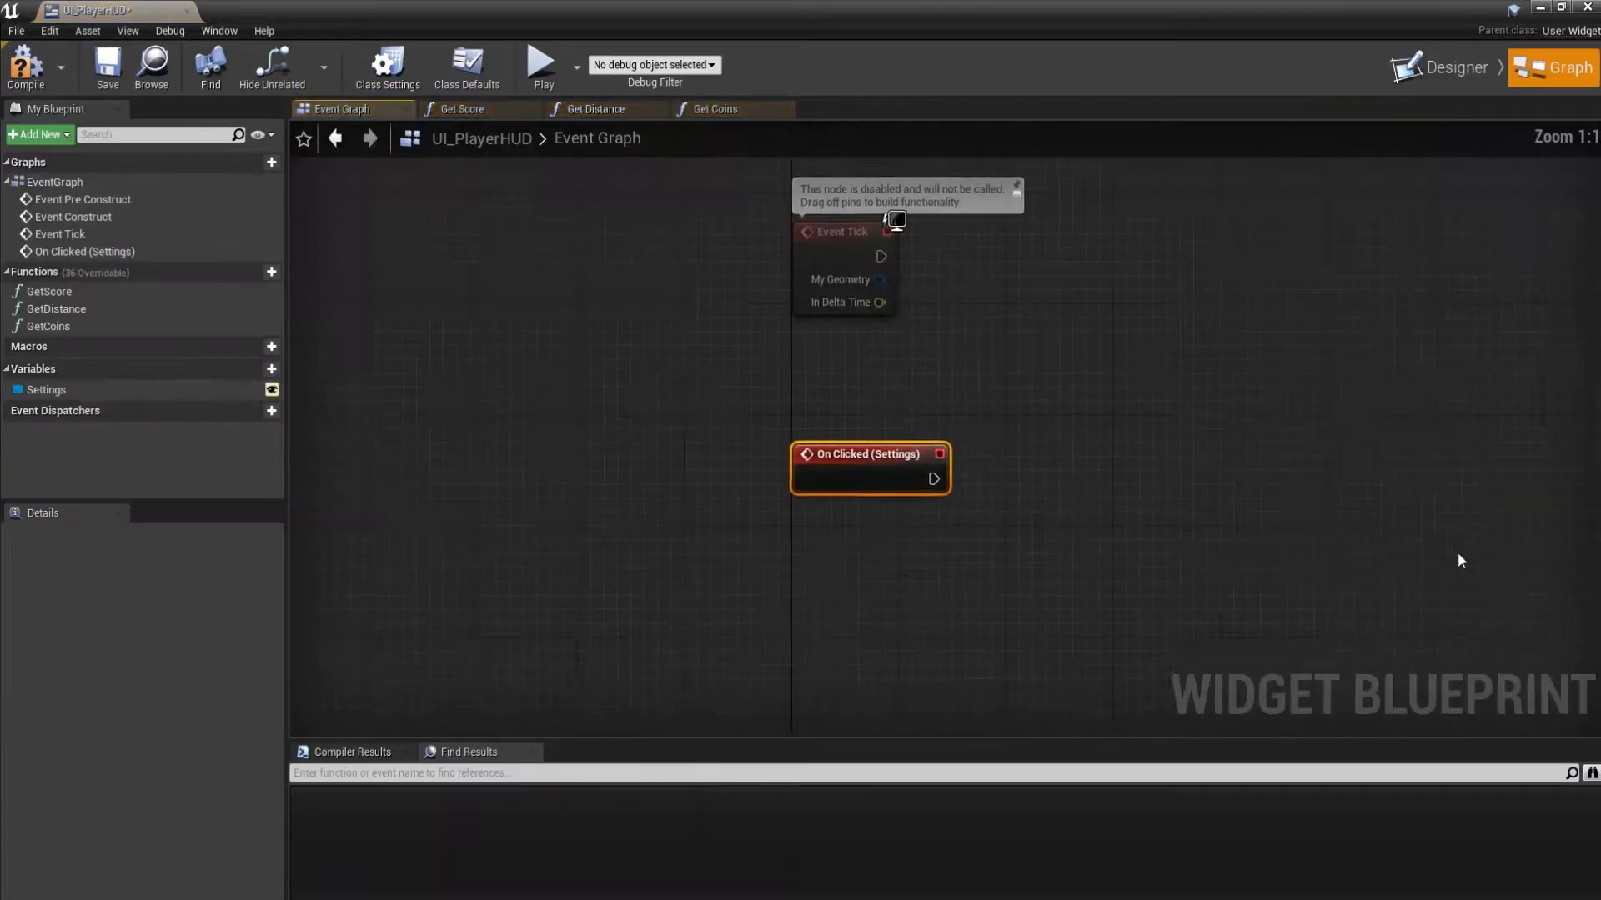
right_drag(809, 469, 691, 424)
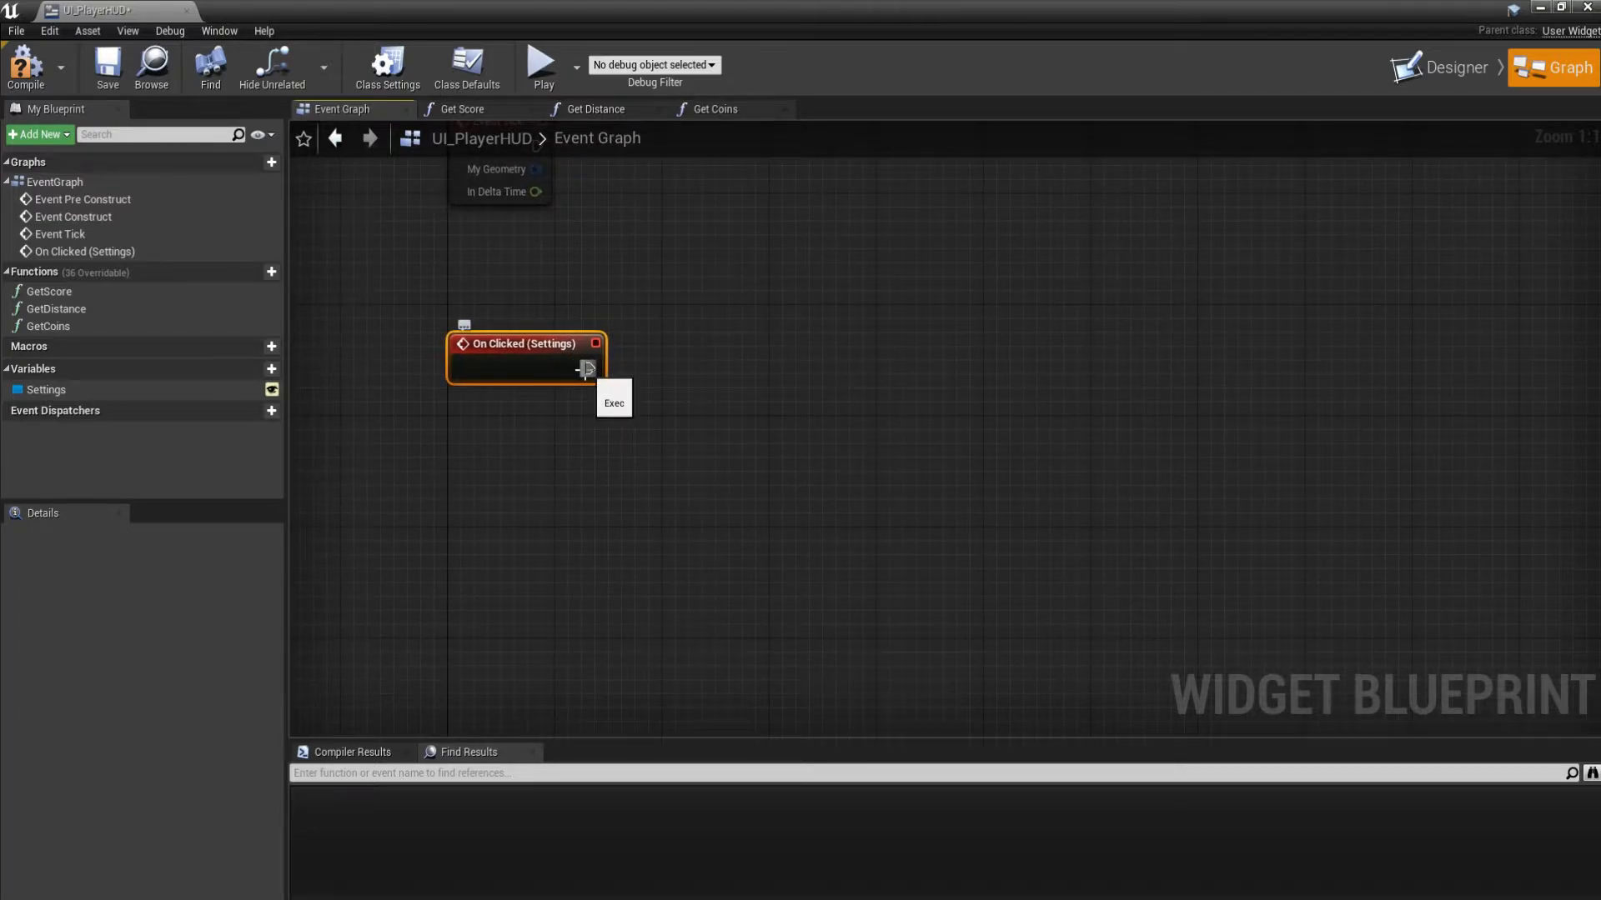
drag(594, 369, 760, 366)
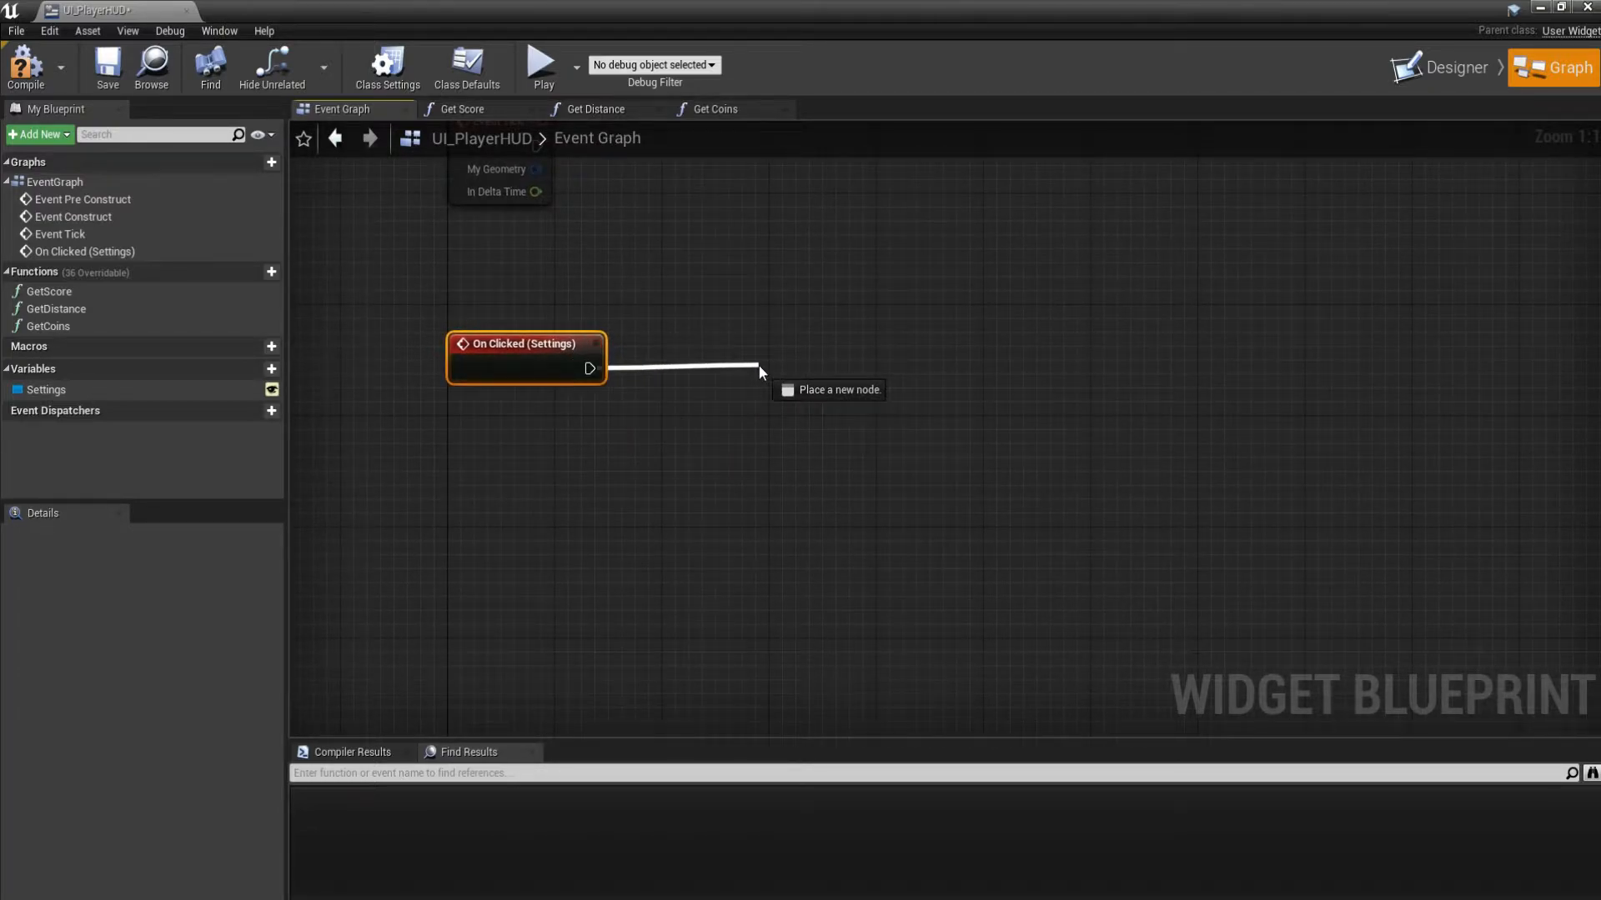
drag(759, 367, 758, 367)
click(724, 313)
drag(588, 369, 738, 372)
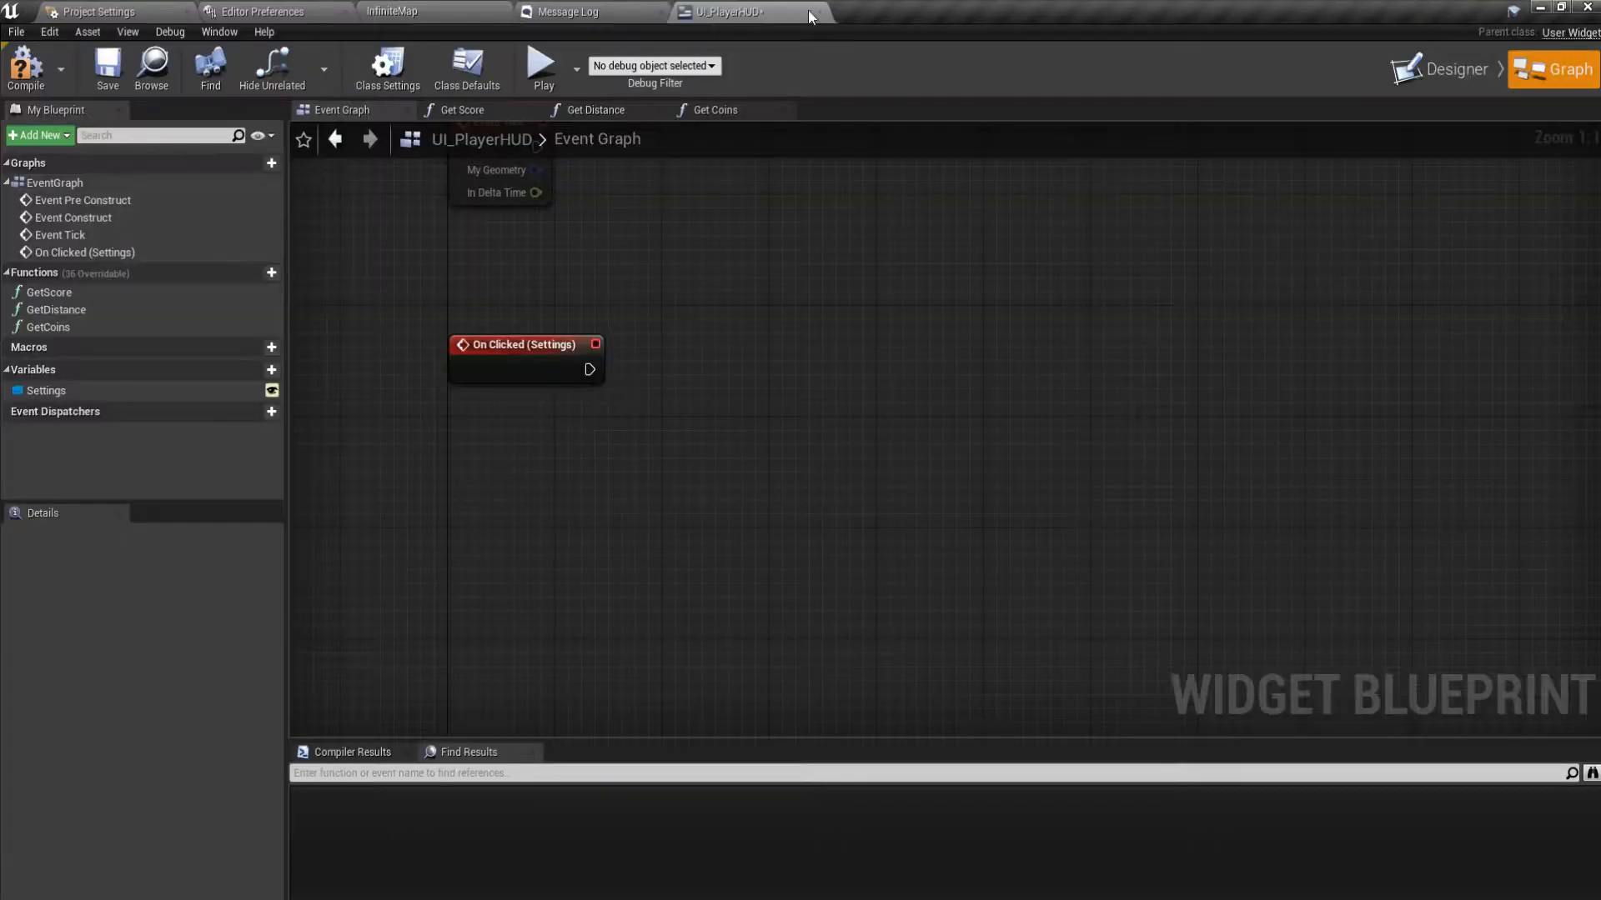
Create a Widget Blueprint named UI_GamePaused in the RunnerFolder/Widget folder and open it for editing.
click(444, 8)
right_click(438, 775)
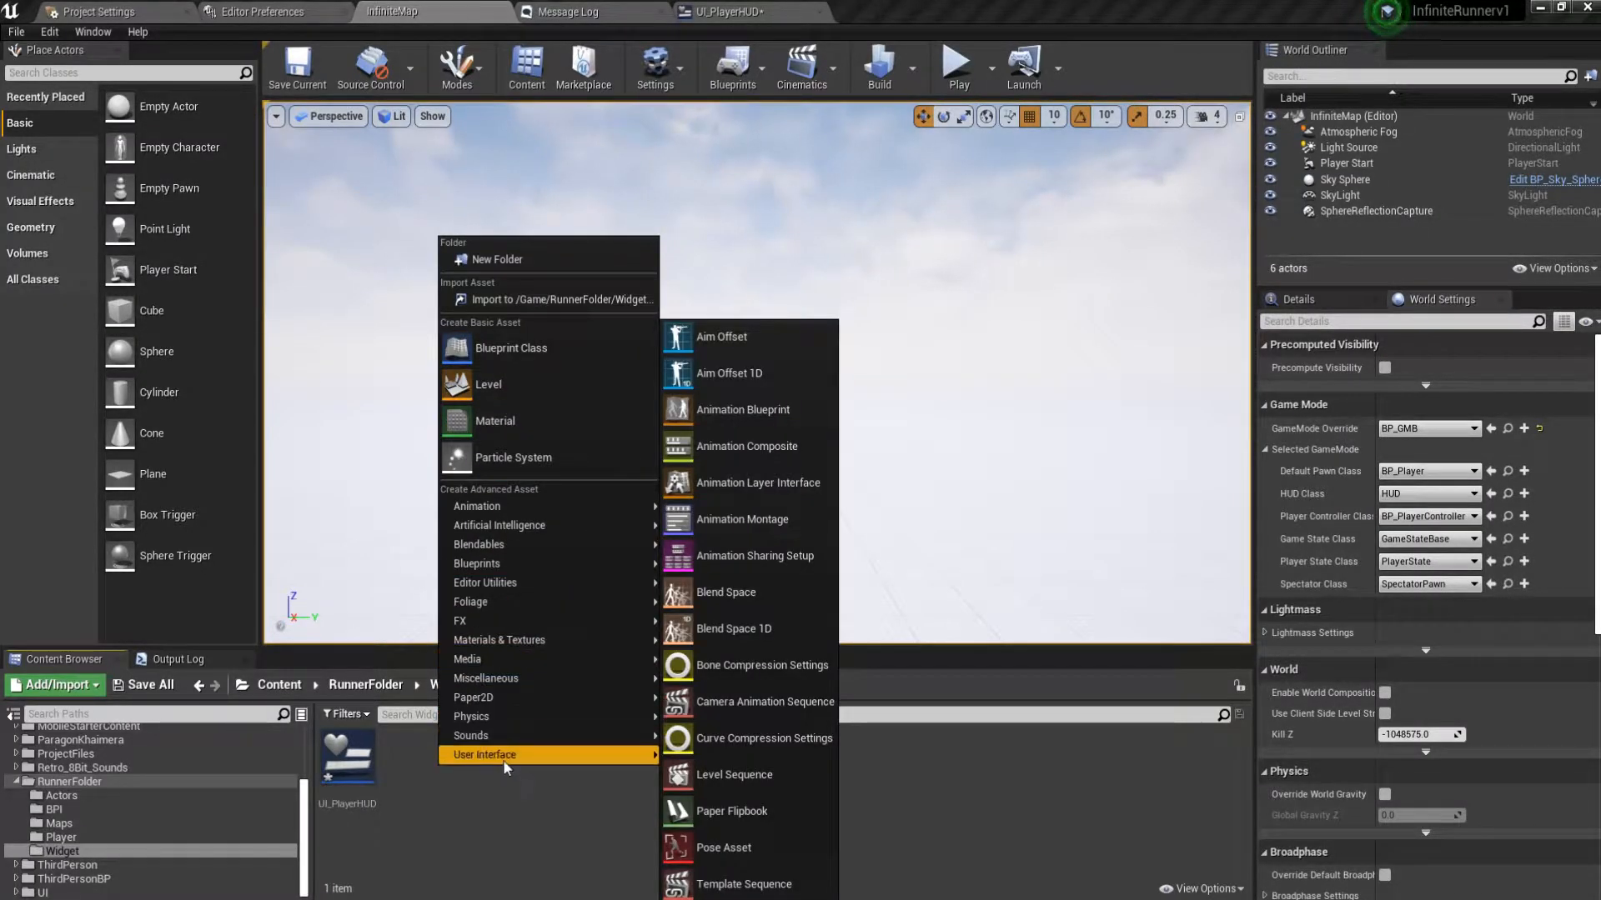
mouse_move(501, 755)
click(722, 876)
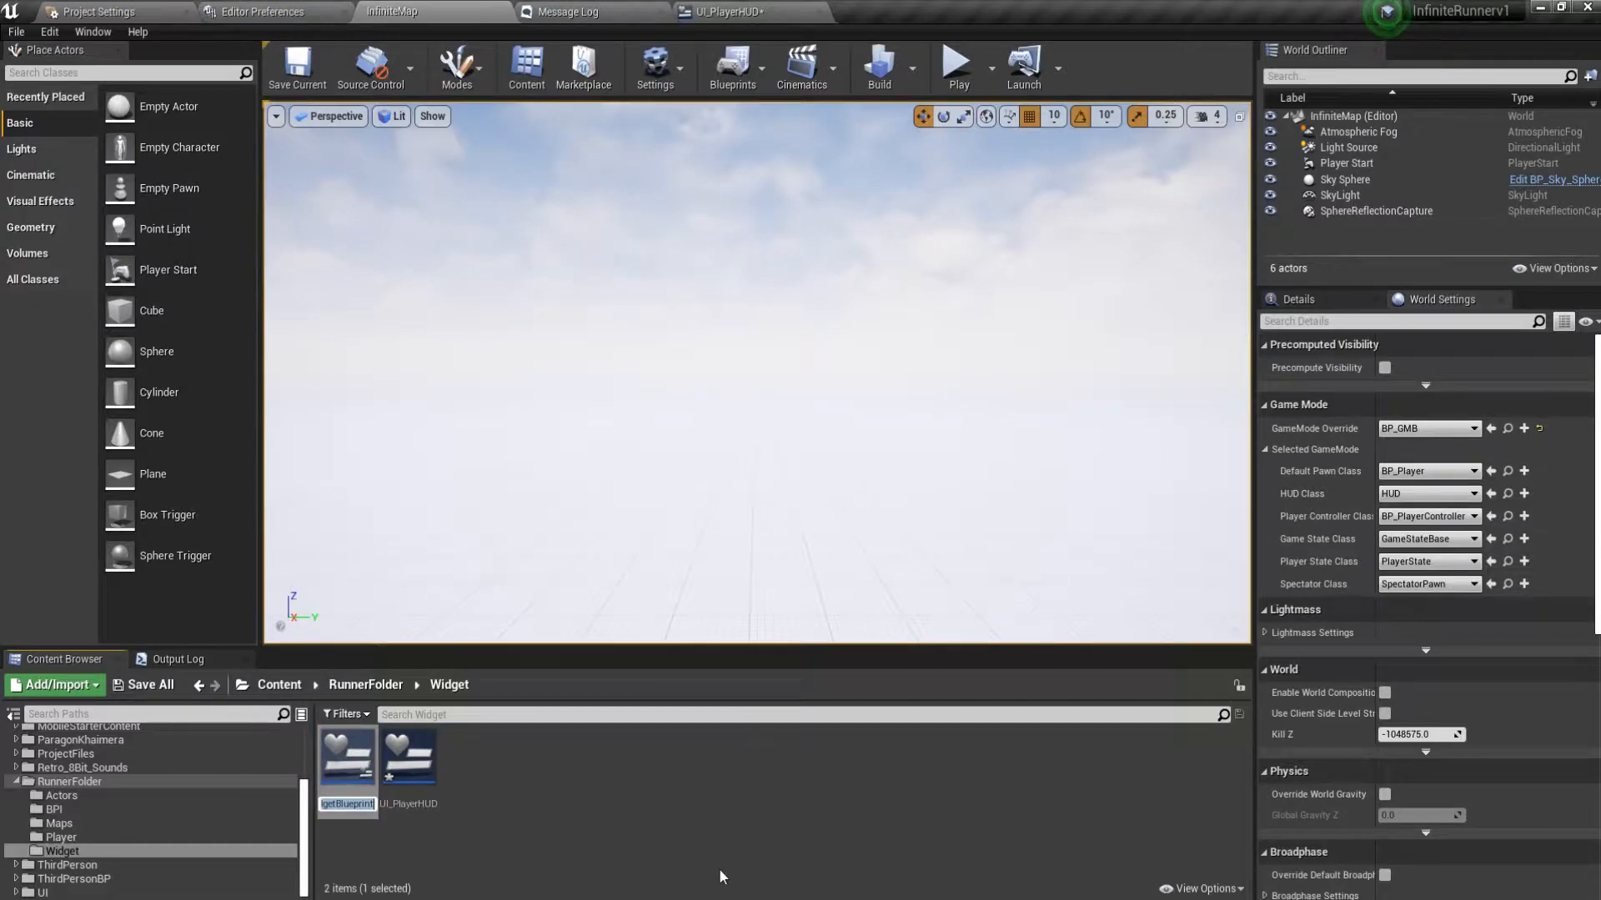
text(UI)
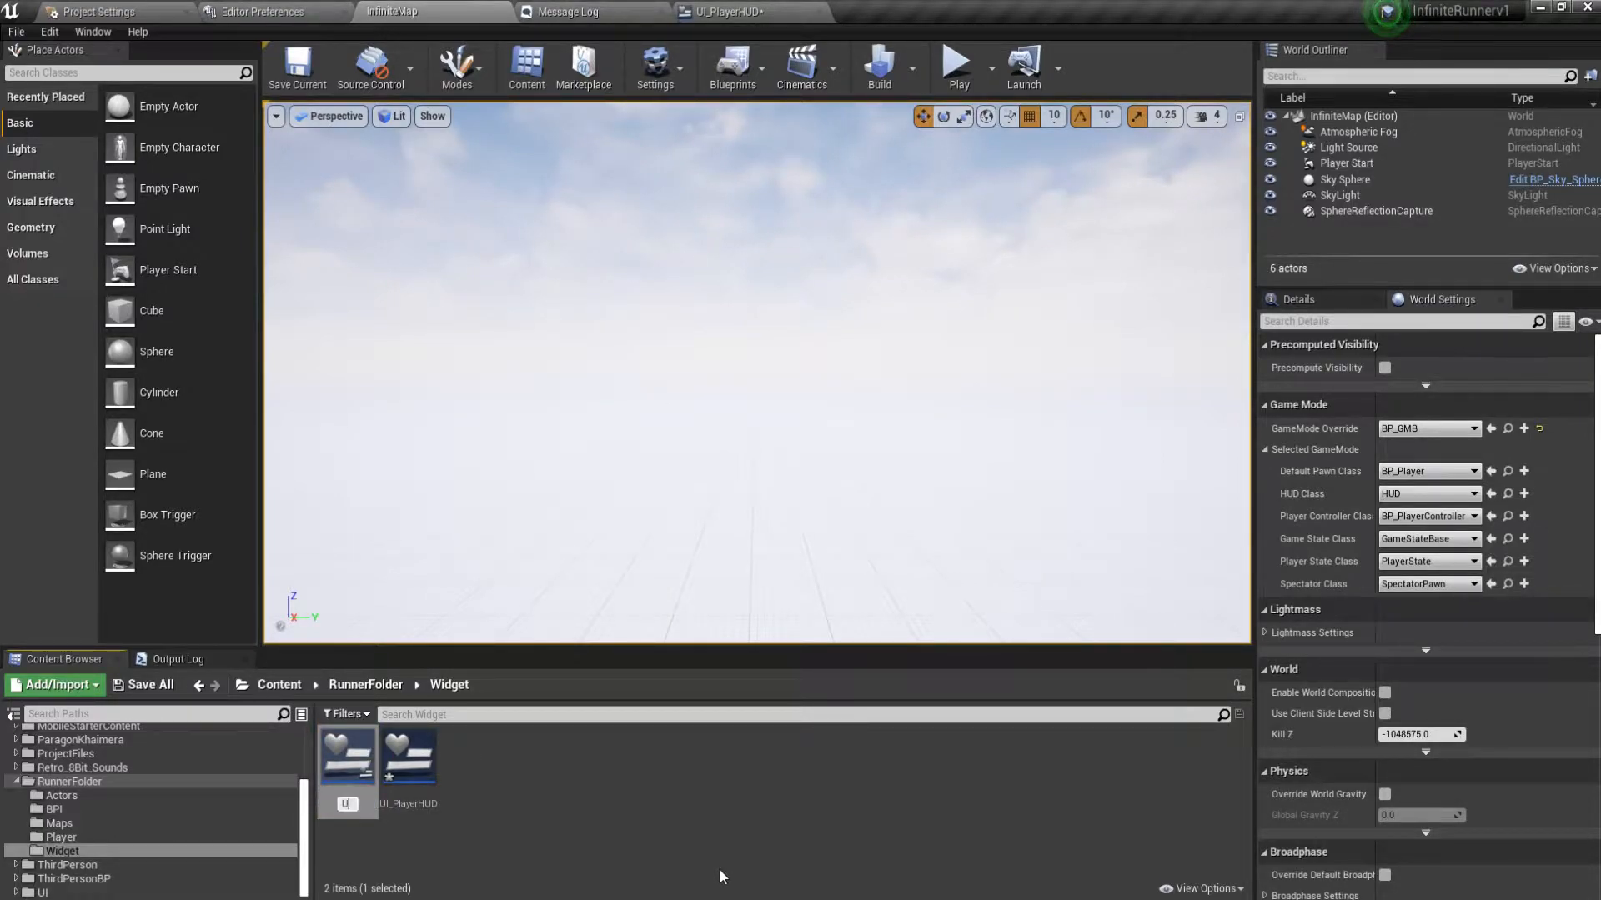
text(_GamePaused)
key(Return)
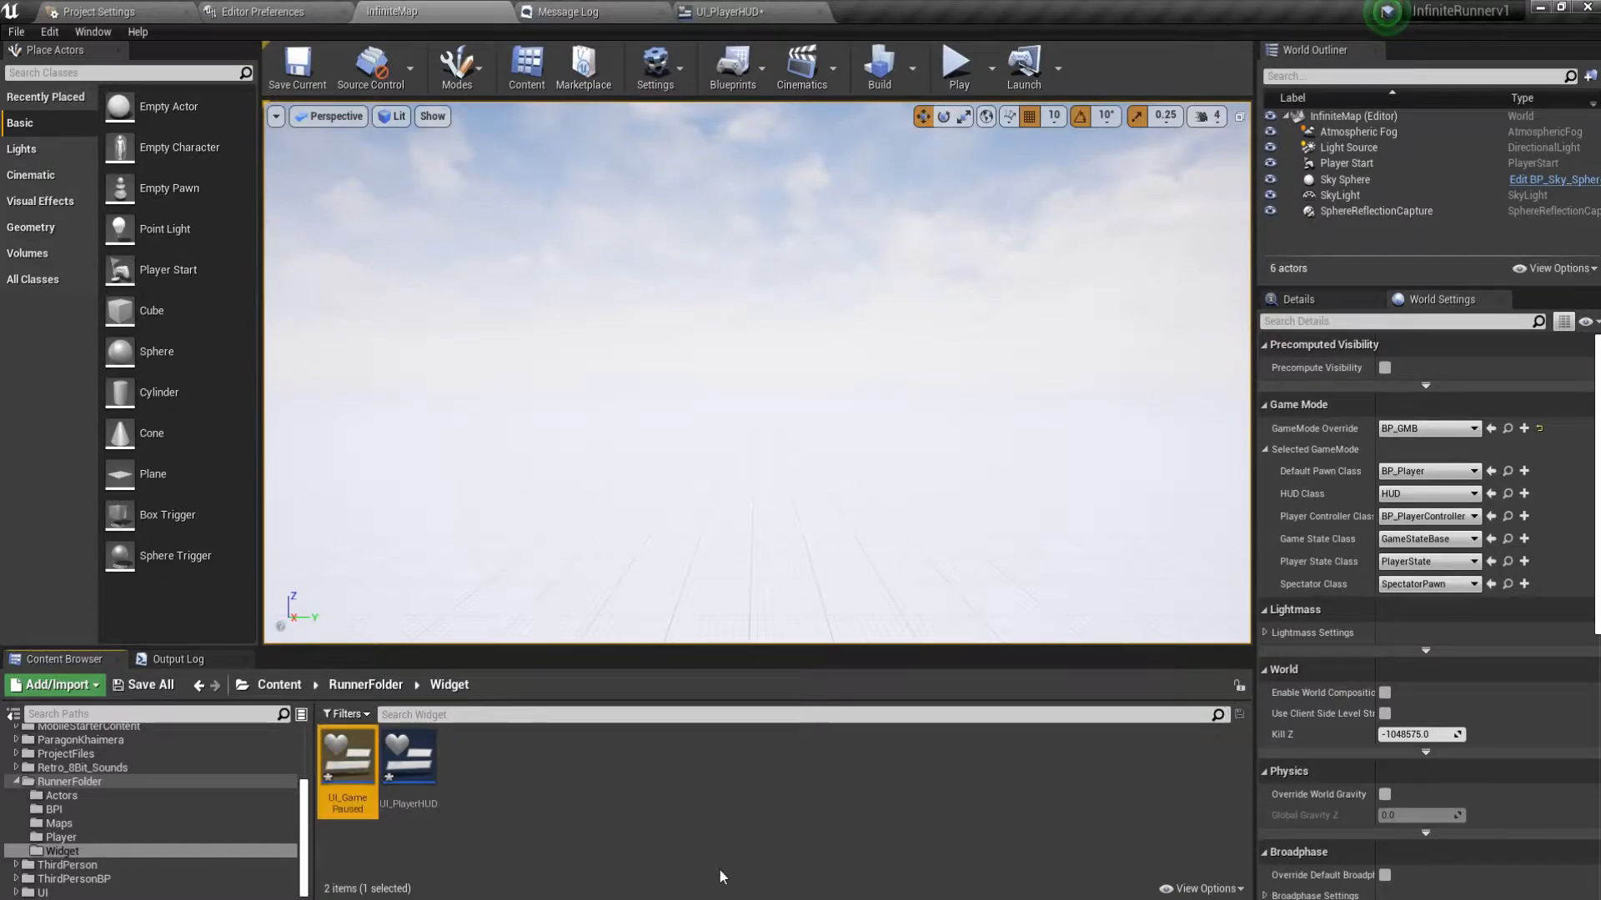
double_click(367, 782)
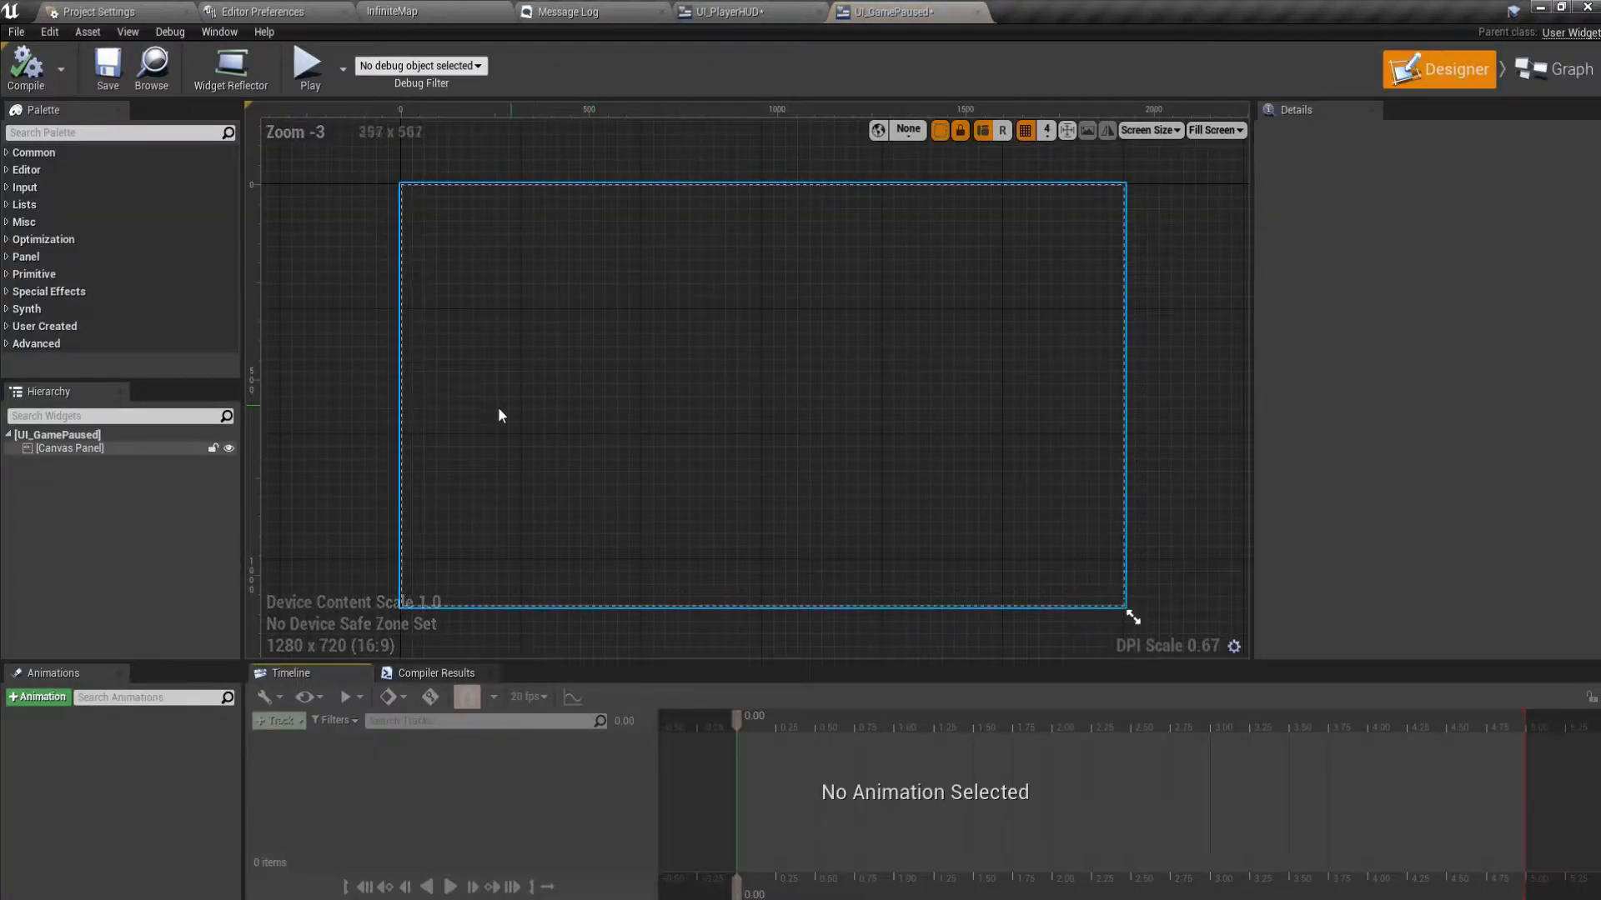
Add a Button widget to the Canvas Panel of UI_GamePaused and duplicate it.
click(81, 135)
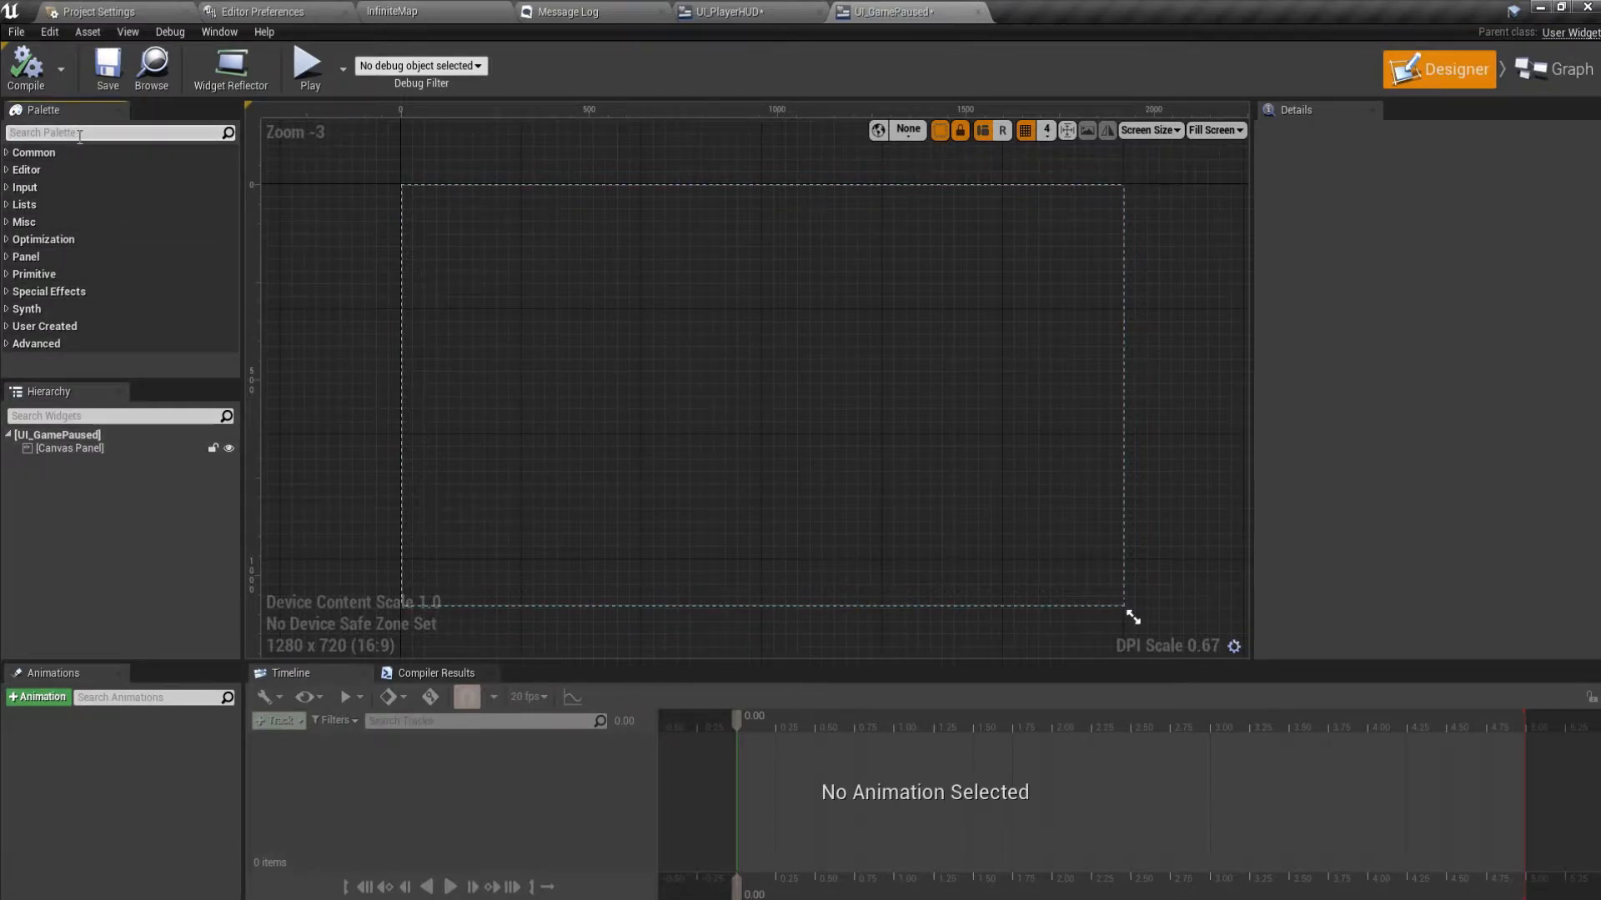
text(butt)
drag(84, 177, 84, 450)
click(76, 462)
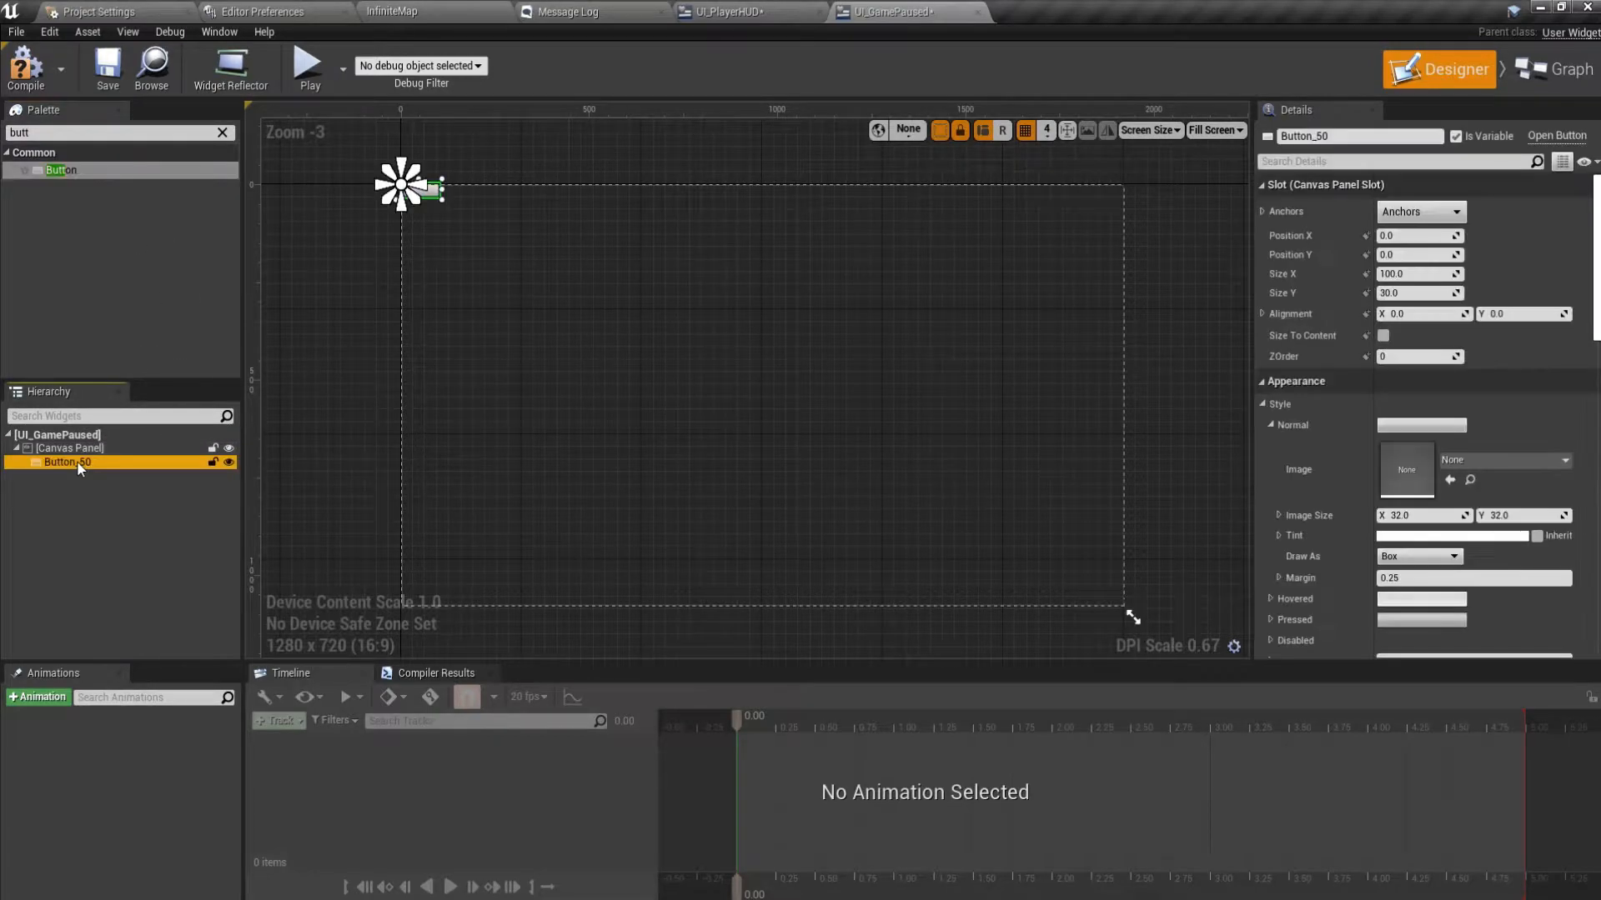
key(ctrl+w)
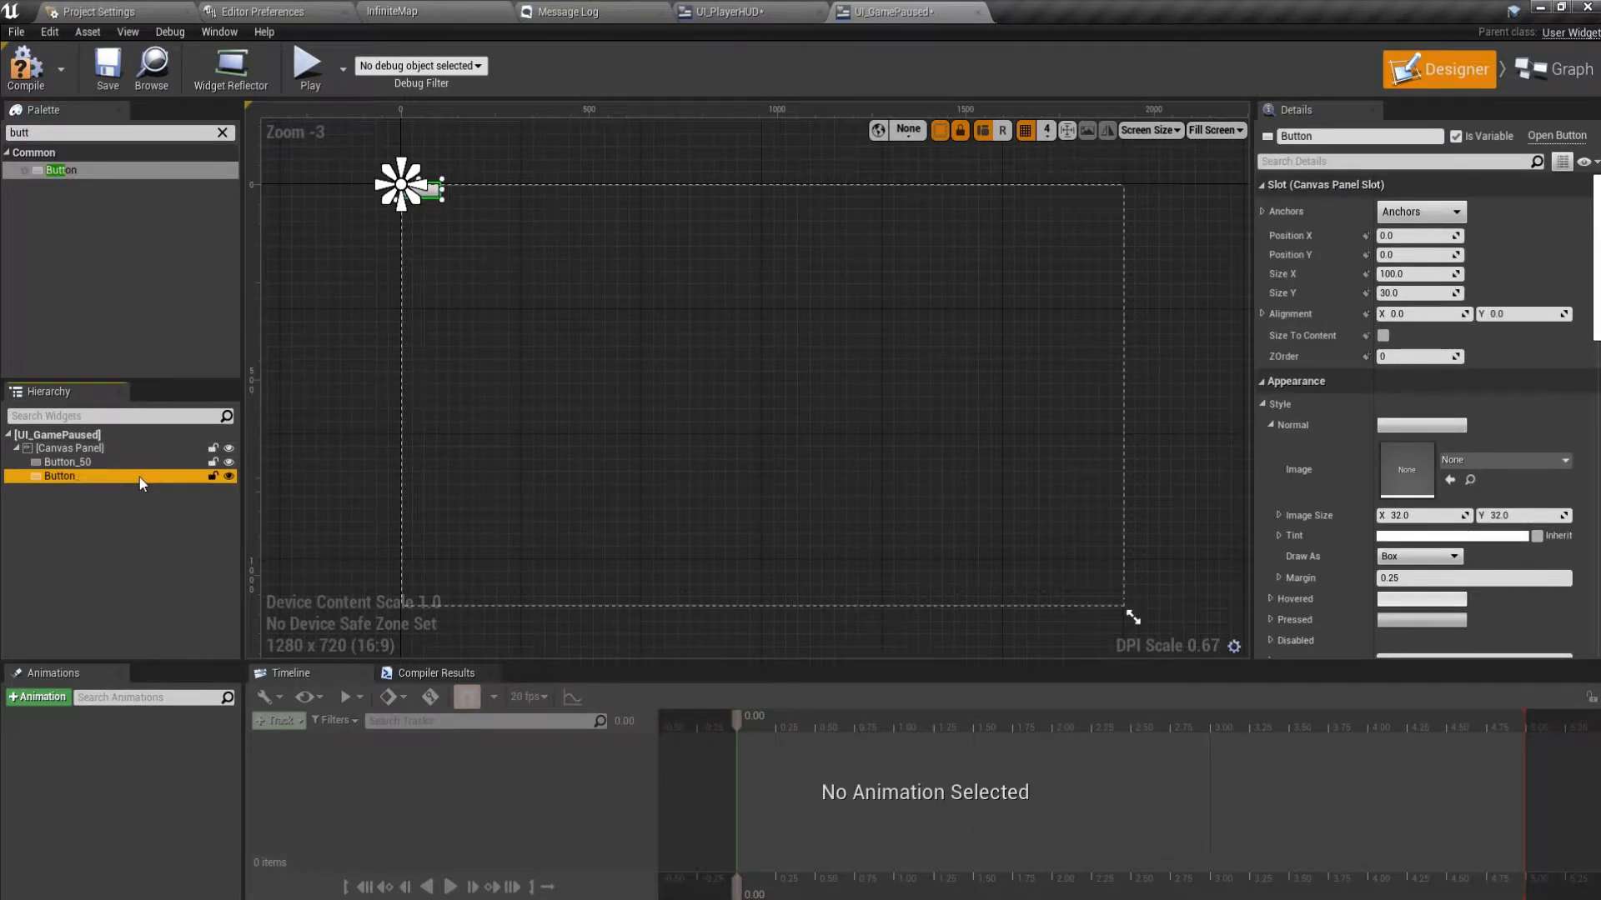
Rename the first button in the UI_GamePaused hierarchy as Continue.
click(76, 463)
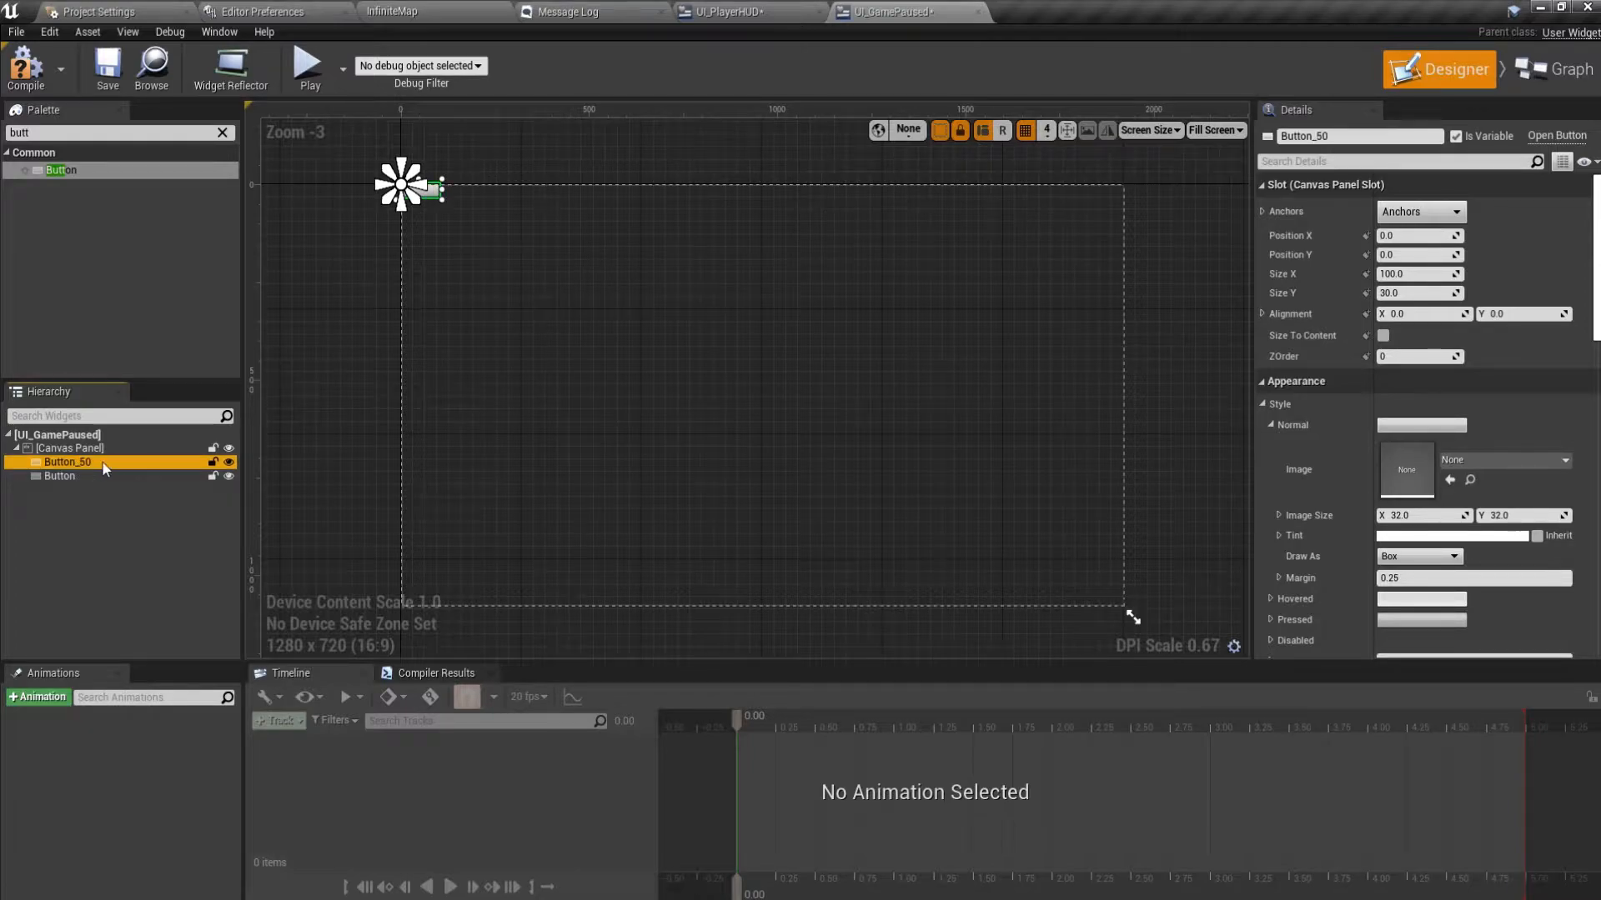
click(104, 465)
text(COntinui)
key(BackSpace)
key(BackSpace)
key(BackSpace)
key(BackSpace)
key(BackSpace)
key(BackSpace)
key(BackSpace)
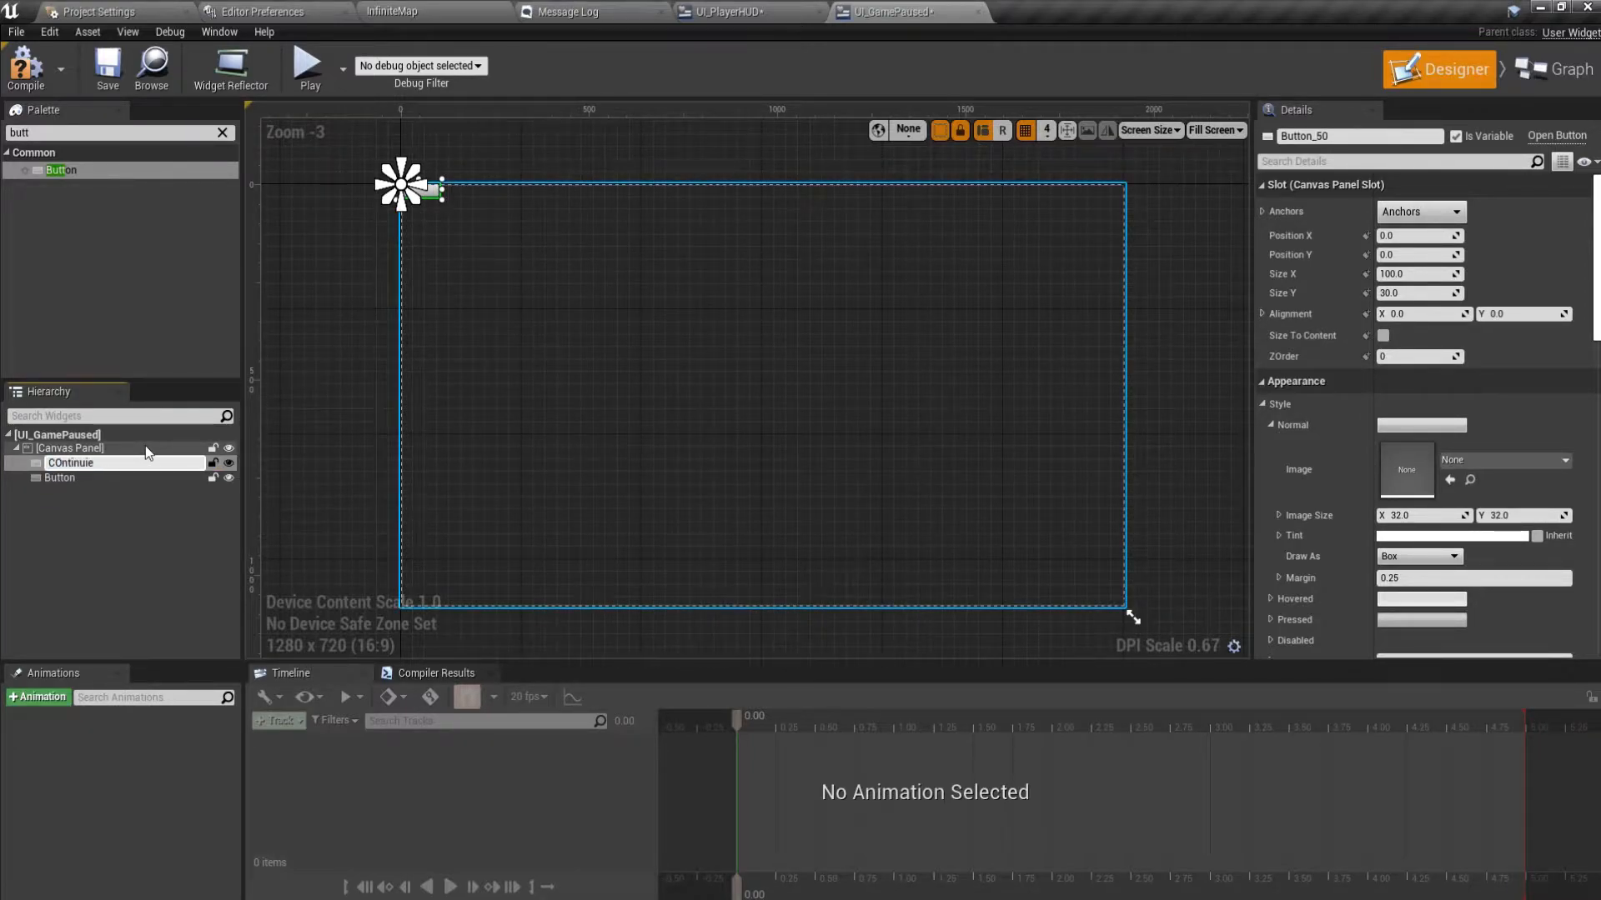
text(ontinue)
key(Return)
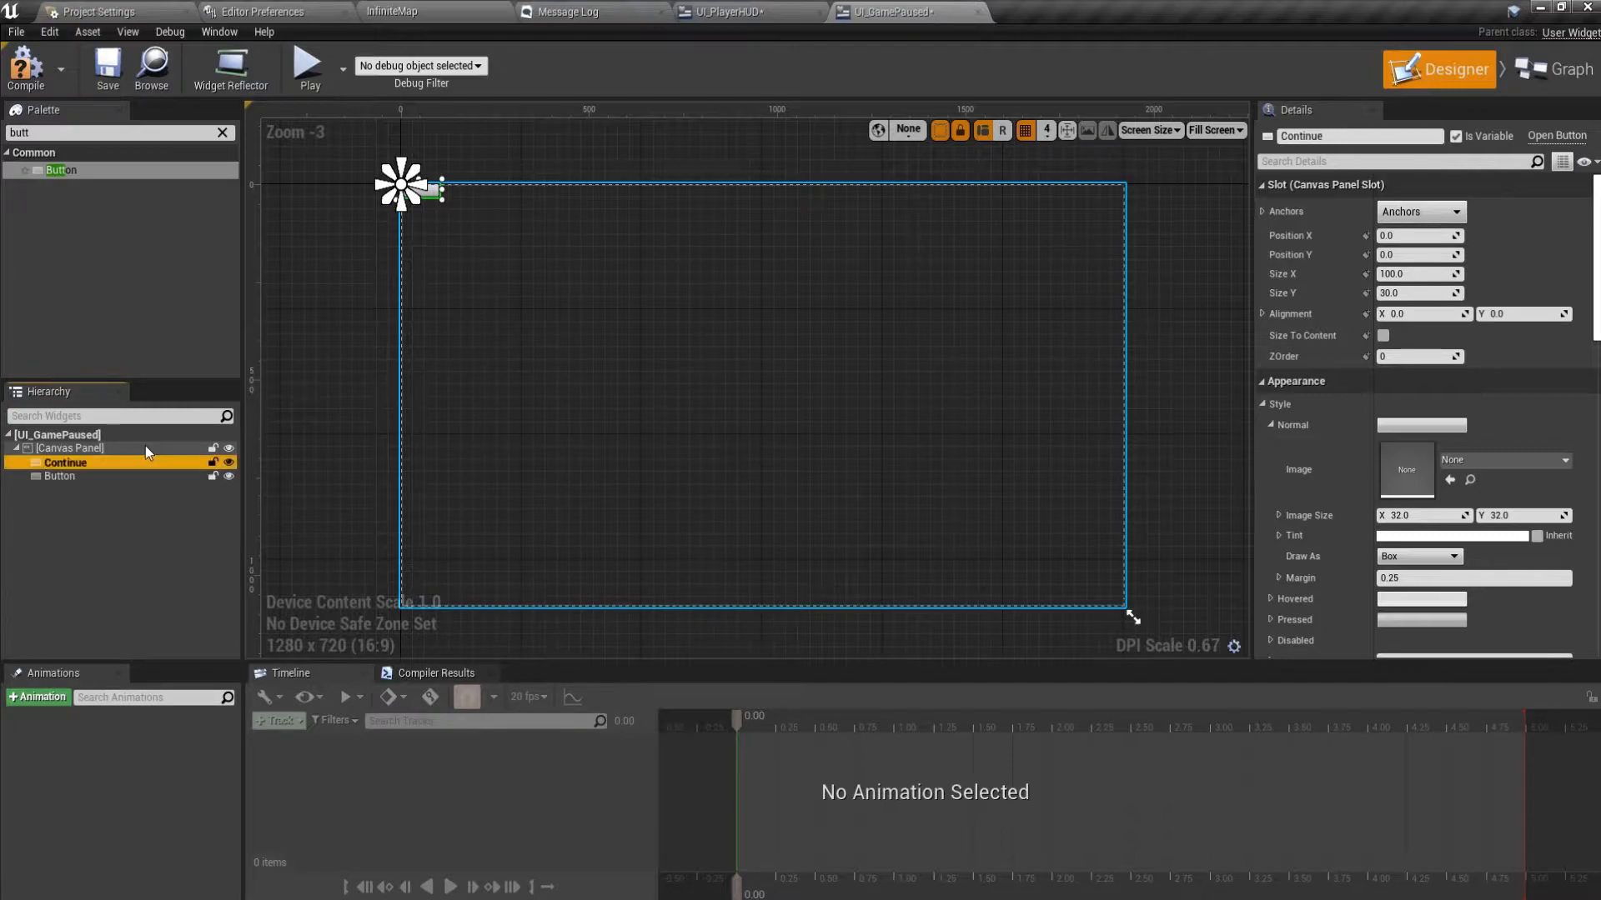
Rename the second button in the UI_GamePaused hierarchy as Quit.
click(84, 480)
click(100, 479)
text(Q)
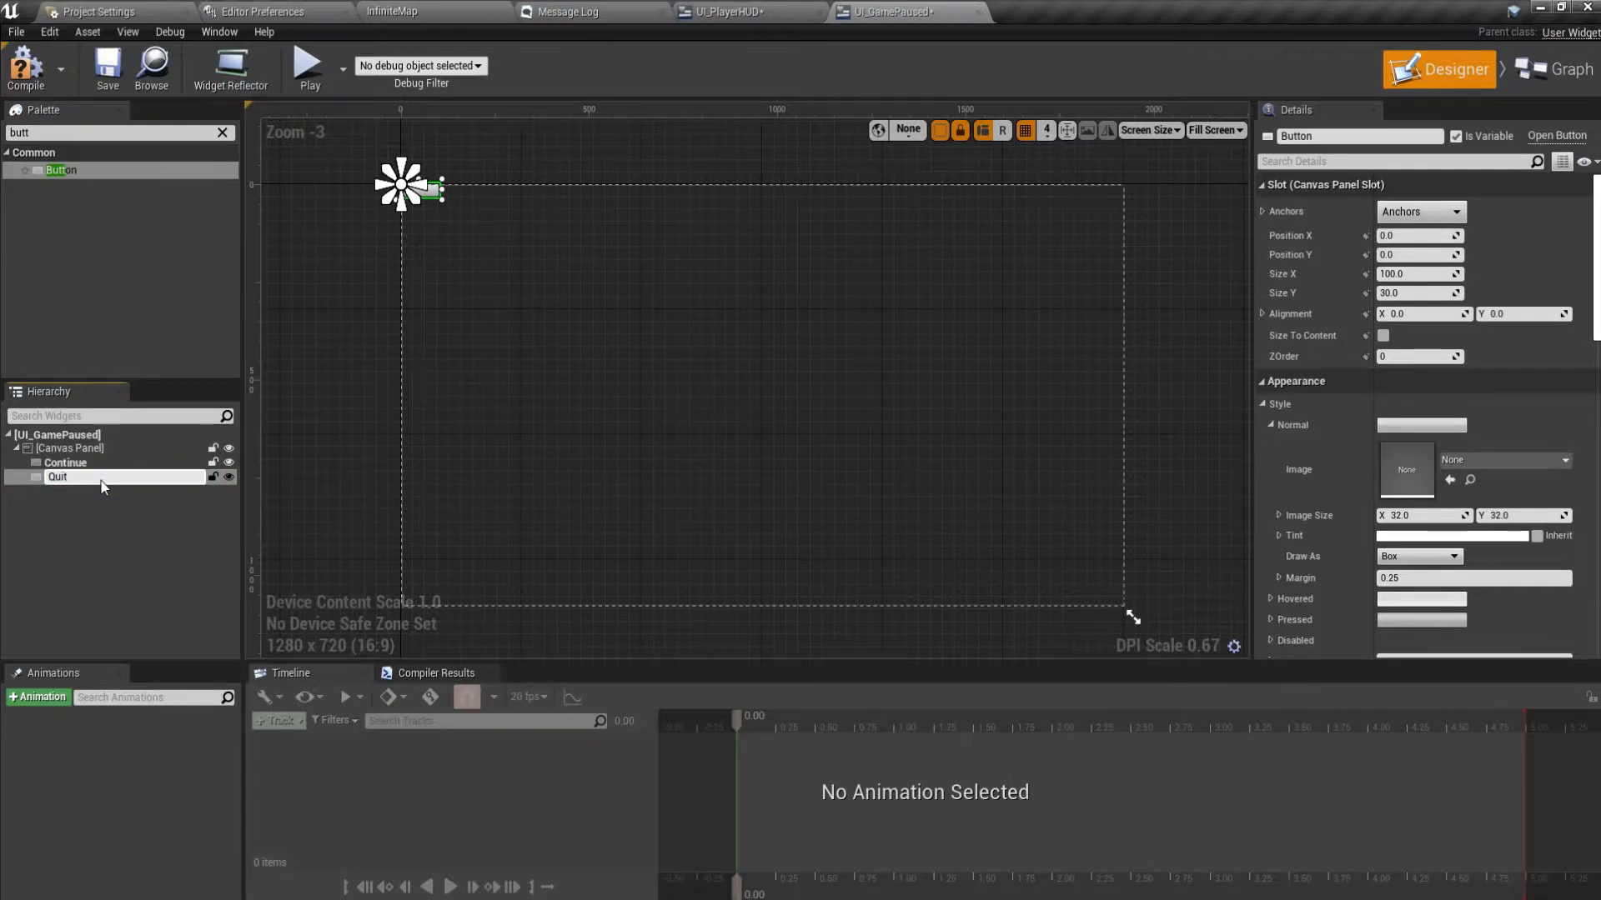
text(uit)
key(Return)
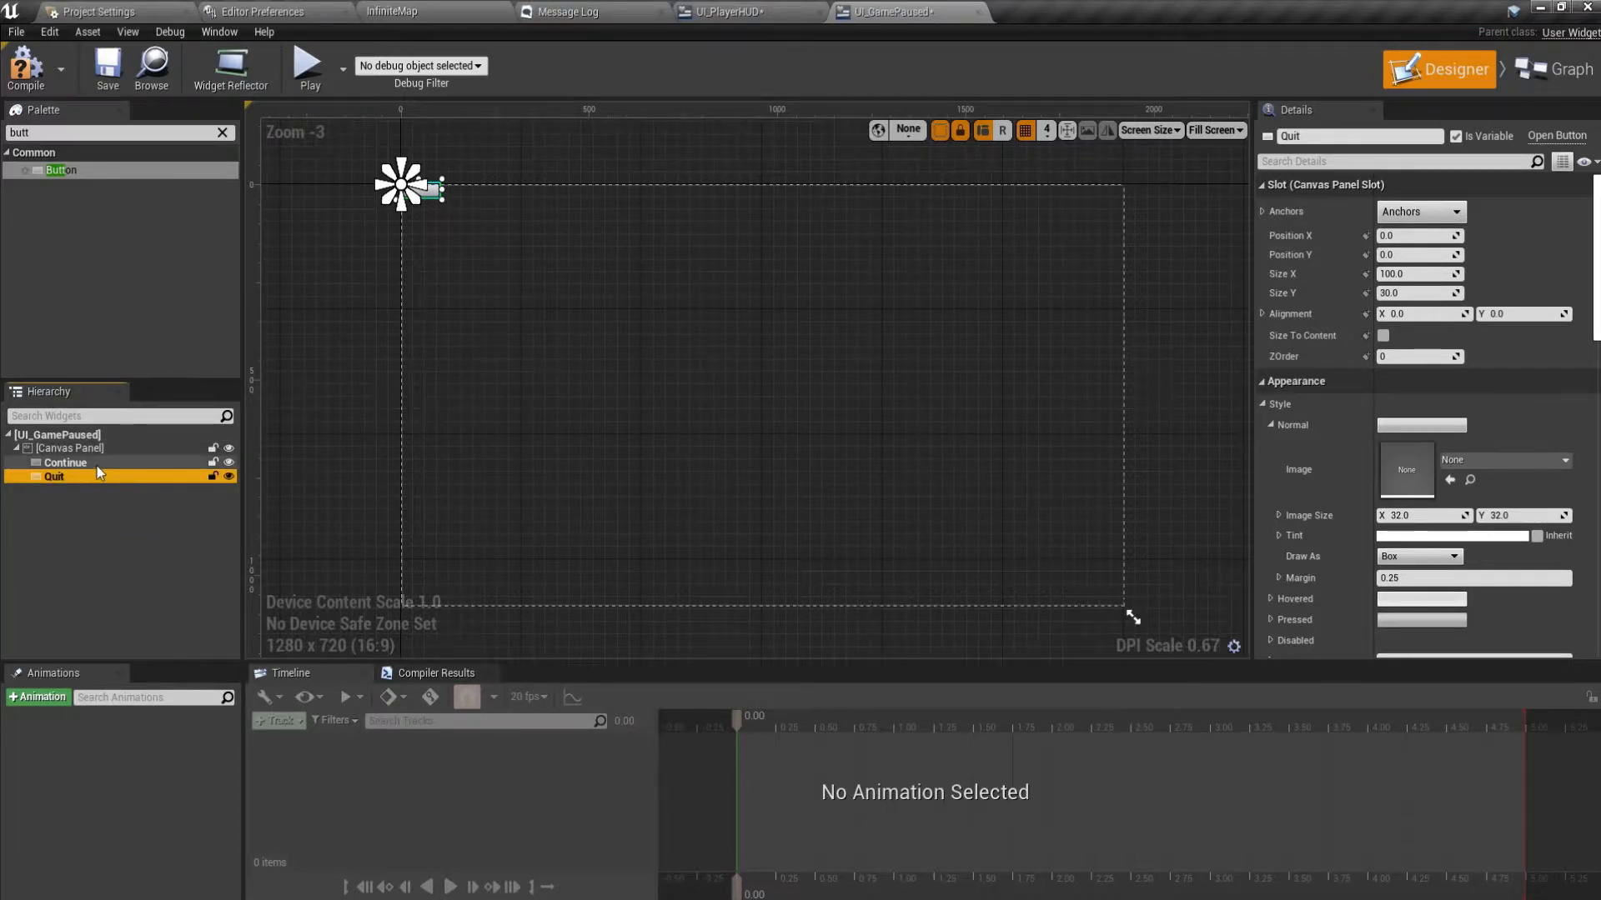
Wrap the Continue button with a Vertical Box and move the Quit button into that box.
click(94, 463)
right_click(94, 464)
mouse_move(165, 614)
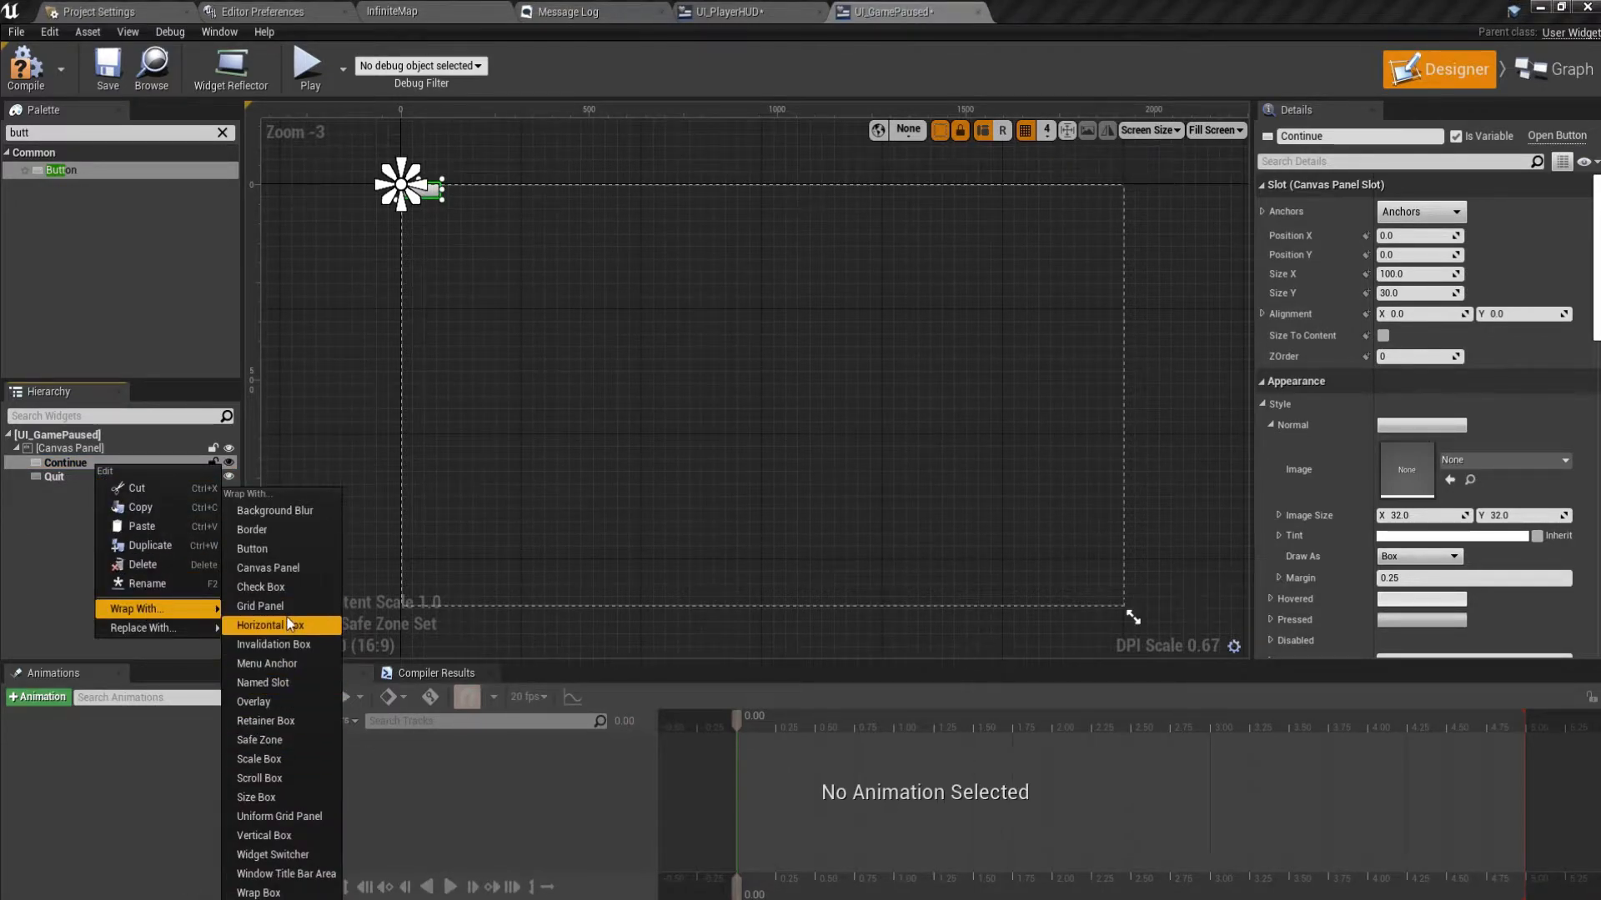
click(280, 837)
drag(82, 489, 95, 469)
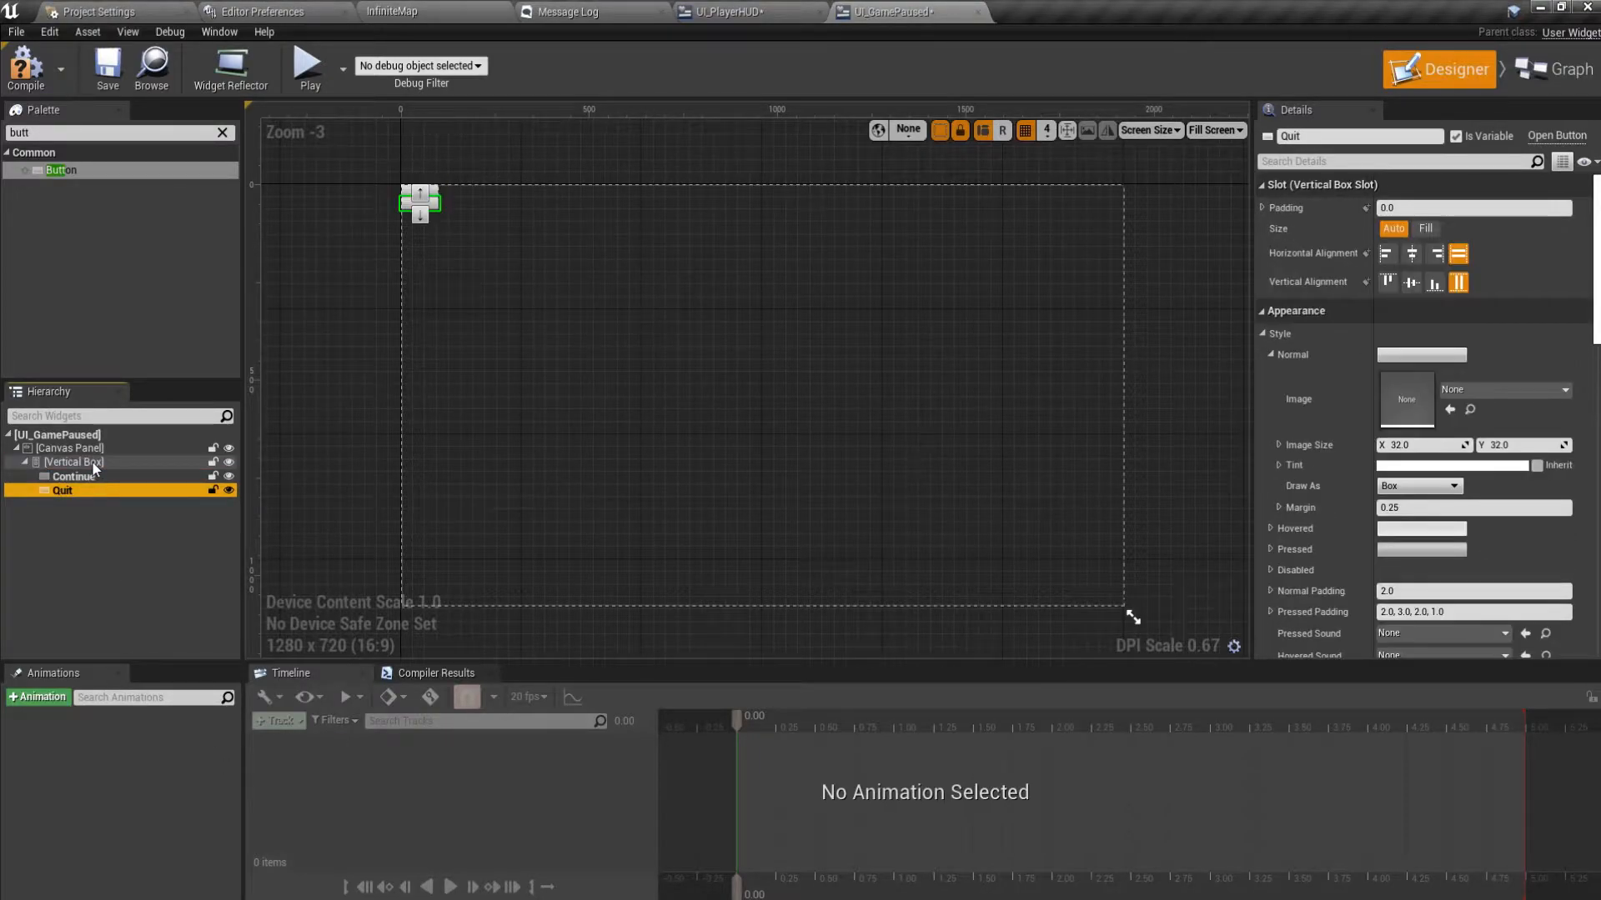
Set the Vertical Box's Size X and Size Y to 500.
click(84, 463)
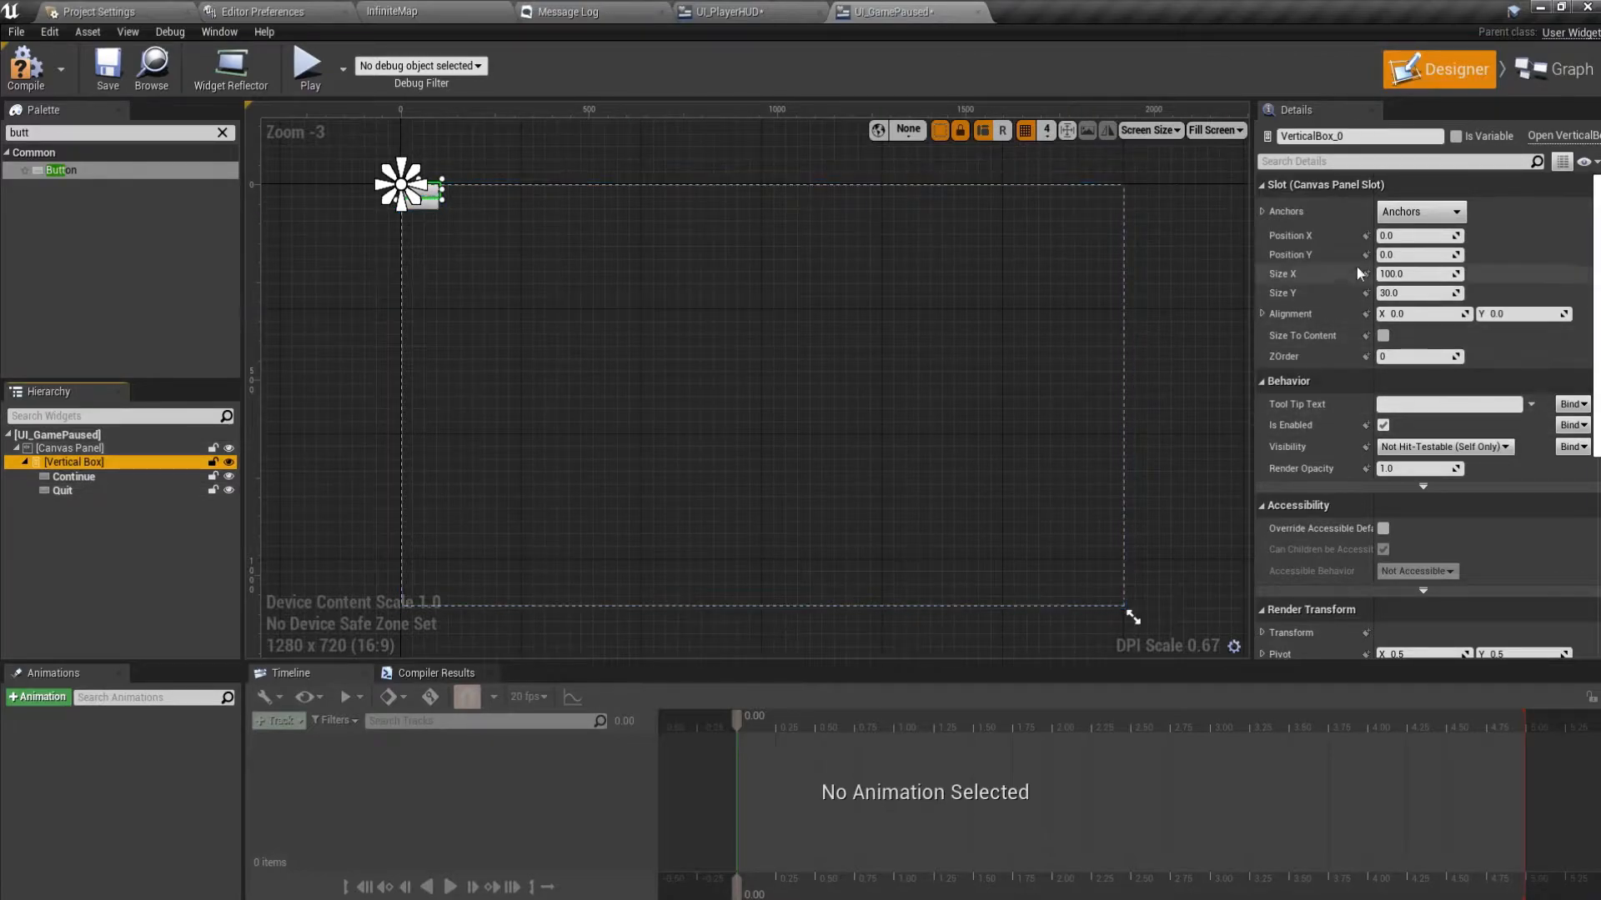
drag(1417, 273, 1475, 273)
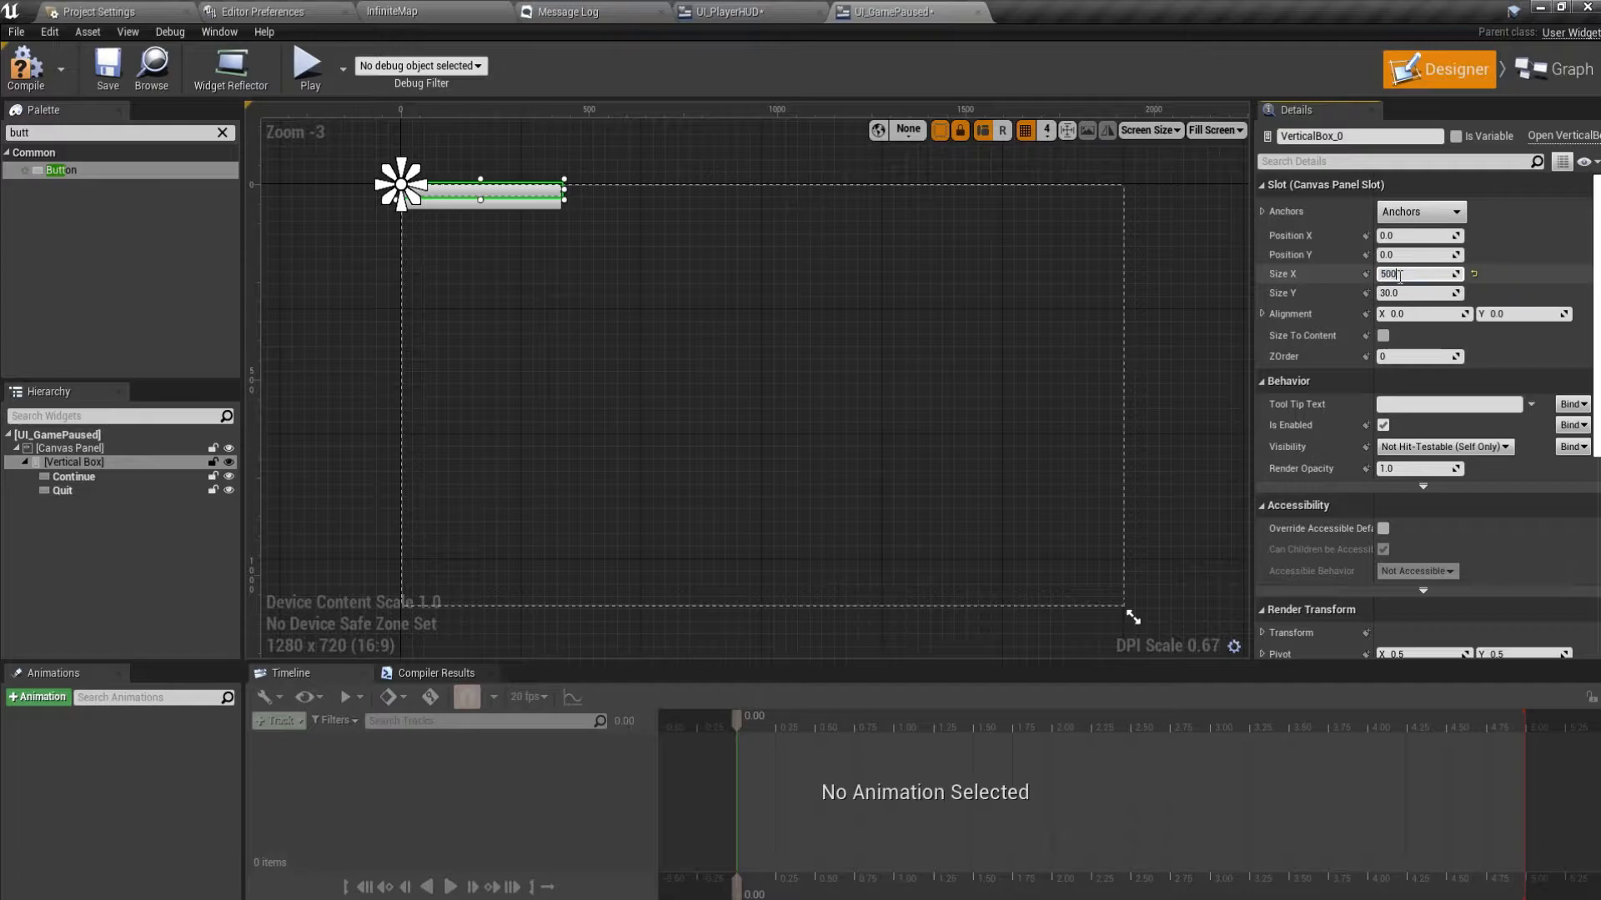
key(Tab)
text(500)
key(Return)
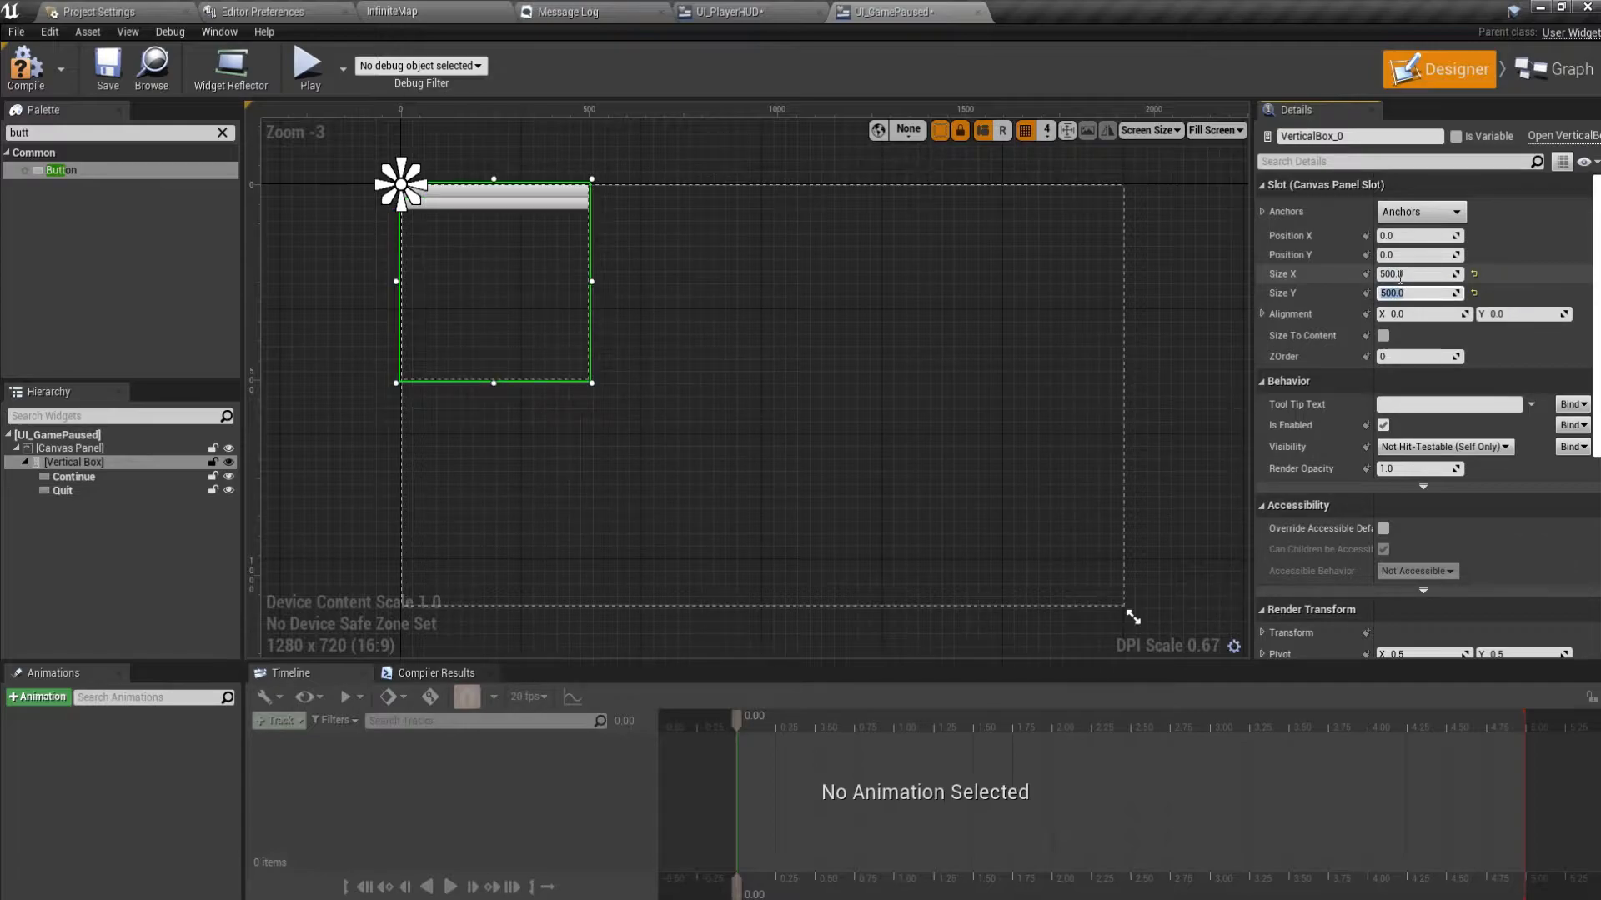
Anchor the Vertical Box to the centre of the canvas and set its Position X and Position Y to 0.
drag(513, 242, 774, 379)
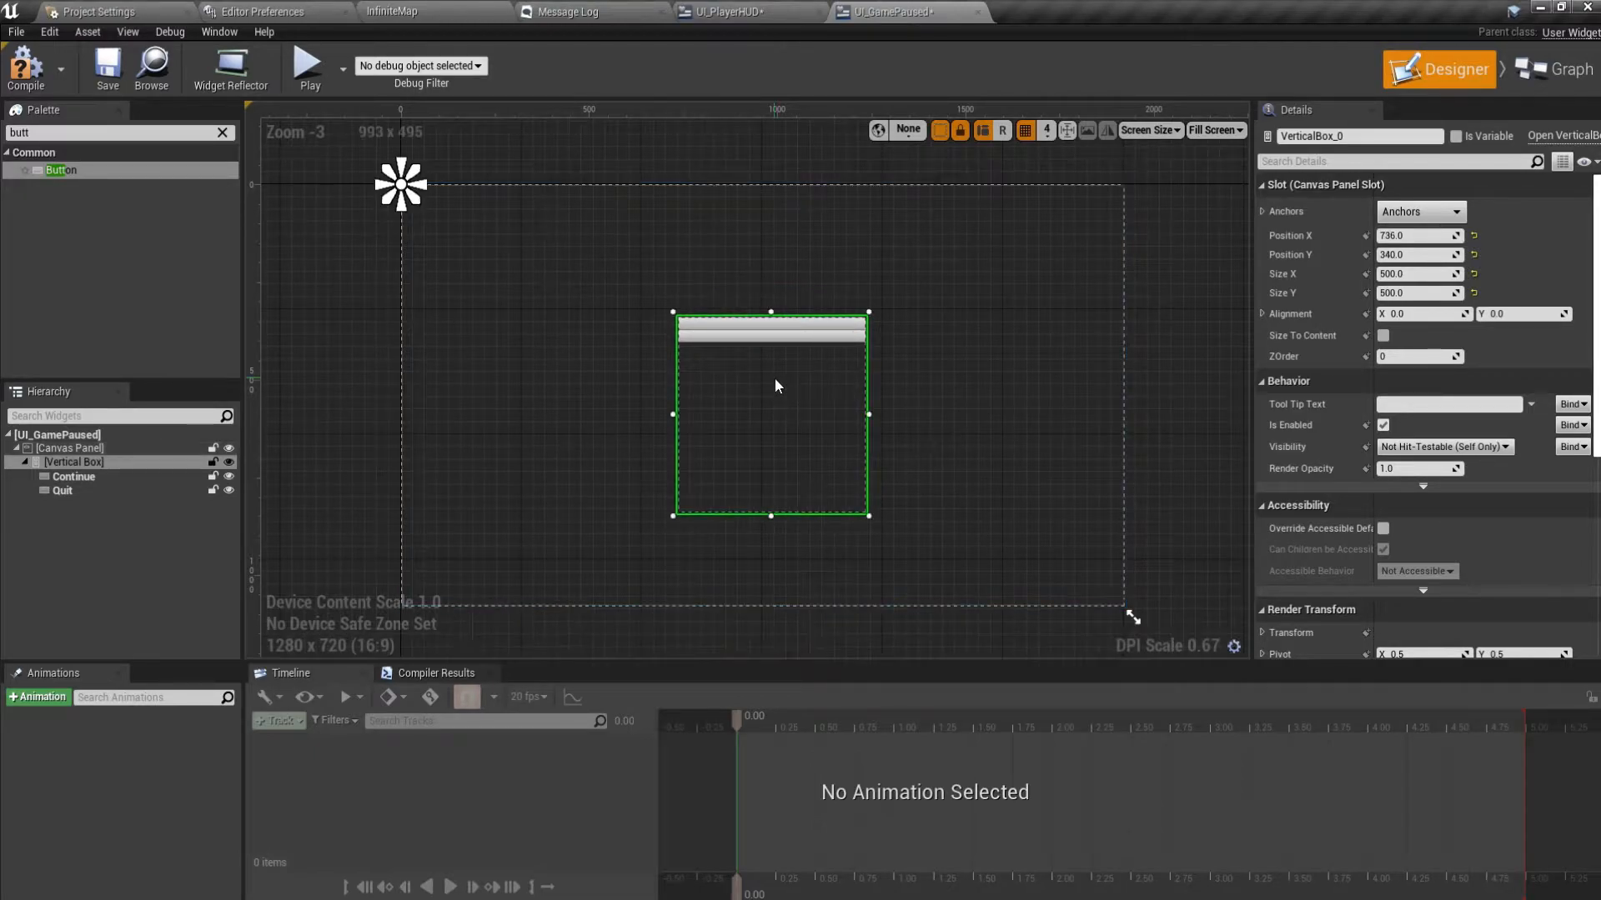
click(1415, 215)
click(1461, 318)
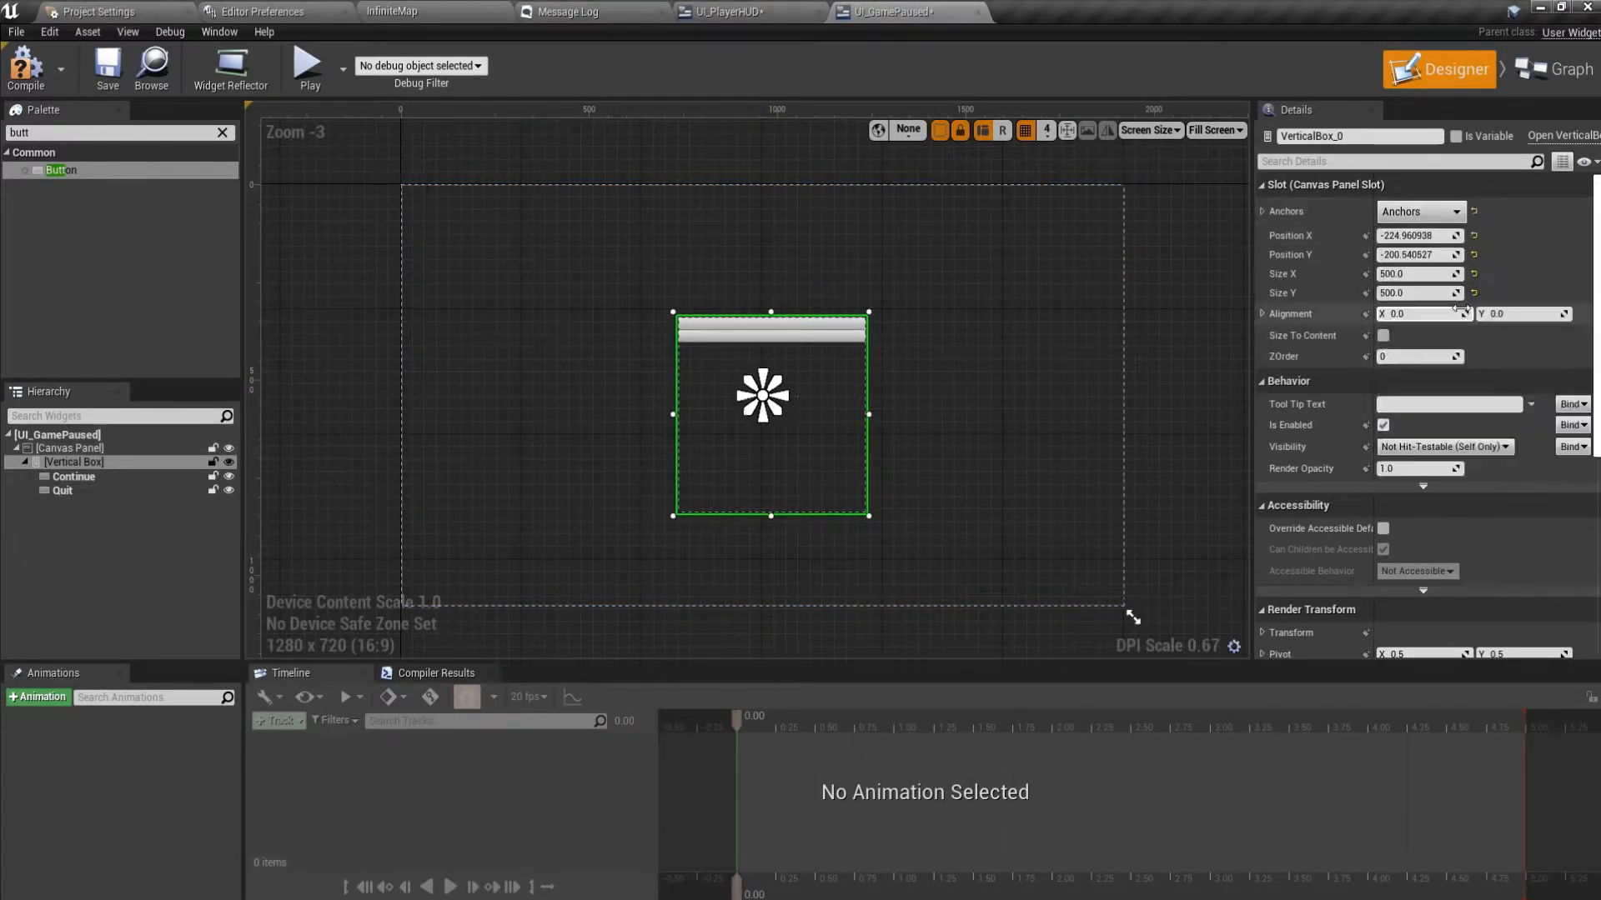
click(1403, 238)
text(0)
key(Tab)
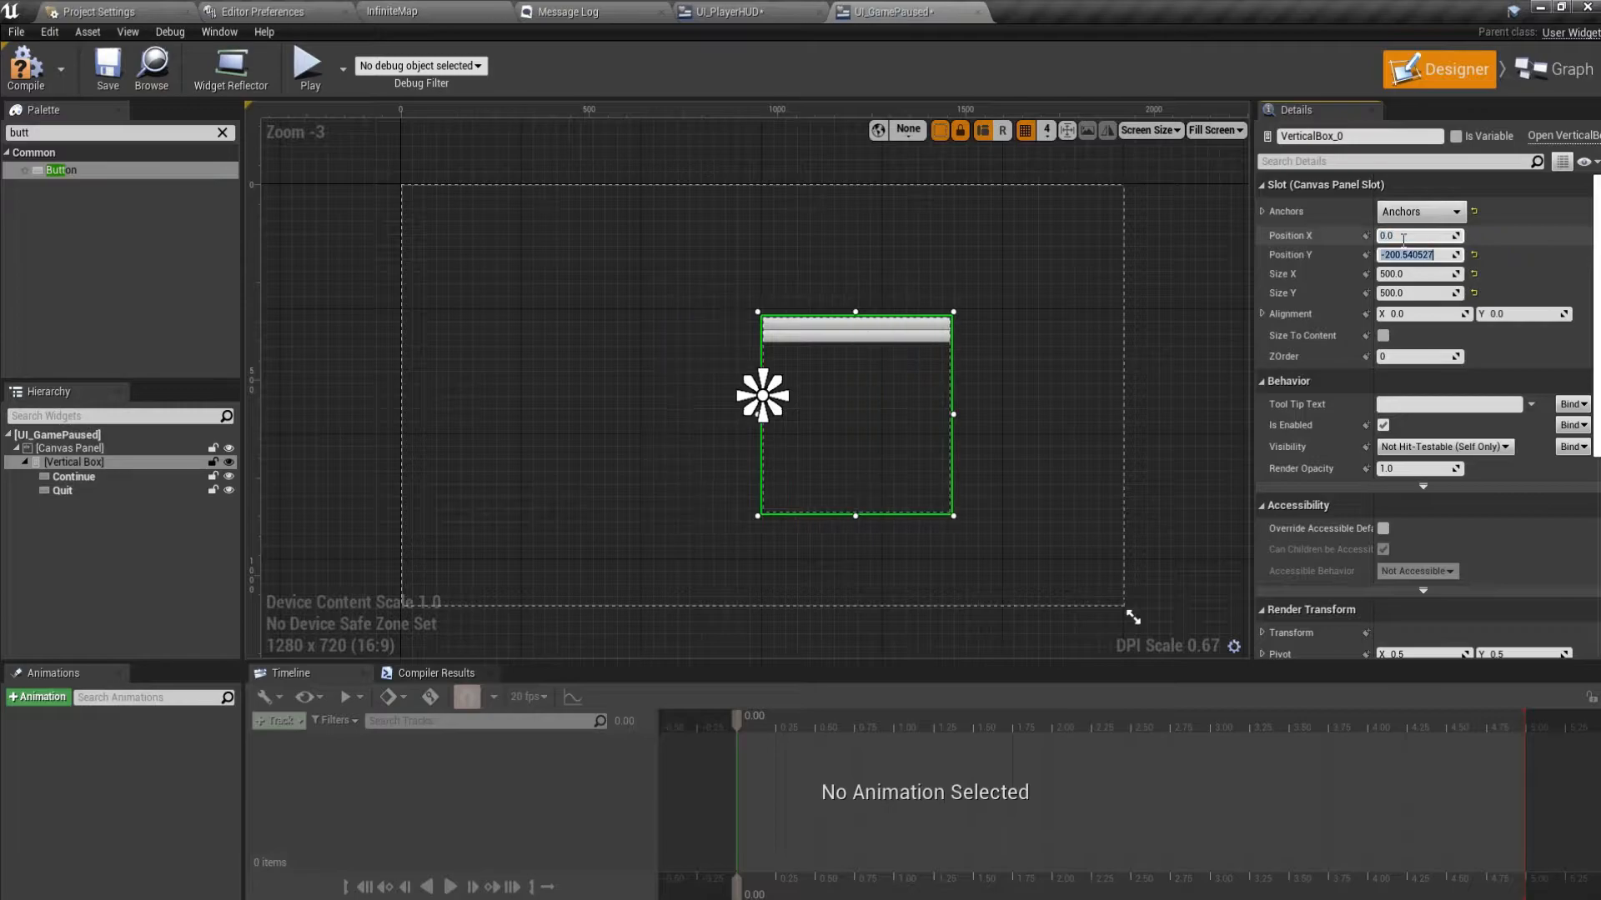
text(0)
key(Tab)
Set the Vertical Box's Alignment to 0.5 in both X and Y.
key(Tab)
key(Tab)
text(0.5)
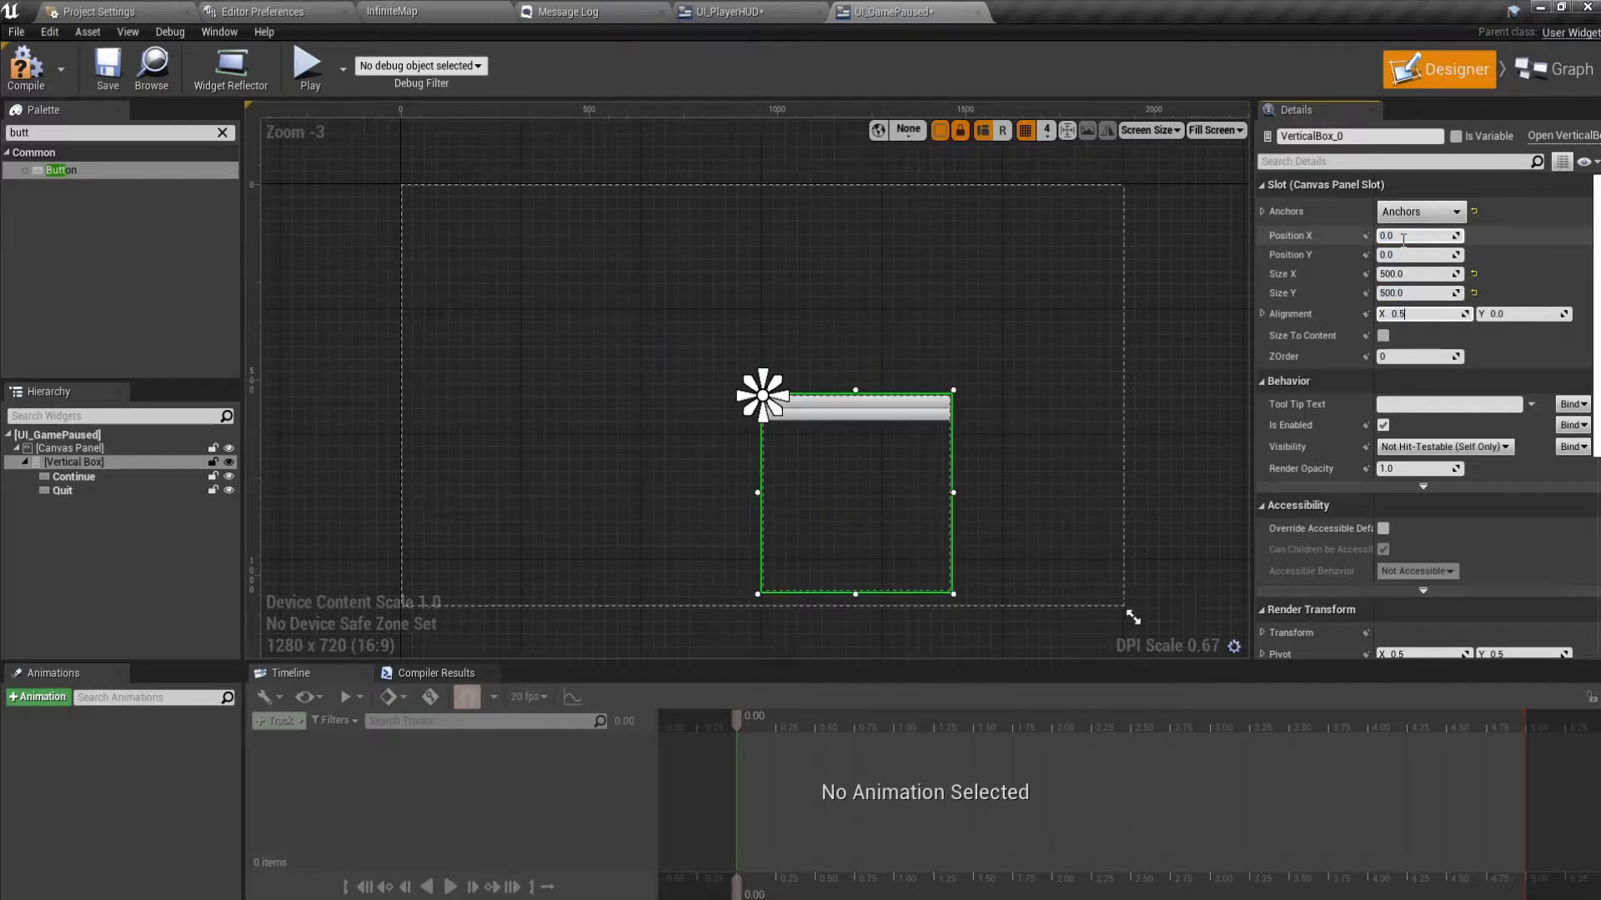
key(Tab)
text(0.5)
key(Return)
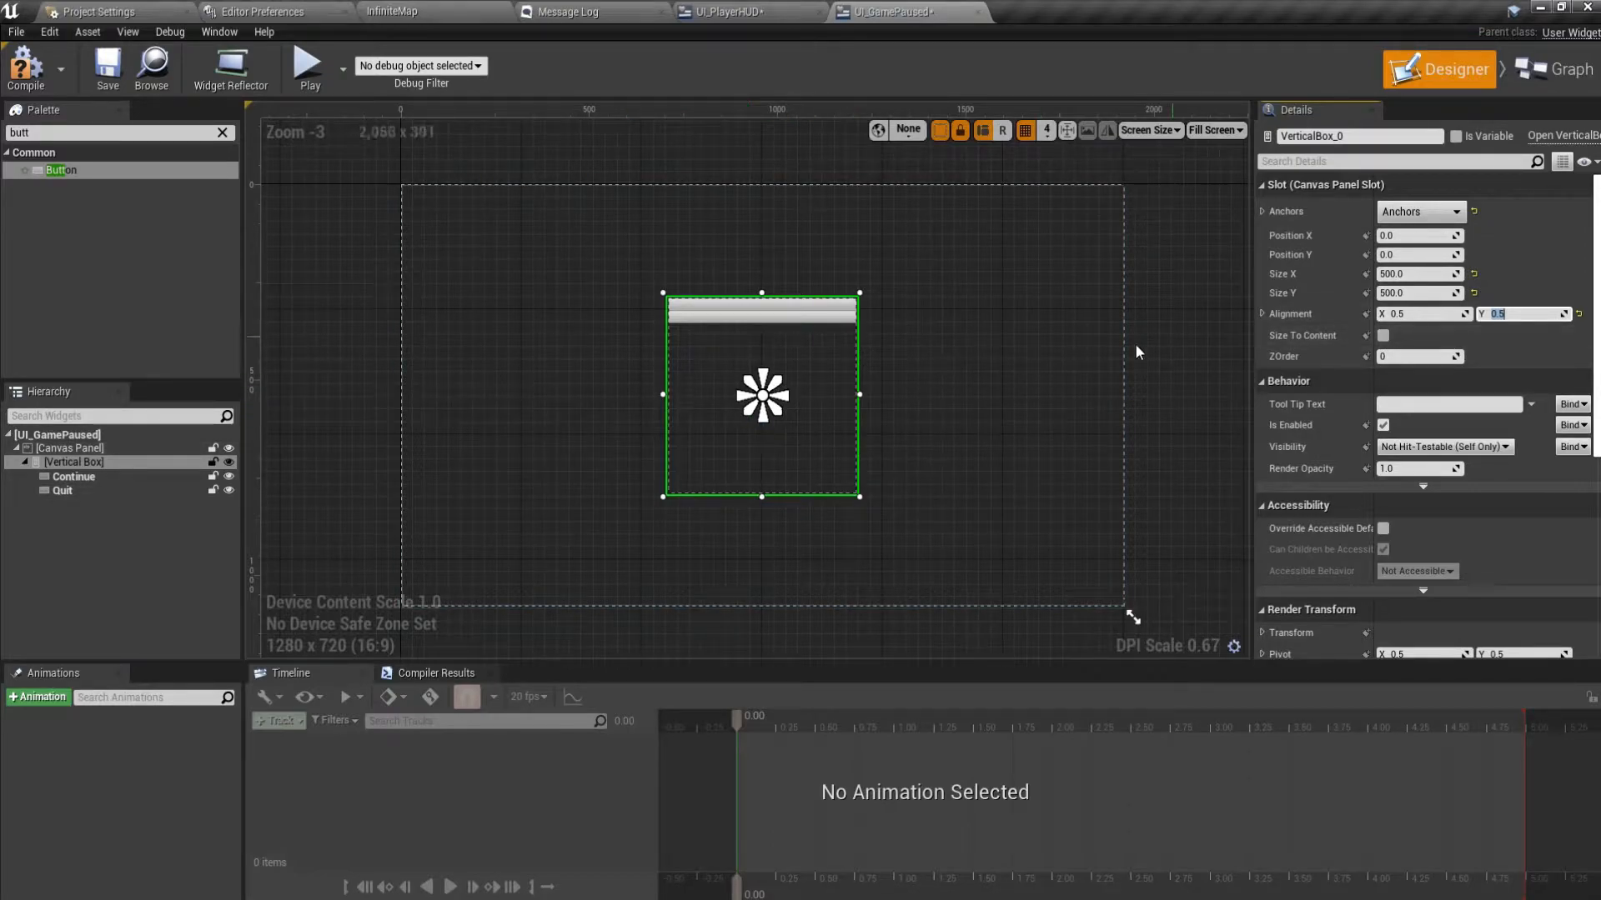
Set the Continue button's top and bottom padding to 25.
click(796, 319)
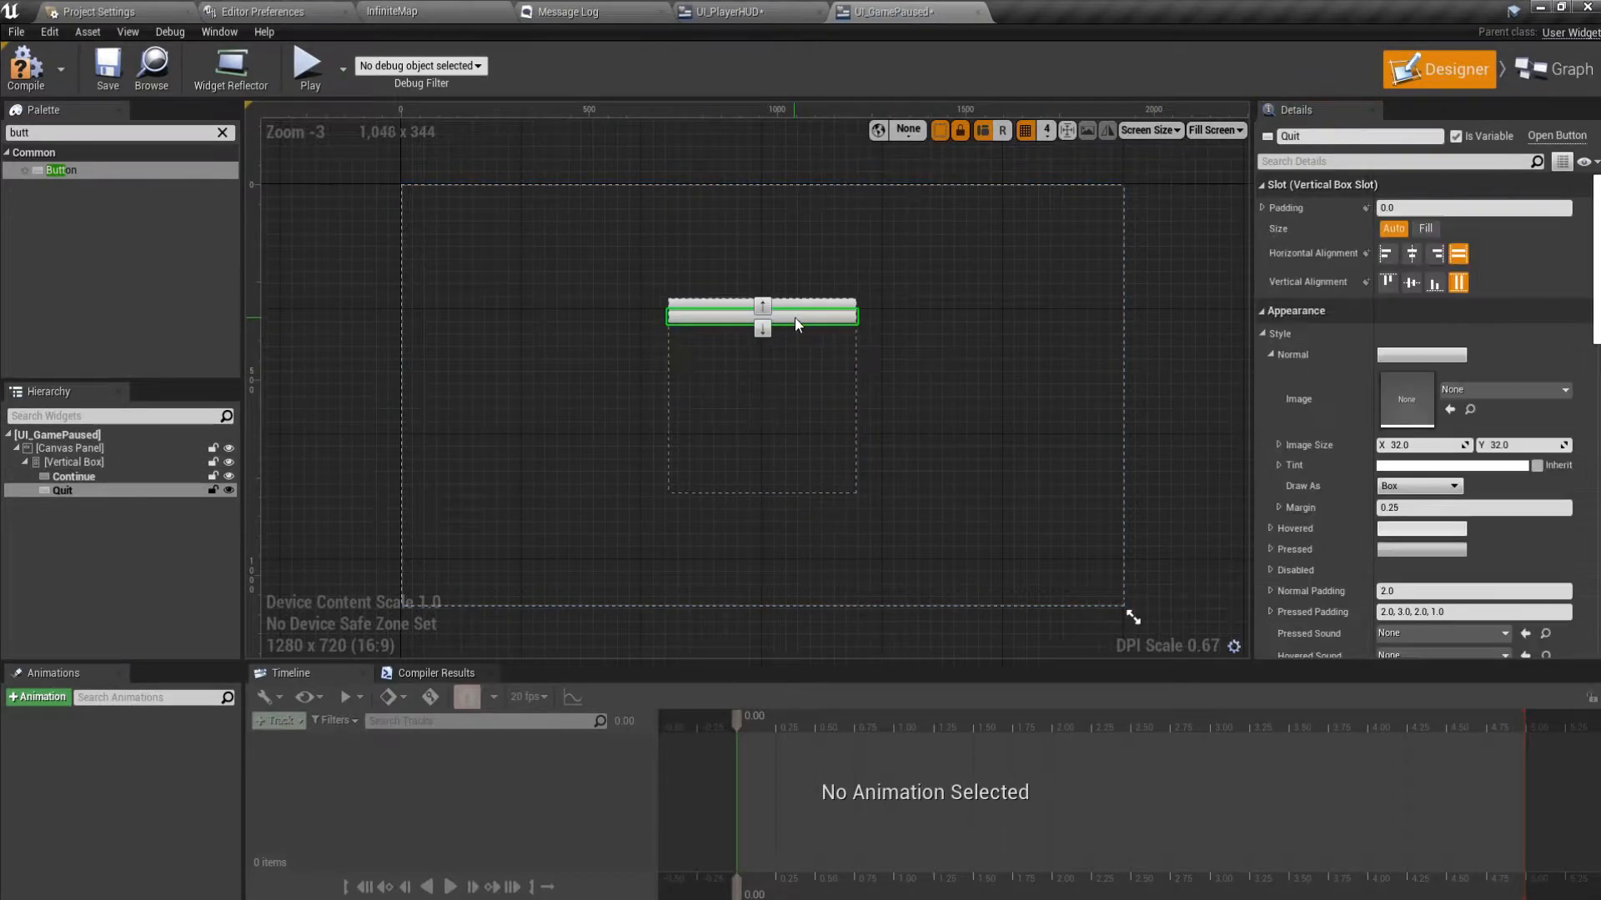
click(122, 463)
click(124, 473)
click(1260, 208)
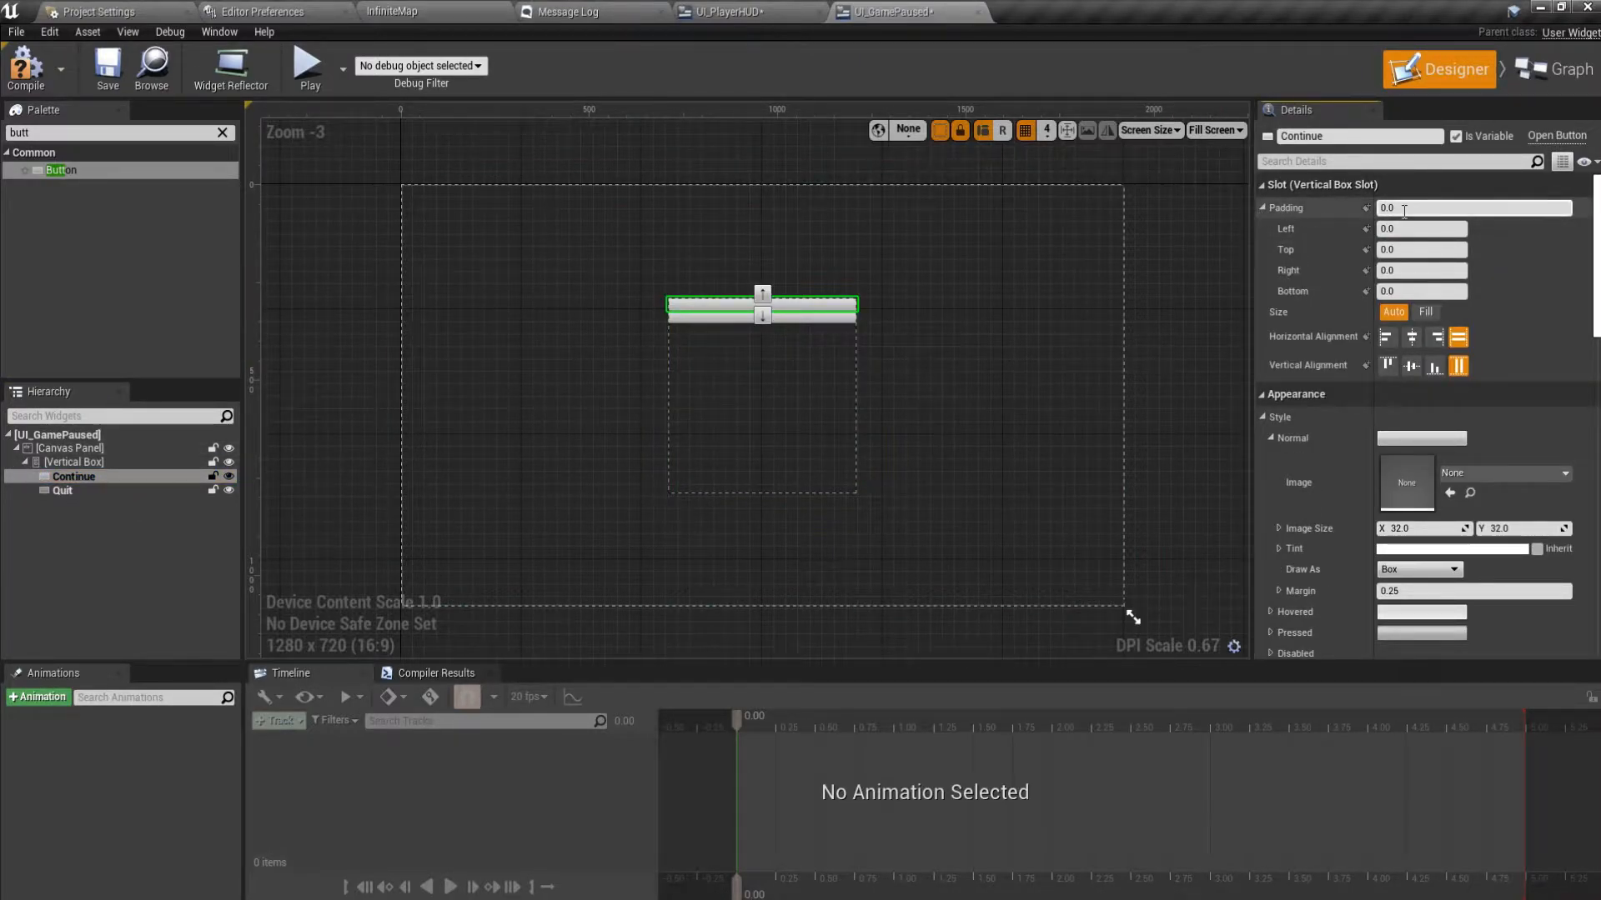
click(1401, 249)
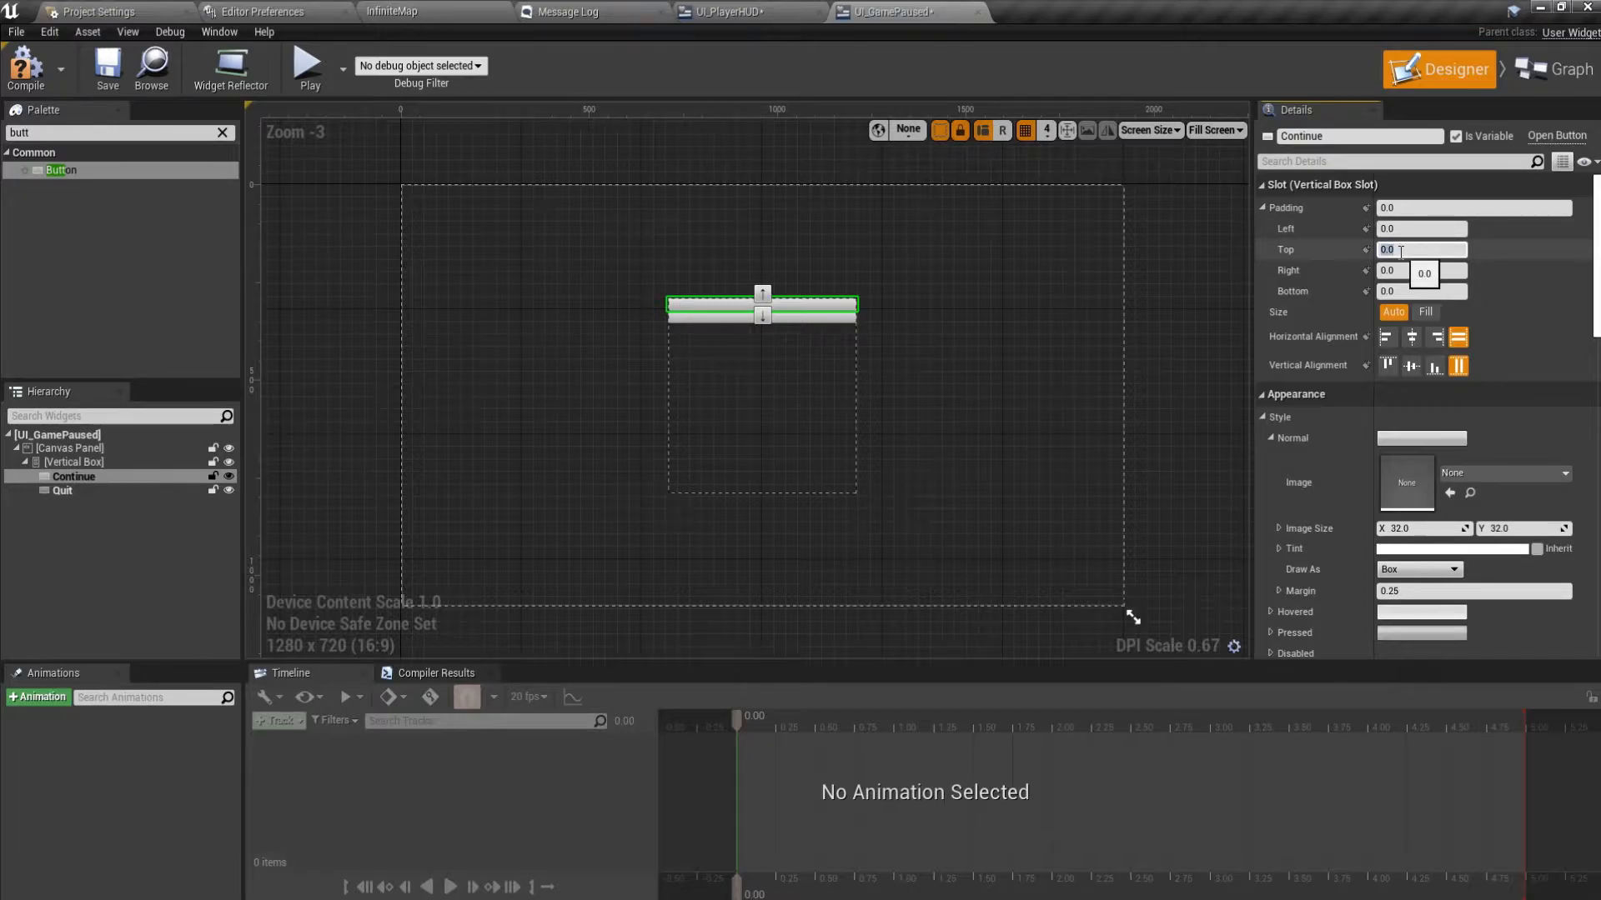
text(25)
key(Tab)
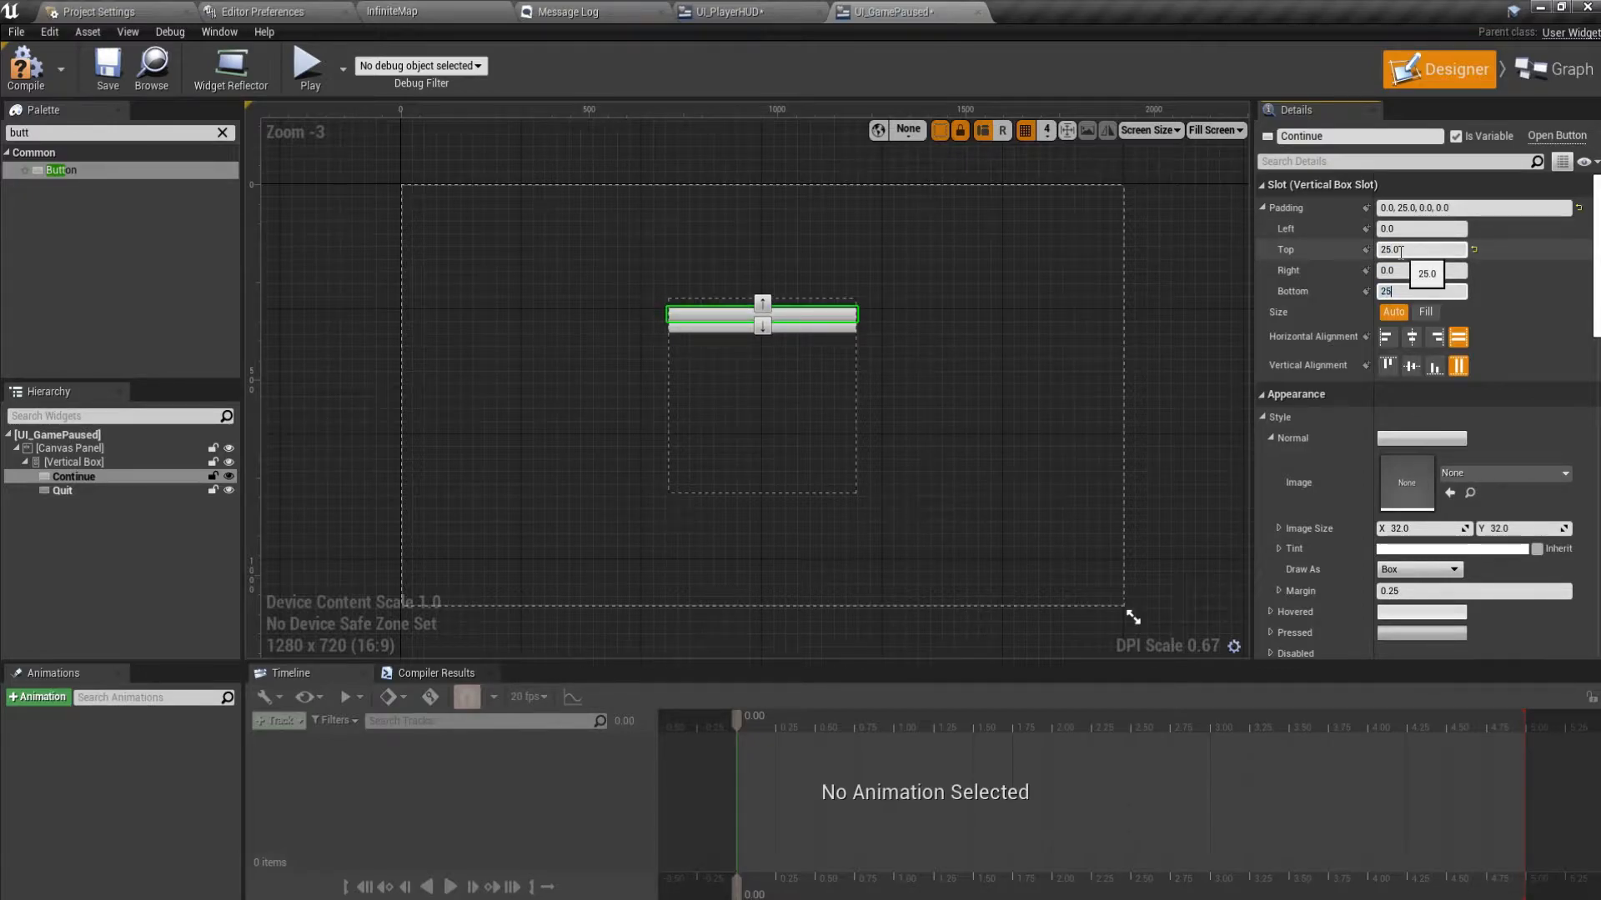
text(25)
key(Return)
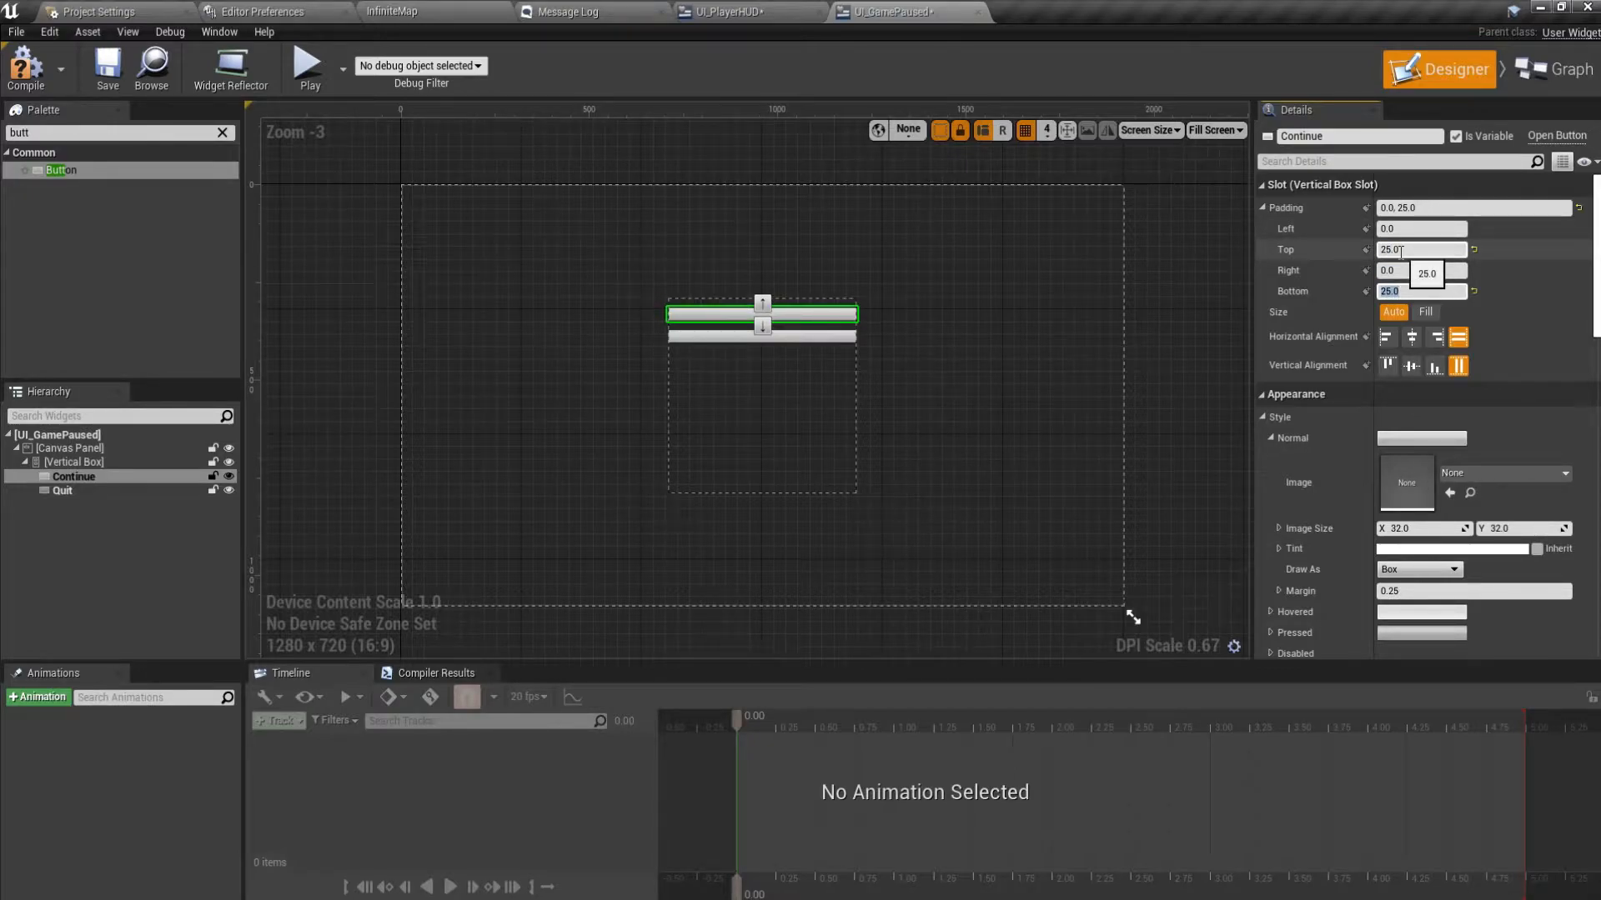
Set the Quit button's top padding to 25.
click(107, 493)
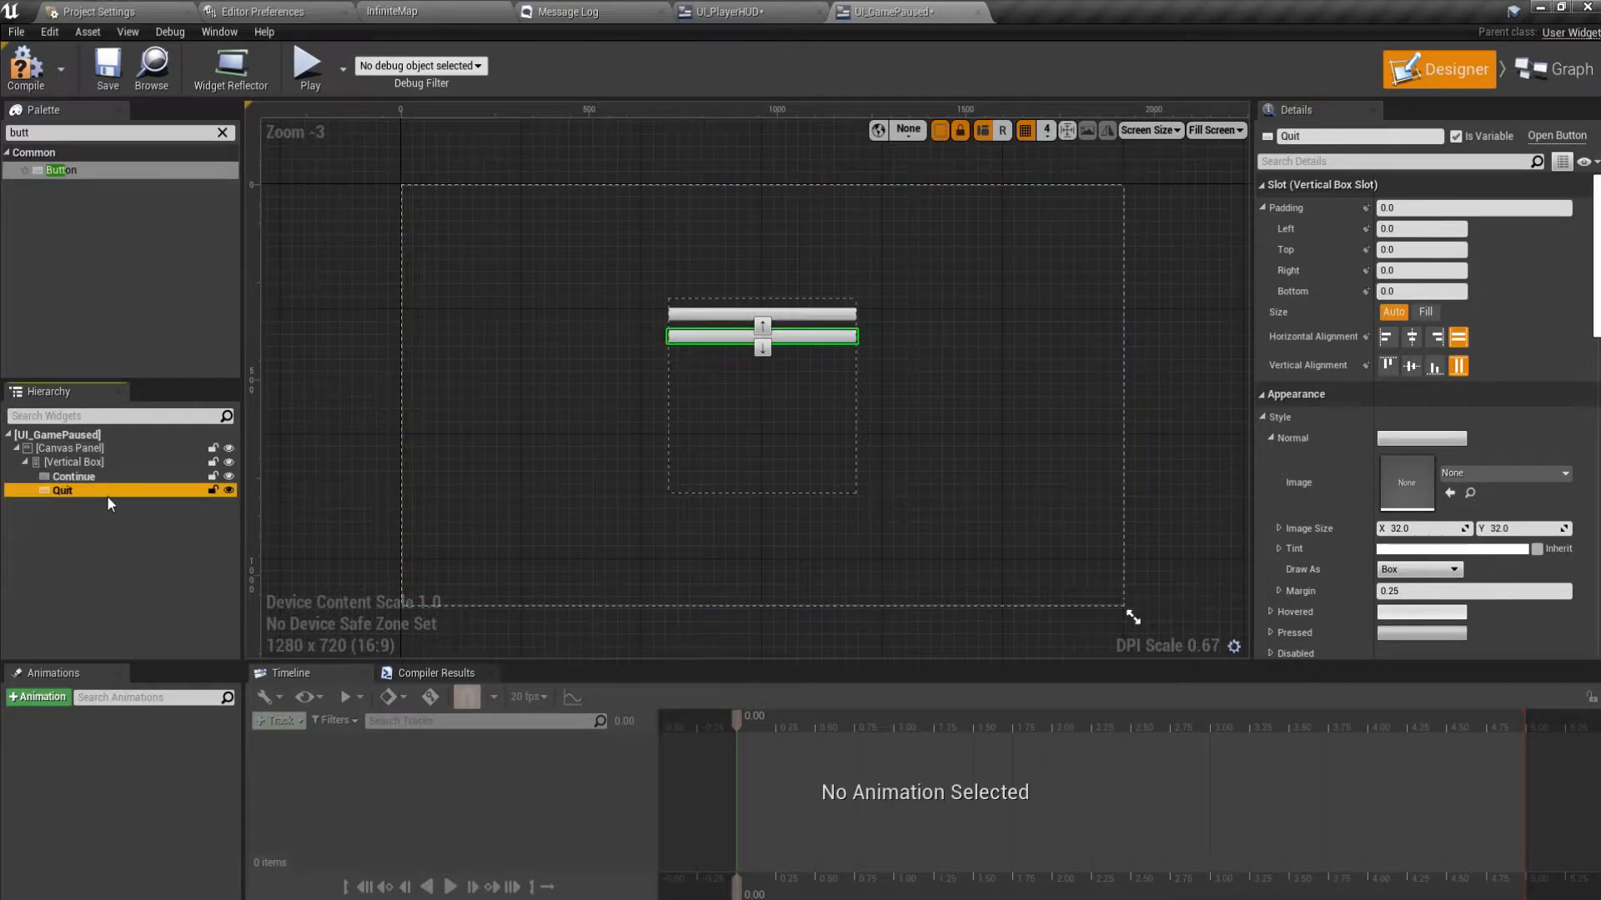
click(1392, 248)
text(25)
key(Tab)
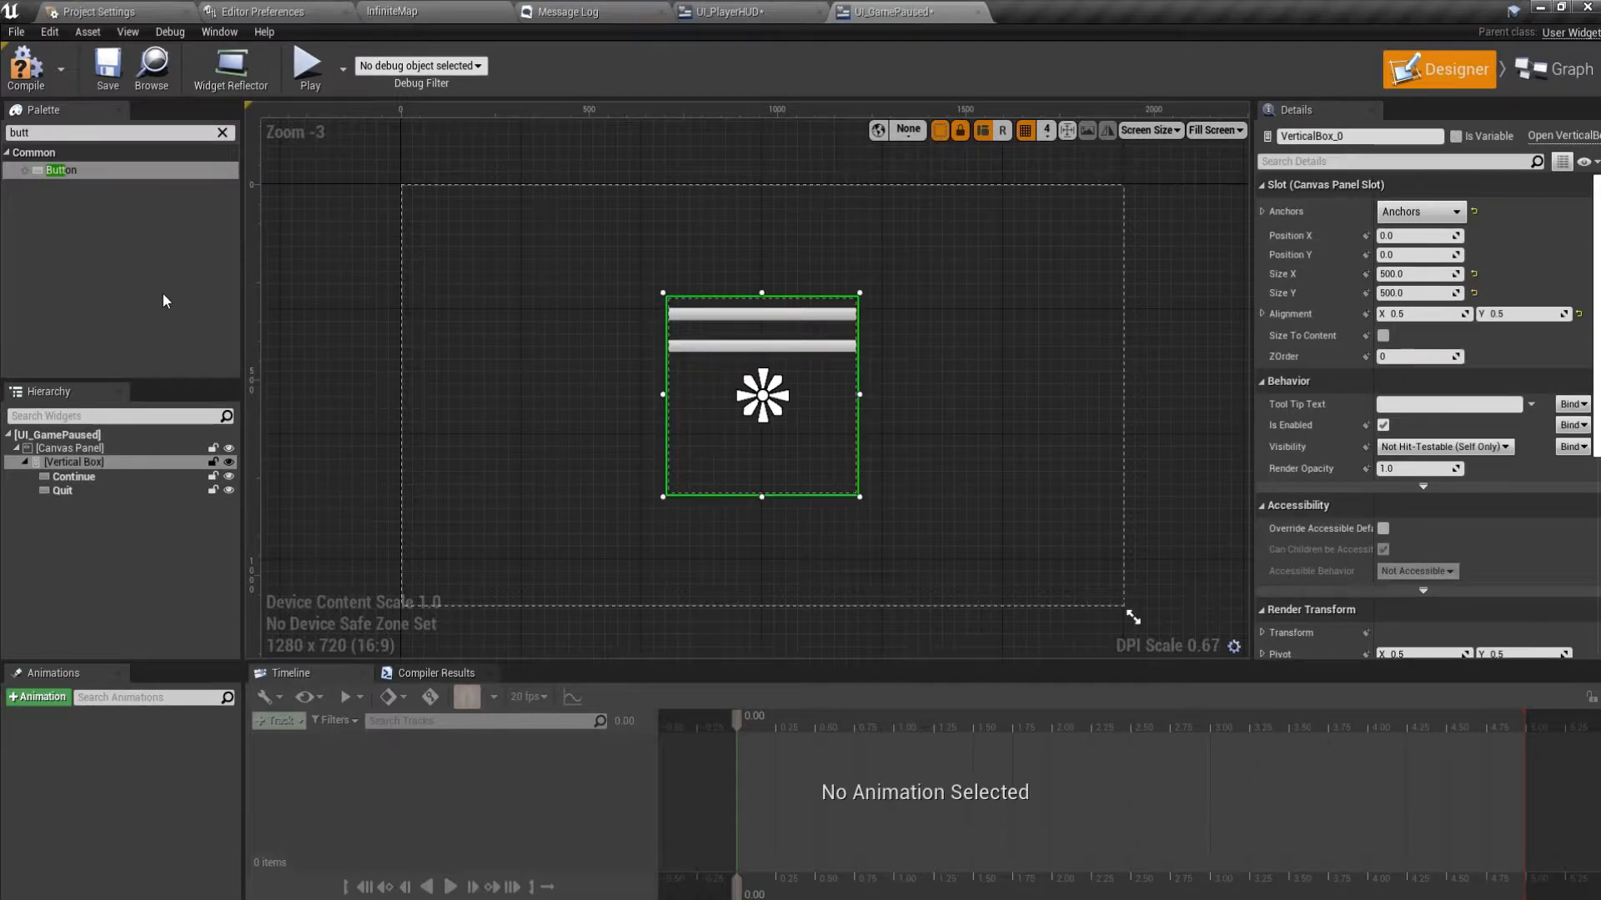
Try Size Y values of 100 and 150 on the Vertical Box and settle on 200.
click(1405, 290)
key(Return)
text(200)
key(Return)
text(100)
key(Return)
text(150)
key(Return)
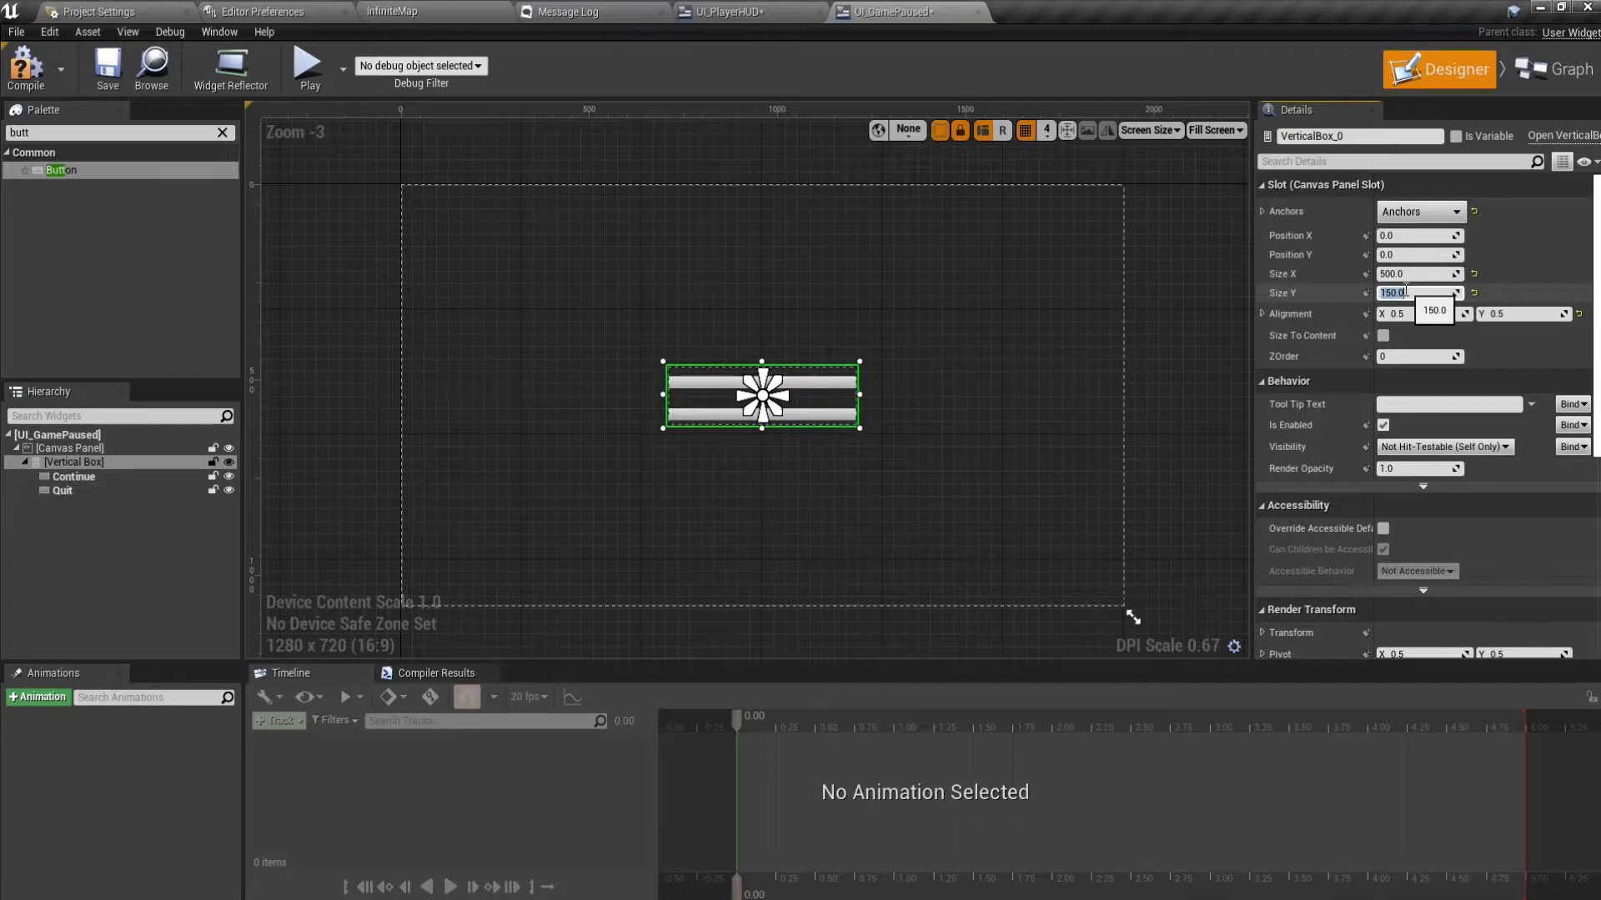
text(200)
key(Return)
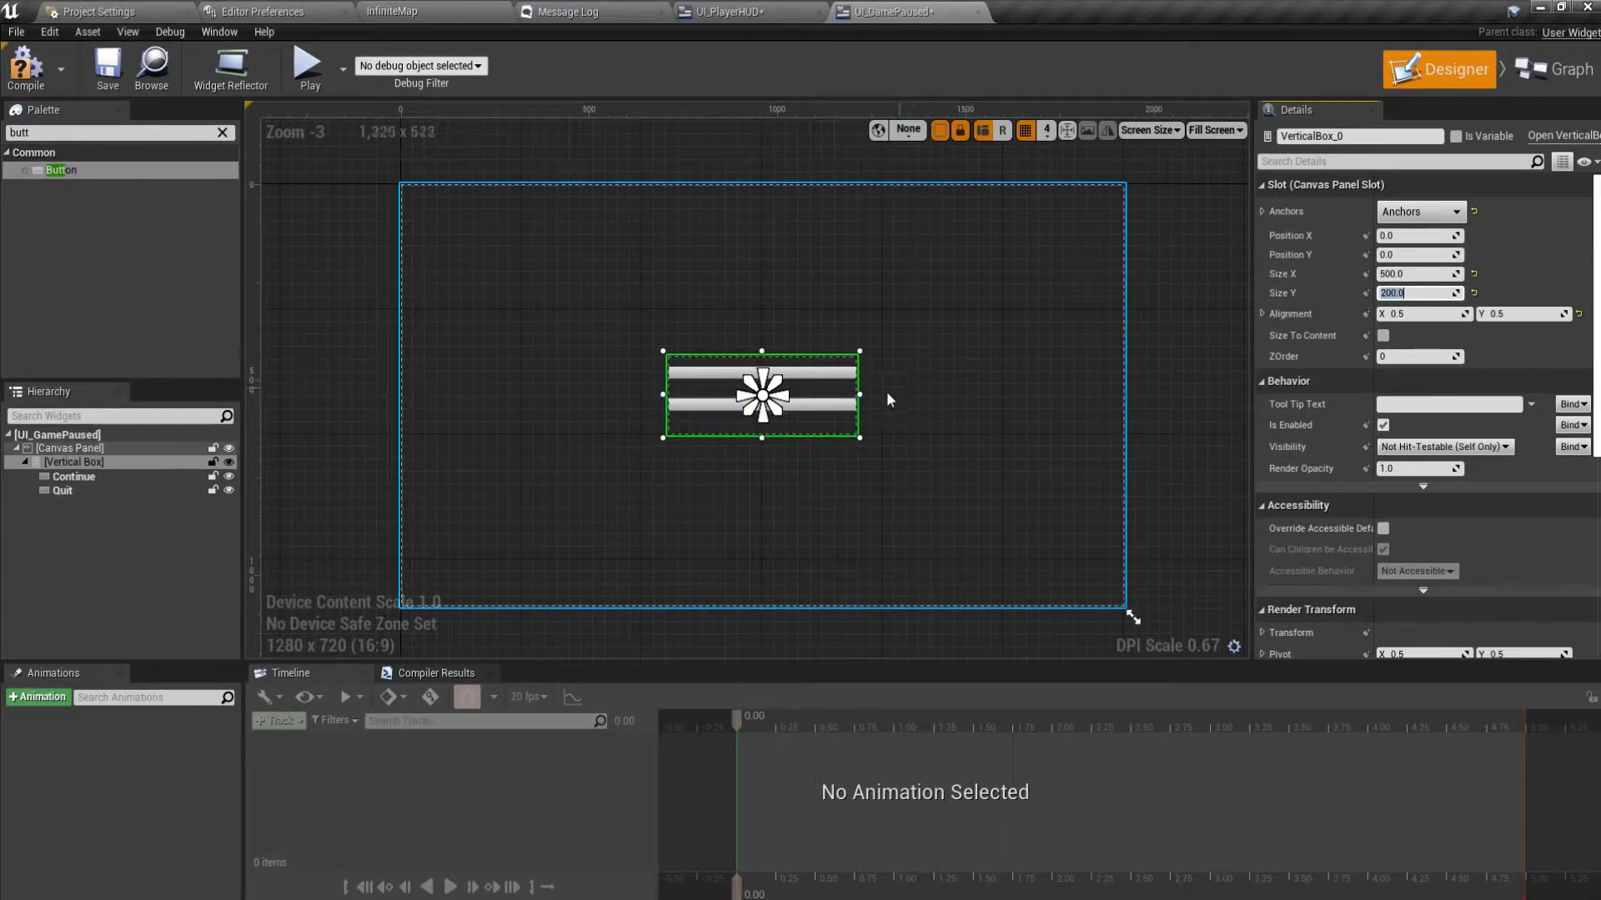
Add a Text widget inside the Continue button and another inside the Quit button.
click(223, 133)
text(Text)
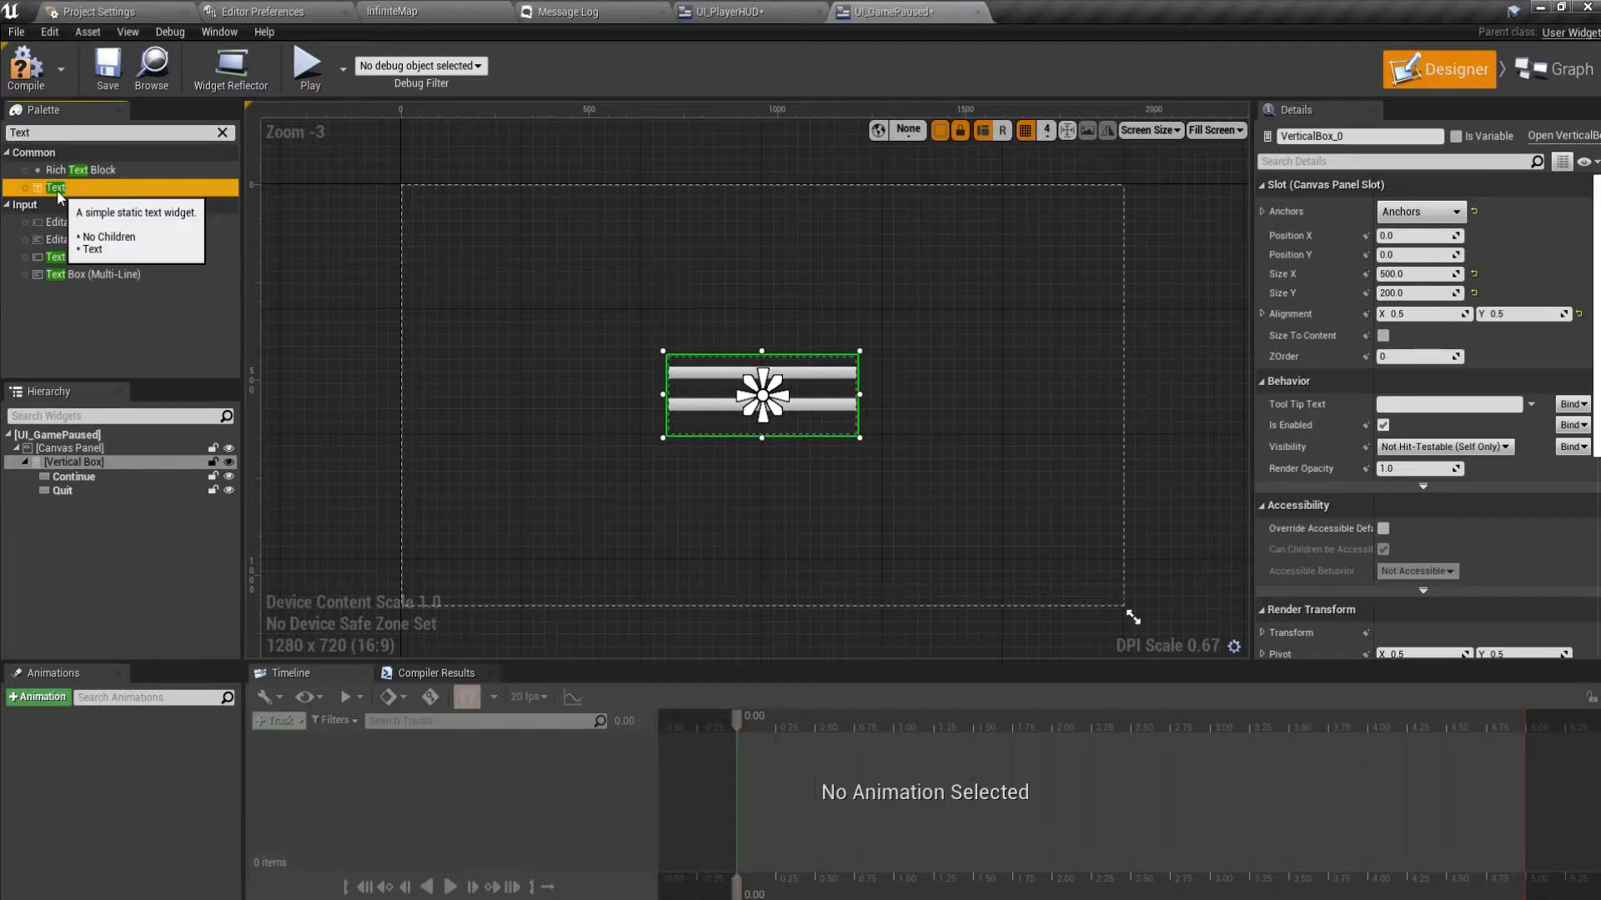
drag(56, 188, 83, 476)
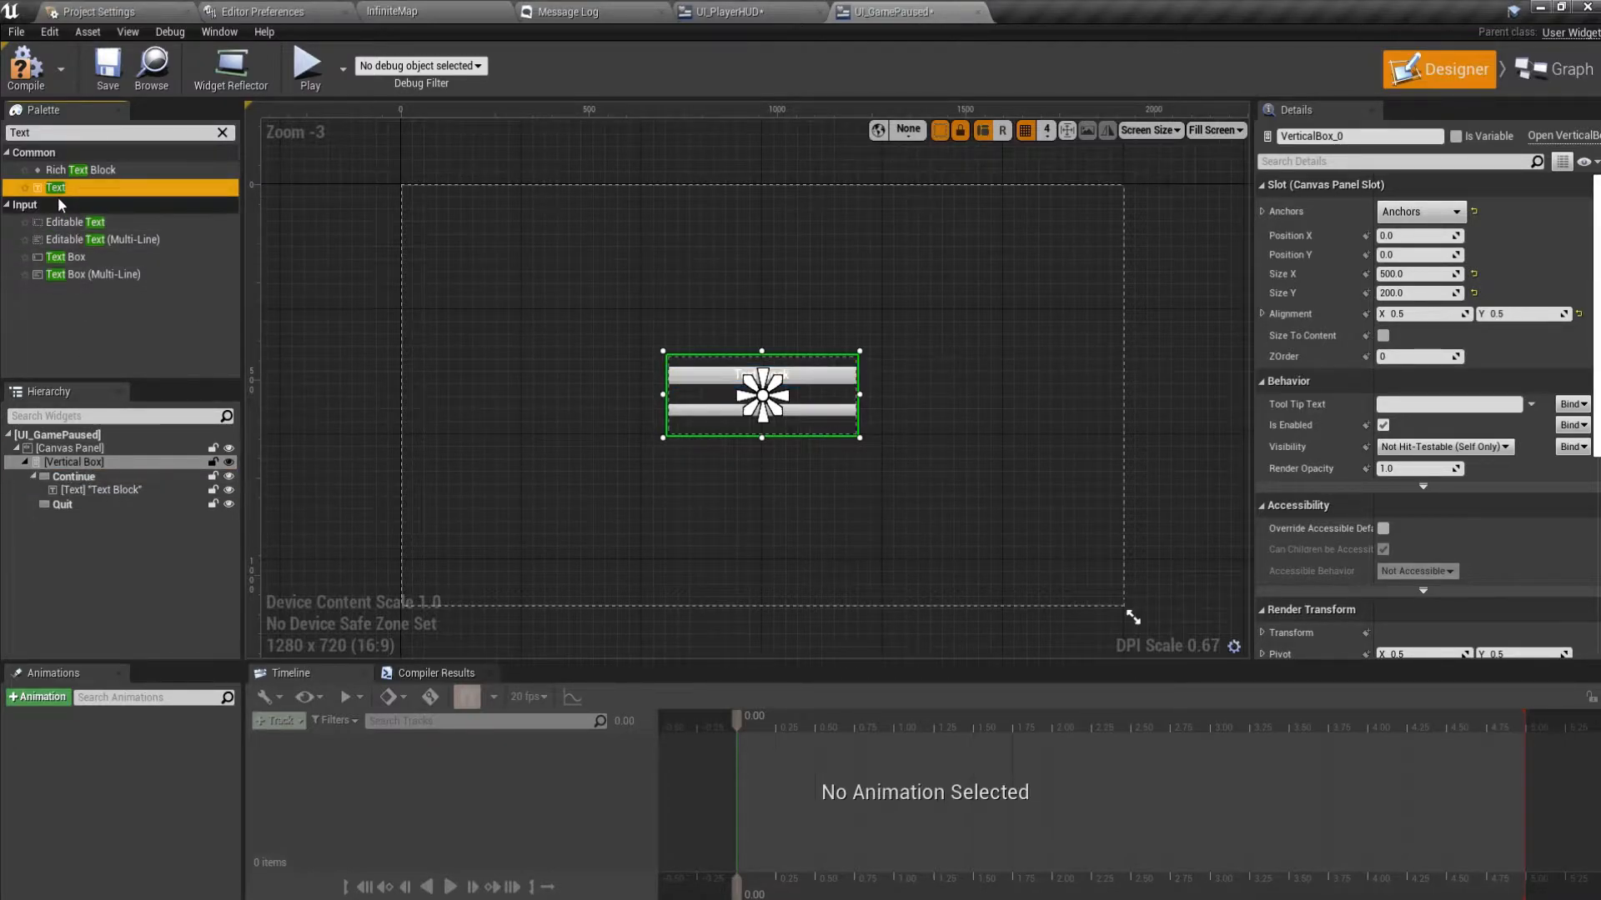
drag(55, 188, 73, 505)
Set the text inside the Continue button to "Continue" and the text inside the Quit button to "Quit".
click(102, 489)
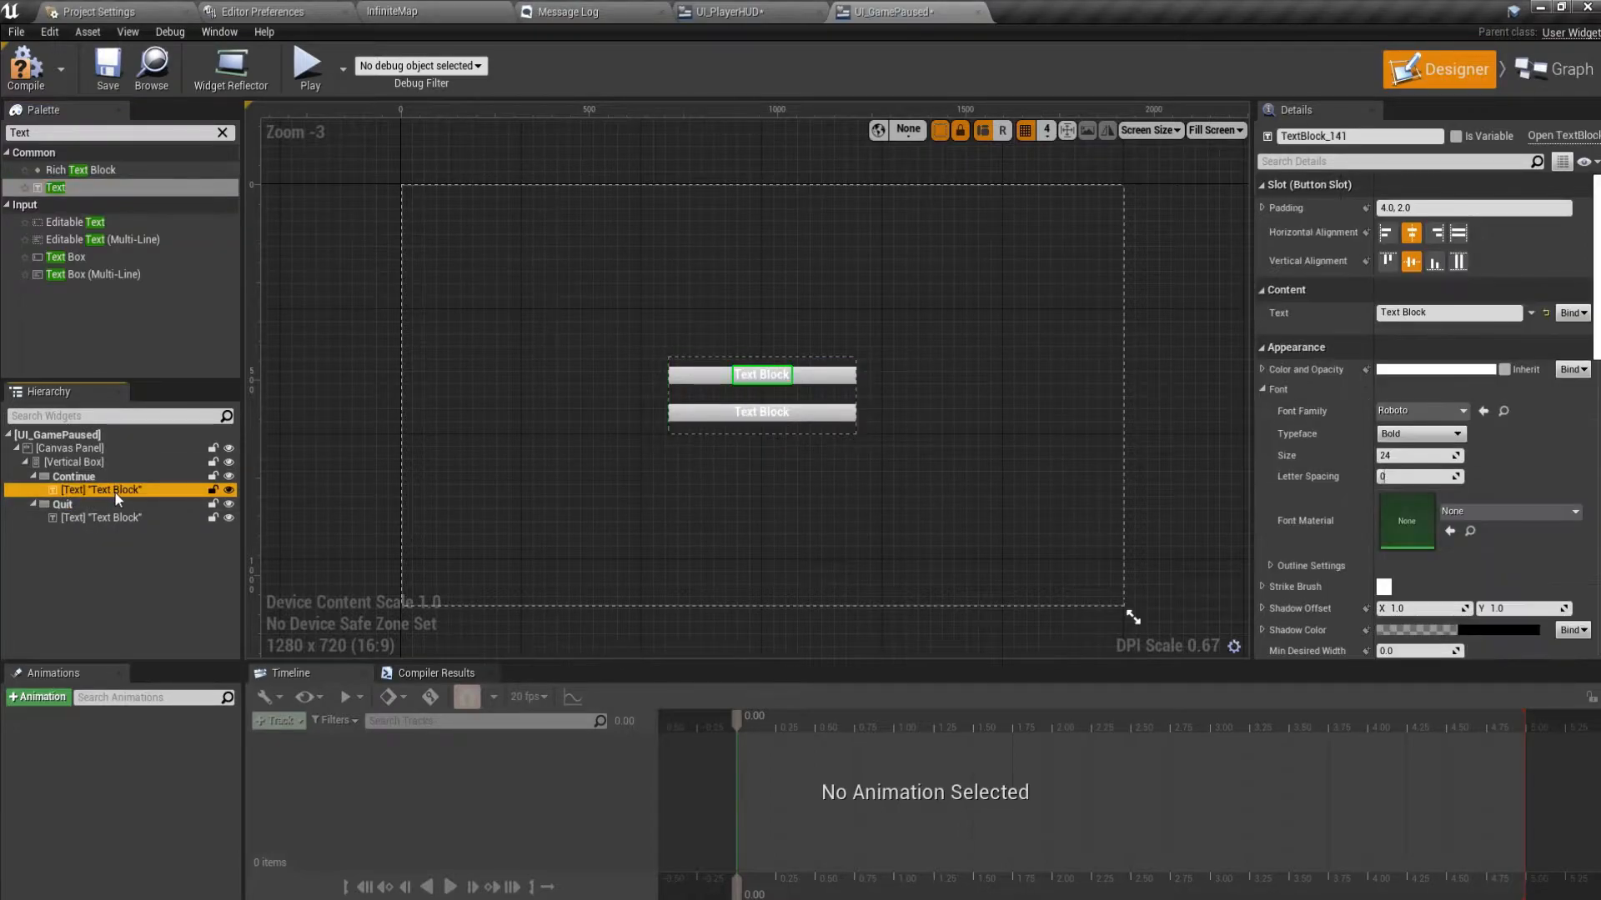
click(1418, 313)
text(Continue)
key(Return)
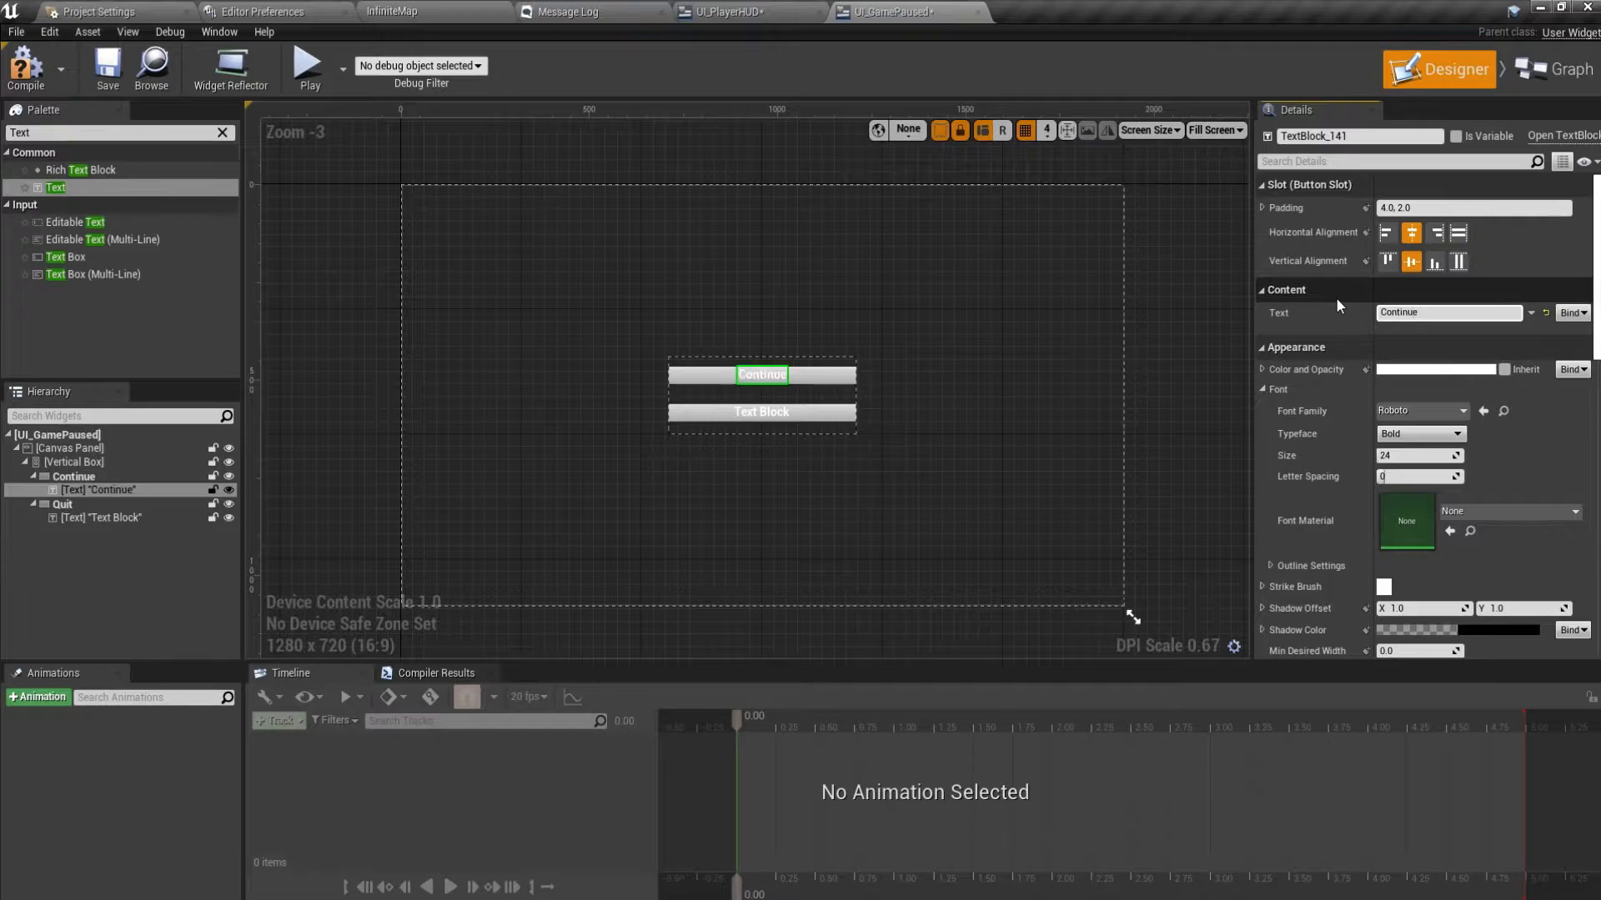
click(83, 521)
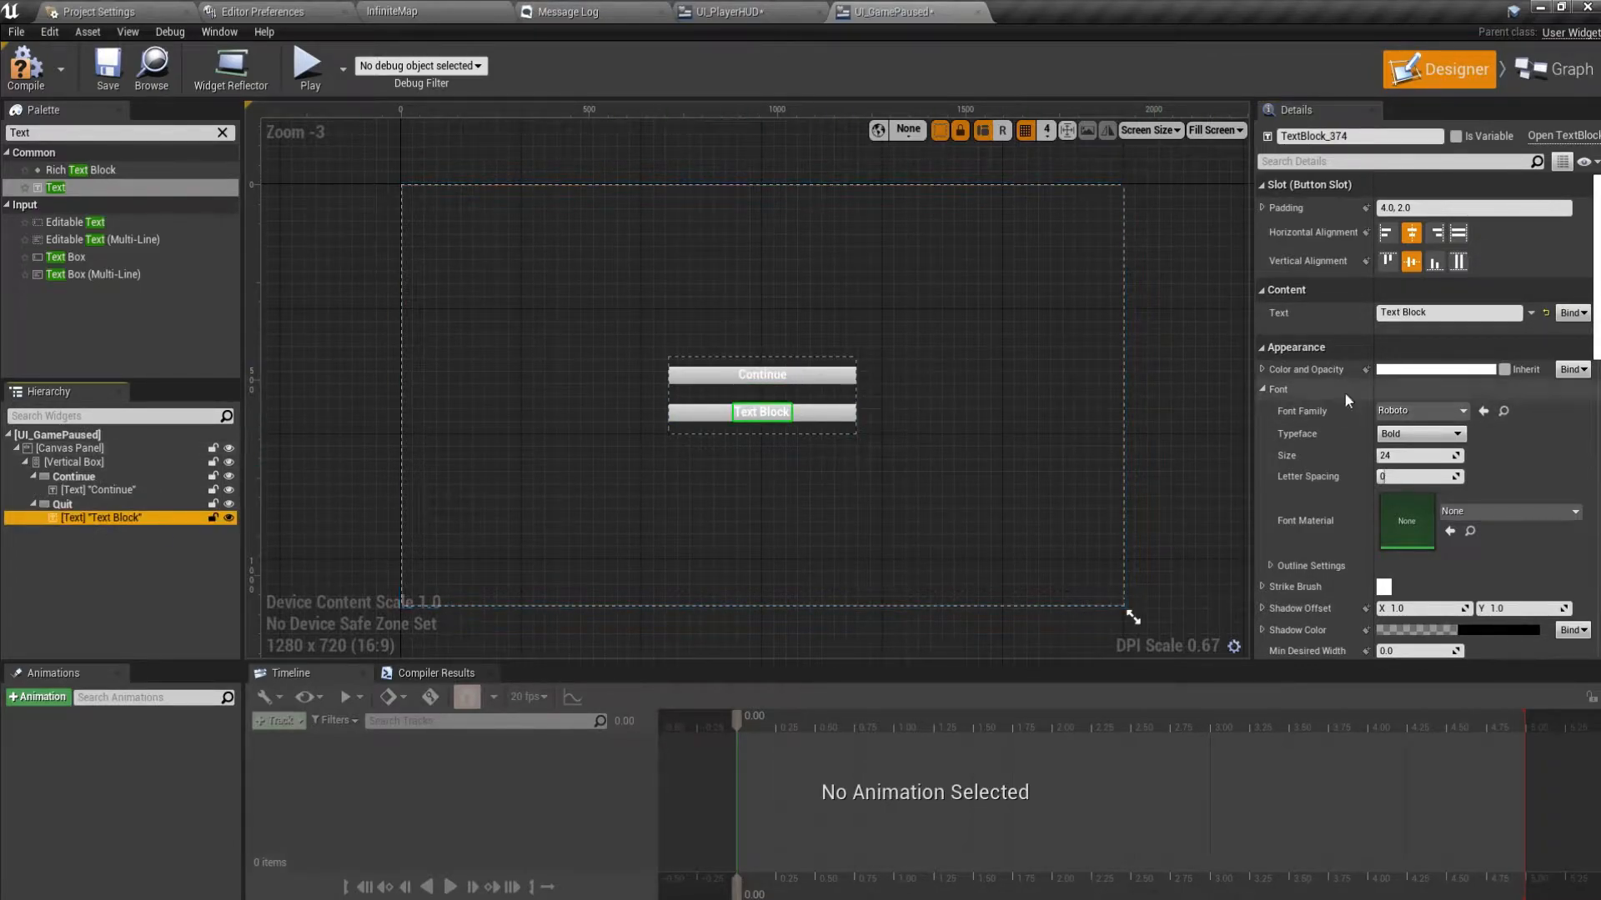
click(1428, 315)
text(Quit)
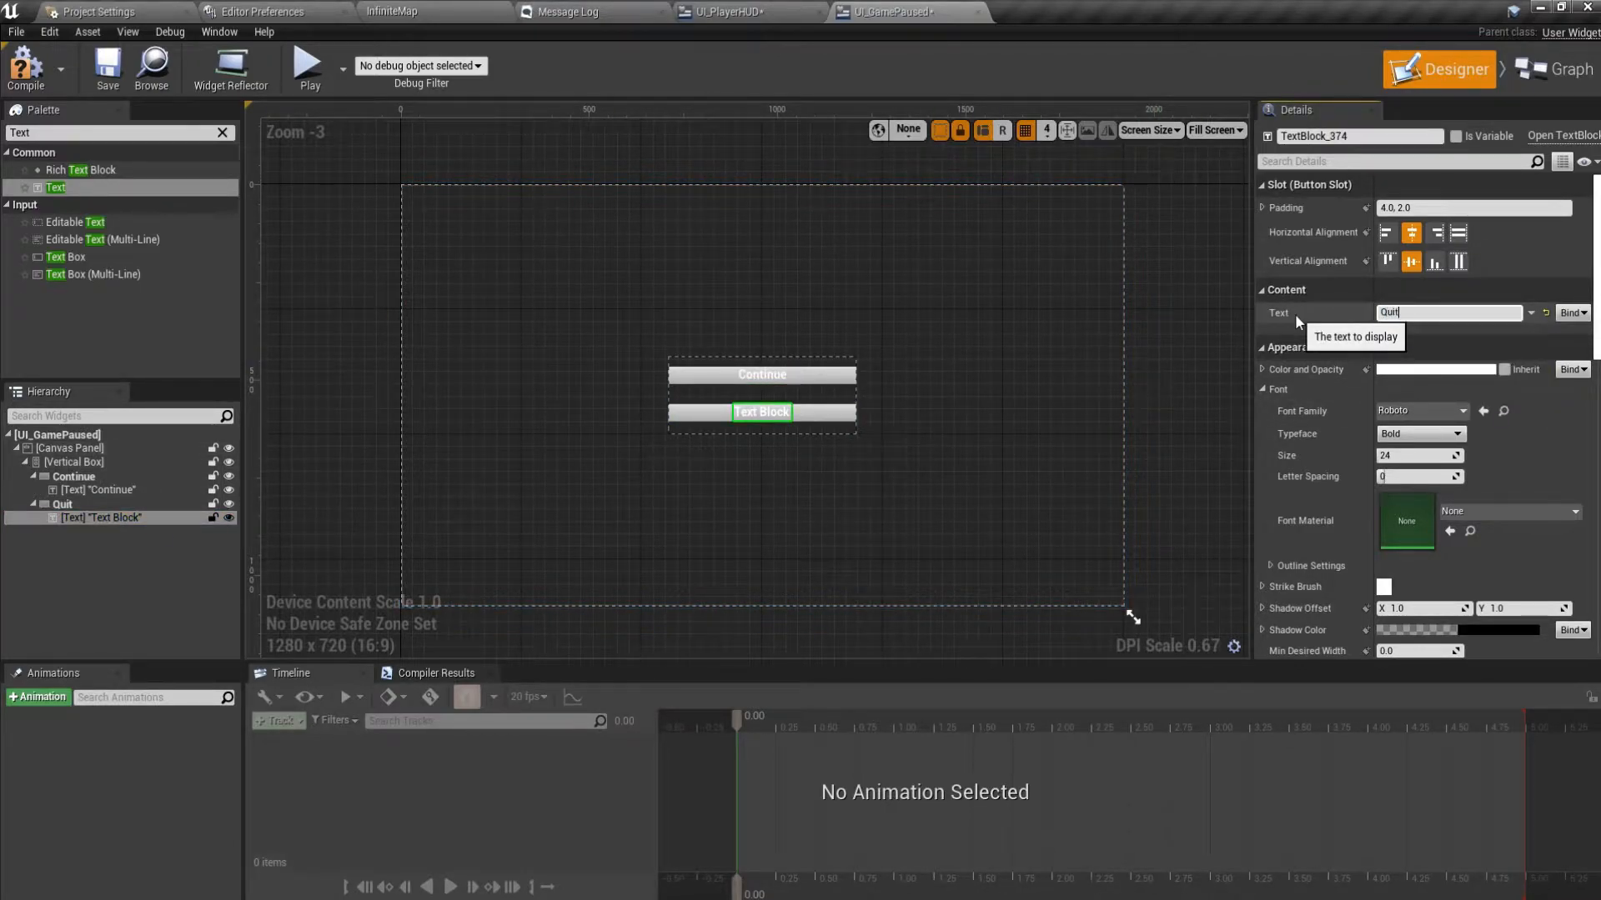
Change the font family of both the Continue and Quit texts to Cinzel.
click(102, 491)
click(1424, 411)
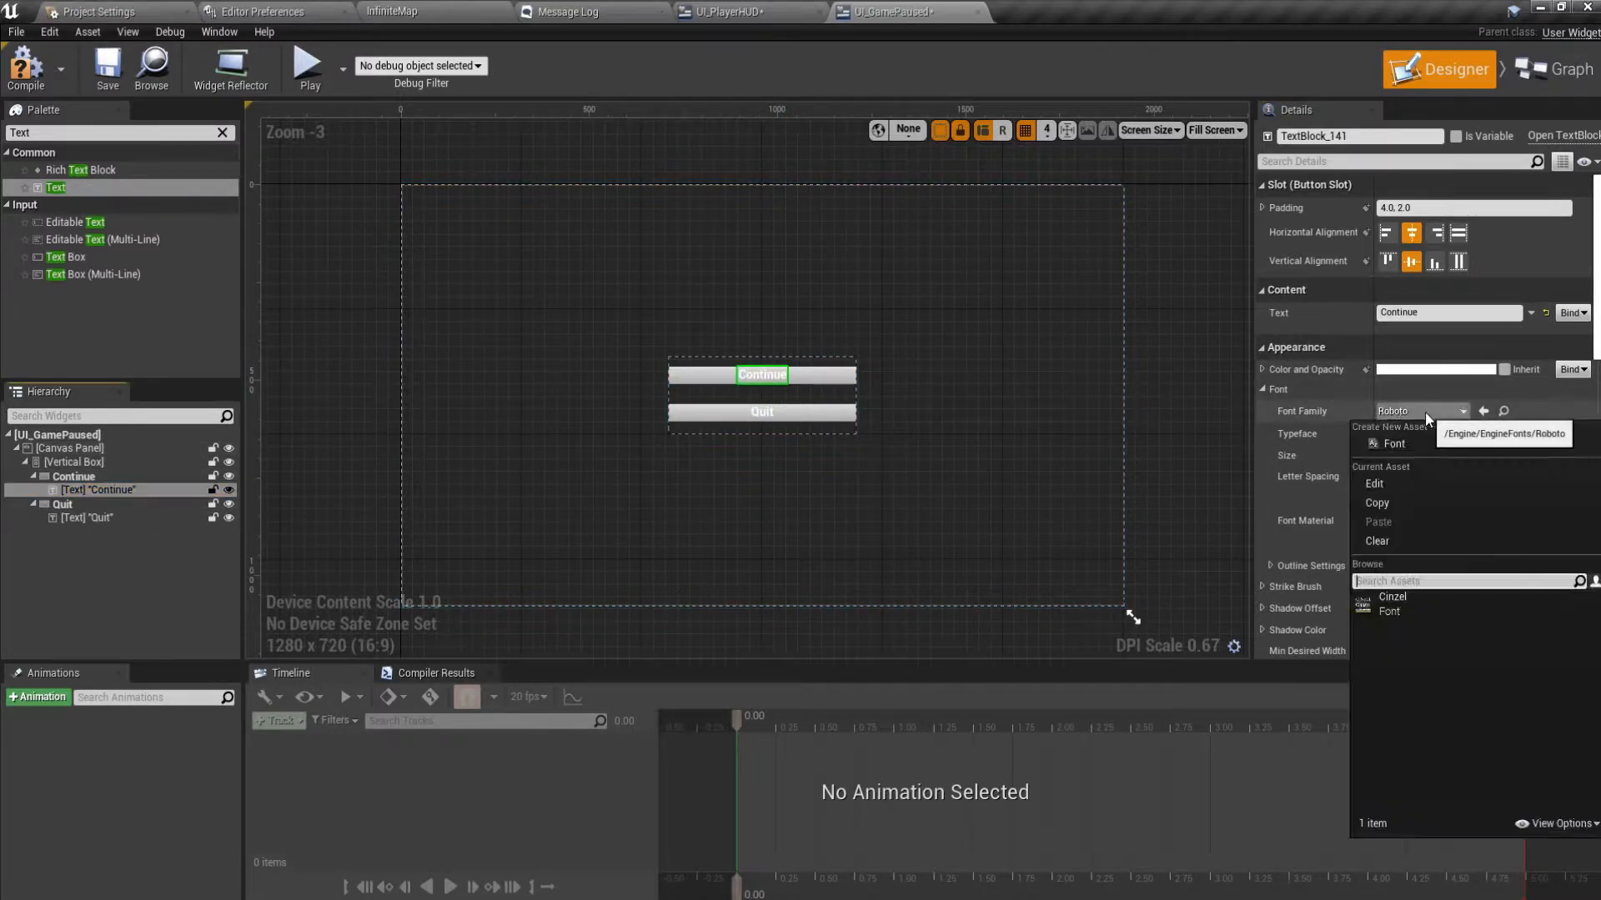
click(1392, 598)
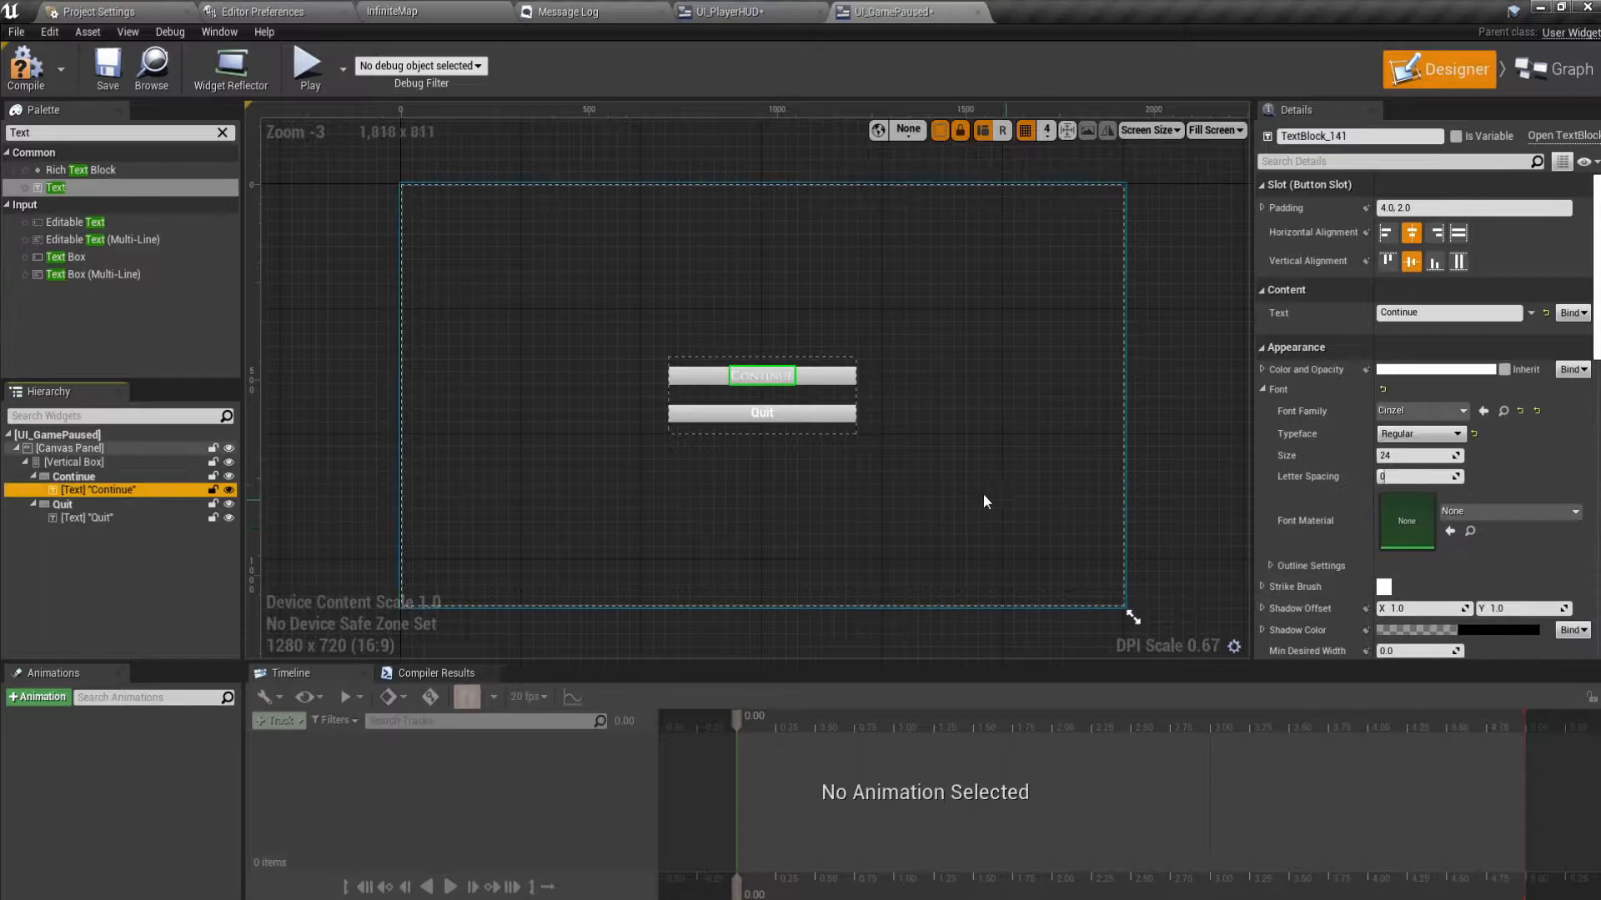
click(132, 517)
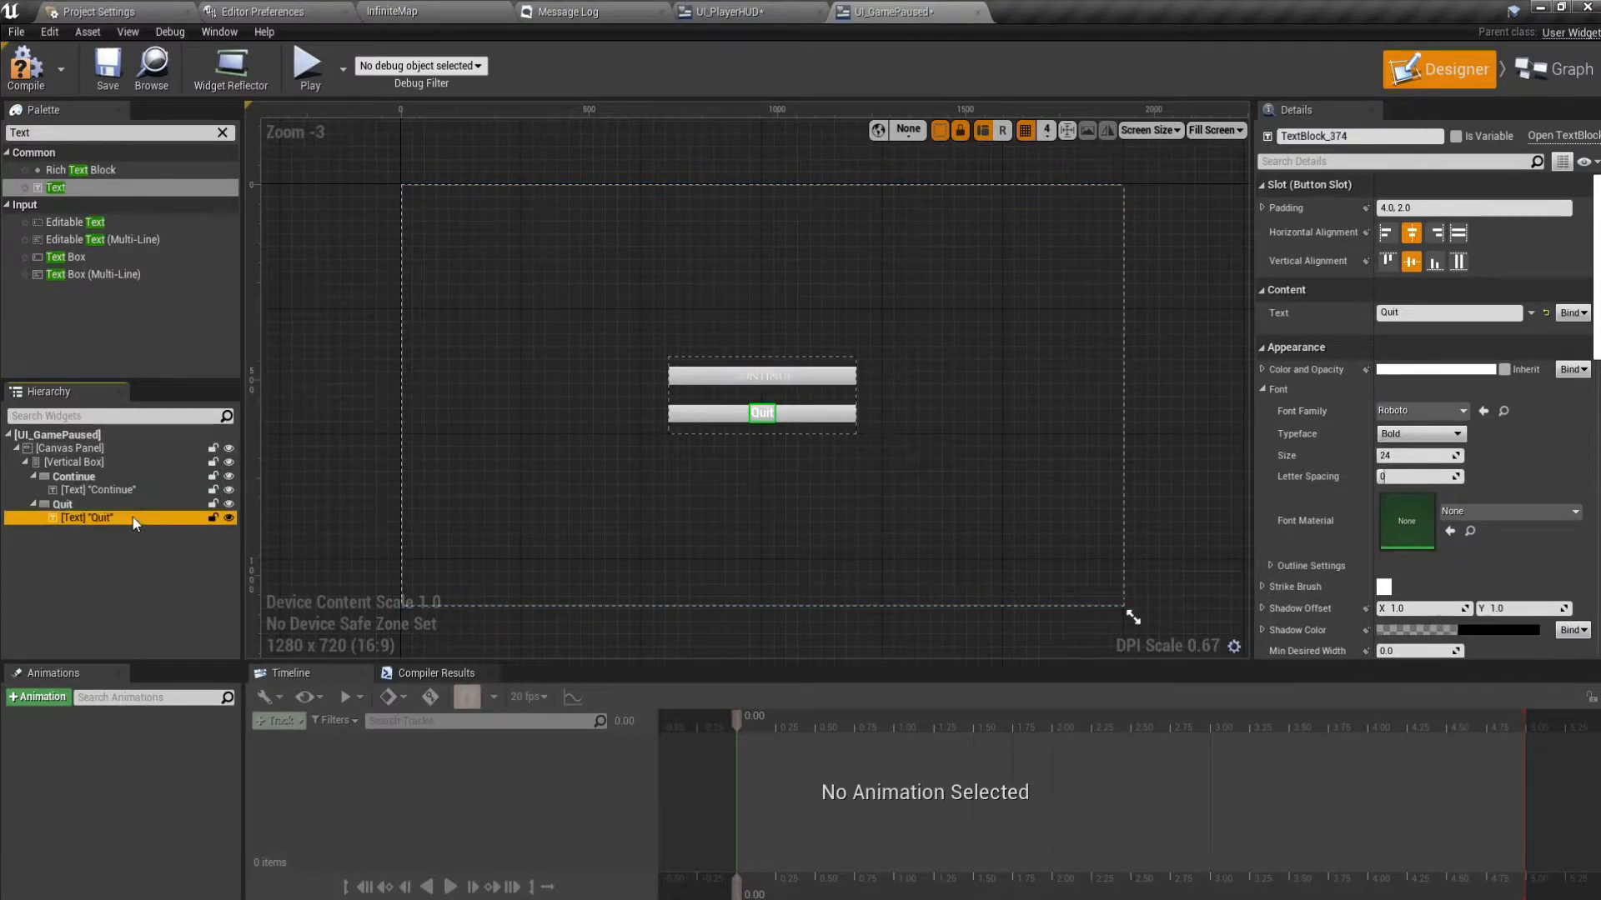
click(1433, 413)
click(1392, 598)
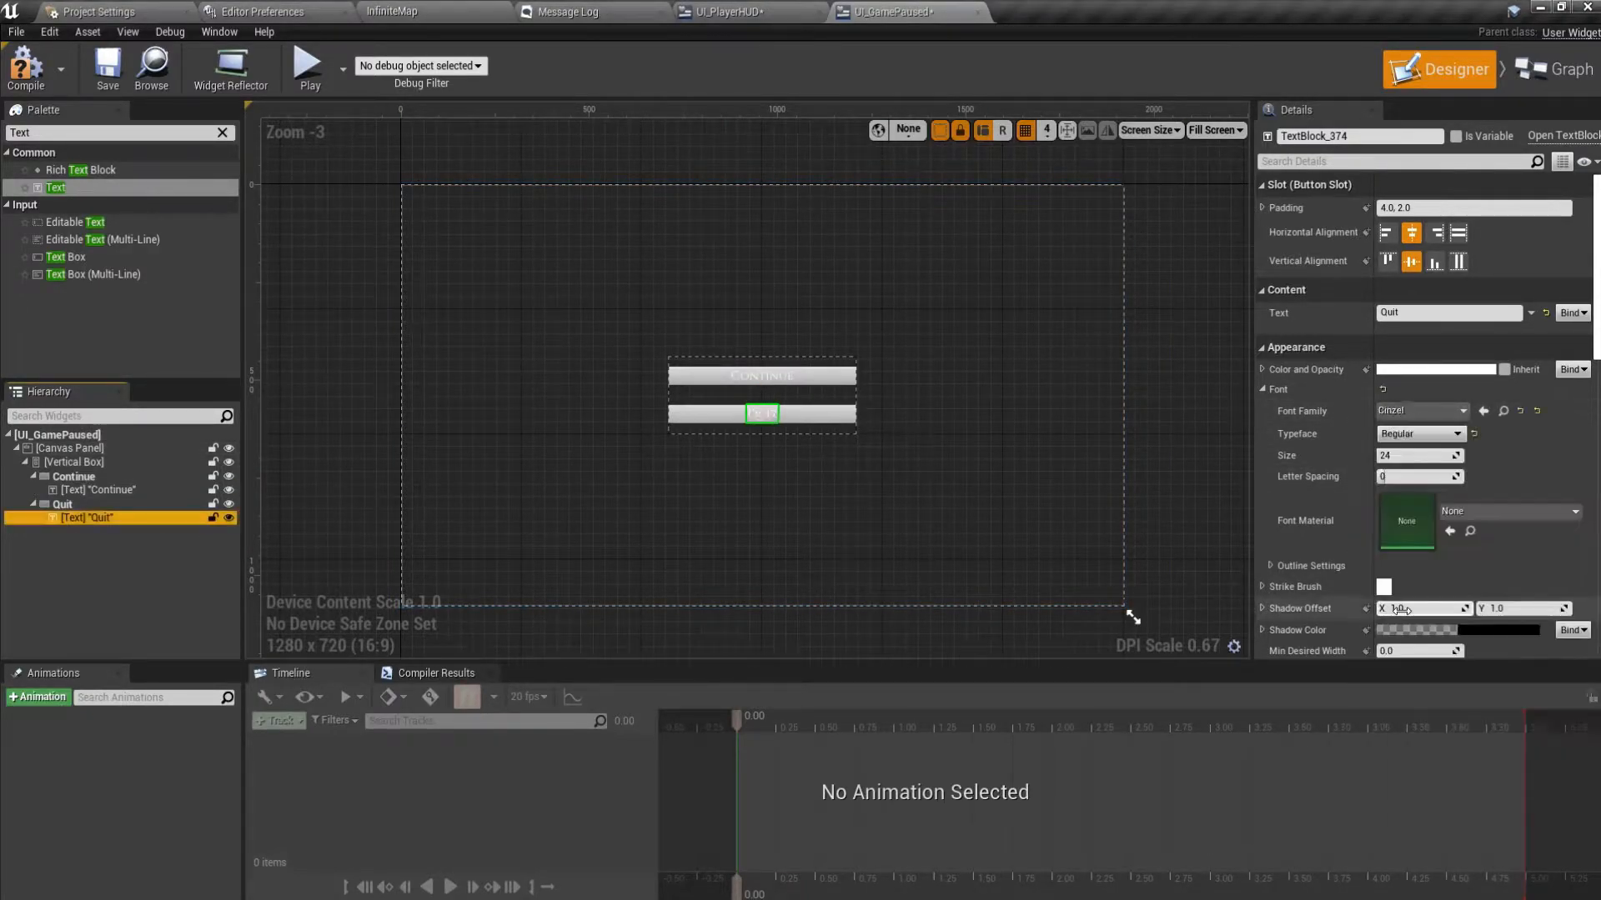
Tint the Continue button's Normal style light orange, about hex sRGB FFCF8BFF.
scroll(749, 368, up, 7)
click(709, 362)
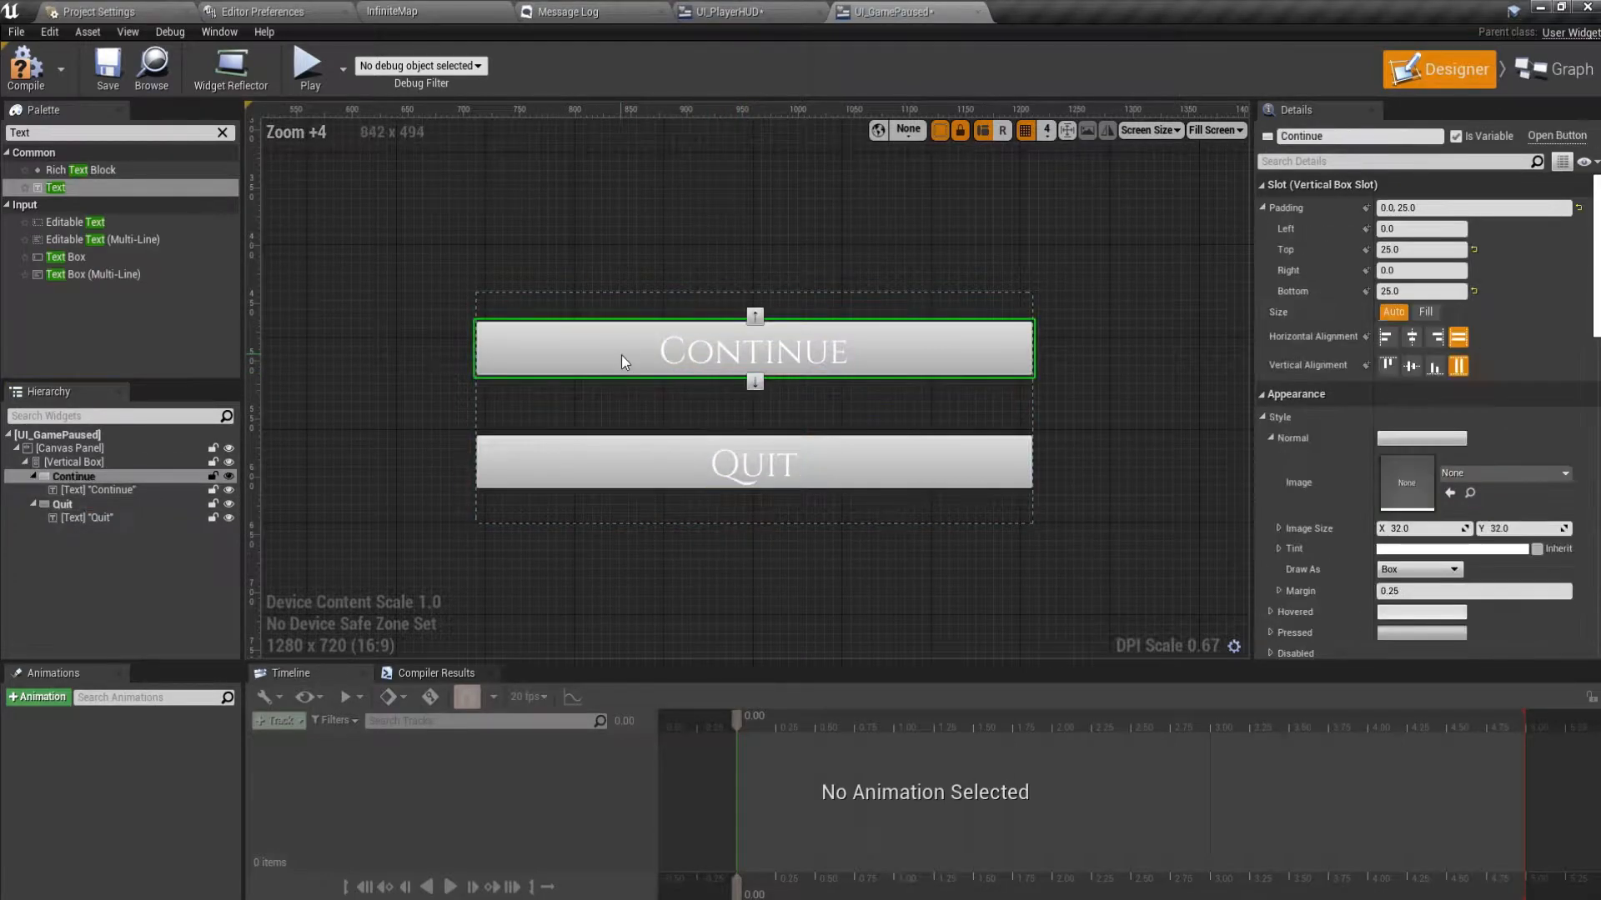
click(1406, 551)
click(1174, 607)
drag(1174, 608, 1194, 614)
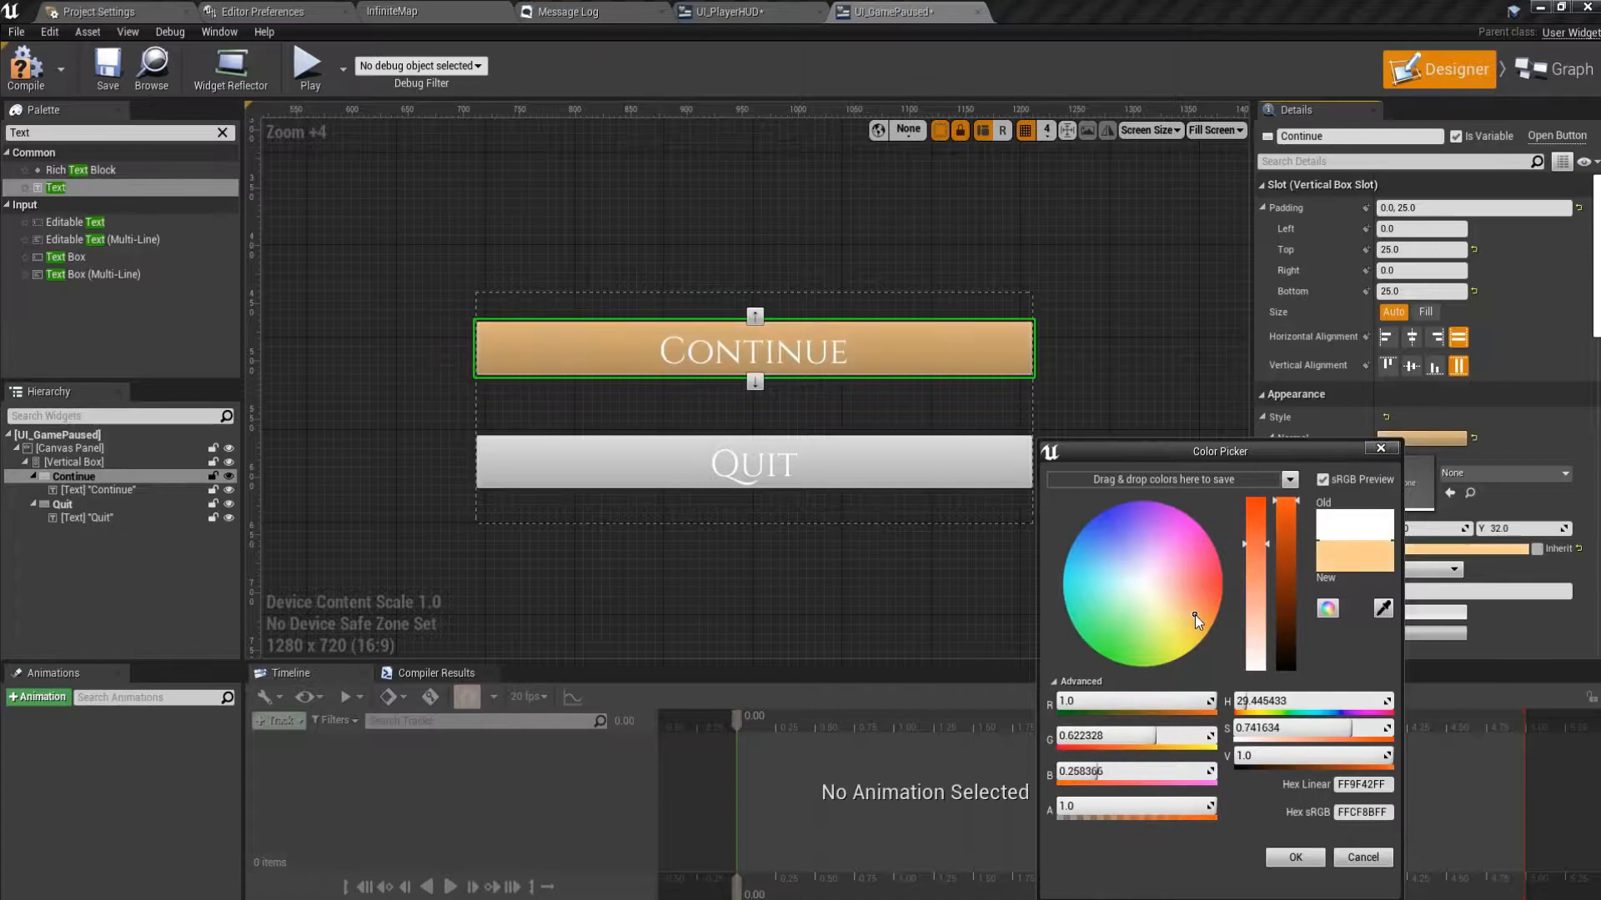
Tint the Quit button's Normal style light golden yellow, close to the Continue button's tint.
click(576, 477)
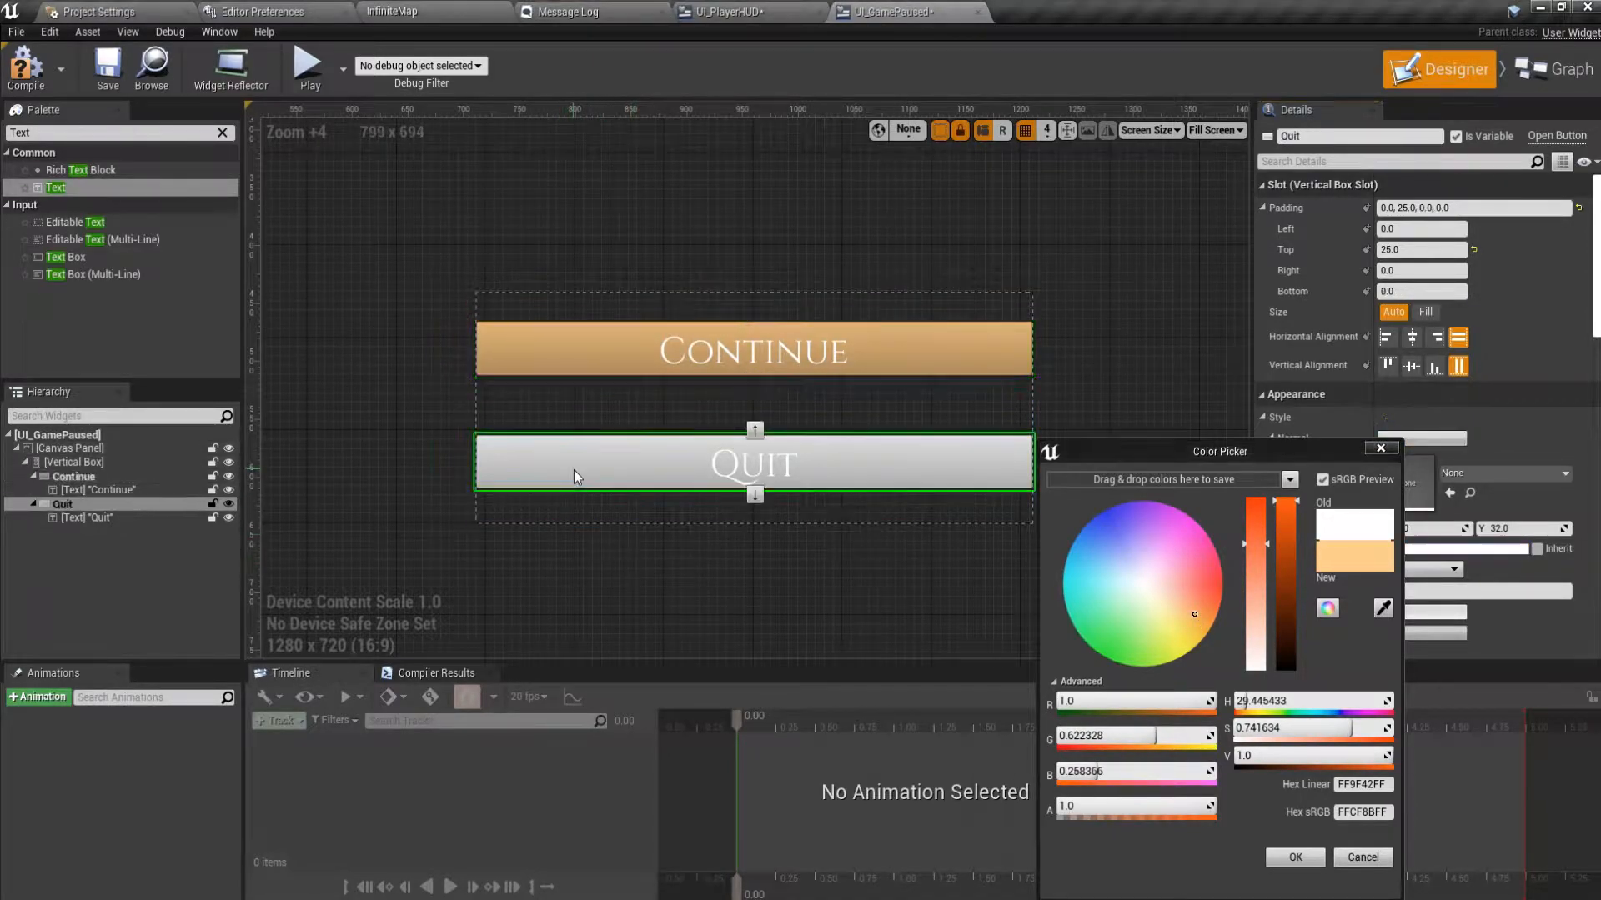
drag(1192, 617, 1189, 623)
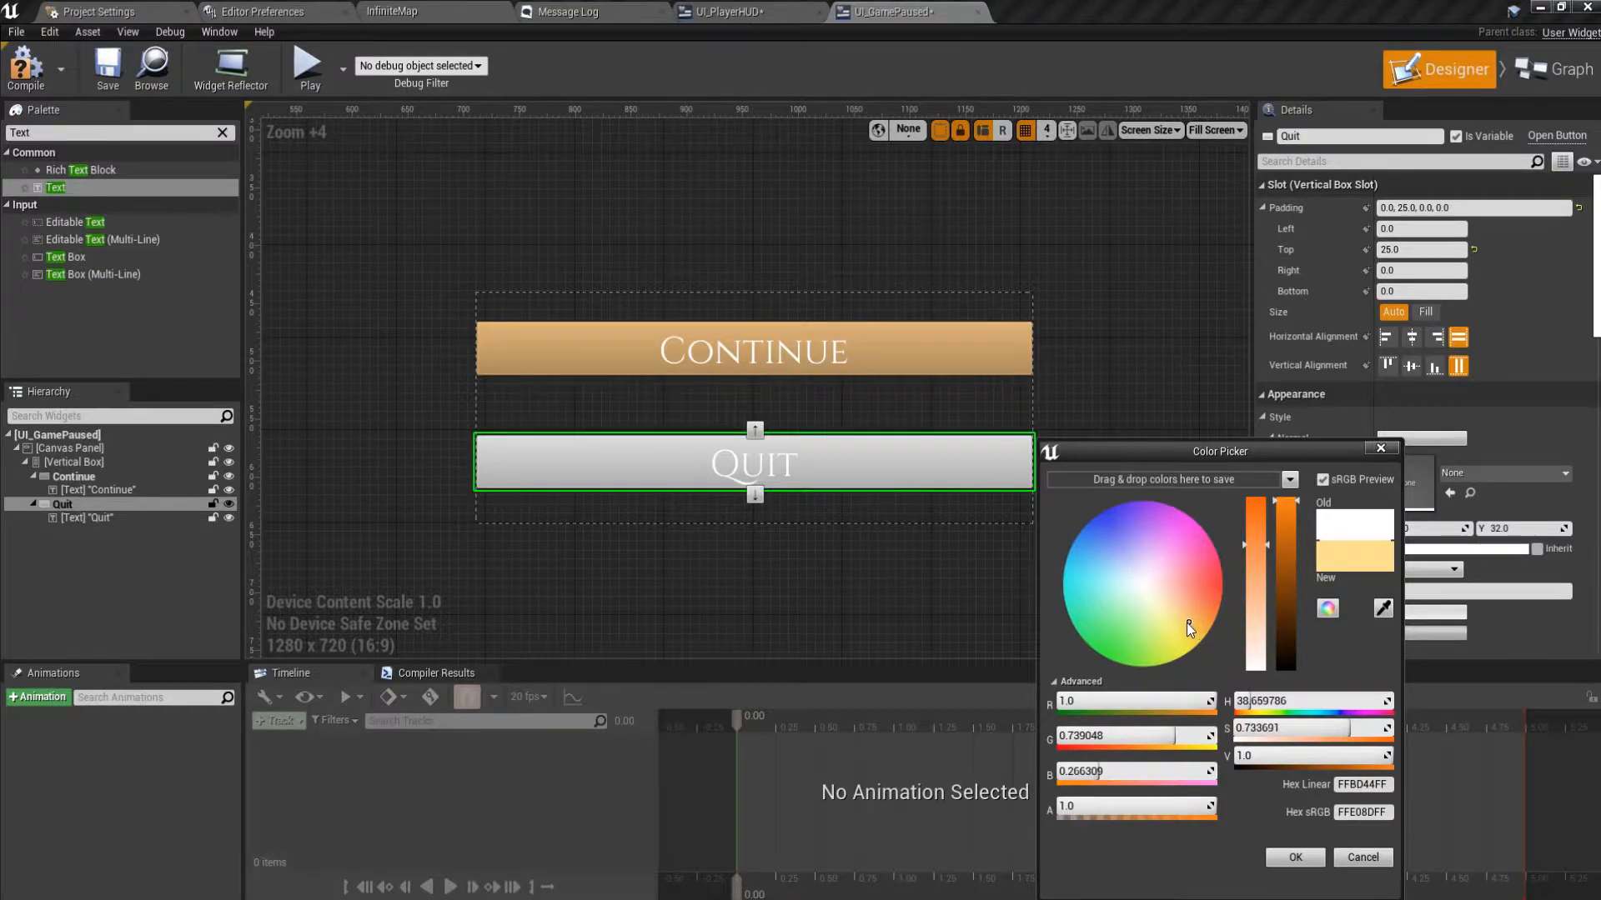
click(1177, 625)
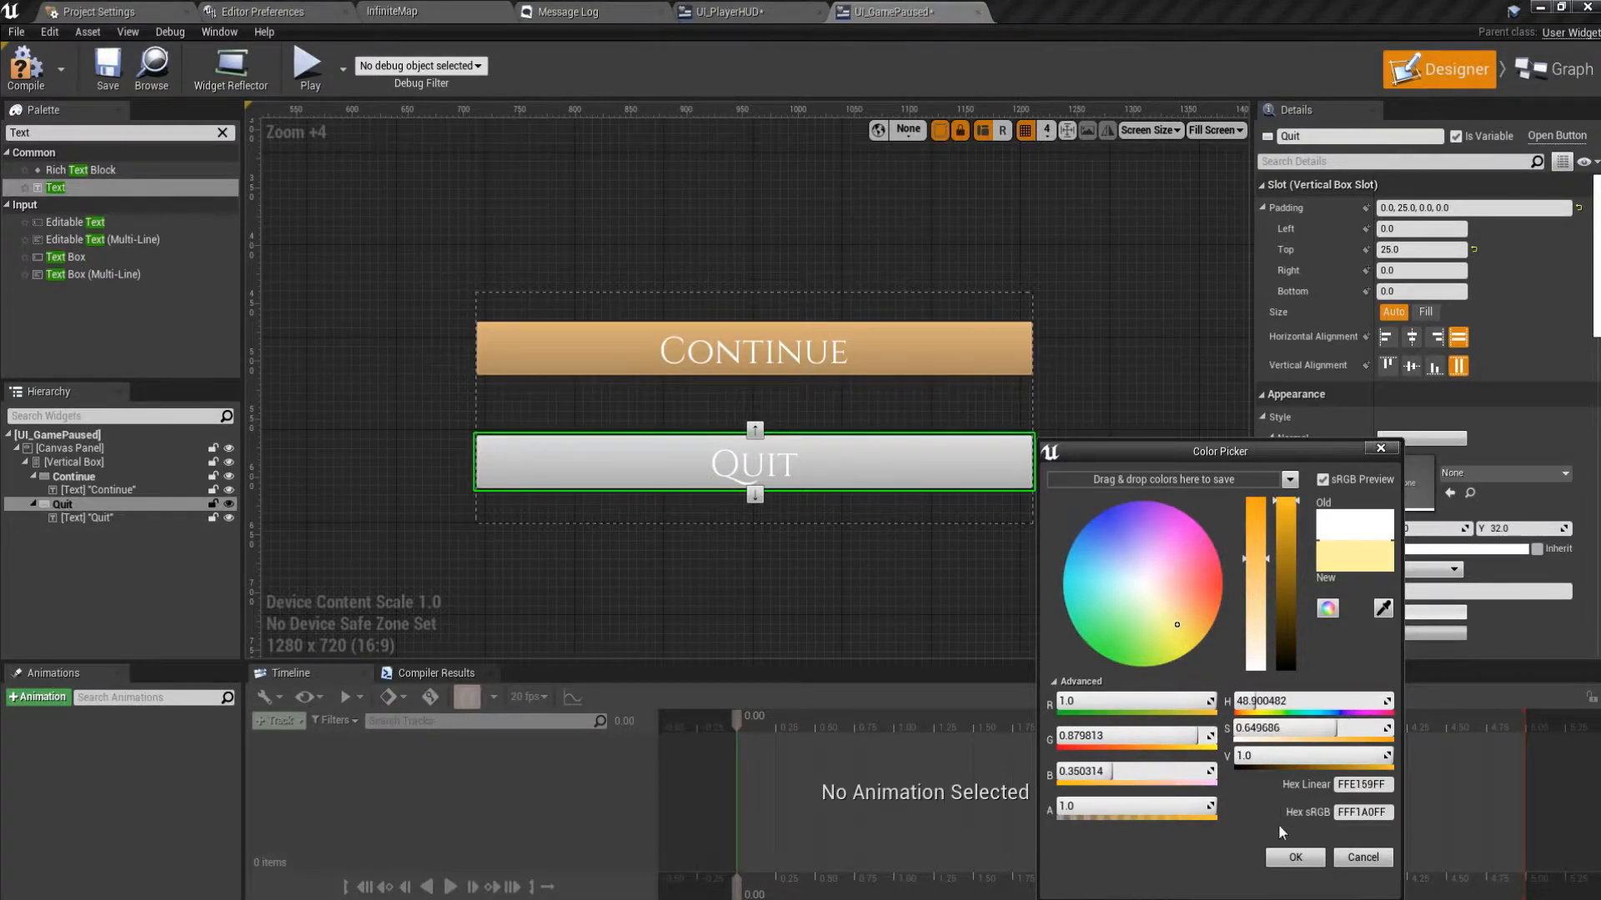
click(1293, 857)
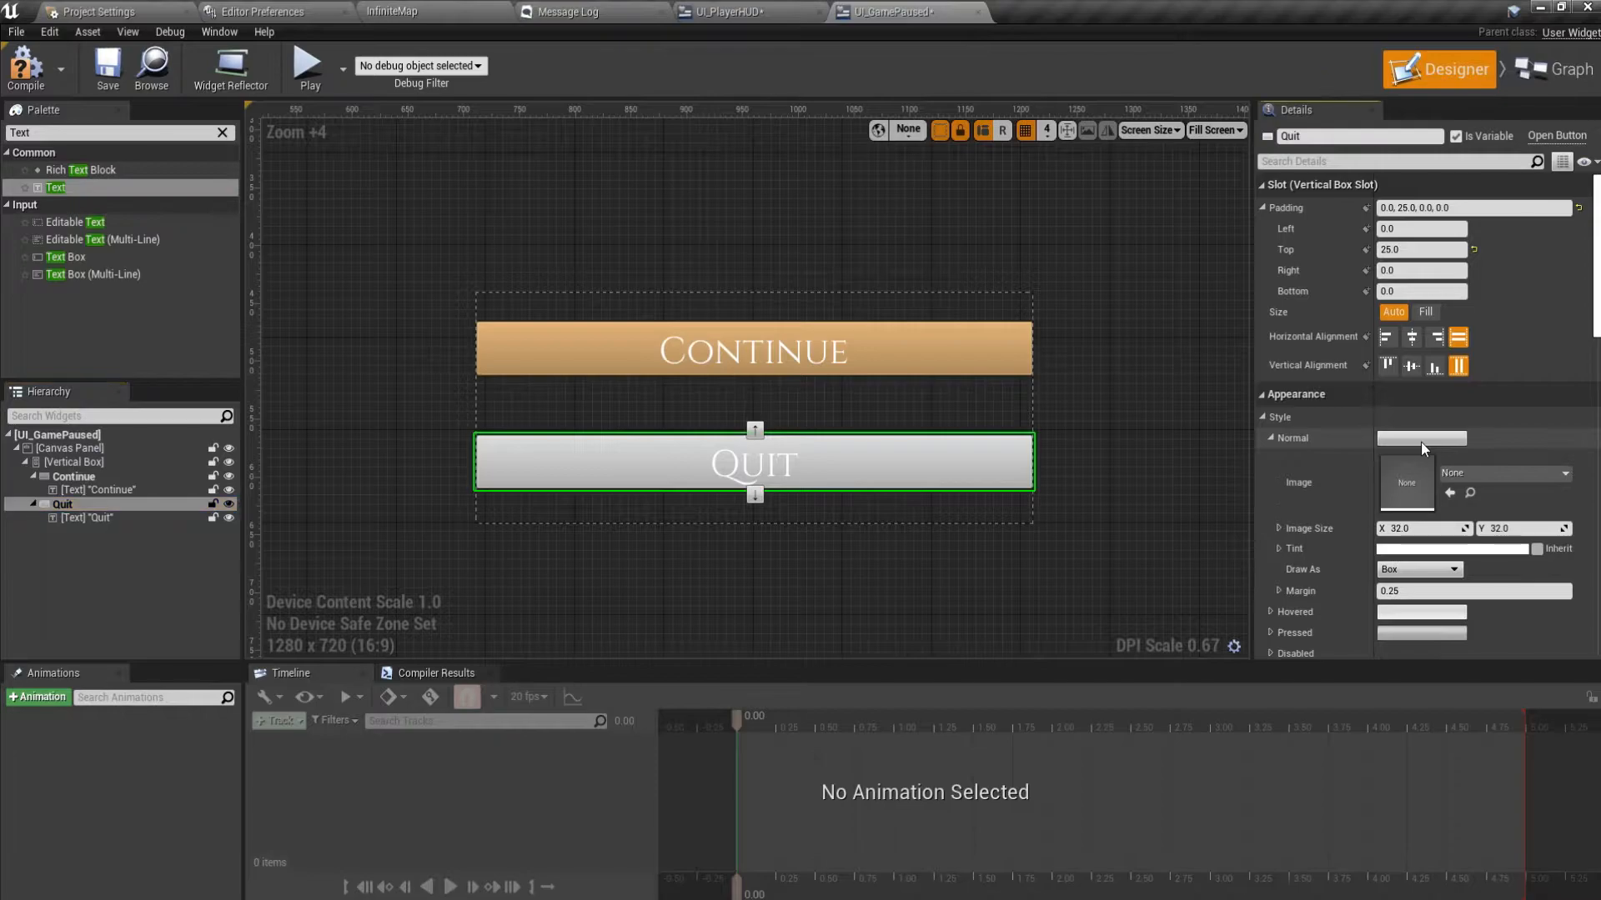
click(1451, 549)
drag(1221, 629, 1213, 622)
click(1314, 857)
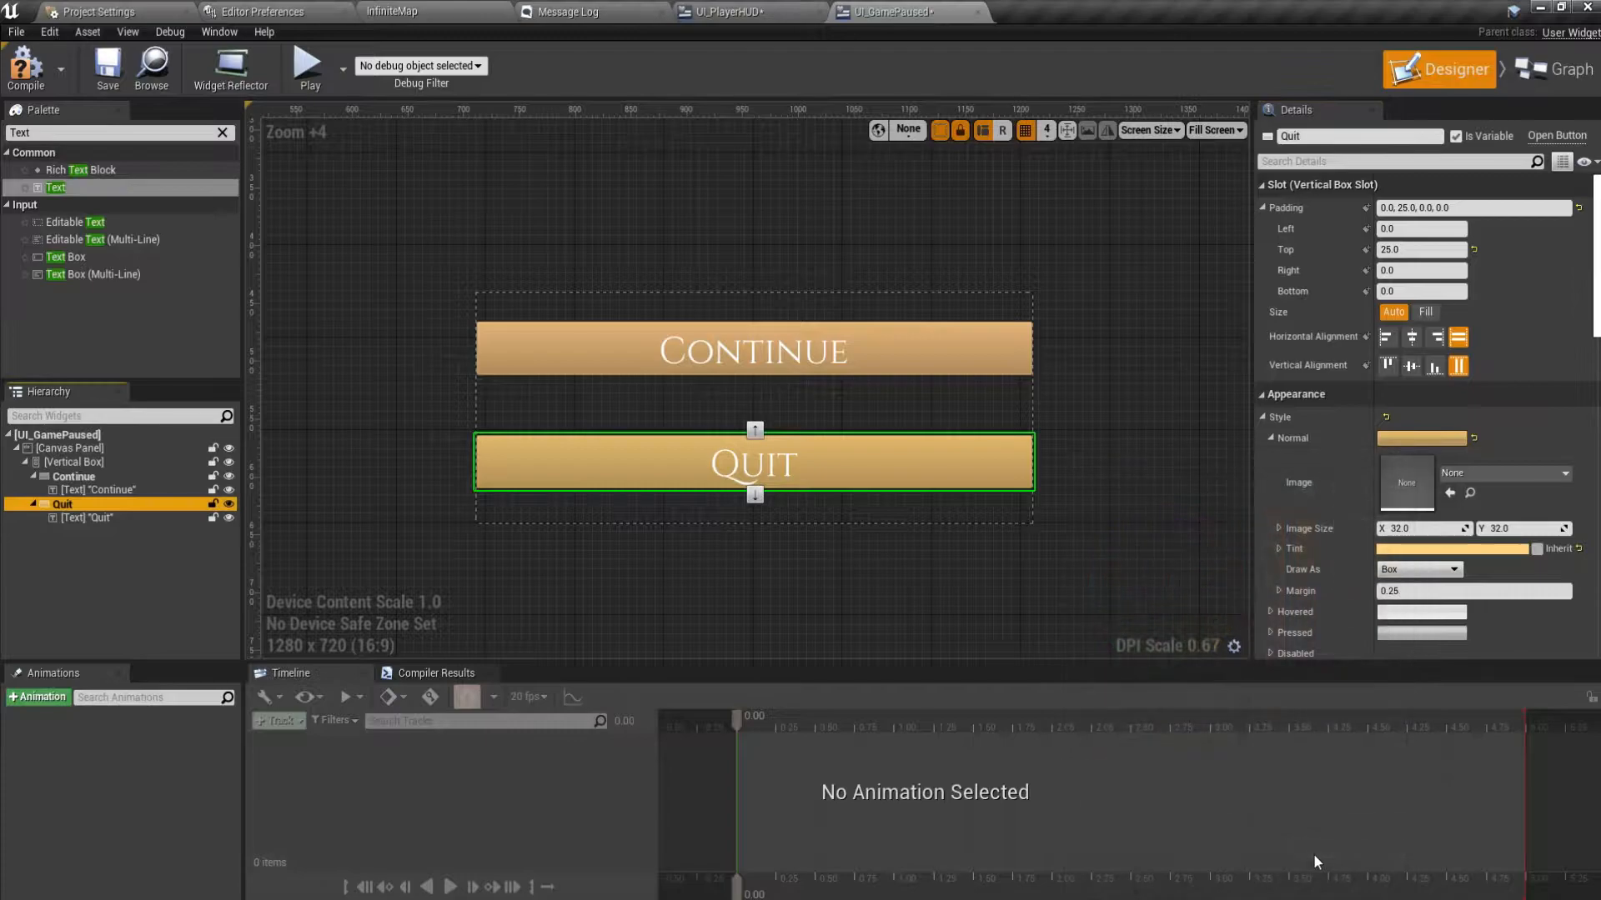
Change the color of the text inside the Continue button from white to black.
scroll(990, 563, down, 2)
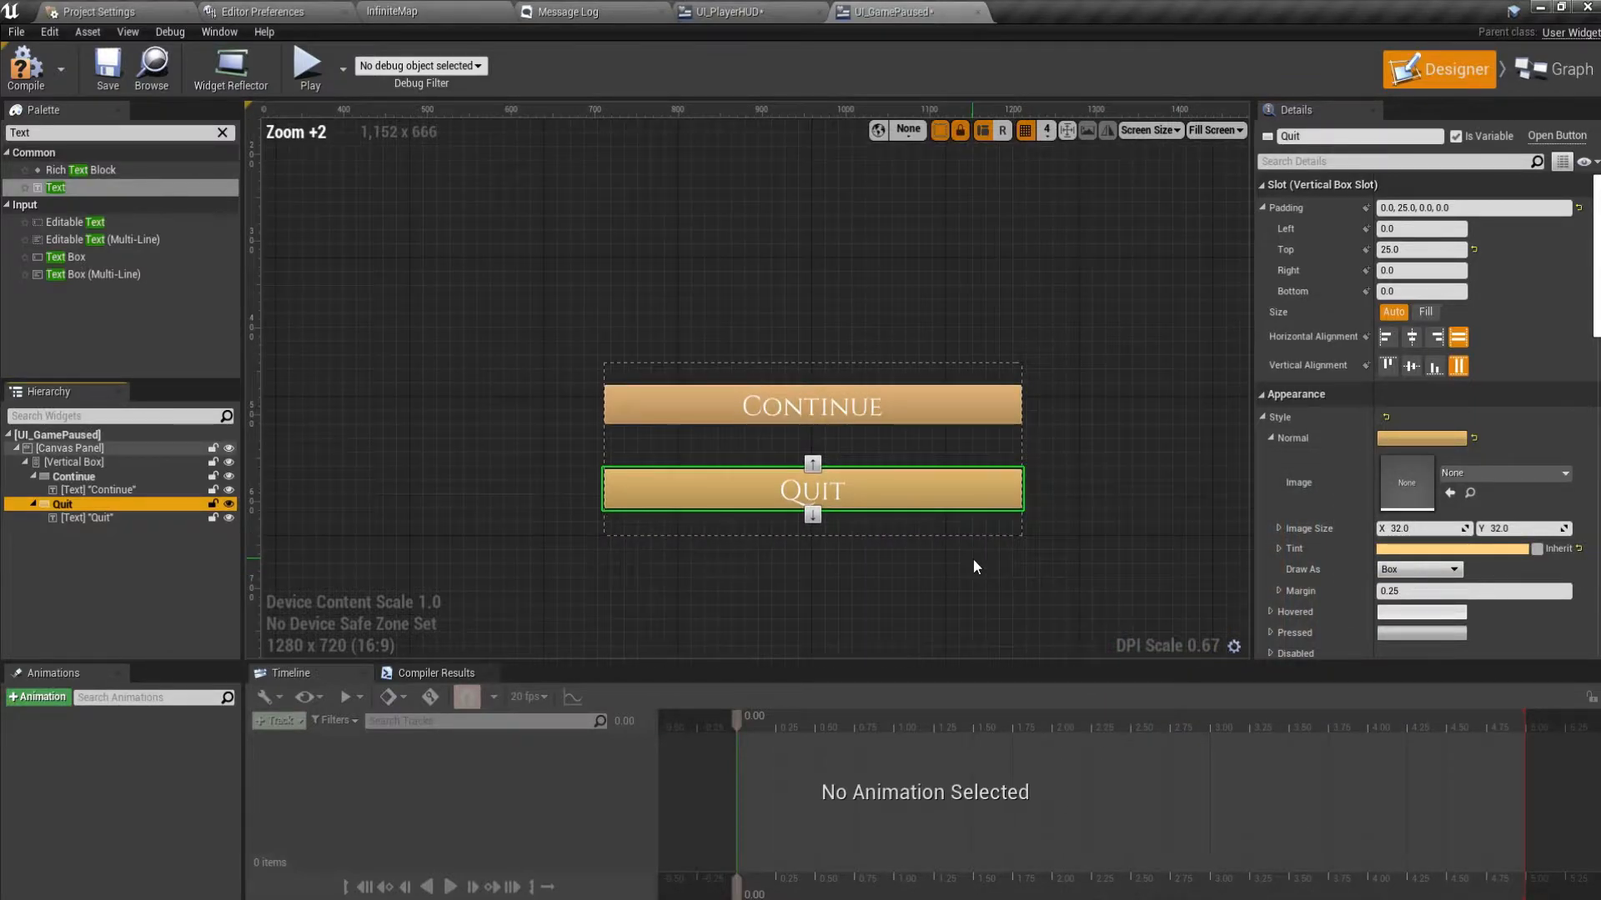
click(97, 490)
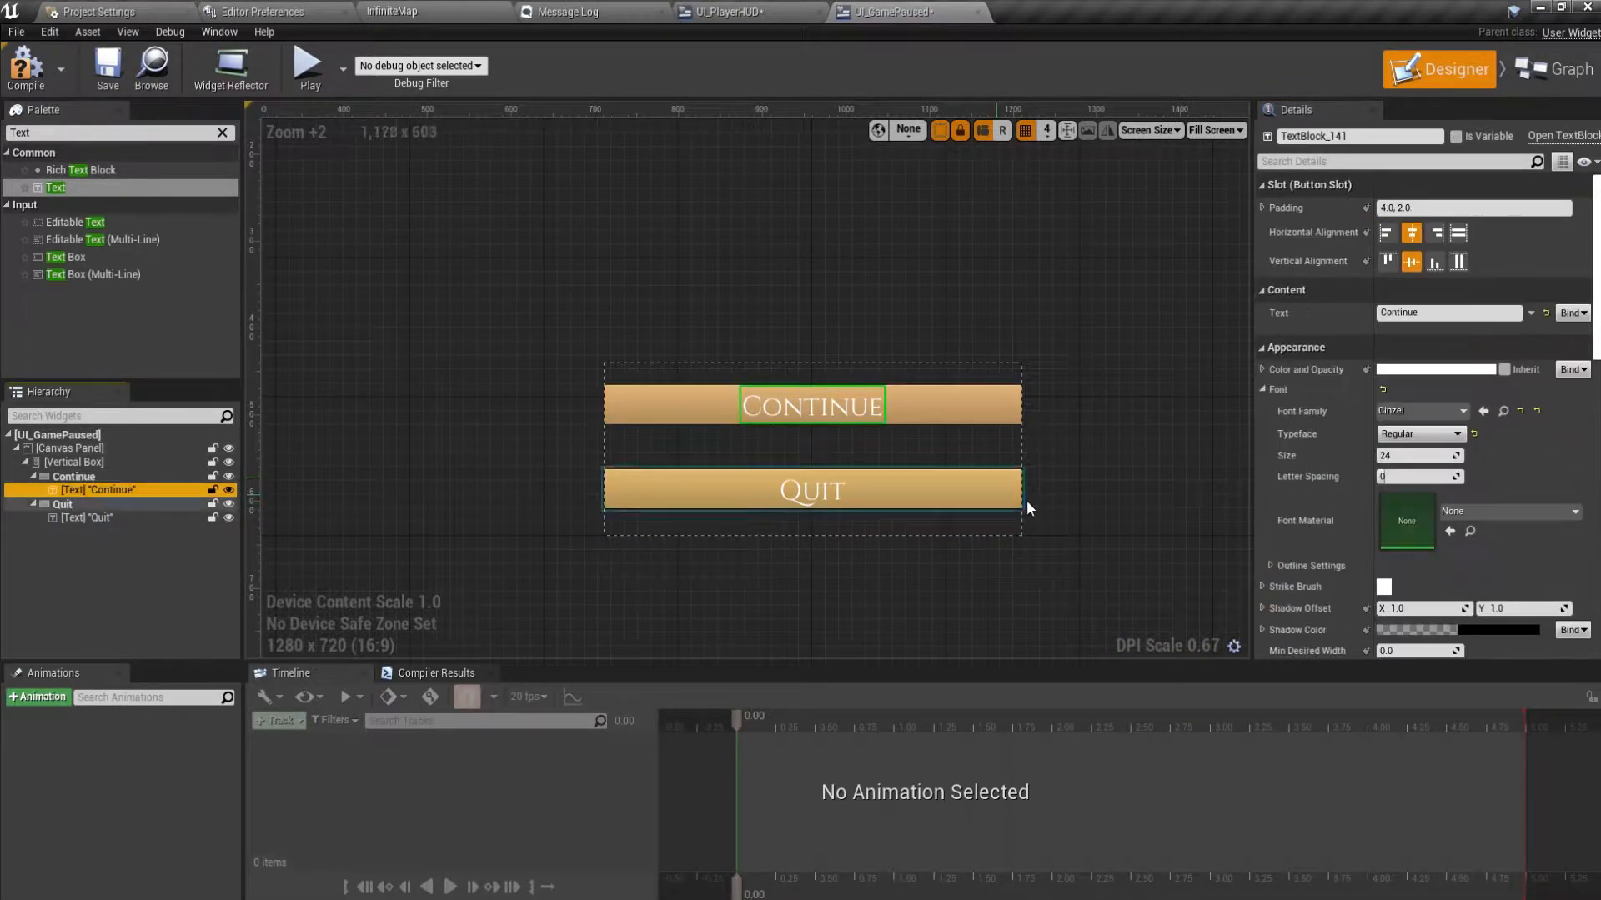
click(1408, 369)
drag(1285, 578, 1287, 615)
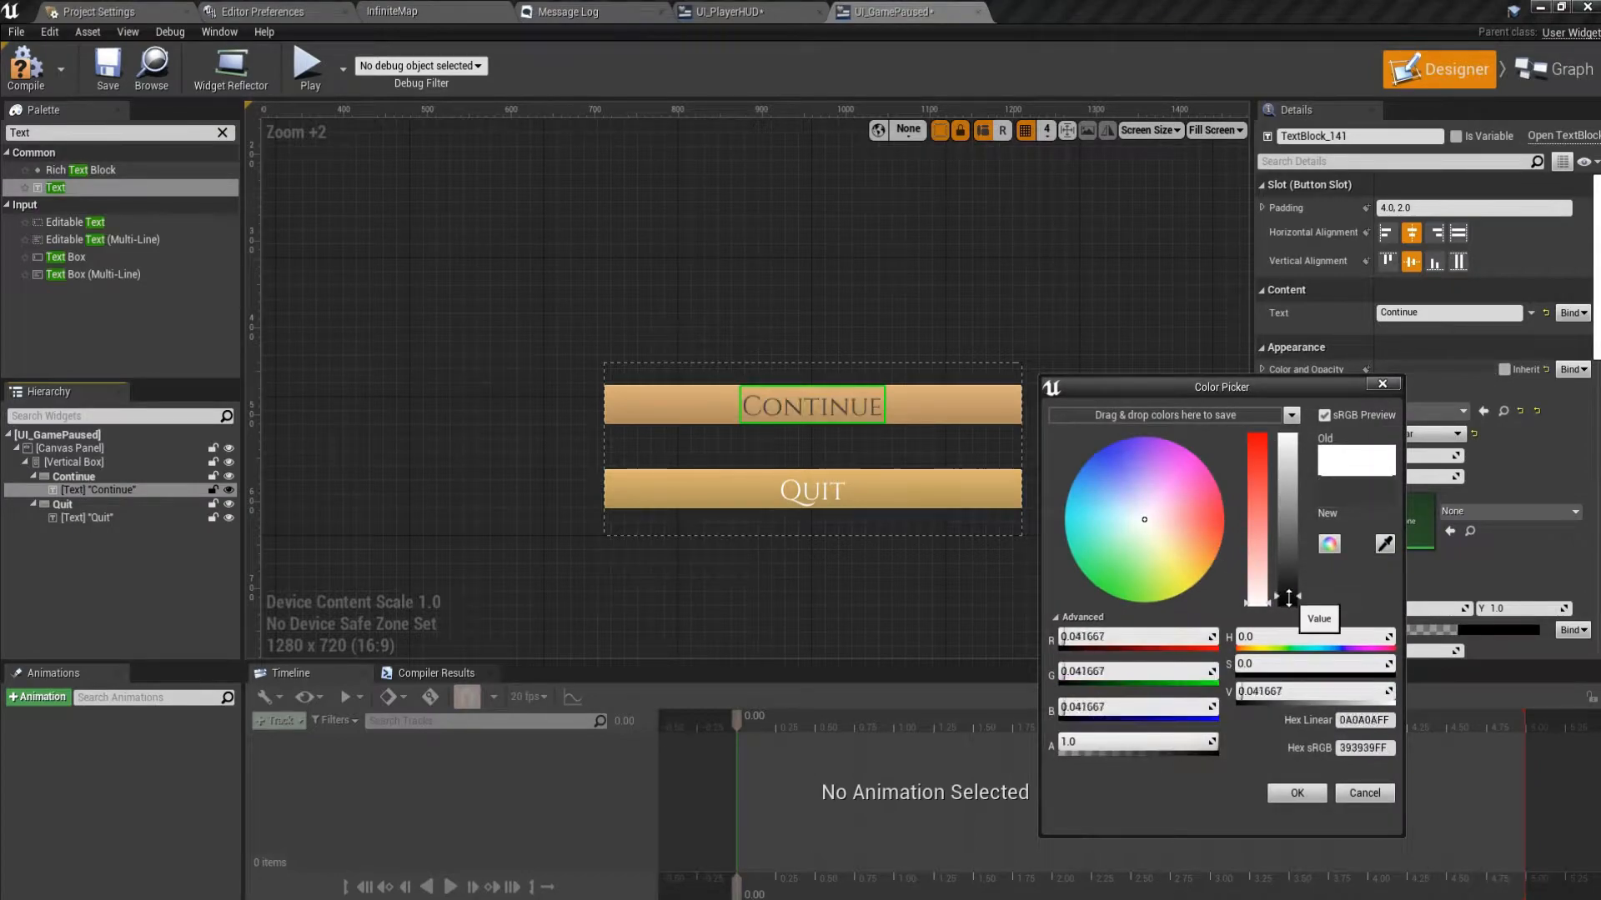
click(1297, 793)
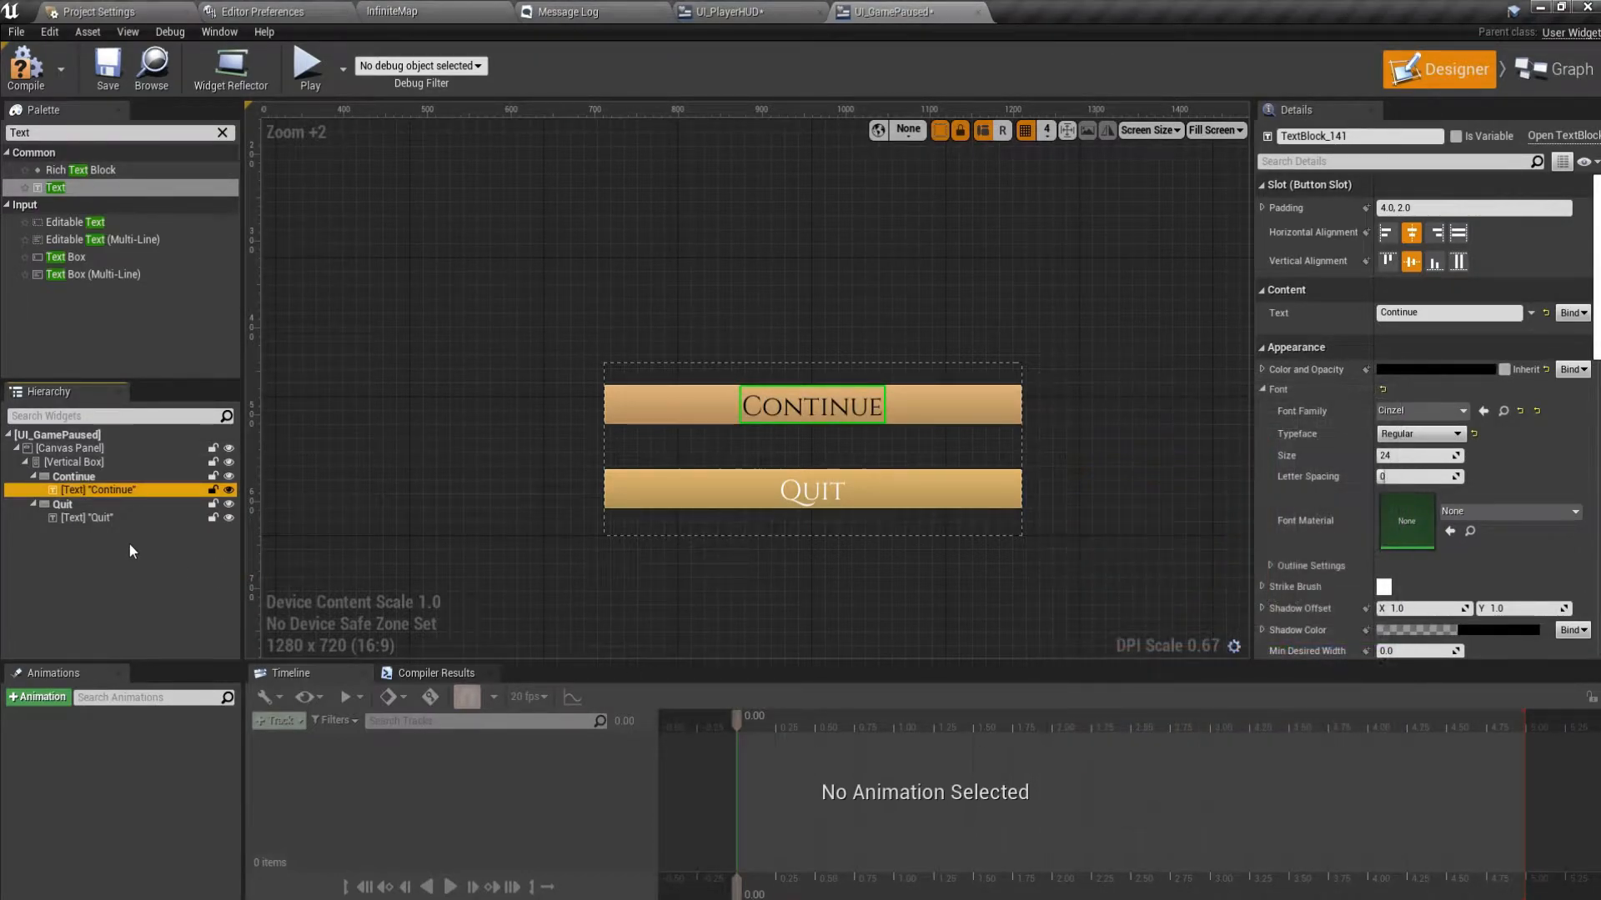
Set the color of the text inside the Quit button to black, hex 000000FF.
click(105, 517)
click(1403, 371)
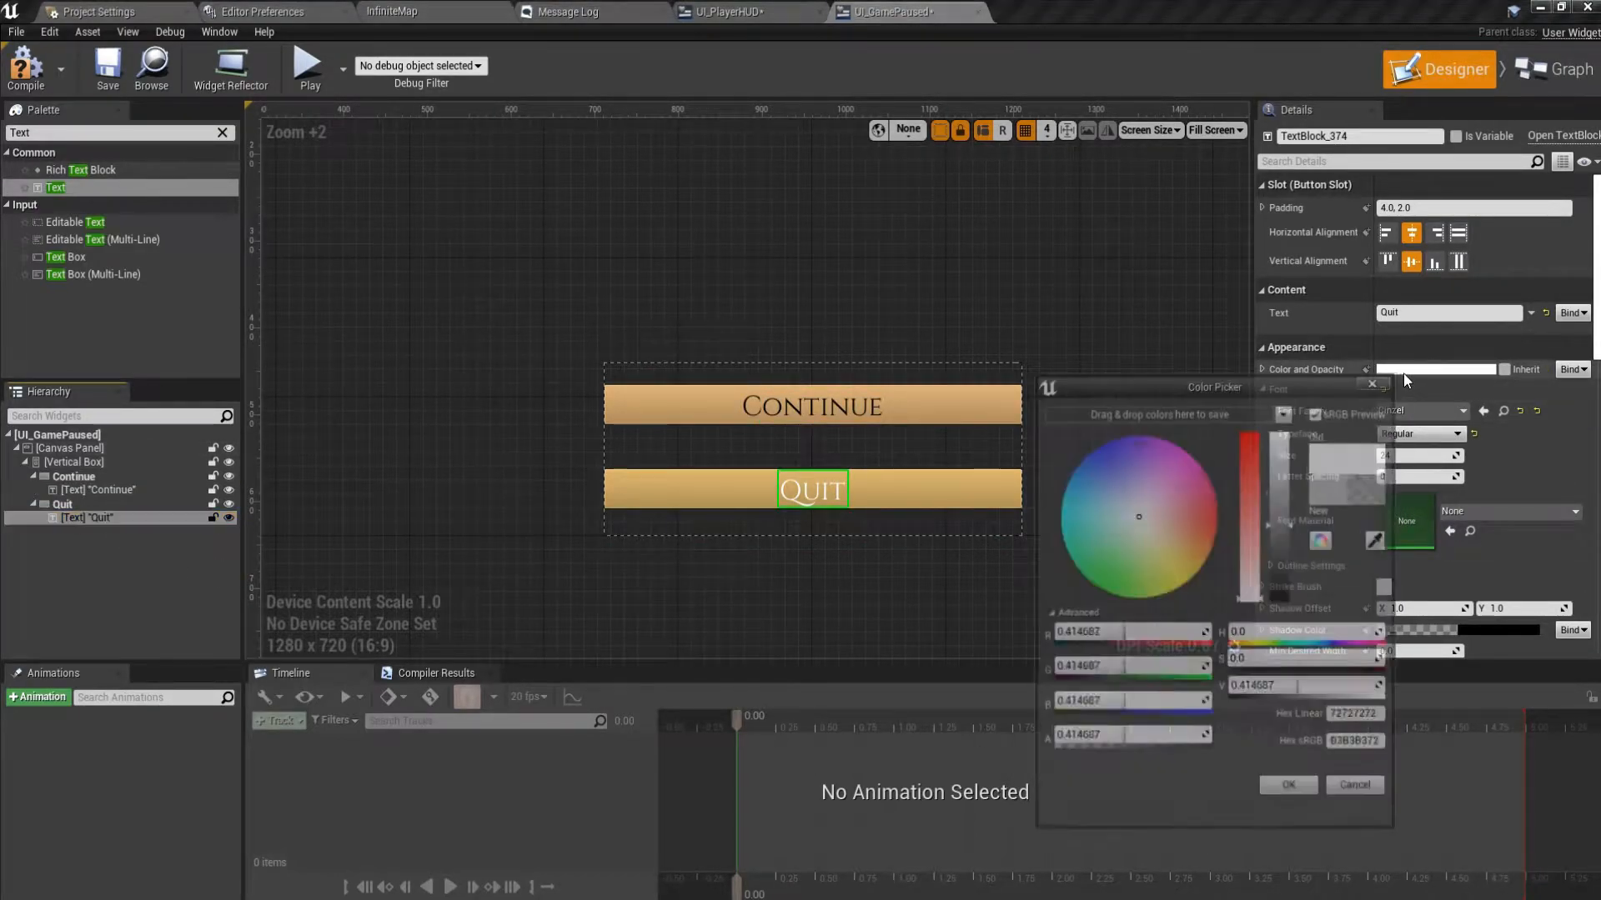
drag(1282, 562, 1287, 616)
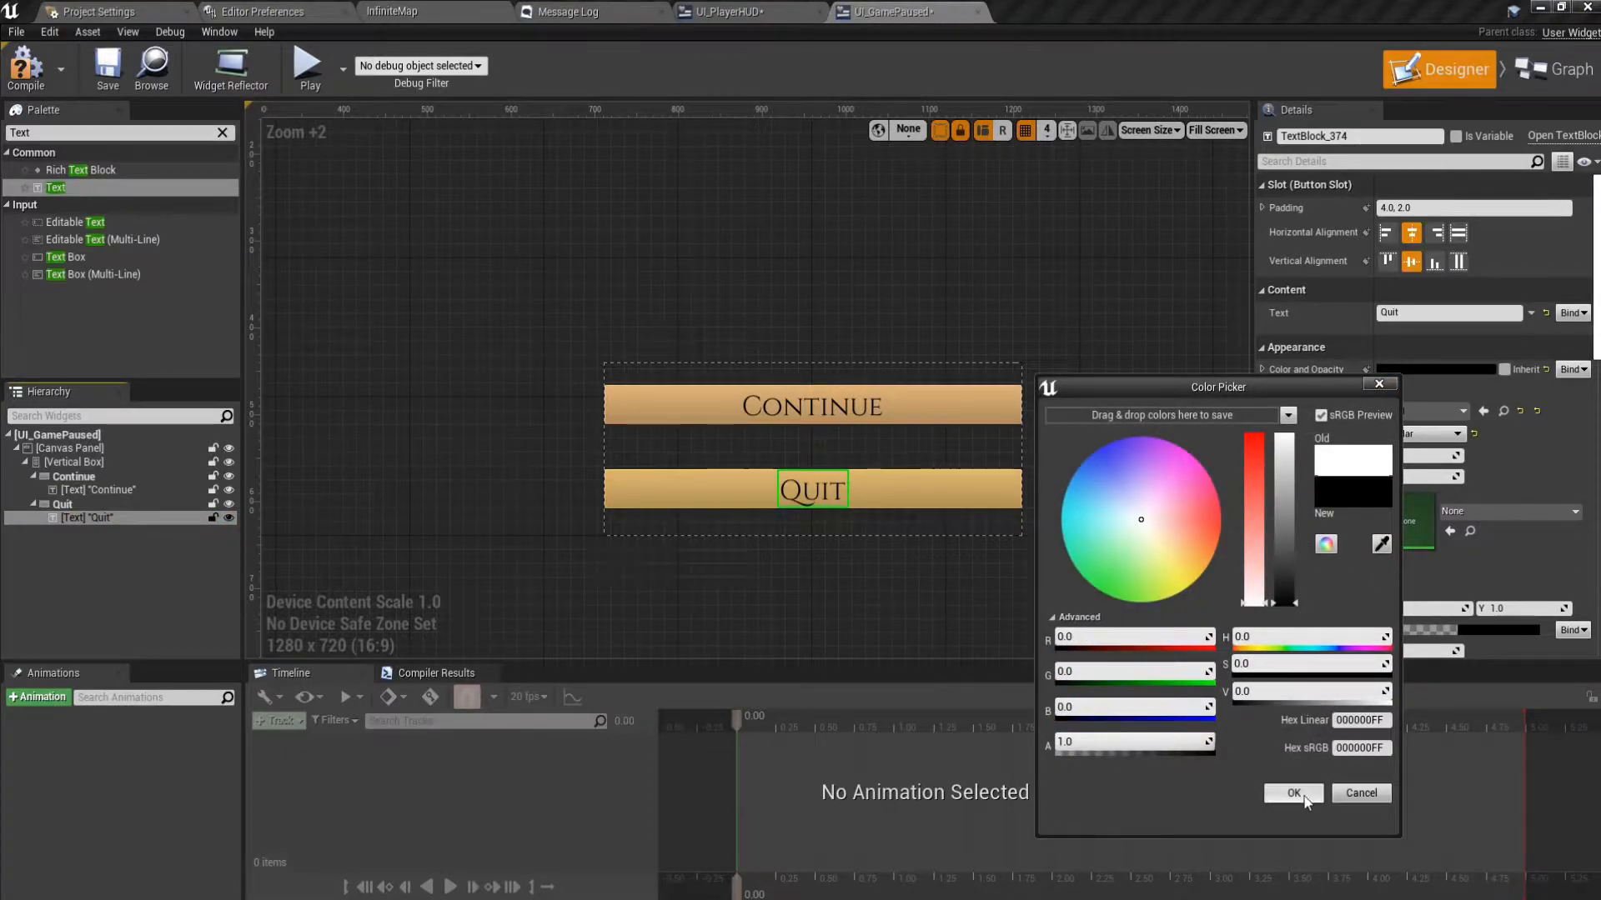
click(1294, 793)
scroll(1034, 504, down, 3)
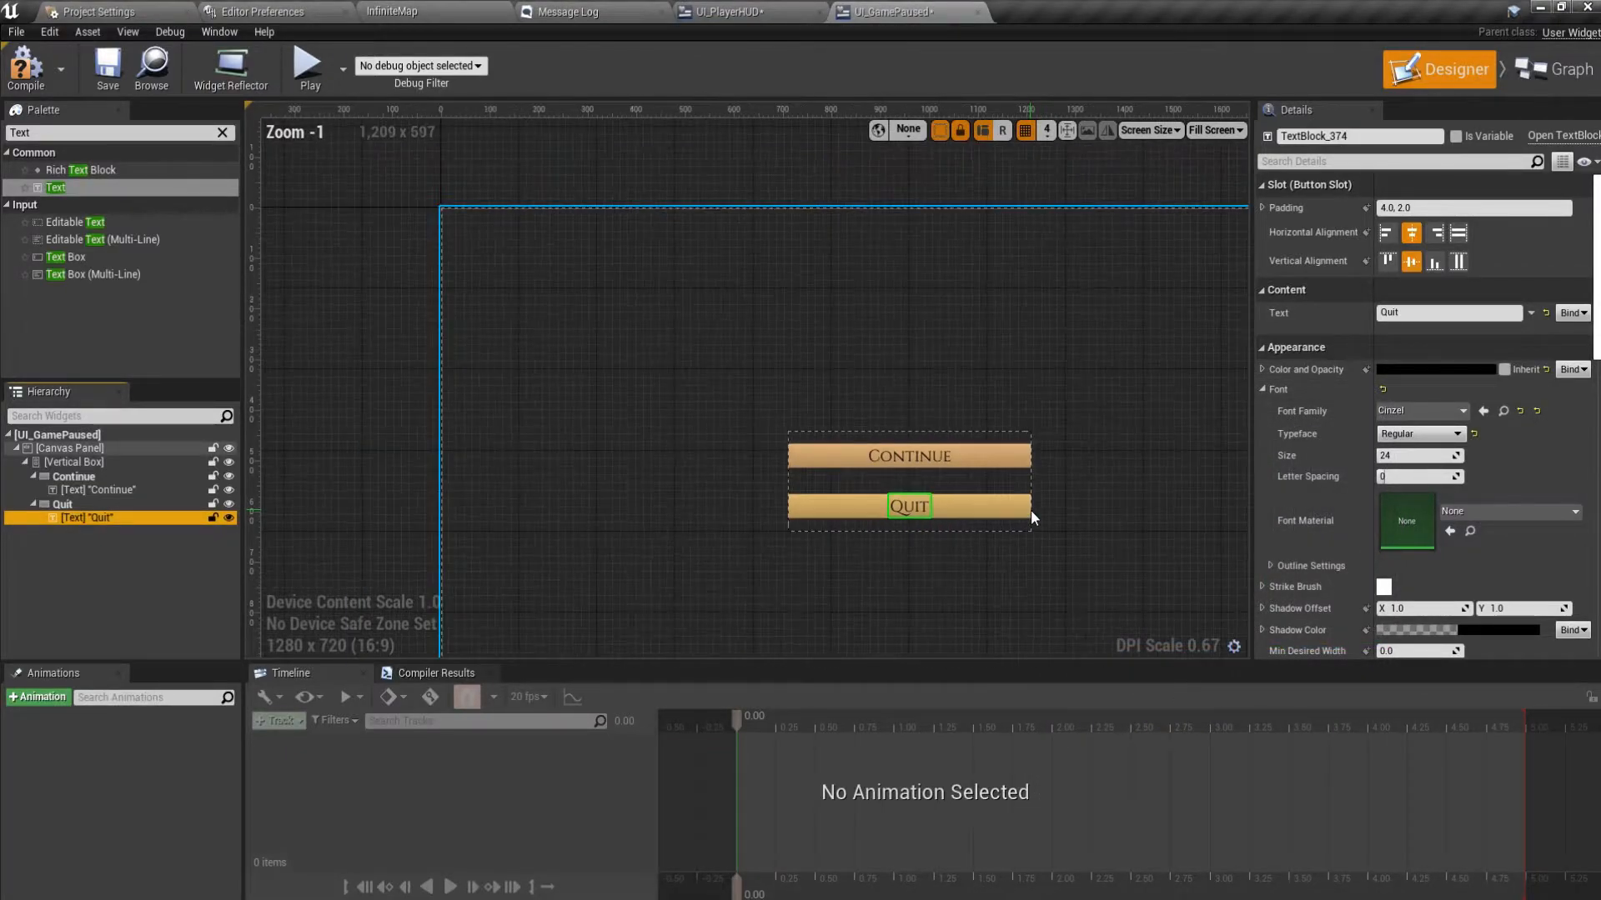
click(100, 135)
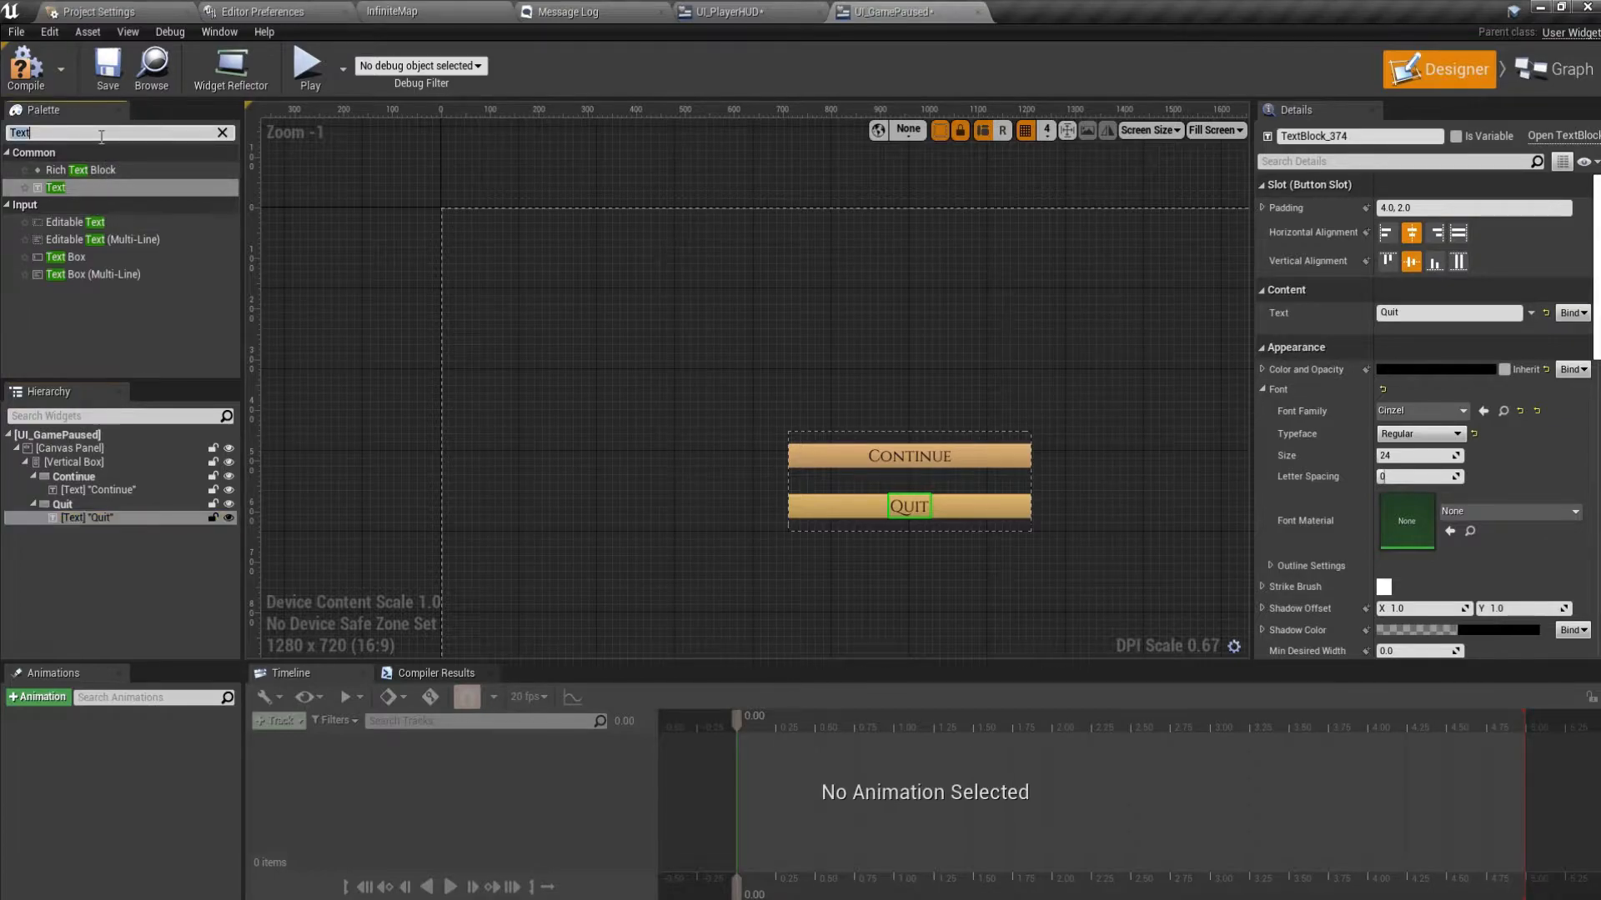
click(95, 464)
right_click(95, 464)
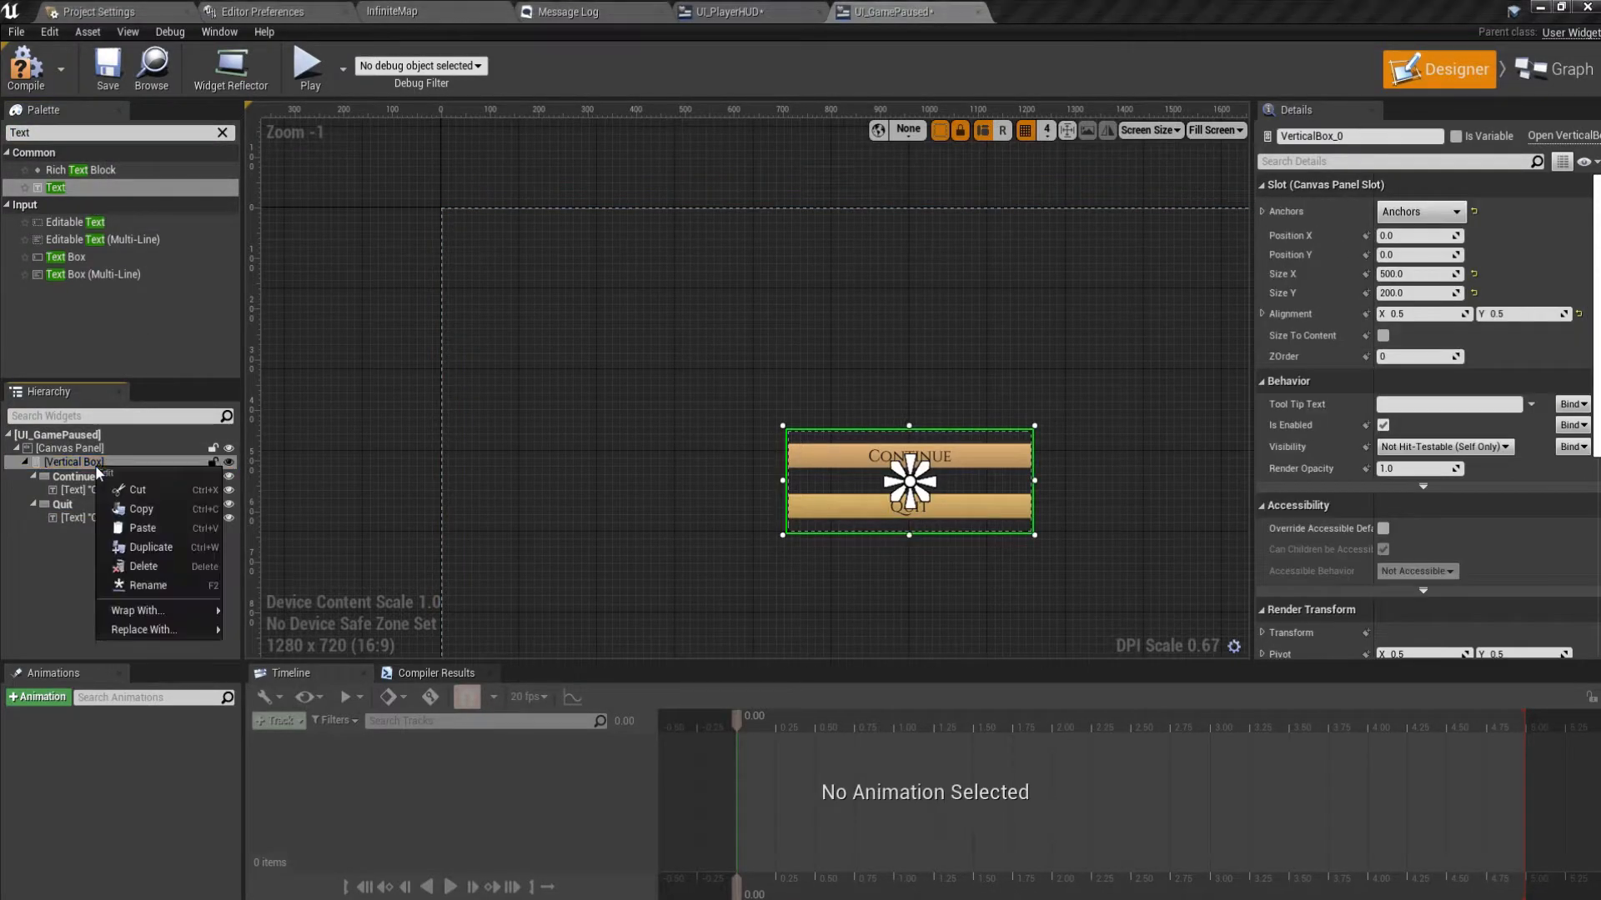
mouse_move(171, 615)
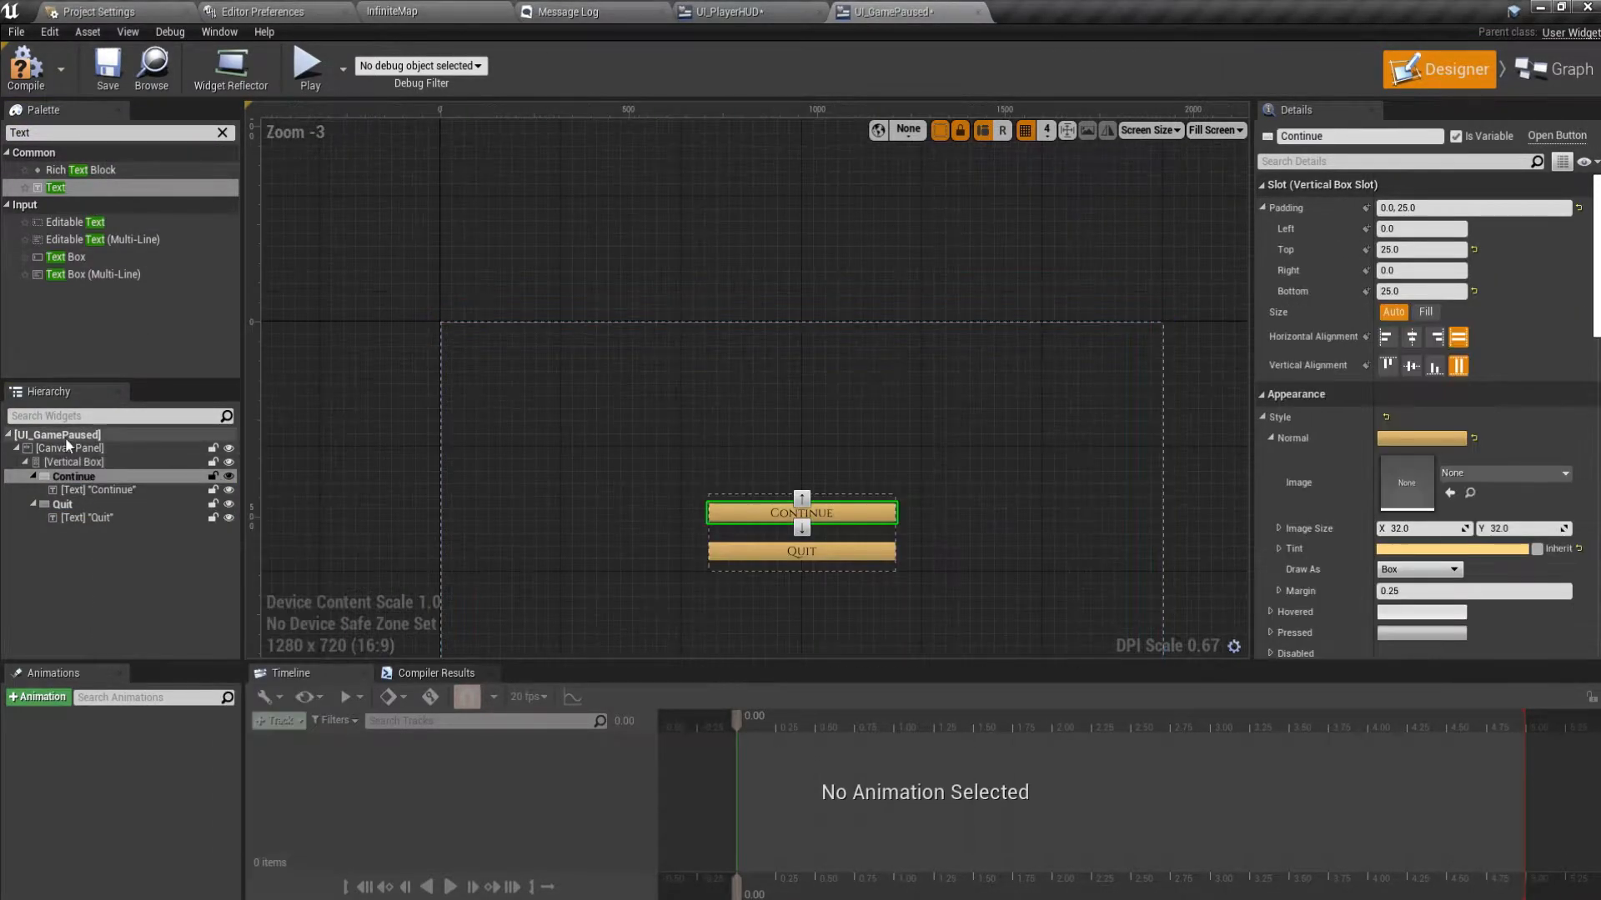
Find the Background Blur widget and add it directly under the Canvas Panel.
click(73, 449)
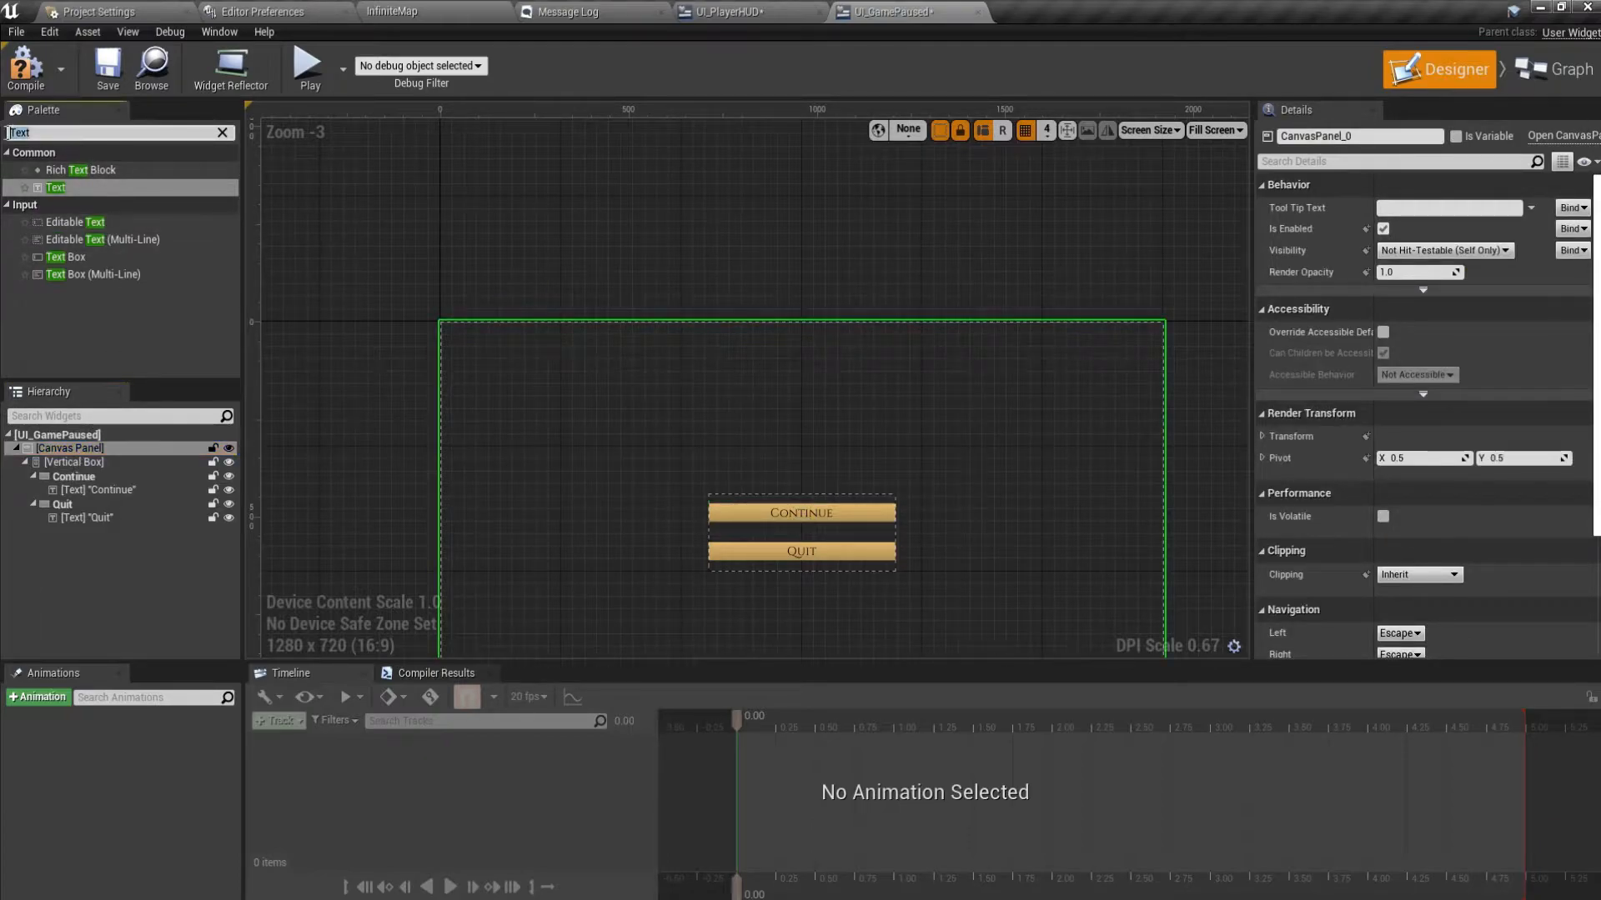
text(blur)
drag(84, 170, 73, 453)
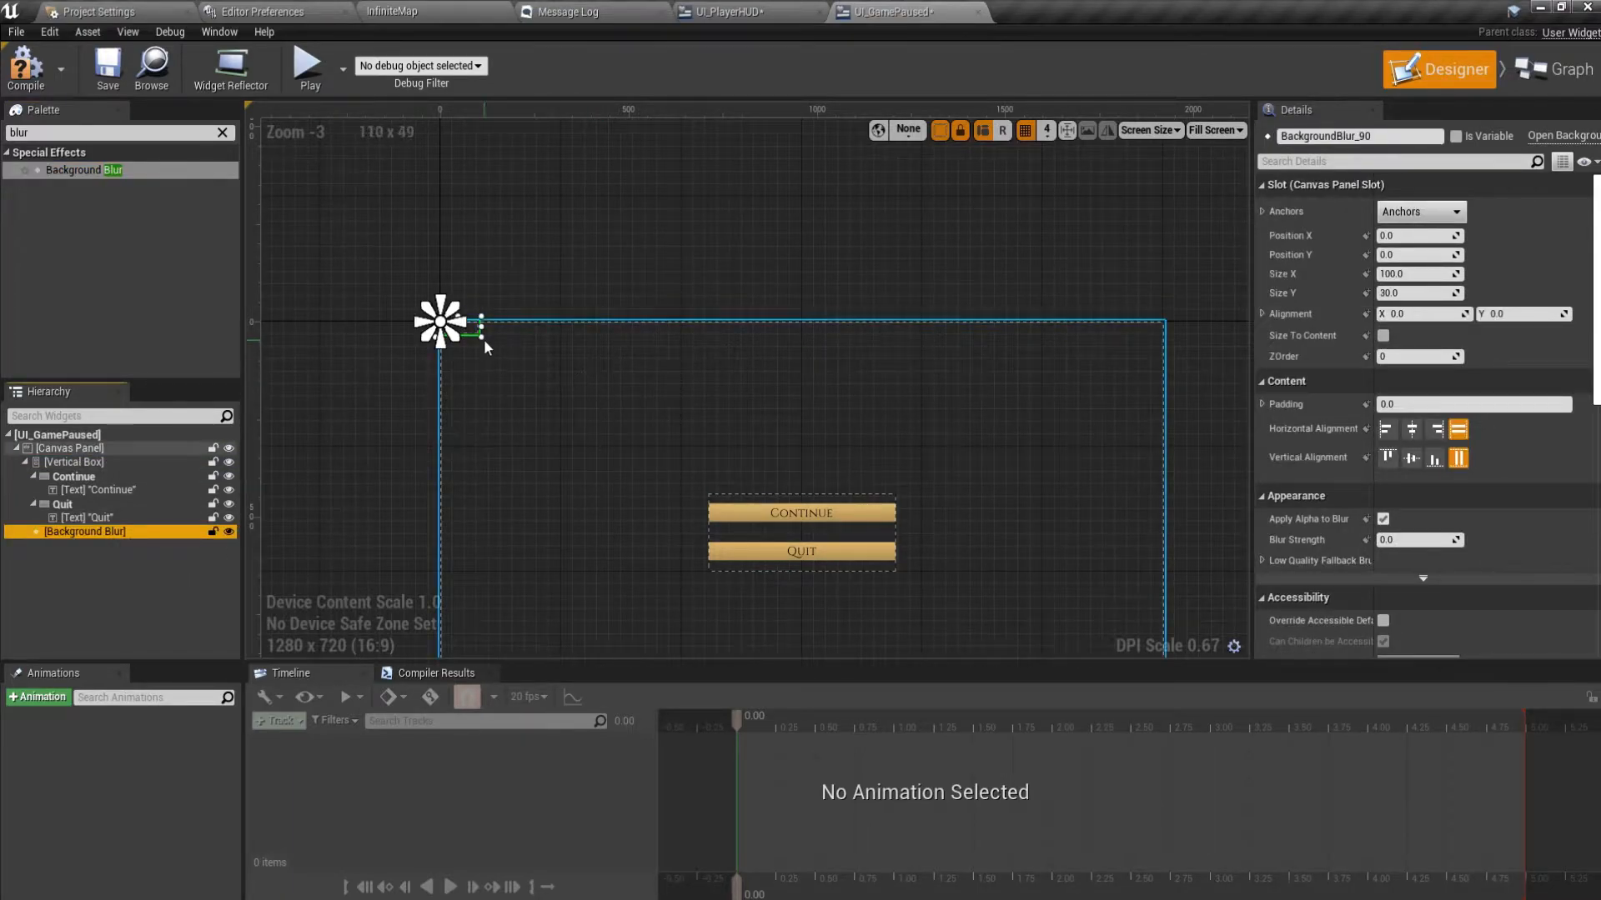
Anchor the Background Blur to stretch over the whole canvas and set its right and bottom offsets to 0.
click(1419, 212)
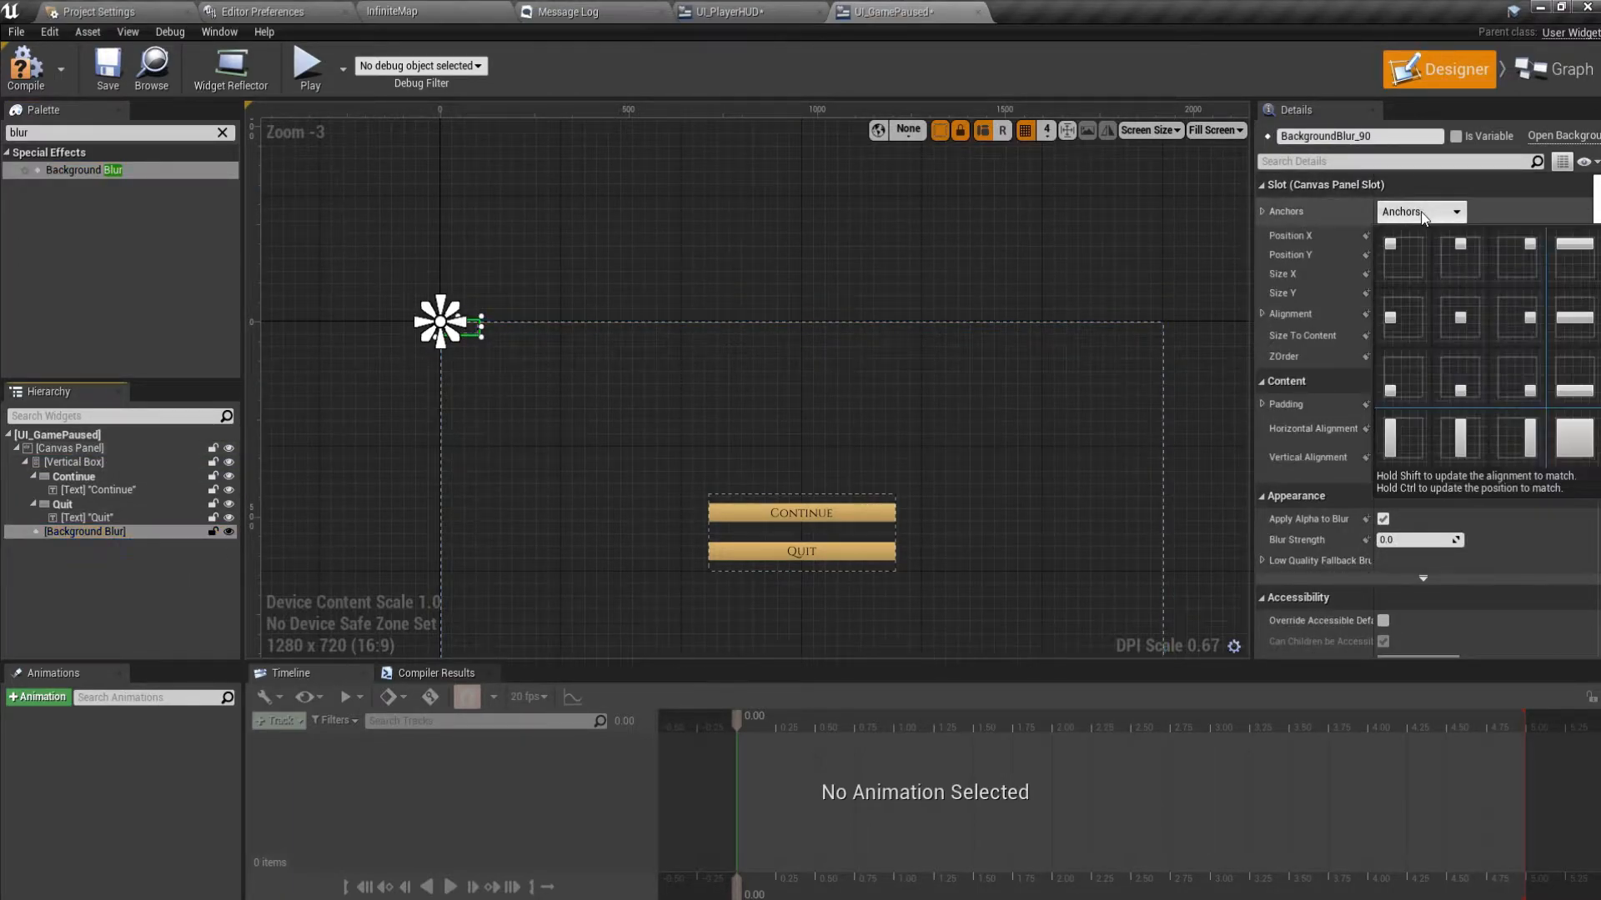
click(1568, 442)
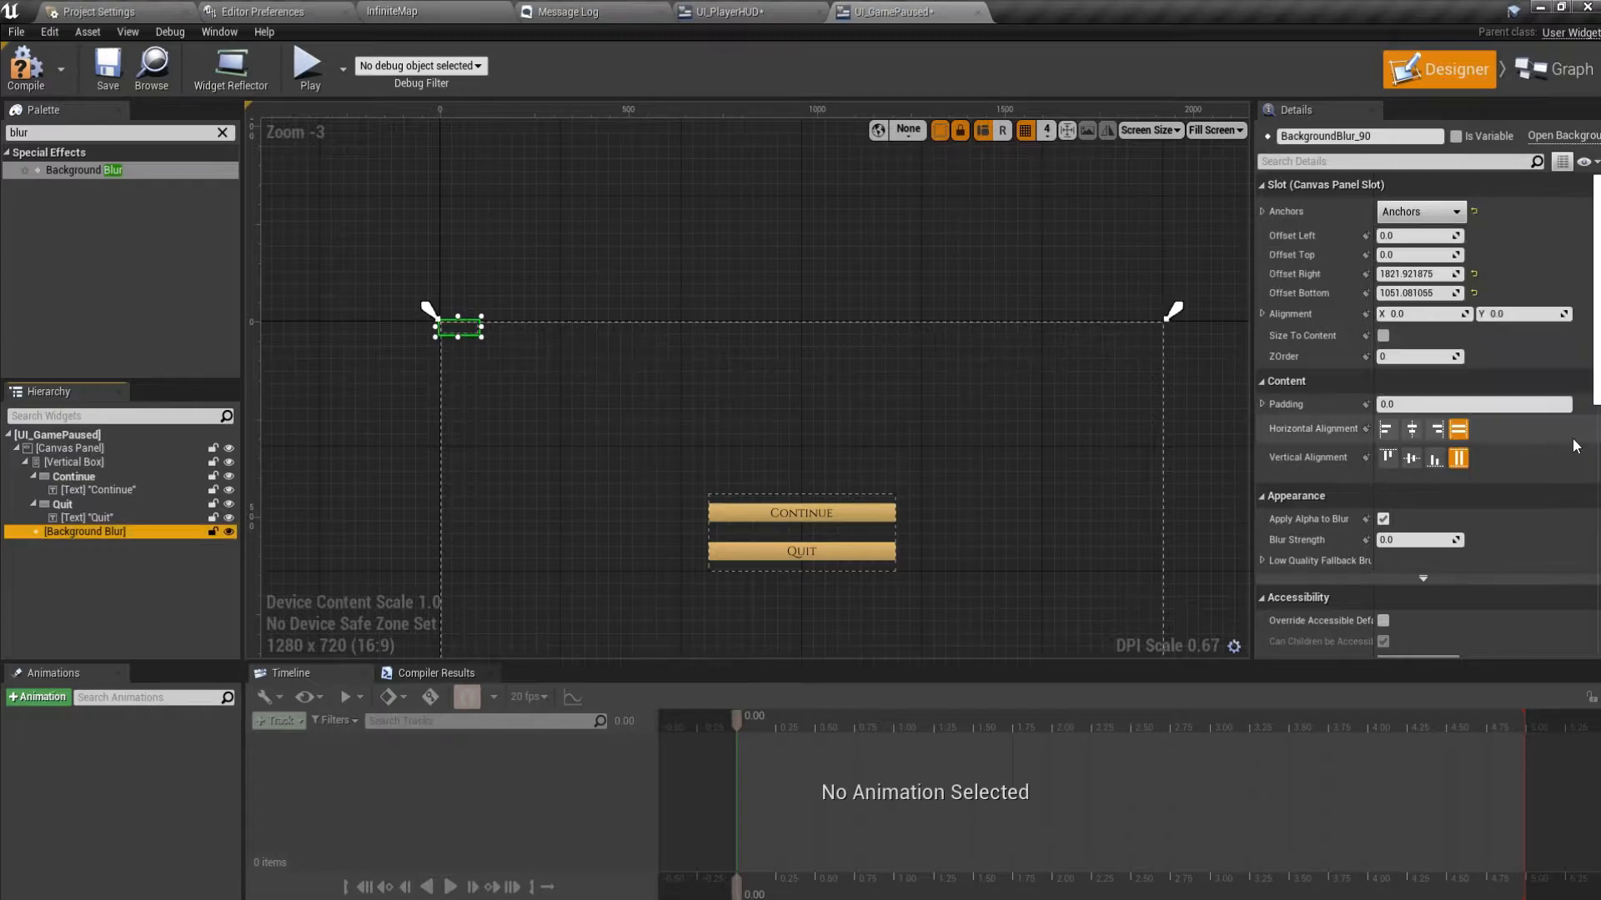
click(1410, 274)
text(0)
key(Tab)
text(0)
key(Tab)
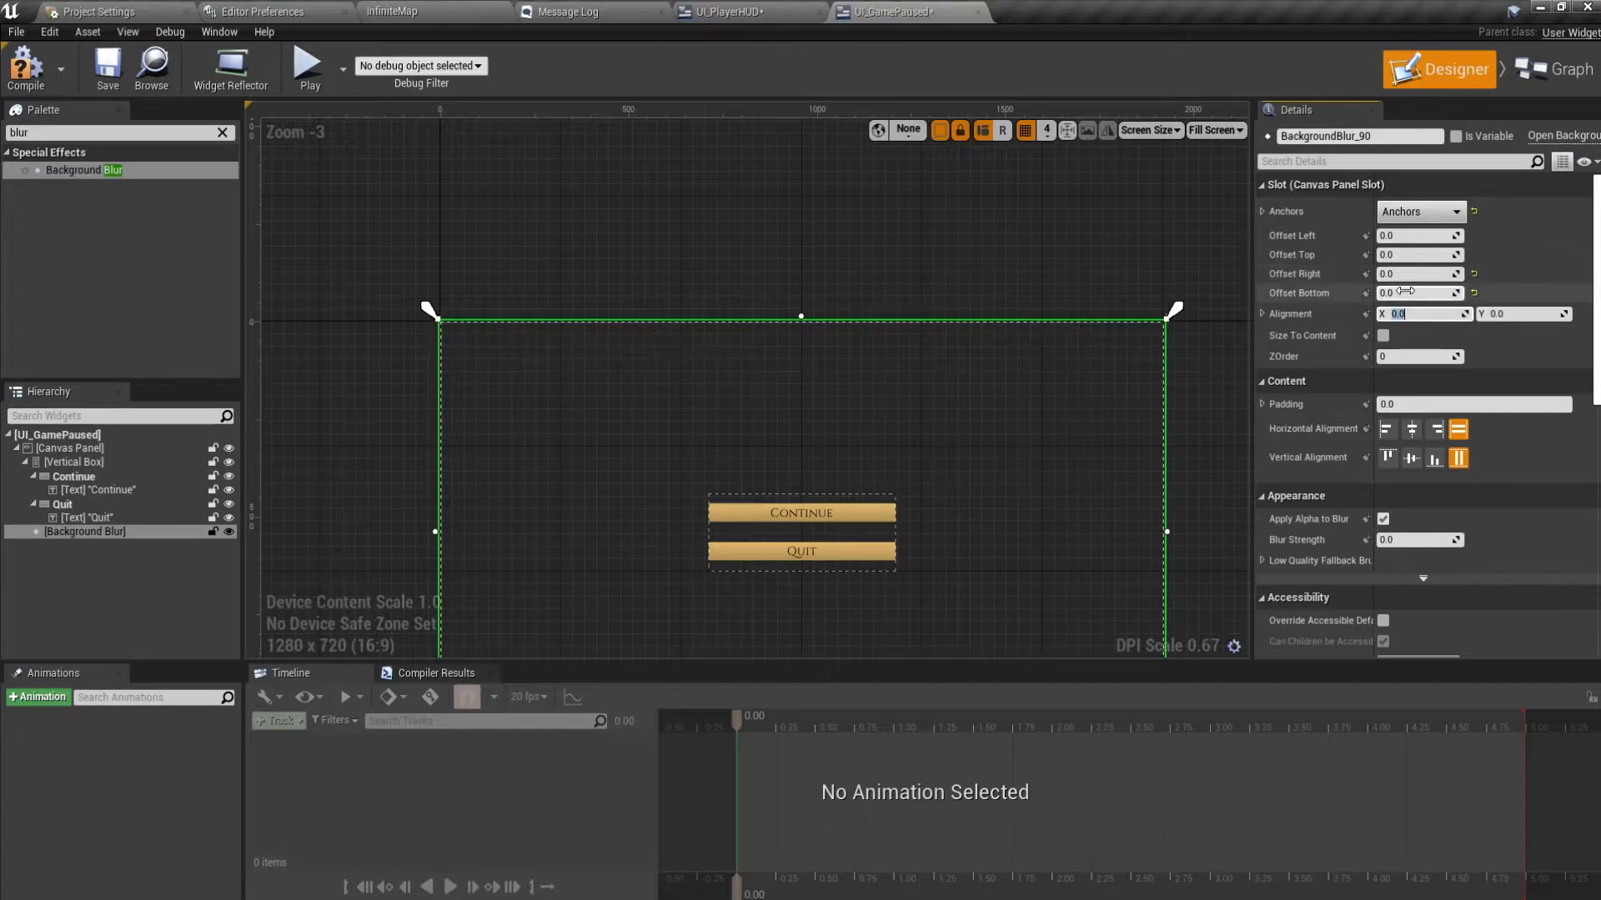
Set the Background Blur's Blur Strength to 10.
scroll(1069, 335, down, 4)
scroll(1069, 336, up, 4)
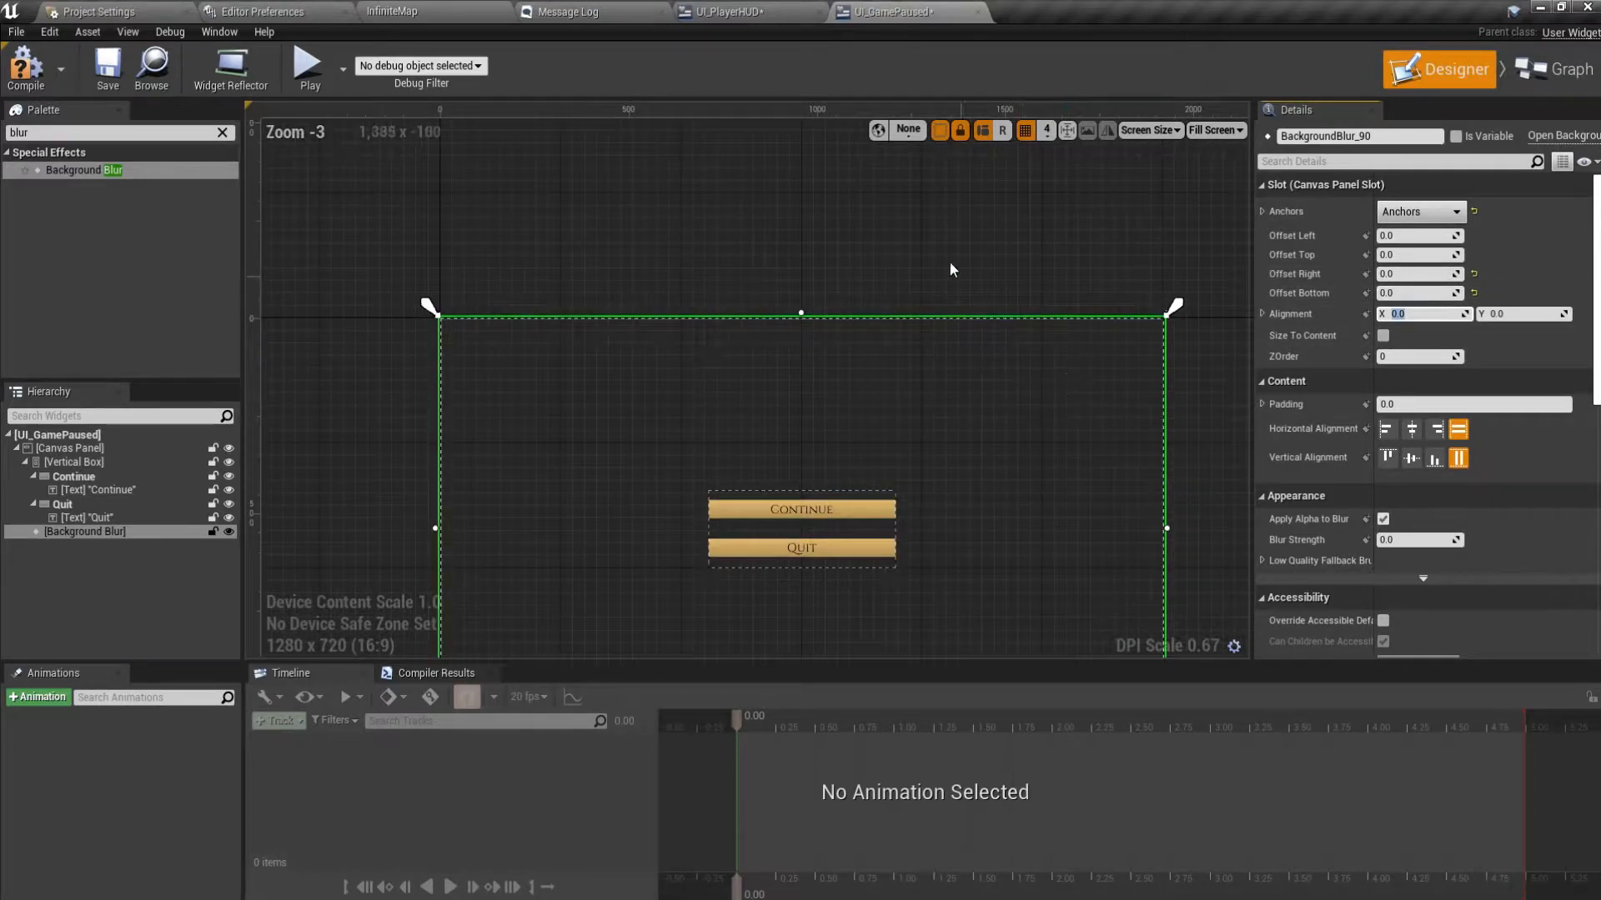
right_drag(962, 284, 945, 235)
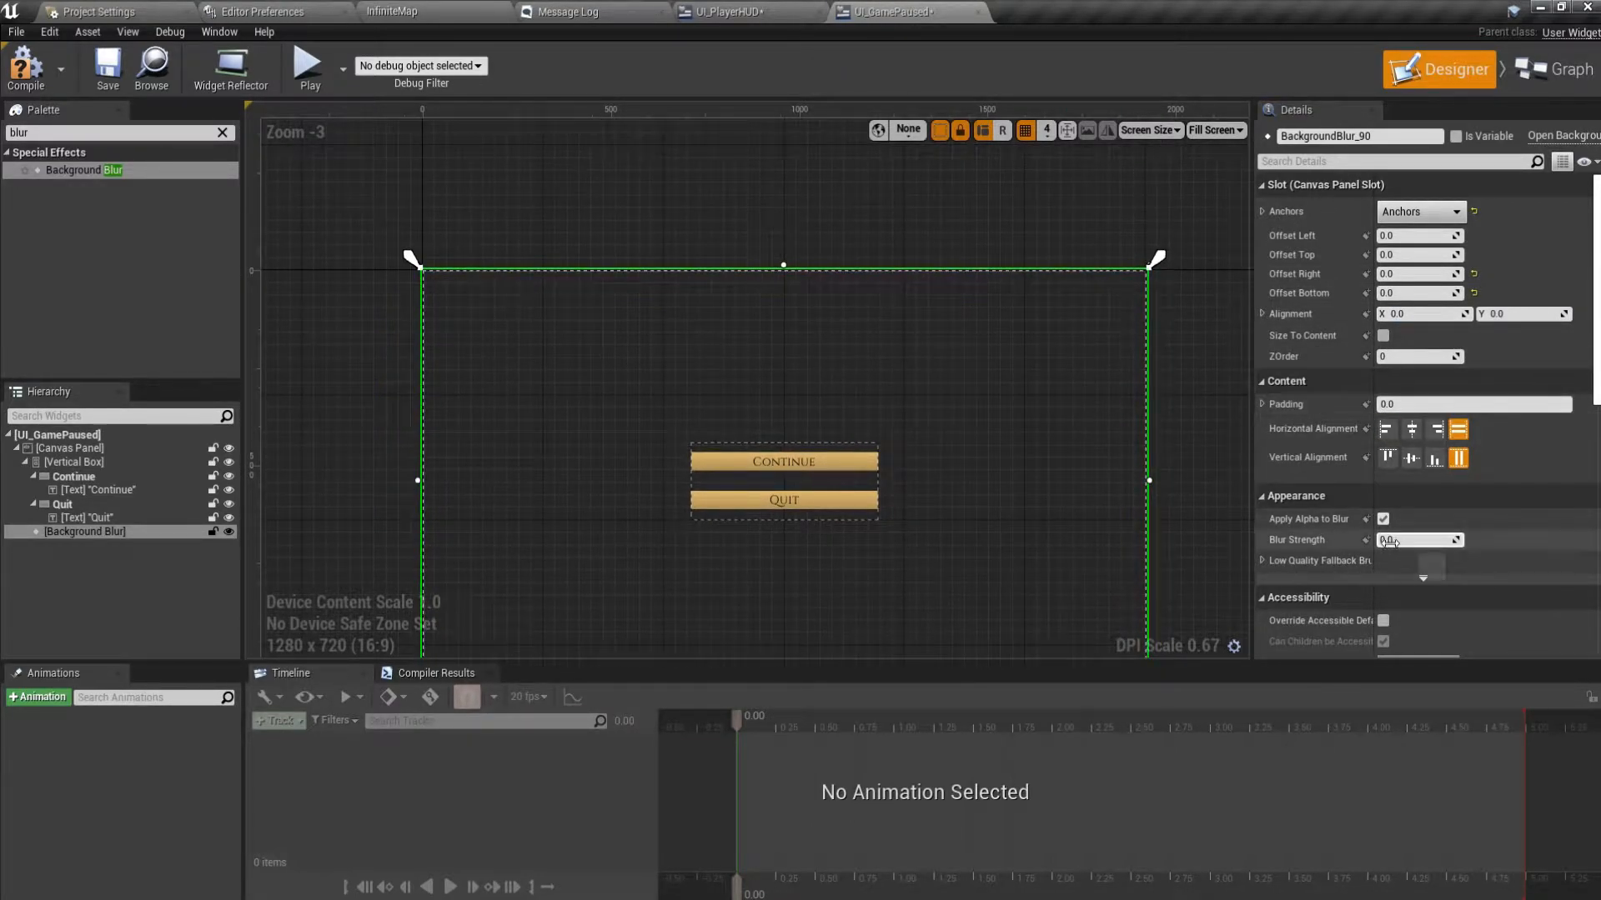
key(Return)
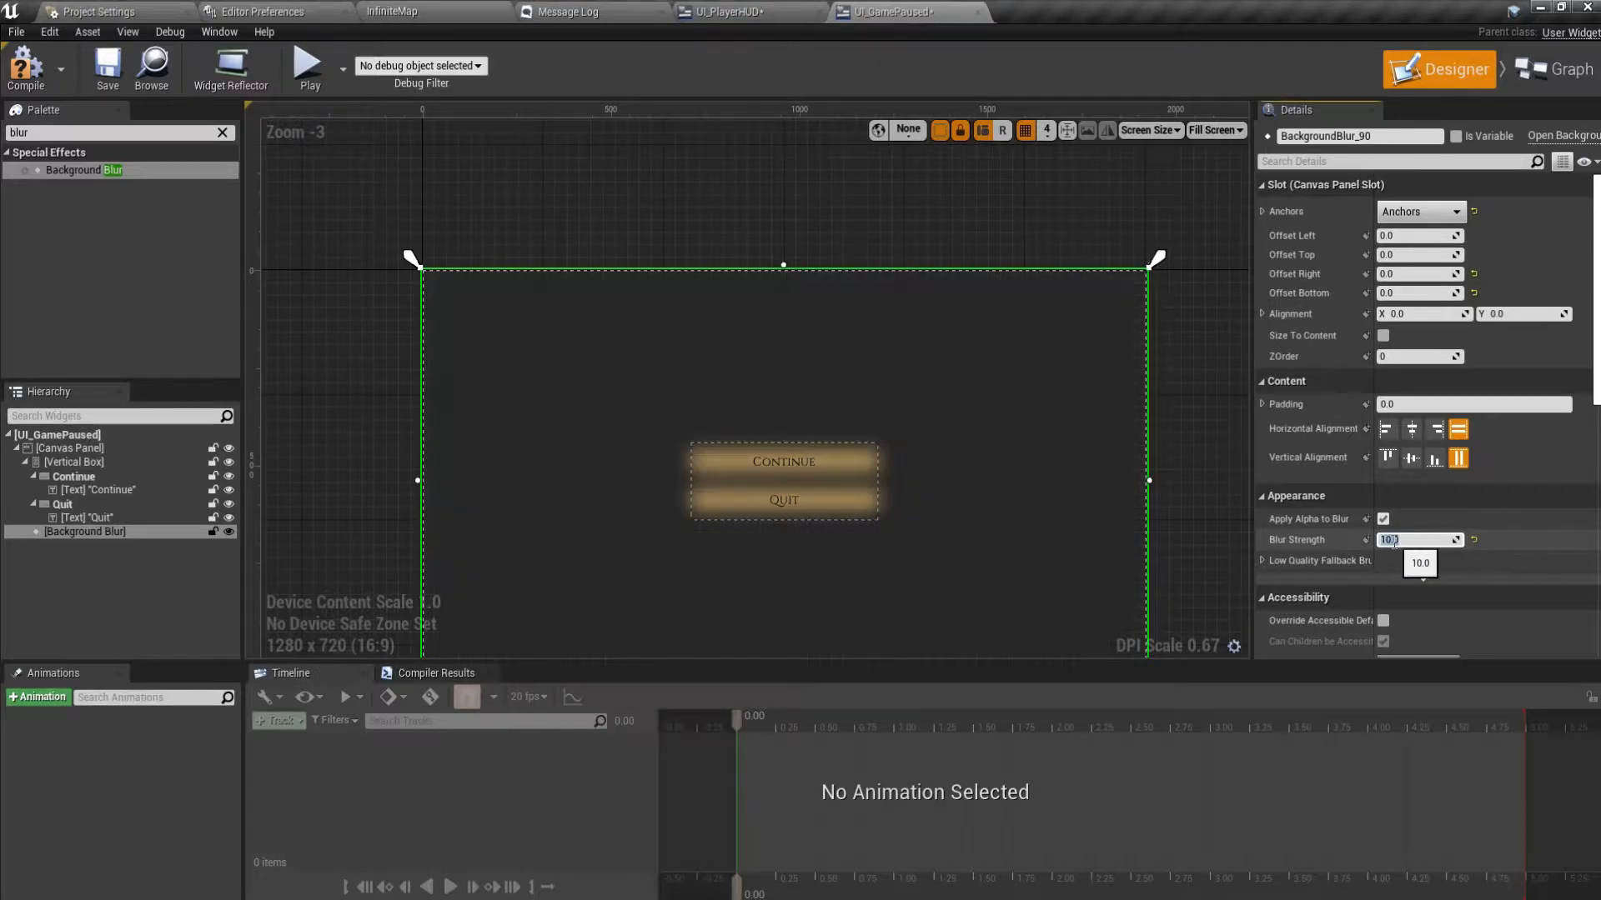
Set the Vertical Box's ZOrder to 1 to draw its buttons above the blur, and save the paused widget.
click(1398, 356)
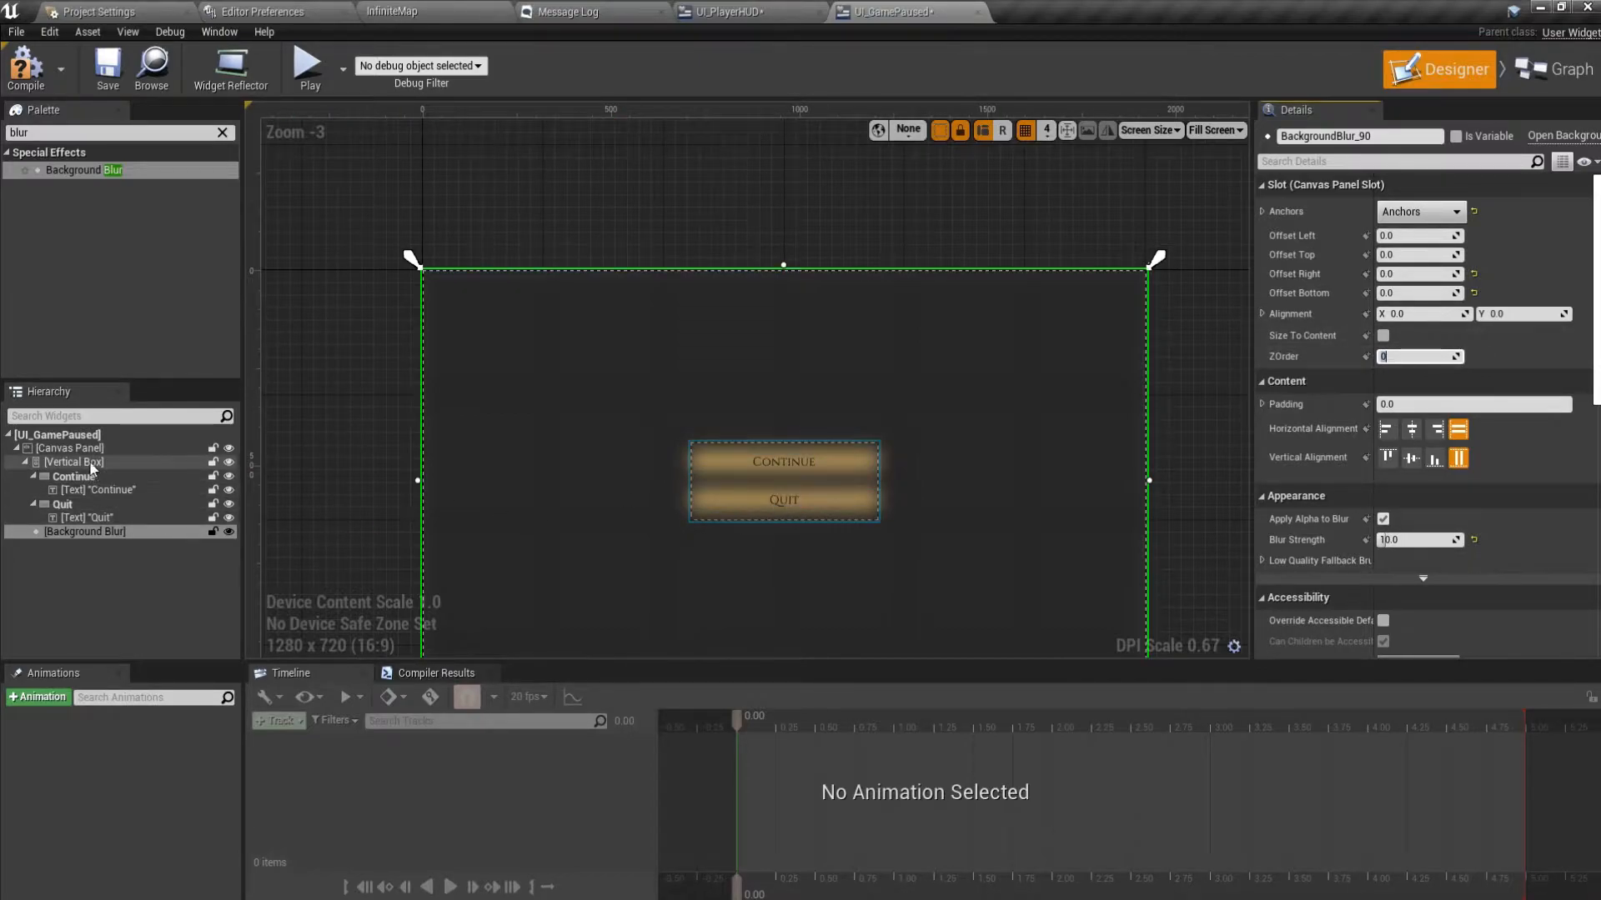
click(73, 462)
click(1403, 358)
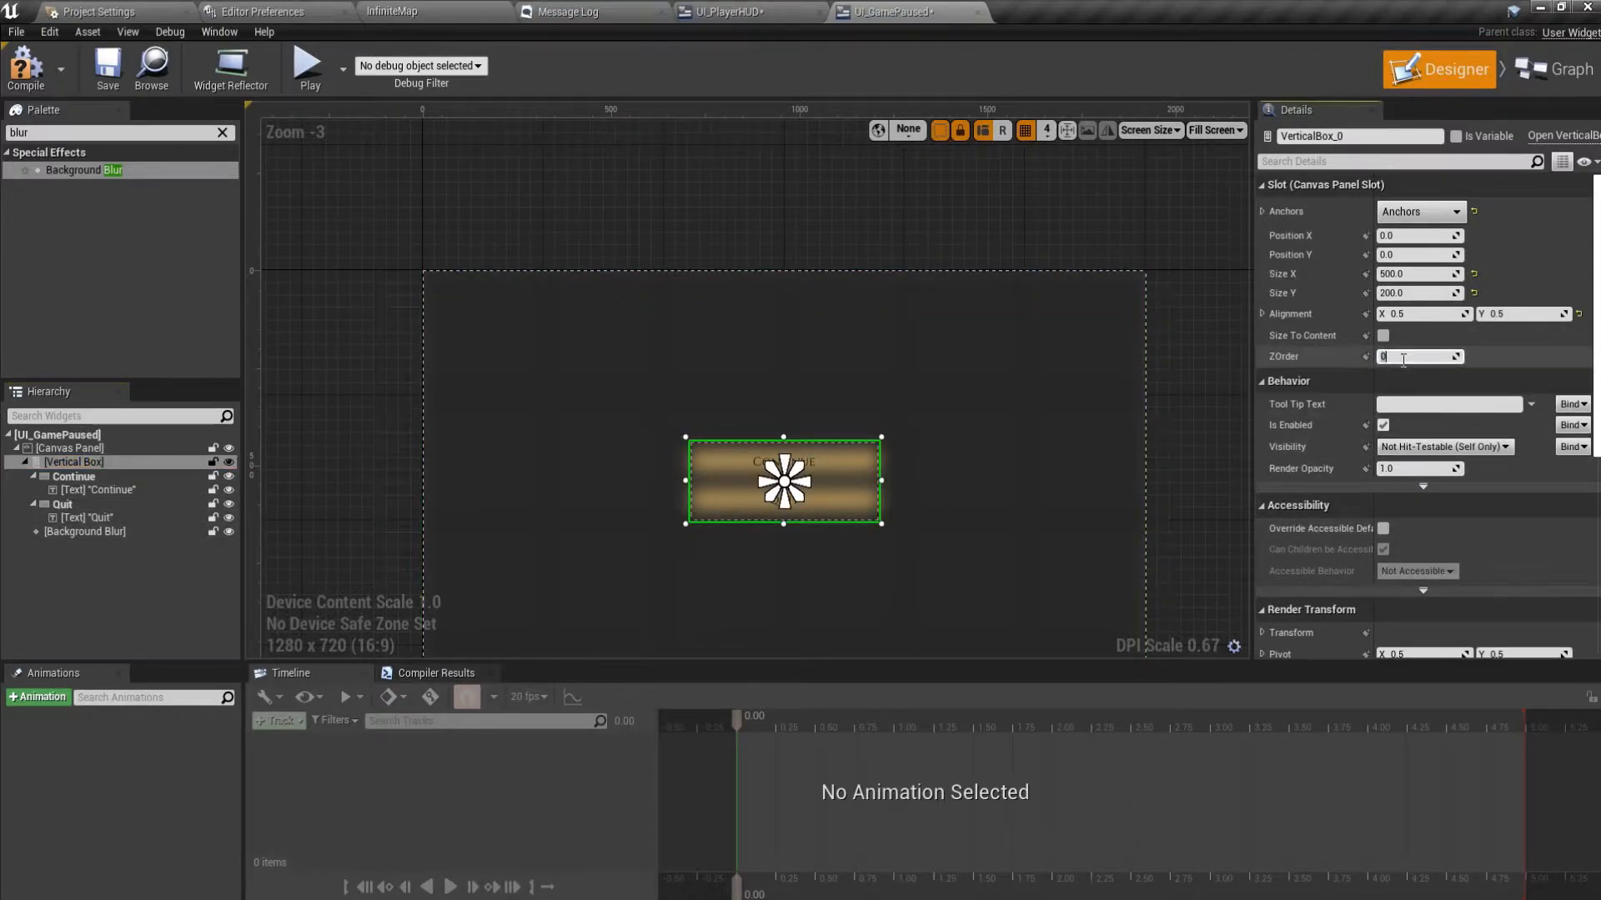
text(1)
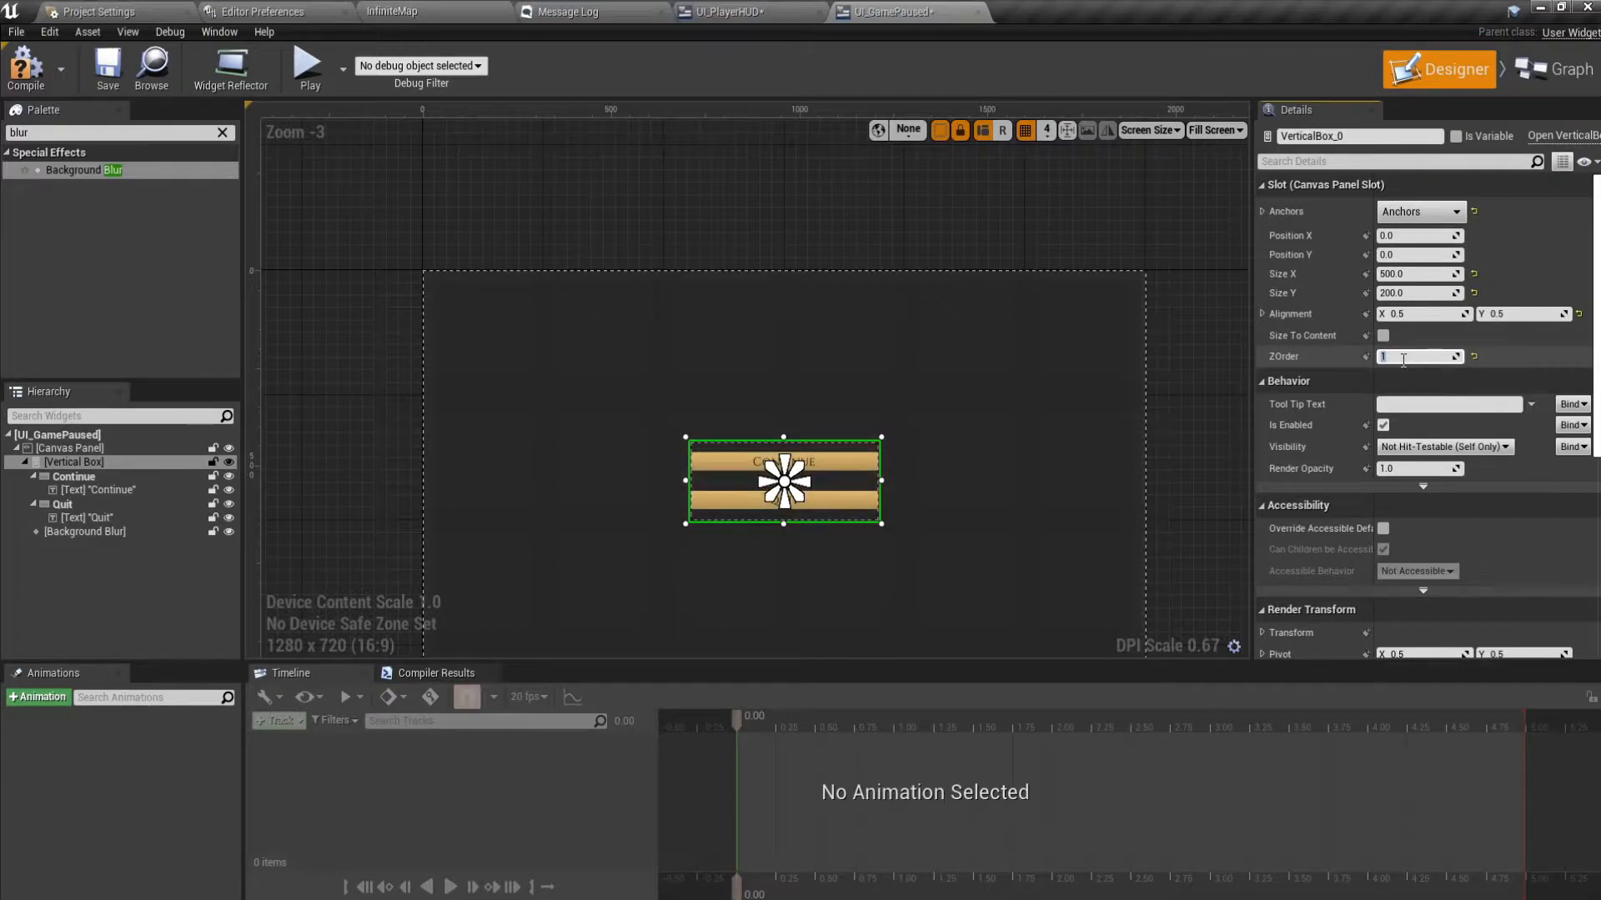
click(977, 452)
scroll(948, 504, down, 1)
scroll(943, 502, up, 1)
click(104, 78)
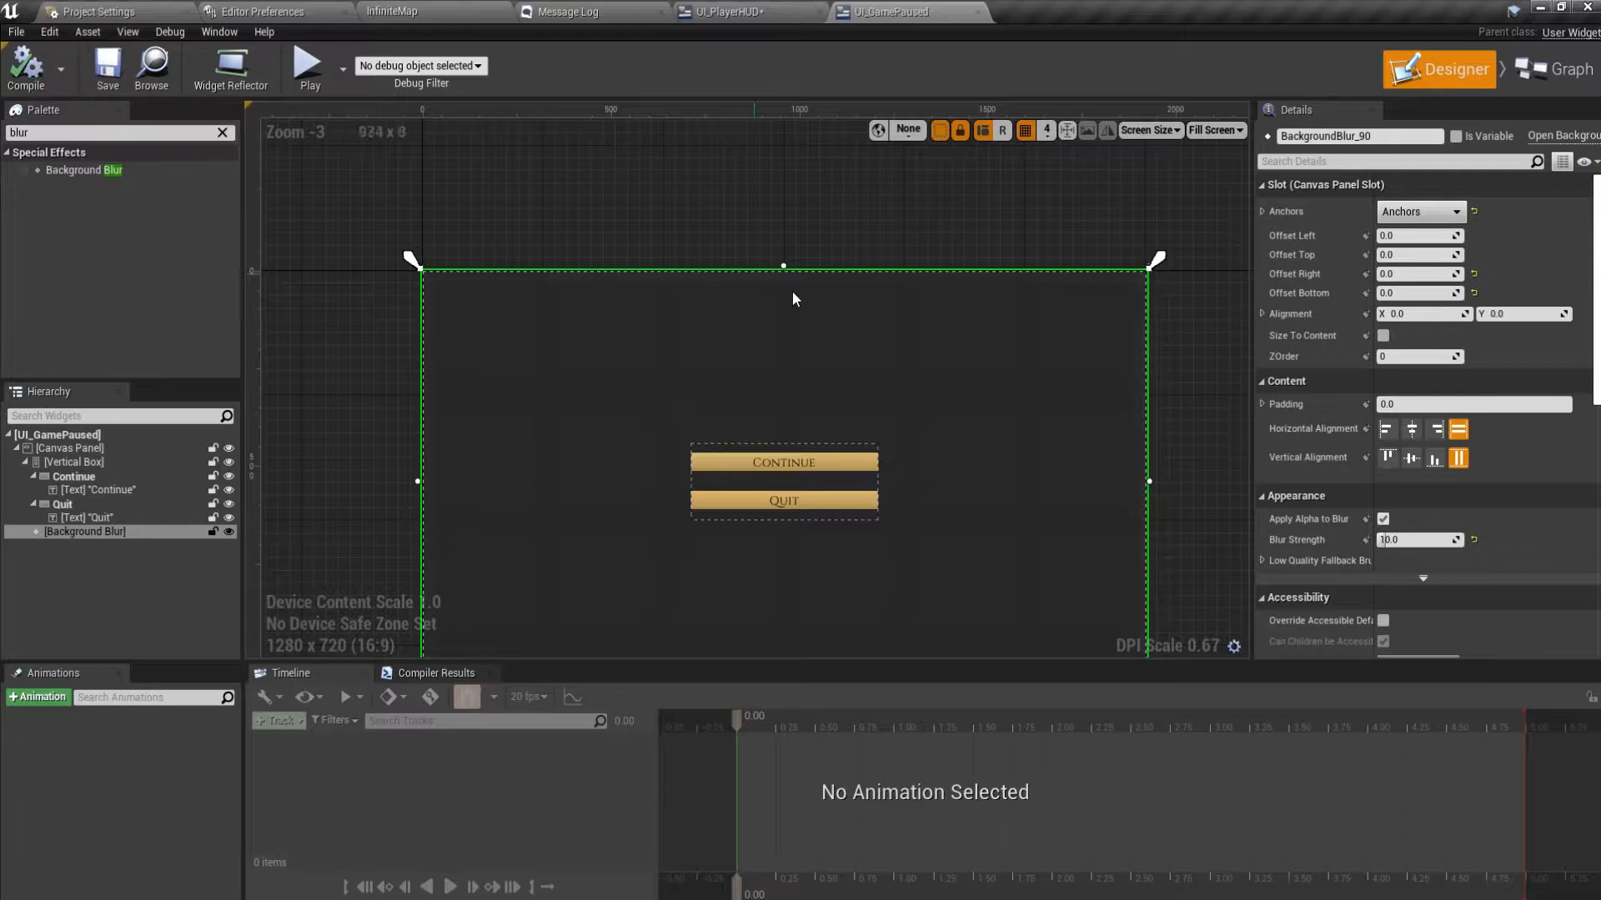
In UI_PlayerHUD's event graph, connect a Set Game Paused node to On Clicked (Settings), enable Paused and align it with the event.
click(724, 11)
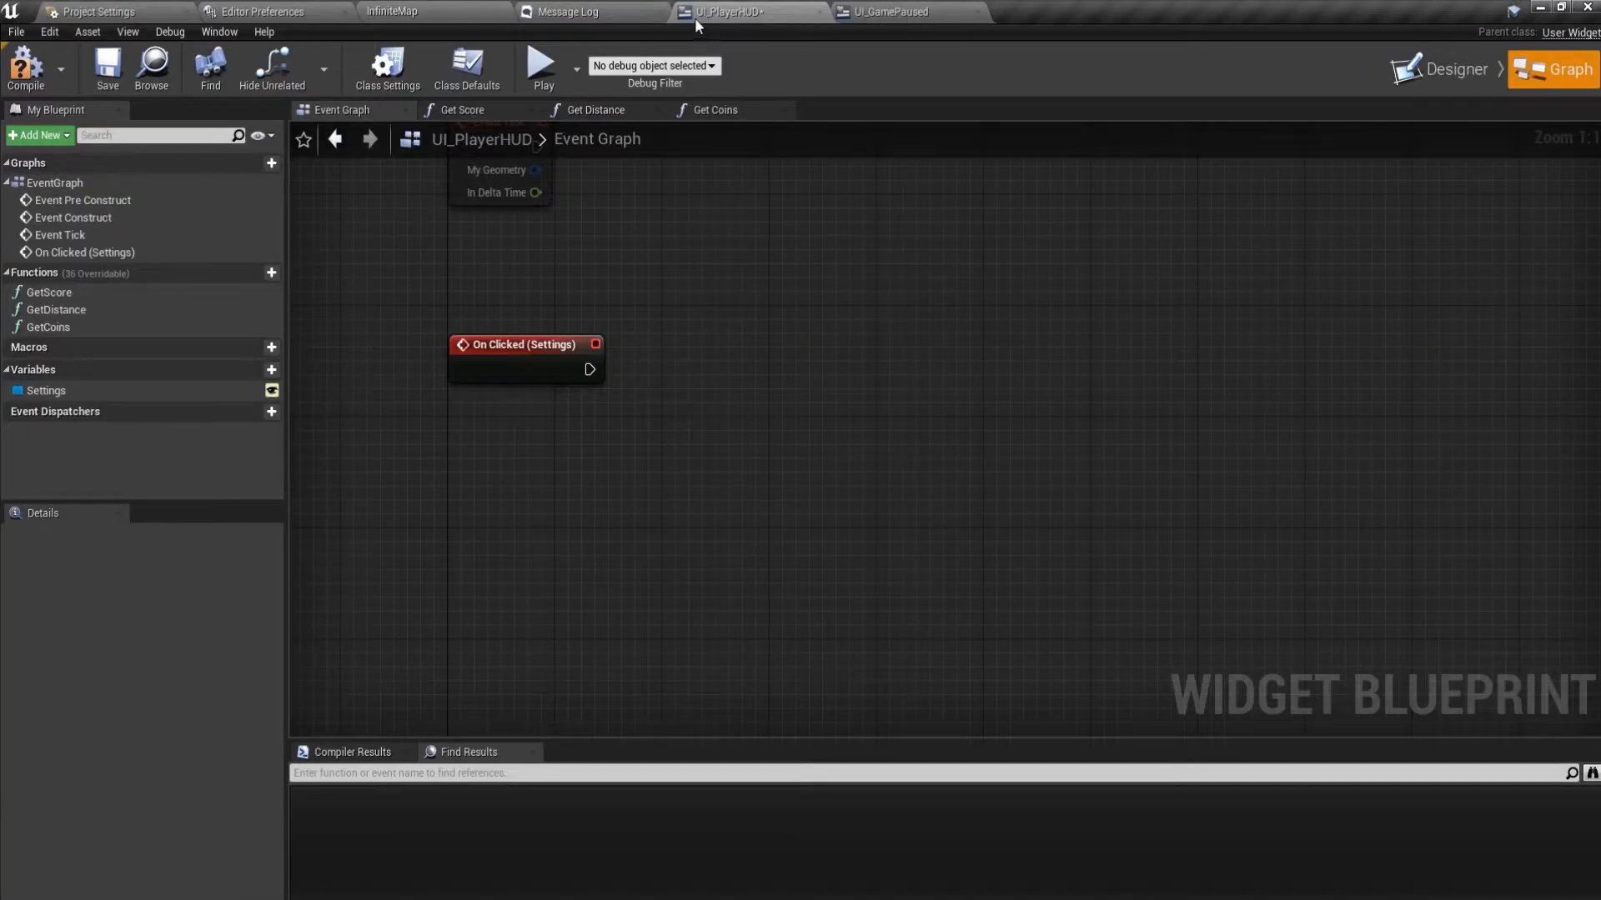
drag(673, 416, 755, 417)
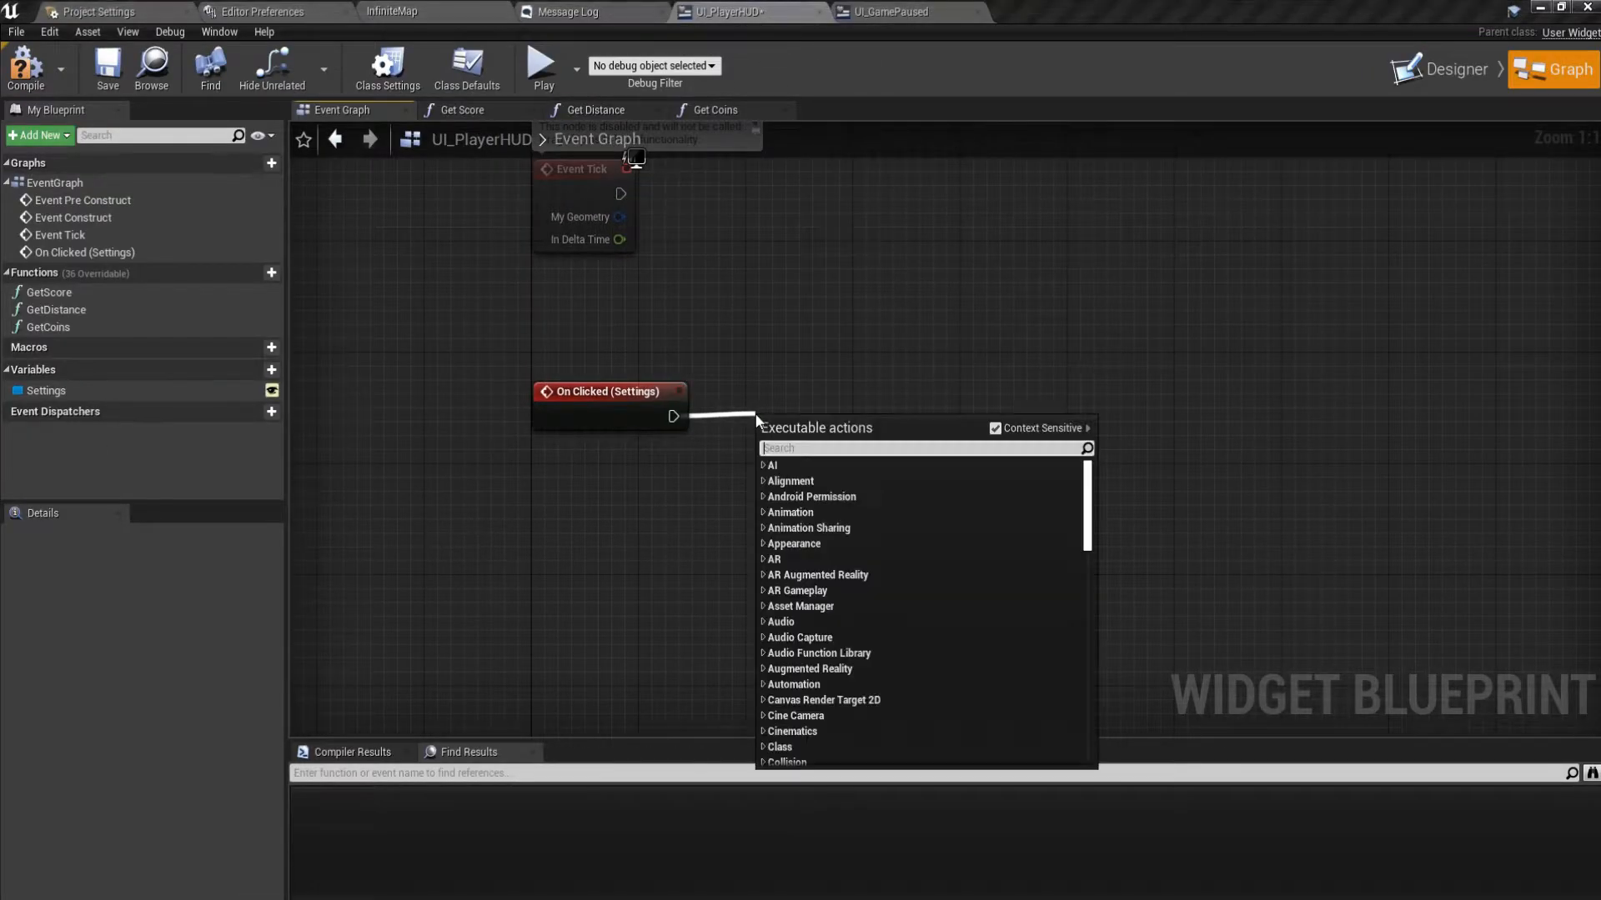
text(set)
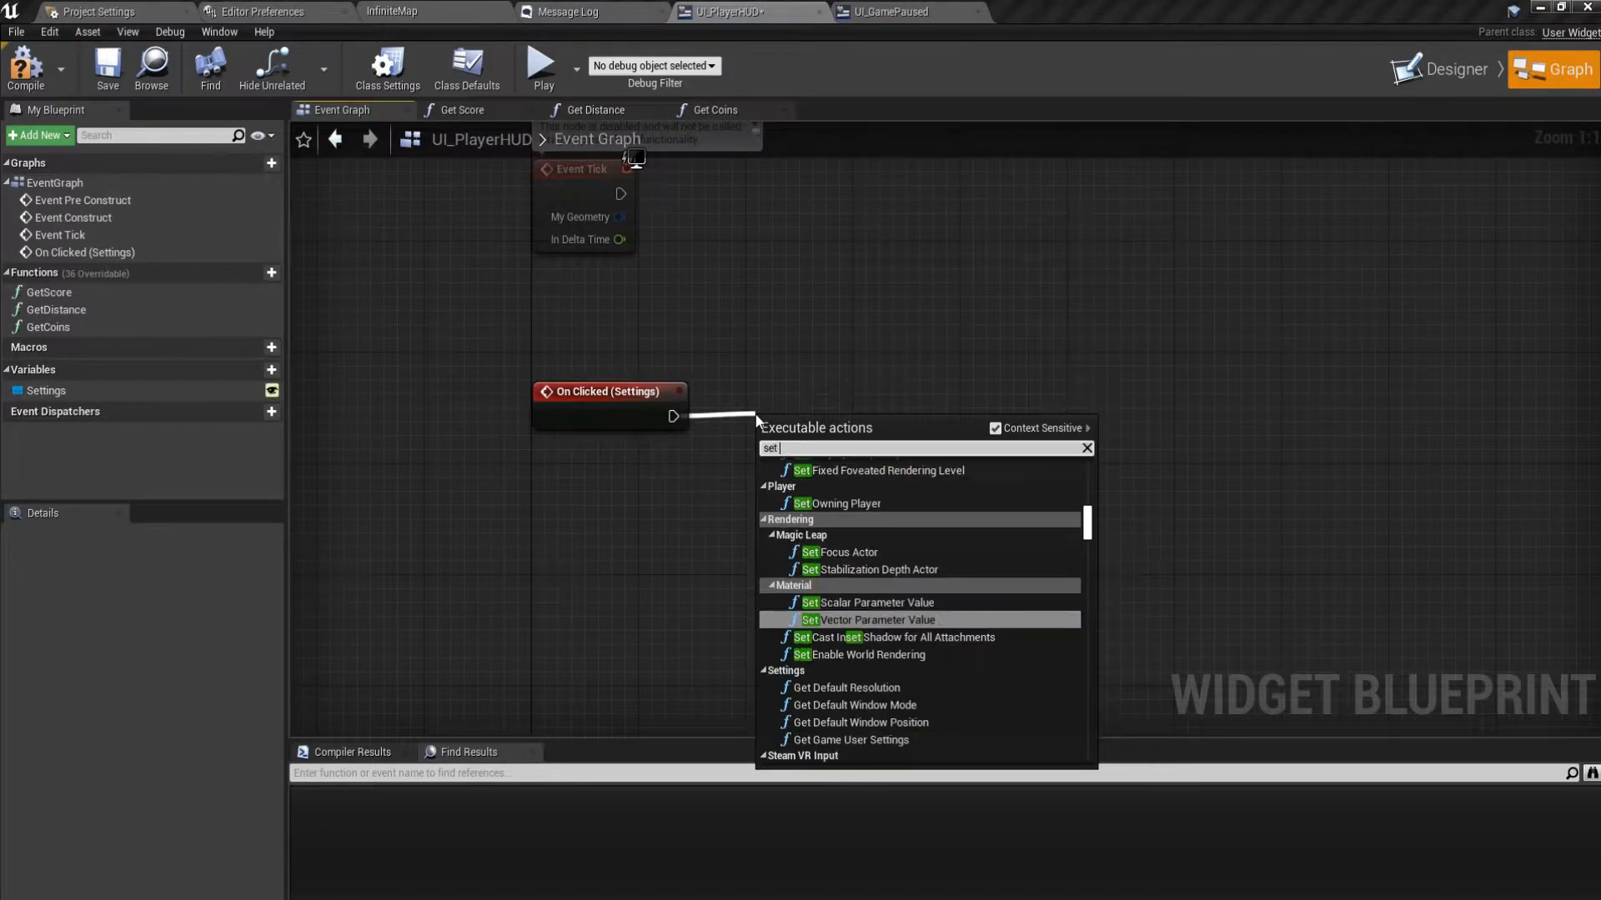
text( pause)
key(Return)
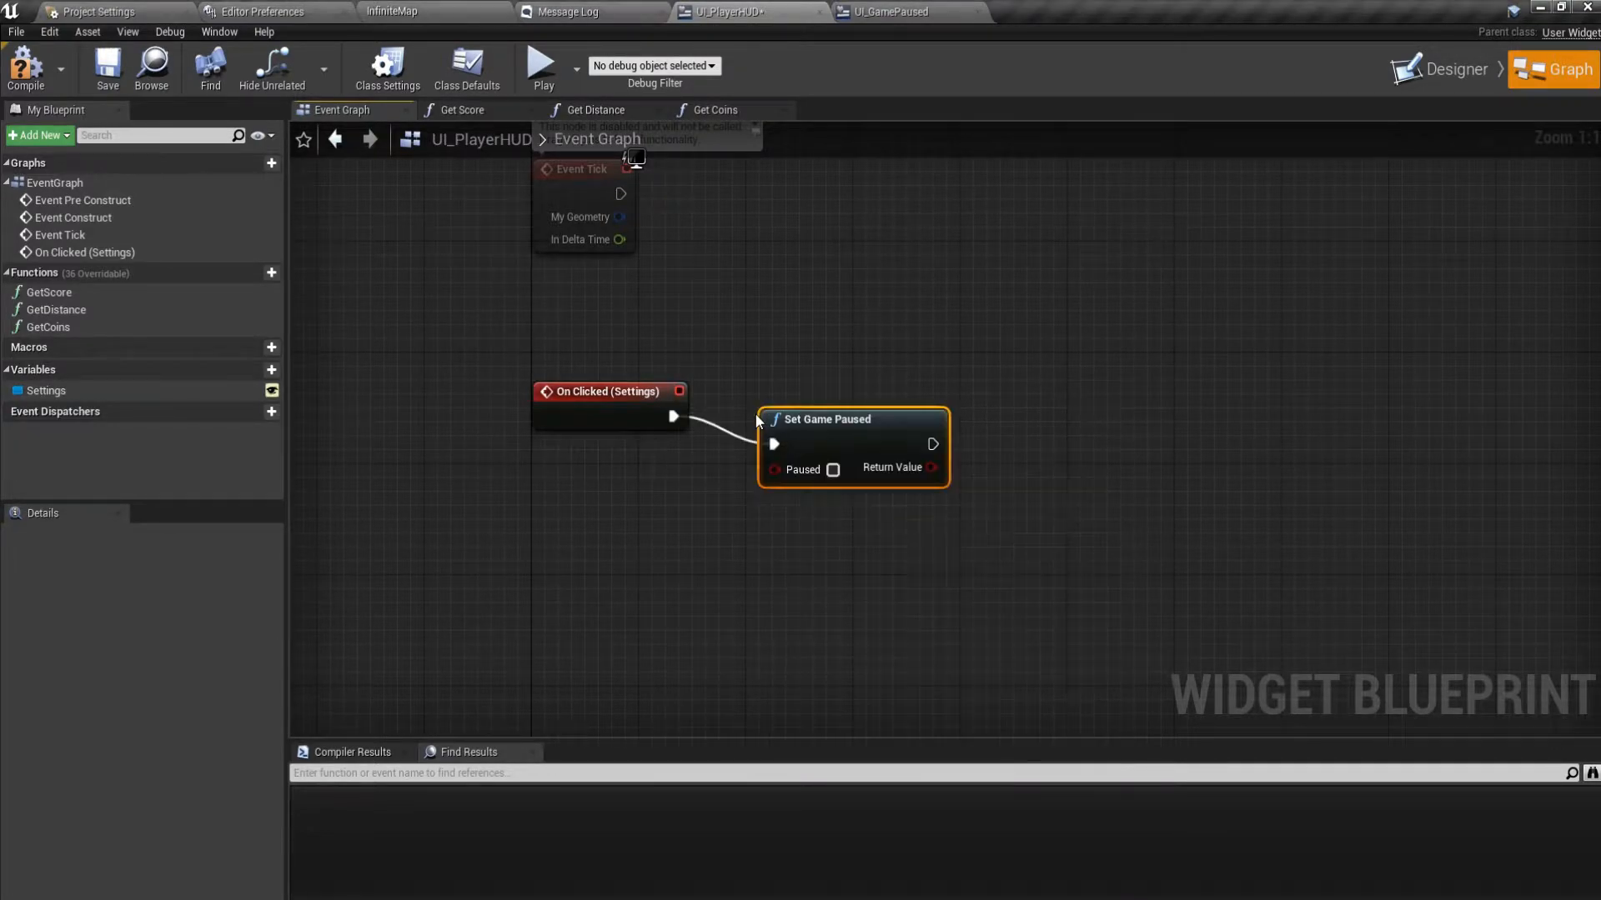
click(830, 472)
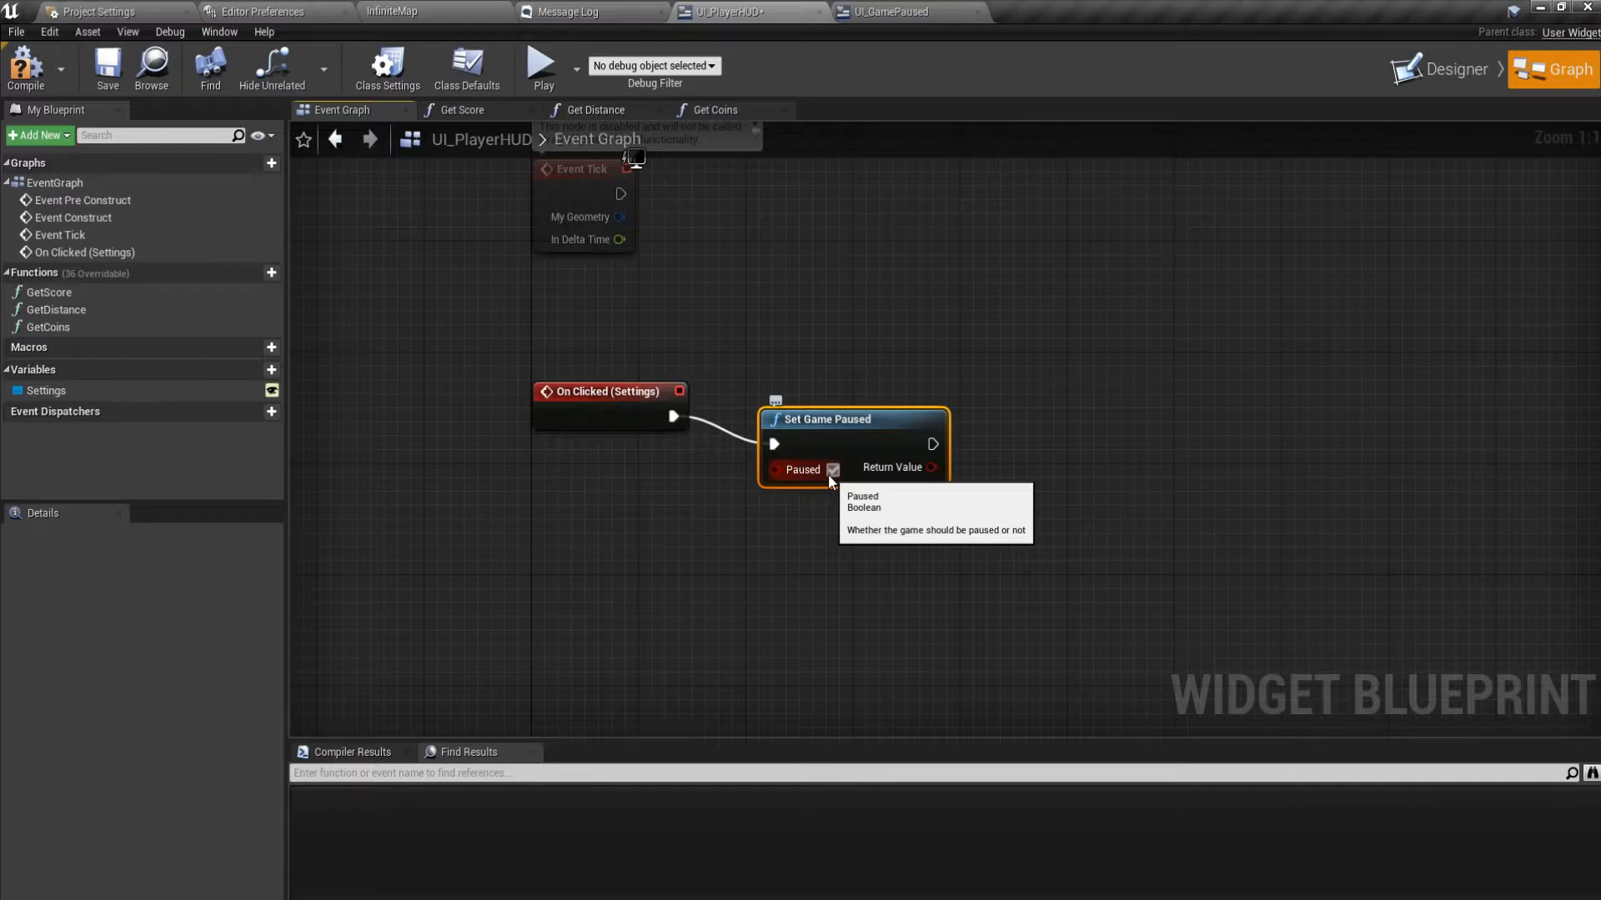
drag(854, 436, 853, 407)
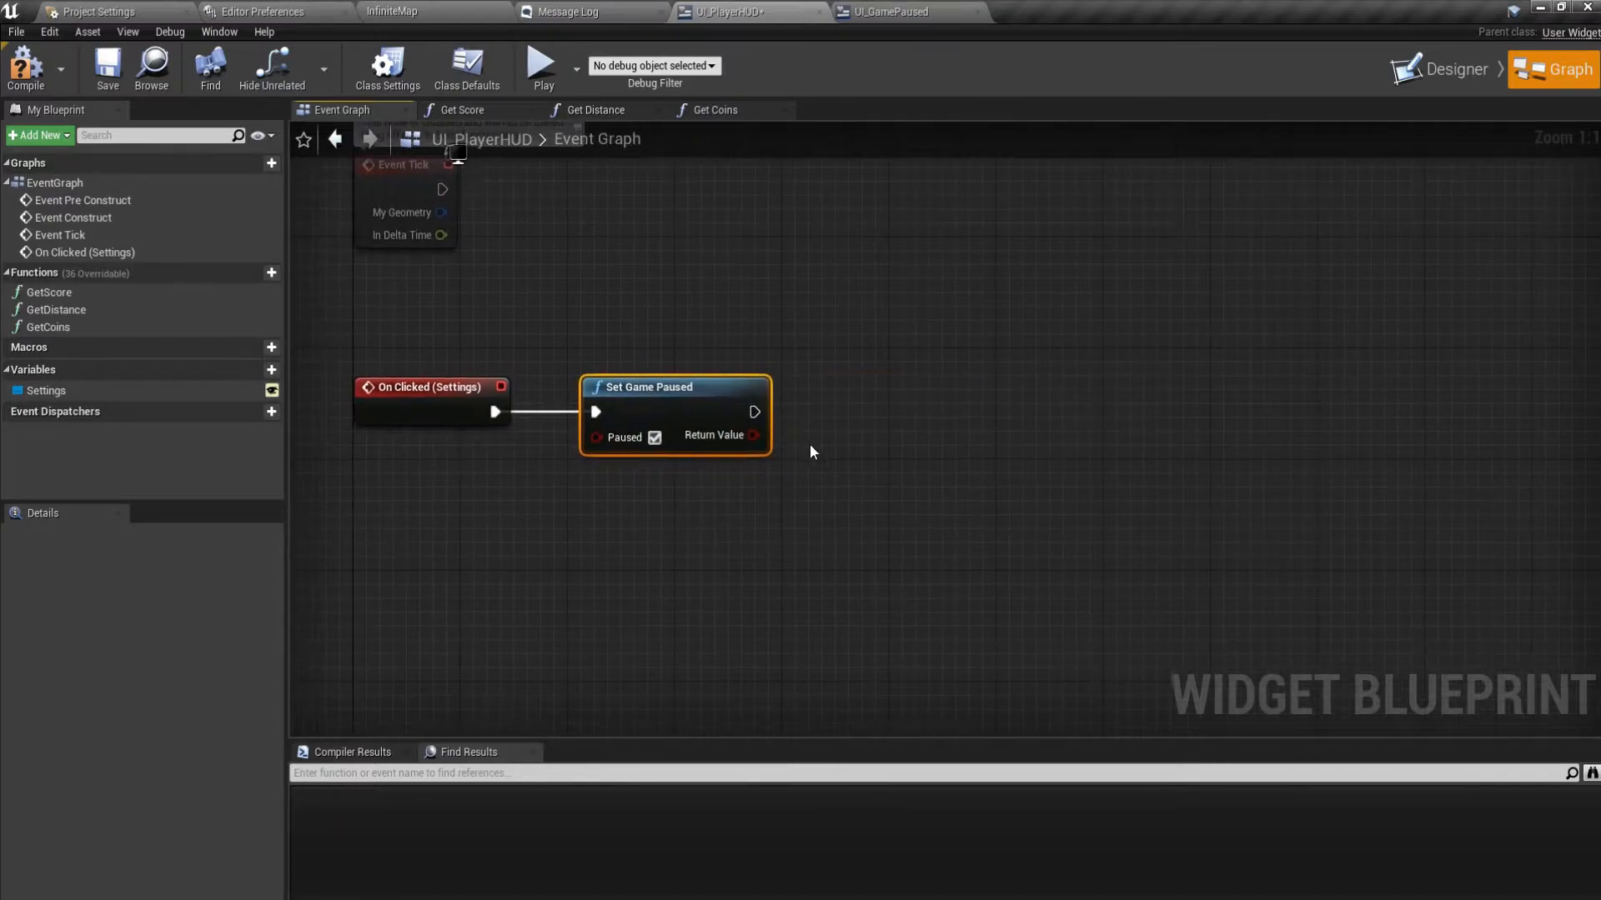
Add a Create Widget node executed after Set Game Paused.
right_drag(843, 452, 682, 430)
drag(683, 416, 782, 417)
text(create w)
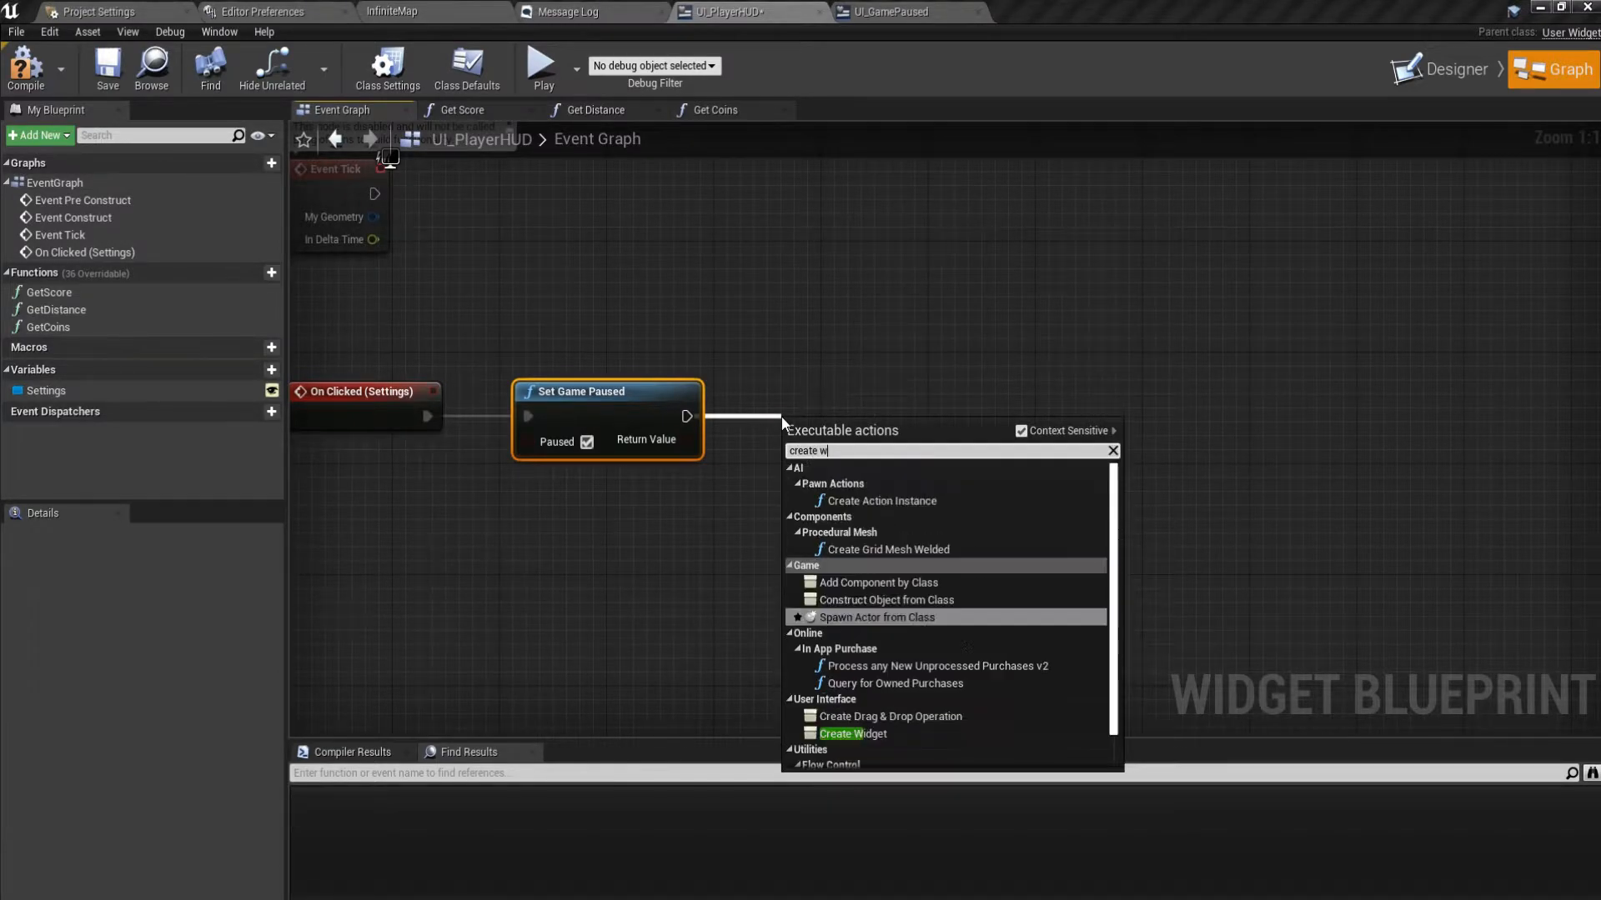
click(909, 733)
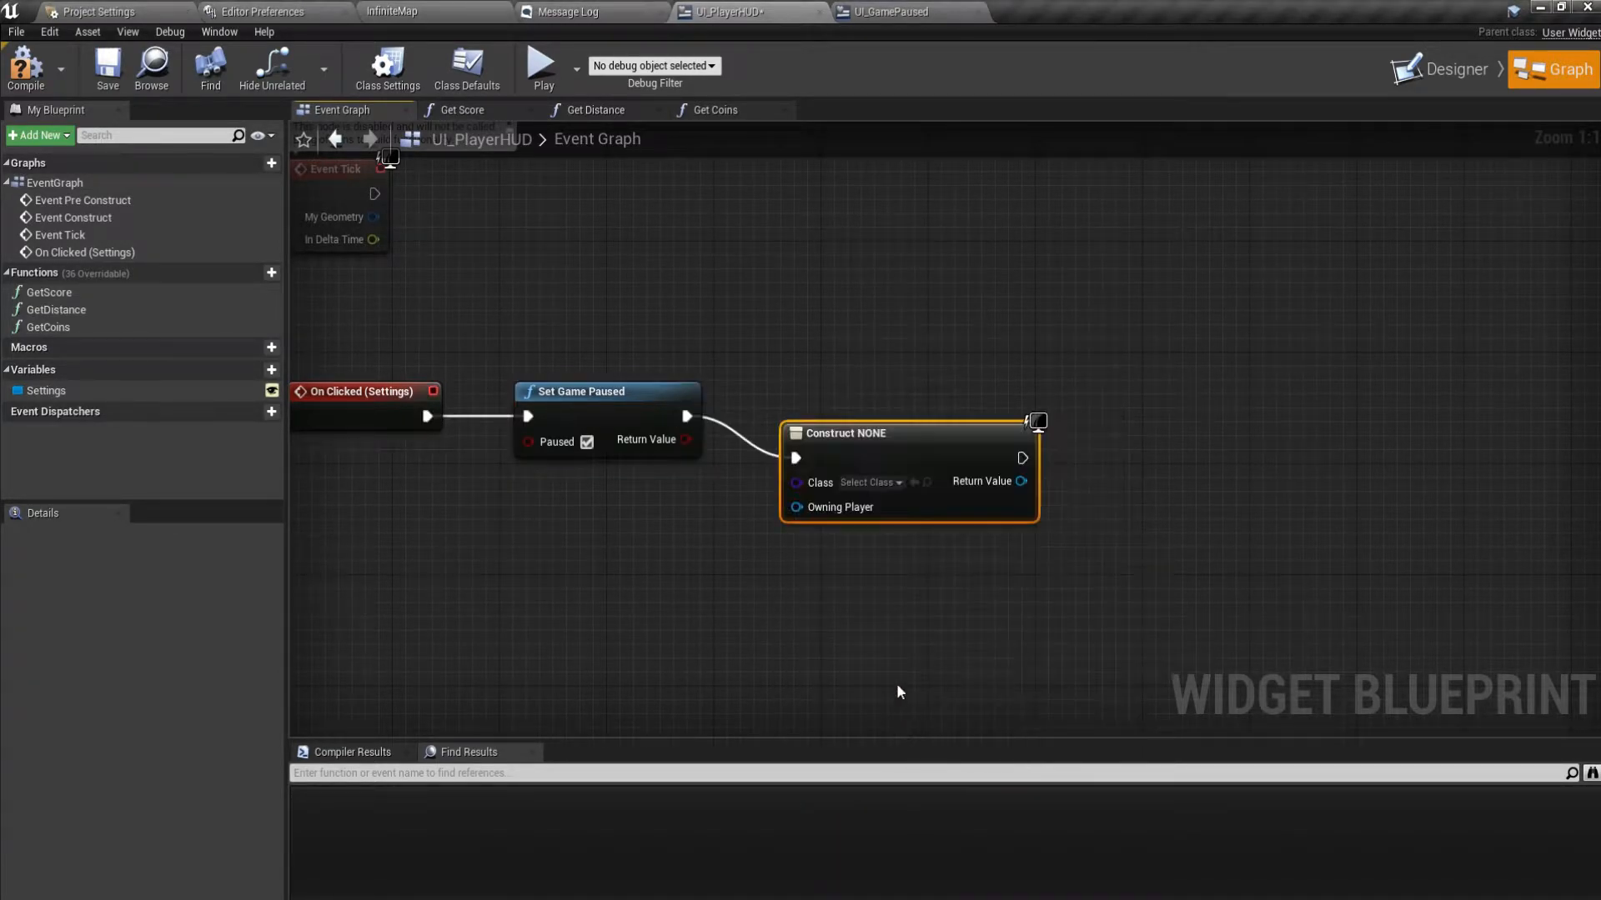
Align the Create Widget node, feed Get Owning Player into its Owning Player input and set its class to UI_GamePaused.
drag(853, 428, 866, 400)
drag(810, 465, 734, 504)
text(get own)
key(Return)
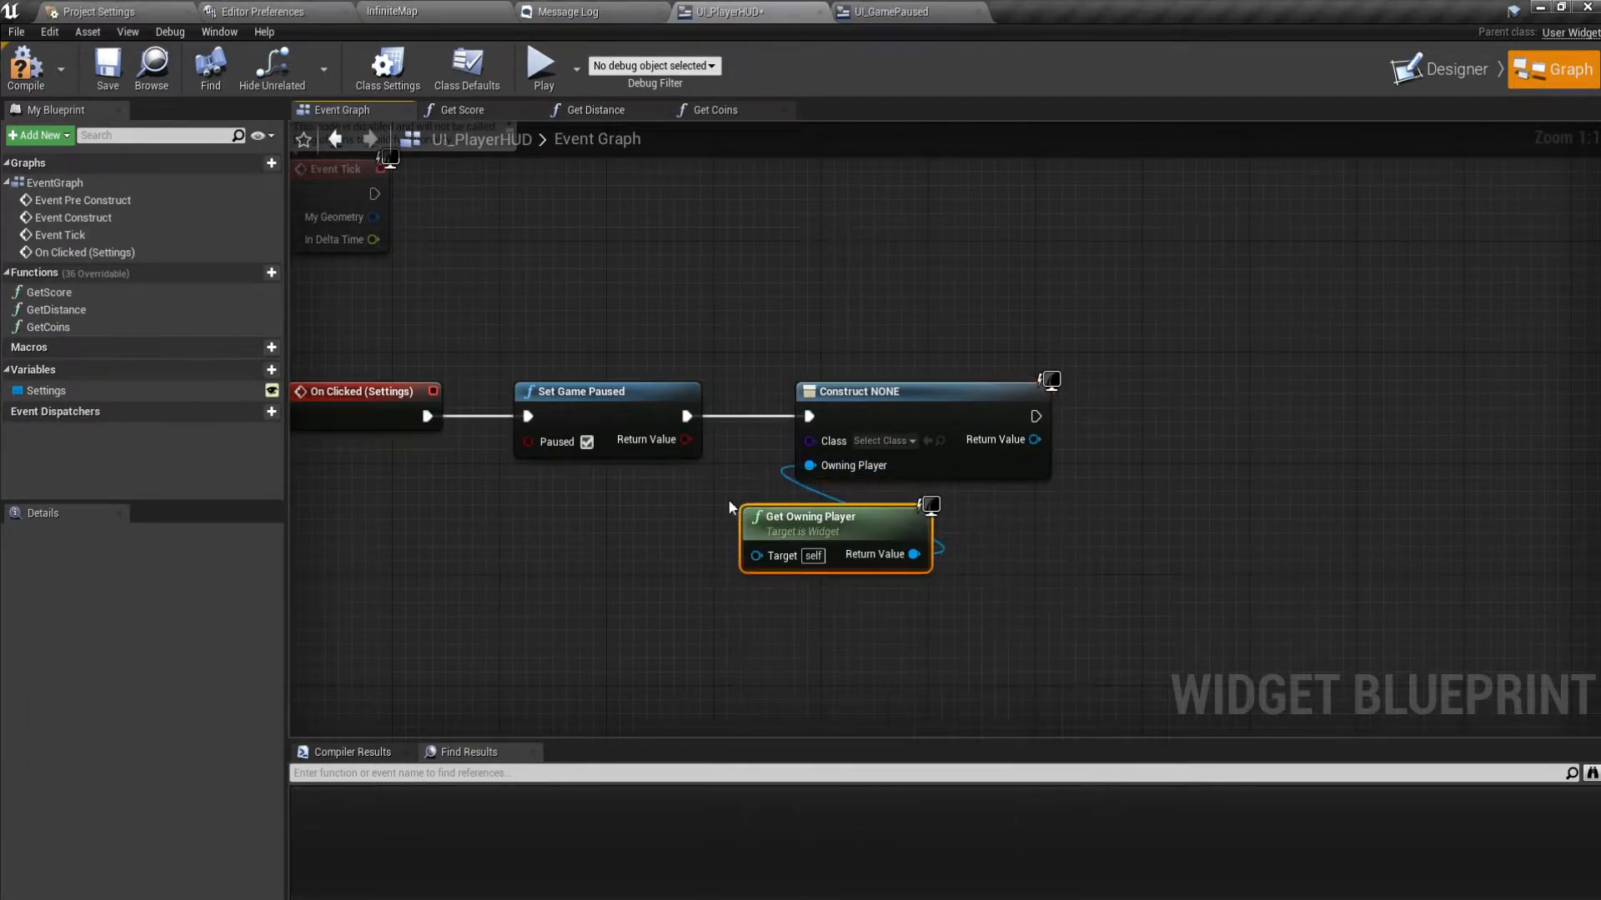
drag(852, 530, 719, 530)
click(883, 440)
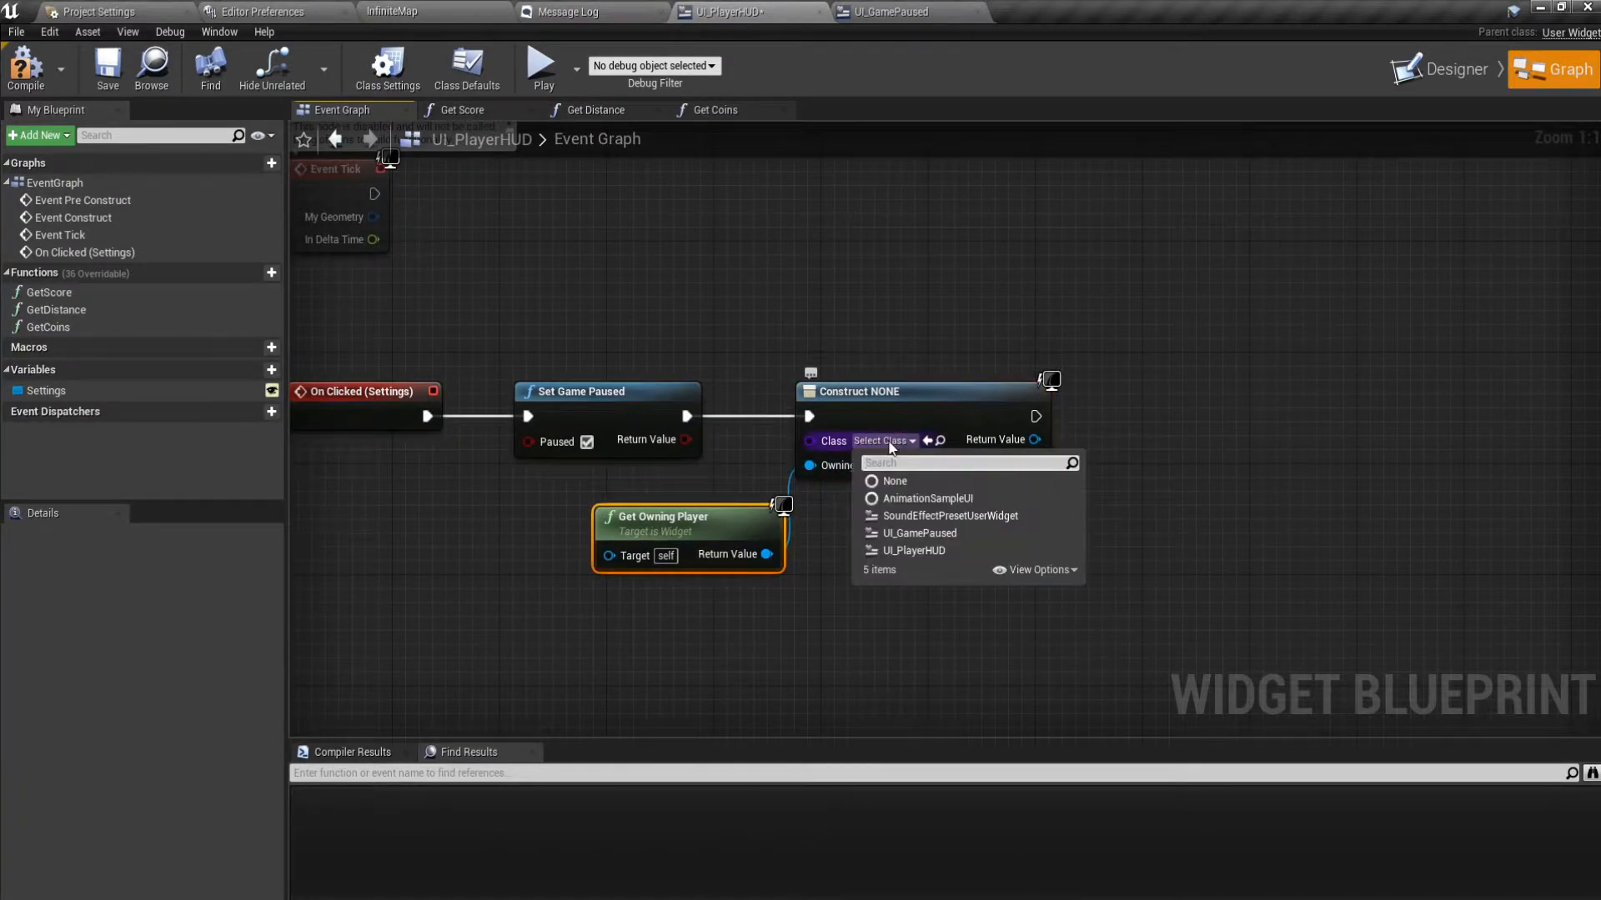
click(935, 533)
Add an Add to Viewport node from the Create UI Game Paused Widget's Return Value and align it with the chain.
right_drag(1129, 471, 887, 472)
right_click(785, 441)
click(836, 427)
drag(786, 440, 850, 434)
text(add to view)
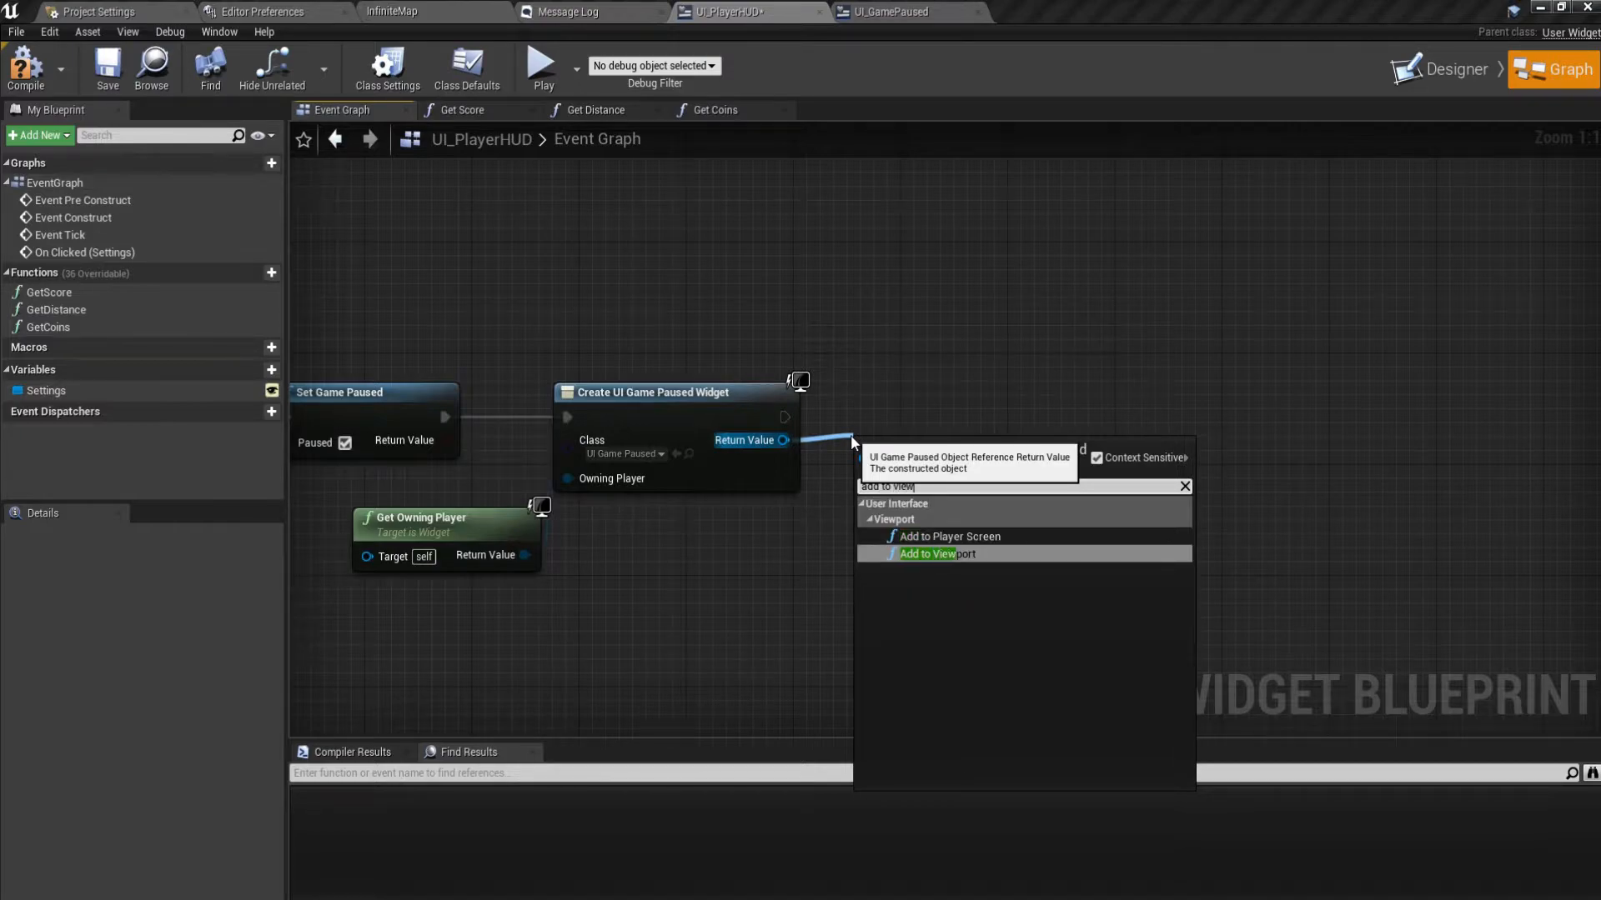
key(Return)
drag(909, 469, 896, 399)
Connect a Remove from Parent node after Add to Viewport and save the HUD widget.
right_drag(853, 517, 732, 513)
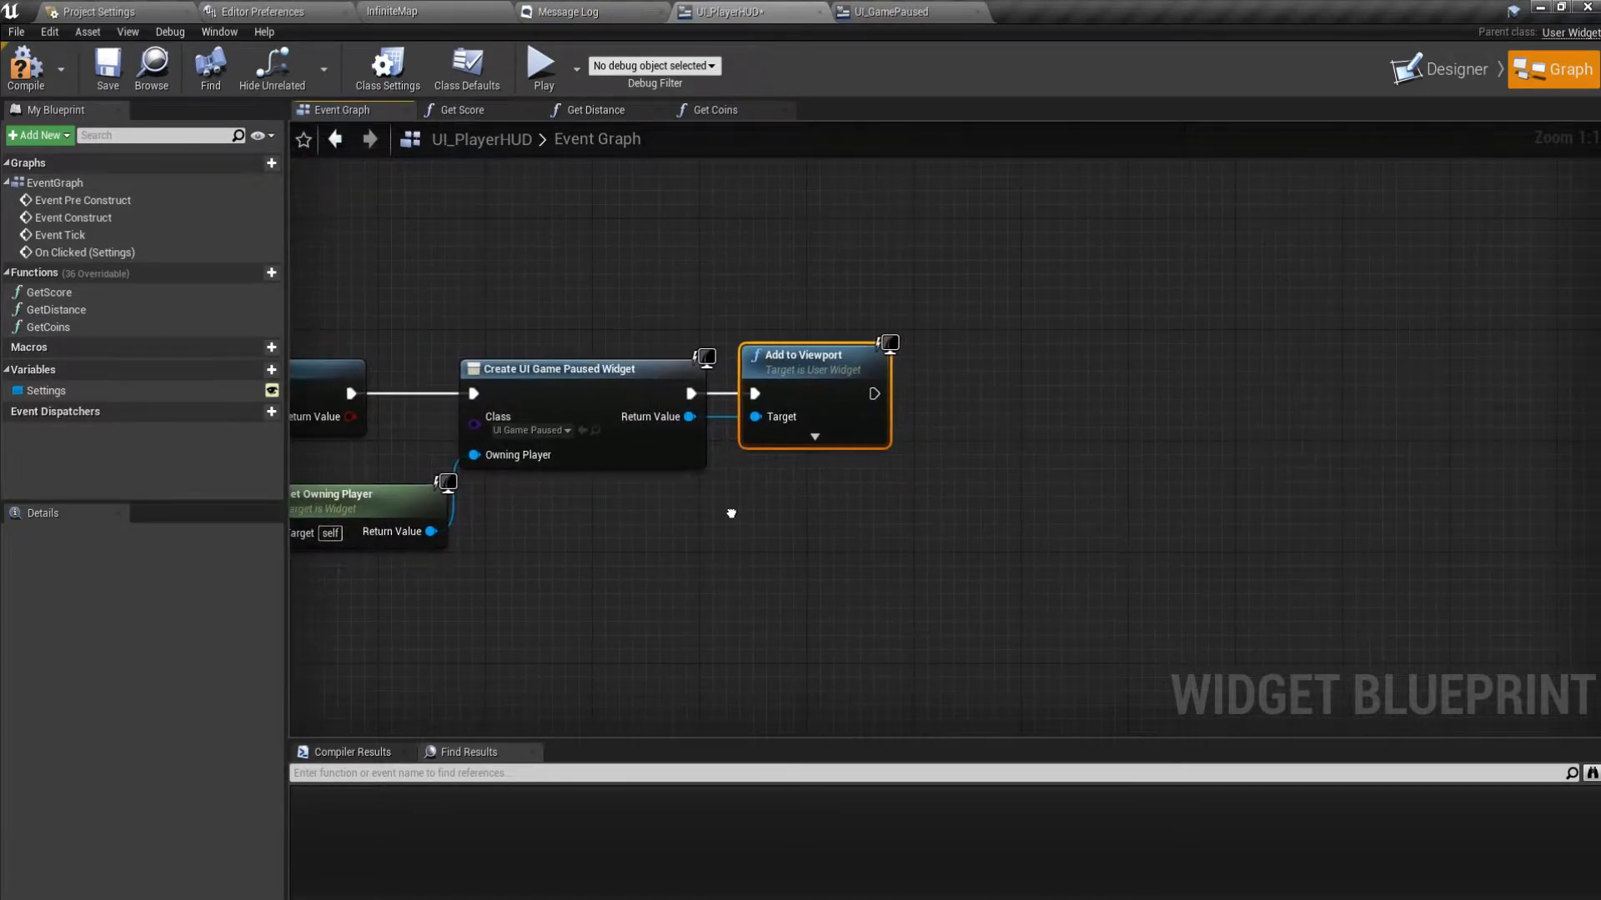
drag(873, 399, 978, 402)
text(remove)
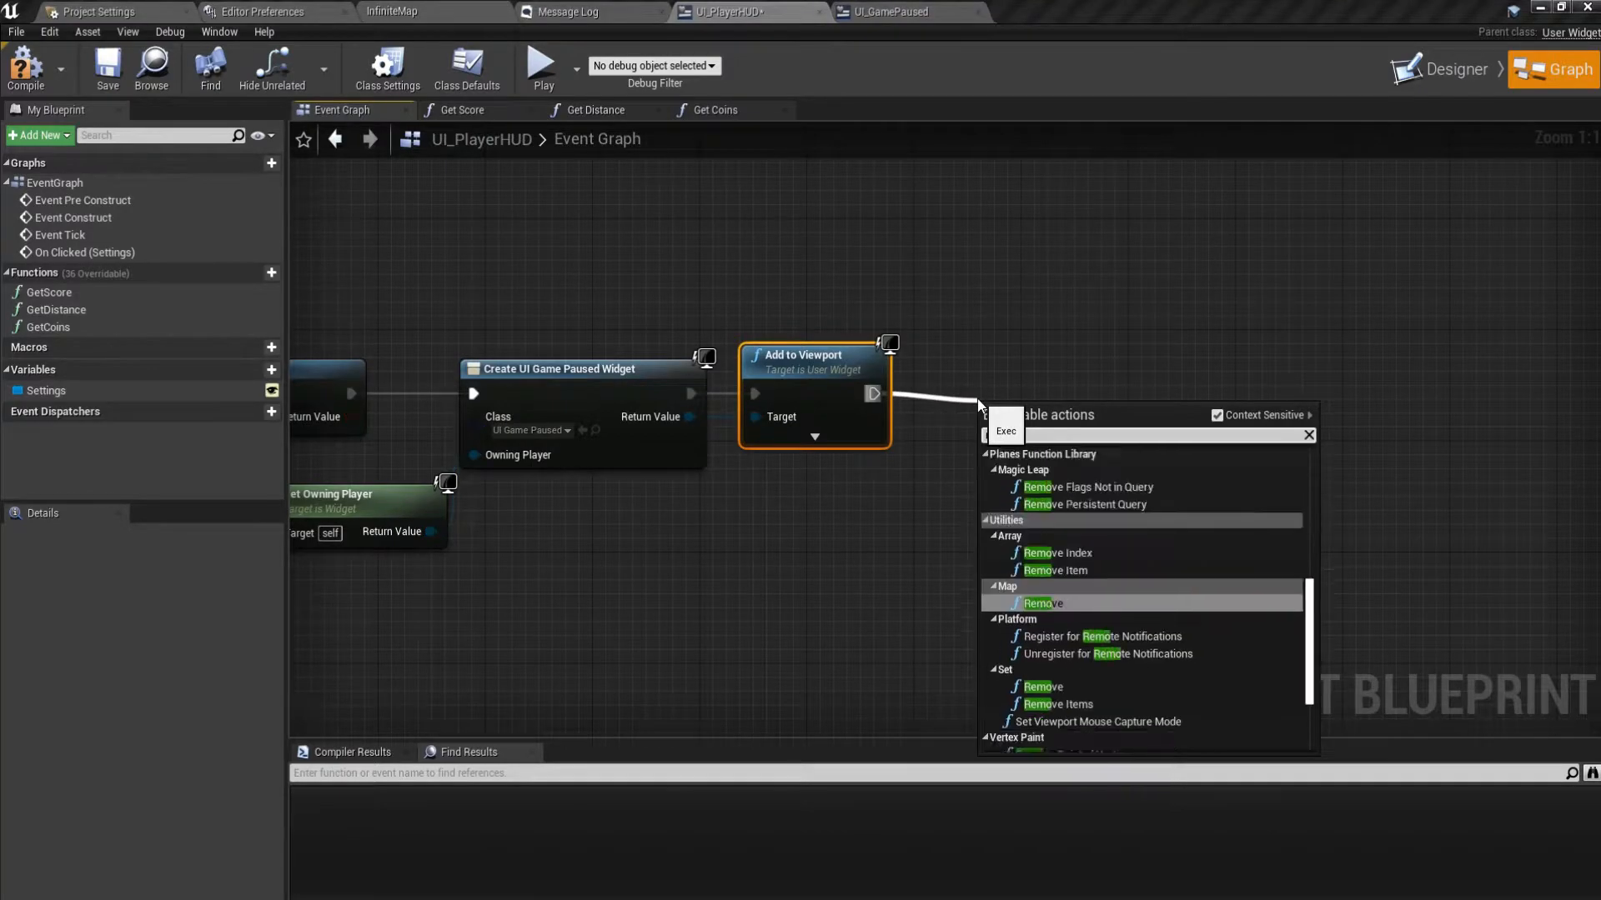
text( fro)
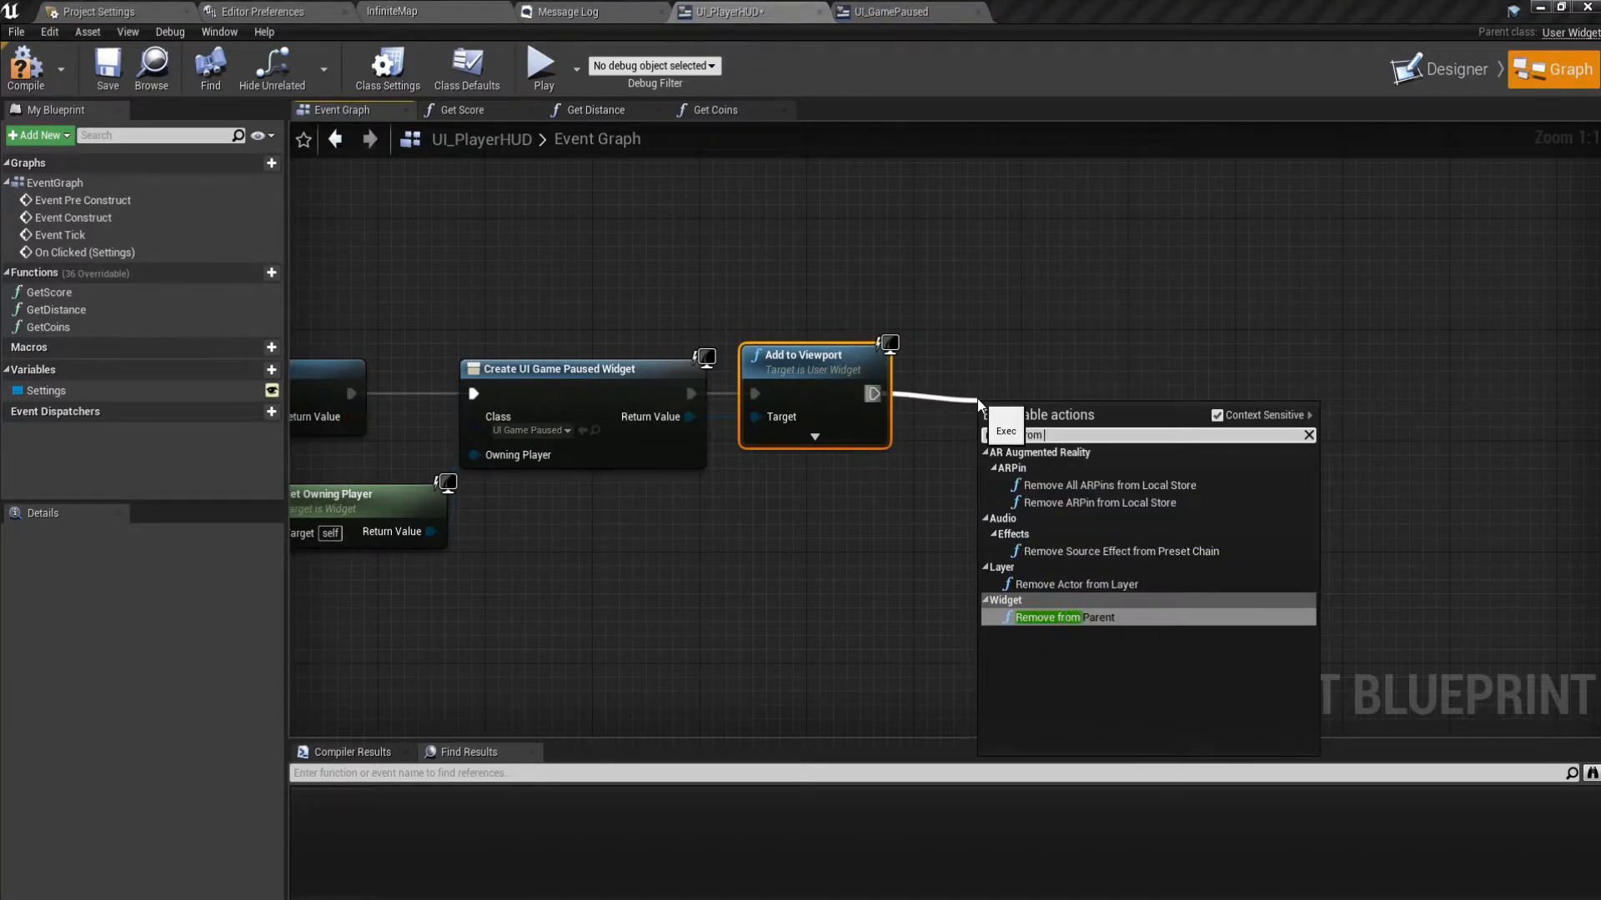
text(m)
key(Return)
right_drag(911, 467, 1027, 452)
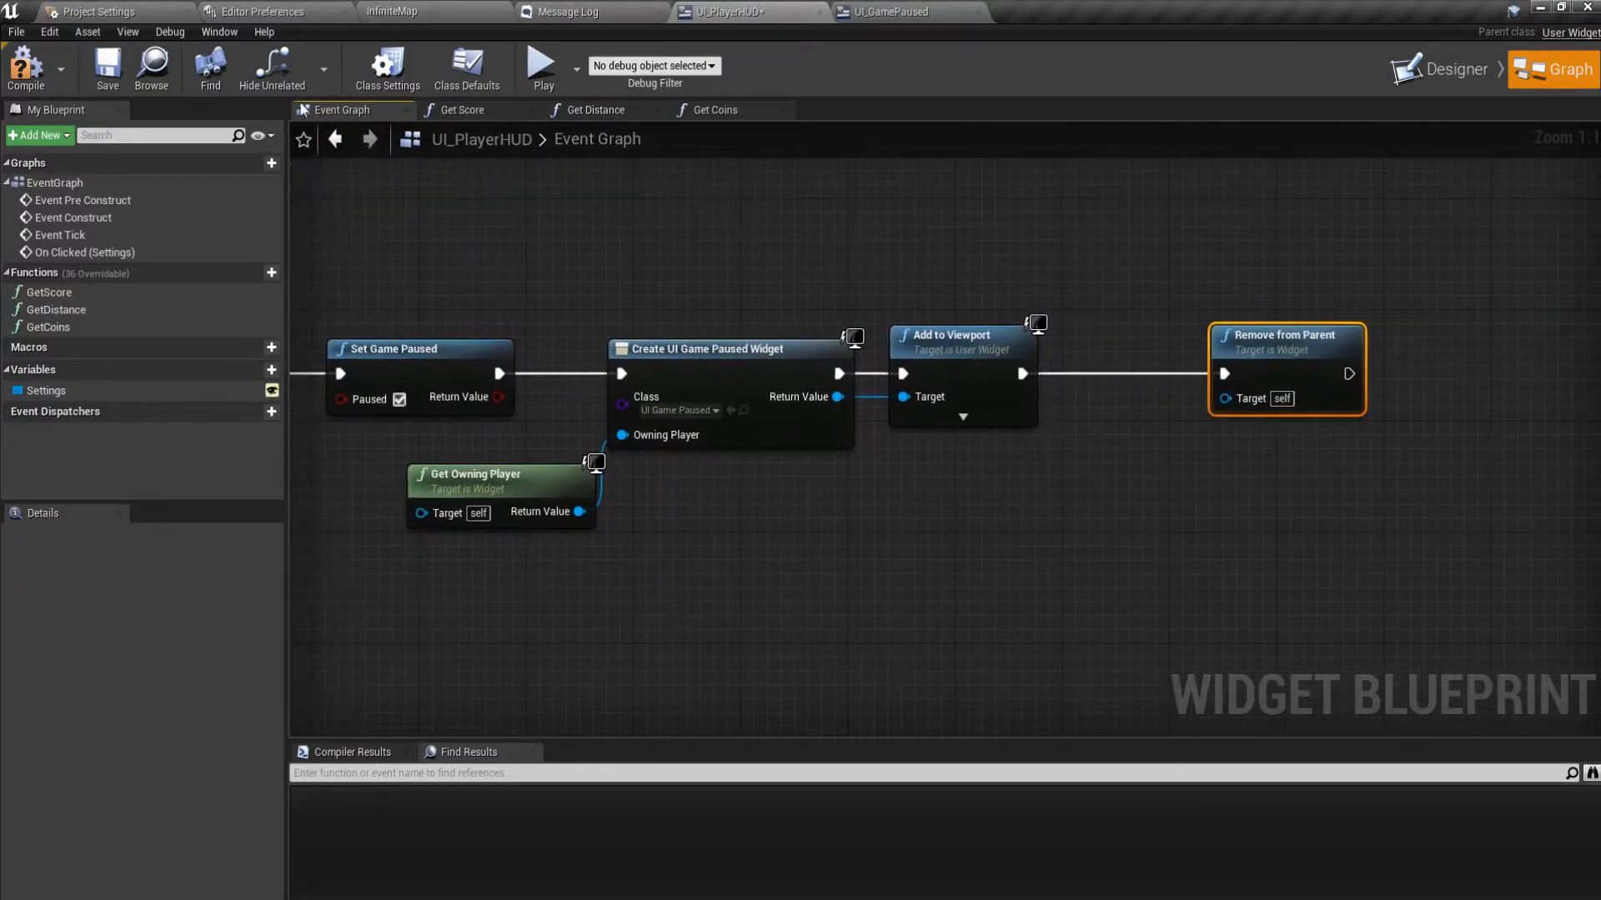
click(107, 71)
Add an On Clicked event for the Continue button in UI_GamePaused.
click(917, 10)
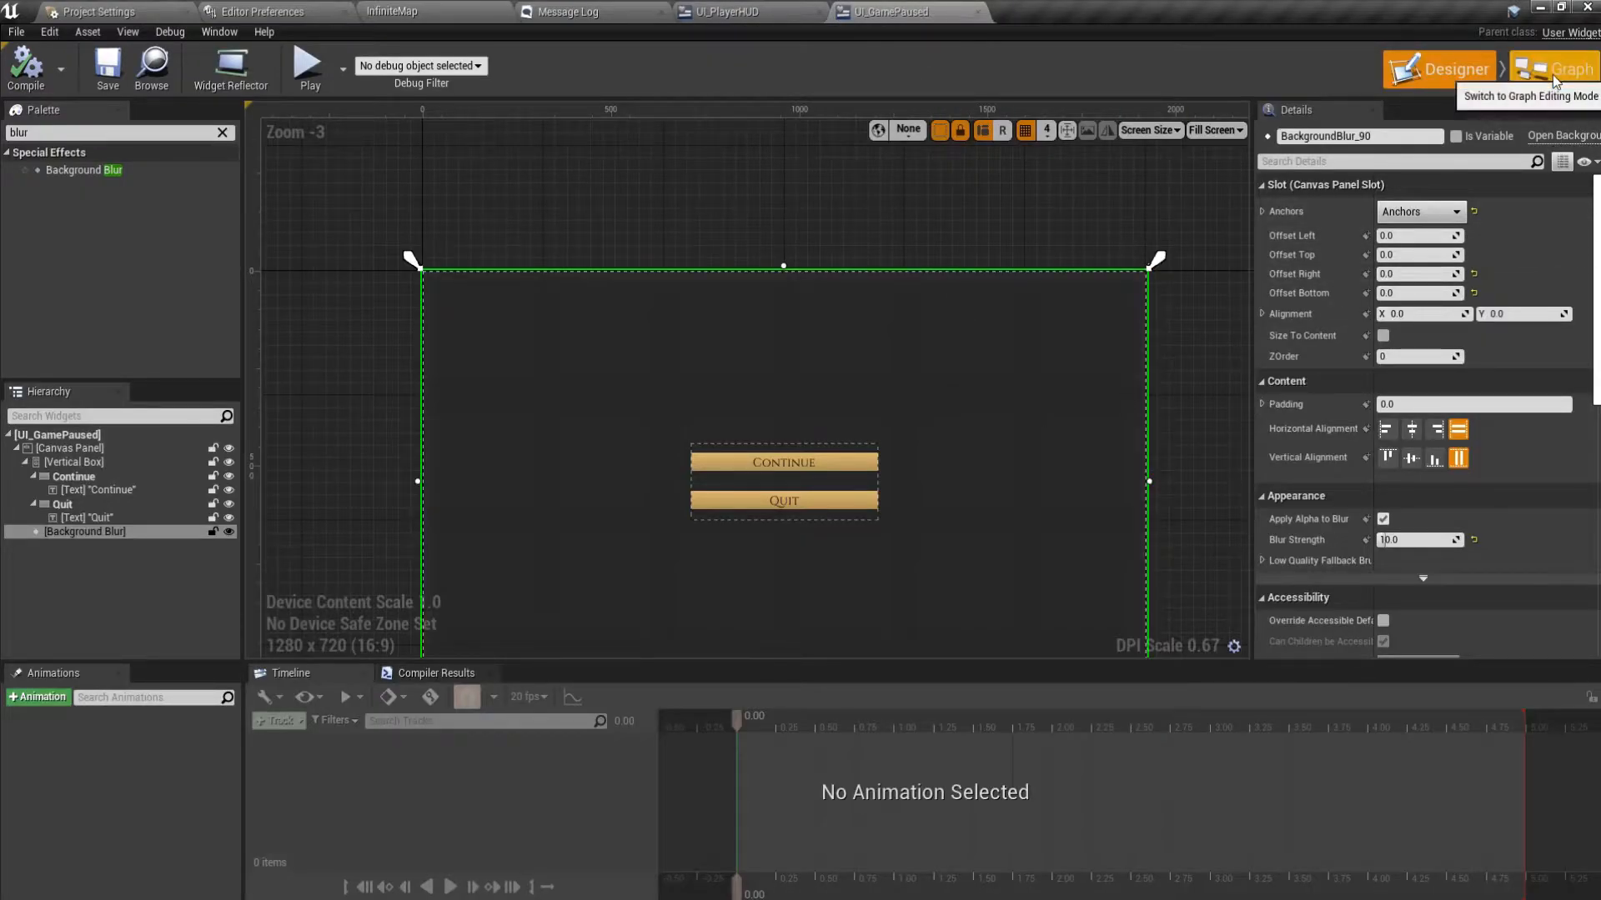
click(849, 471)
scroll(1494, 573, down, 12)
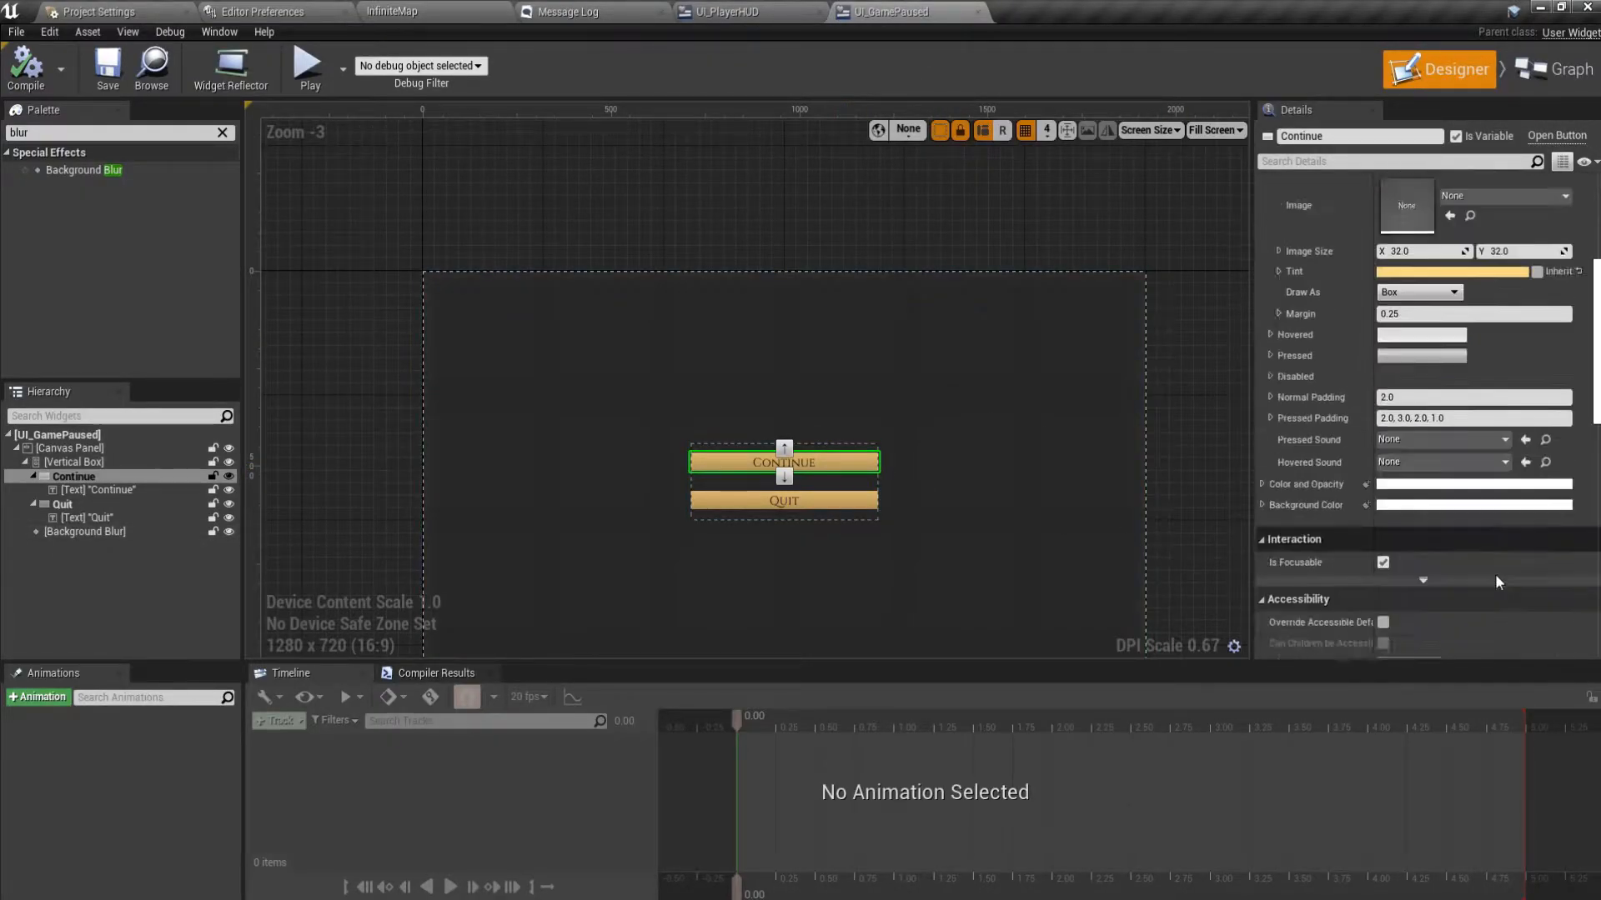
click(83, 476)
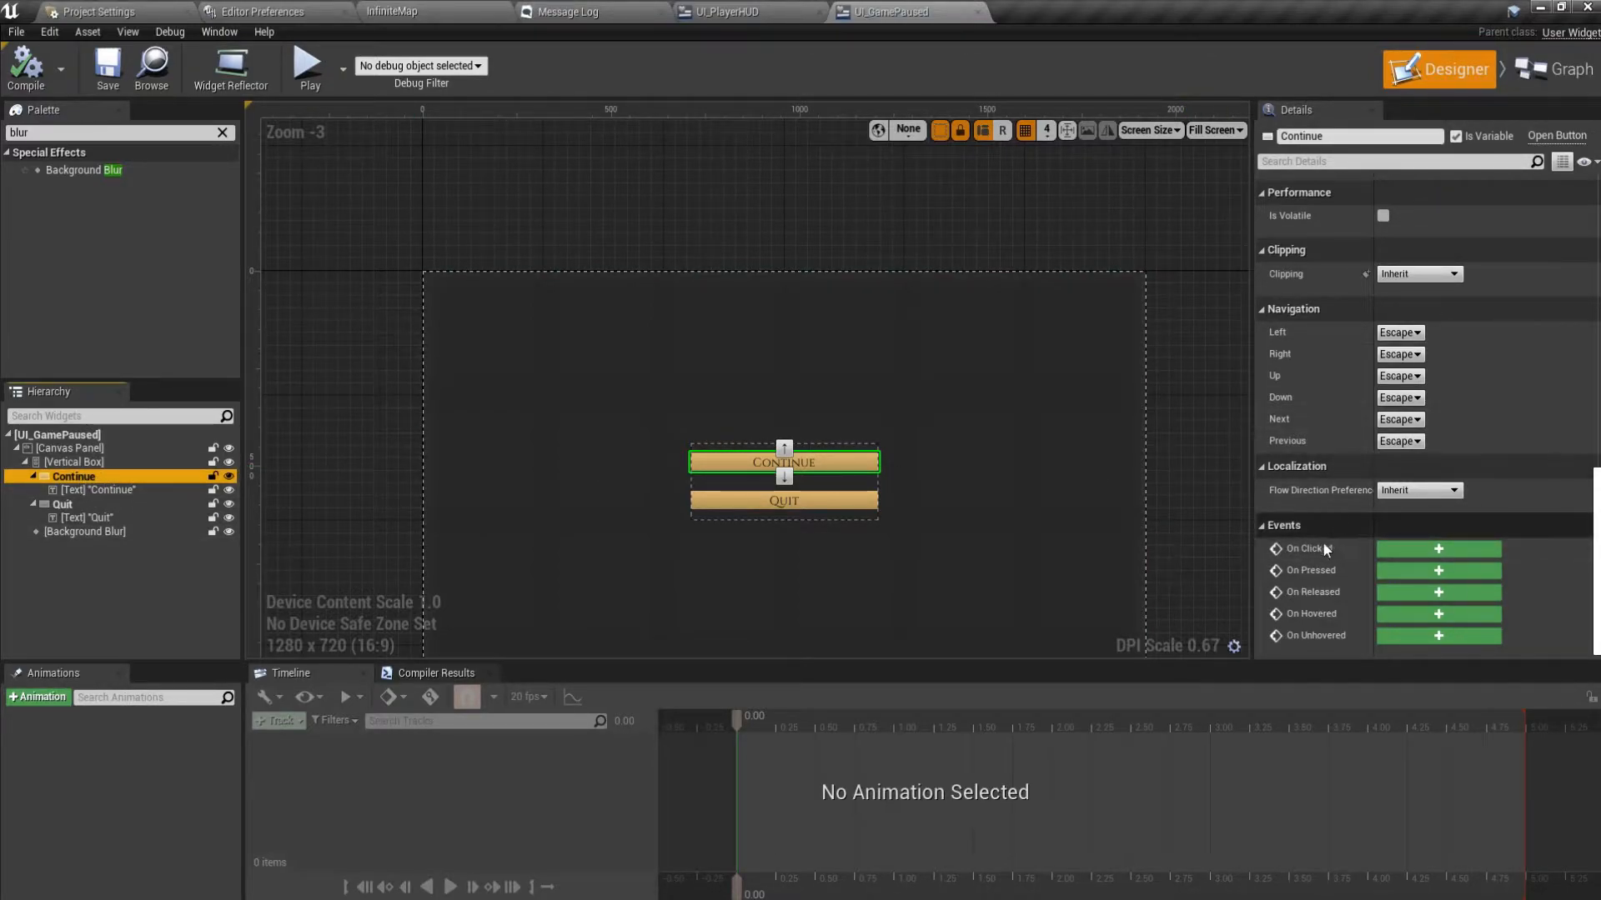
click(1436, 551)
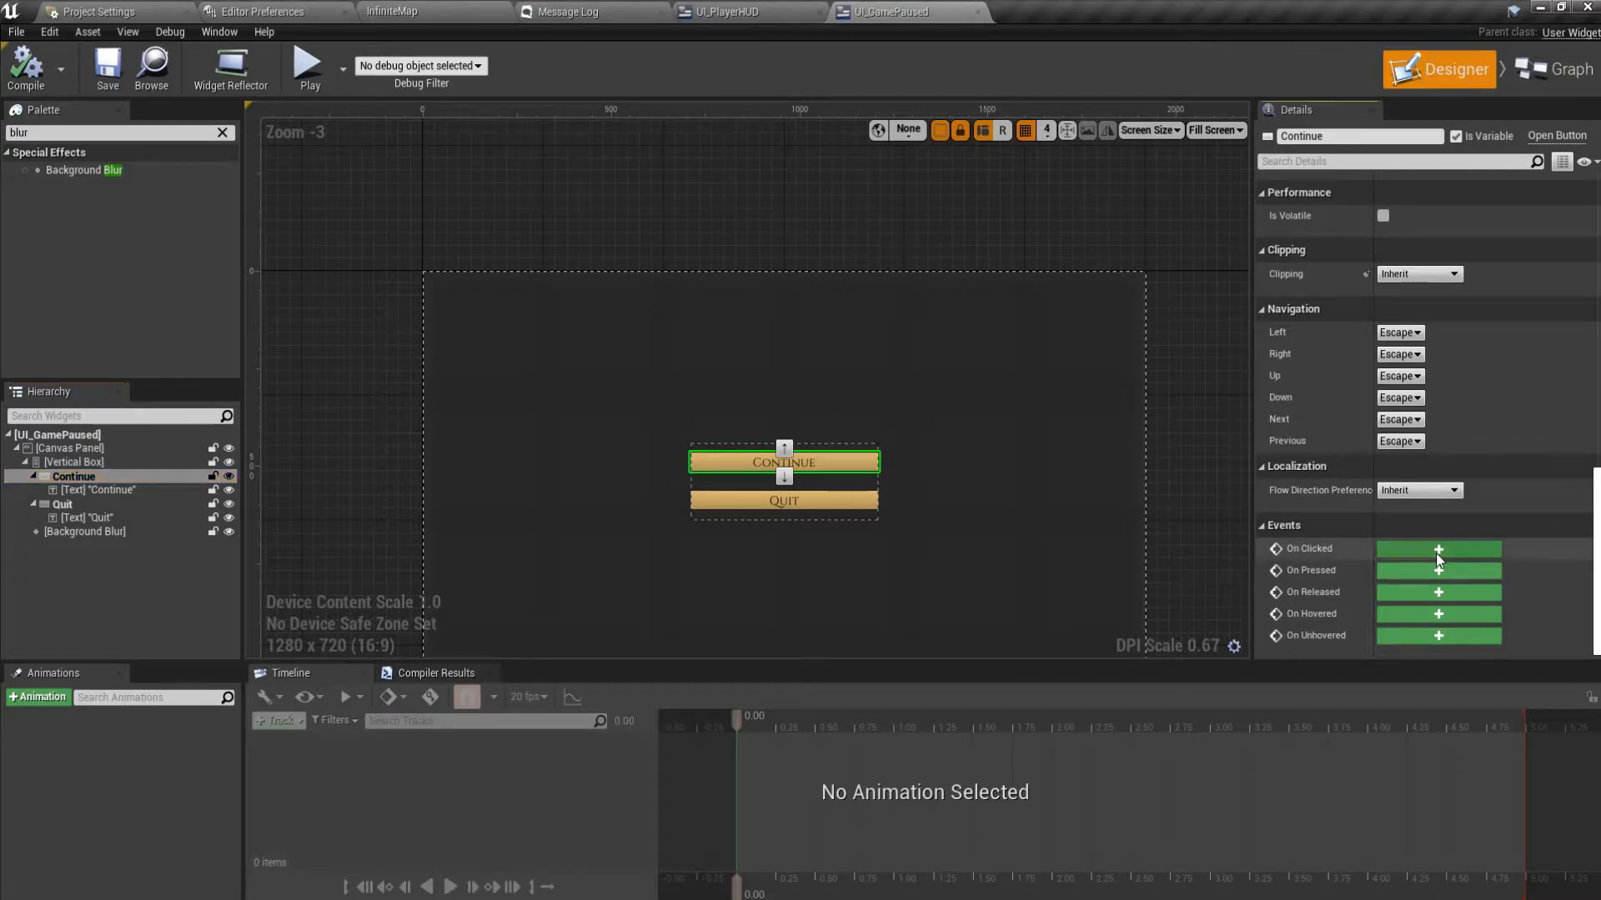
Connect a Create Widget node to On Clicked (Continue), feed its Owning Player from Get Owning Player, and align the nodes.
drag(702, 425, 785, 424)
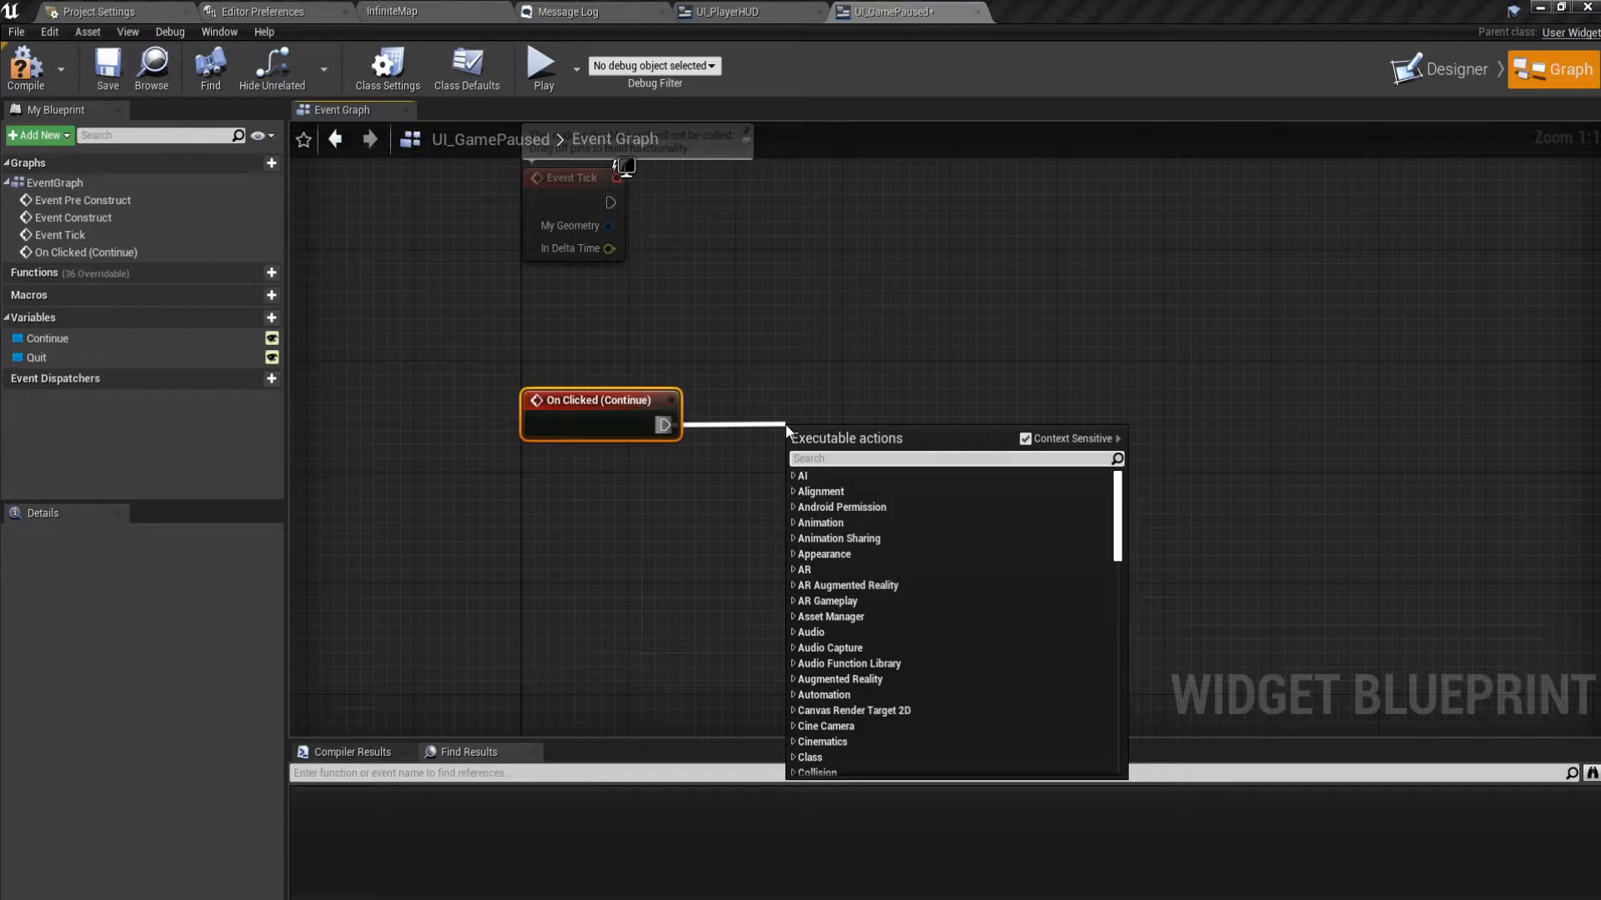
text(create w)
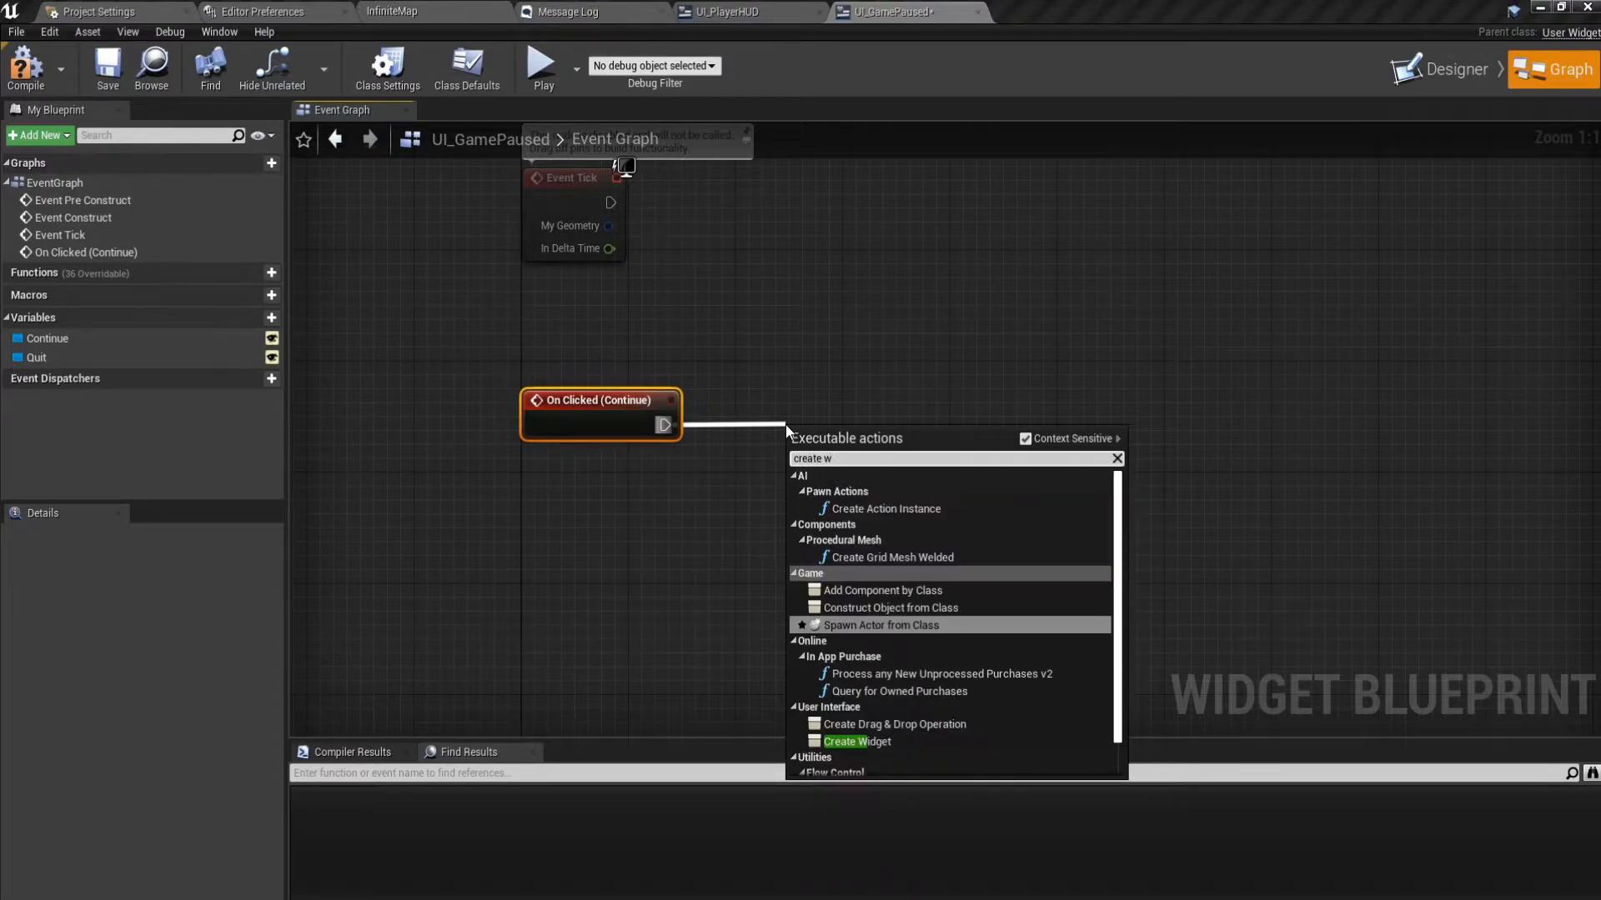
click(858, 742)
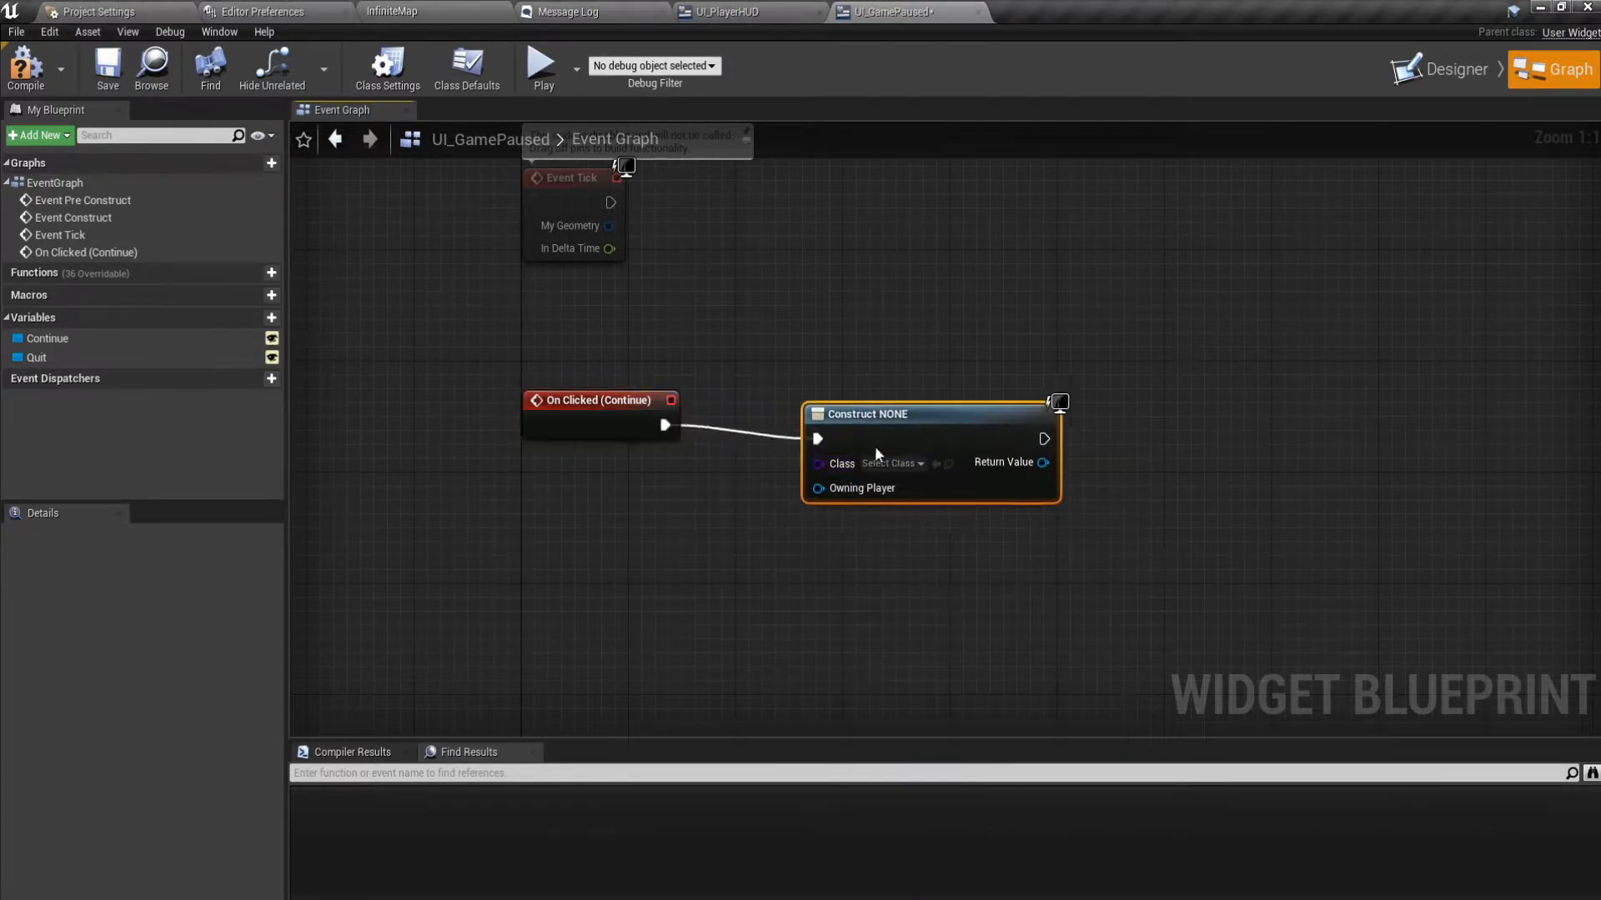
drag(861, 461, 772, 513)
text(get own)
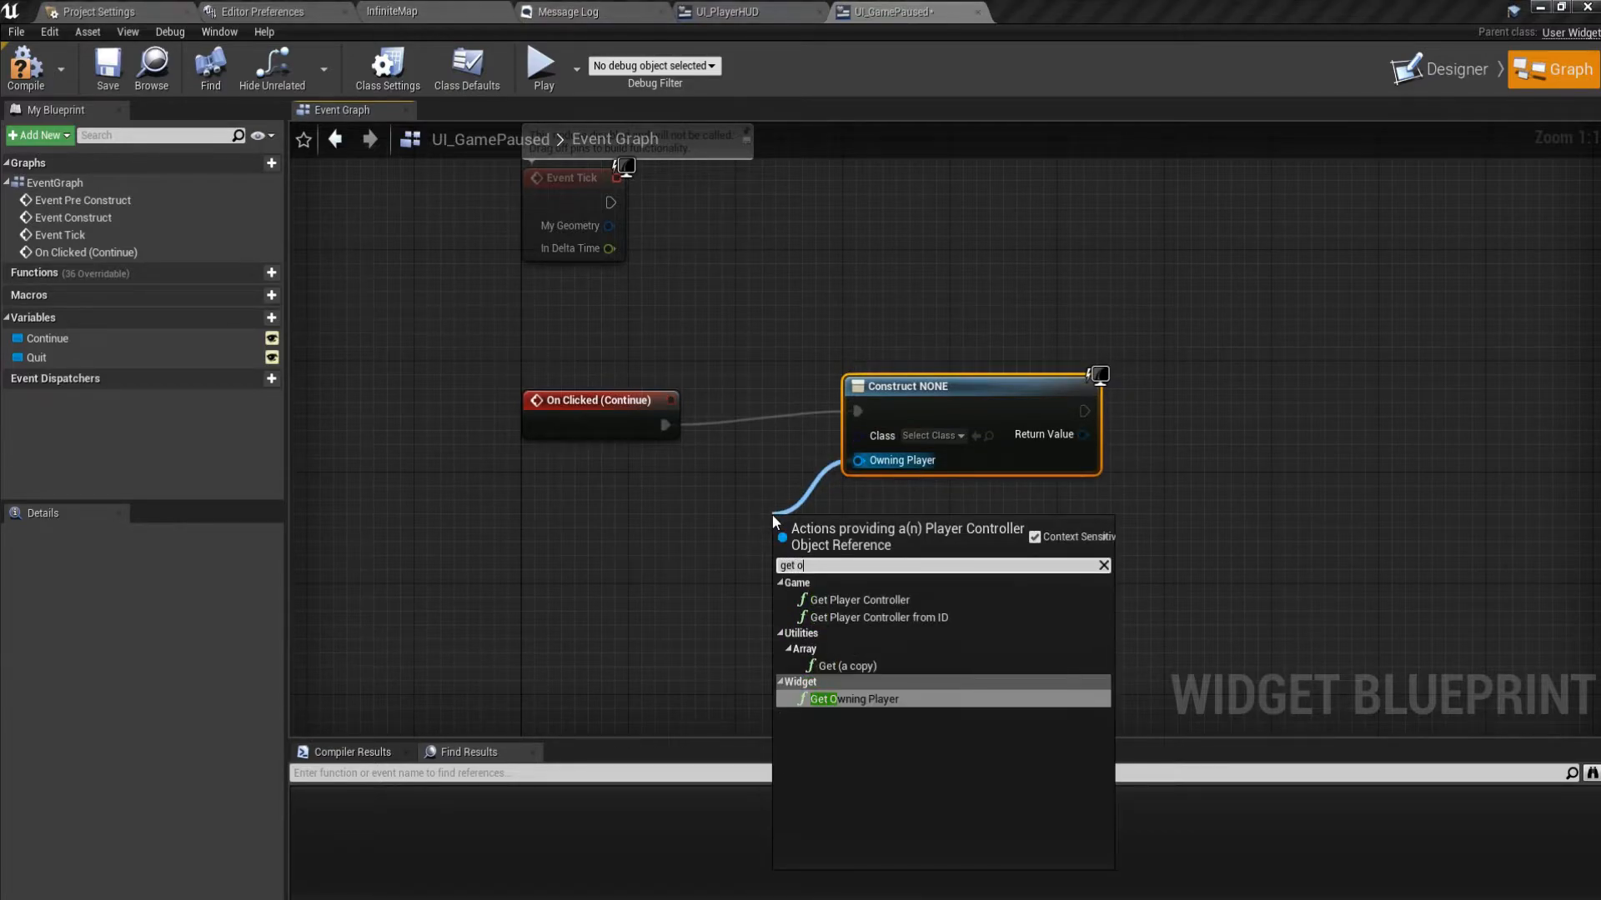
key(Return)
drag(834, 525, 673, 527)
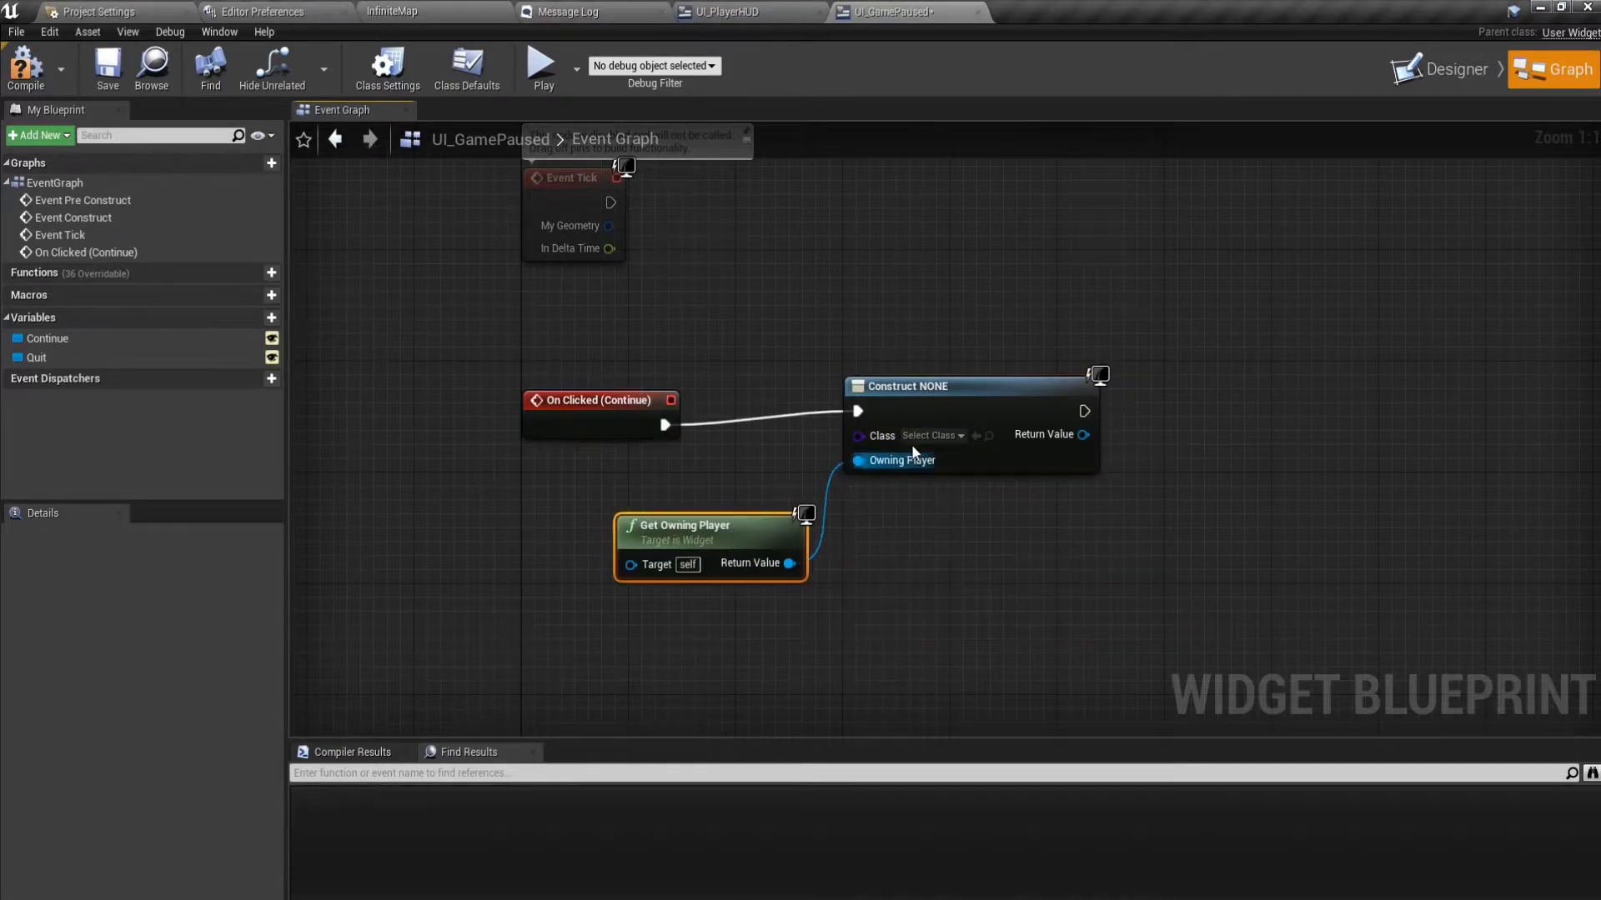
drag(935, 408, 922, 422)
Set the Create Widget node's class to UI_PlayerHUD.
right_drag(1154, 559, 886, 557)
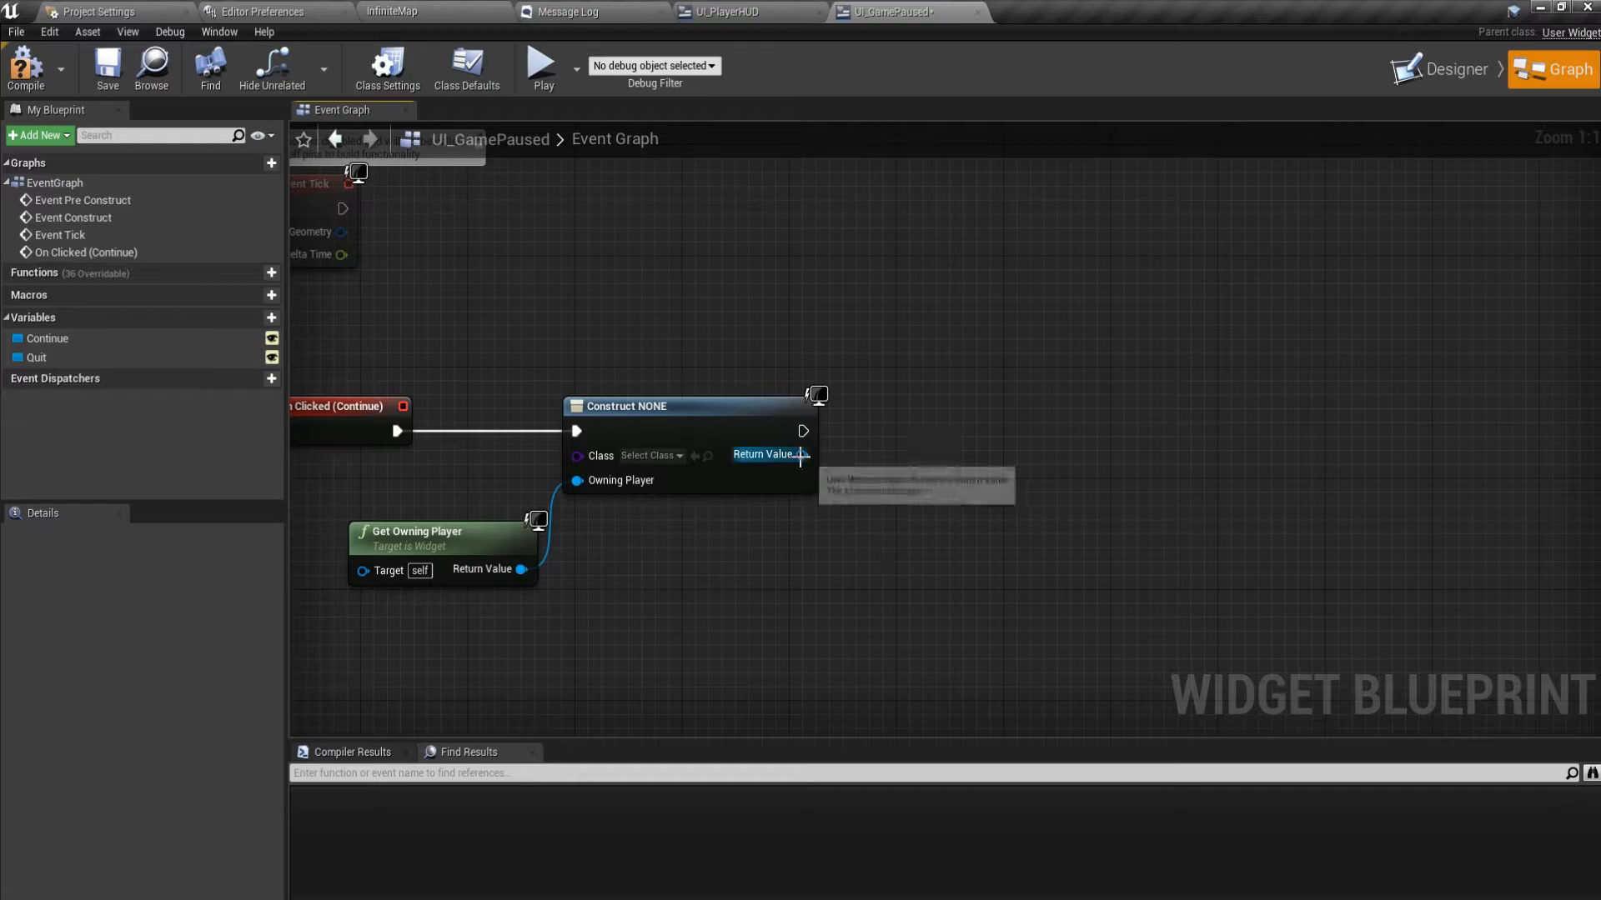
drag(801, 454, 930, 457)
click(651, 455)
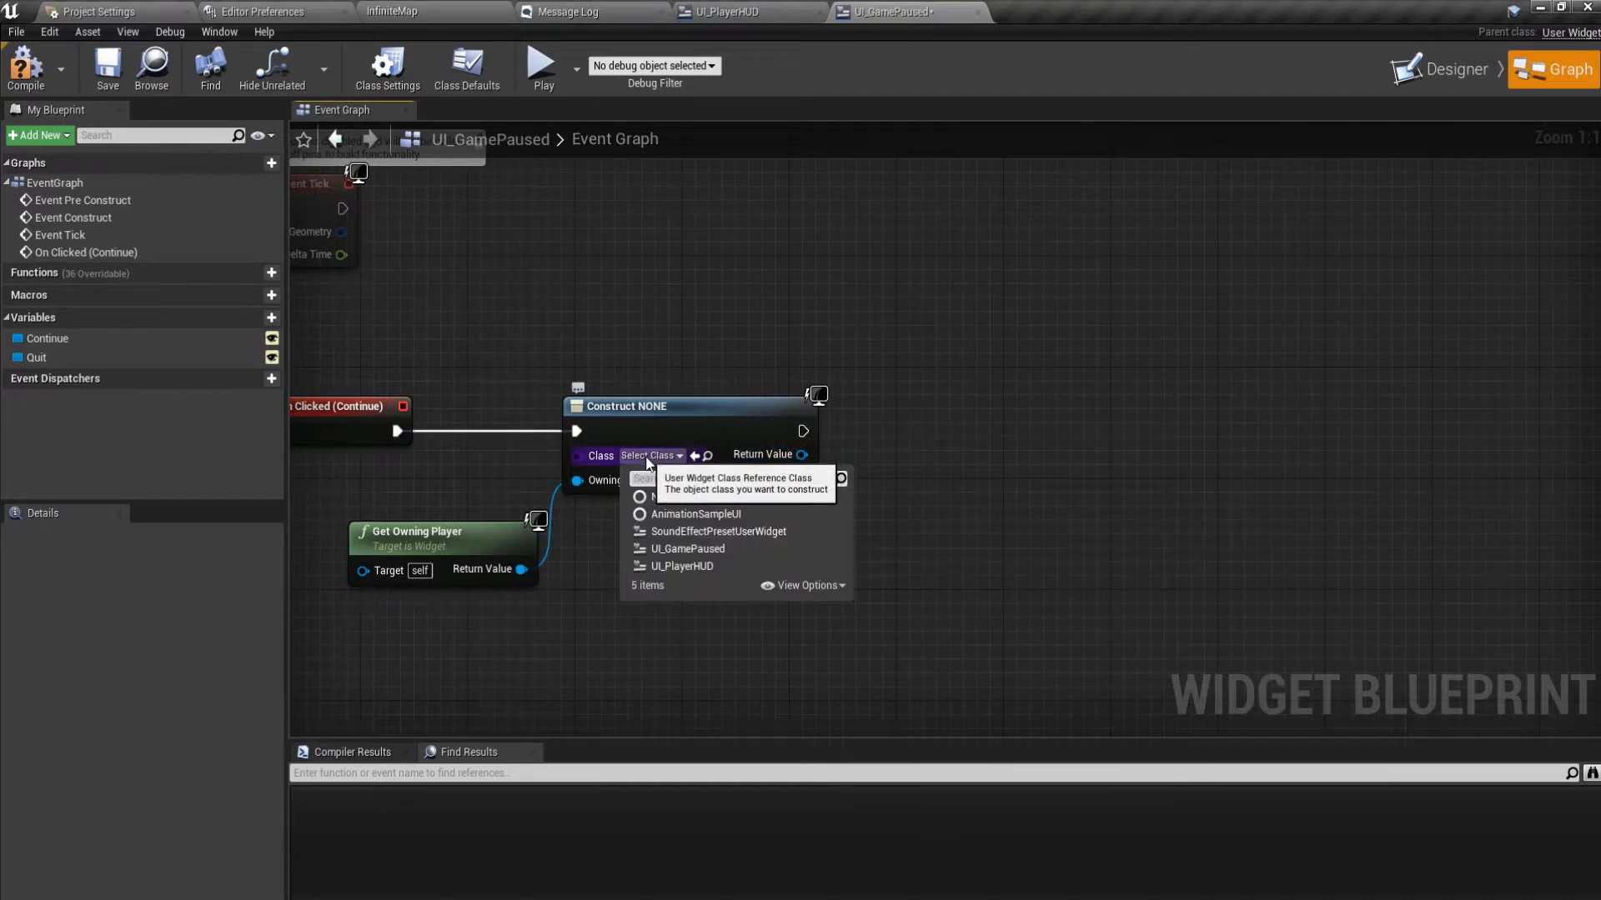
click(707, 558)
Add an Add to Viewport node from the Create UI Player HUD Widget's Return Value and align it.
right_drag(775, 460, 652, 452)
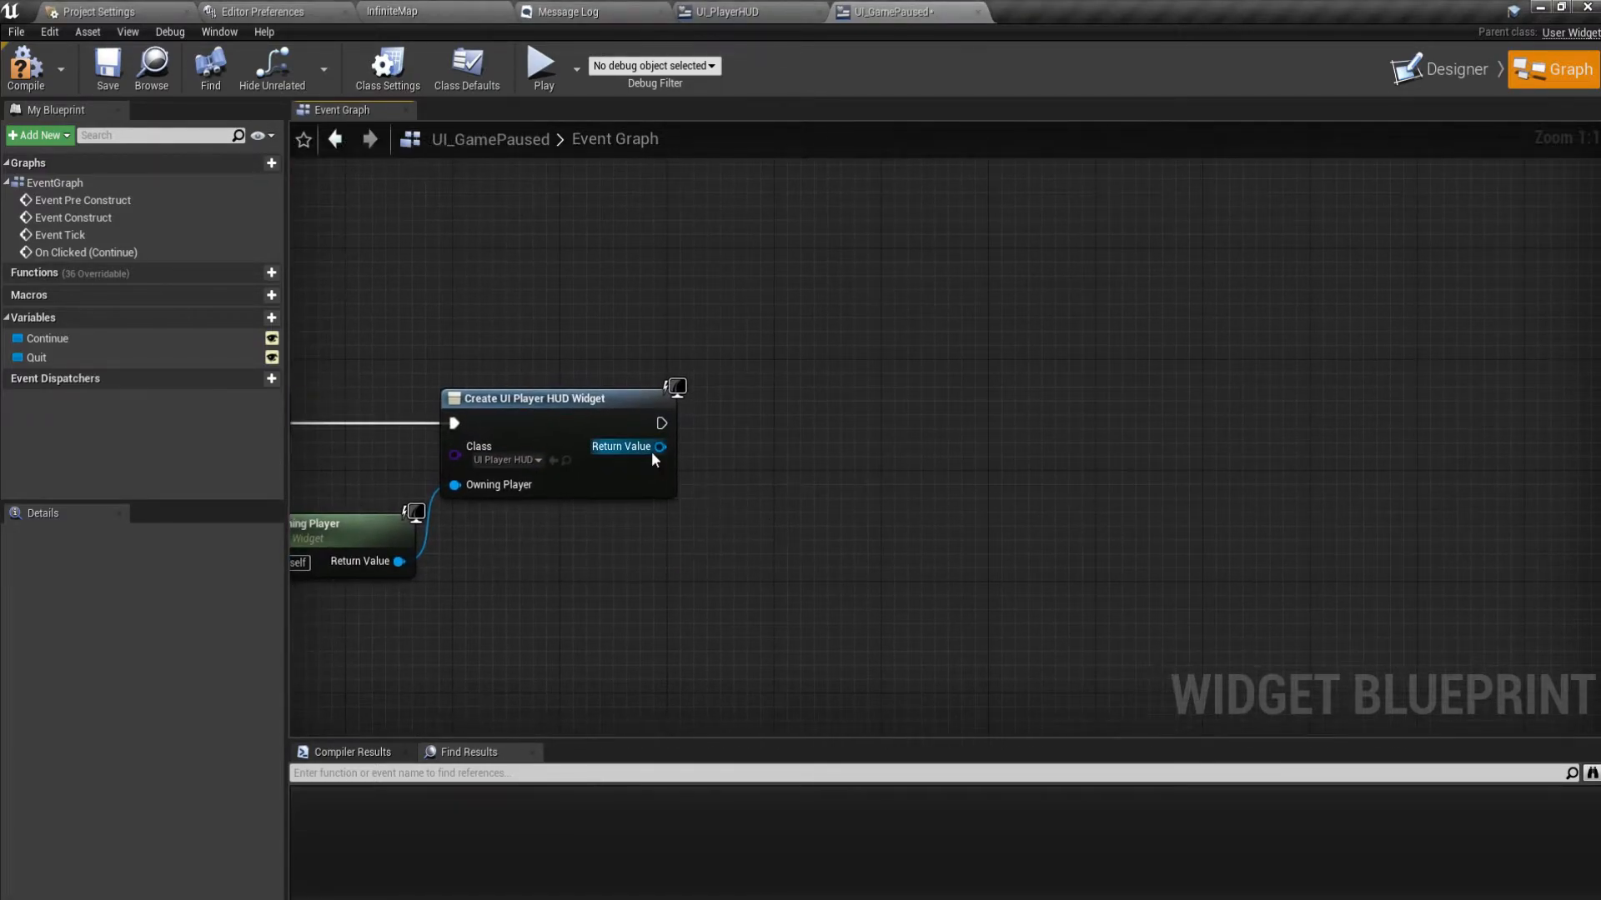
drag(652, 452, 768, 453)
text(add to)
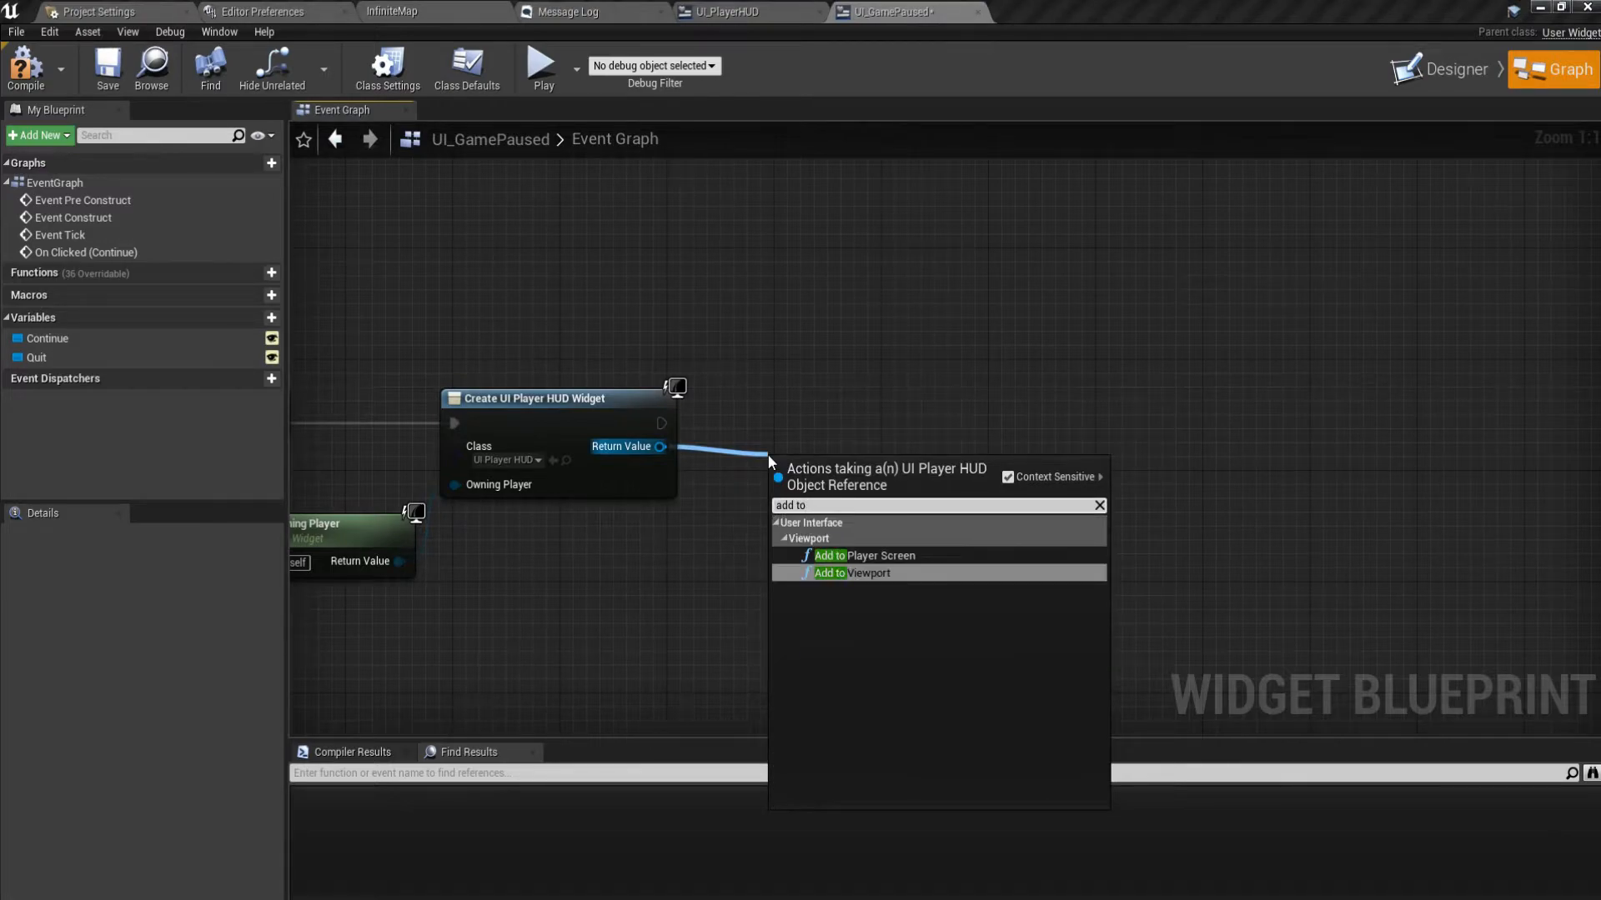
key(Return)
drag(779, 460, 753, 377)
Connect a Remove from Parent node after the Continue chain's Add to Viewport, align it and compile the widget.
drag(867, 423, 969, 411)
text(re)
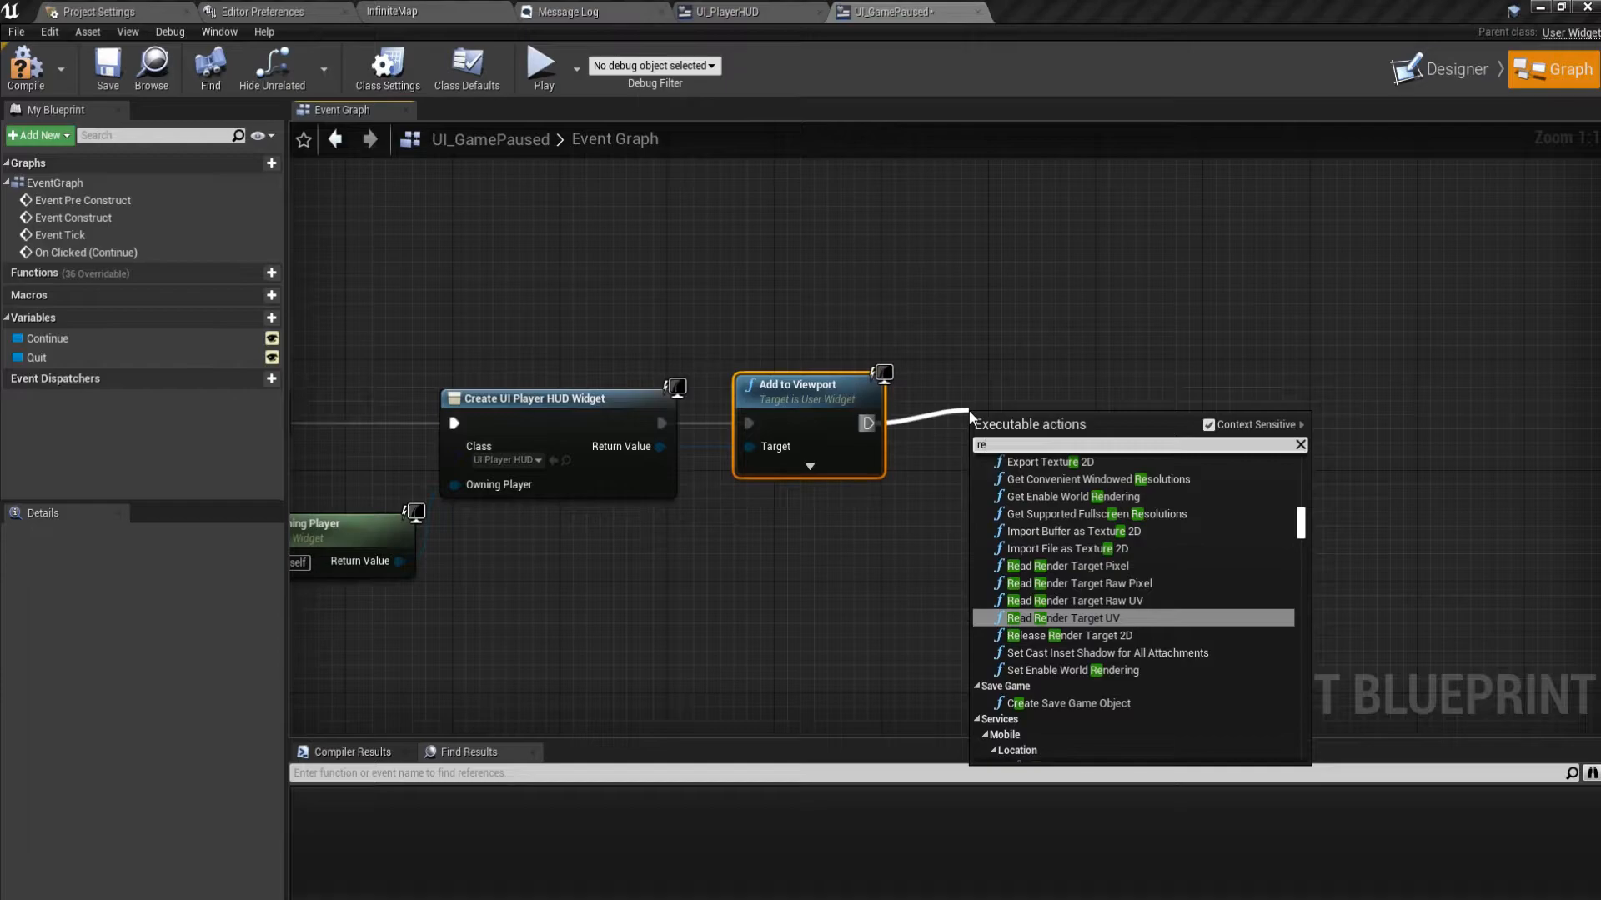
text(move)
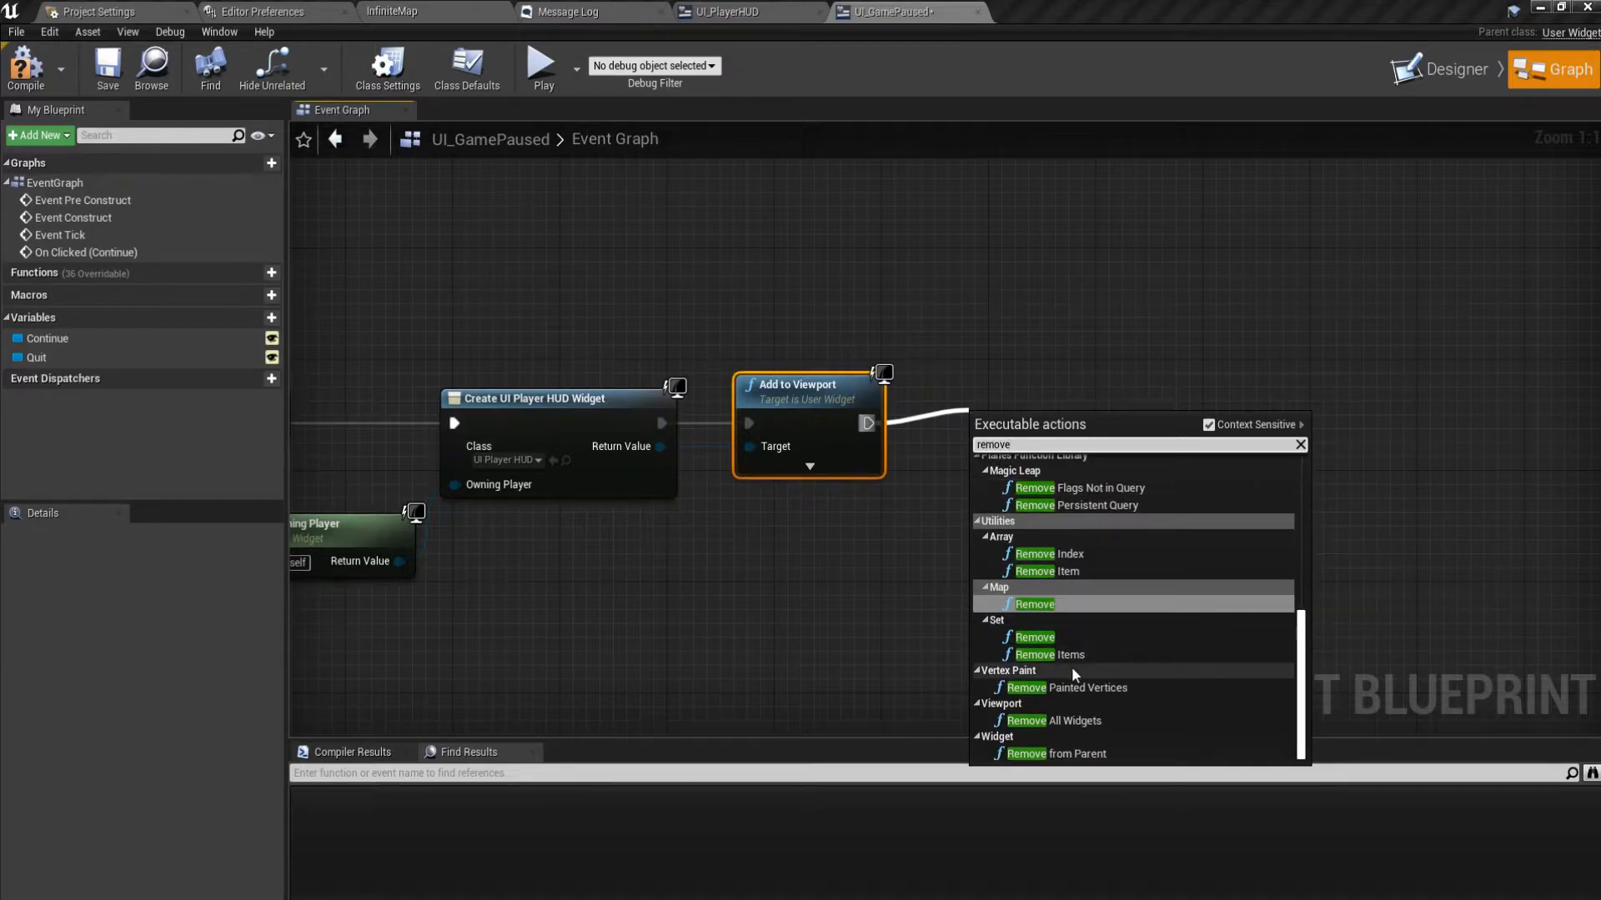
click(1056, 753)
drag(1019, 449, 1022, 407)
click(34, 79)
Add an On Clicked event for the Quit button and connect an Execute Console Command node with the command Exit.
right_drag(406, 460, 825, 415)
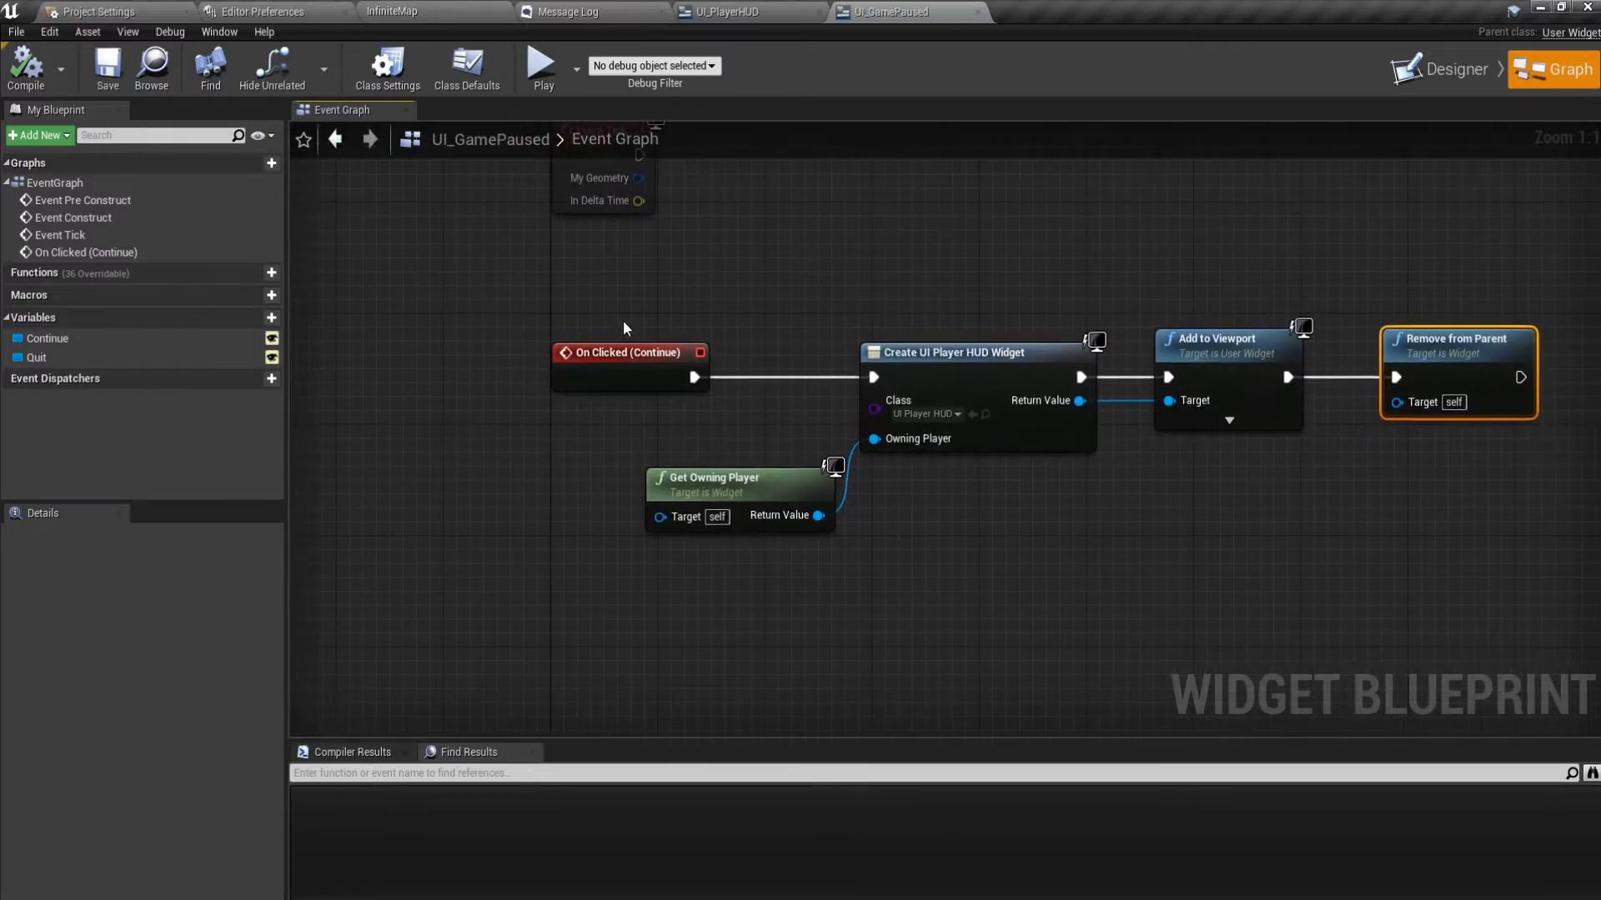
click(51, 356)
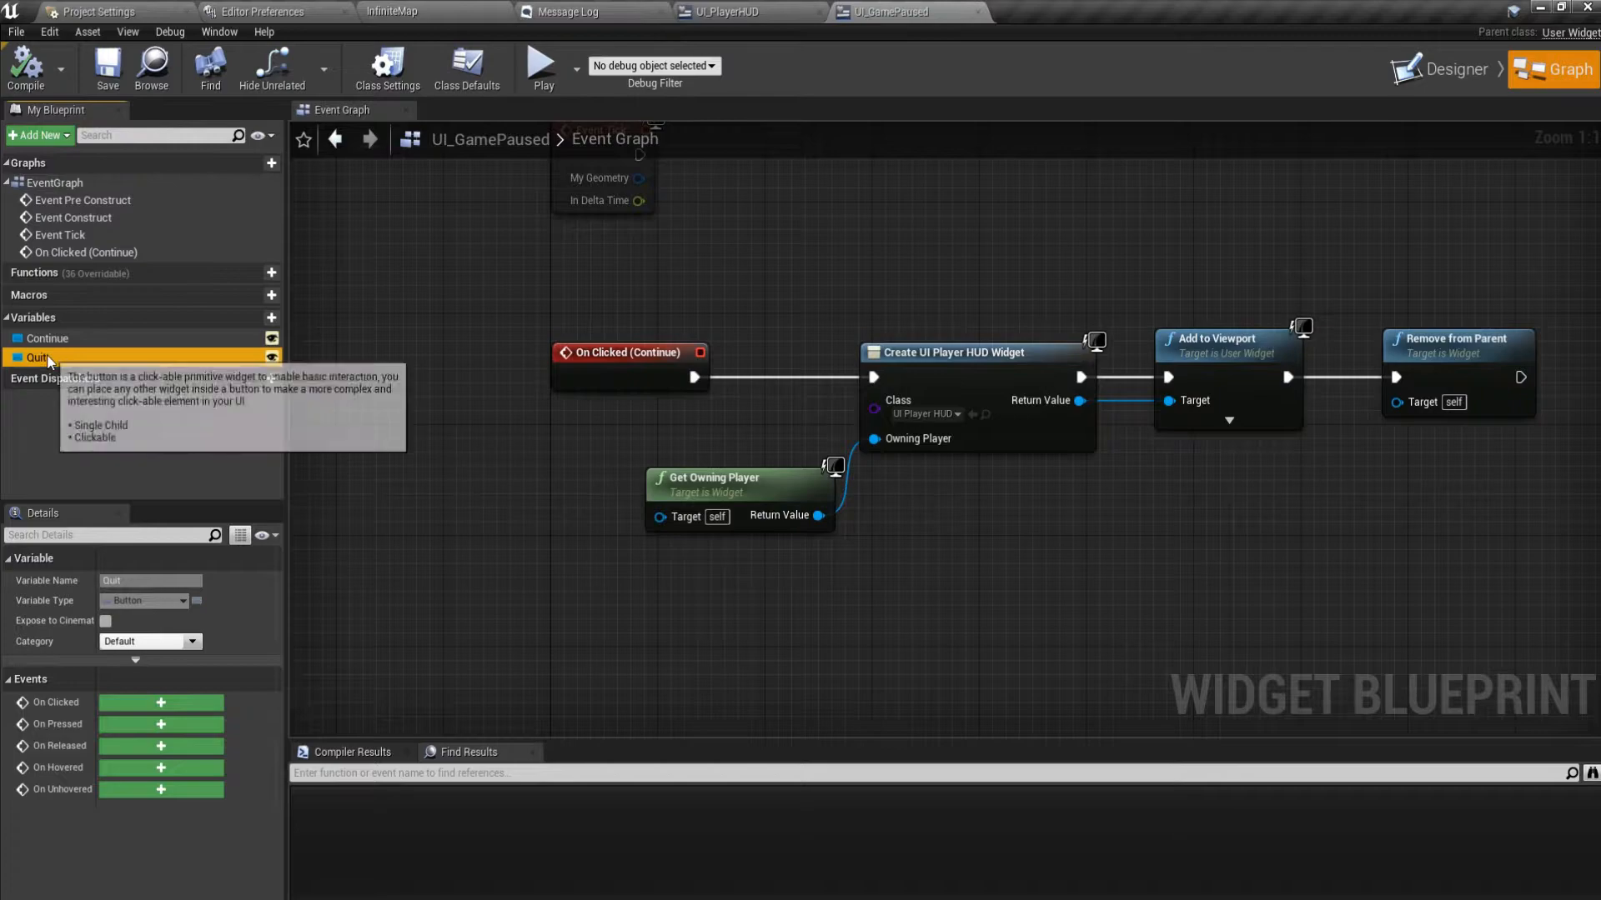
click(167, 707)
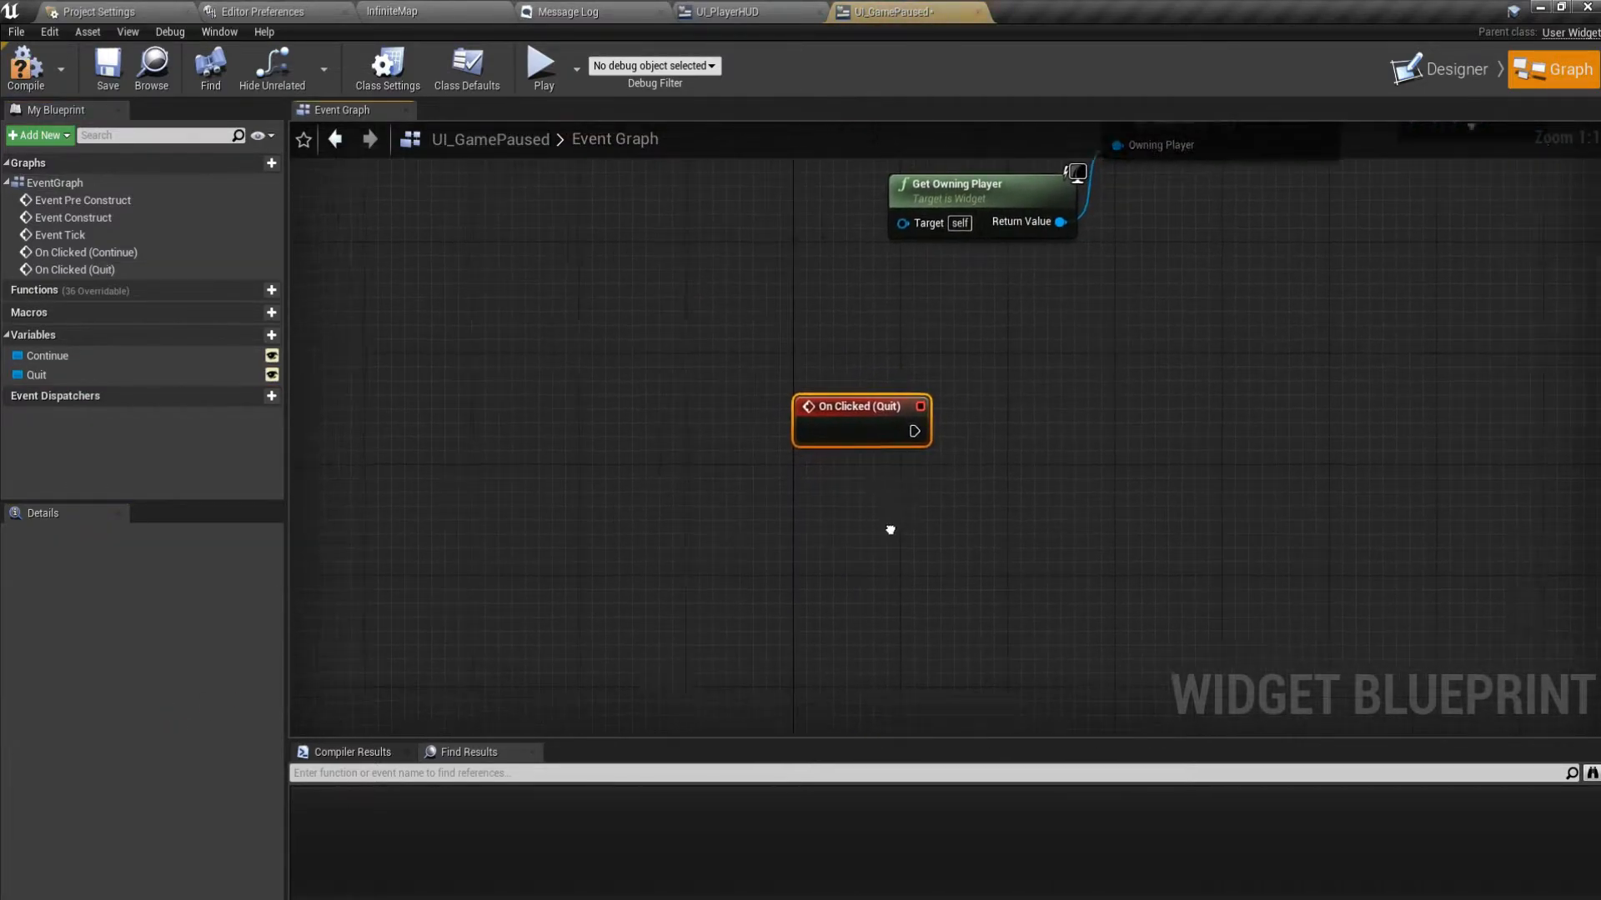
drag(674, 430, 842, 417)
text(exec)
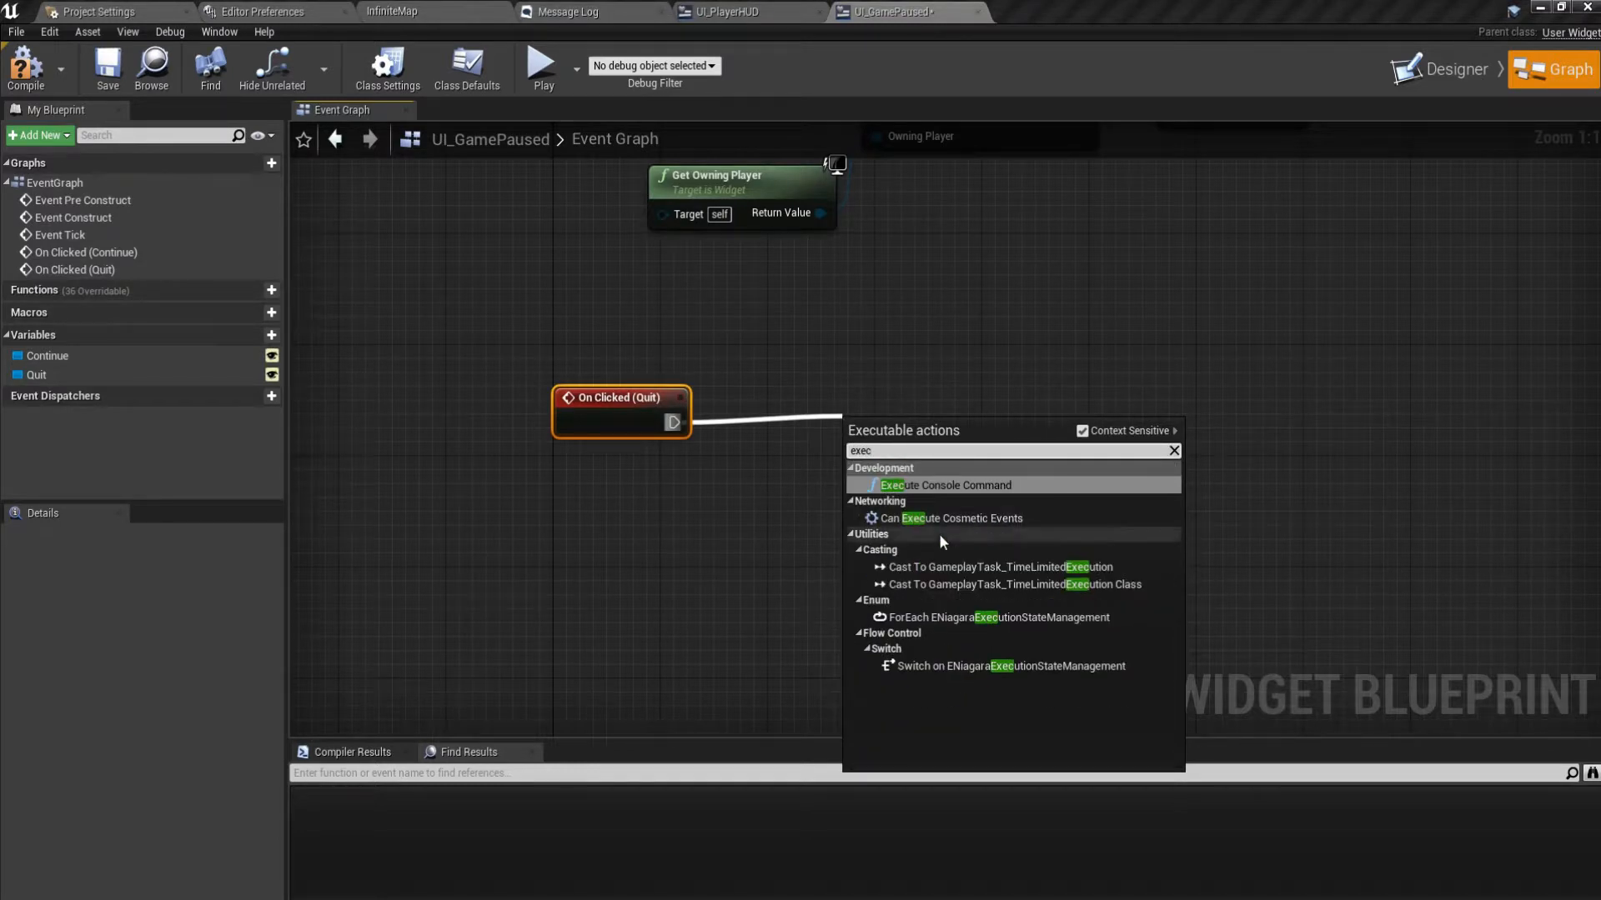
click(947, 487)
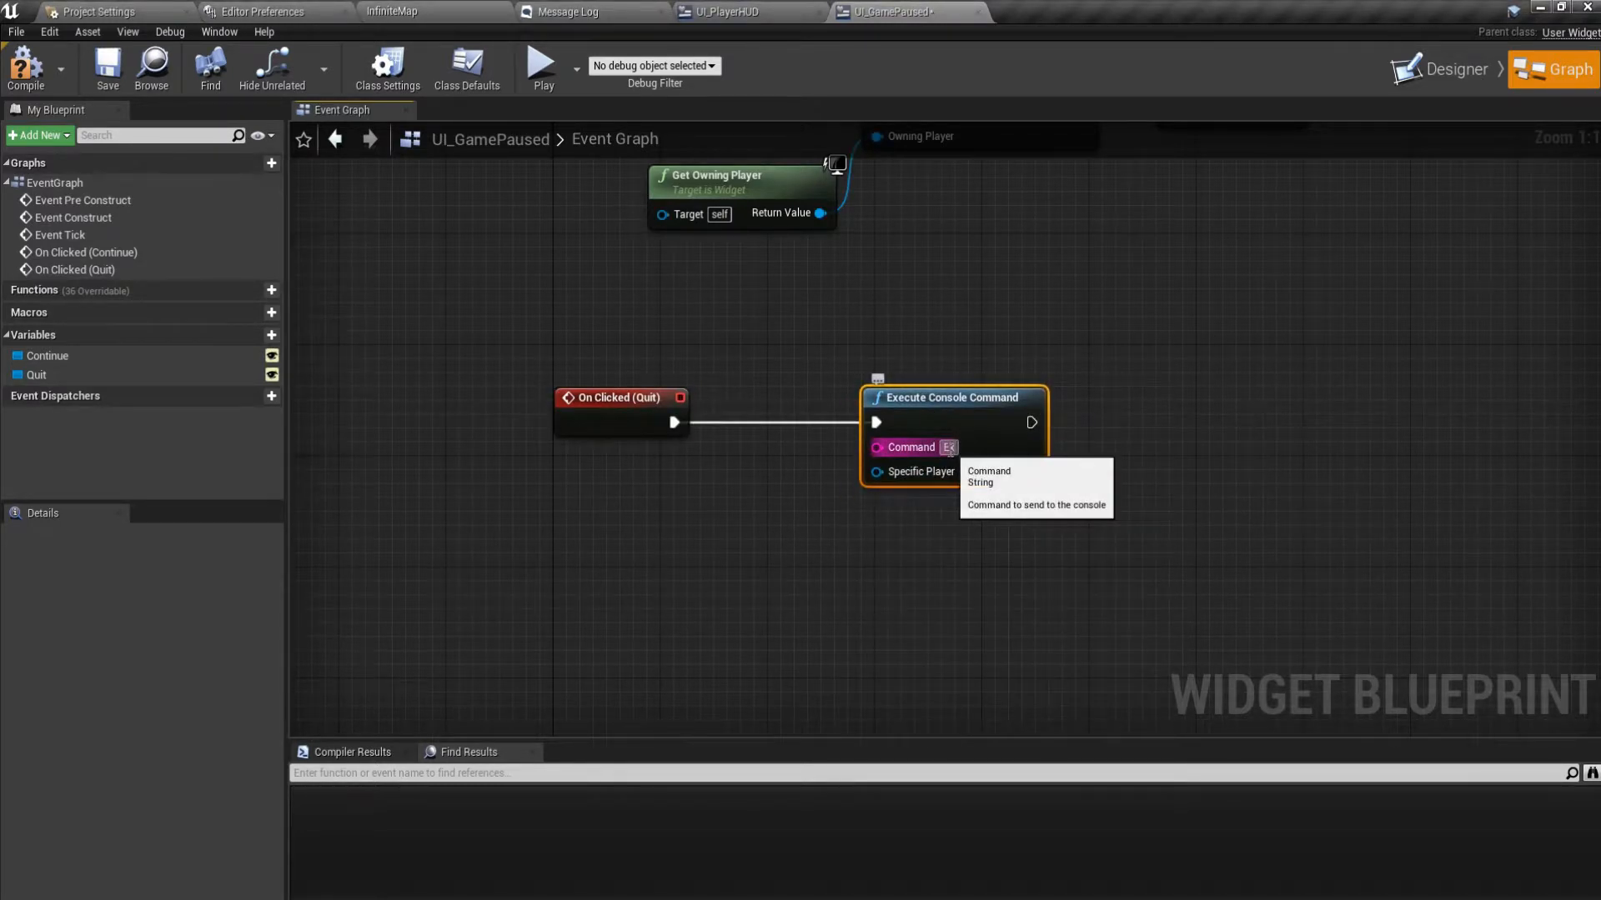
Feed a Get Player Controller node into the console command's Specific Player input and save the widget.
drag(876, 471, 752, 547)
text(get)
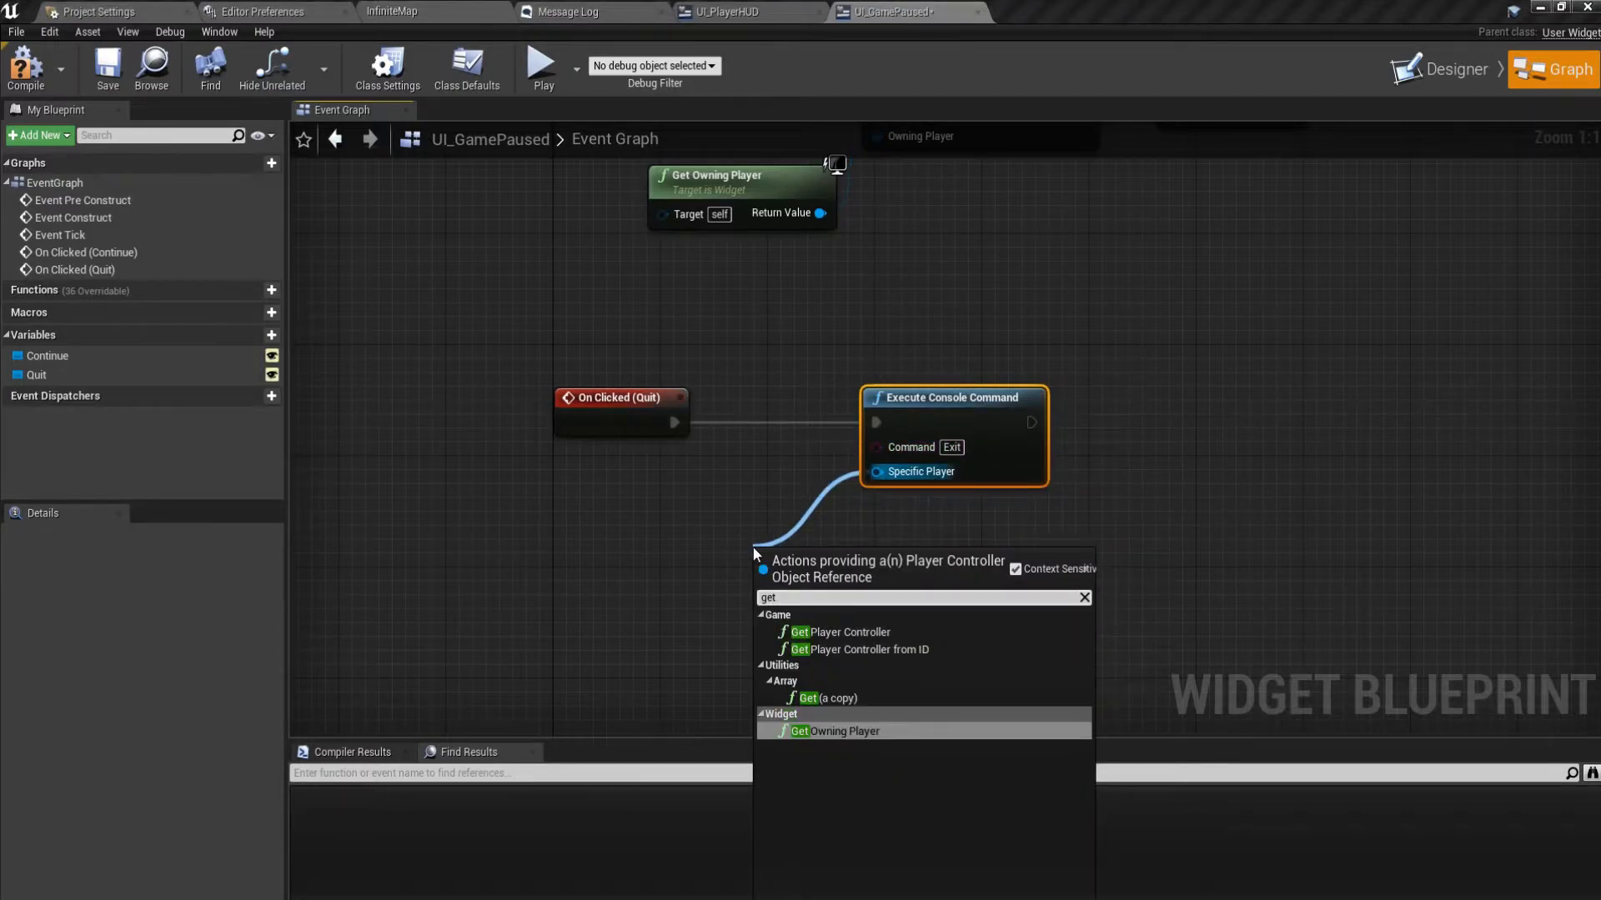
click(840, 632)
click(107, 75)
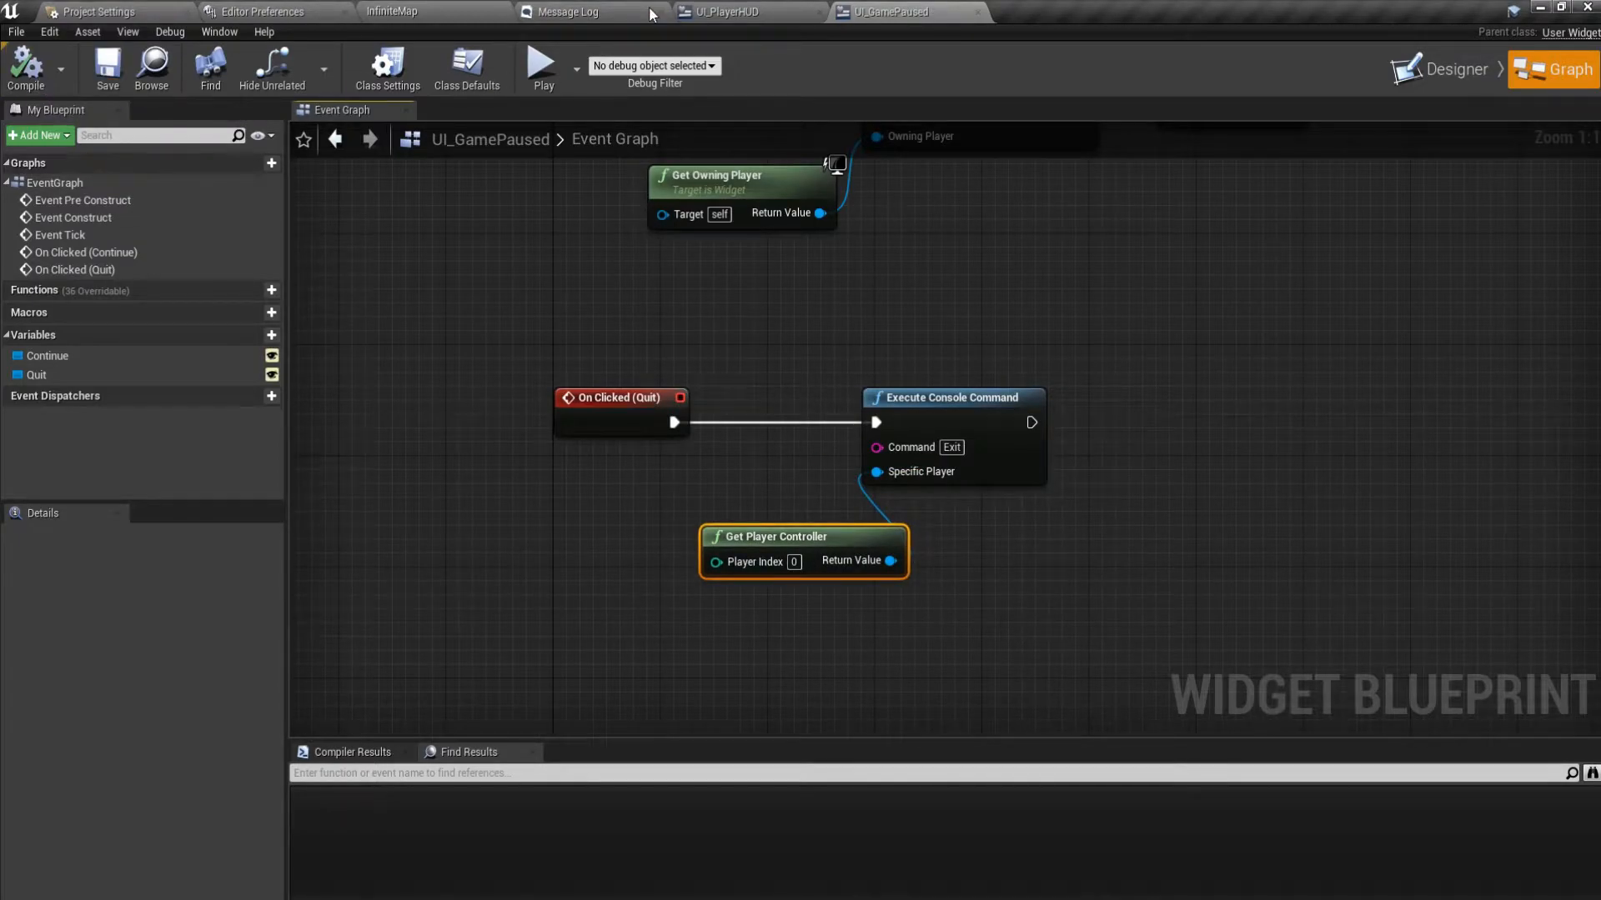
Play the game from InfiniteMap, open the pause menu with the settings gear, try Continue and stop the session.
click(541, 65)
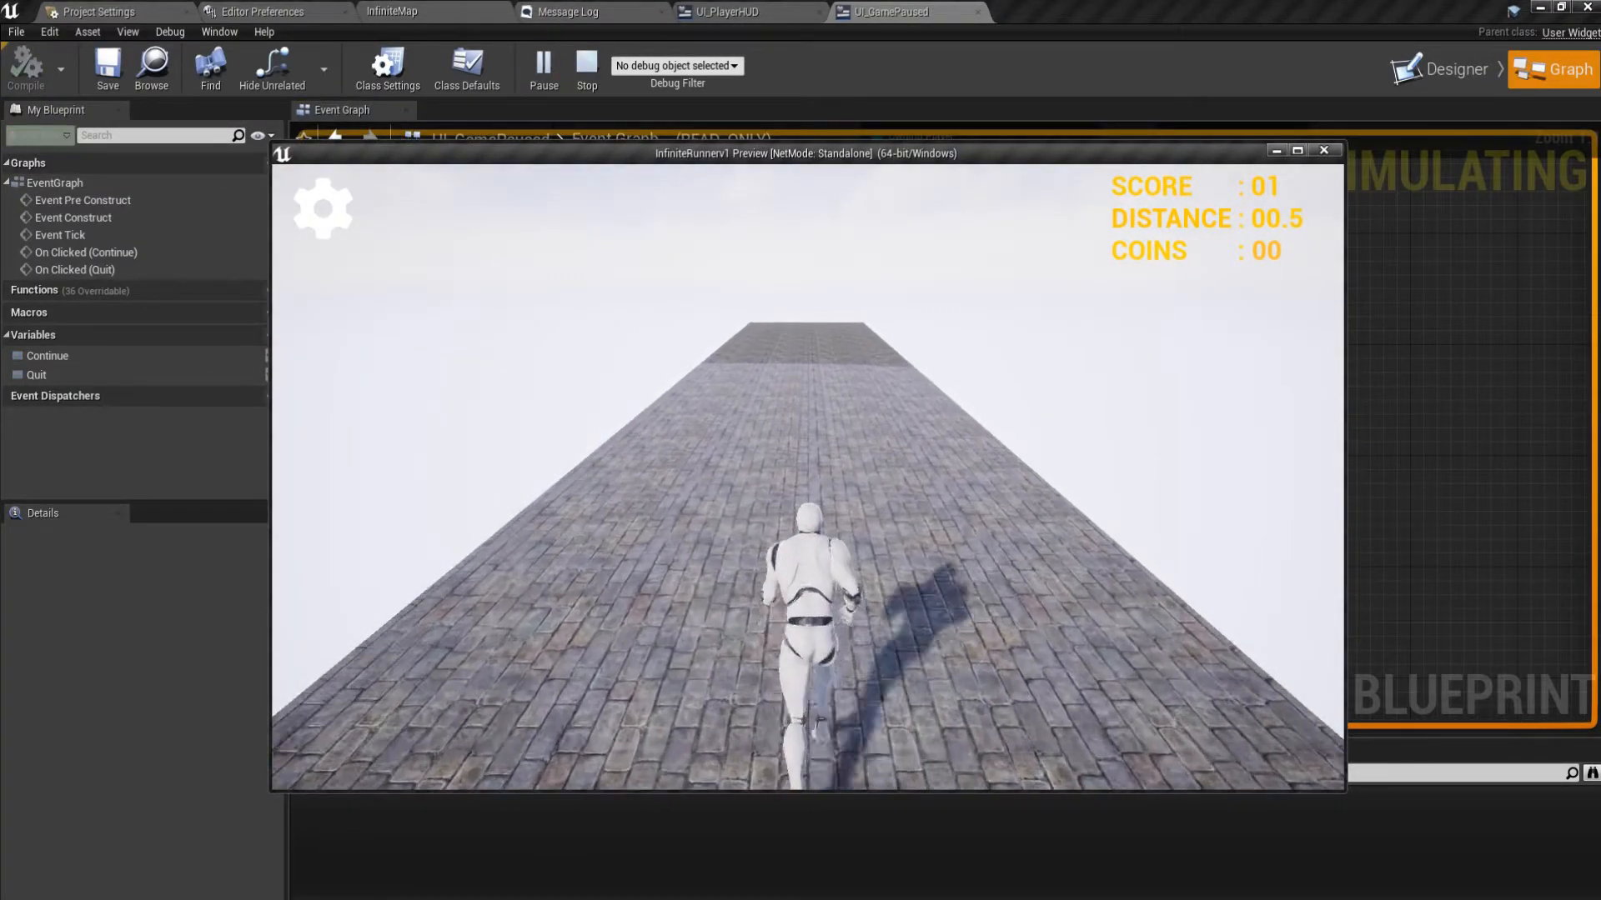
key(Escape)
click(402, 11)
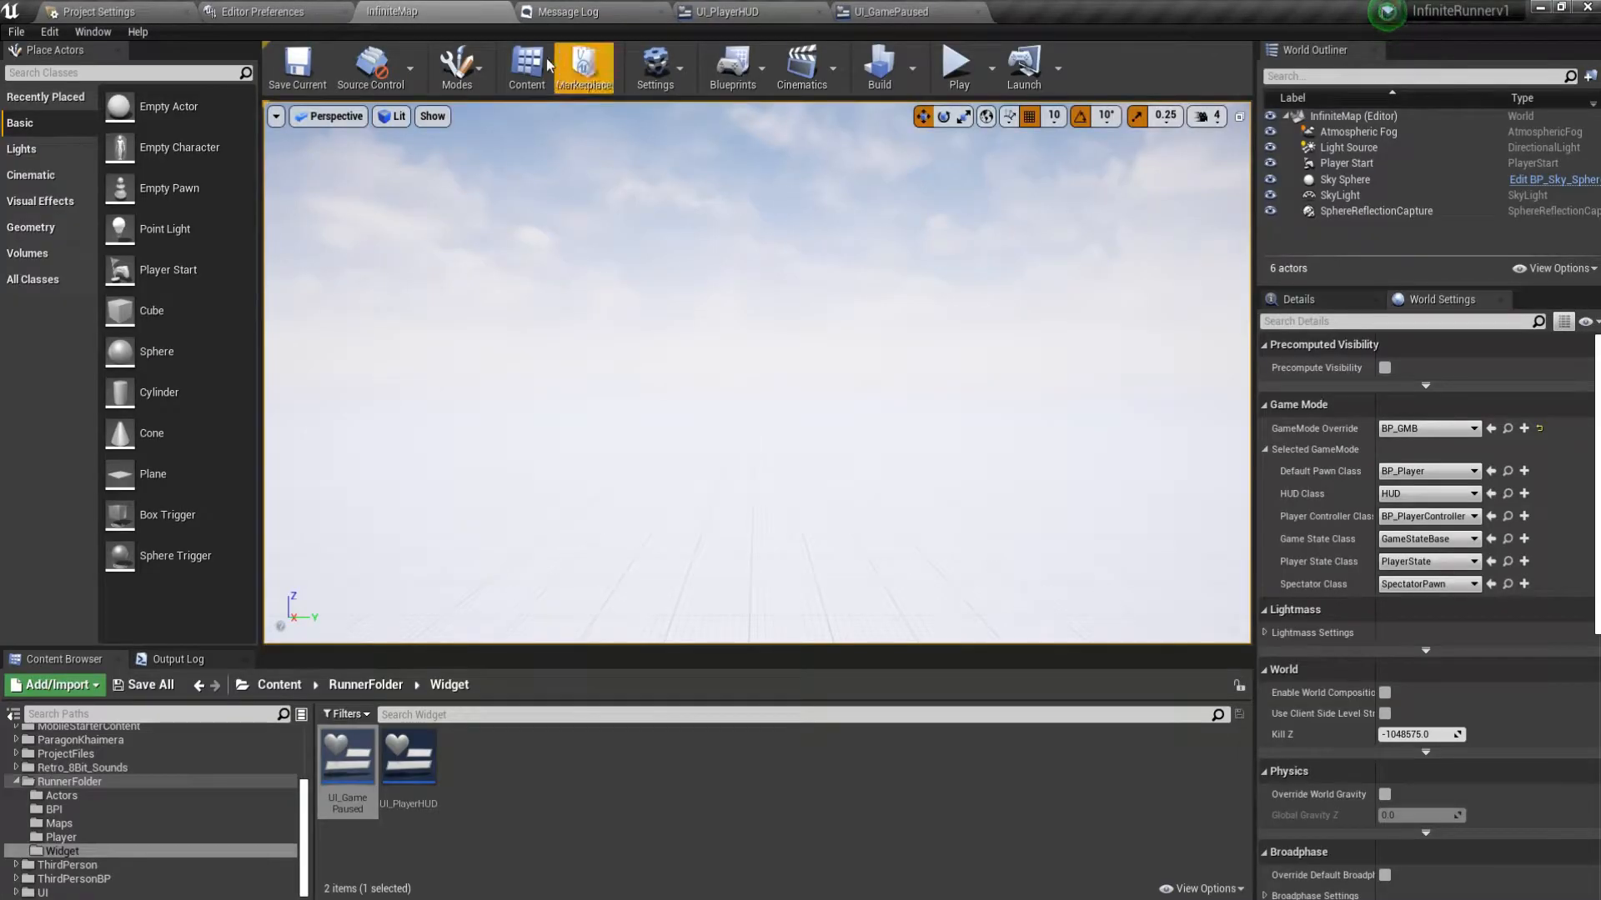
click(943, 75)
click(315, 145)
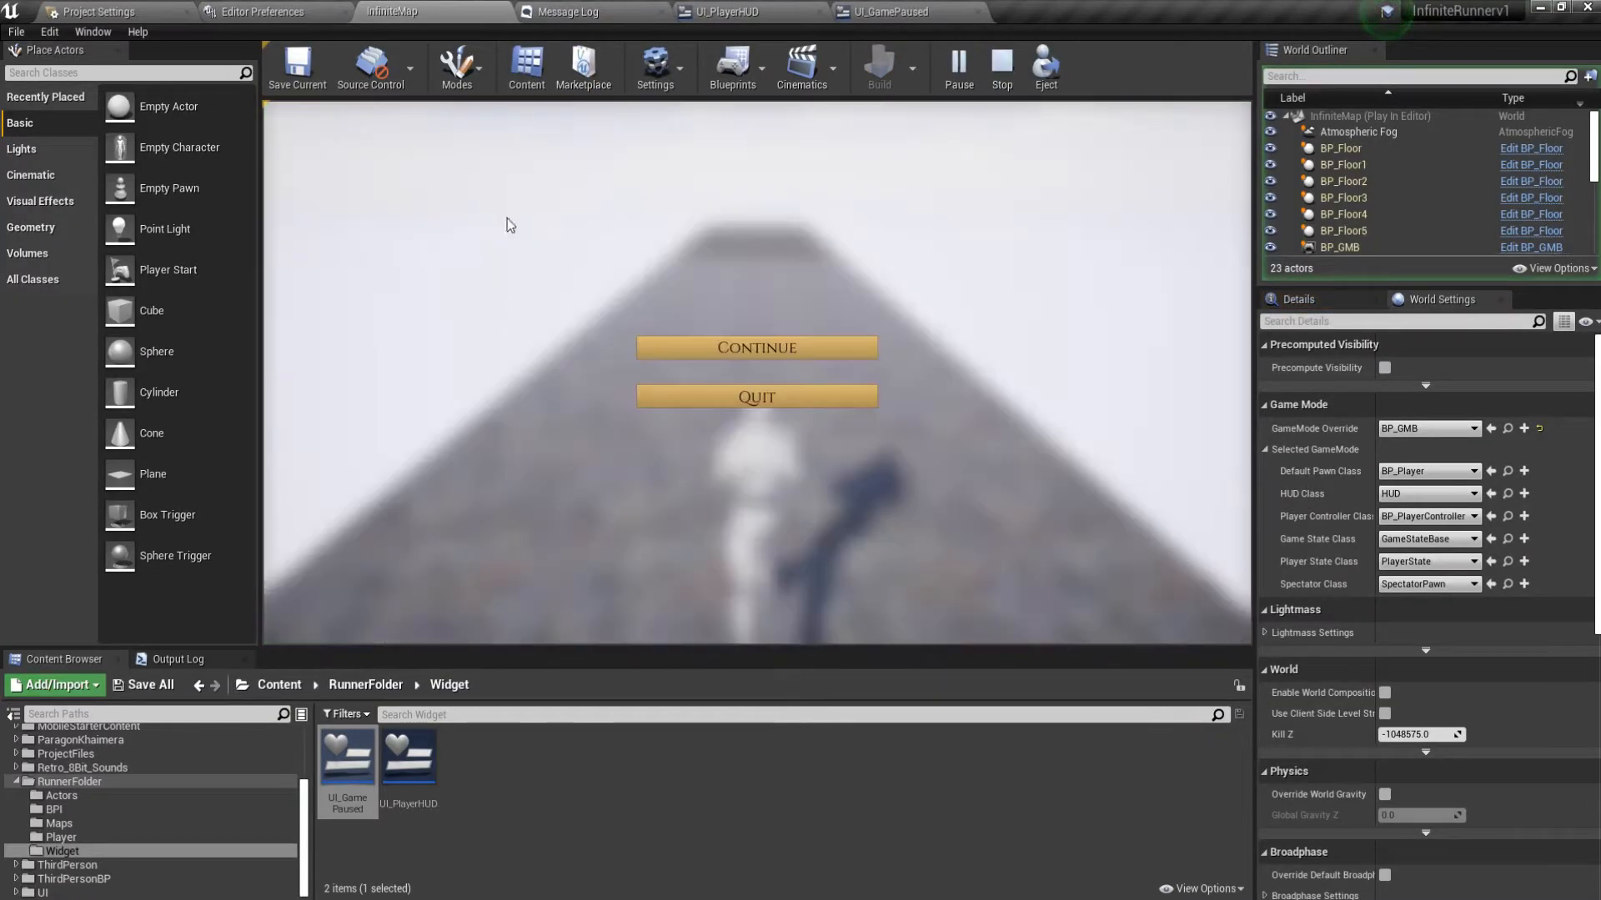
click(813, 357)
key(Escape)
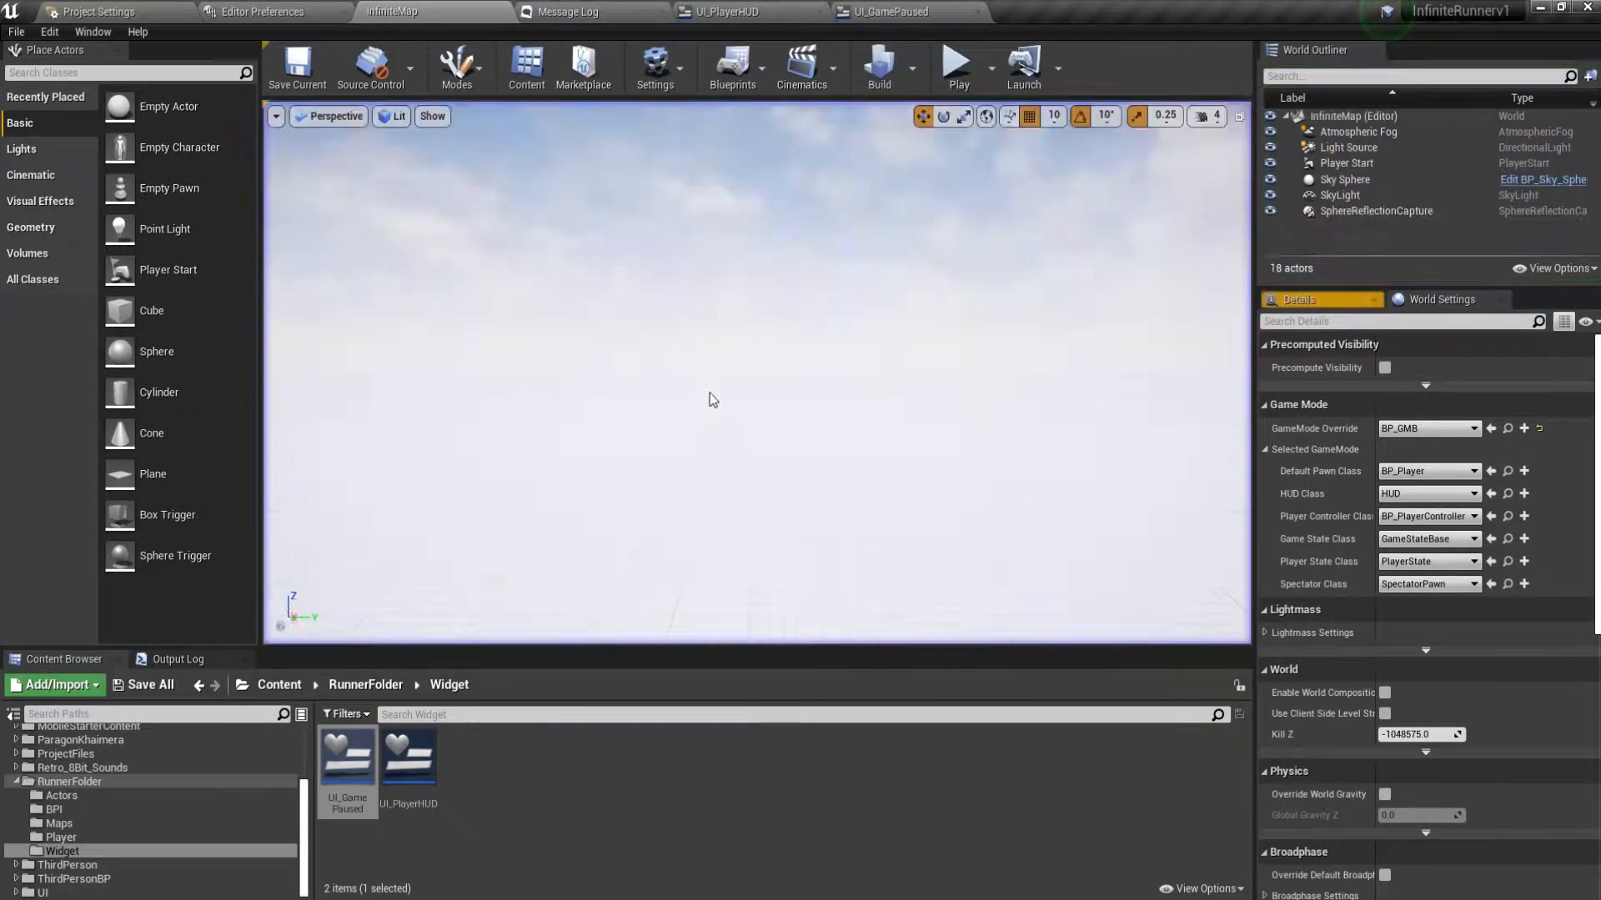
Insert a Set Game Paused node with Paused unticked between UI_GamePaused's Add to Viewport and Remove from Parent nodes, and compile the widget.
click(912, 13)
right_drag(805, 346, 336, 643)
drag(982, 368, 1183, 367)
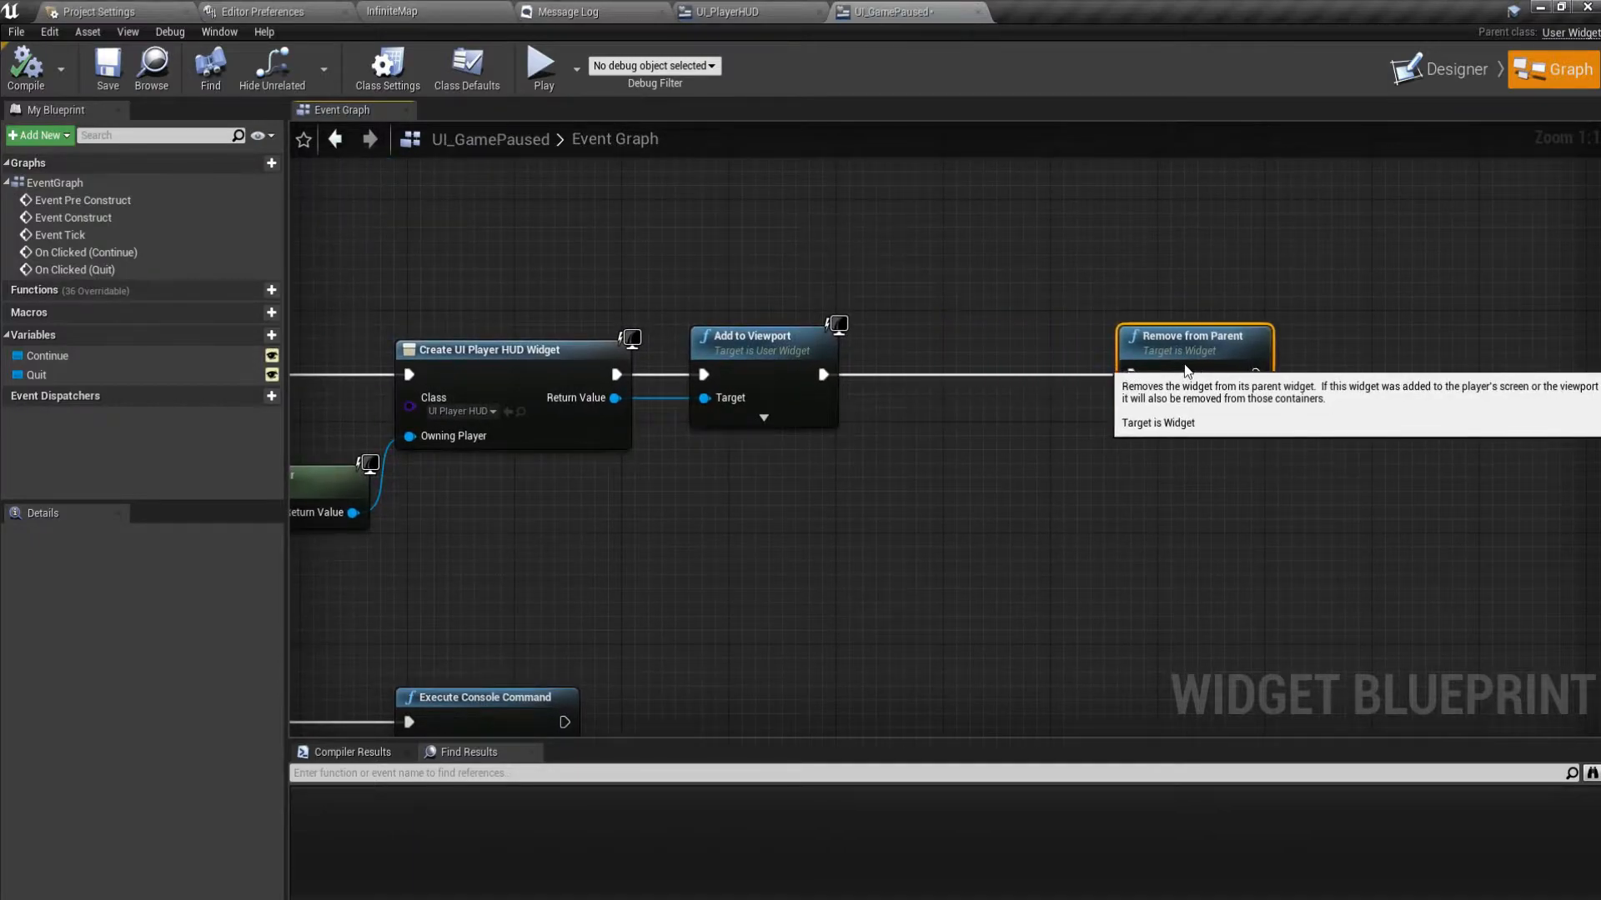
drag(822, 375, 919, 382)
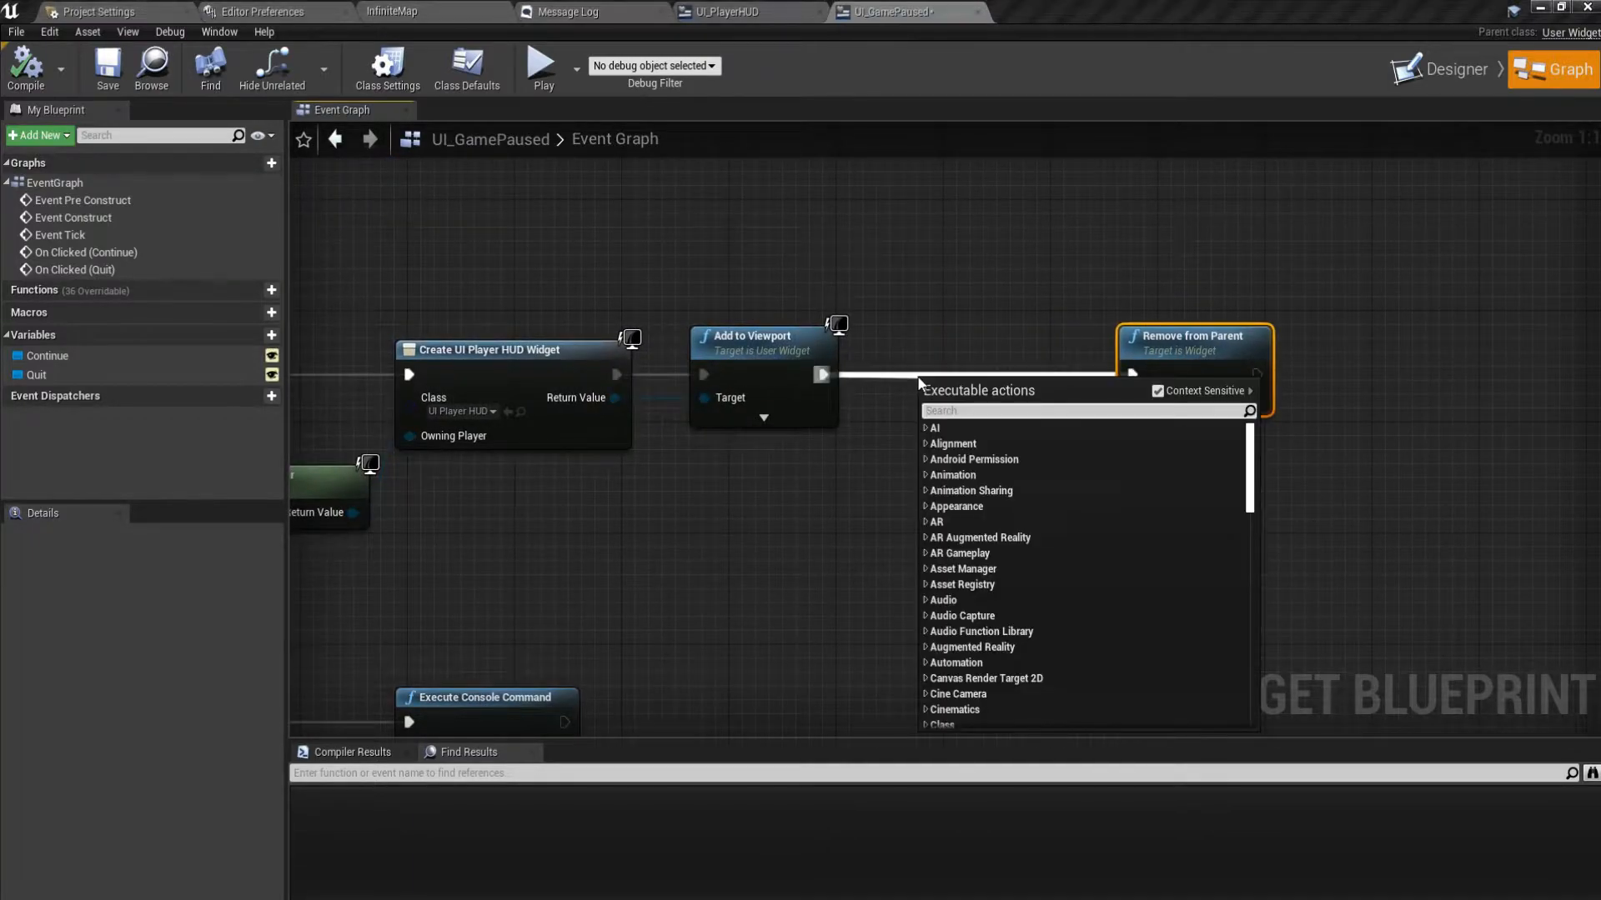
text(set game)
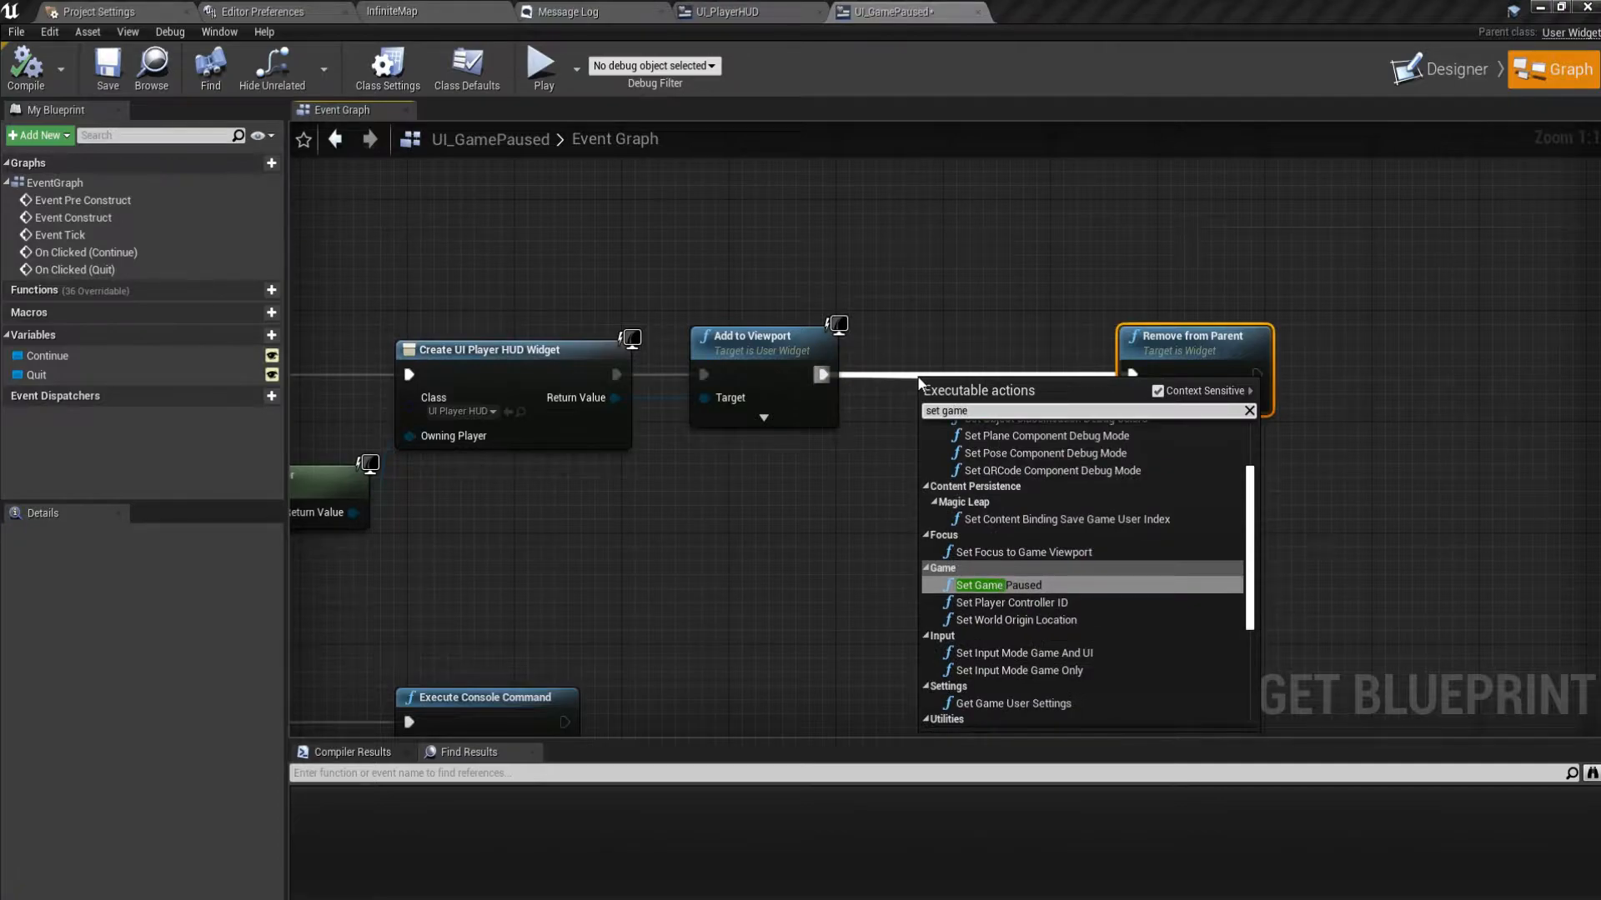
key(Return)
click(23, 70)
Play a preview from the widget editor, pause with the settings gear, resume with Continue, test jumping and lane changes, and stop.
click(542, 65)
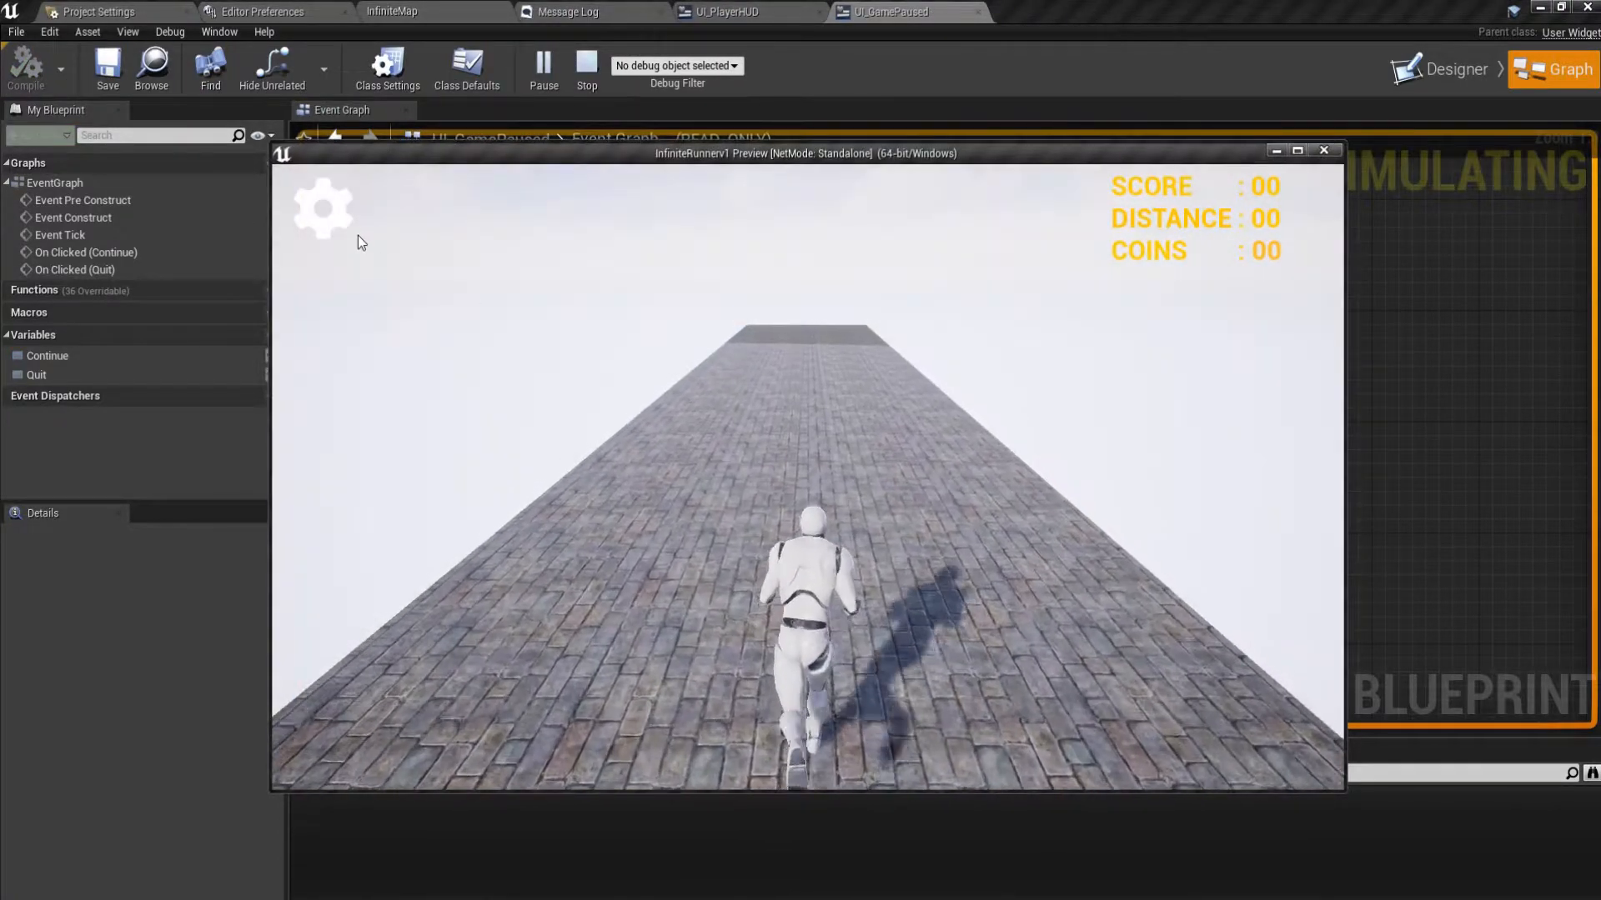
click(355, 236)
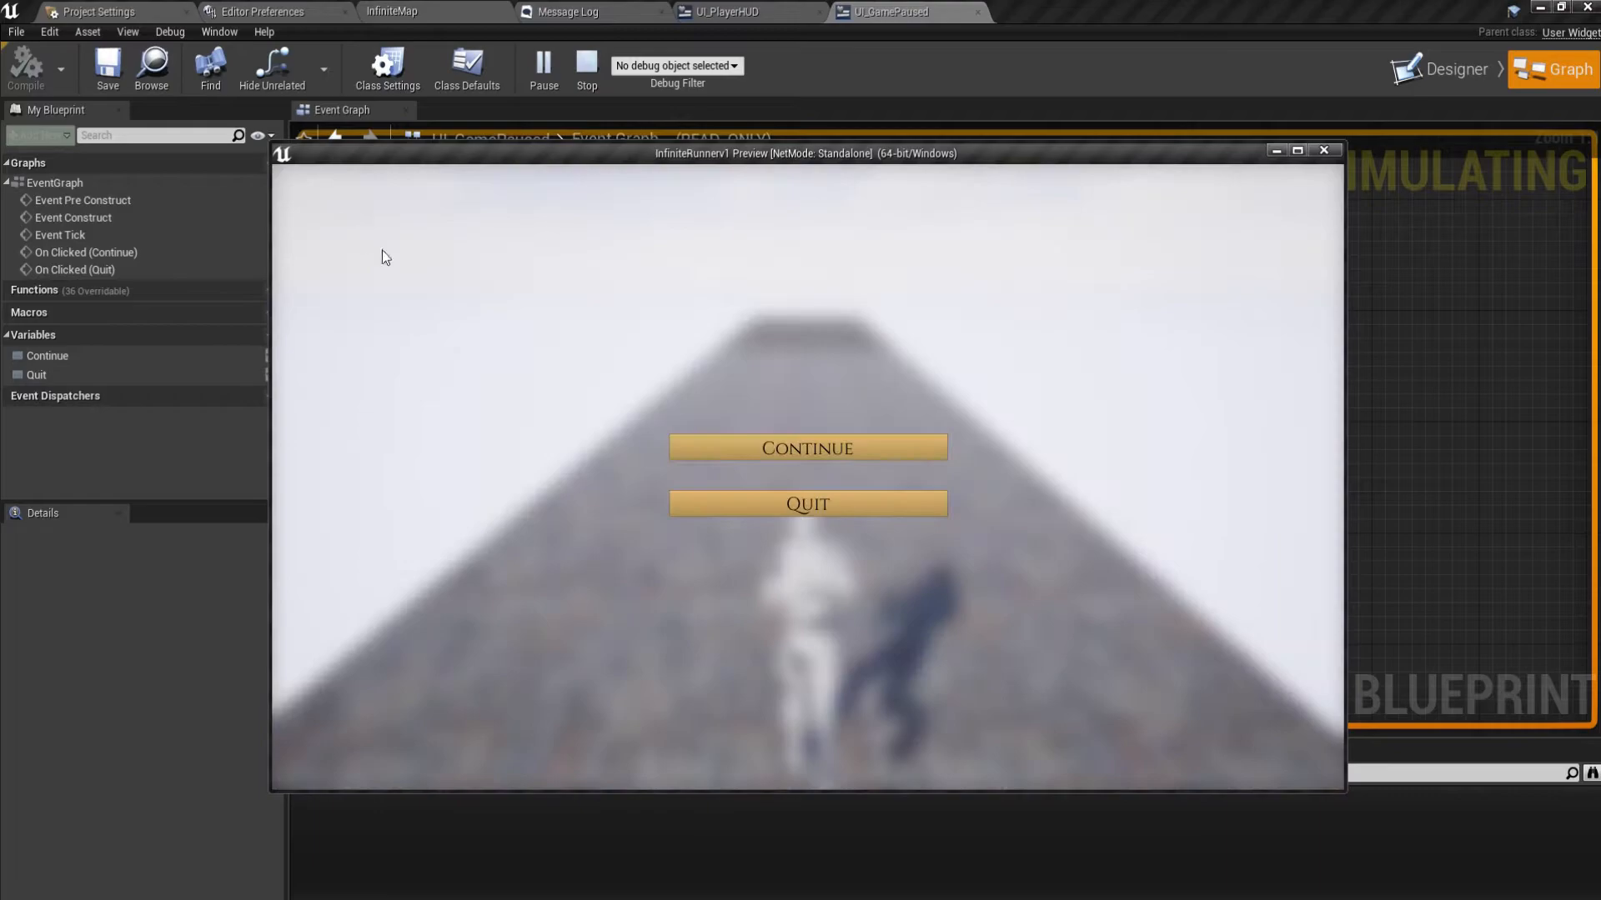
click(818, 450)
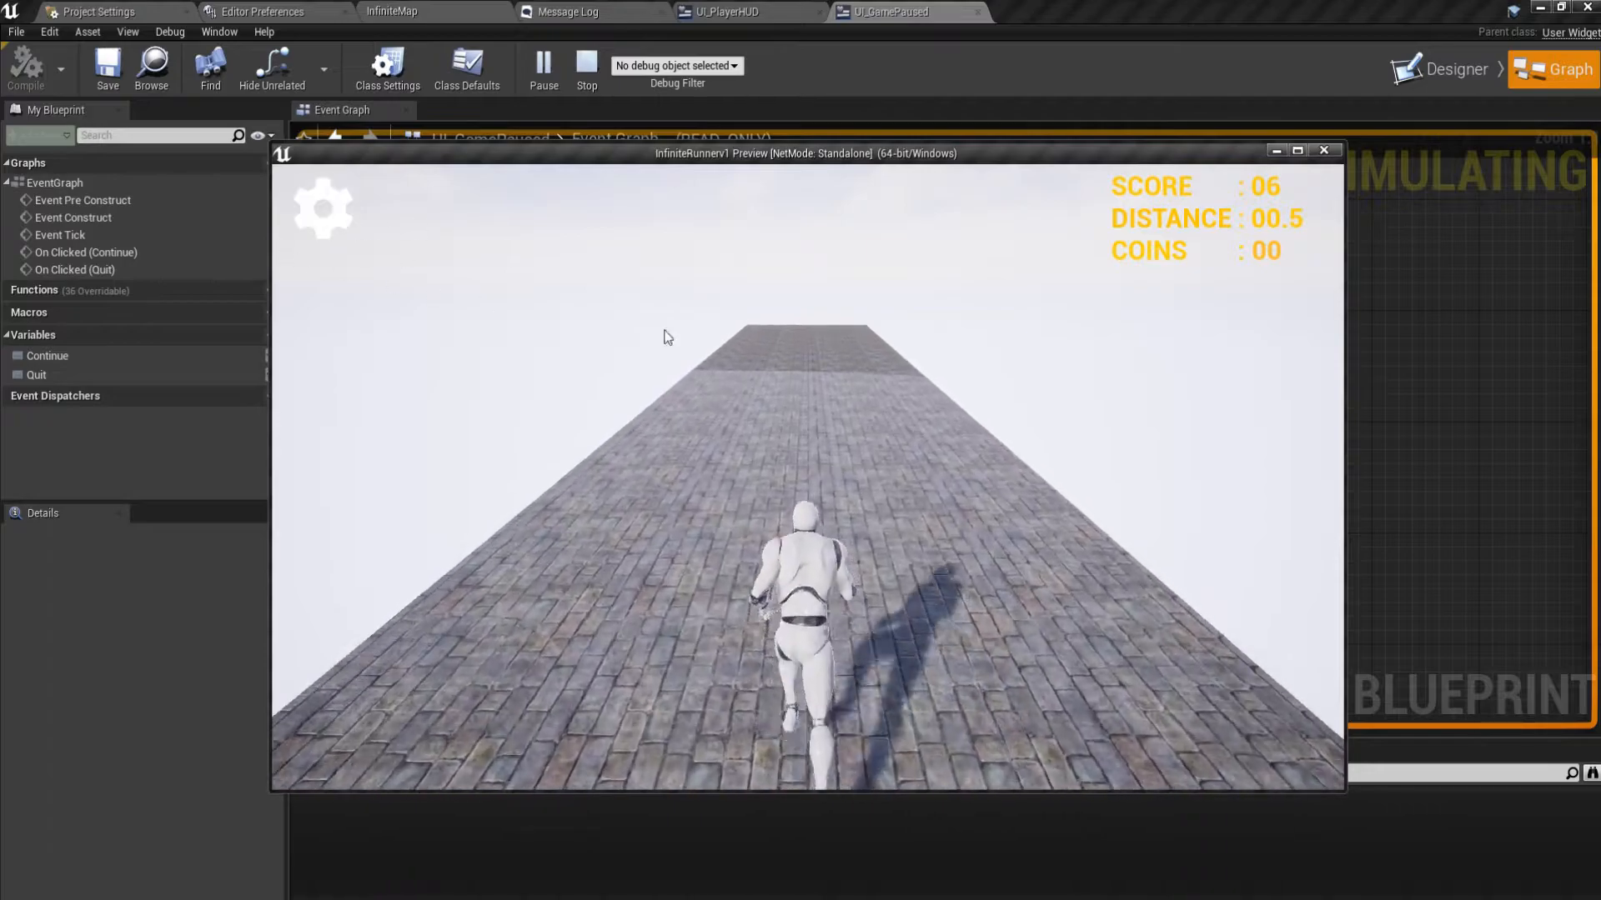
click(734, 545)
key(space)
key(d)
key(a)
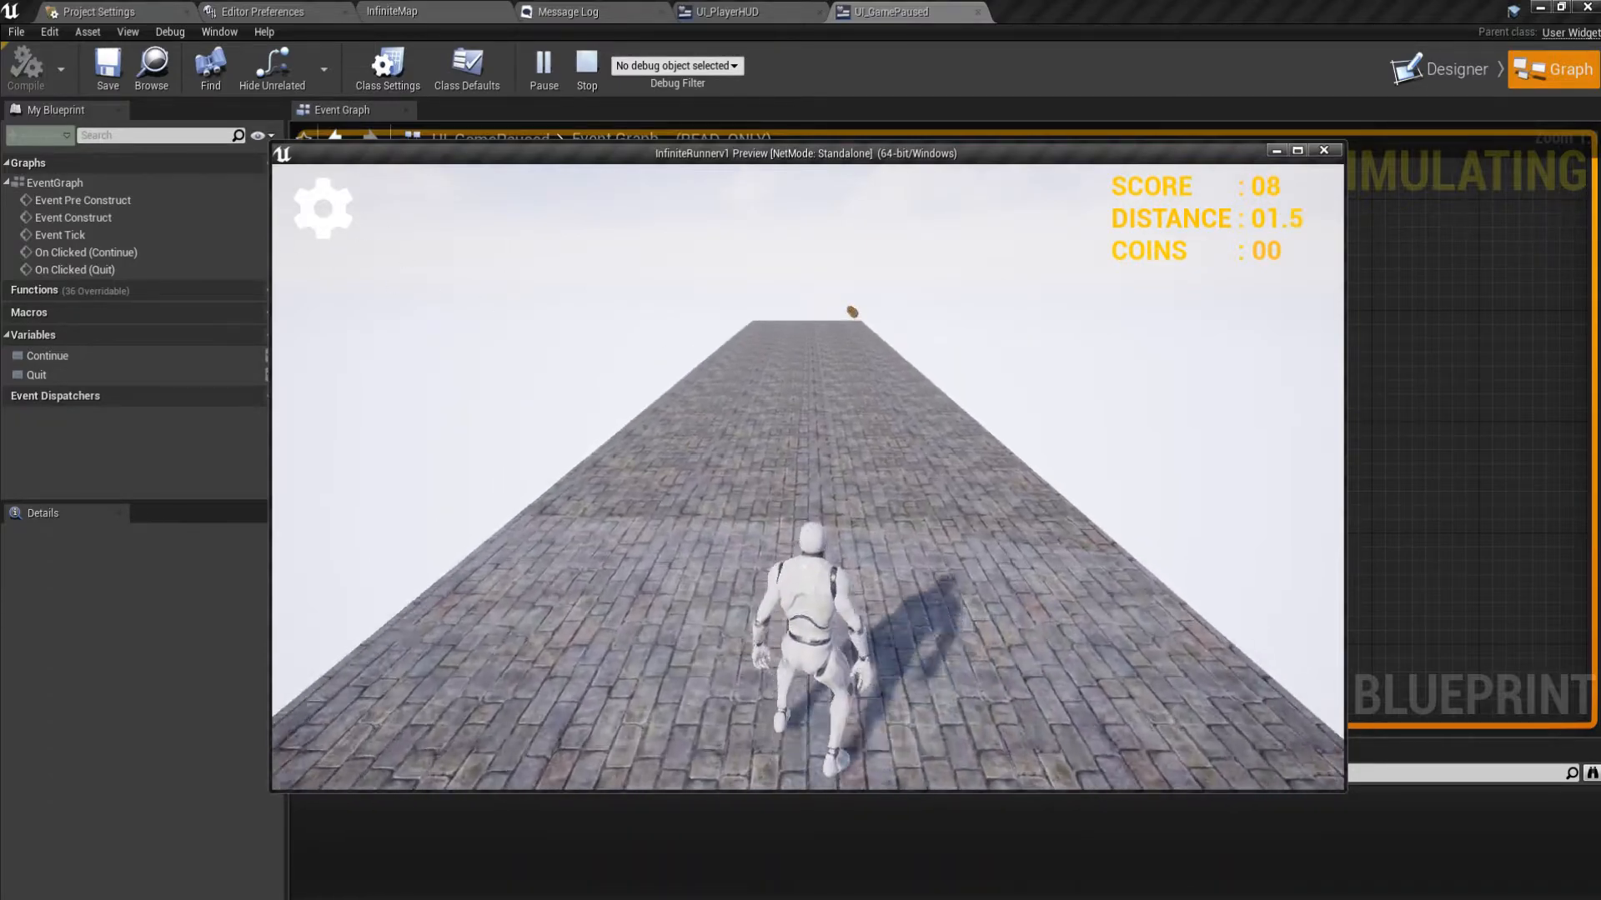
key(space)
key(a)
key(d)
key(d)
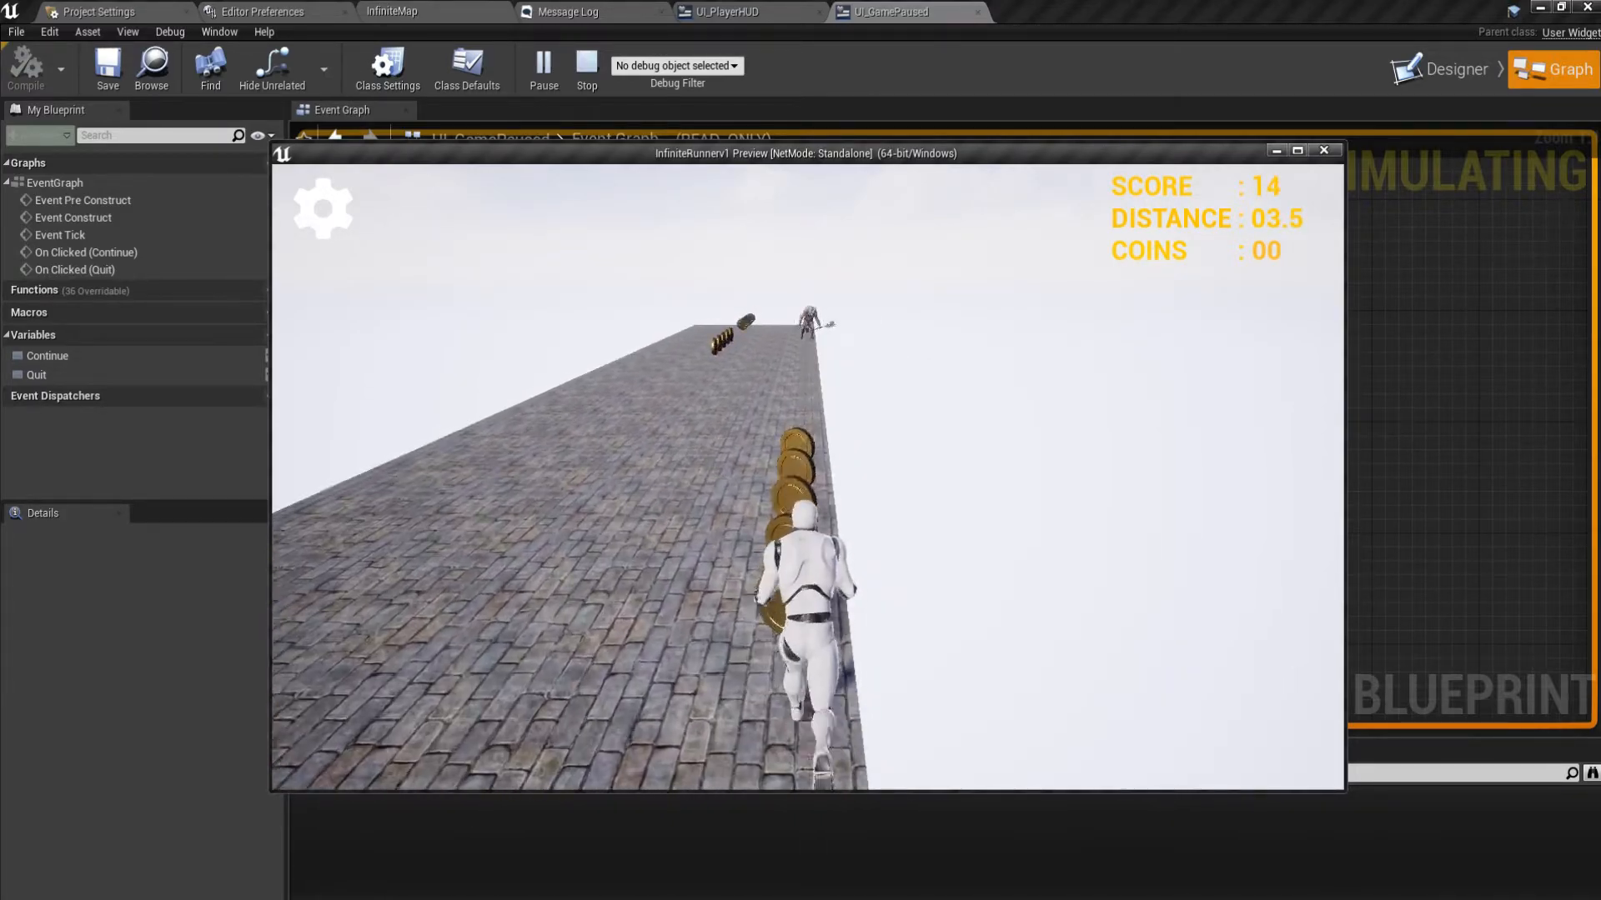
key(Escape)
Play the game from InfiniteMap, pause and continue twice during the run, and stop the session.
click(391, 11)
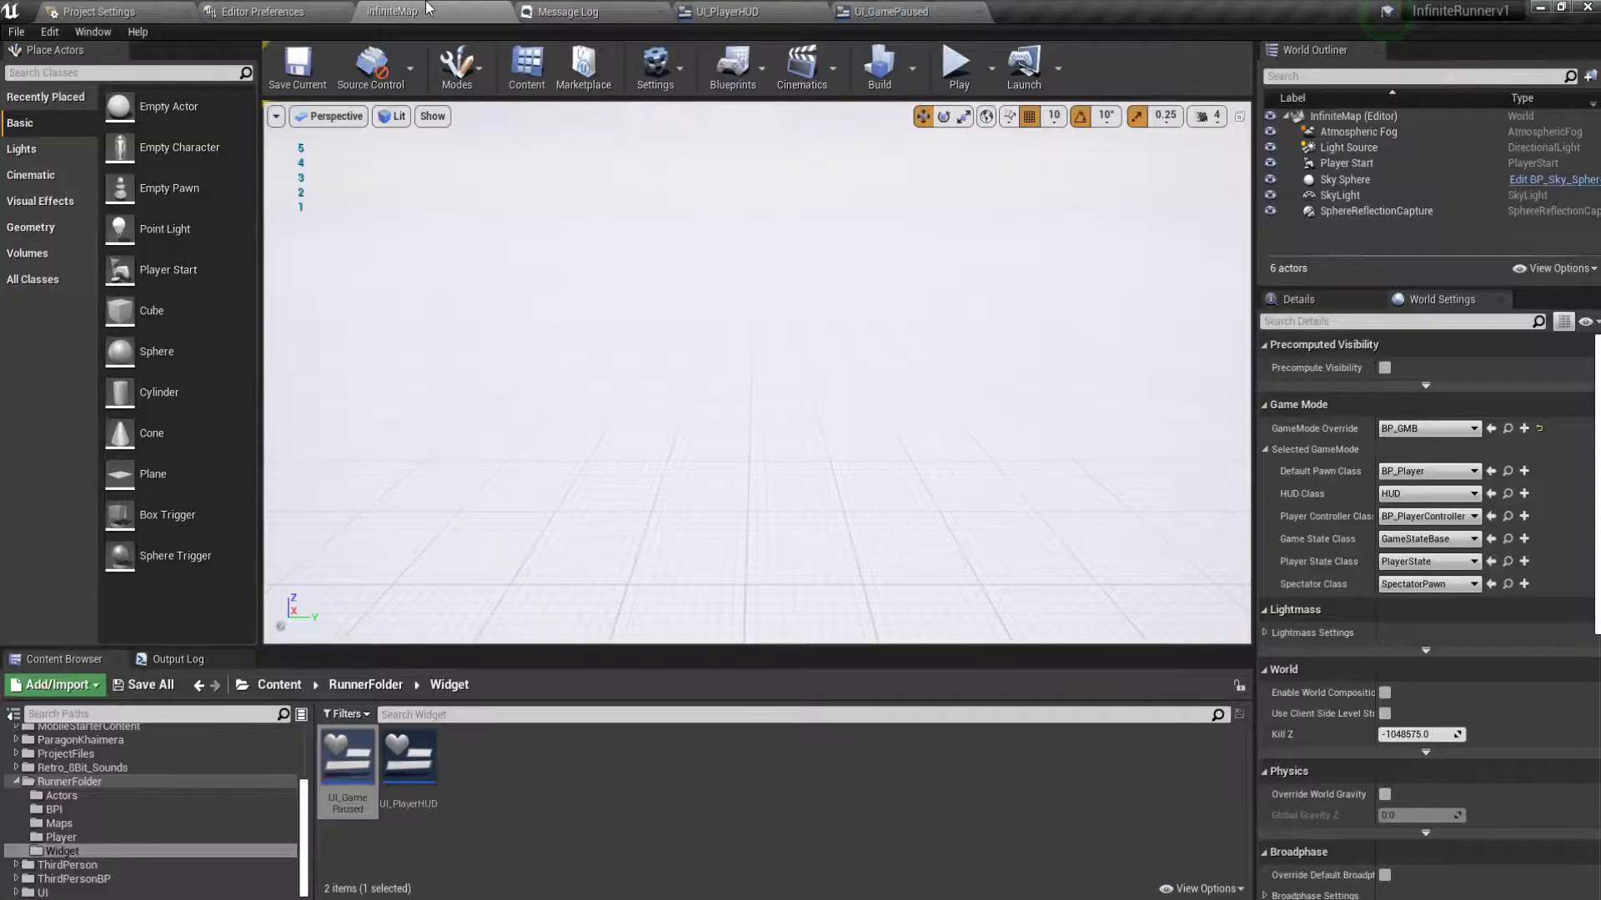
click(957, 67)
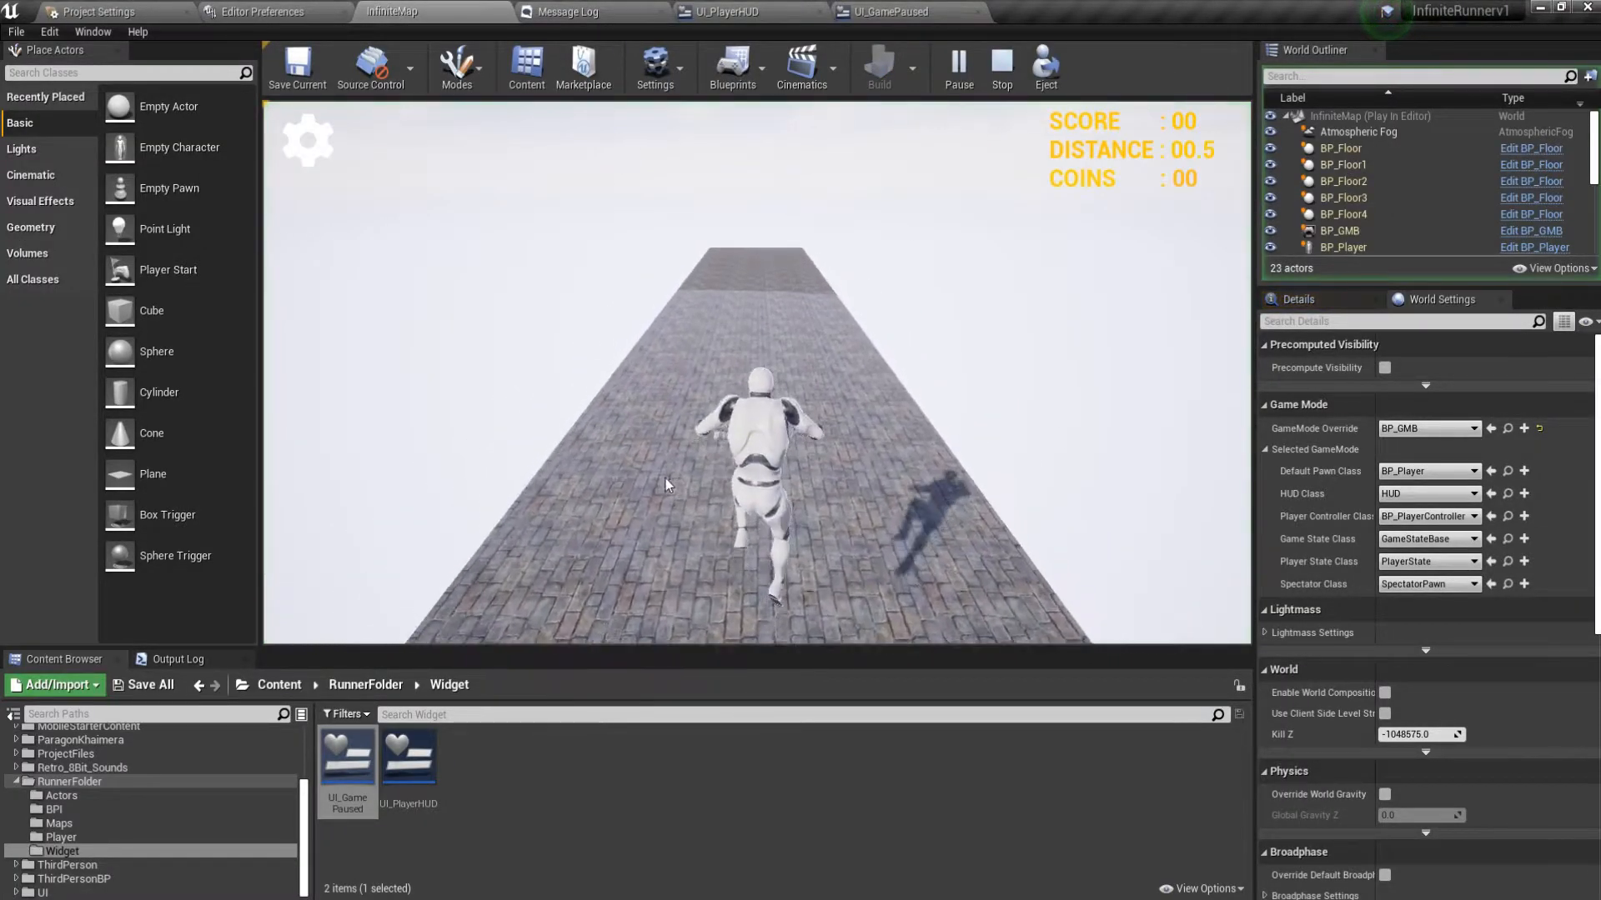
drag(842, 483, 822, 257)
mouse_move(820, 500)
mouse_down()
mouse_move(684, 491)
mouse_move(670, 505)
mouse_up()
click(308, 140)
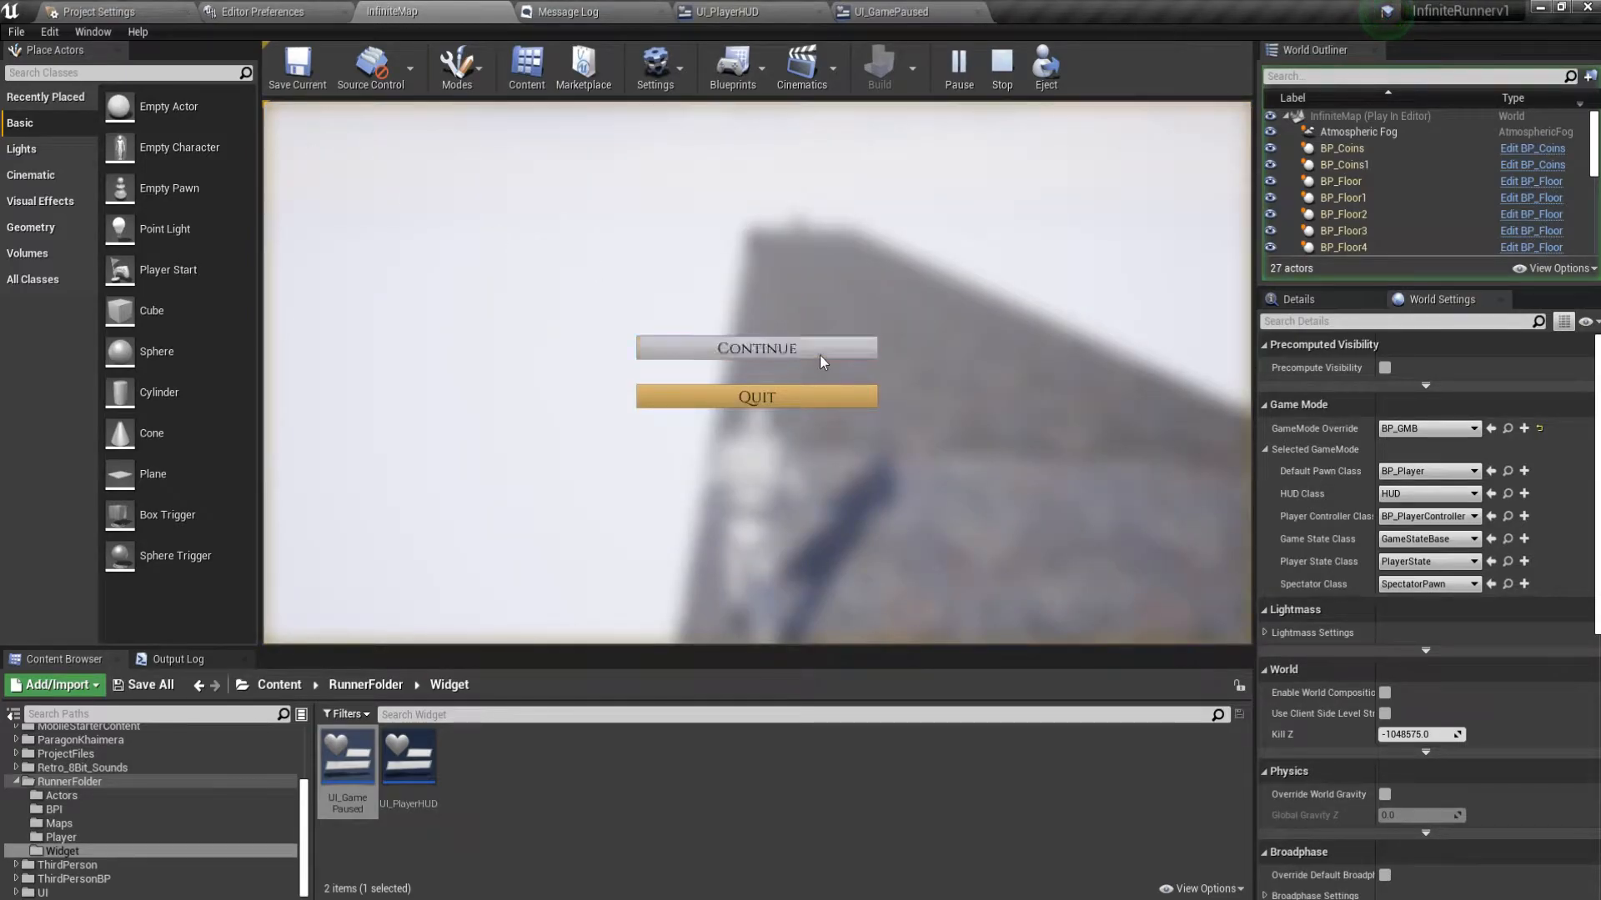
click(817, 354)
click(310, 141)
click(705, 342)
key(Escape)
Replay the level, alternate three times between the settings gear and Continue, and end the session.
click(957, 67)
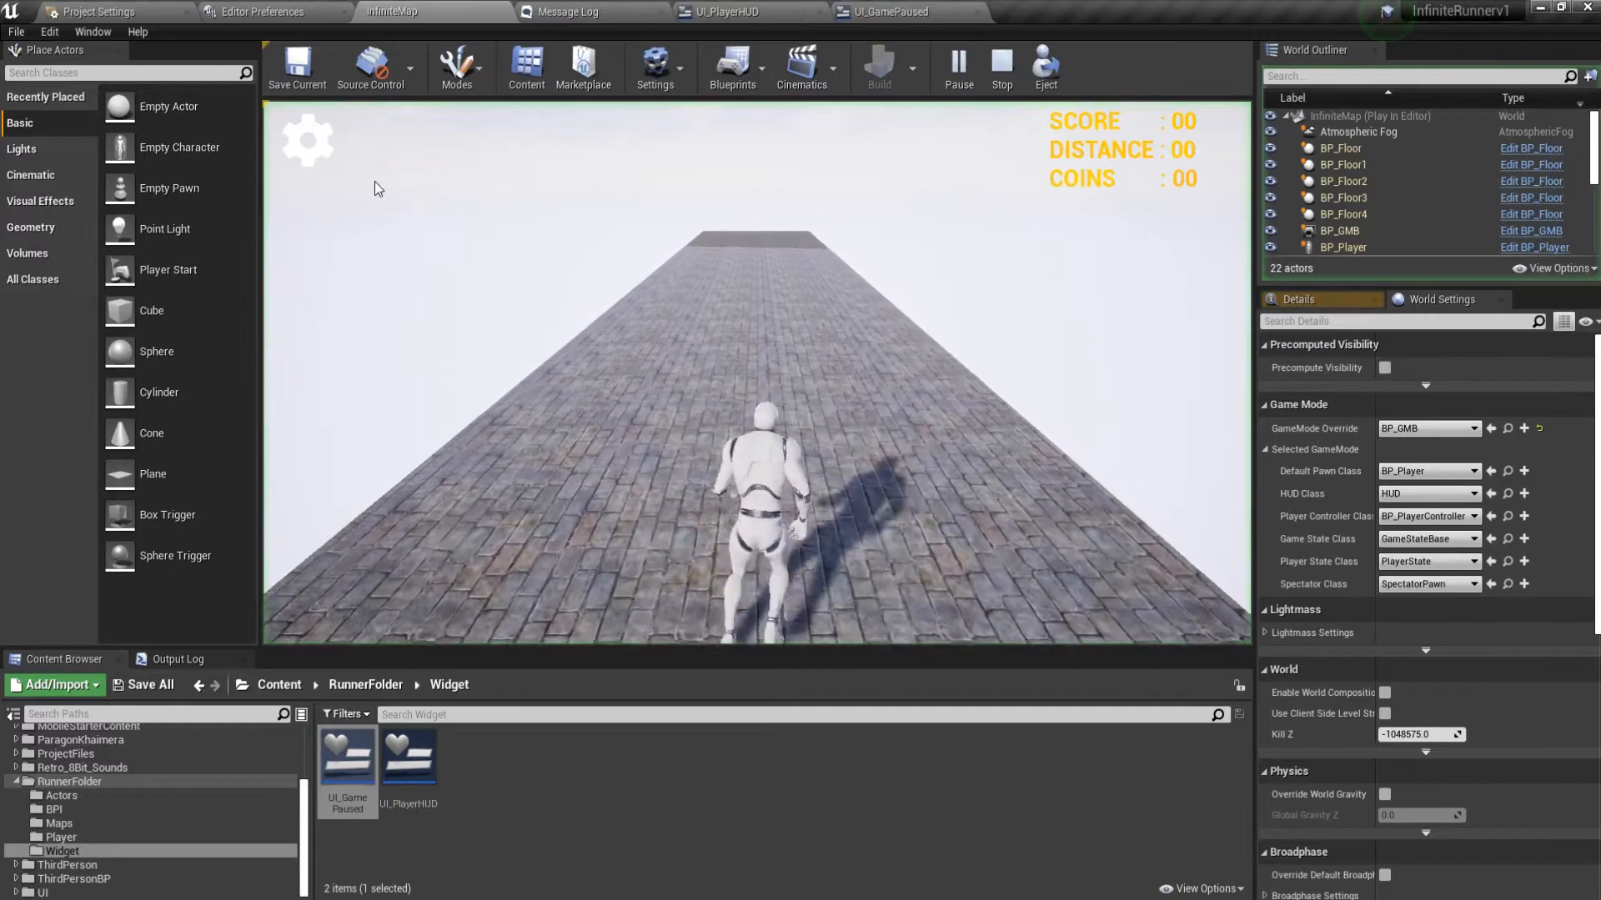
click(310, 141)
click(807, 344)
click(310, 141)
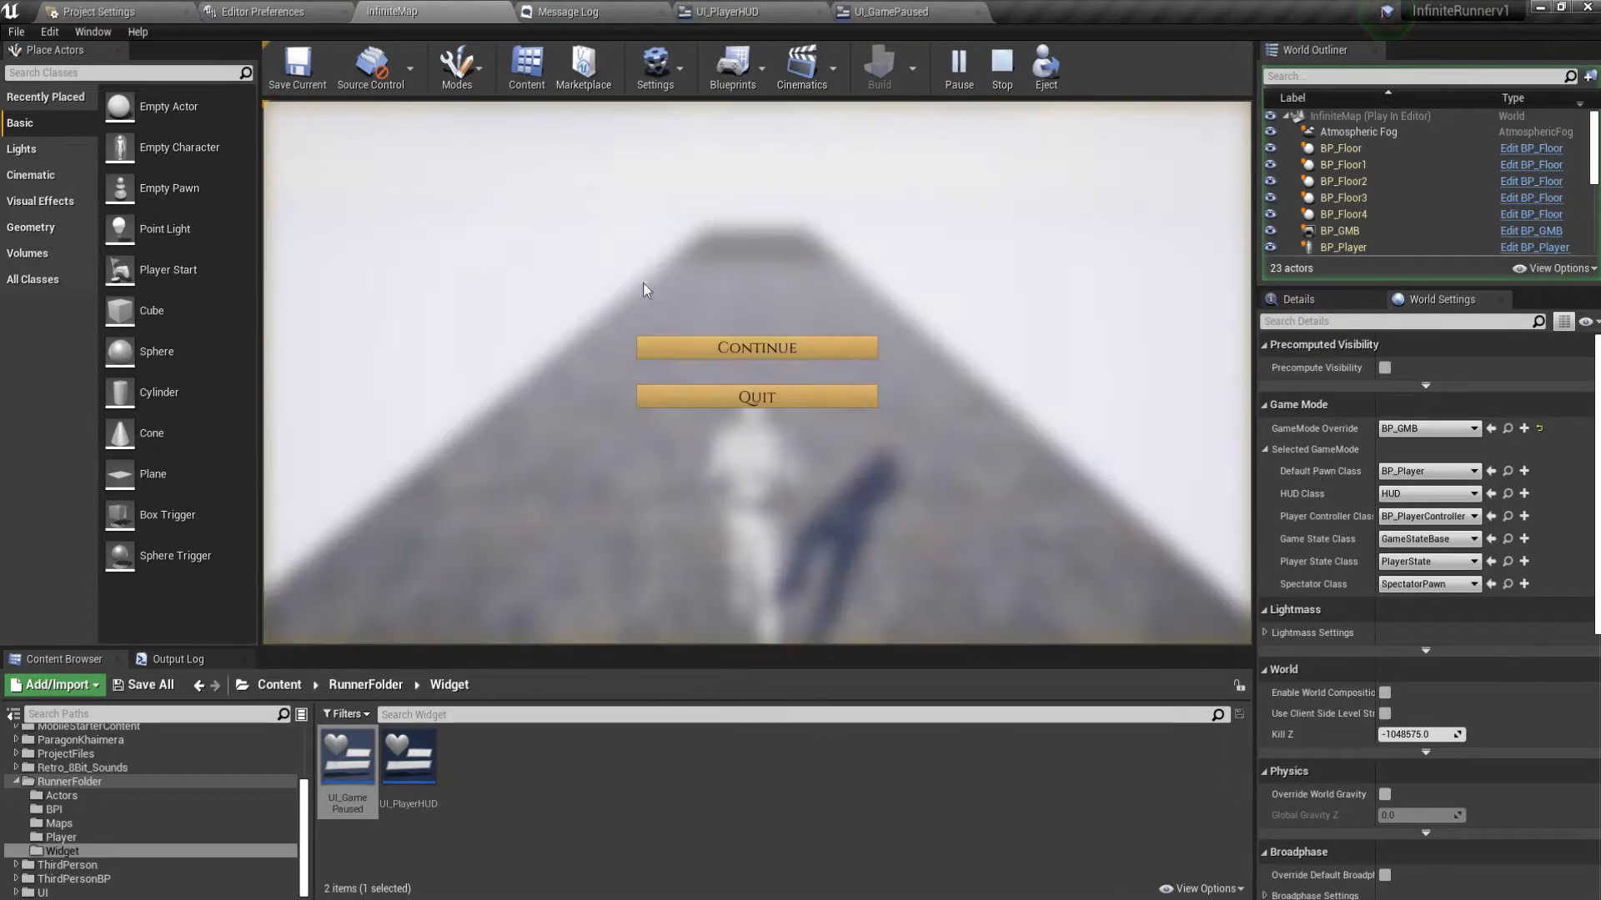
click(733, 348)
click(310, 140)
click(667, 344)
key(Escape)
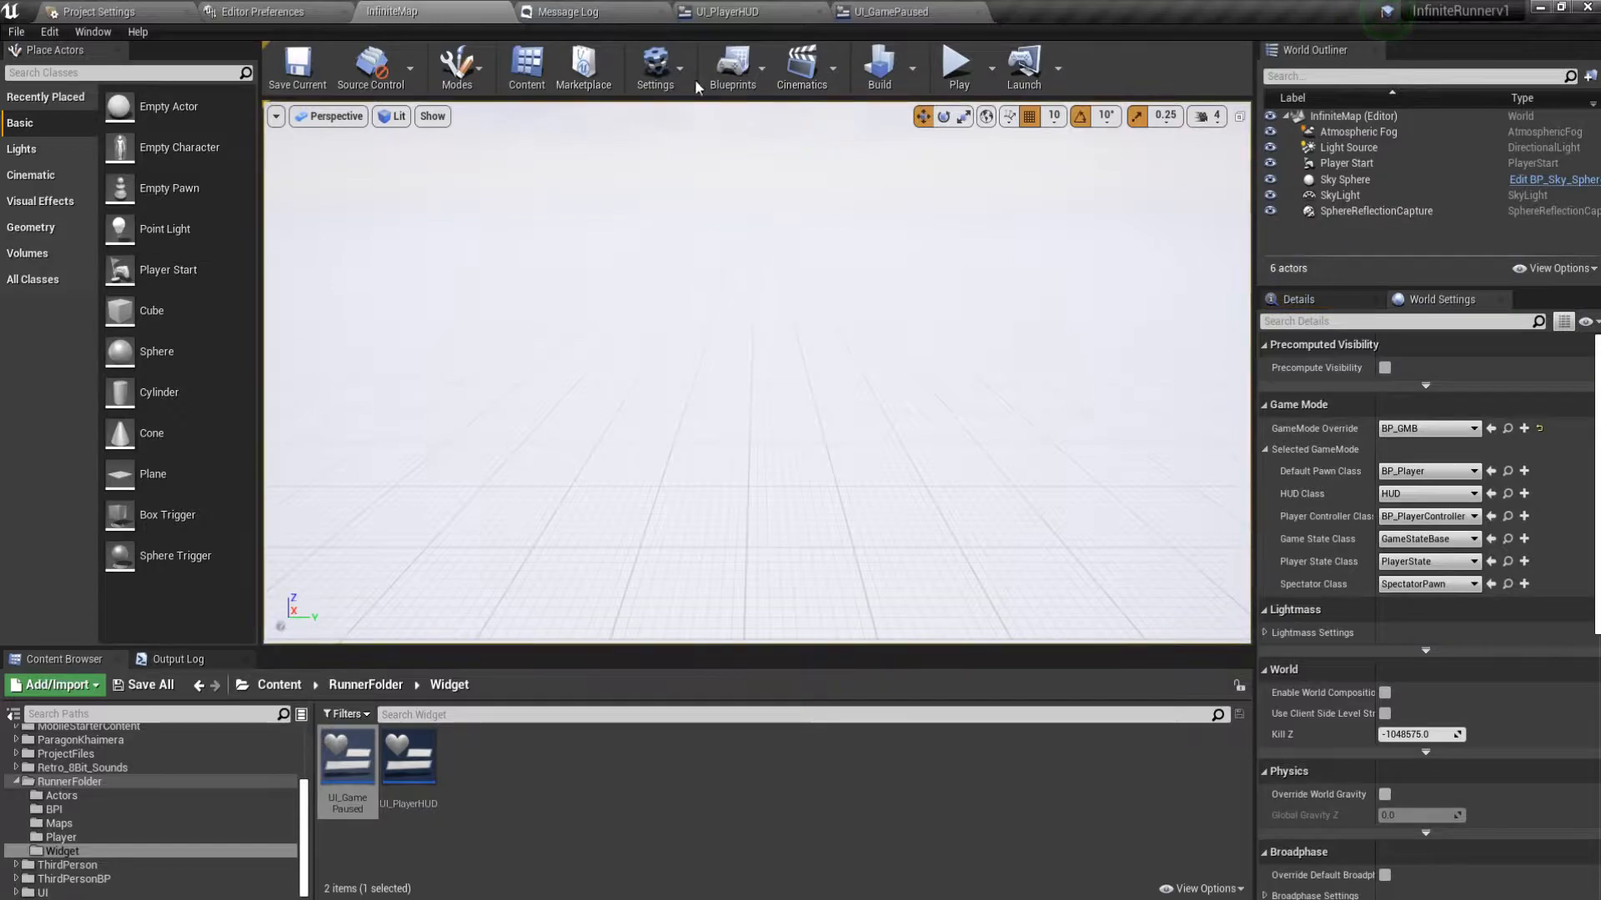
Create a widget animation named Pause in UI_GamePaused's designer and select it for editing.
click(714, 11)
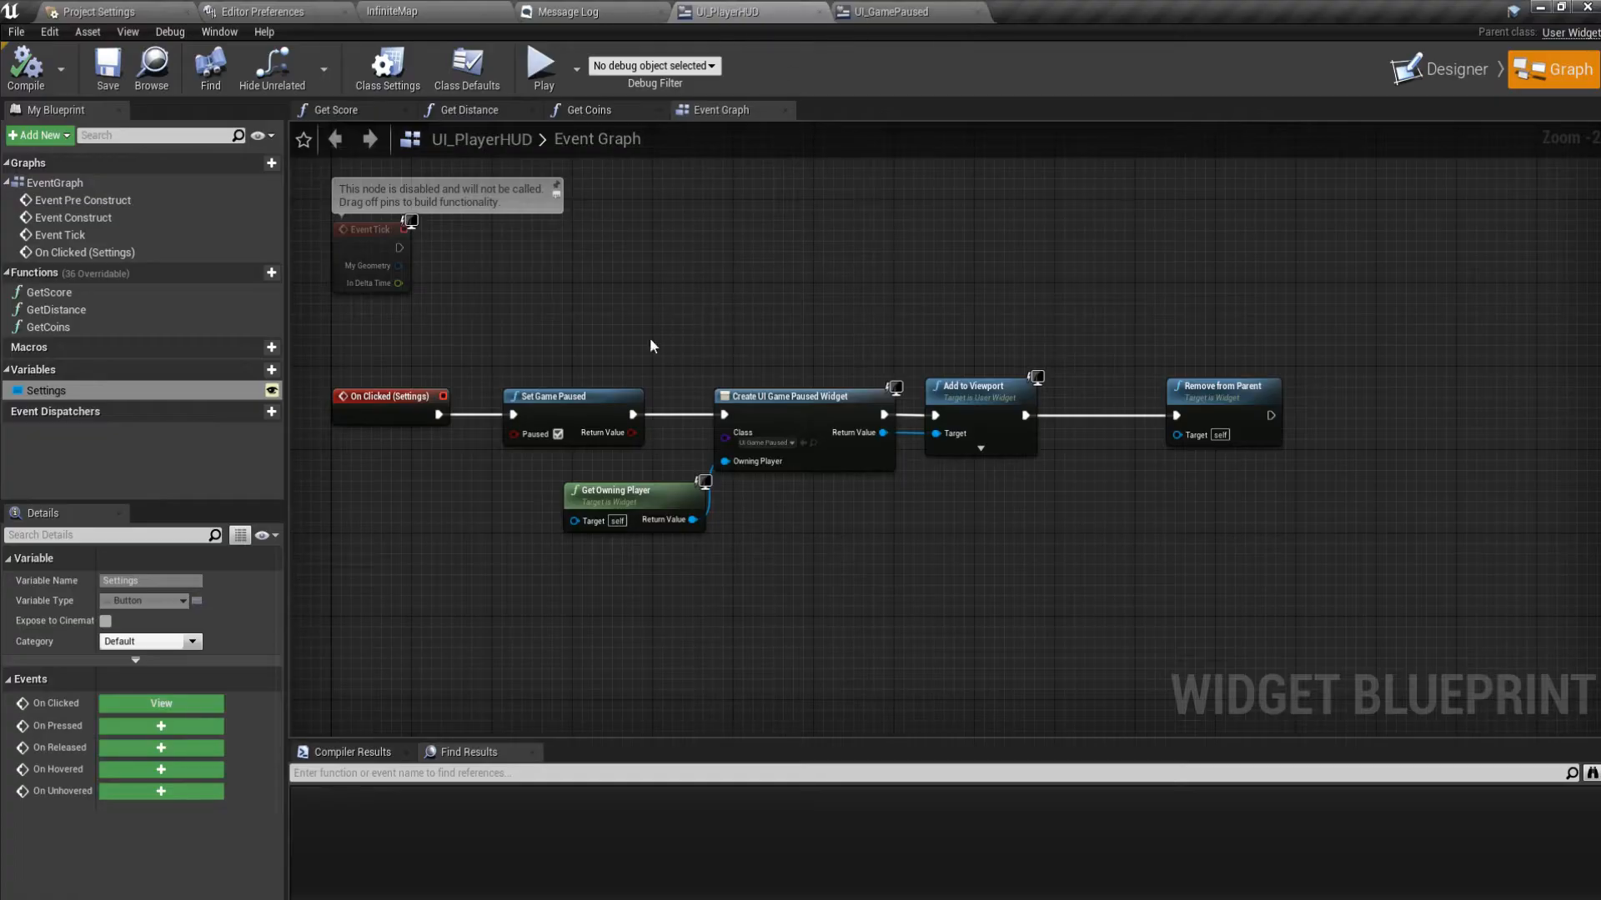
click(1452, 70)
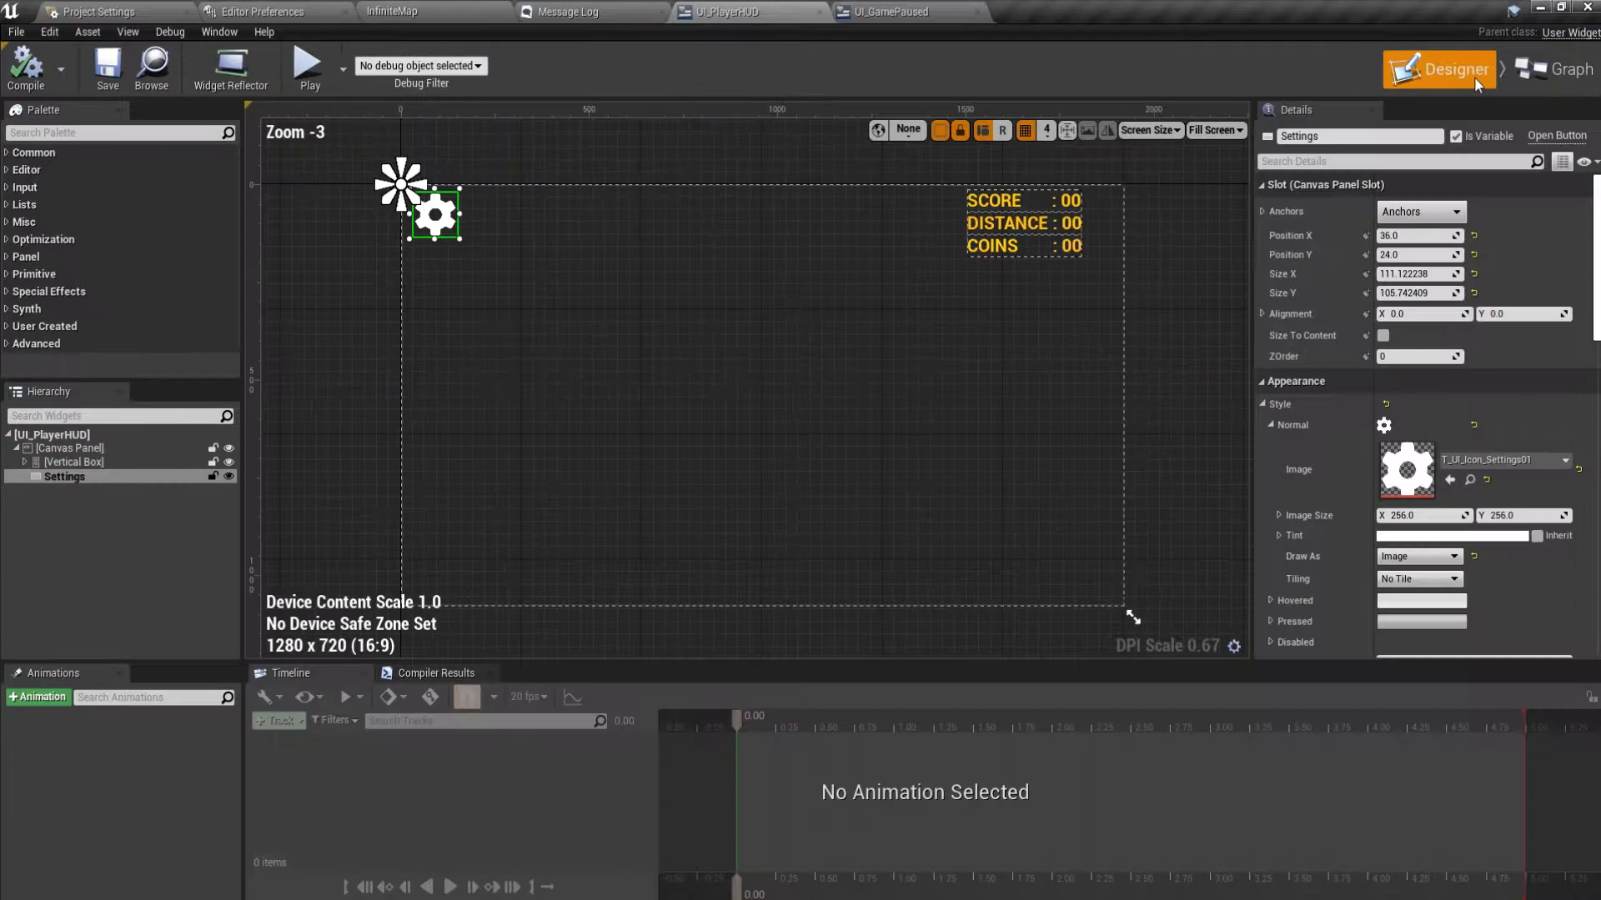
click(887, 10)
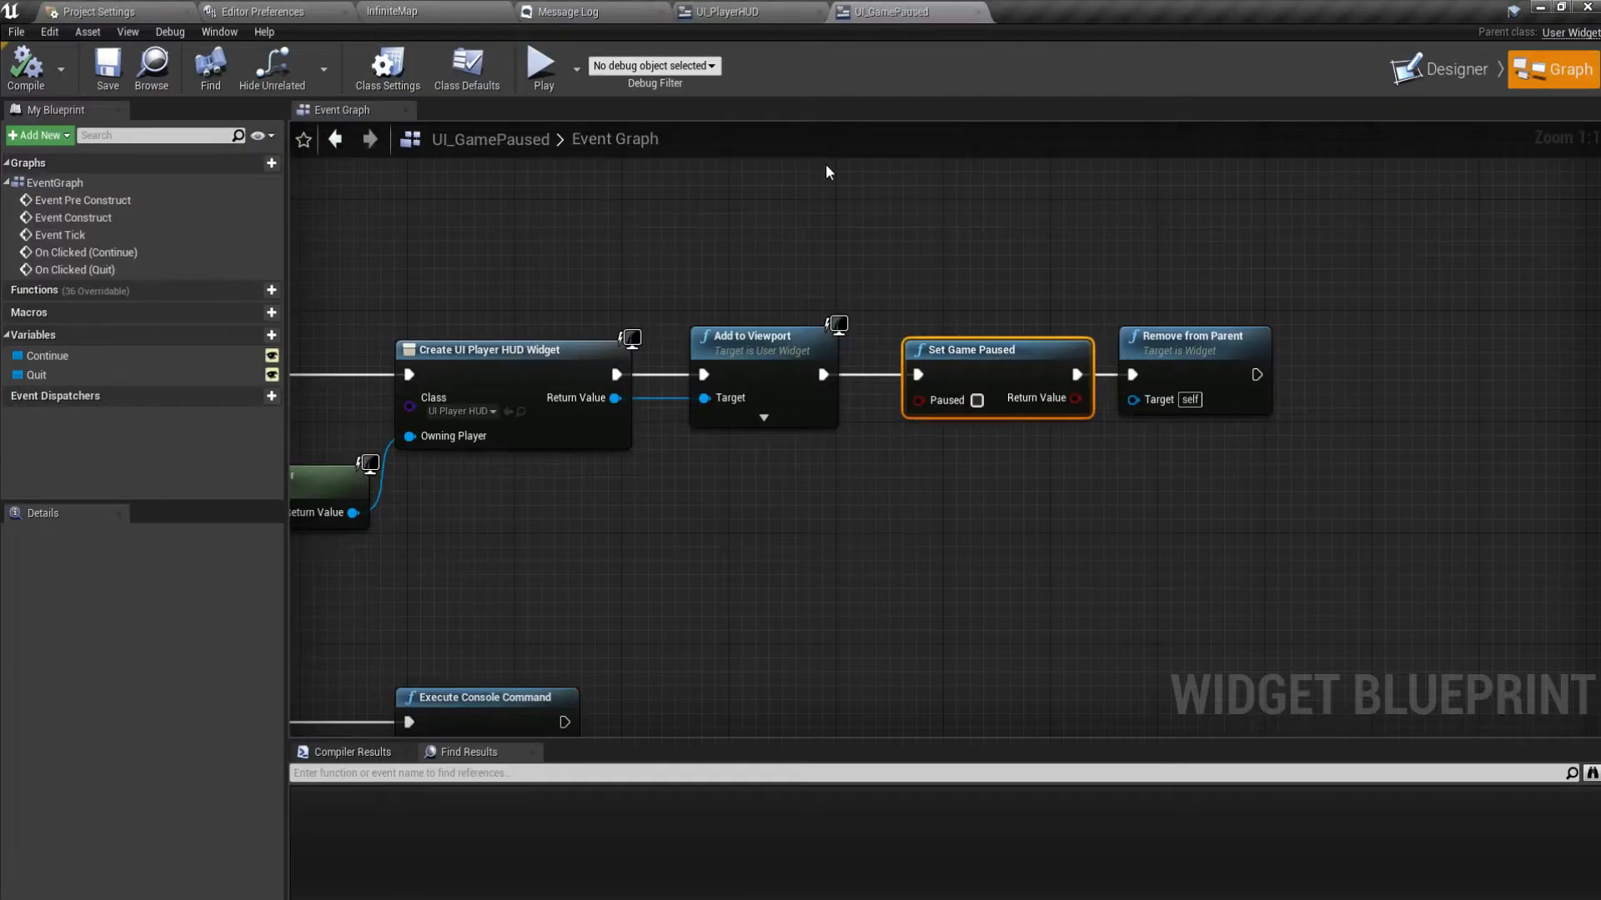
click(1452, 70)
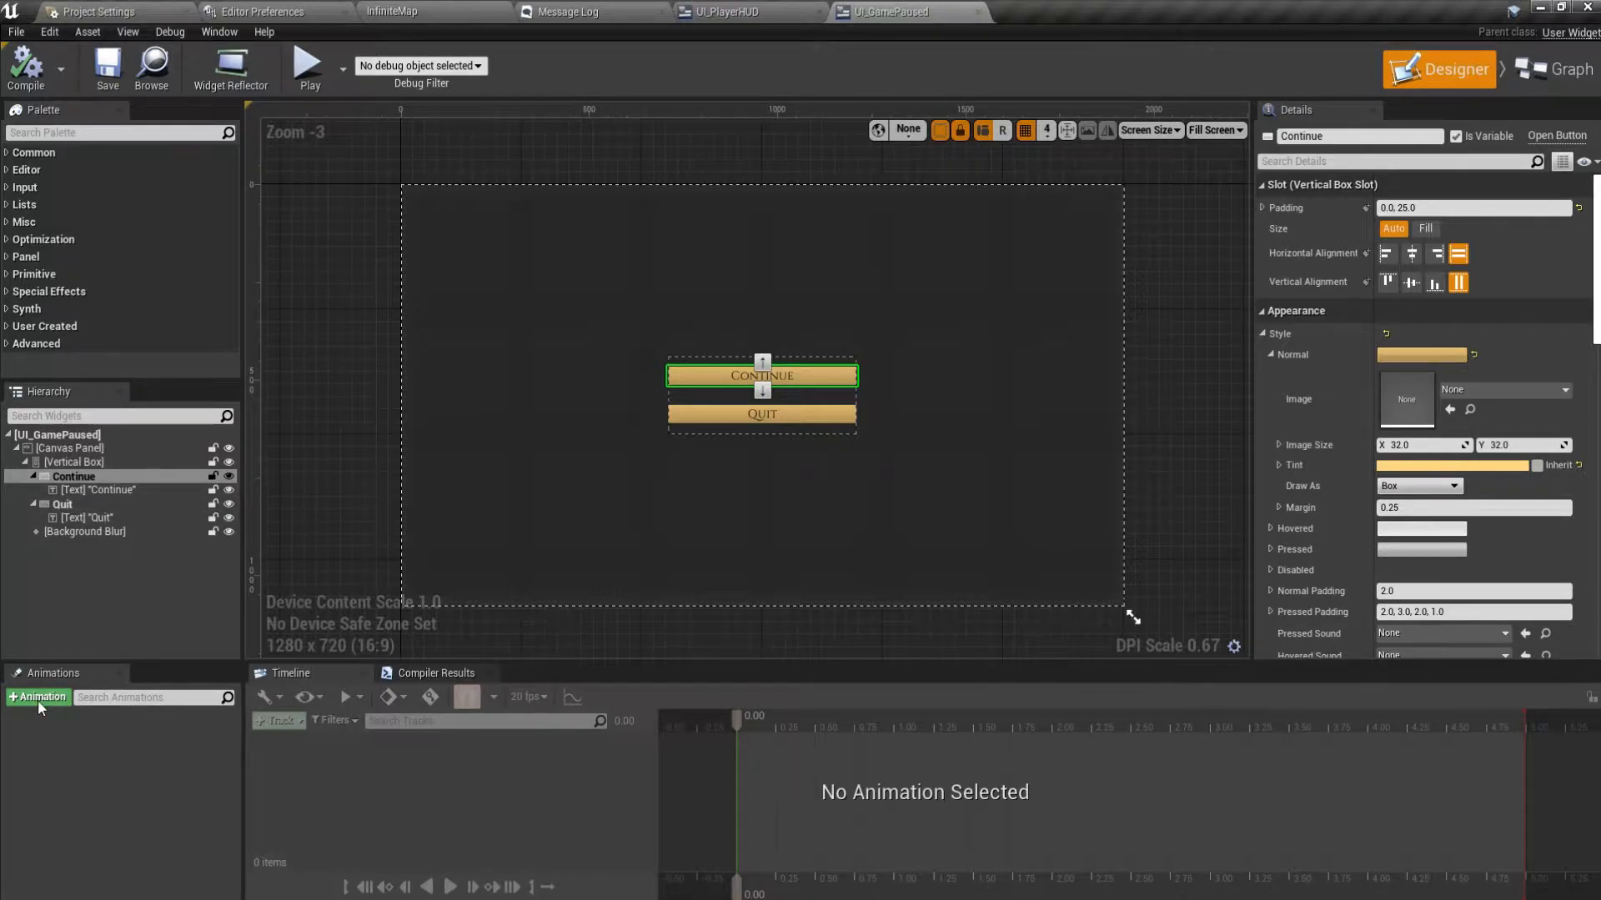
click(231, 33)
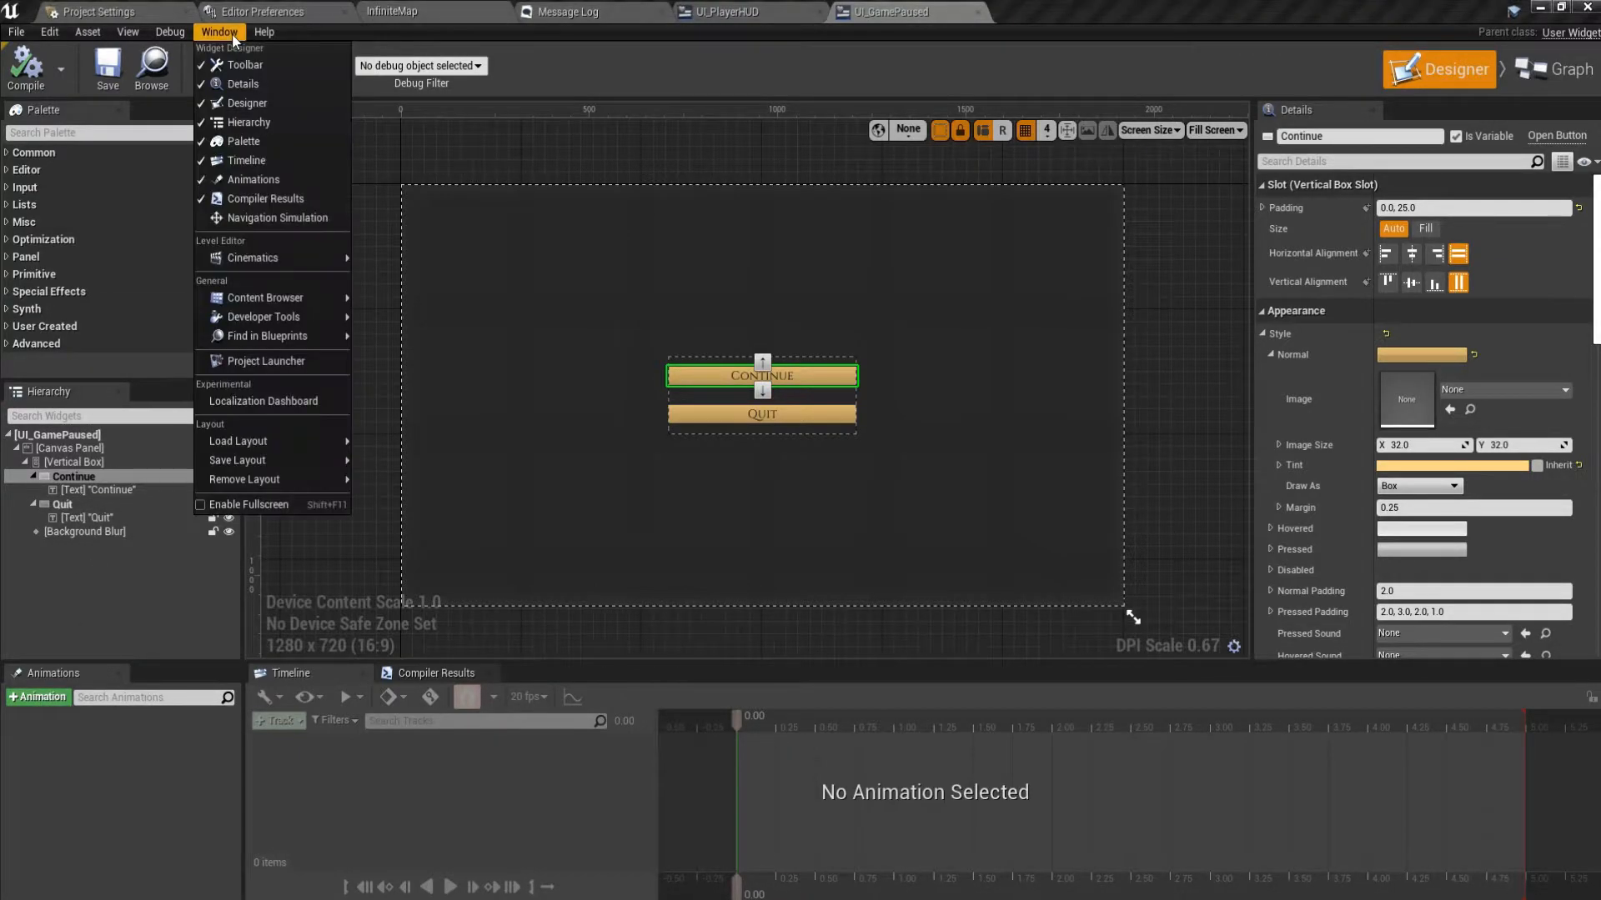
click(268, 180)
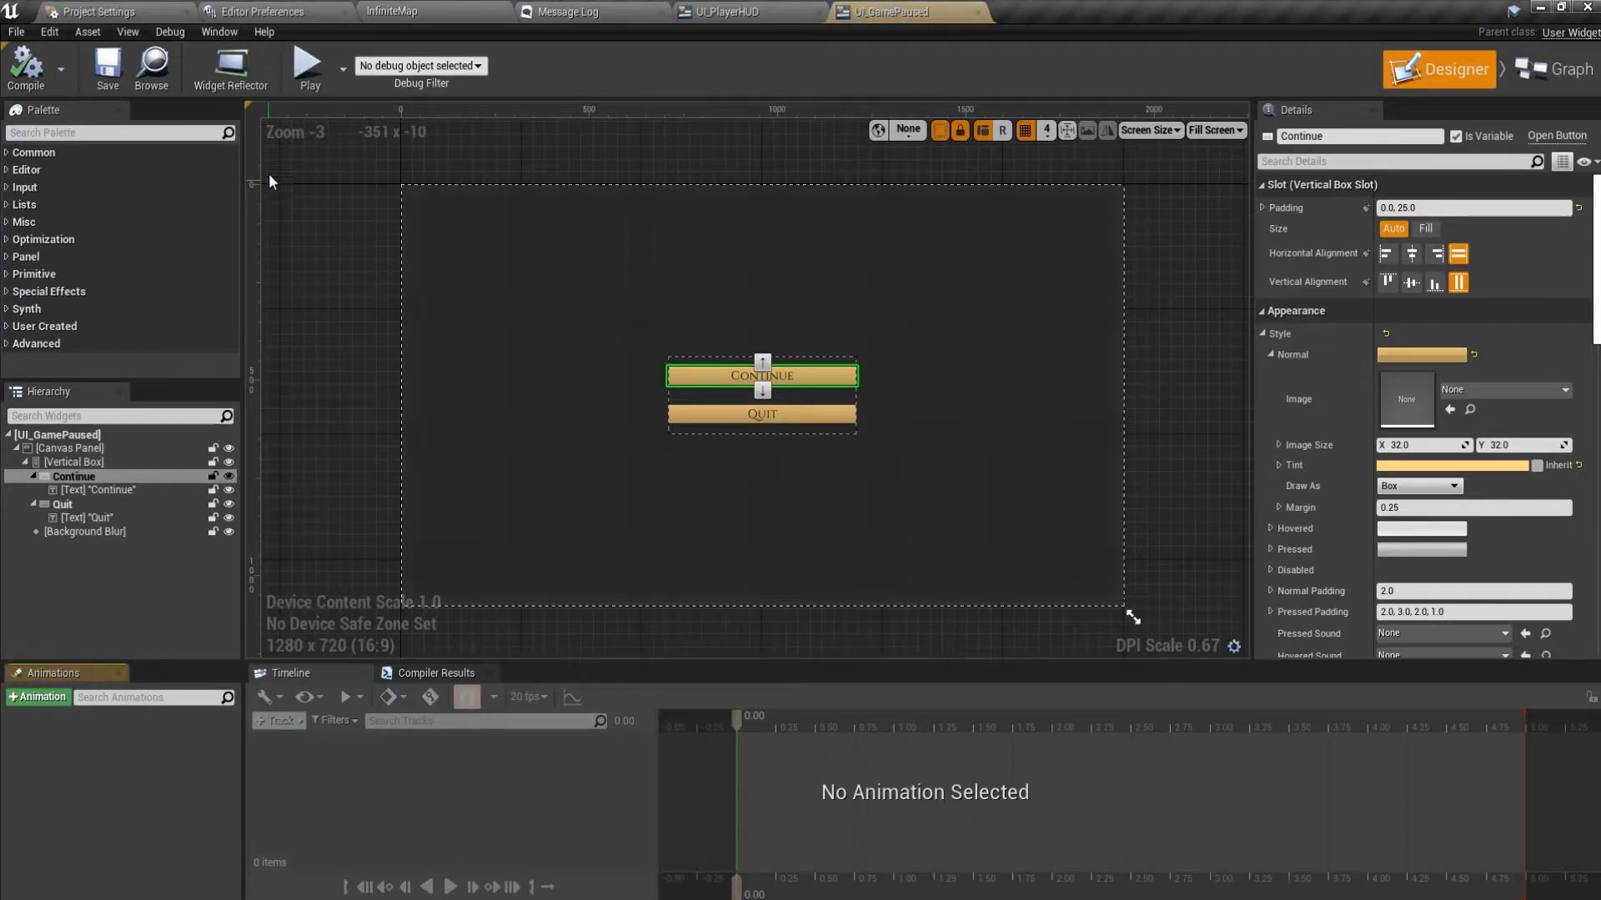
click(60, 701)
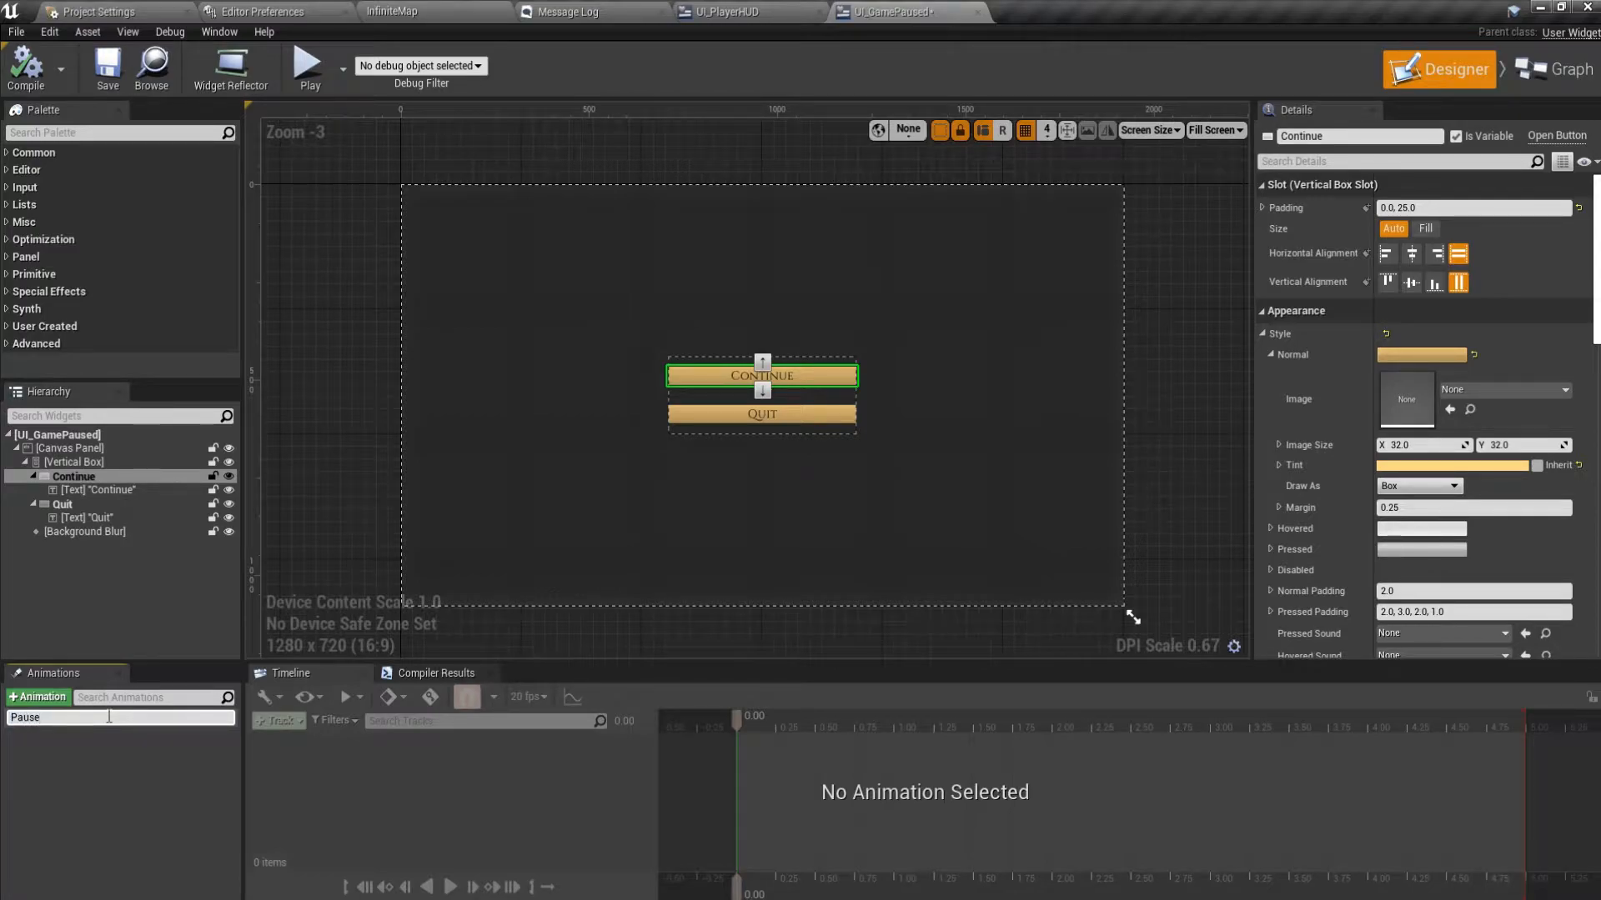
key(Return)
click(115, 717)
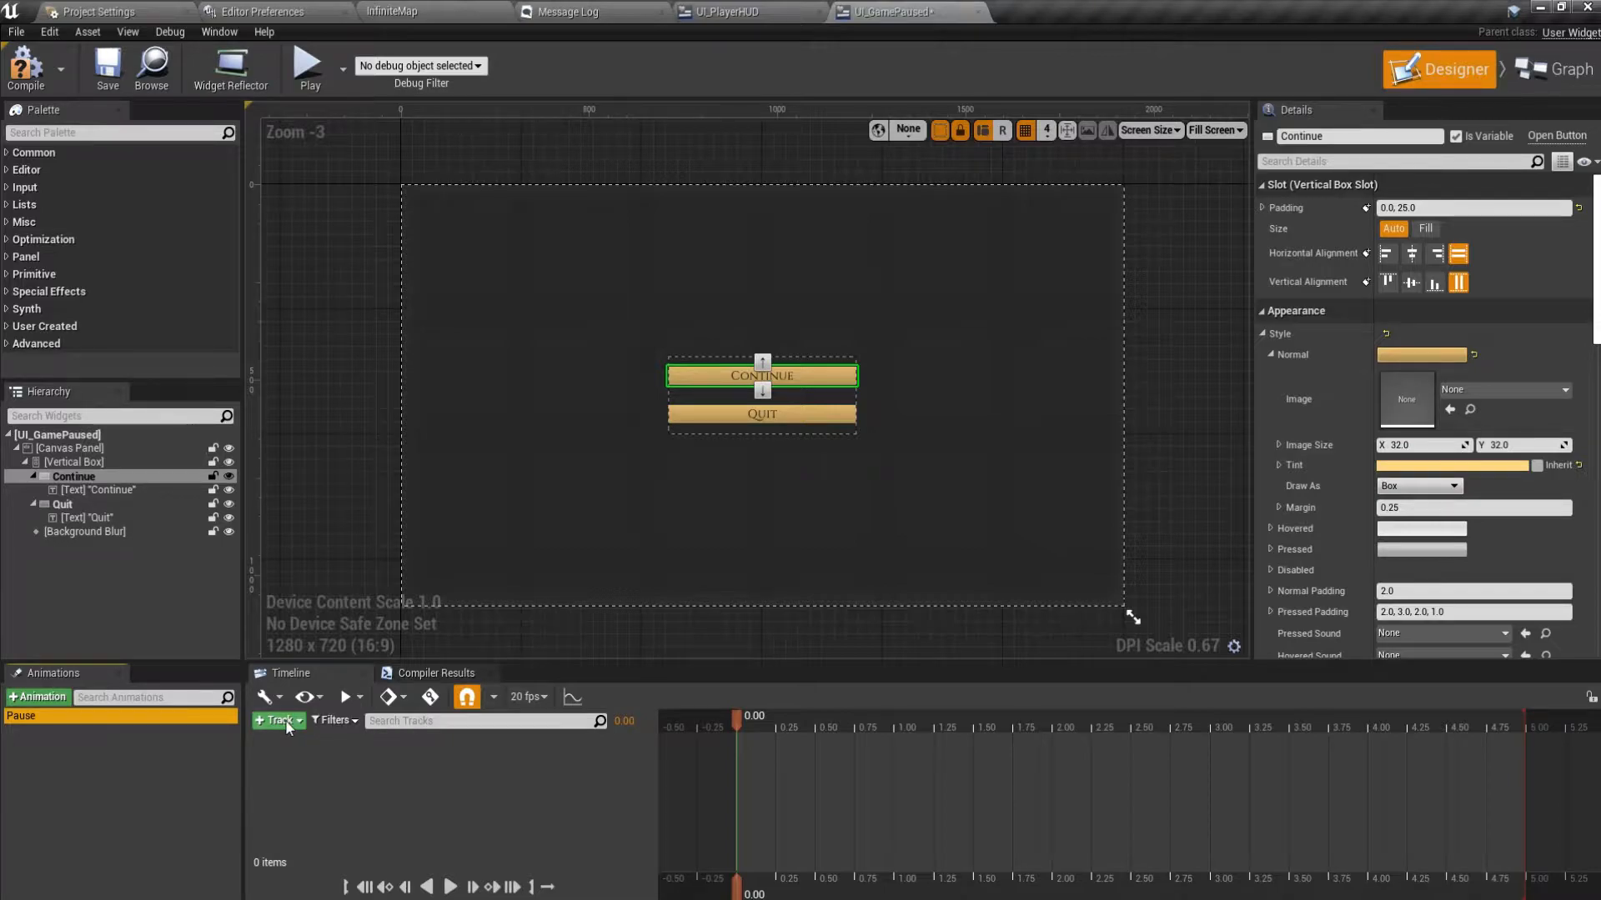
Add tracks for the Background Blur and the Vertical Box to the Pause animation.
double_click(52, 464)
click(52, 464)
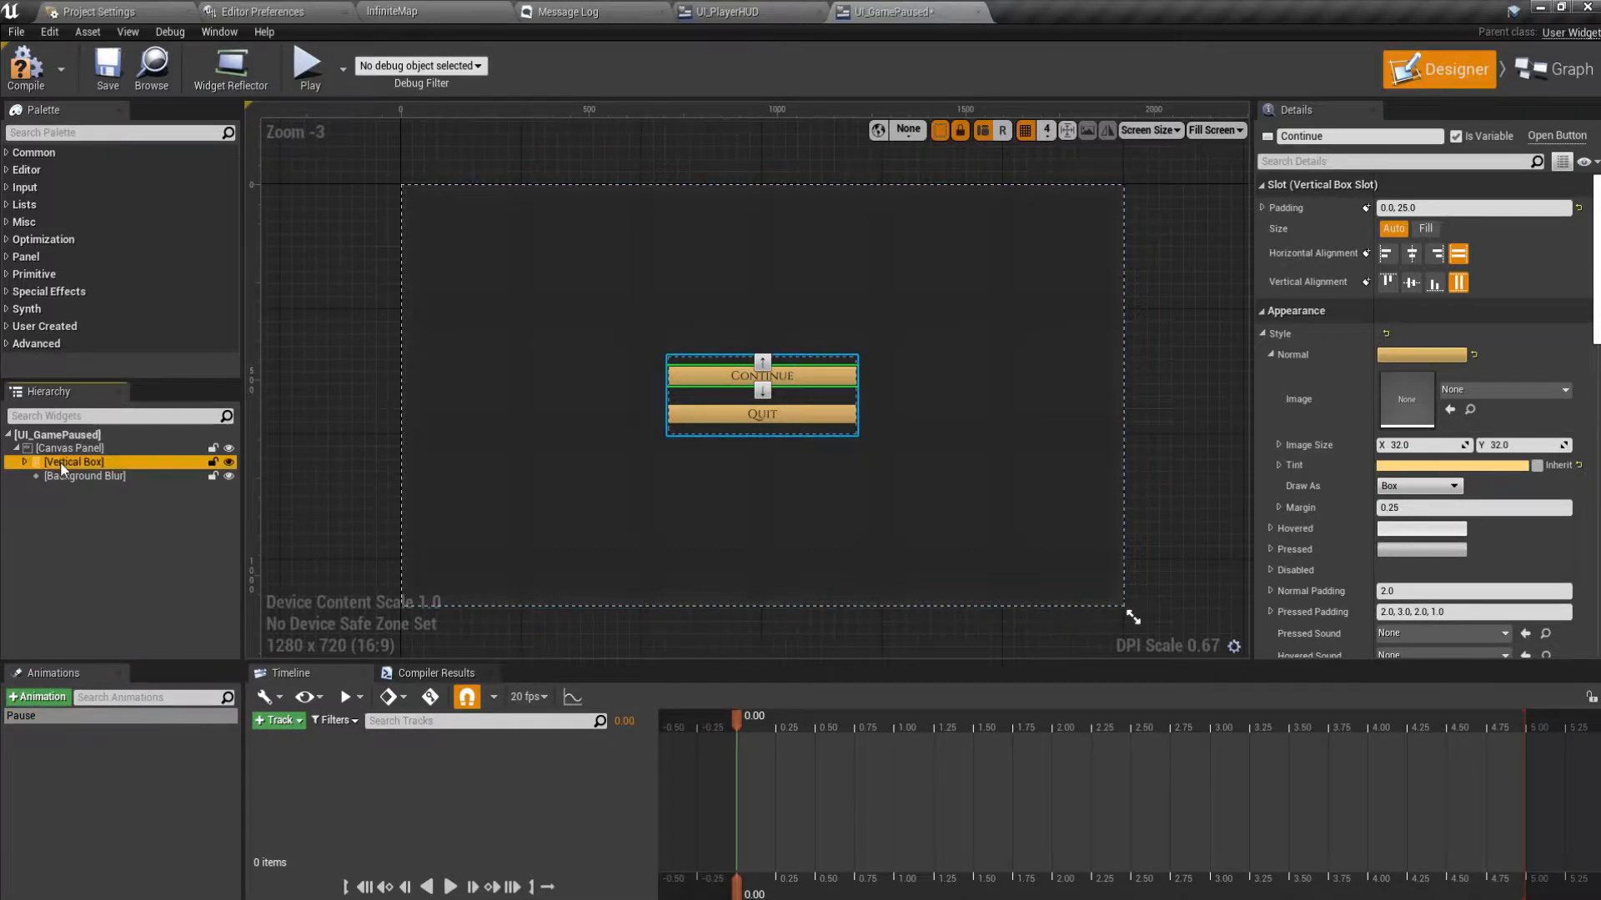
click(127, 476)
click(282, 722)
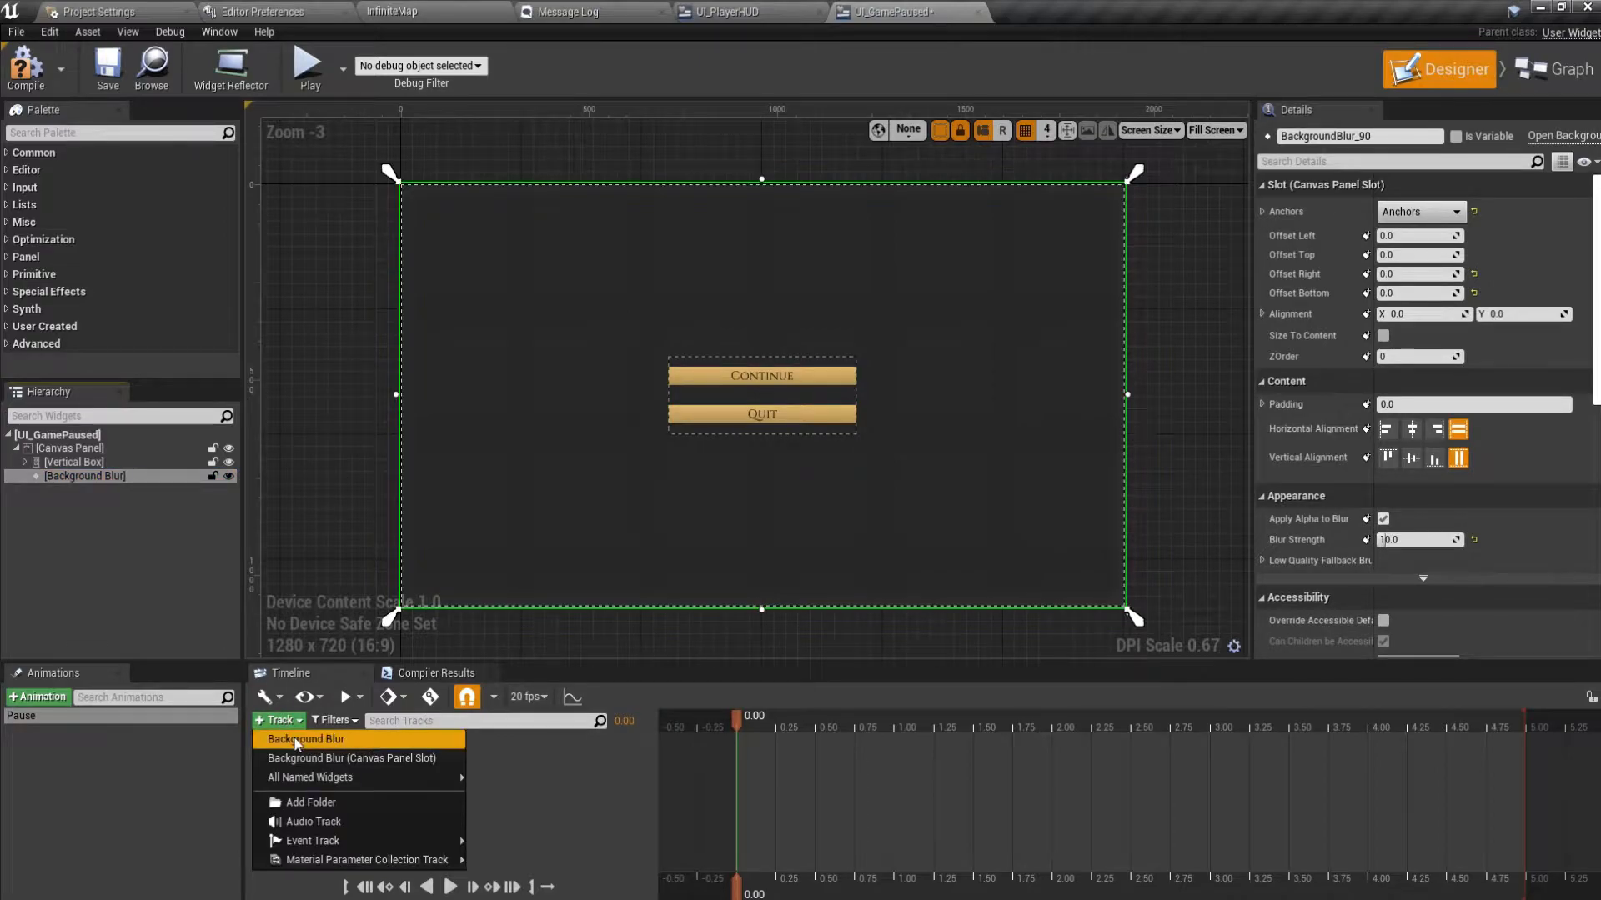
click(305, 739)
click(62, 464)
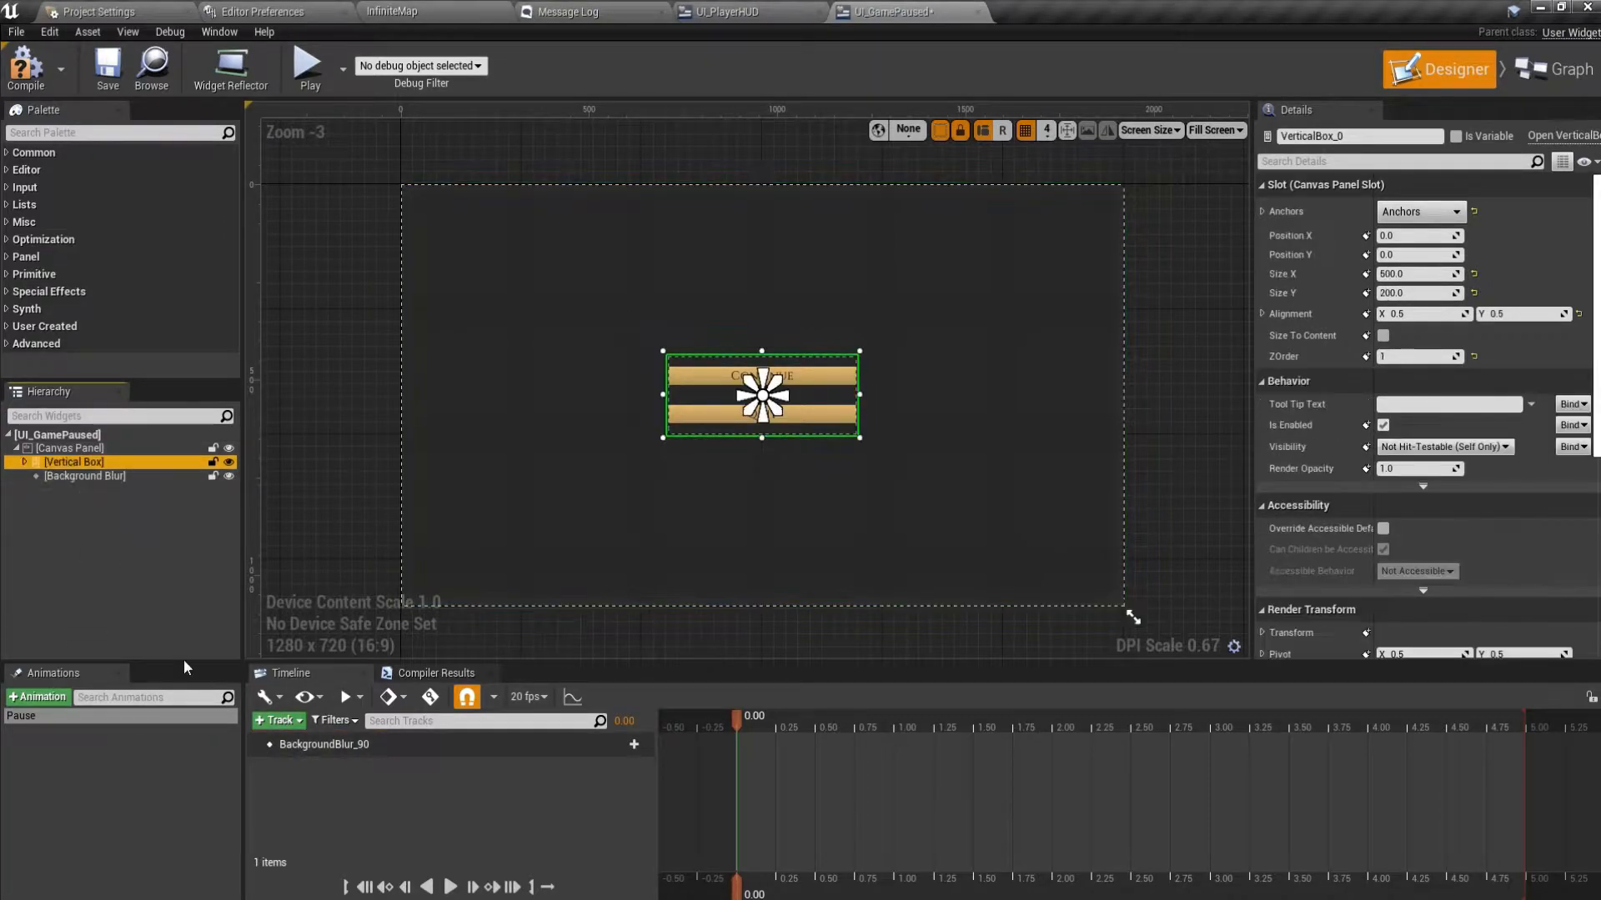
click(280, 720)
click(295, 738)
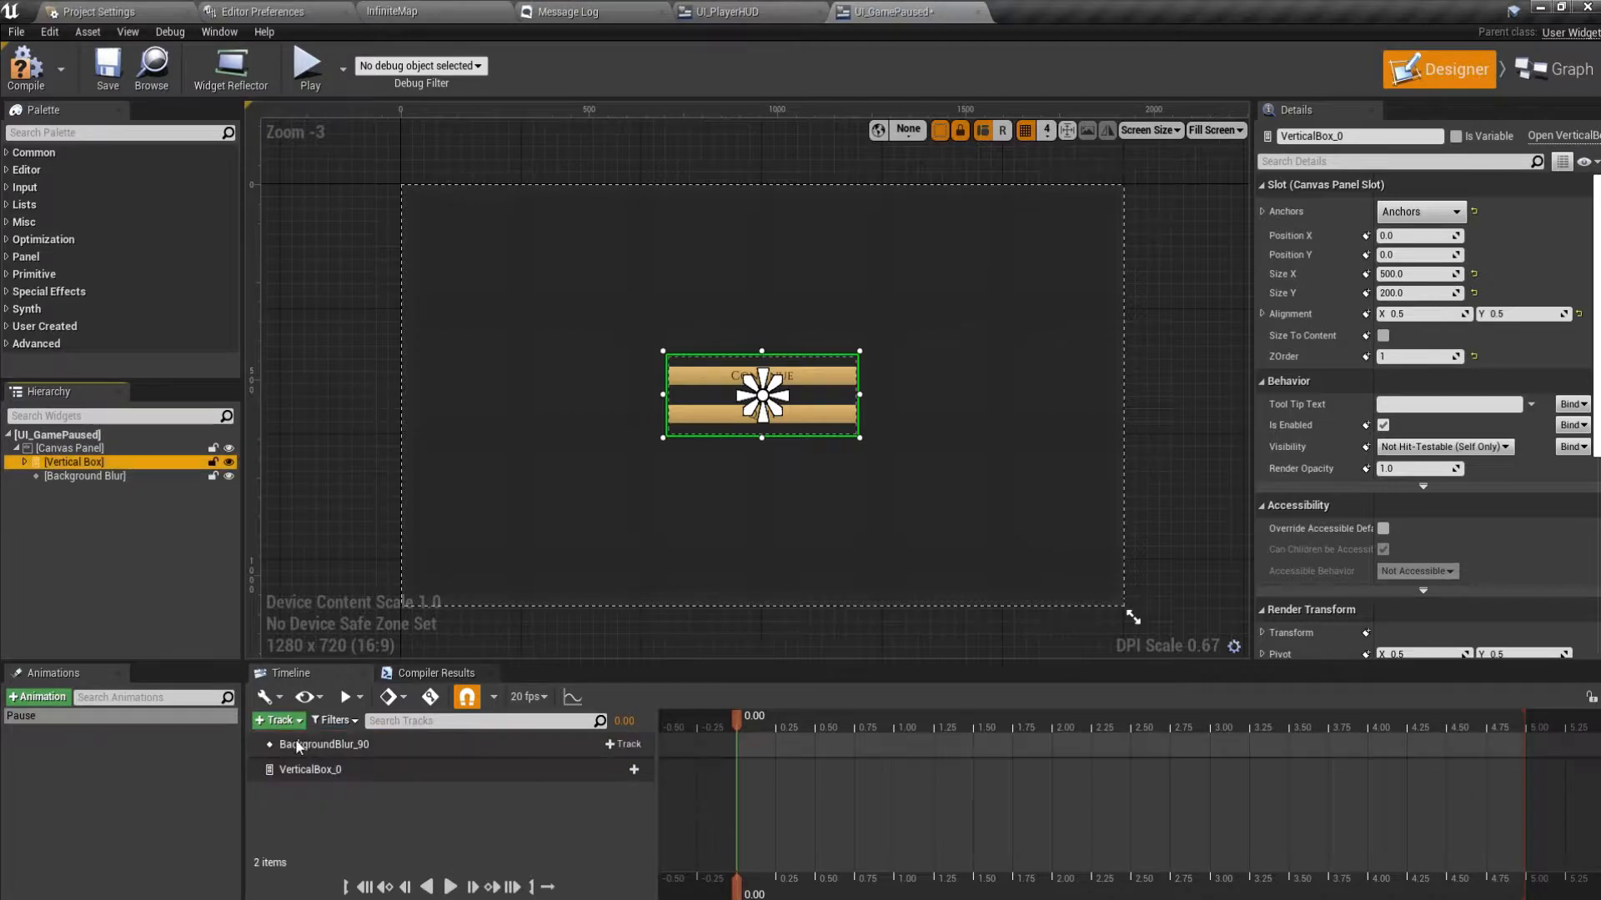
Try adding the Background Blur and Vertical Box tracks to the Pause animation once more.
click(87, 476)
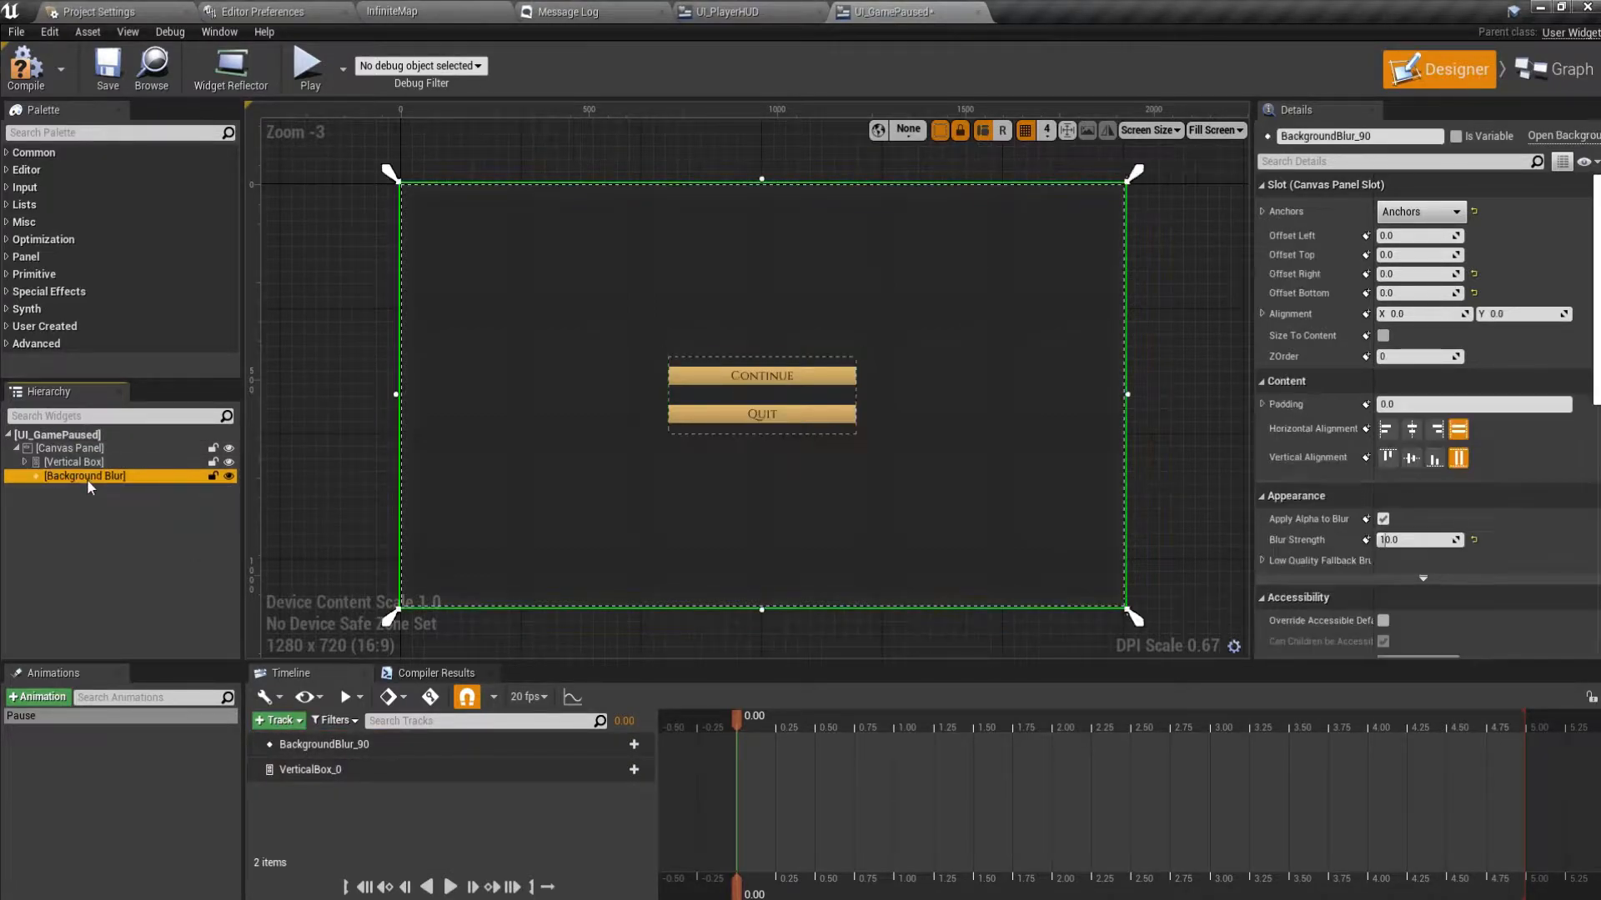
click(275, 720)
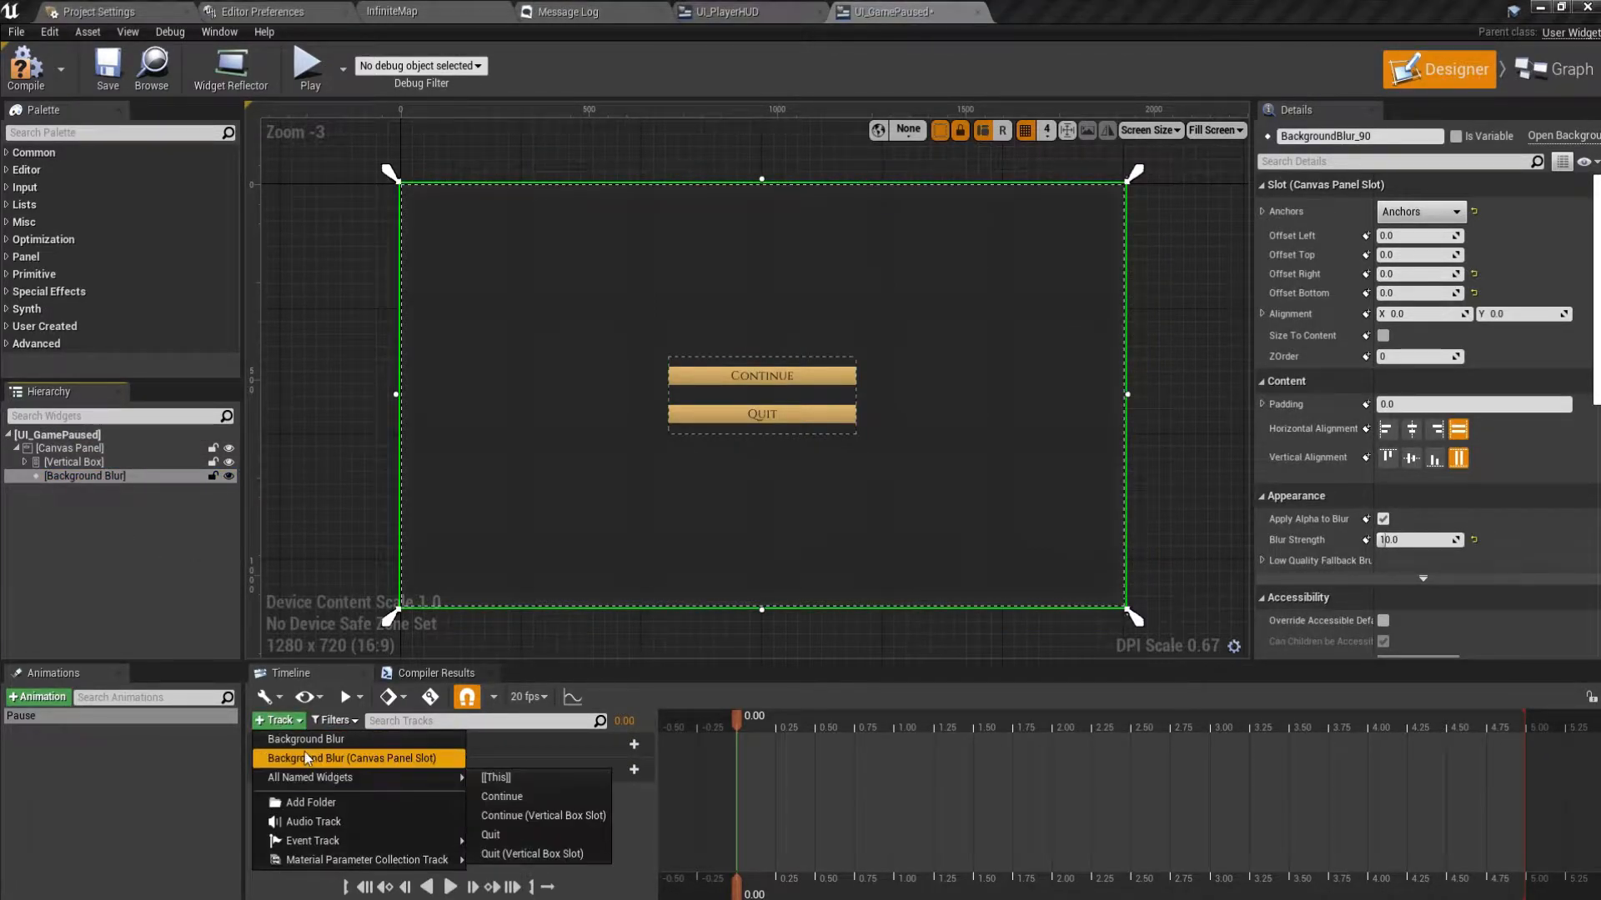
click(302, 740)
click(155, 533)
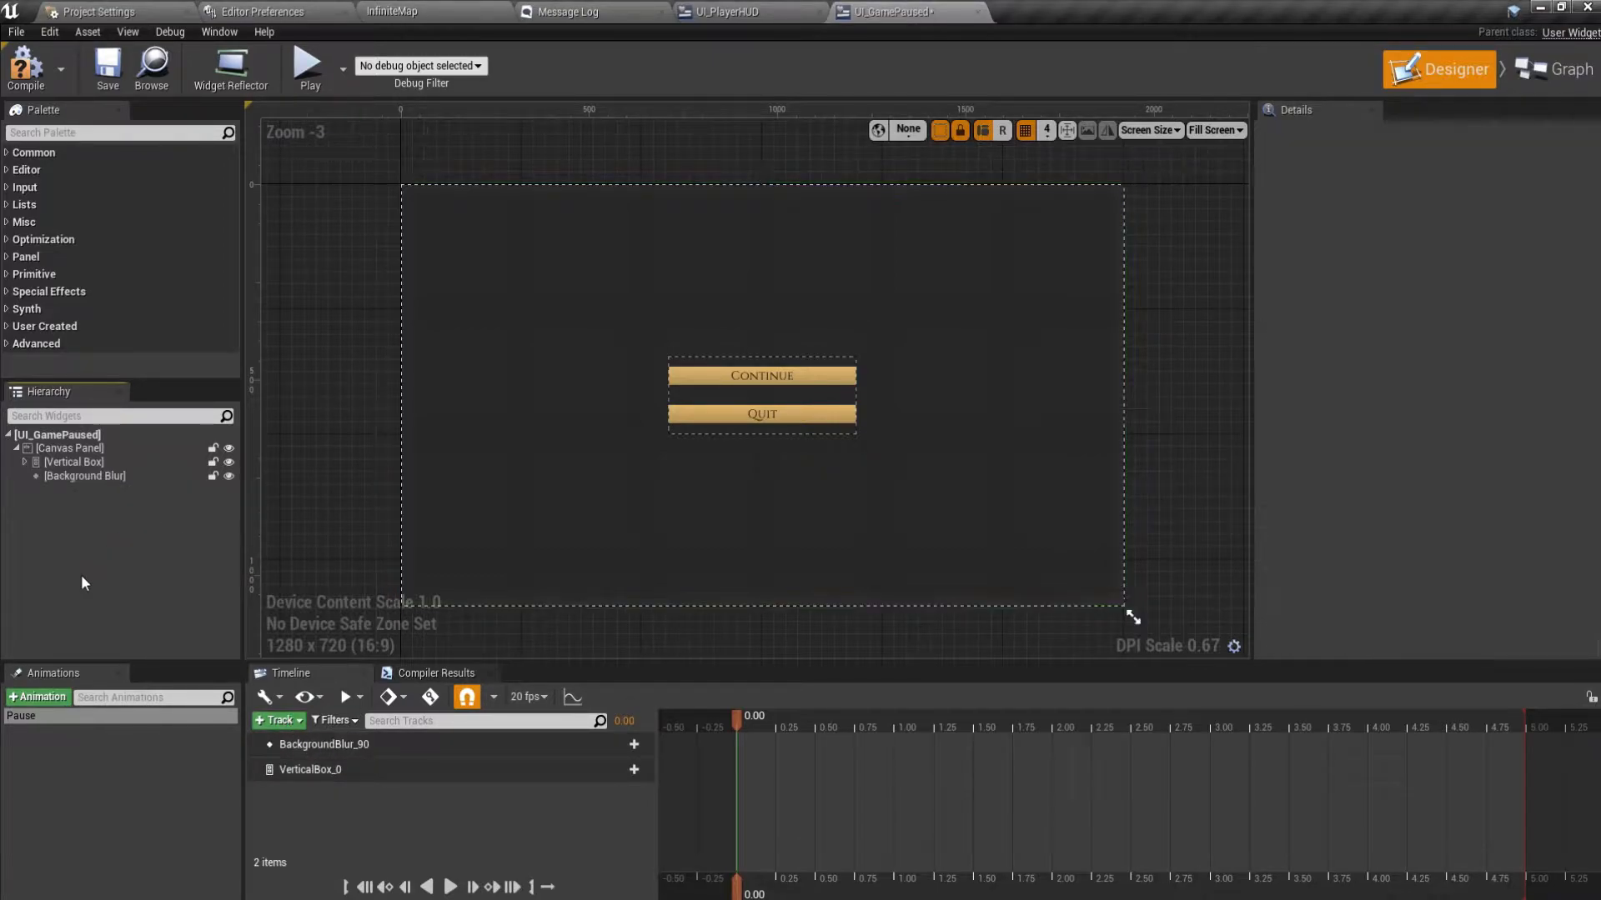
click(275, 720)
mouse_move(344, 739)
click(202, 787)
click(93, 463)
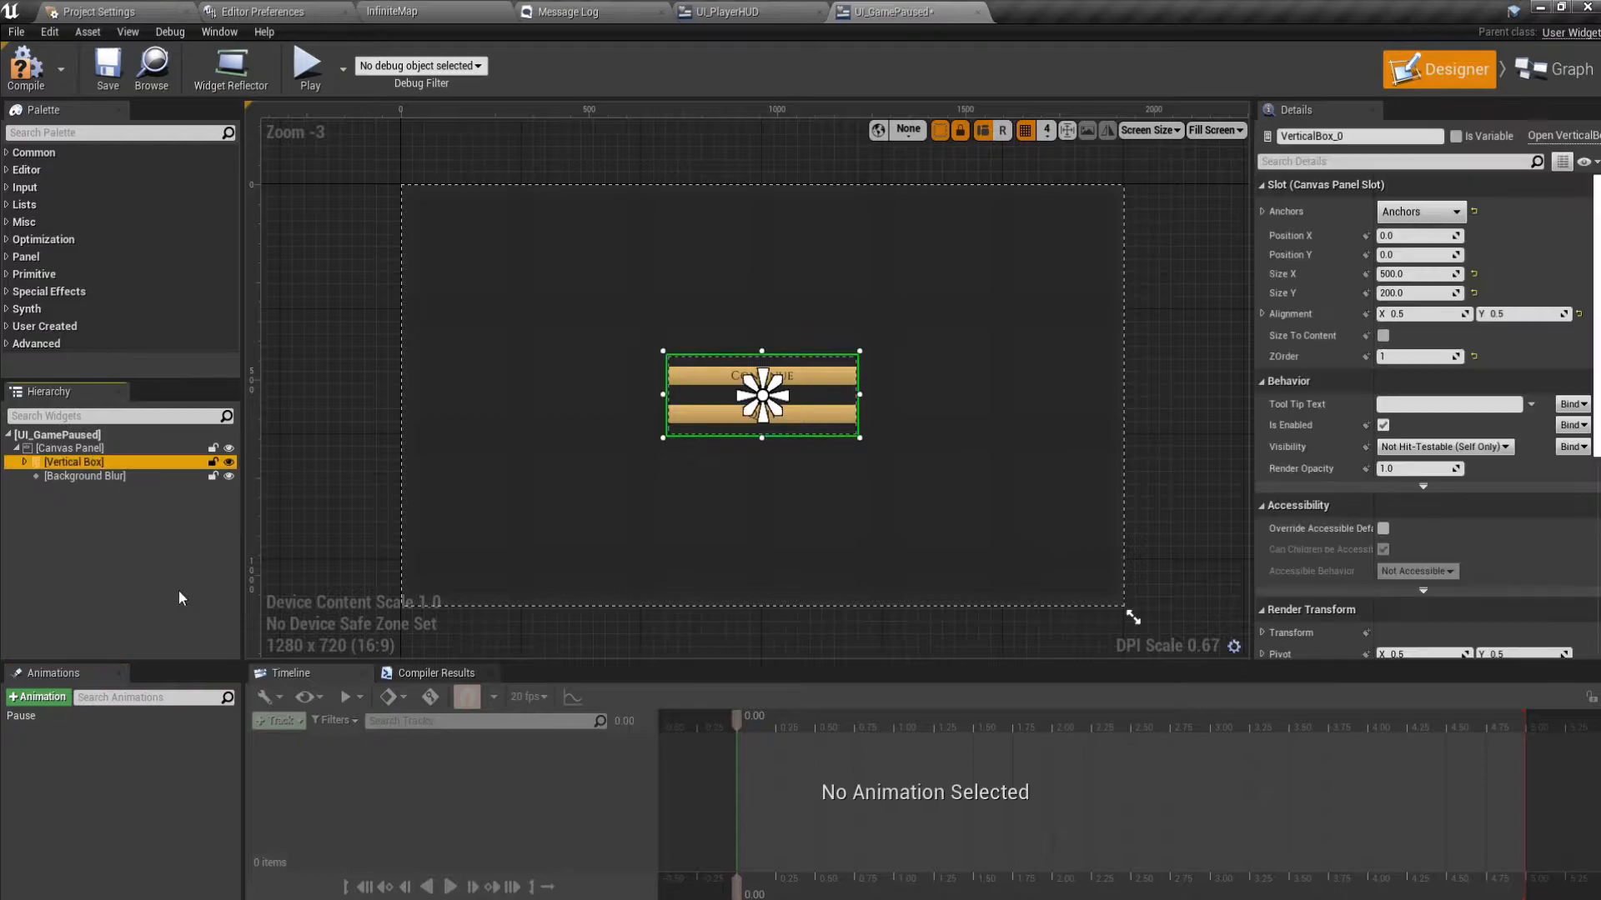
click(57, 717)
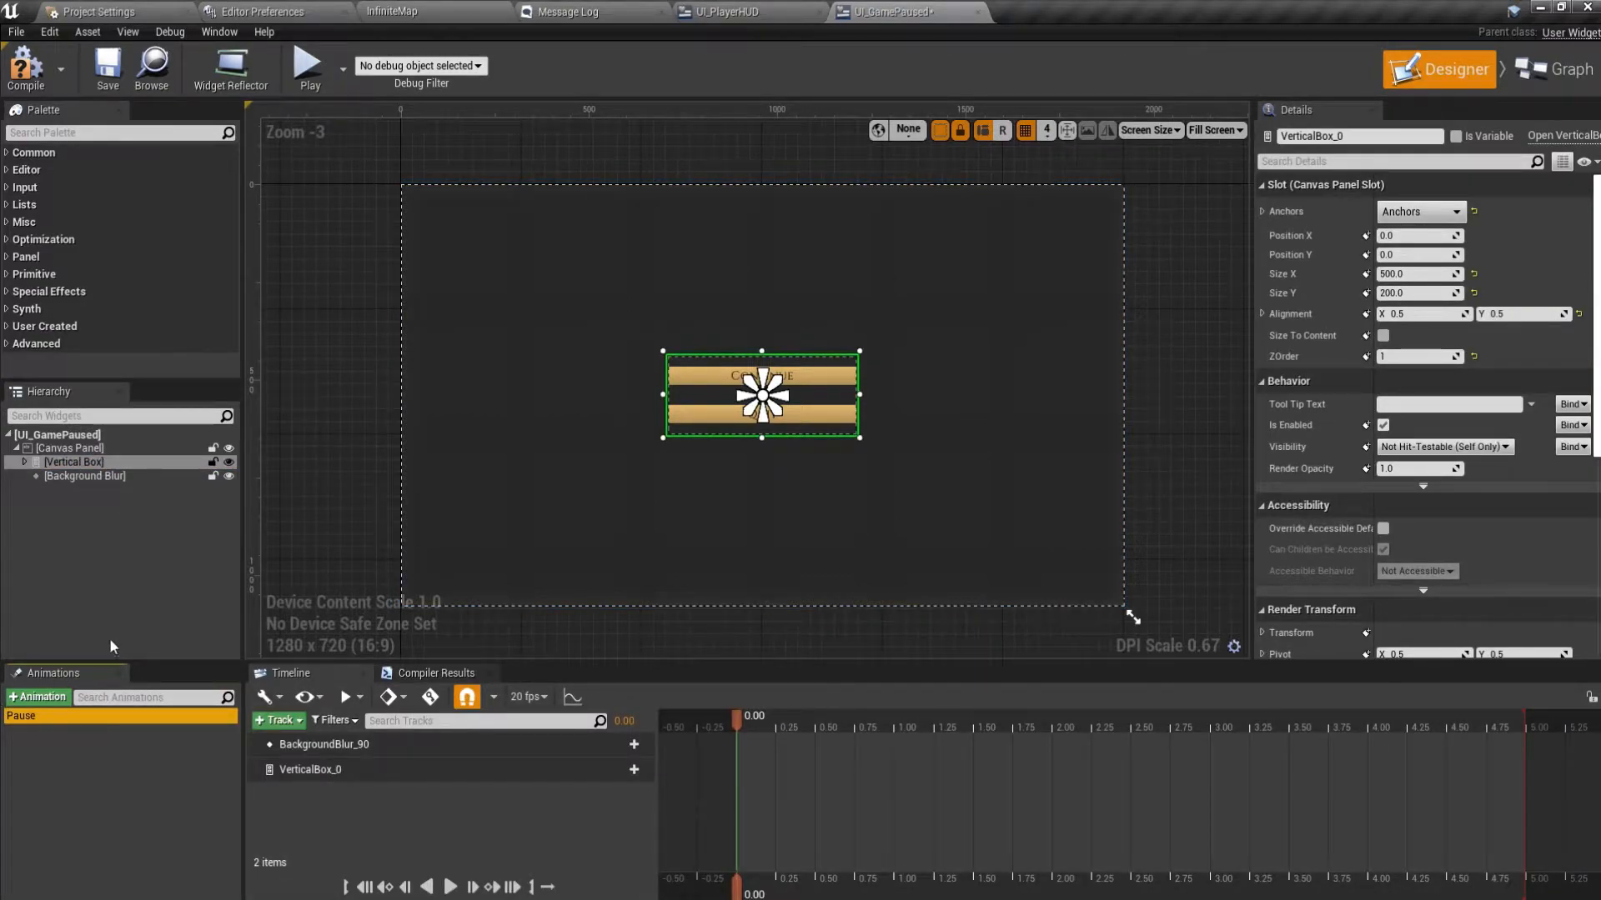
click(92, 462)
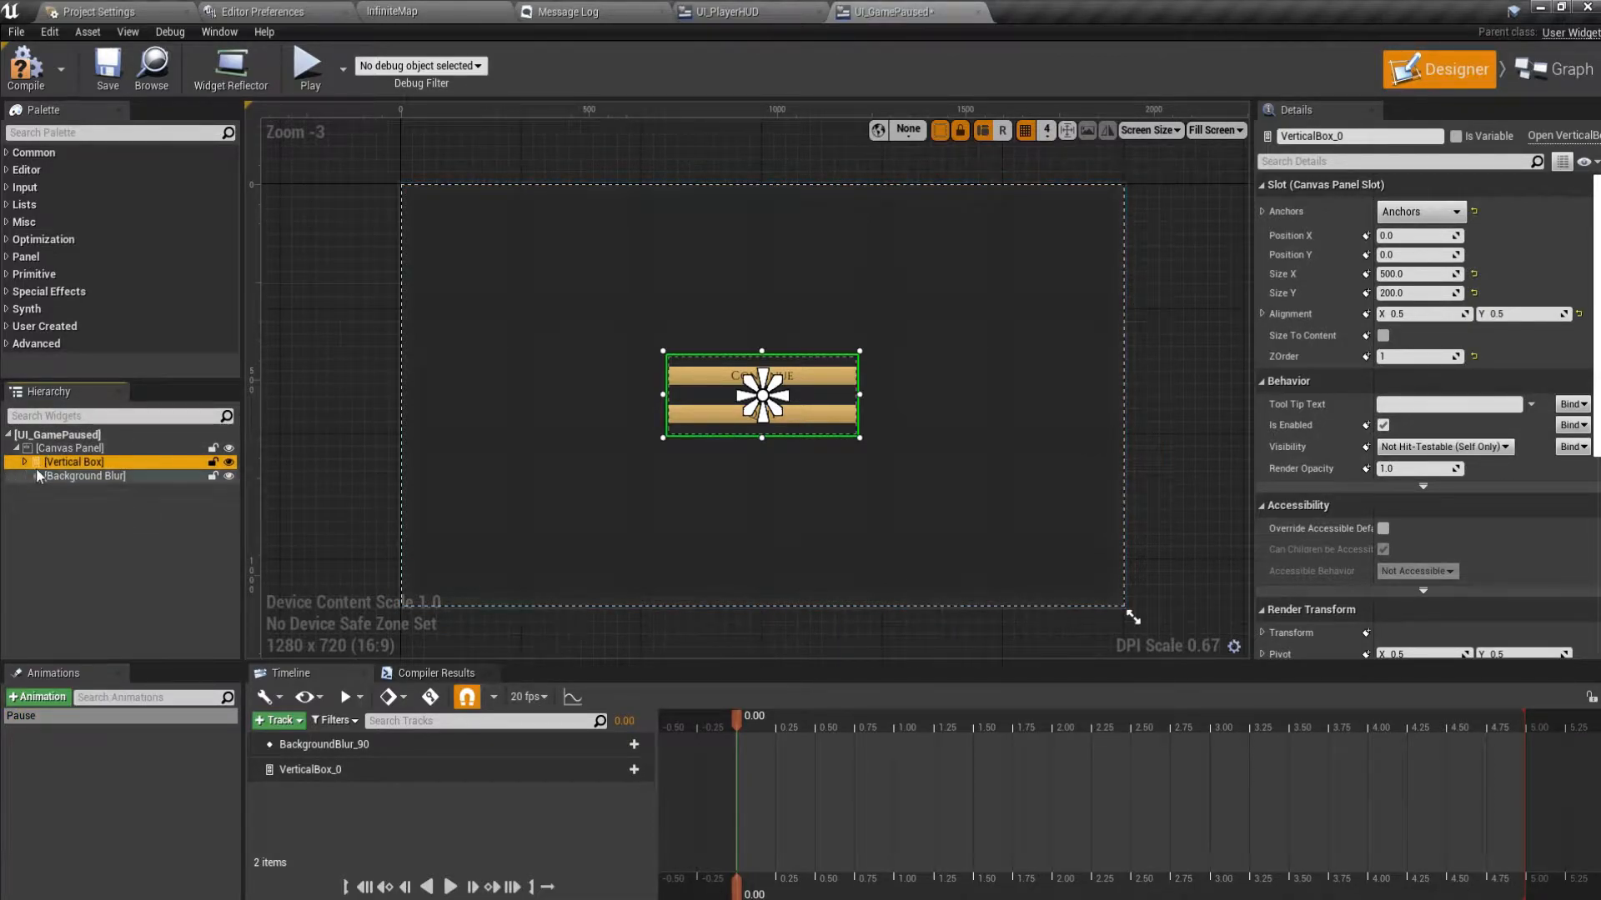
click(279, 721)
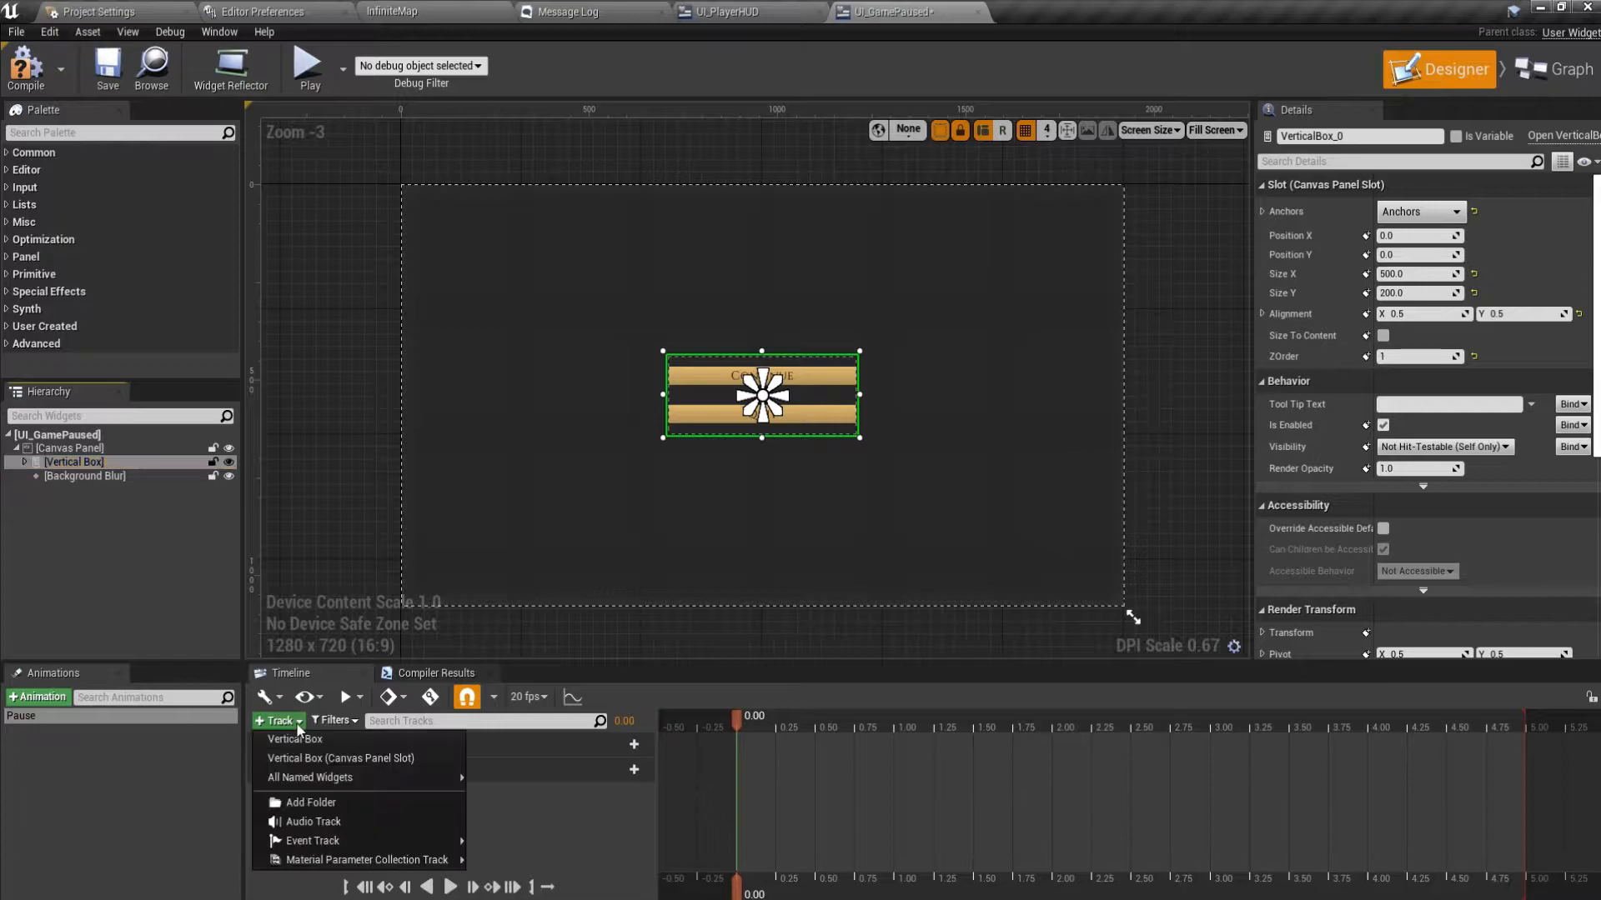
click(294, 738)
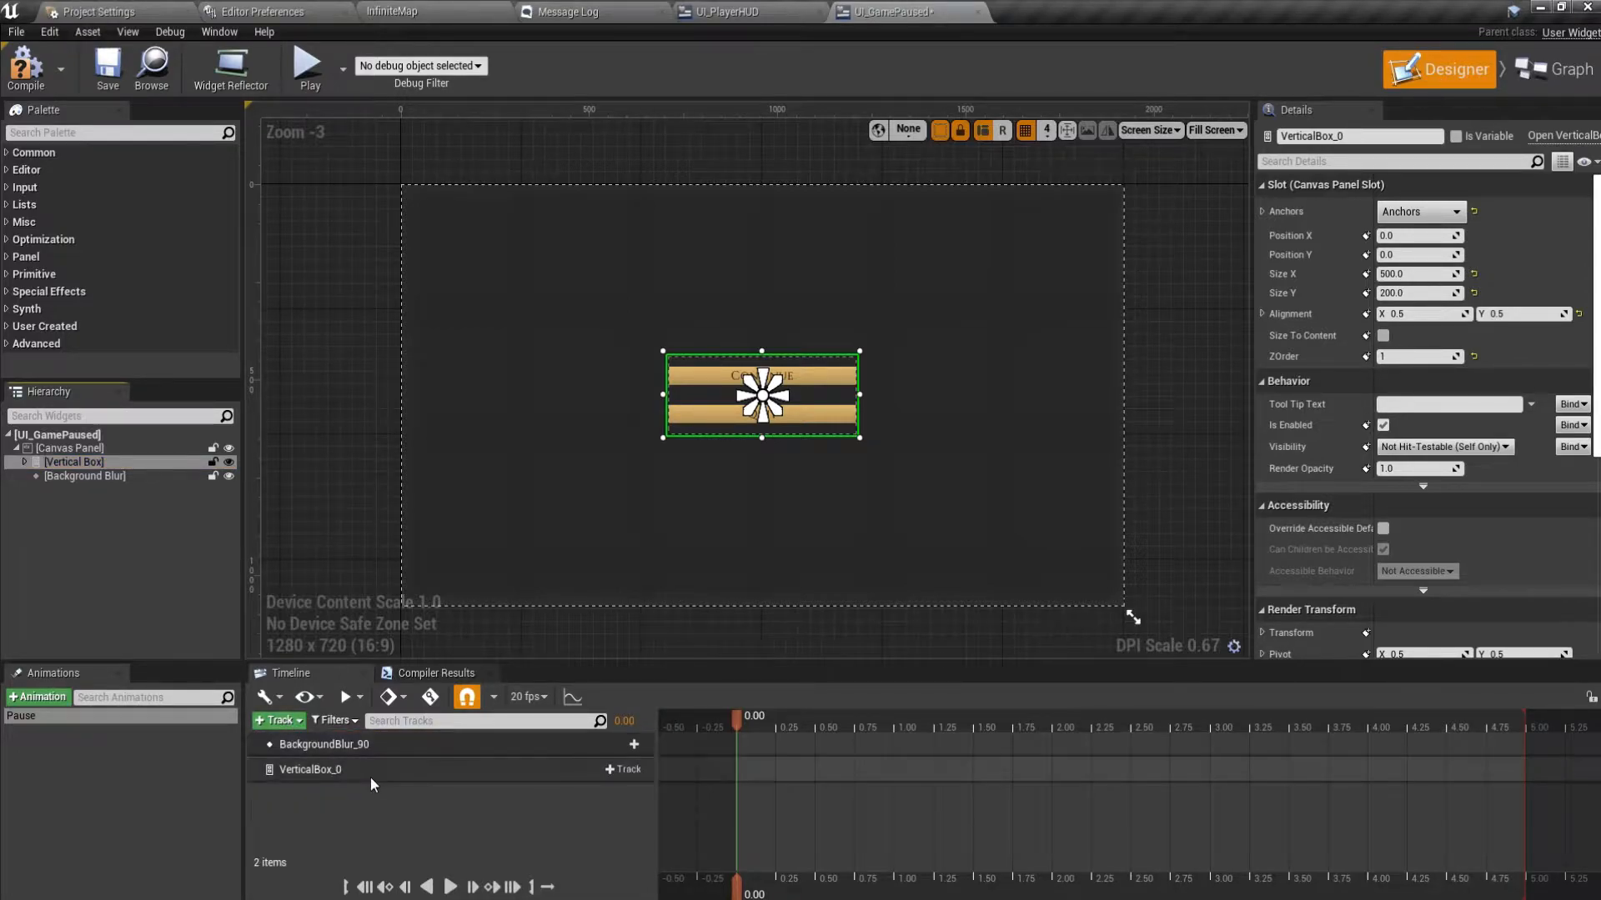
Add a Blur Strength track to the Background Blur in the Pause animation.
click(360, 772)
click(350, 746)
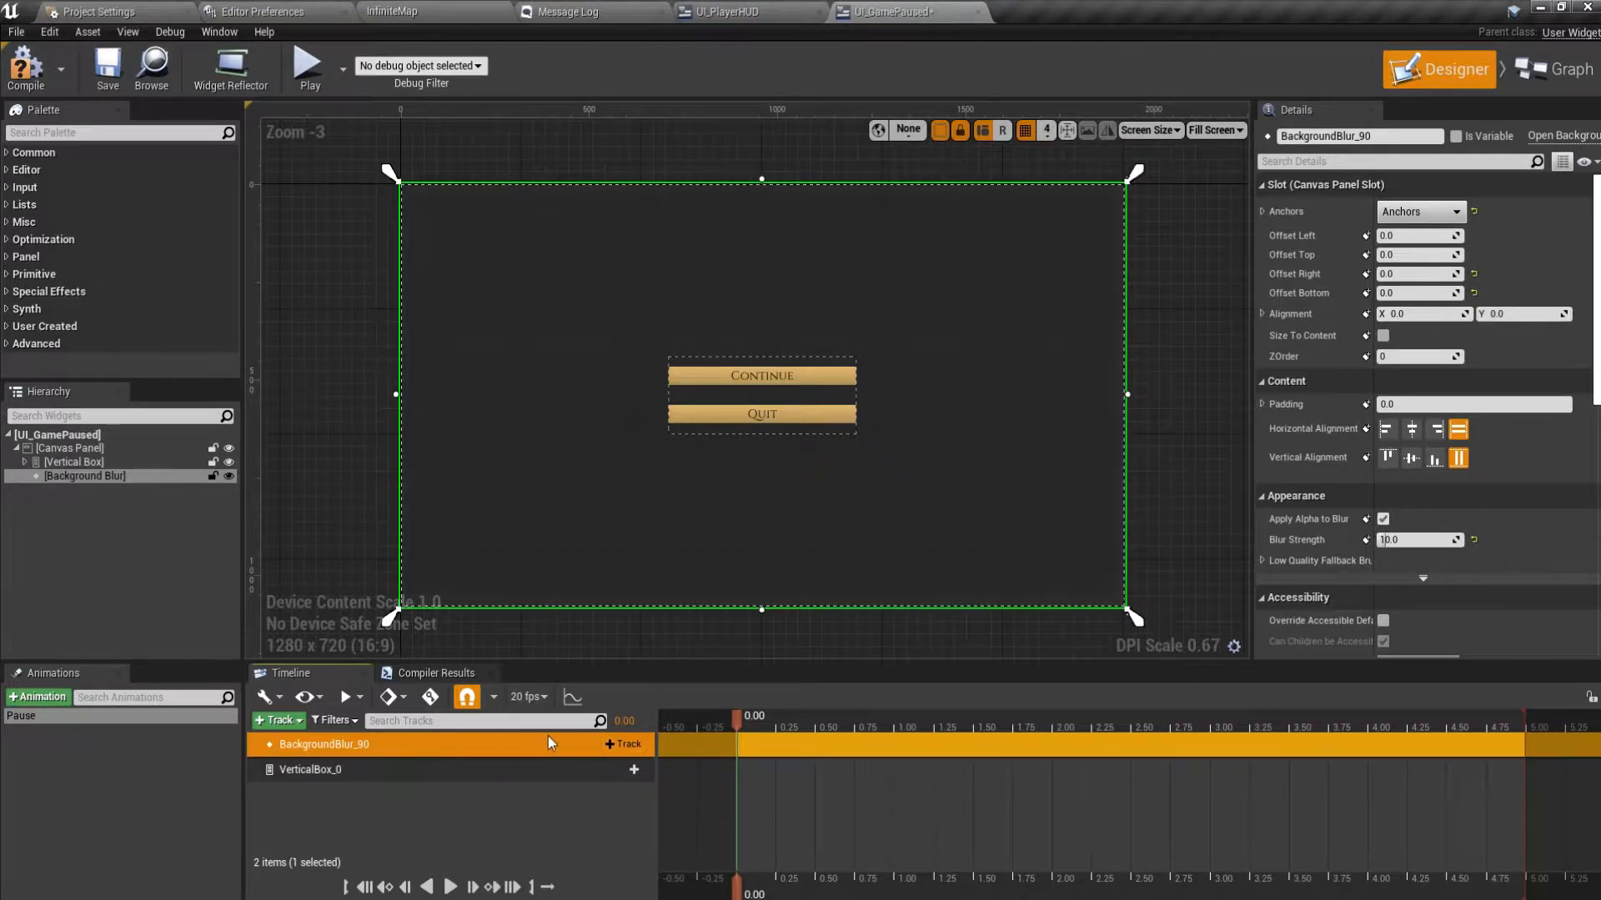
click(623, 744)
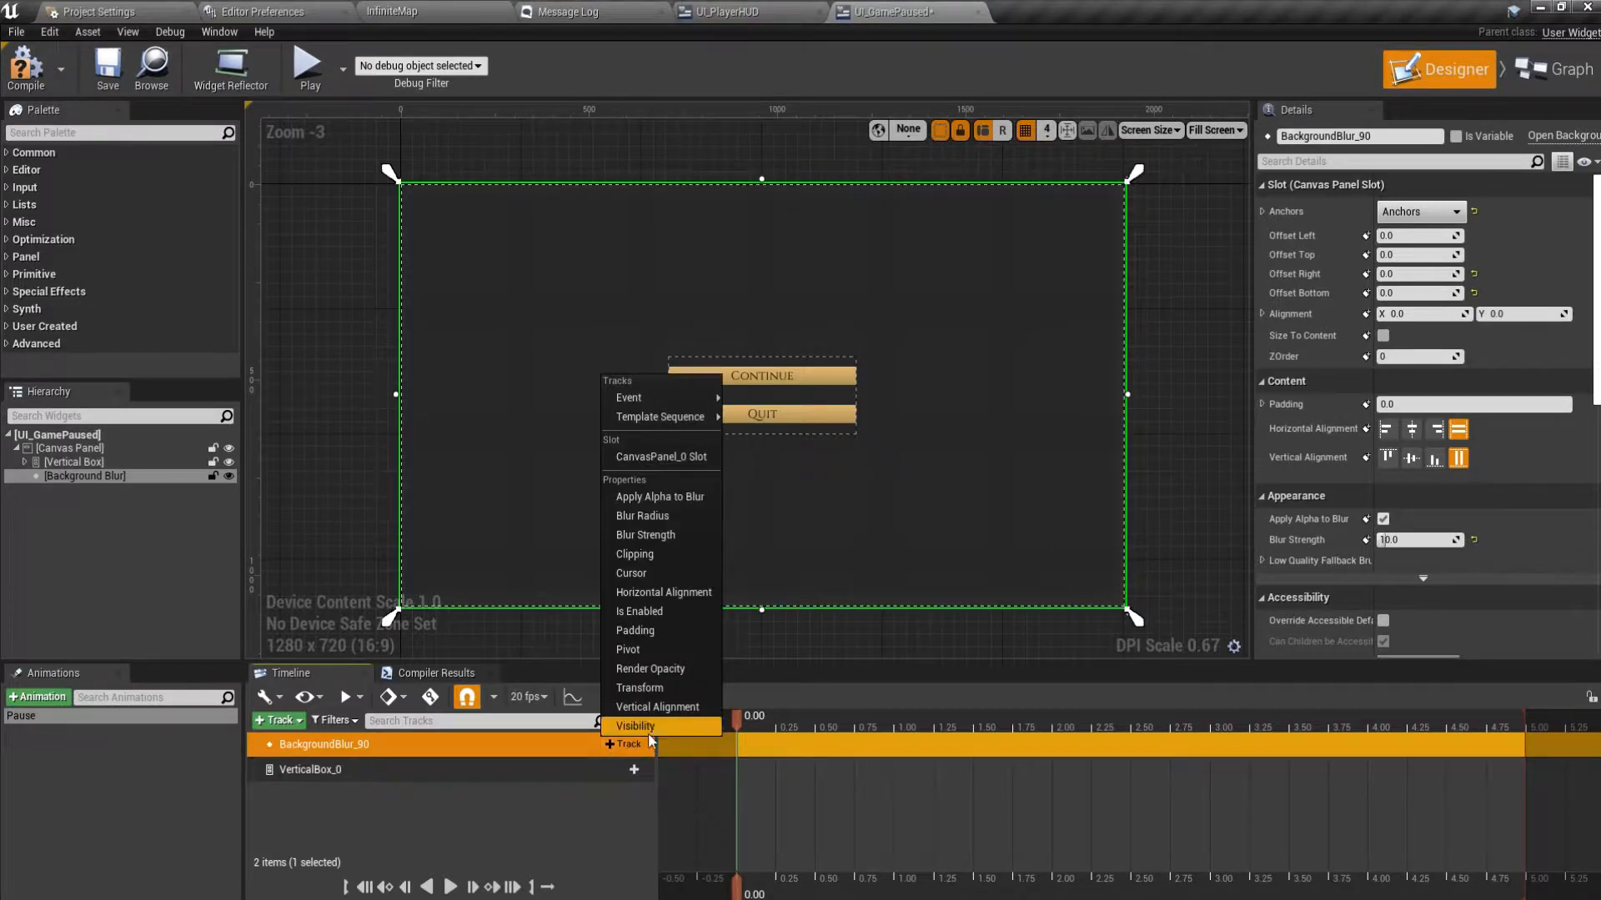
click(662, 536)
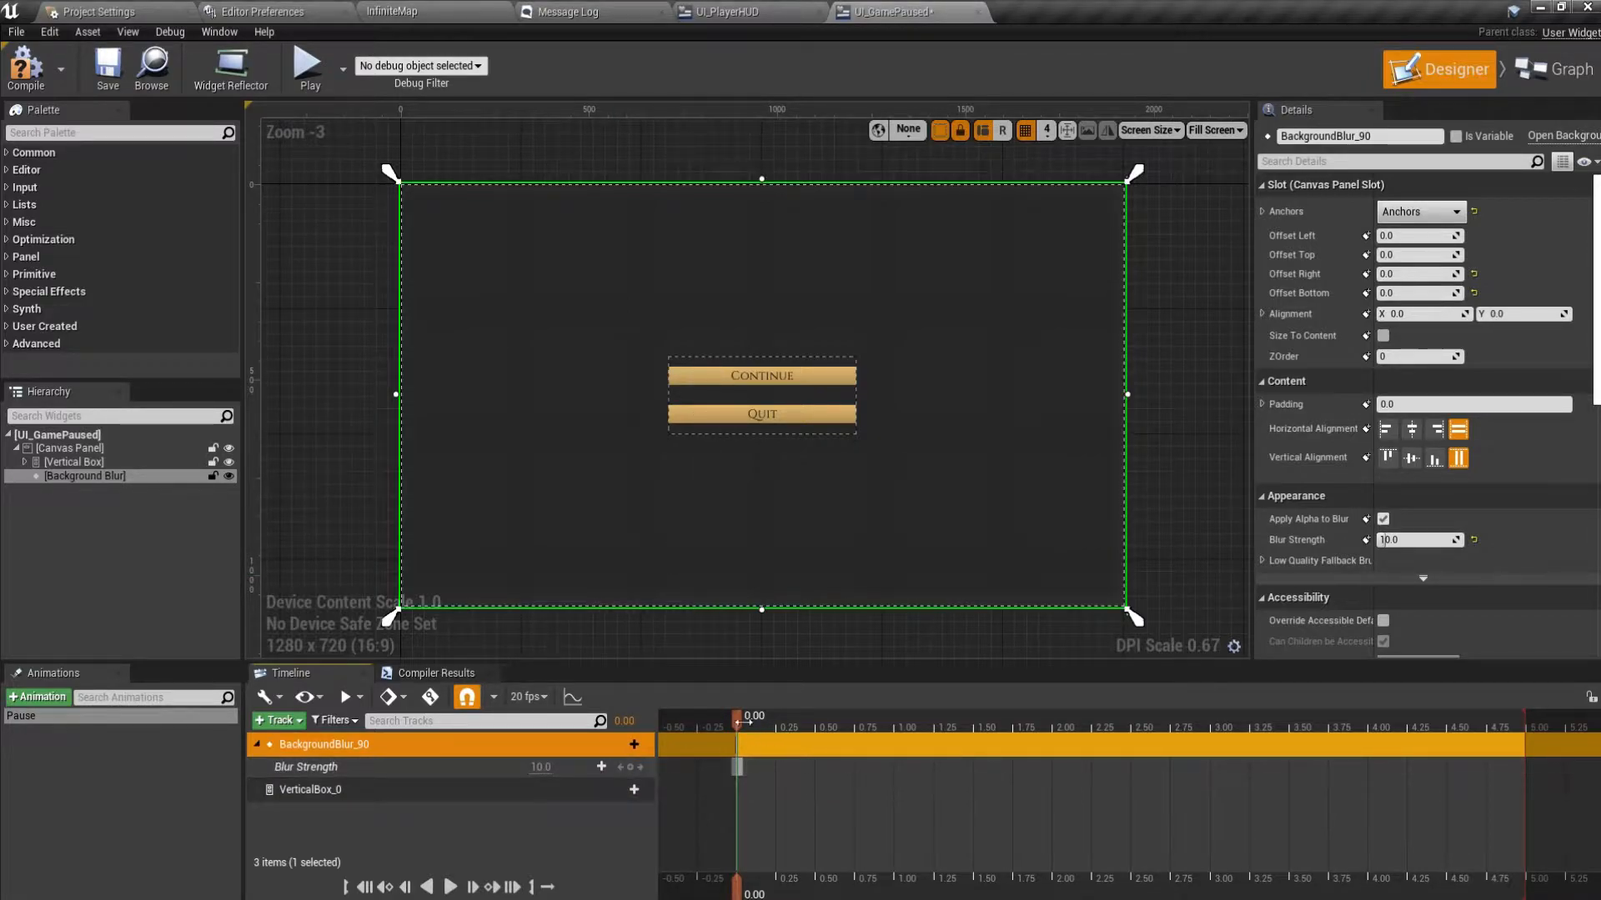
Move the playhead to 1.5 seconds and end the Pause animation's playback range there.
click(633, 725)
text(1.5)
key(Return)
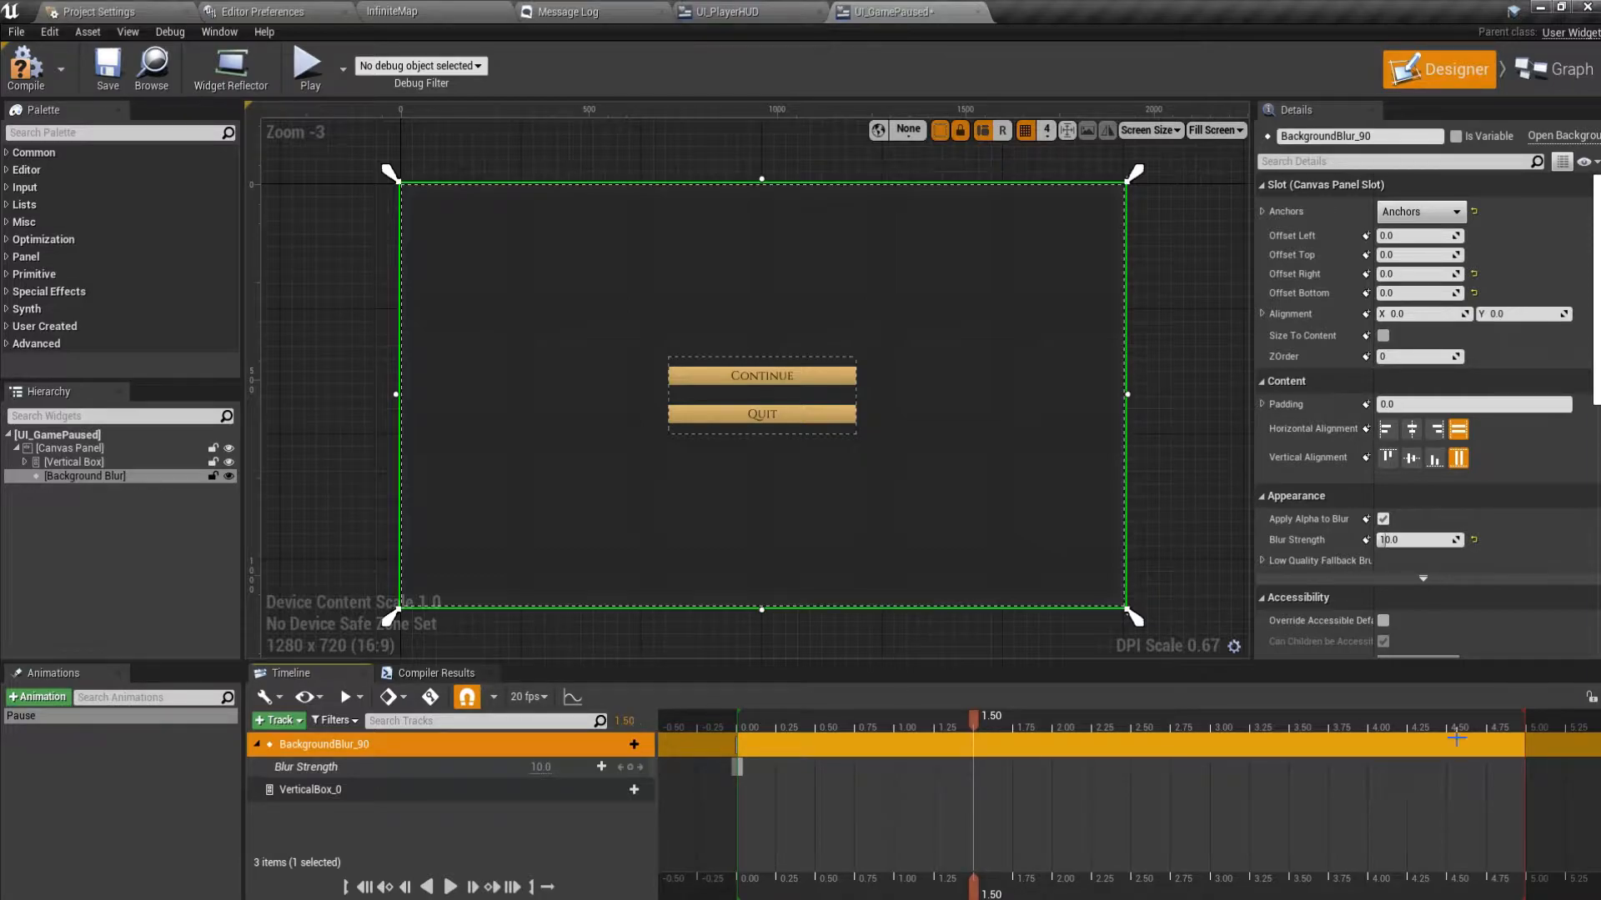
drag(1523, 716, 984, 727)
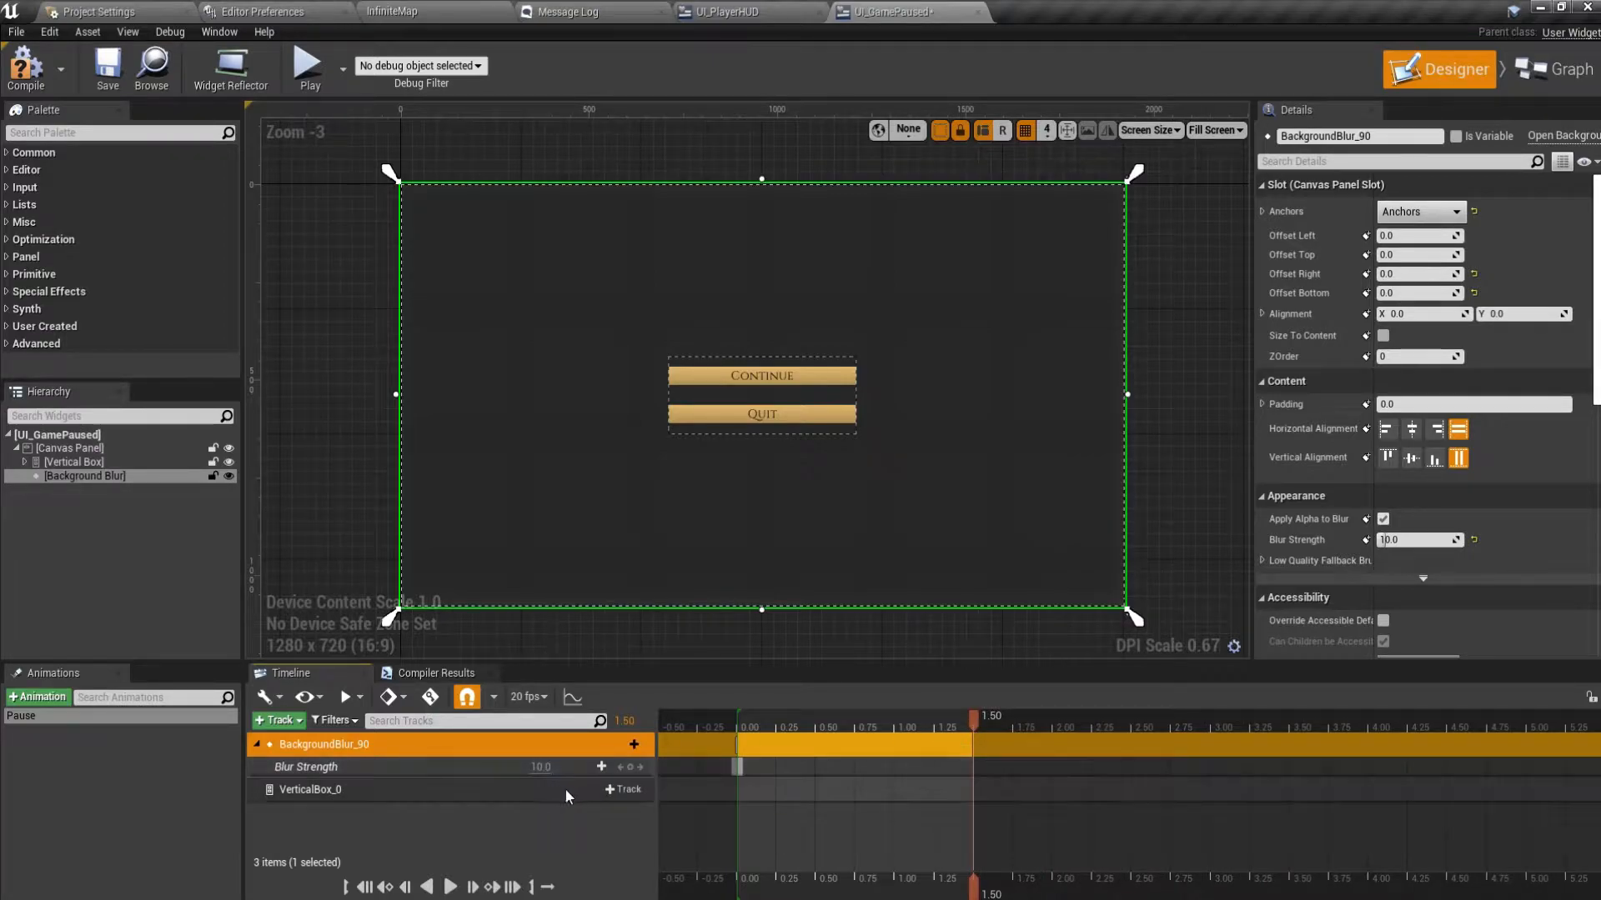
Key the Background Blur's strength at 0 at time 0.00 and 10 at 1.50, scrubbing back to check the blur.
drag(970, 723, 737, 733)
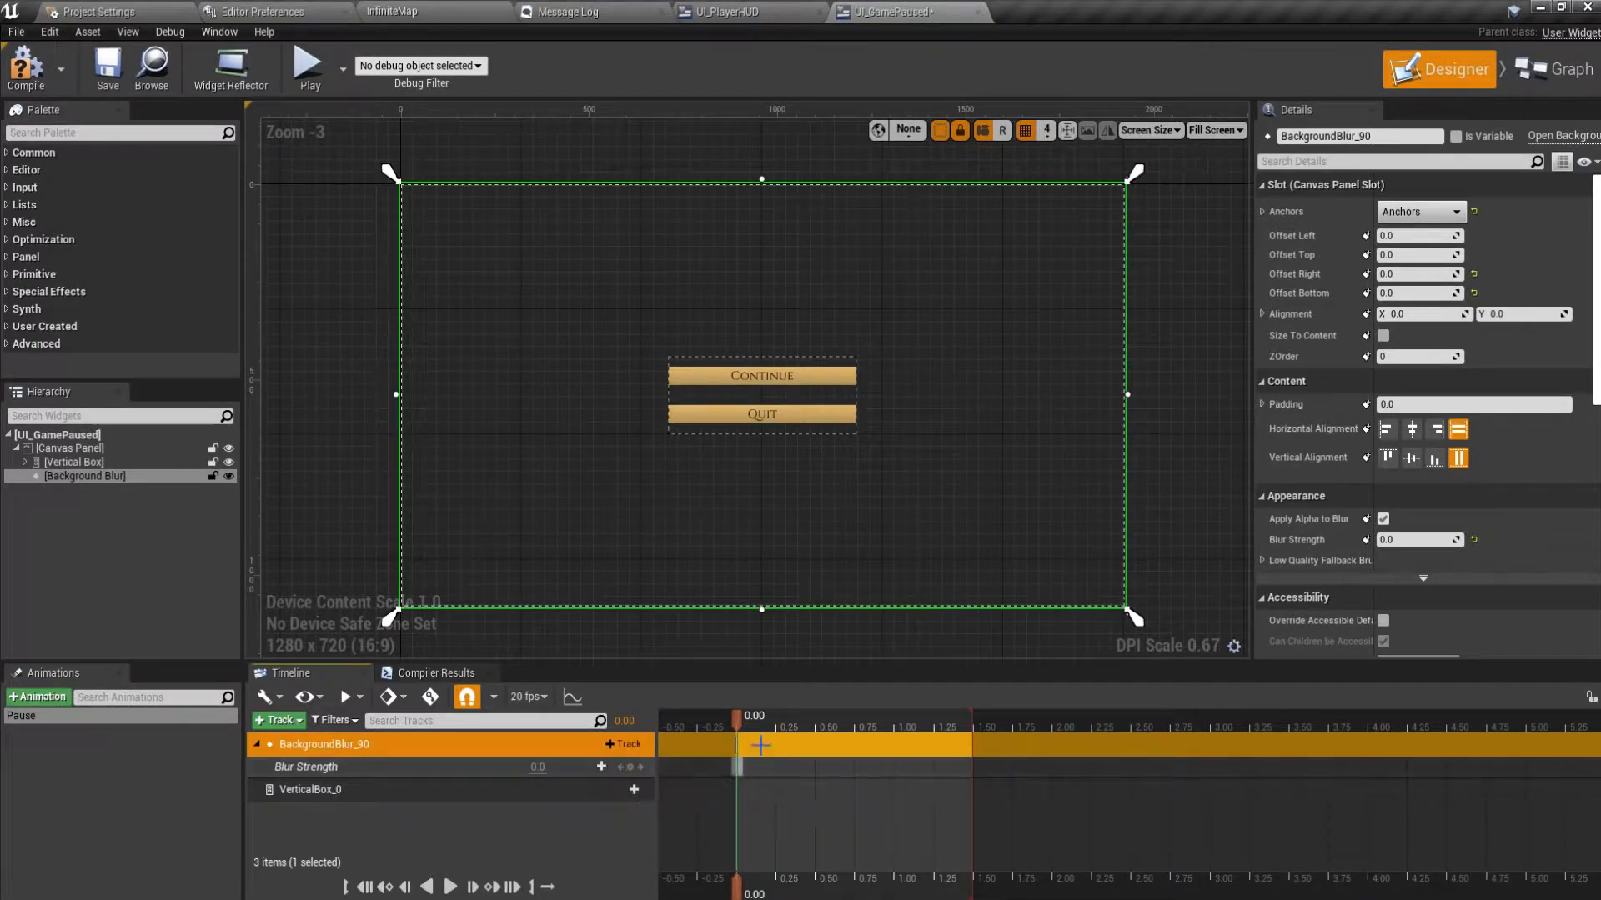
drag(737, 718, 972, 729)
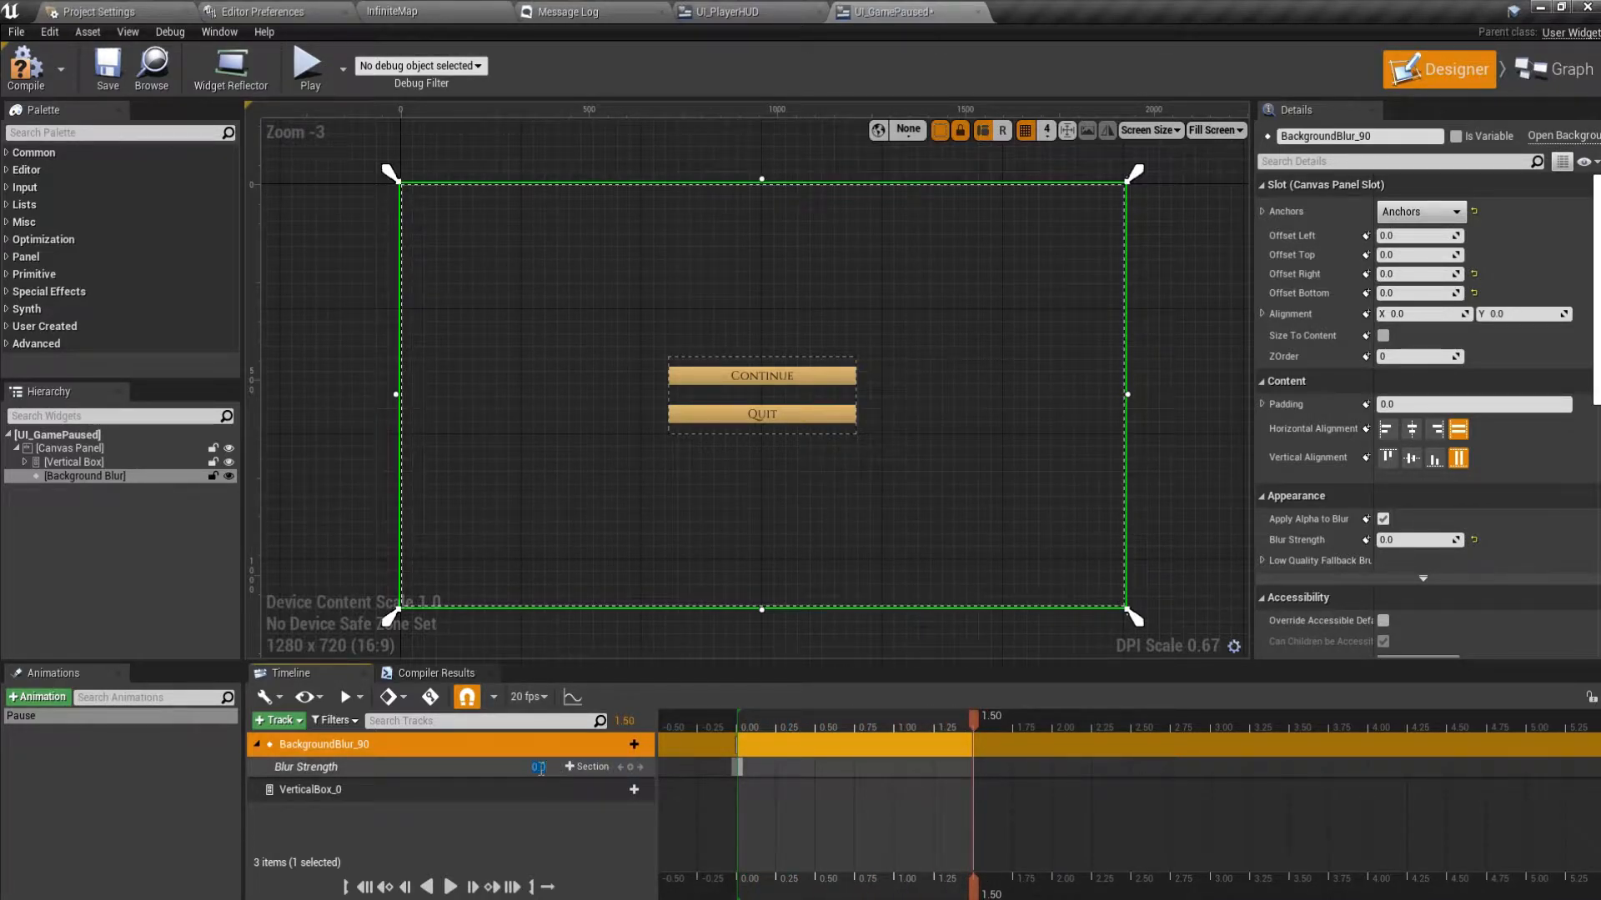
key(Return)
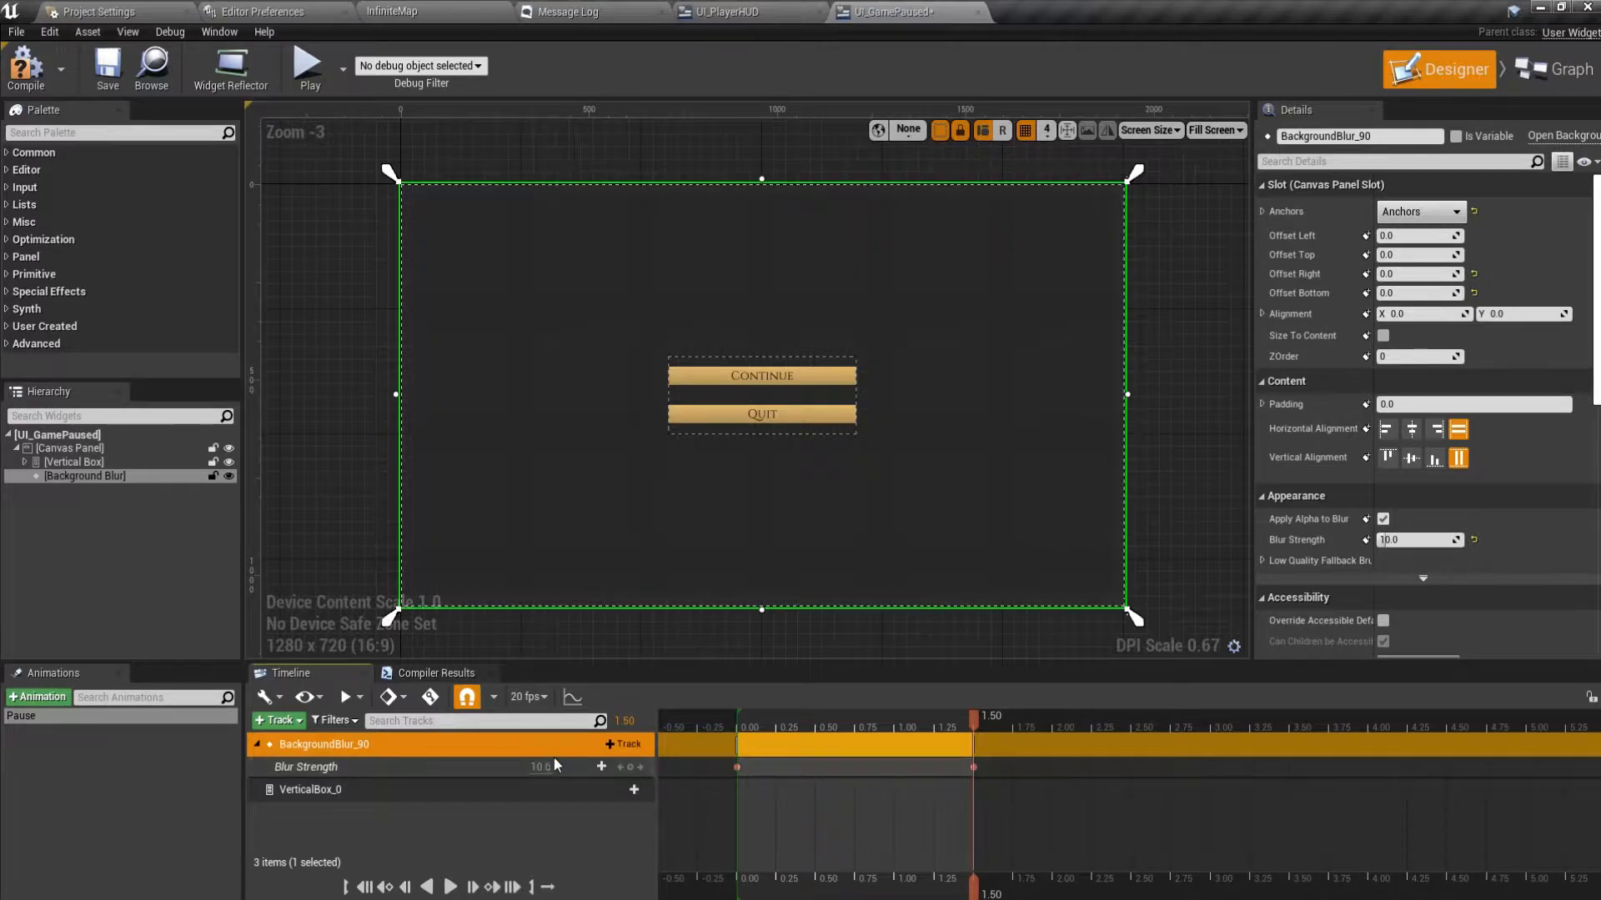
drag(972, 720, 740, 737)
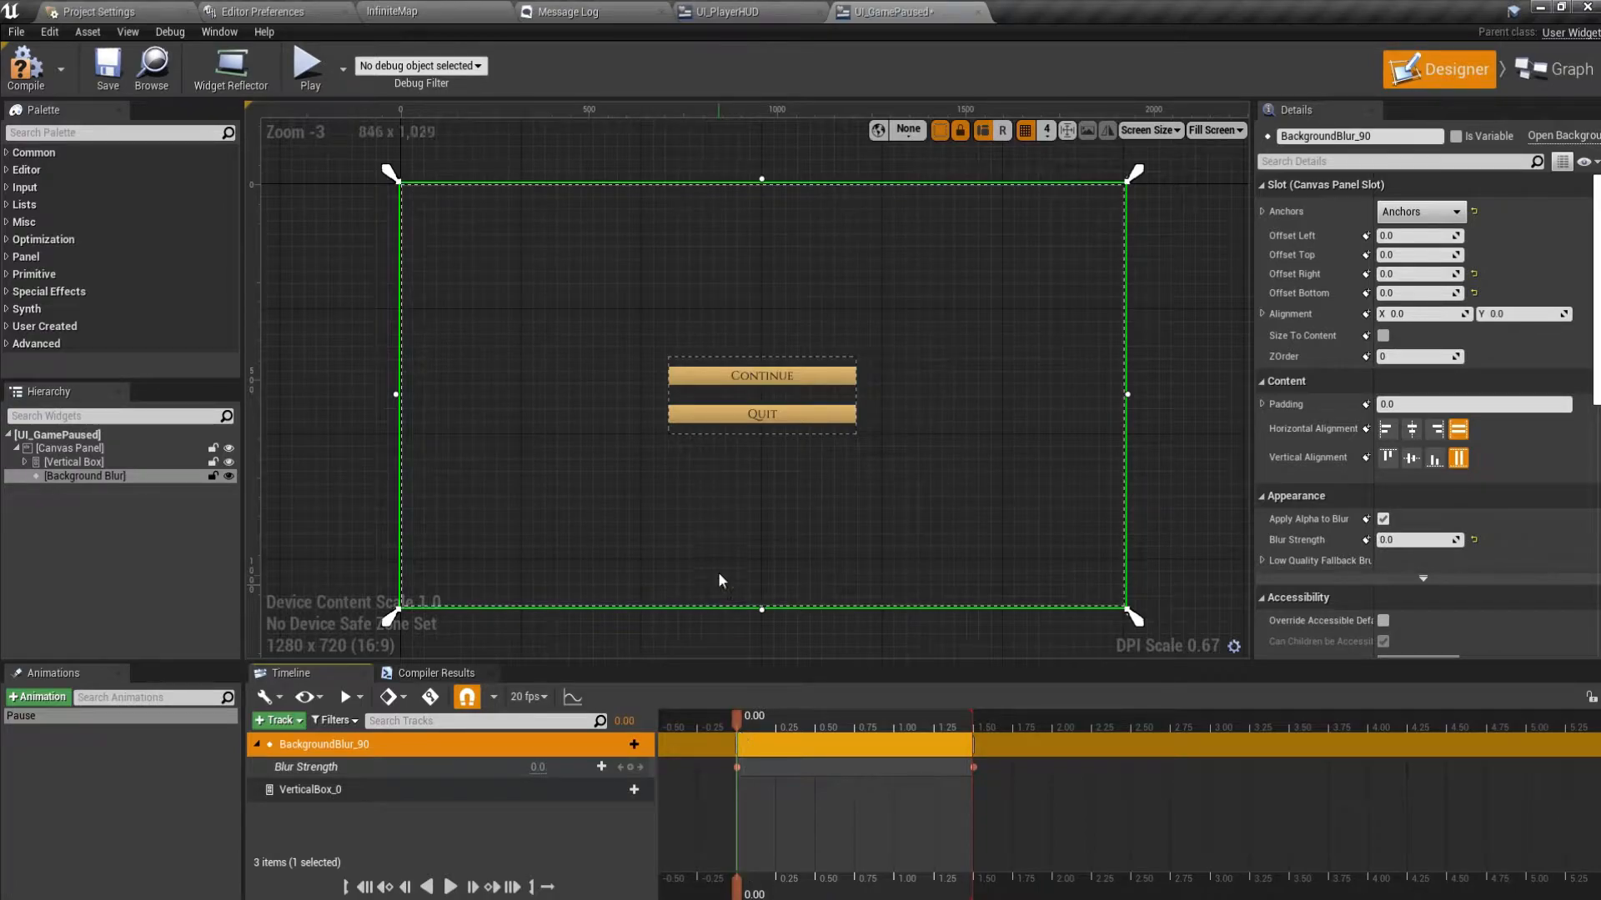
Add a Transform track for the Vertical Box to the Pause animation and expand its Translation channels.
key(Up)
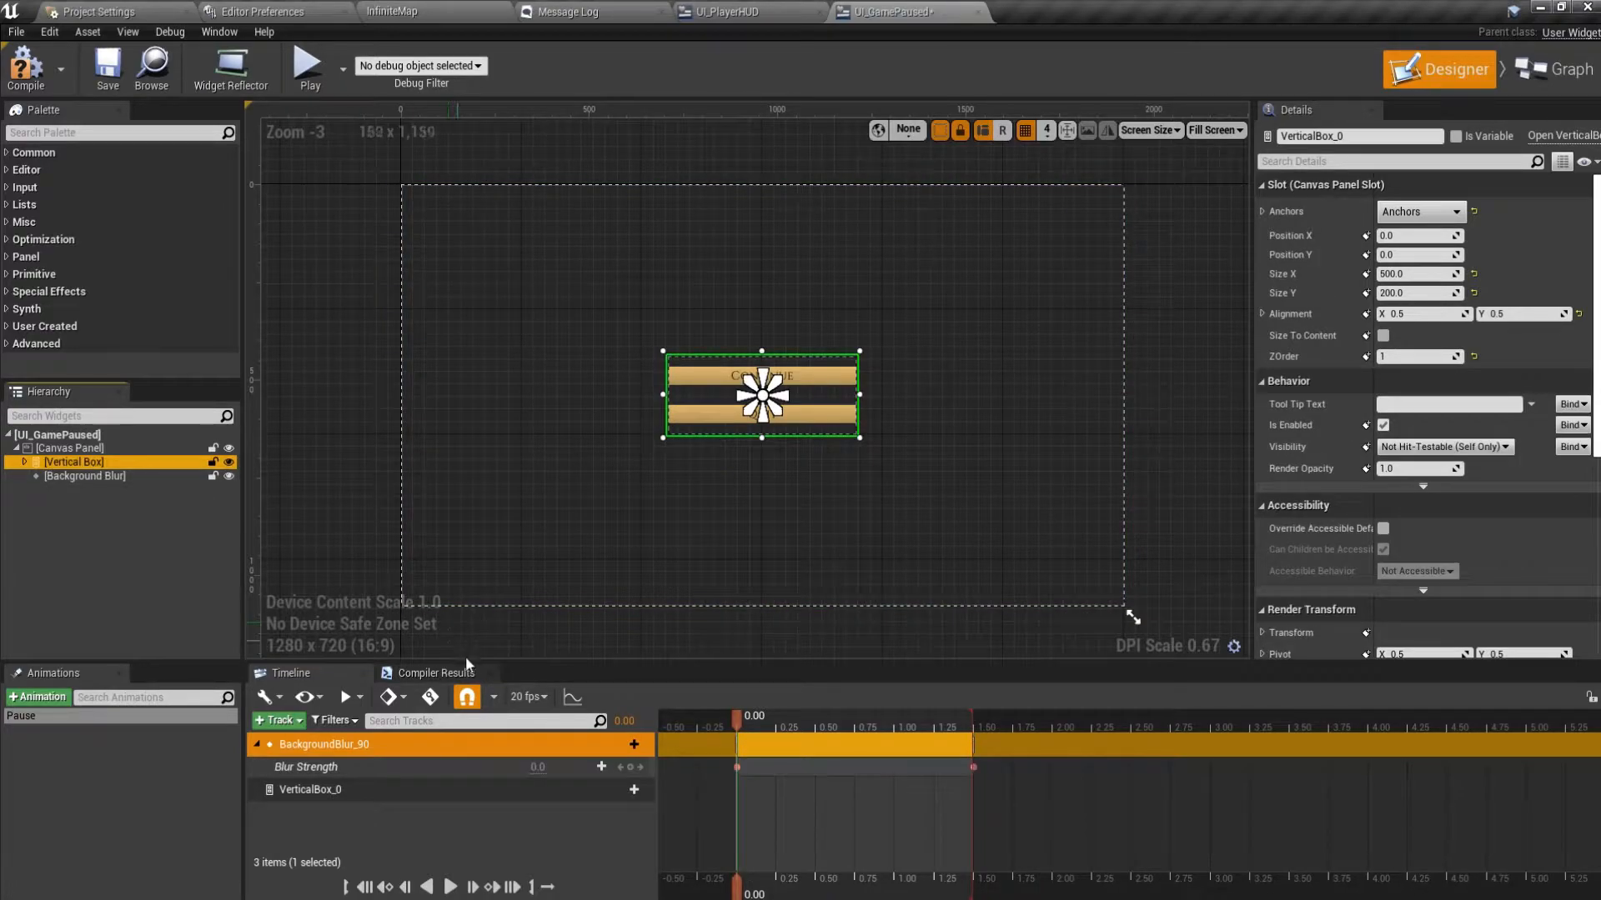
click(623, 789)
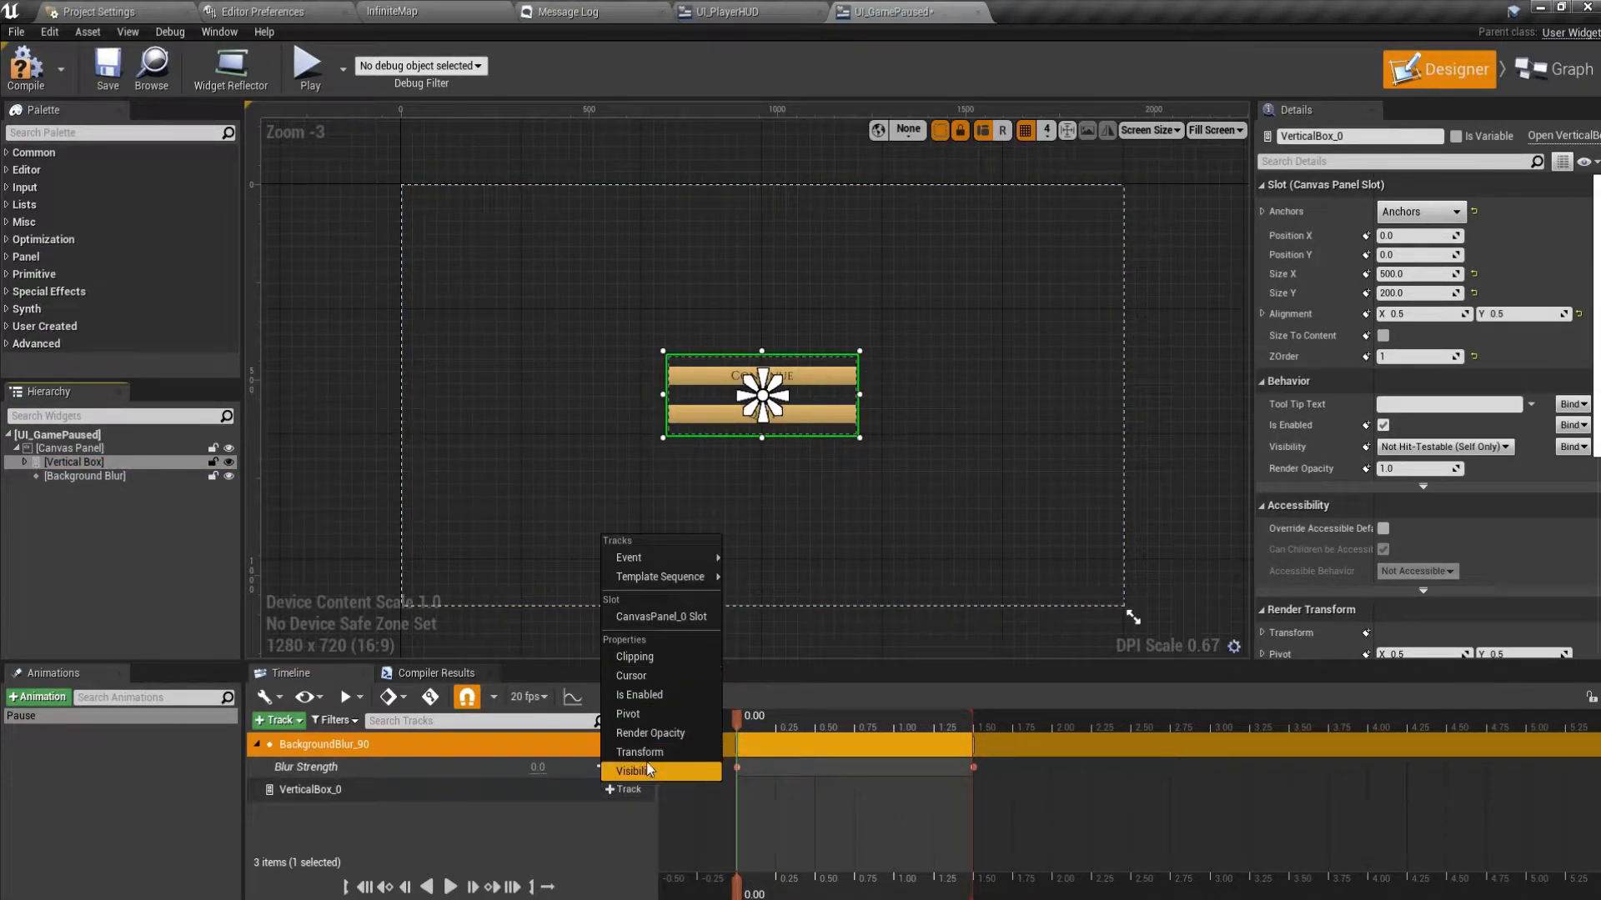
click(642, 752)
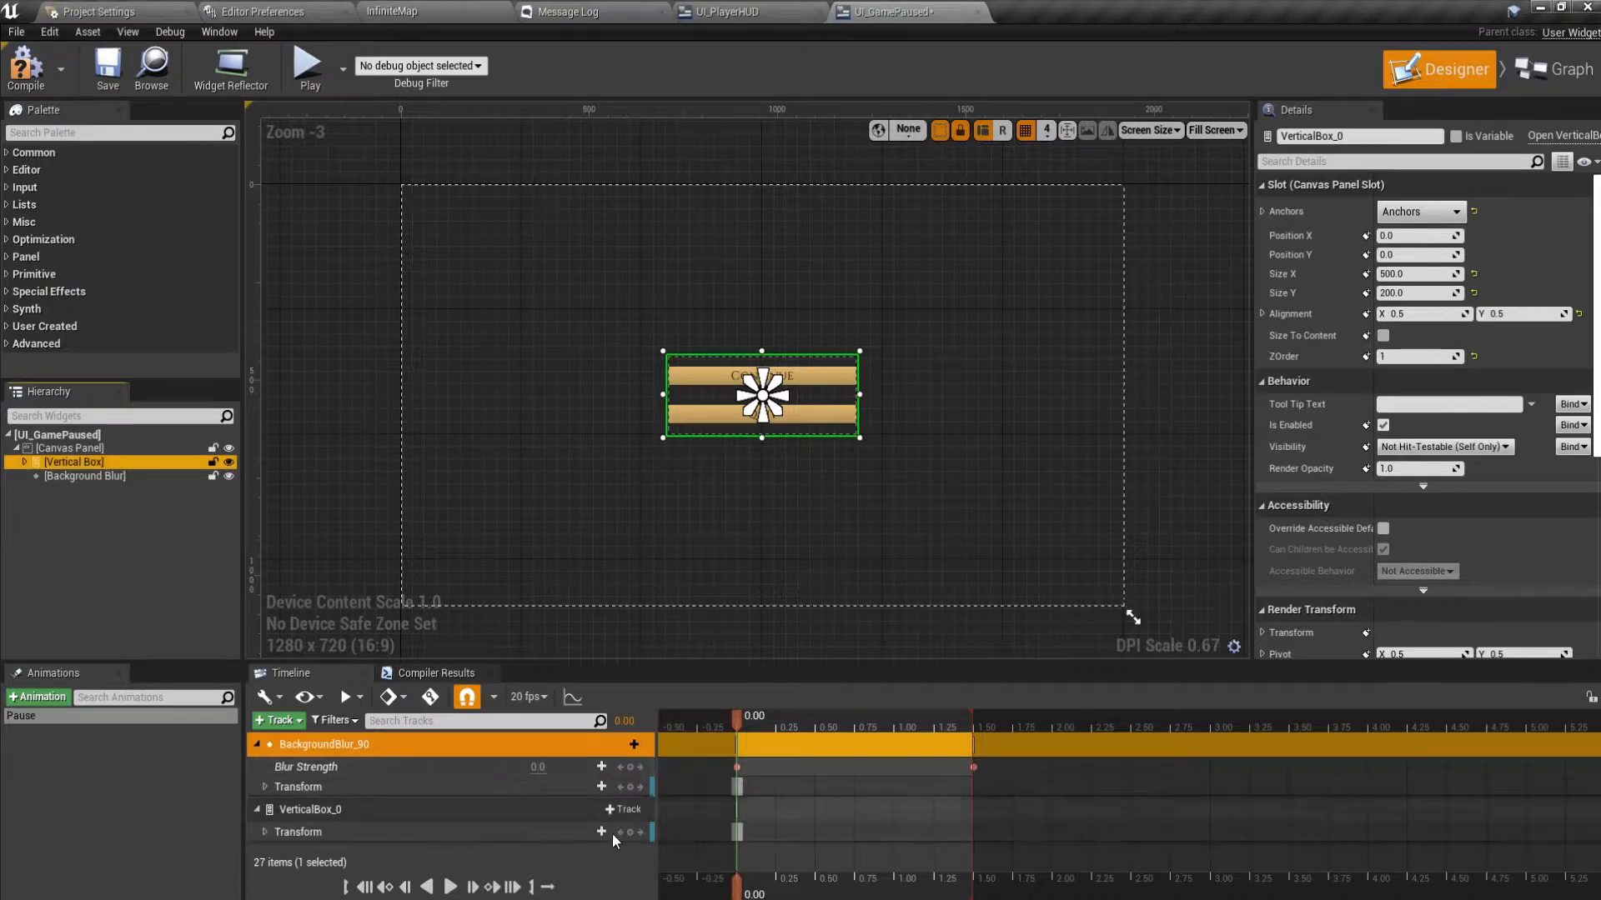
click(265, 832)
scroll(415, 807, down, 1)
click(274, 814)
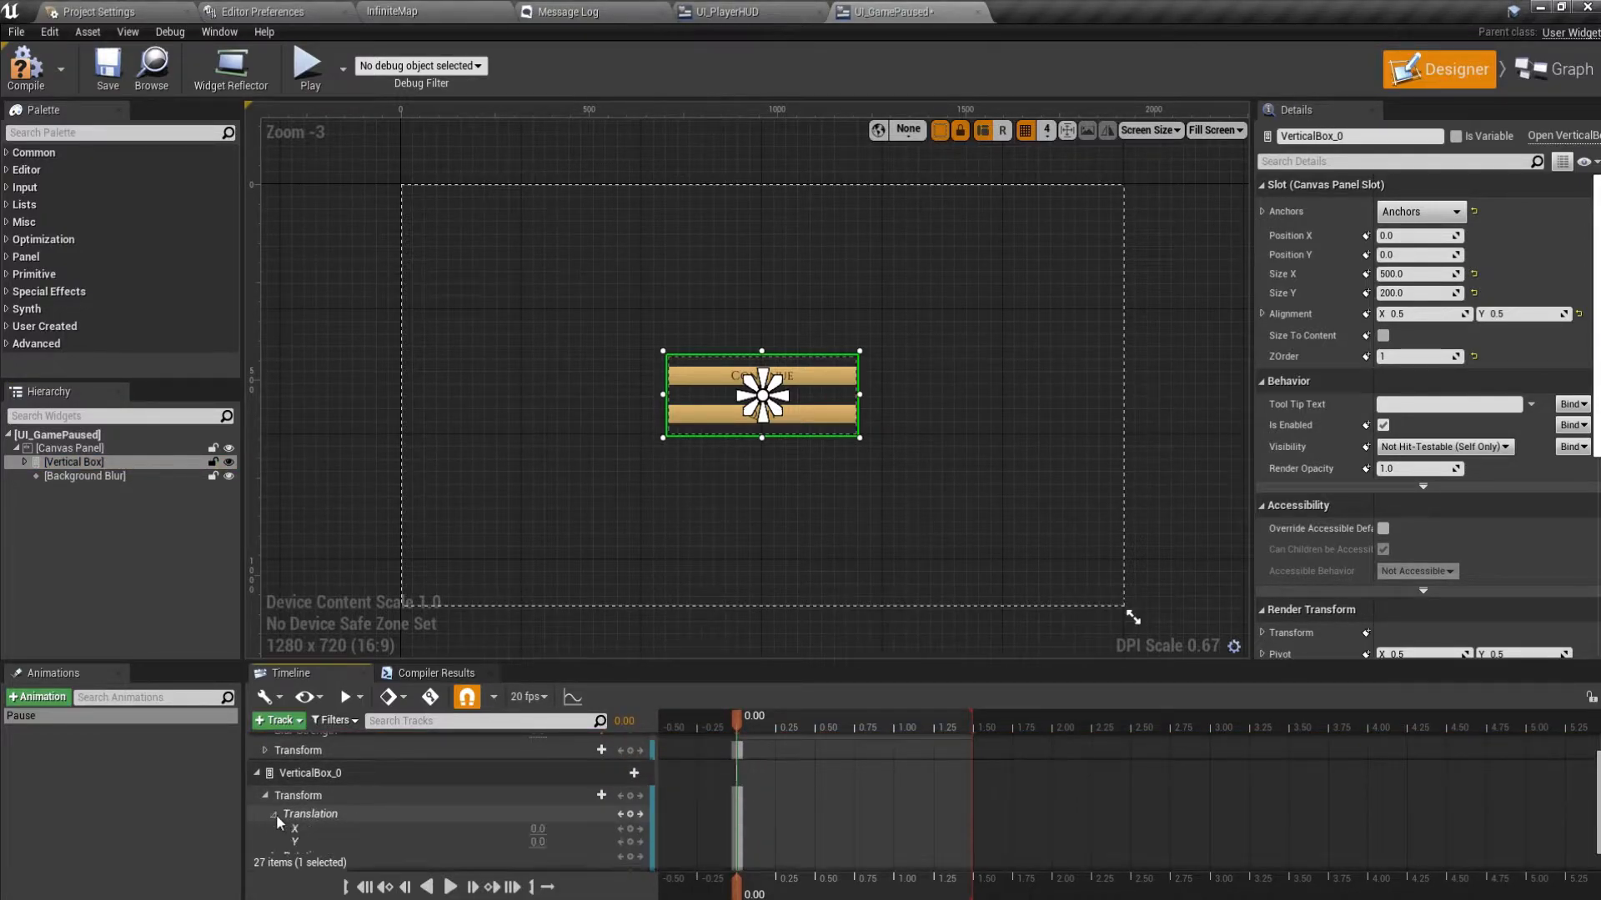
scroll(466, 799, down, 1)
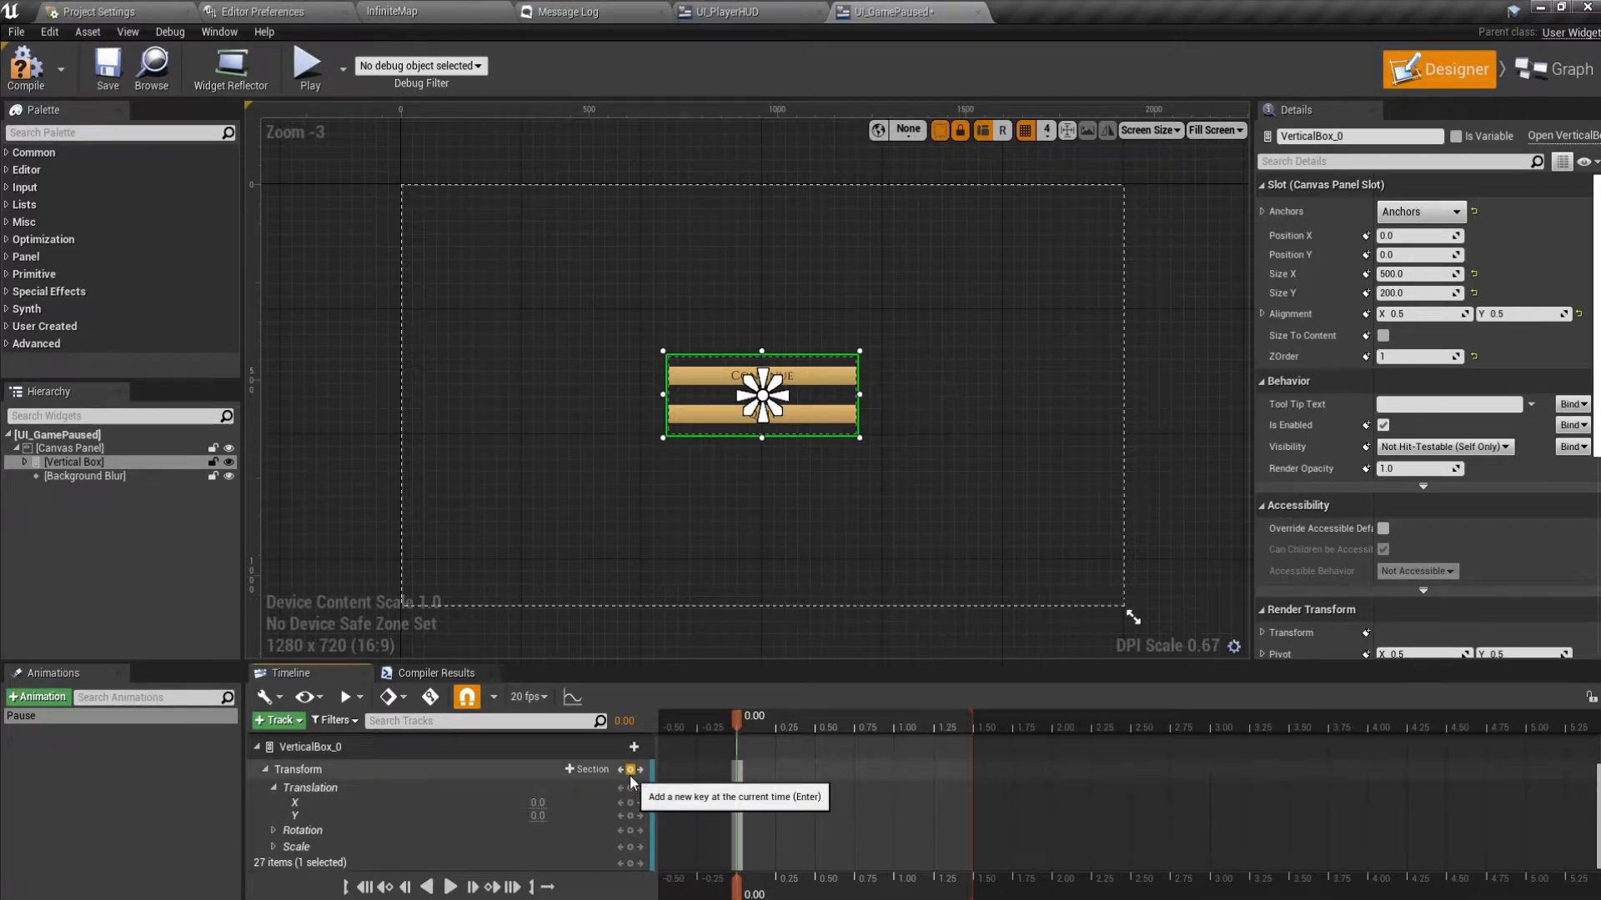
click(273, 787)
scroll(282, 804, up, 2)
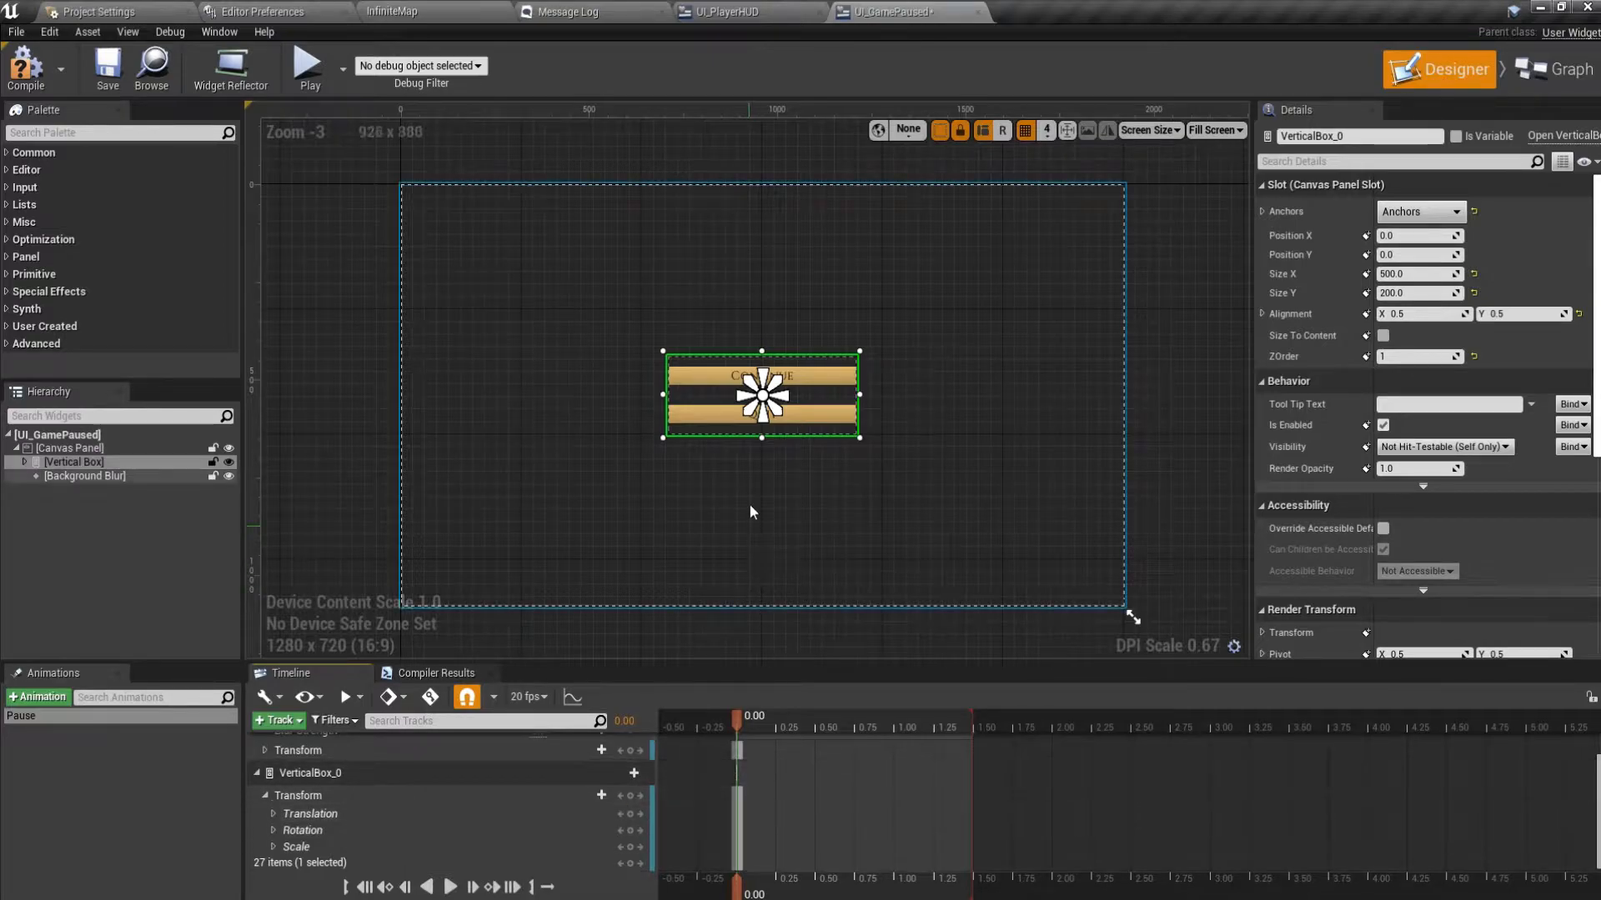
click(273, 814)
mouse_move(540, 828)
mouse_down()
mouse_move(675, 829)
mouse_move(538, 827)
mouse_up()
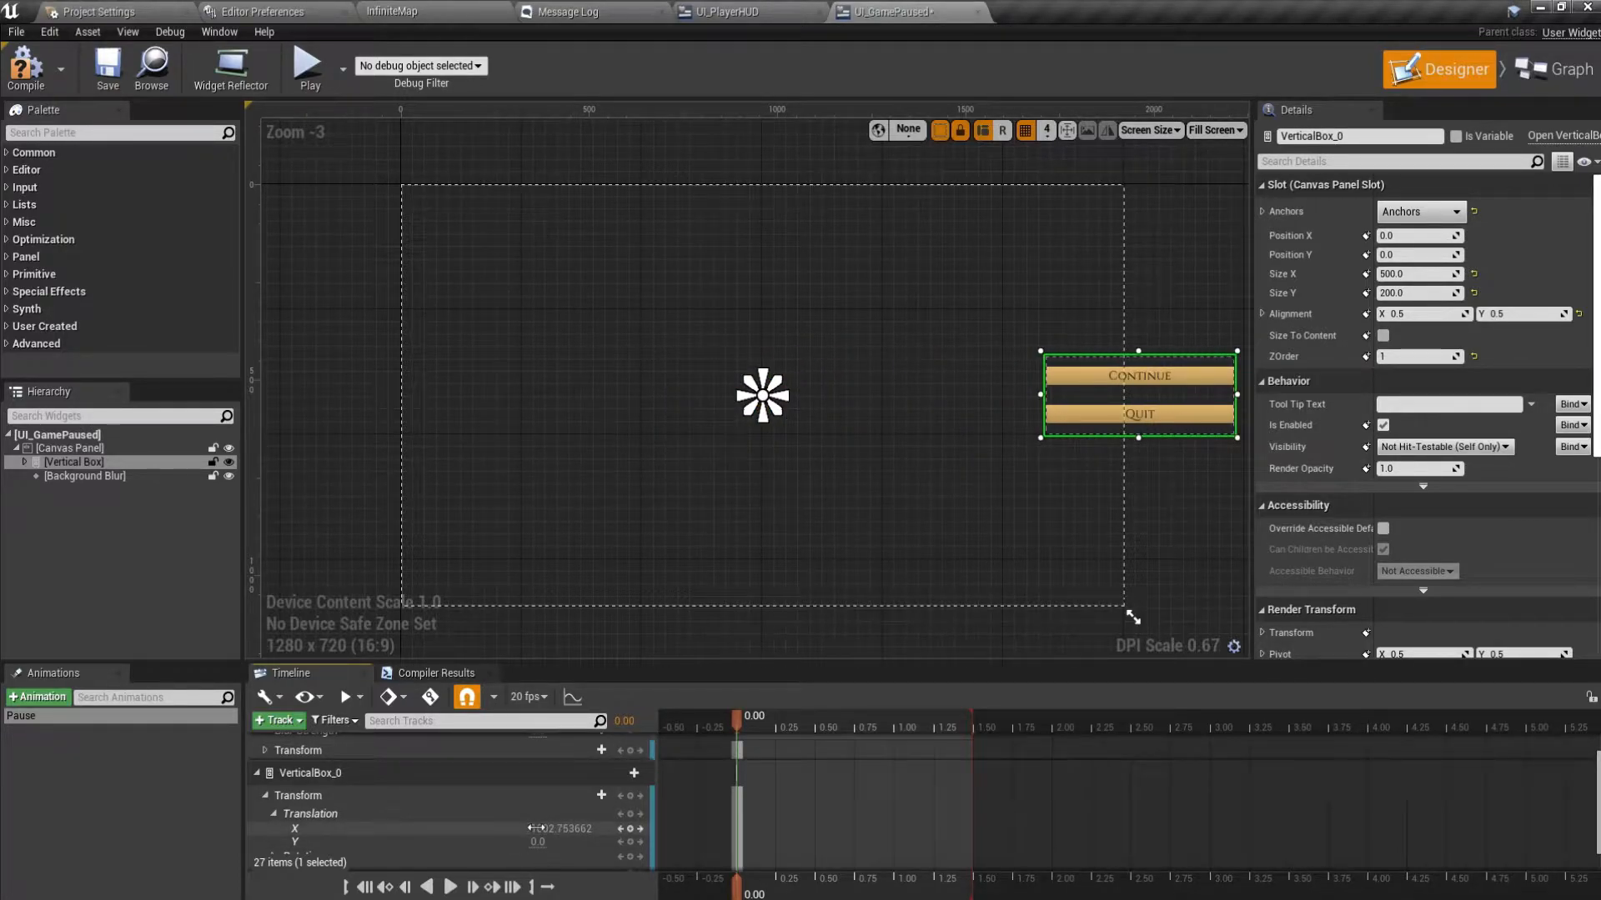
text(0)
key(Return)
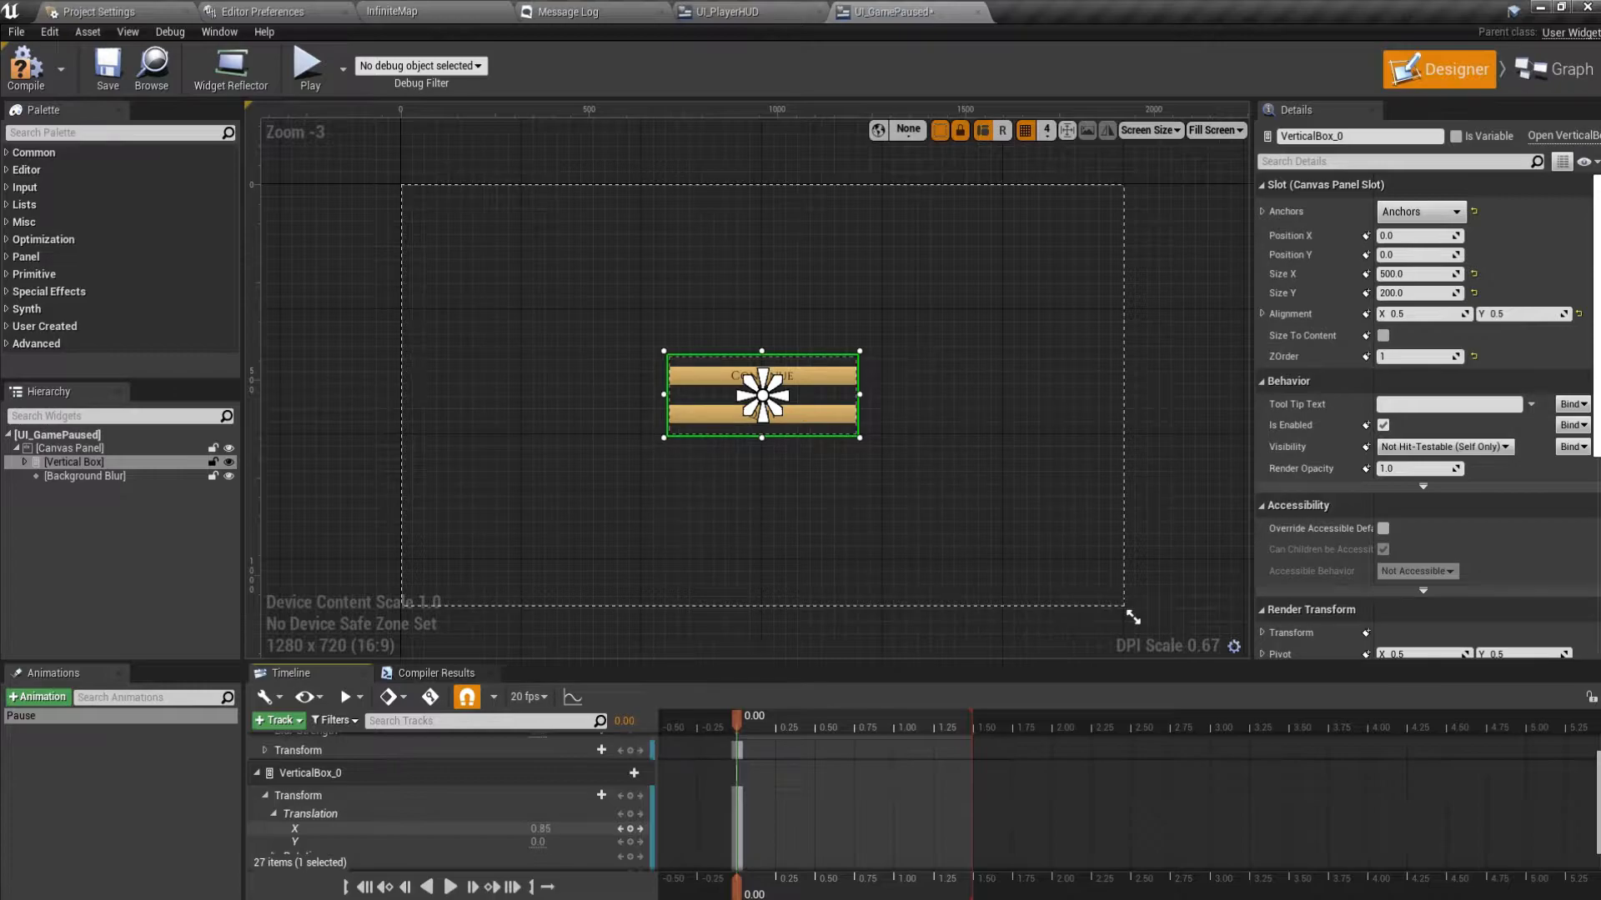
Key the Vertical Box's transform with X translation about 1239 at 0.00 and 0 at 1.50, and save the widget.
drag(549, 828, 666, 829)
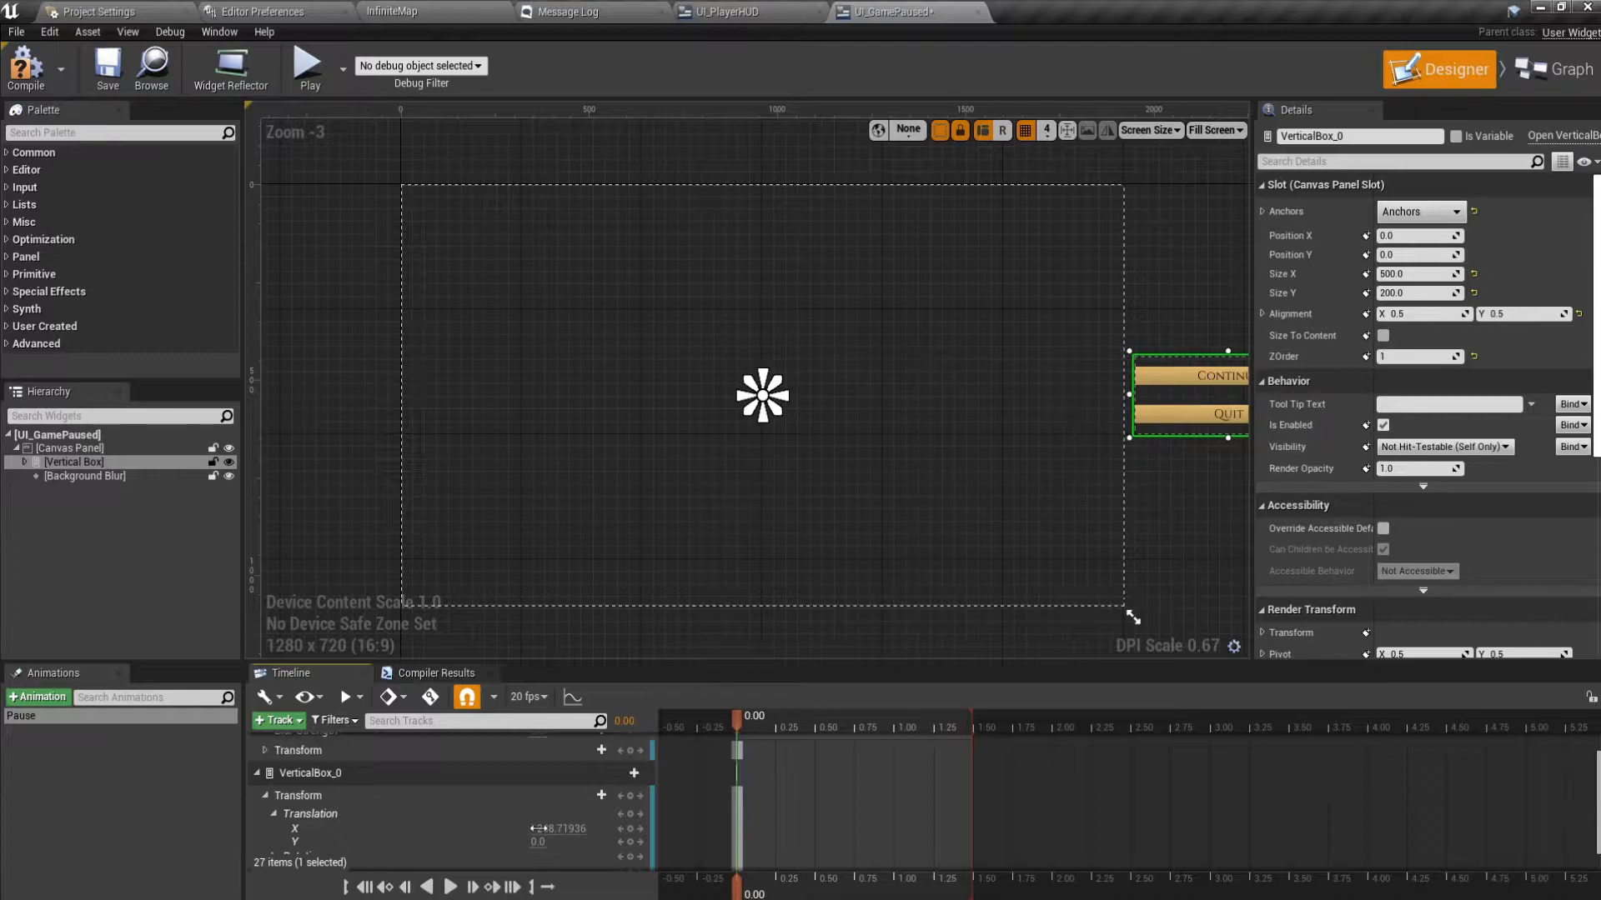
click(631, 796)
drag(733, 722, 953, 728)
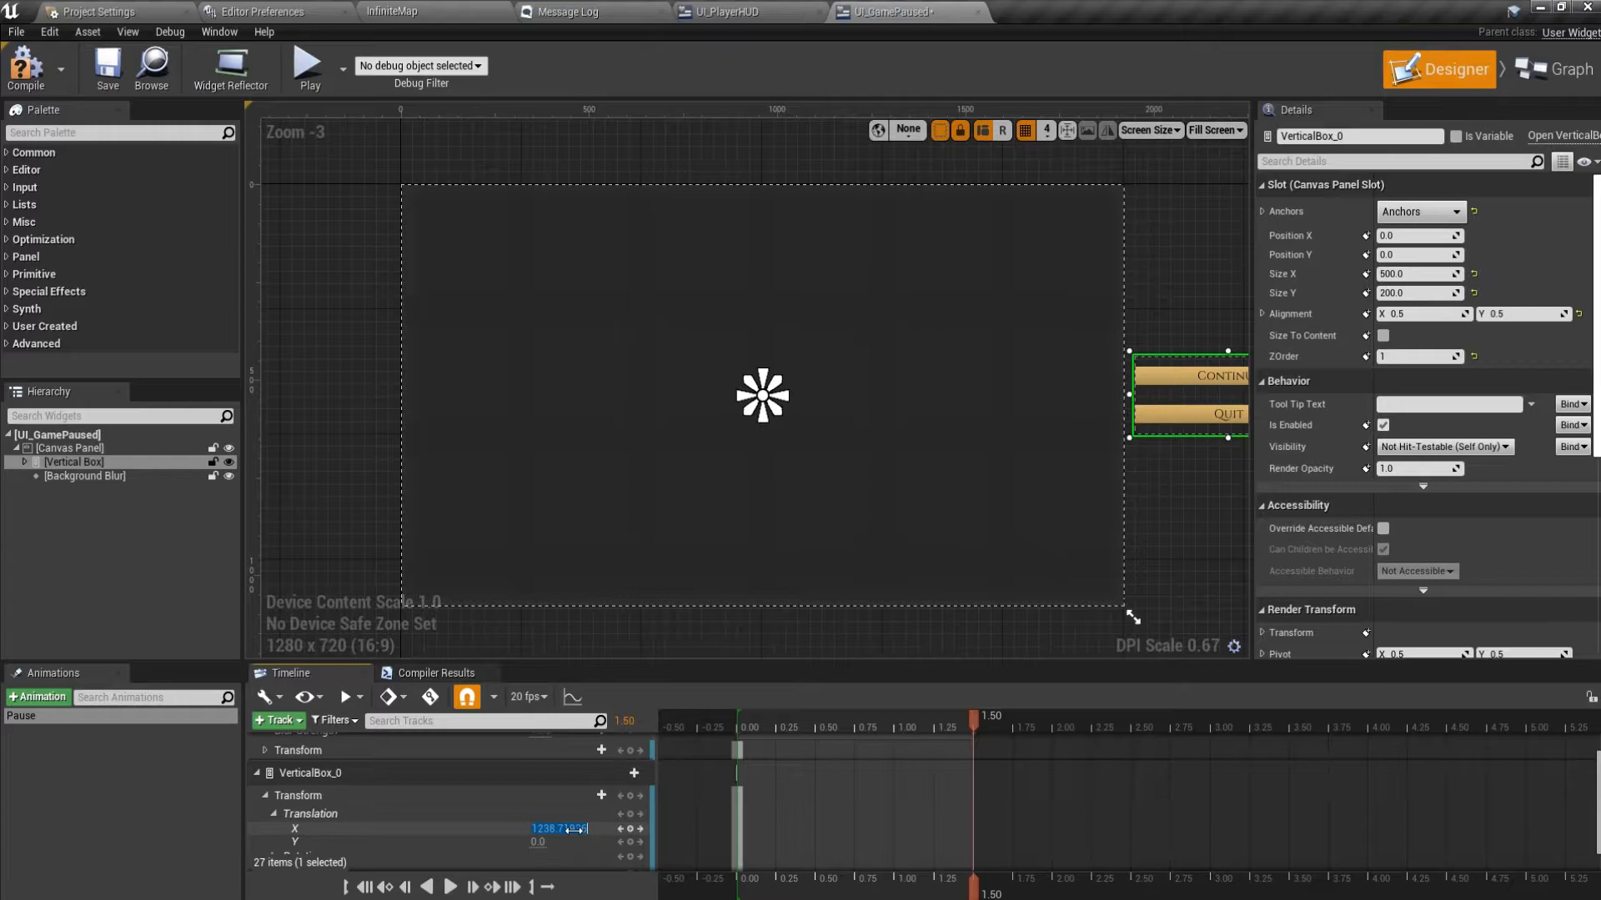
text(0)
key(Return)
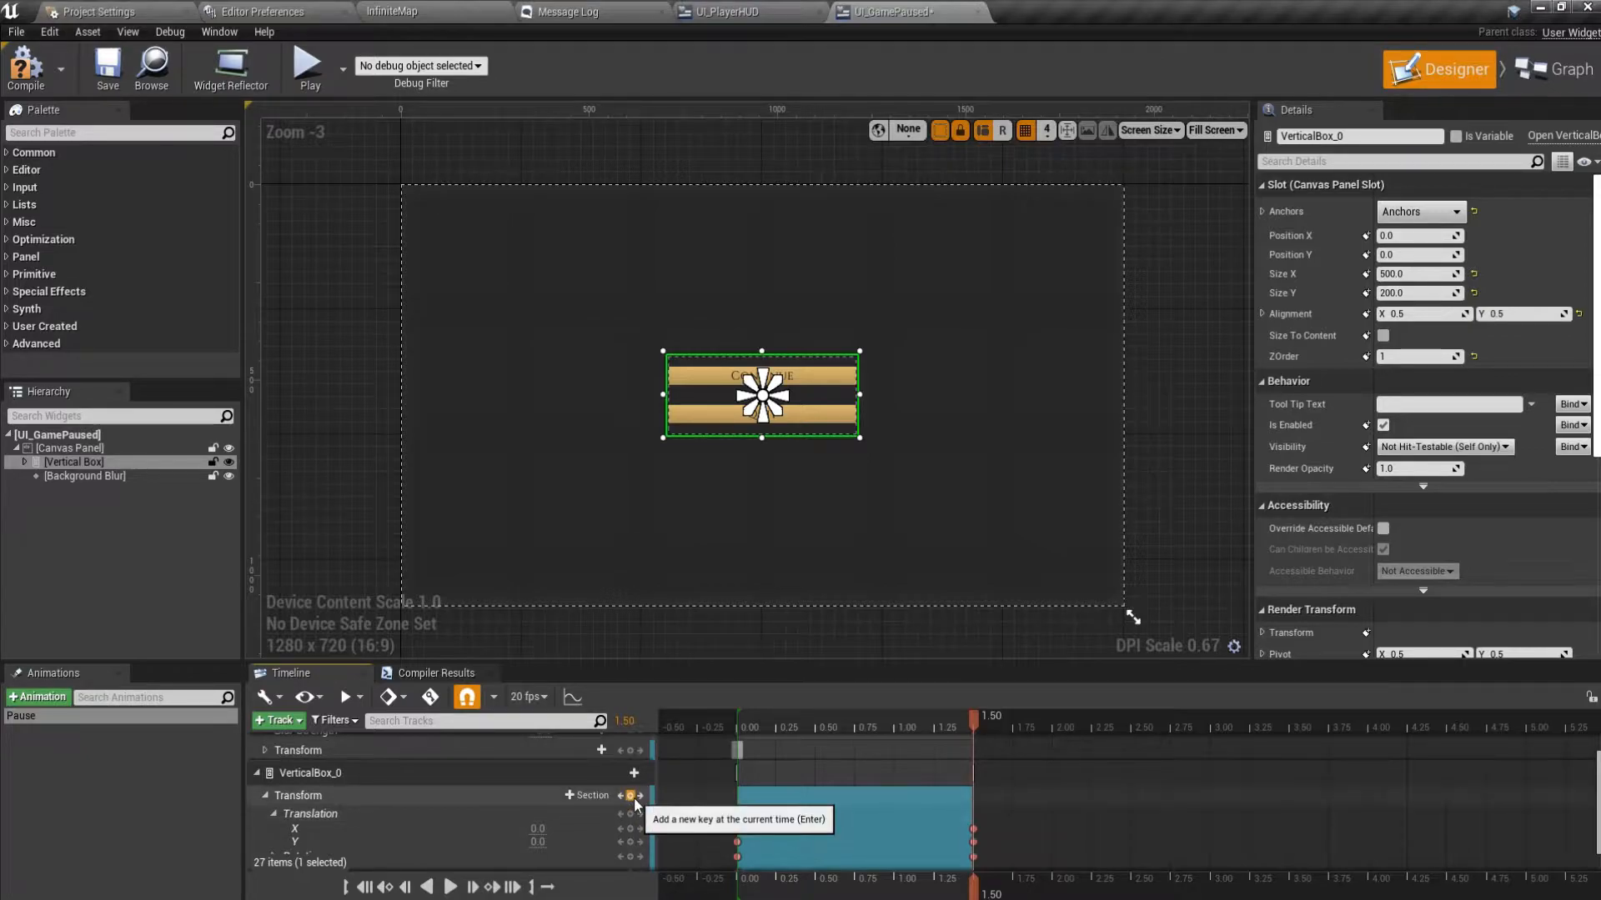
scroll(838, 818, down, 1)
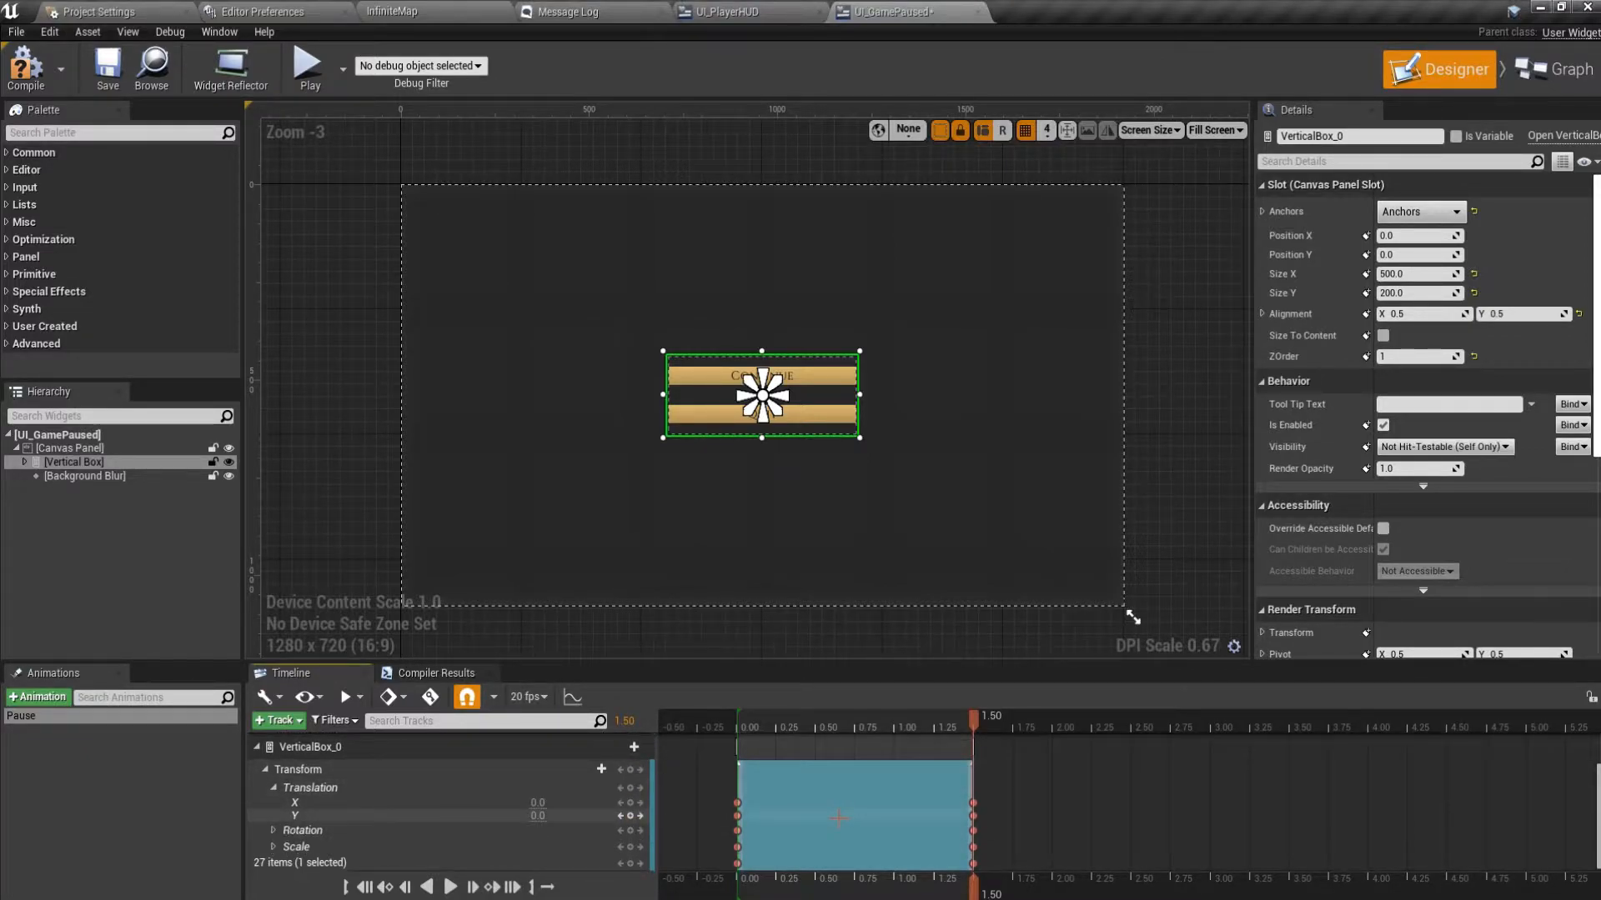
scroll(838, 818, up, 1)
mouse_move(973, 725)
mouse_down()
mouse_move(737, 750)
mouse_move(973, 742)
mouse_up()
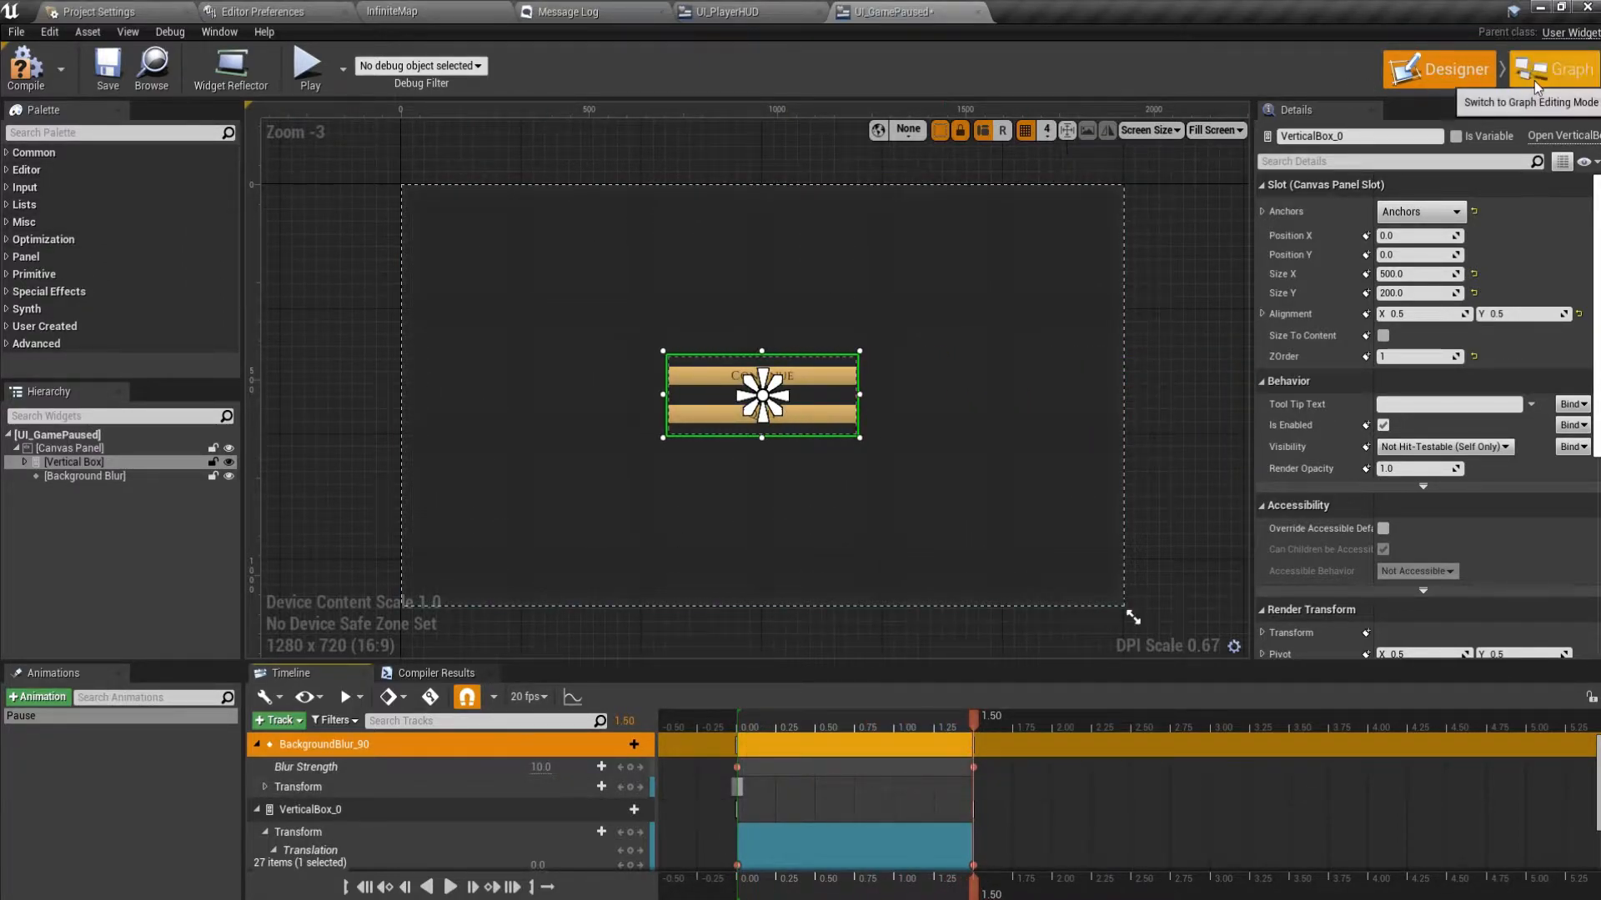
click(107, 66)
Delete the disabled Event Tick and Event Pre Construct nodes from UI_GamePaused's event graph.
click(1556, 70)
right_drag(404, 563, 712, 603)
scroll(786, 556, down, 2)
right_drag(654, 312, 705, 602)
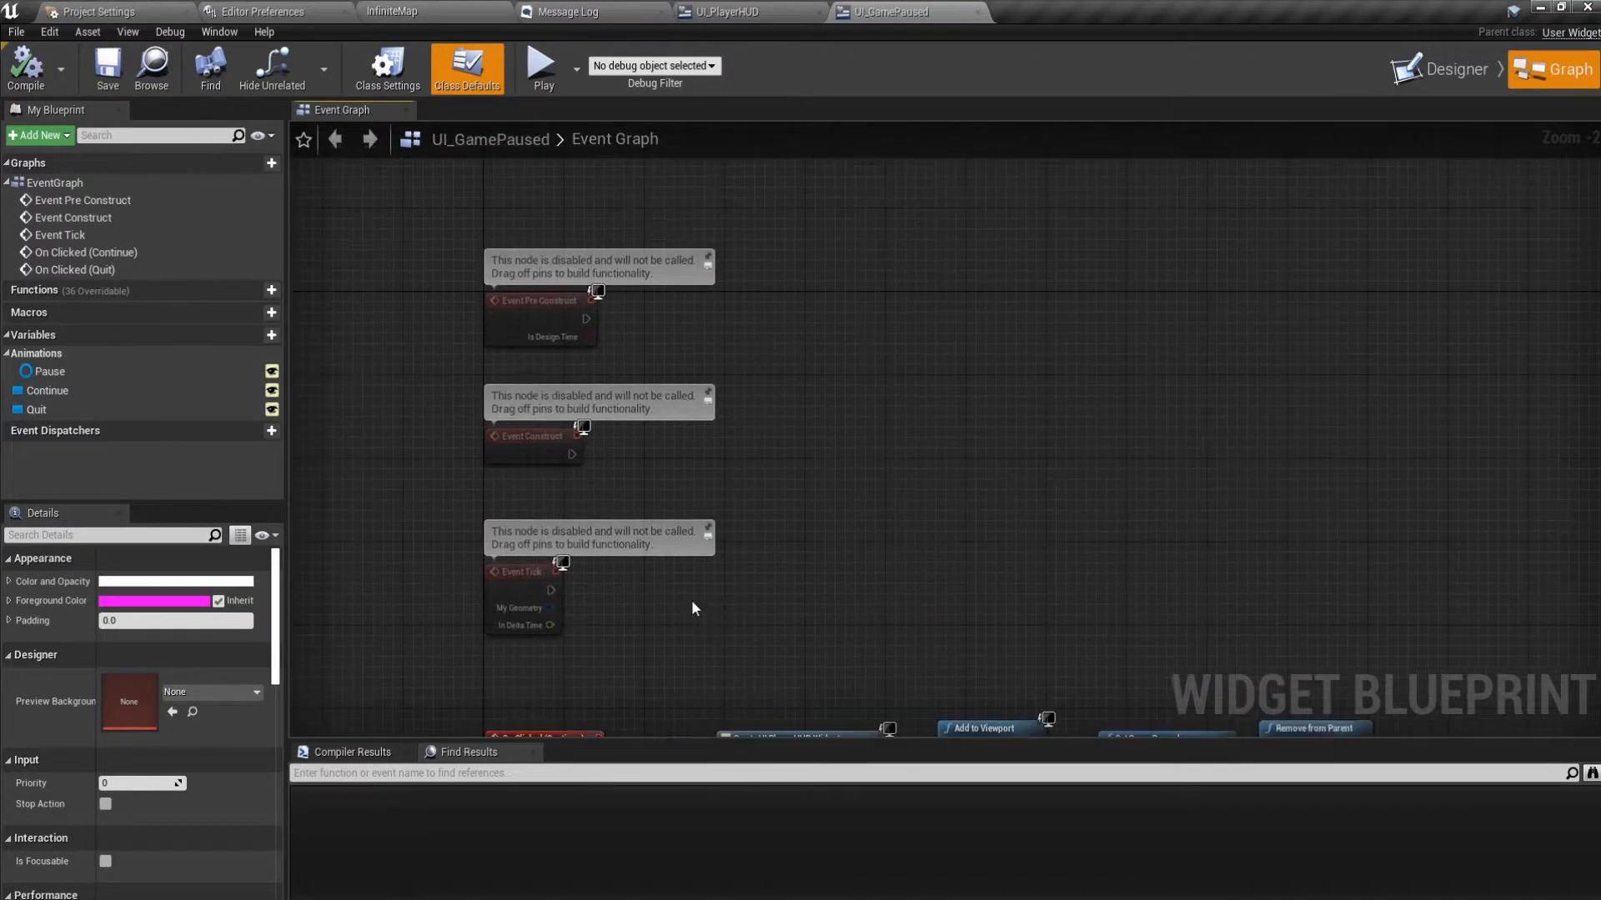
click(521, 575)
key(Delete)
click(540, 333)
key(Delete)
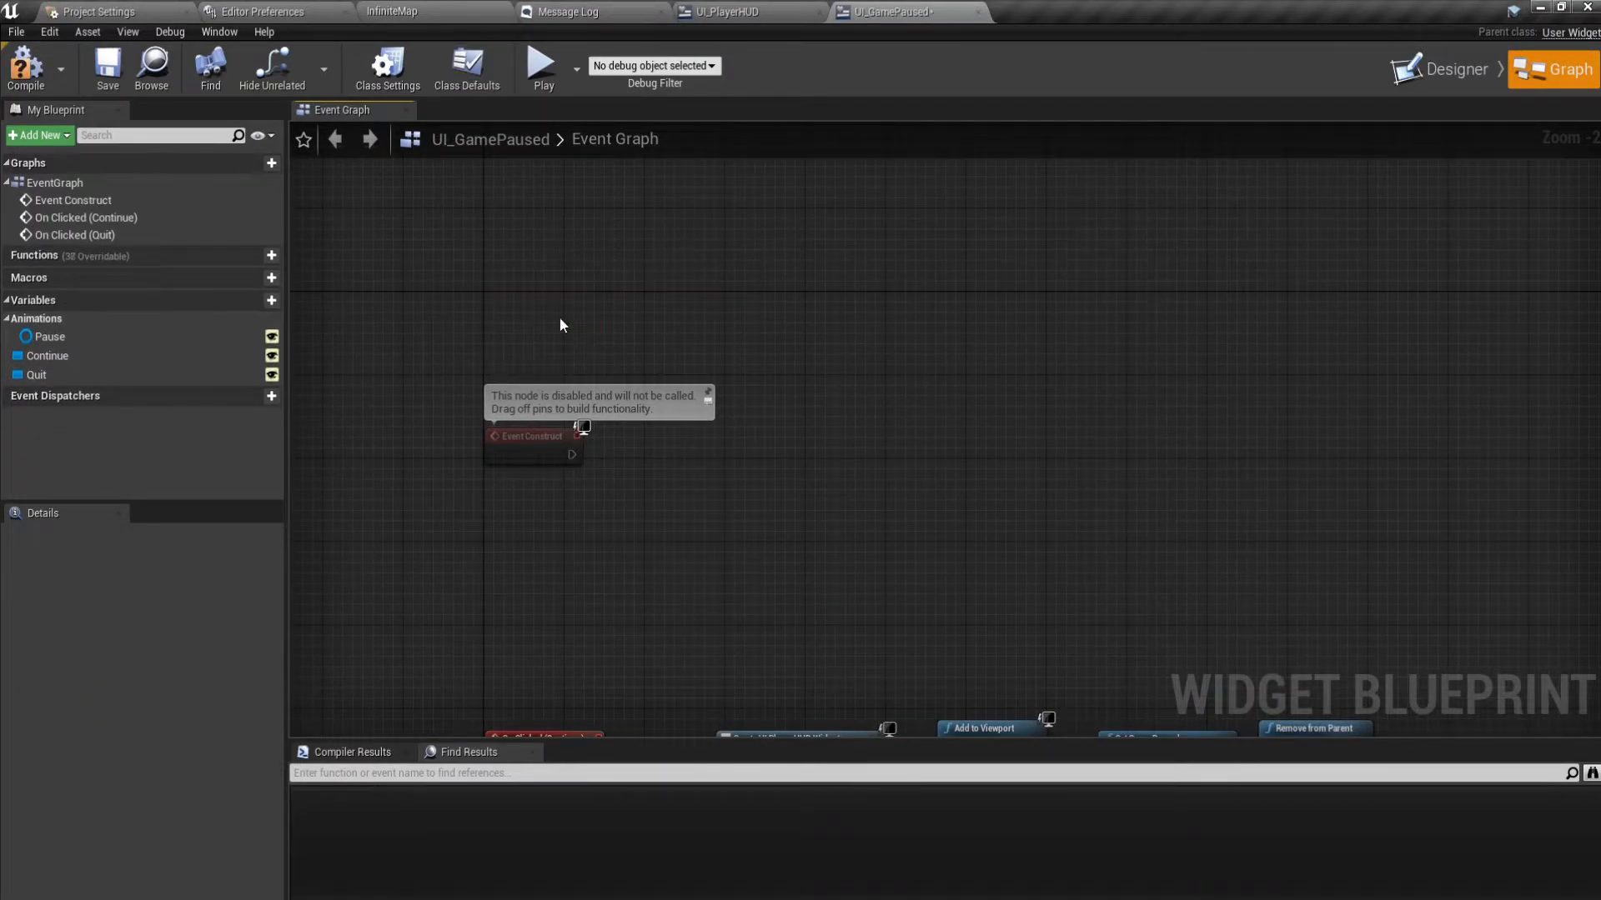
Call Play Animation from Event Construct with the Pause animation as its In Animation input, and save the widget.
click(533, 450)
mouse_move(617, 554)
right_down()
mouse_move(566, 440)
mouse_move(640, 572)
right_up()
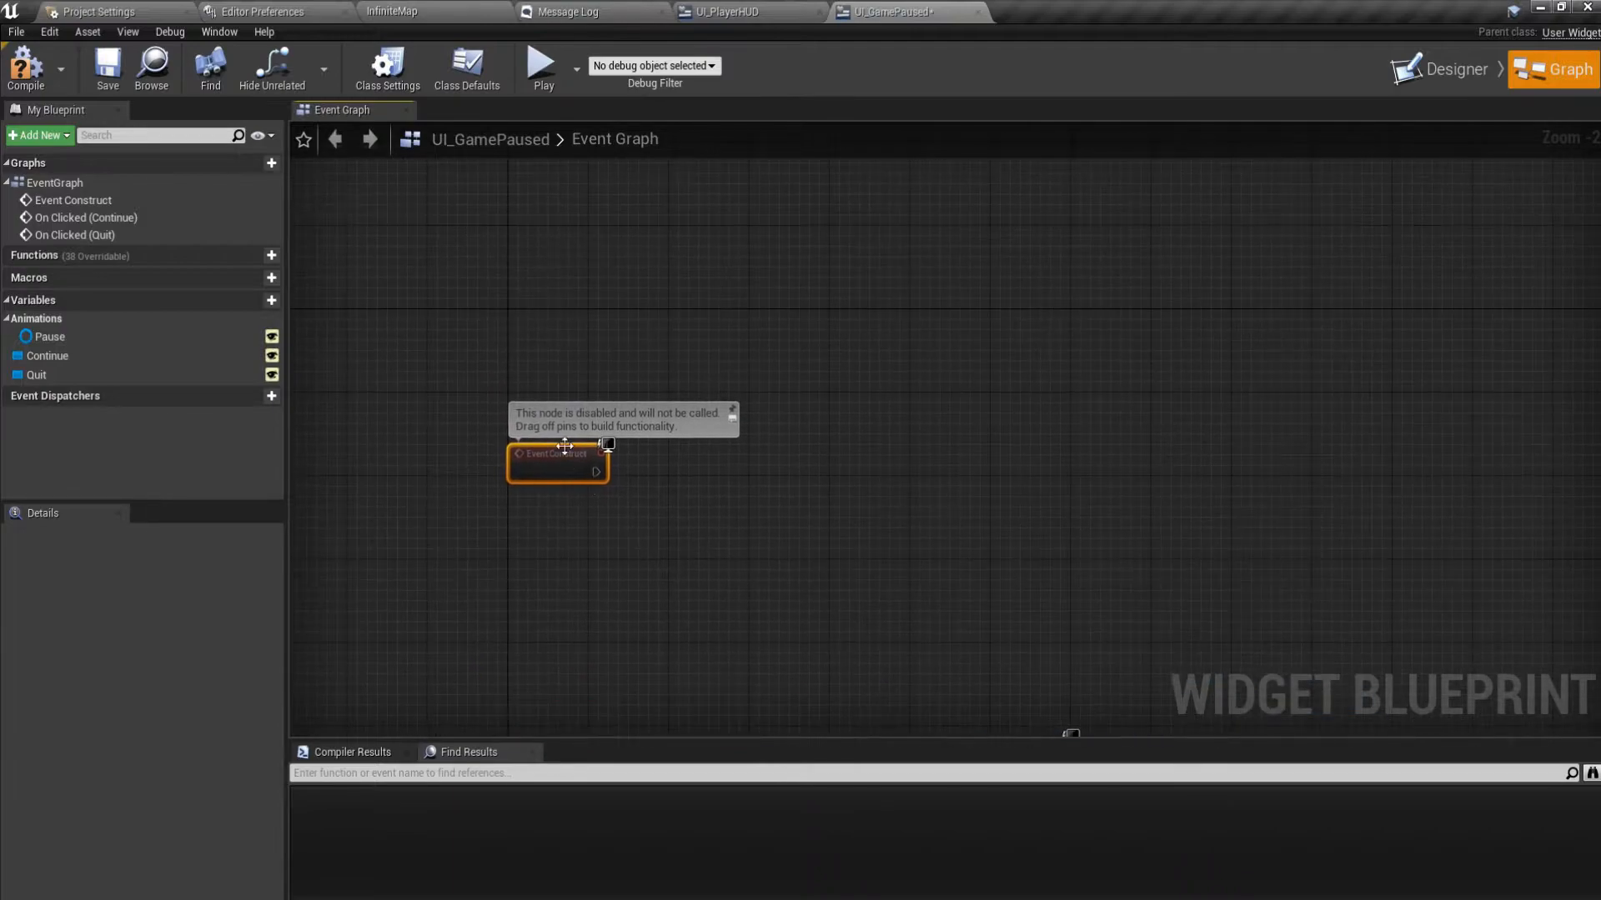
drag(463, 359, 720, 531)
right_drag(600, 554, 563, 372)
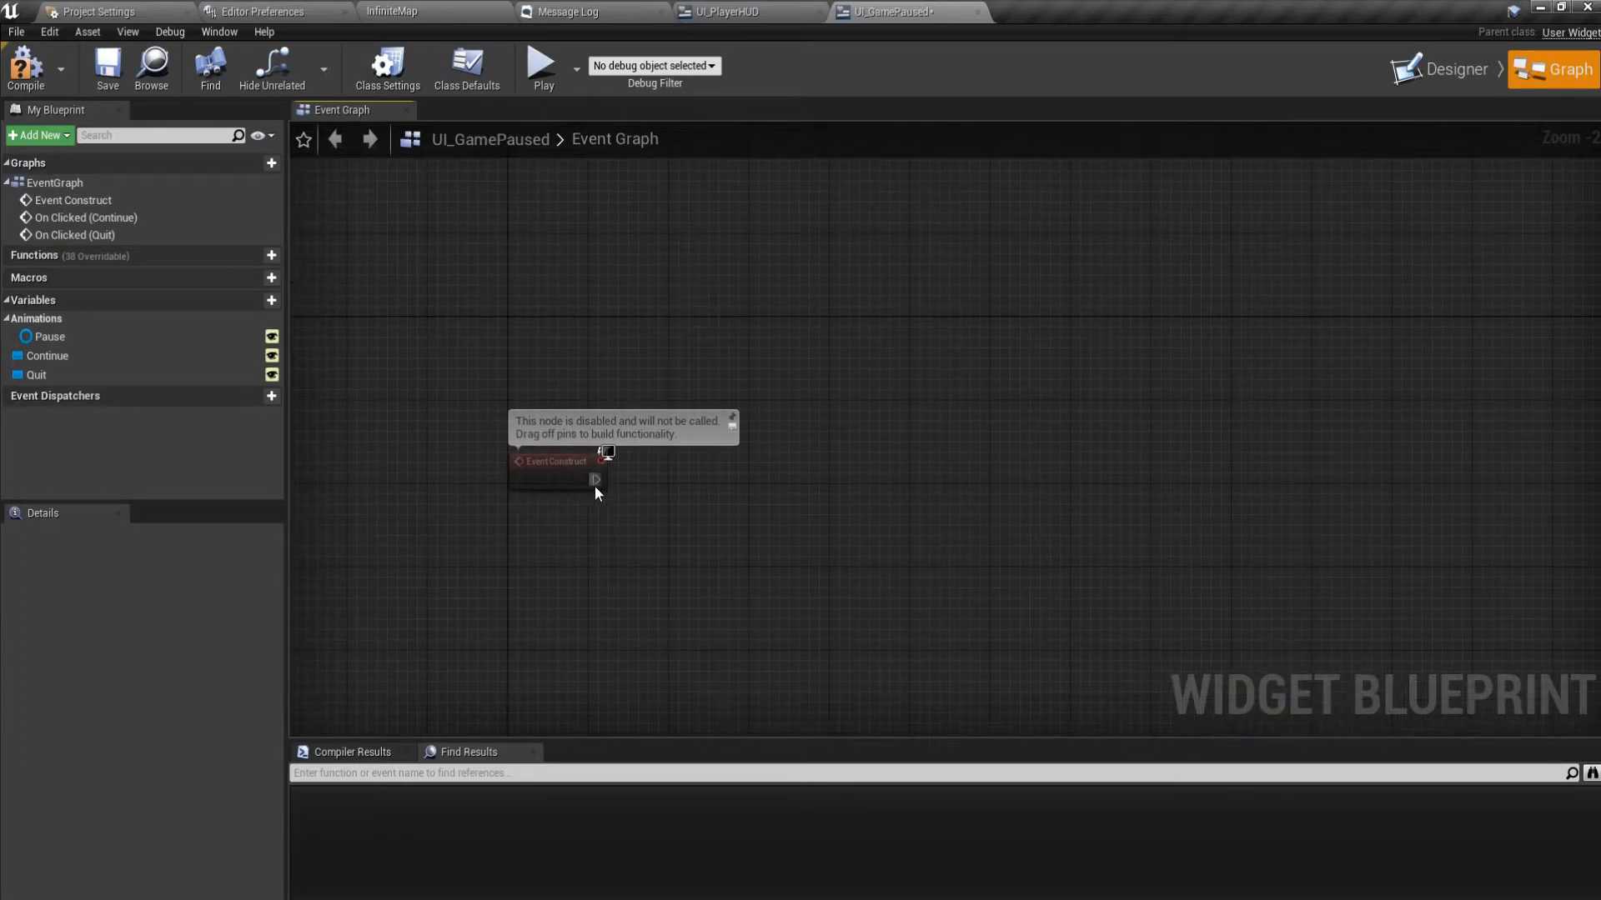
scroll(594, 485, up, 2)
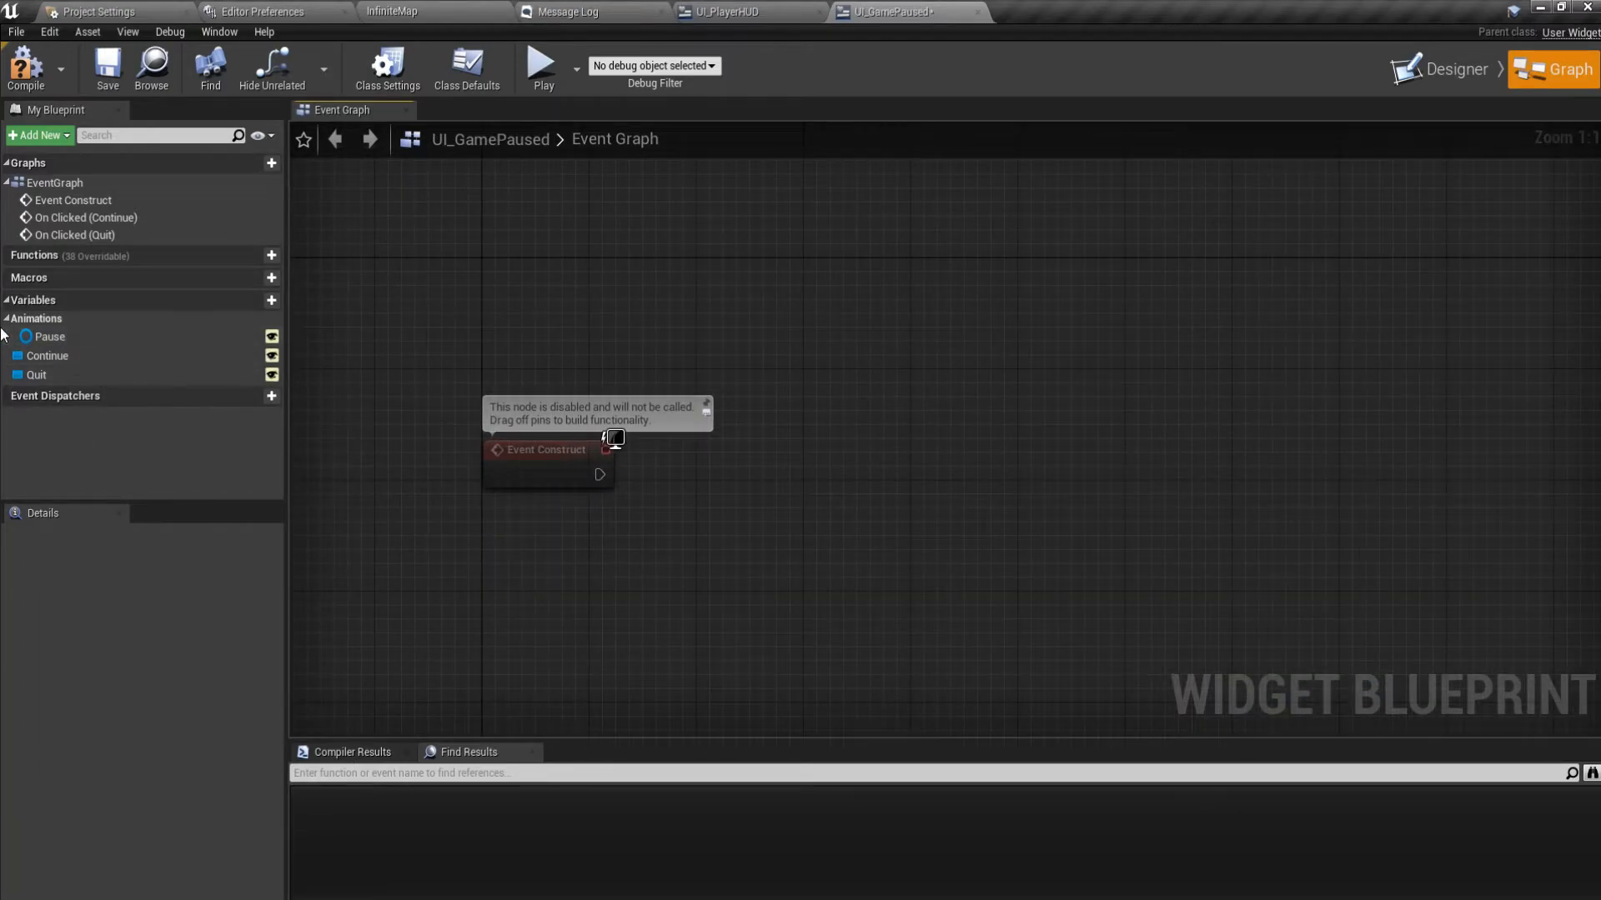
drag(60, 344, 778, 477)
click(533, 320)
text(play)
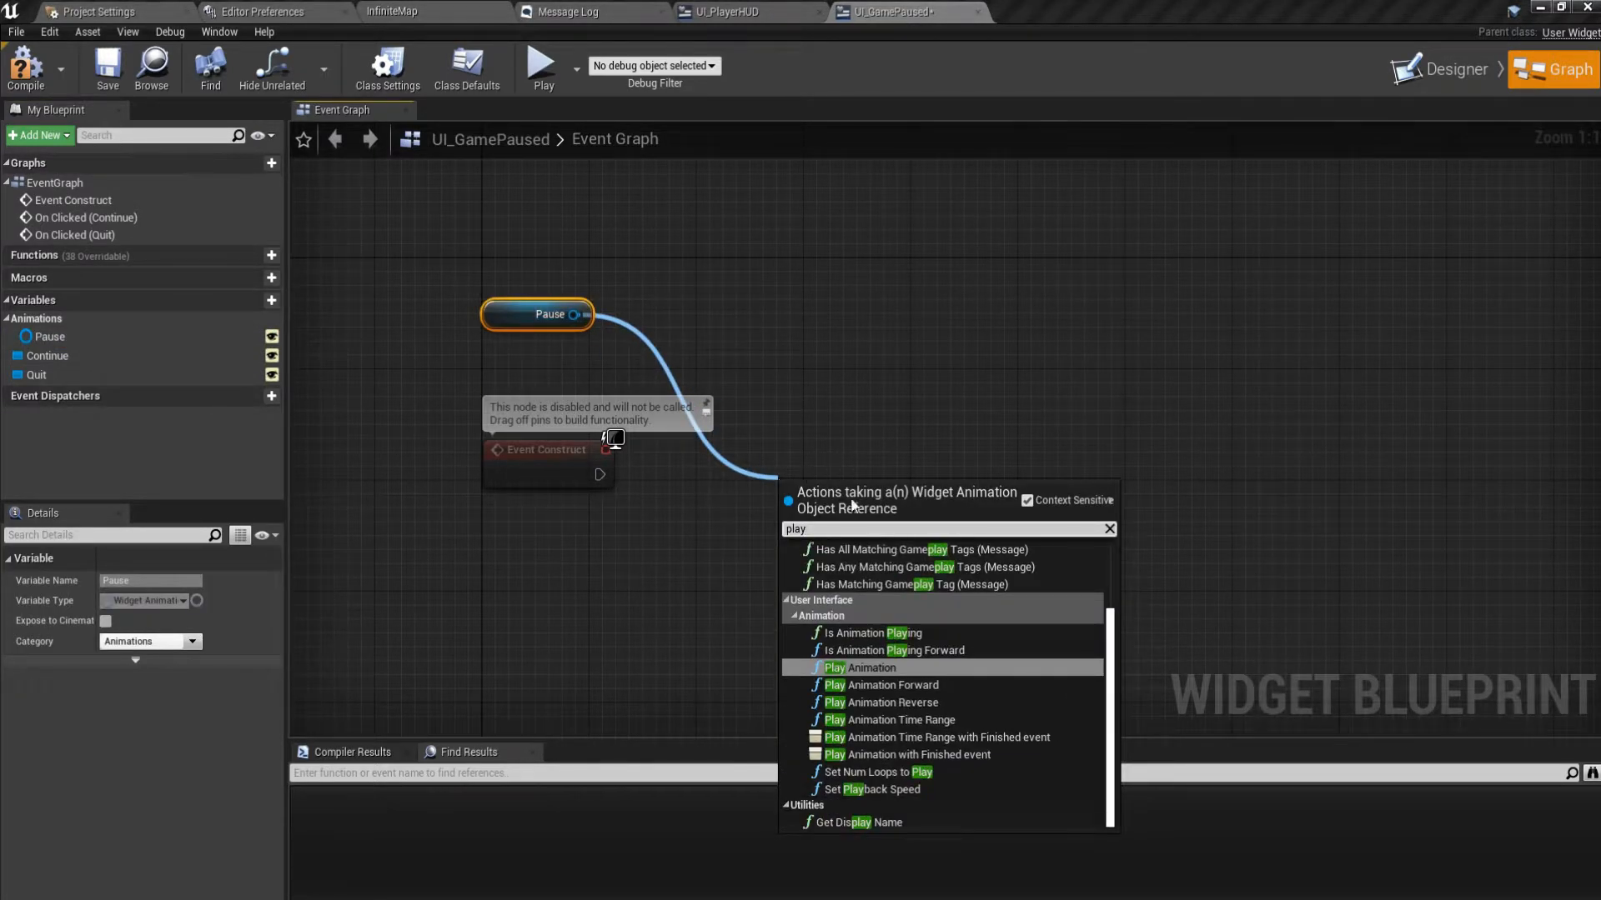
click(859, 668)
drag(599, 475, 810, 462)
mouse_move(877, 441)
mouse_down()
mouse_move(872, 463)
mouse_move(902, 452)
mouse_up()
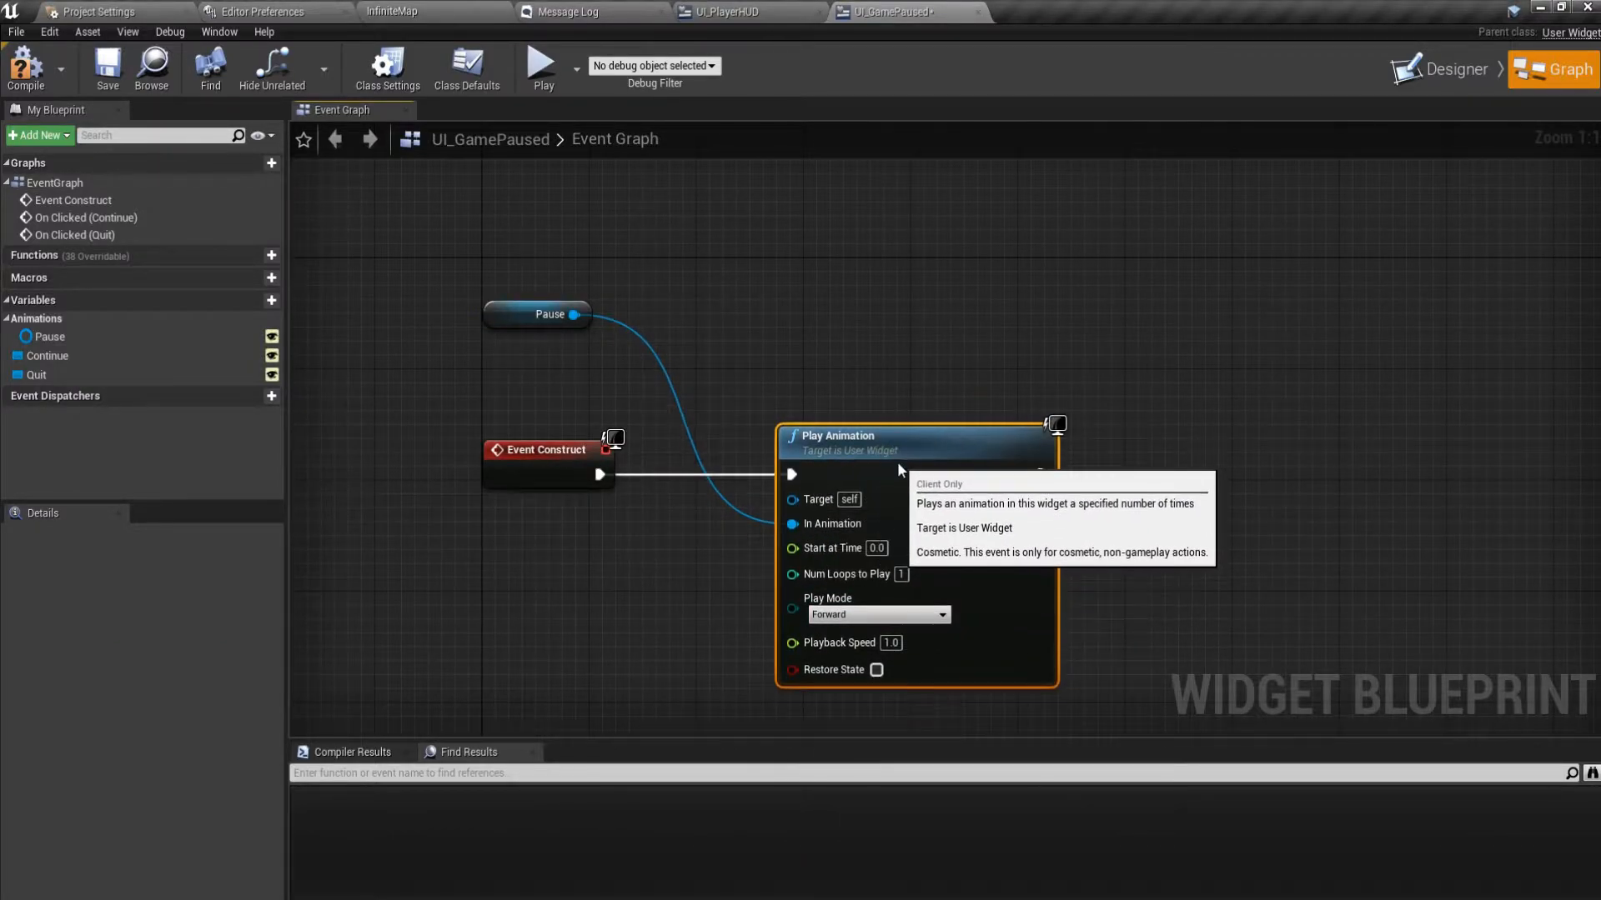
right_drag(1171, 587, 1079, 472)
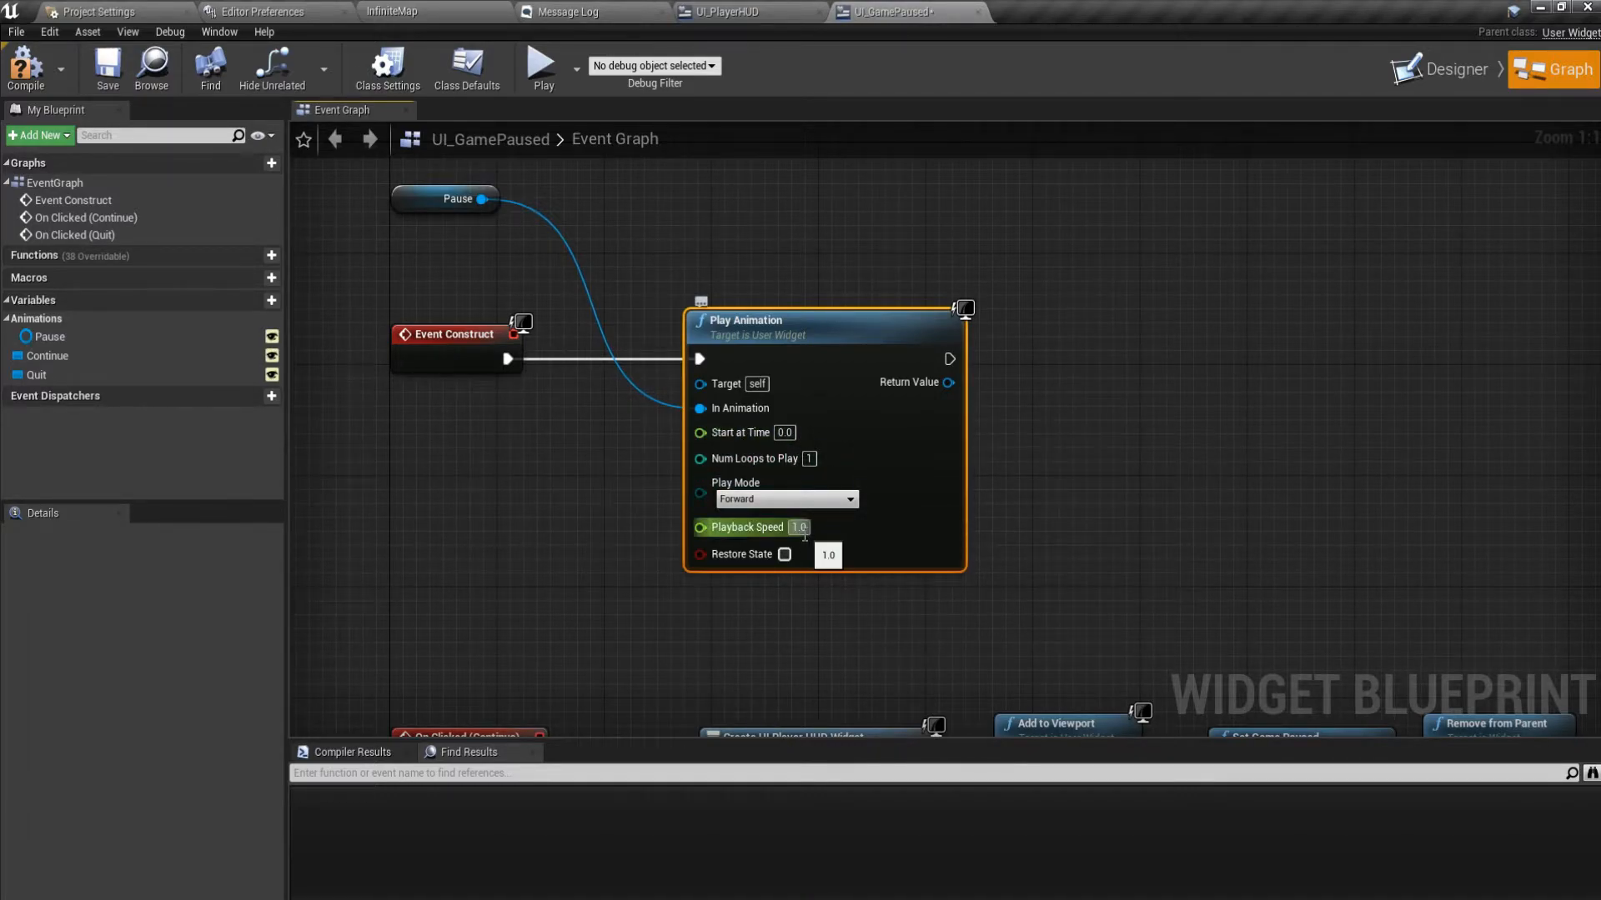
click(108, 67)
Play the level, pause and continue repeatedly to check the Pause animation, and end the session.
click(541, 65)
key(p)
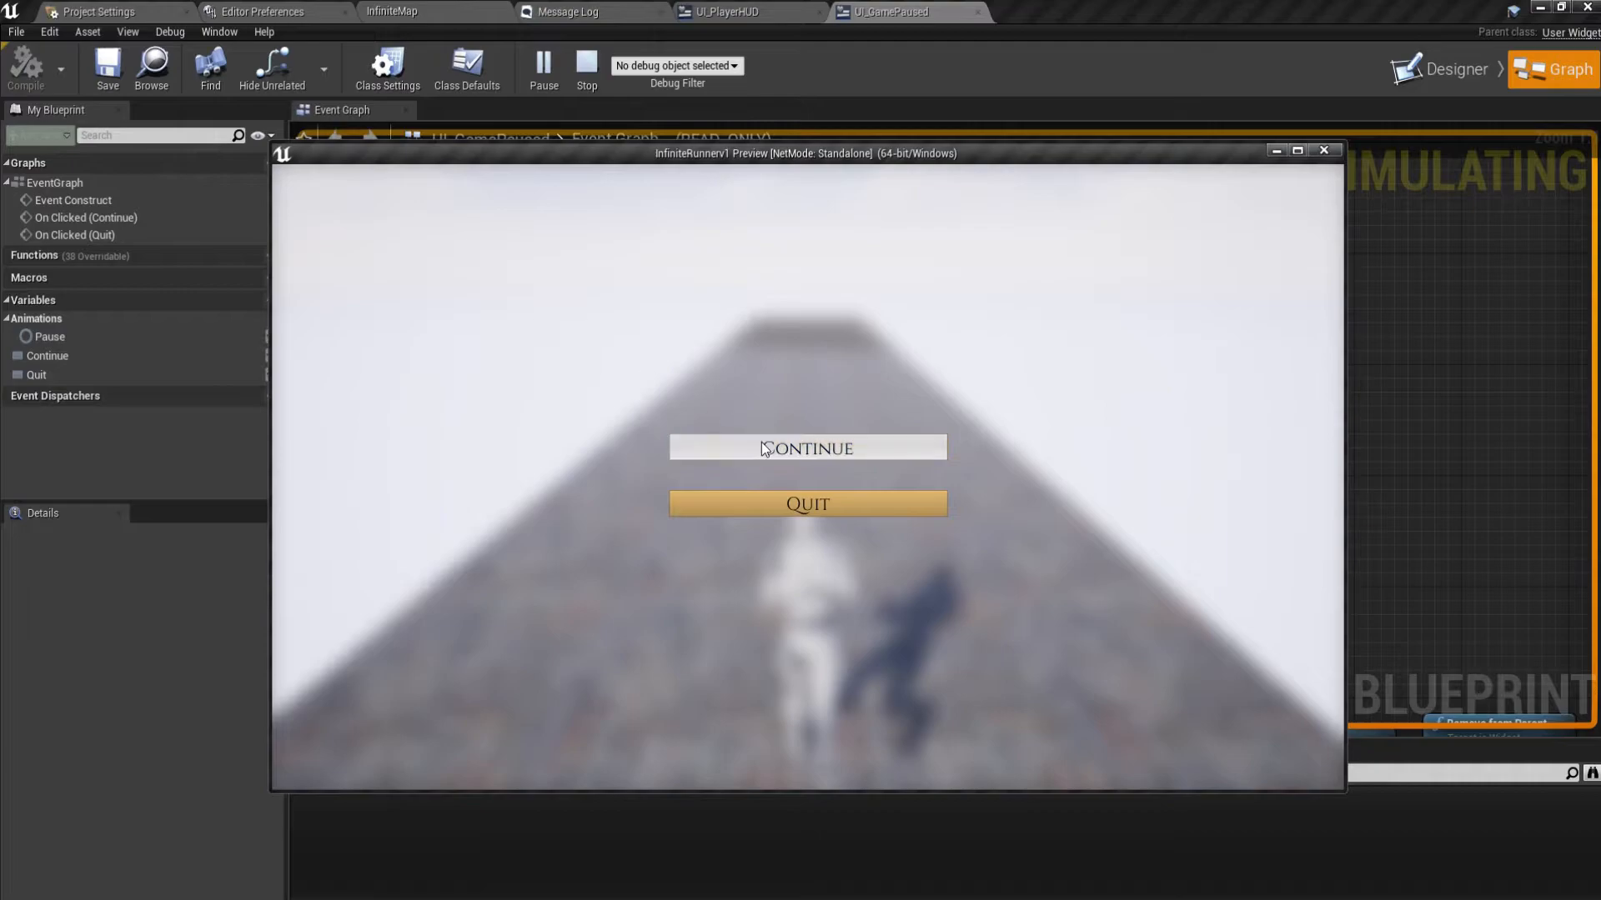
click(762, 448)
key(p)
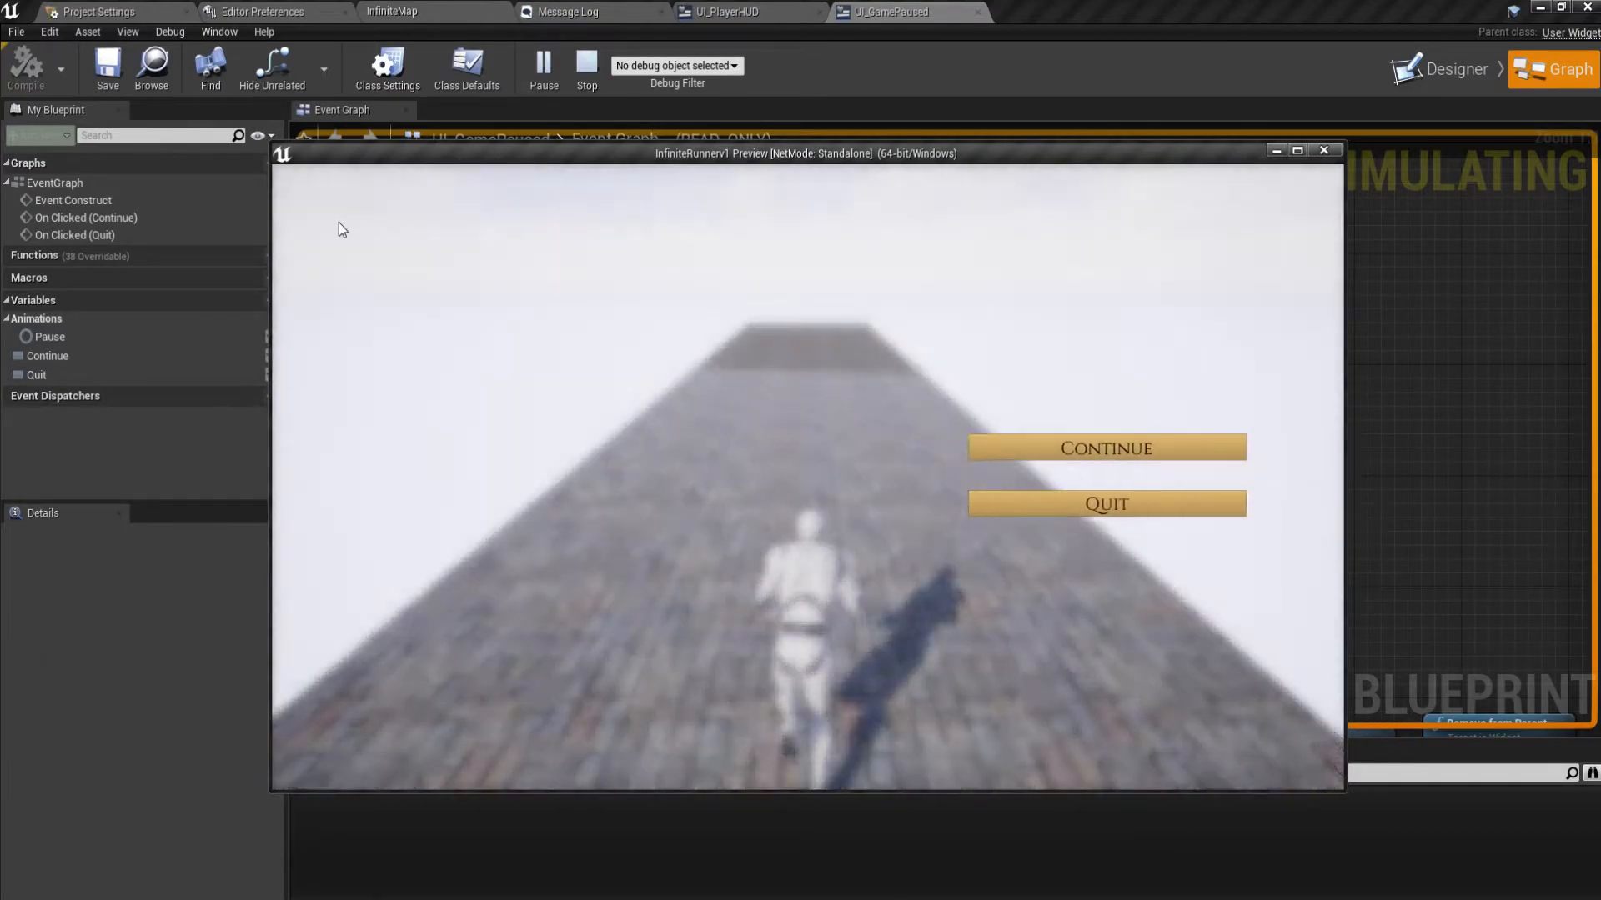
click(764, 449)
click(322, 200)
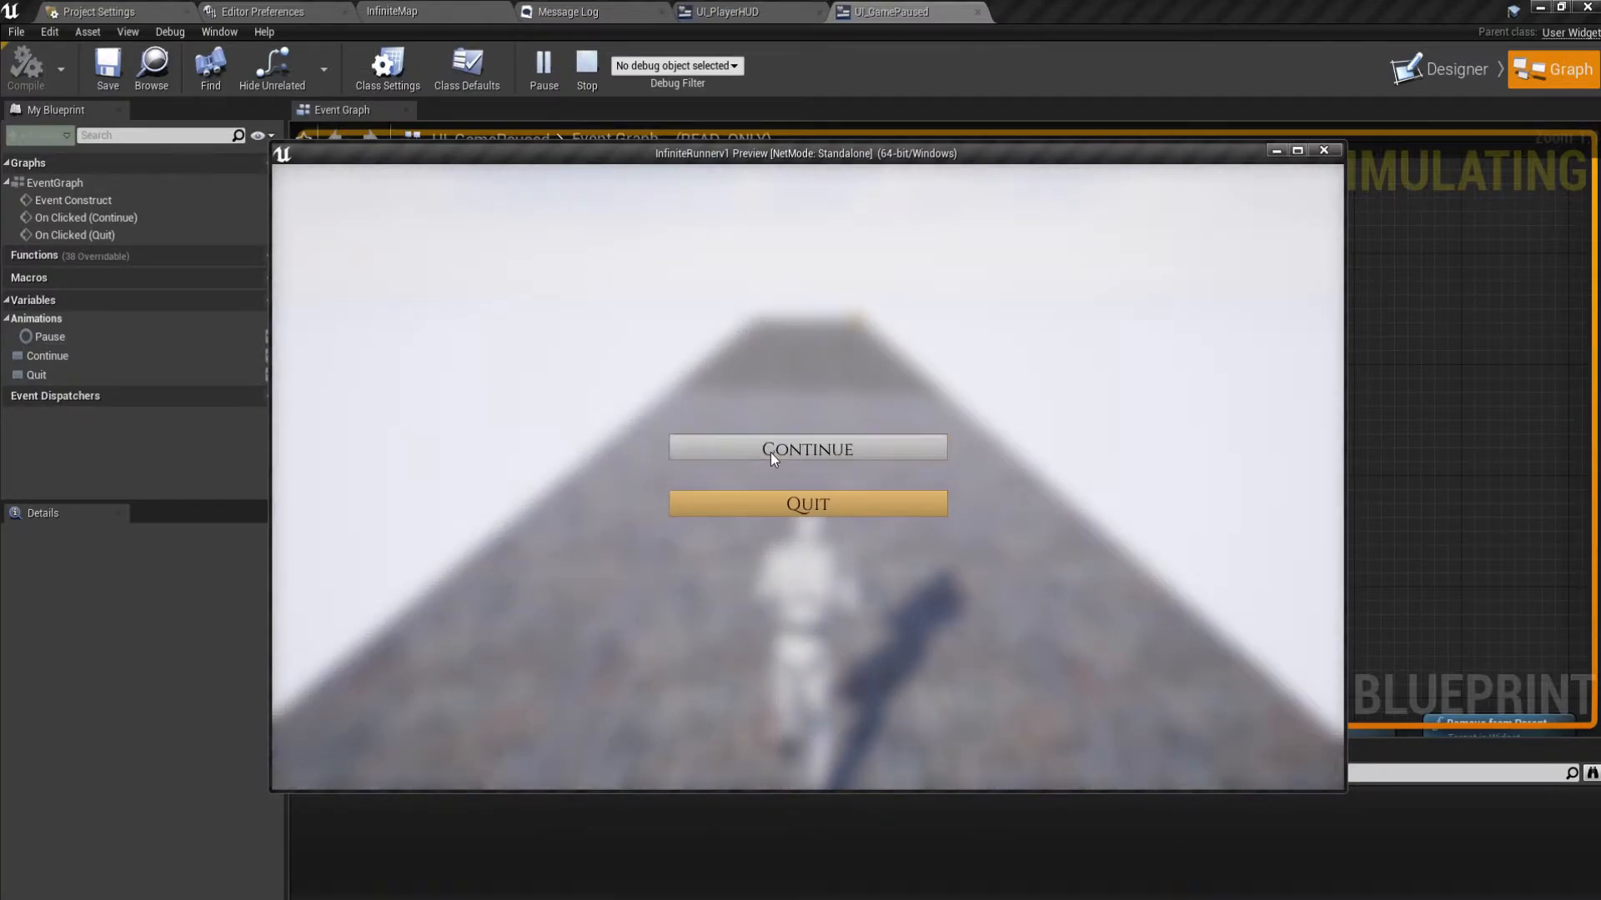
click(770, 452)
click(331, 227)
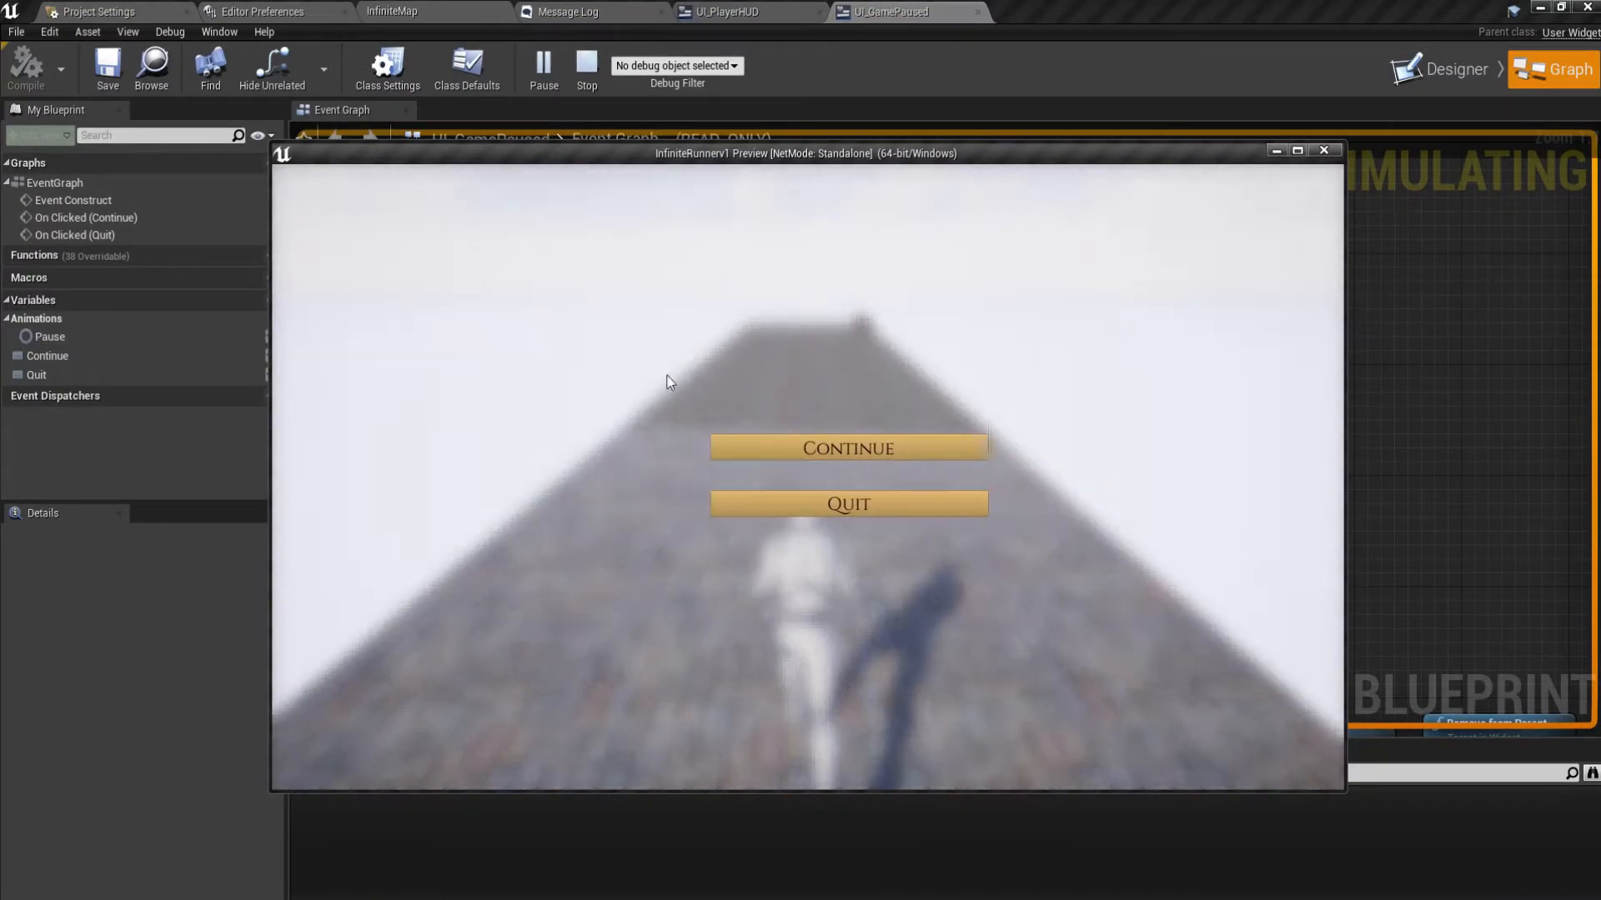
key(Escape)
Try a playback speed of 2 on the Play Animation node and test pausing and continuing in the level.
click(799, 528)
text(2)
key(Return)
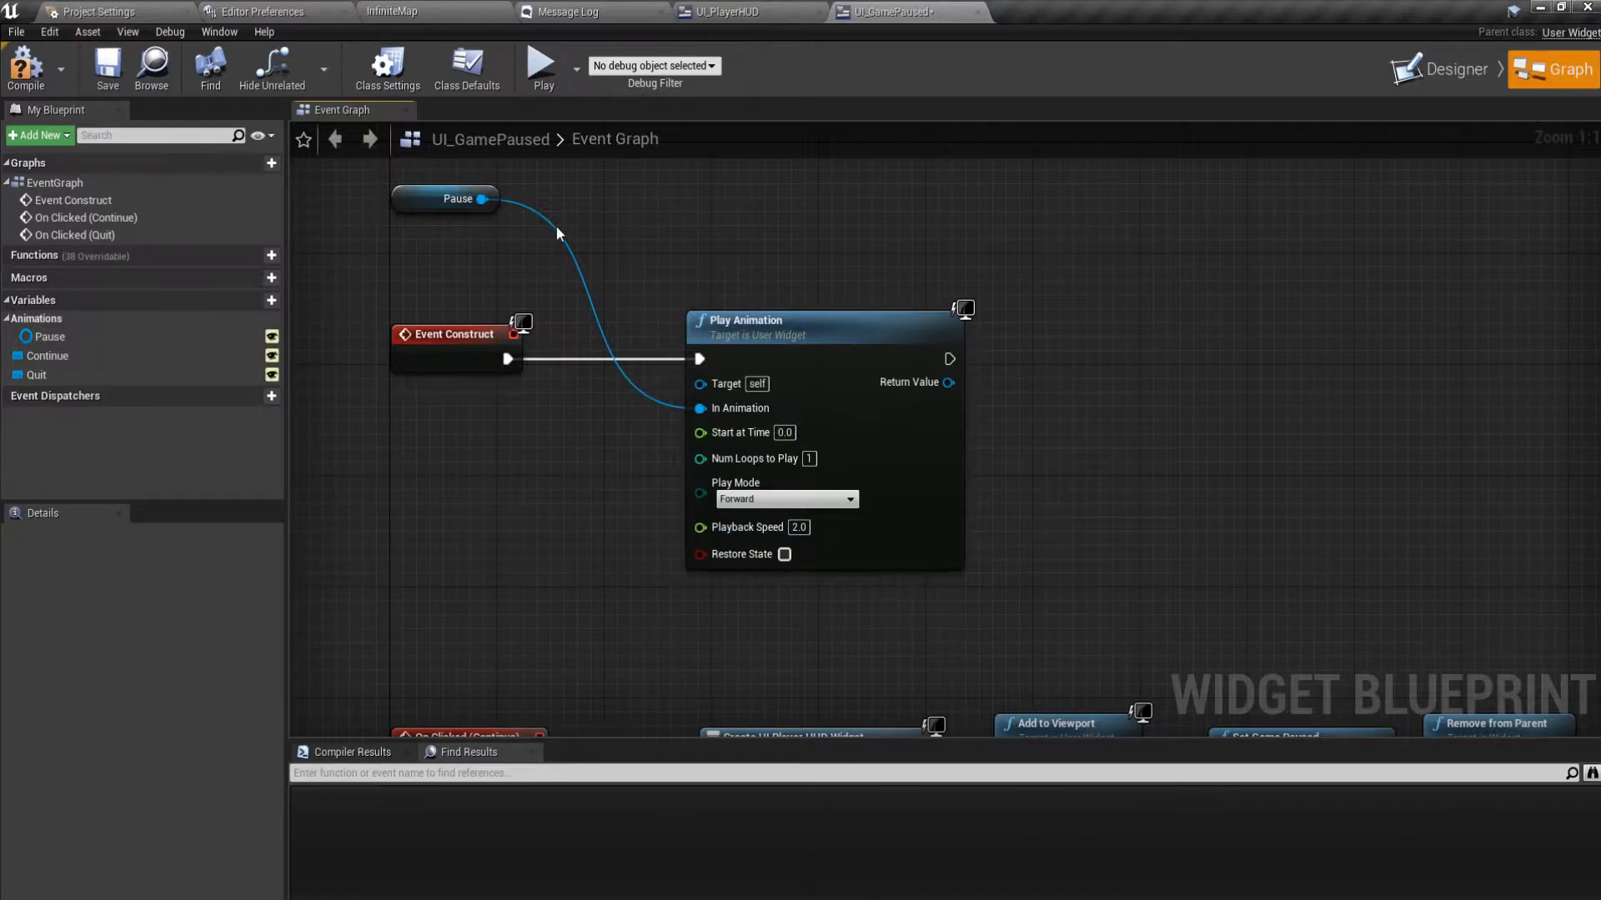
click(540, 66)
click(338, 232)
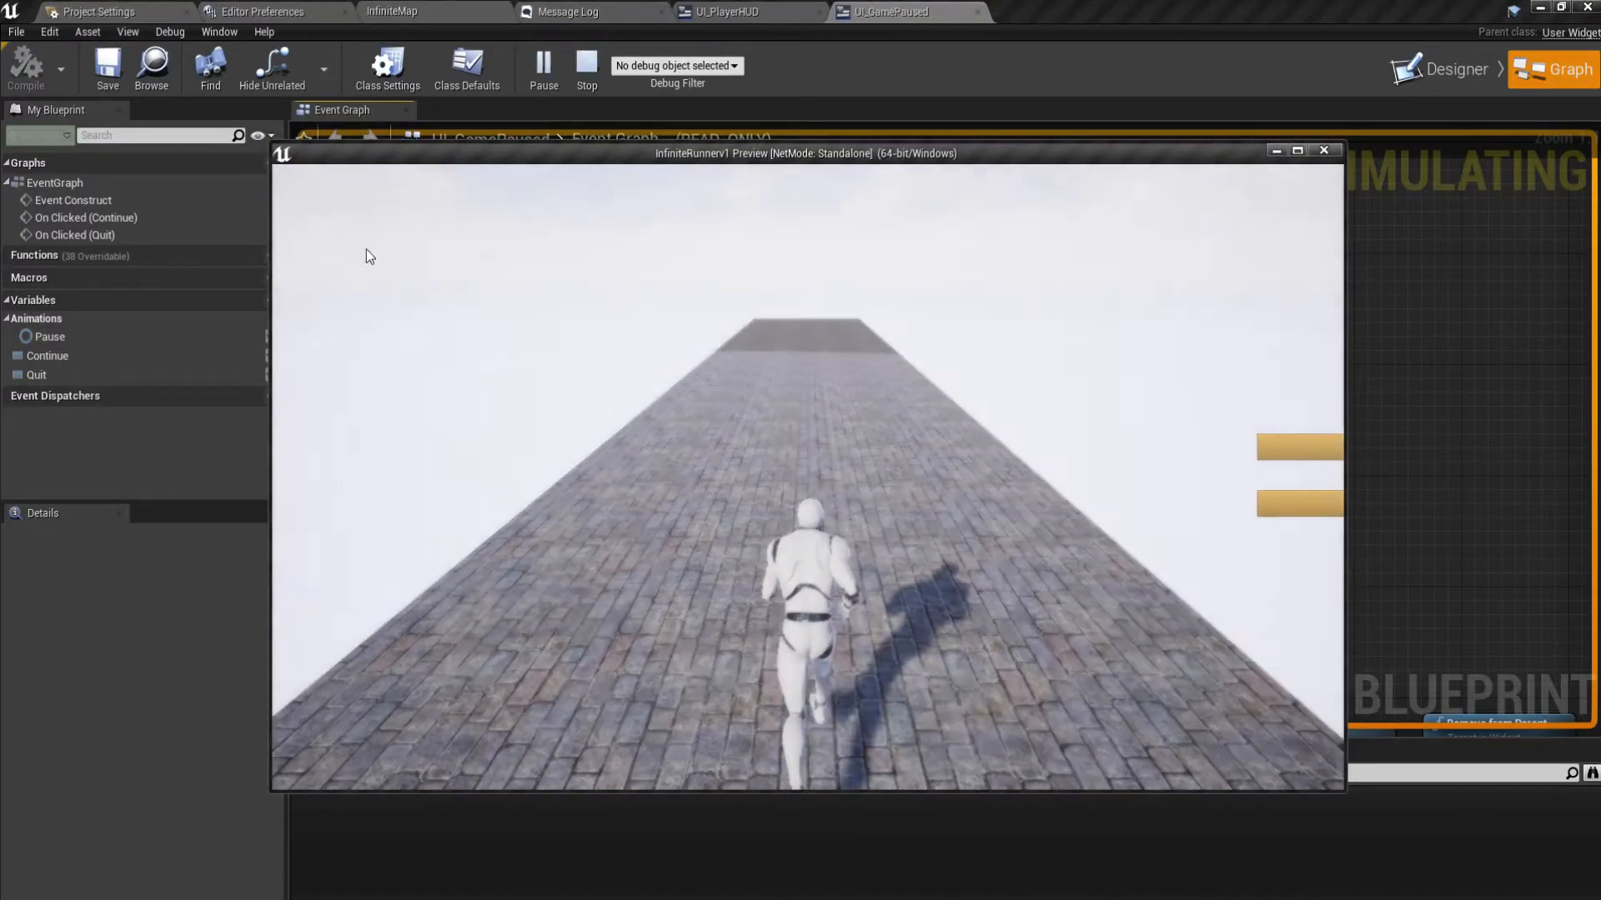
click(869, 457)
key(Escape)
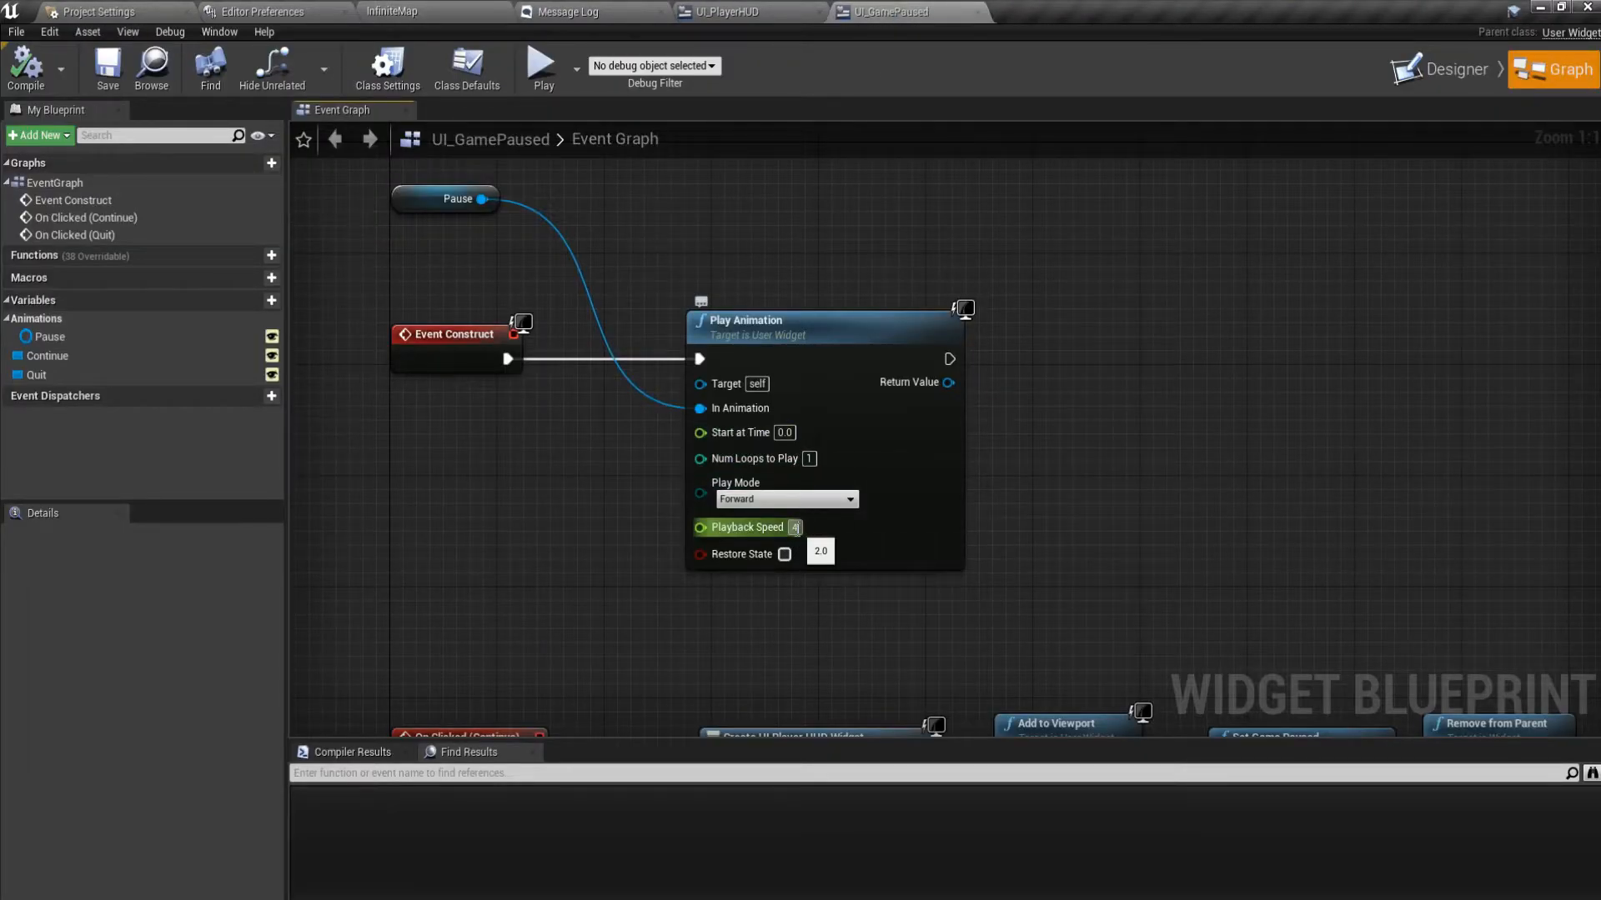
Set the Play Animation node's playback speed to 4 and test pausing, continuing and quitting in the level.
key(Return)
click(31, 87)
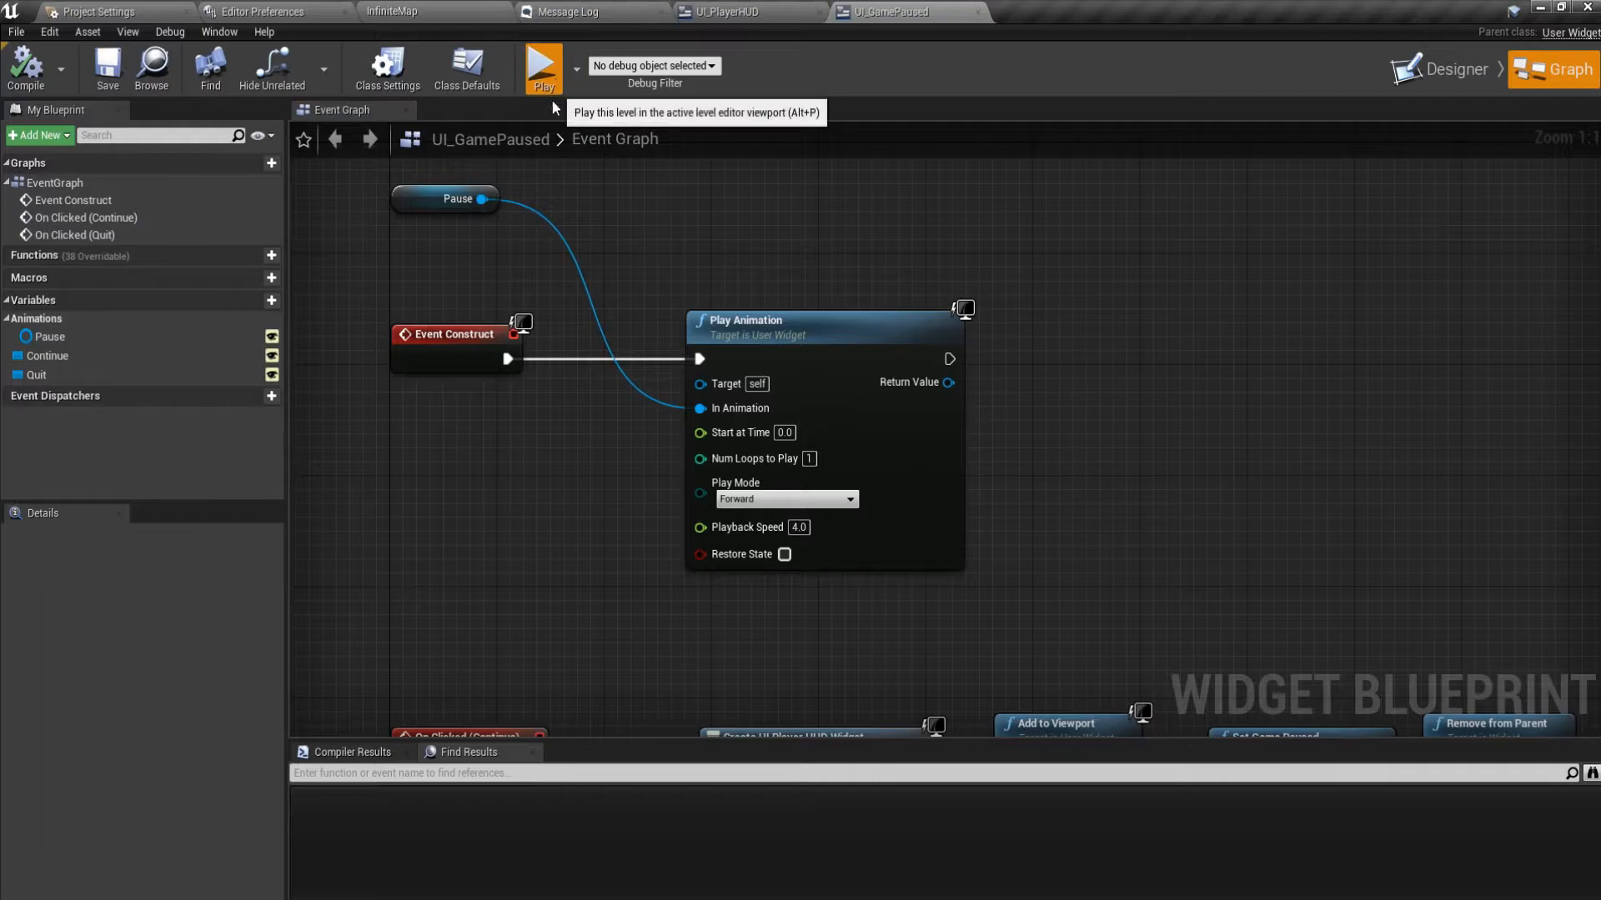
click(554, 90)
click(348, 210)
click(775, 450)
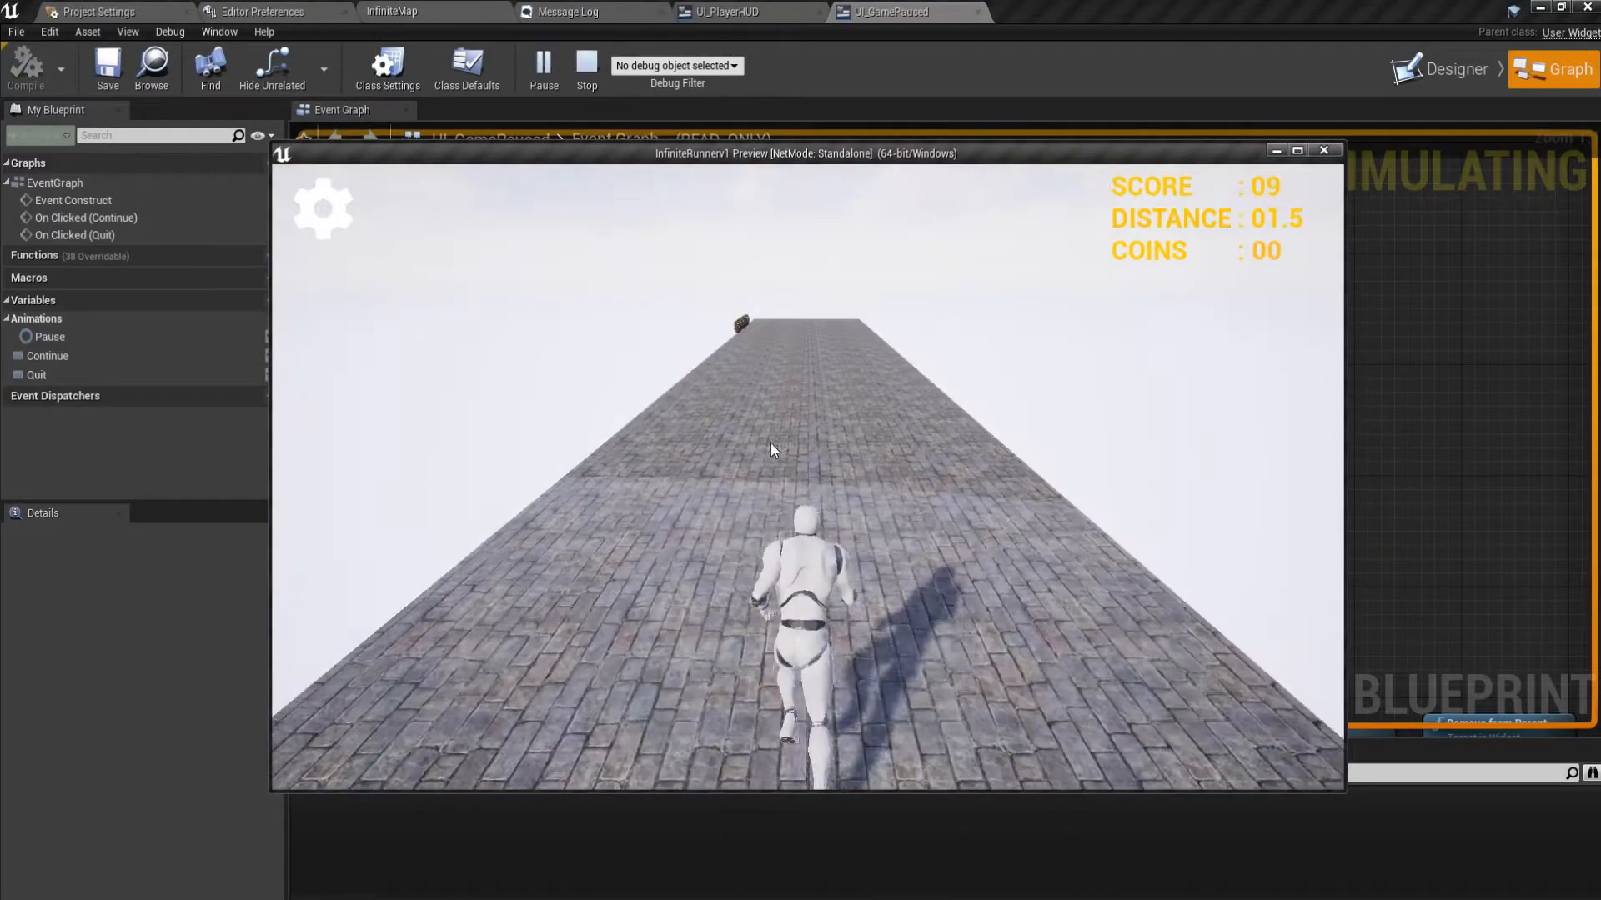
click(350, 208)
click(843, 505)
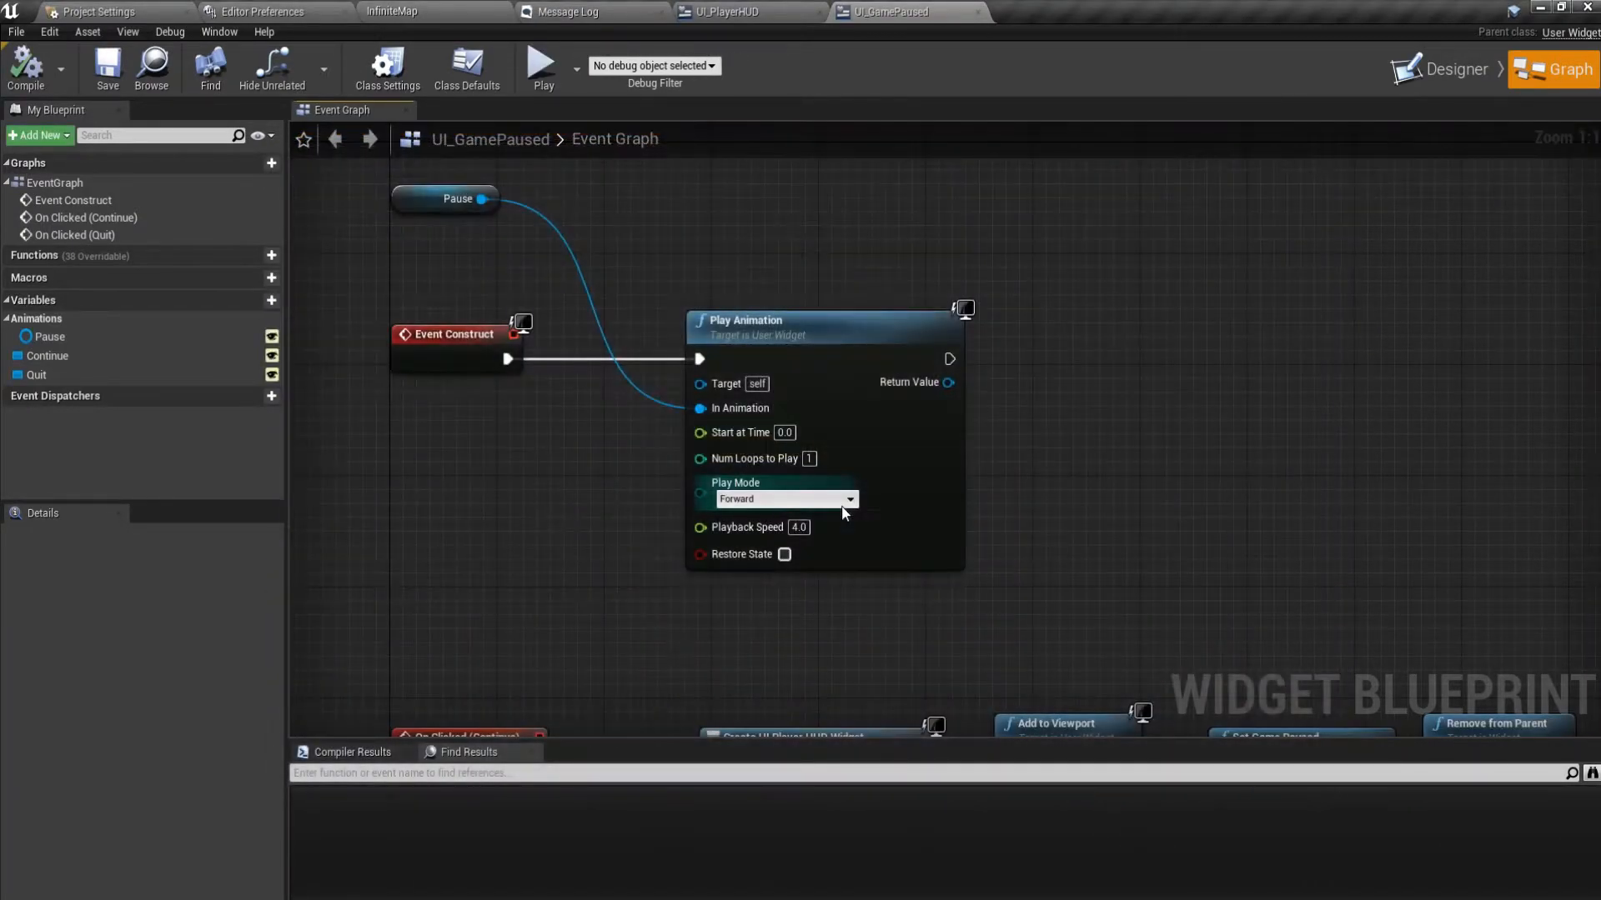
Look over the UI_GamePaused event graph and switch to the widget's Designer view.
right_drag(667, 592, 564, 298)
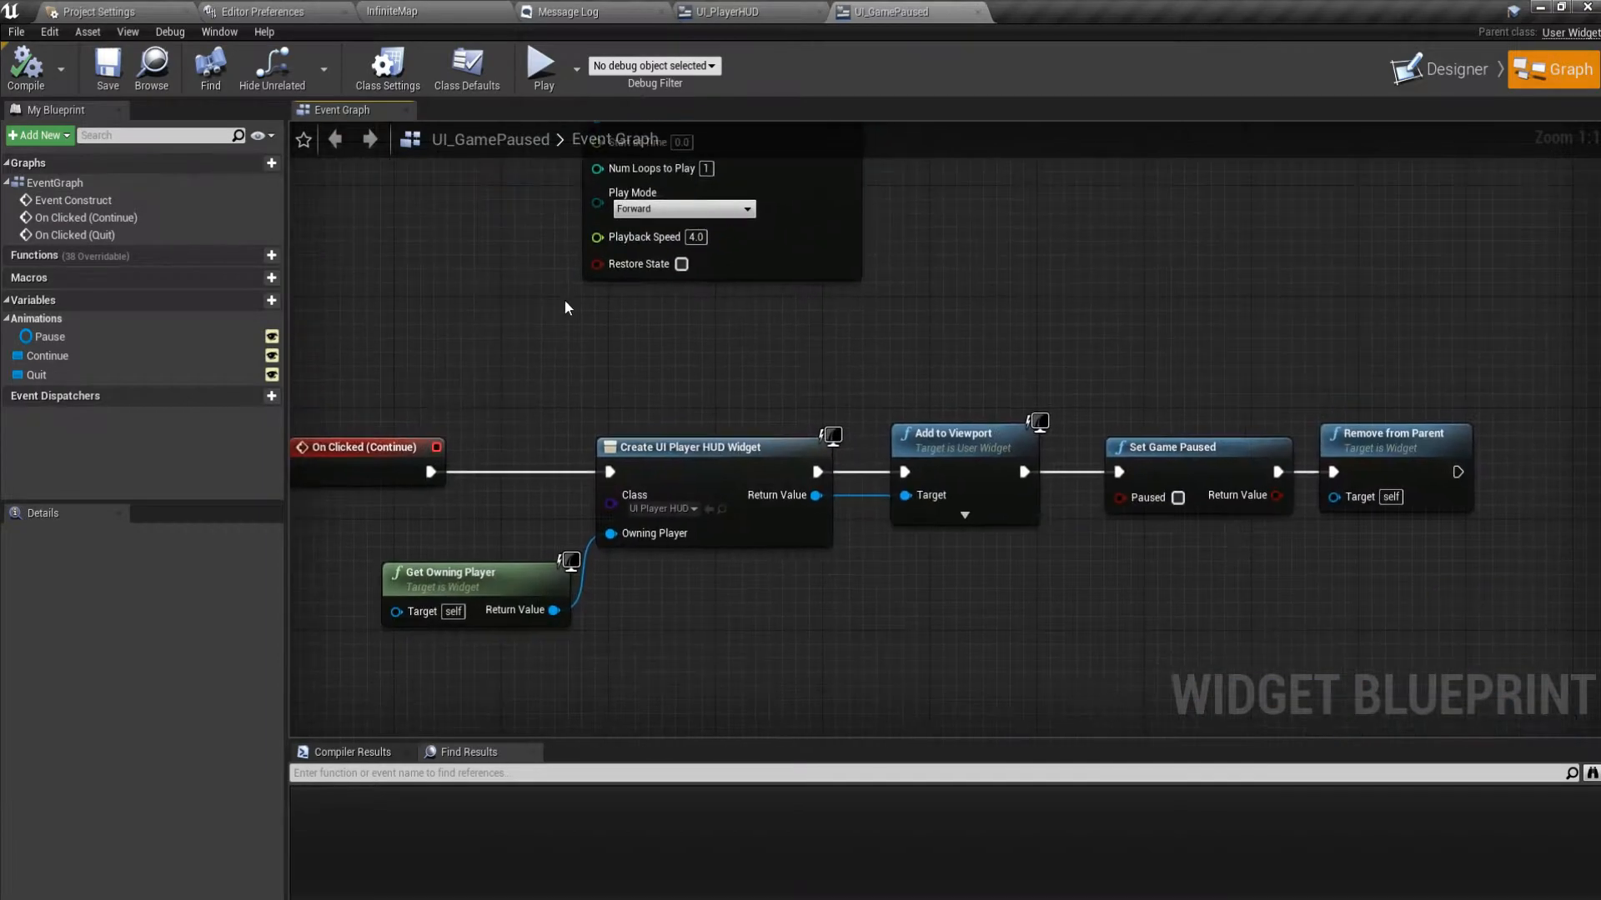
scroll(572, 480, down, 3)
right_drag(692, 632, 720, 508)
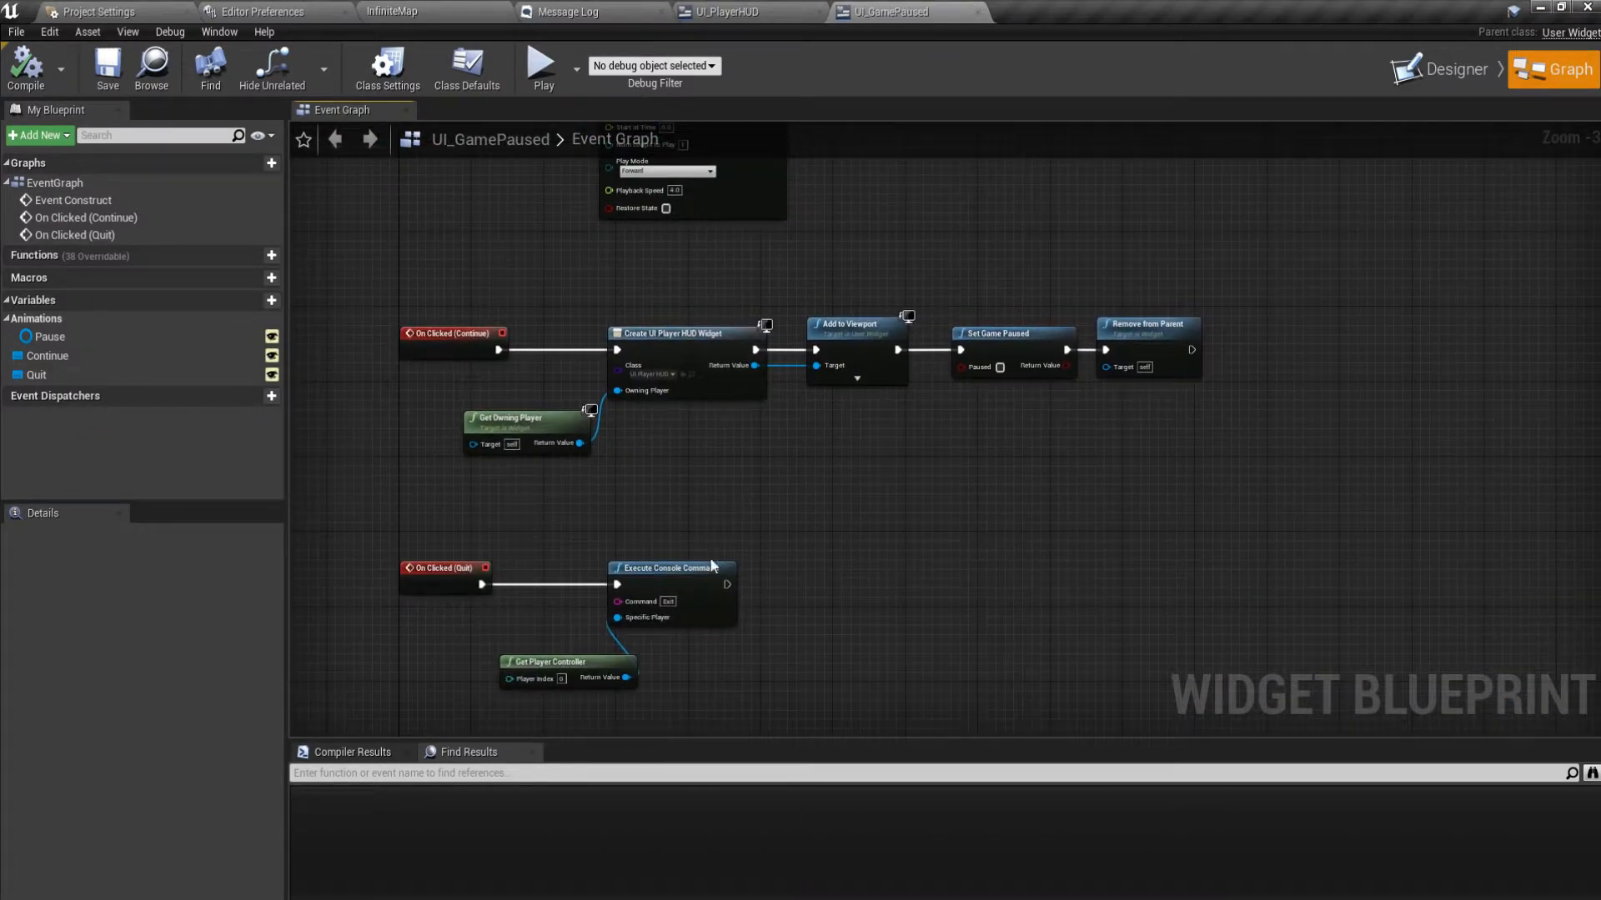
right_drag(643, 467, 665, 544)
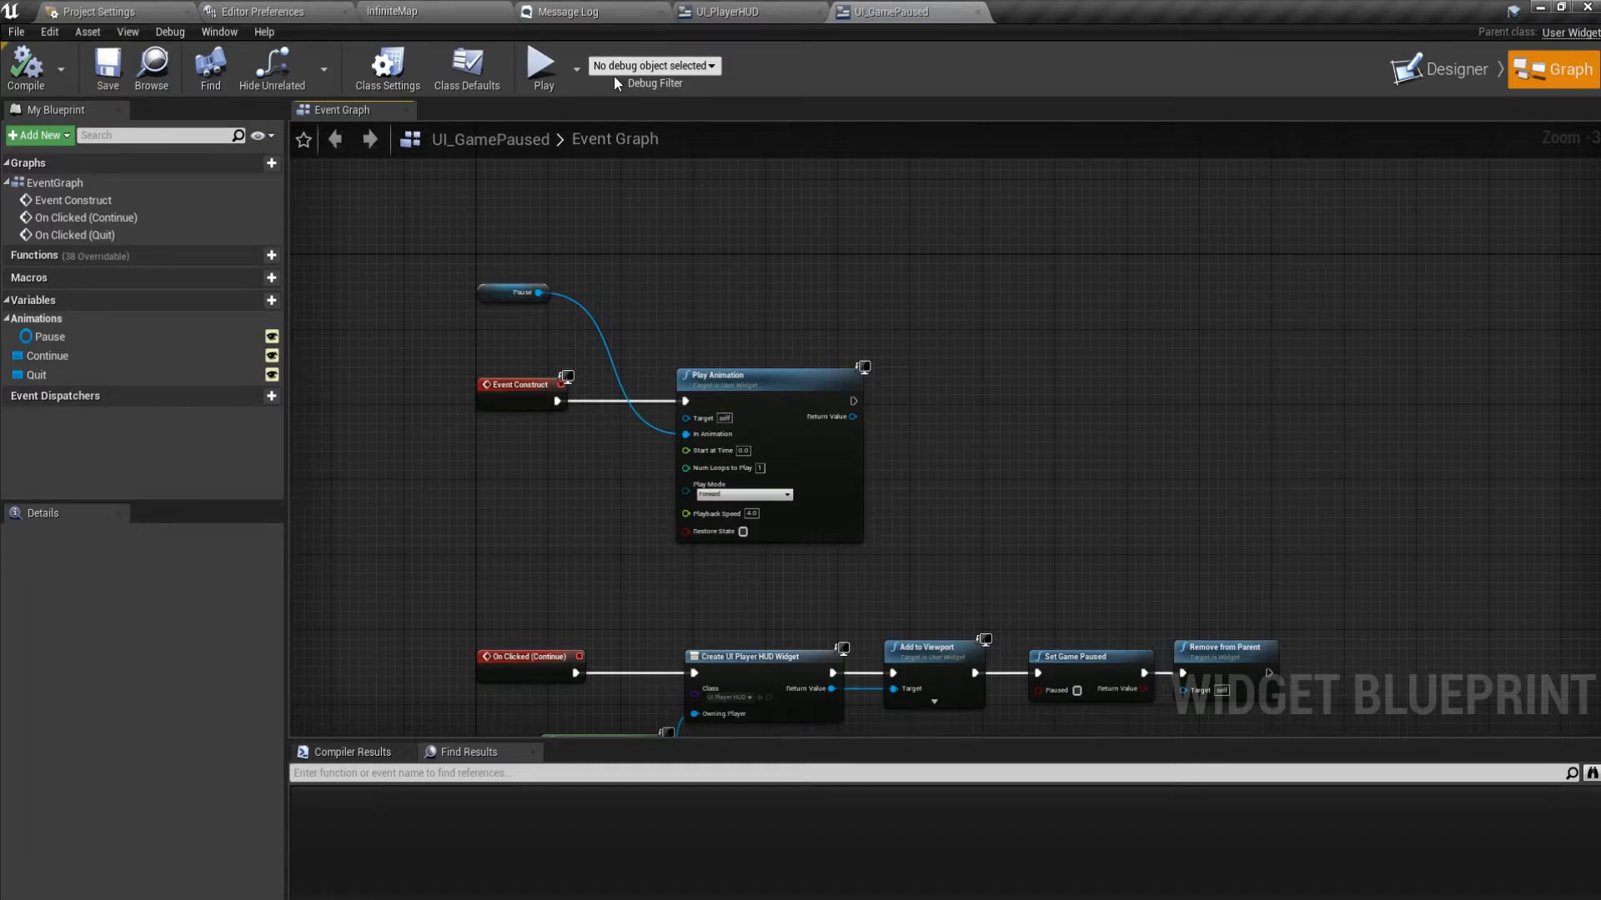
click(1405, 83)
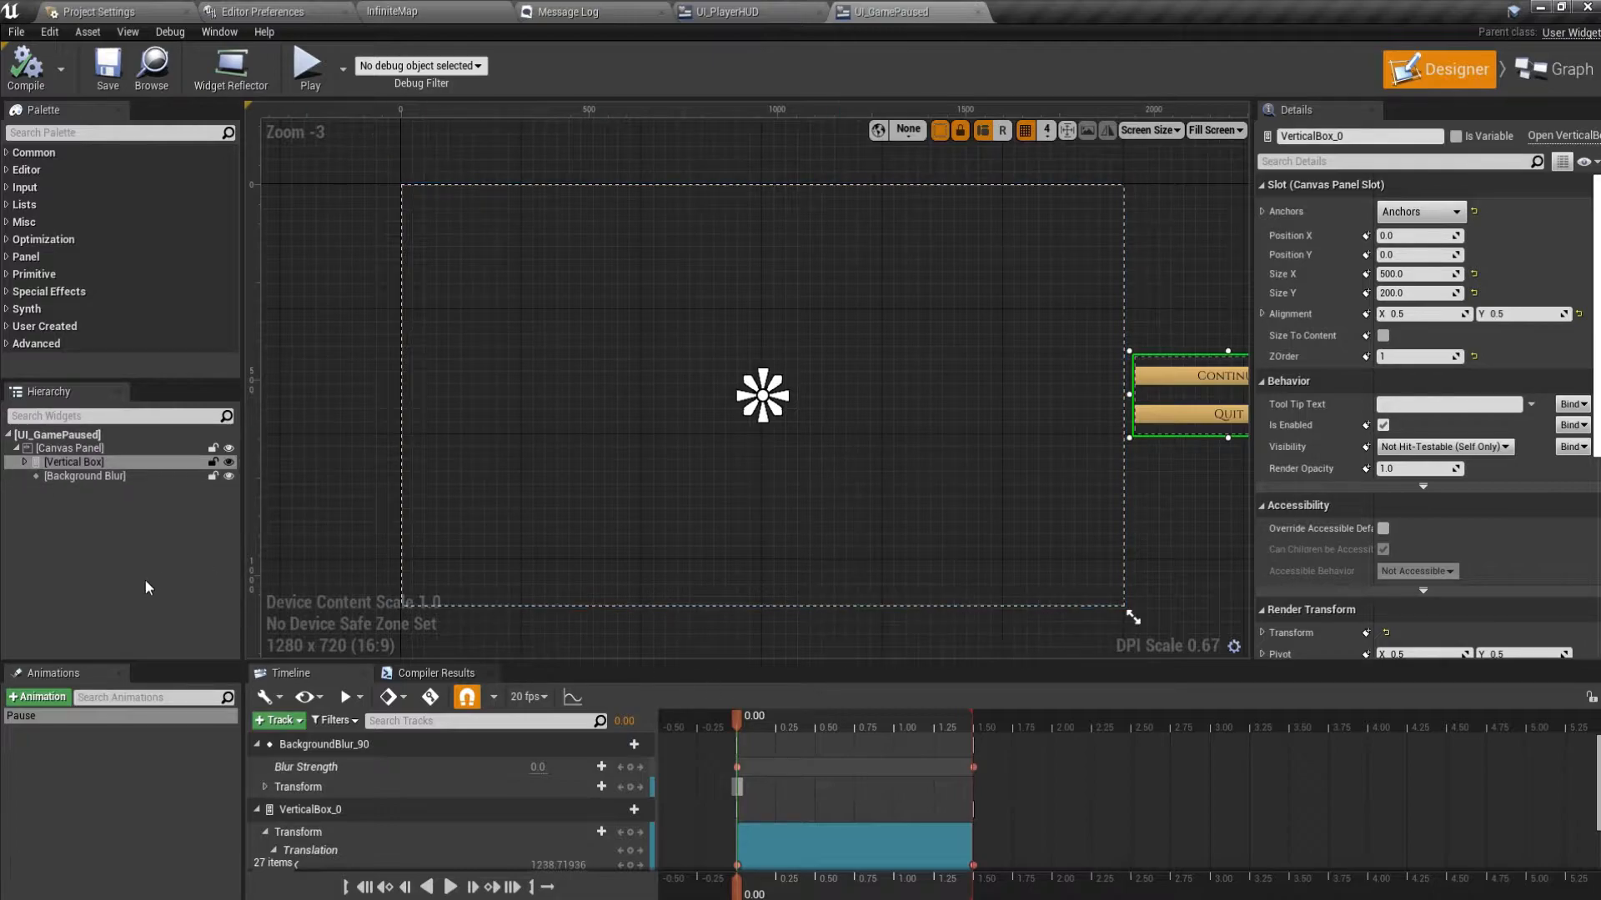
Try to add a widget animation named Continue.
click(88, 757)
click(53, 702)
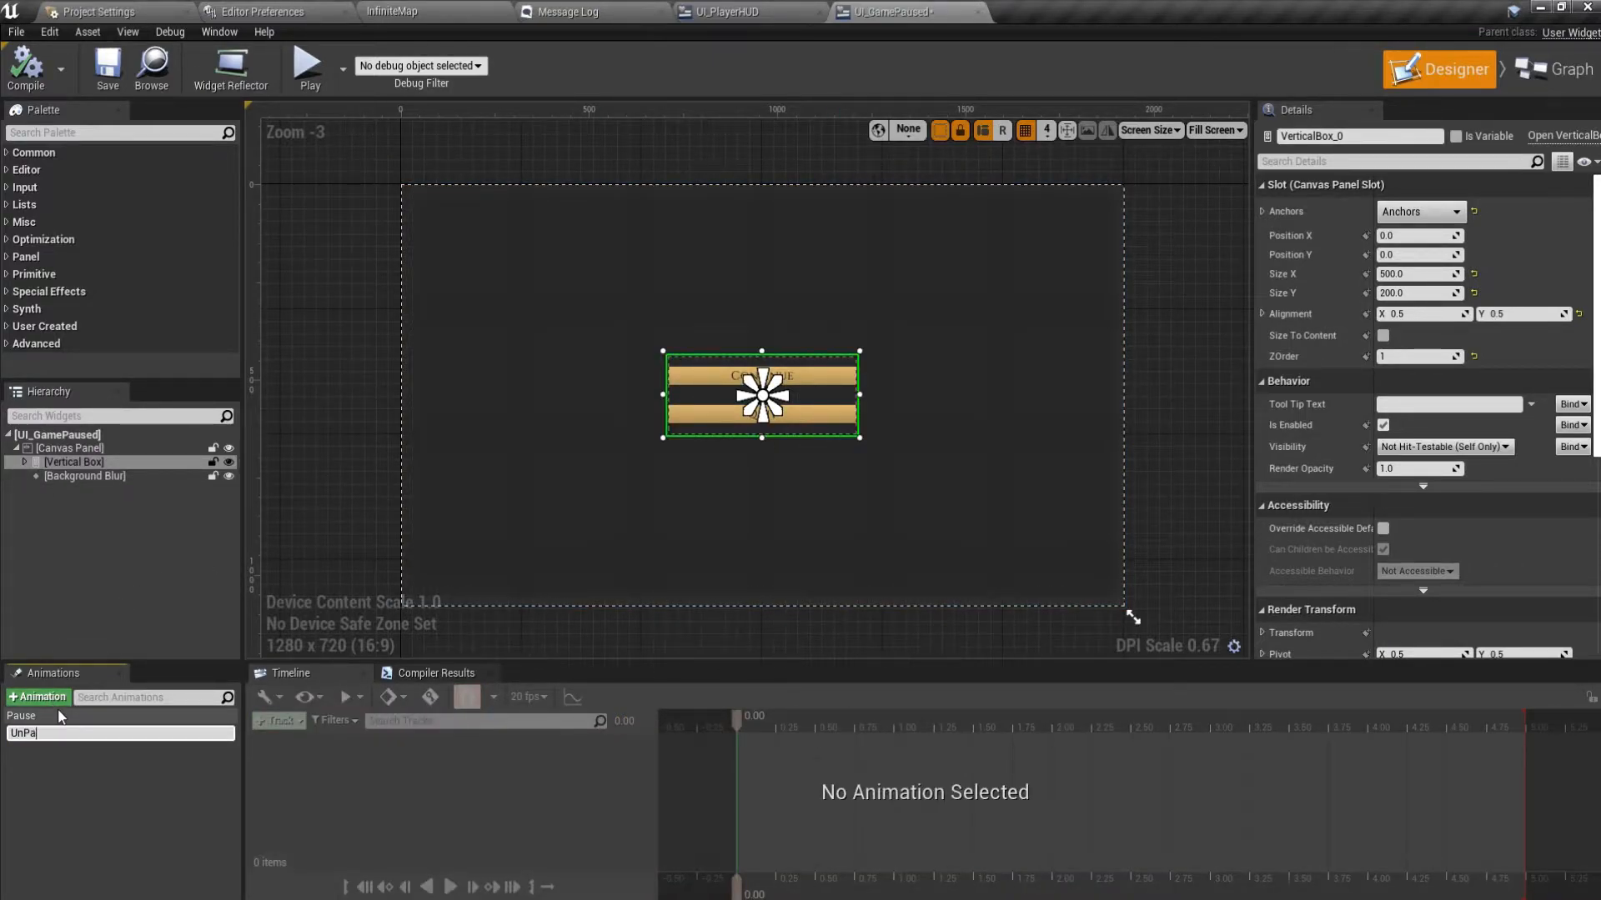
key(BackSpace)
key(BackSpace)
key(BackSpace)
key(BackSpace)
key(BackSpace)
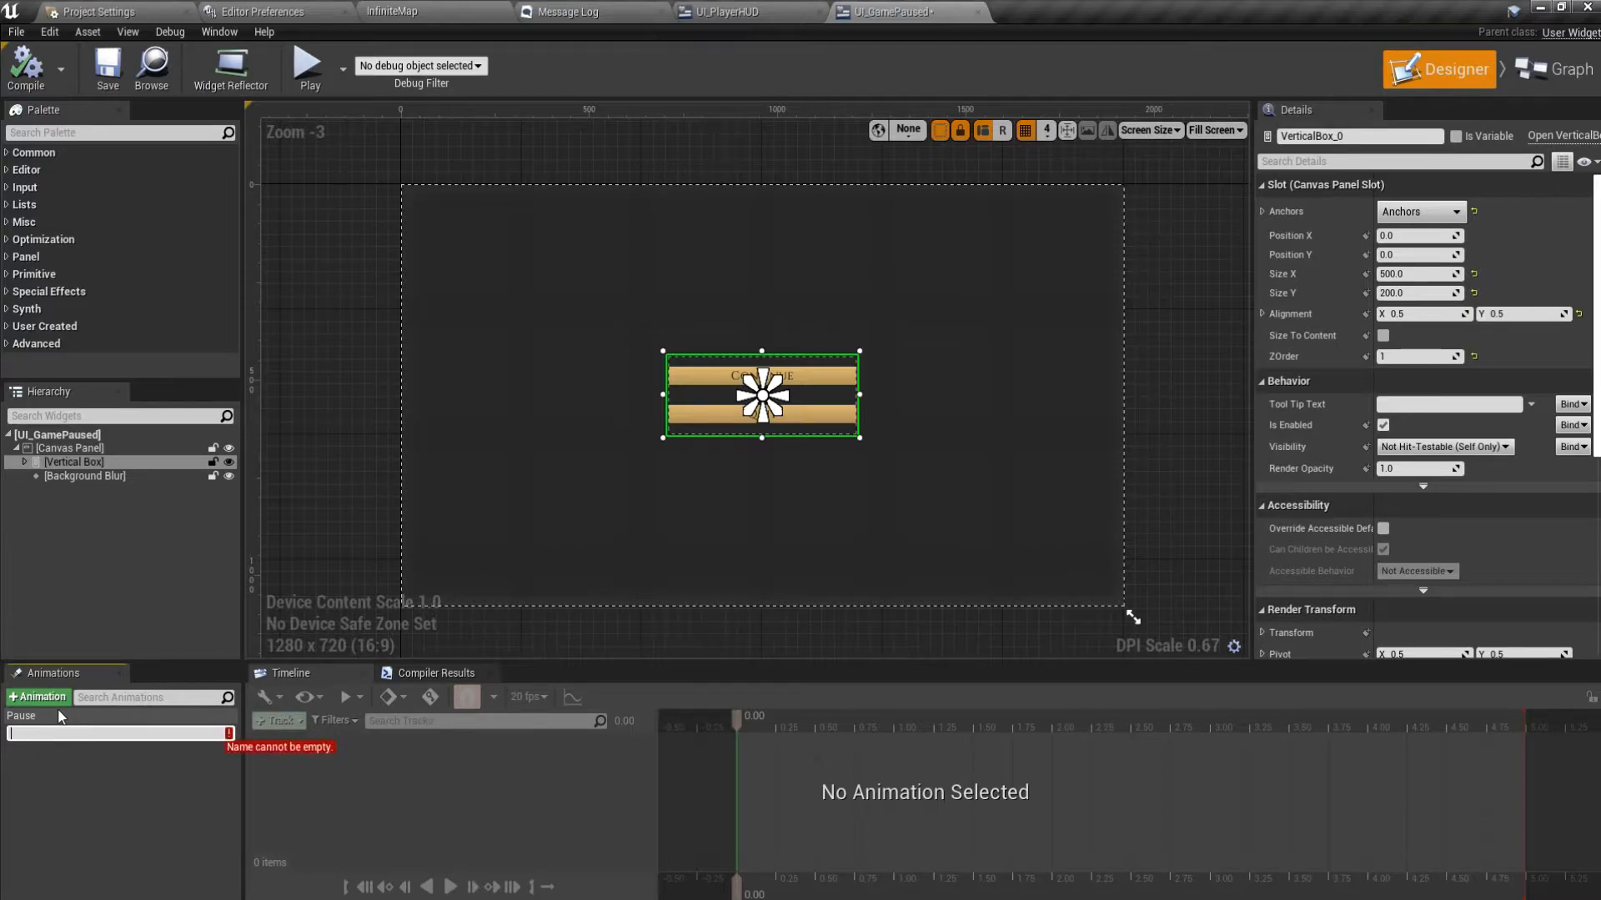
text(Continue)
key(Return)
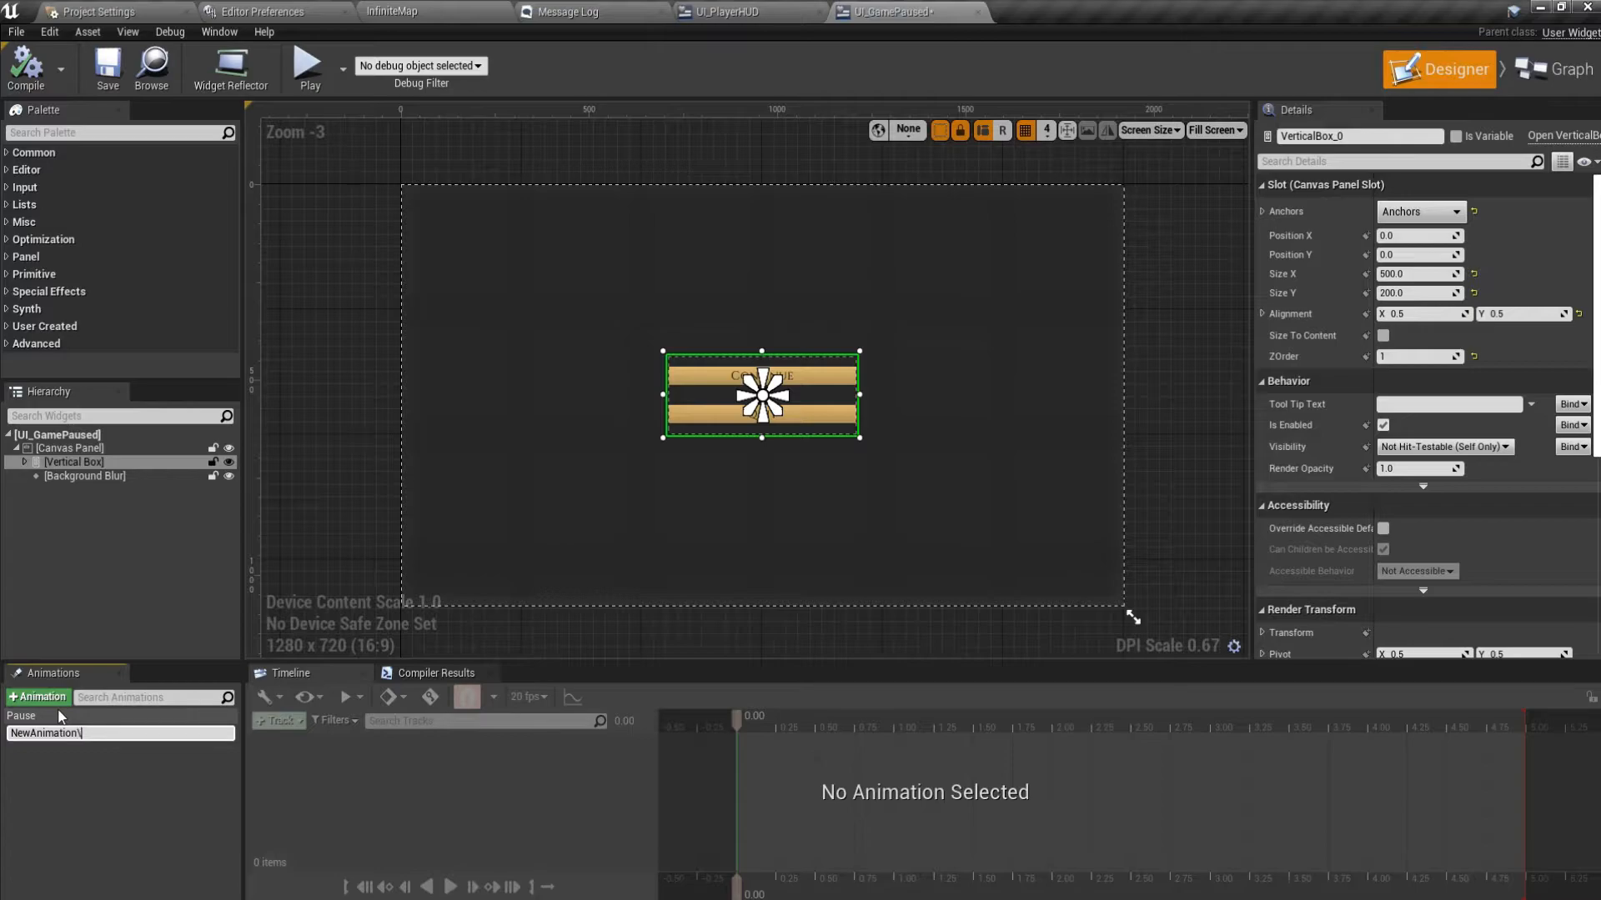
Name the new widget animation Unpause.
key(BackSpace)
key(BackSpace)
key(BackSpace)
key(BackSpace)
key(BackSpace)
key(BackSpace)
text(Unpause)
key(Return)
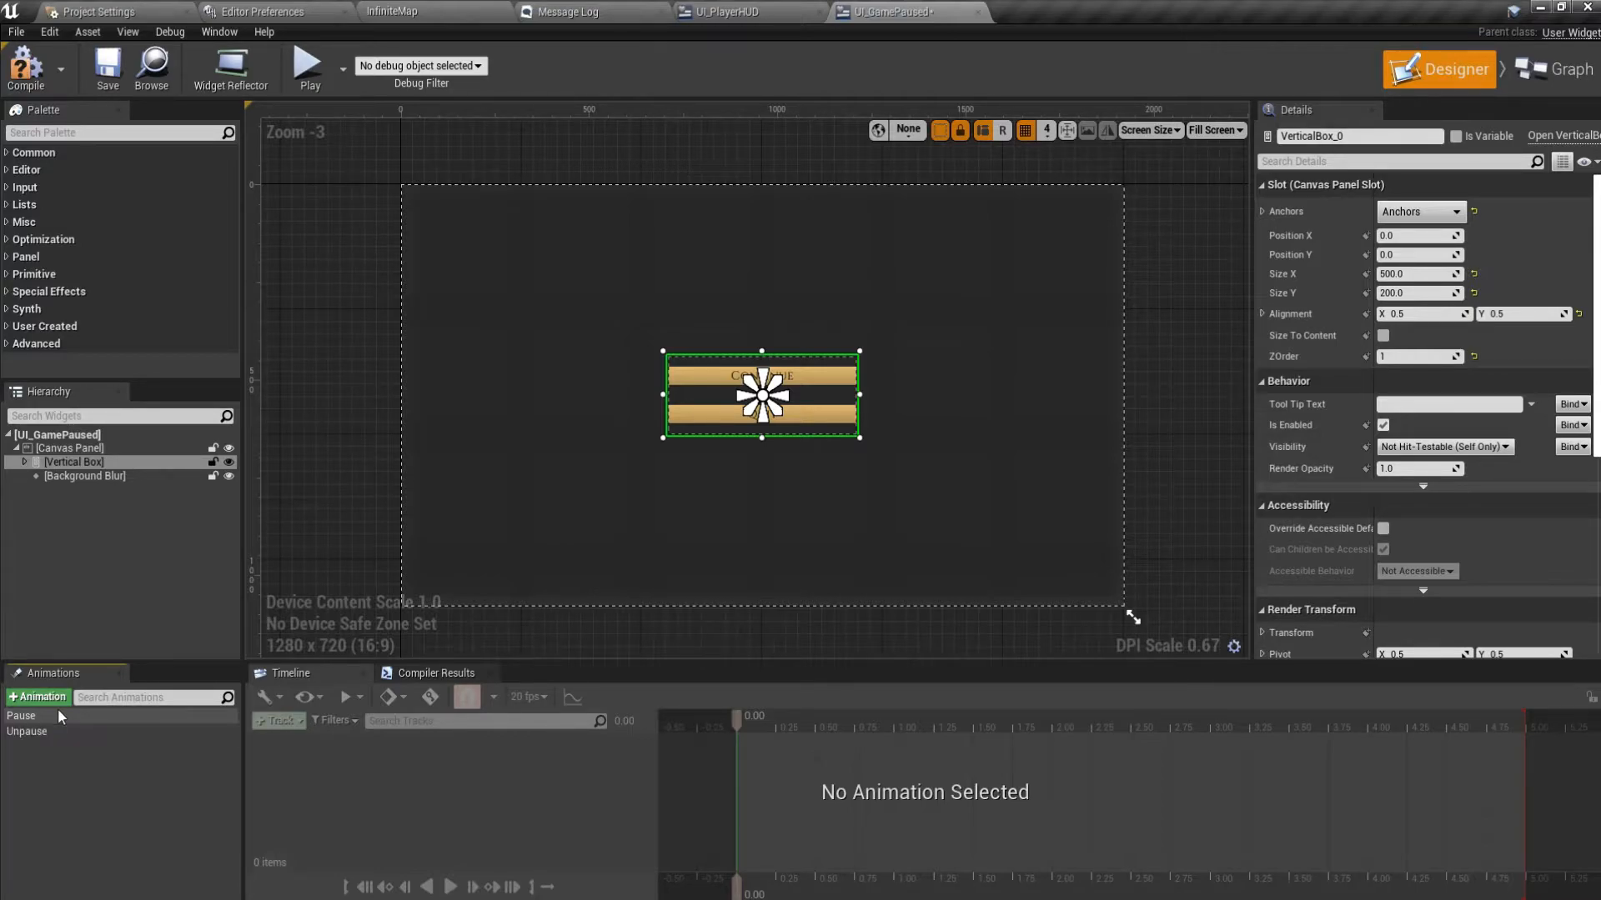
Add the vertical box and the background blur as tracks in the Unpause animation.
click(47, 731)
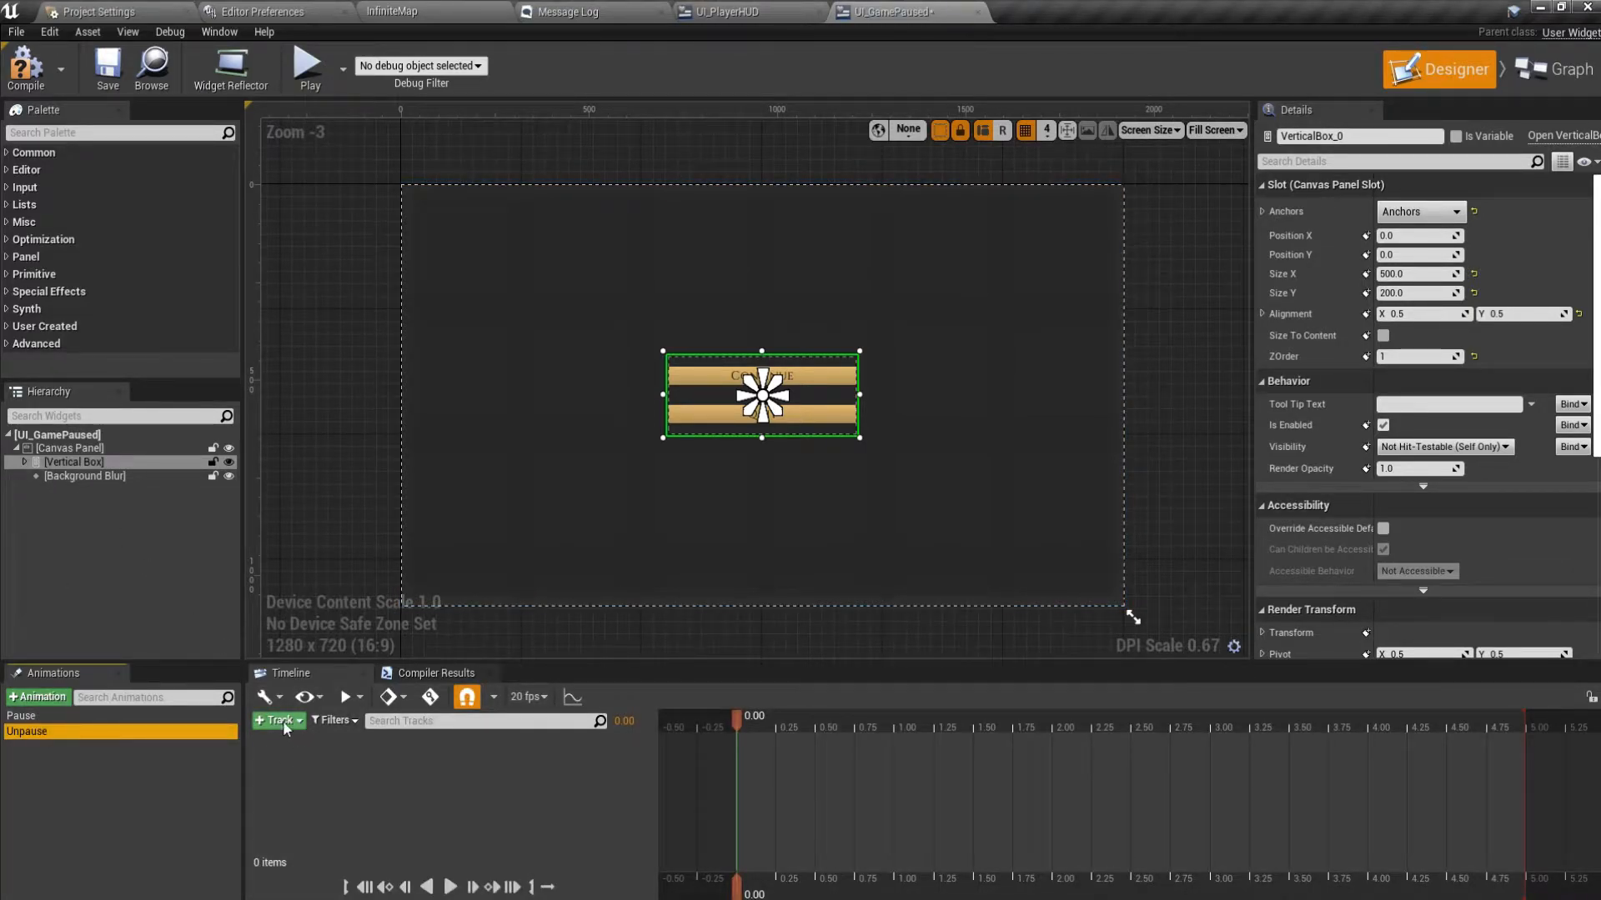
click(282, 720)
click(313, 755)
click(83, 476)
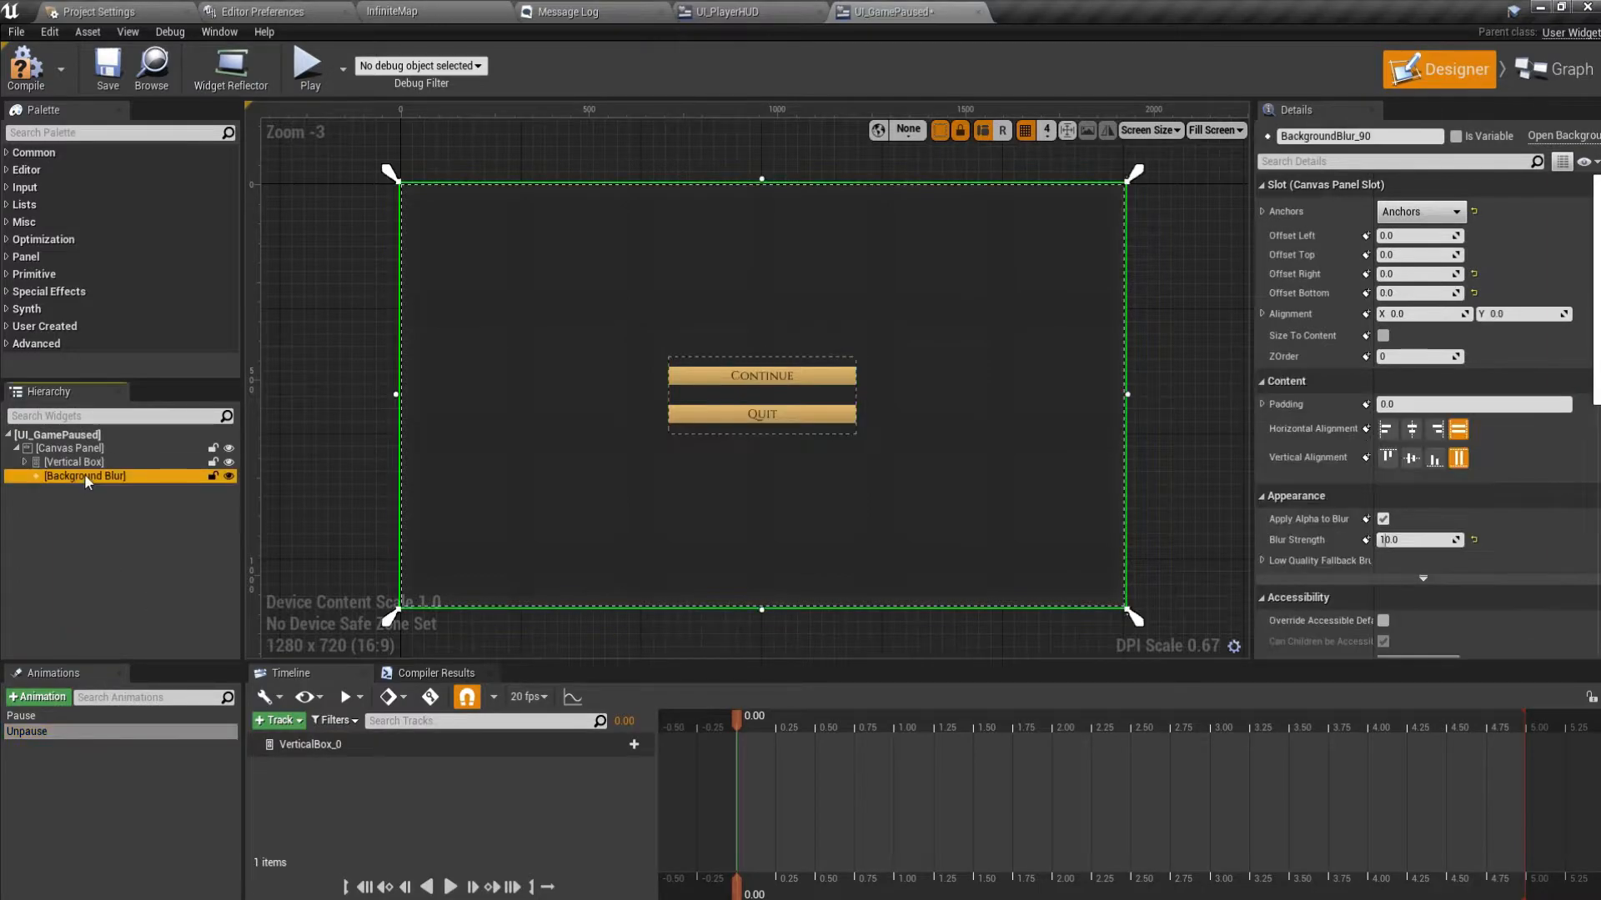
click(278, 720)
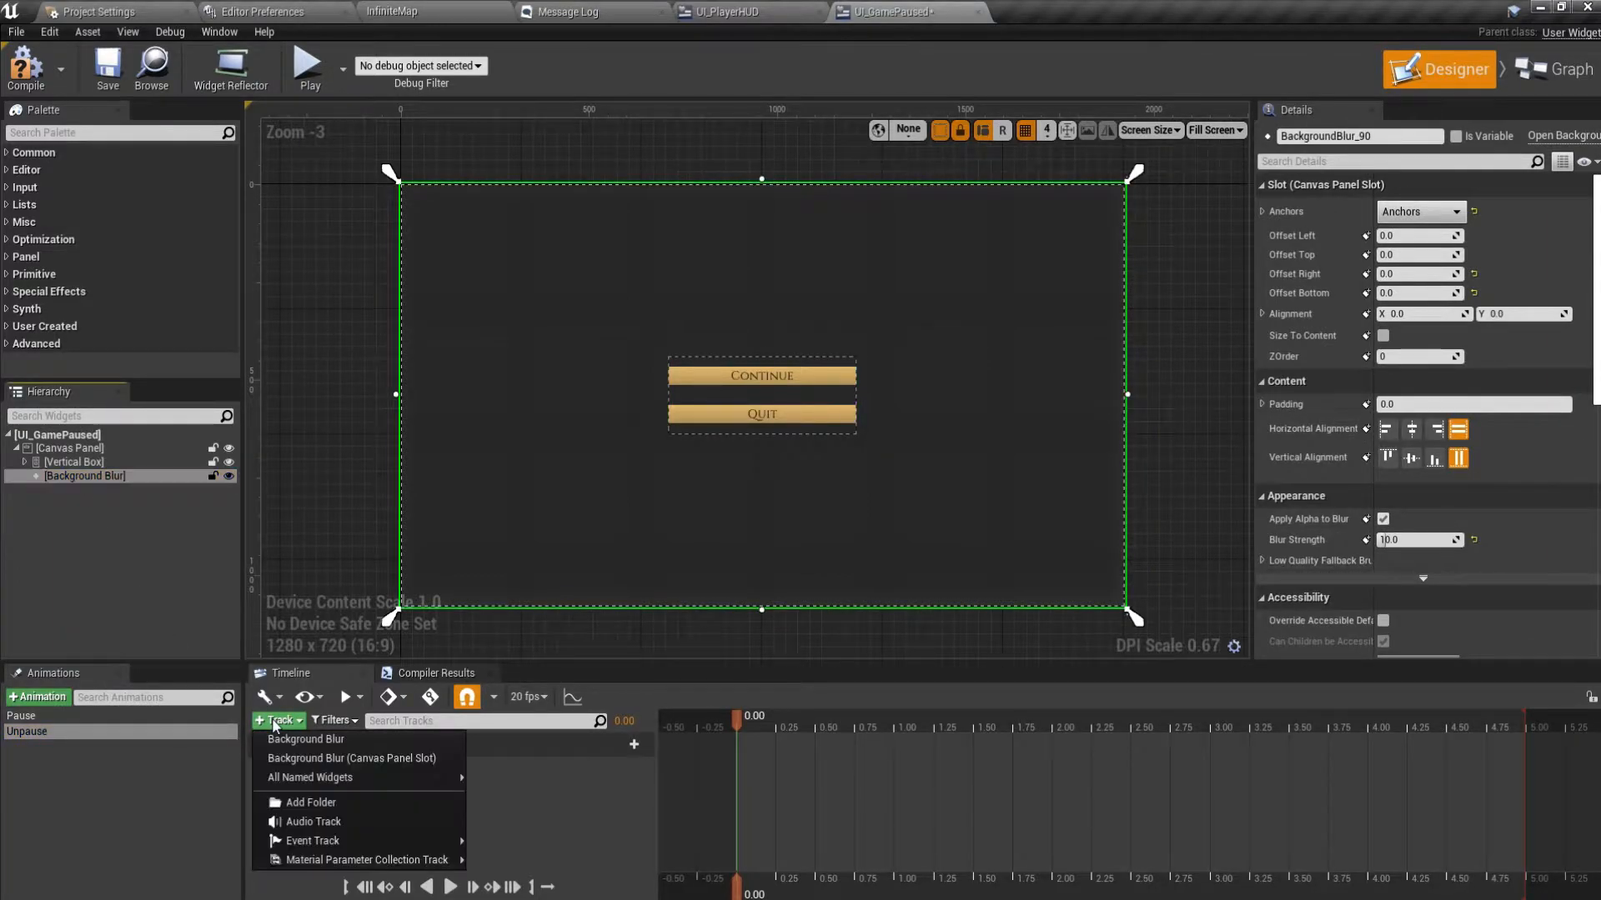
click(306, 739)
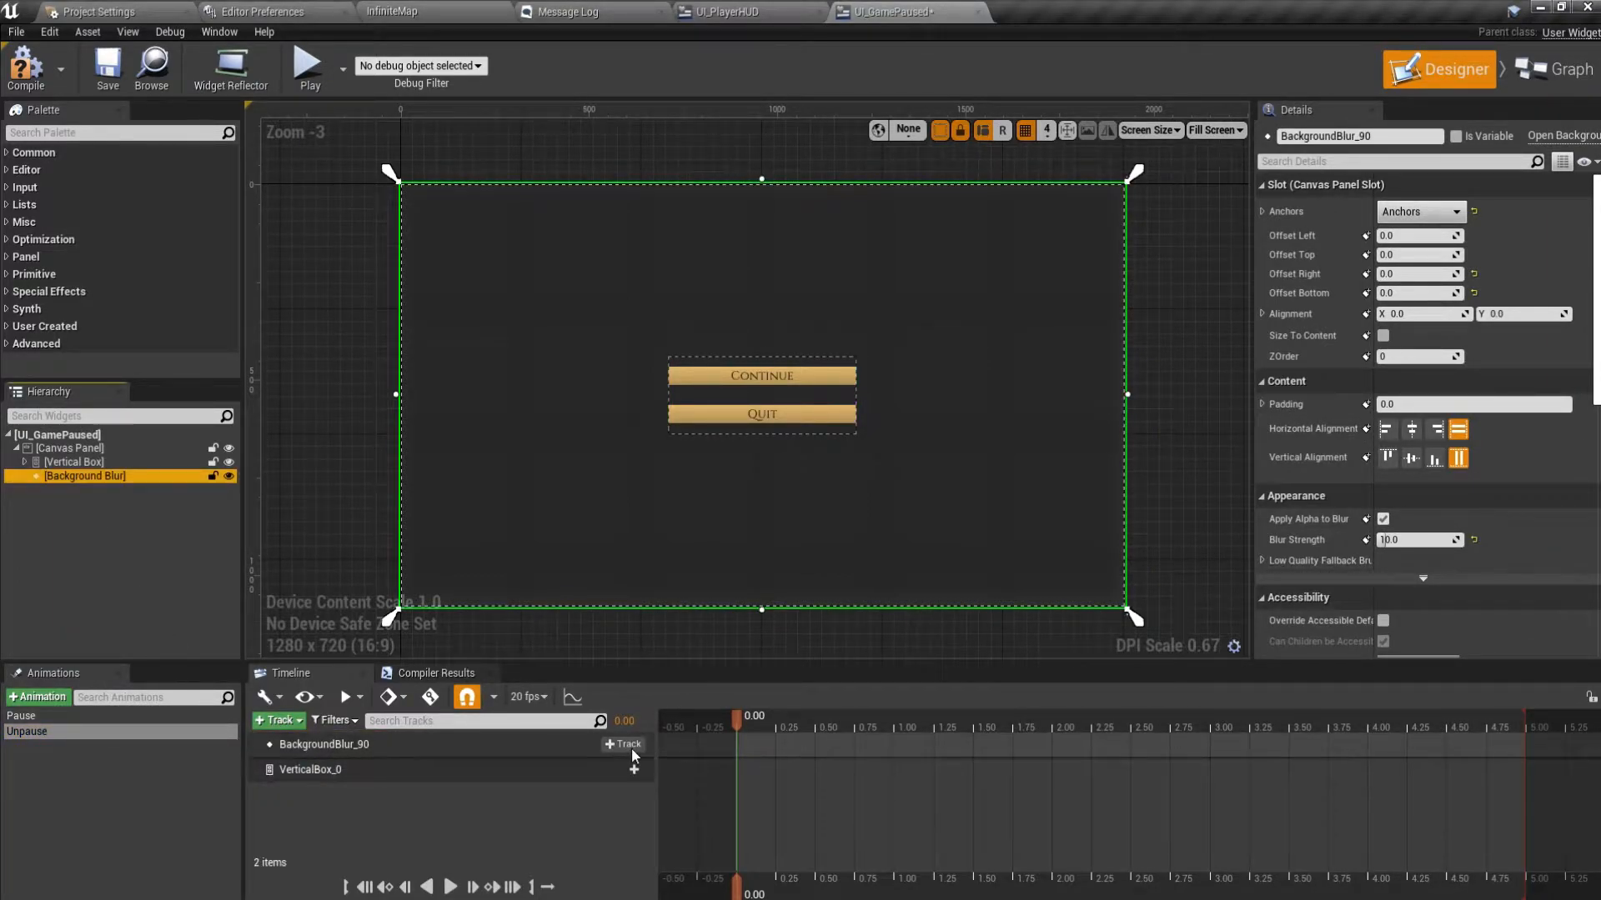
Add a Blur Strength track to the background blur and a Transform track to the vertical box.
click(632, 748)
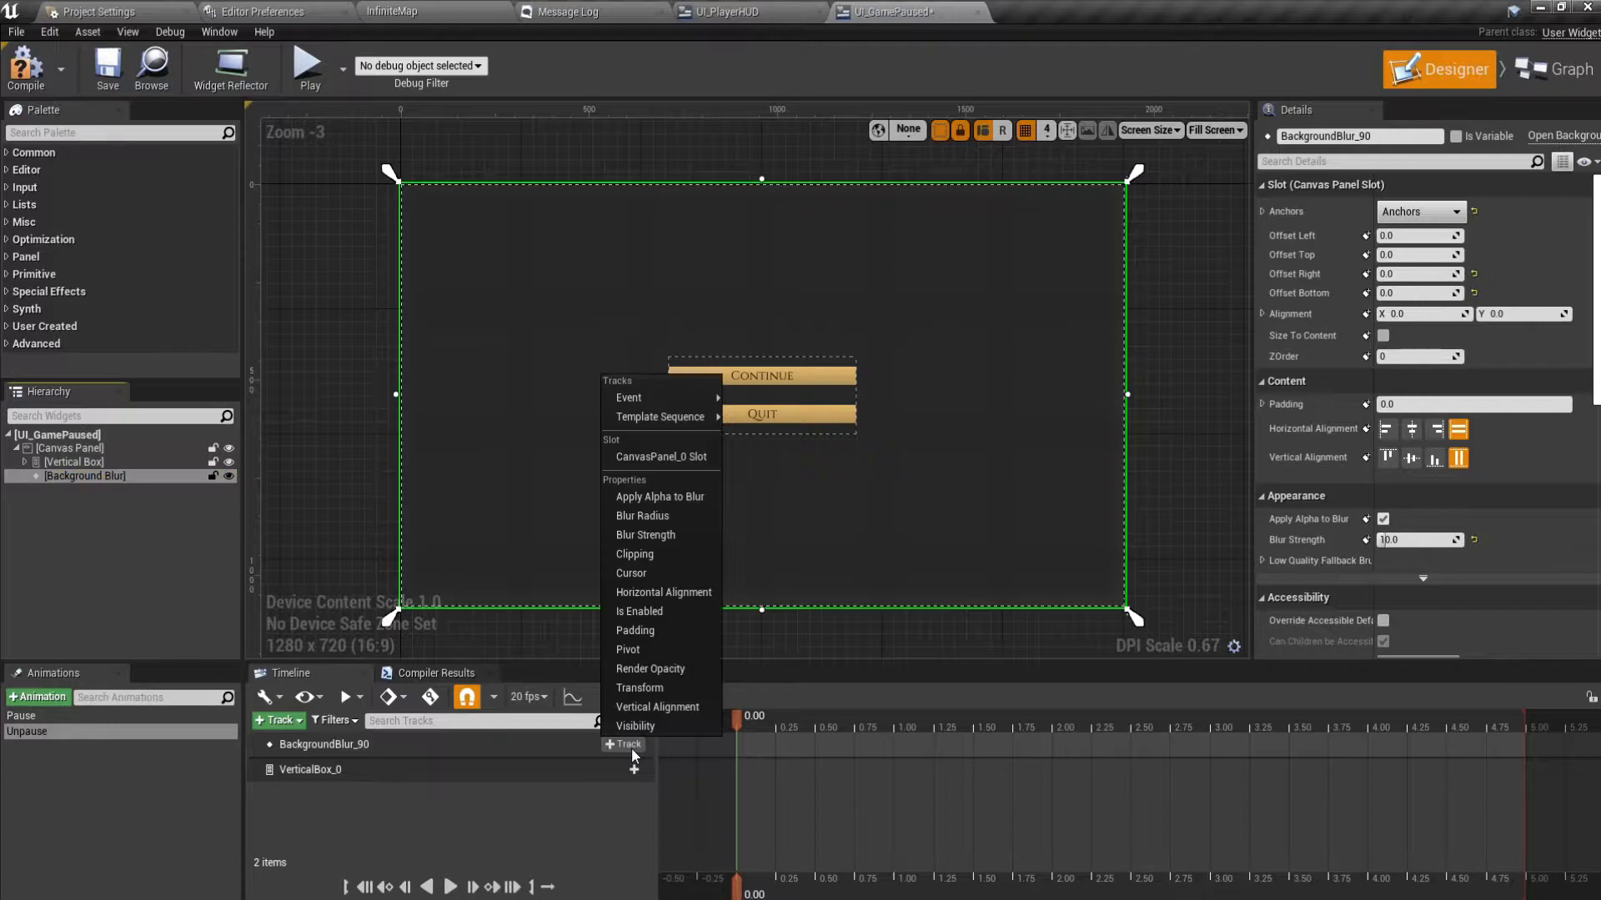
click(644, 537)
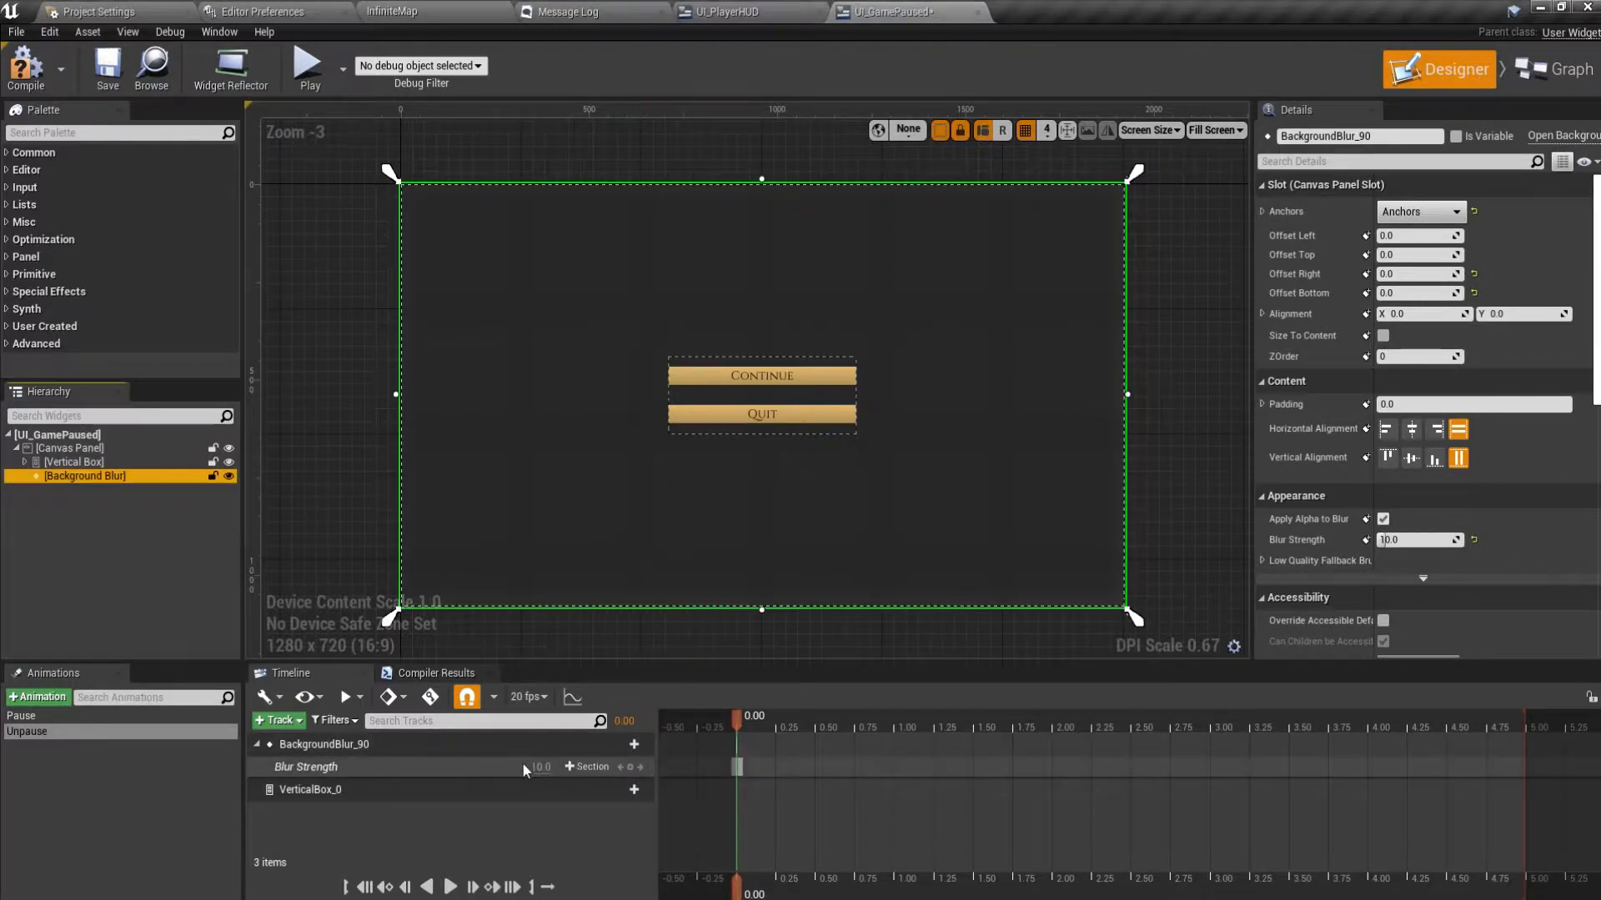
click(600, 792)
click(614, 790)
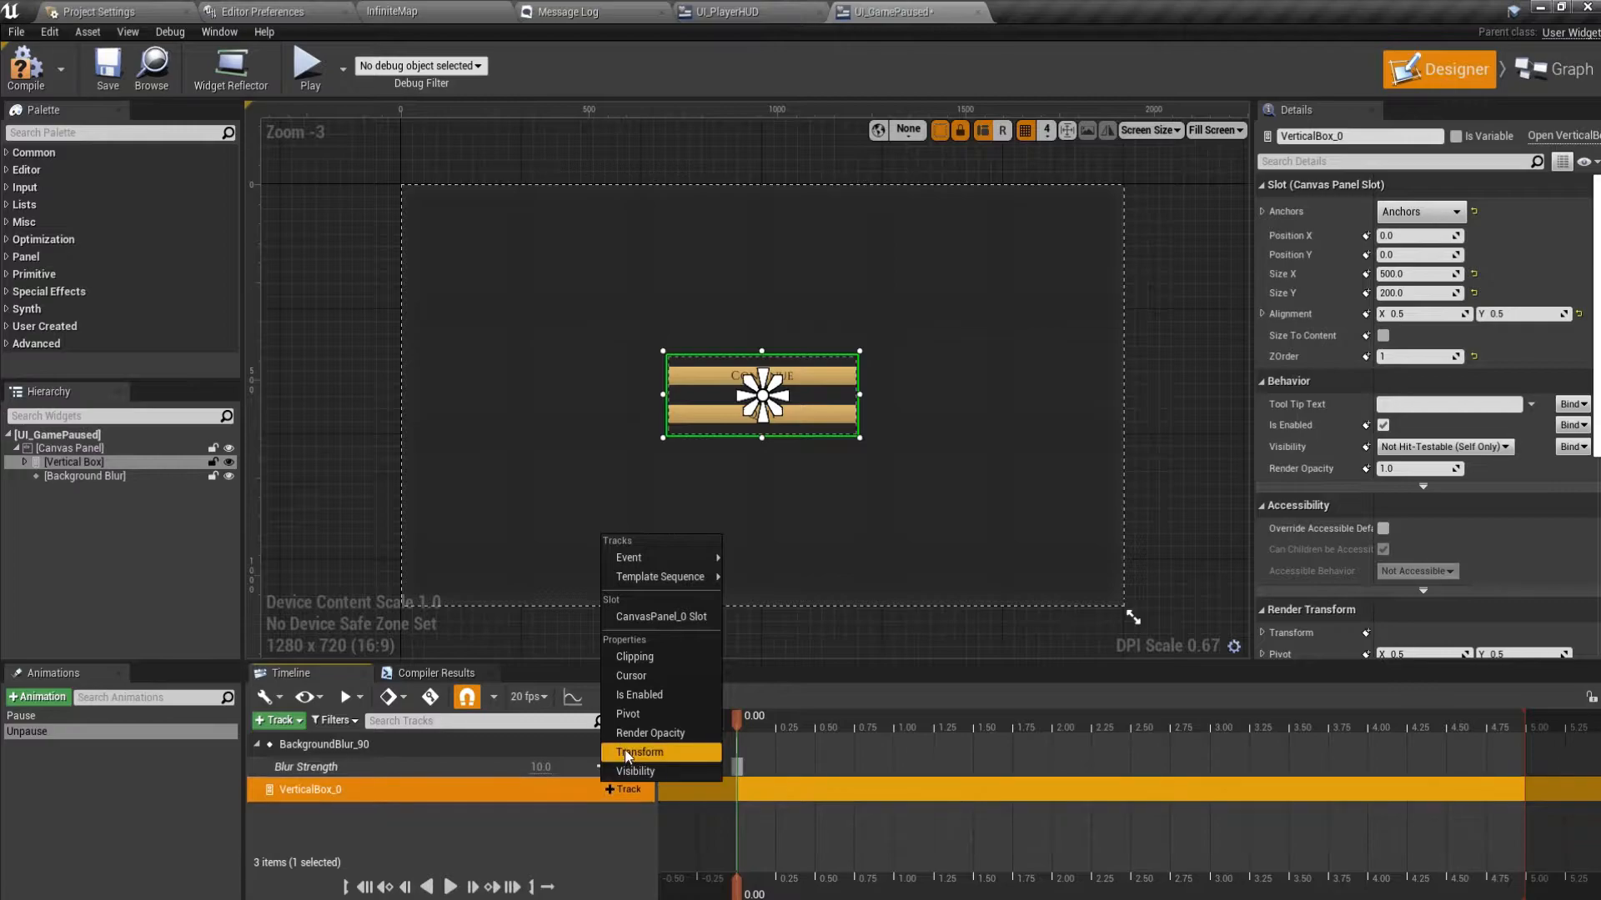
click(632, 755)
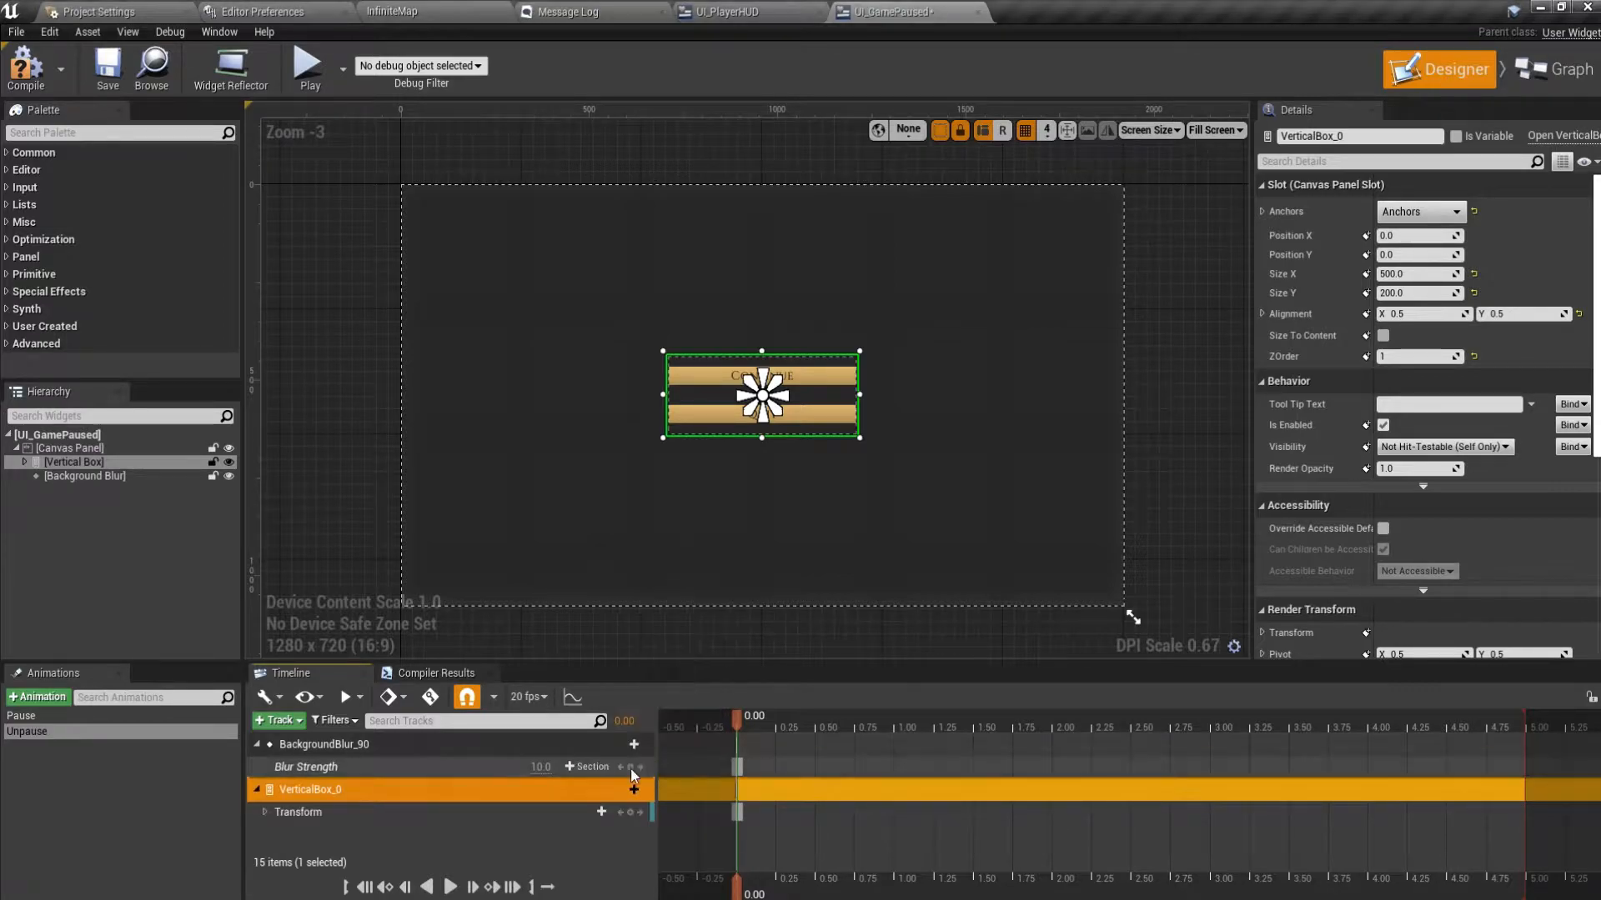
End the Unpause animation at 1.50 seconds and key the blur strength of 10.0 and the vertical box transform at 0.00.
click(479, 765)
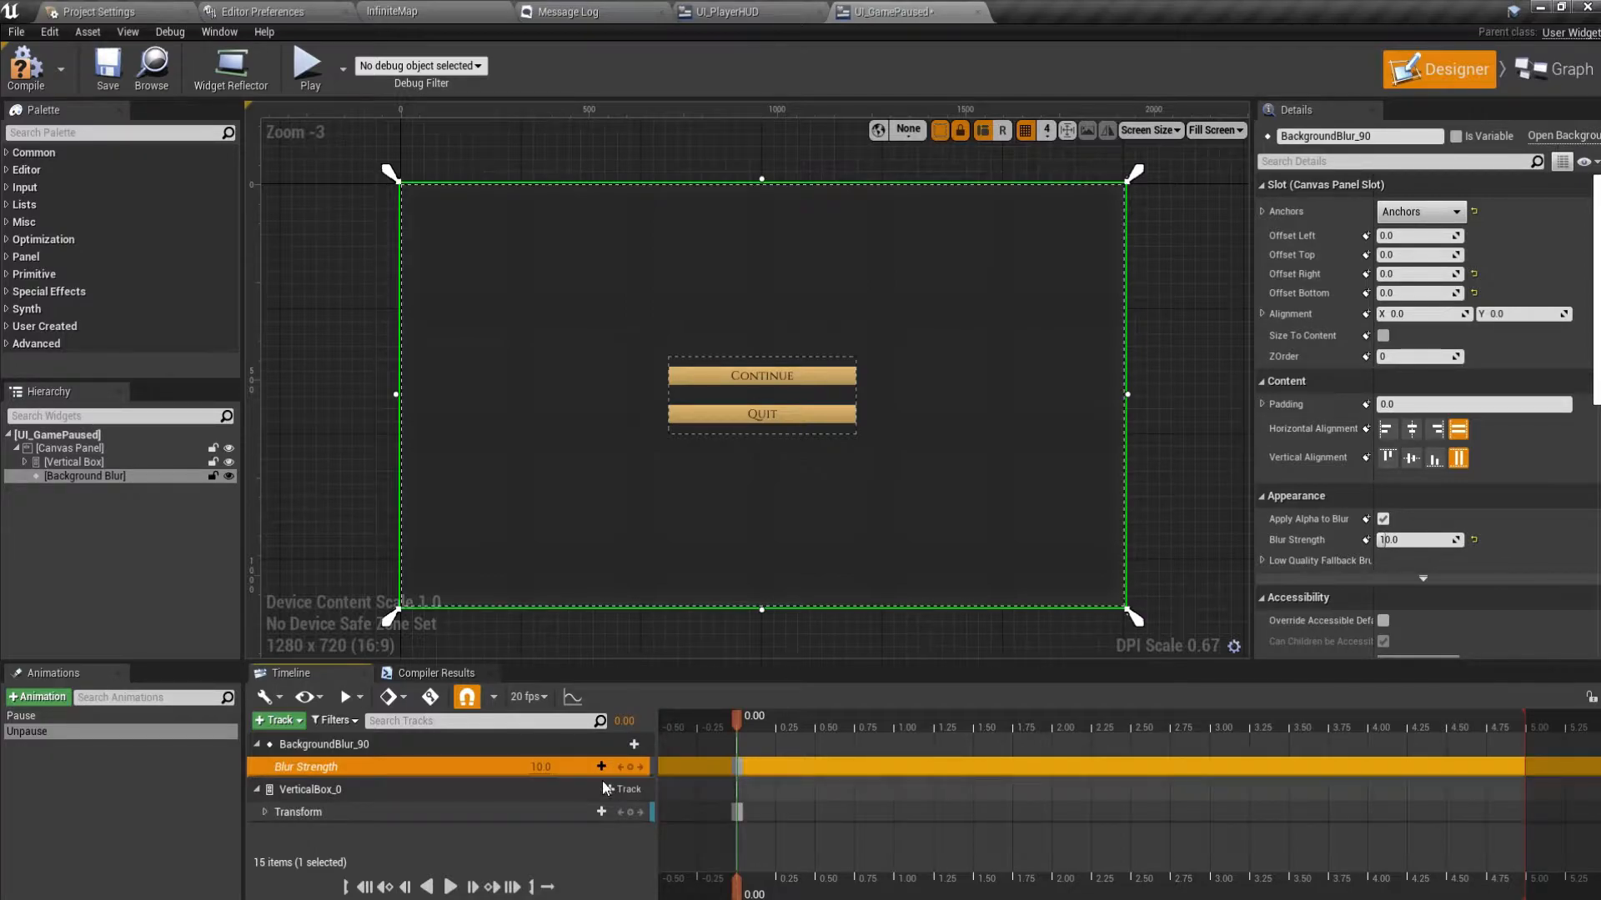
drag(1516, 775, 977, 749)
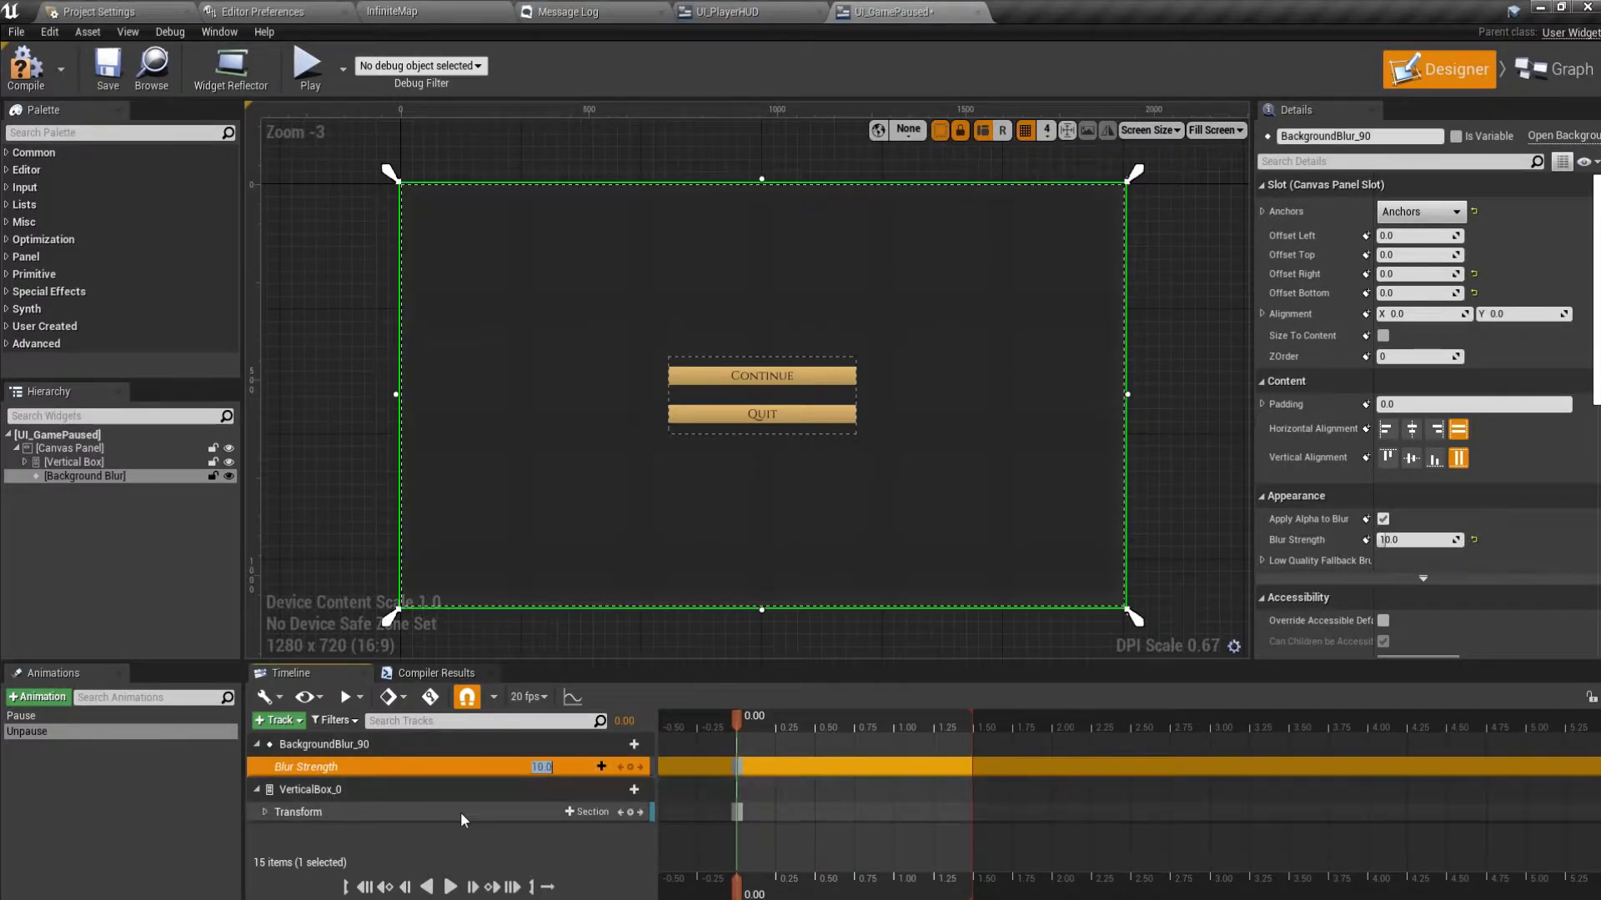
click(264, 812)
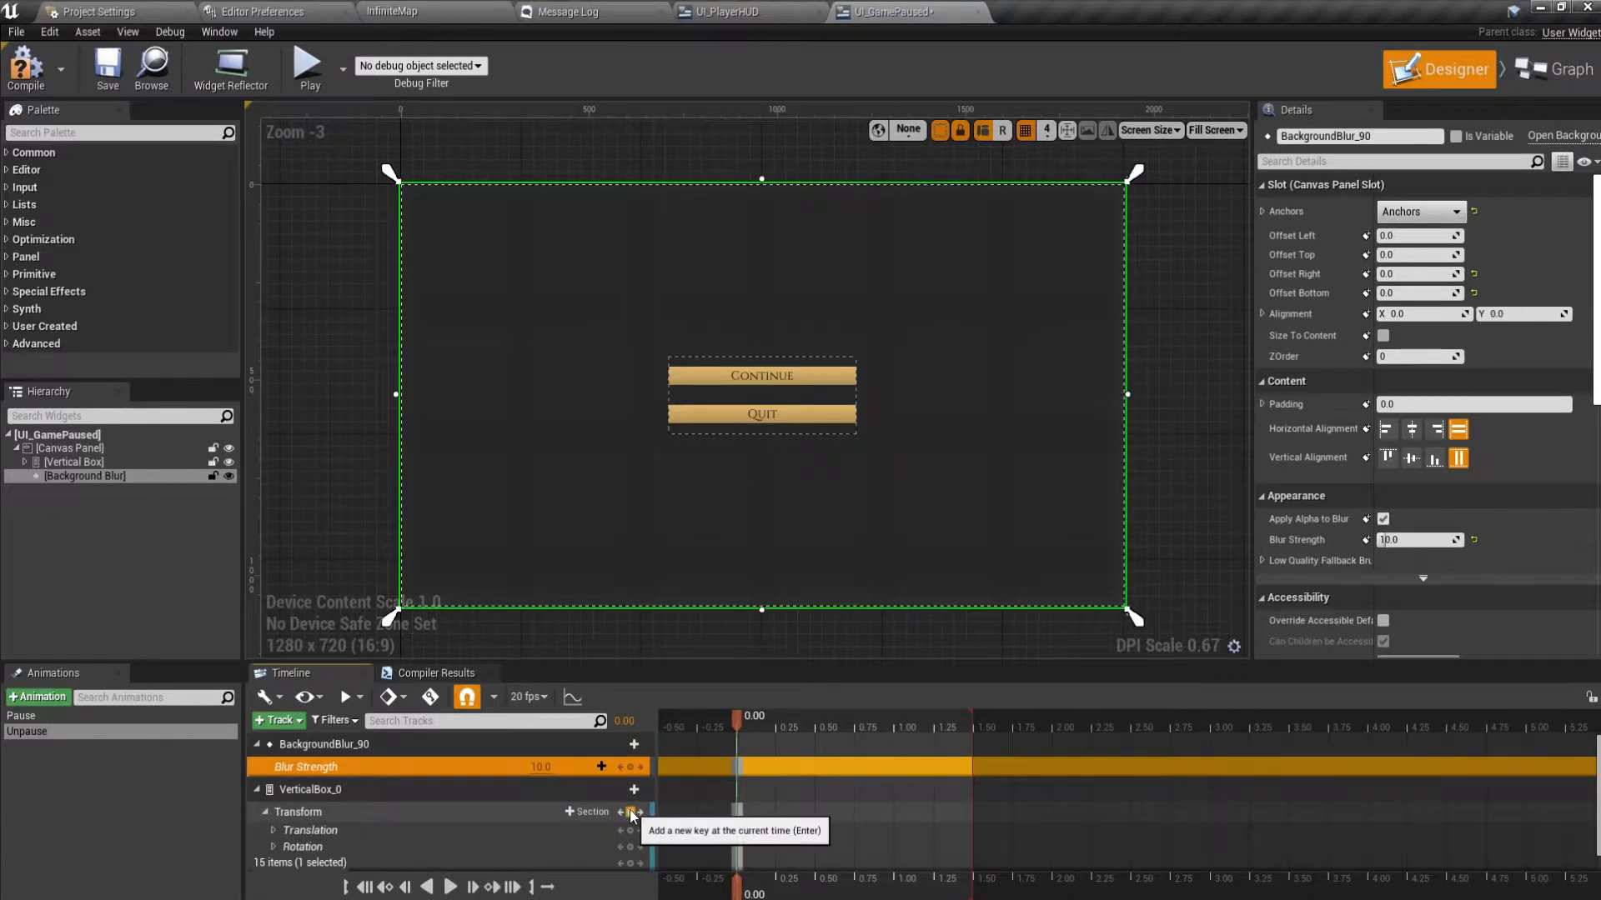
Key the background blur strength at 0.0 at 1.50 seconds.
drag(739, 717, 972, 725)
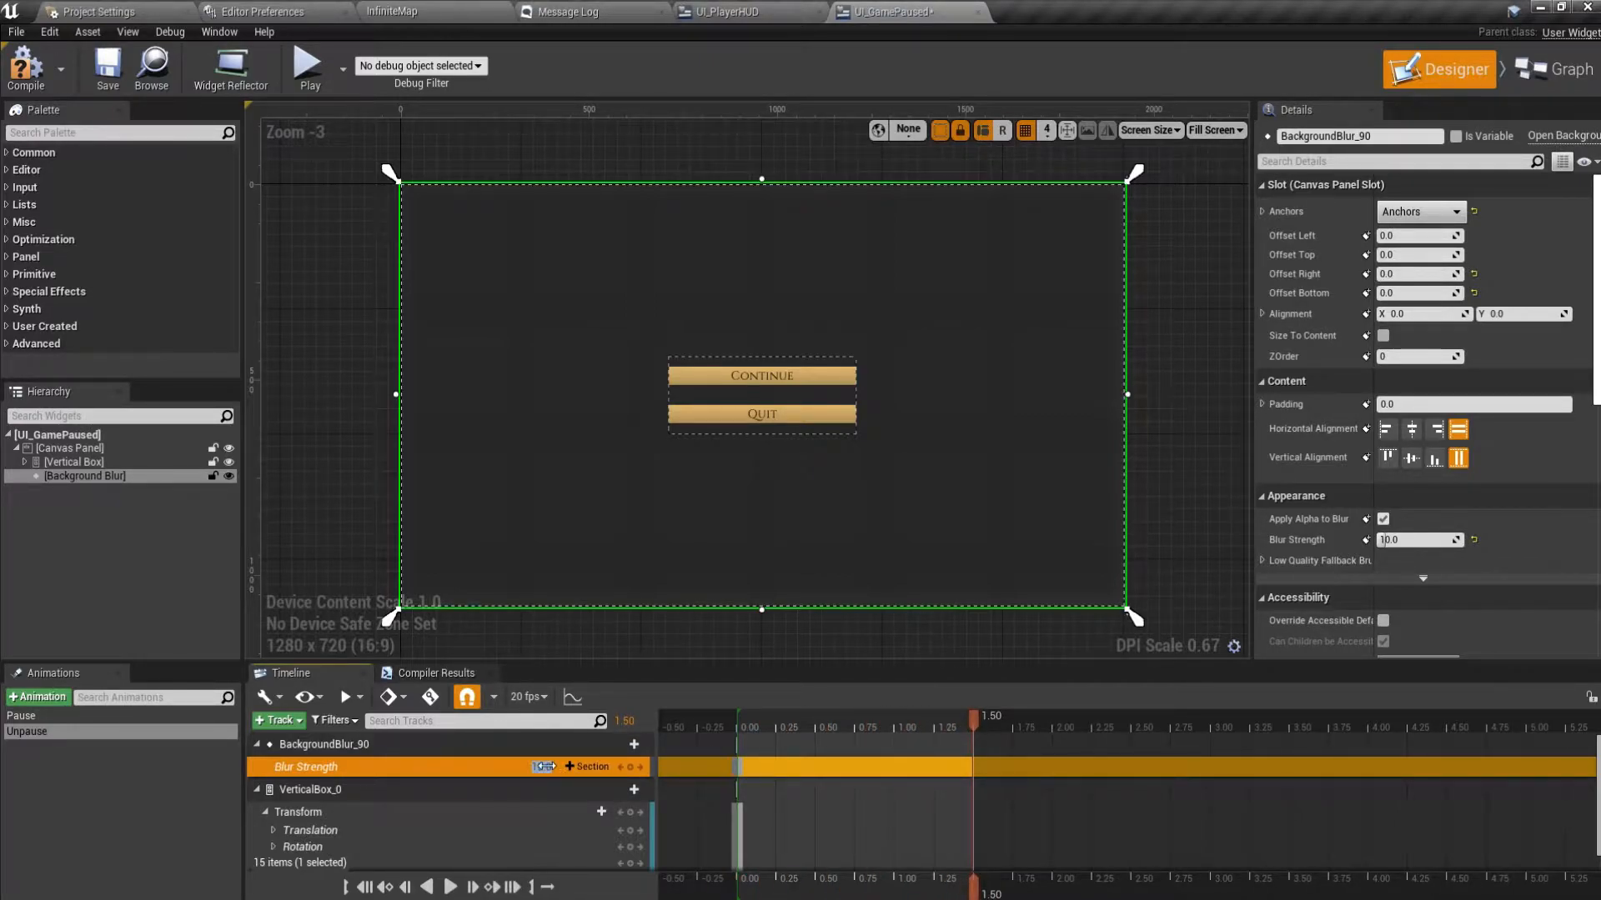
key(Return)
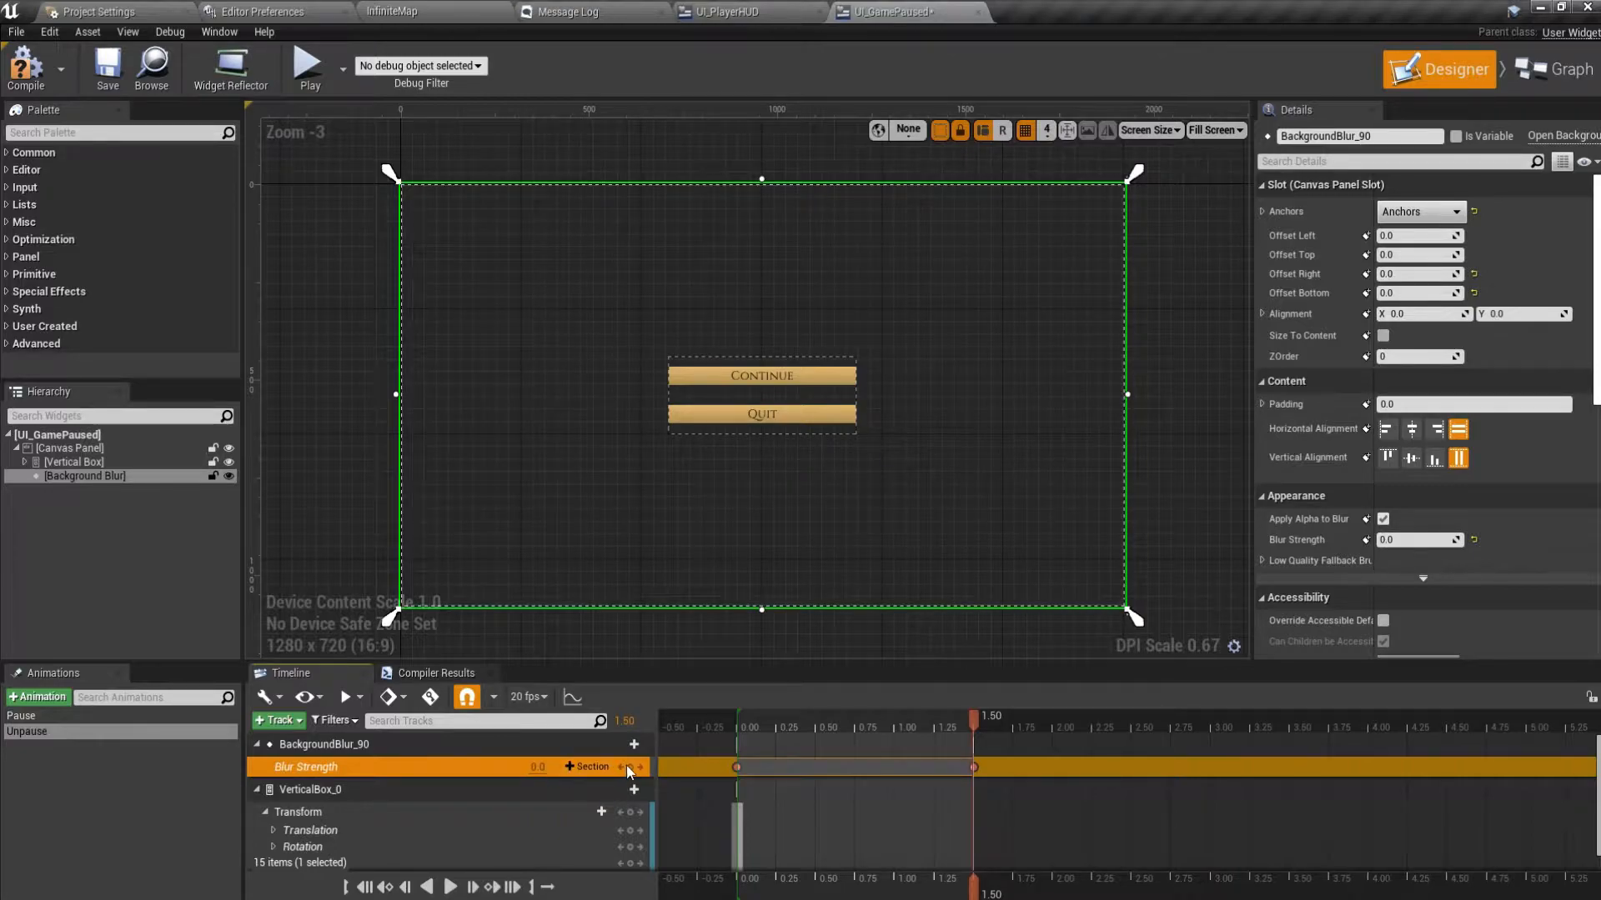
drag(973, 724, 738, 741)
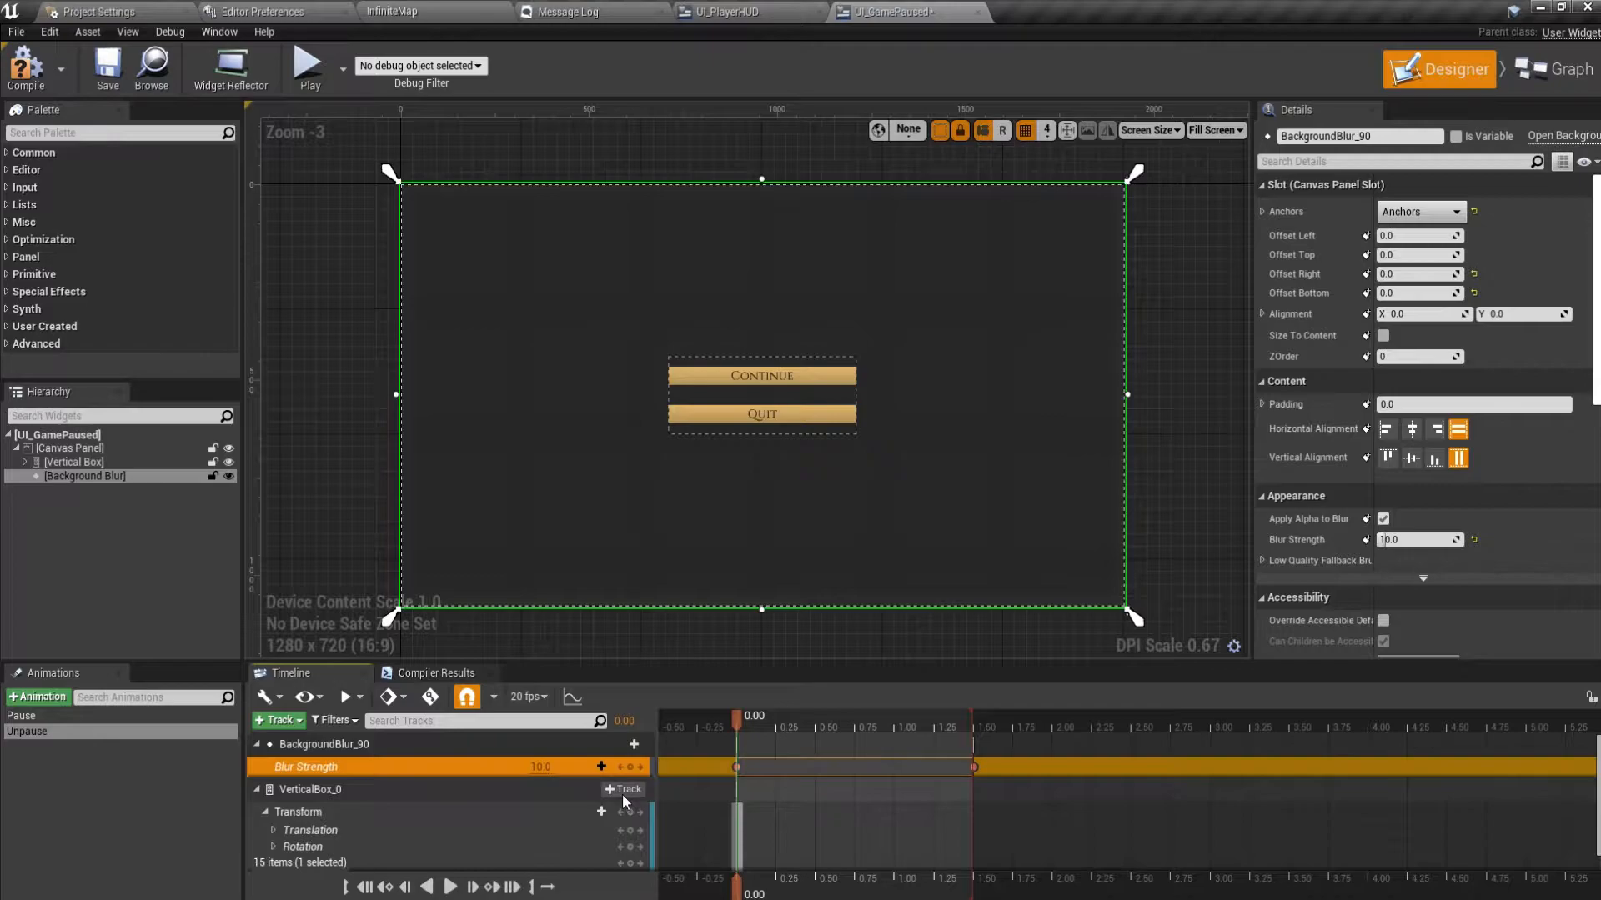
At 1.50 seconds, move the vertical box off the canvas with an X translation of about 1431 and key its transform.
drag(738, 723, 973, 724)
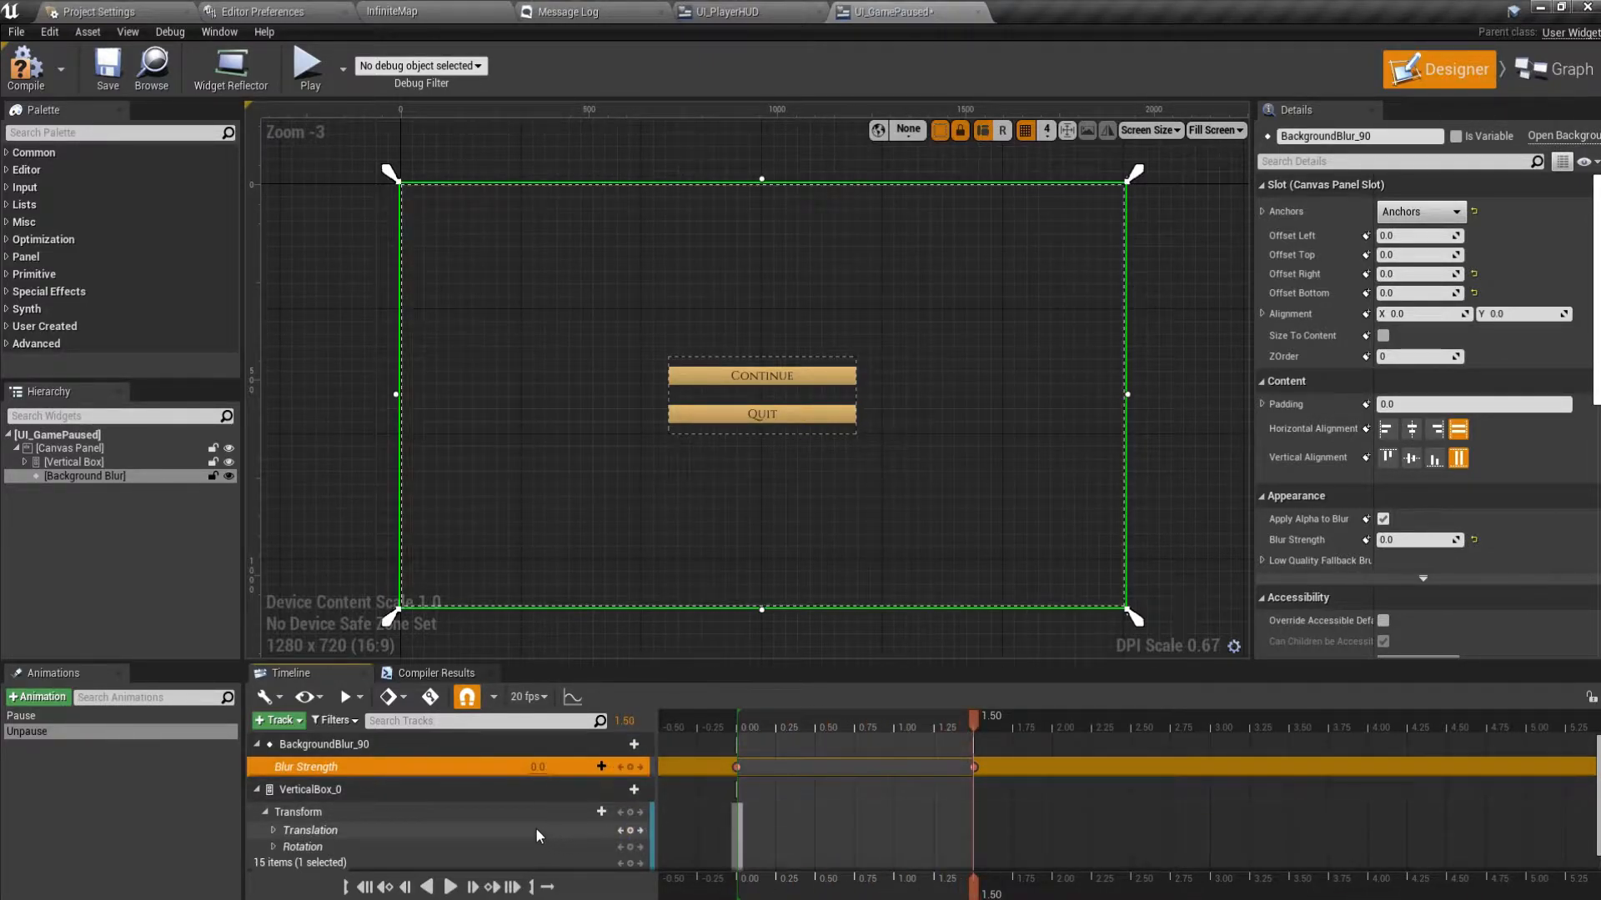
click(274, 829)
scroll(434, 825, down, 1)
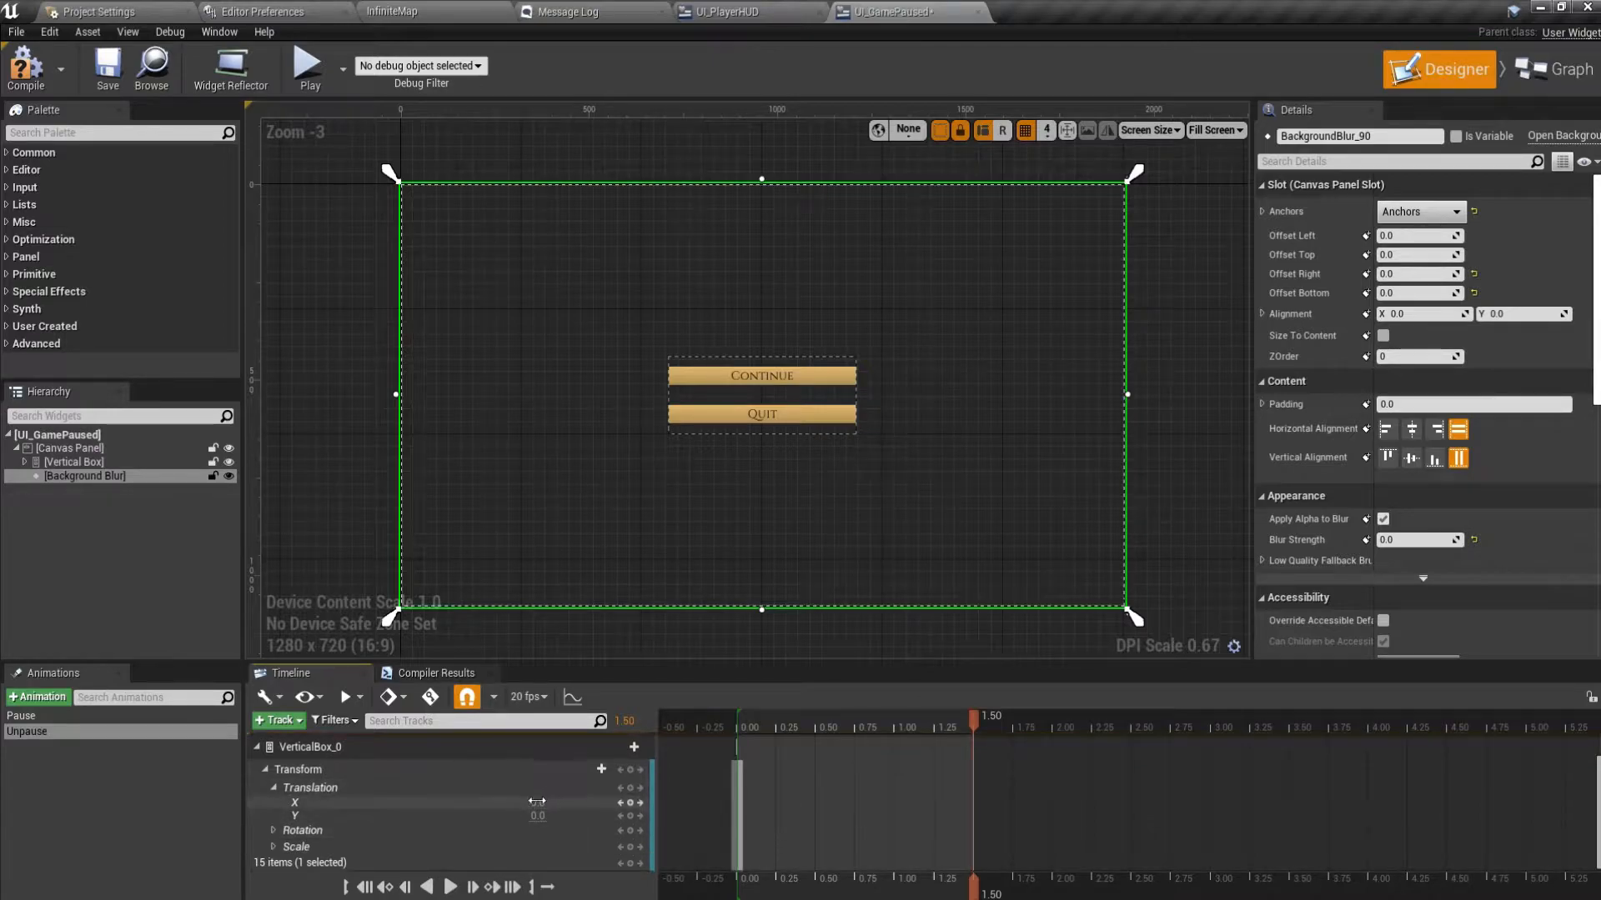
drag(536, 802, 642, 802)
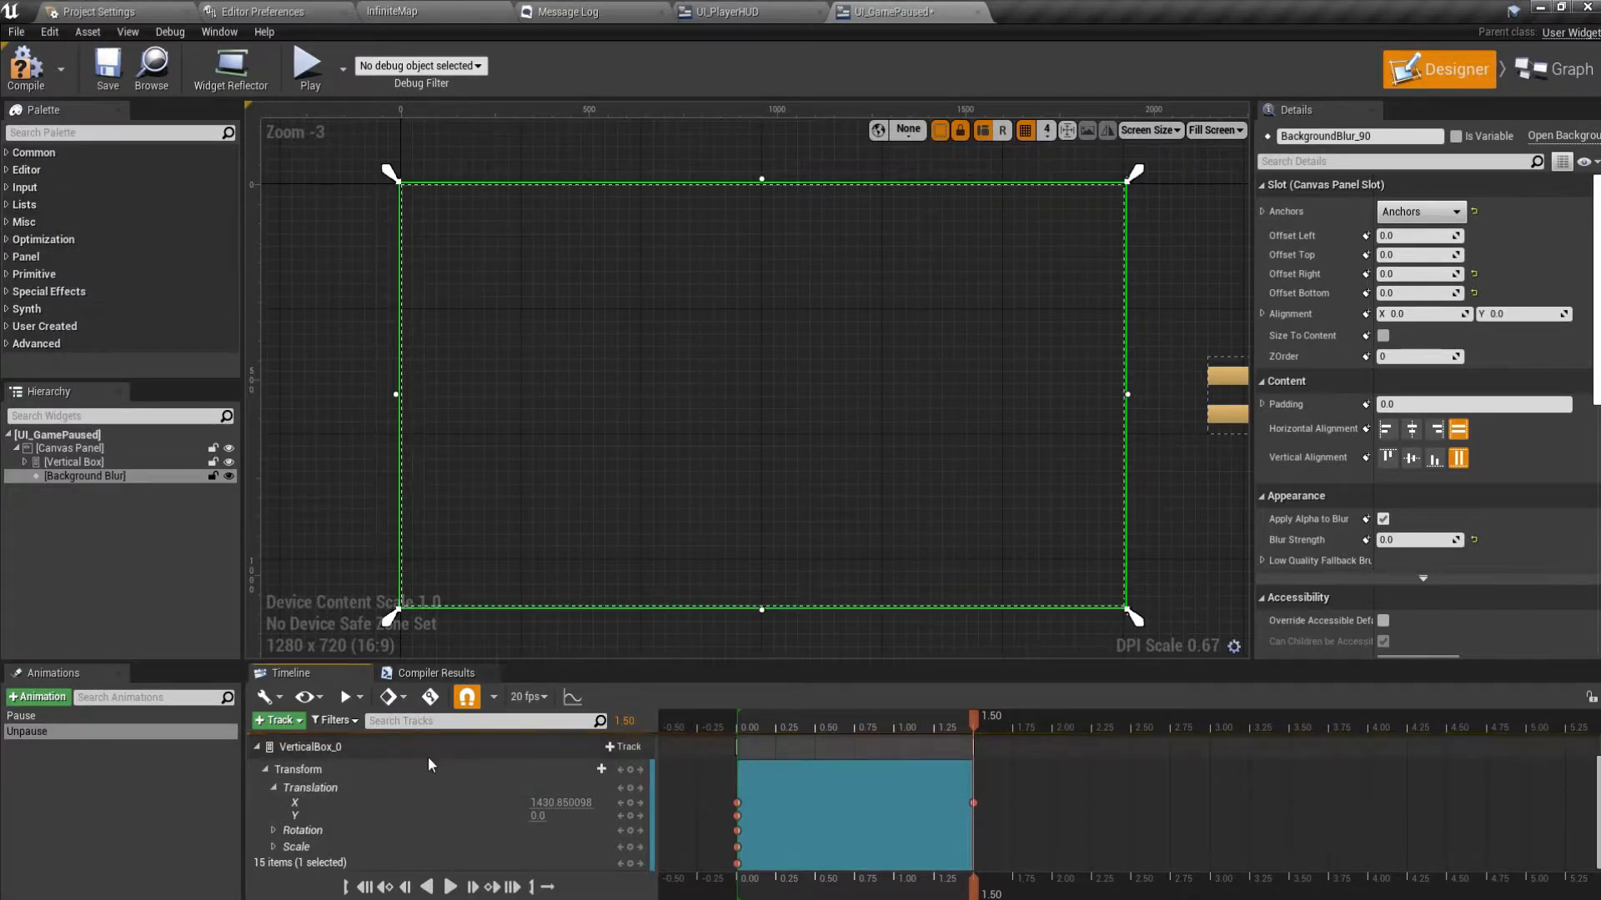
click(630, 769)
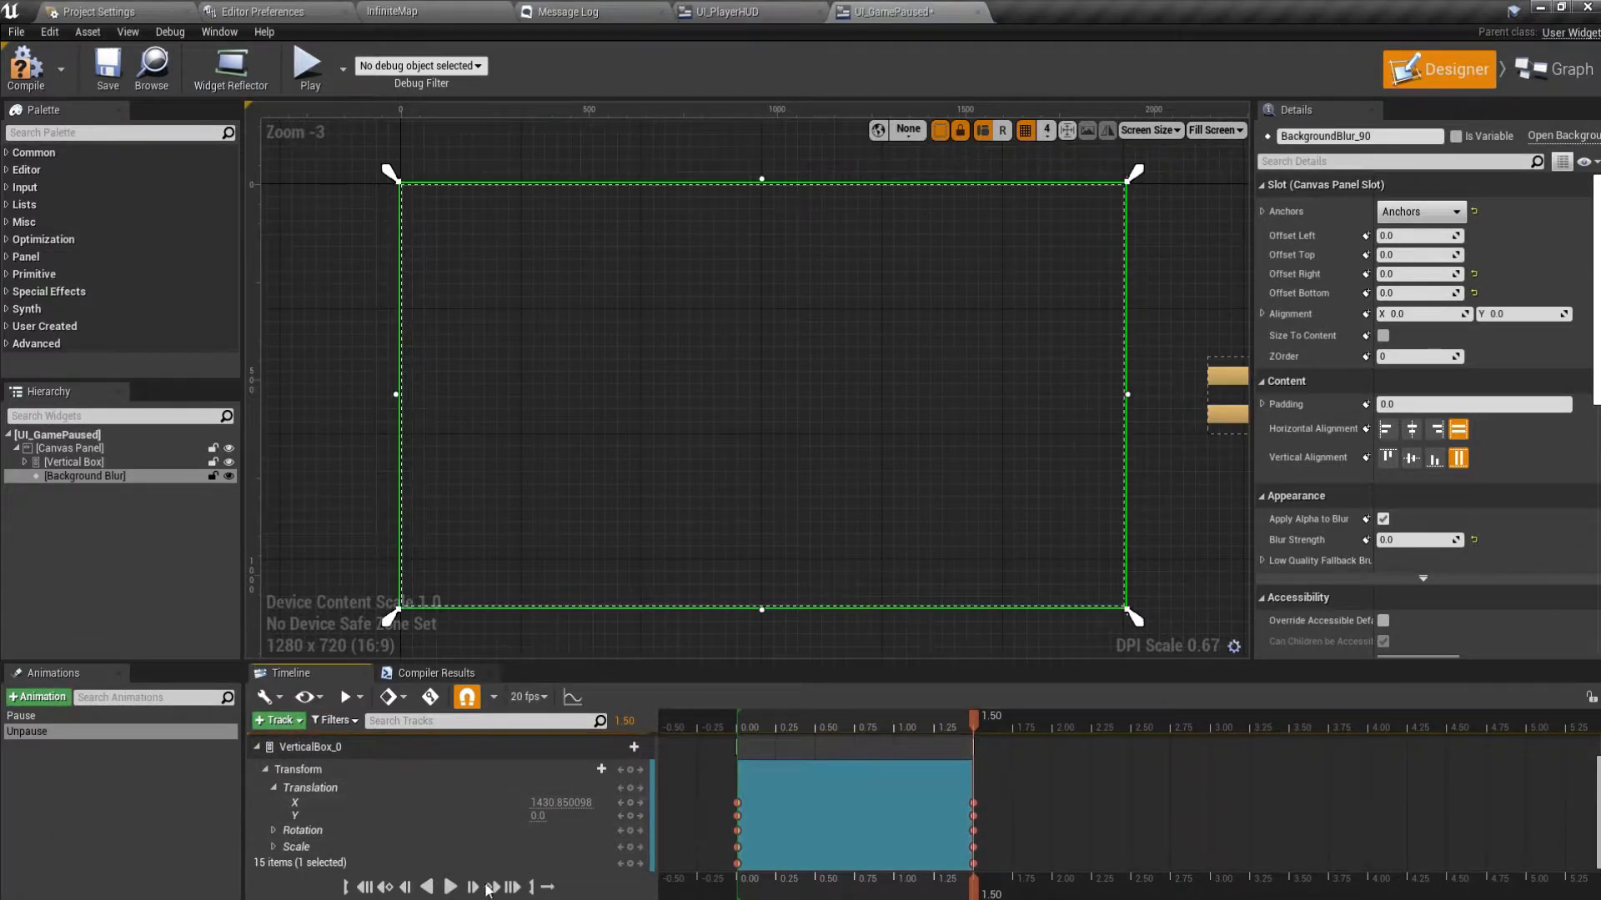
Preview the Unpause animation, and compile and save the widget blueprint.
click(450, 888)
click(450, 888)
click(451, 888)
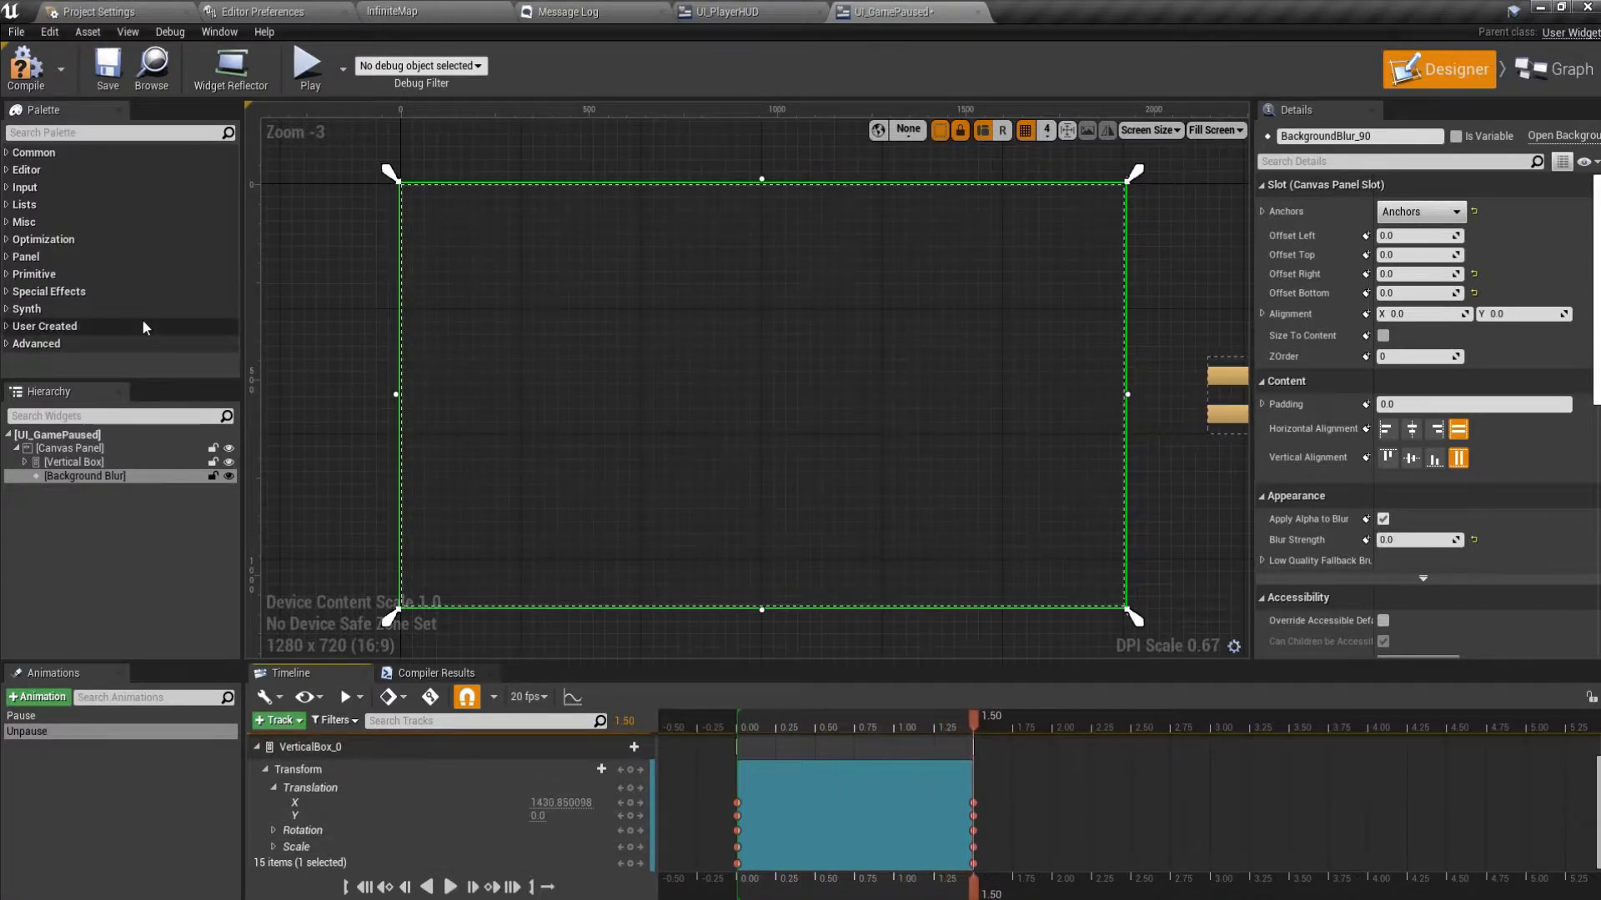
click(17, 90)
click(108, 71)
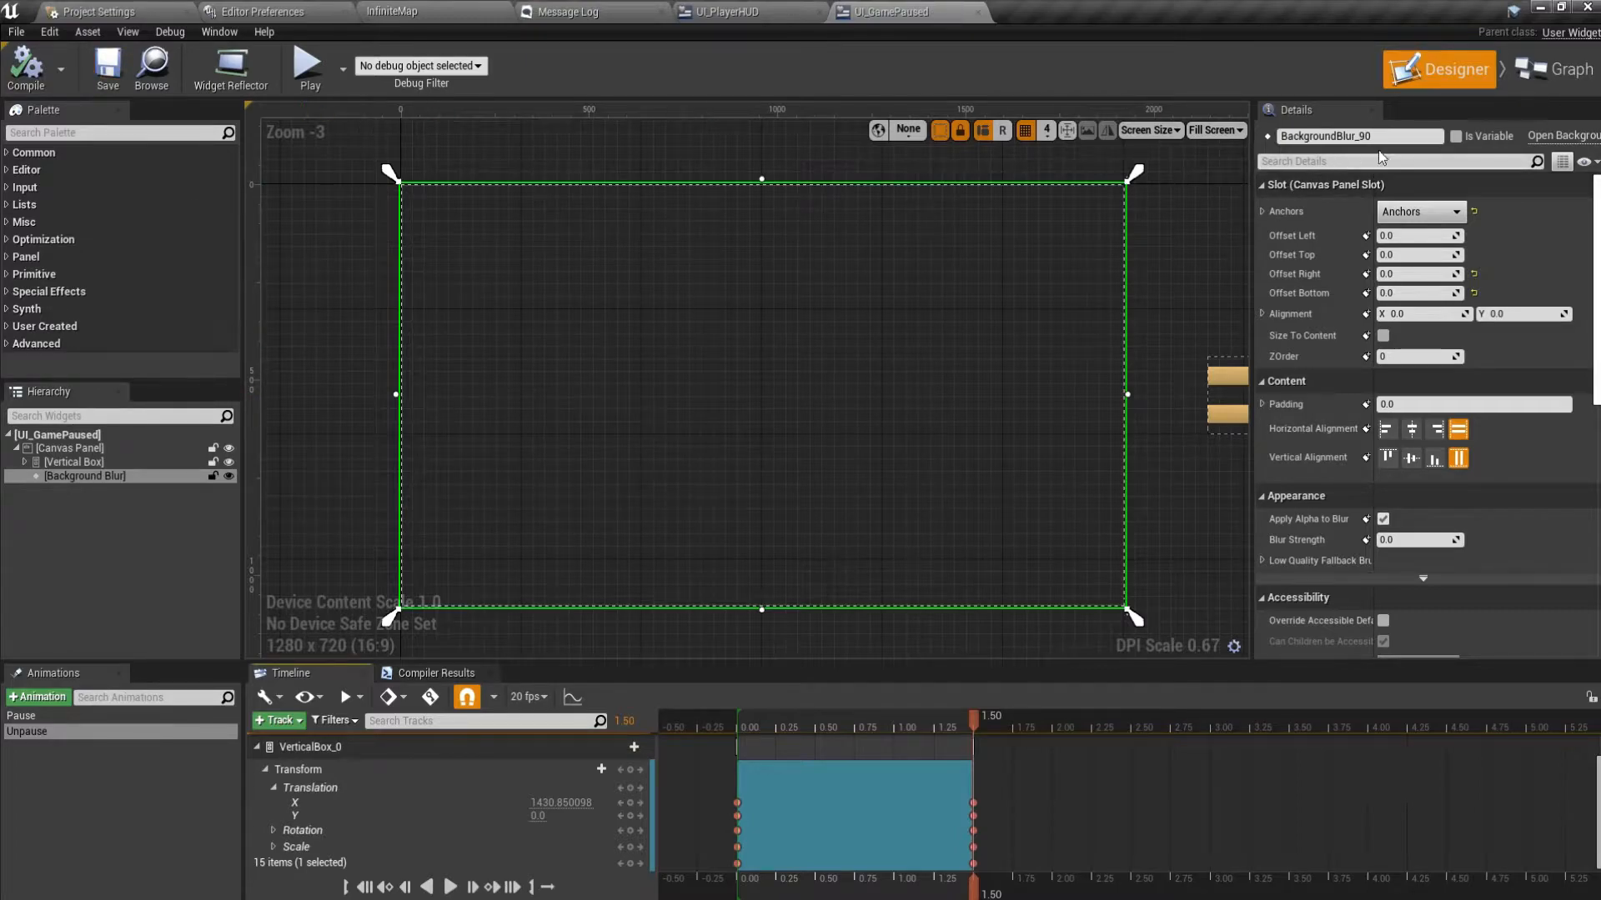
In the event graph, move all nodes following On Clicked (Continue) further away to make room for another node.
click(1588, 73)
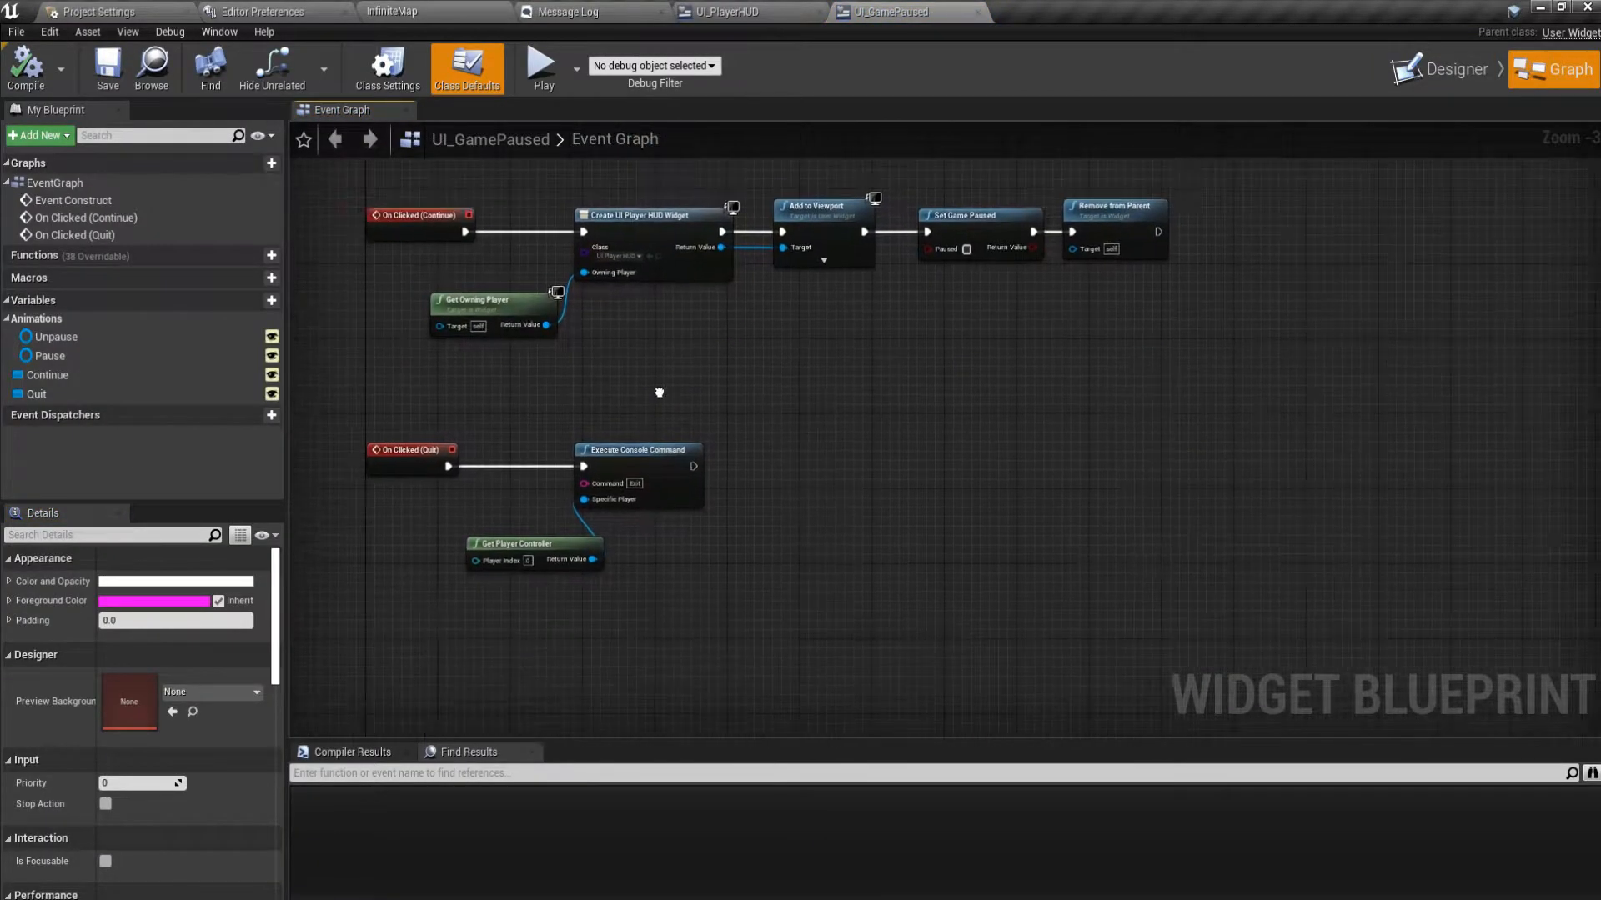
right_drag(680, 340, 704, 540)
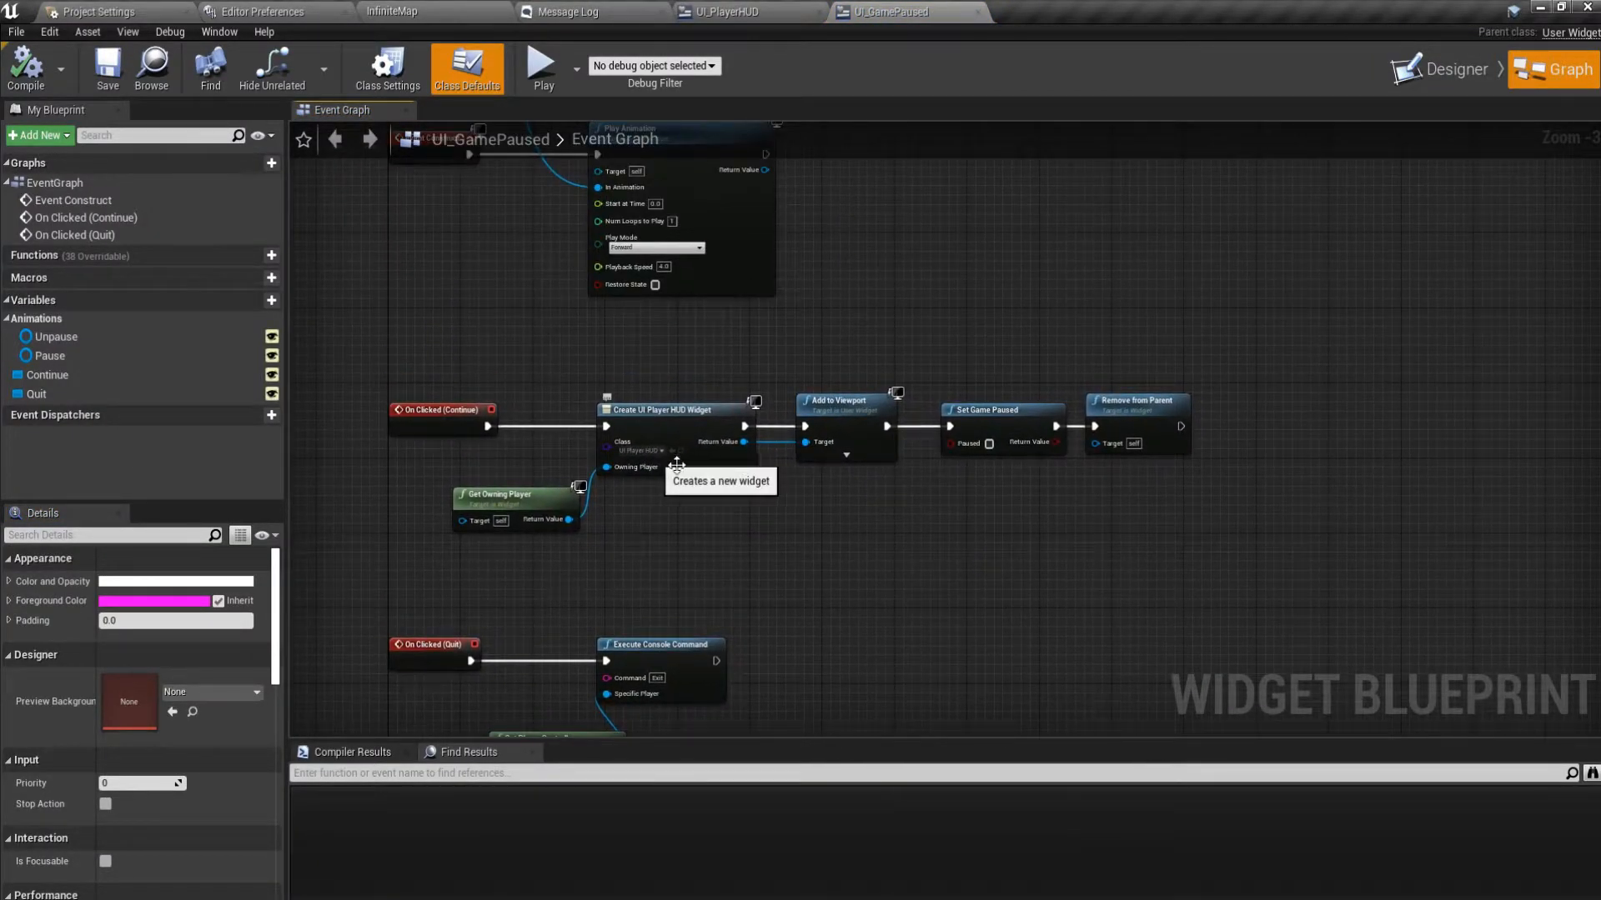
right_drag(852, 498, 623, 507)
drag(792, 387, 1118, 527)
right_drag(428, 382, 614, 377)
drag(489, 375, 1240, 557)
drag(631, 425, 984, 426)
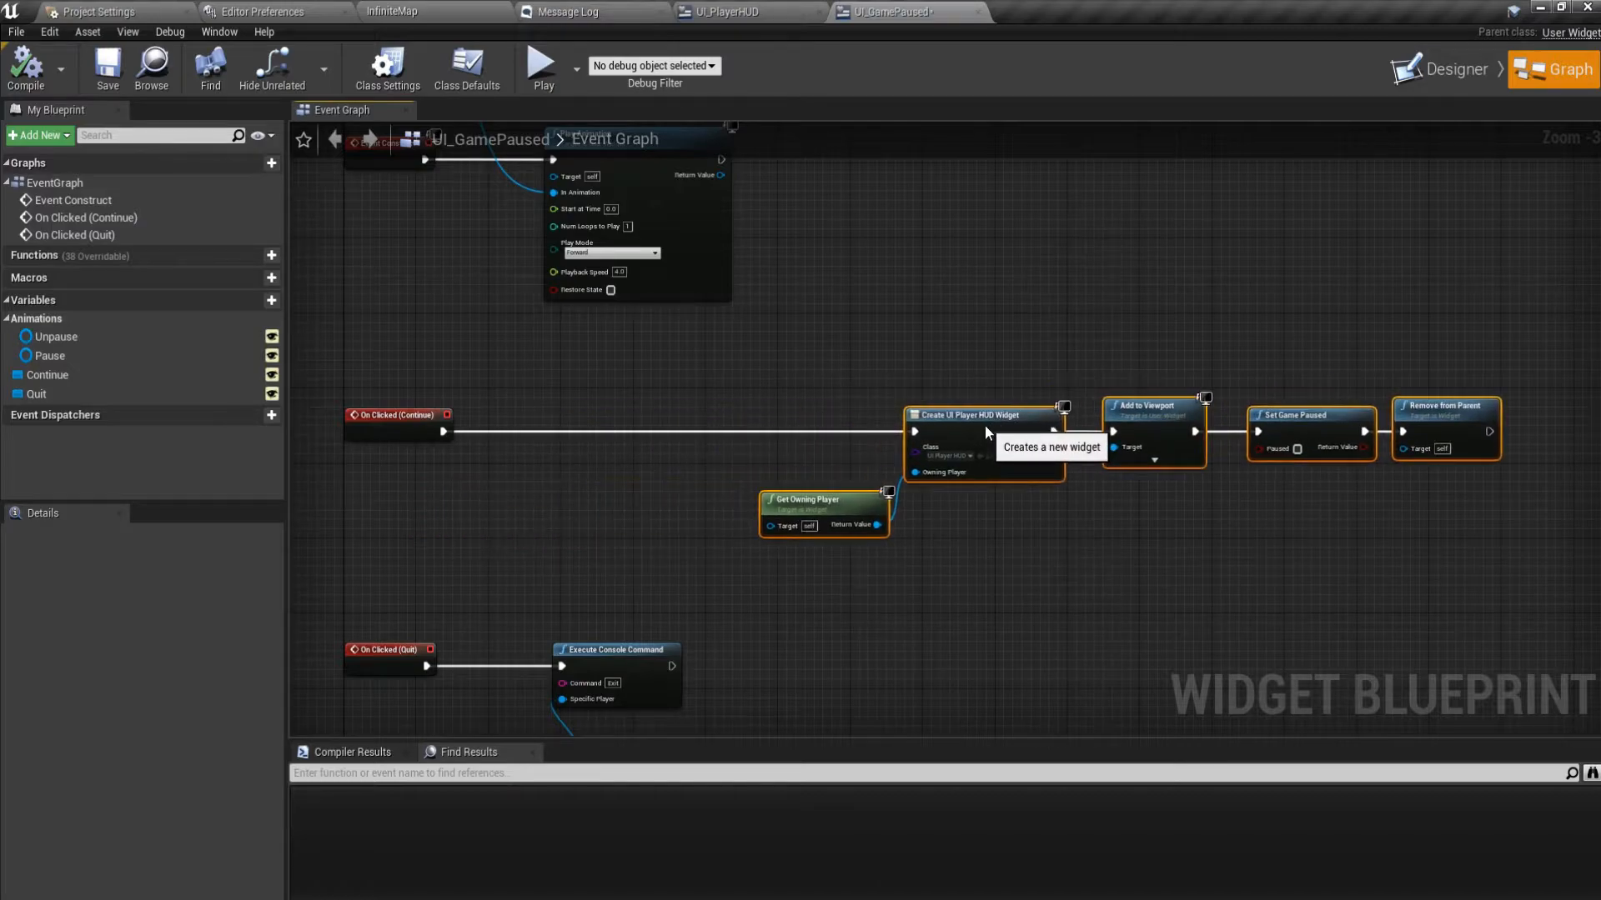
Add a Play Animation node fed by the Unpause animation and wire it between On Clicked (Continue) and Create UI Player HUD Widget.
click(721, 451)
scroll(448, 429, up, 1)
right_drag(448, 429, 526, 636)
drag(113, 338, 657, 625)
click(482, 545)
text(play anima)
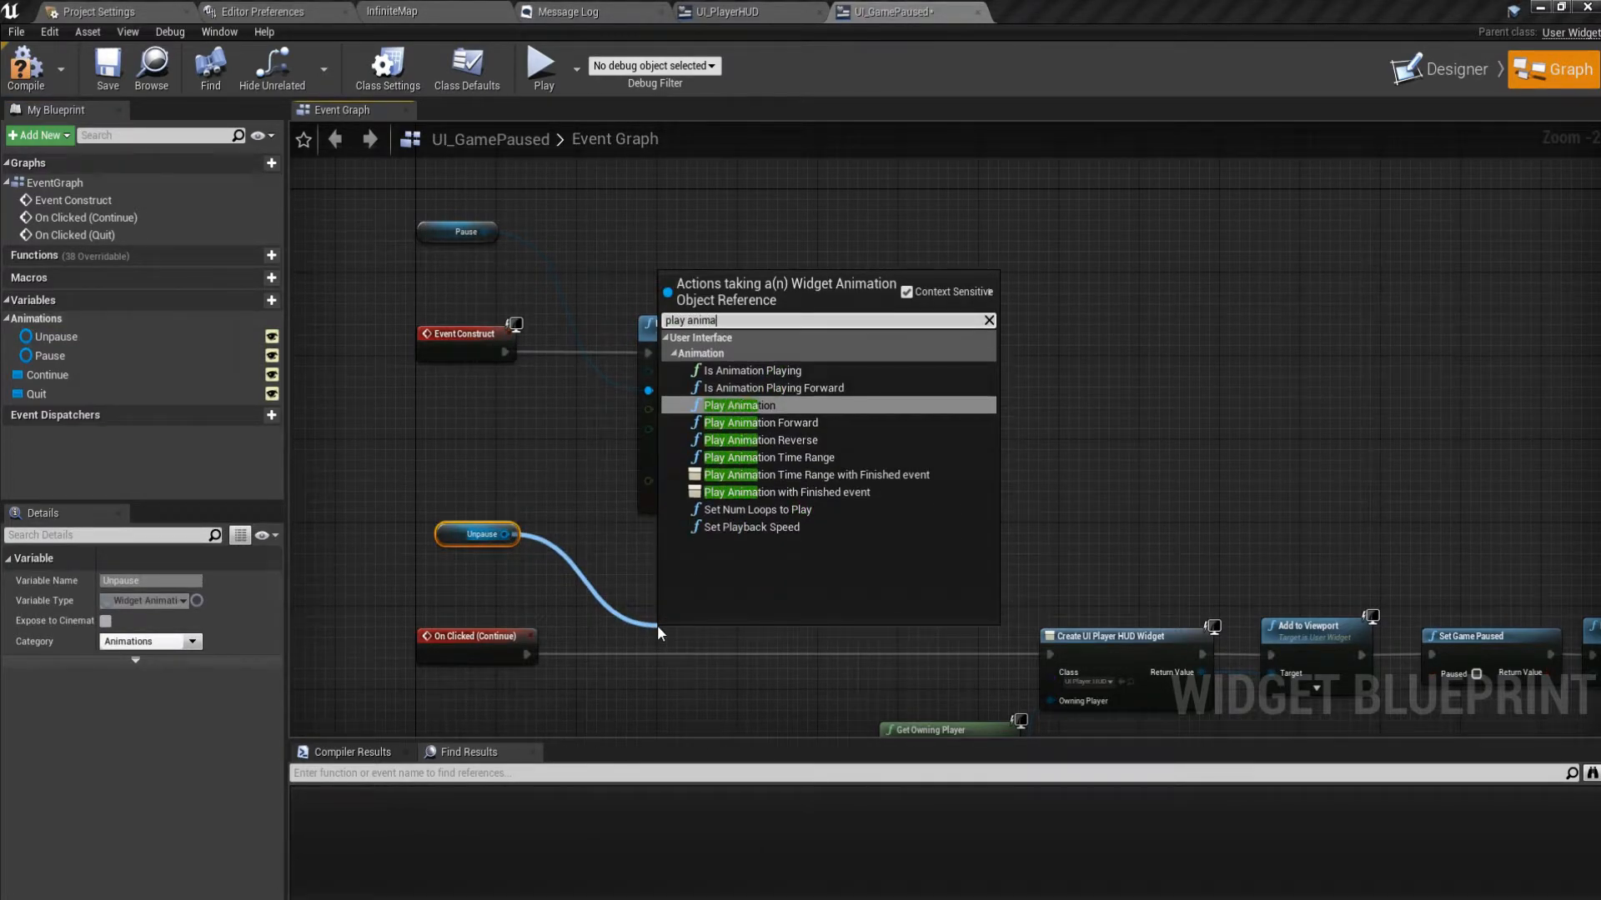
key(Return)
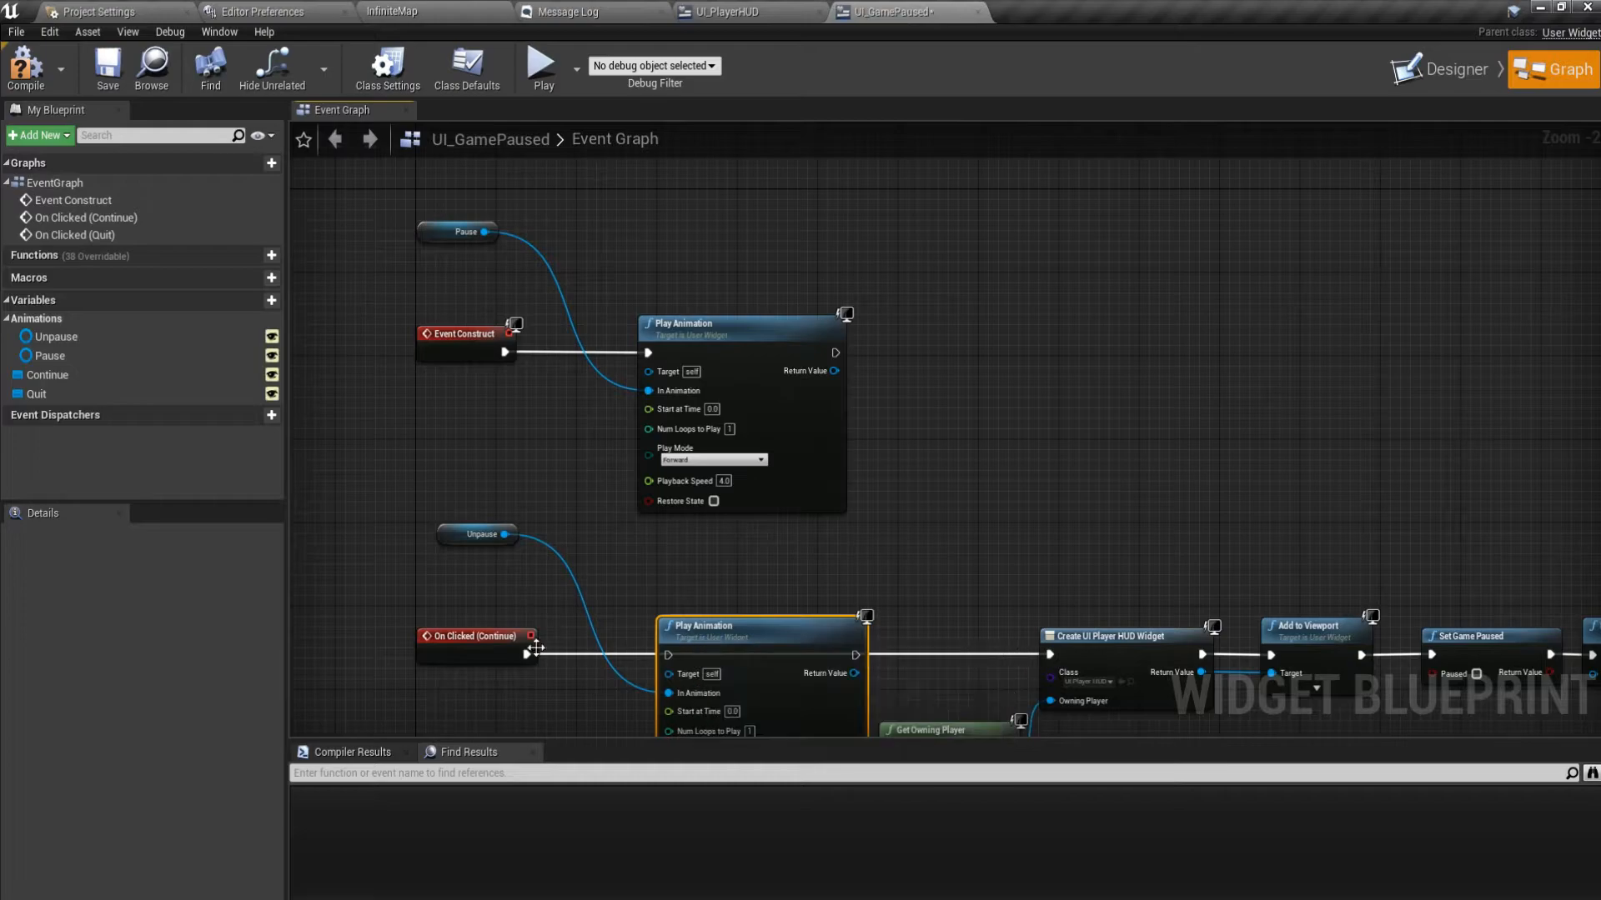
drag(855, 655, 1049, 655)
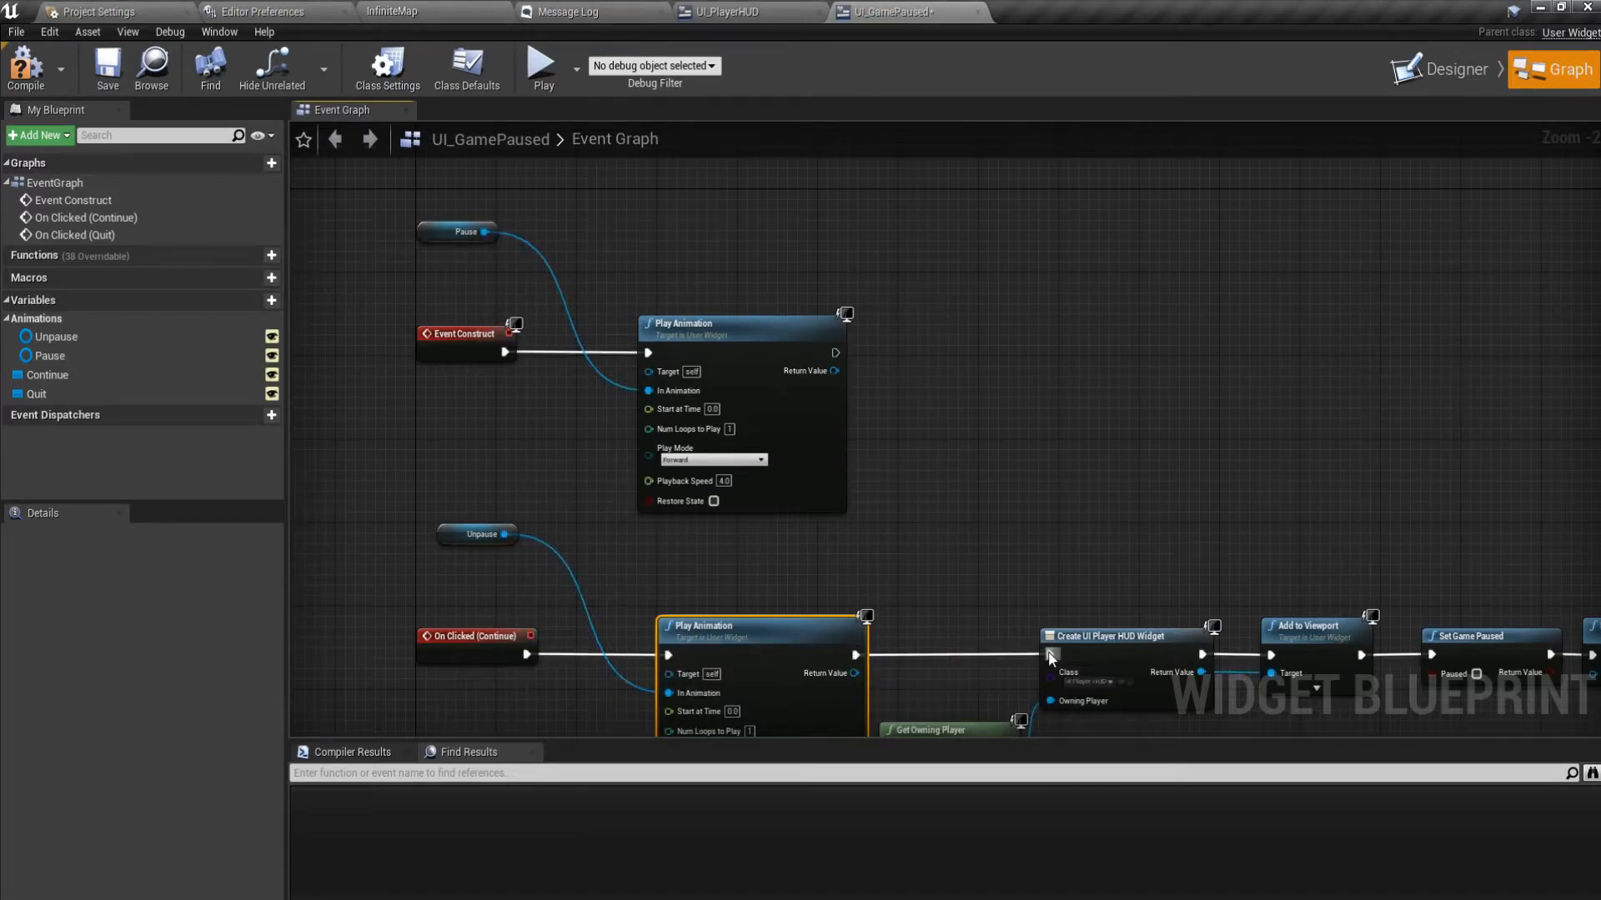
scroll(867, 659, up, 2)
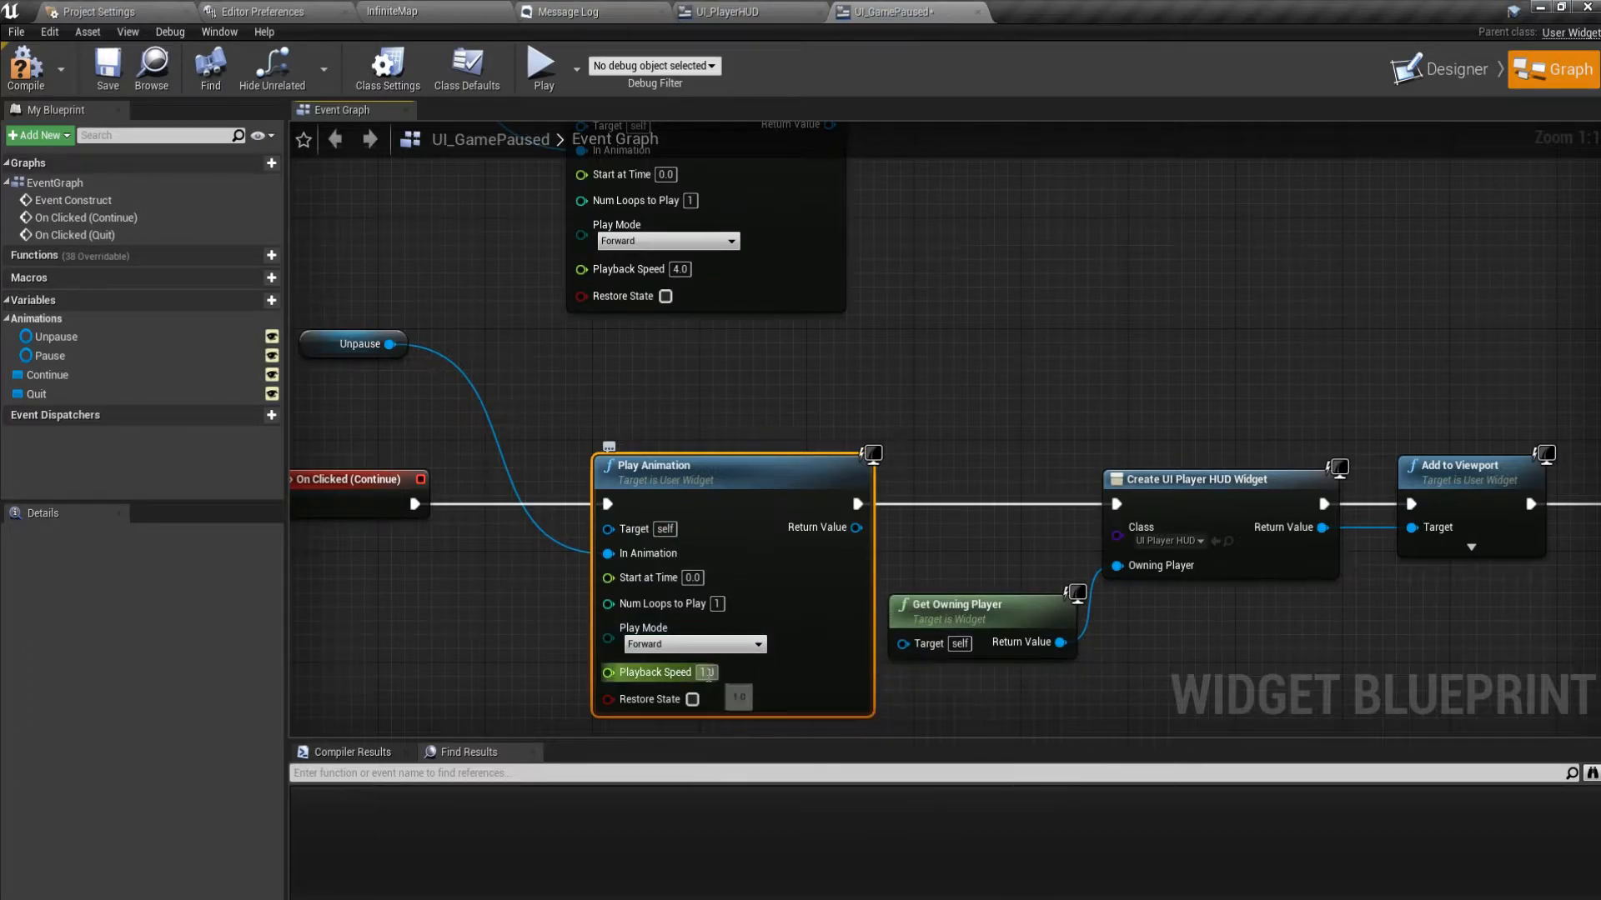
Compile the widget blueprint and play-test InfiniteMap, pausing the game and resuming it with Continue.
click(17, 87)
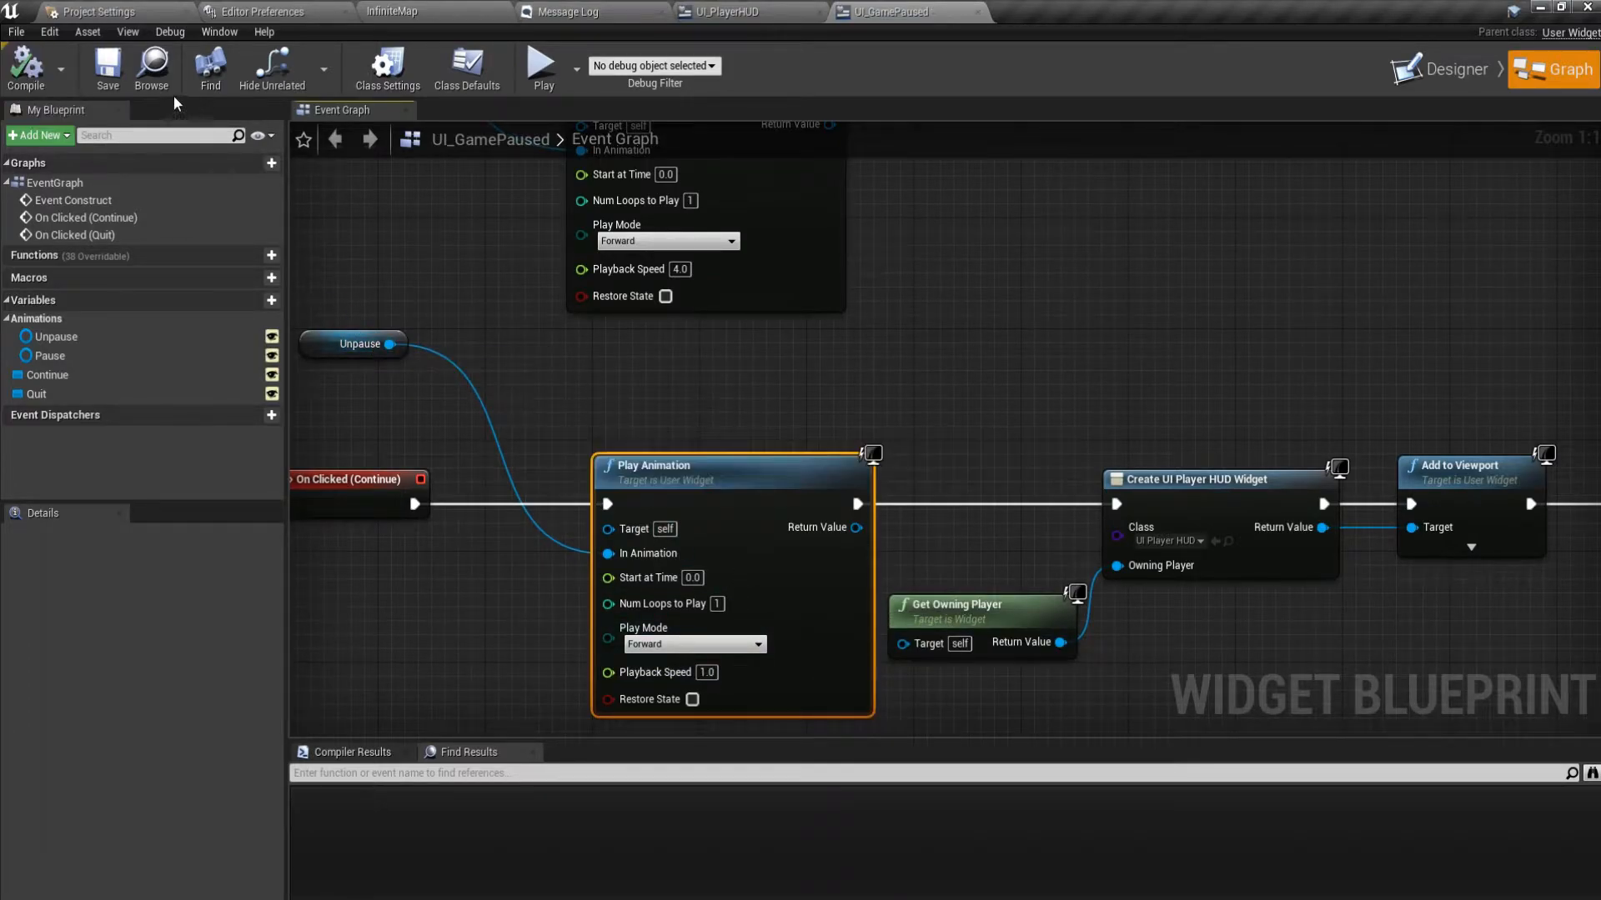
click(425, 10)
click(957, 63)
click(320, 150)
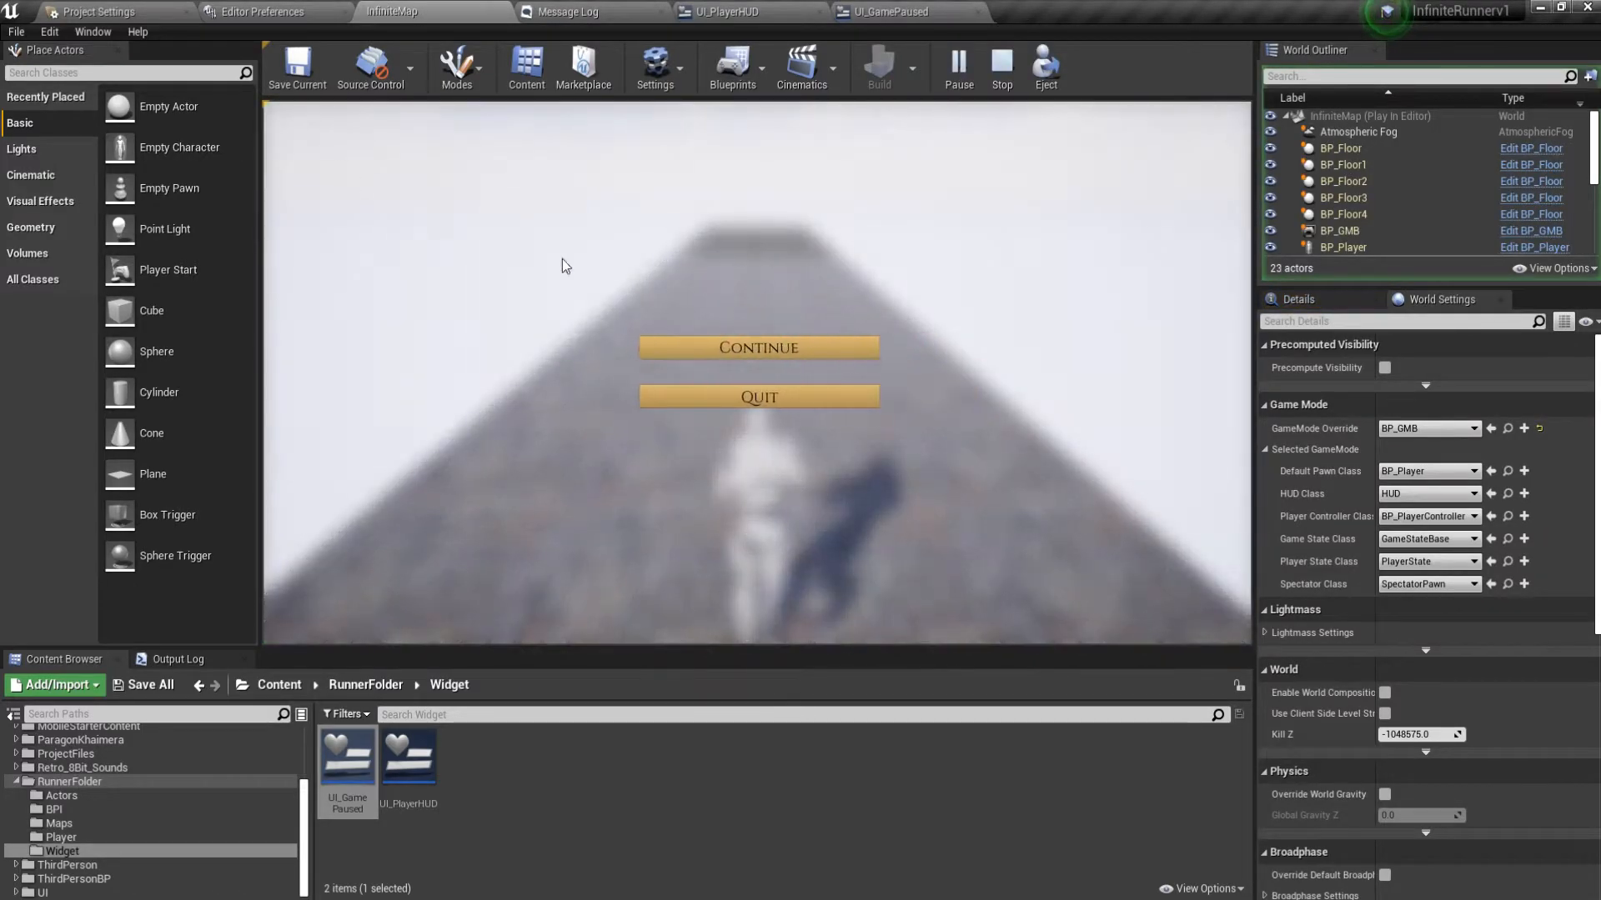
click(717, 347)
key(Escape)
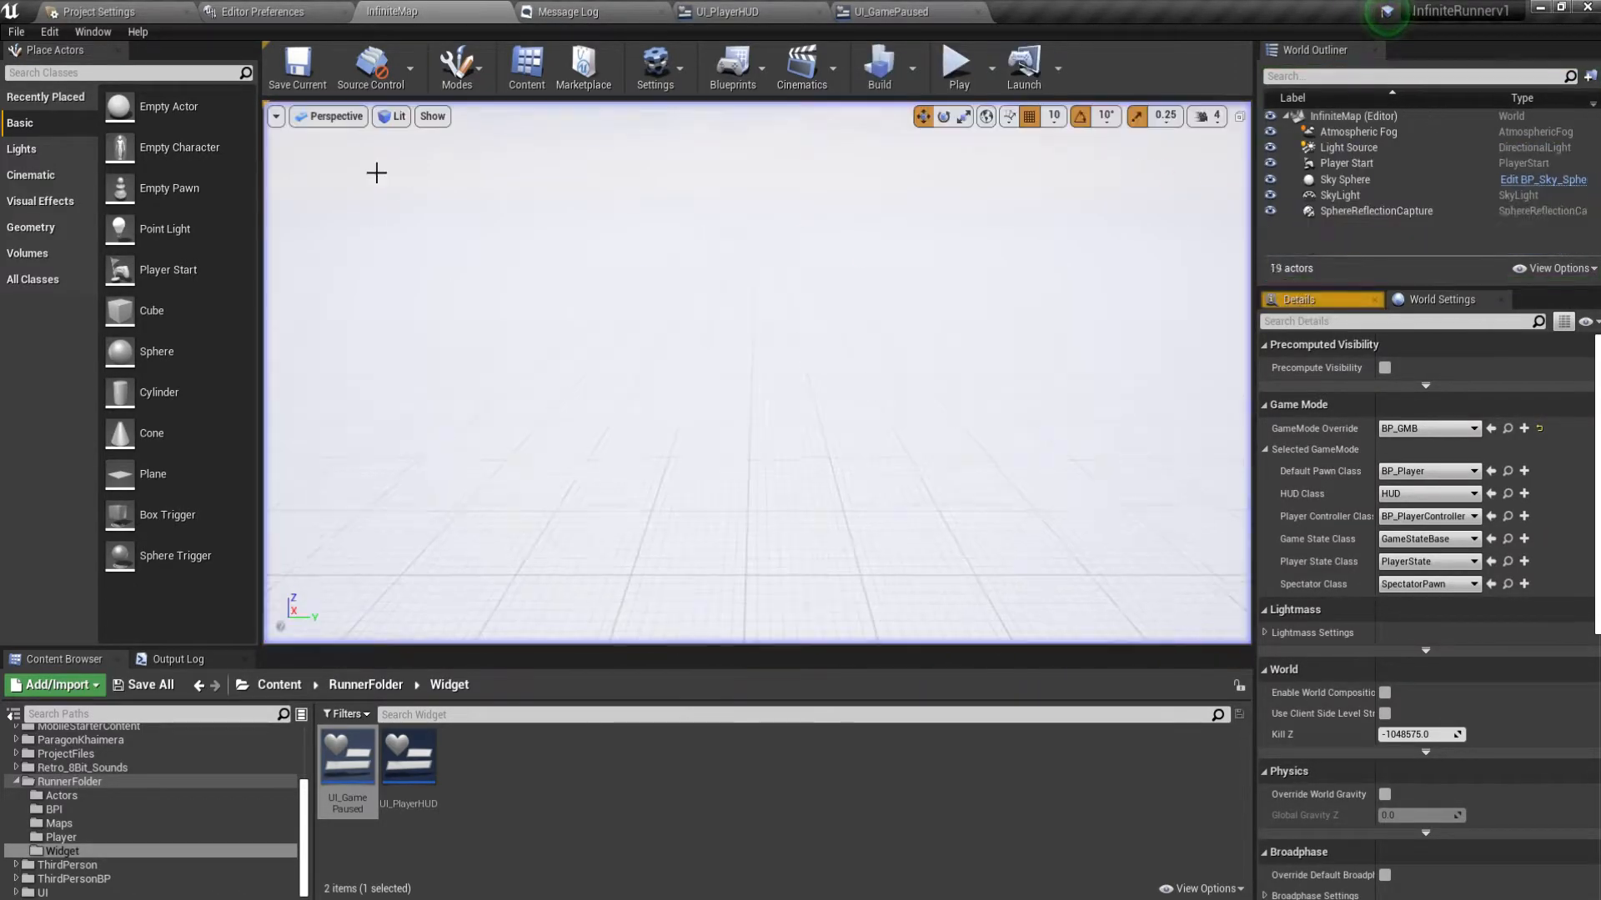
In the UI_GamePaused graph, move Create UI Player HUD Widget and all nodes after it farther from the Unpause Play Animation node.
click(740, 10)
click(942, 10)
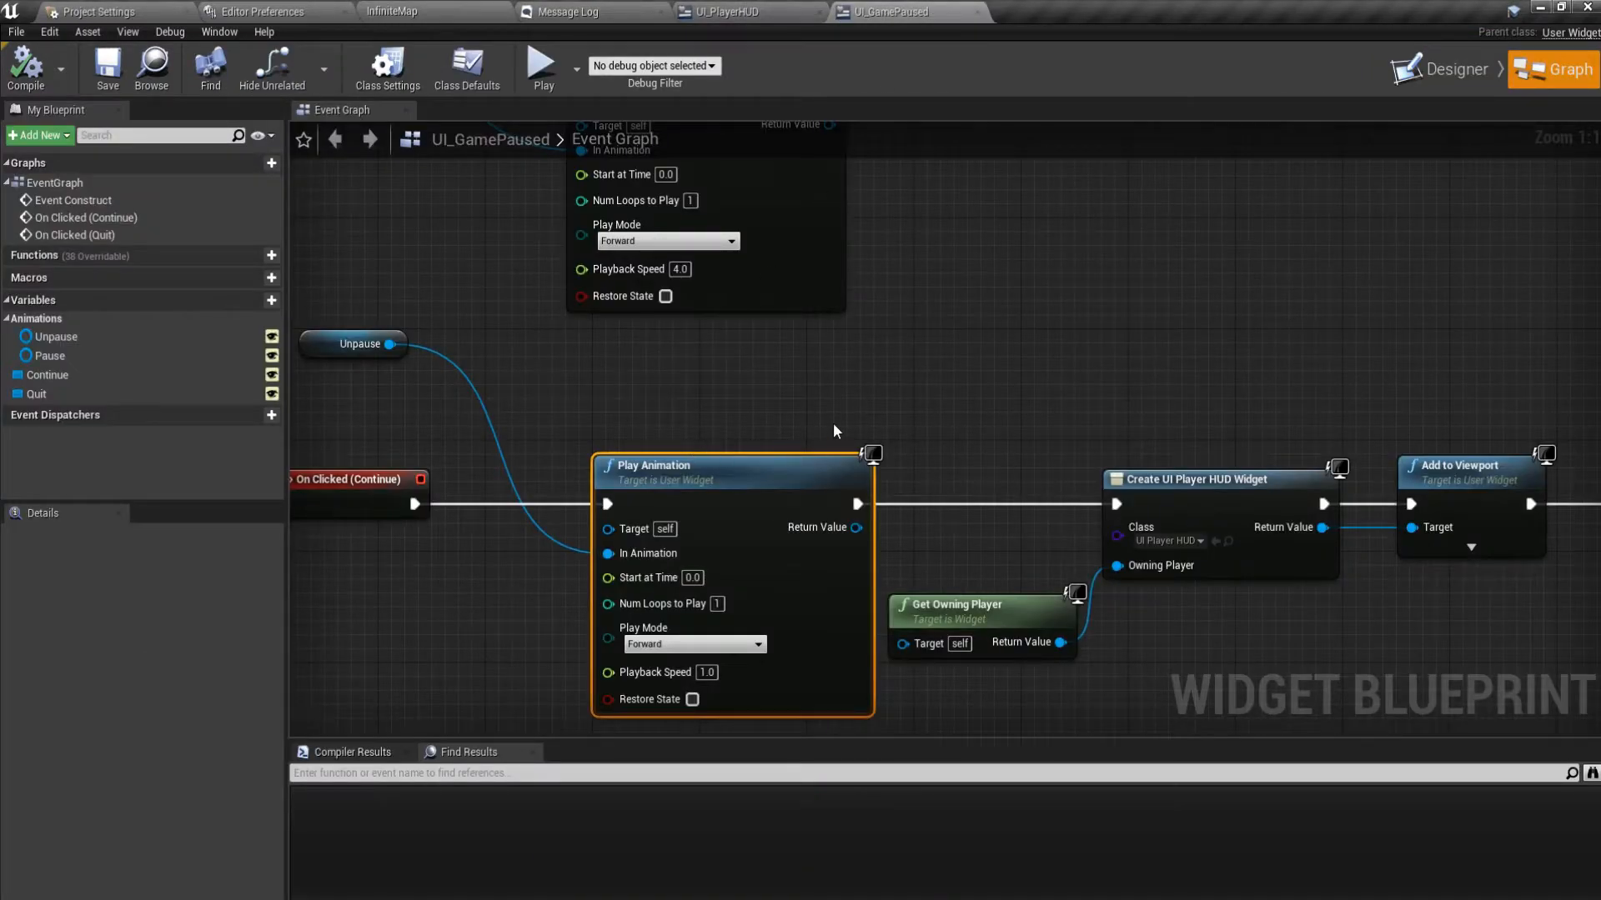
right_drag(832, 424, 600, 415)
scroll(602, 425, down, 2)
drag(704, 383, 1560, 633)
drag(954, 473, 1256, 472)
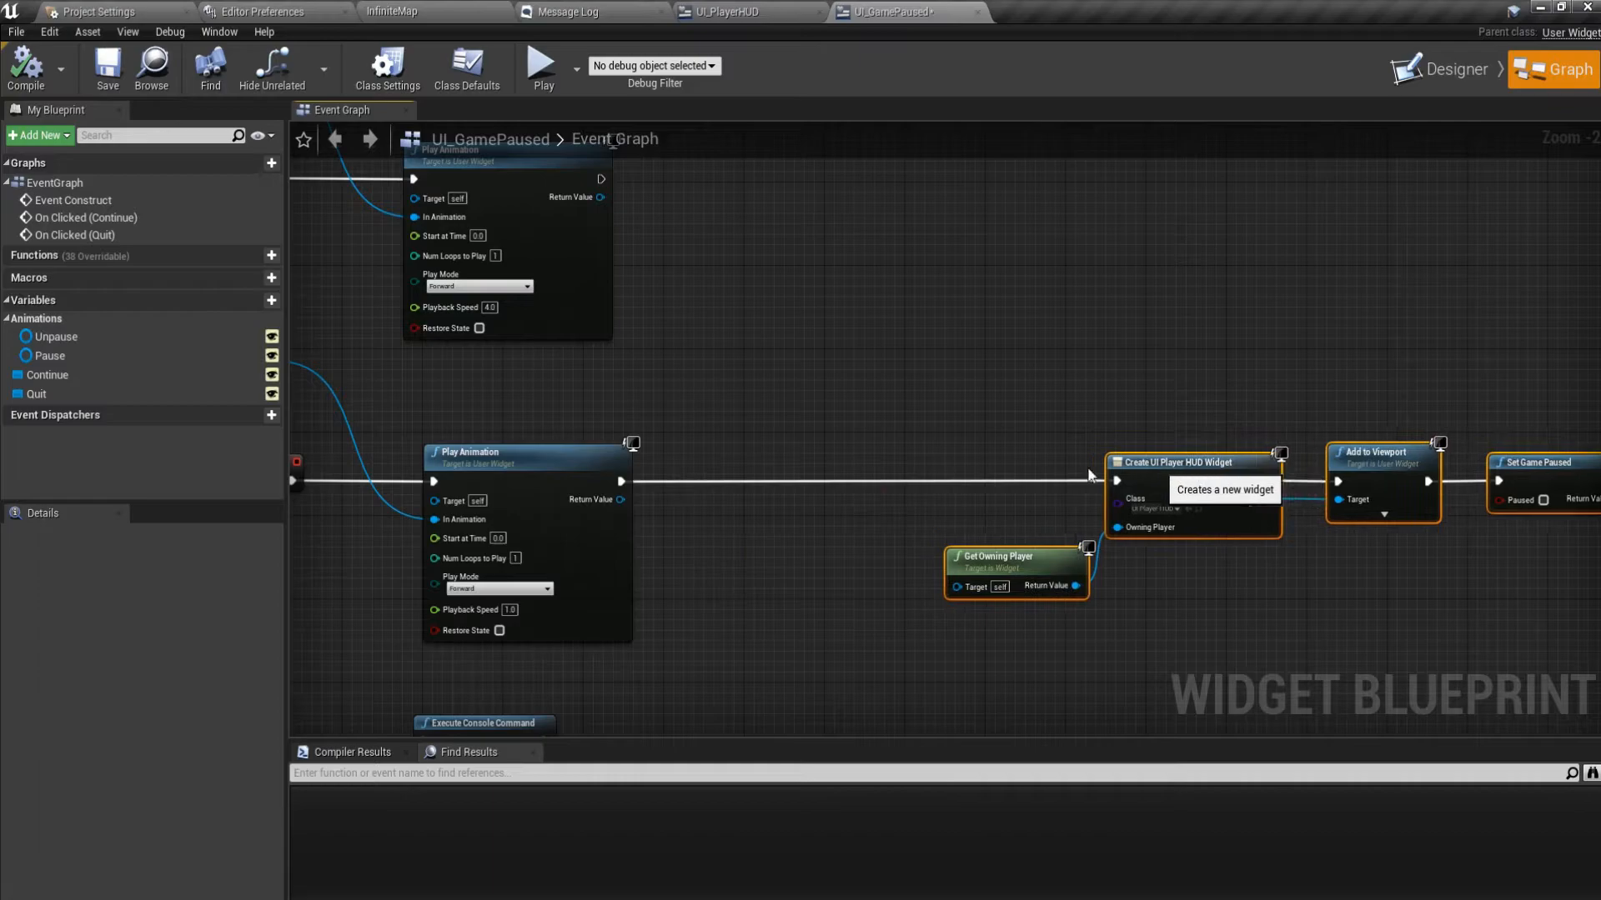
Add a Delay node with a duration of 1.0 between Play Animation and Create UI Player HUD Widget.
drag(621, 481, 834, 465)
text(delay)
key(Return)
click(854, 500)
text(1)
key(Return)
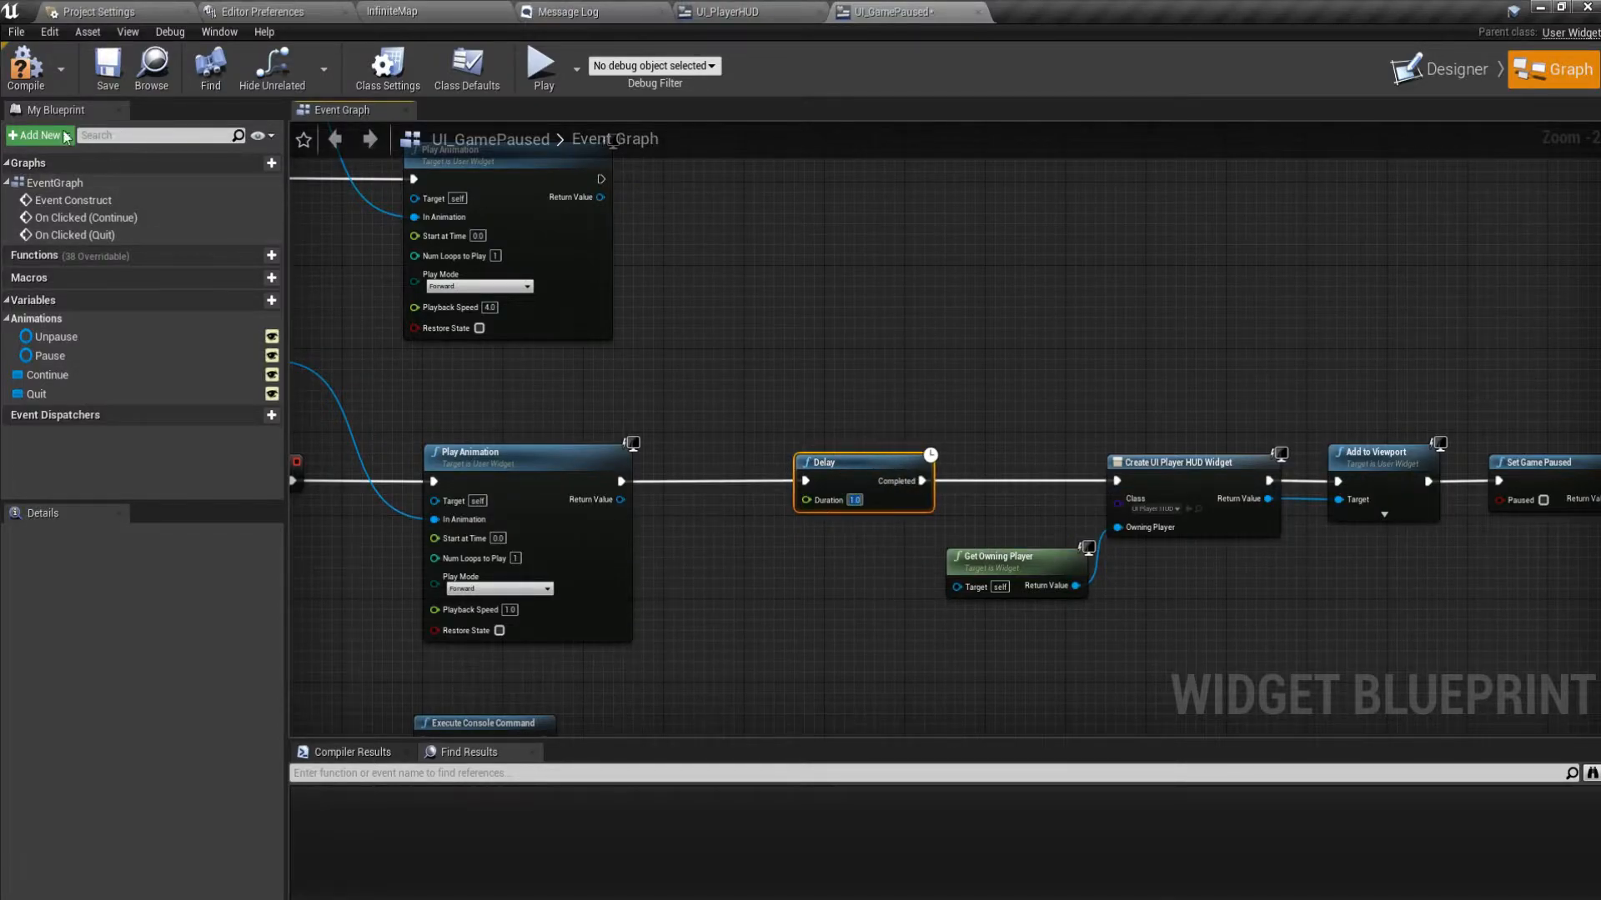
Save the widget blueprint and play-test pausing with the gear button and resuming with Continue.
click(88, 75)
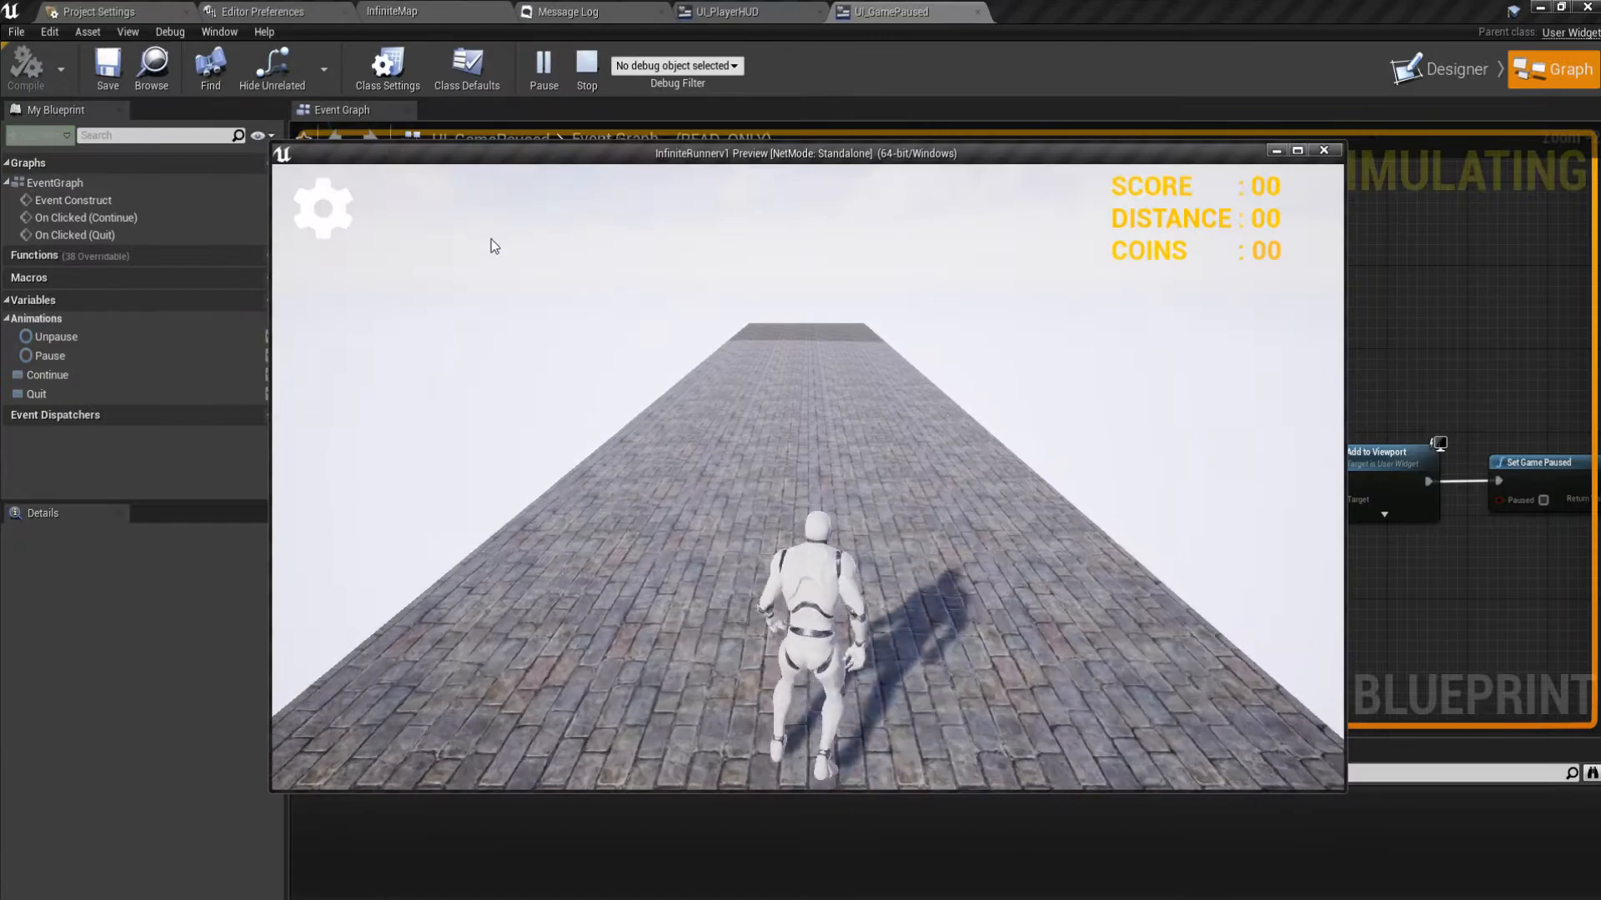
click(336, 215)
click(860, 453)
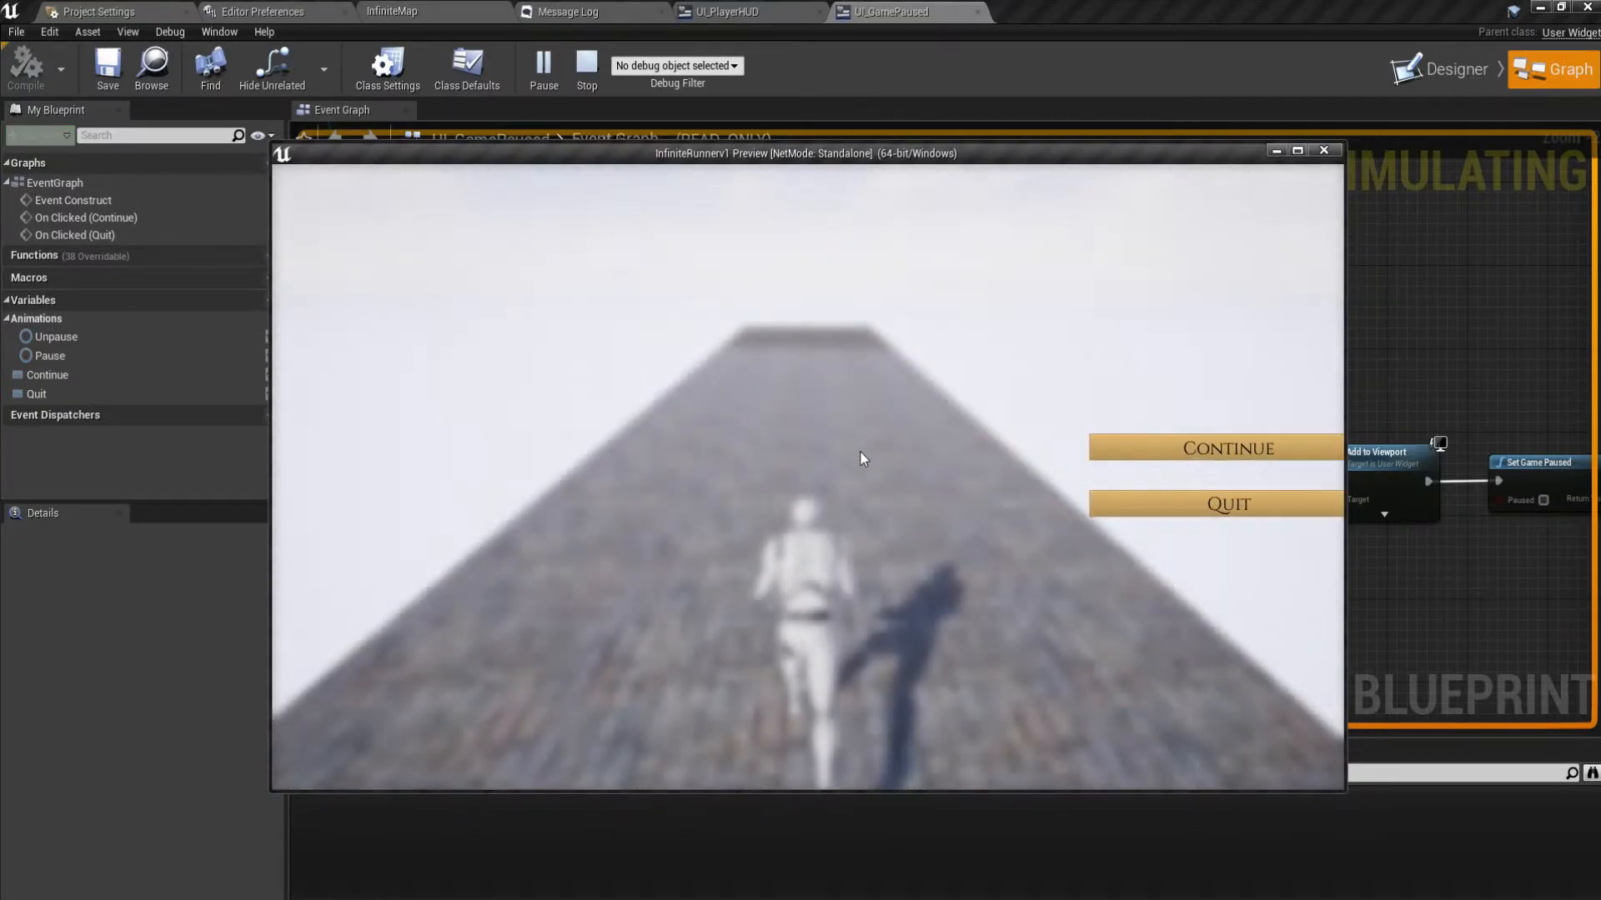
click(733, 450)
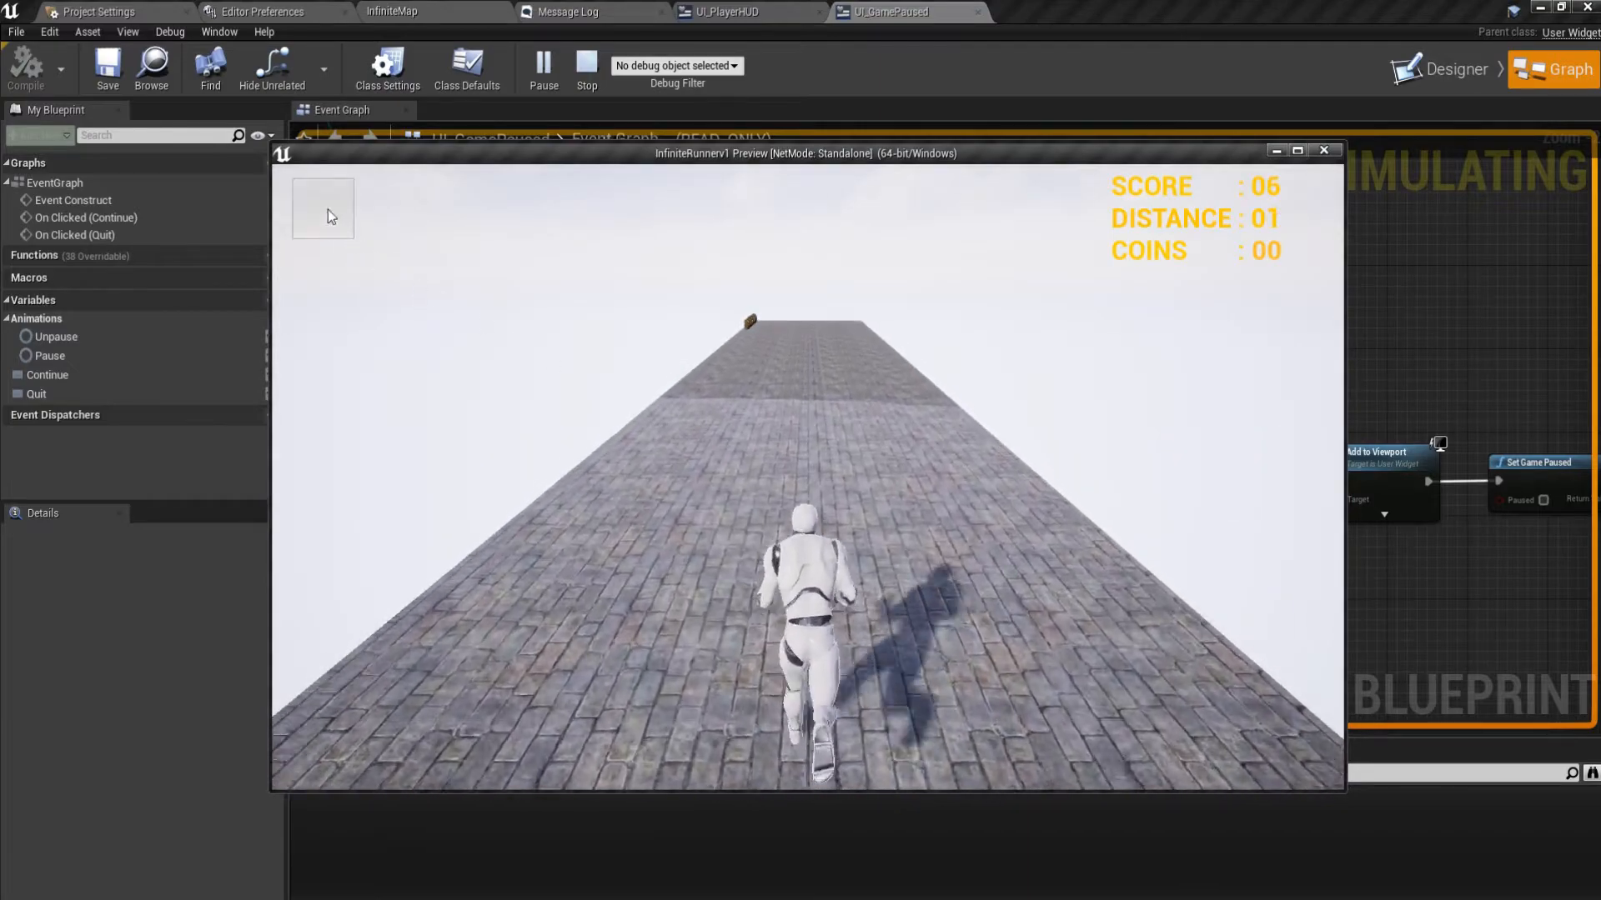
click(327, 208)
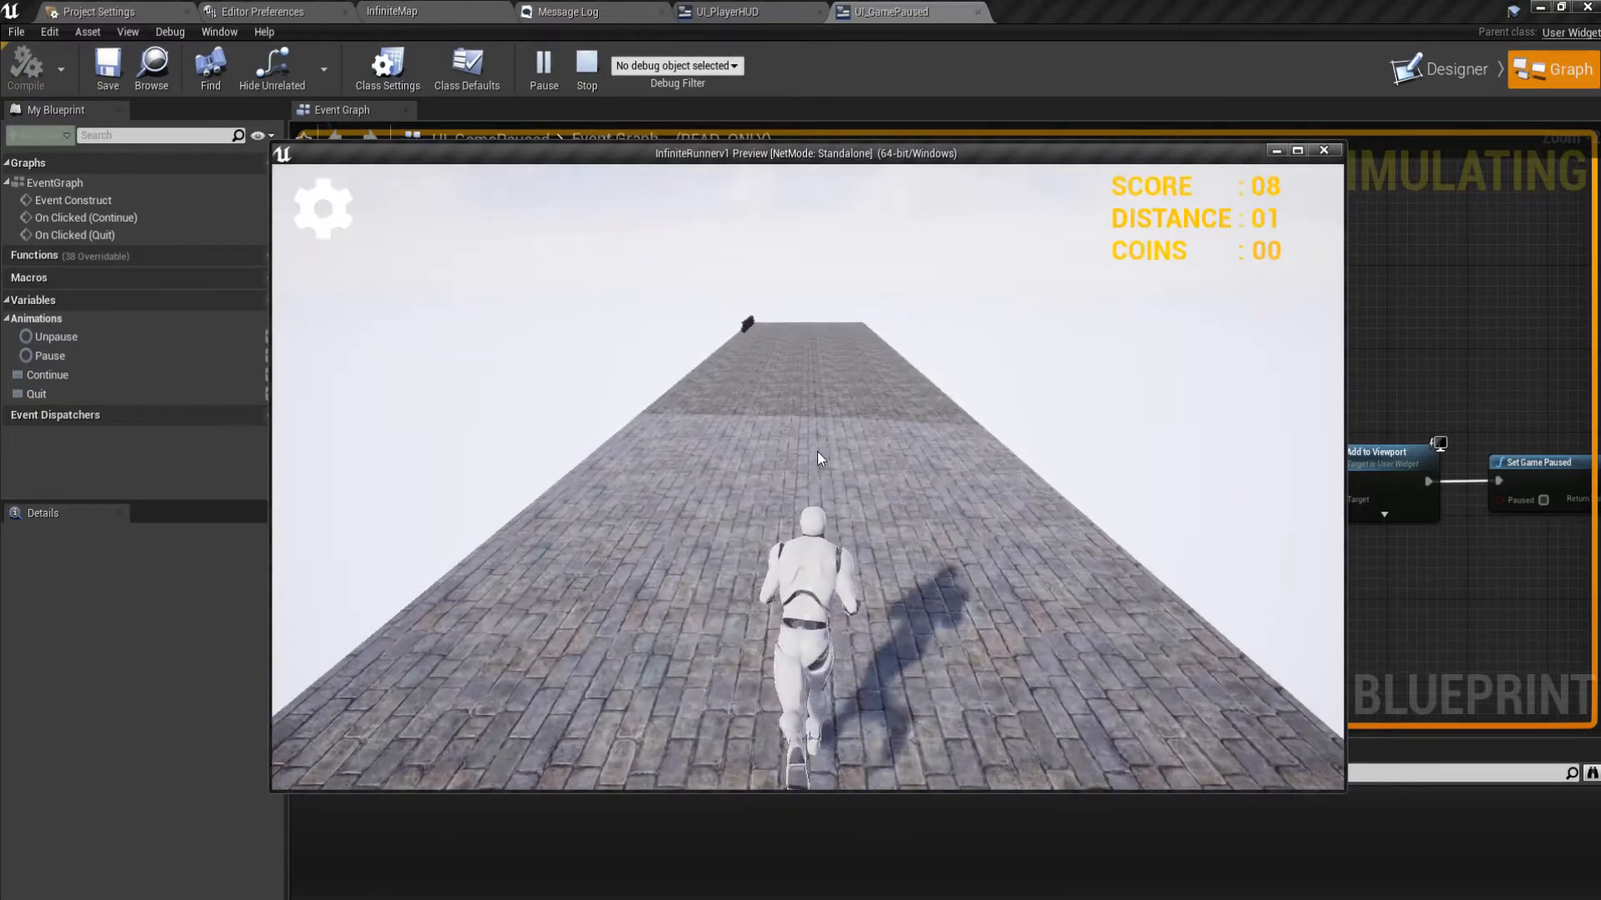
key(Escape)
Set the Unpause Play Animation node's playback speed to 4.0, and compile and save the widget blueprint.
click(509, 611)
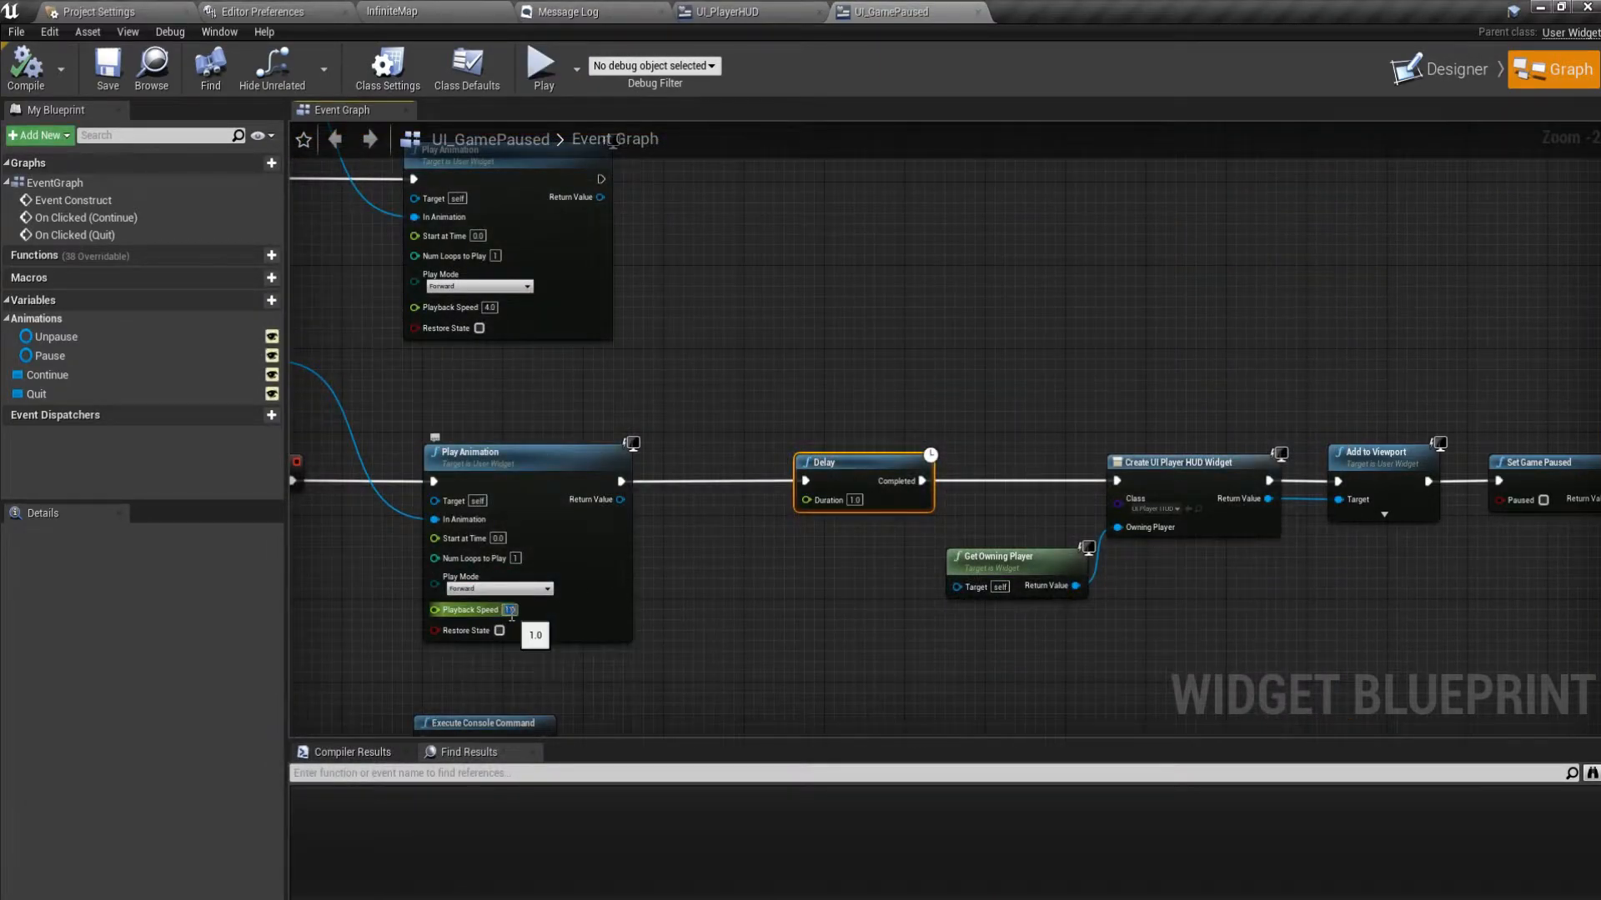
text(4)
key(Return)
click(45, 82)
click(109, 81)
Run the game preview to check the Unpause animation's speed after resuming with Continue.
click(541, 84)
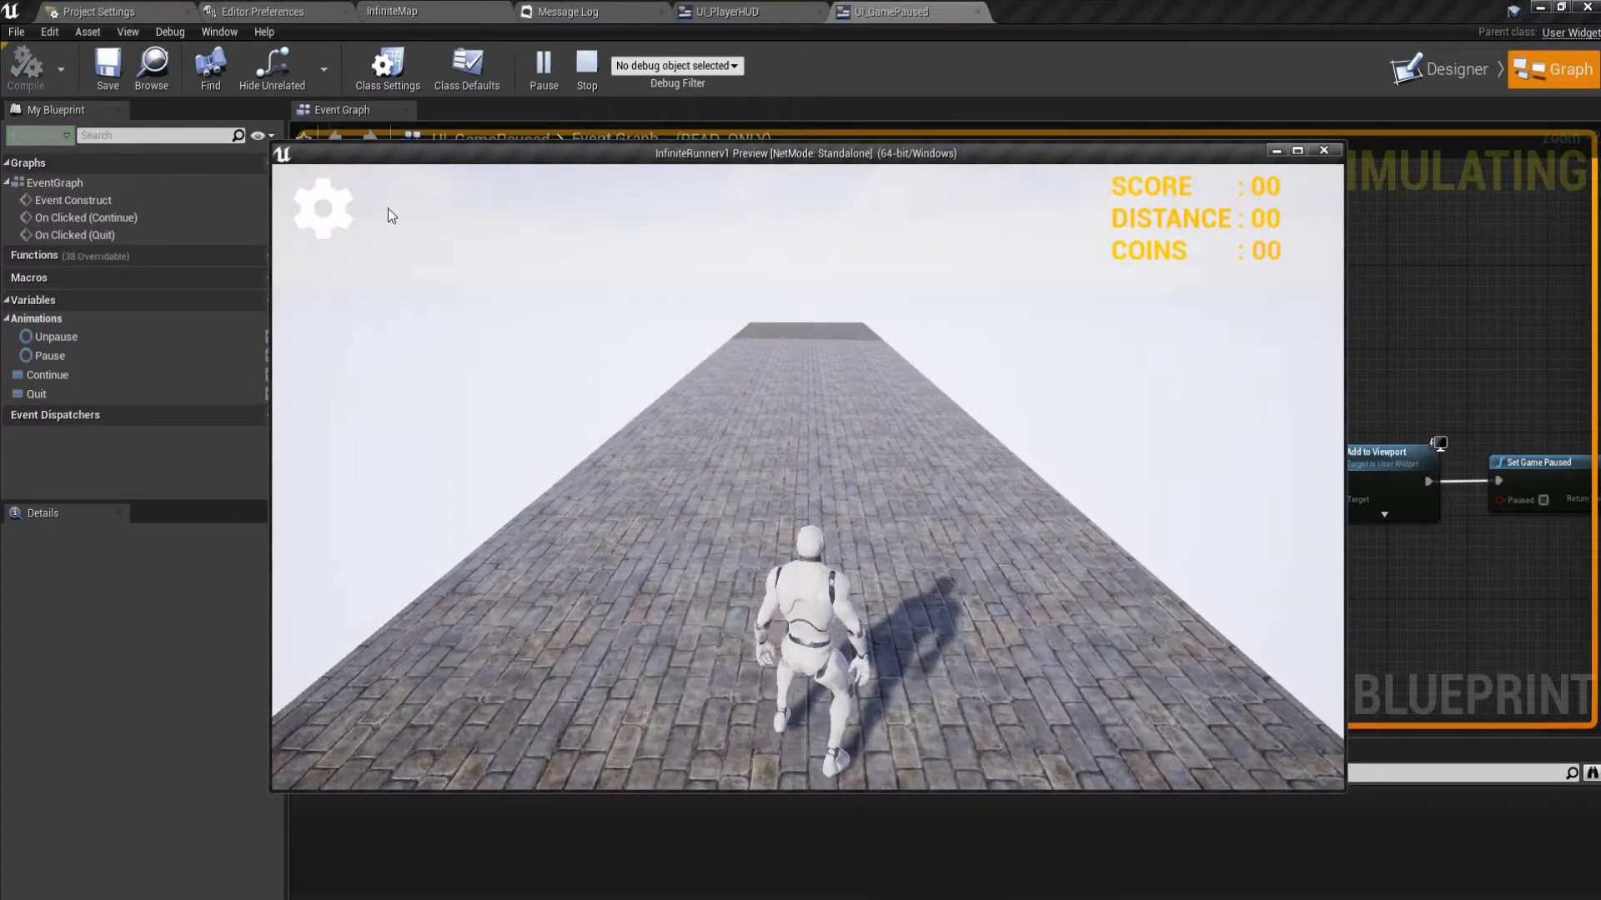
click(345, 205)
click(747, 446)
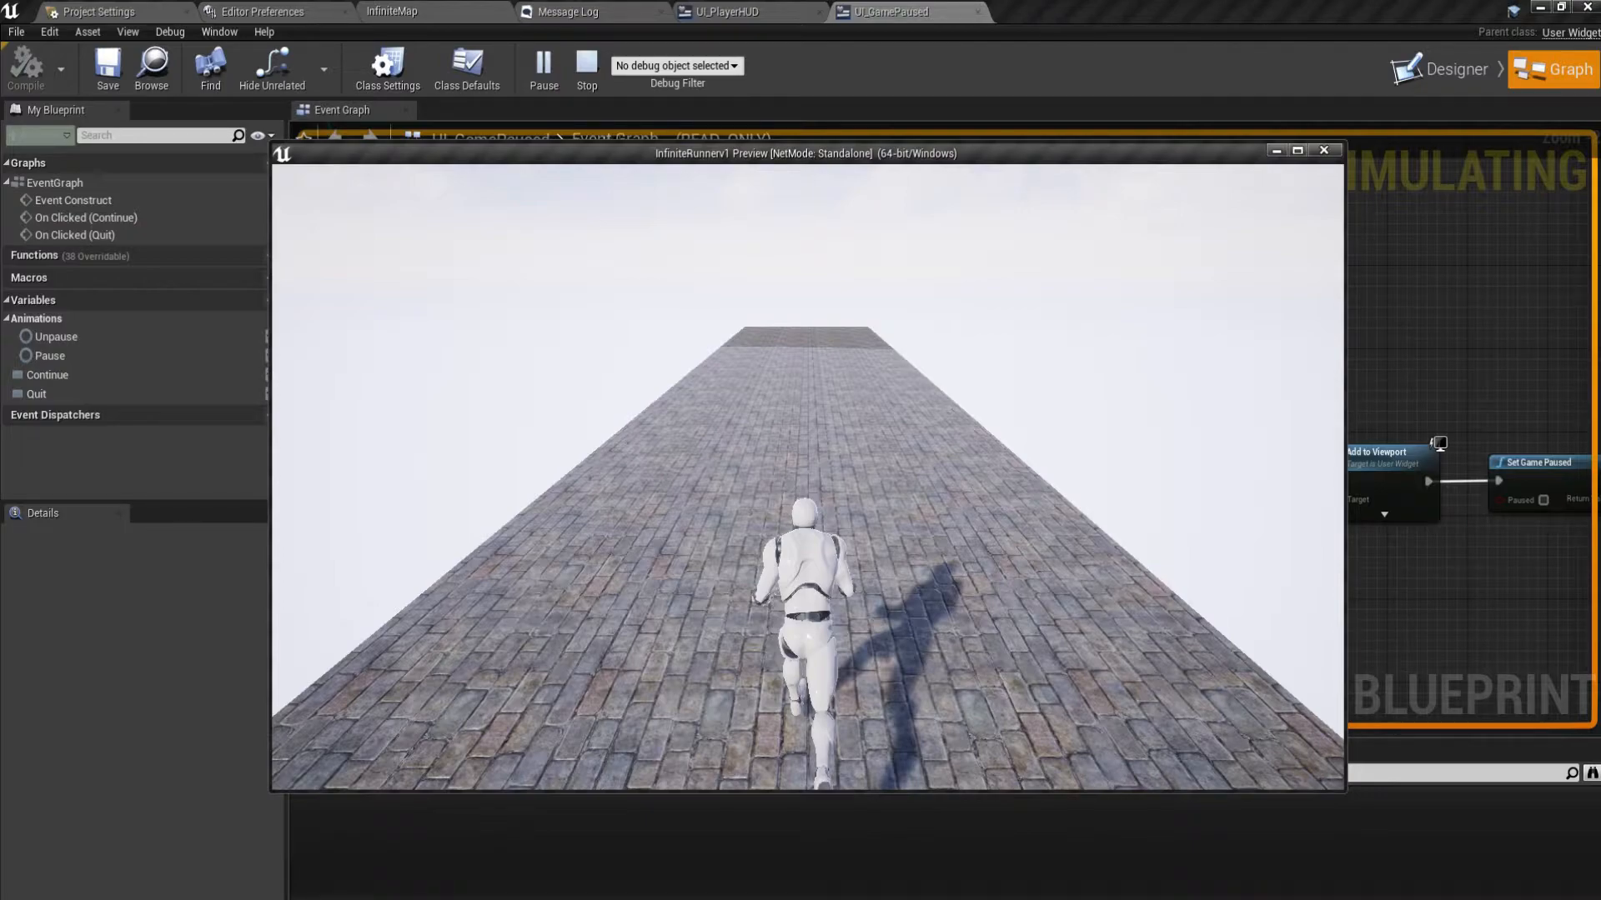
key(Escape)
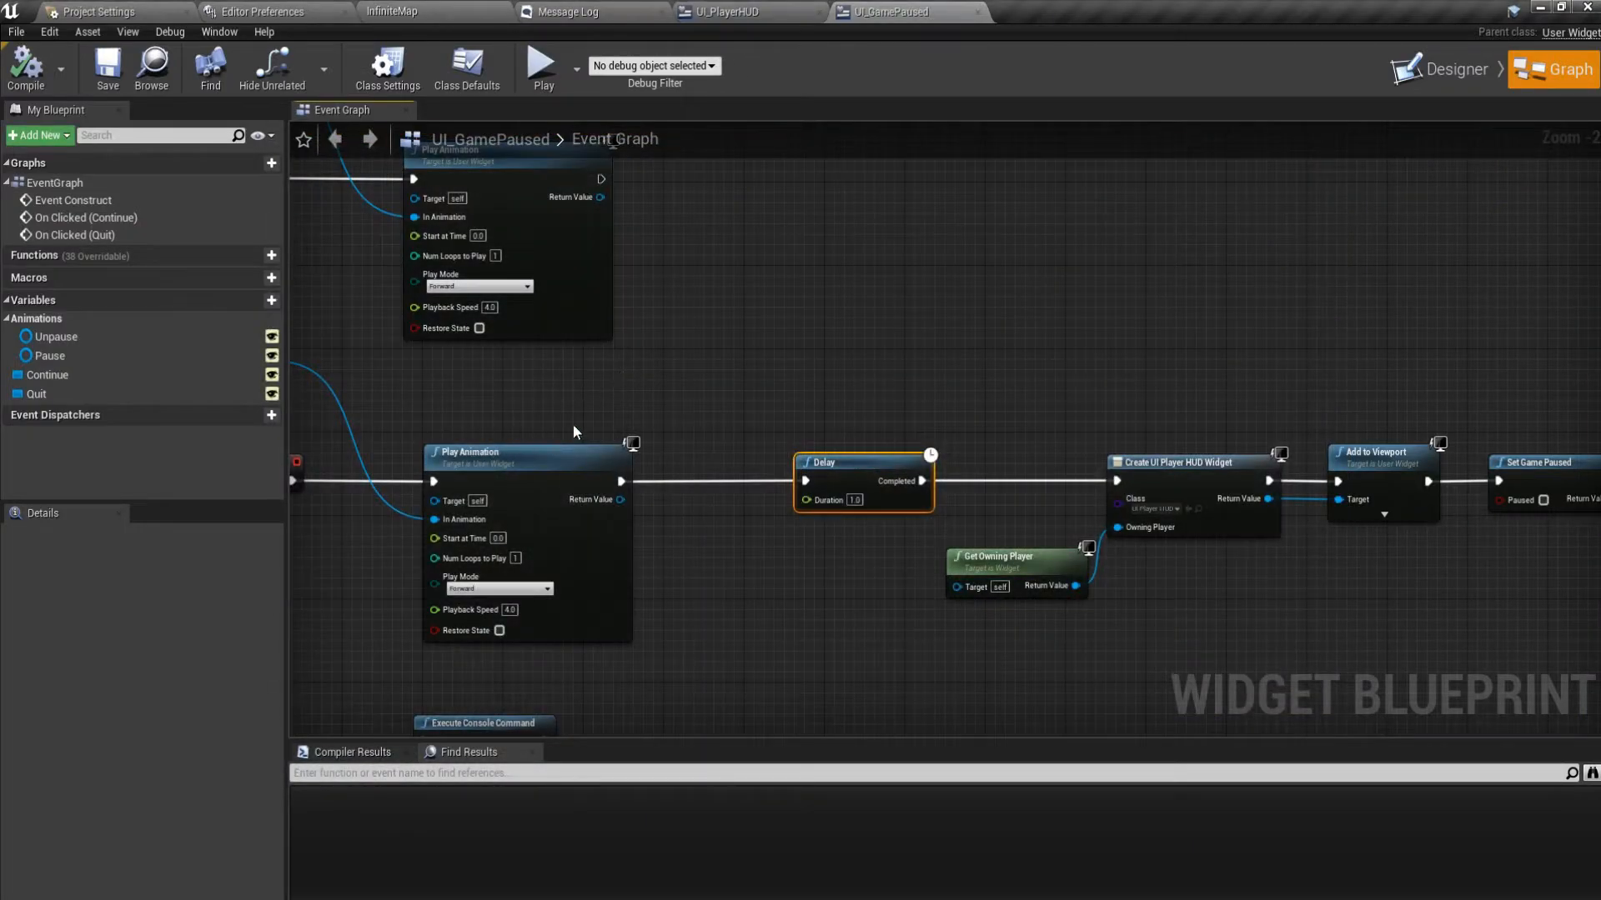
Add Get End Time and Get Start Time nodes, both fed by the Unpause animation reference.
right_drag(627, 407, 955, 417)
drag(430, 402, 802, 415)
text(get end)
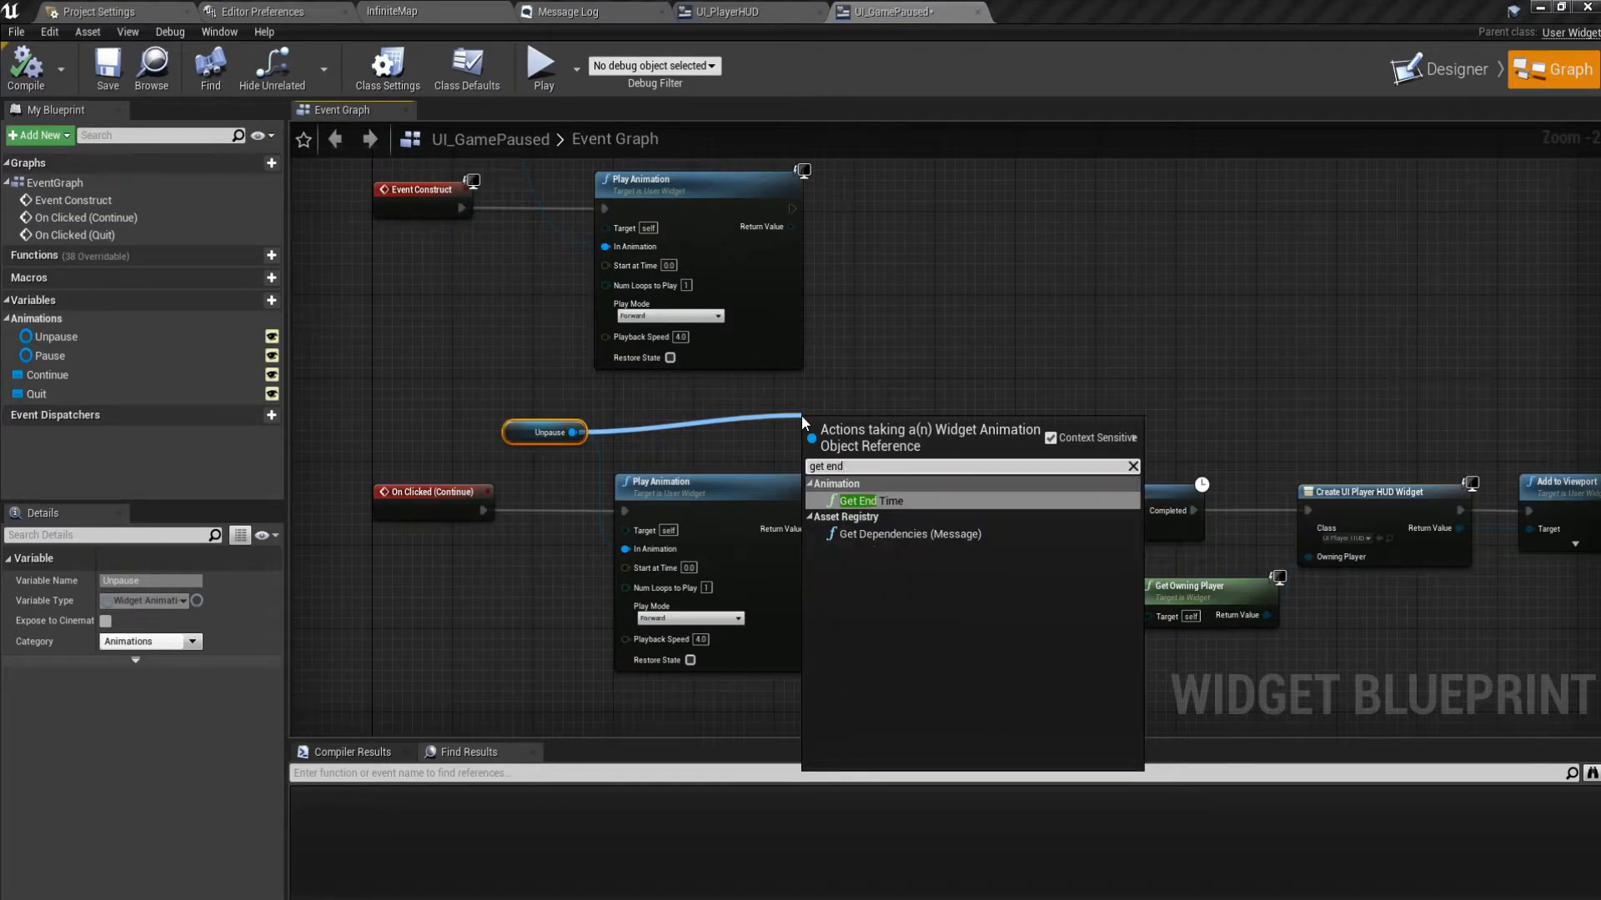
key(Return)
drag(802, 415, 812, 394)
drag(571, 432, 847, 449)
text(get start)
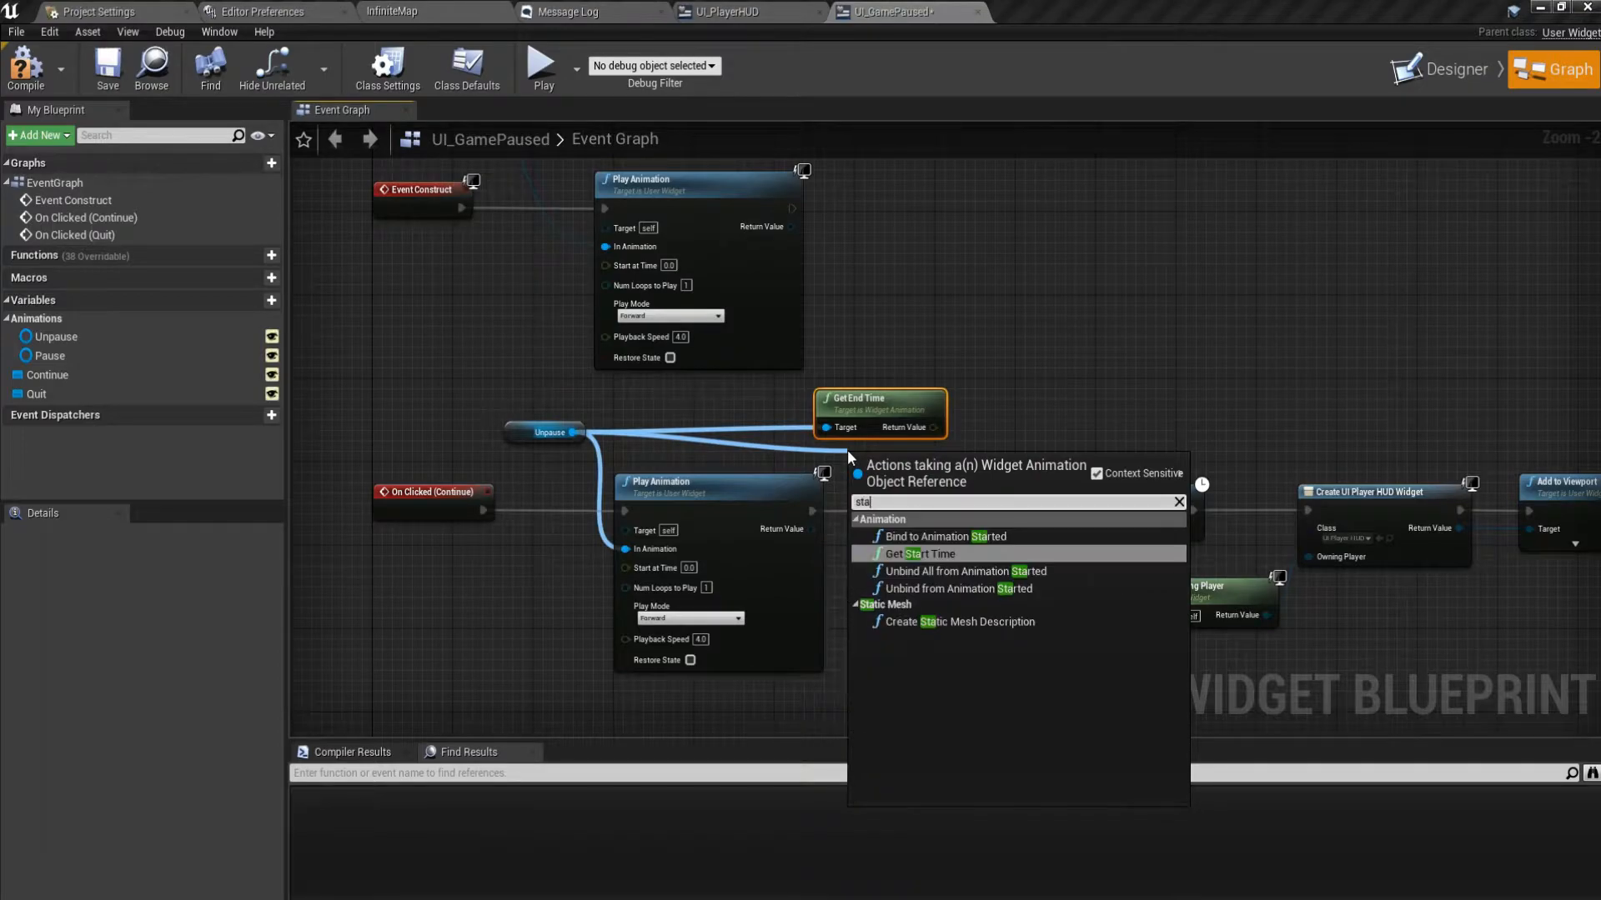
key(Return)
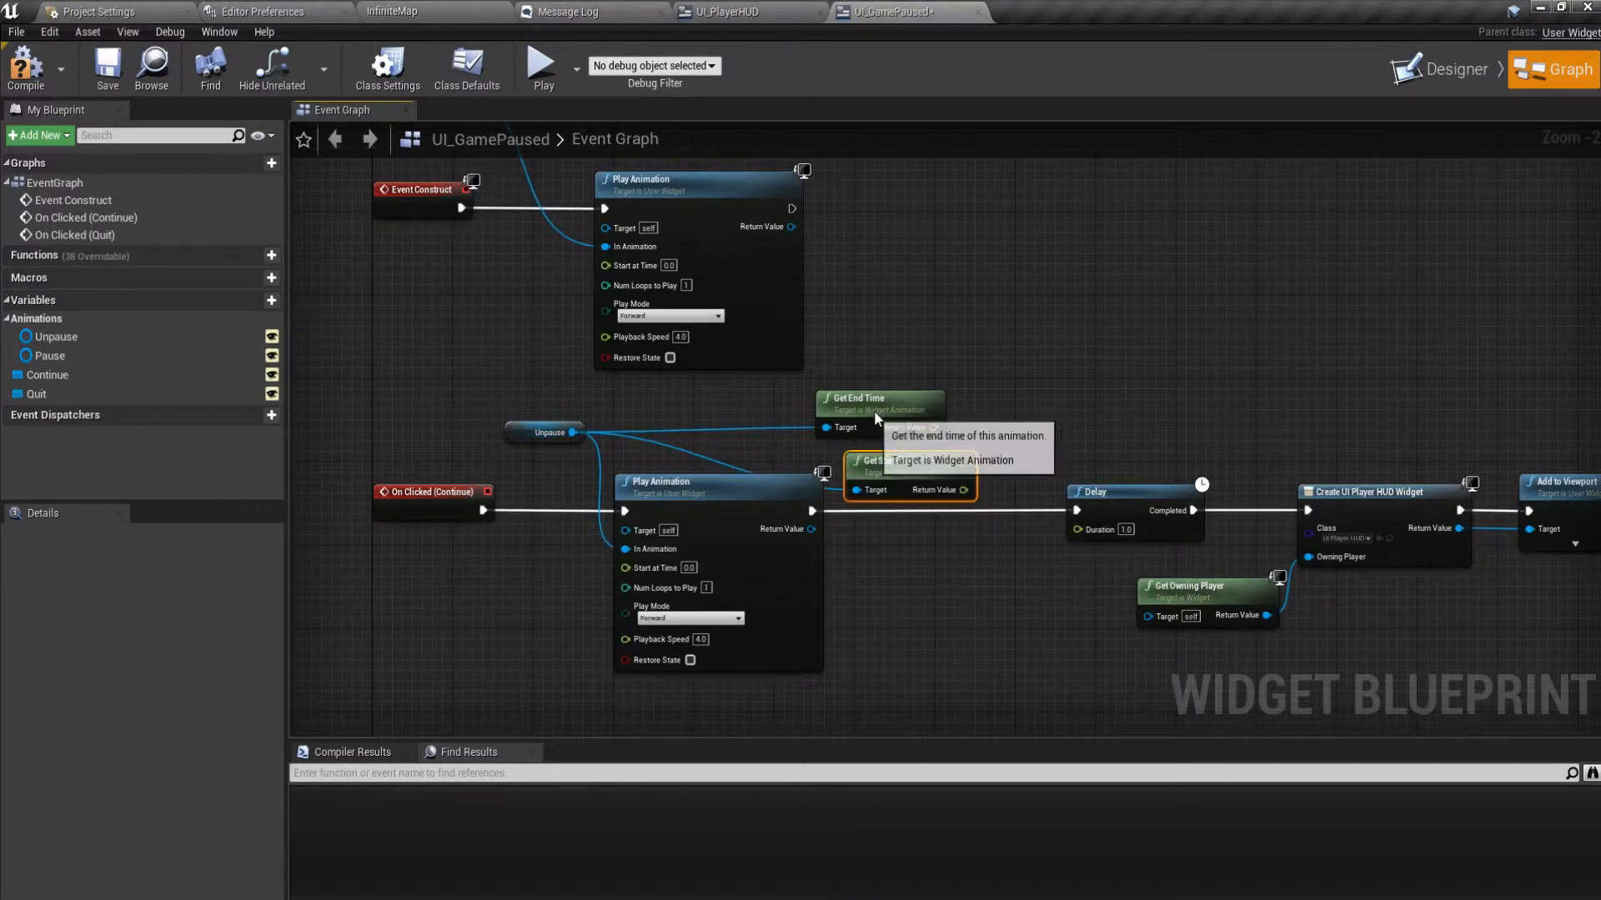
Align the two time nodes, subtract the start time from the end time, and wire the result into the Delay's Duration.
drag(872, 413, 882, 392)
drag(887, 480, 867, 448)
drag(943, 406, 1077, 529)
text(-)
key(Return)
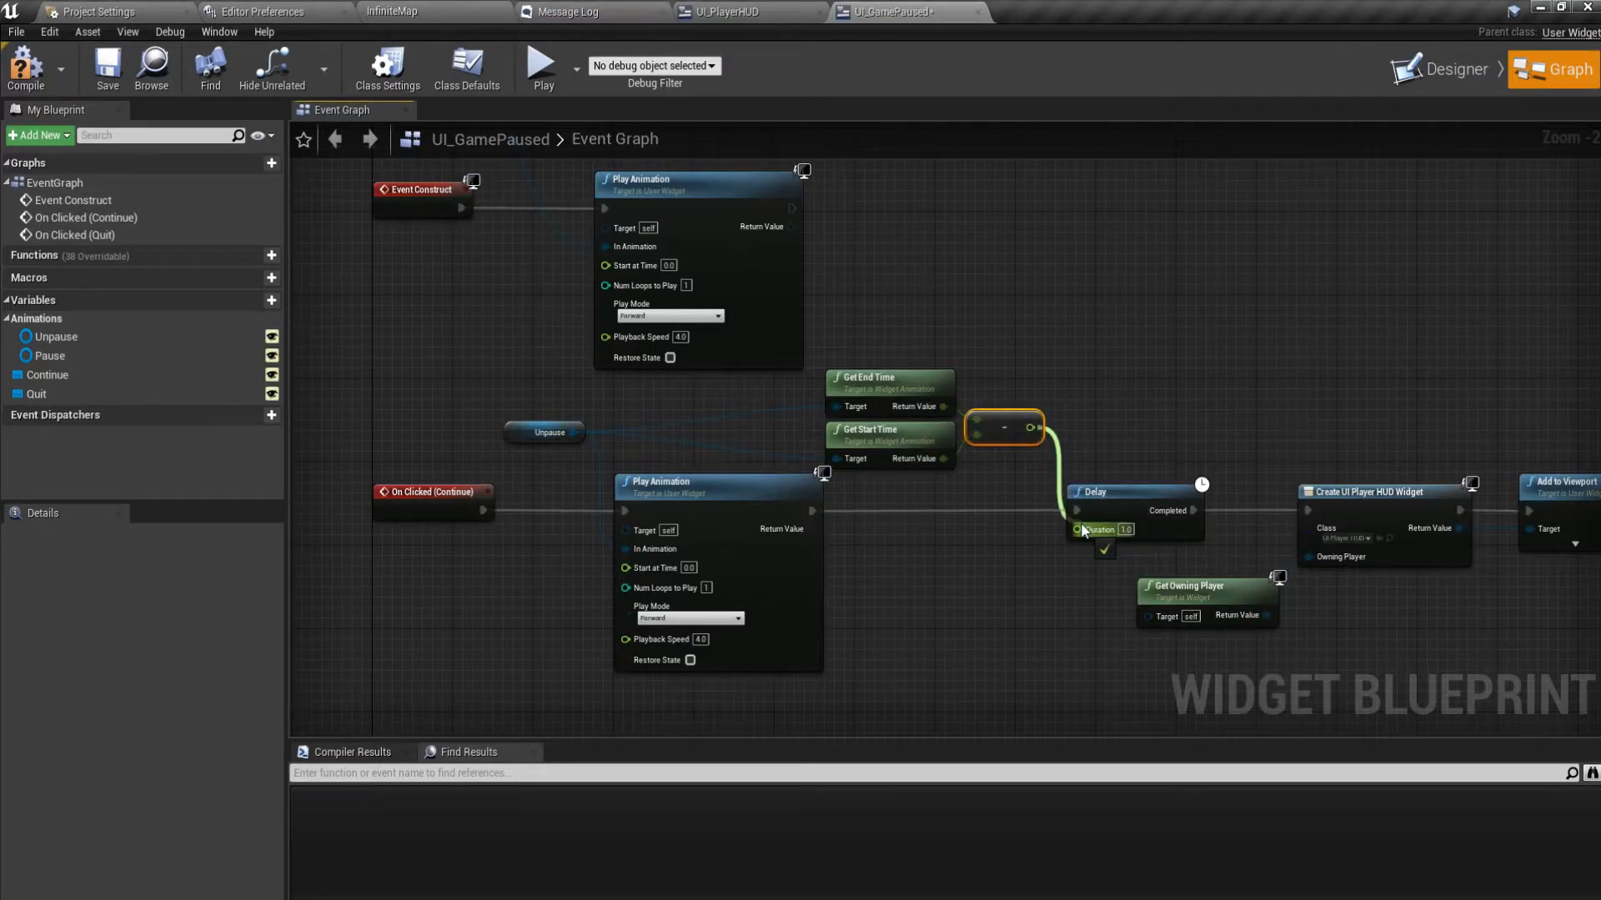
click(531, 431)
click(1126, 492)
right_drag(1126, 492, 930, 500)
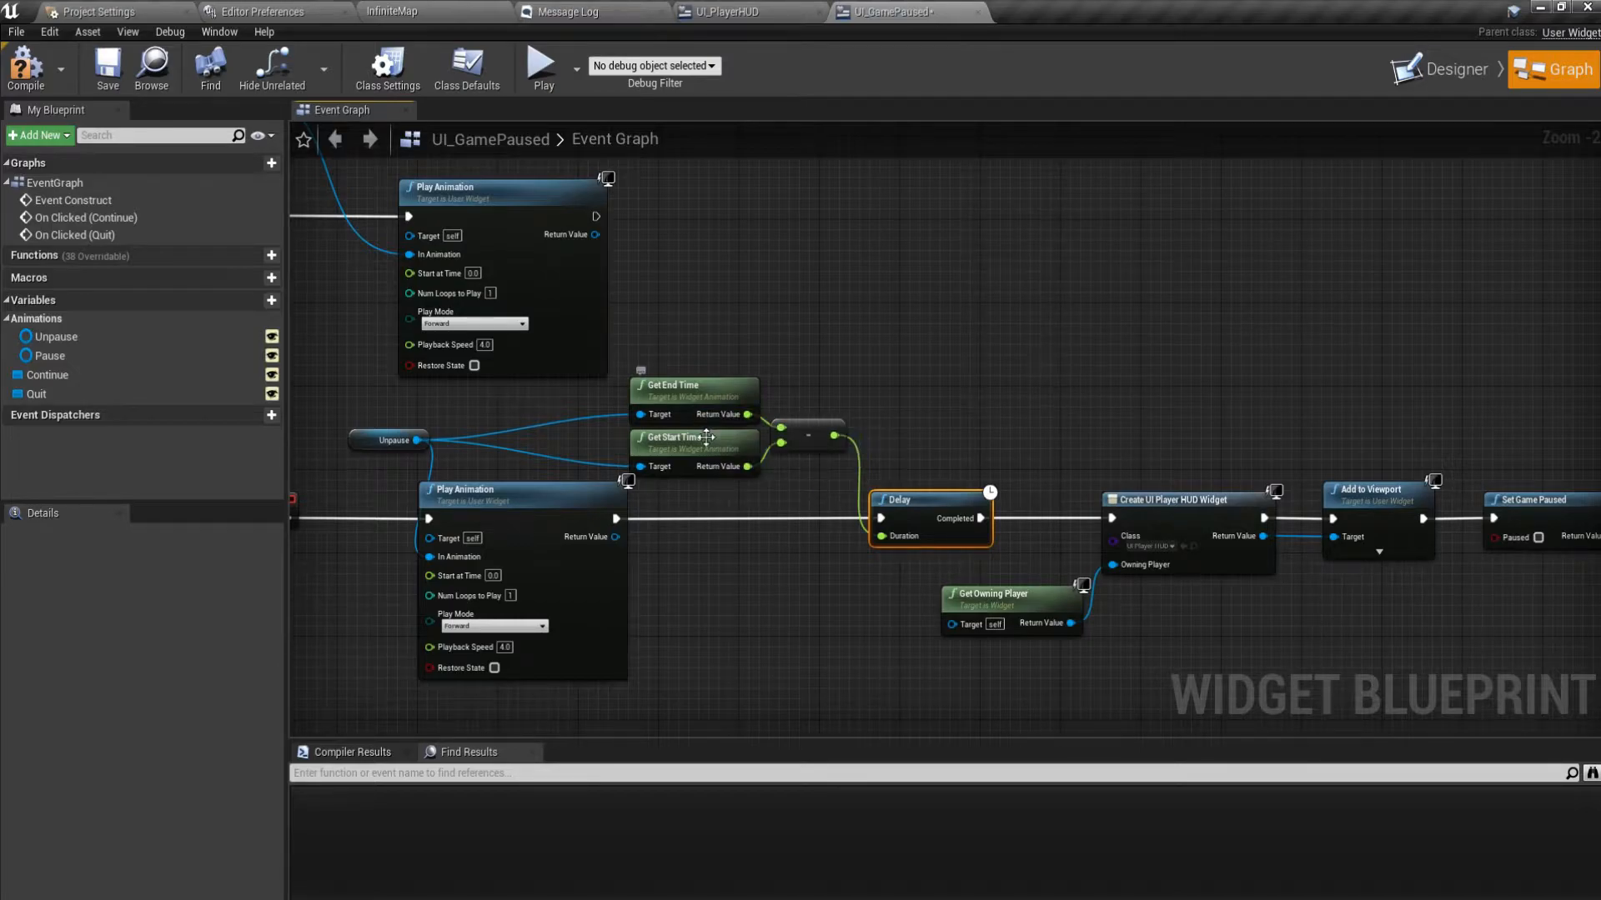
click(744, 489)
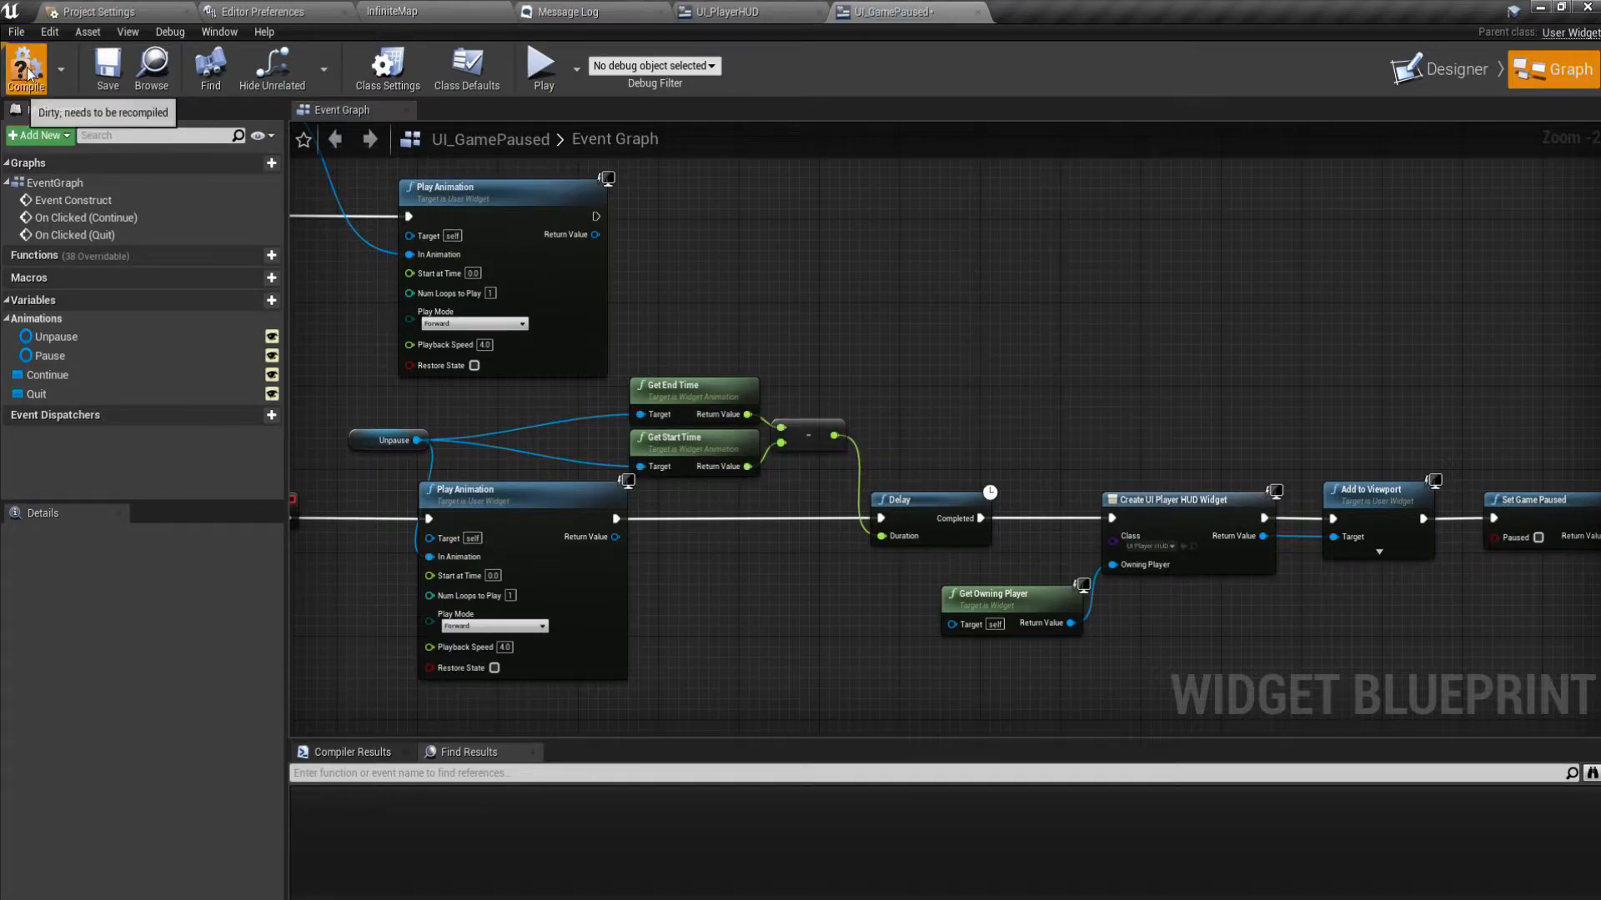
Compile the widget blueprint and play-test it in InfiniteMap, pausing the game and resuming with the calculated delay.
key(a)
key(d)
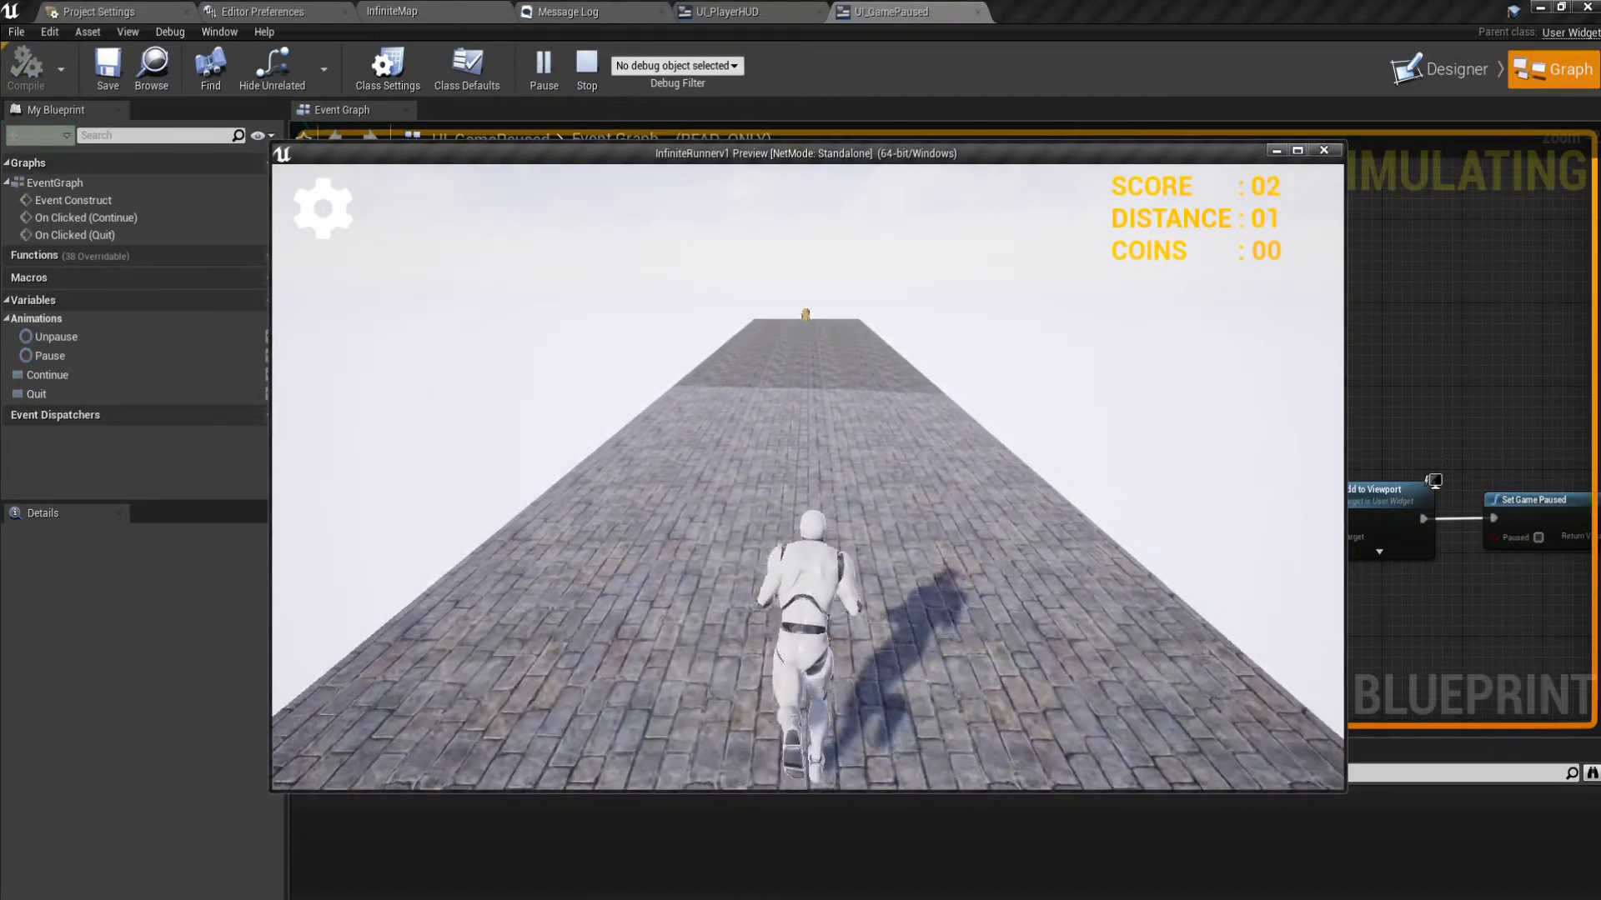
key(Escape)
click(433, 14)
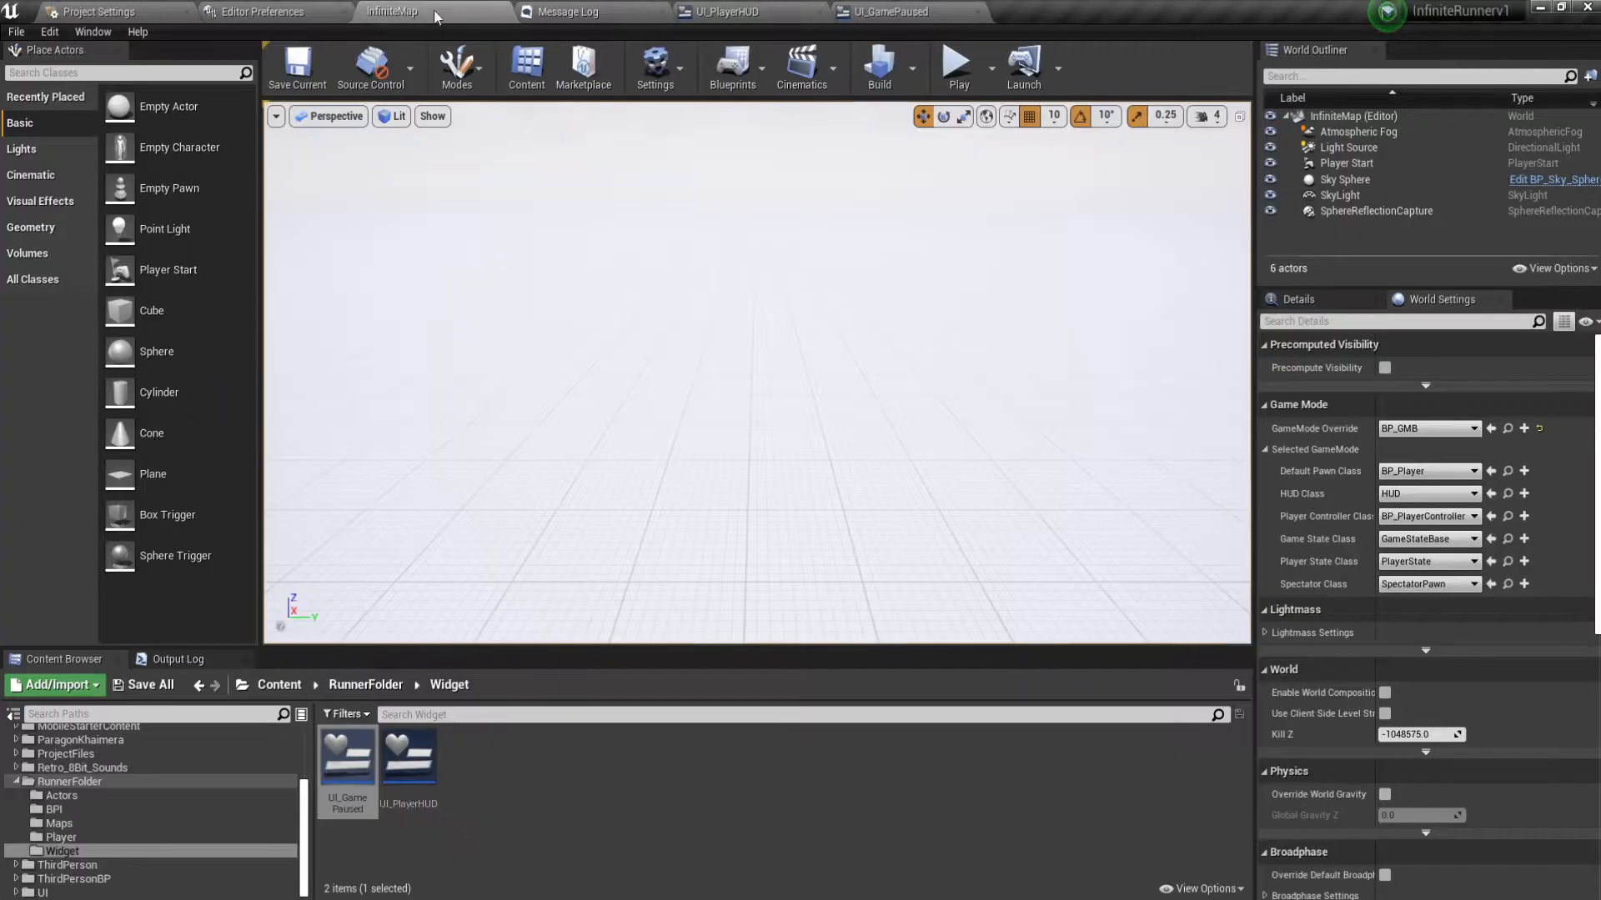
click(957, 67)
click(308, 140)
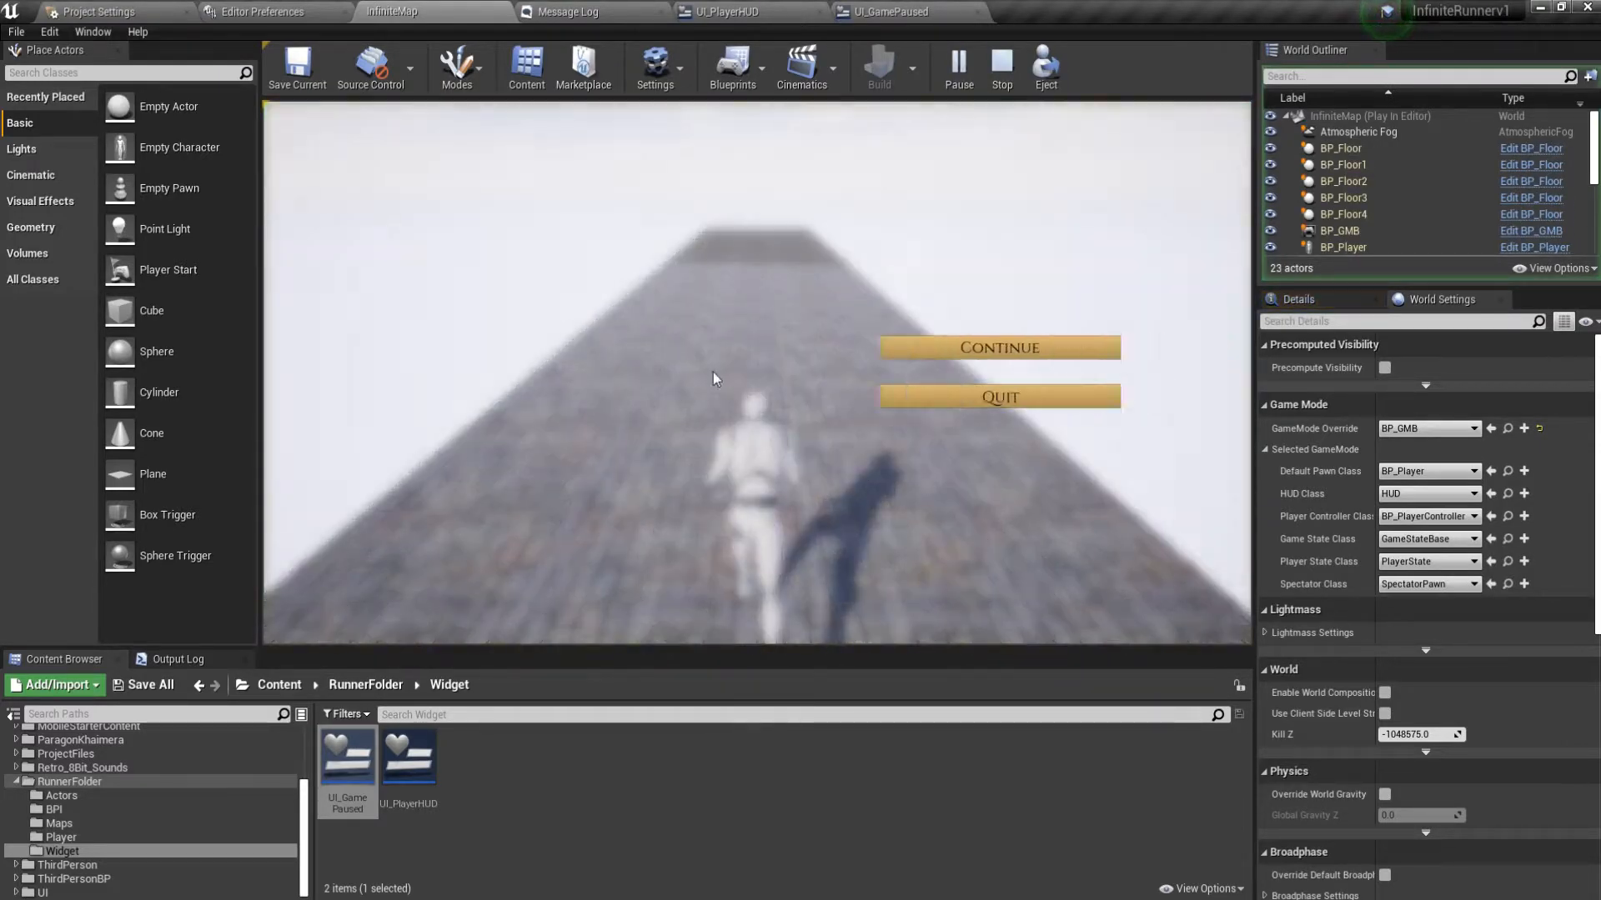
click(819, 351)
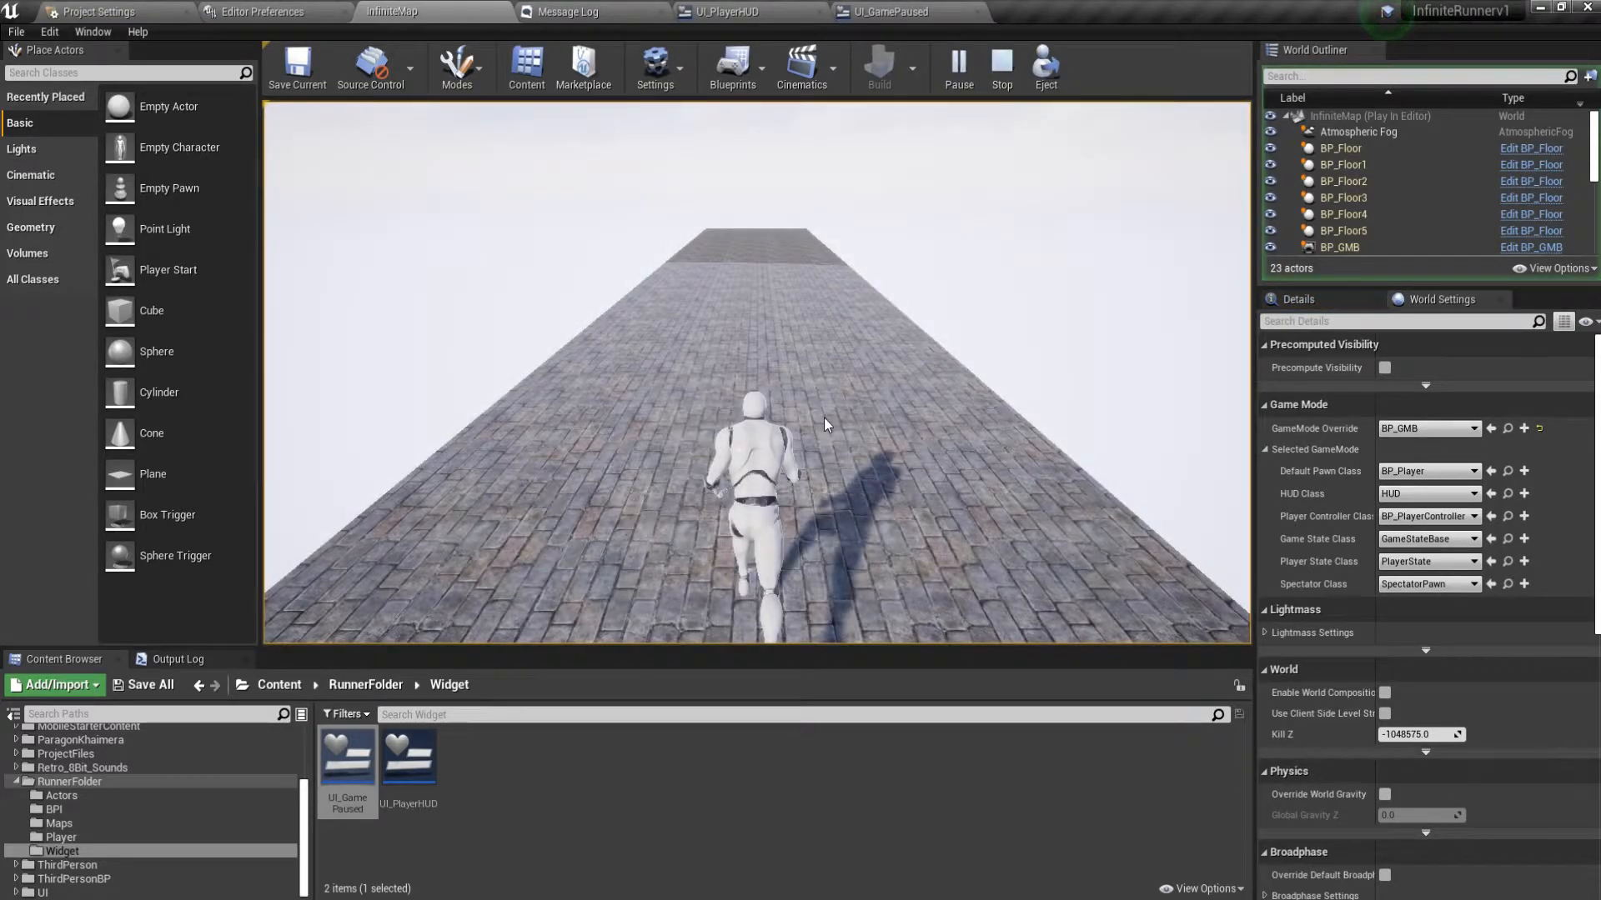
key(Escape)
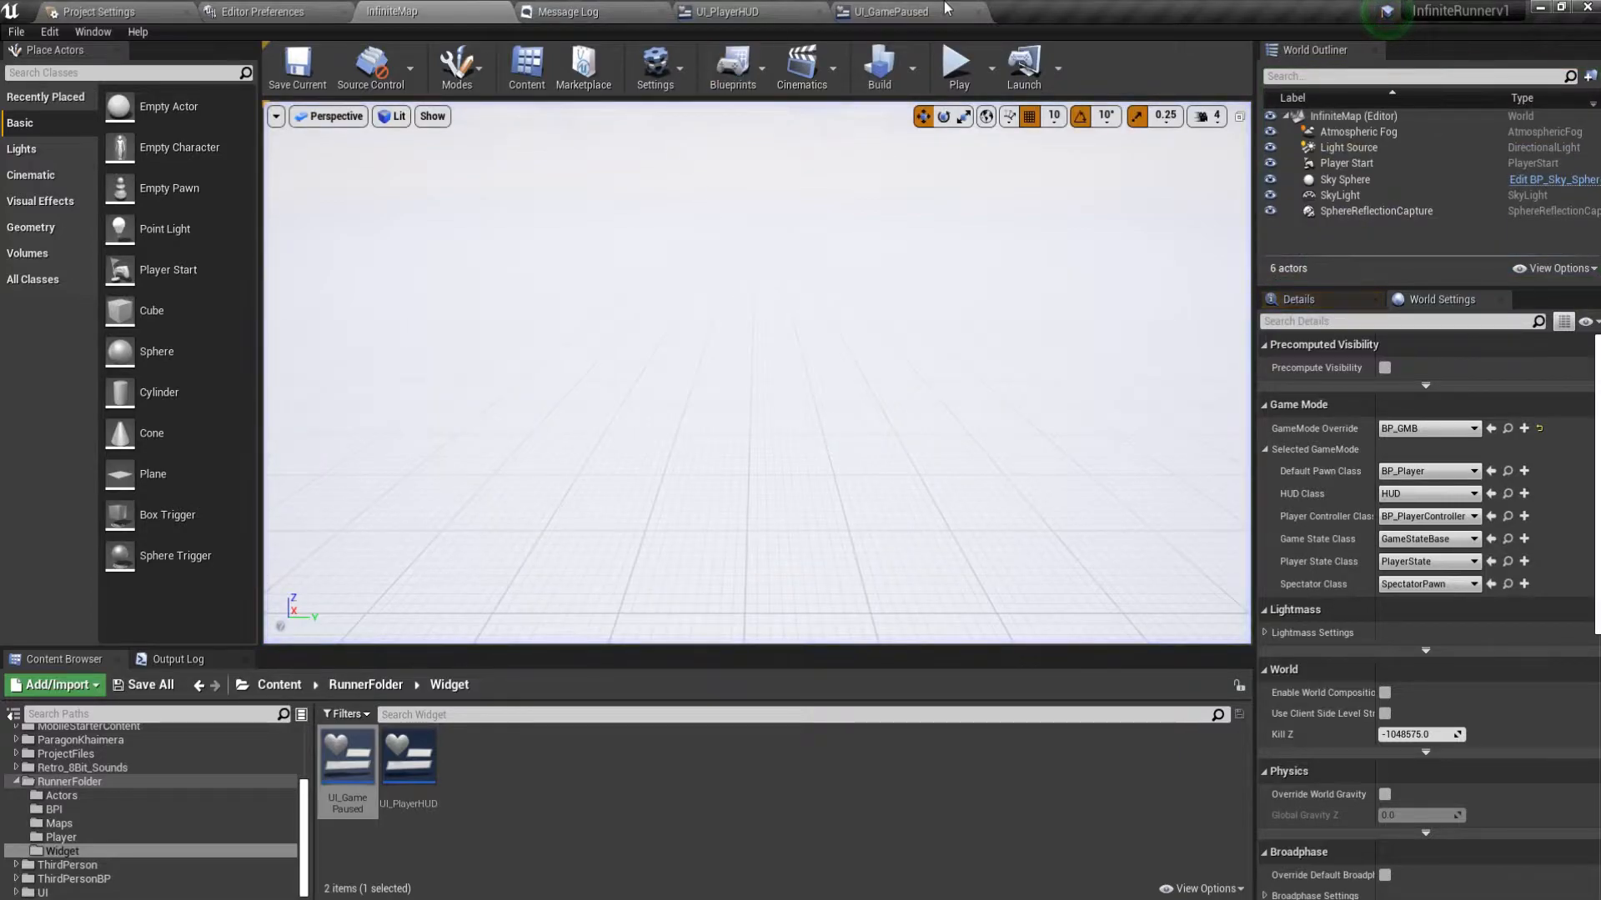
Divide the subtraction result by 4.0, wire it into the Retriggerable Delay's Duration, and save the widget blueprint.
scroll(698, 533, up, 1)
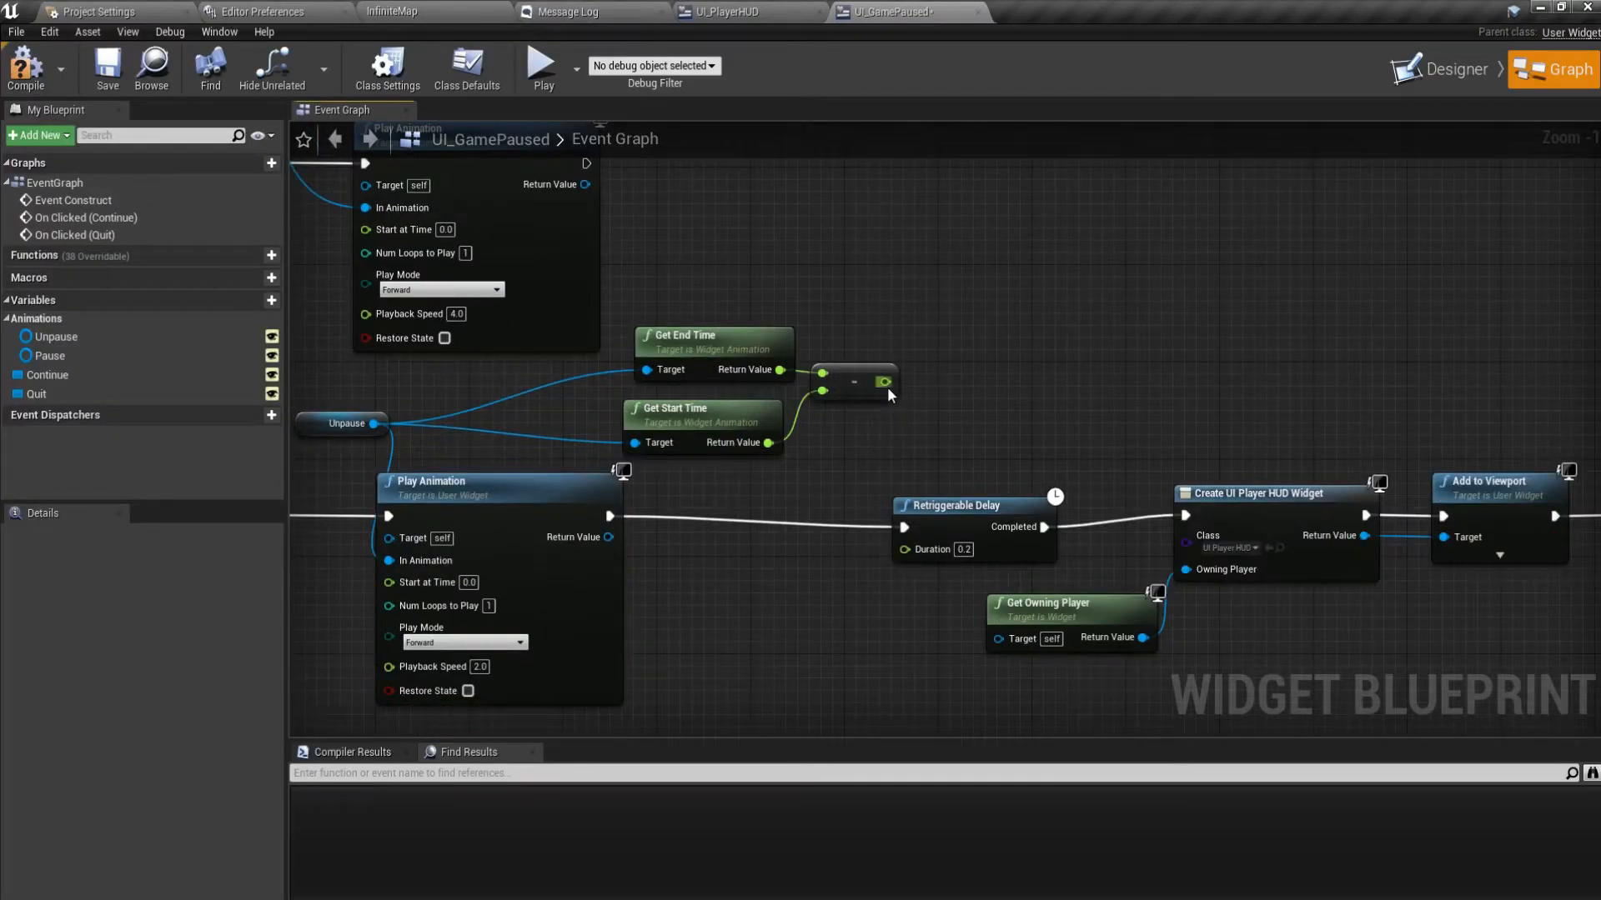
drag(885, 383, 908, 396)
text(/)
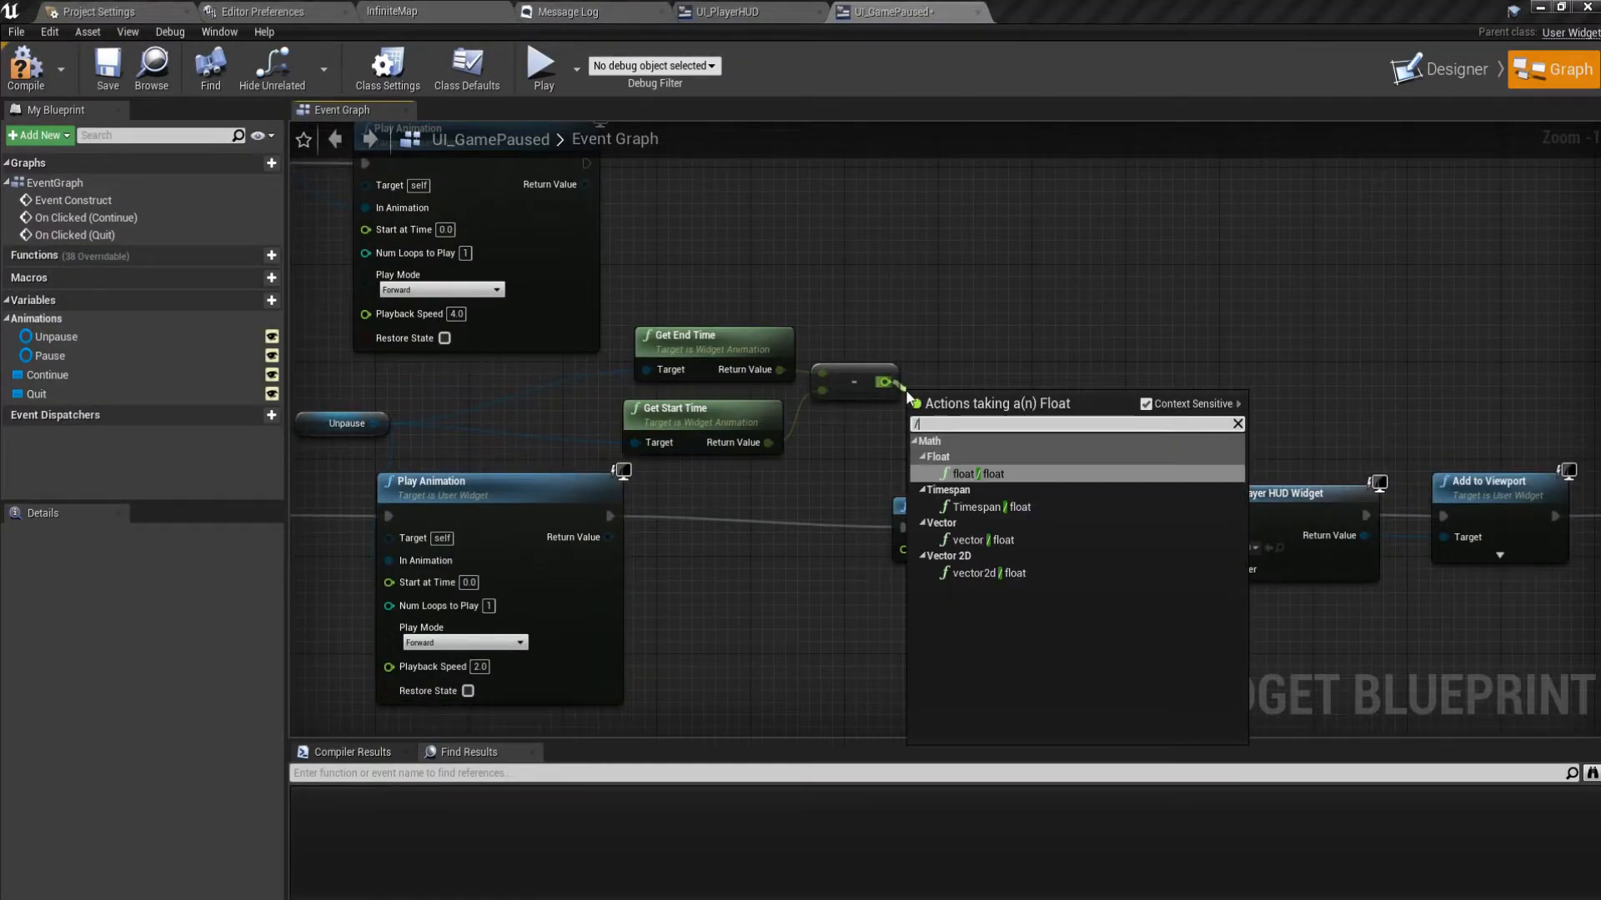
key(Return)
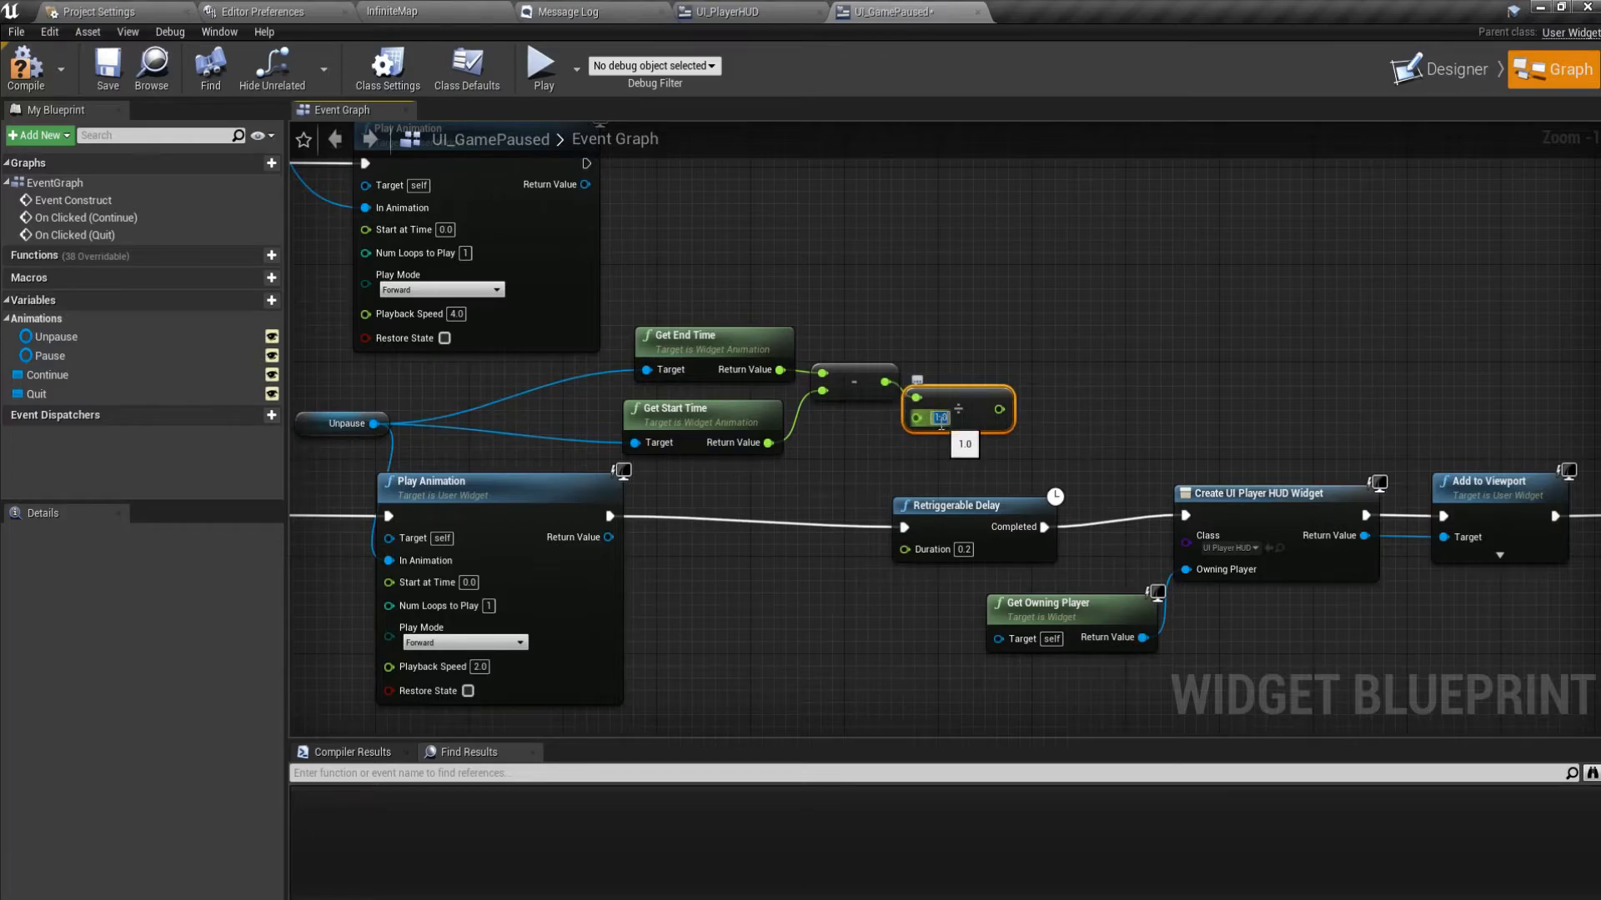
text(4)
drag(999, 410, 905, 549)
click(111, 75)
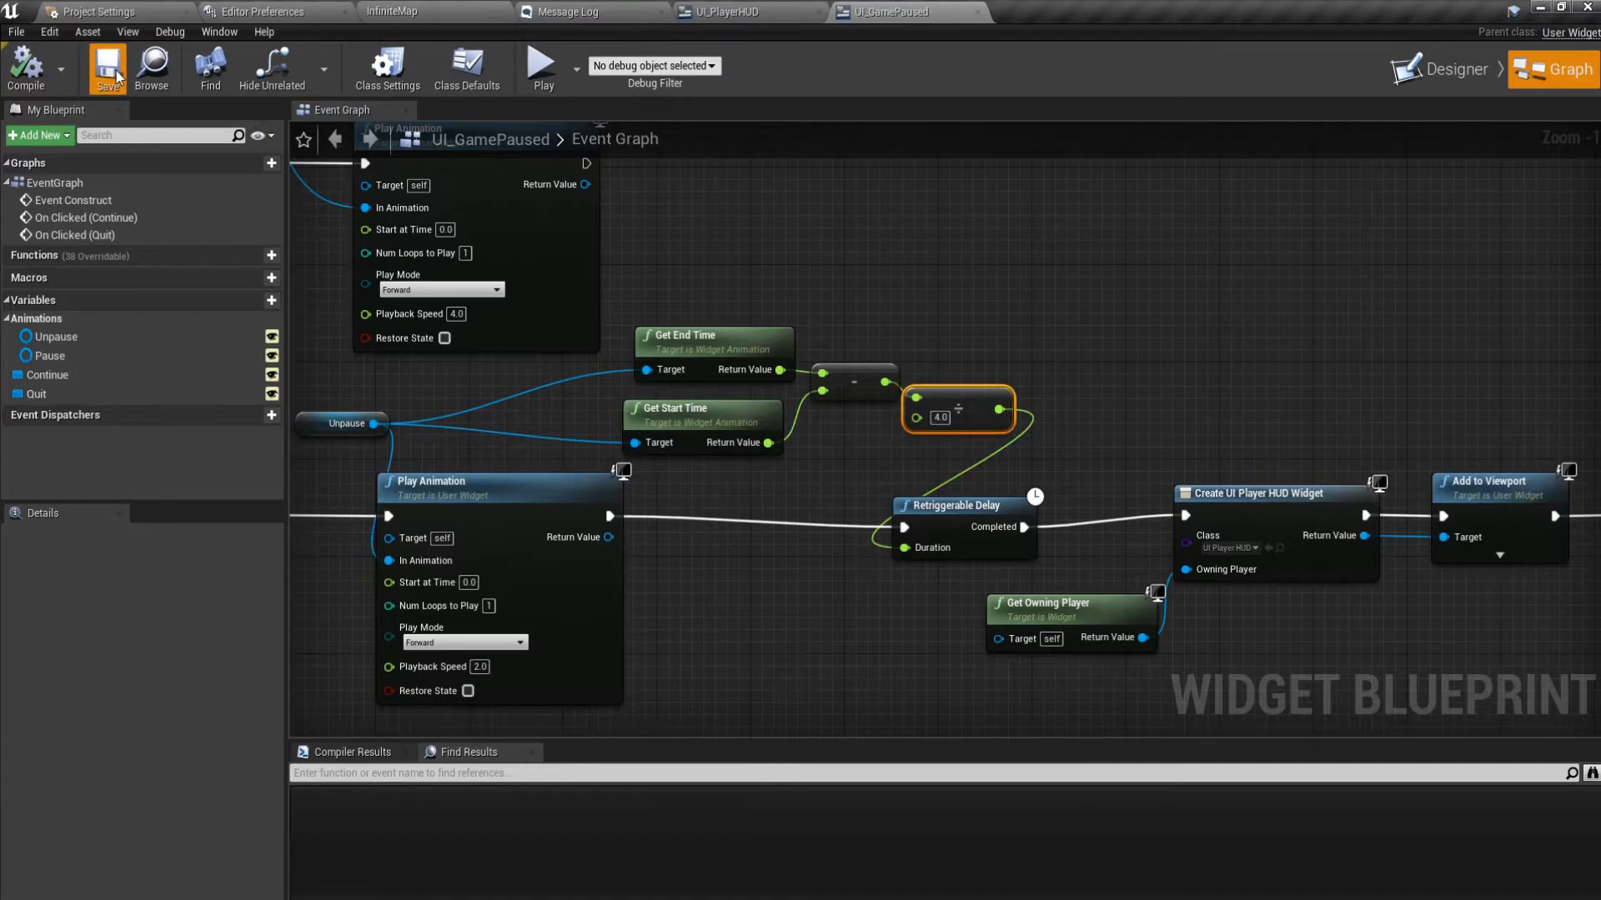
Run the game preview and pause and resume repeatedly to check the divided delay duration.
click(542, 65)
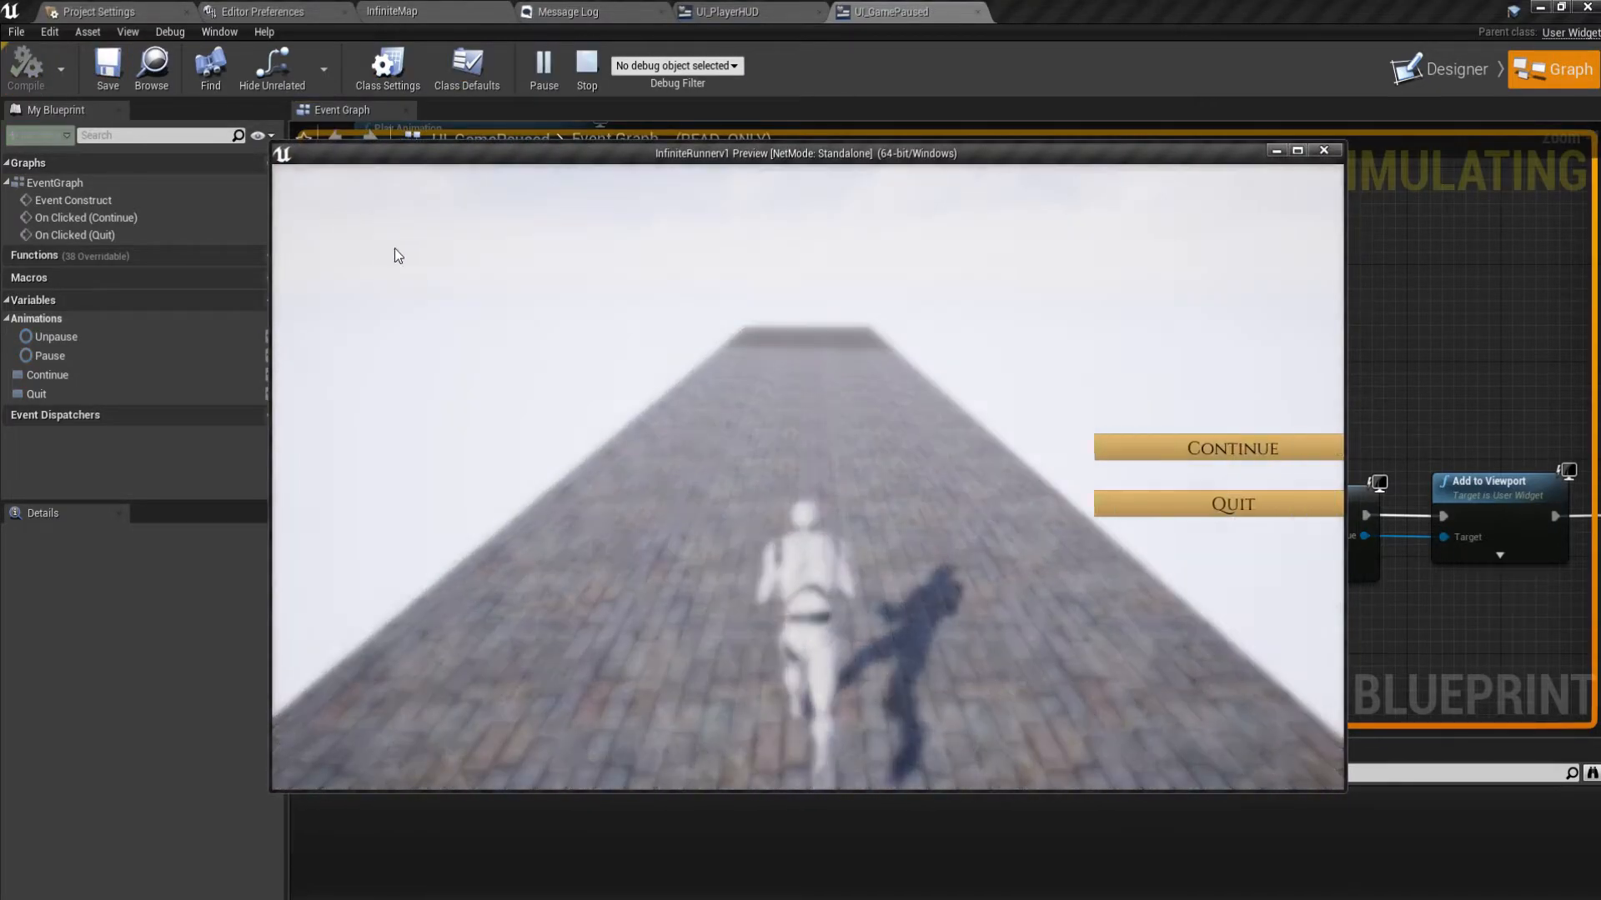
click(783, 451)
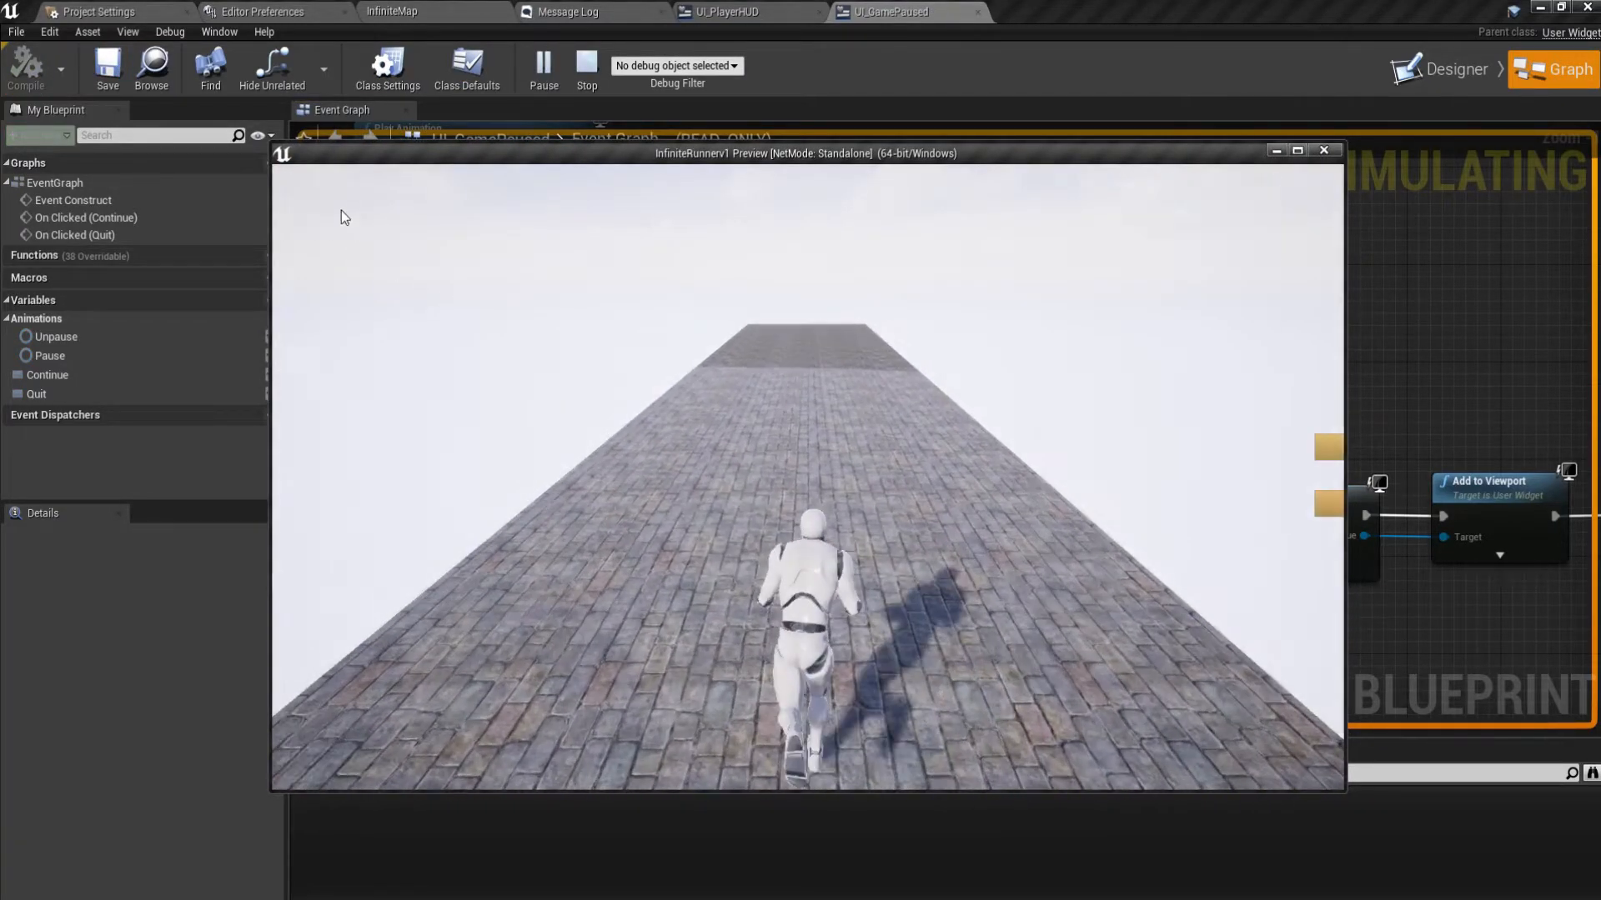
click(333, 207)
click(809, 447)
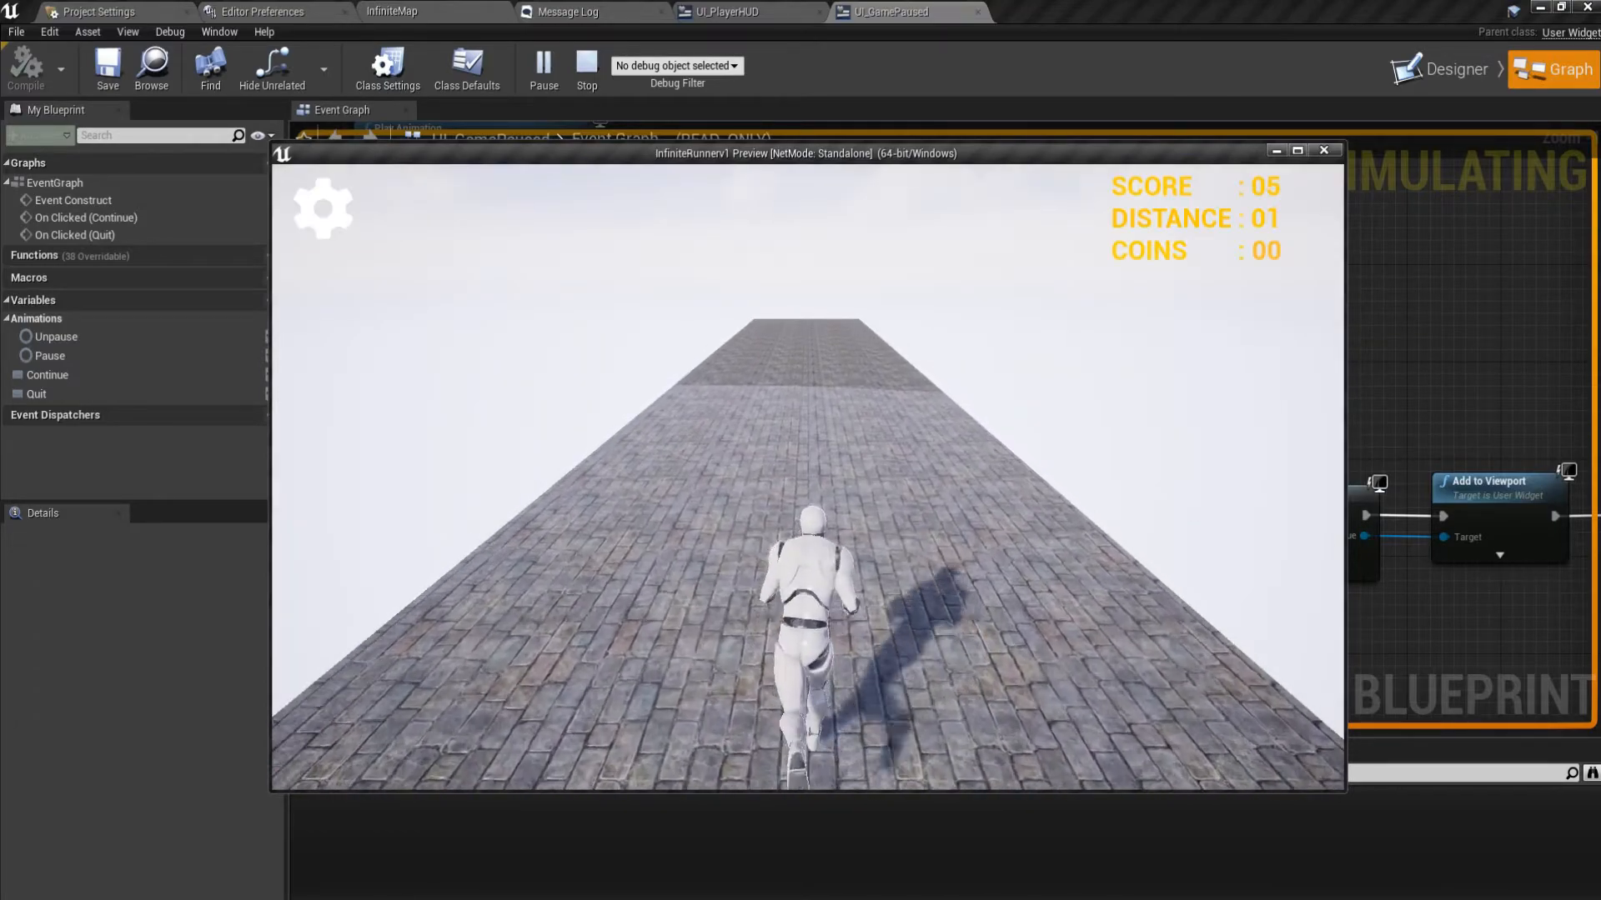
key(Escape)
right_drag(677, 331, 677, 379)
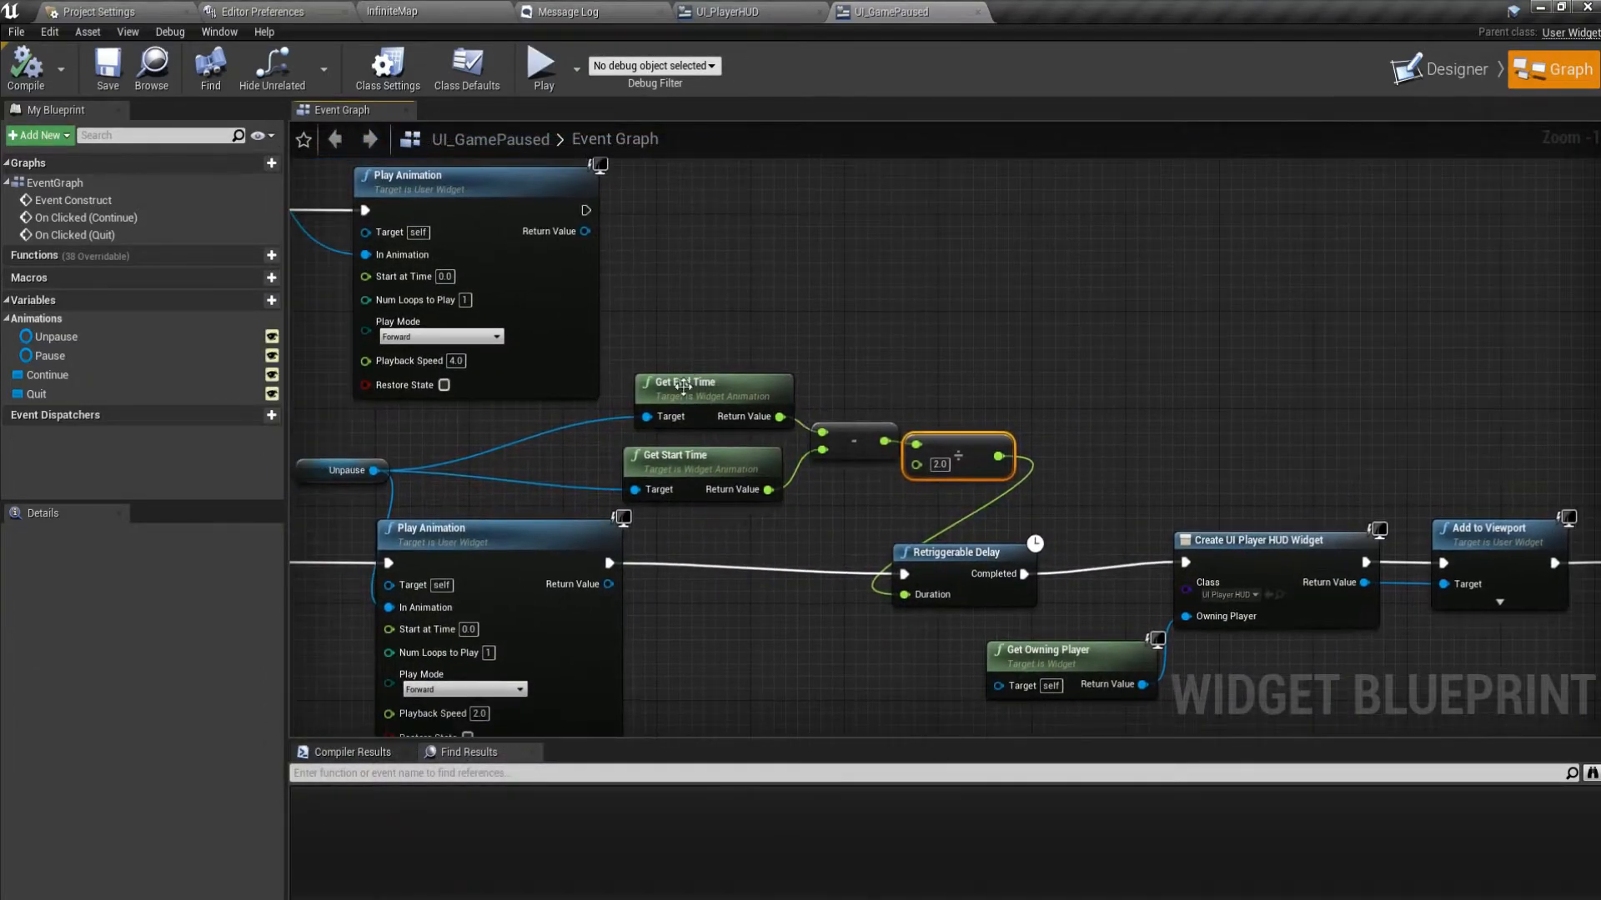
right_drag(687, 531, 739, 488)
drag(709, 293, 785, 431)
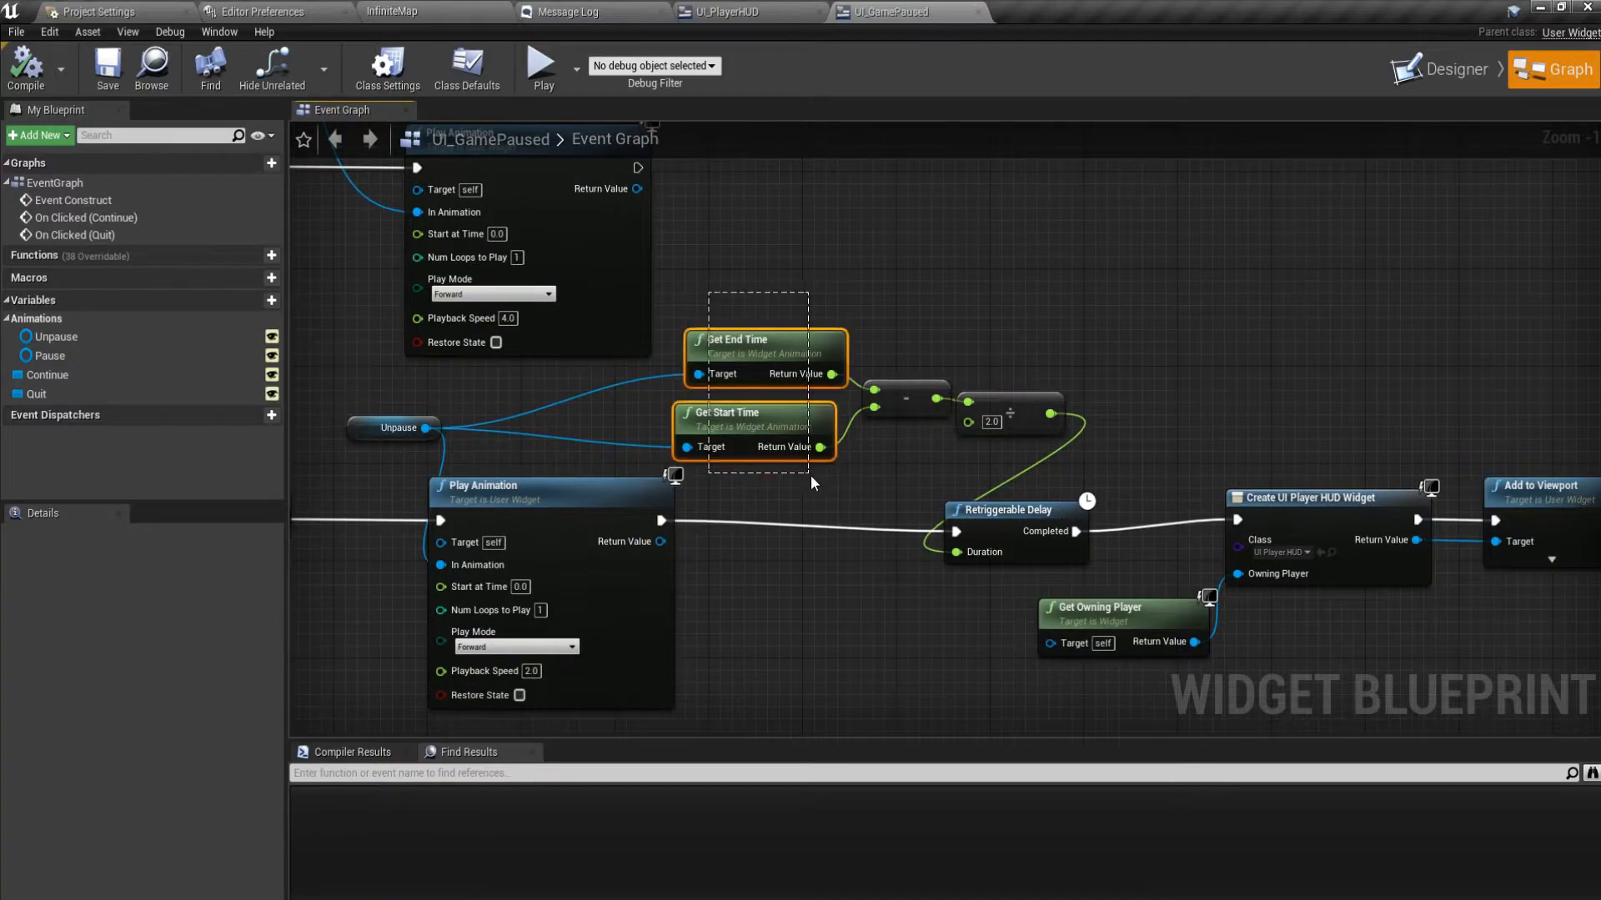
mouse_move(836, 488)
mouse_down()
mouse_move(858, 493)
mouse_move(848, 512)
mouse_up()
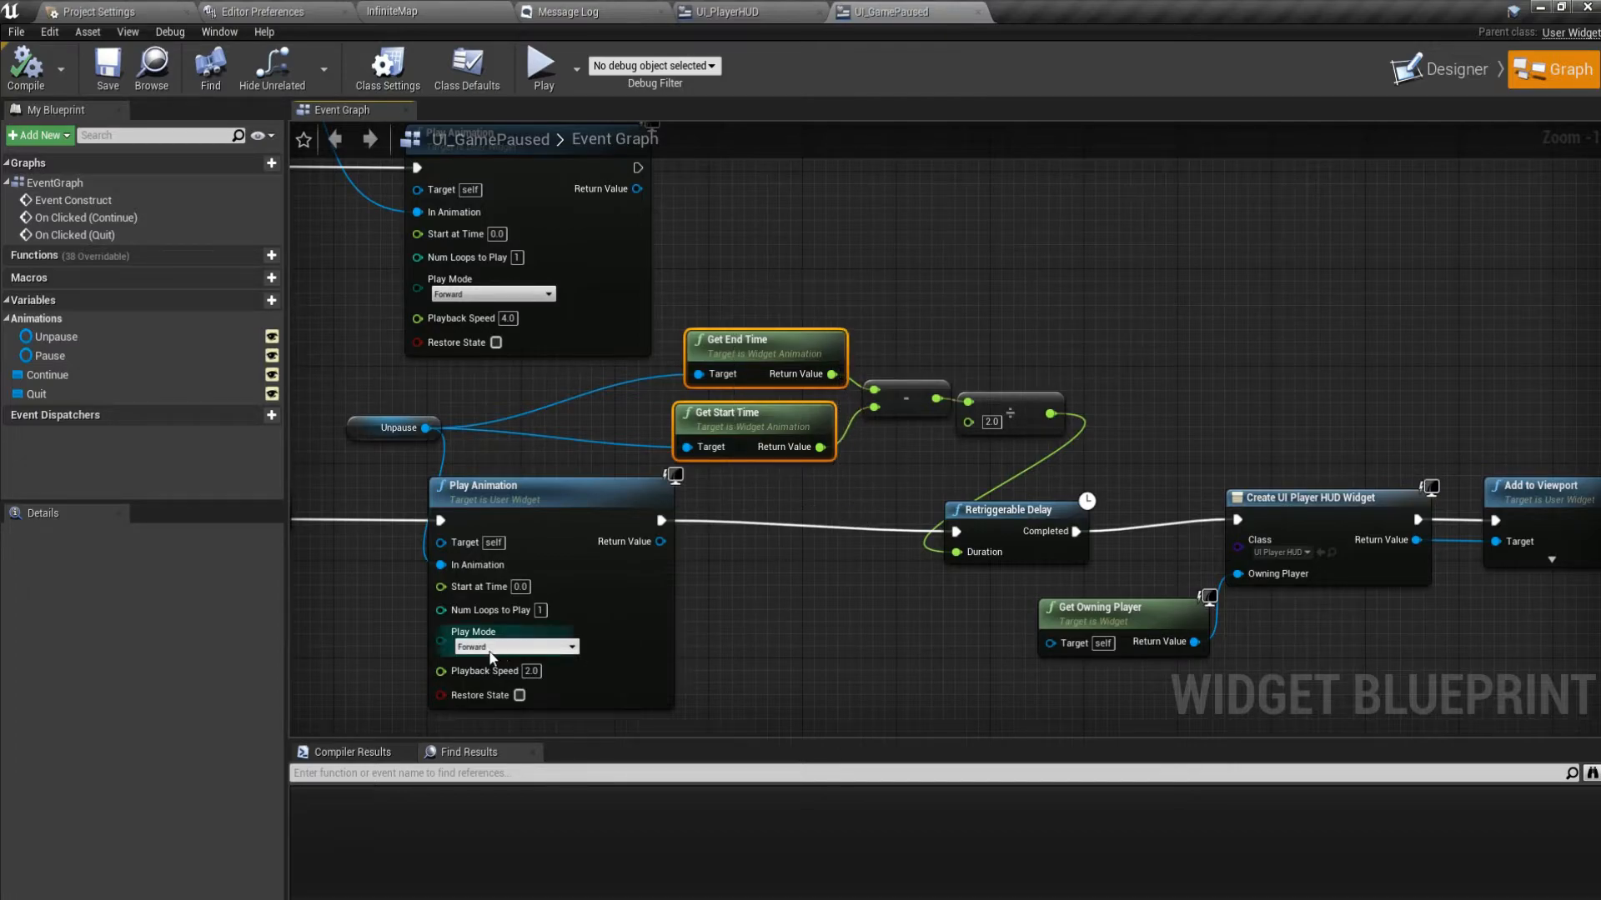
Space the subtraction and division nodes further apart between the Get End Time and Get Start Time nodes and the delay.
click(894, 465)
drag(927, 343, 992, 410)
click(1022, 381)
drag(992, 409, 1050, 405)
click(959, 459)
right_drag(958, 458, 947, 477)
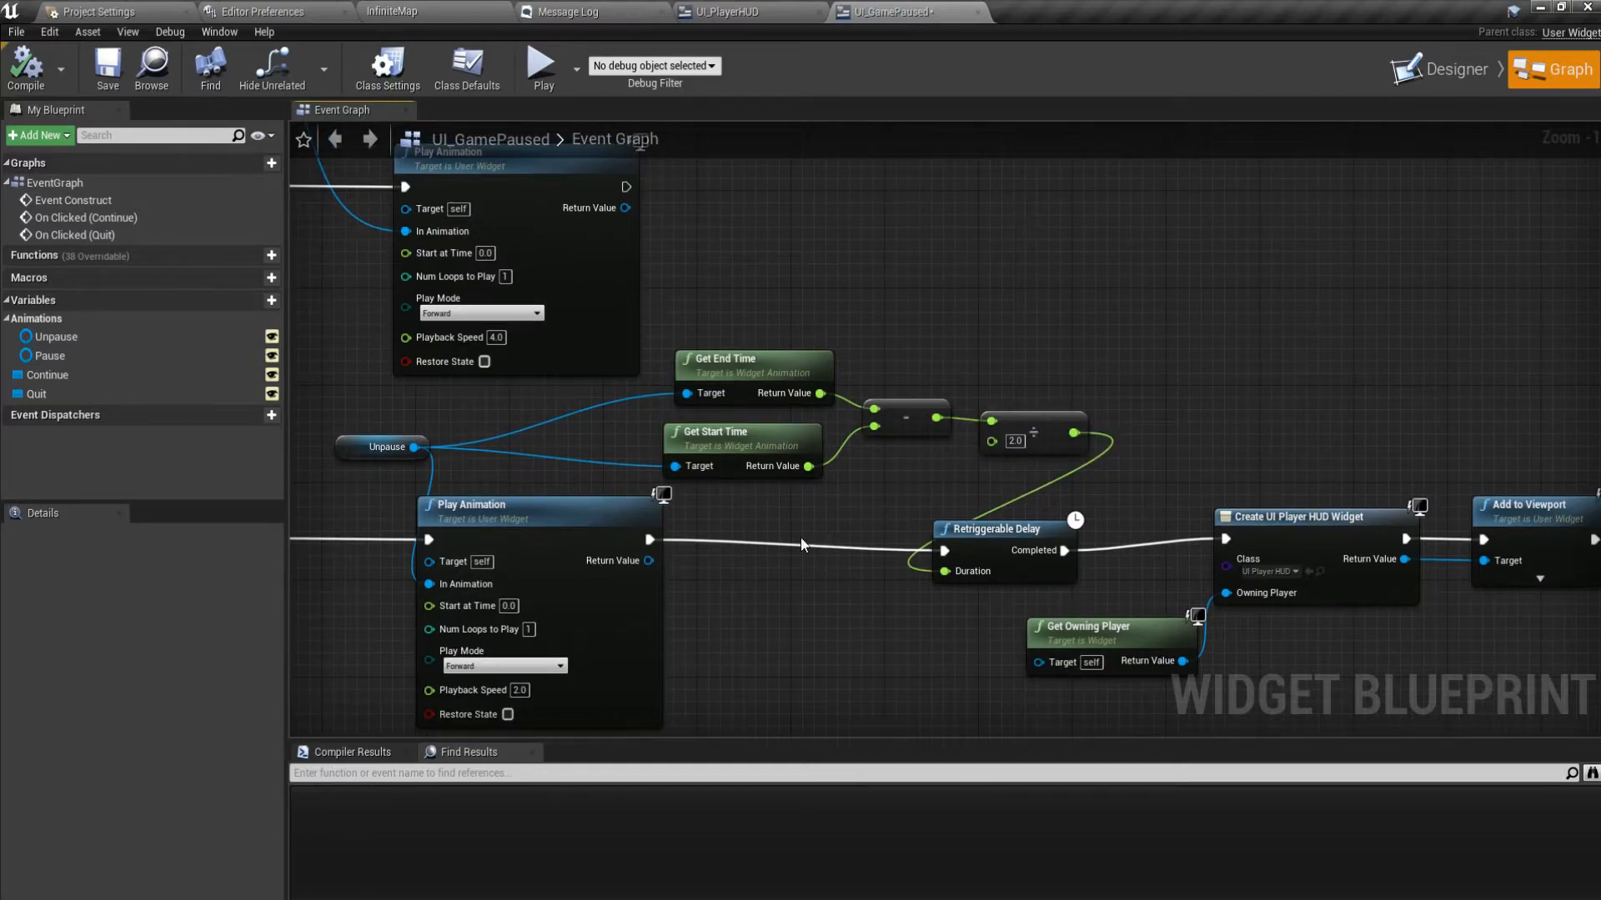
Set the Playback Speed of the Unpause animation's Play Animation node to 4.0.
right_drag(734, 615, 742, 602)
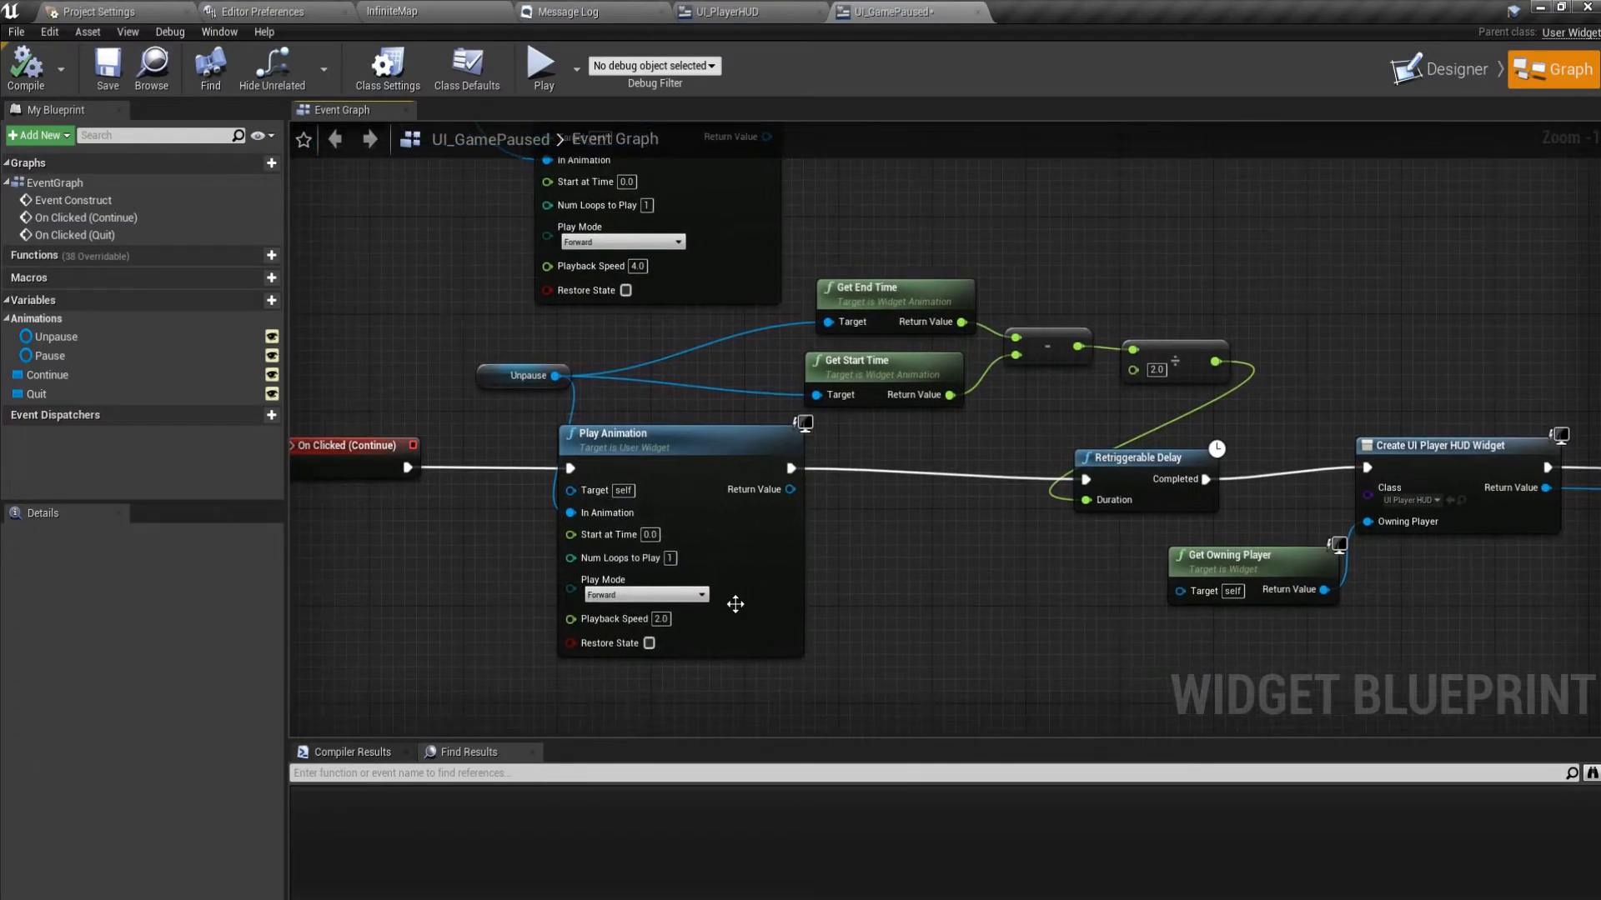
text(4)
key(Return)
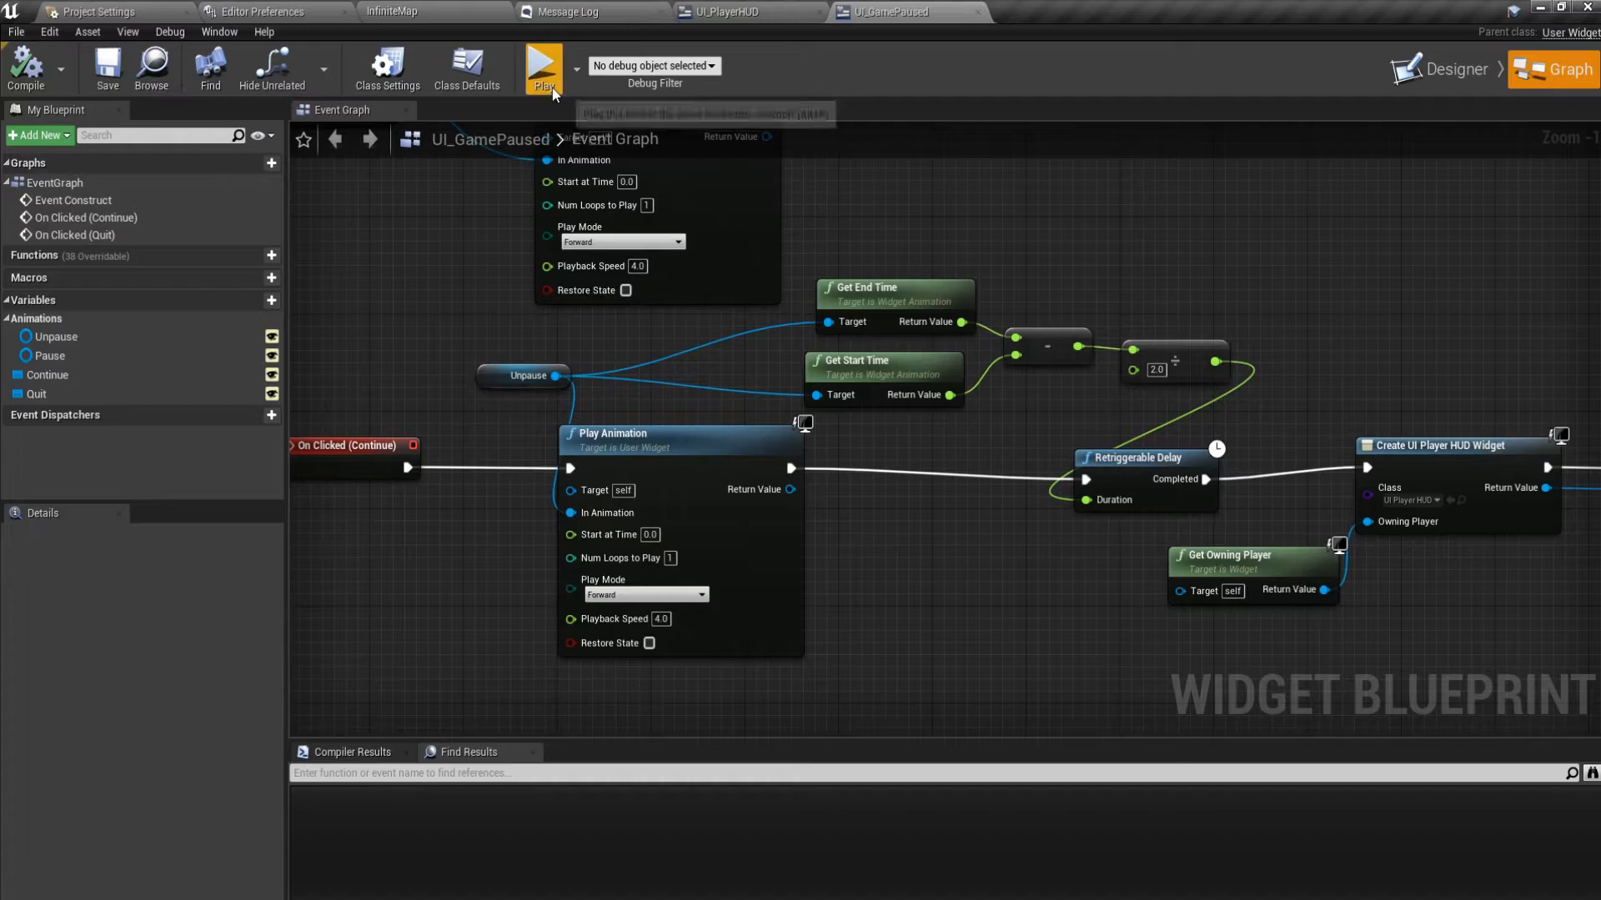
Play-test the game from the widget editor and from InfiniteMap, pausing and resuming it in each run.
click(552, 91)
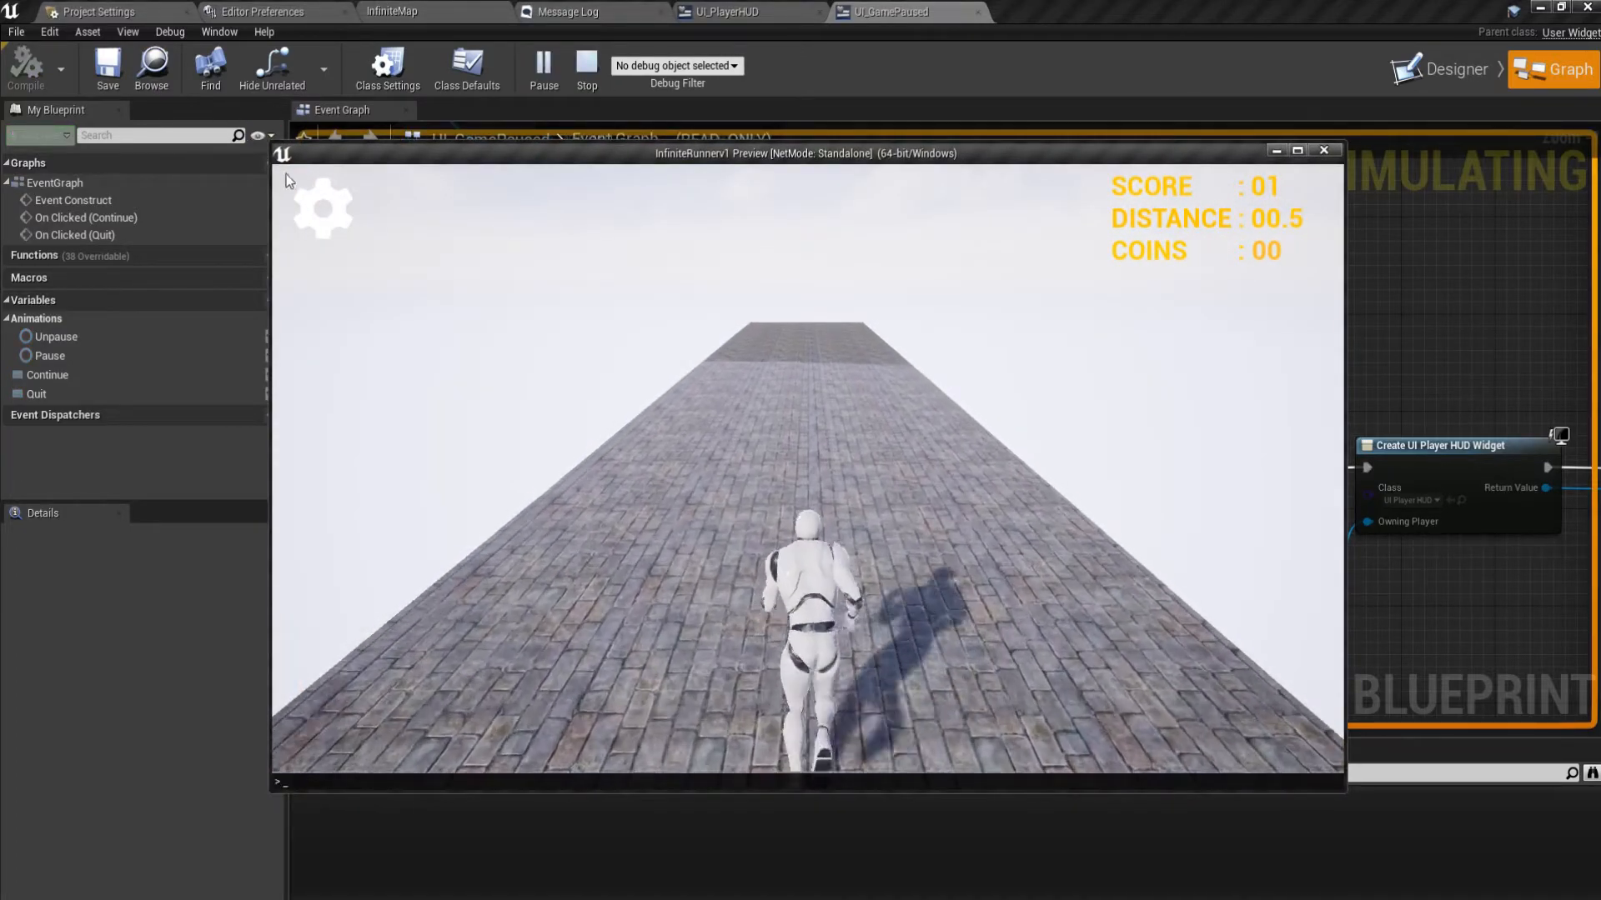
click(313, 203)
click(747, 442)
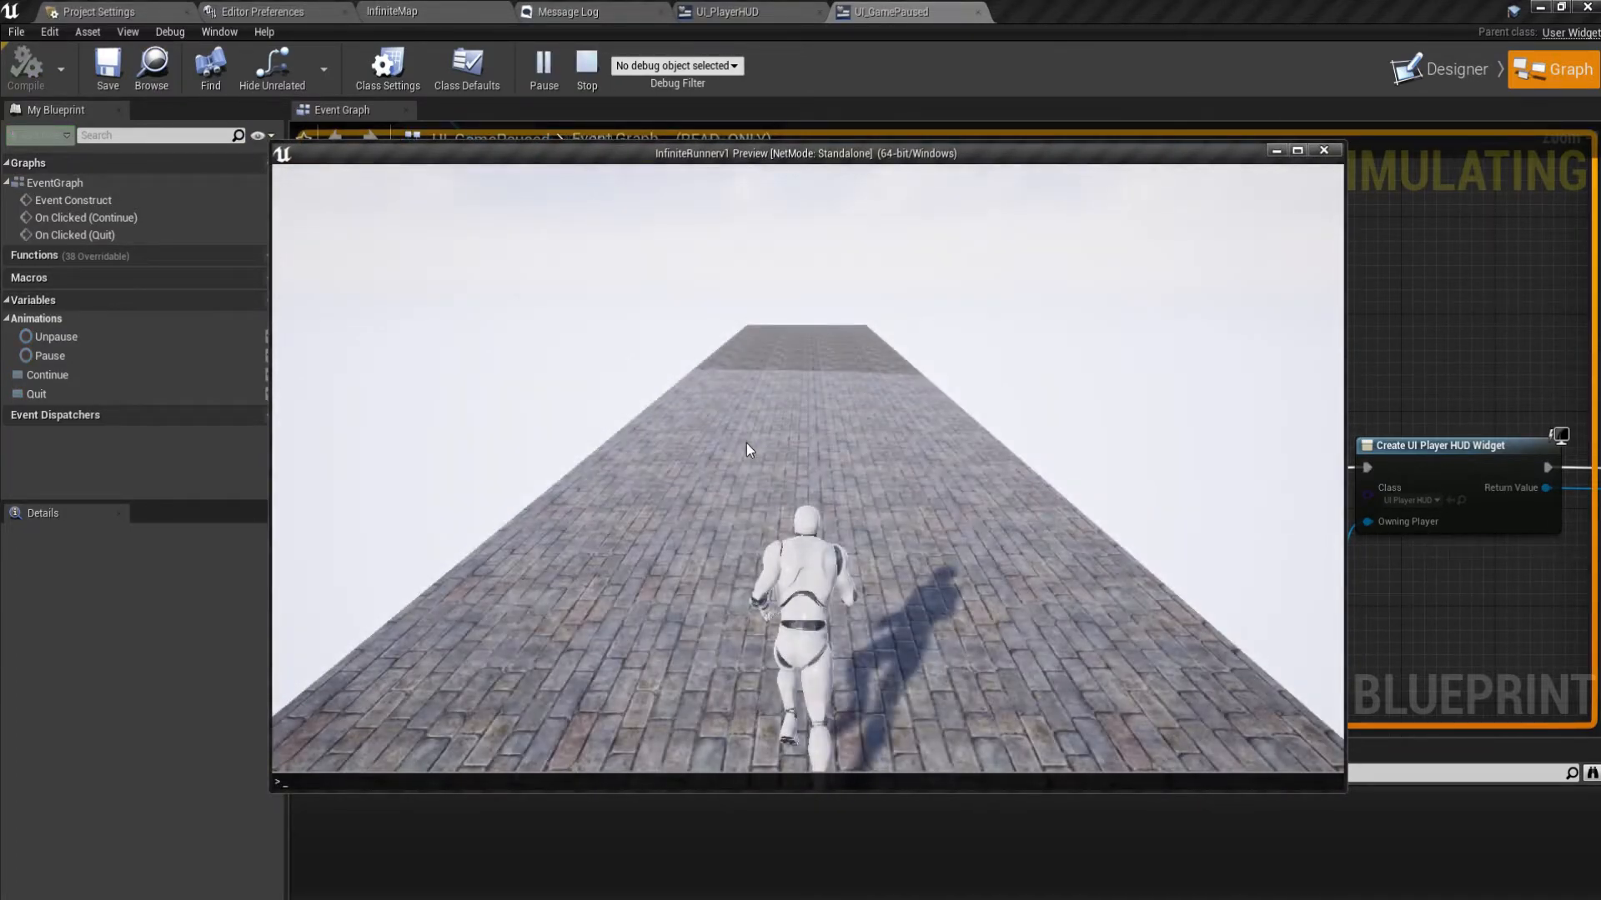
key(Escape)
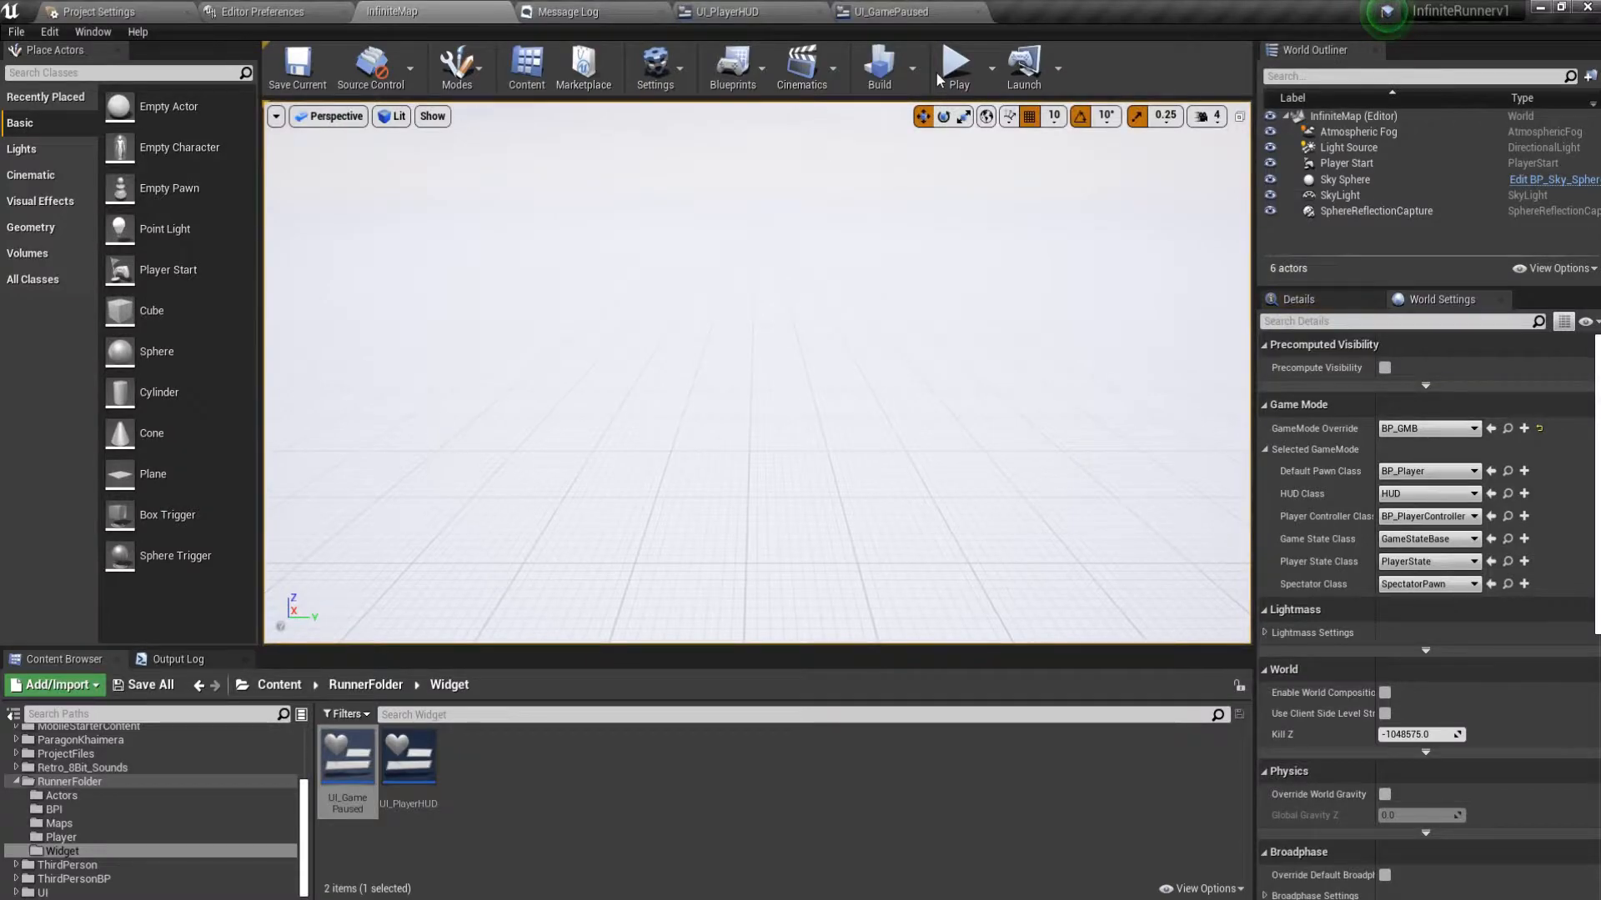
click(937, 75)
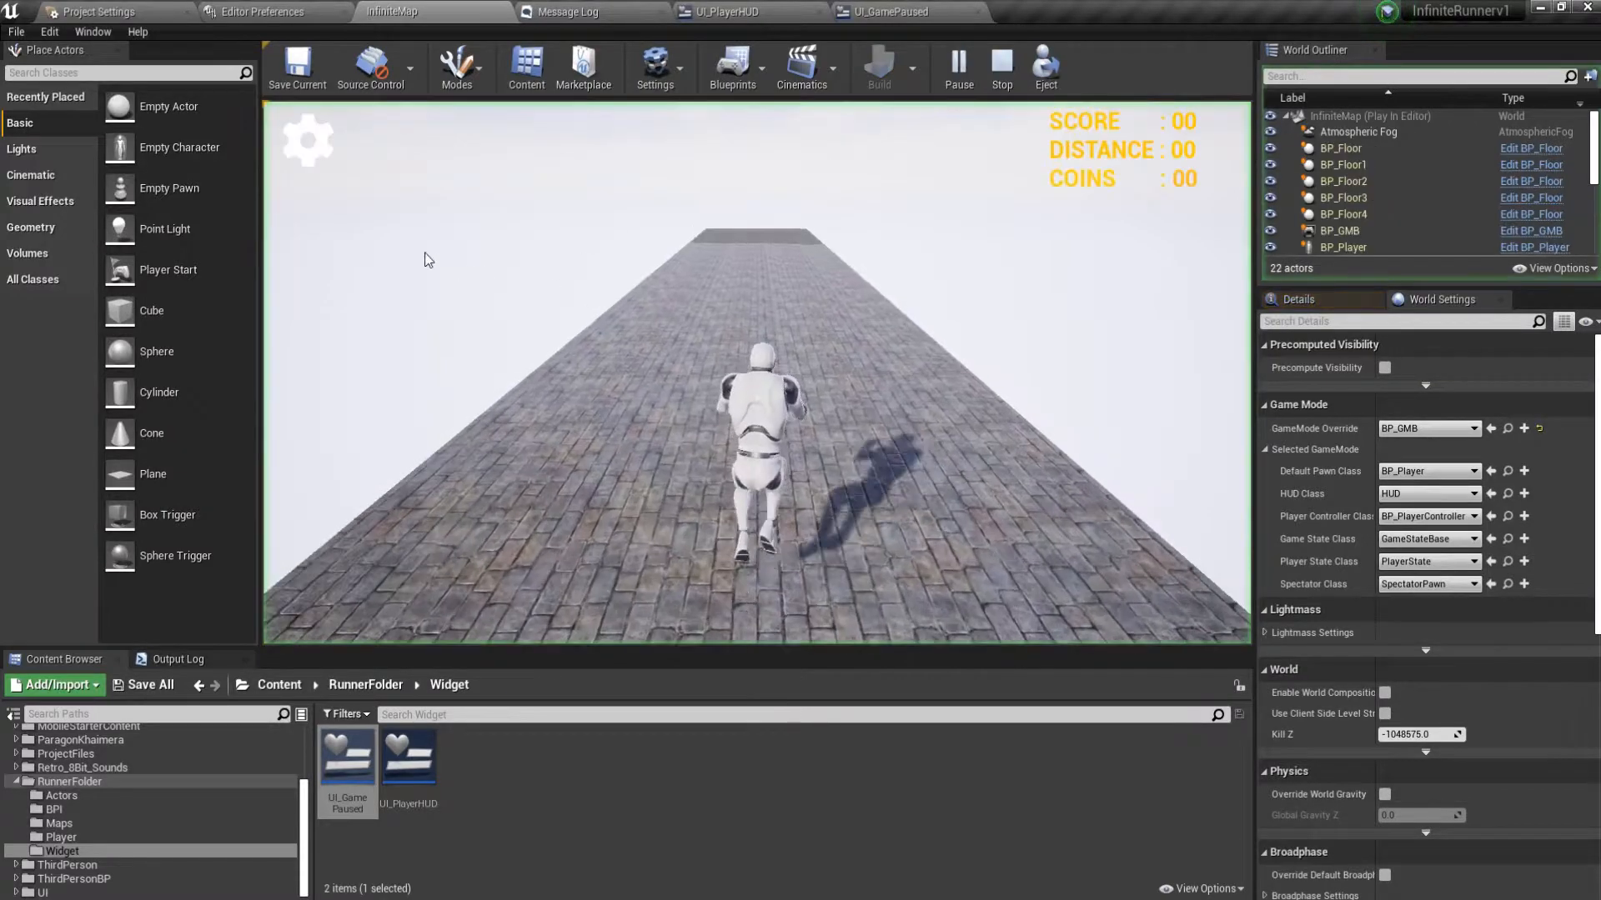
click(317, 143)
click(698, 352)
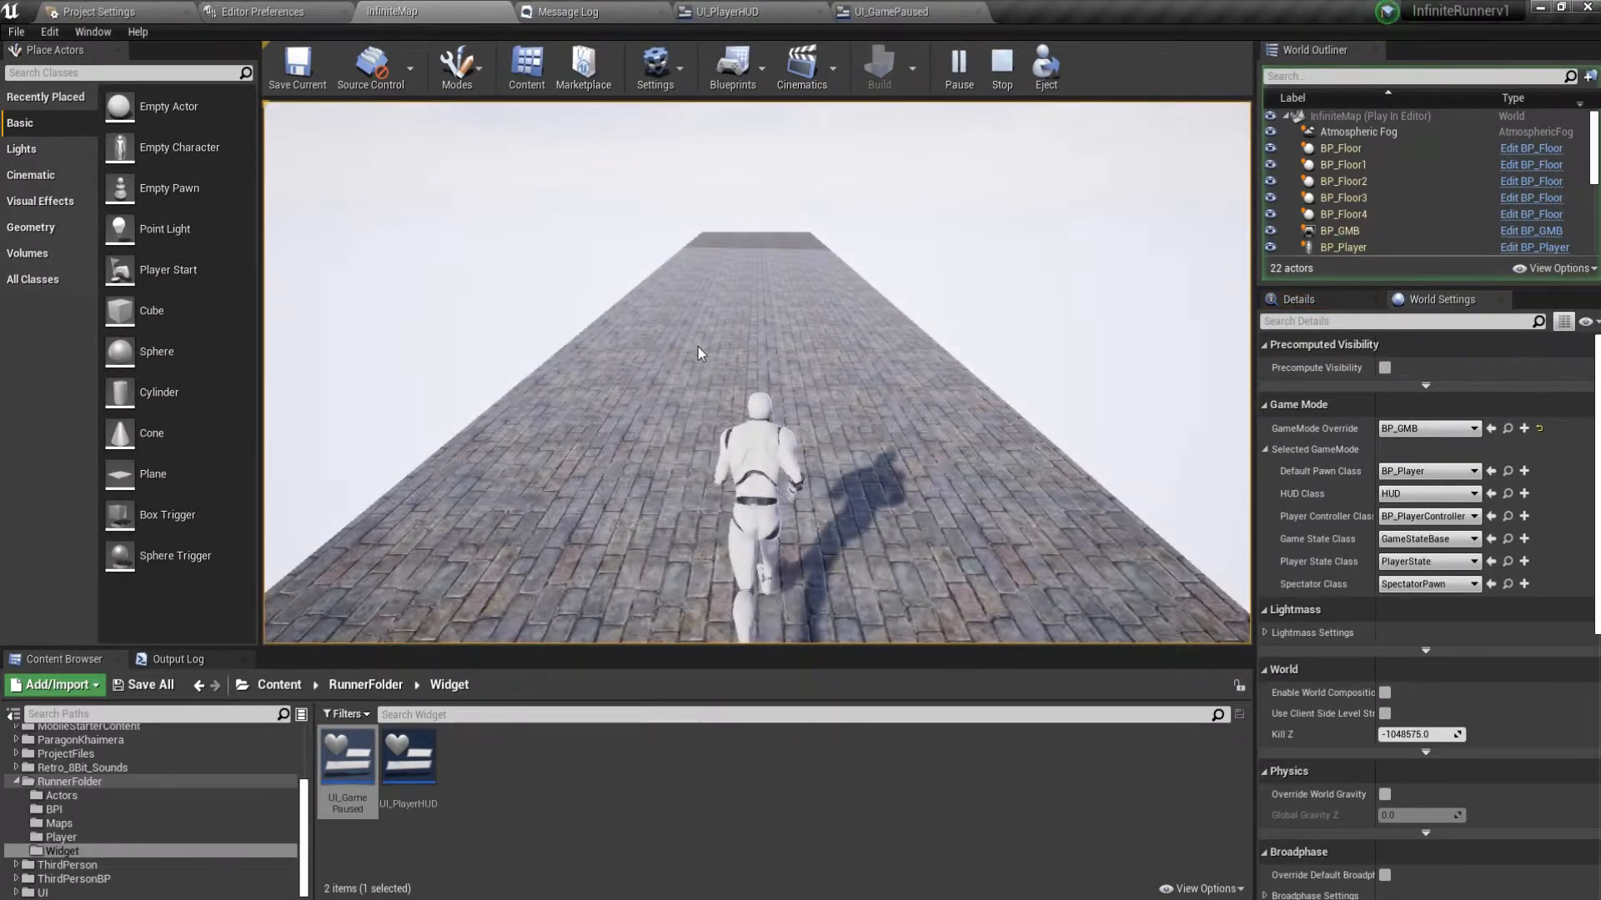
key(Escape)
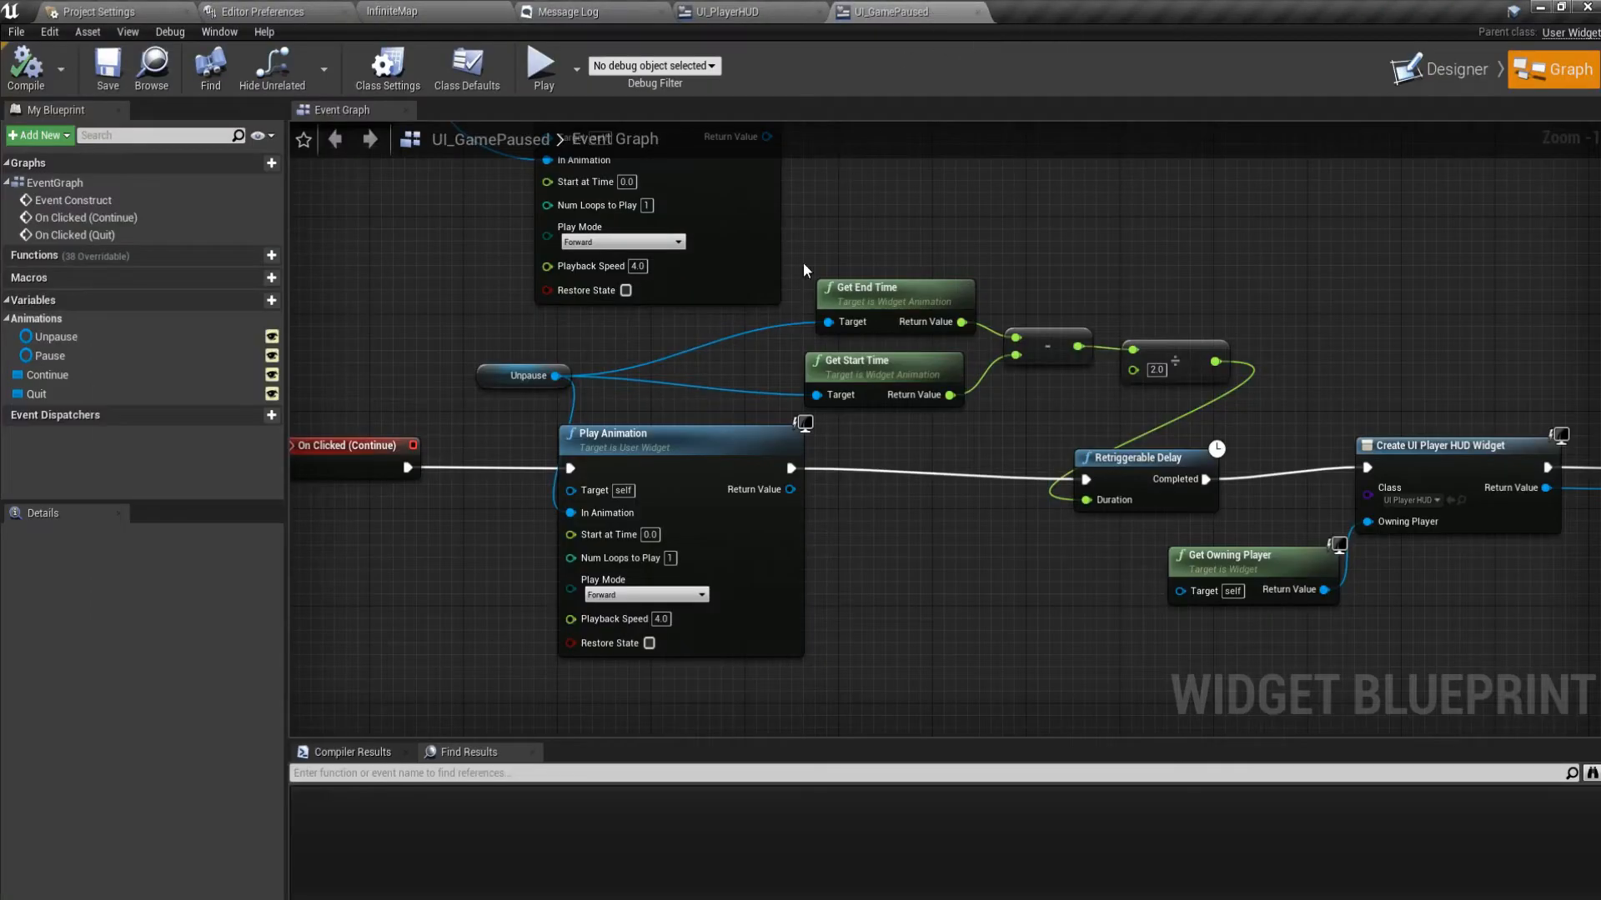
Set the divisor in the delay calculation to 4.0 and save the widget blueprint.
right_drag(880, 547, 811, 581)
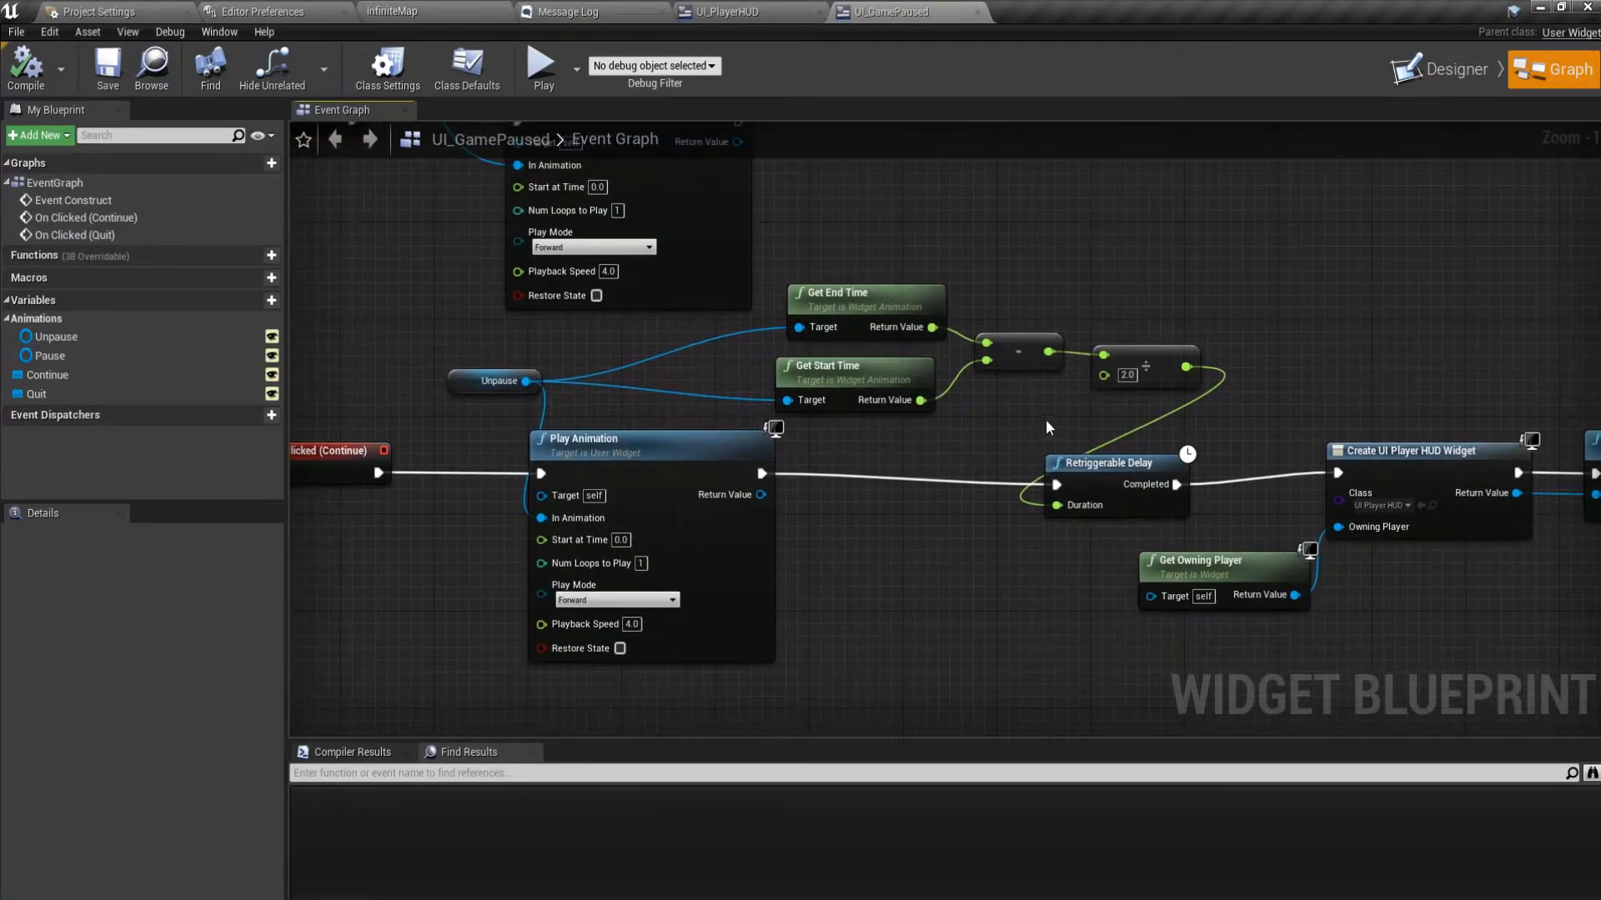
text(4)
click(107, 66)
Run the game preview twice, pausing and resuming to check the delay with the new divisor.
click(542, 67)
click(319, 189)
click(738, 445)
key(Escape)
click(540, 66)
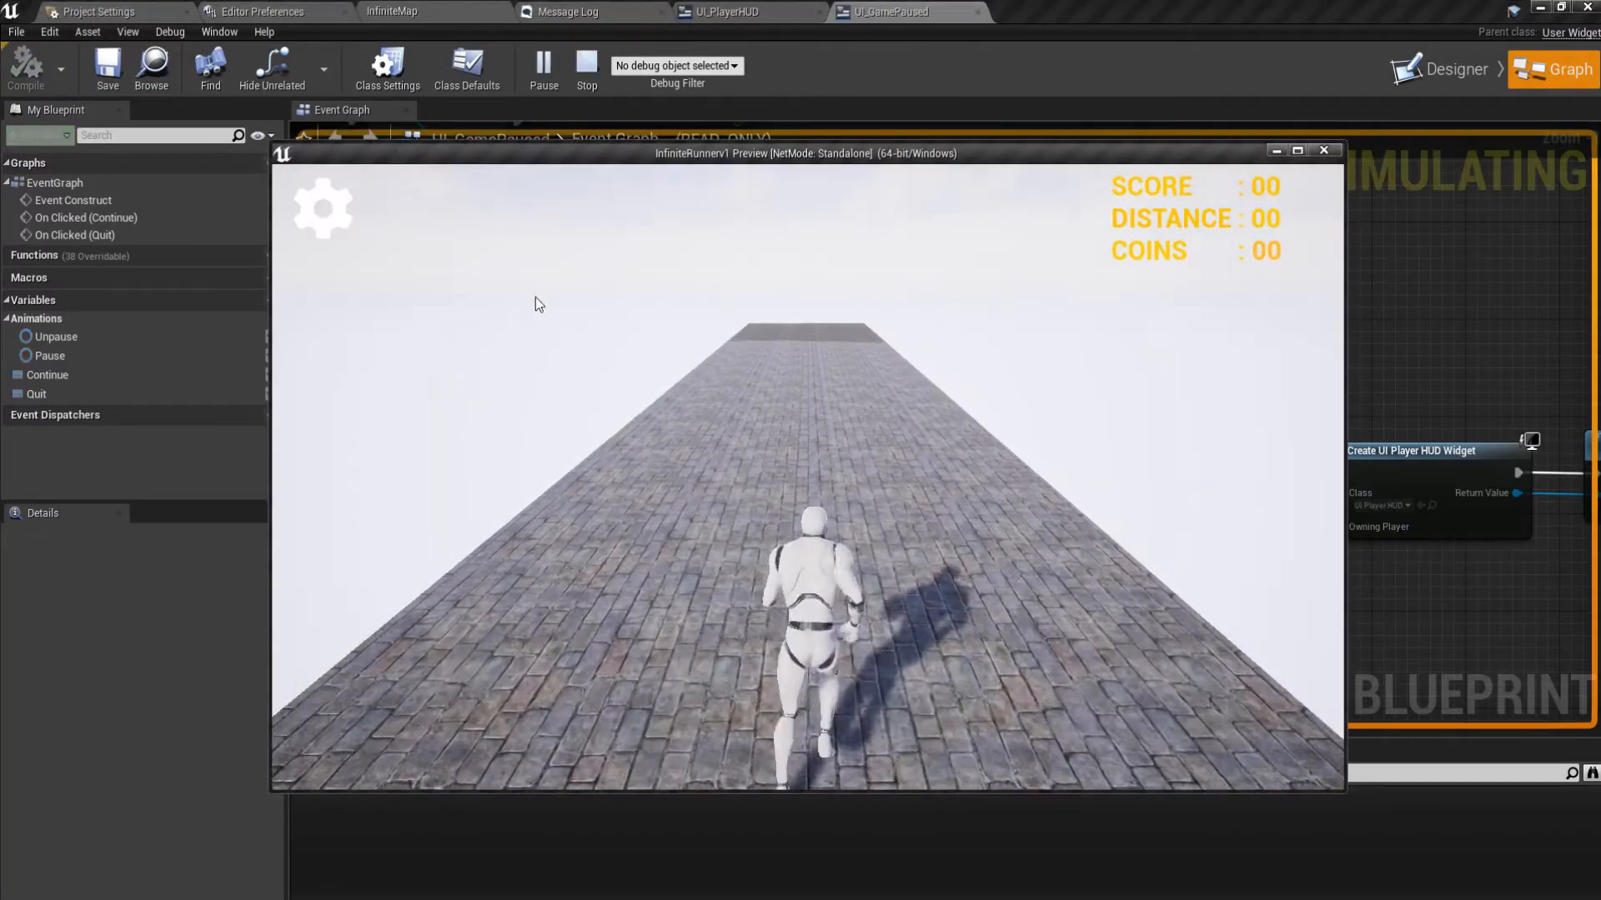
click(783, 442)
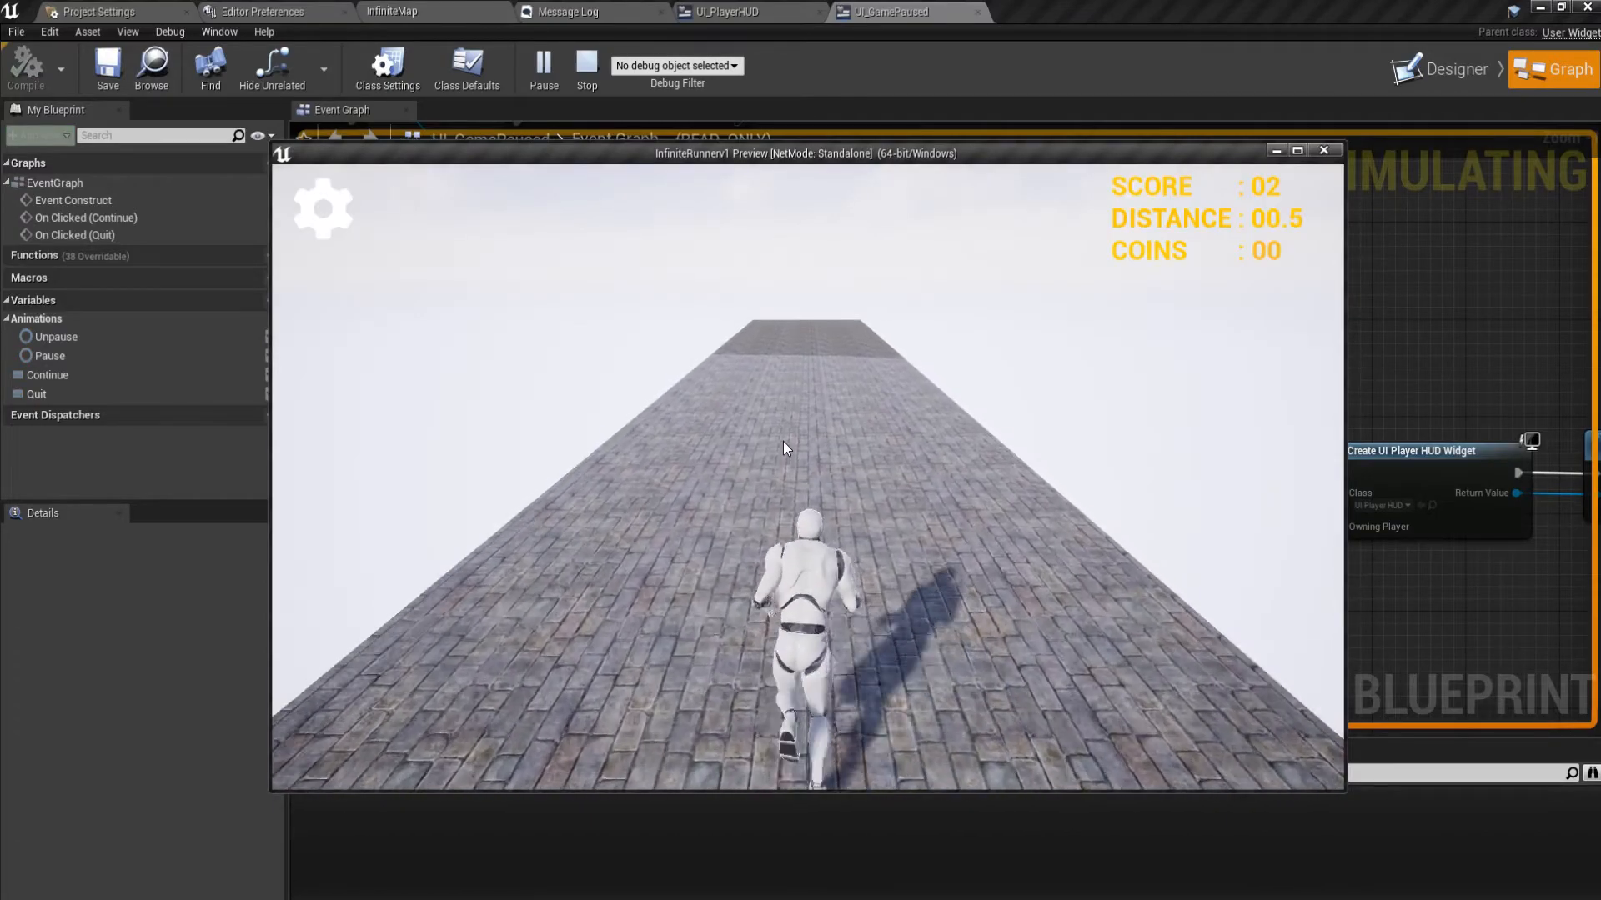
key(Escape)
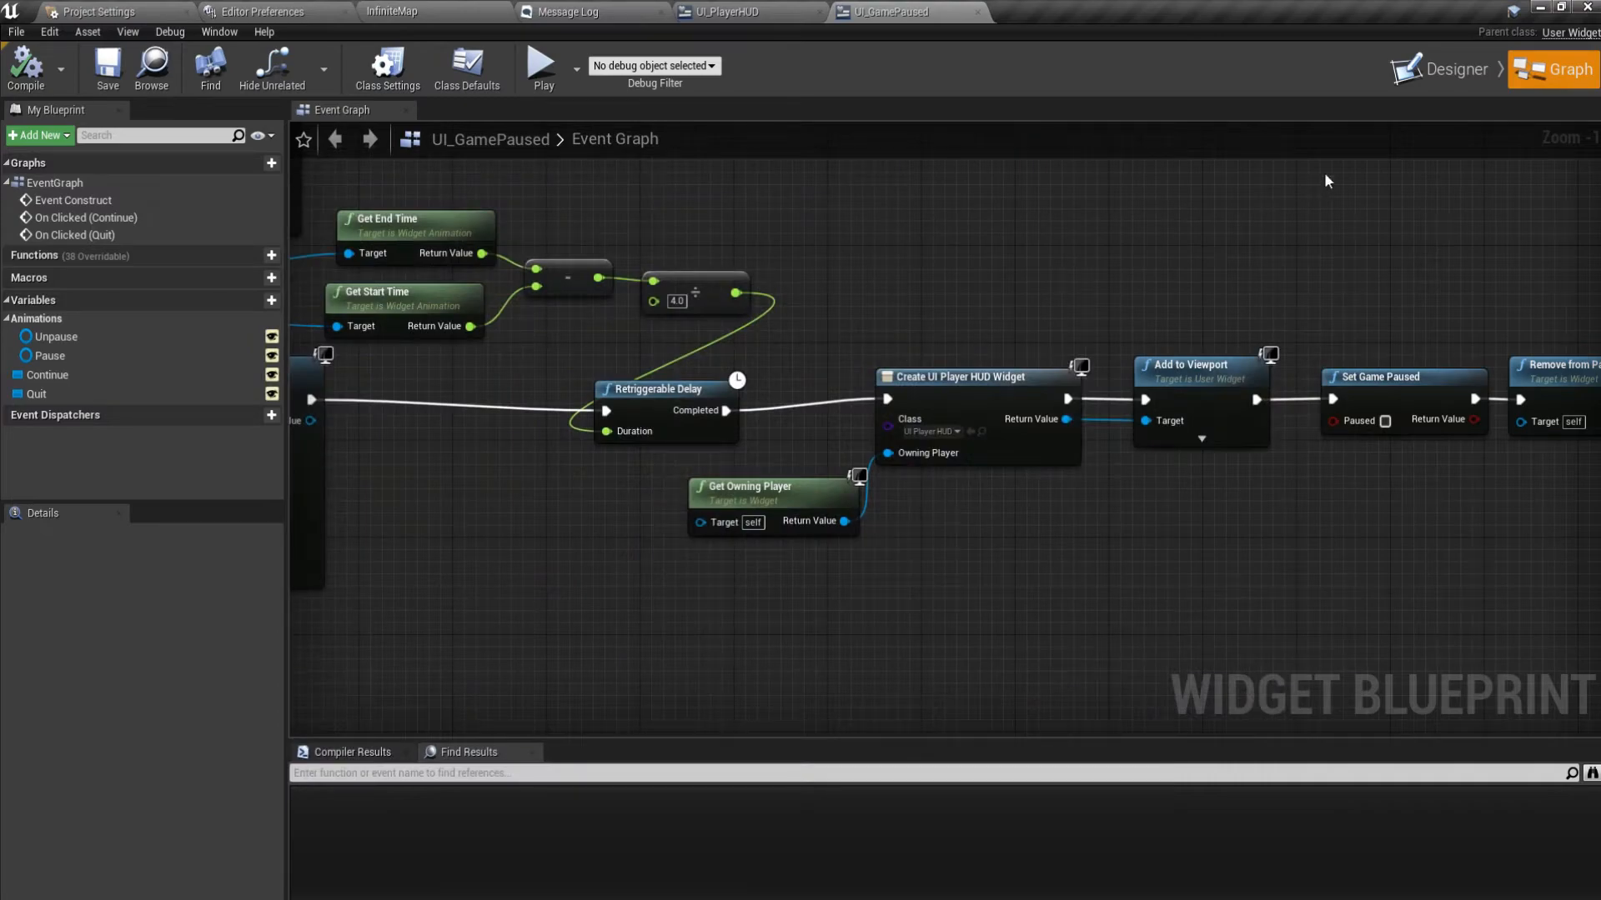
Open the pause widget's Designer view and expand the Vertical Box in the hierarchy.
click(1442, 69)
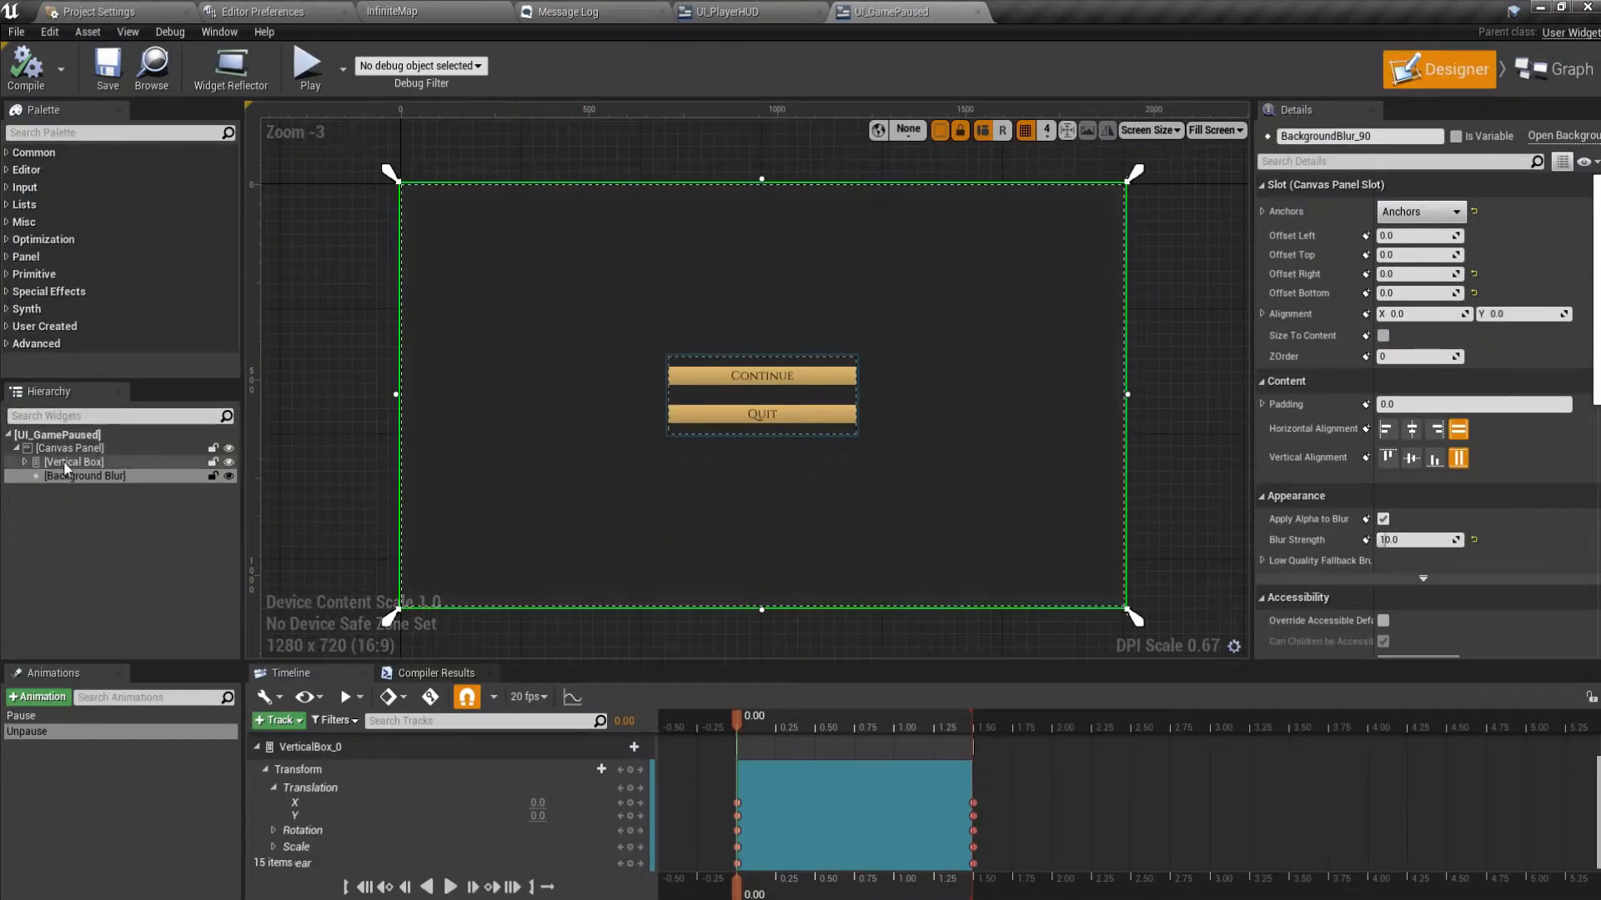
click(42, 477)
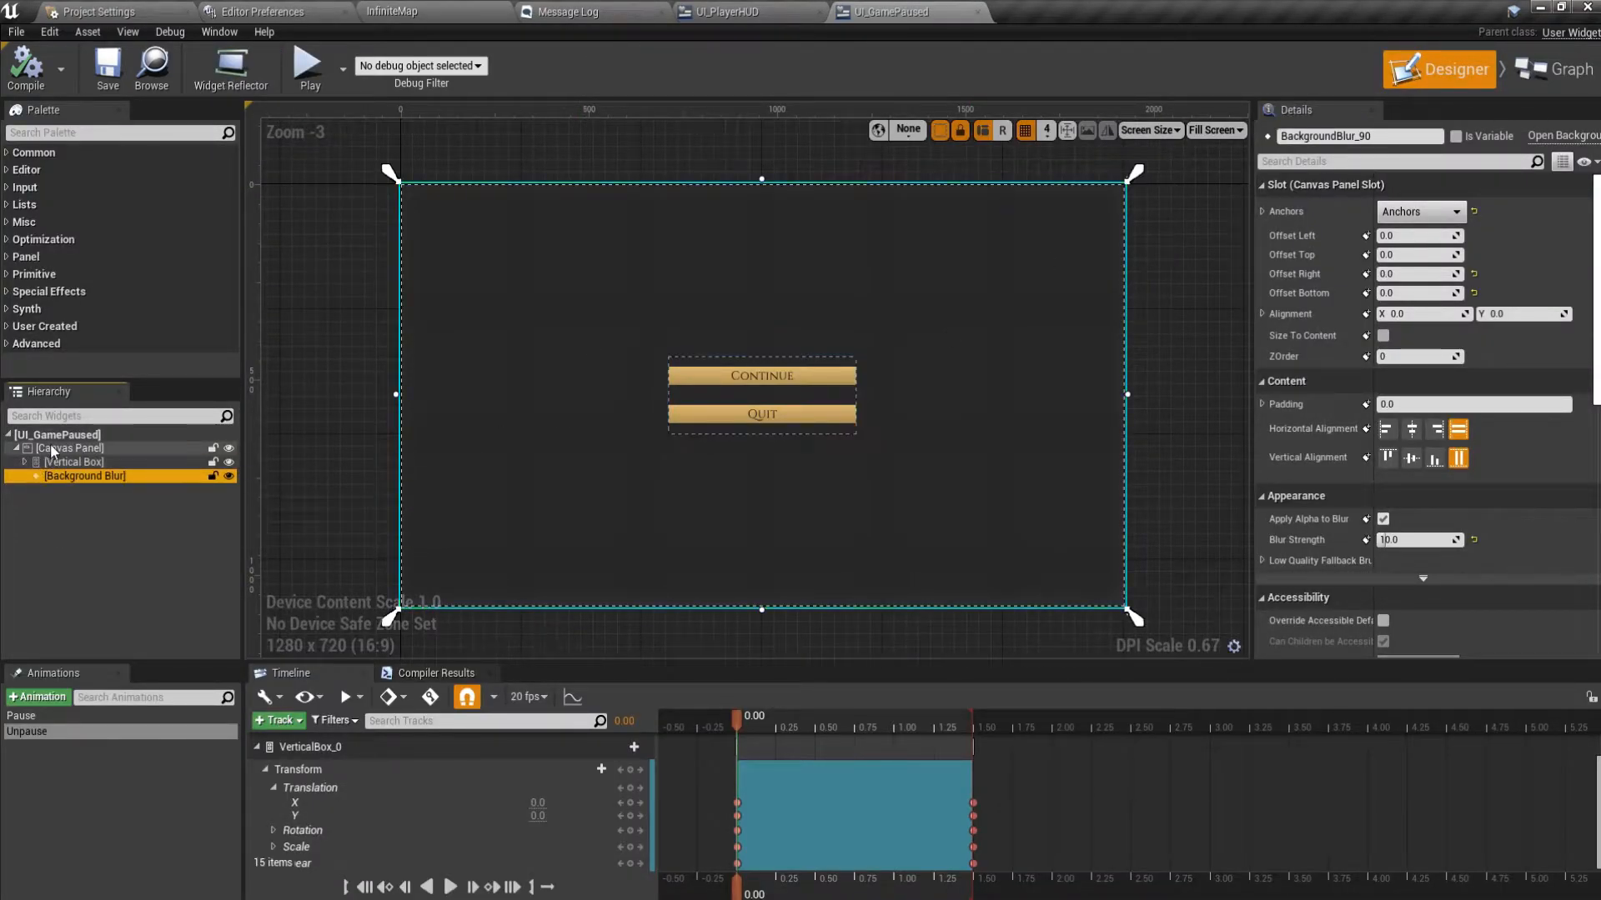
click(24, 462)
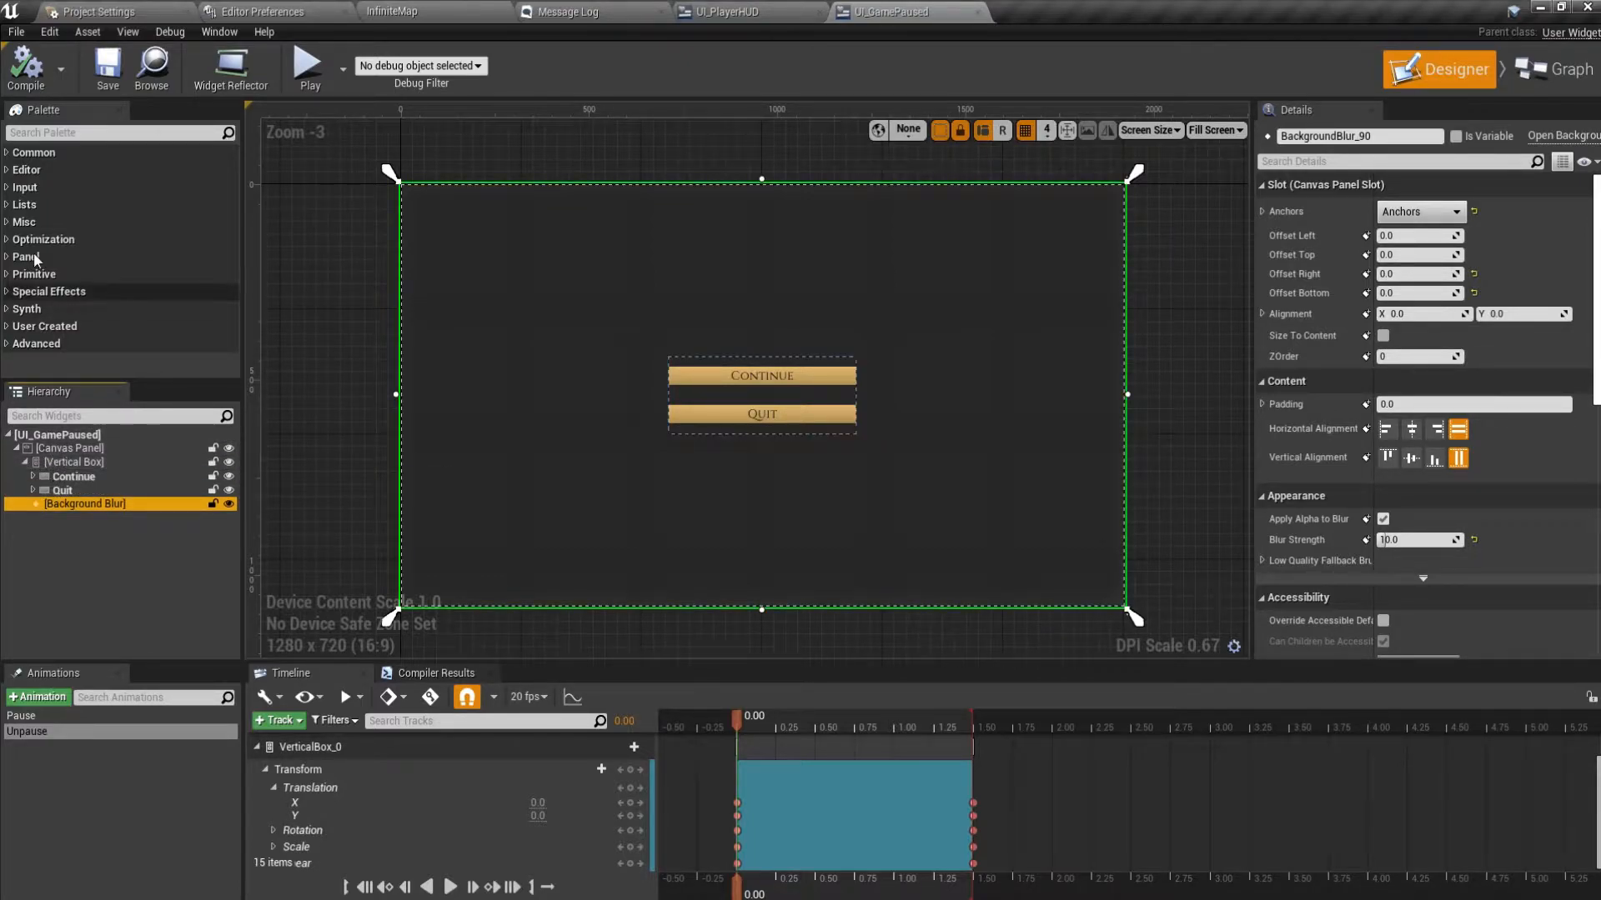
click(50, 132)
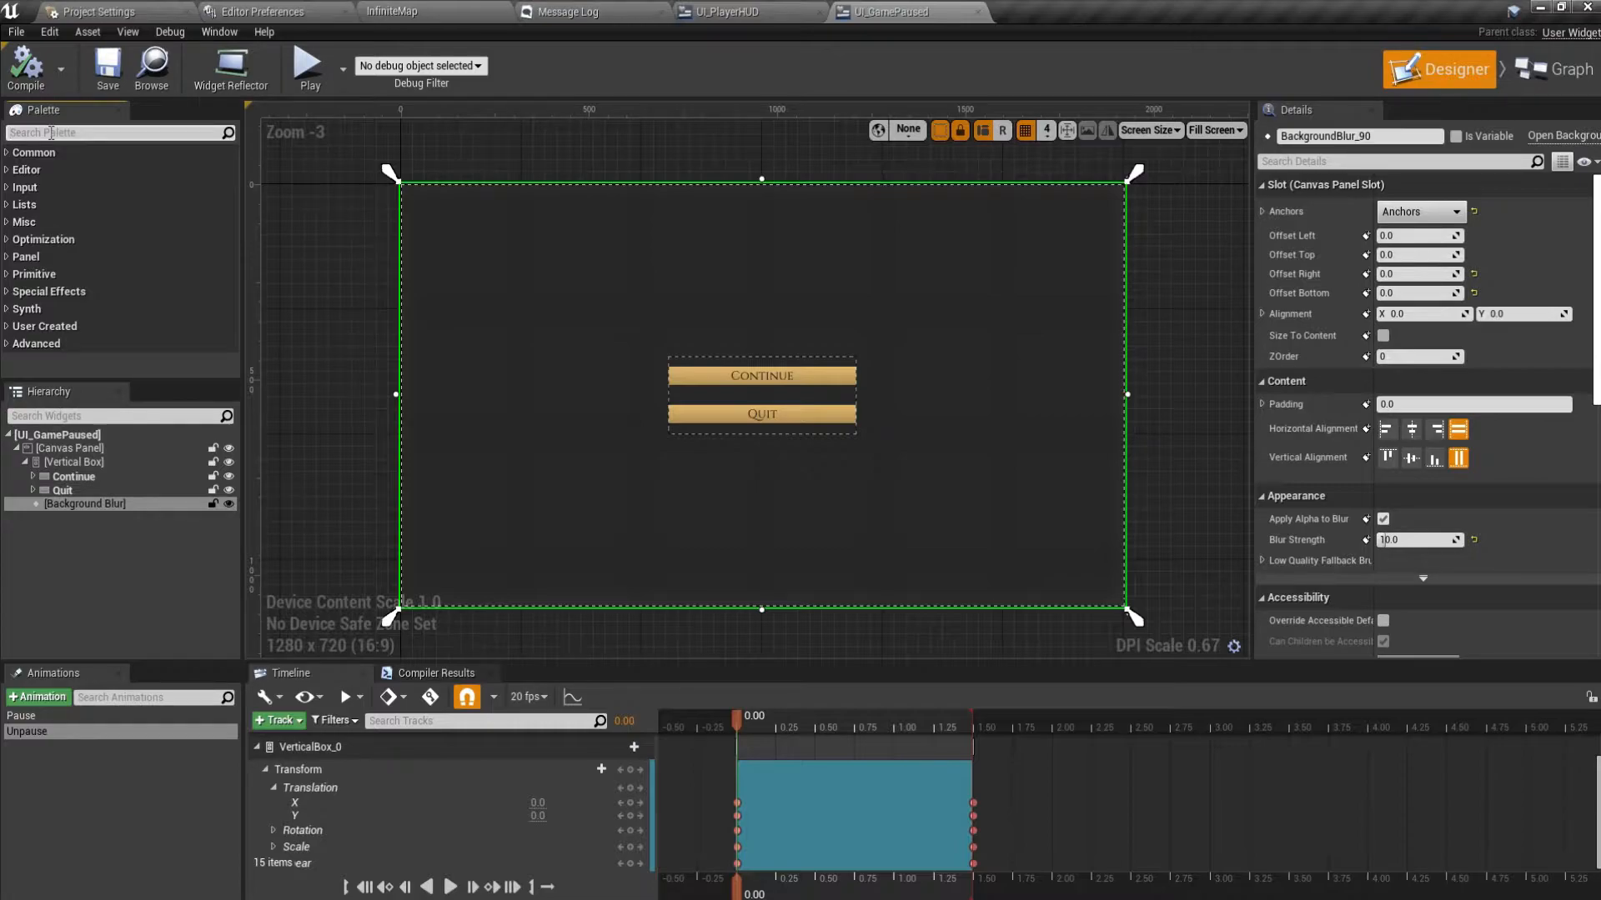
text(butt)
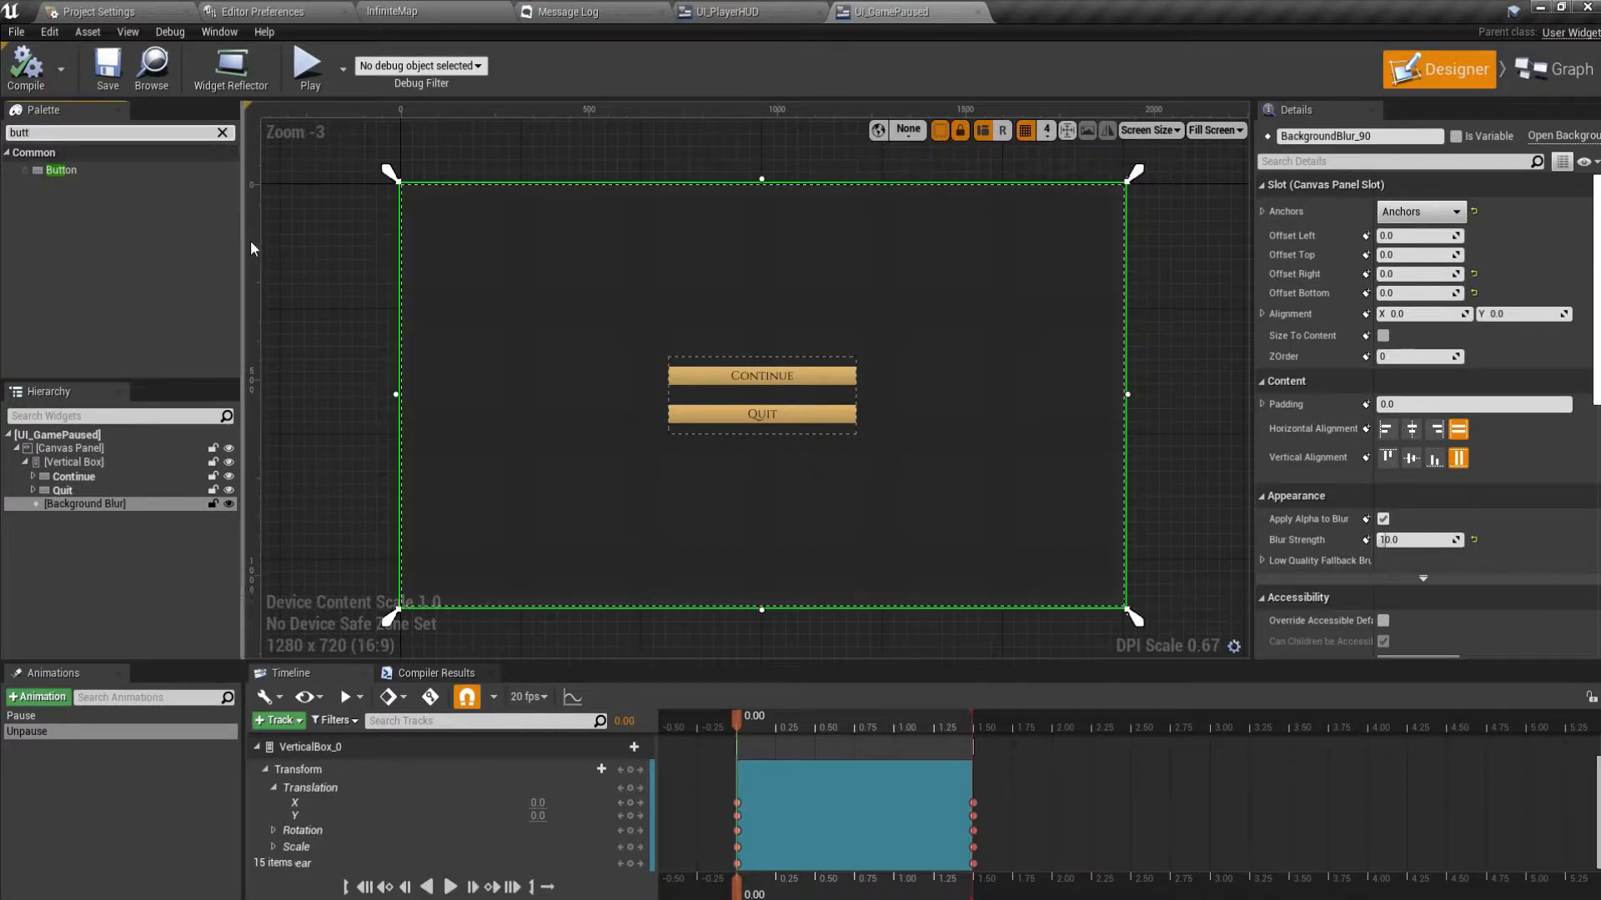
click(222, 132)
Duplicate the Continue button inside the Vertical Box and rename the copy MainMenu.
click(73, 476)
key(ctrl+w)
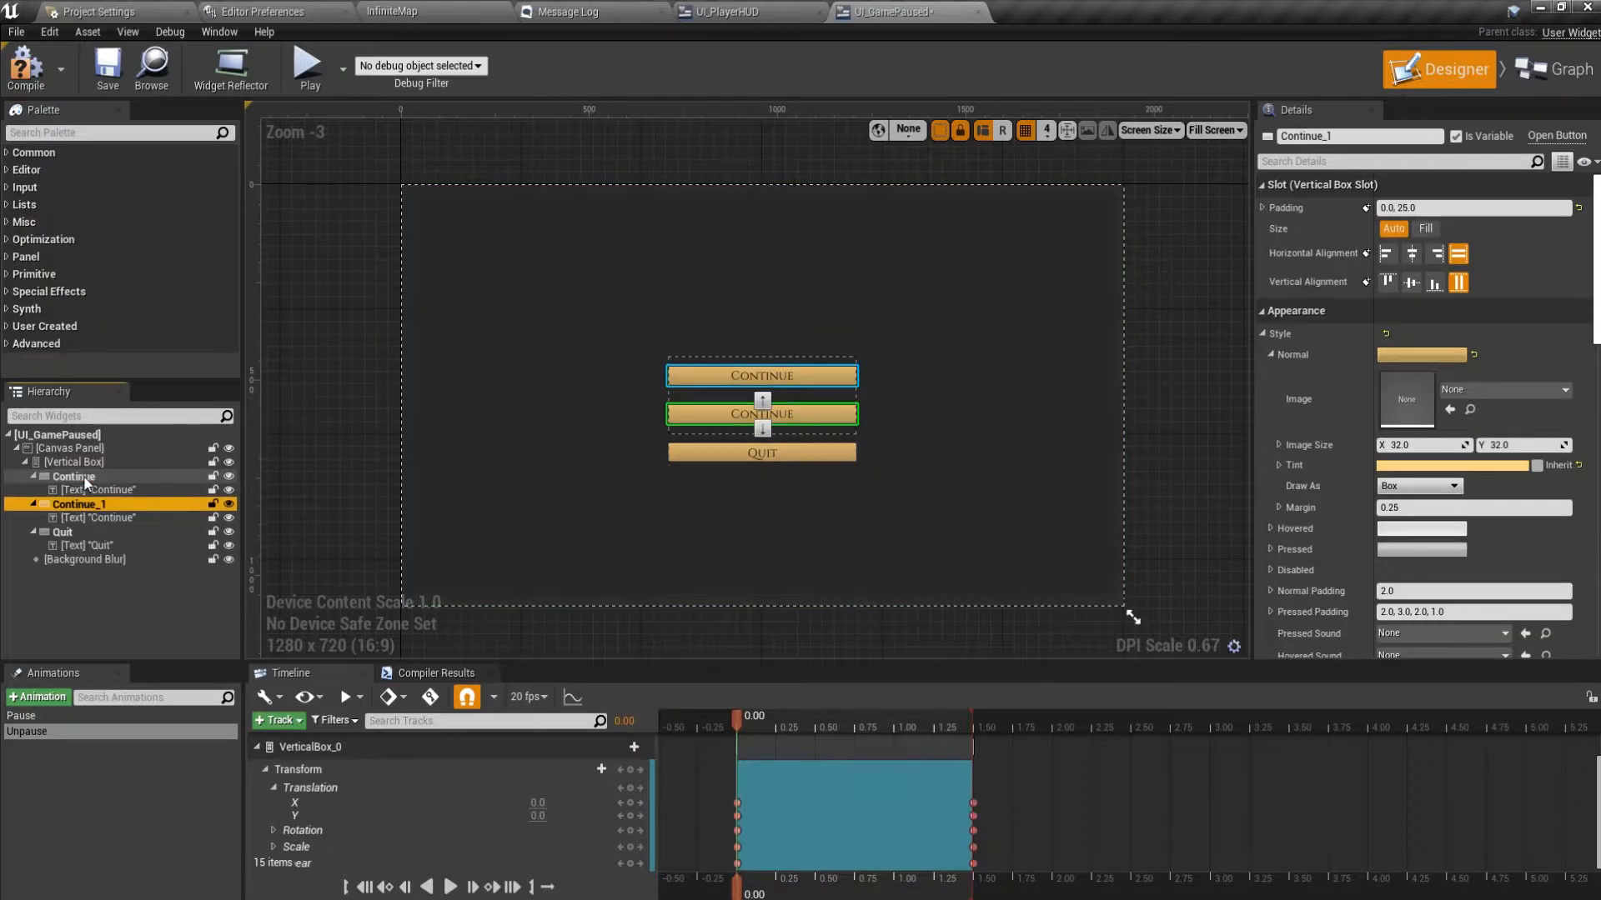
double_click(119, 506)
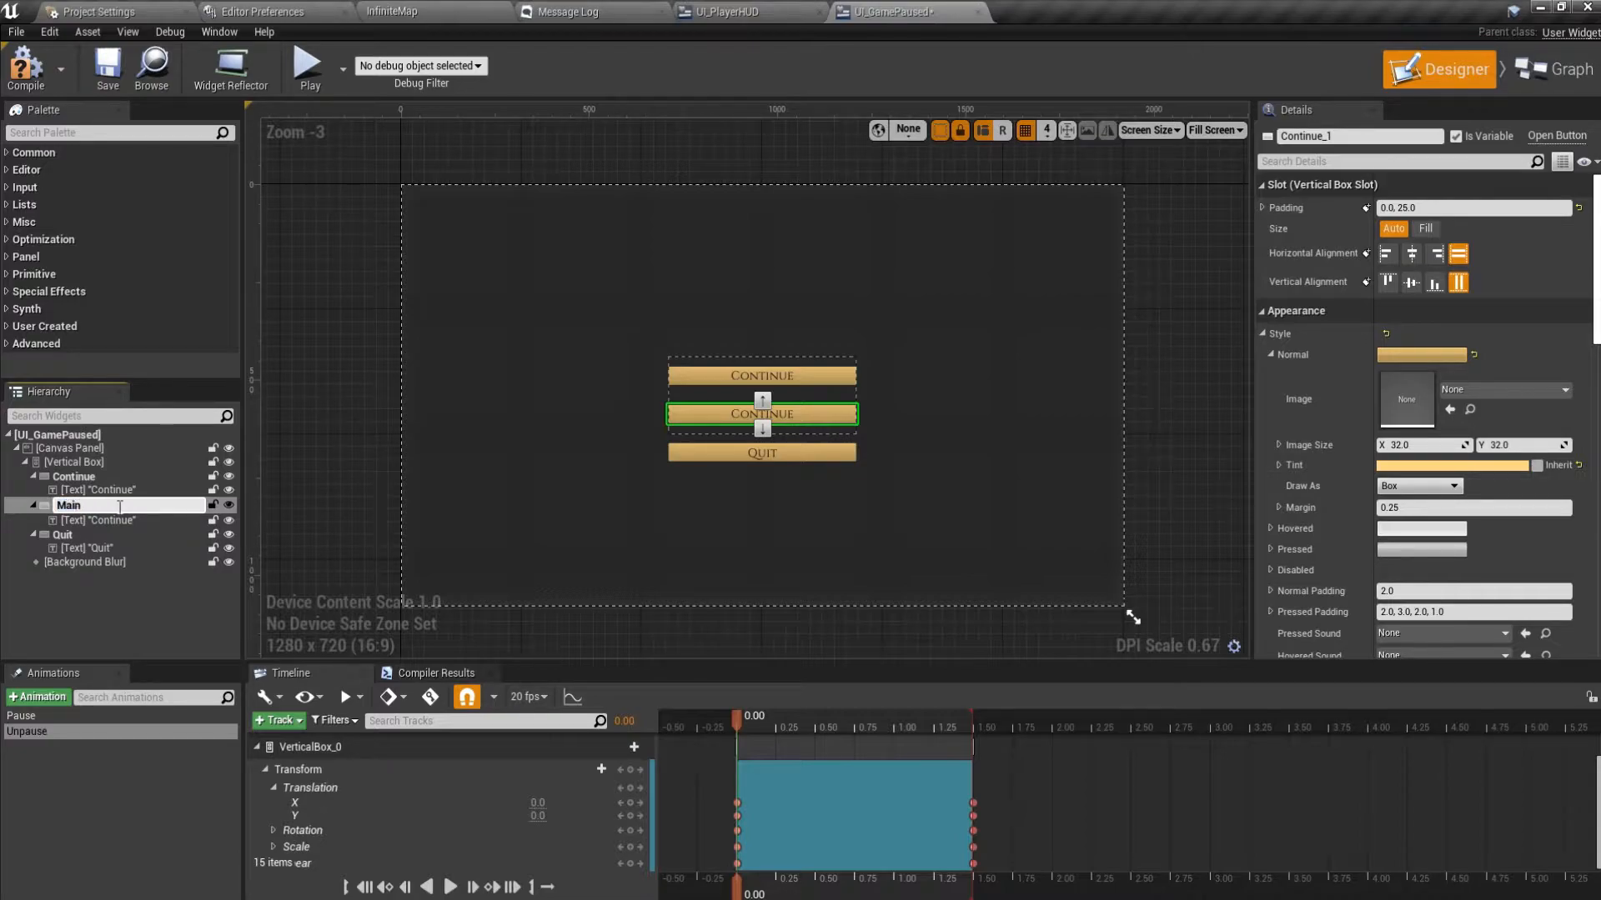
key(Return)
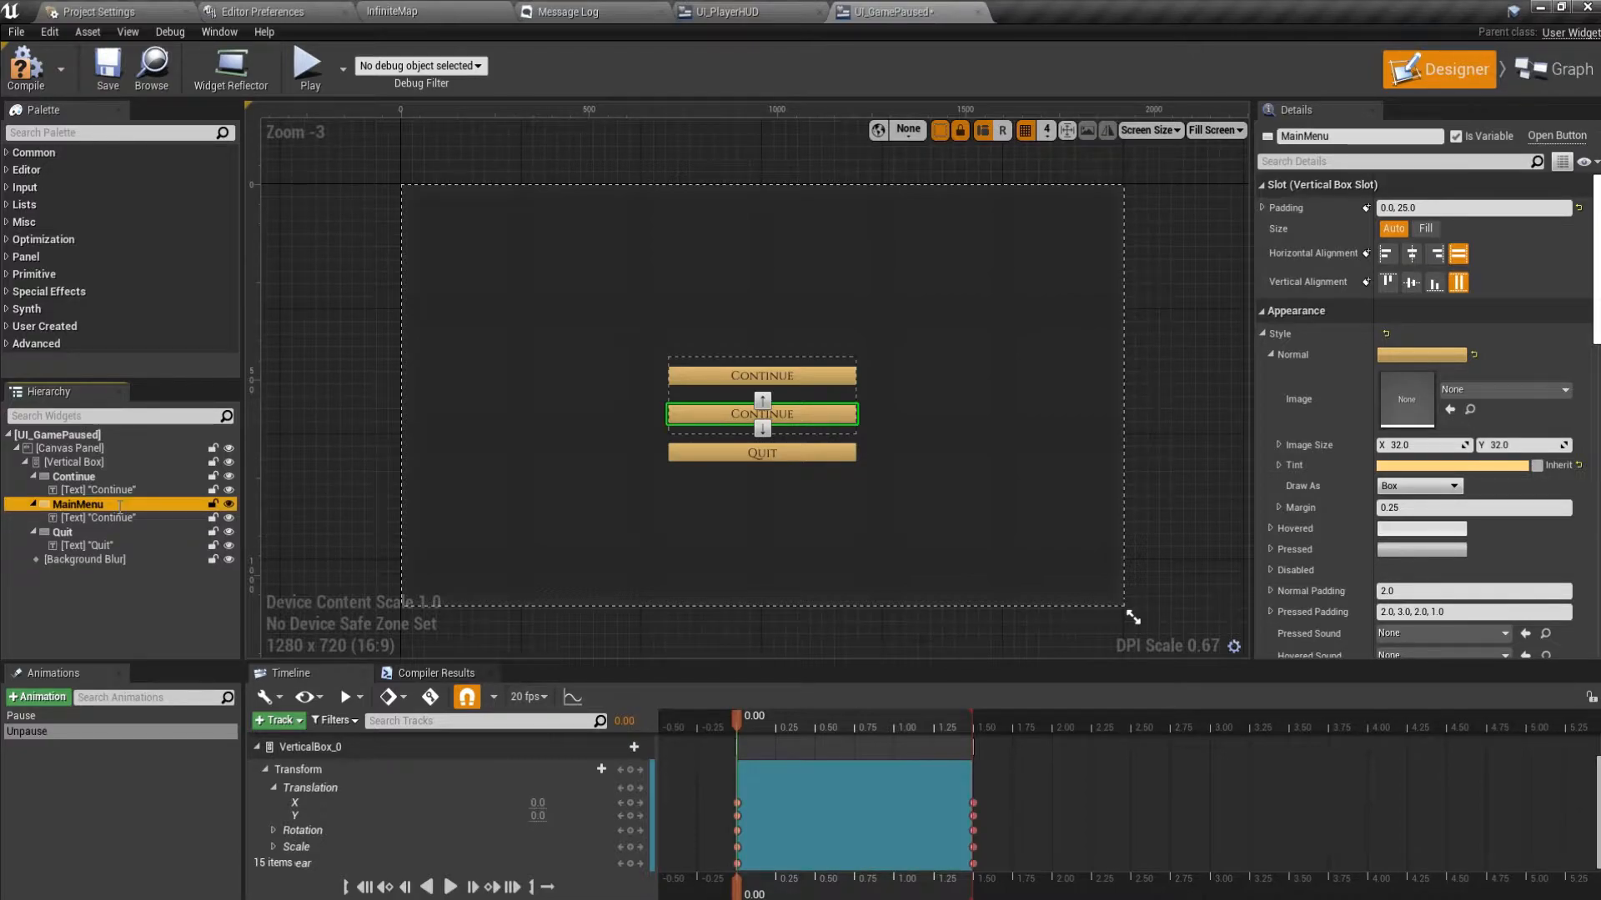
Change the MainMenu button's text to "Main Menu" and save the widget blueprint.
click(113, 518)
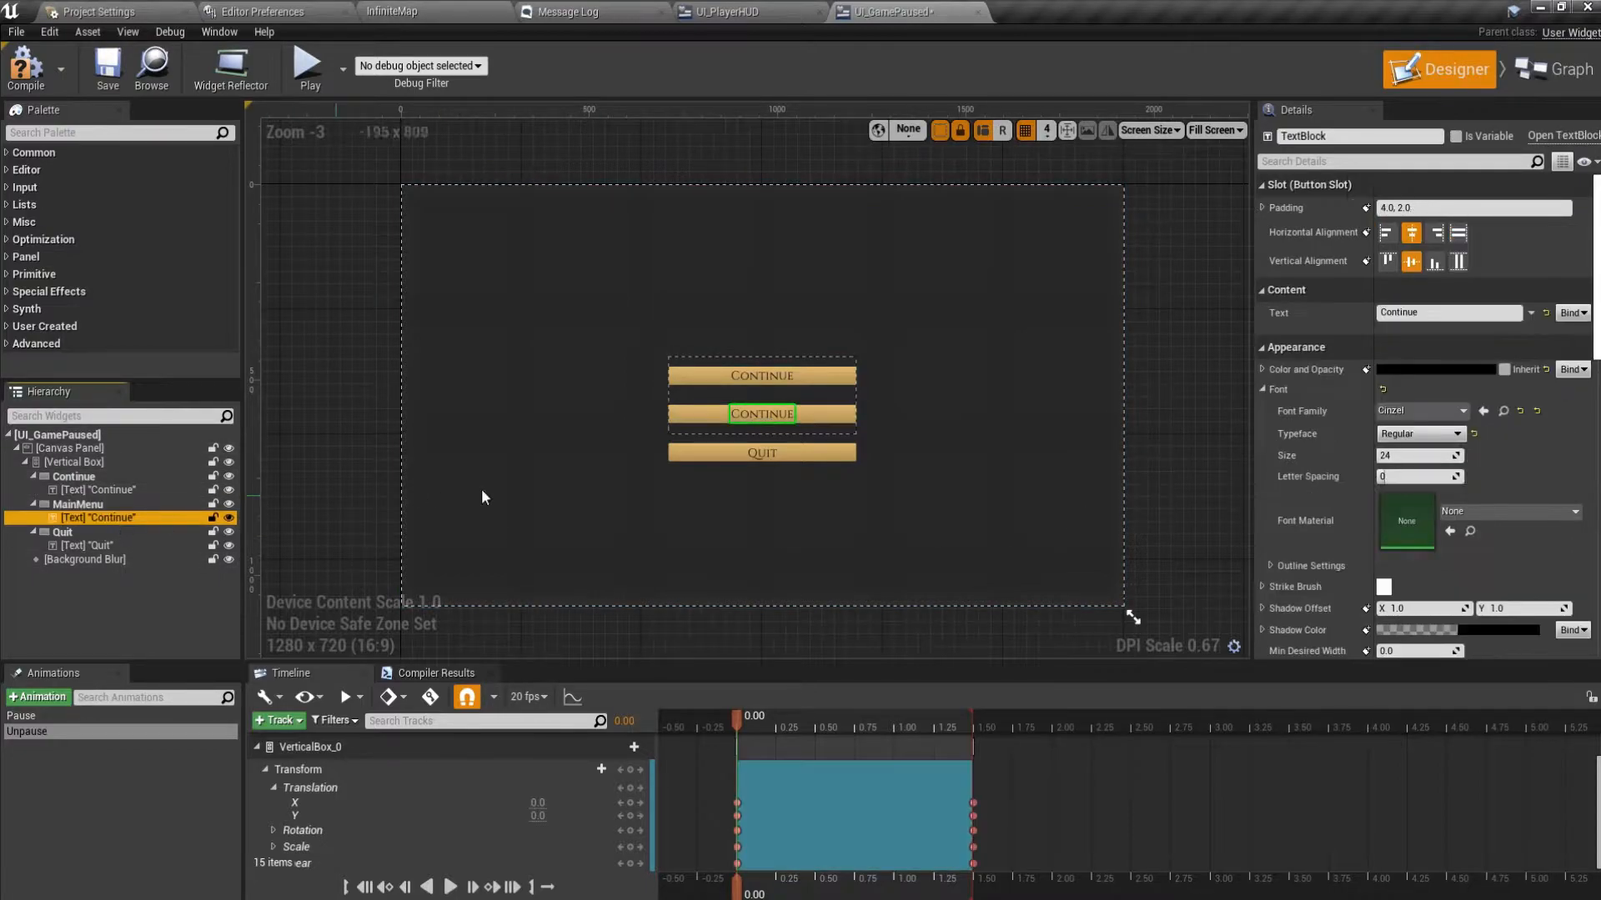
click(1409, 313)
text(Main Menu)
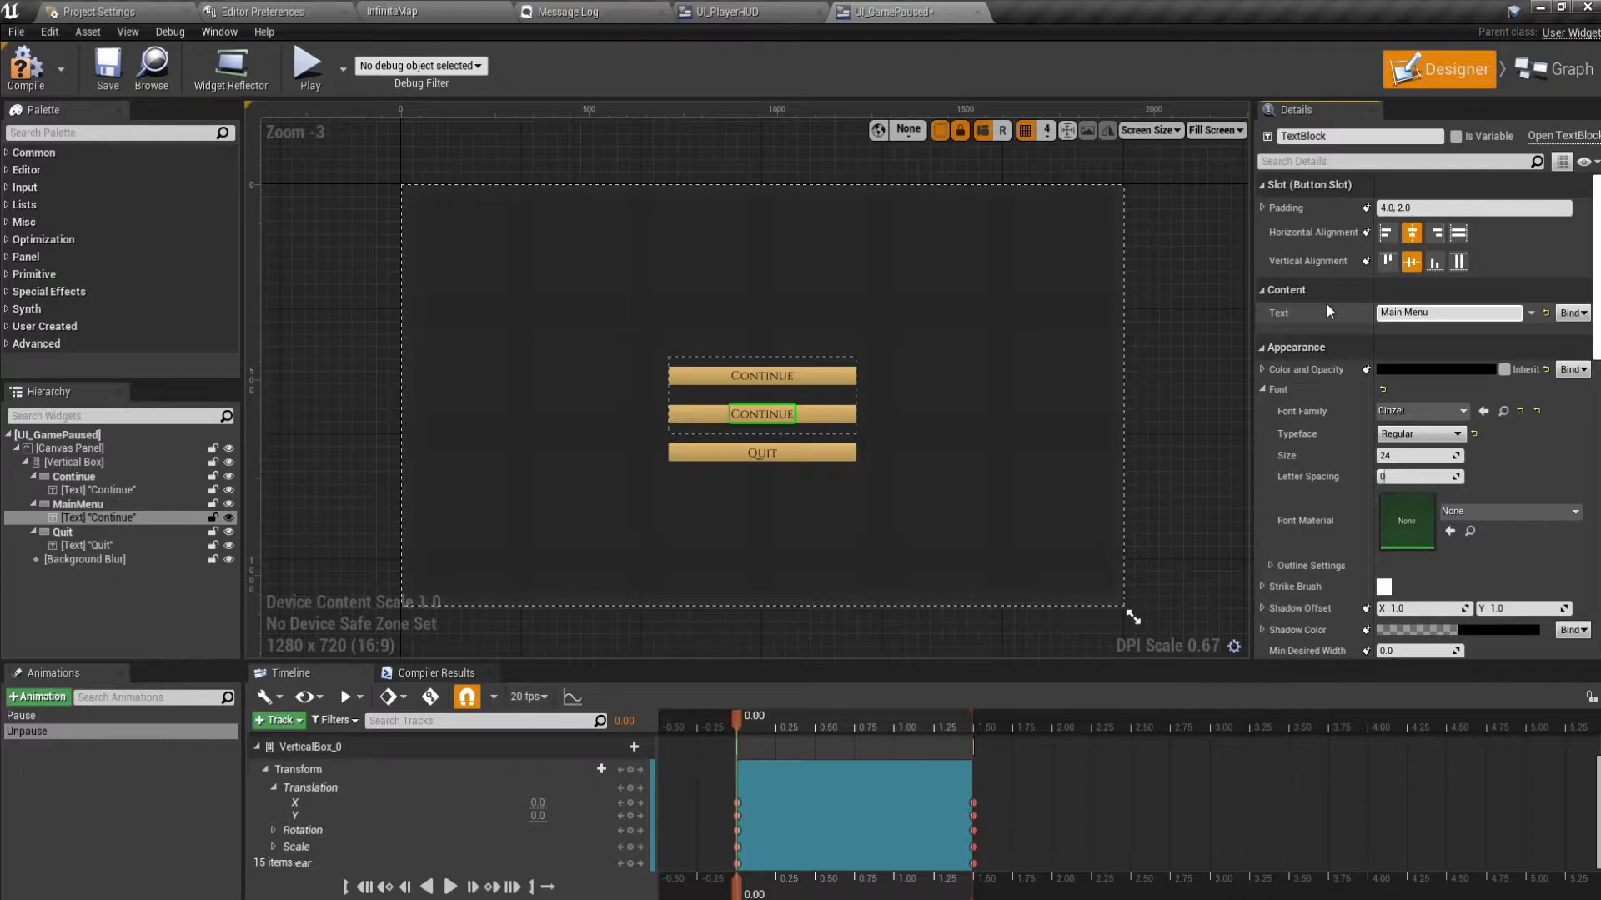
key(Return)
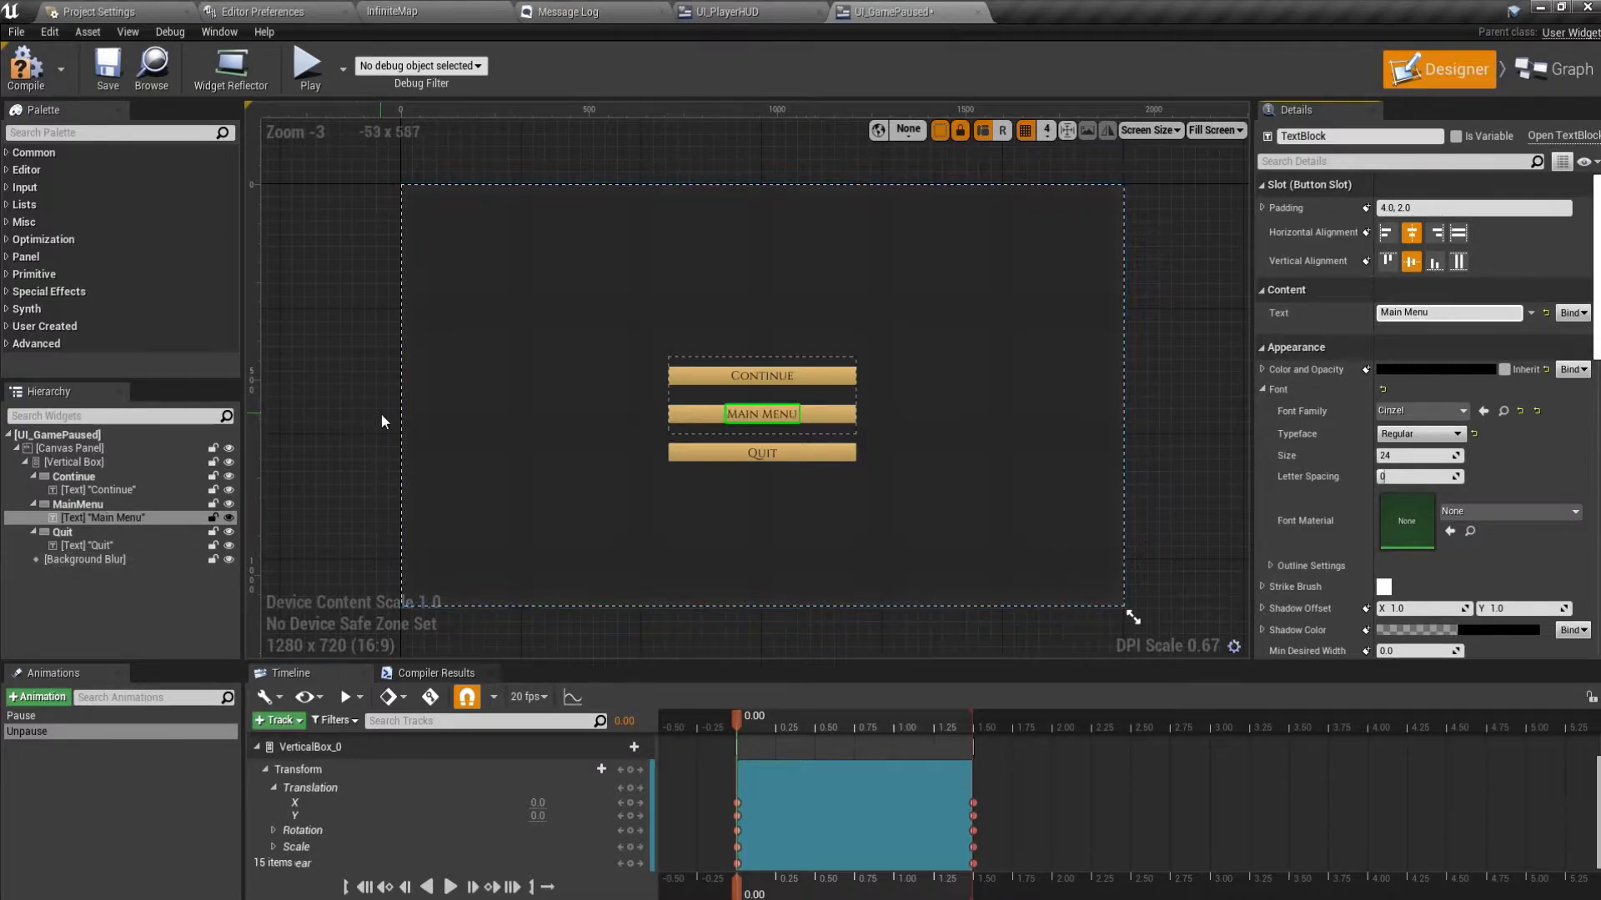
click(107, 71)
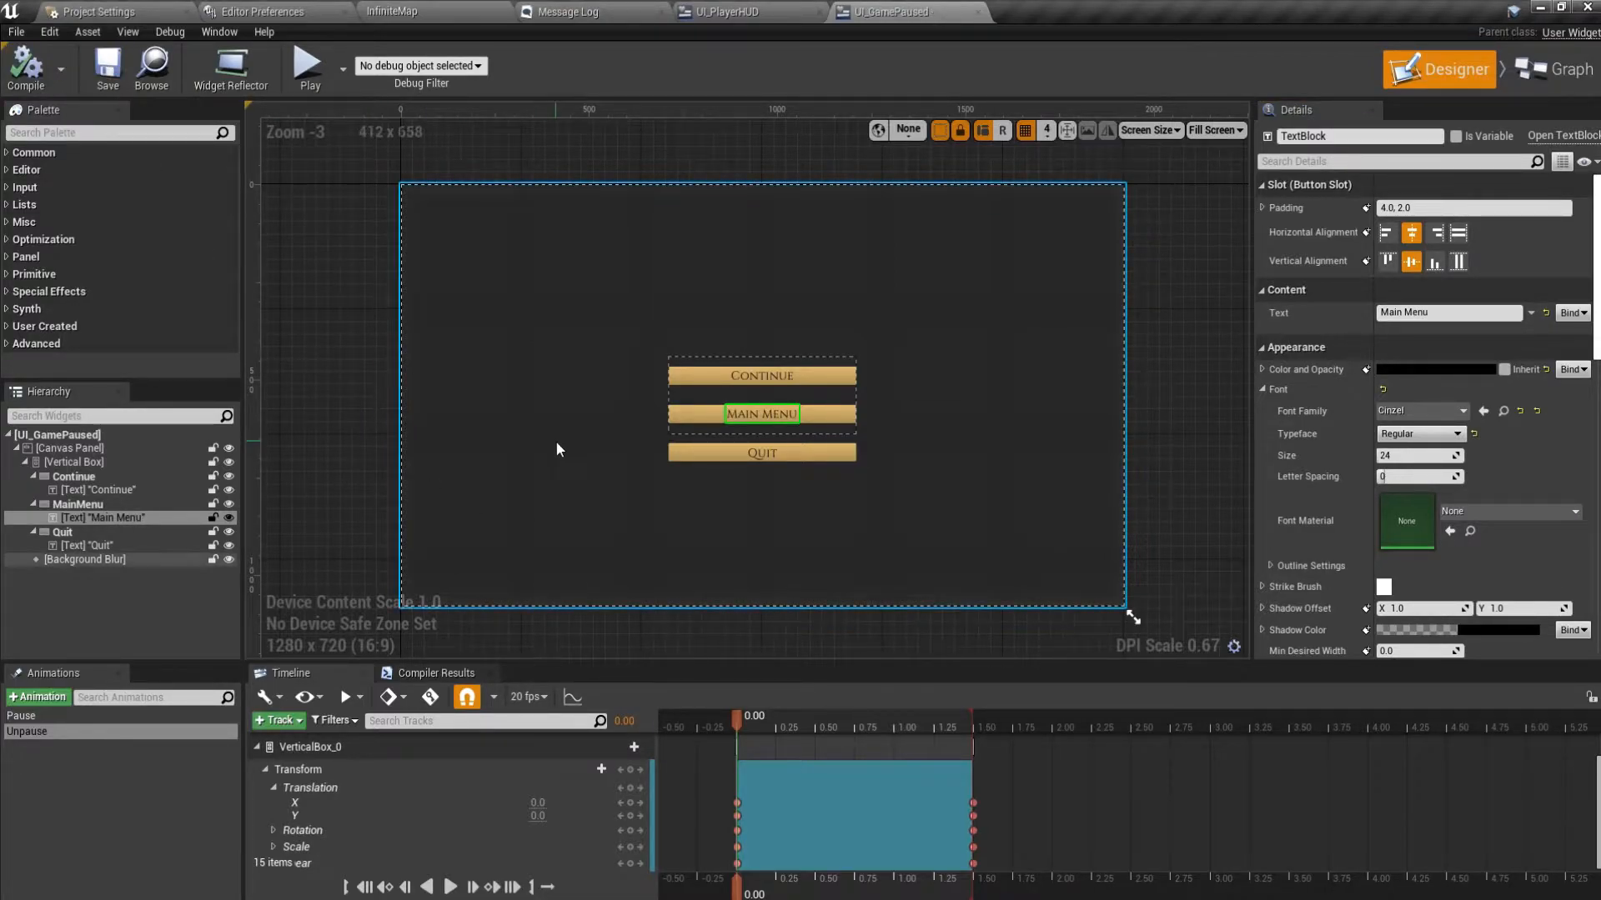
Open RunnerFolder's Maps folder from the InfiniteMap level editor and create a new level from a template.
click(464, 11)
click(365, 685)
double_click(470, 759)
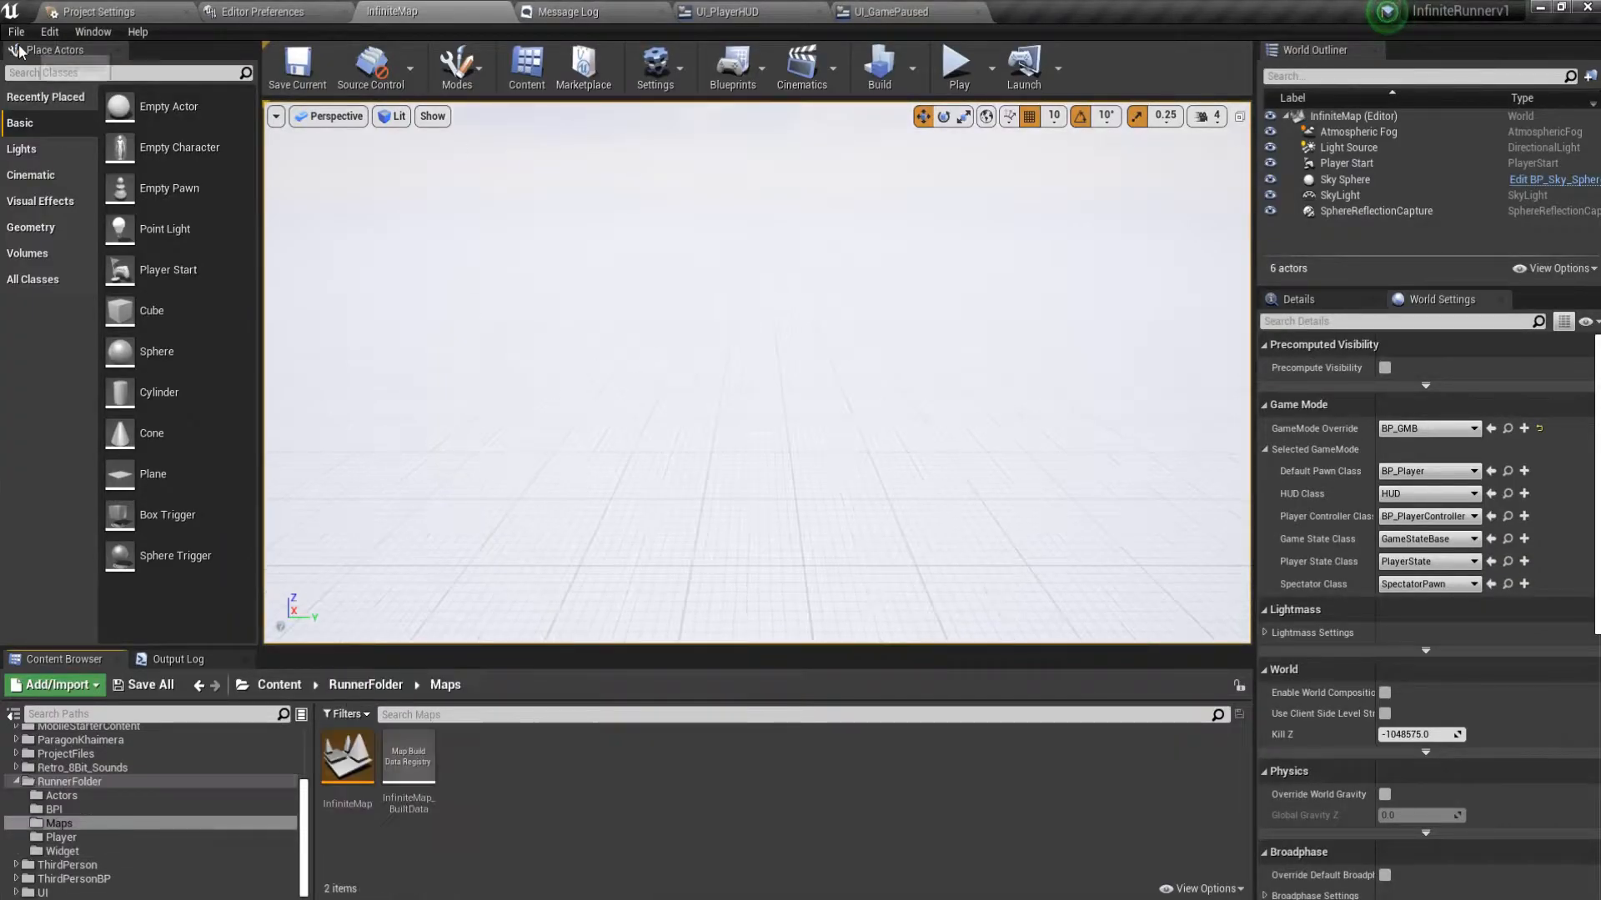
click(16, 32)
click(58, 65)
click(675, 390)
Delete all the template actors from the new level, including the Atmospheric Fog, so that it is empty.
right_drag(840, 446, 767, 446)
key(s)
key(w)
click(840, 446)
key(Delete)
click(842, 374)
key(Delete)
click(844, 295)
key(Delete)
click(1352, 180)
key(Delete)
click(1354, 165)
key(Delete)
click(1349, 151)
key(Delete)
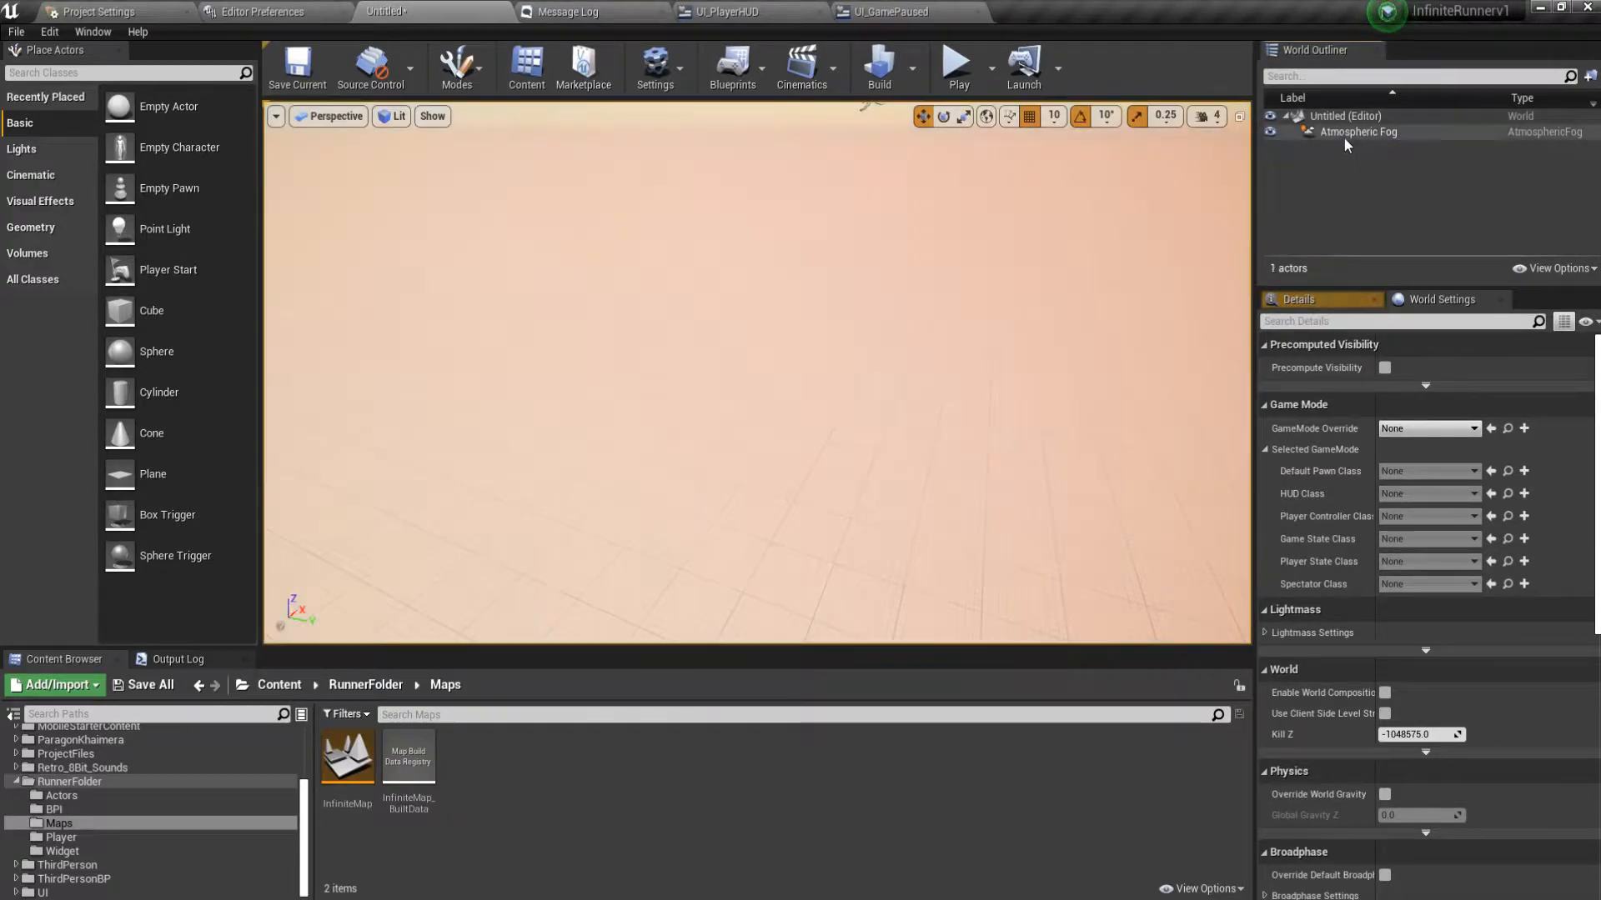
click(1344, 138)
key(Delete)
Place a Directional Light in the empty level and show its details.
right_drag(743, 482, 804, 429)
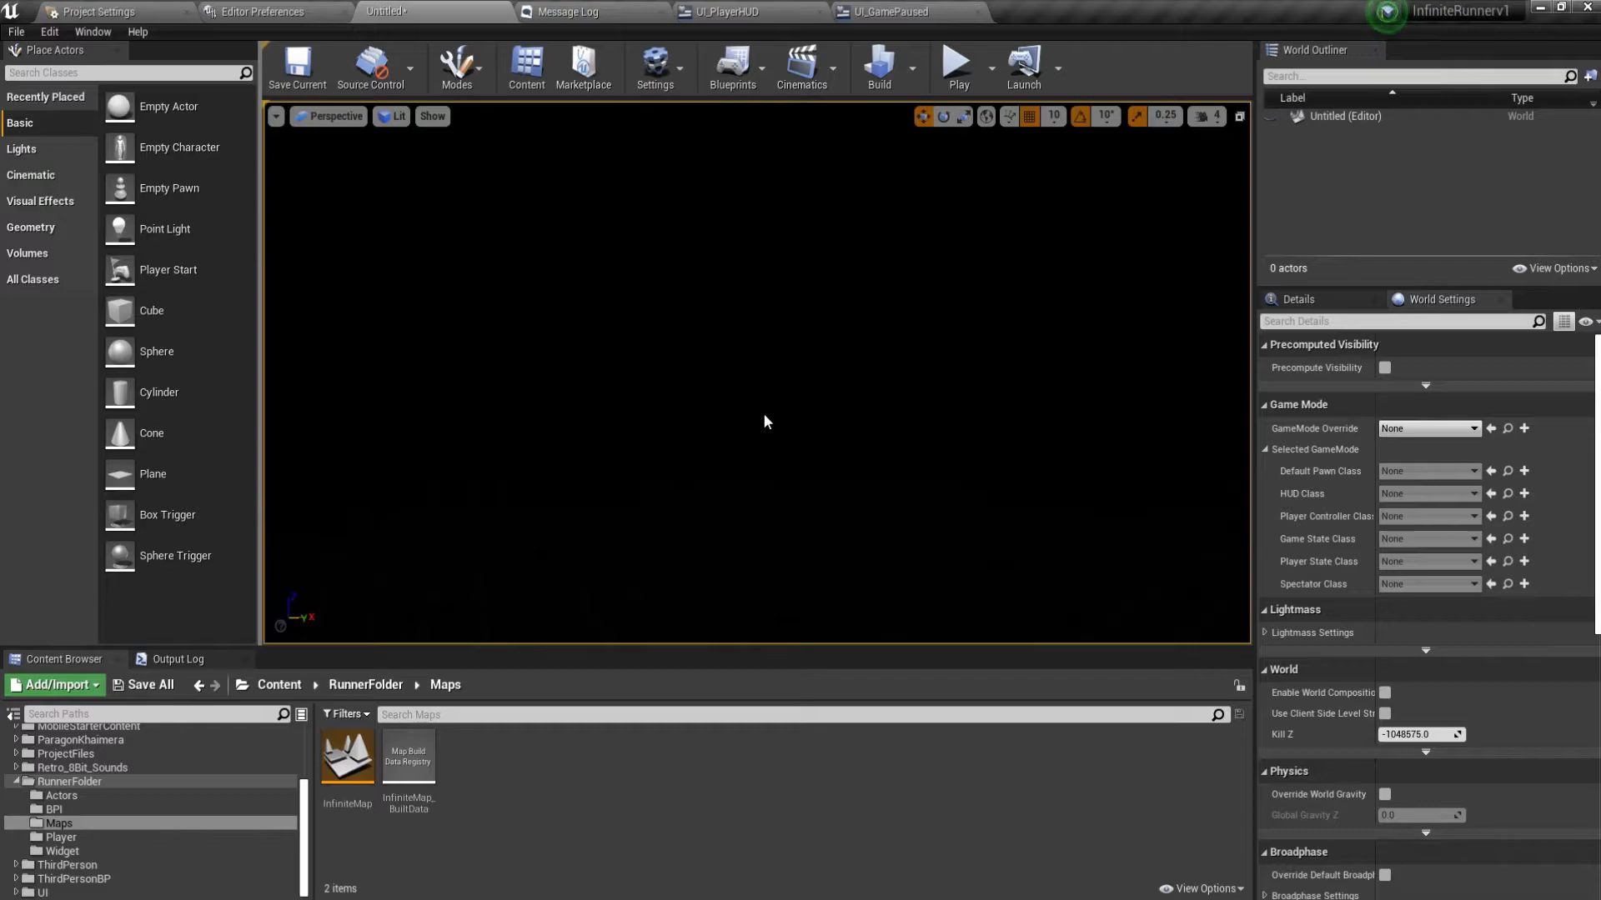
click(24, 149)
drag(119, 106, 811, 351)
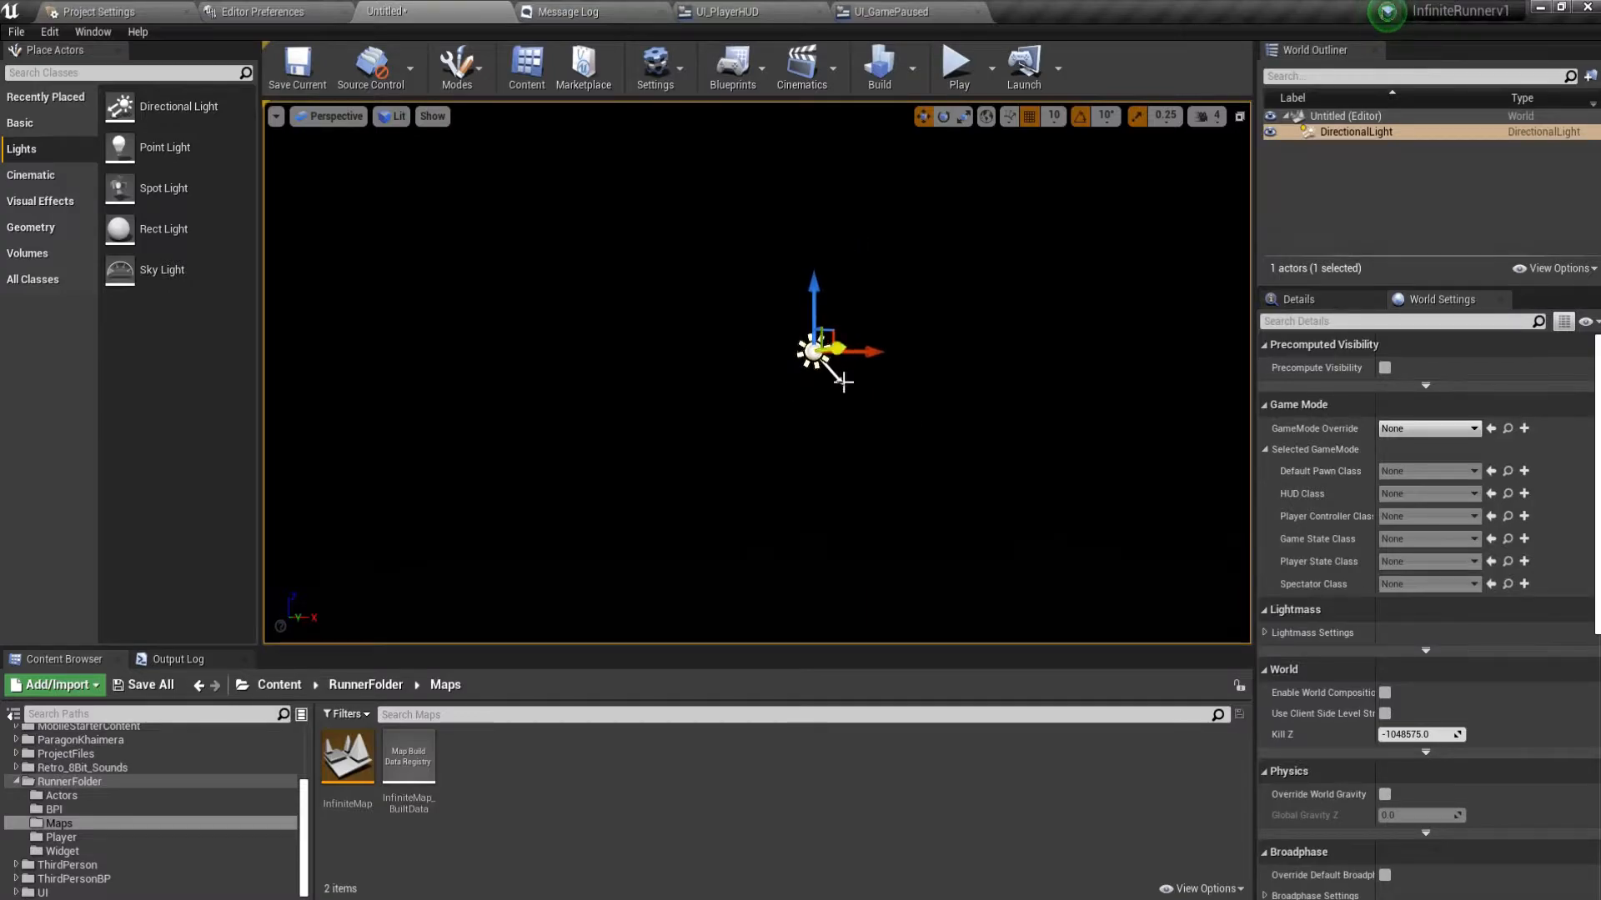
right_drag(1097, 525, 1090, 514)
key(s)
right_drag(946, 430, 876, 465)
click(1338, 297)
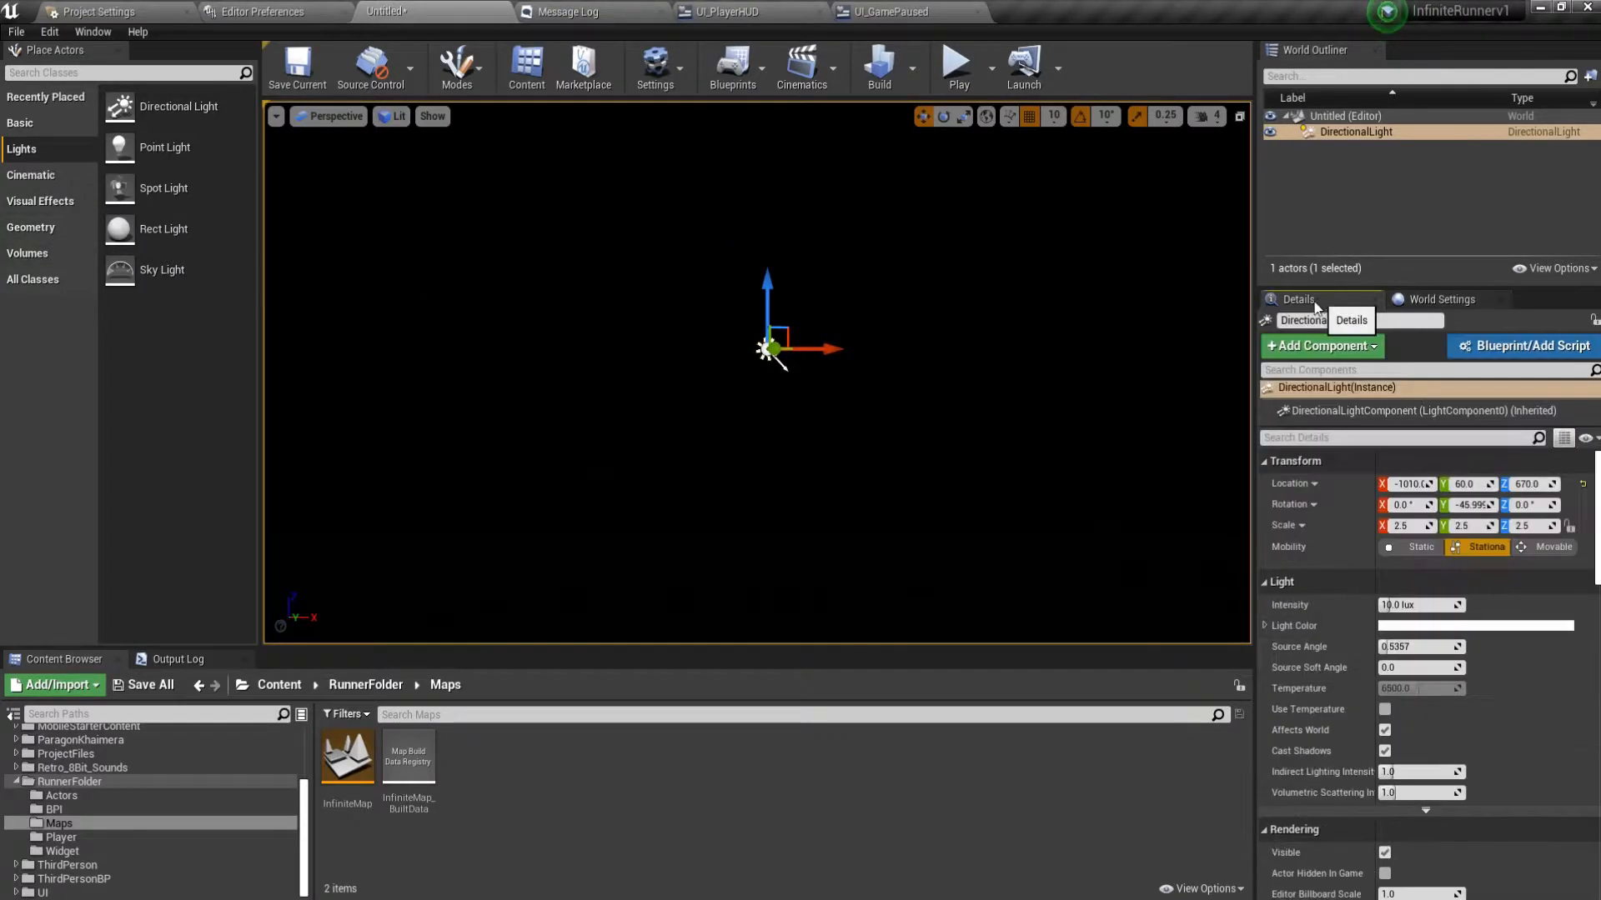
Place a Sky Light and an Atmospheric Fog actor in the level.
drag(135, 265, 608, 393)
right_drag(607, 393, 566, 379)
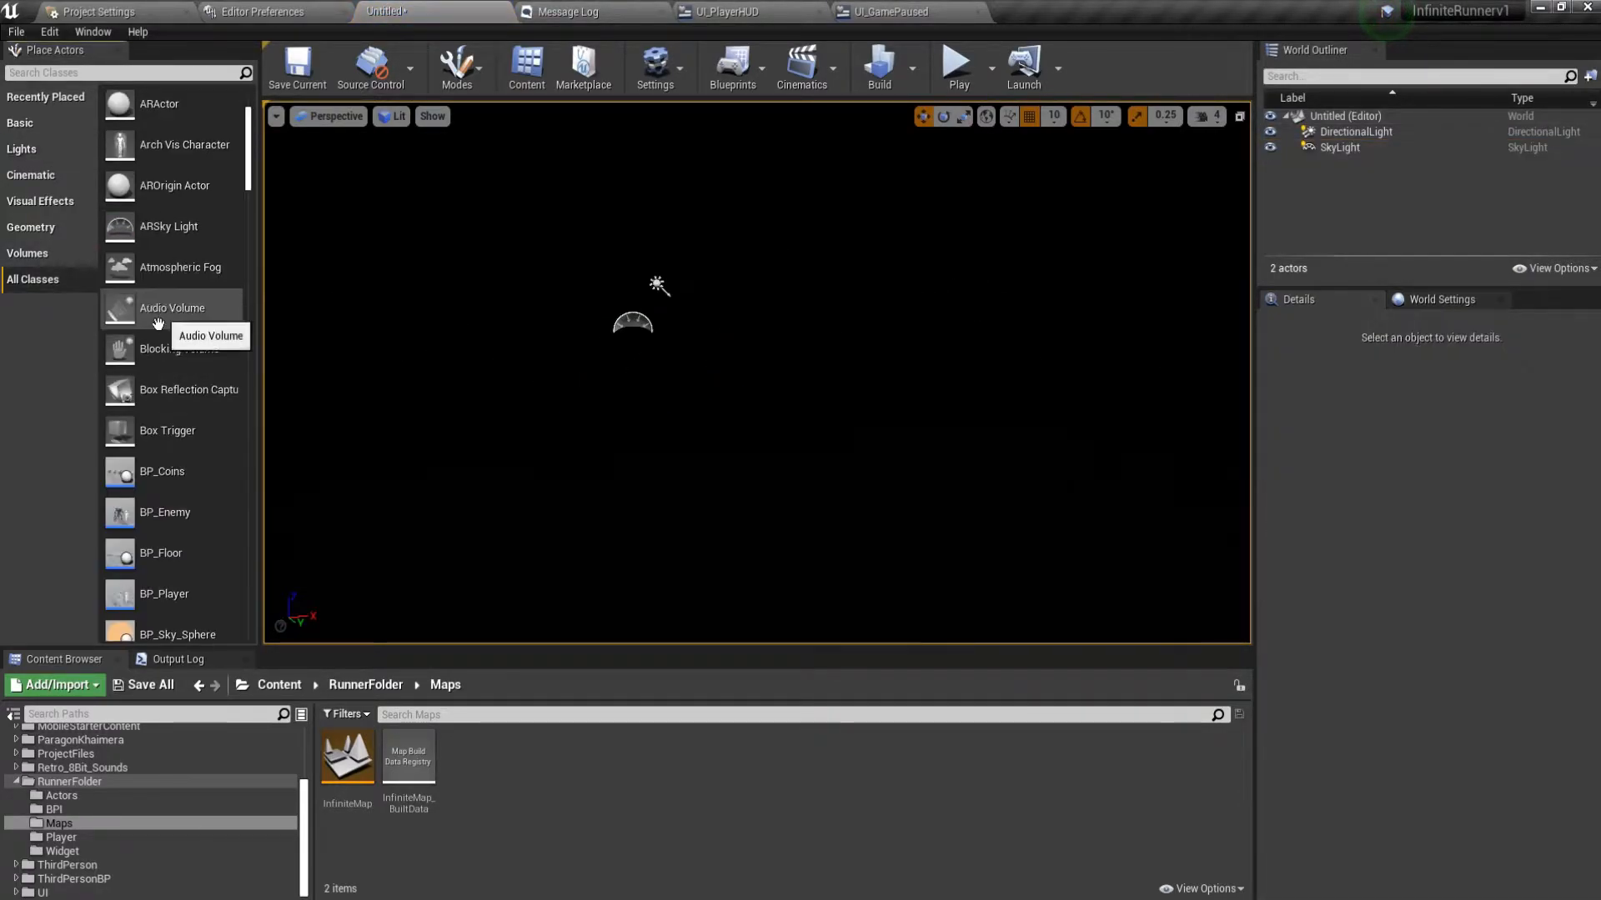
scroll(159, 307, up, 3)
drag(160, 362, 838, 392)
Search the placeable actor classes for sky and place a BP_Sky_Sphere in the level.
scroll(183, 563, down, 3)
scroll(183, 564, down, 10)
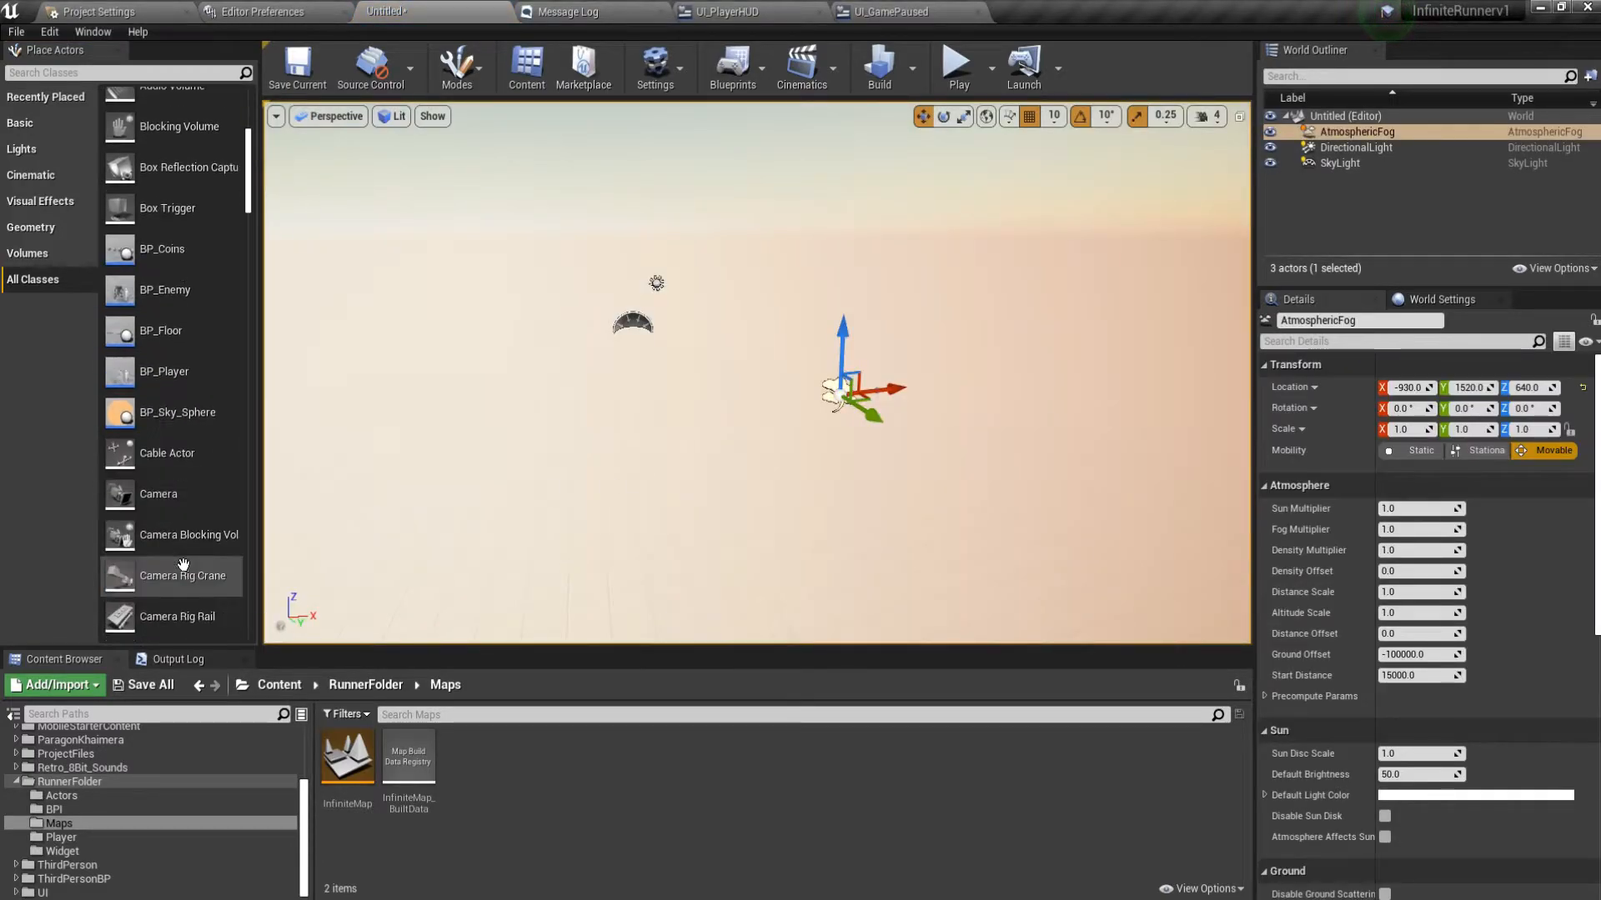
scroll(183, 563, down, 15)
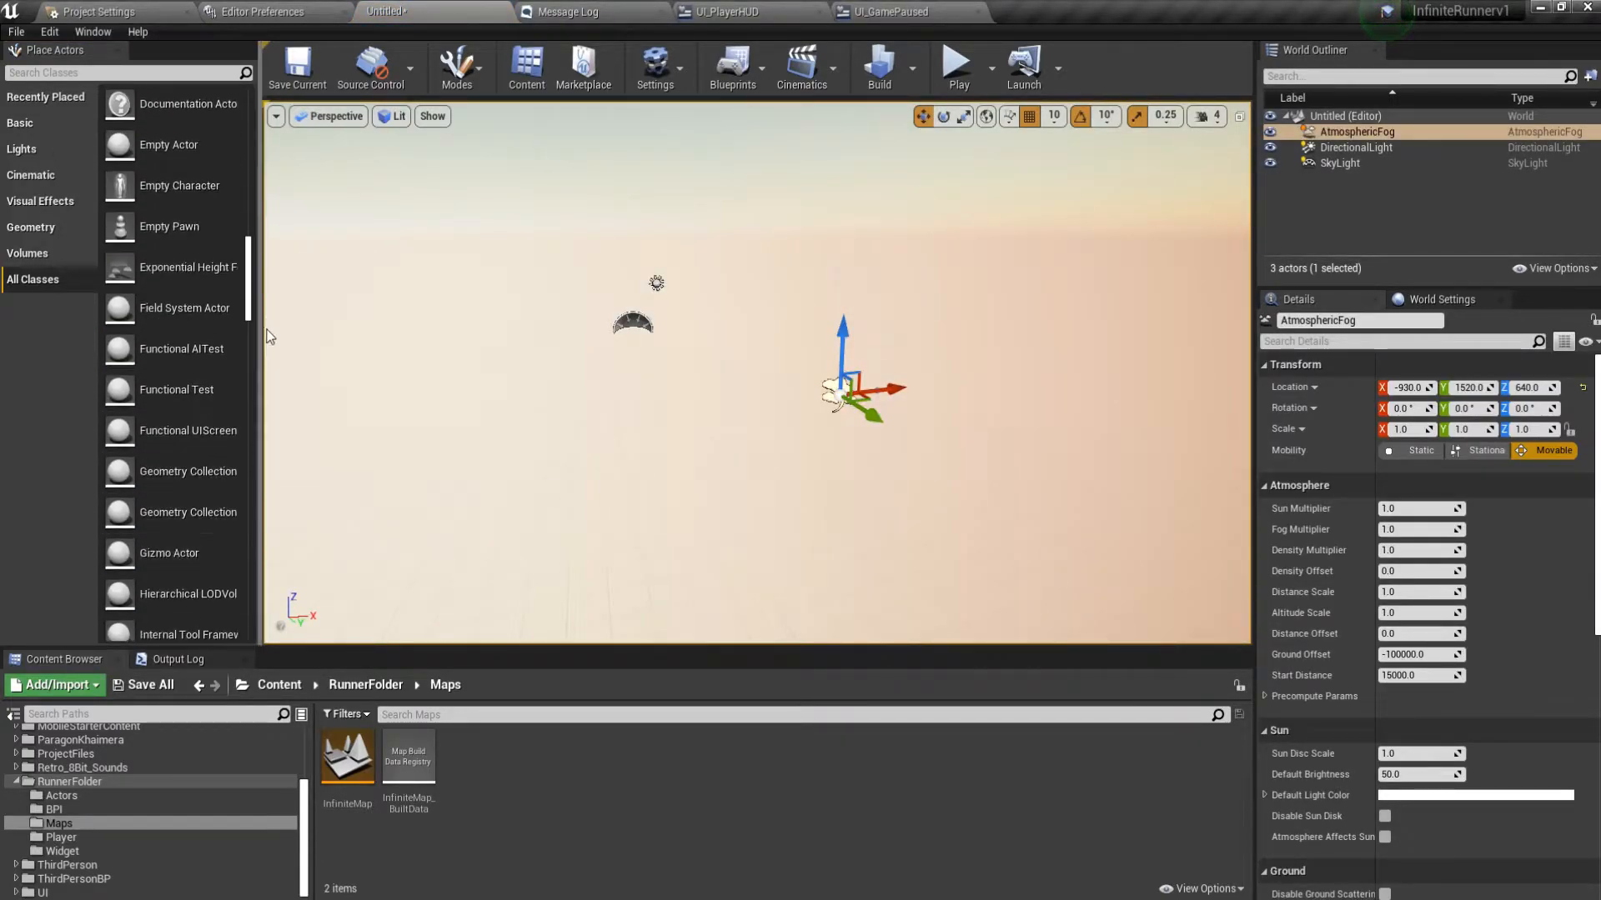
click(115, 74)
text(skys)
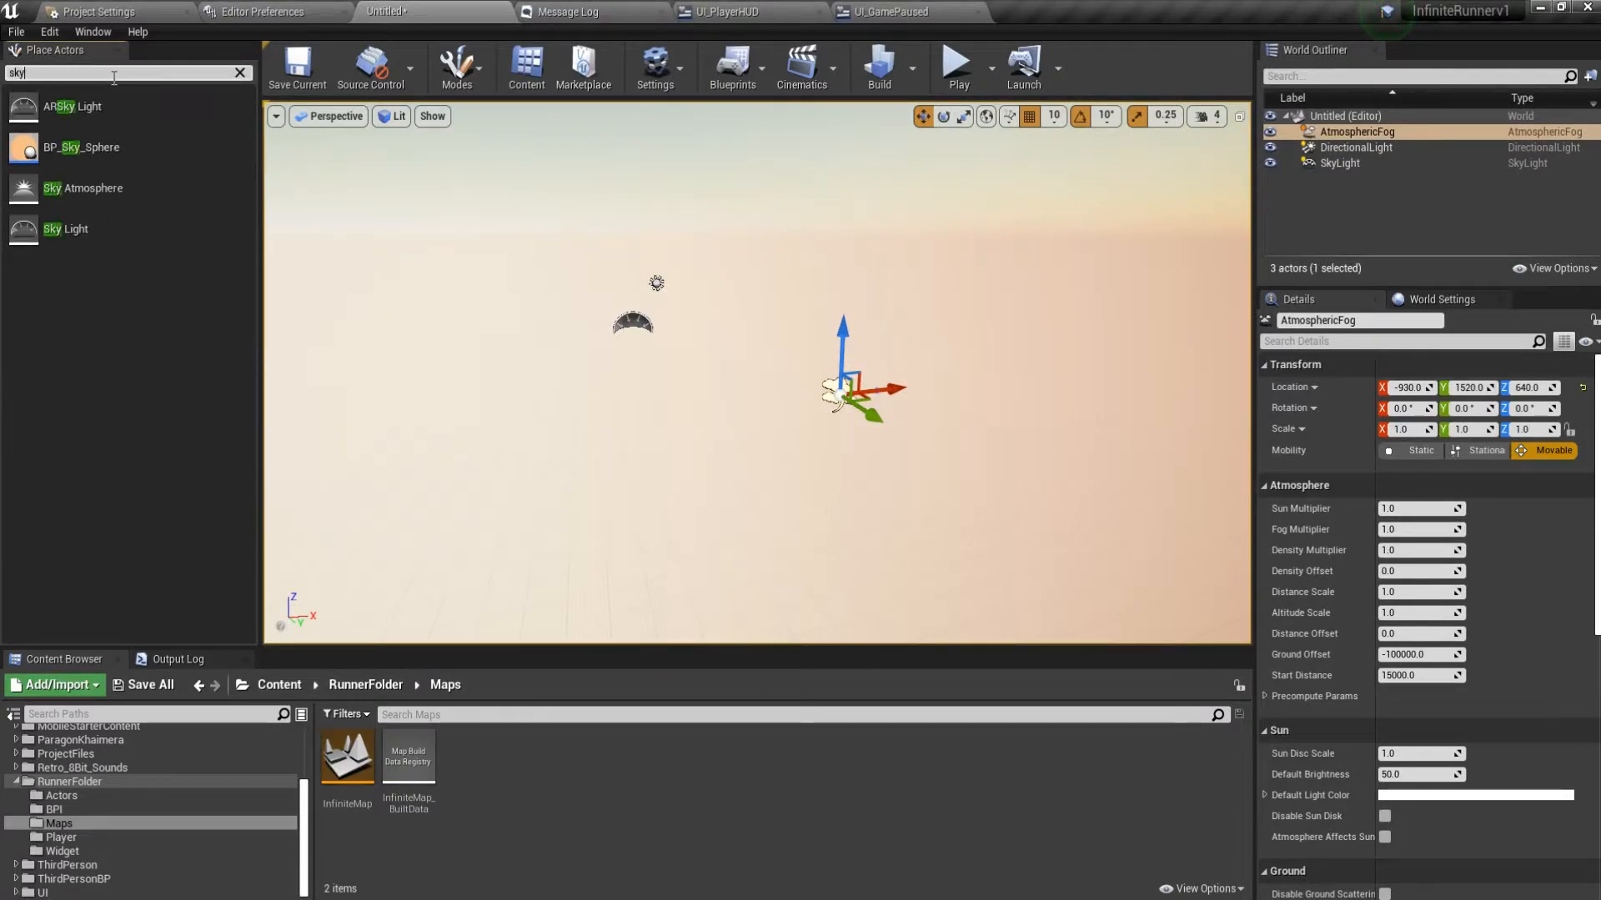
key(BackSpace)
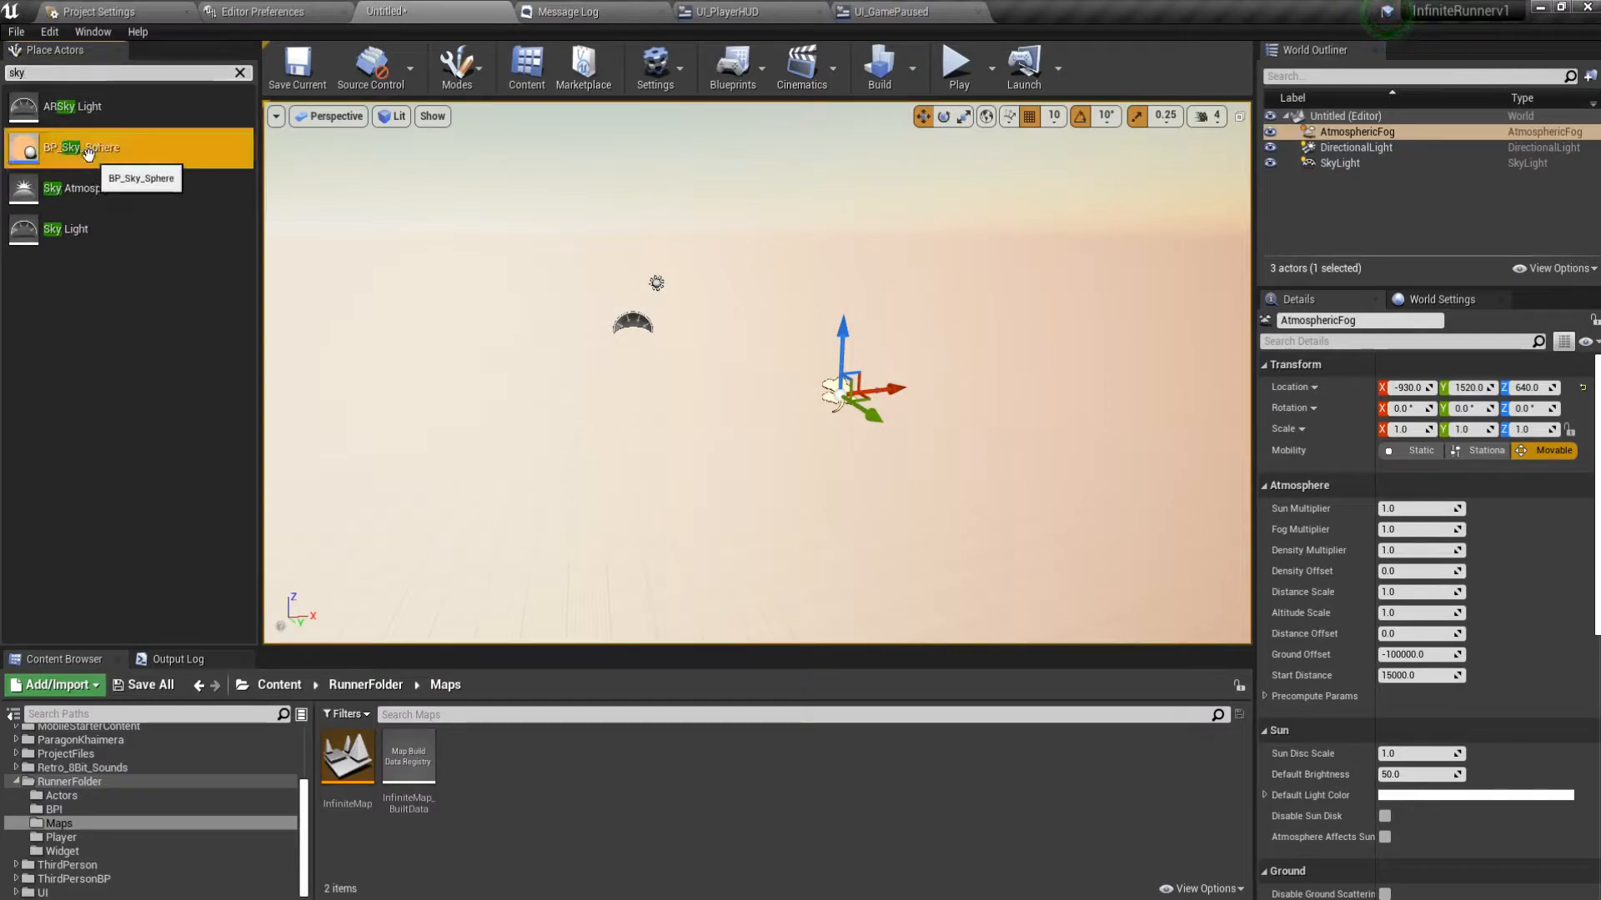
drag(83, 147, 642, 329)
right_drag(741, 430, 707, 417)
click(240, 72)
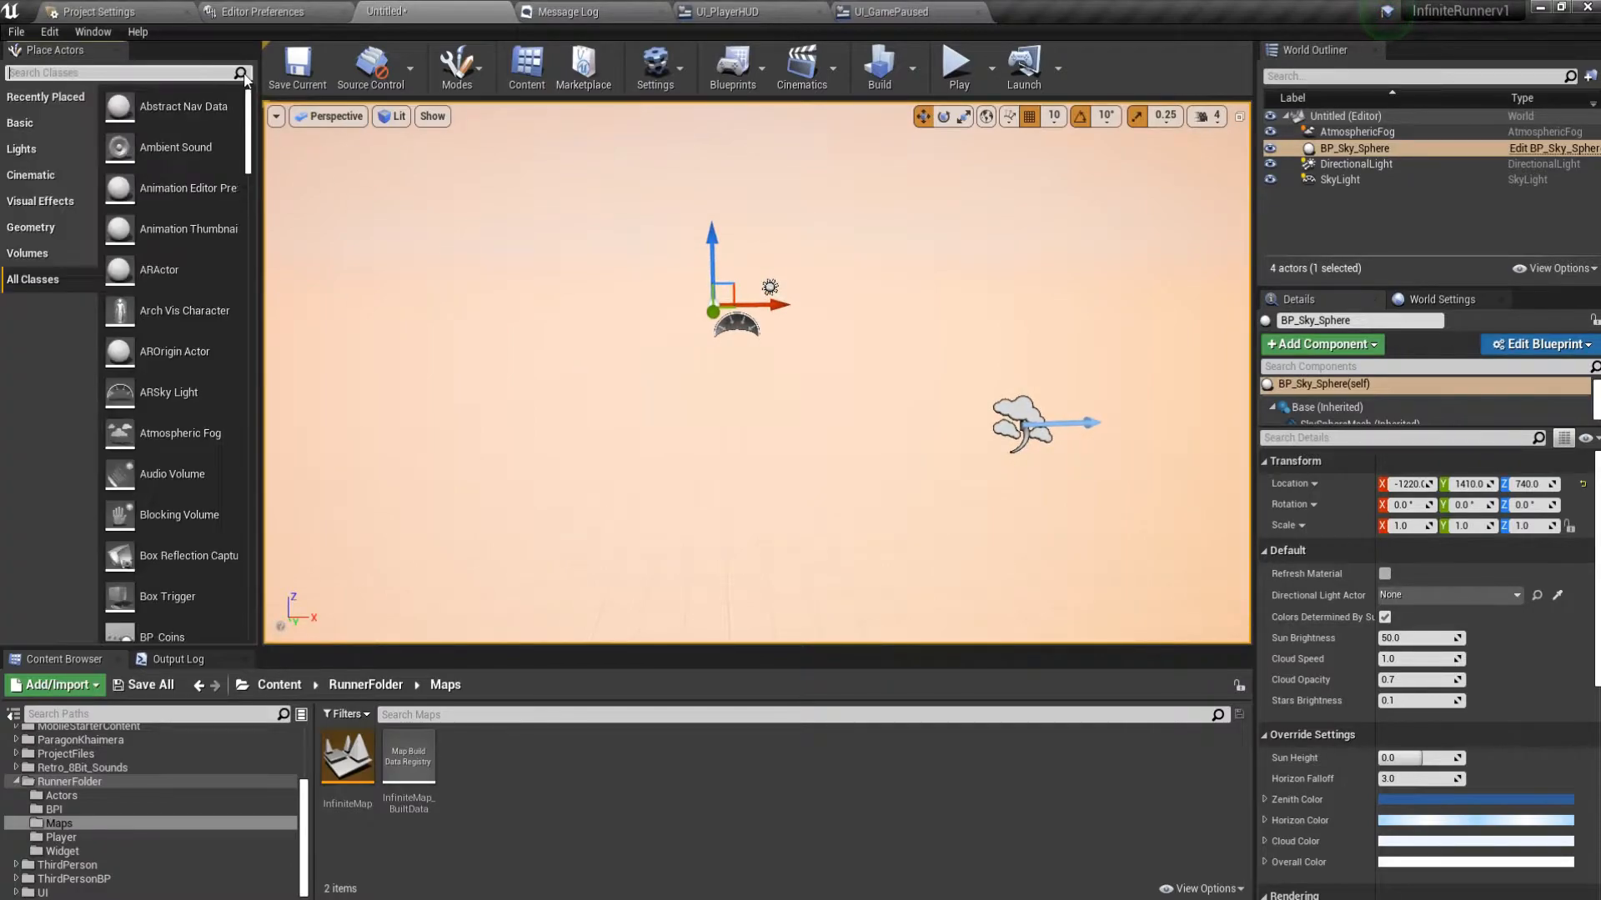
Assign DirectionalLight as the sky sphere's Directional Light Actor and reset its Sun Brightness to 50.
click(1349, 150)
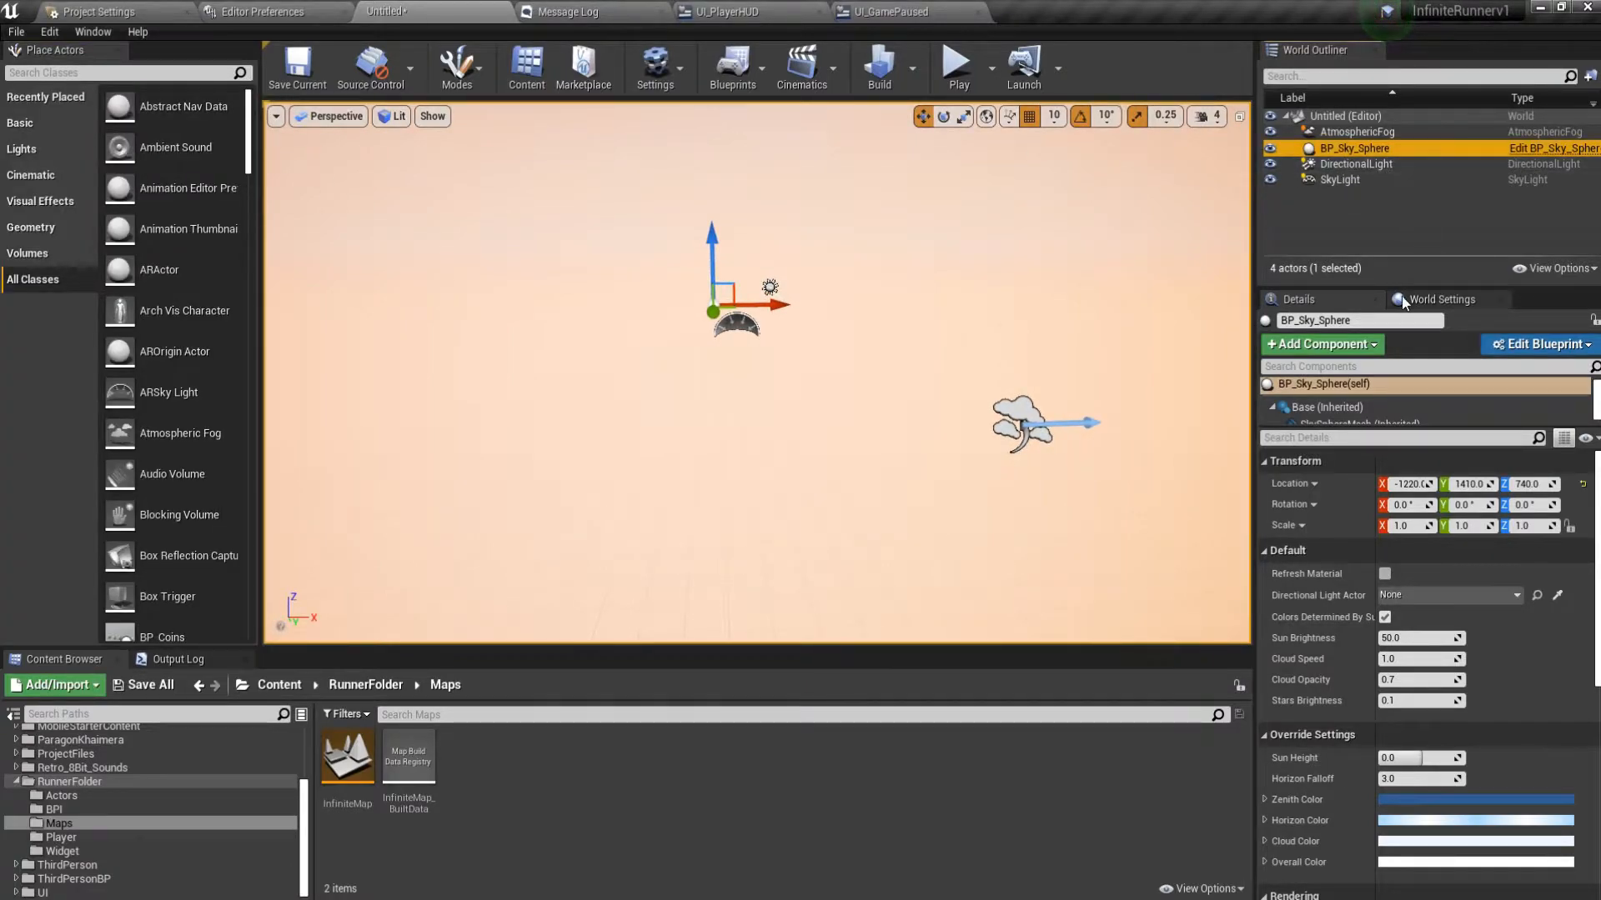
click(1428, 592)
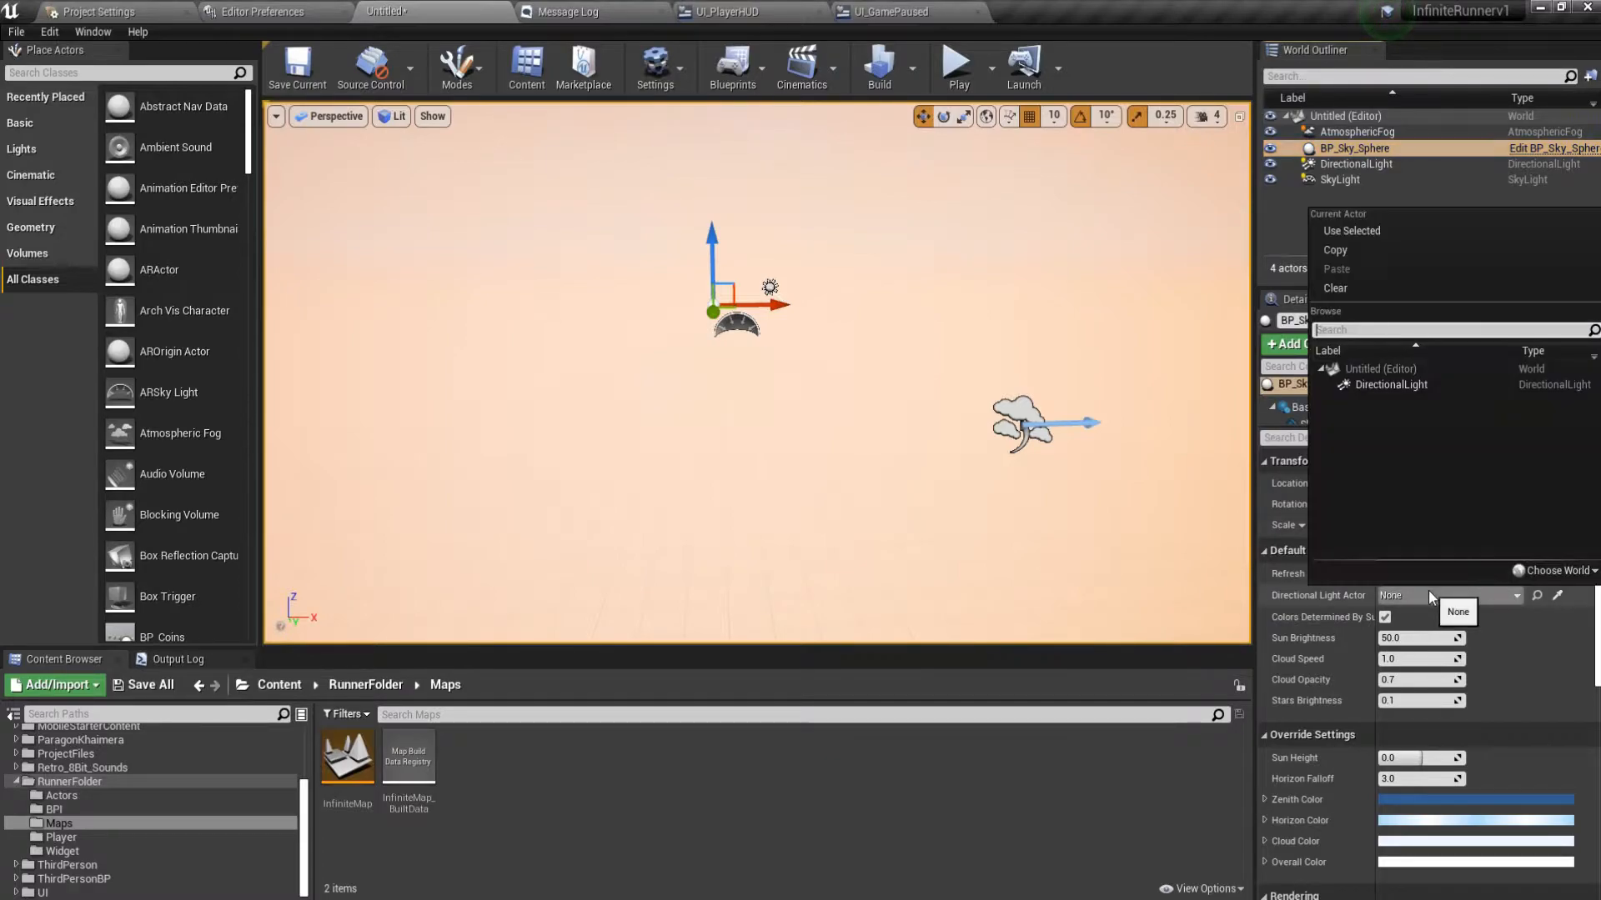
click(1394, 385)
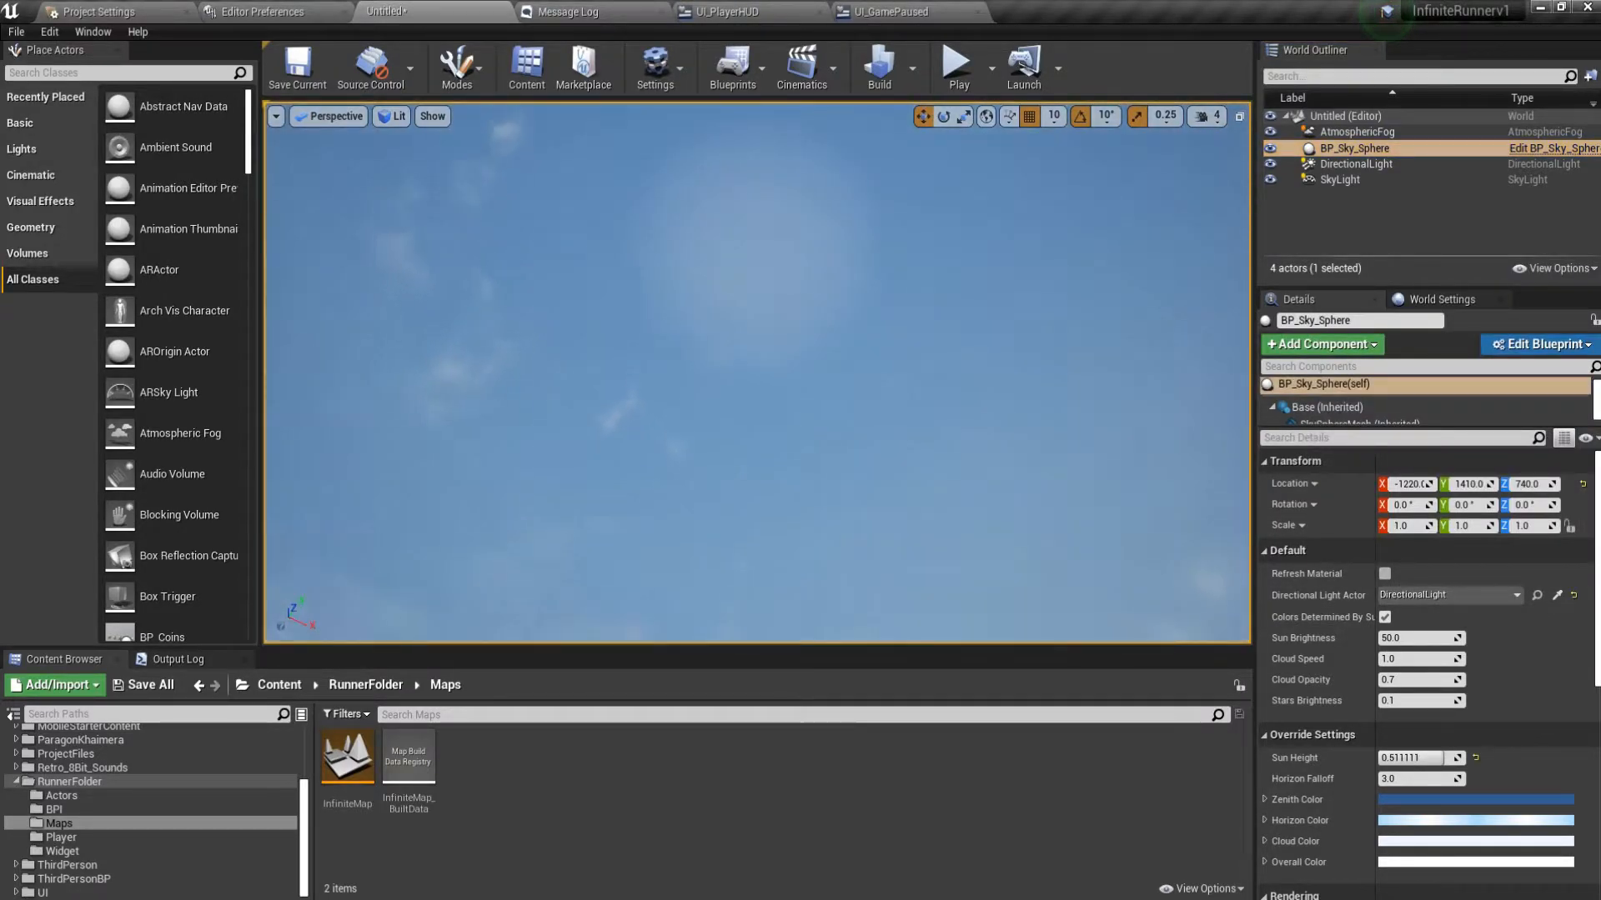
right_drag(757, 373, 430, 506)
key(d)
right_drag(992, 425, 929, 429)
key(s)
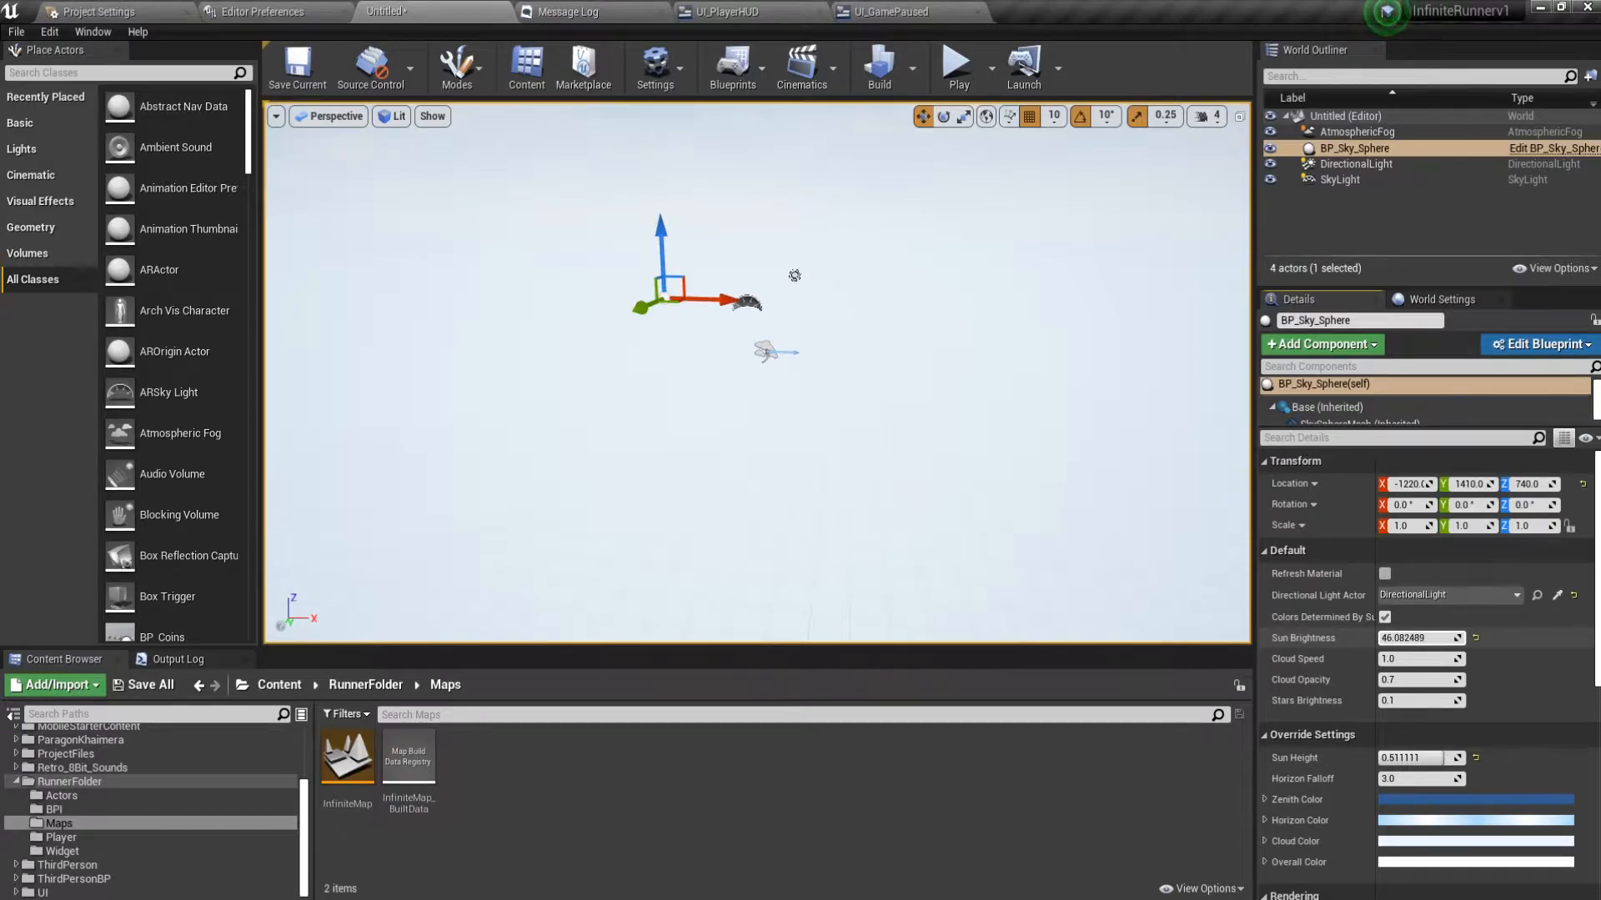
click(1476, 638)
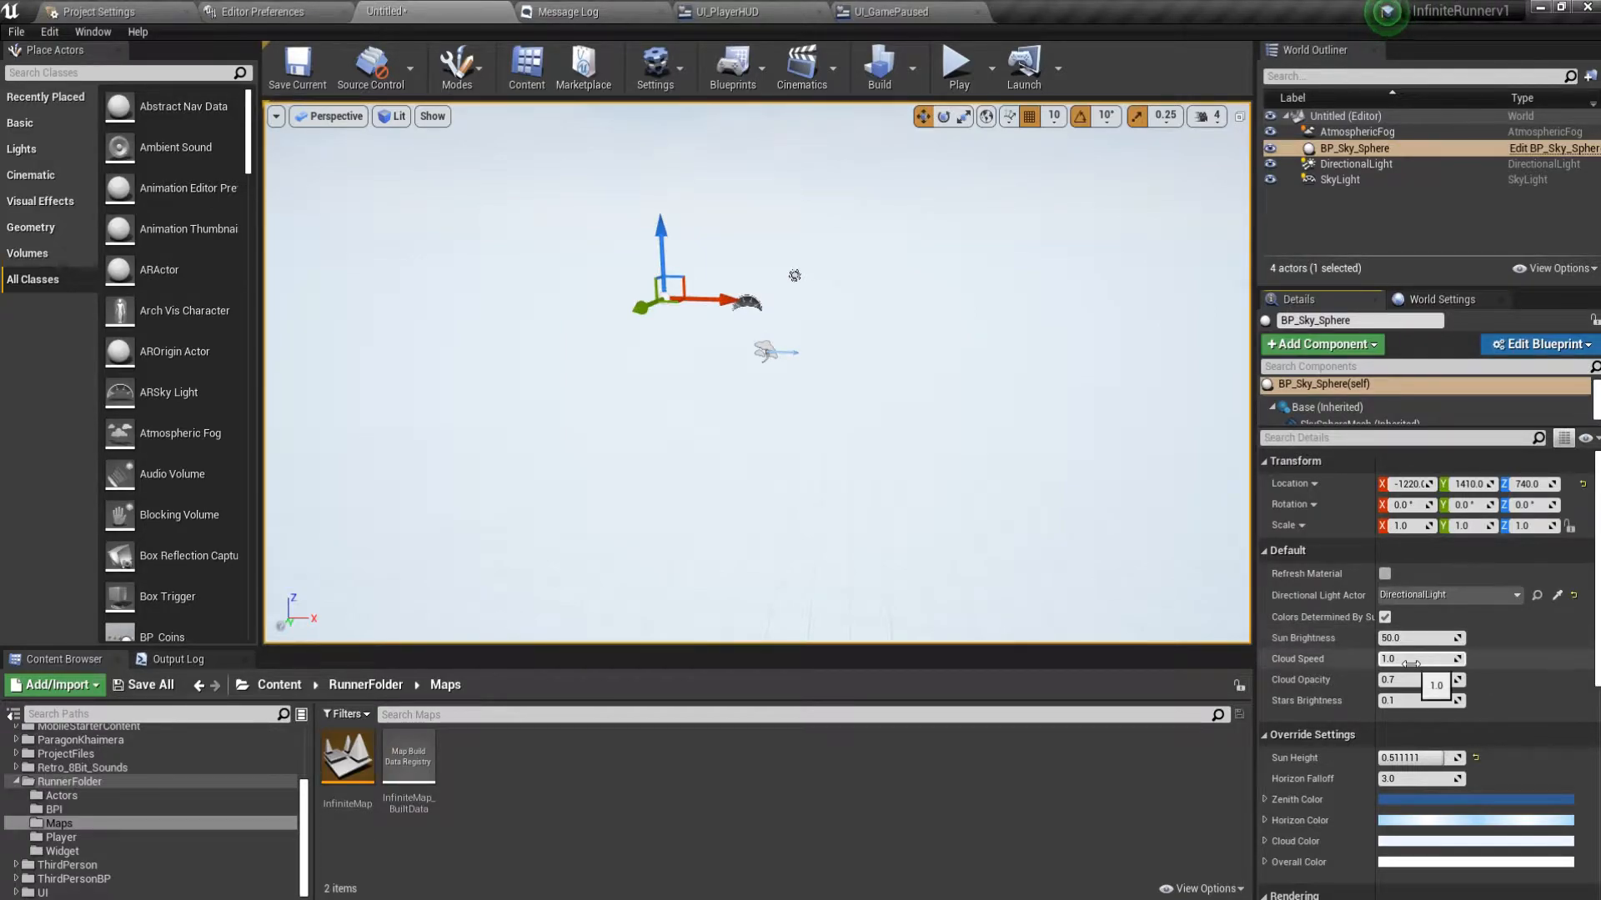
Set the sky sphere's Cloud Opacity to 1.
right_drag(1132, 548, 1132, 421)
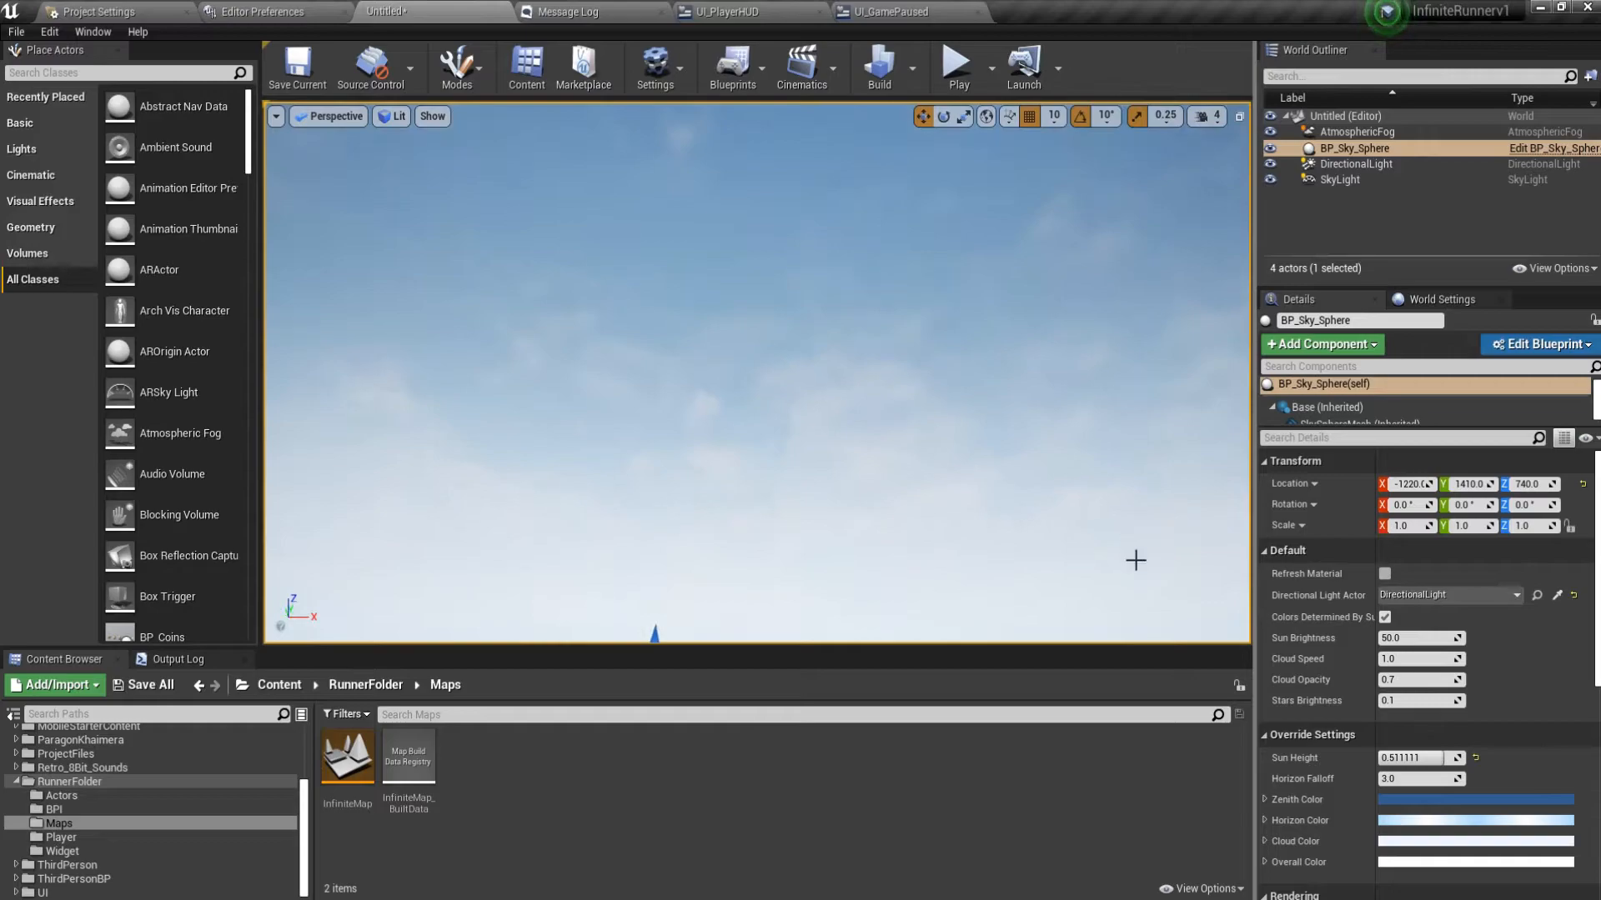
click(1401, 679)
text(1)
key(Return)
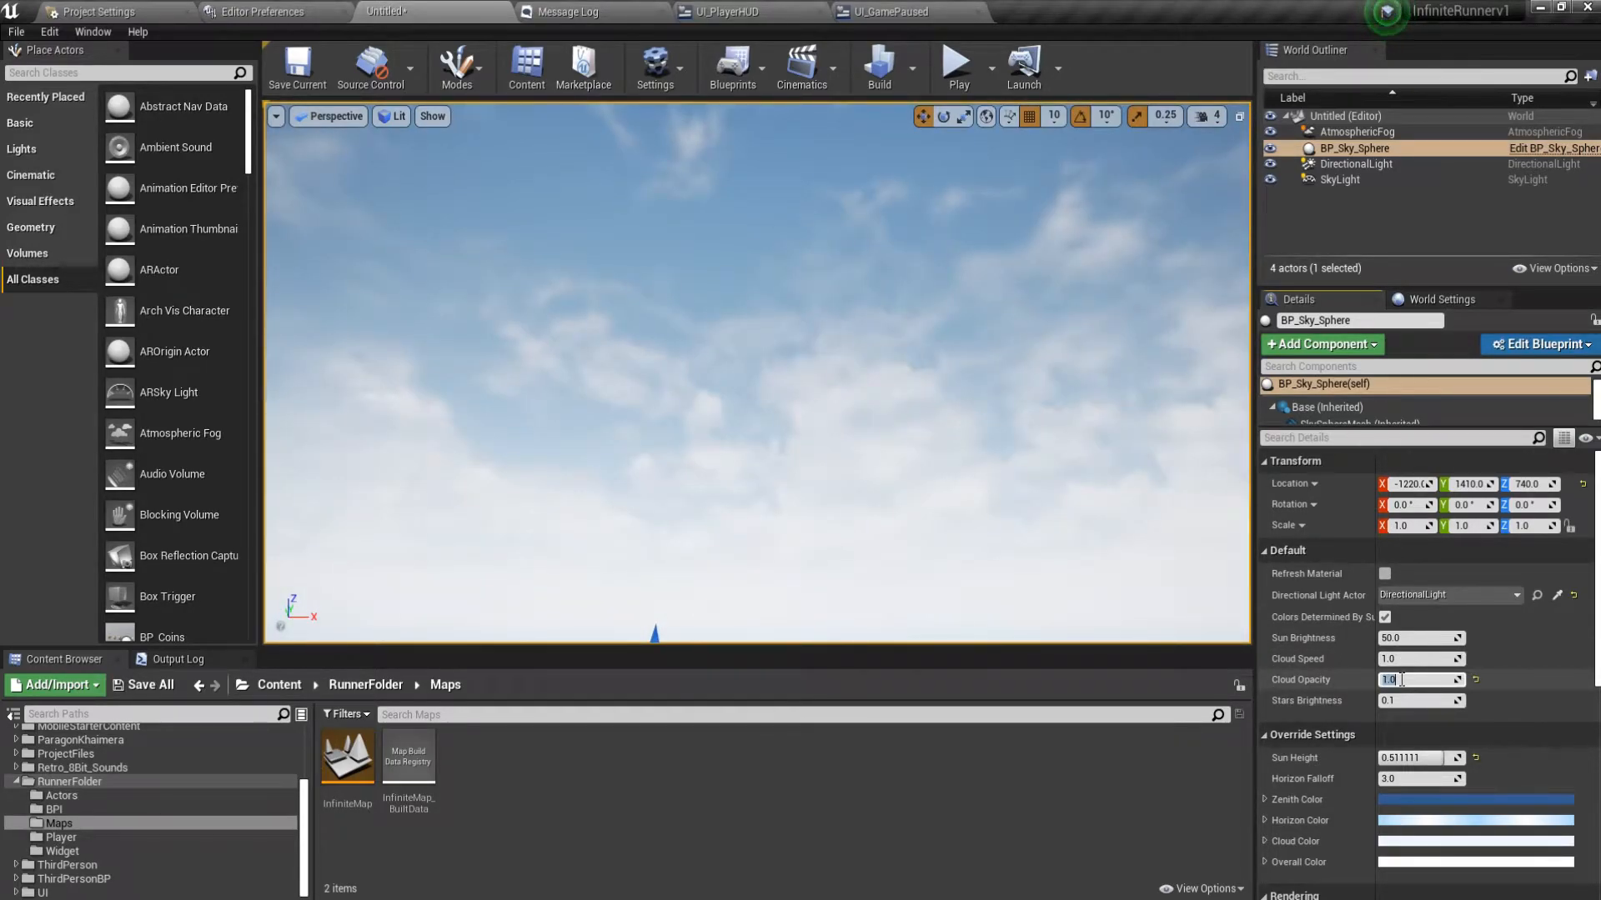
Try Cloud Opacity values of 2 and 10 on the sky sphere and look around the sky.
text(2)
key(Return)
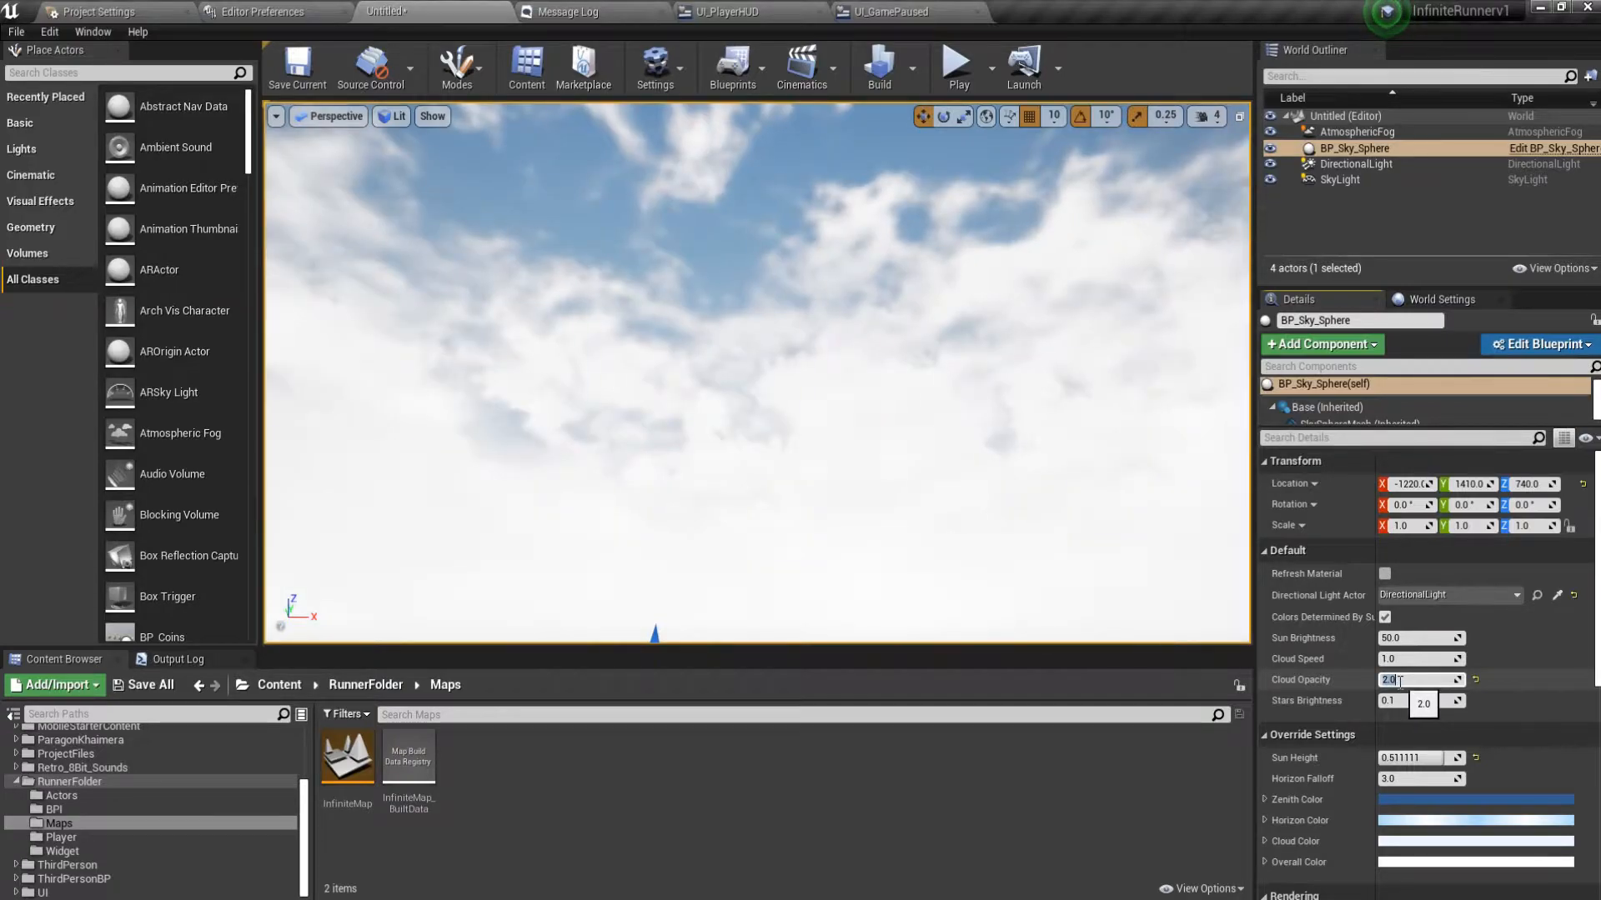
right_drag(1162, 574, 1075, 429)
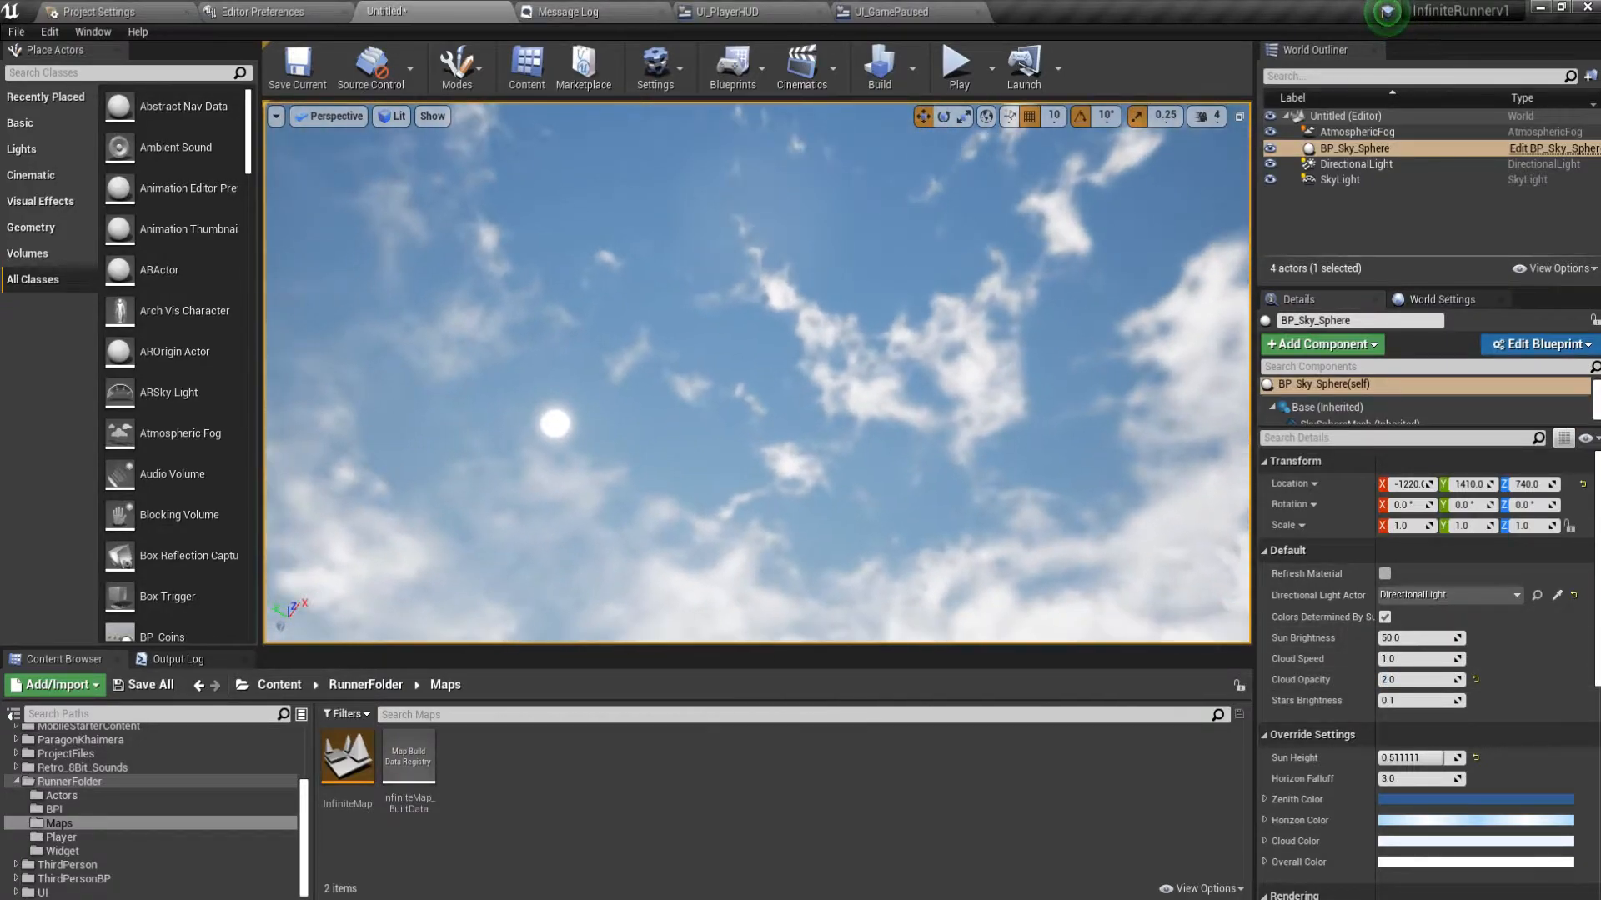
click(1414, 681)
key(Return)
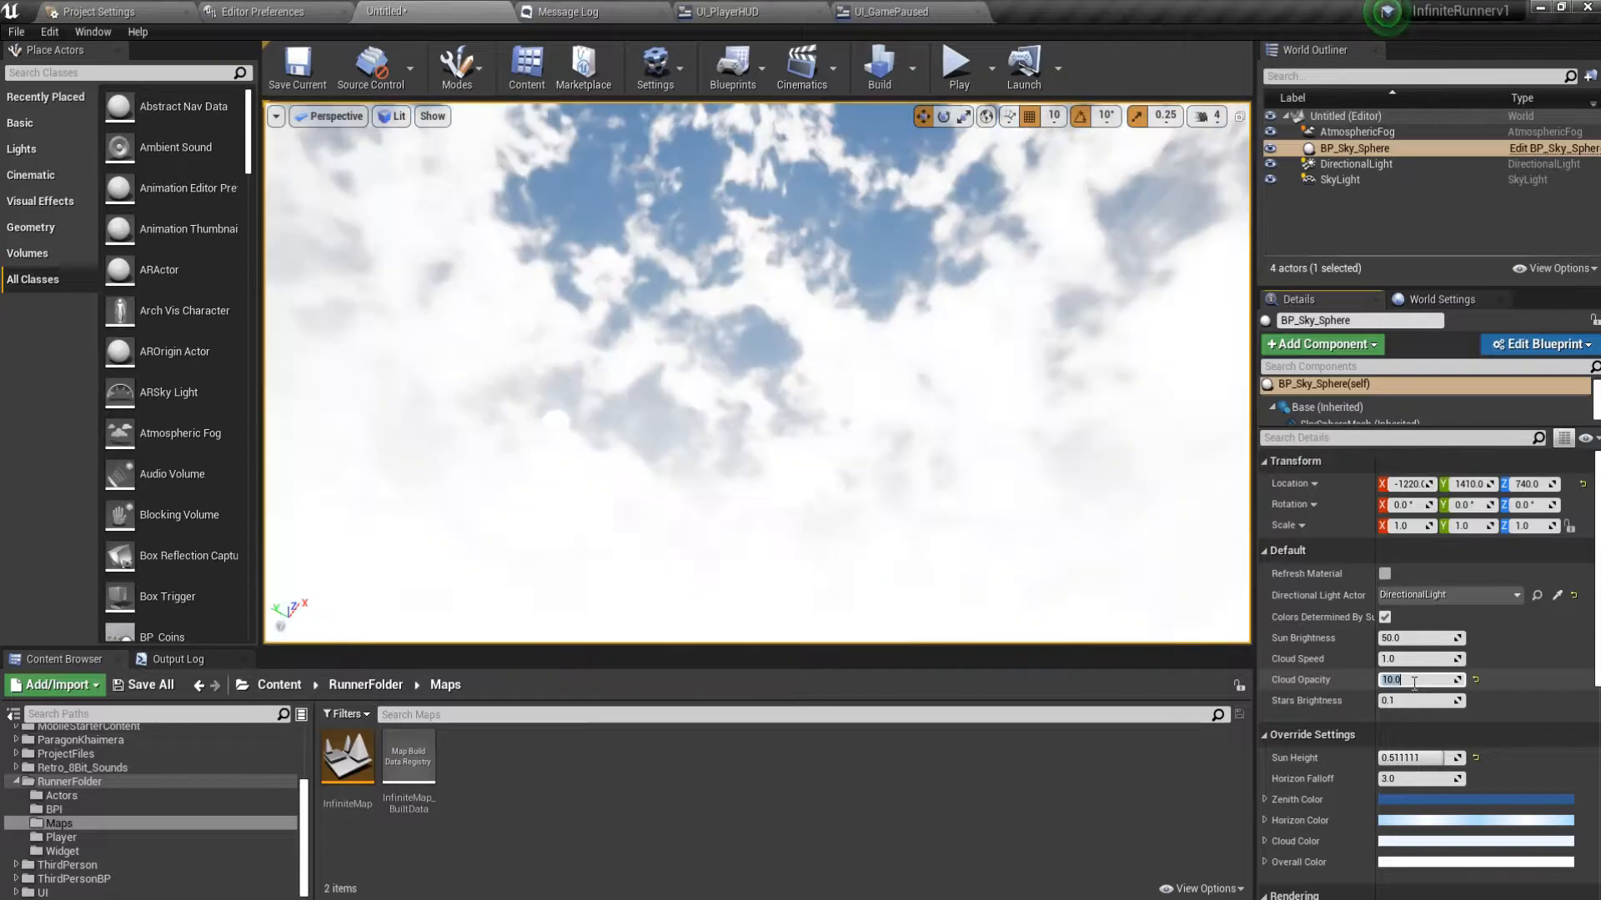
right_drag(1146, 567, 1075, 534)
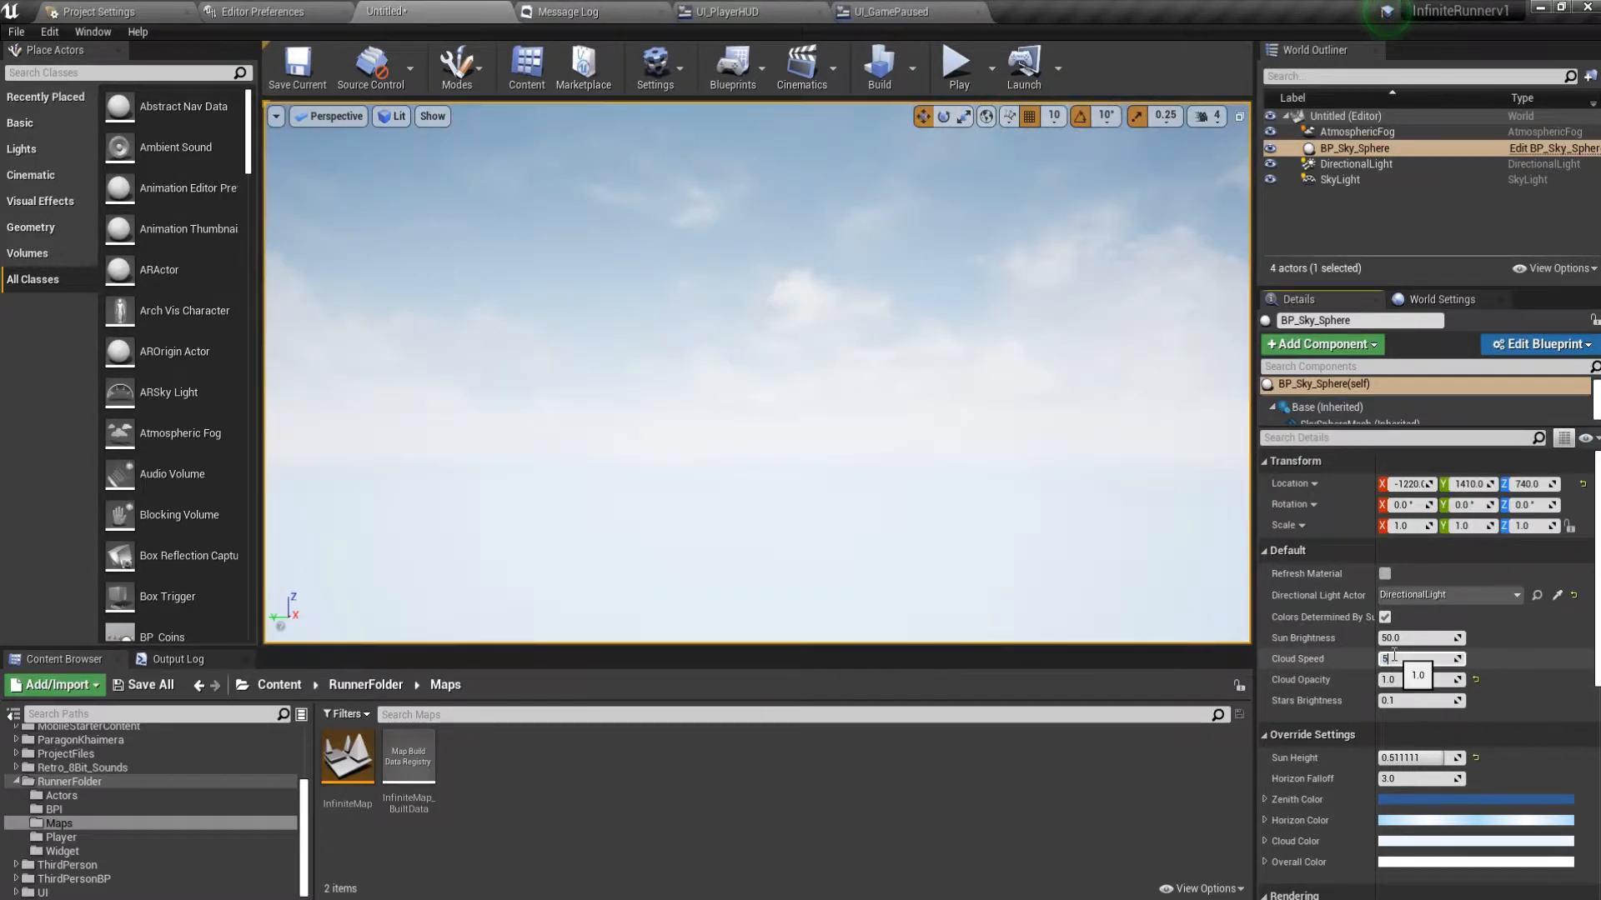
Try a Cloud Speed of 5 on the sky sphere and set it back to 1.
key(Return)
right_drag(1029, 523, 1030, 424)
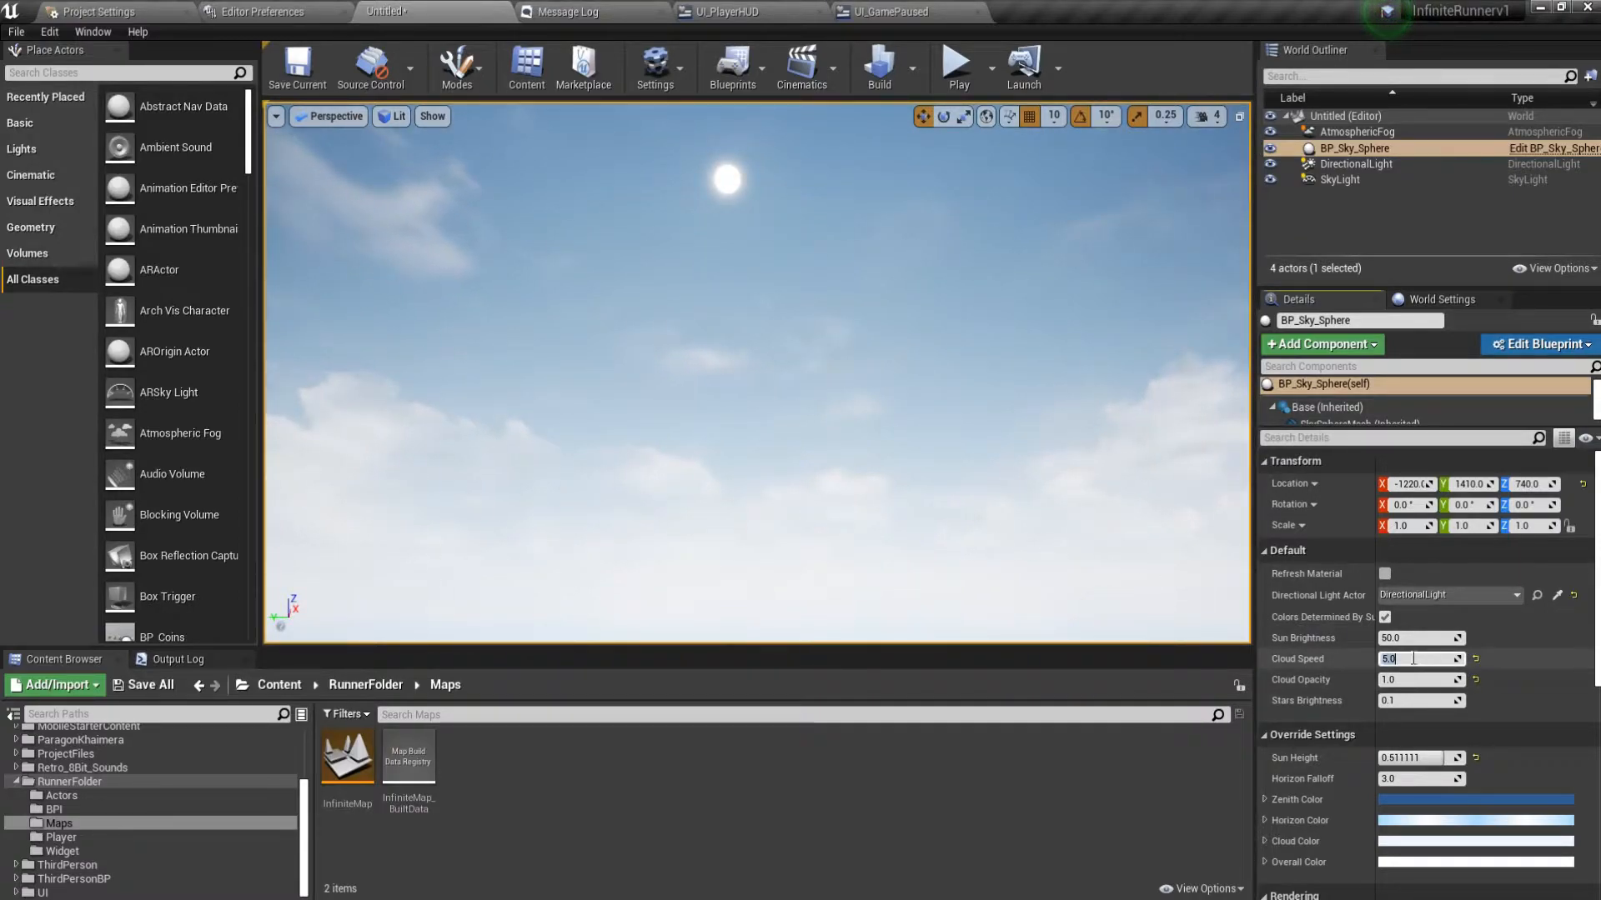
text(1)
key(Return)
Set the sky sphere's Stars Brightness to 200 and go up to RunnerFolder in the project content.
click(1415, 700)
text(200)
key(Return)
right_drag(797, 557, 859, 534)
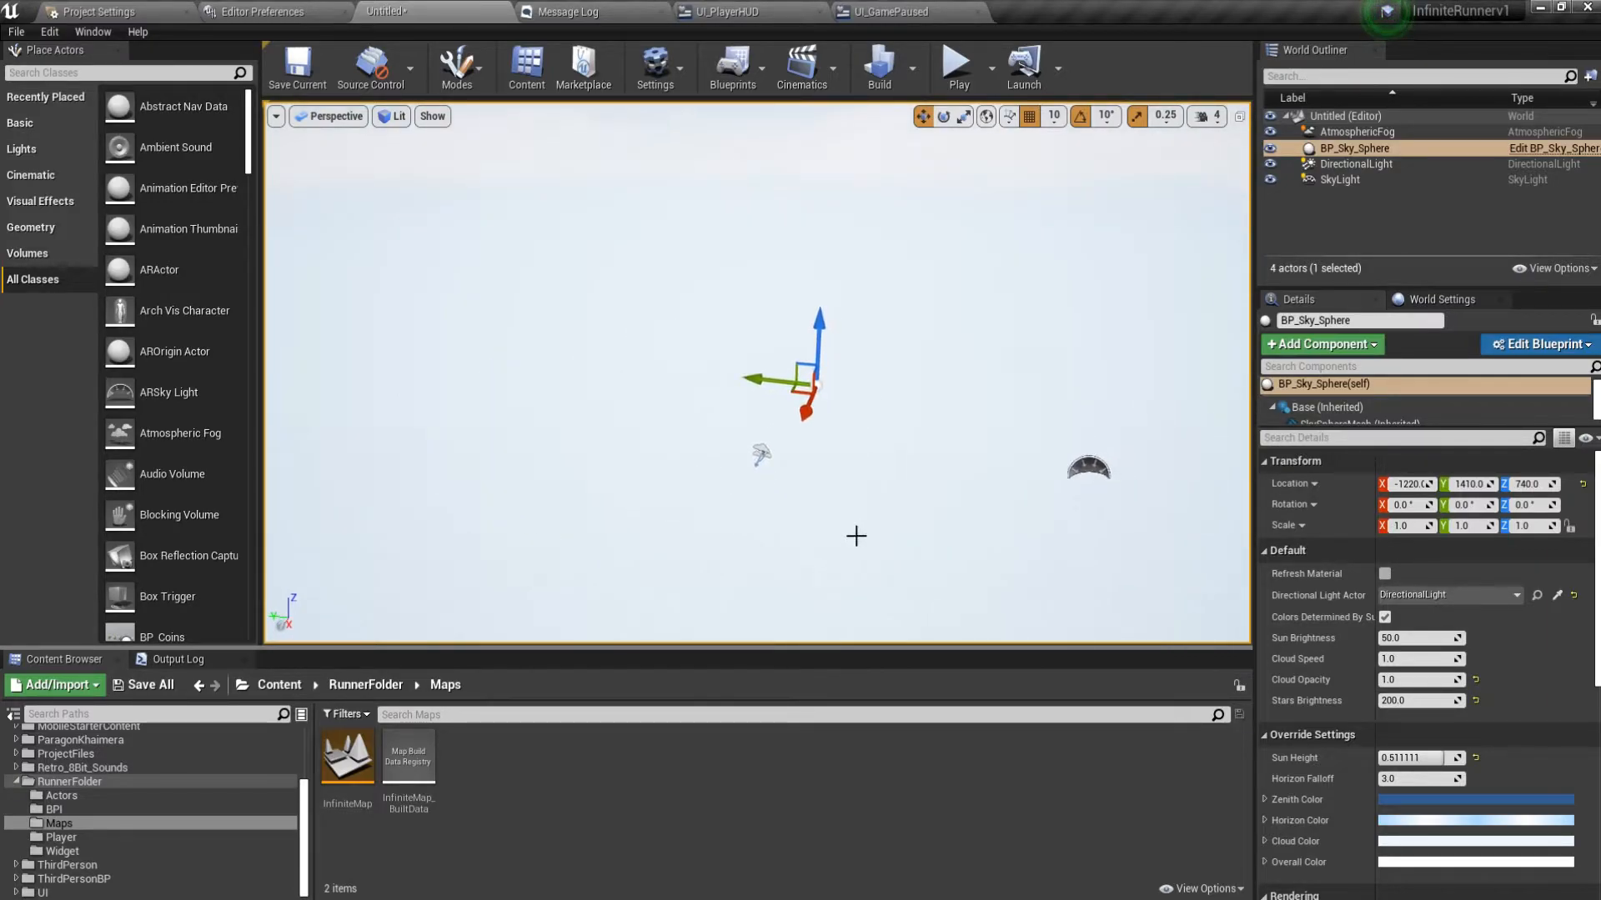
click(365, 685)
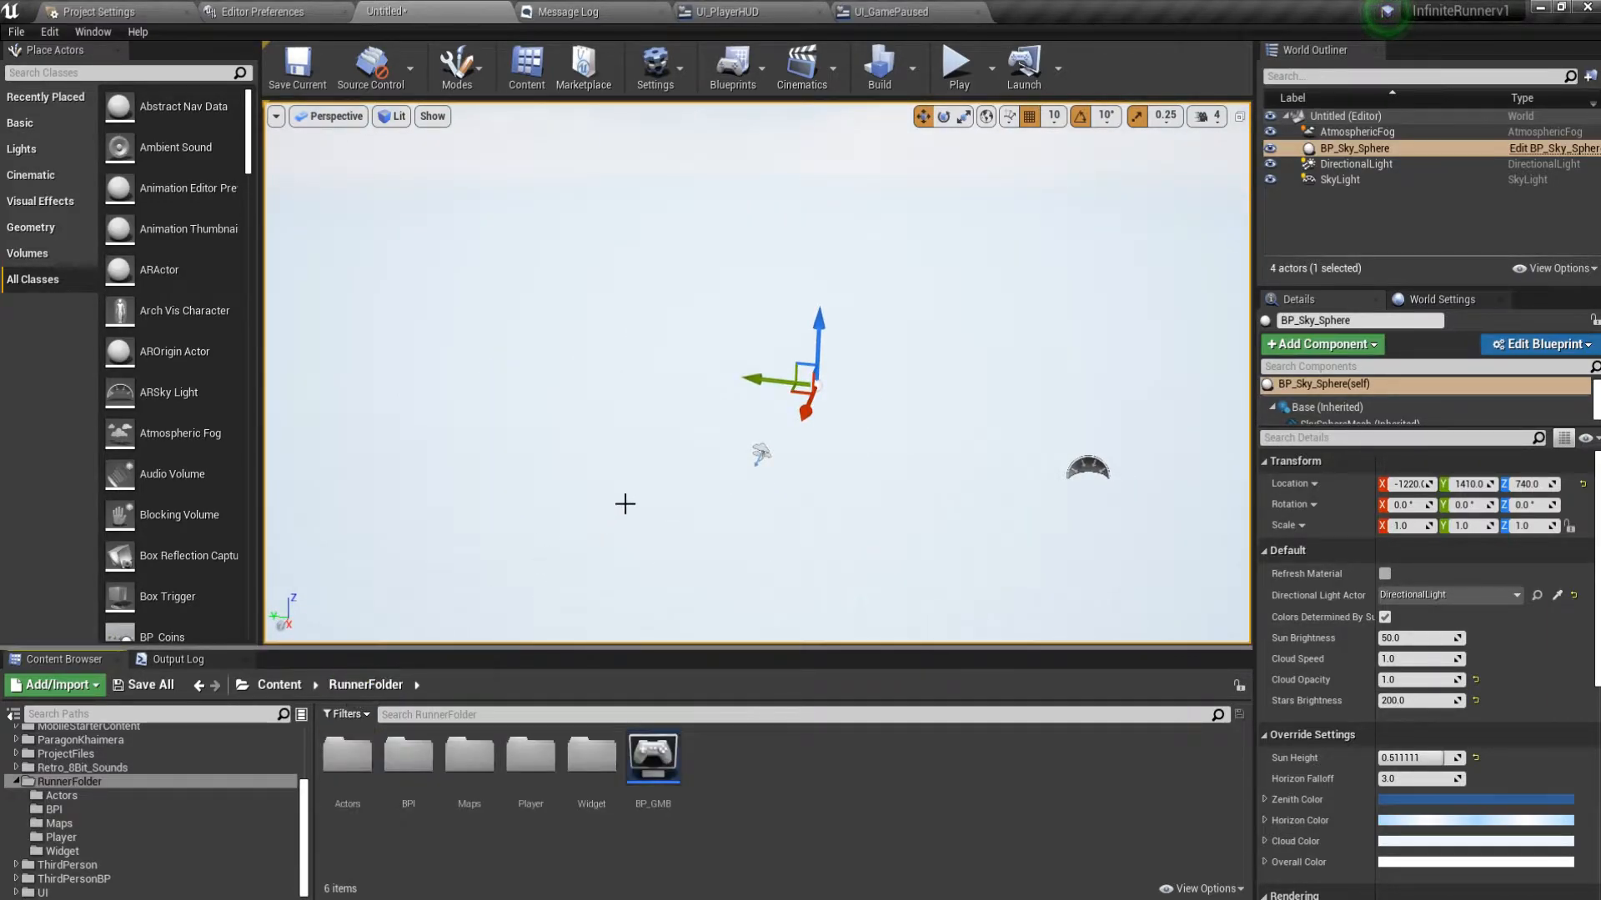
right_drag(625, 500, 692, 500)
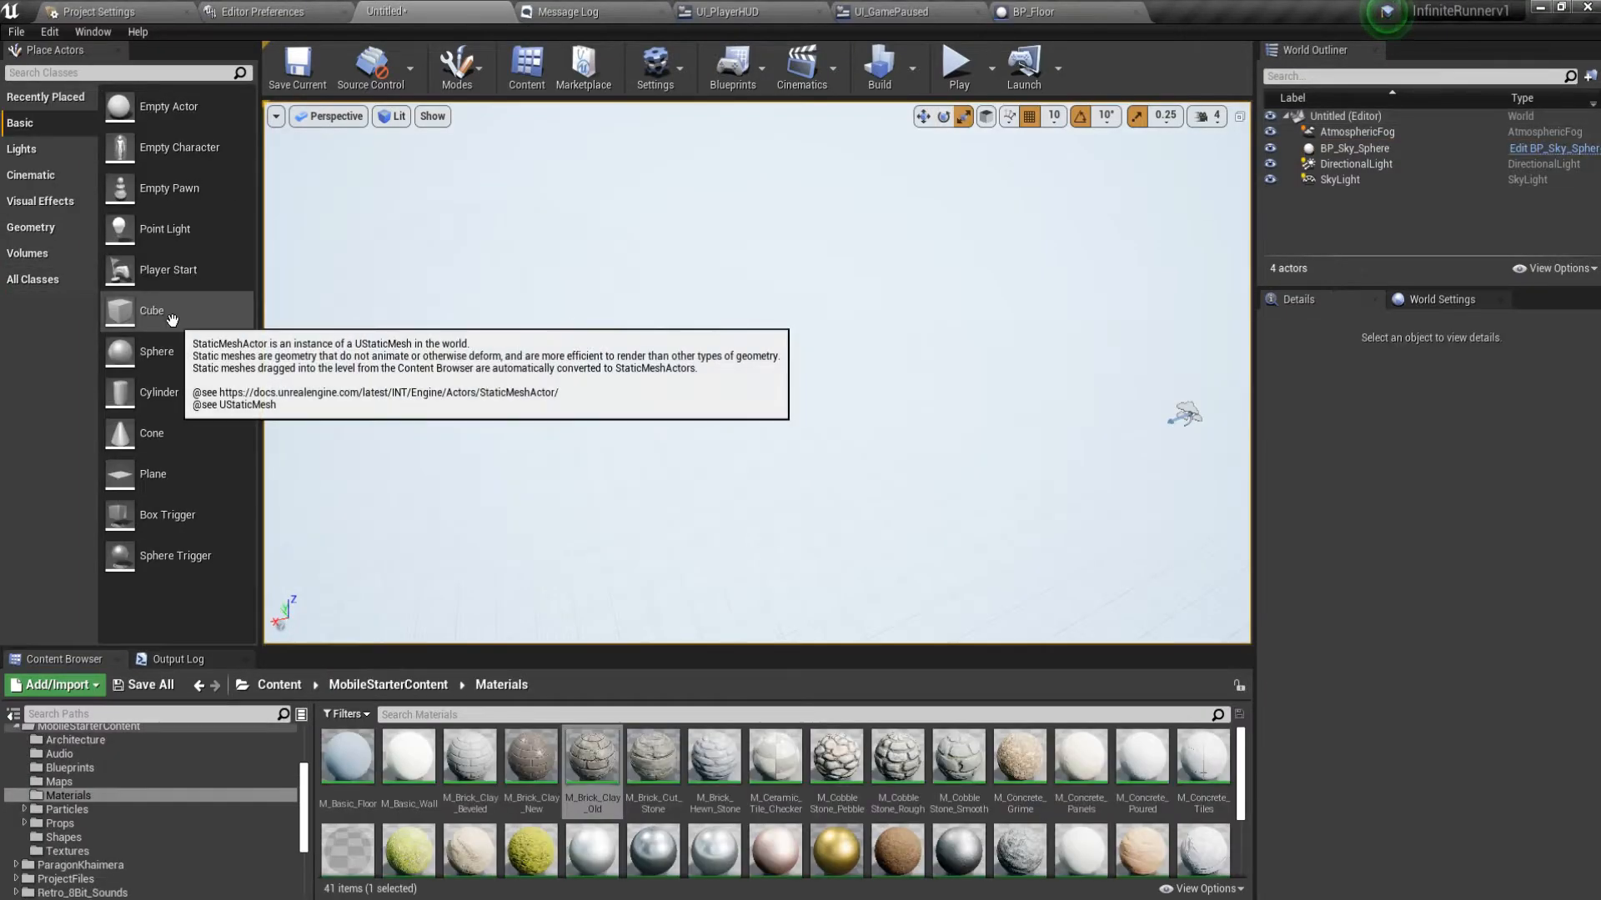
Place a Cube in the level and flatten it into a slab with a scale of 4, 4, 0.1.
drag(171, 319, 715, 372)
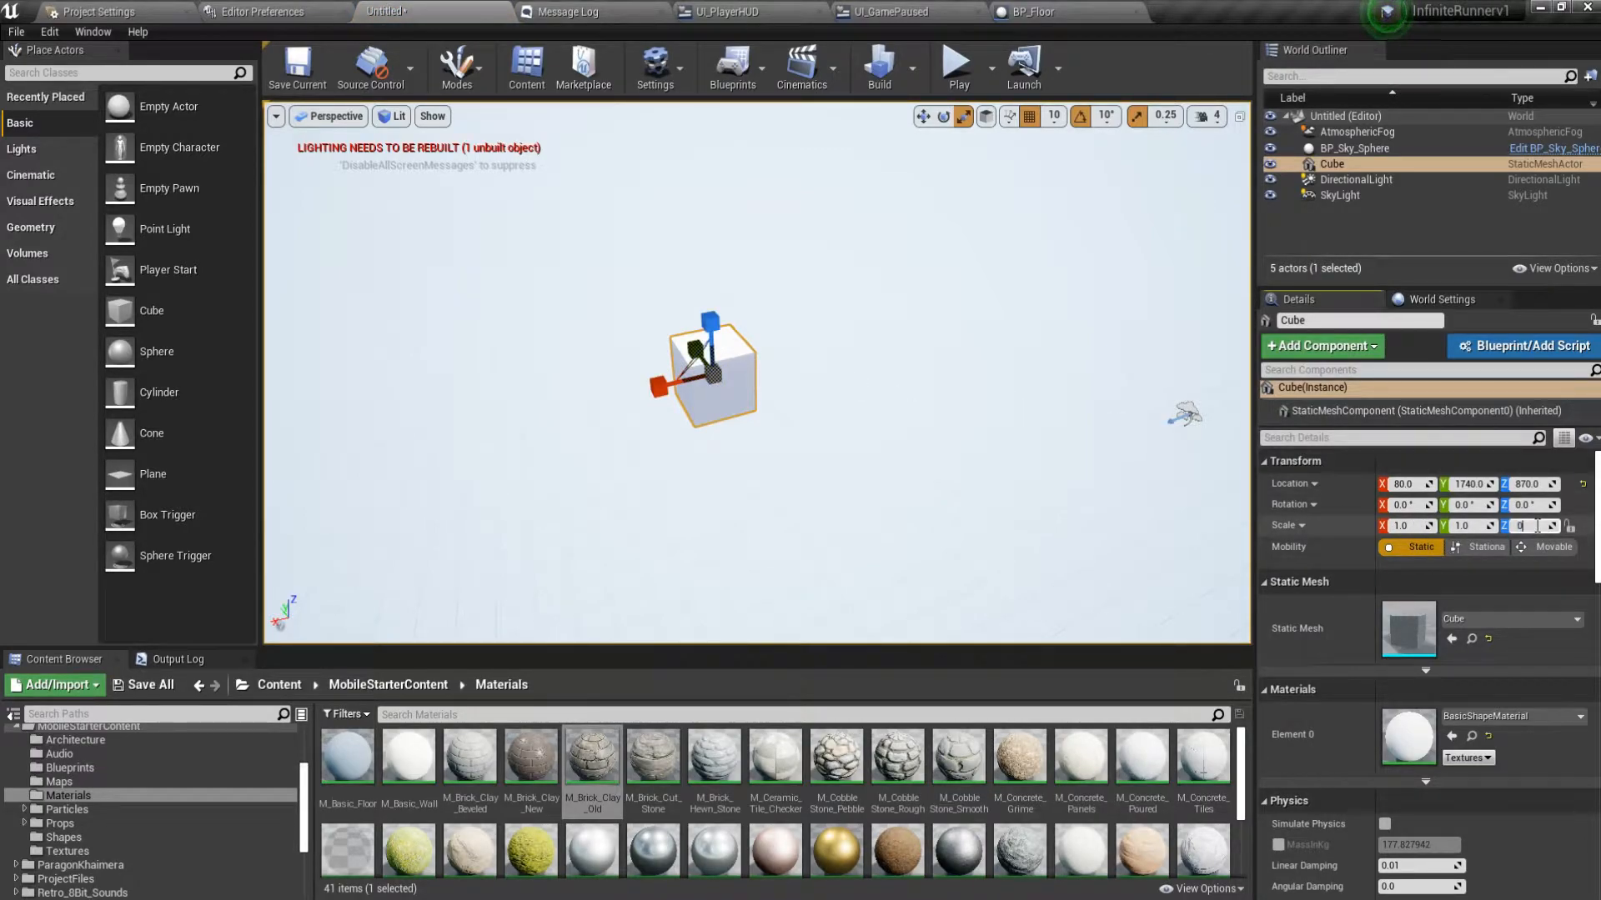
key(Return)
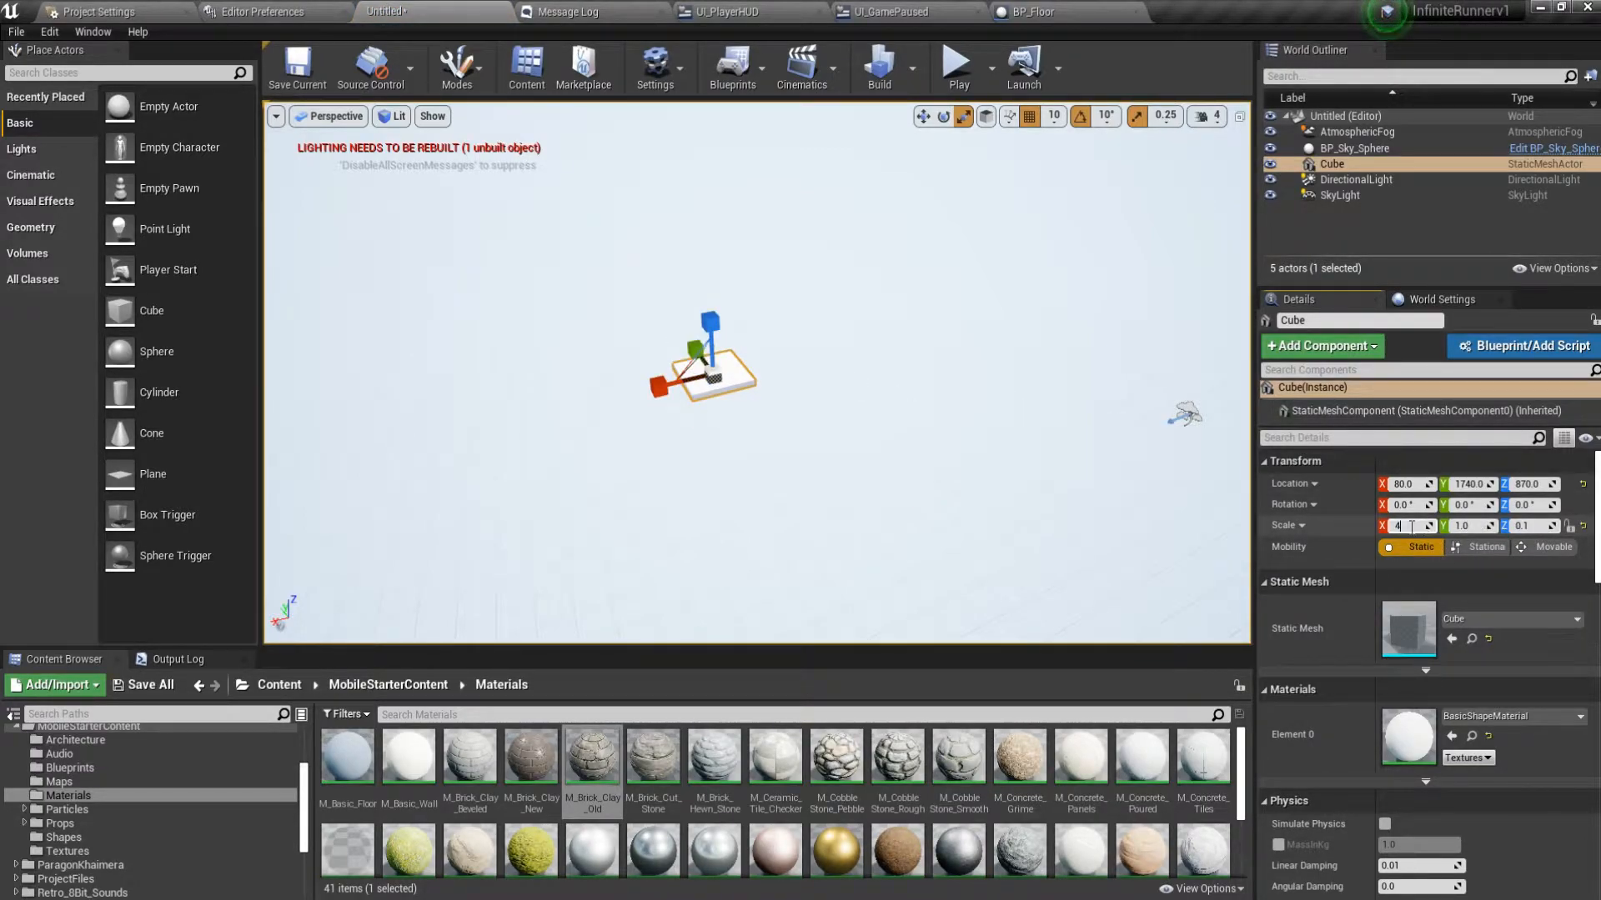
click(1411, 527)
text(4)
key(Return)
key(Return)
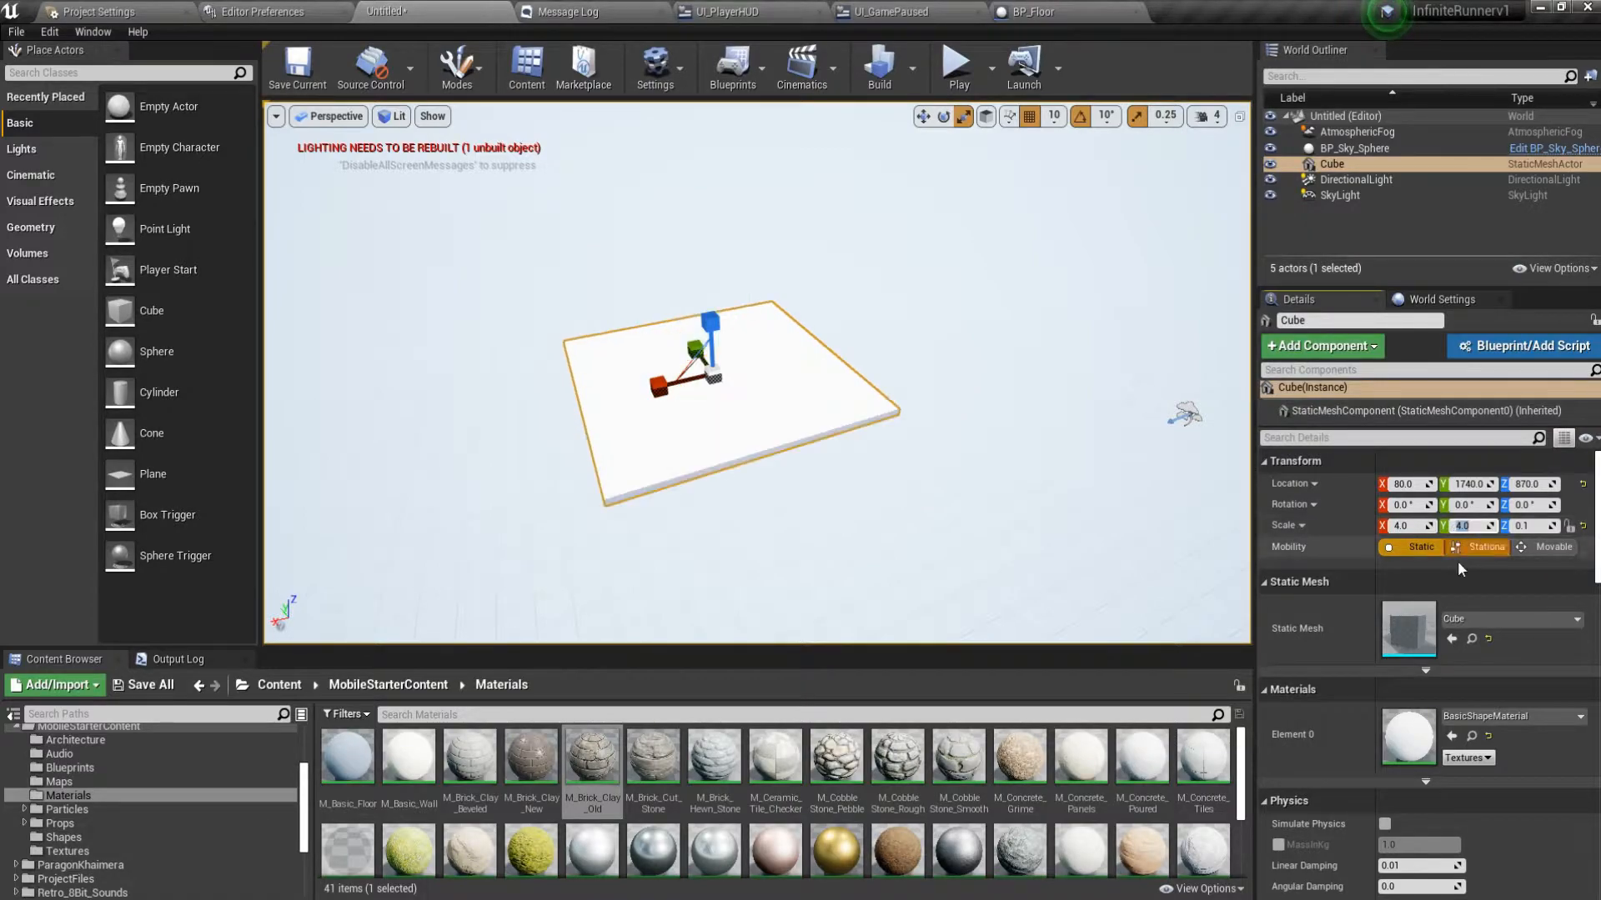
Apply the selected M_Brick_Clay_Old material to the flattened cube.
click(1490, 716)
click(1490, 718)
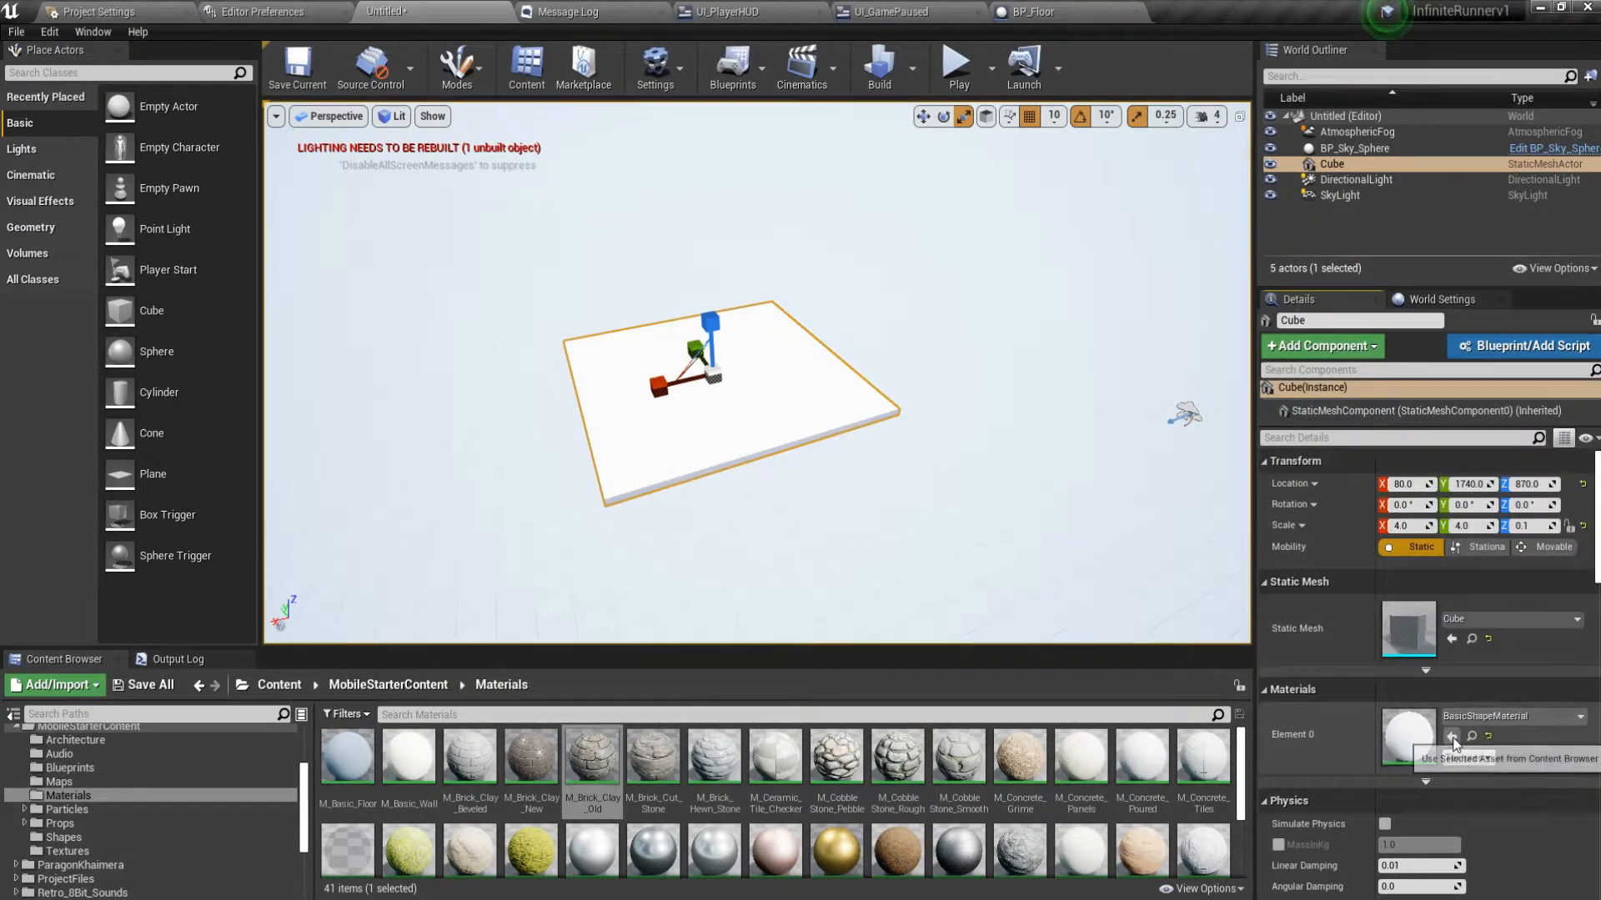
click(1451, 737)
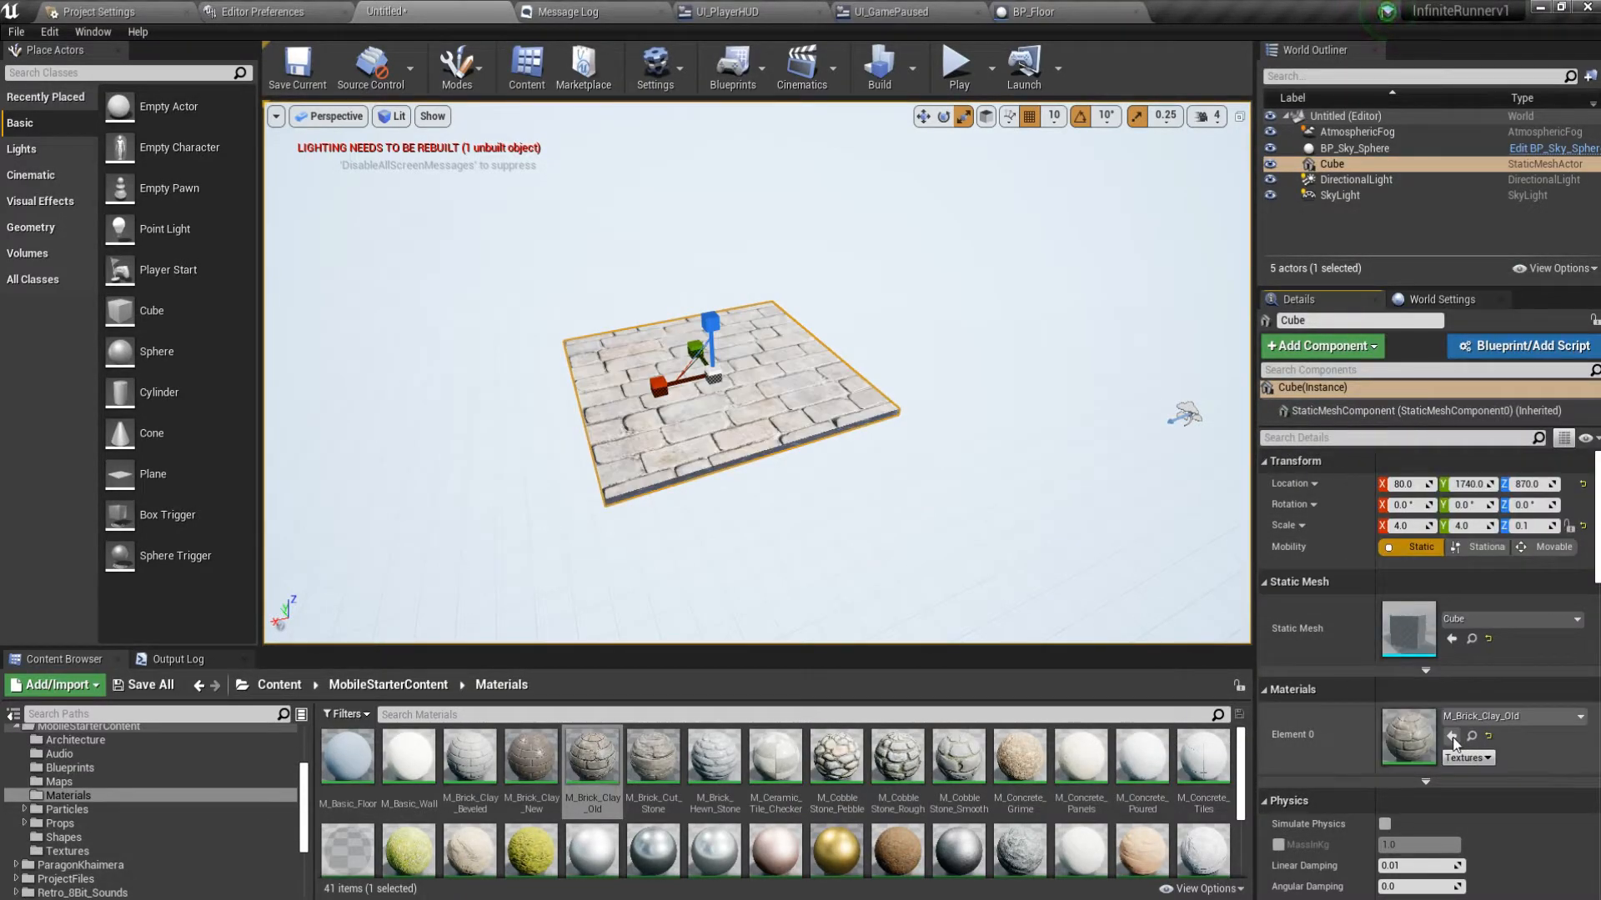
Enlarge the brick slab by setting its X and Y scale to 10.
click(1412, 526)
text(10)
key(Return)
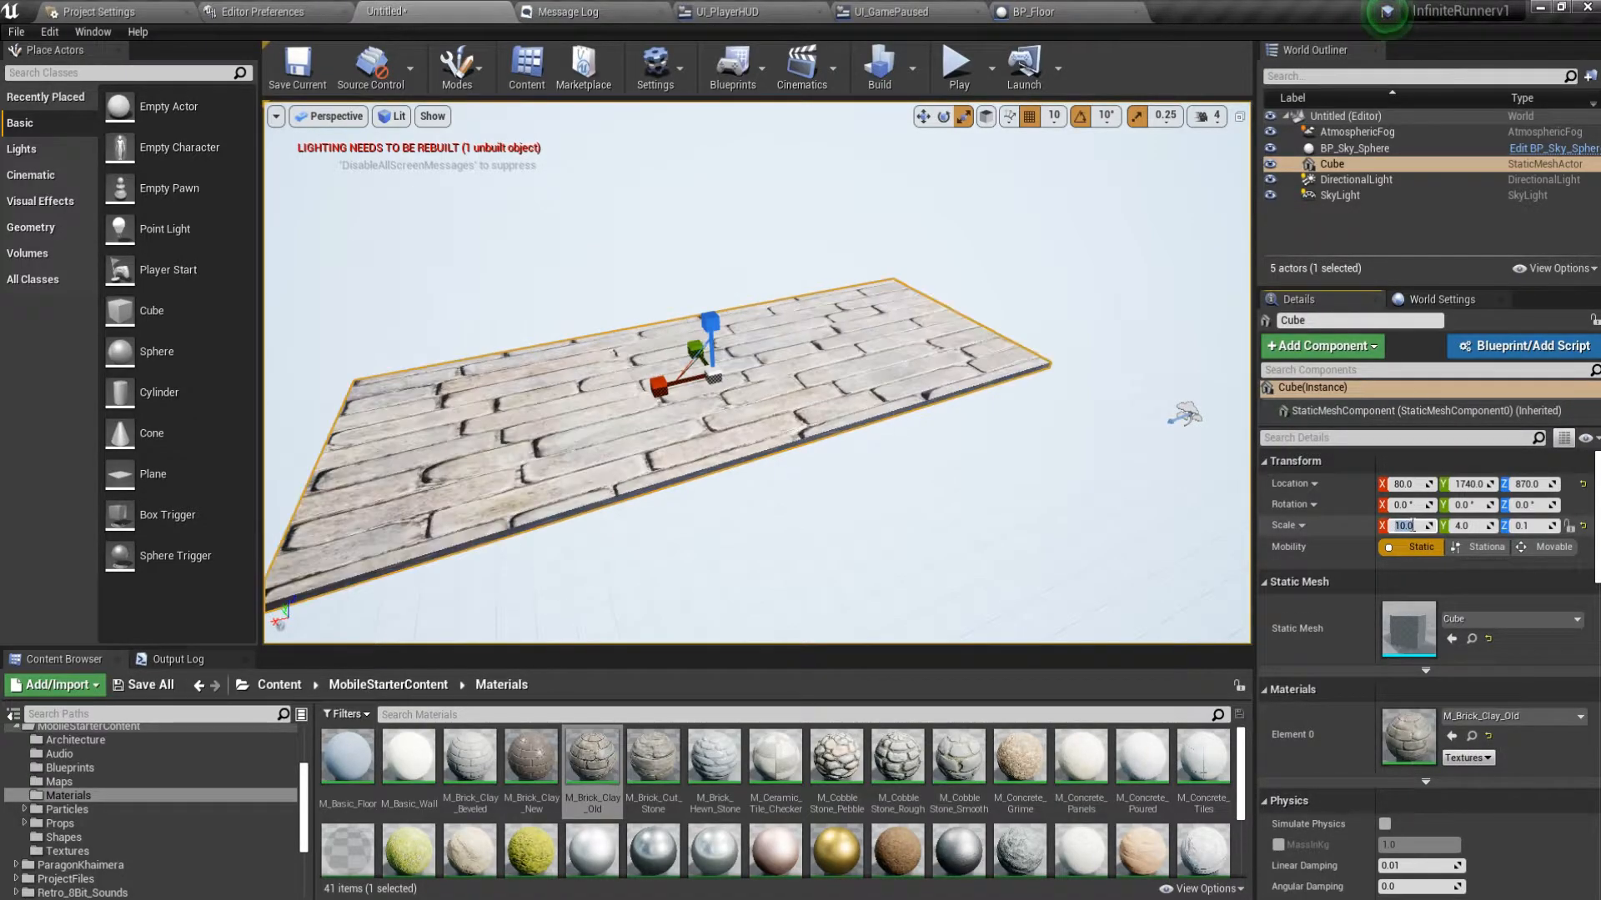
click(1467, 526)
text(1)
key(Return)
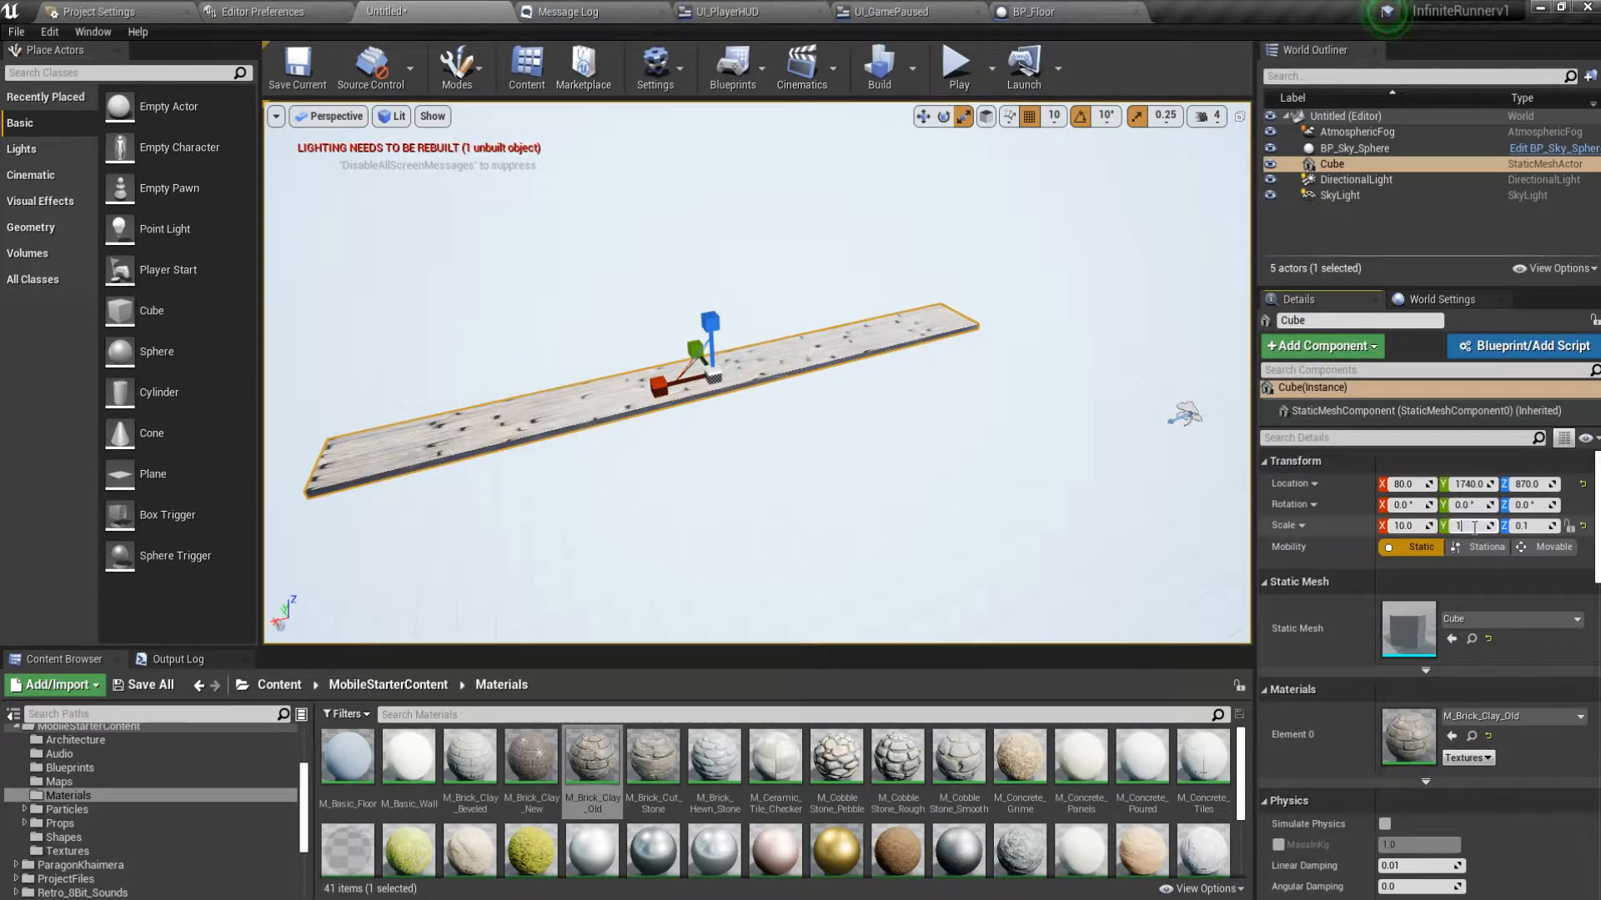
text(0)
key(Return)
scroll(1095, 523, down, 10)
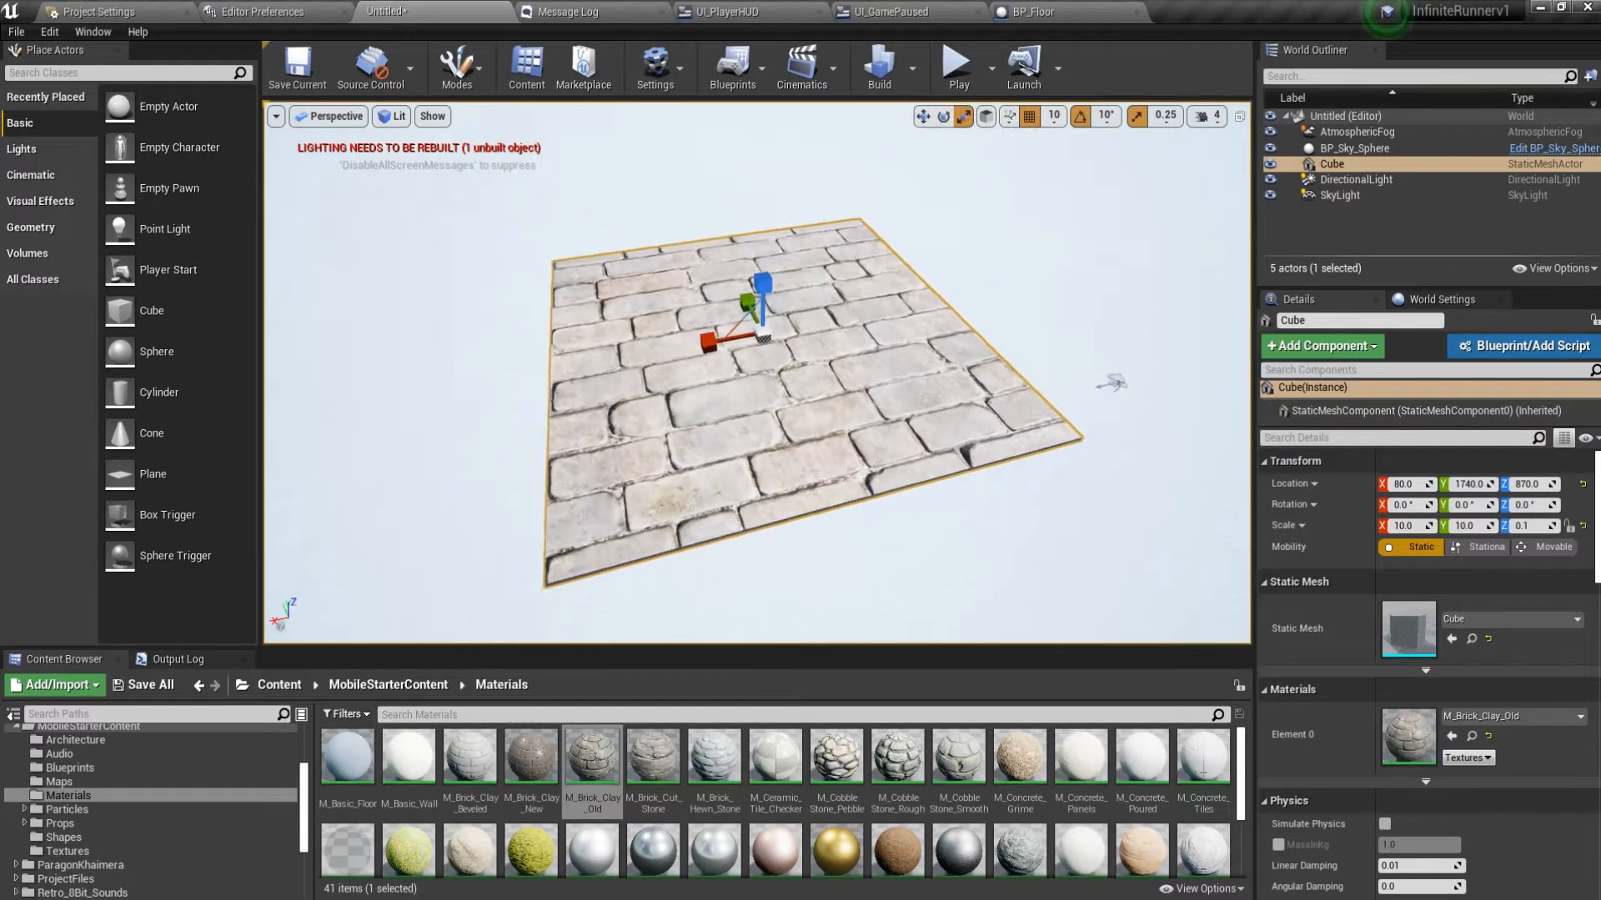
Duplicate the brick slab and place the copy directly beside the original as a second floor tile.
right_drag(1094, 523, 1001, 554)
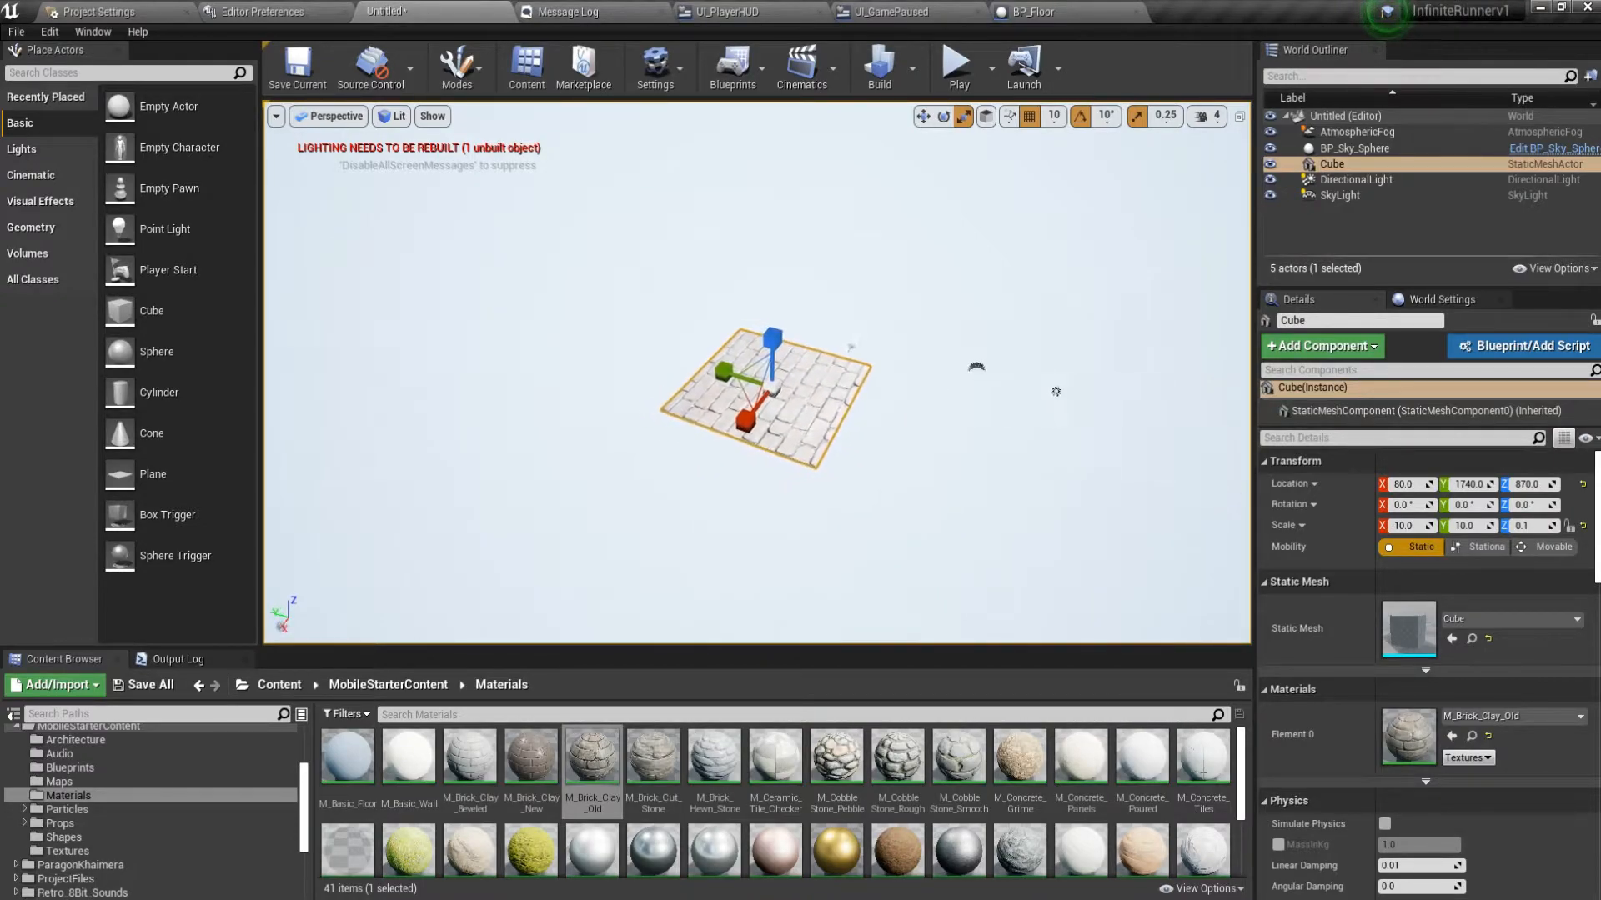
alt+drag(726, 373, 864, 428)
right_drag(864, 427, 667, 543)
click(908, 554)
Add a new unscaled cube to the level and move it to the corner of the brick floor.
drag(142, 312, 740, 393)
right_drag(789, 489, 813, 419)
drag(823, 316, 318, 223)
right_drag(321, 230, 257, 184)
drag(567, 296, 582, 511)
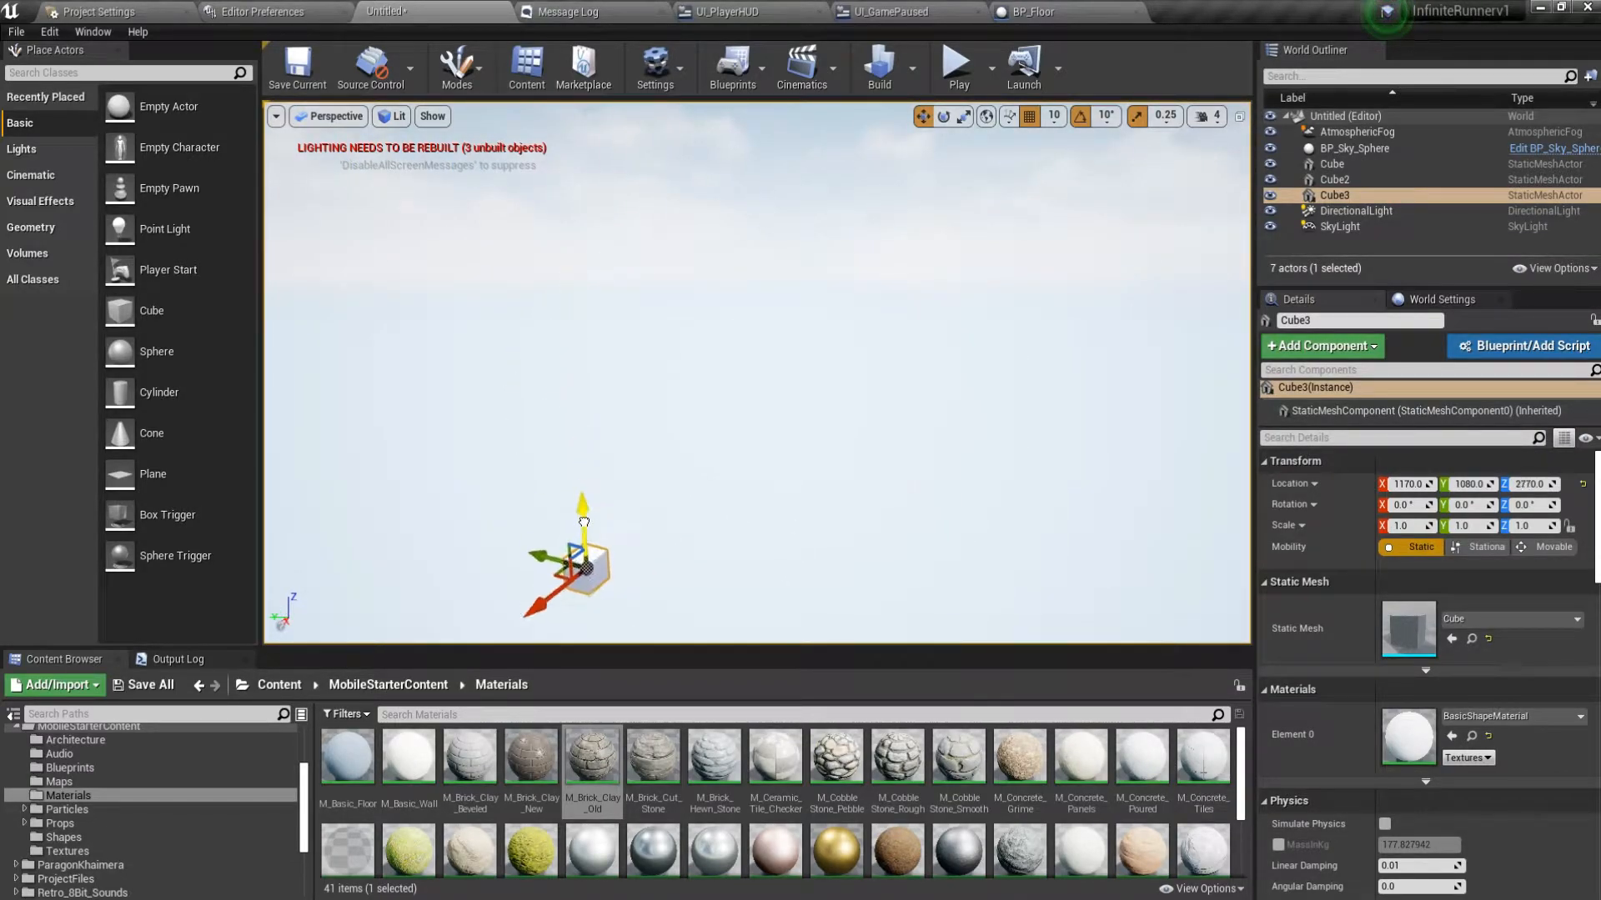
key(f)
drag(638, 377, 646, 514)
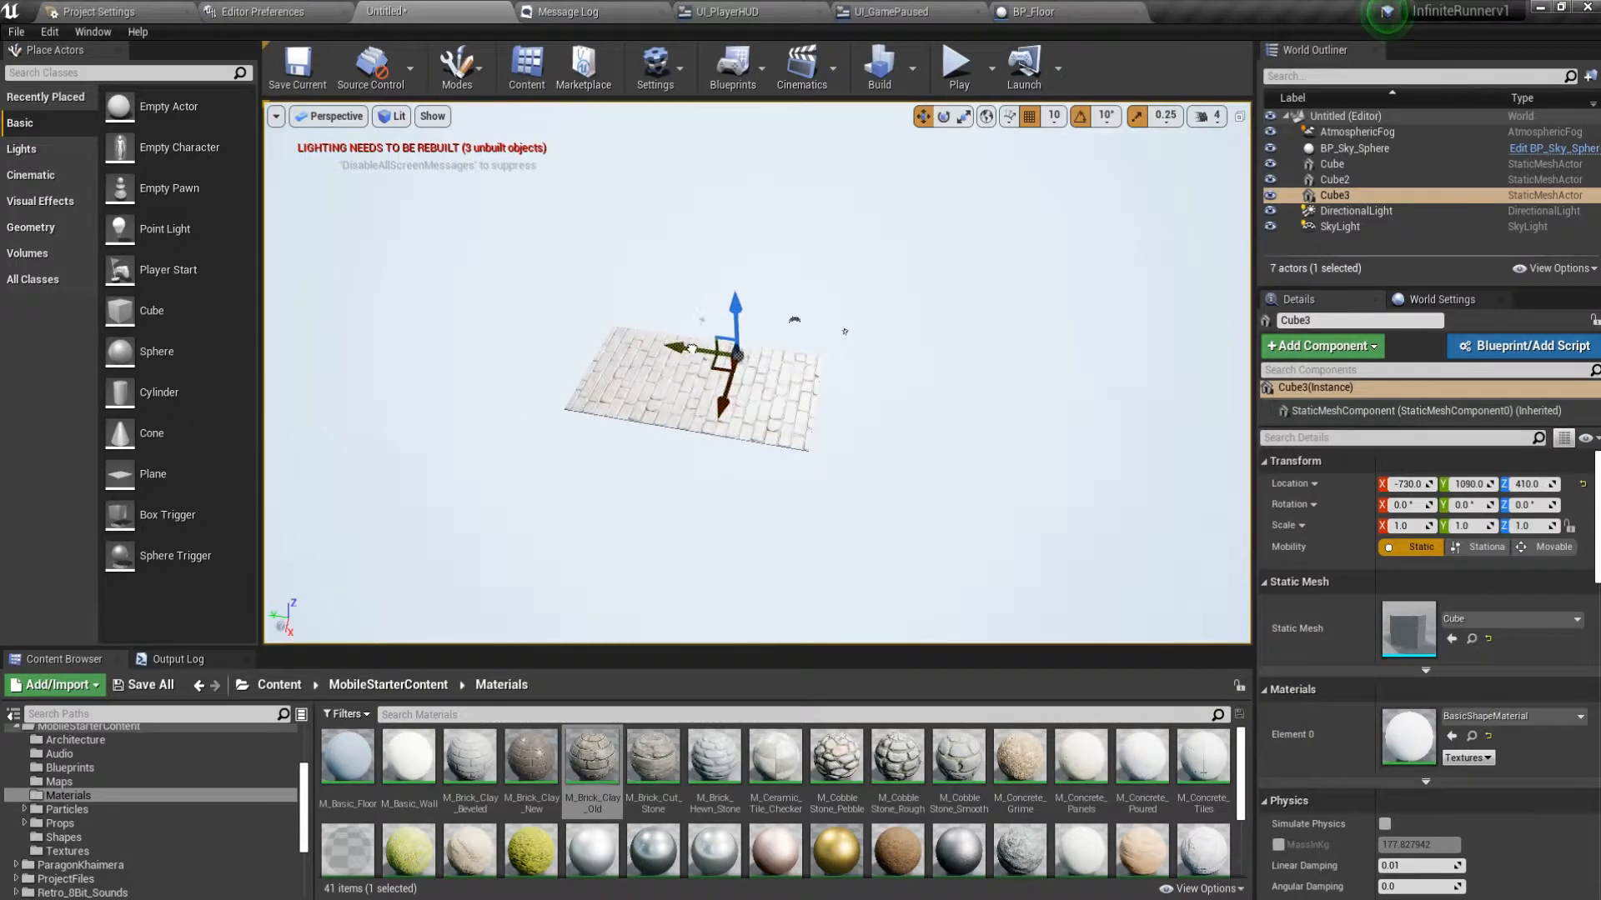
mouse_move(972, 508)
right_down()
mouse_move(842, 455)
mouse_move(972, 507)
right_up()
key(w)
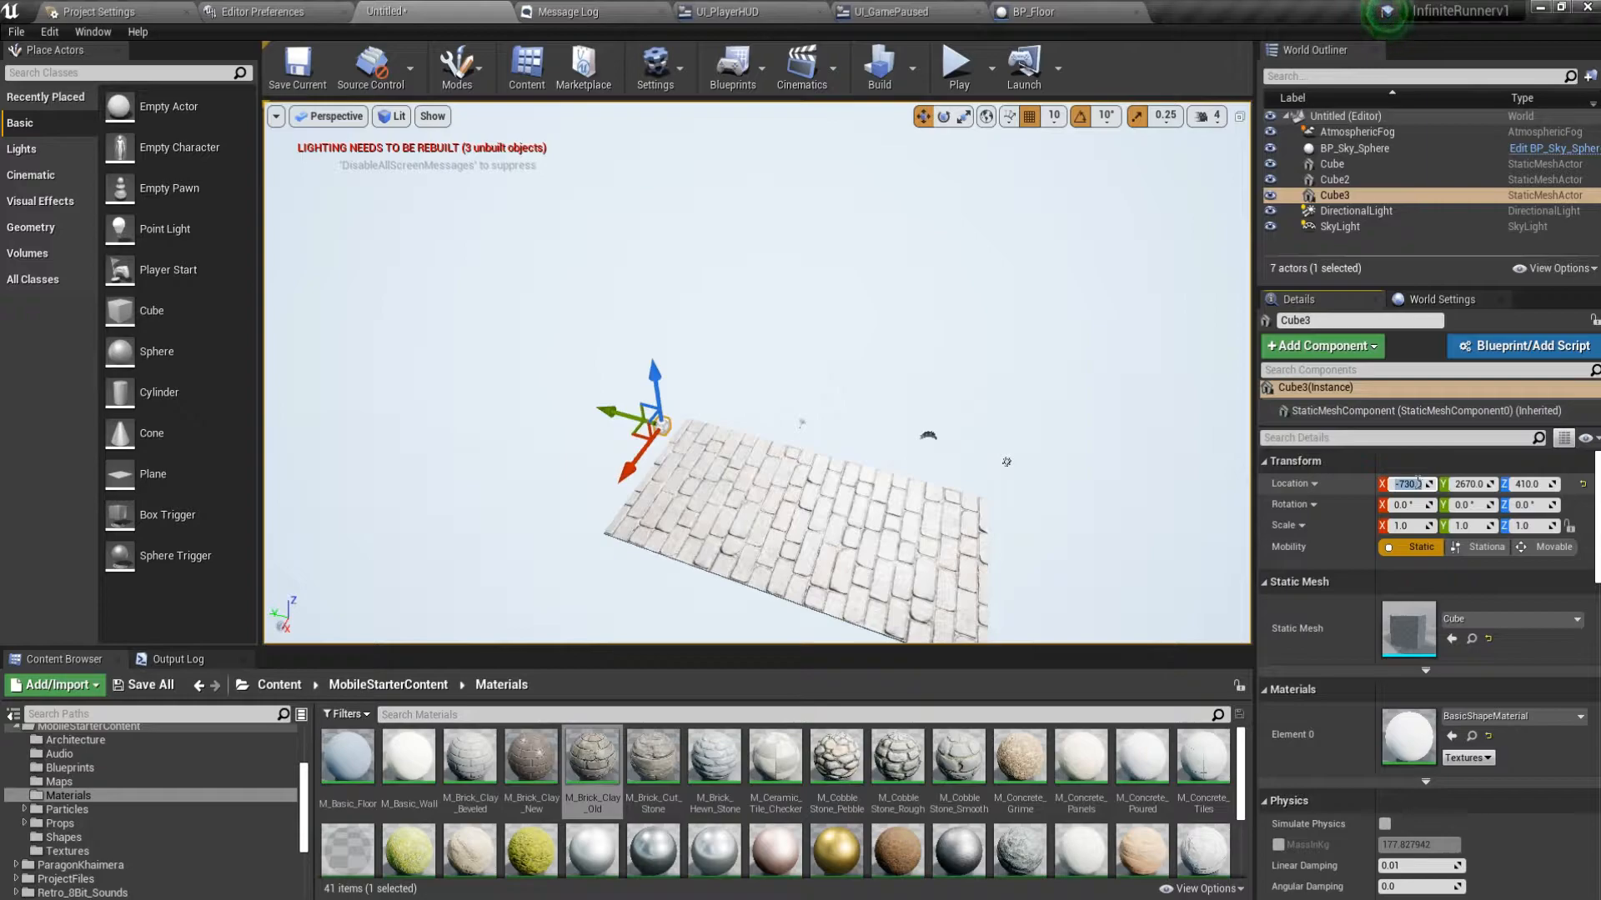
Set the small cube's location to 0, 0, 0.
click(1467, 482)
text(0)
key(Return)
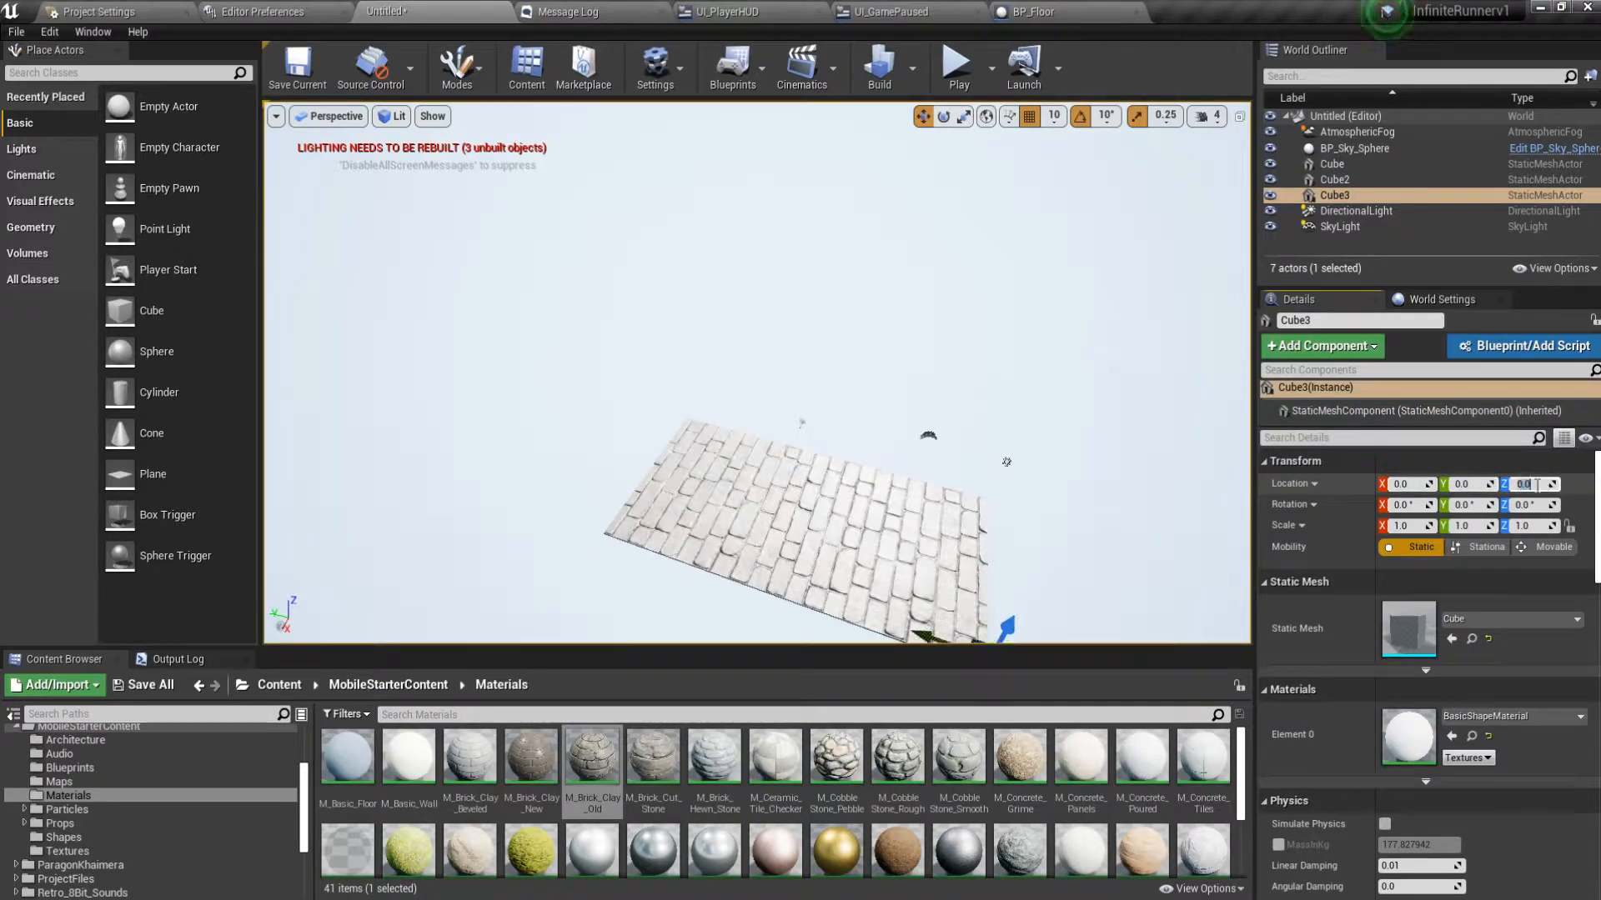
Set the original brick slab's location to 0, 0, 0.
right_drag(952, 521, 1030, 546)
click(536, 506)
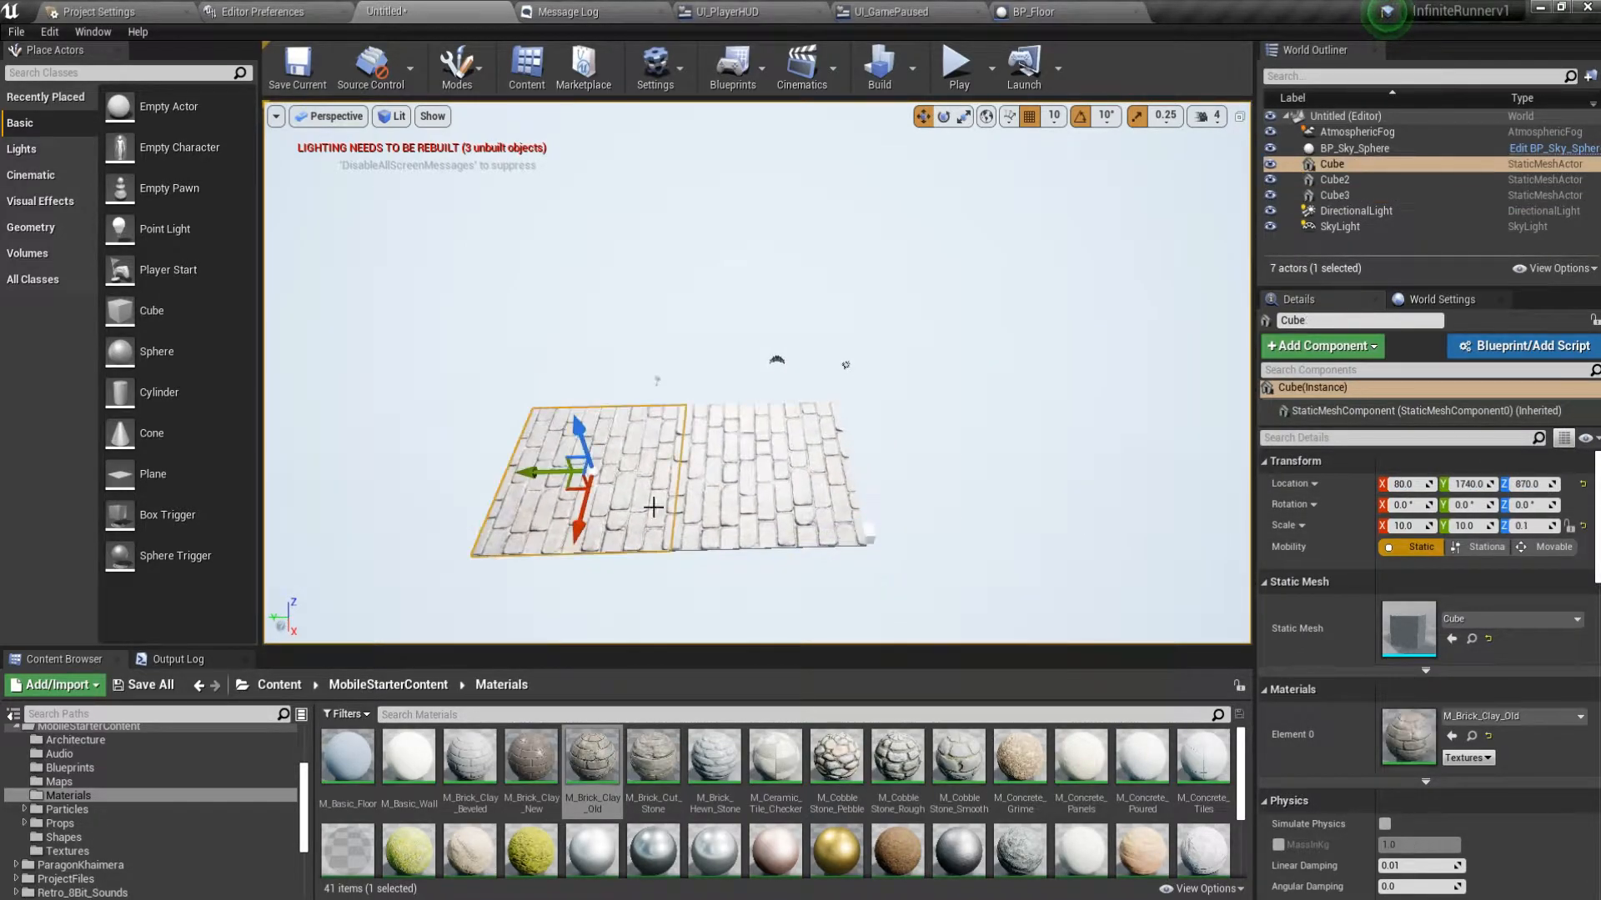
click(1400, 483)
text(0)
key(Return)
click(1467, 484)
text(0)
key(Return)
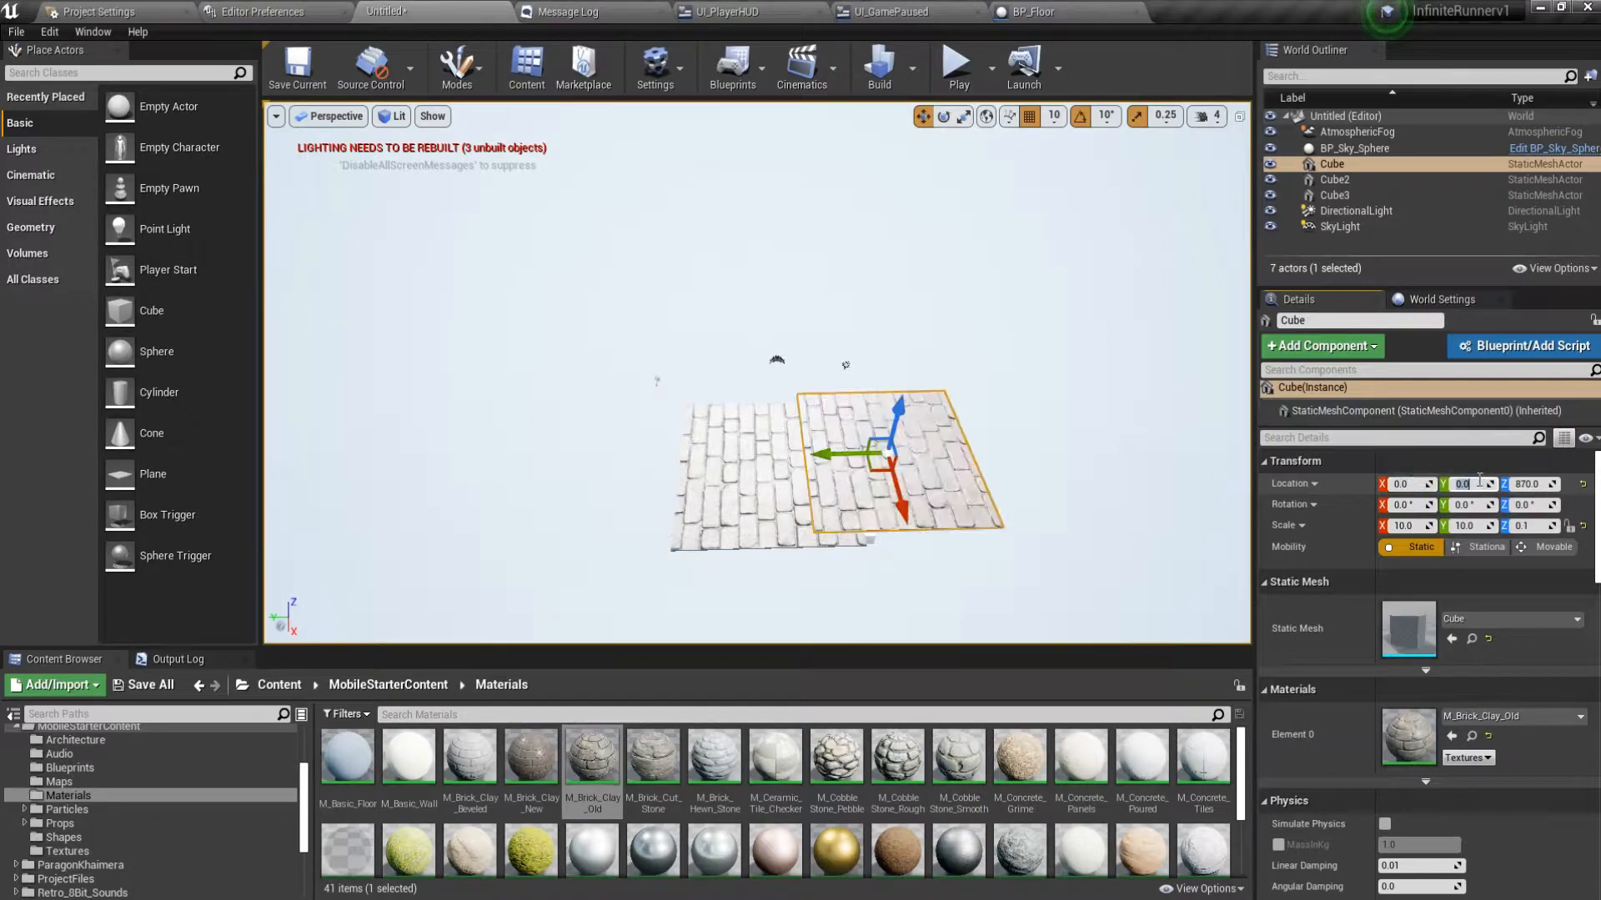
click(1525, 484)
text(0)
key(Return)
Set the duplicated brick slab's location to 0, 0, 0 as well.
click(846, 454)
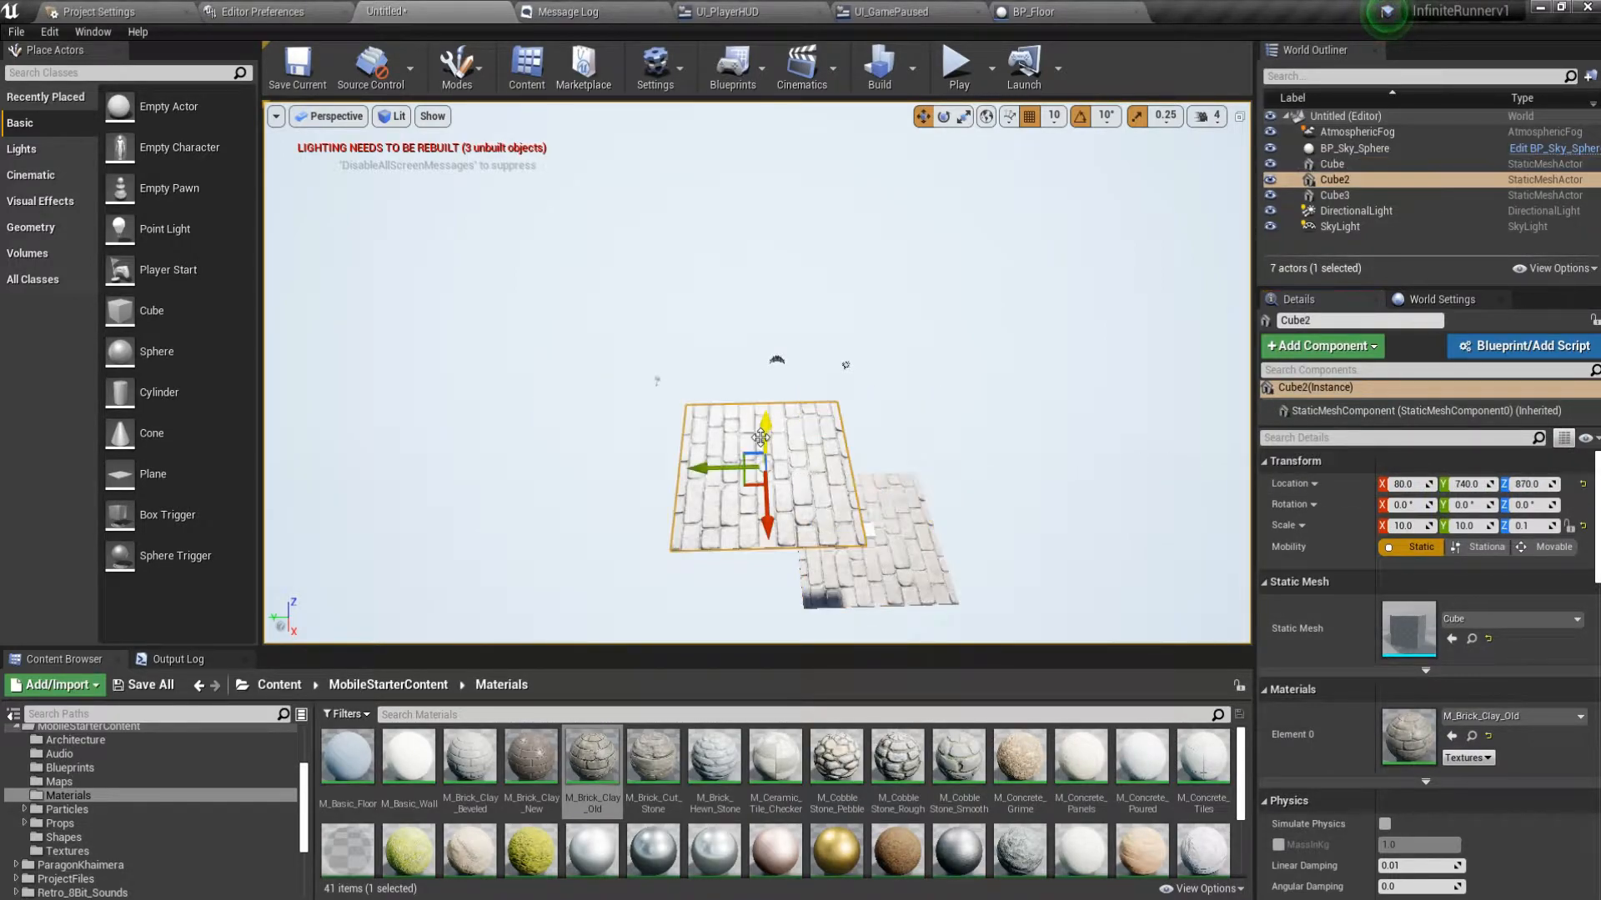
click(1401, 484)
text(0)
key(Return)
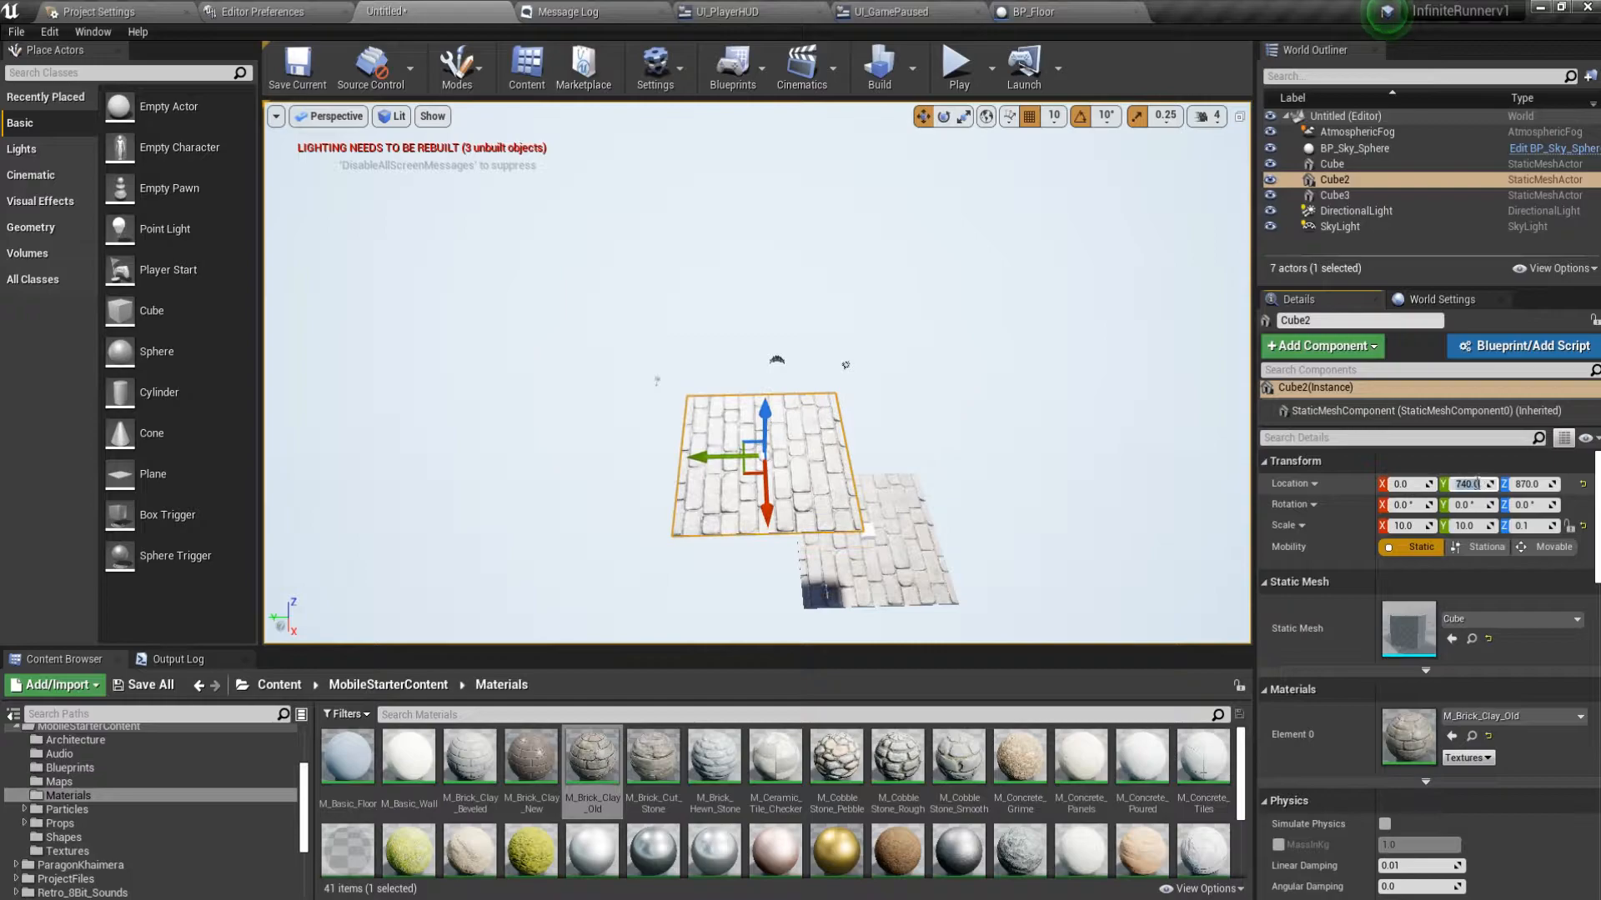
text(0)
key(Return)
click(1524, 484)
text(0)
key(Return)
Slide both brick slabs along Y until they lie end to end beside the small cube, with the duplicate at about Y -550.
right_drag(1037, 440, 1029, 581)
key(w)
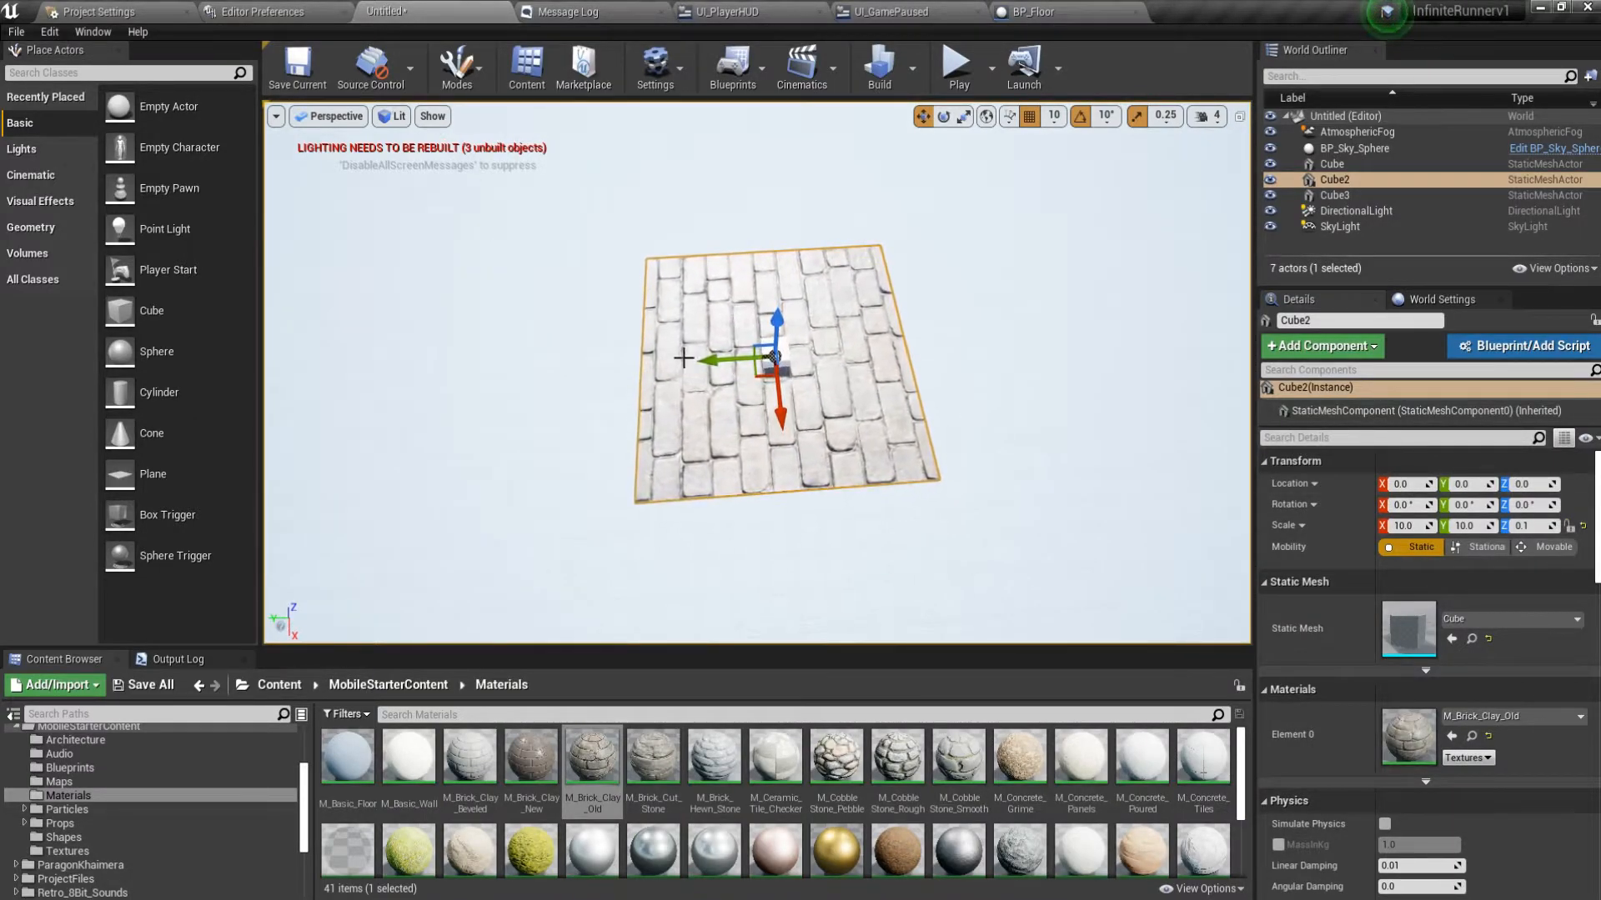
drag(719, 361, 865, 361)
click(724, 382)
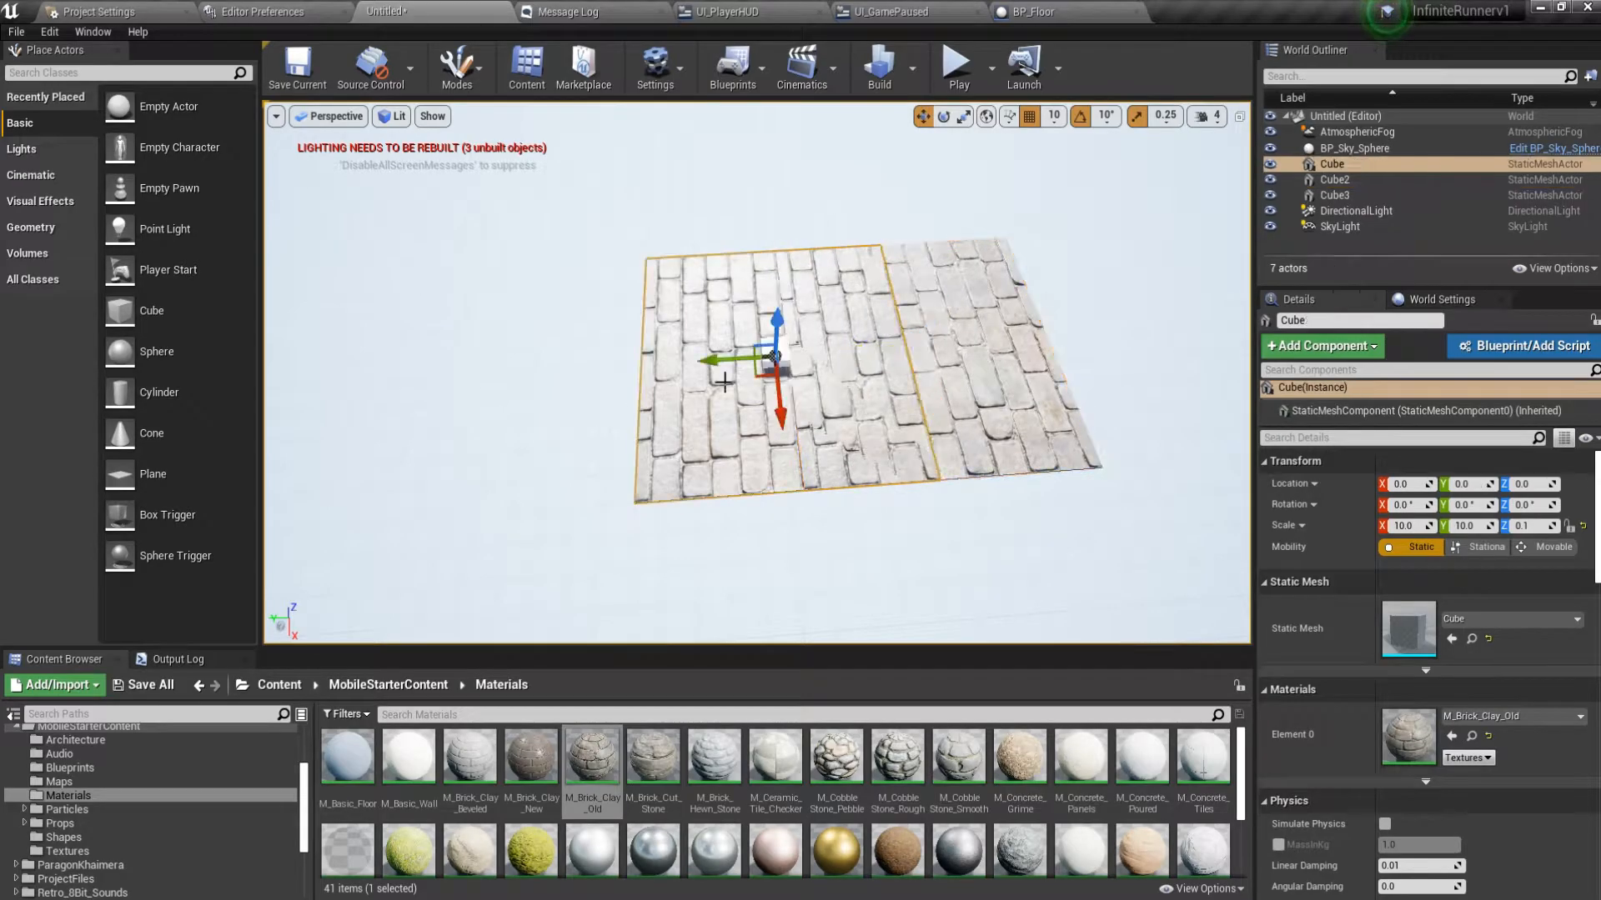
drag(715, 361, 1143, 355)
click(958, 372)
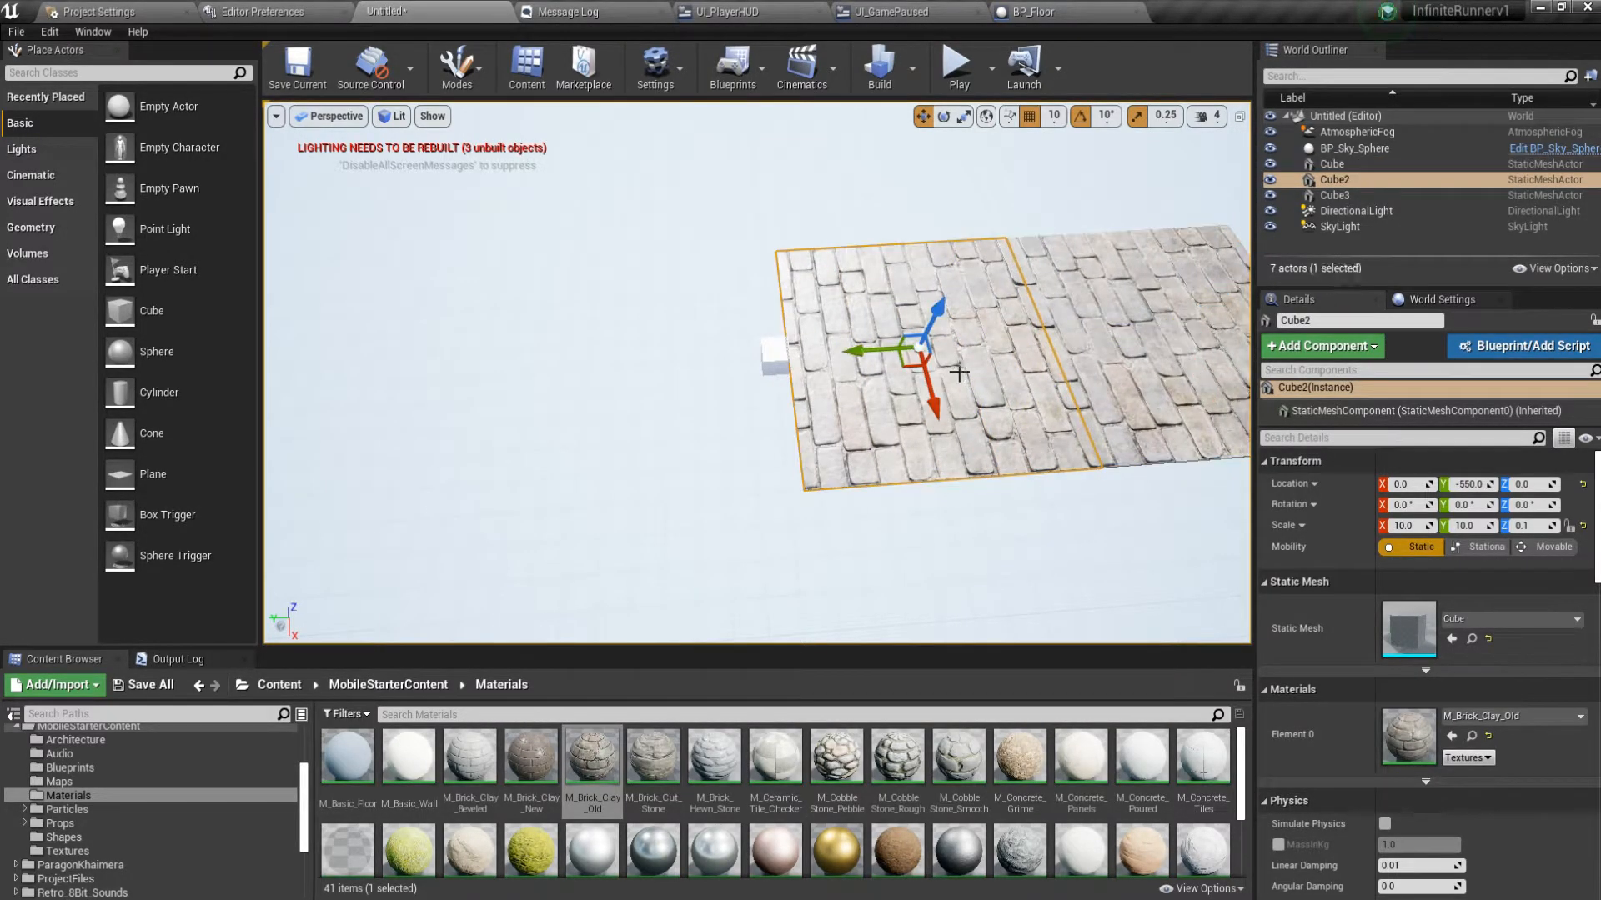
Scale the small cube to about 17.5, 21.75, 19 and move it to about 0, 1020, 730 behind the brick path's end.
click(779, 353)
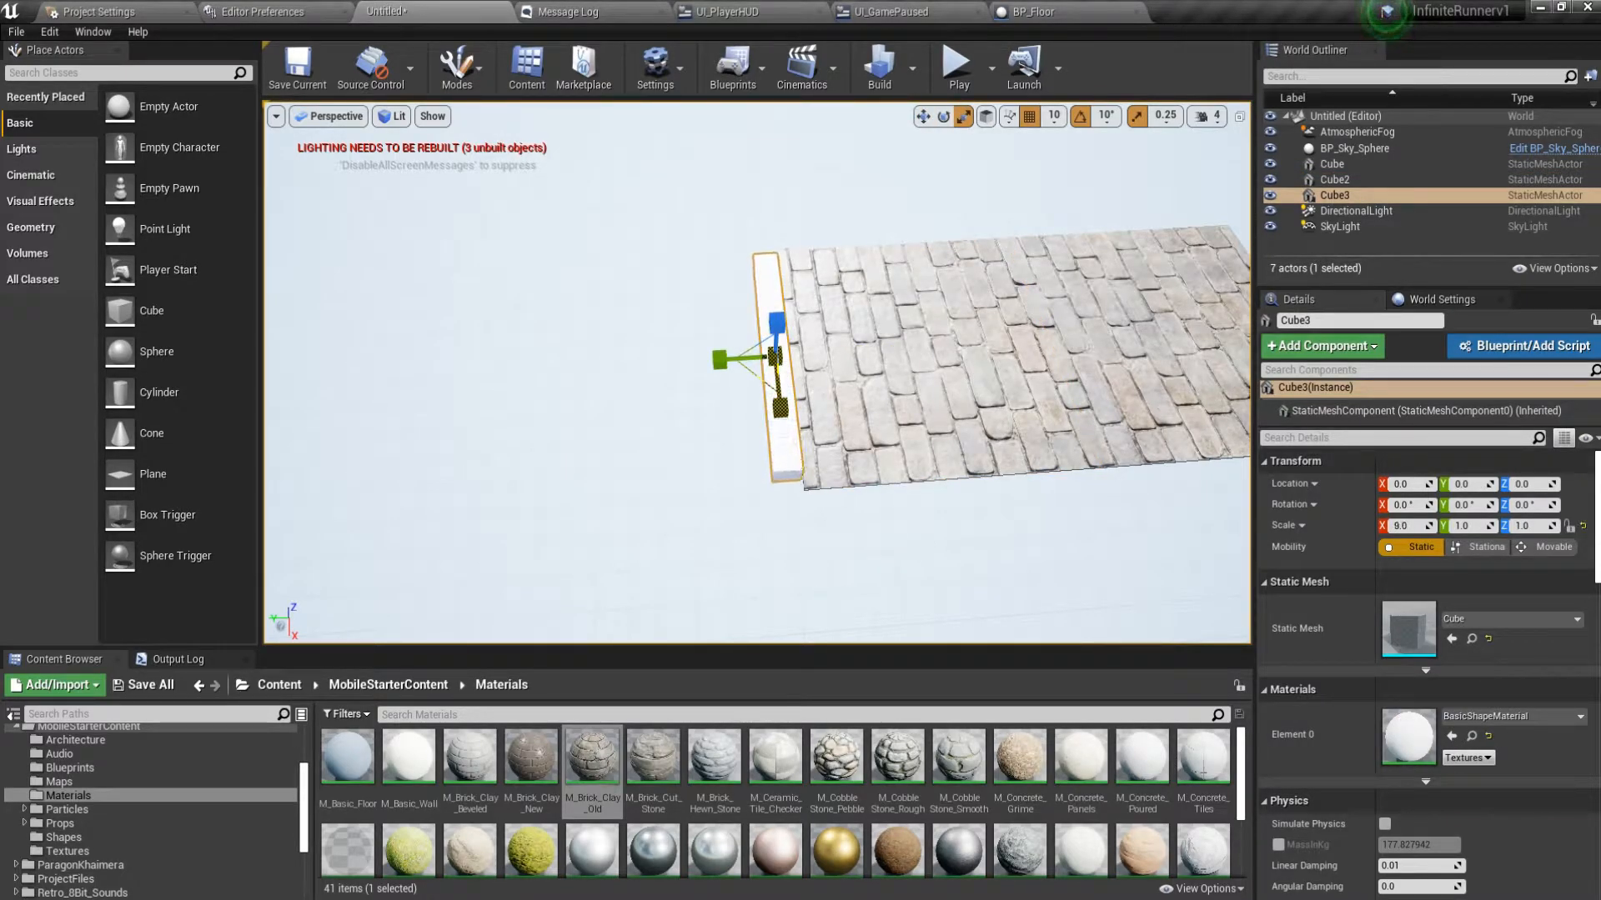
drag(720, 348, 777, 255)
right_drag(814, 516, 659, 505)
key(w)
drag(755, 447, 642, 397)
drag(738, 326, 742, 210)
right_drag(767, 367, 917, 366)
right_drag(709, 371, 792, 371)
drag(551, 344, 567, 346)
drag(613, 296, 613, 254)
mouse_move(578, 327)
mouse_down()
mouse_move(513, 324)
mouse_move(548, 323)
mouse_up()
right_drag(548, 323, 346, 343)
right_drag(781, 509, 781, 487)
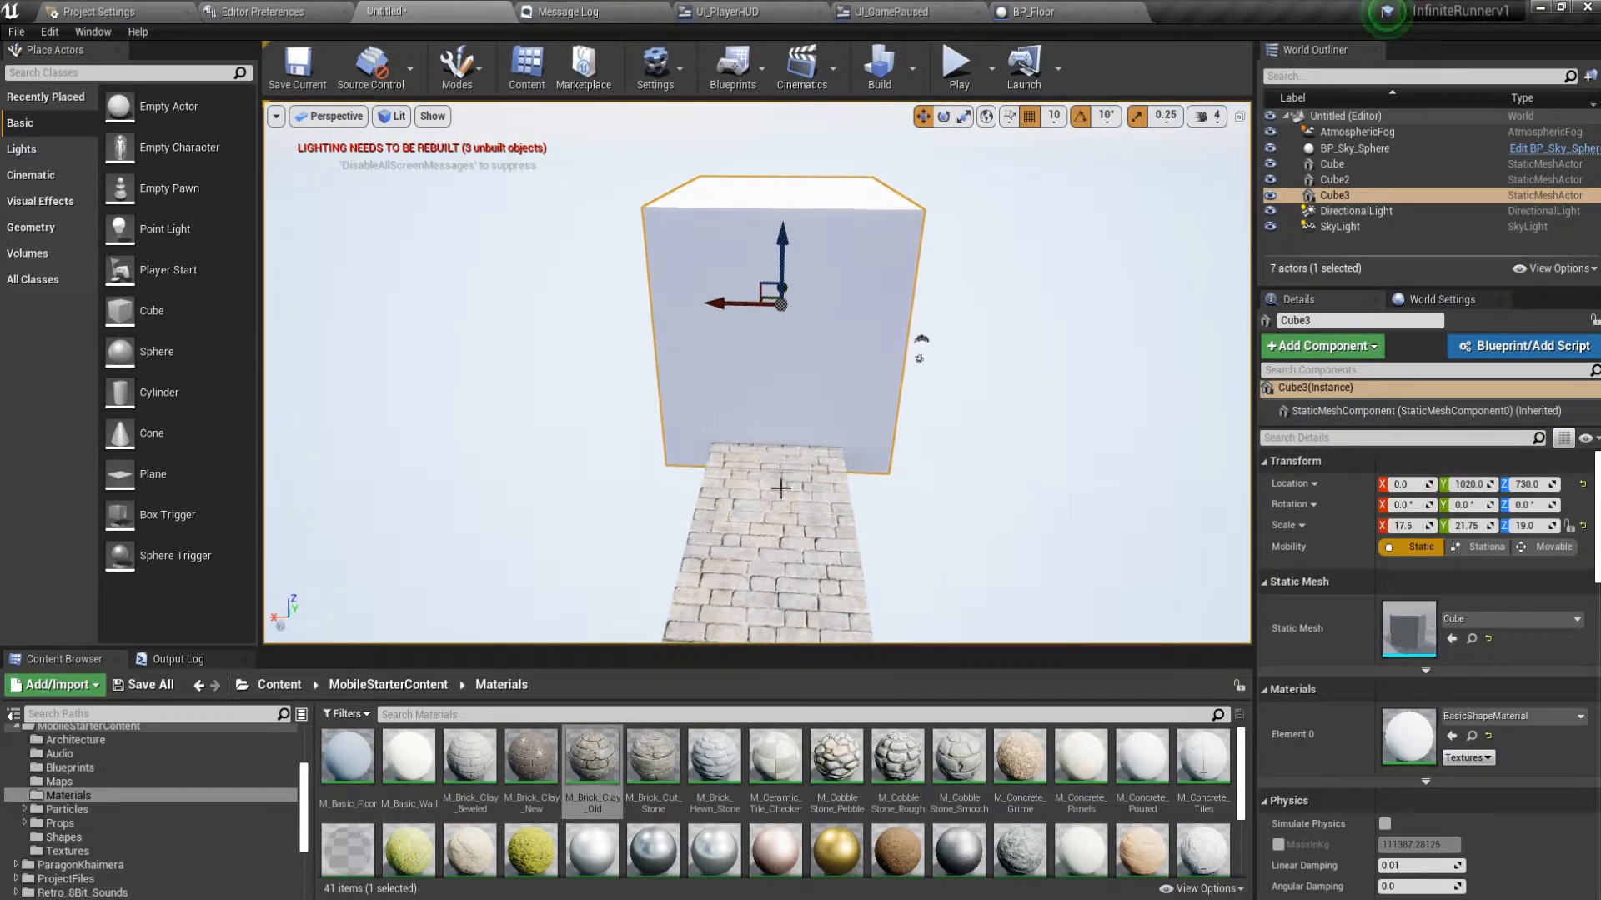
Add a Cine Camera Actor and move it above and beyond the brick floor's open end, to about 240, -2830, 1560.
click(125, 73)
text(cine)
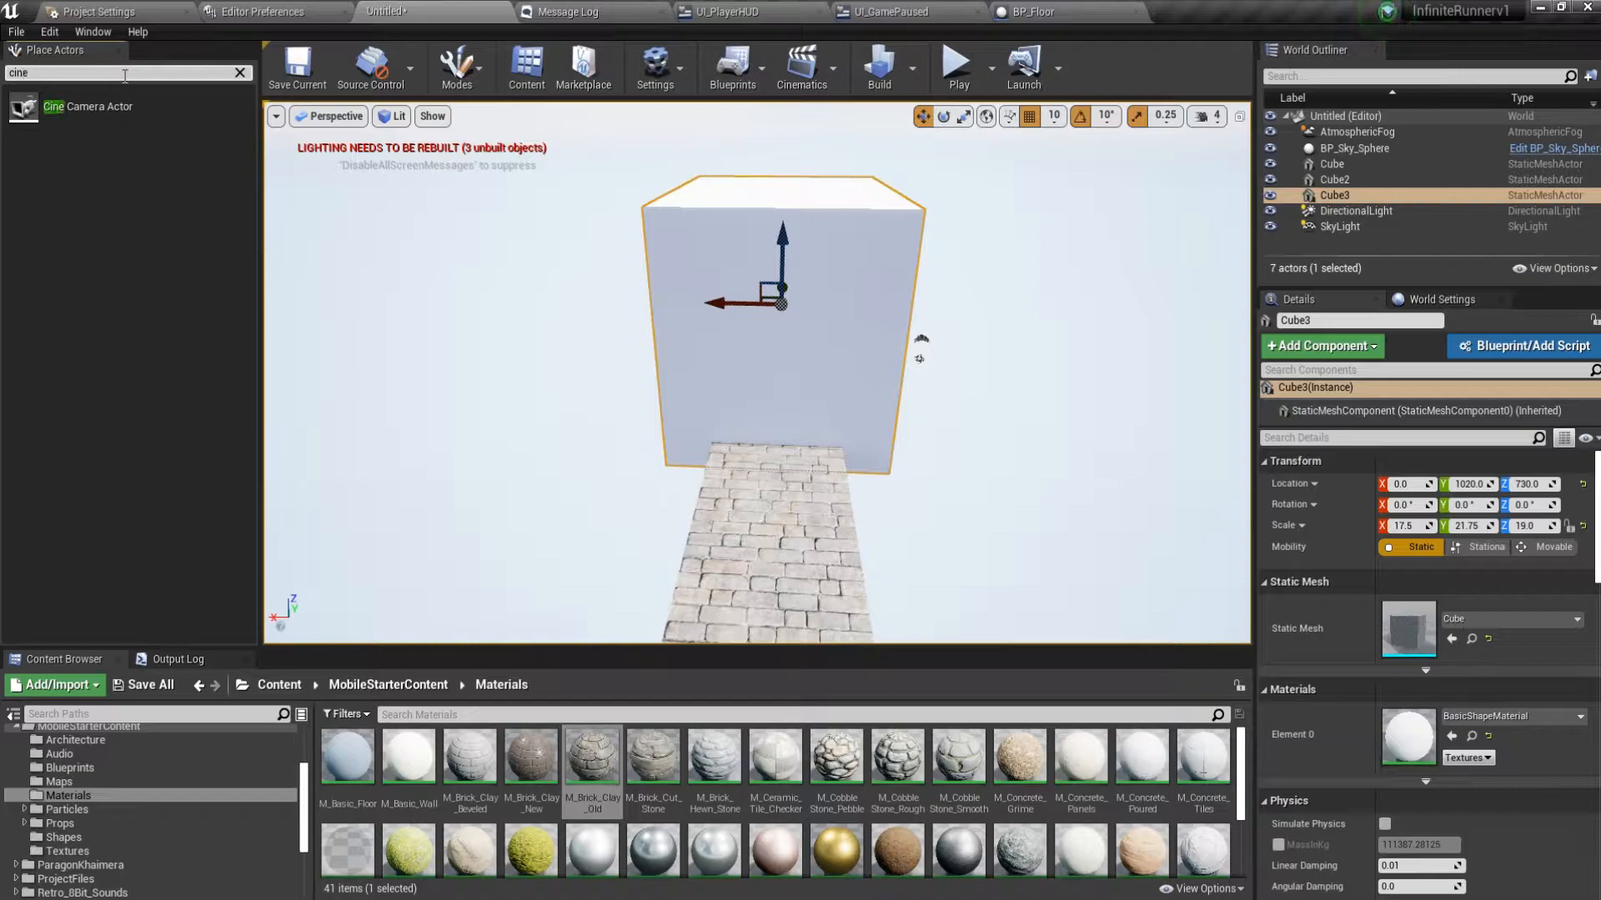
drag(87, 107, 666, 542)
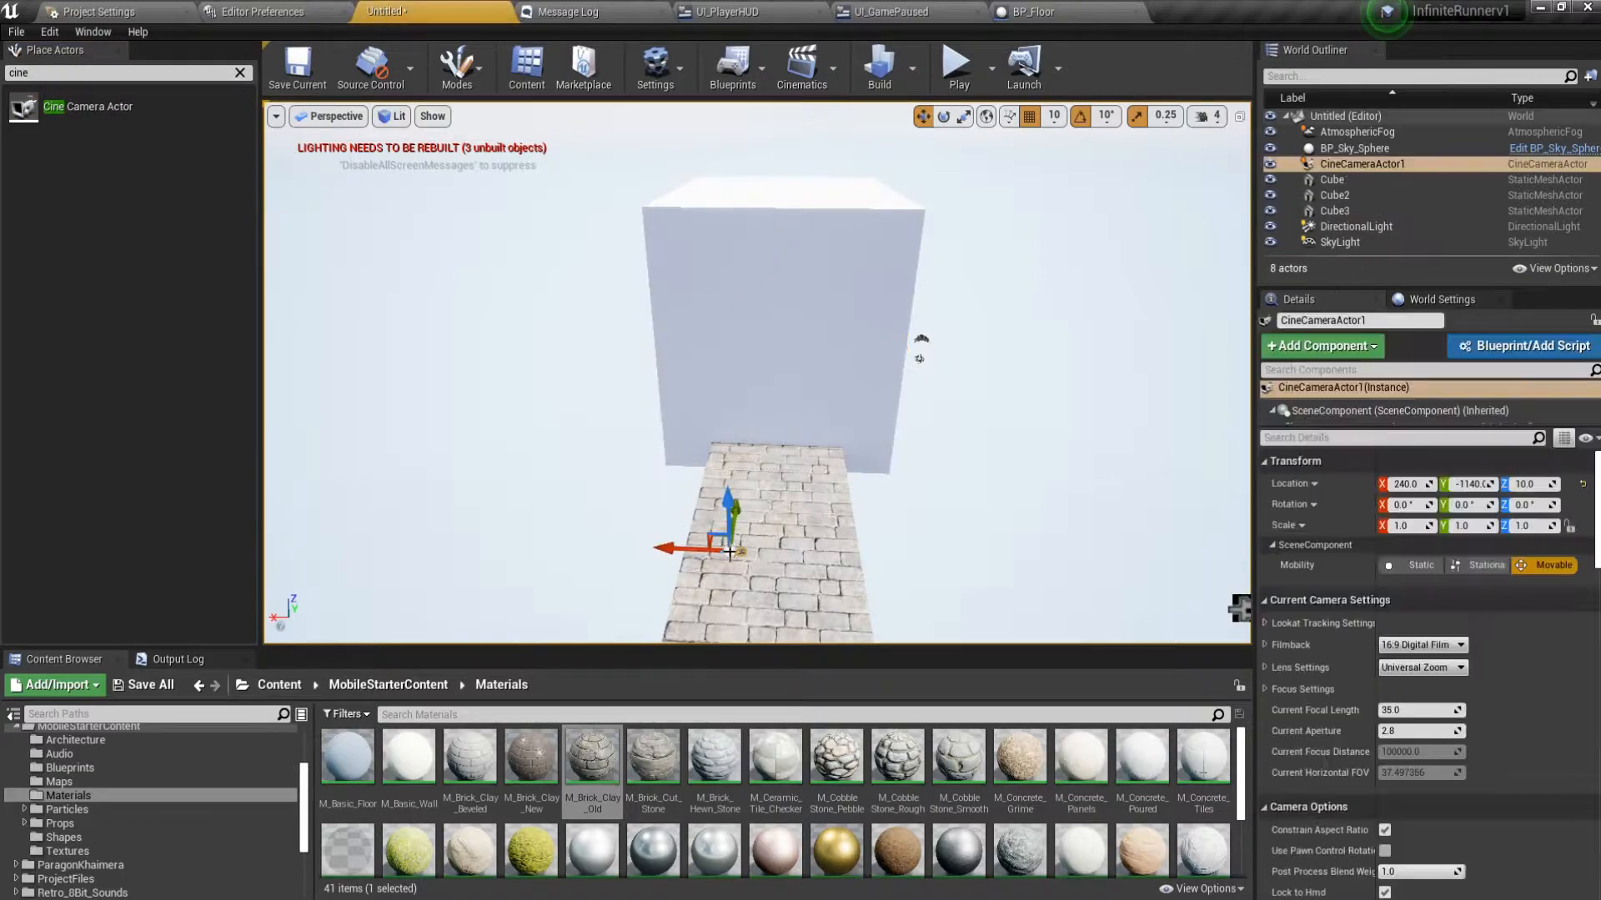
right_drag(667, 489, 825, 485)
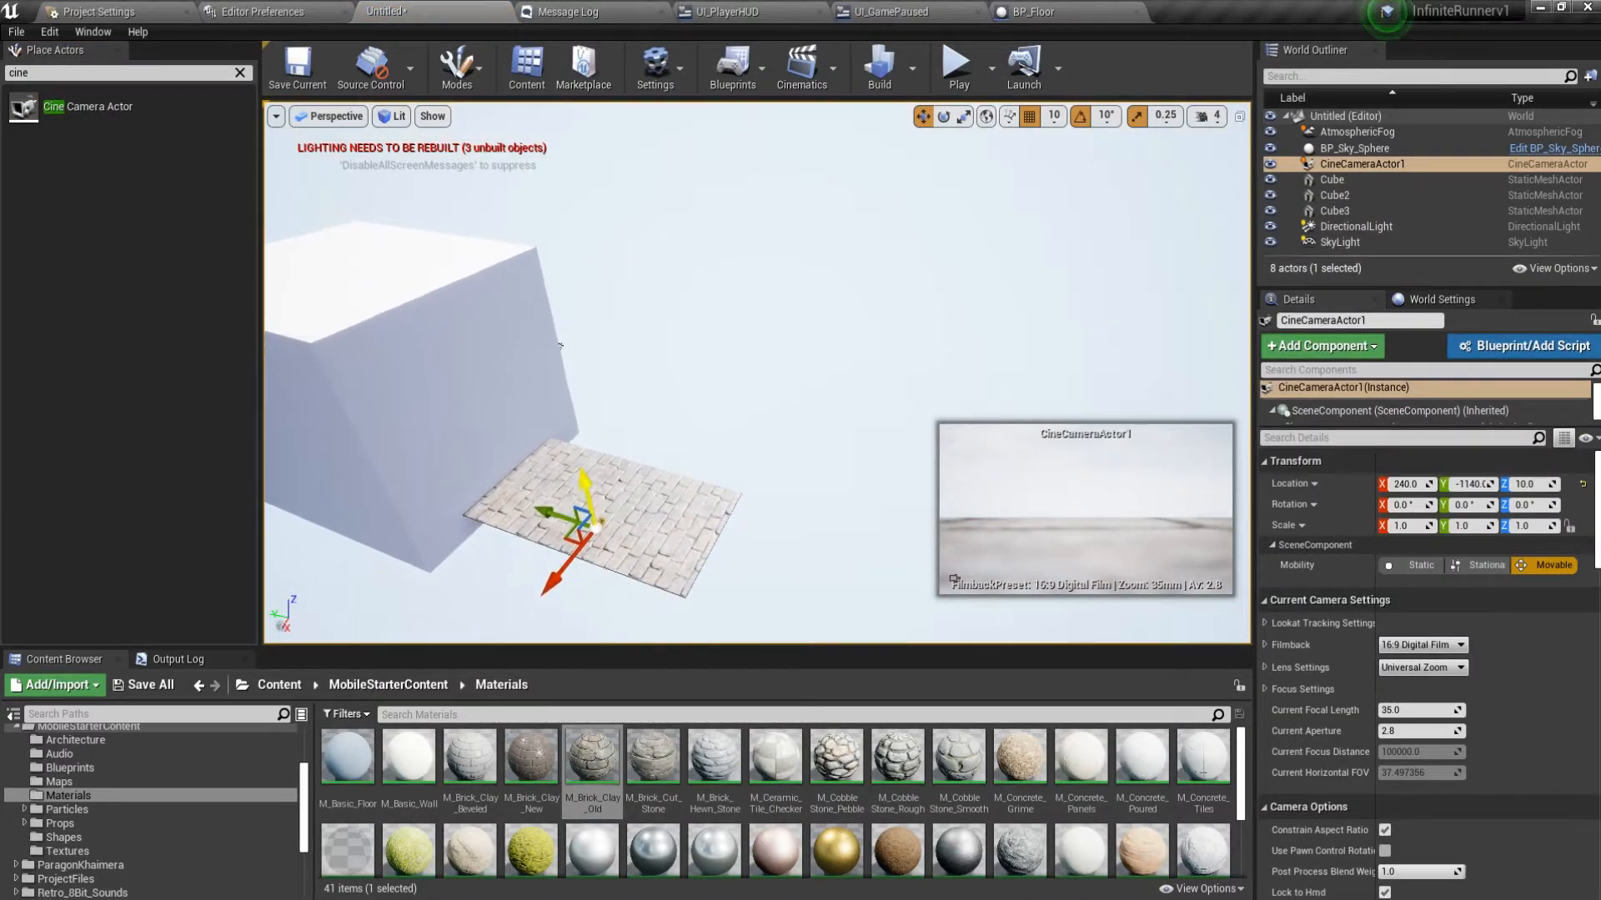
drag(578, 487, 600, 293)
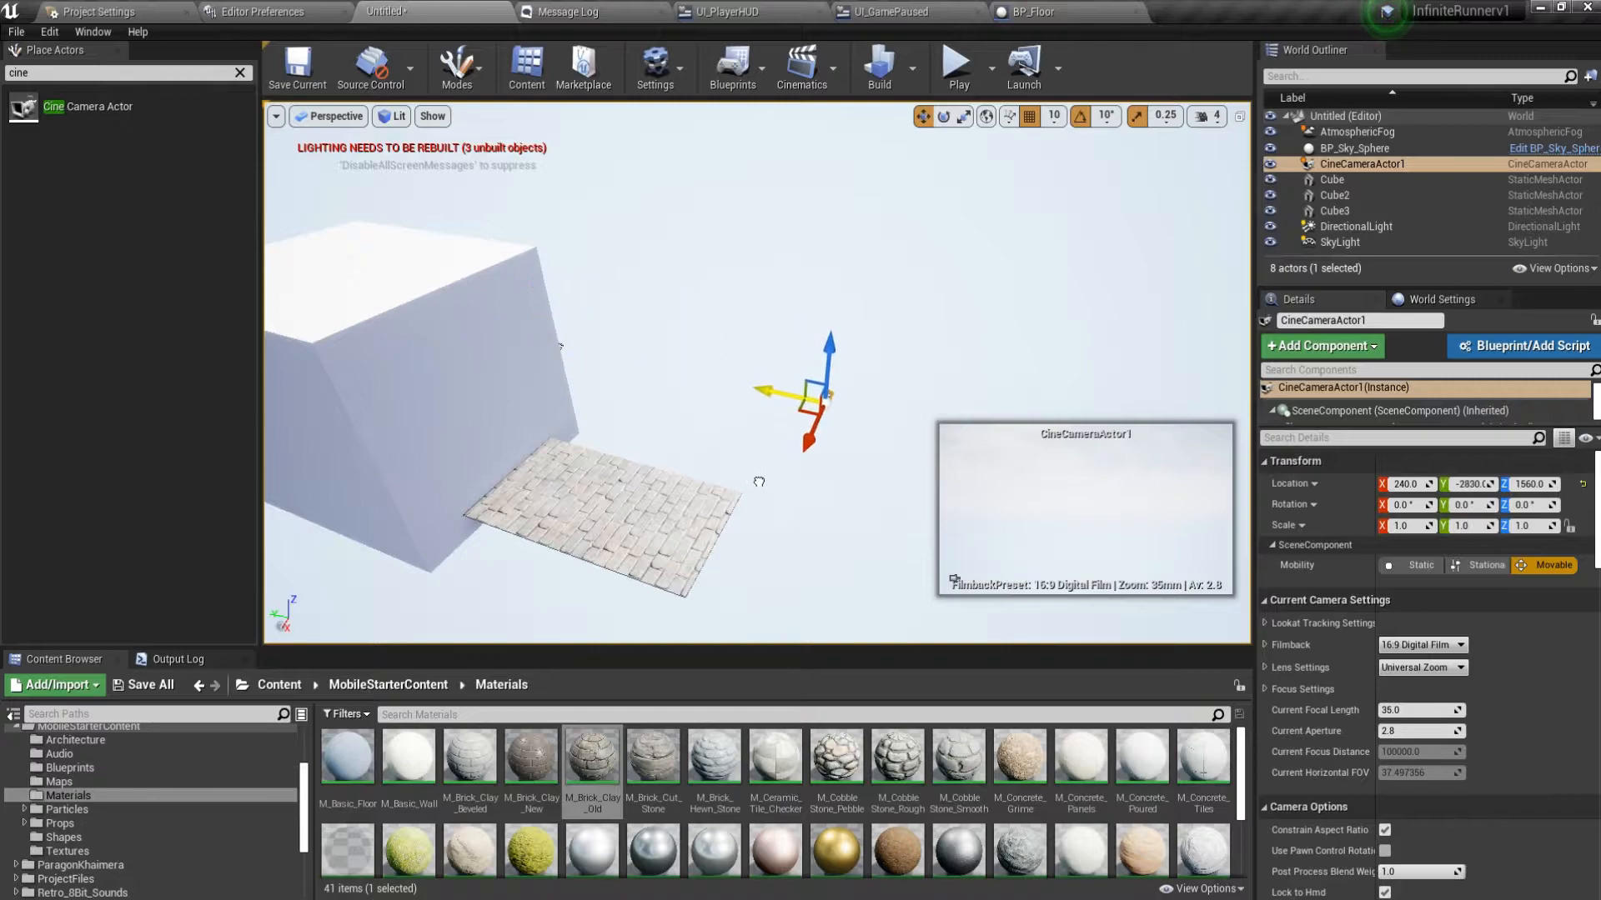
Rotate the camera to 90° about Z and -30° about Y so it faces the block, and shift it to about X 70, Y -2860.
key(e)
drag(793, 499, 715, 385)
key(w)
mouse_move(819, 440)
mouse_down()
mouse_move(793, 452)
mouse_move(815, 442)
mouse_up()
key(e)
drag(879, 347, 871, 321)
key(w)
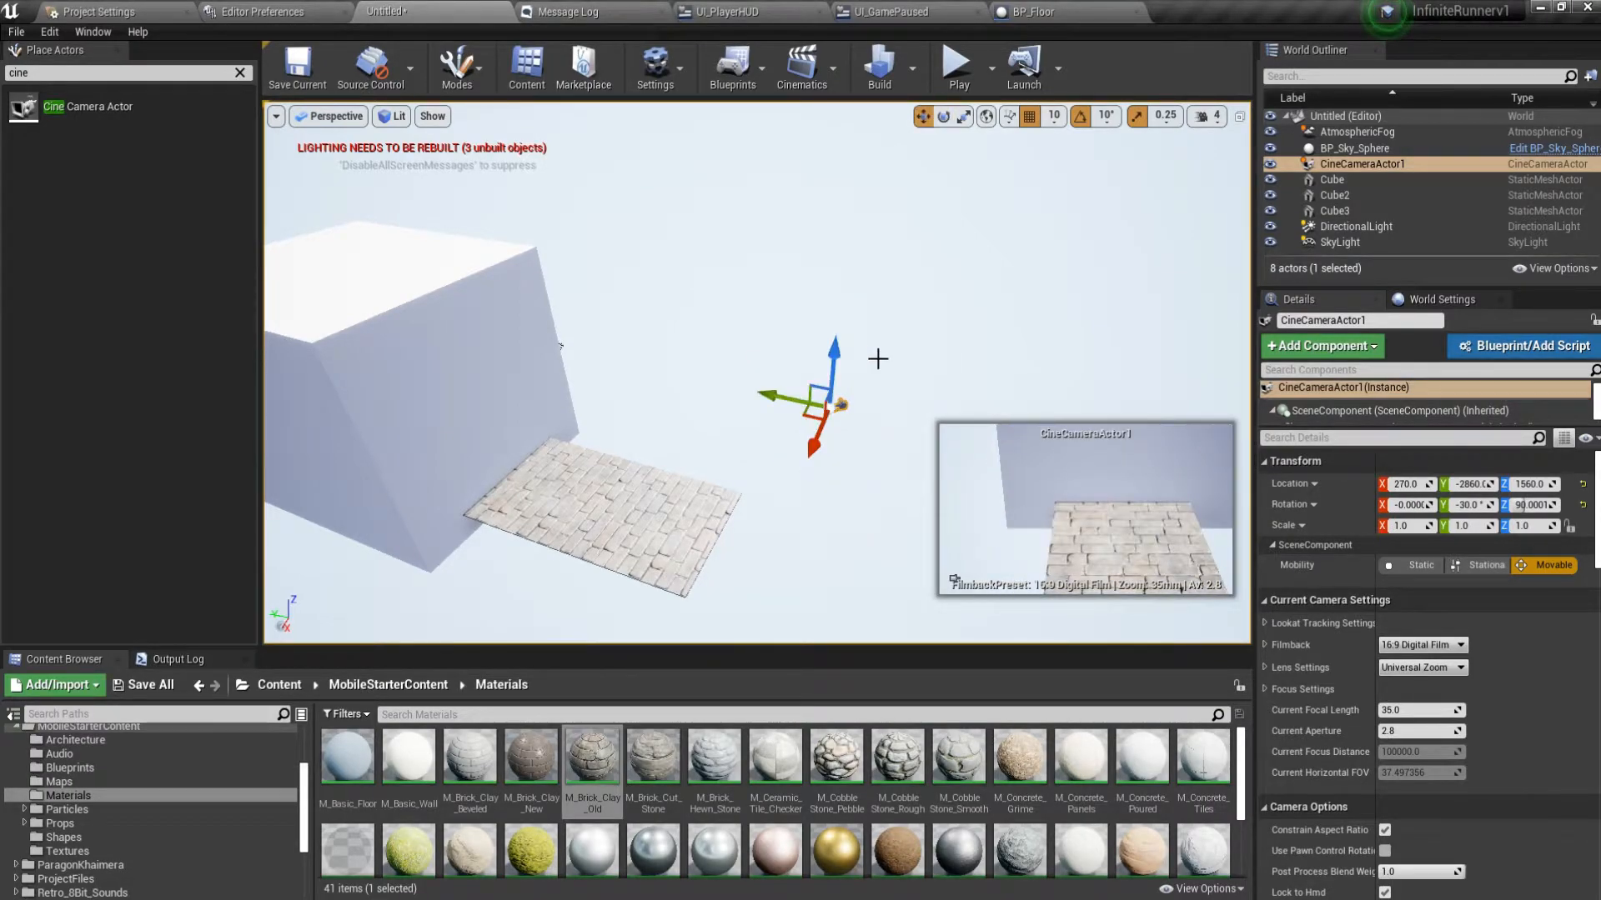
drag(819, 442, 823, 420)
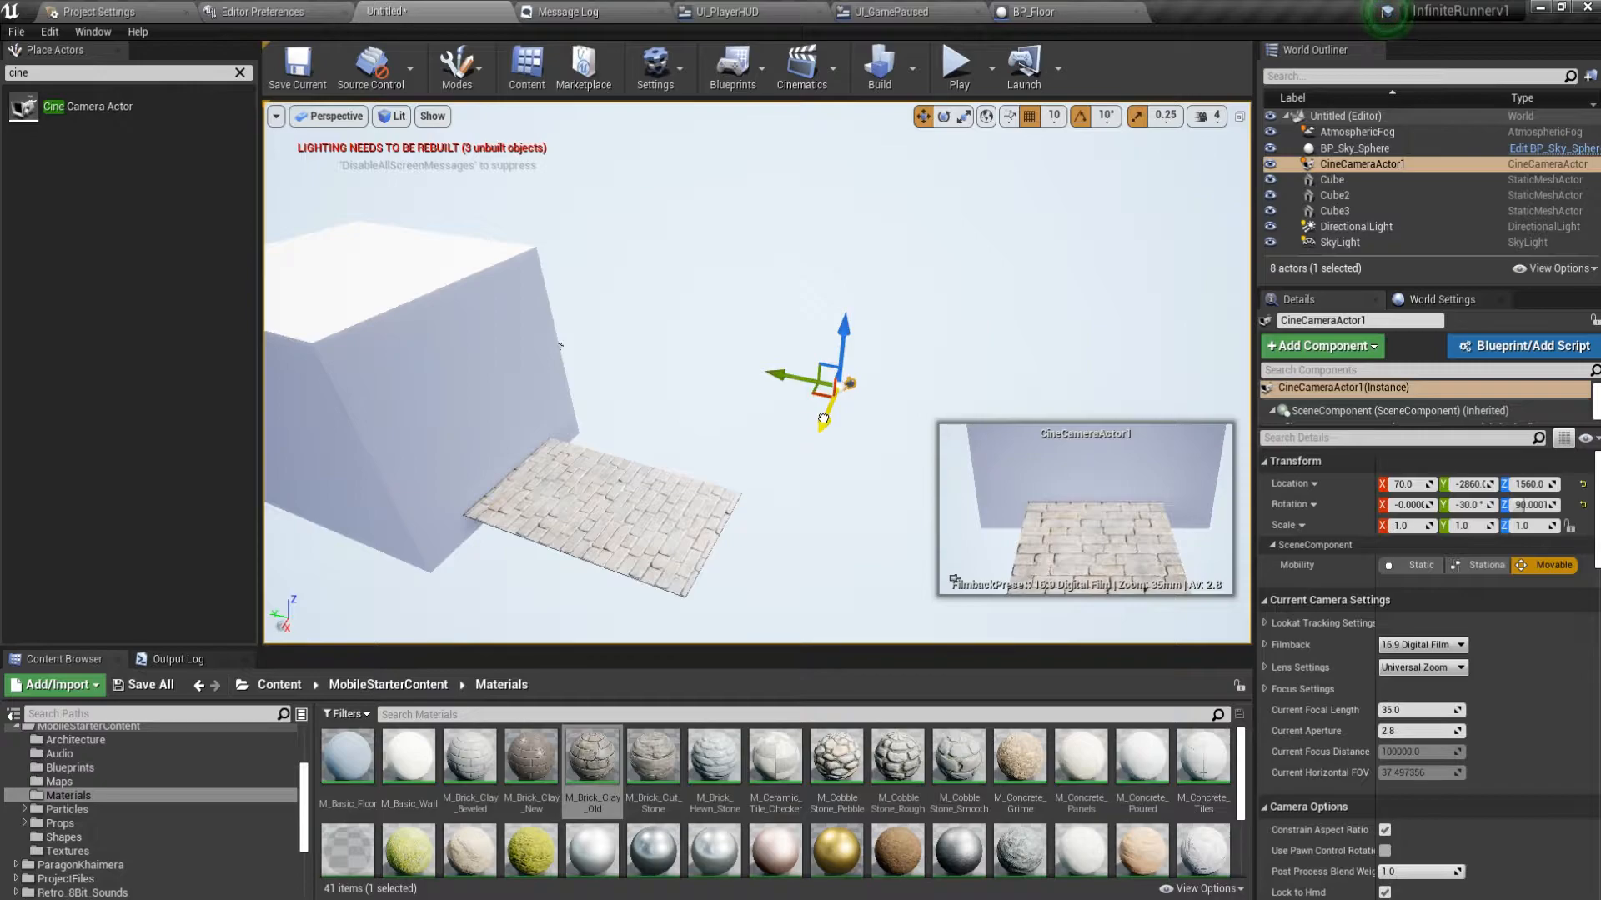
Tilt the camera to about -20° about Y and lower it to about Z 1390.
key(e)
drag(869, 320, 847, 366)
key(w)
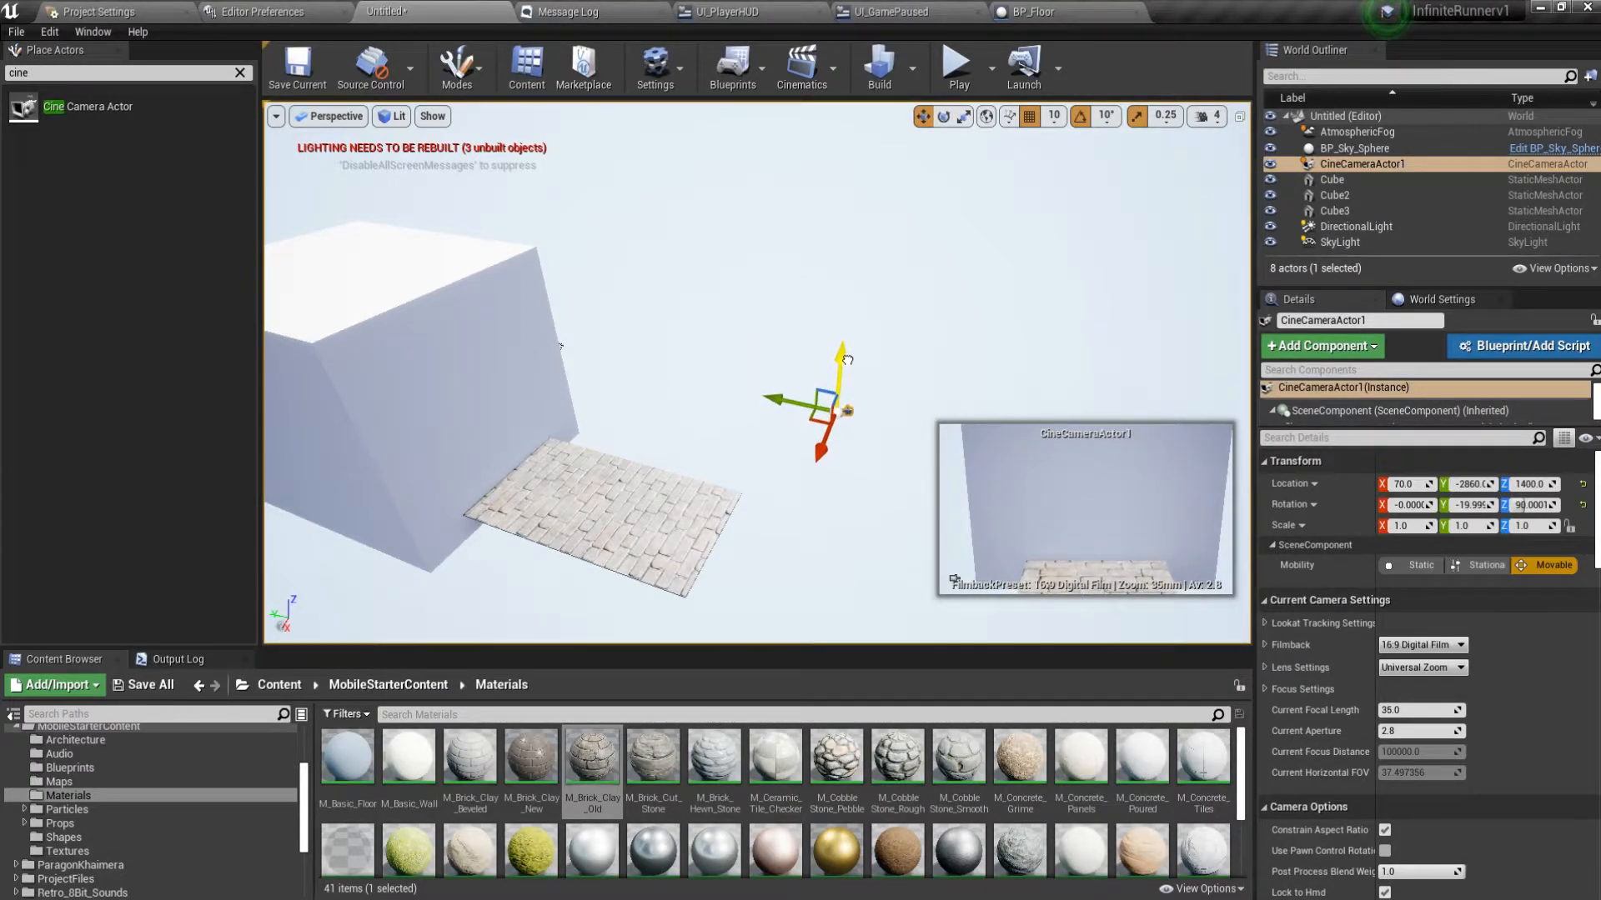
Widen the large block behind the floor to an X scale of 30.
key(d)
right_drag(910, 373, 962, 378)
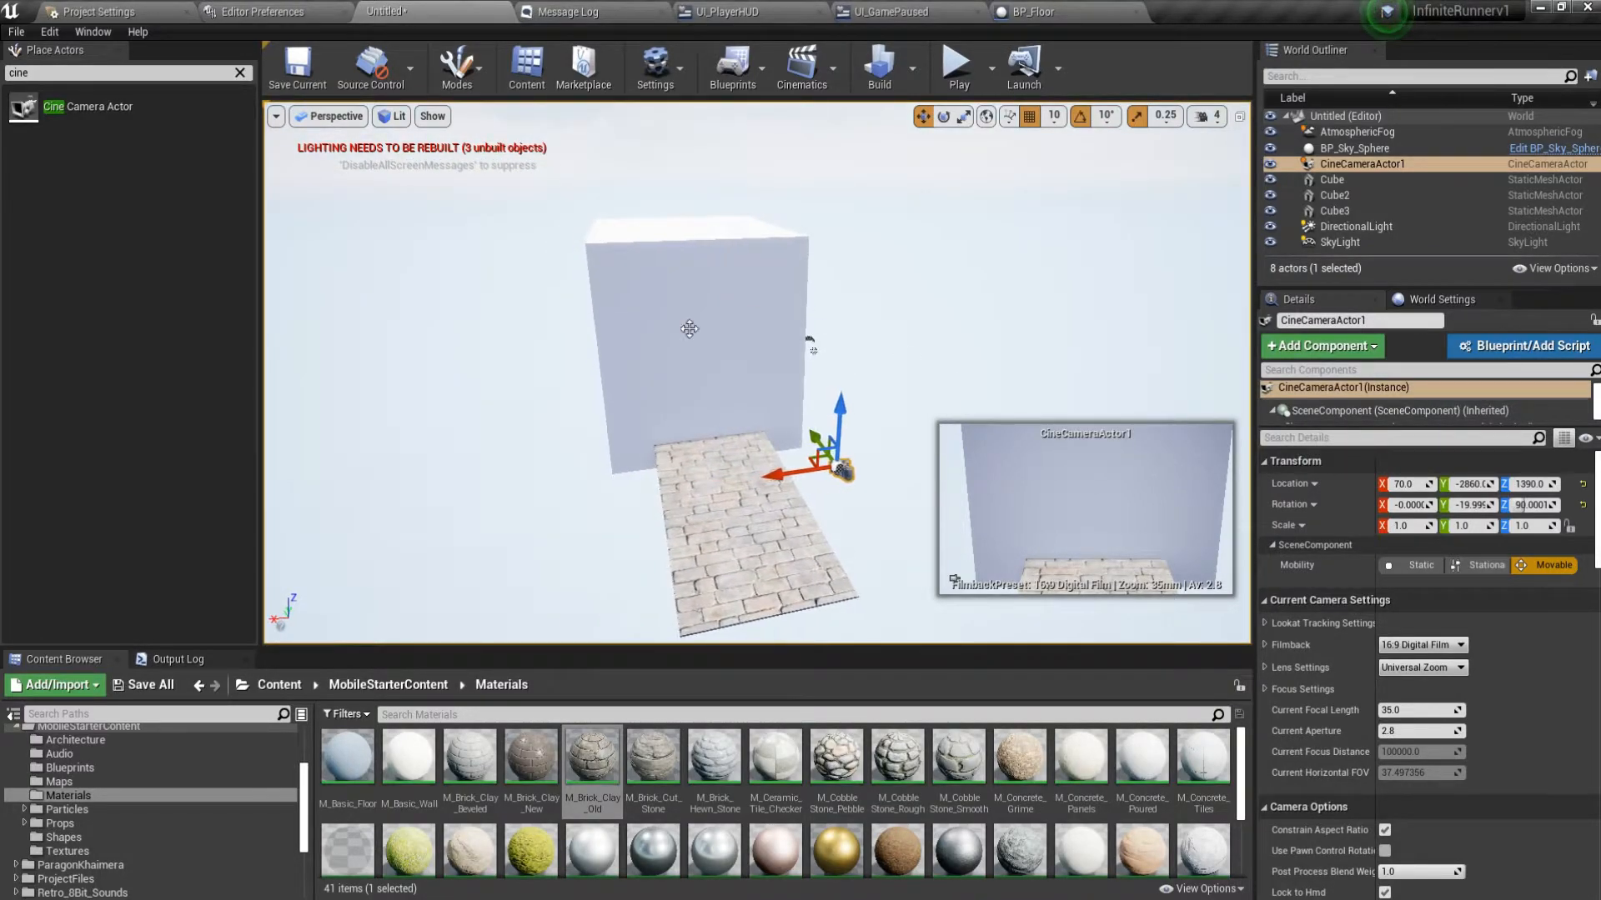
click(684, 358)
key(r)
drag(812, 348, 1032, 477)
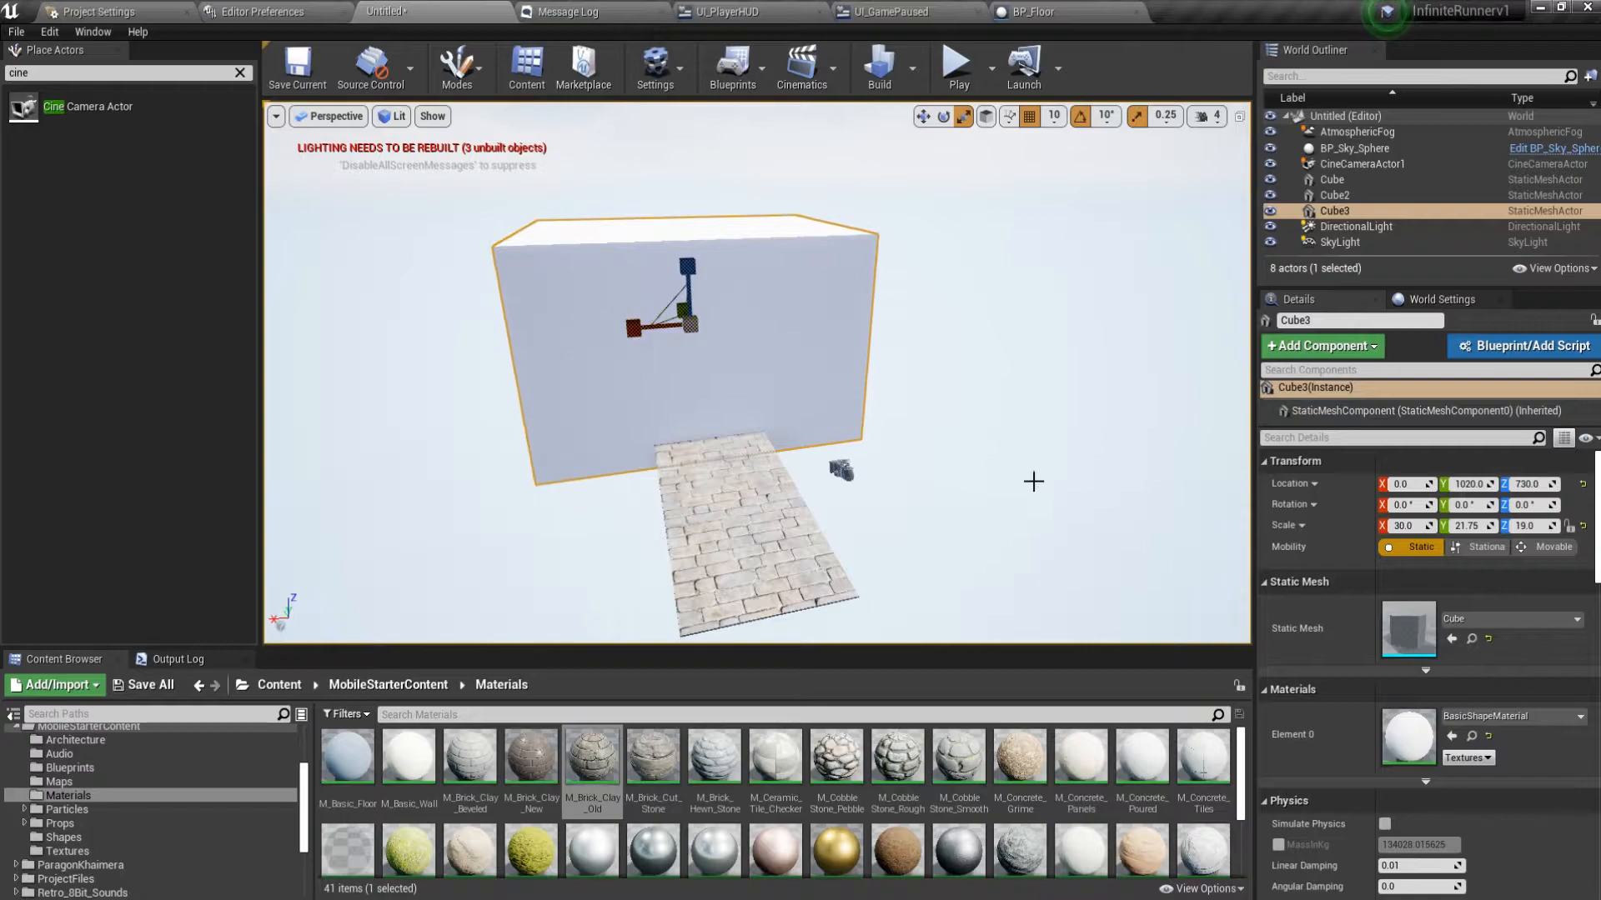
Tilt the camera down to about -30° about Y and raise it to about Z 1710.
click(838, 469)
key(w)
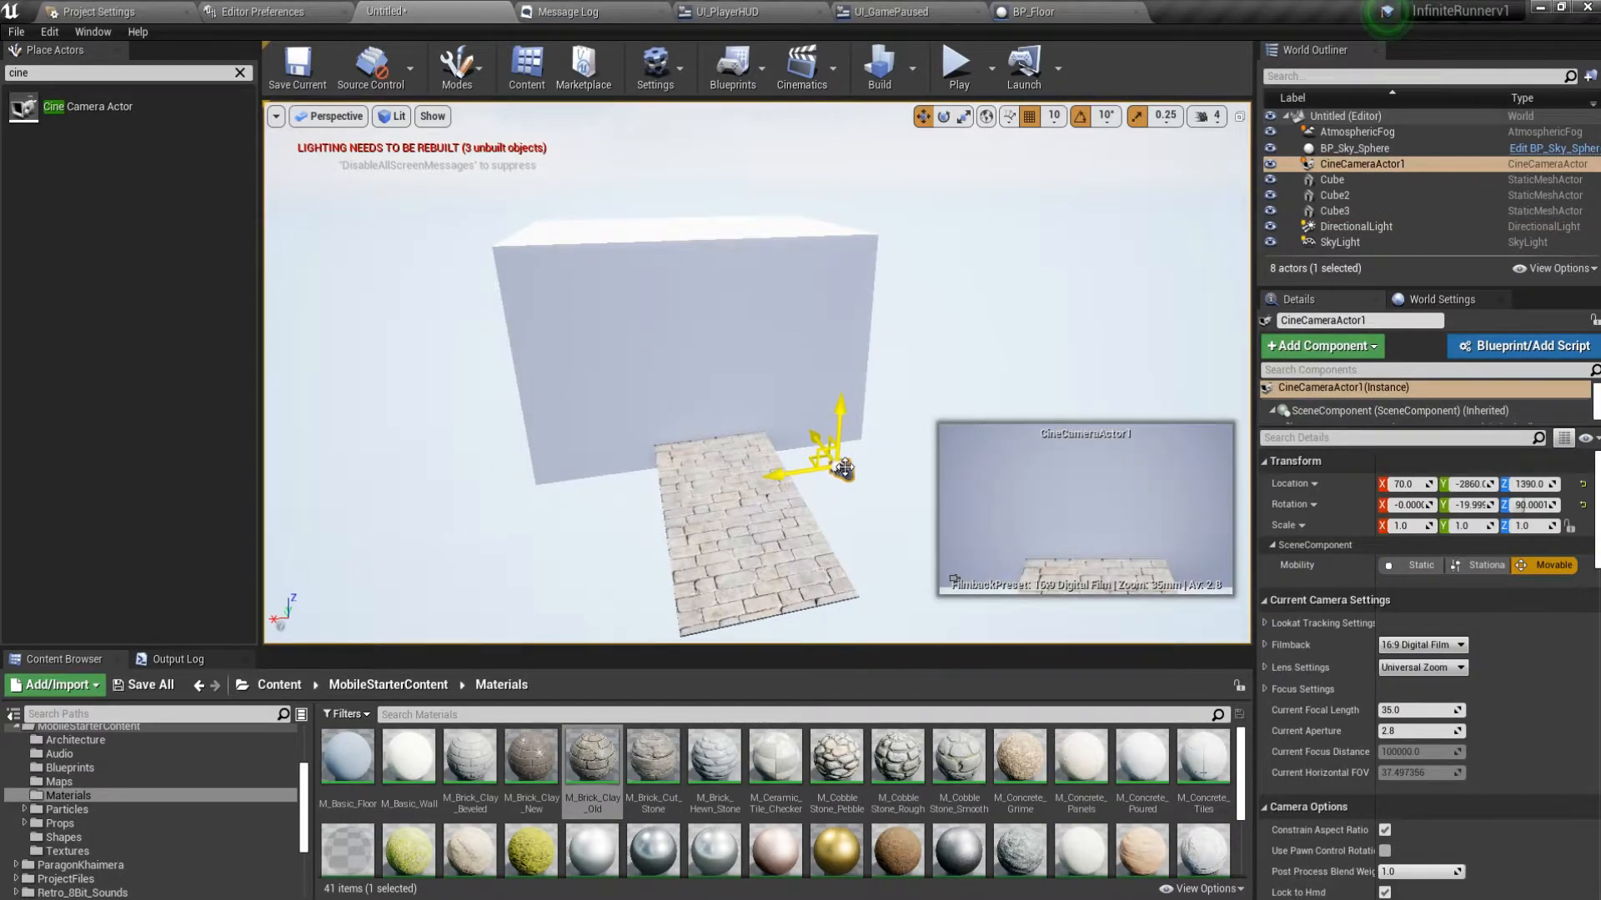
key(e)
drag(853, 408, 831, 288)
key(w)
key(a)
right_drag(757, 461, 757, 461)
click(608, 407)
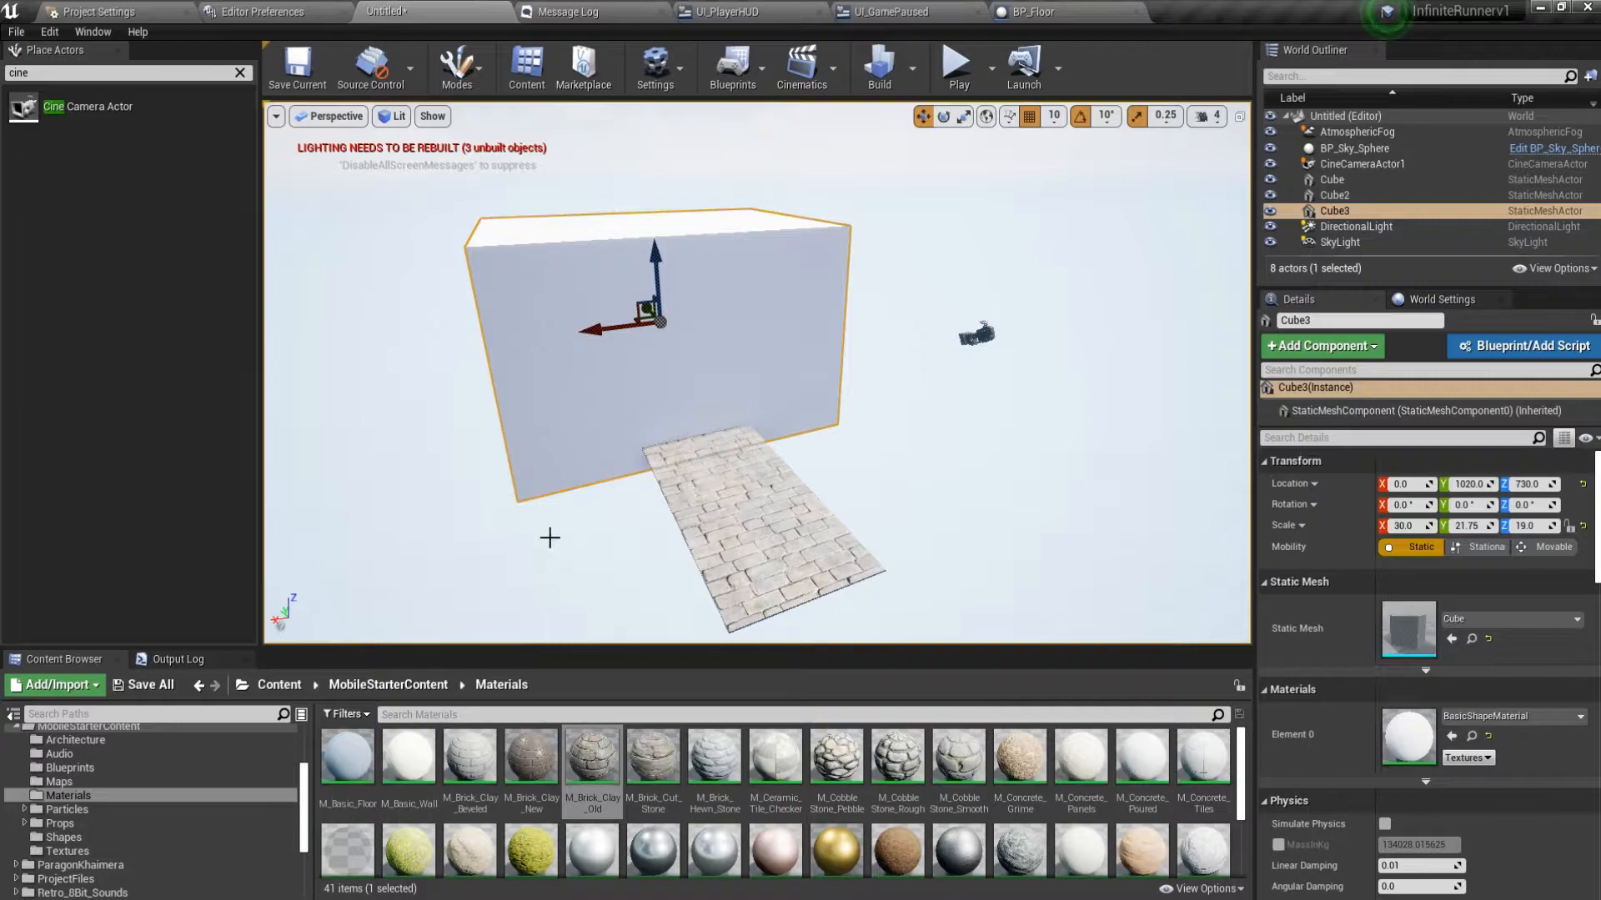
click(543, 526)
right_drag(750, 336, 751, 336)
key(d)
click(687, 260)
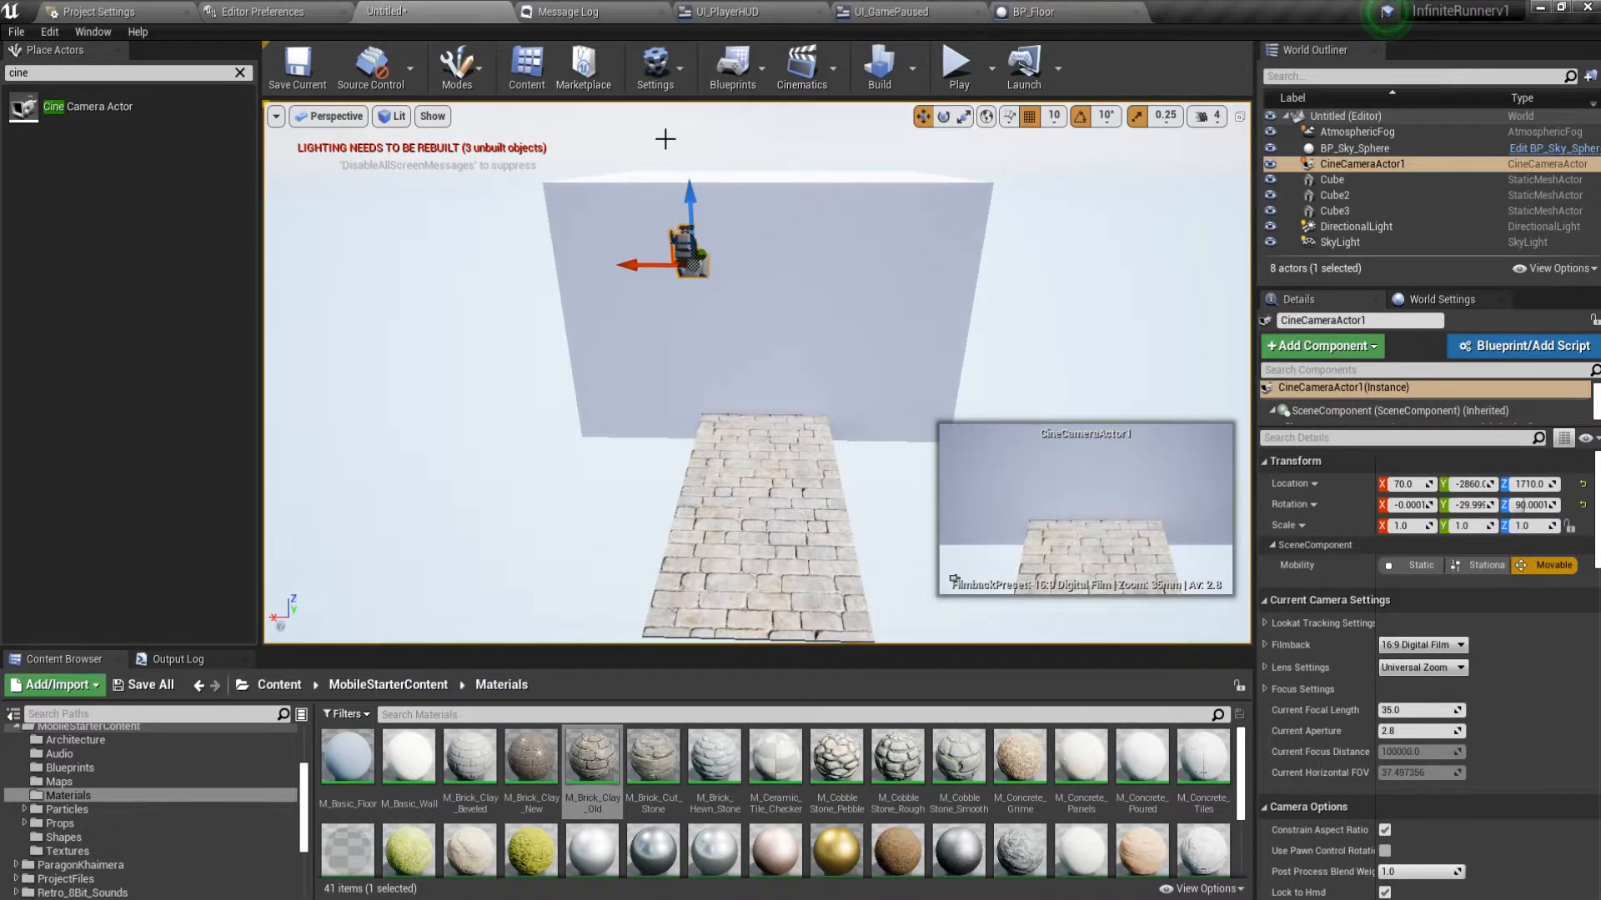
Save the new level as MenuMap in the RunnerFolder/Maps folder.
click(297, 66)
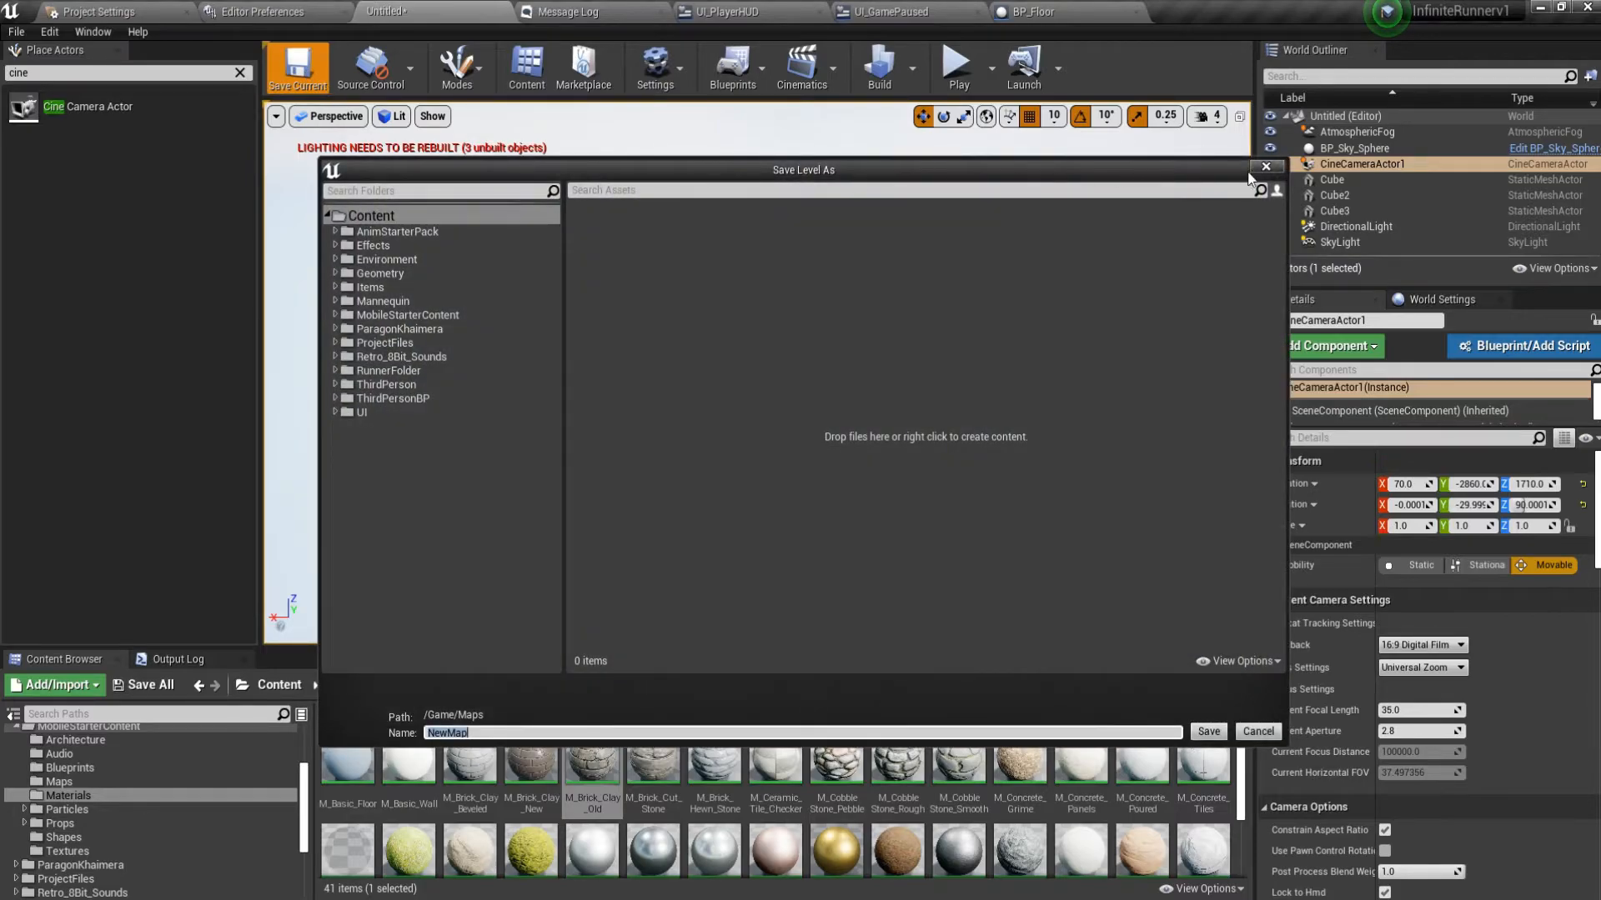
click(1265, 167)
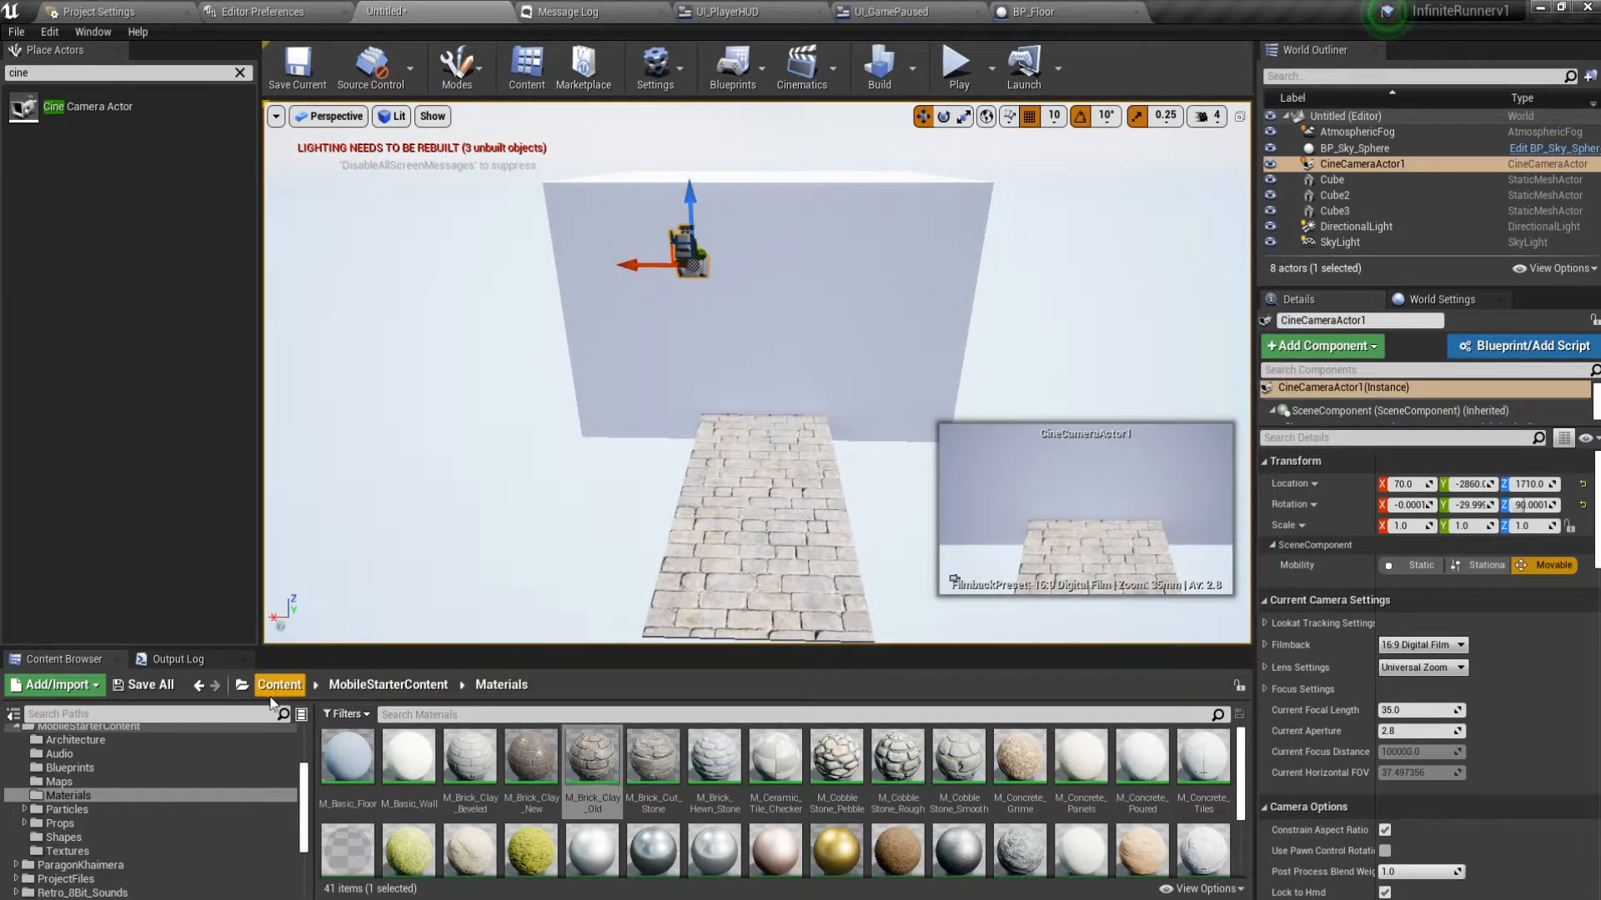
click(152, 683)
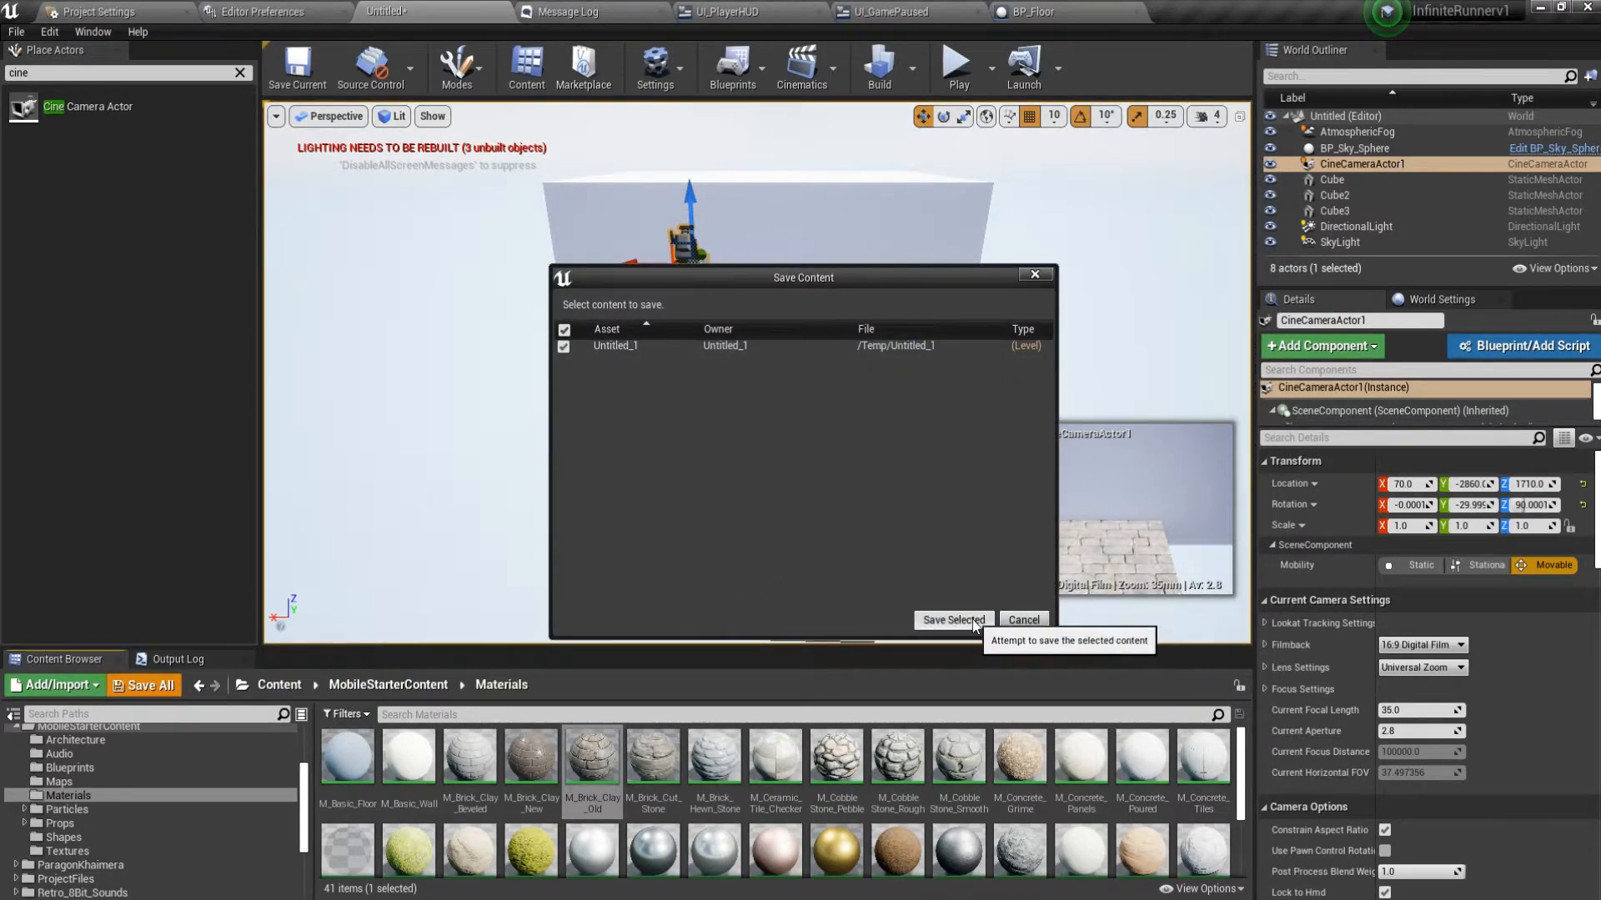
click(954, 621)
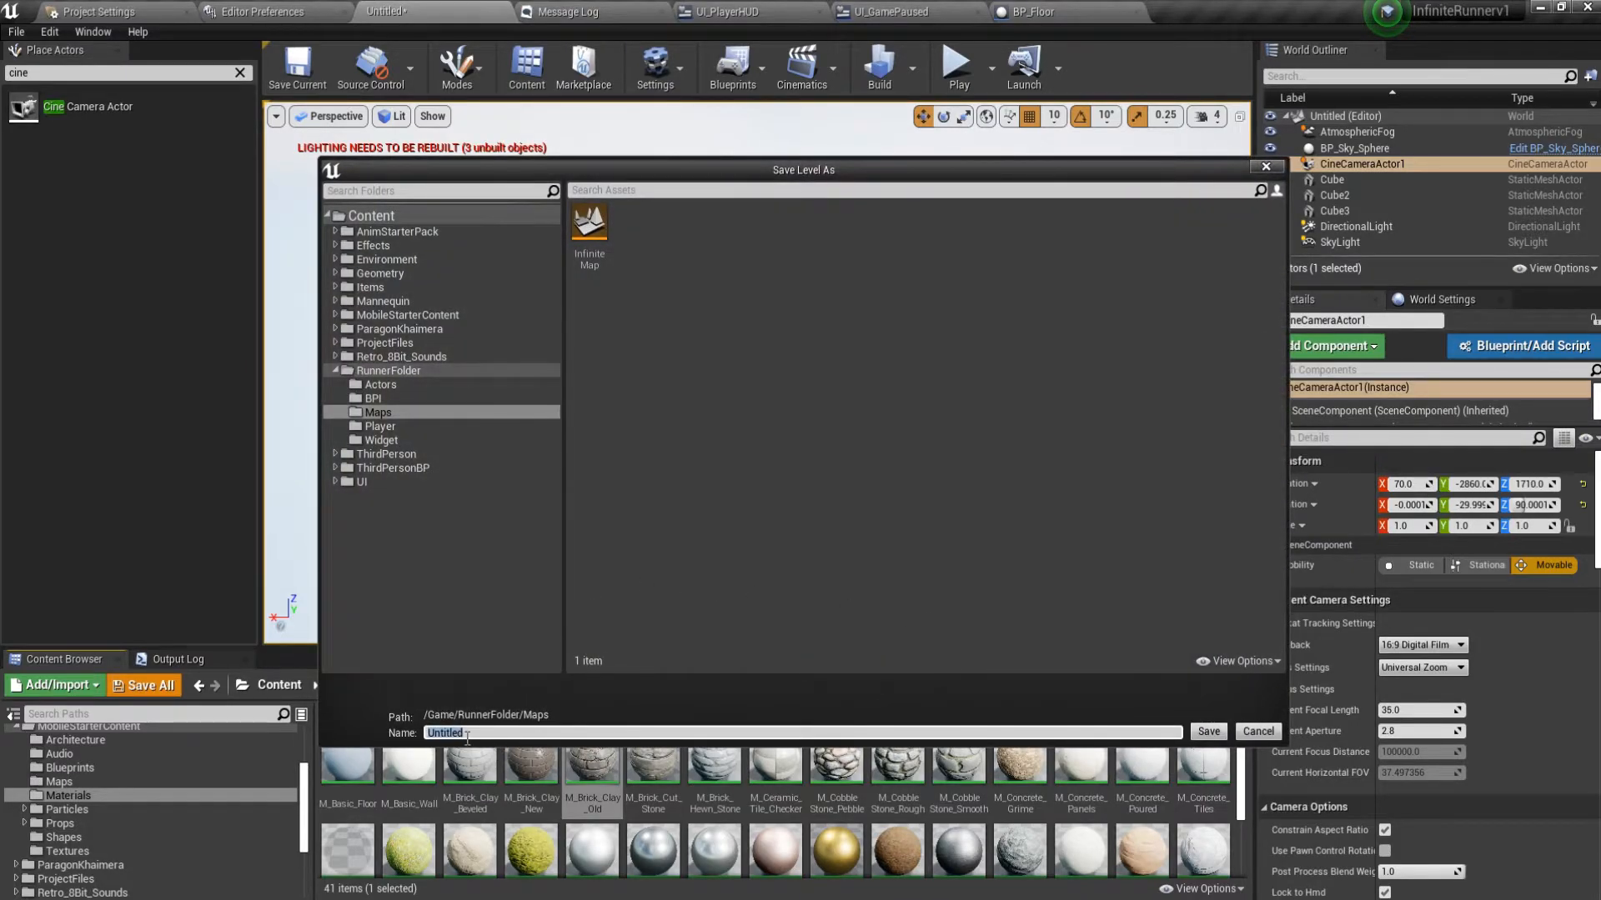
text(MenuMap)
key(Return)
Browse to the RunnerFolder/Maps content folder and save all remaining unsaved content.
click(279, 684)
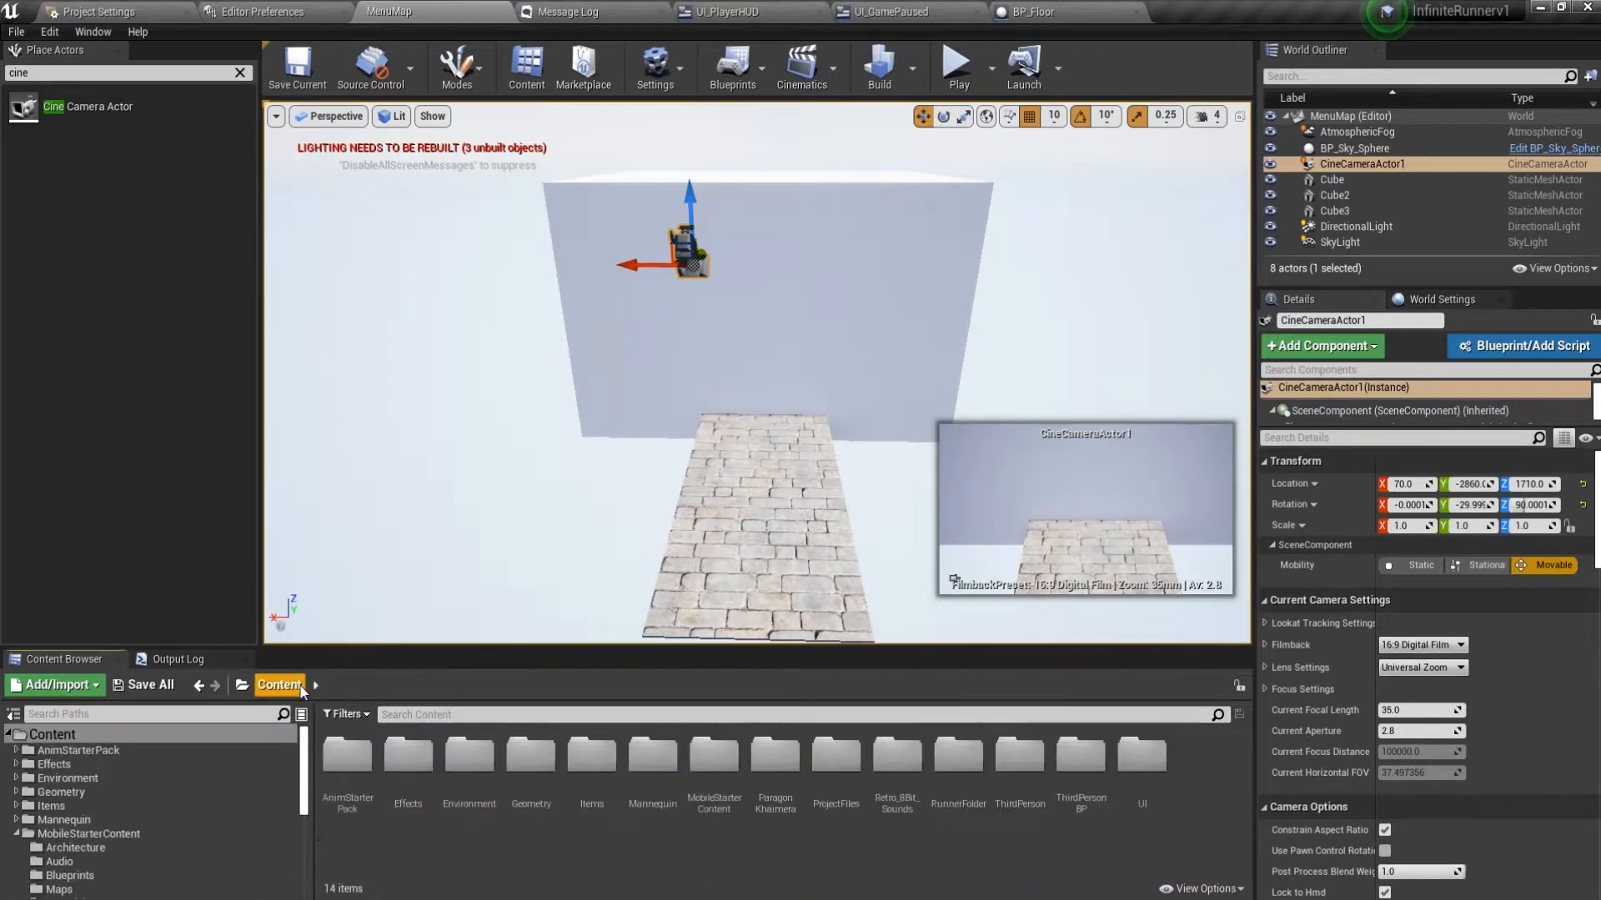
double_click(958, 757)
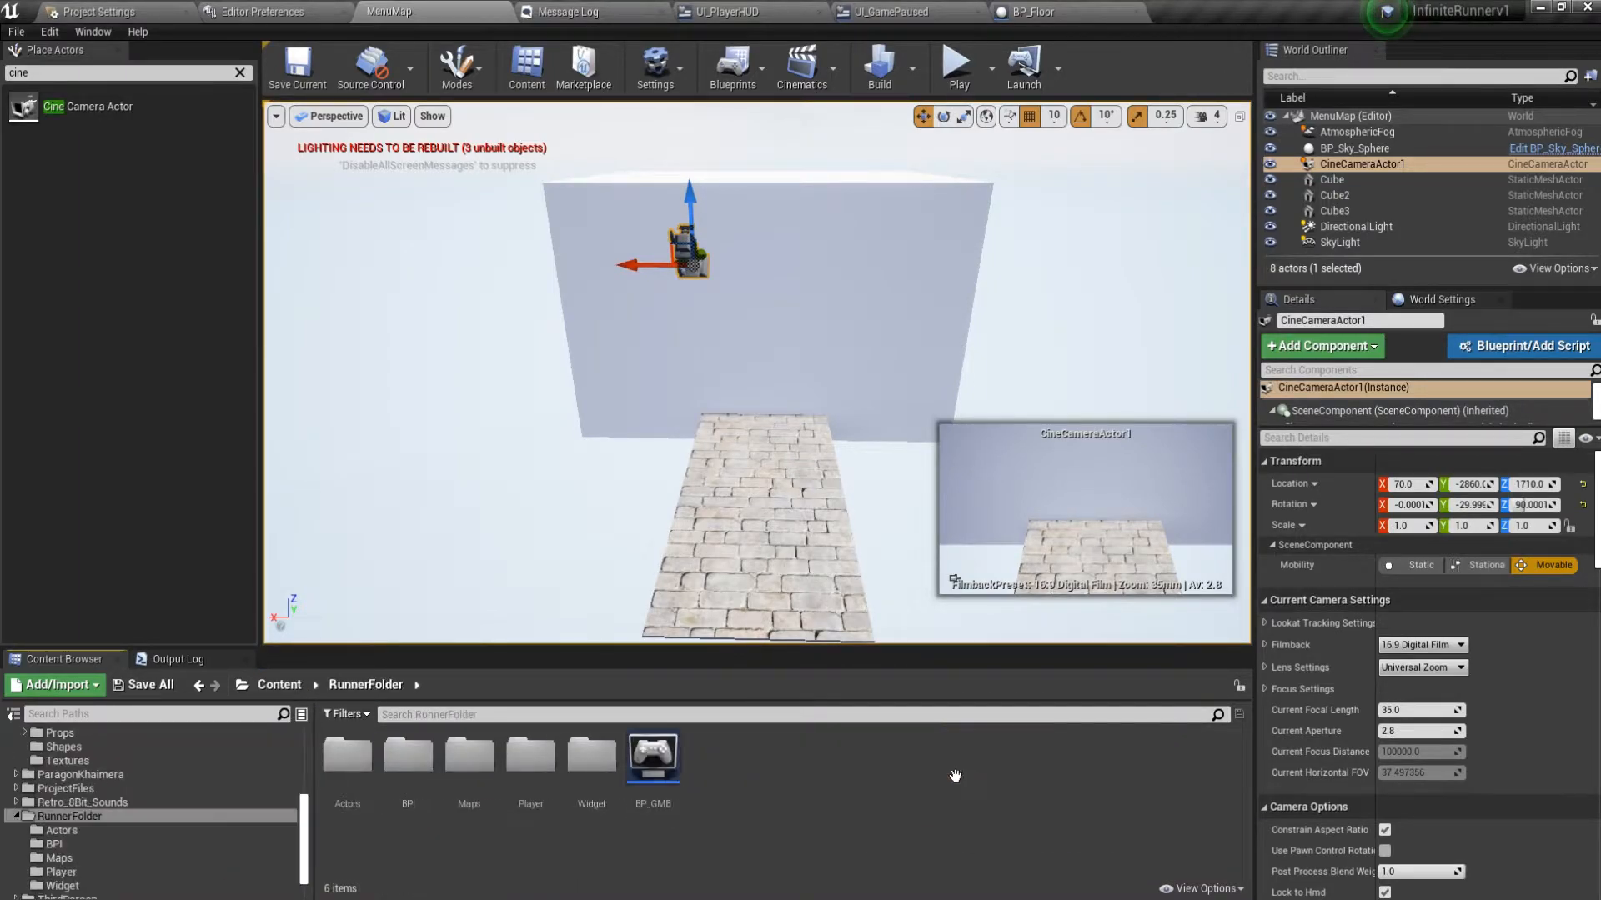
double_click(471, 761)
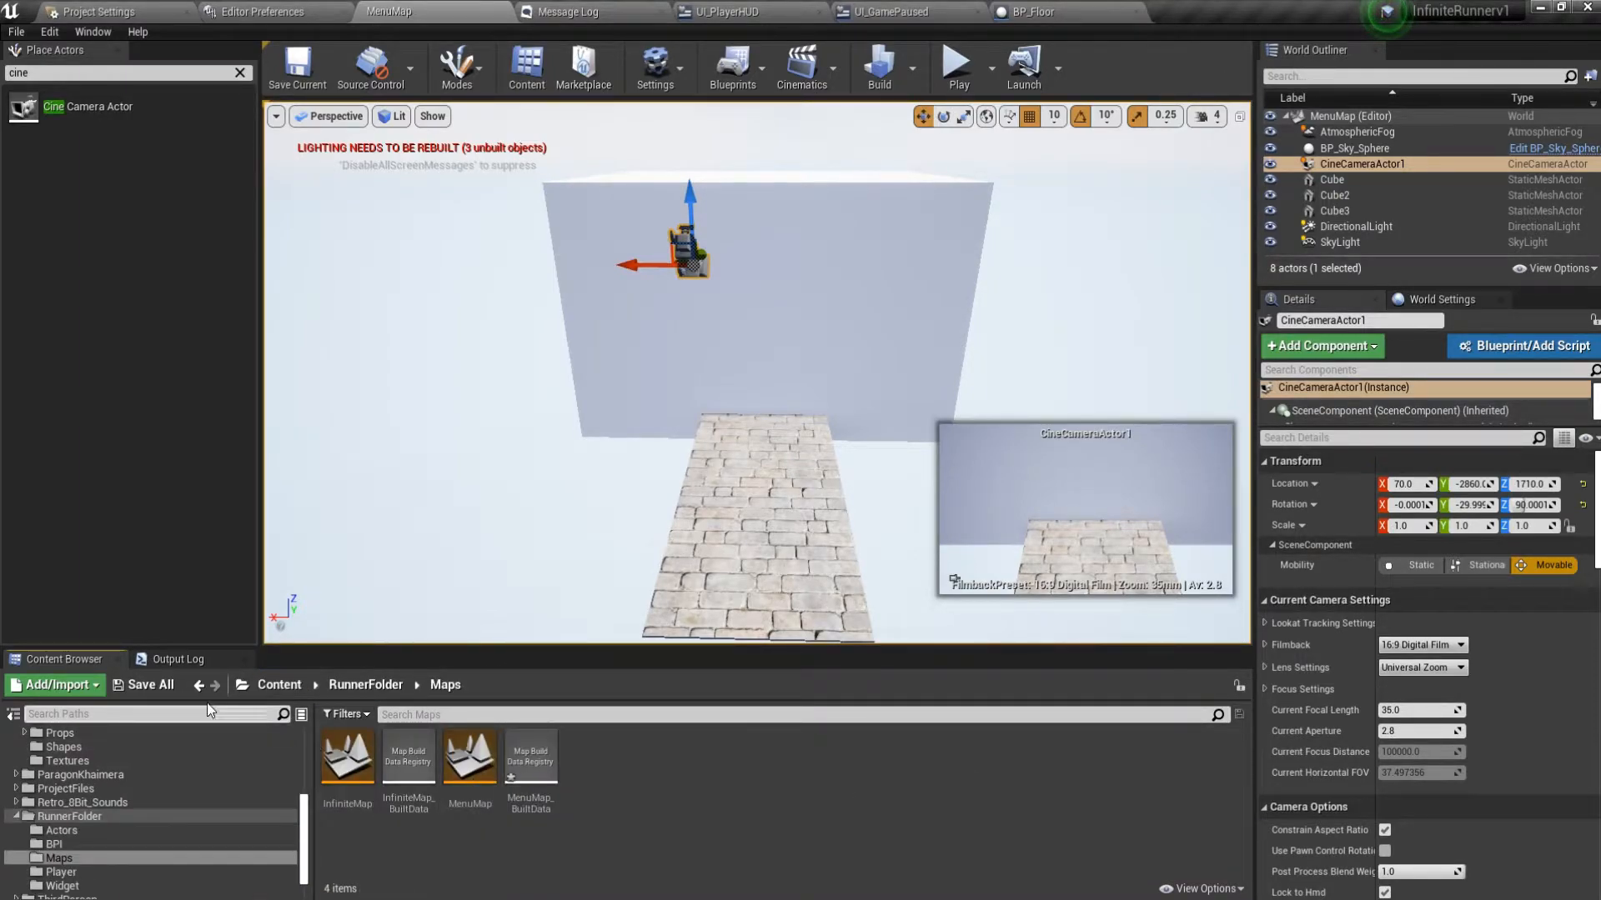
click(143, 684)
click(954, 626)
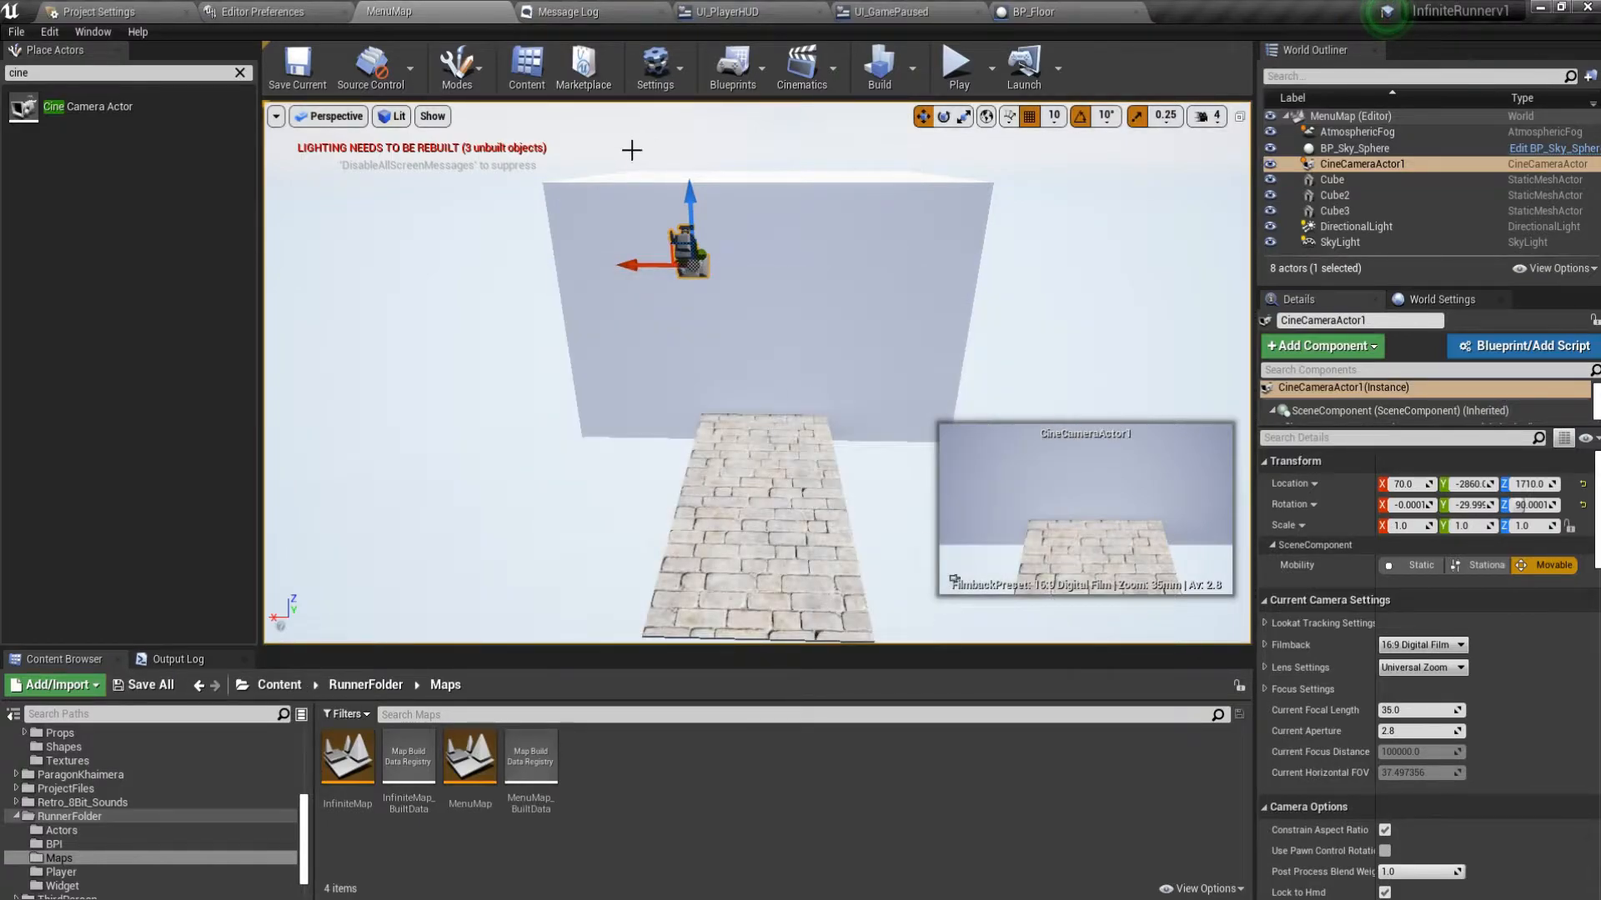
Open the MenuMap Level Blueprint and move the Event BeginPlay node farther above Event Tick.
click(746, 72)
click(783, 202)
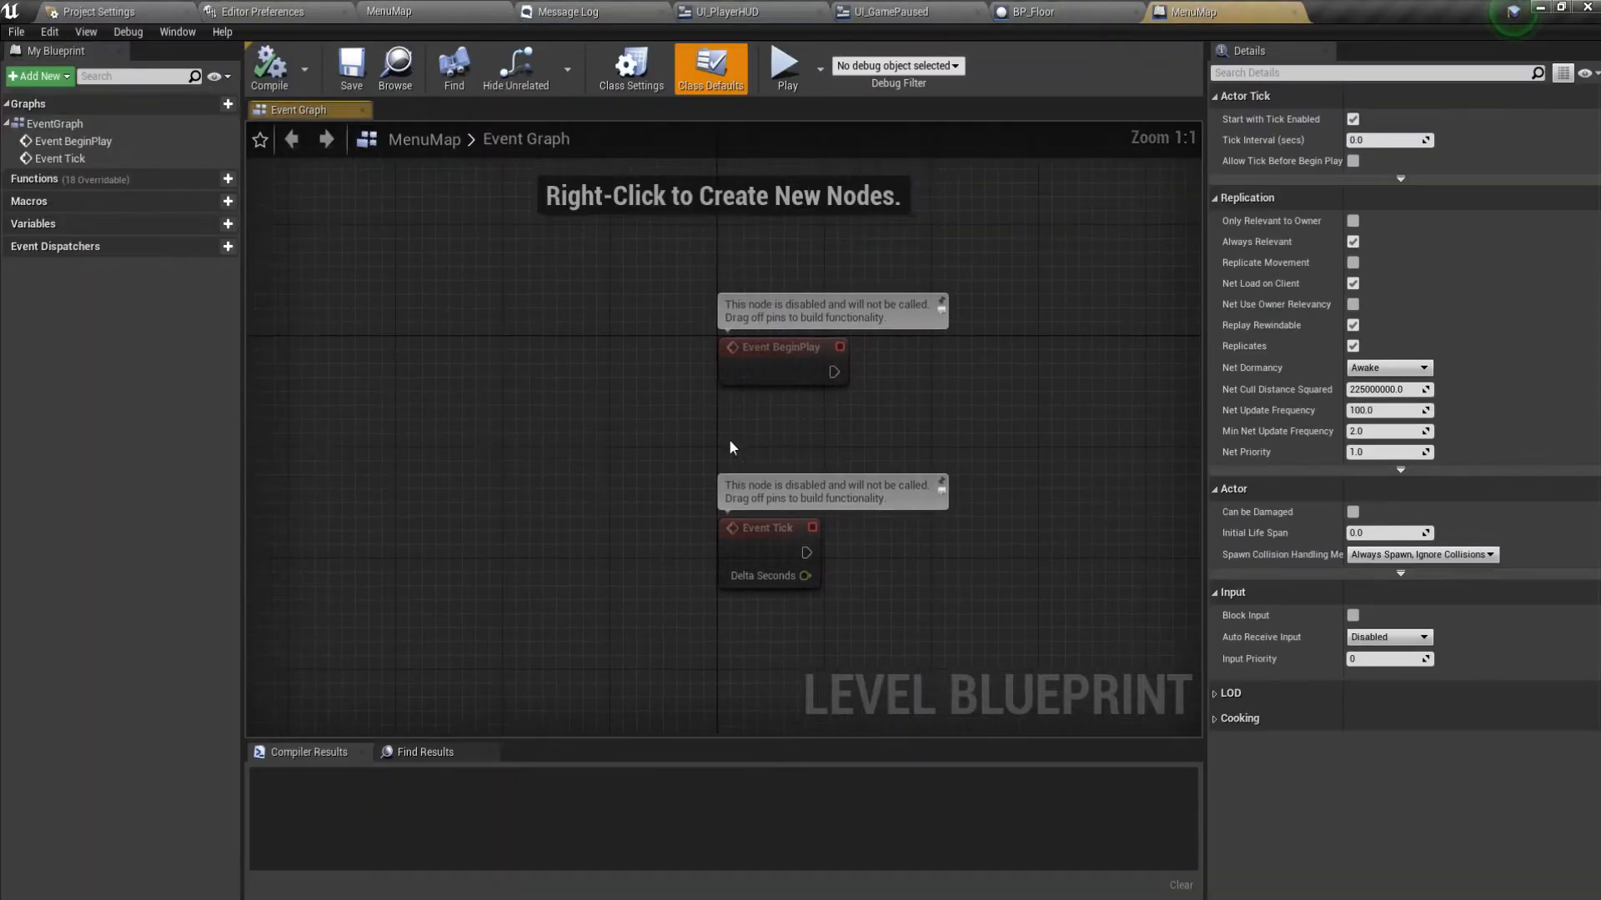
right_drag(912, 426, 731, 442)
drag(619, 384, 619, 283)
right_drag(688, 385, 699, 590)
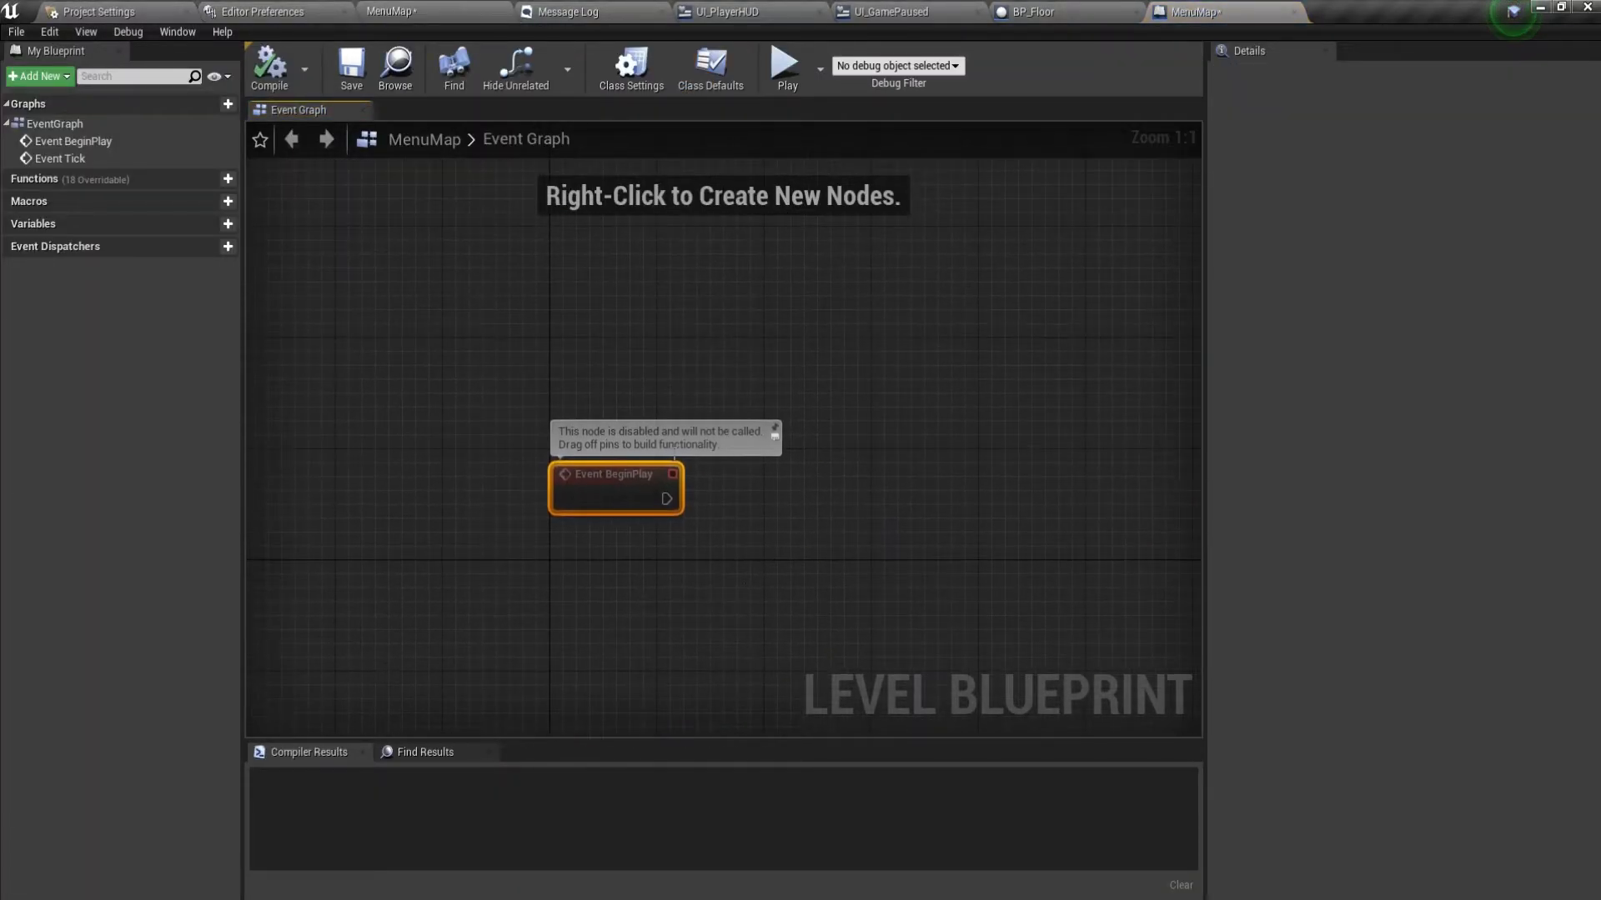
Select the cine camera actor in the MenuMap level and return to its Level Blueprint.
click(423, 10)
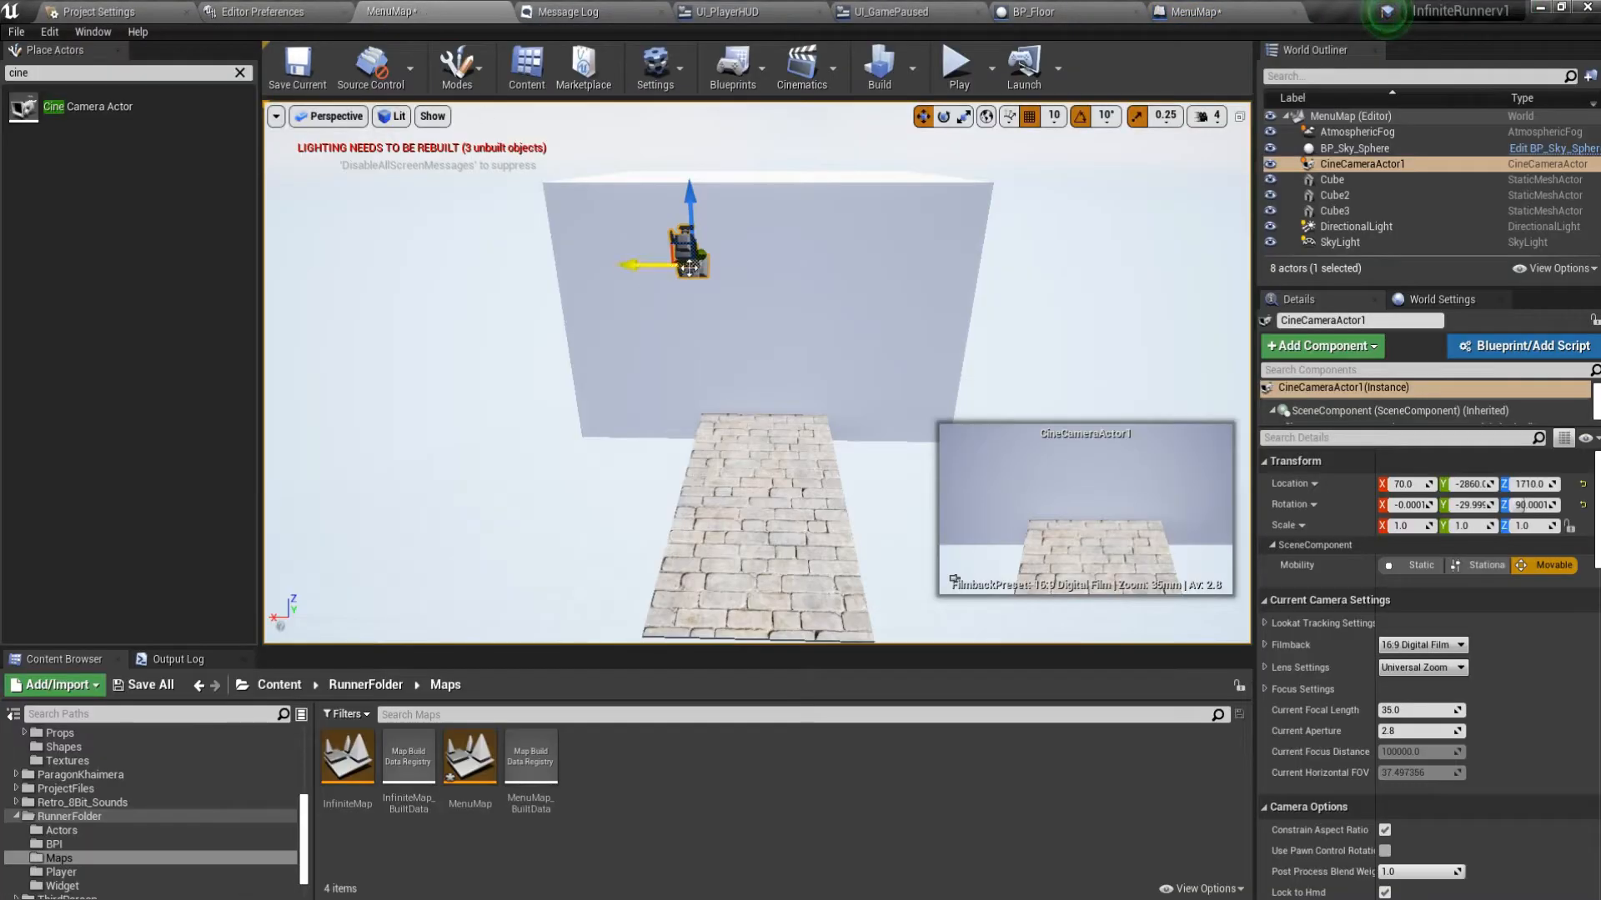
click(1334, 195)
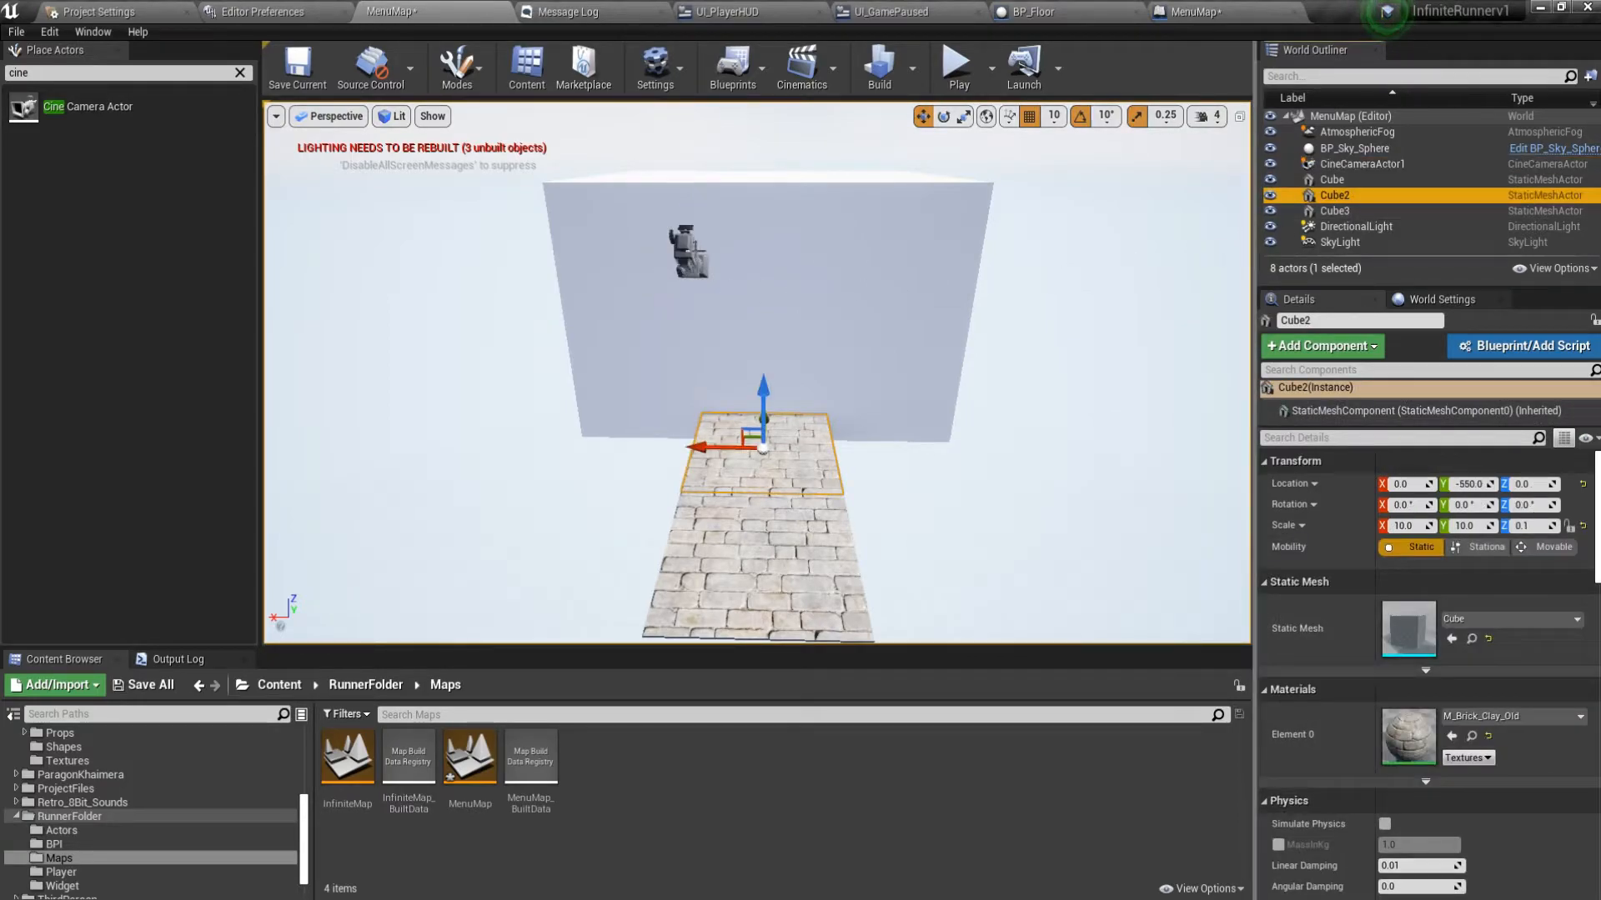
click(1362, 164)
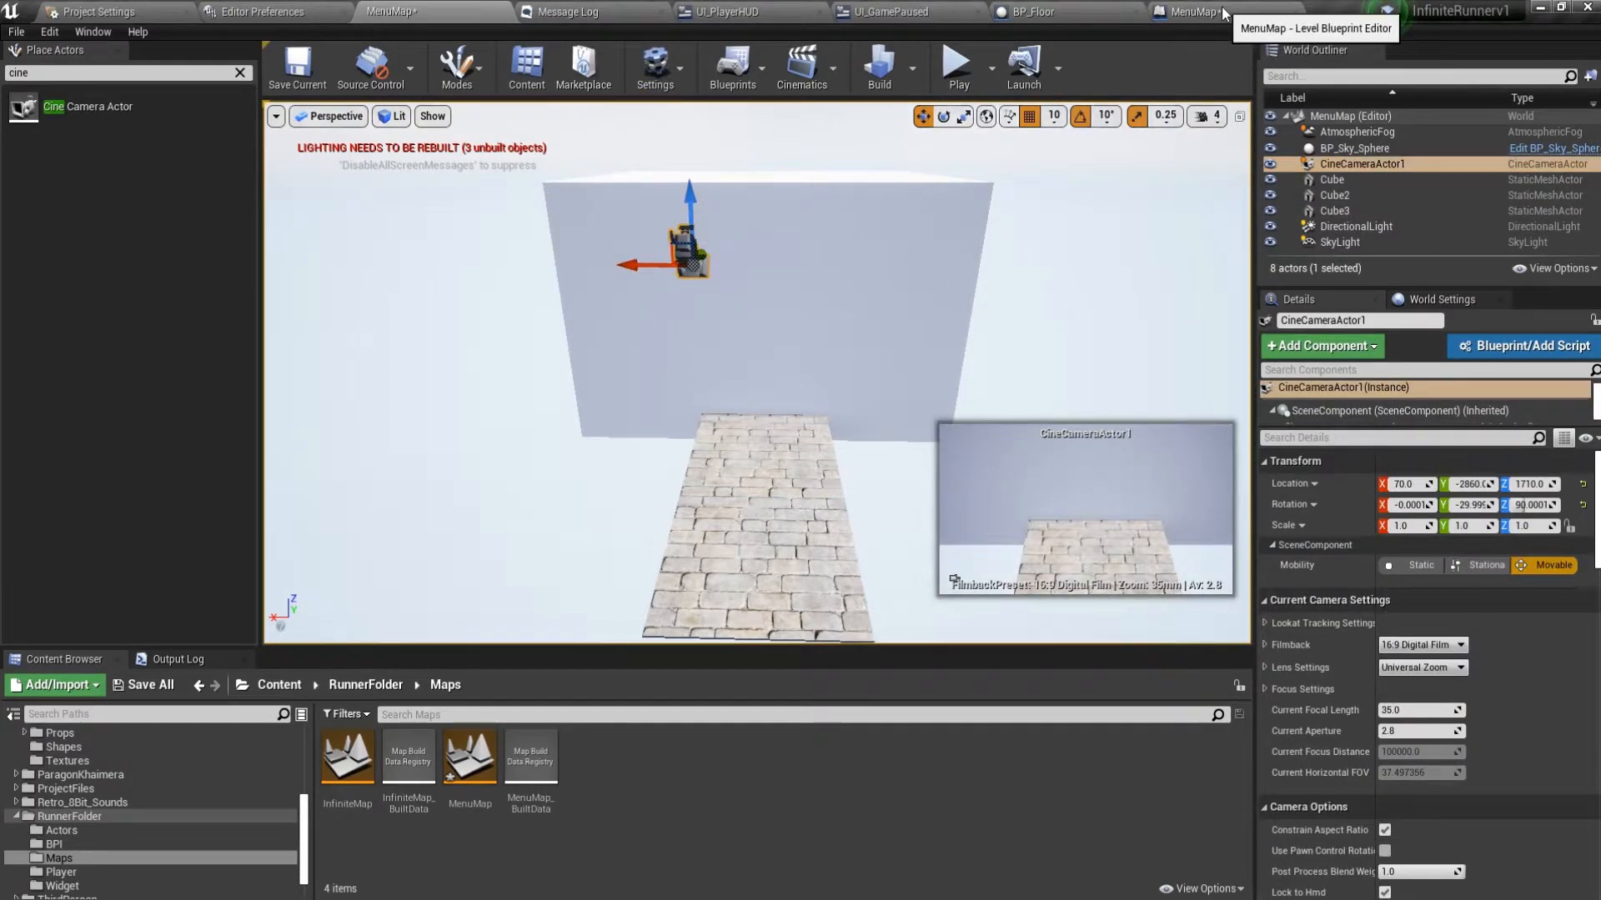
click(1223, 15)
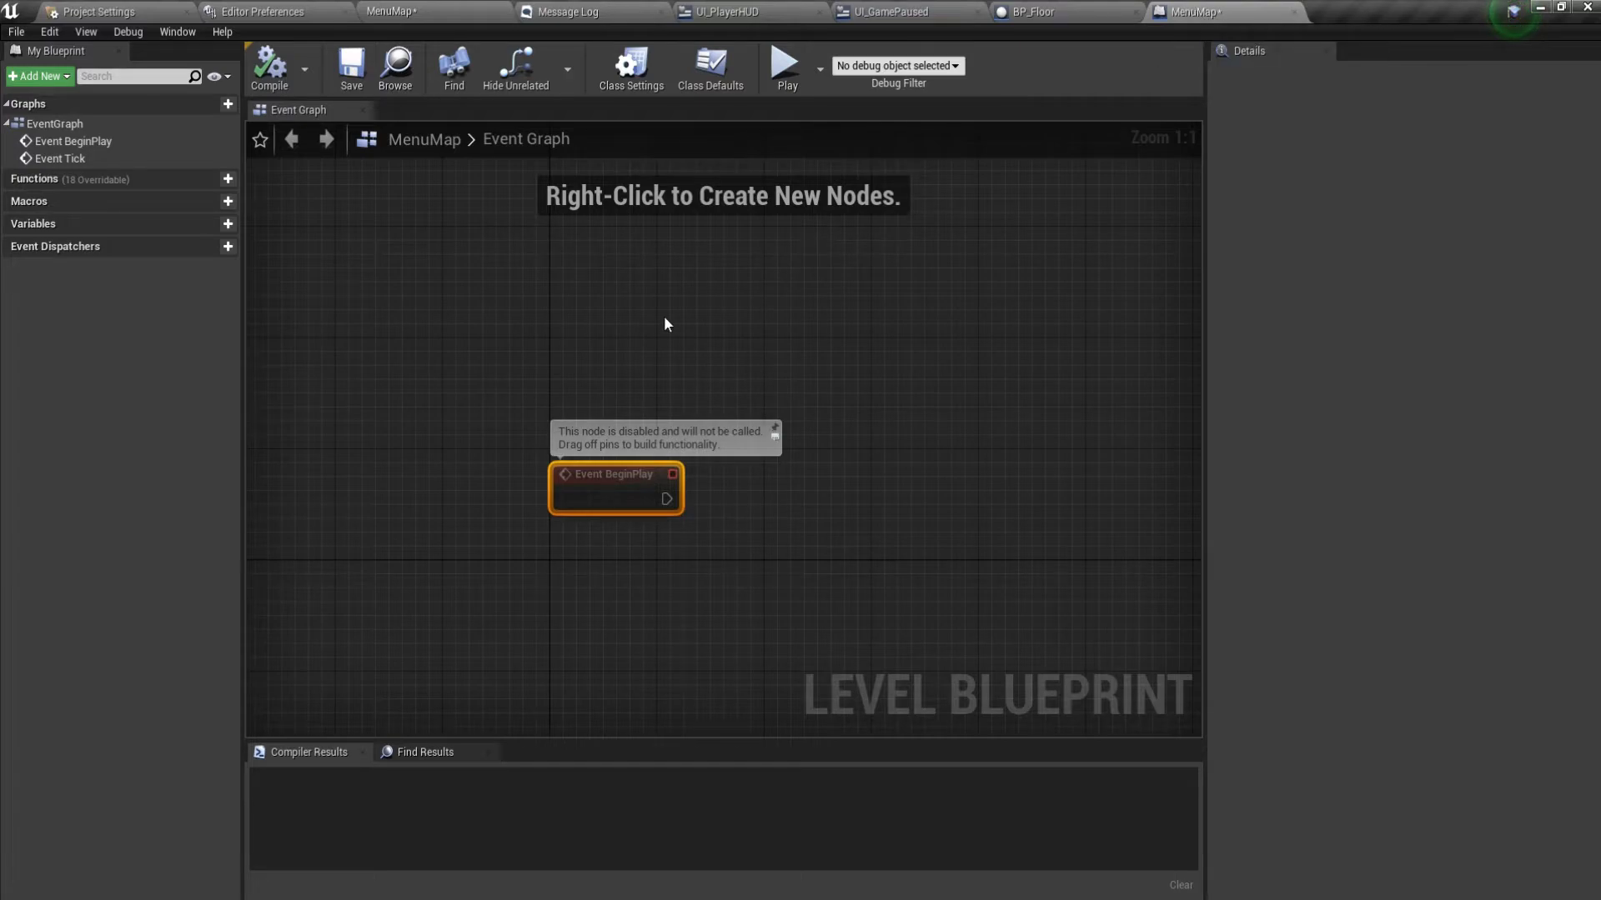
Add a CineCameraActor1 reference and a Get Player Controller node to the Level Blueprint's event graph.
right_click(632, 310)
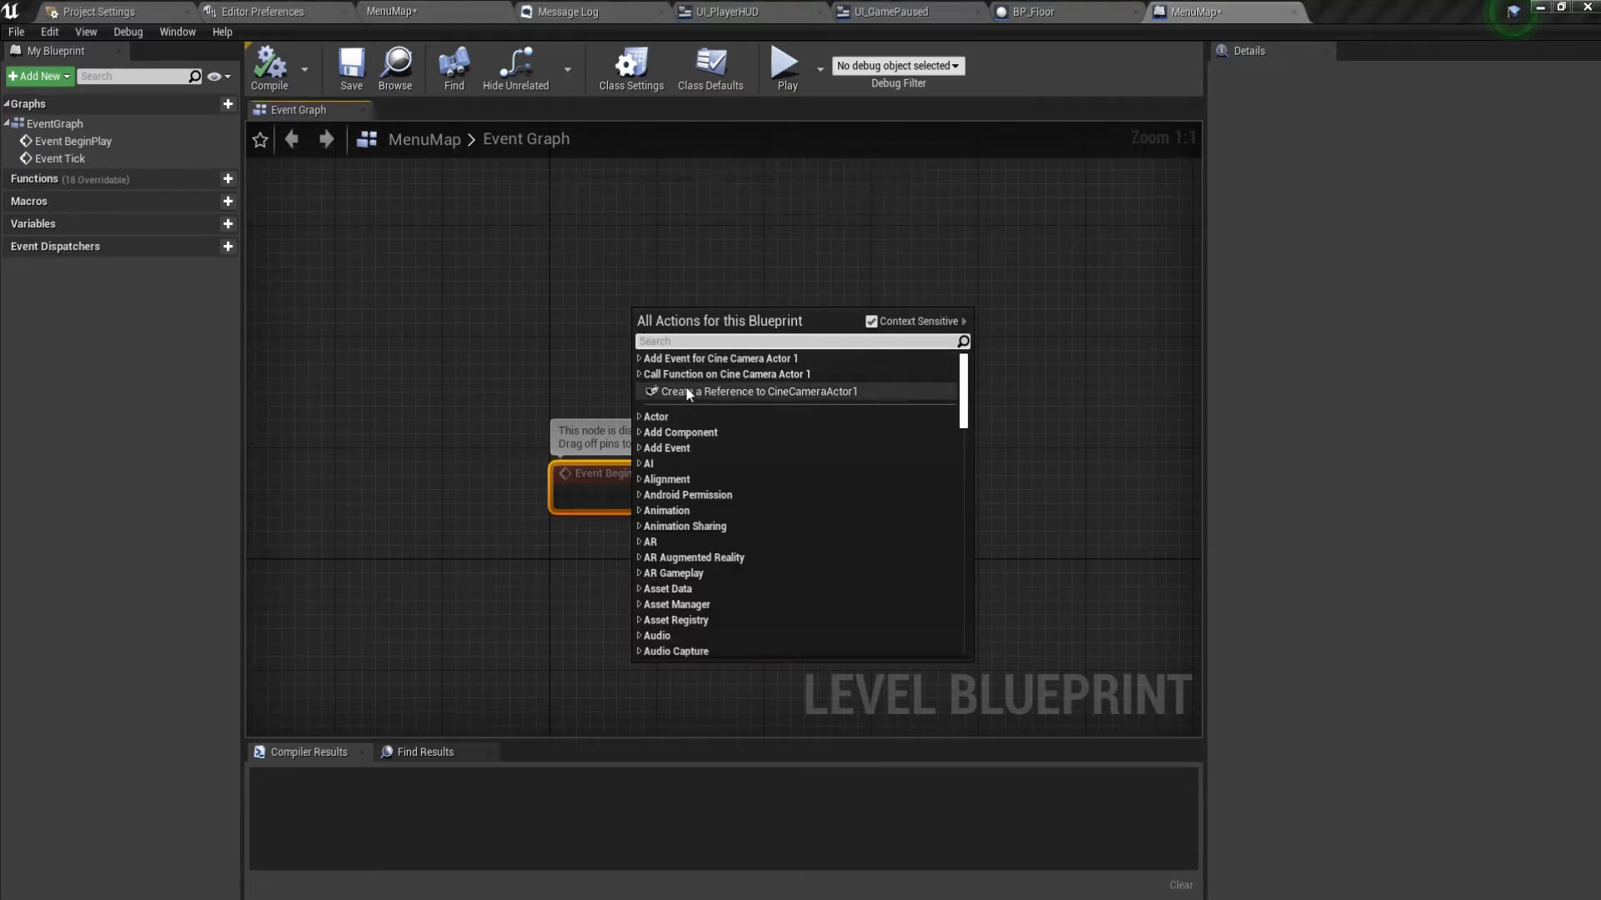
click(743, 391)
drag(761, 450, 657, 409)
text(get player)
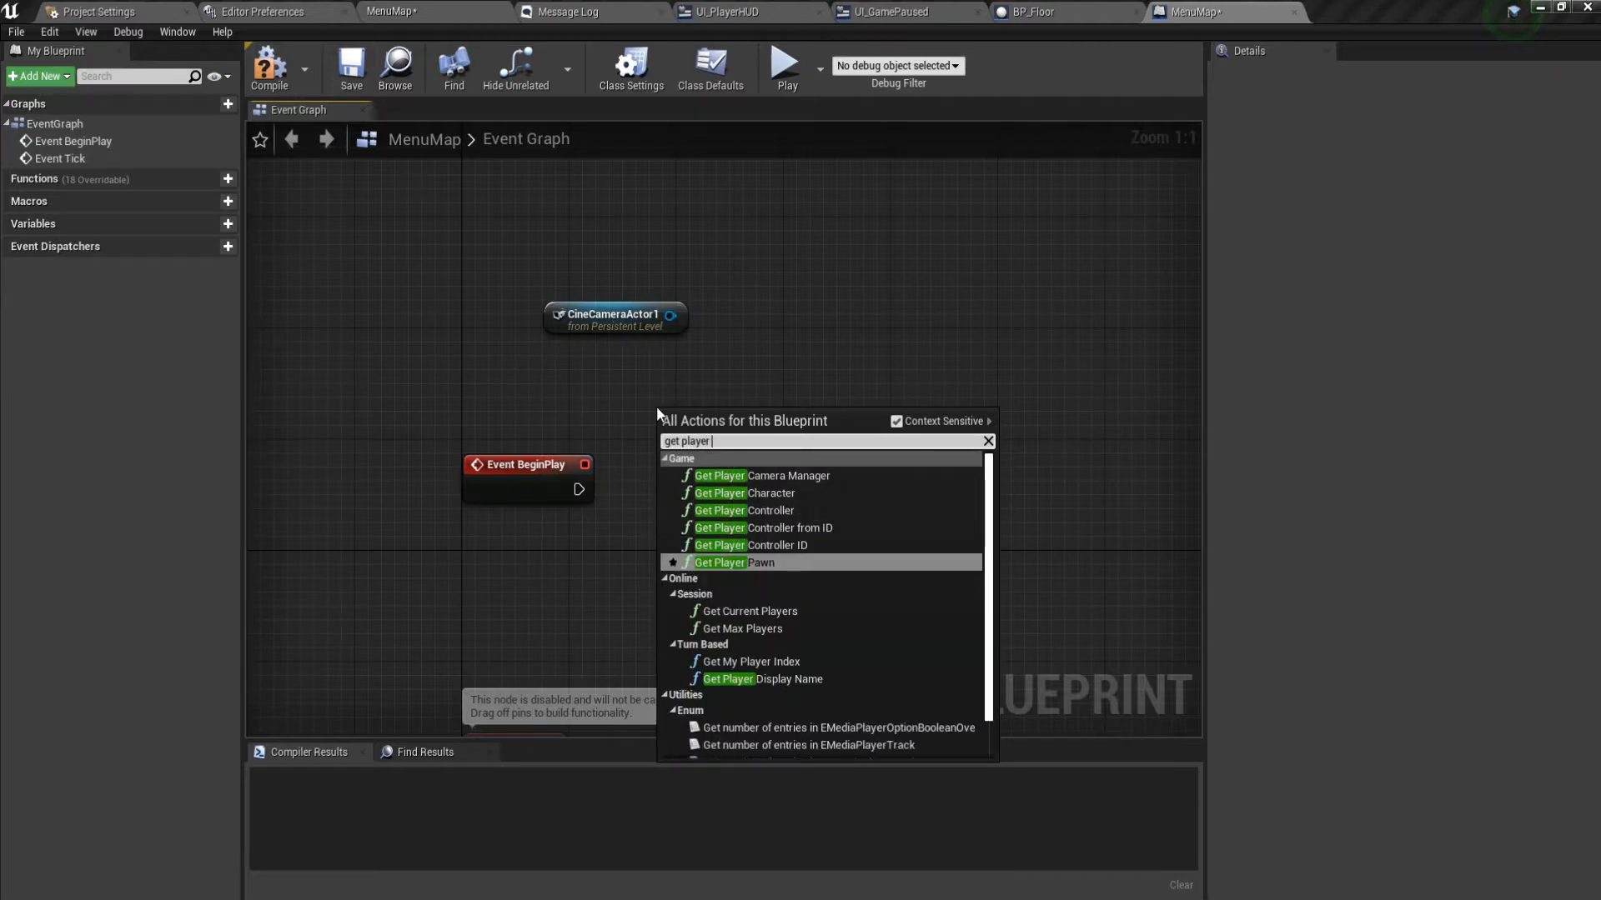
key(Up)
key(Up)
key(Up)
key(Return)
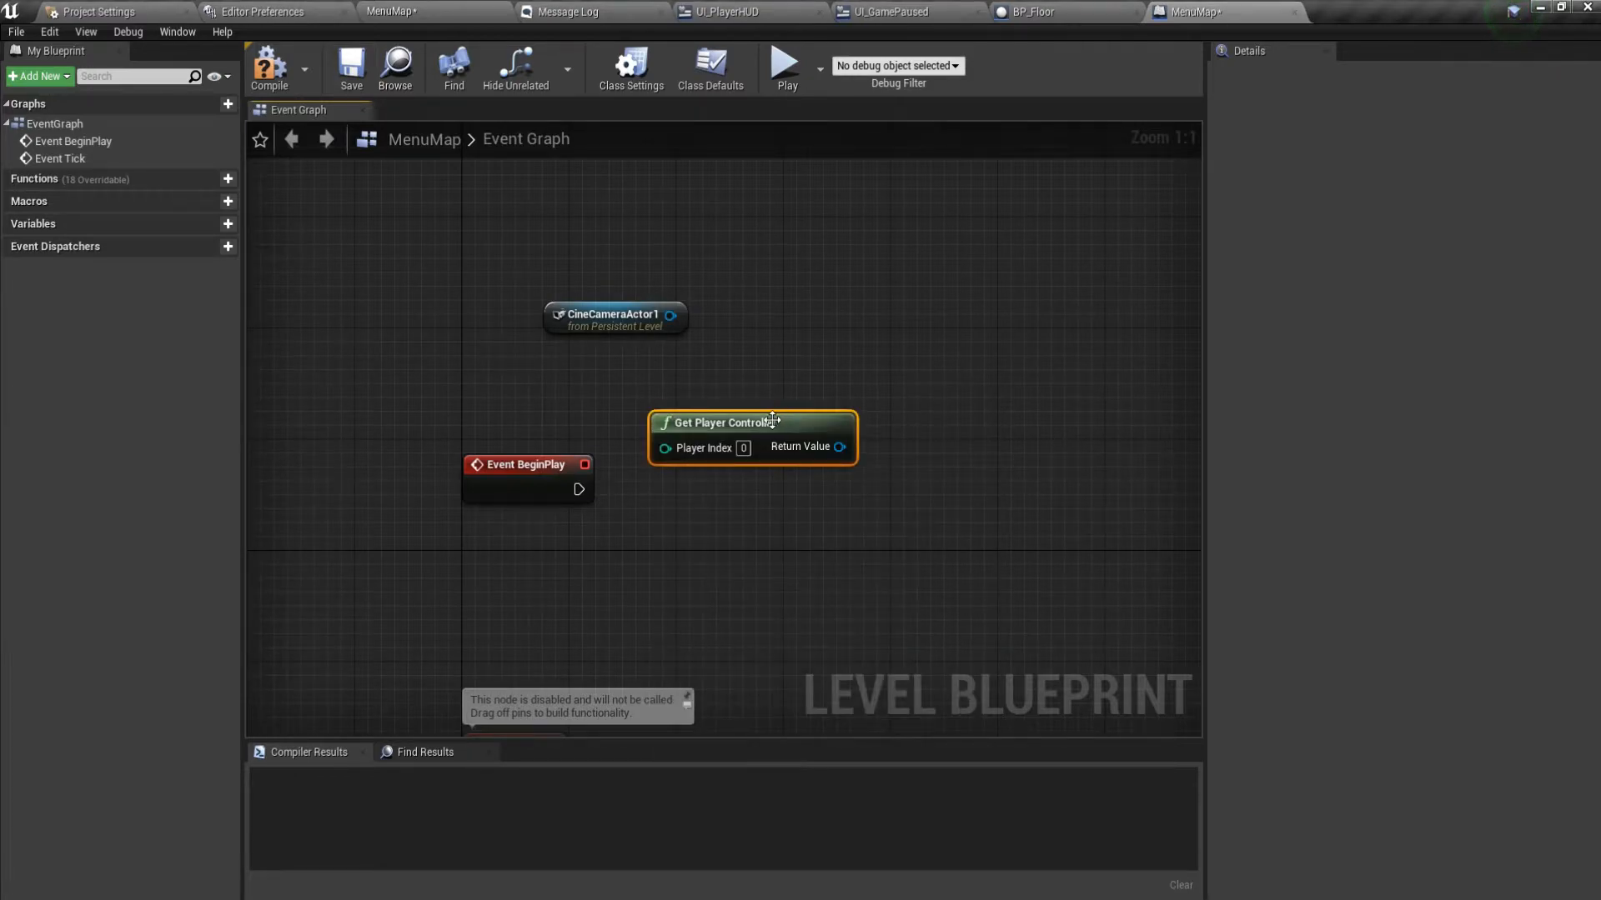
Add Set View Target with Blend on the player controller, use the cine camera as New View Target, and run it from Event BeginPlay.
drag(657, 413, 523, 579)
drag(706, 613, 881, 464)
text(set view)
key(Return)
drag(670, 315, 847, 534)
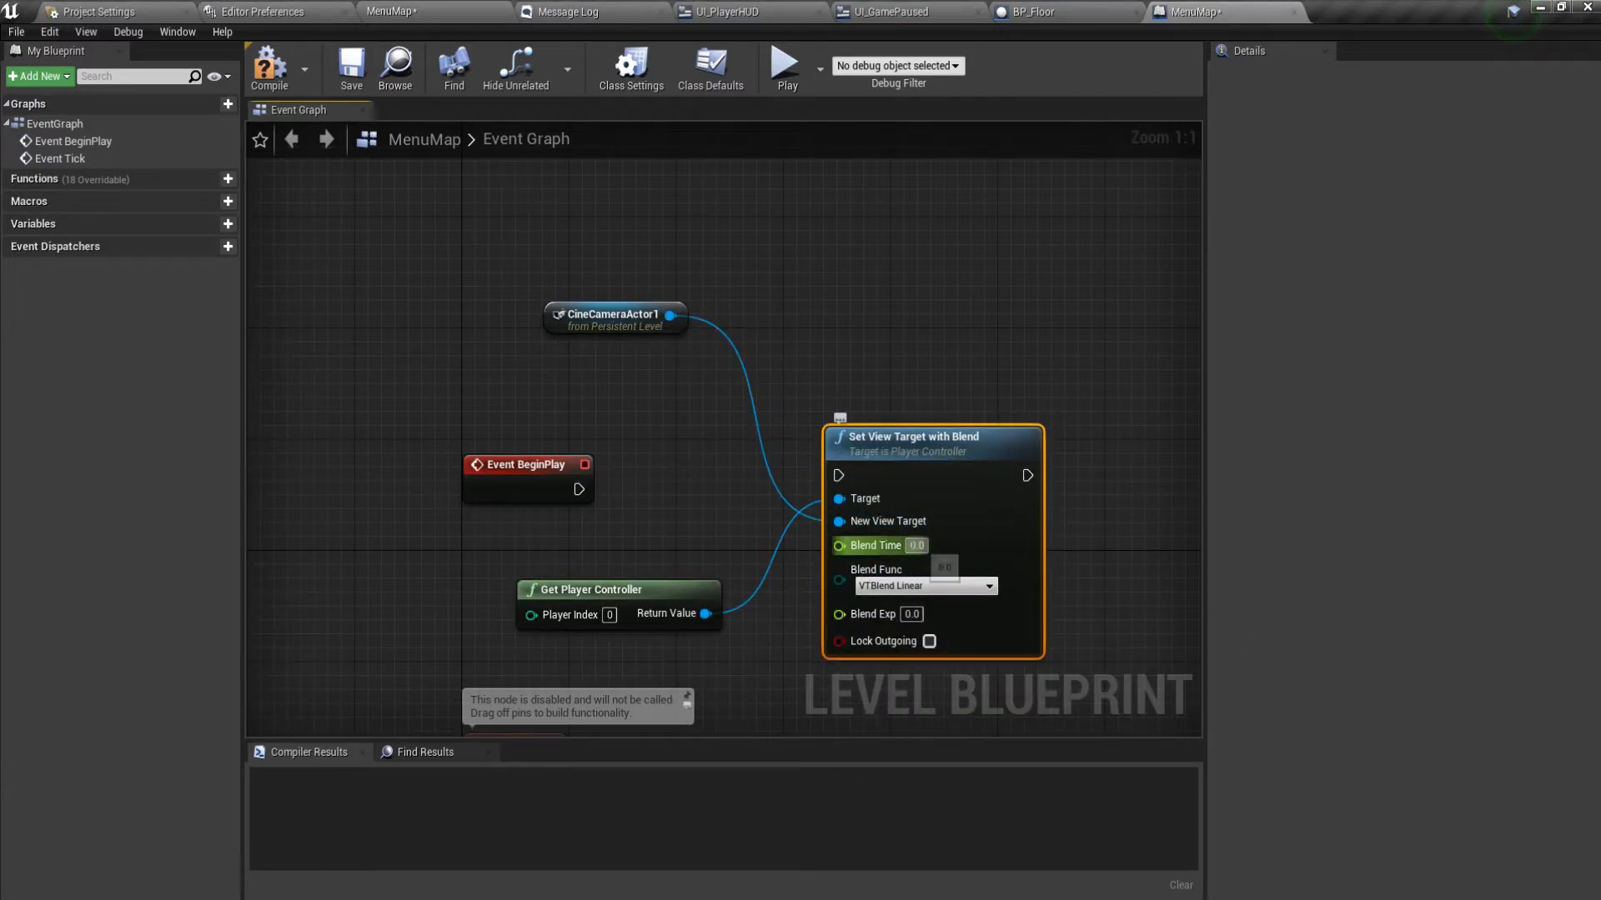
drag(578, 490, 909, 477)
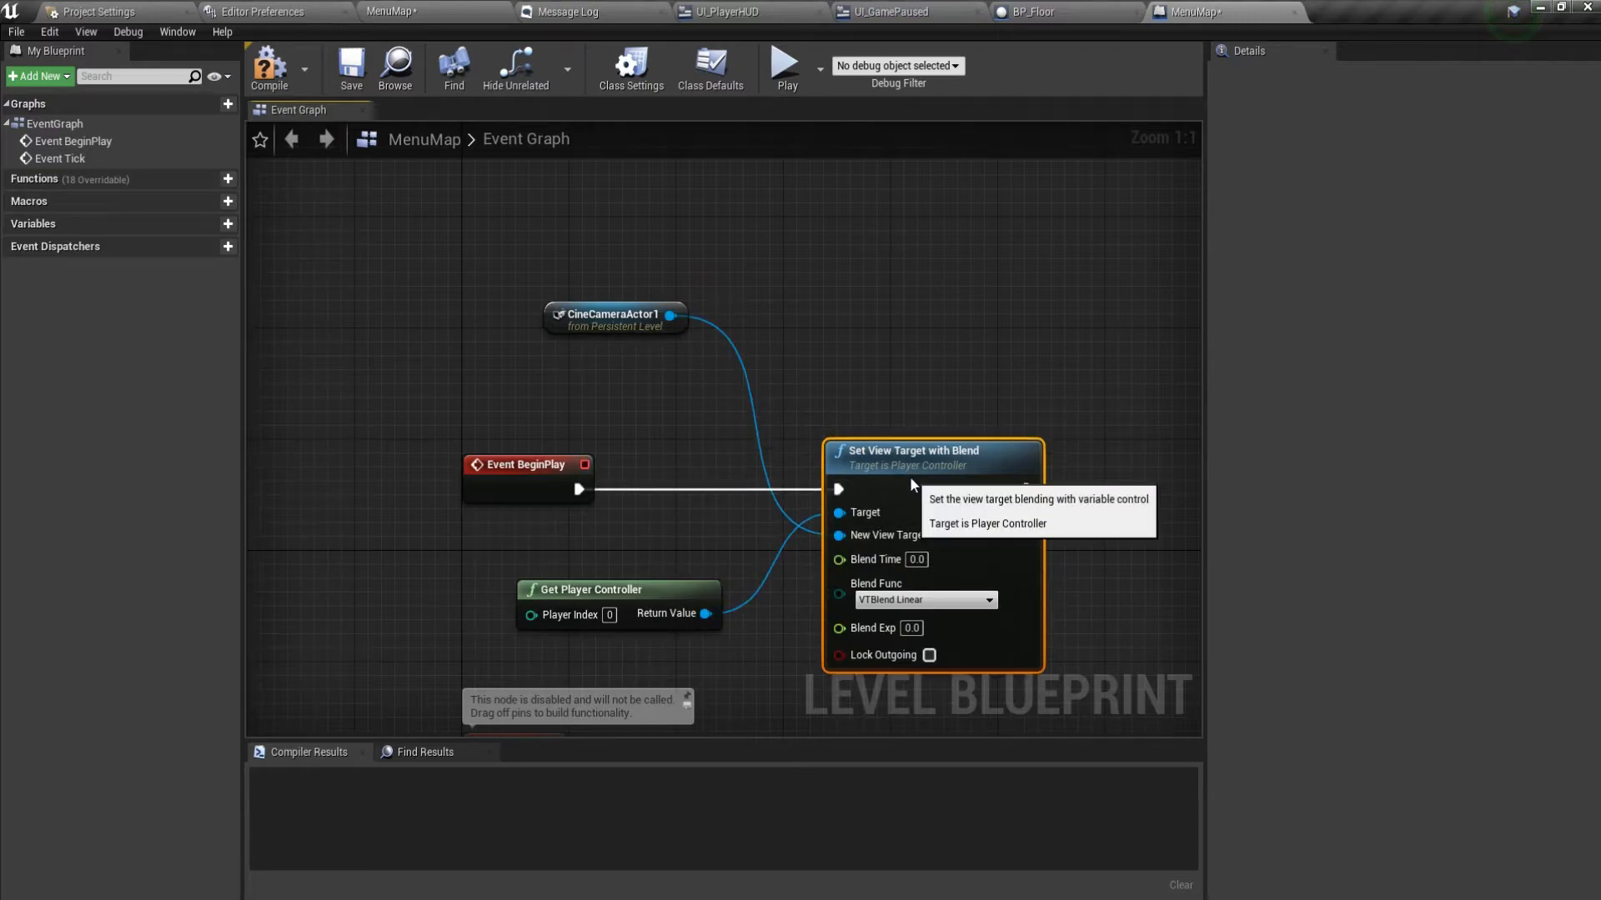
Compile the MenuMap Level Blueprint and play the level briefly to check the camera view.
click(269, 66)
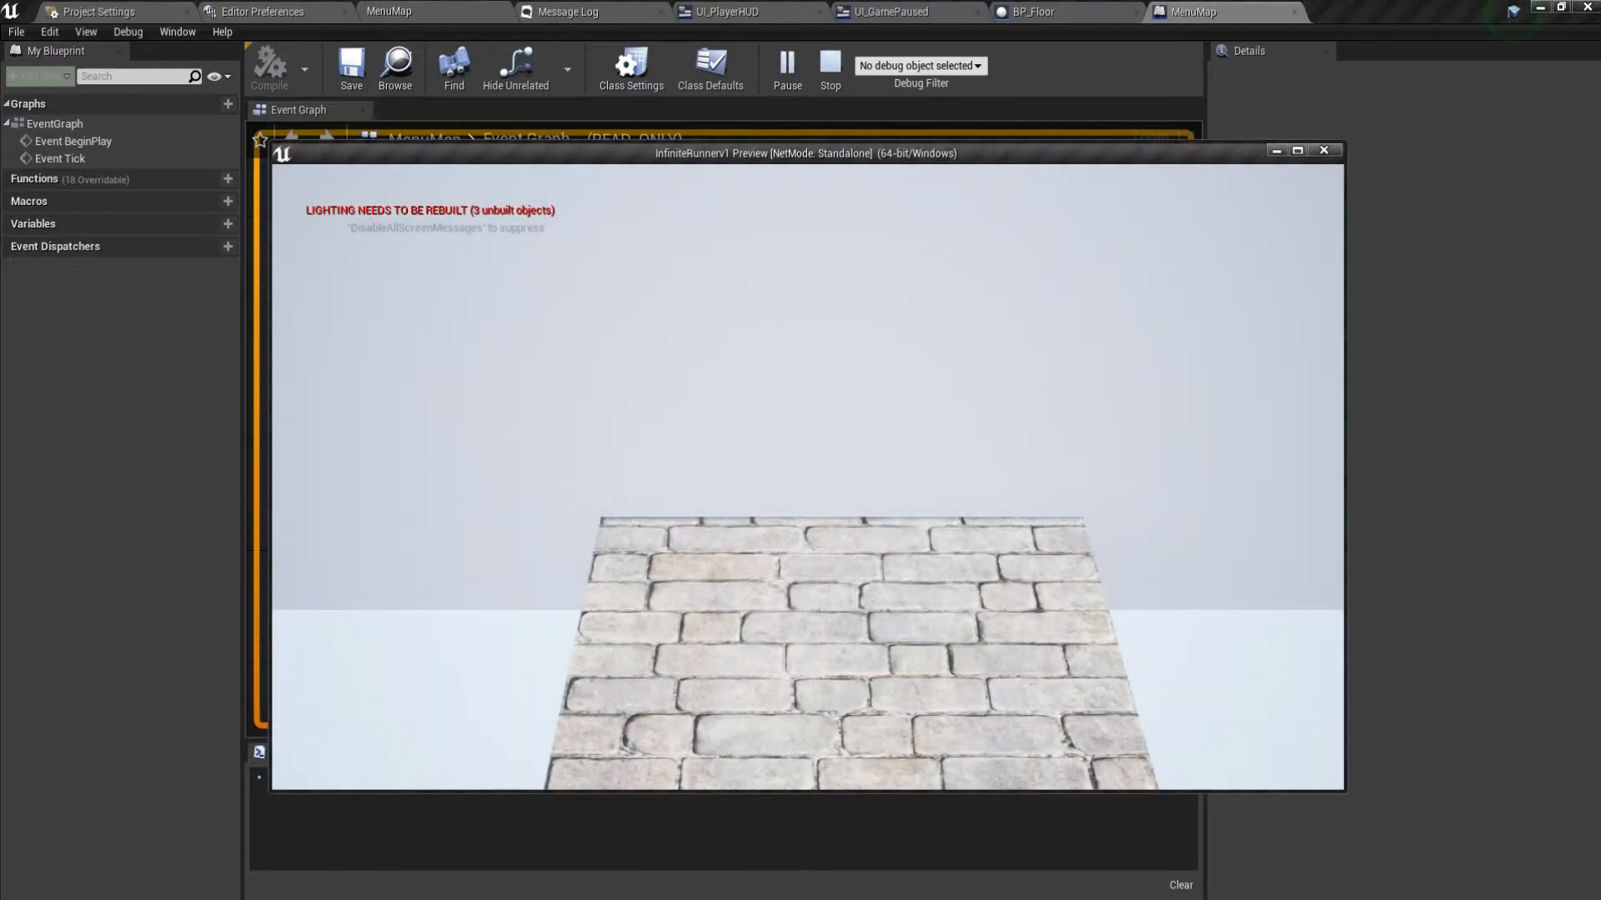
key(Escape)
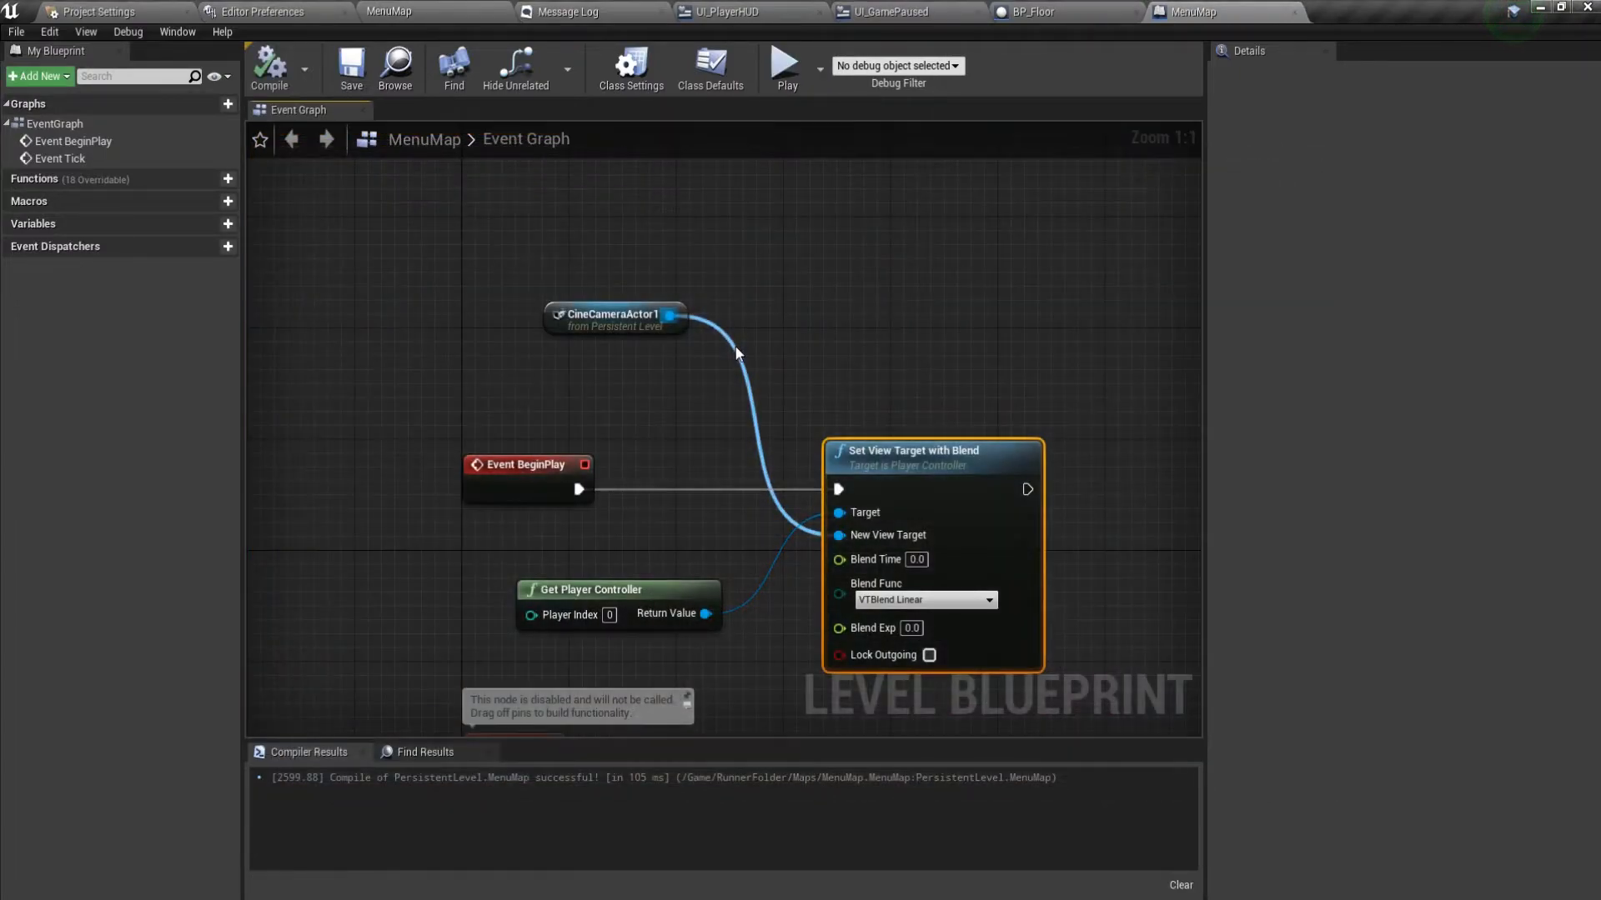
click(272, 69)
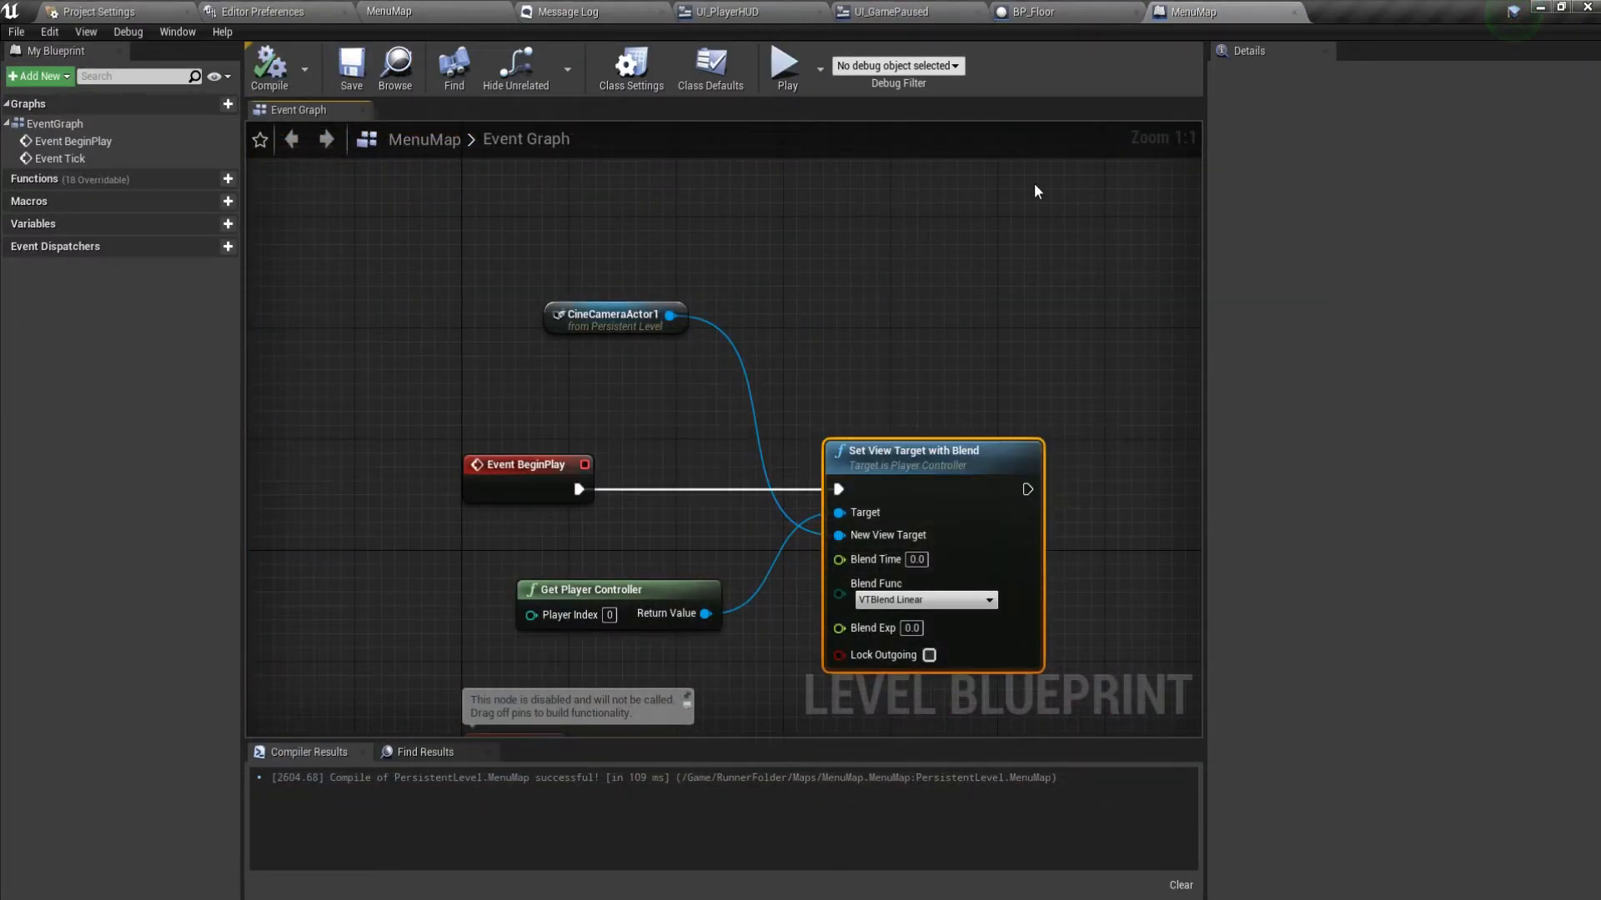
Create a Widget Blueprint named UI_MainMenu in the RunnerFolder/Widget folder.
click(463, 9)
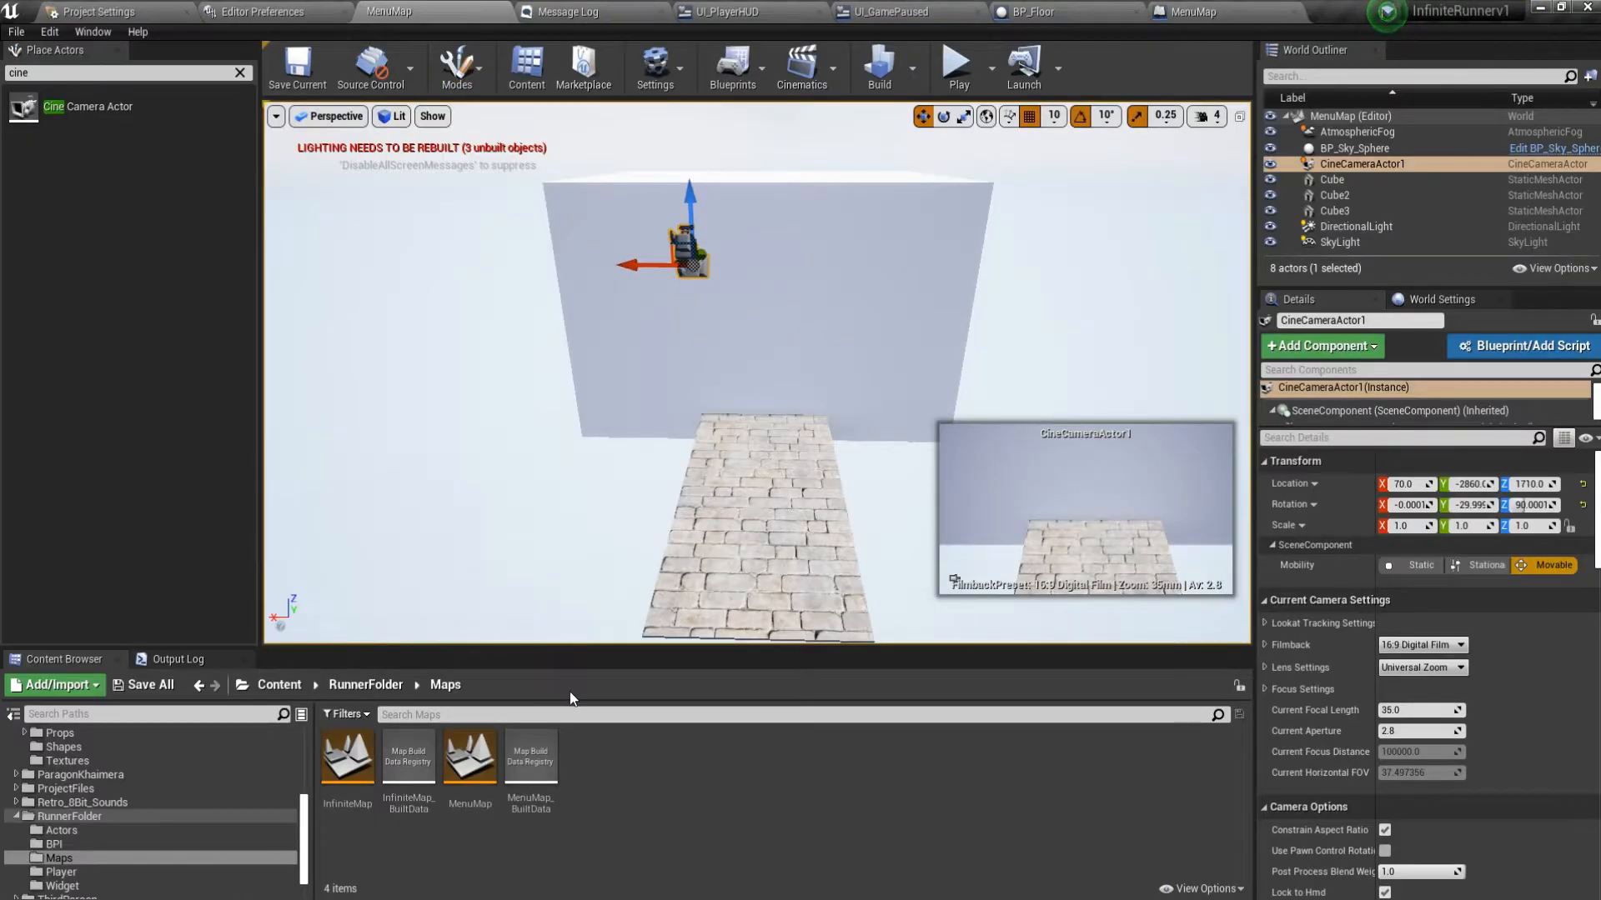
click(381, 683)
double_click(591, 754)
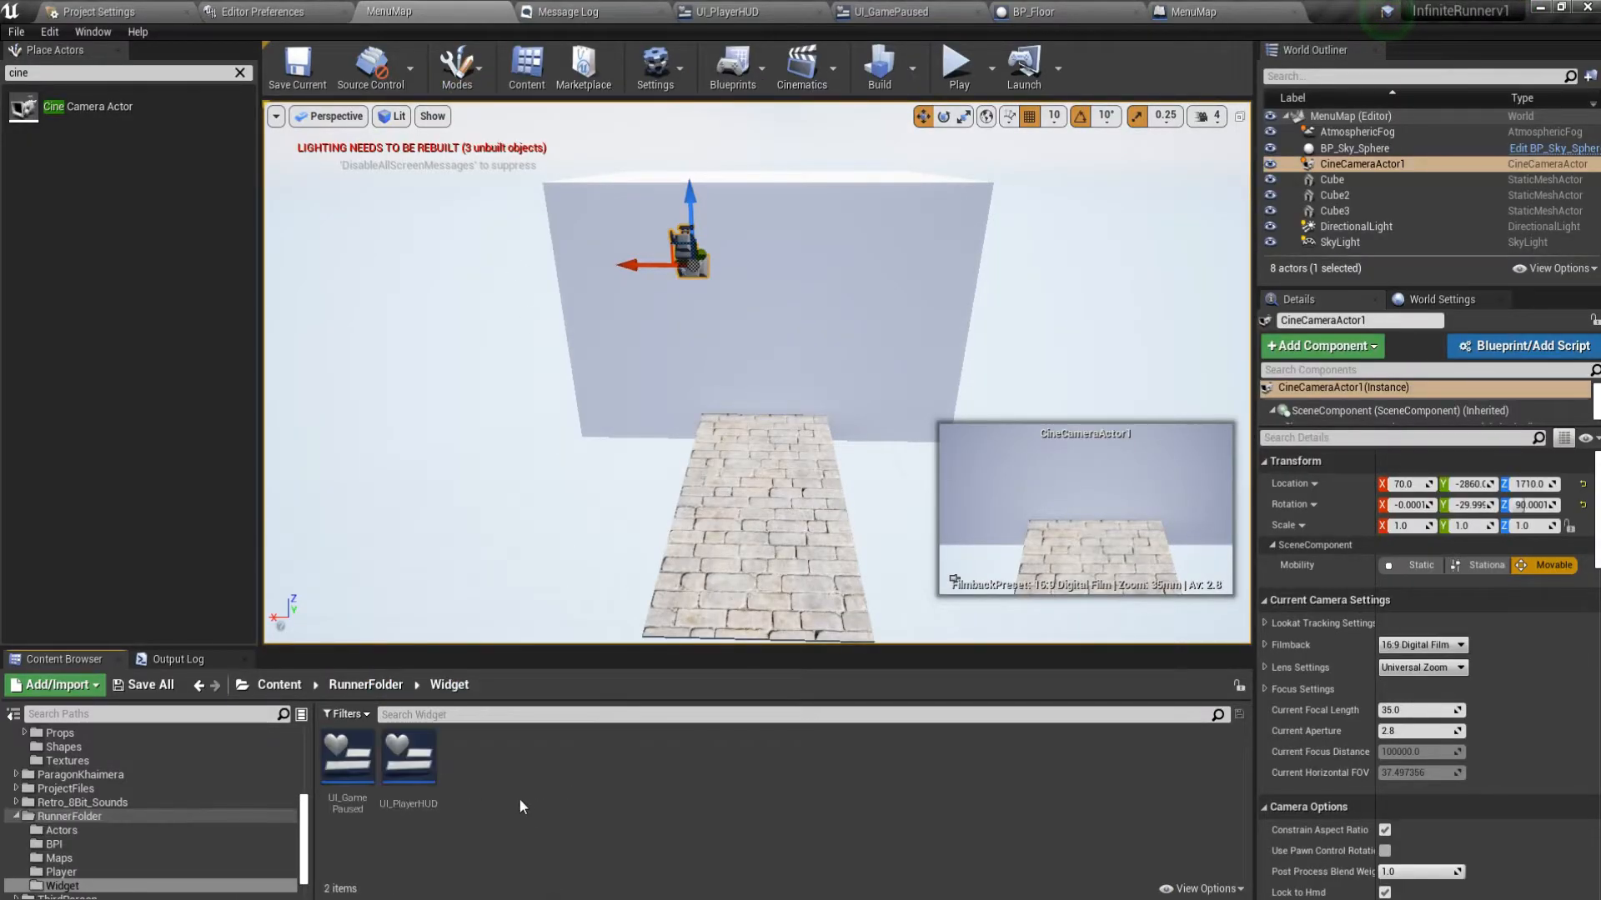
right_click(520, 779)
mouse_move(563, 767)
click(817, 884)
text(UI)
text(_Main)
text(Menu)
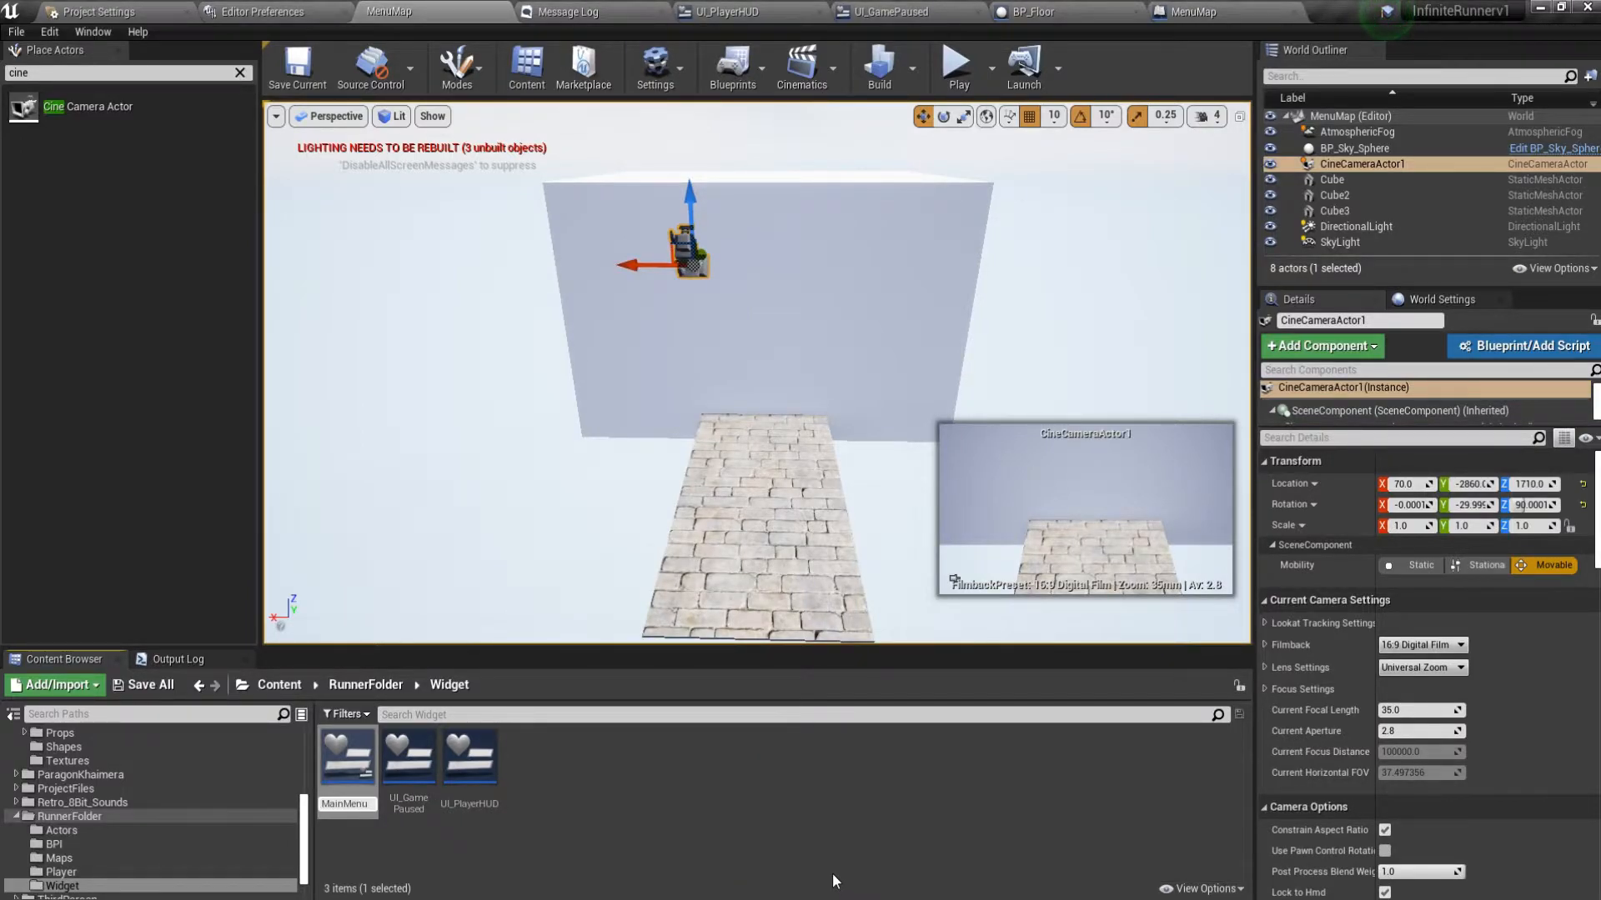
key(Return)
Open UI_MainMenu and add a button to its canvas panel, placed near the centre at about X 884, Y 584.
double_click(421, 769)
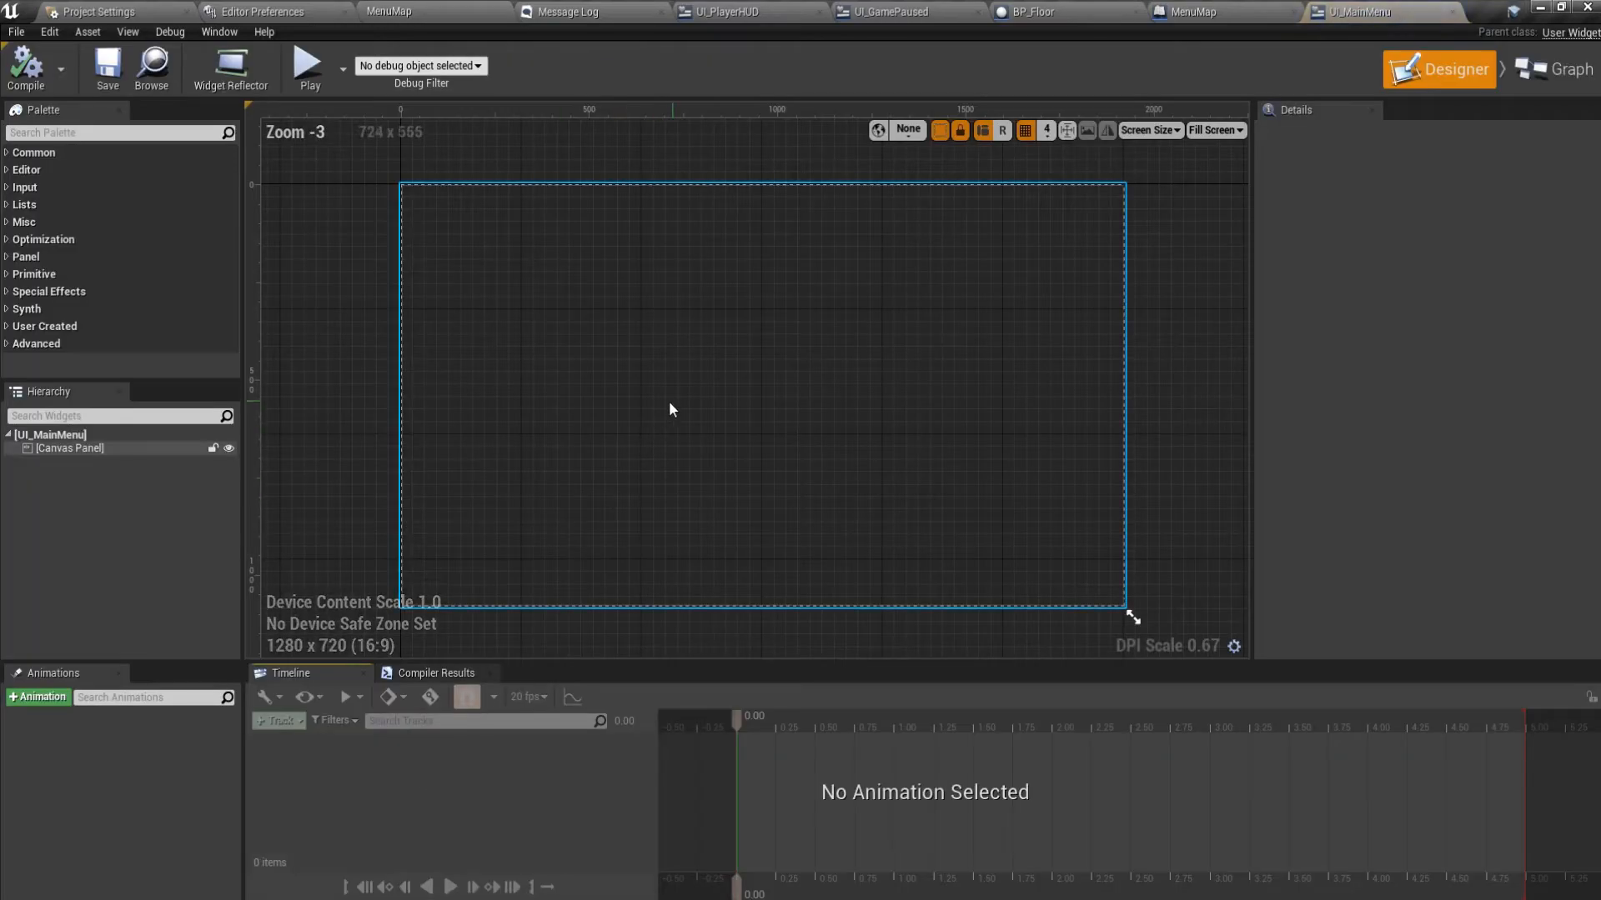
click(78, 133)
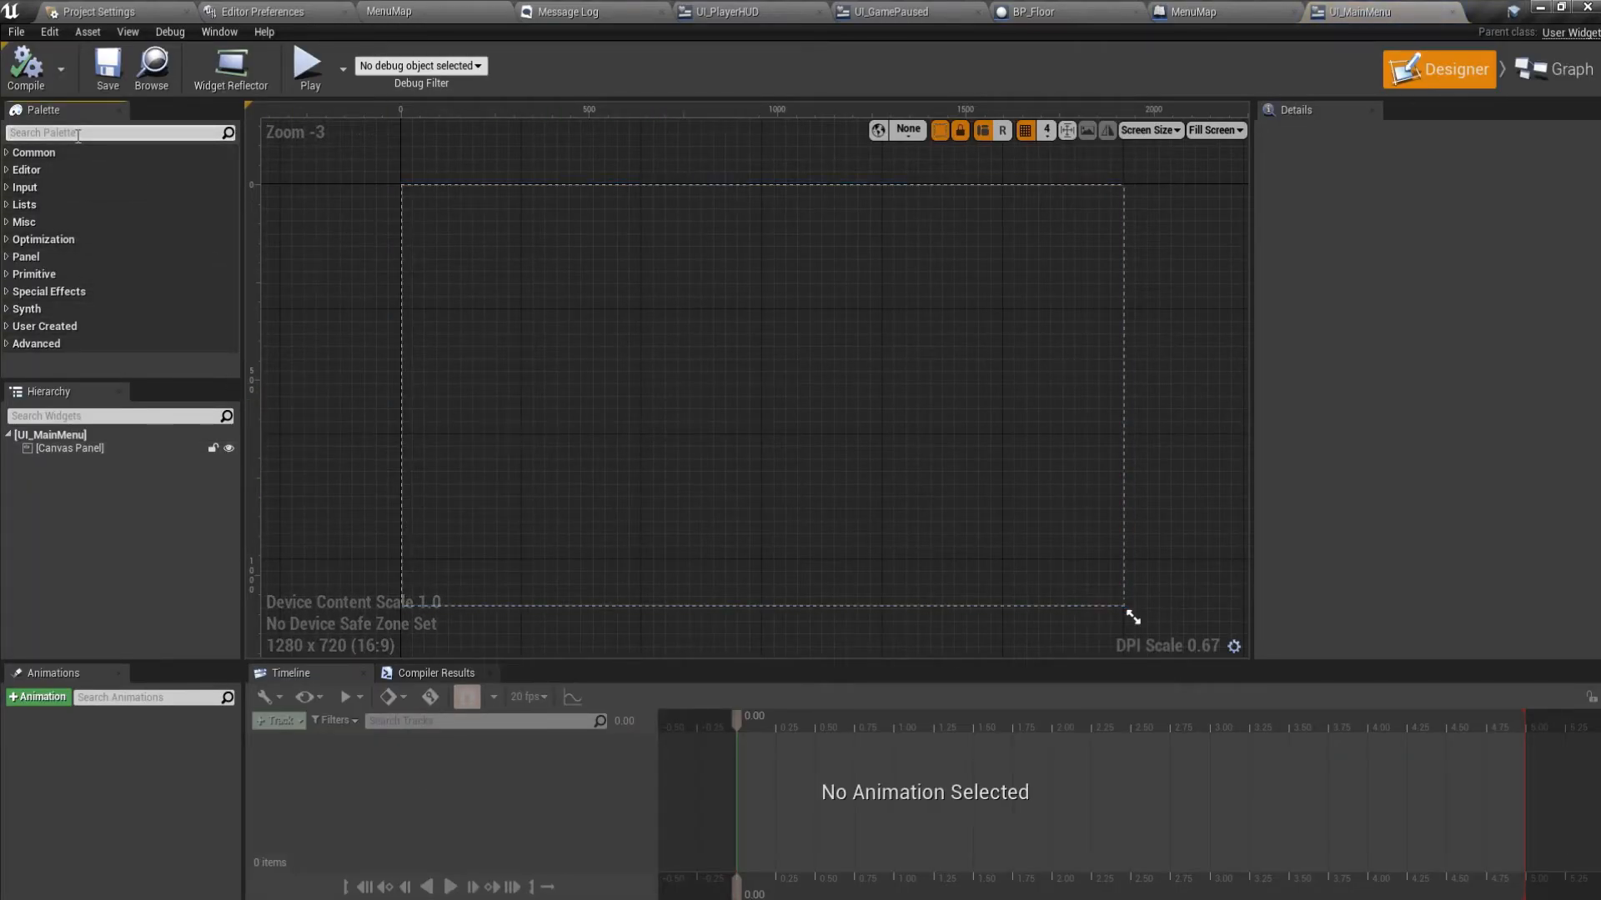
text(Butt)
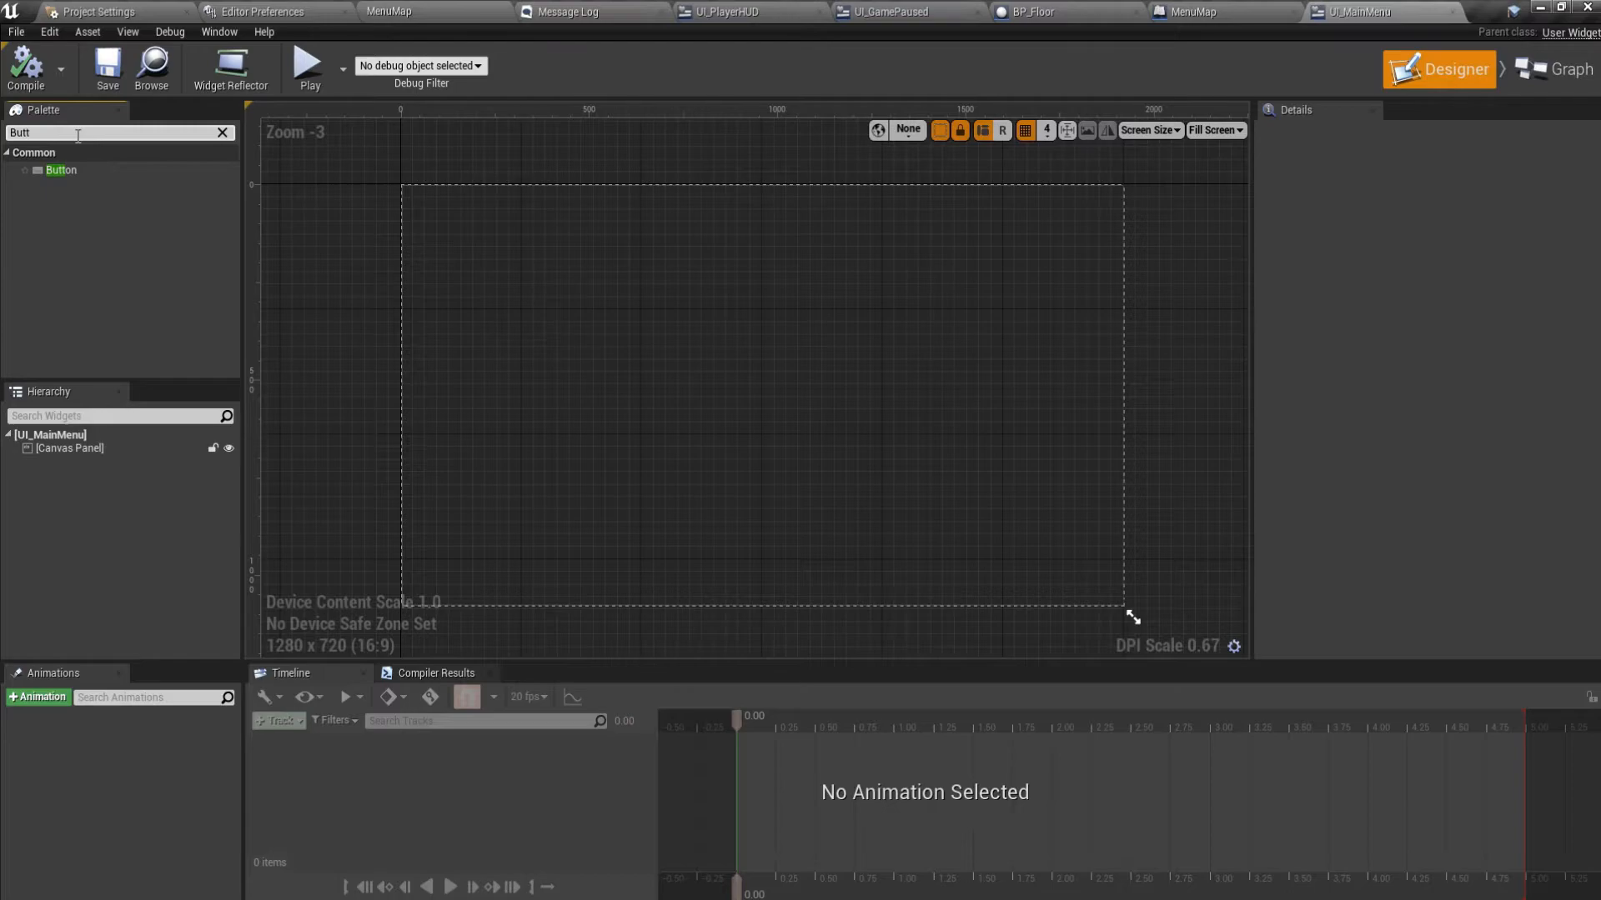
drag(68, 170, 100, 453)
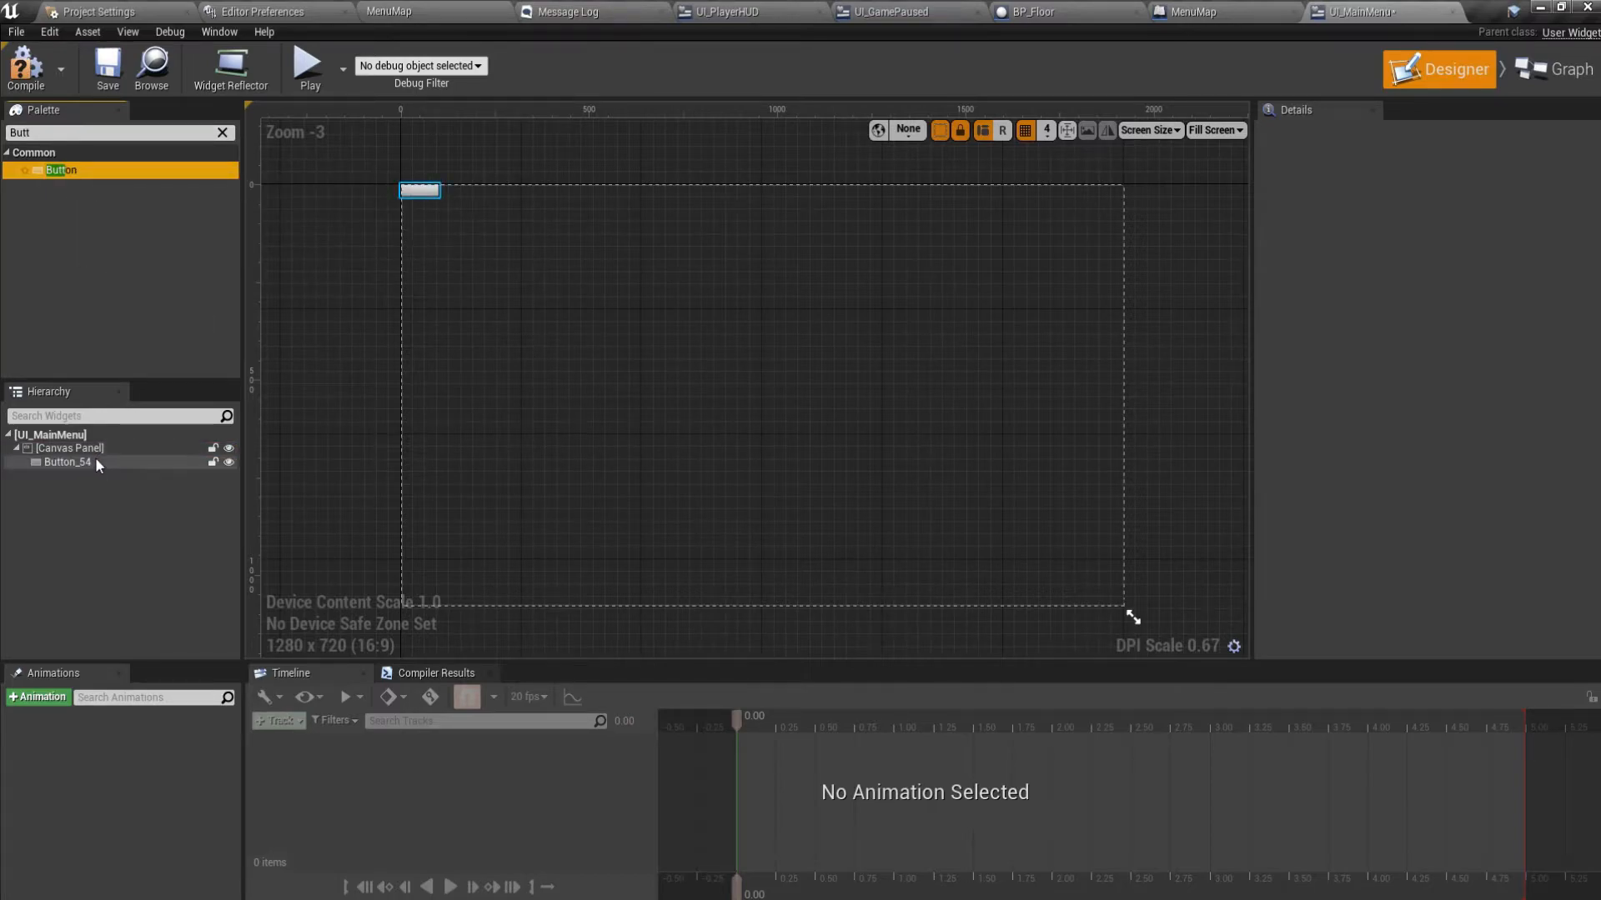
click(67, 462)
drag(419, 190, 757, 423)
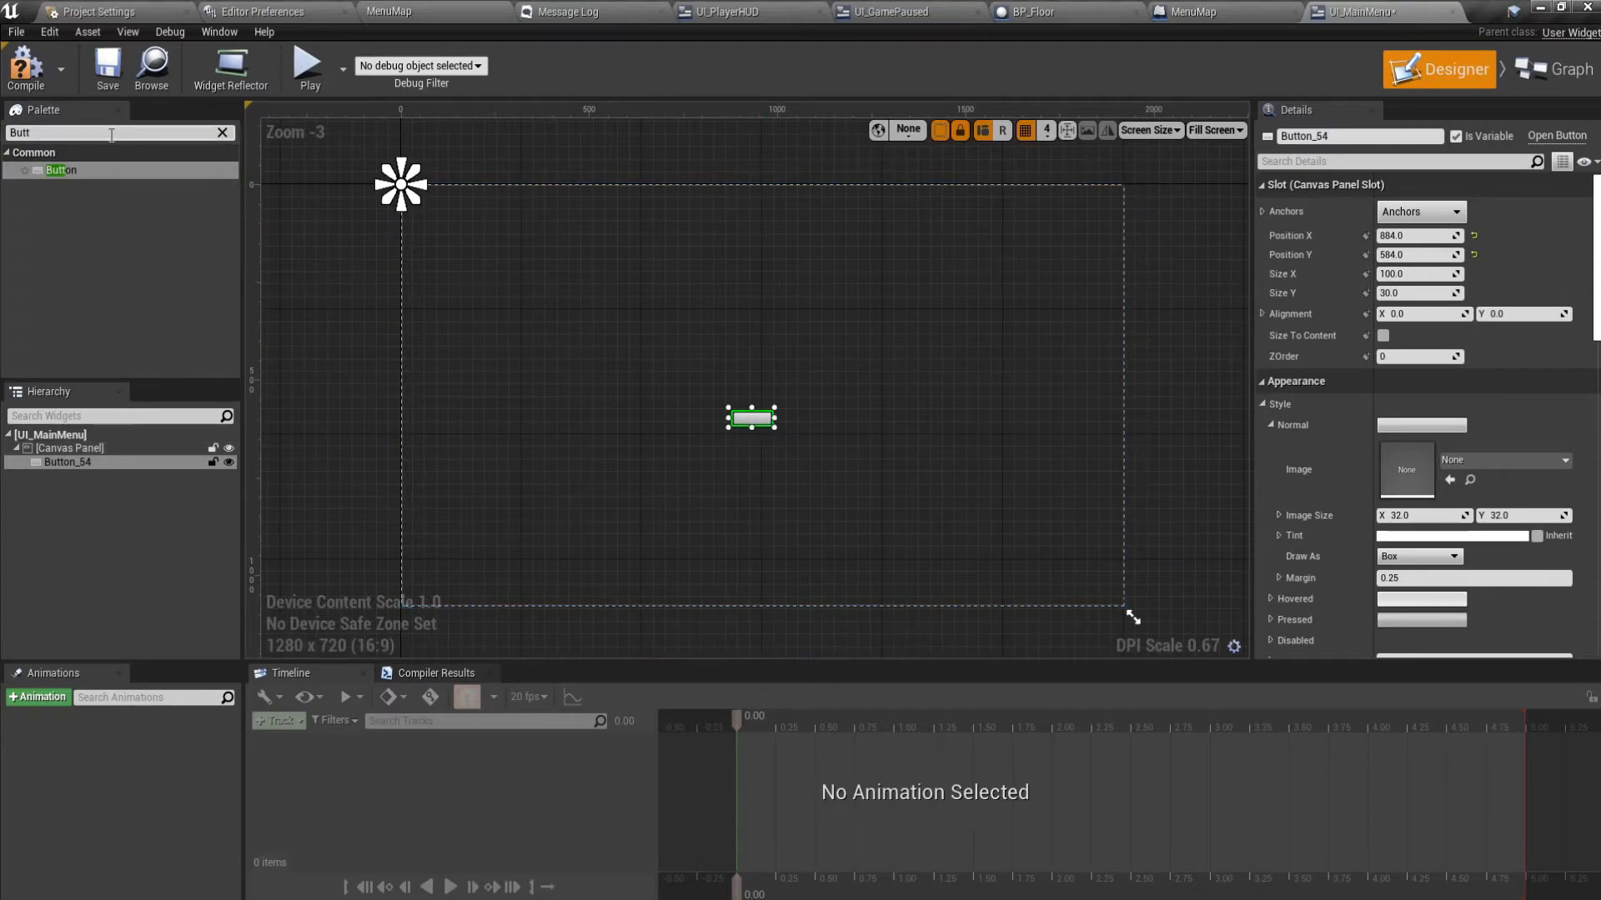
click(222, 133)
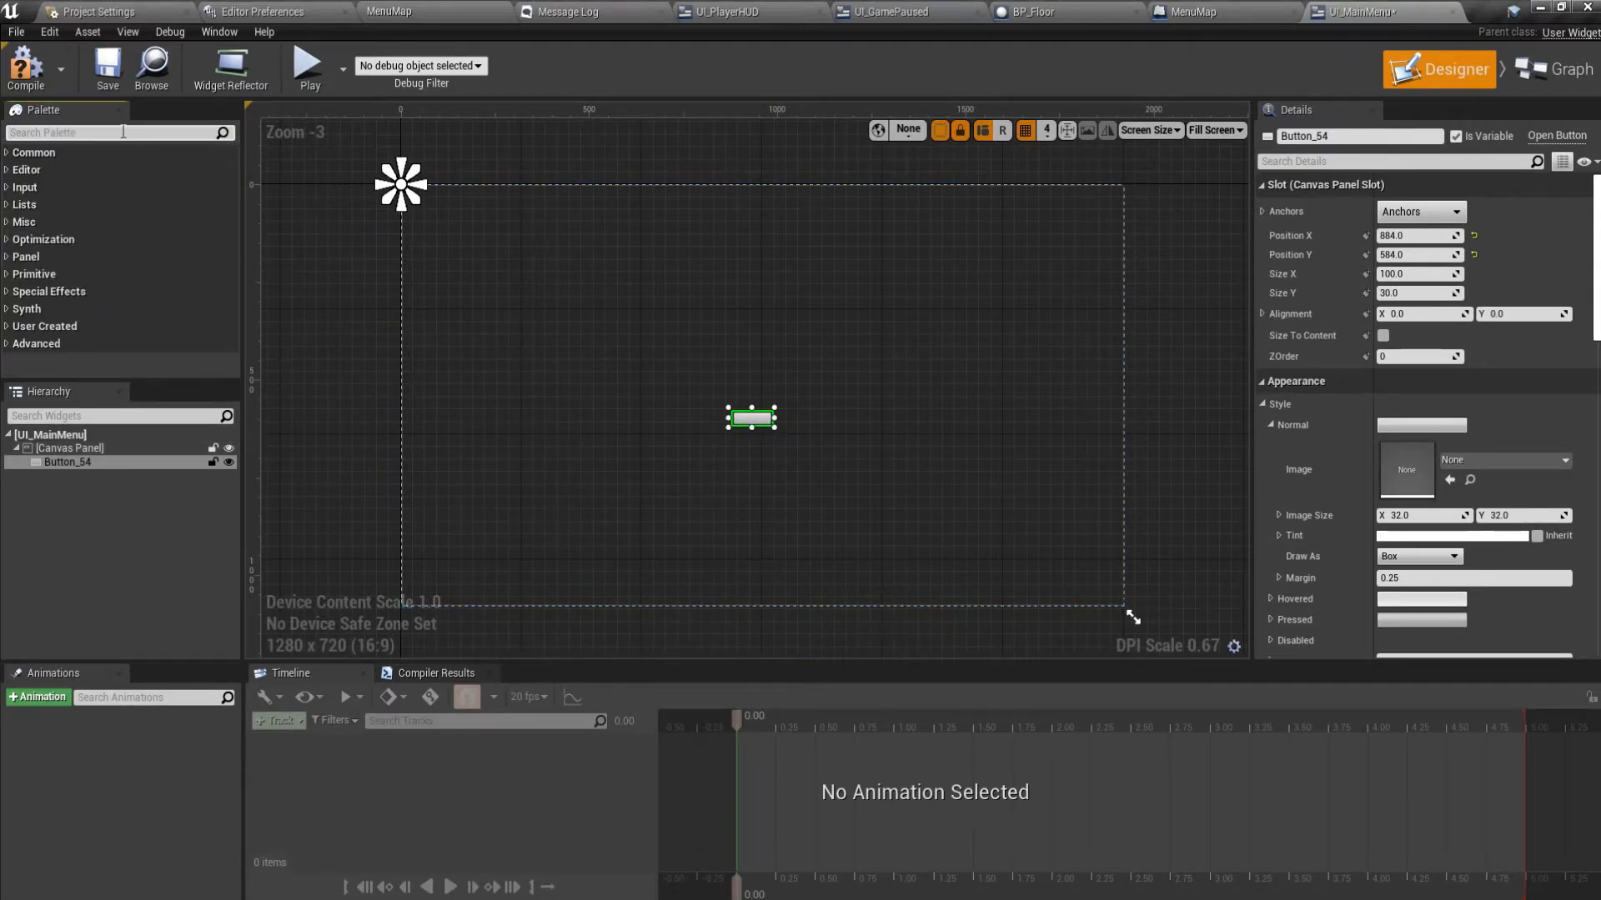
Make two copies of the button on the canvas panel and rename the original button Start.
click(81, 461)
key(ctrl+v)
key(ctrl+v)
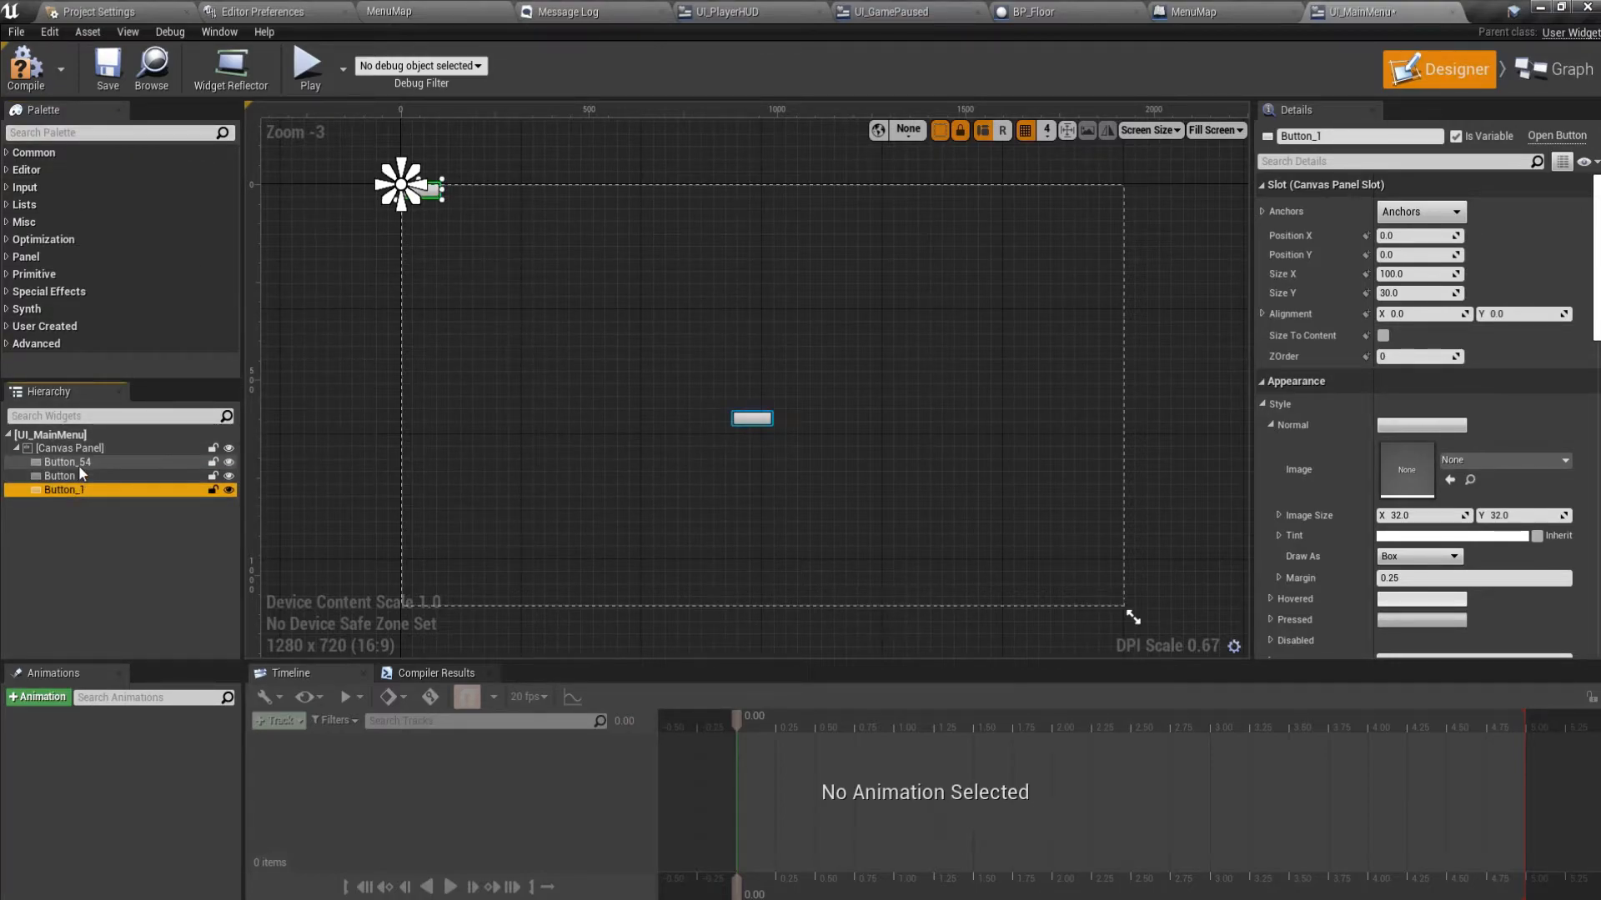
click(115, 464)
click(115, 464)
text(Start)
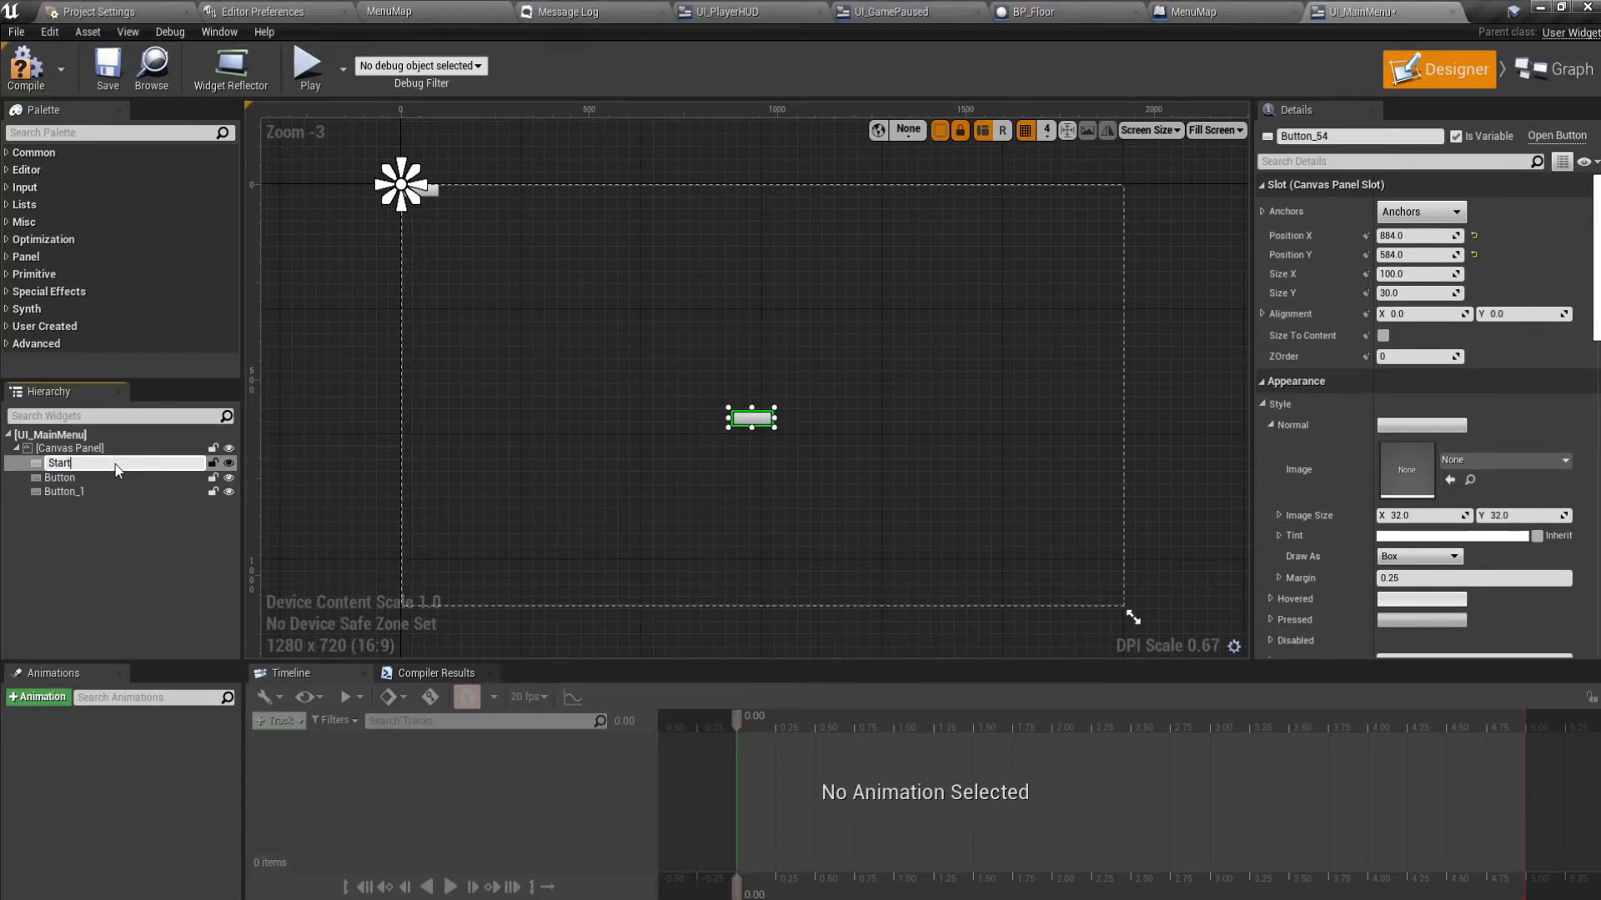
key(Return)
Rename the two copied buttons Credit and Quit.
click(103, 477)
click(120, 477)
text(Credit)
key(Return)
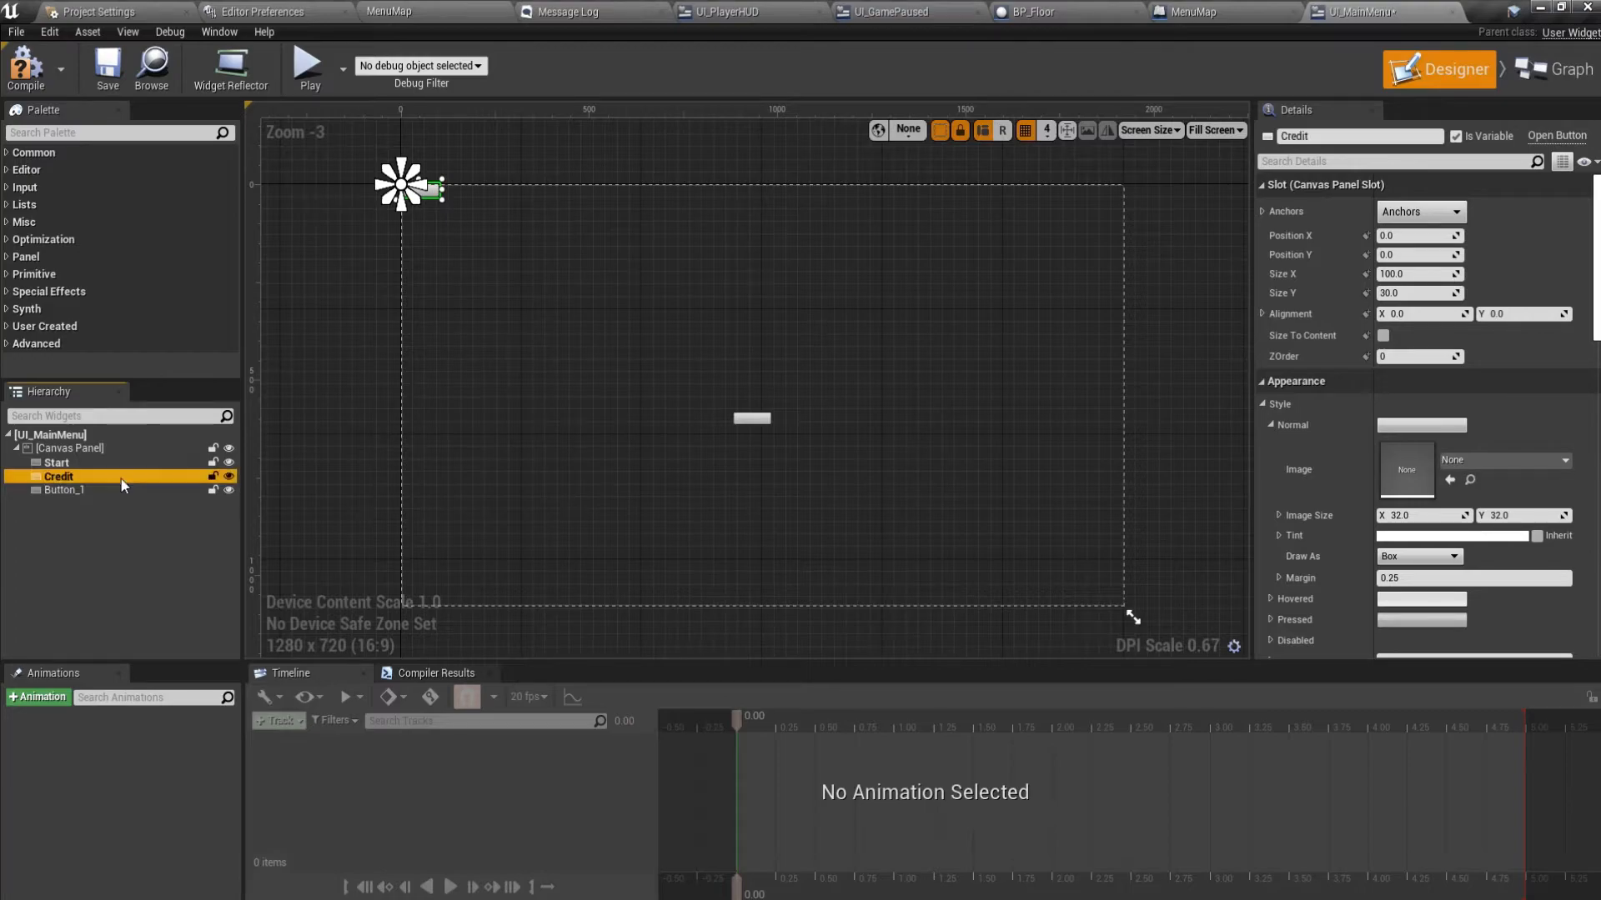
click(107, 490)
click(124, 492)
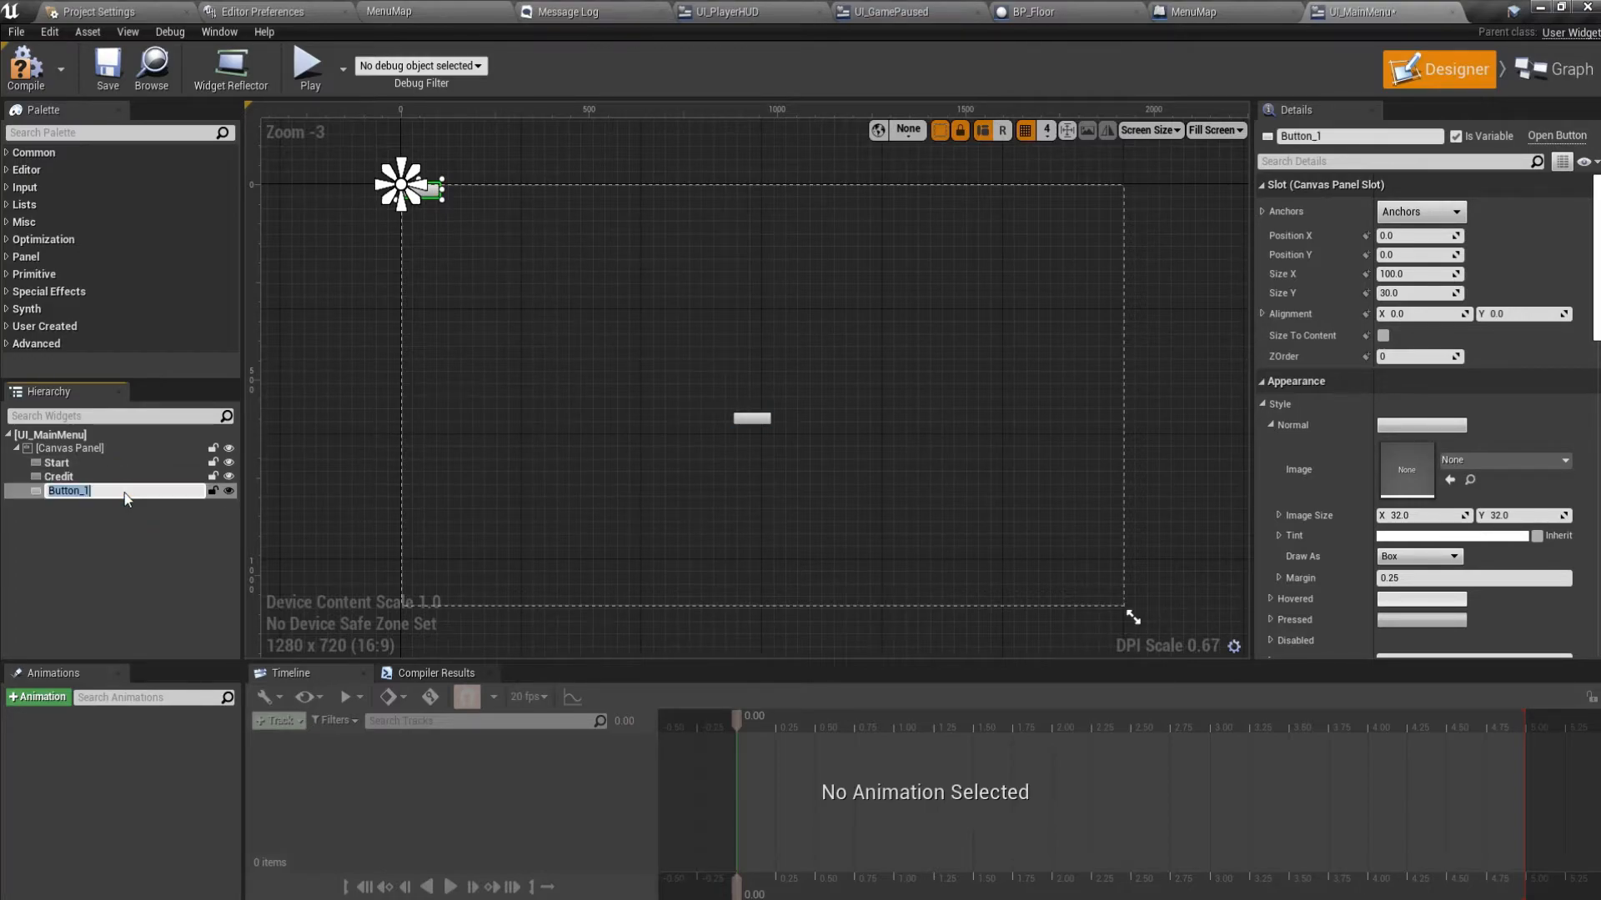
text(Quit)
key(Return)
Duplicate the Start button and rename the copy Options.
click(144, 464)
key(ctrl+d)
click(110, 478)
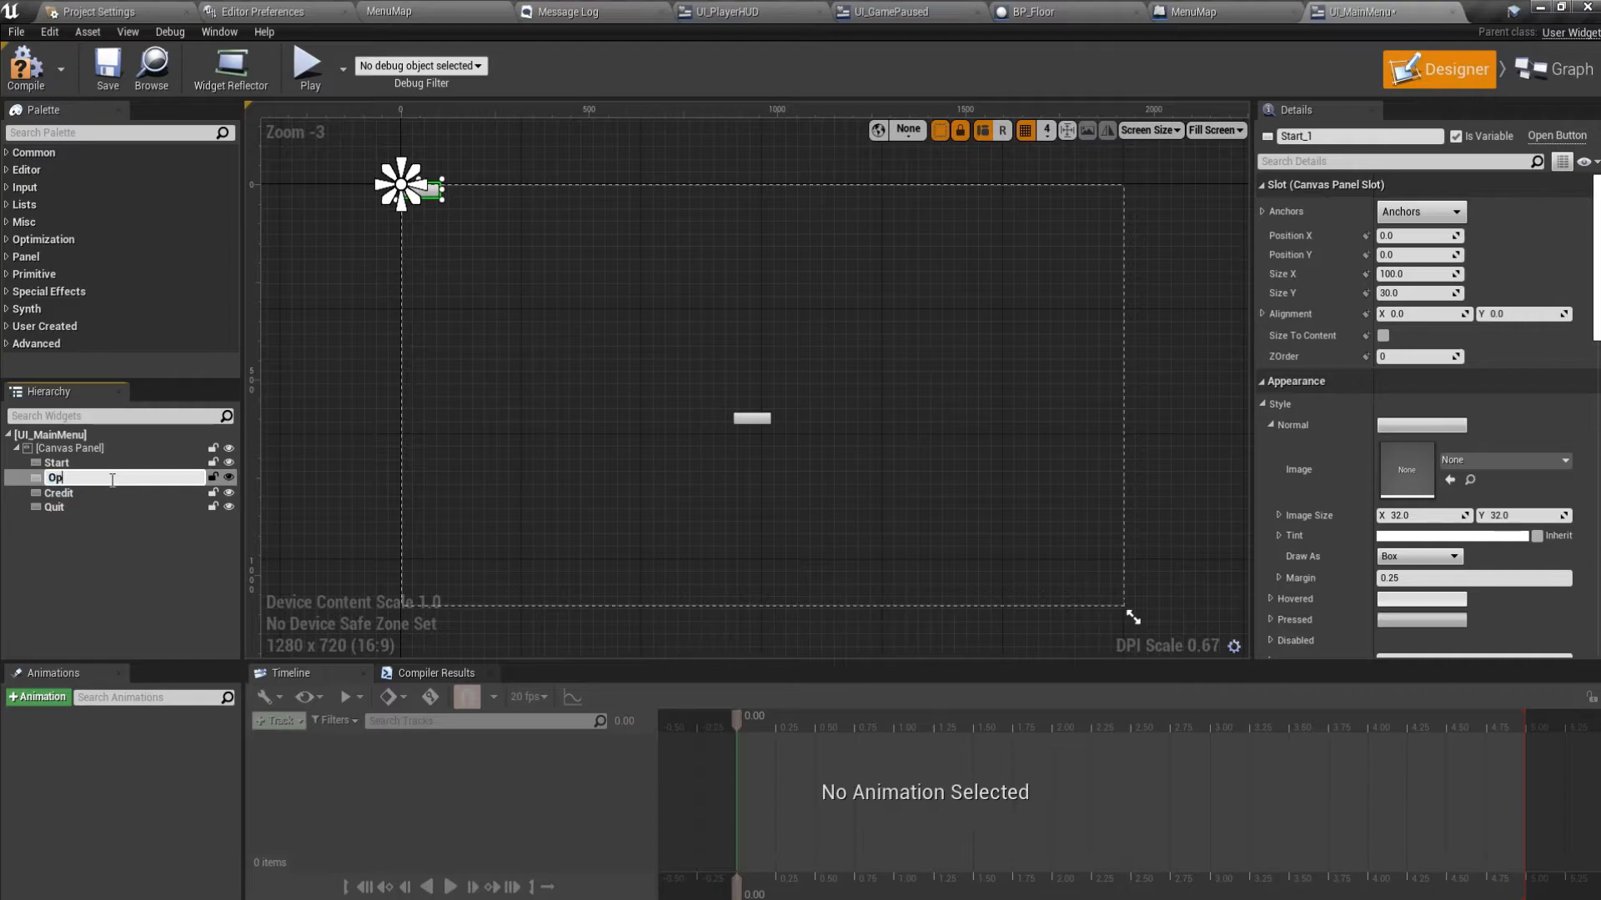
key(Return)
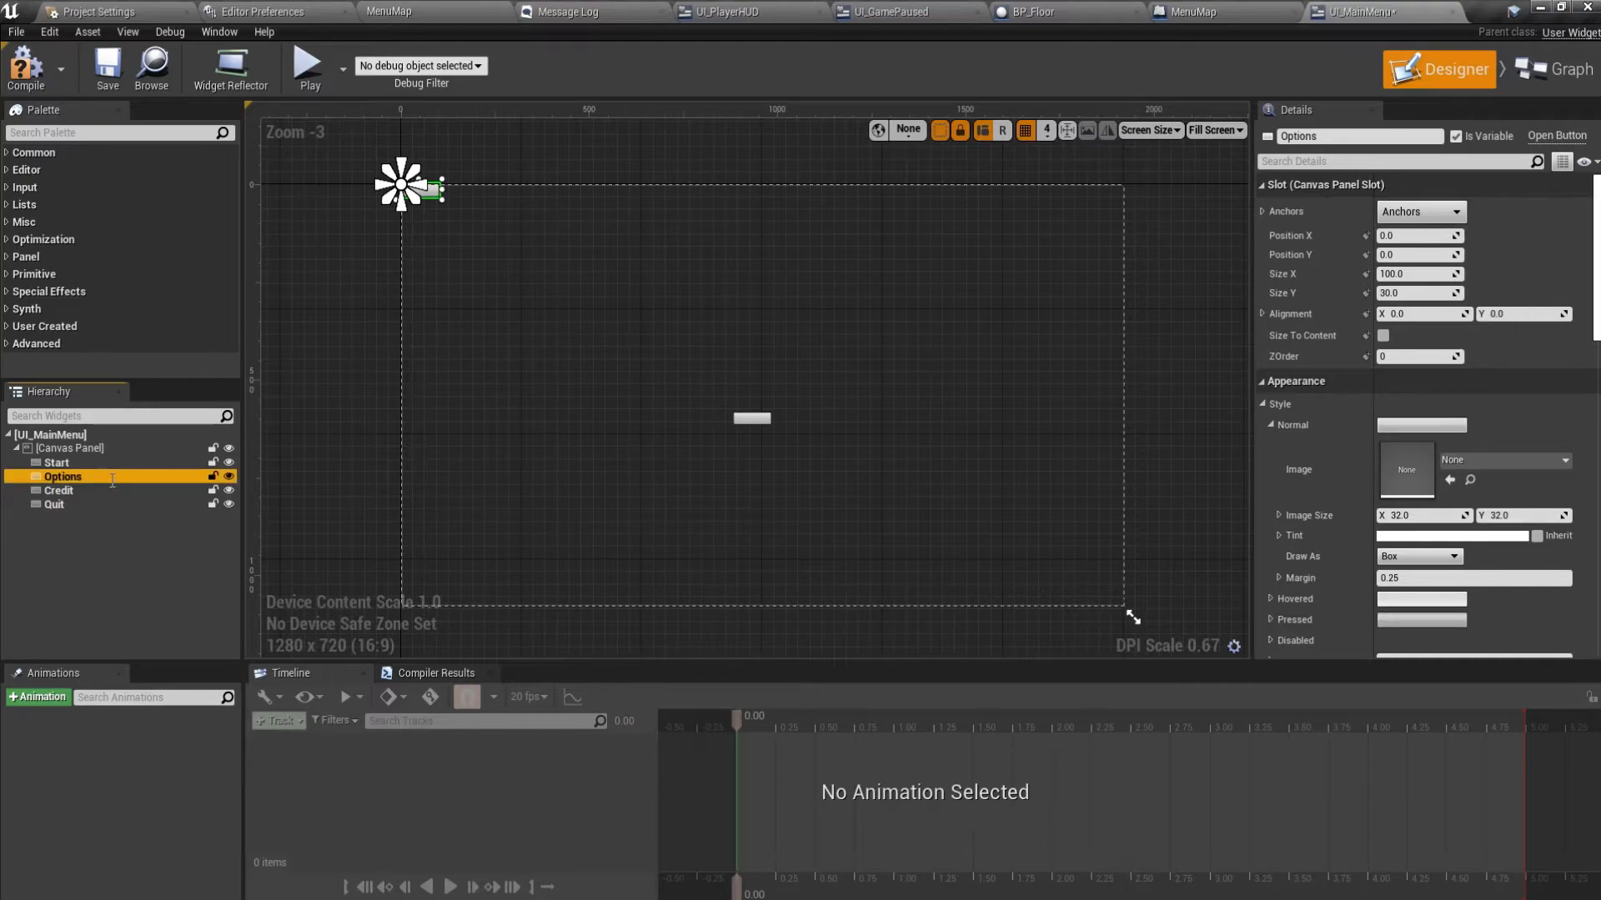
Wrap the Start button with a Vertical Box and move the Options, Credit and Quit buttons into it.
click(87, 463)
right_click(87, 463)
mouse_move(143, 603)
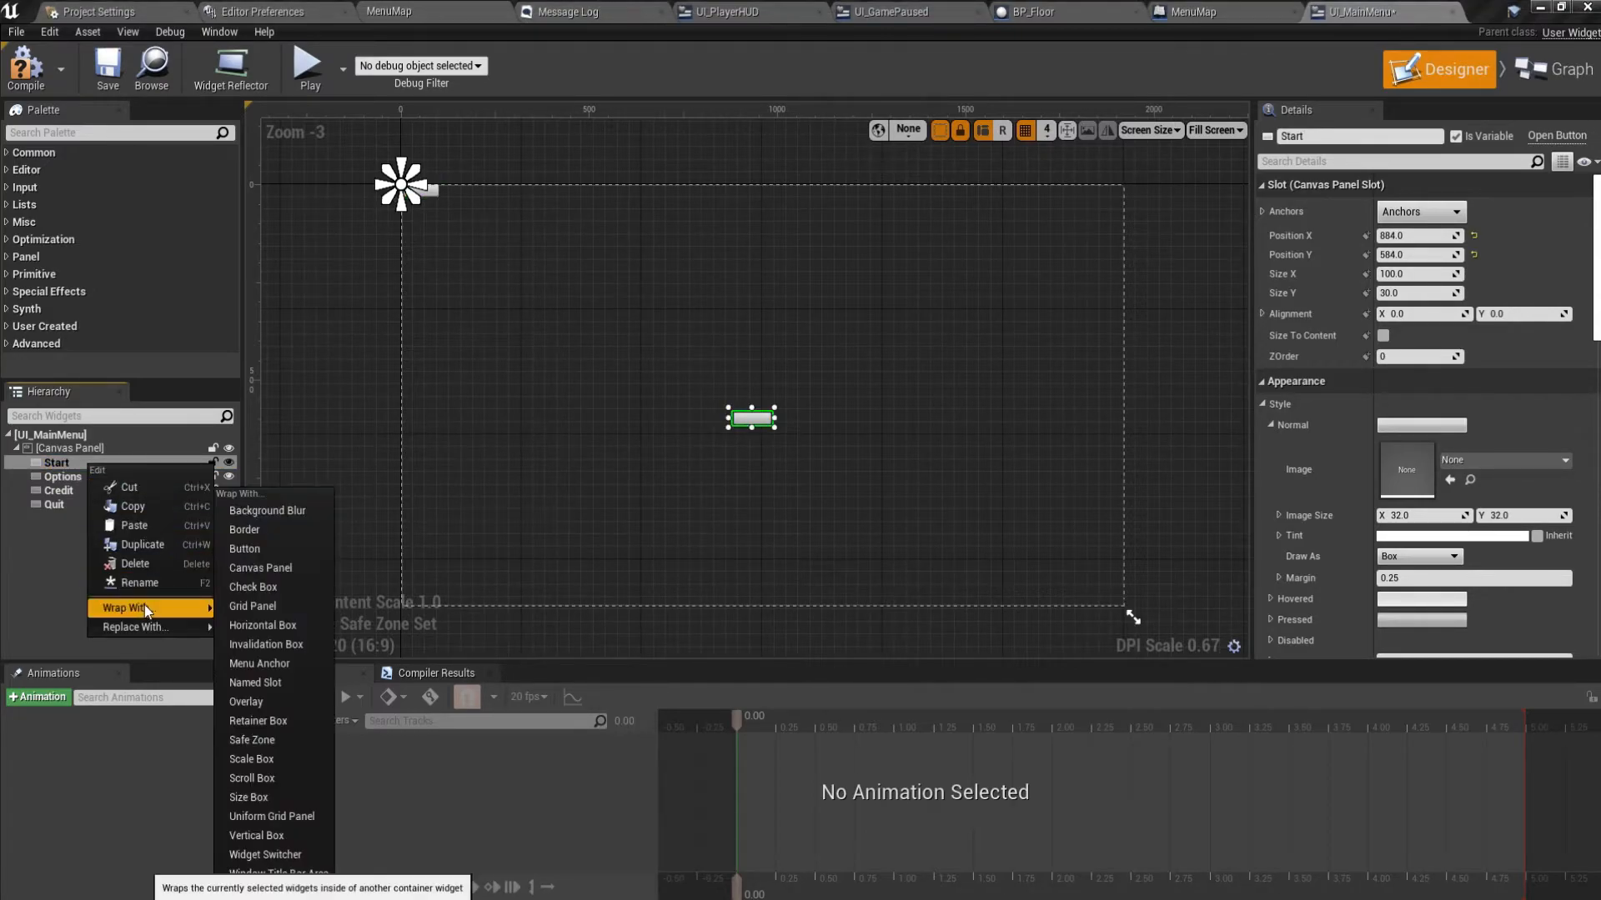
click(260, 837)
drag(104, 502, 77, 472)
Anchor the Vertical Box at the canvas centre with position 0, 0, size 500 by 500 and alignment 0.5, 0.5.
click(84, 463)
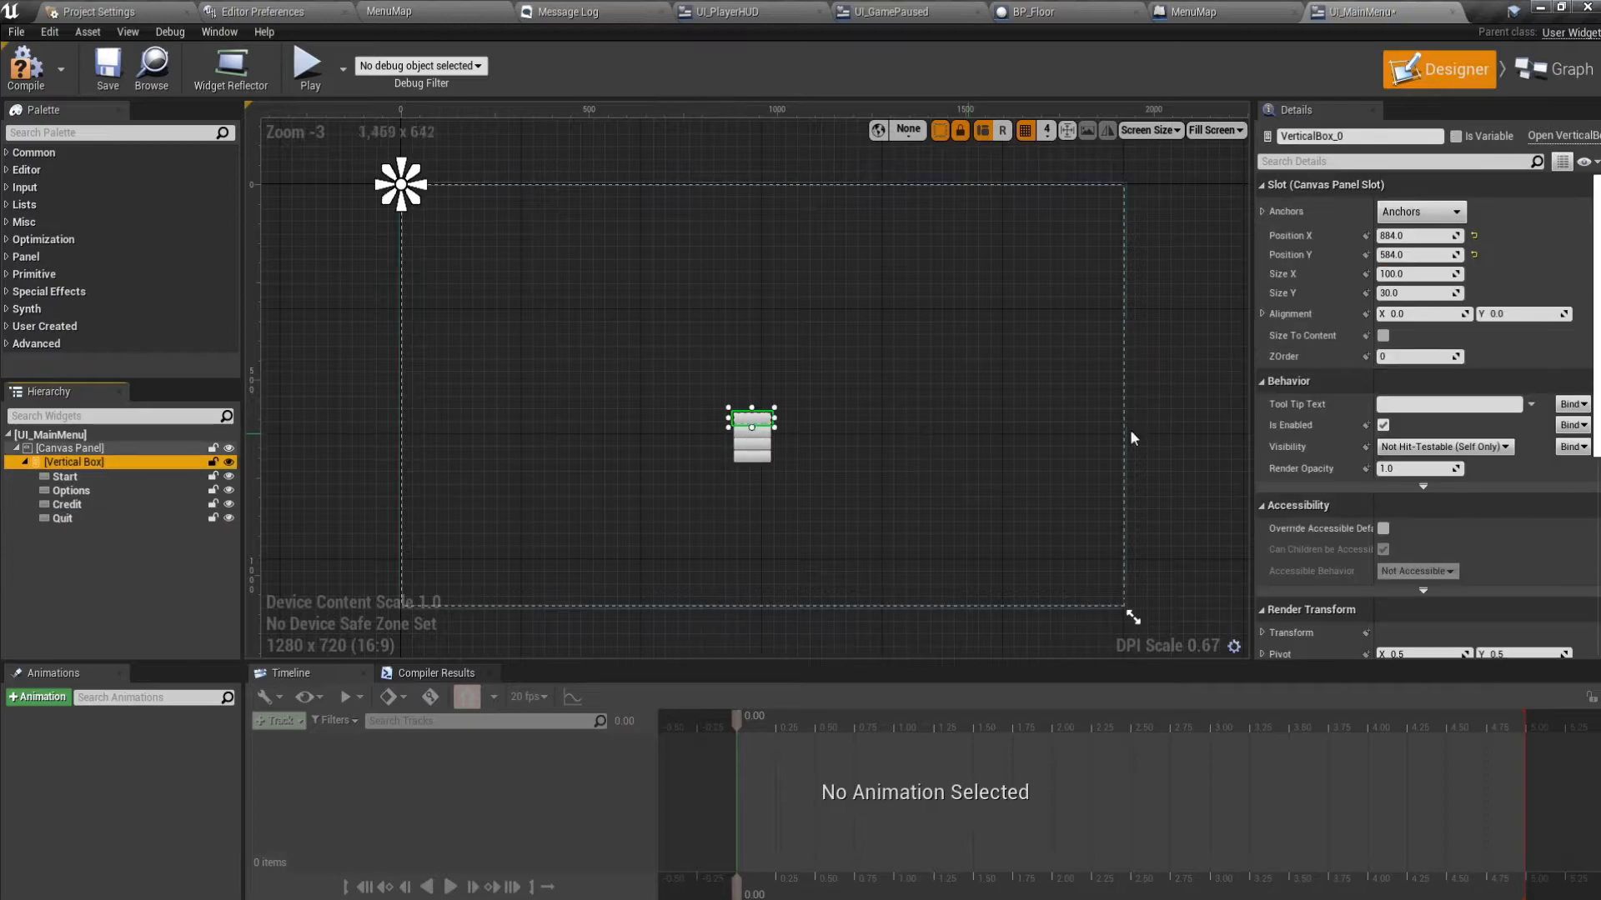
click(1428, 213)
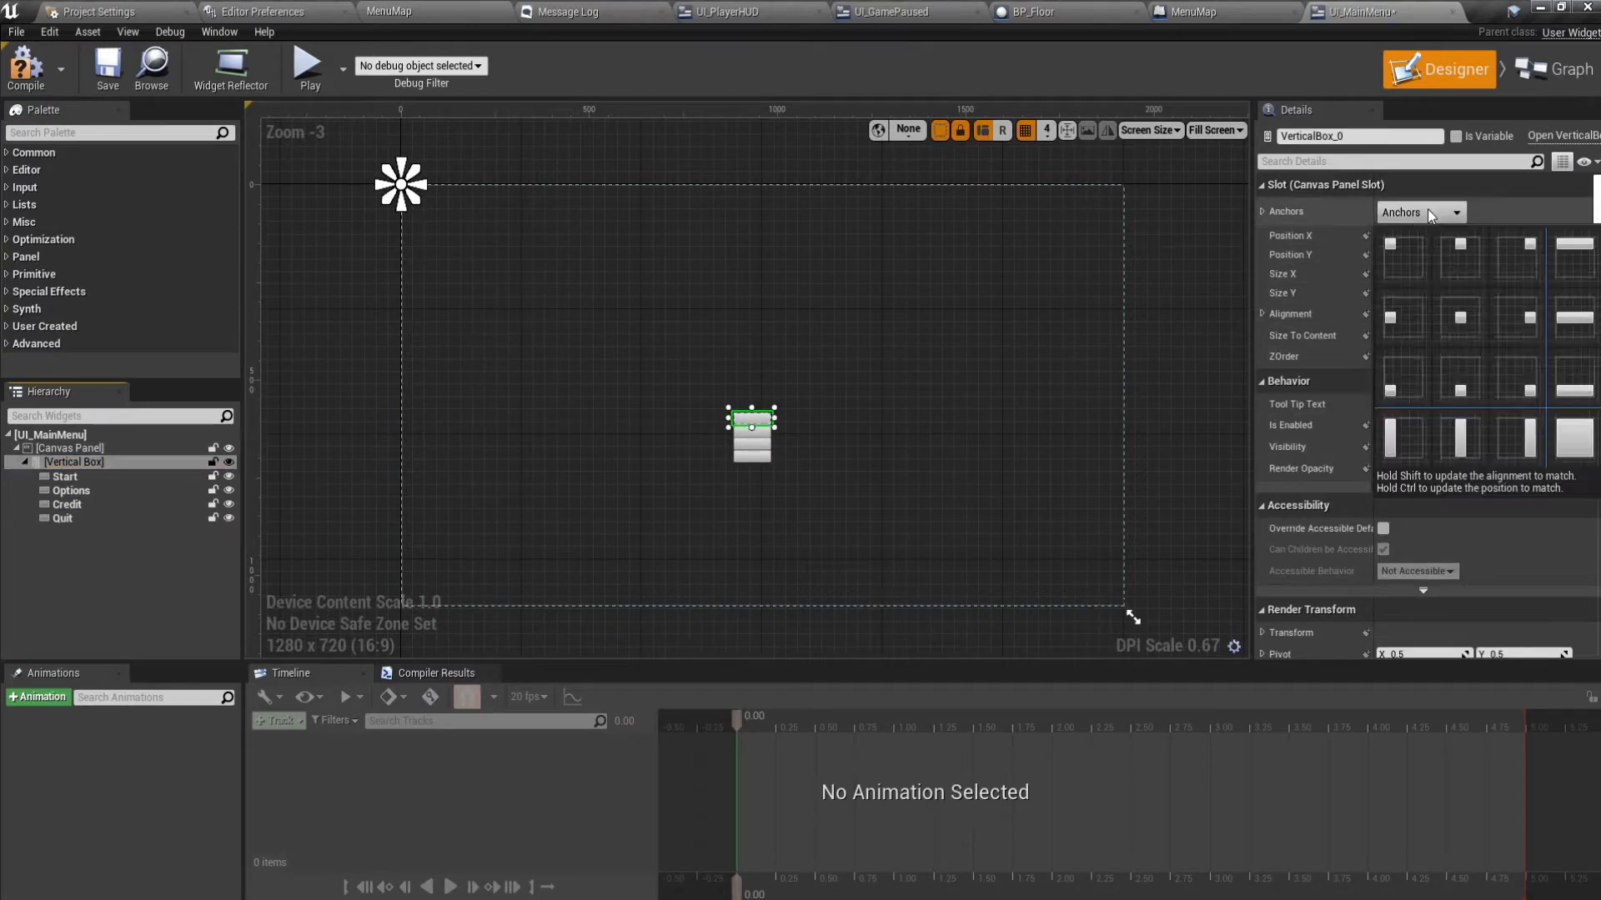
click(1459, 317)
click(1408, 236)
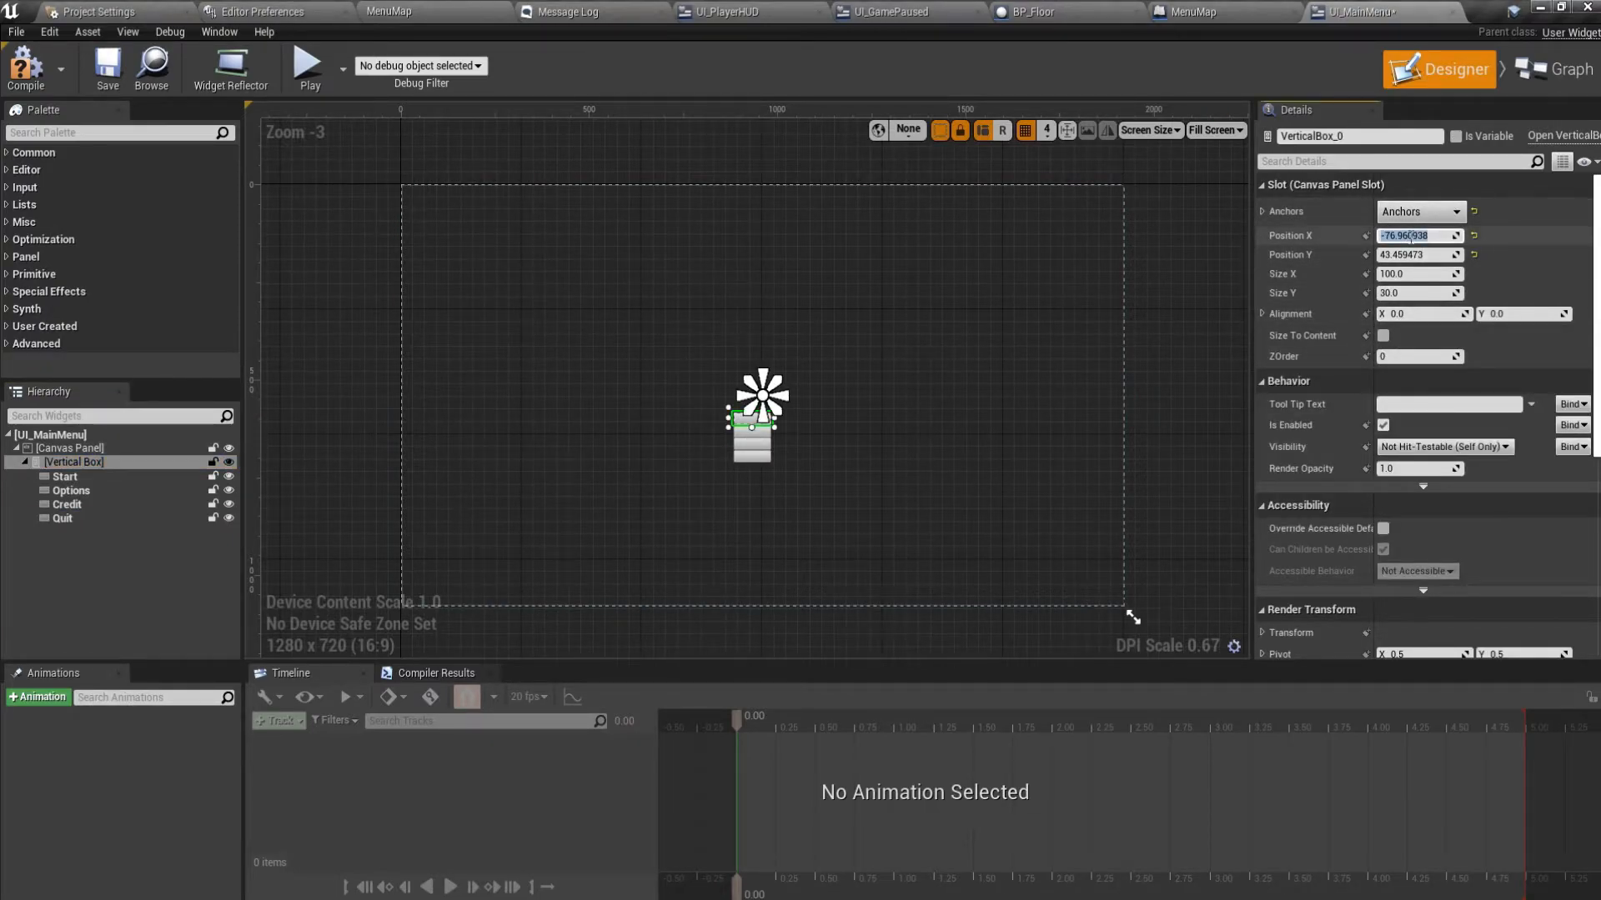
text(0)
key(Tab)
text(0)
key(Tab)
text(500)
key(Tab)
text(500)
key(Tab)
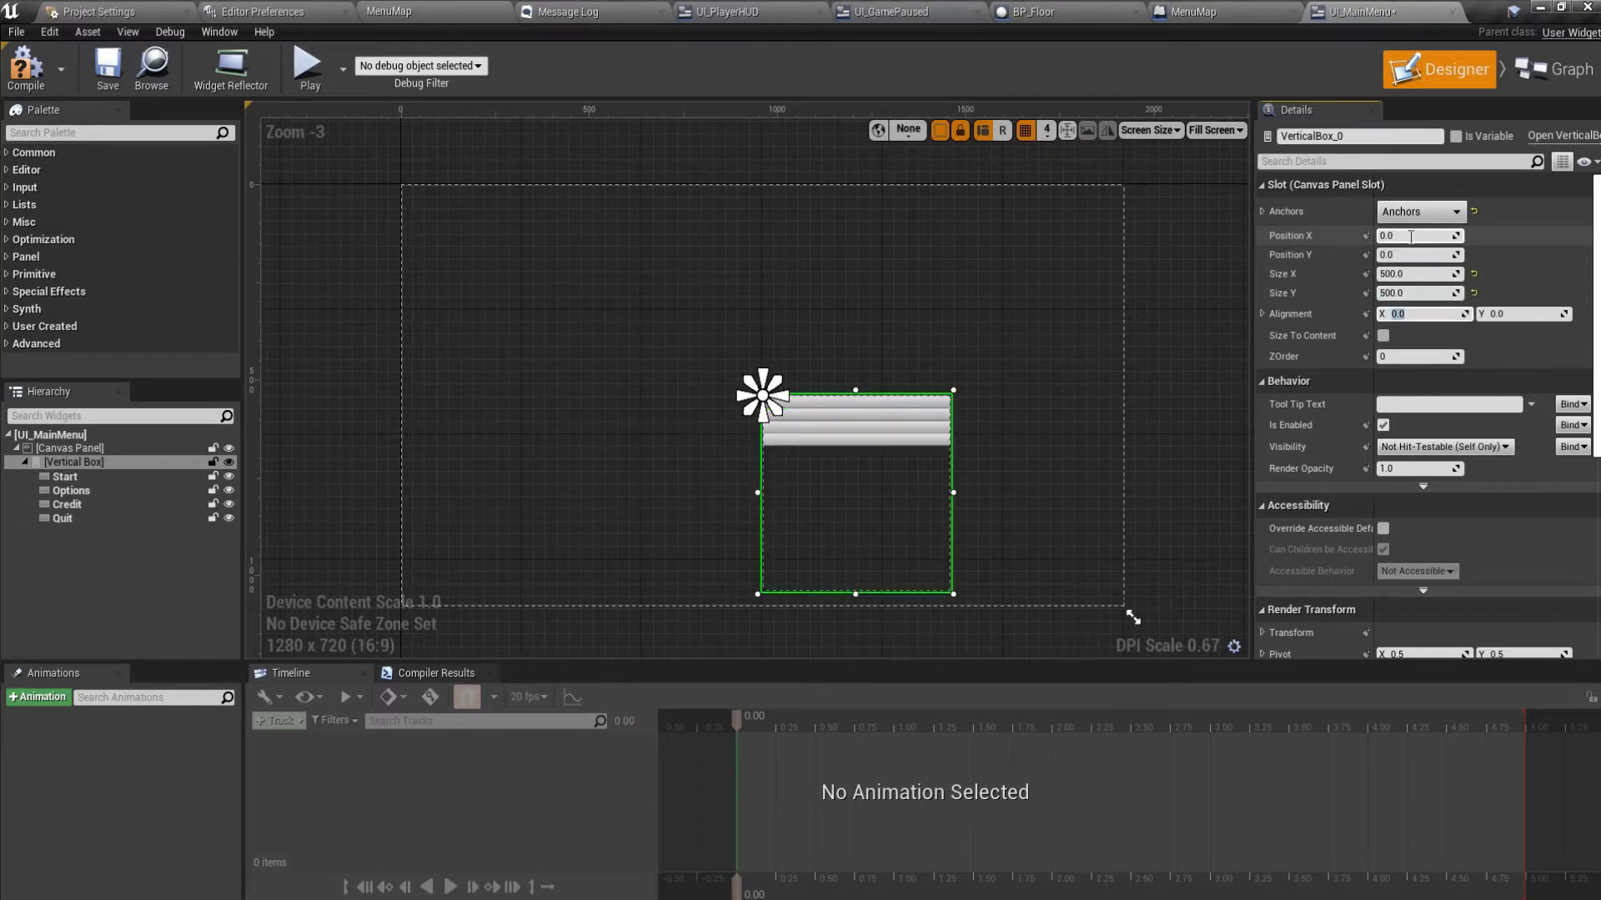
key(Tab)
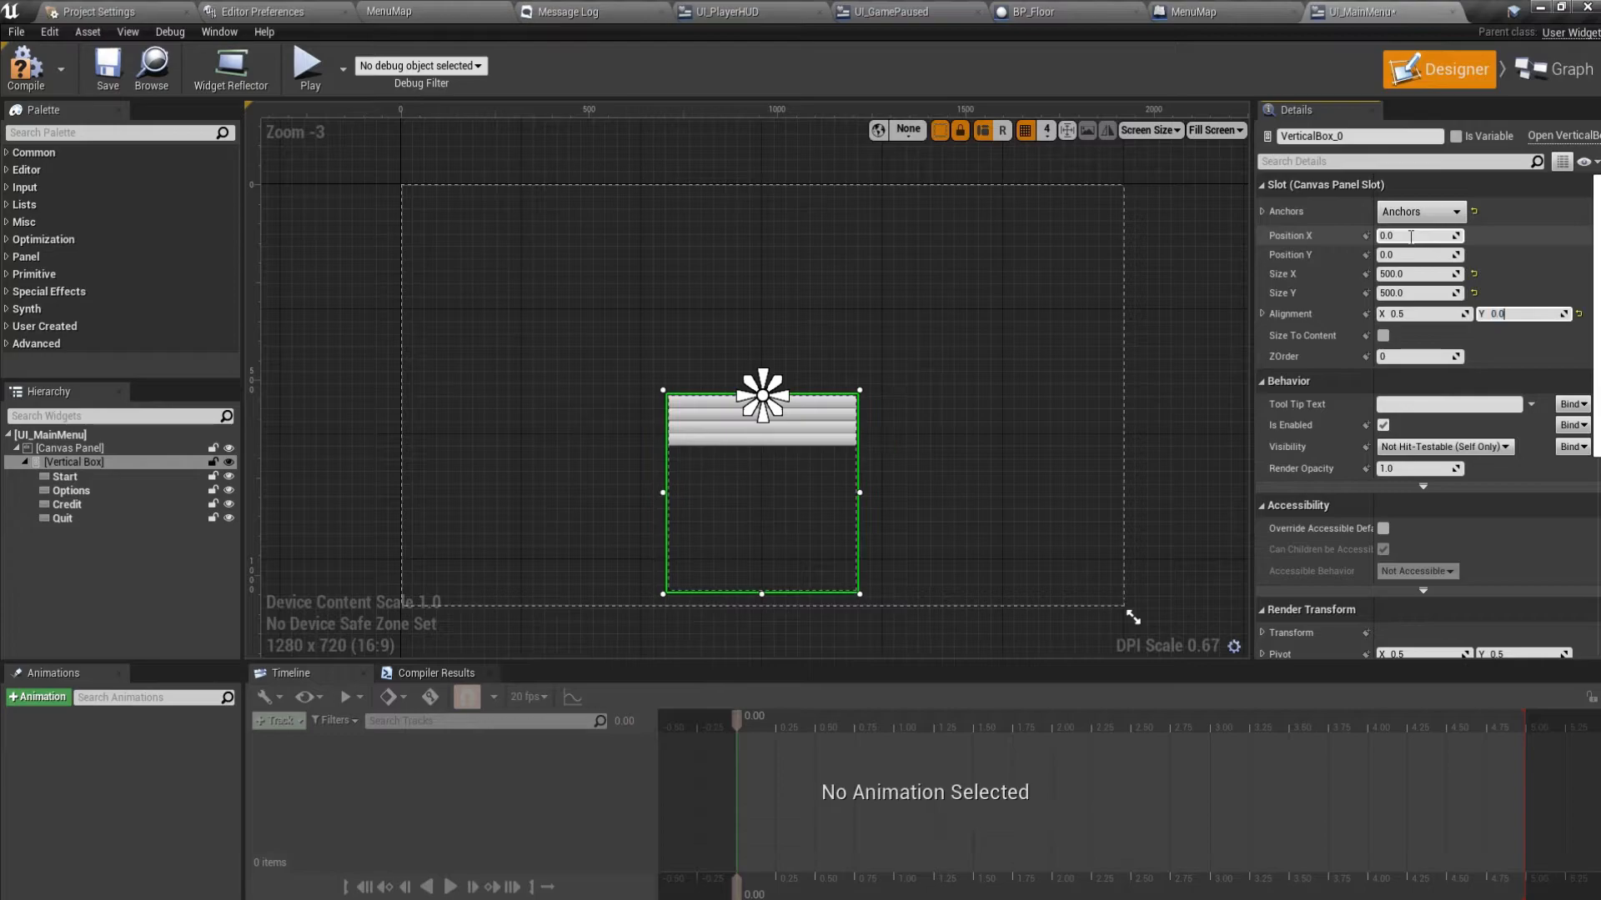
text(0.5)
key(Return)
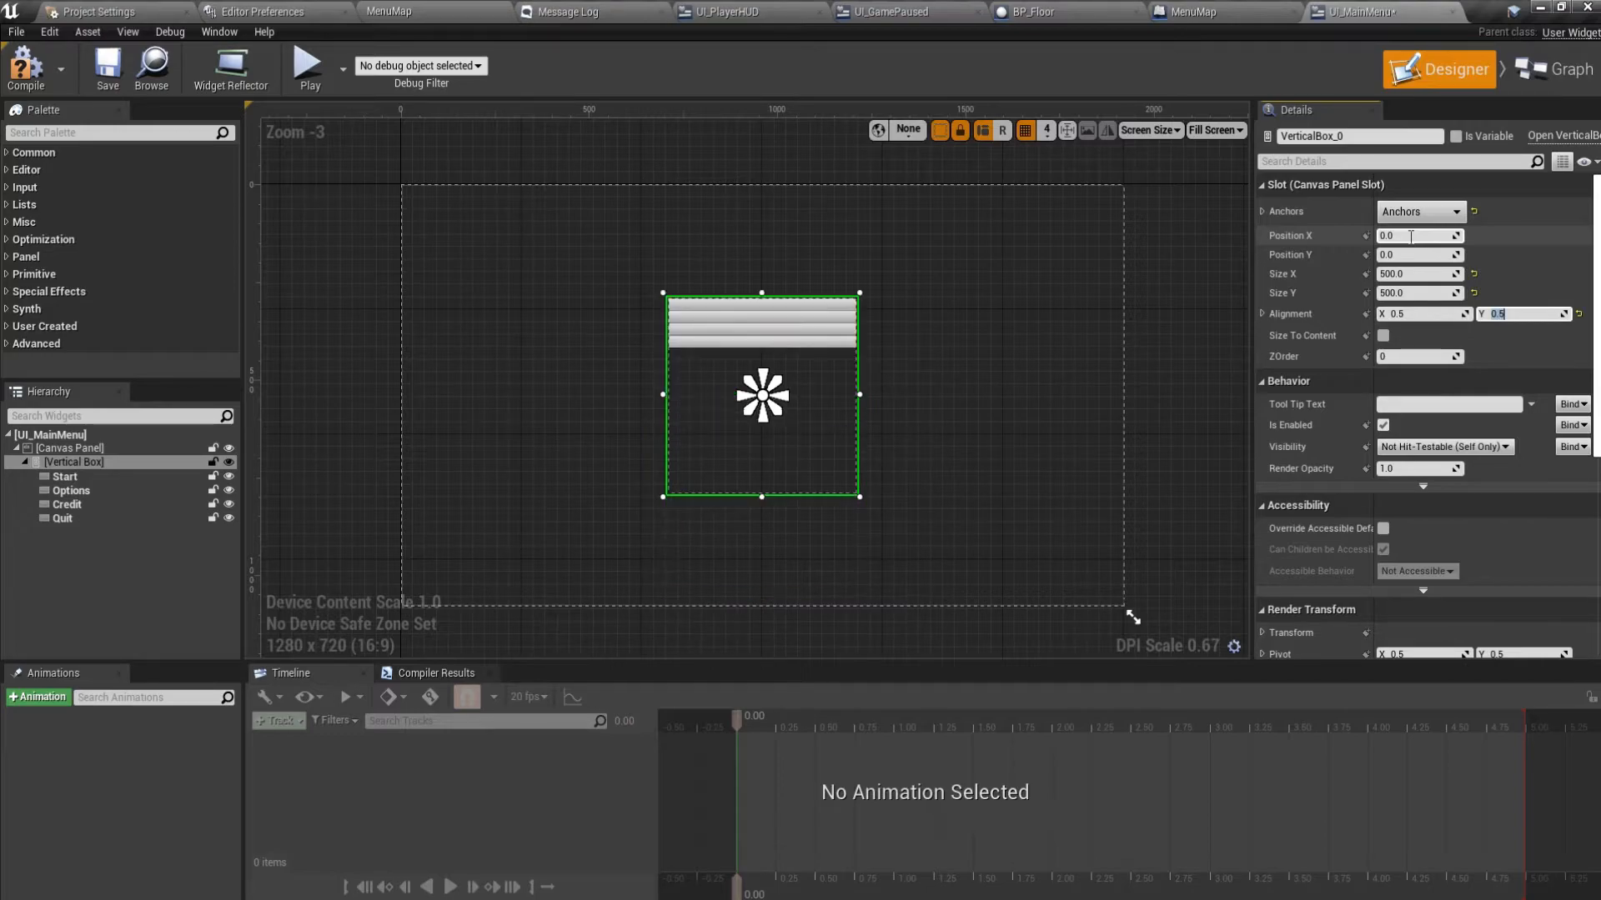
Set the Start button's bottom padding to 10.
click(131, 476)
click(1262, 208)
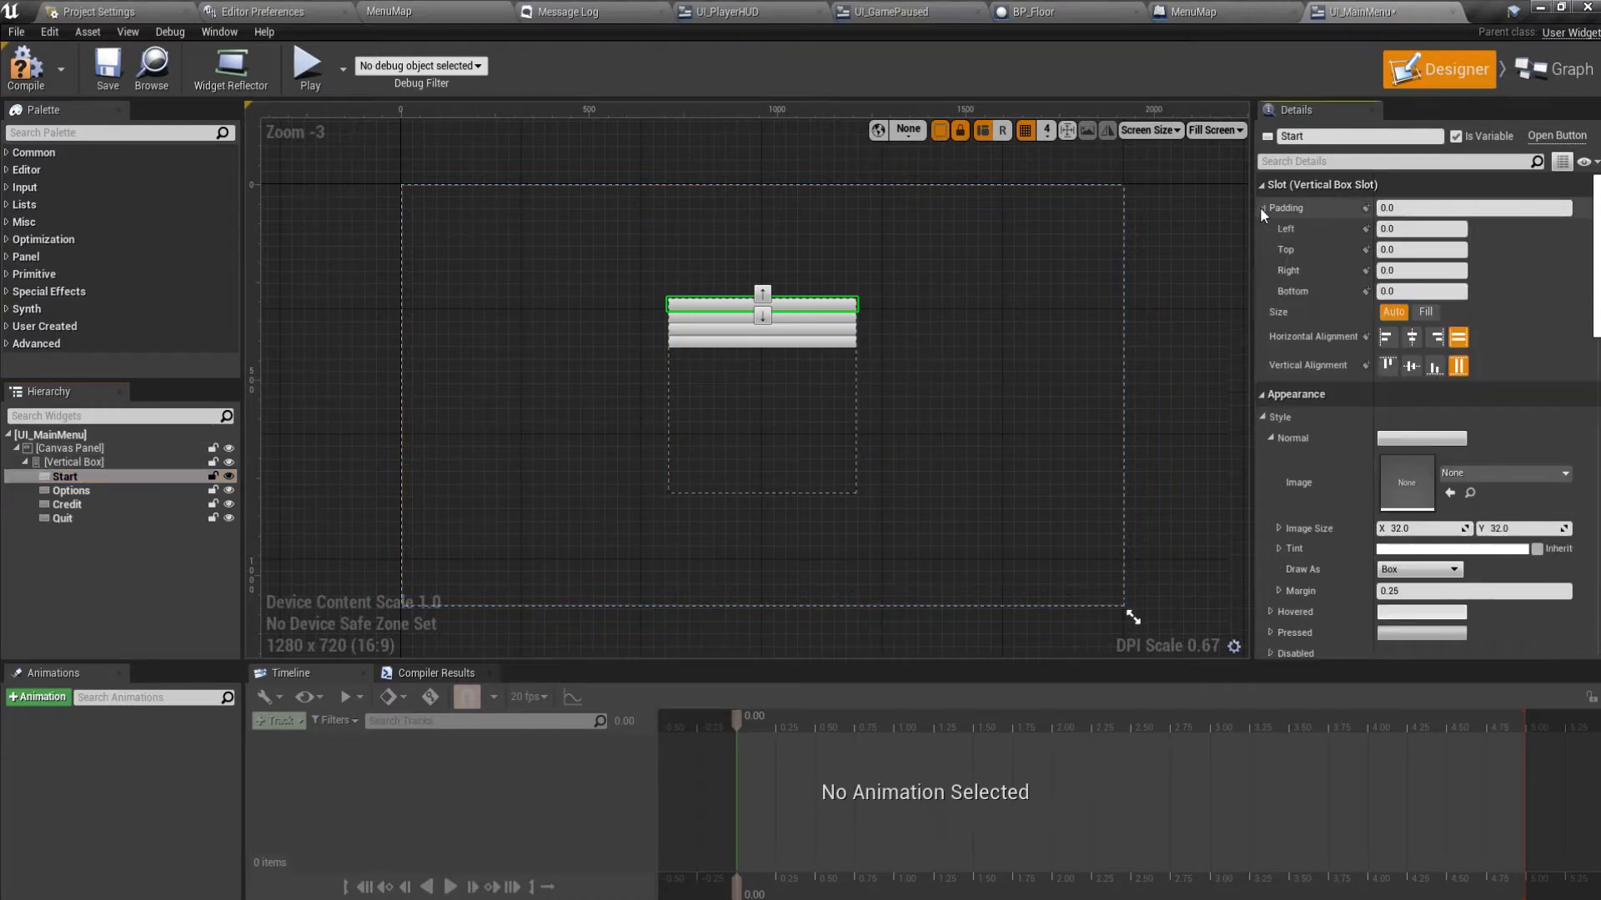
click(1391, 228)
click(1393, 249)
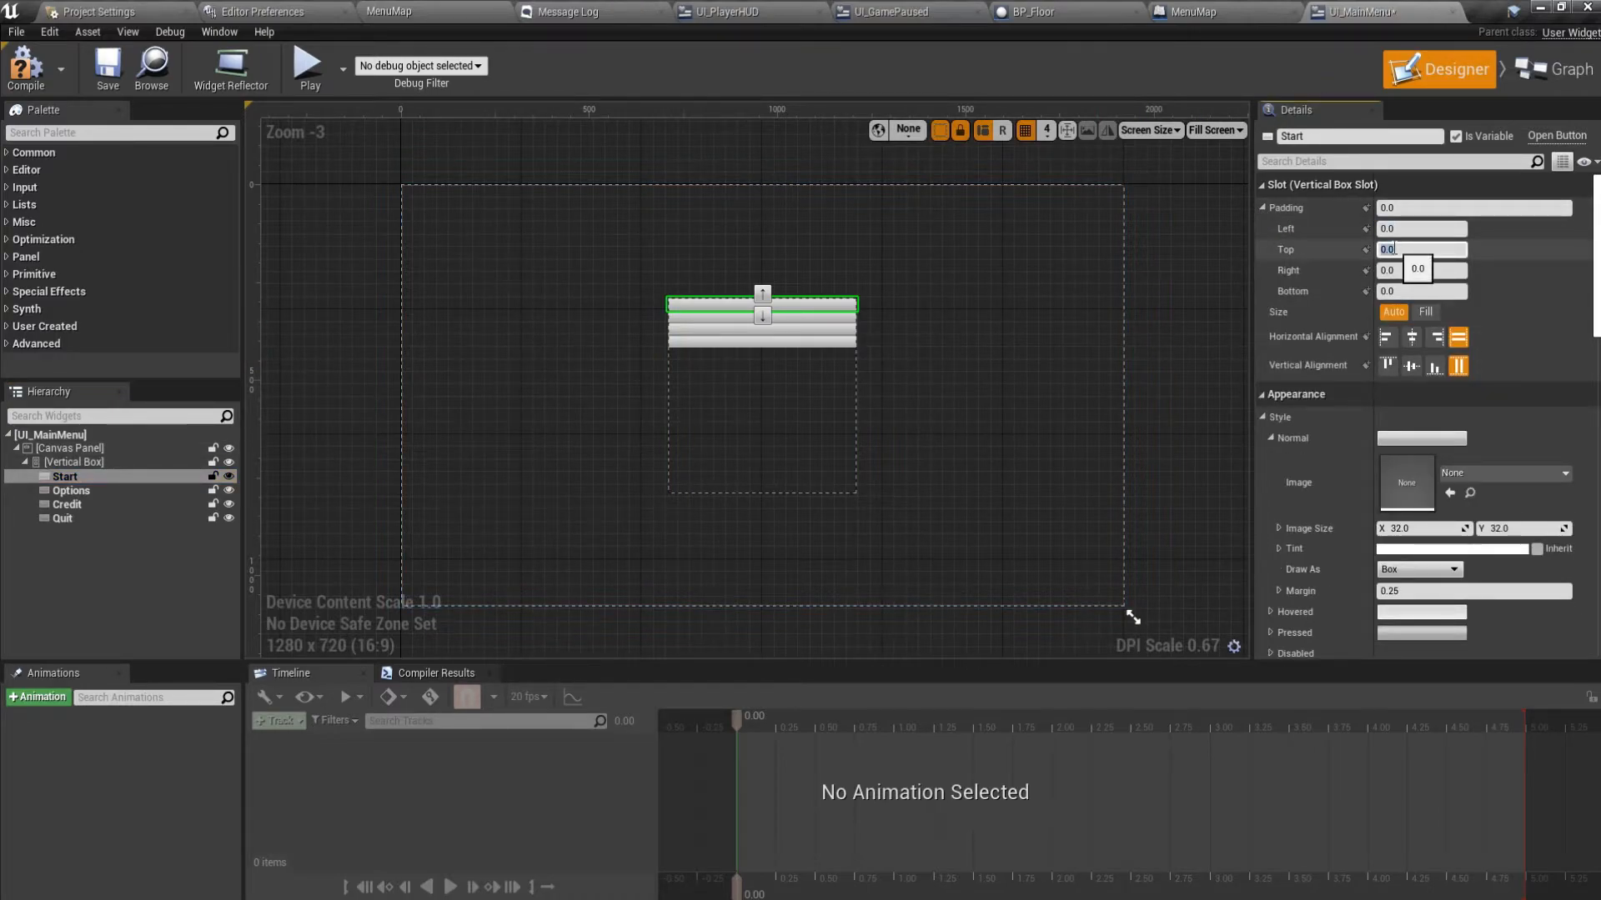
click(1401, 270)
click(1399, 291)
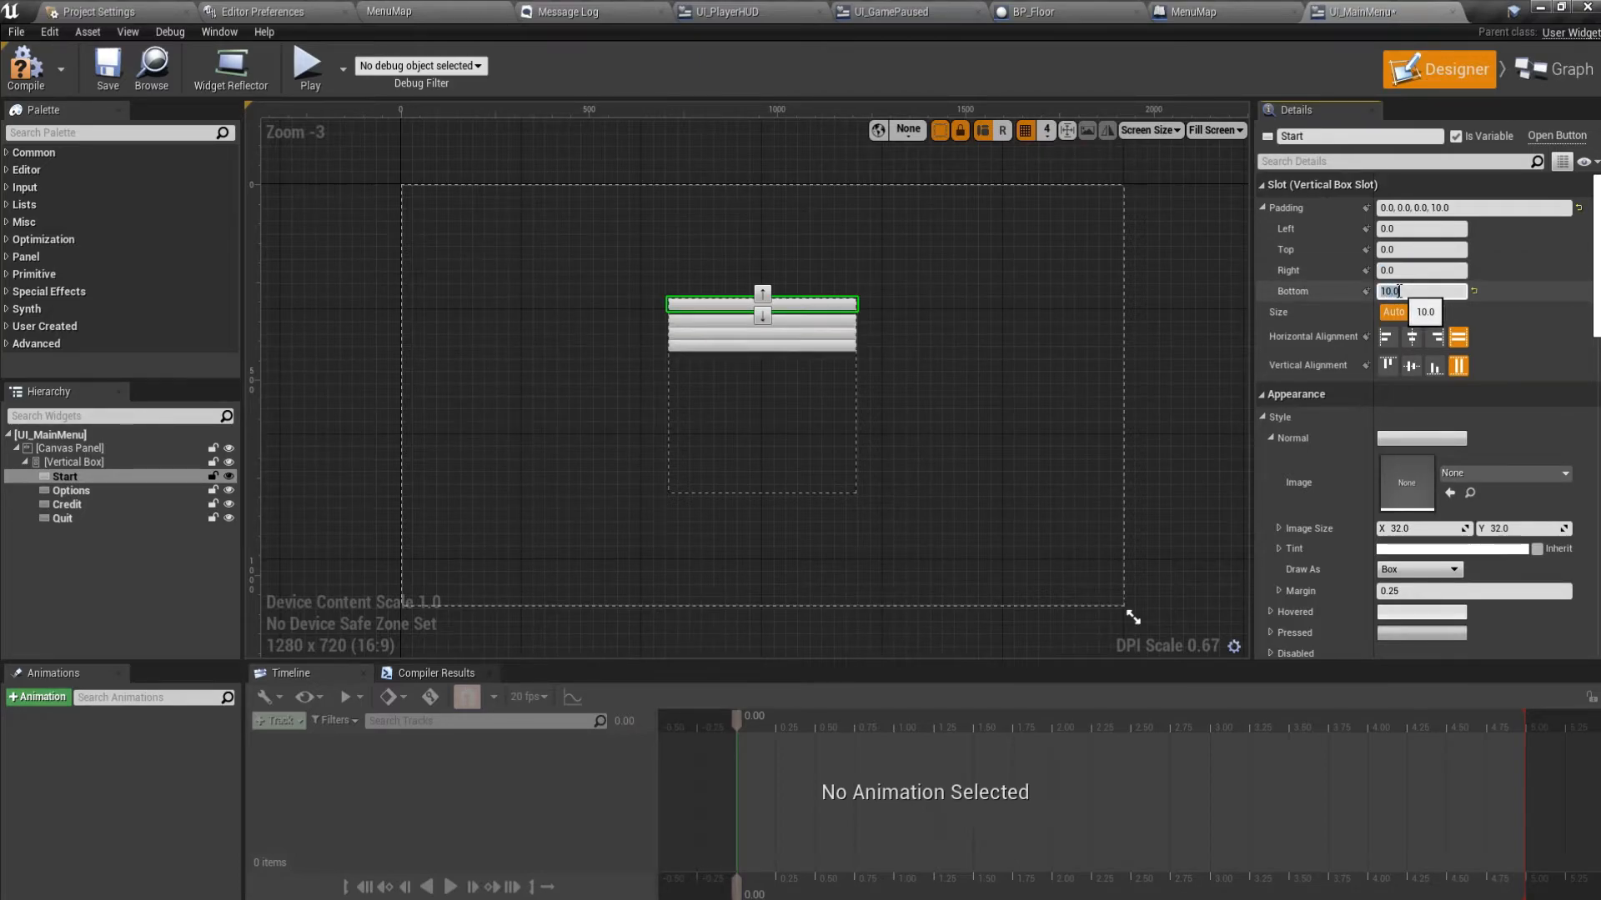
Set the Options button's top padding to 10.
click(100, 492)
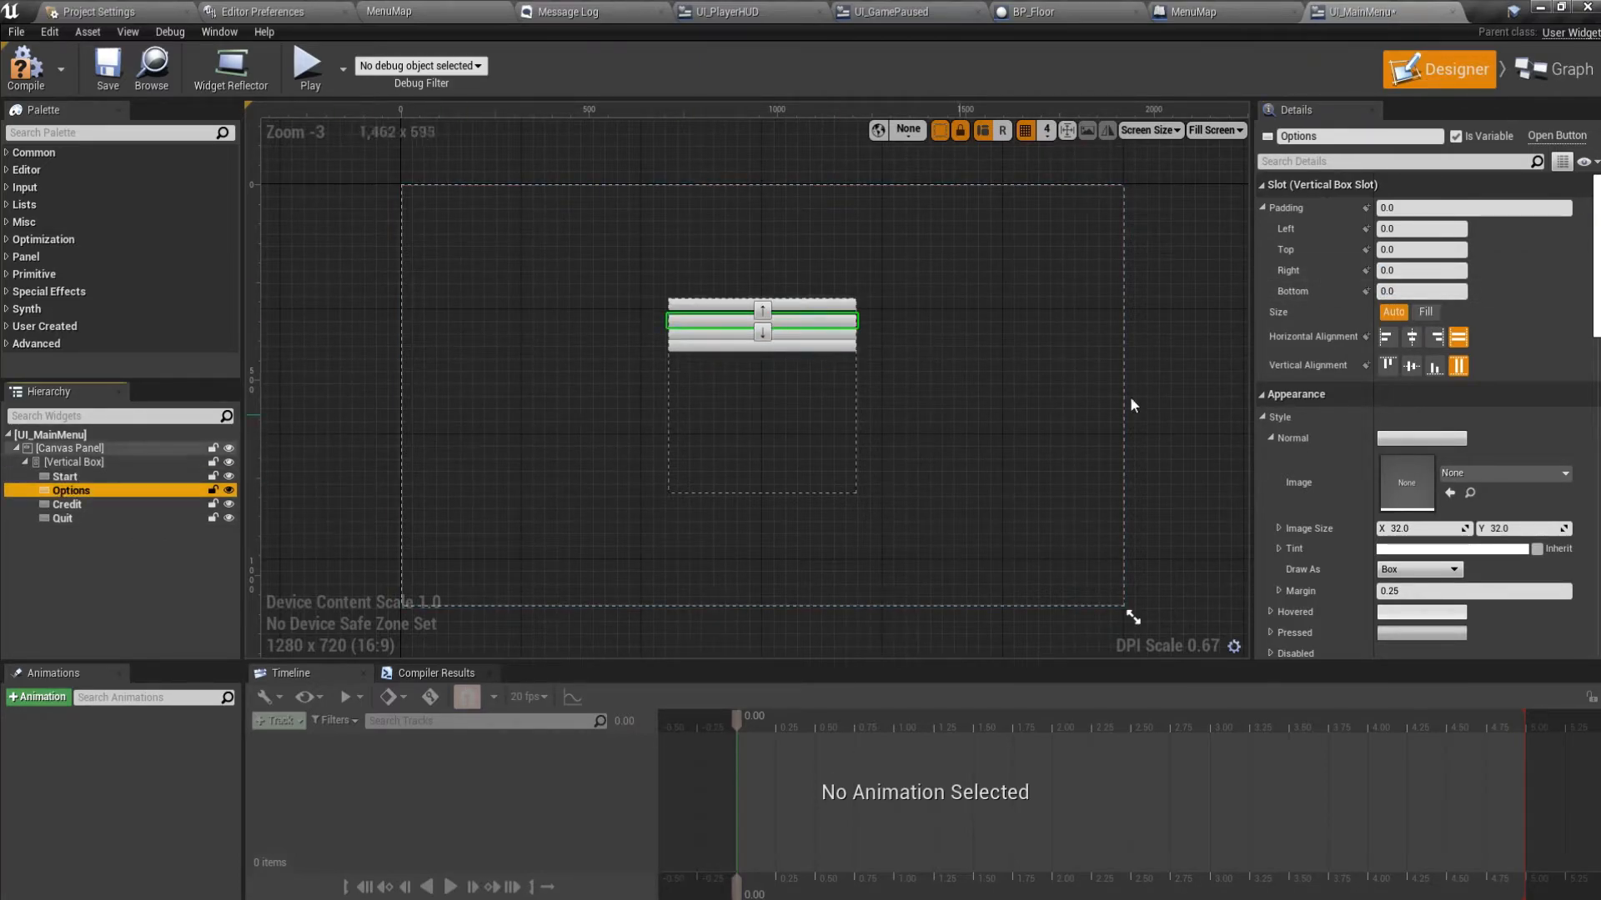
click(1403, 249)
text(10)
key(Tab)
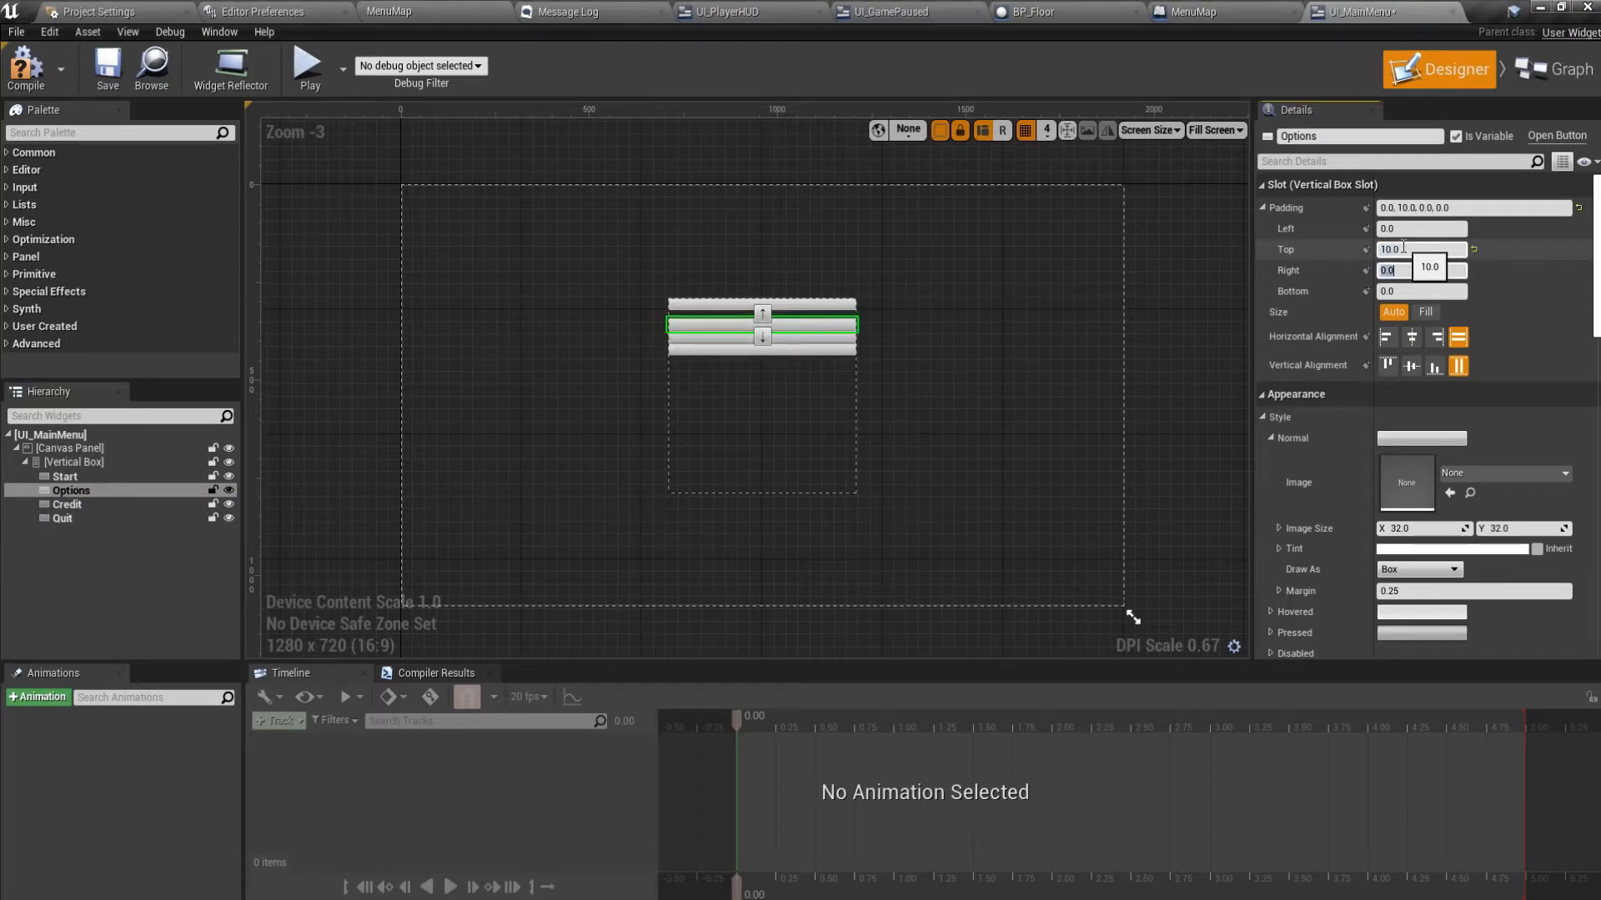
Set the Options button's bottom padding to 10 and the Credit button's top and bottom padding to 10.
key(Tab)
key(Return)
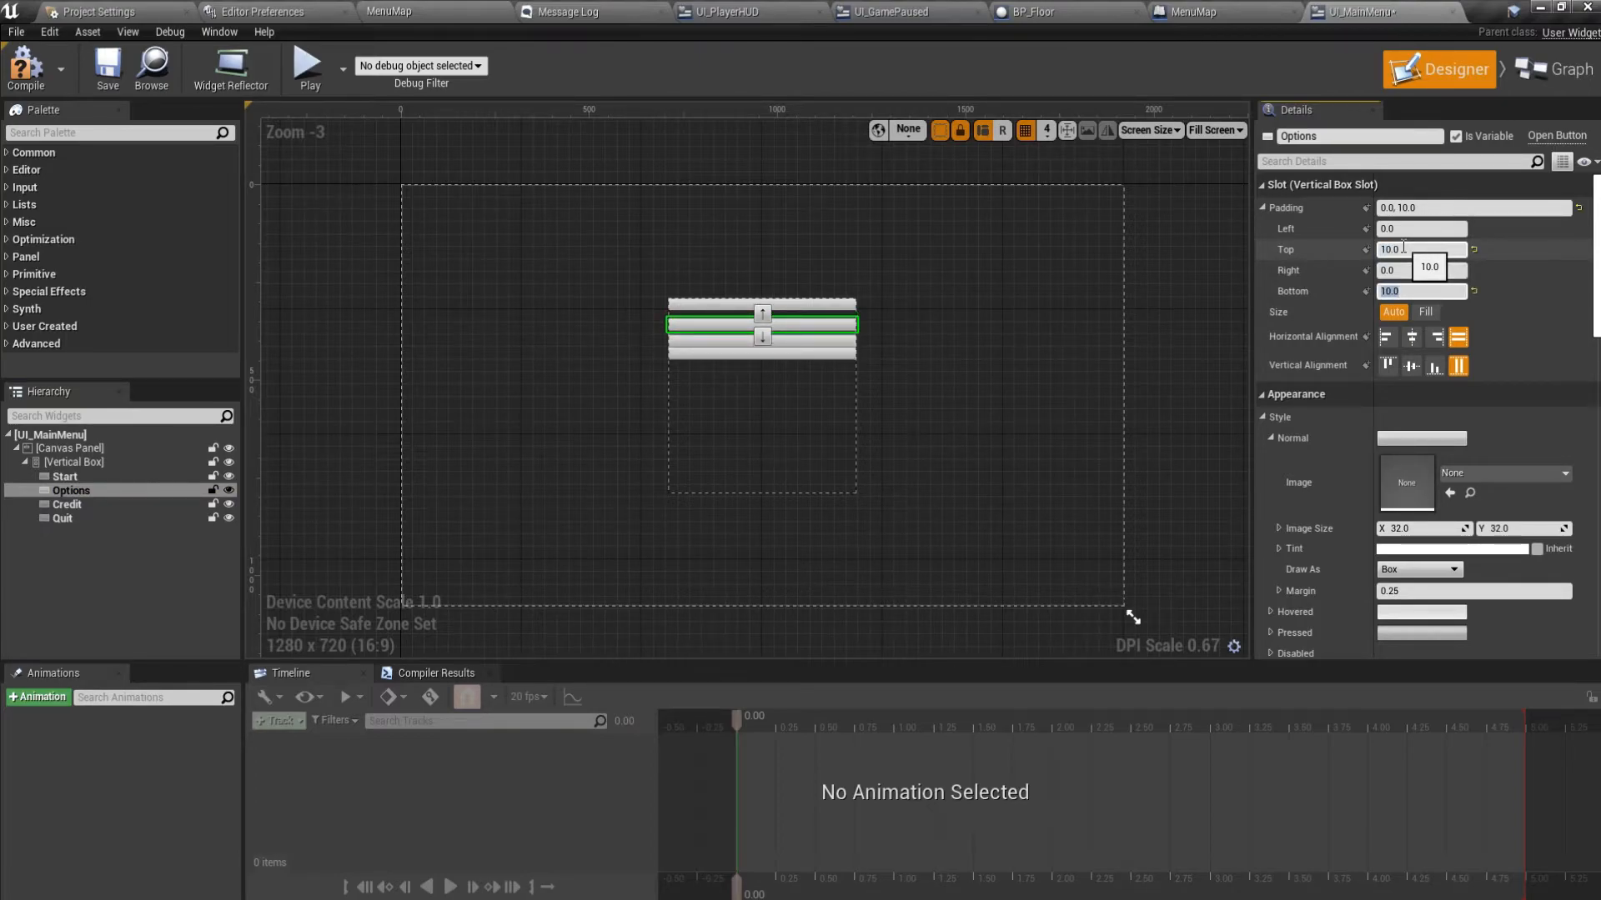
click(67, 505)
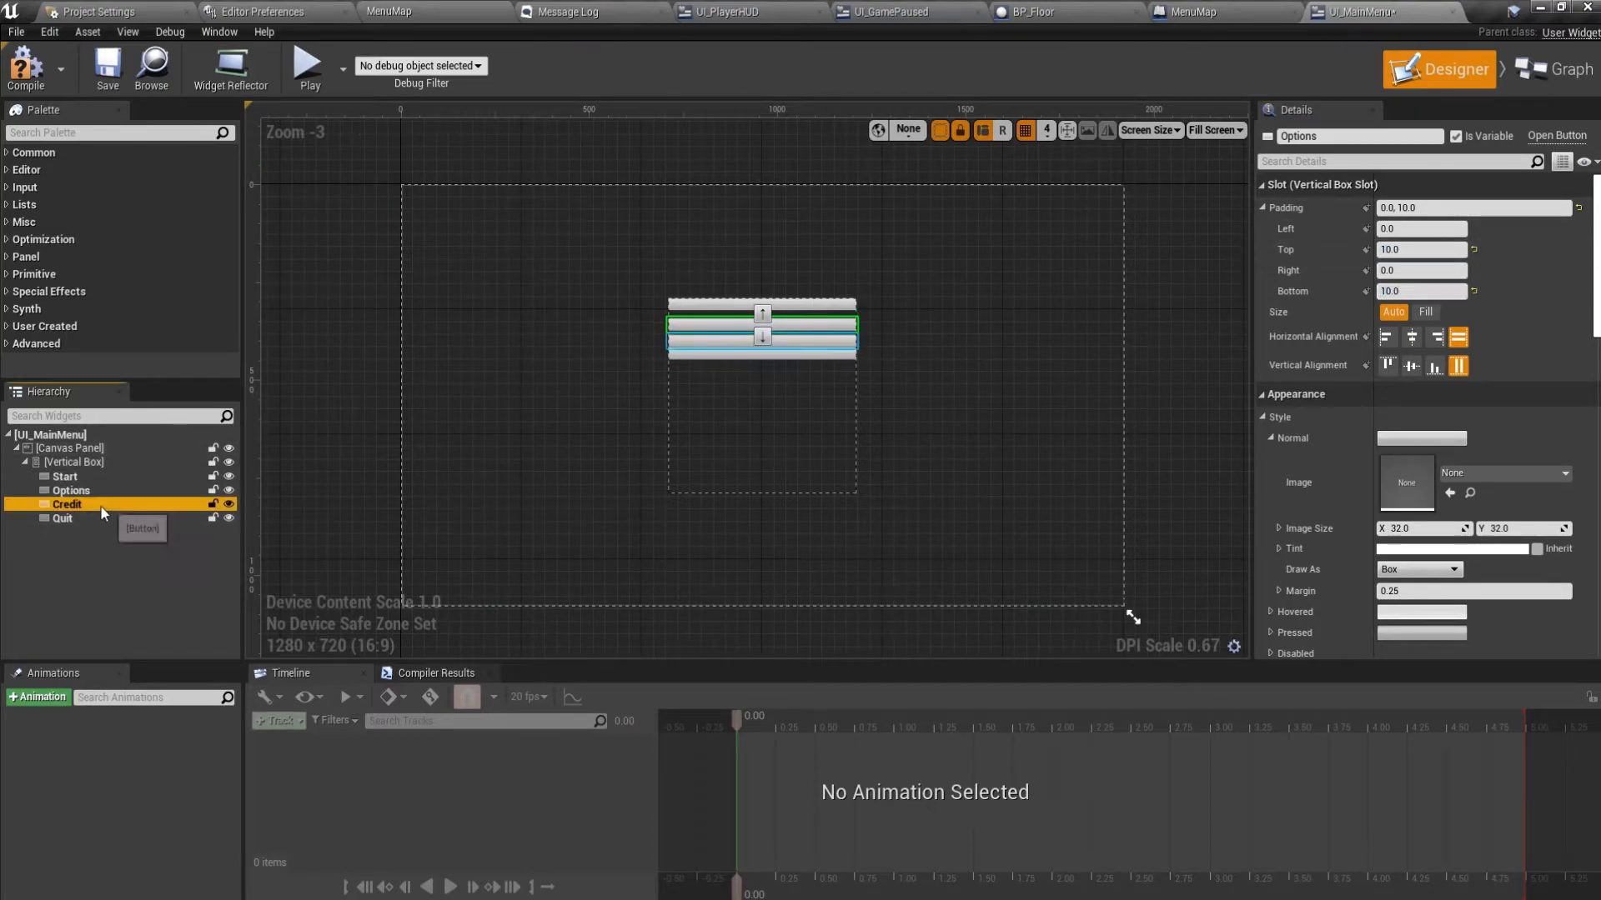
click(1390, 250)
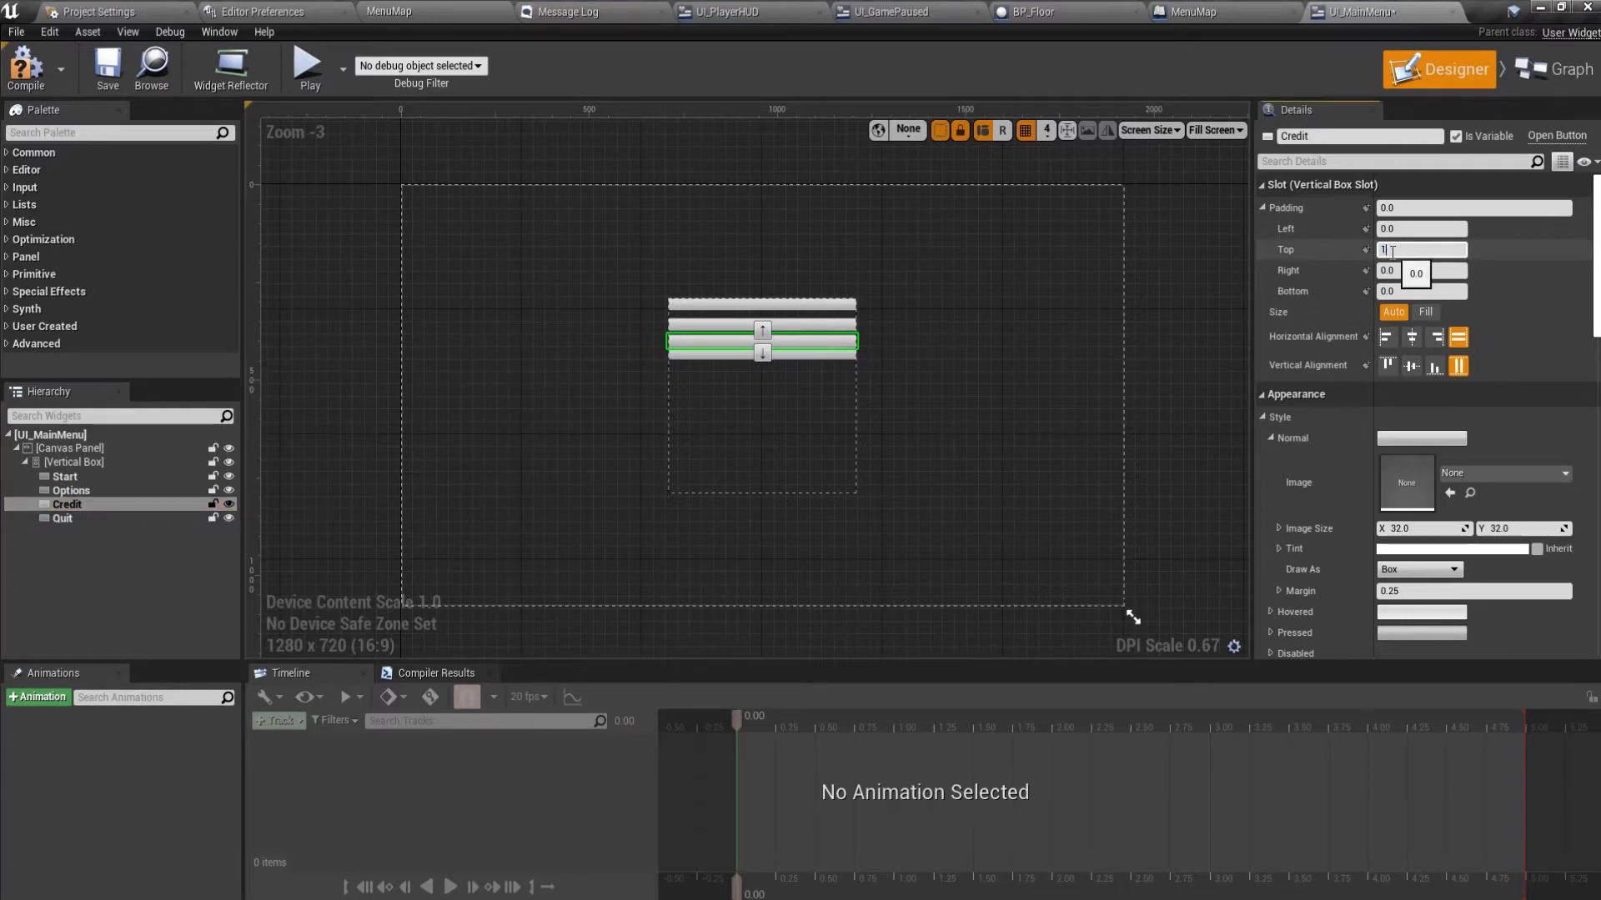
text(10)
key(Return)
click(1390, 291)
text(10.0)
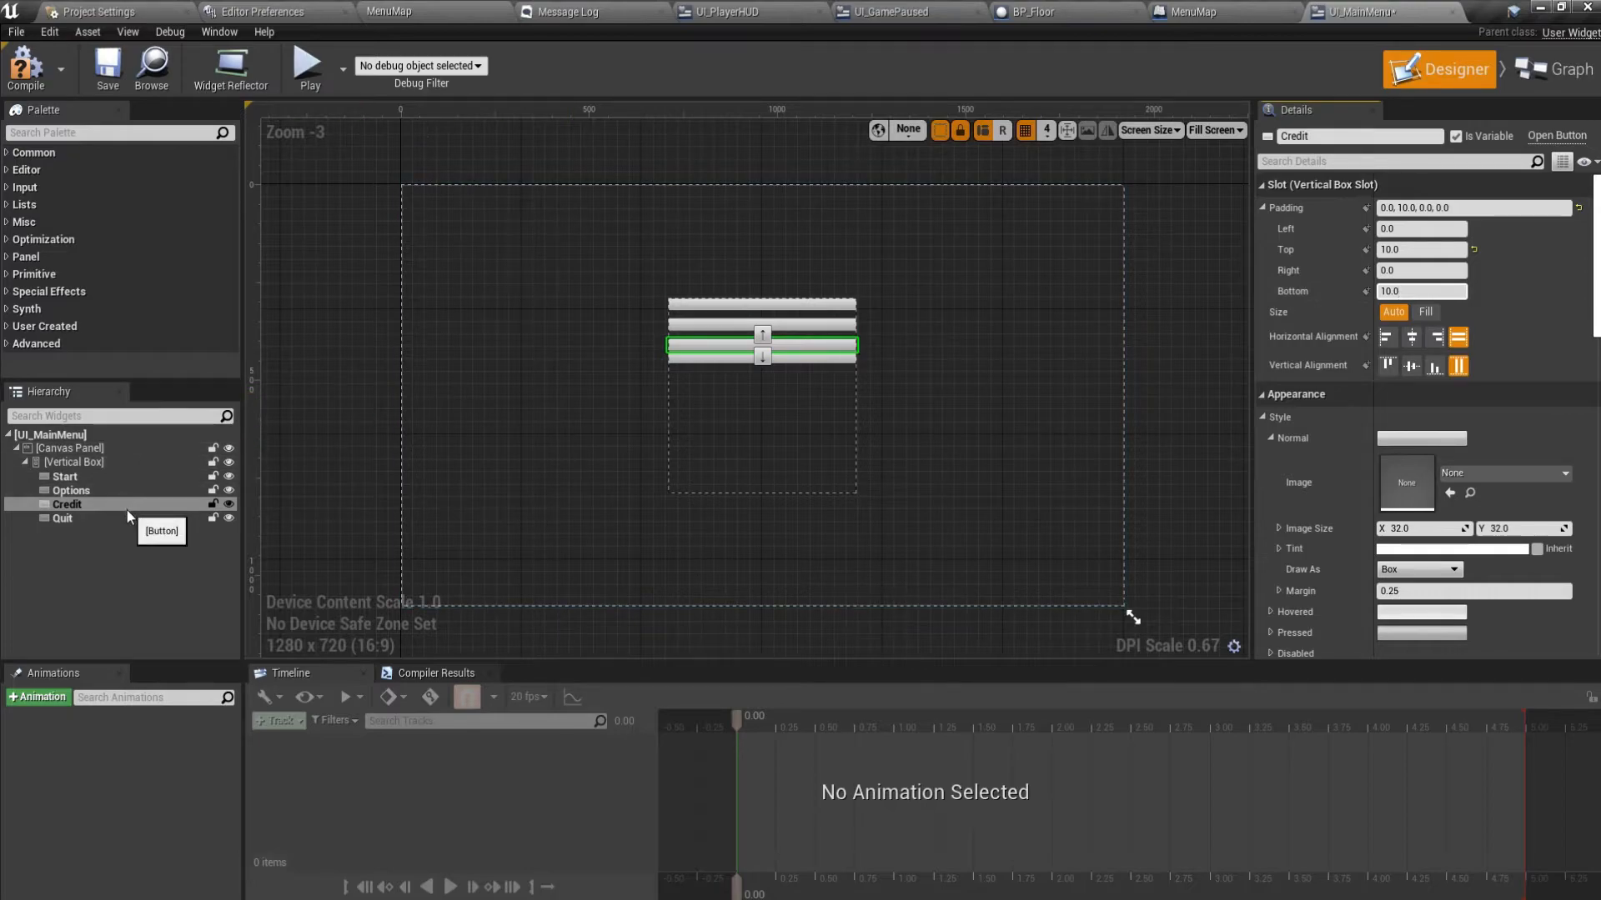
Set the Quit button's top padding to 10.
click(102, 516)
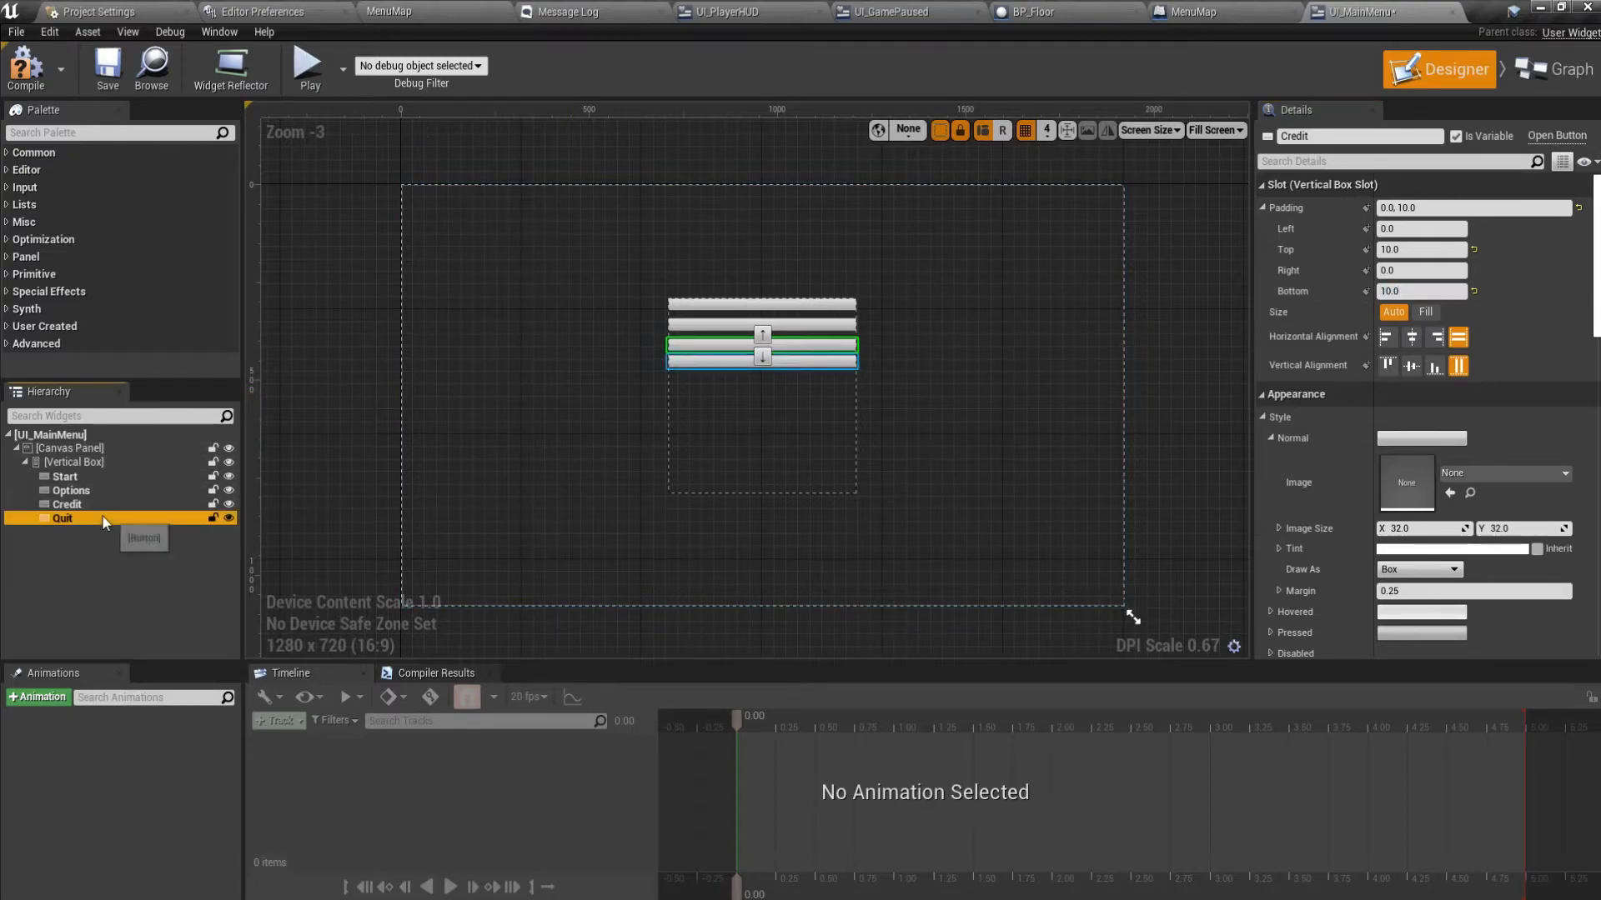
click(1397, 249)
text(10.0)
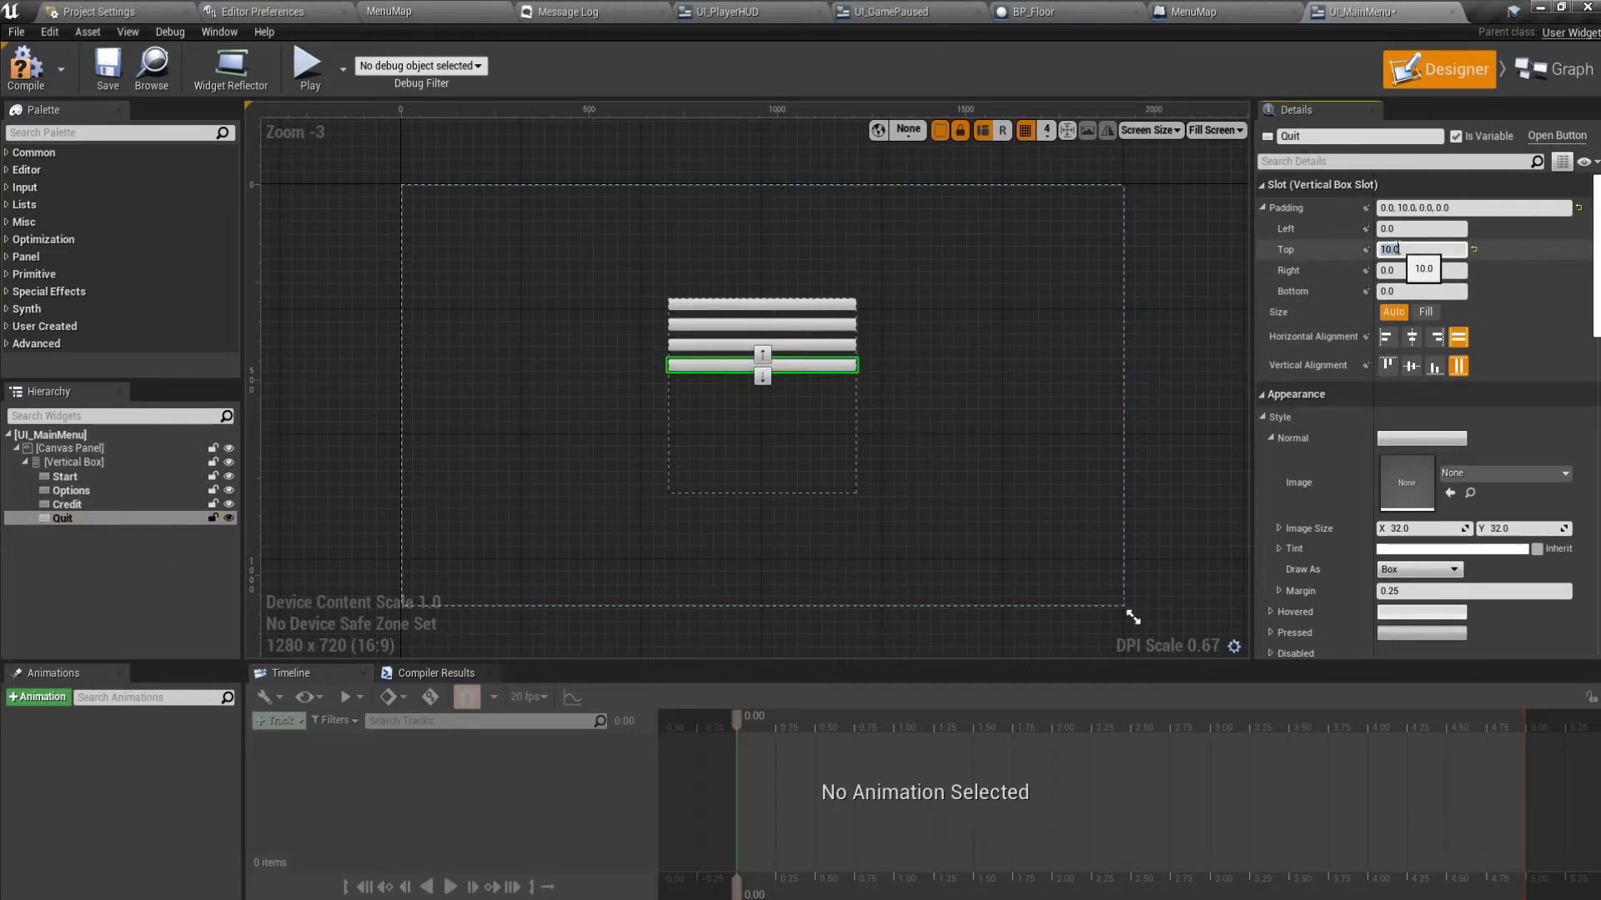
key(Return)
scroll(807, 375, up, 3)
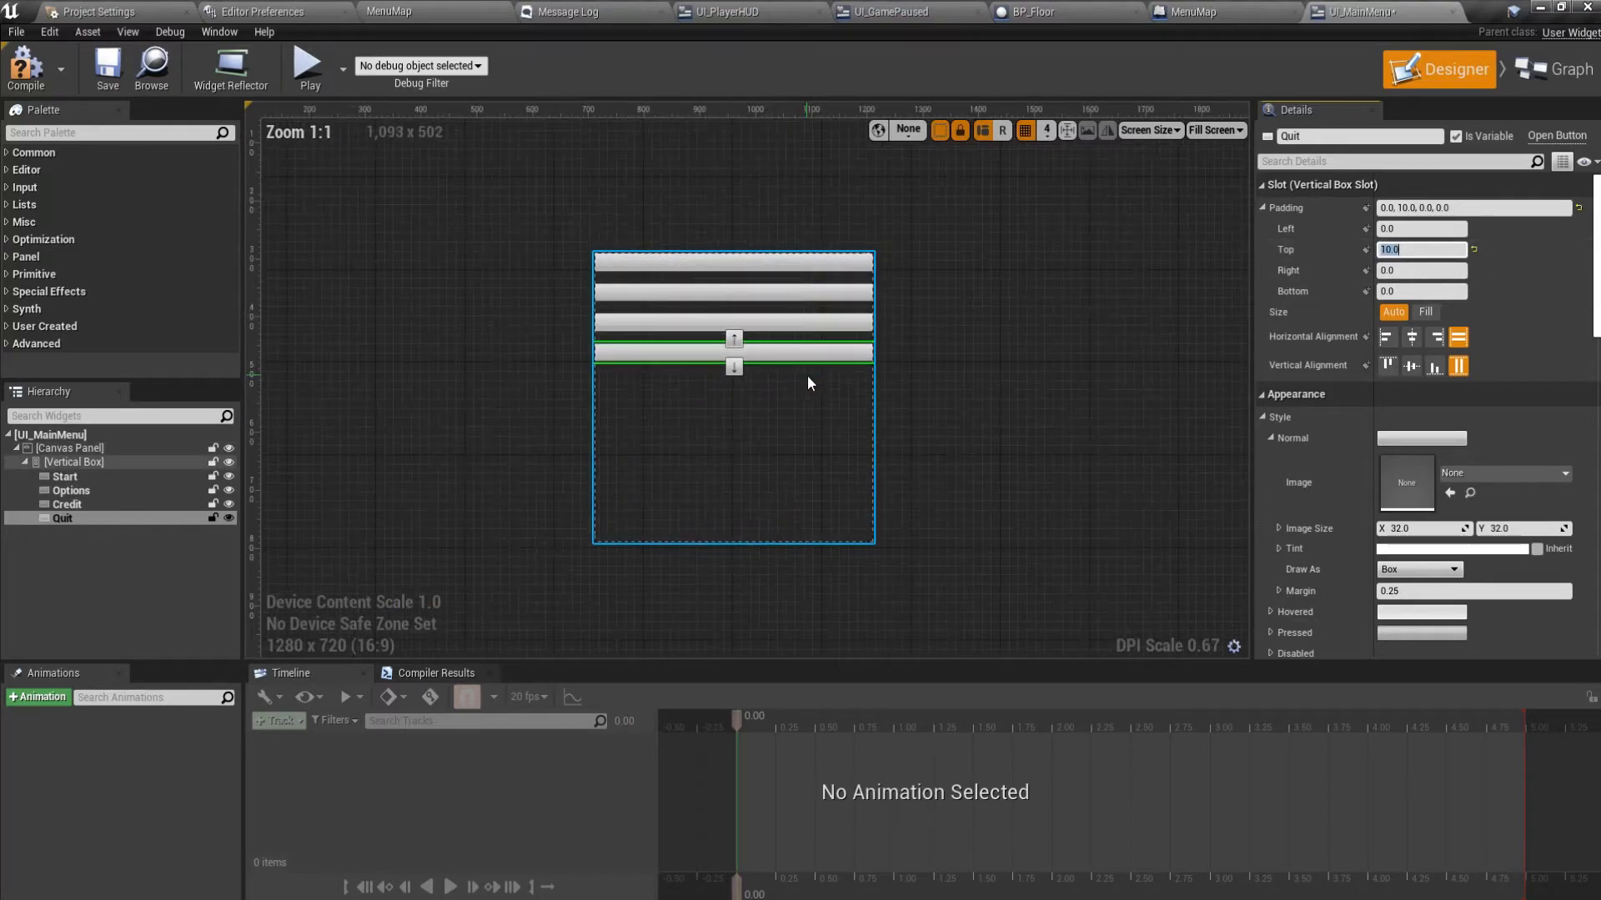
scroll(807, 383, down, 2)
Add a Text widget inside each of the Start, Options, Credit and Quit buttons.
click(720, 296)
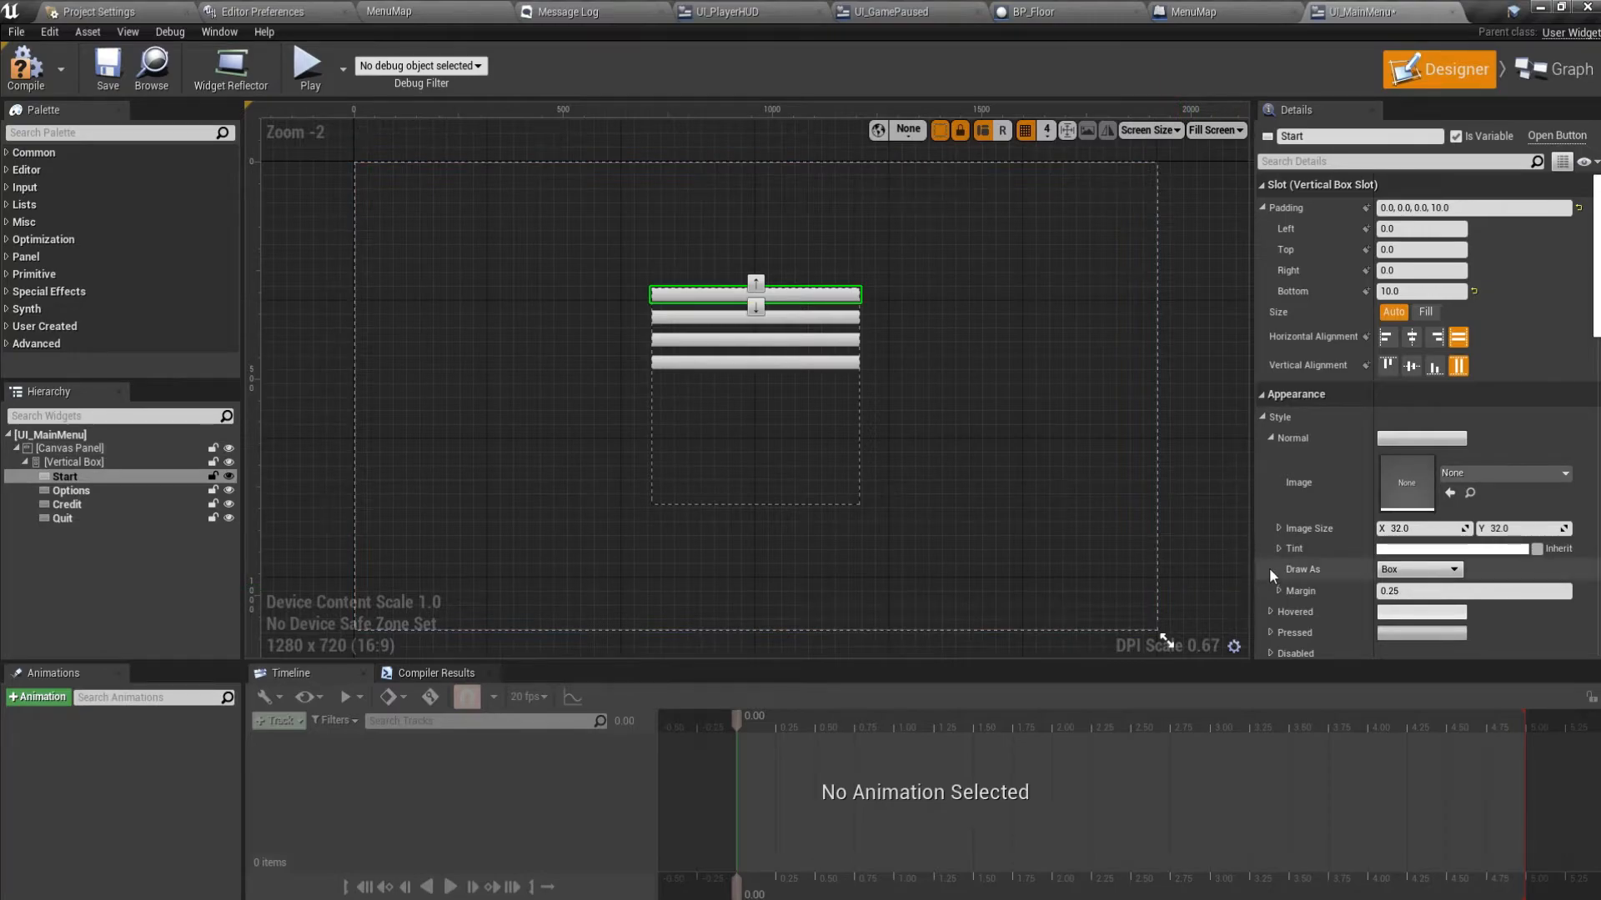
click(58, 132)
text(text)
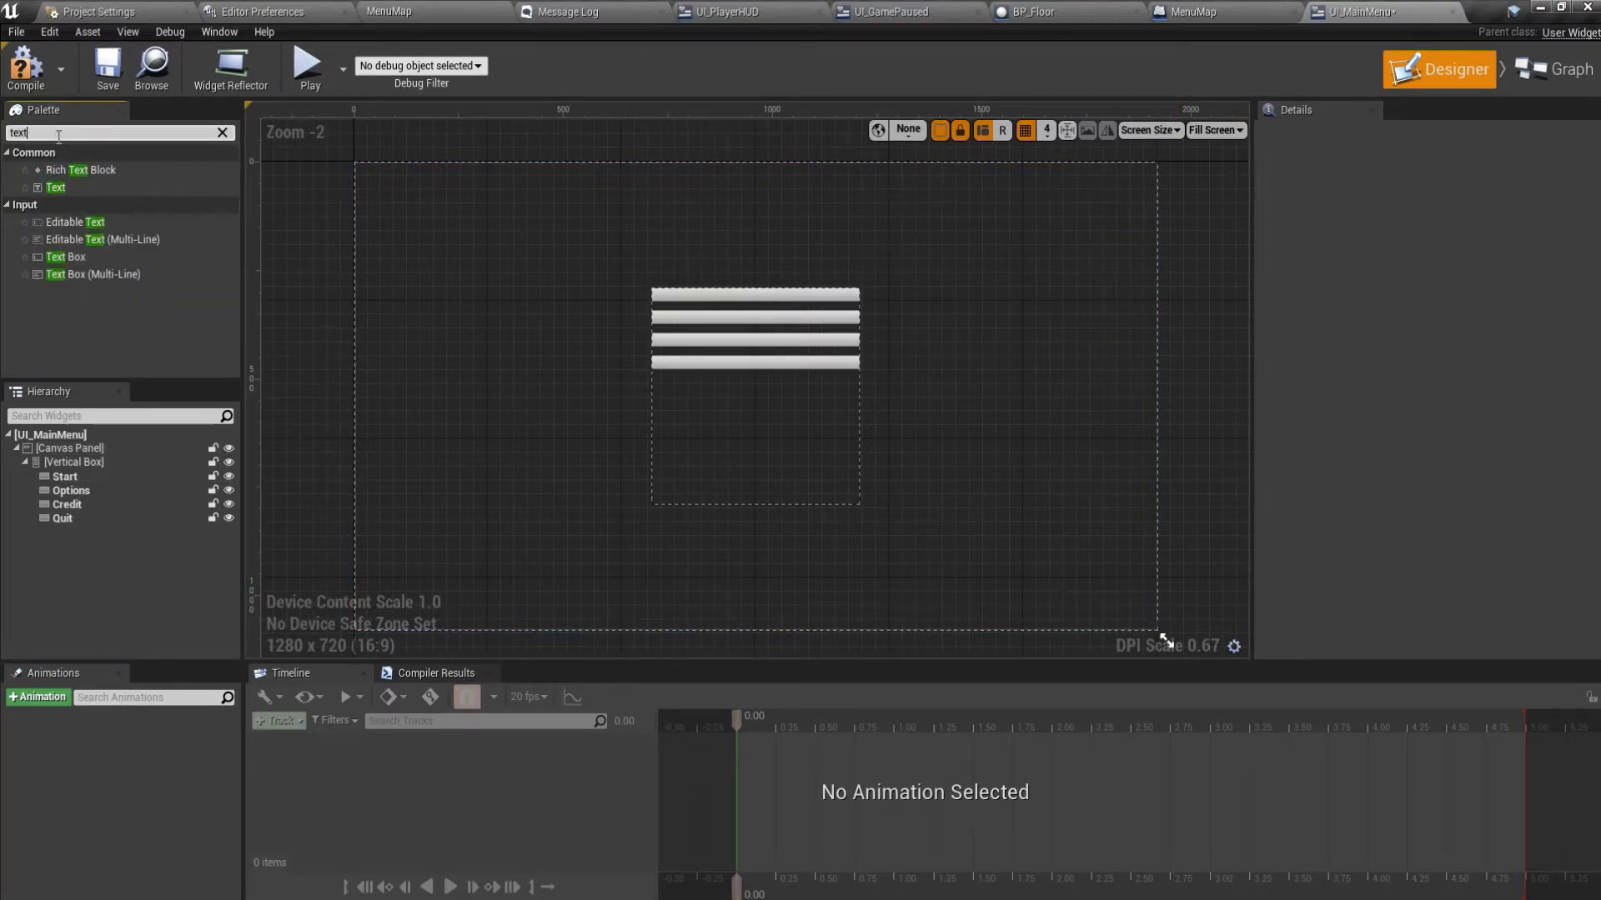
drag(72, 187, 96, 477)
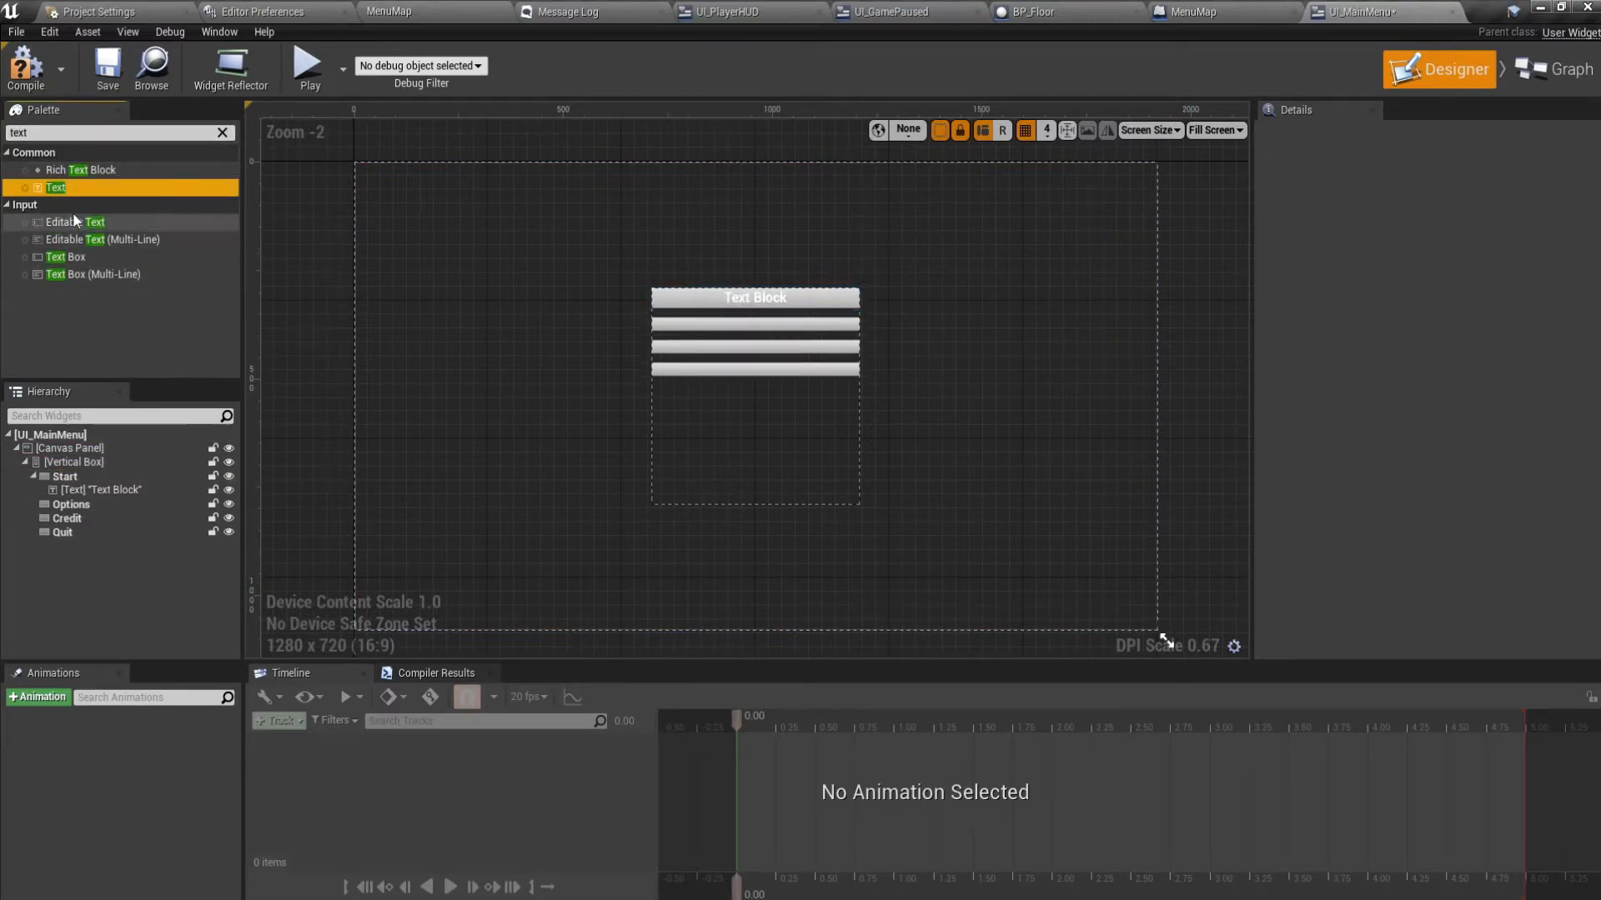
drag(62, 187, 84, 534)
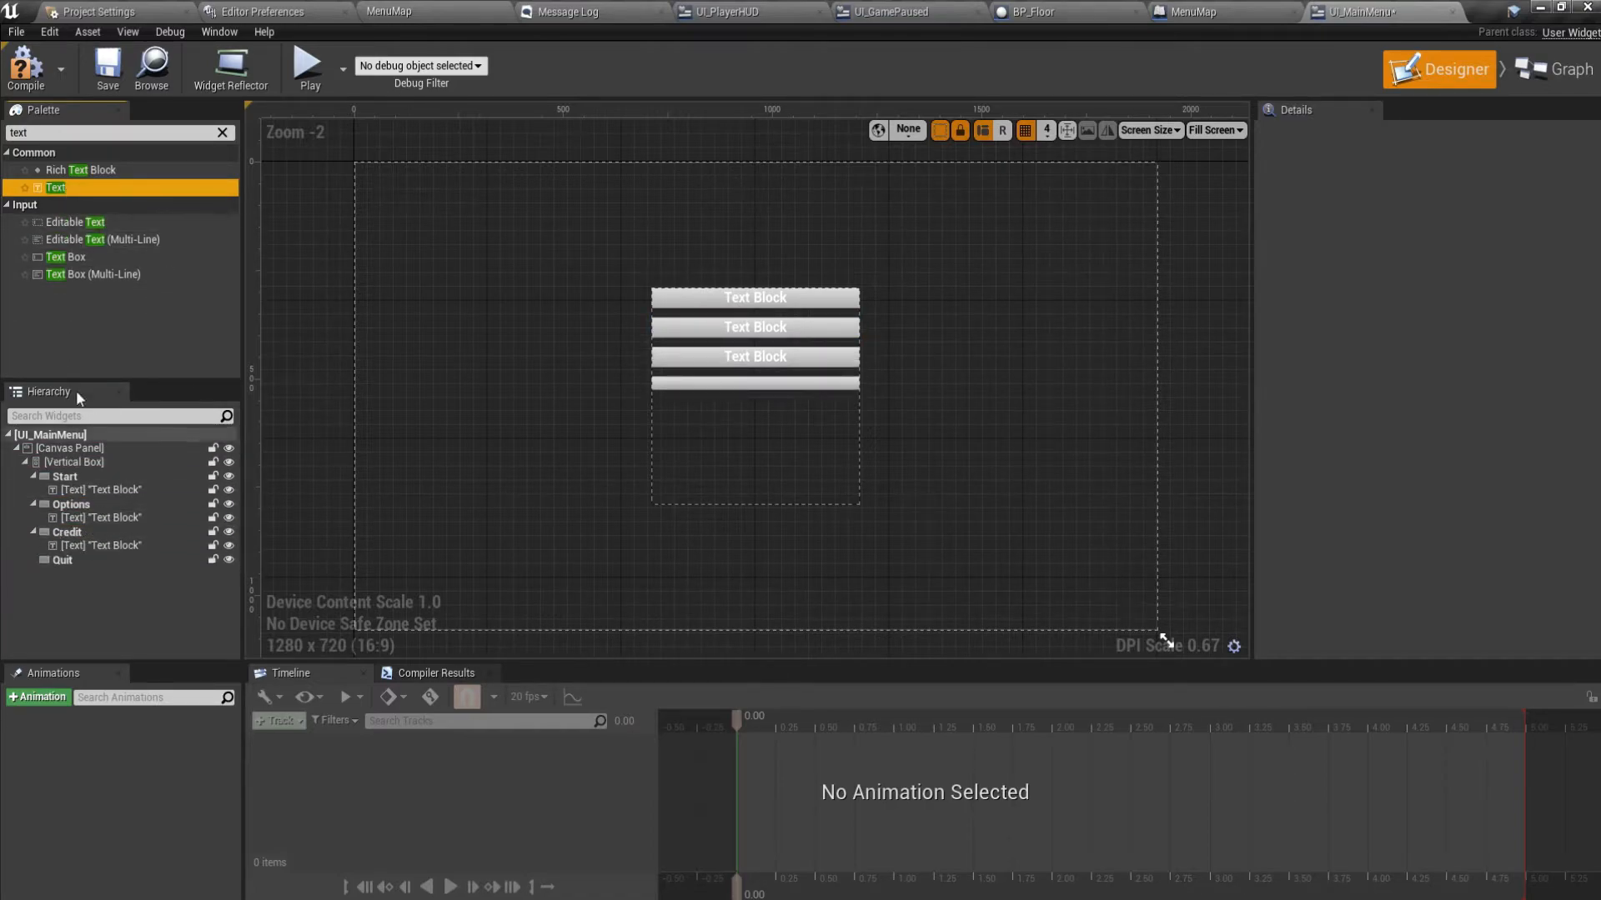
drag(65, 193, 83, 558)
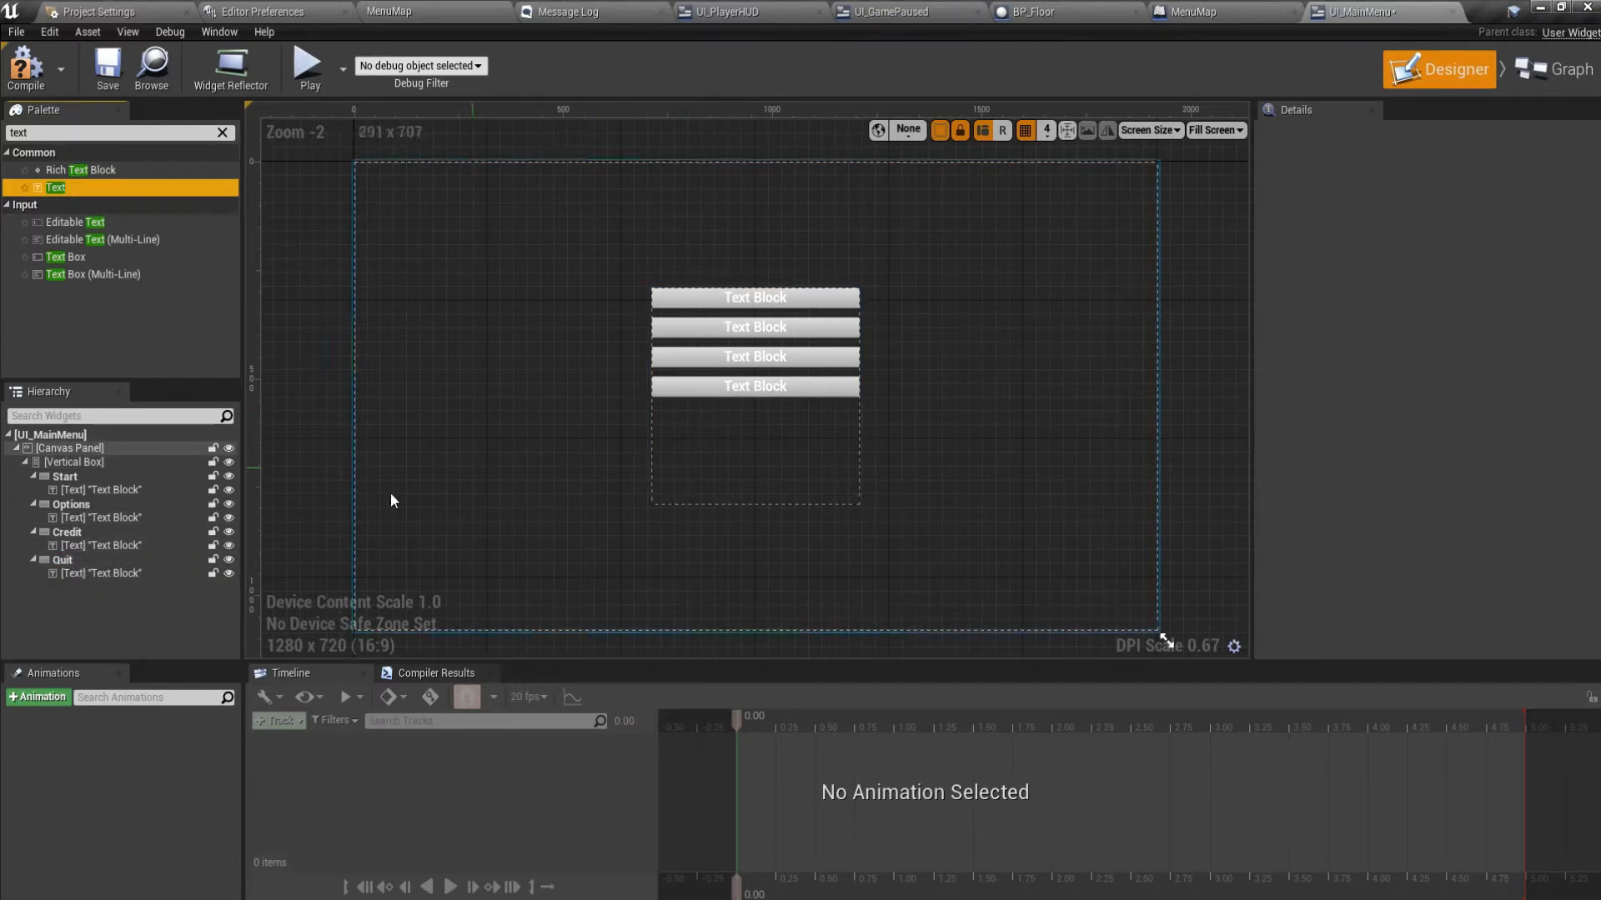
Set the Vertical Box's Size Y to 250, try 300, and return it to 250.
click(133, 574)
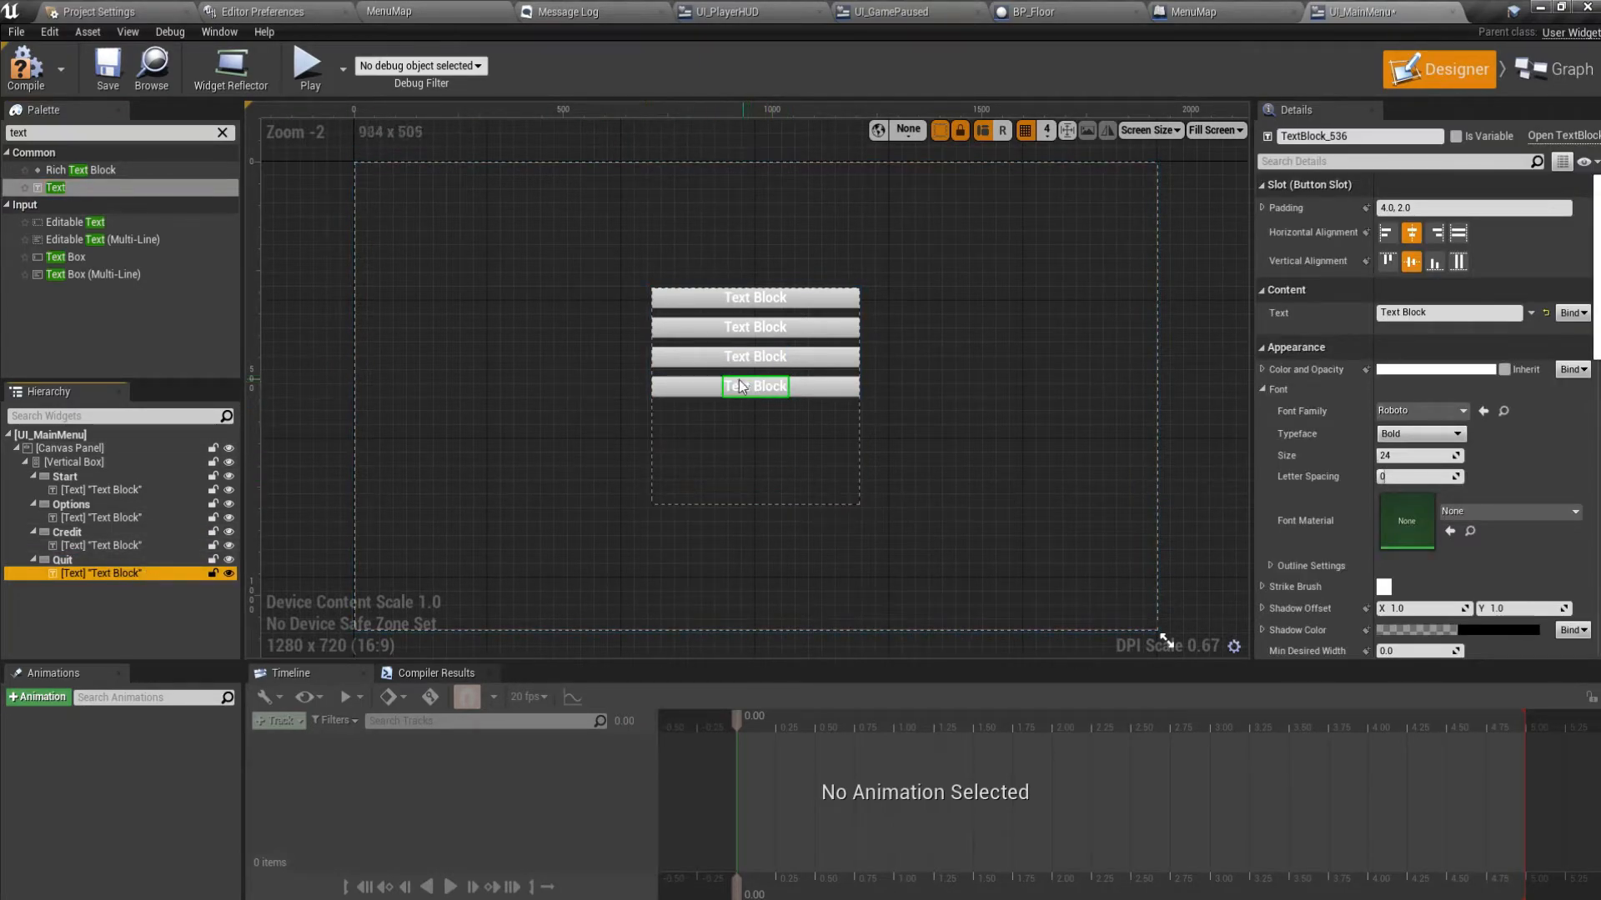
click(684, 319)
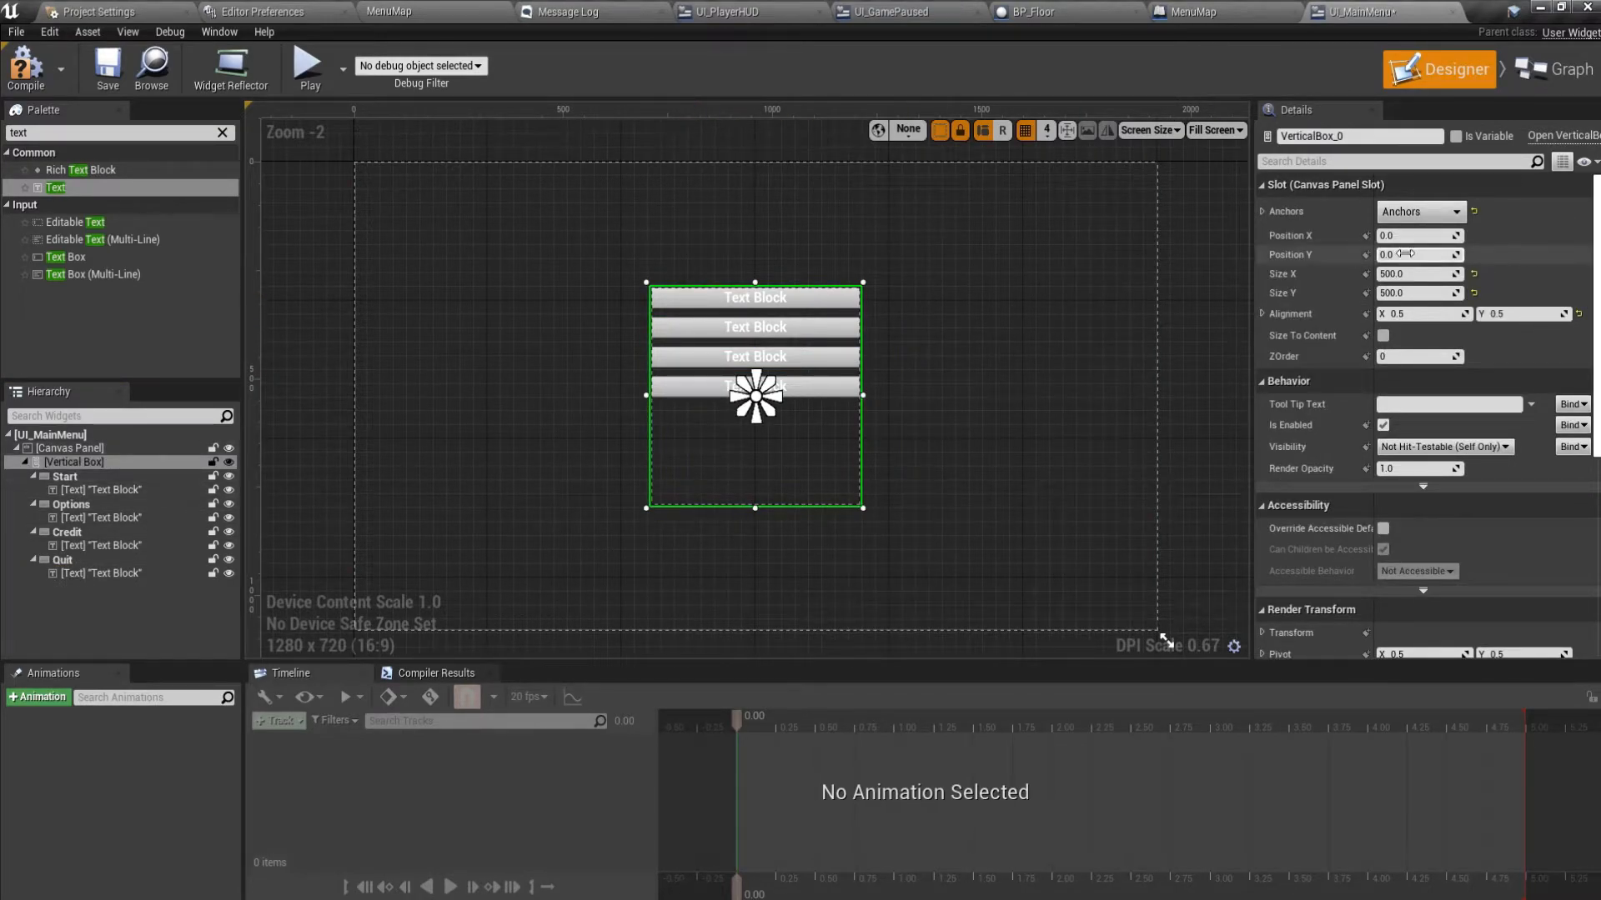
click(1405, 293)
text(25)
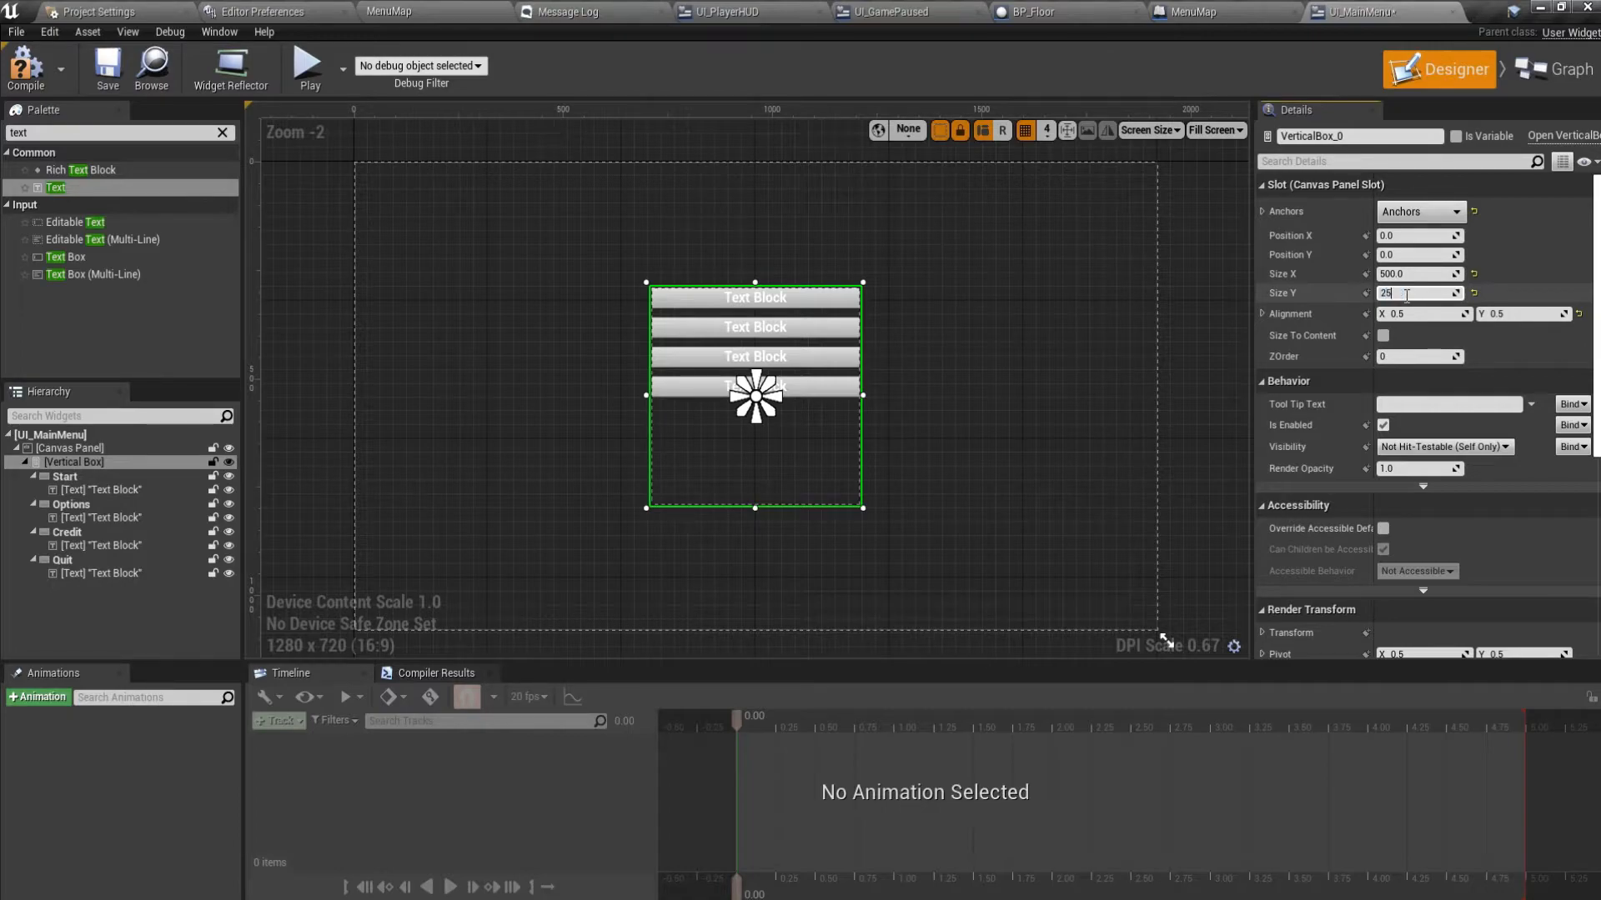
text(0)
key(Return)
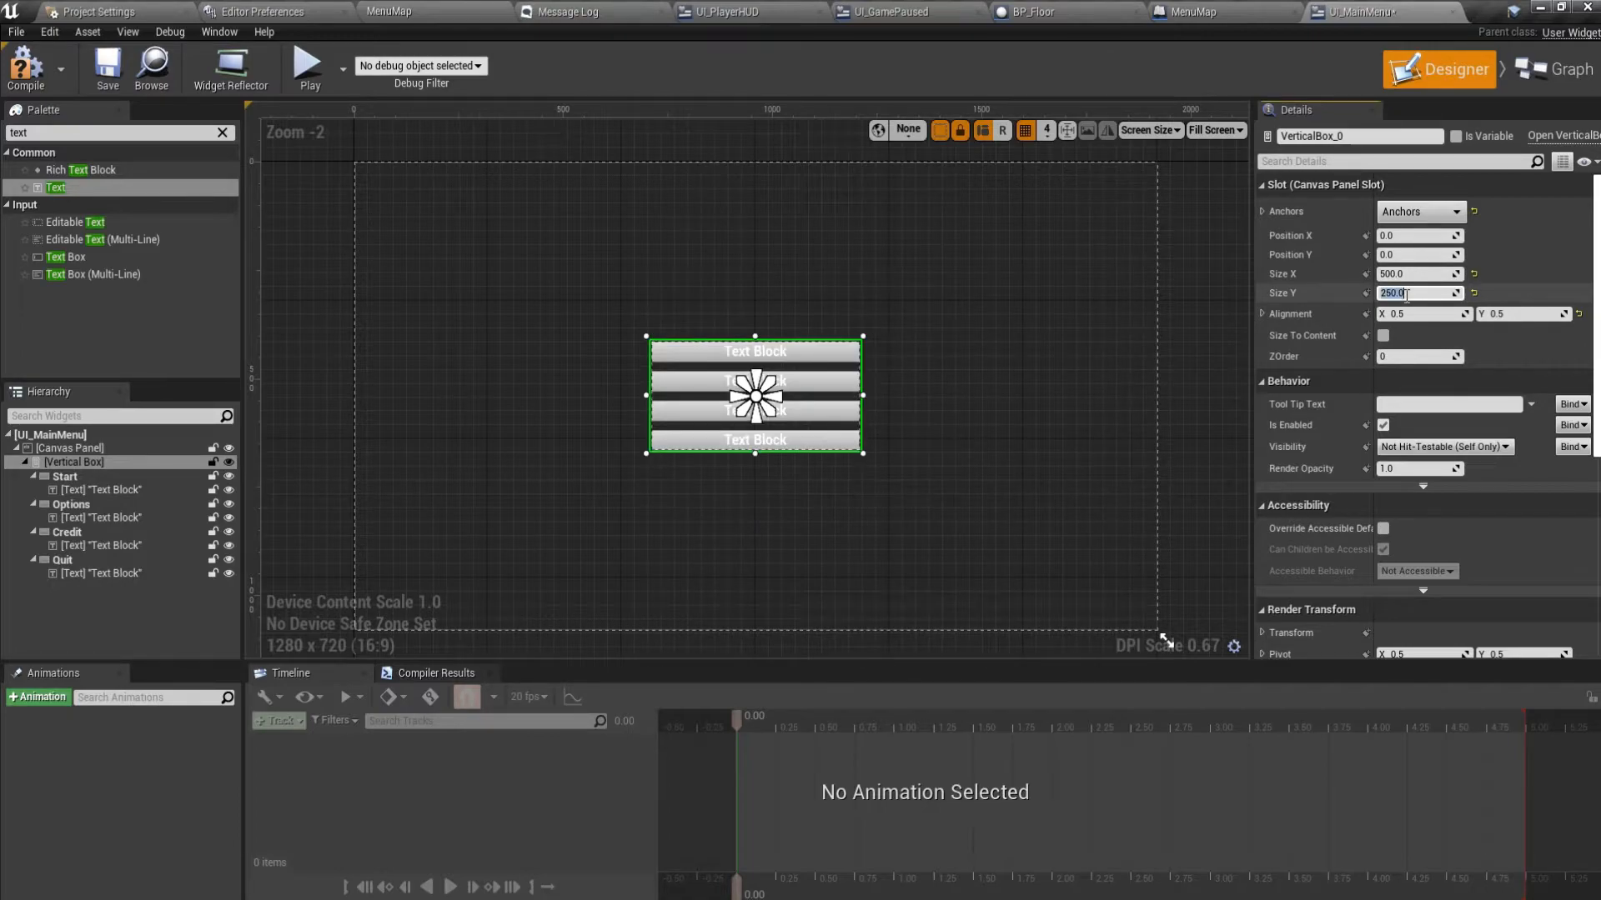
text(300)
key(Return)
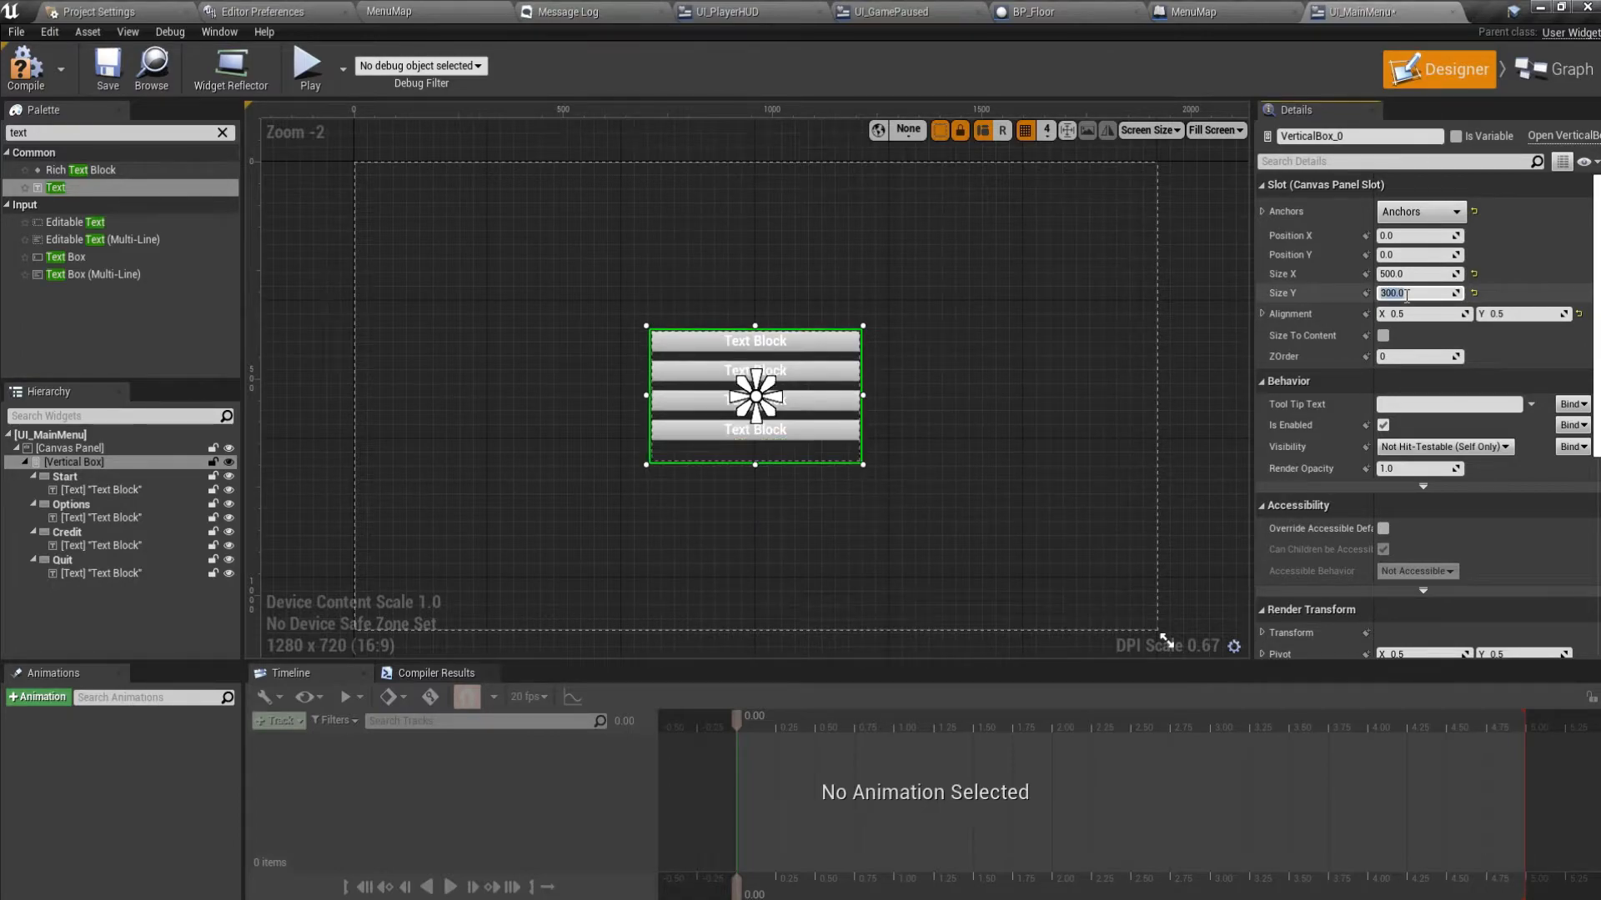
key(Return)
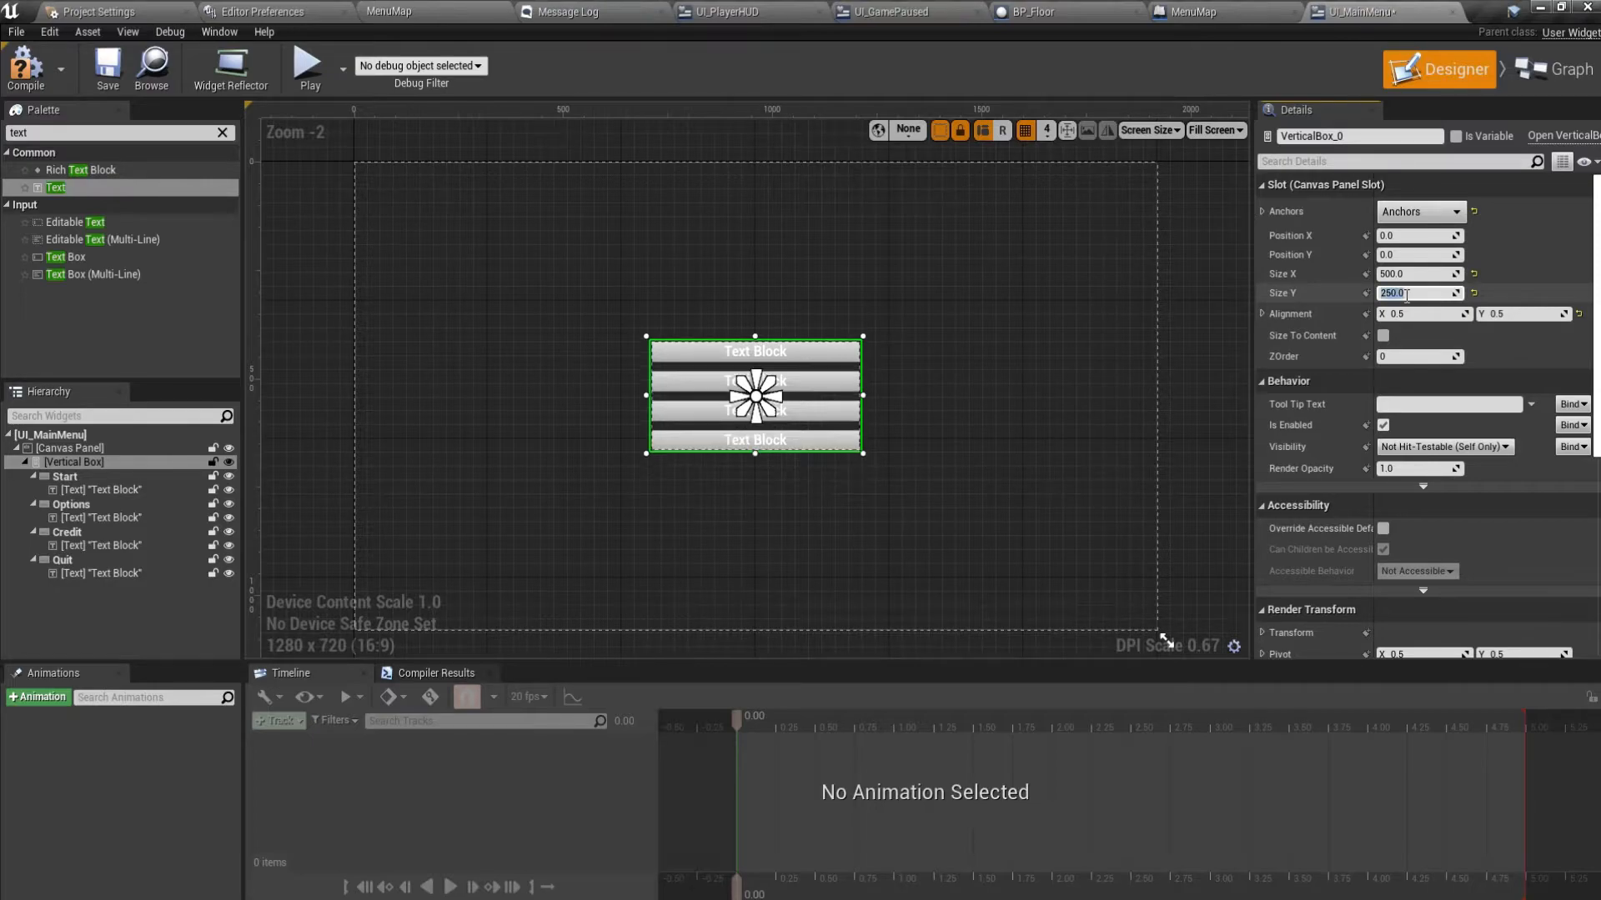
Set the Start button's text to START.
click(755, 352)
drag(1437, 314, 1358, 312)
text(START)
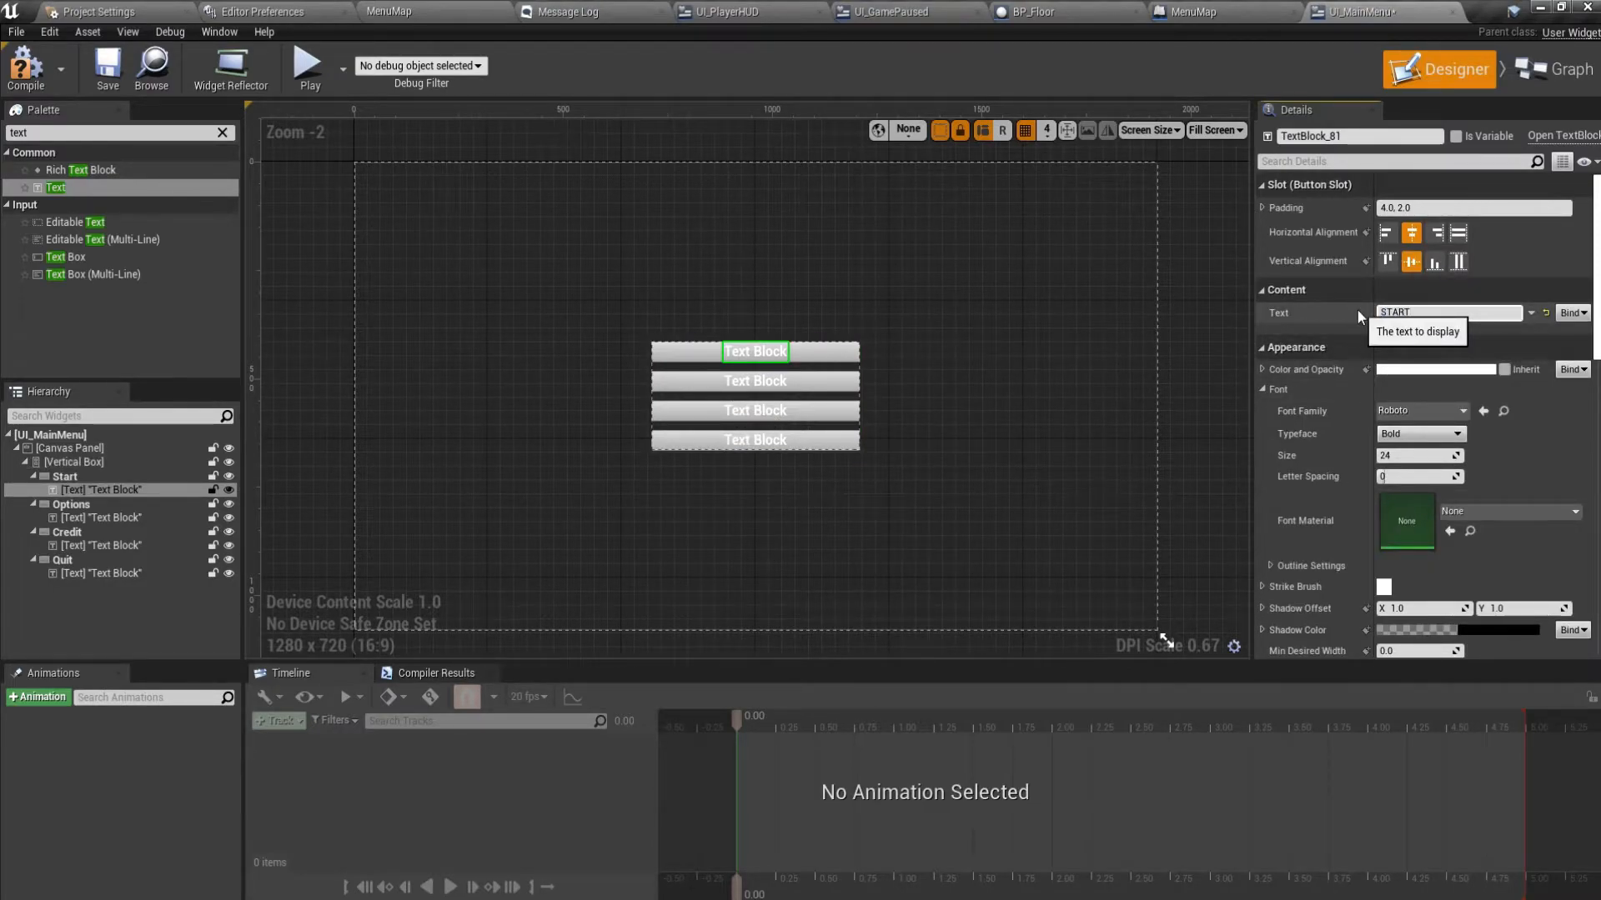
key(Return)
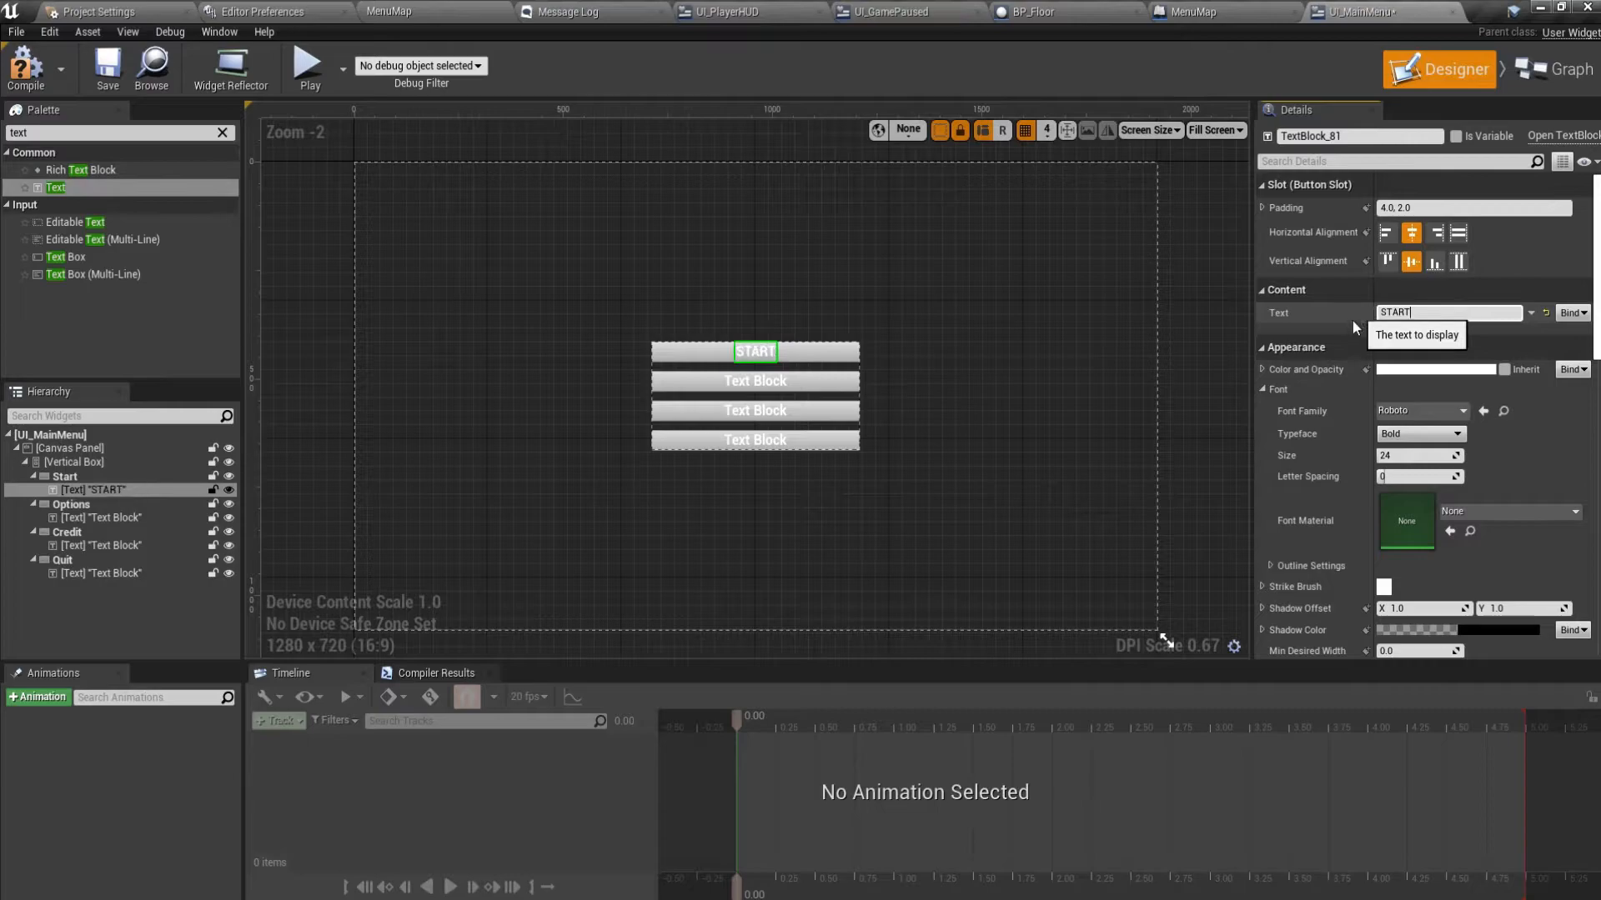
Set the Options button's text to OPTIONS on a single line.
click(100, 517)
drag(1437, 313, 1263, 309)
text(OPTIONS)
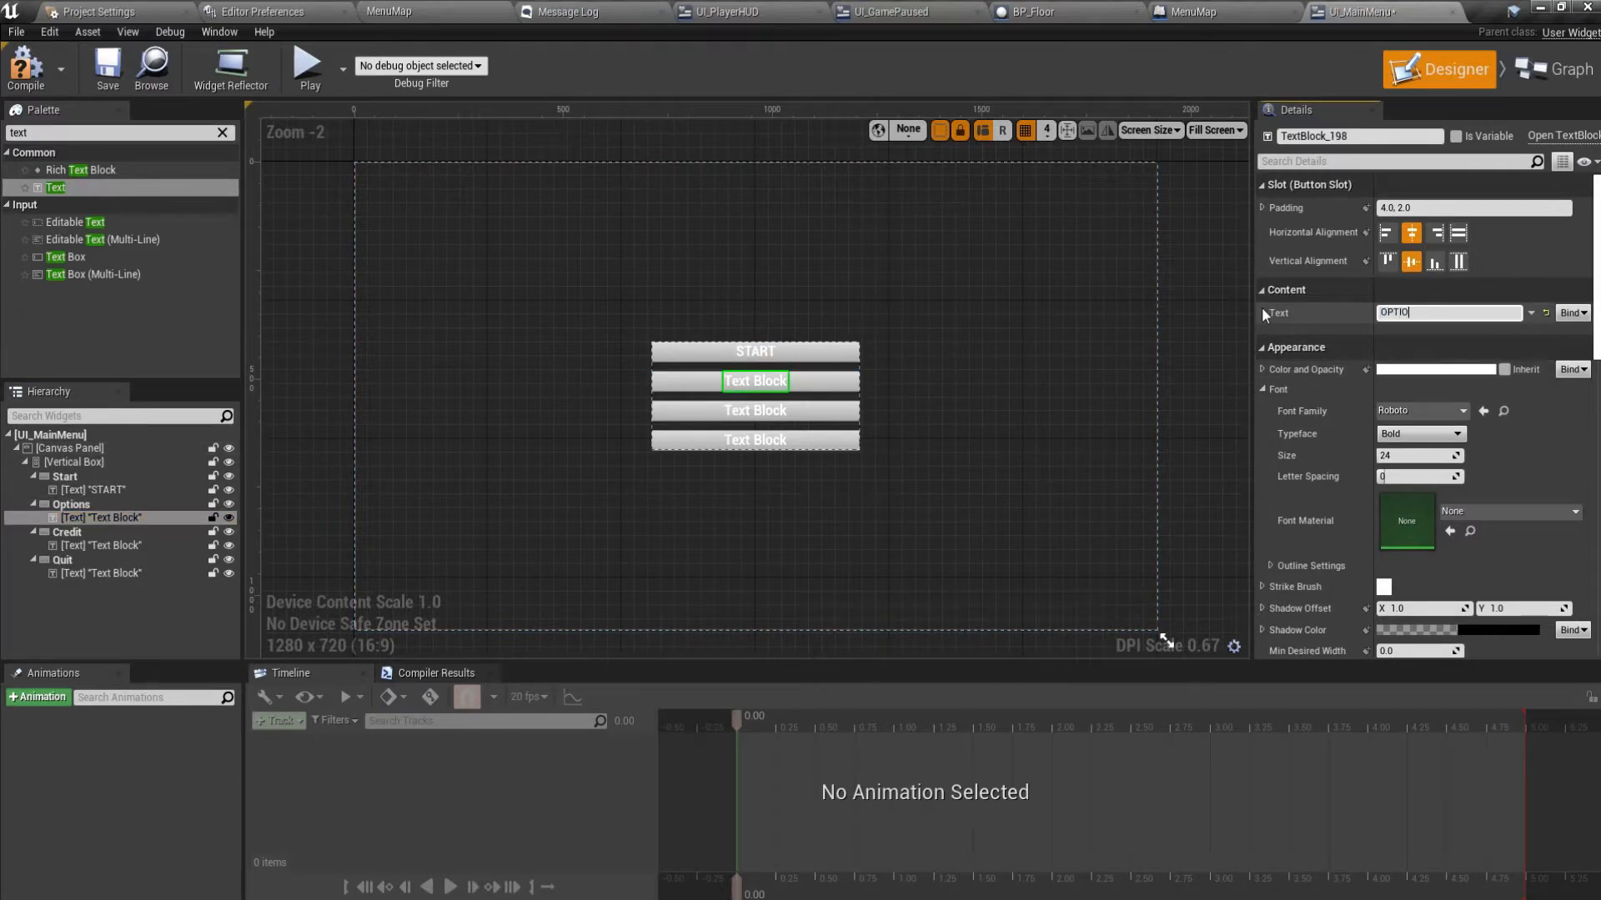
key(shift+Return)
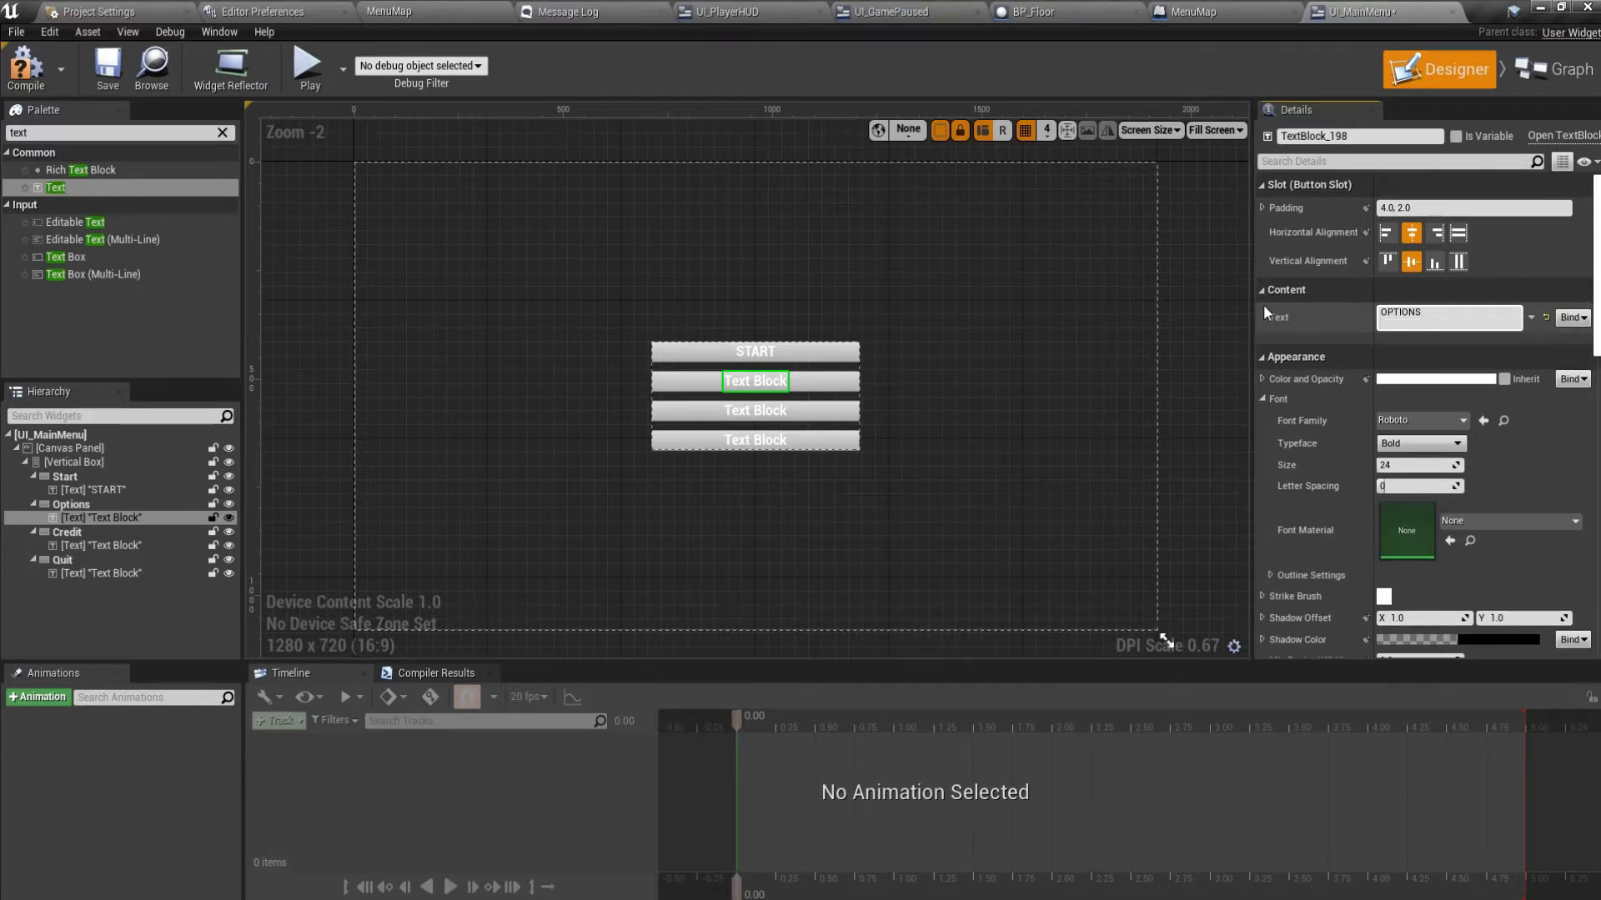
key(BackSpace)
key(Return)
Set the Credit button's text to CREDIT.
click(122, 546)
drag(1436, 314, 1288, 316)
text(CREDIT)
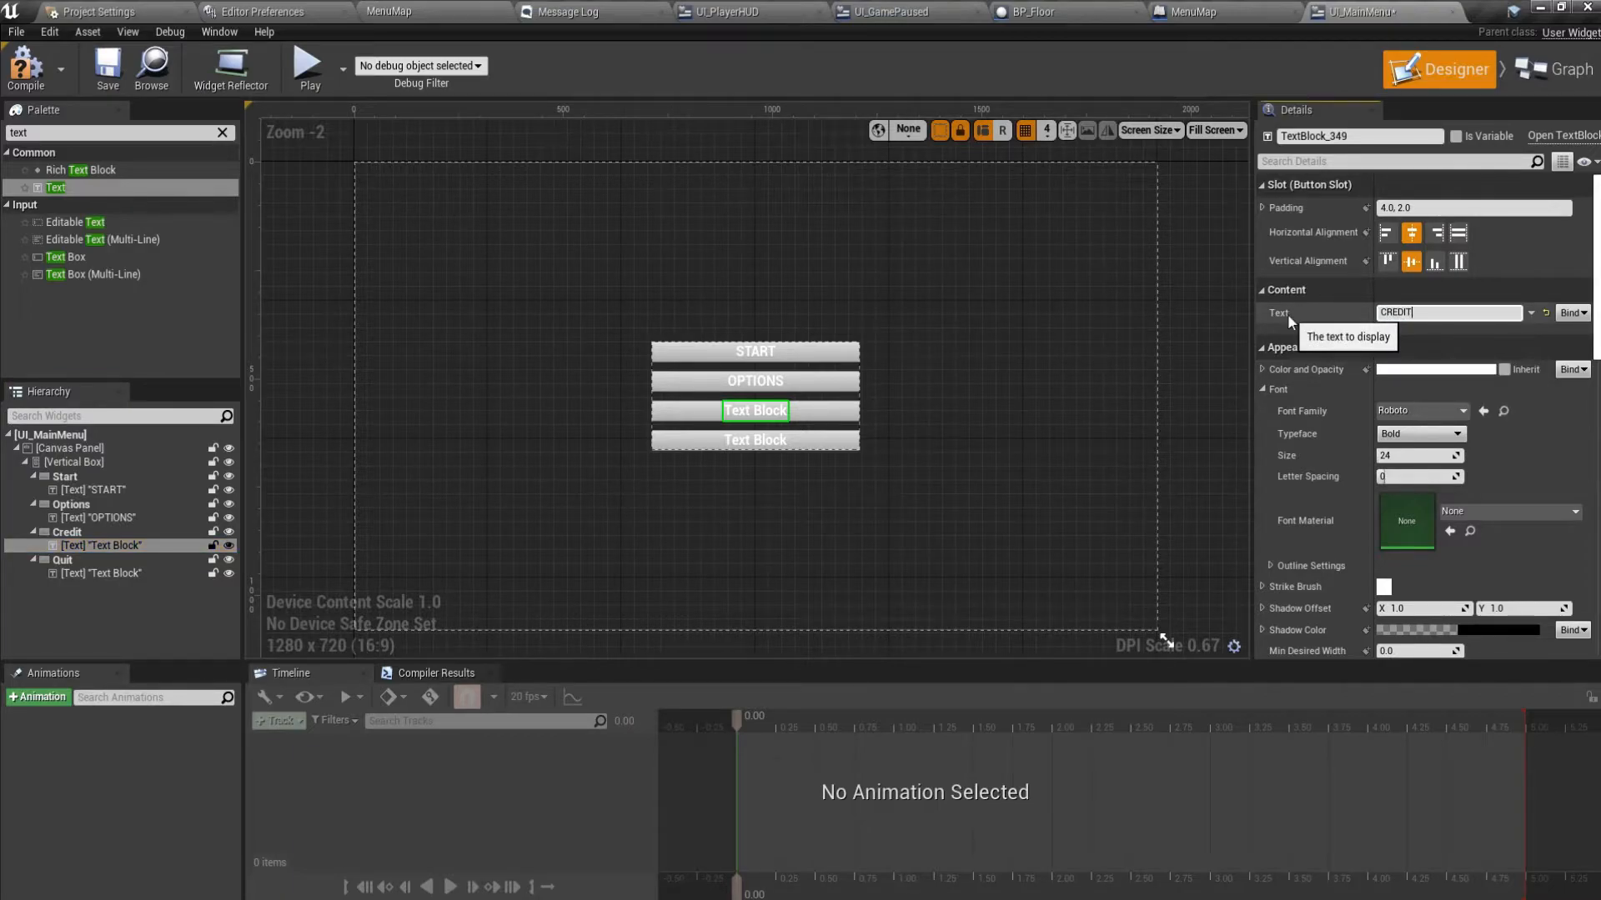
key(Return)
Set the Quit button's text to QUIT.
click(101, 573)
click(1531, 312)
drag(1467, 312, 1310, 314)
text(QUIT)
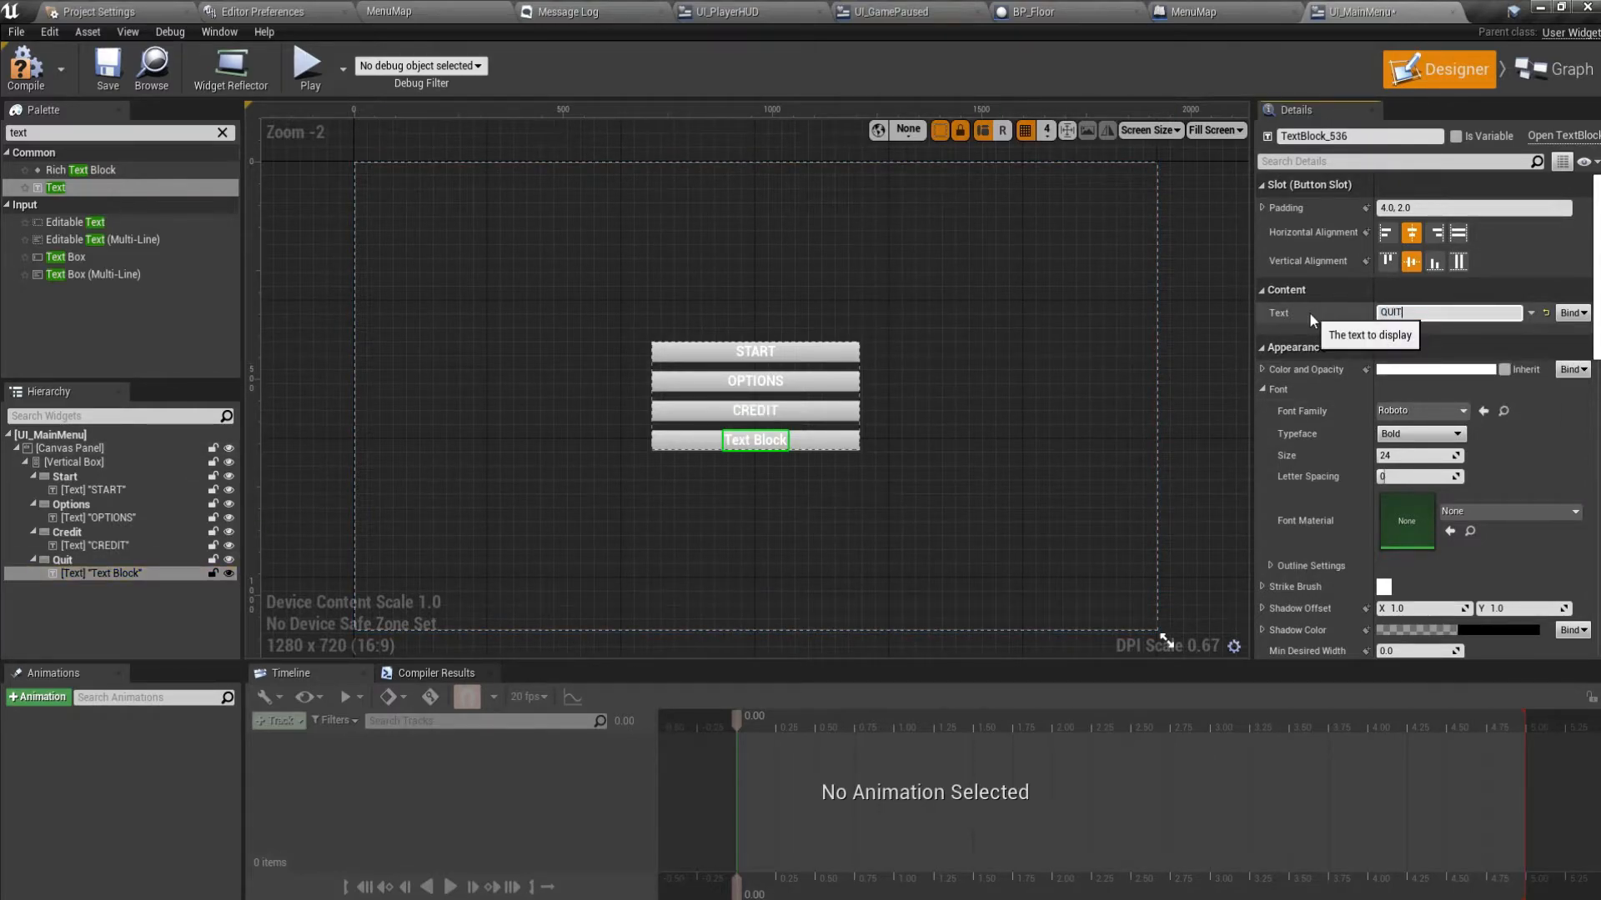
key(Return)
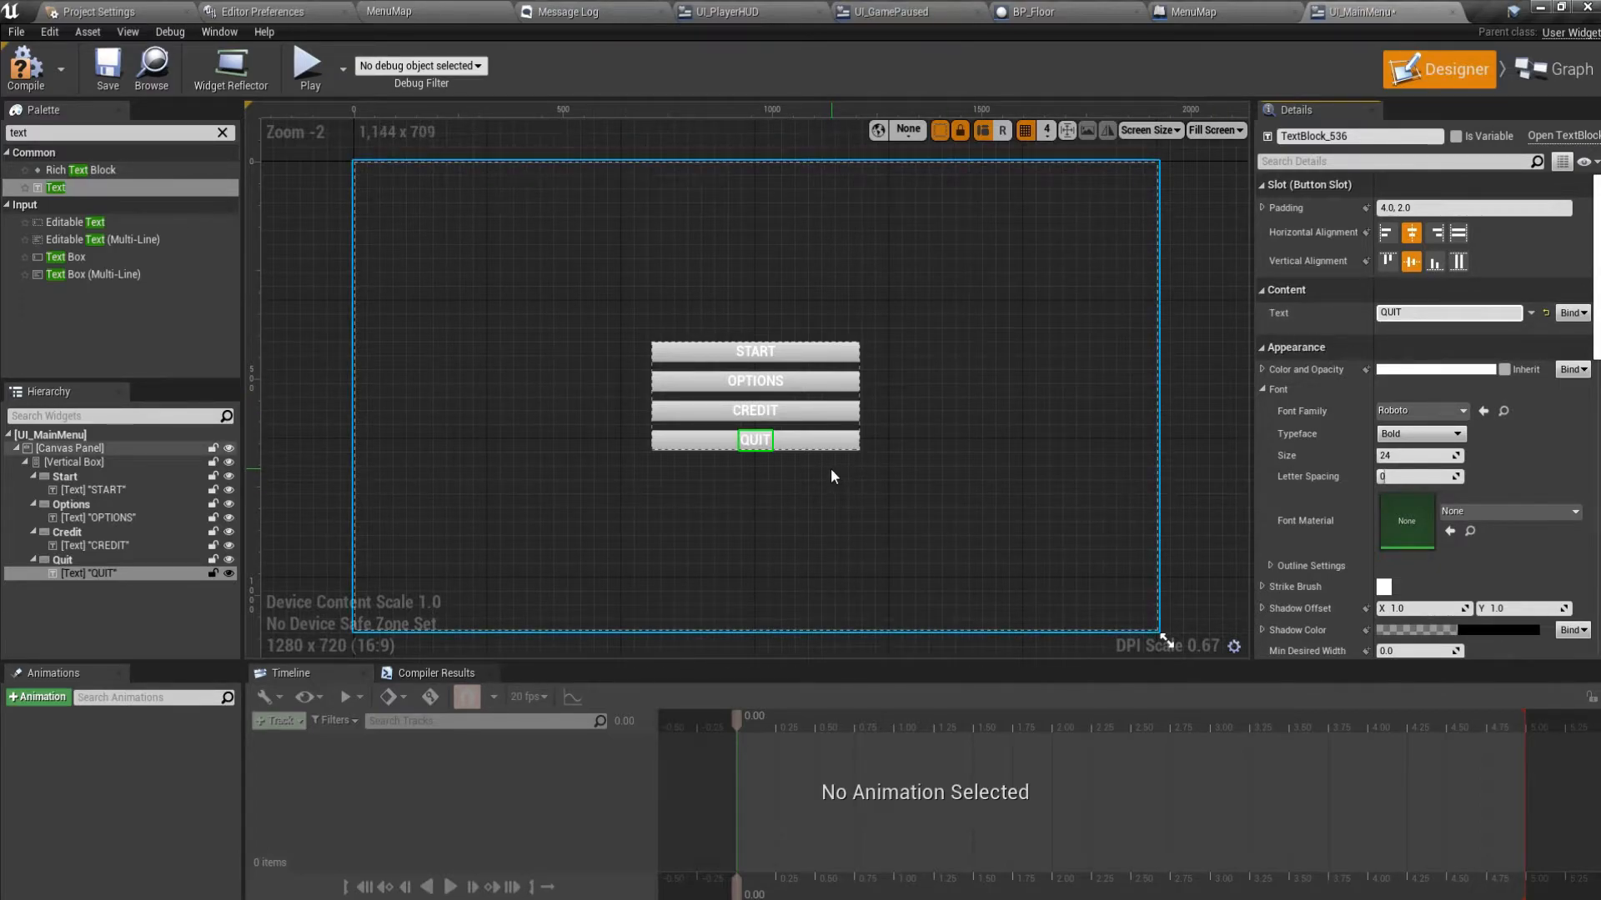
Change the Credit button's text to CREDITS.
click(145, 545)
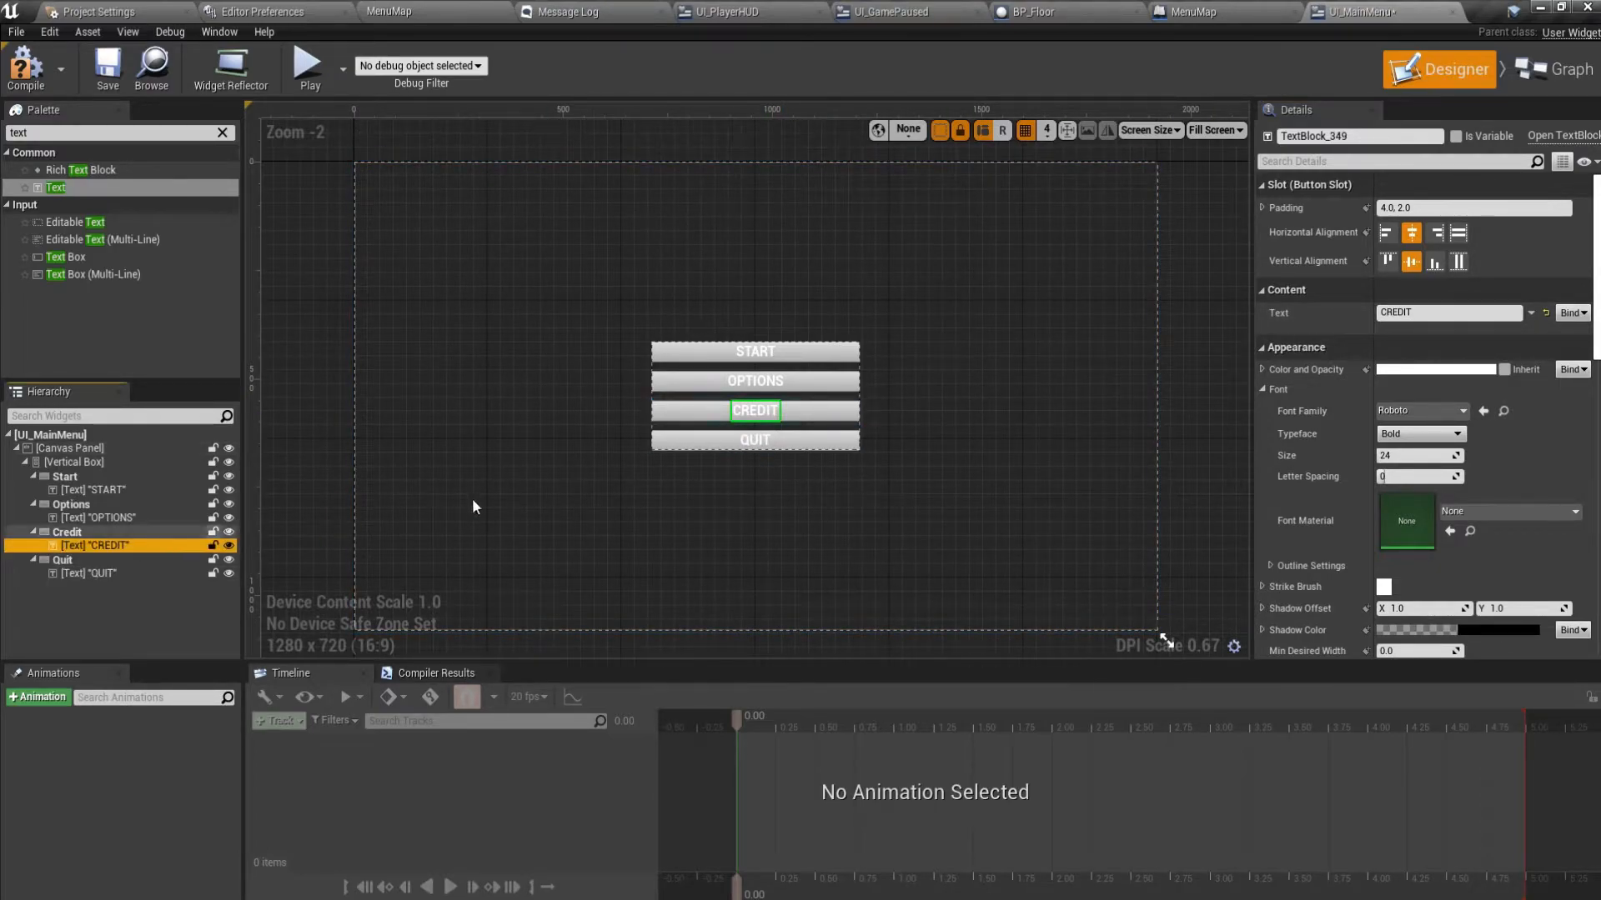
click(1423, 312)
key(Return)
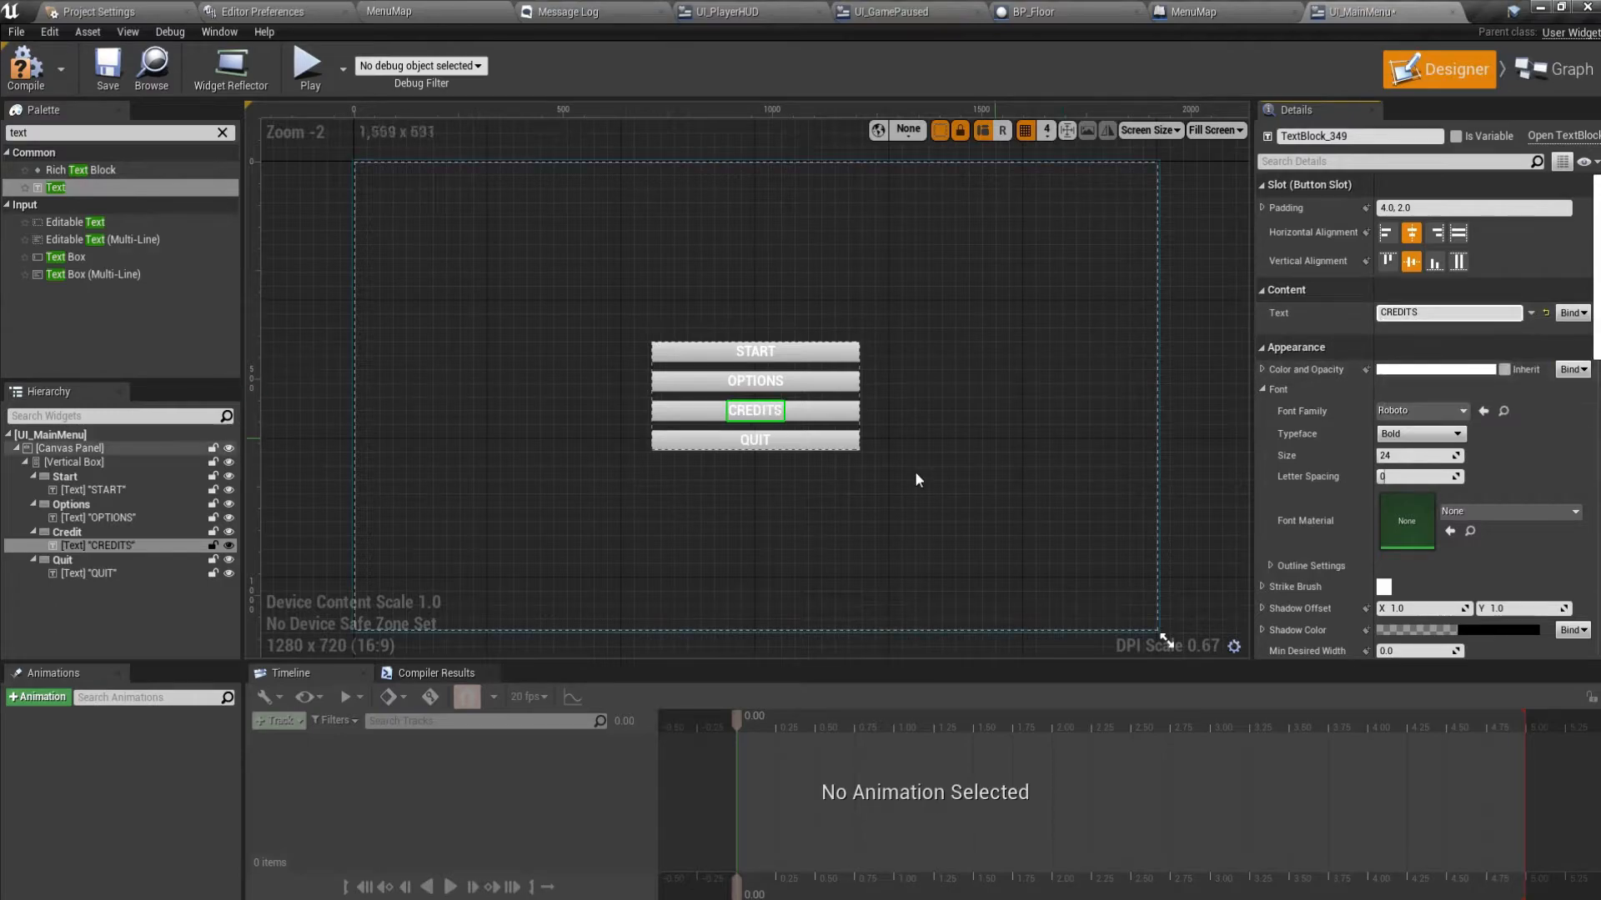
click(898, 471)
Add an On Clicked event for the Start button to the event graph.
click(714, 364)
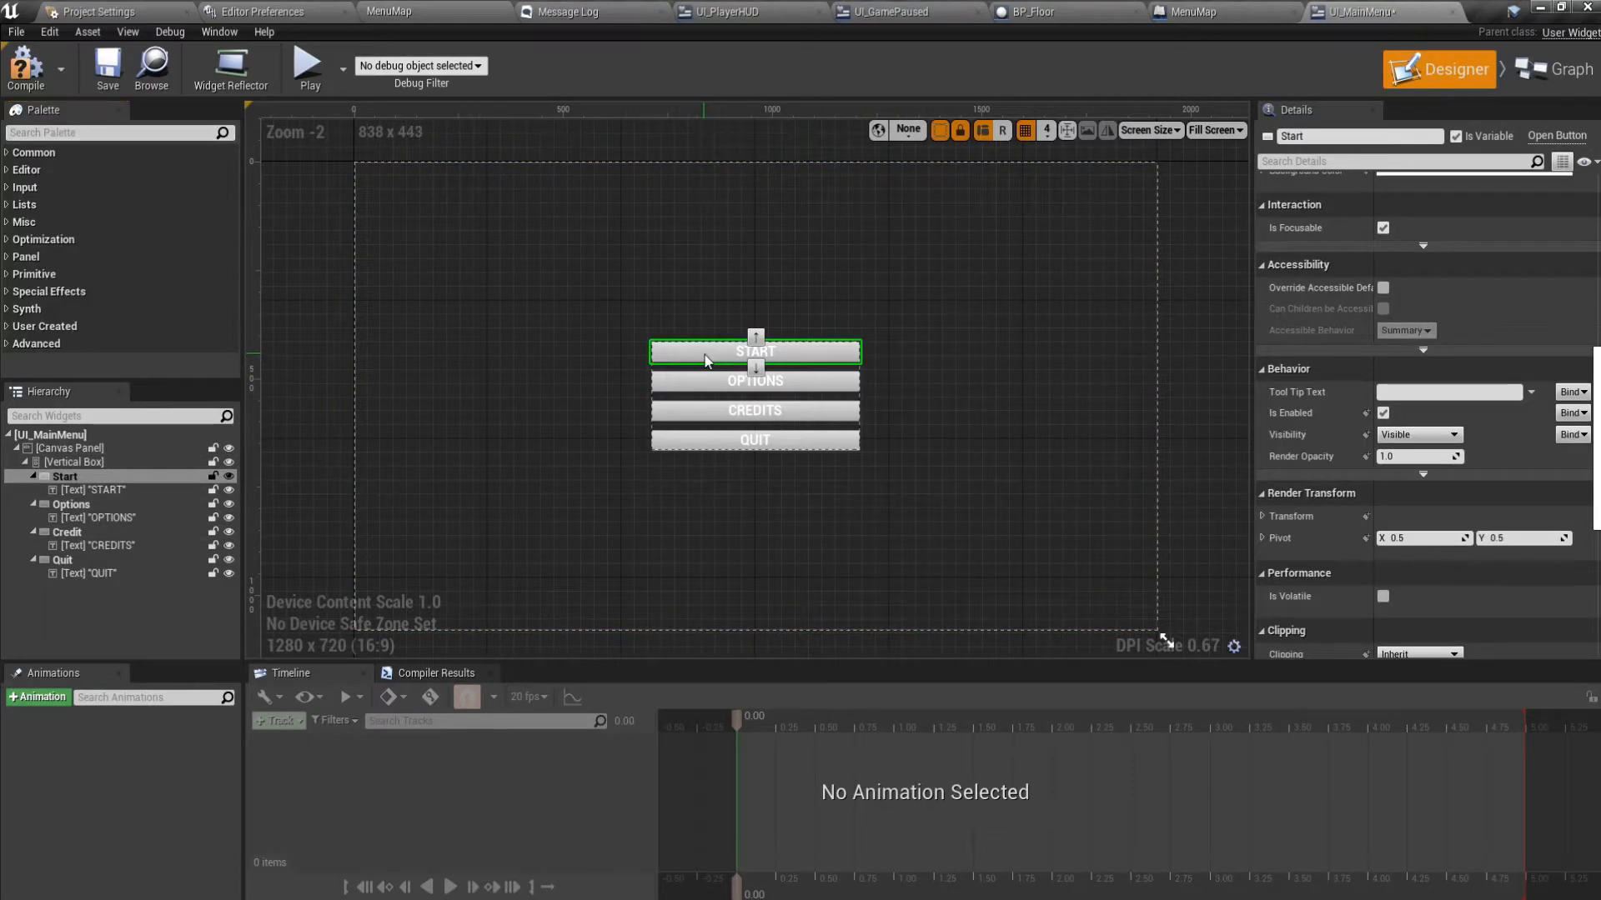
scroll(1352, 485, down, 10)
click(1406, 547)
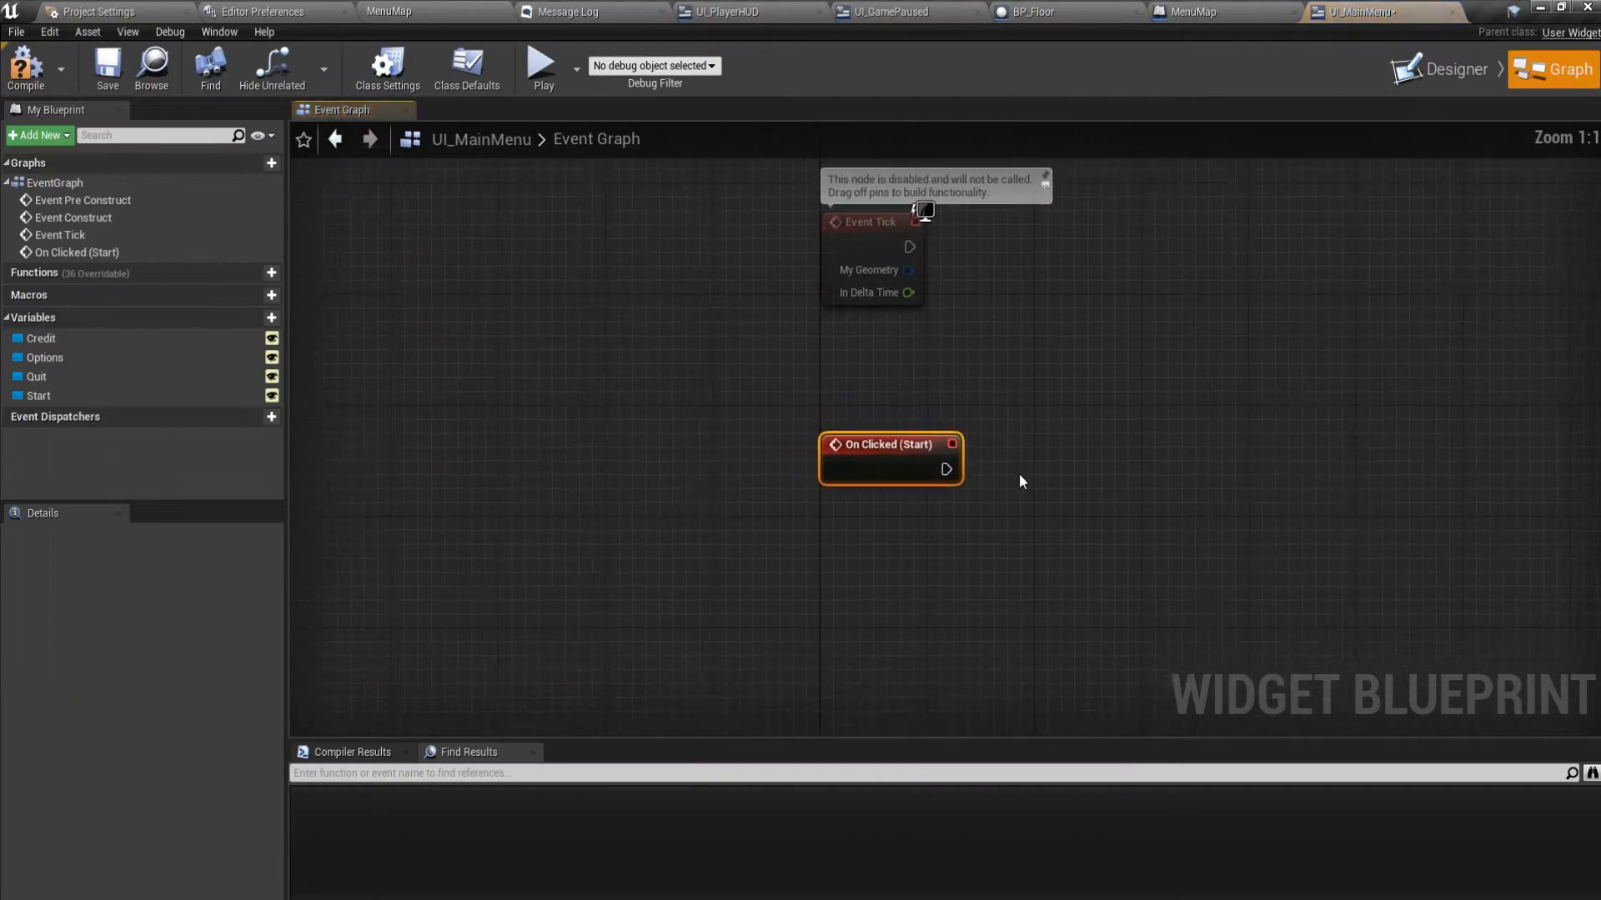
Connect an Open Level (by Name) node to the Start button's On Clicked event and align it with the event.
drag(672, 406, 833, 407)
text(open)
key(Return)
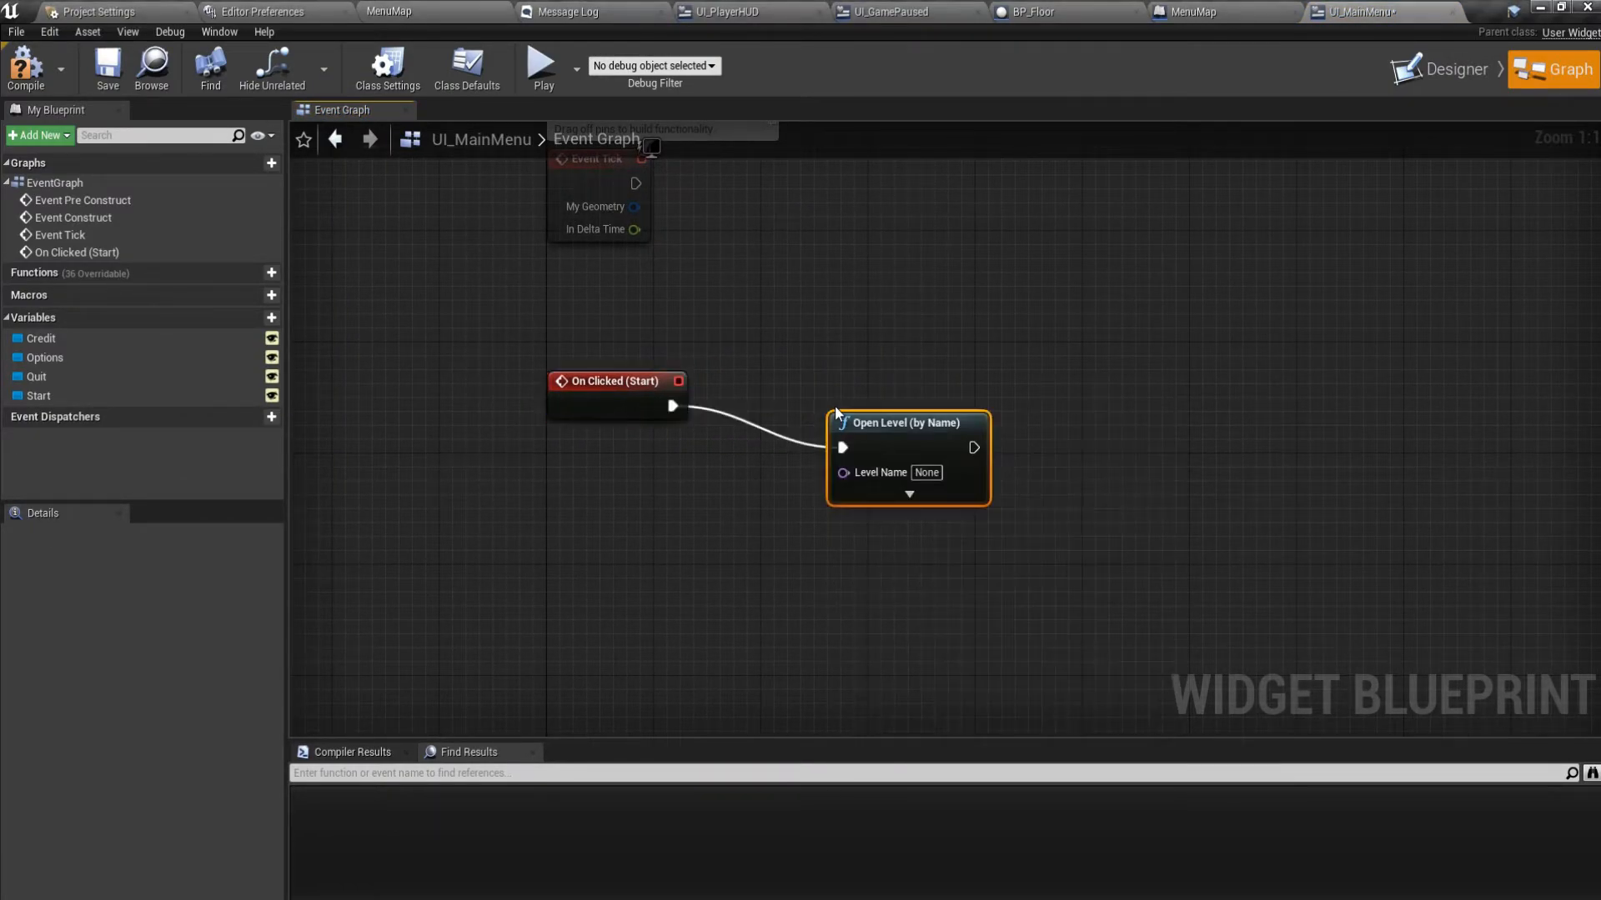
drag(916, 416, 1148, 405)
Copy the name of the InfiniteMap level from the Maps folder in RunnerFolder.
click(1156, 431)
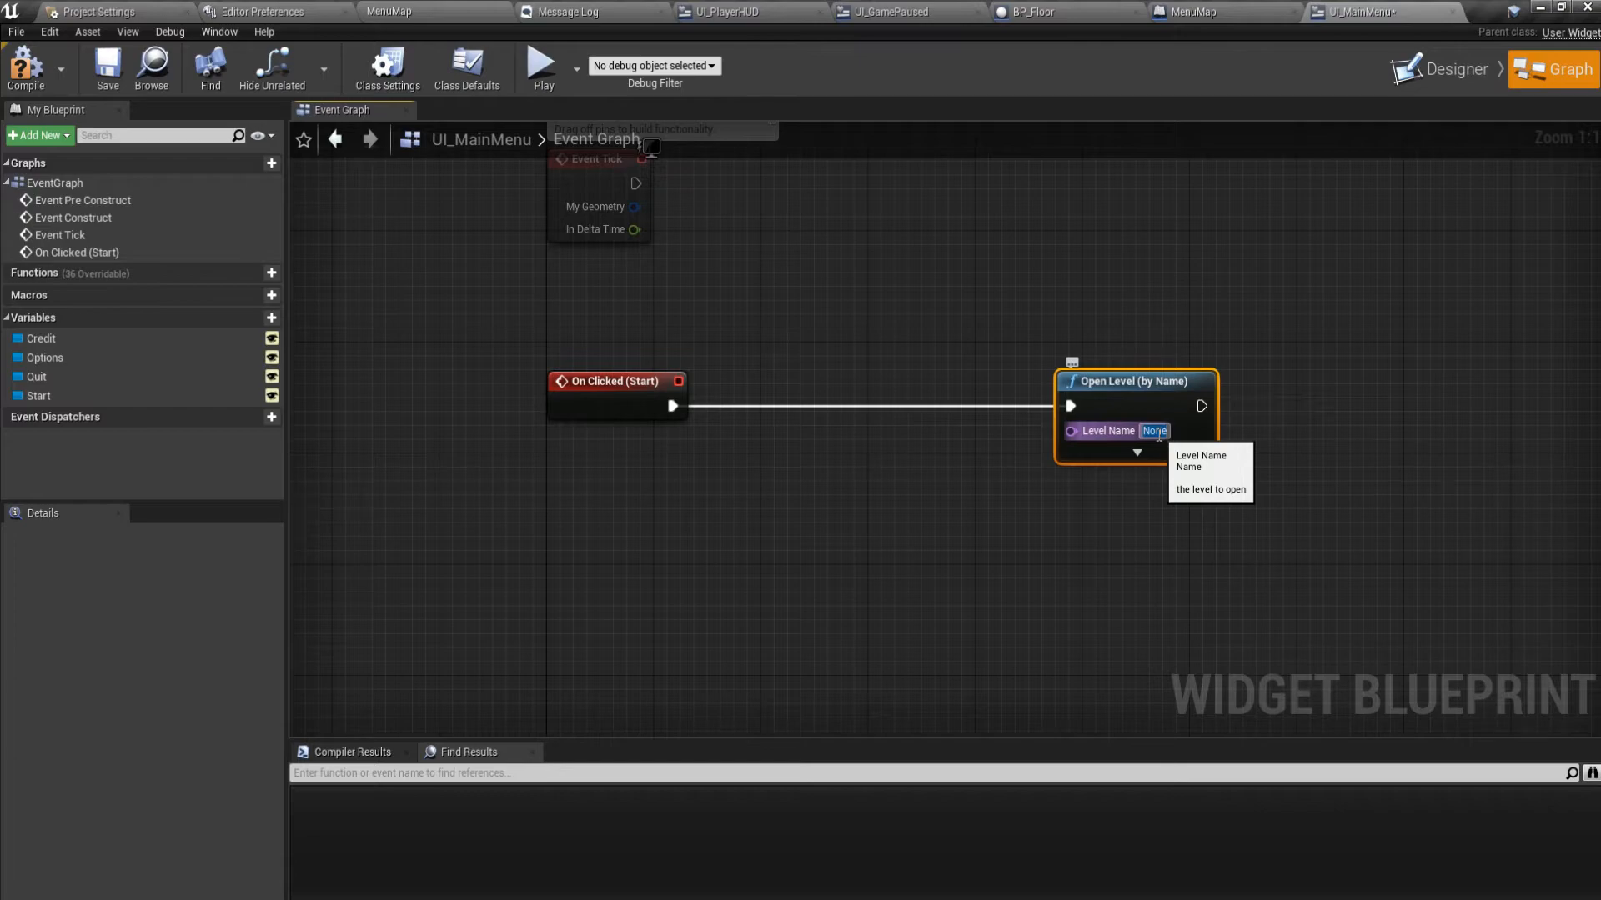
click(434, 13)
click(365, 685)
click(482, 781)
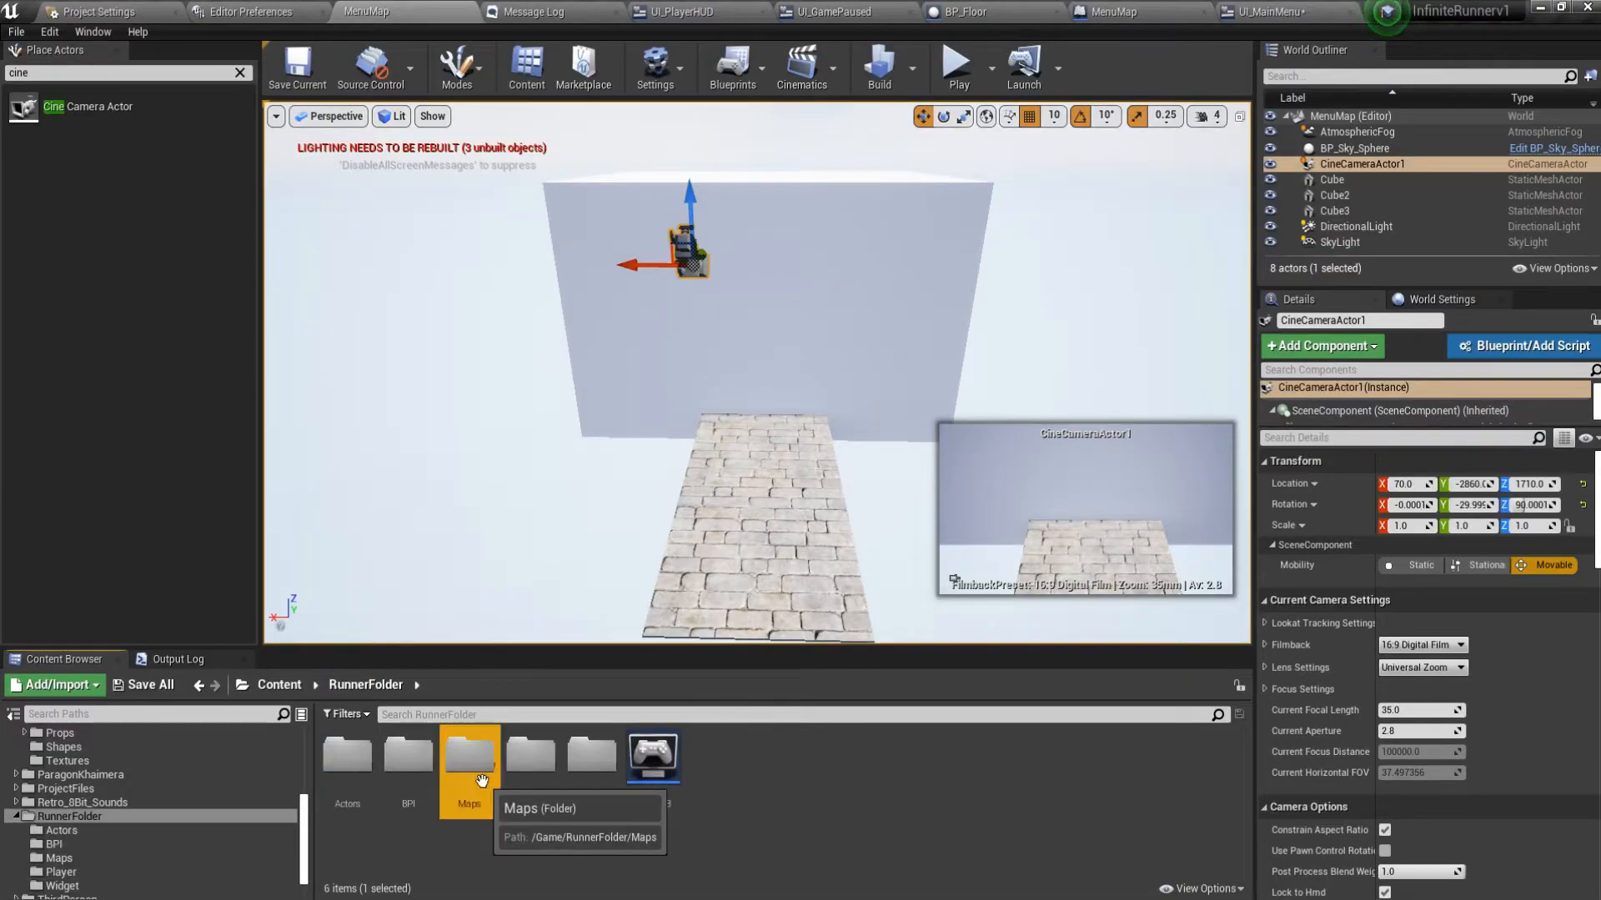
double_click(482, 781)
click(362, 804)
key(ctrl+c)
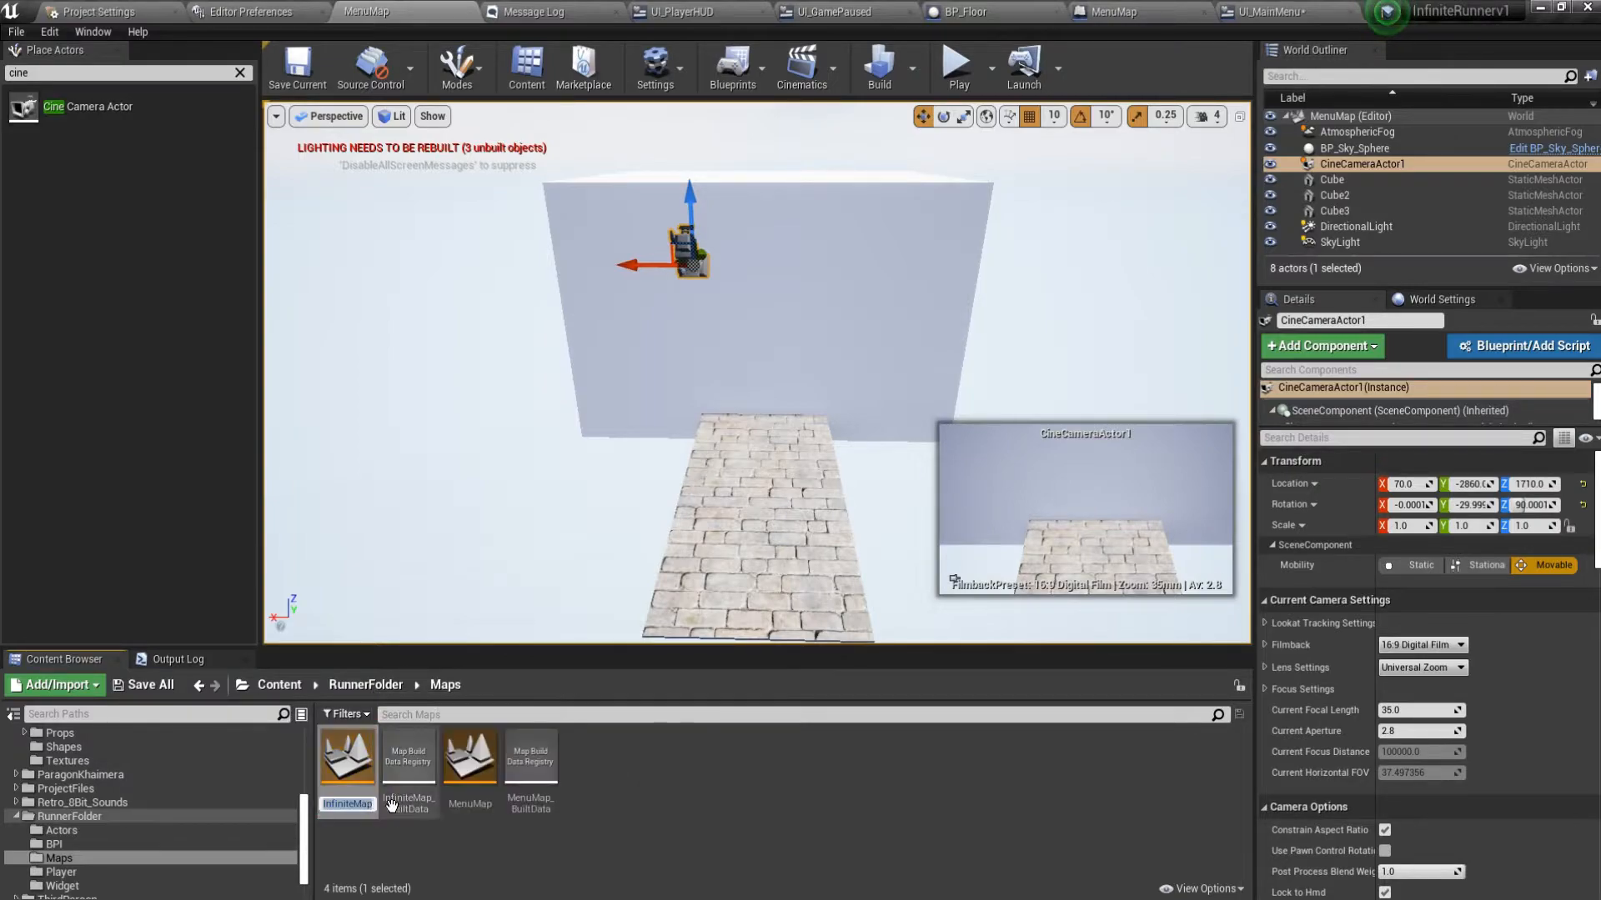
Set the Level Name of the Open Level node in UI_MainMenu to InfiniteMap.
click(1271, 11)
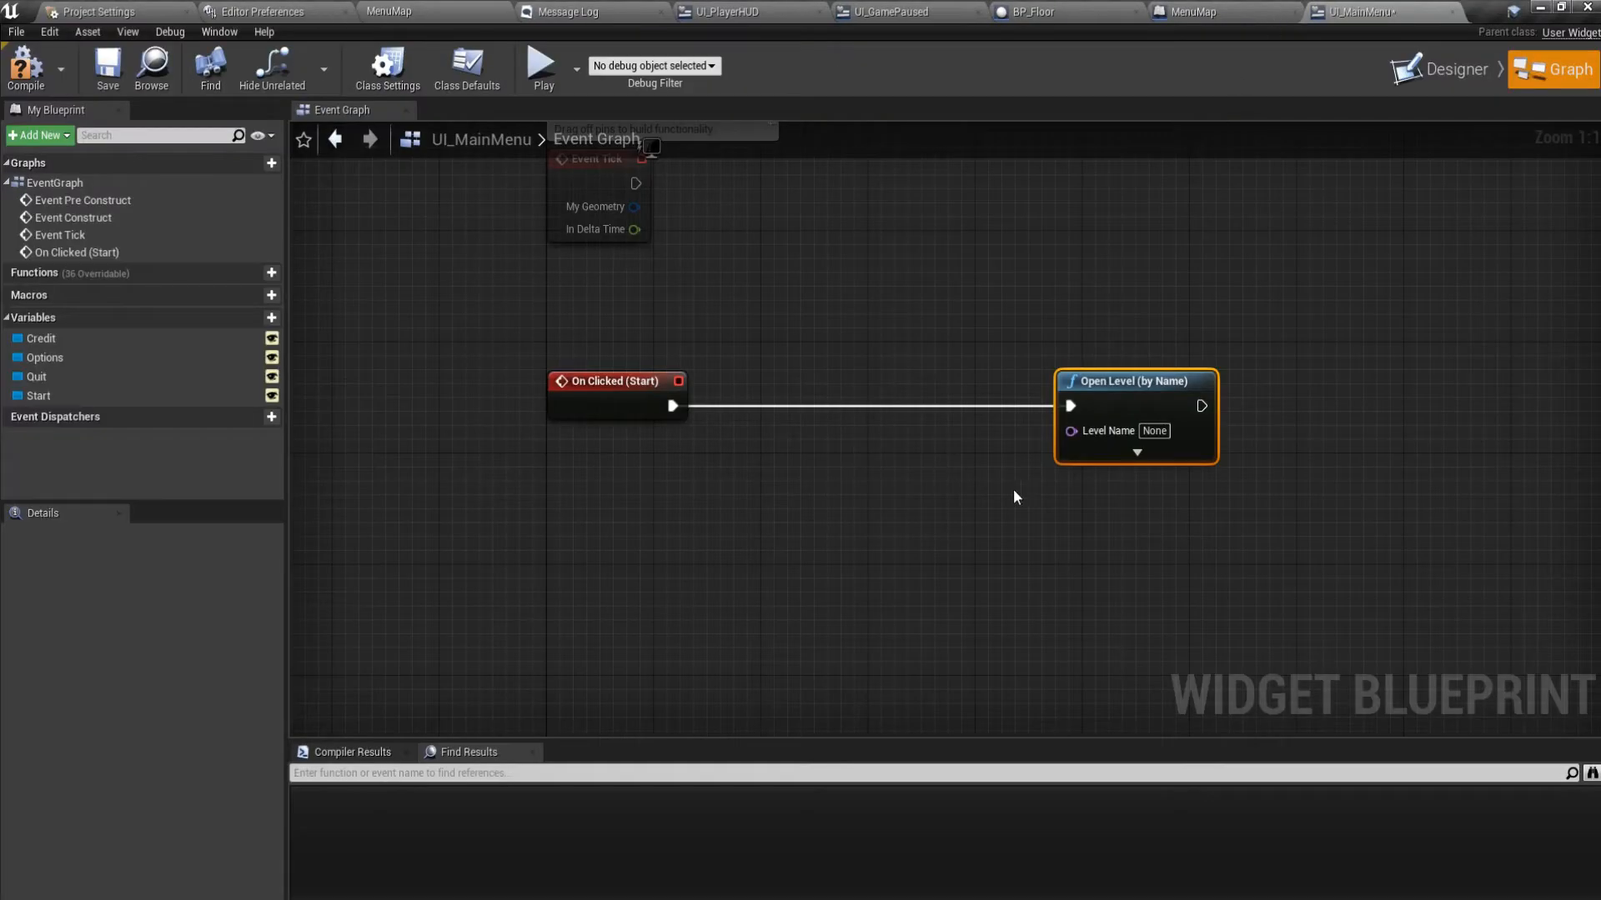
click(1152, 431)
key(ctrl+v)
click(1164, 515)
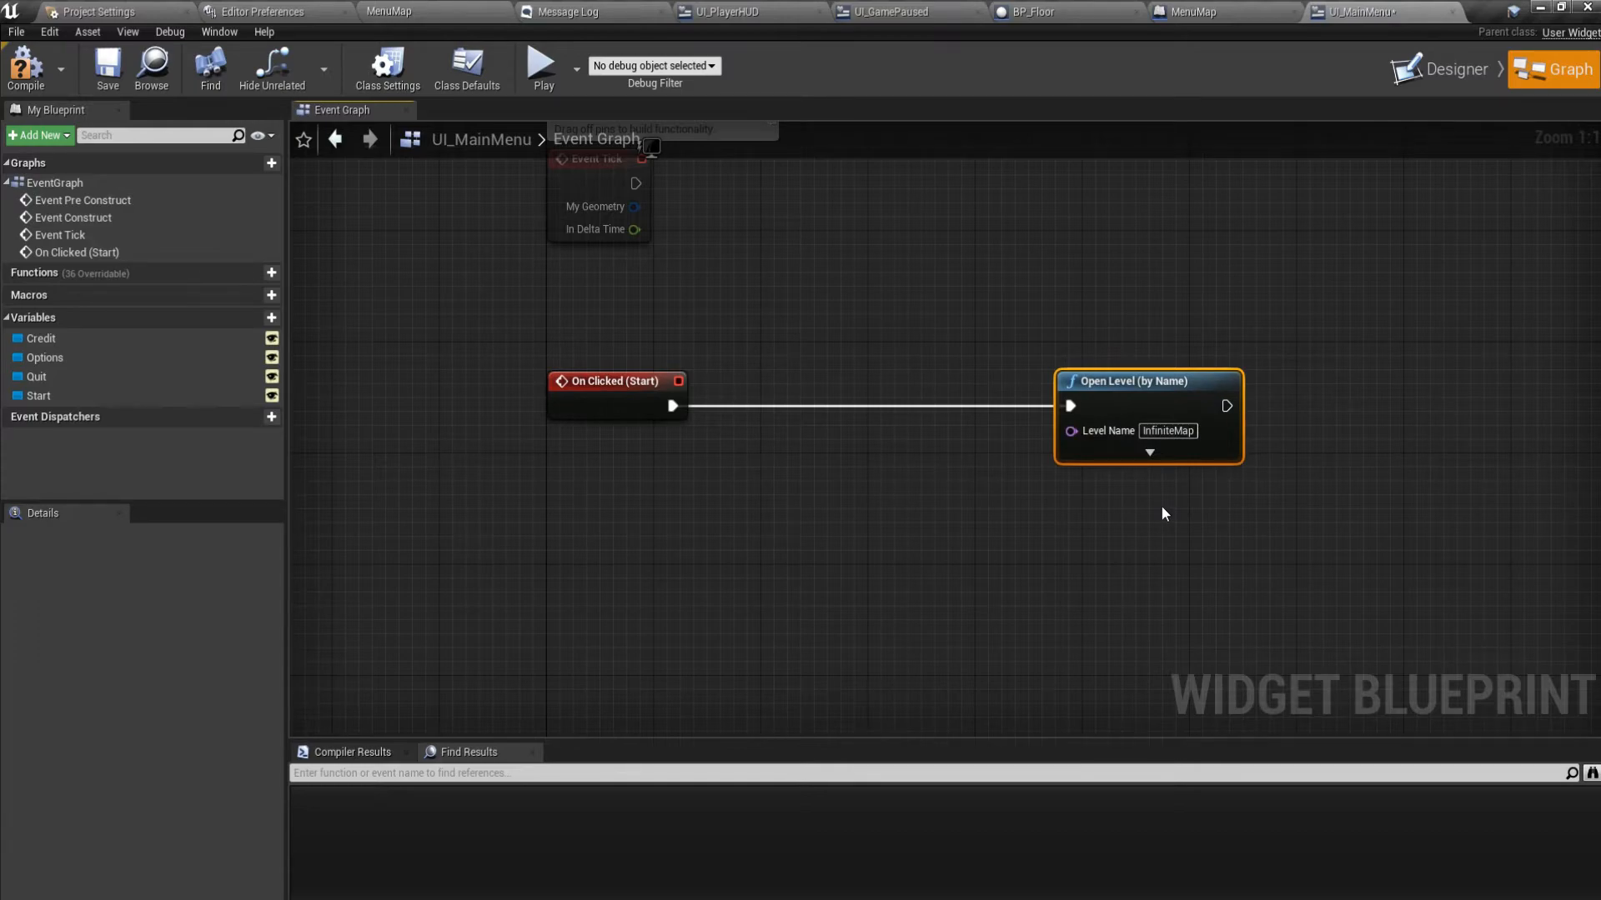
Save the UI_MainMenu widget and play-test the MenuMap level in the editor viewport.
click(105, 75)
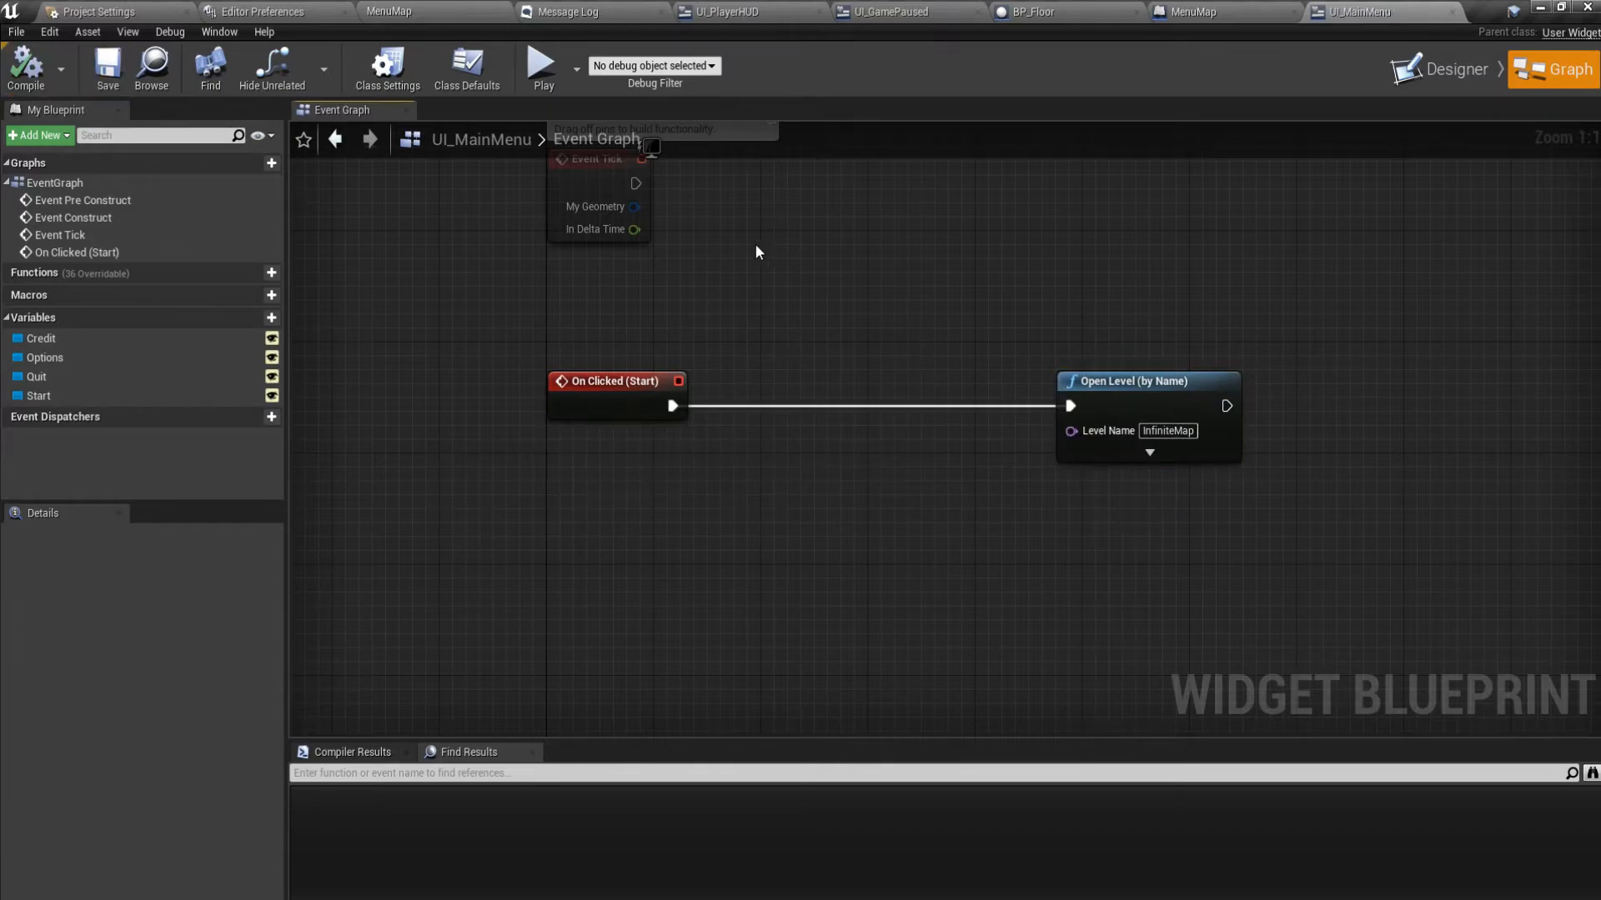
click(503, 10)
click(958, 60)
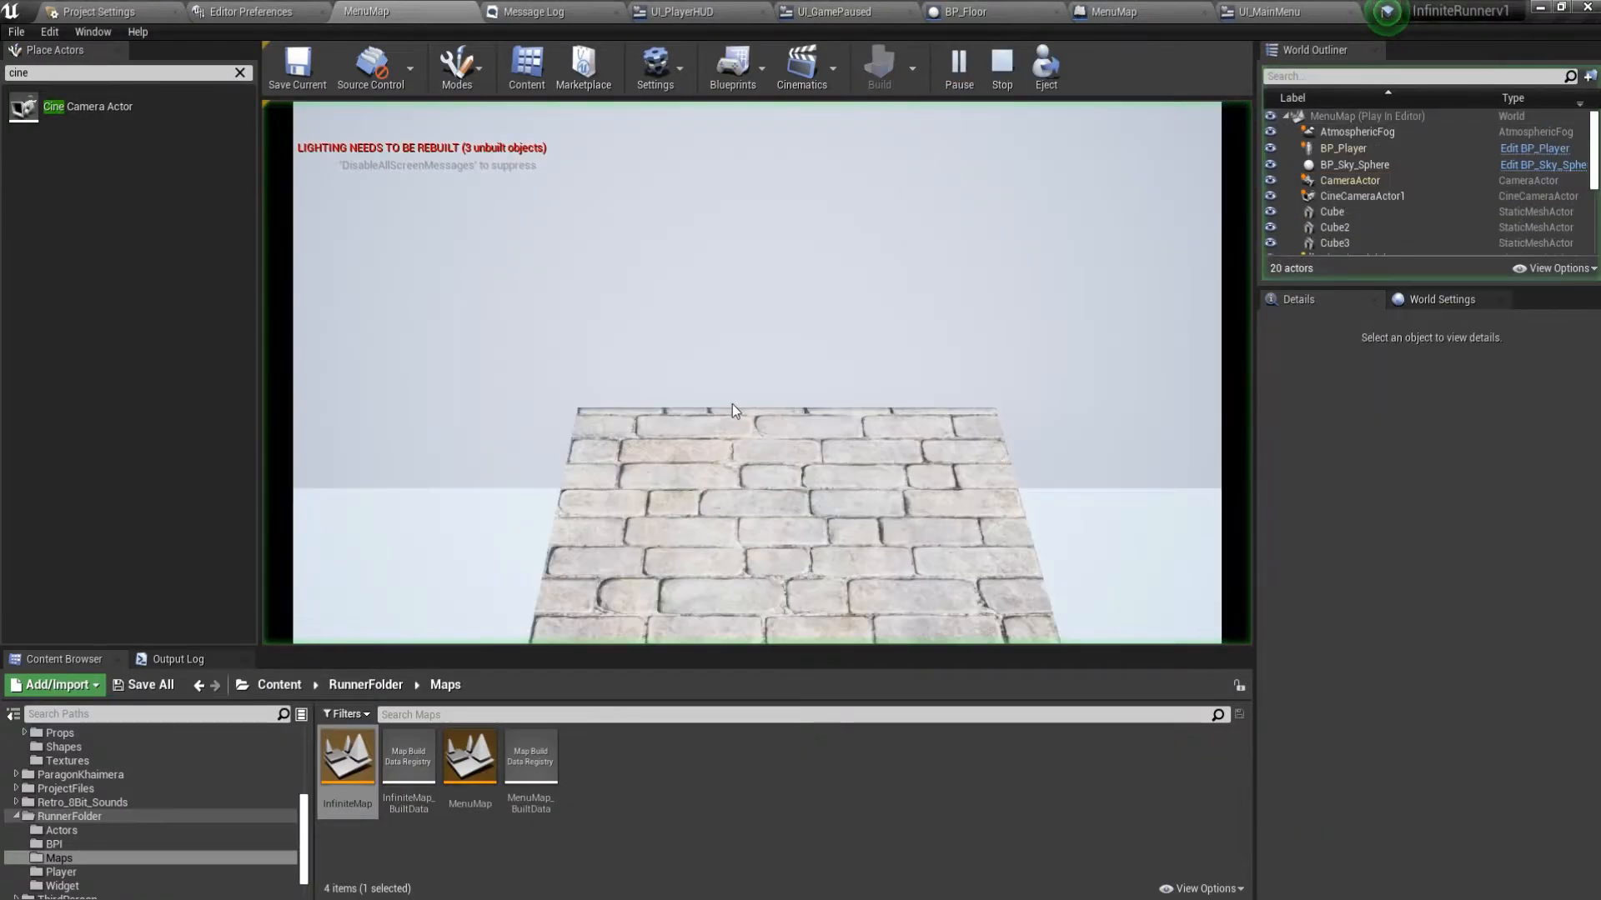
key(Escape)
In the MenuMap level blueprint, connect a Create Widget node after Set View Target with Blend.
click(1135, 11)
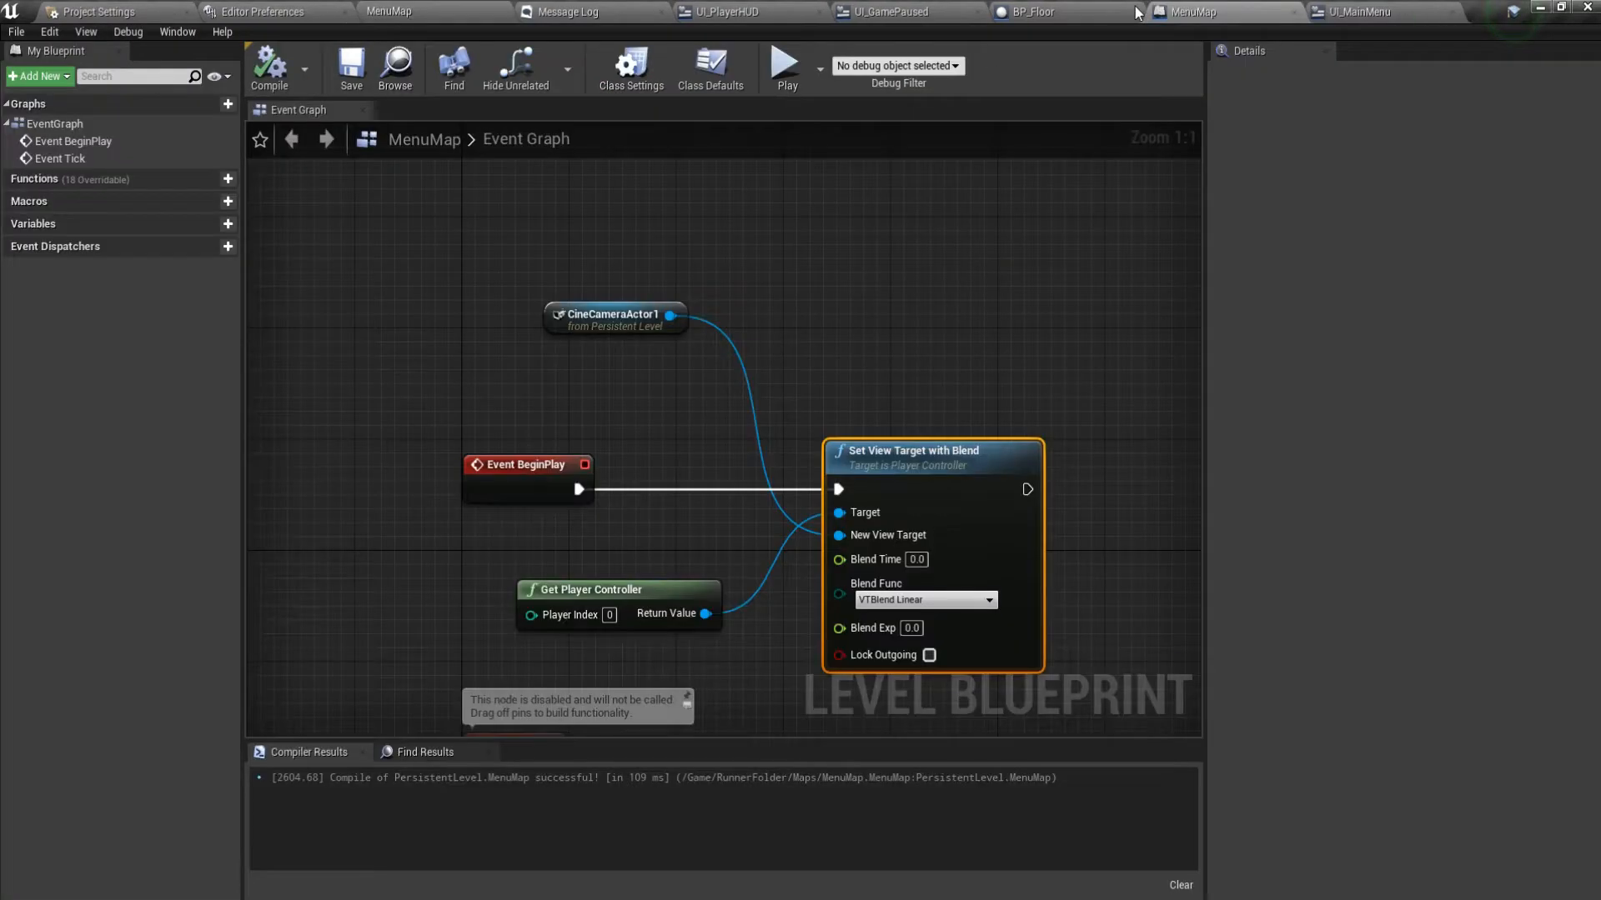
right_drag(824, 341, 761, 252)
right_drag(1034, 396, 615, 368)
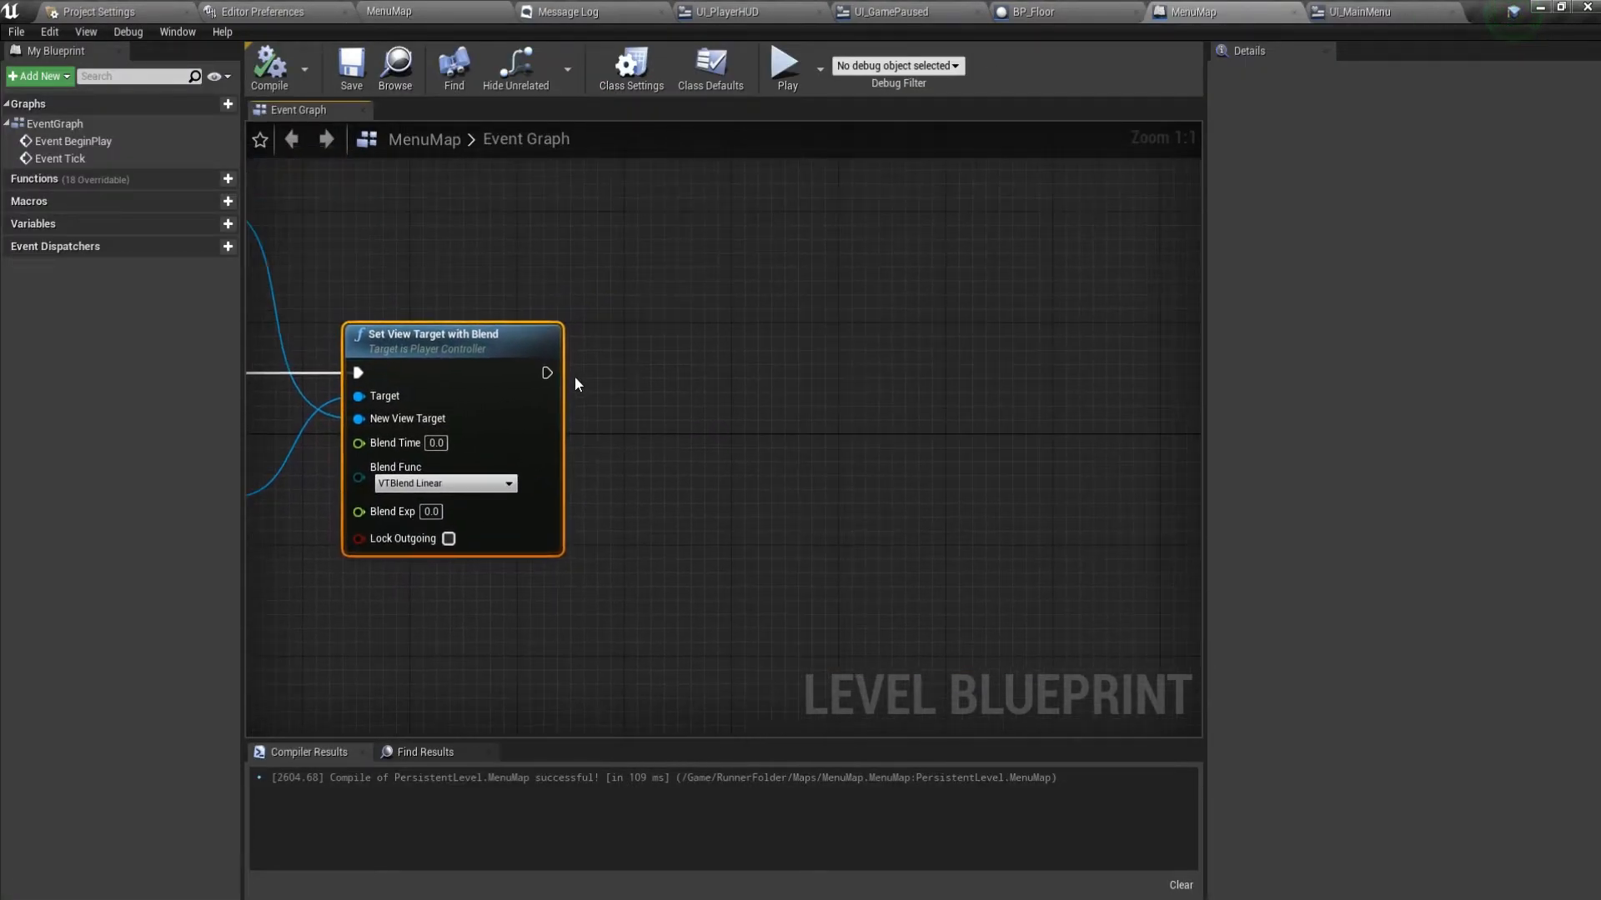
drag(545, 372, 664, 358)
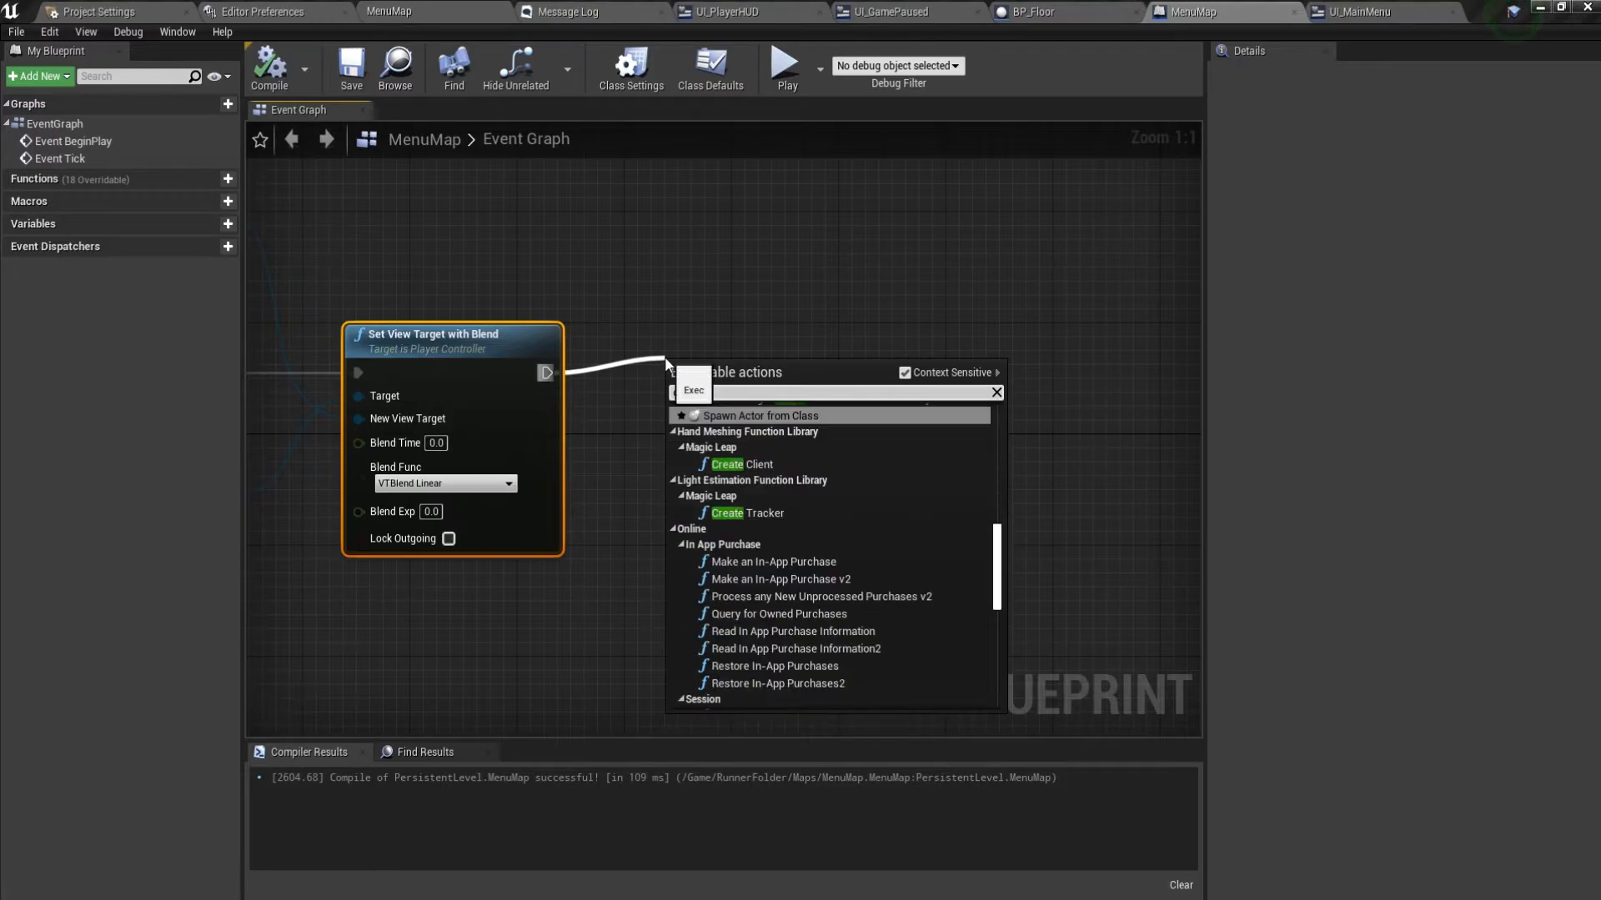
text(idget)
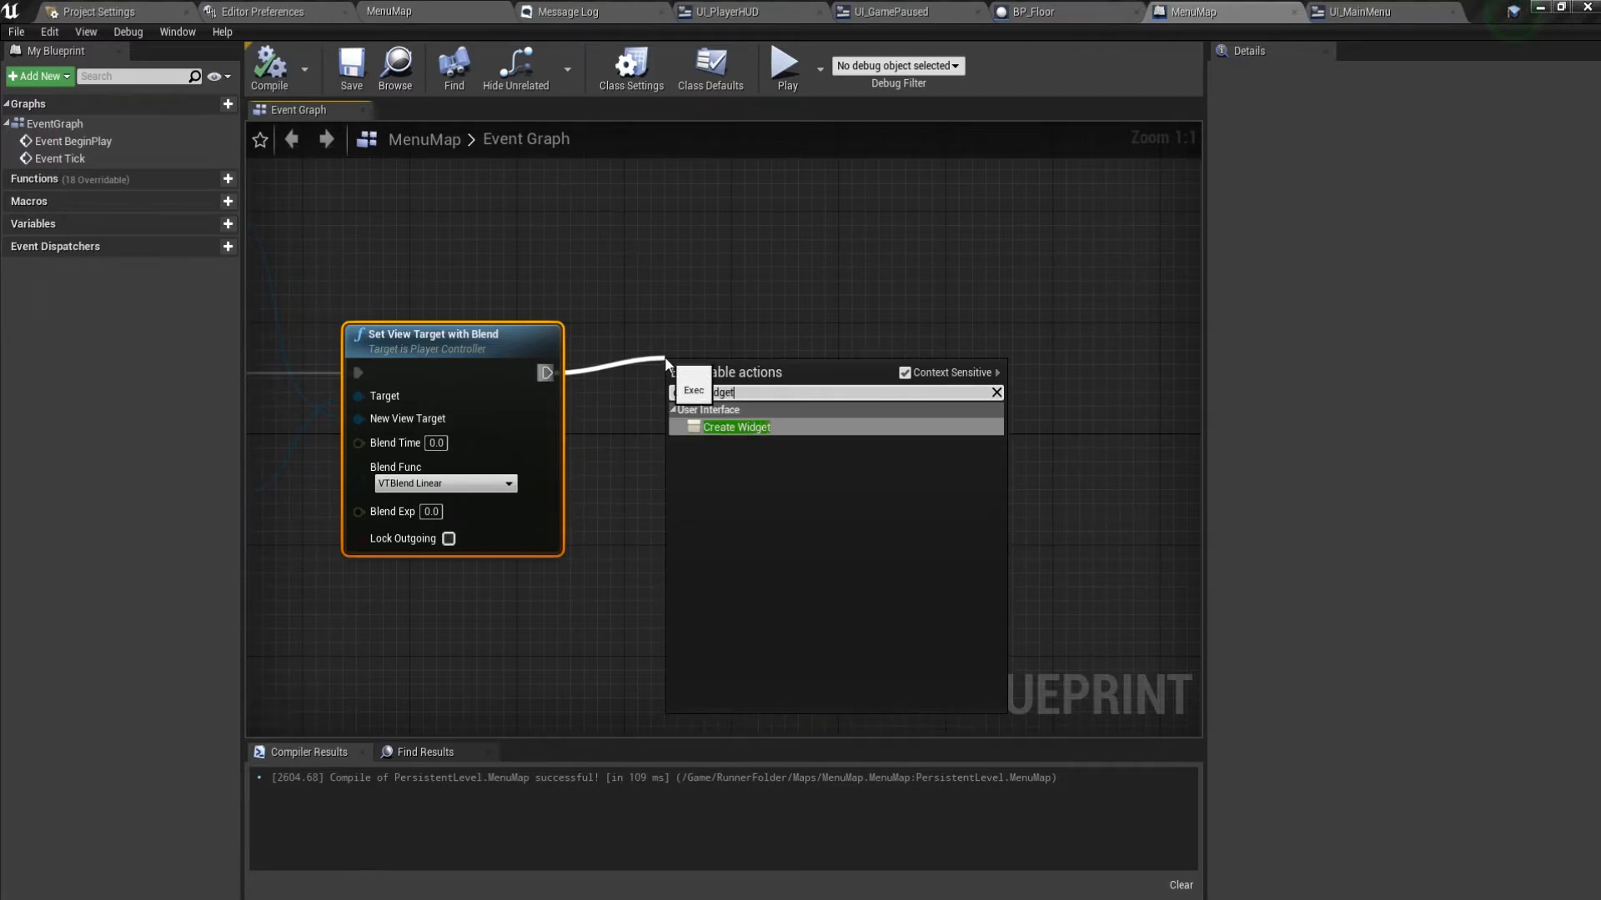
click(737, 427)
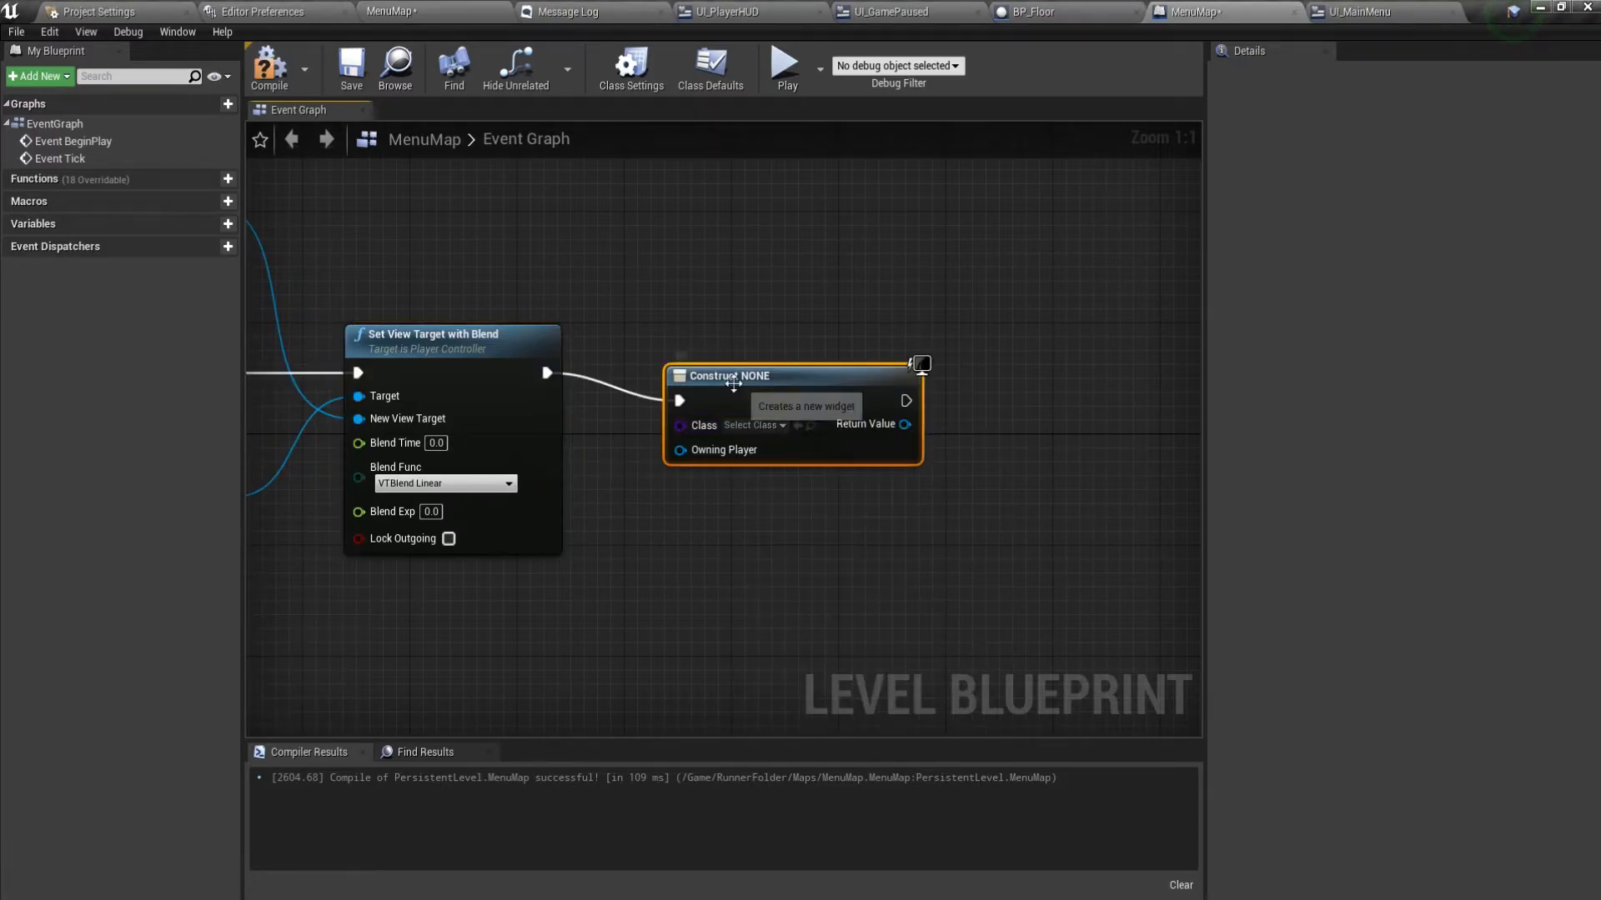
Feed a Get Player Controller into the new widget node's Owning Player and set its class to UI_MainMenu.
drag(694, 421, 625, 518)
text(get player)
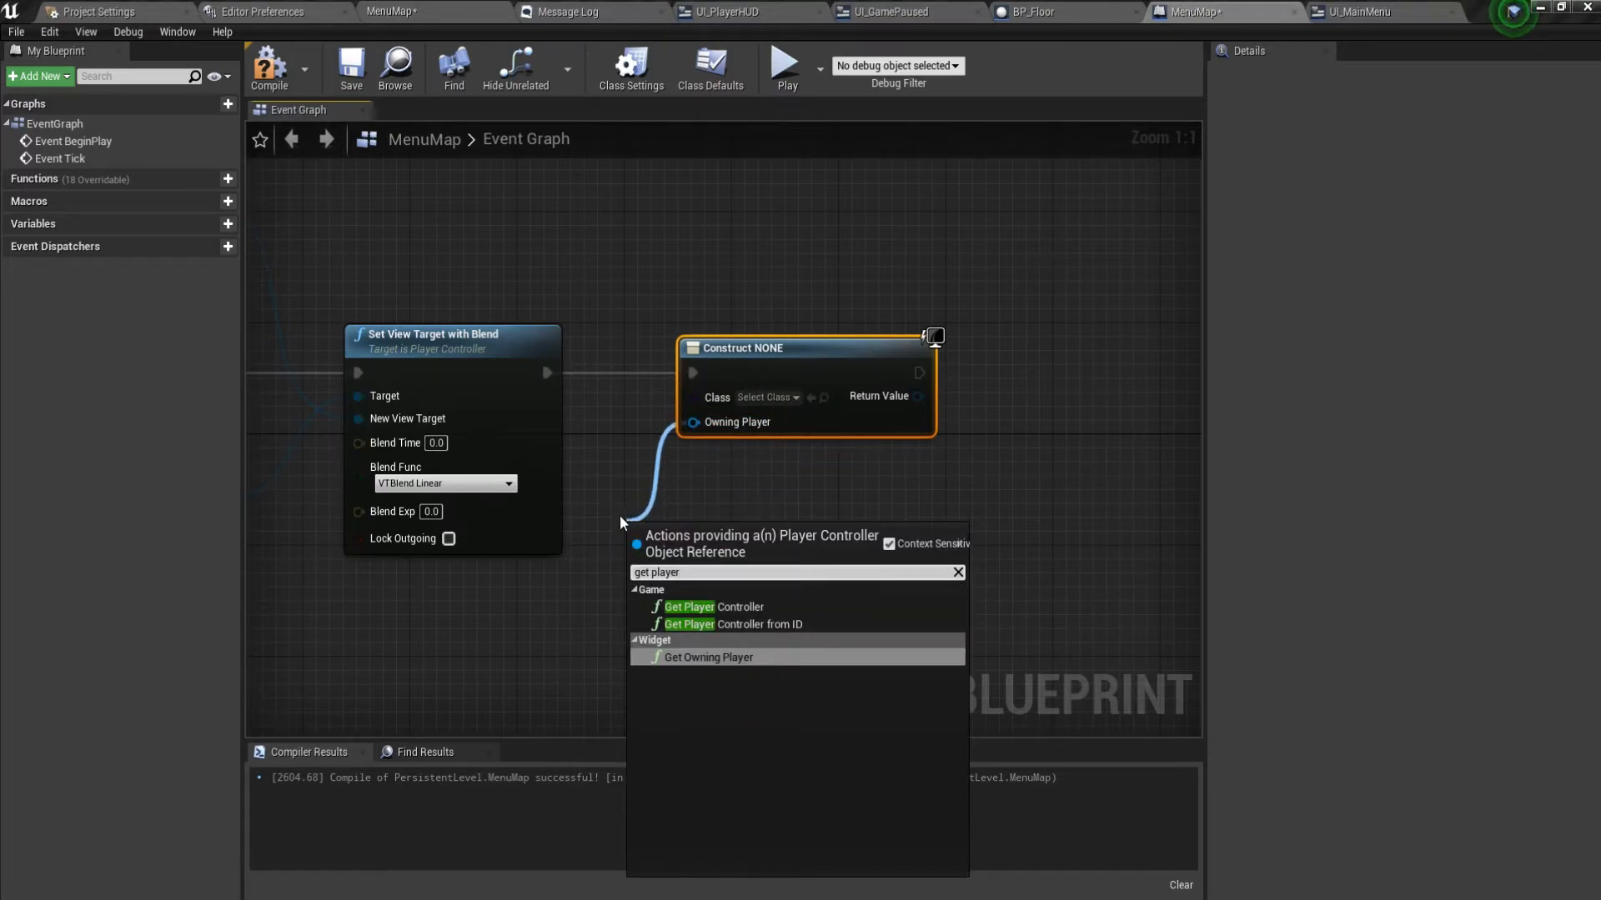
click(714, 607)
click(766, 397)
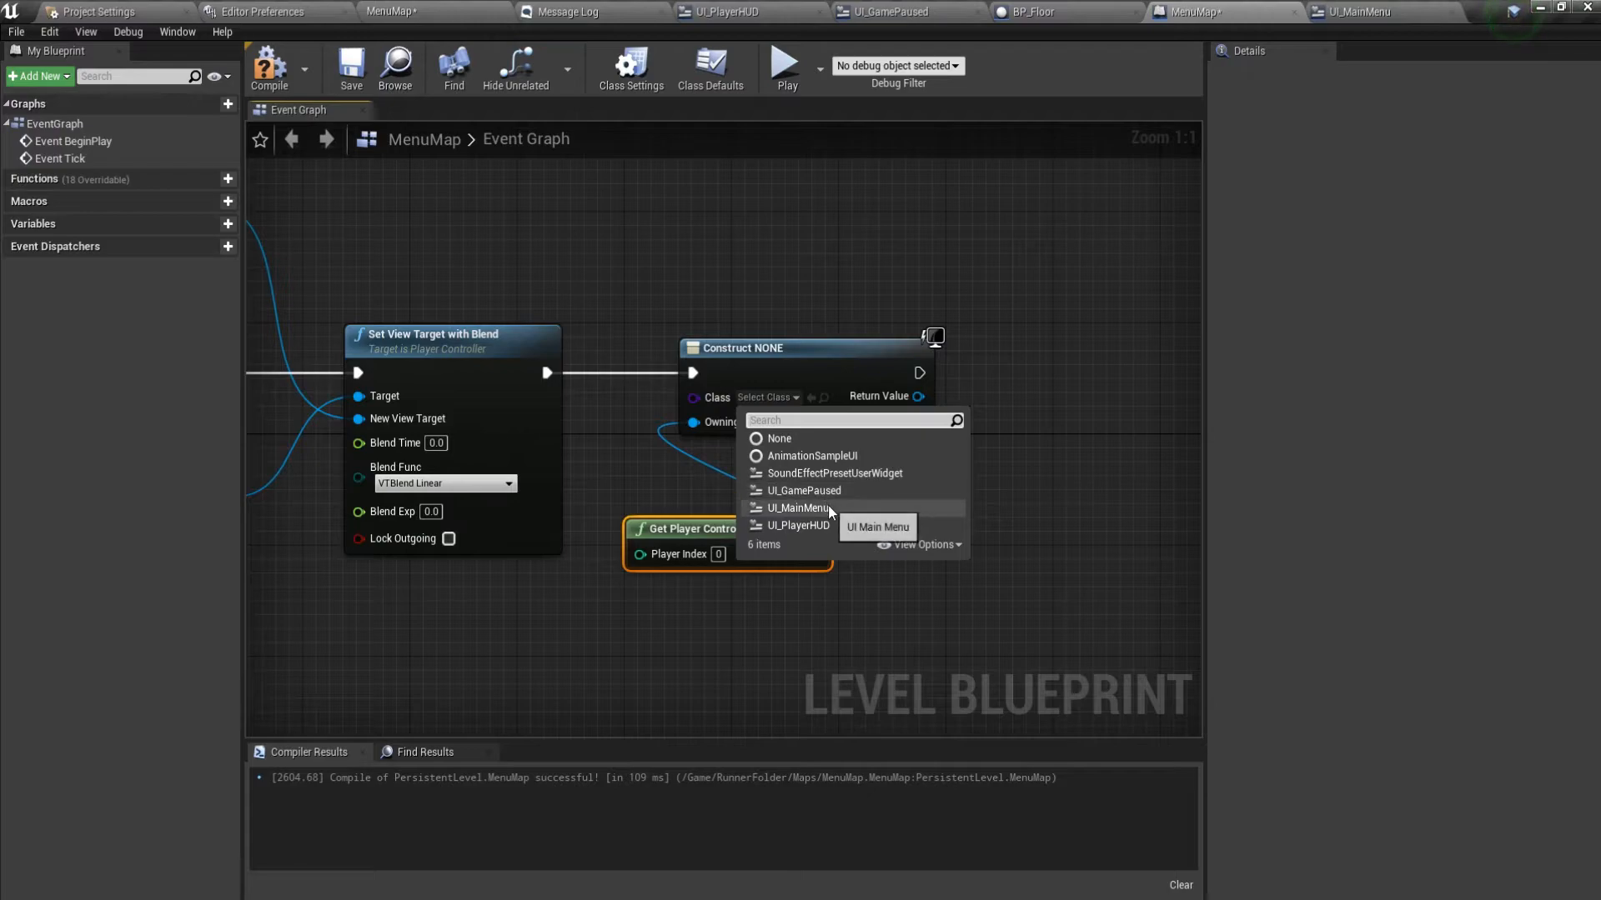
click(796, 508)
Connect an Add to Viewport node to the created main menu widget, then compile and save the level blueprint.
right_drag(931, 454, 727, 475)
drag(692, 416, 786, 423)
text(add to vie)
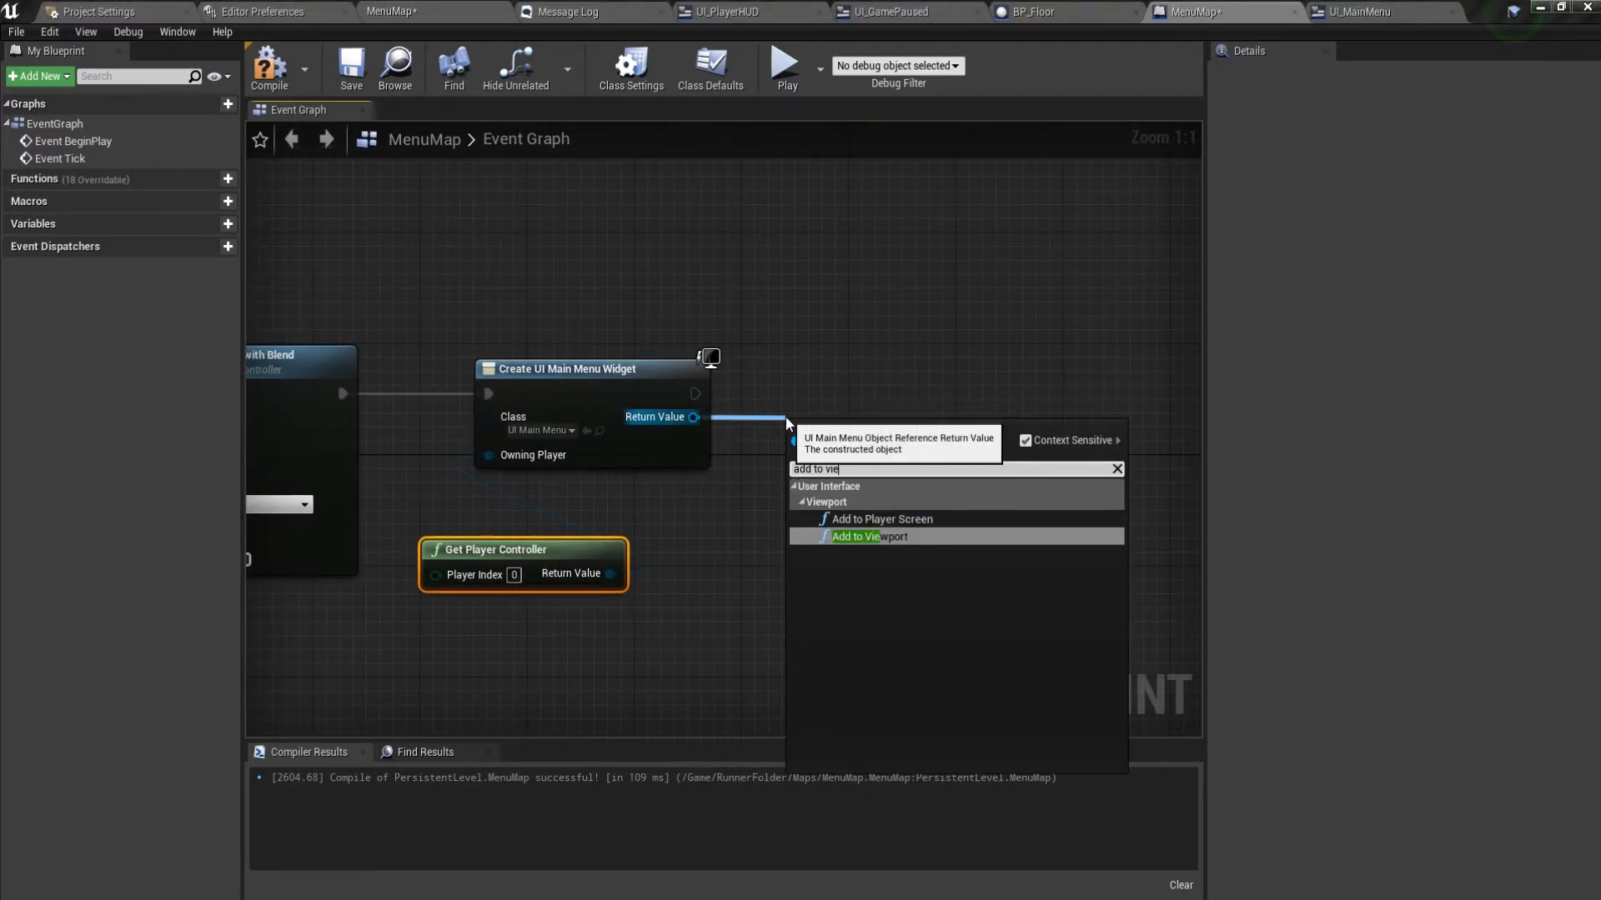
key(Return)
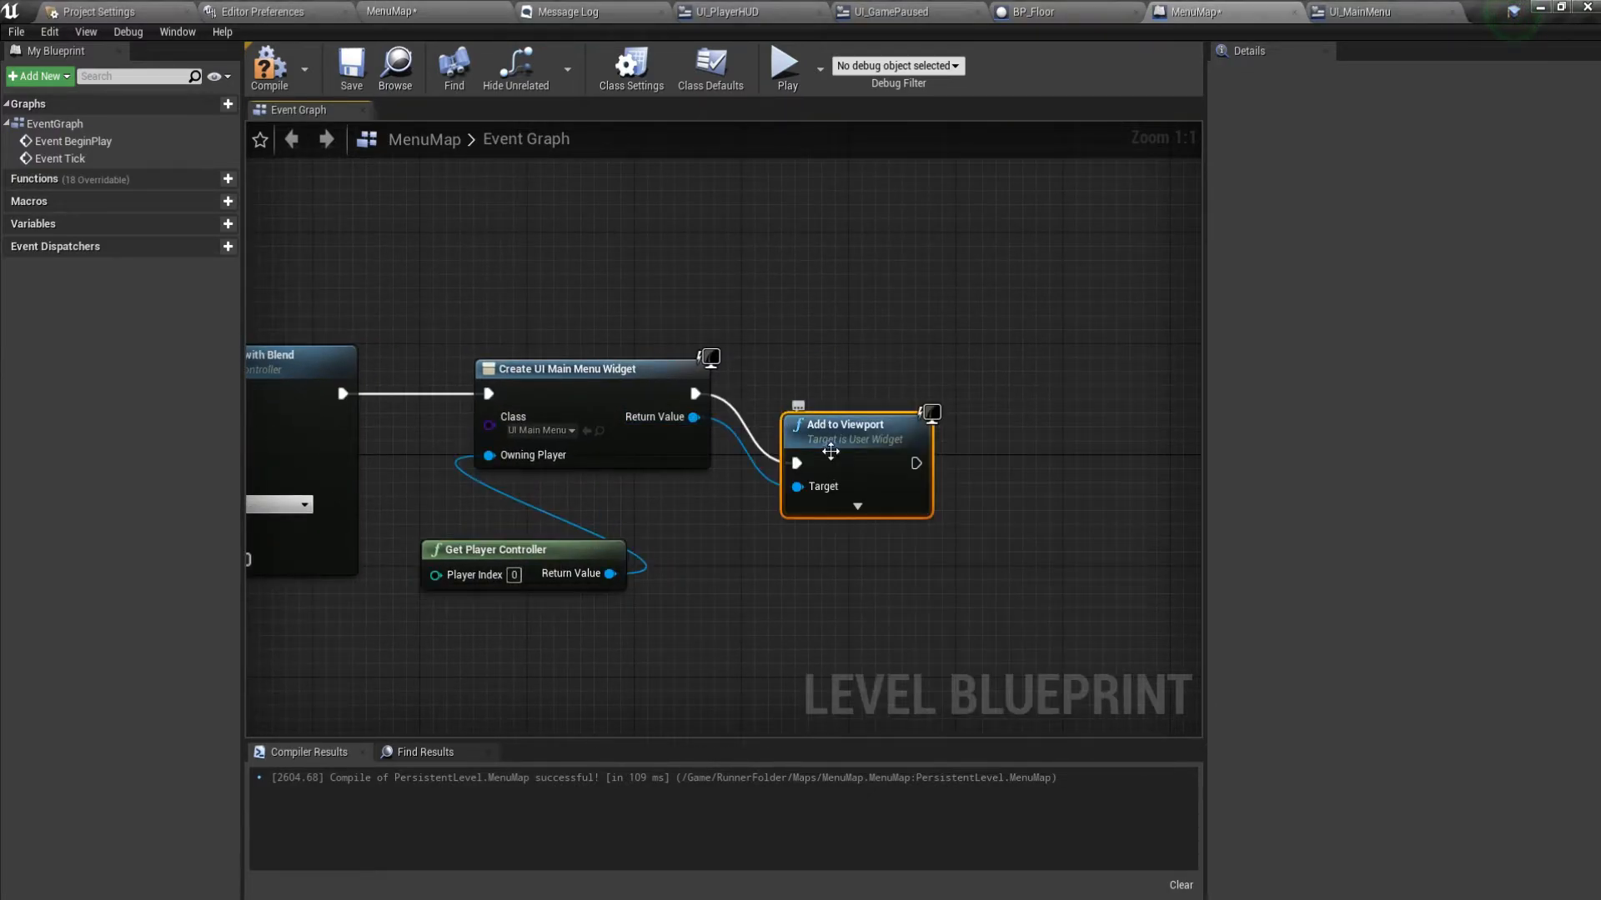
click(276, 87)
click(354, 75)
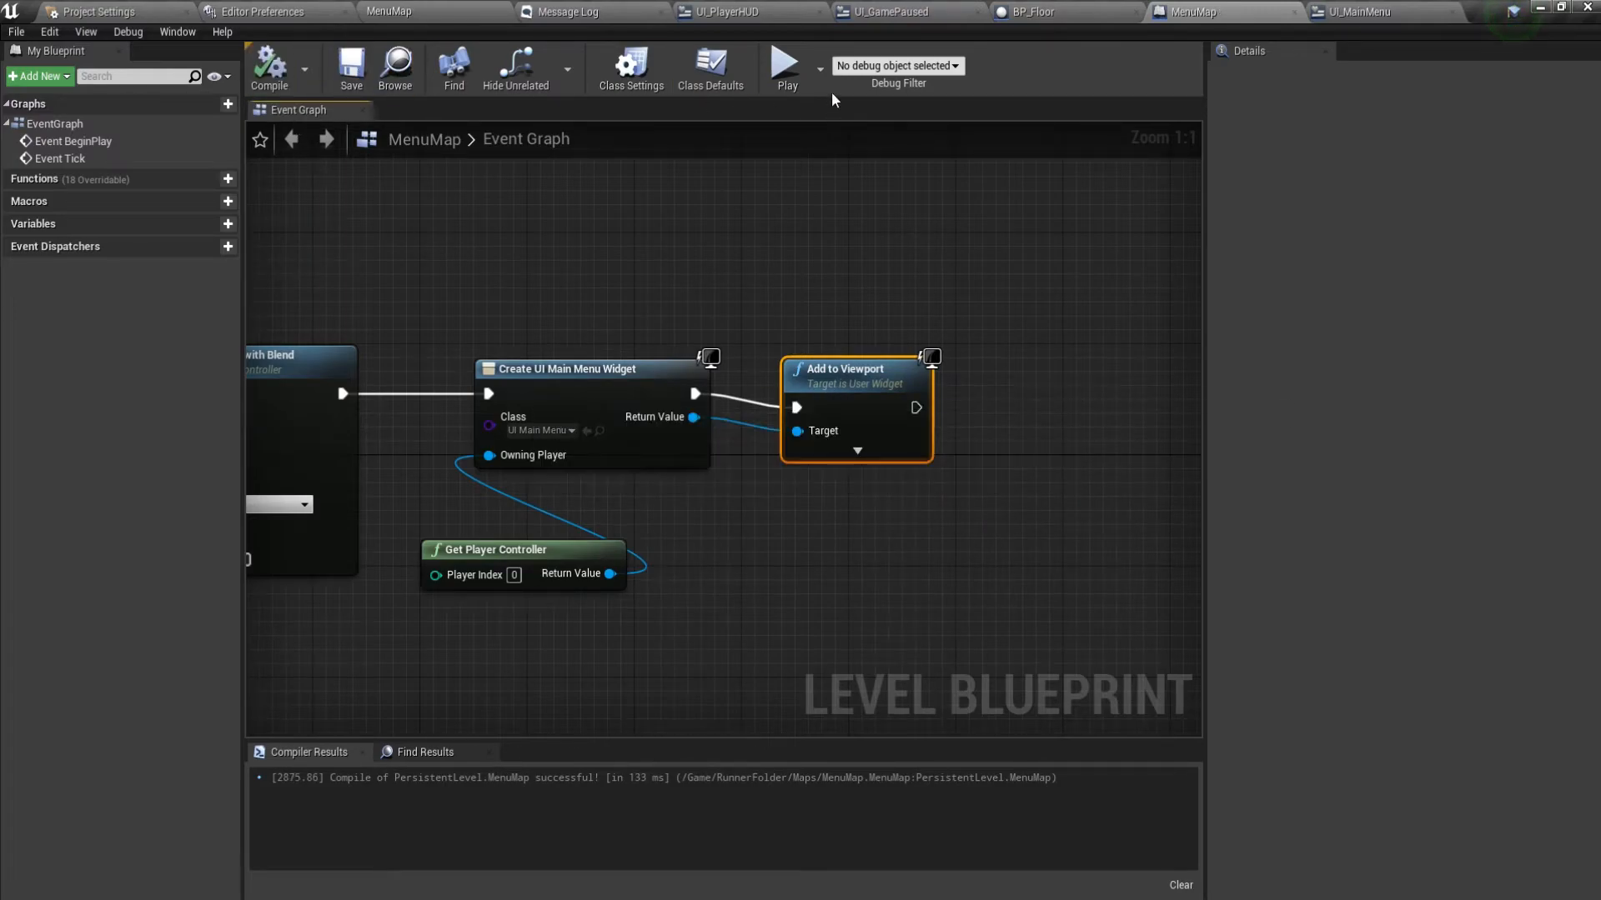
Play-test the main menu twice in the preview window, starting the game with the Start button each time.
click(784, 66)
click(823, 414)
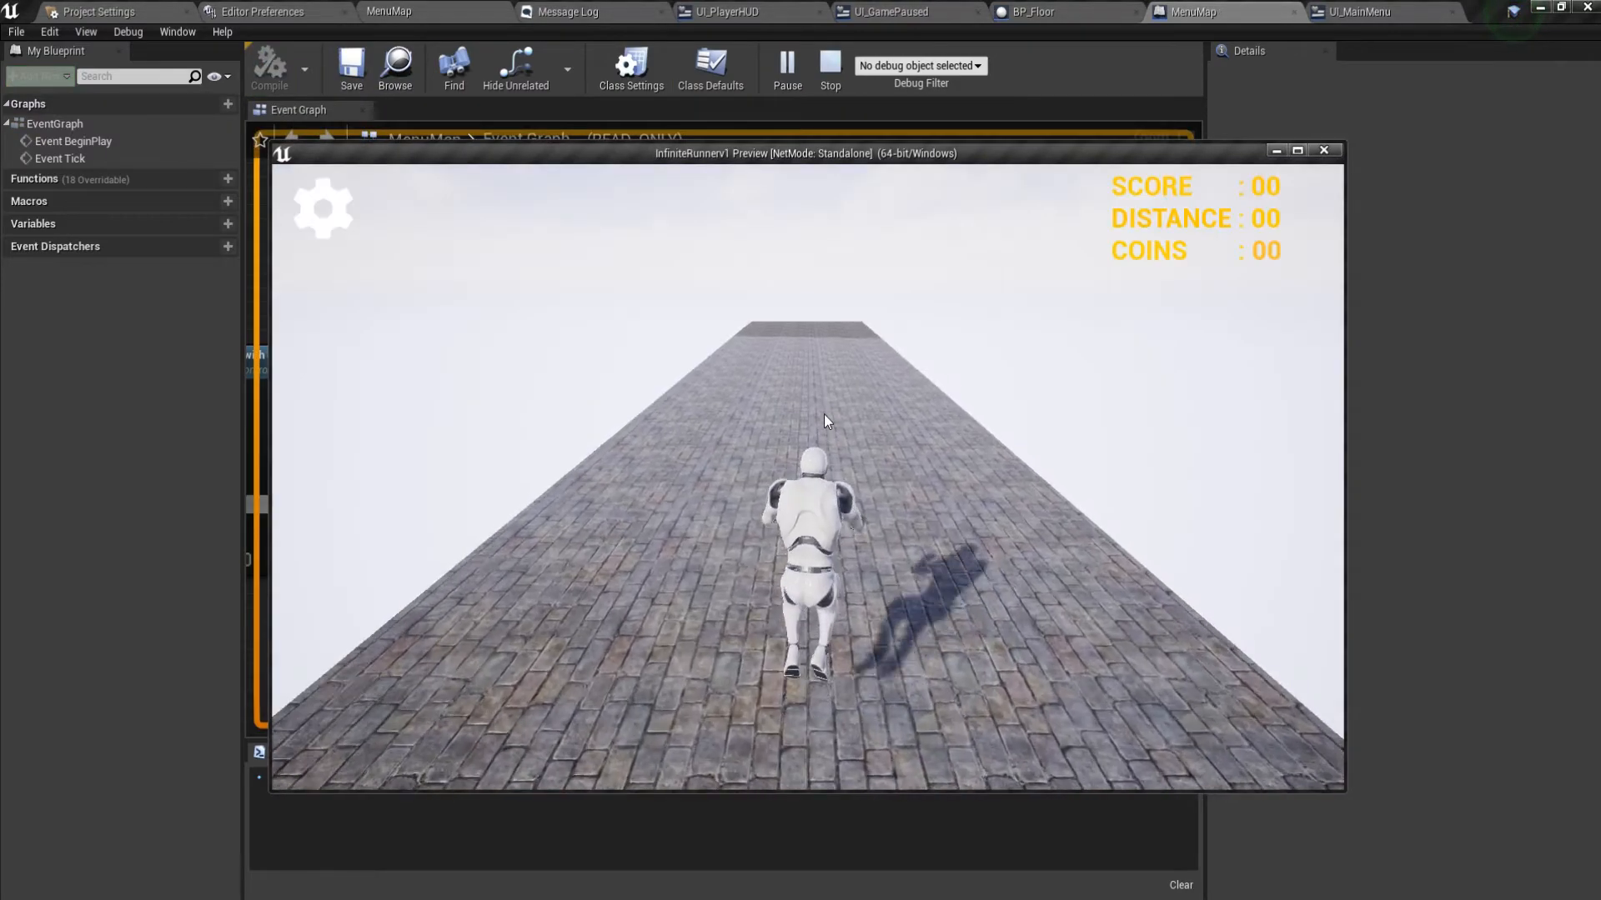
key(Escape)
click(784, 67)
click(831, 427)
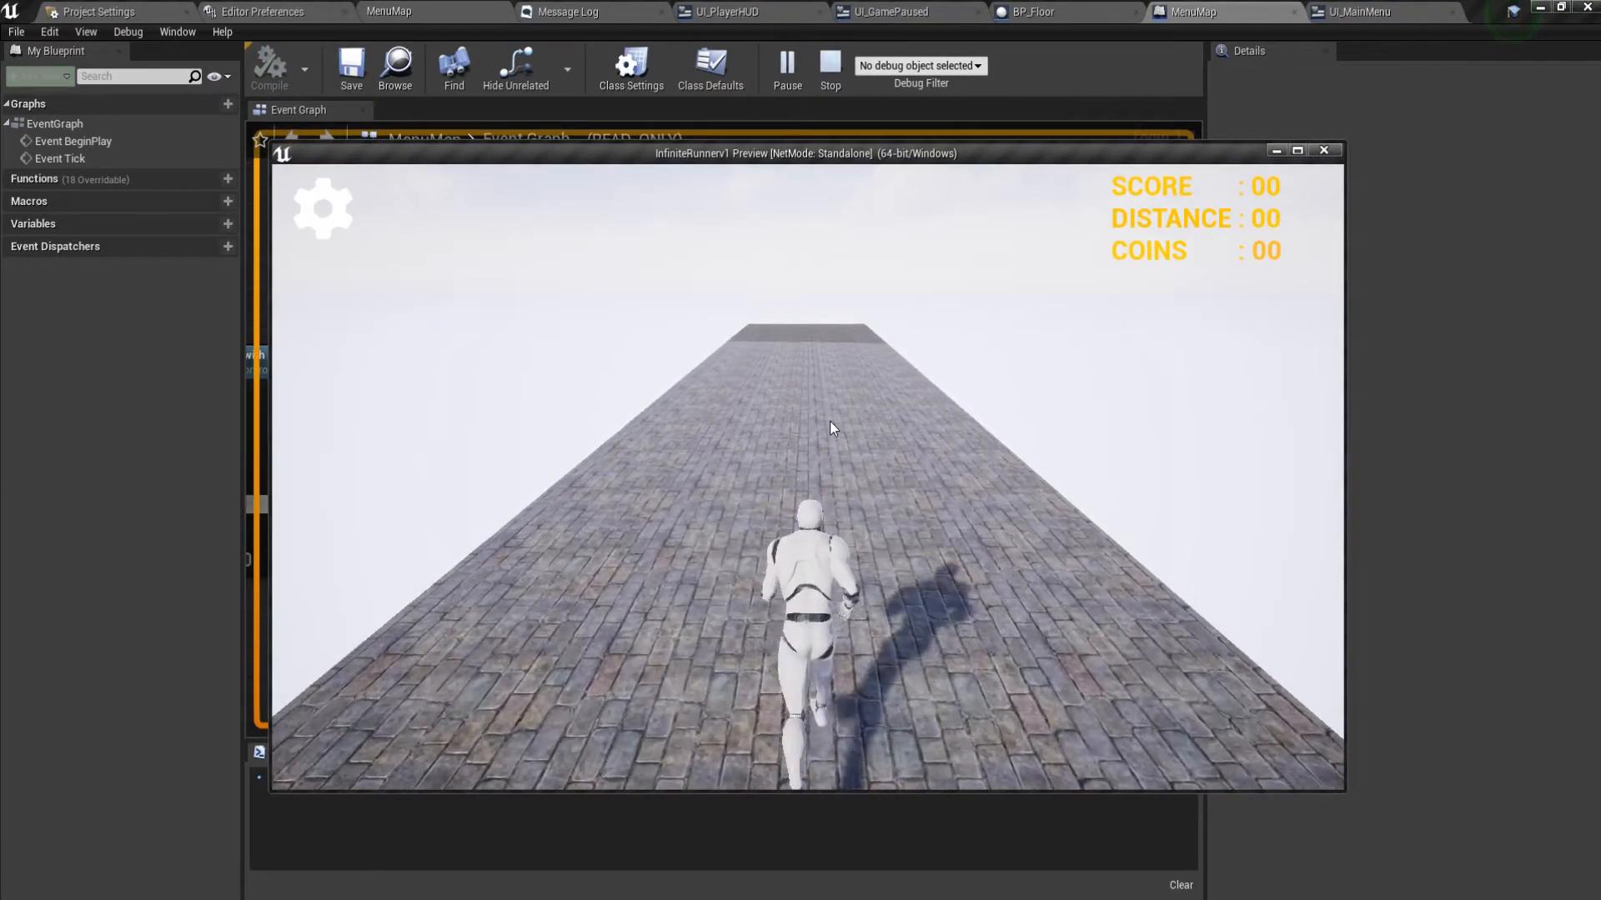
key(Escape)
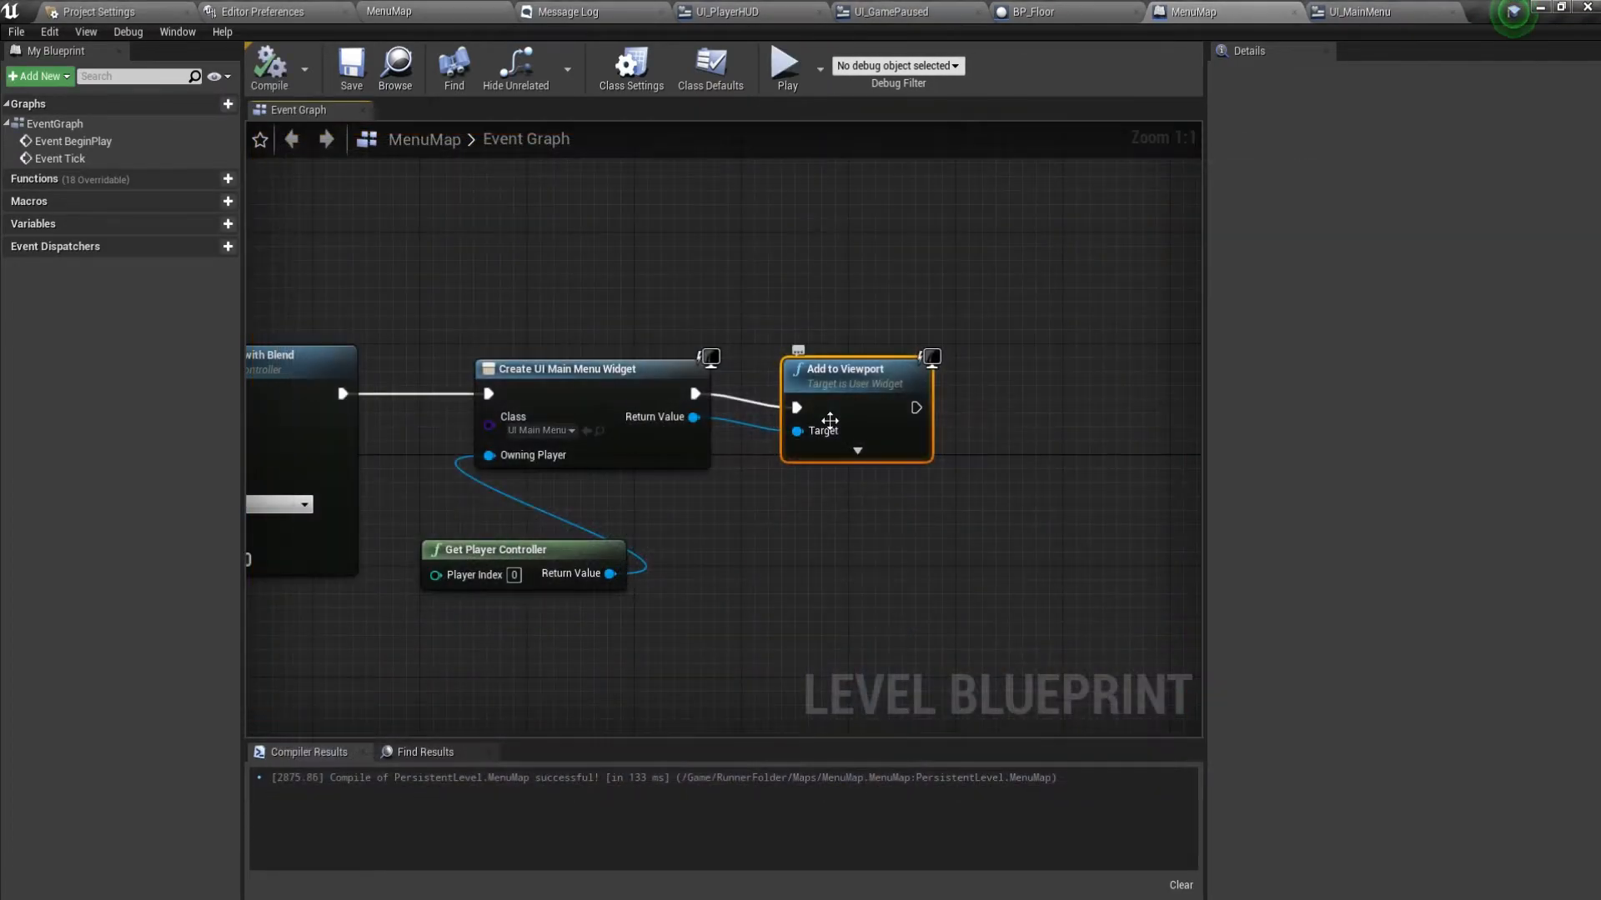
Add an On Clicked event for the Quit button in the UI_MainMenu widget.
click(1333, 10)
click(1451, 69)
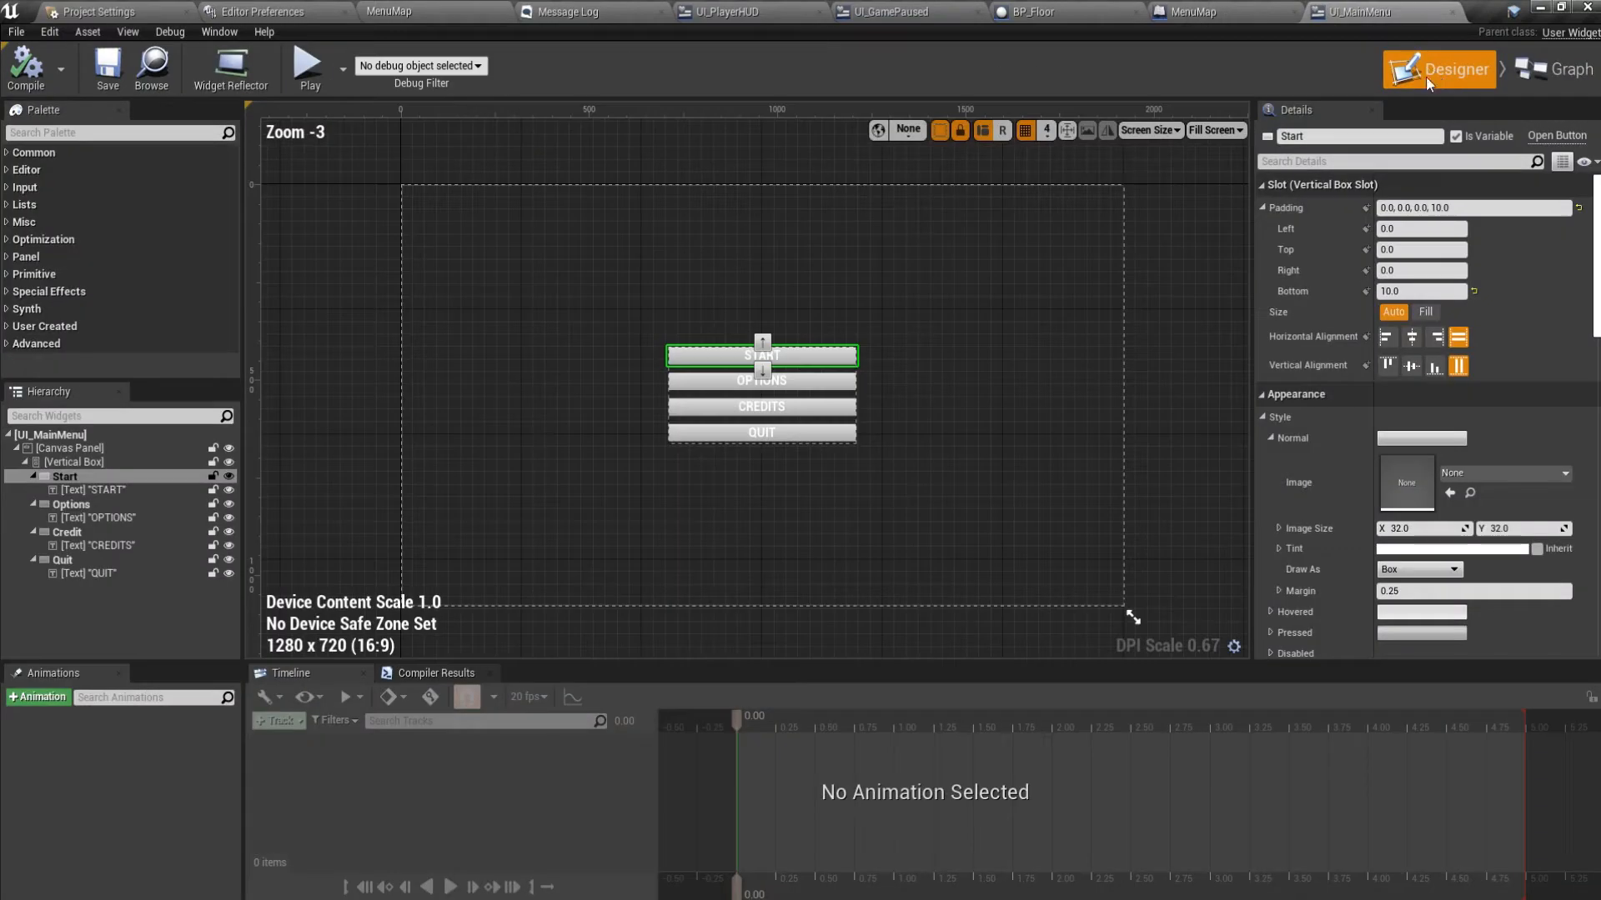
click(749, 410)
click(762, 429)
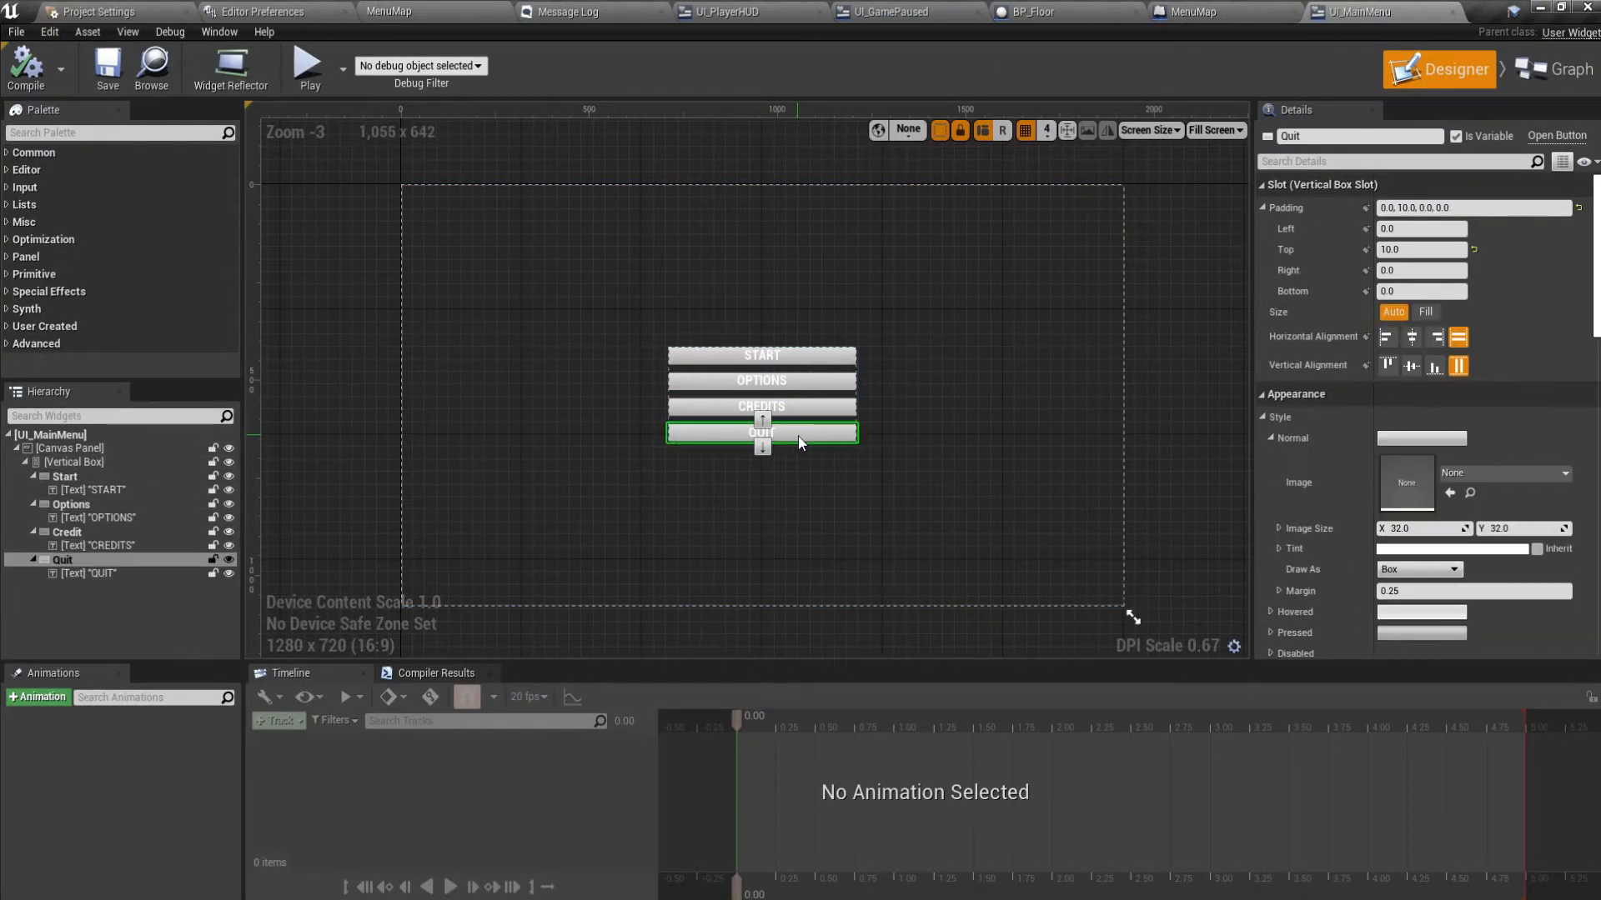
scroll(1375, 572, down, 5)
scroll(1375, 572, down, 8)
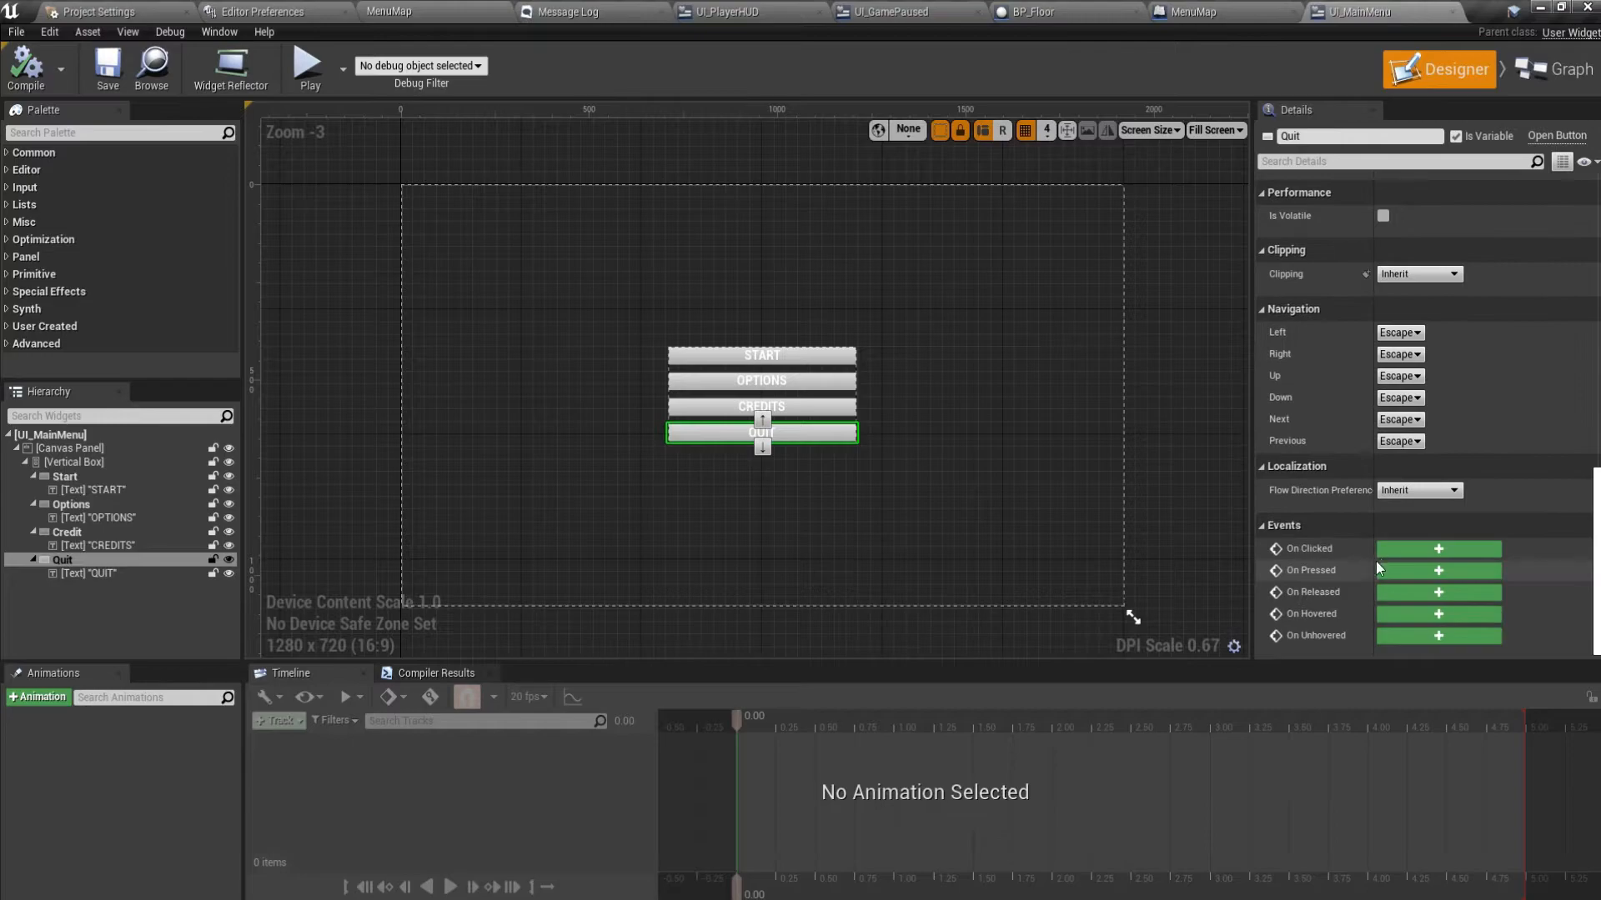
click(1420, 547)
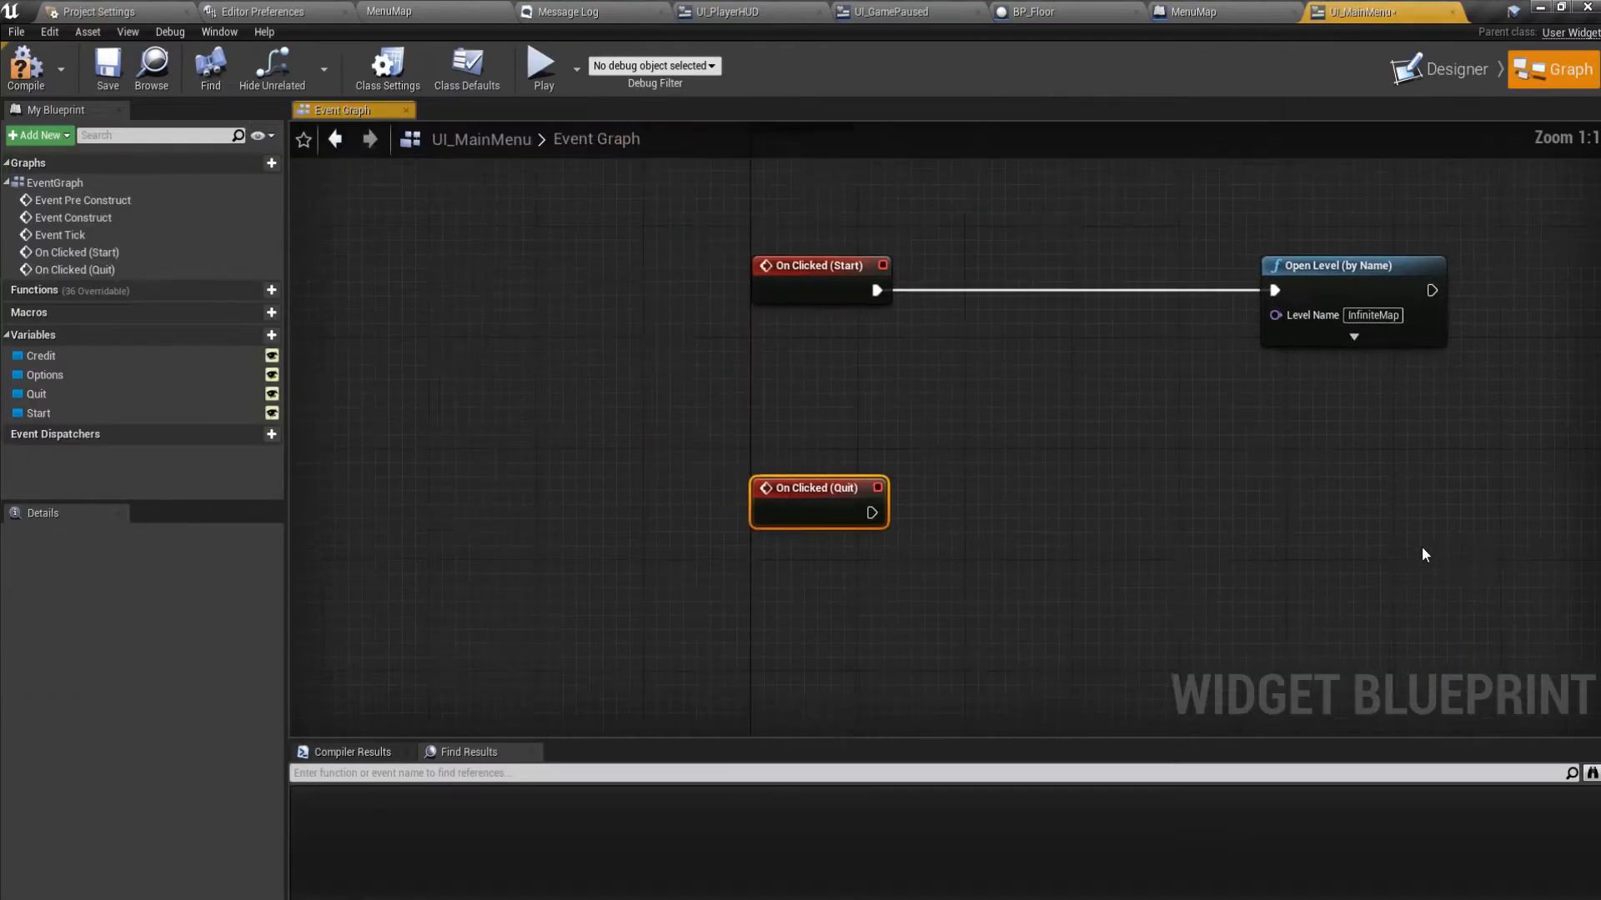
Connect an Execute Console Command node with the command Exit to the Quit button's event and save the widget.
drag(668, 459, 1090, 455)
text(exe)
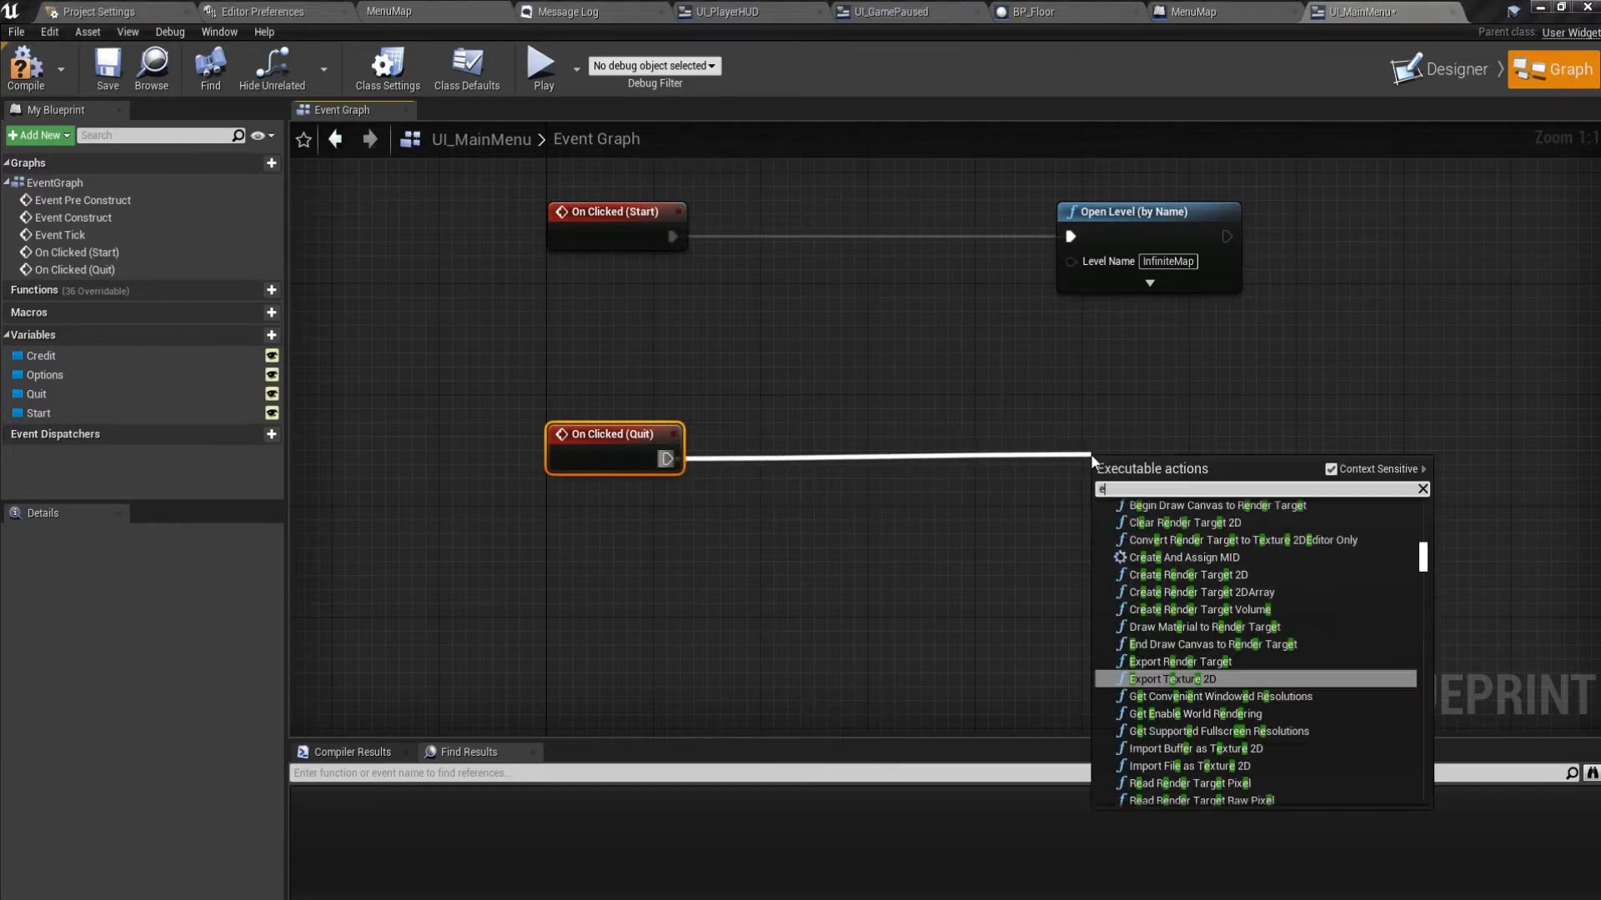
click(1194, 525)
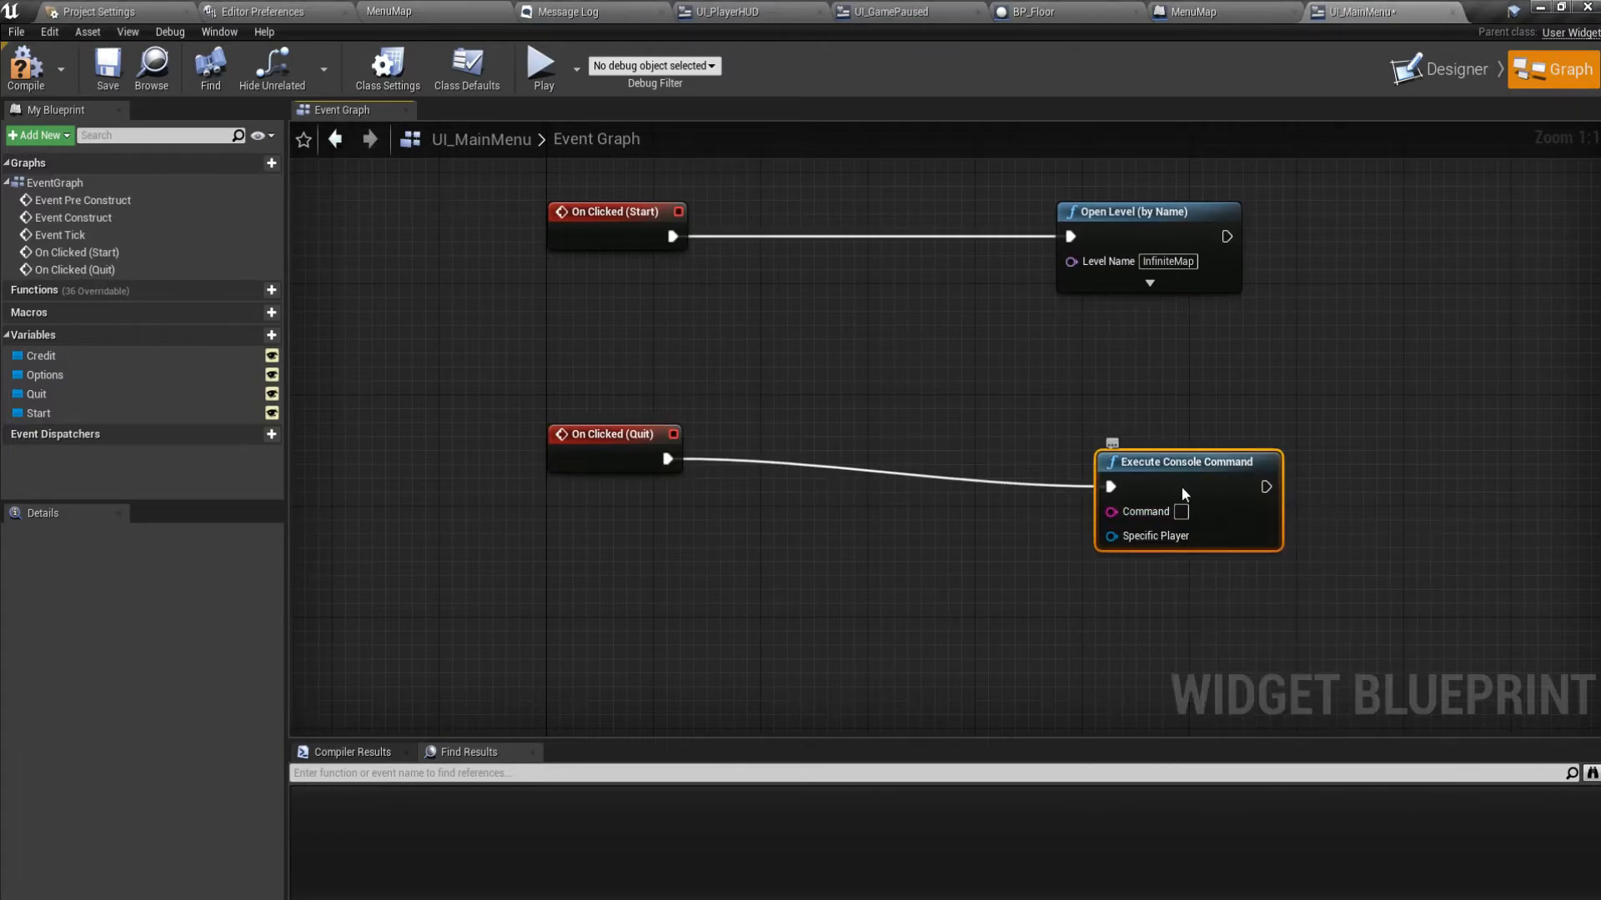
drag(1183, 492, 1184, 465)
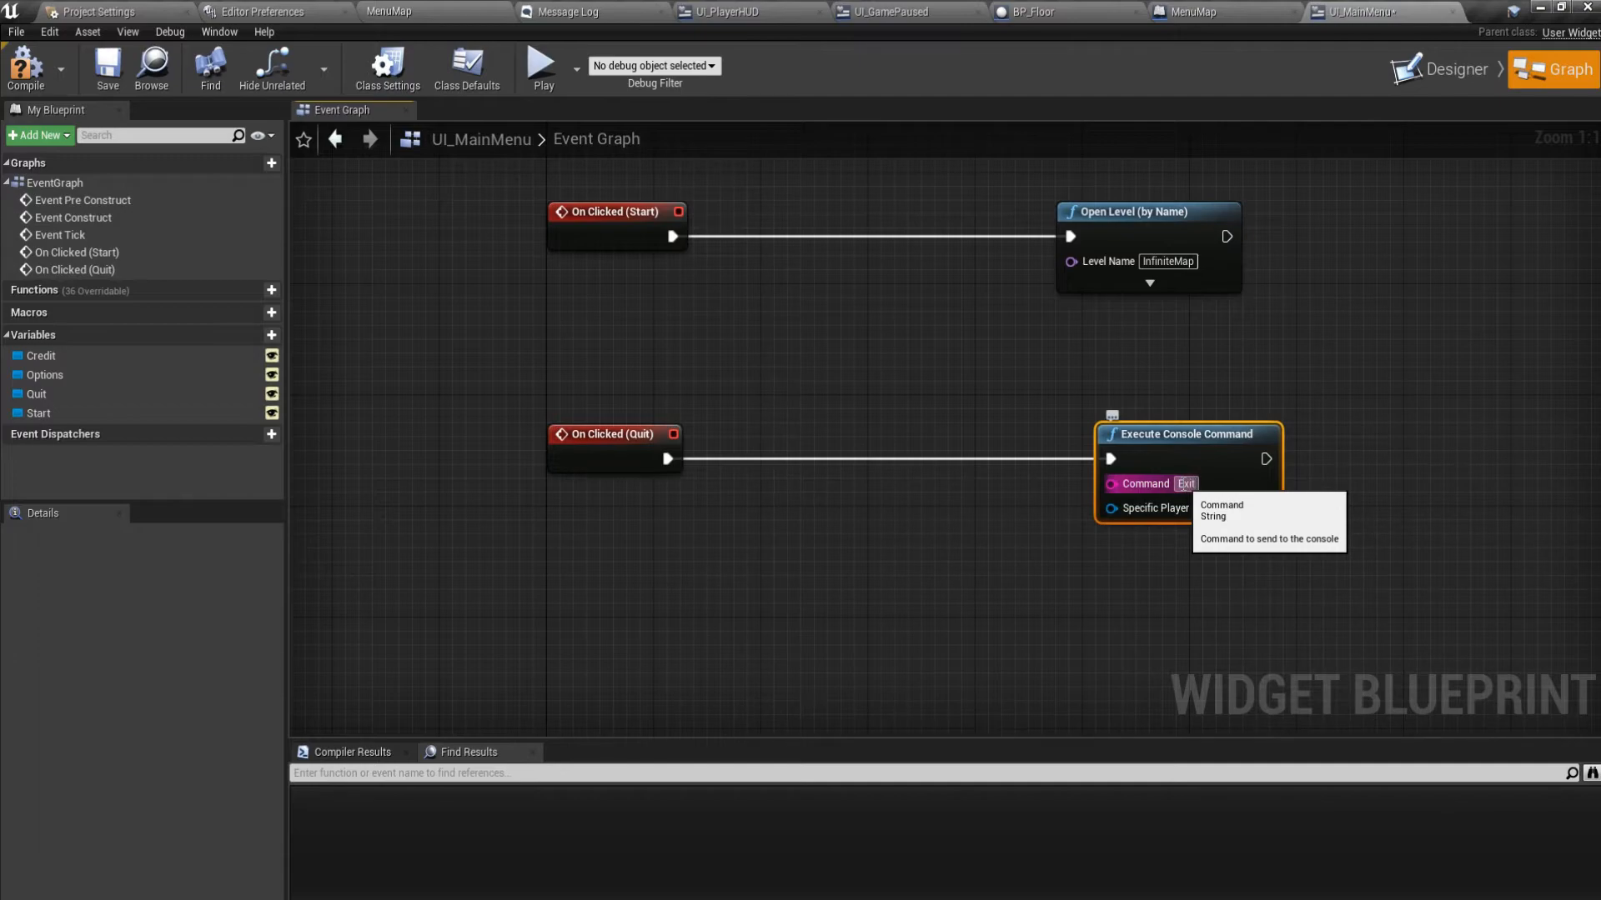
click(108, 70)
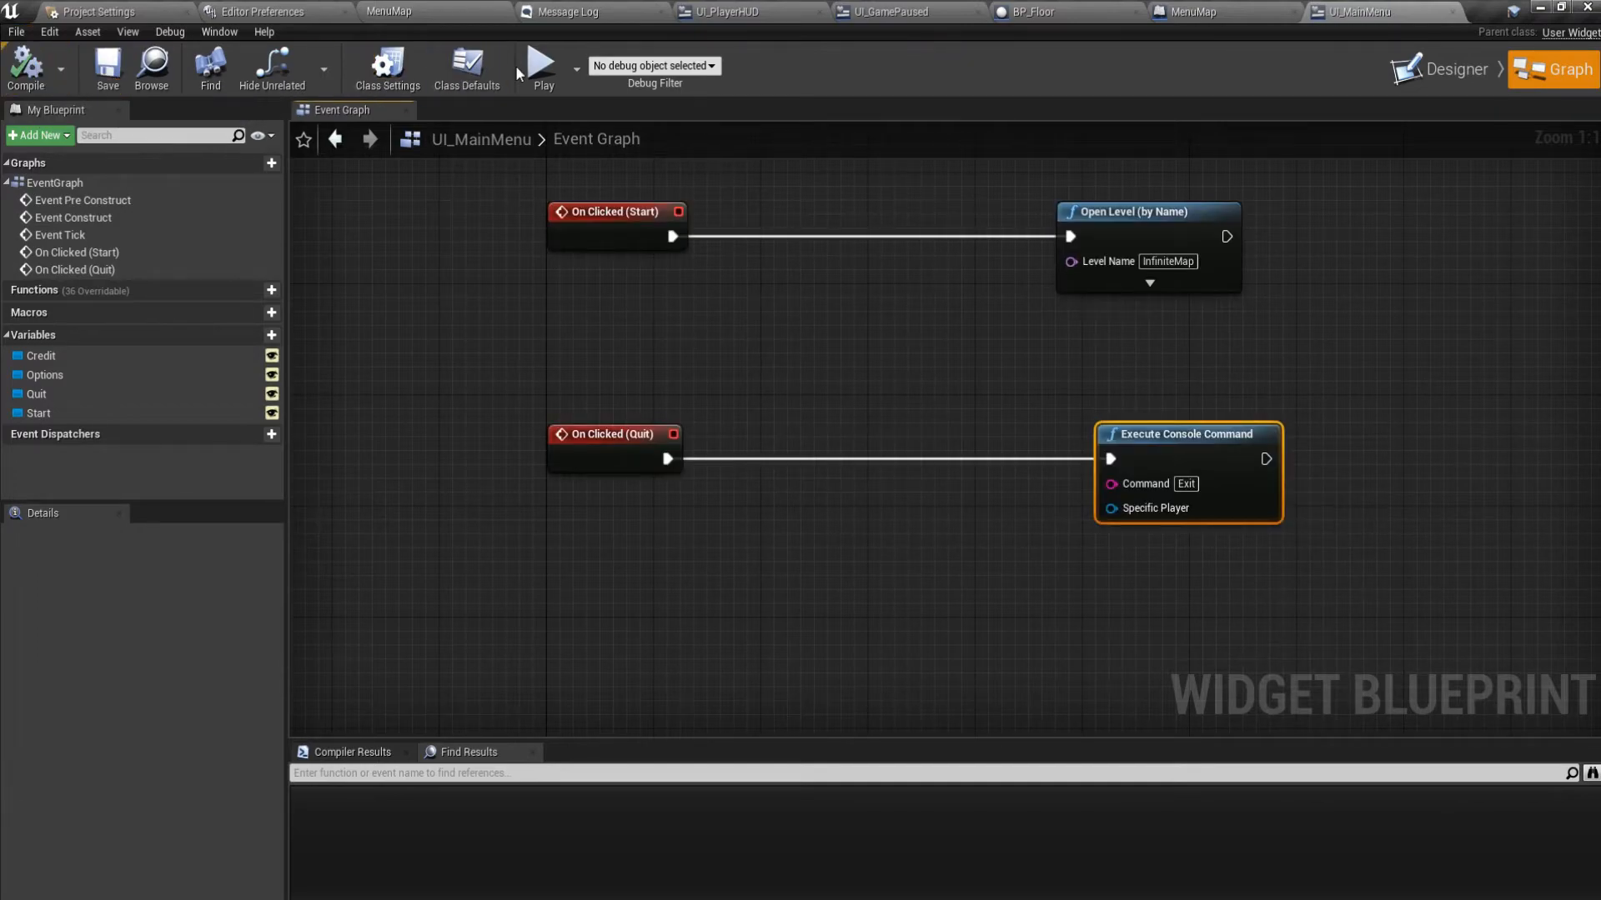
Play-test the main menu's Start and Quit buttons in the preview window.
click(540, 70)
click(834, 419)
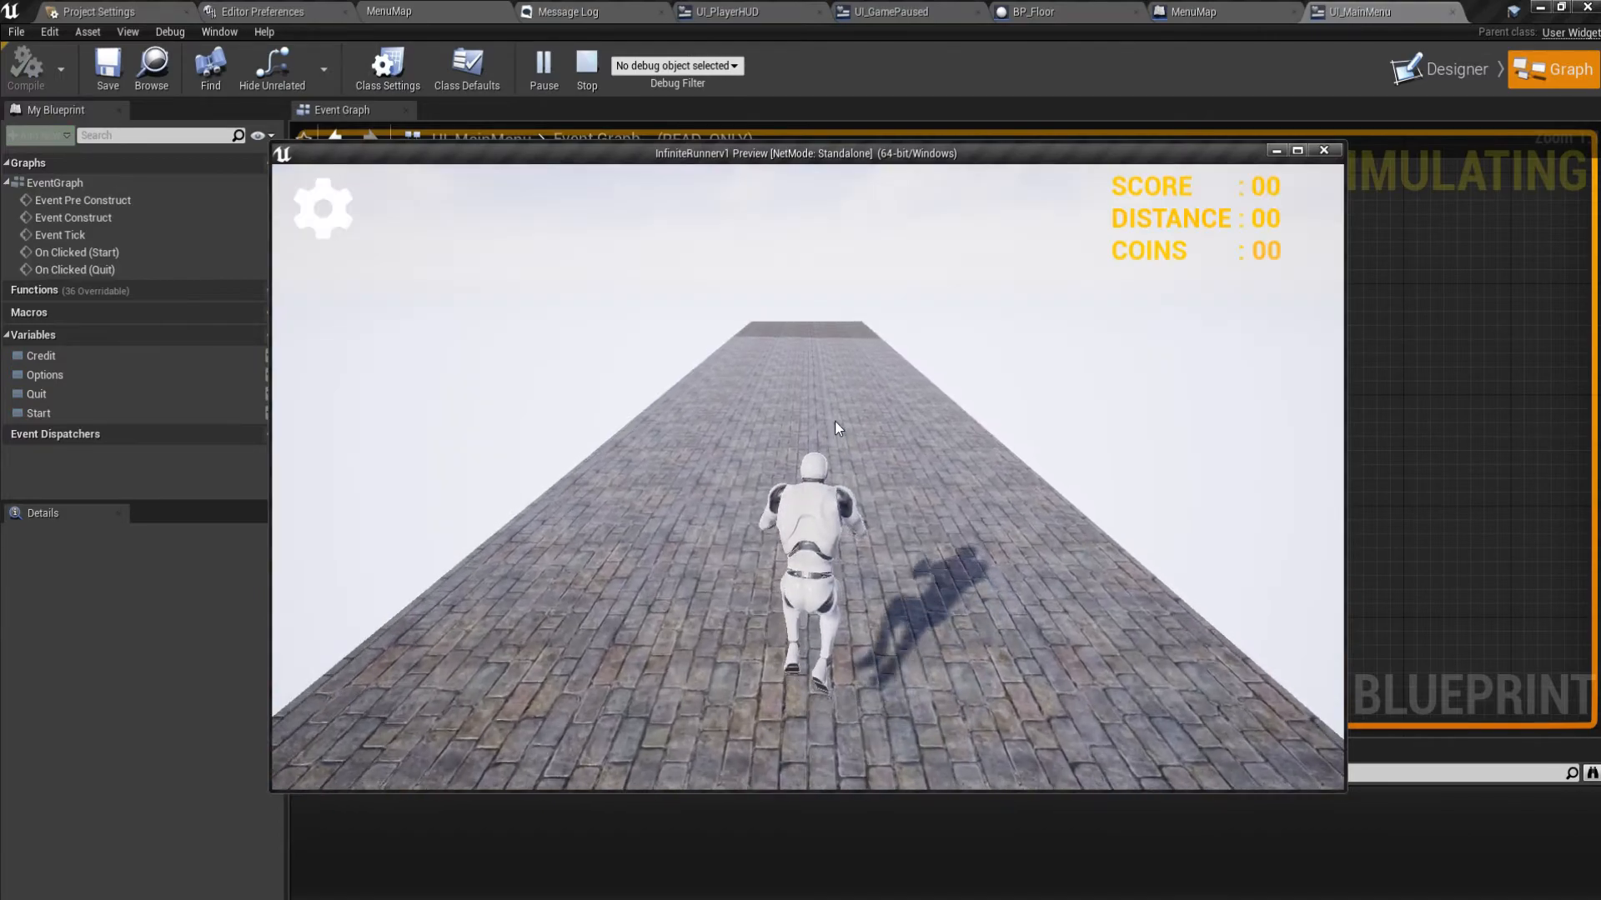
key(Escape)
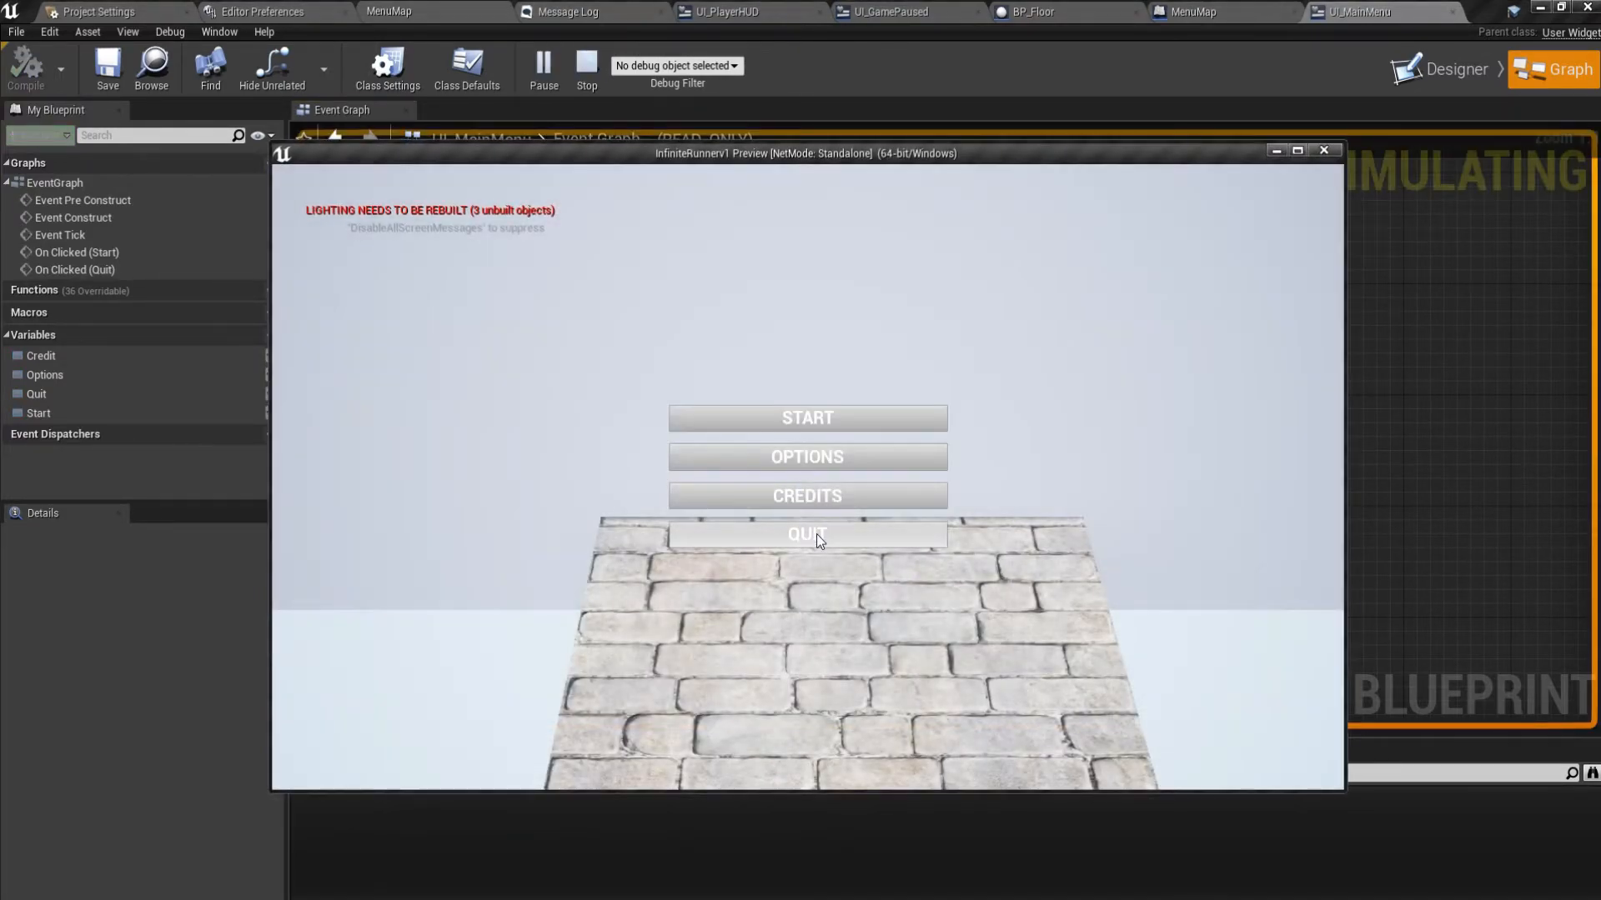
click(817, 533)
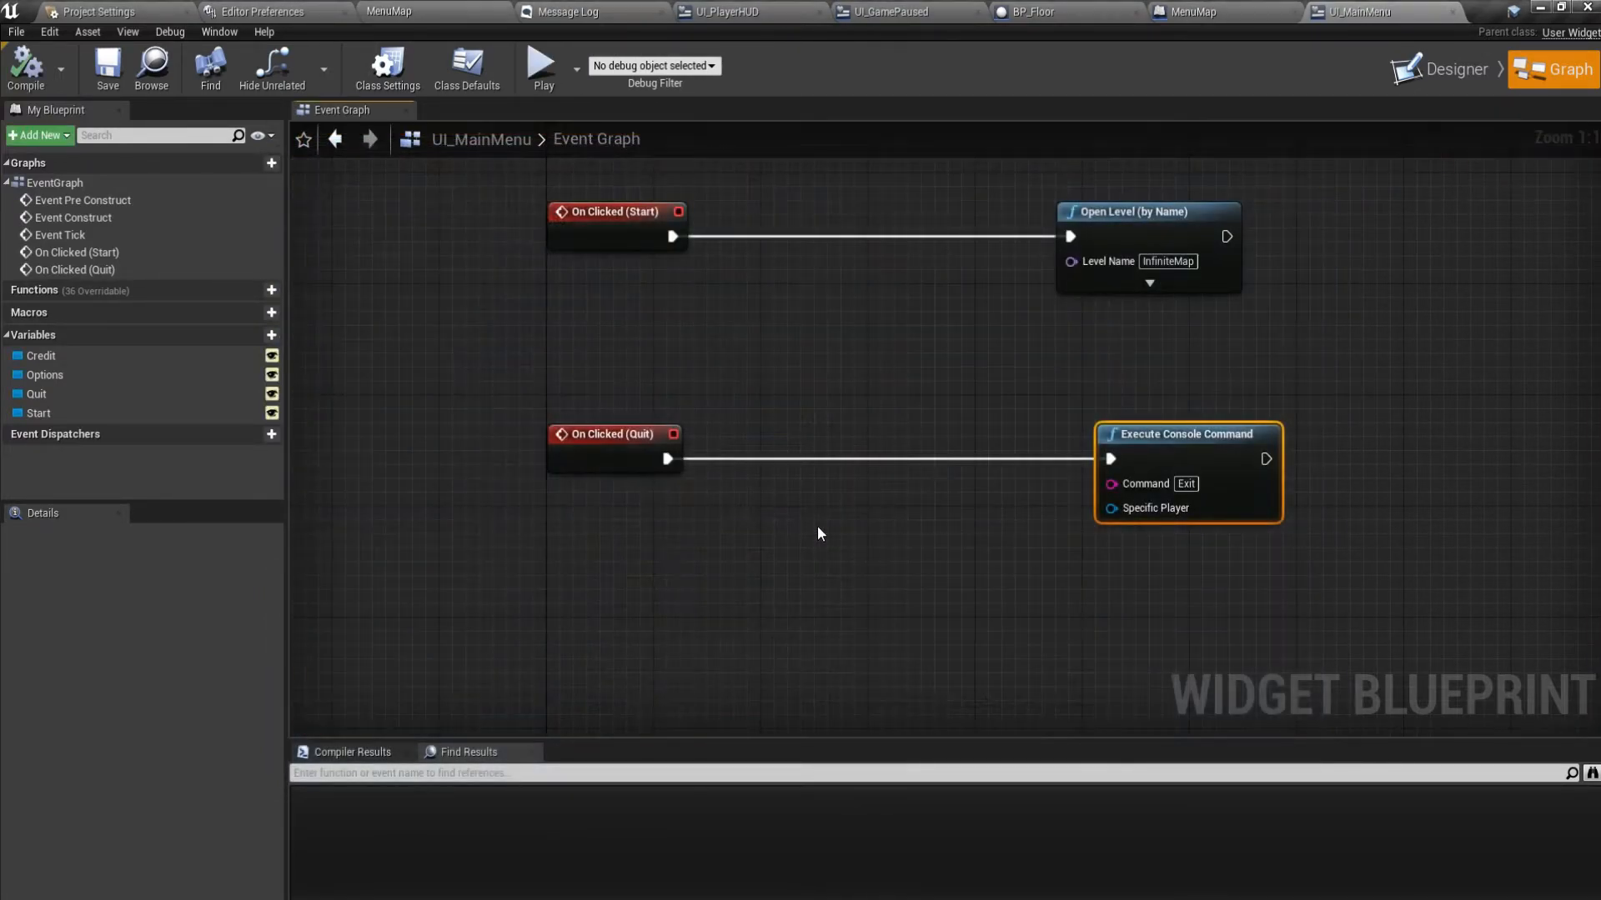
Feed a Get Player Controller node into the Specific Player input of Execute Console Command and compile the widget.
drag(1111, 508, 1007, 558)
text(get pla)
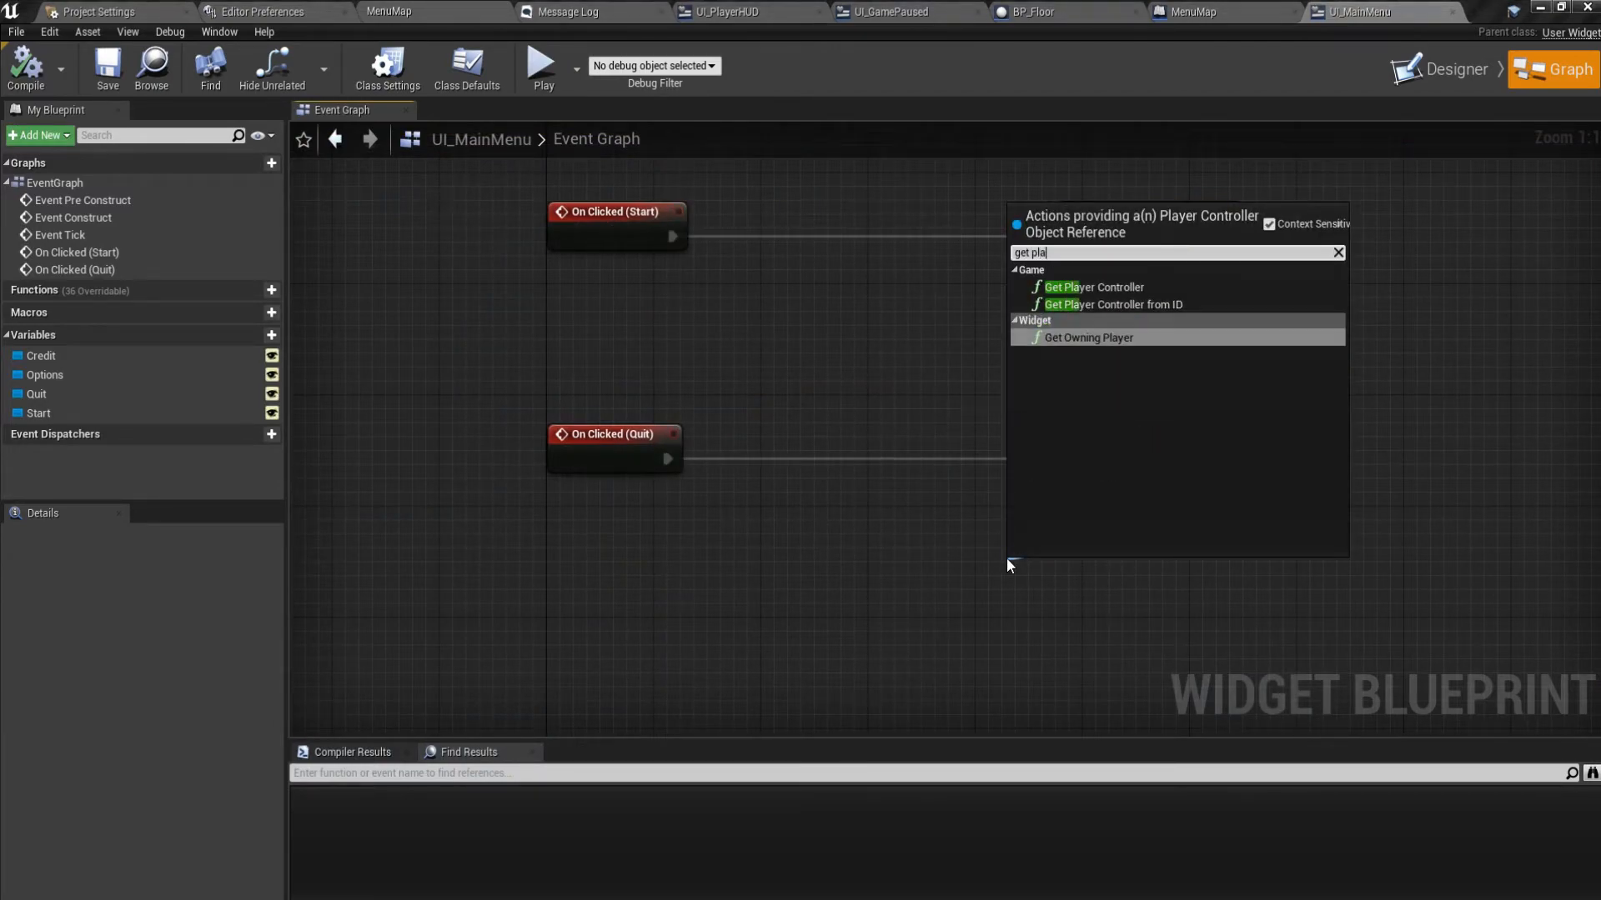
key(Up)
key(Up)
key(Return)
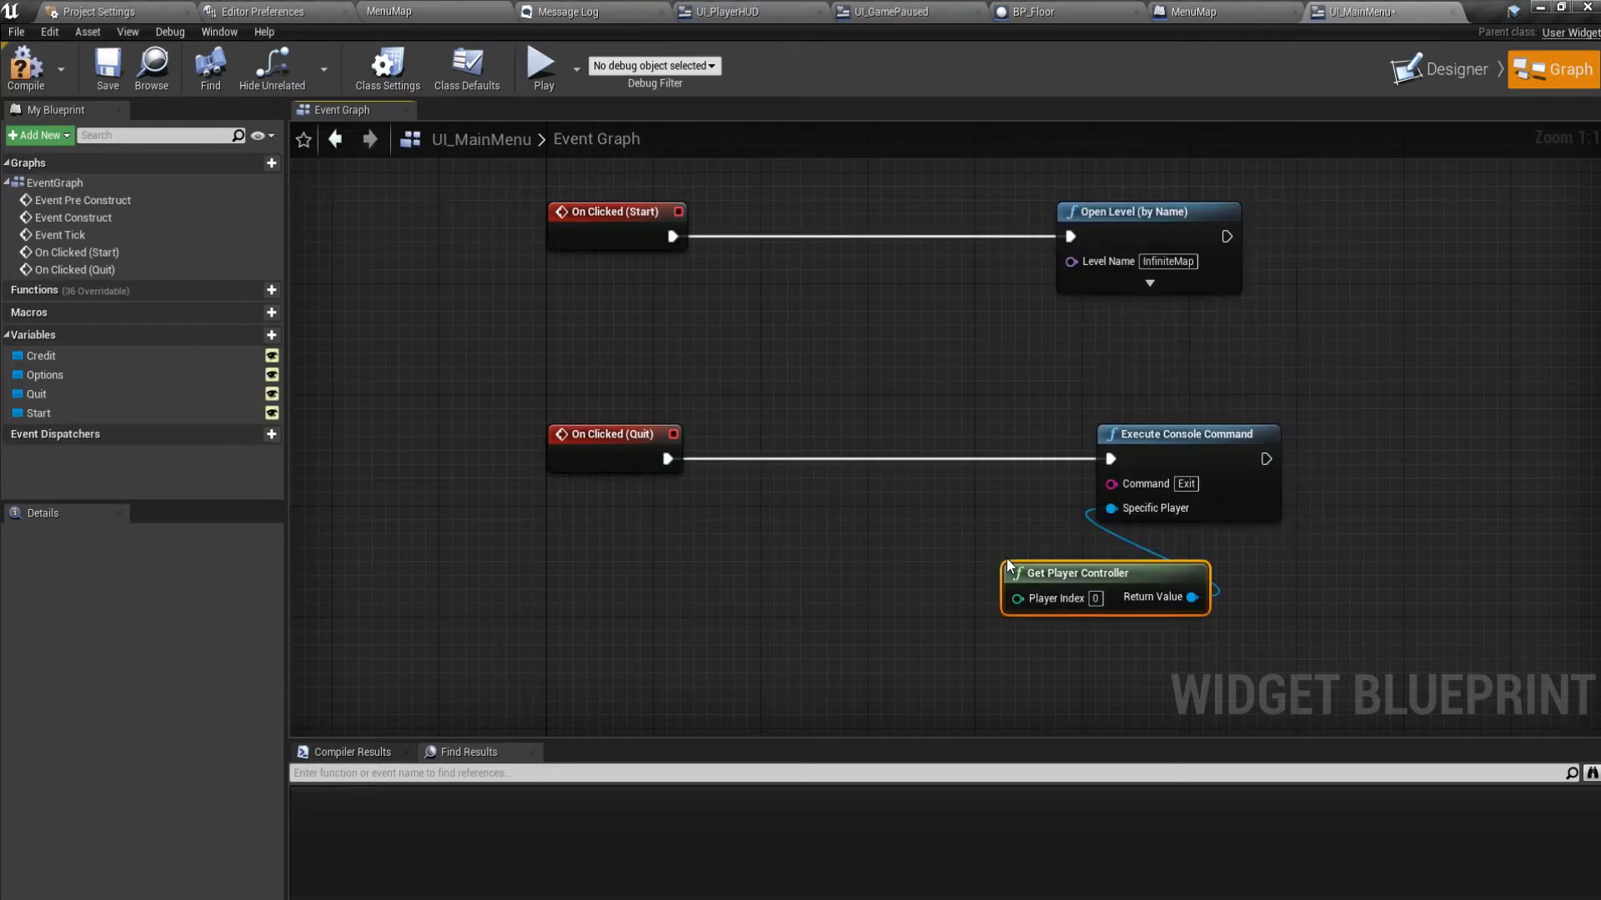
click(53, 78)
Check the Open Level node's additional inputs and play-test the main menu's Start button.
click(1149, 284)
click(1161, 343)
click(541, 67)
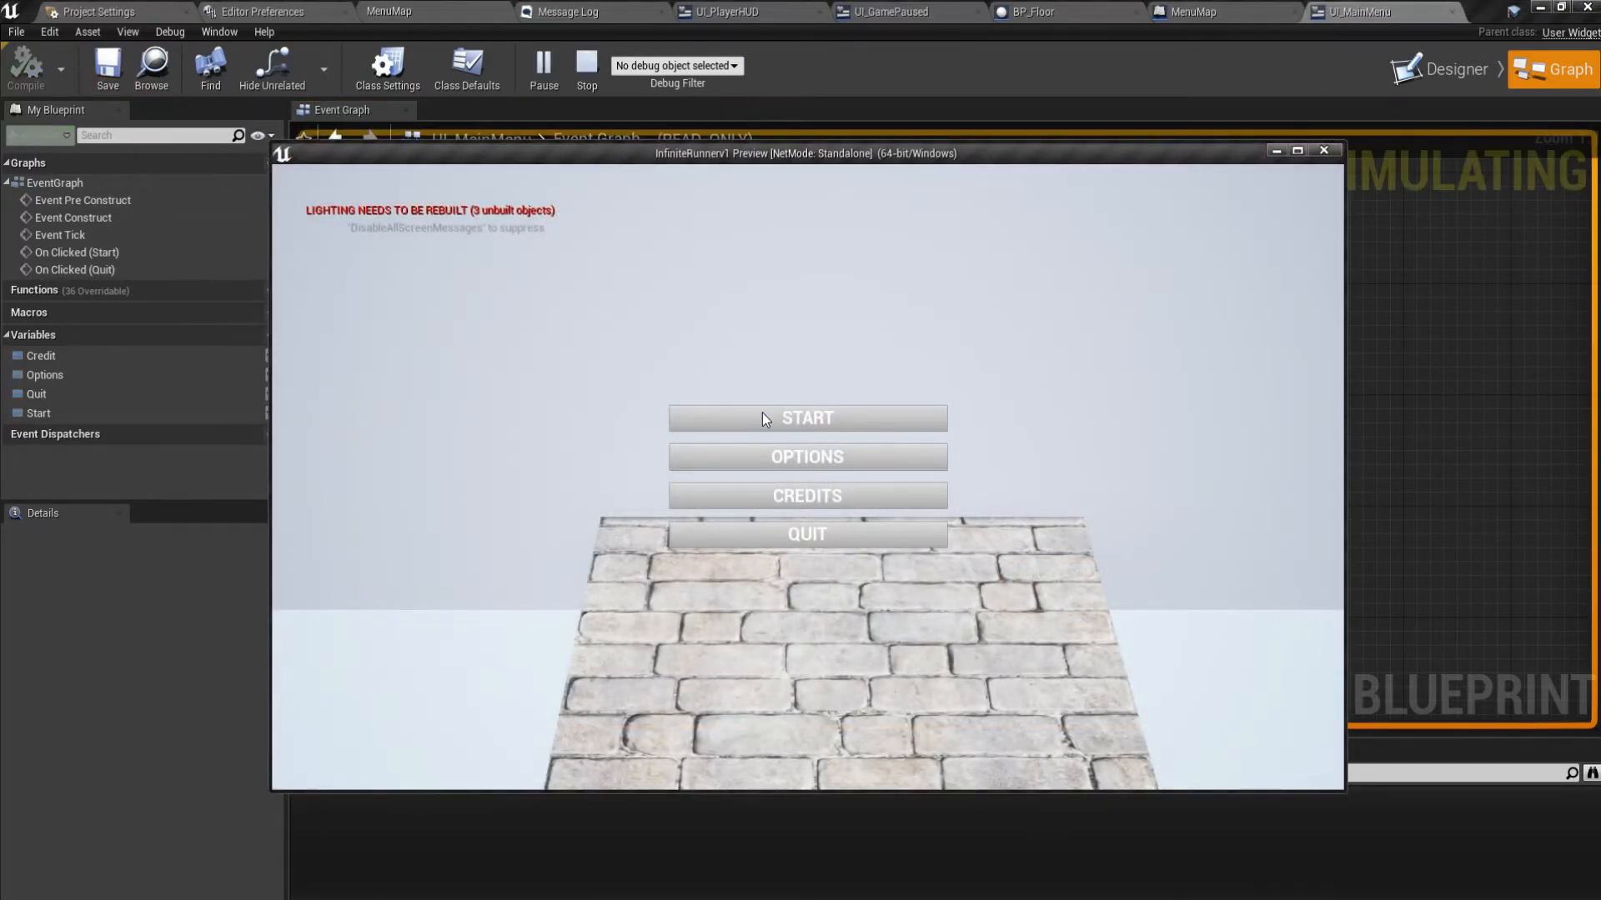
click(762, 413)
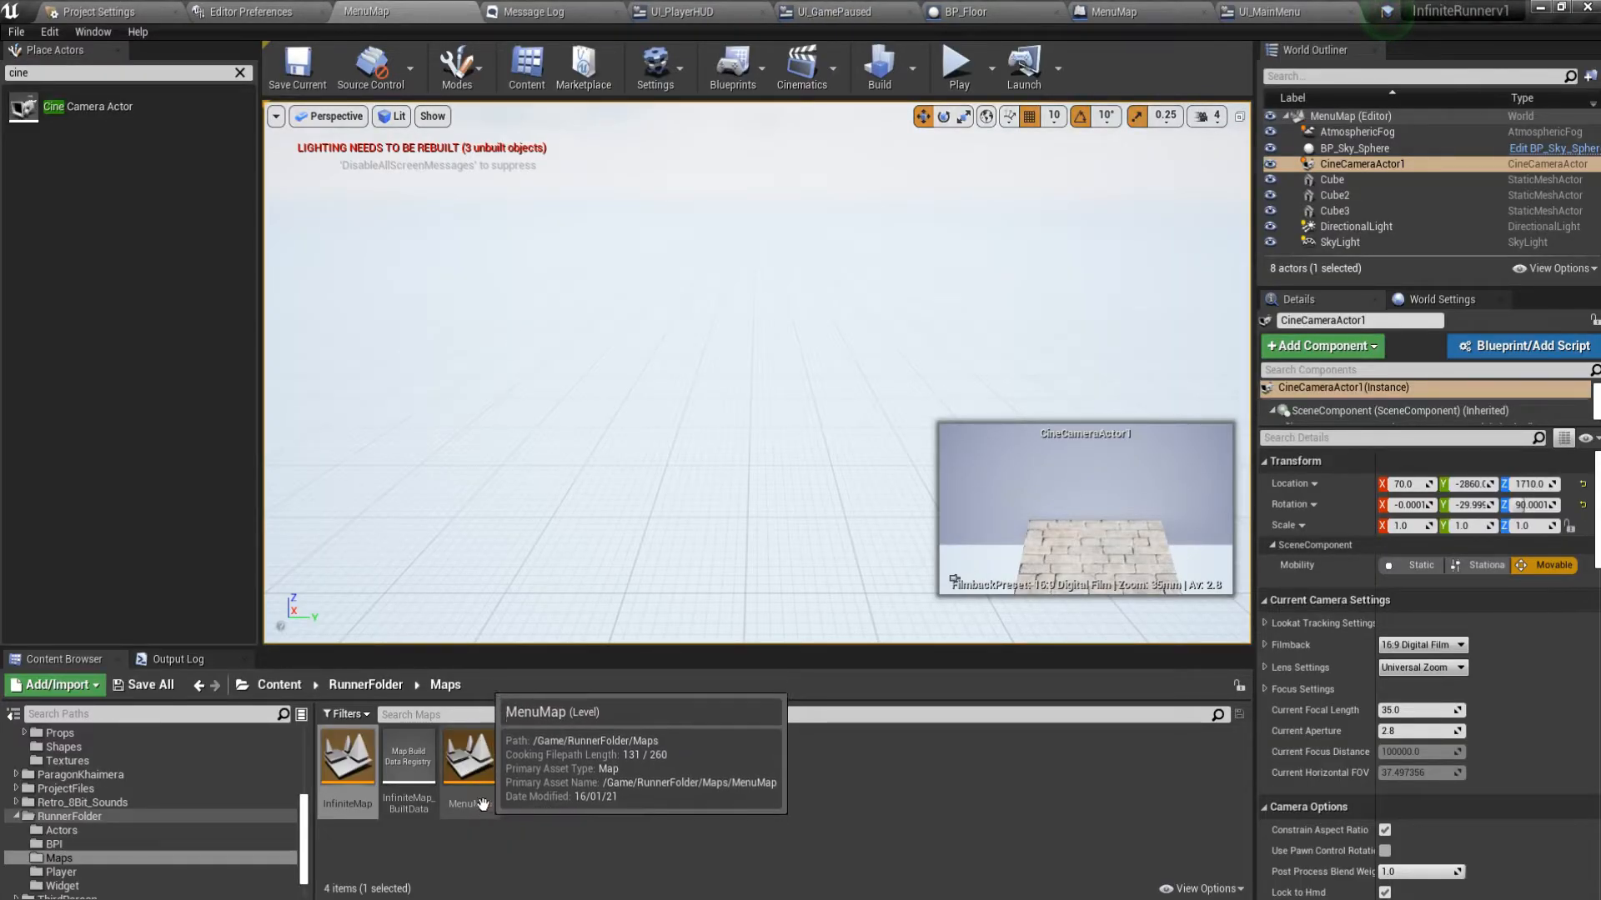
Open the InfiniteMap level from the Maps folder for editing.
double_click(362, 775)
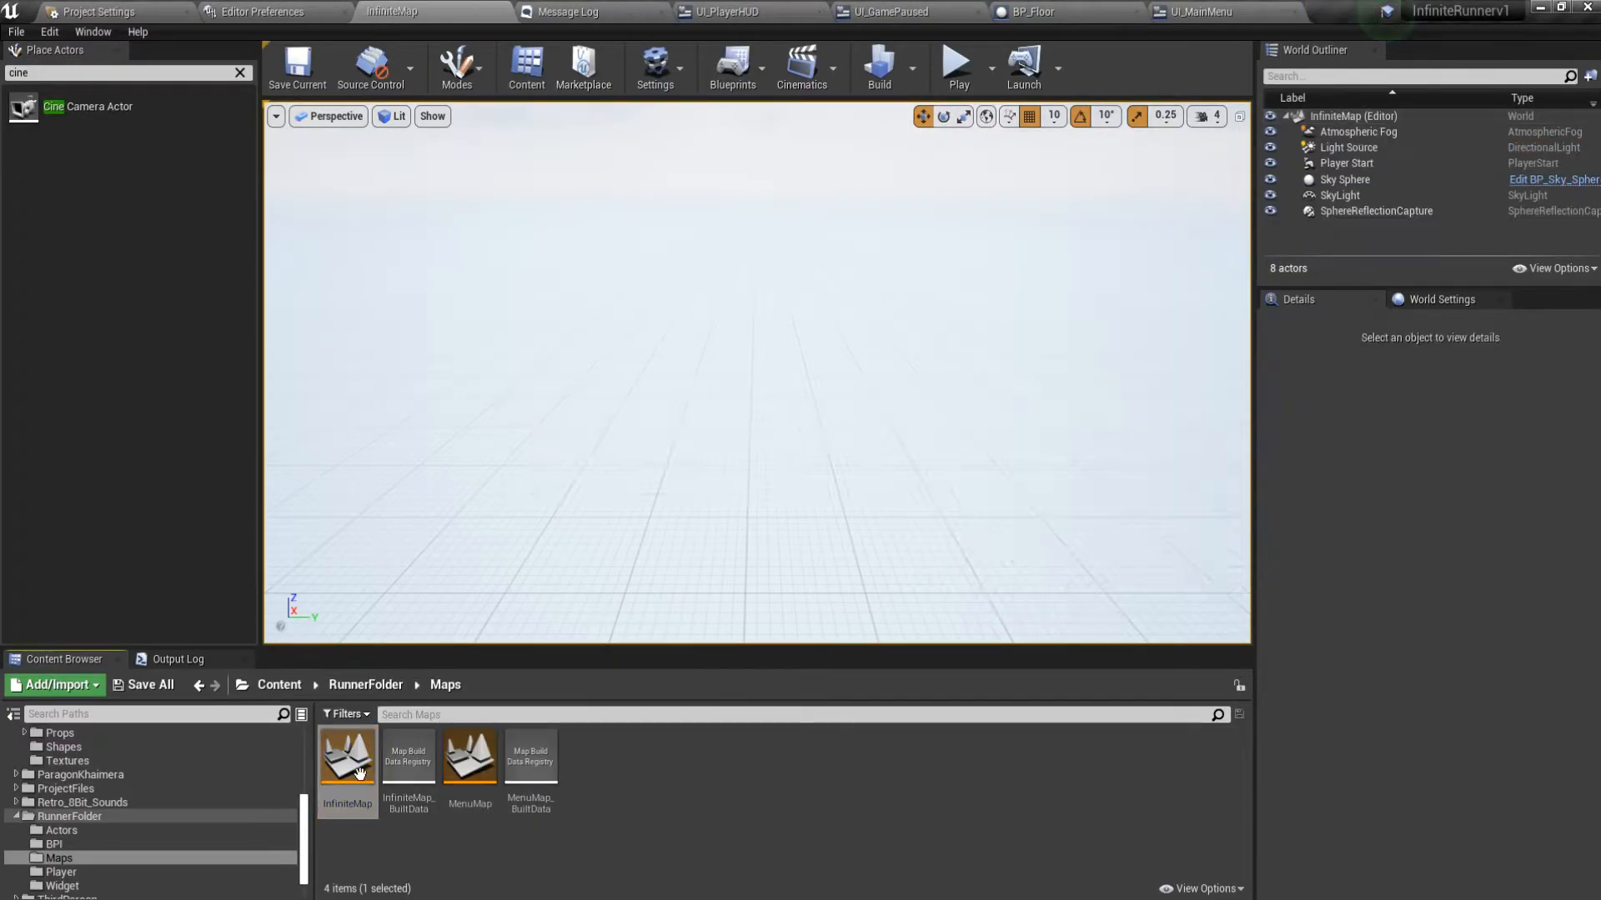
right_drag(784, 392, 761, 329)
key(w)
click(817, 325)
key(s)
mouse_move(917, 456)
right_down()
mouse_move(925, 446)
mouse_move(915, 455)
right_up()
Clear the actor search and place a basic Cube in the InfiniteMap level.
click(240, 72)
drag(121, 310, 673, 386)
mouse_move(724, 417)
right_down()
mouse_move(702, 409)
mouse_move(707, 437)
right_up()
key(w)
key(s)
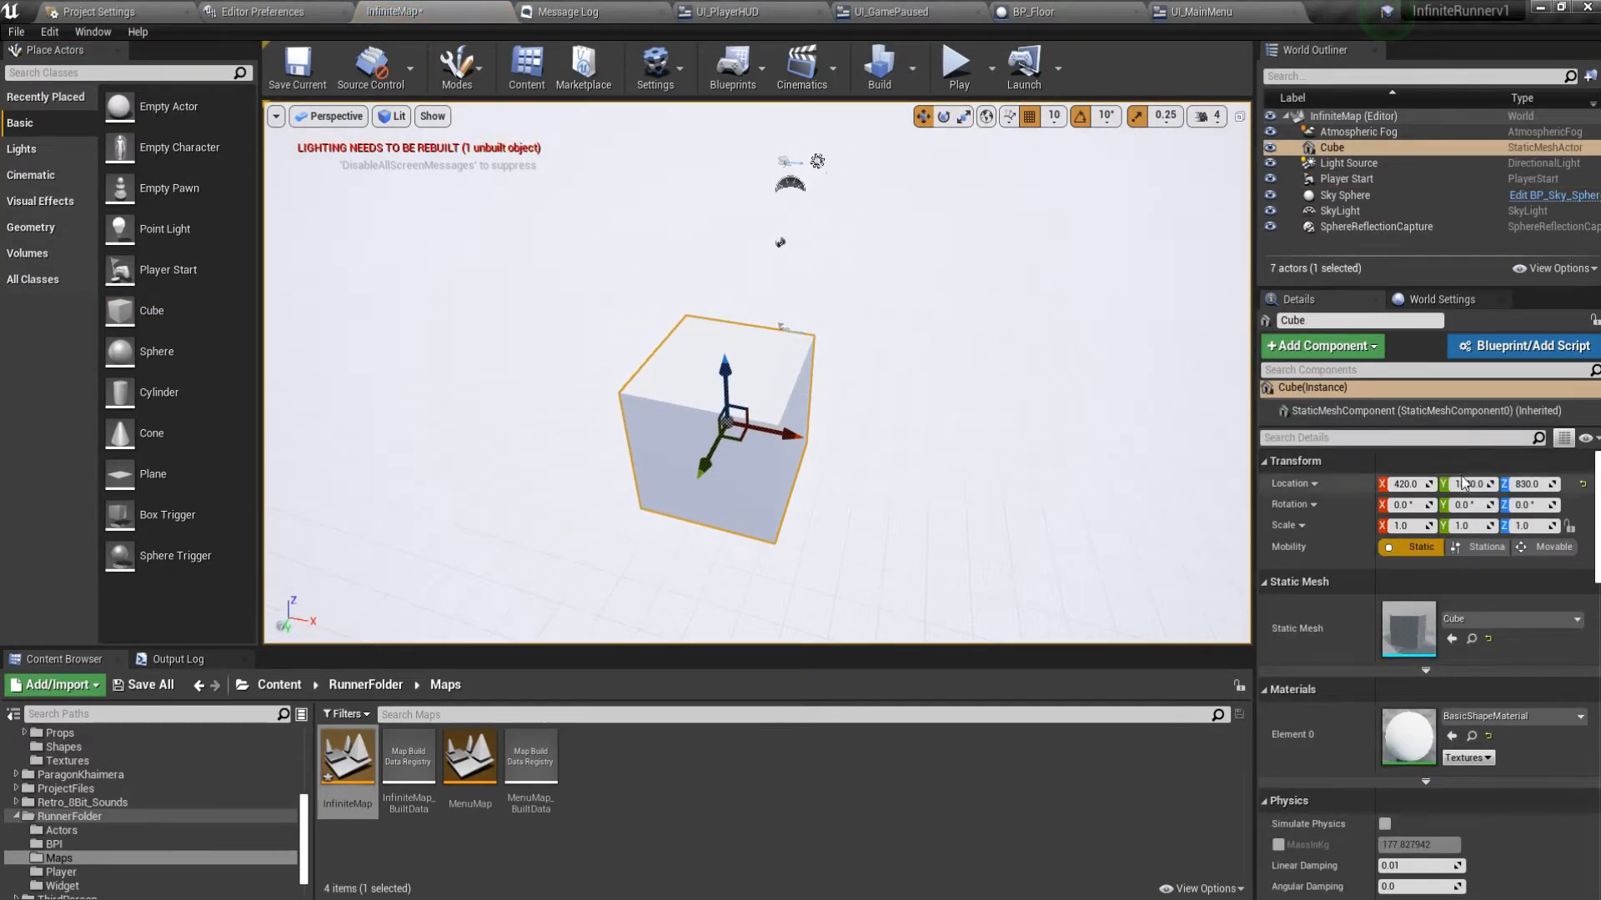
Set the cube's location to 0 on the X, Y and Z axes.
text(0)
key(Tab)
text(0)
key(Tab)
text(0)
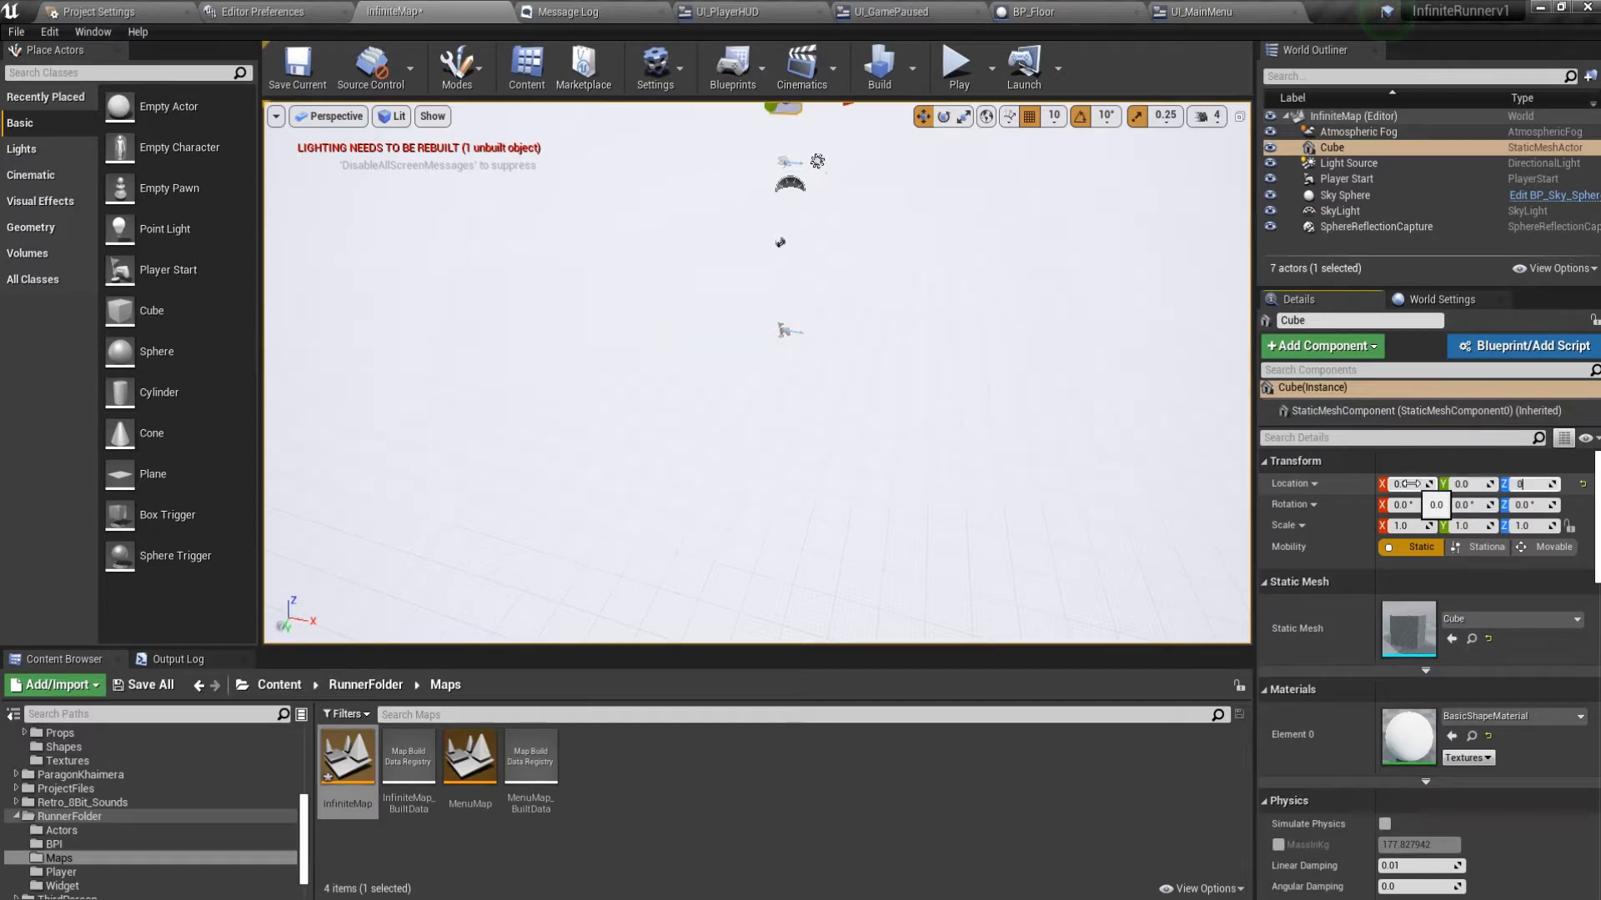
key(Return)
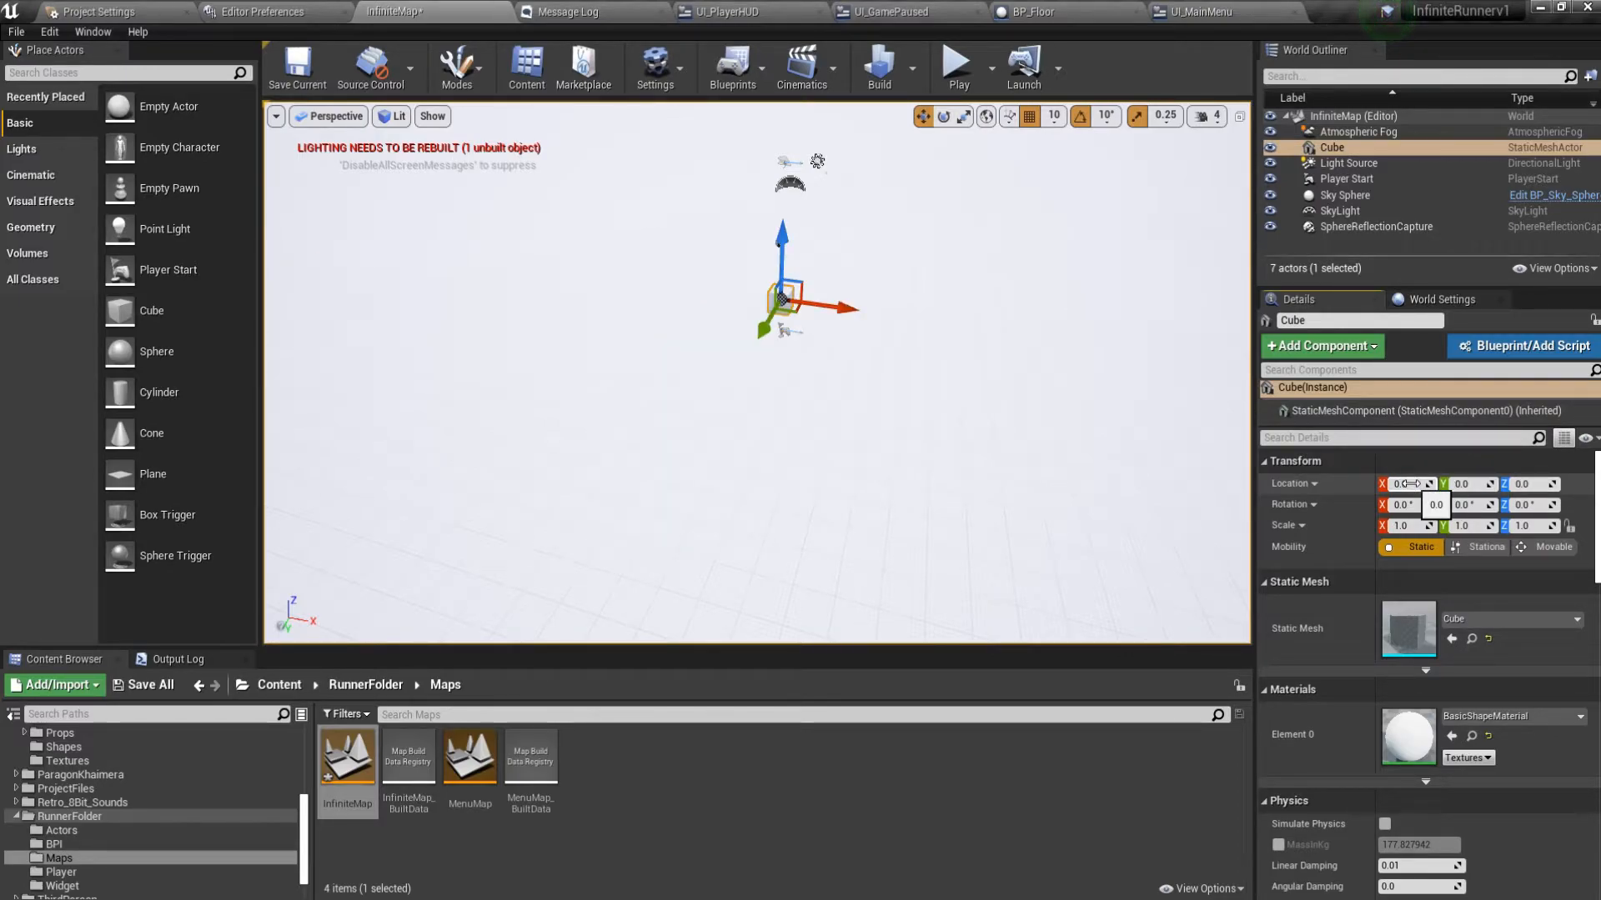
Raise the cube to about Z 140 and stretch its Y scale to 14.
key(d)
key(w)
right_drag(912, 313, 742, 312)
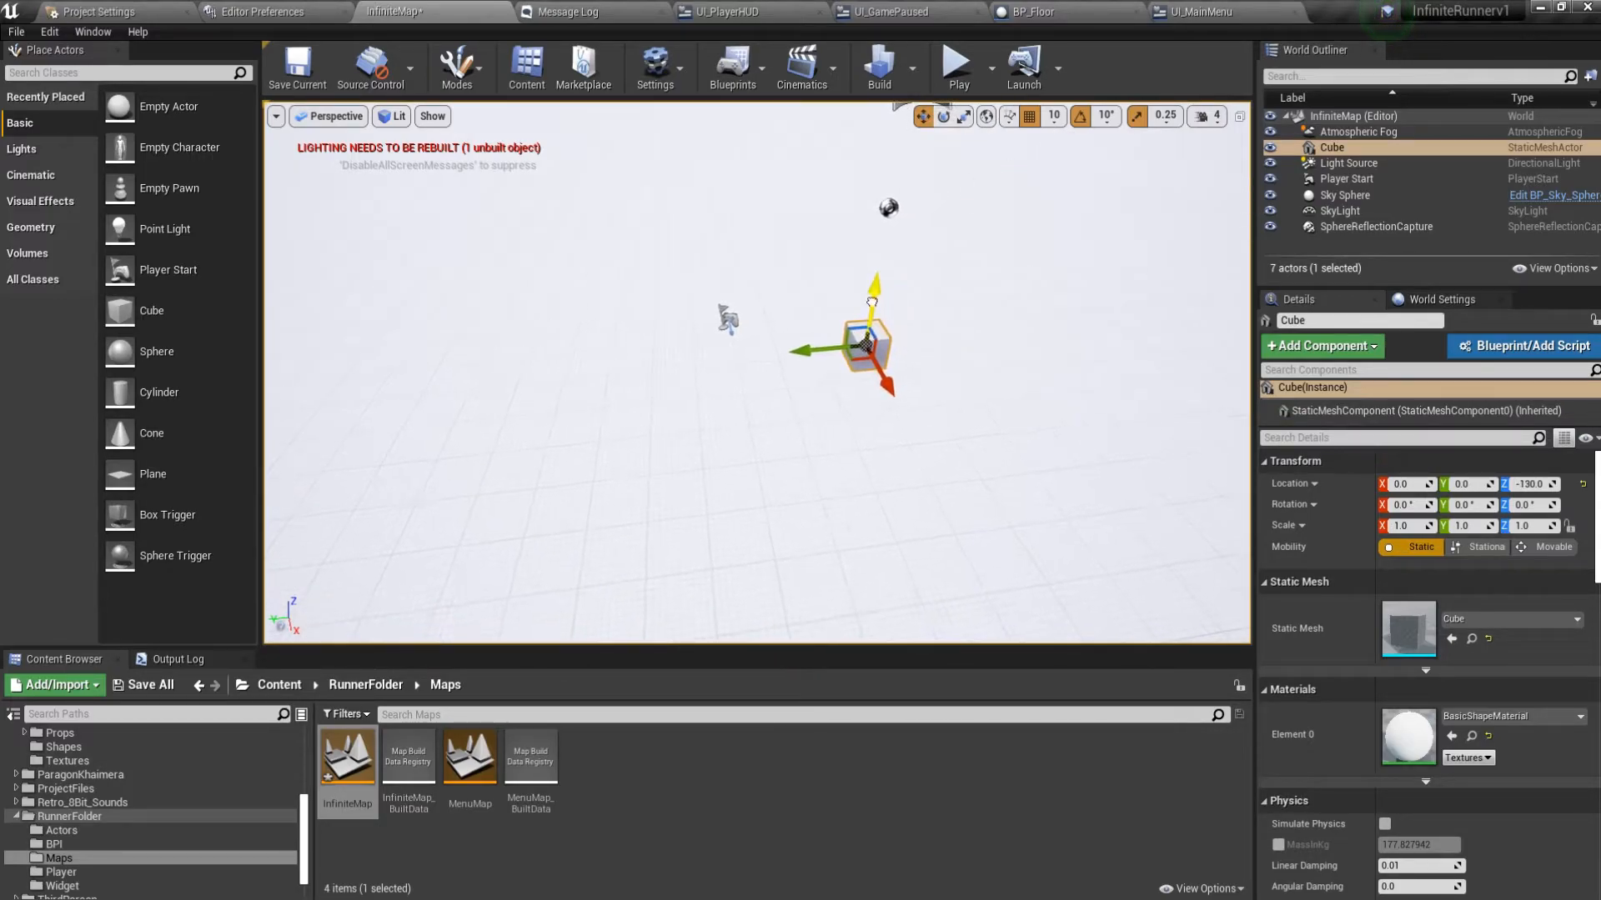
drag(871, 304, 842, 211)
key(r)
drag(831, 267, 733, 272)
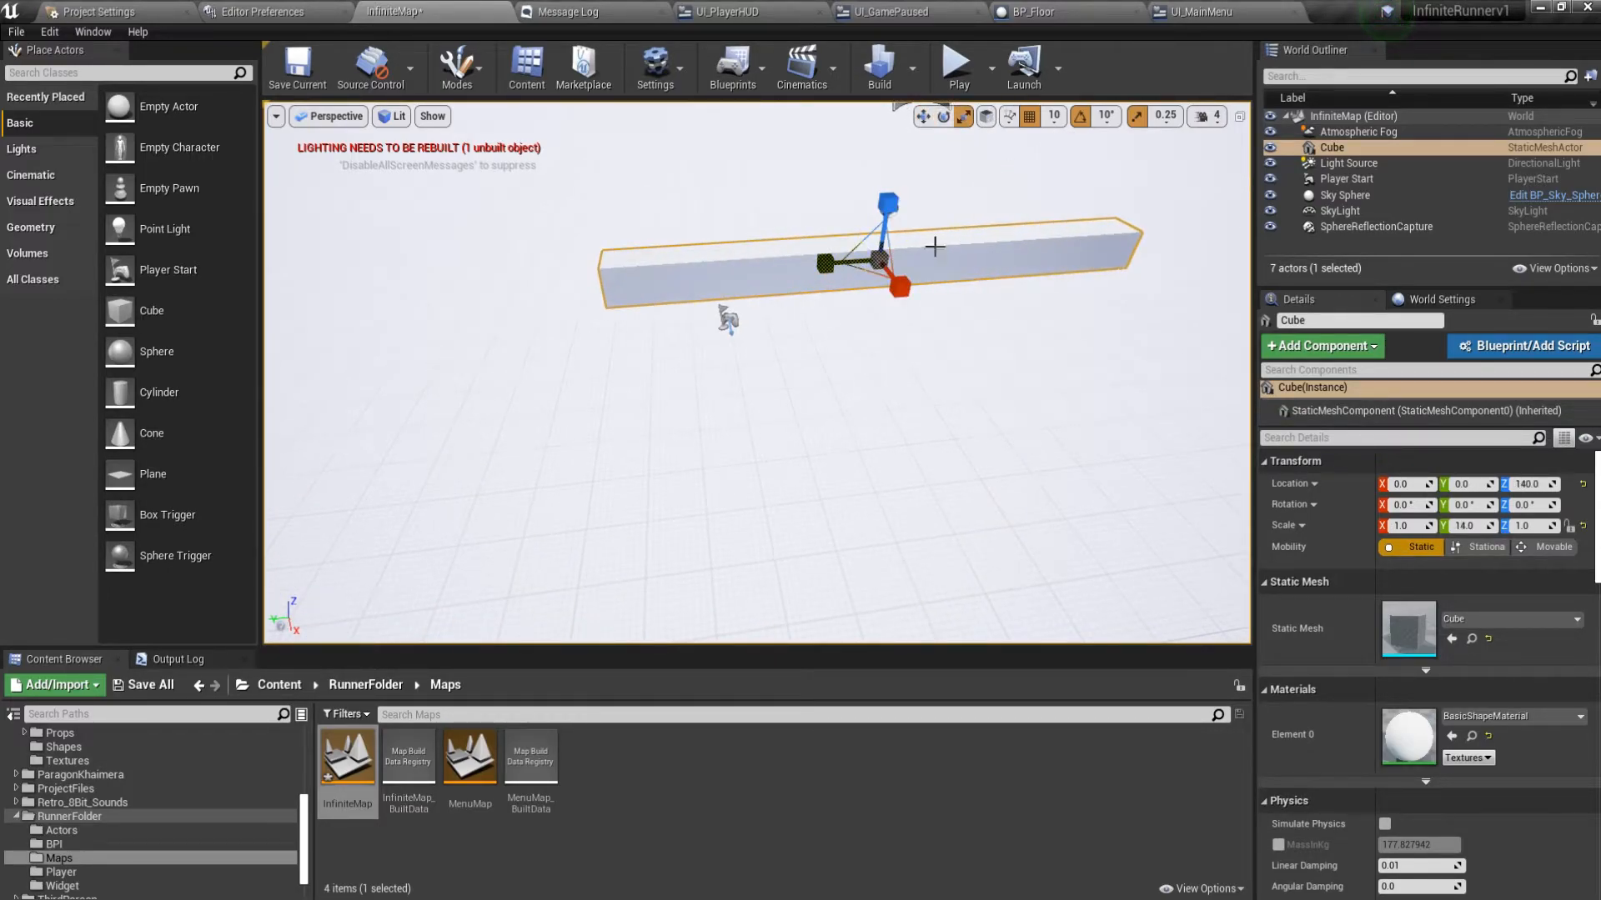
Shift the cube along Y to about 470 and increase its Z scale to 10.75.
drag(834, 265, 638, 264)
key(r)
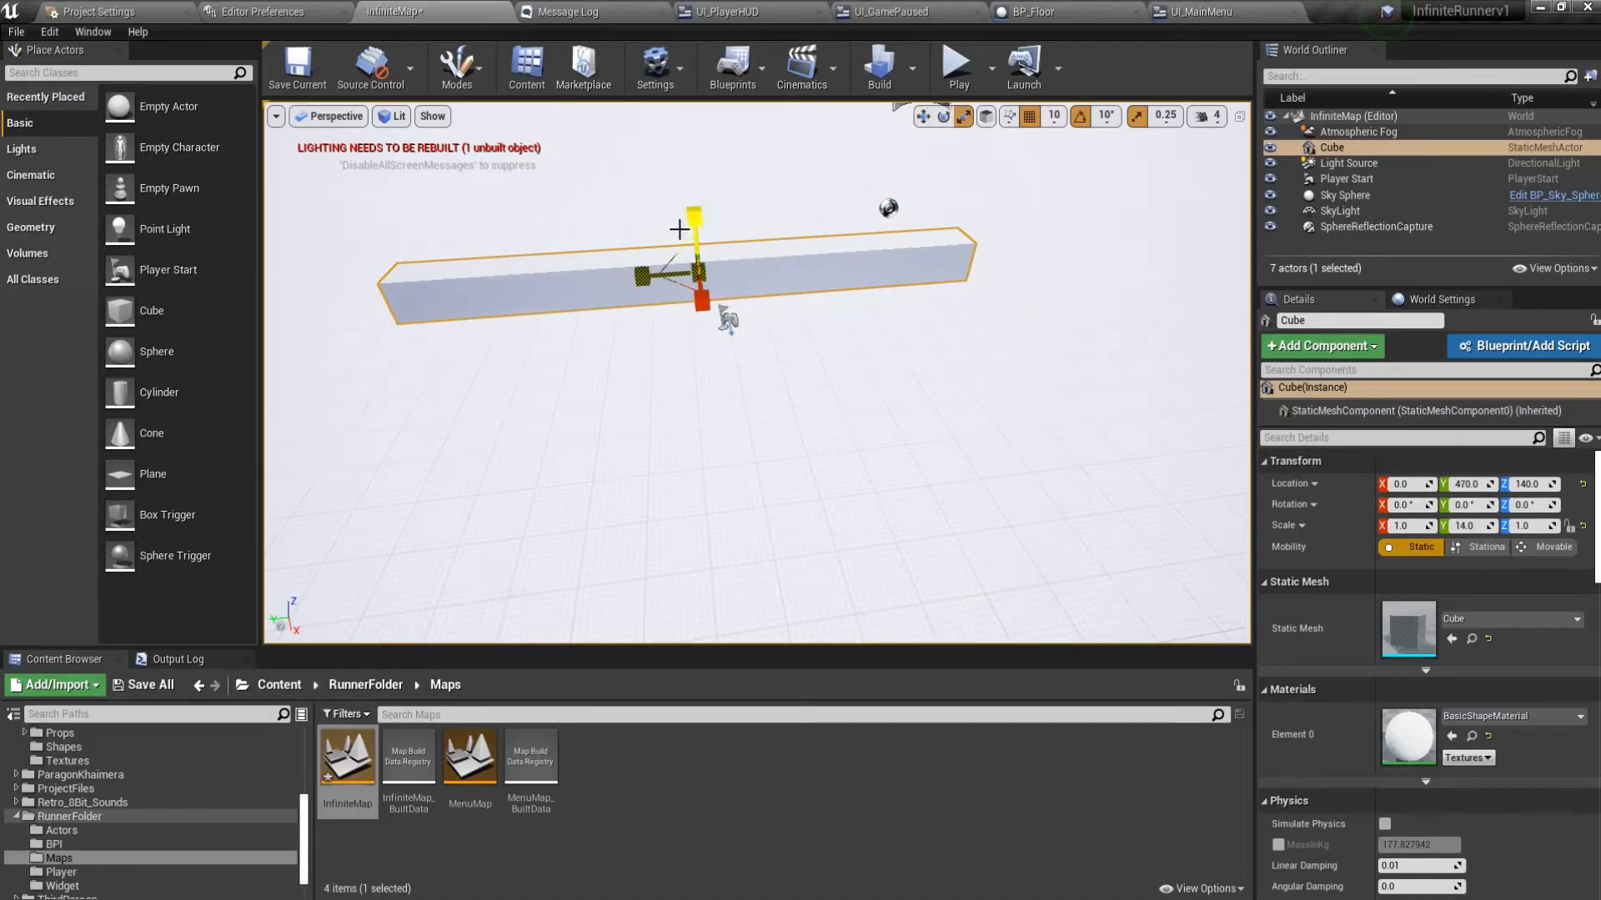
drag(692, 219, 691, 147)
right_drag(690, 232, 875, 225)
right_drag(733, 349, 727, 350)
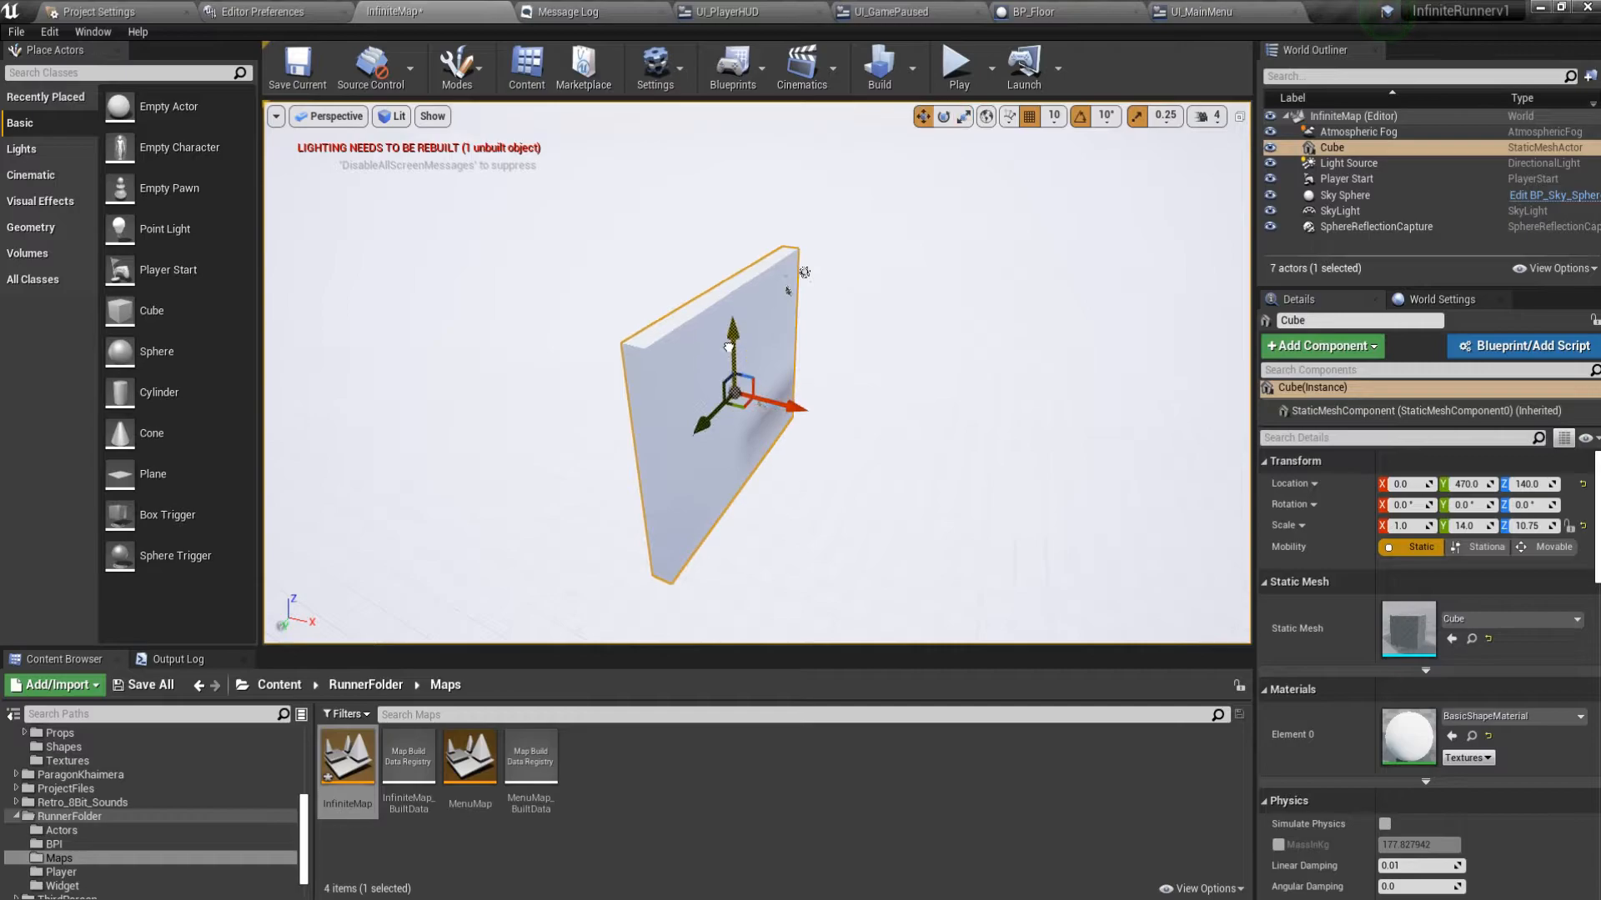
Move the wall-shaped cube upward and widen it along X into a thick block.
drag(728, 350, 725, 268)
drag(779, 331, 731, 321)
key(w)
key(w)
Filter the cube's details for its collision settings with "coll".
click(1333, 437)
text(coll)
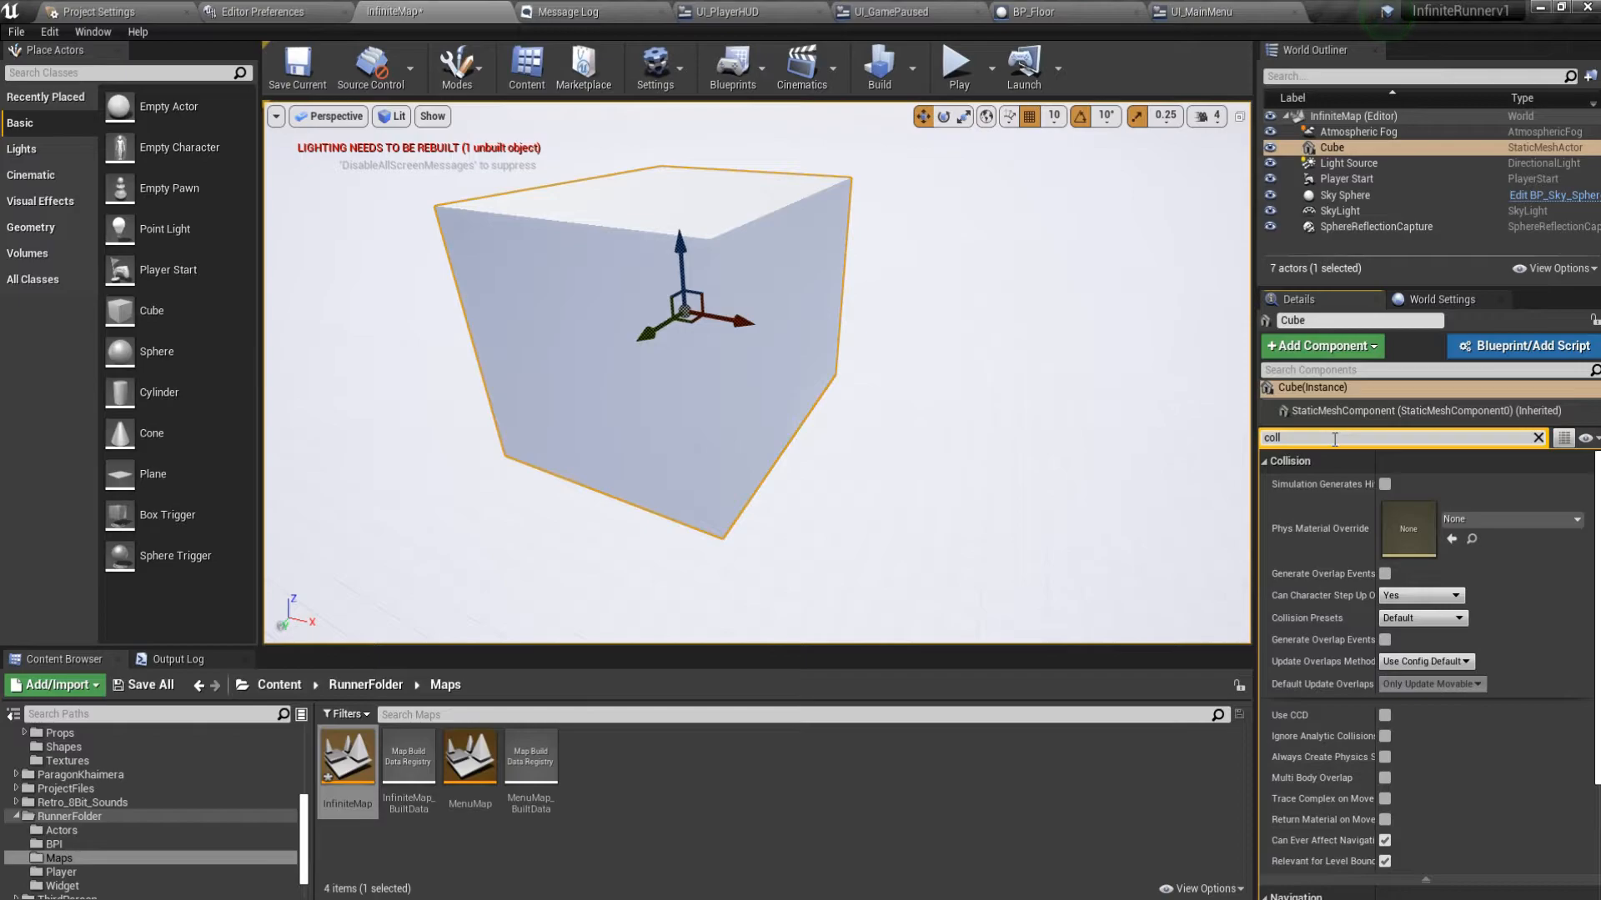
Set the collision preset of the cube's static mesh component to OverlapAll and save the level.
click(1422, 618)
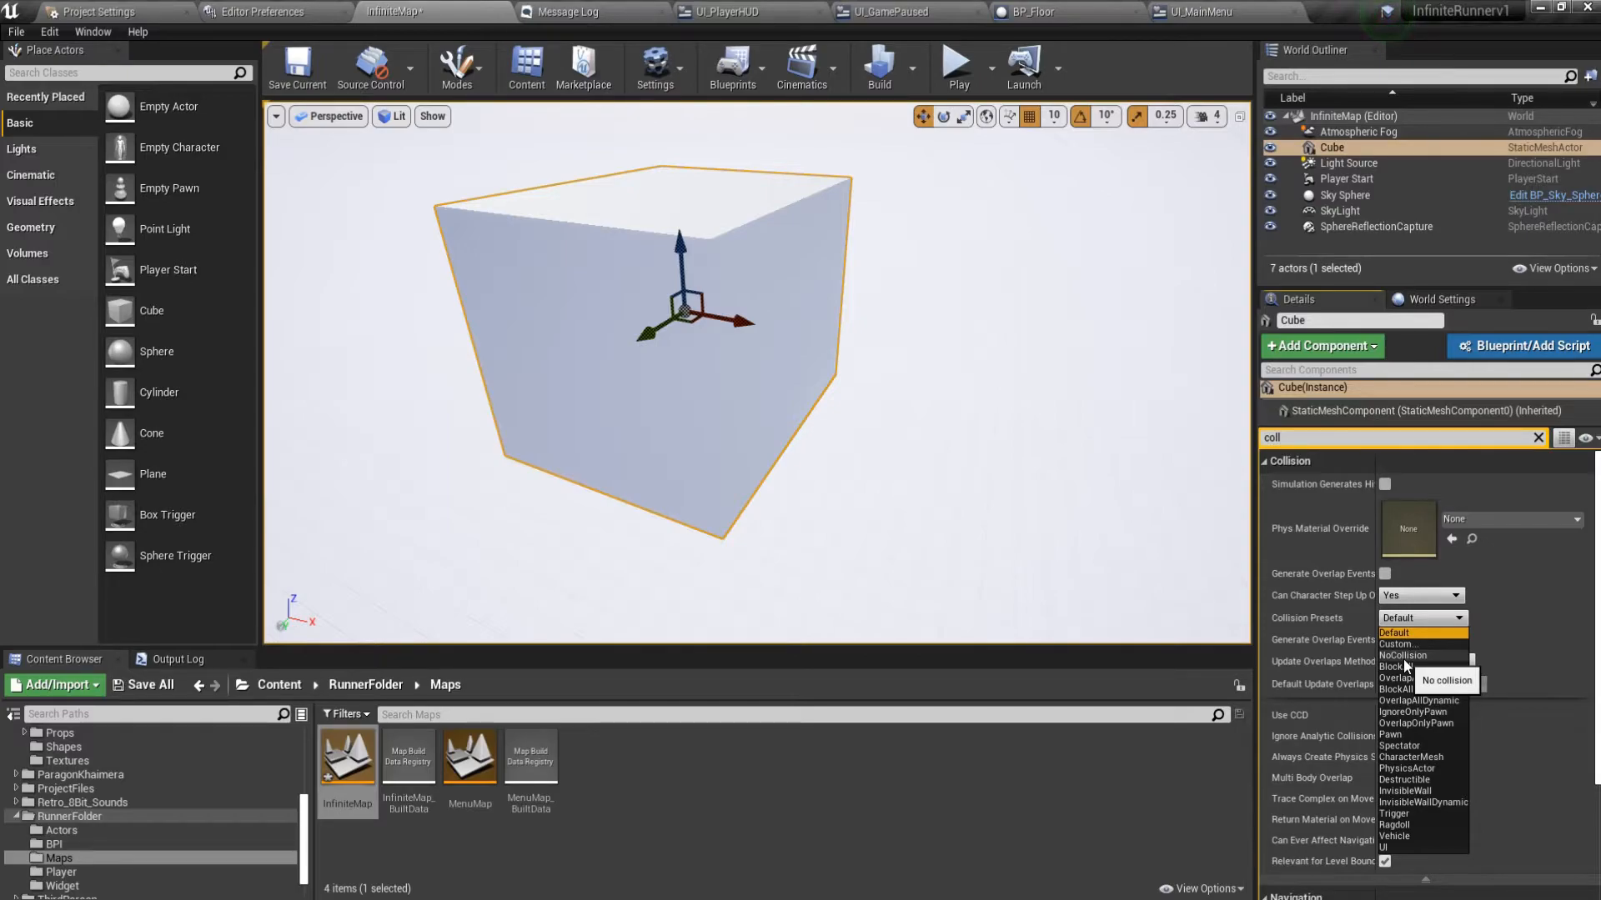
click(1496, 590)
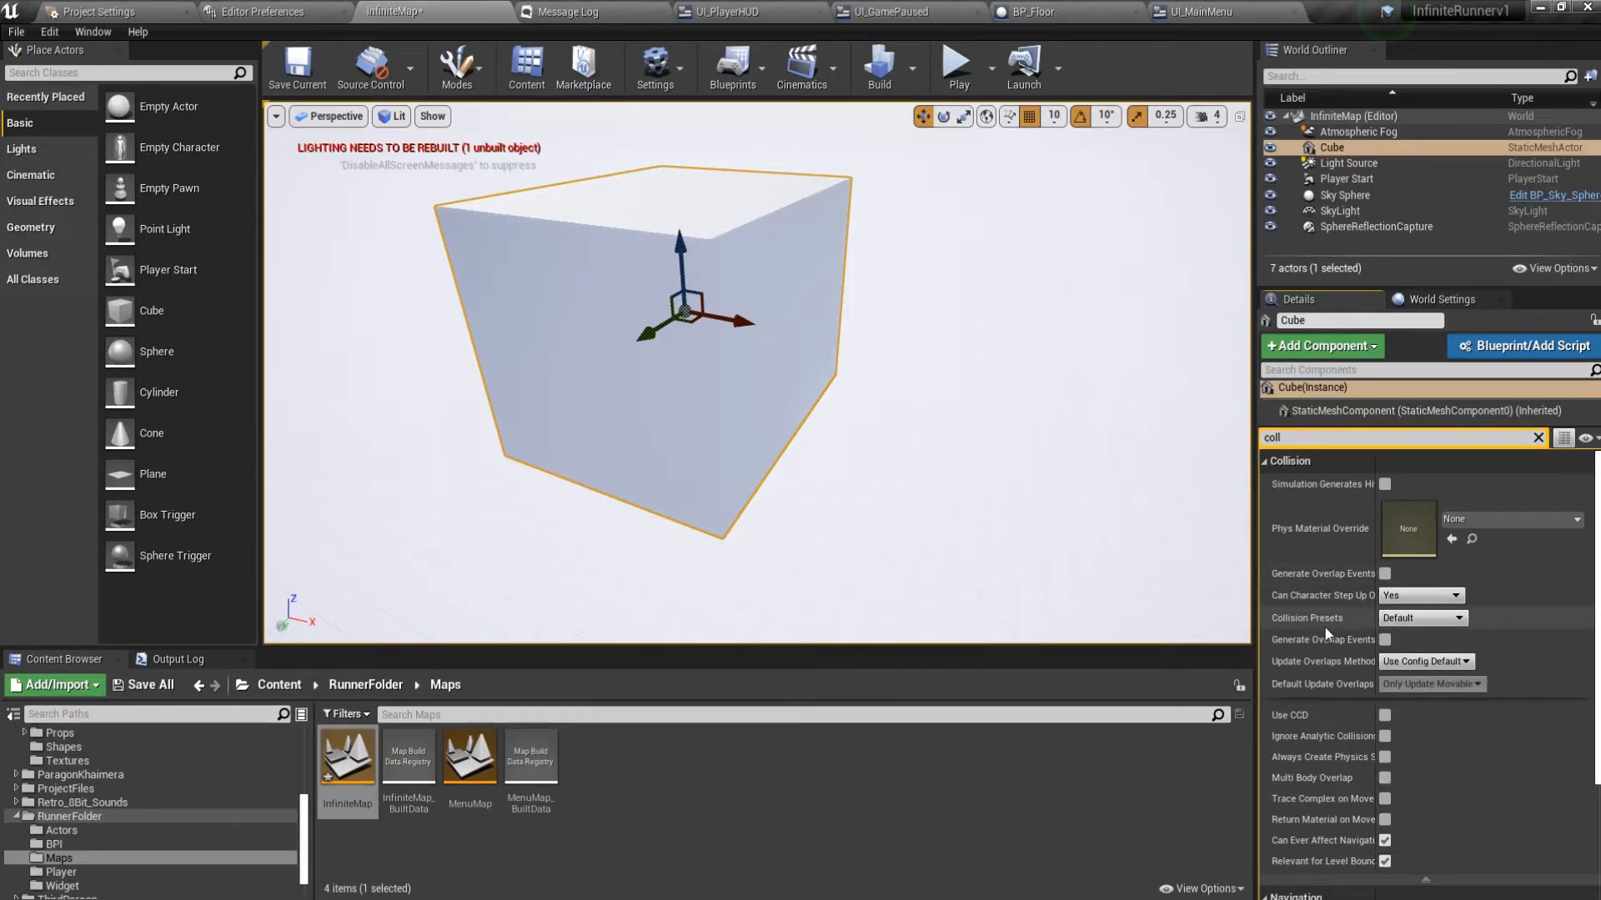
click(1334, 416)
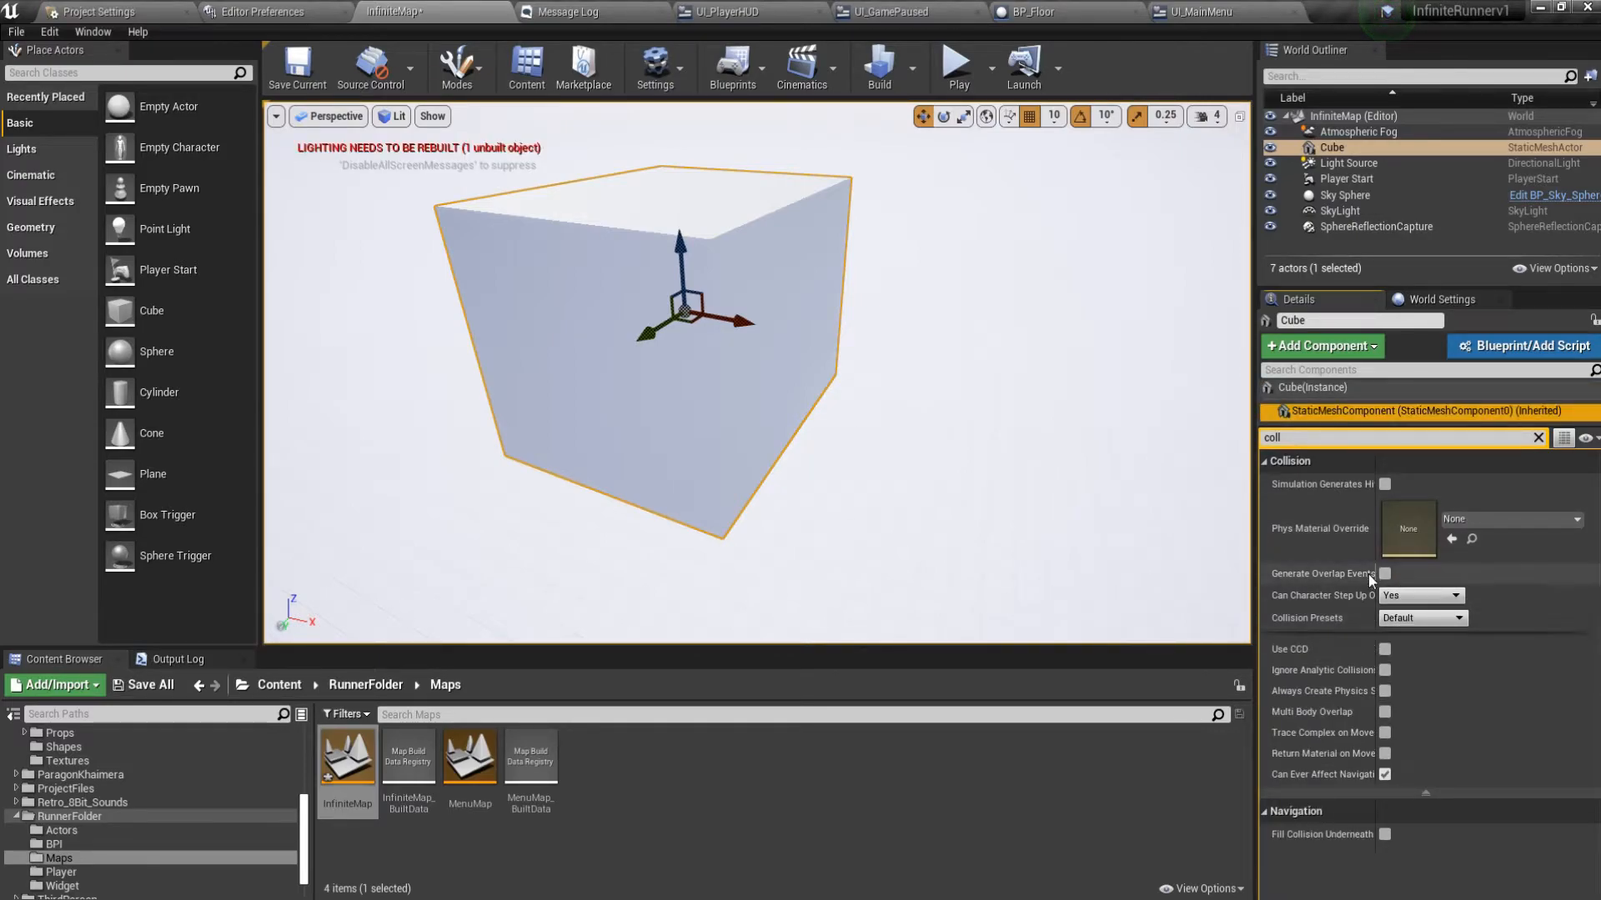
right_drag(1033, 466, 972, 464)
click(1419, 618)
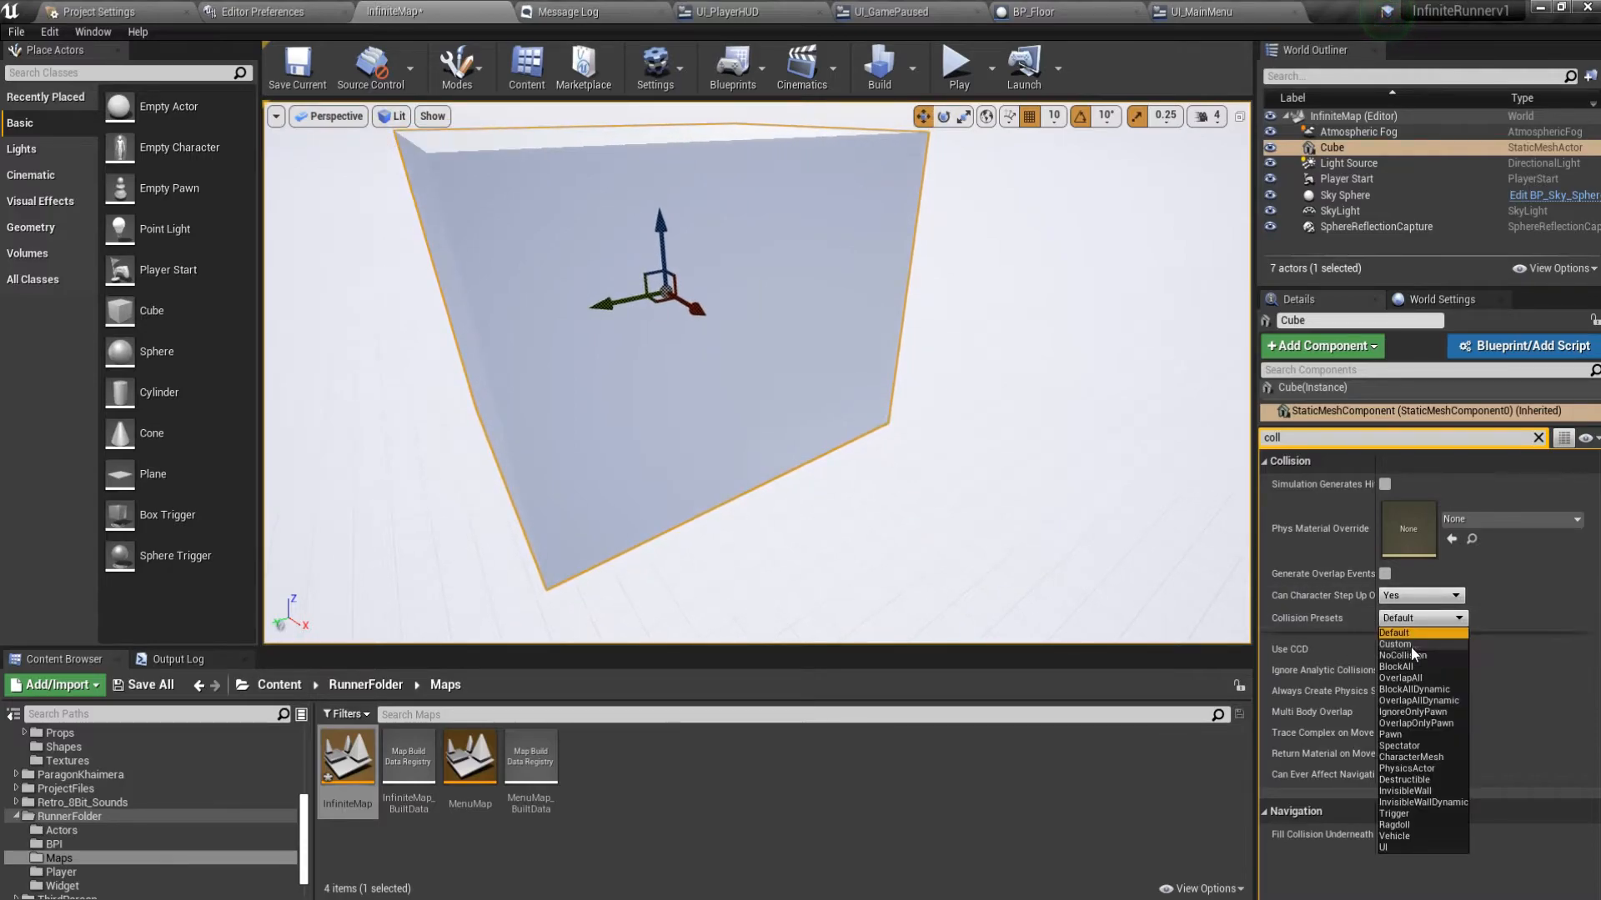
click(1407, 678)
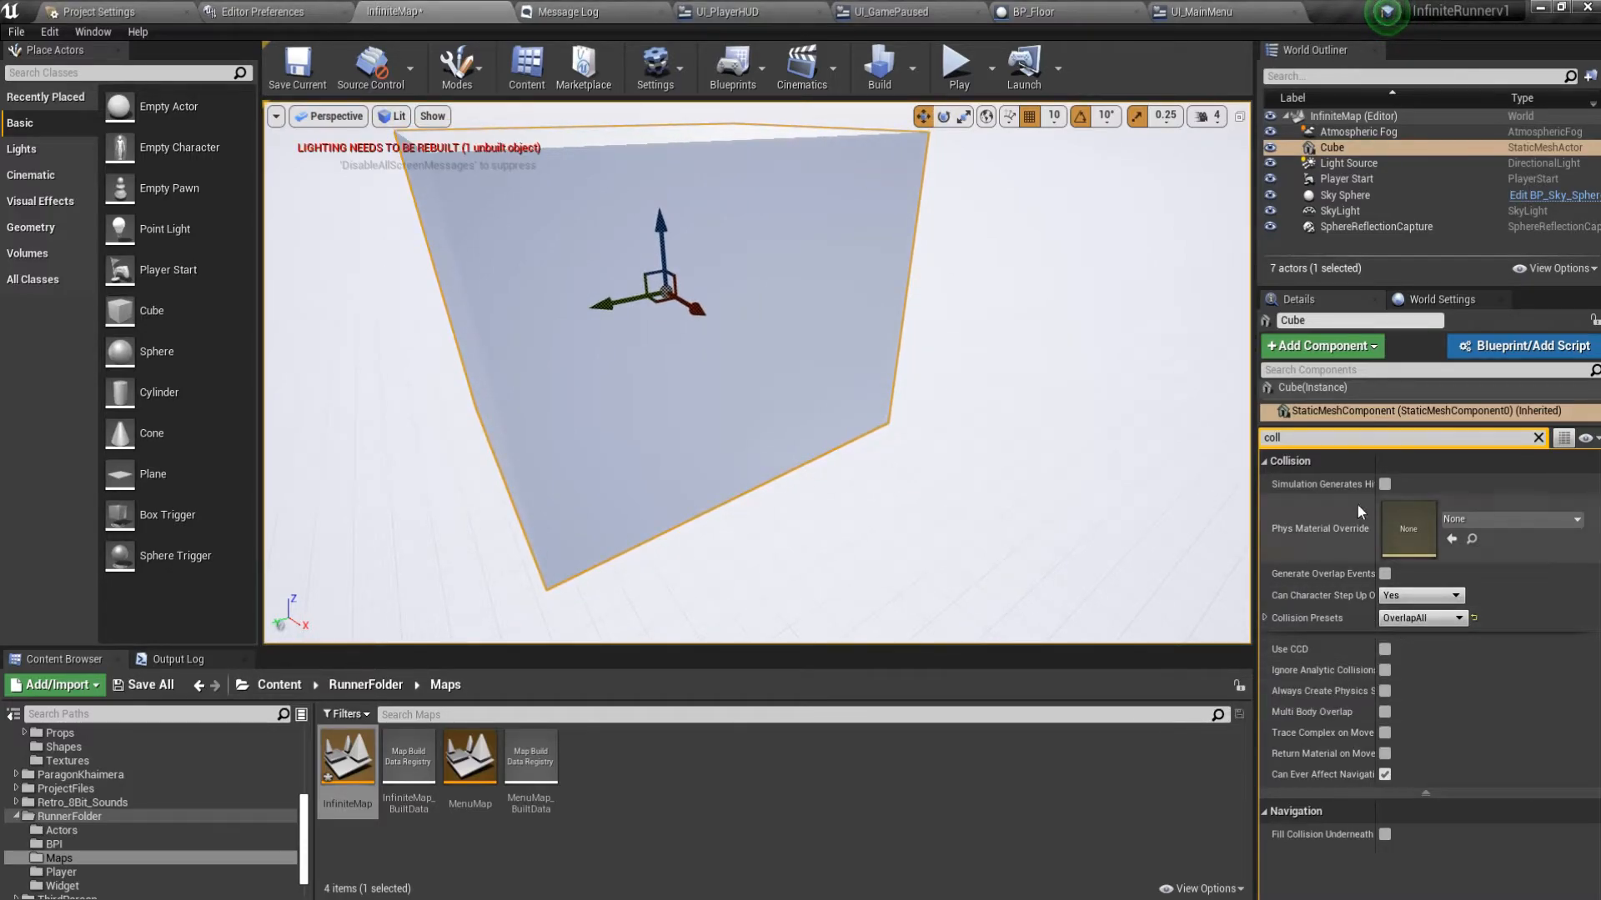
click(1349, 392)
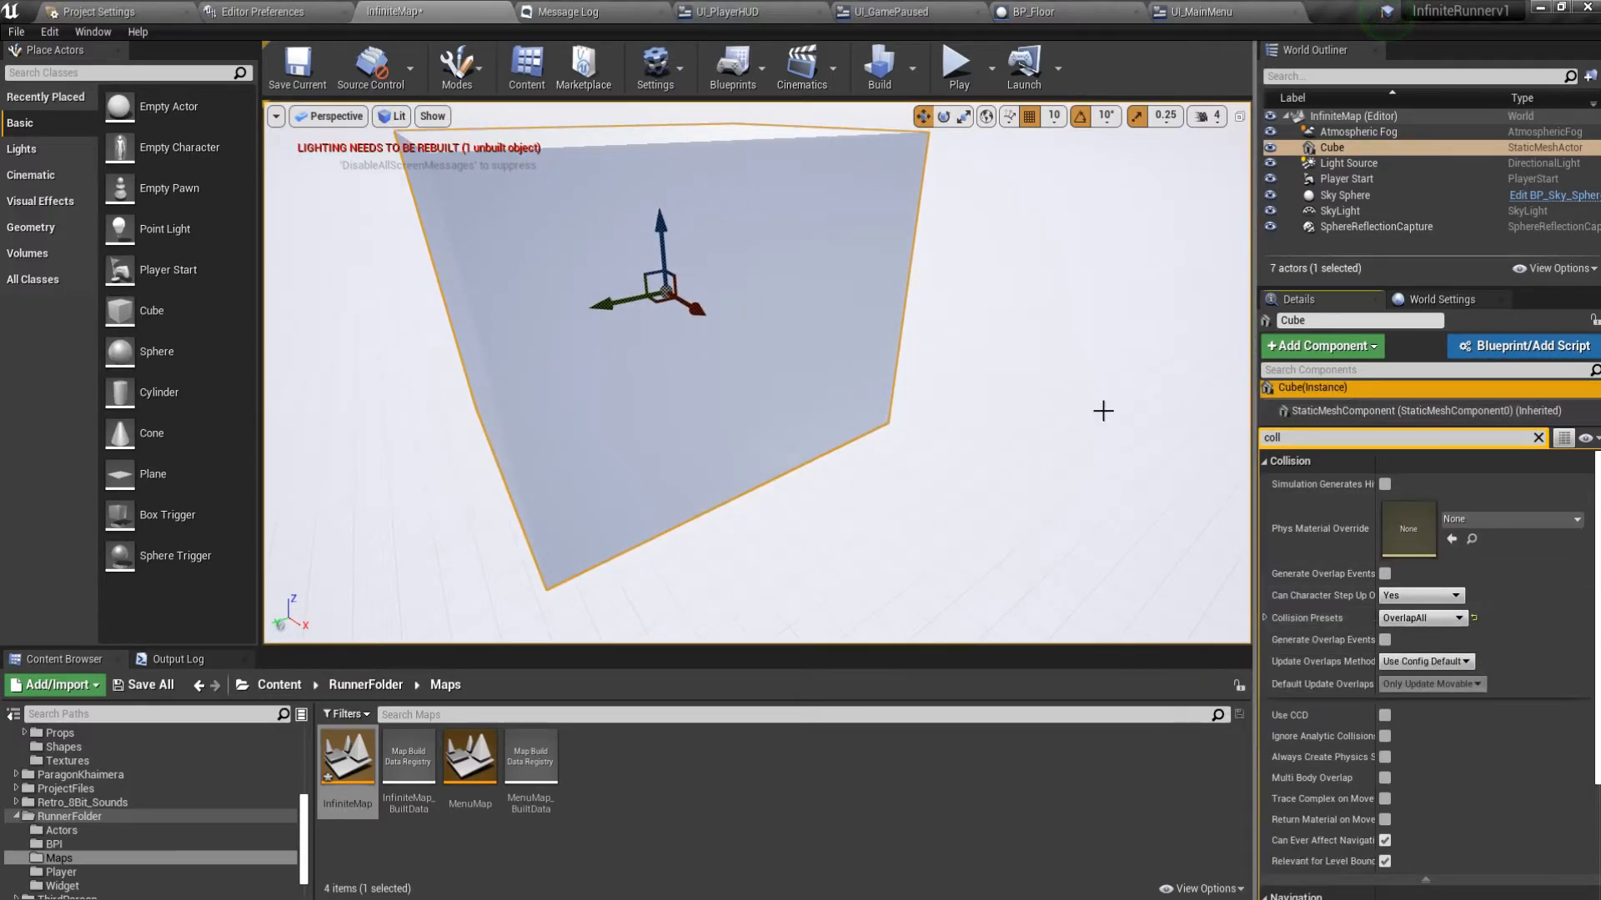
click(295, 67)
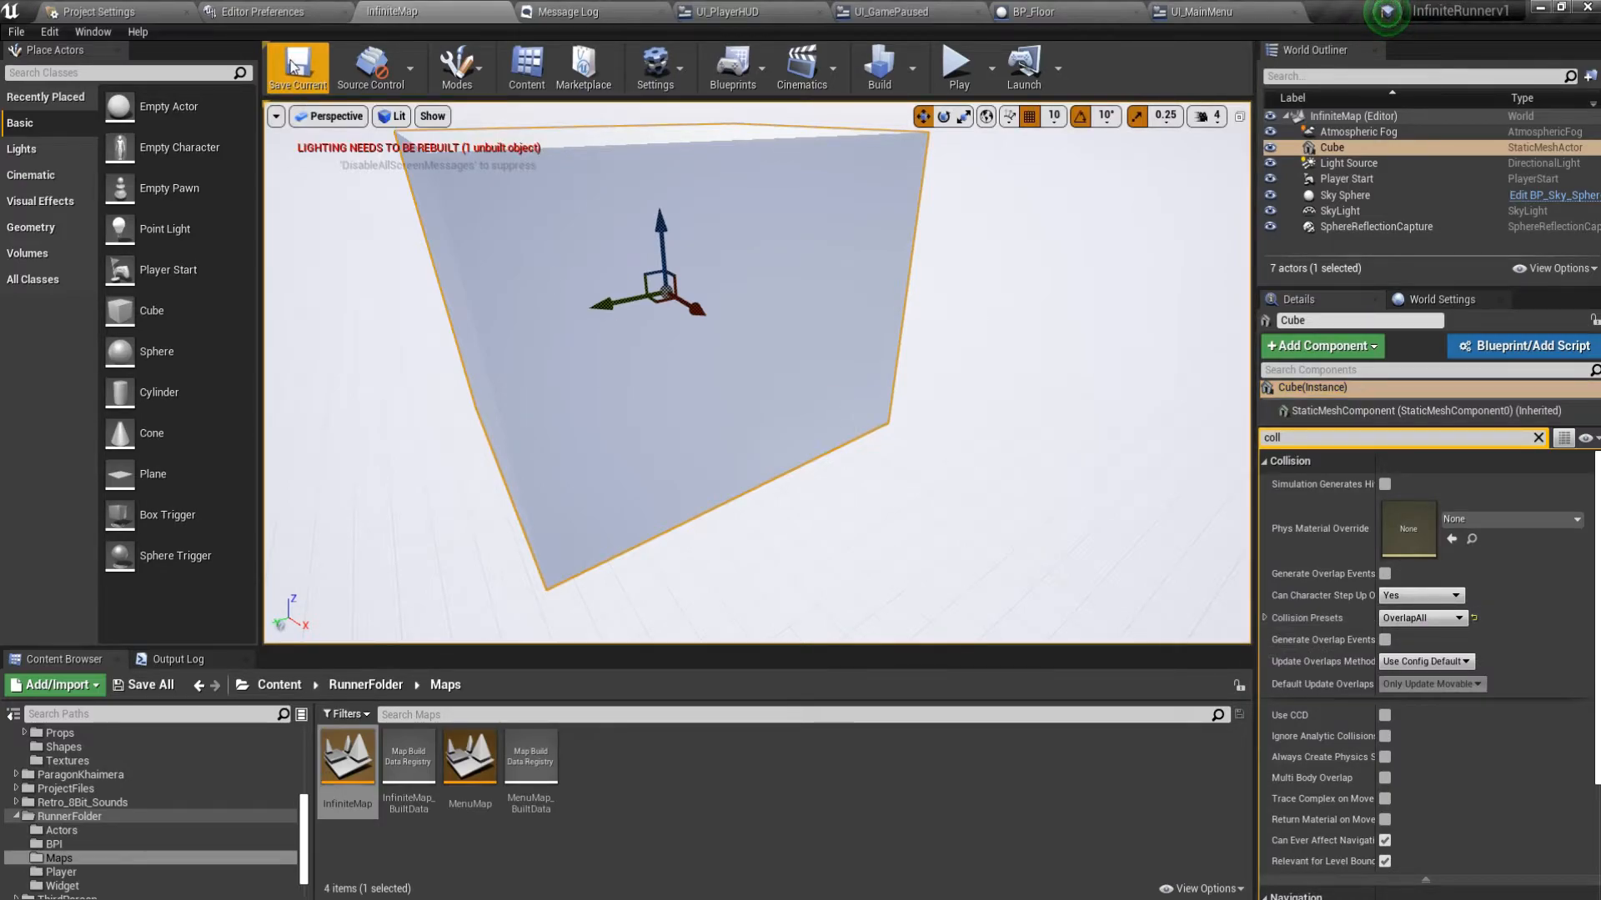
Play-test the runner level briefly, stop it and frame the cube in the viewport.
click(958, 77)
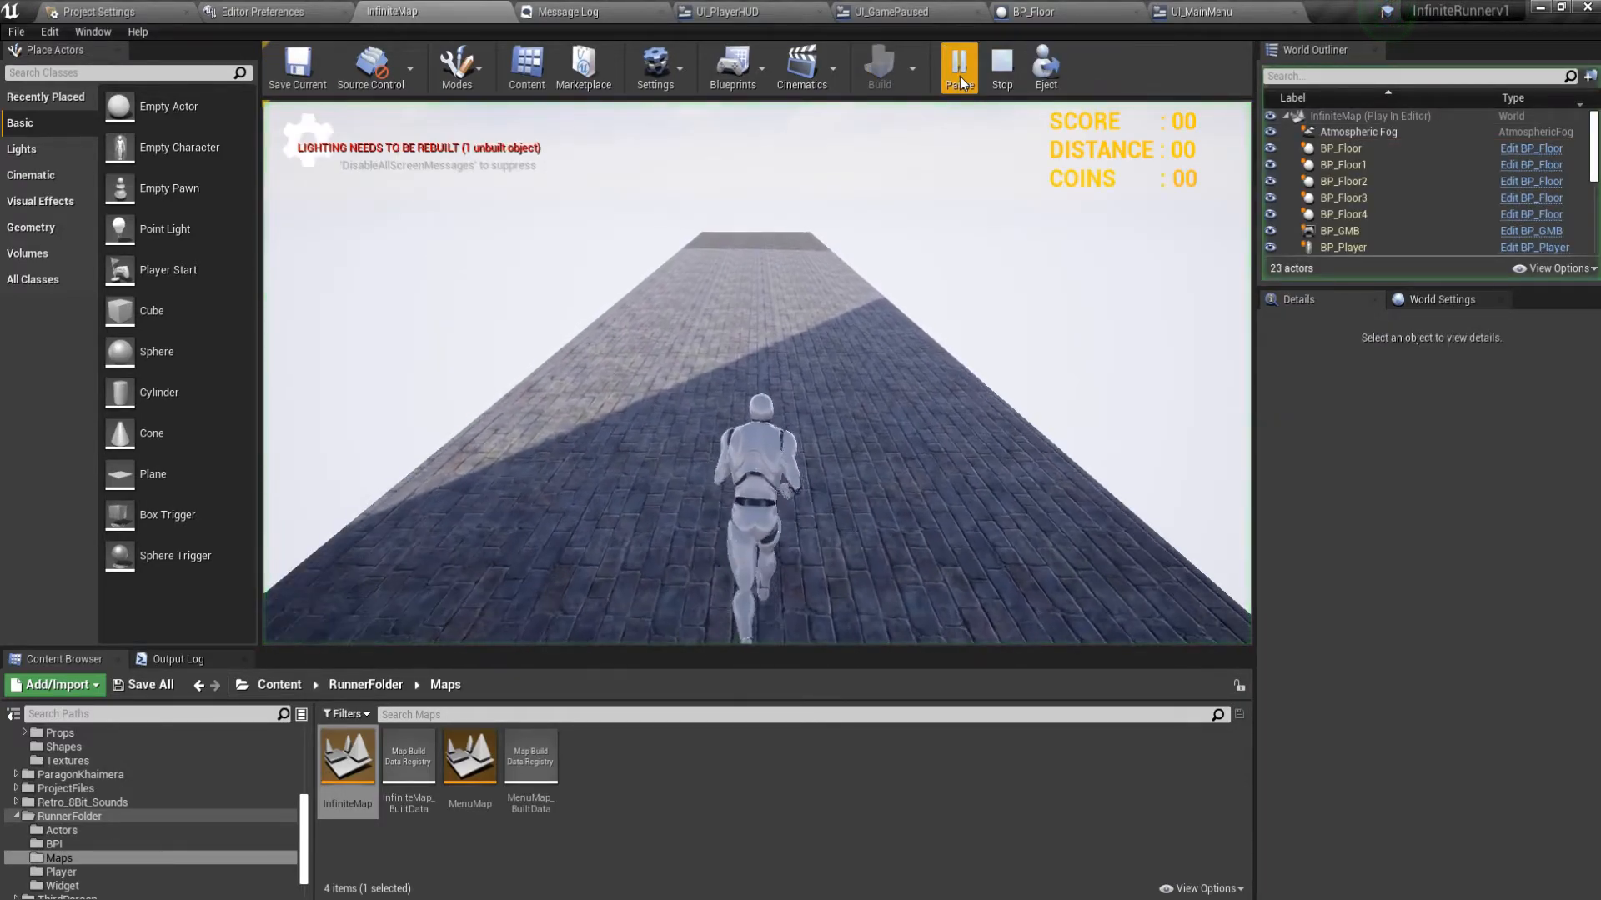
key(Escape)
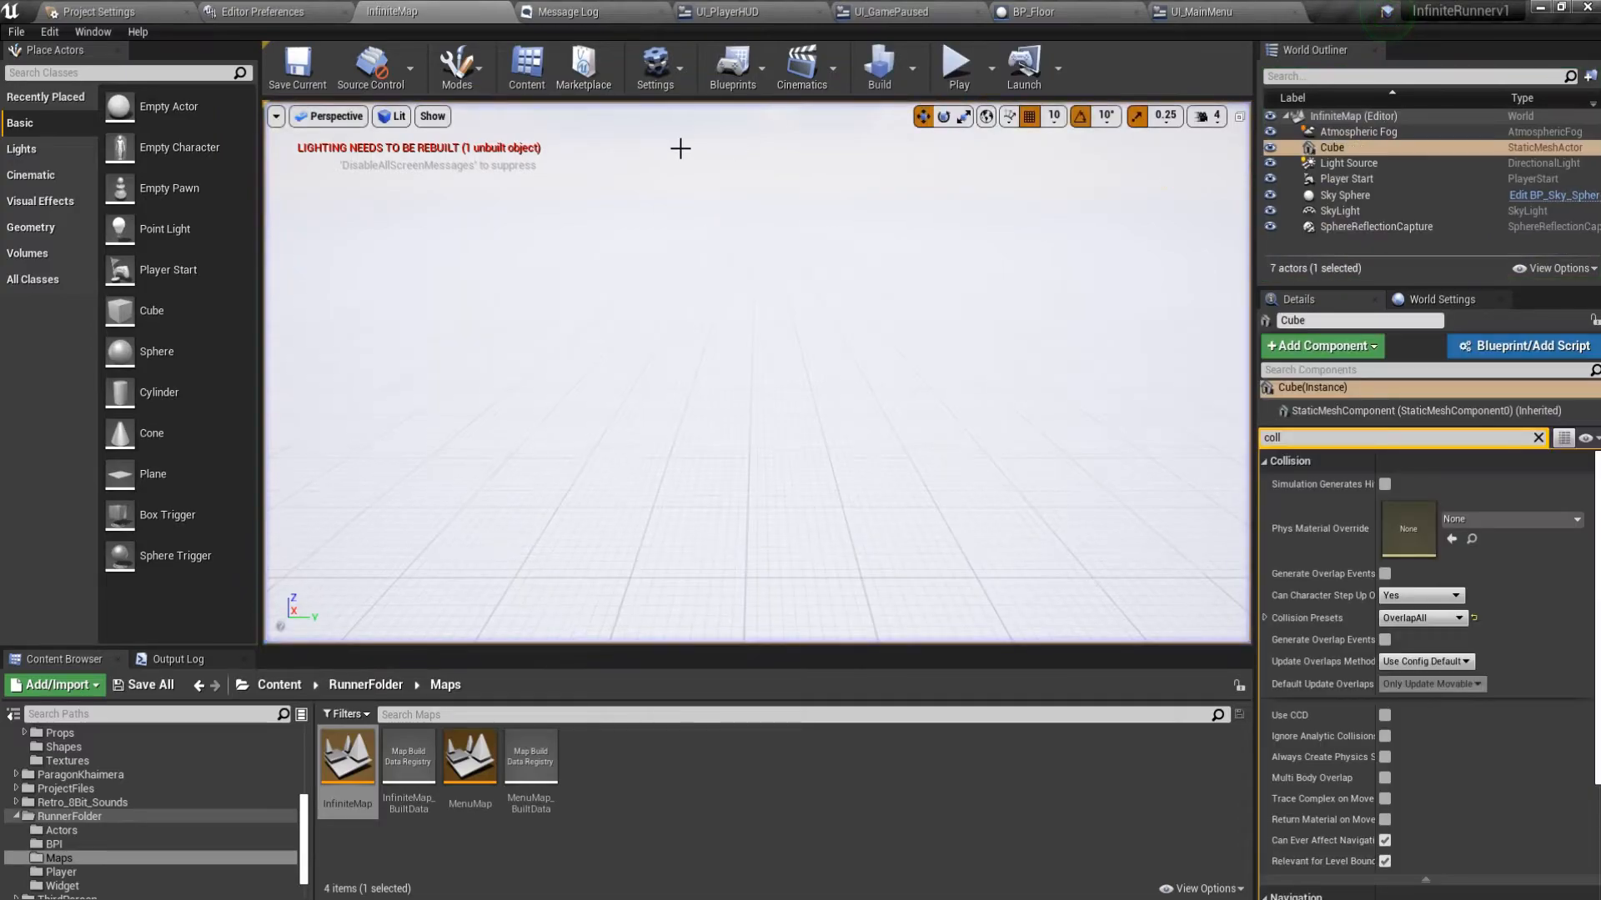
key(f)
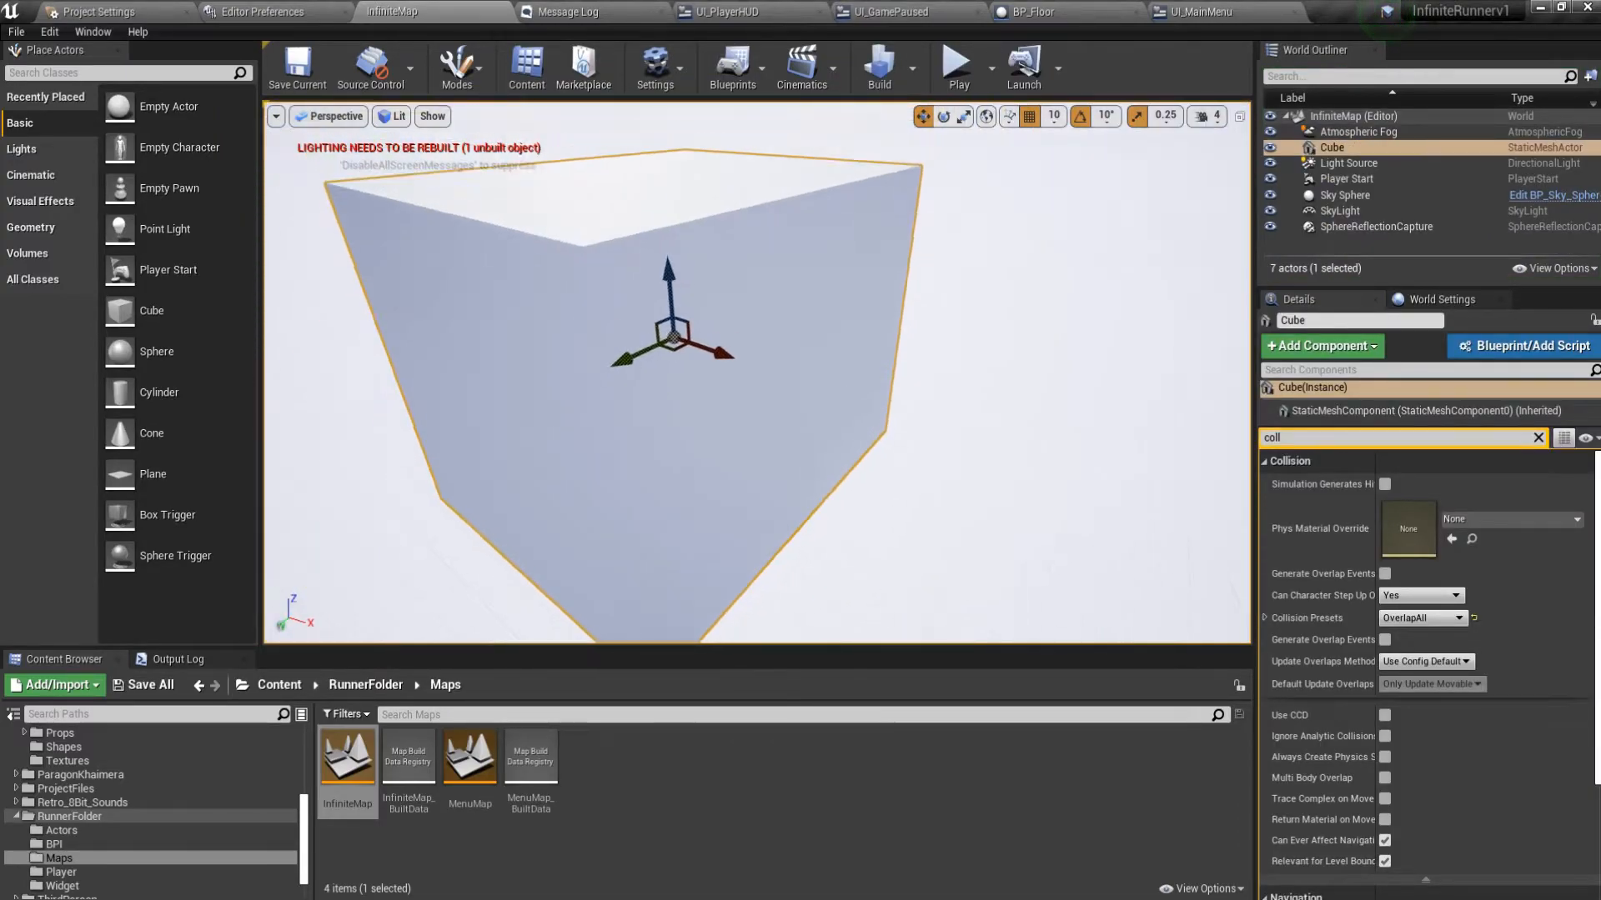
Open the InfiniteMap level blueprint and move the Event BeginPlay node higher in its event graph.
click(748, 72)
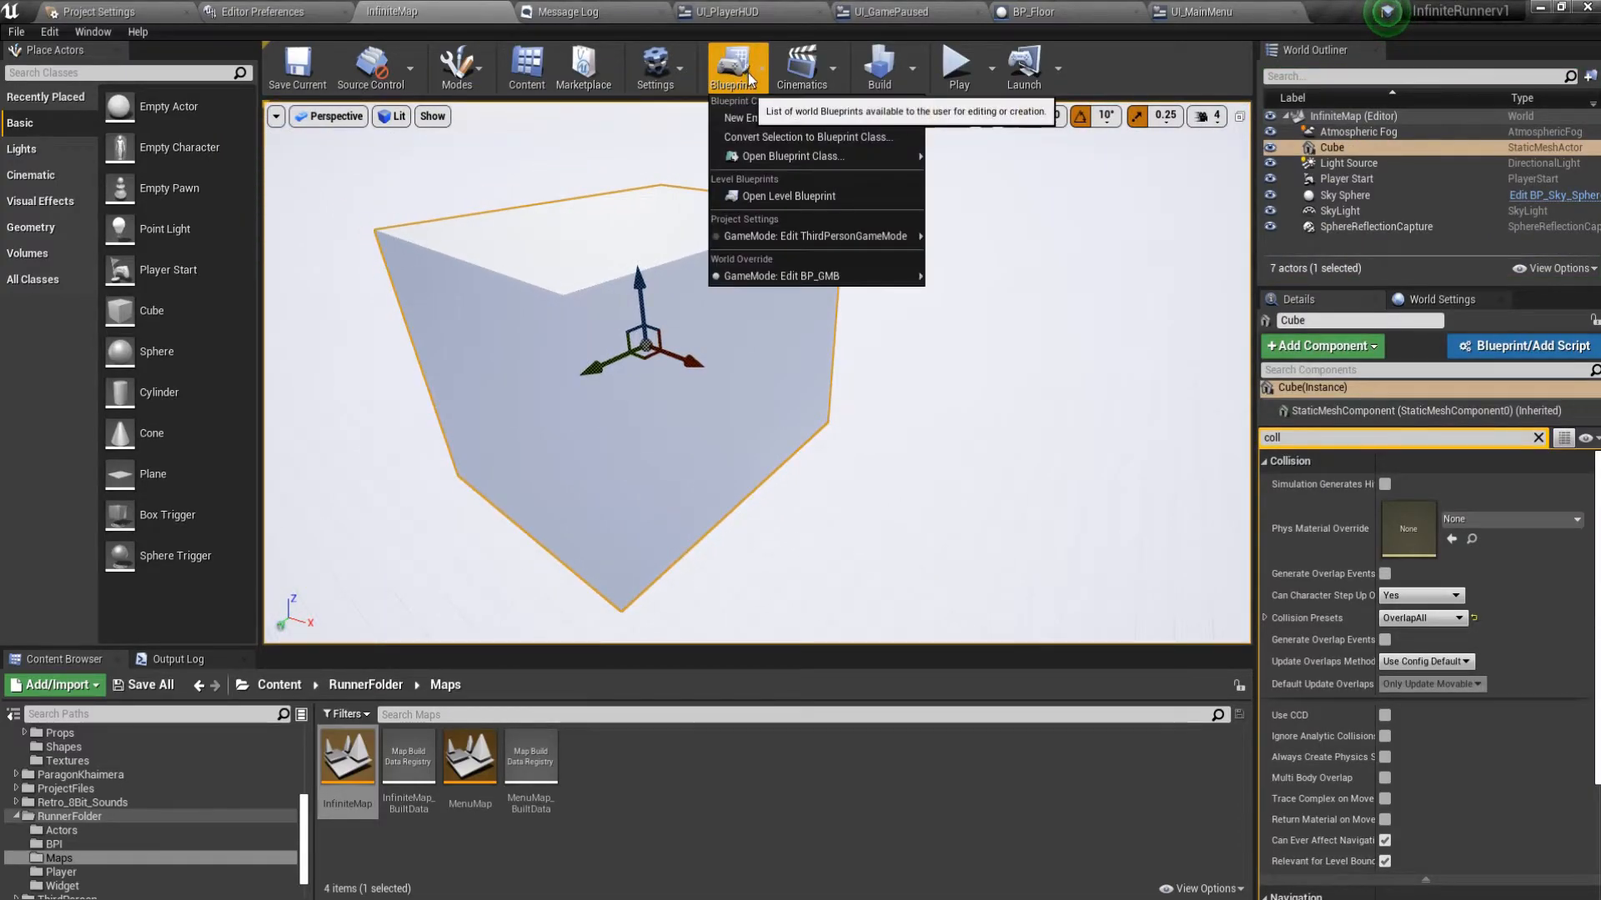
click(788, 204)
right_drag(861, 411, 736, 458)
drag(657, 381, 670, 248)
right_drag(760, 368, 558, 408)
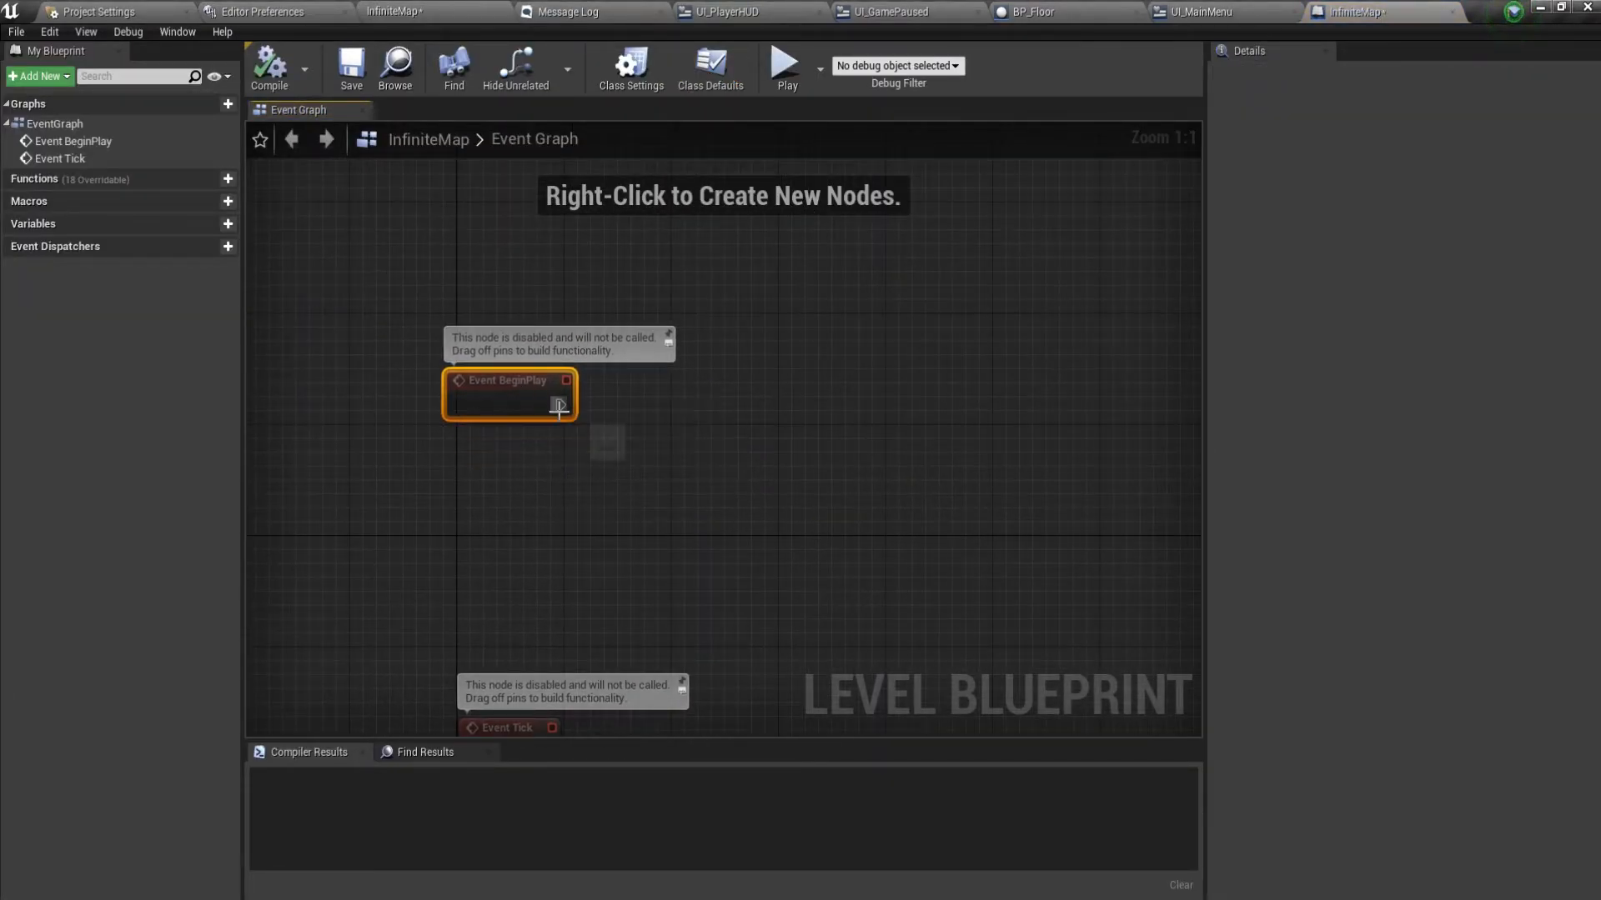
drag(642, 404, 642, 403)
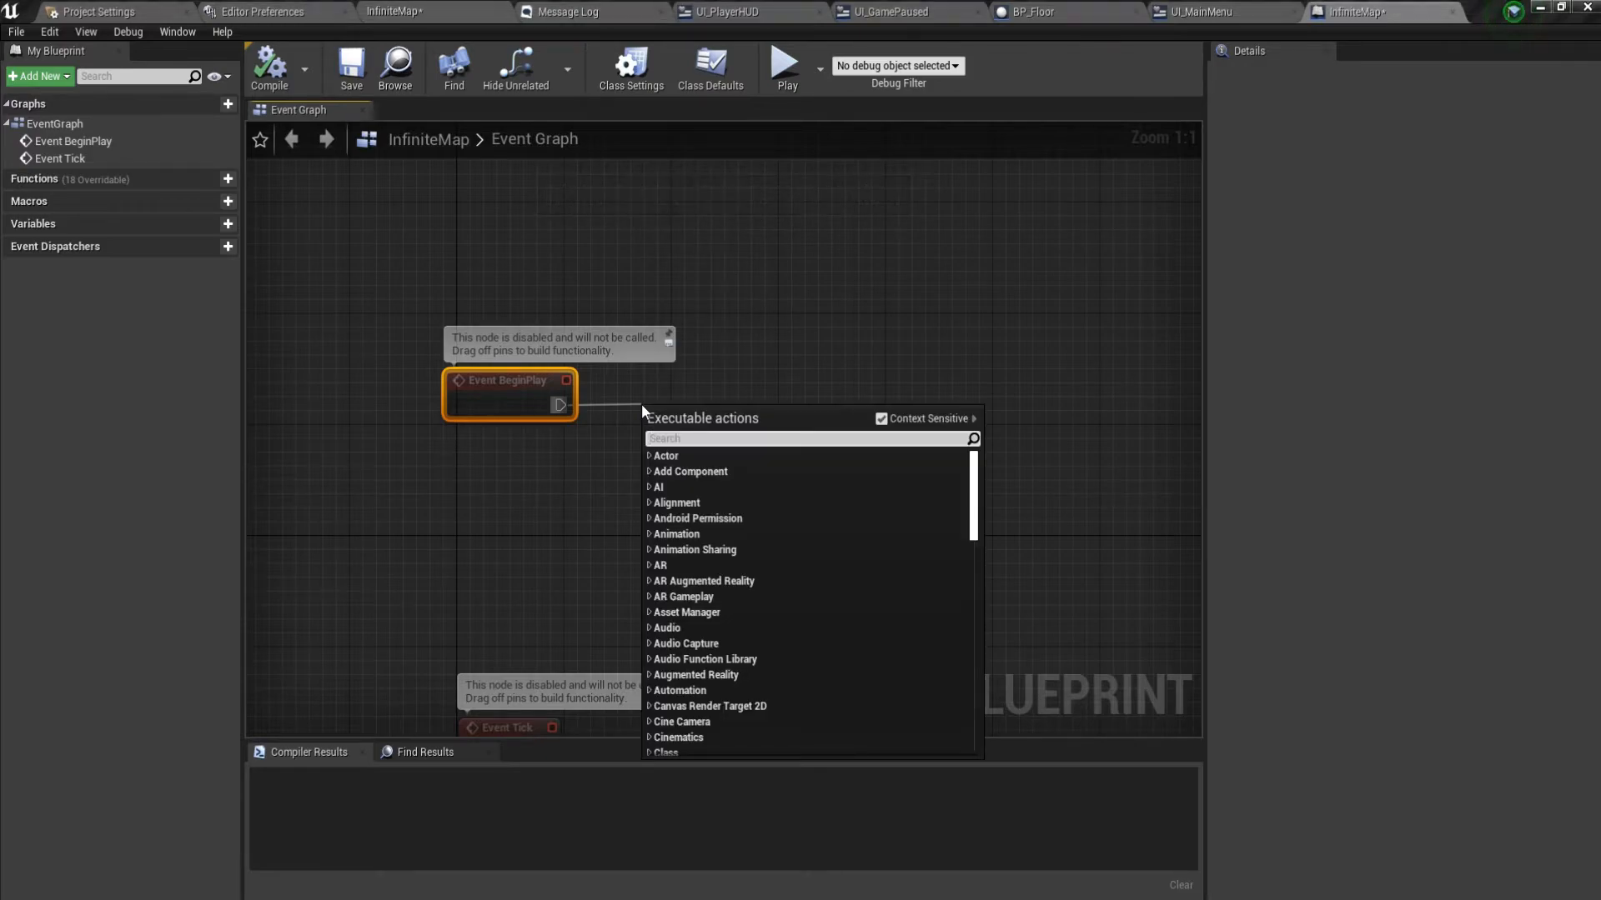
click(622, 353)
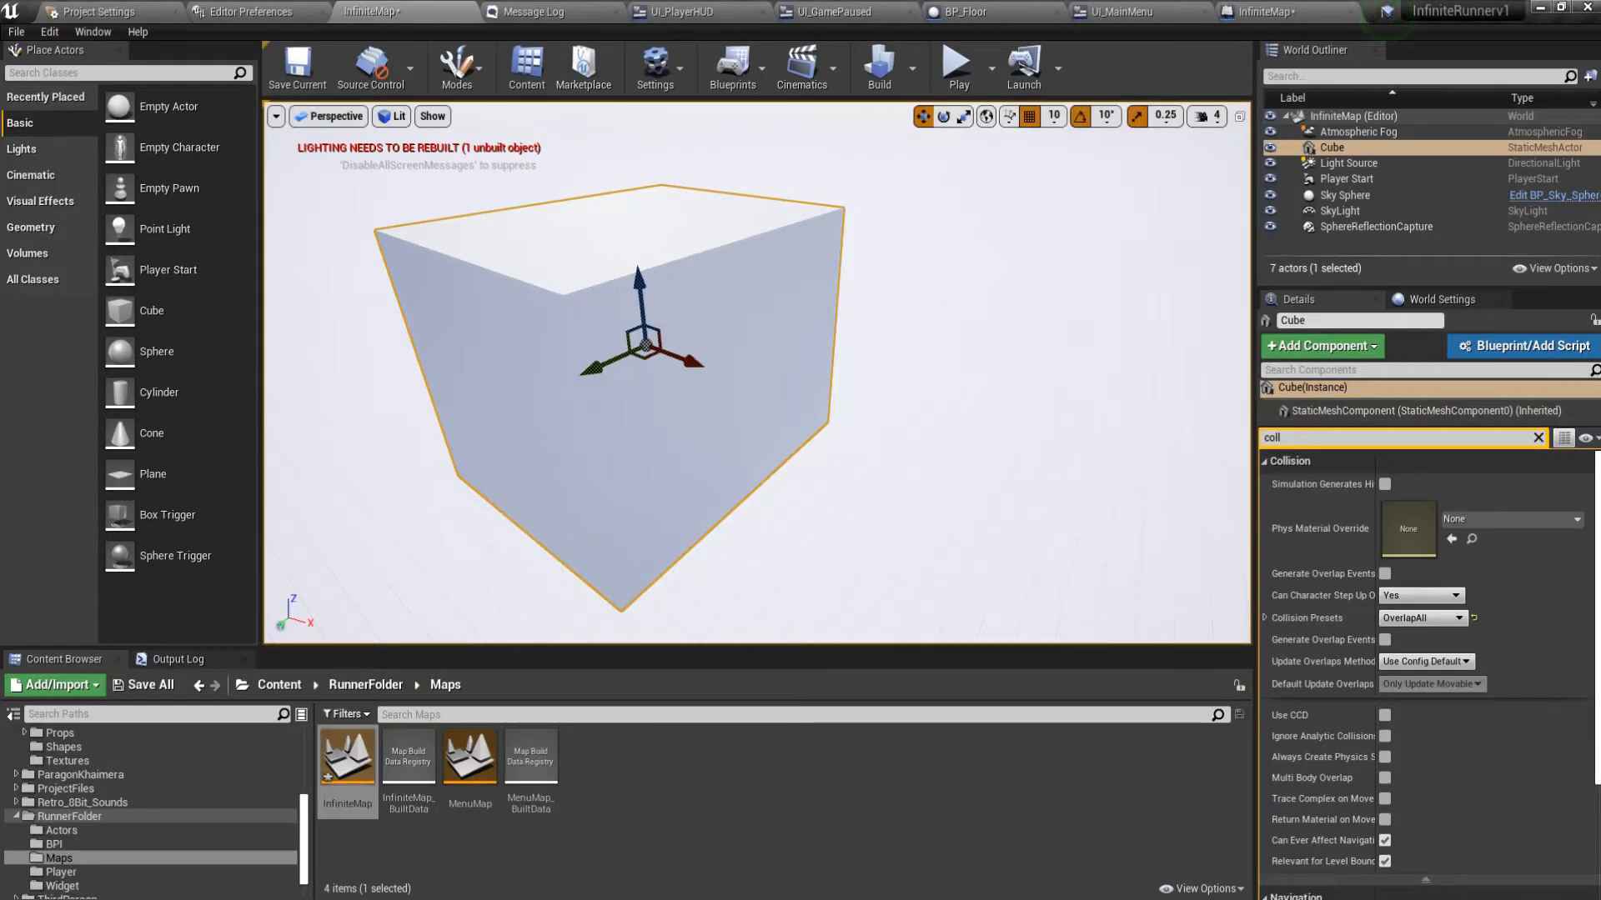
Place a Cine Camera Actor beside the cube in the level and rotate it toward the cube.
right_drag(534, 266, 516, 269)
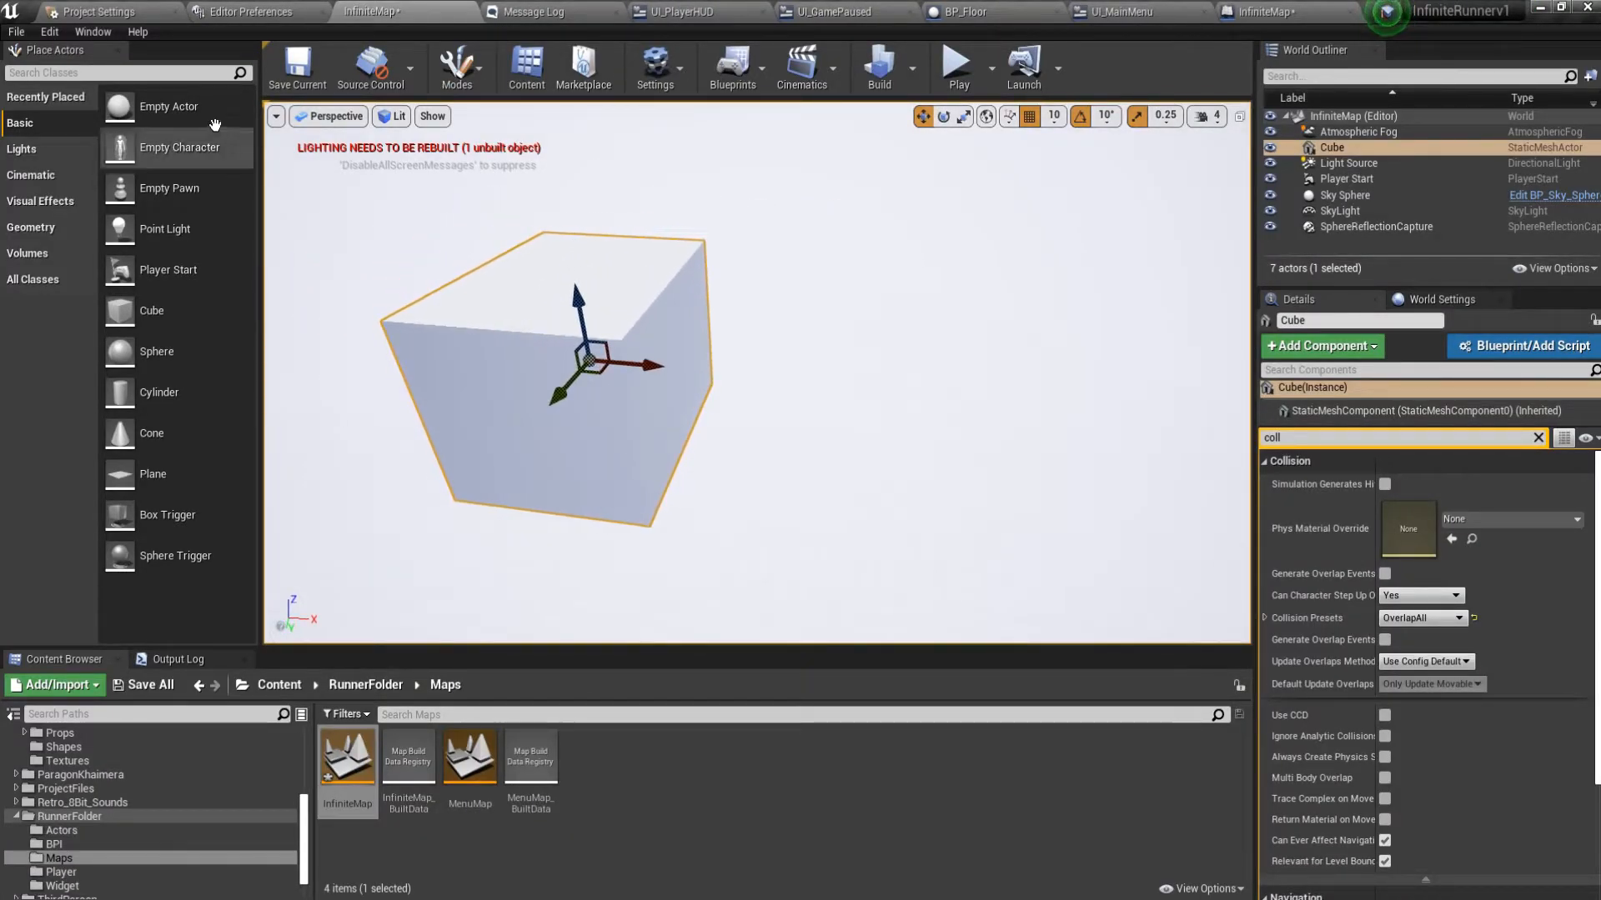
click(160, 73)
text(cine m)
drag(88, 106, 908, 408)
key(e)
drag(913, 463, 900, 428)
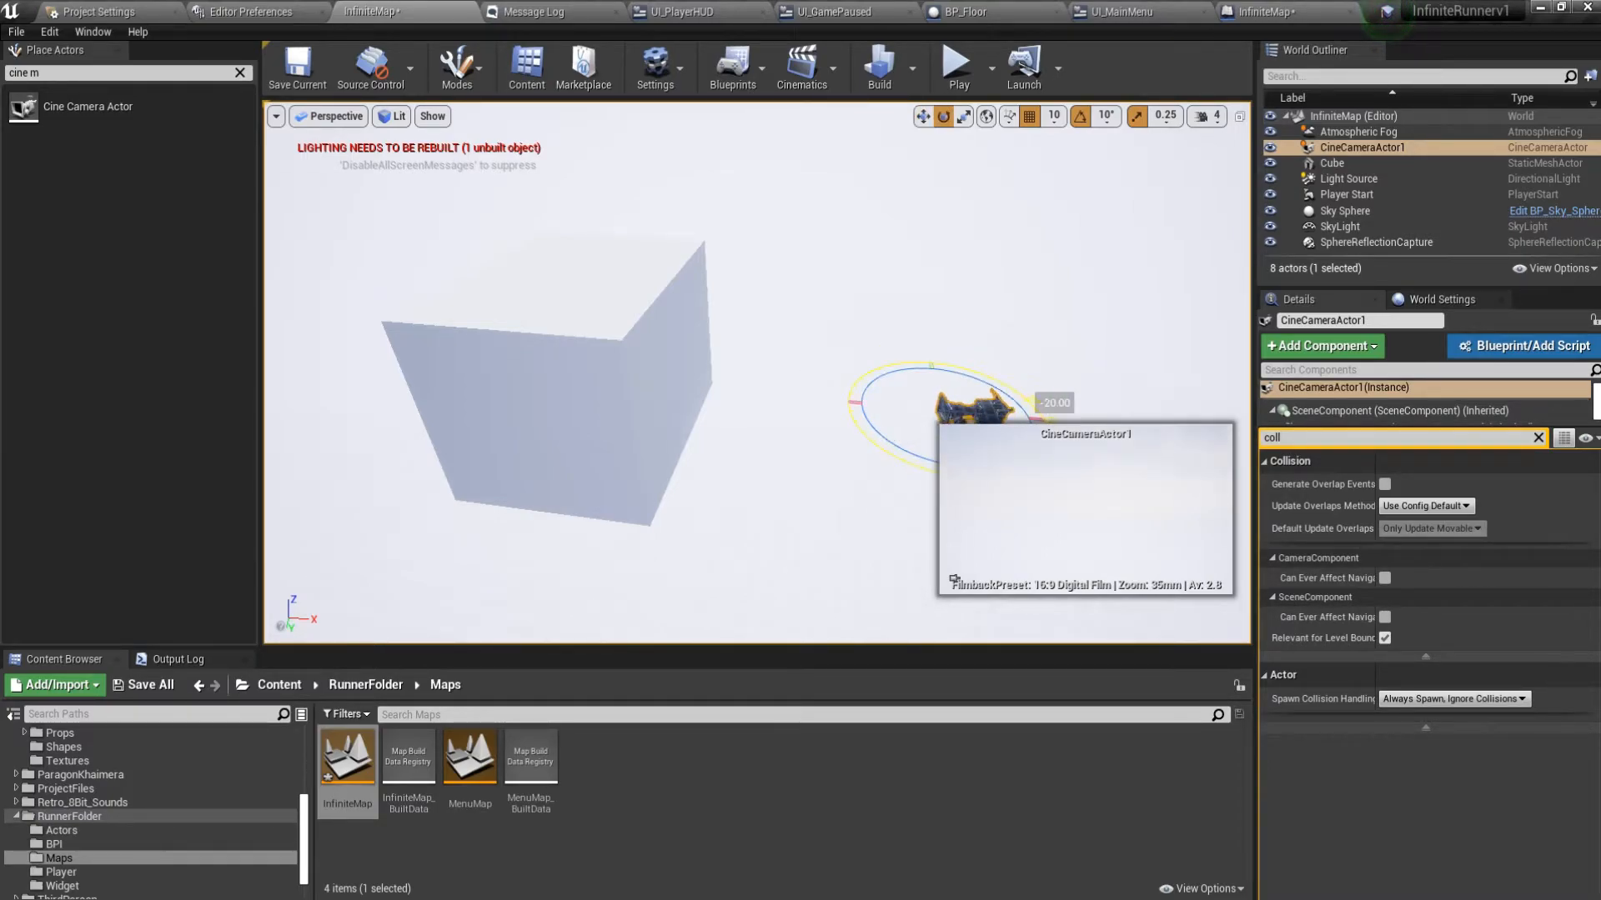
drag(952, 392, 953, 391)
Move the cine camera away from the cube until the cube fills its camera preview.
key(w)
right_drag(864, 439, 857, 440)
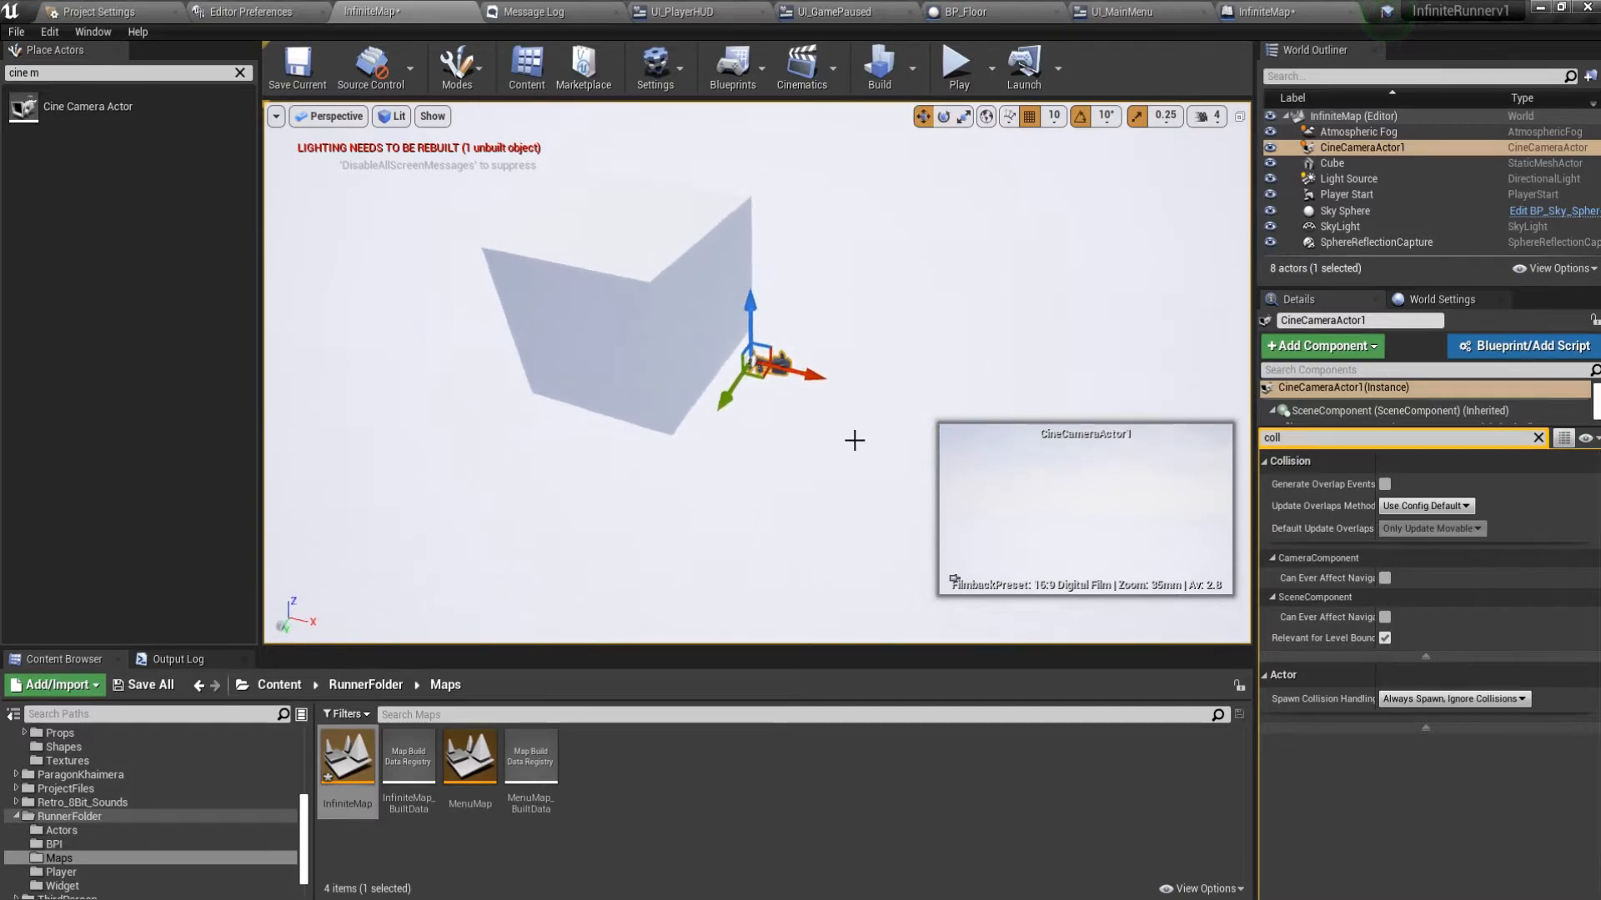
drag(717, 392, 1115, 253)
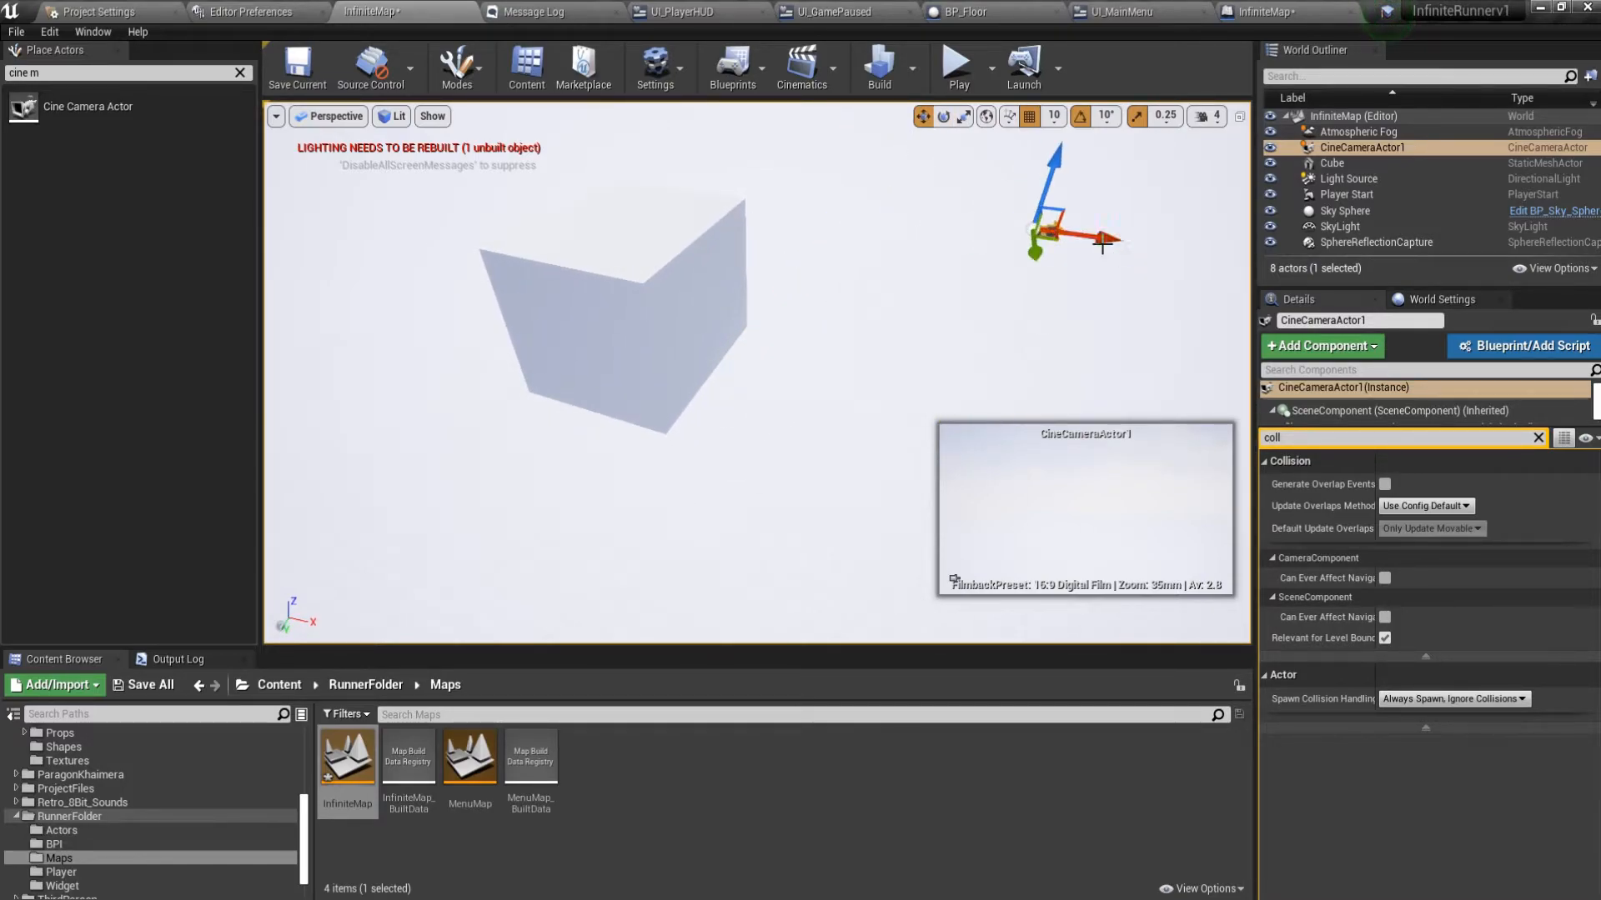
drag(1052, 173, 994, 328)
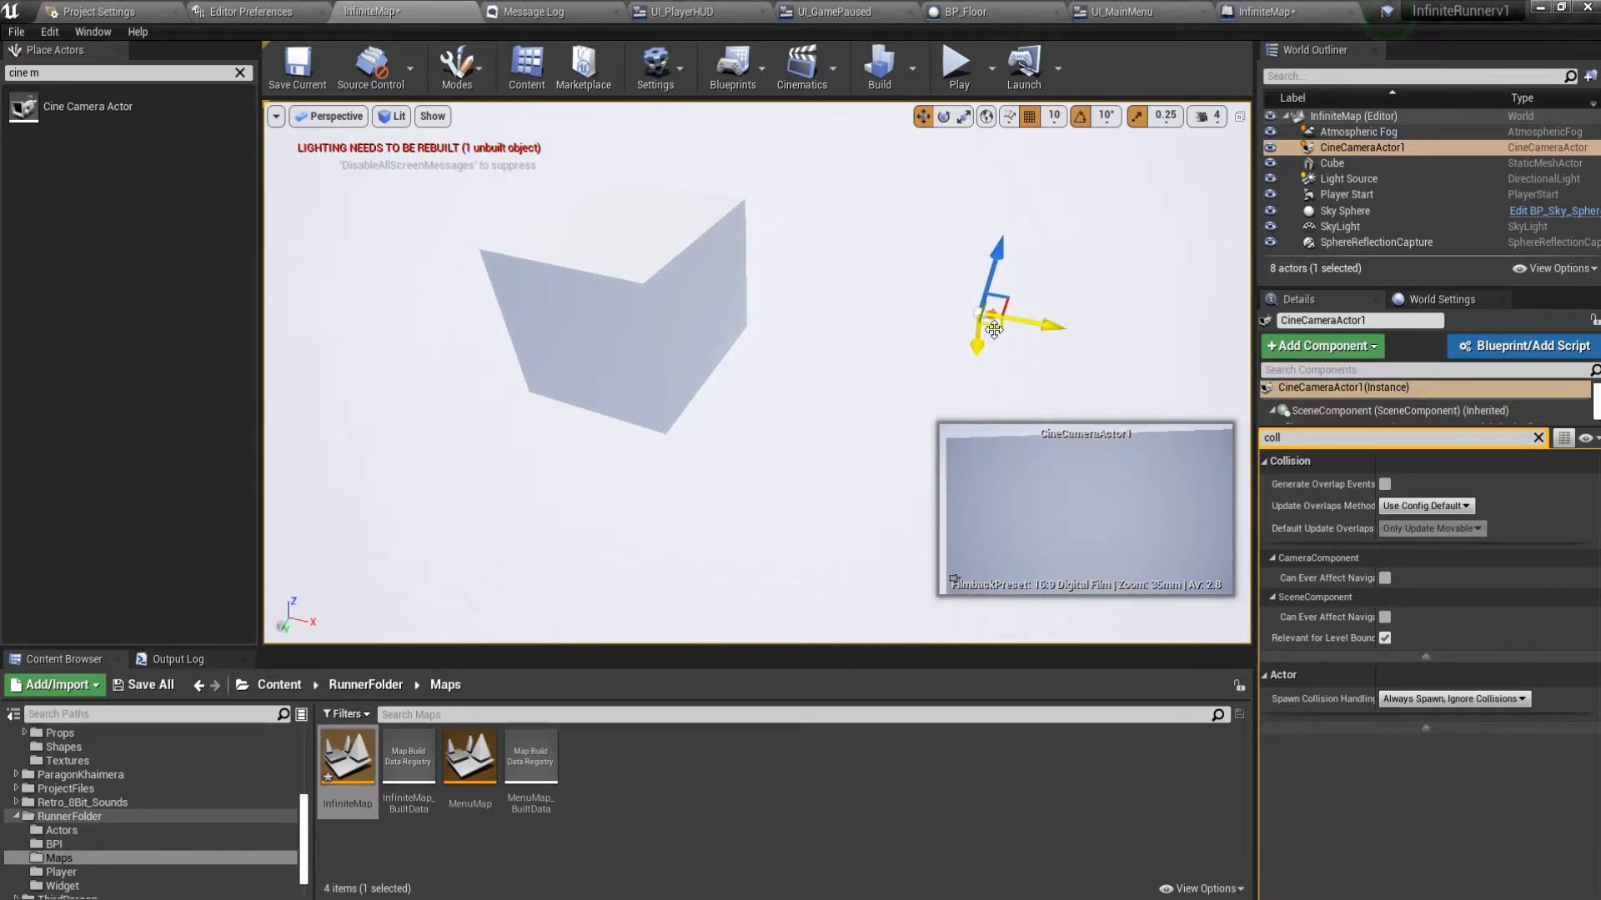
Fine-tune the cine camera's rotation and height so it frames the cube's lower edge, and save the level.
key(e)
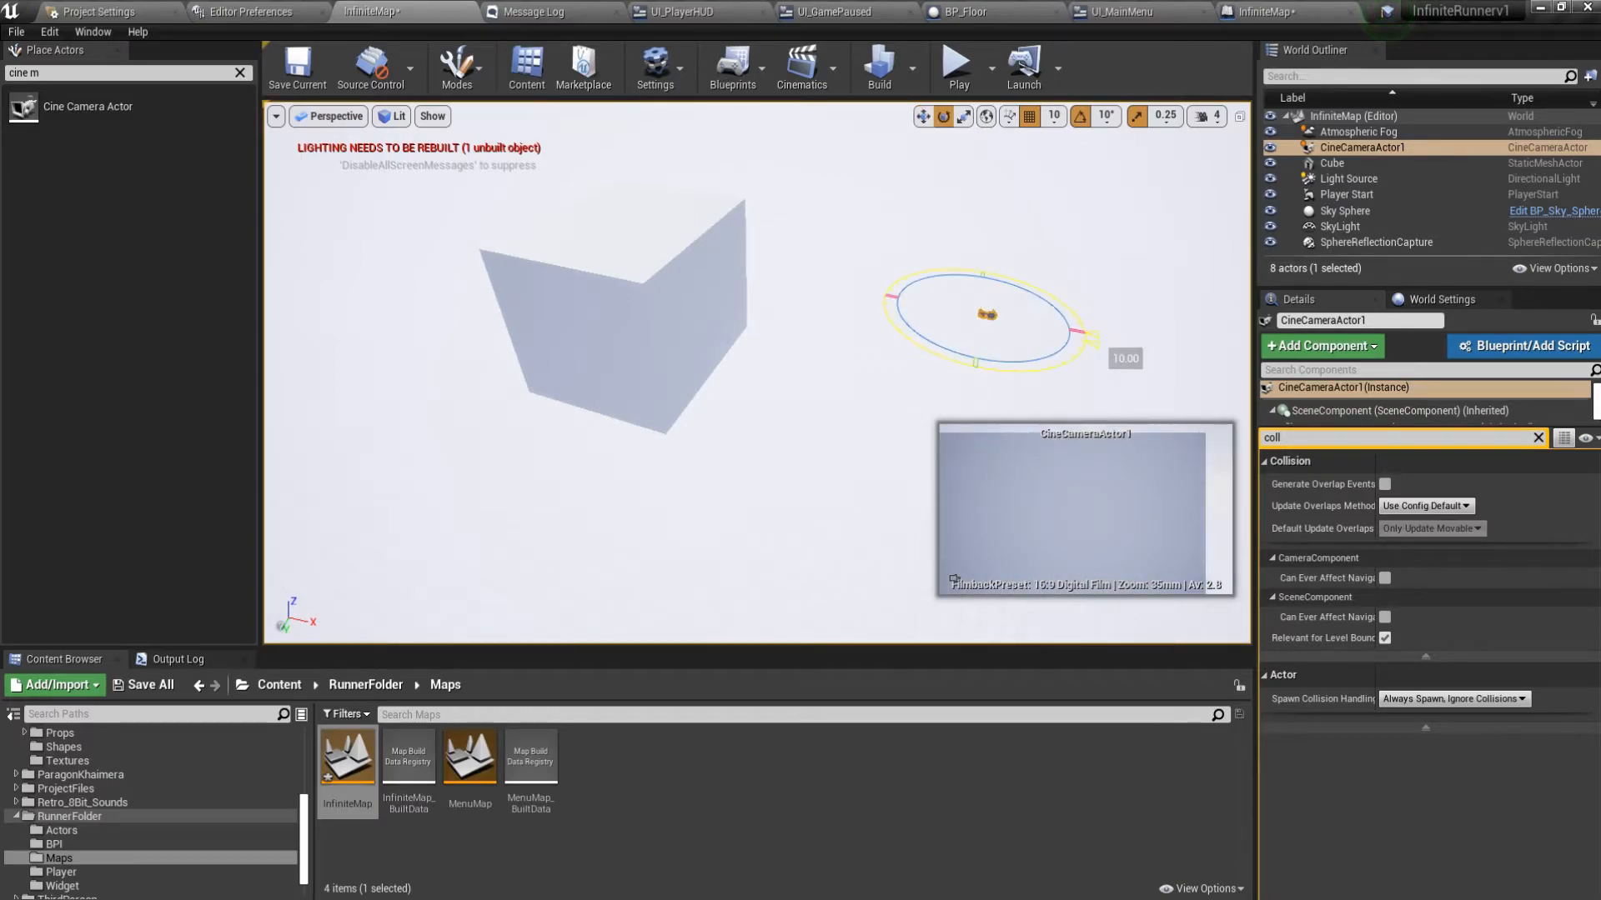
key(w)
key(e)
drag(982, 240, 1015, 251)
drag(949, 344, 985, 330)
key(w)
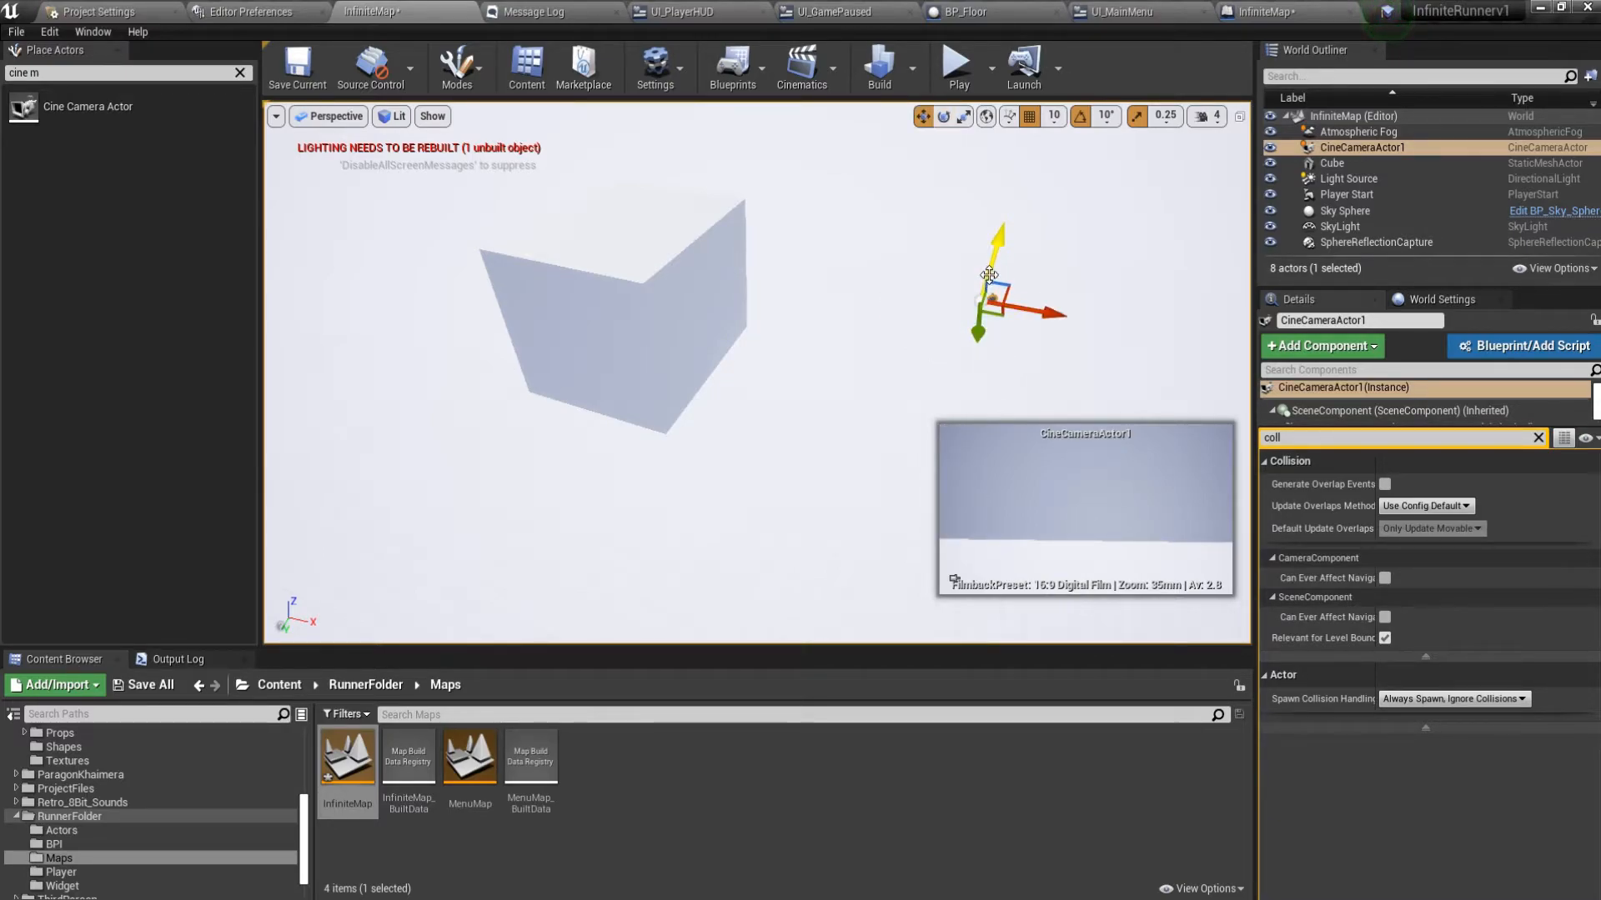
key(d)
mouse_move(844, 375)
right_down()
mouse_move(830, 375)
mouse_move(846, 372)
right_up()
key(w)
click(297, 67)
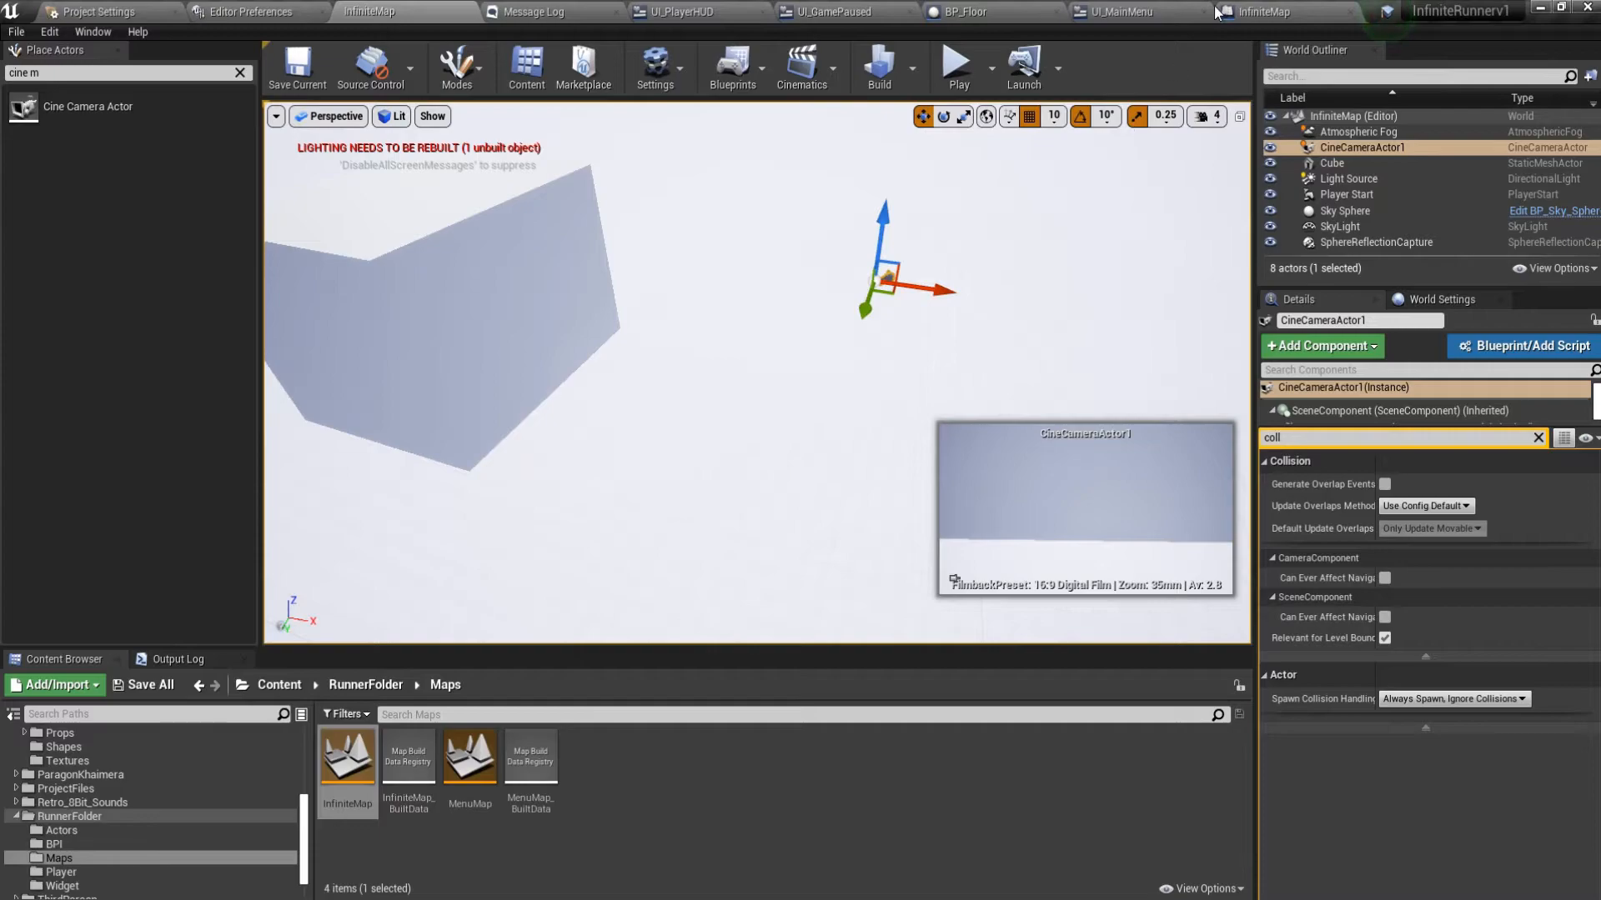
Place the level blueprint's tab directly beside the InfiniteMap level tab and show its event graph.
click(1135, 12)
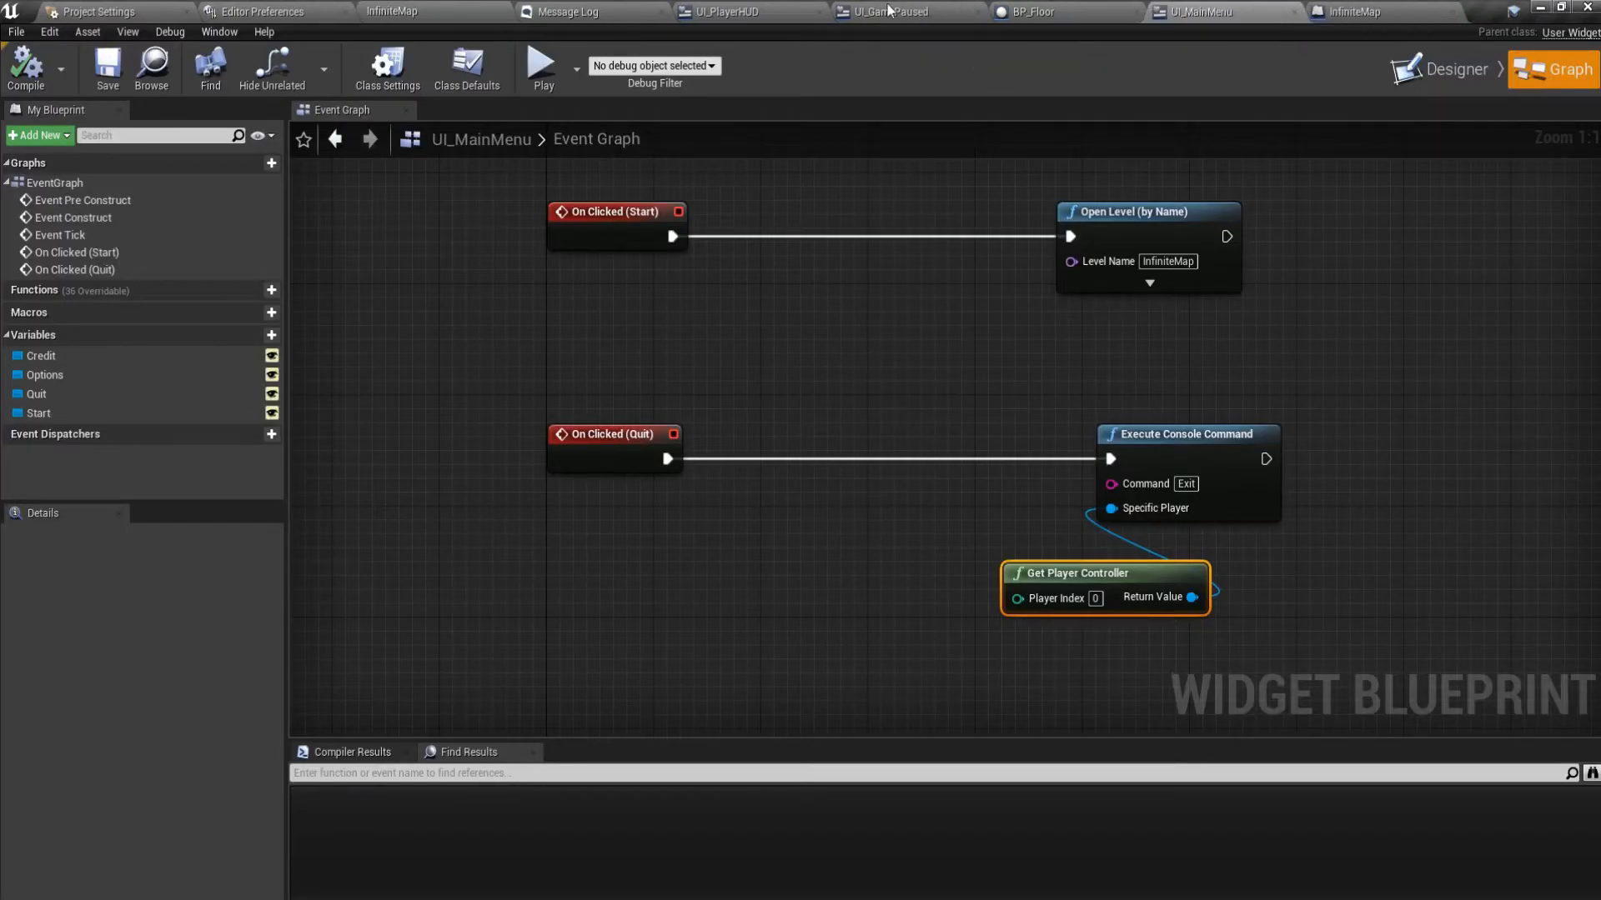
drag(1398, 8, 567, 5)
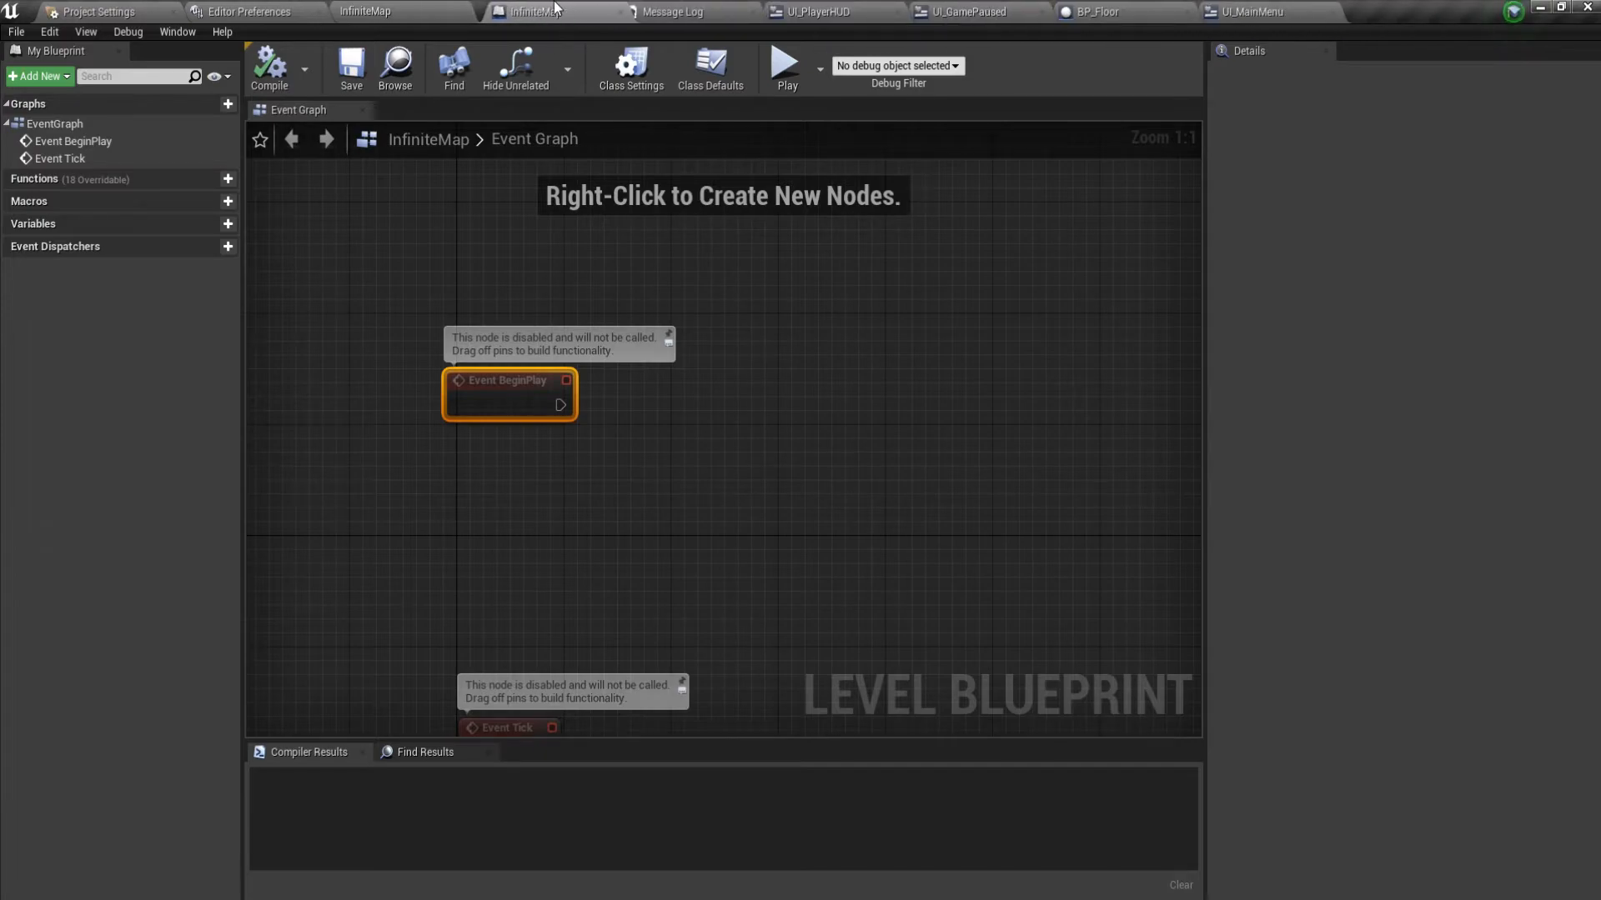
click(425, 7)
click(550, 10)
Create a reference to CineCameraActor1 in the level blueprint and position it above Event BeginPlay.
right_click(615, 249)
click(665, 319)
drag(702, 250, 570, 259)
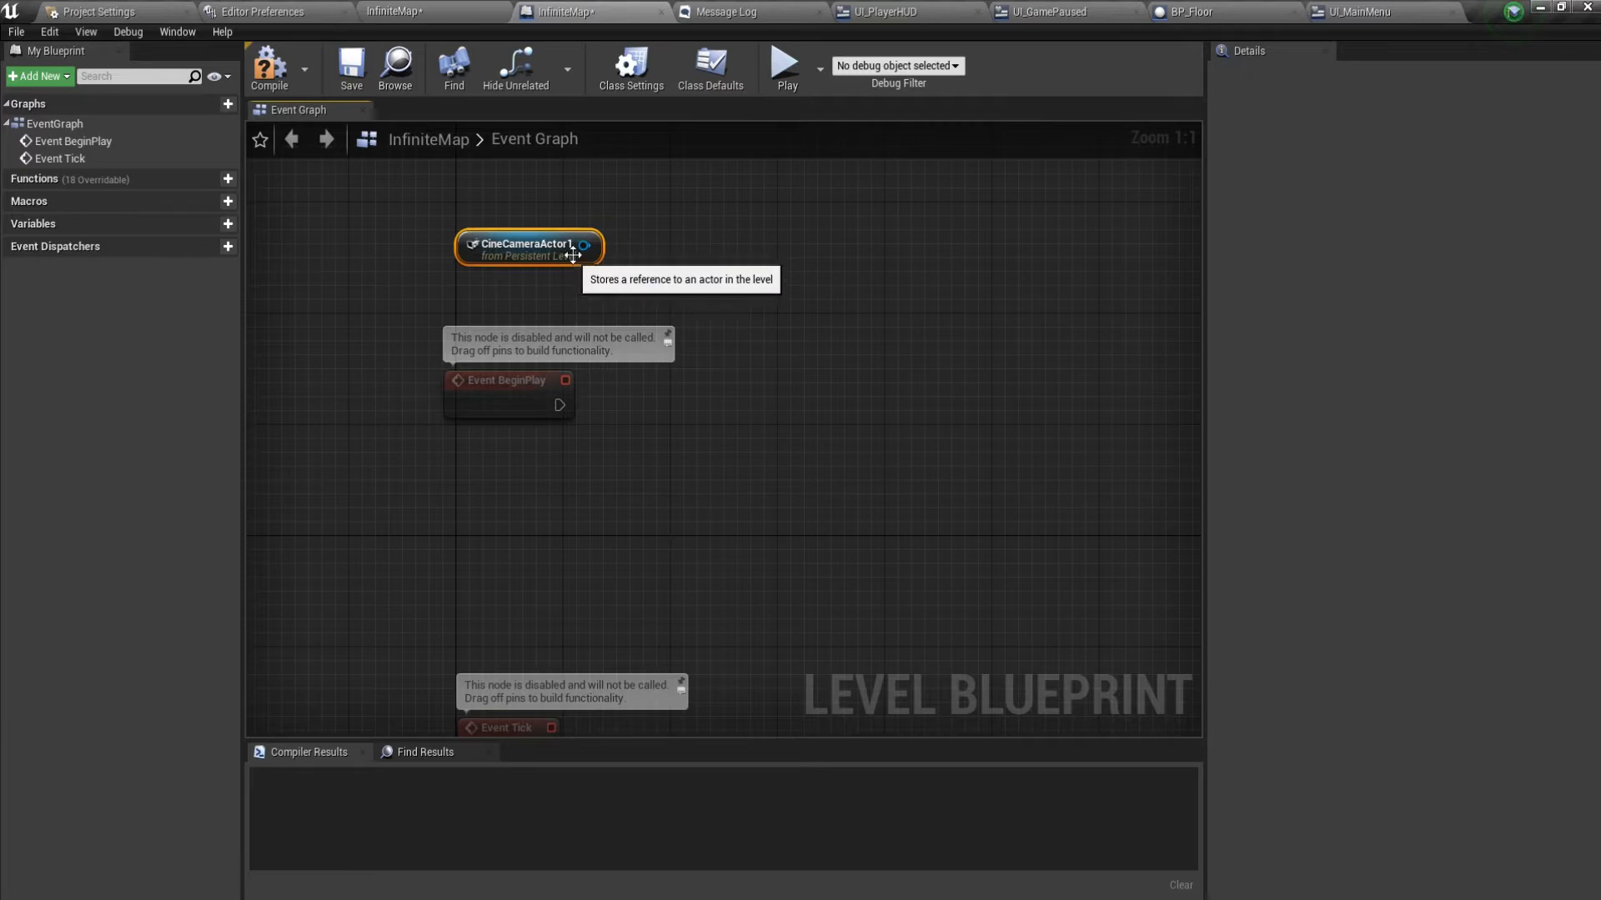
drag(713, 349, 714, 352)
Add a Get Player Controller node below Event BeginPlay.
click(583, 492)
right_click(584, 493)
text(getplayer)
key(Up)
key(Up)
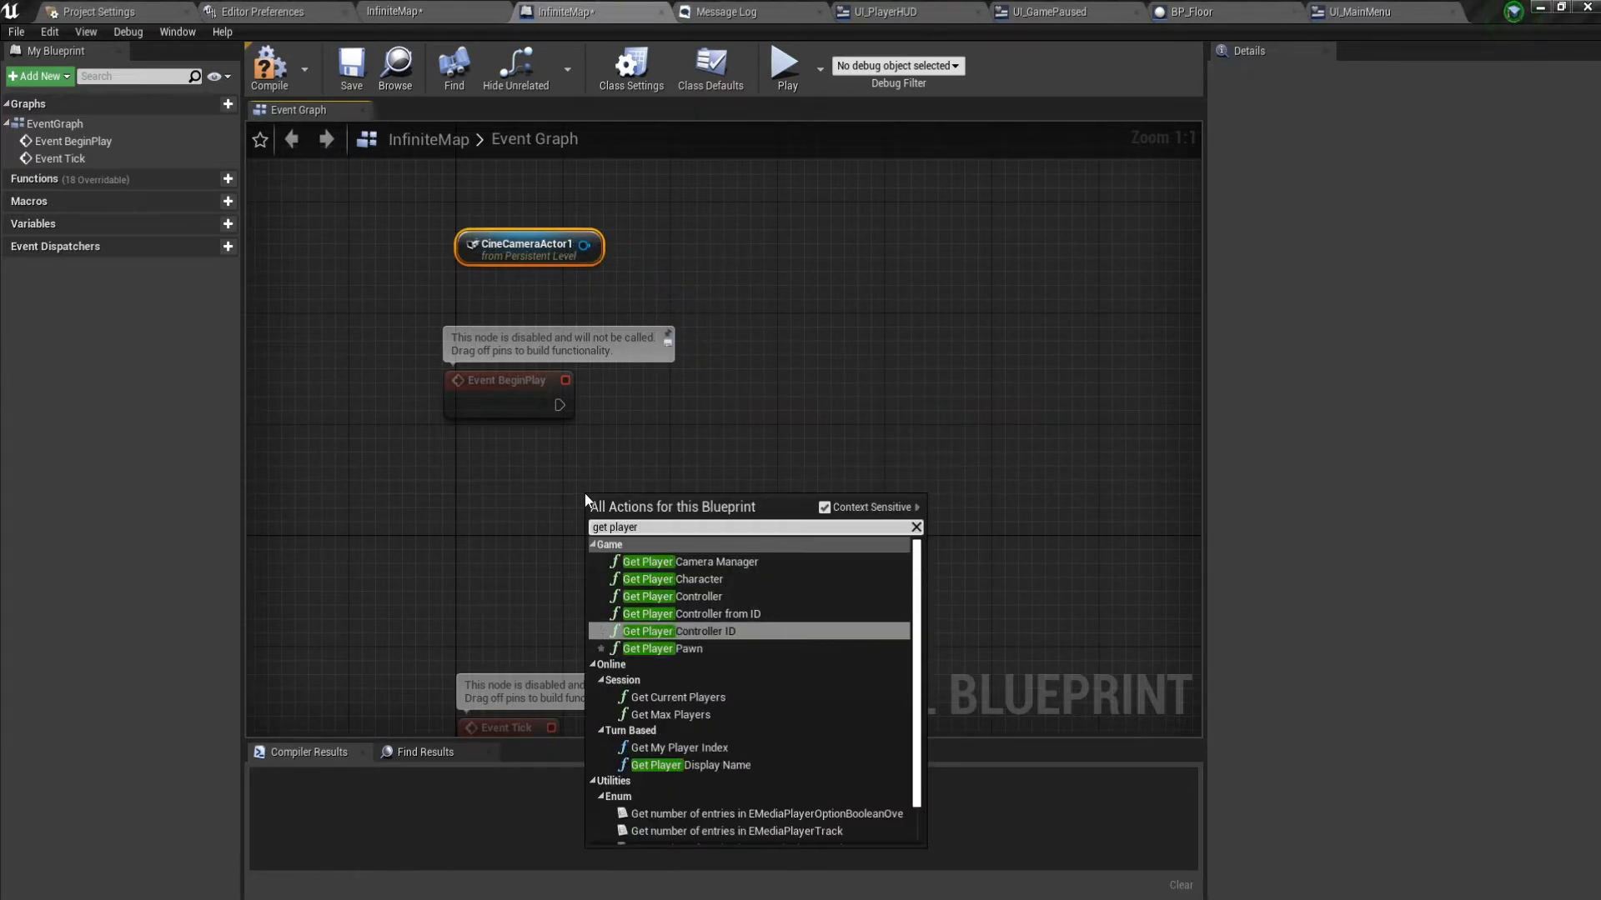
key(Return)
drag(634, 500, 433, 473)
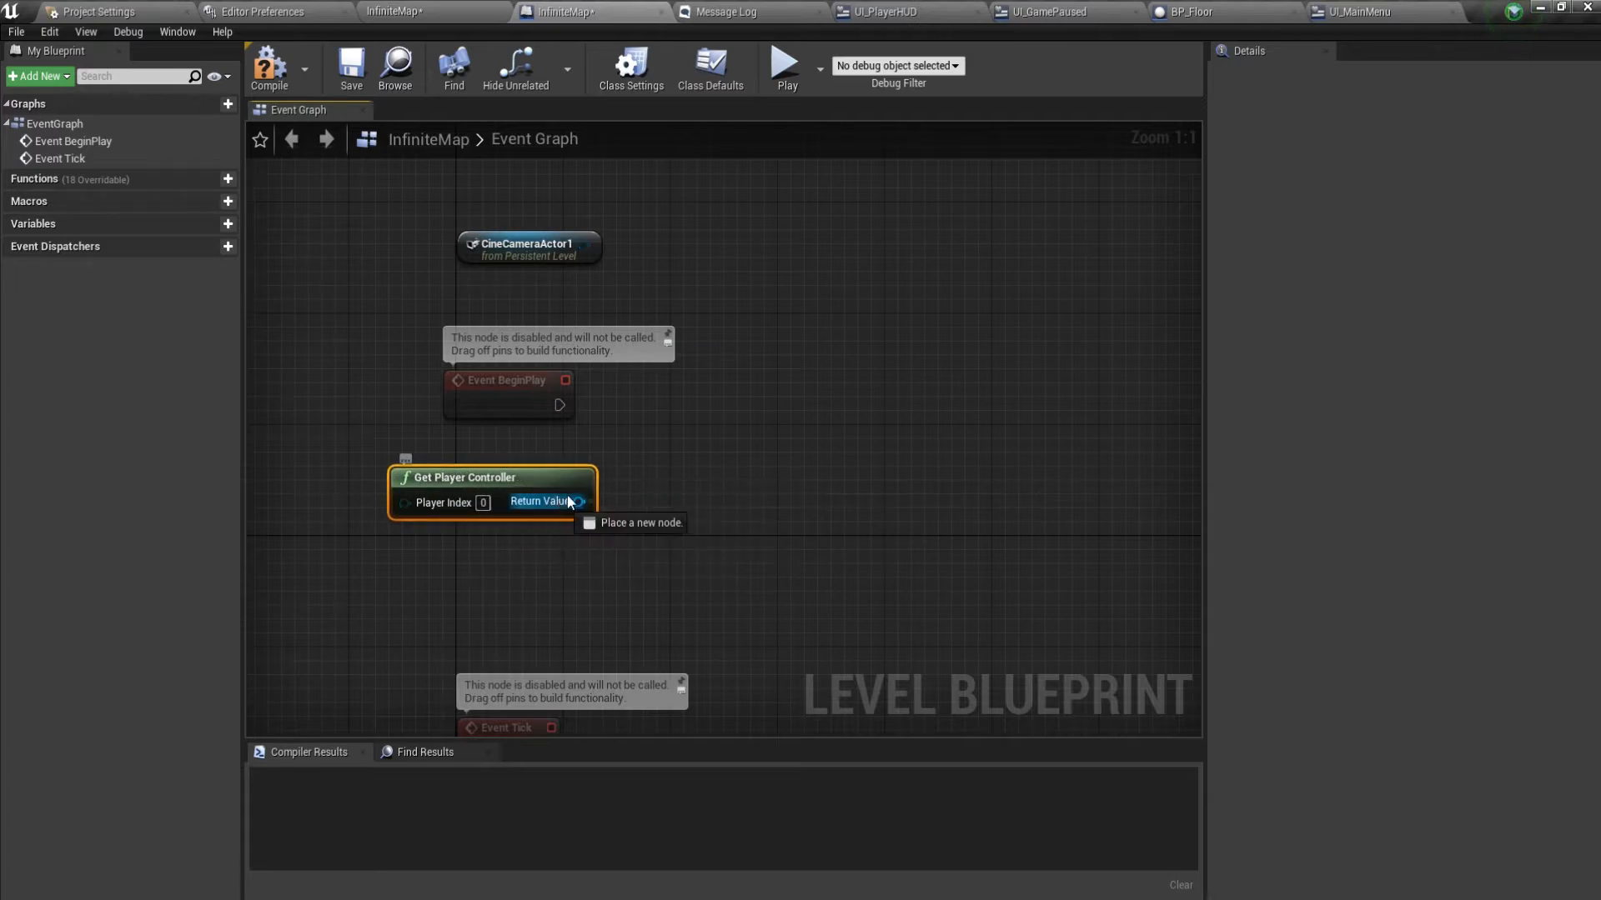
Add Set View Target with Blend on the player controller, run it from Event BeginPlay, and use CineCameraActor1 as its new view target.
drag(578, 502, 667, 412)
text(set view target)
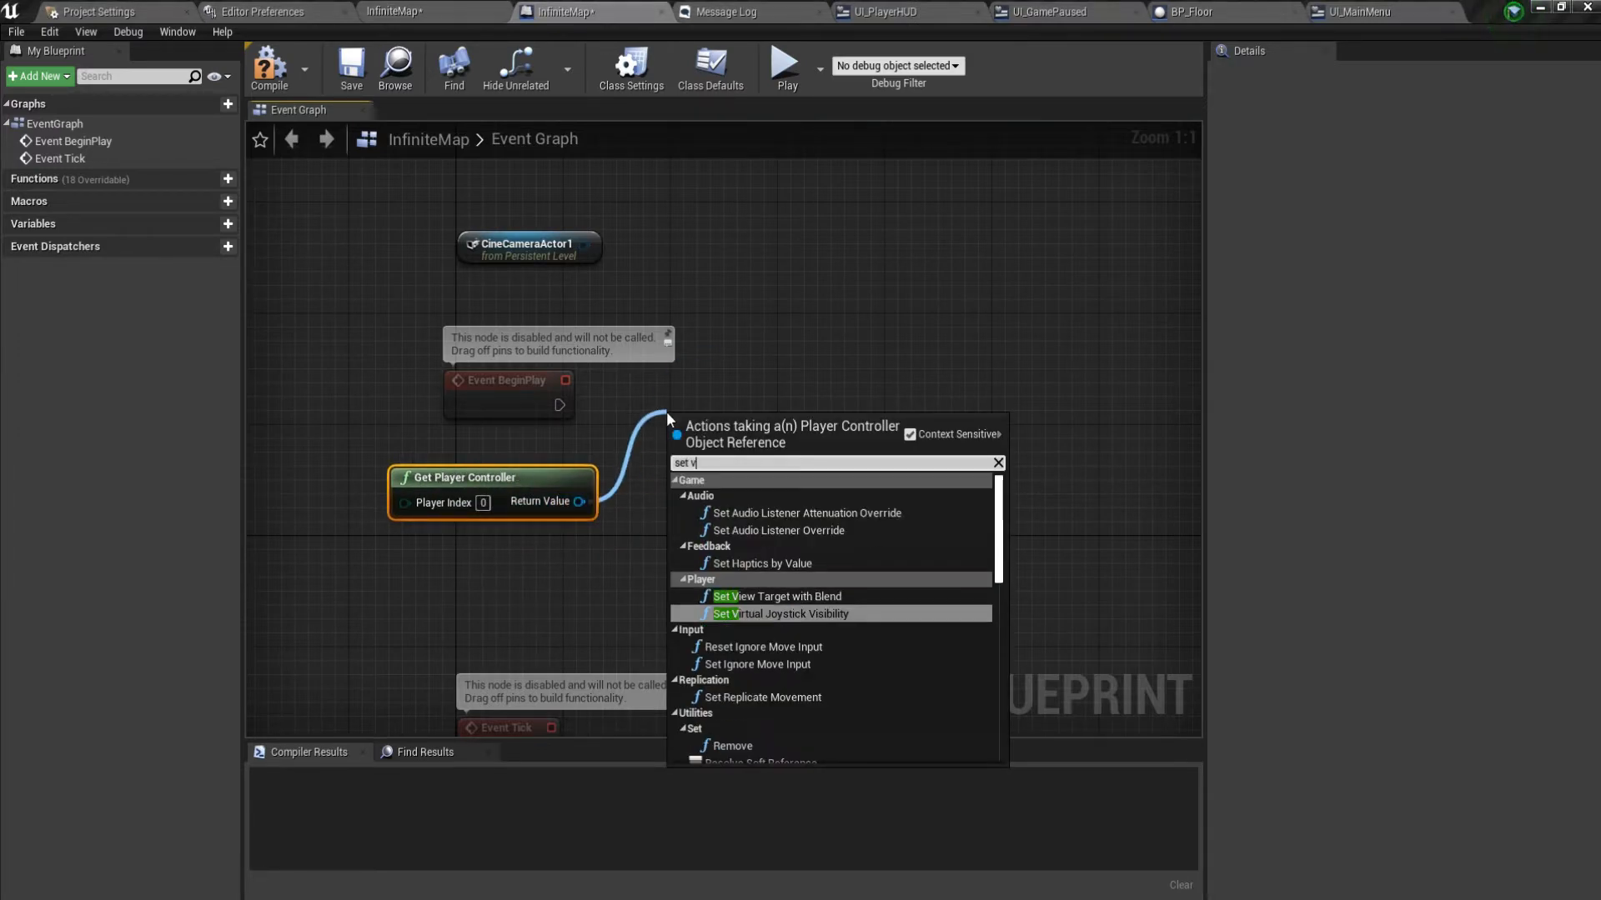
key(Return)
drag(716, 421, 757, 353)
drag(584, 245, 732, 393)
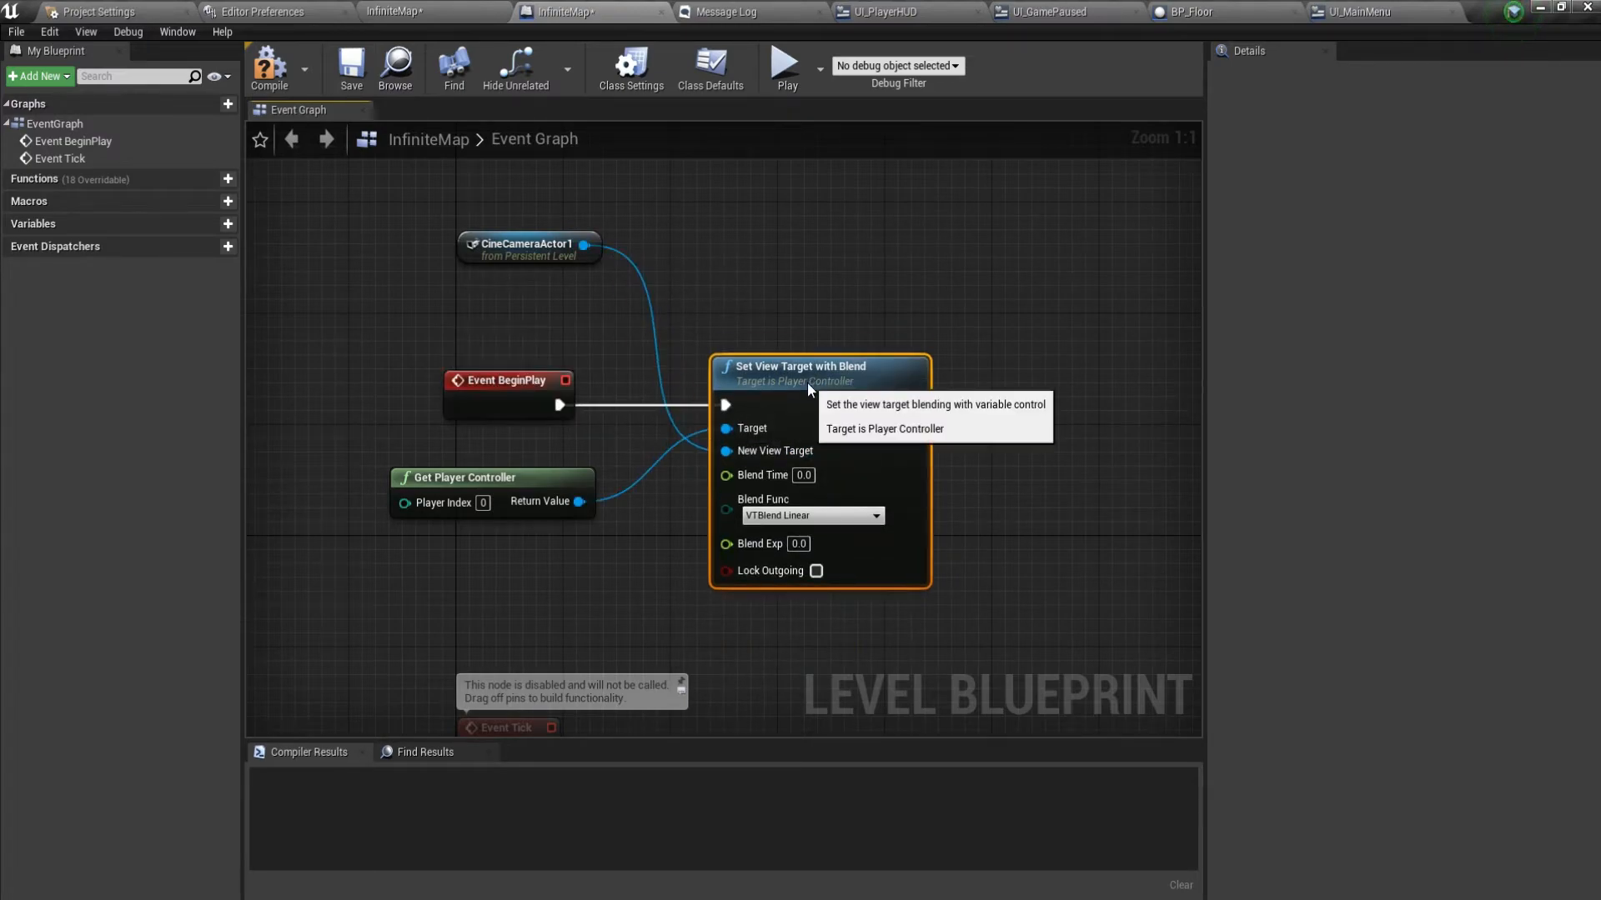
Add a Delay node with a 0.2 duration after Set View Target with Blend and align it.
right_drag(968, 414, 711, 443)
drag(588, 415, 695, 419)
text(delay)
key(Return)
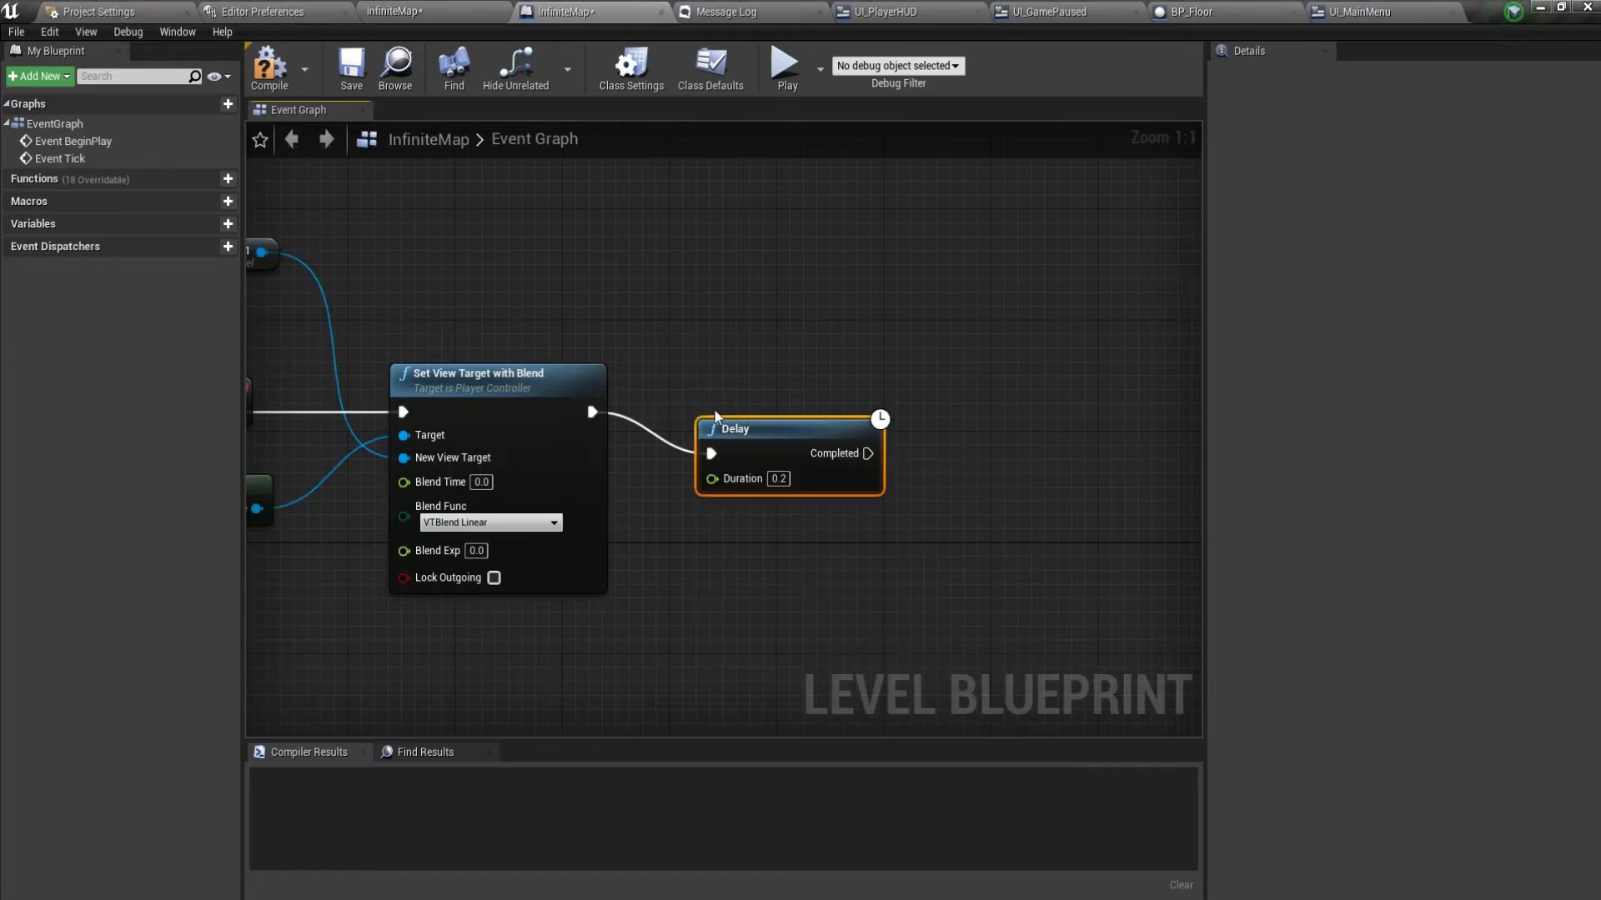
right_drag(849, 534, 667, 523)
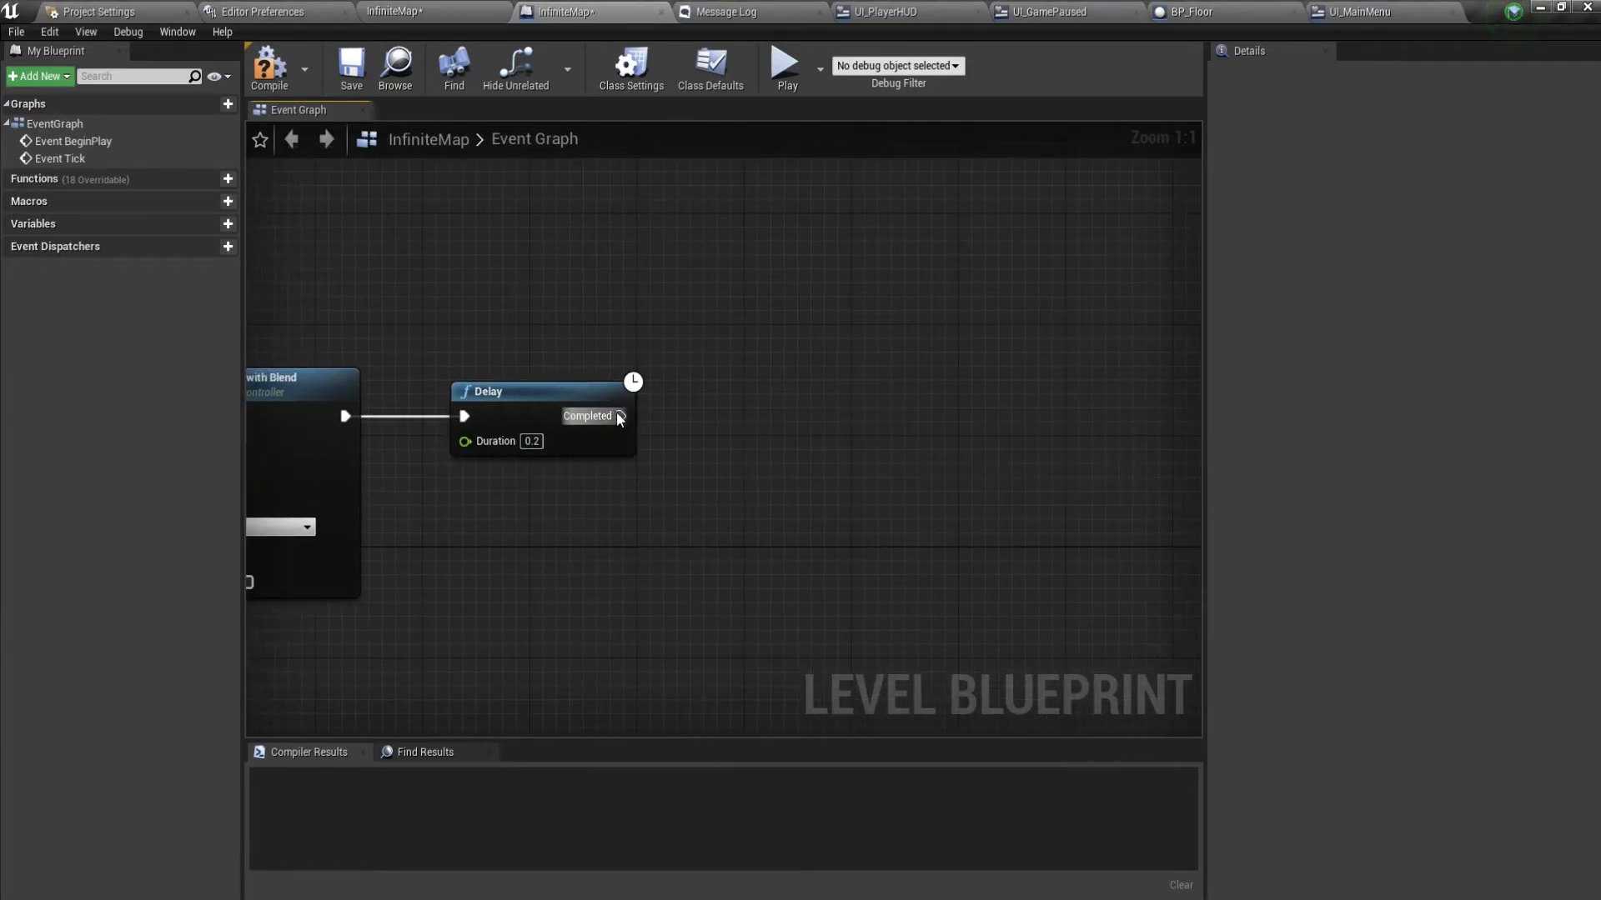
Add the BPI Player message Char Ref after the delay completes.
drag(619, 419, 728, 429)
text(player)
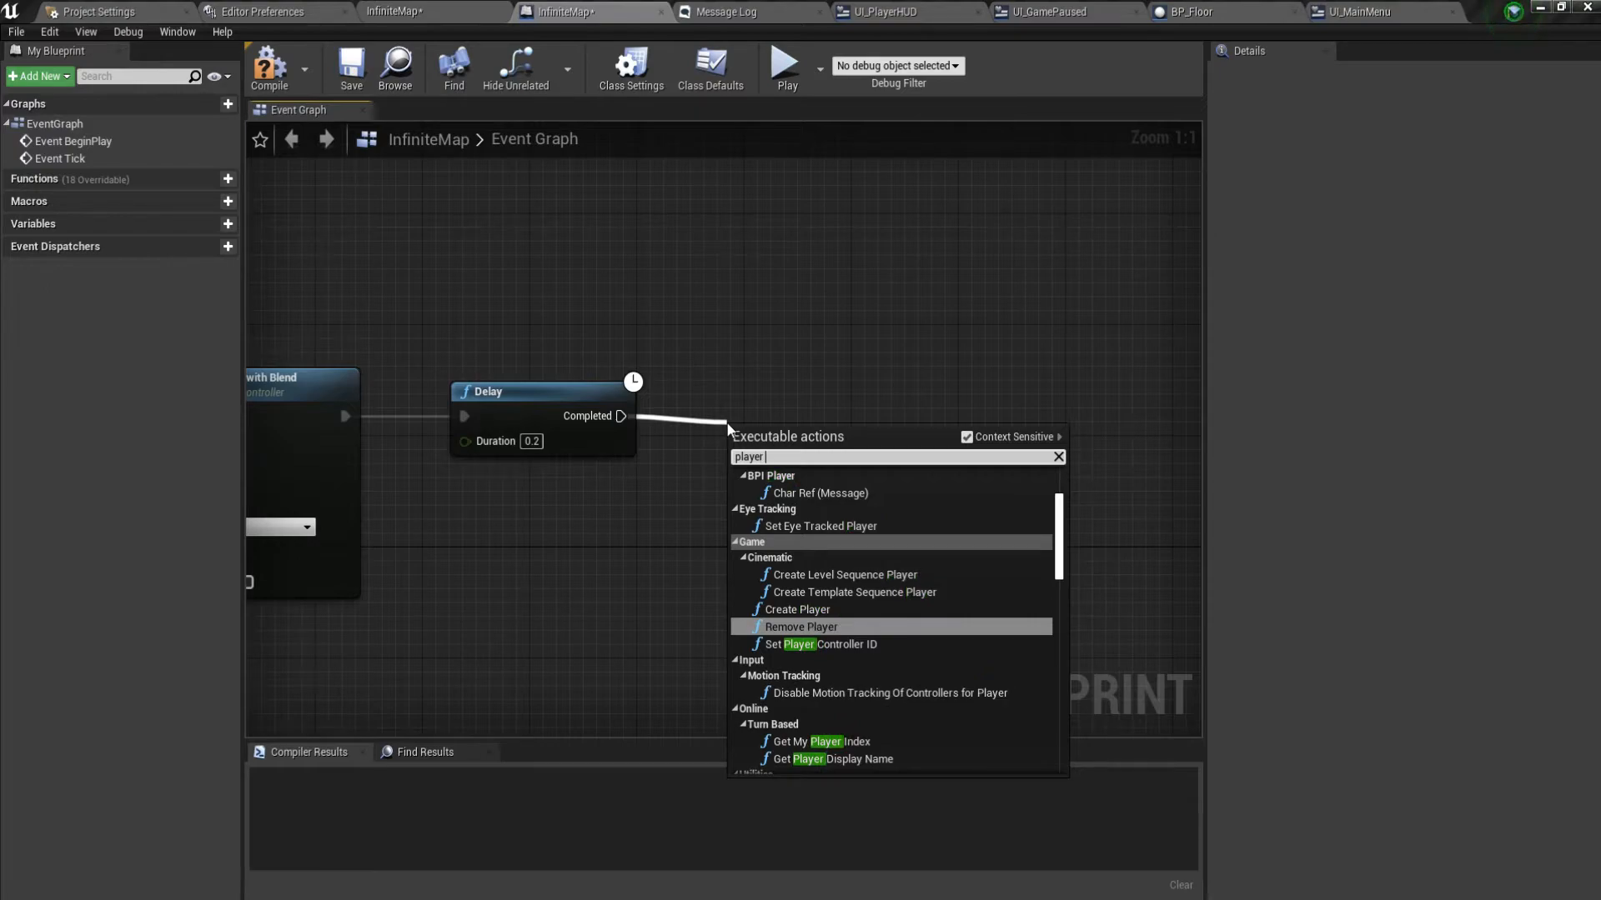
click(825, 493)
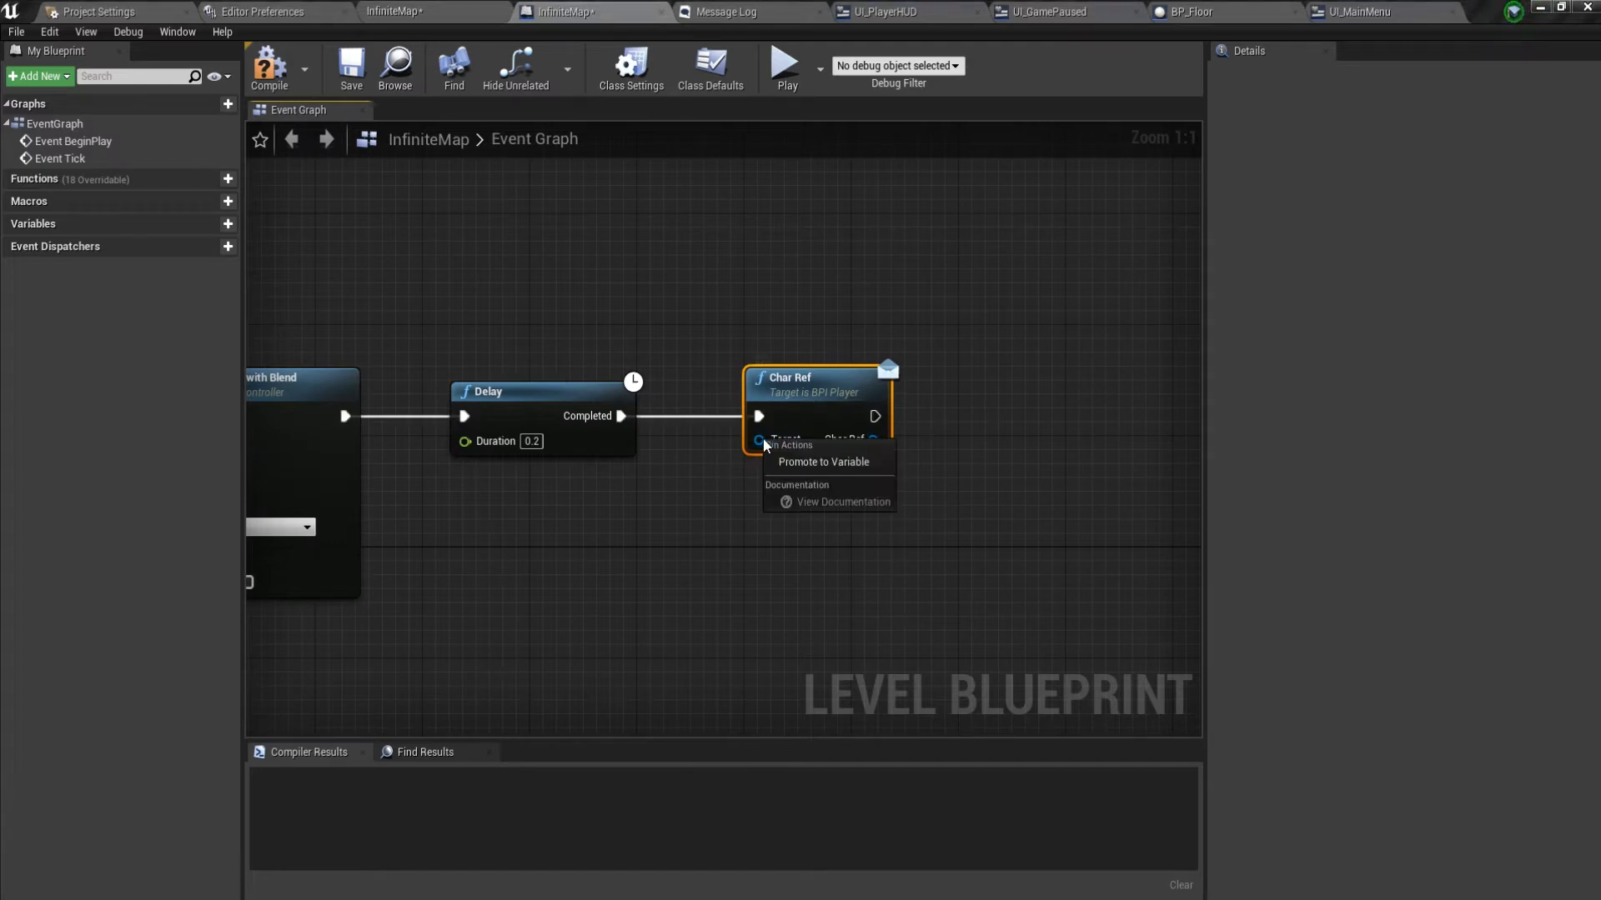
Add a Get Player Character node and feed it into the Target of the Char Ref message.
drag(761, 437, 696, 509)
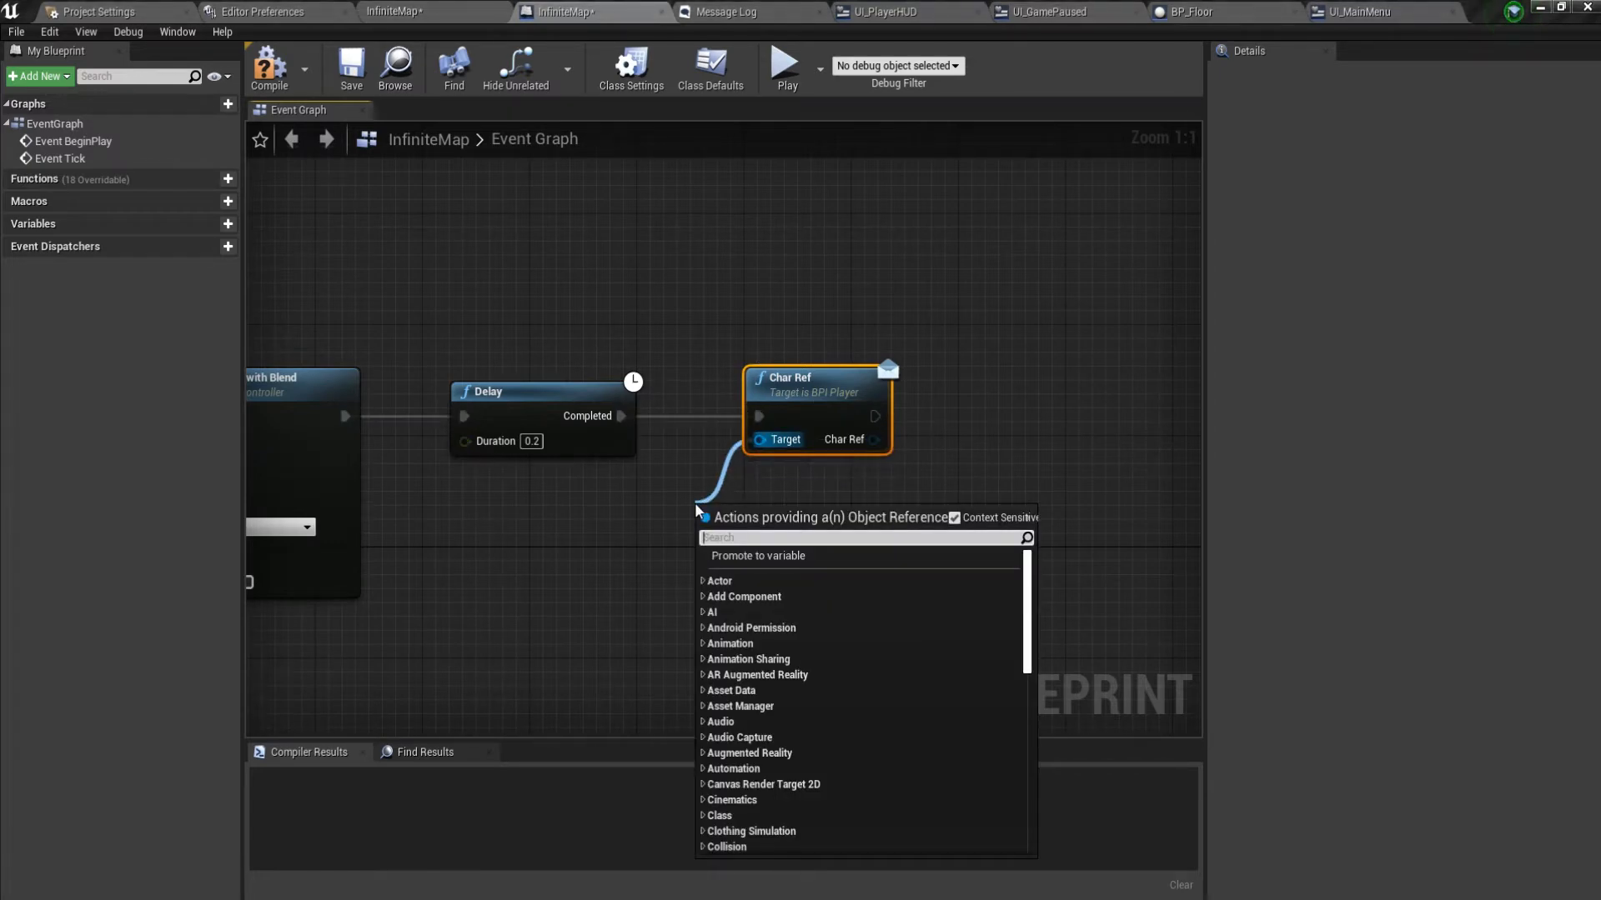
text(get playe)
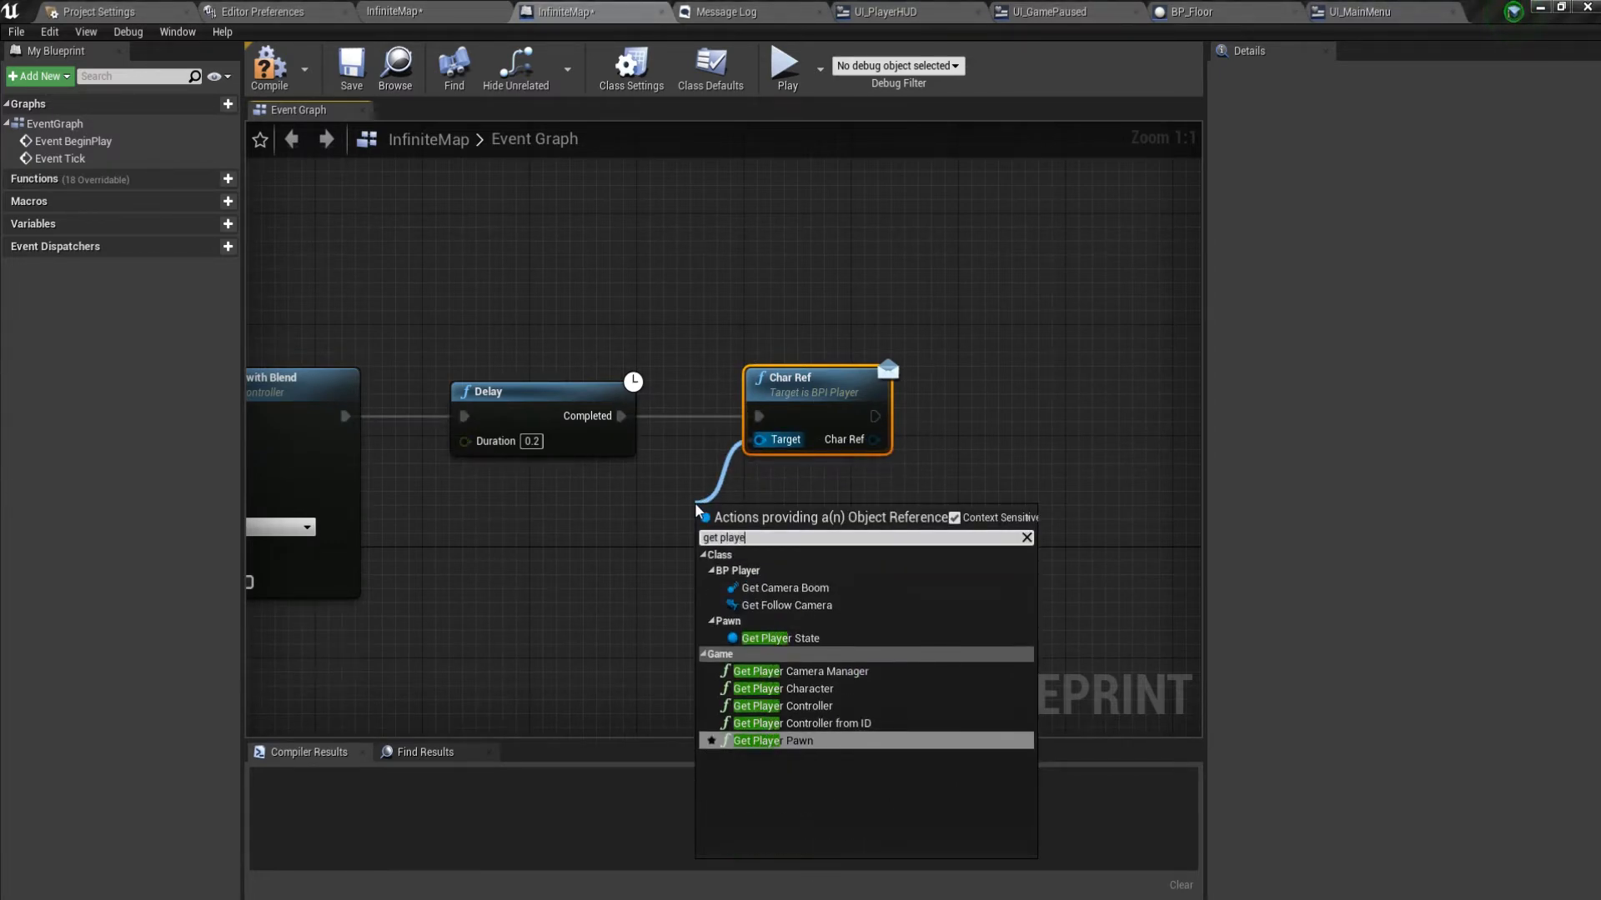
text(r)
key(Down)
key(Down)
key(Down)
key(Down)
key(Return)
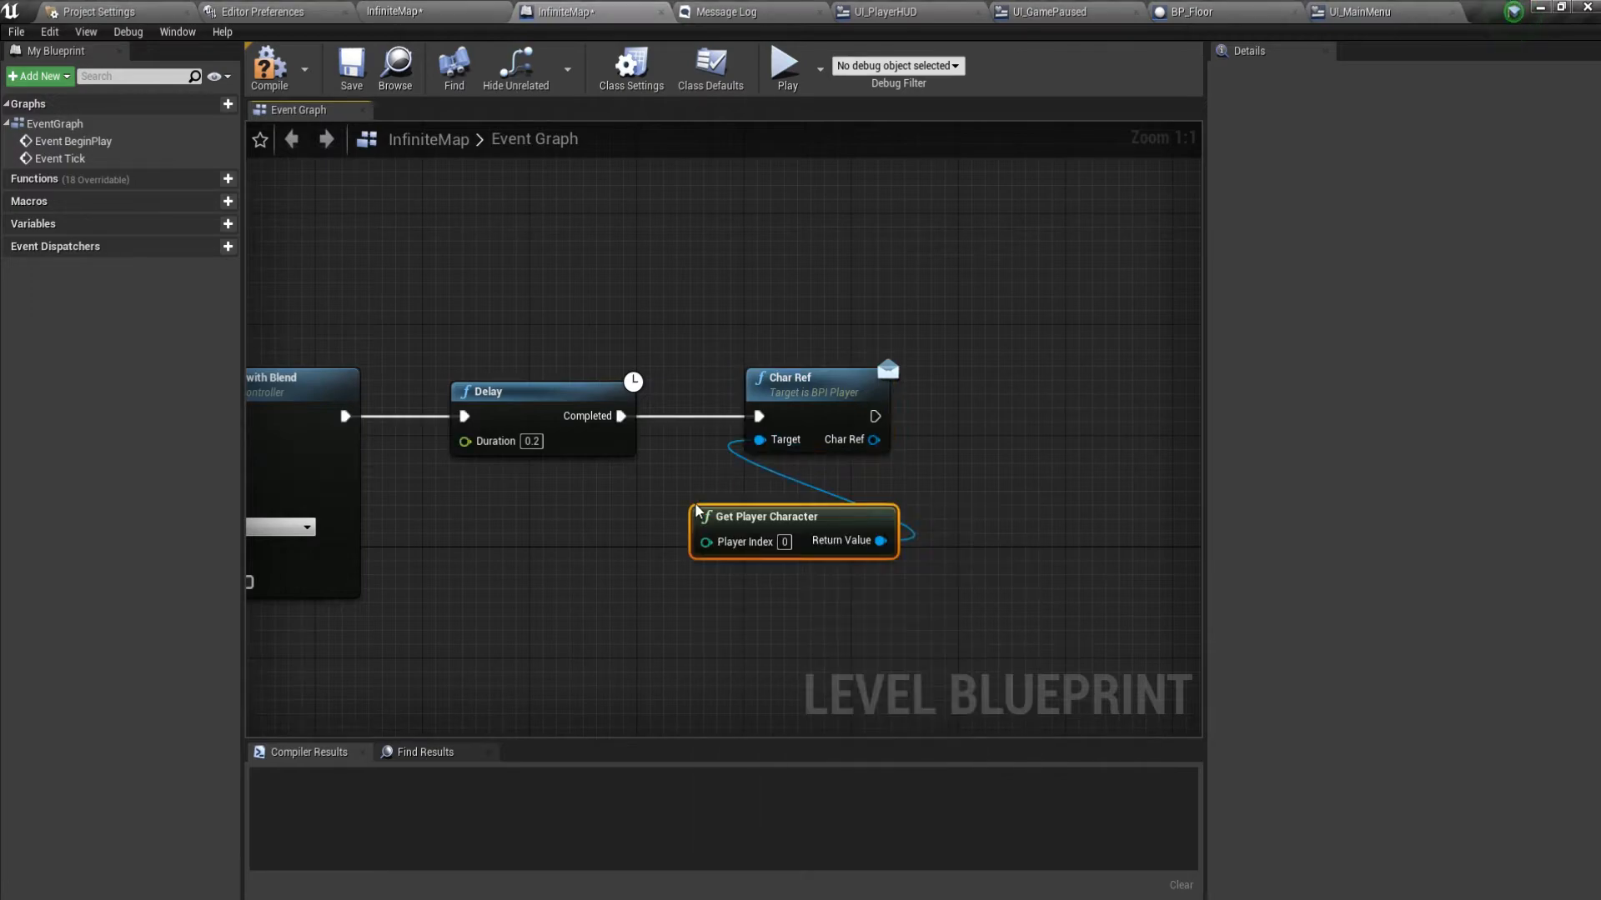
Add the BPI PC message PC Ref after Char Ref in the execution chain.
right_drag(932, 495, 774, 527)
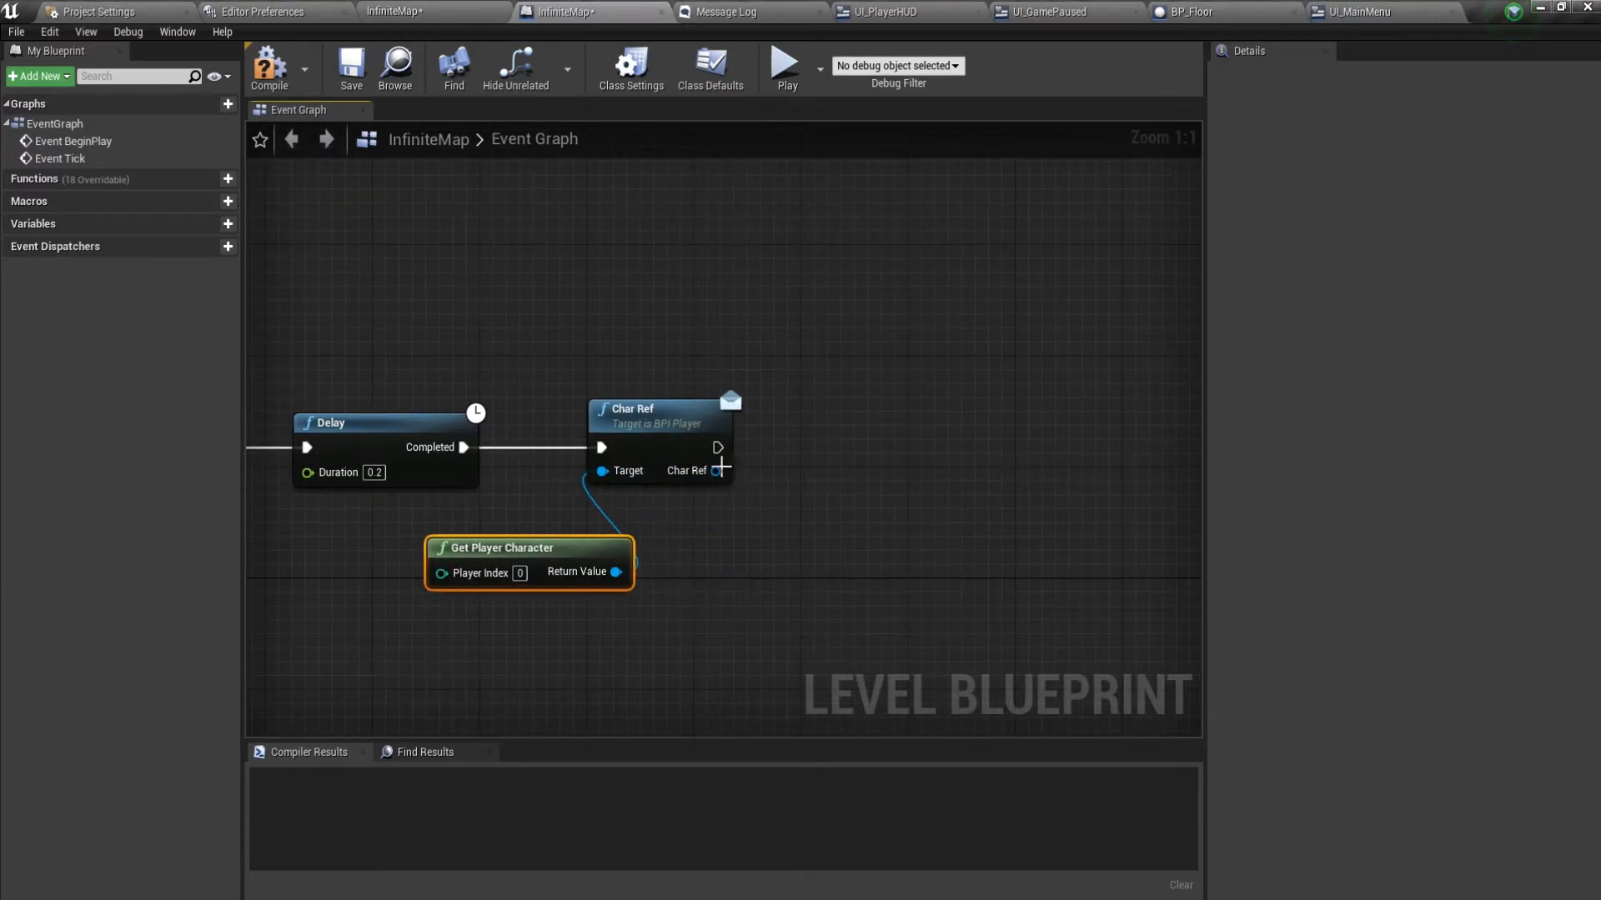
drag(781, 447, 781, 447)
text(player)
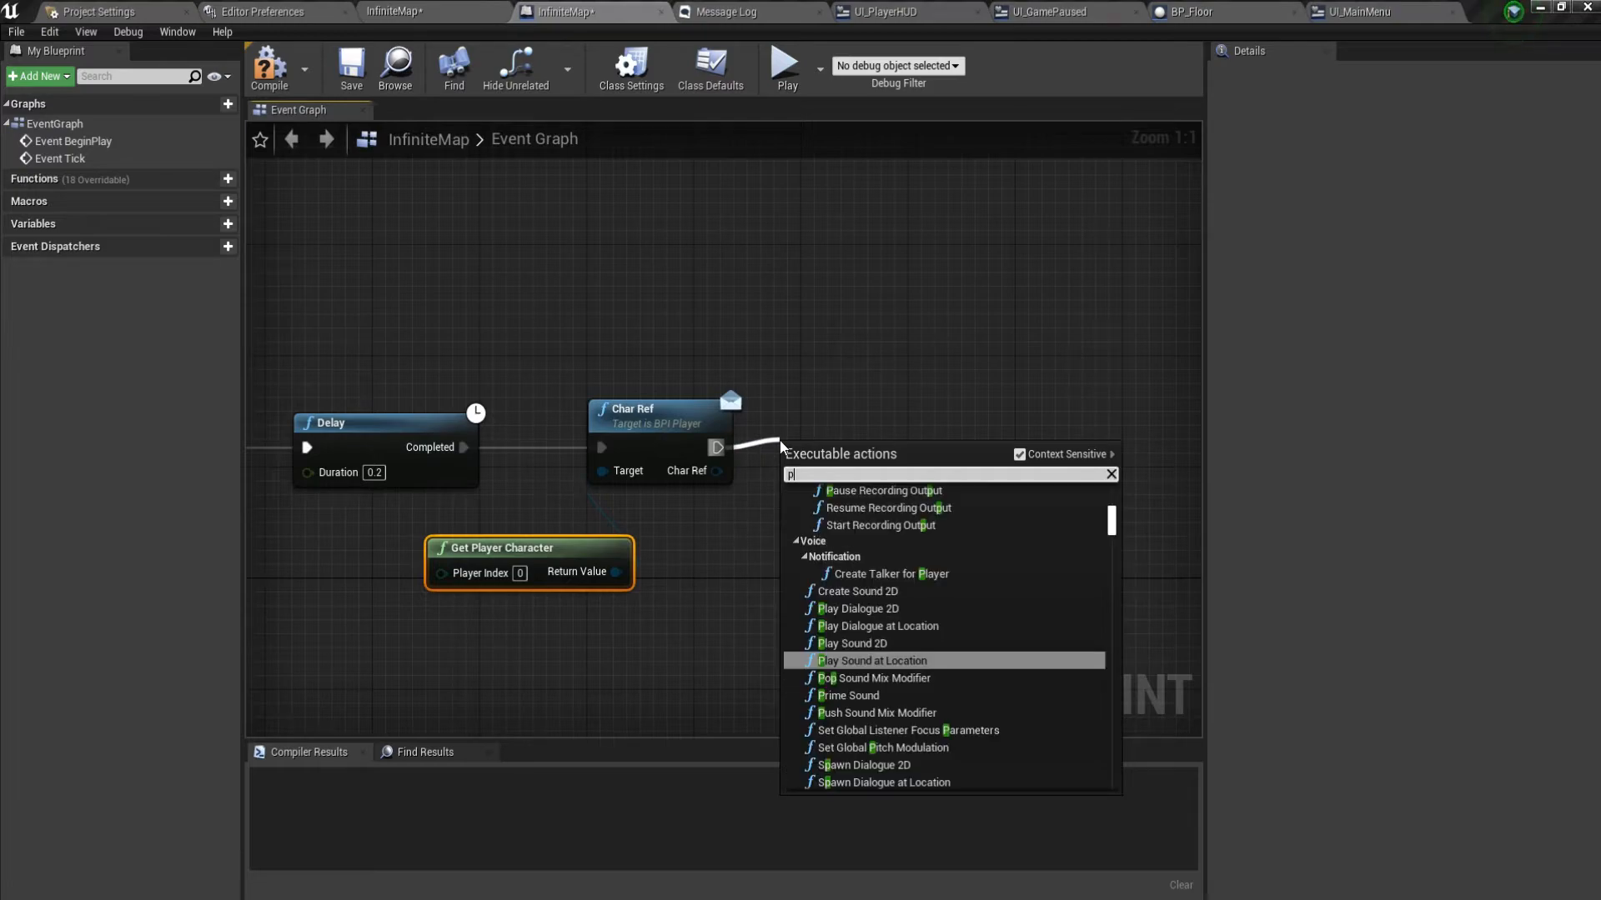
key(BackSpace)
key(BackSpace)
key(BackSpace)
key(BackSpace)
key(BackSpace)
key(BackSpace)
text(pc ref)
key(Return)
drag(804, 452, 898, 398)
Place a copy of Get Player Controller below PC Ref, connect it to PC Ref's Target, and align the message with the chain.
right_drag(722, 536, 1040, 501)
right_drag(438, 534, 760, 511)
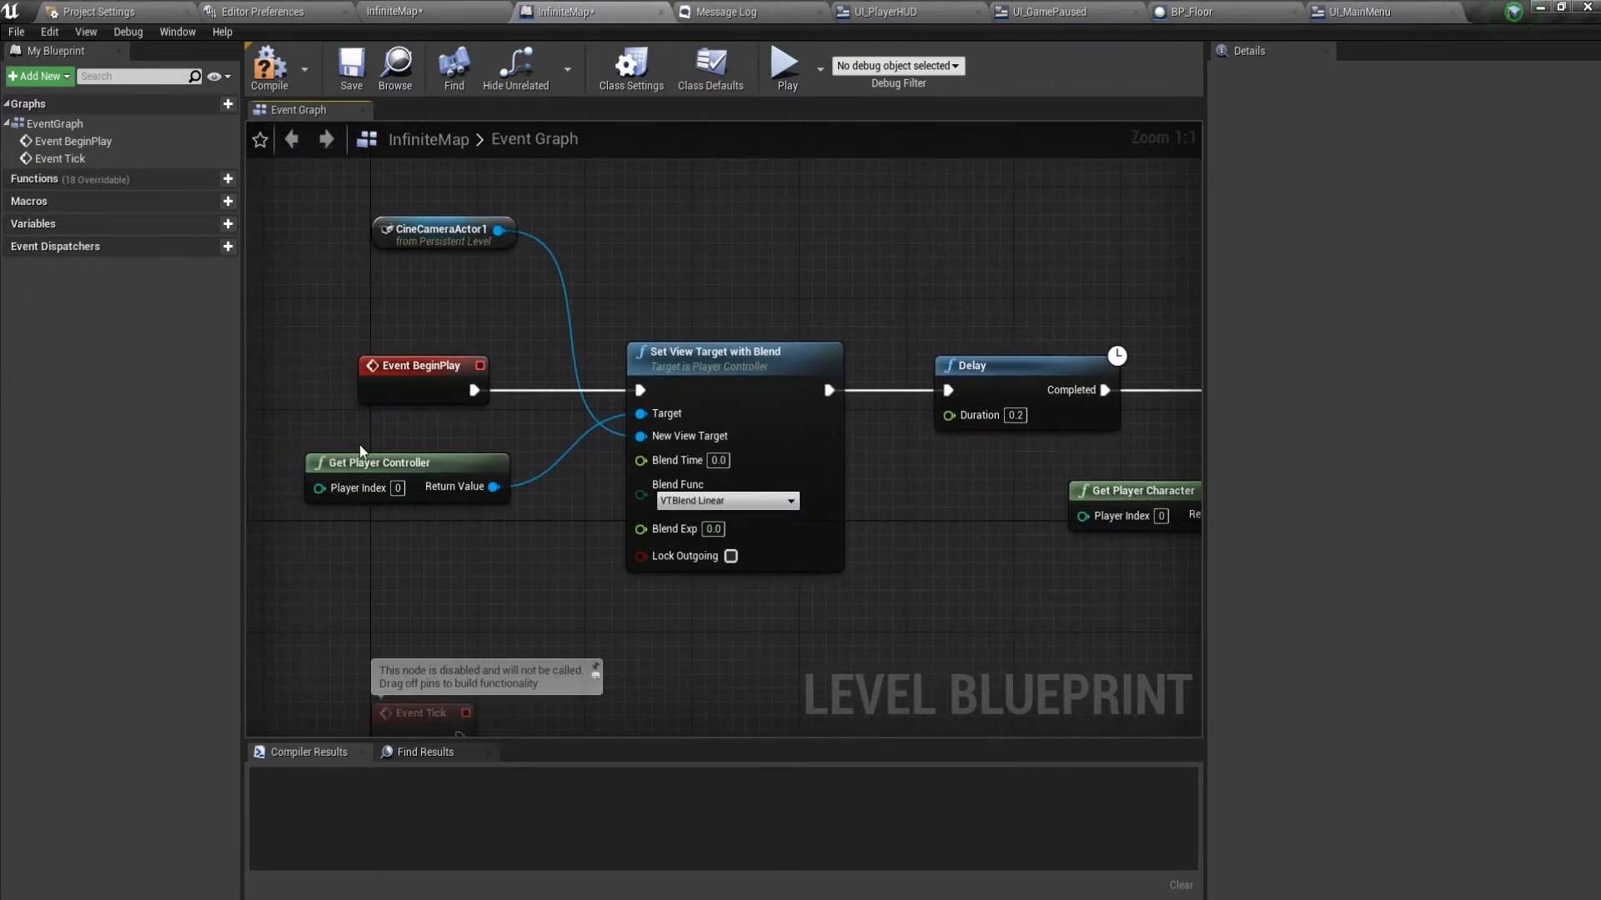
right_drag(955, 555, 370, 570)
key(ctrl+v)
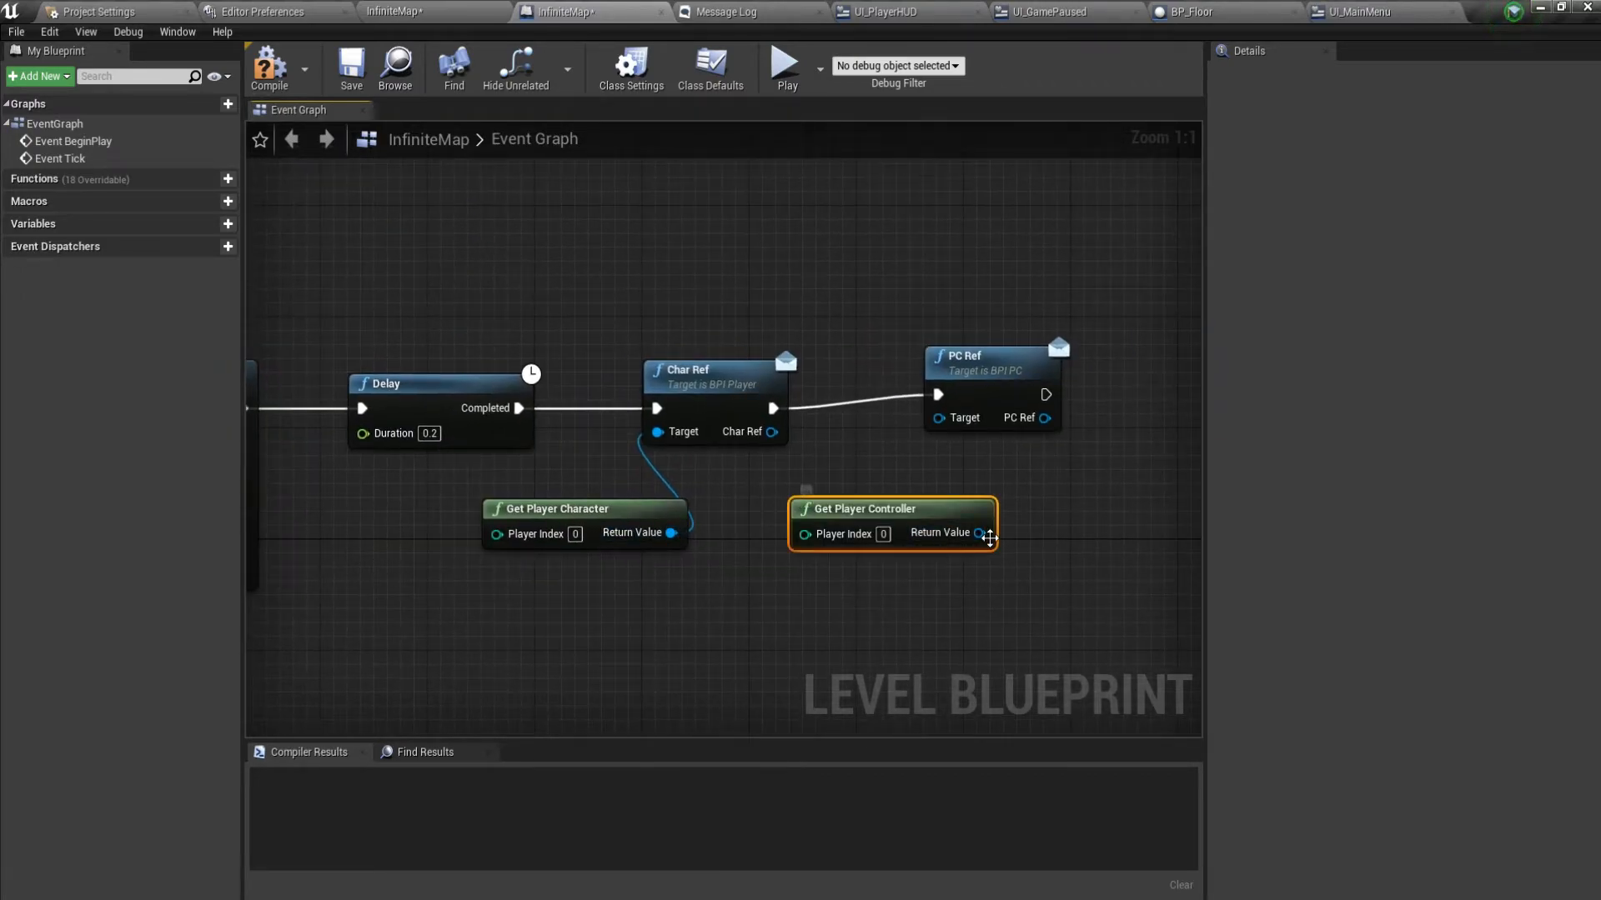
drag(953, 435, 940, 417)
drag(984, 357, 1024, 371)
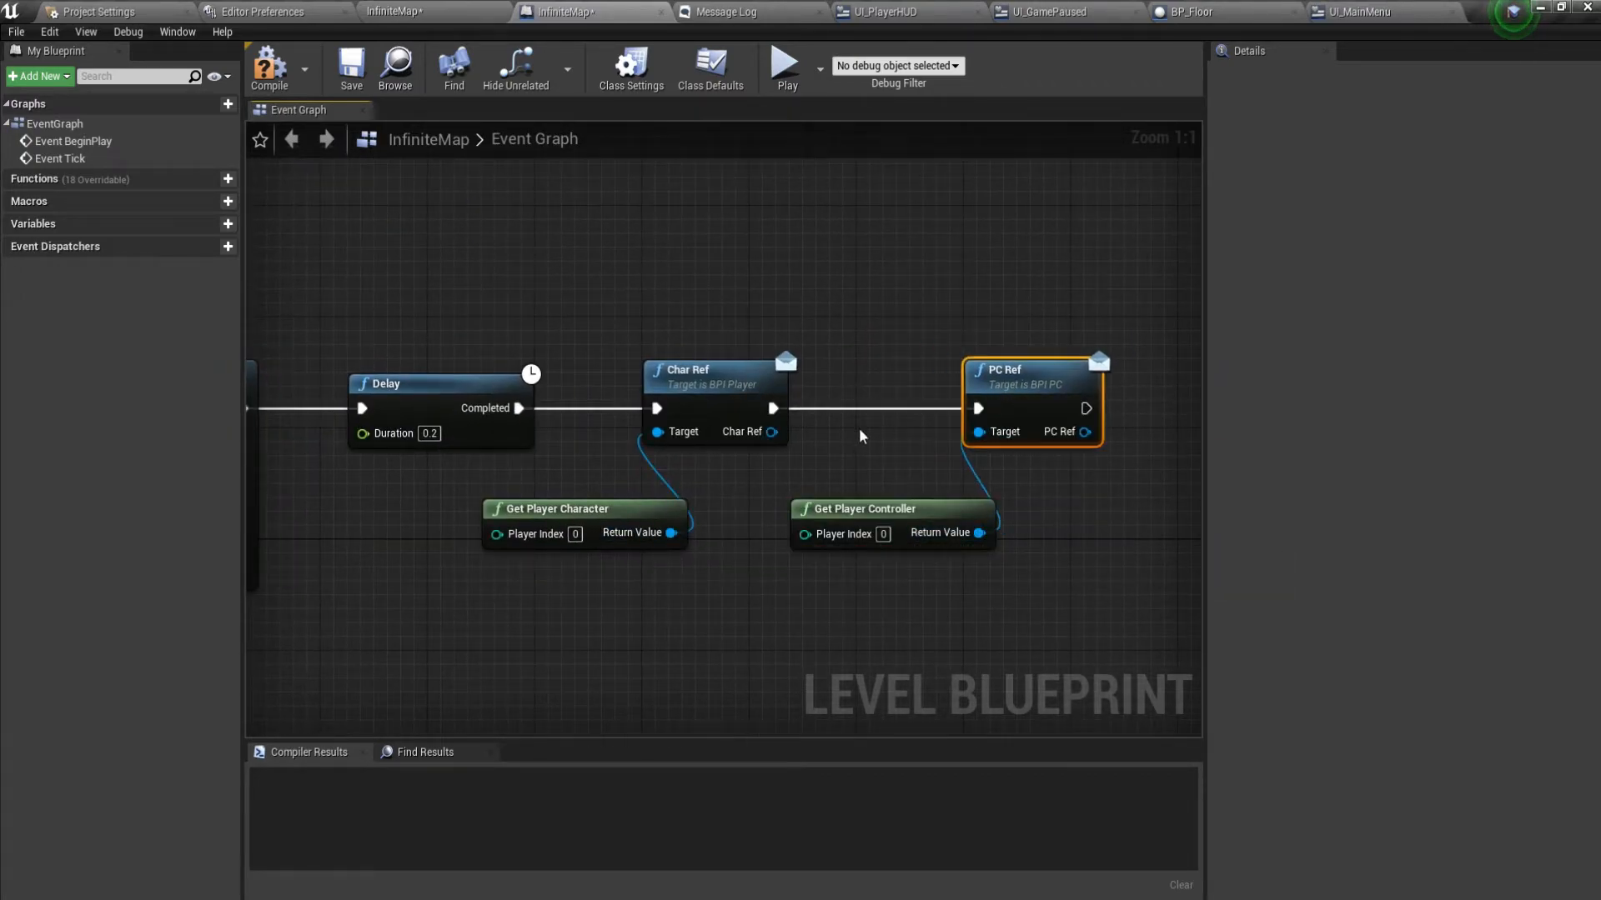
Promote the Char Ref output to a variable and wire its SET node between Char Ref and PC Ref.
right_click(774, 434)
click(814, 468)
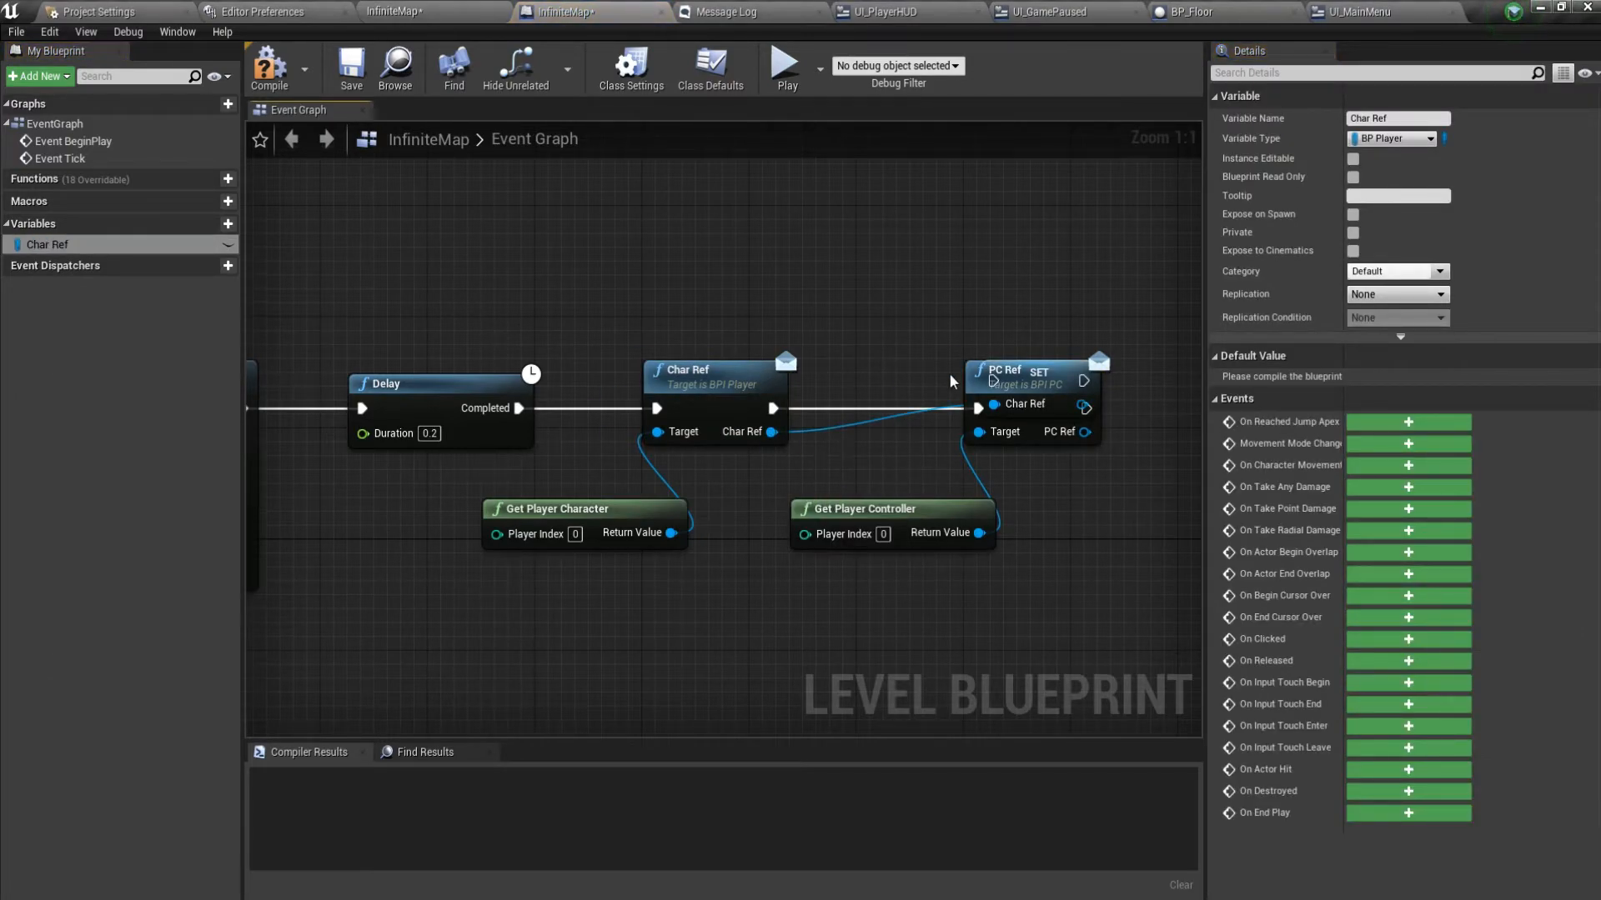
drag(1023, 370, 813, 400)
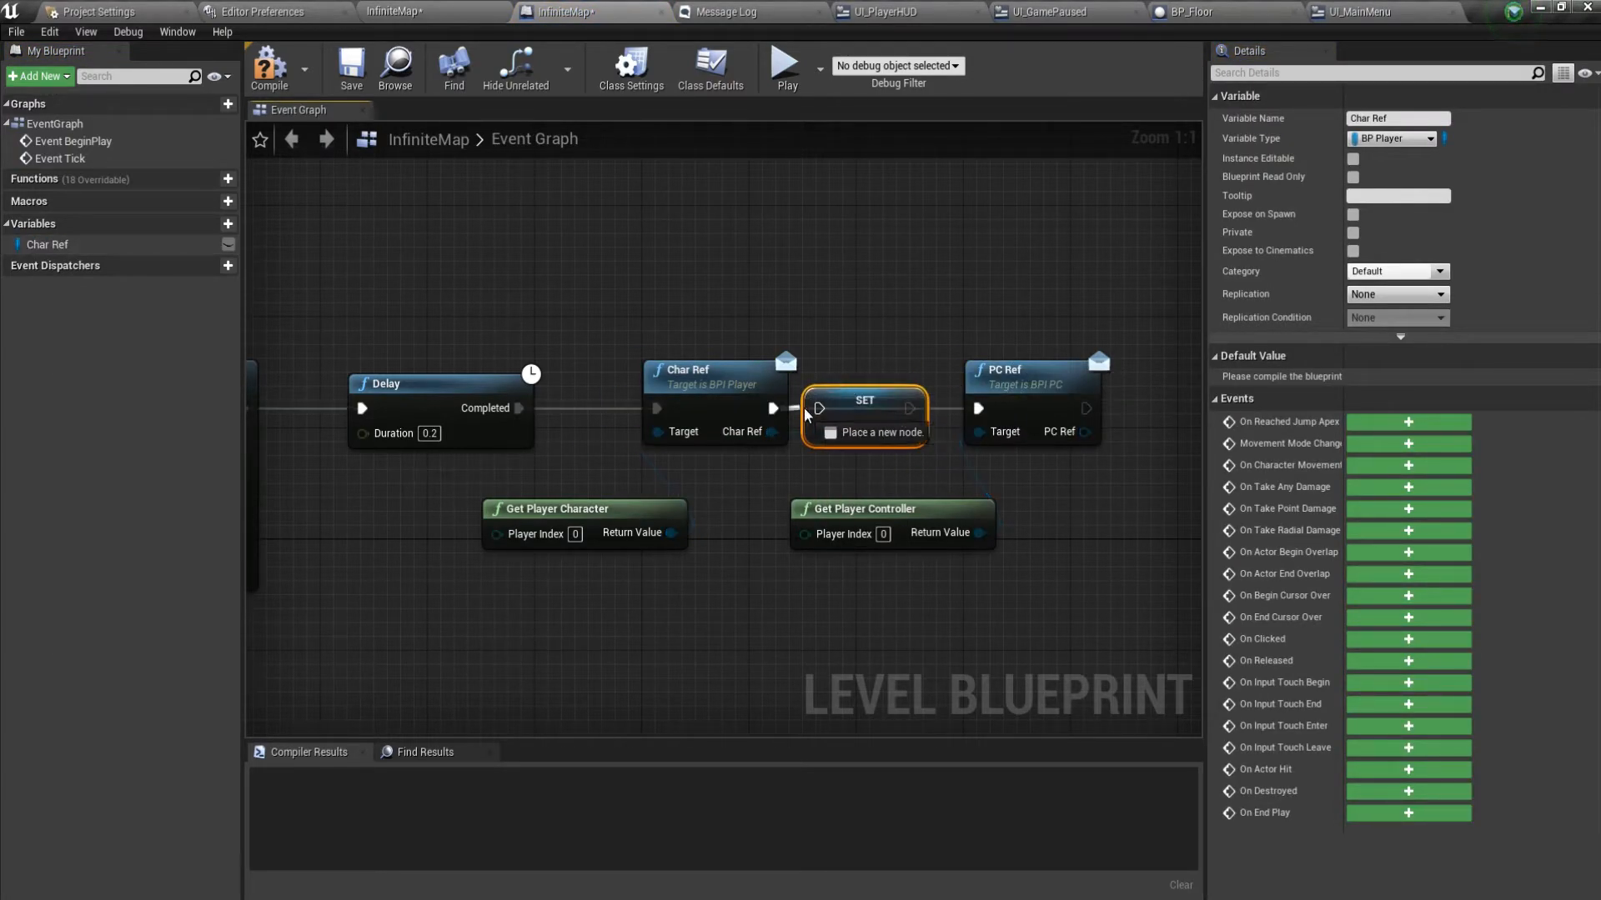
drag(967, 415, 977, 409)
Promote the PC Ref output to a variable and place its SET node beside the PC Ref message.
right_drag(1084, 430, 863, 427)
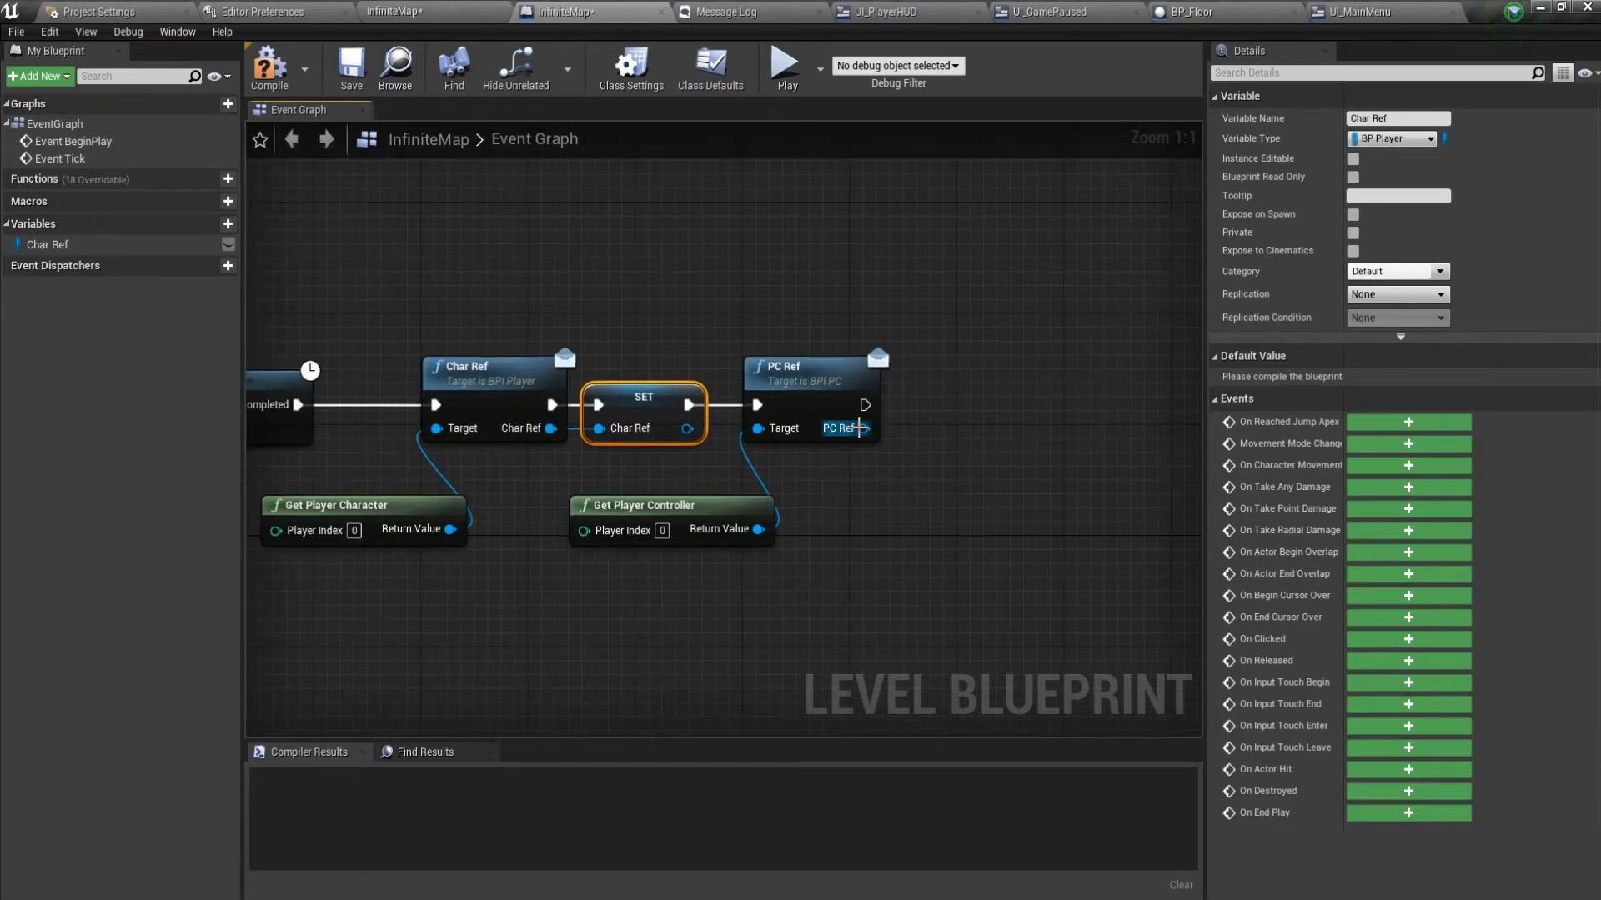
right_click(864, 428)
click(917, 454)
drag(1125, 380, 965, 408)
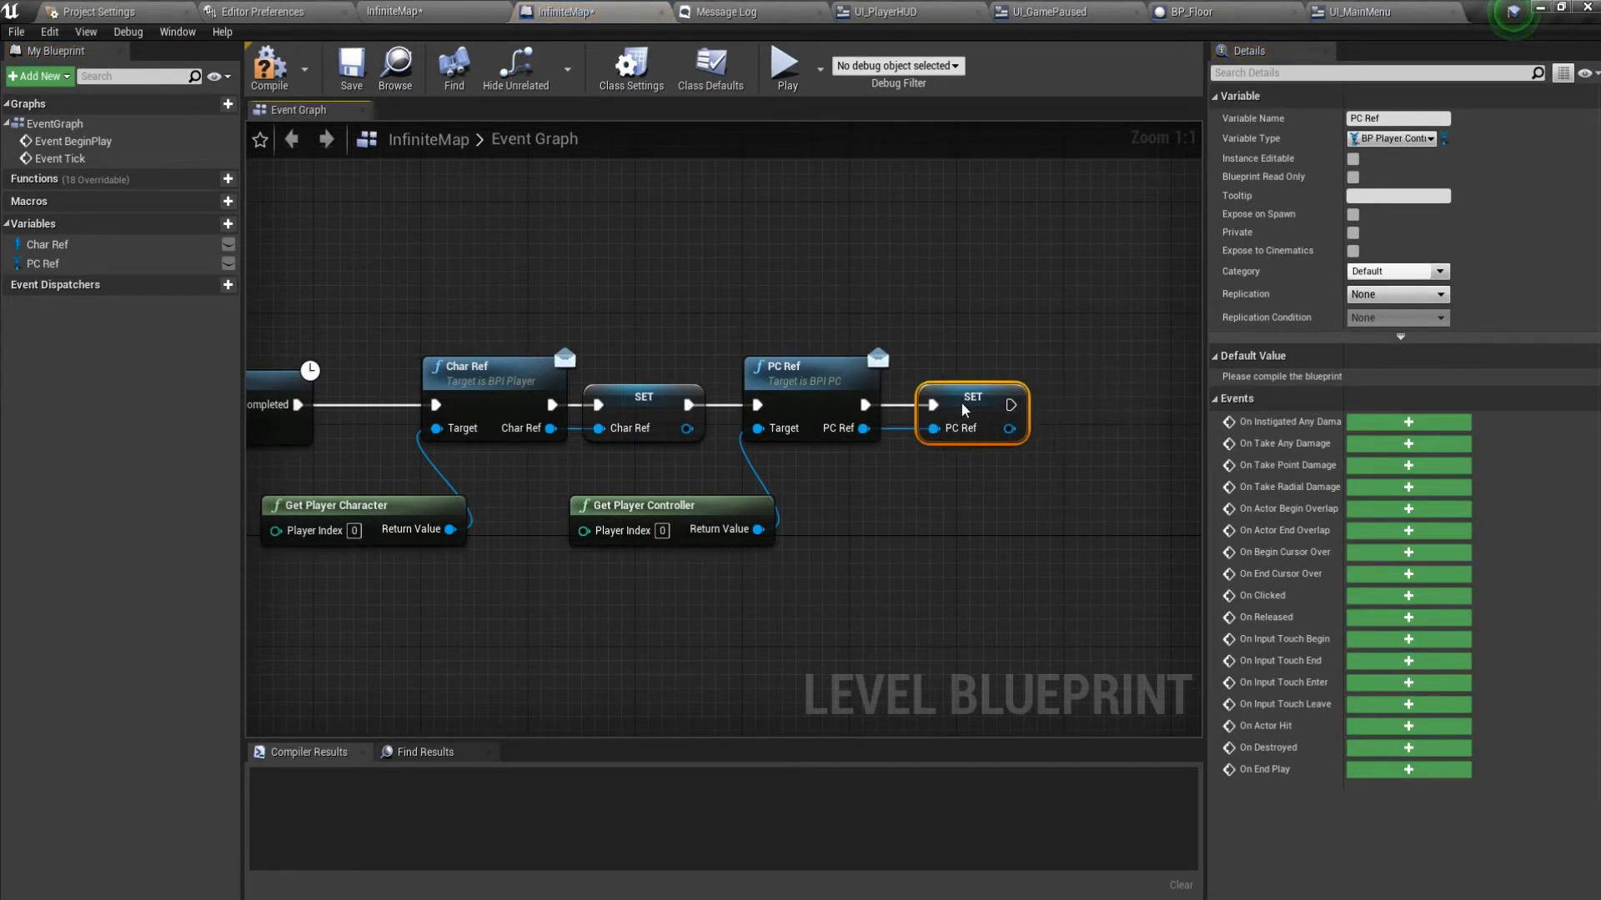
click(907, 511)
Move the Delay and all nodes after it away from Set View Target with Blend to make room in between.
scroll(679, 633, down, 5)
right_drag(844, 607, 695, 611)
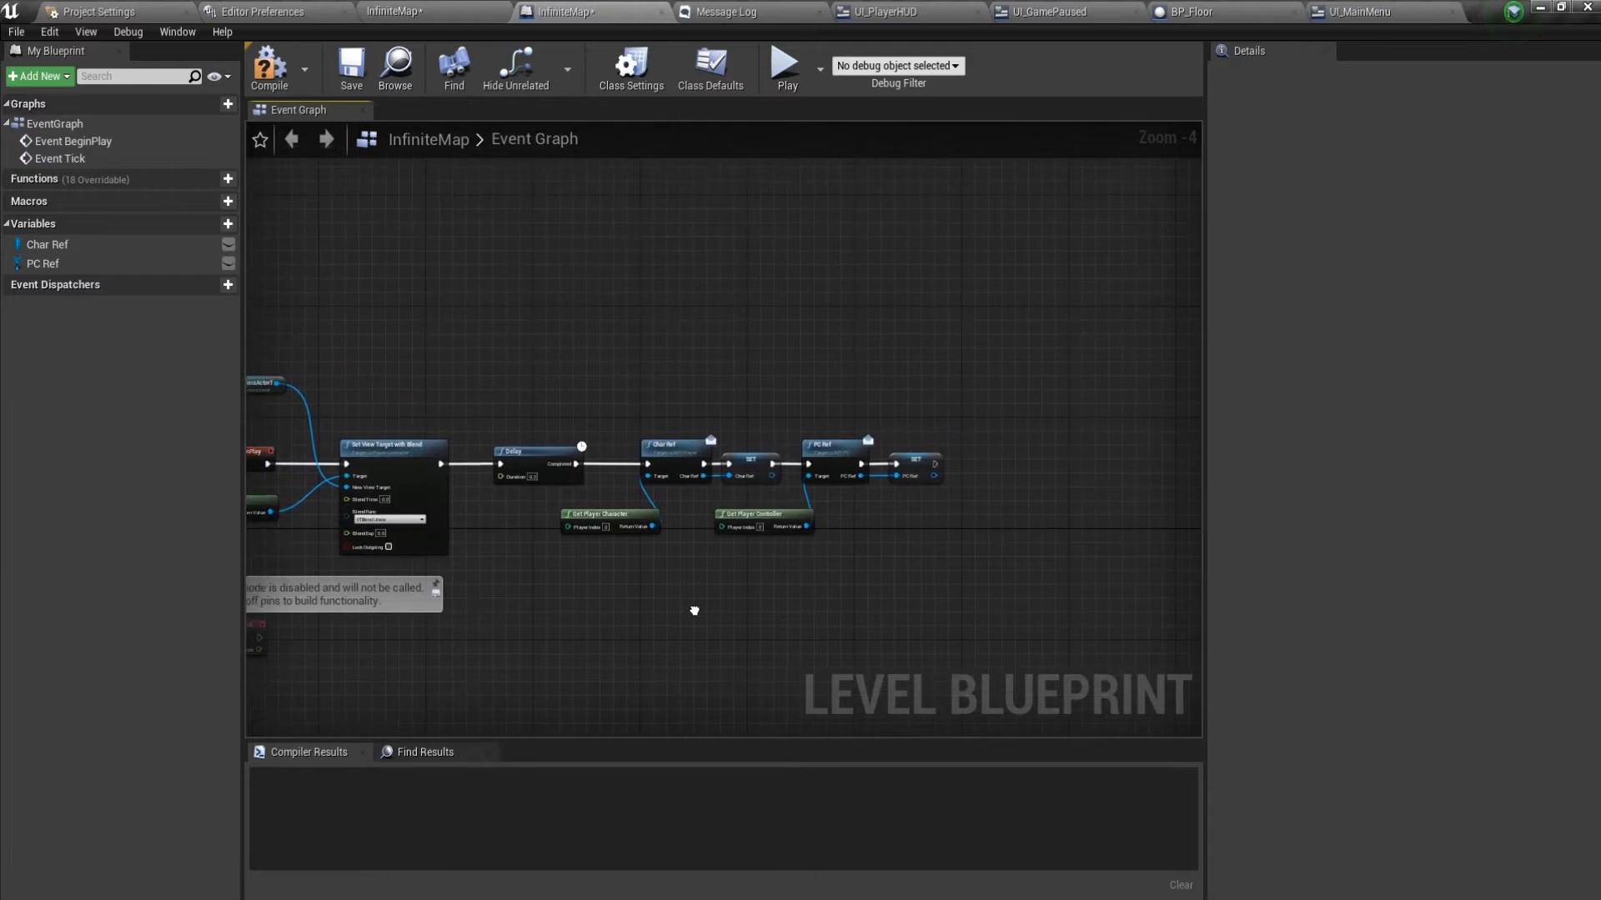
right_drag(942, 572, 715, 579)
scroll(577, 514, up, 3)
right_drag(524, 492, 1164, 492)
right_drag(739, 535, 886, 537)
scroll(884, 535, down, 2)
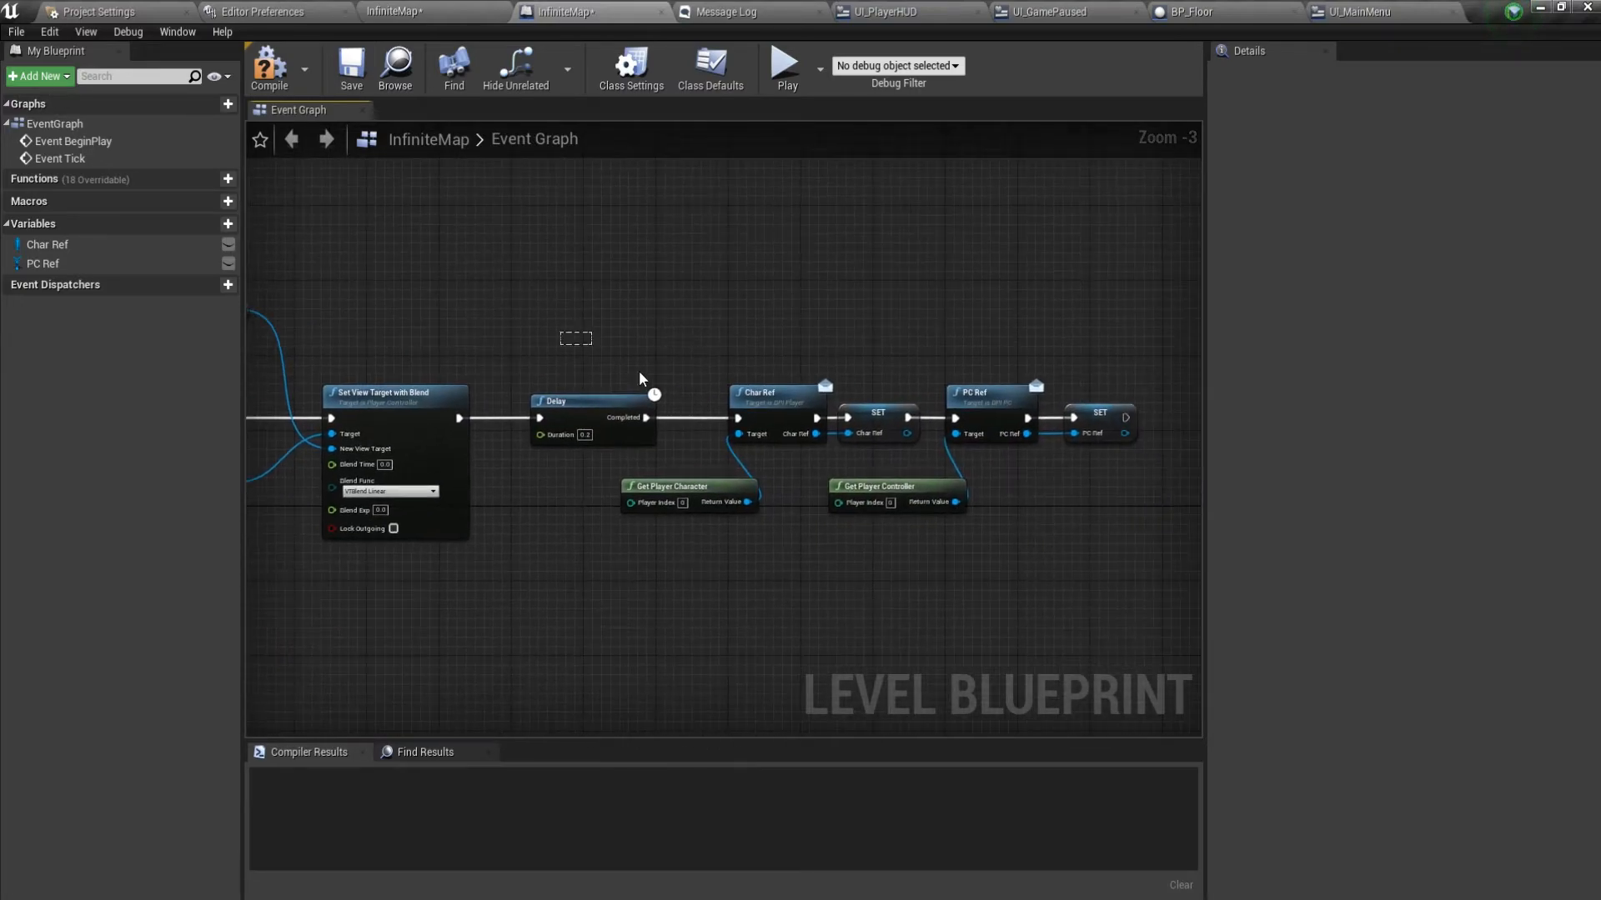
drag(617, 361, 1143, 587)
drag(575, 413, 674, 413)
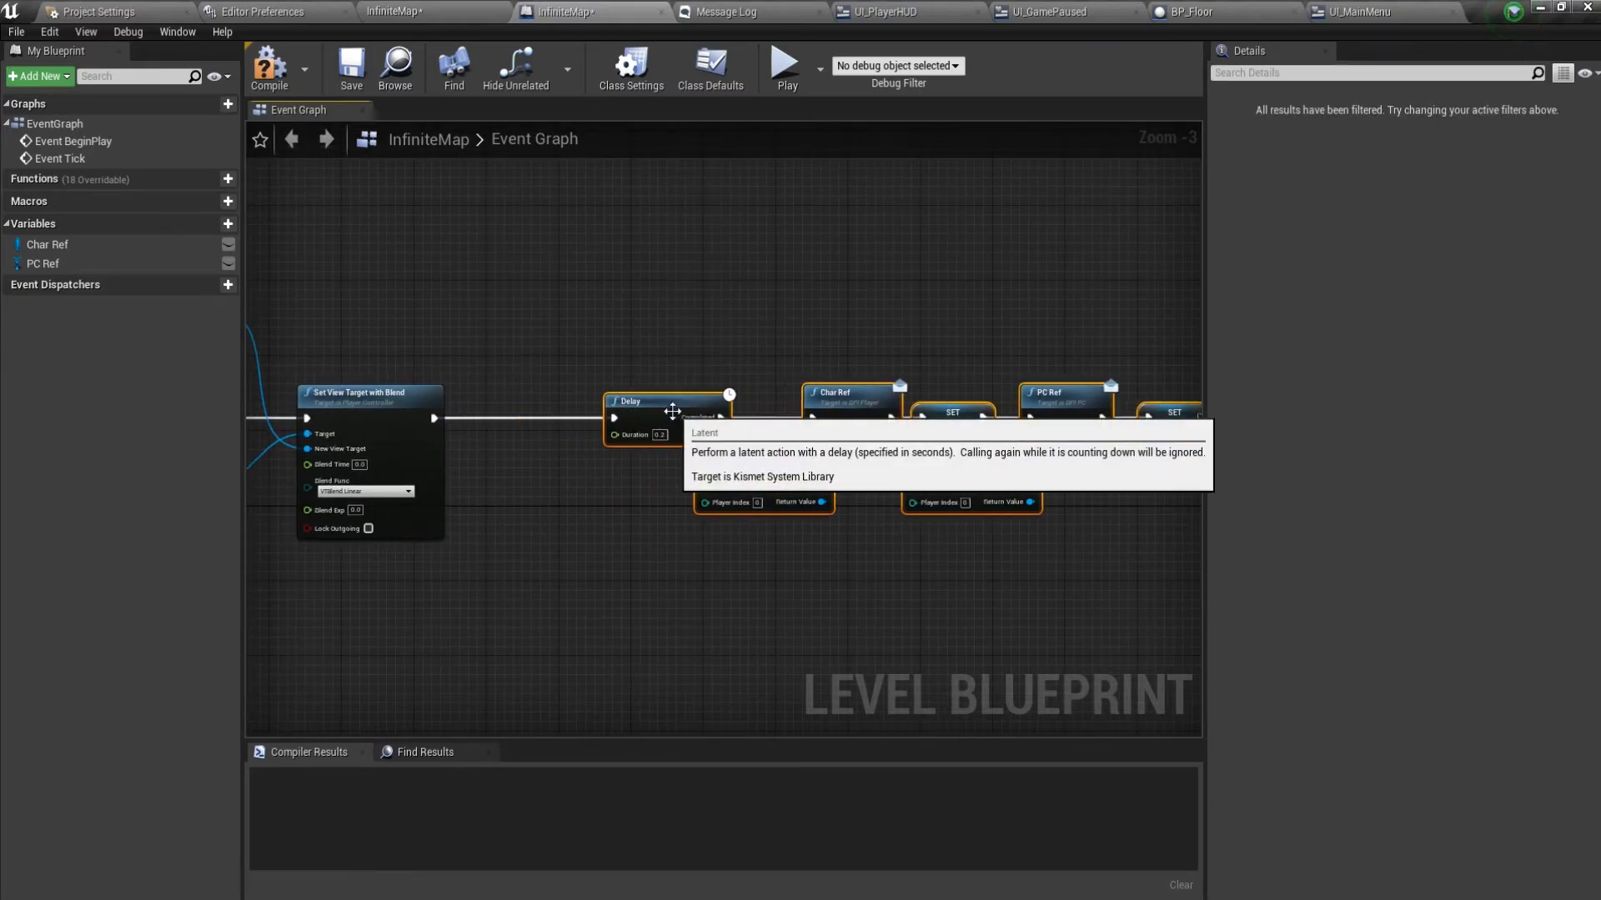
Insert Disable Input between Set View Target with Blend and Delay, and connect Get Player Controller to its Player Controller input.
right_drag(520, 517, 782, 524)
drag(469, 490, 747, 458)
text(disable input)
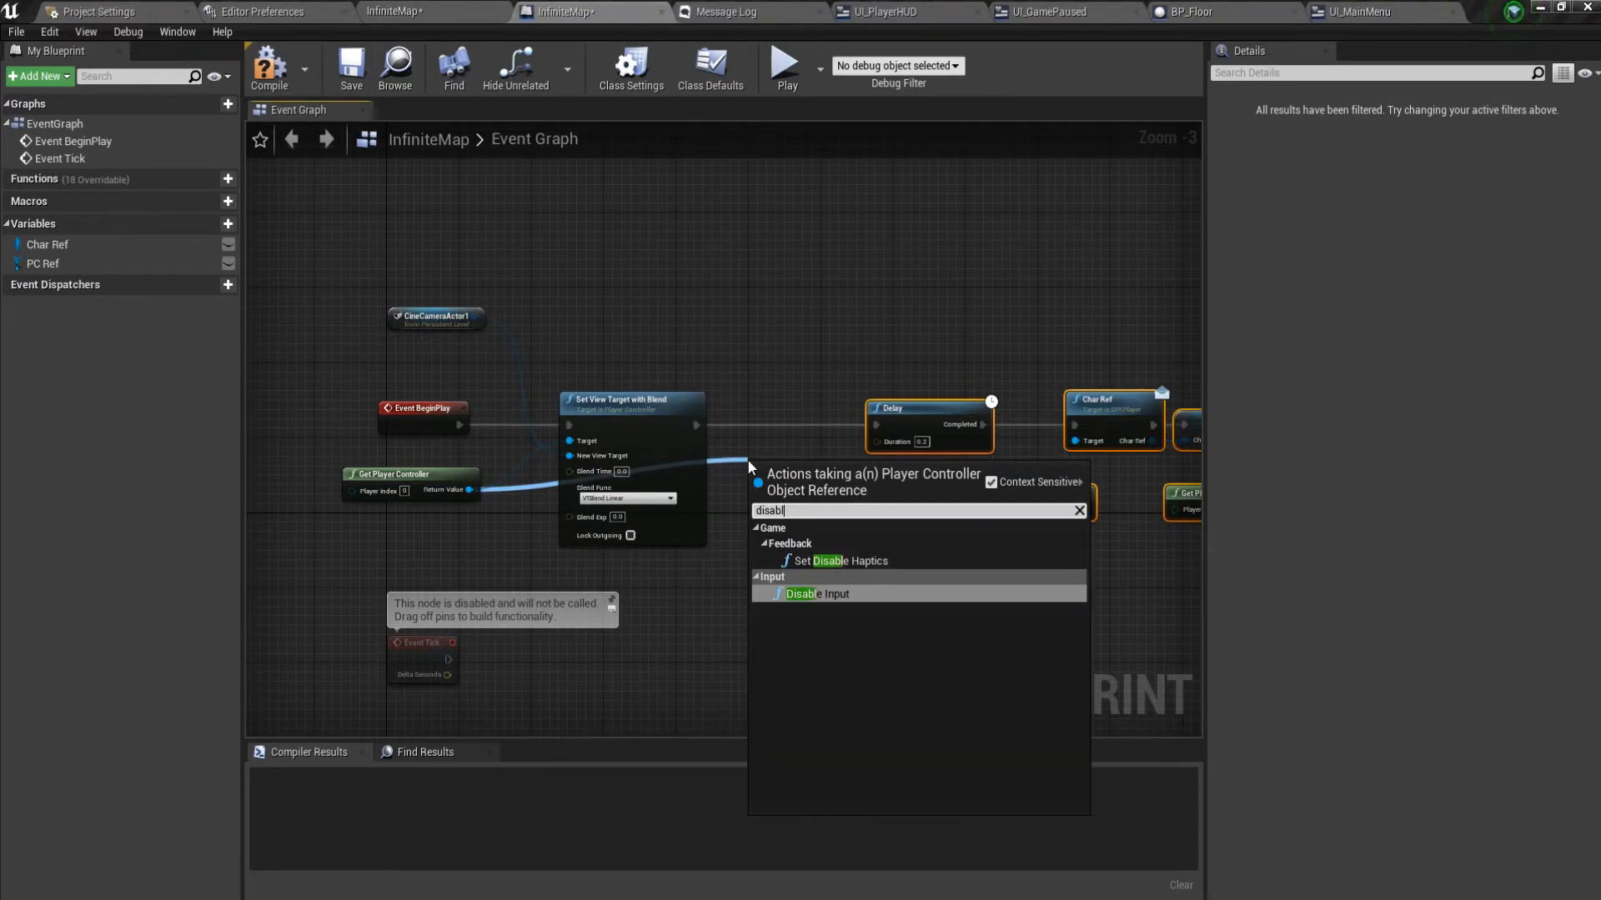
key(Return)
drag(748, 464, 739, 399)
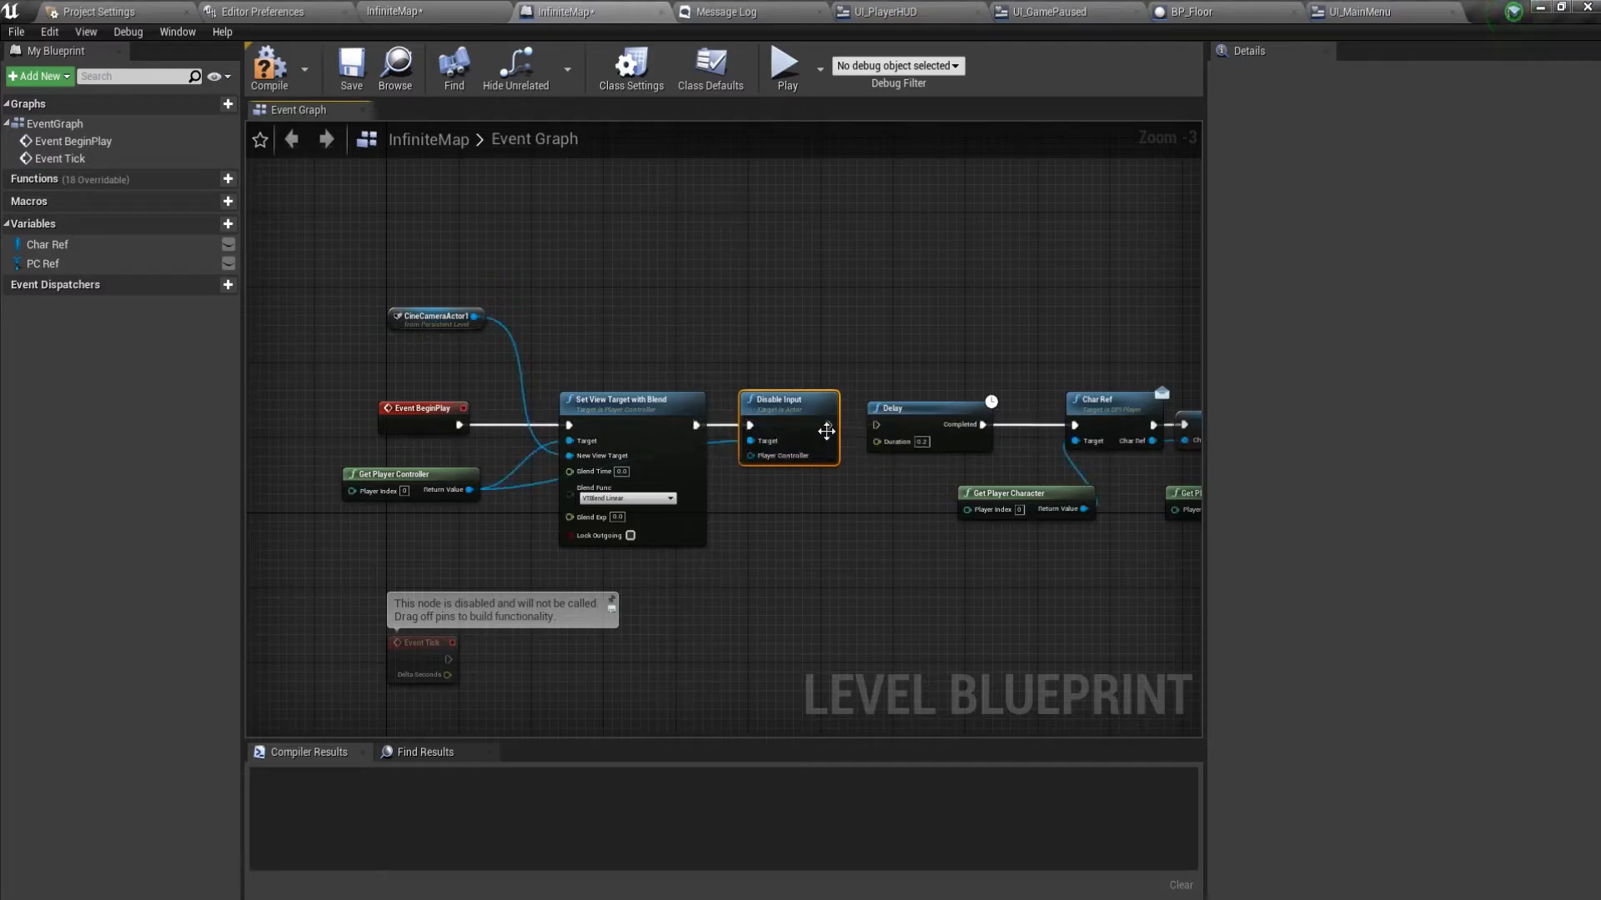
drag(750, 455, 472, 489)
Add a Get Player Pawn node and connect it to the Target of Disable Input.
right_click(608, 314)
text(get player)
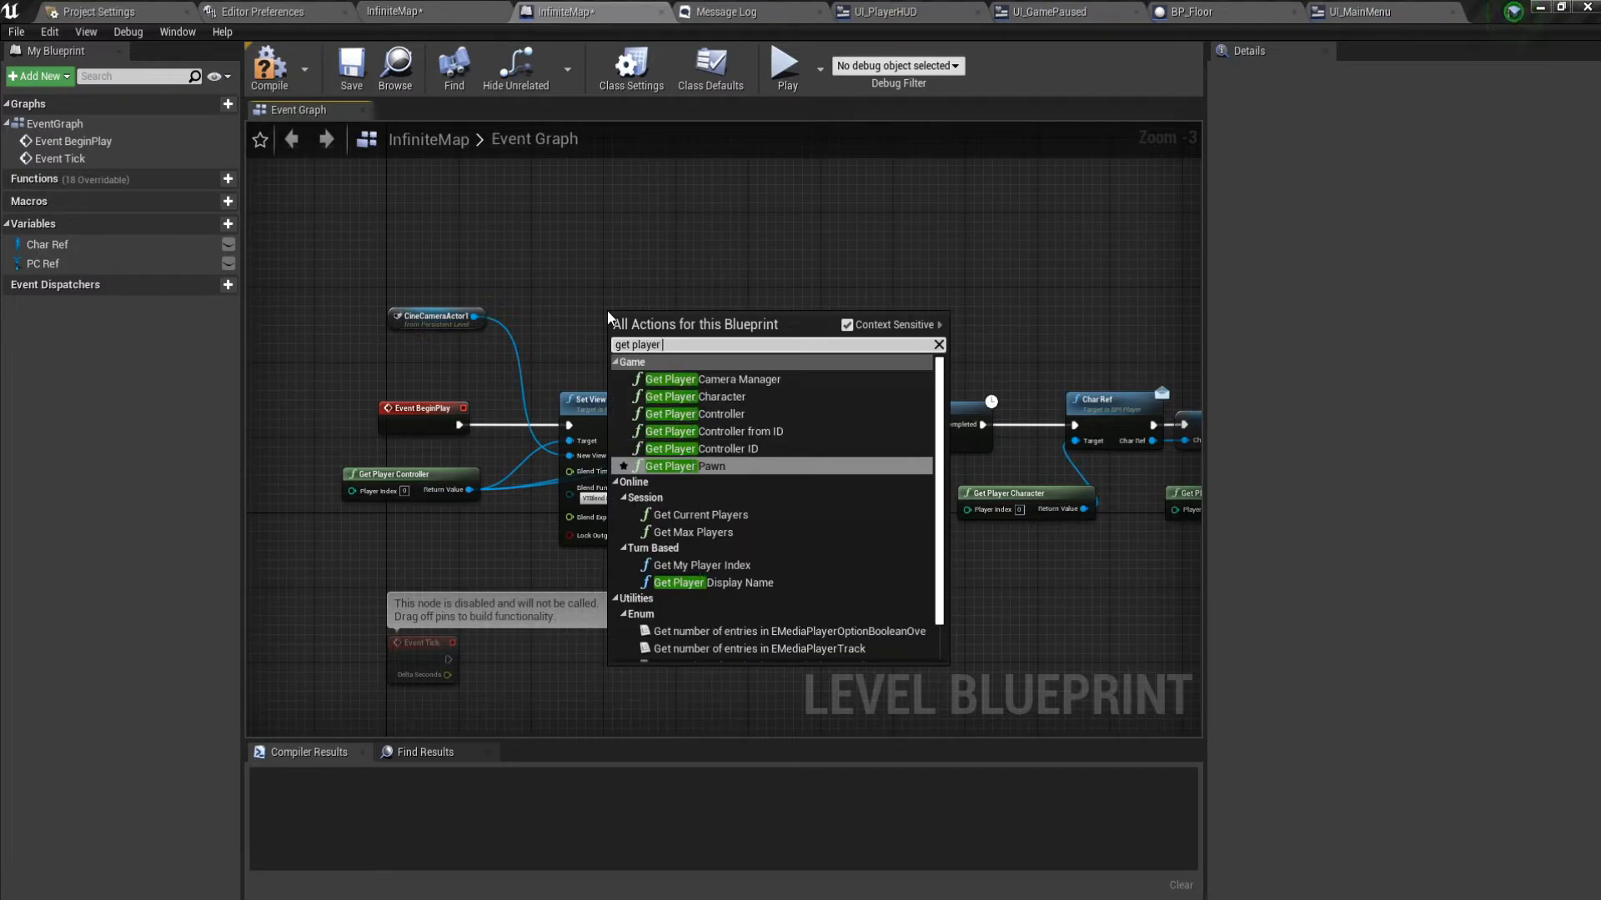
key(Return)
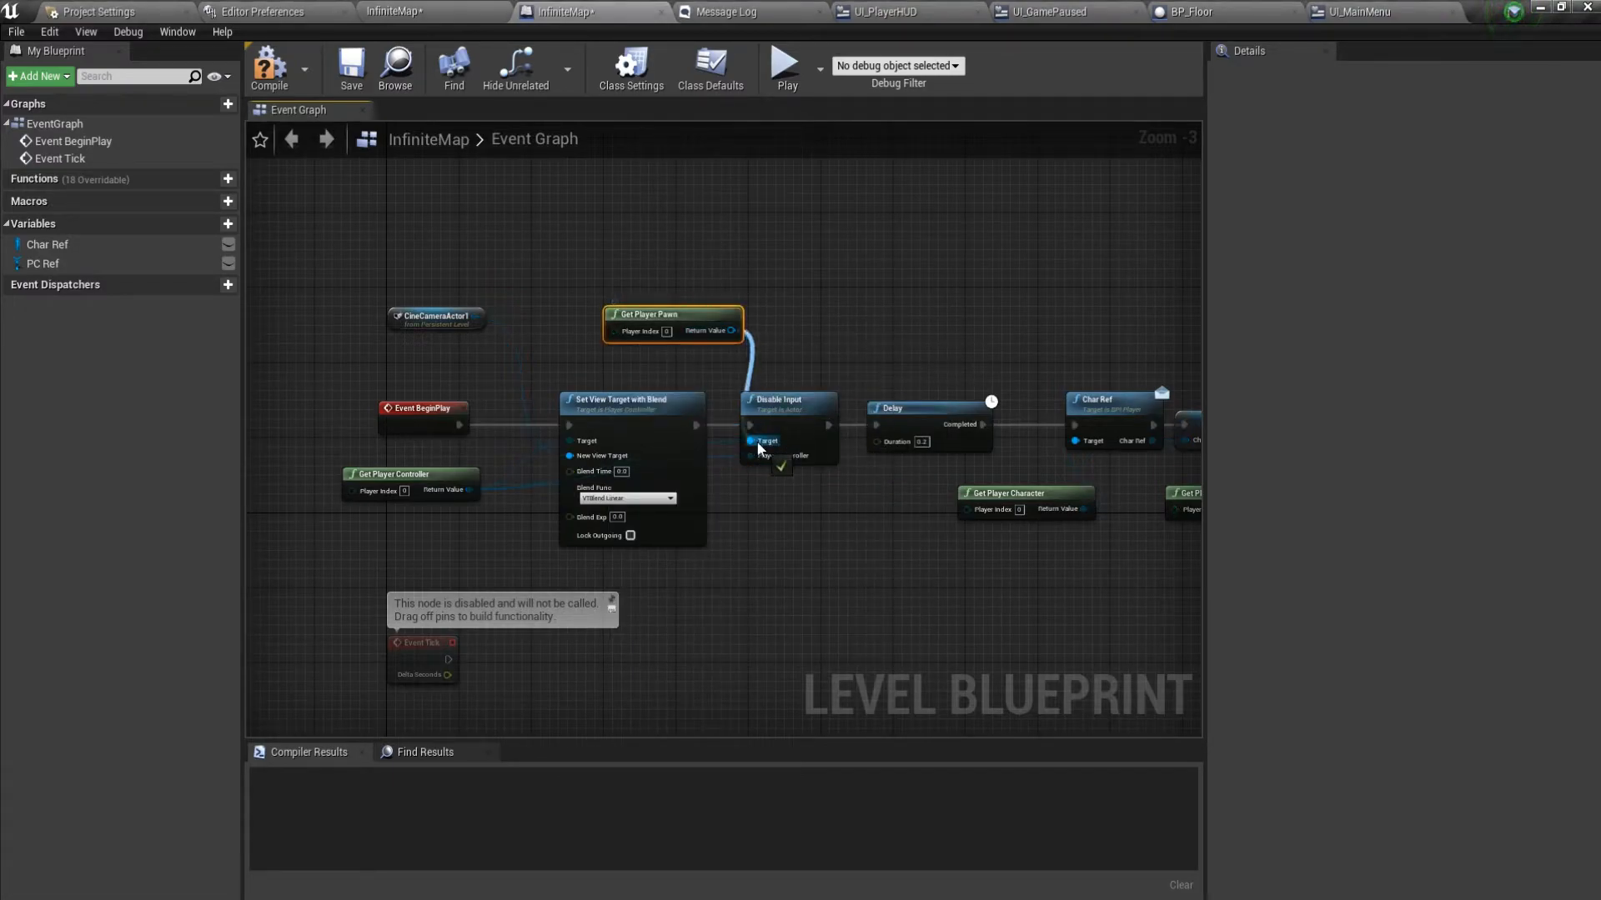
Place a copy of Set View Target with Blend at the chain's end and run it from the PC Ref SET node.
right_drag(957, 548, 708, 500)
click(892, 457)
right_drag(893, 458, 1003, 452)
right_drag(694, 423, 947, 434)
click(566, 357)
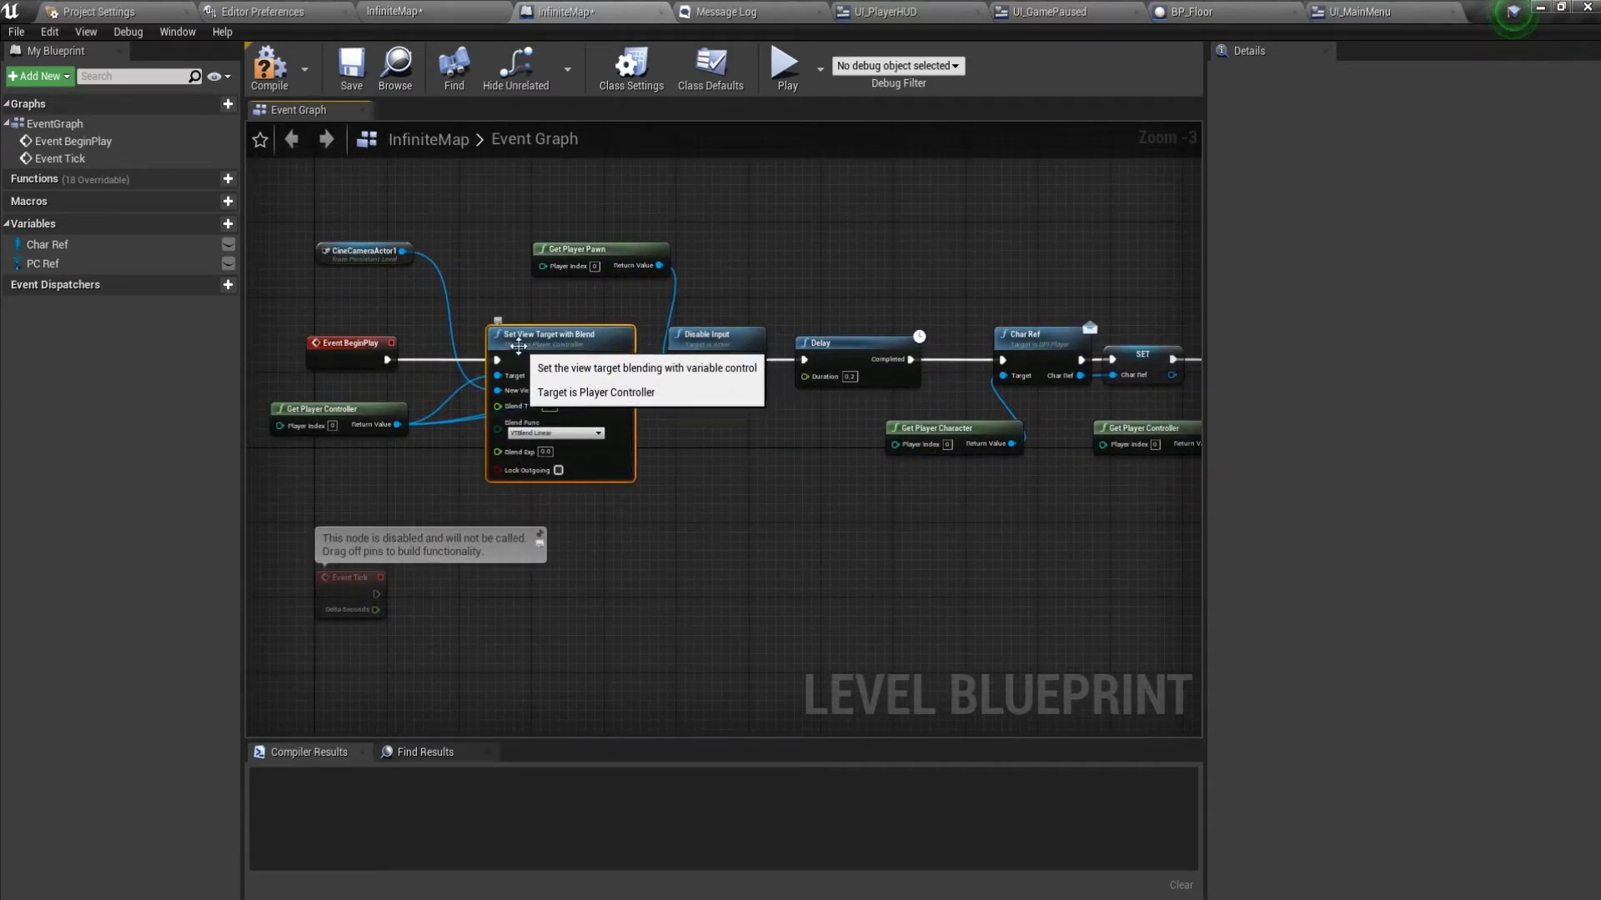
key(ctrl+x)
right_drag(917, 526, 467, 529)
key(ctrl+v)
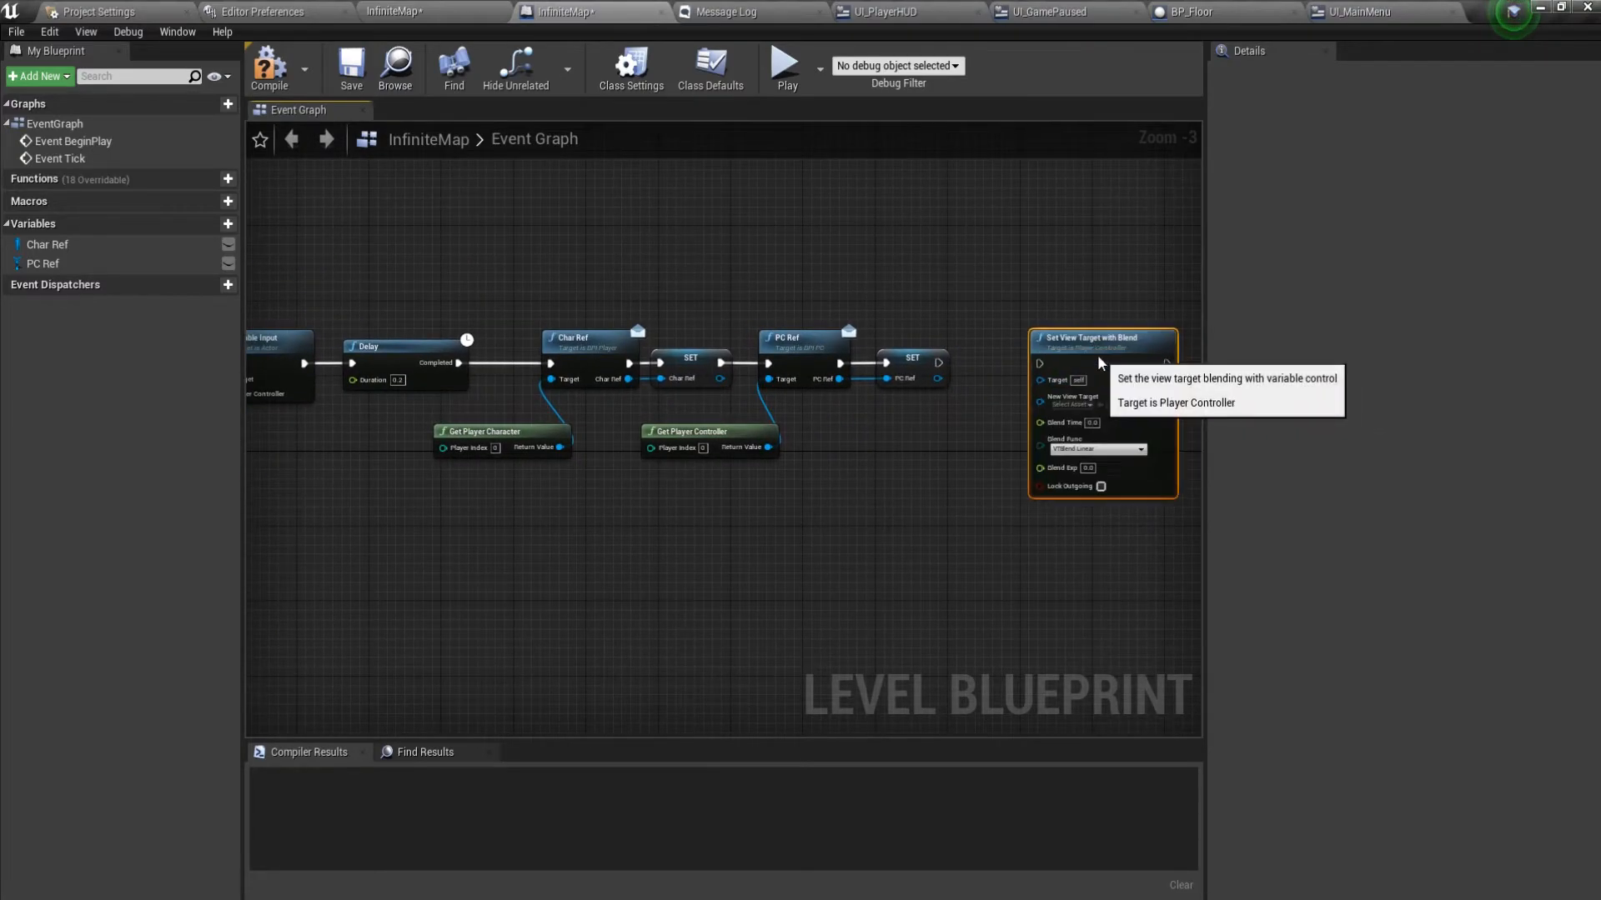
drag(932, 365, 1020, 369)
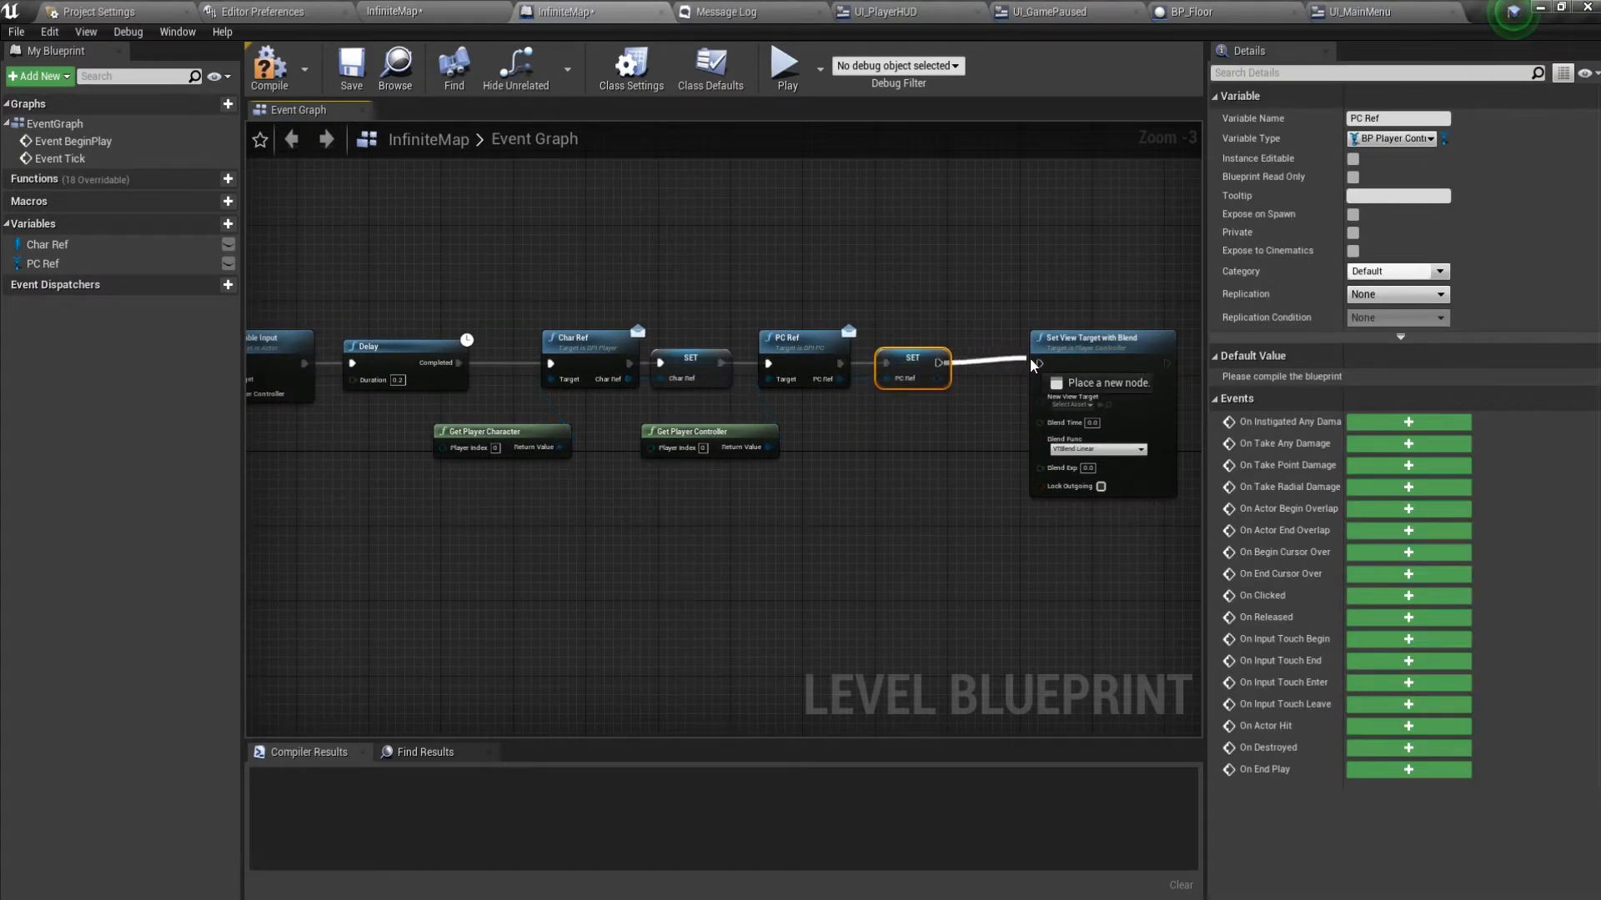
Connect the Get Player Controller below PC Ref to the New View Target of the copied Set View Target with Blend.
drag(1062, 402, 1062, 403)
mouse_move(768, 447)
mouse_down()
mouse_move(1057, 381)
mouse_move(917, 444)
mouse_move(770, 448)
mouse_up()
click(586, 470)
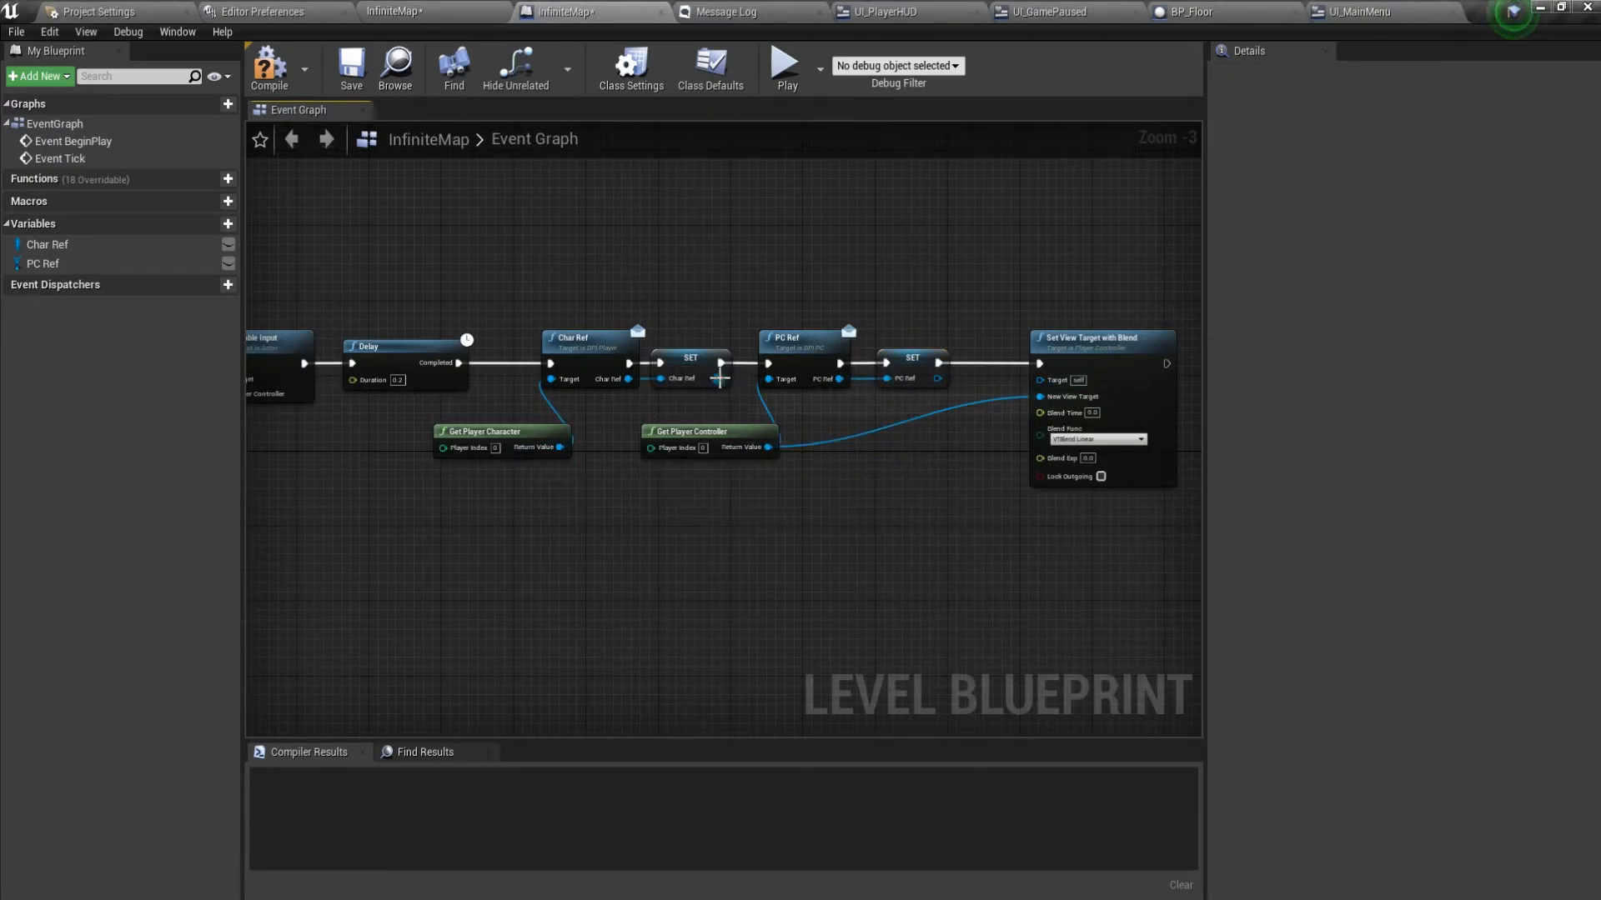
drag(983, 387, 895, 404)
click(738, 413)
drag(100, 249, 1052, 383)
click(918, 445)
click(575, 485)
drag(563, 451, 1053, 381)
click(863, 482)
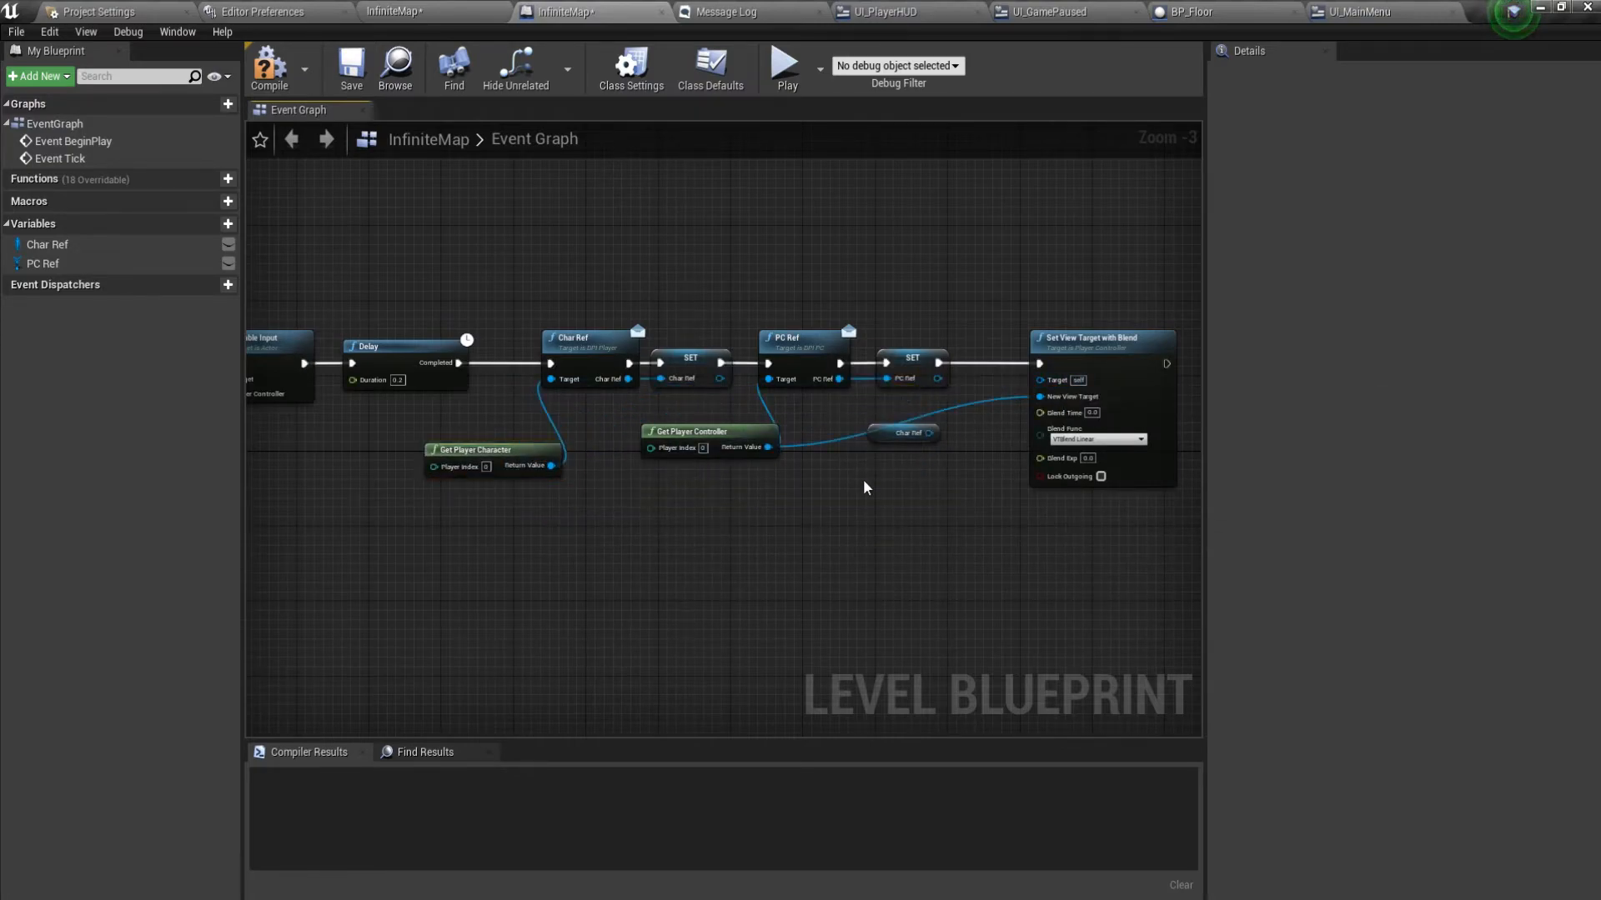
click(903, 441)
key(Delete)
Connect the same Get Player Controller to the Target of the last Set View Target with Blend.
drag(768, 448, 927, 412)
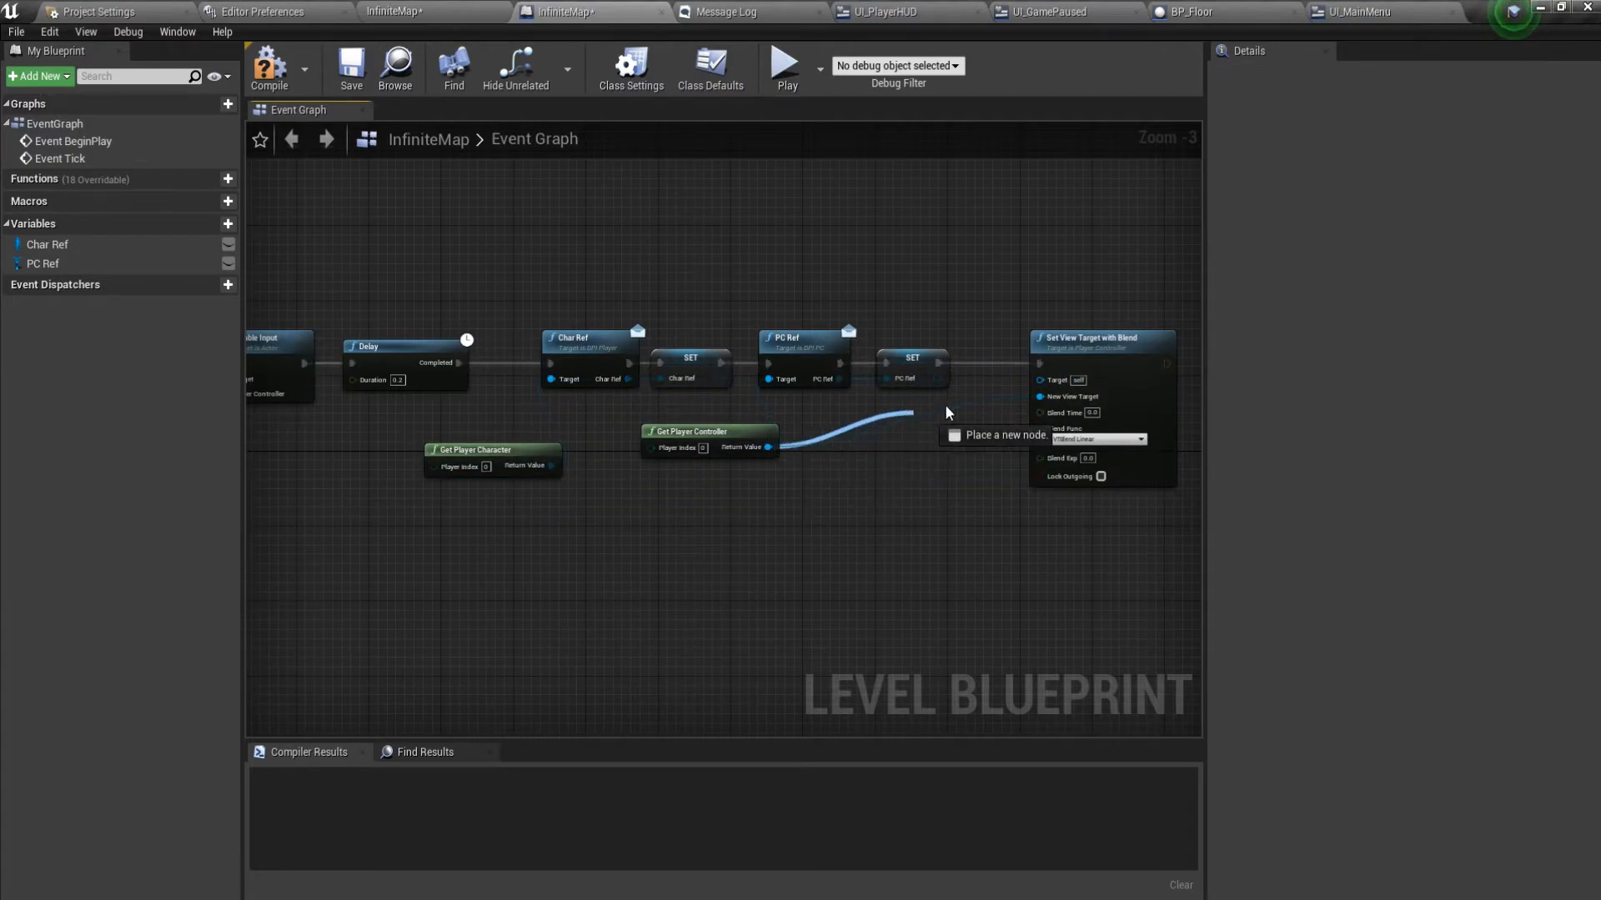
drag(1053, 380, 1053, 381)
Set the last view blend to Blend Time 3.0, VTBlend Ease In and Lock Outgoing enabled, and compile and save the blueprint.
scroll(845, 488, up, 3)
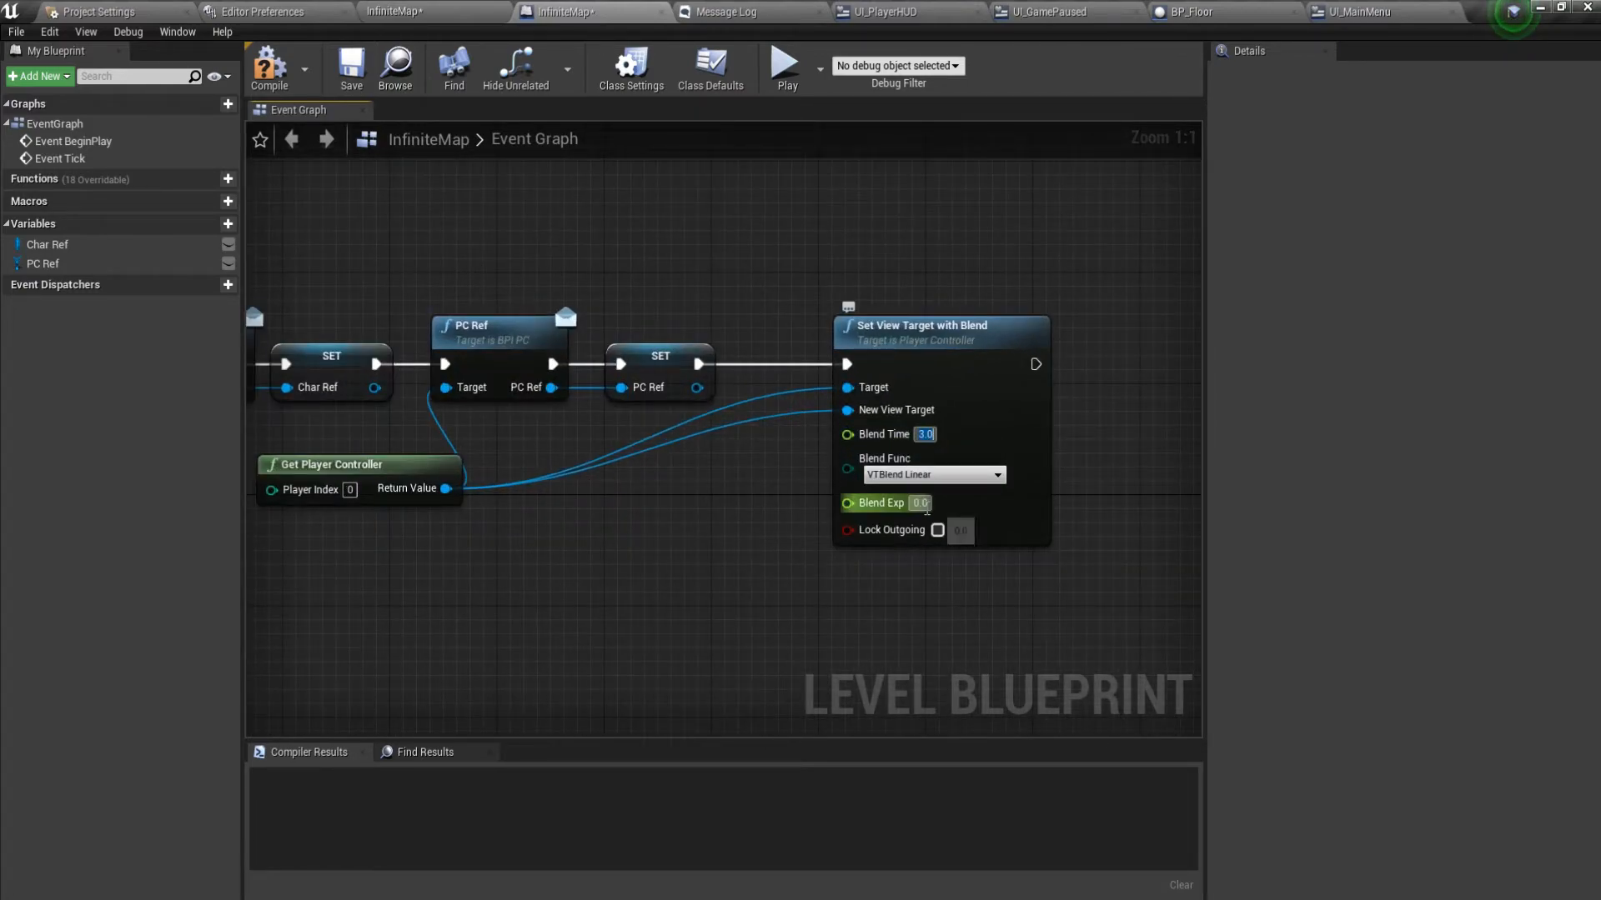
click(931, 475)
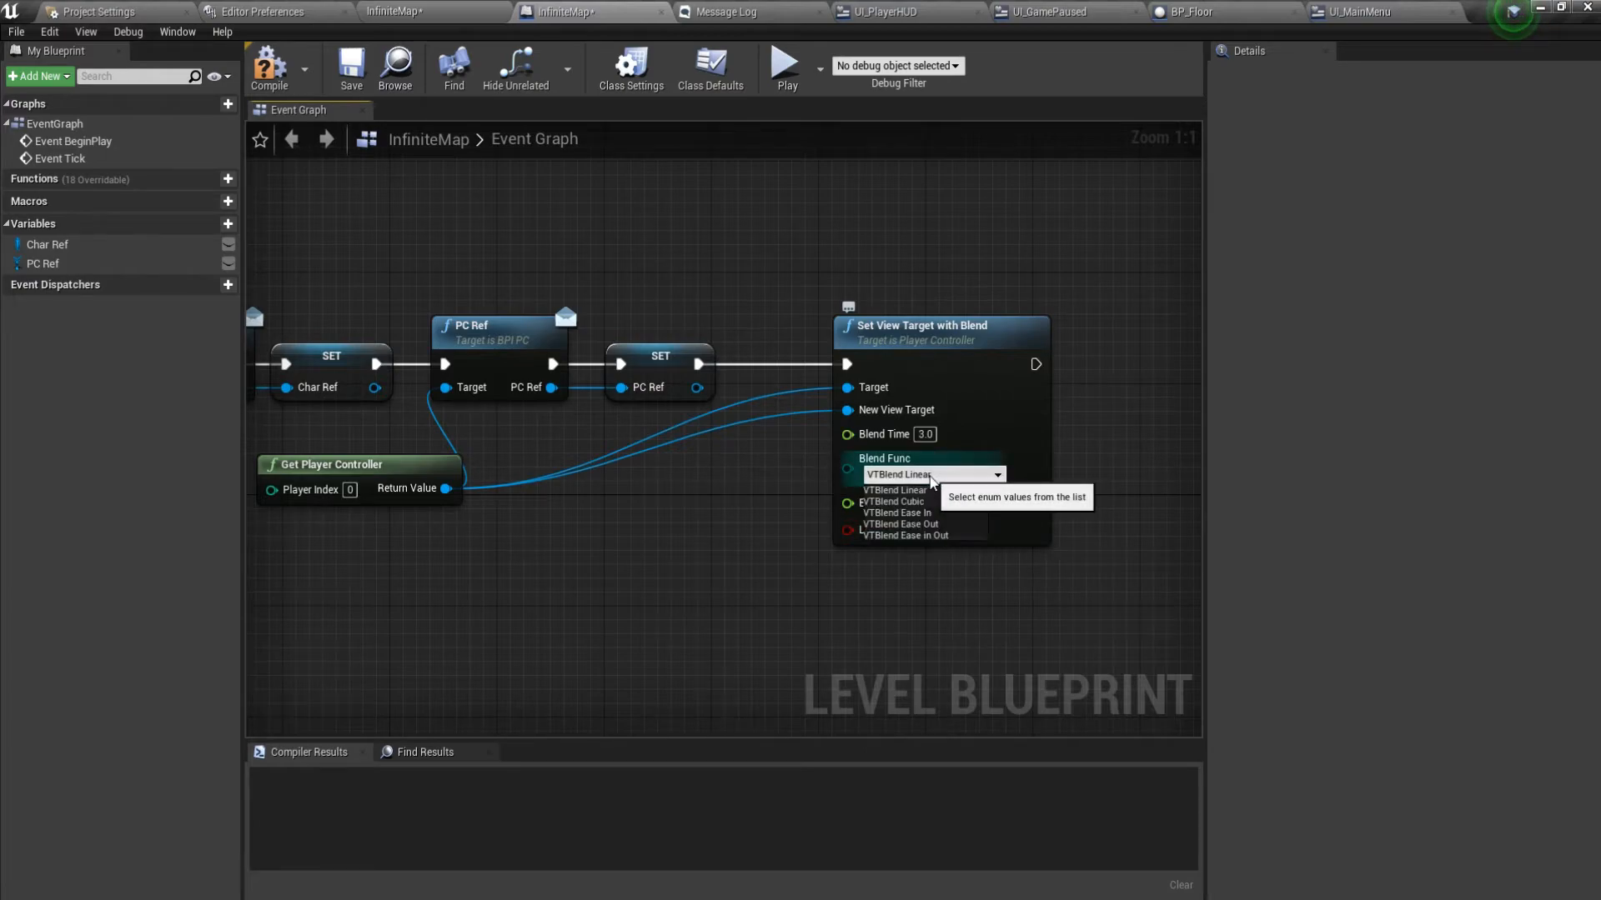
click(897, 512)
click(269, 67)
click(346, 73)
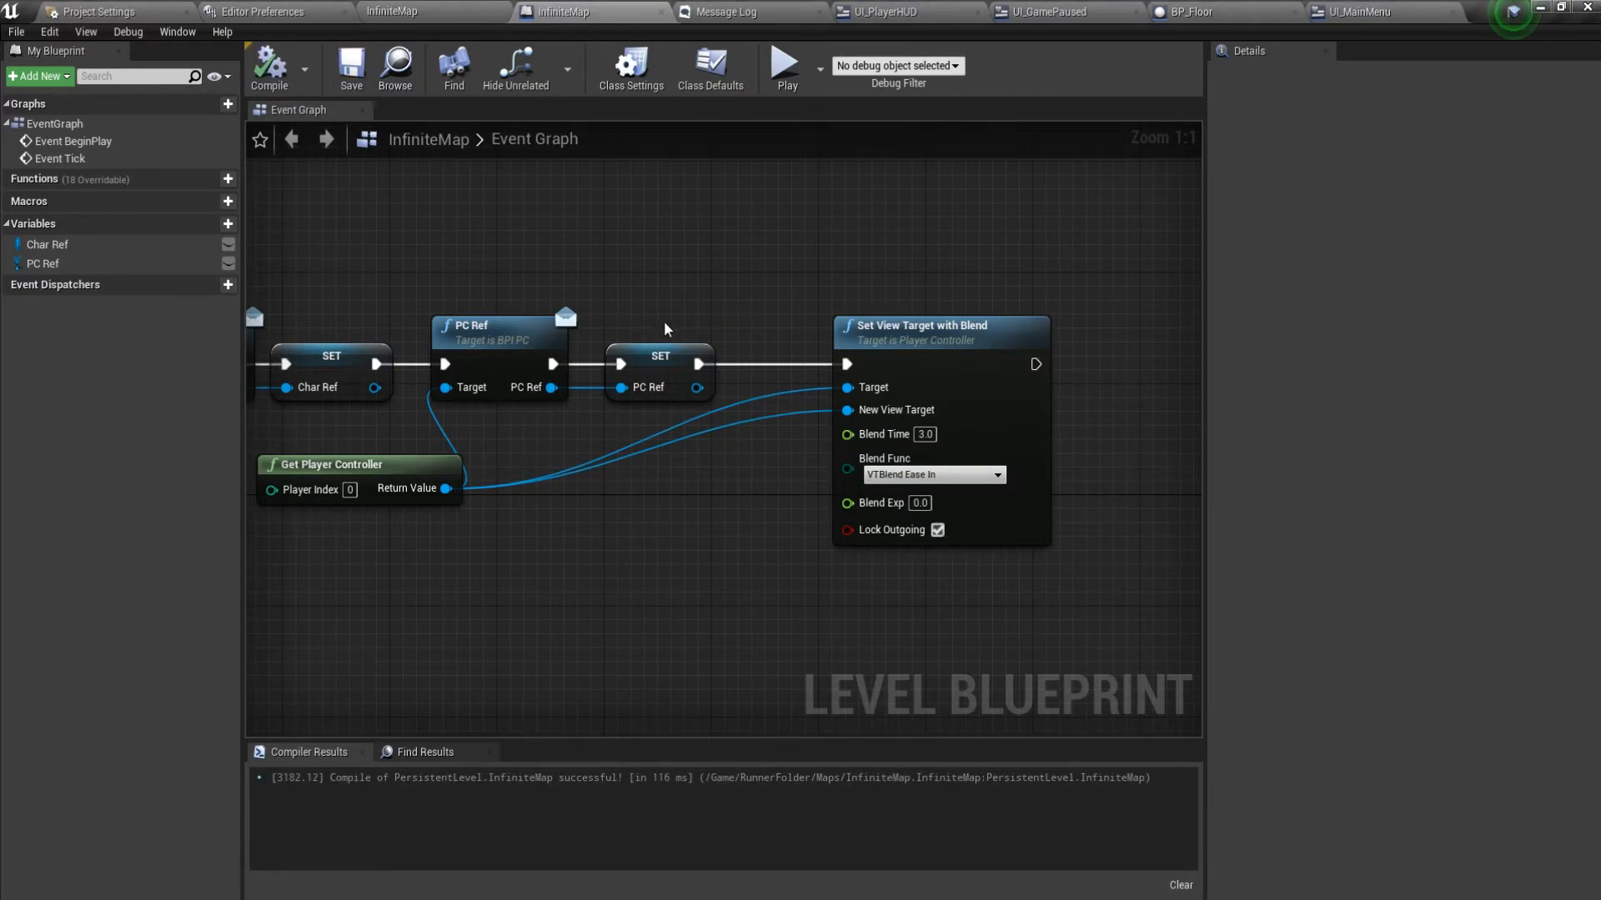
Add an Enable Input node after the last Set View Target with Blend and align it with the chain.
right_drag(1000, 399, 933, 397)
drag(970, 367, 1021, 372)
text(enable)
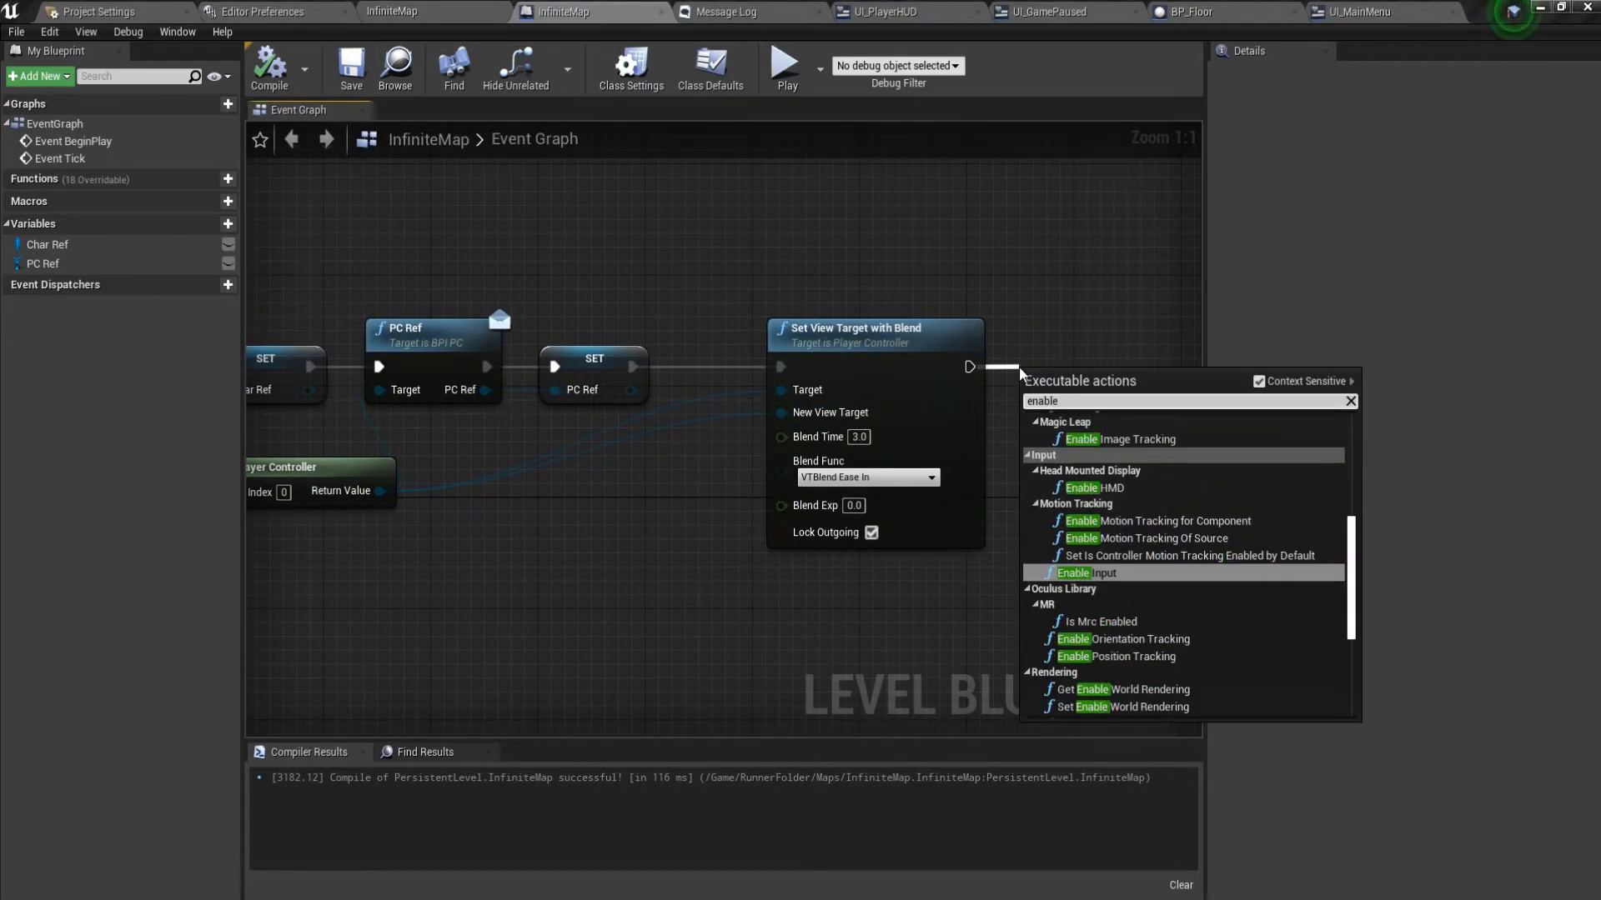
key(Return)
drag(1071, 392, 1098, 336)
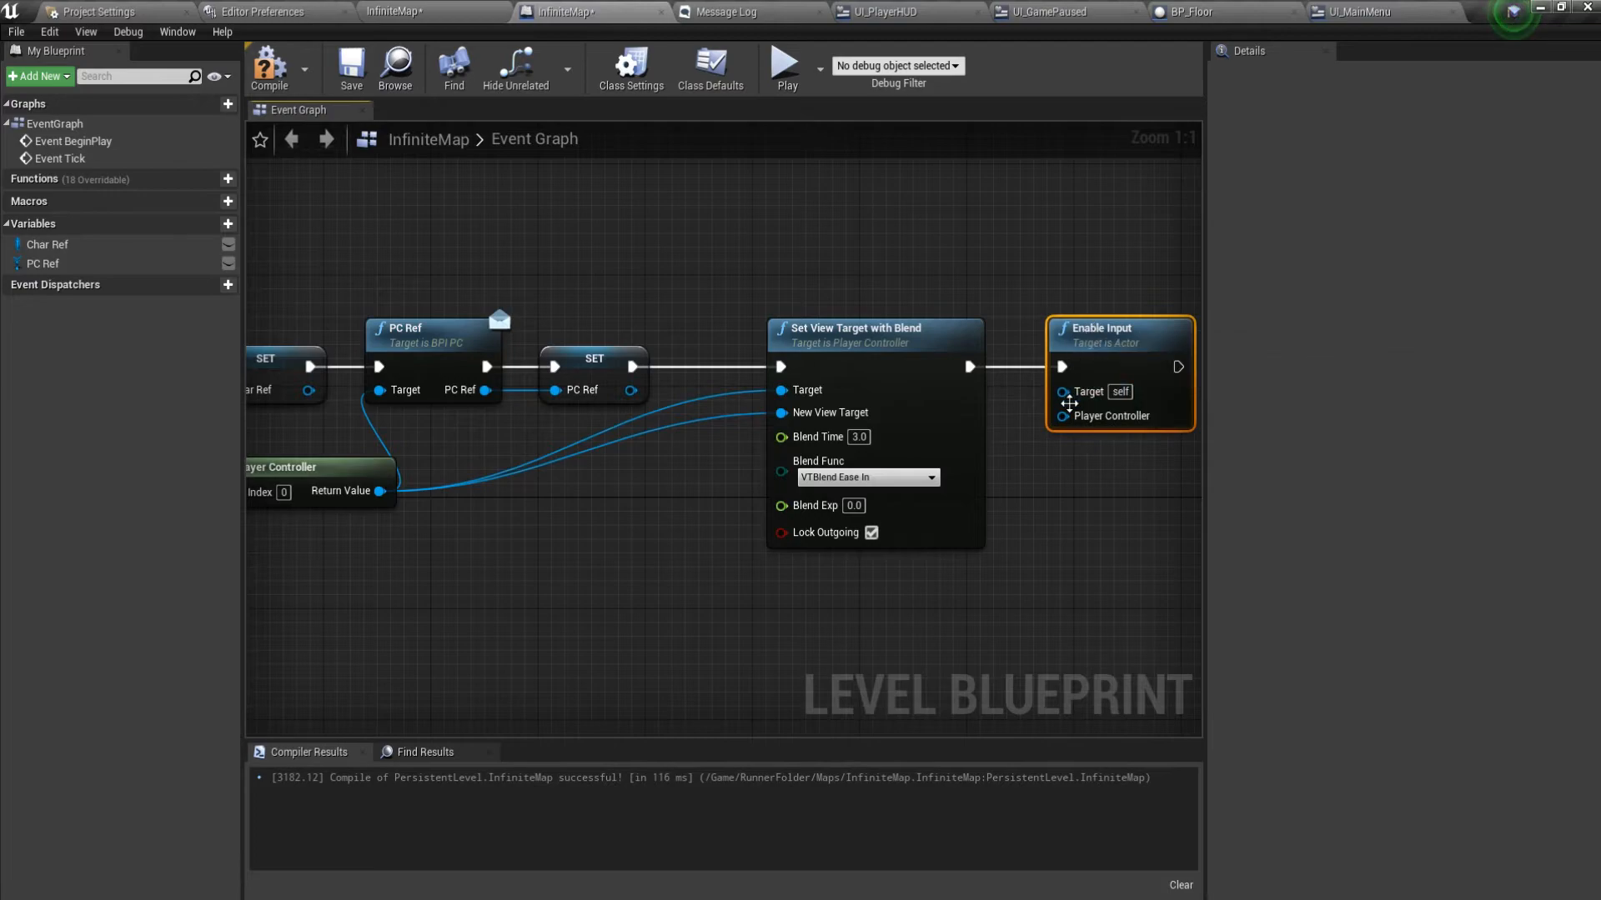
Place a copy of Get Player Controller below Enable Input and connect it to the Player Controller input.
right_drag(651, 521, 880, 515)
click(567, 458)
key(ctrl+c)
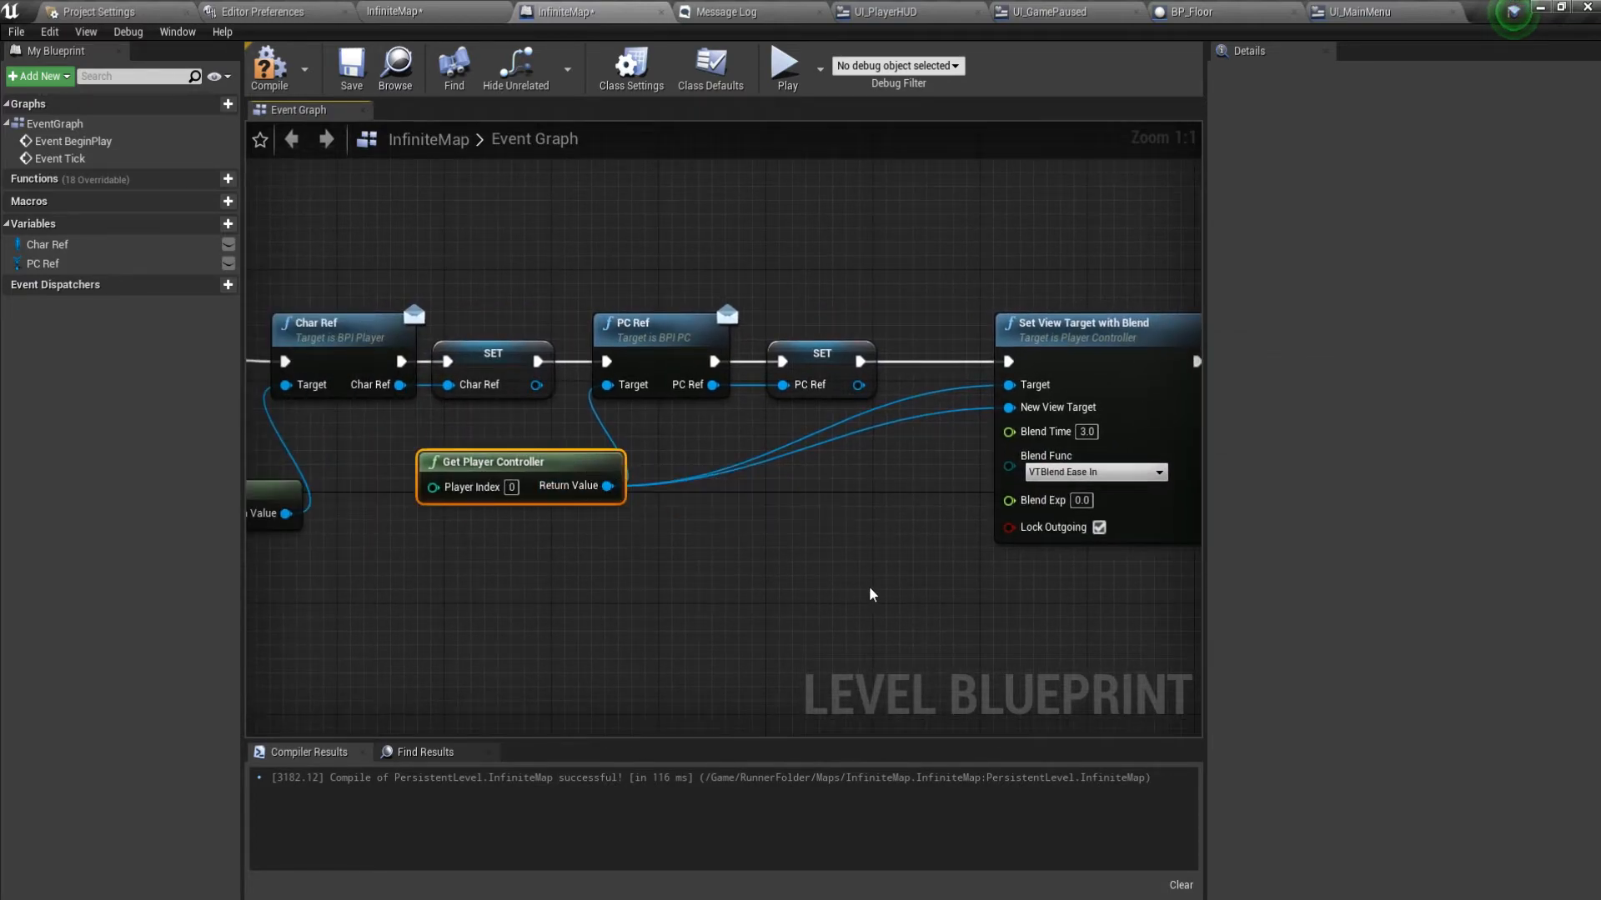
right_drag(868, 593, 452, 583)
key(ctrl+v)
drag(904, 629, 904, 409)
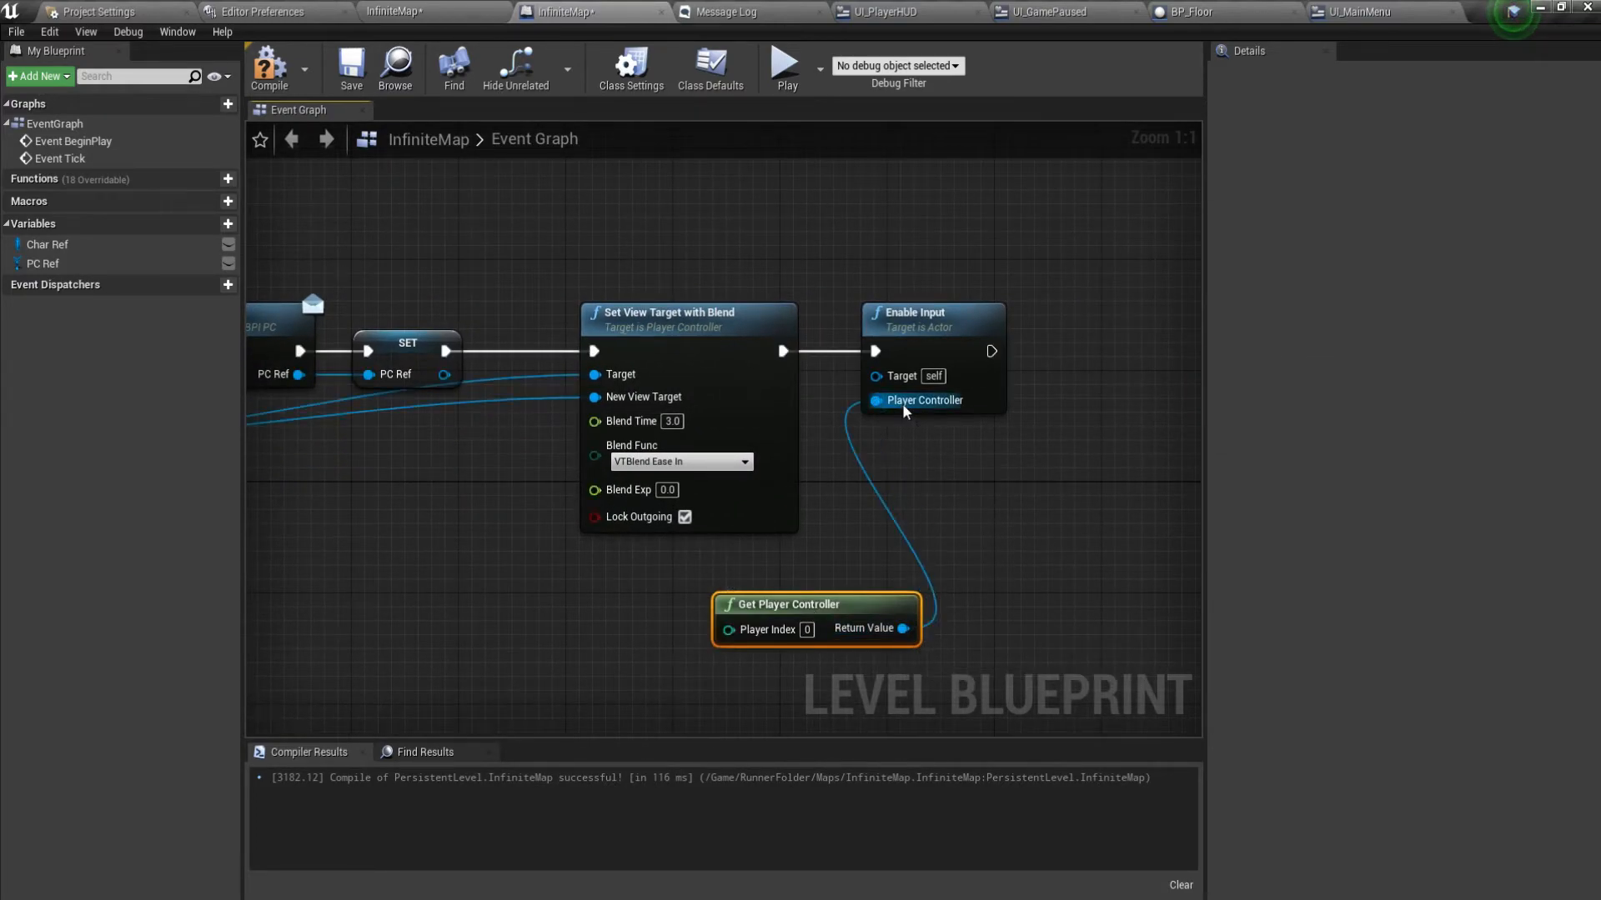
Add a Get Player Pawn node, connect it to the Target of Enable Input, and compile and save the blueprint.
right_click(613, 207)
text(get player)
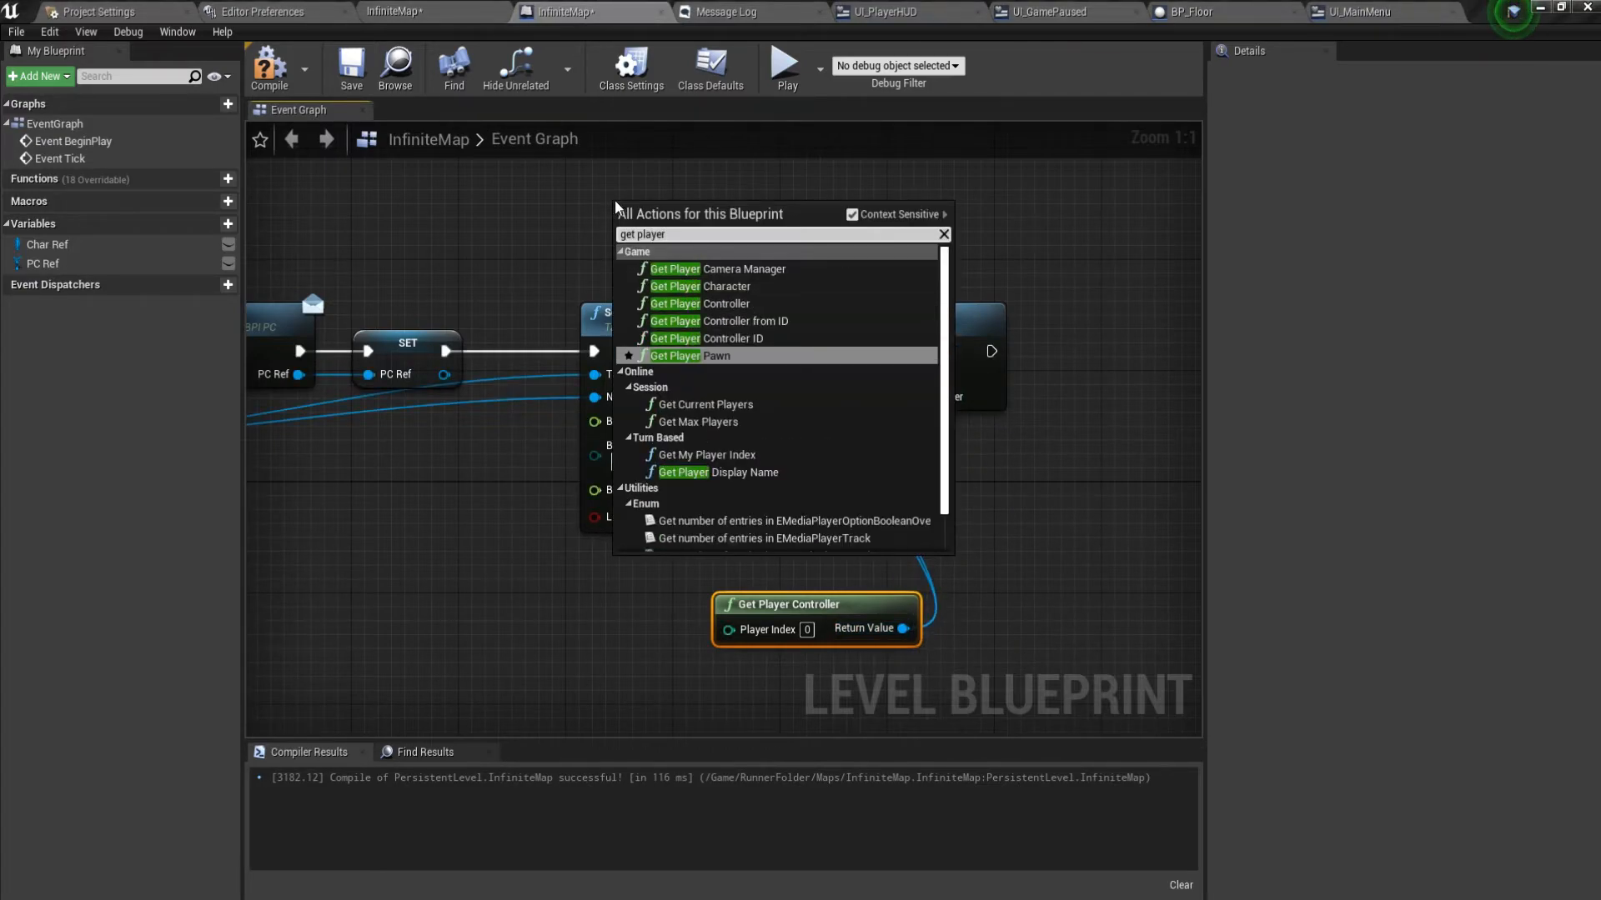
click(715, 356)
drag(796, 239, 876, 374)
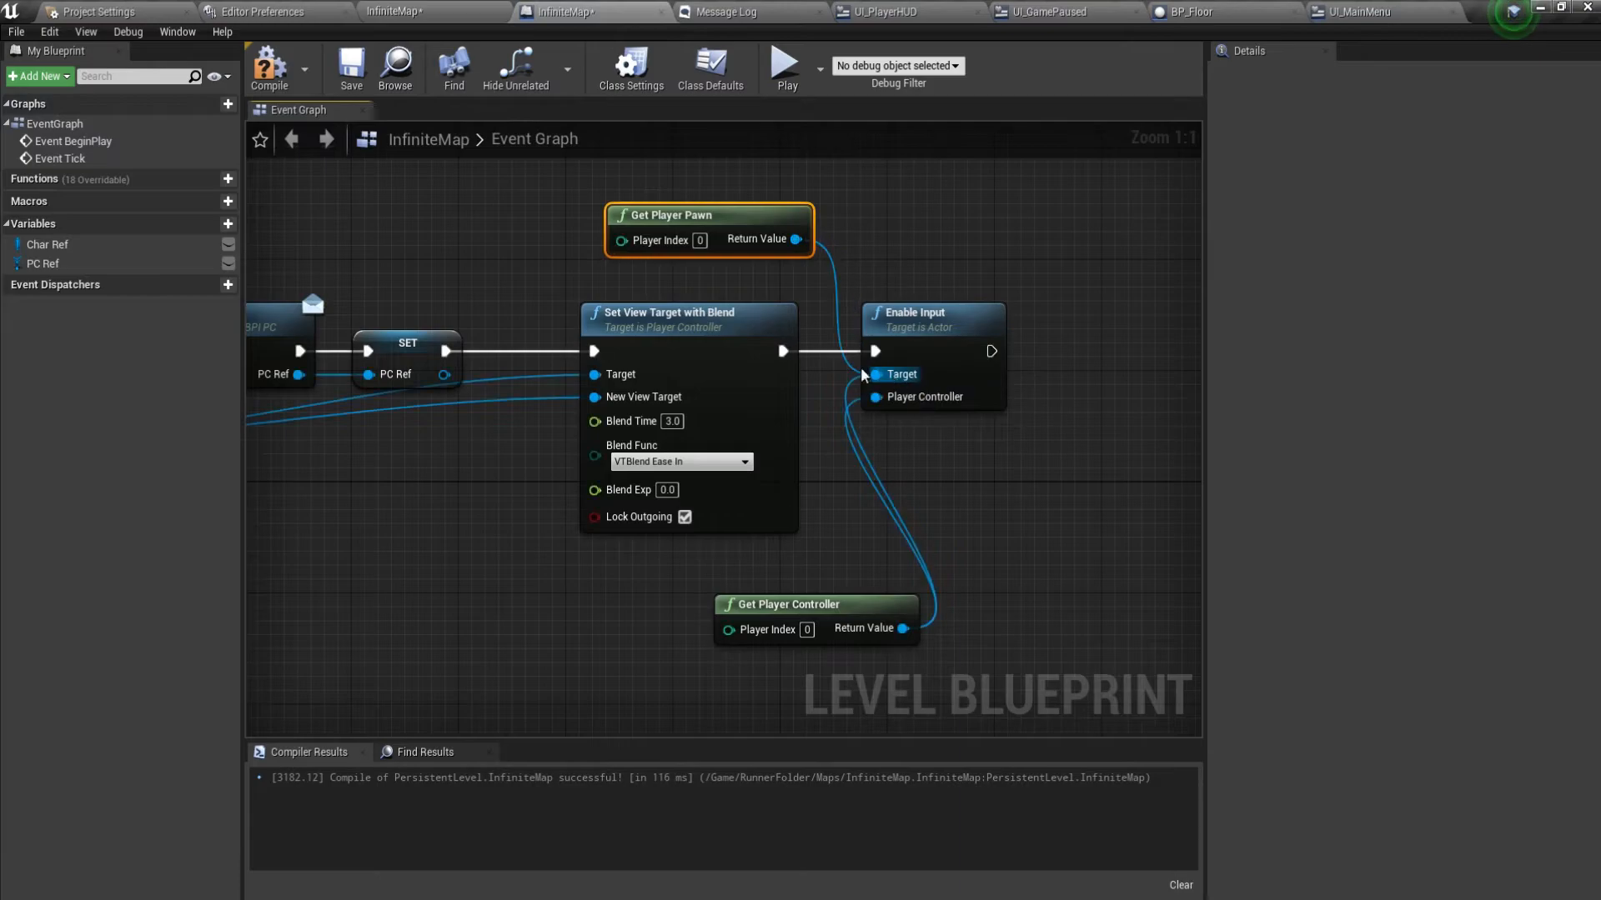
click(272, 88)
click(358, 89)
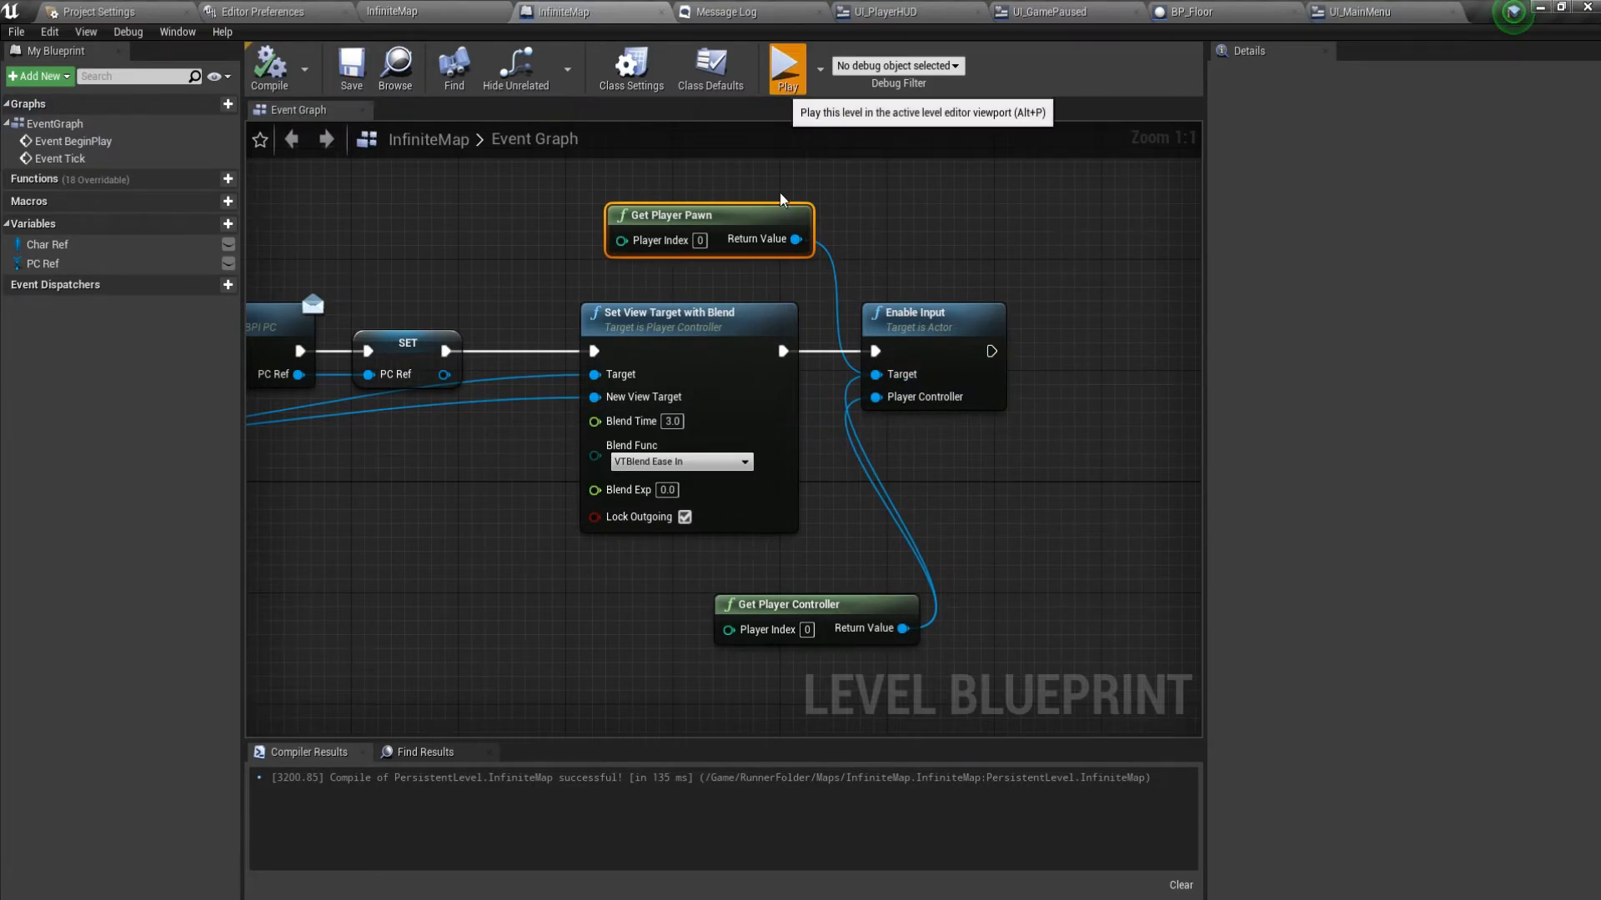
Playtest the level, set the last view blend to VTBlend Linear, and turn off its Lock Outgoing option.
click(785, 67)
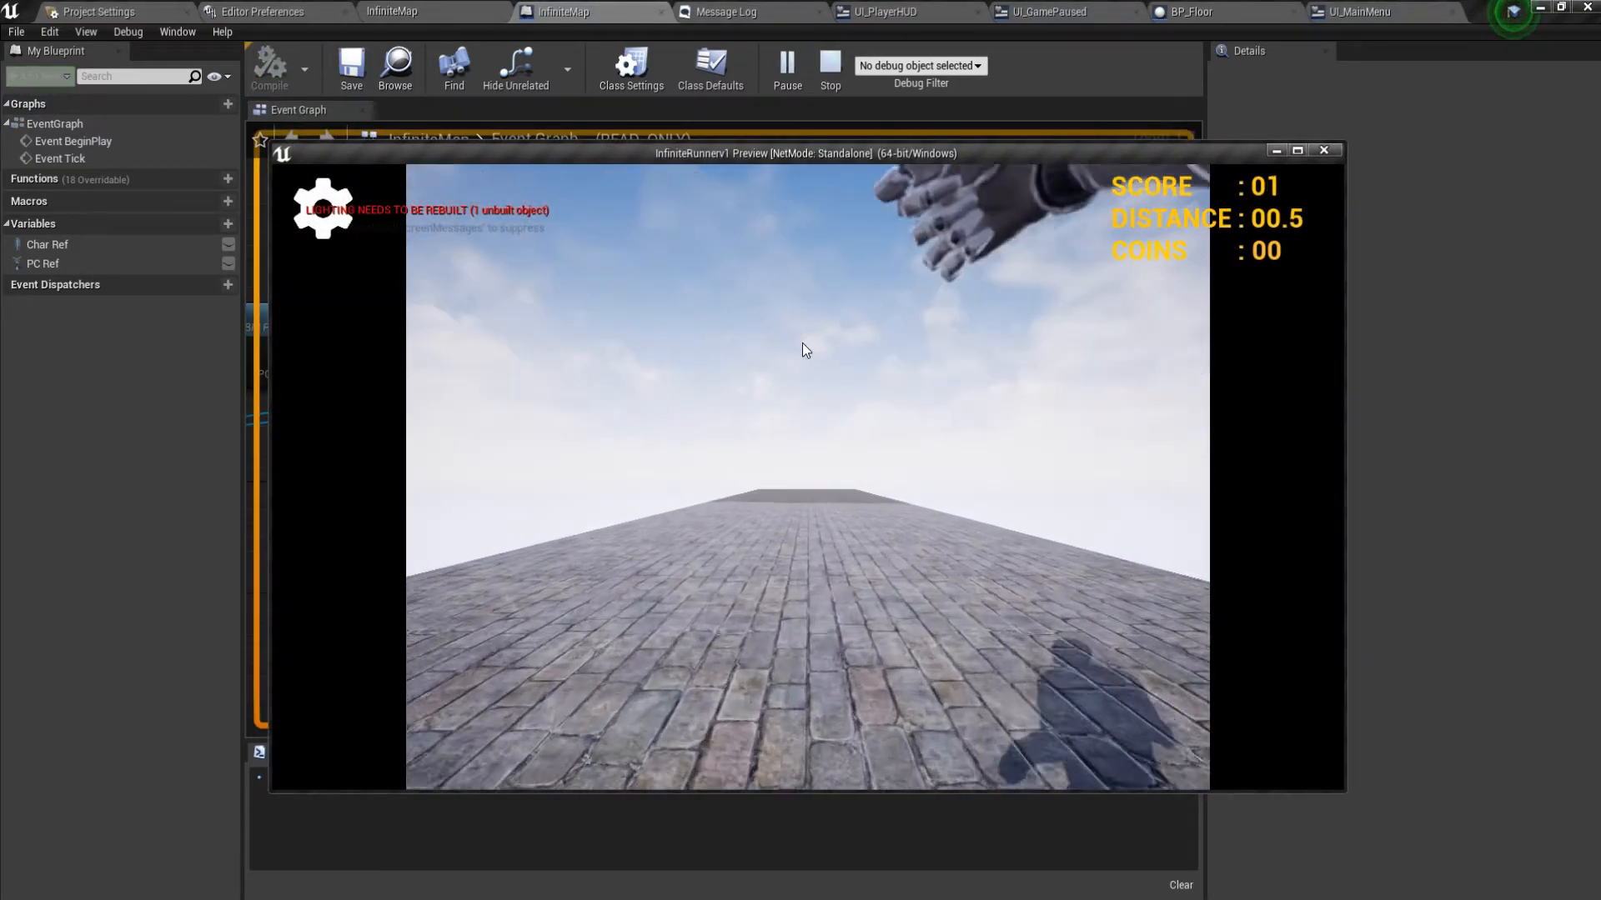
key(Escape)
ctrl+drag(904, 422, 904, 400)
right_drag(722, 481, 787, 474)
Replace the link feeding New View Target on the last Set View Target with Blend with a Char Ref getter.
drag(558, 390, 985, 424)
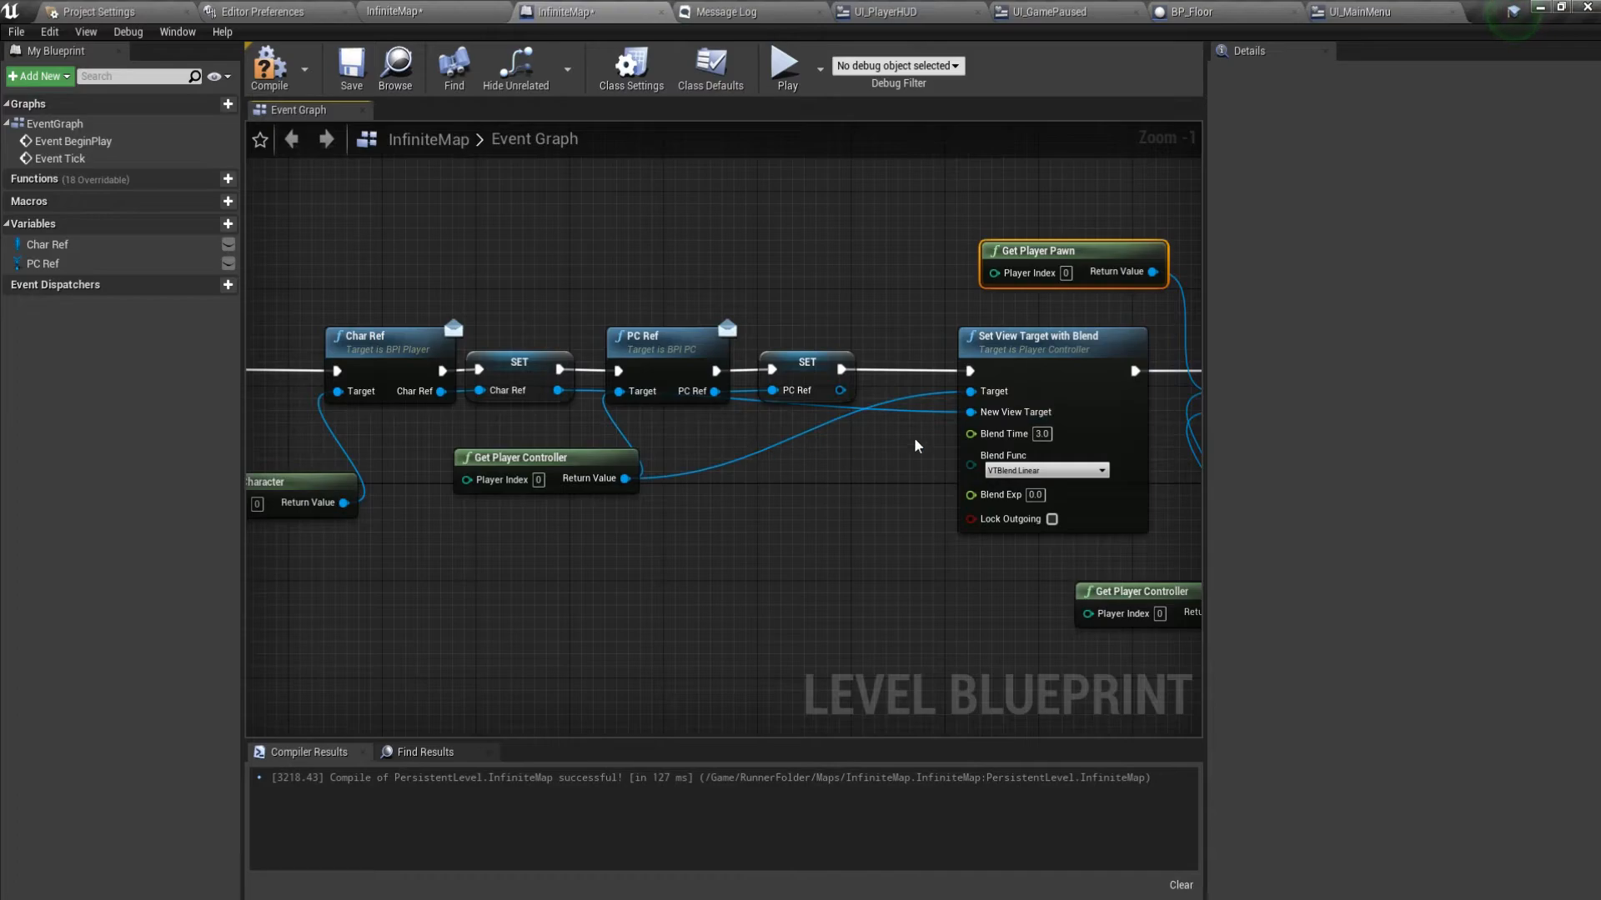
alt+click(885, 410)
drag(97, 247, 978, 421)
click(803, 496)
Try VTBlend Ease In as the last view blend's function and playtest the level.
right_drag(1028, 439, 809, 426)
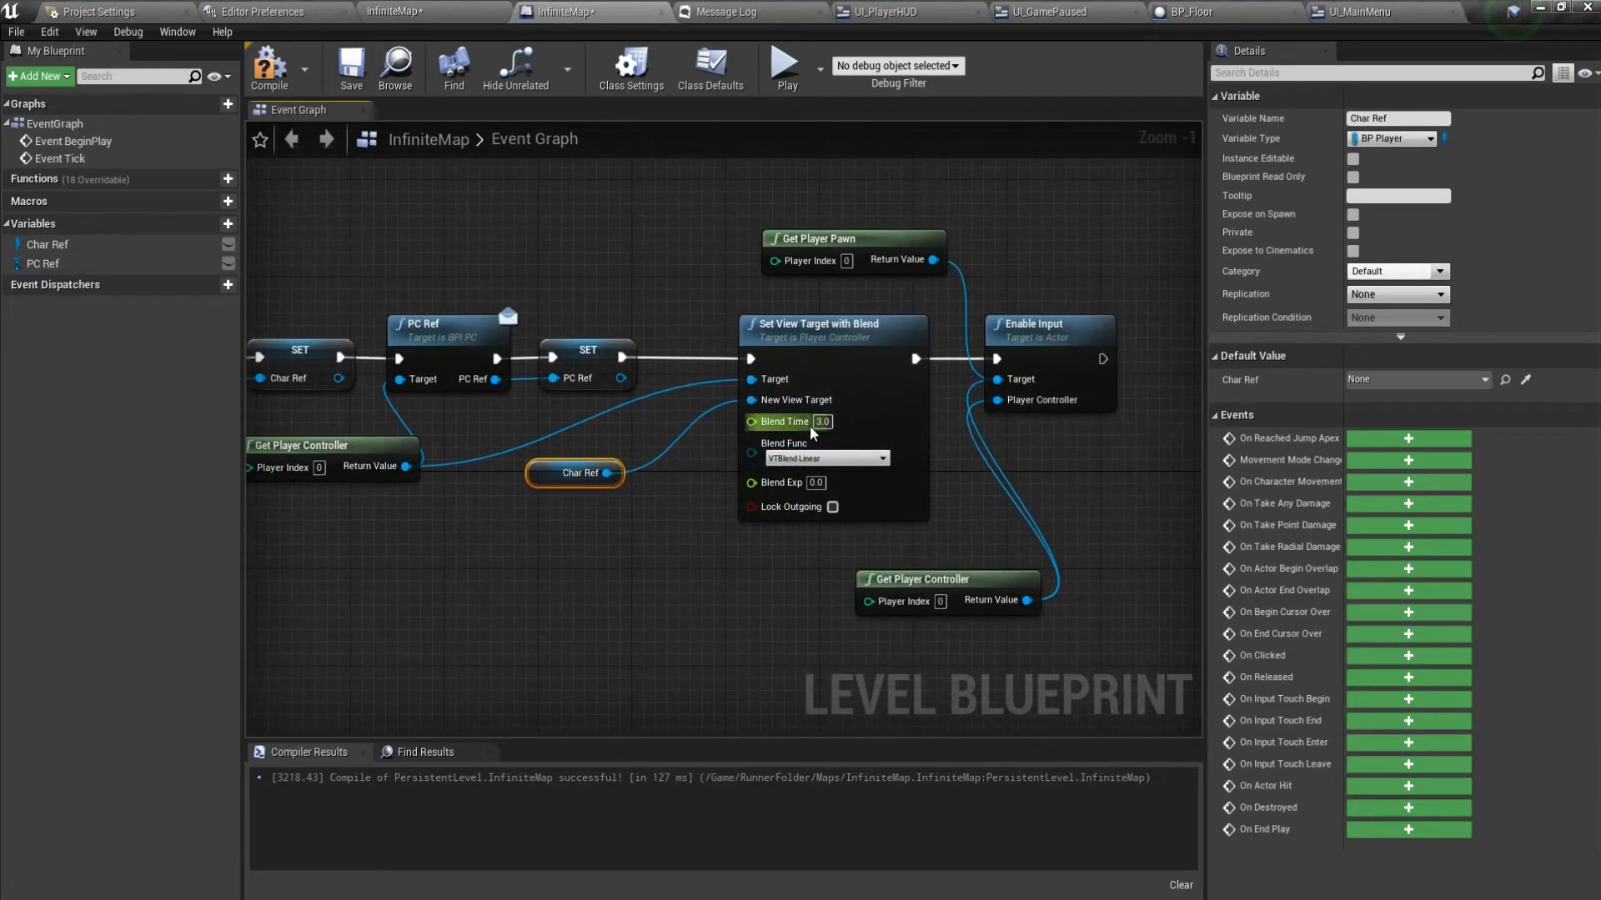
click(813, 495)
click(784, 71)
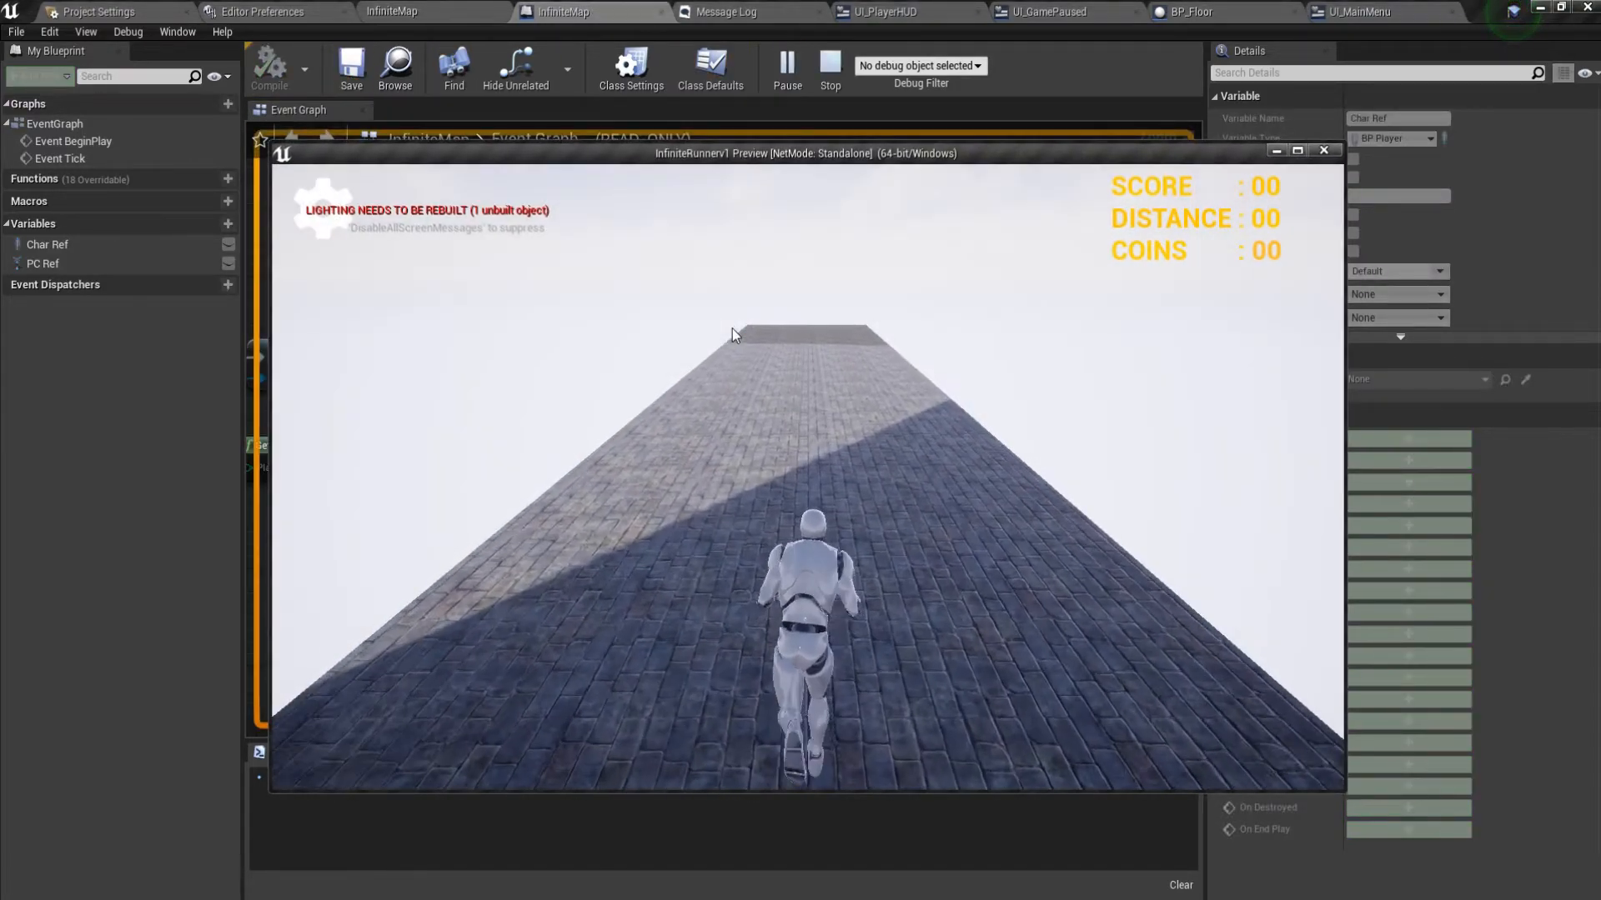
key(Escape)
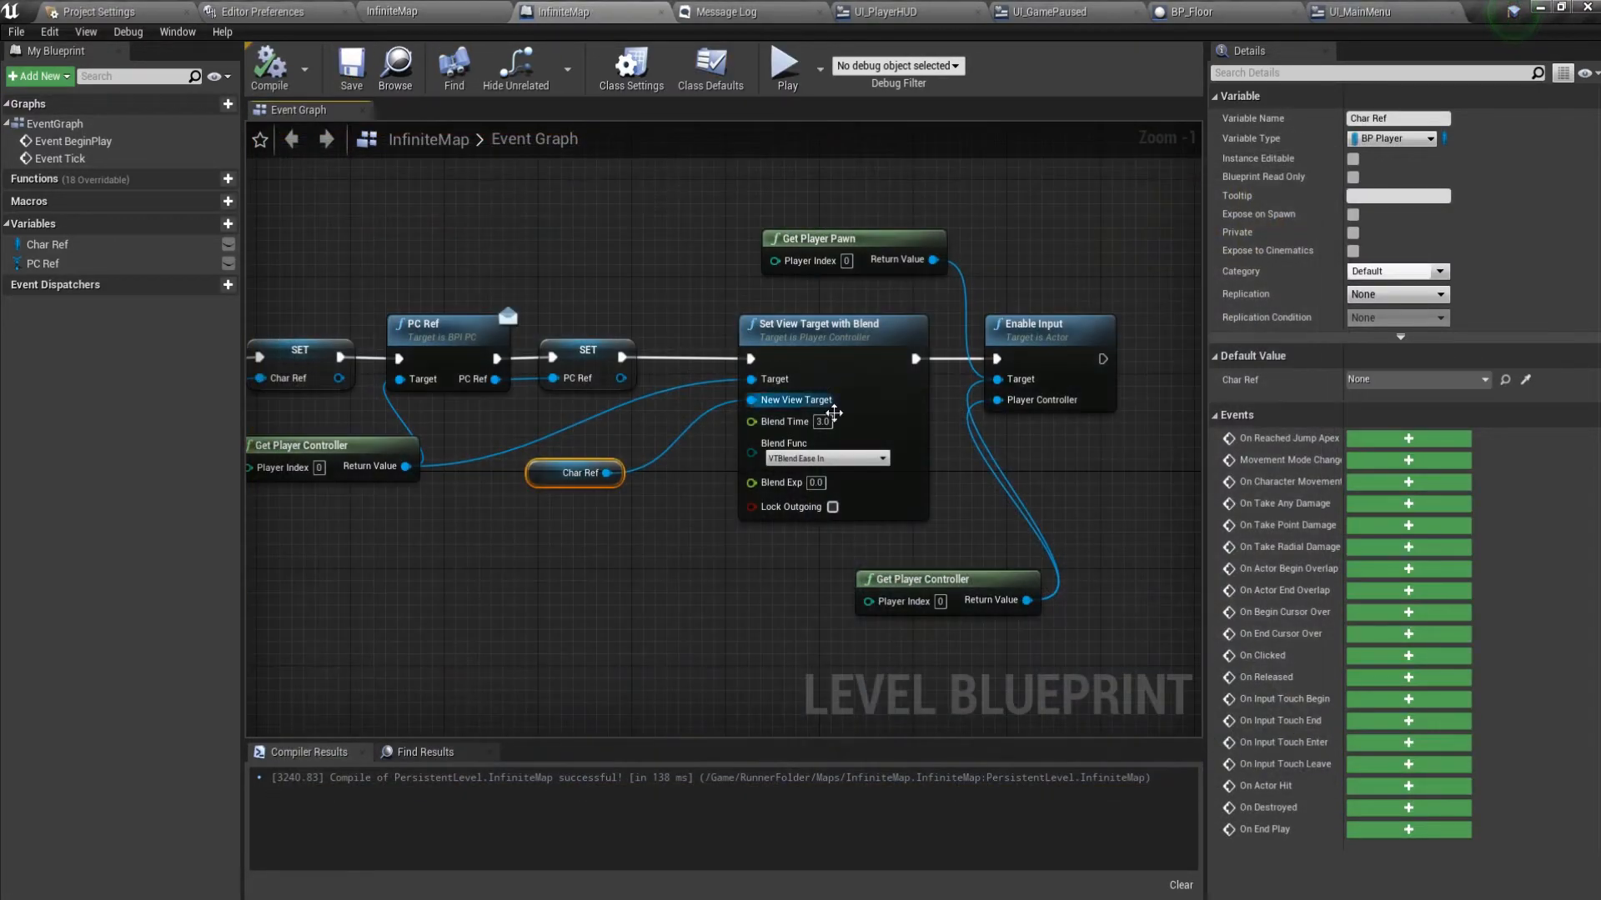
Try VTBlend Linear and VTBlend Ease Out for the last view blend and playtest the Ease Out version.
click(821, 458)
click(826, 473)
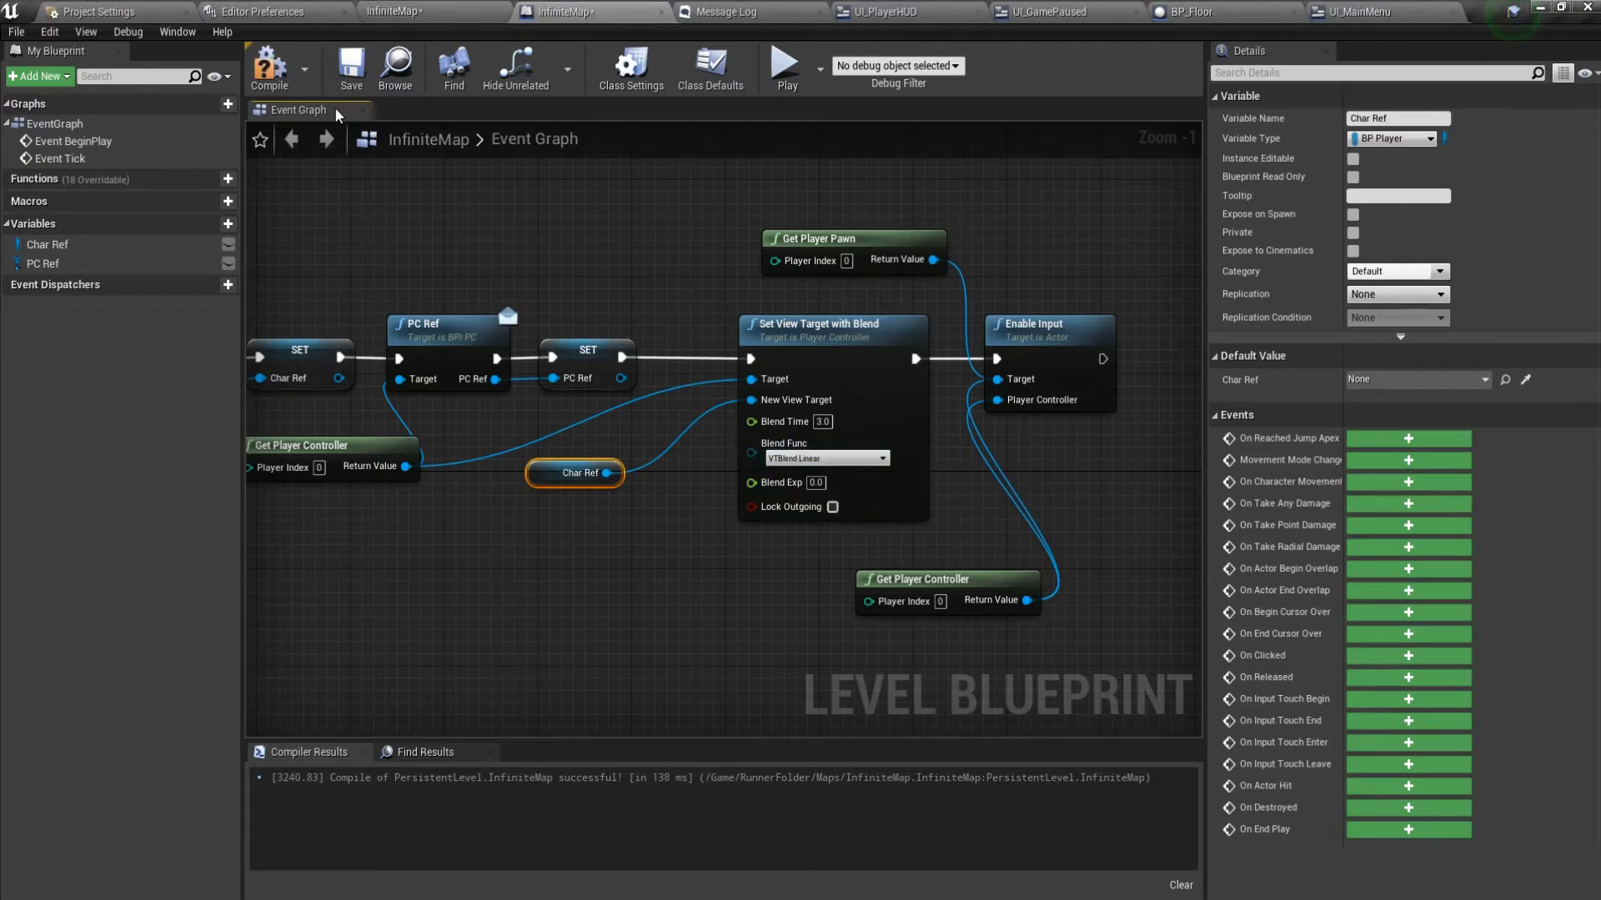
click(825, 458)
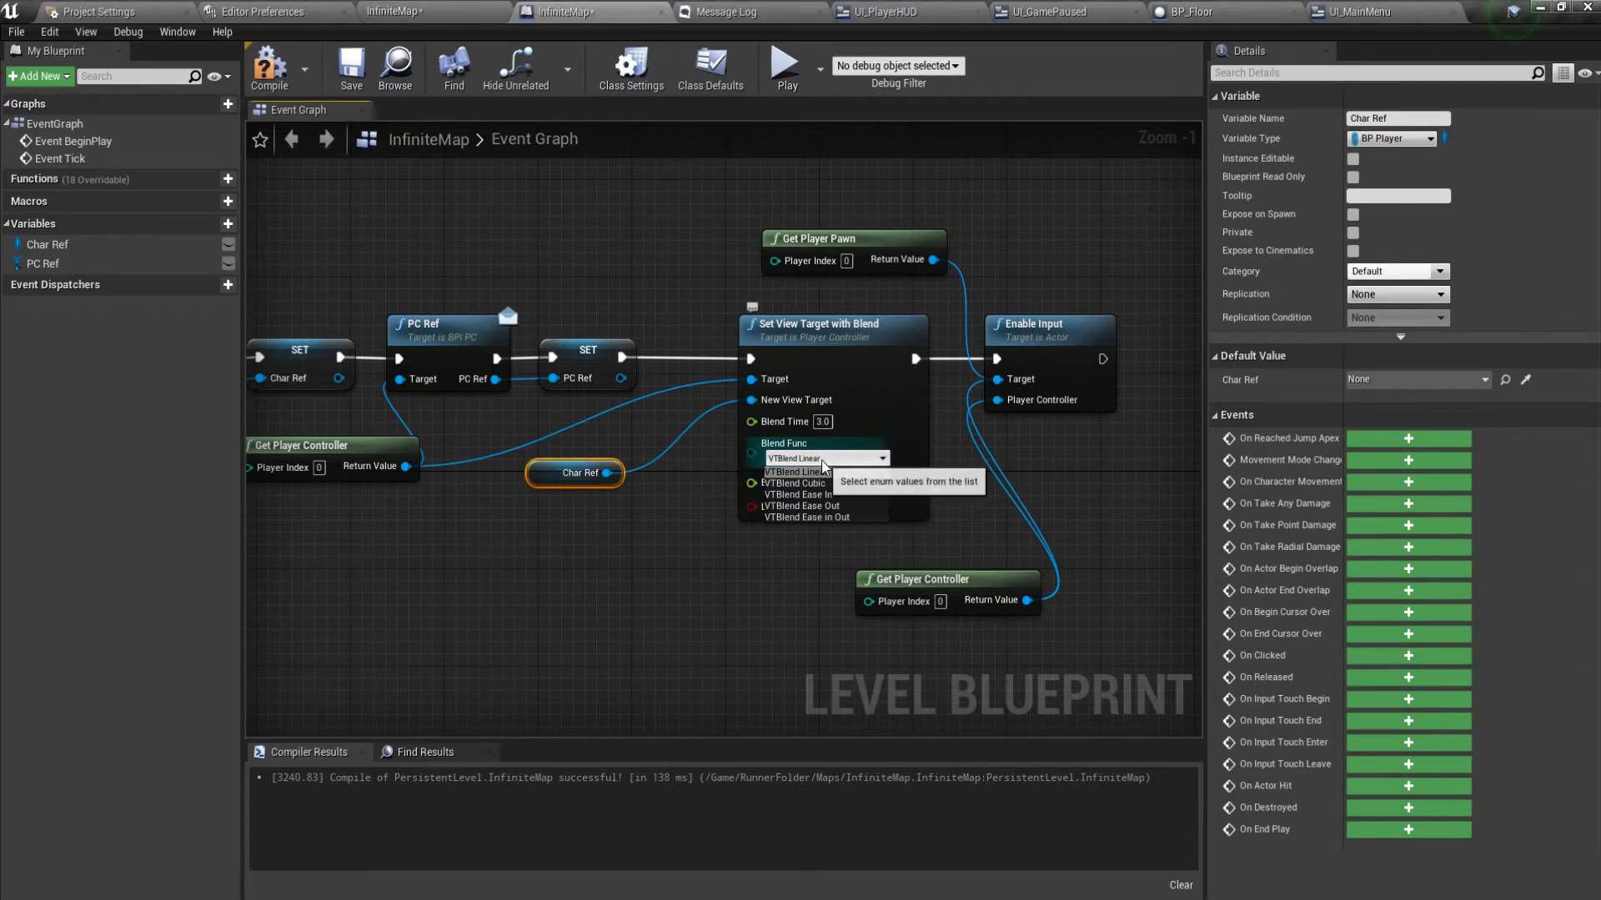
click(829, 506)
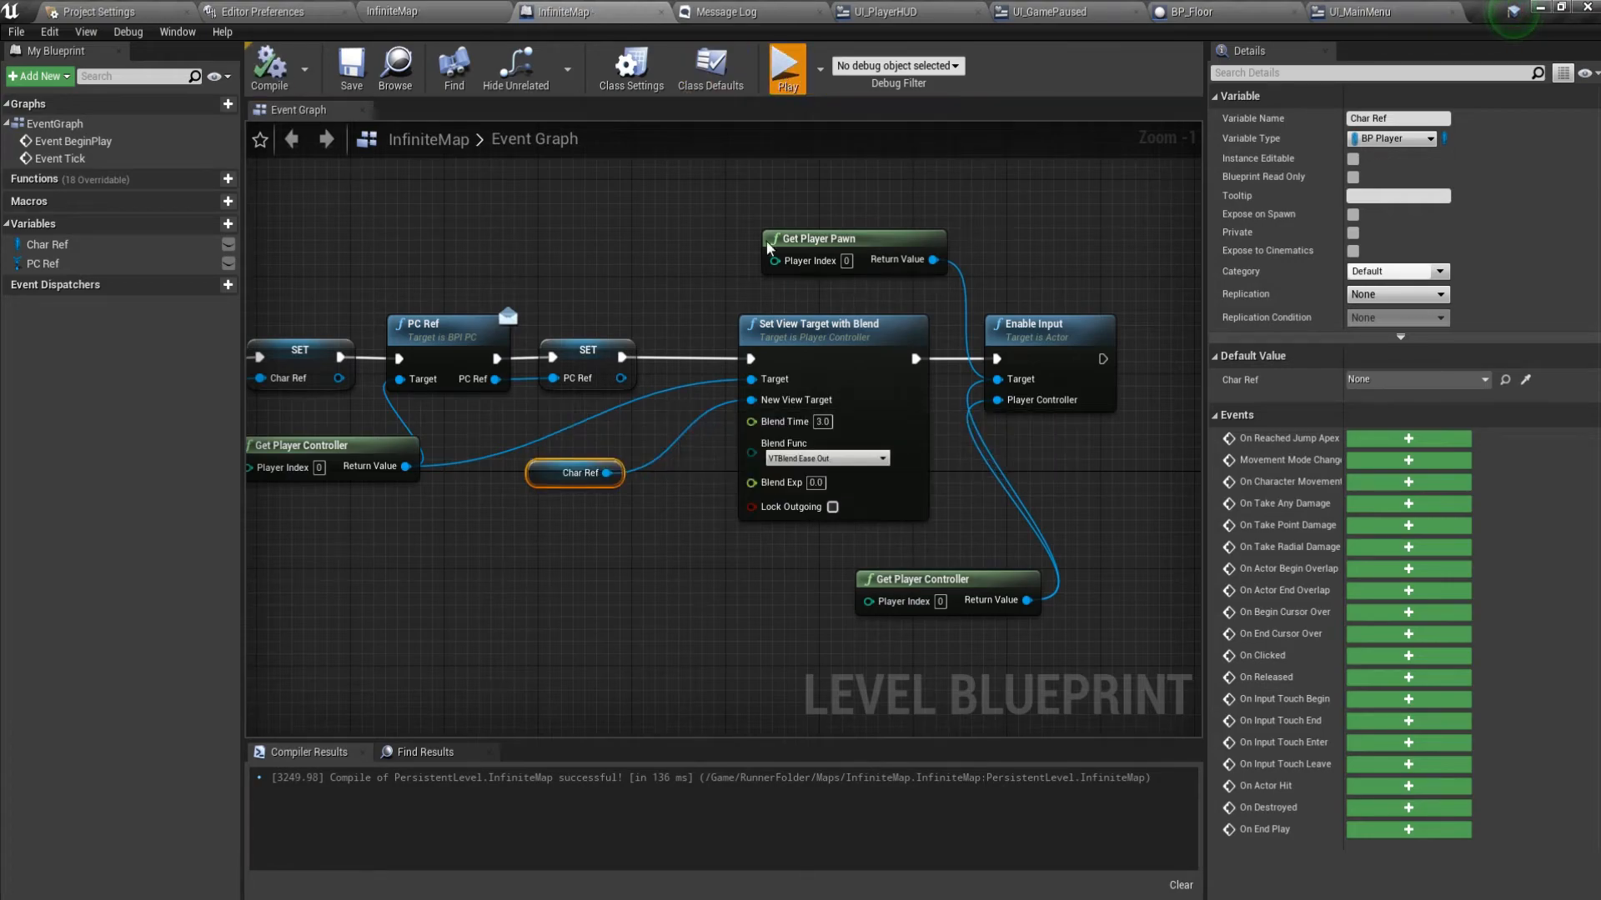
key(alt+p)
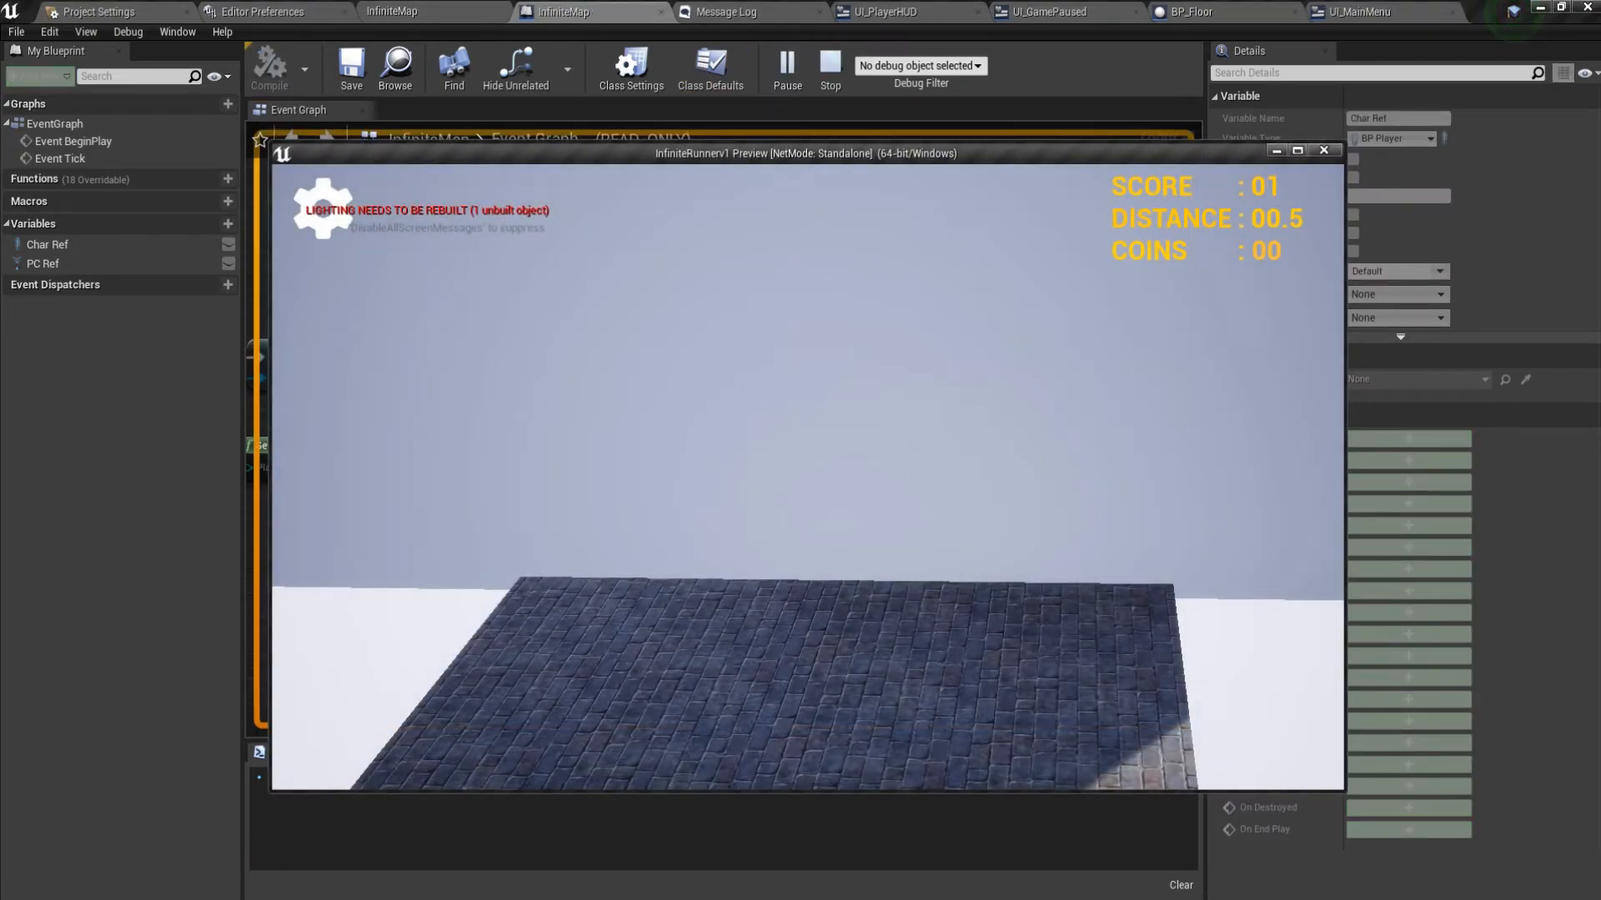
key(Escape)
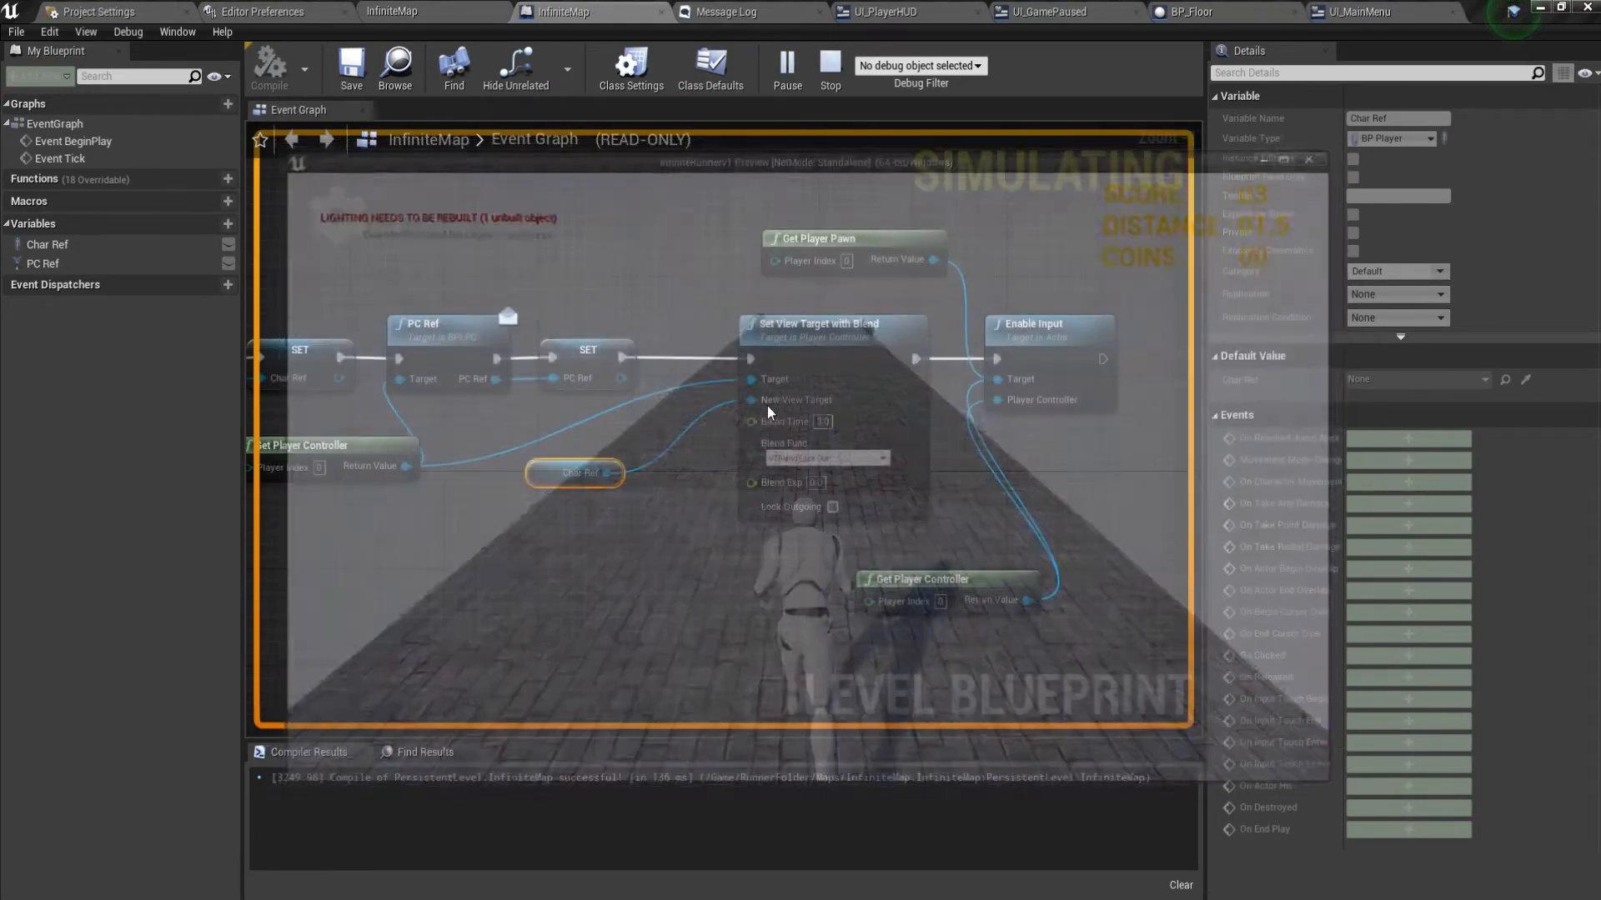
Set the last view blend's function to VTBlend Linear, compile and save, and playtest the level twice.
click(816, 462)
click(804, 471)
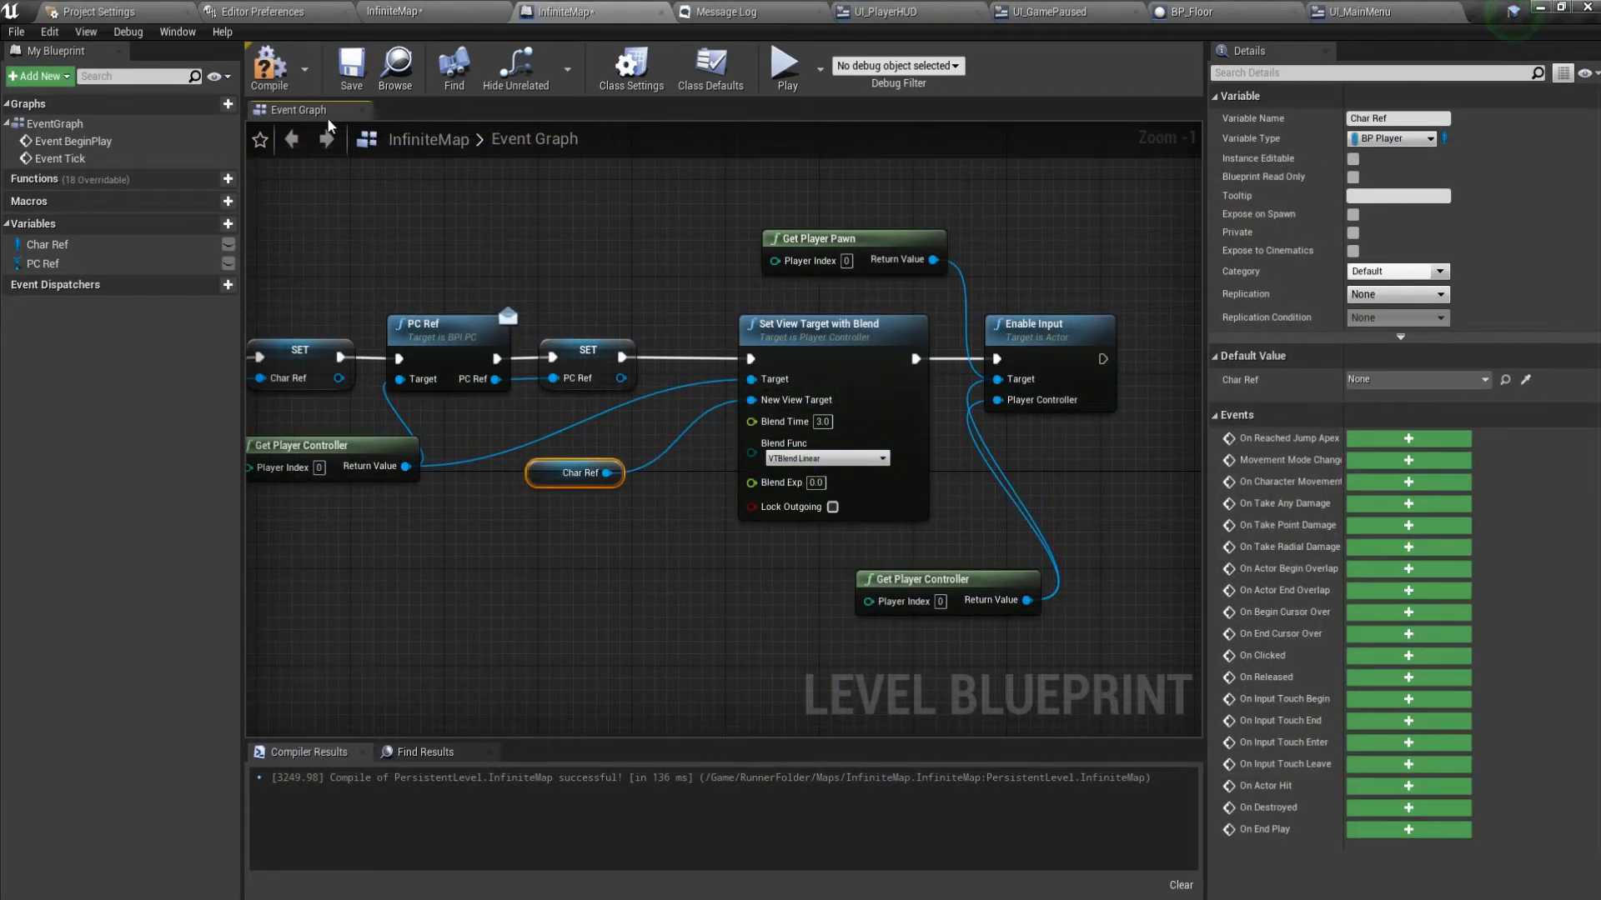
click(782, 74)
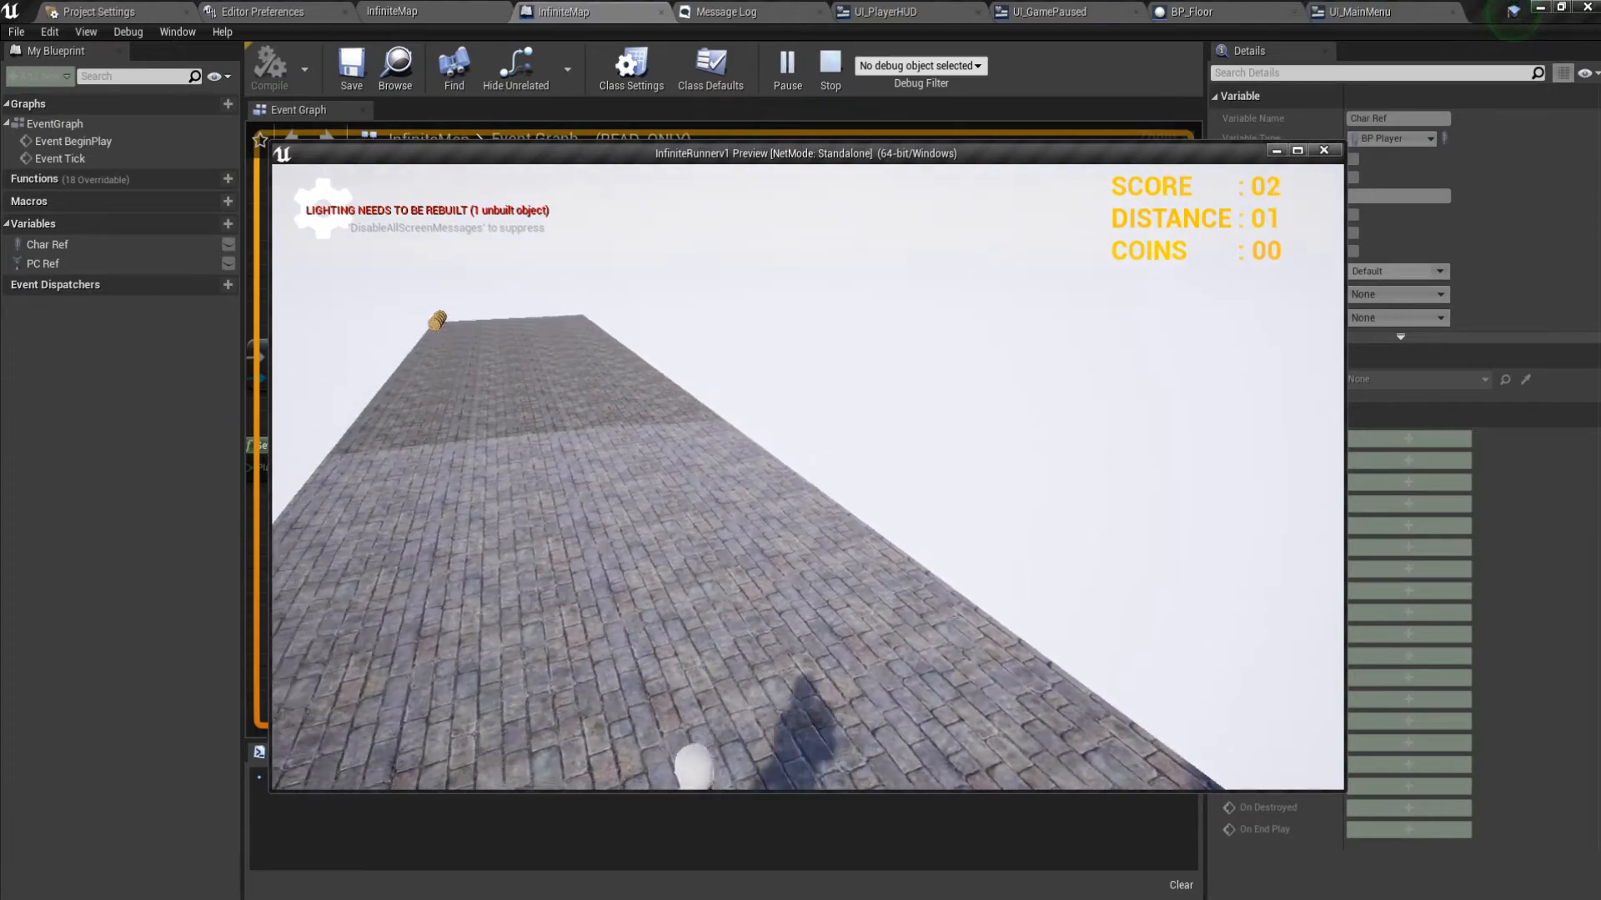
key(Escape)
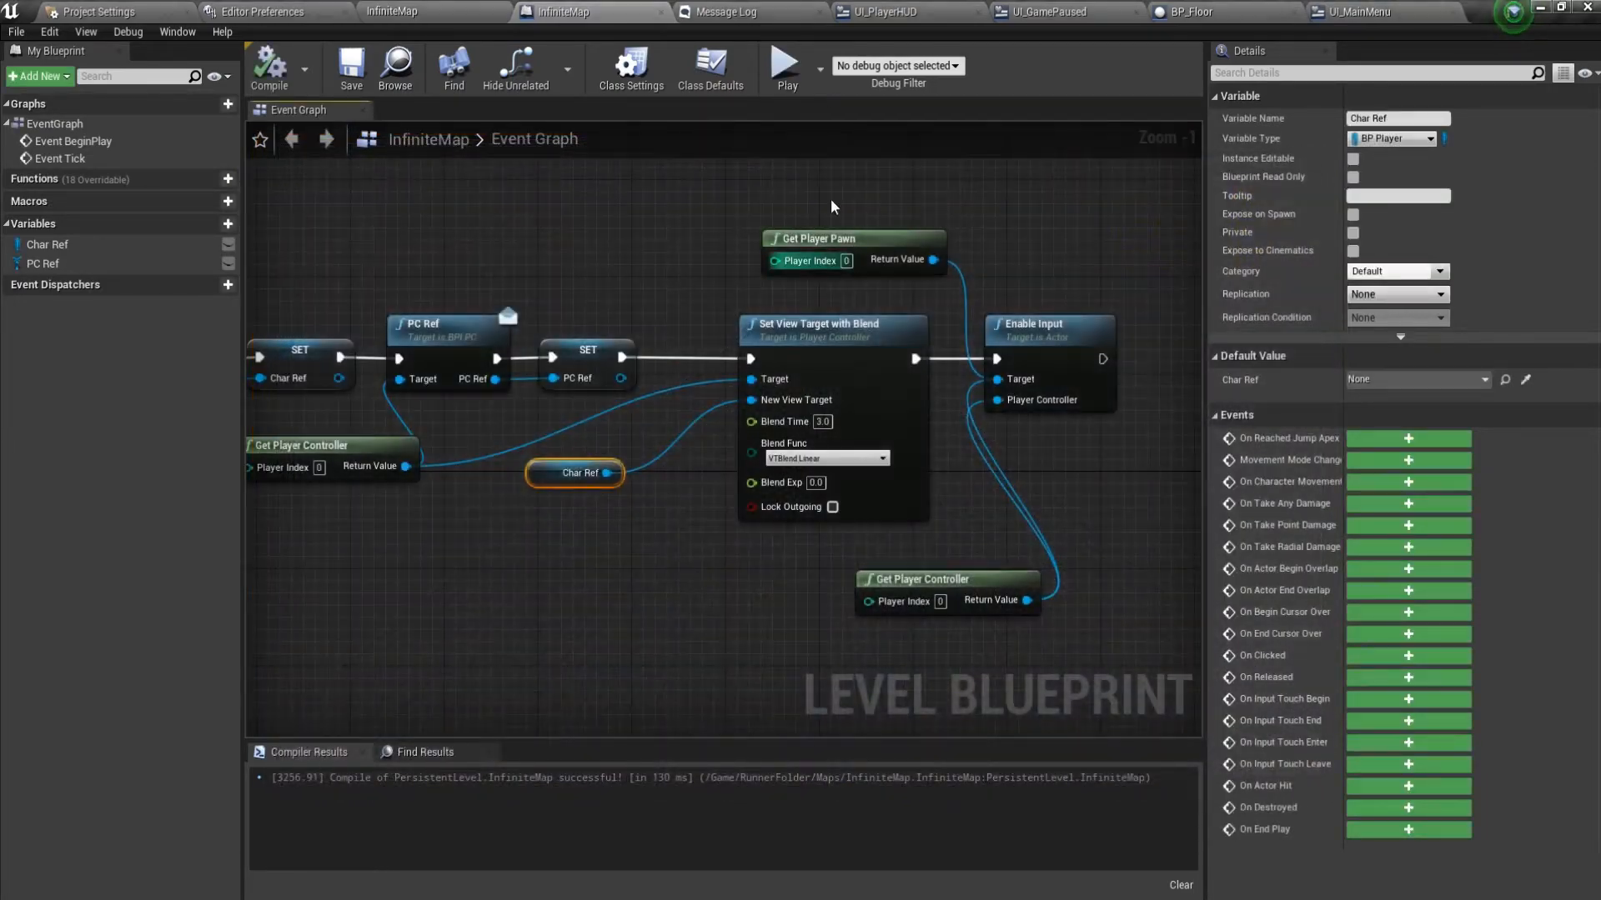
click(784, 73)
key(Escape)
Move the last Set View Target with Blend and the nodes around it away from the PC Ref SET node to make room.
right_drag(322, 553, 789, 554)
scroll(653, 554, down, 2)
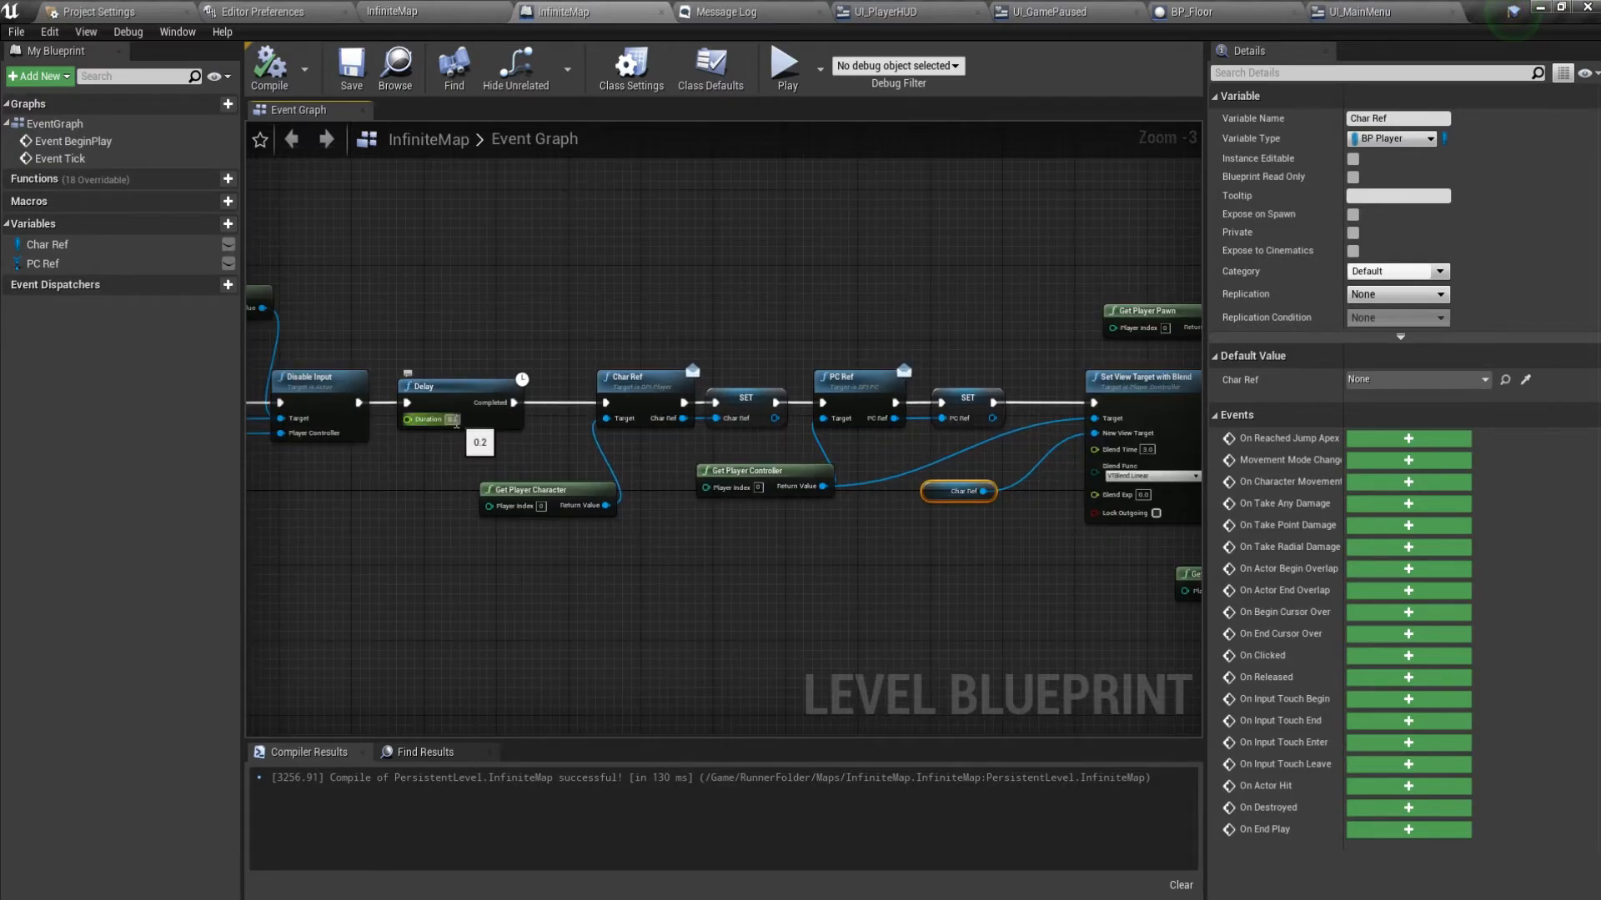
scroll(544, 428, down, 2)
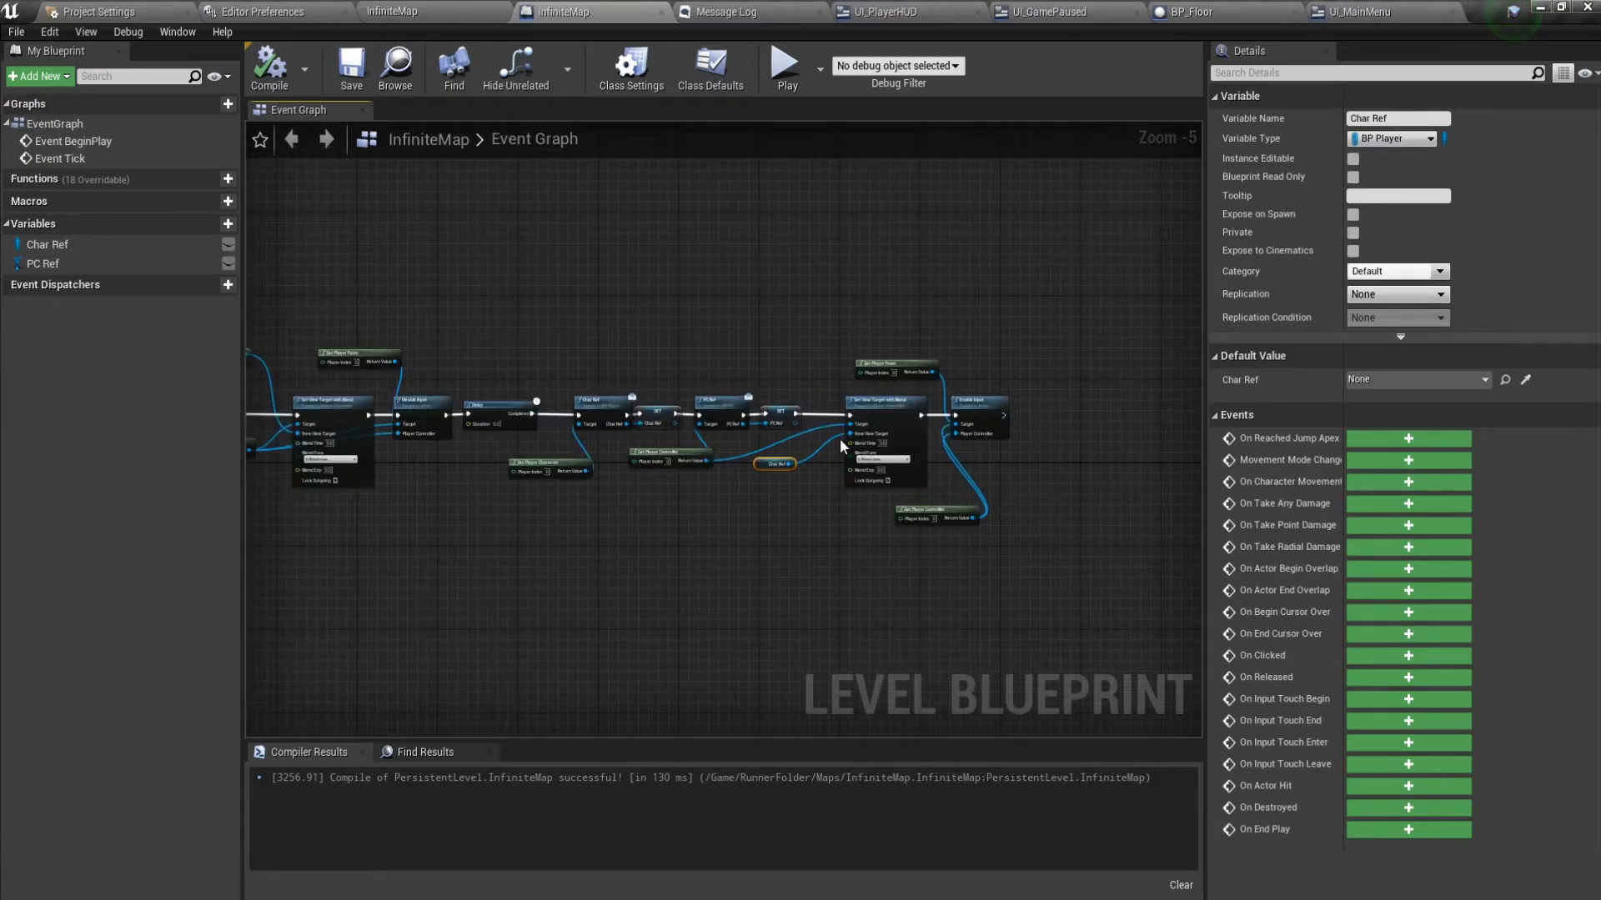
scroll(837, 446, up, 2)
drag(839, 278, 1169, 608)
drag(936, 382, 1102, 384)
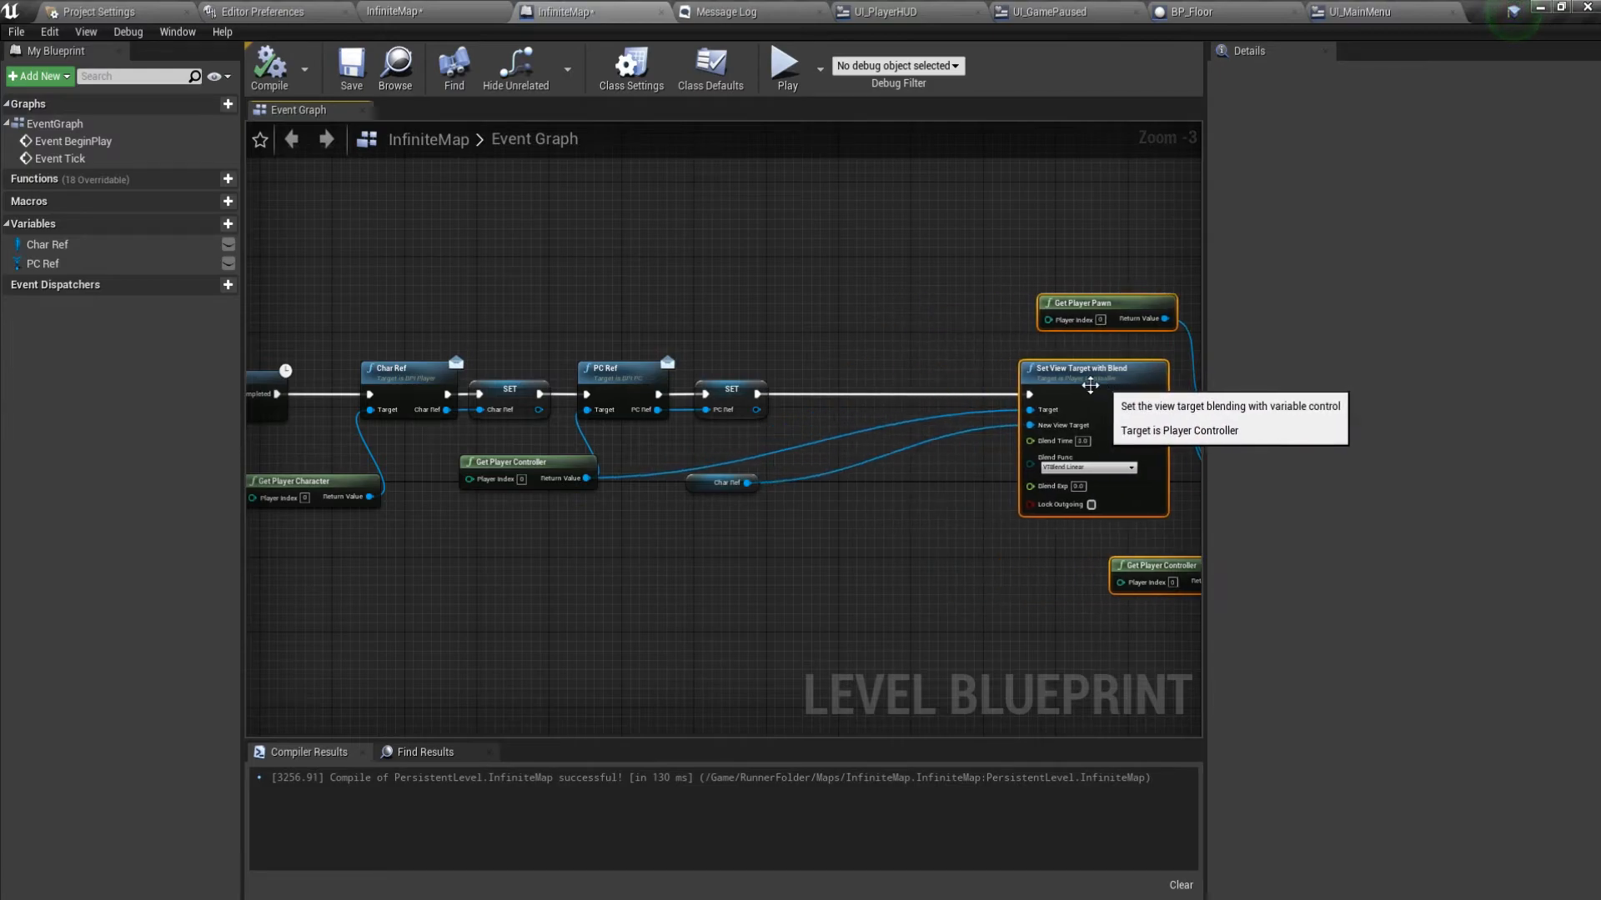
Insert a Delay node with Duration 1.0 between the PC Ref SET node and the last view blend, and compile and save.
drag(756, 394, 821, 400)
text(delay)
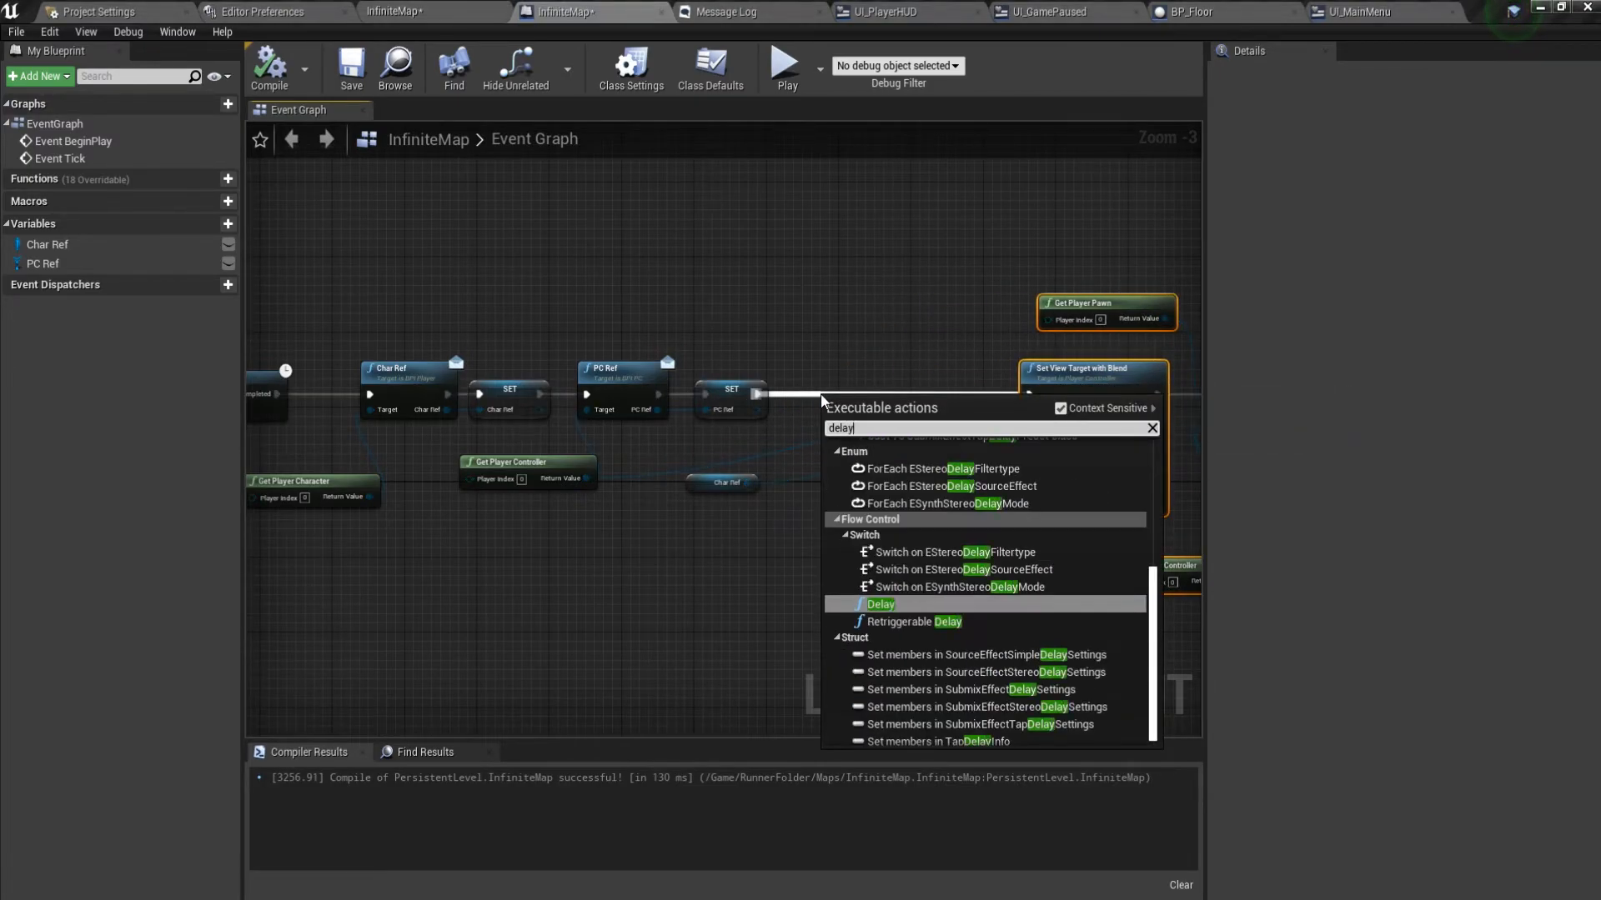
key(Return)
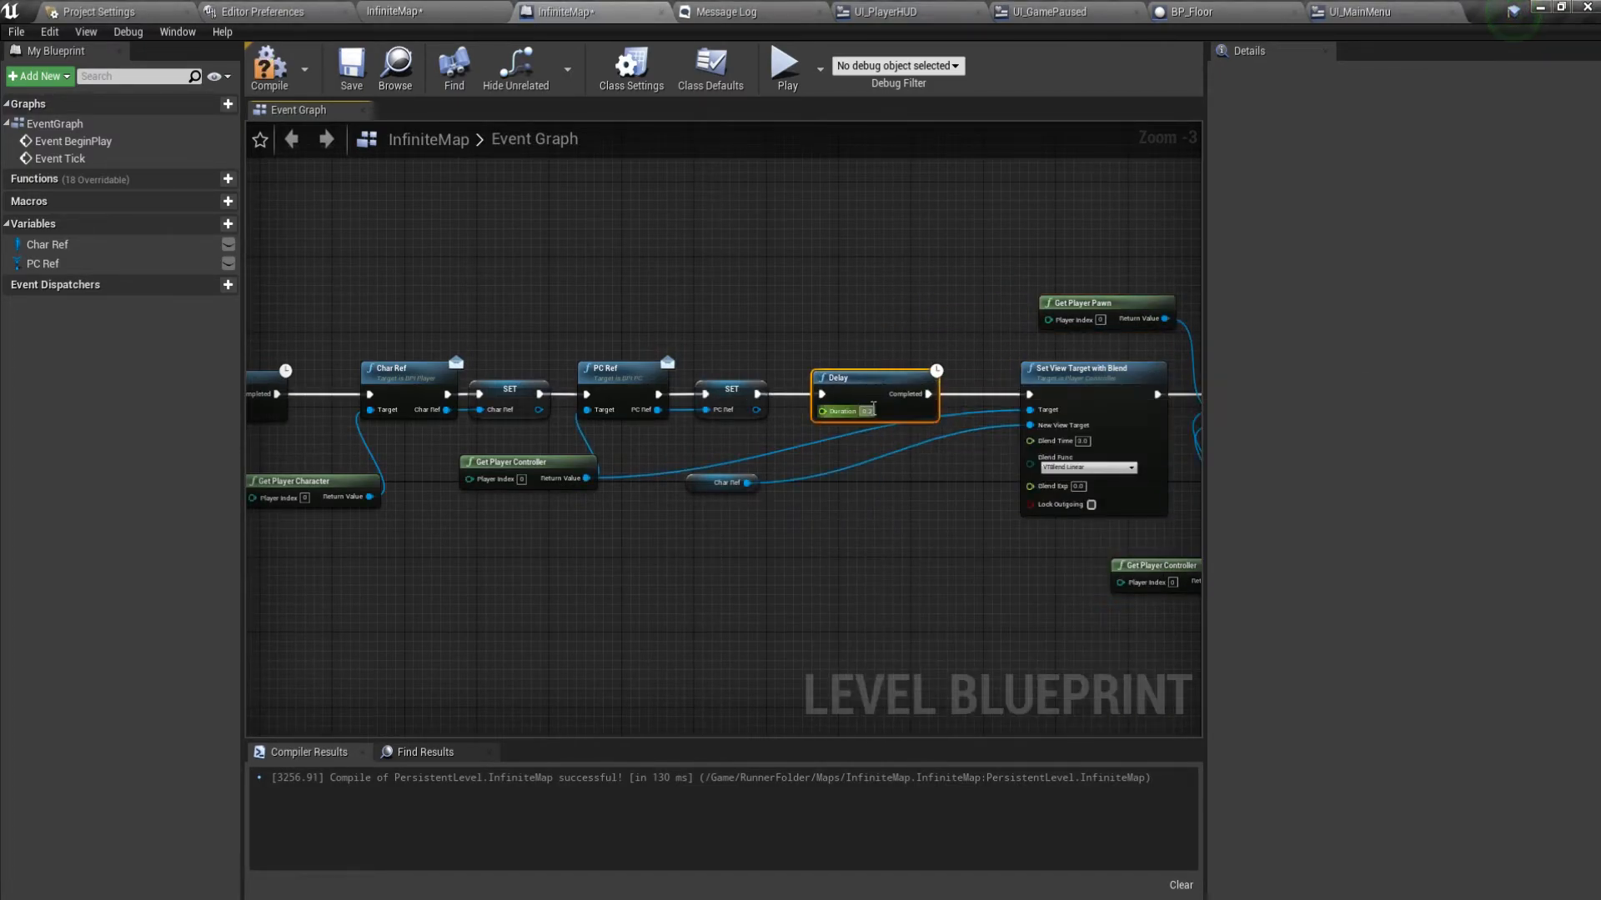
click(269, 66)
click(351, 66)
Playtest the level, steering the character sideways and jumping to check the camera blend and player input.
click(785, 66)
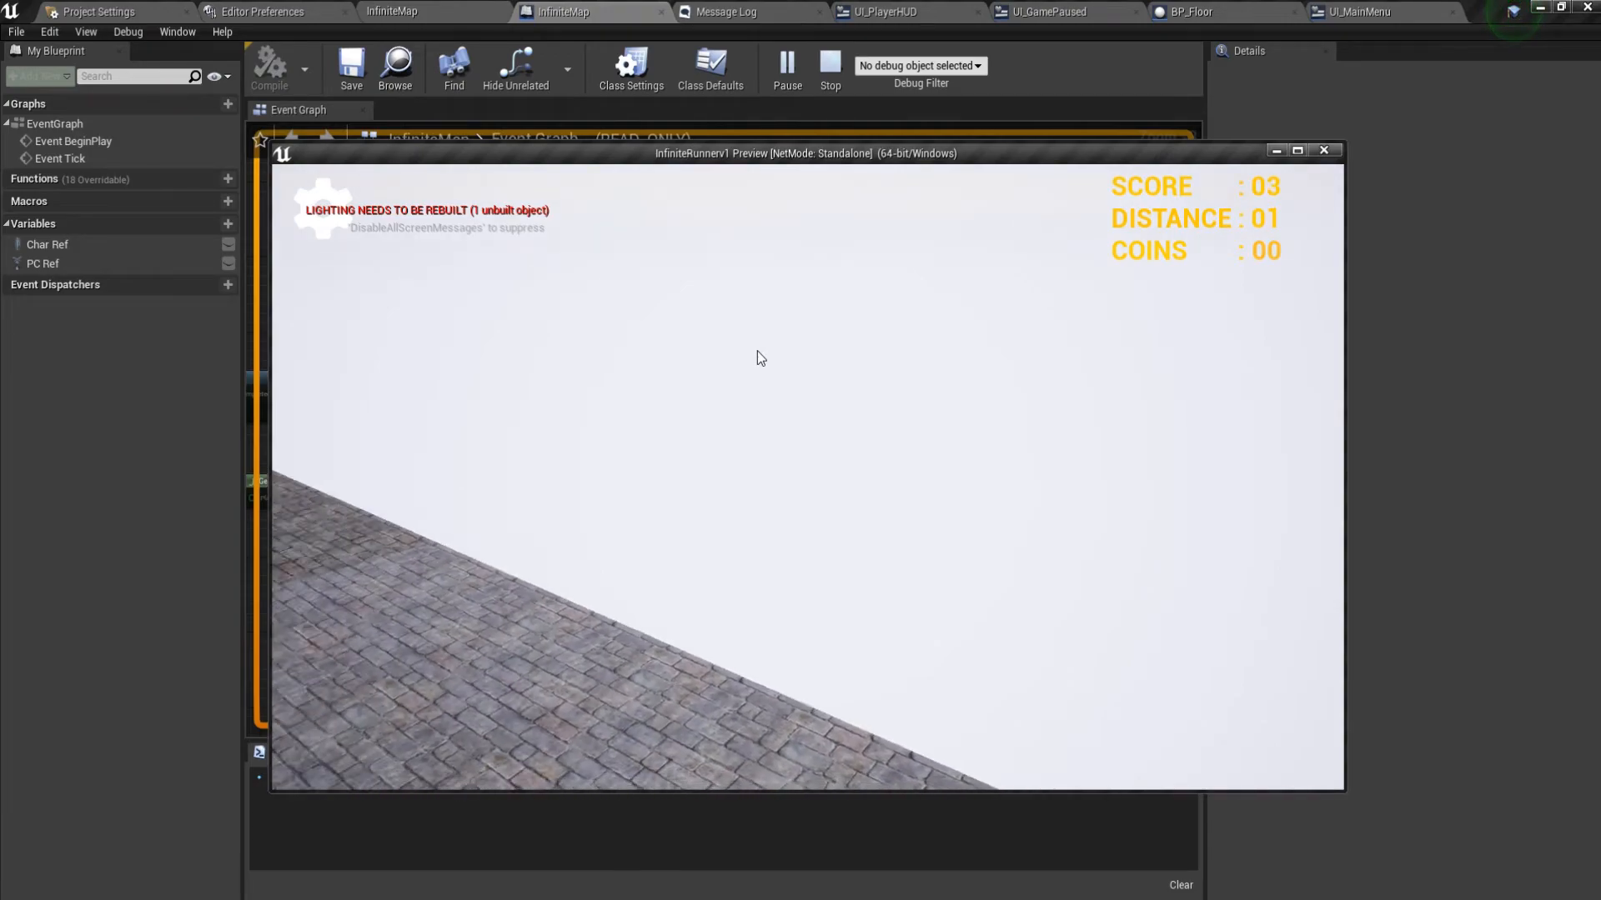
key(d)
key(a)
key(space)
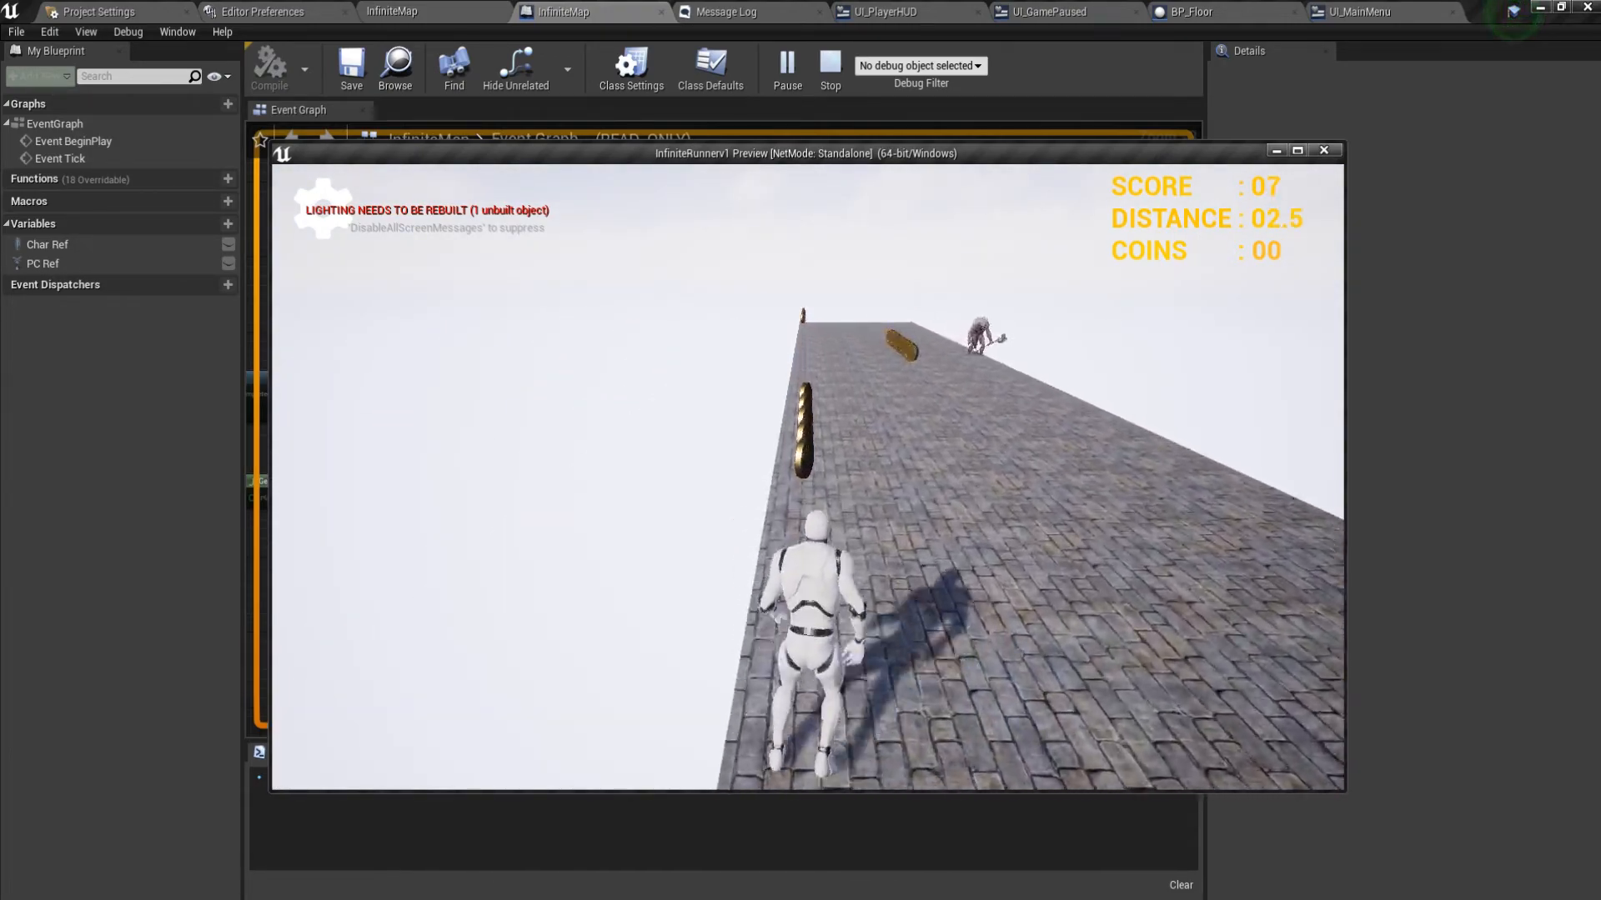
key(d)
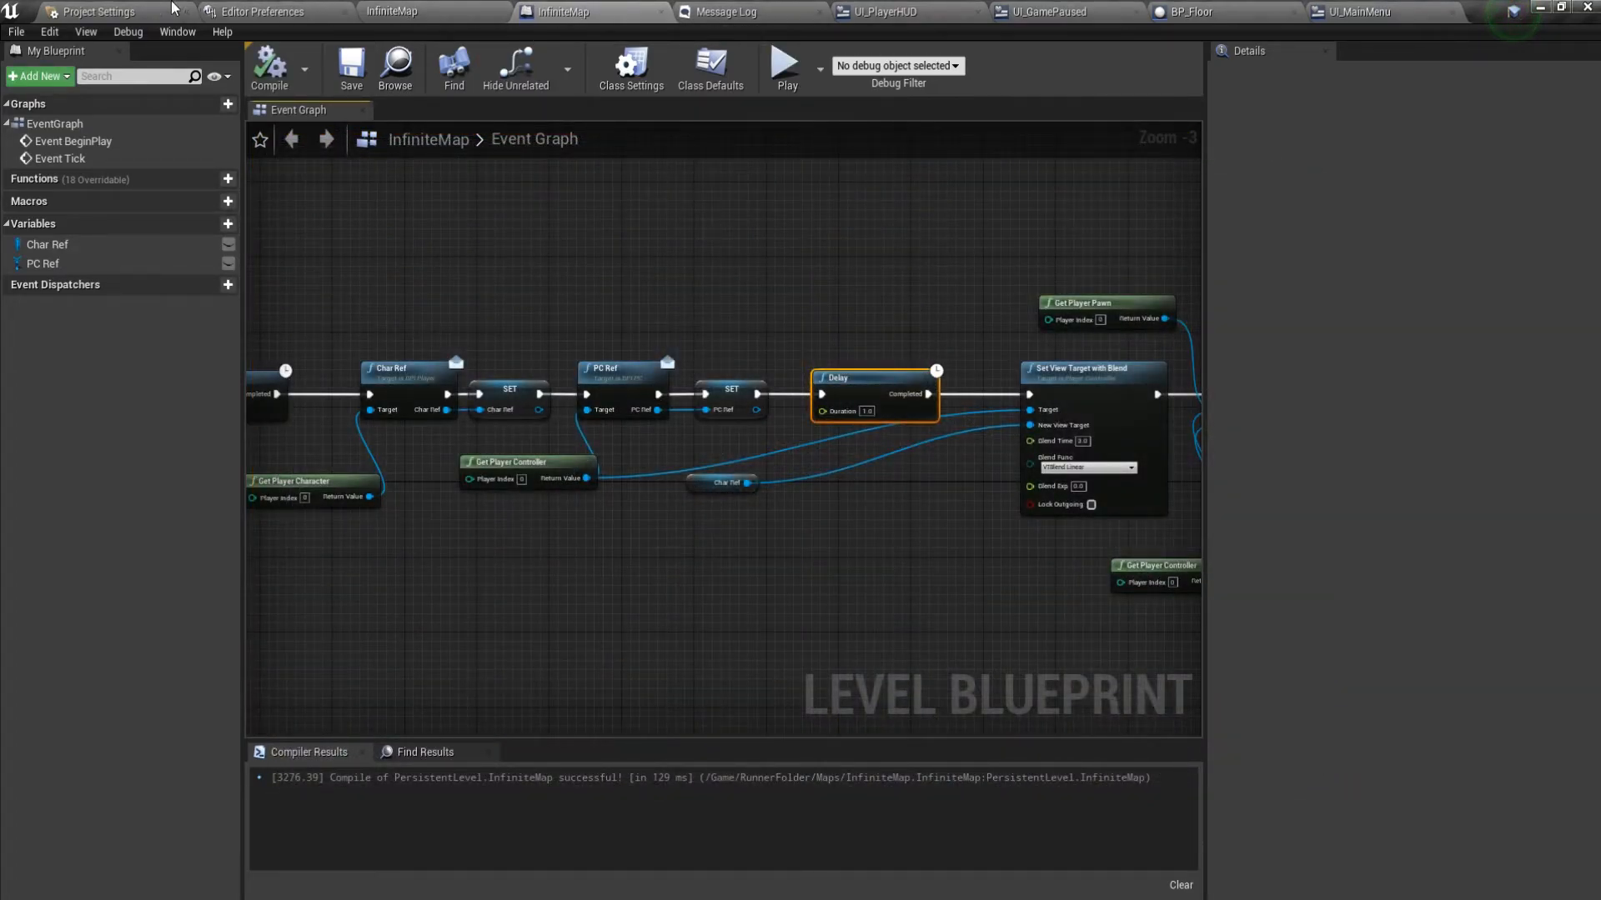
Set the Editor Startup Map to MenuMap in the project's Maps & Modes settings.
click(193, 10)
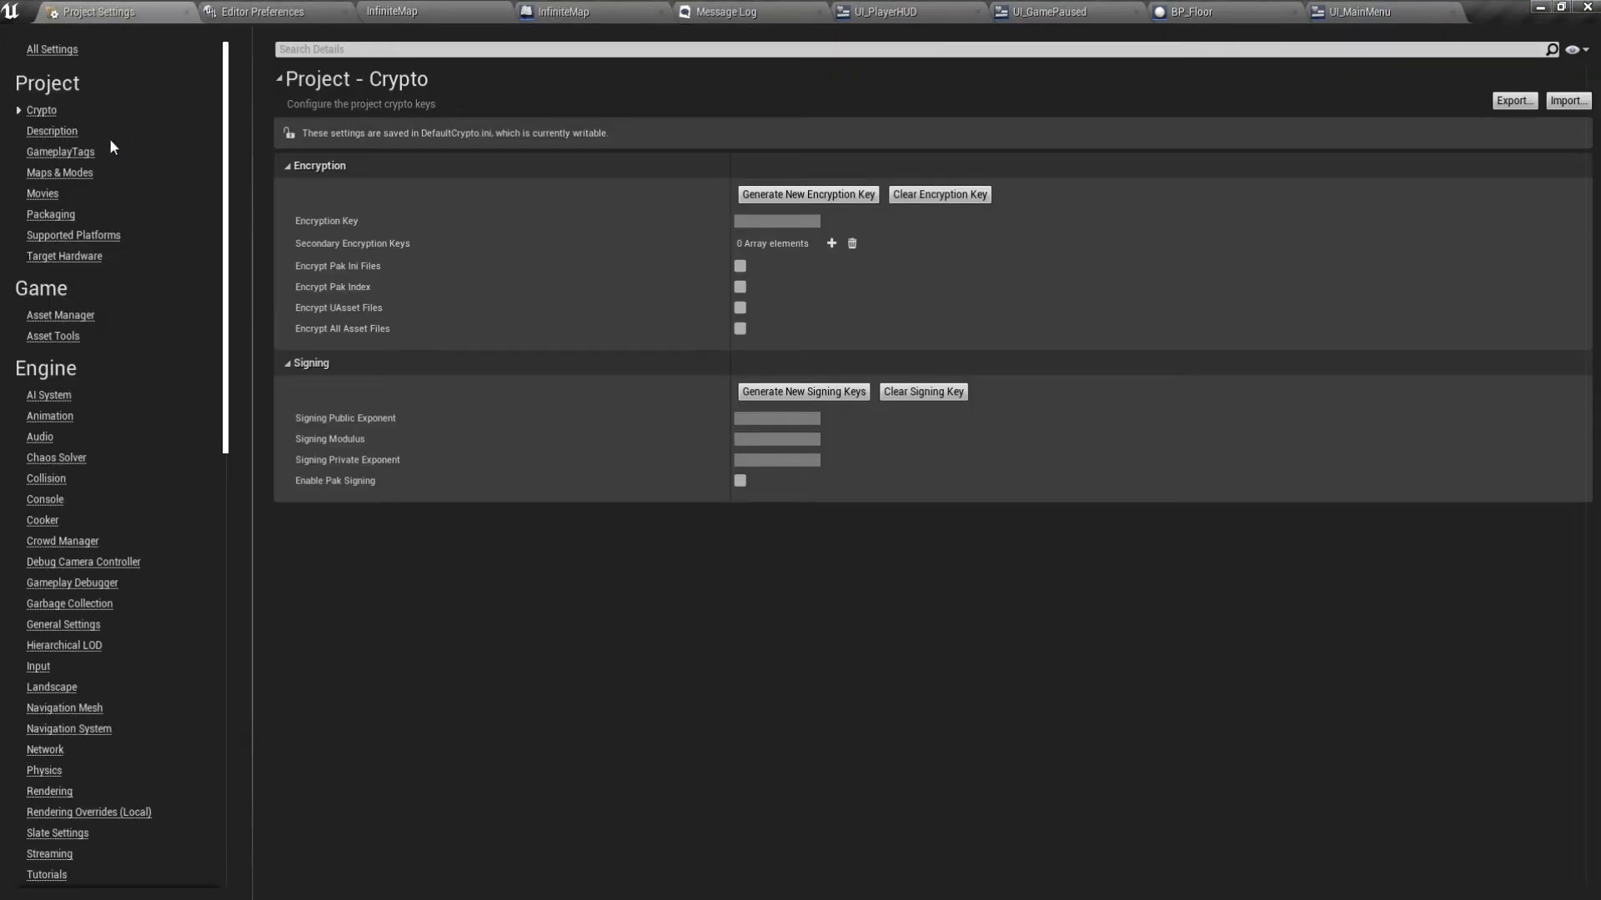
click(58, 173)
click(817, 421)
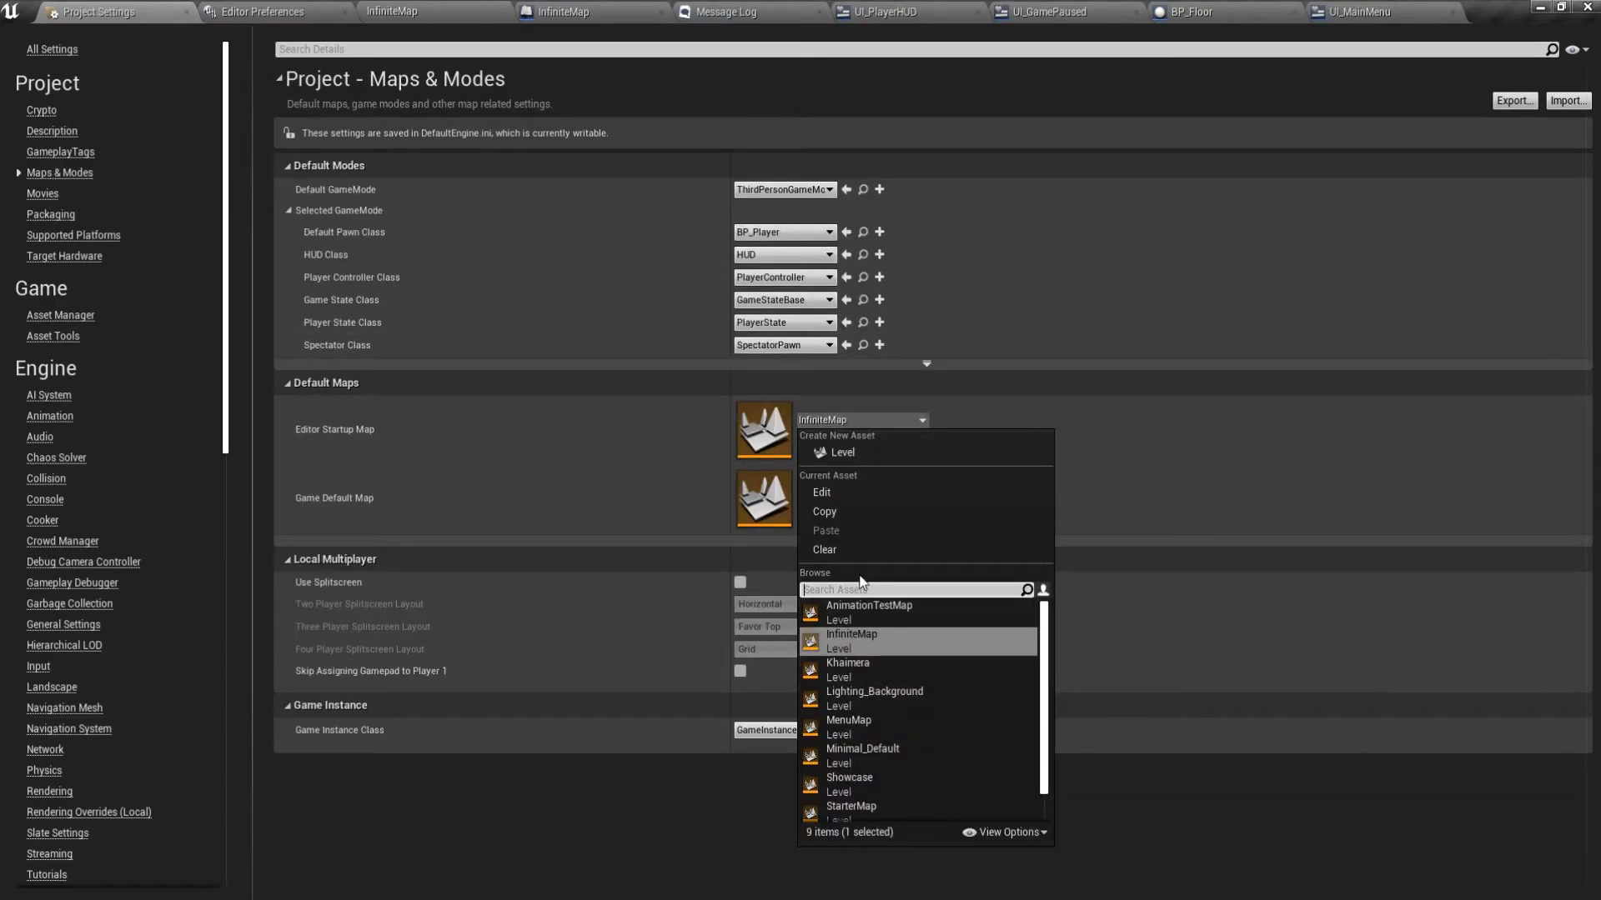
text(mai)
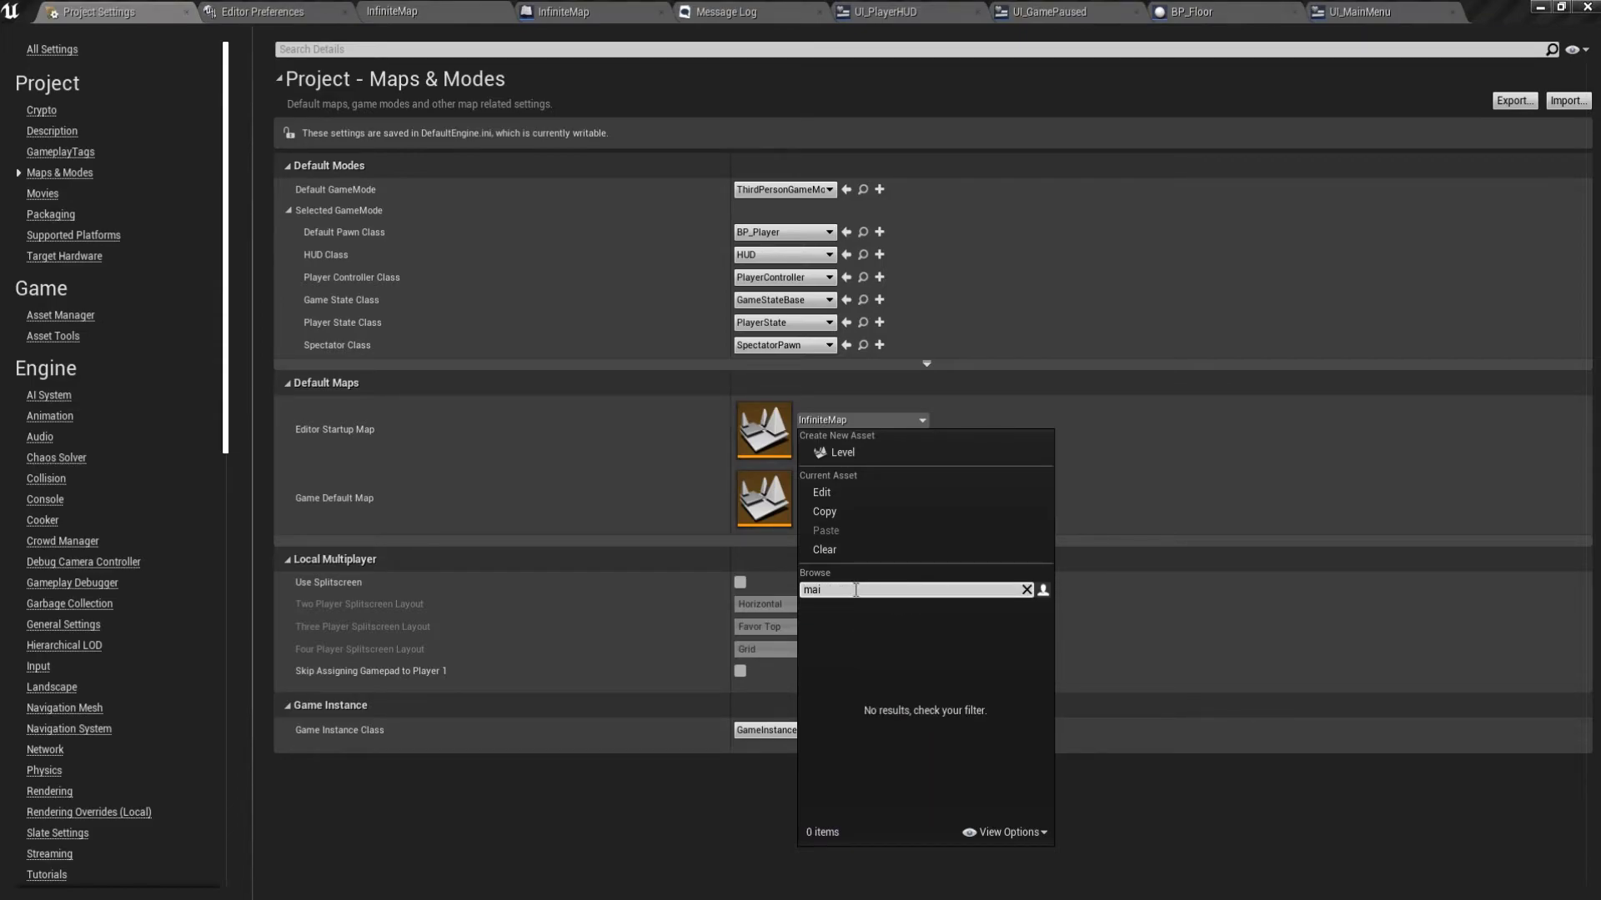
key(BackSpace)
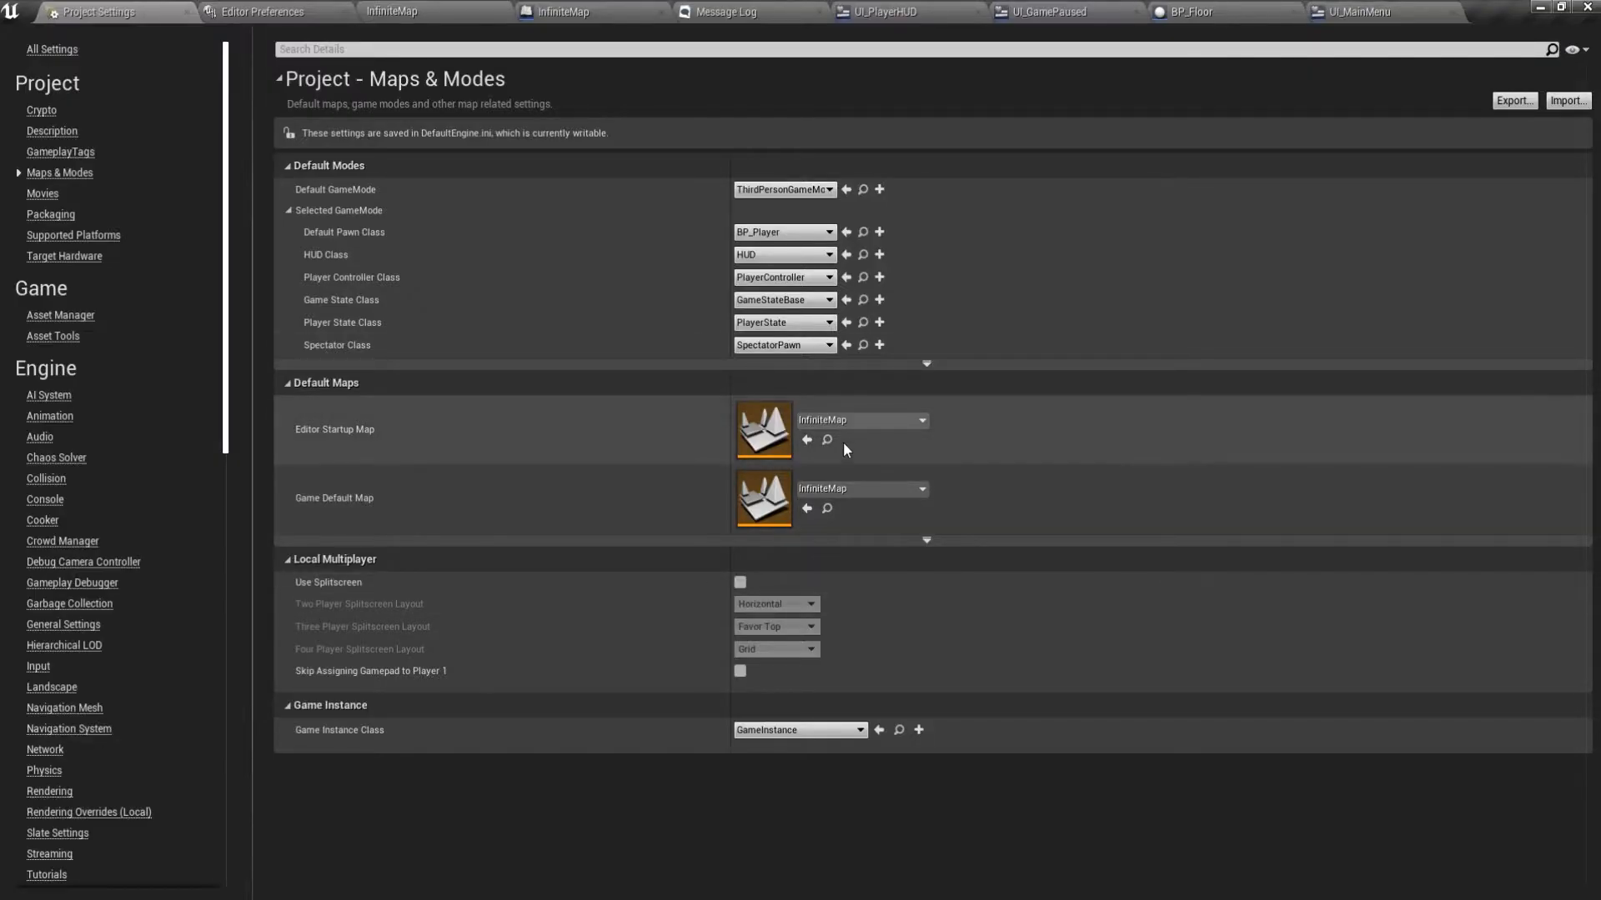
click(843, 421)
text(menu)
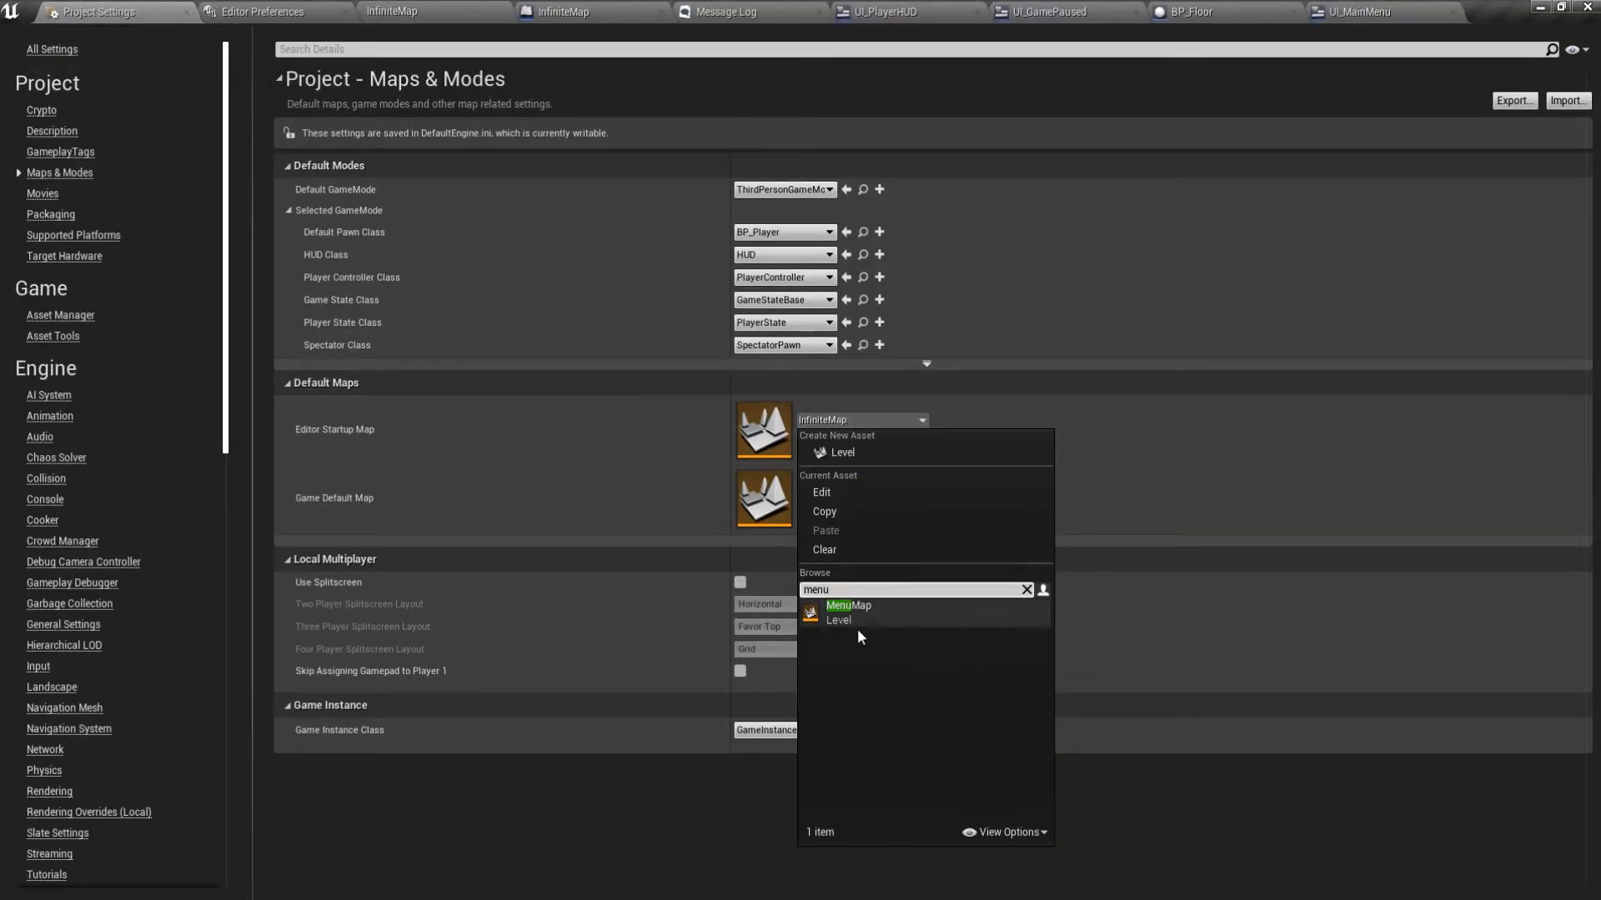
click(862, 619)
Set the Game Default Map to MenuMap.
click(844, 487)
text(menu)
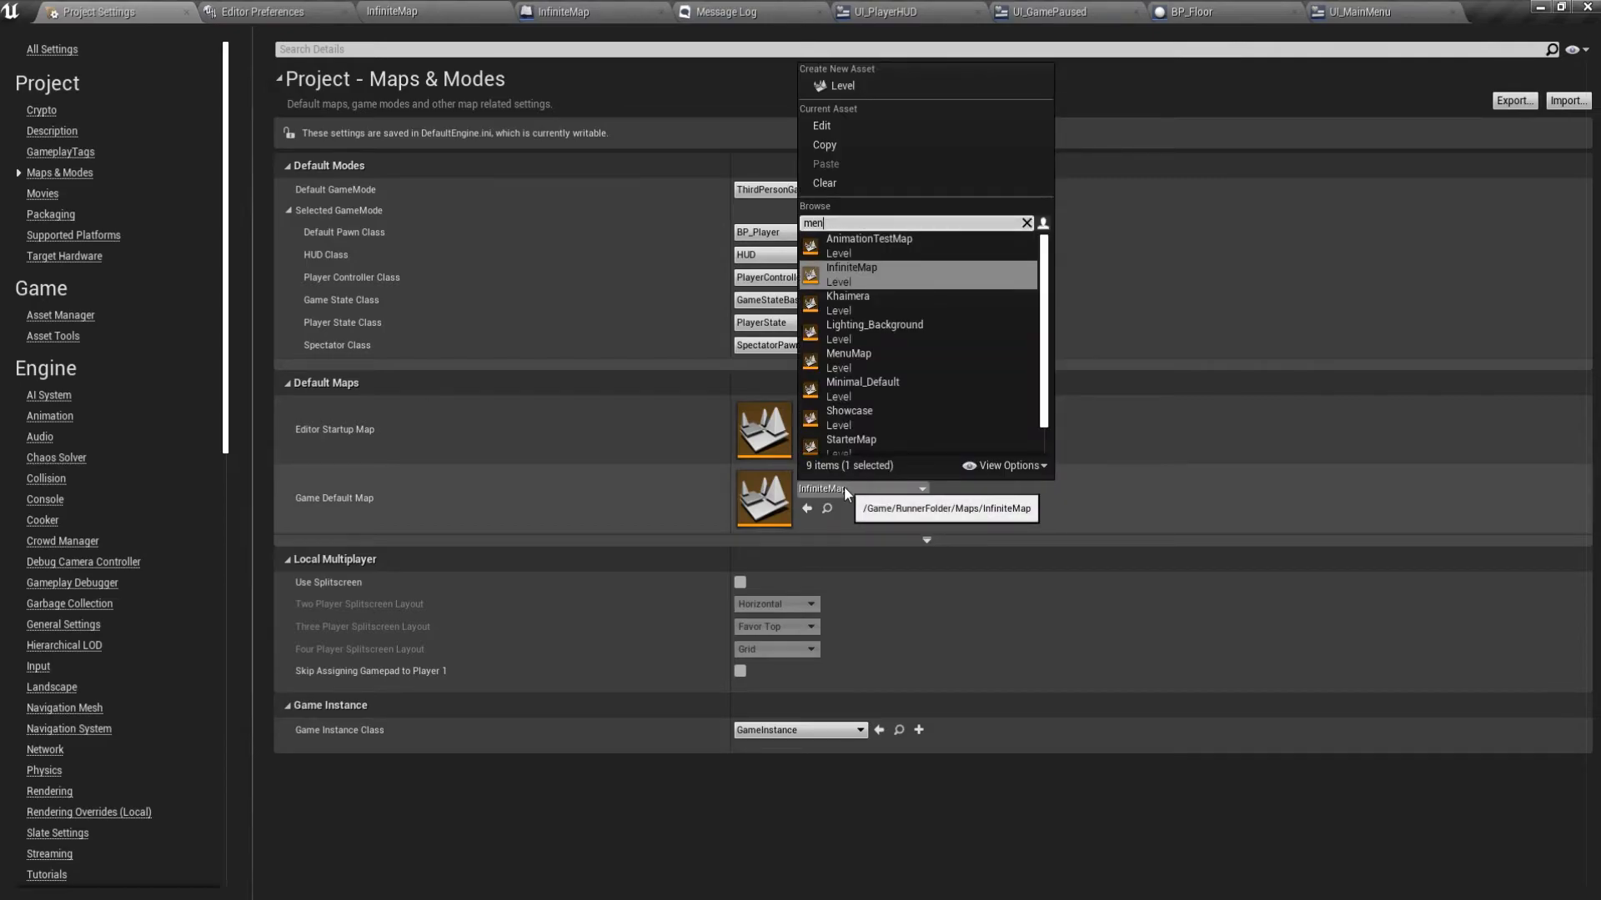
click(852, 253)
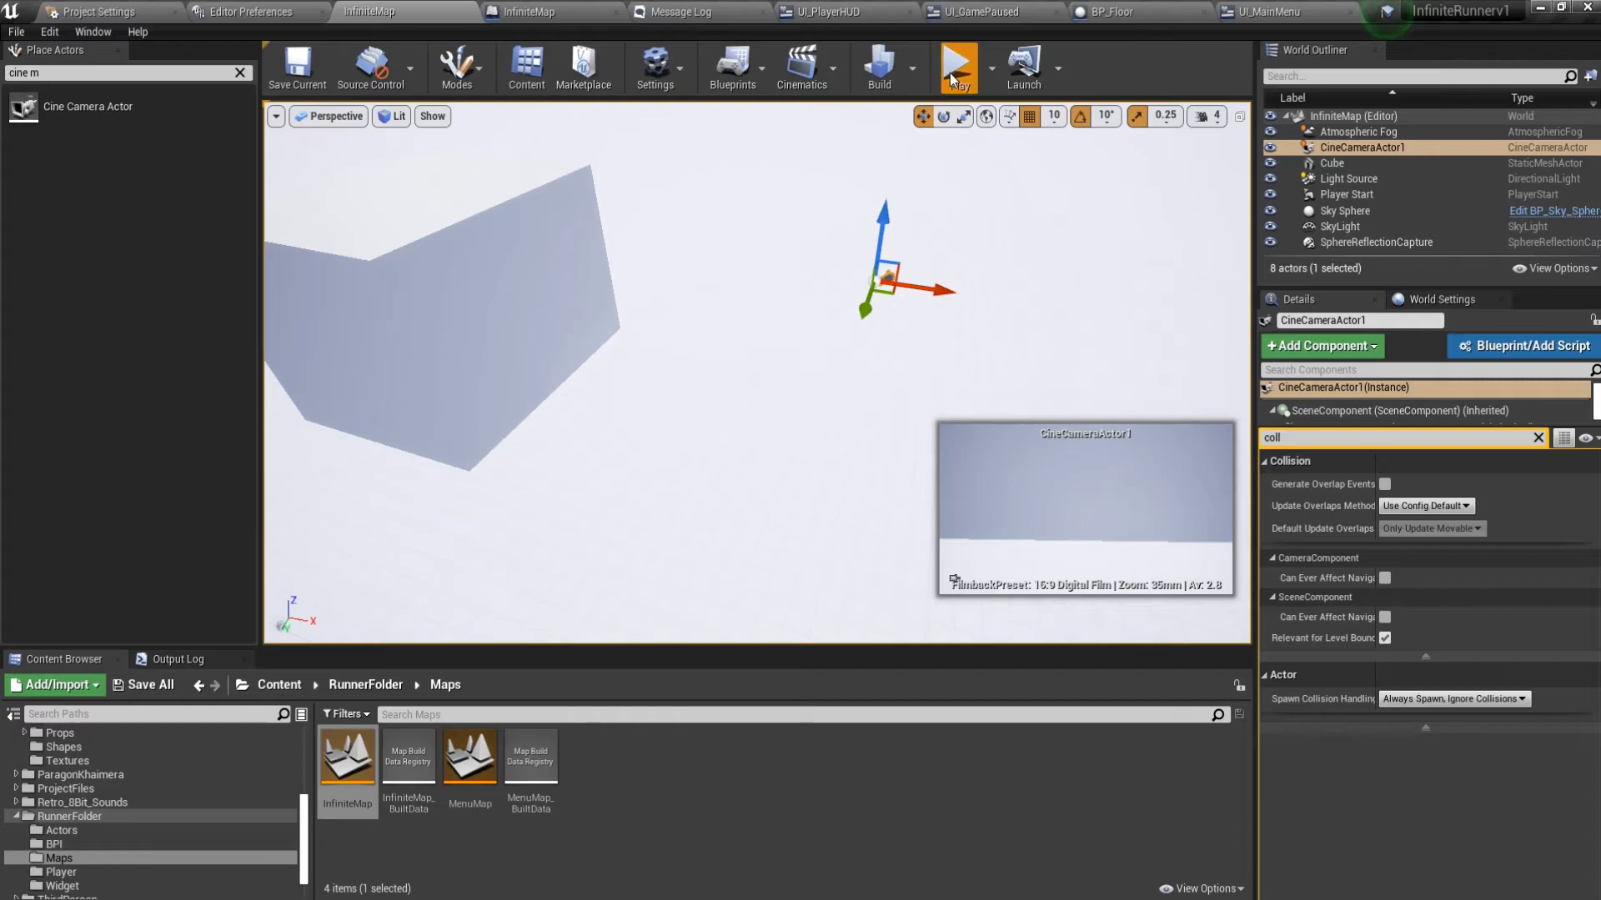
Playtest InfiniteMap from the level editor, open the MenuMap level, and playtest it too.
click(955, 71)
key(Escape)
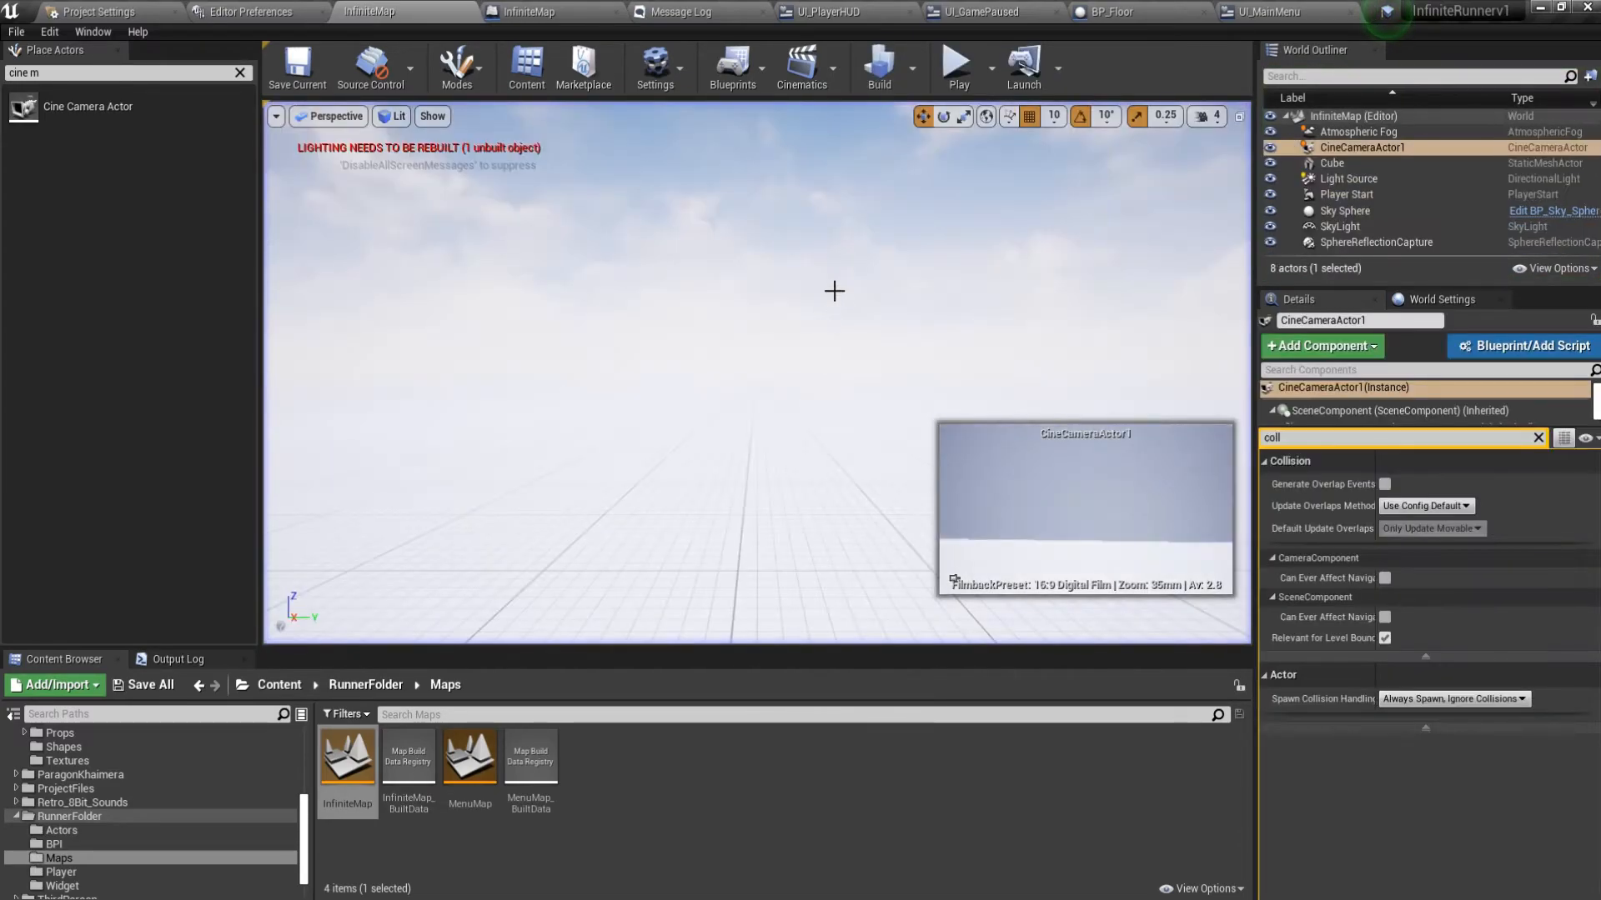
double_click(490, 769)
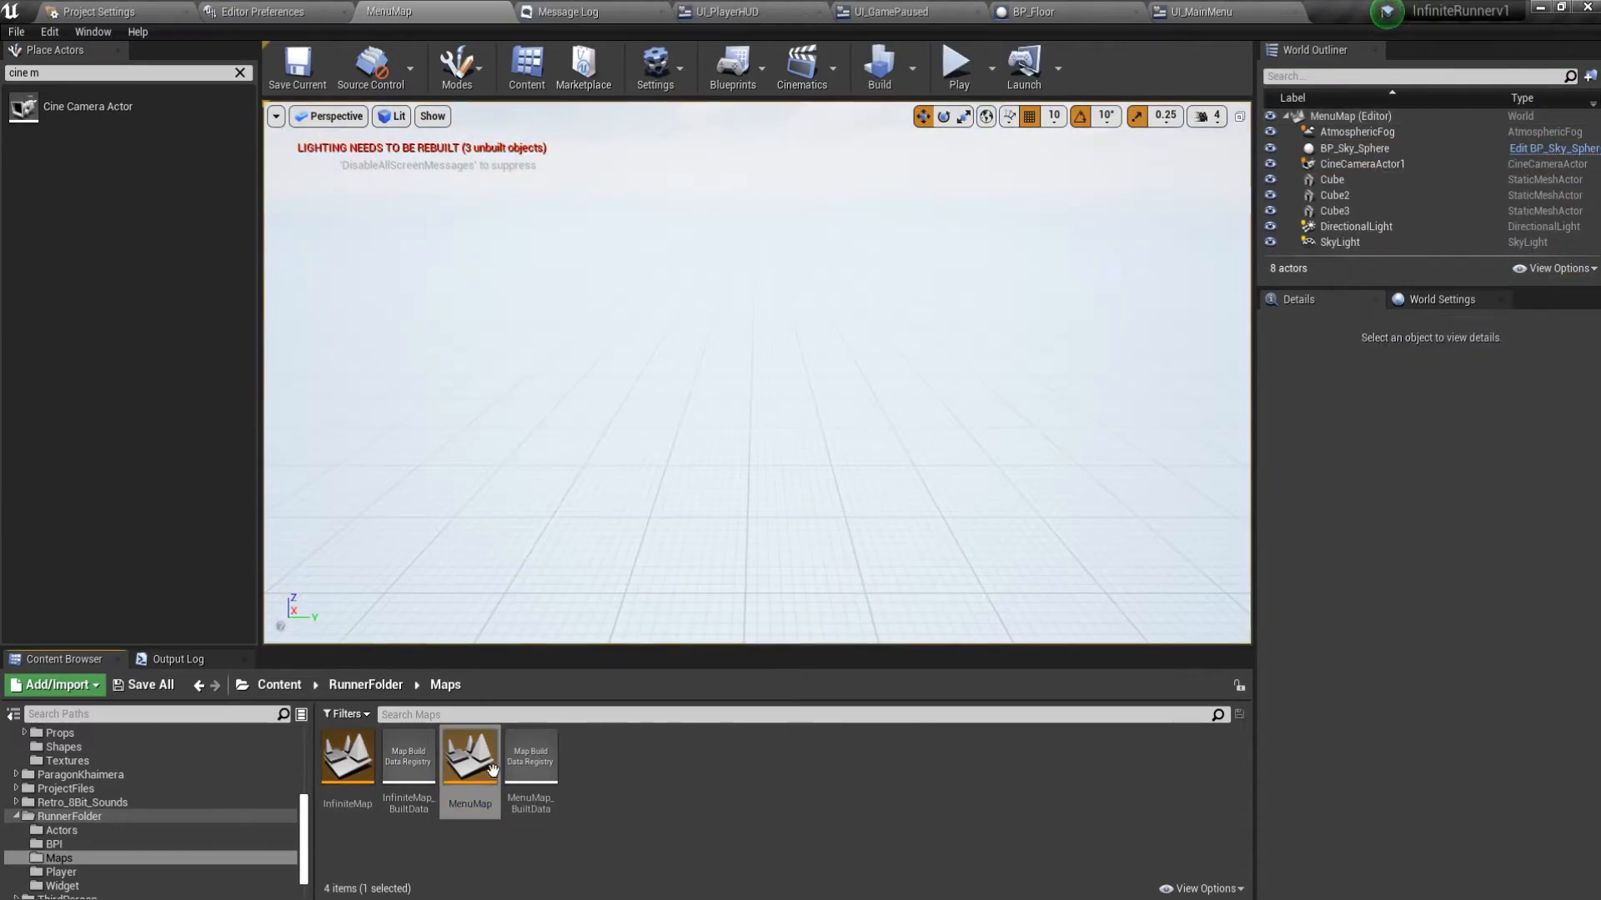
click(957, 83)
key(Escape)
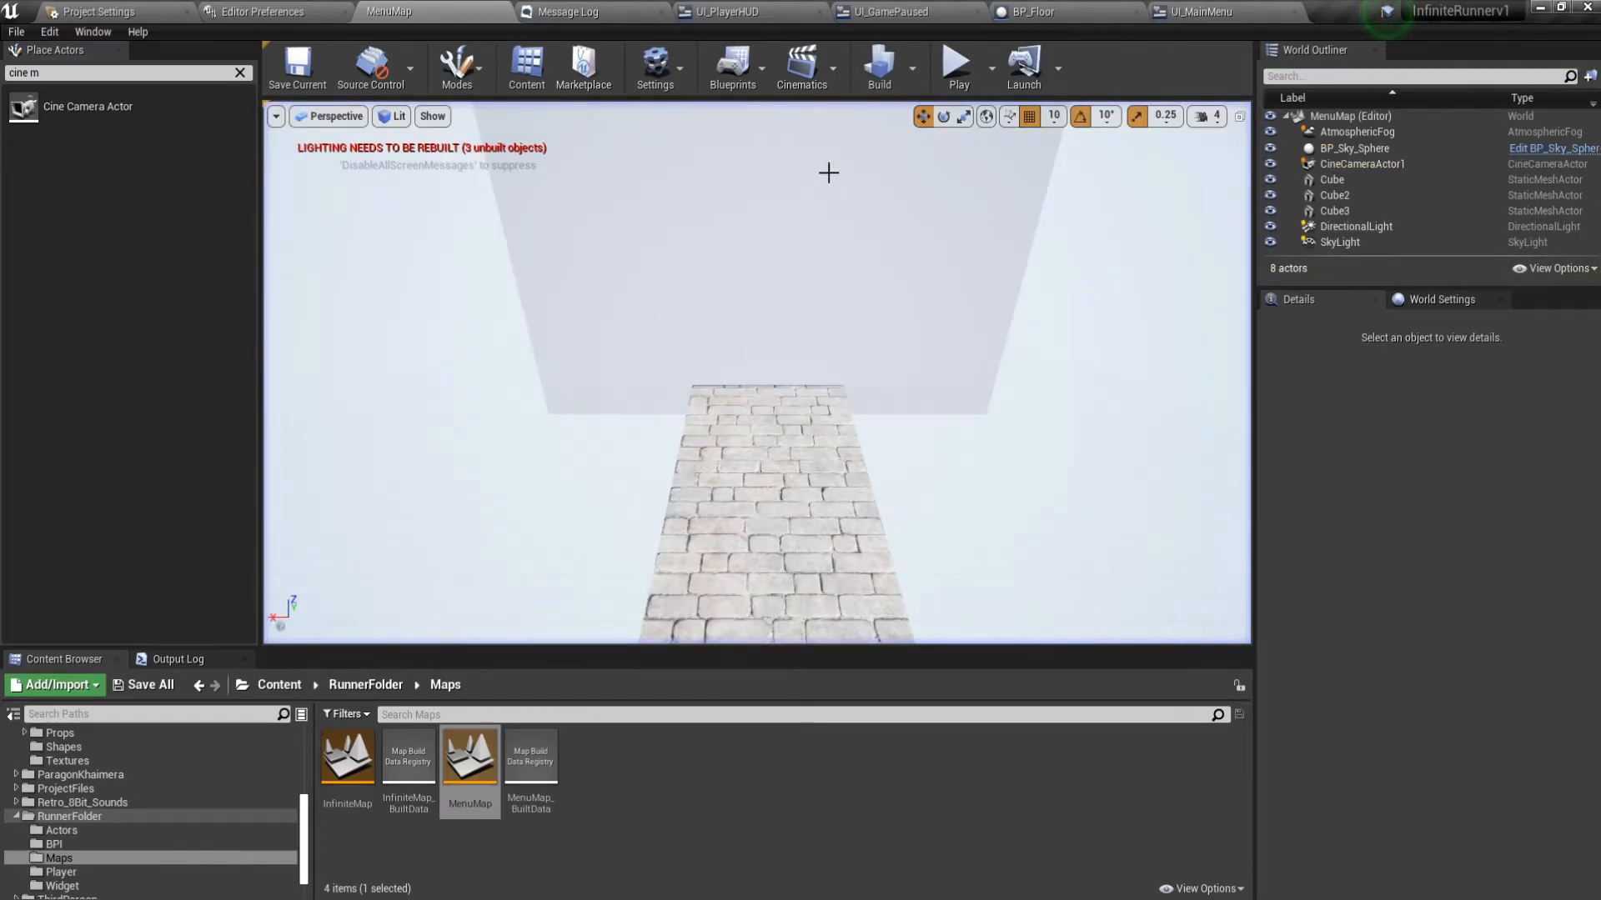
click(957, 75)
key(Escape)
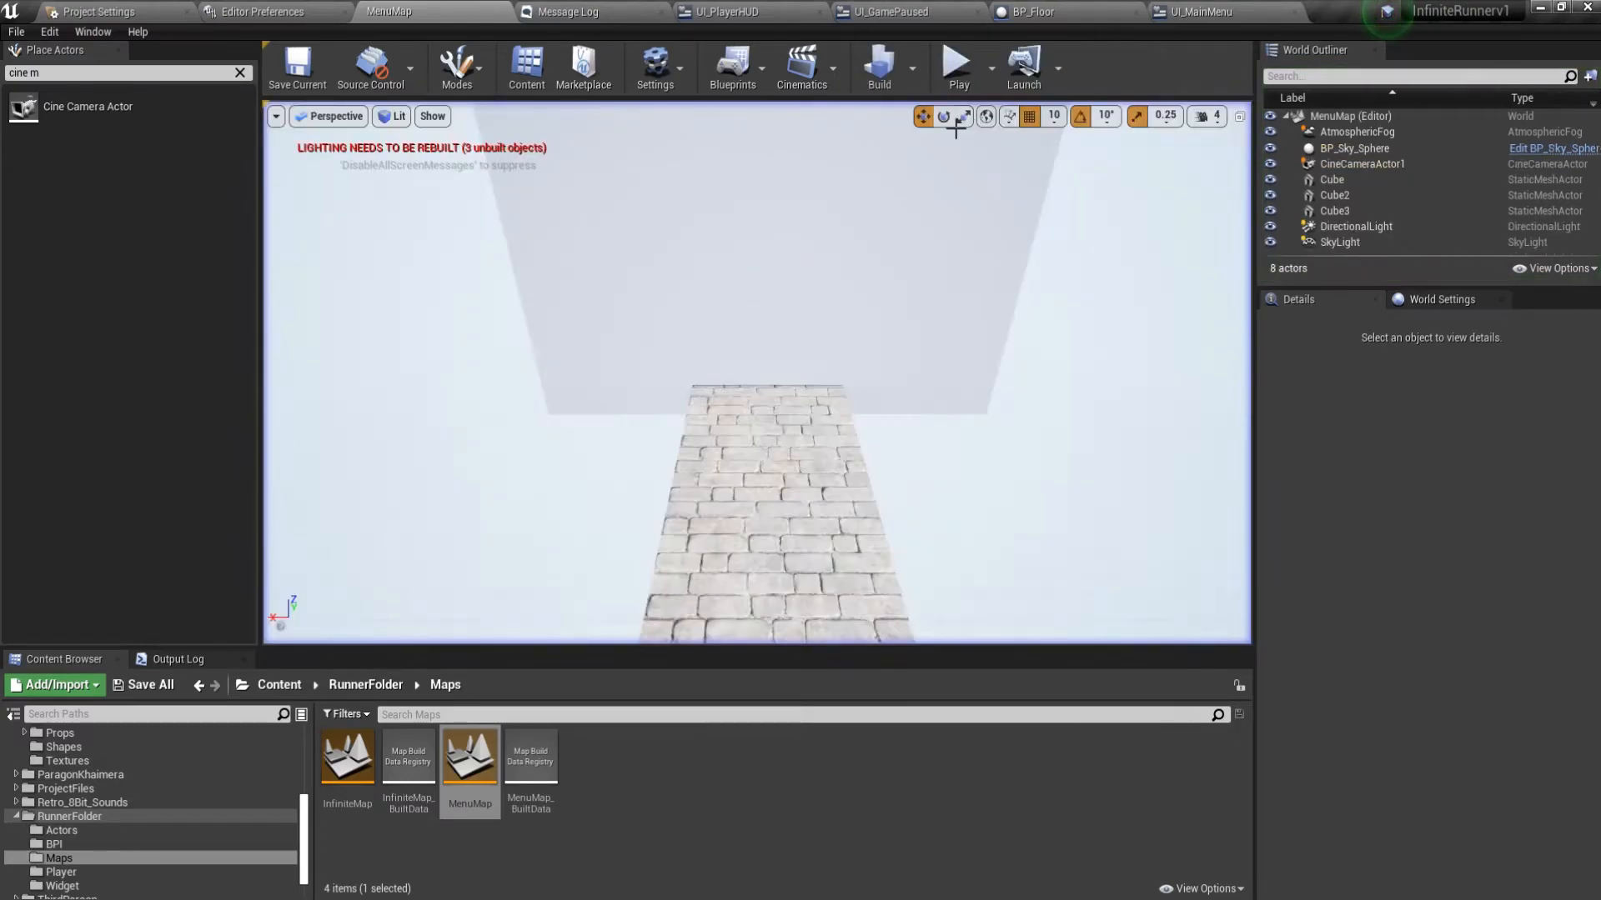
Check the player spawn options and place a Player Start actor beside the brick path in MenuMap.
click(990, 68)
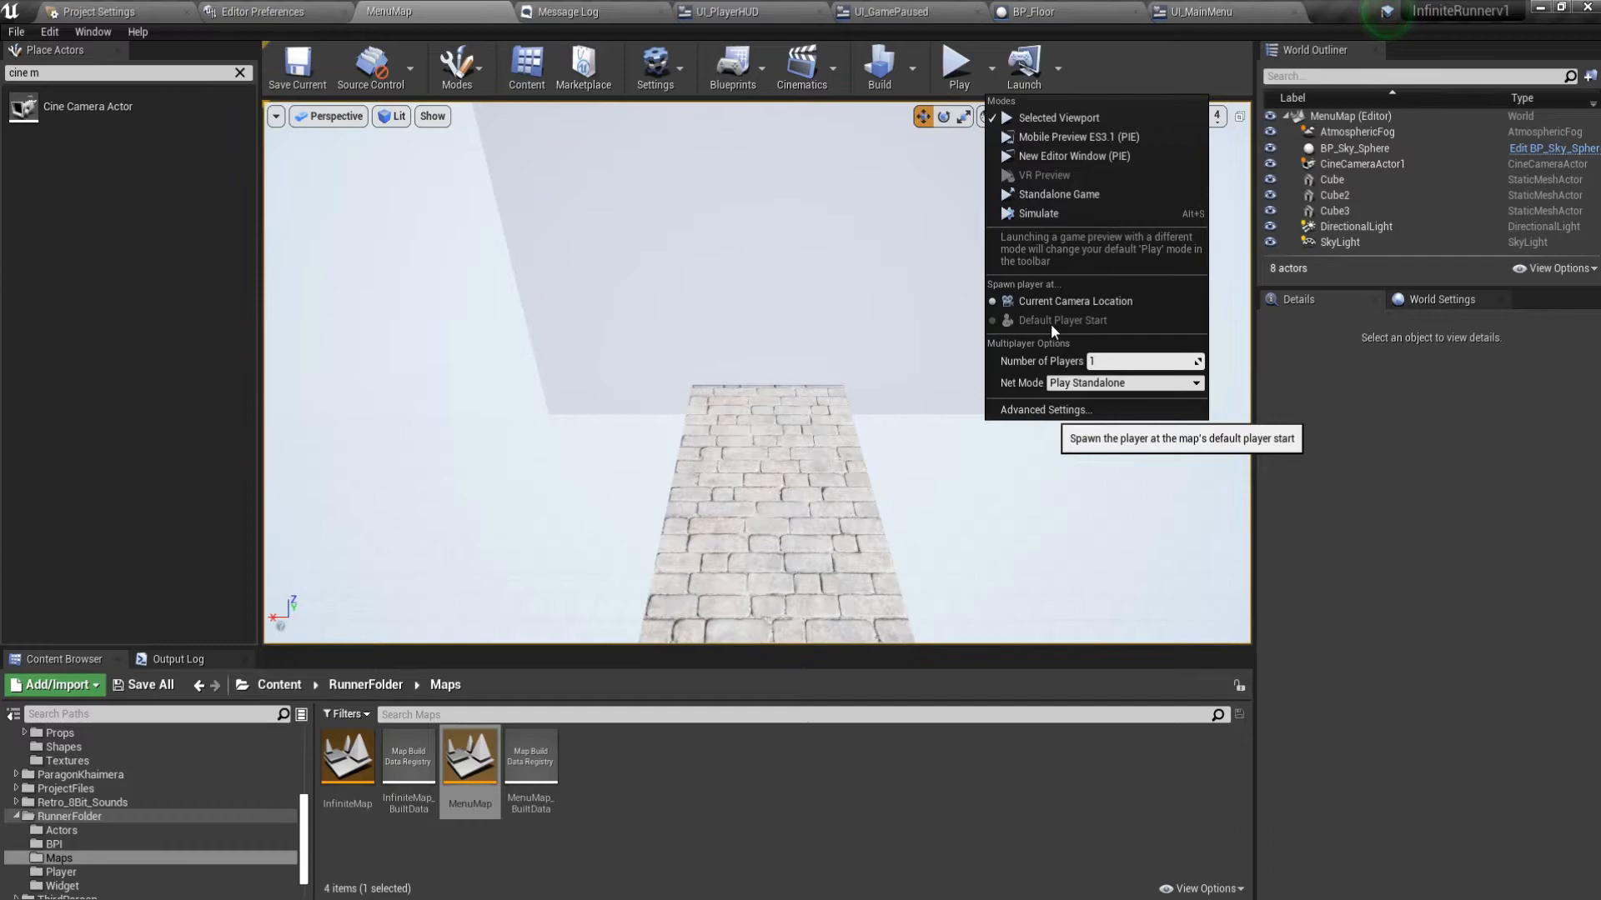
key(Escape)
right_drag(958, 359, 927, 341)
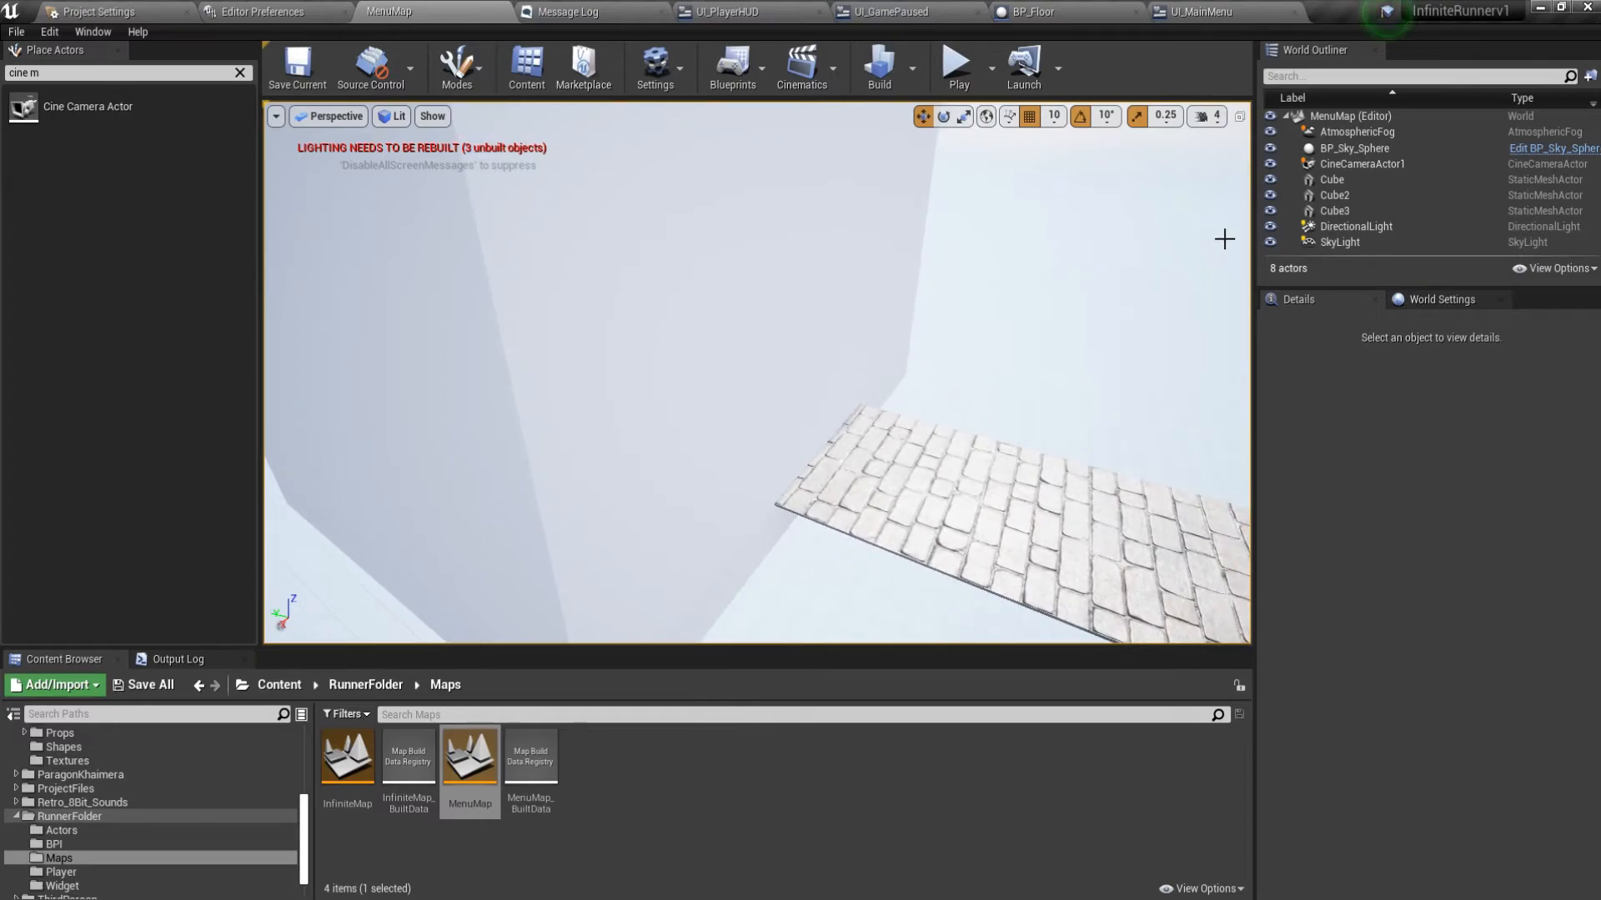
click(240, 73)
drag(167, 269, 757, 398)
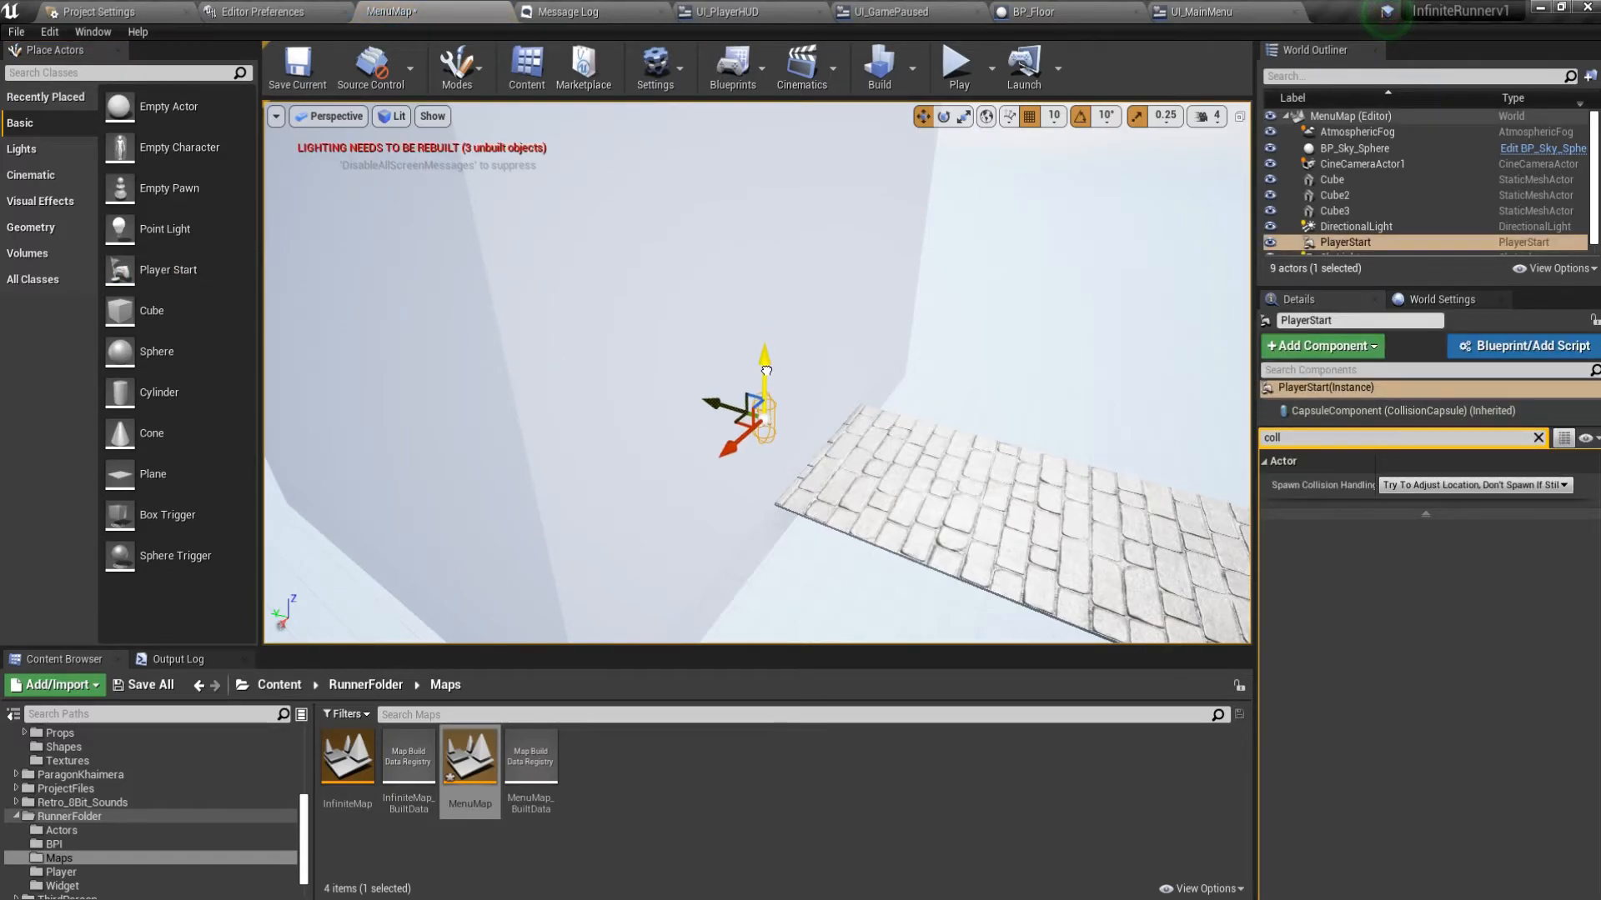
Playtest MenuMap and check that the player is set to spawn at the Default Player Start.
click(959, 65)
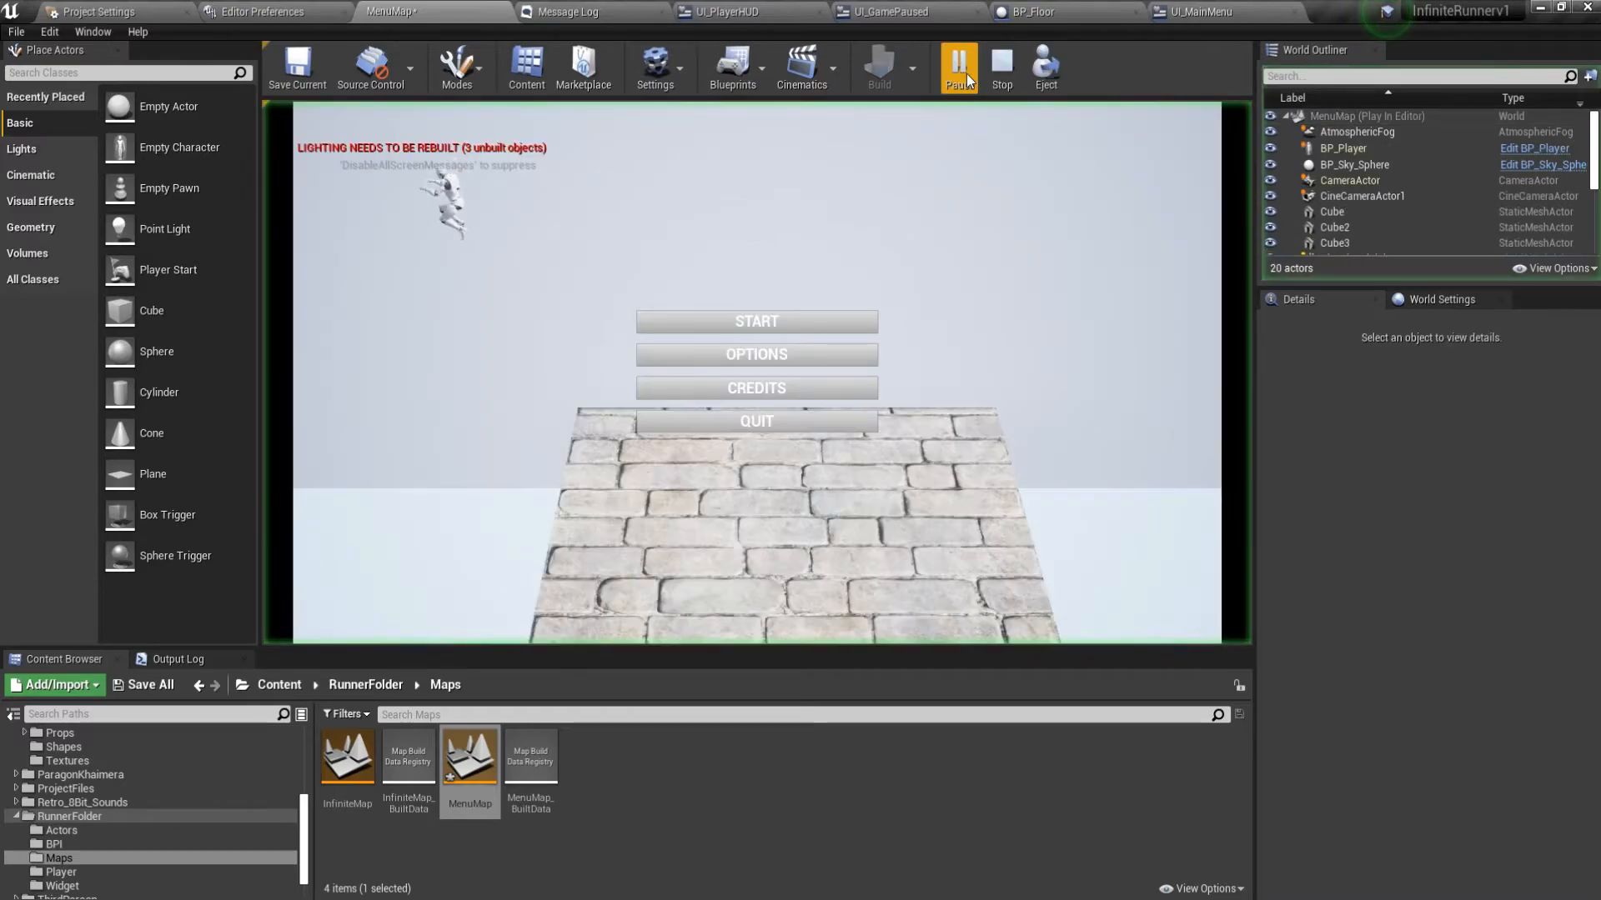
key(Escape)
click(990, 65)
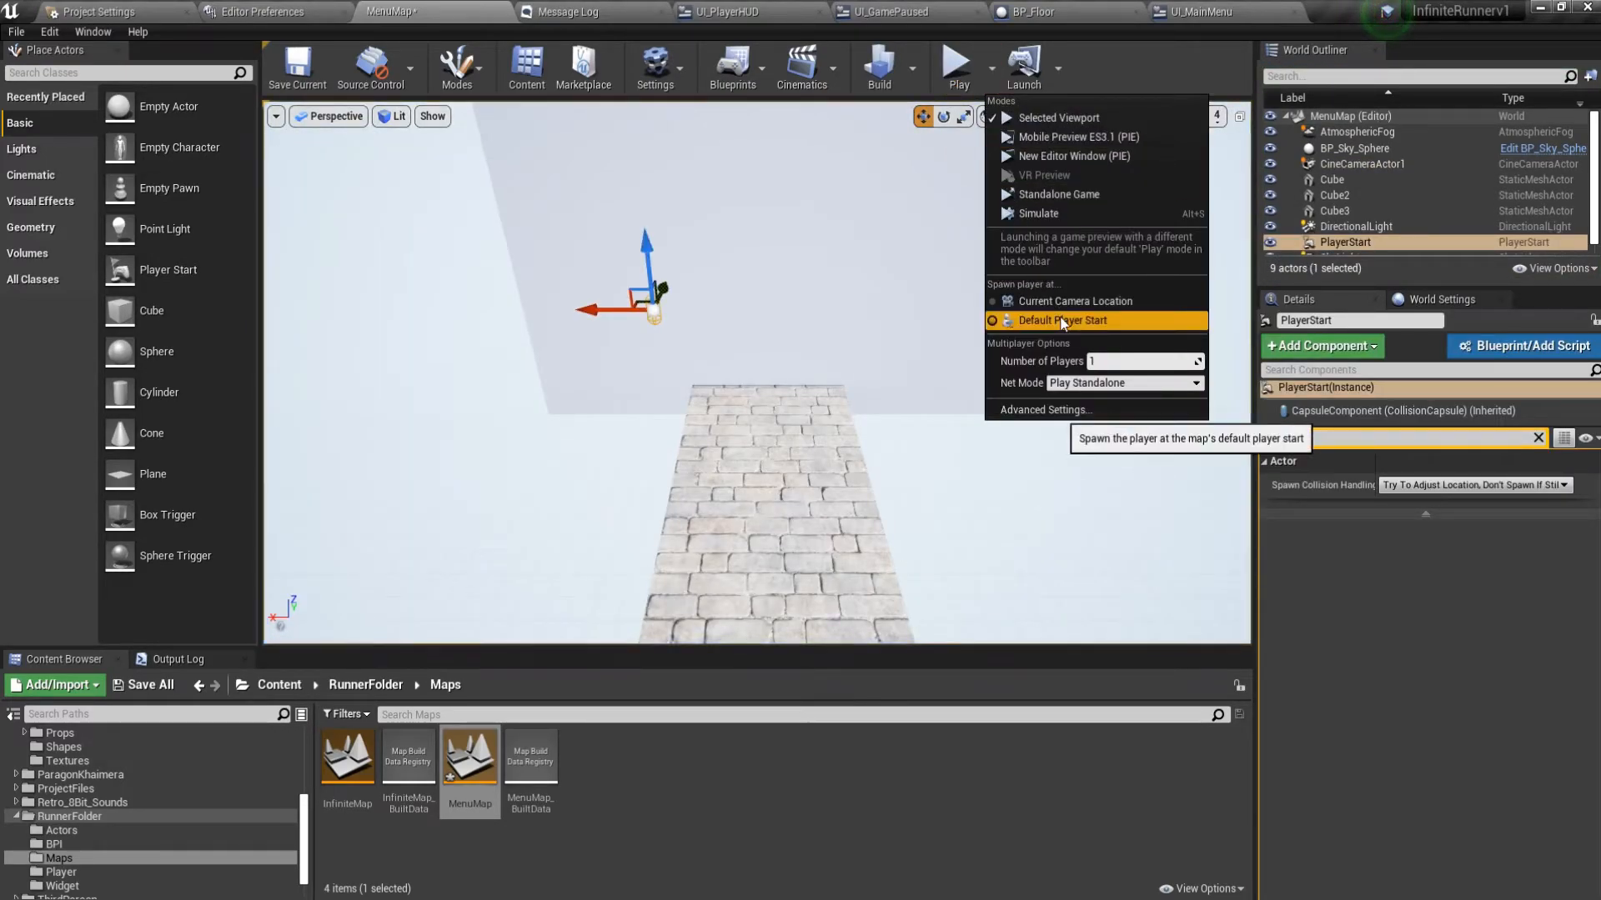
Move the Player Start in MenuMap away from the brick path to behind the menu camera, and save the level.
drag(610, 309, 731, 323)
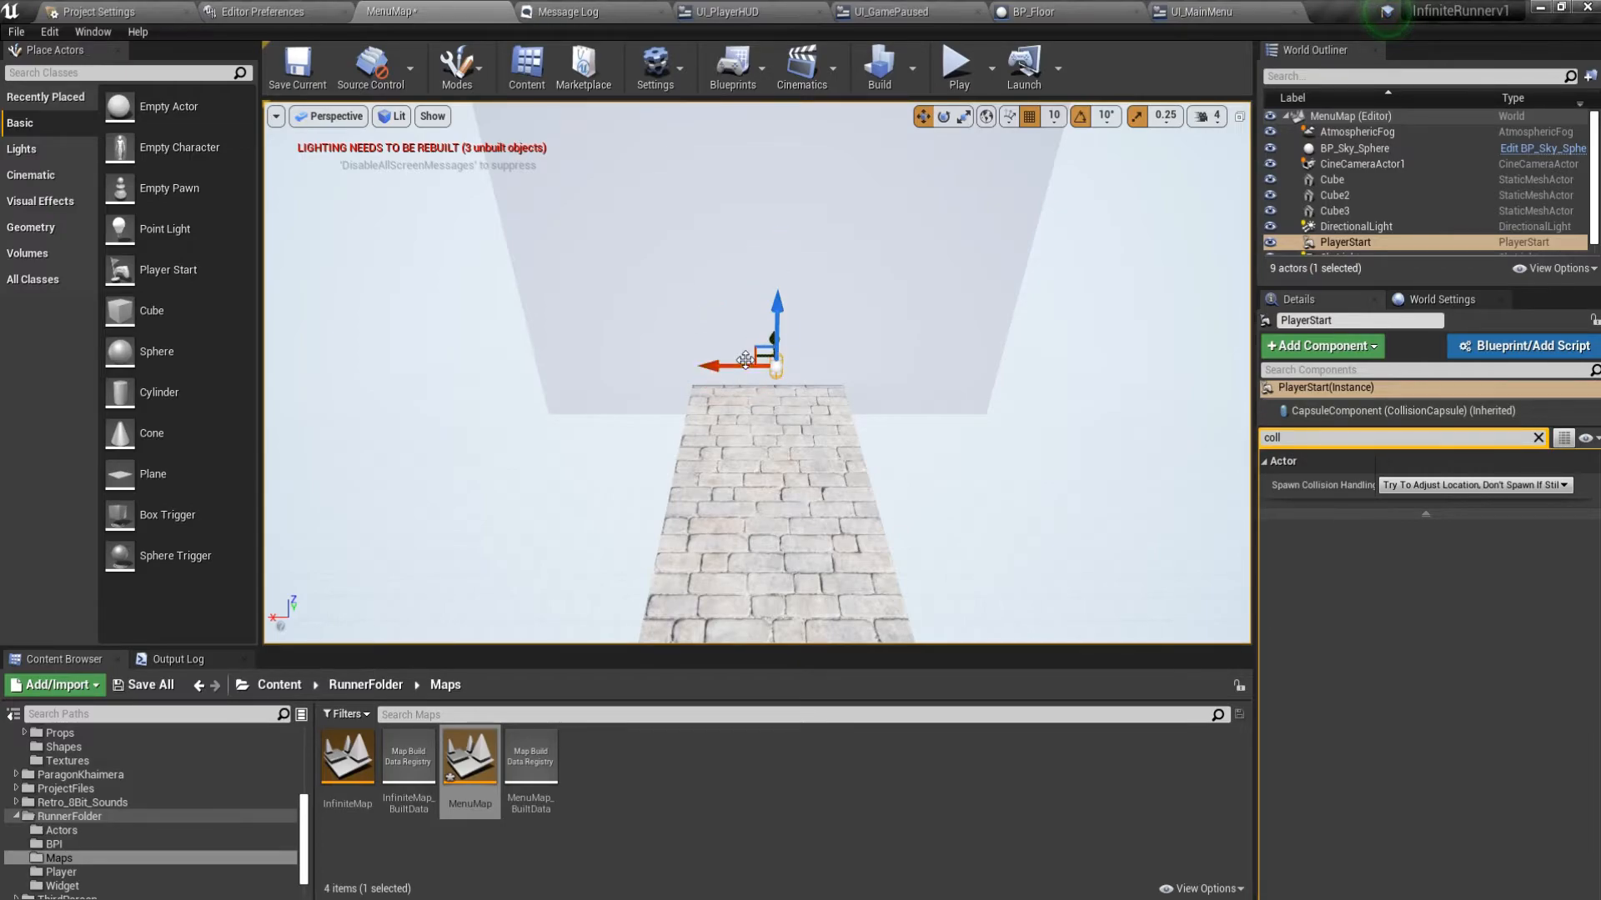
key(d)
right_drag(838, 358, 936, 357)
key(d)
key(ctrl+s)
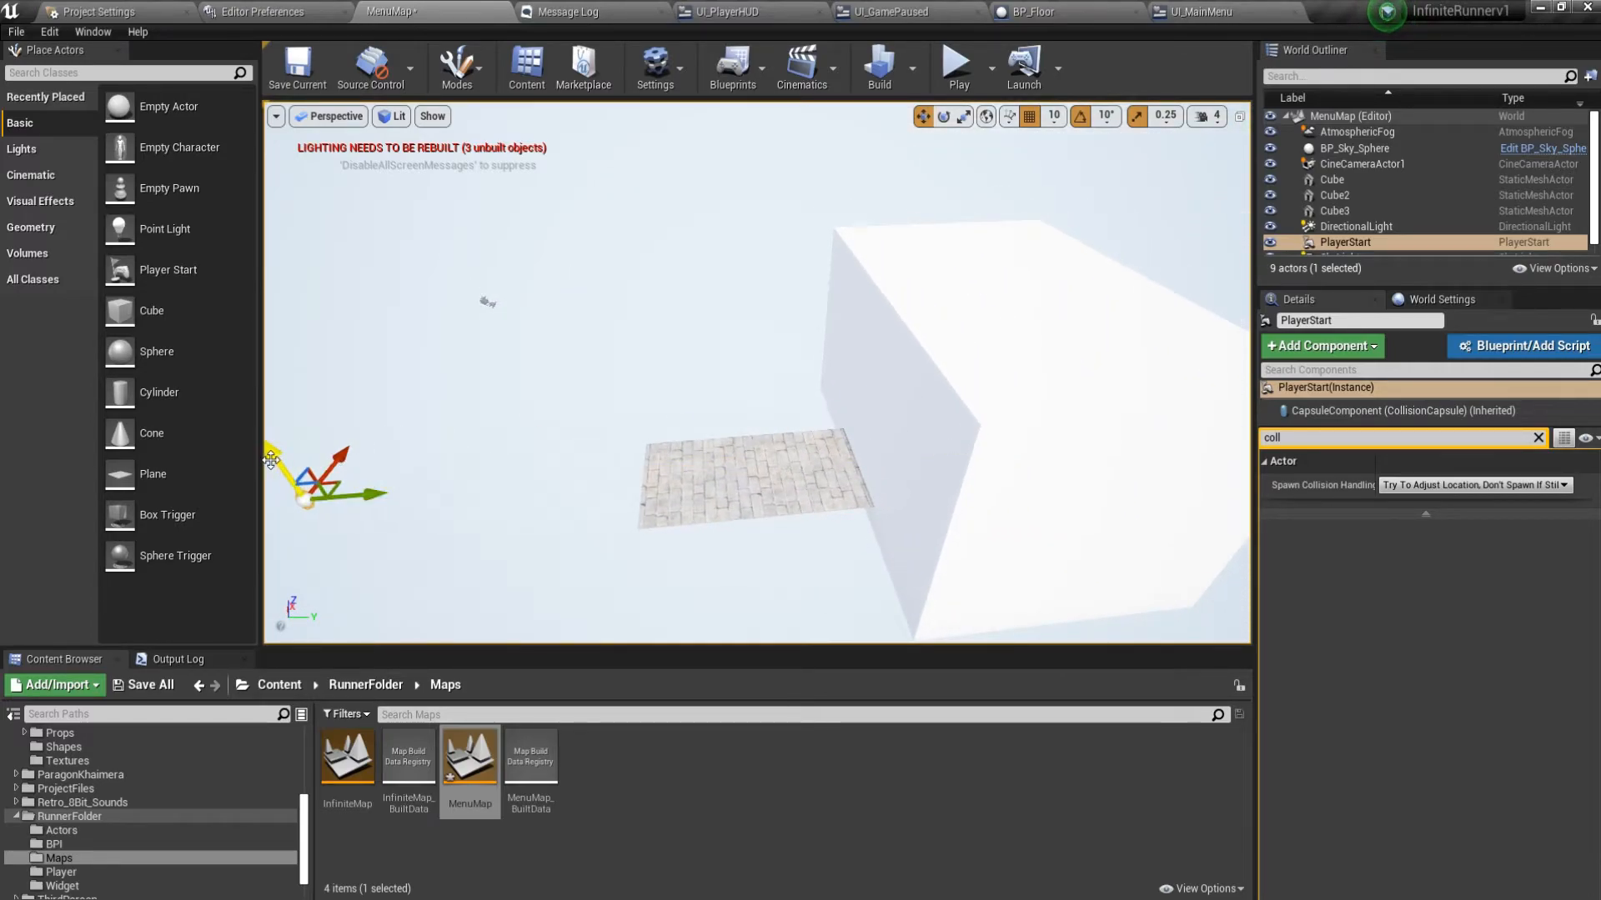
Playtest MenuMap repeatedly, starting the game from the main menu to check the transition into InfiniteMap.
right_drag(936, 357, 911, 154)
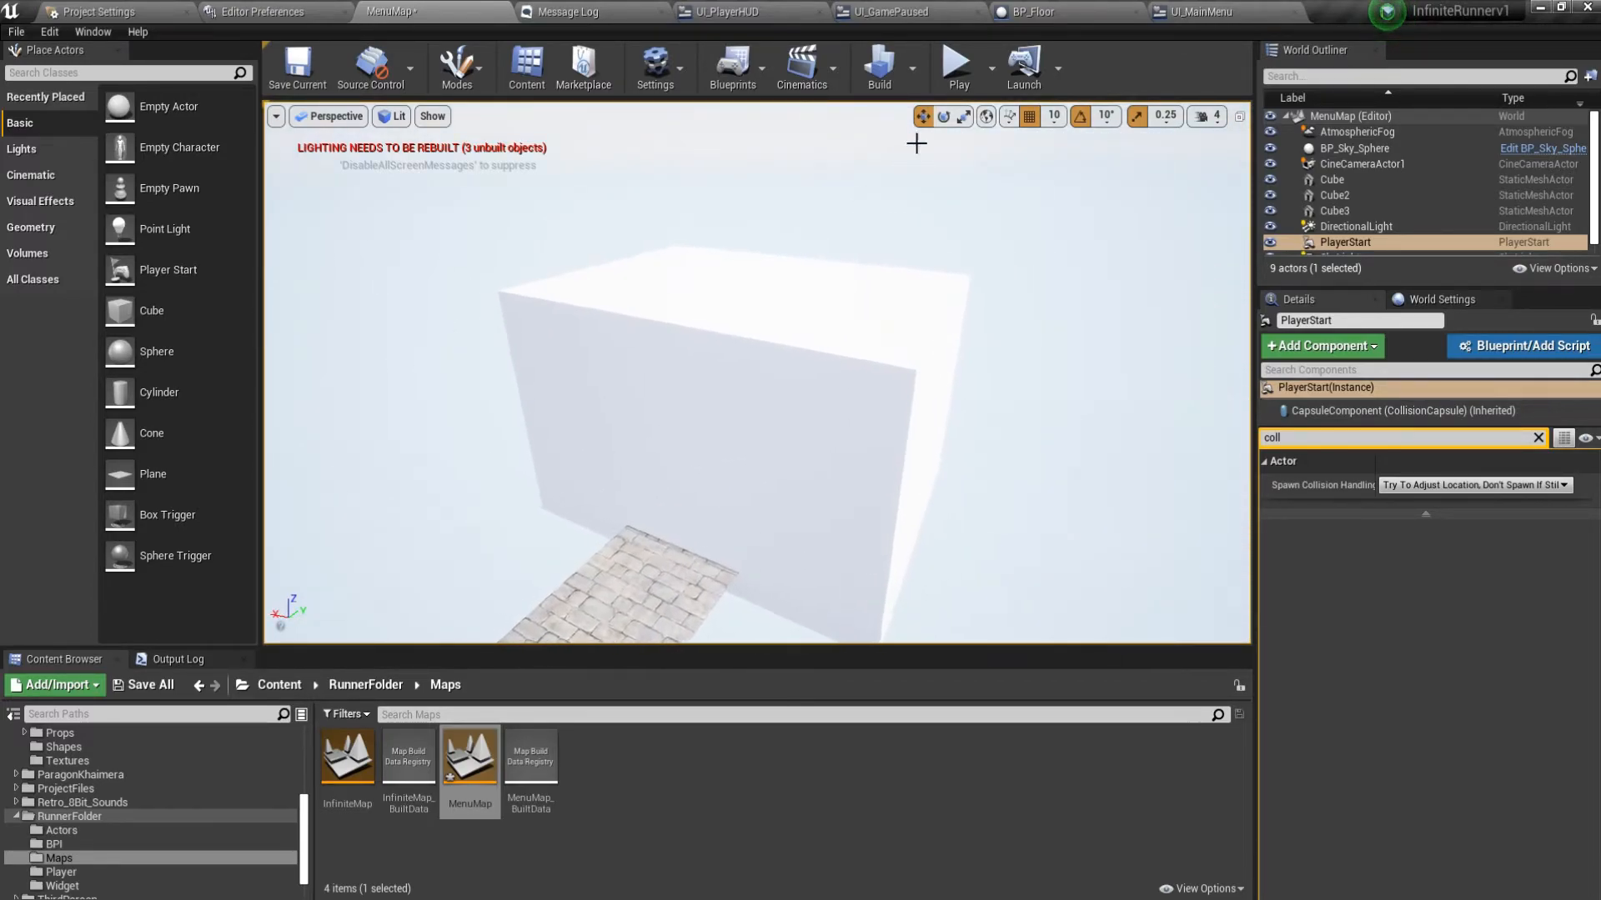
click(957, 66)
click(818, 321)
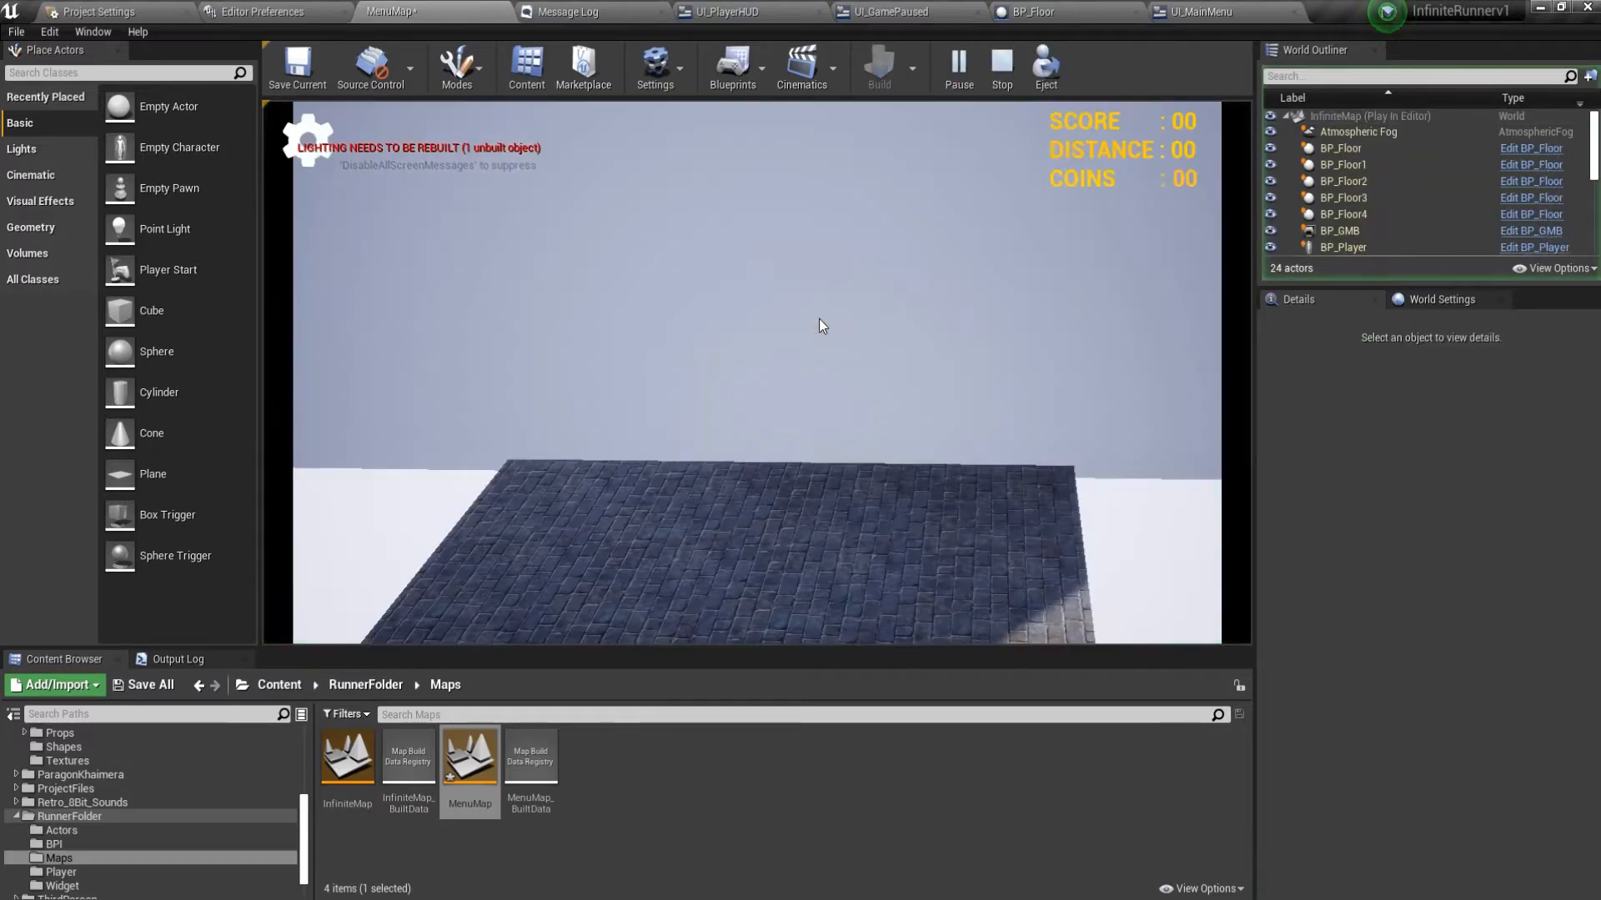
key(Escape)
key(alt+p)
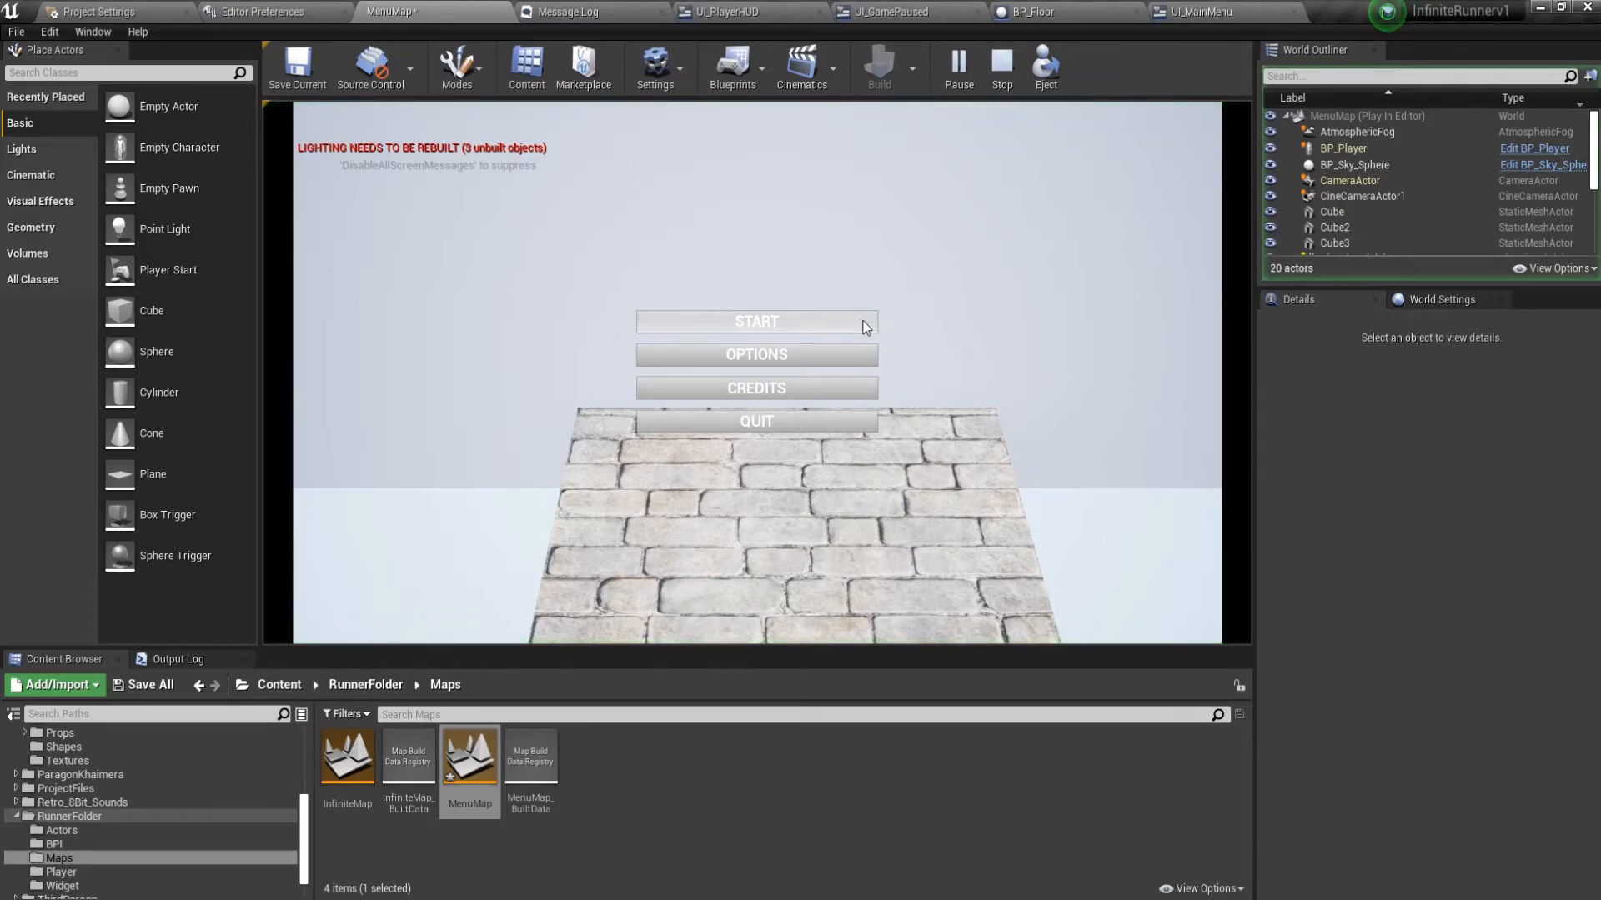
click(859, 321)
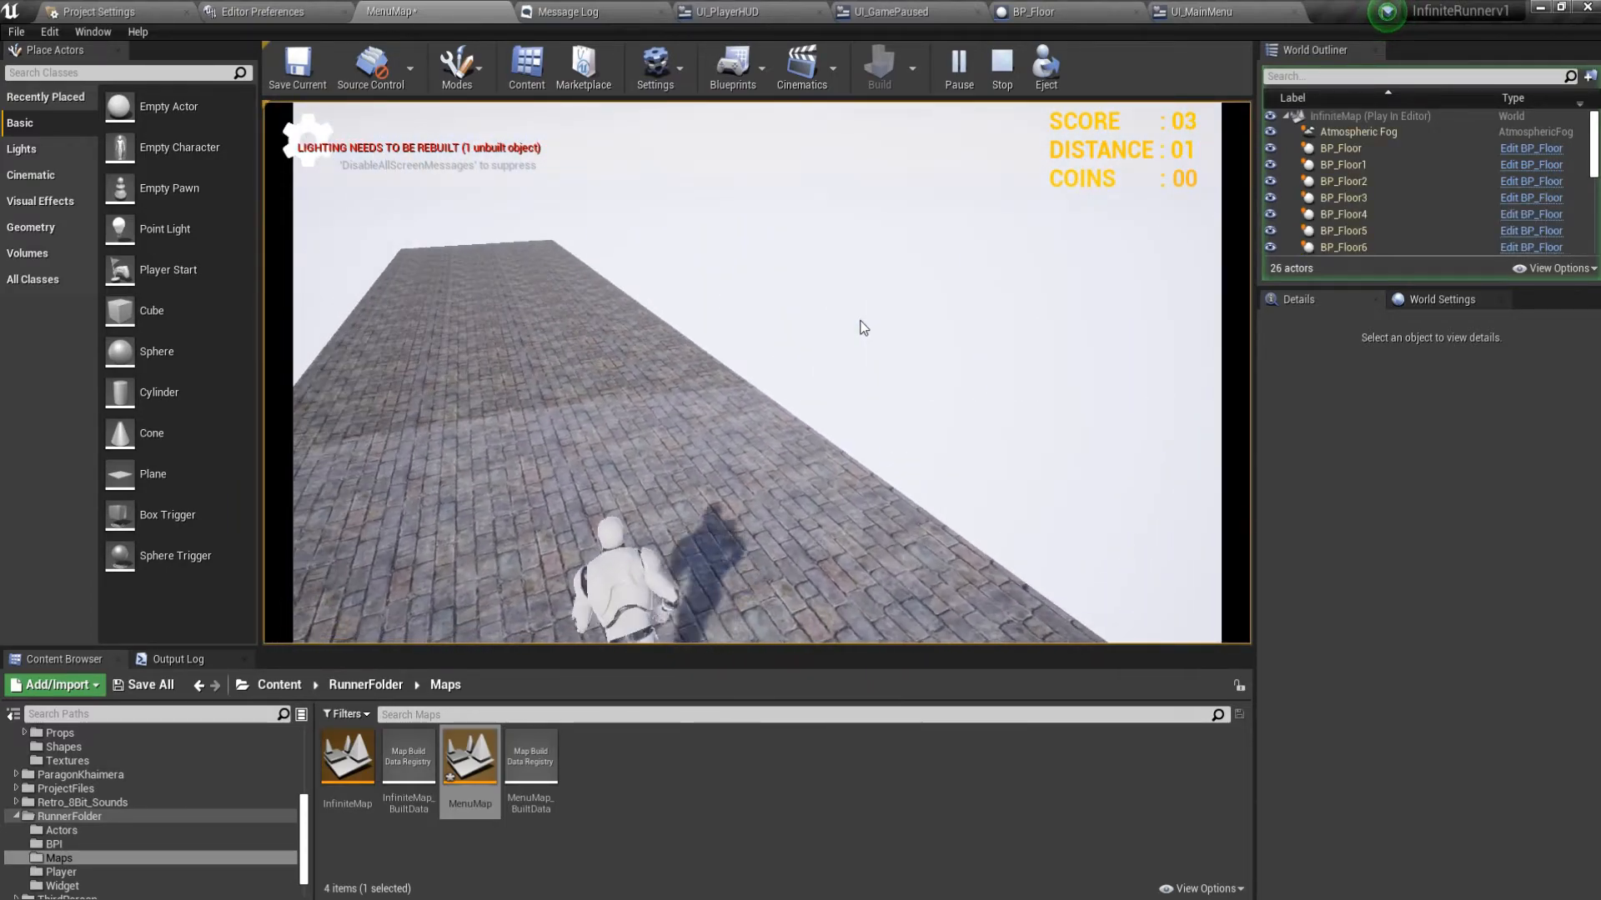
key(Escape)
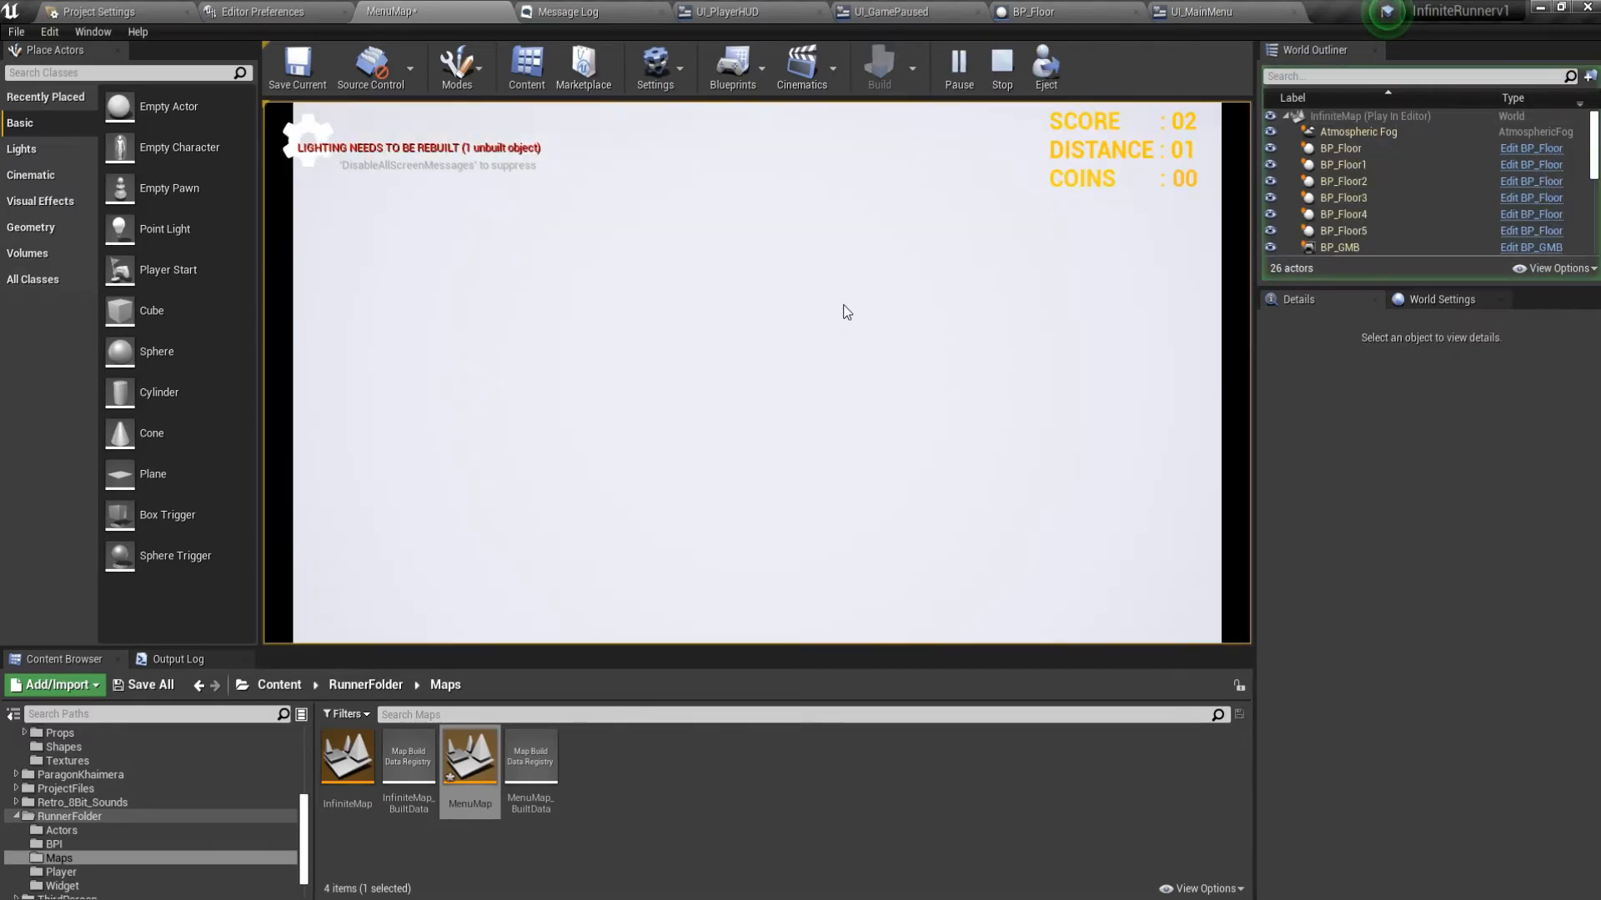
key(Escape)
click(950, 81)
click(839, 325)
key(Escape)
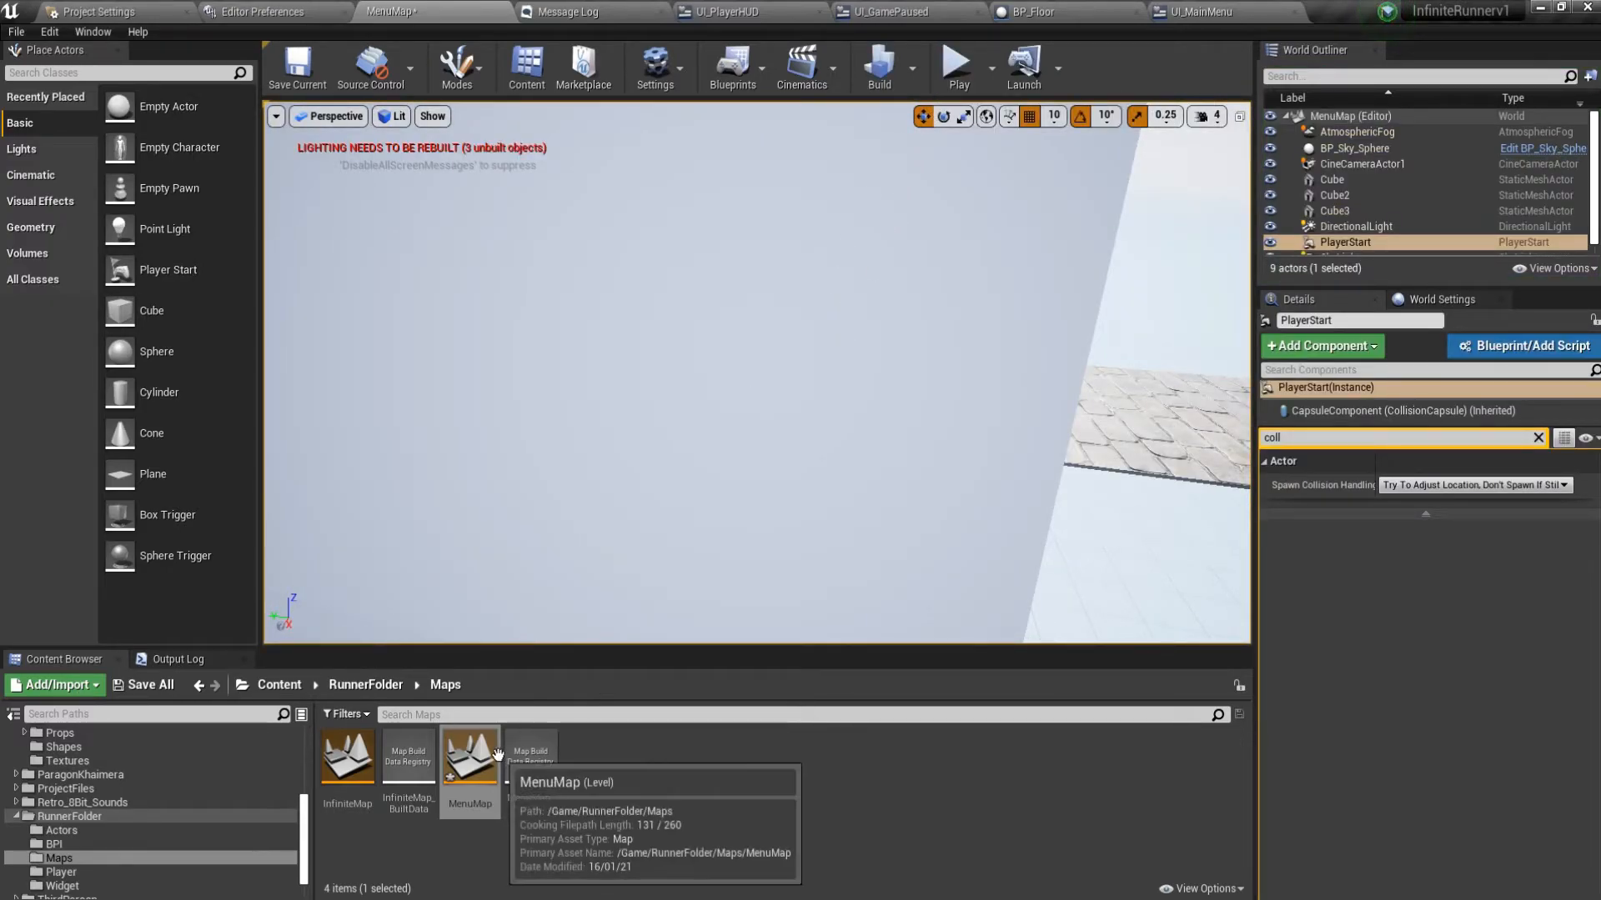
Rotate the DirectionalLight in MenuMap, rebuild the lighting, and return to the level from the message log.
key(s)
right_drag(846, 461, 871, 438)
click(1357, 226)
key(e)
mouse_move(814, 411)
mouse_down()
mouse_move(700, 403)
mouse_move(829, 426)
mouse_move(925, 403)
mouse_up()
click(884, 73)
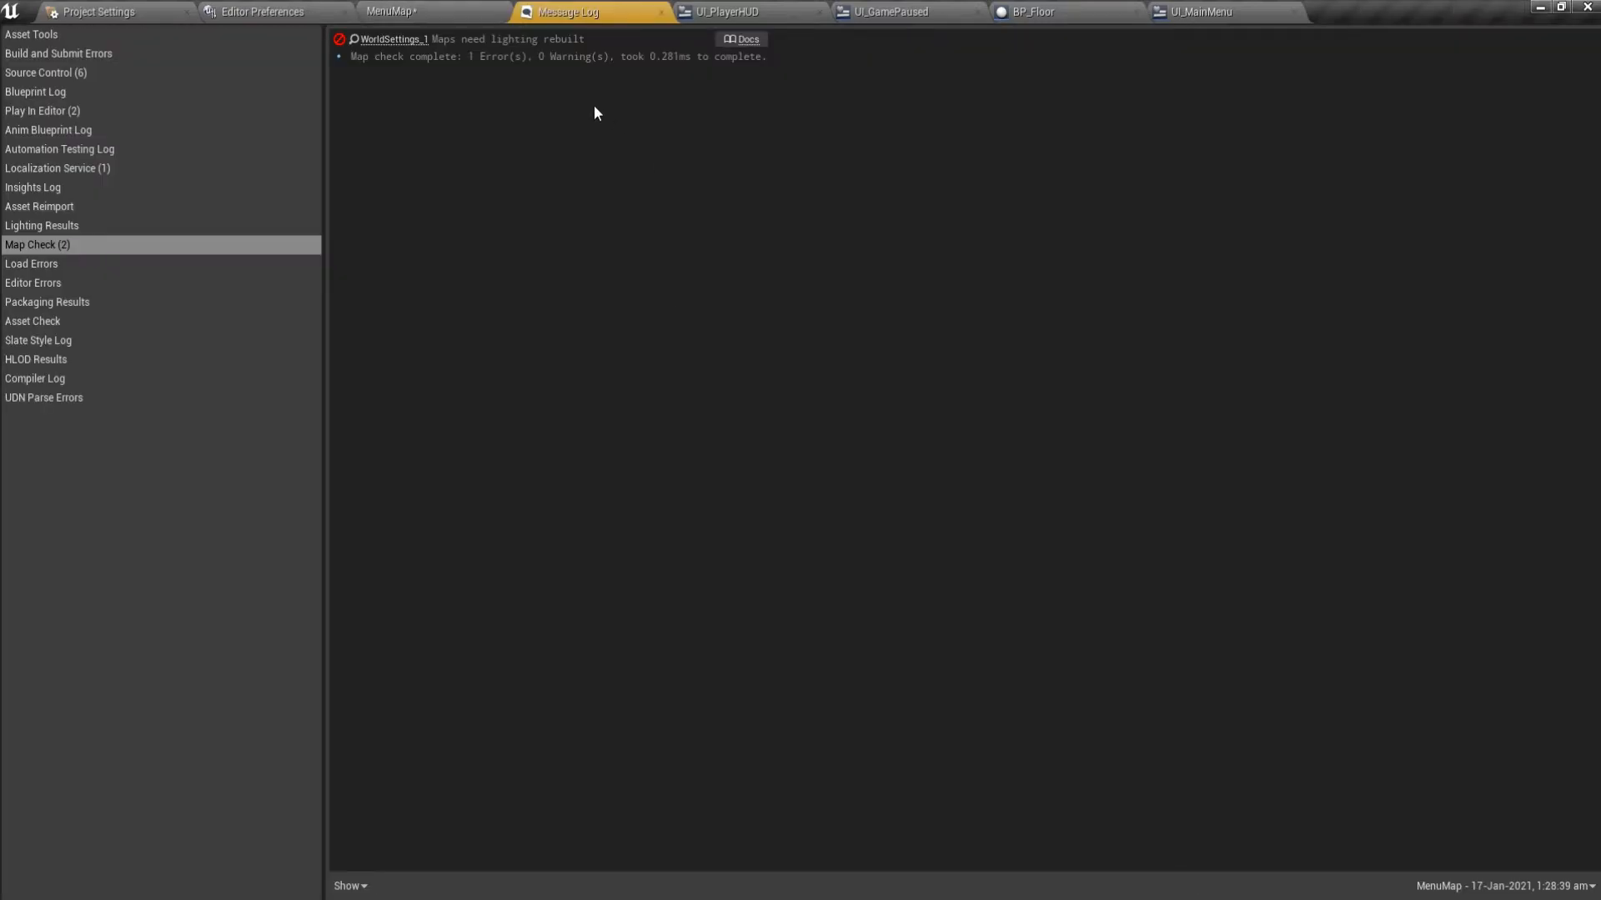
click(416, 12)
Browse to RunnerFolder's Actors folder and delete the two brick path cubes, Cube and Cube2, from MenuMap.
right_drag(633, 375, 602, 459)
click(374, 686)
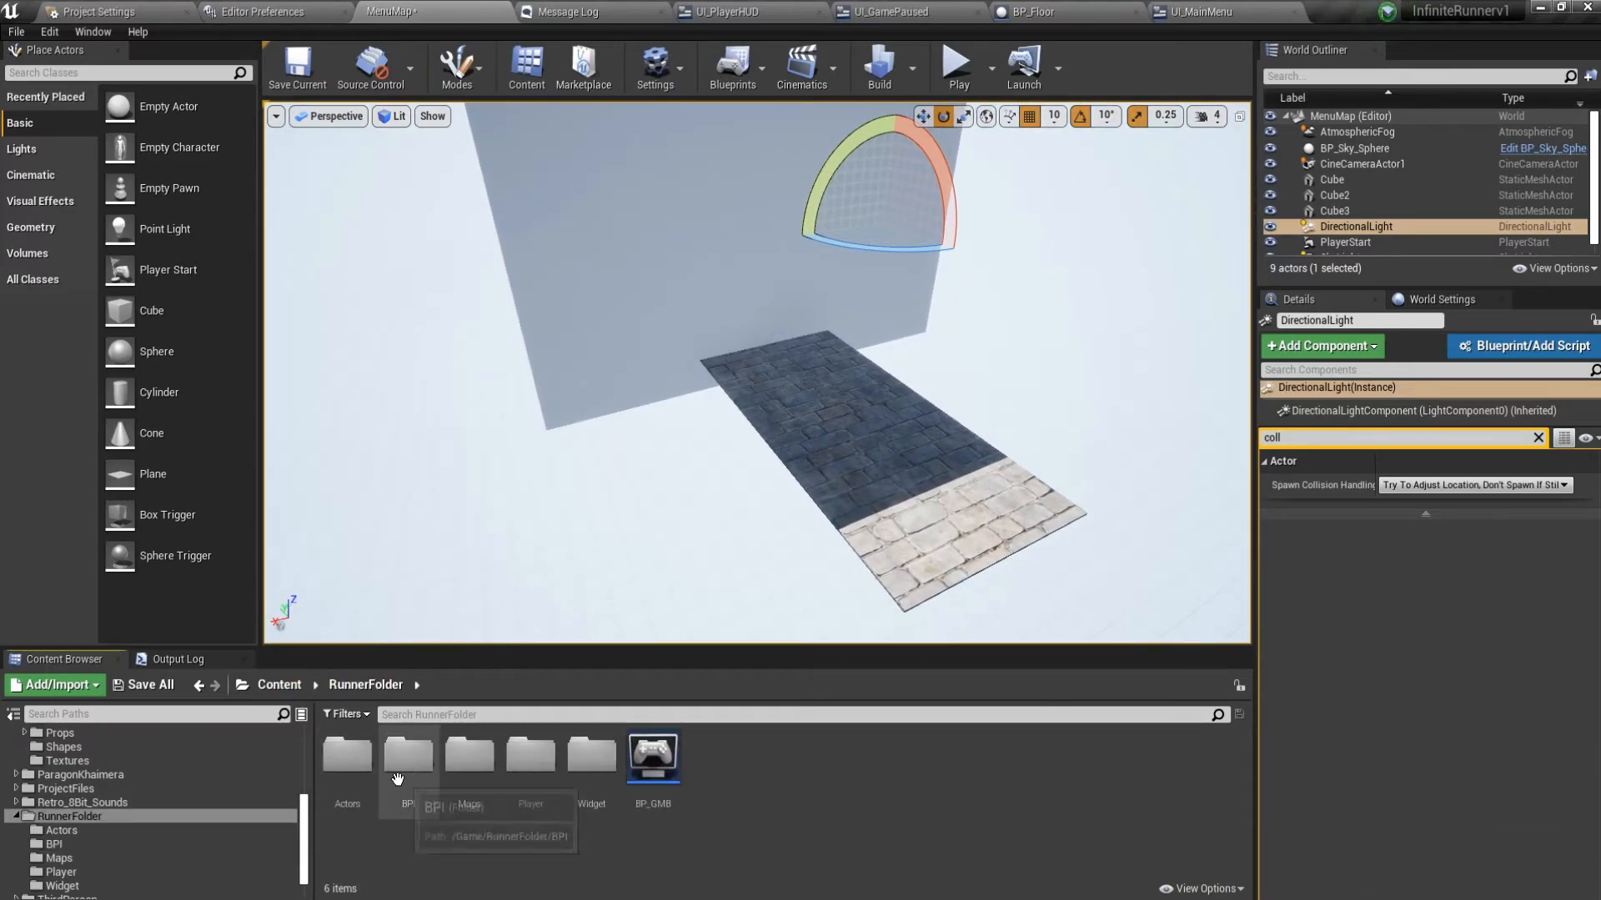
double_click(347, 756)
click(470, 757)
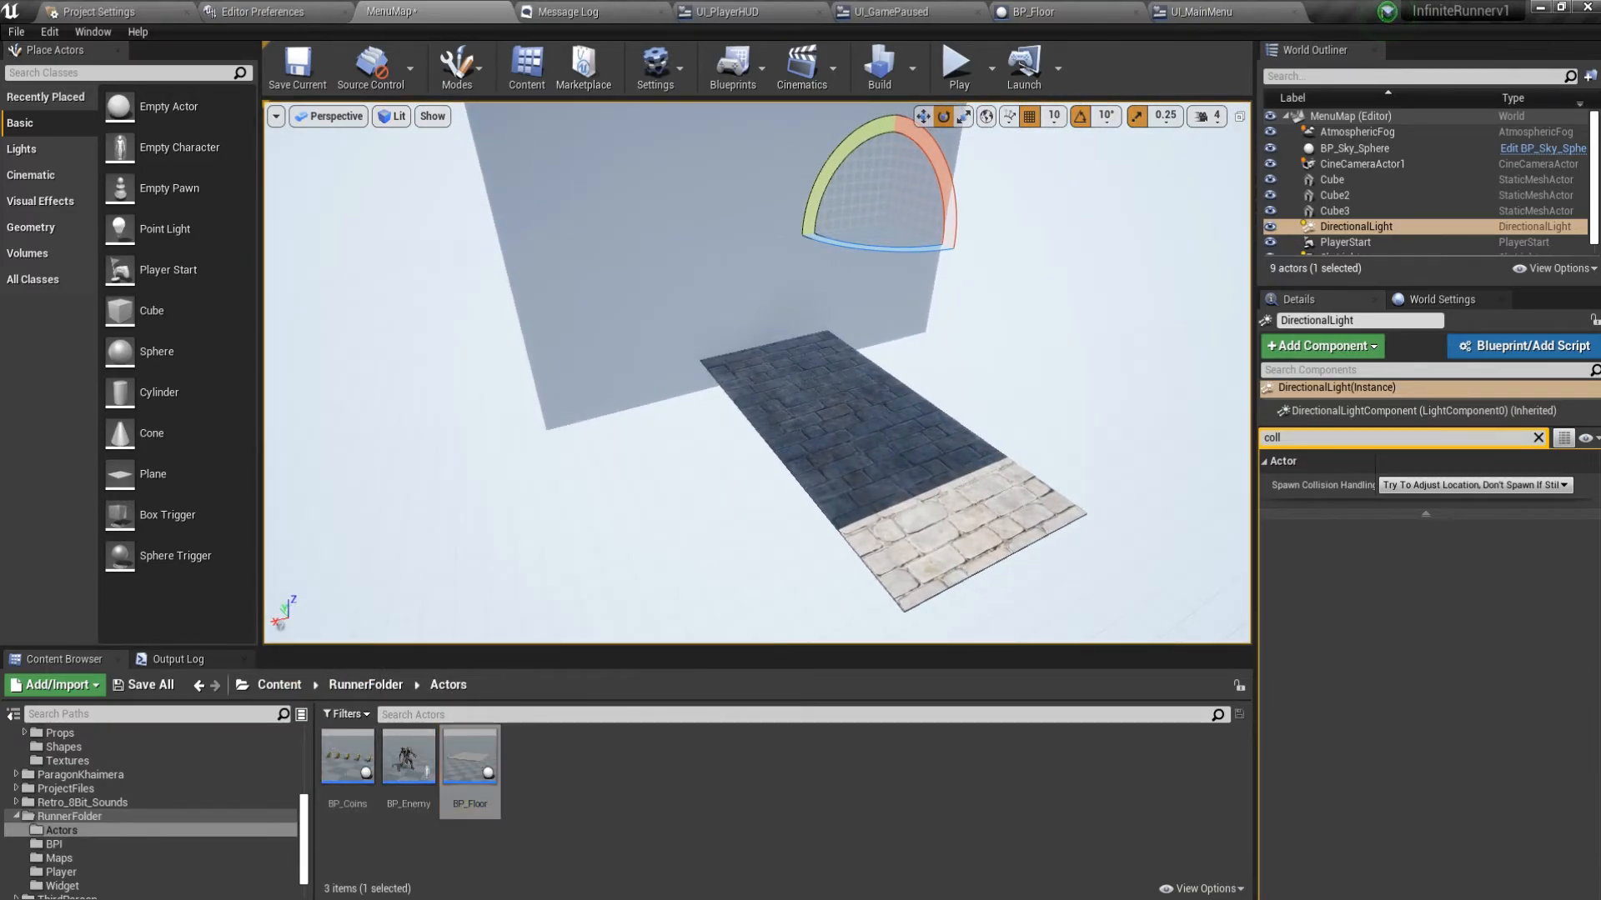
click(807, 384)
key(Delete)
click(847, 476)
key(Delete)
Place a BP_Floor actor in MenuMap near the camera and rotate it by -90 degrees.
drag(472, 778, 847, 422)
right_drag(847, 422, 925, 383)
key(s)
key(w)
drag(642, 344, 1036, 638)
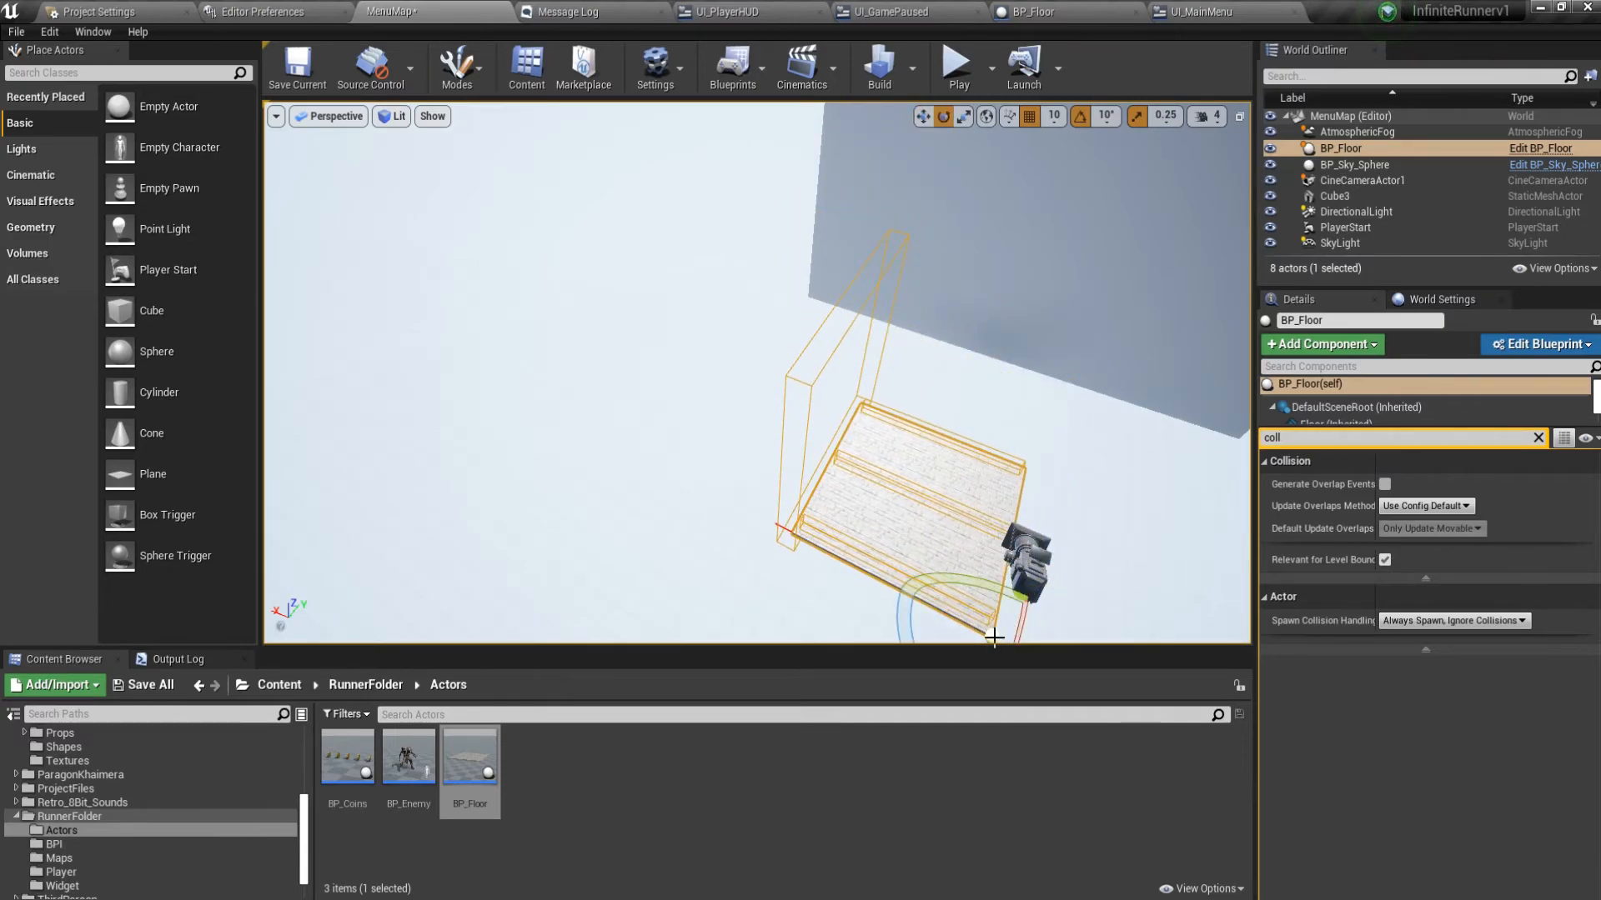
drag(898, 618, 889, 750)
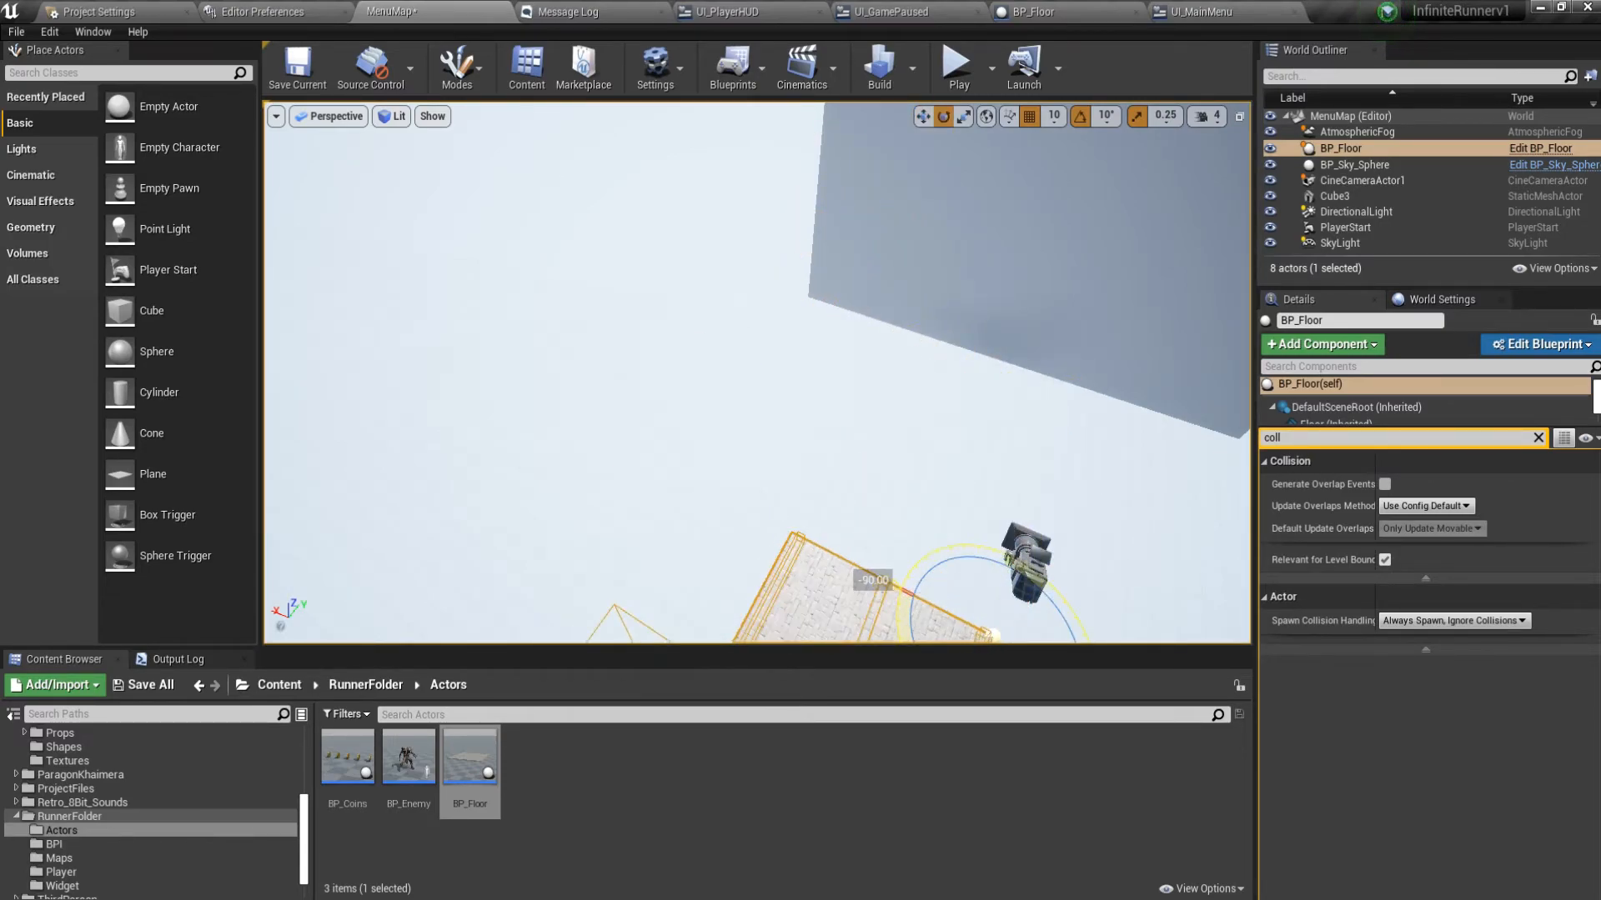
Move the BP_Floor in front of the wall and shift it sideways to centre it in the CineCameraActor1 preview.
key(w)
drag(999, 572, 1111, 343)
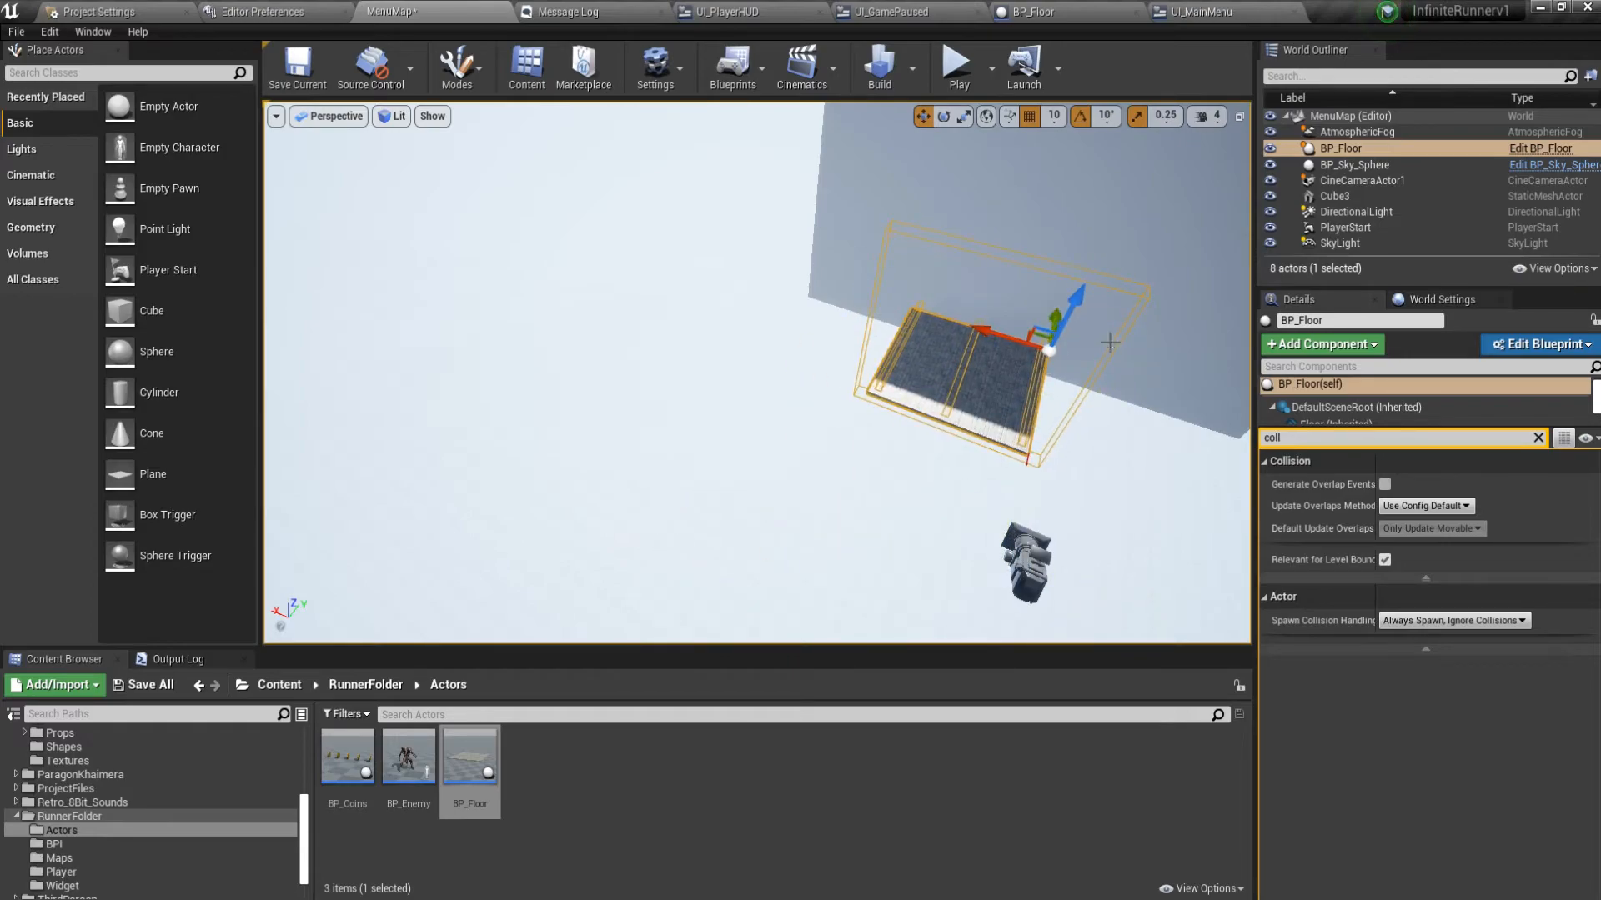
drag(980, 333, 1047, 348)
click(1029, 560)
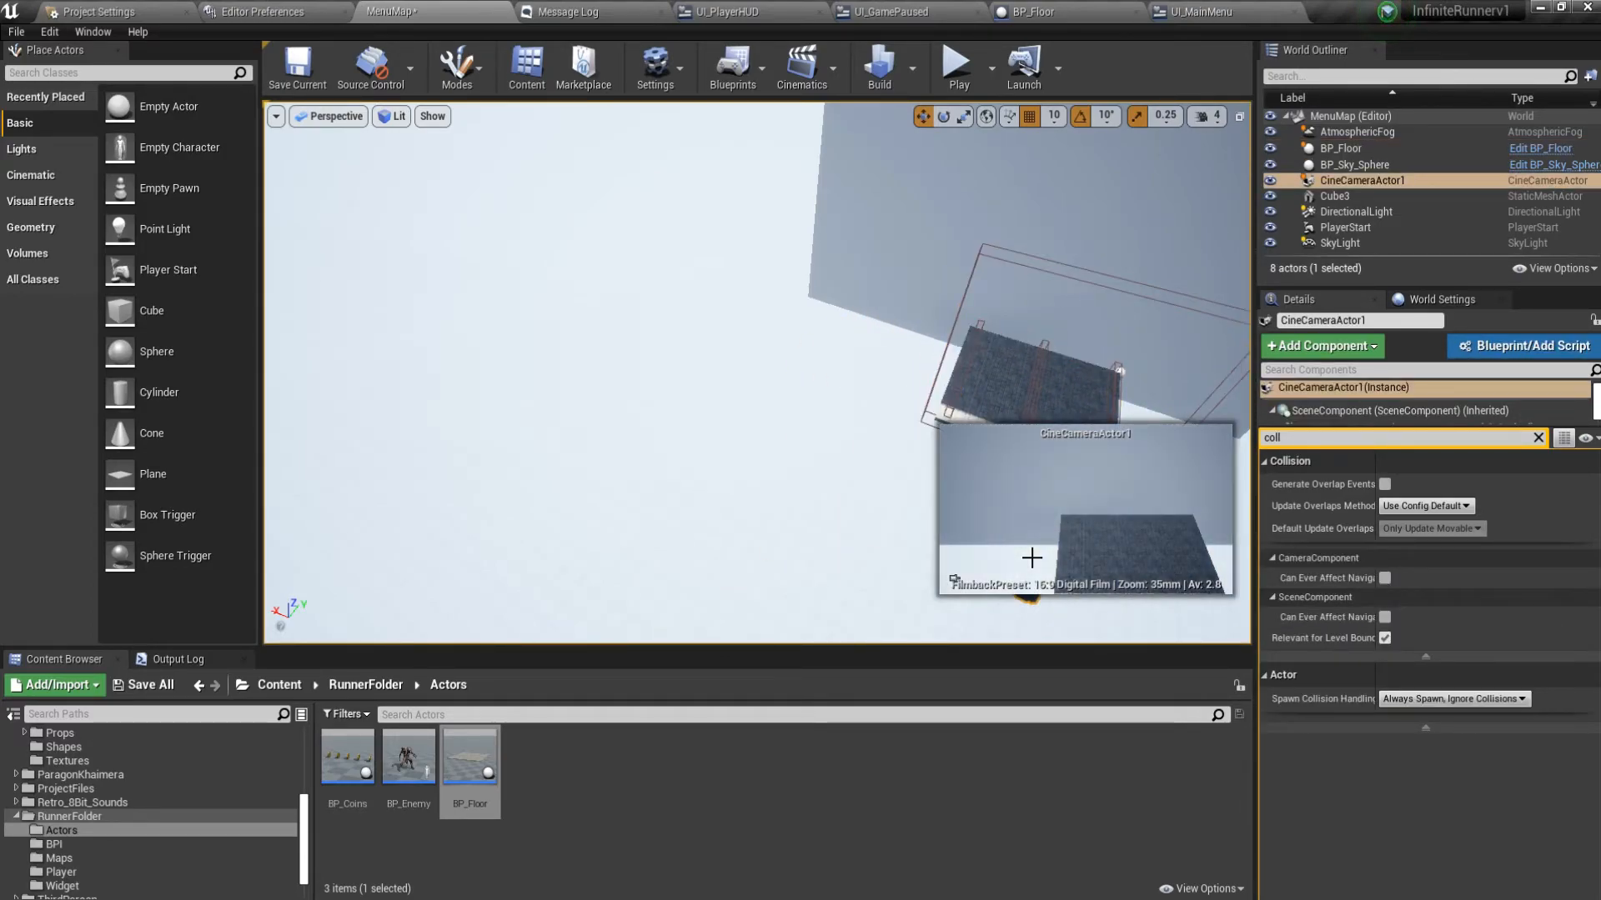
click(1005, 349)
drag(1105, 350, 1087, 345)
click(1025, 546)
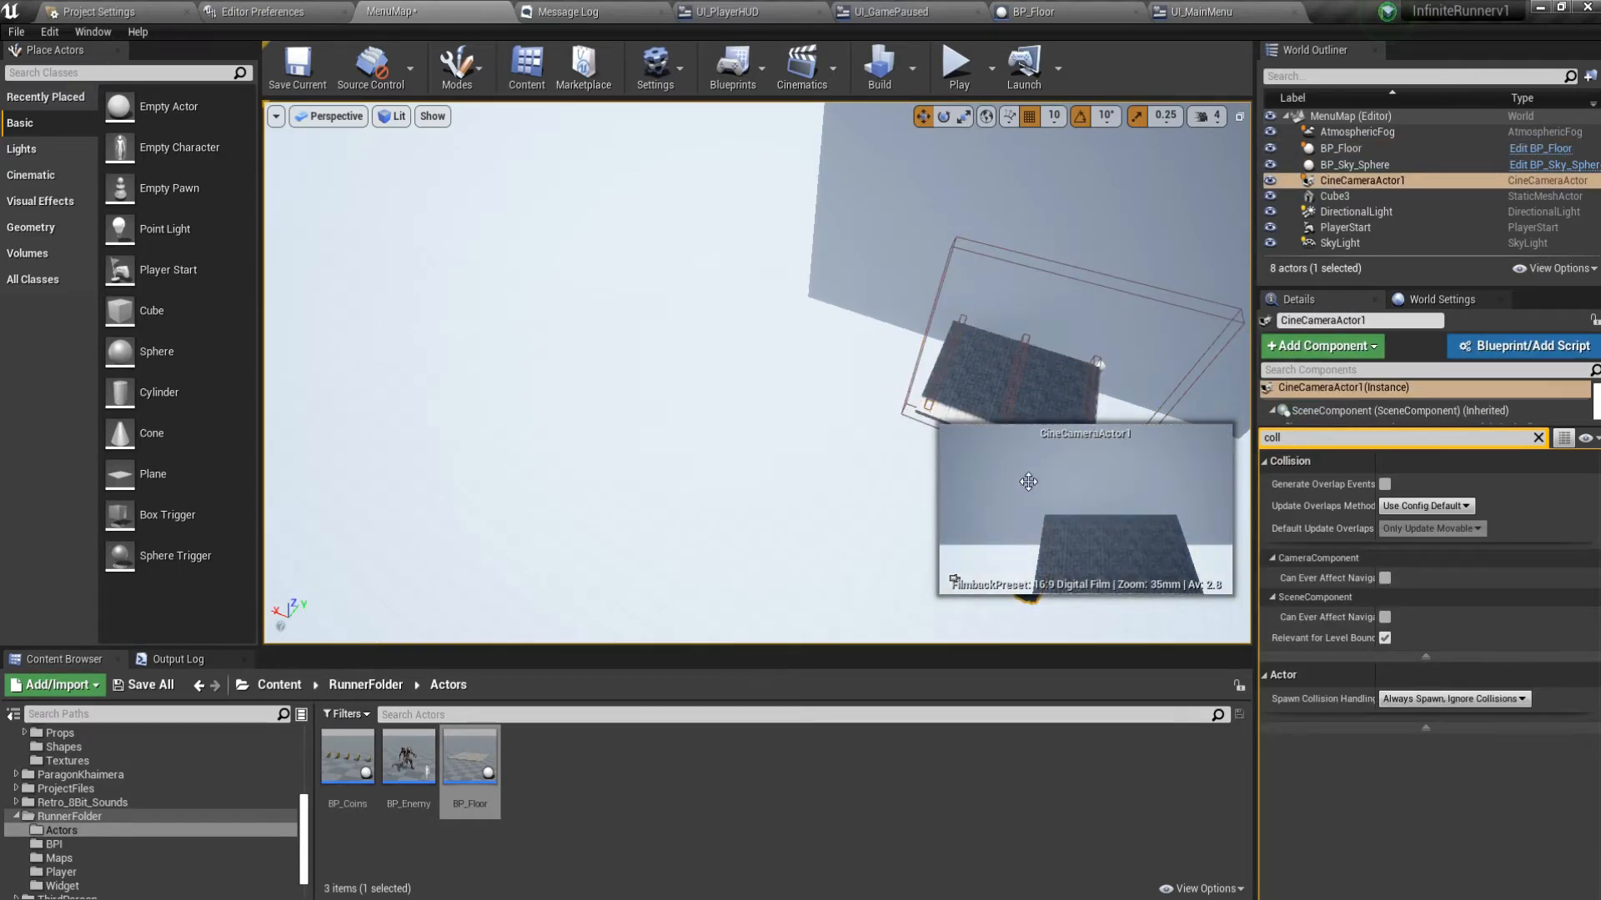
click(986, 373)
drag(1032, 344, 1009, 339)
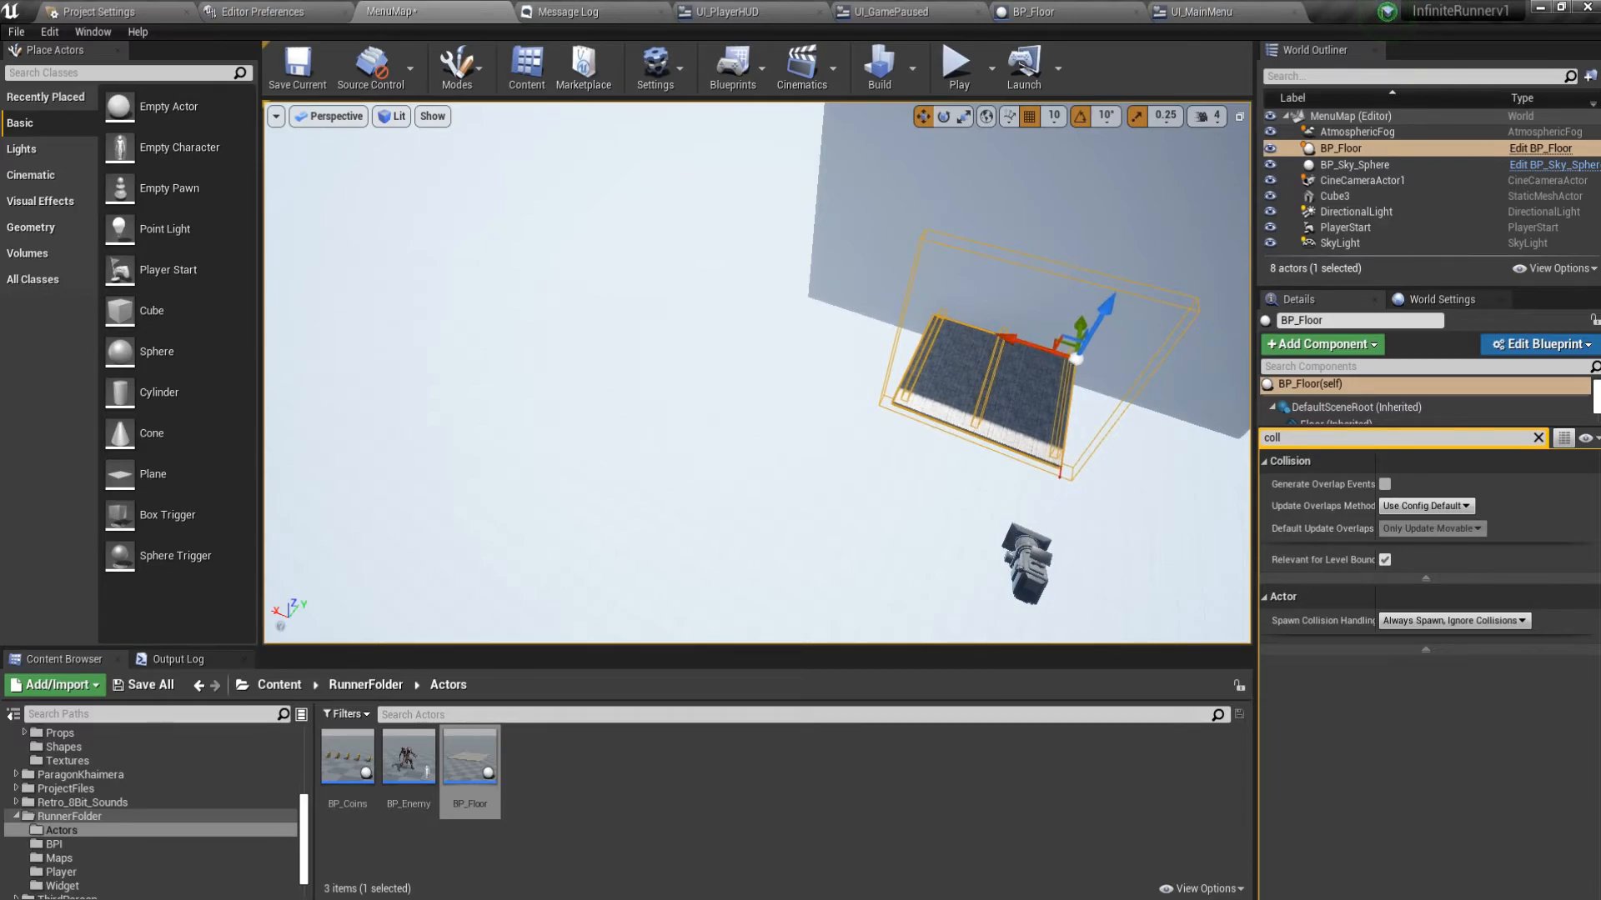
click(1017, 546)
click(970, 374)
Duplicate the BP_Floor twice along its length to extend the path from the wall past the camera.
key(d)
right_drag(991, 451, 994, 454)
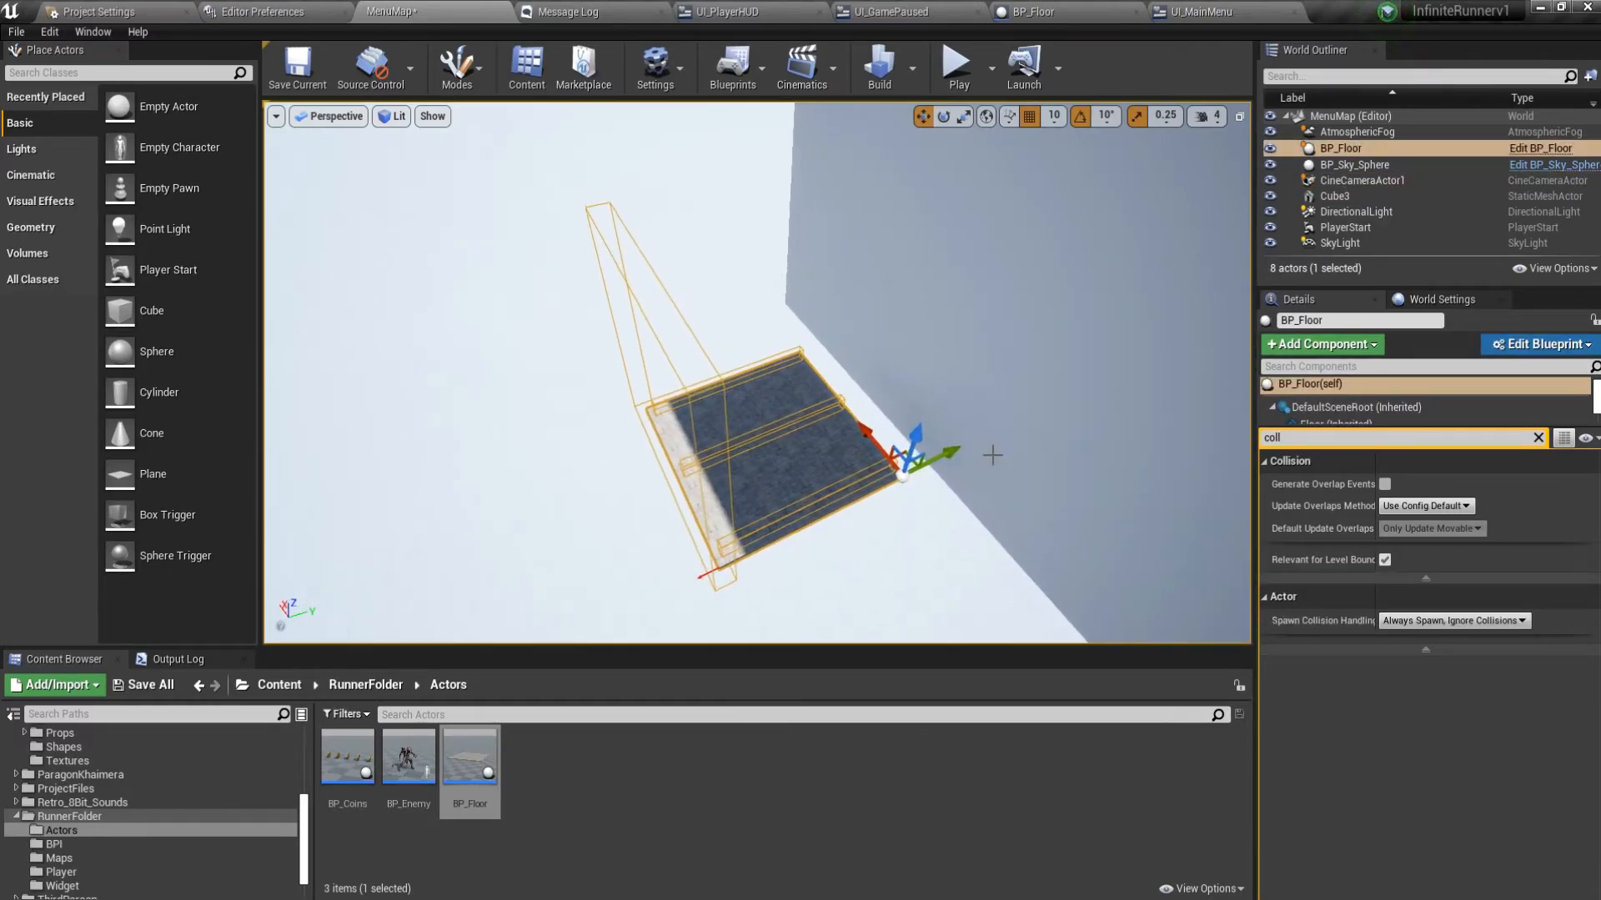
drag(944, 458, 710, 545)
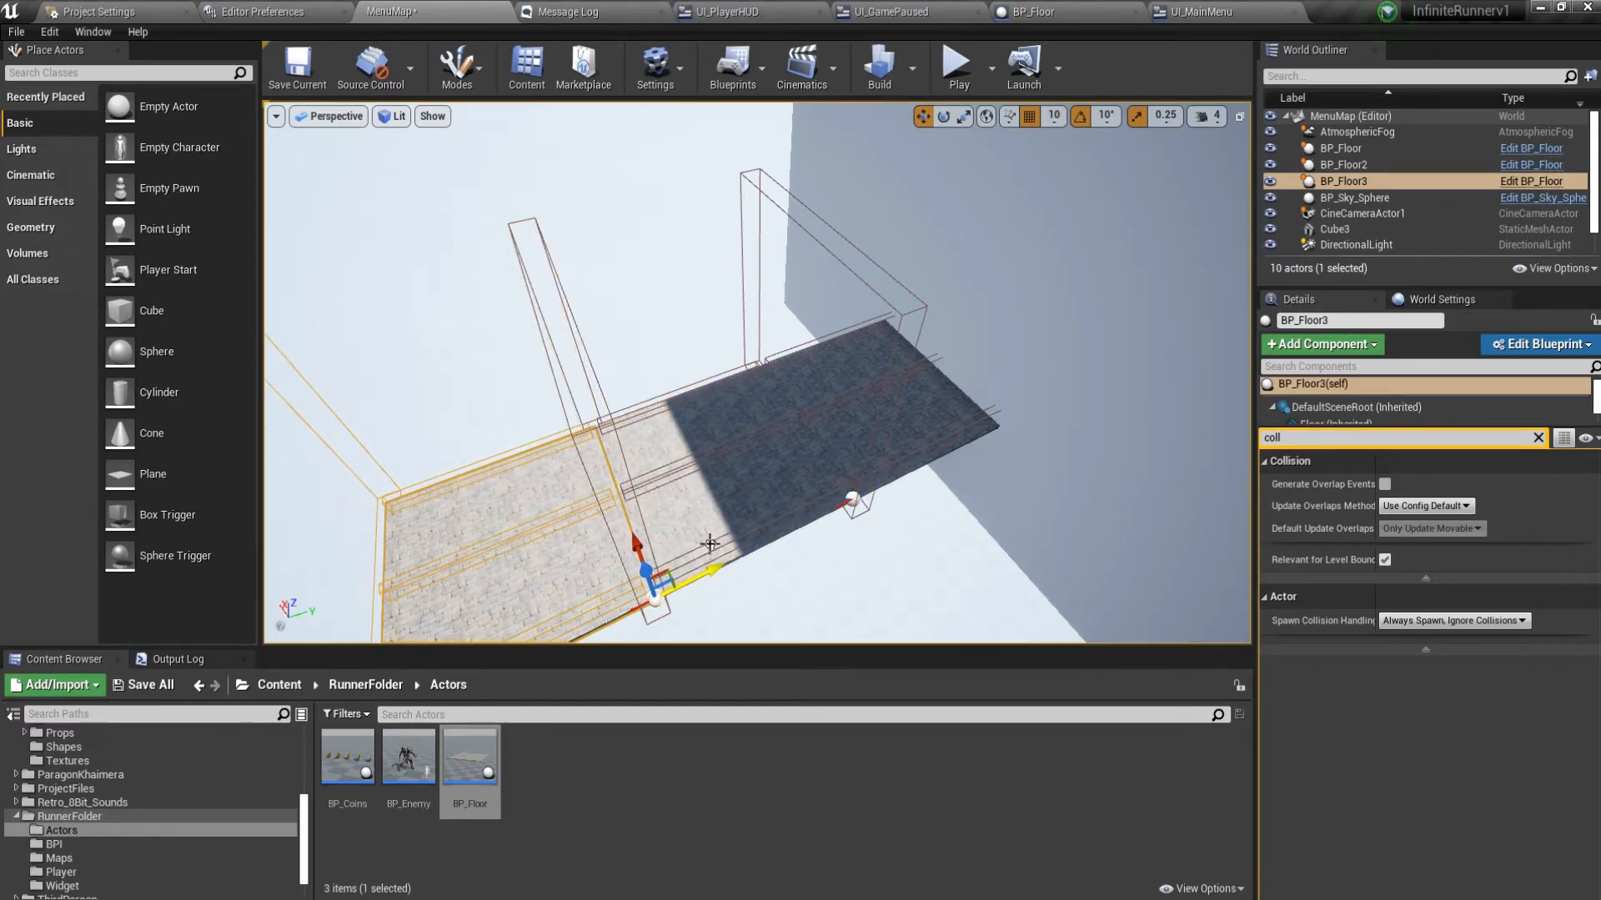
Playtest from the main menu, then open the BP_Floor Branch node named in the runtime errors.
click(949, 83)
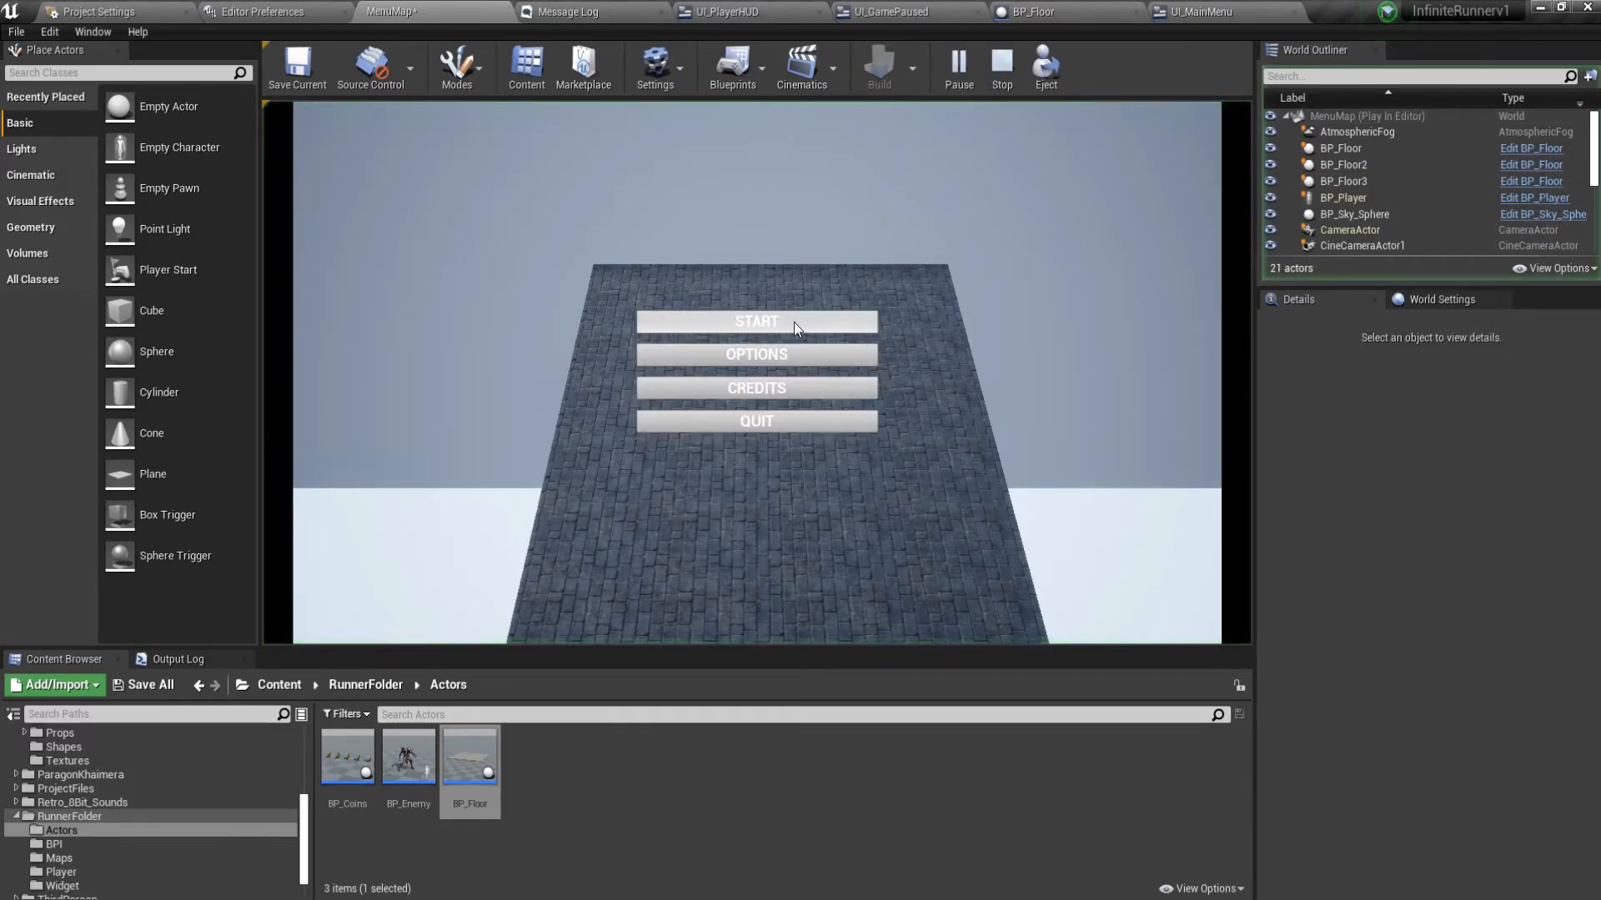
click(794, 322)
key(Escape)
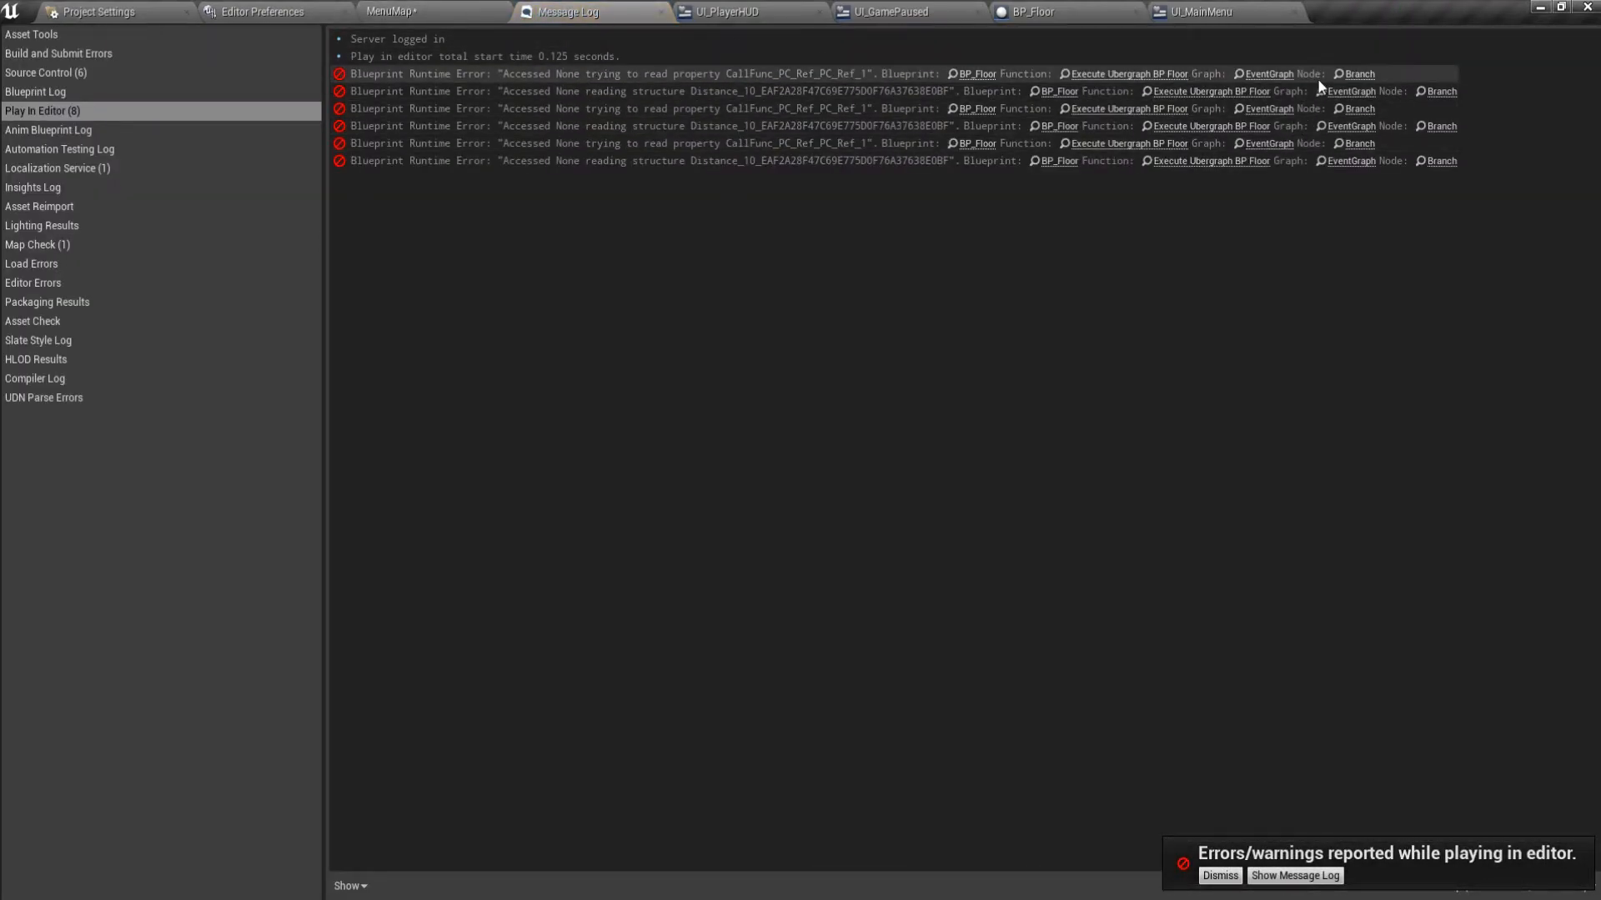
click(1356, 74)
right_drag(526, 418, 811, 385)
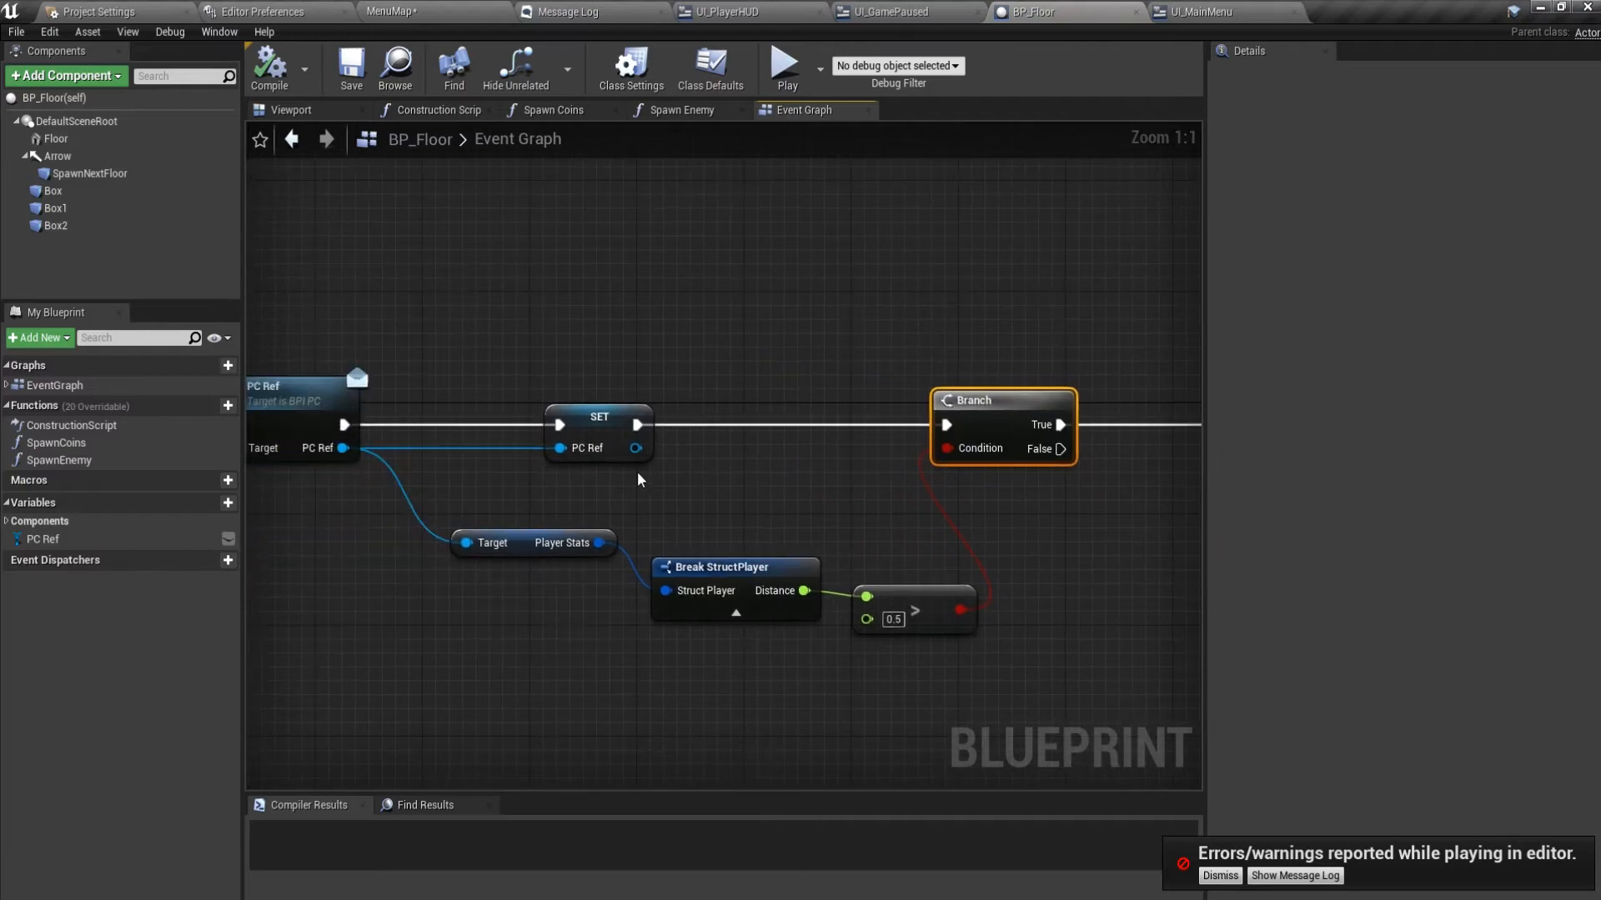
scroll(643, 479, down, 2)
right_drag(643, 478, 677, 446)
Insert a validated PC Ref get between the SET and Branch nodes in BP_Floor's Event Graph, then compile and save.
click(582, 641)
drag(83, 541, 700, 346)
click(729, 365)
right_click(721, 357)
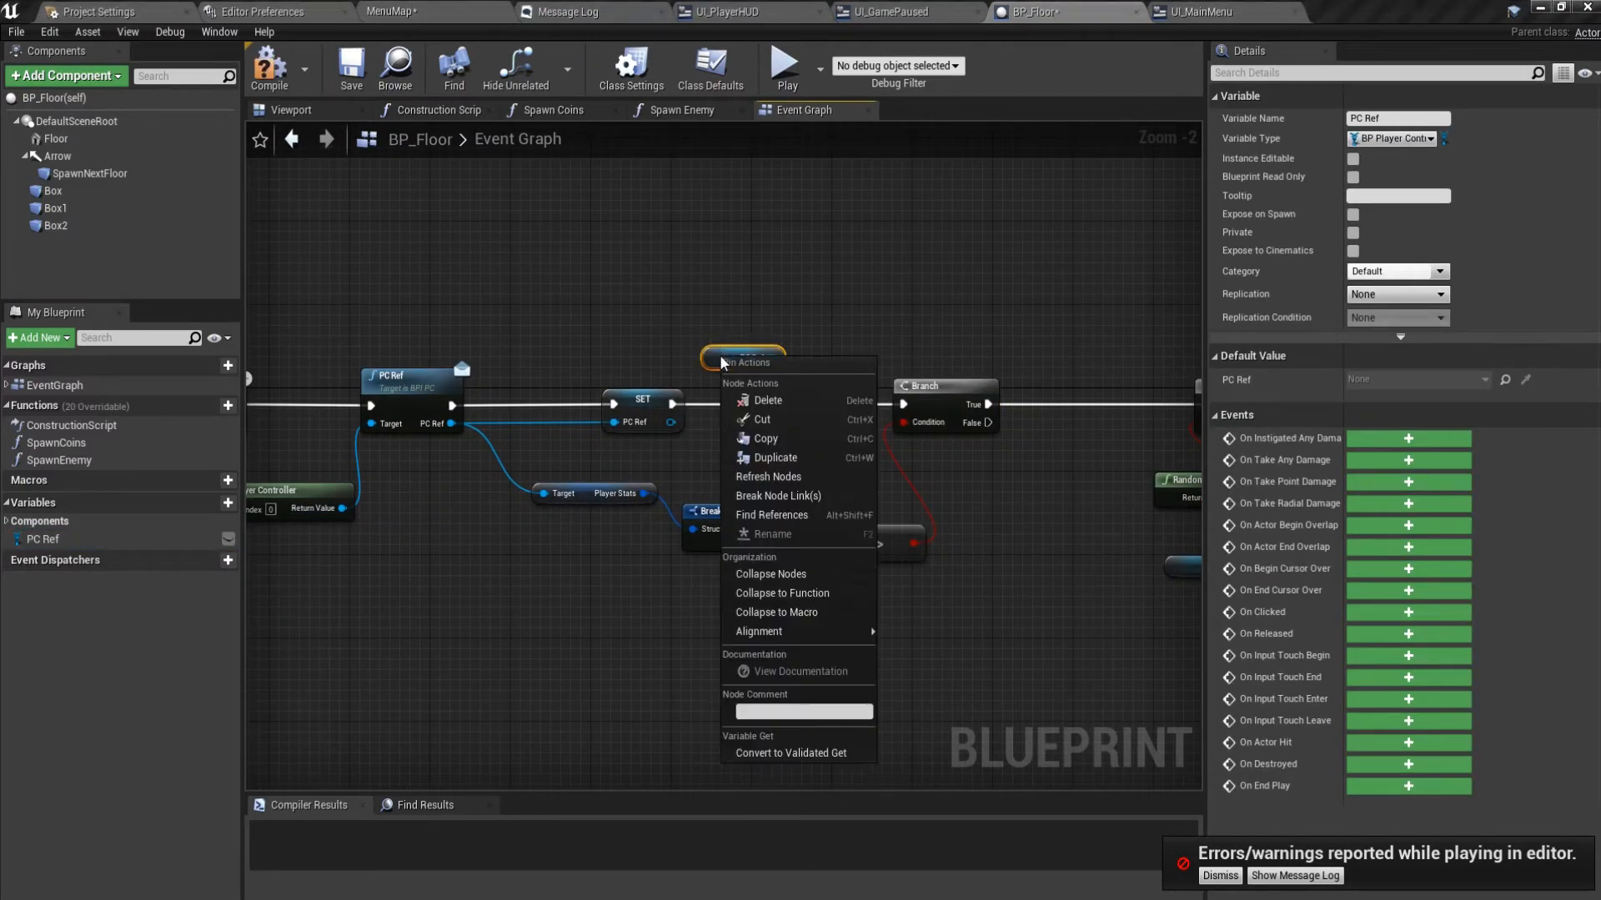
click(790, 753)
click(664, 407)
drag(672, 405, 903, 405)
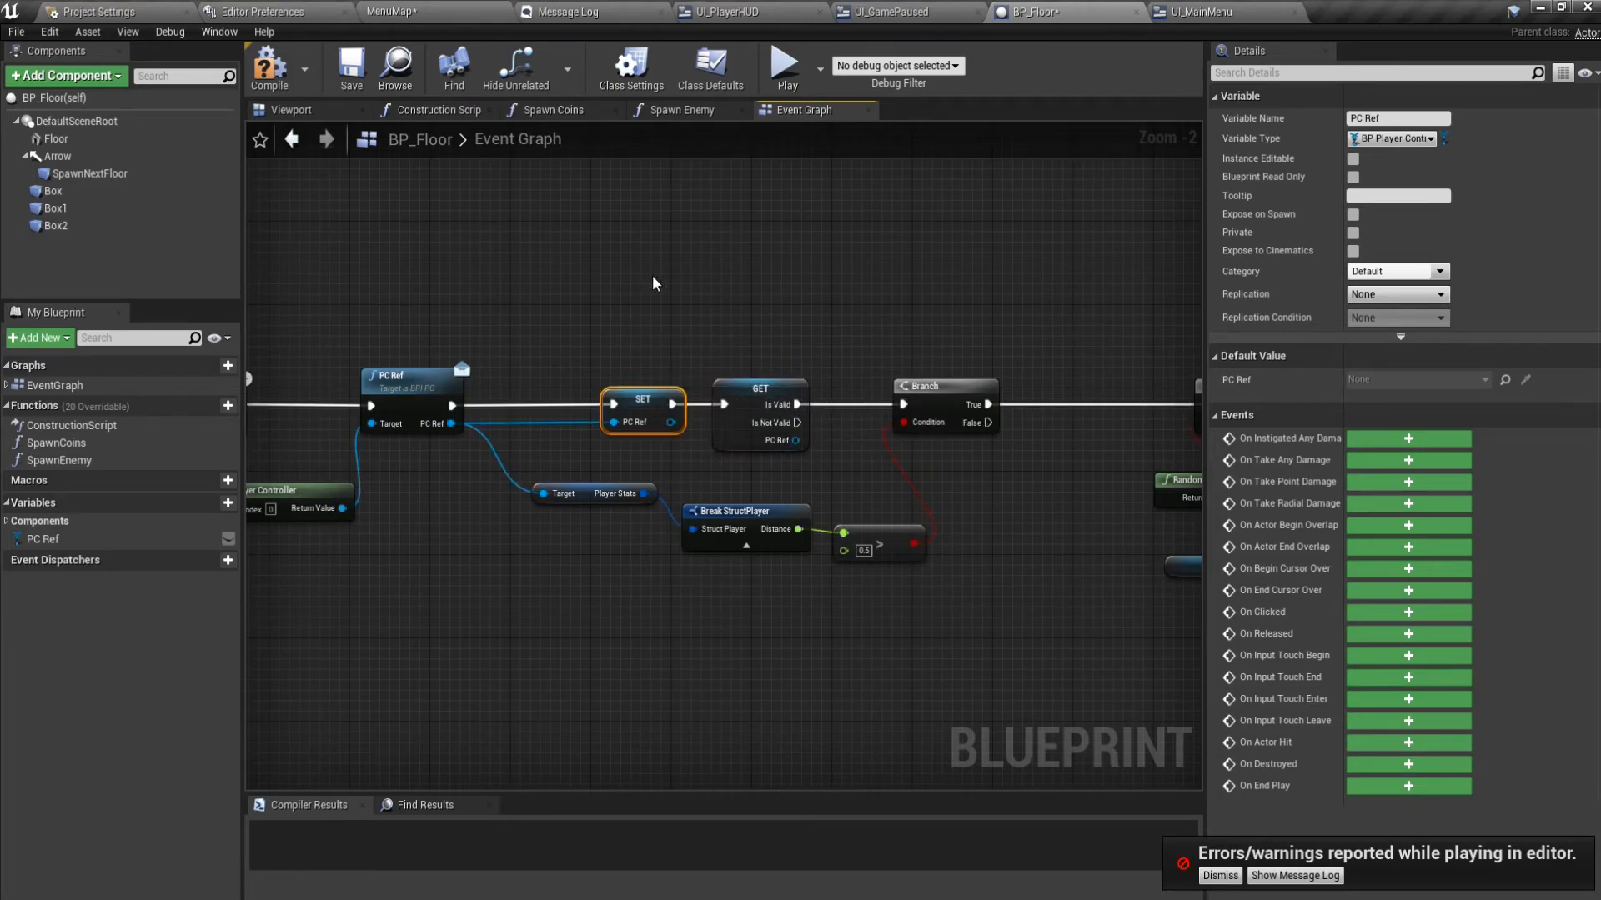
click(281, 82)
click(341, 81)
Return to MenuMap and playtest it twice, starting the game from the main menu.
click(435, 13)
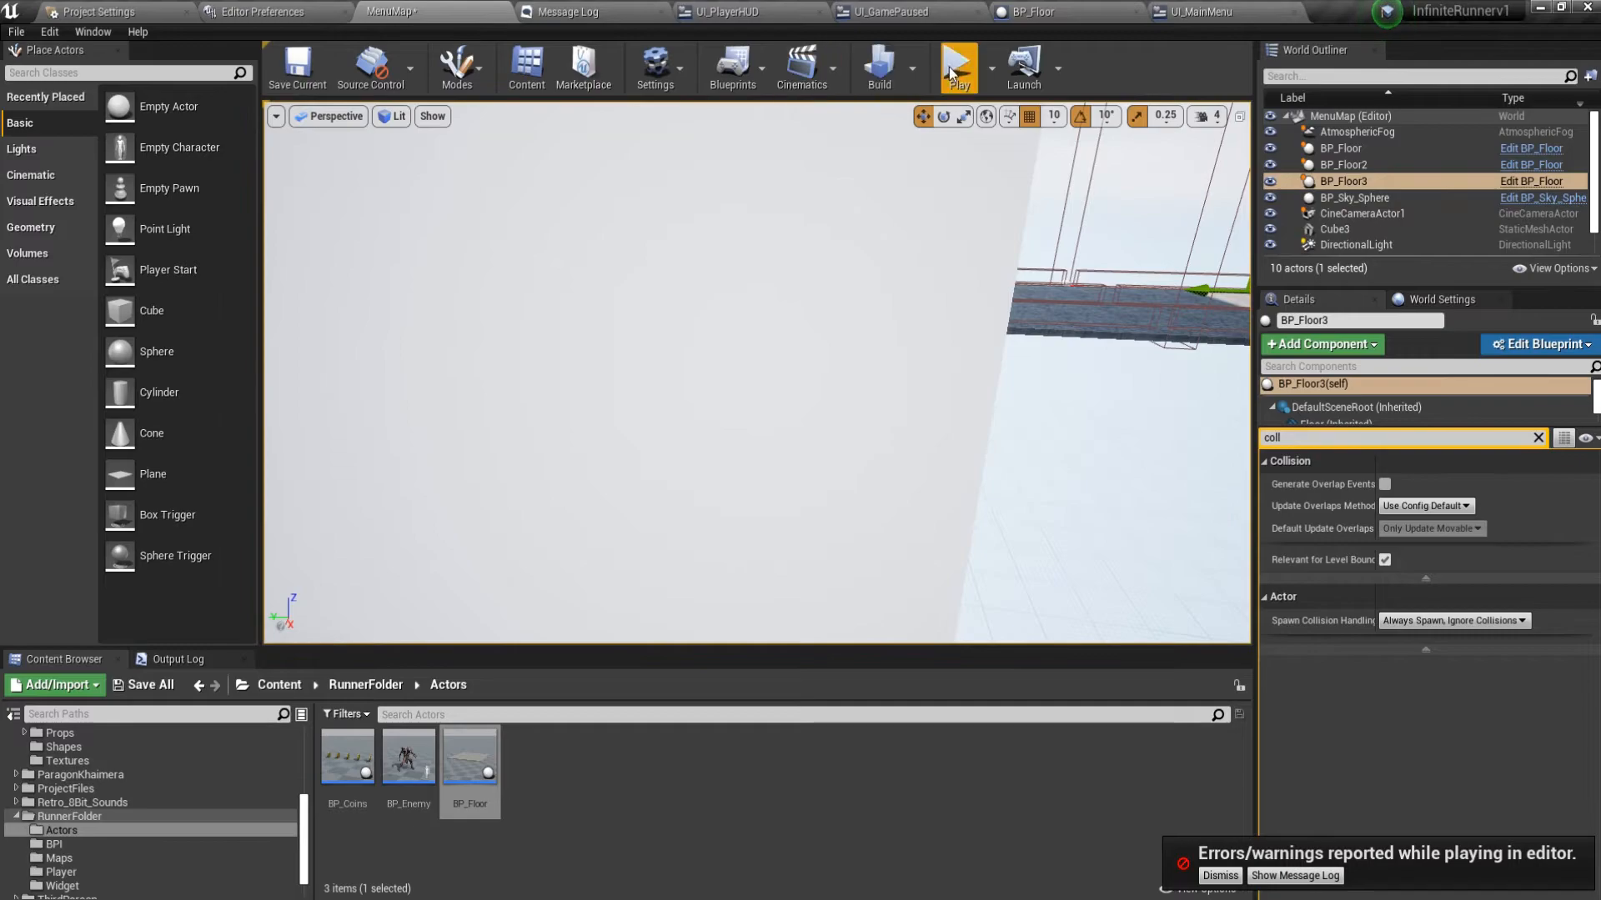
click(950, 70)
key(Escape)
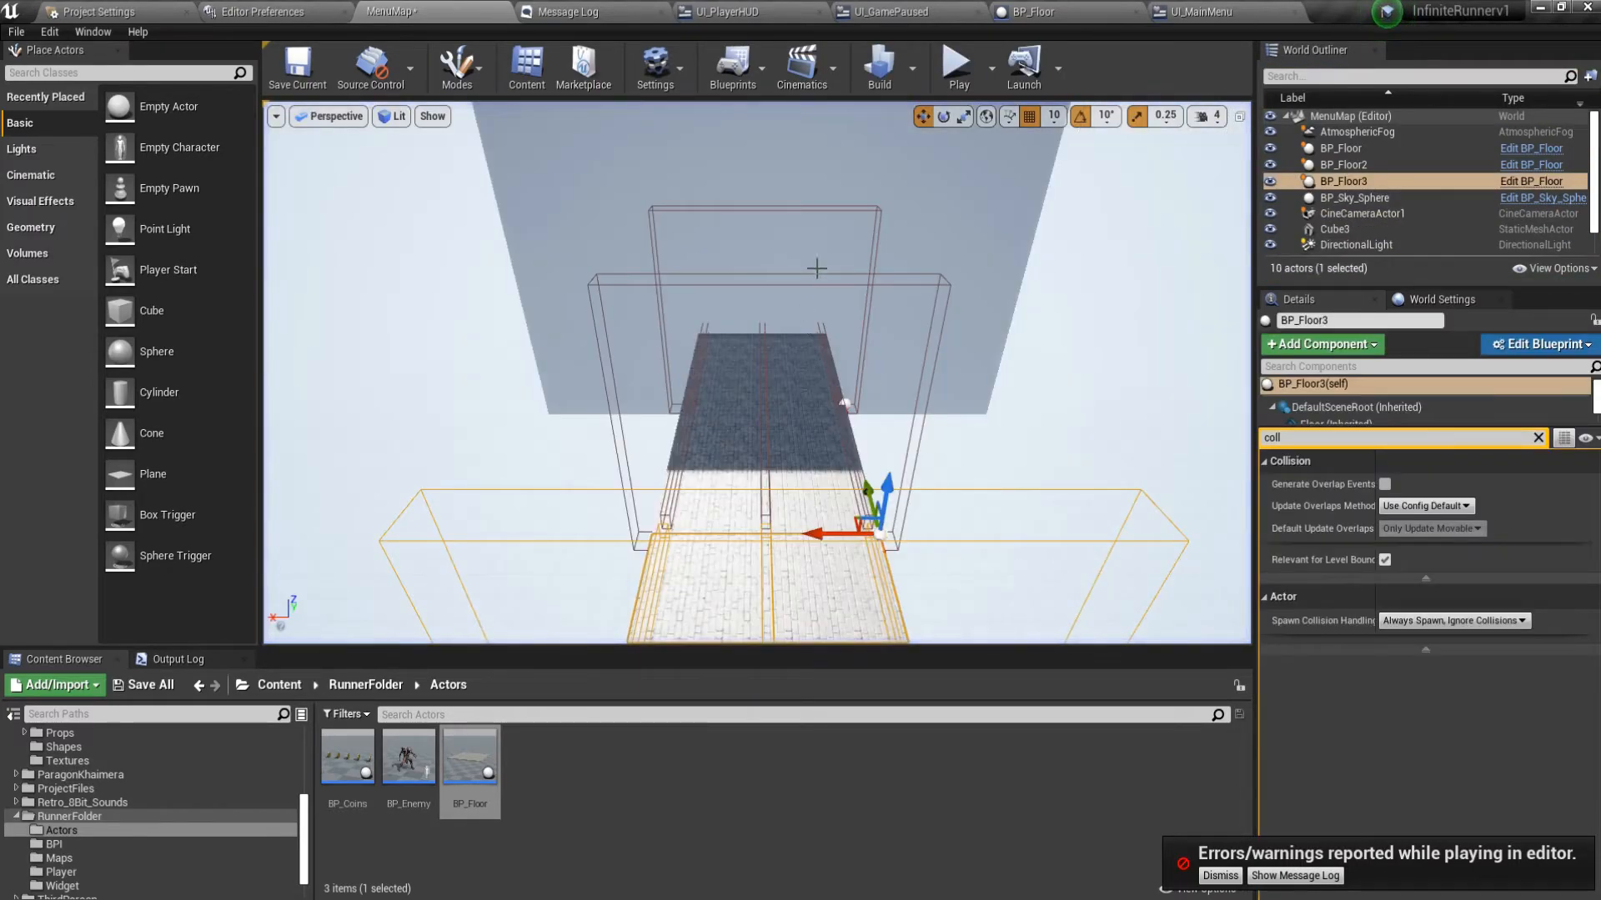
key(alt+p)
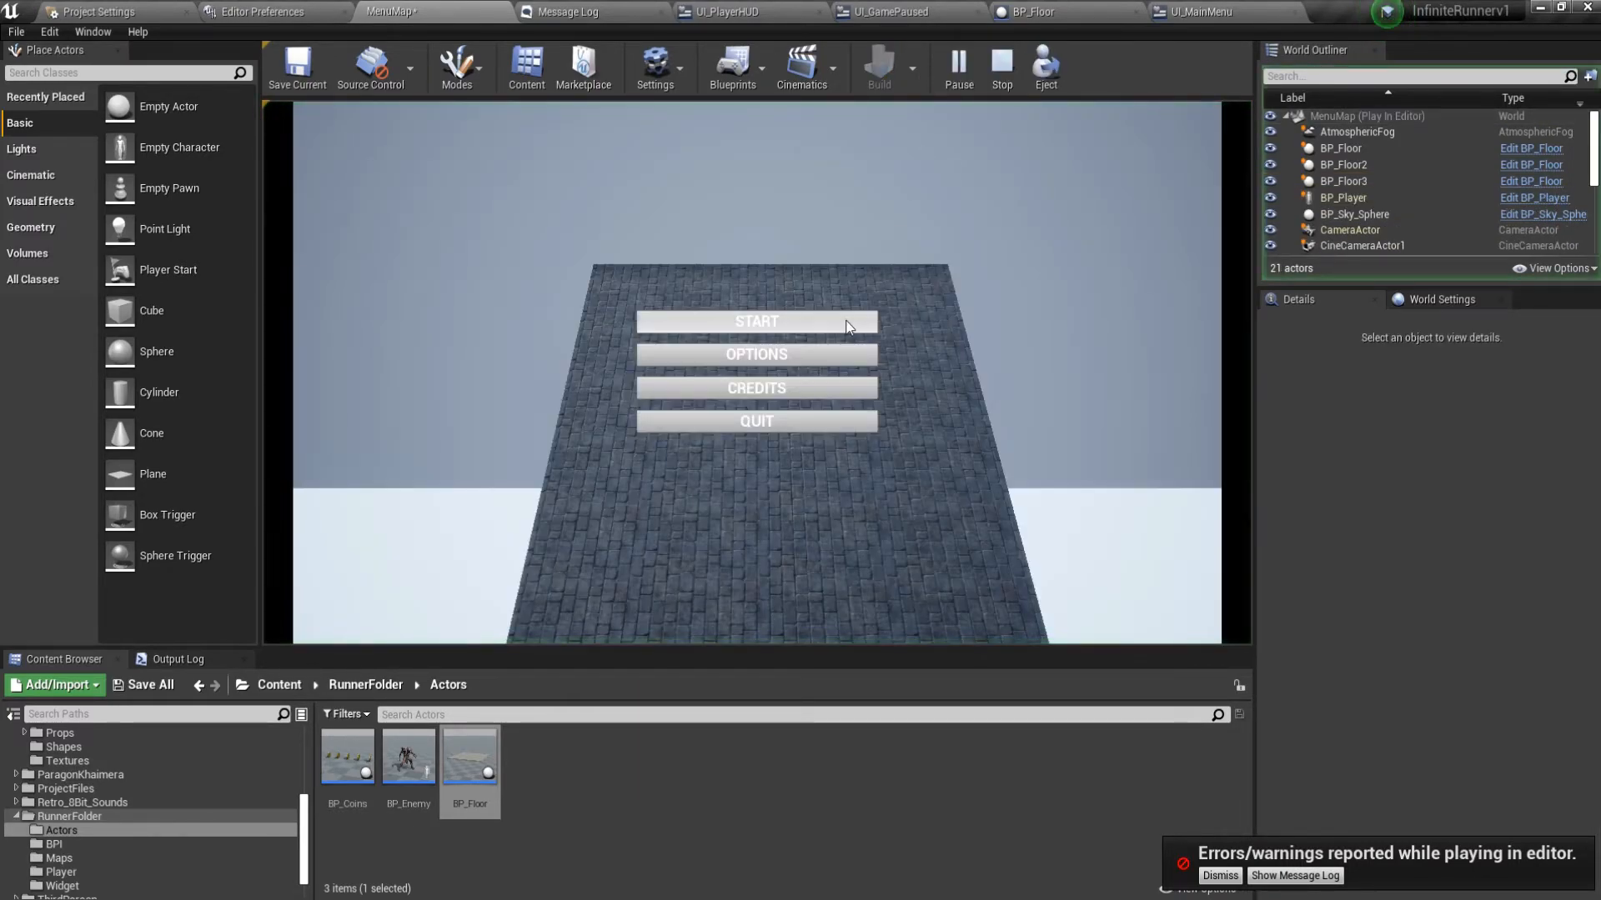
click(845, 320)
key(Escape)
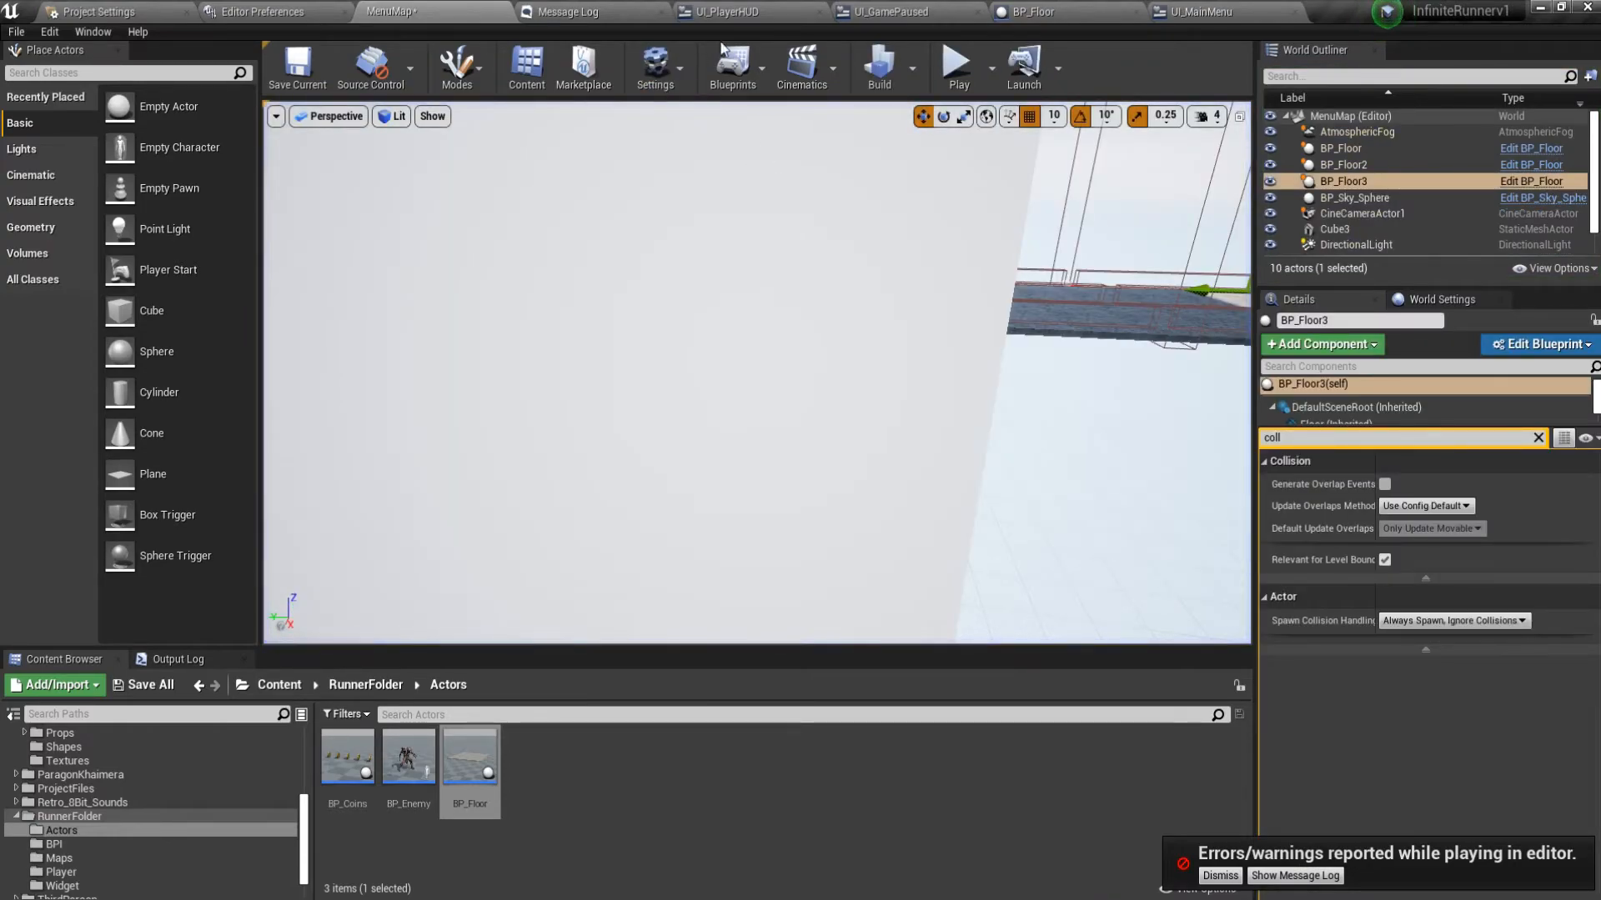
right_drag(825, 472, 842, 546)
key(s)
key(s)
key(d)
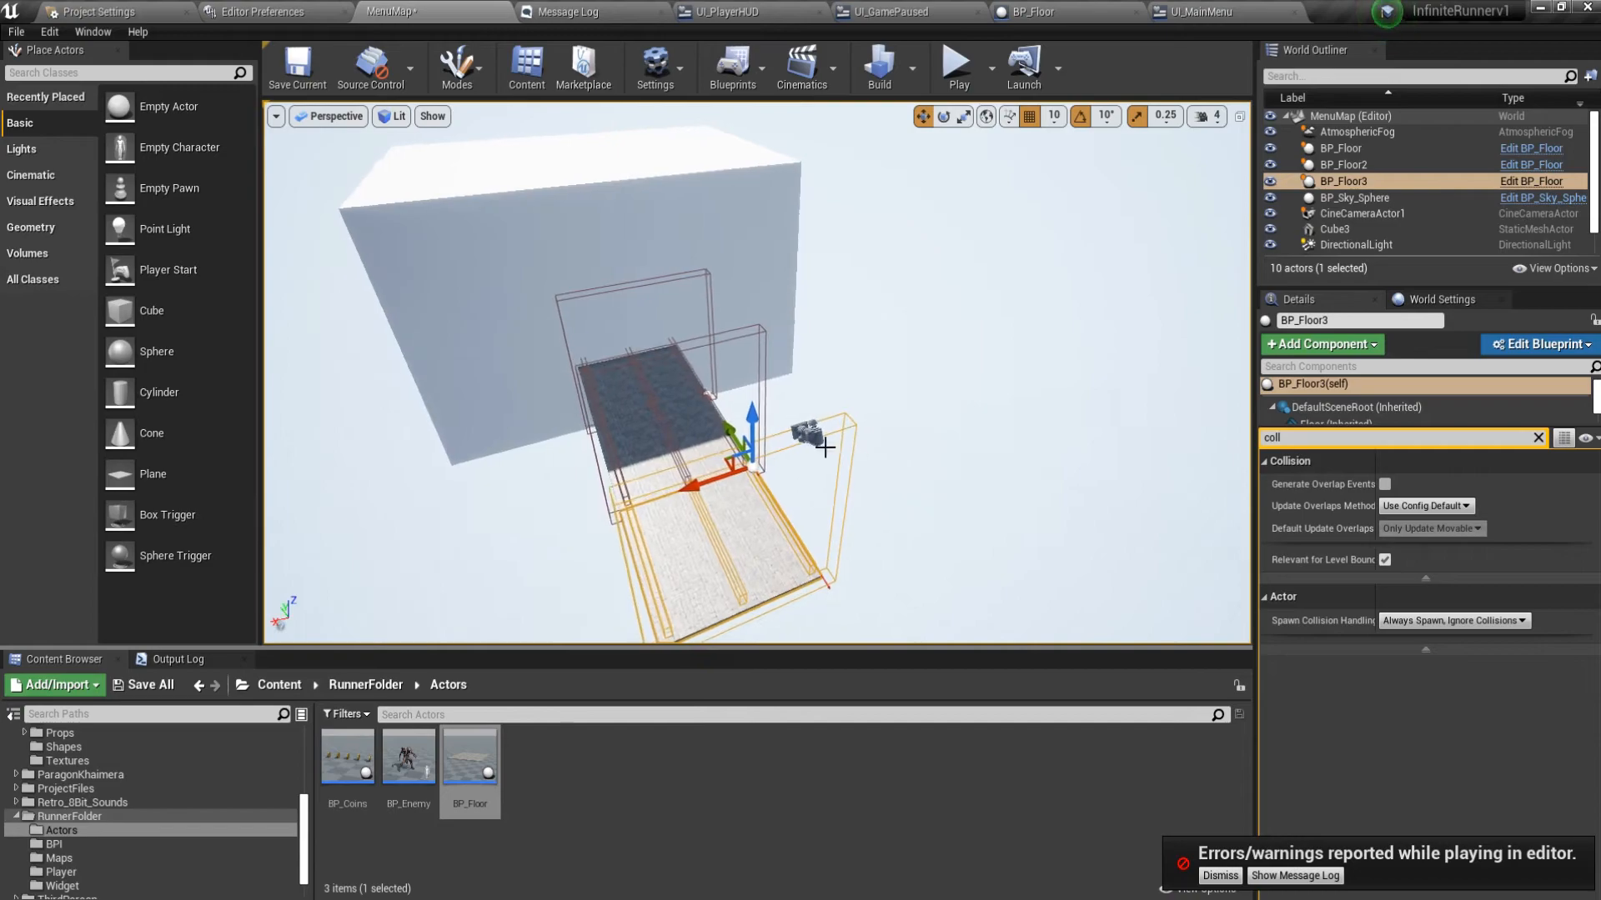
click(807, 434)
click(764, 357)
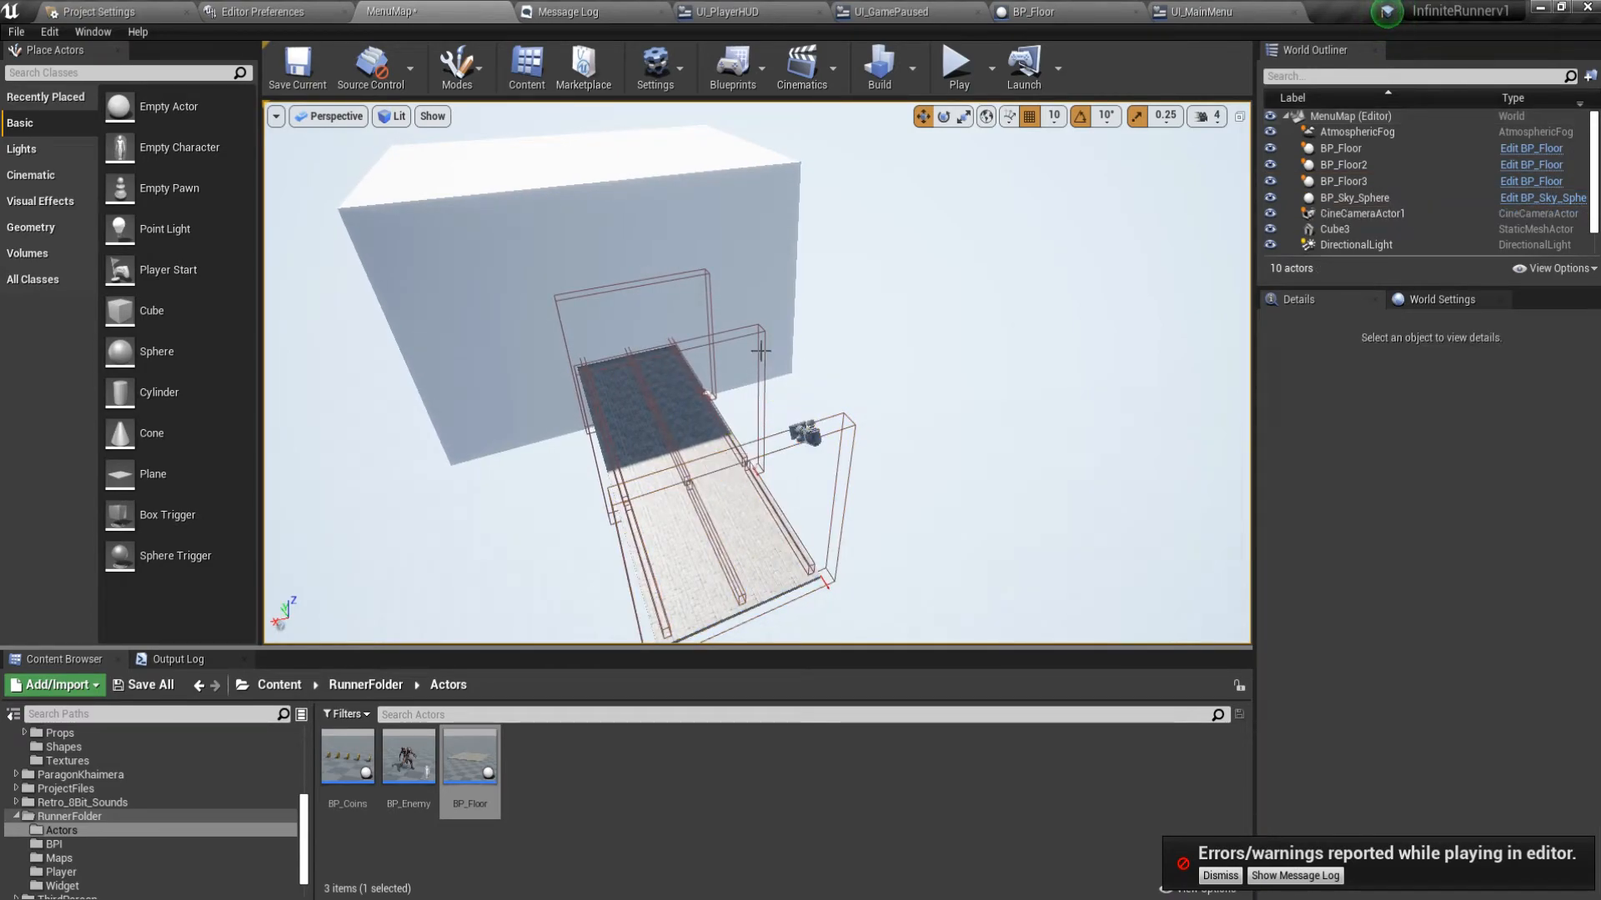
Open InfiniteMap from RunnerFolder's Maps folder, saving MenuMap and its built data.
click(394, 686)
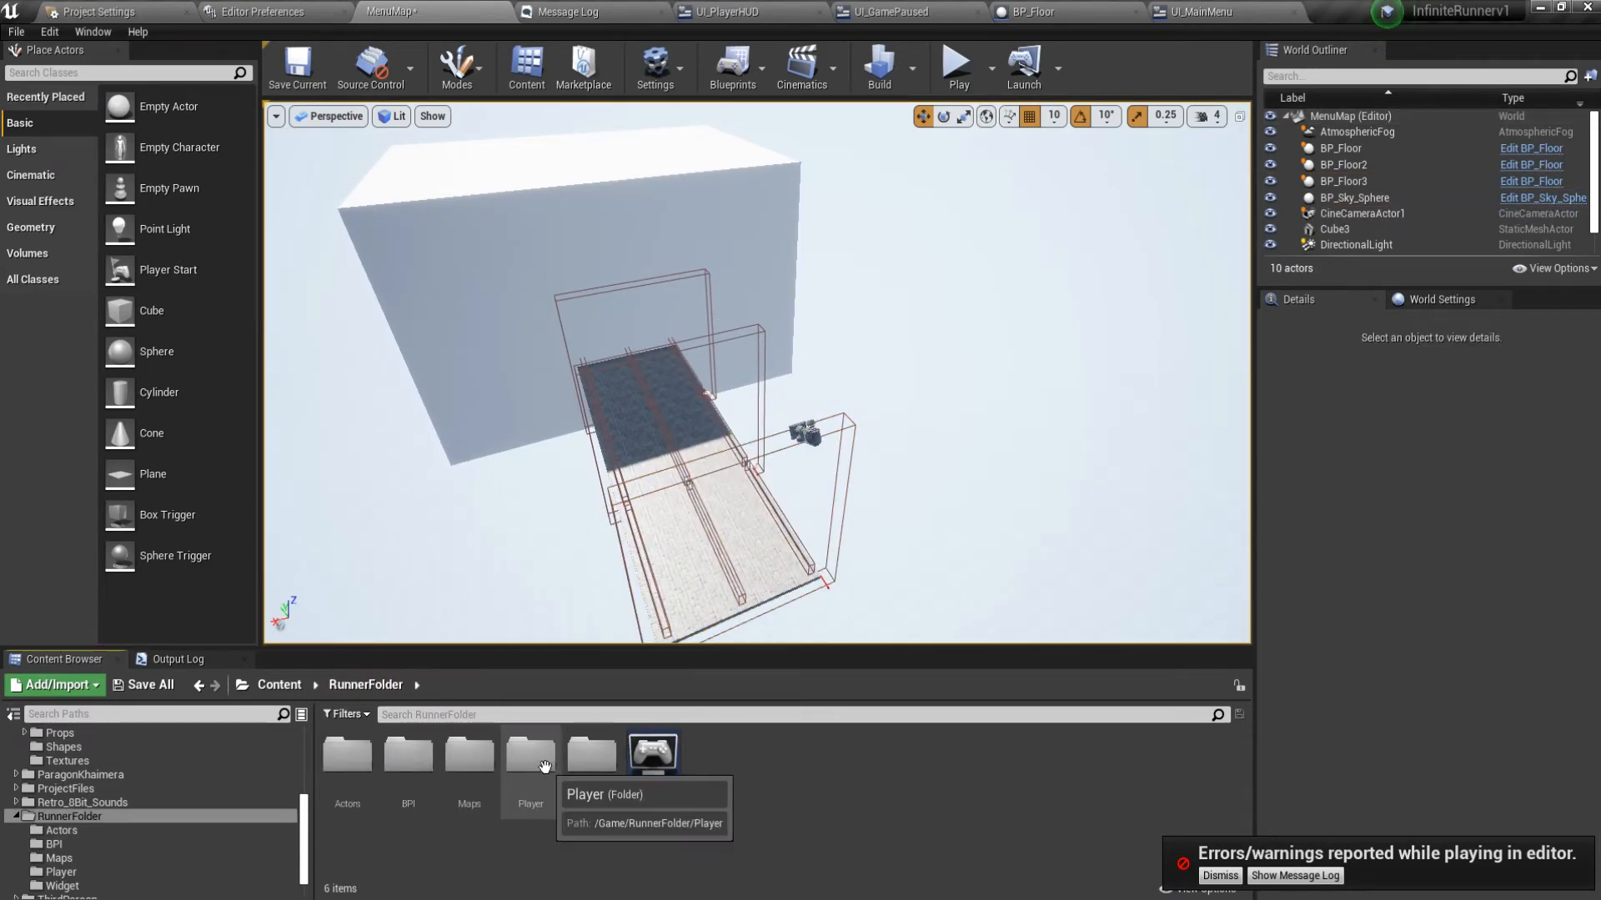
double_click(471, 781)
double_click(363, 778)
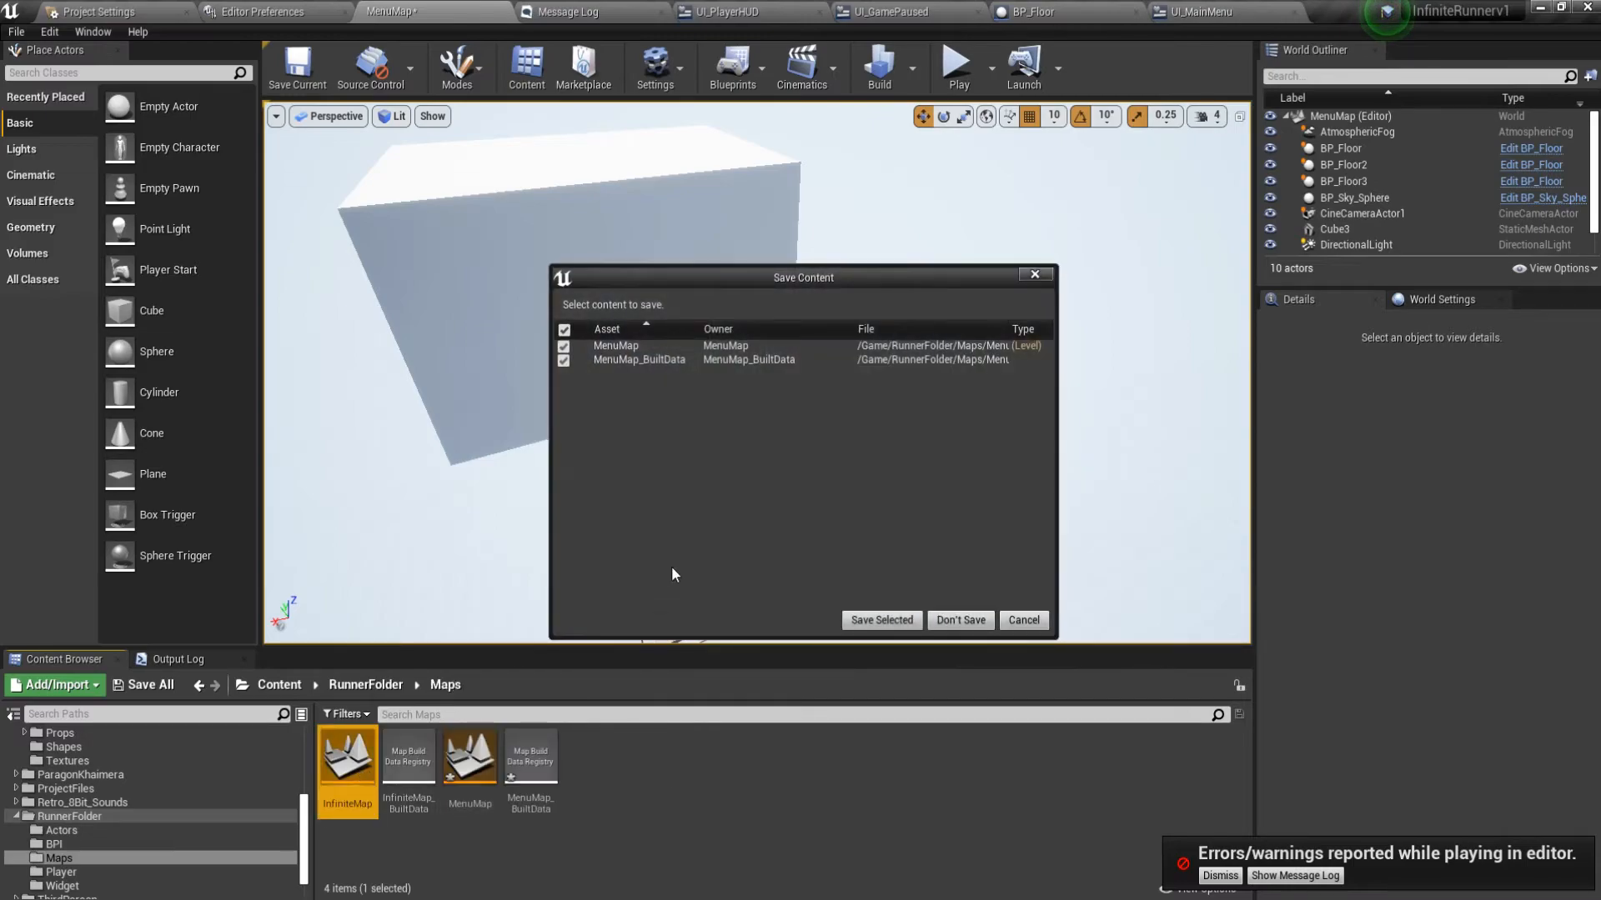
click(868, 620)
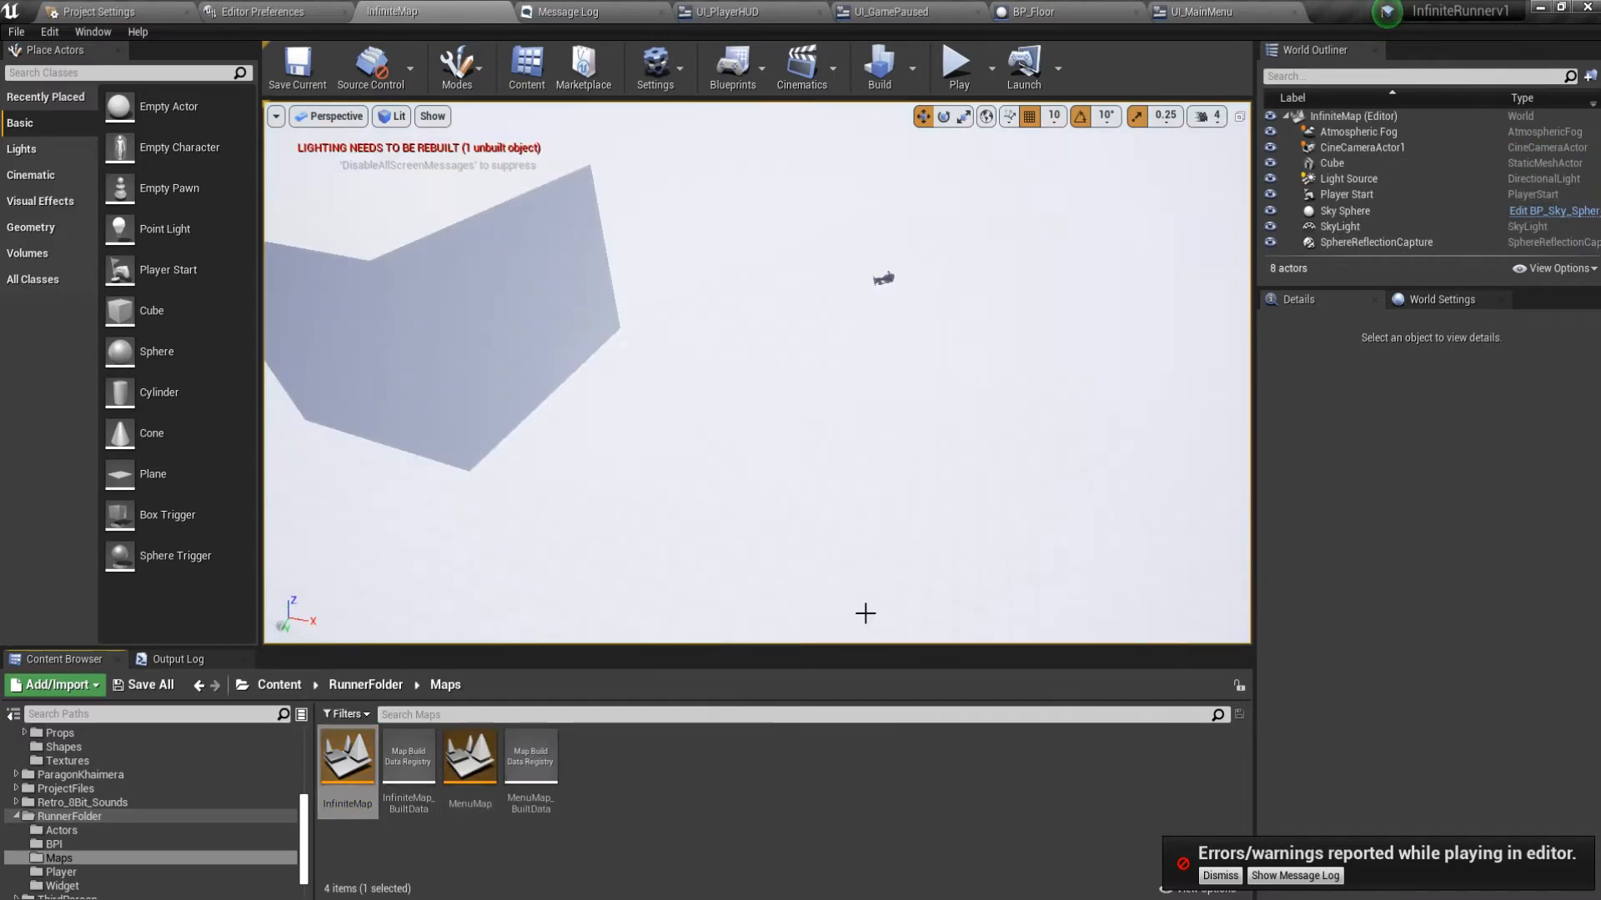
Reposition and rotate CineCameraActor1 so it faces the cube, then playtest InfiniteMap to check the camera view.
click(888, 279)
right_drag(956, 390, 923, 356)
drag(852, 388, 695, 388)
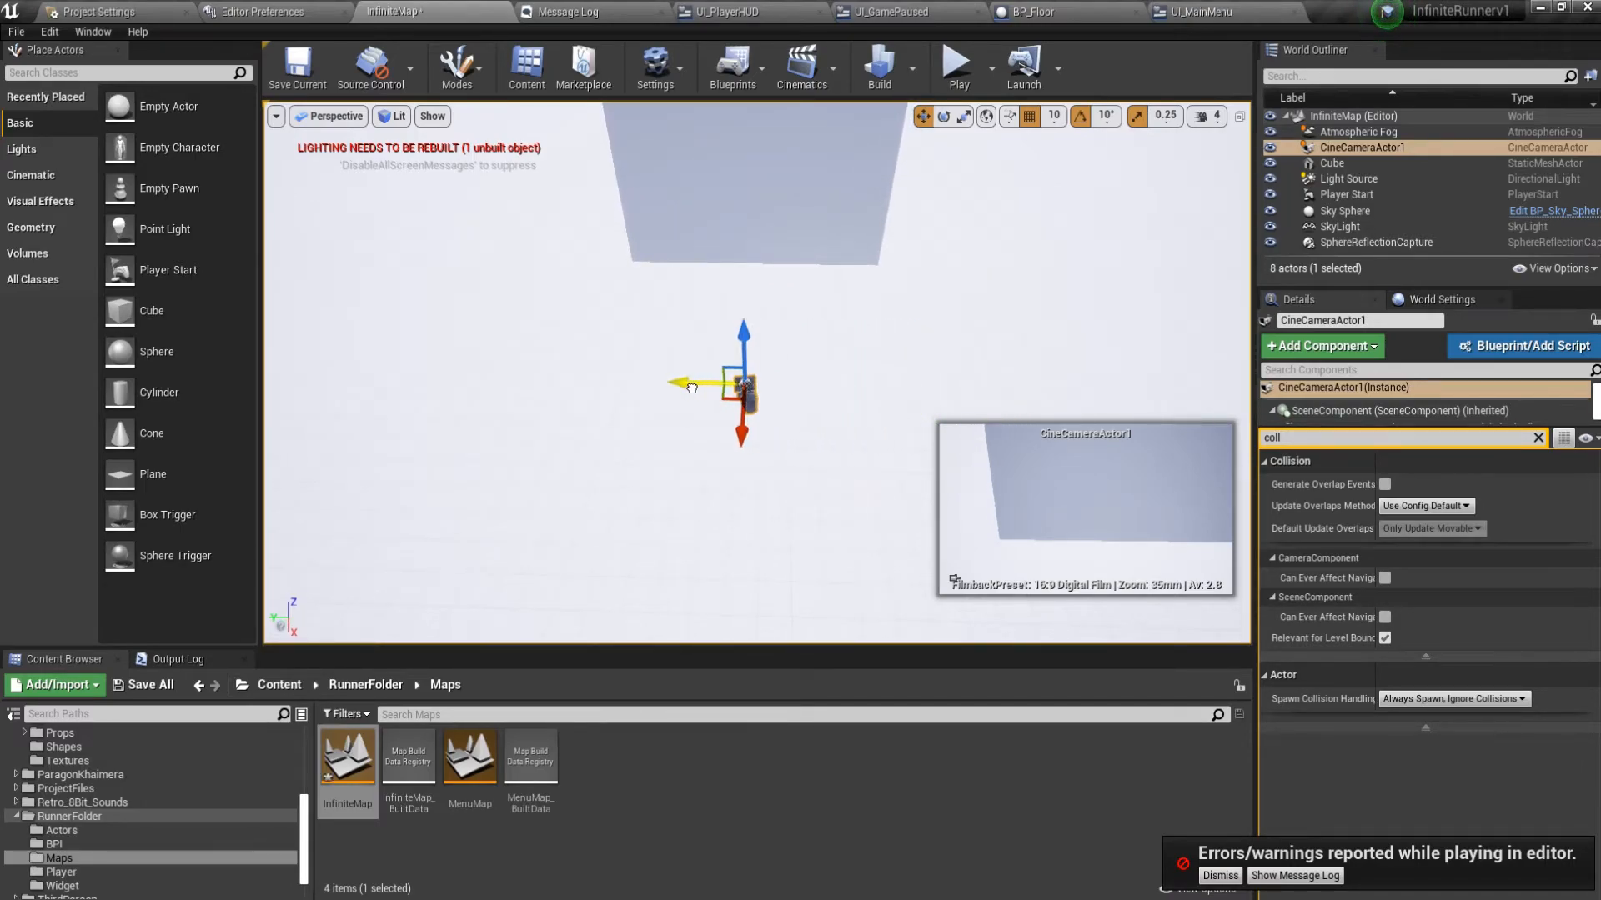
key(e)
drag(789, 421, 736, 336)
key(w)
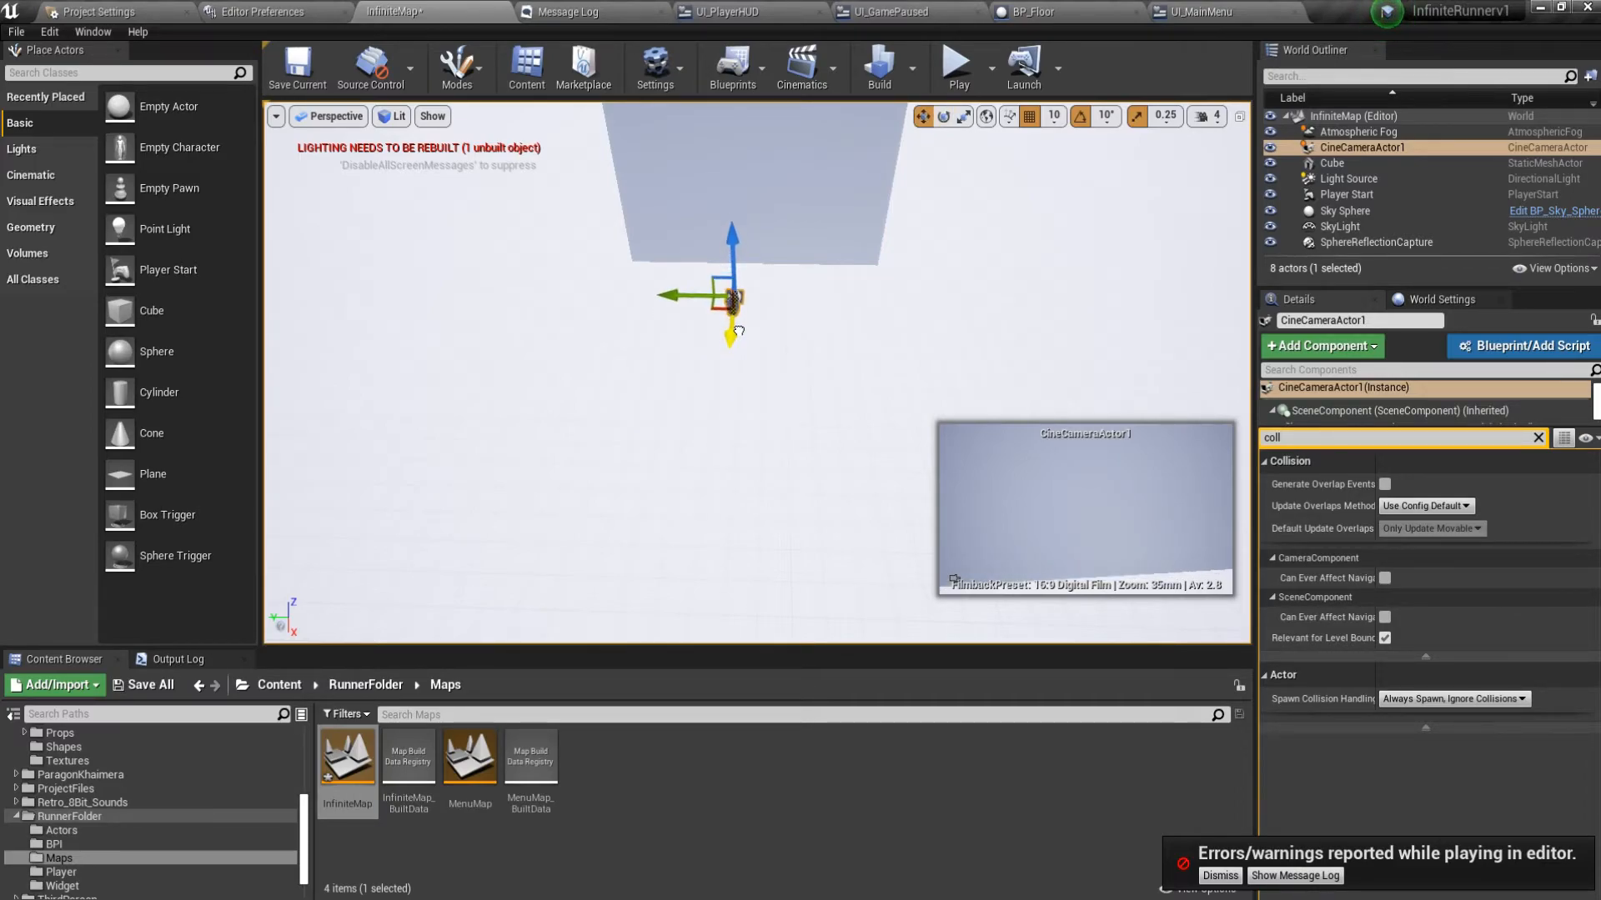
drag(732, 255, 733, 236)
right_drag(895, 271, 838, 266)
key(w)
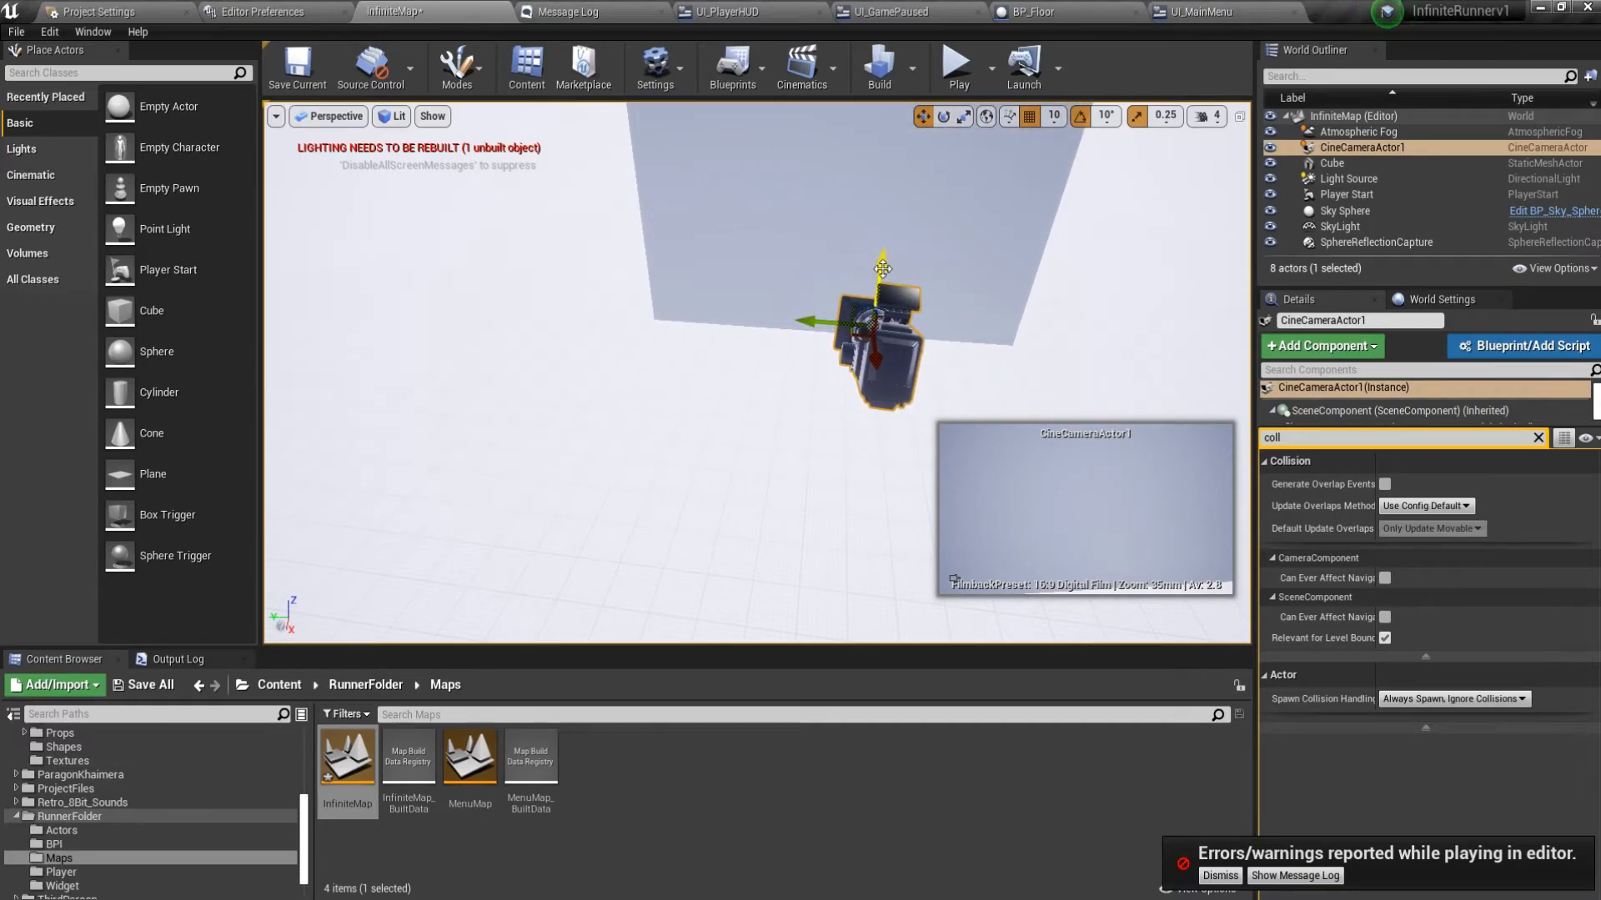
click(957, 79)
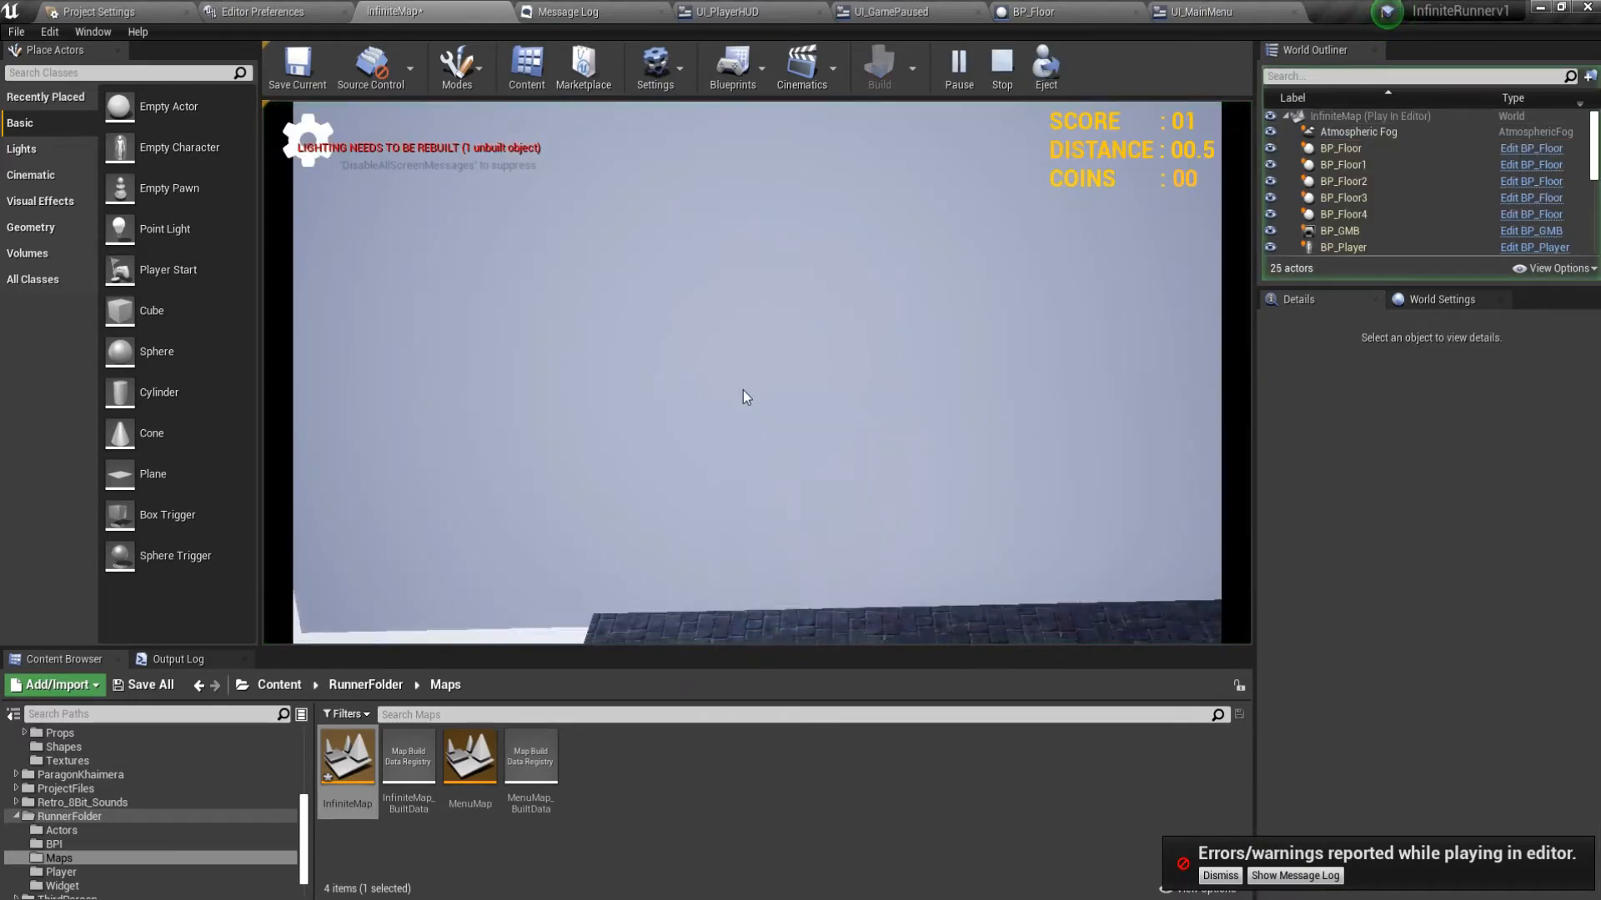
key(Escape)
key(s)
right_drag(857, 403, 858, 404)
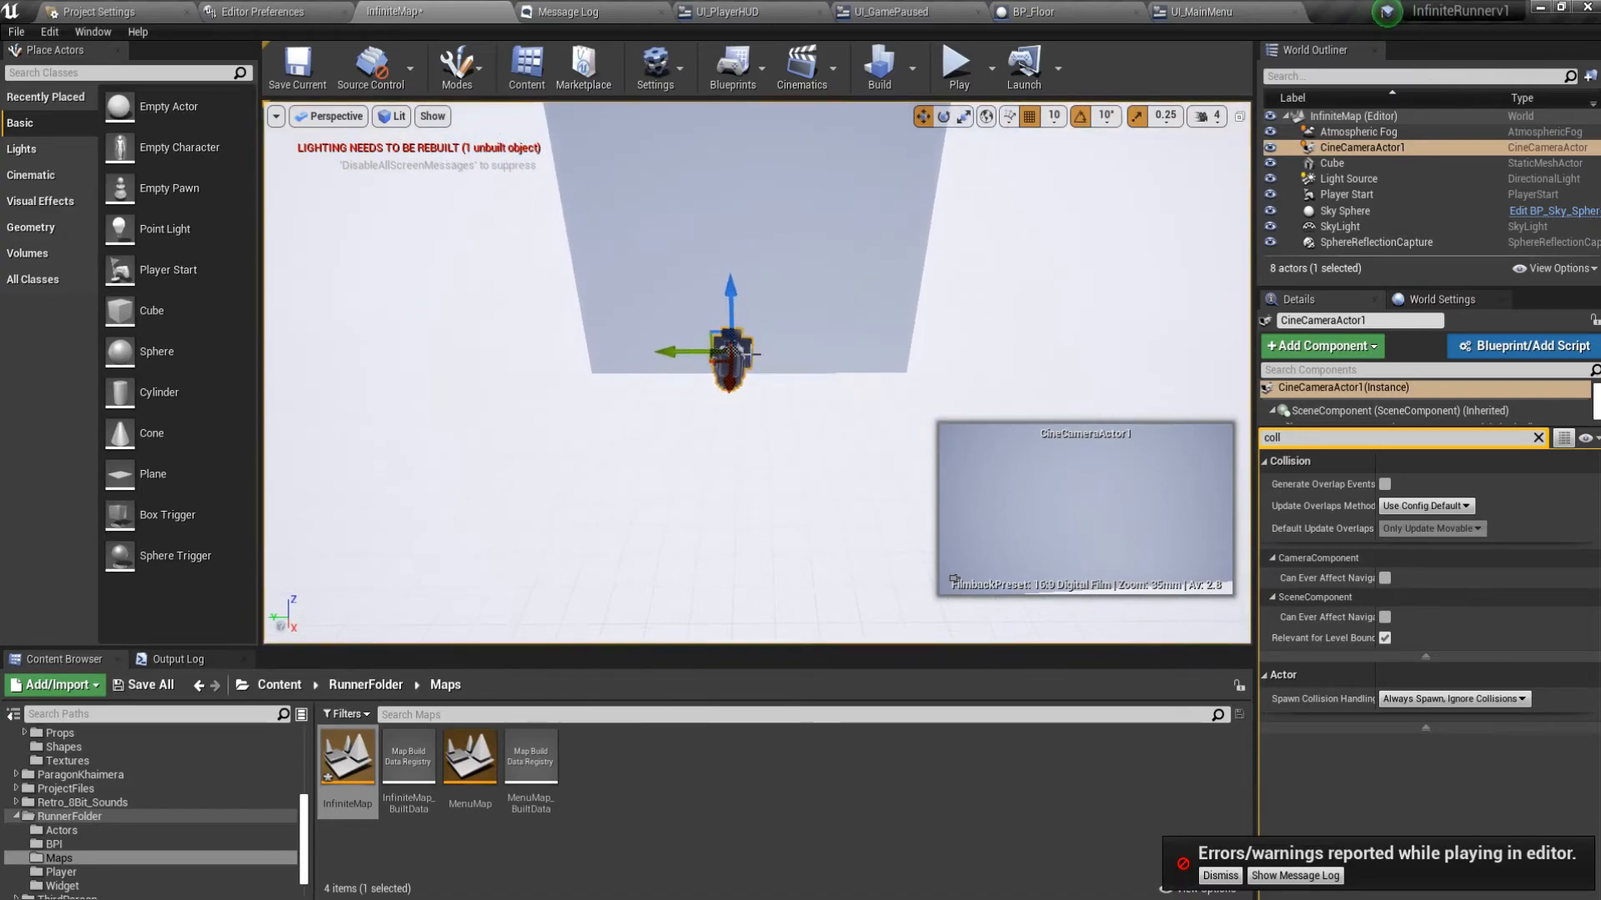
drag(777, 288, 776, 287)
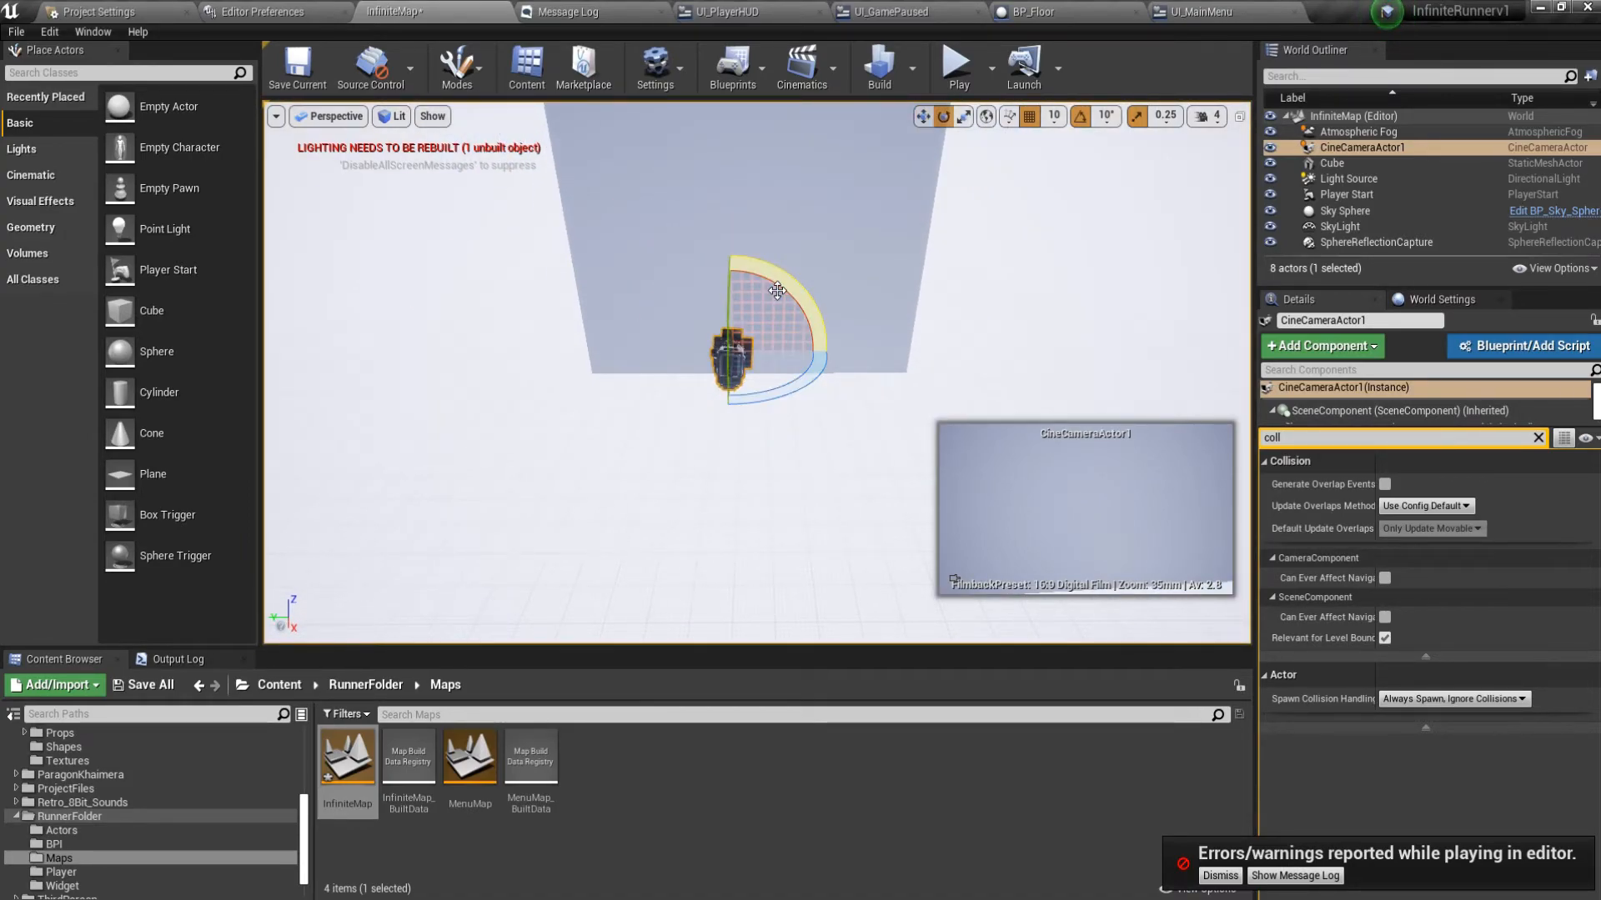
key(ctrl+z)
key(w)
key(Delete)
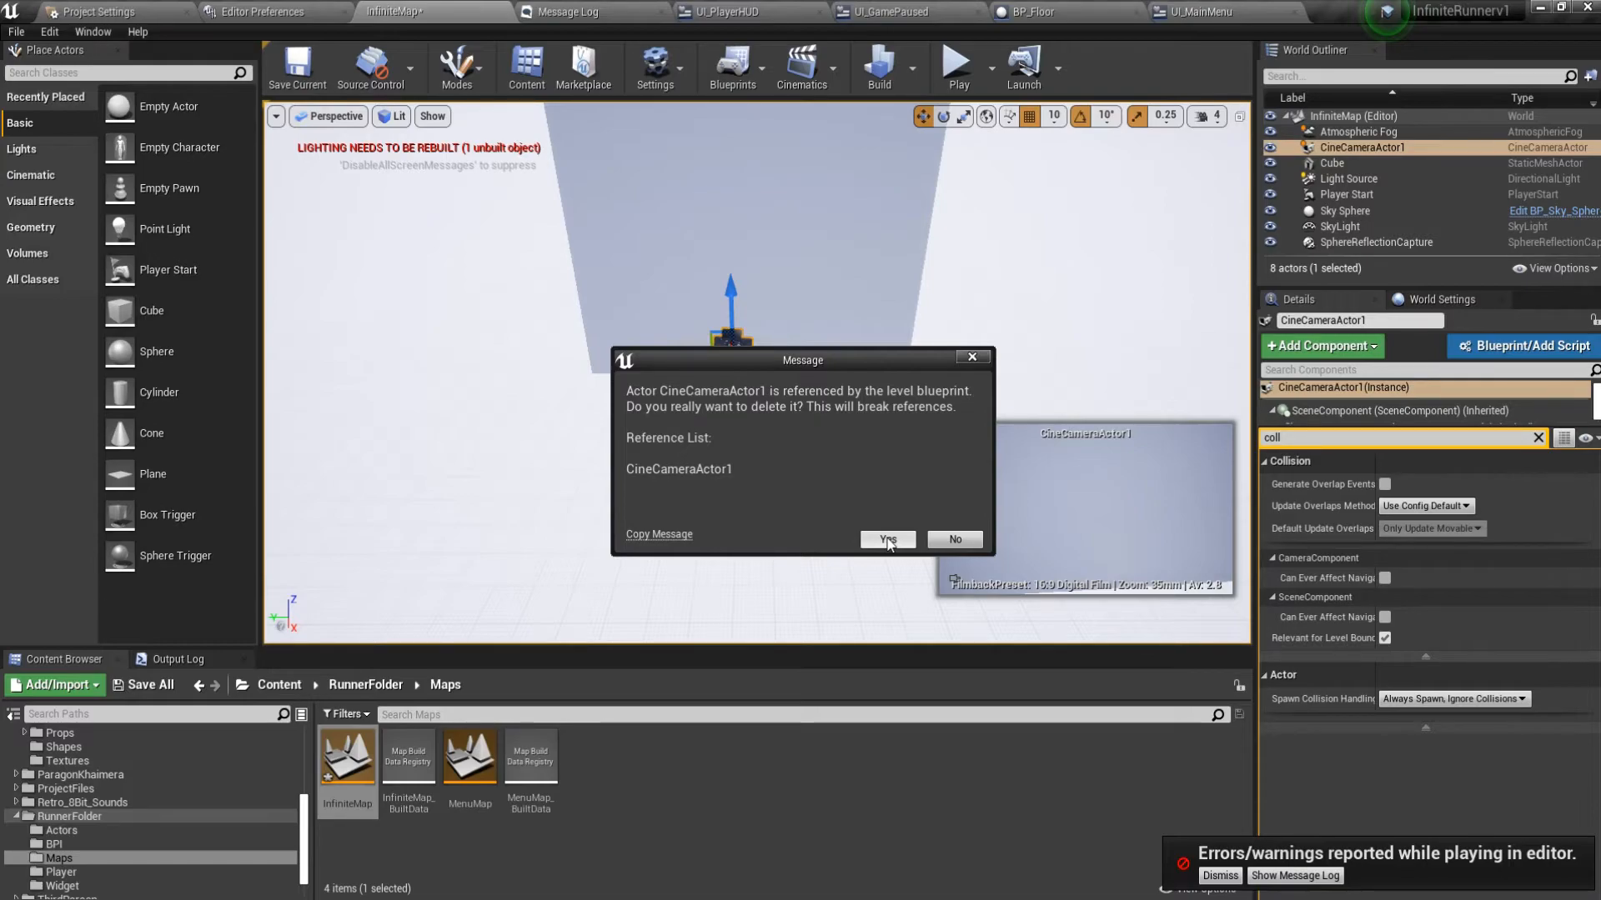
click(950, 541)
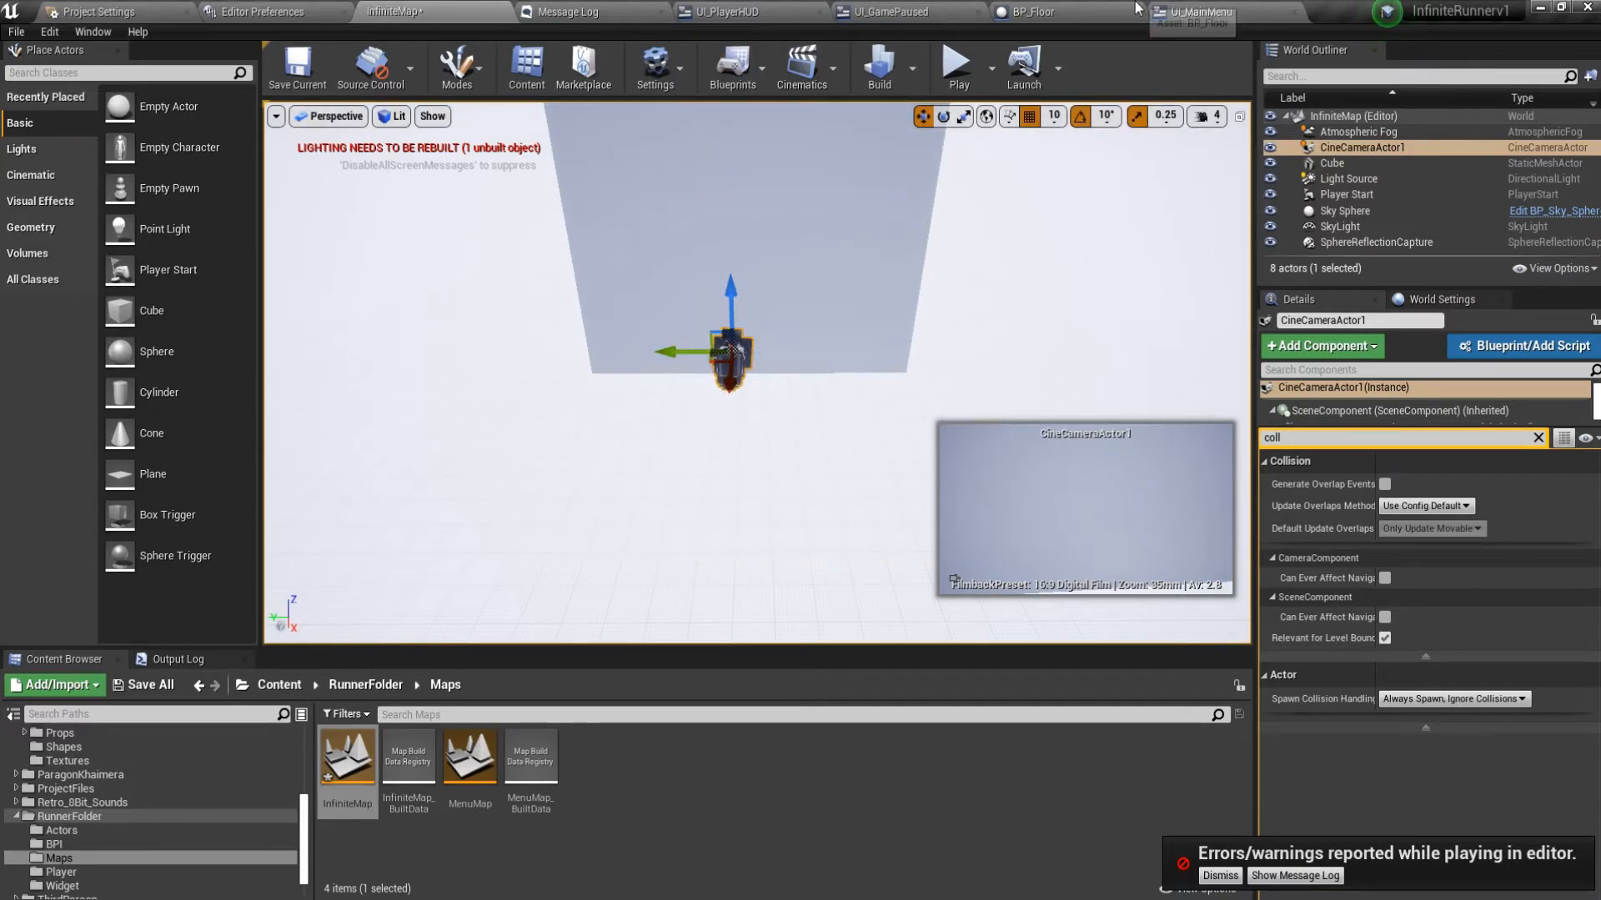
Delete the CineCameraActor1 reference node from InfiniteMap's Level Blueprint, then compile and save.
click(729, 75)
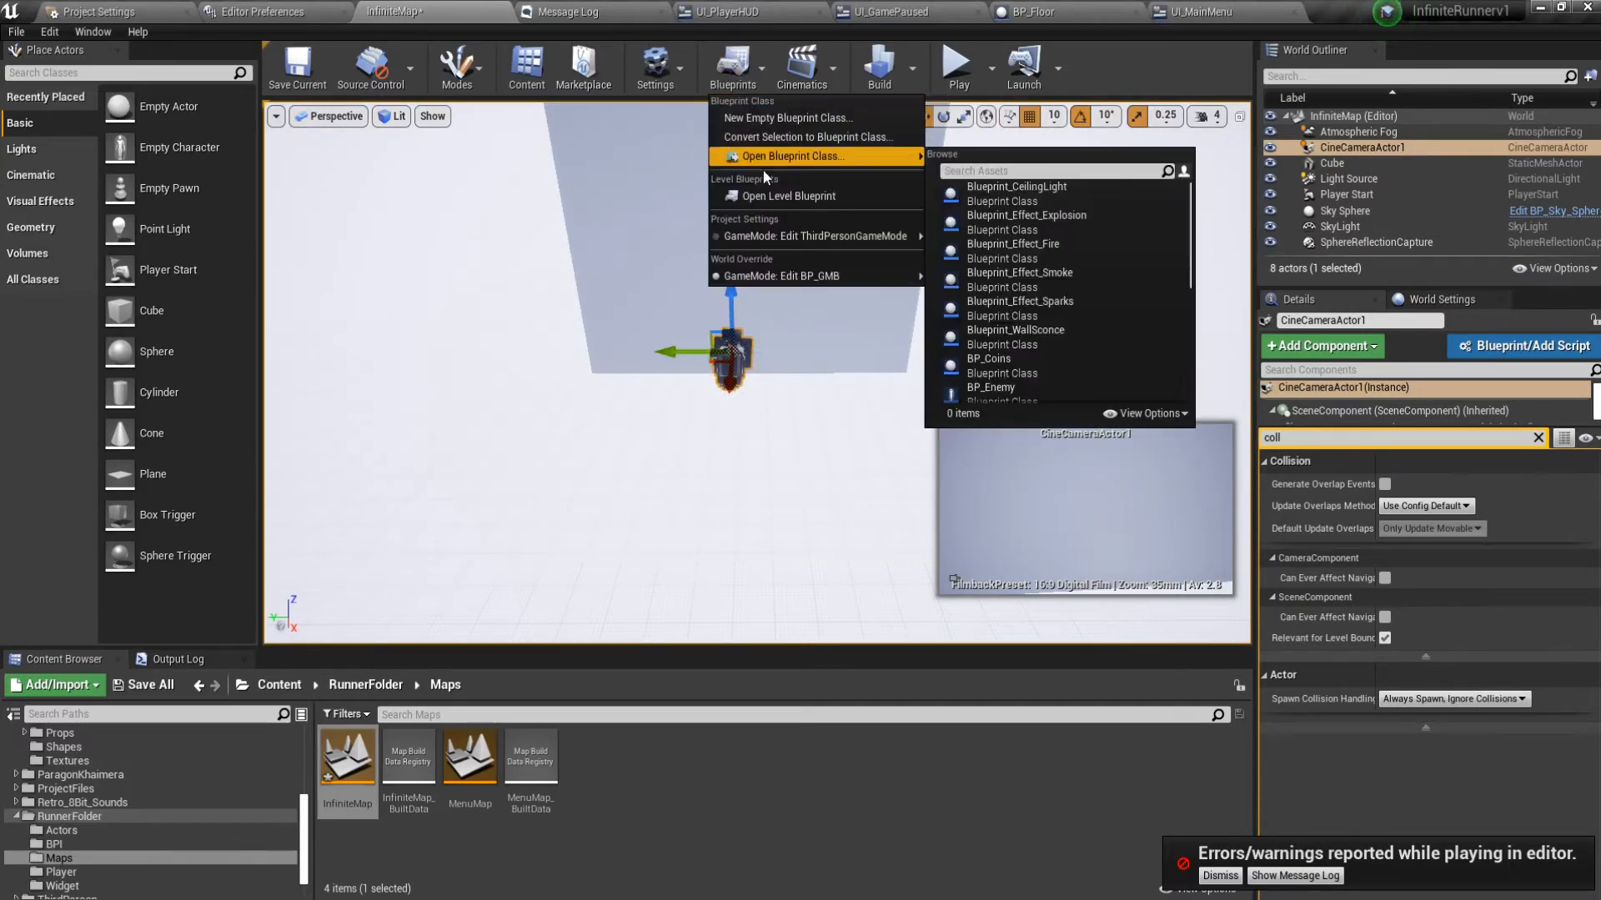
click(769, 193)
right_drag(480, 316, 970, 319)
right_drag(389, 283, 675, 303)
click(469, 316)
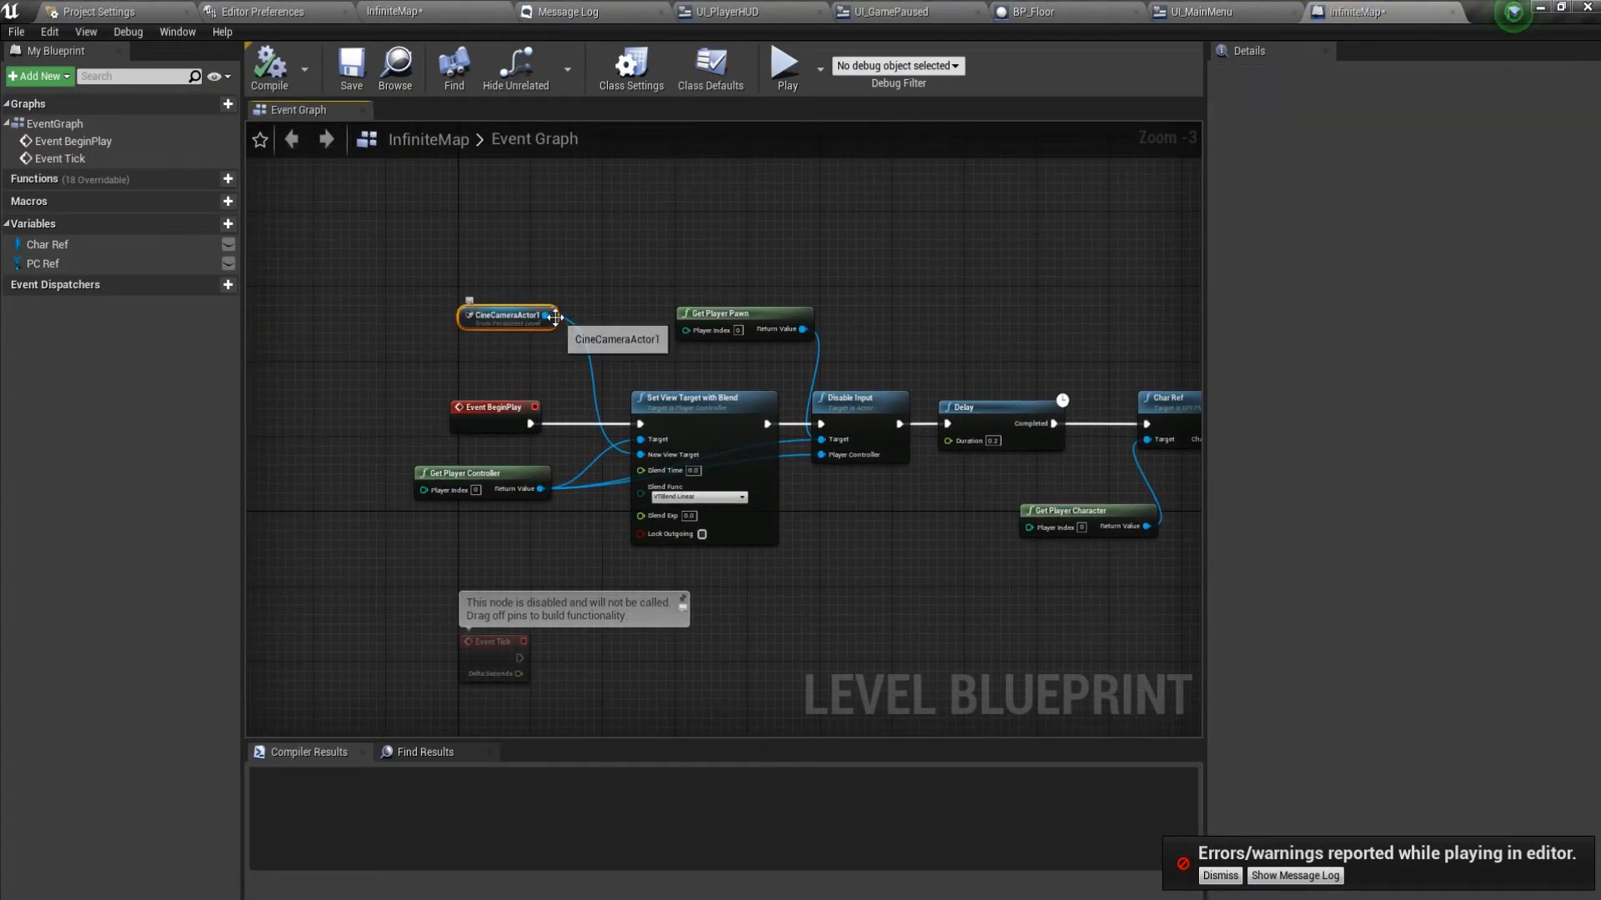
click(283, 71)
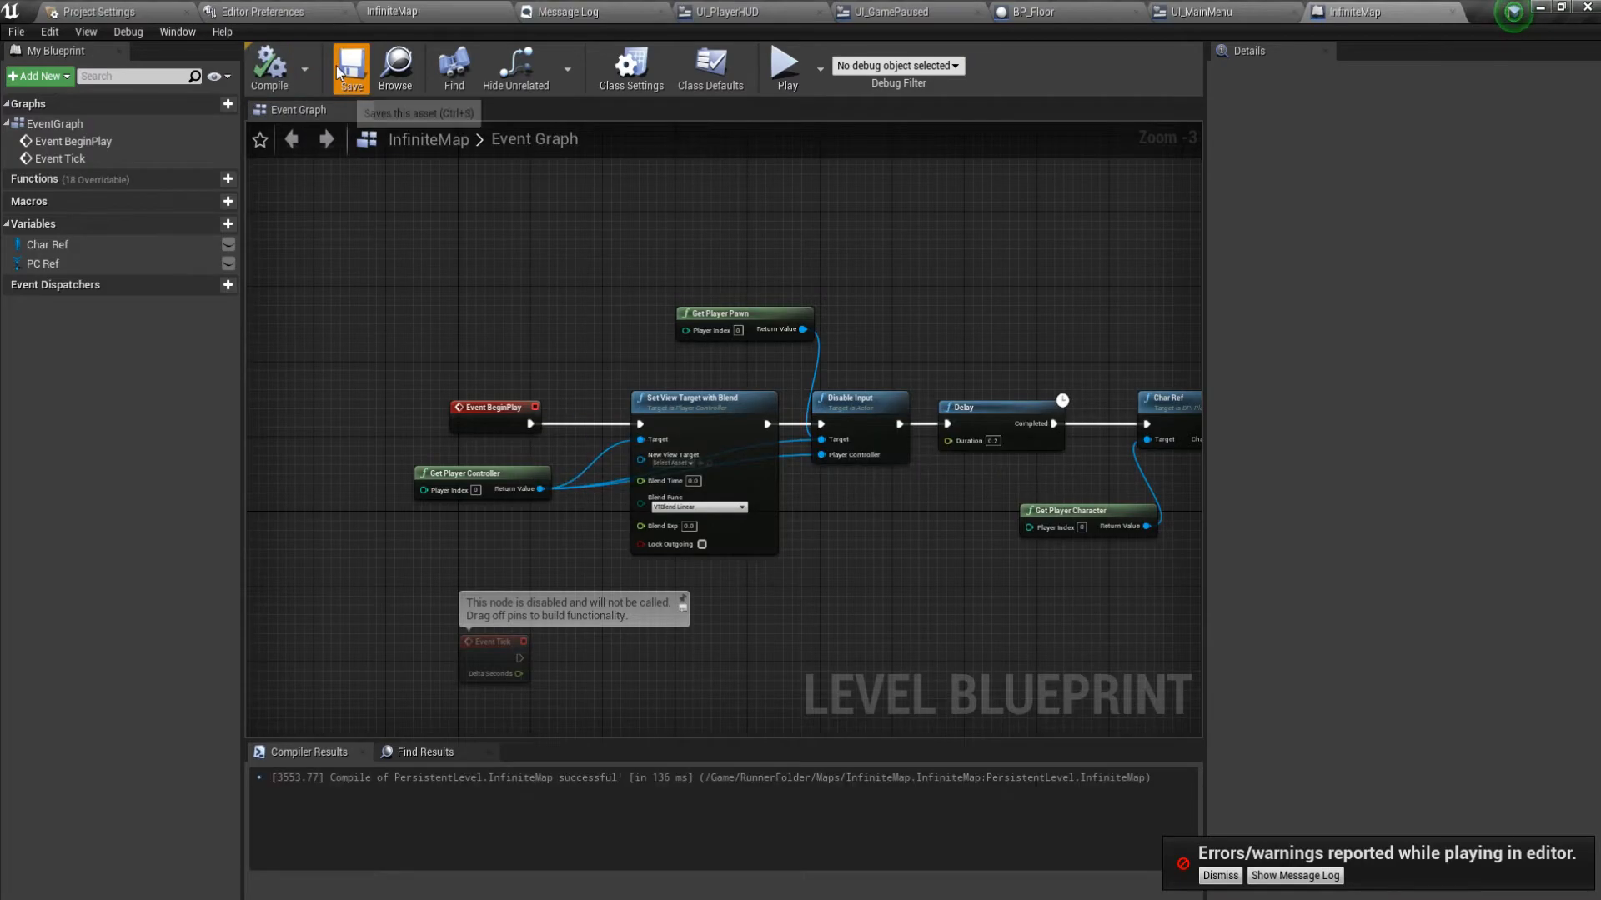
Playtest InfiniteMap without the camera reference, then delete CineCameraActor1 from the level.
click(442, 11)
click(967, 75)
key(Escape)
key(f)
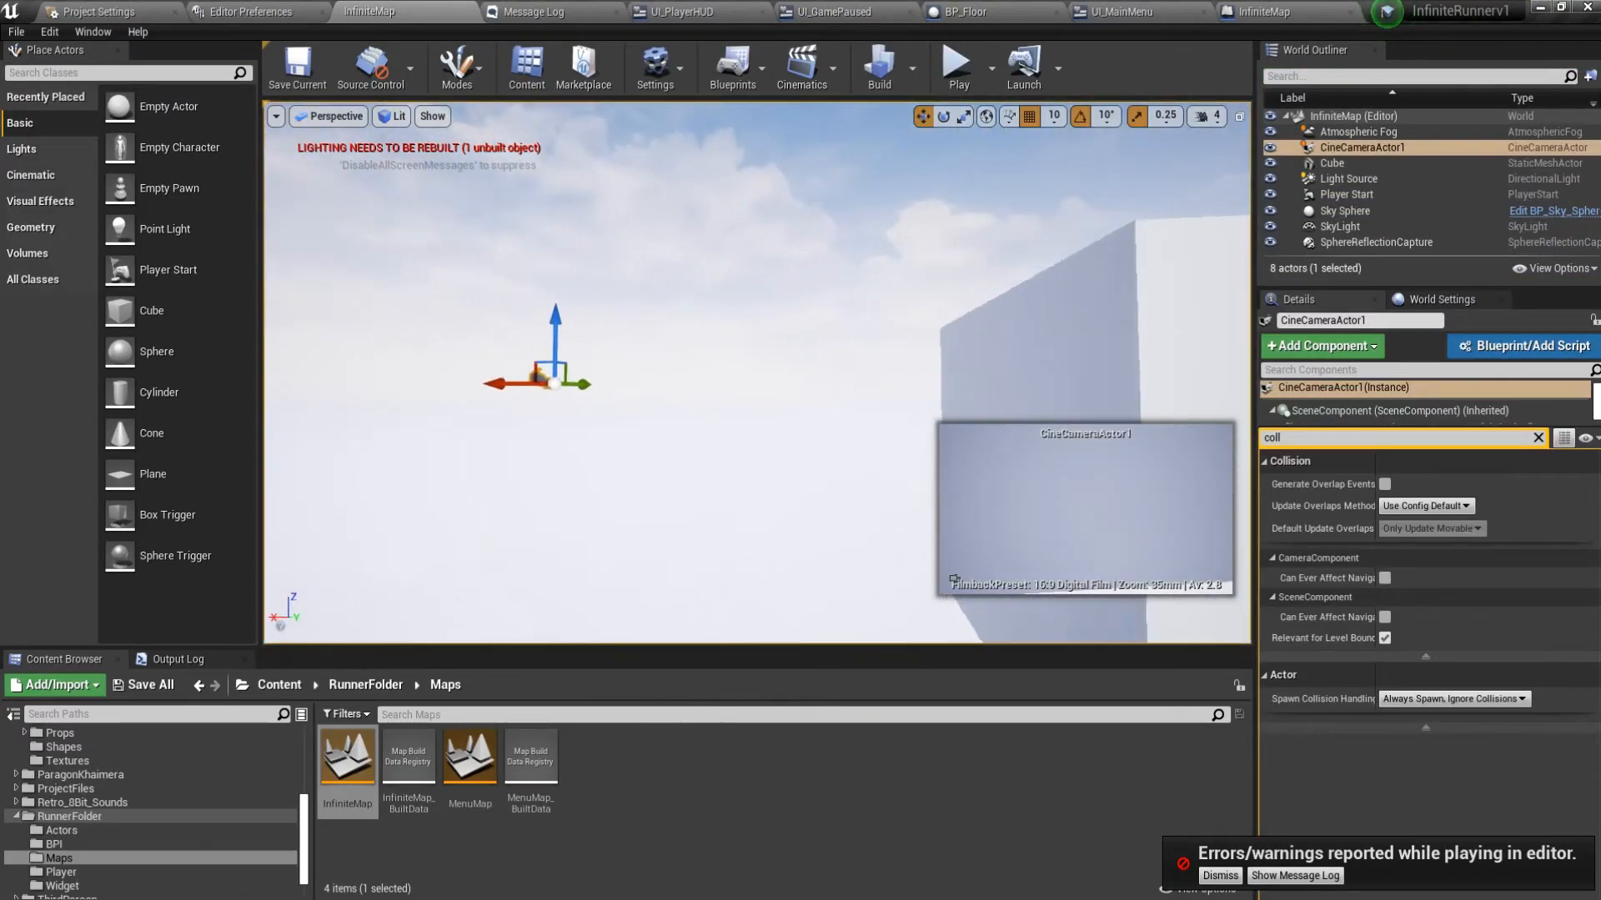
key(Delete)
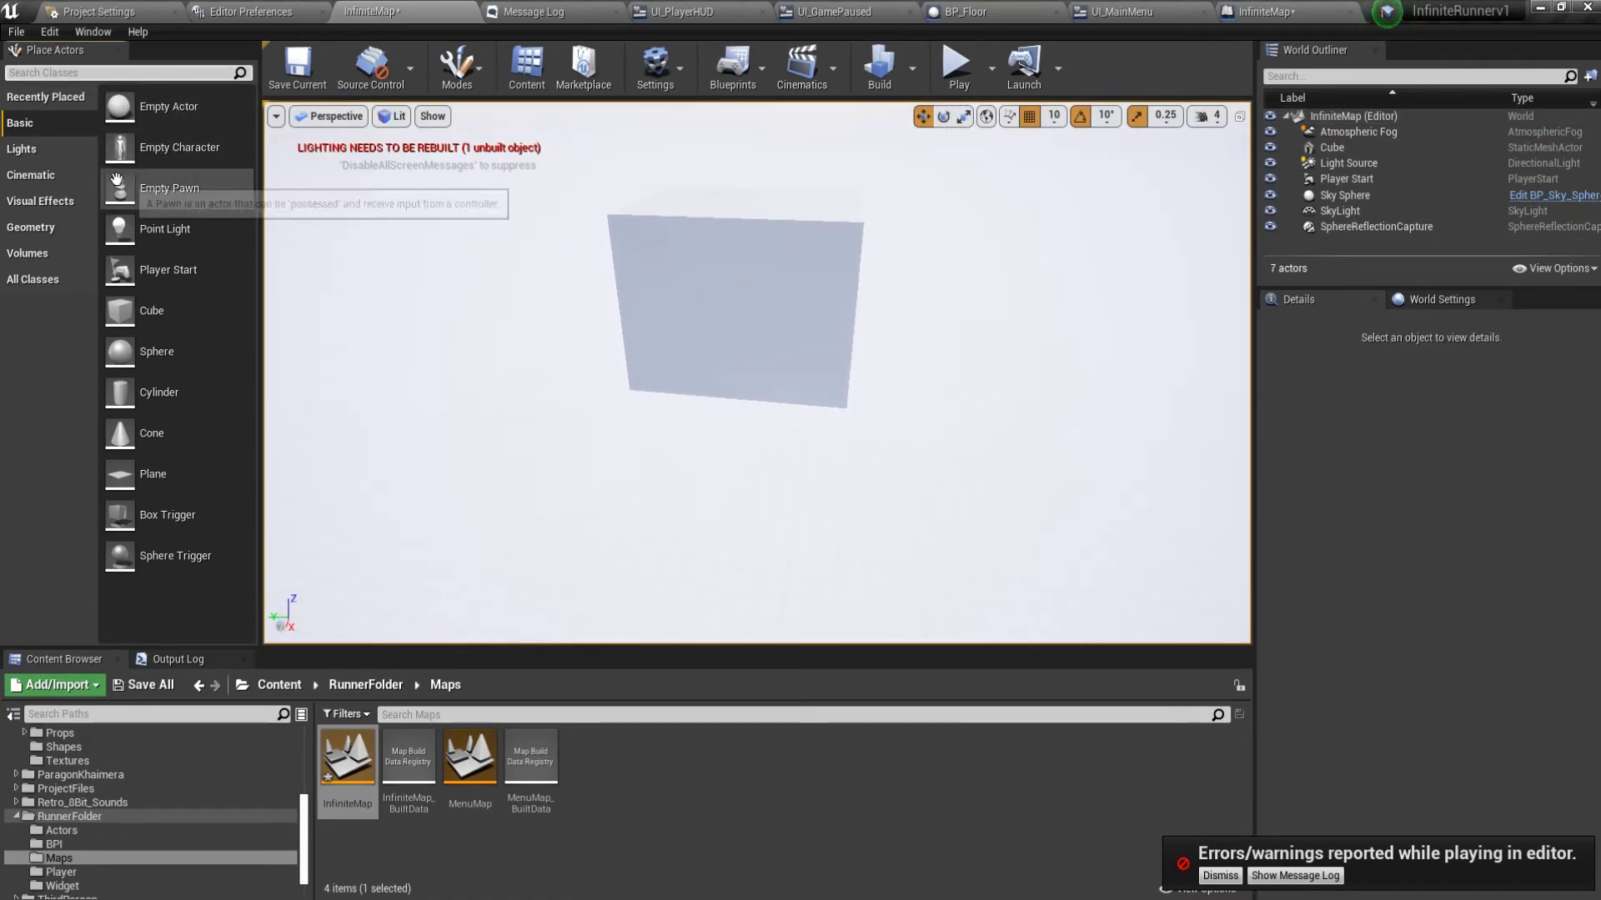
Place a new Cine Camera Actor in the level beside the cube, then raise it and angle it down toward the path.
click(56, 73)
text(cine)
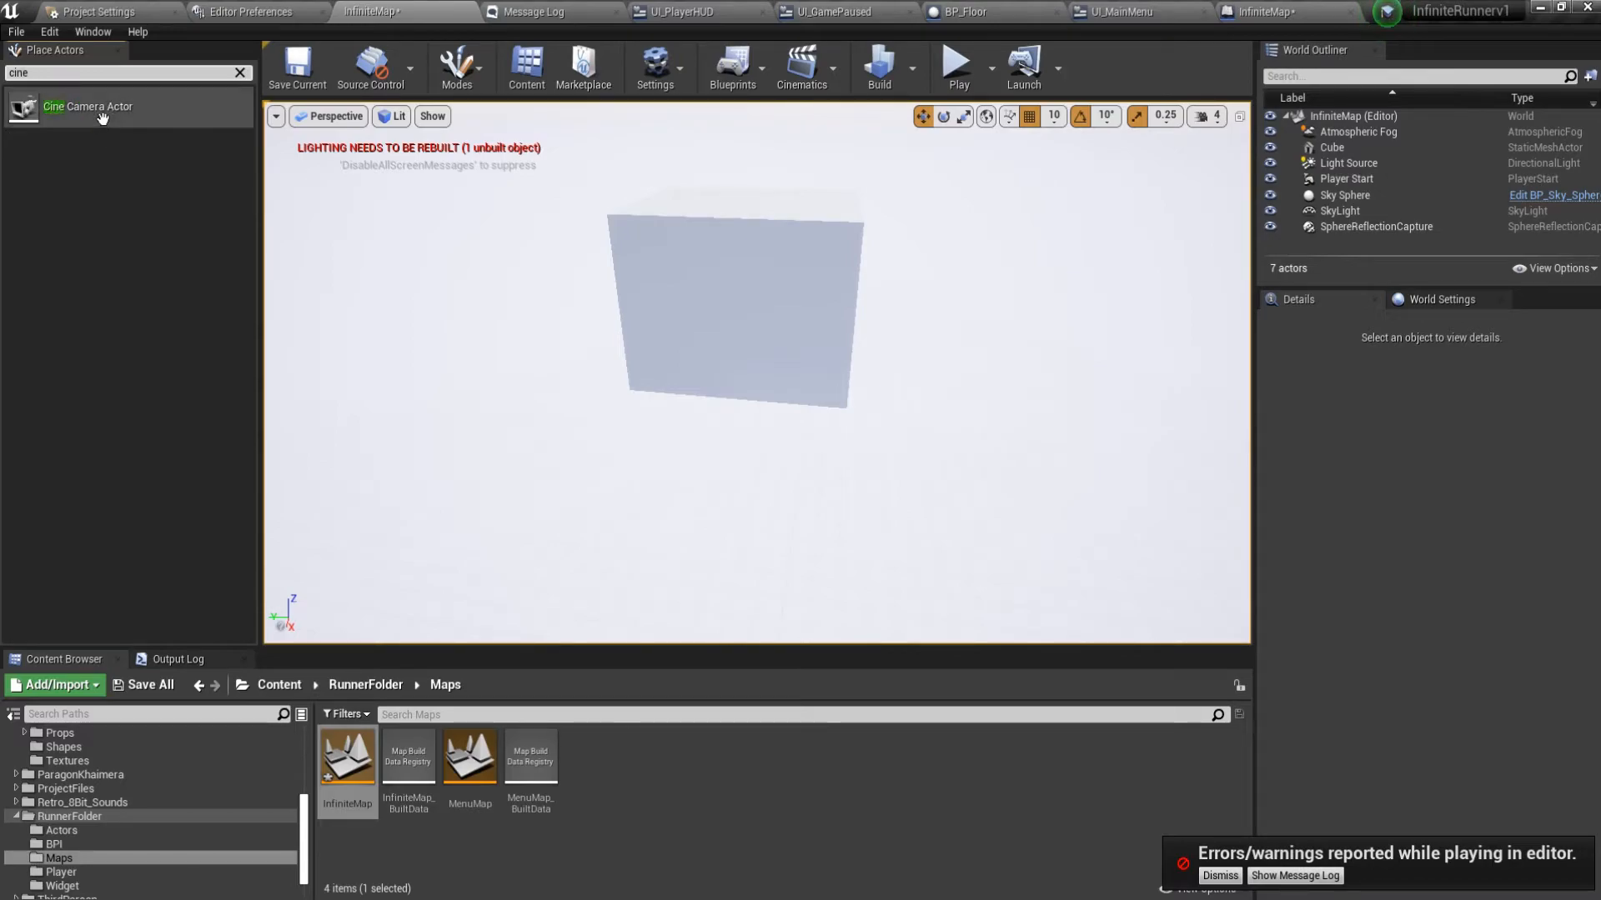
drag(102, 118, 625, 417)
key(f)
mouse_move(652, 332)
mouse_down()
mouse_move(469, 332)
mouse_move(588, 359)
mouse_move(679, 338)
mouse_up()
key(e)
key(w)
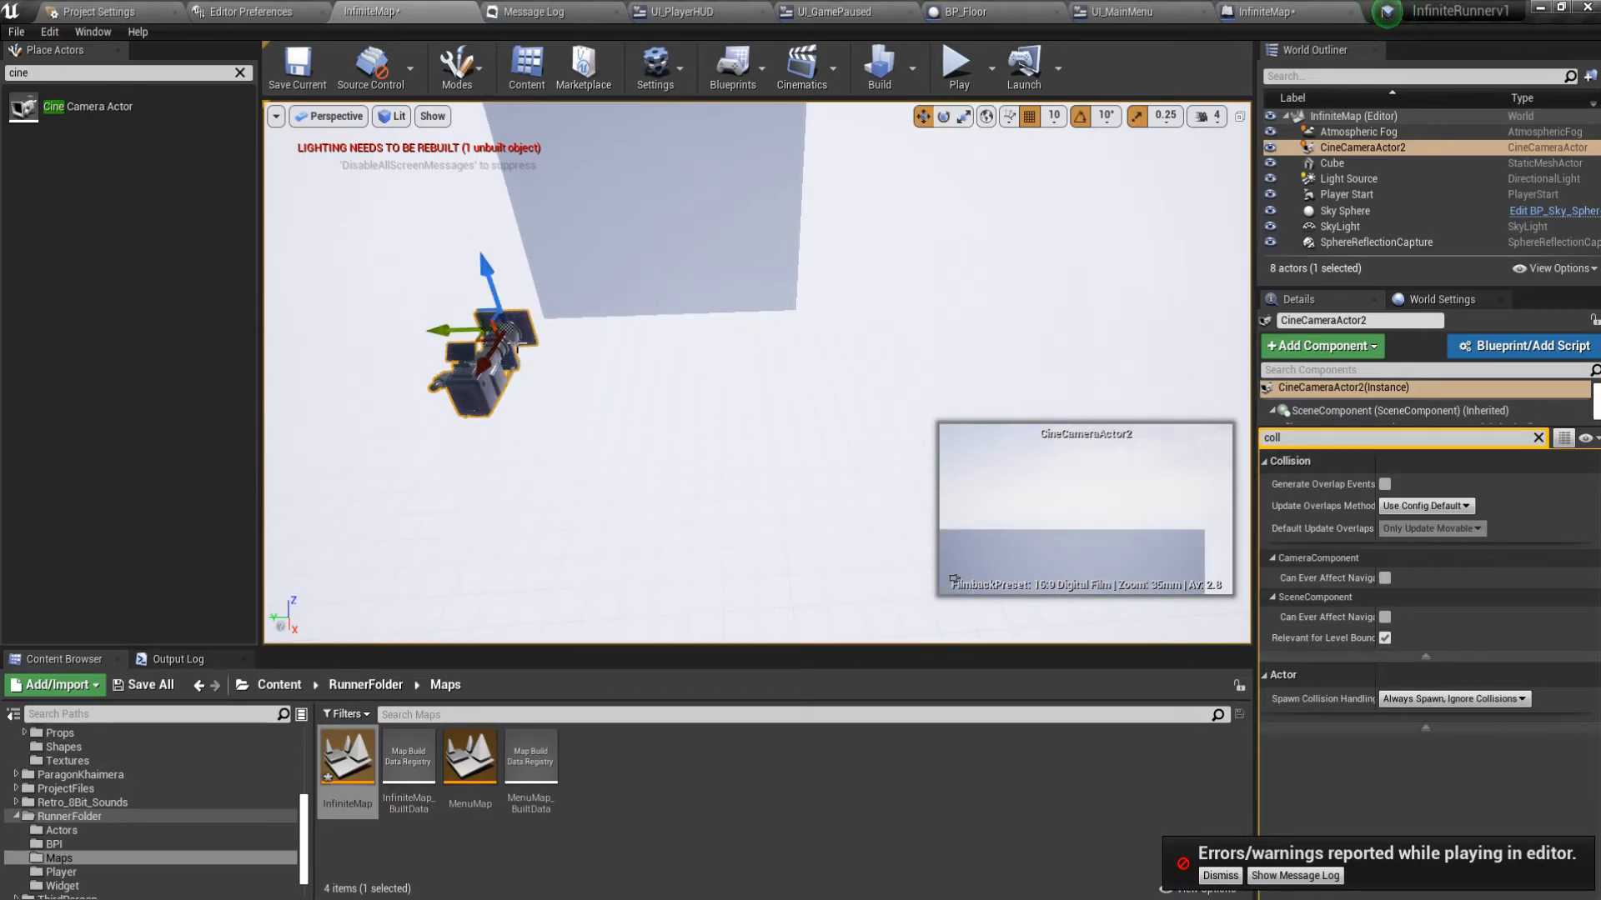
drag(489, 356, 469, 200)
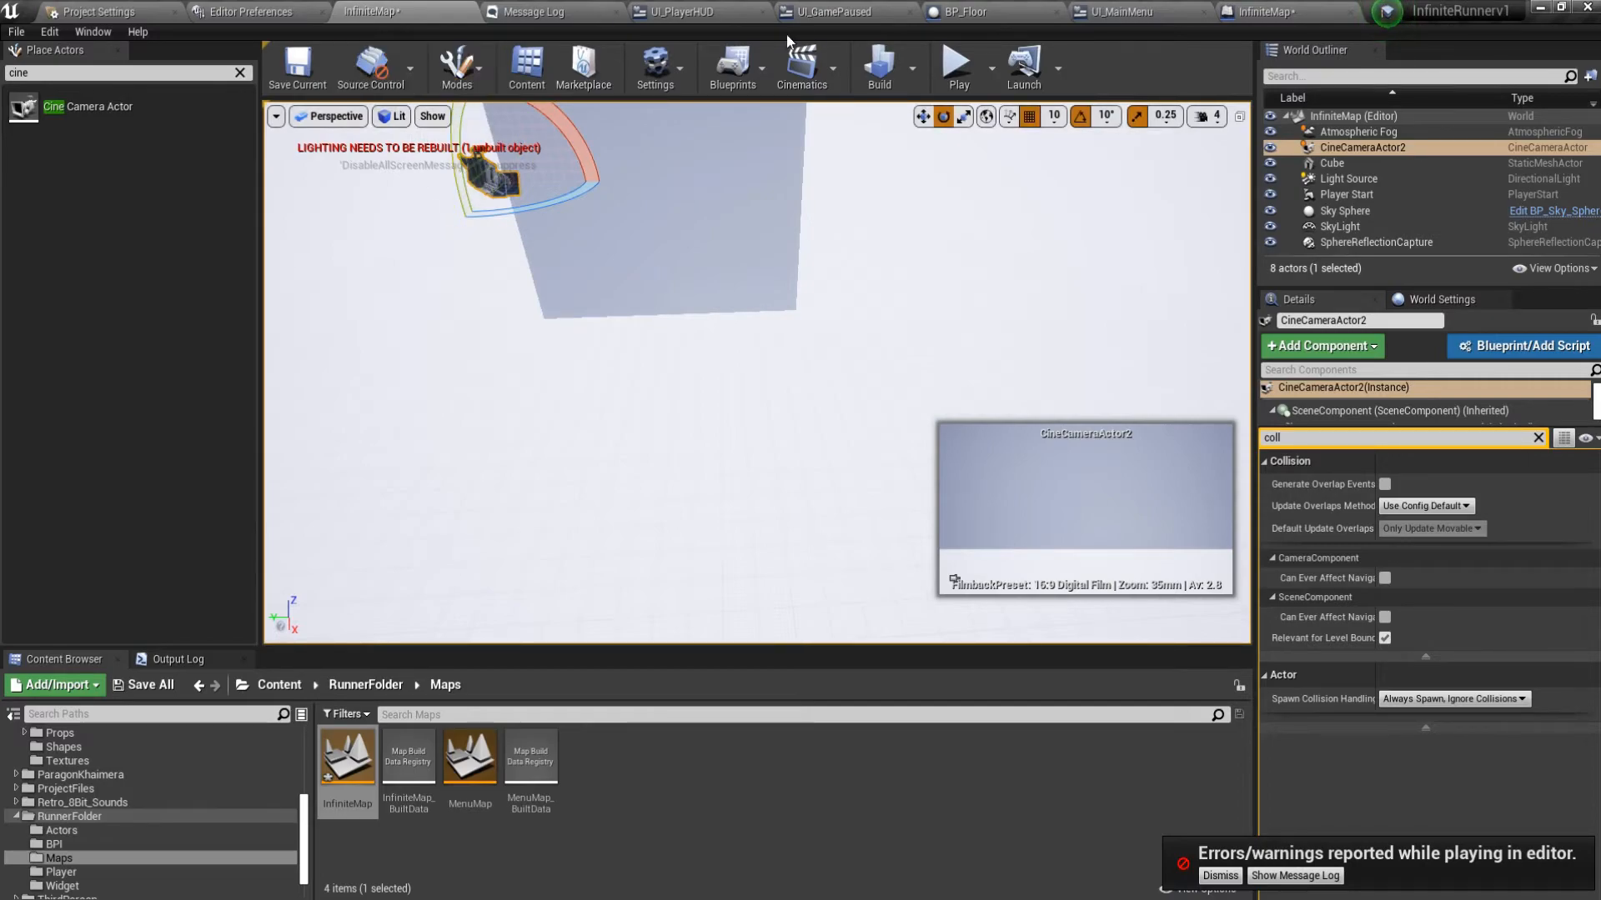
Connect a CineCameraActor2 reference to New View Target on Set View Target with Blend in the Level Blueprint, then compile and save.
click(1259, 8)
right_click(385, 289)
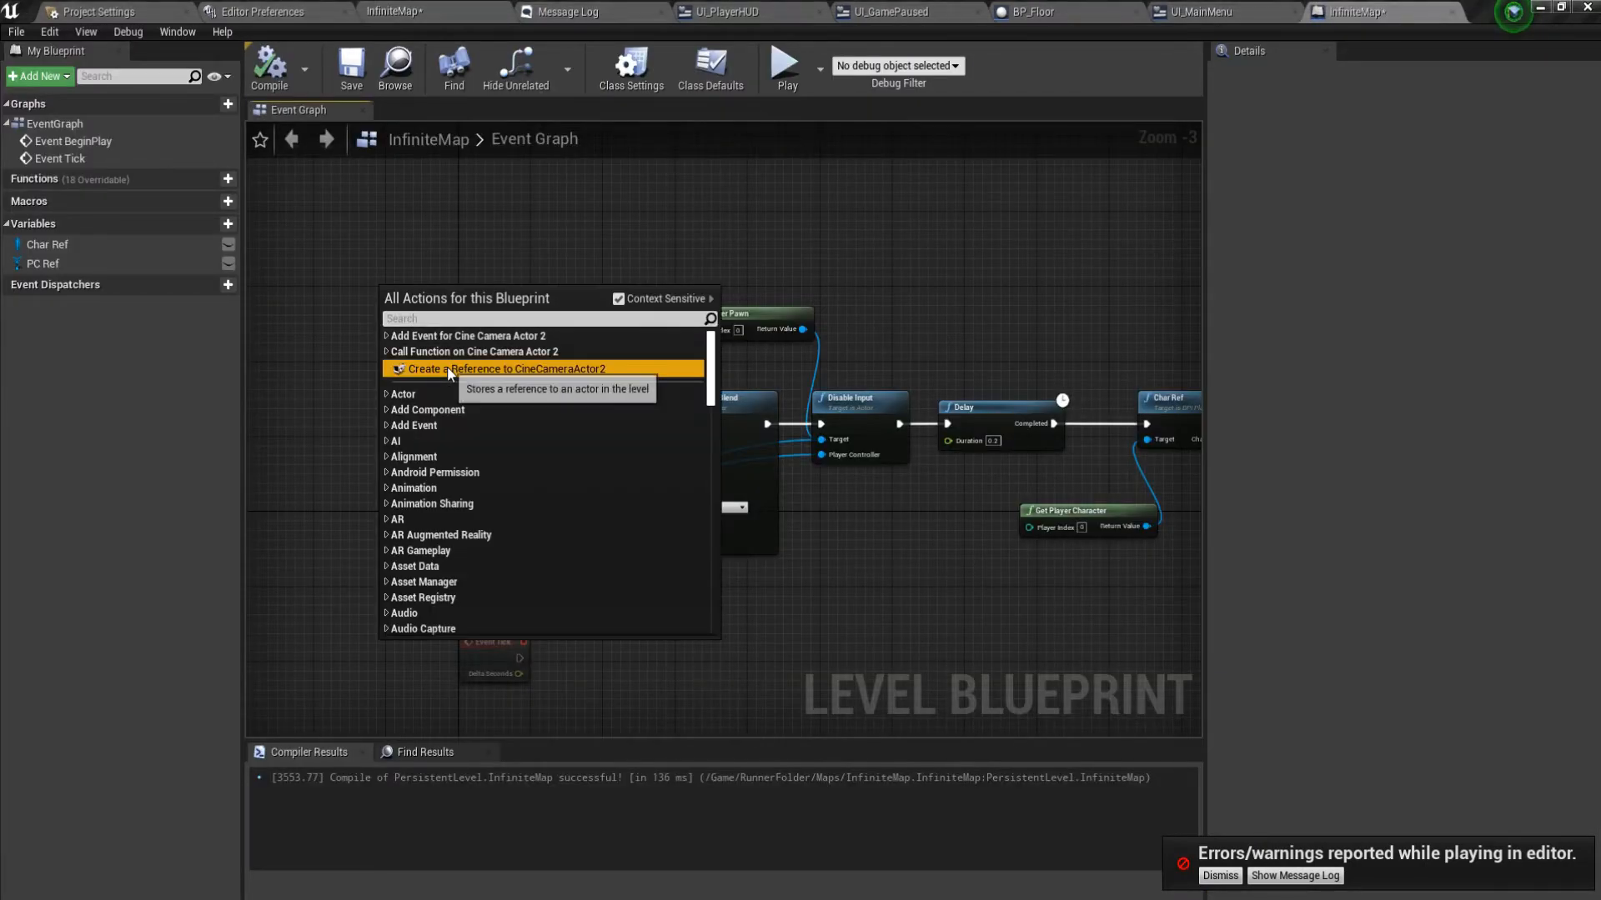
click(471, 362)
drag(465, 298, 641, 459)
click(269, 67)
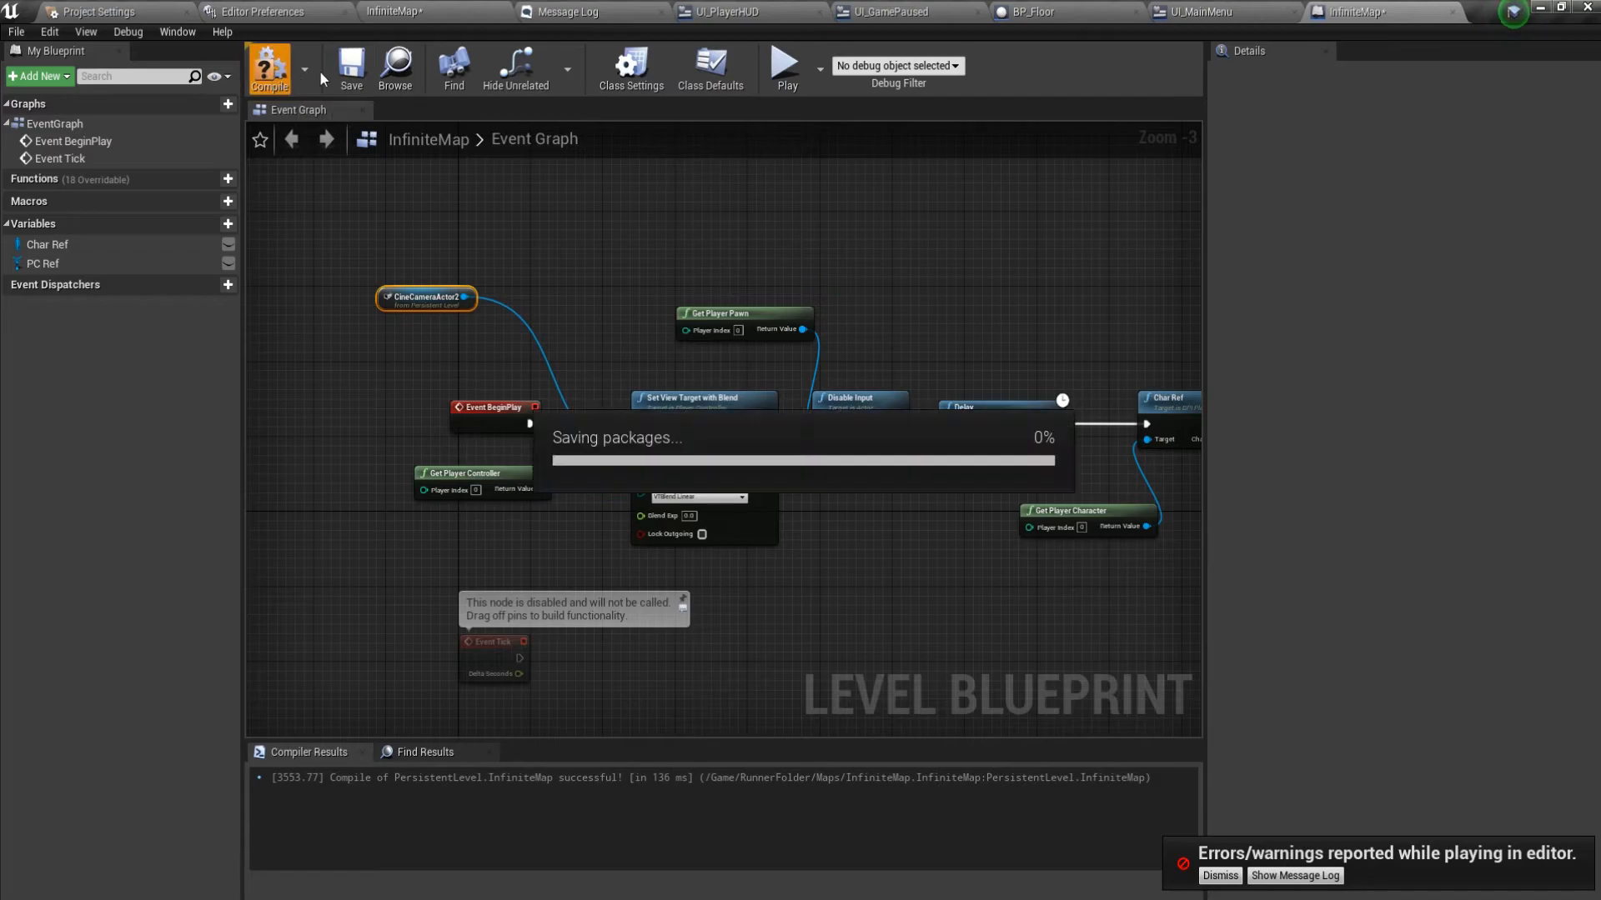
Playtest from the Level Blueprint, then return to InfiniteMap and readjust CineCameraActor2's position and angle beside the cube.
click(787, 66)
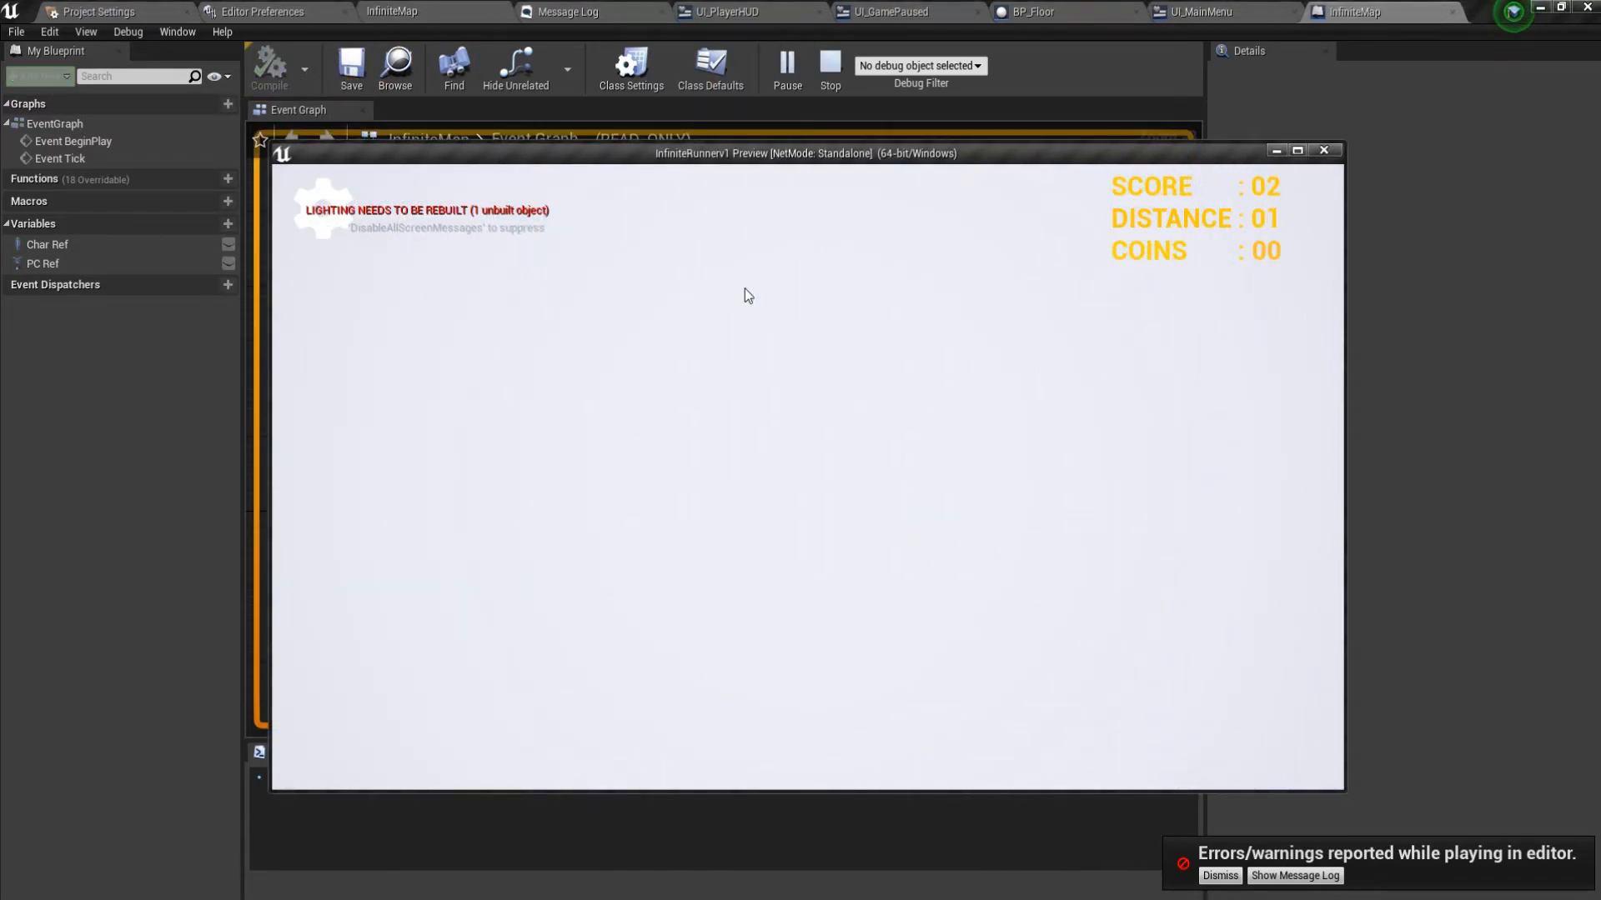
key(Escape)
click(443, 13)
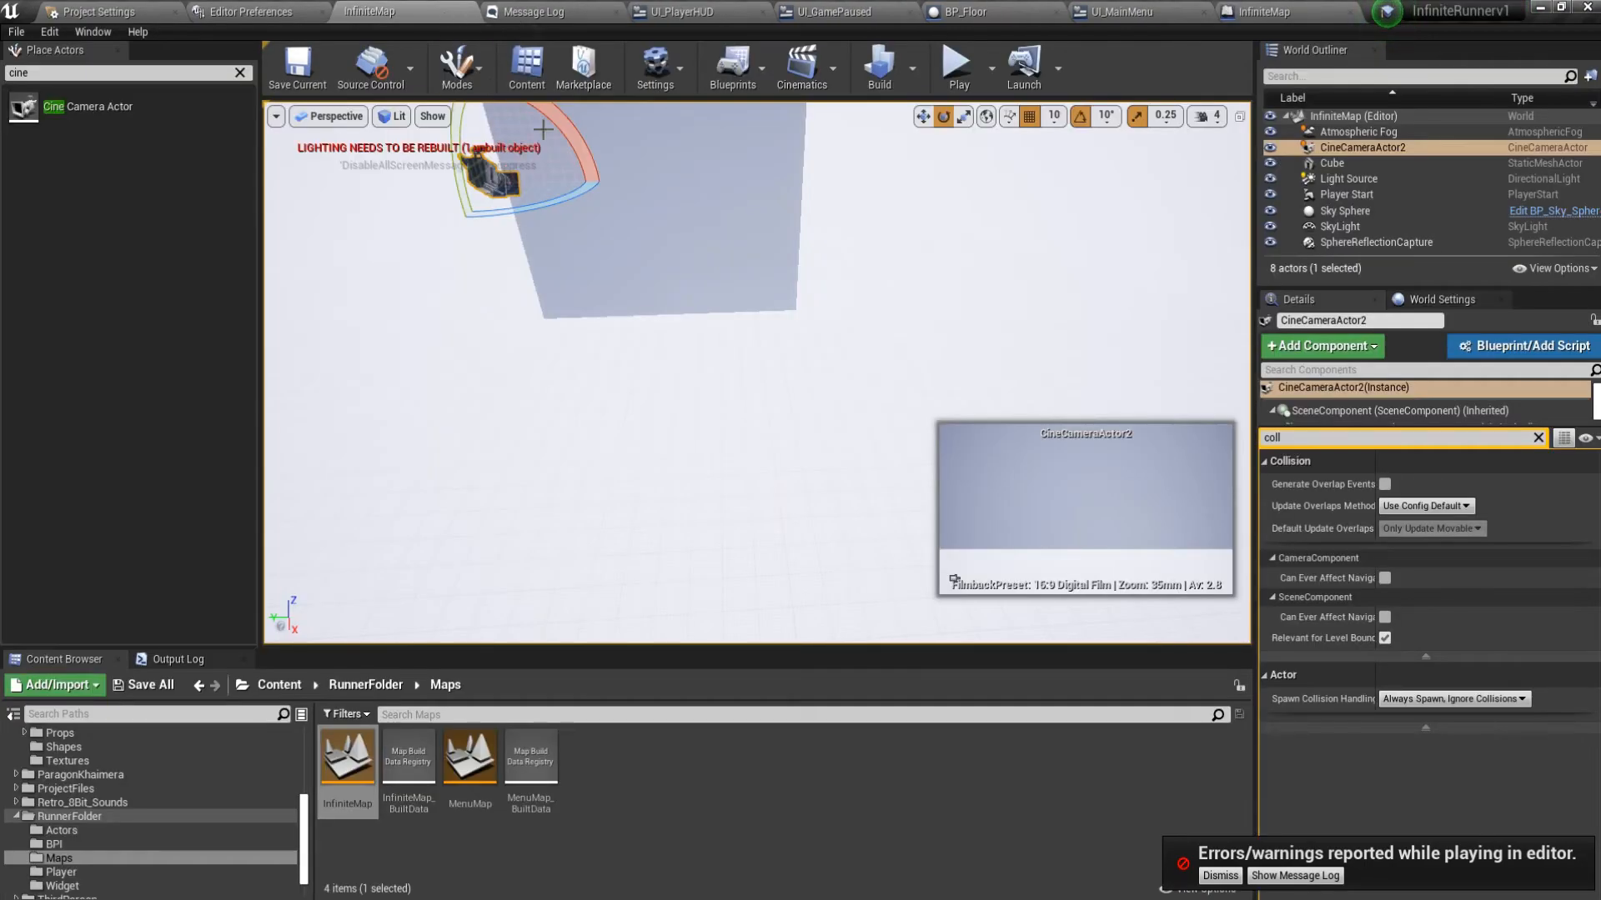
right_drag(729, 320, 703, 197)
key(r)
mouse_move(450, 187)
mouse_down()
mouse_move(451, 298)
mouse_move(435, 310)
mouse_move(447, 290)
mouse_up()
key(e)
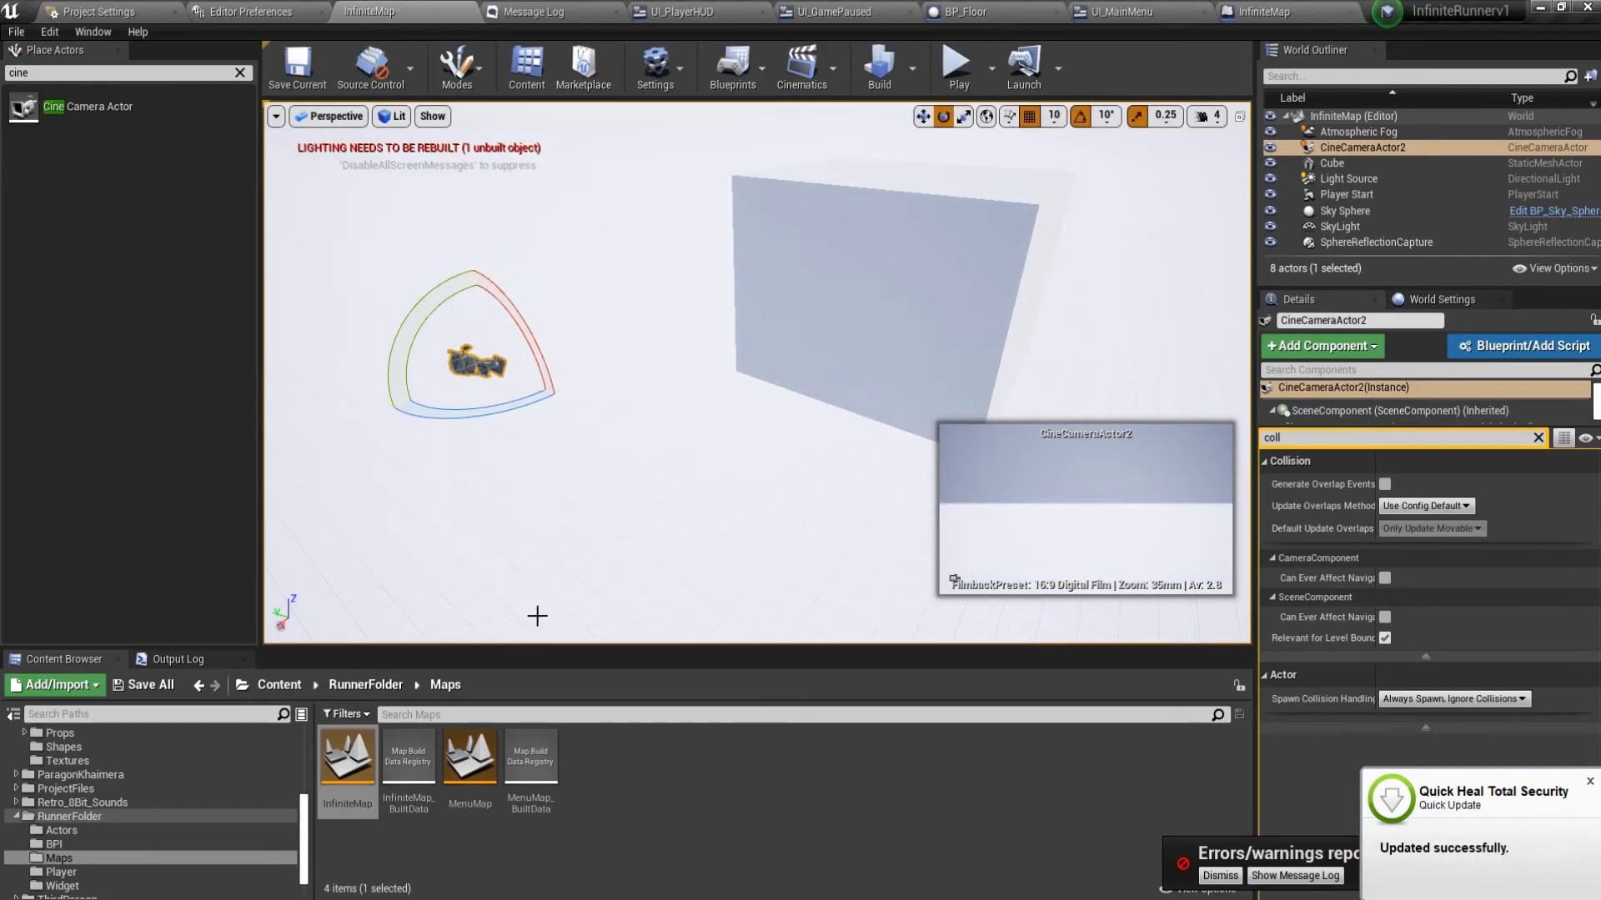
Open MenuMap and playtest the new camera by starting the game from the main menu.
click(471, 775)
double_click(475, 781)
click(956, 66)
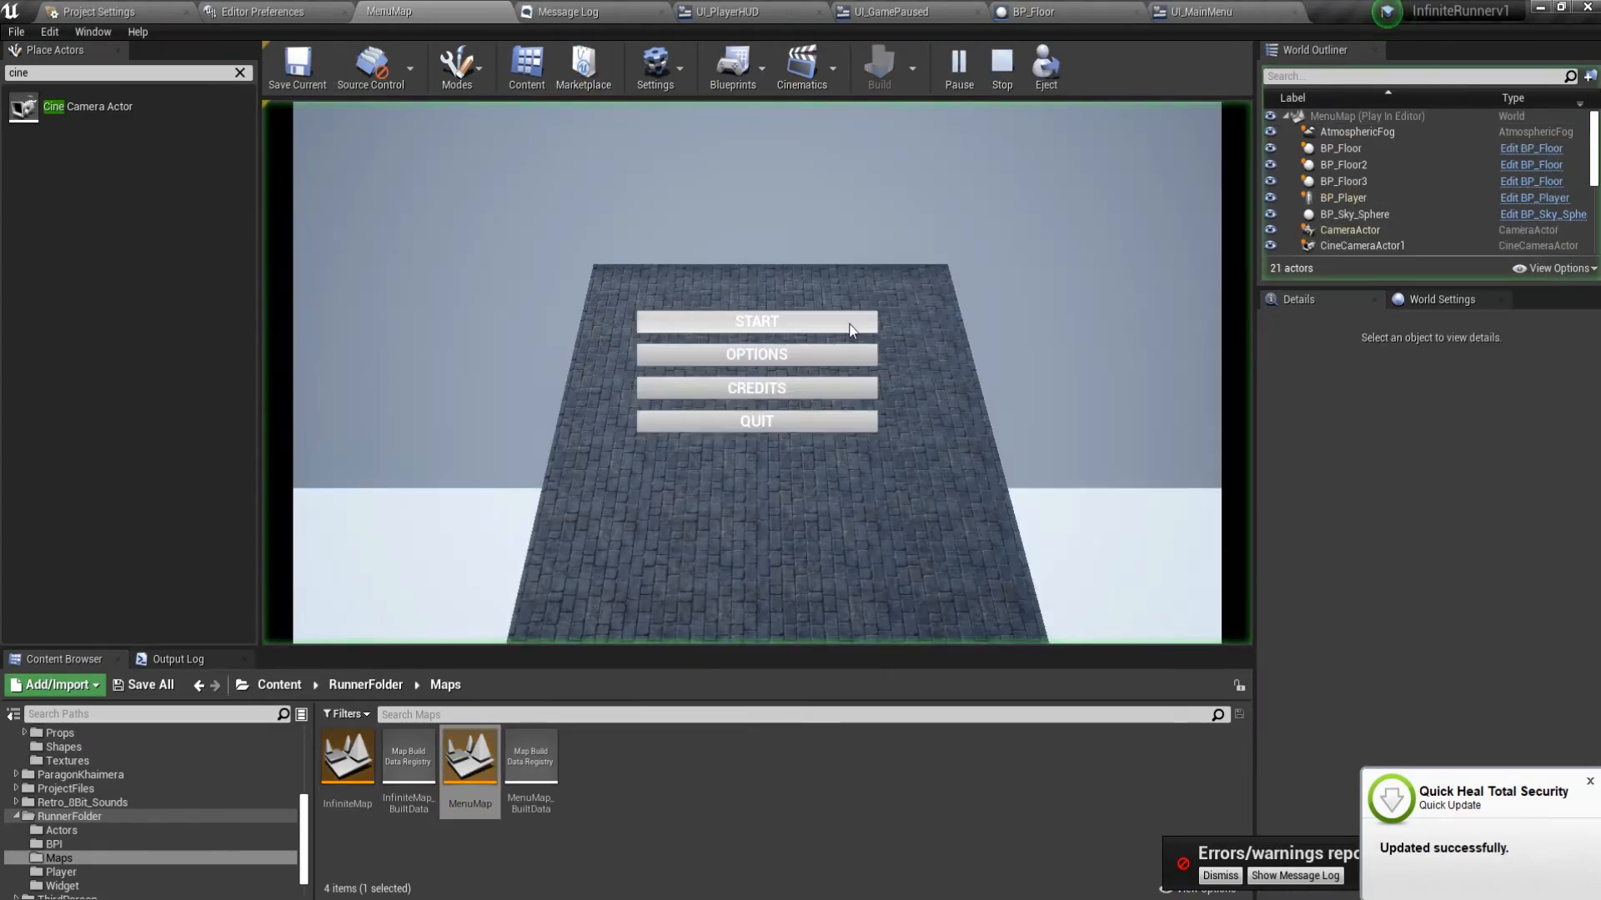
key(Escape)
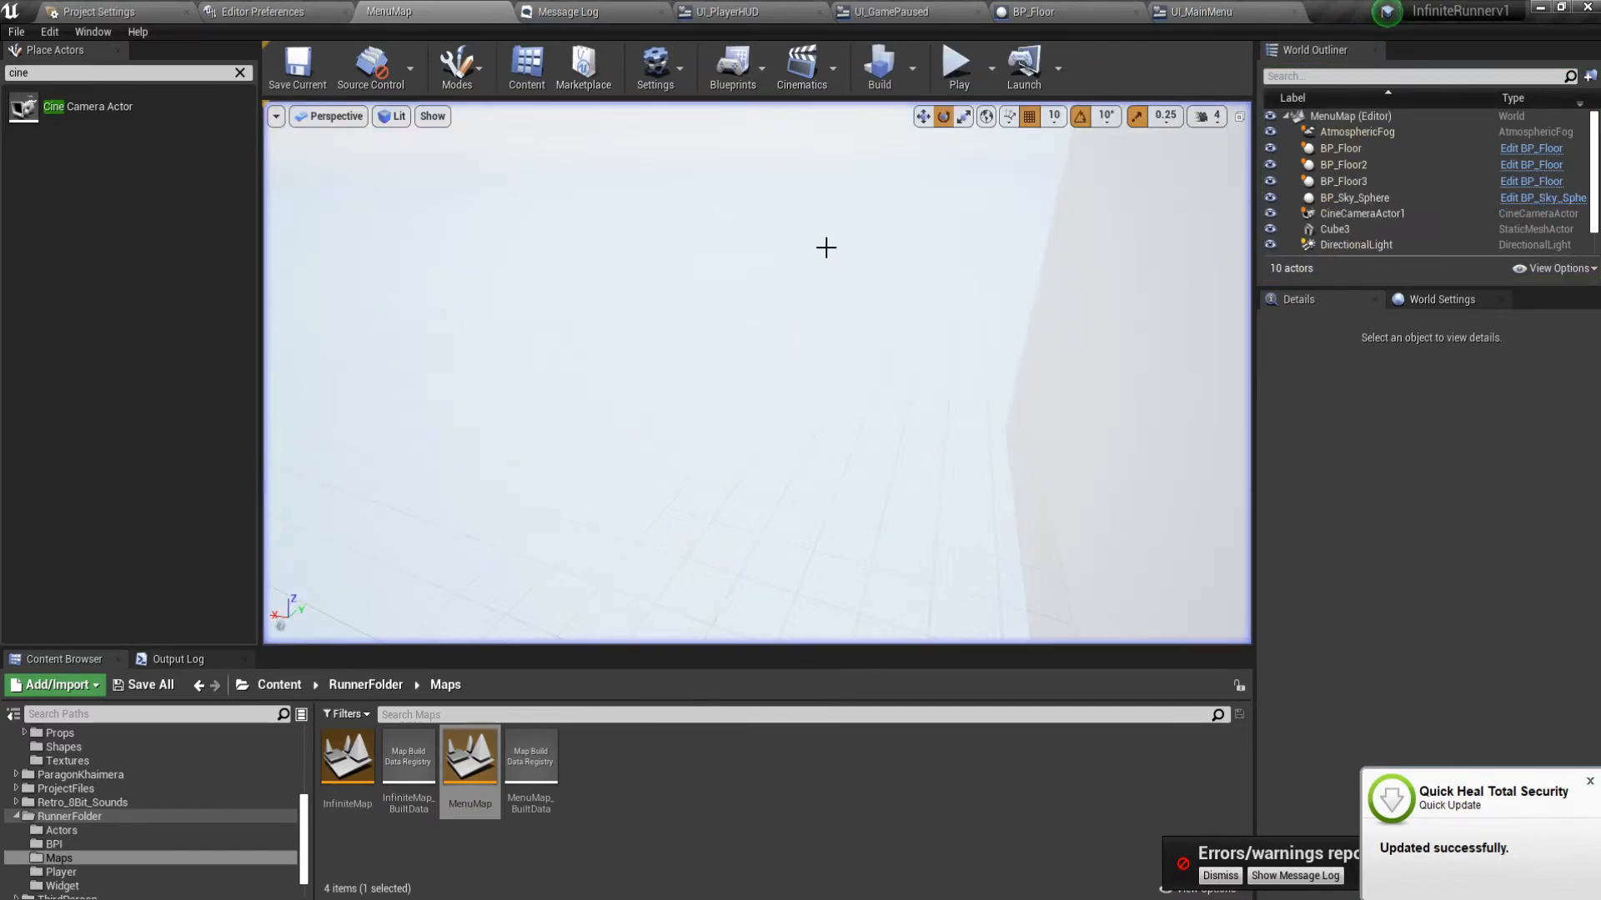
click(955, 75)
click(768, 322)
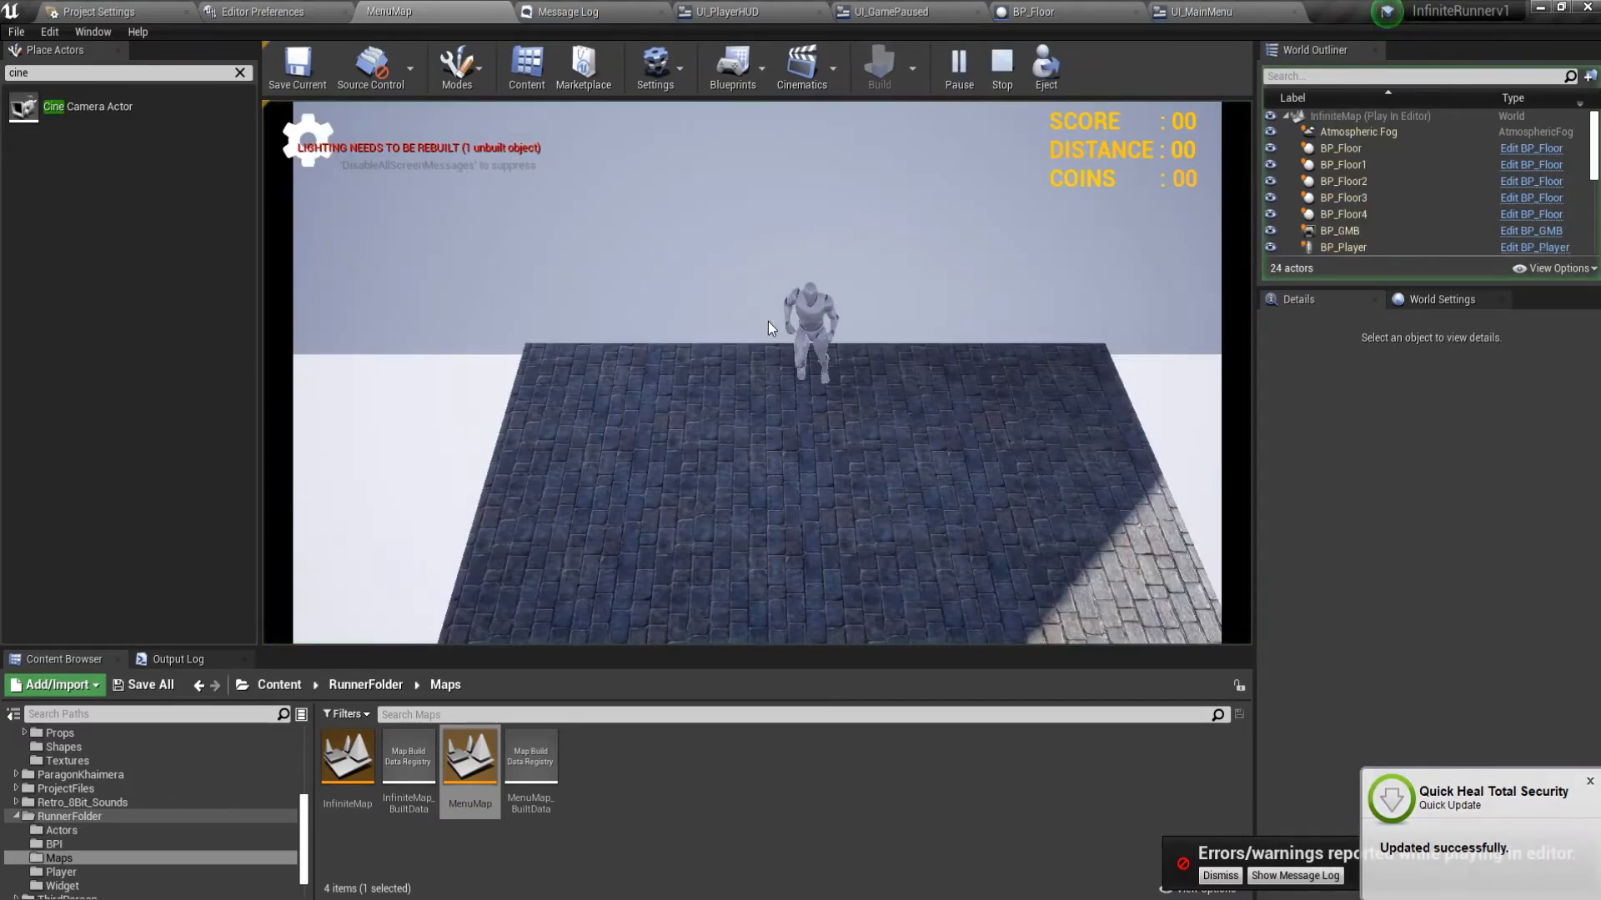
key(Escape)
Run MenuMap two more times, starting the game from the main menu to check the opening camera view.
click(957, 70)
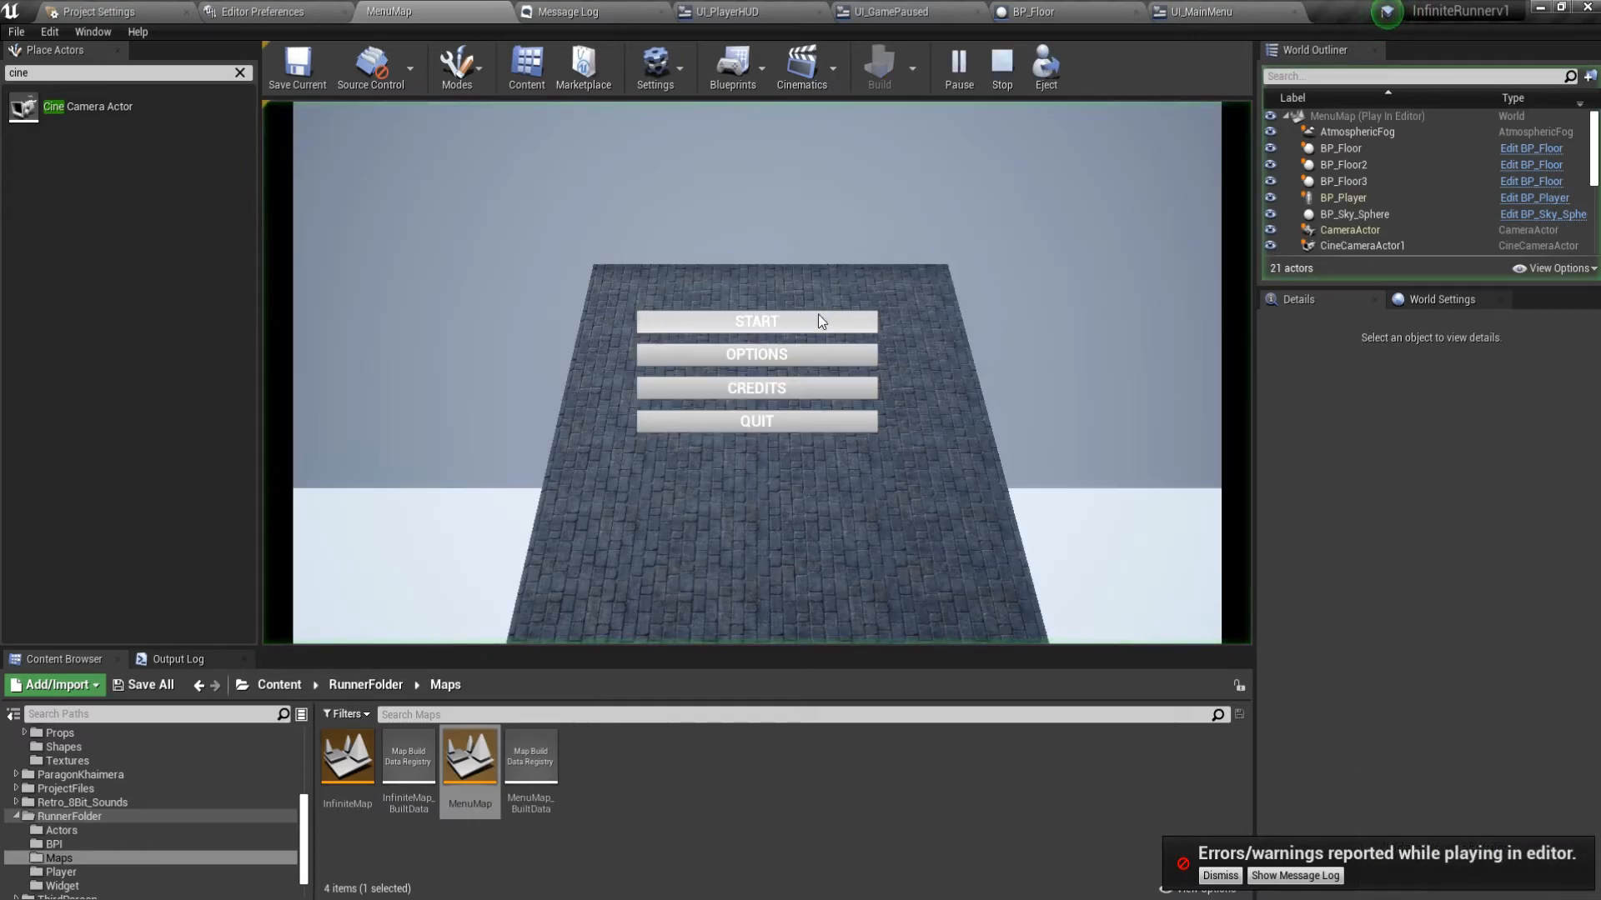
click(818, 314)
key(Escape)
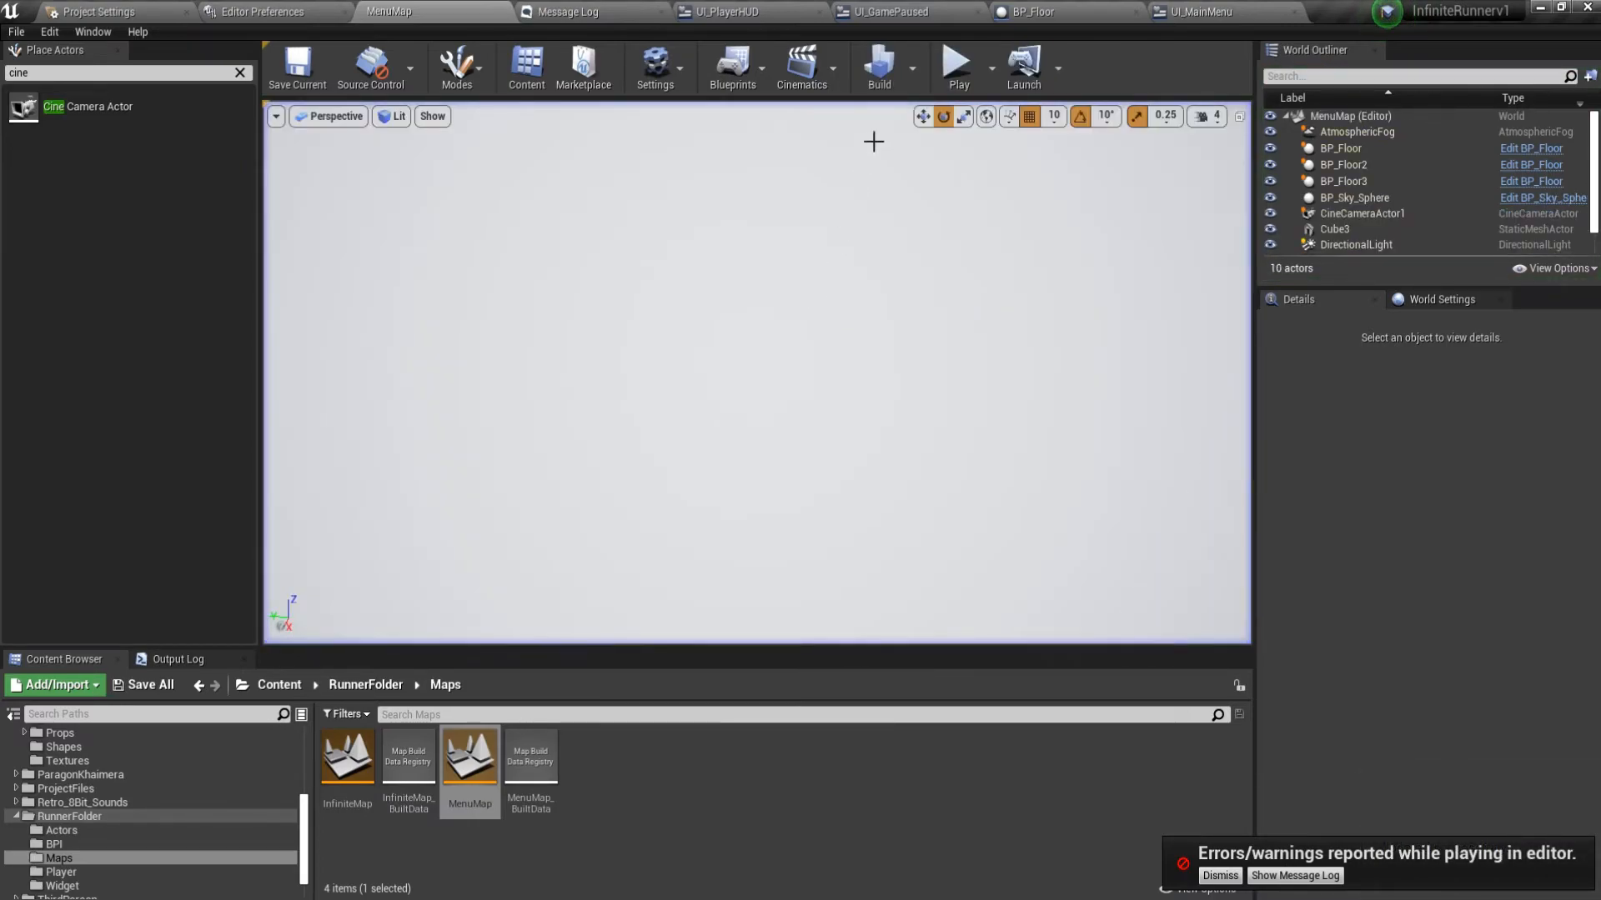
click(957, 70)
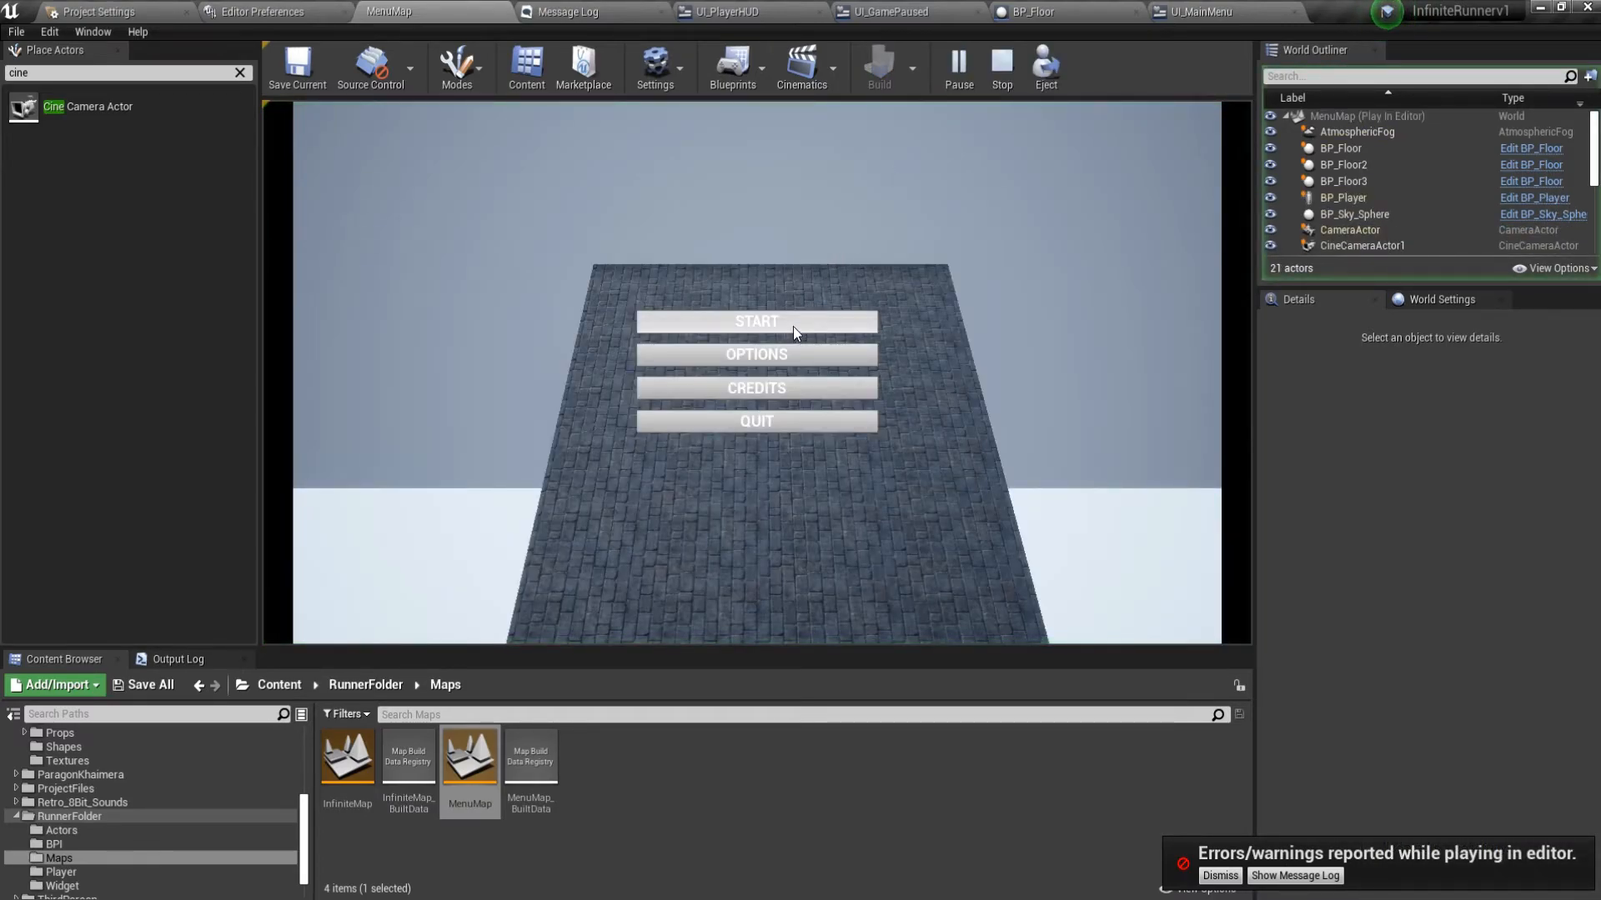
click(793, 328)
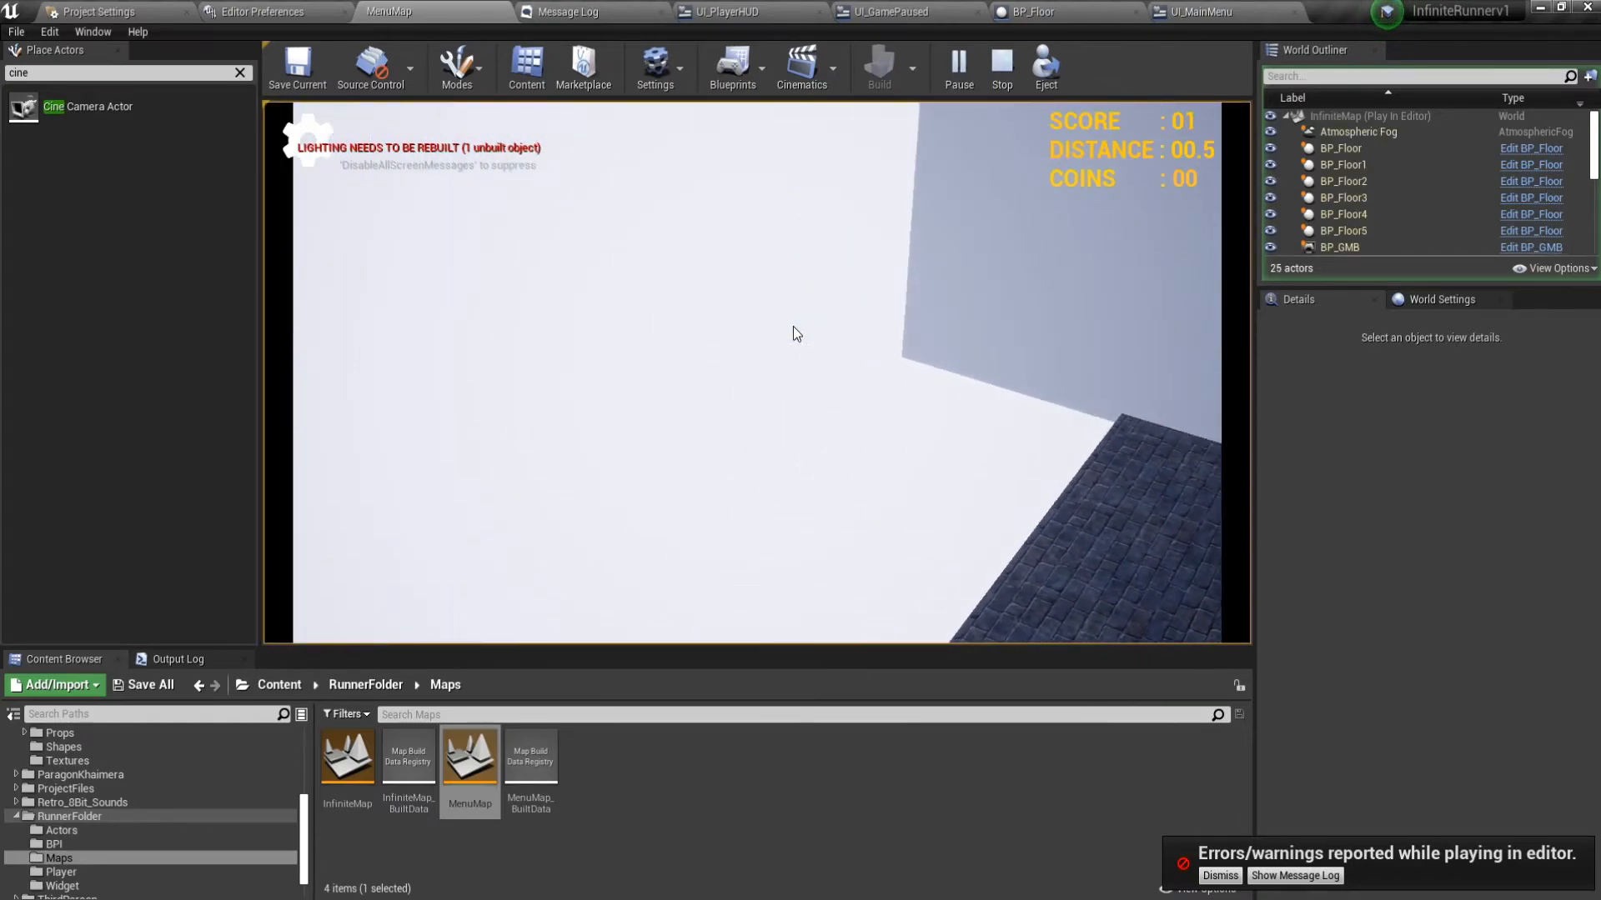
key(Escape)
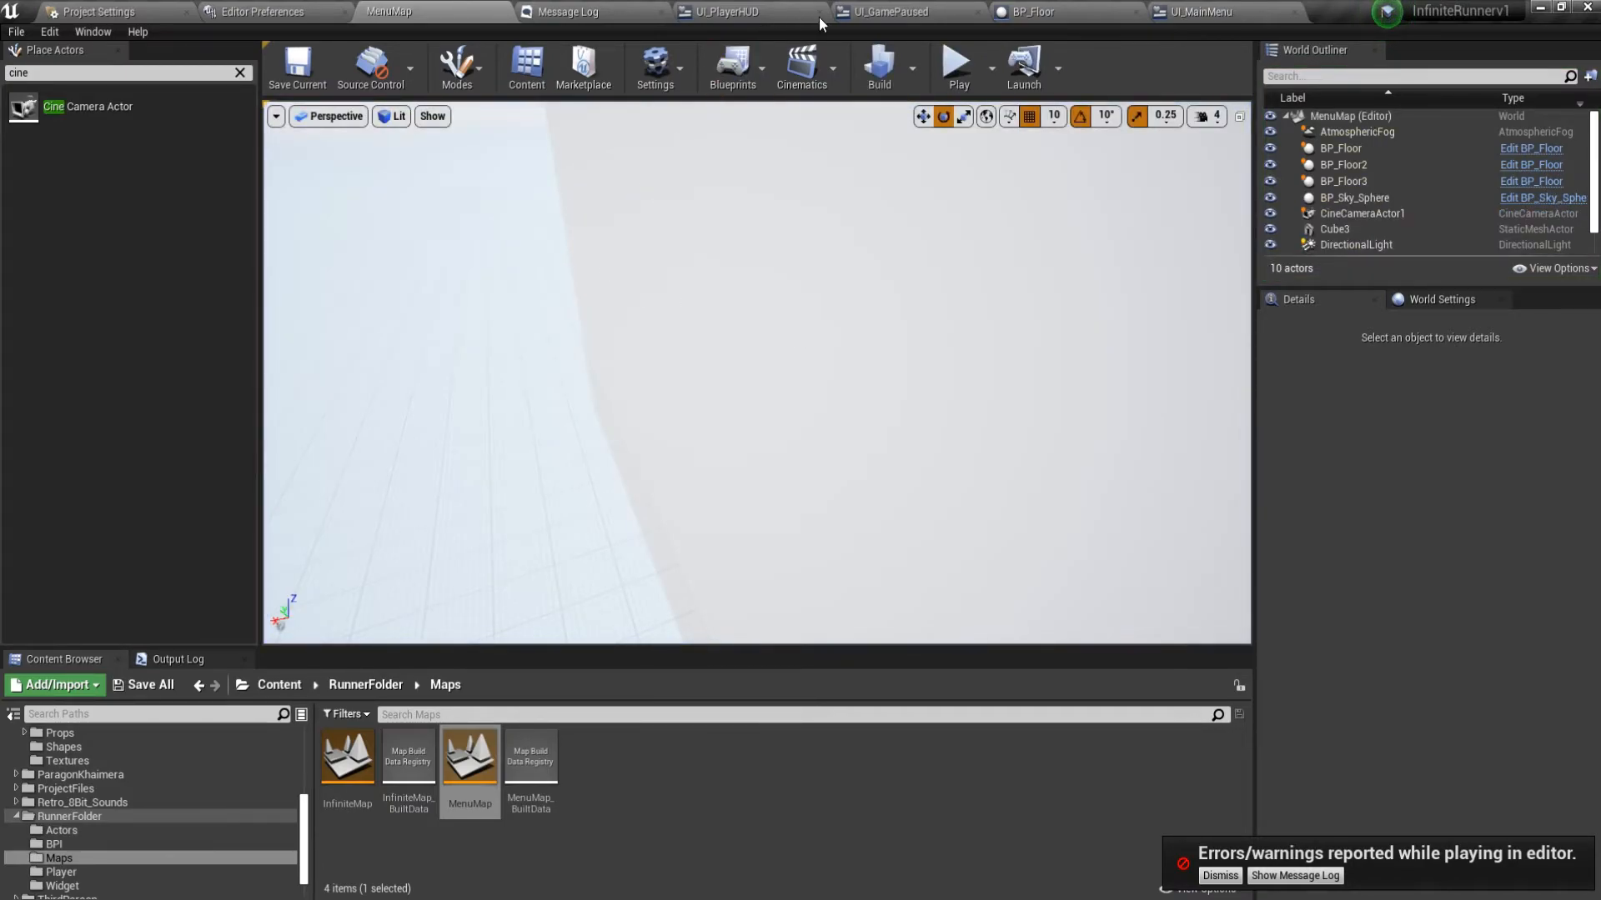
Start the game from the main menu again and steer the runner along the path to collect coins.
click(963, 62)
click(760, 317)
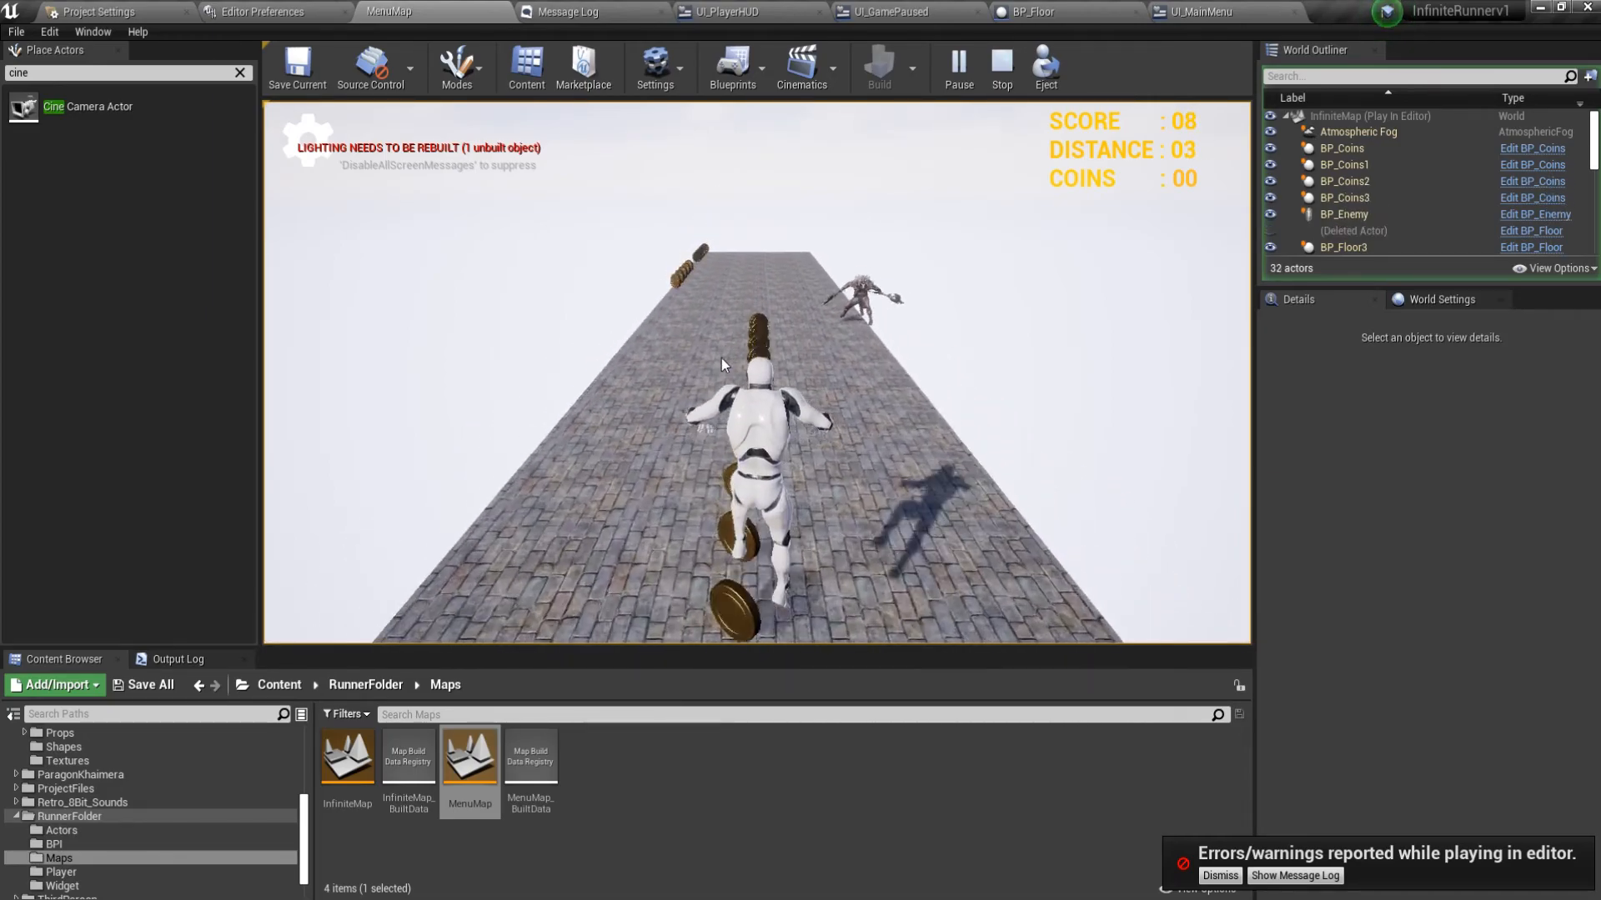
drag(867, 440, 670, 429)
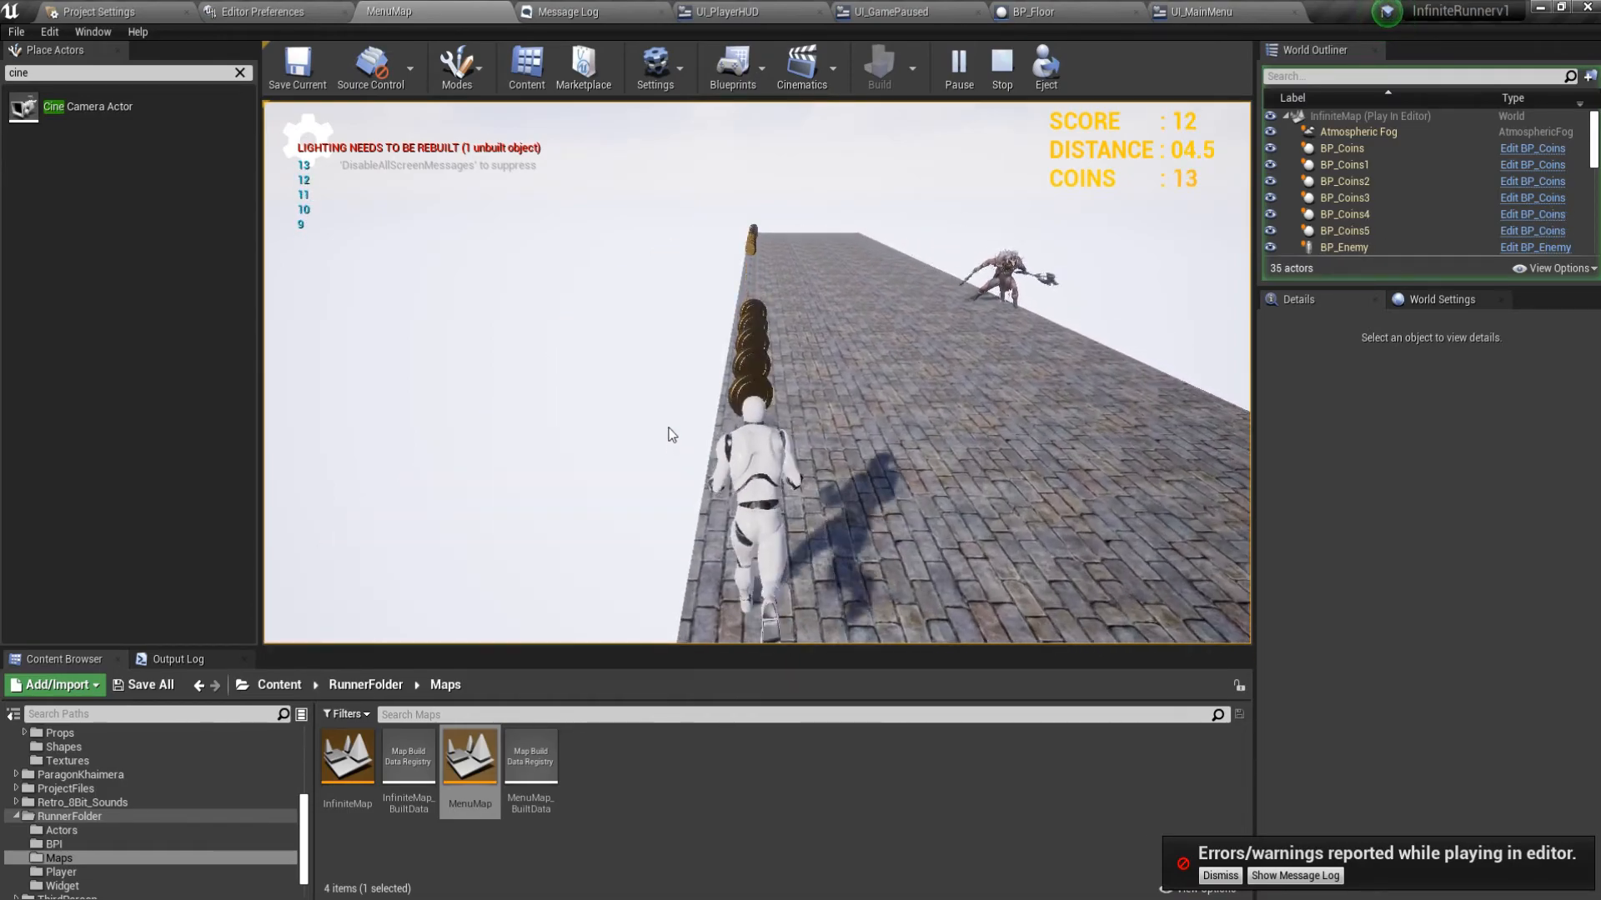
key(Escape)
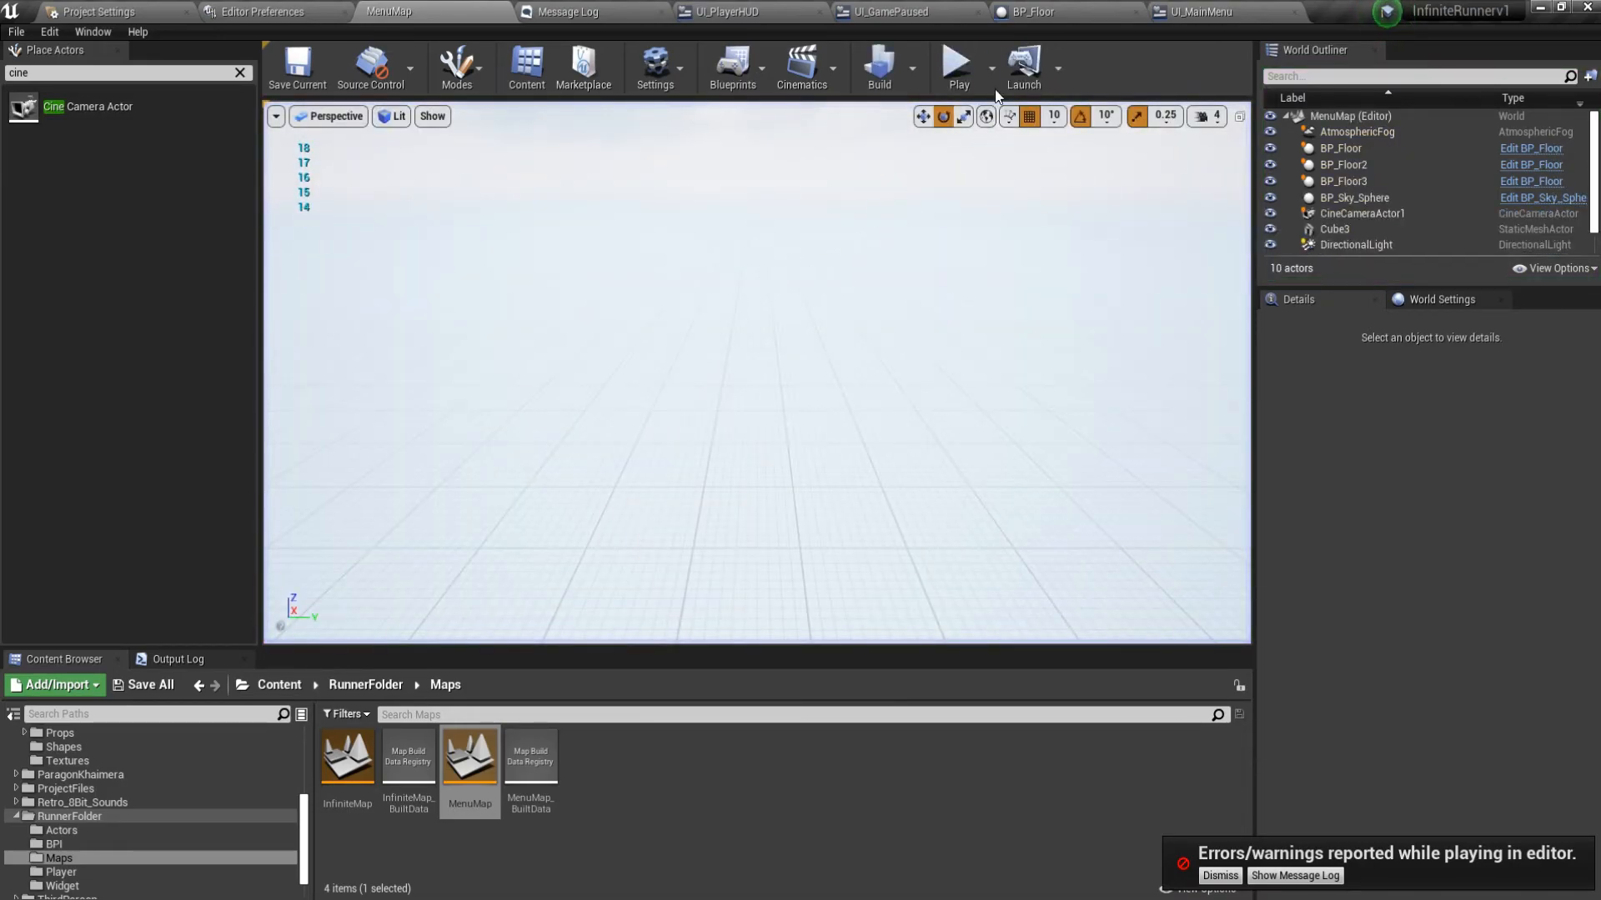
Start one more run from the main menu, stop it, and open UI_MainMenu's Event Graph.
click(957, 70)
click(774, 329)
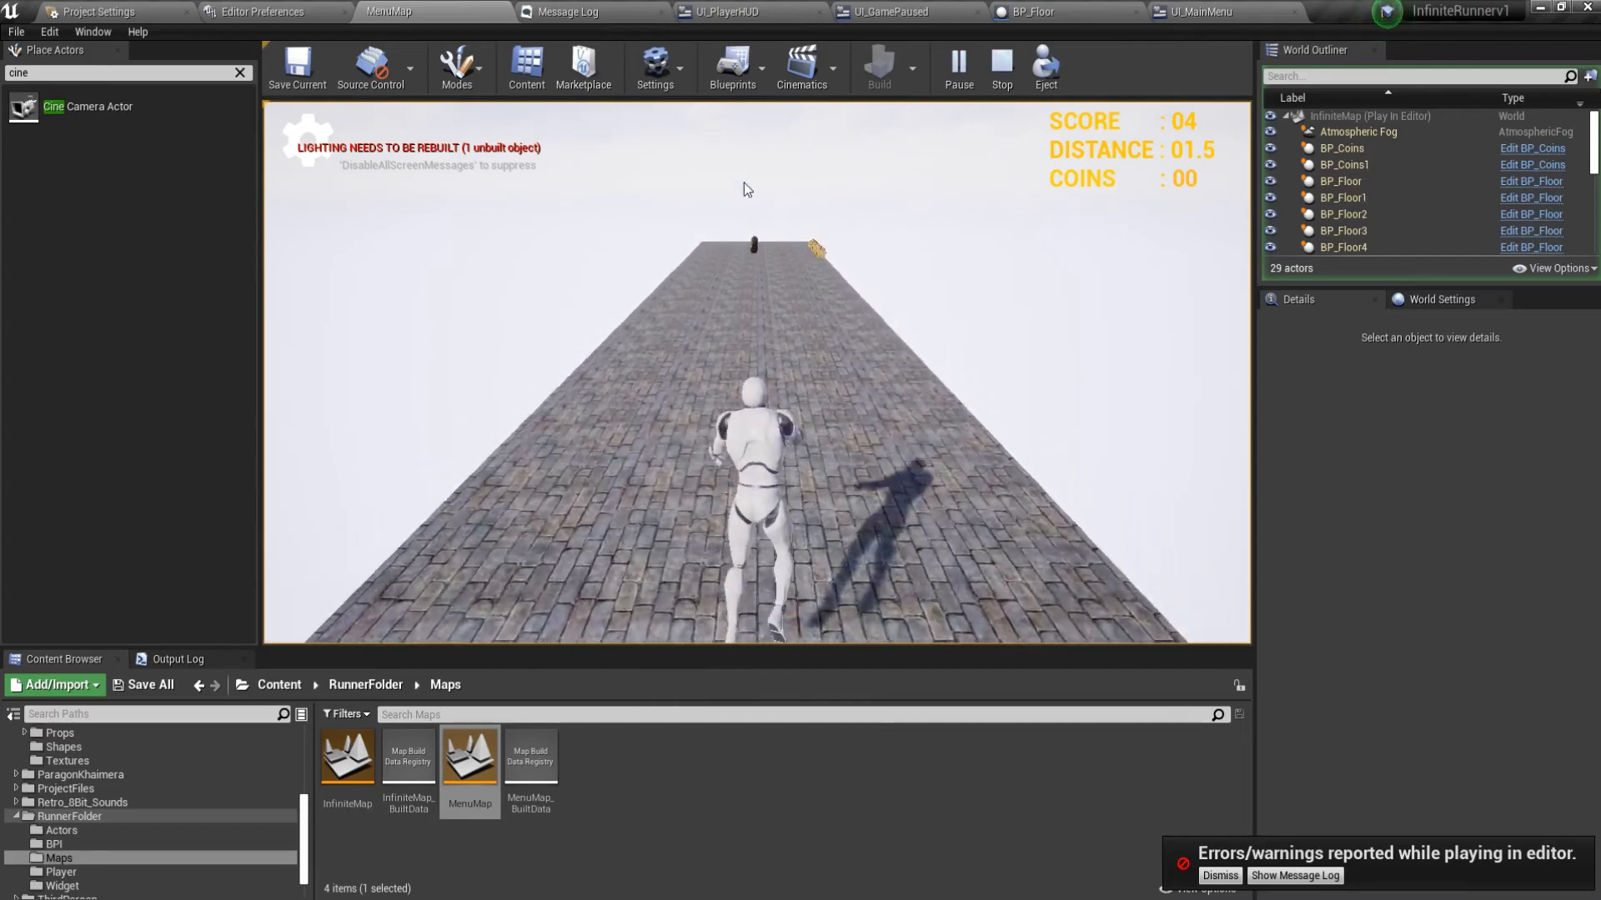
key(Escape)
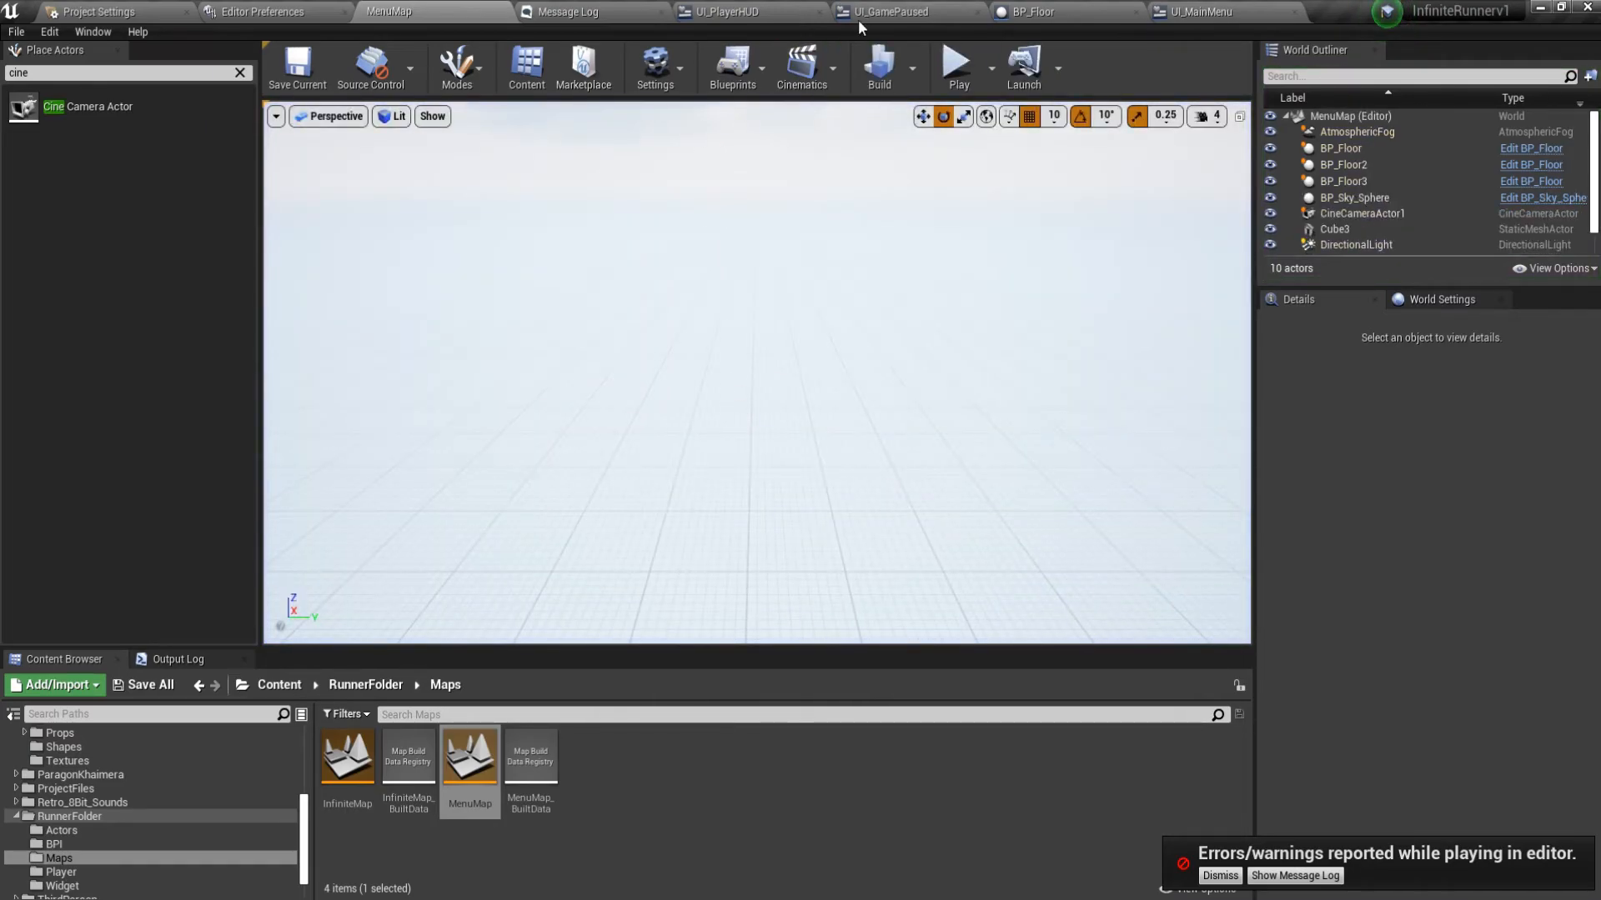
click(1084, 11)
click(1231, 10)
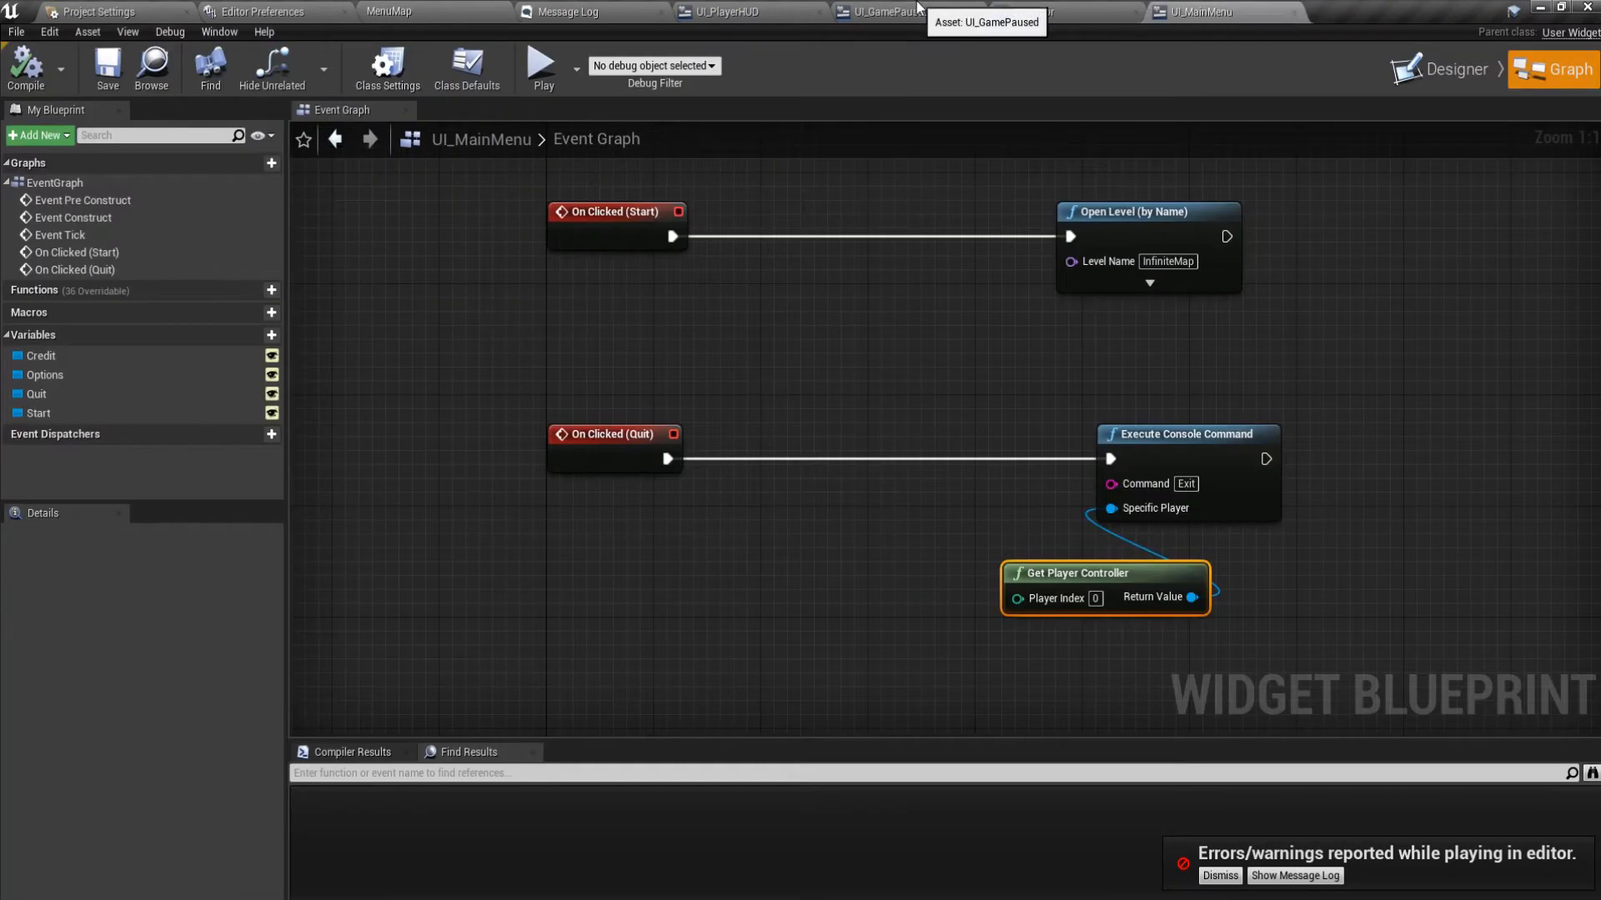
Return to the MenuMap viewport, open the InfiniteMap level and bring up its level blueprint.
click(713, 10)
click(647, 10)
click(488, 10)
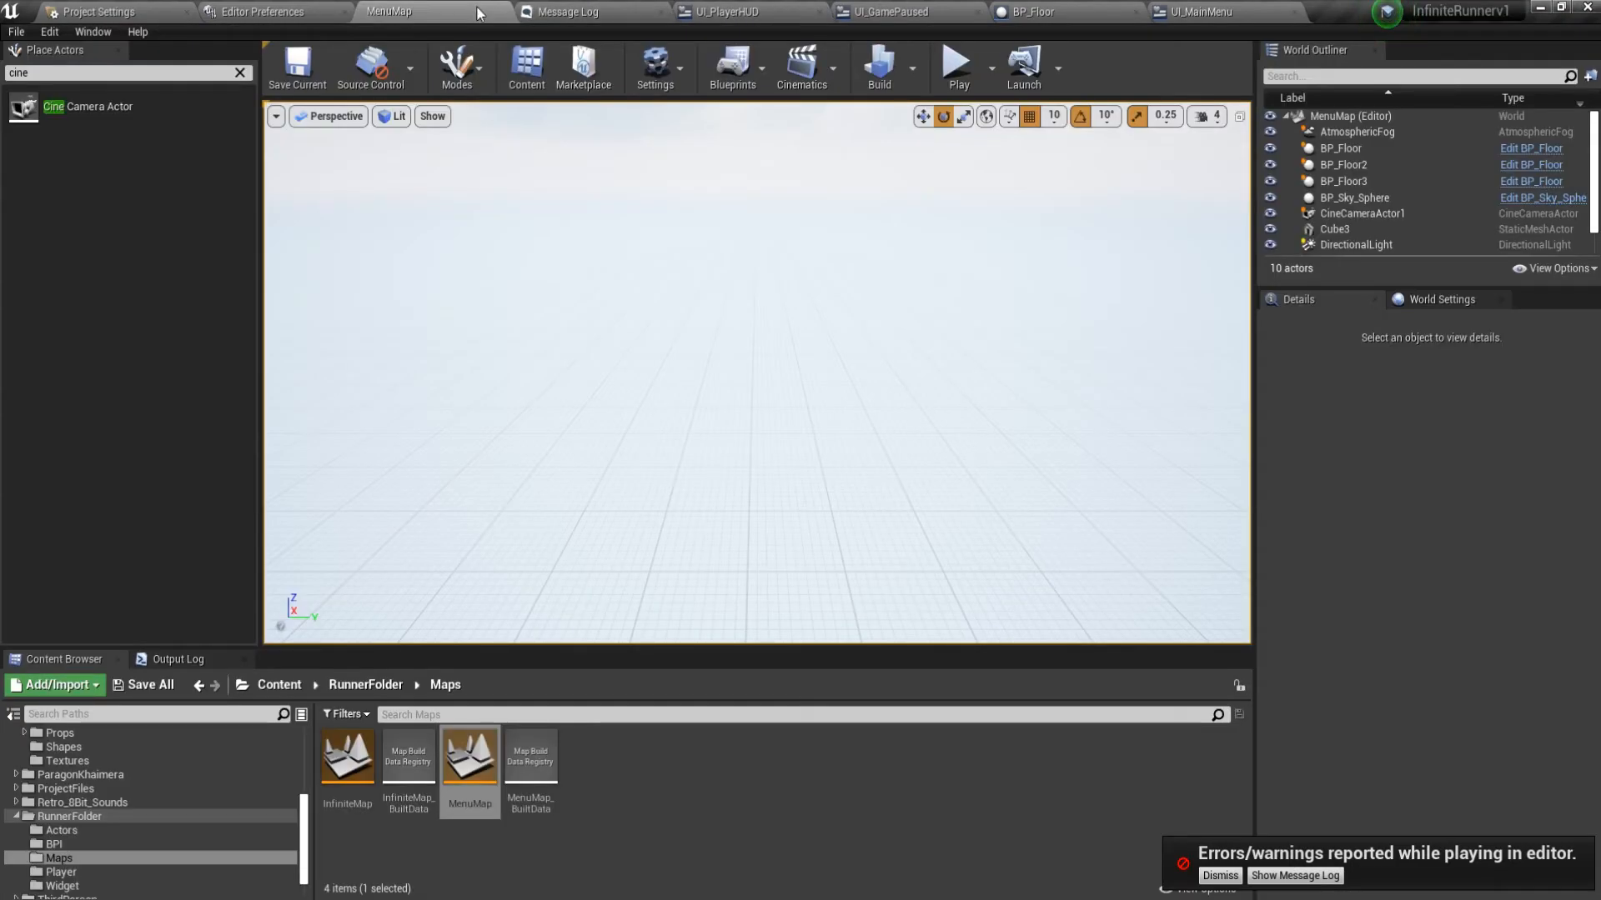
mouse_move(651, 467)
right_down()
mouse_move(483, 458)
mouse_move(617, 367)
mouse_move(700, 466)
mouse_move(842, 450)
mouse_move(669, 465)
right_up()
right_drag(689, 321, 752, 300)
double_click(347, 754)
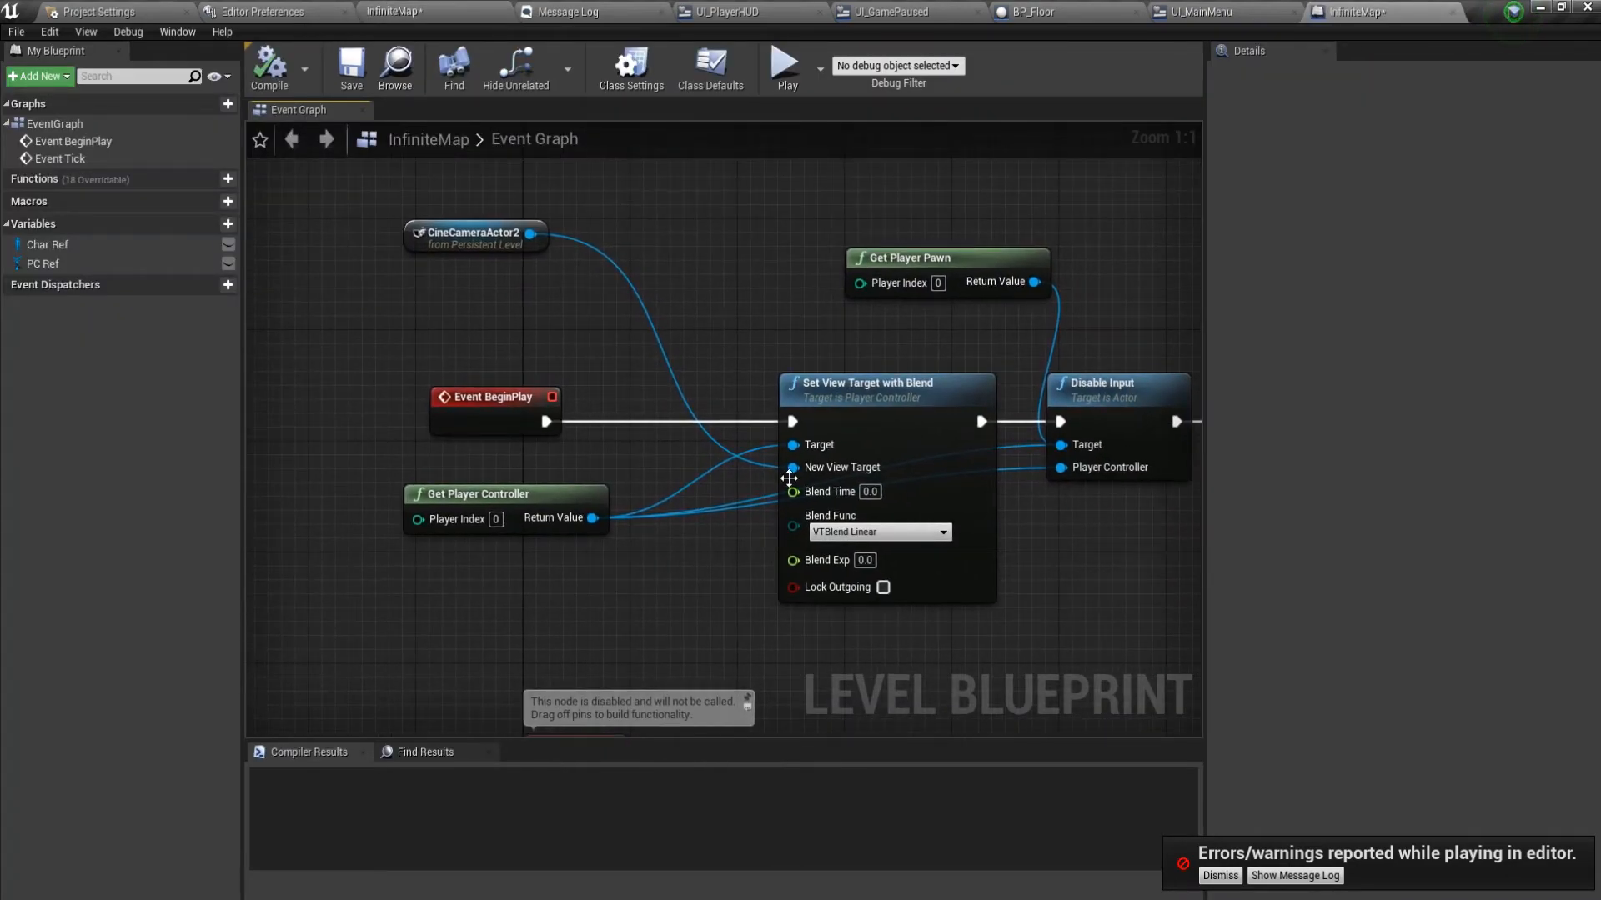
Check CineCameraActor2 in the InfiniteMap viewport against the camera reference and Set View Target with Blend nodes in the level blueprint.
click(869, 414)
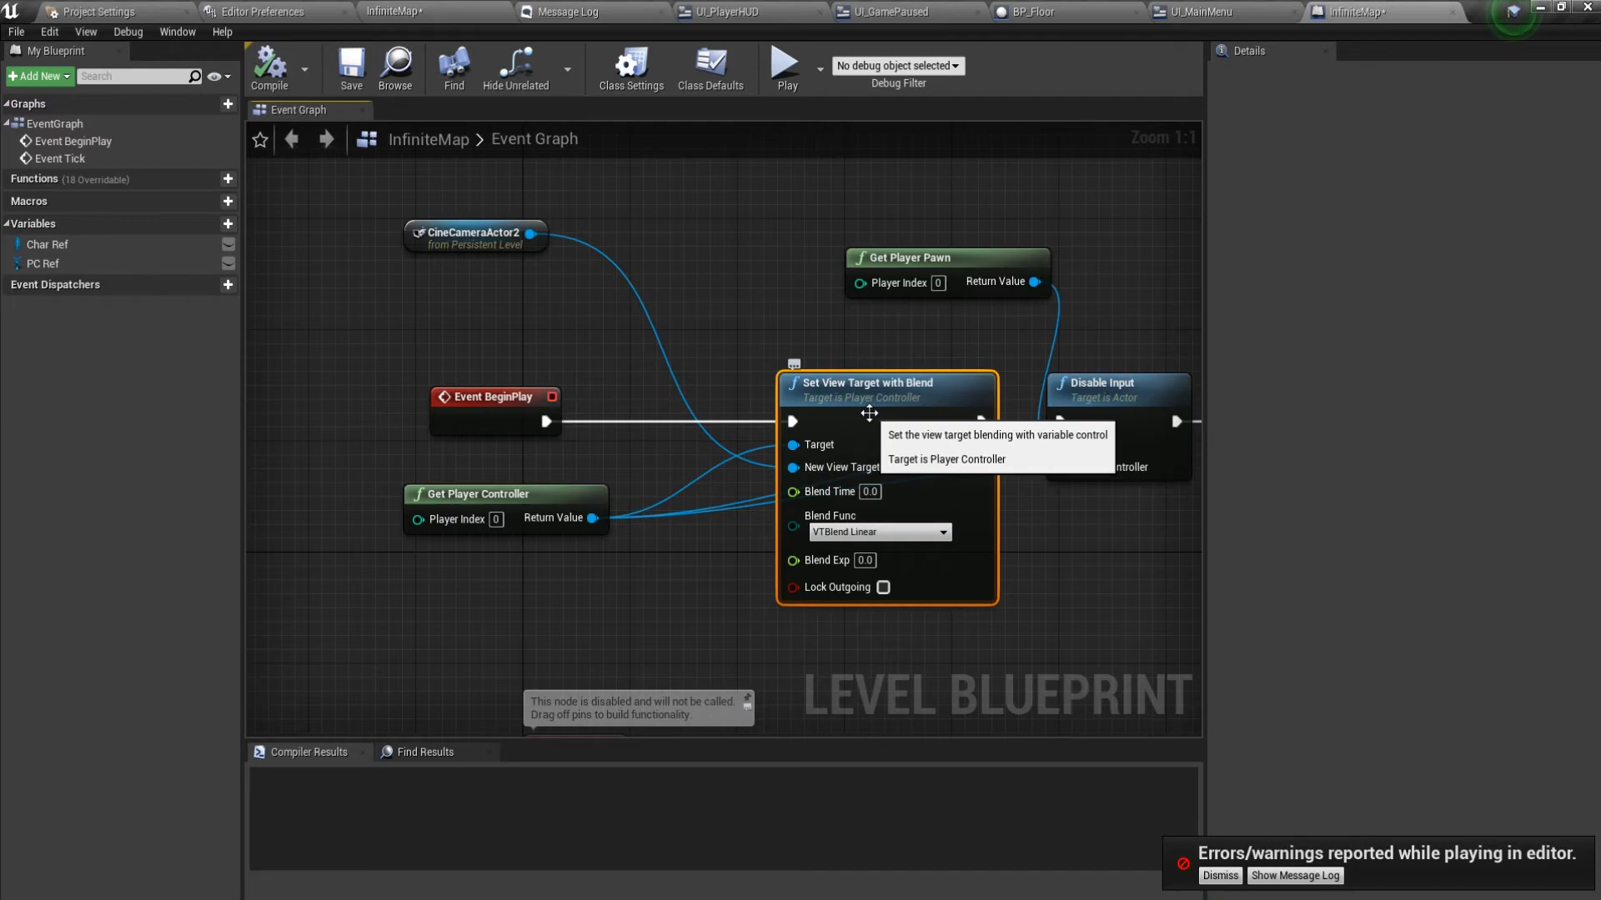
click(433, 11)
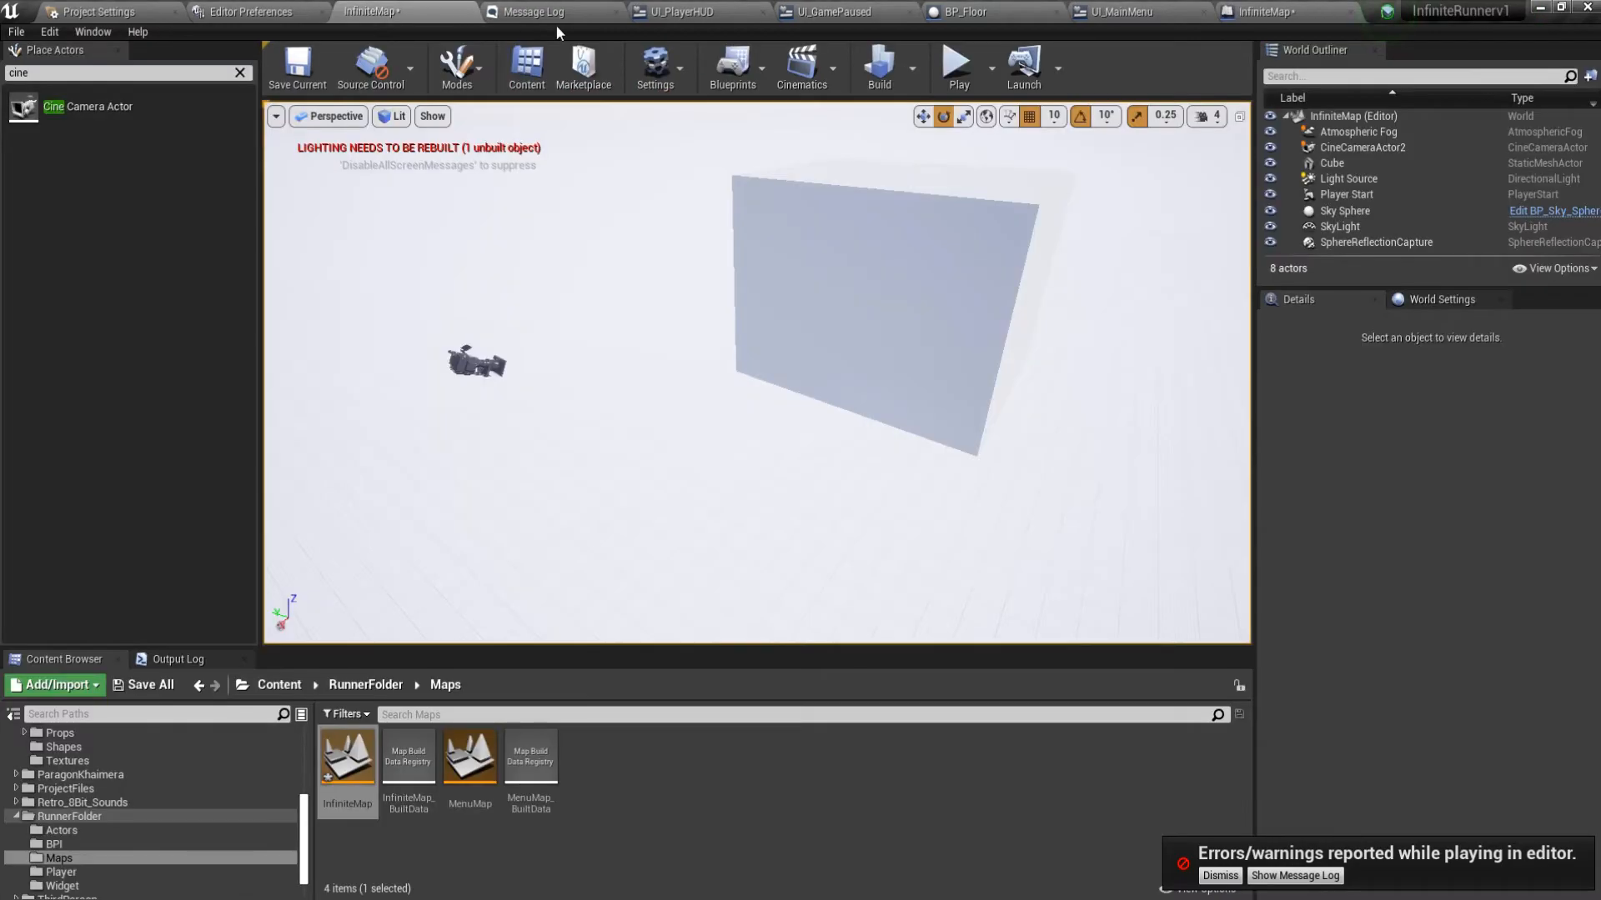
click(477, 361)
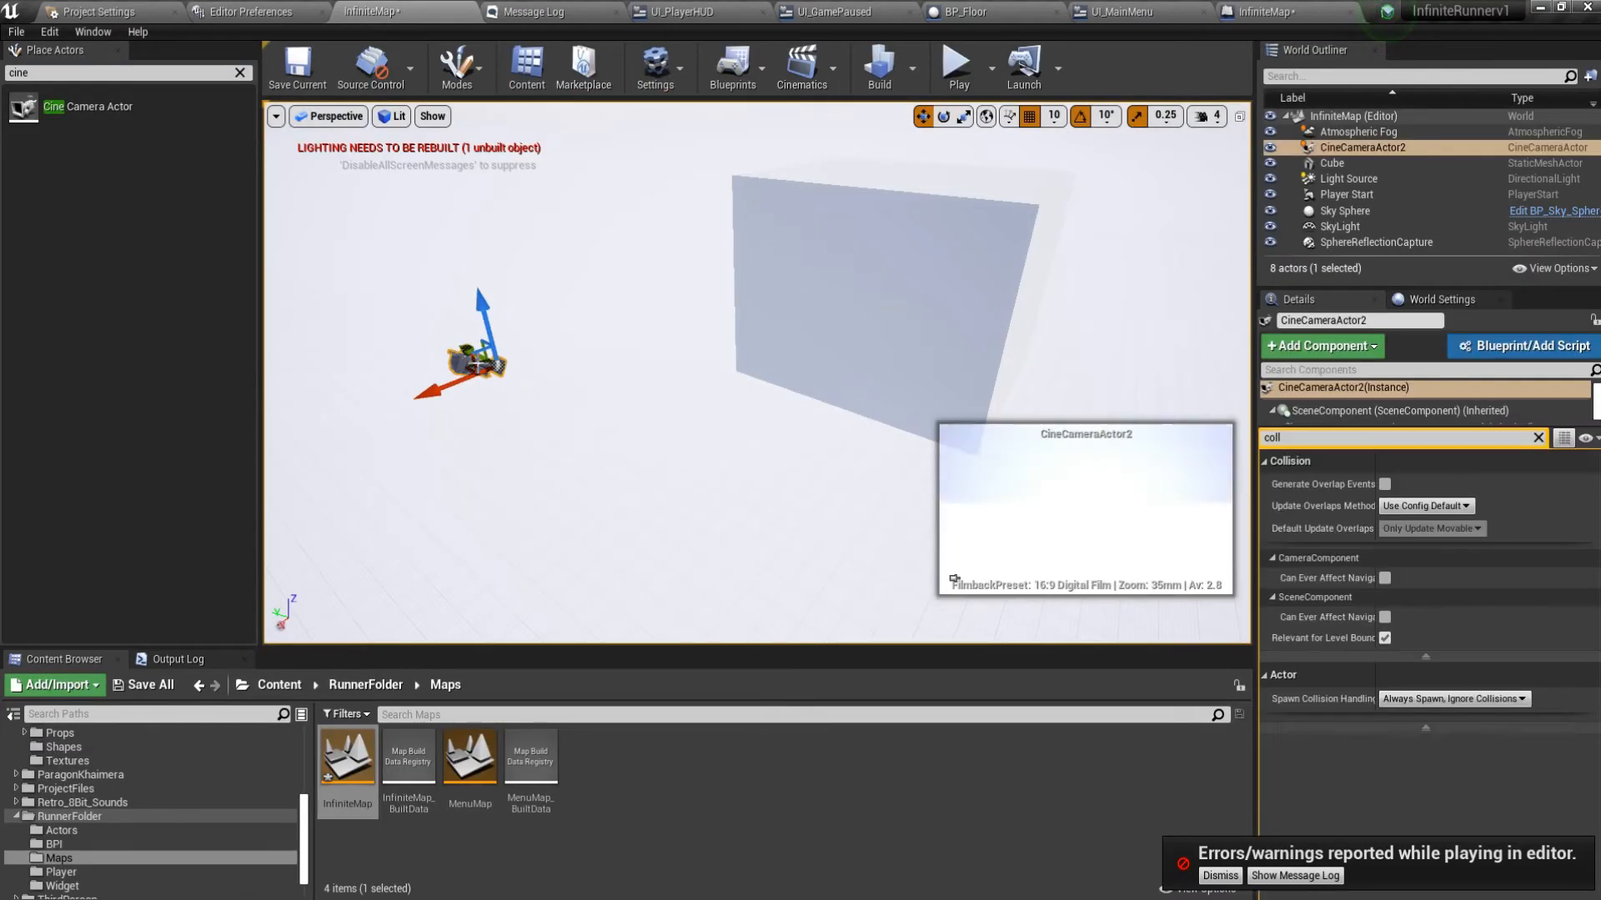
click(1276, 12)
click(810, 392)
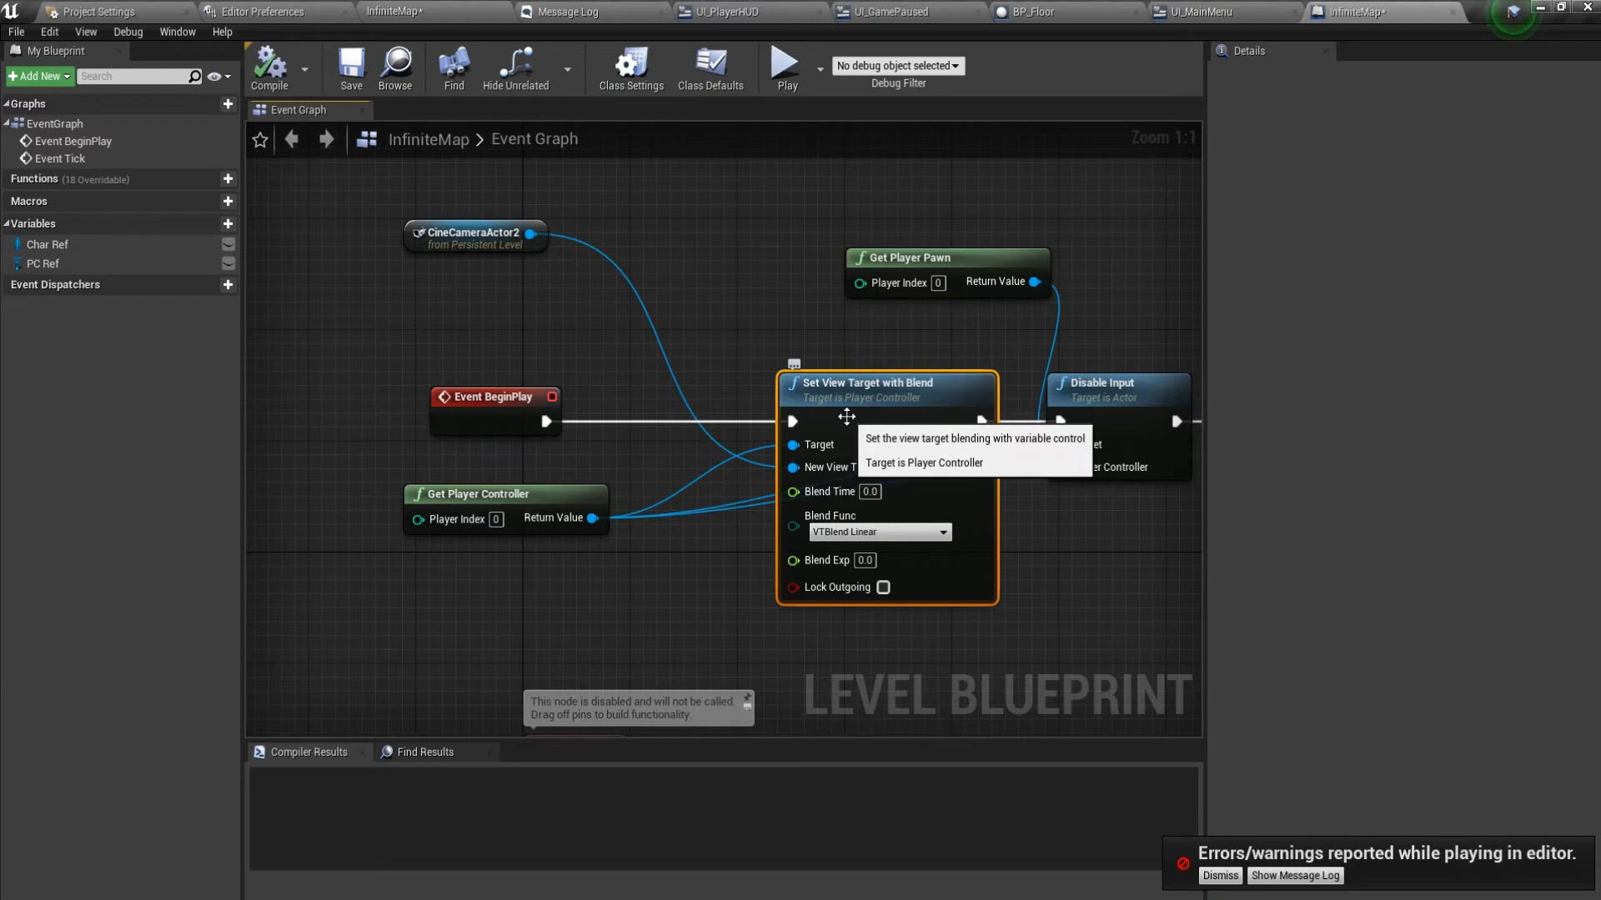
click(503, 241)
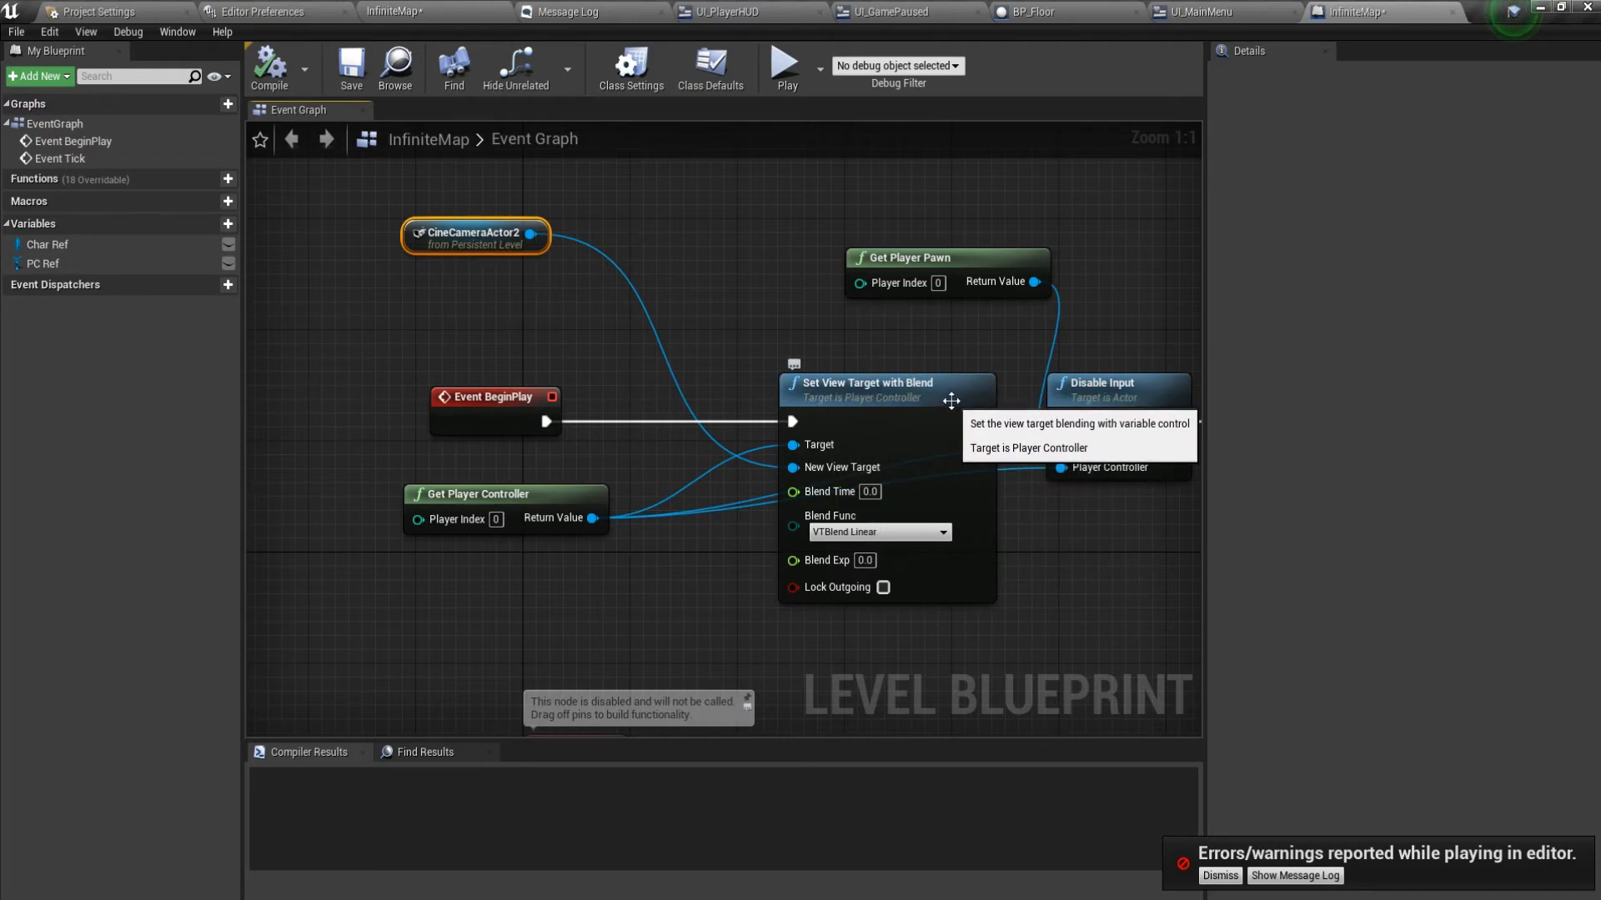
drag(768, 361, 884, 413)
click(718, 329)
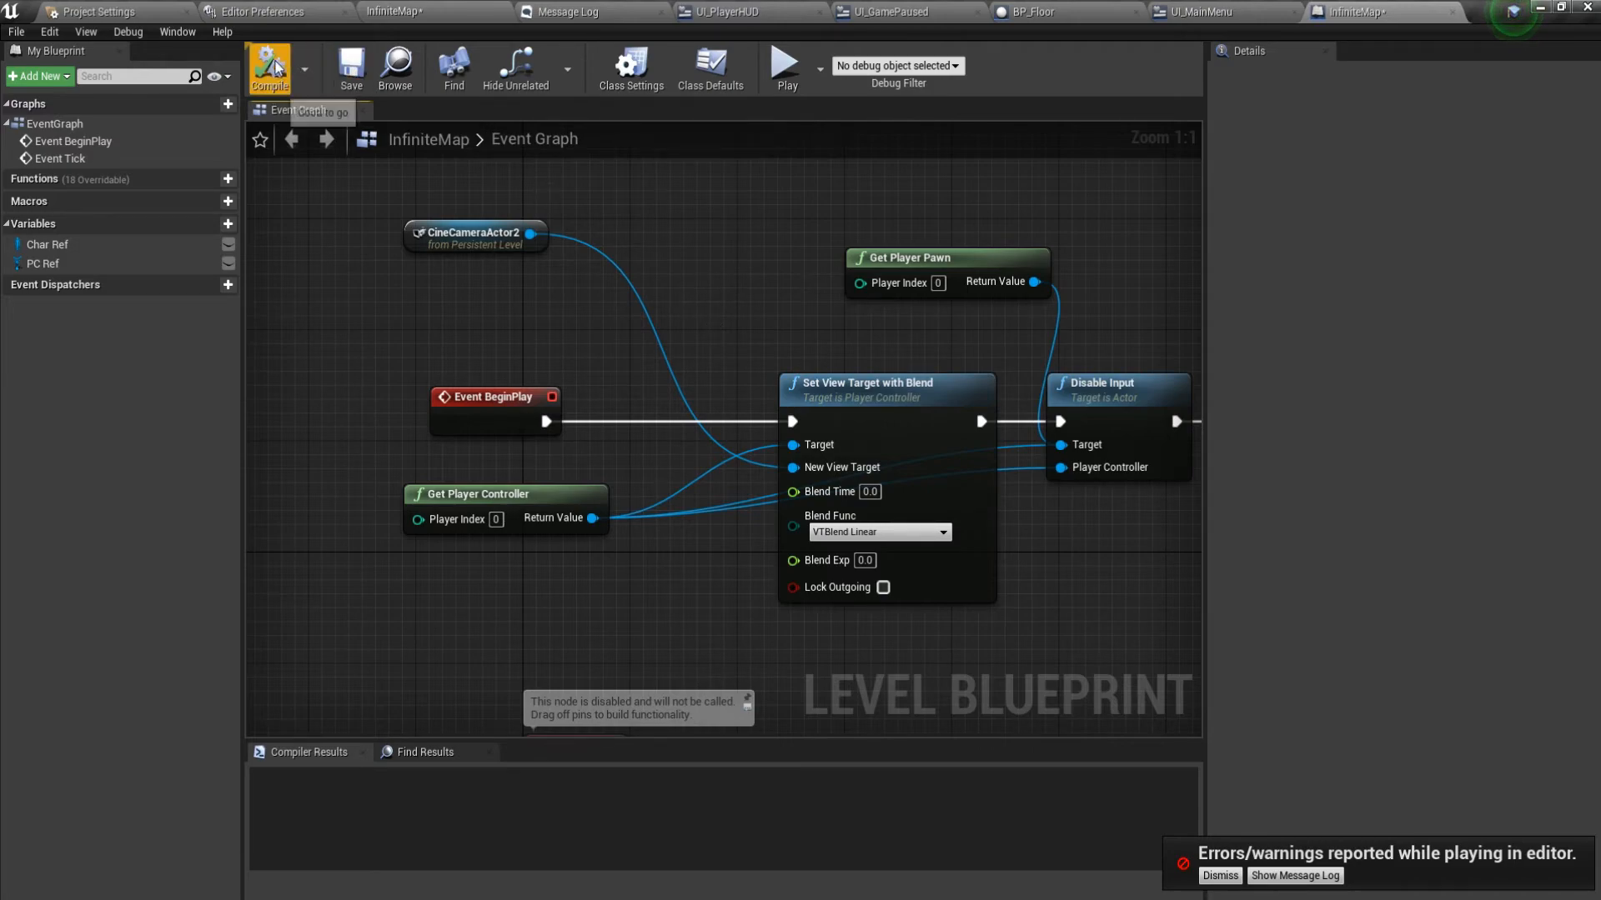
Examine the level blueprint's BeginPlay chain from Set View Target with Blend through Disable Input, Delay, Char Ref and PC Ref.
right_drag(841, 345, 496, 364)
scroll(566, 402, down, 2)
drag(431, 362, 435, 371)
click(468, 389)
right_drag(1000, 563, 737, 492)
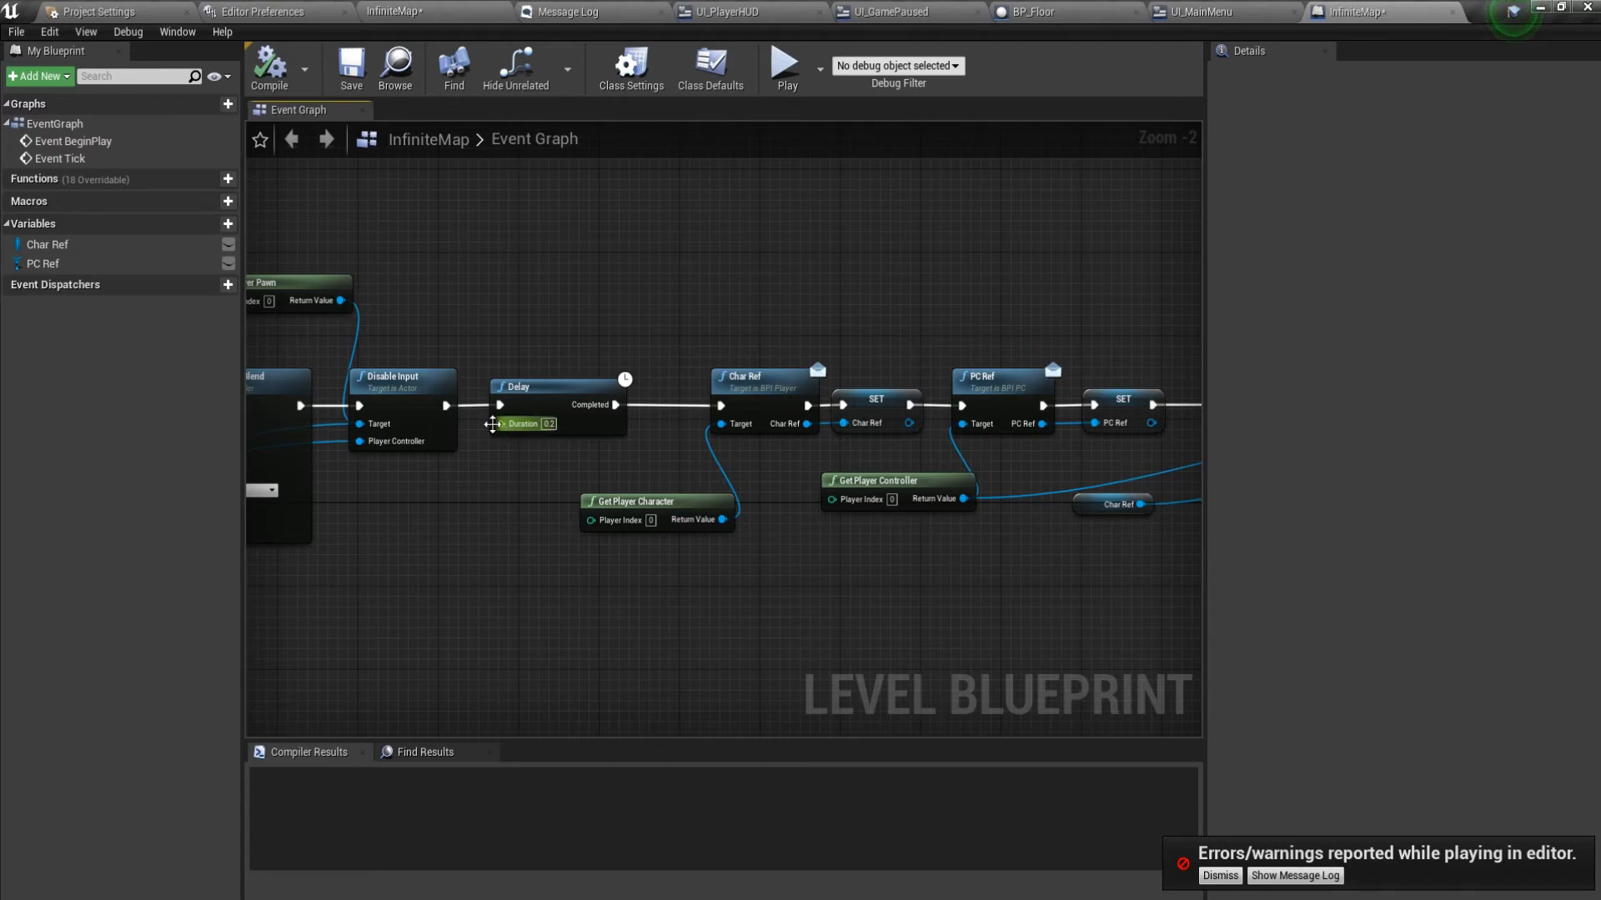
right_drag(476, 448, 764, 468)
right_drag(541, 454, 772, 509)
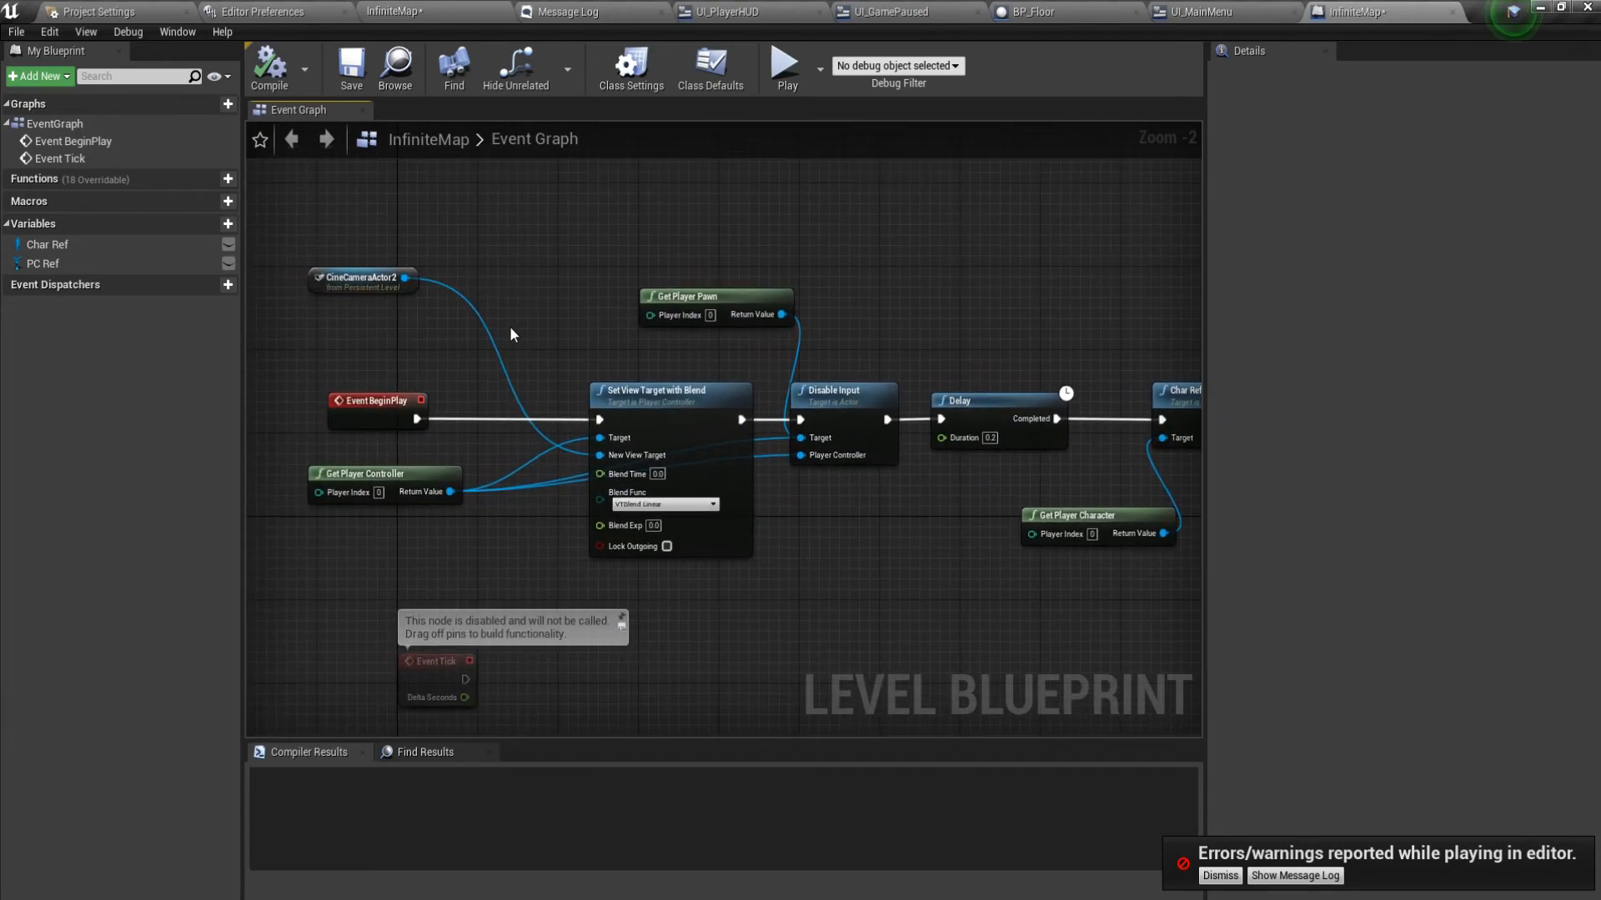
Playtest InfiniteMap twice from the level blueprint to check the opening camera and the disabled input.
click(784, 67)
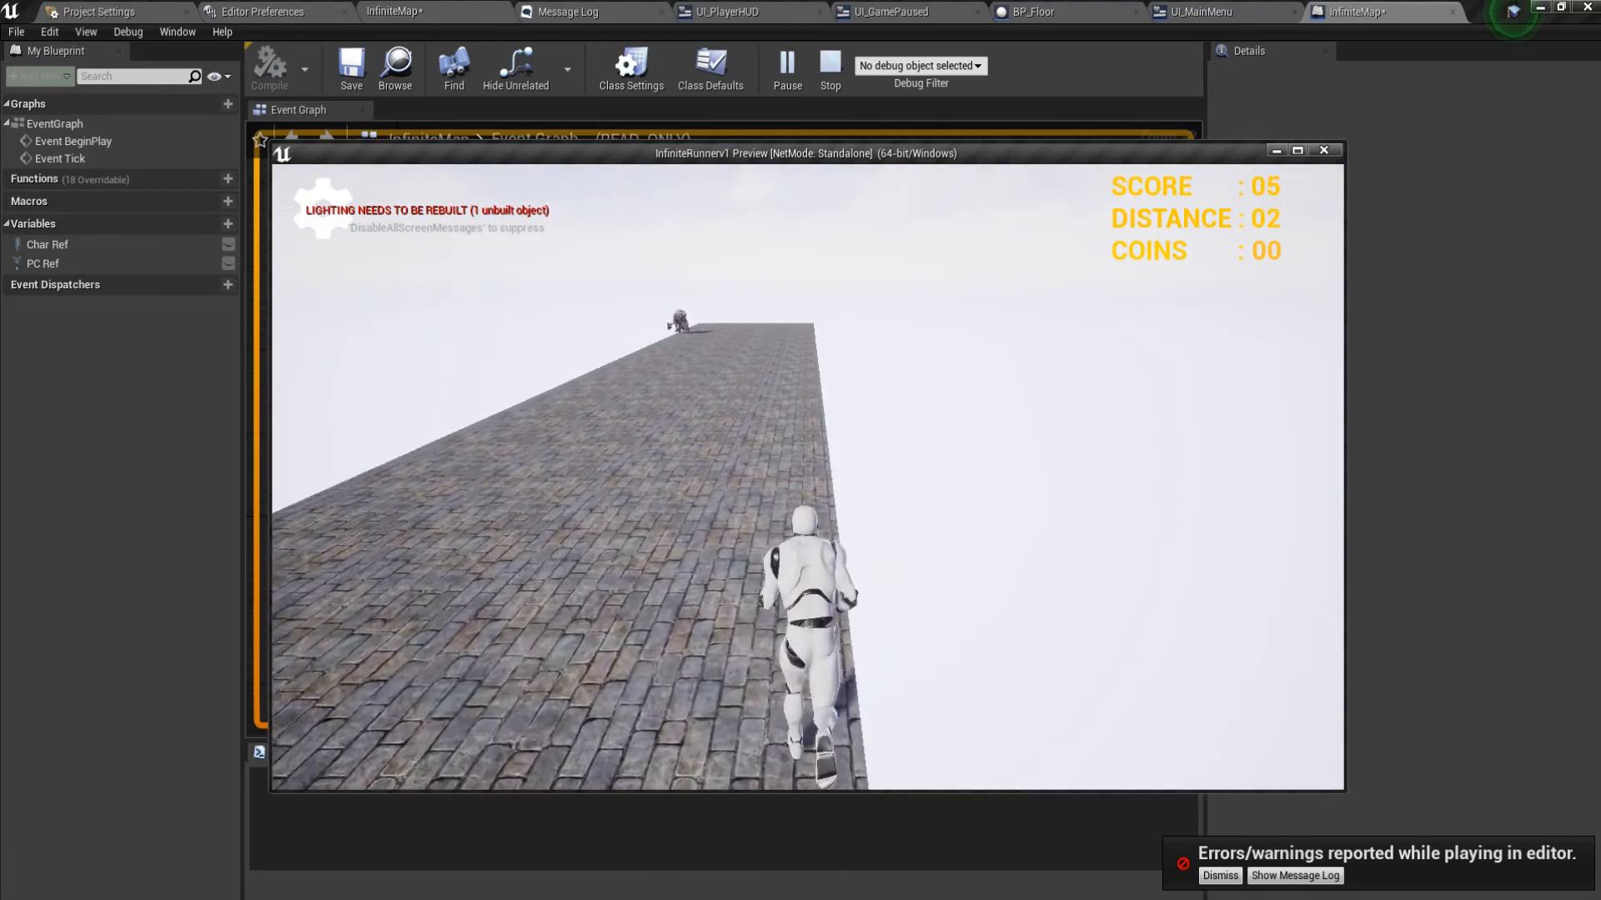
key(Escape)
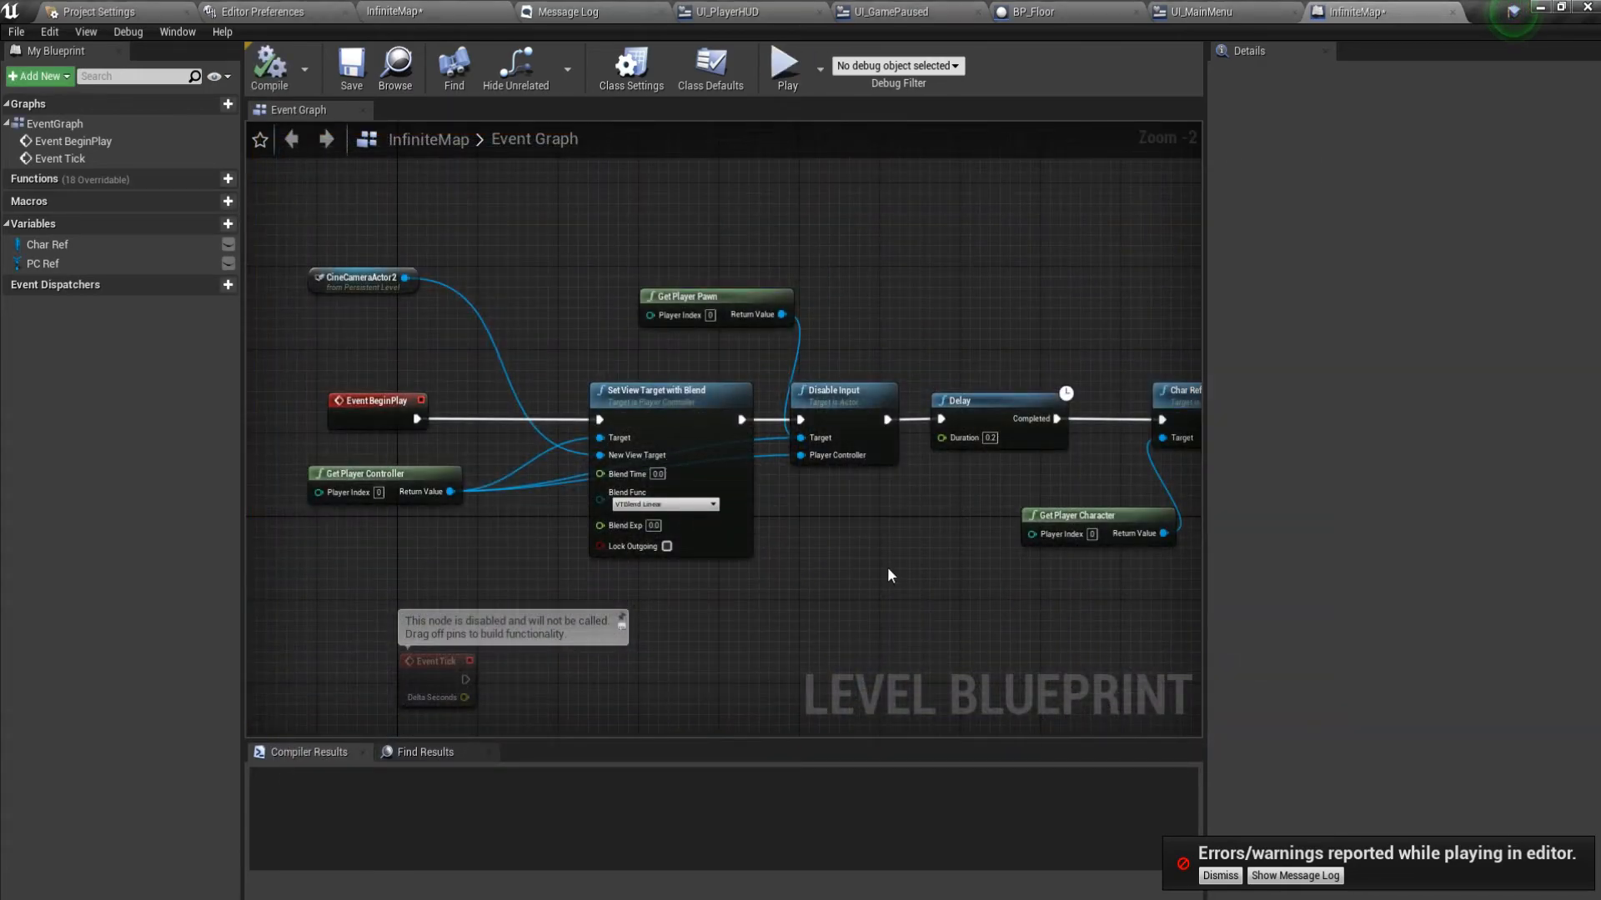
right_drag(887, 573, 747, 572)
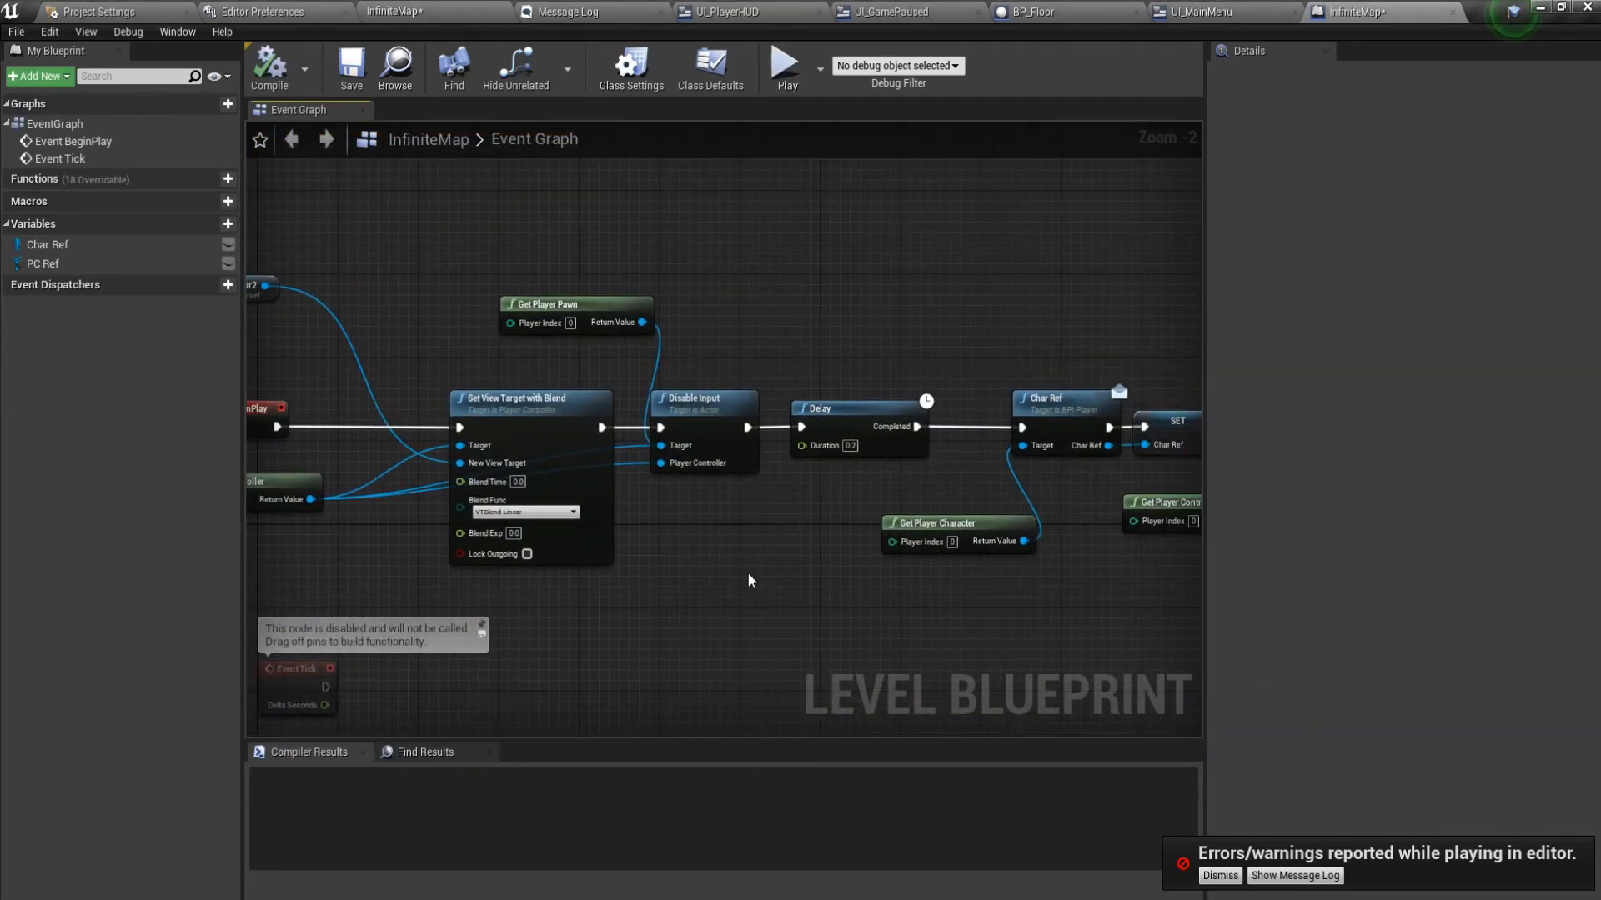
key(alt+p)
click(768, 405)
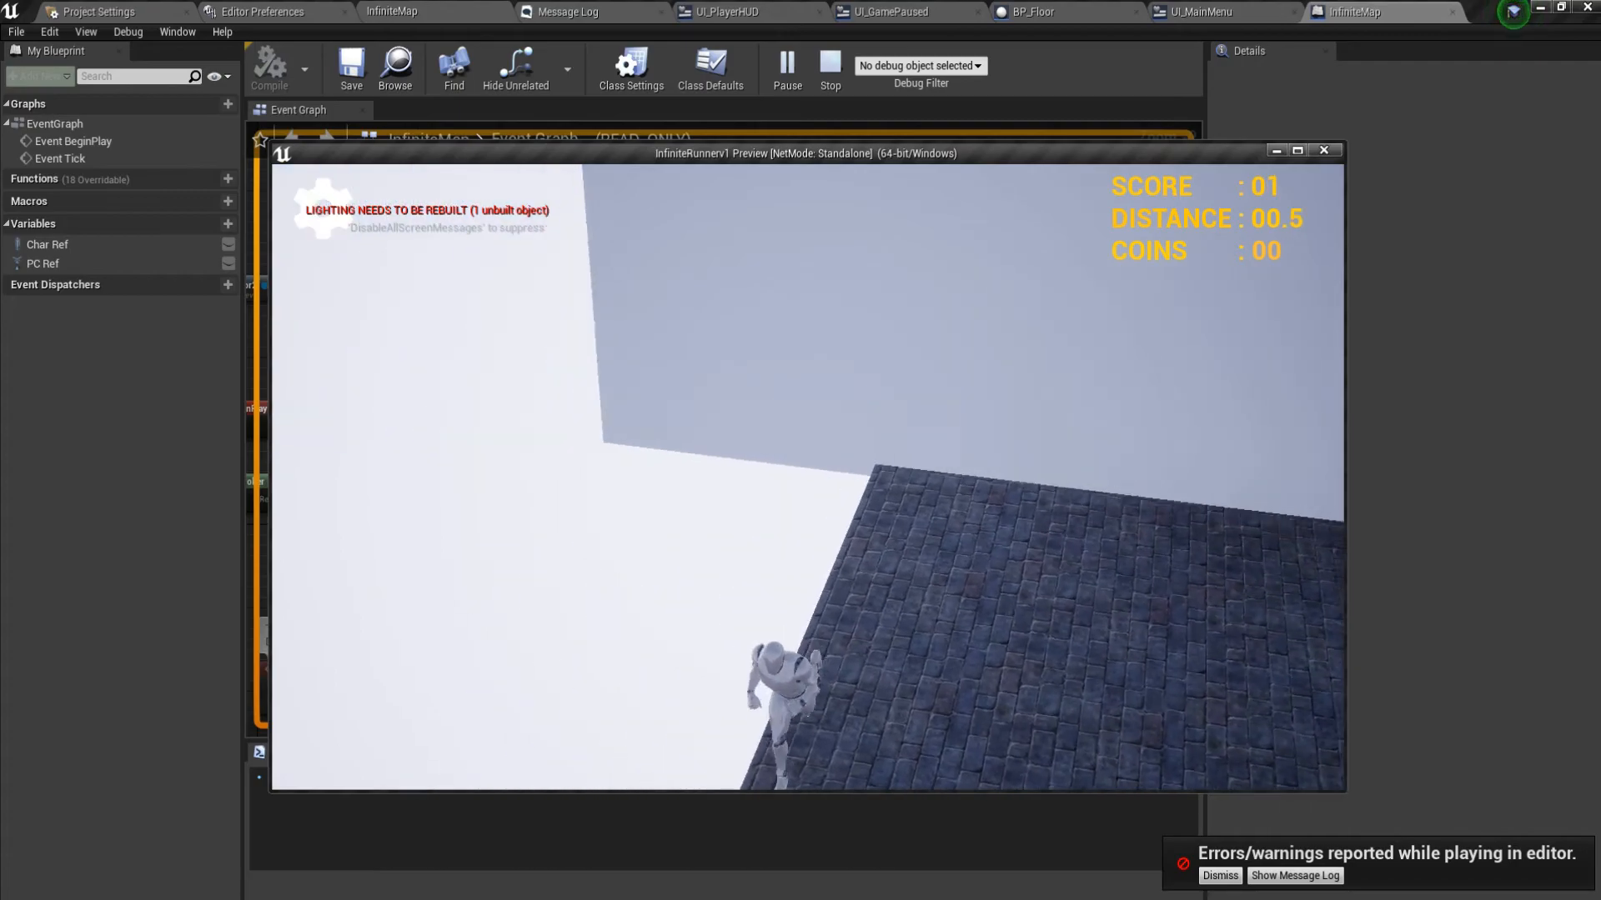
key(Escape)
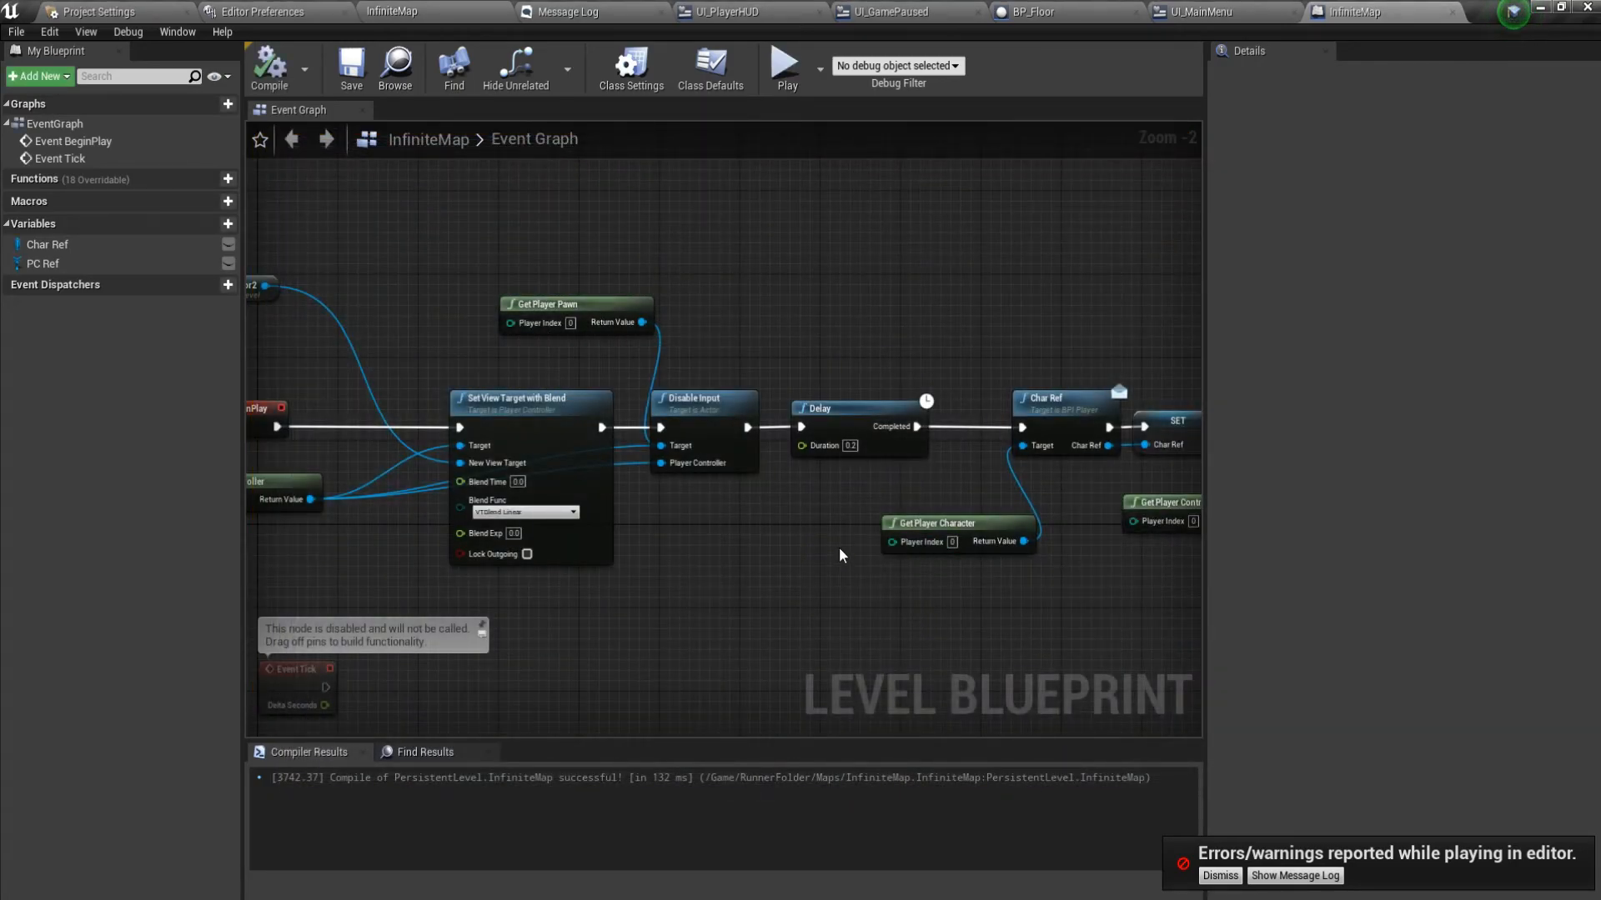
Rewire the BeginPlay chain so Disable Input runs after the 0.2 Delay and before Char Ref, and playtest the level.
right_drag(842, 554, 396, 552)
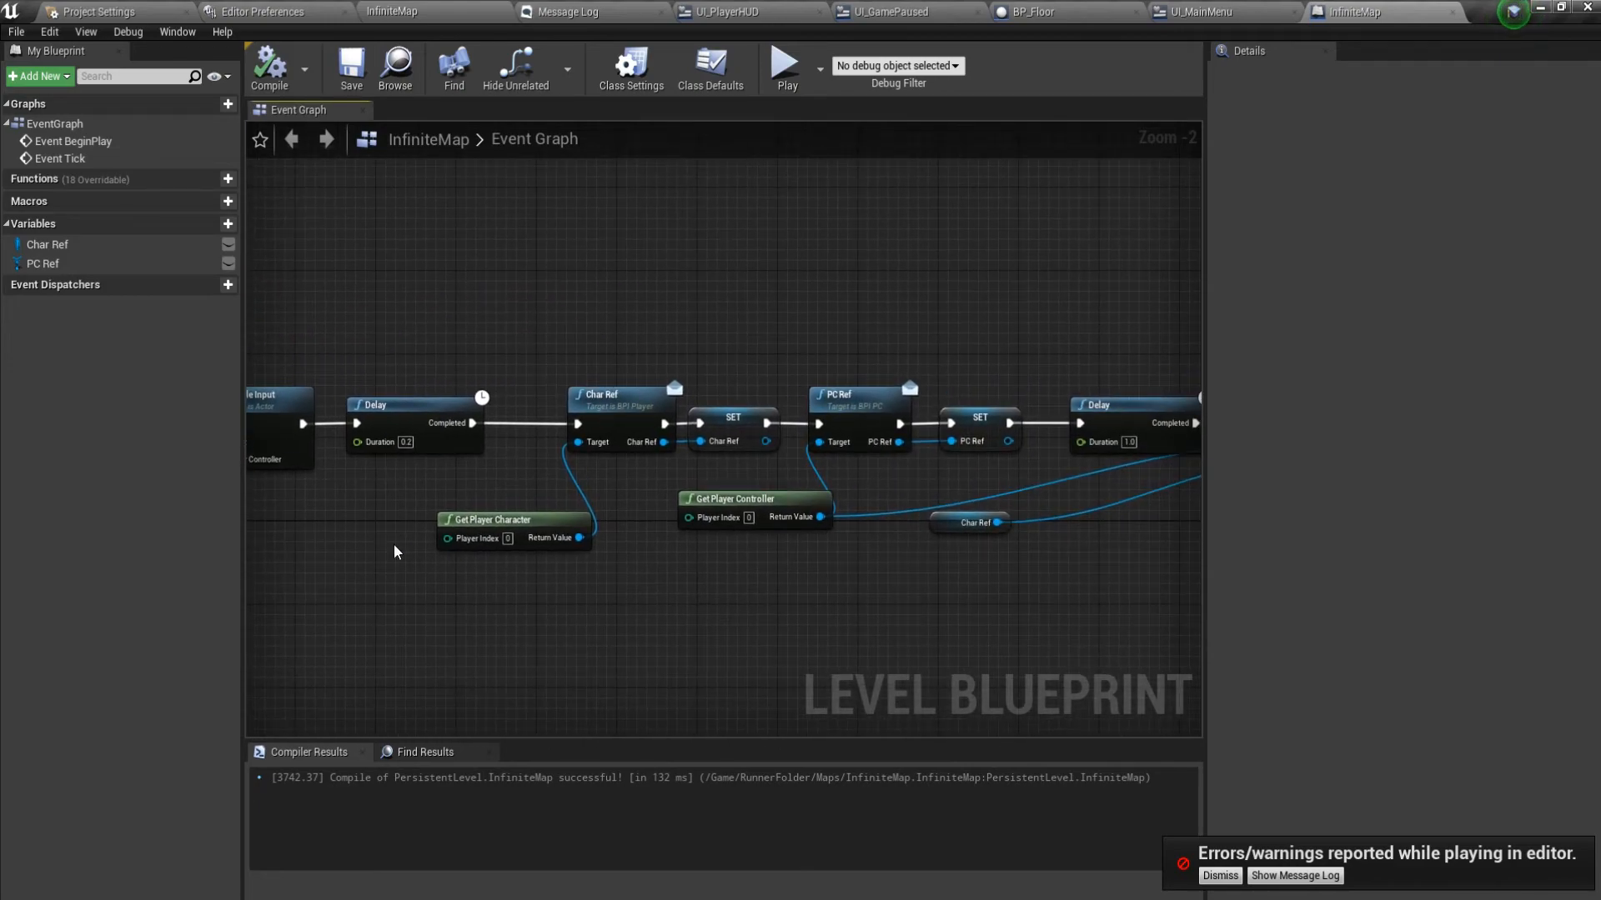
right_drag(676, 623, 1090, 596)
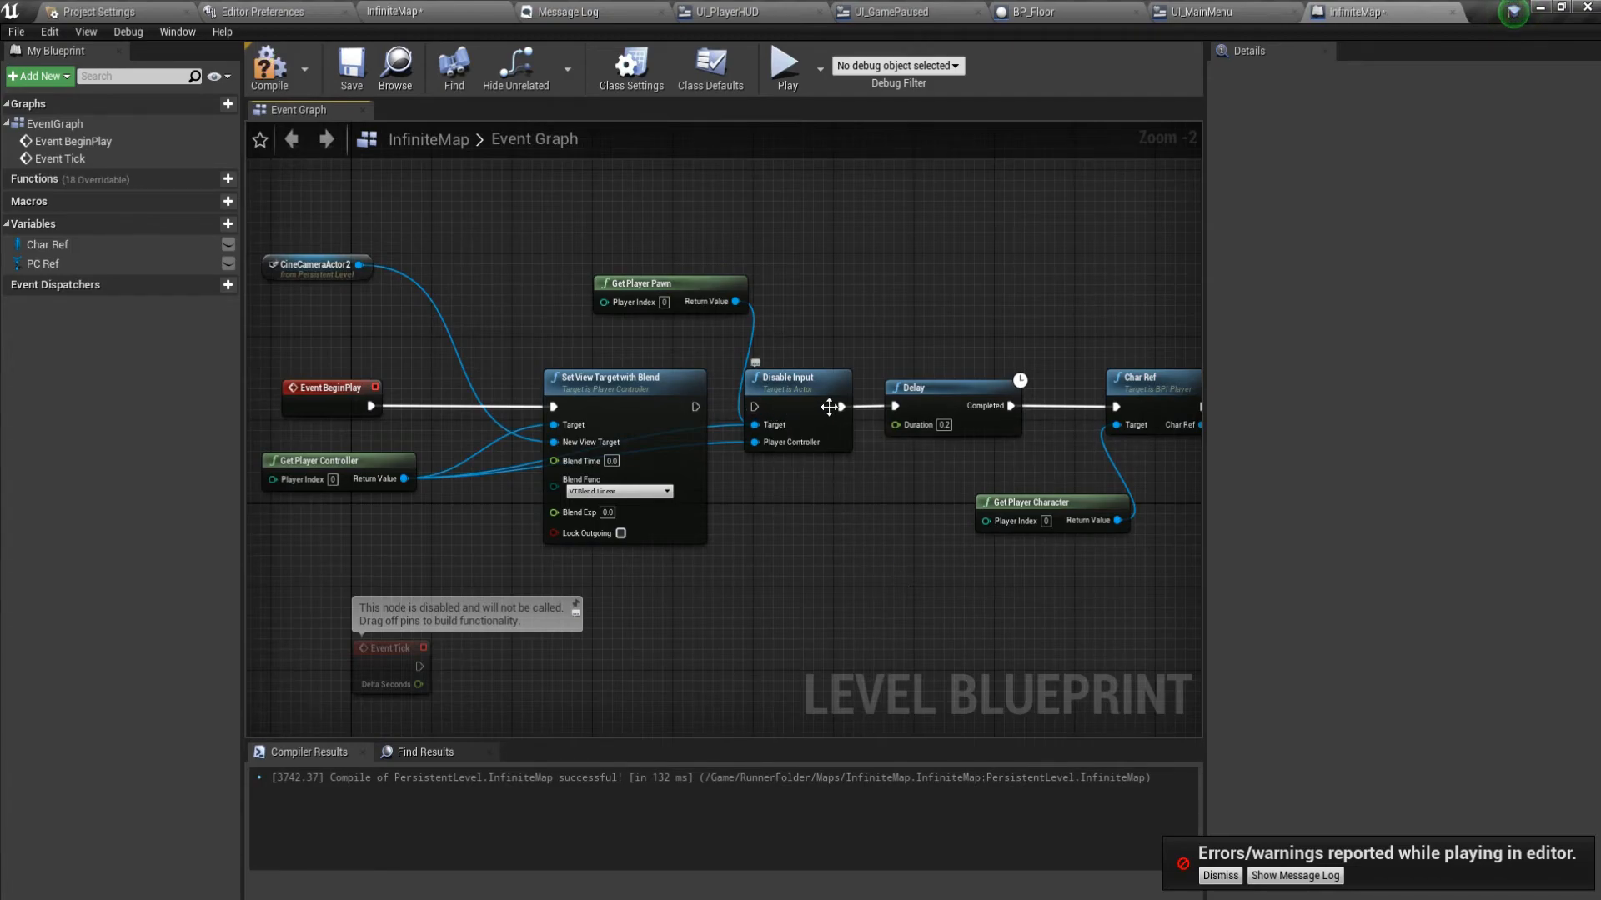
drag(782, 393, 1012, 300)
drag(938, 407, 798, 396)
drag(692, 407, 771, 392)
drag(1034, 295, 983, 389)
drag(859, 406, 1116, 407)
click(776, 73)
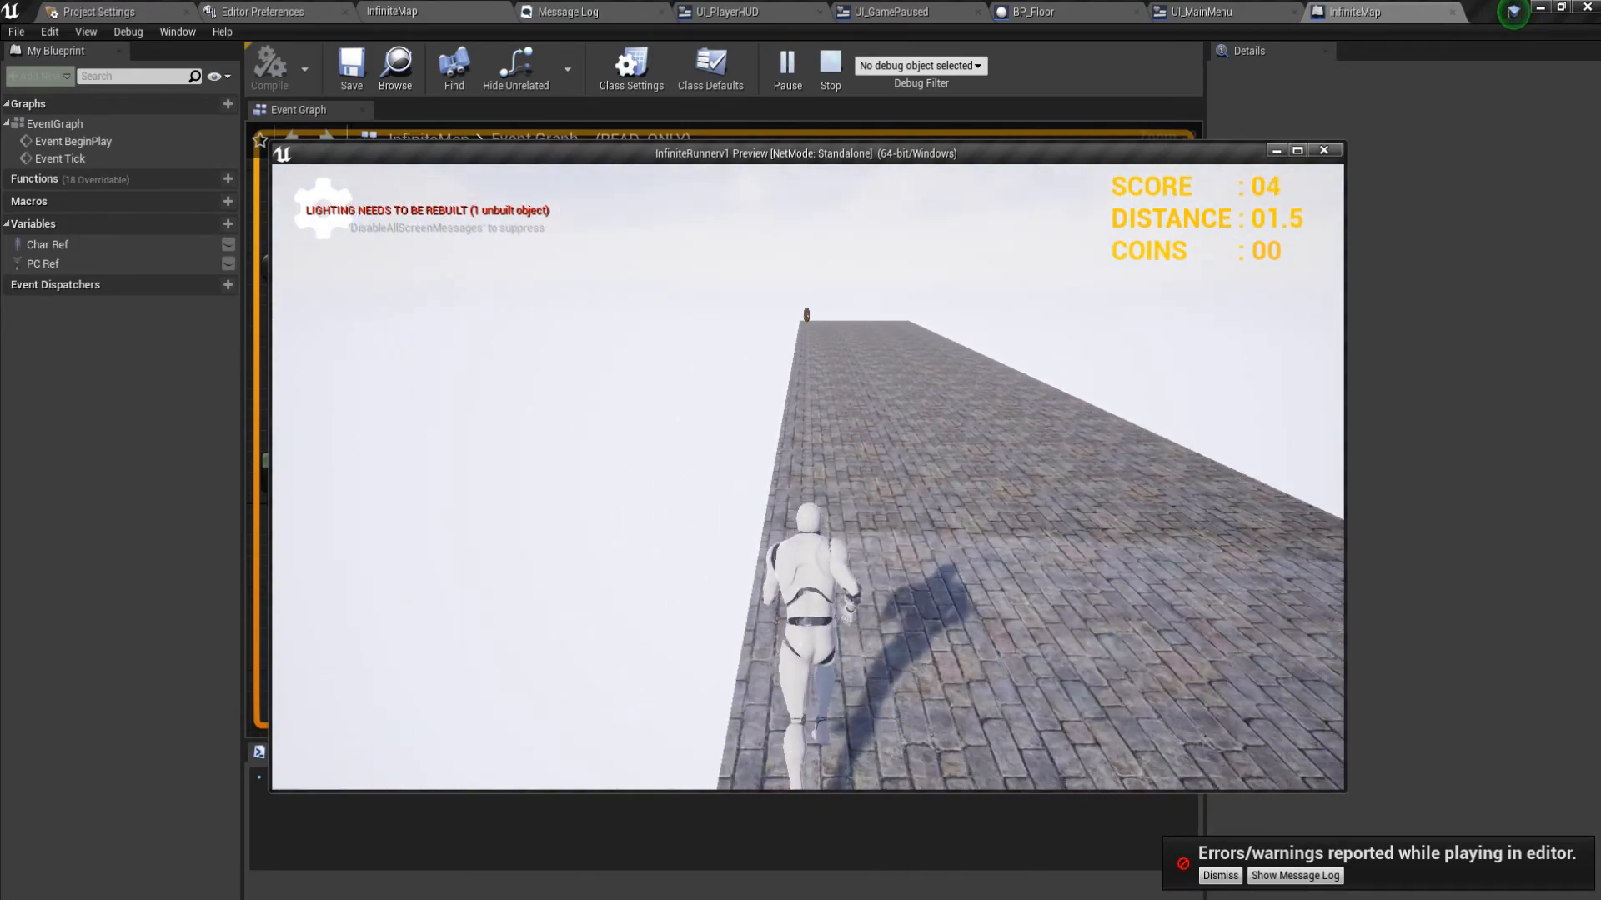
key(Escape)
Locate the Default Pawn Class from InfiniteMap's World Settings and open the BP_Player blueprint.
right_drag(1035, 560, 718, 562)
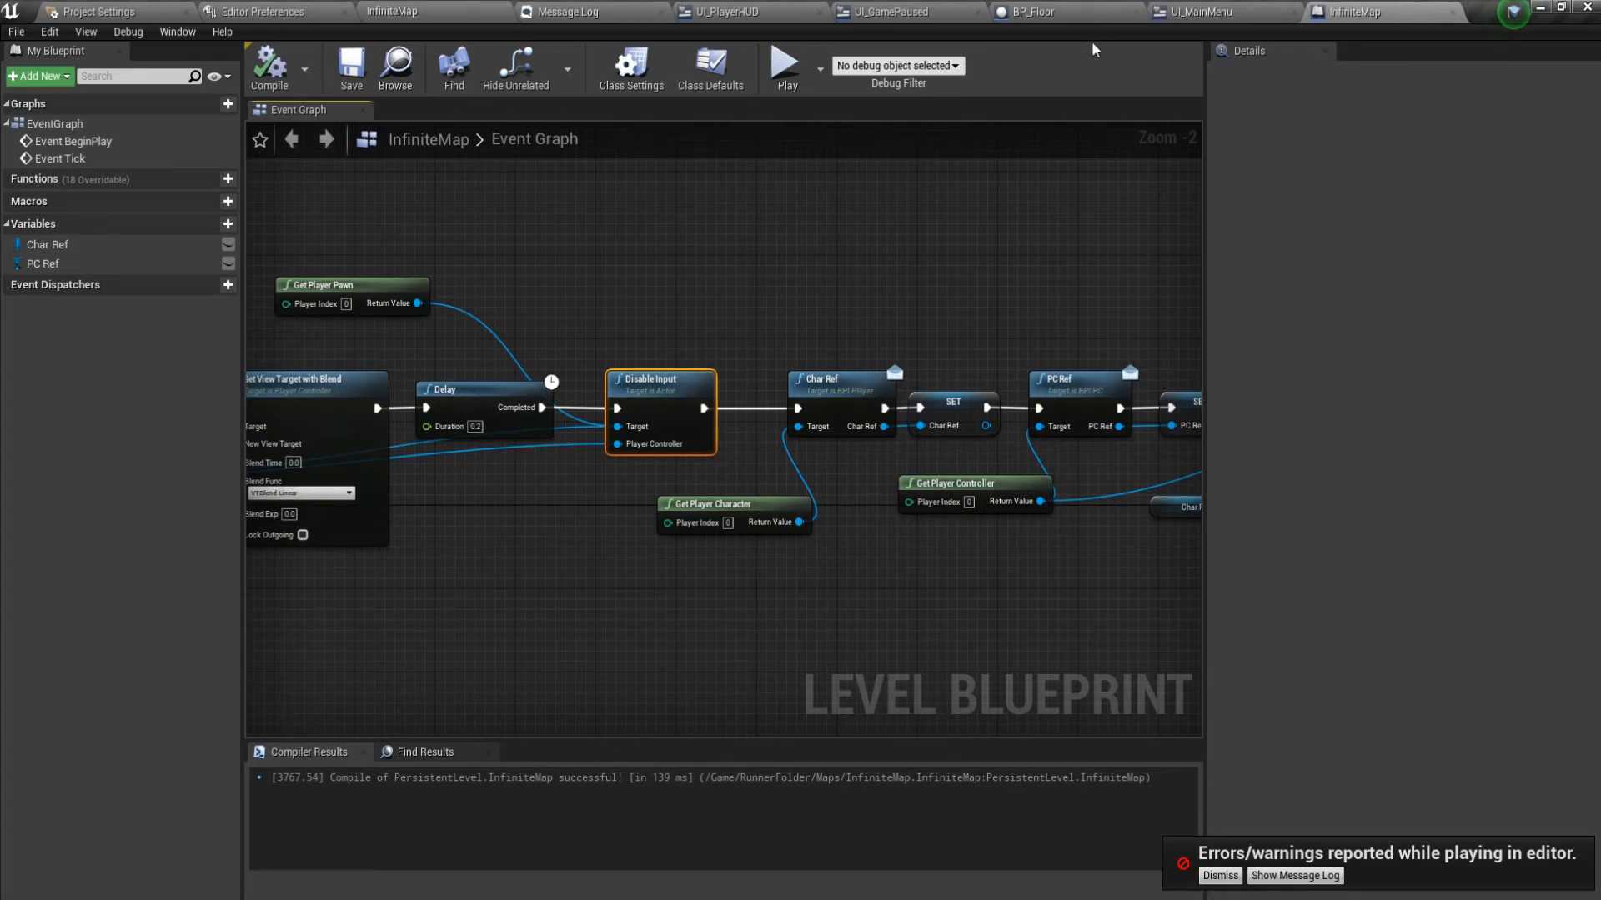
click(467, 11)
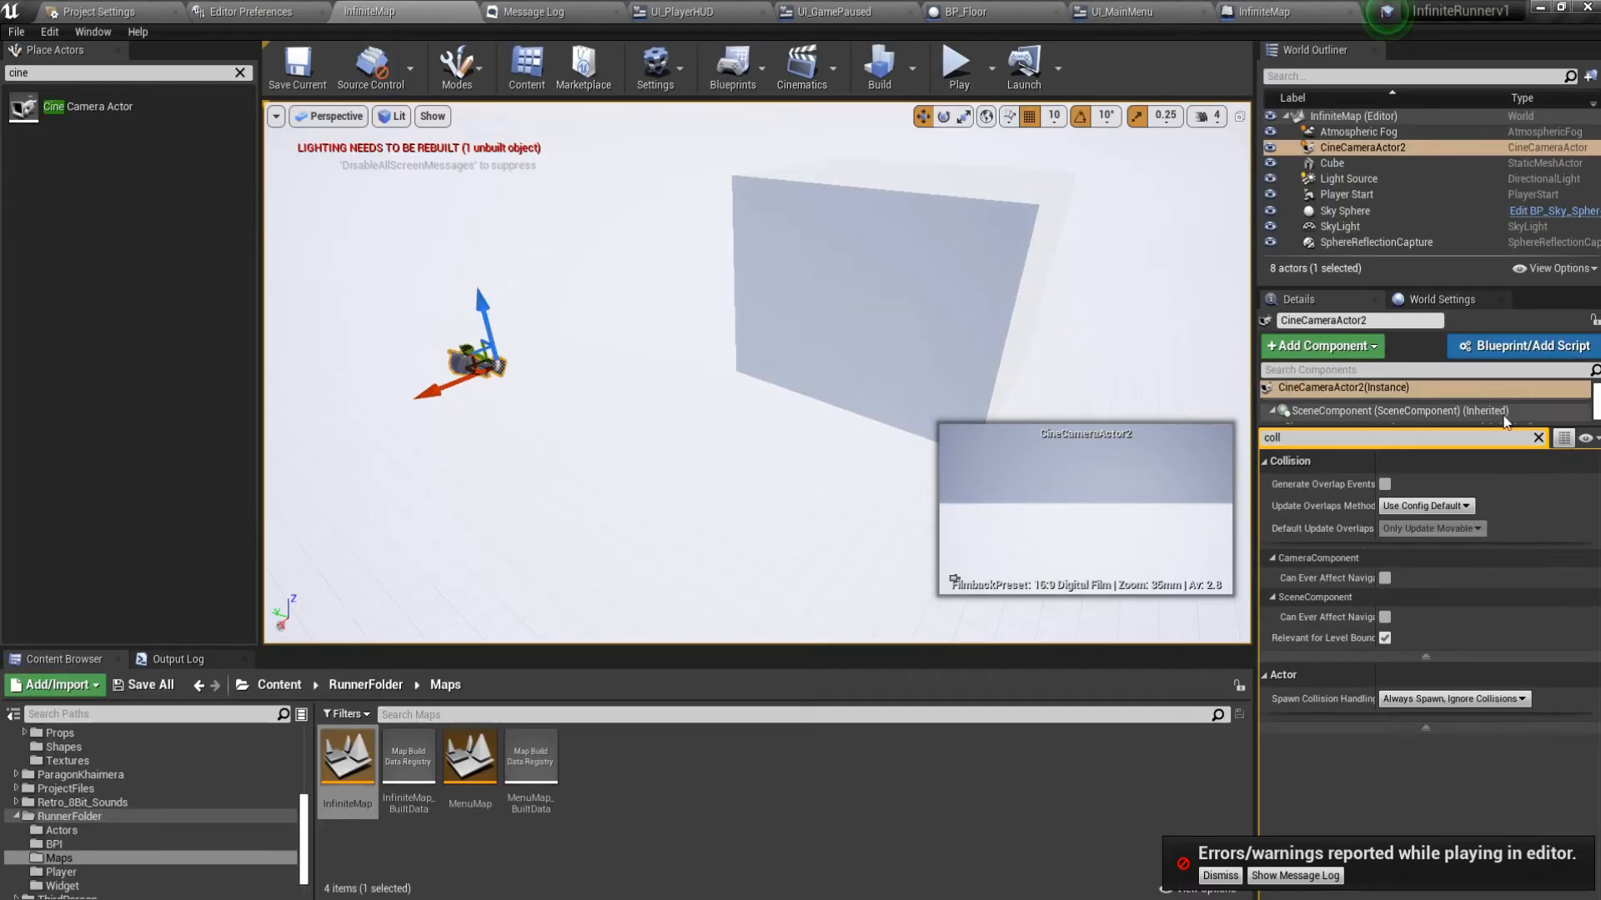
click(1538, 439)
click(1442, 298)
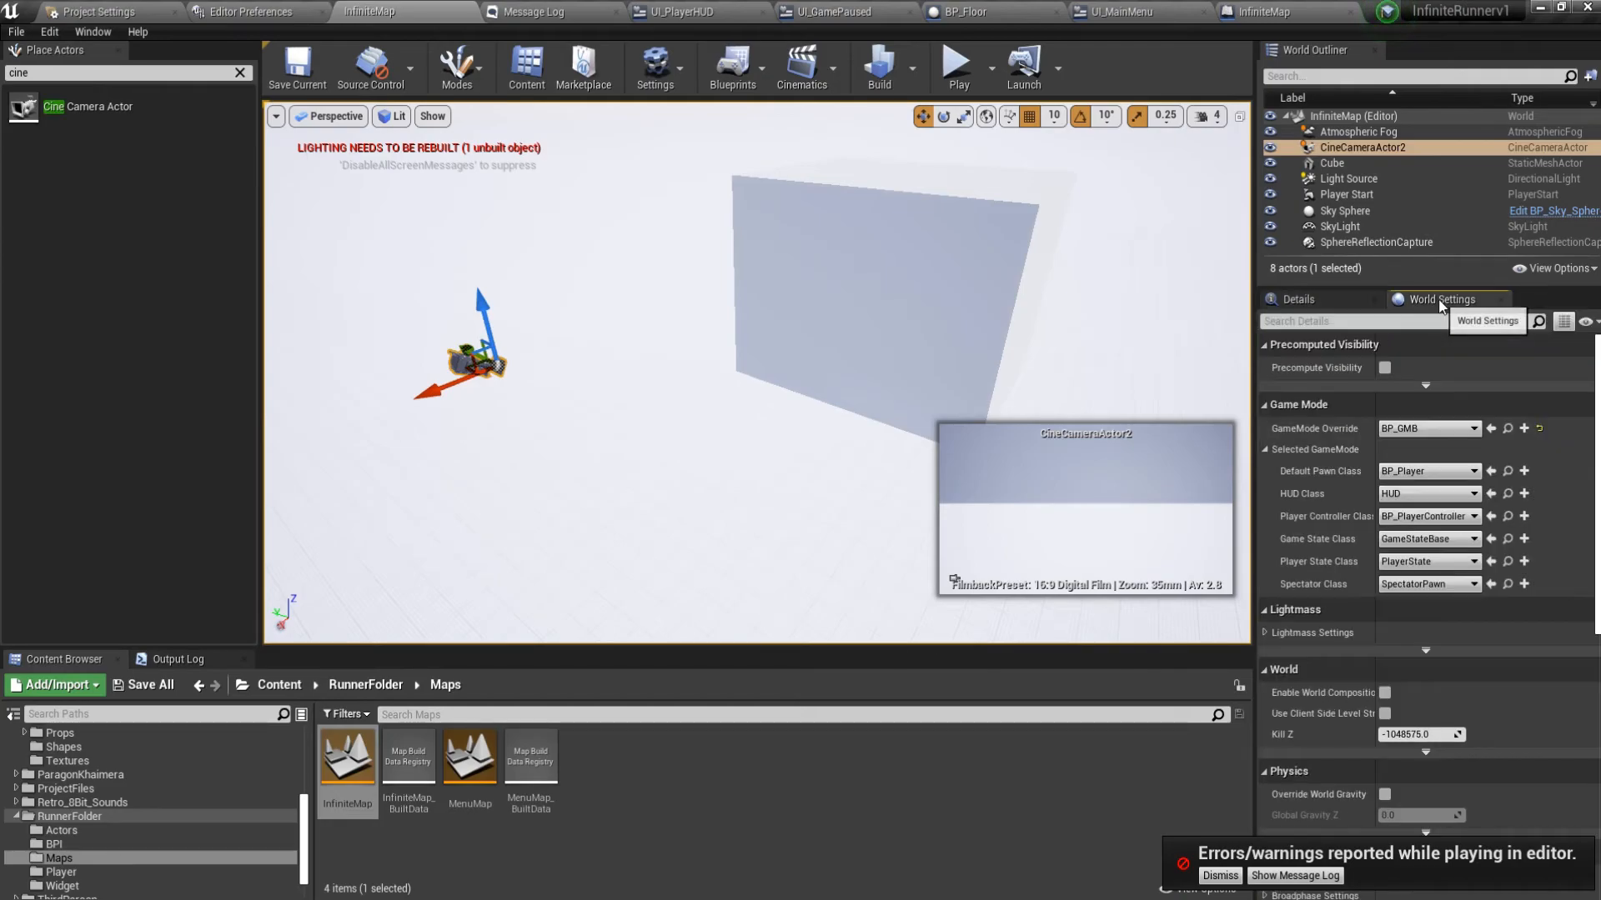
click(1508, 472)
double_click(352, 762)
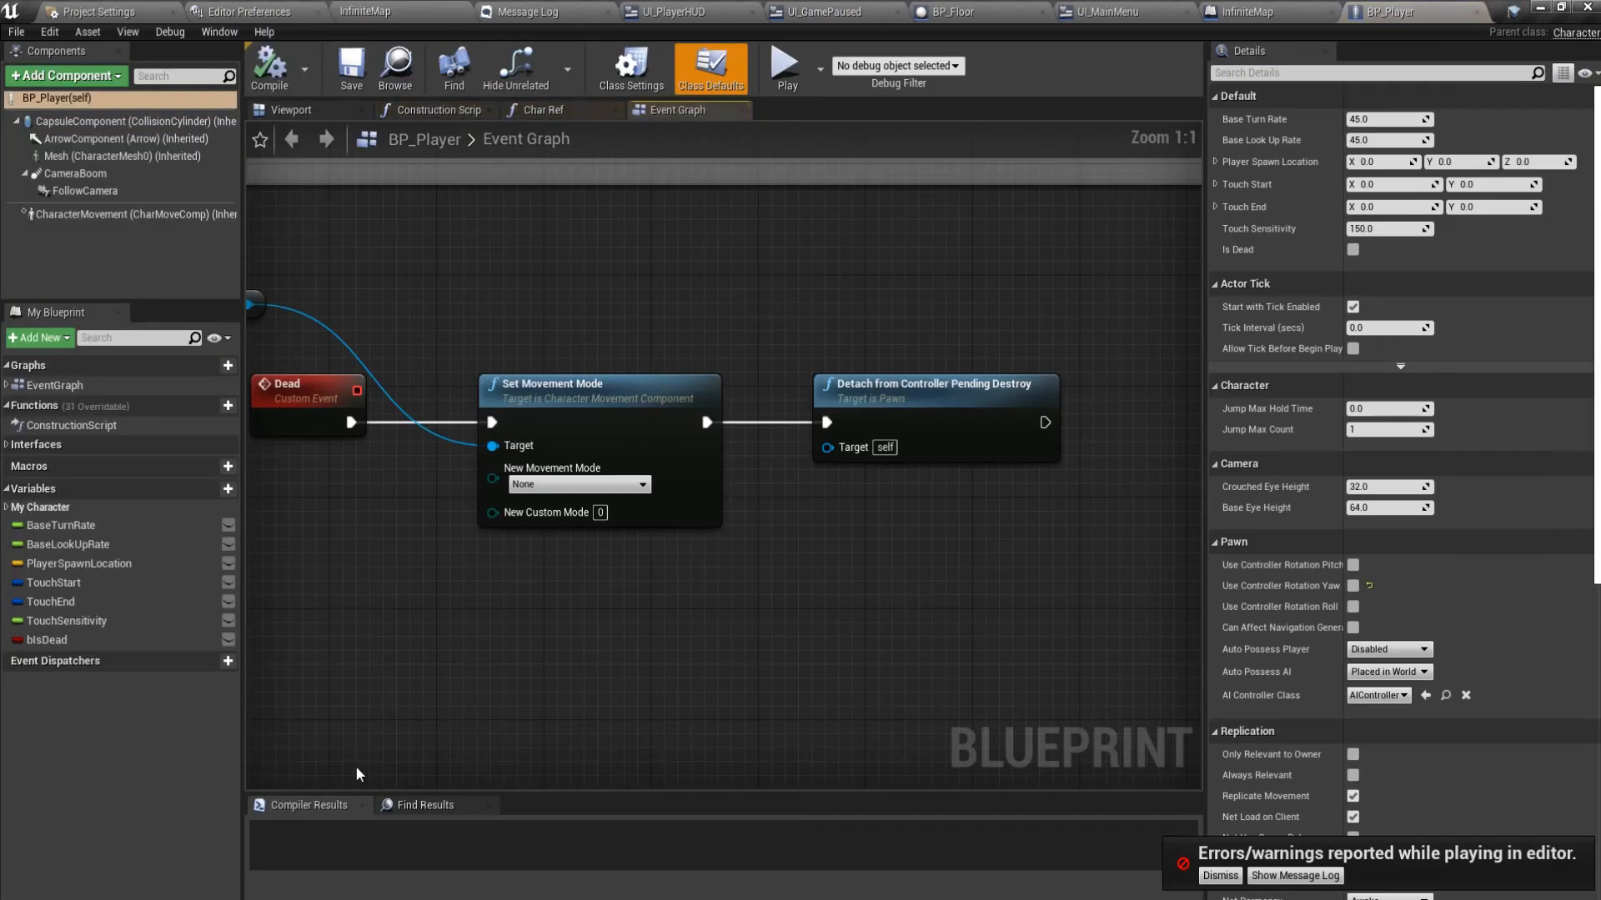
Look through BP_Player's Event Graph for the Event Tick, Dead and Move Left/Right sections that handle player movement.
scroll(510, 583, down, 11)
scroll(494, 484, up, 6)
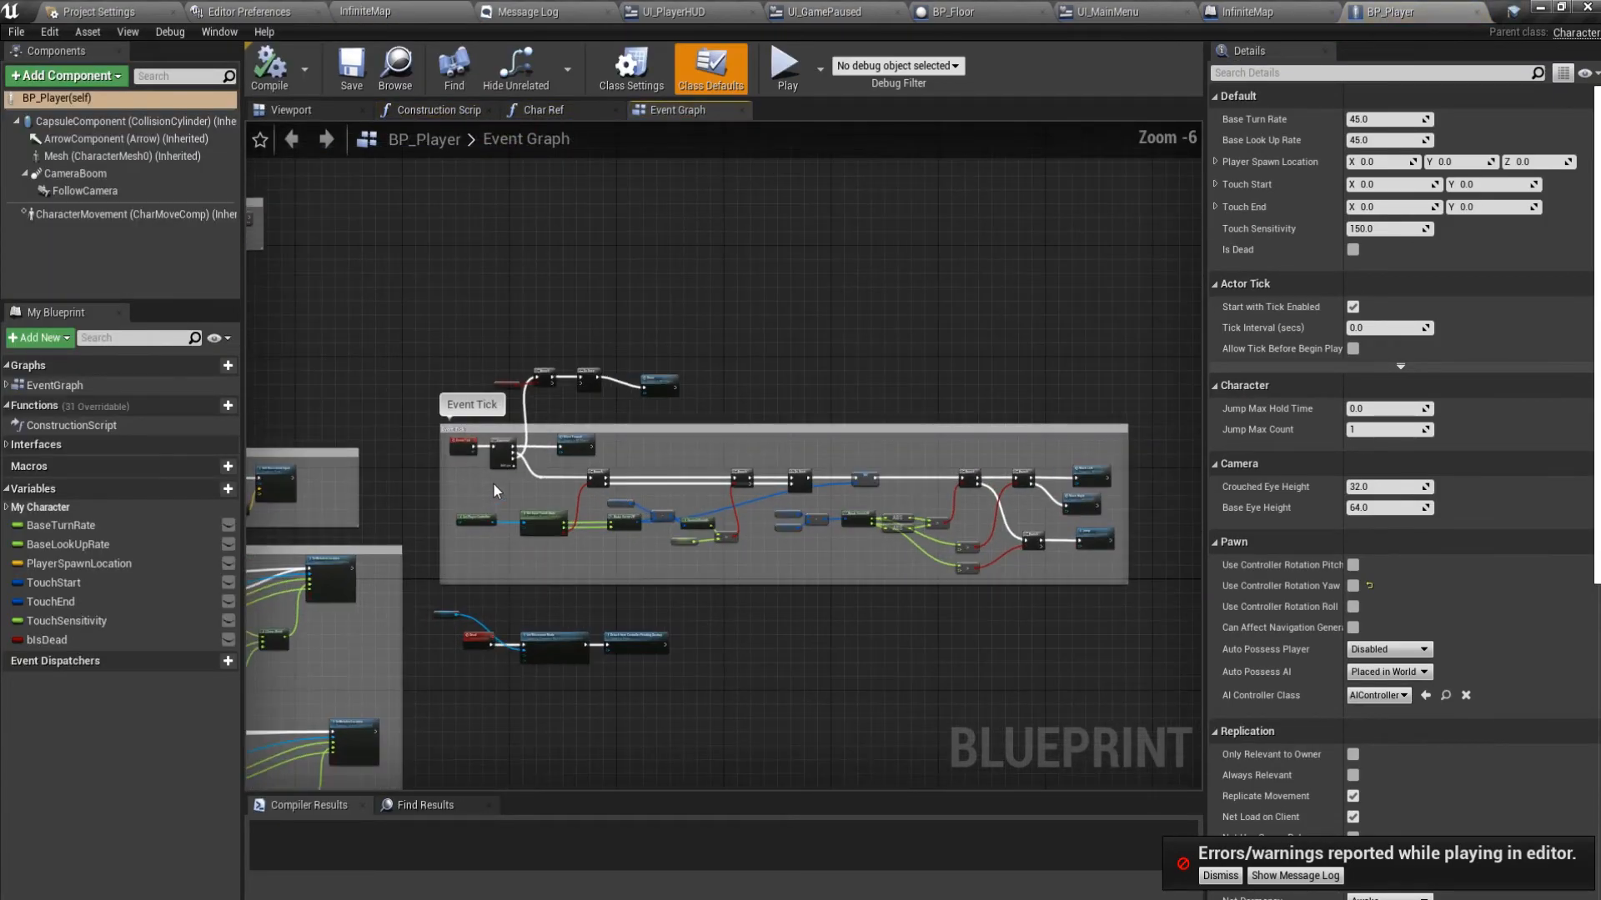
scroll(517, 490, down, 7)
scroll(622, 473, up, 4)
scroll(627, 522, up, 6)
scroll(645, 620, down, 5)
right_drag(685, 683, 728, 344)
right_drag(702, 599, 811, 283)
right_drag(734, 611, 755, 323)
scroll(564, 642, up, 5)
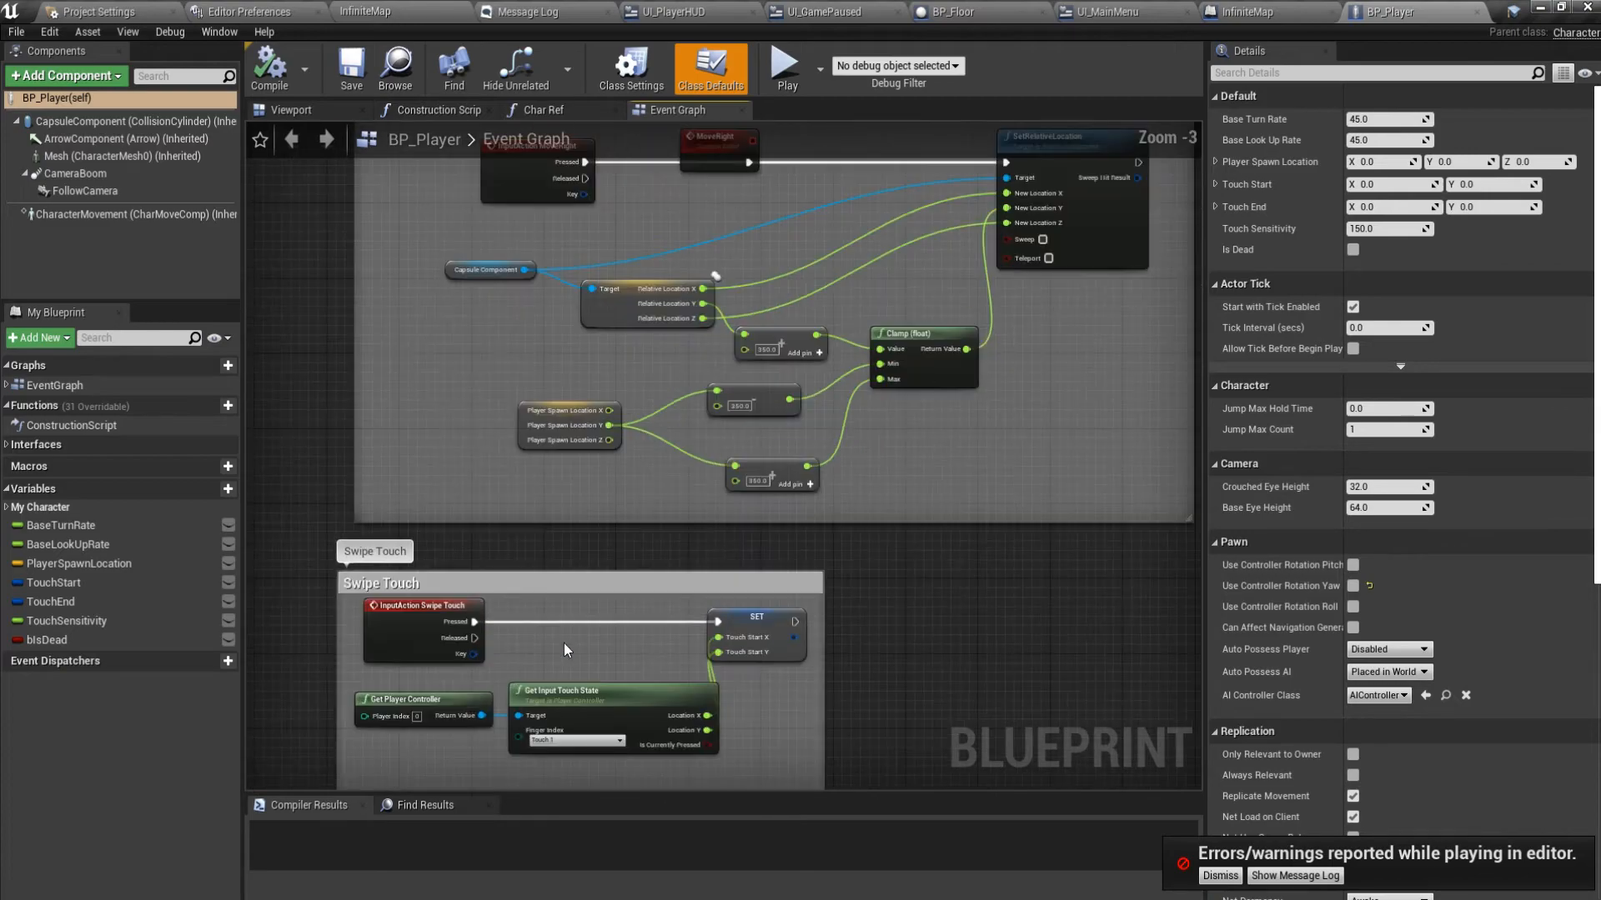
scroll(567, 642, up, 1)
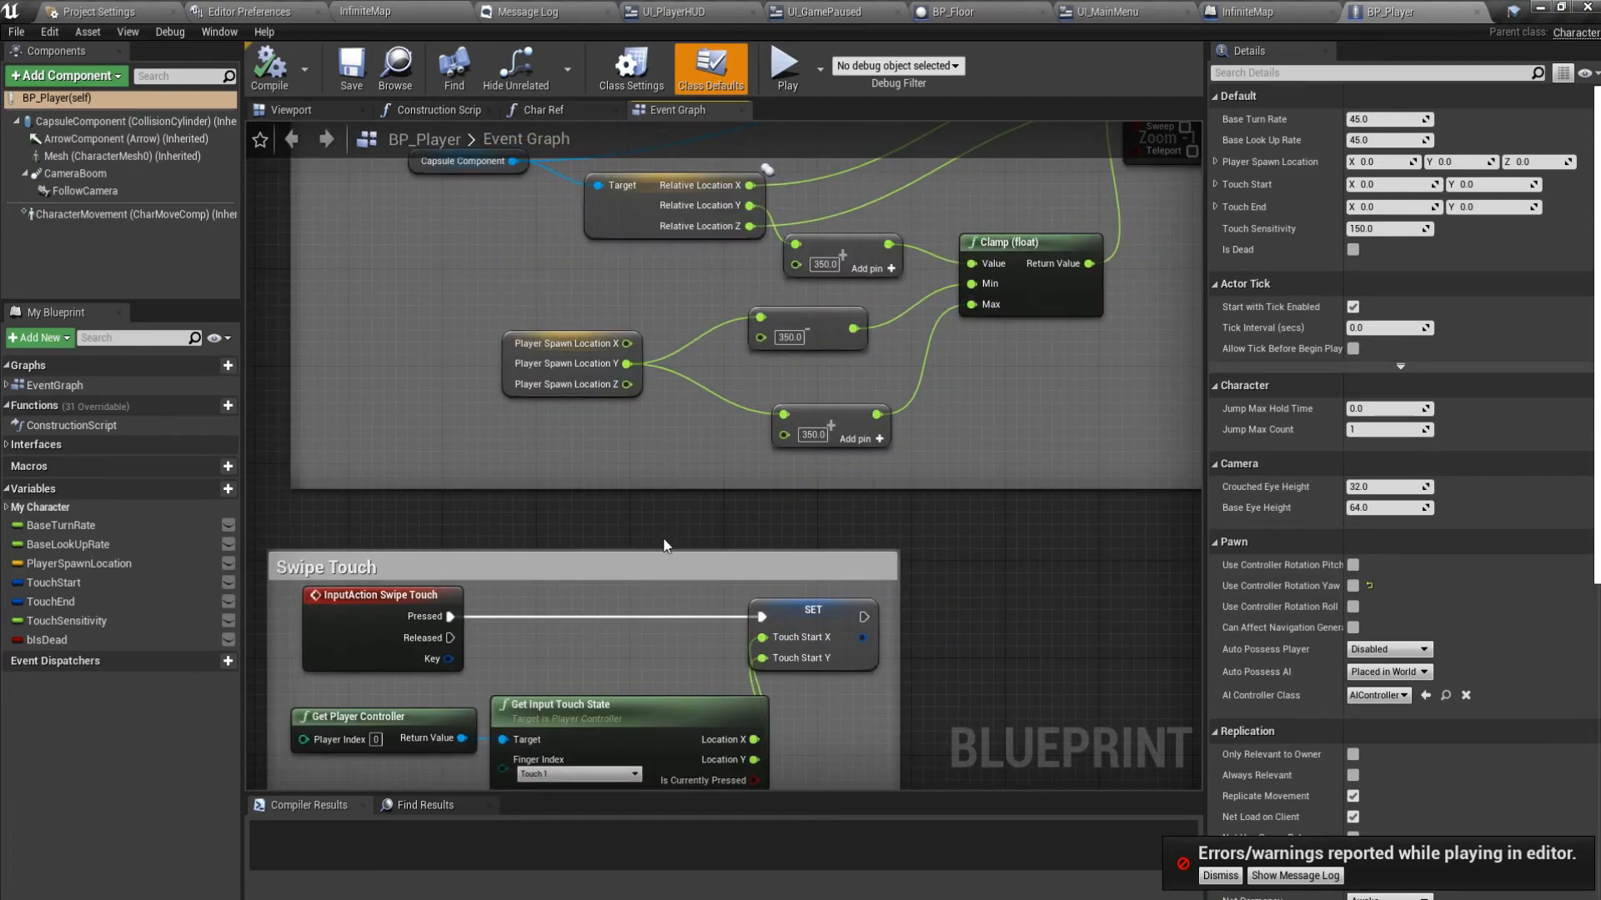
right_drag(665, 545, 520, 625)
scroll(520, 624, down, 3)
right_drag(1074, 358, 836, 544)
right_drag(969, 370, 762, 574)
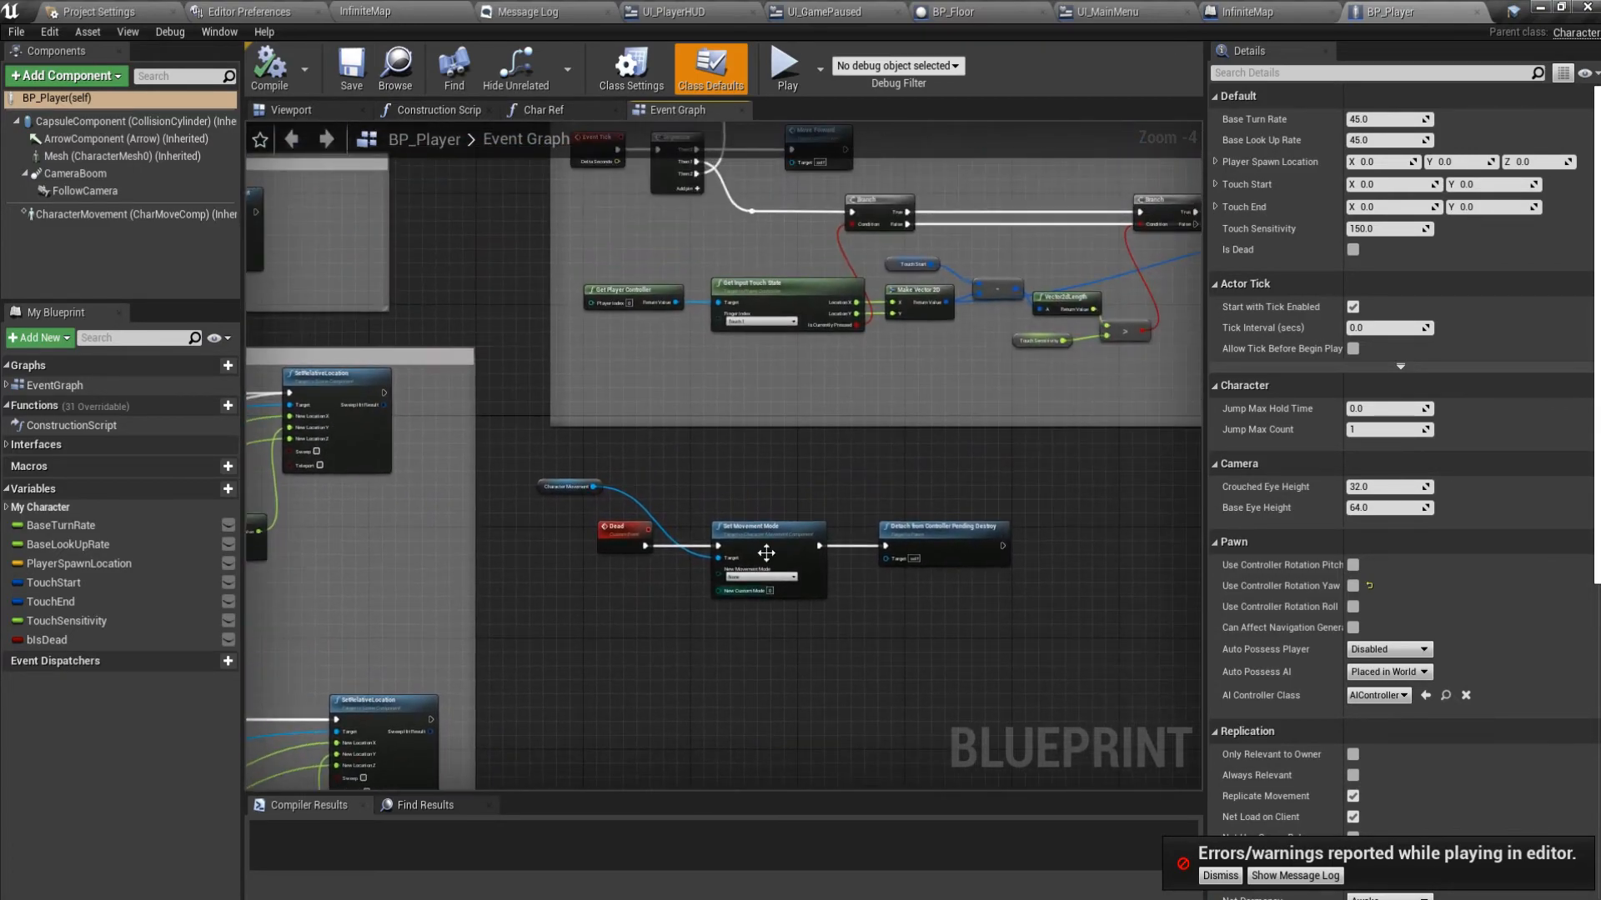
right_drag(774, 475, 803, 696)
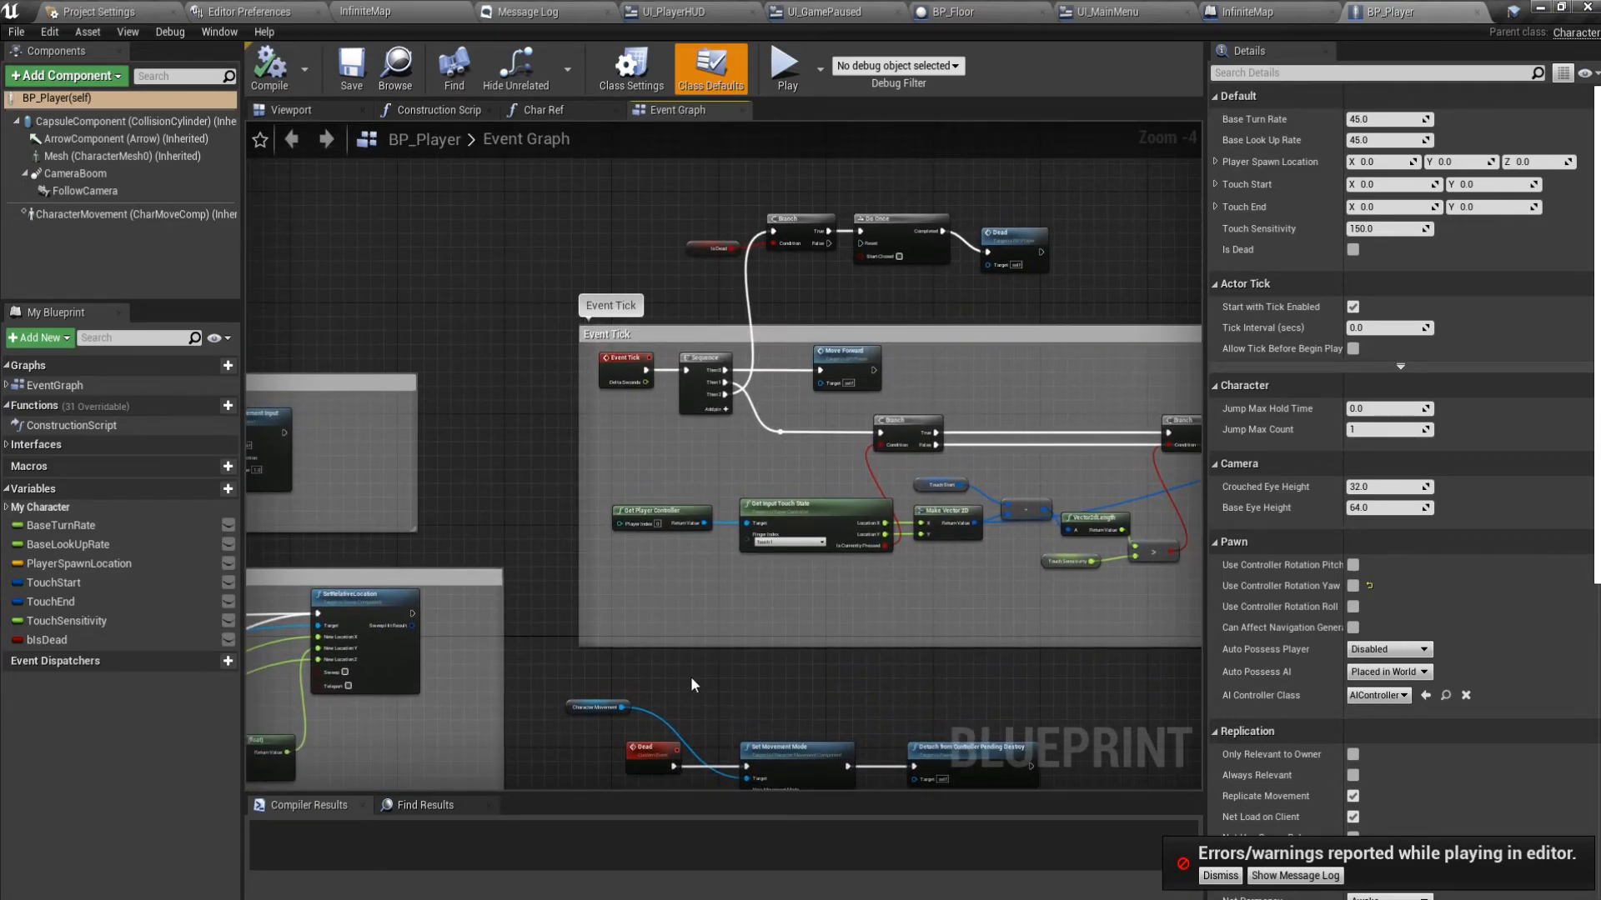
right_drag(690, 677, 913, 528)
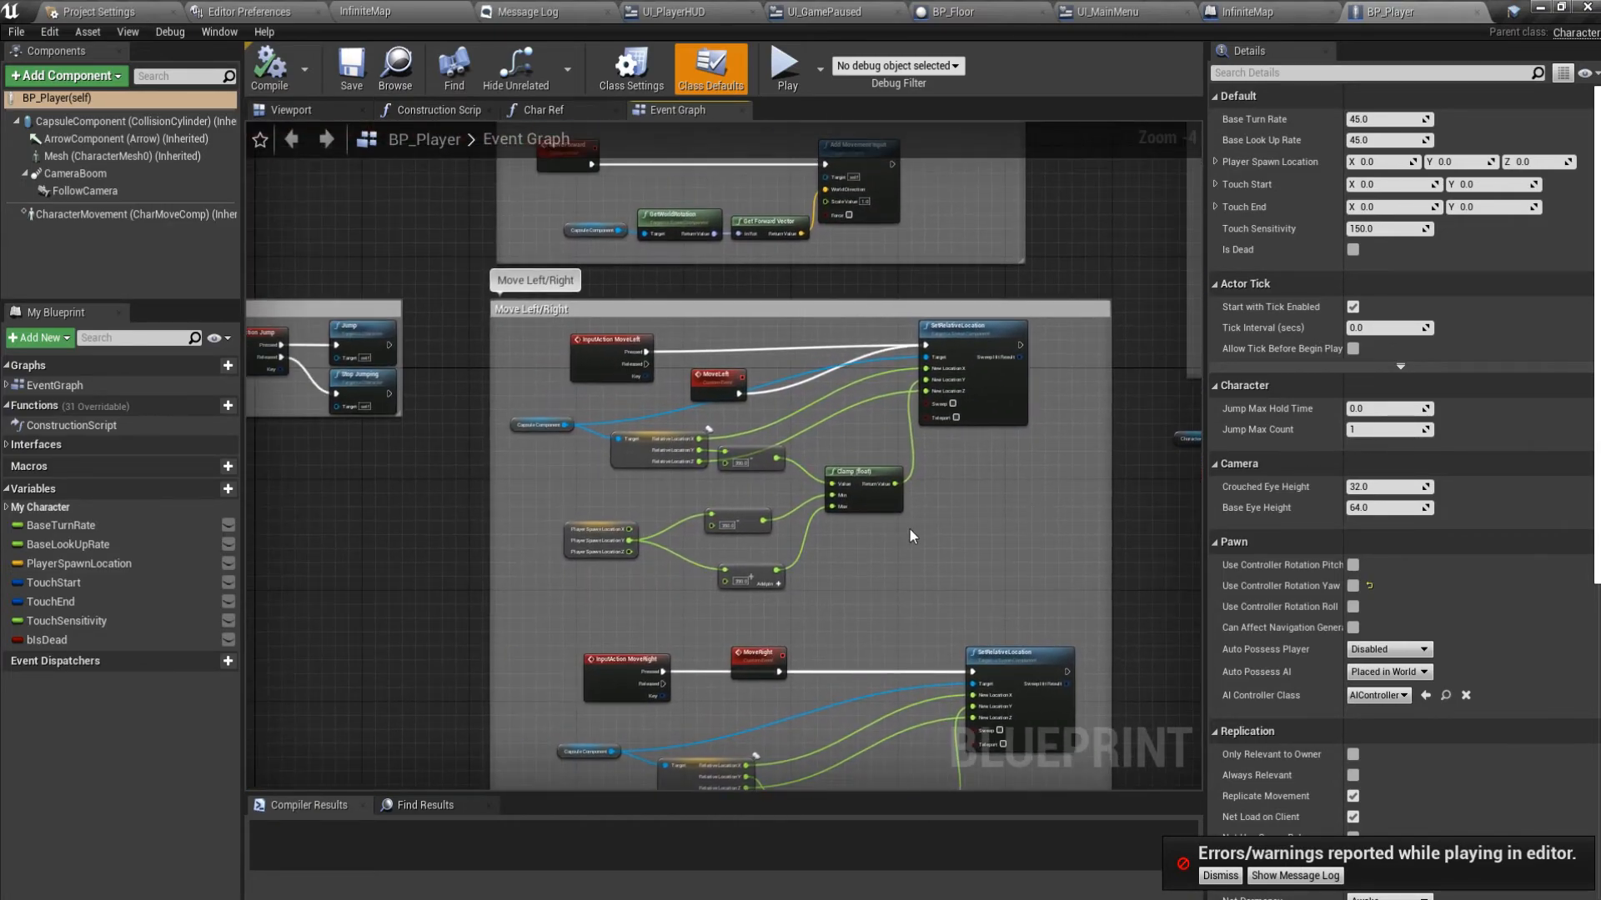
right_drag(767, 557, 790, 563)
scroll(676, 367, up, 3)
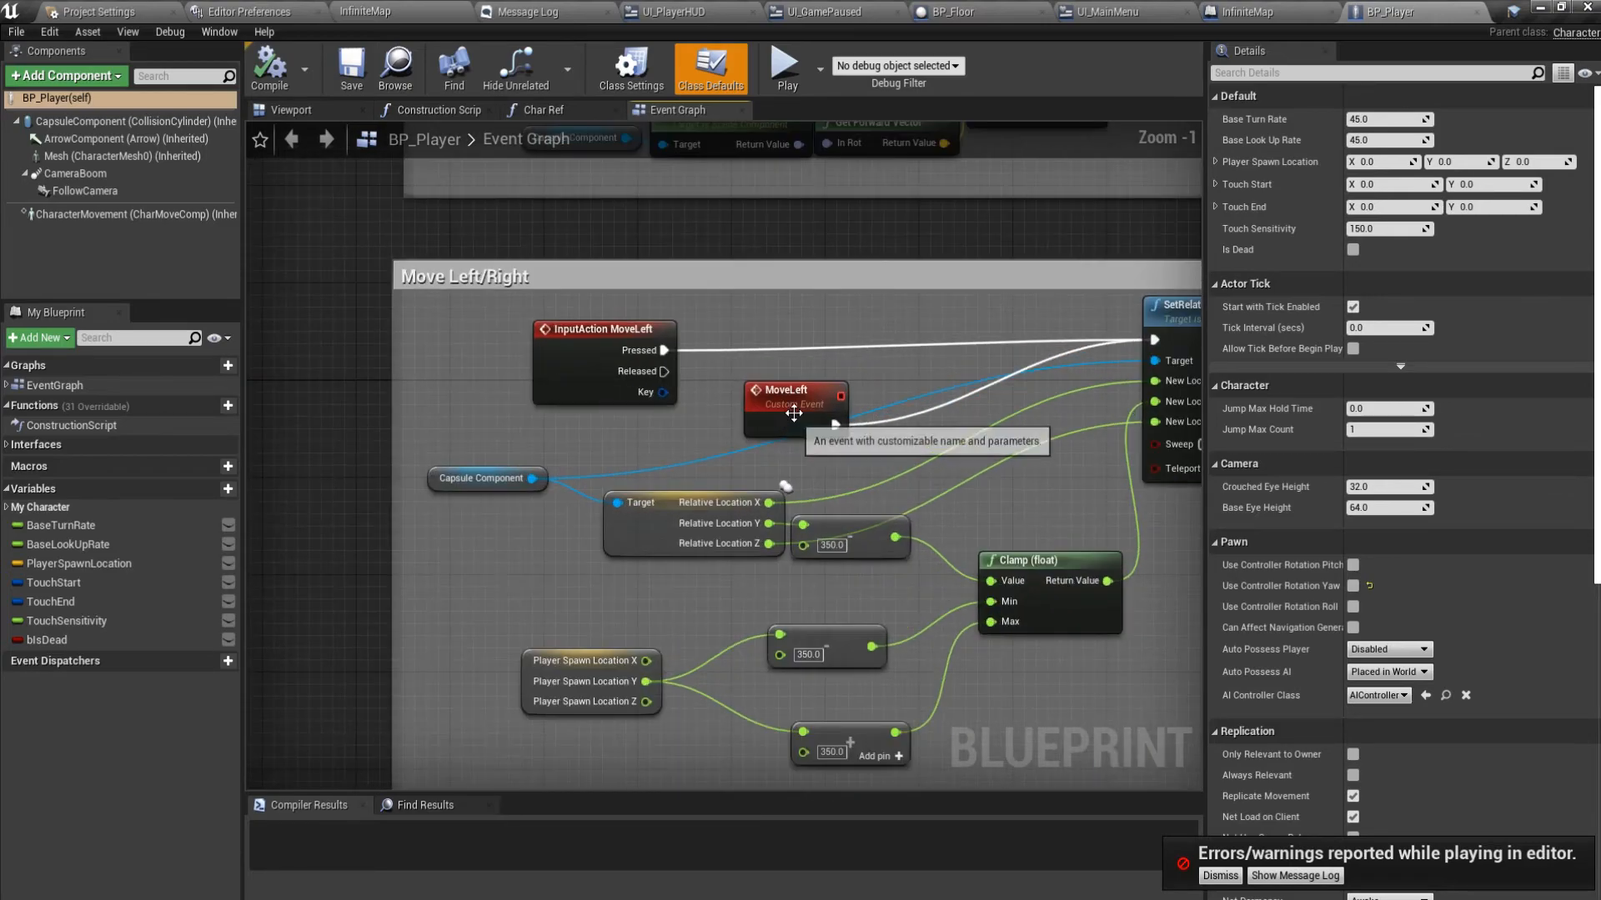
Move the MoveLeft event closer to InputAction MoveLeft and create a Boolean variable named IsPlayingCinematic.
click(752, 384)
drag(752, 384, 740, 396)
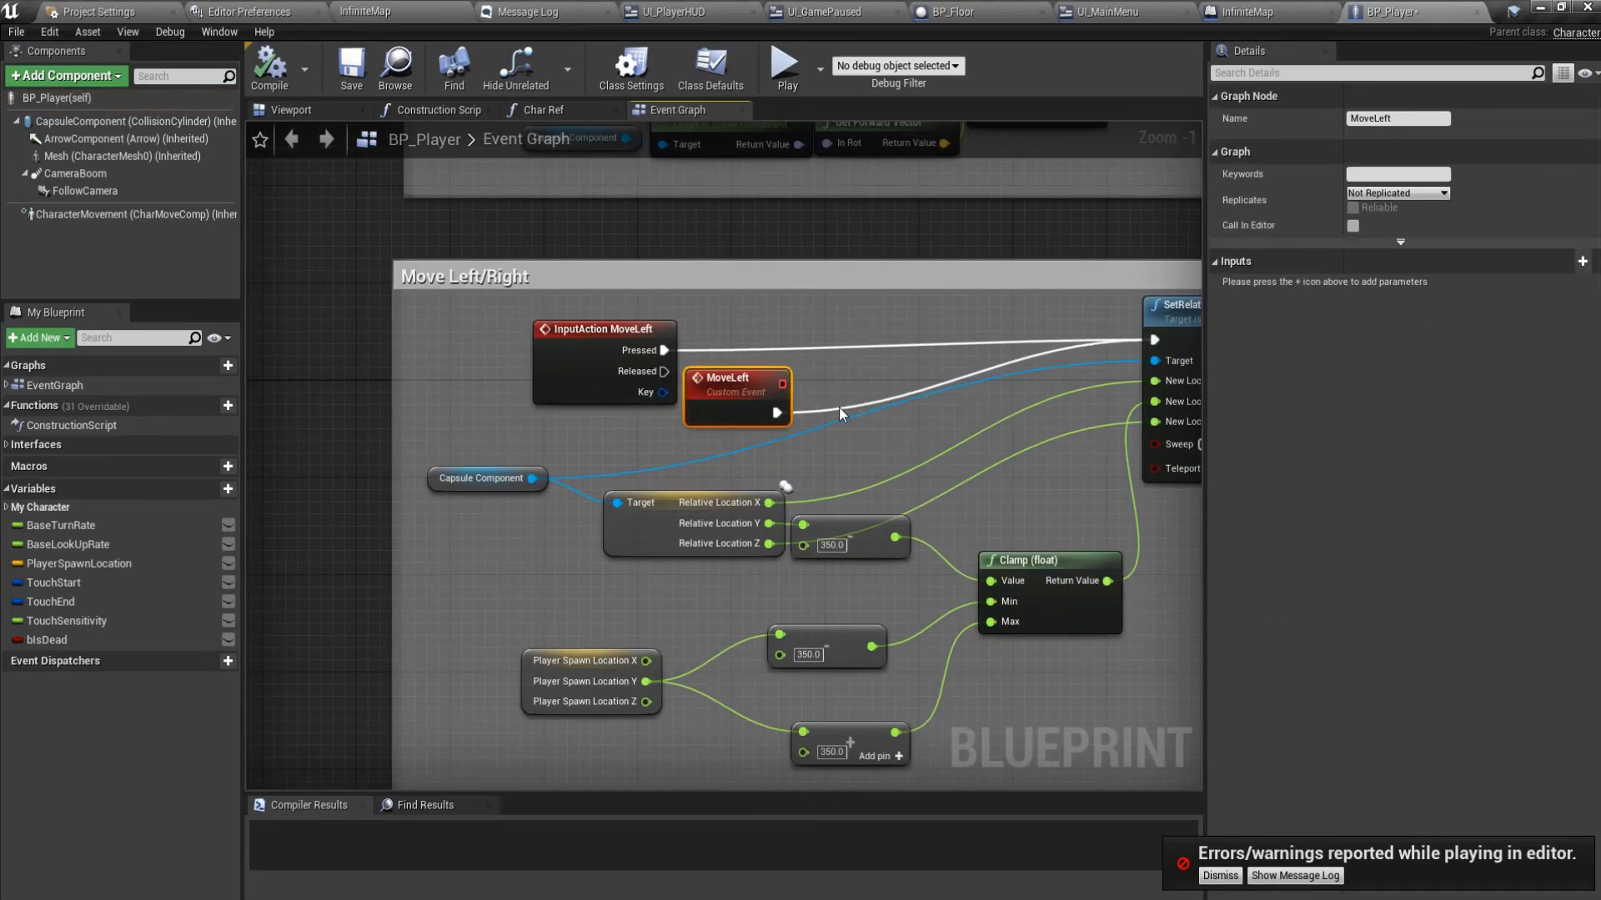
click(210, 489)
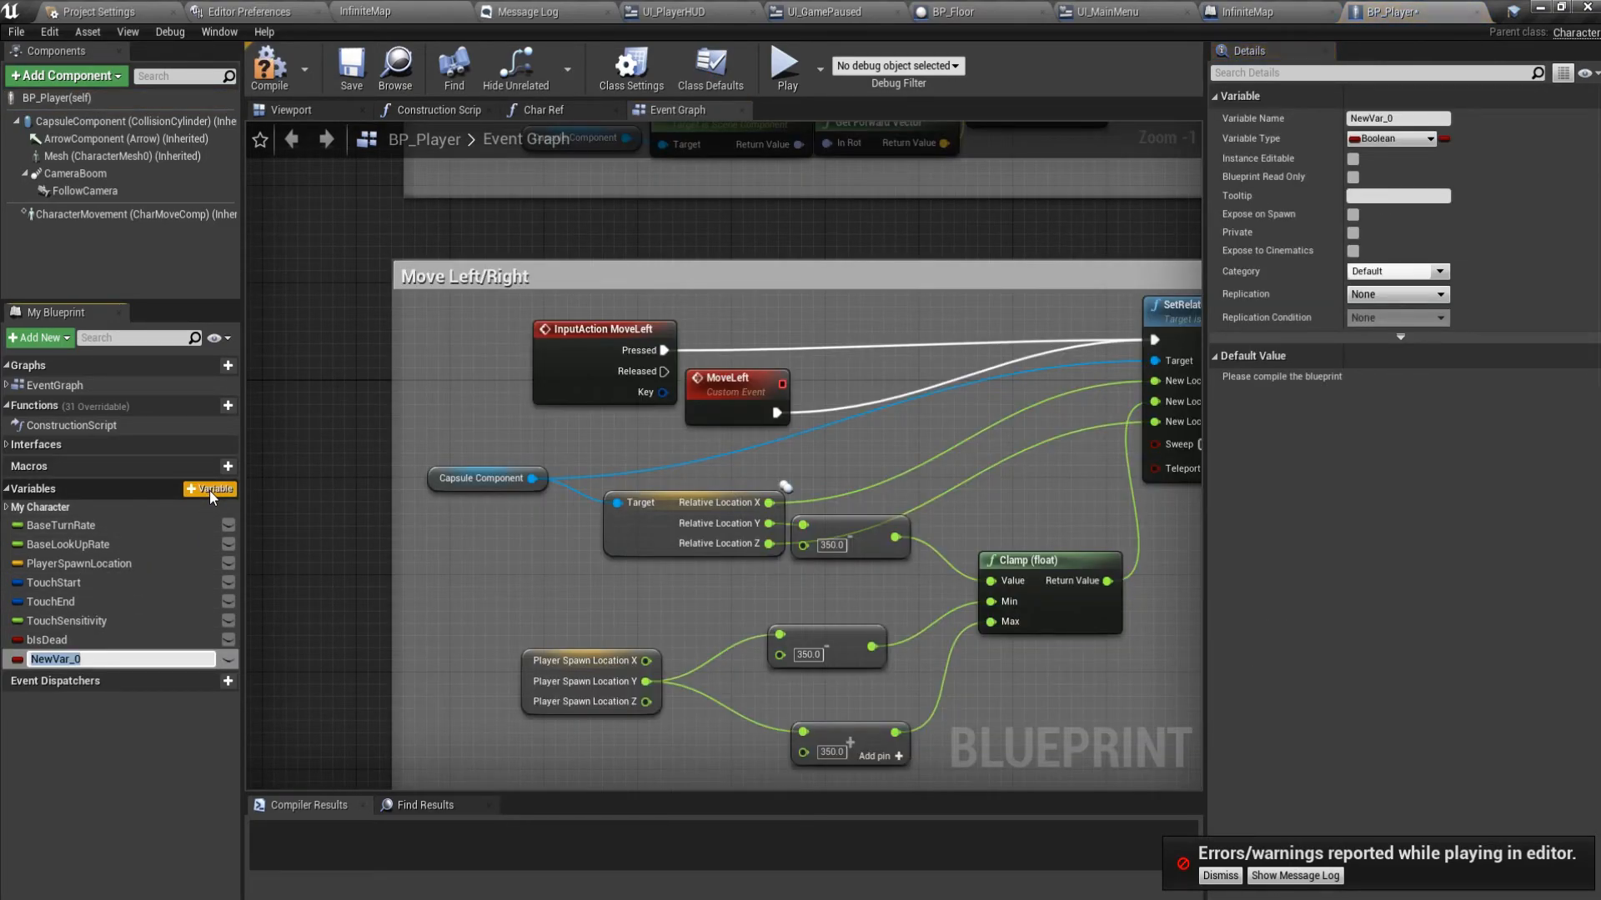
text(IsPlayingCim)
key(BackSpace)
text(nemati)
text(c)
key(Return)
drag(97, 662, 778, 412)
click(971, 434)
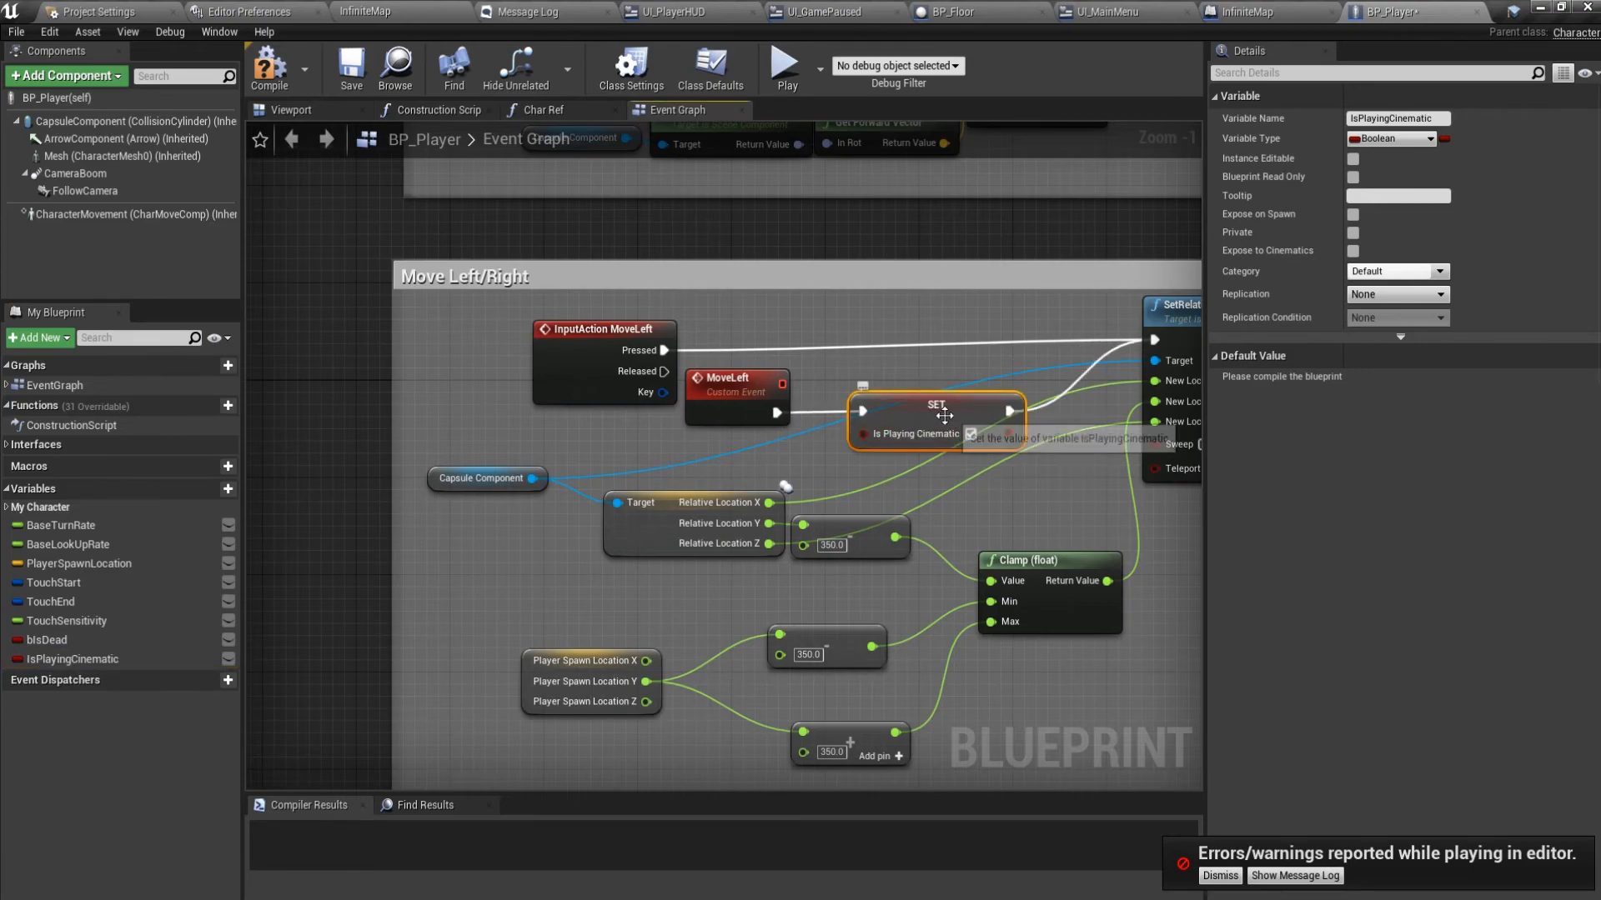
key(Delete)
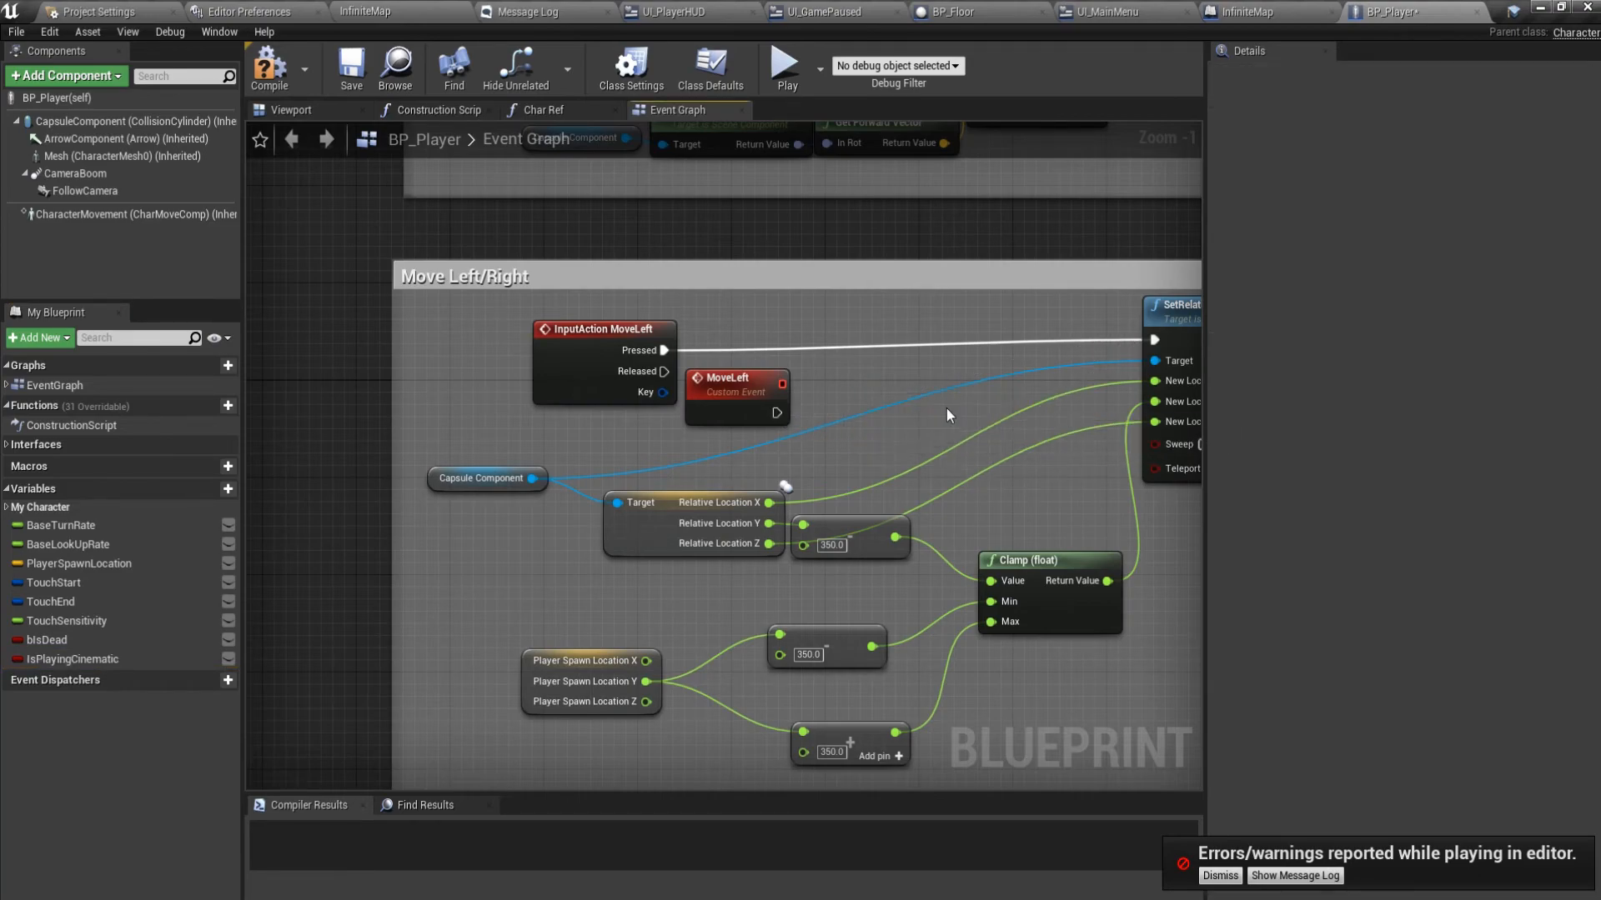
Add a Branch conditioned on IsPlayingCinematic before MoveLeft's SetRelativeLocation, and route both InputAction MoveLeft and the MoveLeft event through it.
drag(129, 659, 408, 609)
drag(700, 443, 700, 444)
click(738, 462)
key(b)
click(860, 345)
drag(896, 352, 896, 341)
drag(777, 413, 880, 367)
drag(804, 454, 872, 384)
mouse_move(1153, 339)
ctrl+mouse_down()
mouse_move(872, 362)
mouse_move(913, 340)
mouse_move(1164, 342)
ctrl+mouse_up()
Move the MoveRight event above its execution wire and add a NOT node after IsPlayingCinematic in the MoveLeft check.
right_drag(946, 484, 852, 125)
right_drag(814, 524, 766, 412)
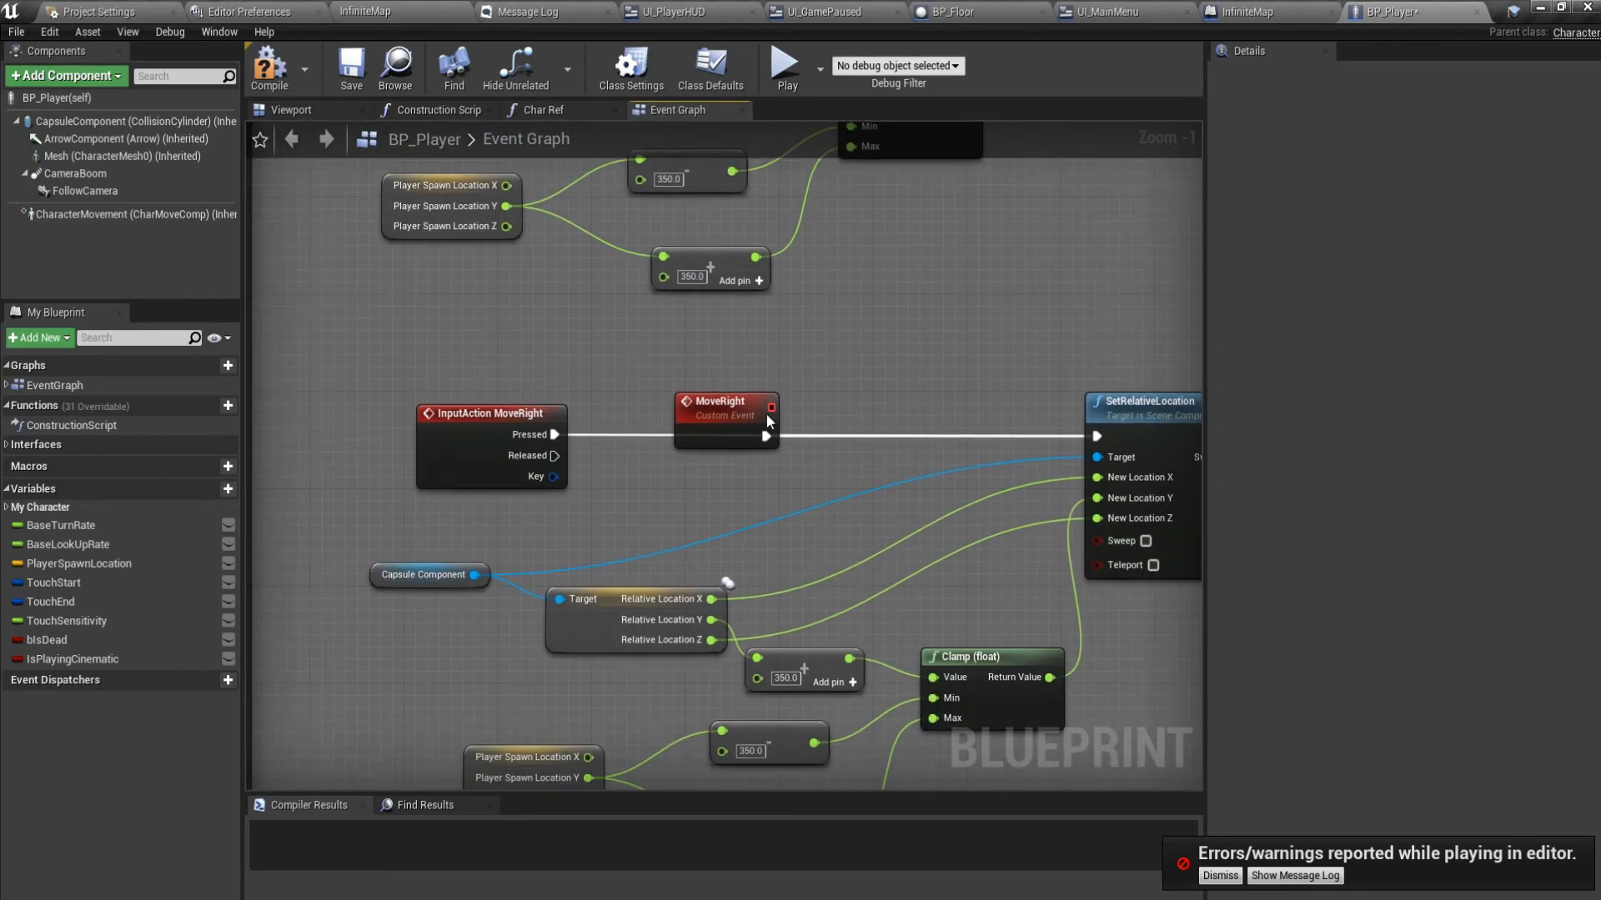
drag(767, 412, 634, 372)
right_drag(763, 314, 720, 613)
drag(624, 286, 704, 194)
text(not)
key(Return)
Copy the IsPlayingCinematic, NOT and Branch nodes into the MoveRight logic, wire them before SetRelativeLocation, and compile and save BP_Player.
right_drag(820, 216, 752, 342)
right_drag(494, 406, 628, 355)
ctrl+click(629, 357)
ctrl+click(817, 247)
right_drag(846, 535, 801, 249)
key(ctrl+v)
drag(782, 481, 808, 507)
ctrl+drag(1082, 522, 772, 520)
click(348, 73)
click(672, 621)
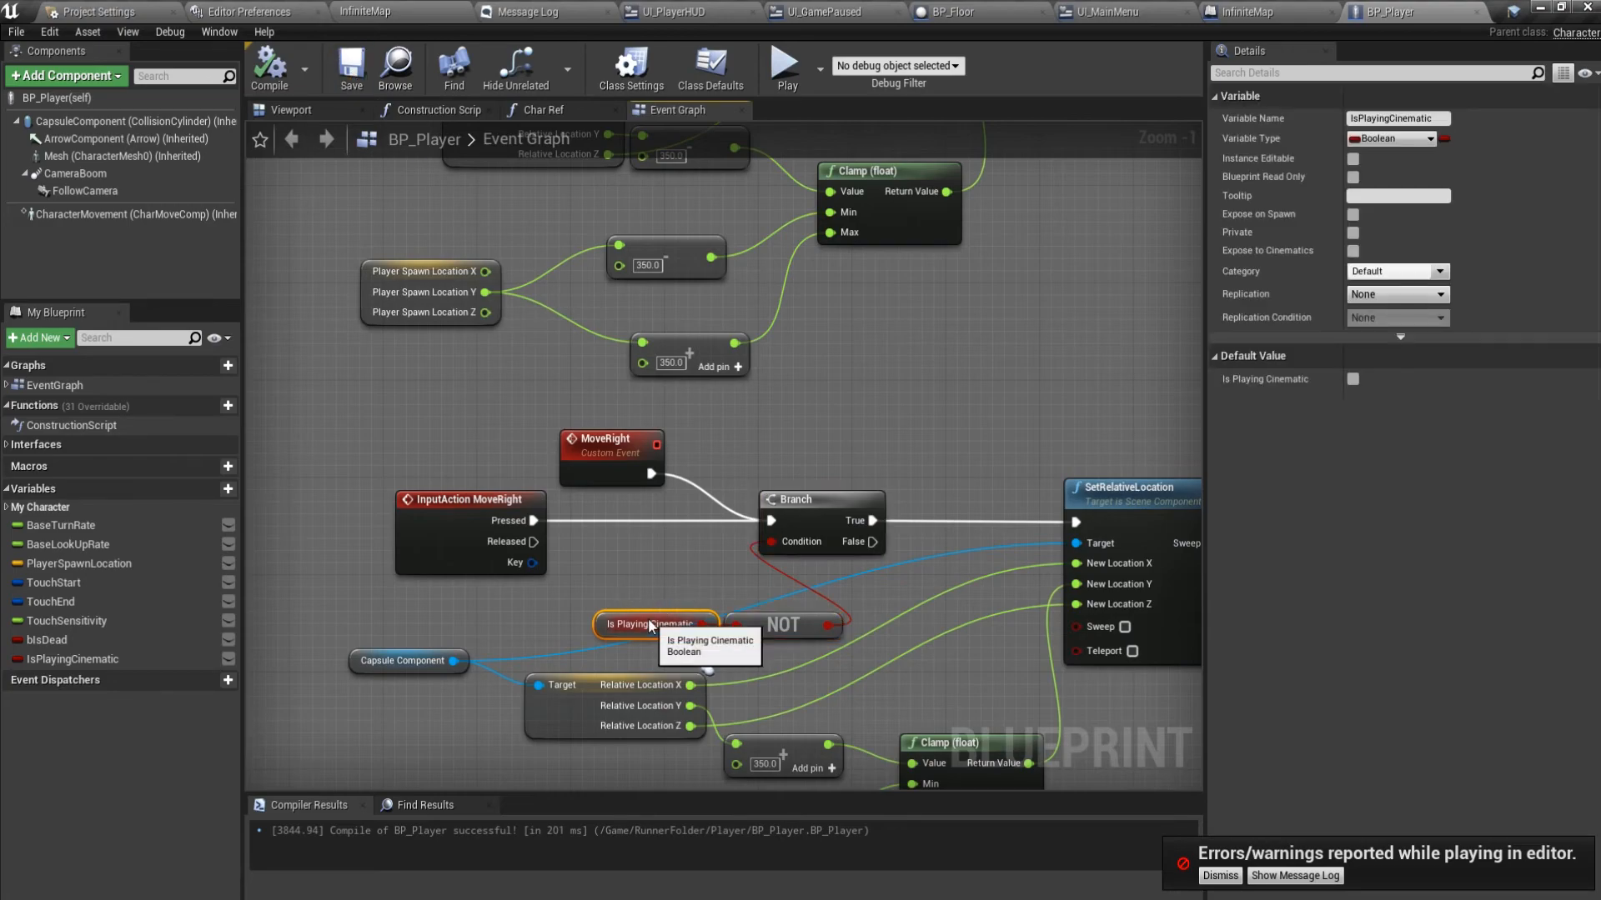
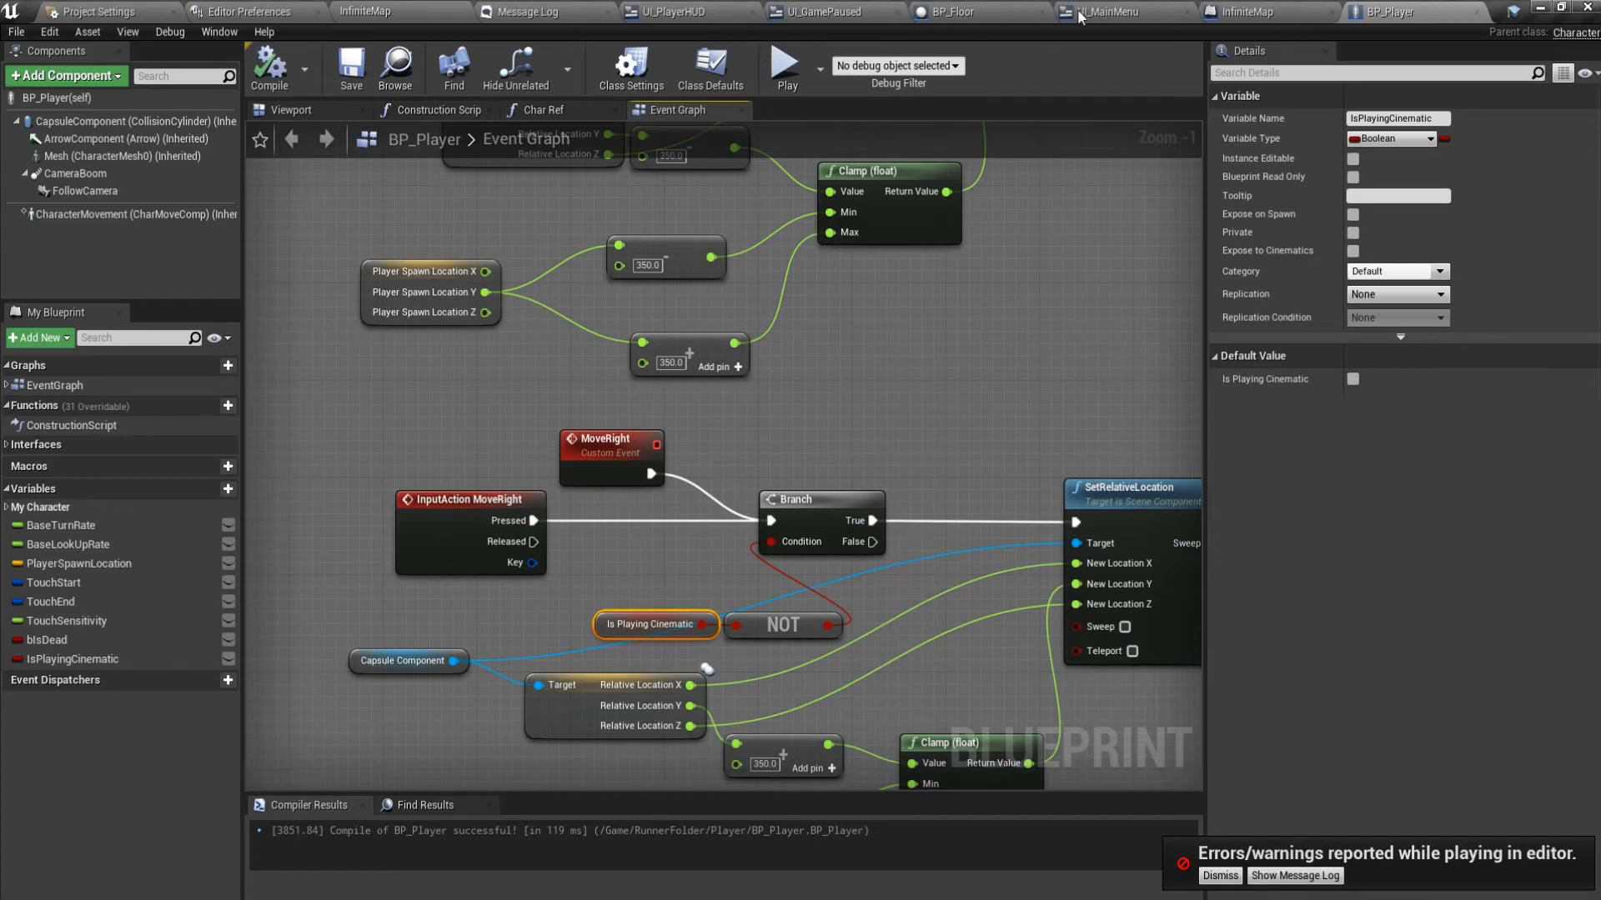
In the InfiniteMap level blueprint, duplicate the PC Ref, PC Ref SET and Get Player Controller nodes near Set View Target with Blend.
click(1257, 7)
right_drag(289, 340, 634, 390)
right_drag(508, 380, 600, 411)
right_drag(1008, 426, 580, 399)
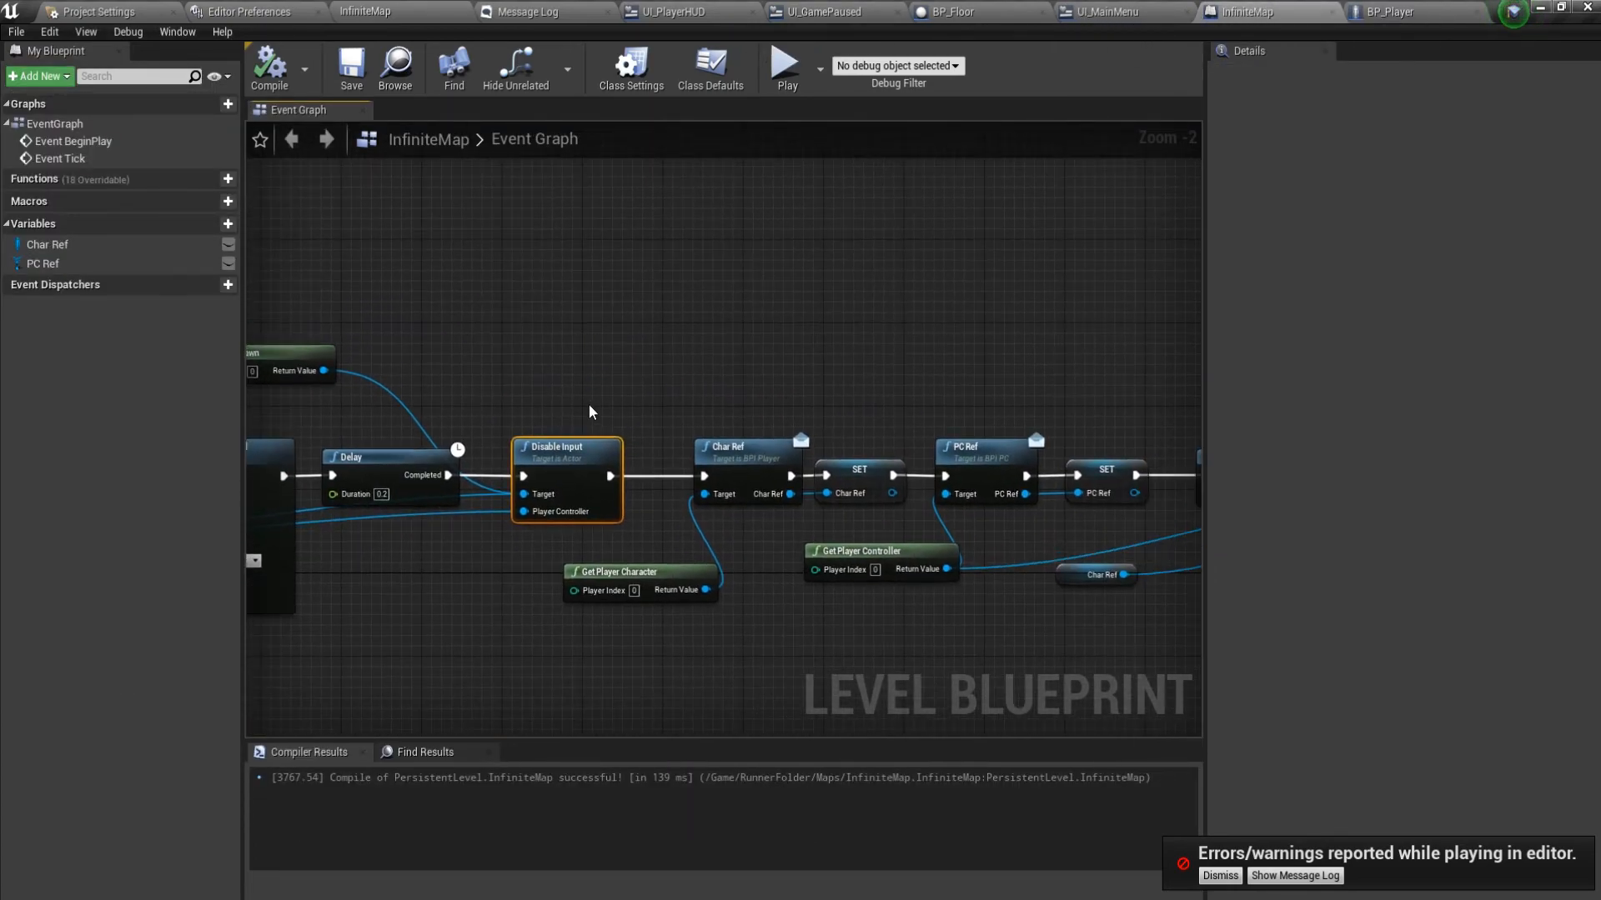
right_drag(945, 496, 832, 499)
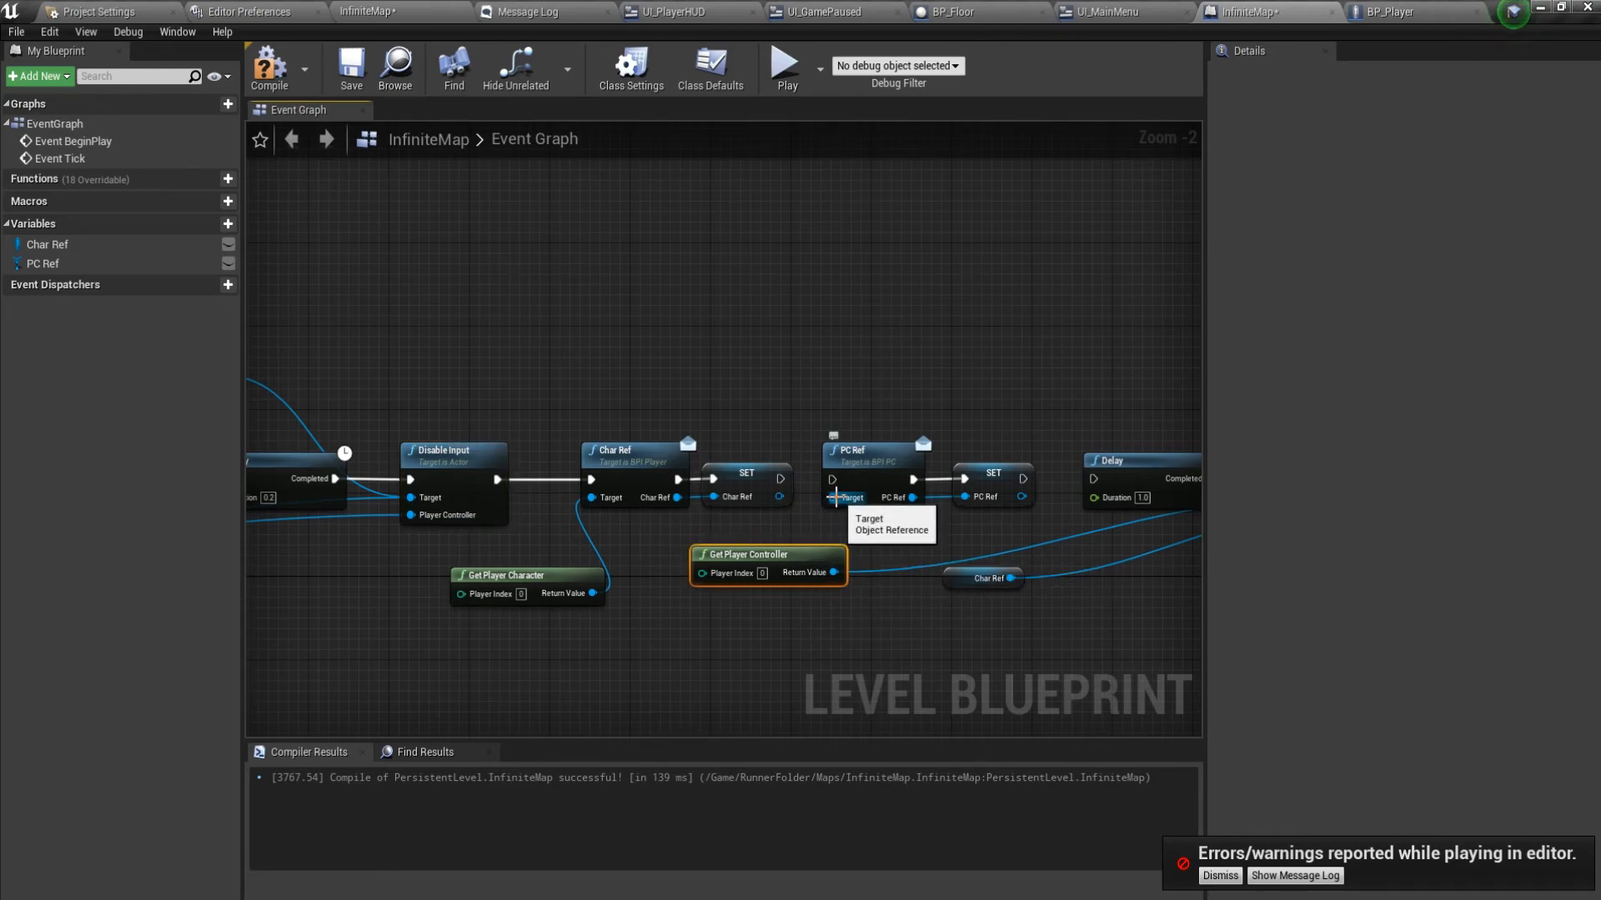
drag(834, 405, 879, 434)
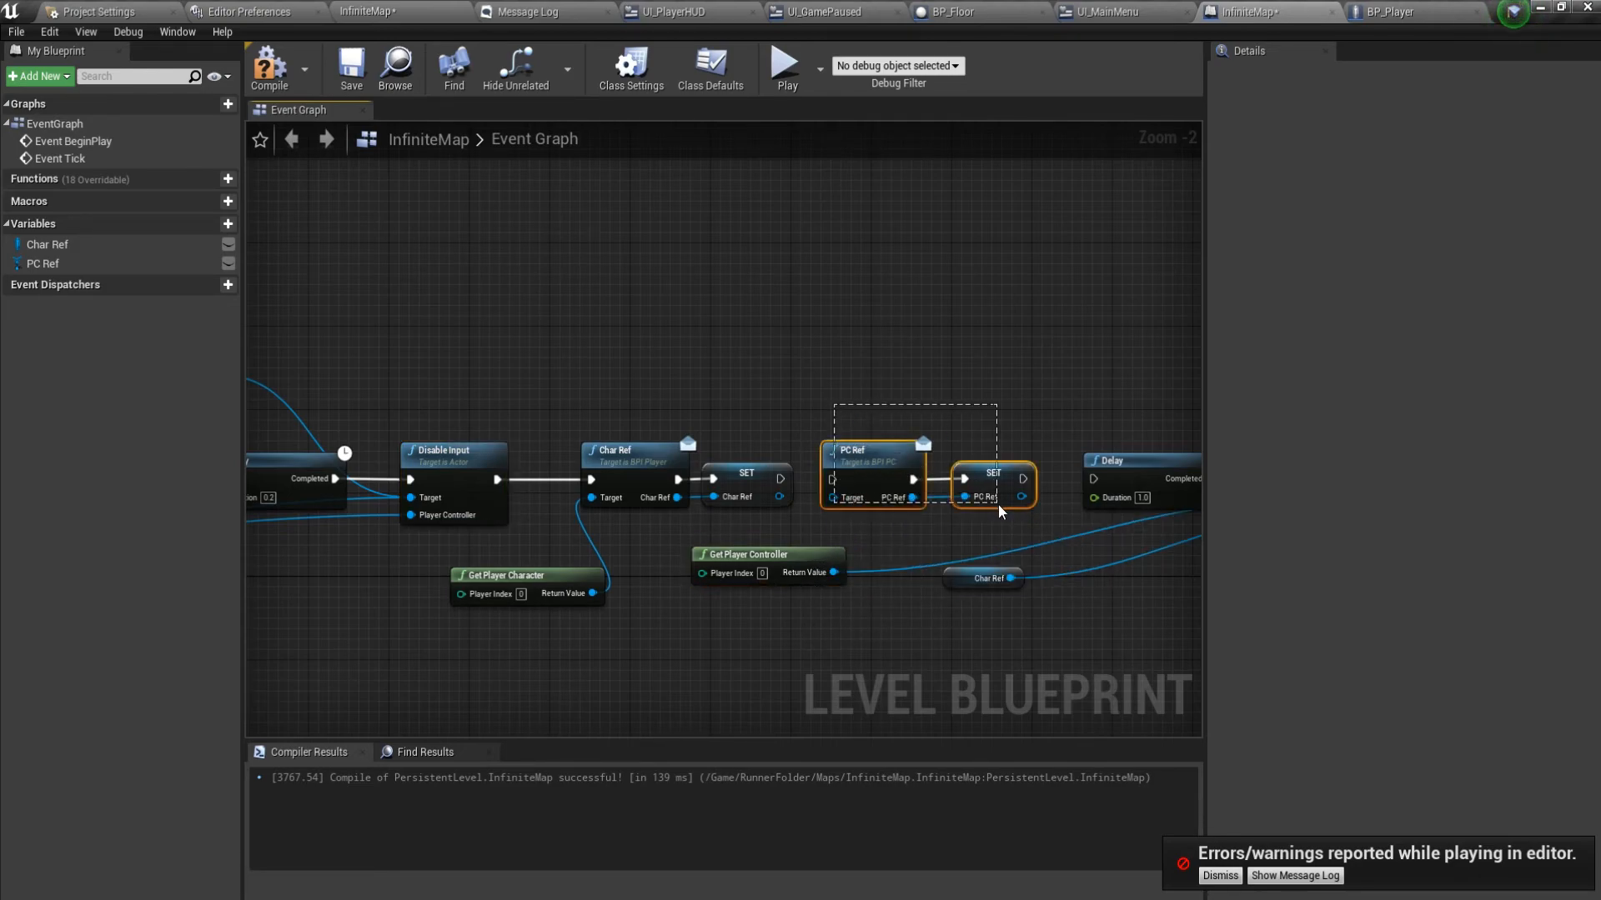
drag(1000, 511, 1000, 512)
shift+click(820, 554)
right_drag(552, 639, 824, 570)
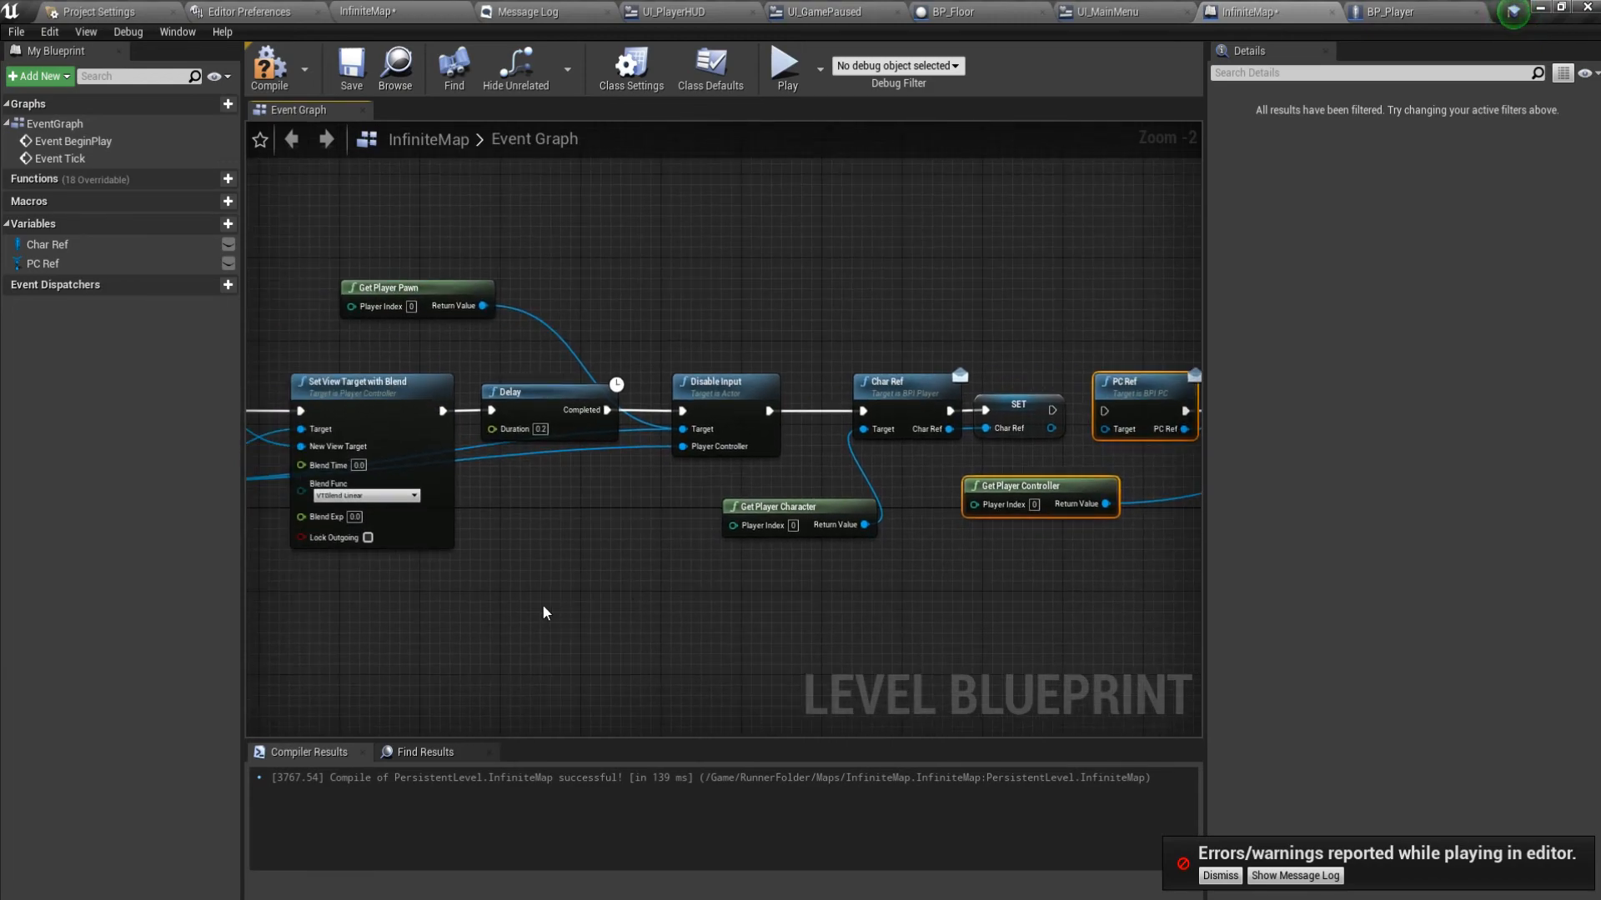
key(ctrl+c)
key(ctrl+v)
Delete the original PC Ref call and its SET node, and wire the Char Ref SET node to the 1.0-second Delay.
right_drag(931, 586, 556, 601)
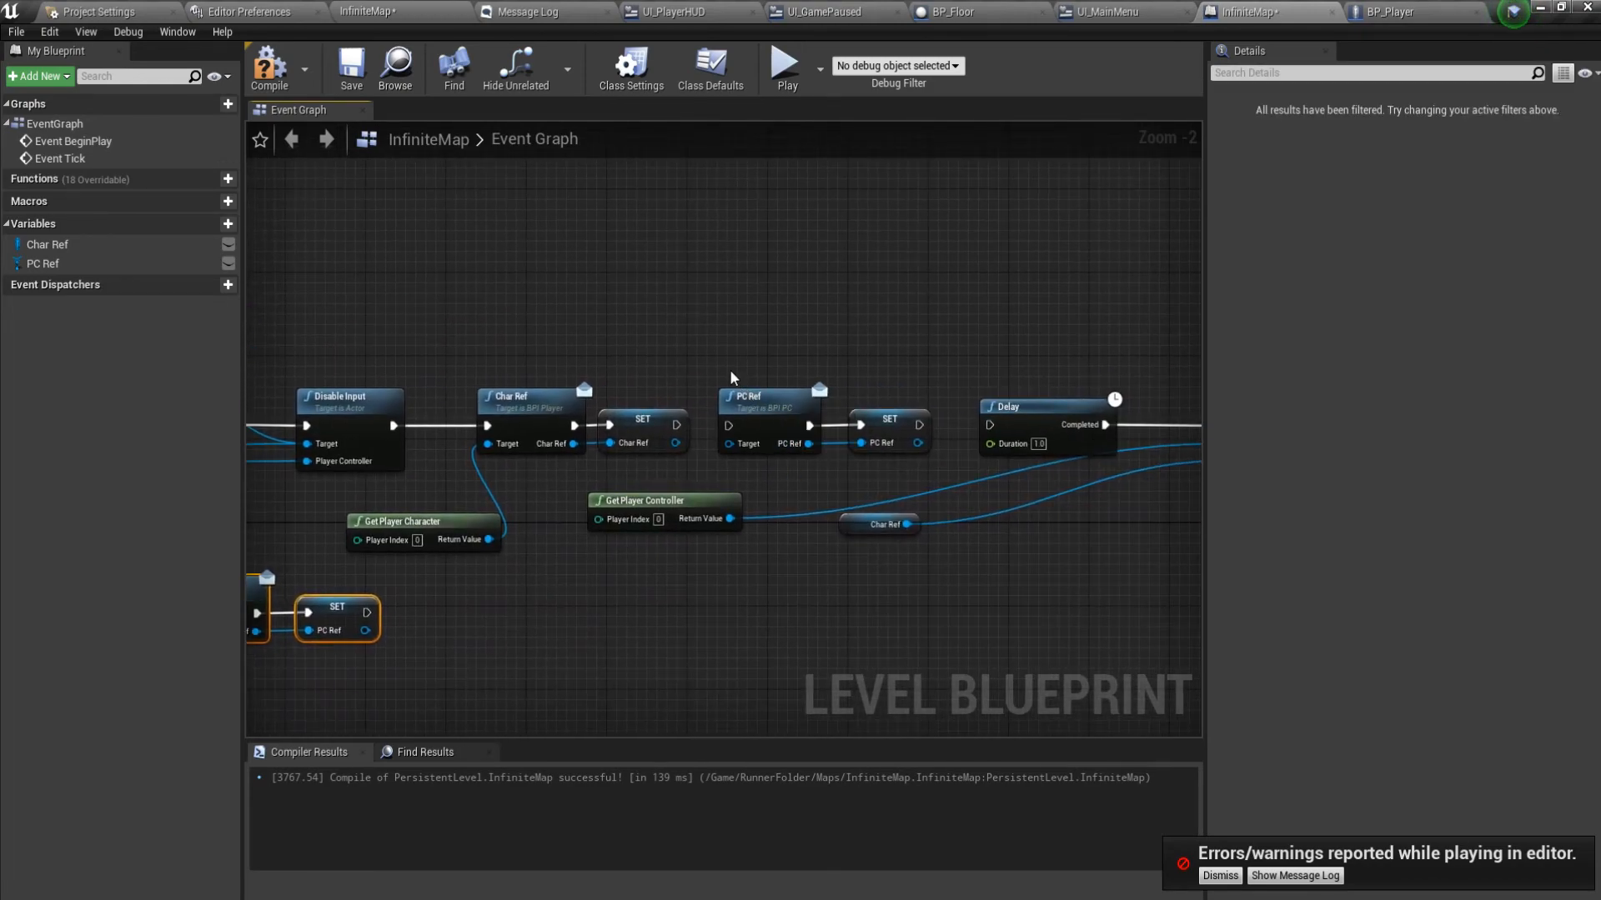
key(Delete)
drag(676, 425, 989, 425)
Move Event BeginPlay, Get Player Controller, Set View Target with Blend and the 0.2-second Delay away from Disable Input to free space.
right_drag(516, 481, 961, 472)
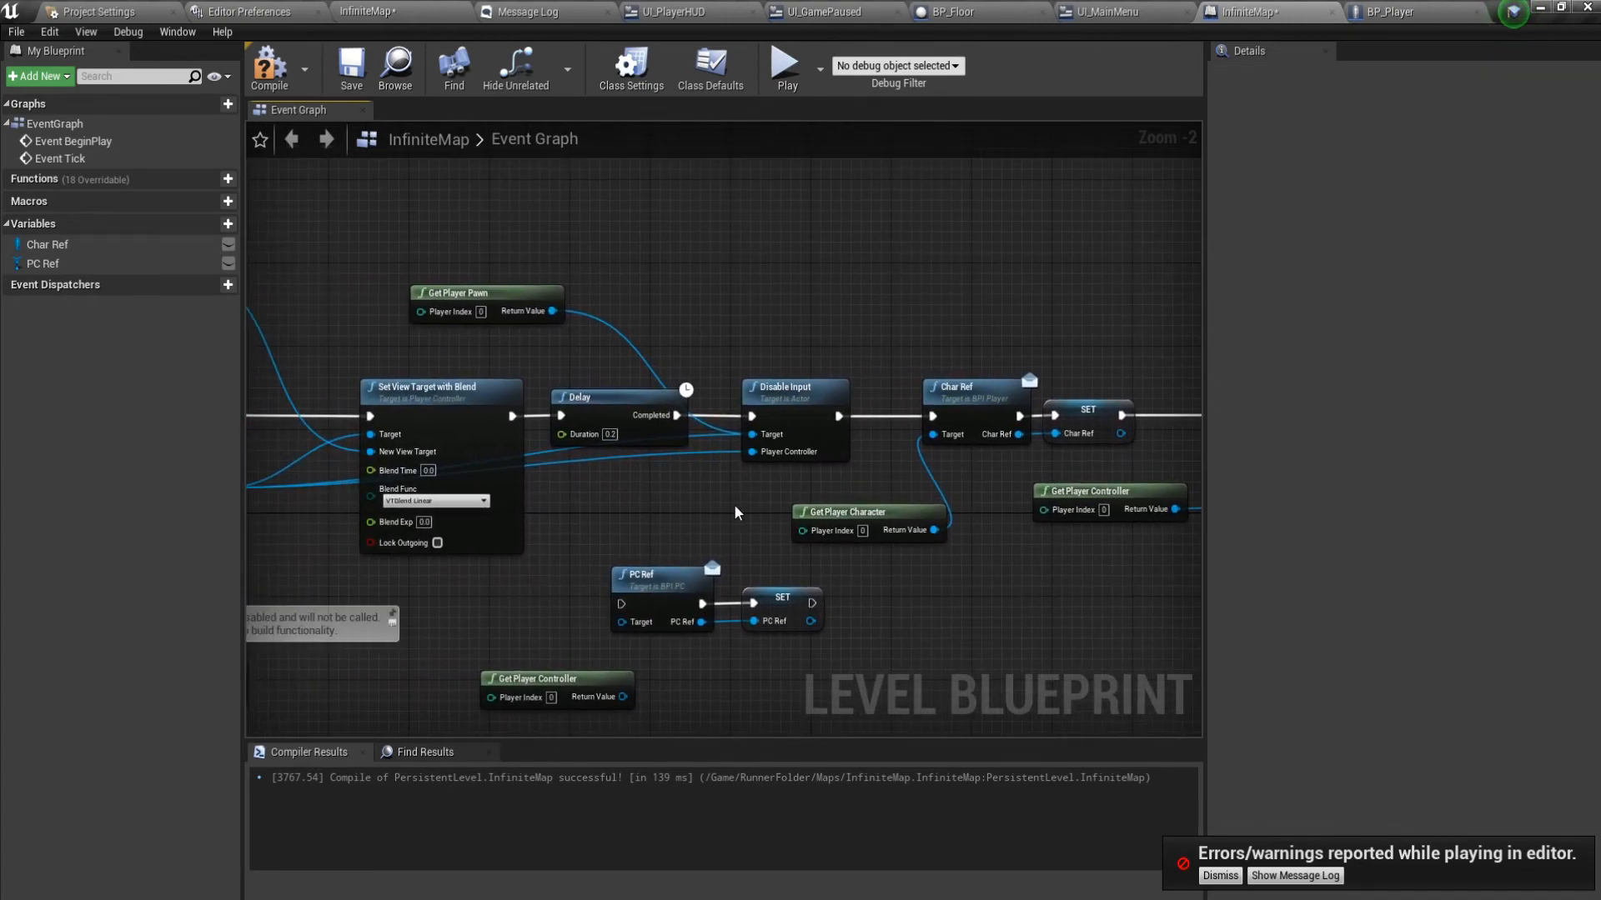
right_drag(722, 492, 822, 519)
drag(538, 384, 838, 554)
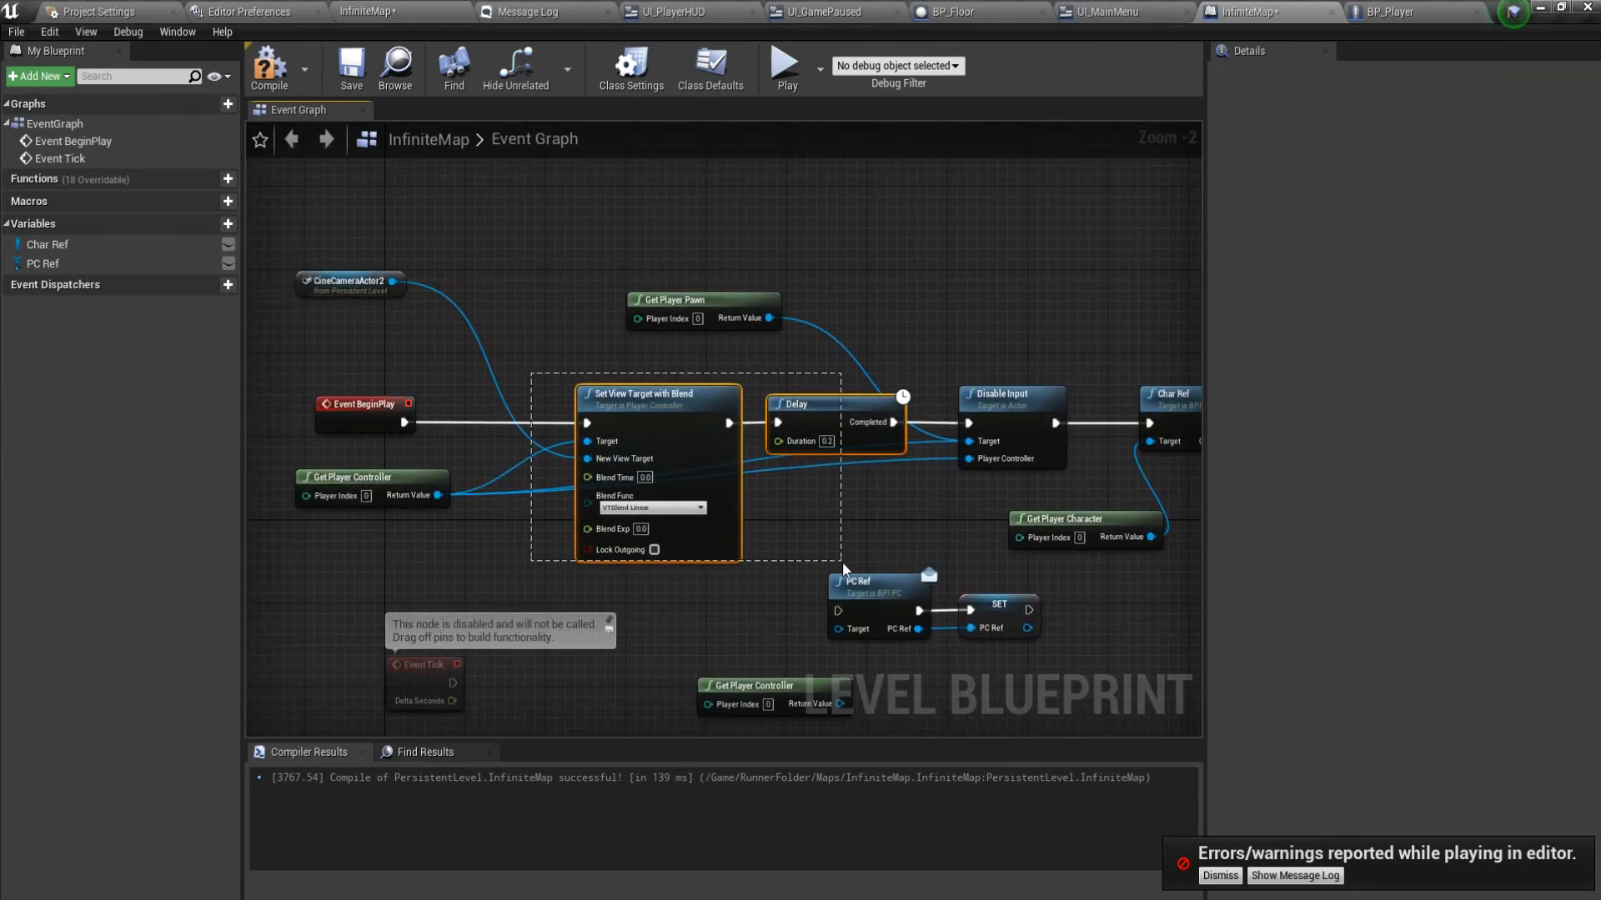
drag(837, 412, 717, 407)
drag(402, 475, 314, 475)
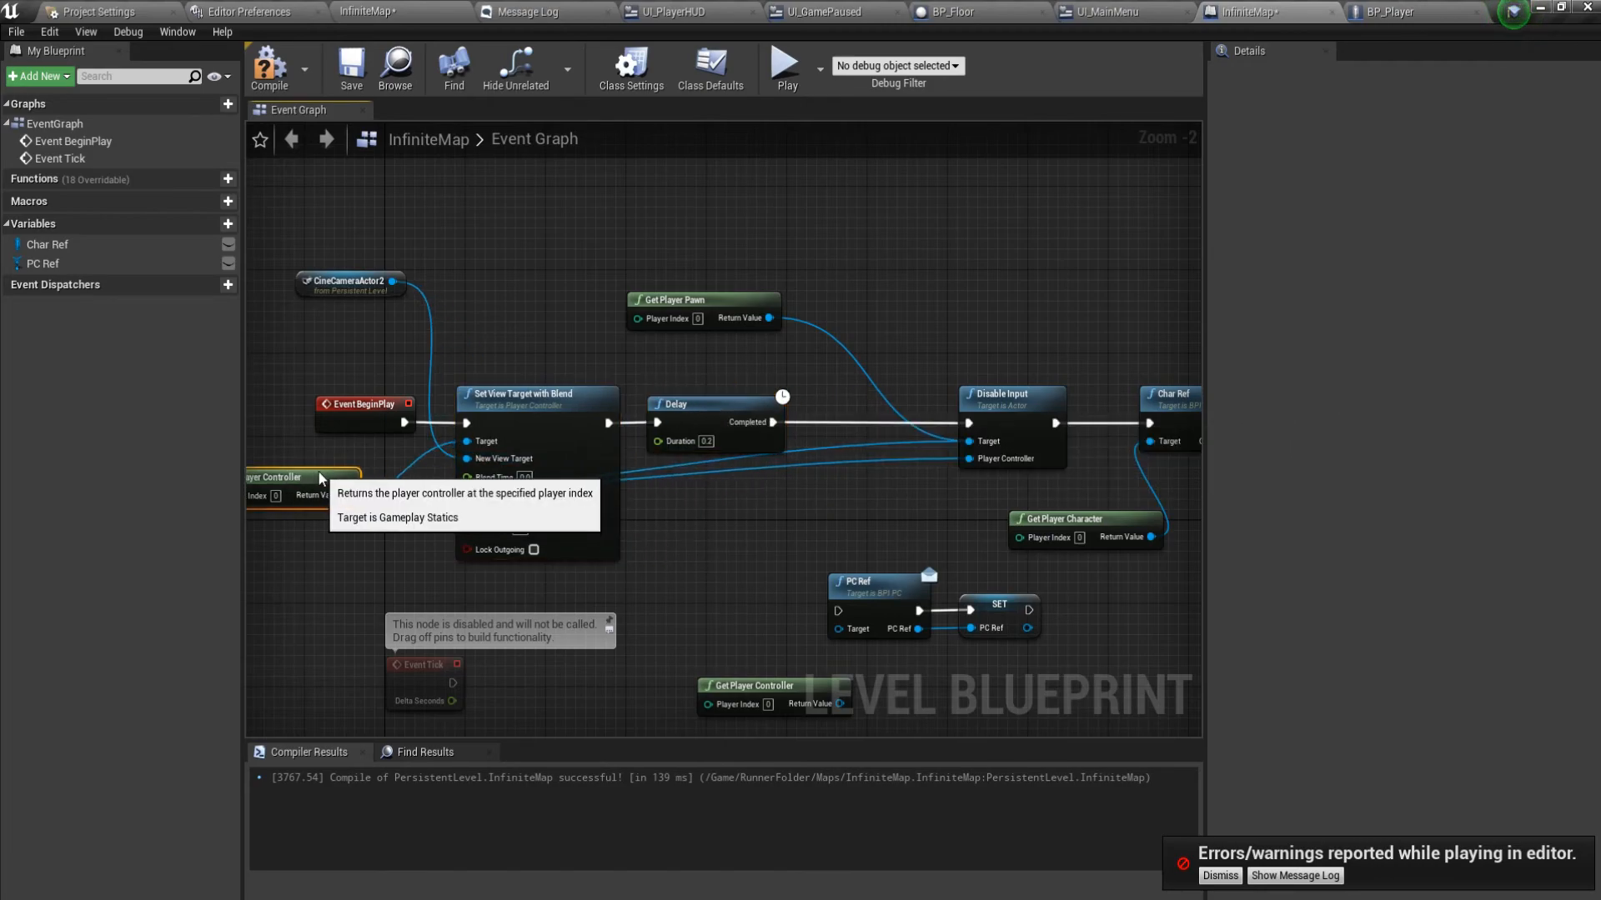
drag(281, 375, 617, 500)
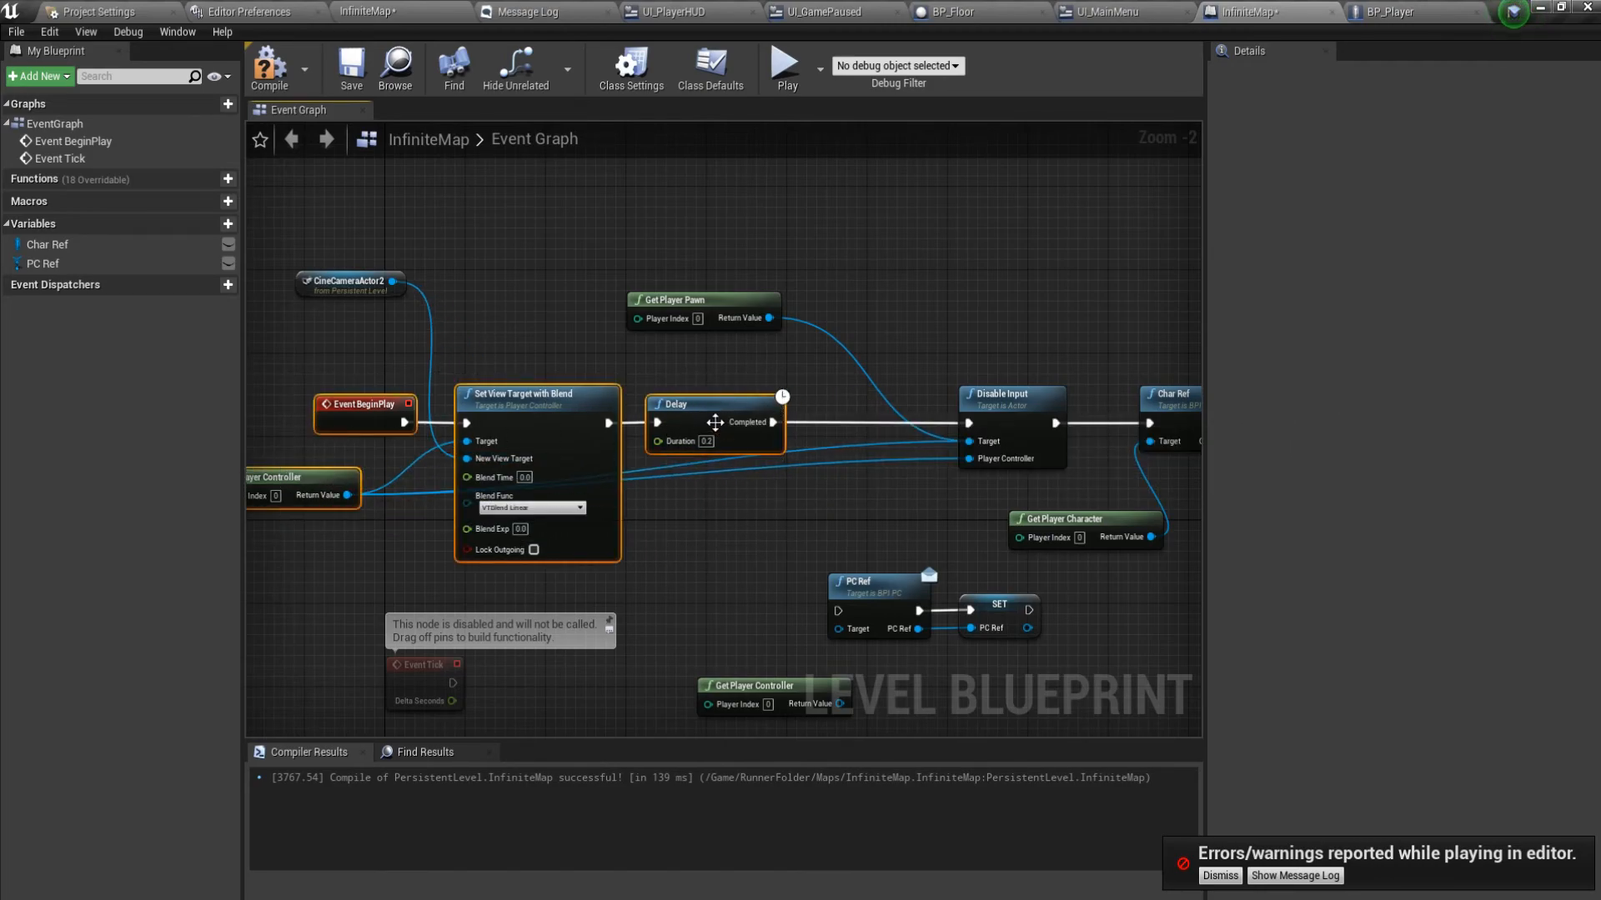
drag(715, 422, 563, 423)
Place the copied PC Ref and SET nodes between Set View Target with Blend and the 0.2-second Delay, and wire them with Get Player Controller.
drag(817, 567, 801, 521)
drag(574, 423, 814, 424)
drag(589, 500, 856, 572)
drag(812, 520, 669, 413)
drag(457, 423, 508, 432)
drag(767, 686, 506, 442)
drag(697, 423, 748, 423)
Compile and save the InfiniteMap level blueprint, and play-test the reordered startup logic.
click(270, 66)
click(351, 67)
click(787, 66)
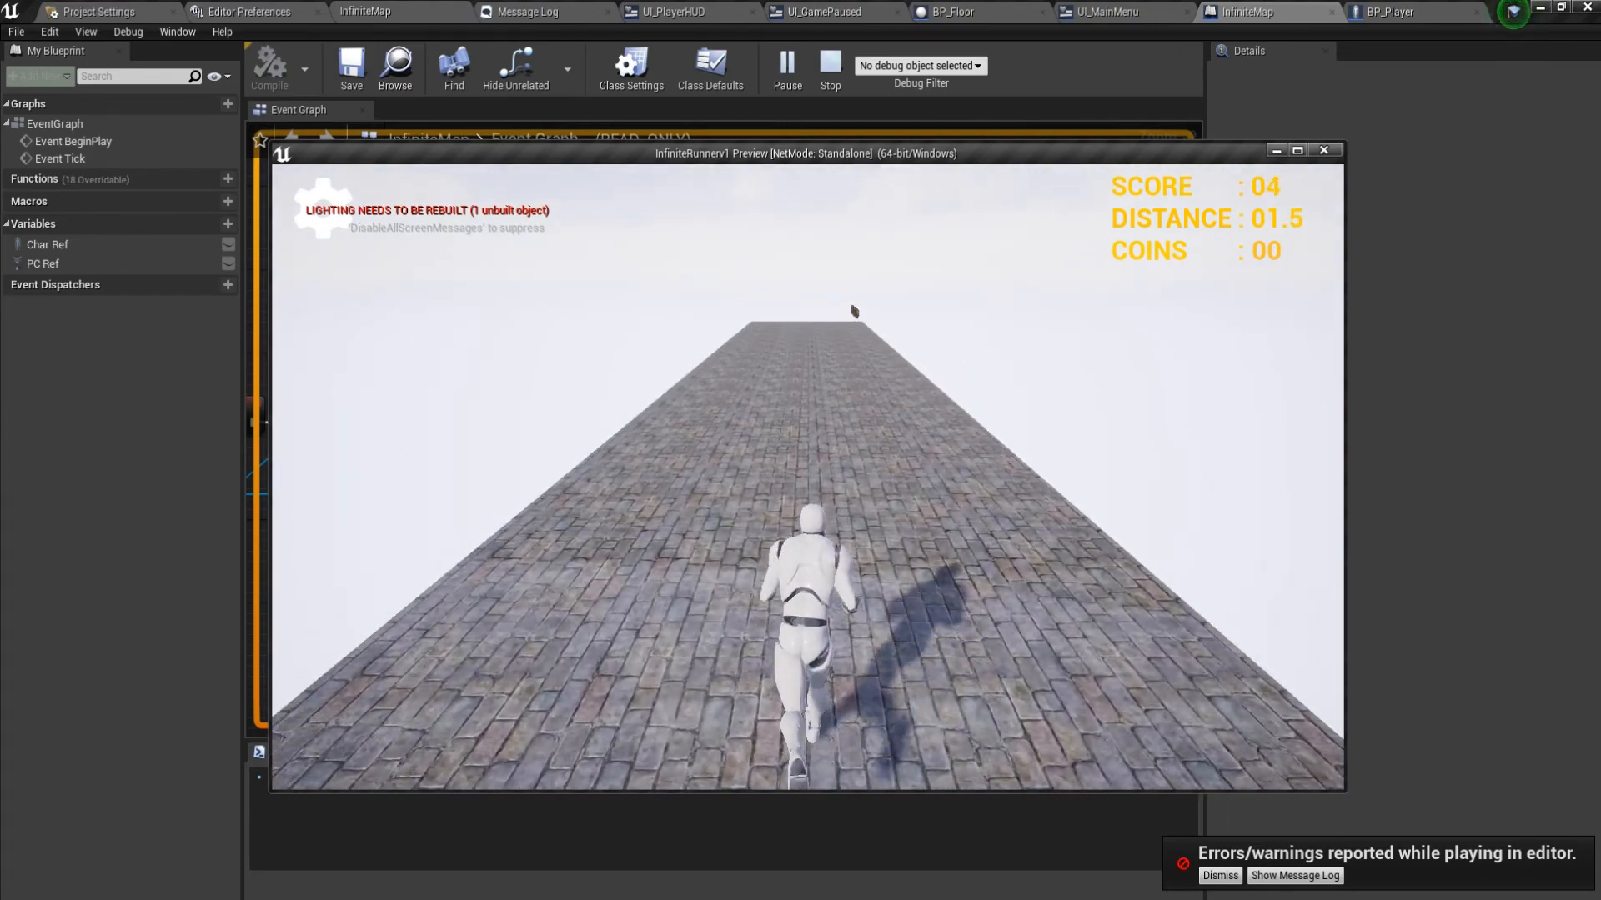
key(Escape)
Cut the Char Ref, Char Ref SET and Get Player Character nodes, and connect Disable Input to the 1.0-second Delay.
right_drag(696, 567, 911, 591)
right_drag(916, 531, 721, 516)
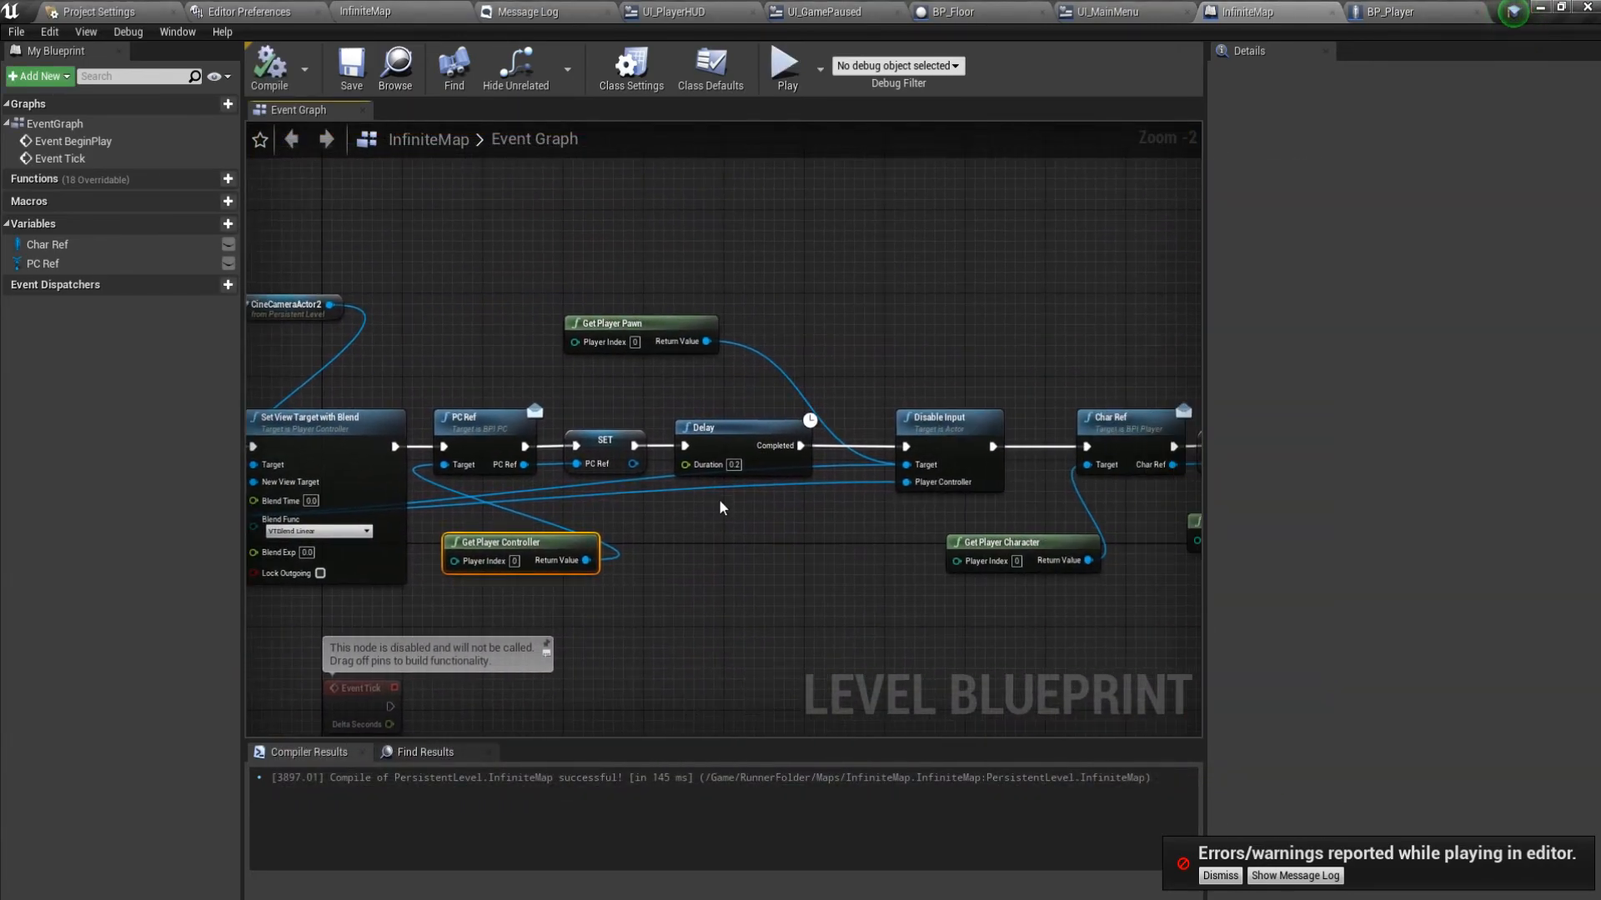
drag(703, 414, 998, 454)
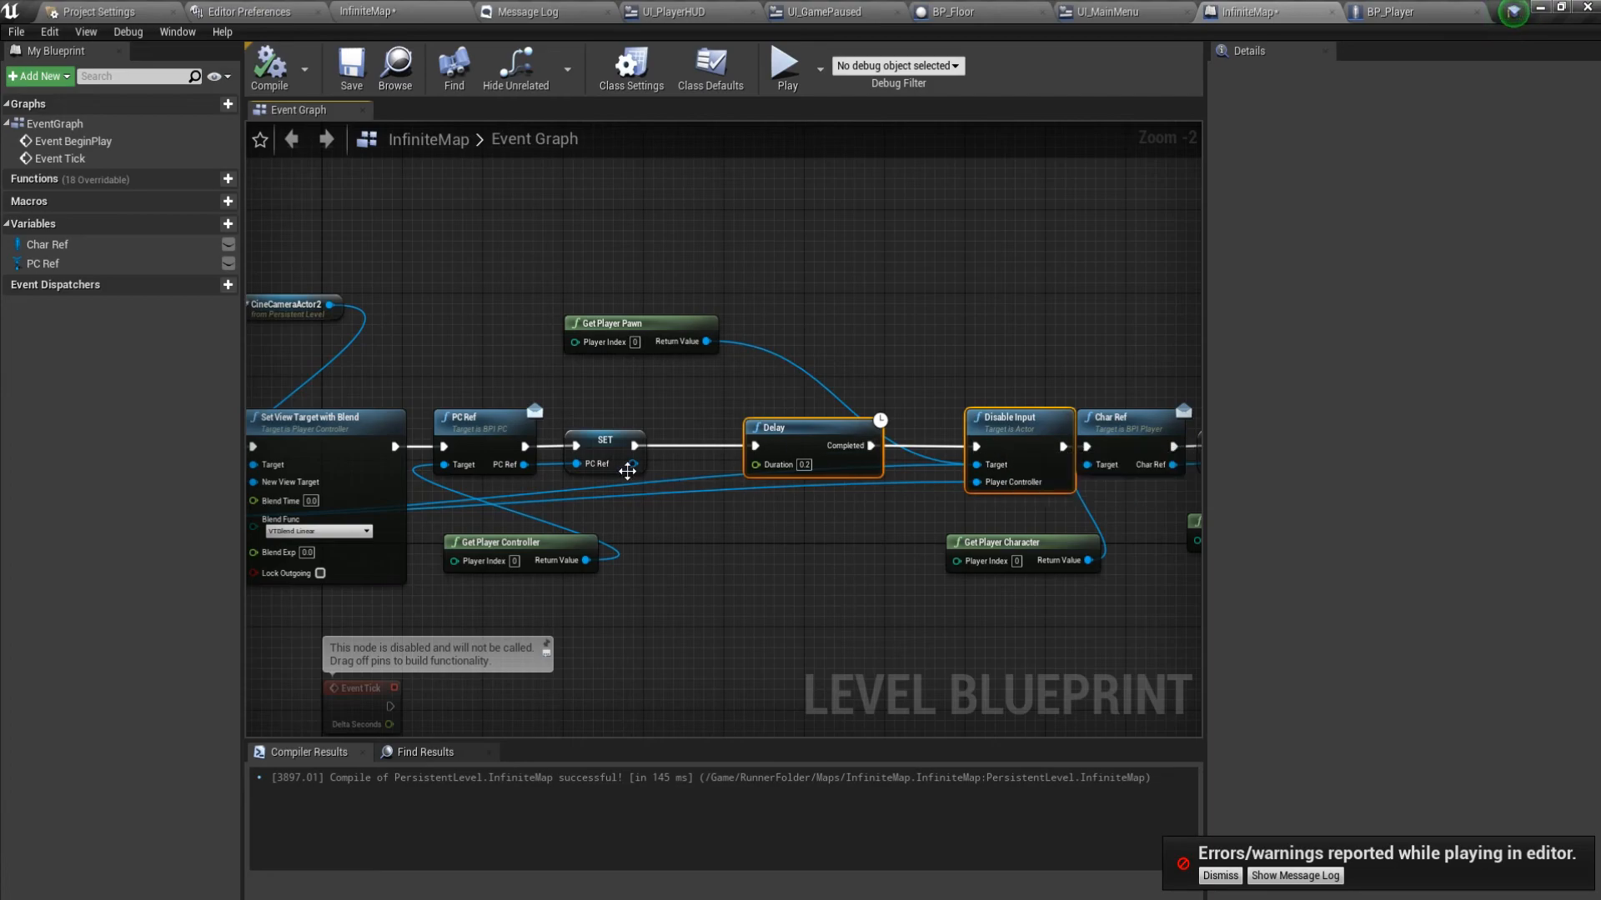
drag(442, 399, 673, 556)
right_drag(934, 571, 459, 556)
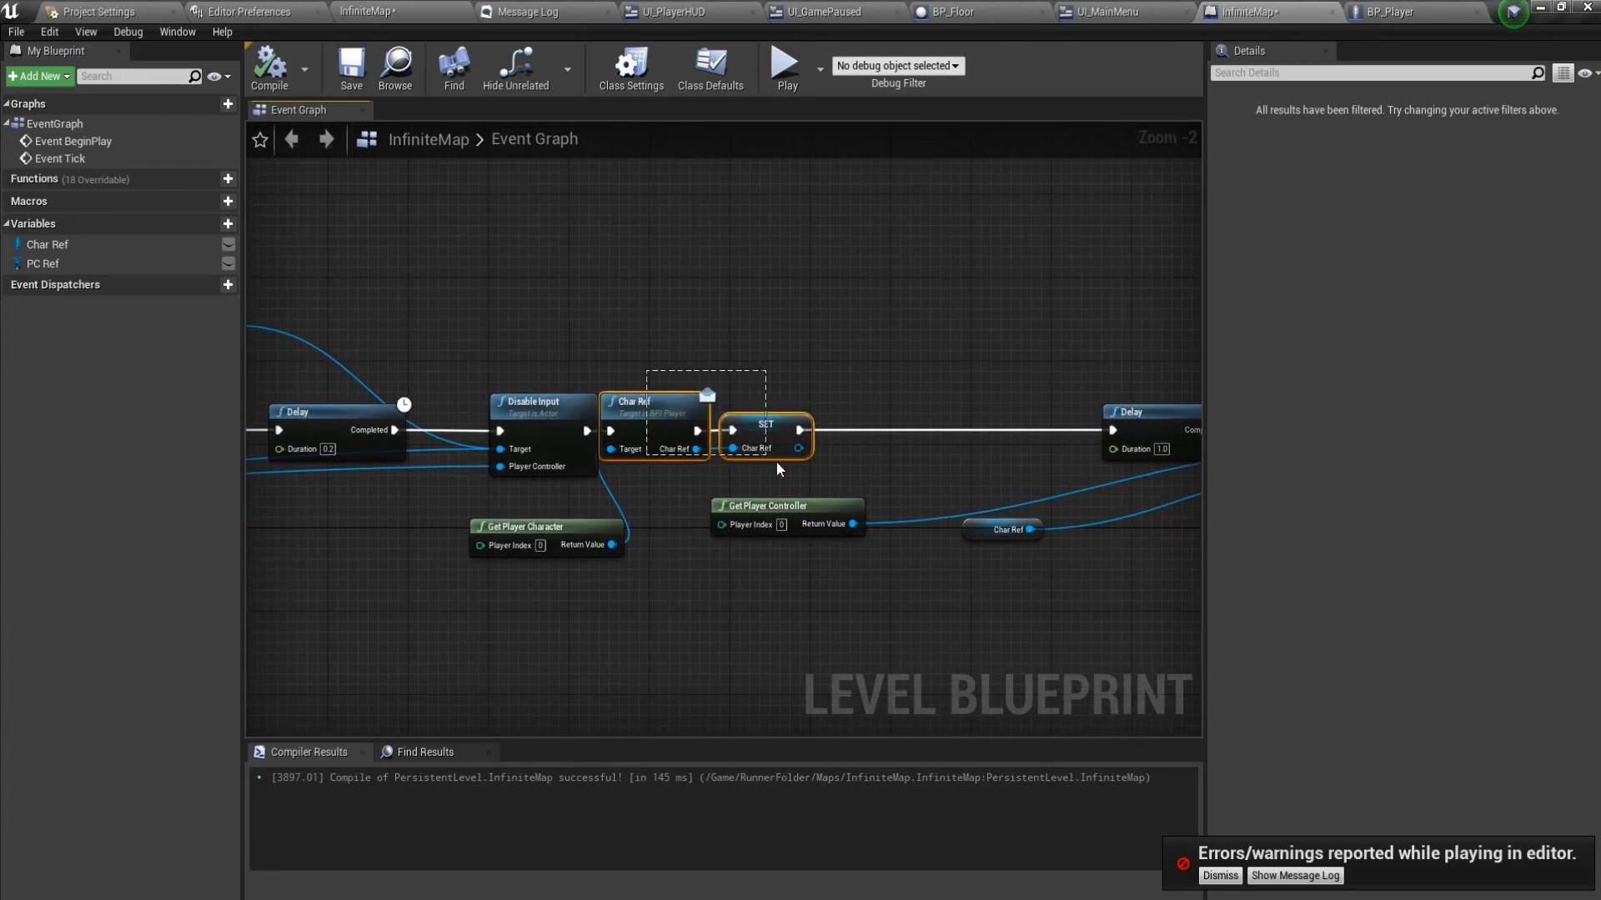
ctrl+click(593, 531)
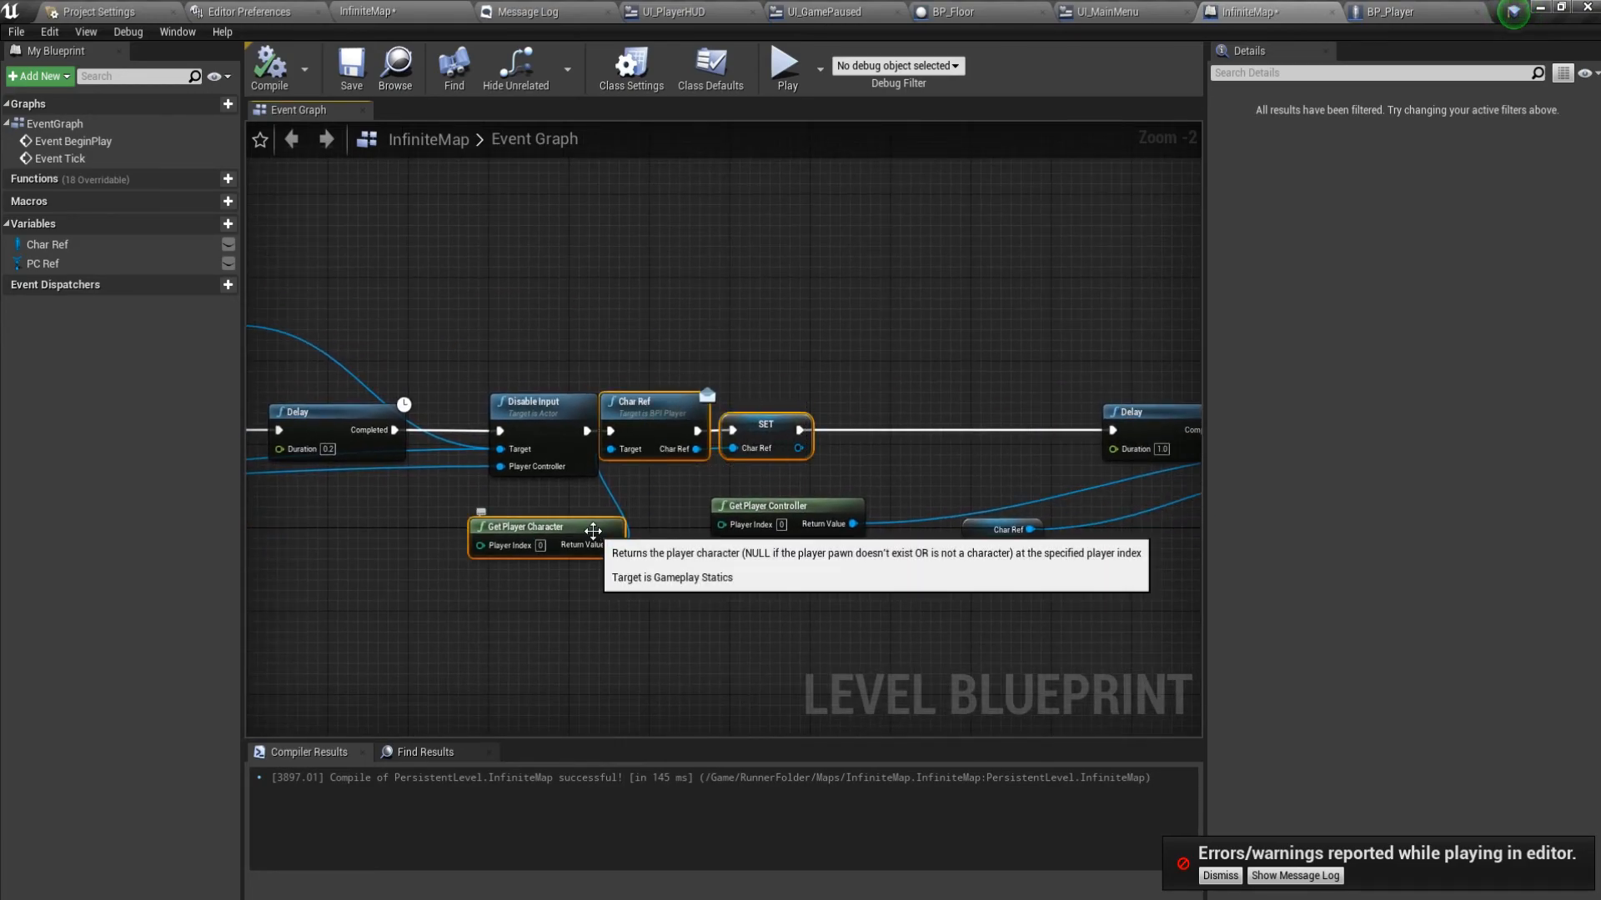
key(Delete)
drag(586, 431, 1112, 430)
Paste the Char Ref node group after the PC Ref SET node, wire it in, and move Get Player Controller above PC Ref.
right_drag(835, 456, 1146, 454)
drag(822, 408, 1133, 411)
drag(600, 521, 794, 520)
right_drag(560, 515, 752, 522)
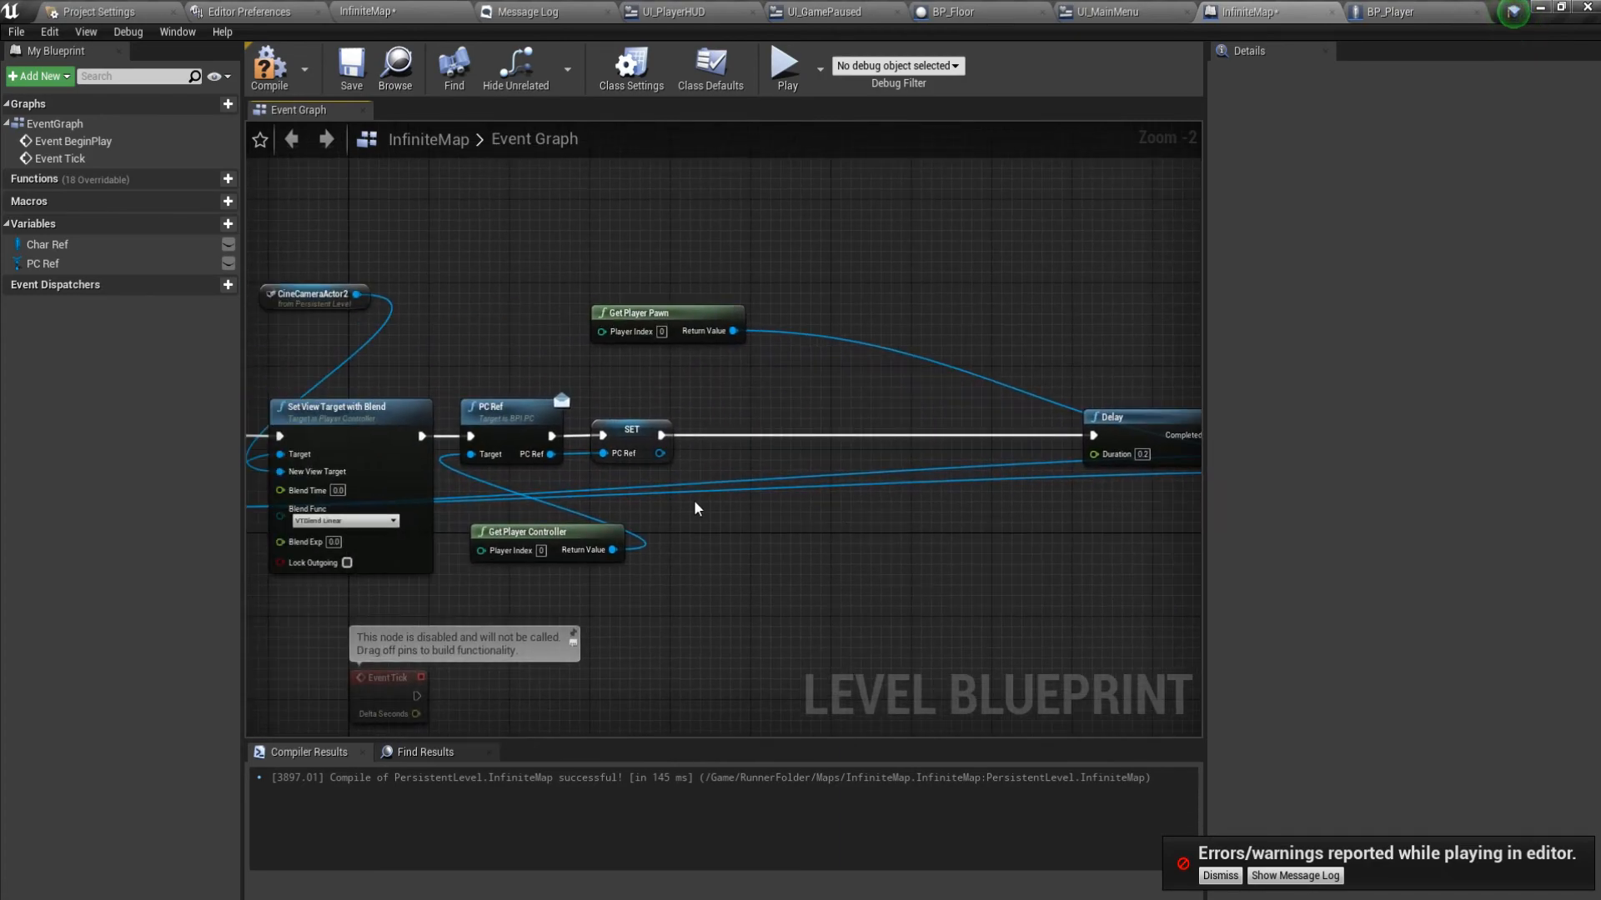
key(ctrl+v)
drag(754, 470, 776, 431)
drag(662, 437, 734, 441)
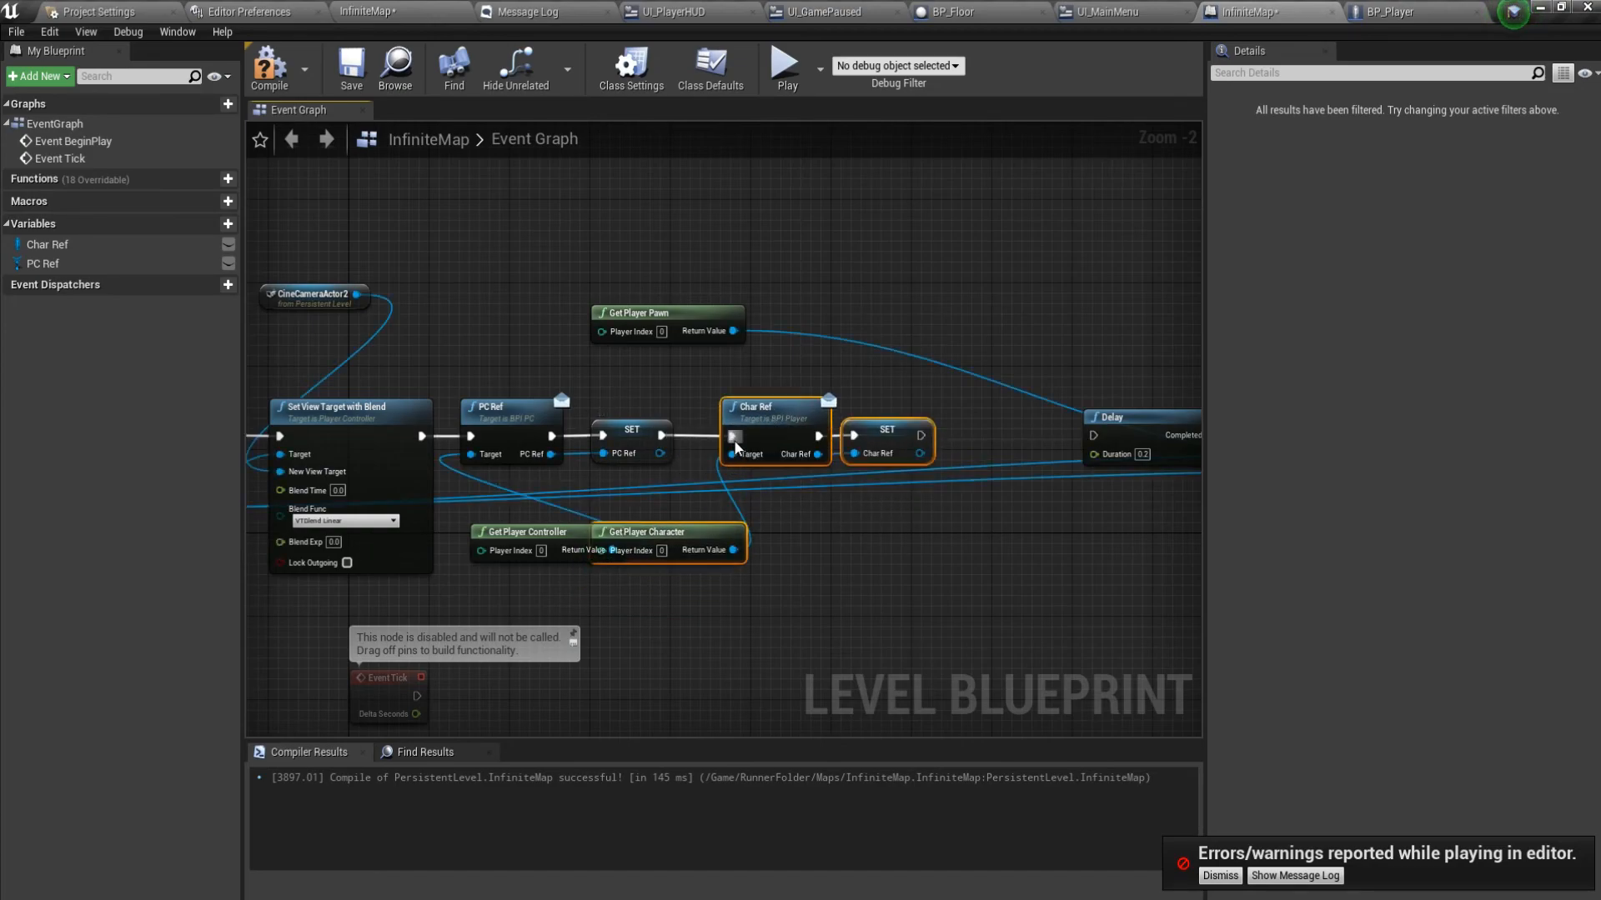
drag(500, 536, 408, 347)
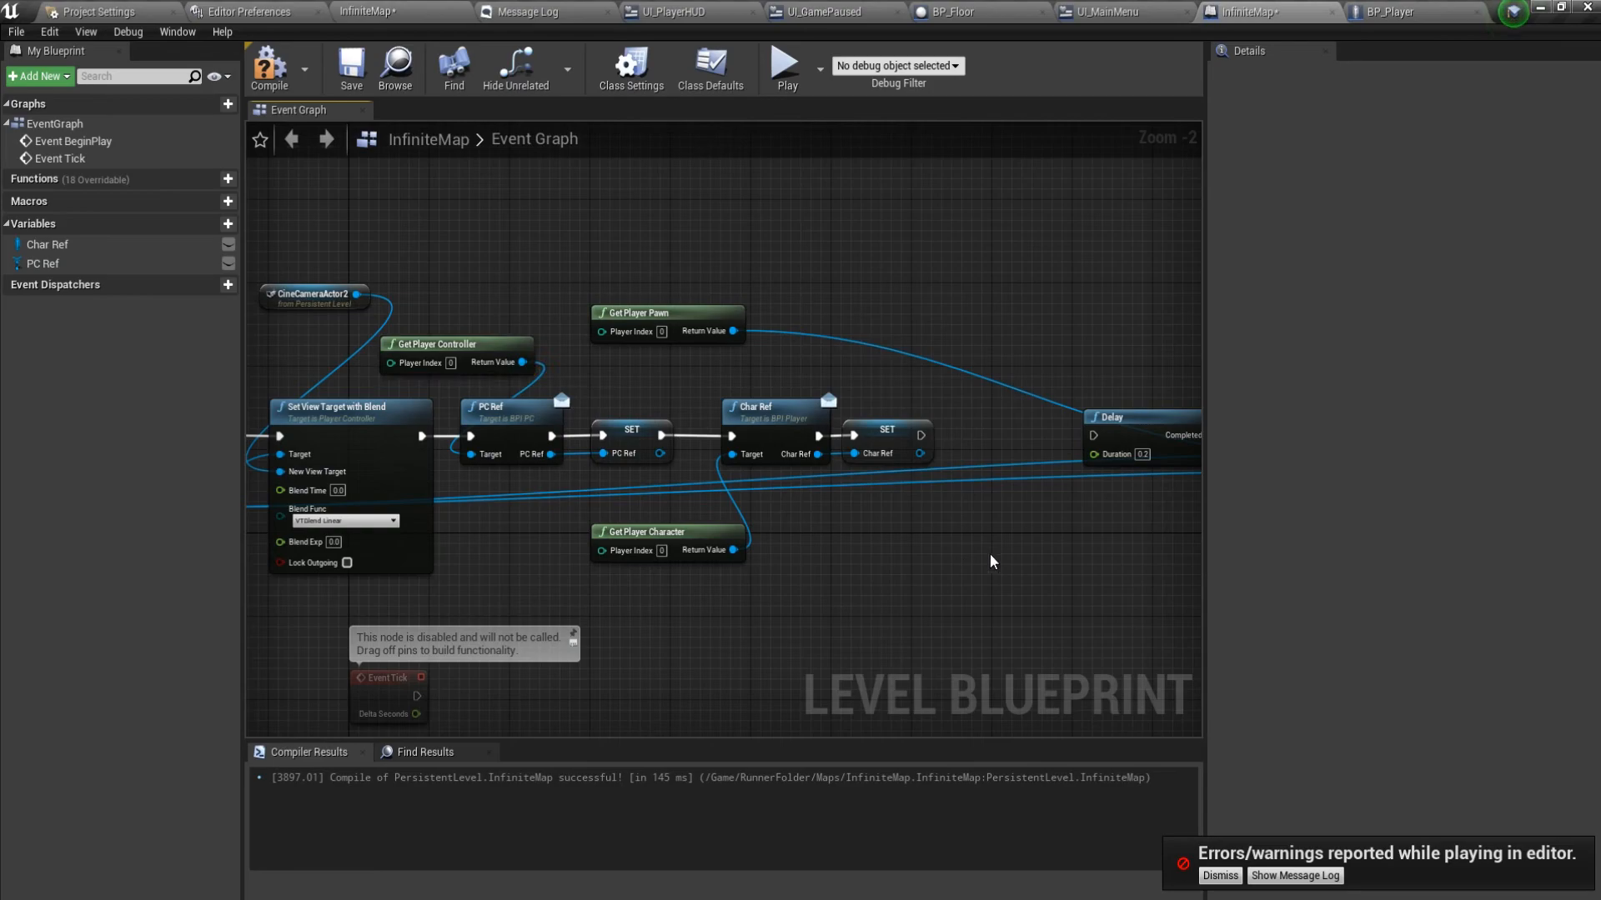
right_drag(984, 564, 762, 545)
click(661, 429)
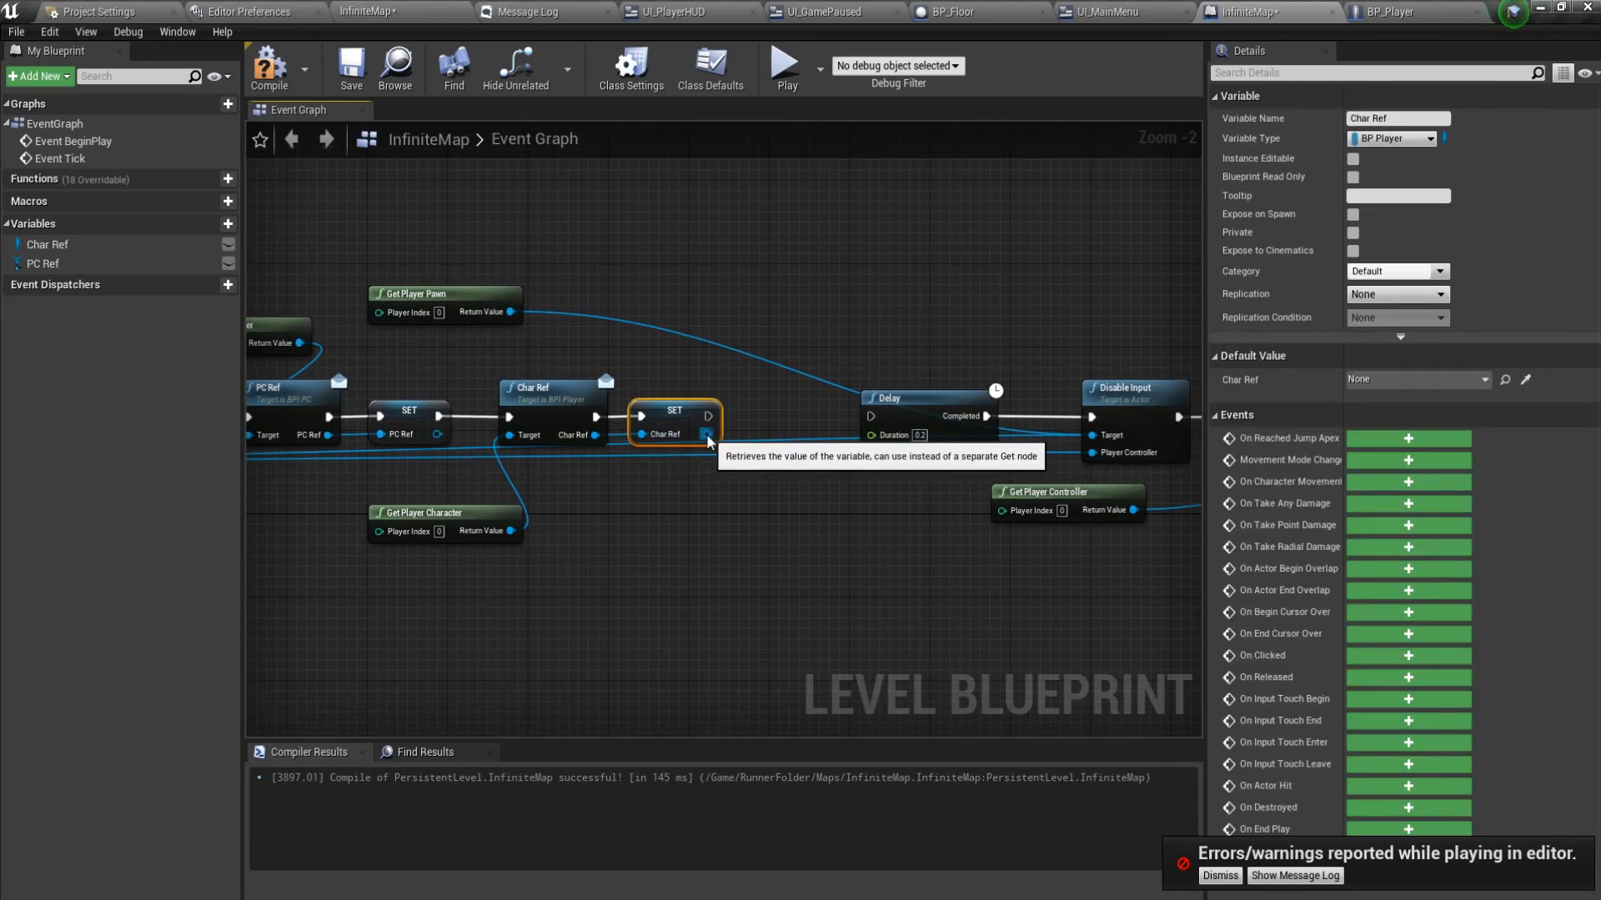
drag(706, 433, 738, 488)
text(is)
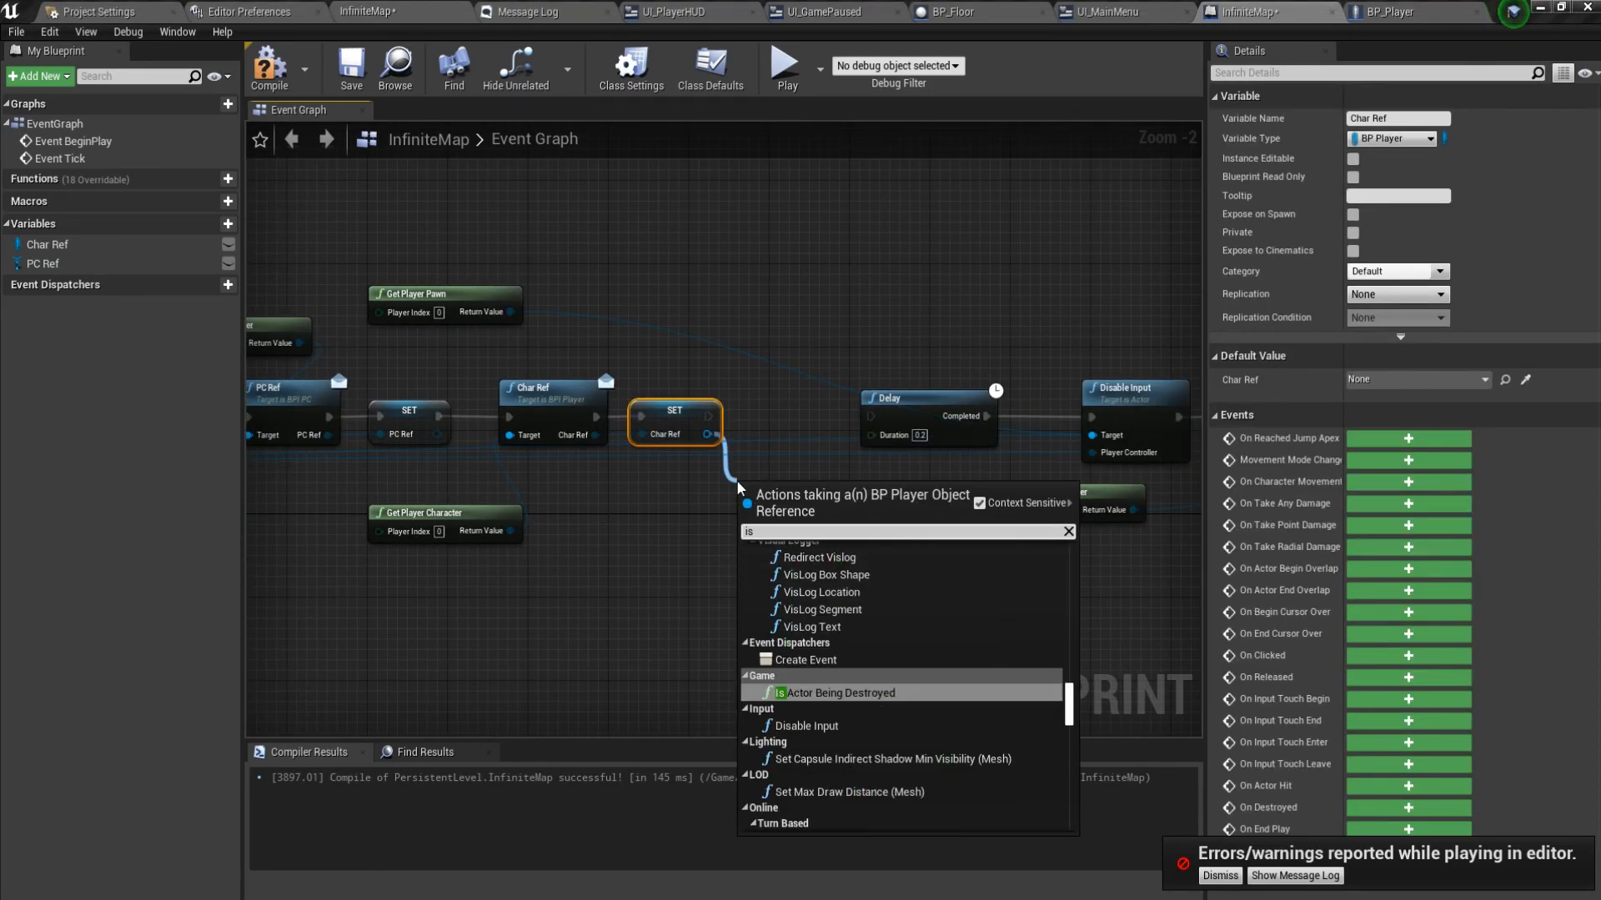
text( play)
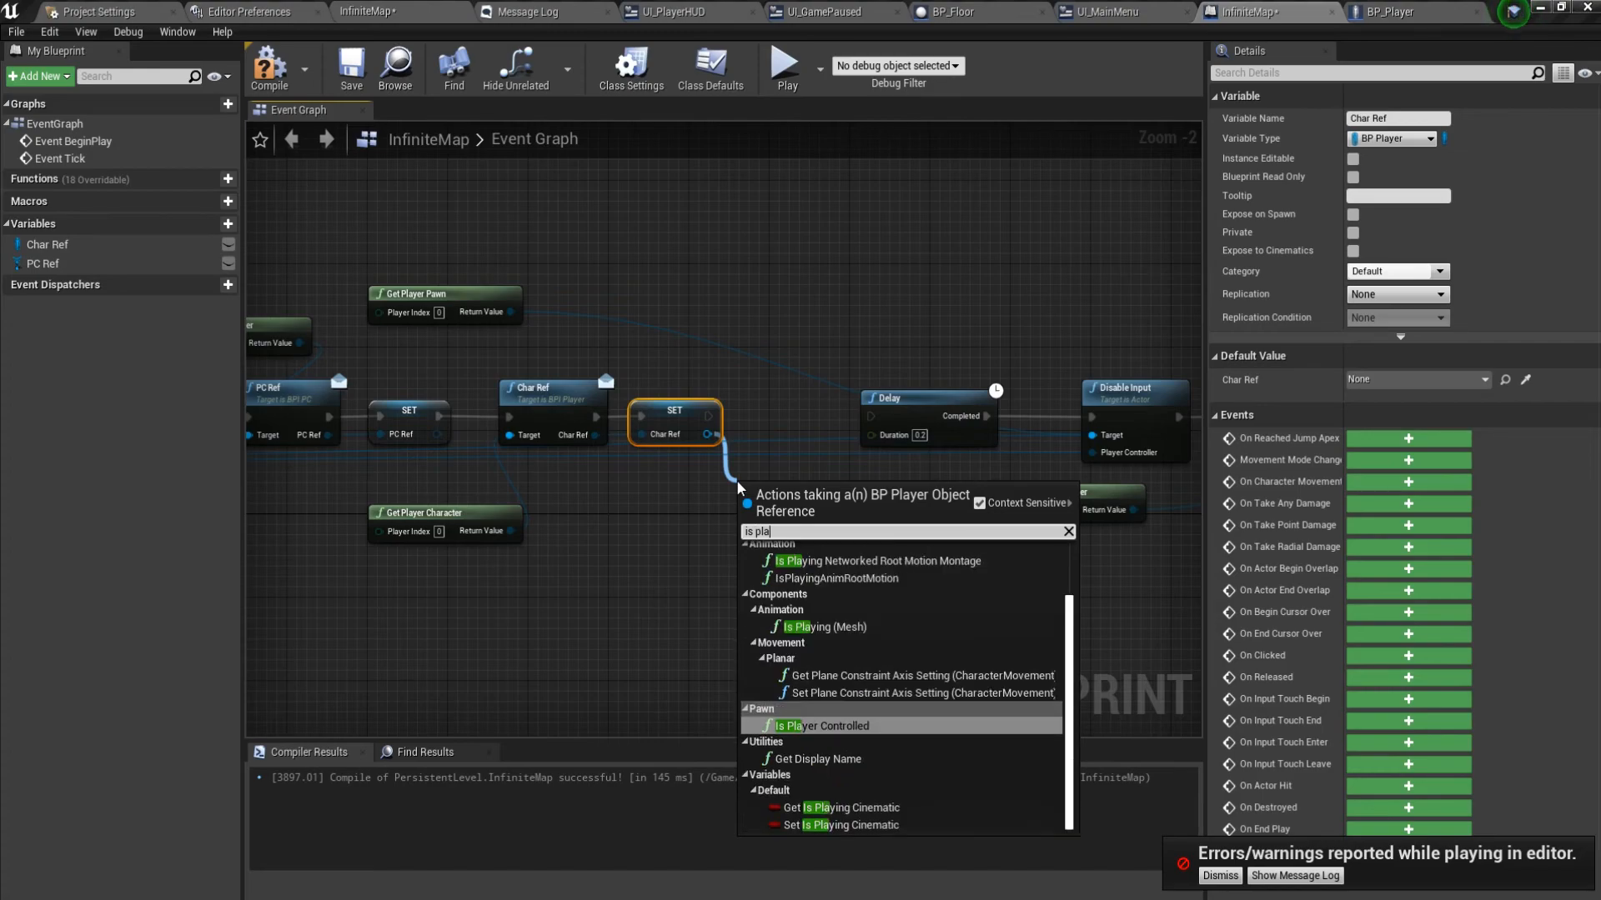
click(912, 812)
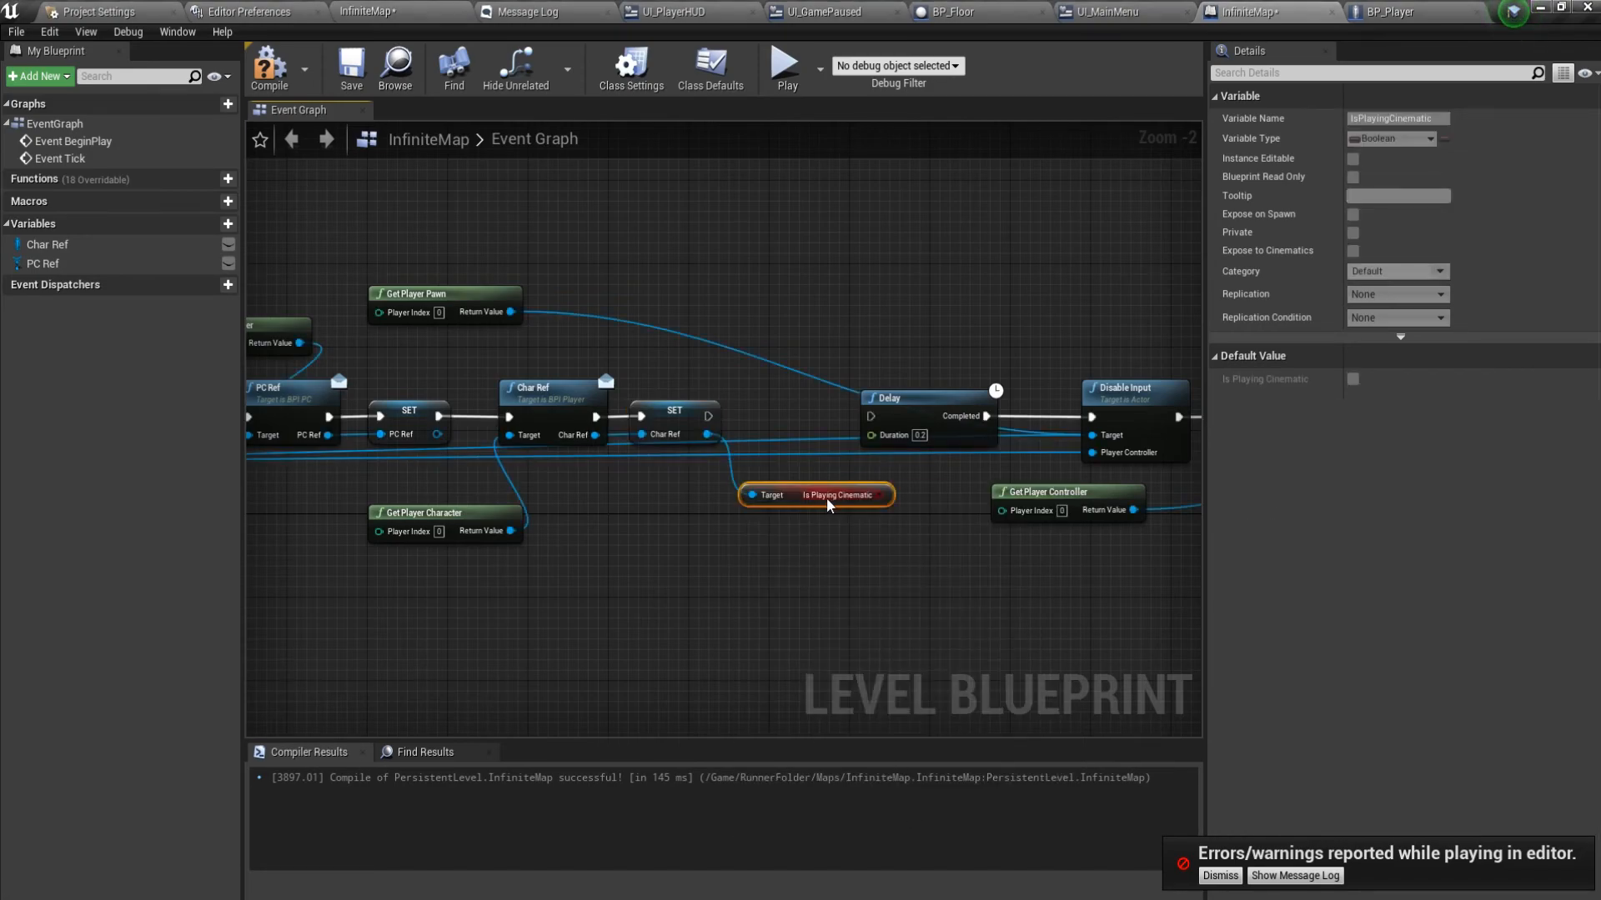
key(Delete)
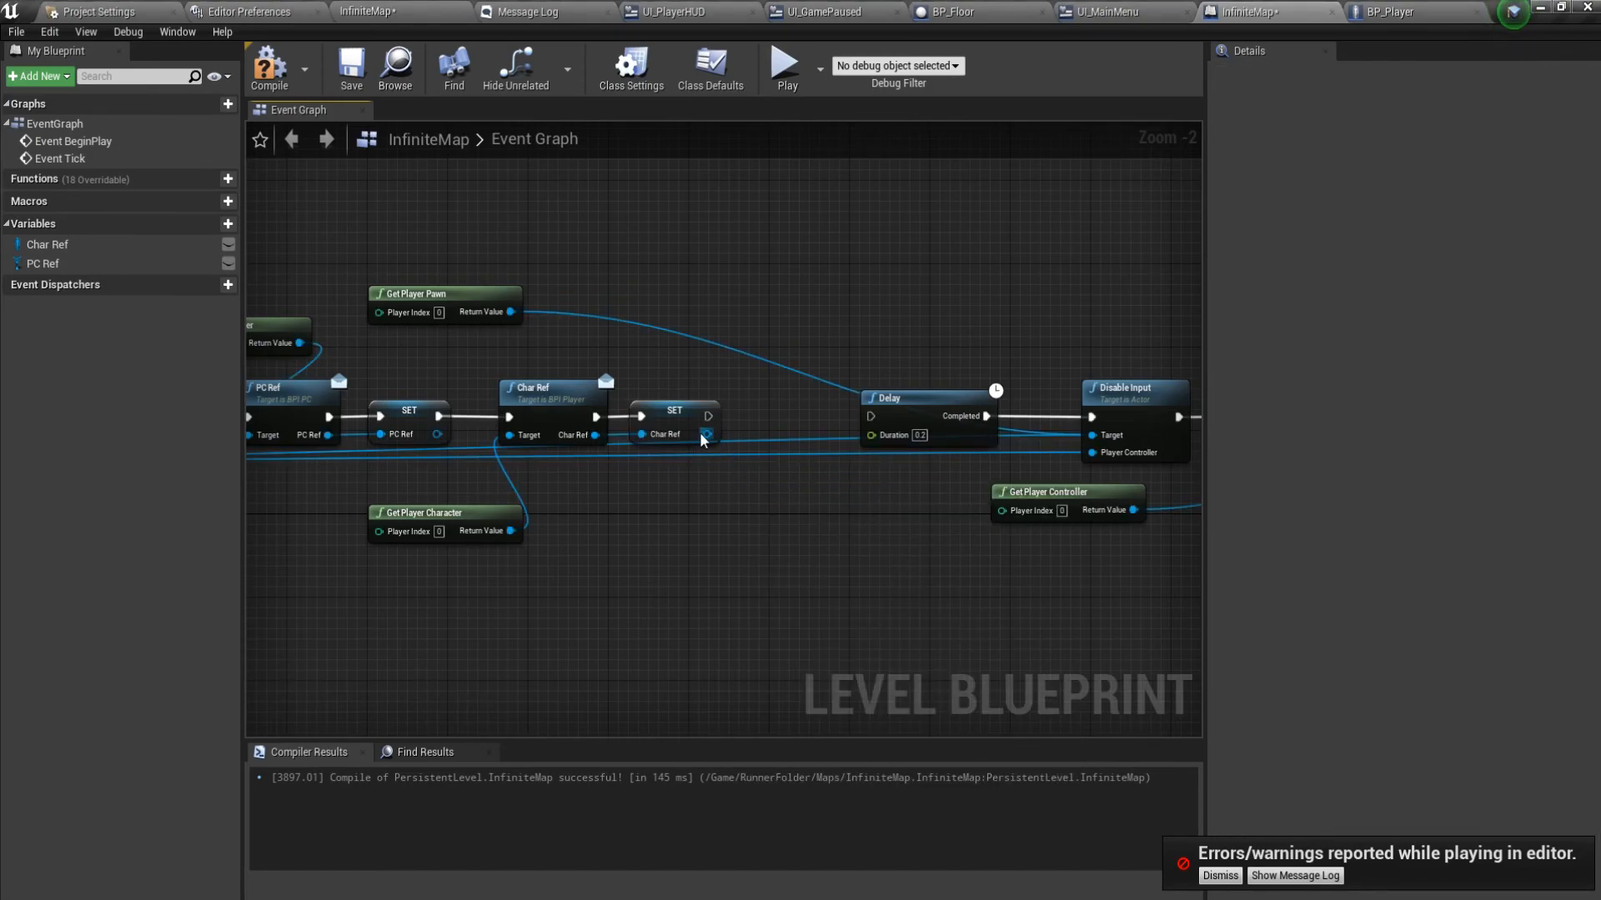
Add a Set Is Playing Cinematic node from Char Ref, wire it before the 0.2-second Delay, and enable its value.
drag(701, 434, 730, 459)
text(set is p)
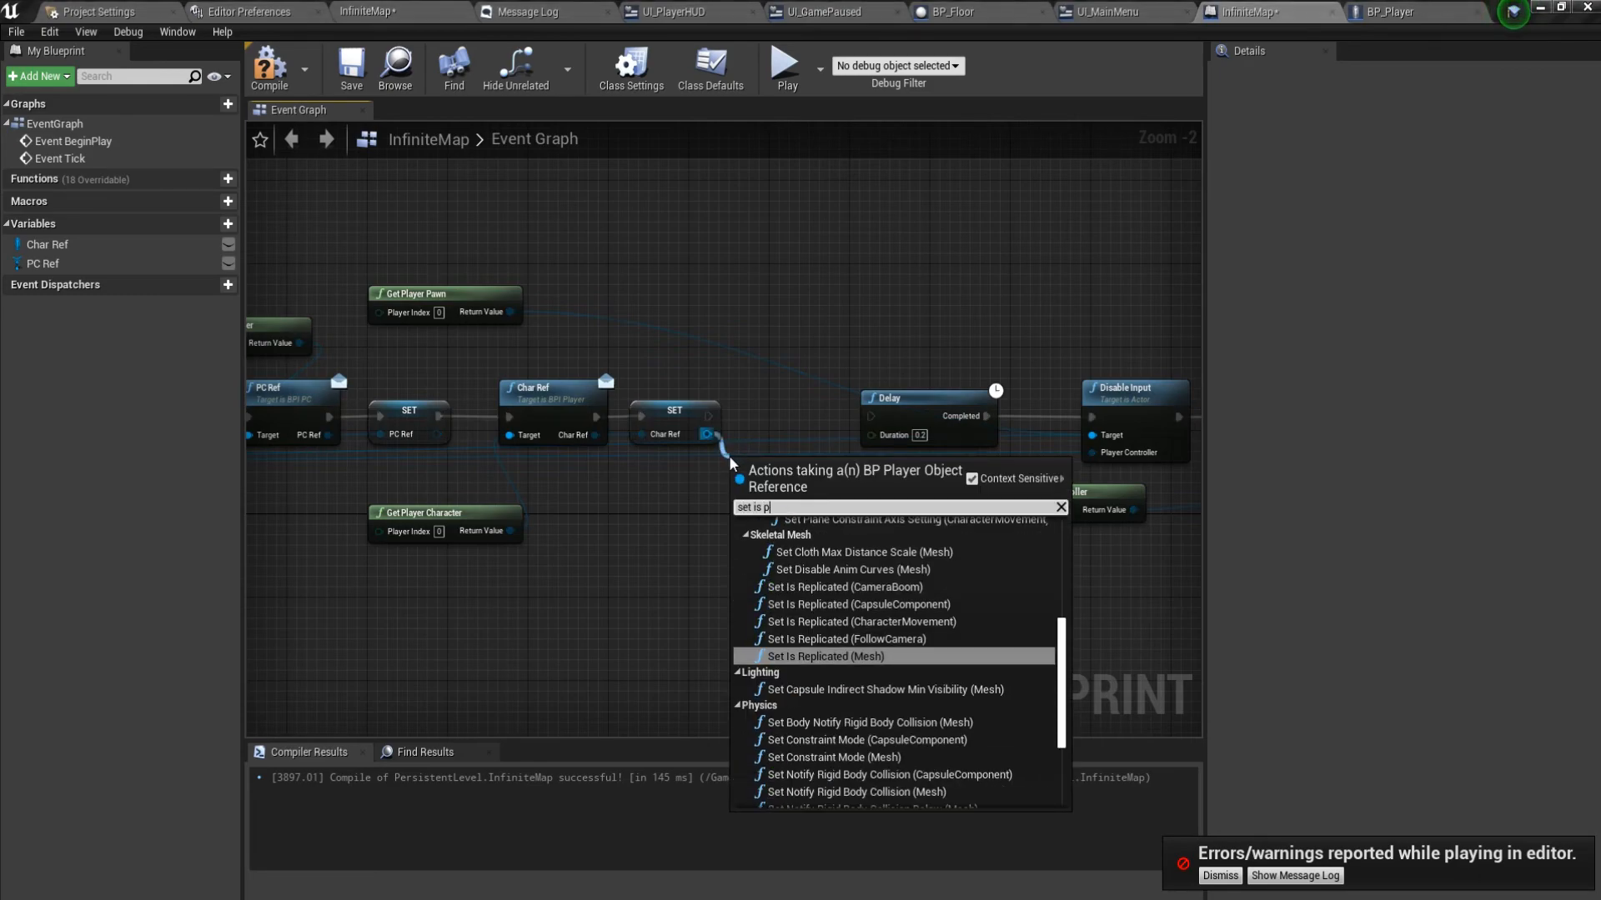
text(lay)
click(900, 558)
drag(801, 463, 802, 405)
drag(708, 416, 741, 406)
drag(926, 412, 986, 412)
drag(863, 405, 930, 416)
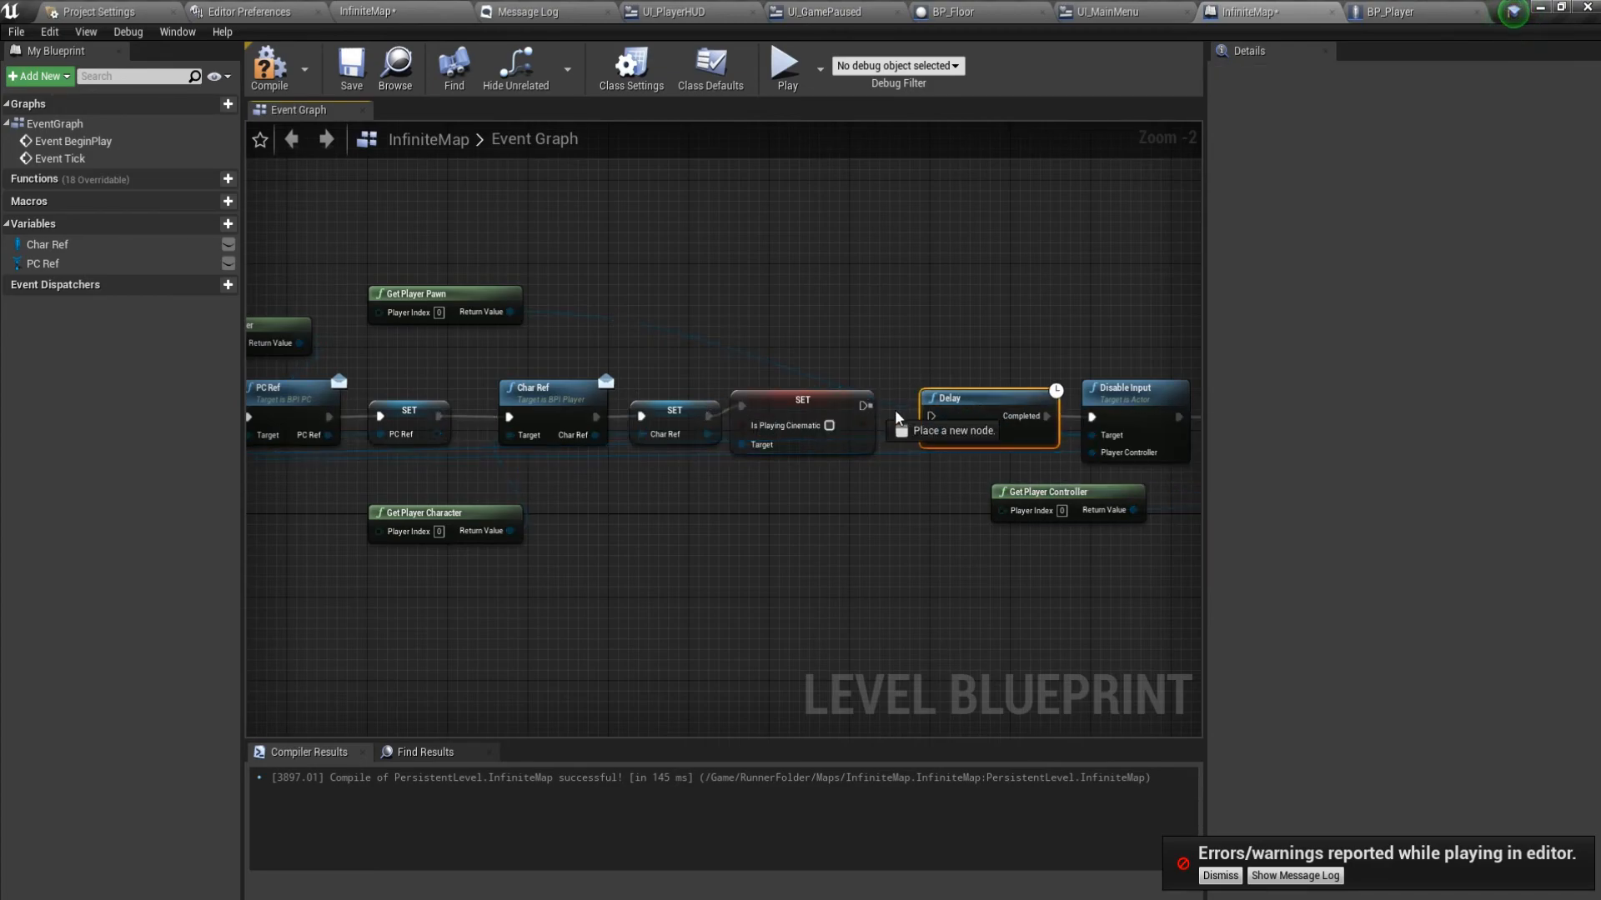
click(830, 426)
Add a Char Ref getter beside Enable Input and create a Set Is Playing Cinematic node from it.
right_drag(1167, 613, 780, 617)
scroll(911, 625, down, 3)
right_drag(1114, 650, 643, 658)
scroll(713, 550, up, 1)
scroll(714, 548, up, 3)
click(803, 500)
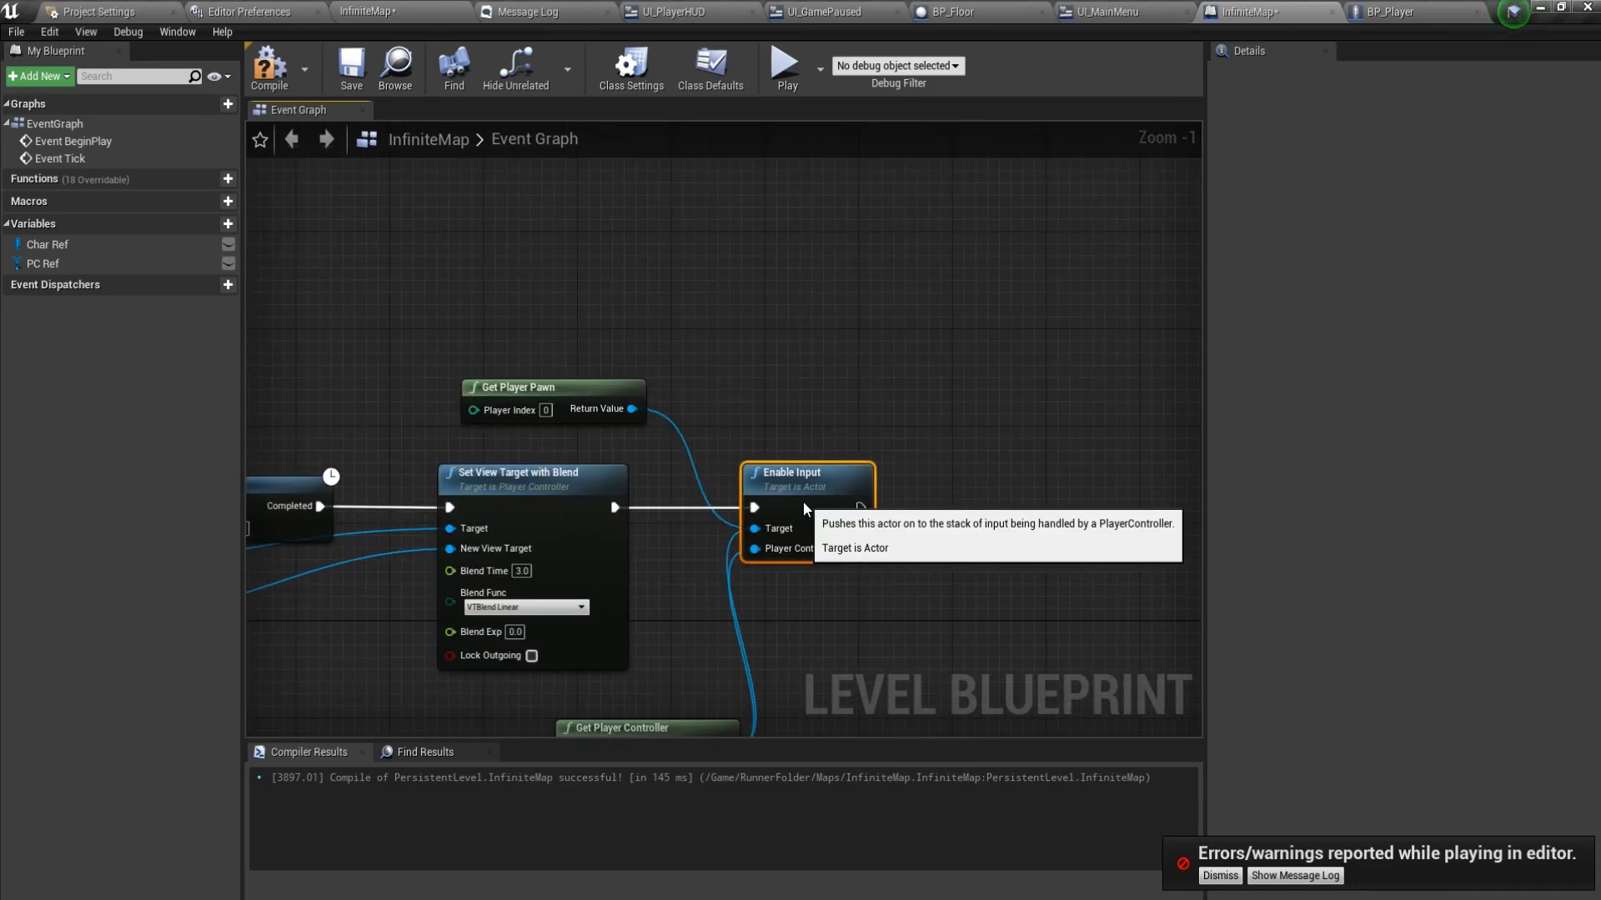
right_drag(385, 582, 408, 512)
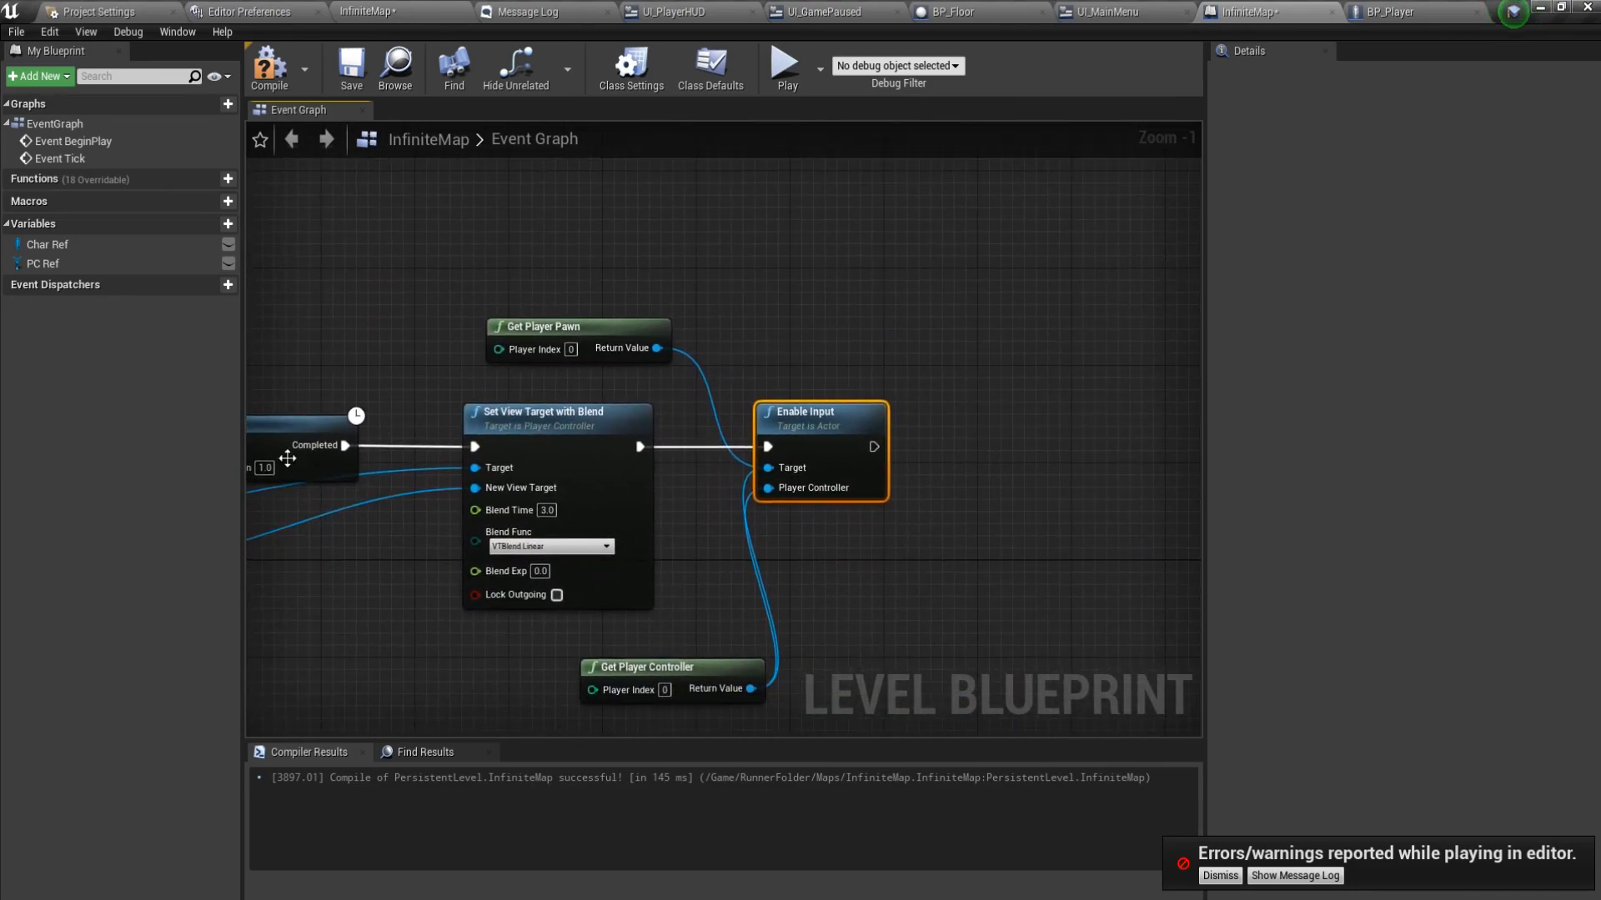
drag(95, 245, 922, 389)
click(800, 334)
text(set is play)
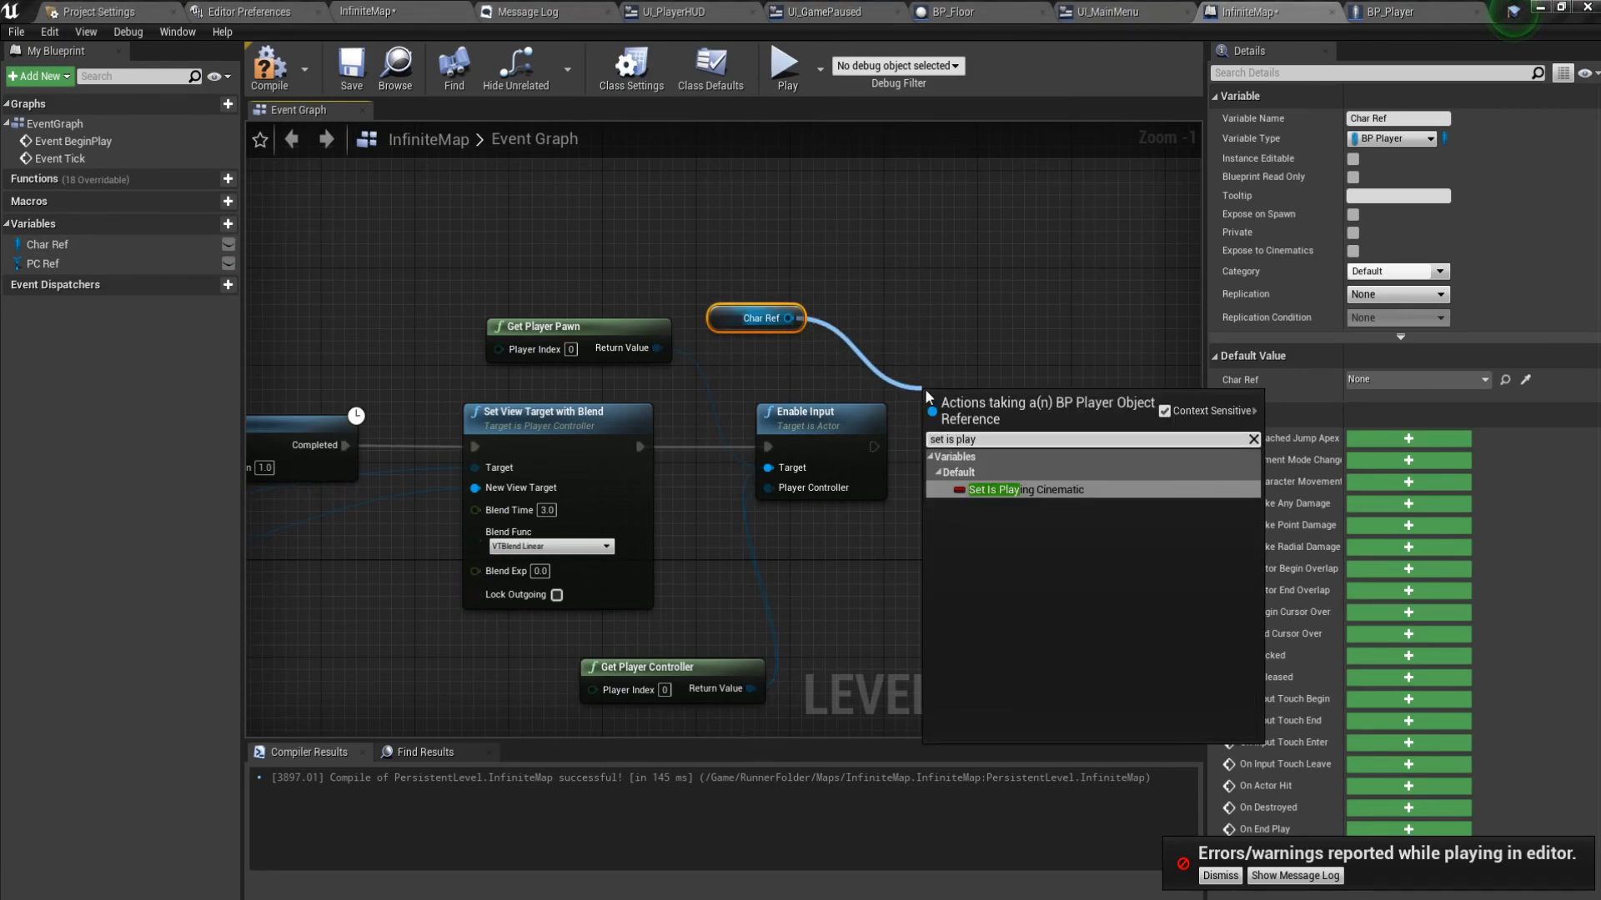
click(1009, 490)
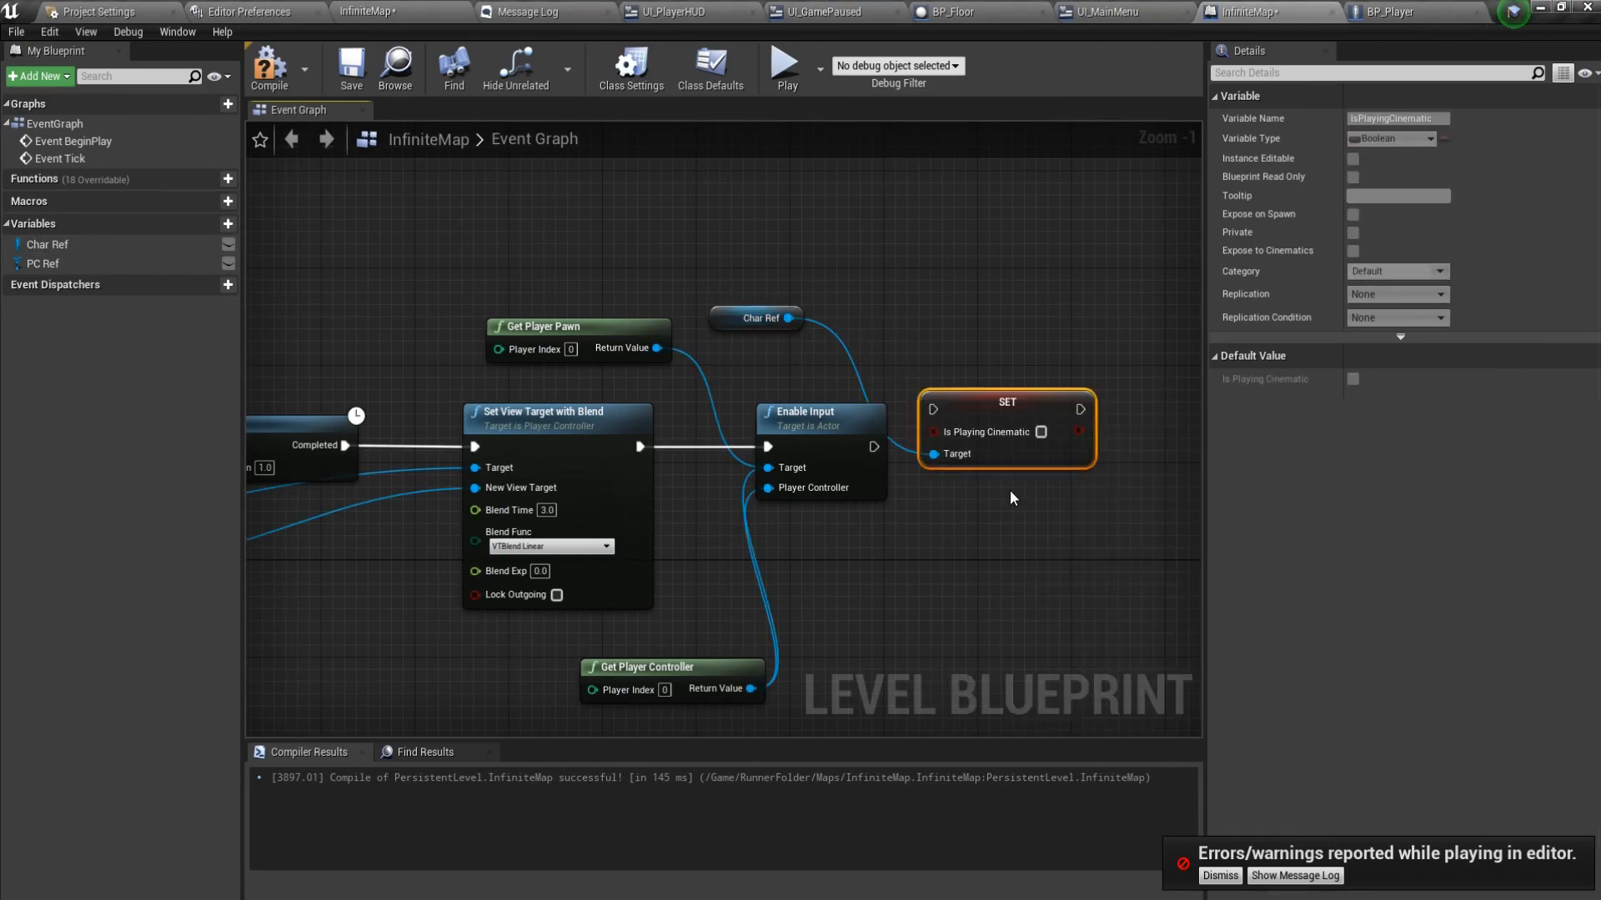
Wire Enable Input to the new Is Playing Cinematic SET node and compile the level blueprint.
drag(1013, 429, 1025, 452)
drag(873, 447, 944, 434)
drag(1007, 444, 1007, 453)
click(269, 70)
Play-test InfiniteMap in the level viewport to check player movement around the intro cinematic.
click(384, 10)
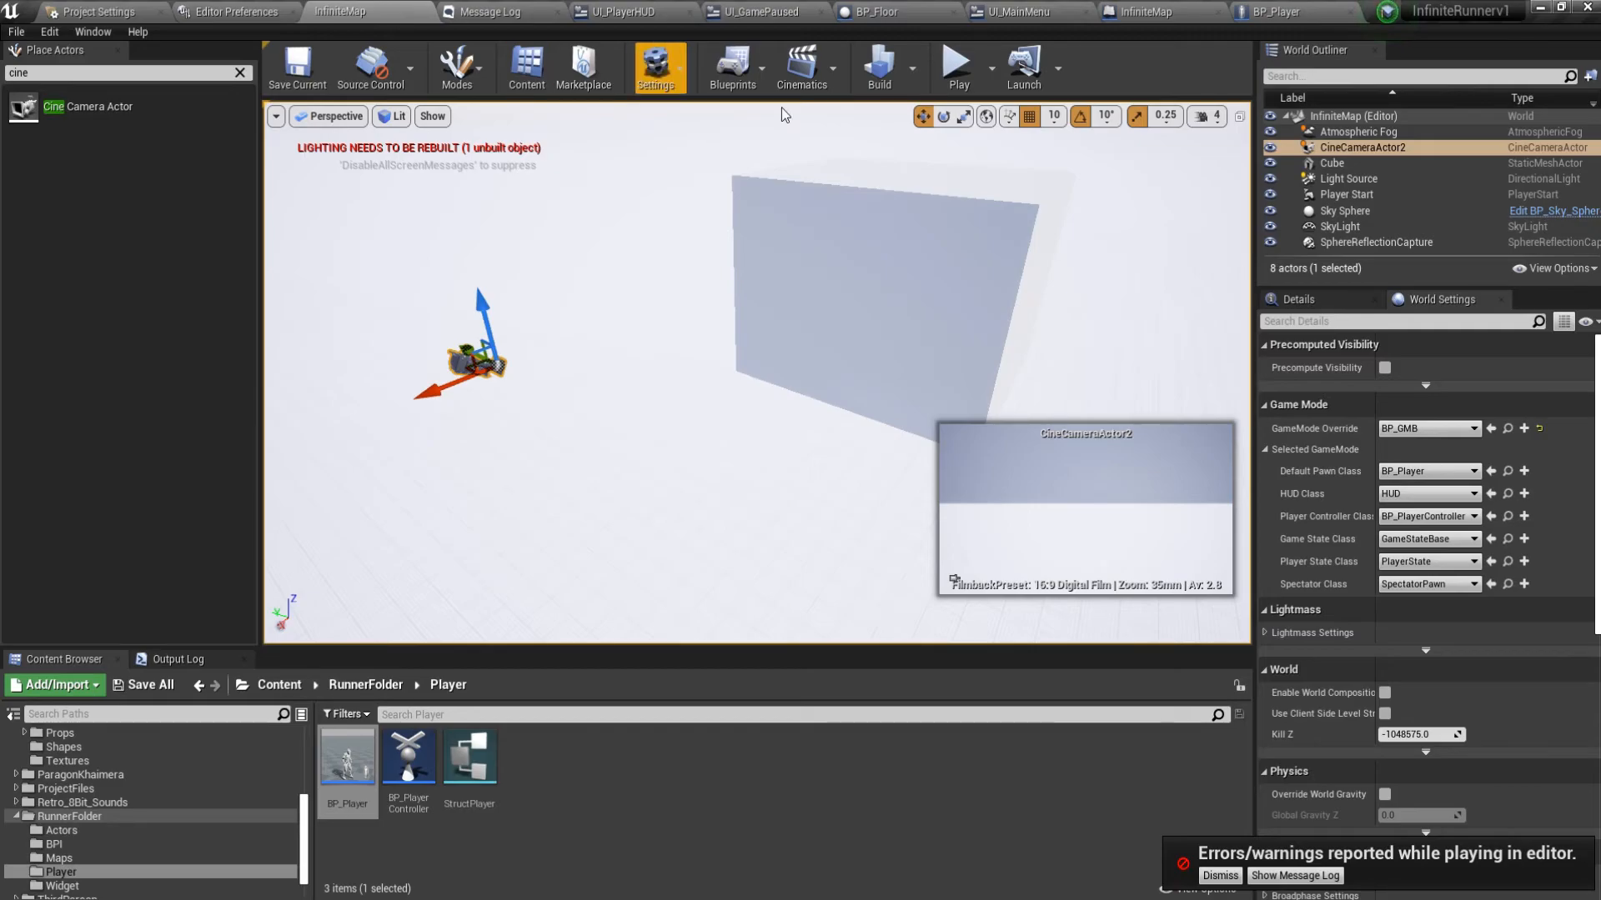
click(950, 93)
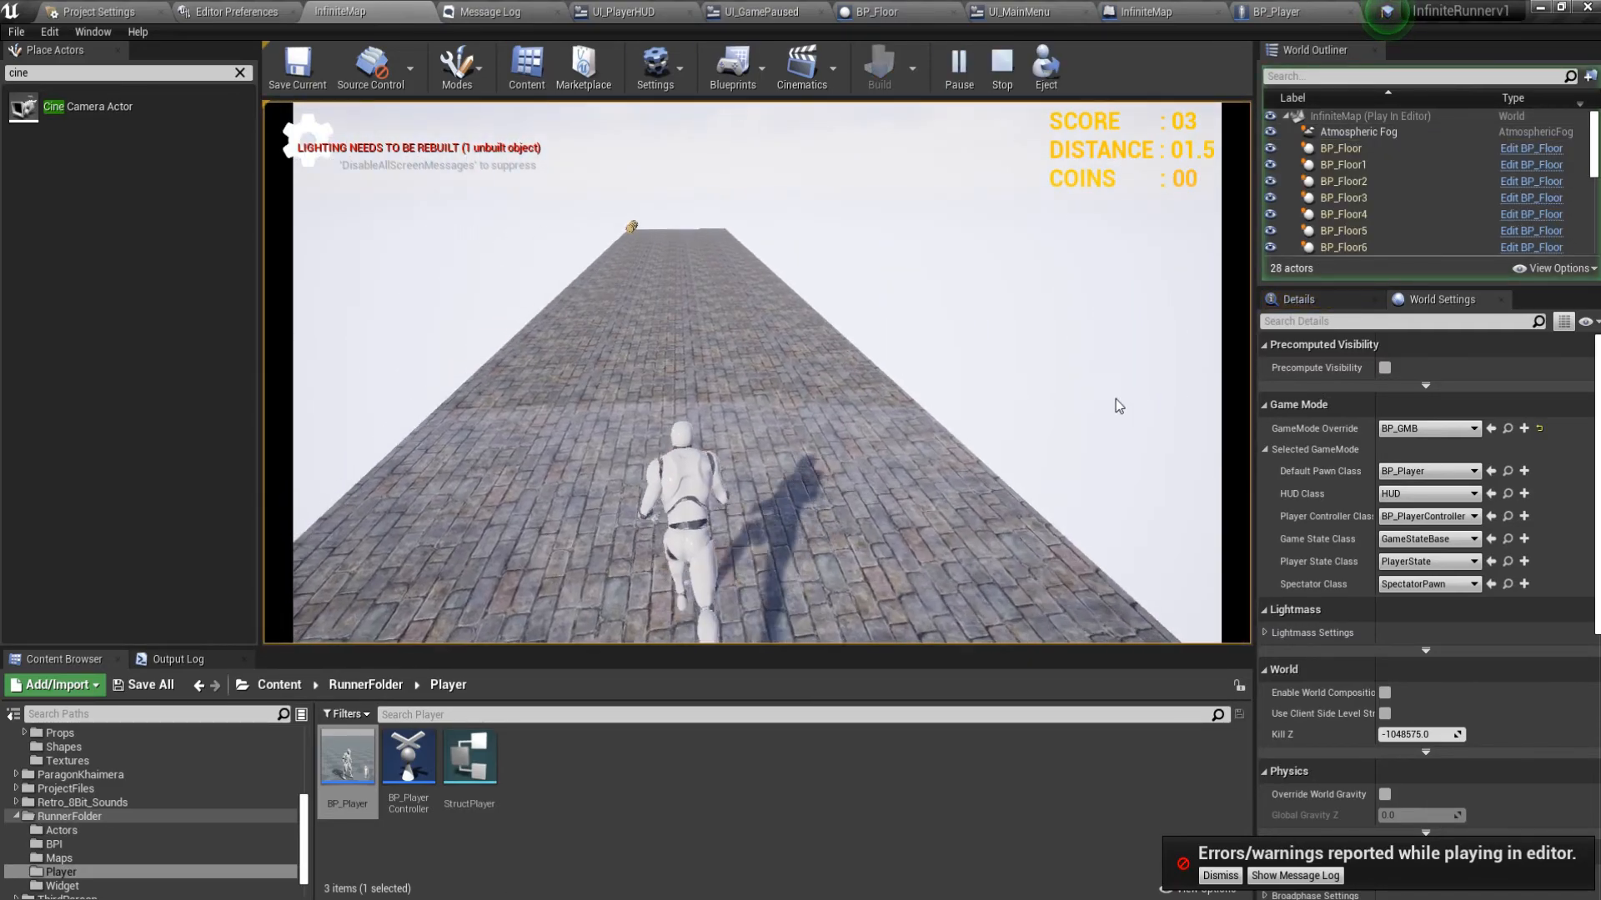
key(Escape)
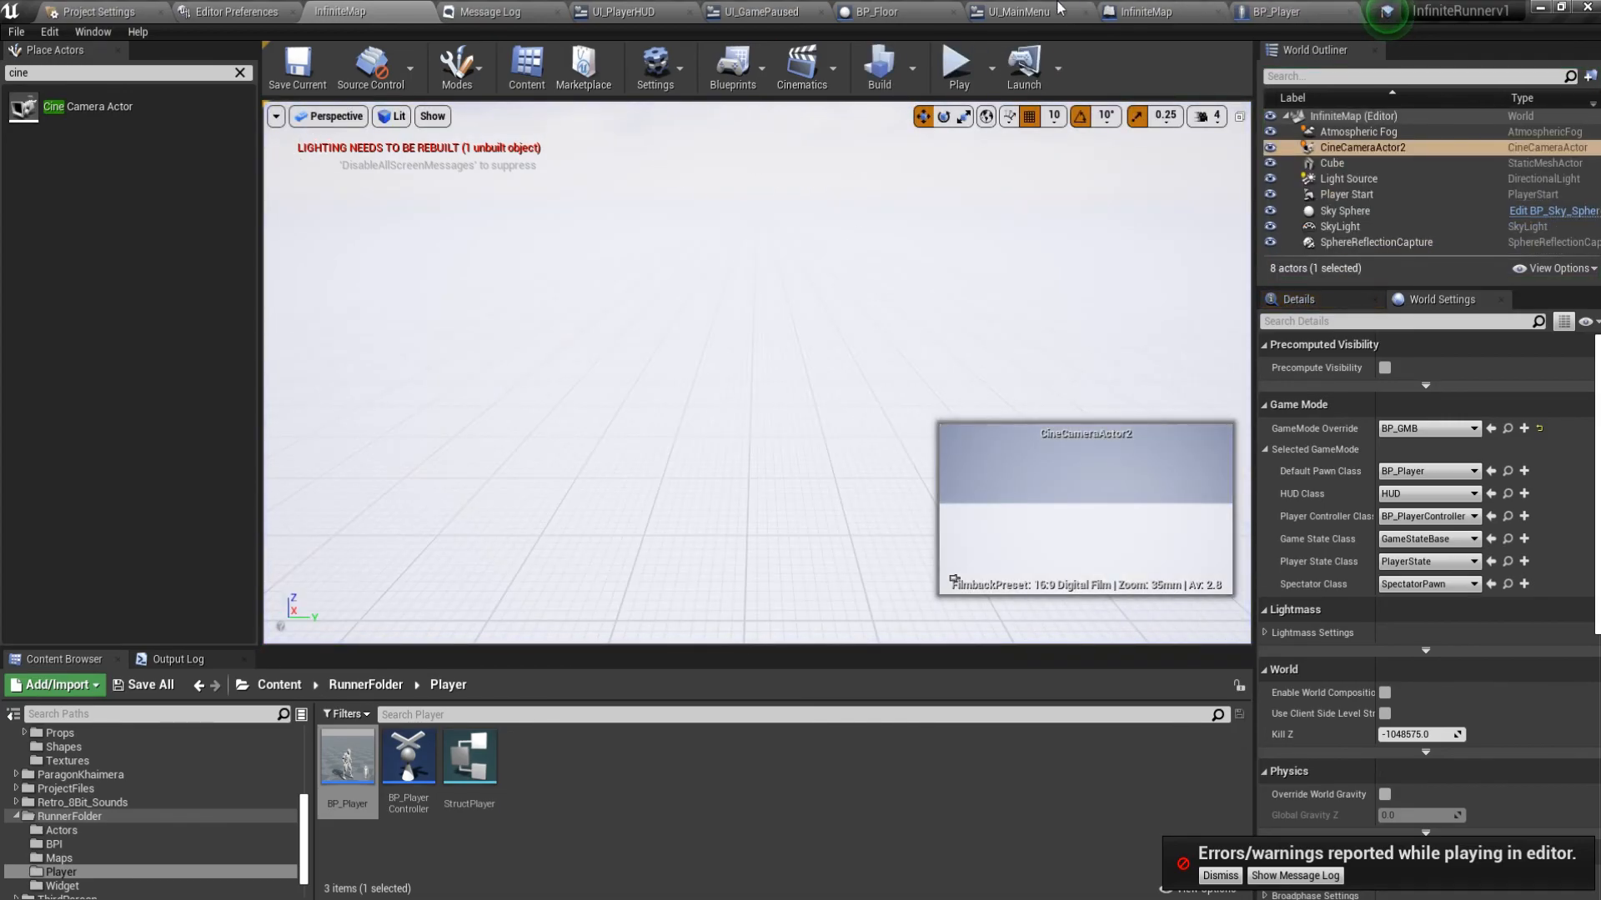
Insert a Delay with a 2.0-second duration between Enable Input and the Is Playing Cinematic SET node, and play-test it.
click(1188, 9)
drag(1001, 440, 1179, 440)
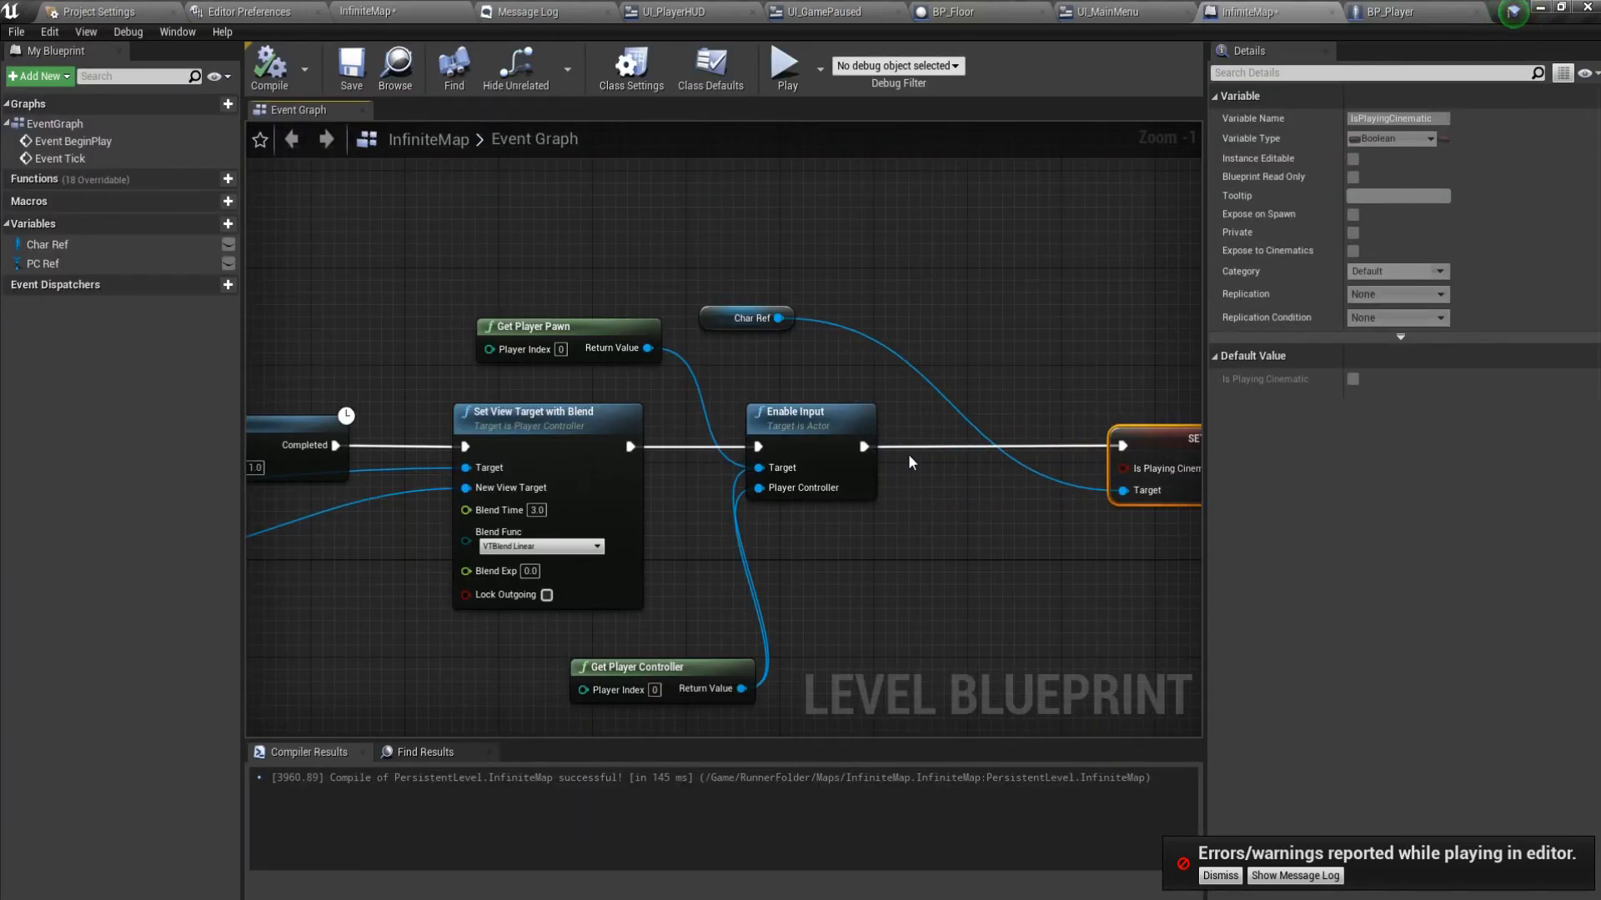
drag(887, 447, 924, 420)
text(delay)
key(Return)
click(992, 467)
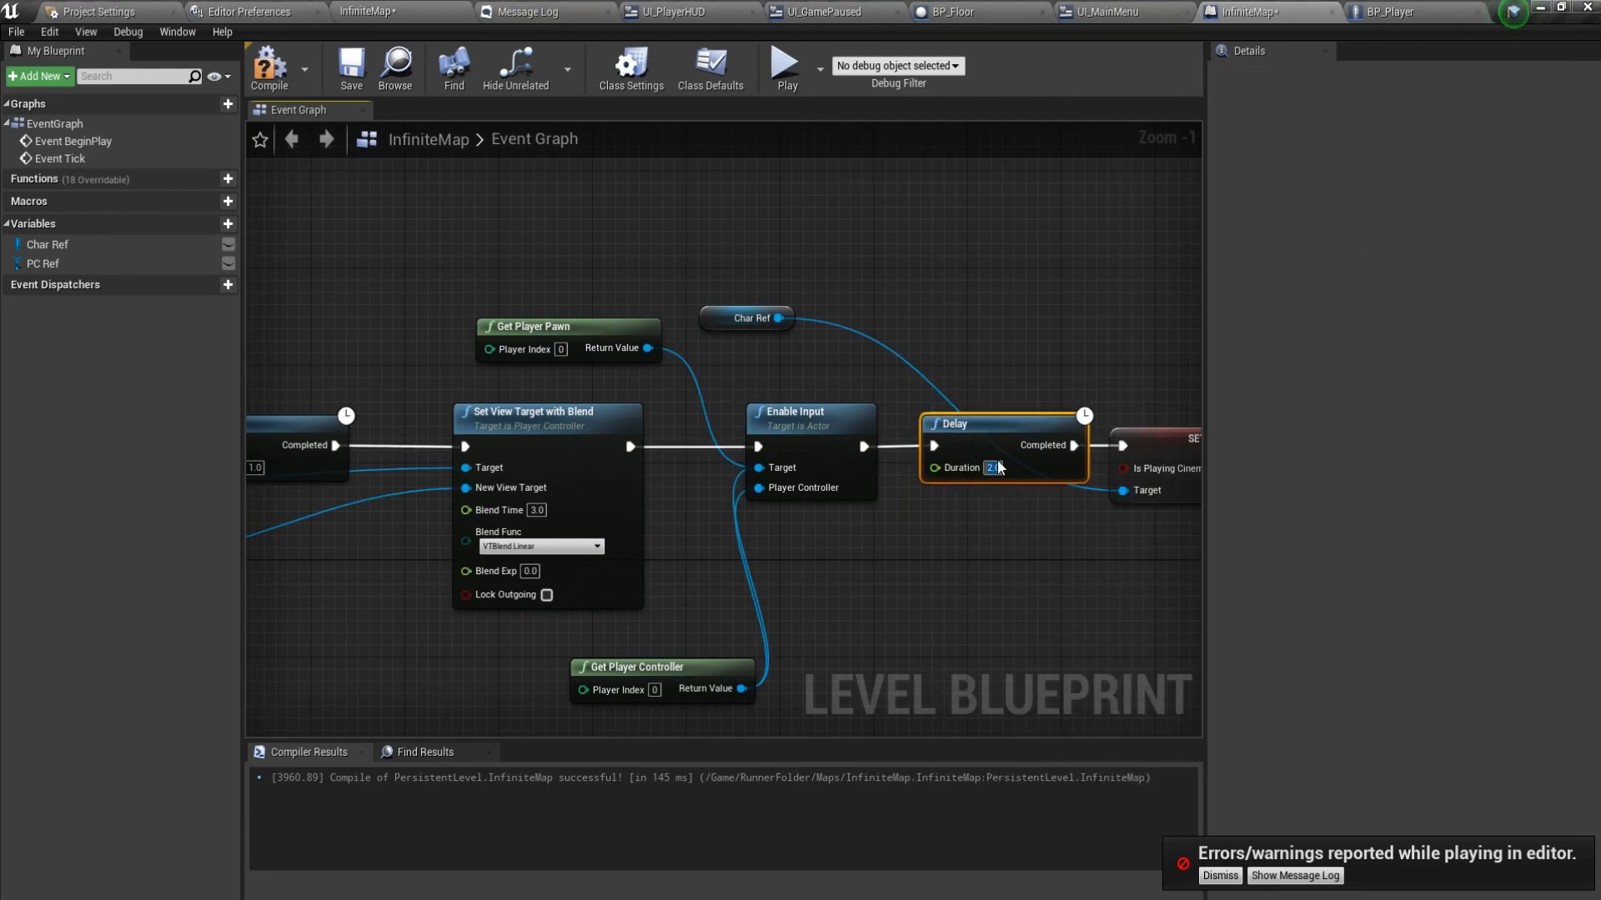
click(784, 67)
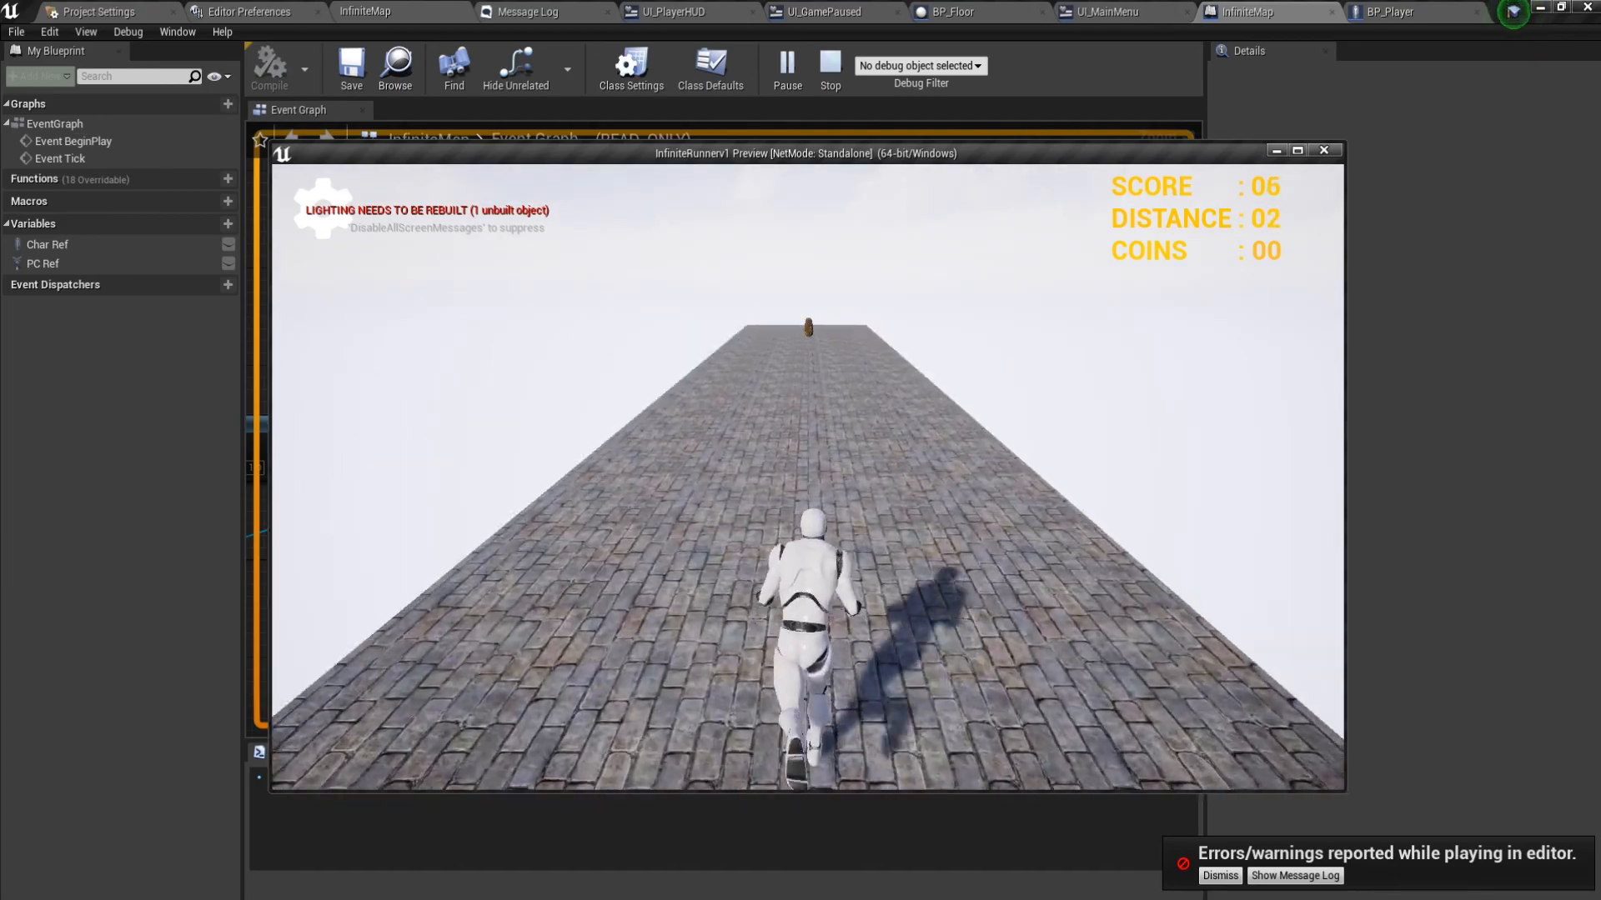
Play-test InfiniteMap from the level blueprint to check player movement with the 2.0-second Delay in place.
key(d)
key(Escape)
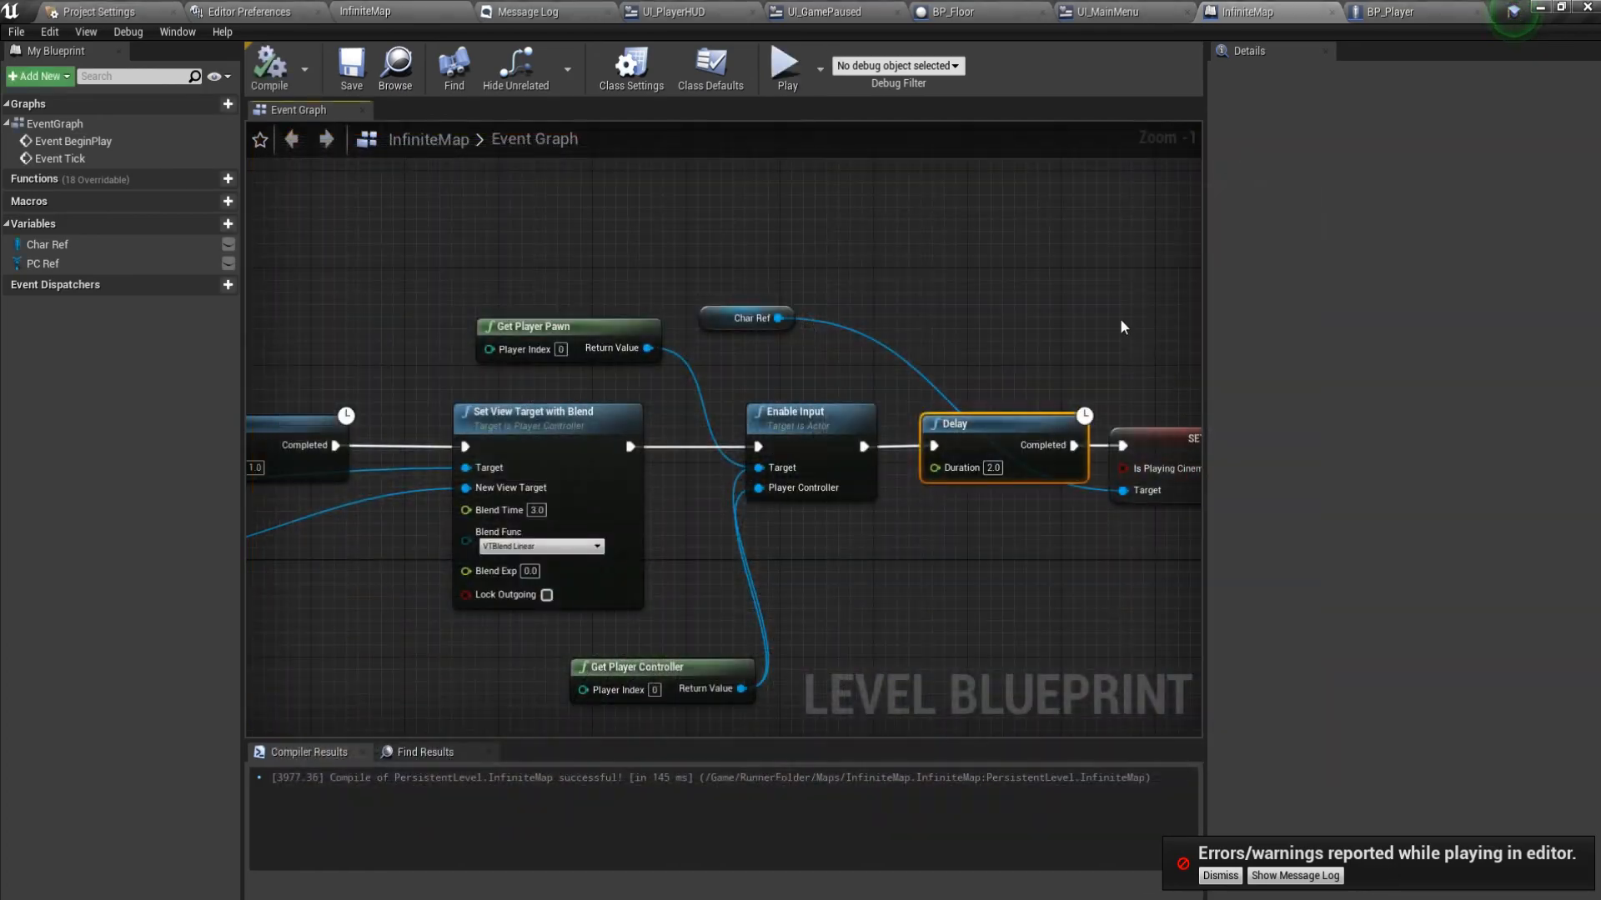
click(785, 75)
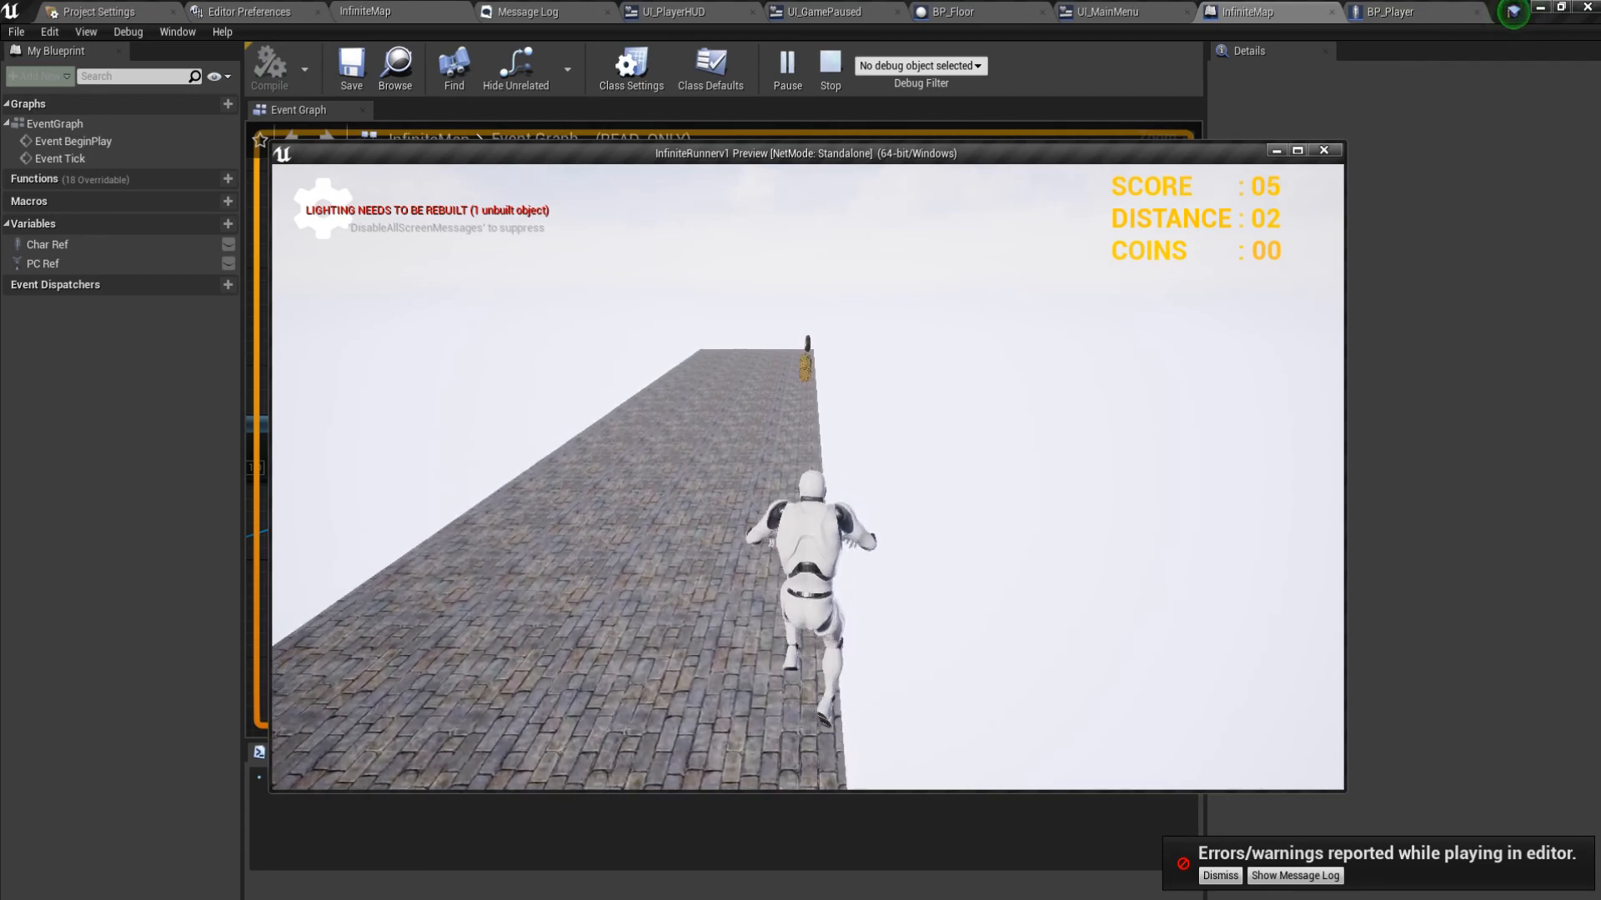
key(Escape)
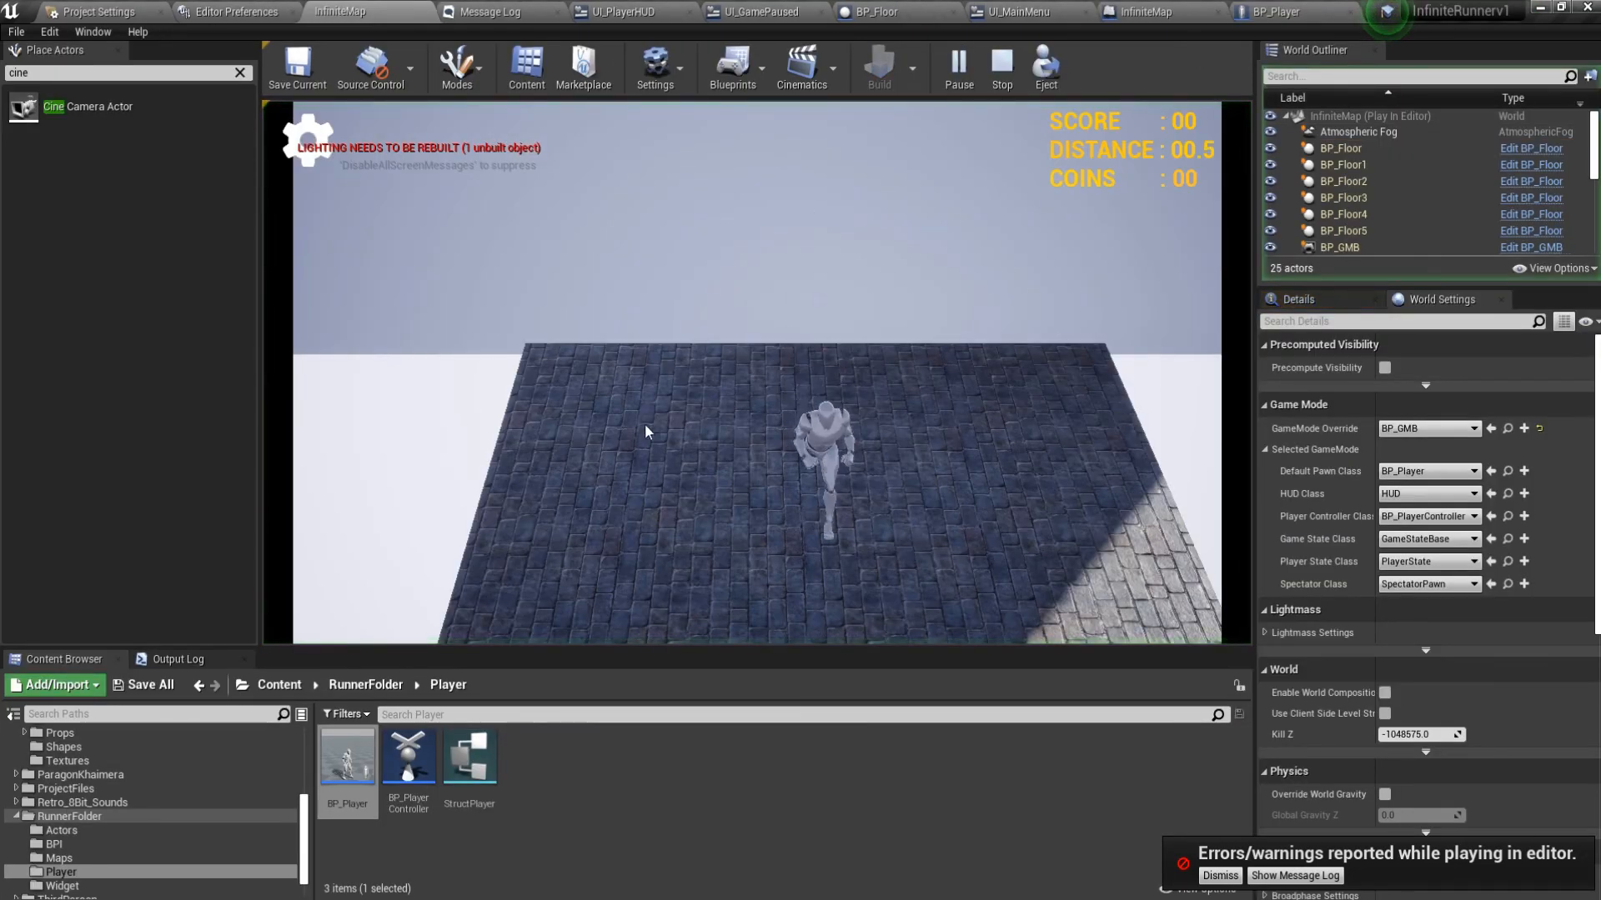
Test the in-game pause menu by pausing and continuing the run twice, then pausing again and quitting.
click(322, 146)
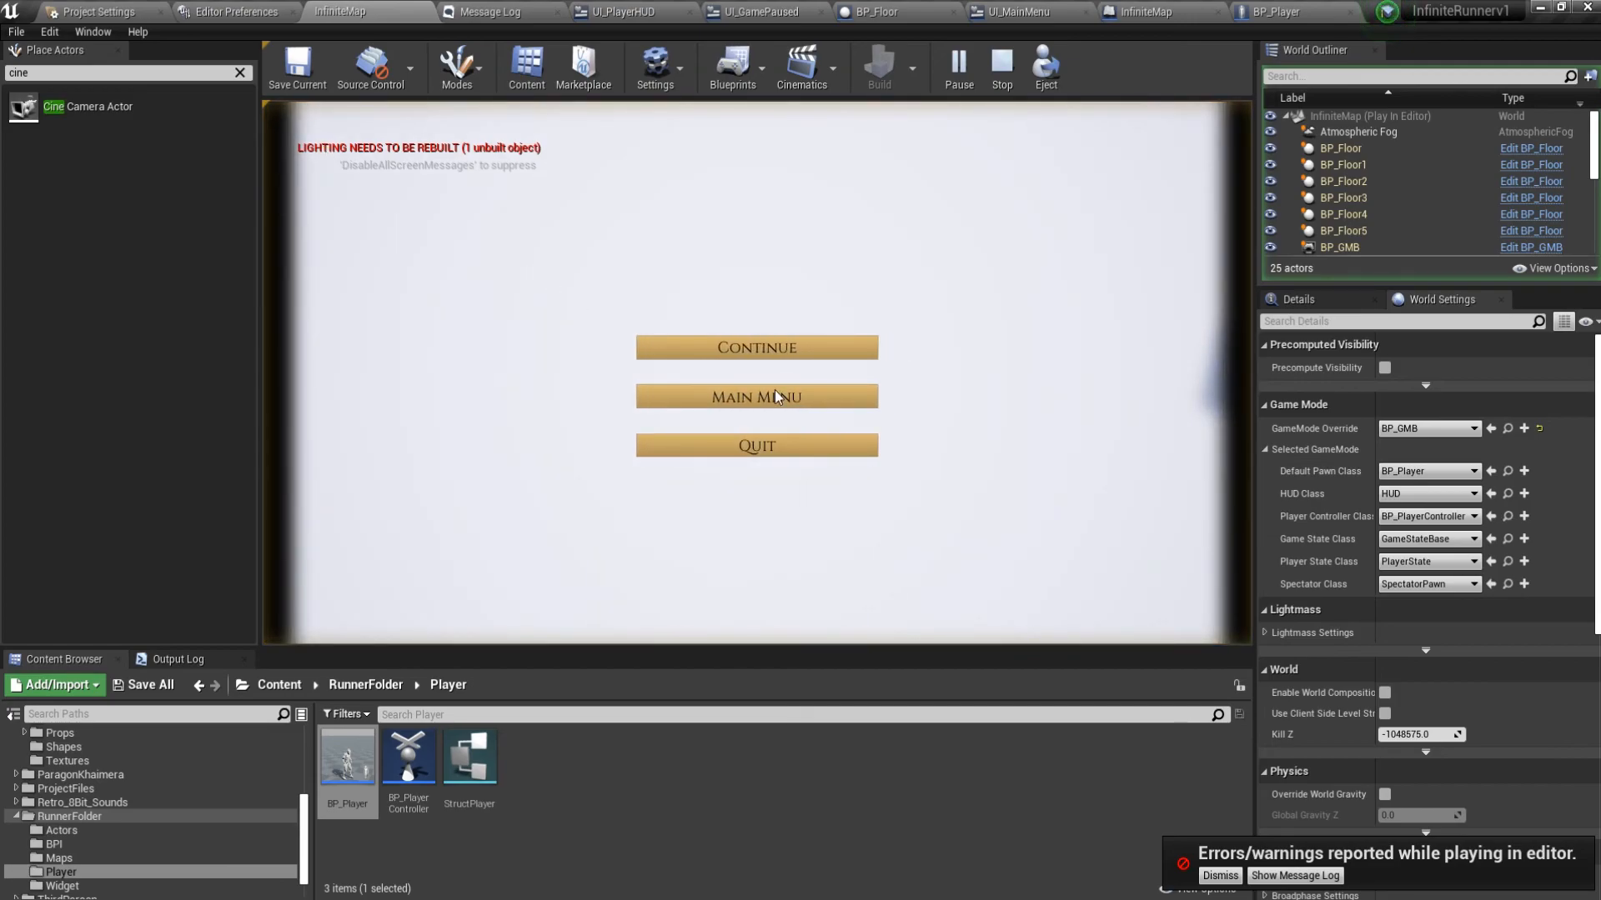
click(842, 355)
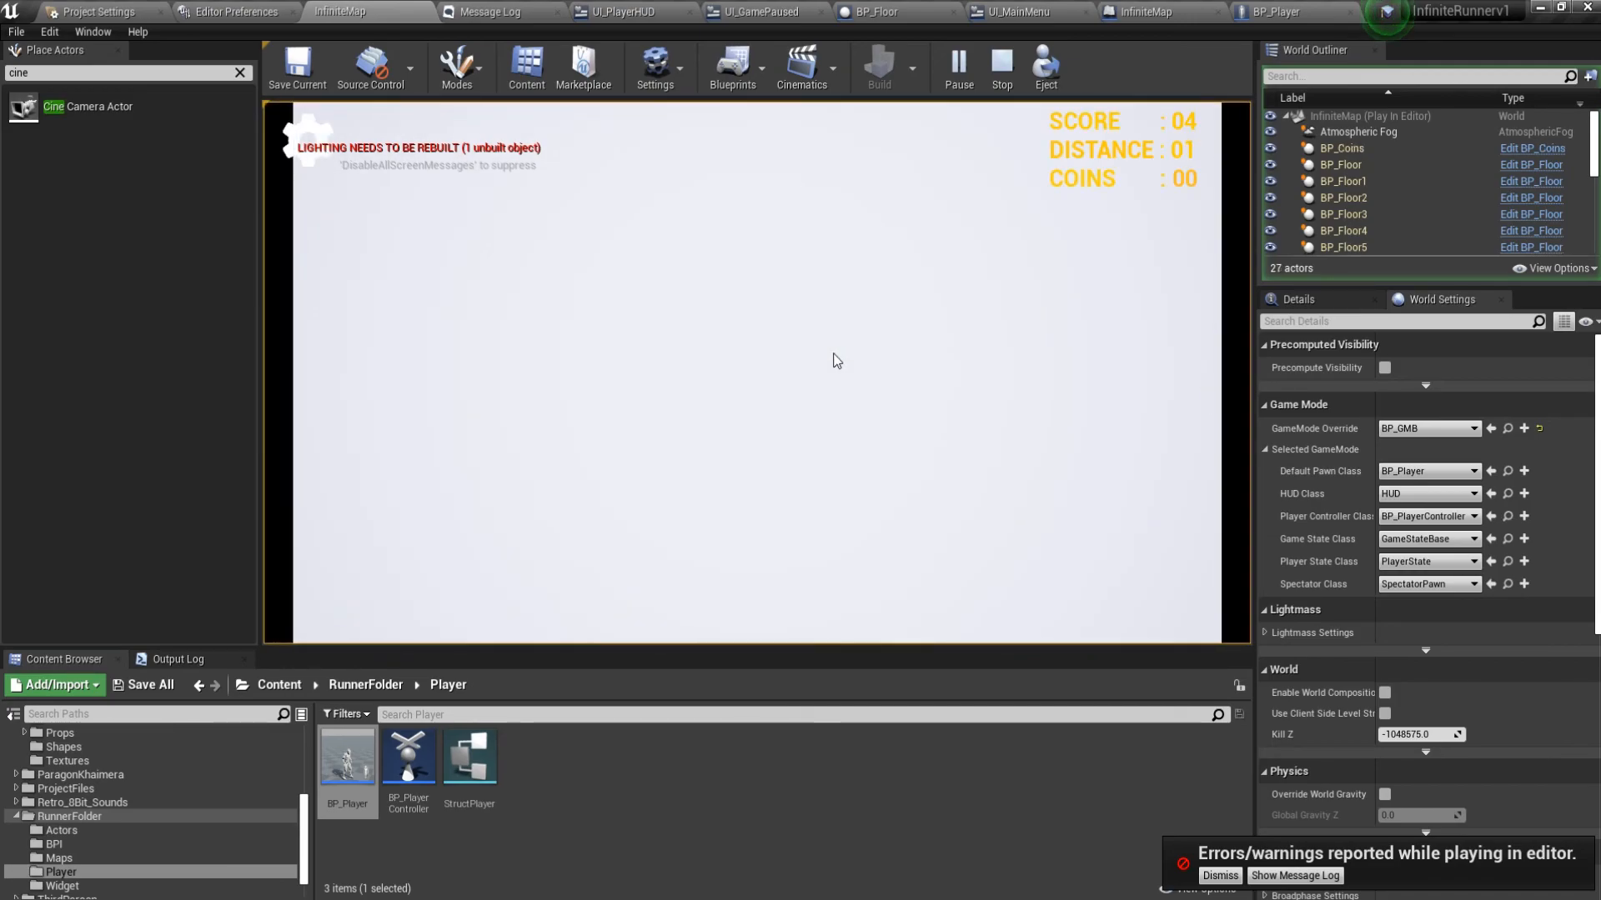
click(312, 143)
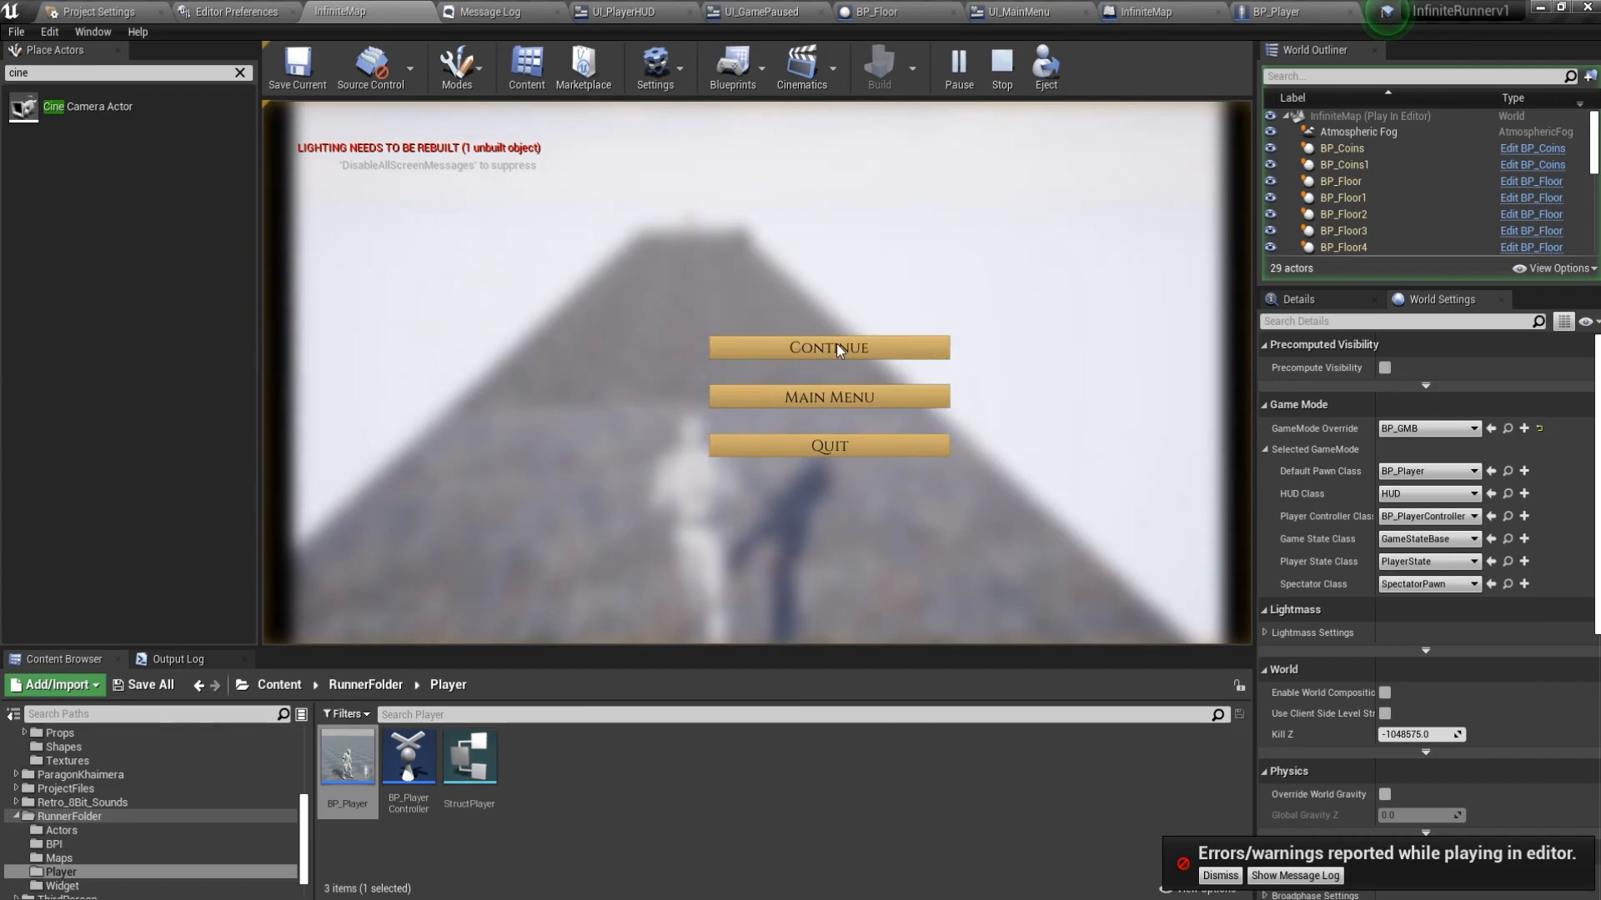
click(837, 347)
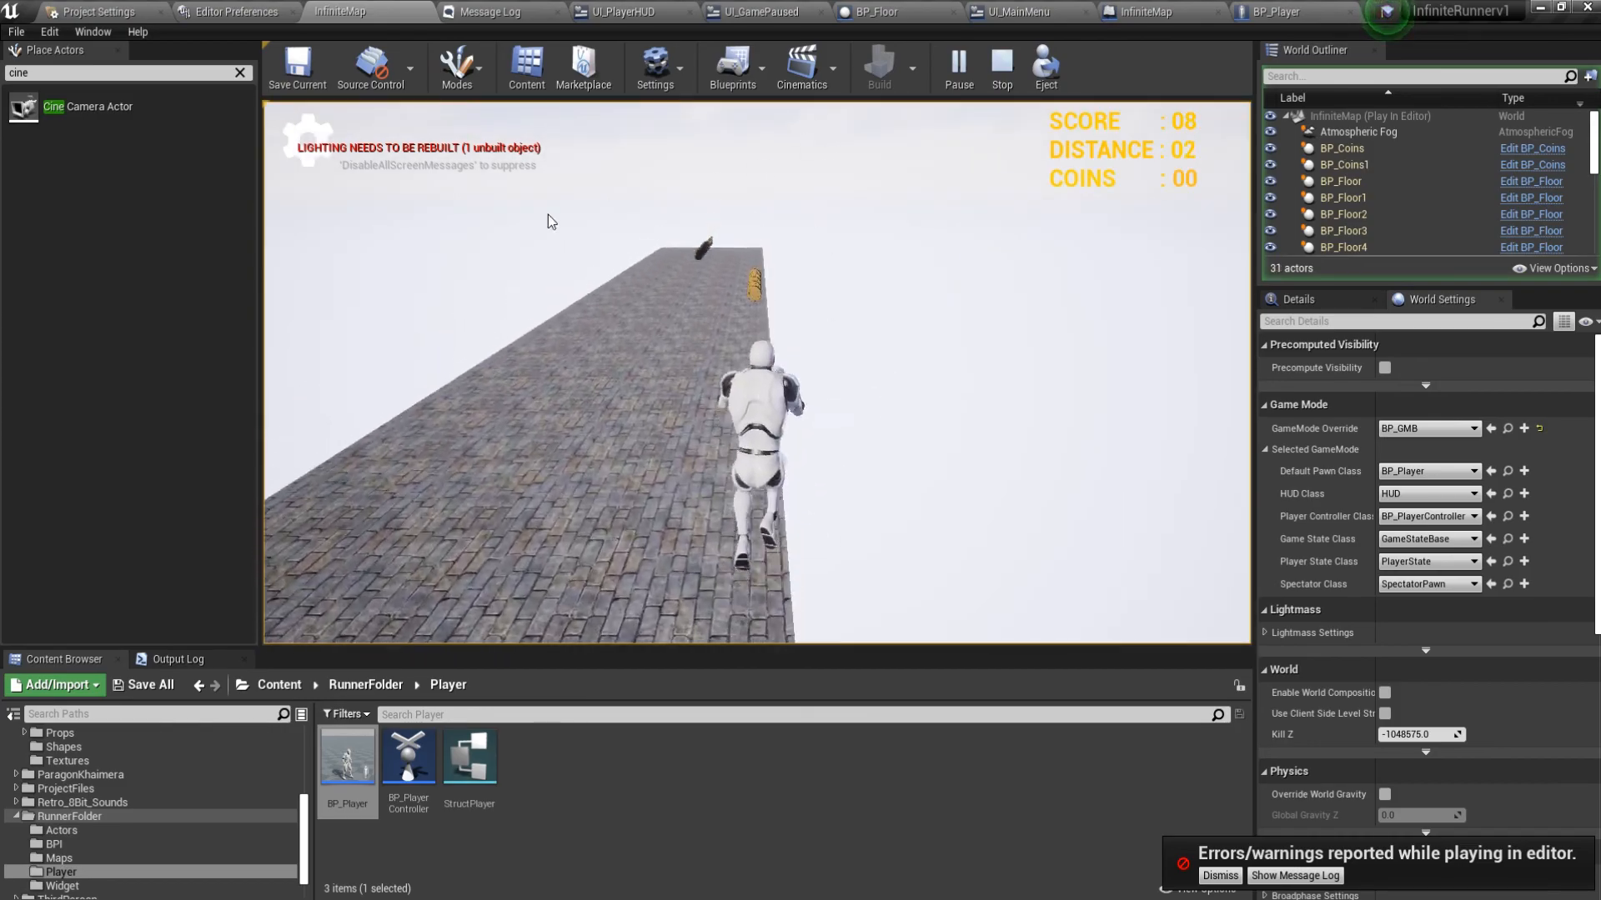
click(314, 144)
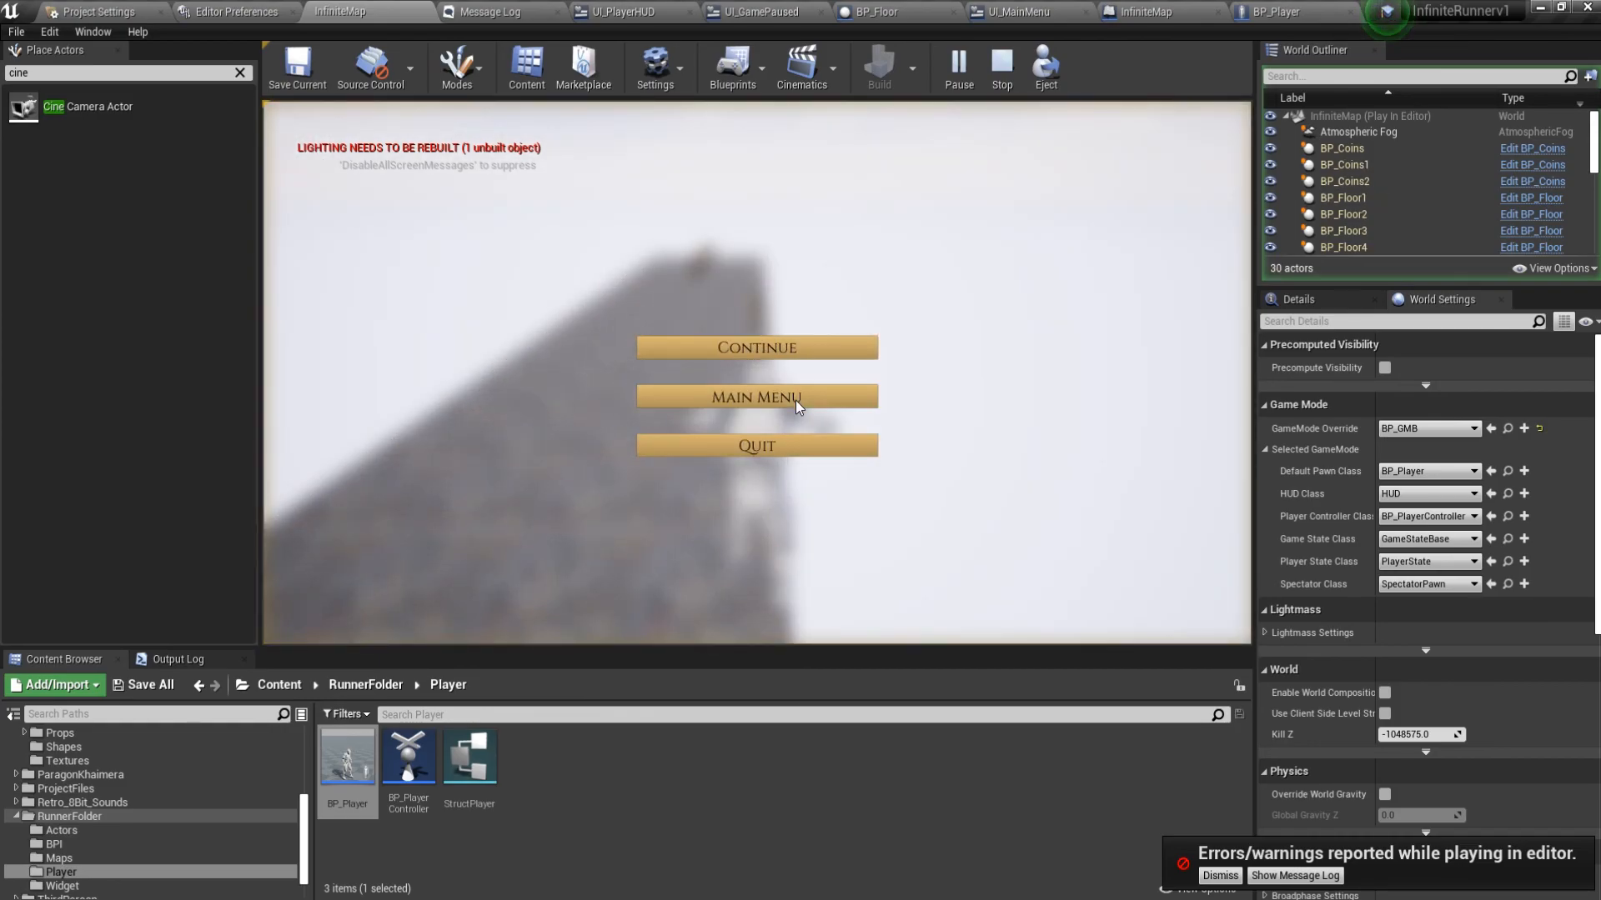
click(781, 449)
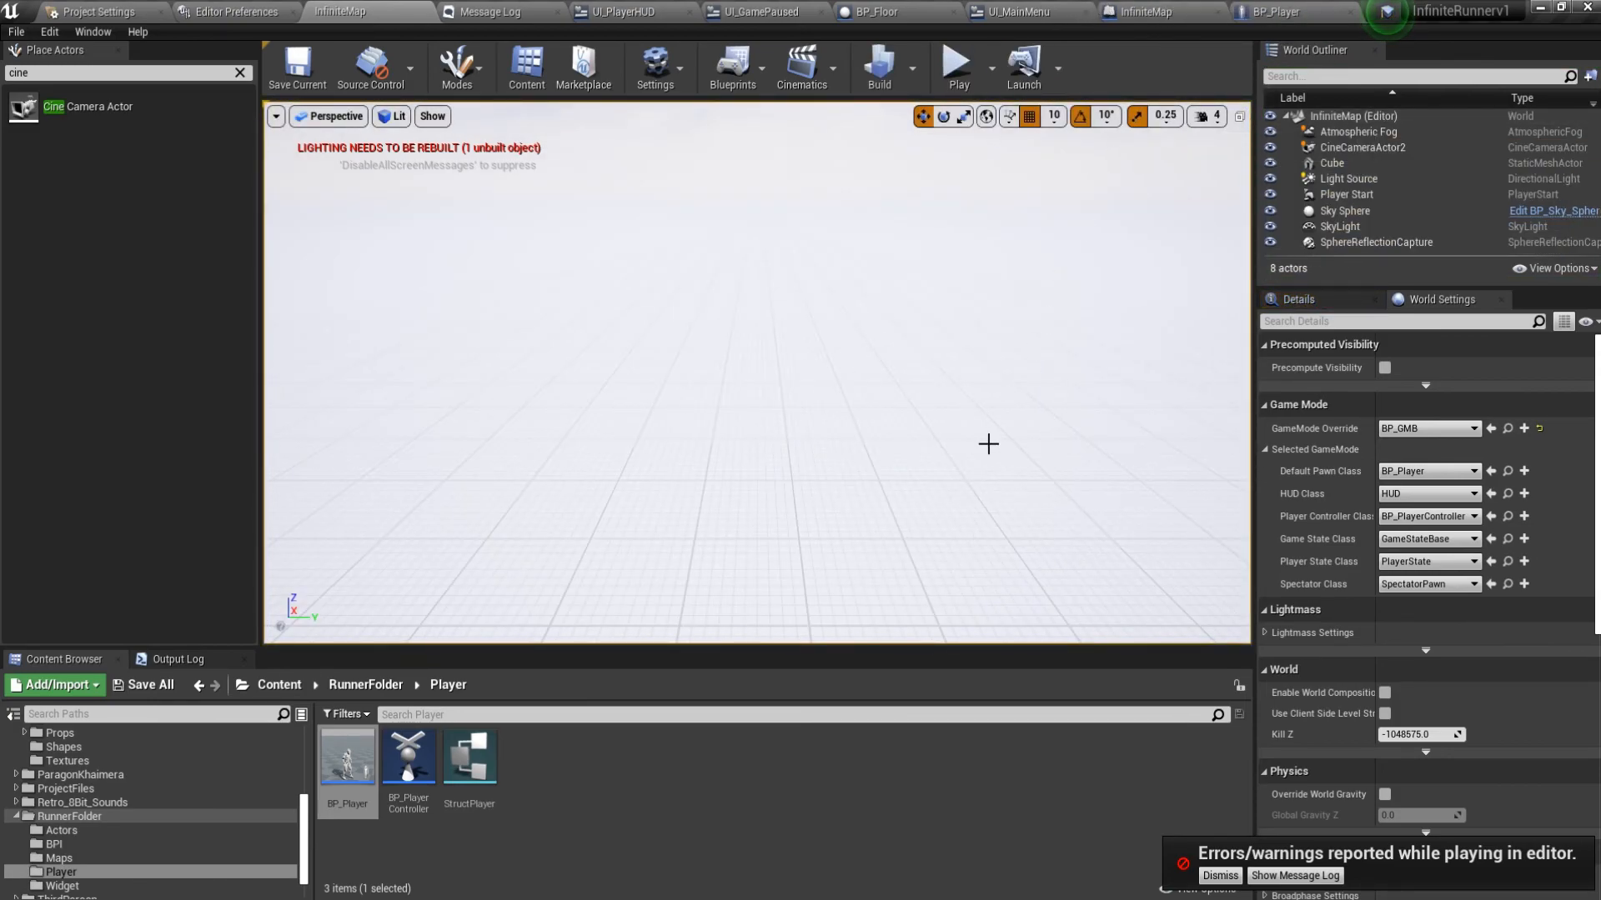
Replay InfiniteMap, pausing and continuing both at the intro camera and during the run, and stop the session.
click(959, 70)
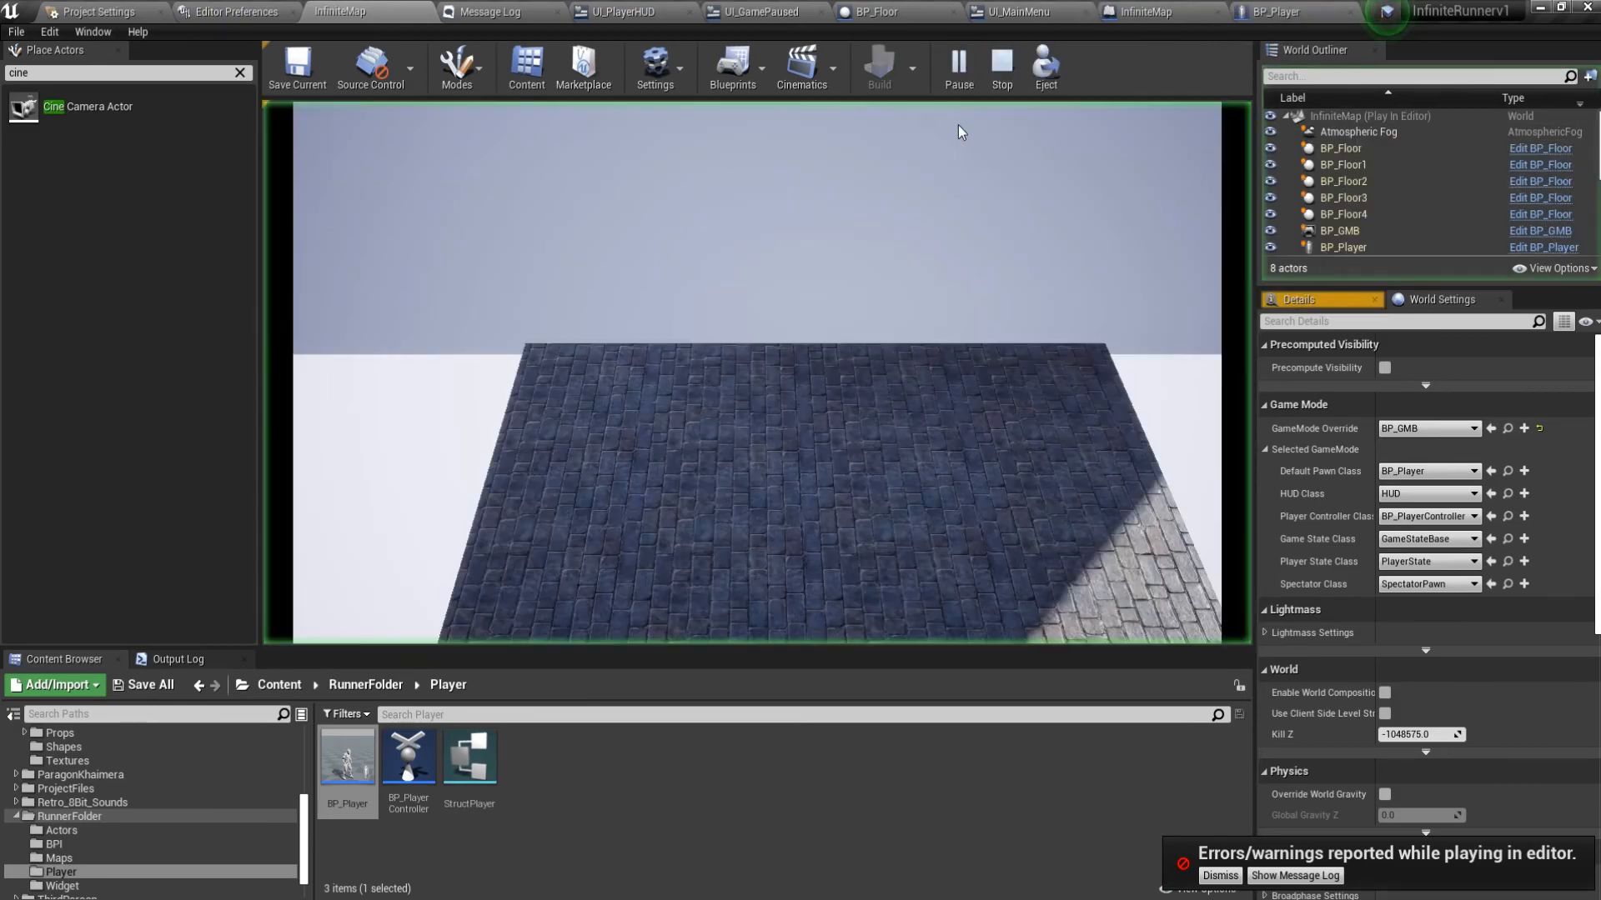
click(312, 144)
click(811, 352)
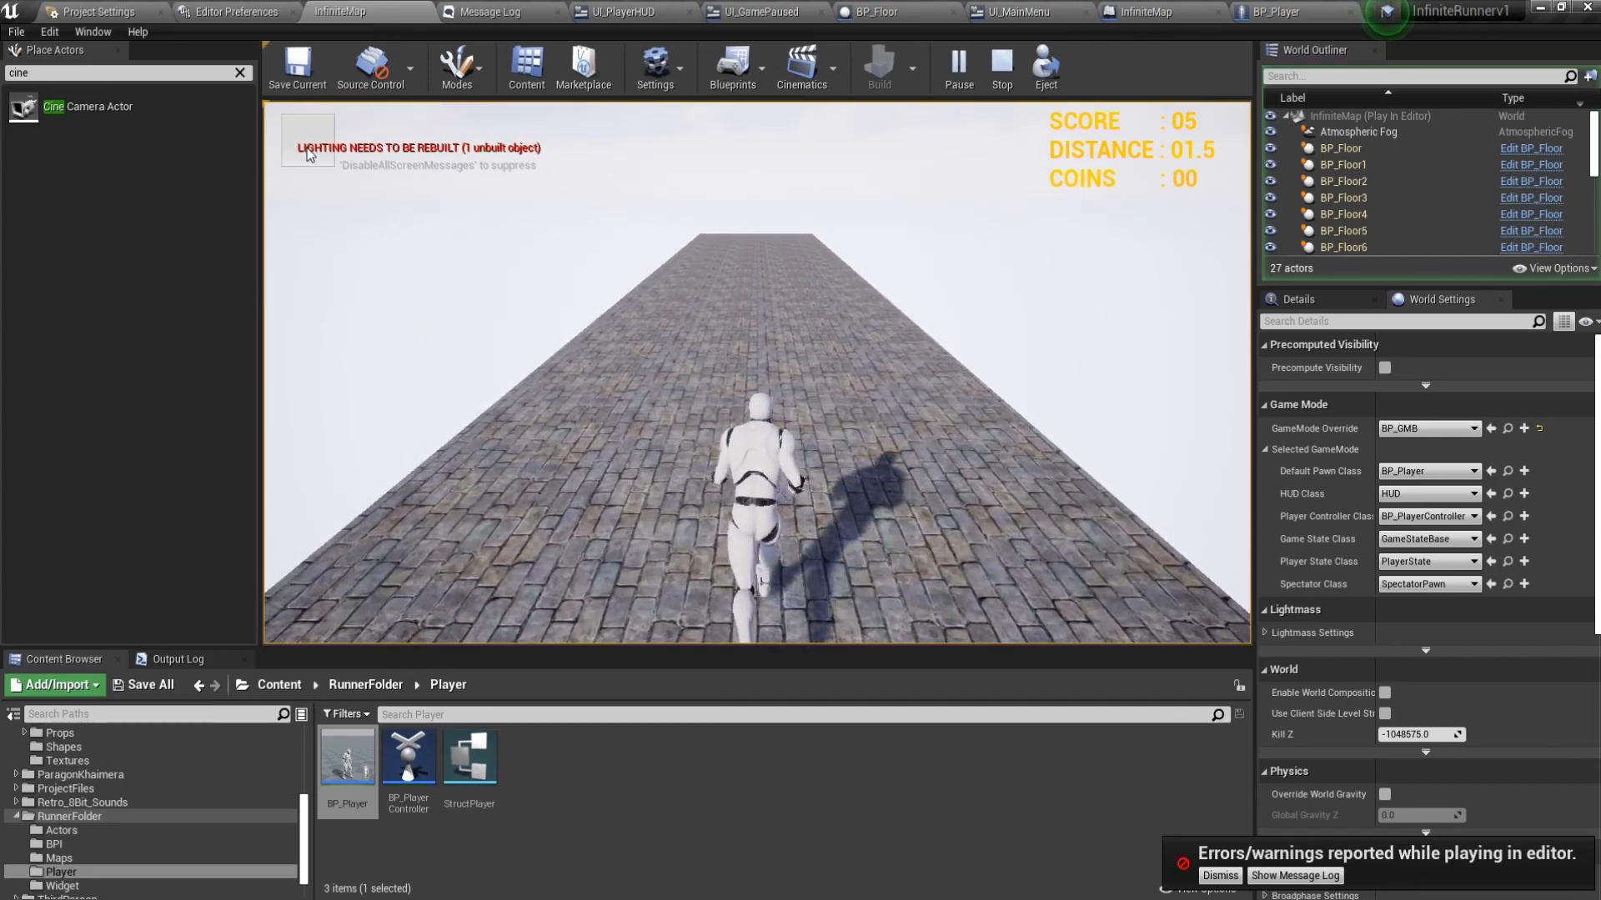
click(308, 152)
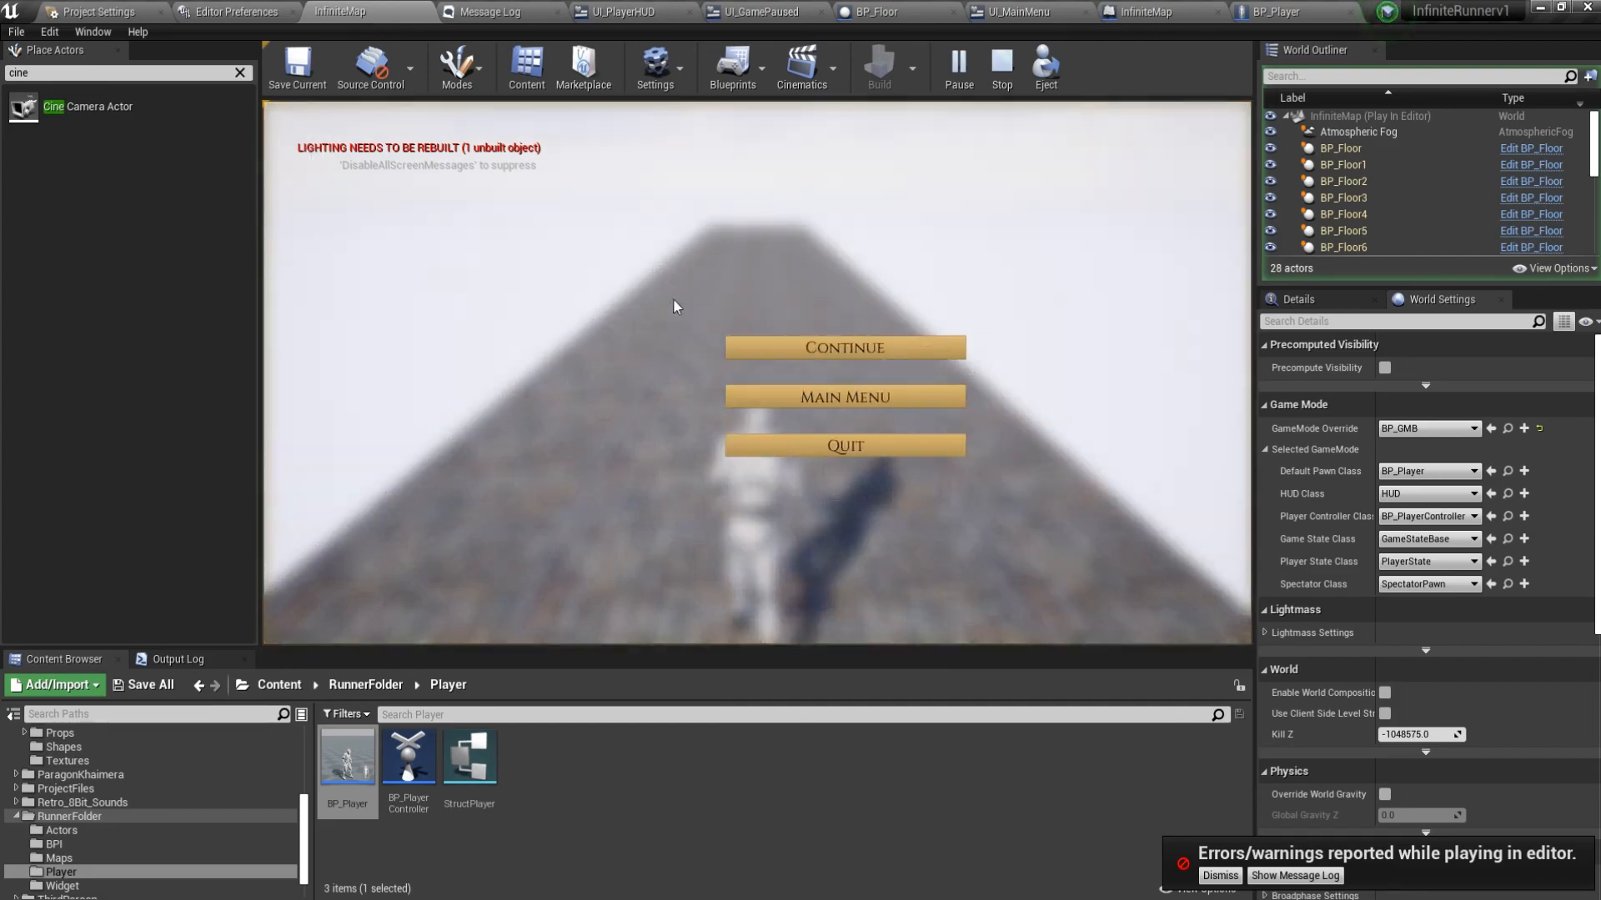
click(767, 345)
key(Escape)
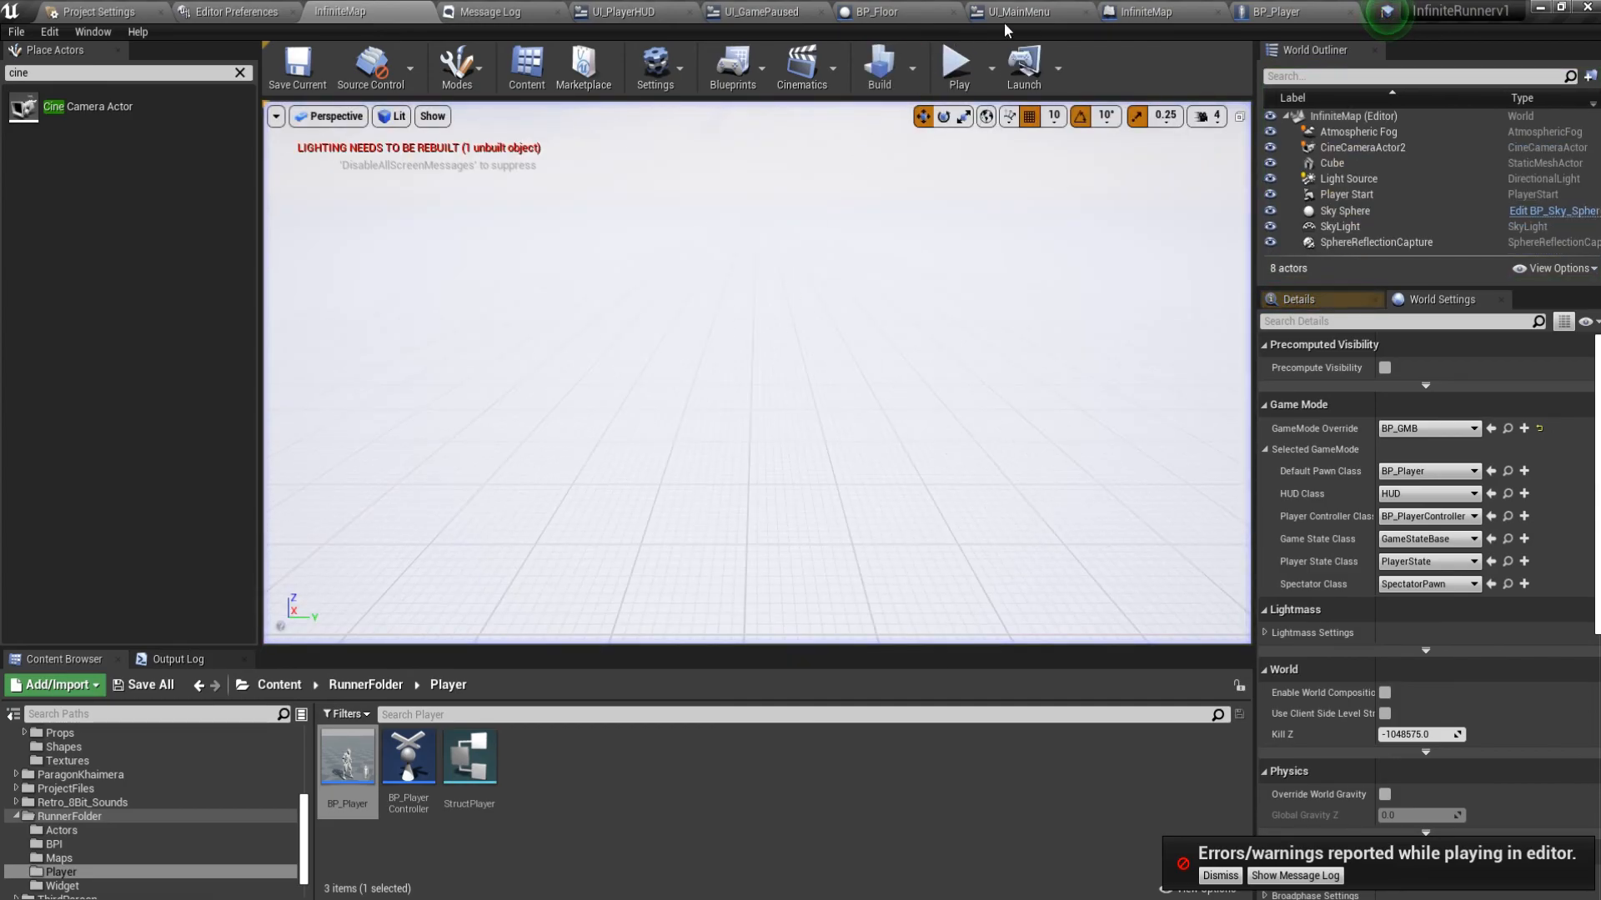
Find the UI_GamePaused widget in RunnerFolder's Widget folder and open it for editing.
click(378, 685)
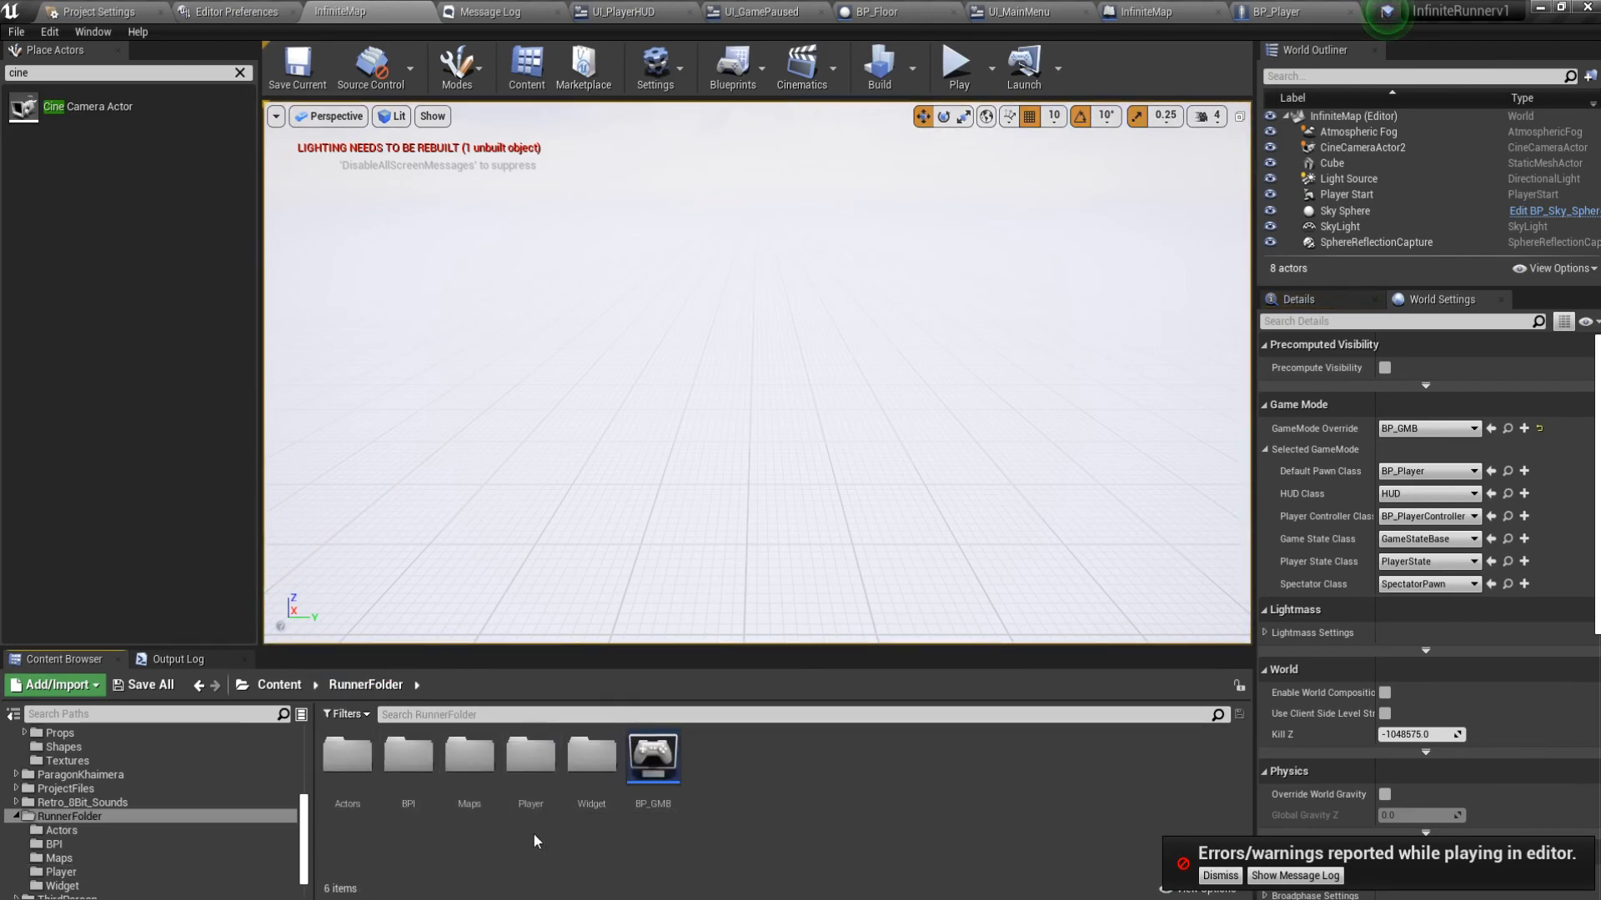
double_click(469, 758)
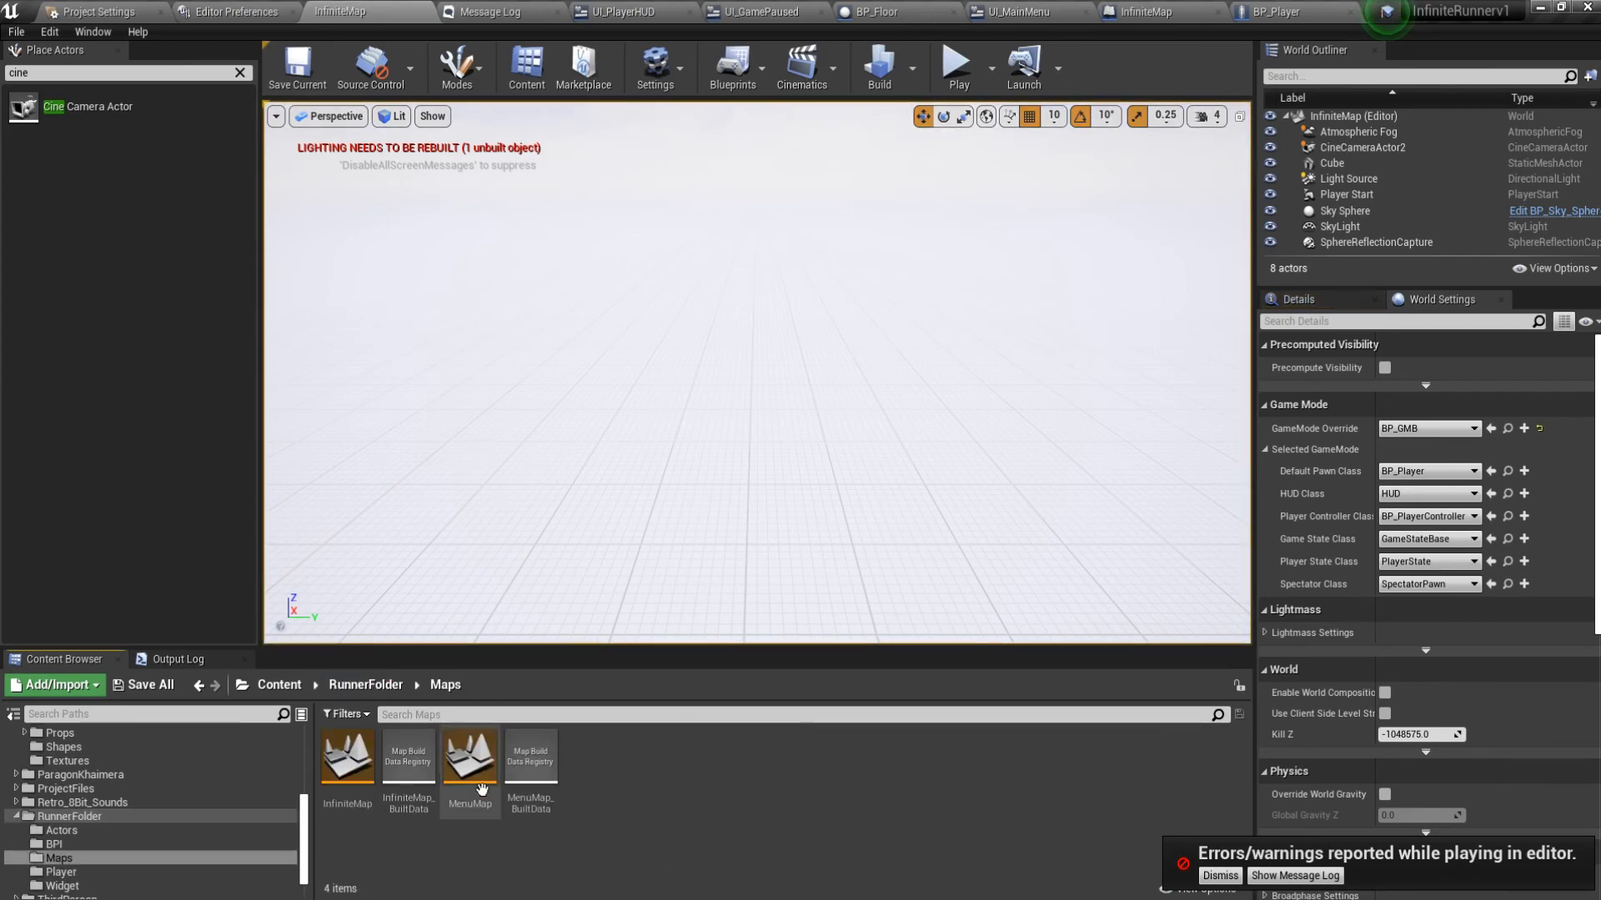
click(395, 689)
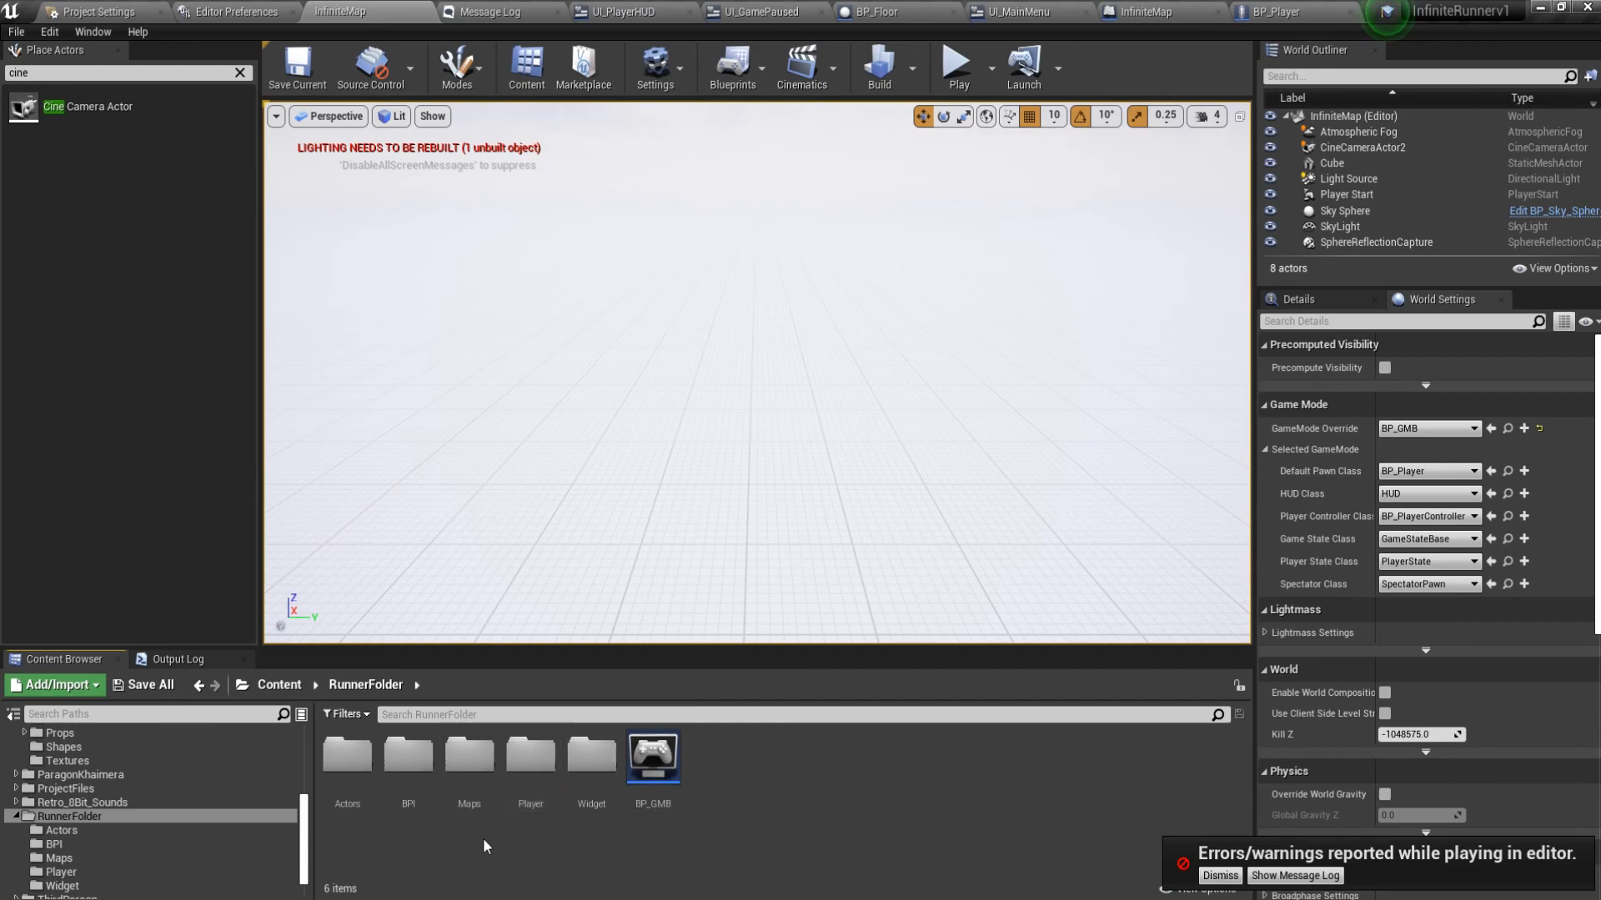
double_click(354, 777)
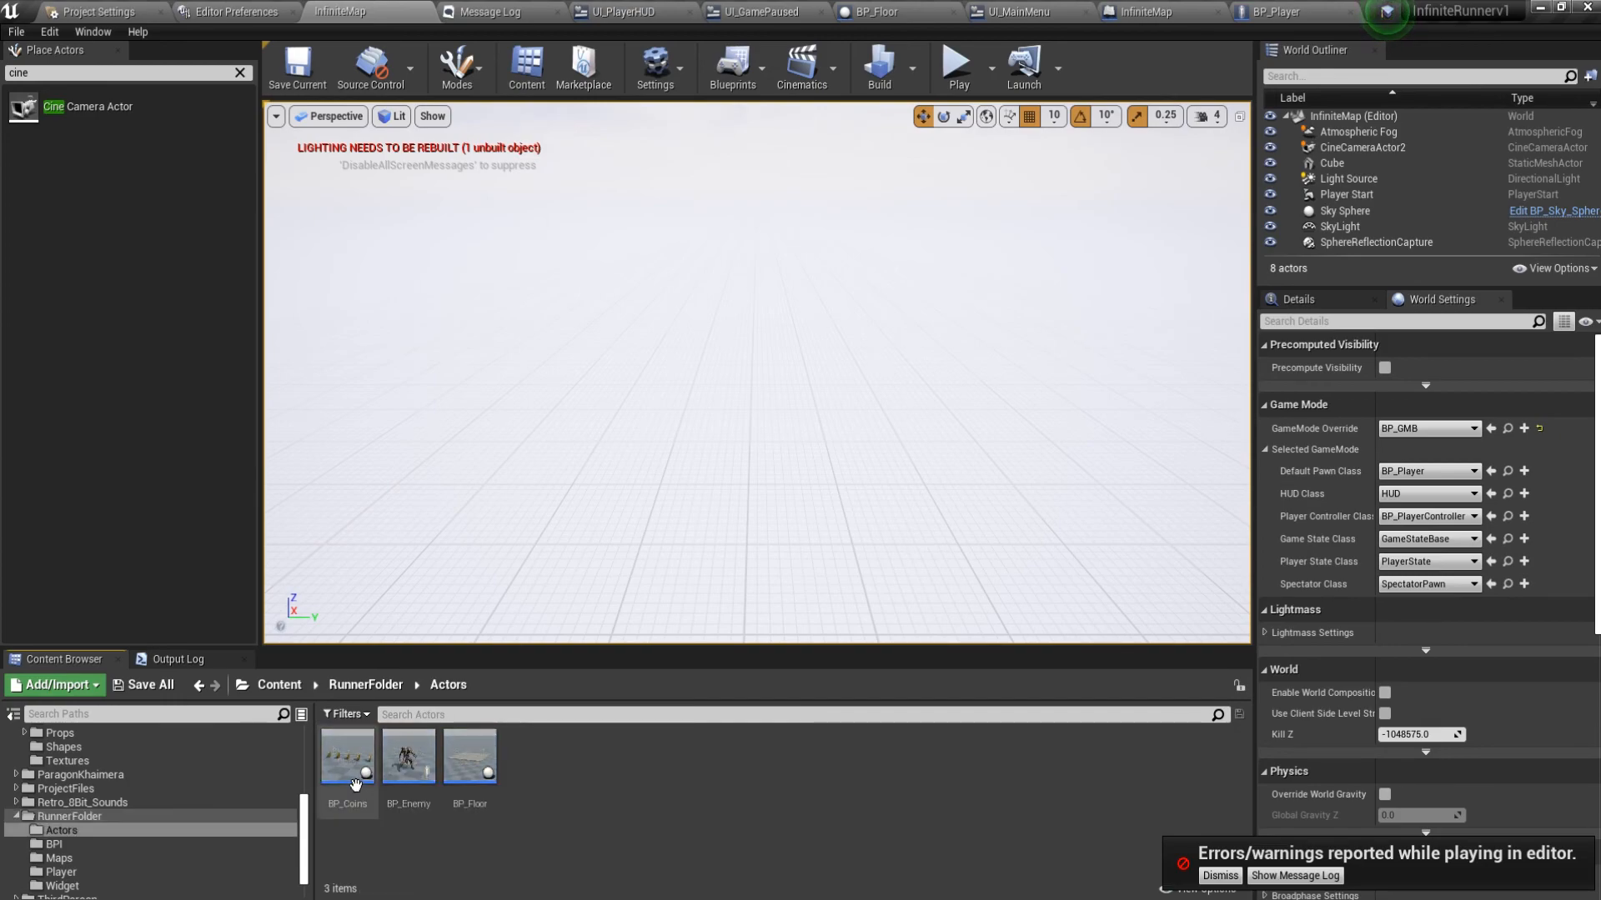
click(367, 685)
double_click(590, 760)
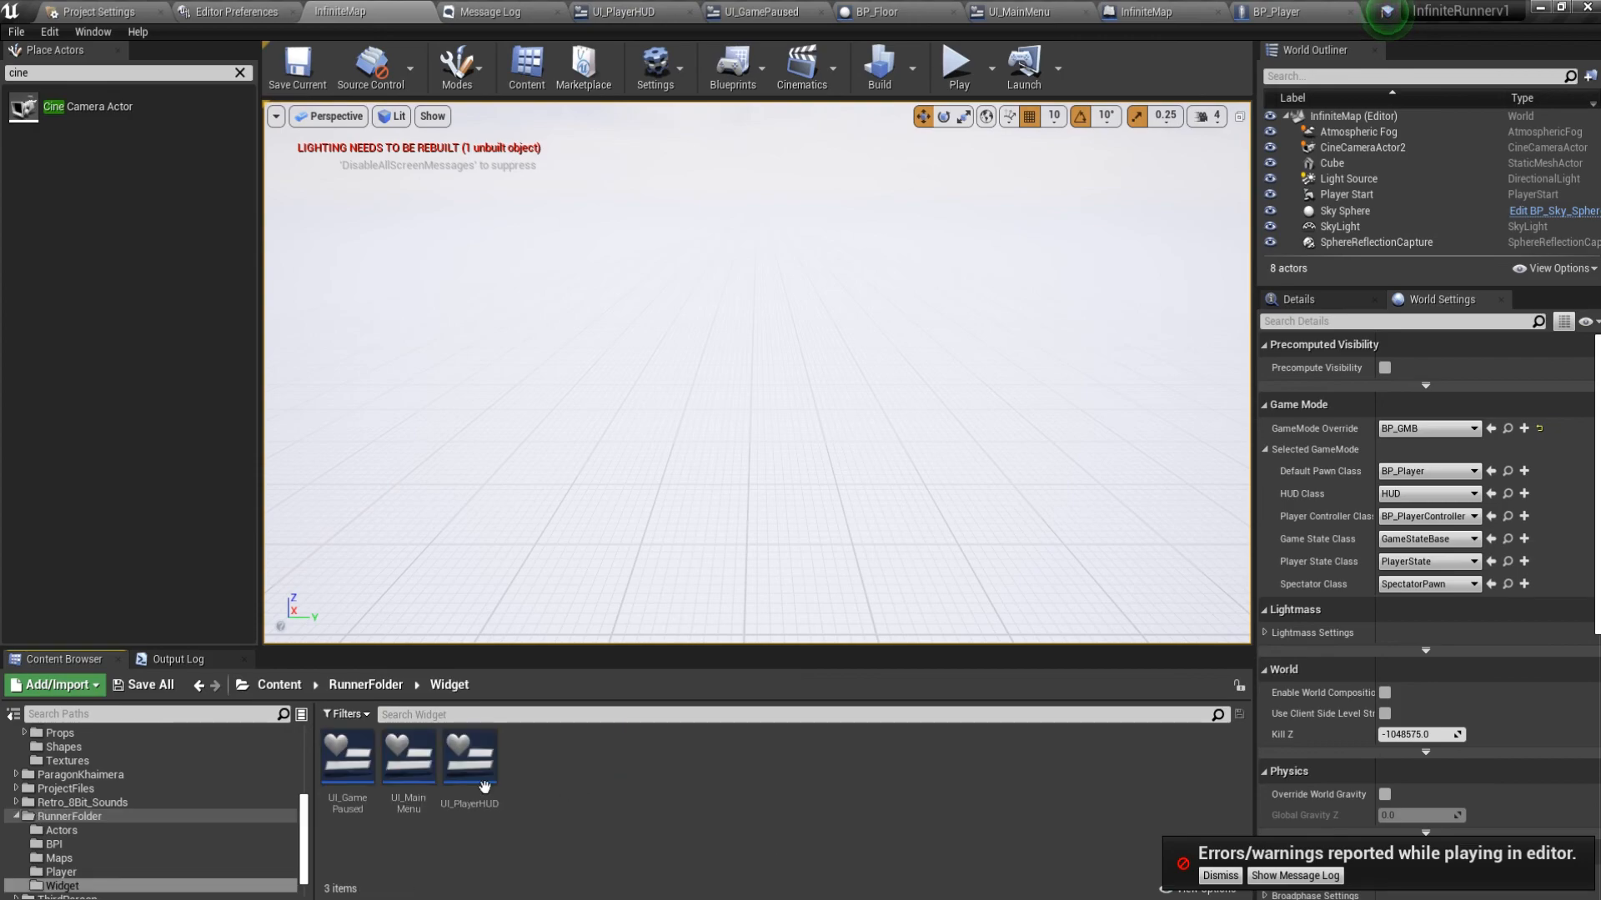
double_click(357, 773)
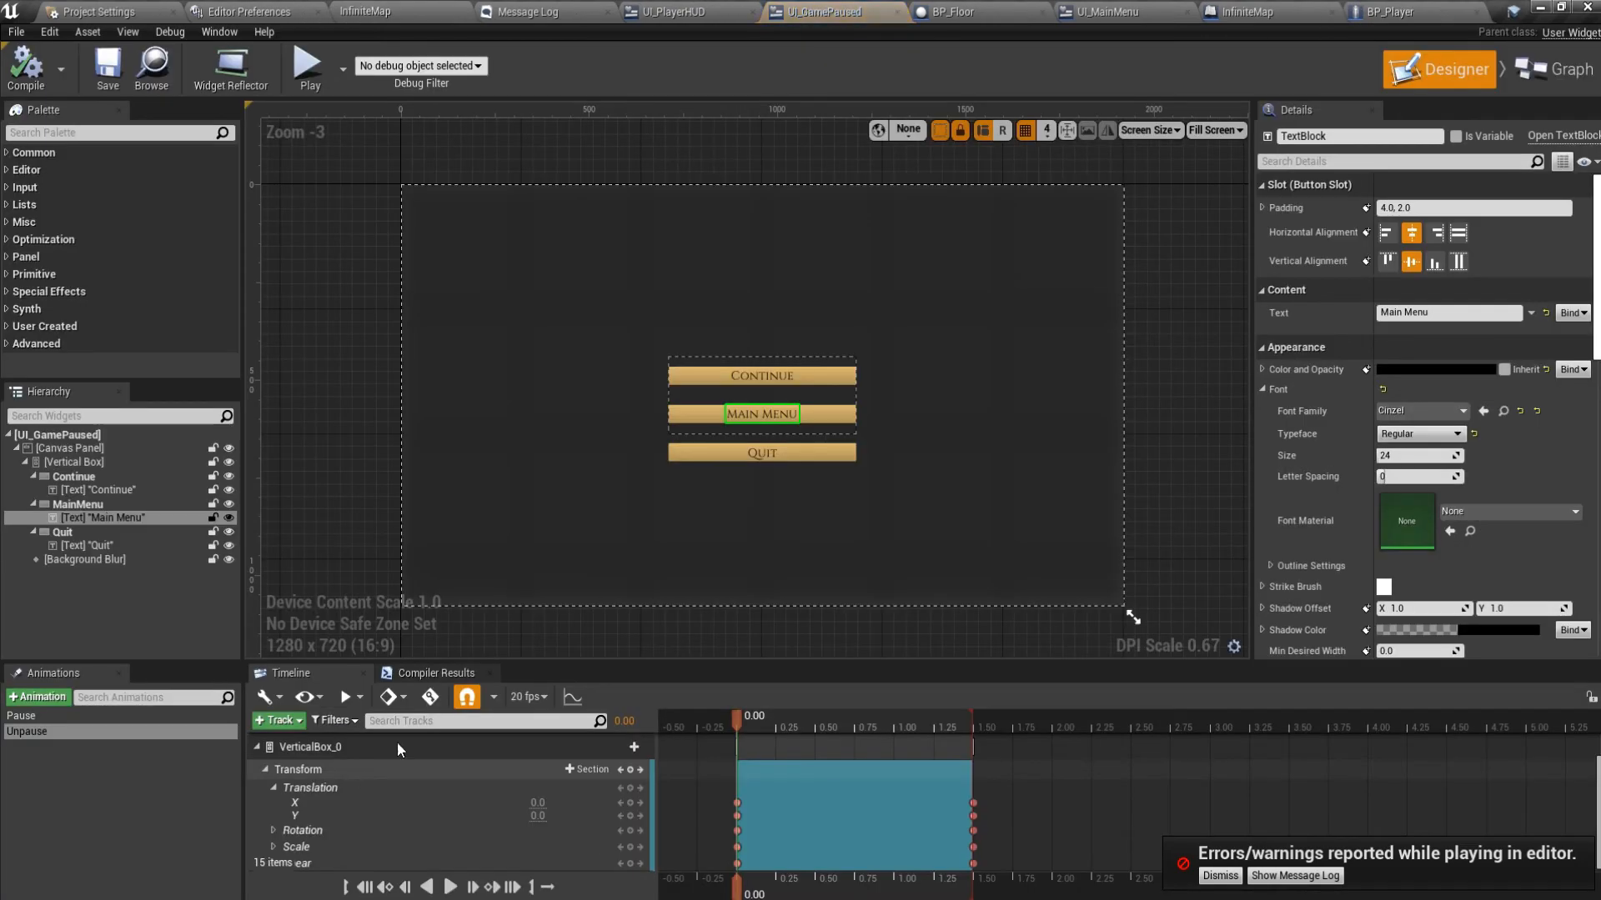
Add an On Clicked event for the MainMenu button of the pause widget.
click(824, 416)
scroll(1423, 583, down, 10)
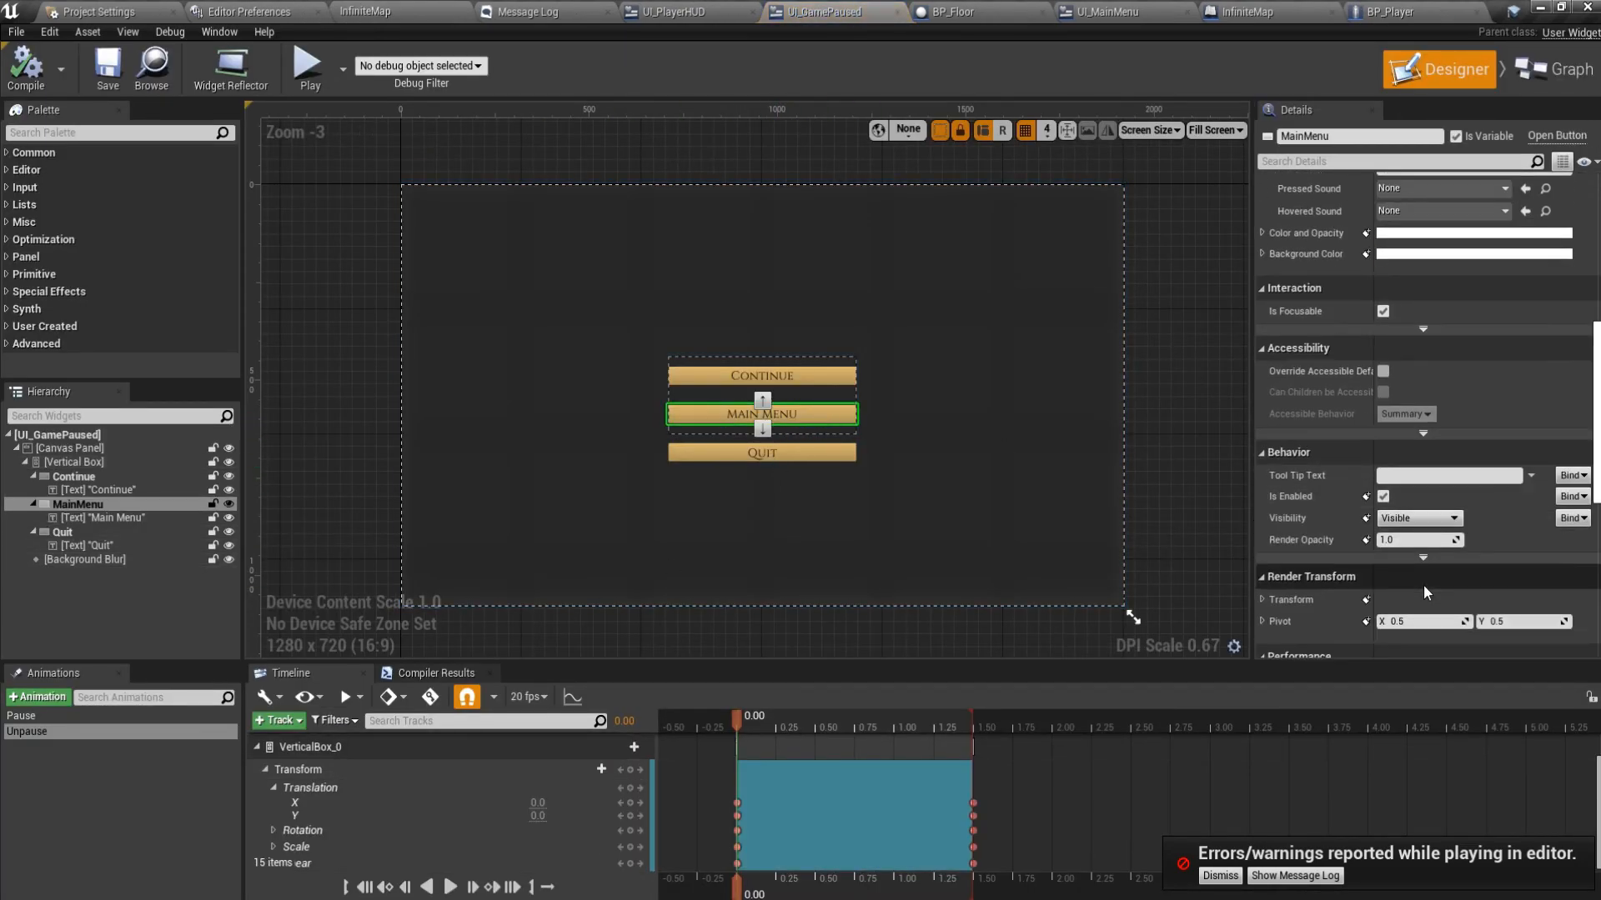
click(1409, 547)
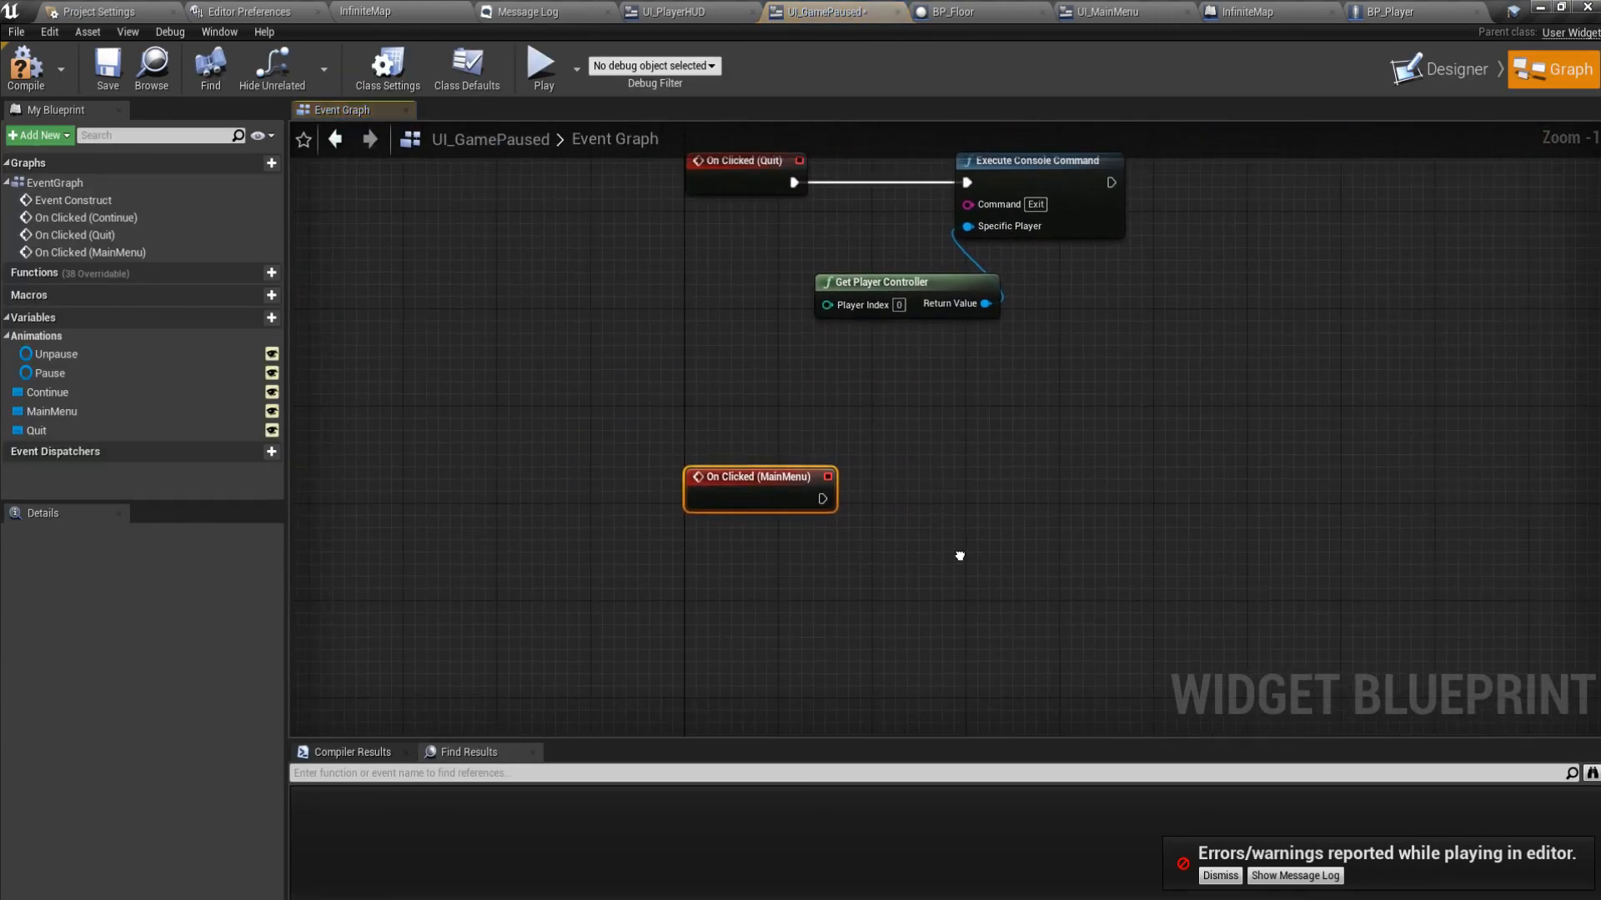
Connect an Open Level (by Name) node to On Clicked (MainMenu) with Level Name MenuMap.
drag(786, 499, 921, 490)
text(open)
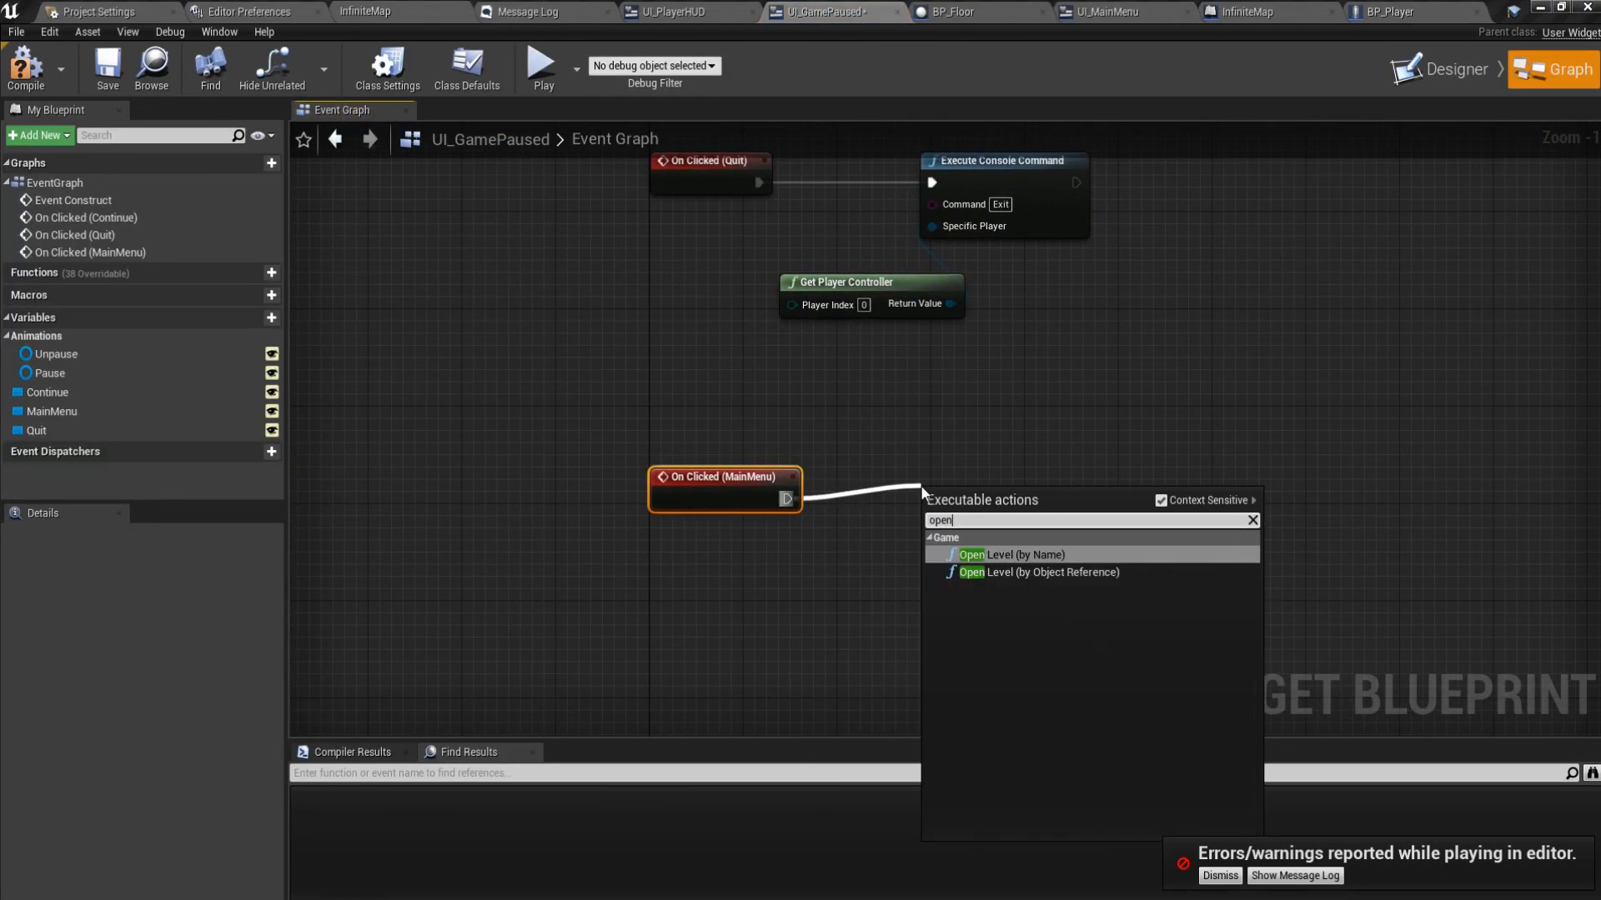
text( m)
key(Return)
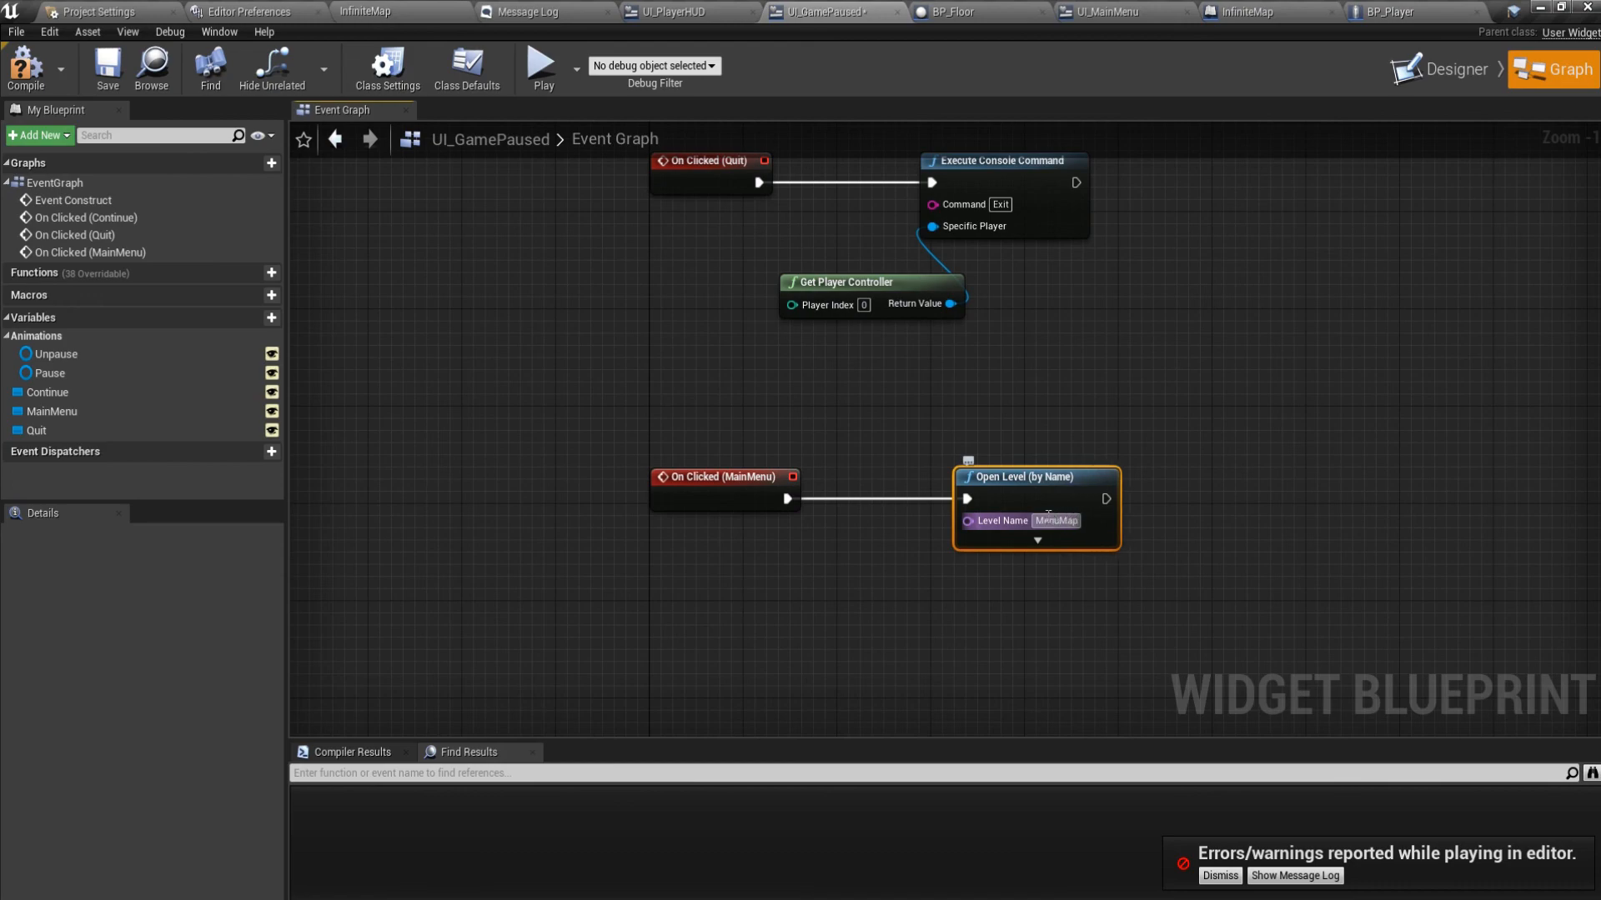
Play InfiniteMap, return to the main menu from the pause screen, start a new run from there and stop.
click(363, 10)
click(959, 67)
key(p)
click(789, 400)
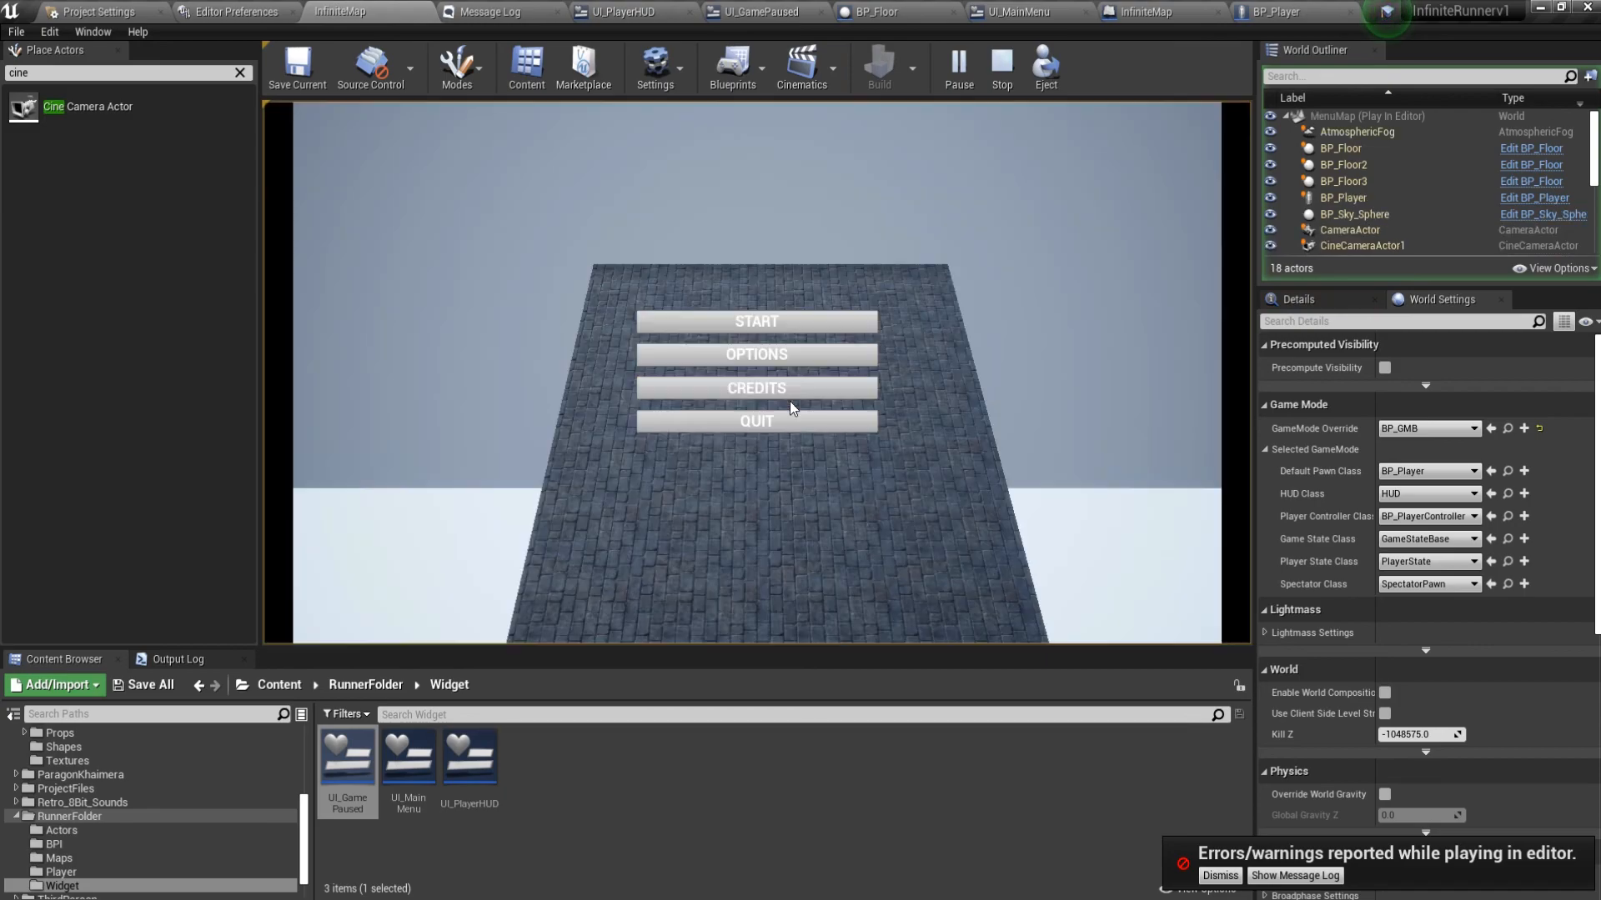
click(786, 325)
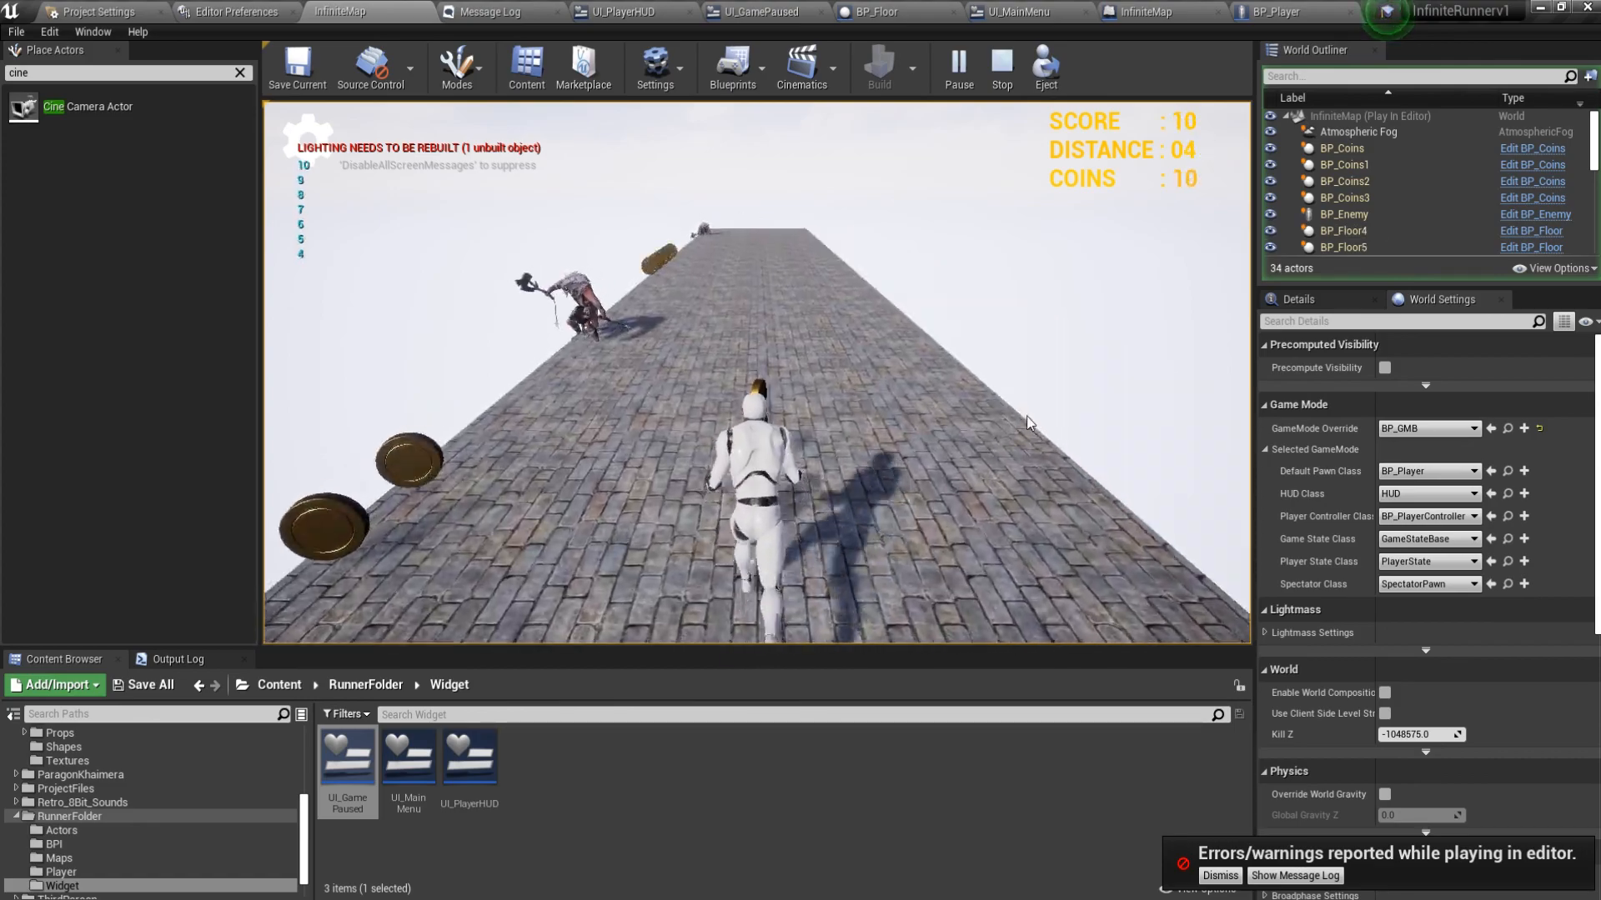
mouse_move(1027, 417)
mouse_down()
mouse_move(765, 411)
mouse_move(908, 417)
mouse_up()
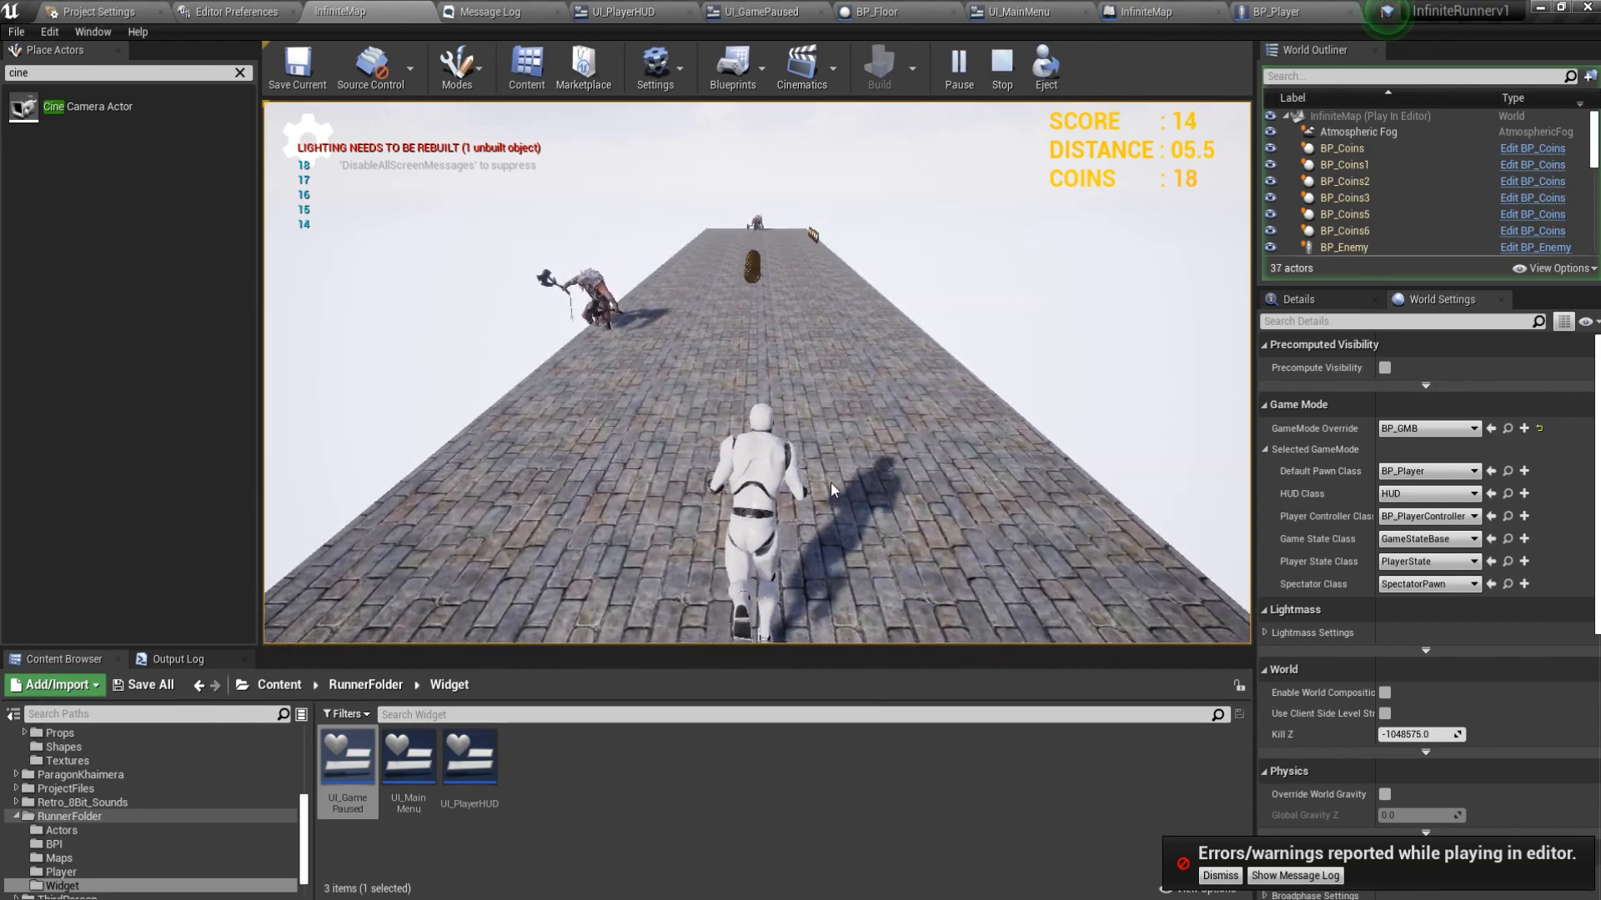
drag(831, 482, 817, 275)
key(Escape)
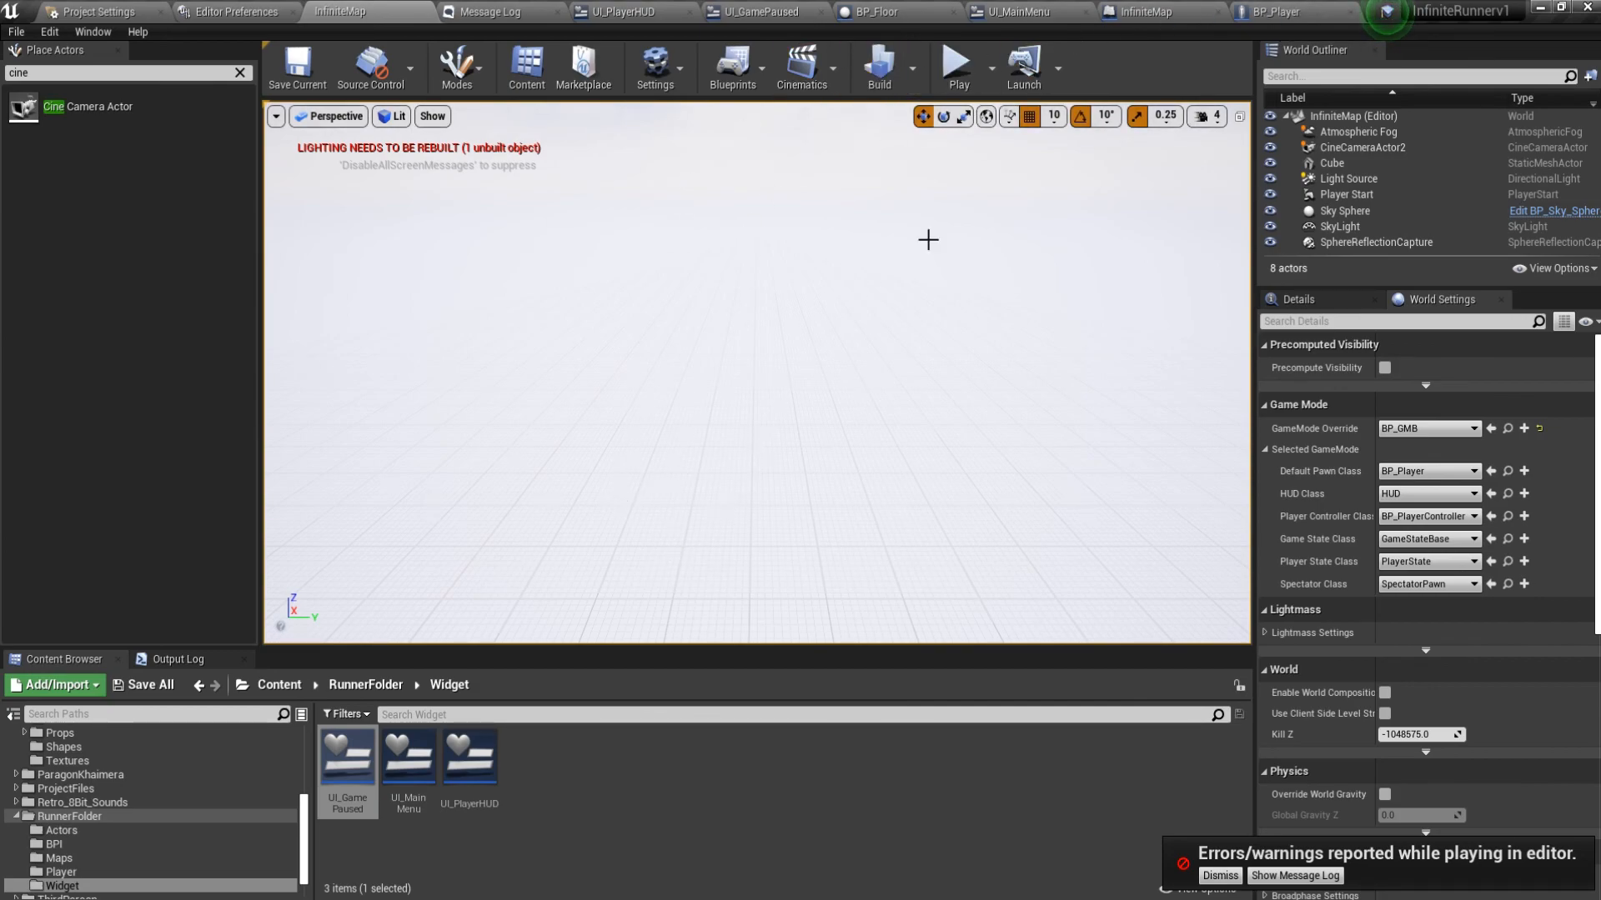
Play the game in the viewport from MenuMap and start a run from its main menu.
click(972, 71)
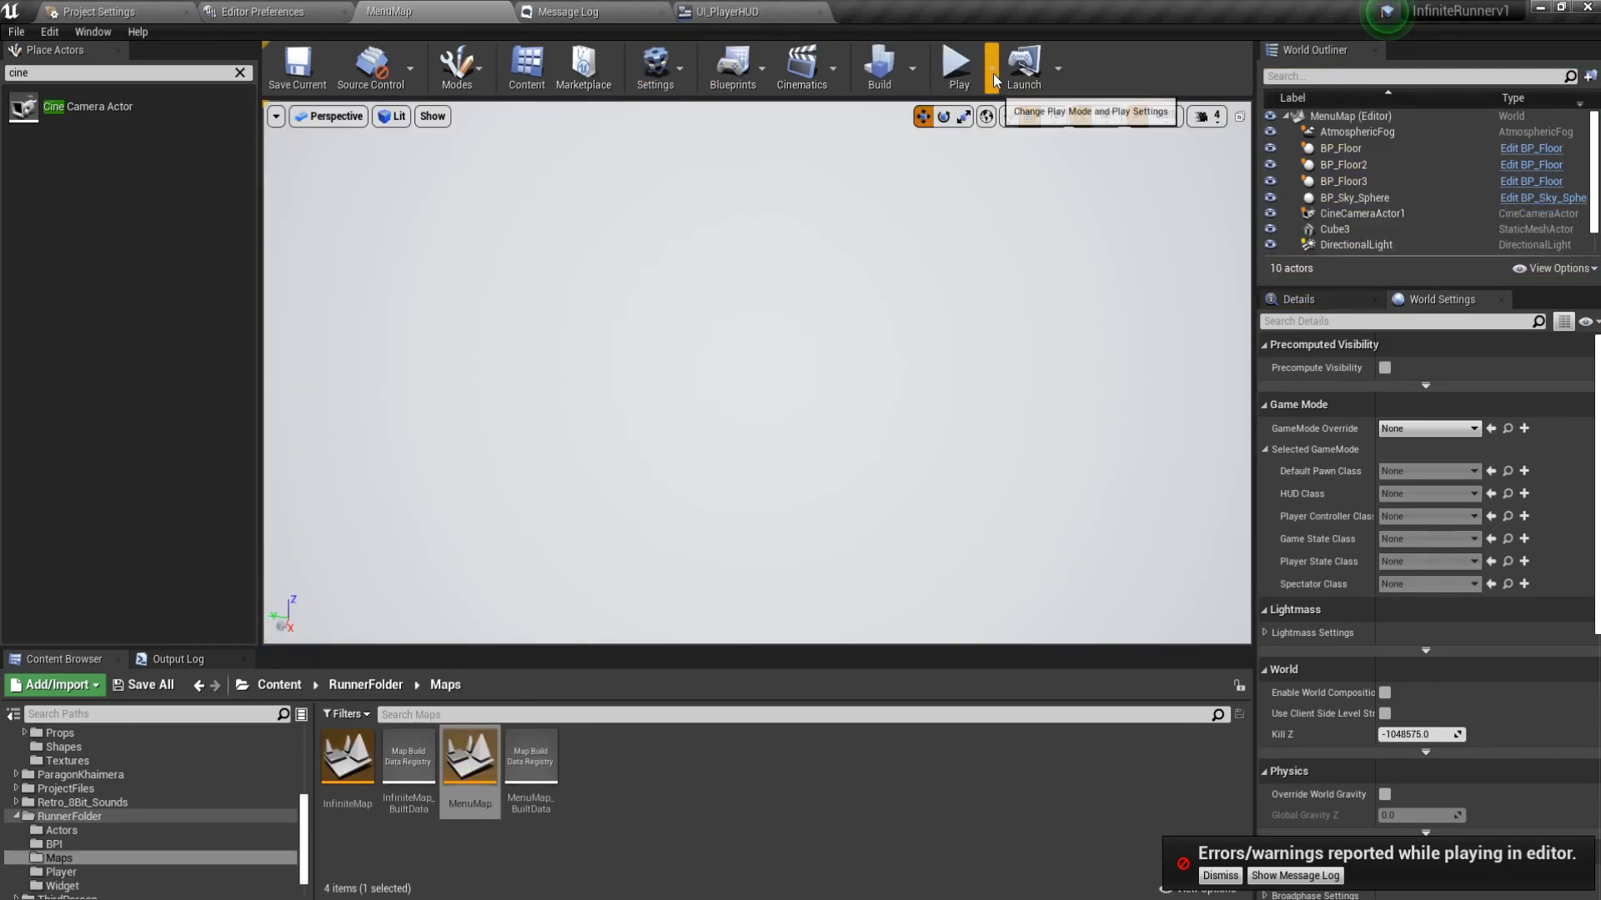
click(992, 74)
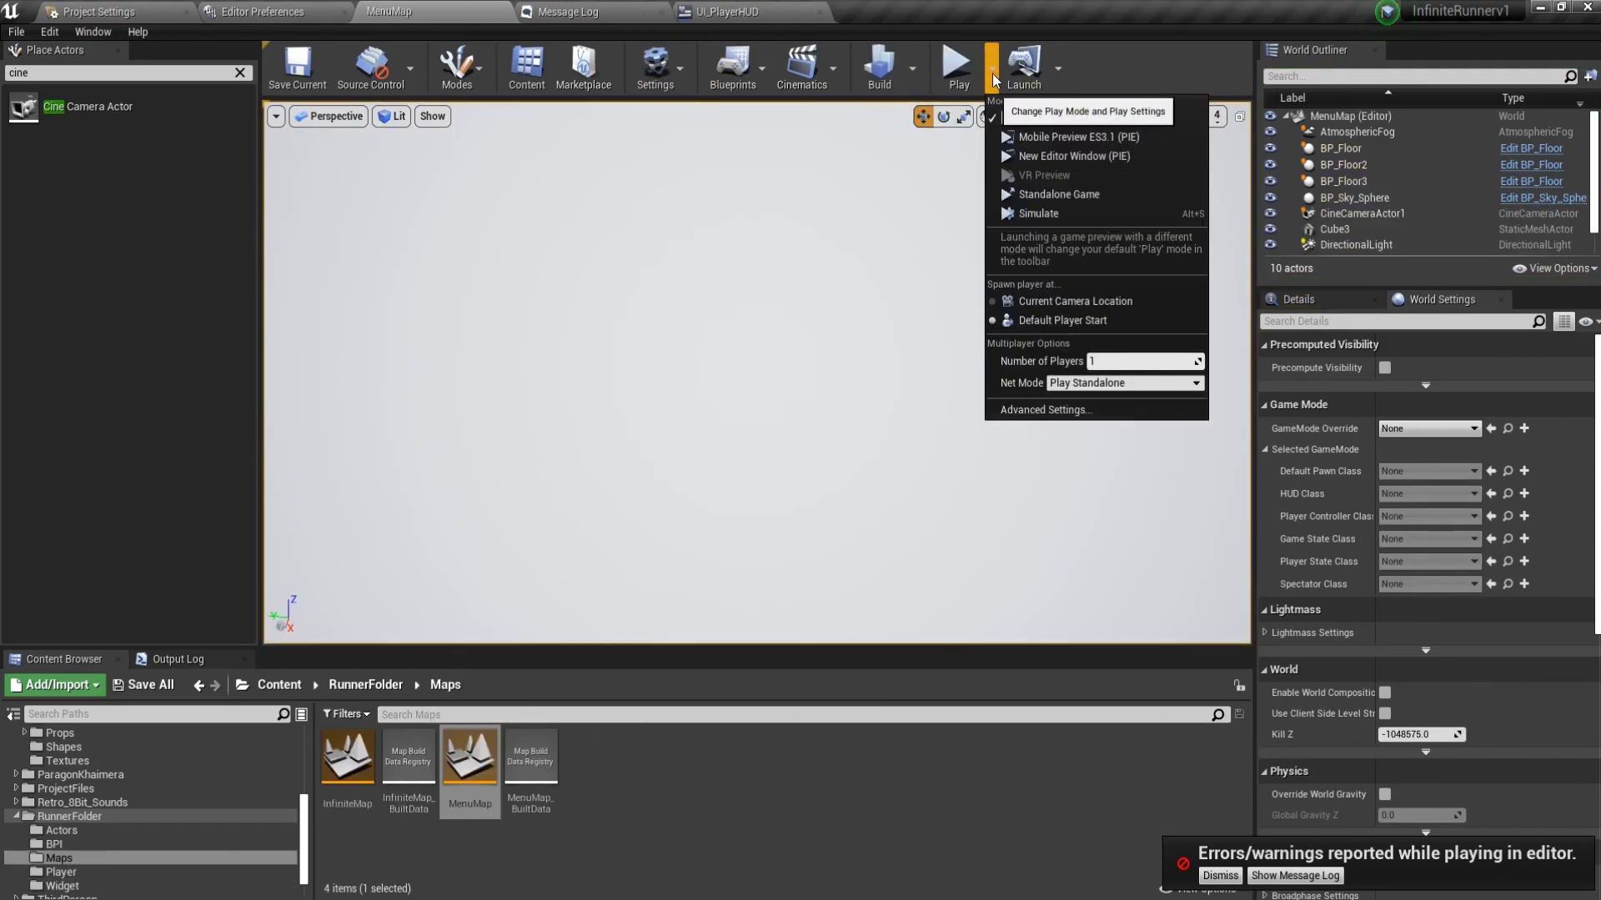
click(959, 67)
click(804, 323)
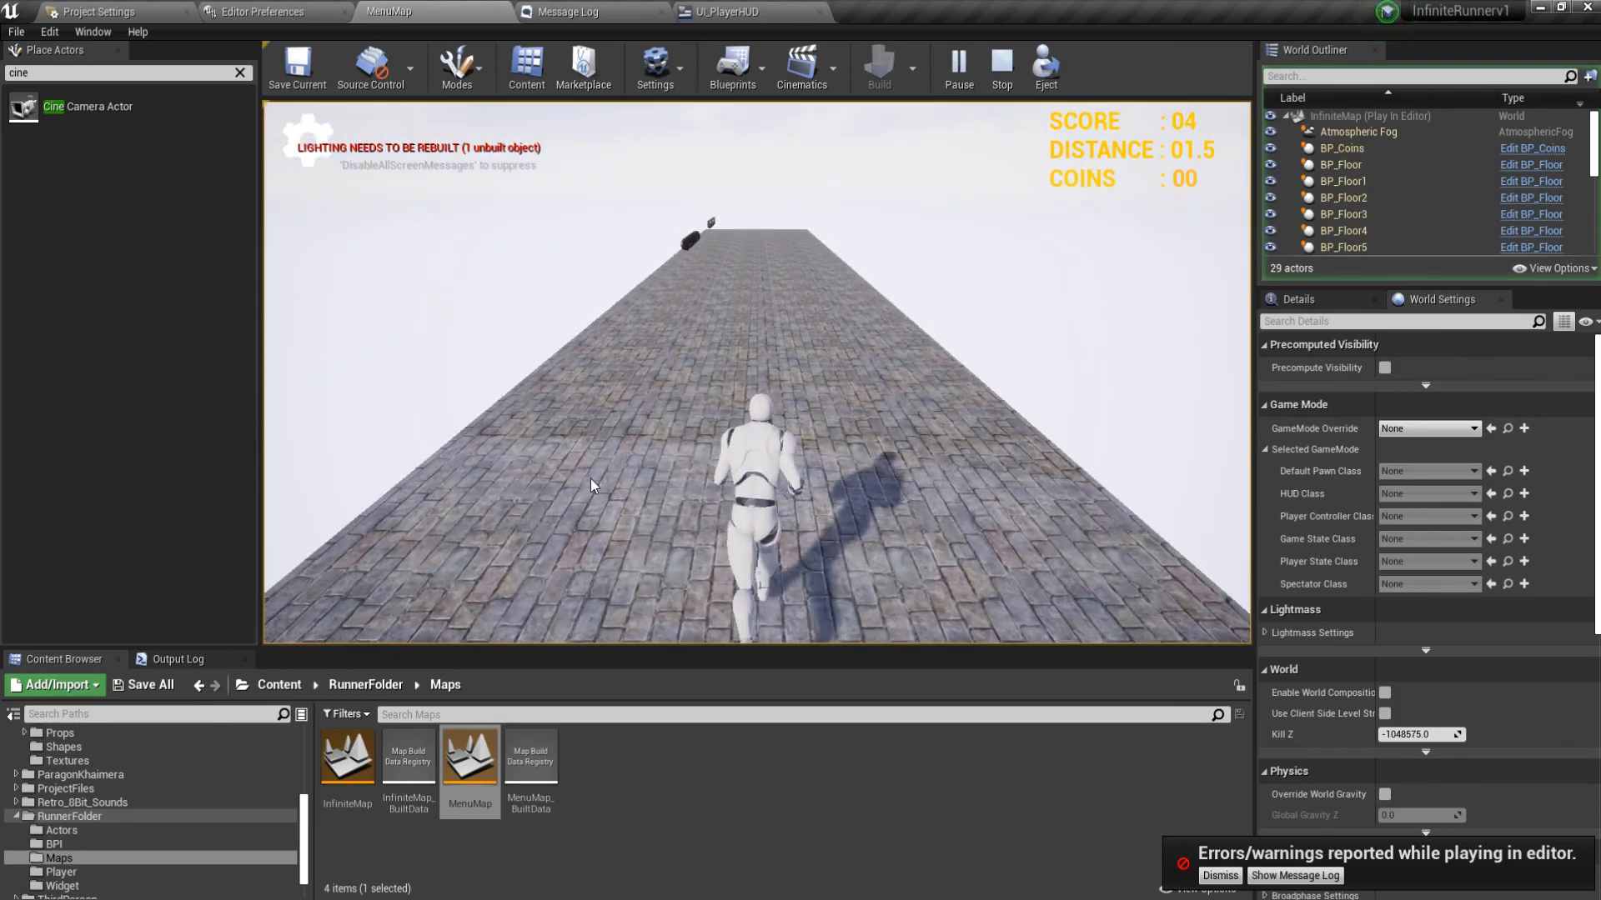
Test the run by switching lanes, jumping, collecting coins and avoiding enemies, then end the play session.
key(a)
key(space)
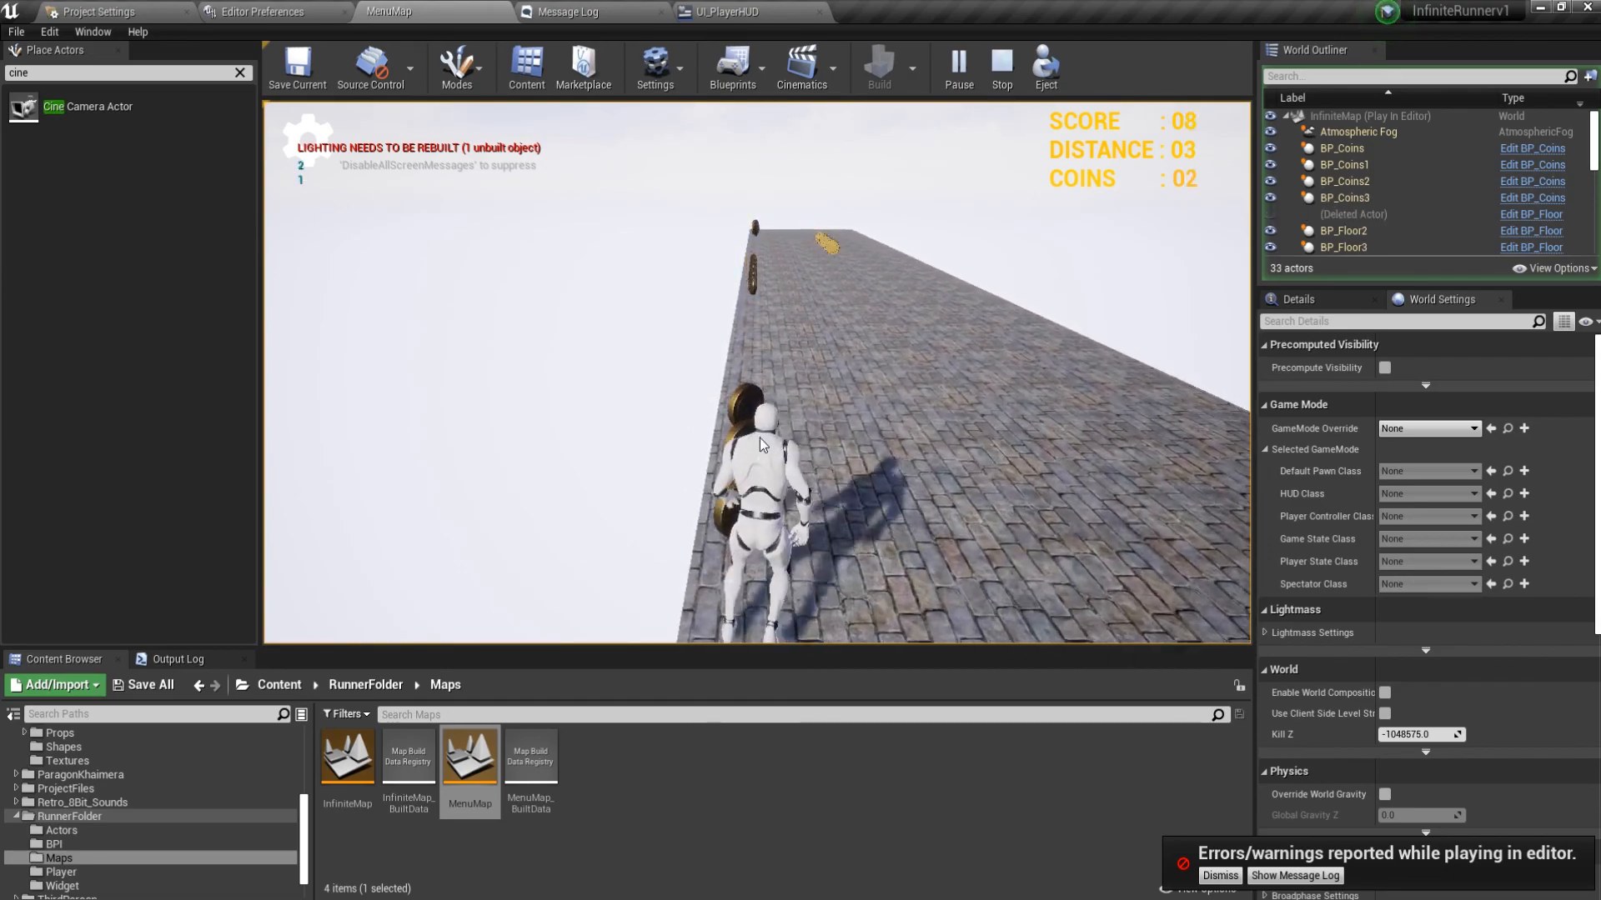
mouse_move(742, 436)
mouse_down()
mouse_move(922, 443)
mouse_move(661, 450)
mouse_move(672, 277)
mouse_up()
mouse_move(672, 350)
mouse_down()
mouse_move(830, 408)
mouse_move(671, 400)
mouse_up()
drag(672, 400, 679, 273)
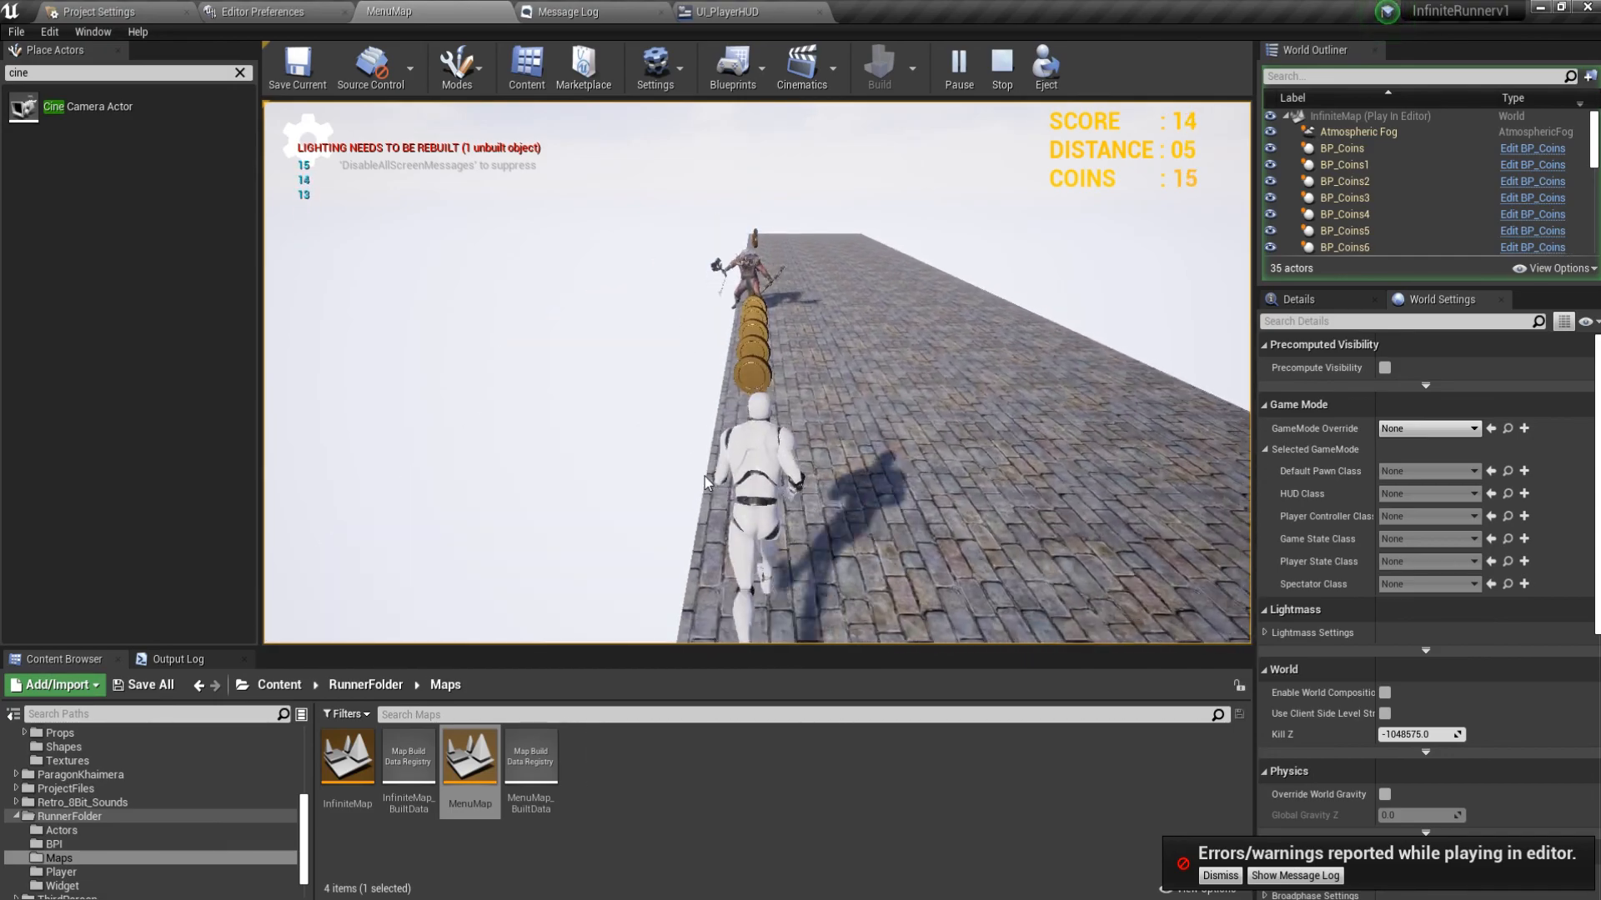
mouse_move(704, 477)
mouse_down()
mouse_move(923, 479)
mouse_move(918, 302)
mouse_up()
mouse_move(927, 435)
mouse_down()
mouse_move(680, 441)
mouse_move(712, 280)
mouse_up()
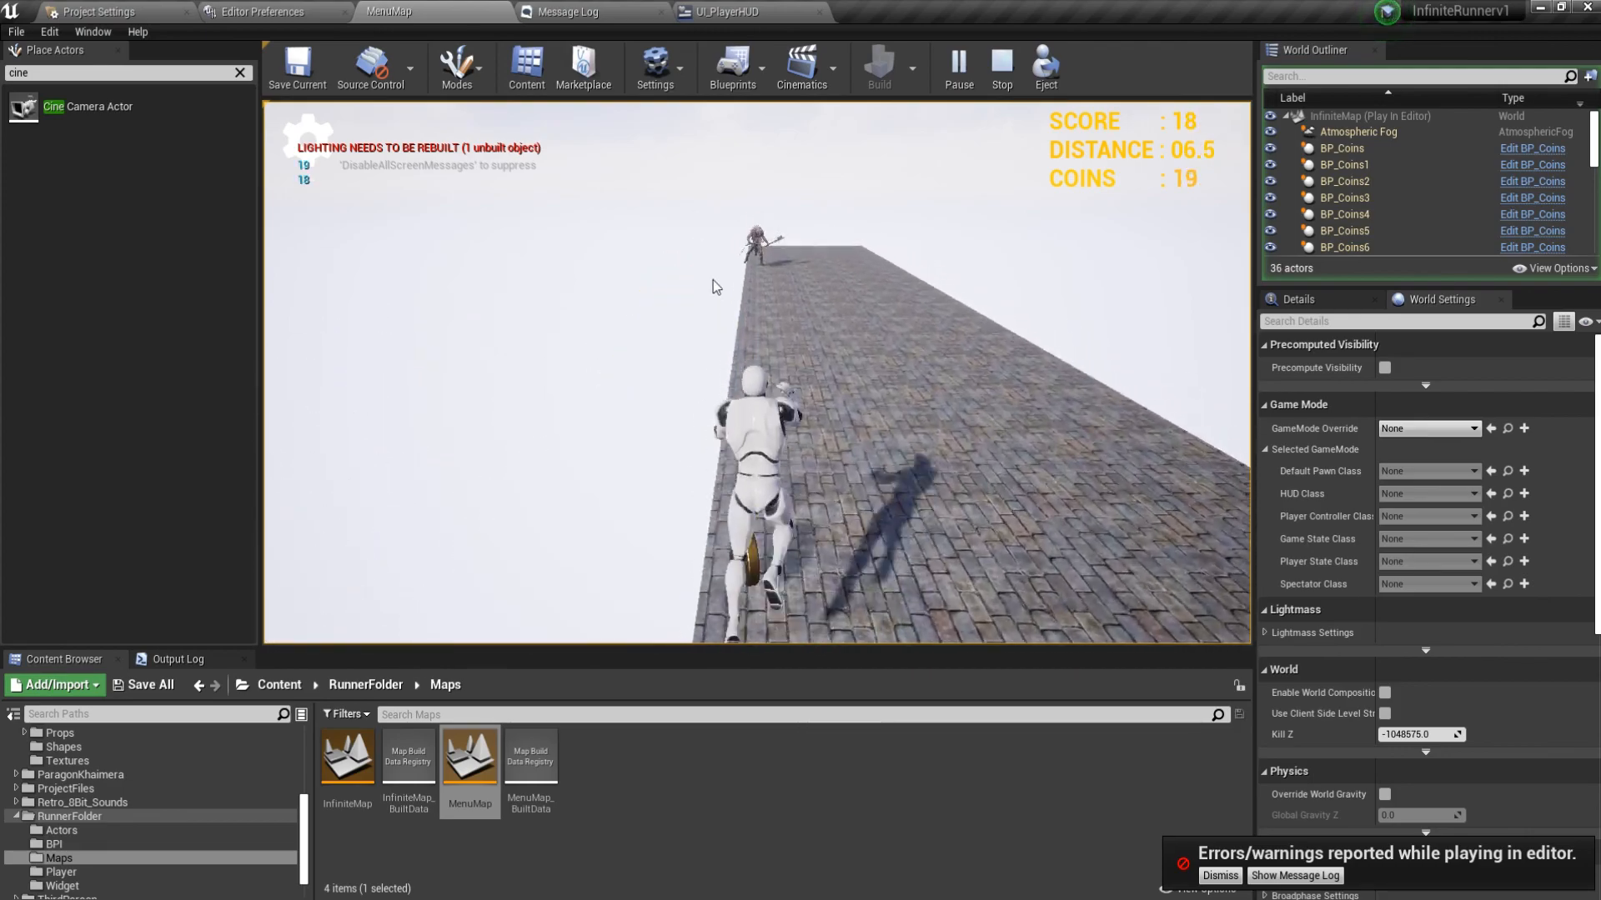
mouse_move(708, 403)
mouse_down()
mouse_move(918, 418)
mouse_move(832, 235)
mouse_up()
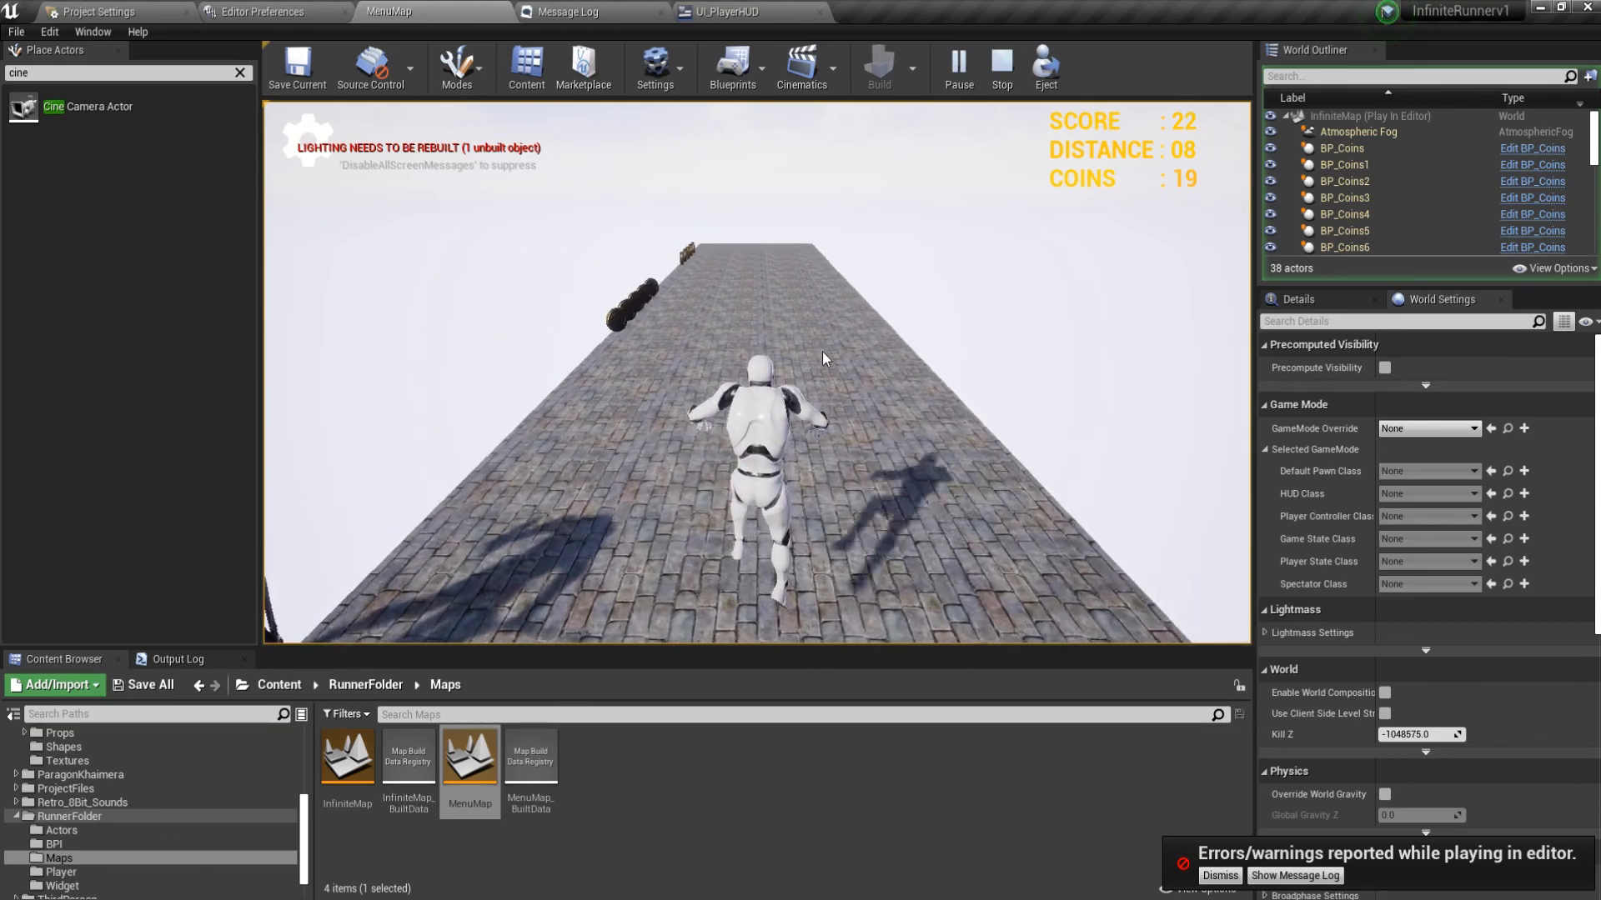
mouse_move(823, 352)
mouse_down()
mouse_move(620, 365)
mouse_move(865, 392)
mouse_move(688, 392)
mouse_up()
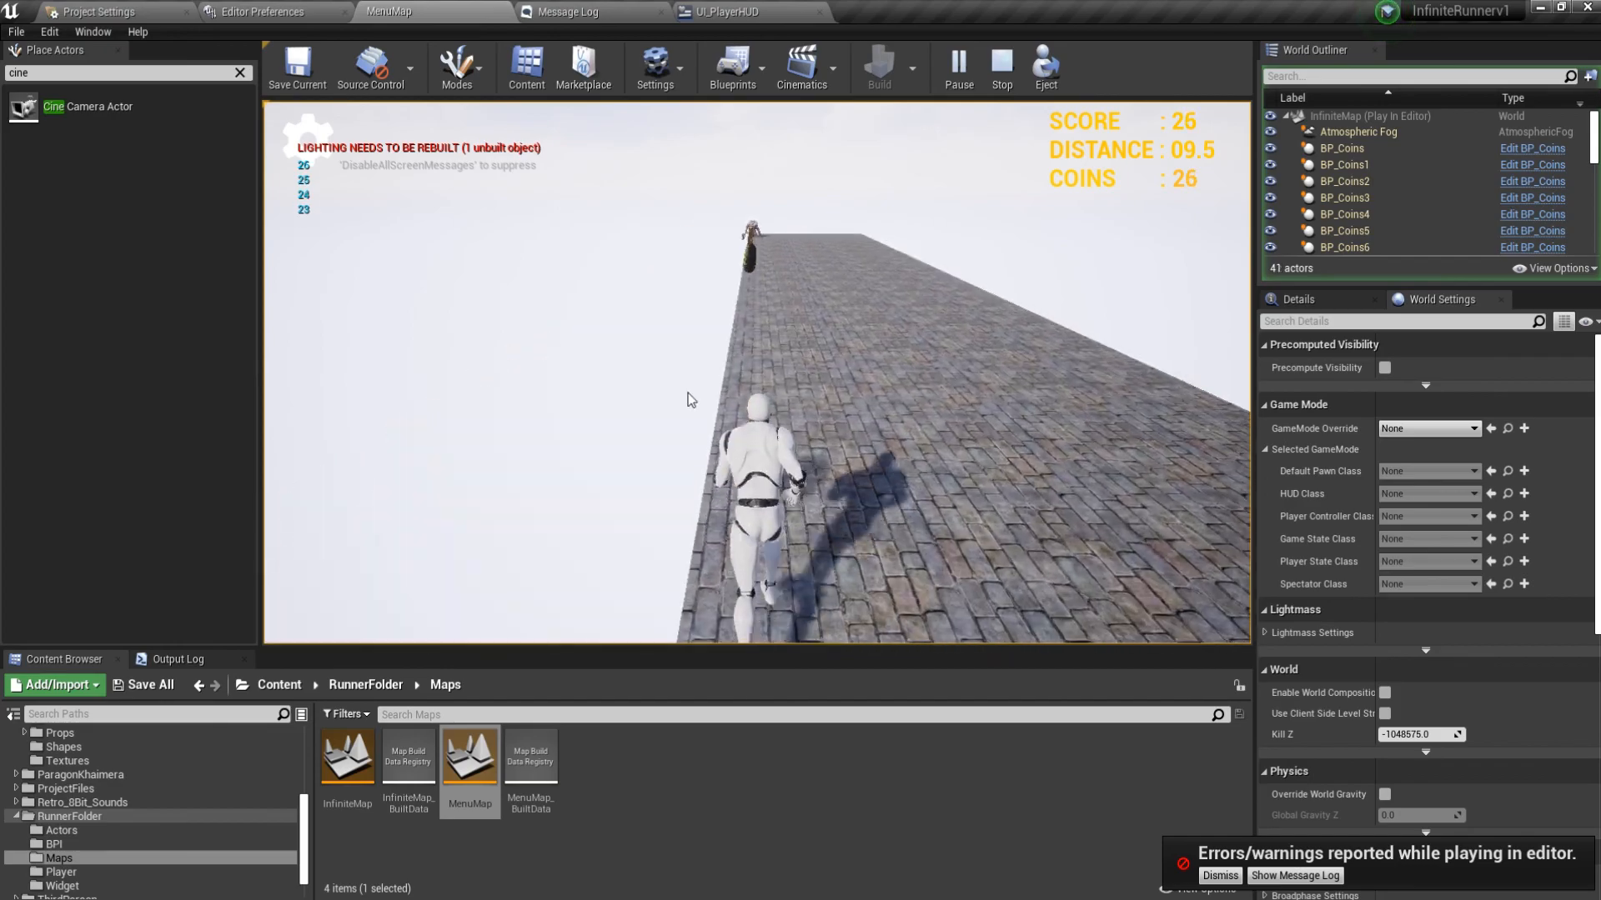
key(Escape)
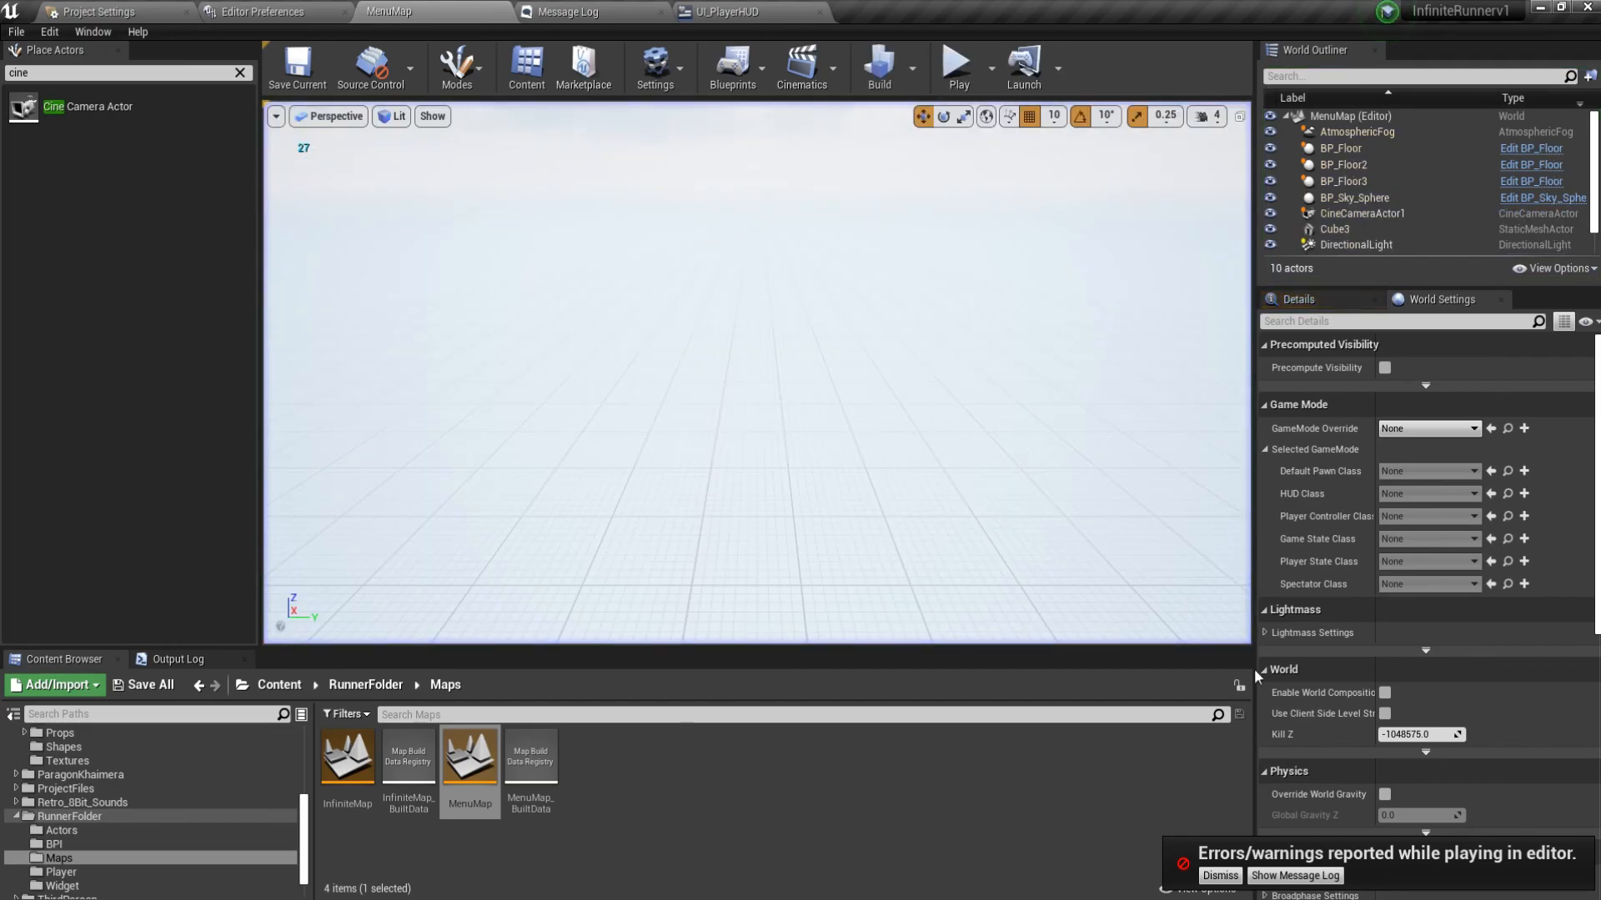